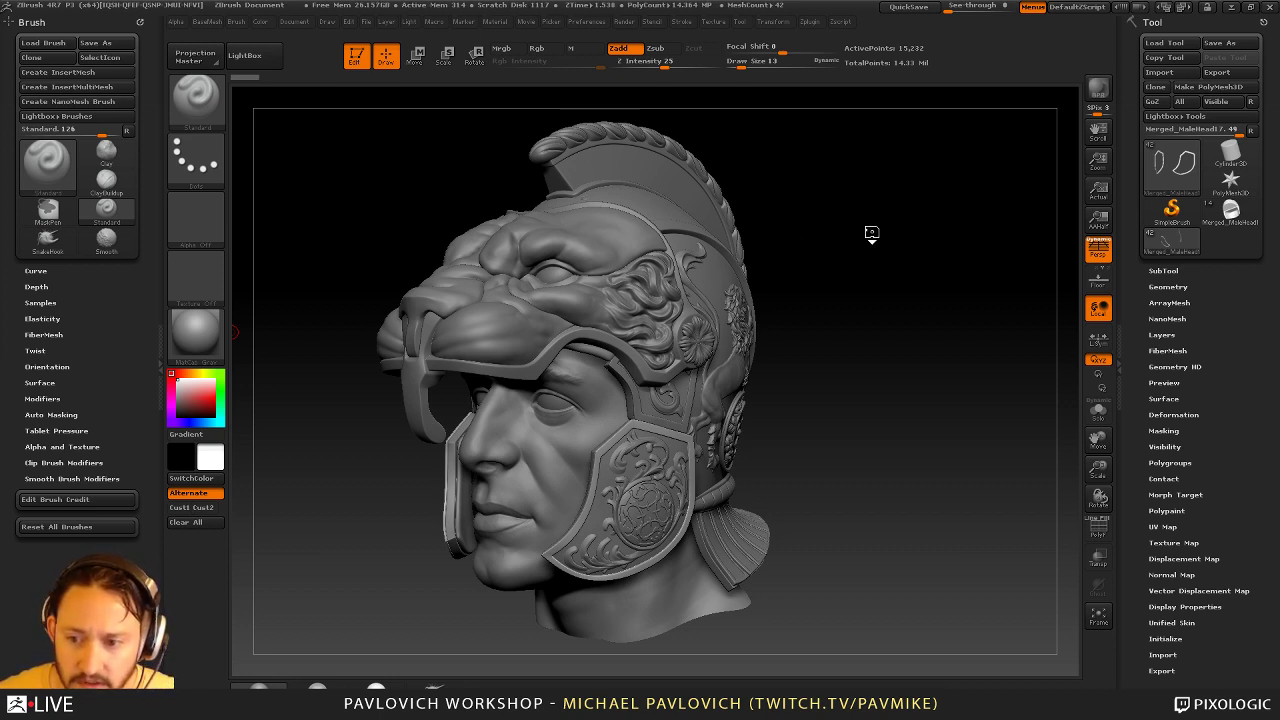
Compare the detailed lion helmet with its blockout version by switching between the two tools
drag(875, 234, 937, 226)
mouse_move(886, 159)
mouse_down()
mouse_move(835, 159)
mouse_move(842, 167)
mouse_up()
mouse_move(846, 277)
mouse_down()
mouse_move(988, 245)
mouse_move(914, 230)
mouse_move(883, 248)
mouse_move(943, 223)
mouse_move(866, 251)
mouse_move(851, 240)
mouse_move(866, 263)
mouse_move(909, 240)
mouse_up()
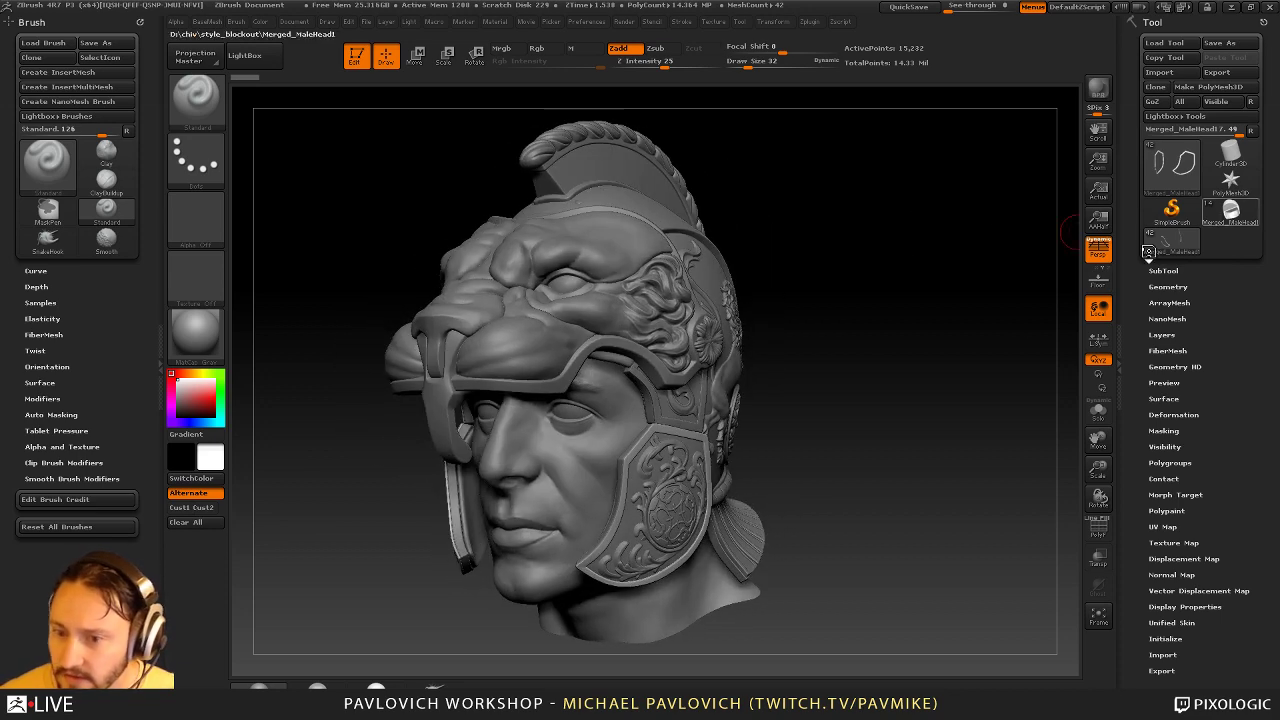
click(1230, 211)
drag(981, 348, 1057, 309)
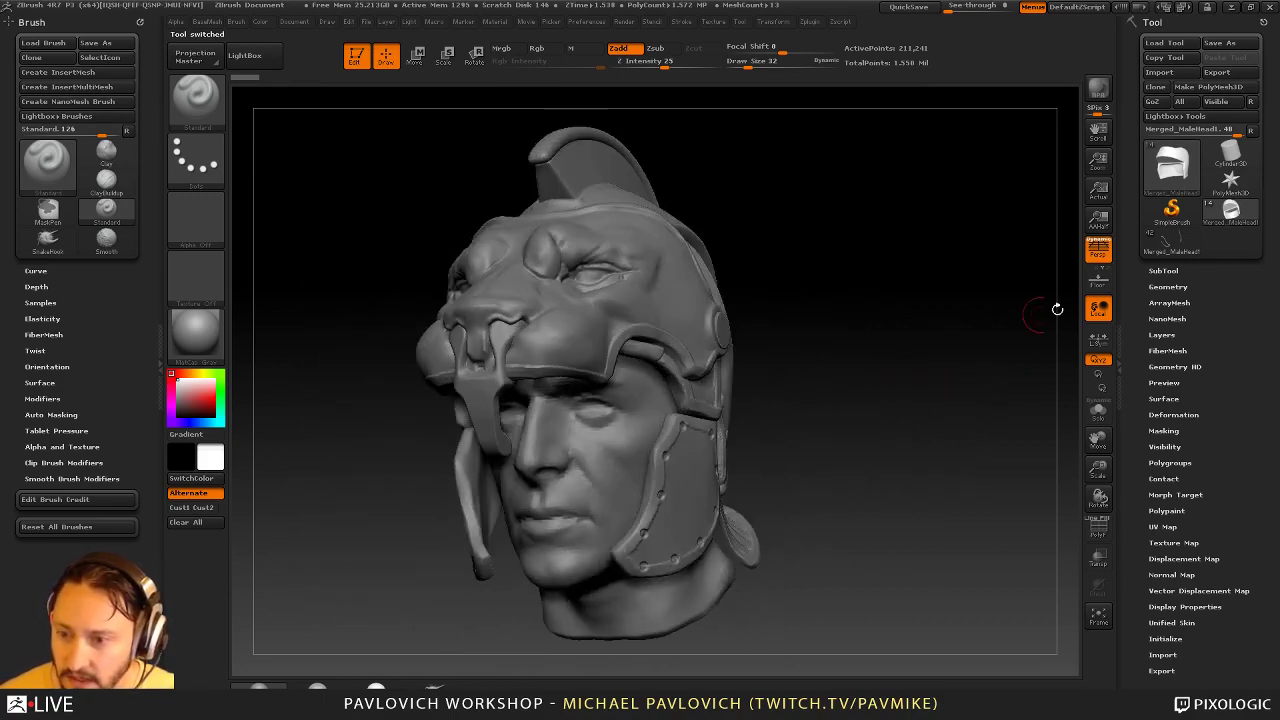
click(1176, 249)
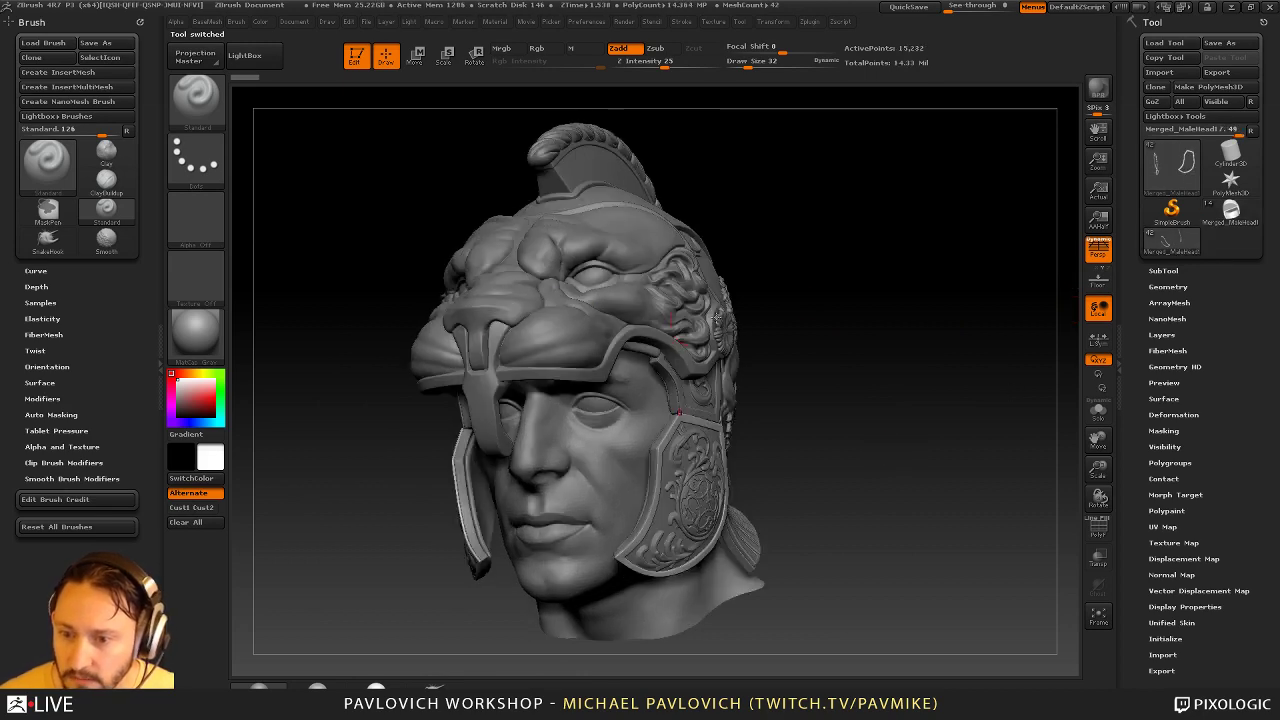
Examine the detailed helmet's separate front pieces by making the cheek, crest, brow and muzzle subtools active in turn
mouse_move(806, 322)
mouse_down()
mouse_move(801, 346)
mouse_move(745, 362)
mouse_up()
key([)
alt+click(588, 335)
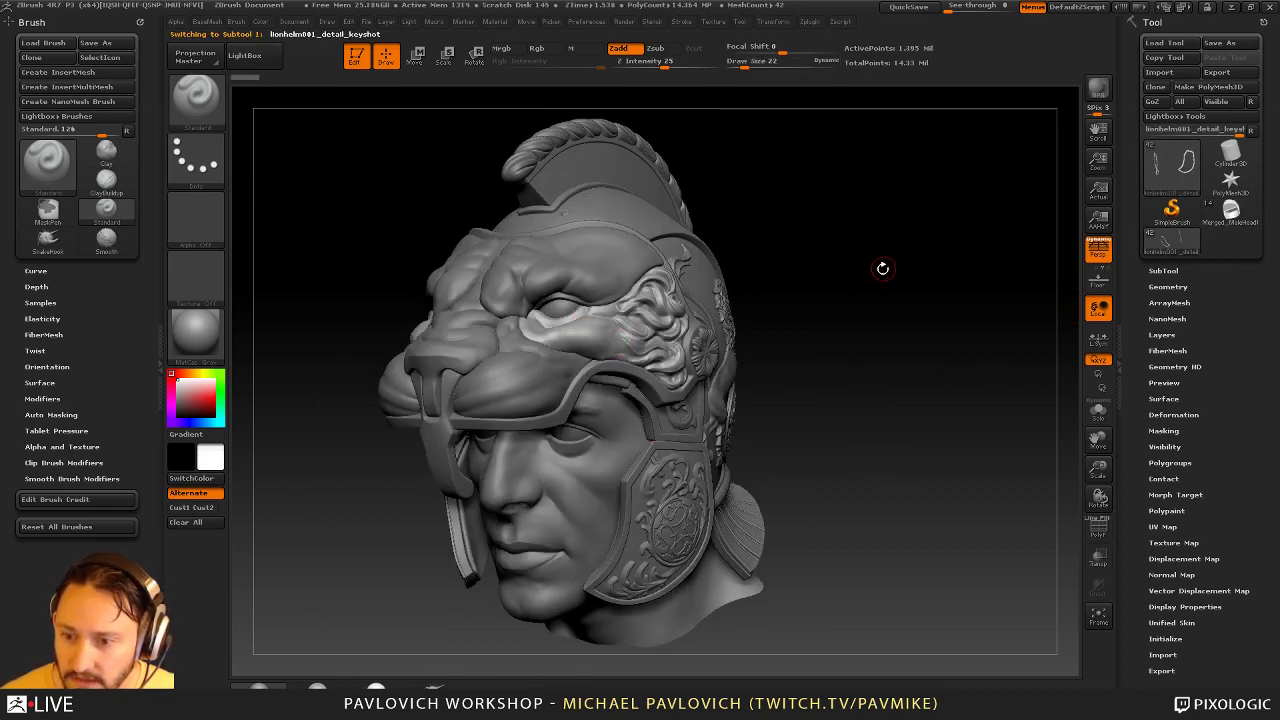
drag(882, 268, 785, 270)
alt+click(690, 165)
alt+click(583, 270)
alt+click(547, 376)
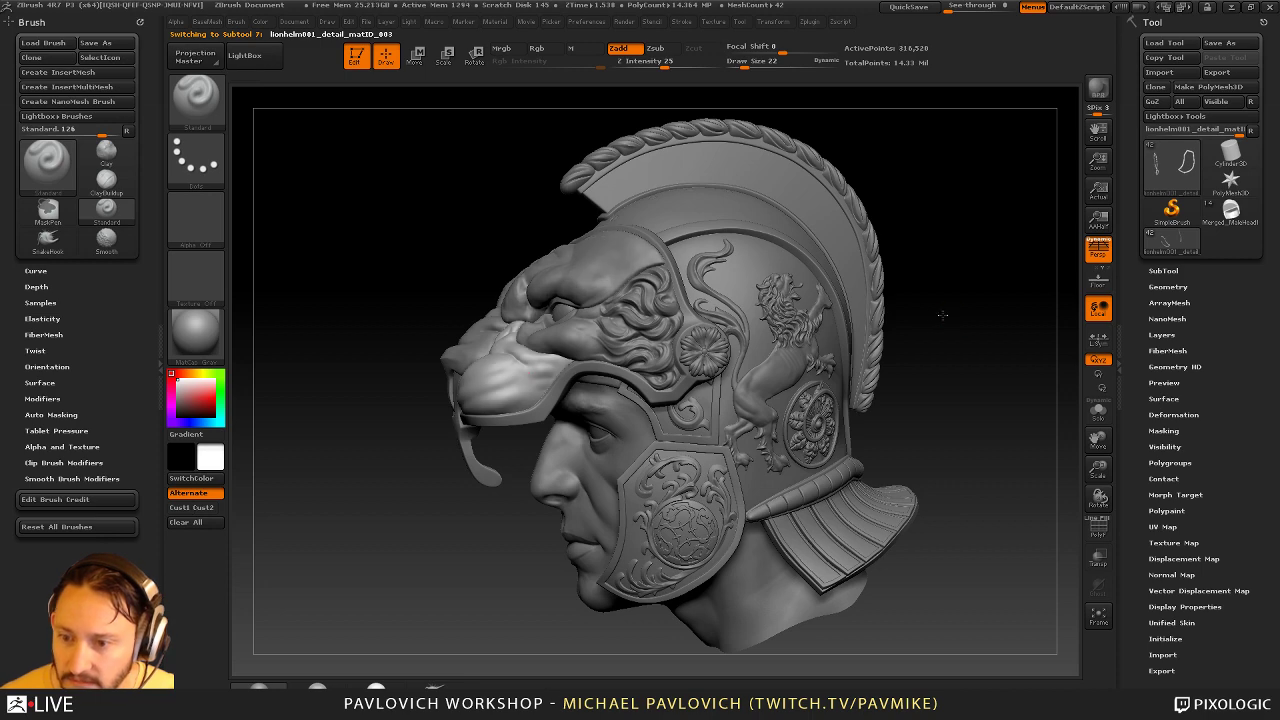
Inspect the scroll ornament and the rampant lion relief on the helmet's side, isolating each and restoring the full helmet
drag(943, 315, 822, 337)
alt+click(689, 360)
alt+click(738, 416)
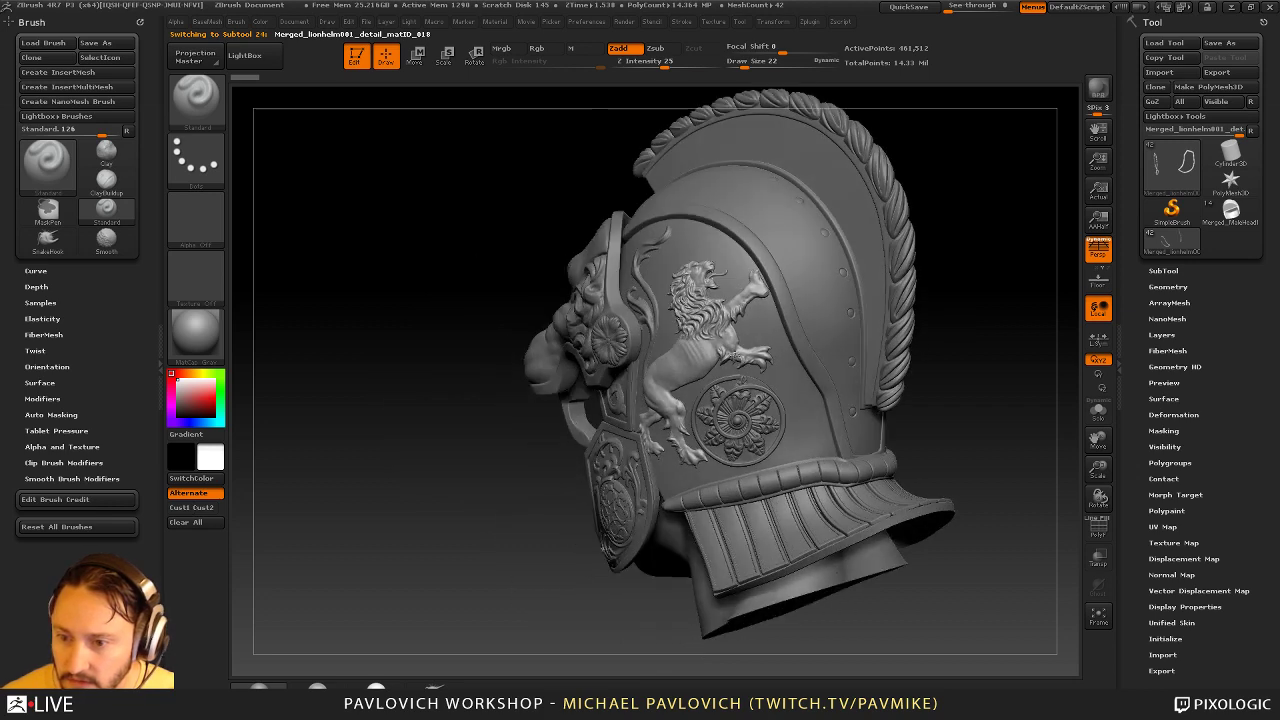
alt+click(652, 323)
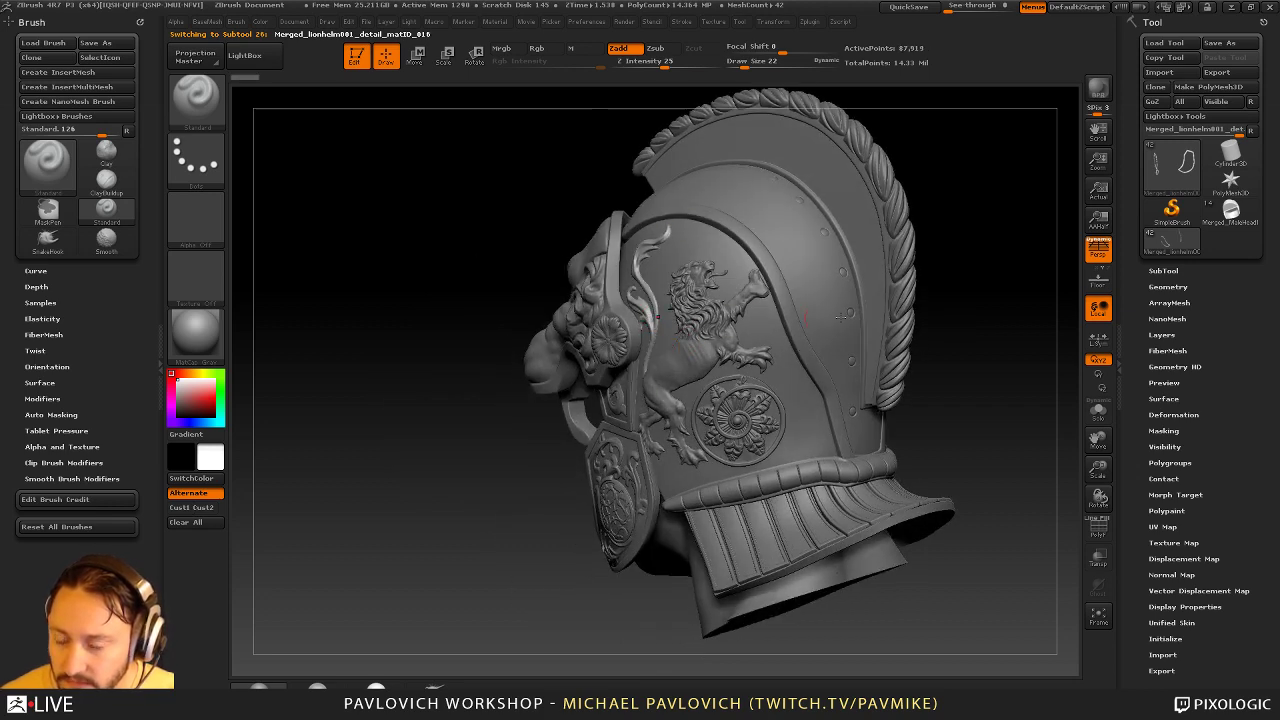
drag(967, 322, 1150, 340)
click(1099, 412)
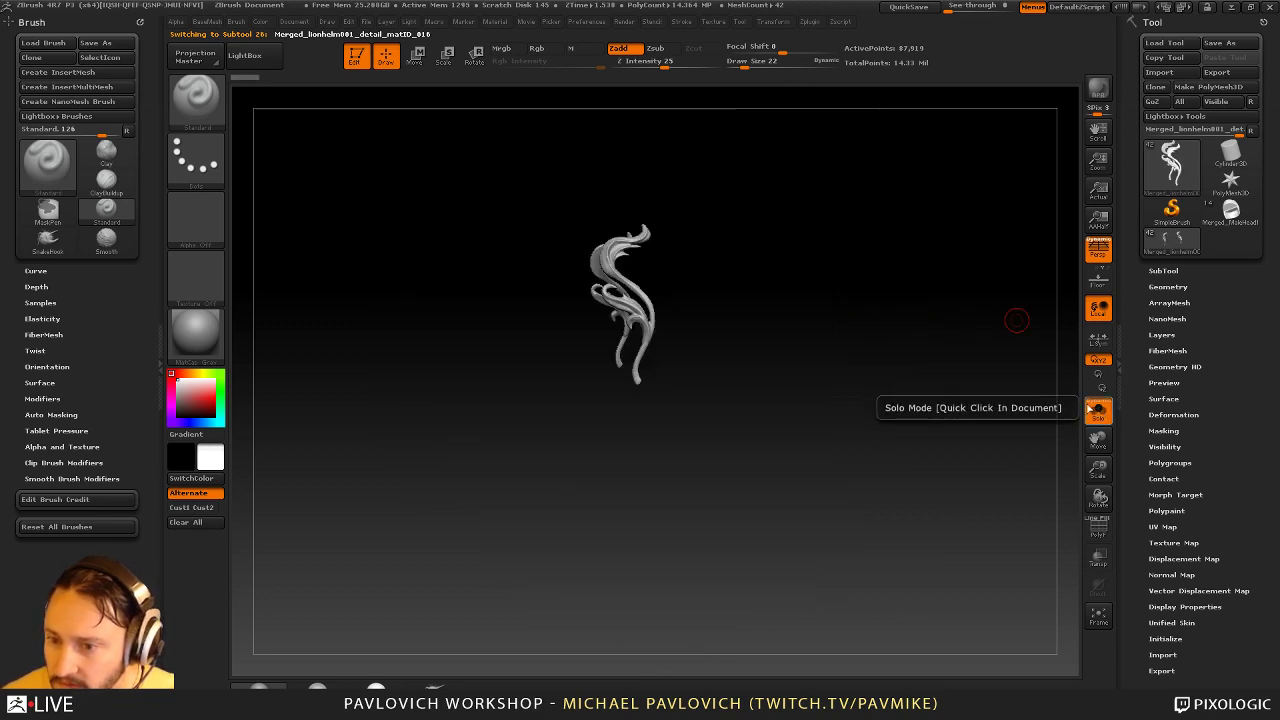
click(1101, 413)
alt+click(712, 366)
click(1098, 412)
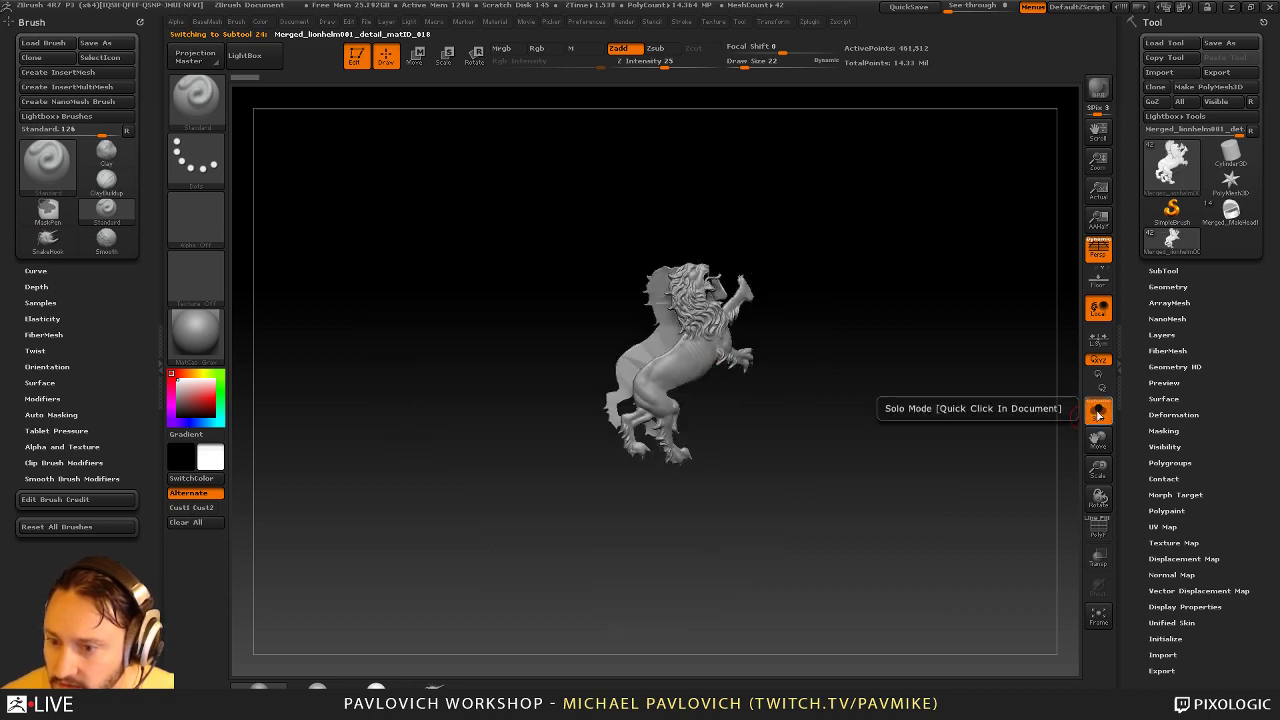
click(1098, 412)
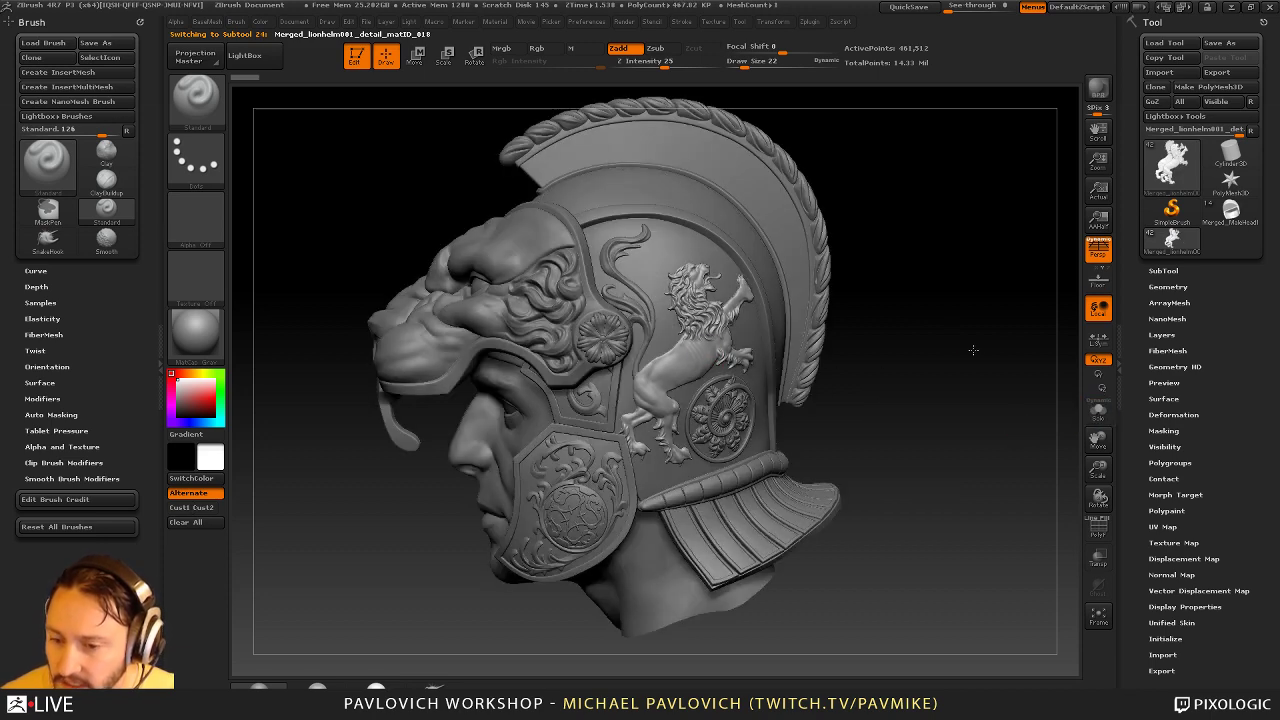
drag(957, 437, 1026, 324)
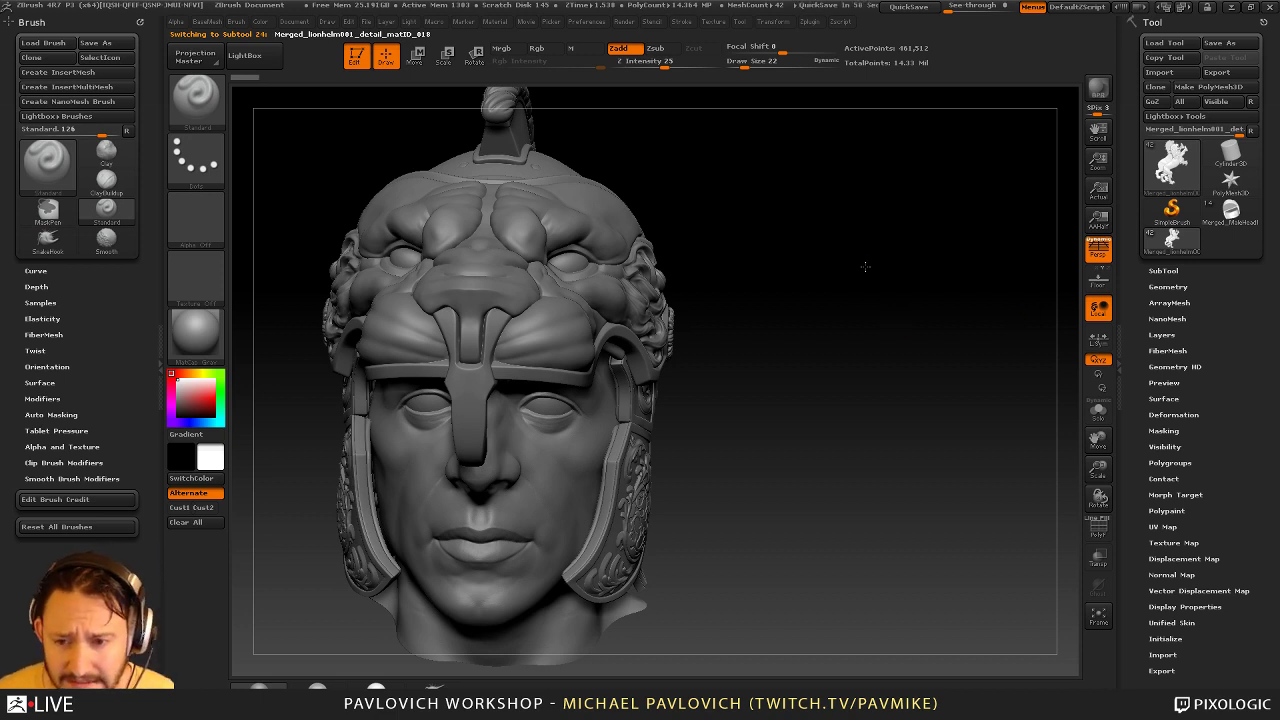
Examine how the detailed lion mask is split by selecting its brow, cheek and nose subtools from several angles
alt+drag(864, 264, 899, 272)
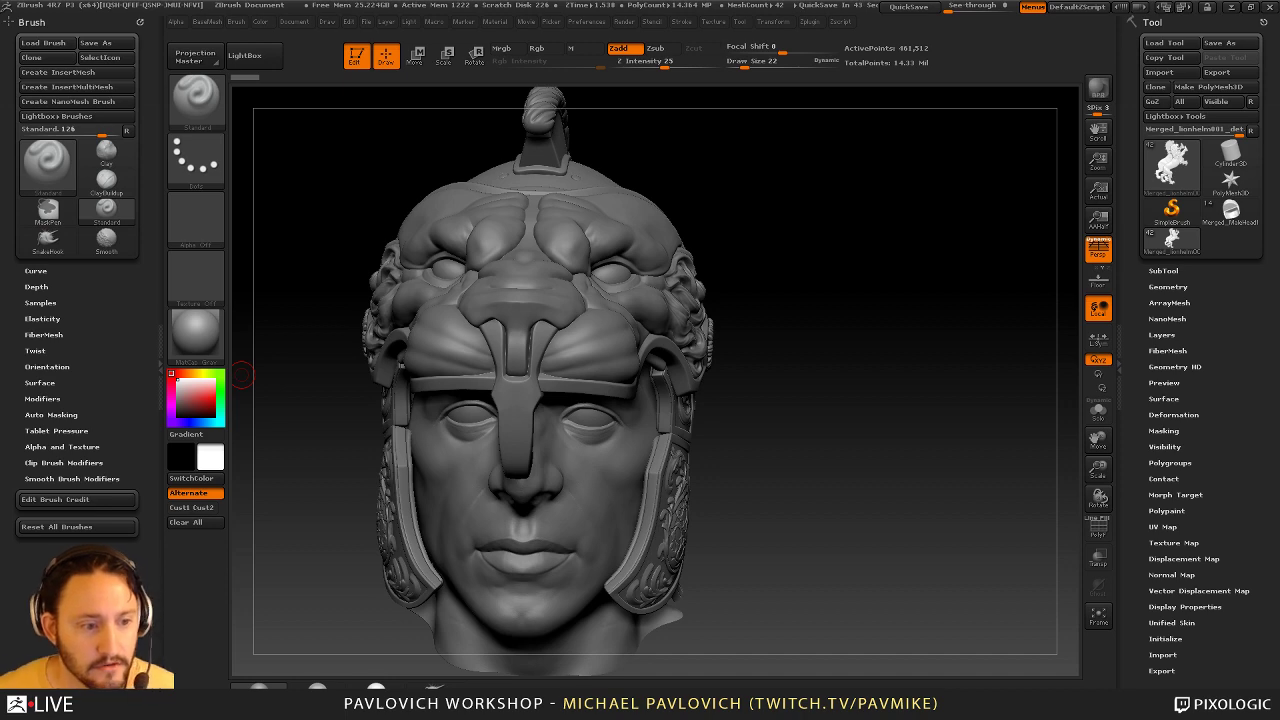
drag(807, 275, 725, 280)
mouse_move(894, 228)
mouse_down()
mouse_move(825, 240)
mouse_move(877, 261)
mouse_move(790, 258)
mouse_up()
key(s)
key(s)
drag(945, 254, 875, 289)
alt+click(602, 300)
key(s)
drag(602, 301, 598, 304)
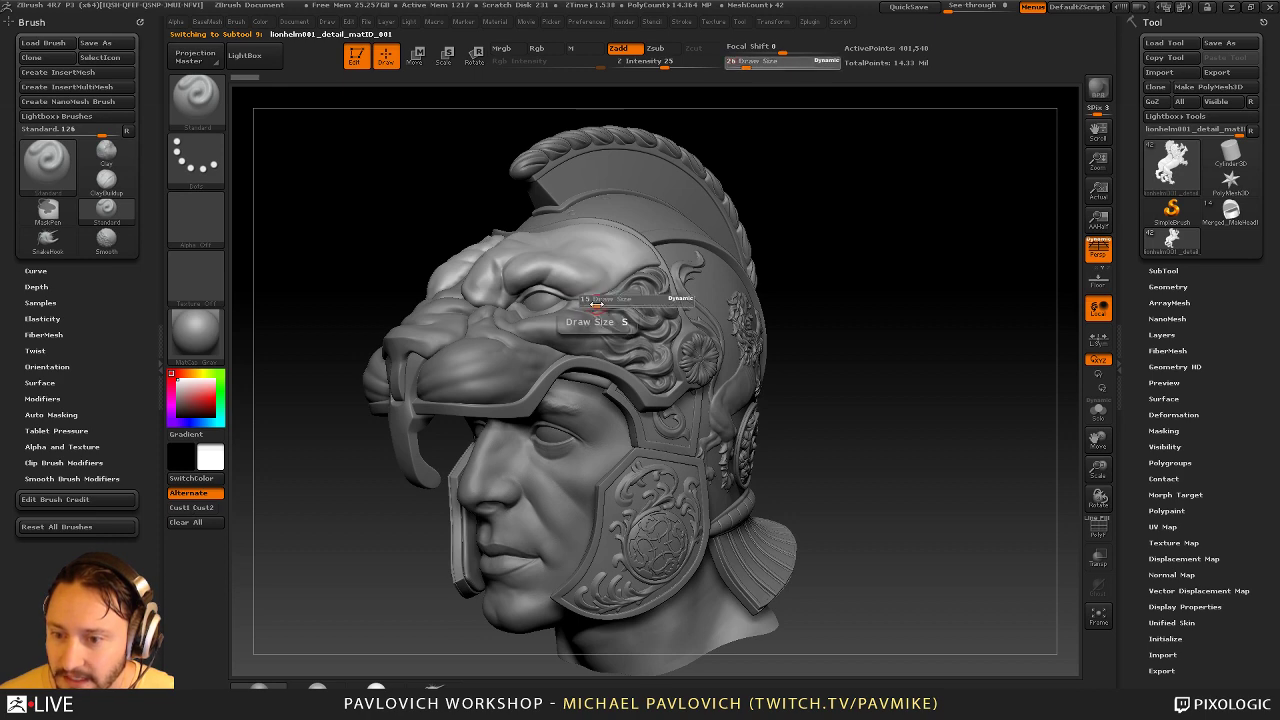
alt+click(594, 323)
drag(815, 246, 872, 257)
alt+click(463, 347)
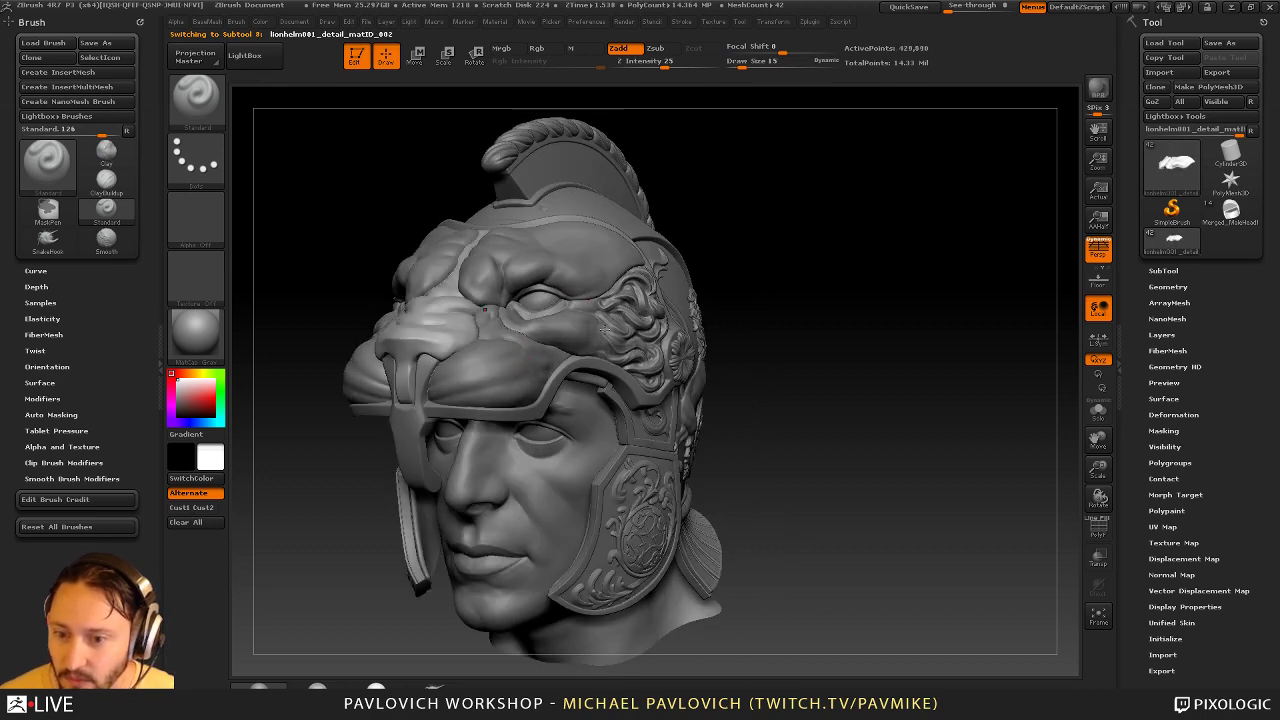
drag(817, 314, 765, 302)
alt+click(617, 263)
drag(935, 236, 907, 229)
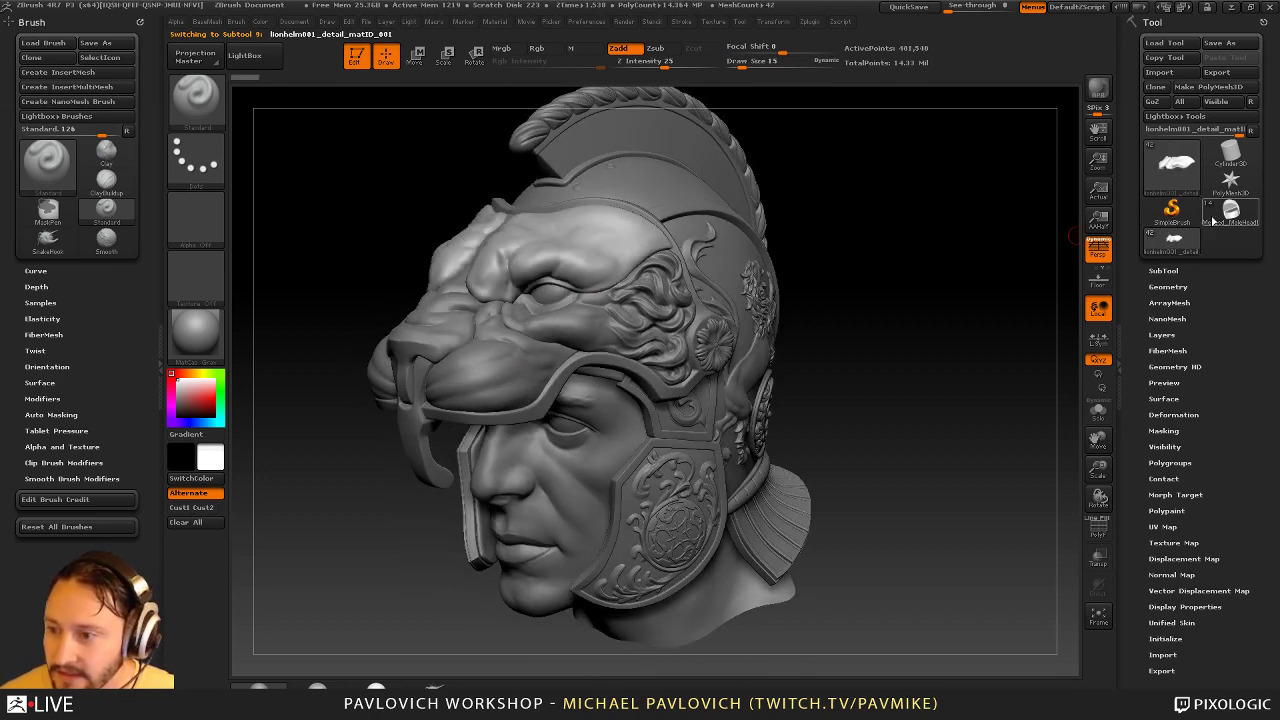
Switch to the blockout helmet and make its lion mask subtool active, checking the piece in isolation
click(1214, 219)
drag(900, 284, 824, 291)
alt+click(672, 302)
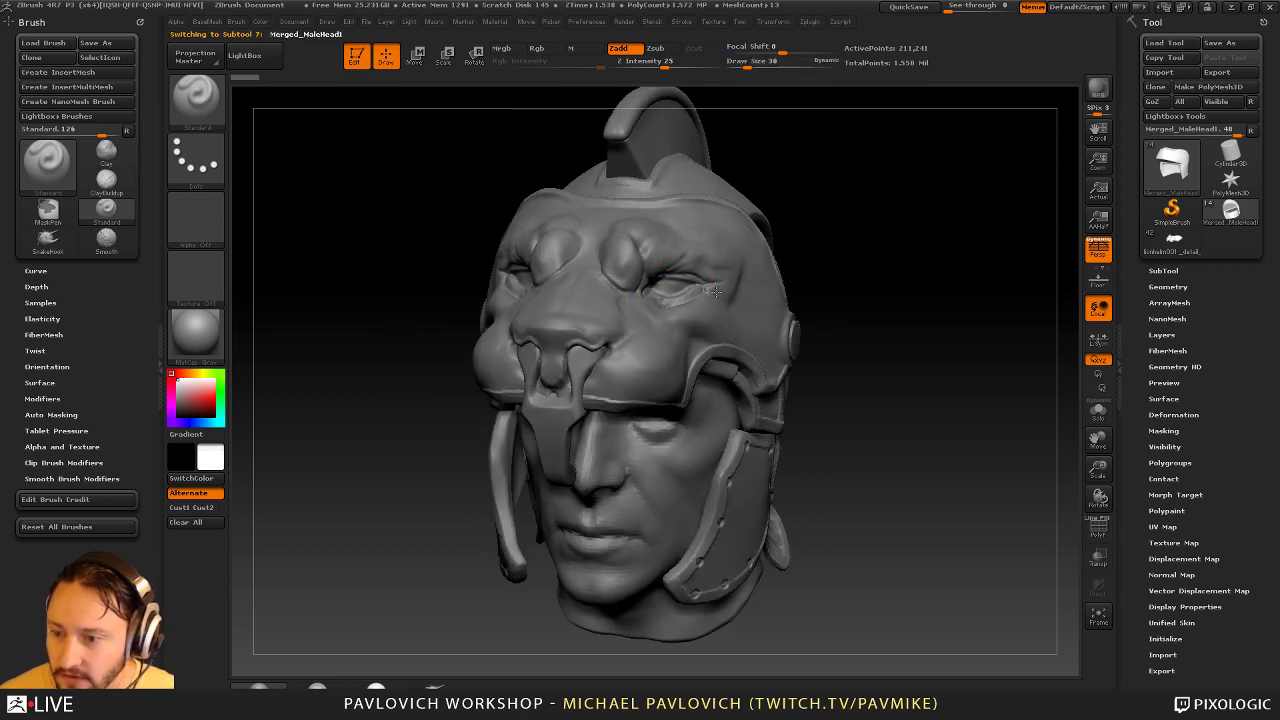
click(1104, 412)
drag(1045, 409, 978, 444)
click(1098, 411)
mouse_move(1007, 371)
mouse_down()
mouse_move(943, 381)
mouse_move(994, 351)
mouse_up()
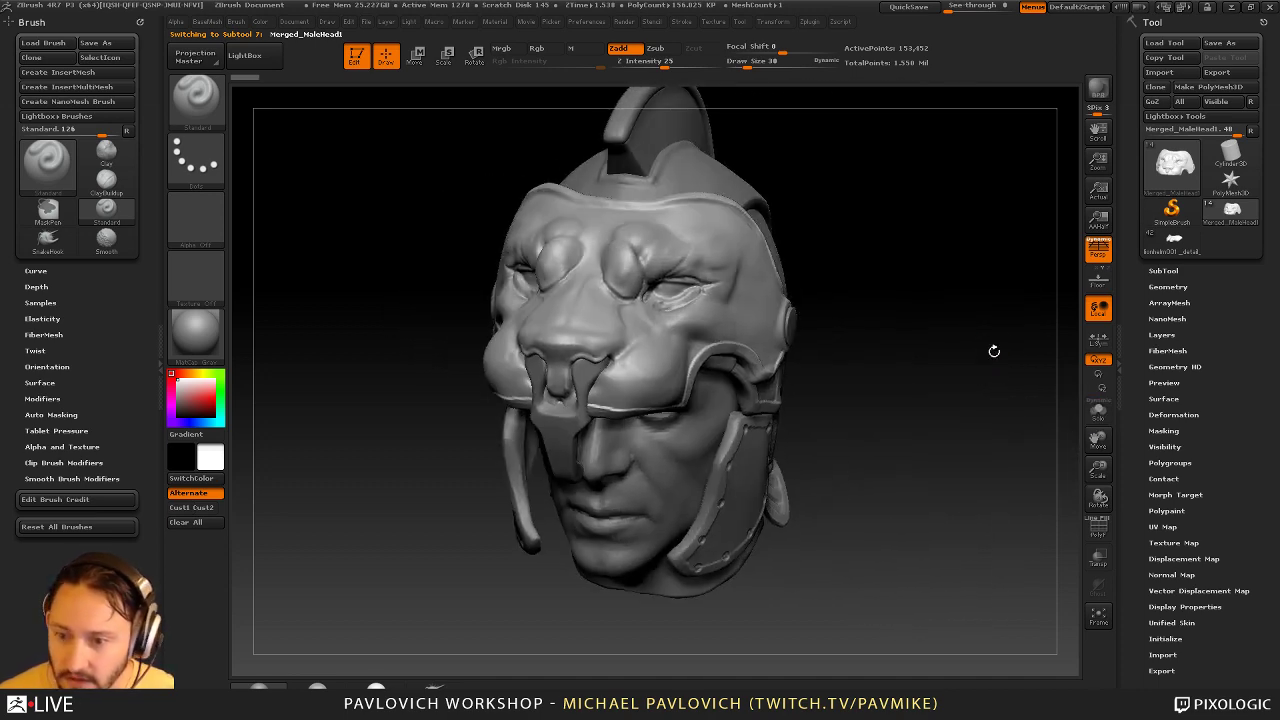
Build up the form around the lion's eye and upper lid with the Clay brush at draw size 30
mouse_move(990, 300)
alt+mouse_down()
mouse_move(981, 361)
mouse_move(982, 291)
mouse_move(994, 337)
mouse_move(967, 328)
alt+mouse_up()
key(b)
key(c)
key(l)
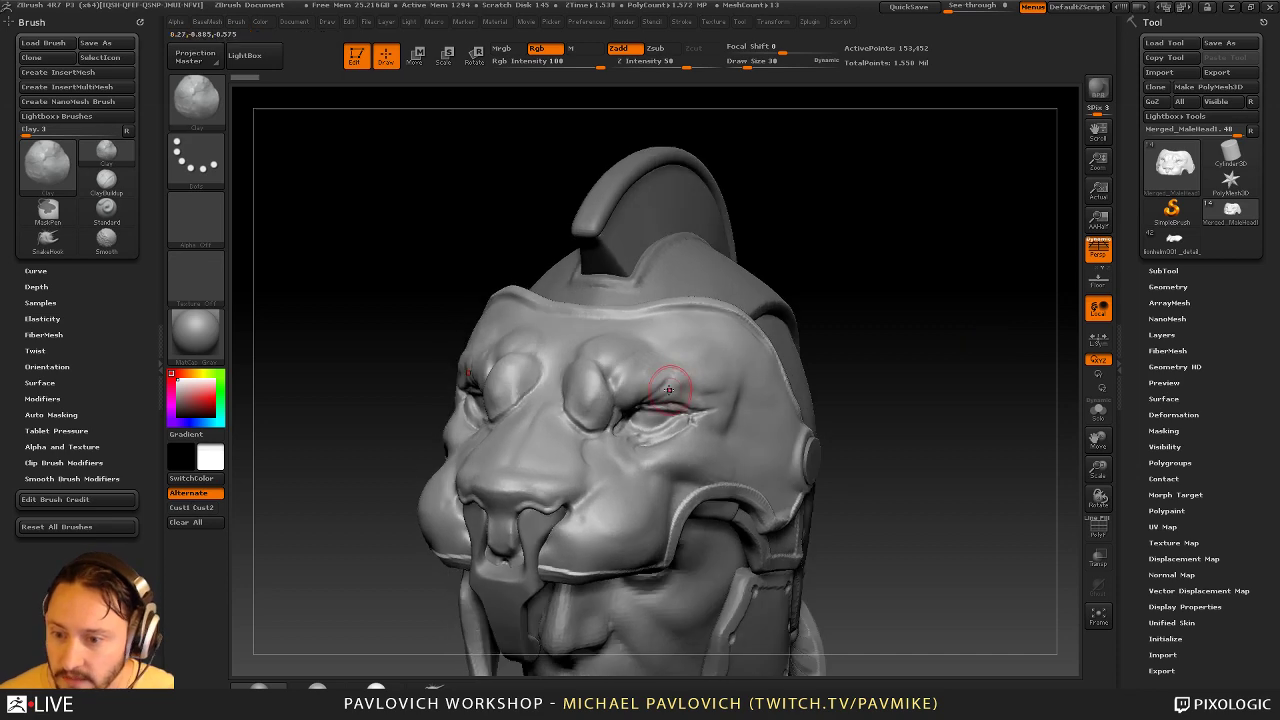
drag(660, 403, 692, 406)
drag(824, 355, 905, 290)
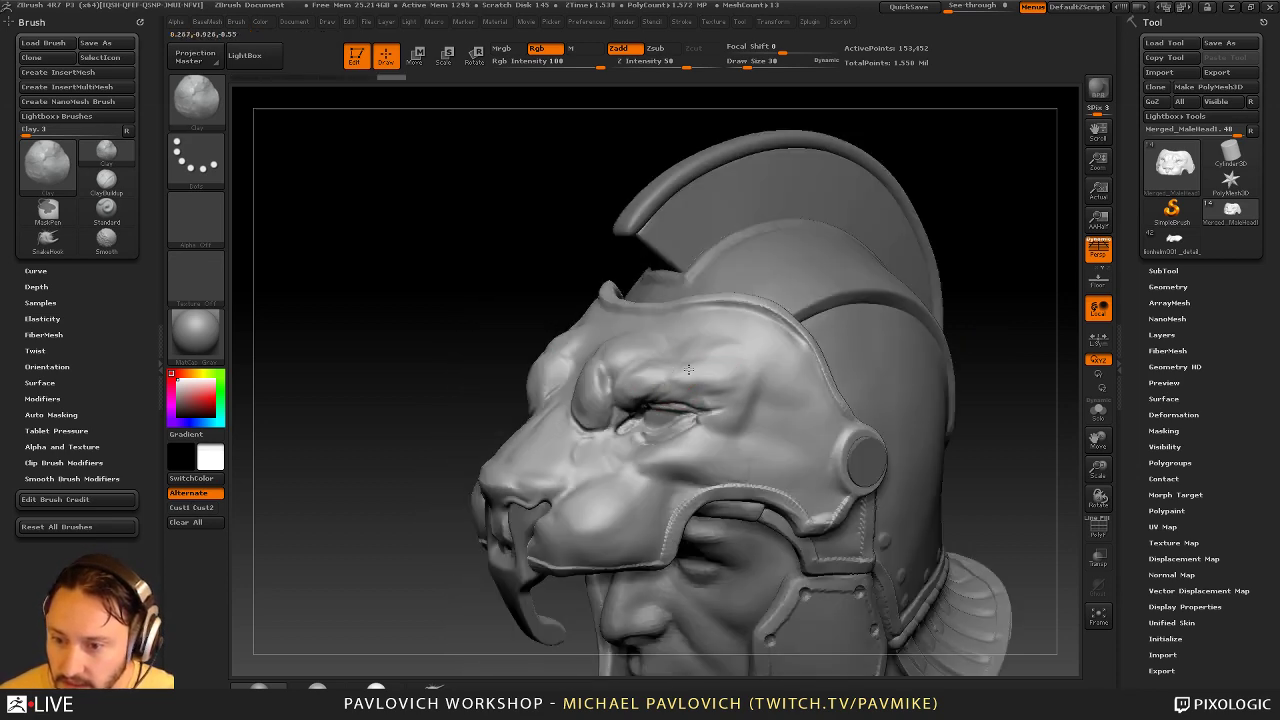
Enlarge the Clay brush to draw size 65 and fill out the lion's brow, refining around the eye with smaller sizes
drag(996, 296, 690, 360)
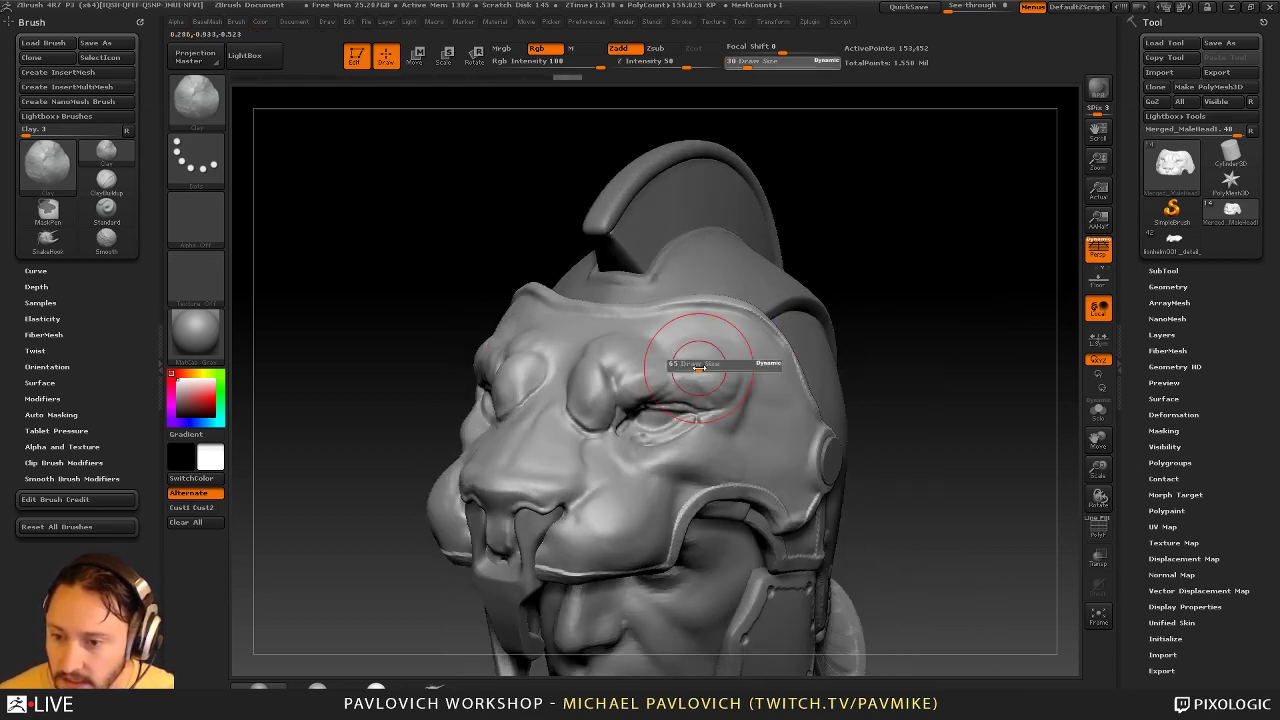
click(589, 22)
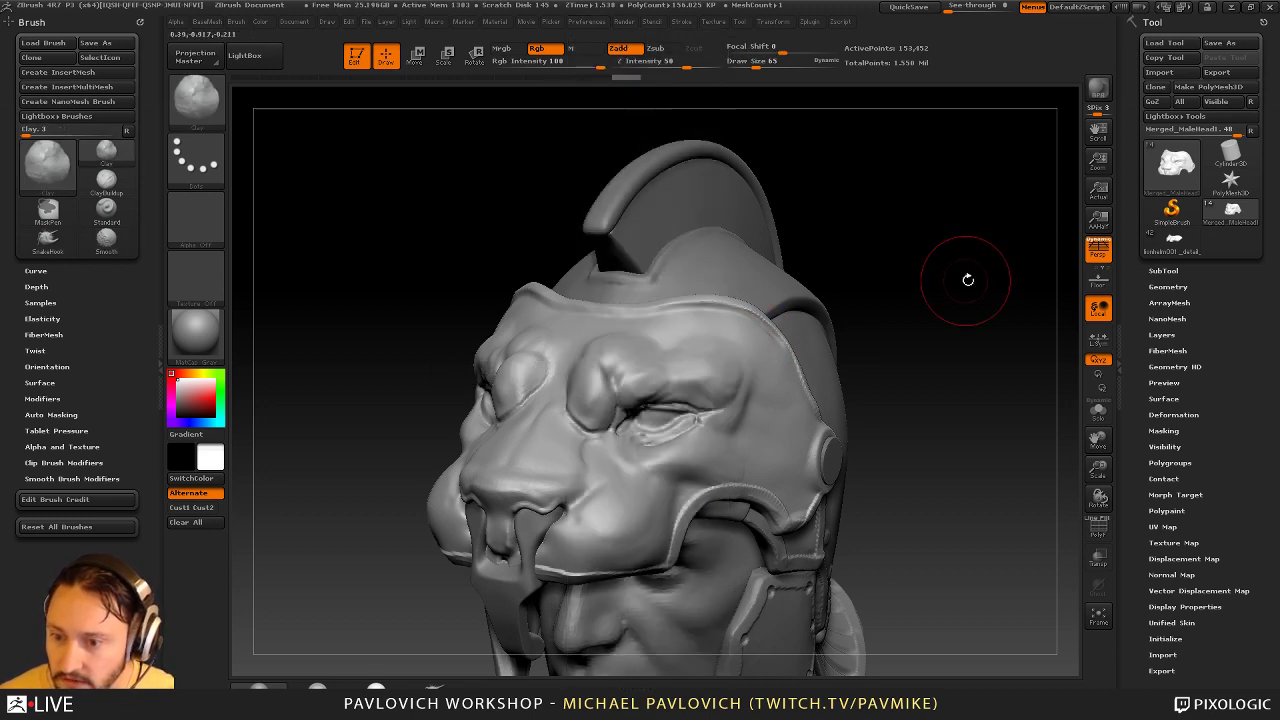
drag(968, 280, 895, 262)
right_drag(668, 336, 765, 360)
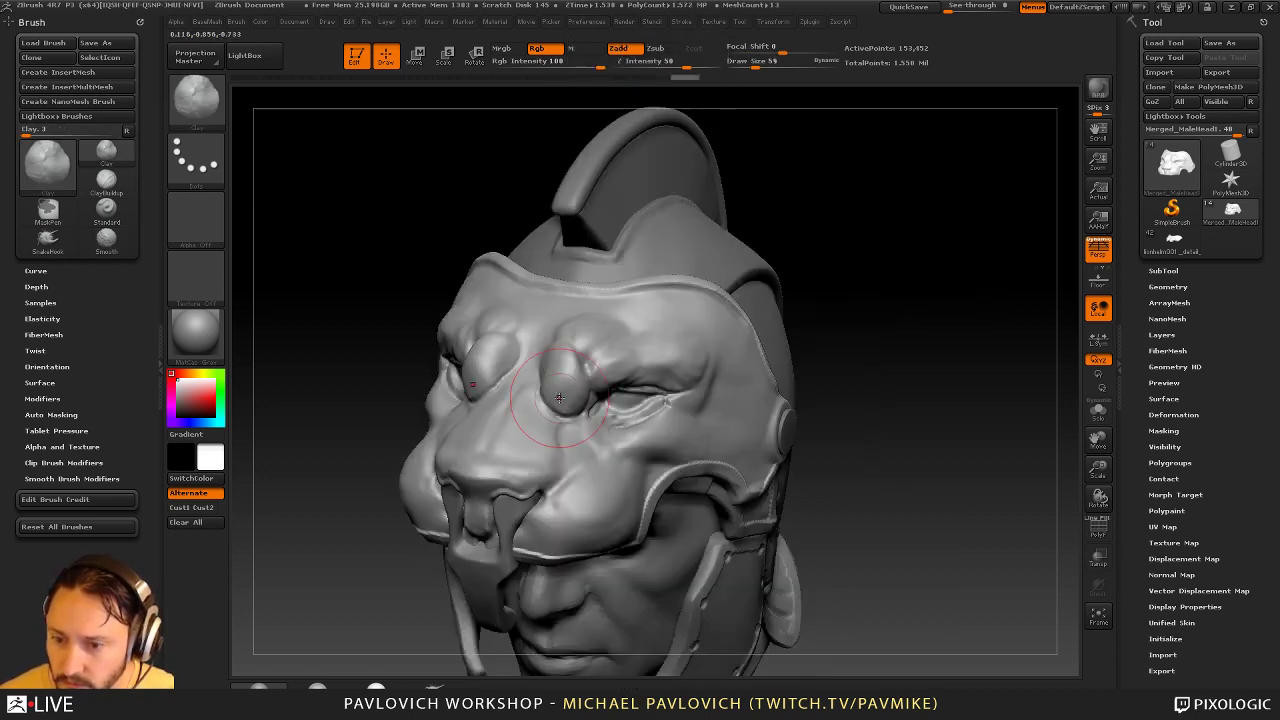
key(bracketleft)
key(bracketleft)
drag(839, 350, 783, 371)
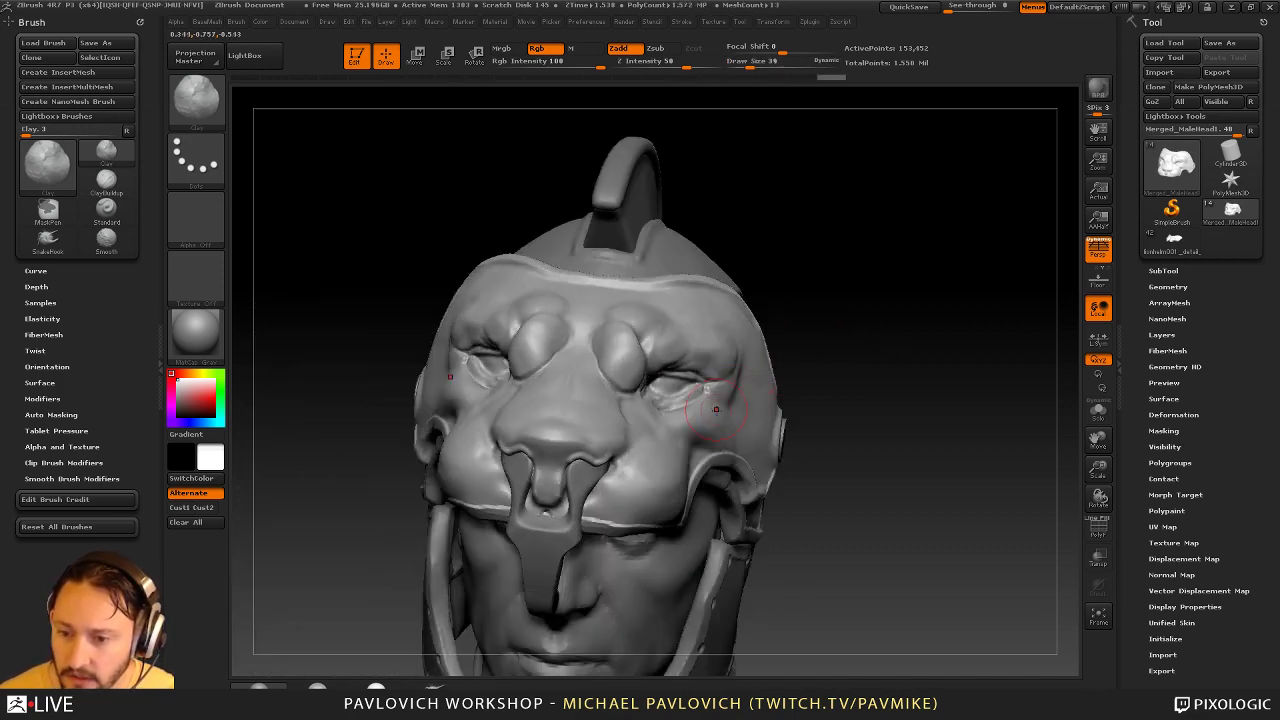
Isolate the lion mask and flatten the front of the nose between the nostrils with the hPolish brush at draw size 30
drag(884, 250, 910, 312)
key(b)
key(h)
key(p)
click(1098, 411)
mouse_move(872, 426)
mouse_down()
mouse_move(506, 458)
mouse_move(540, 438)
mouse_up()
mouse_move(765, 432)
mouse_down()
mouse_move(789, 436)
mouse_move(705, 428)
mouse_move(730, 452)
mouse_up()
key(s)
click(572, 462)
drag(566, 480, 573, 492)
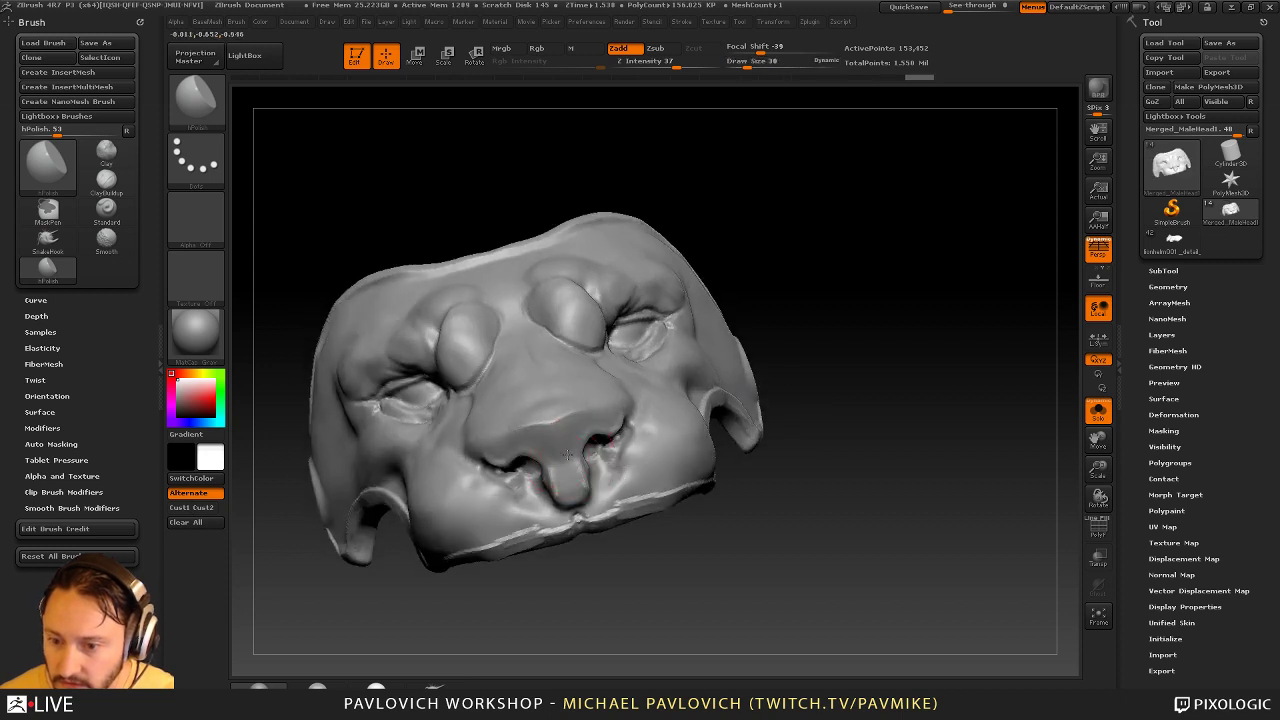
Polish flat planes on the underside and both sides of the lion's nose around the nostrils
drag(780, 350, 885, 358)
mouse_move(900, 244)
mouse_down()
mouse_move(826, 249)
mouse_move(800, 300)
mouse_up()
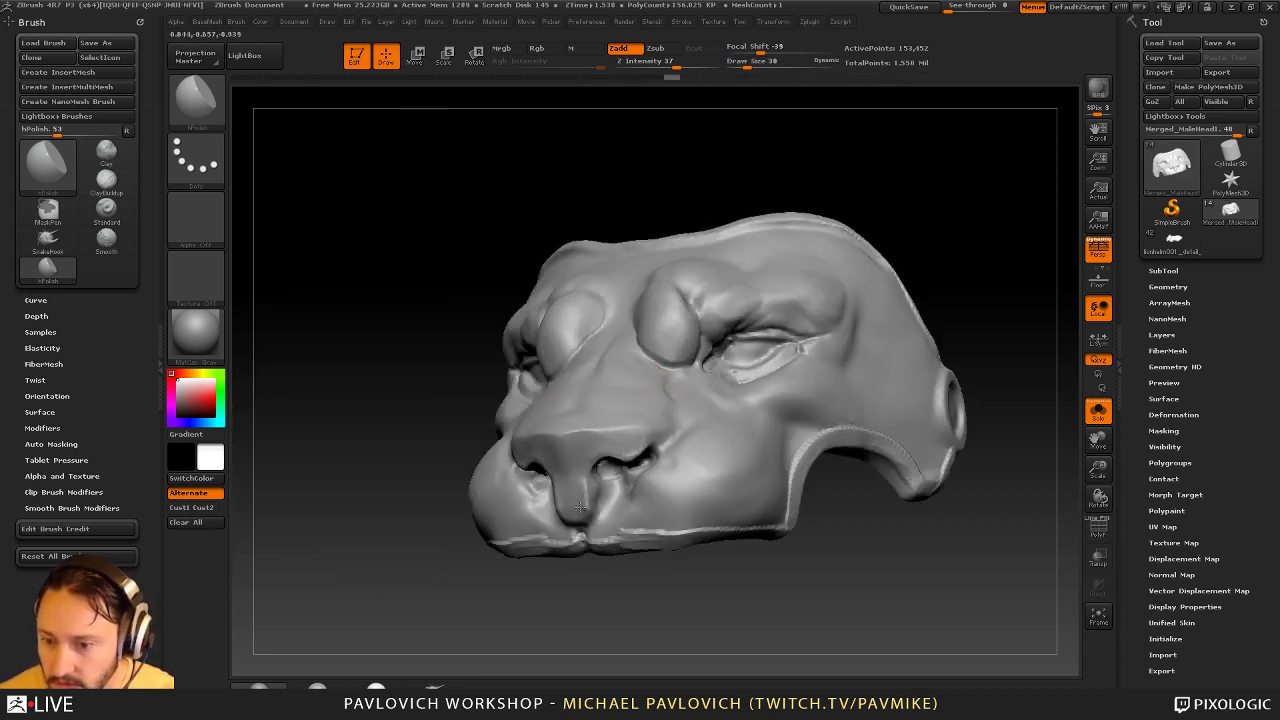
drag(559, 616, 562, 530)
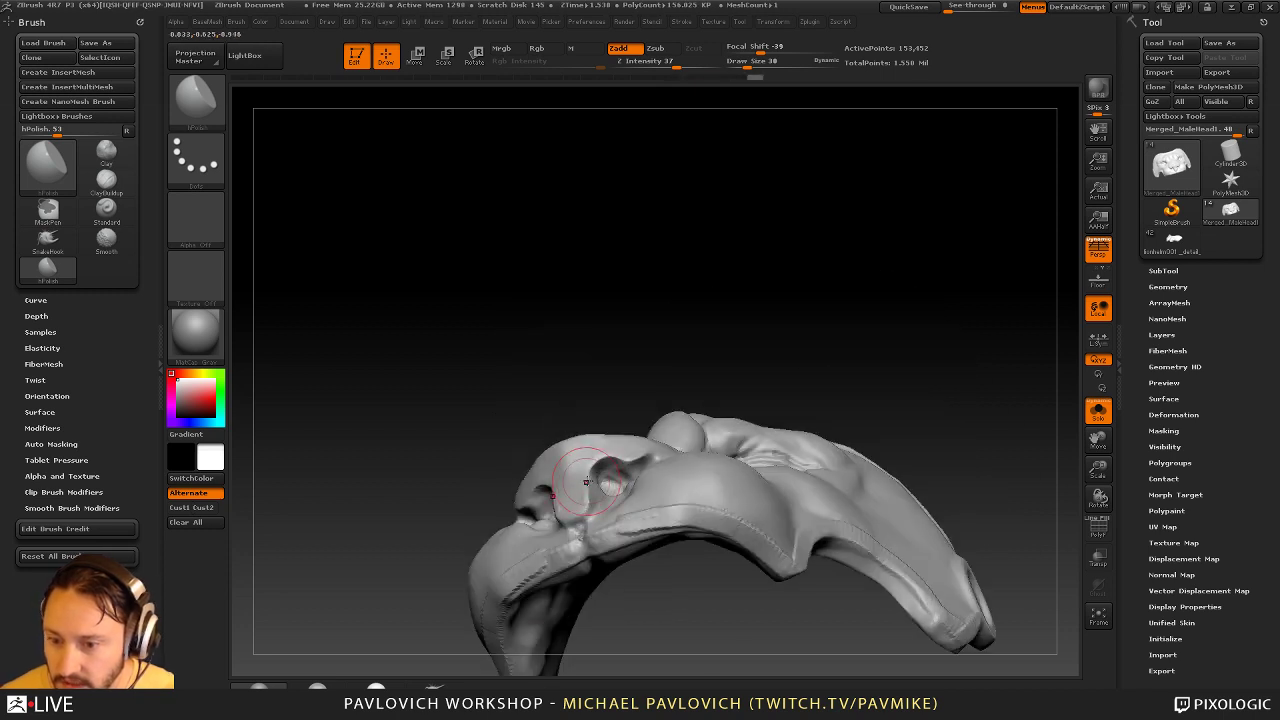
drag(640, 472, 602, 474)
mouse_move(691, 345)
mouse_down()
mouse_move(692, 428)
mouse_move(625, 446)
mouse_up()
drag(846, 218, 945, 228)
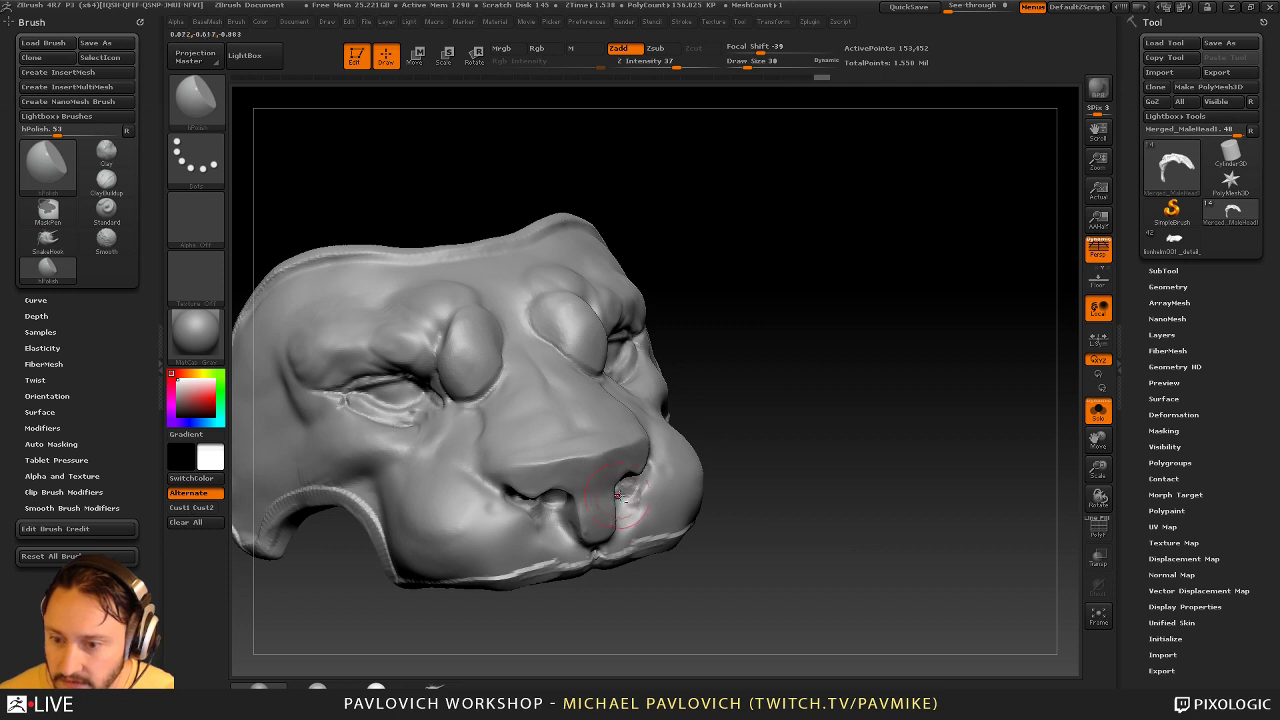
drag(595, 468, 578, 470)
drag(917, 353, 690, 380)
Carve a crease from below the inner brow down beside the nose to the nostril with Dam_Standard at draw size 26
mouse_move(921, 537)
alt+mouse_down()
mouse_move(837, 534)
mouse_move(851, 554)
mouse_move(822, 552)
mouse_move(550, 489)
alt+mouse_up()
key(b)
key(d)
key(s)
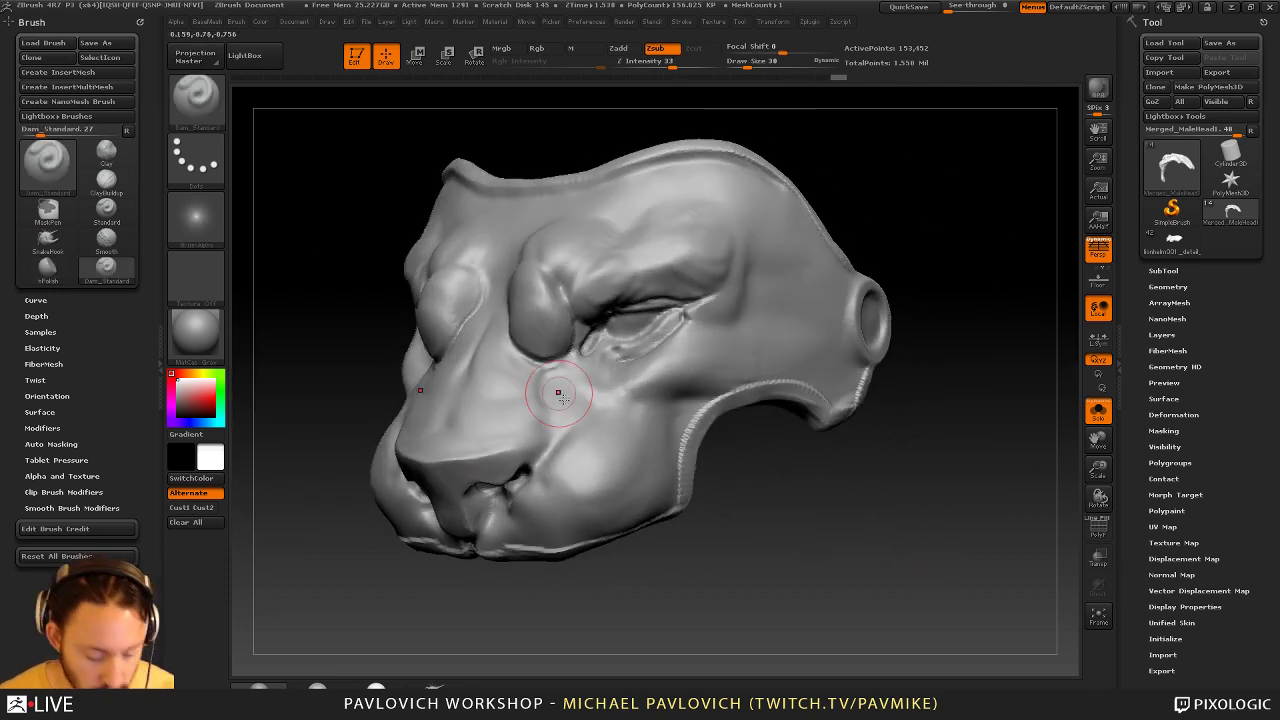
key(b)
key(d)
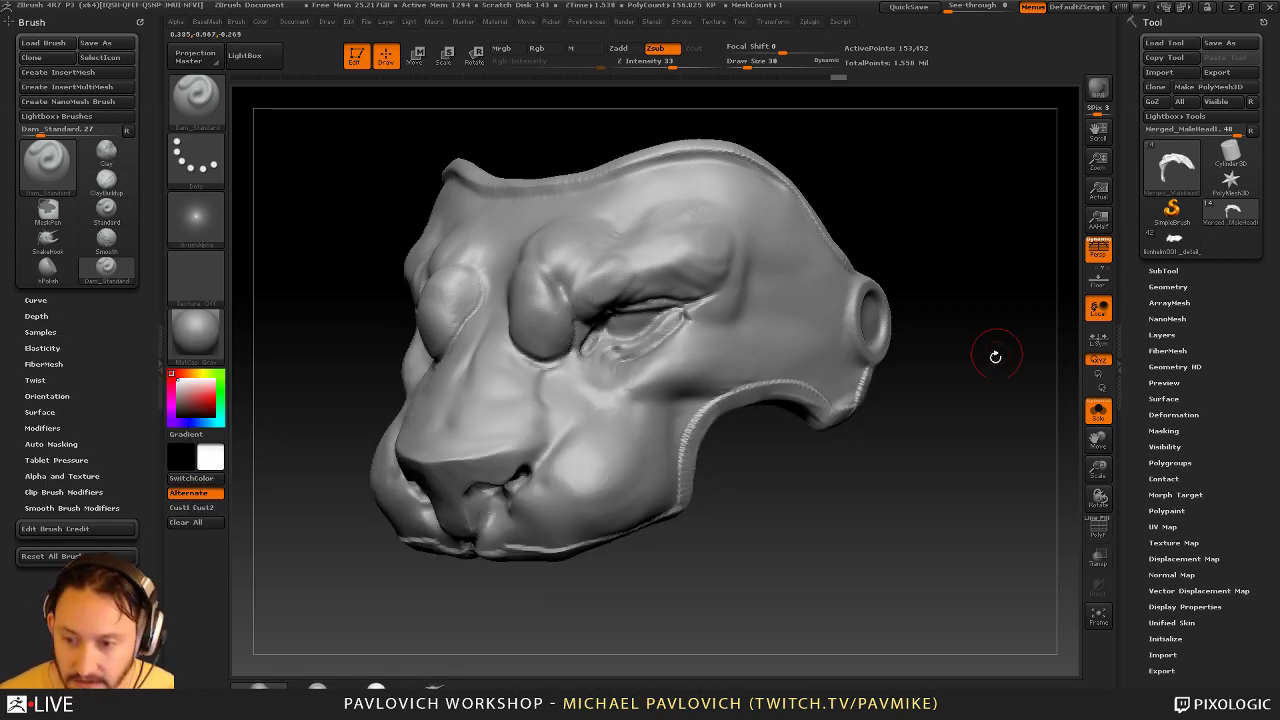
drag(995, 356, 980, 374)
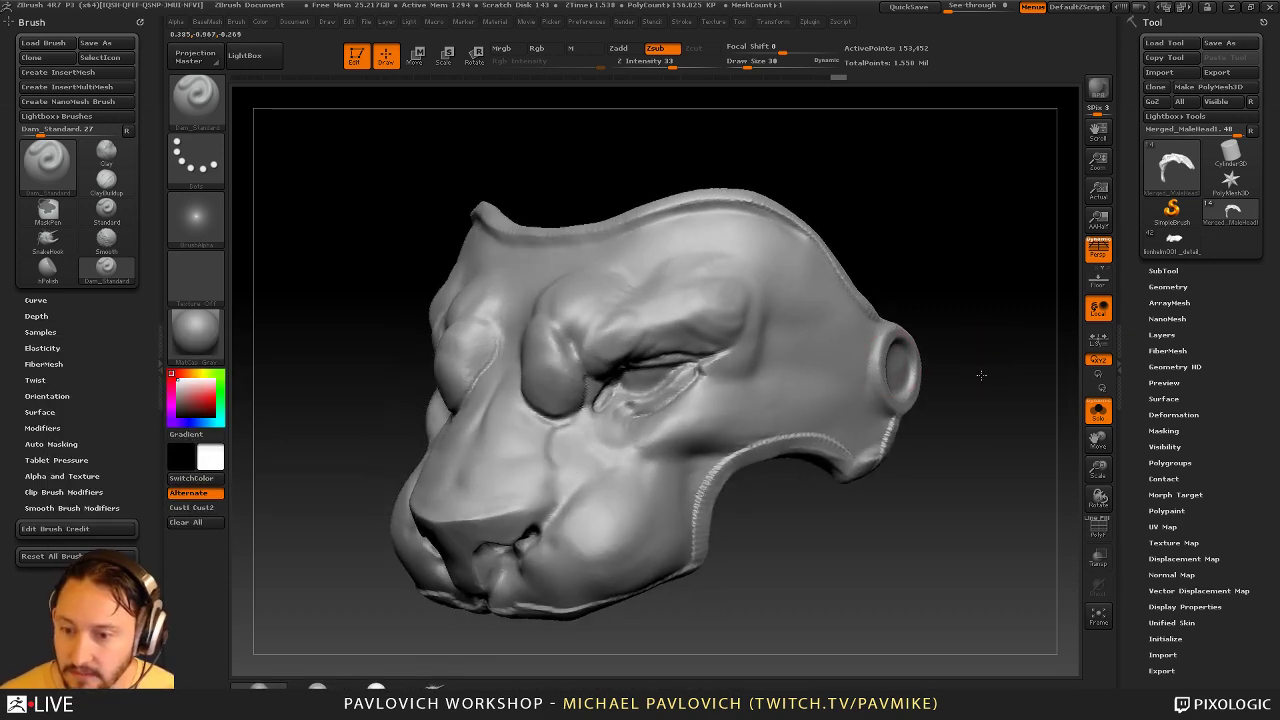
key([)
mouse_move(557, 425)
mouse_down()
mouse_move(565, 511)
mouse_move(540, 528)
mouse_up()
alt+drag(410, 650, 610, 585)
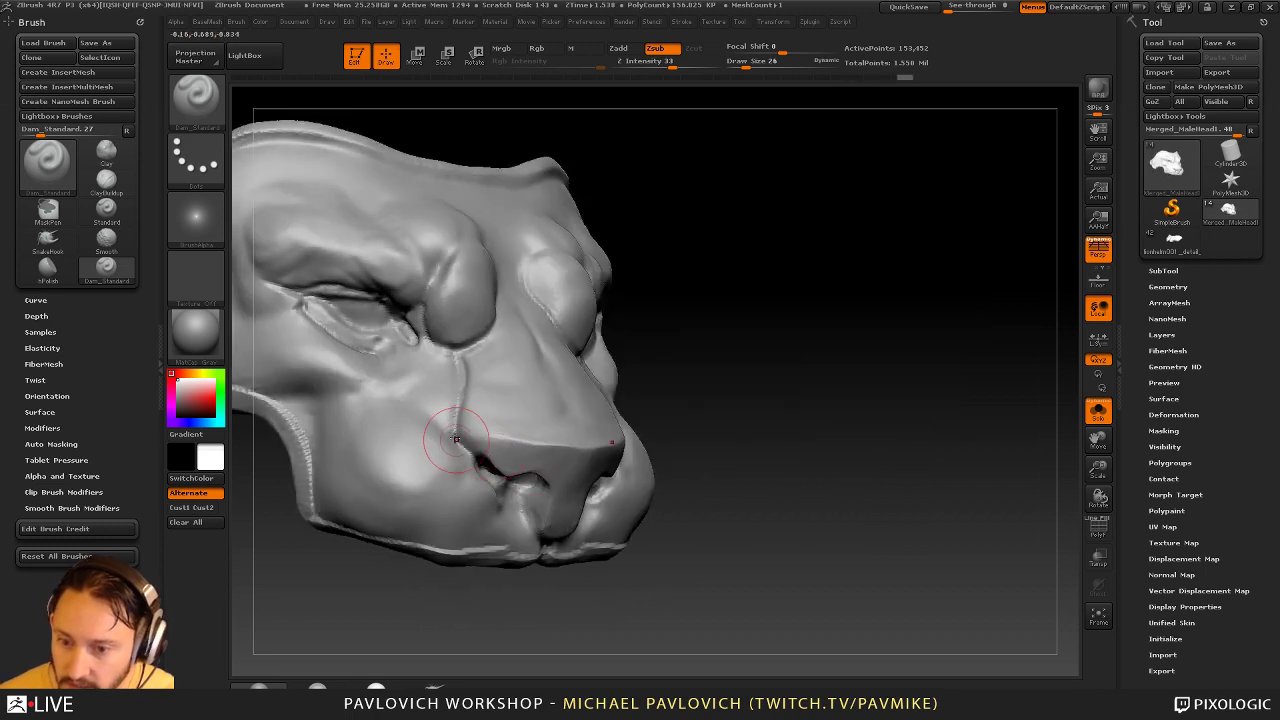
drag(456, 436, 477, 462)
Deepen the crease beside the lion's nose and extend it up toward the inner corner of the eye
alt+drag(642, 330, 699, 441)
drag(699, 441, 703, 475)
mouse_move(517, 492)
mouse_down()
mouse_move(512, 468)
mouse_move(484, 464)
mouse_up()
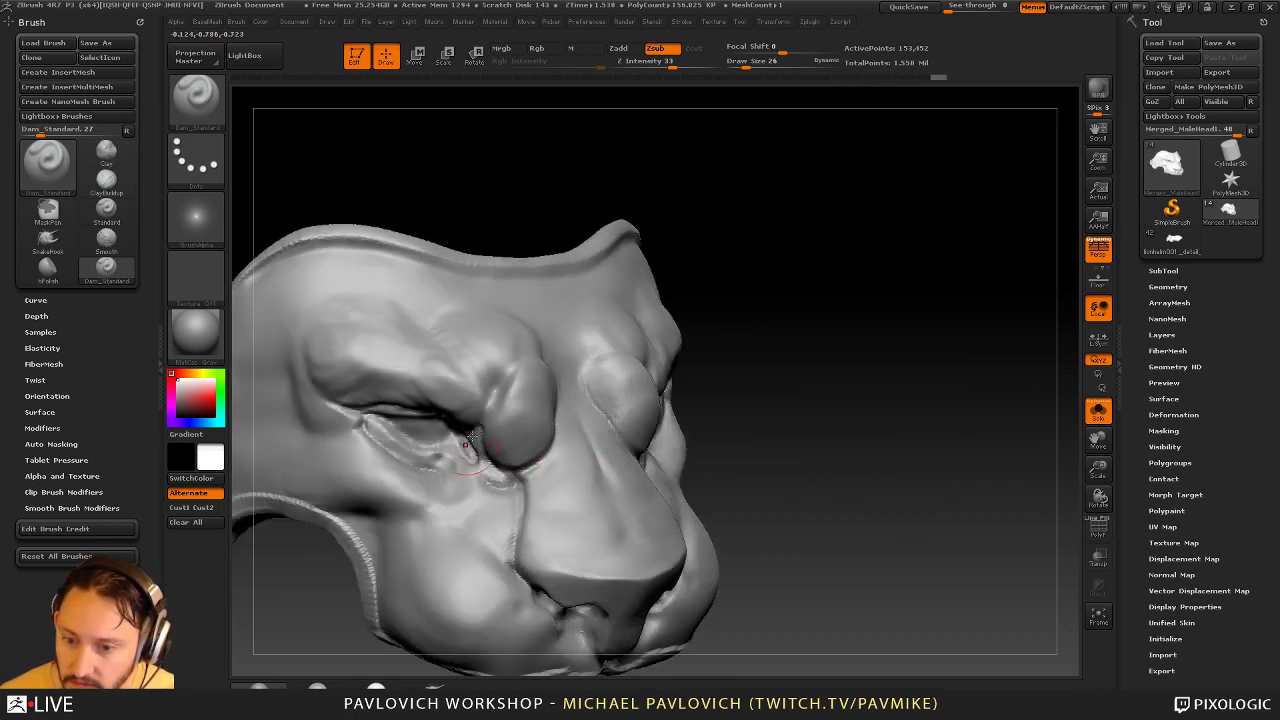
mouse_move(830, 396)
alt+mouse_down()
mouse_move(777, 340)
mouse_move(603, 355)
alt+mouse_up()
drag(553, 448, 557, 484)
drag(552, 446, 557, 506)
mouse_move(722, 603)
alt+mouse_down()
mouse_move(738, 518)
mouse_move(800, 512)
alt+mouse_up()
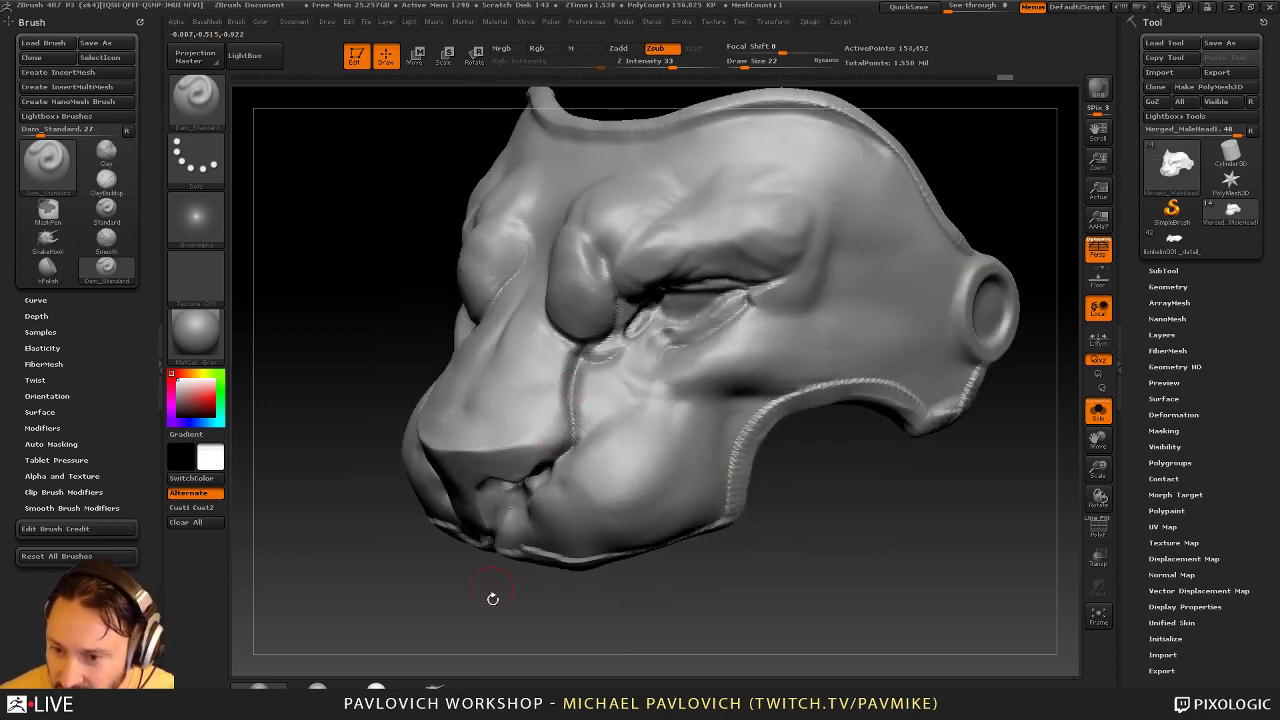
Sharpen the crease beside the lion's nose and the front edge between its sides with Dam_Standard at draw size 22
drag(492, 599, 488, 538)
drag(883, 134, 856, 198)
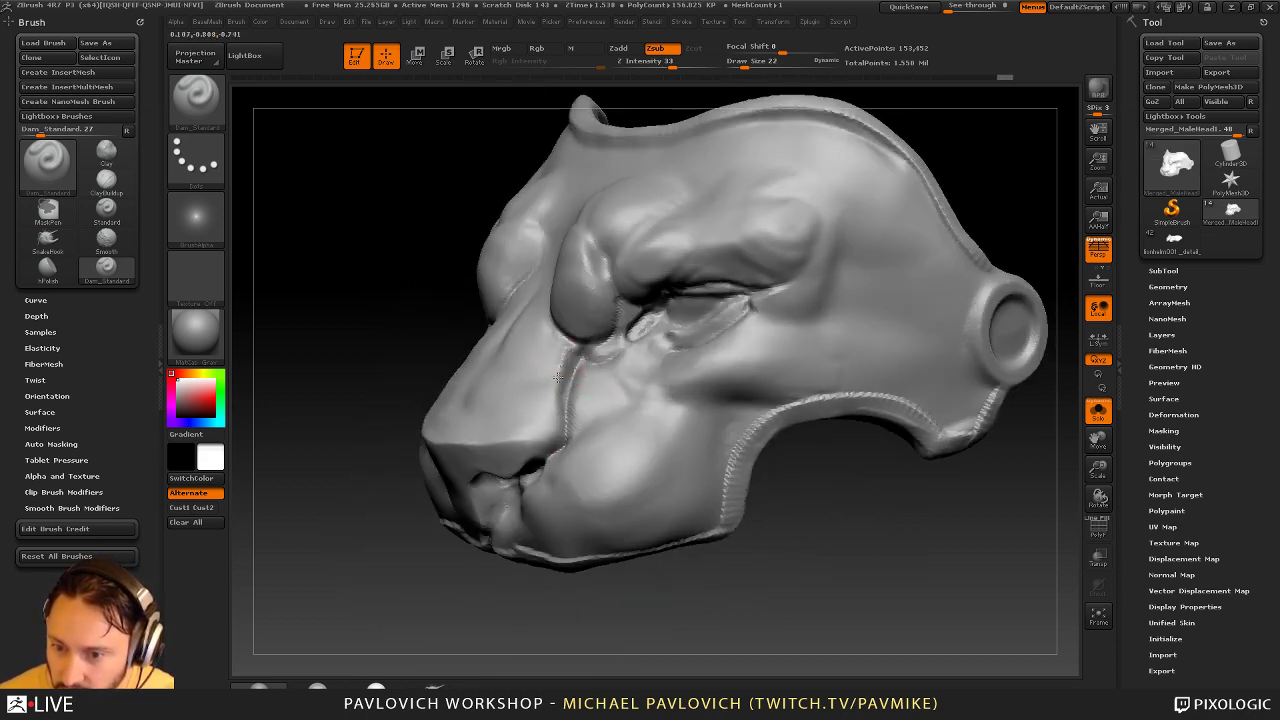
drag(550, 436, 522, 443)
mouse_move(380, 574)
mouse_down()
mouse_move(723, 346)
mouse_move(745, 385)
mouse_up()
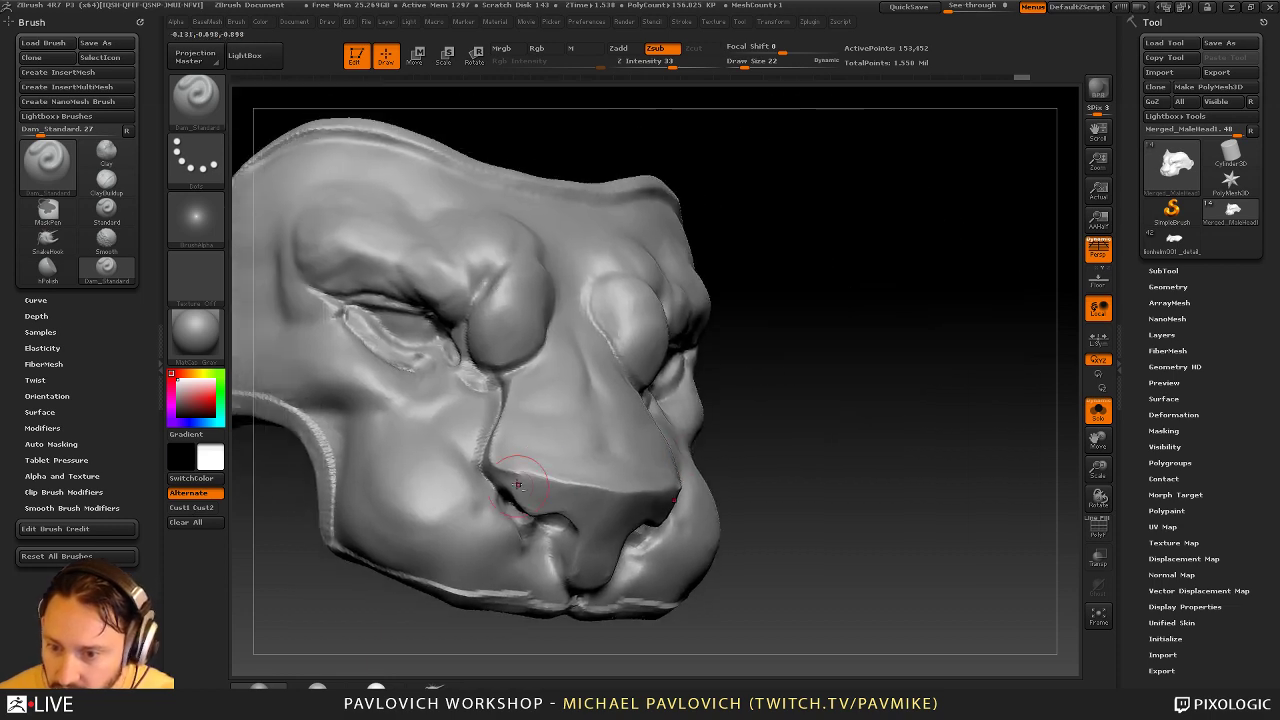
drag(500, 469, 664, 488)
drag(813, 437, 837, 457)
Build up the side of the lion's nose along the crease with the Clay brush at draw size 22
key(b)
key(c)
key(l)
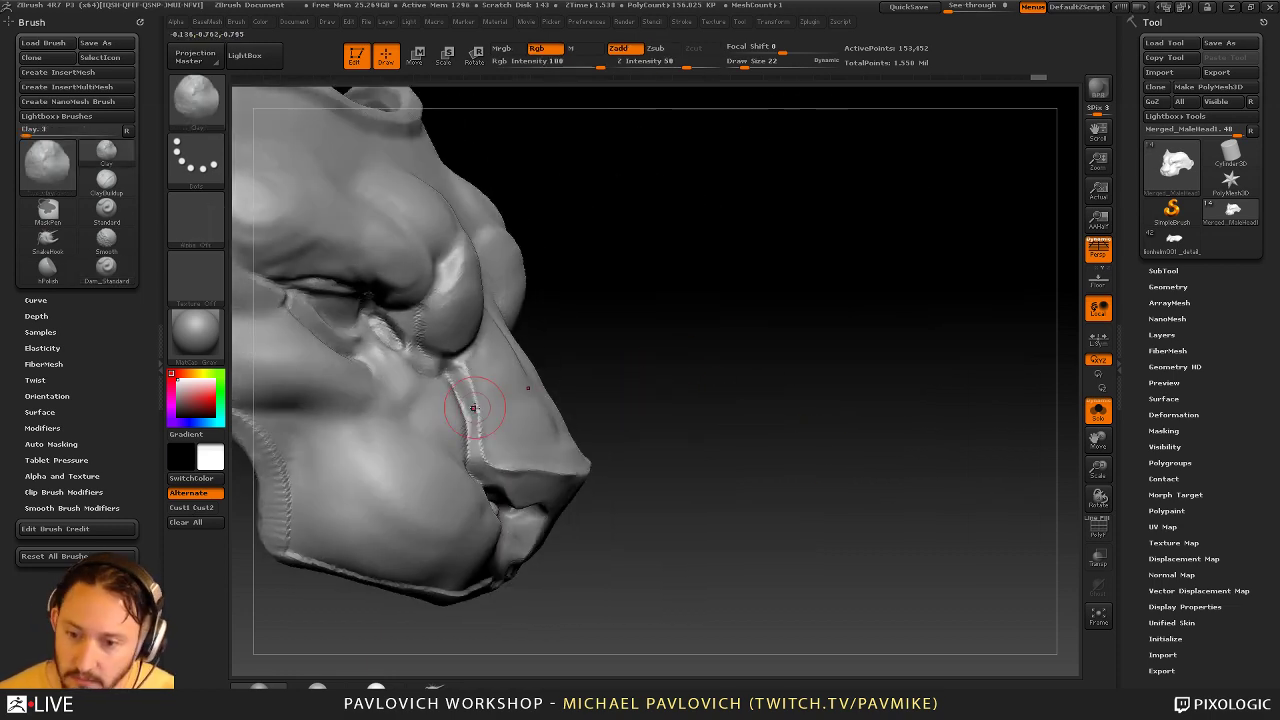
drag(466, 376, 474, 448)
drag(623, 346, 583, 354)
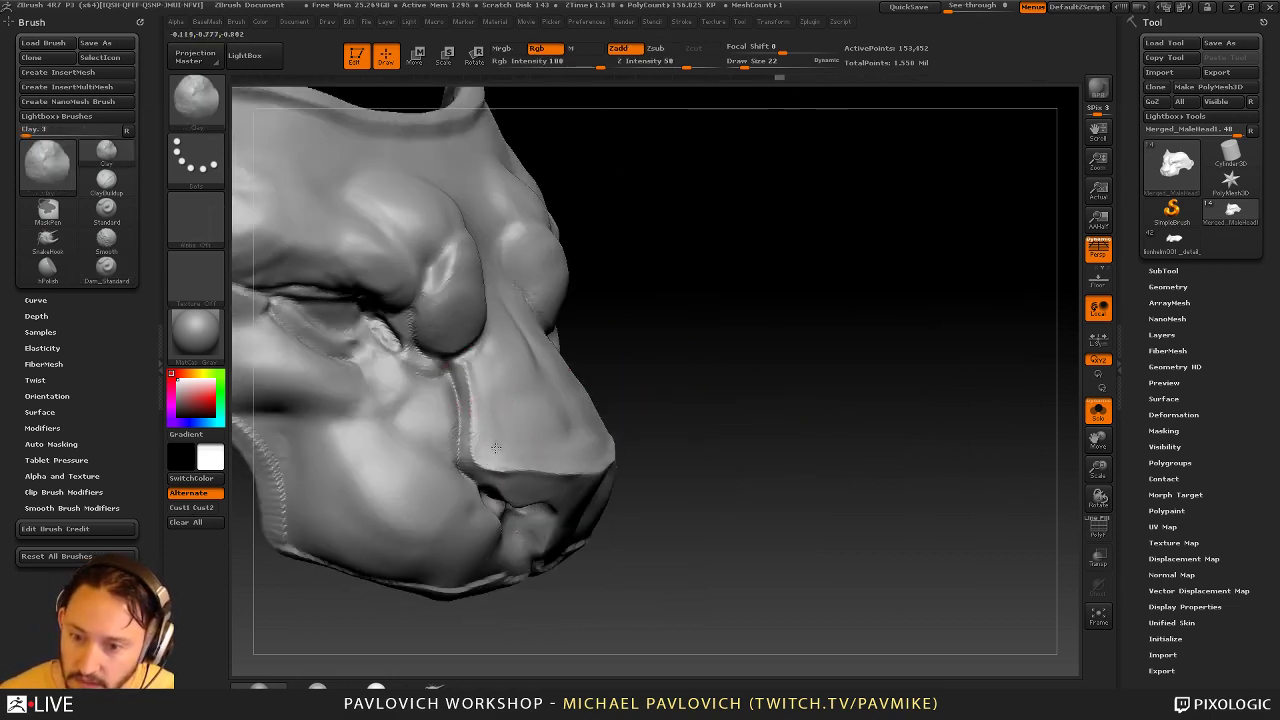
drag(677, 401, 638, 412)
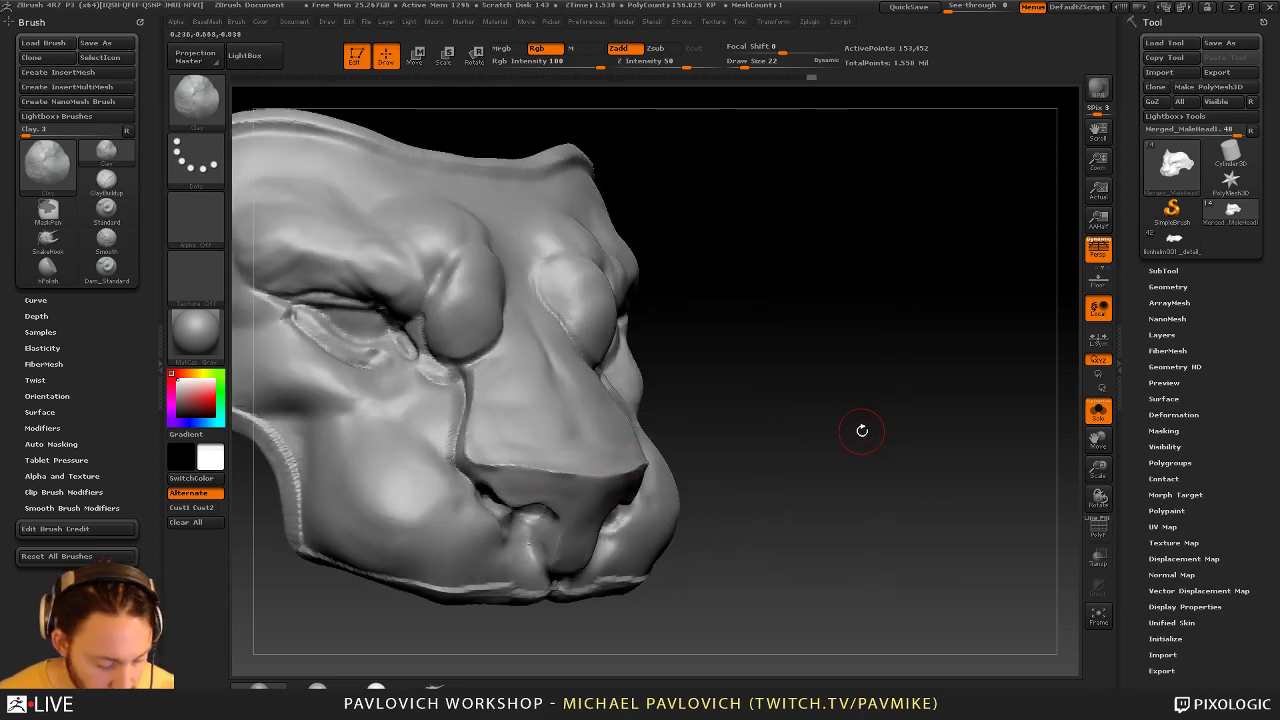
Polish the sides of the lion's nose above the nostrils with the hPolish brush, starting at draw size 37
key(b)
key(h)
key(p)
mouse_move(862, 431)
mouse_down()
mouse_move(849, 417)
mouse_move(796, 424)
mouse_up()
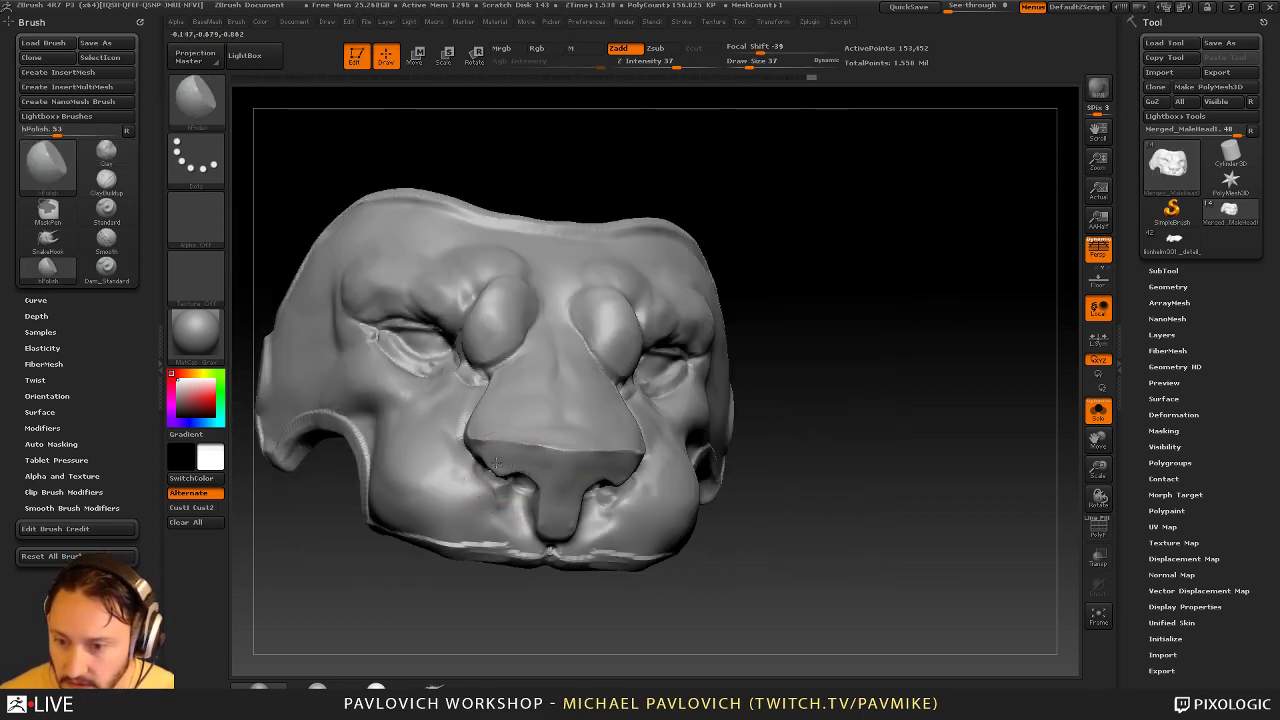
drag(765, 480, 665, 474)
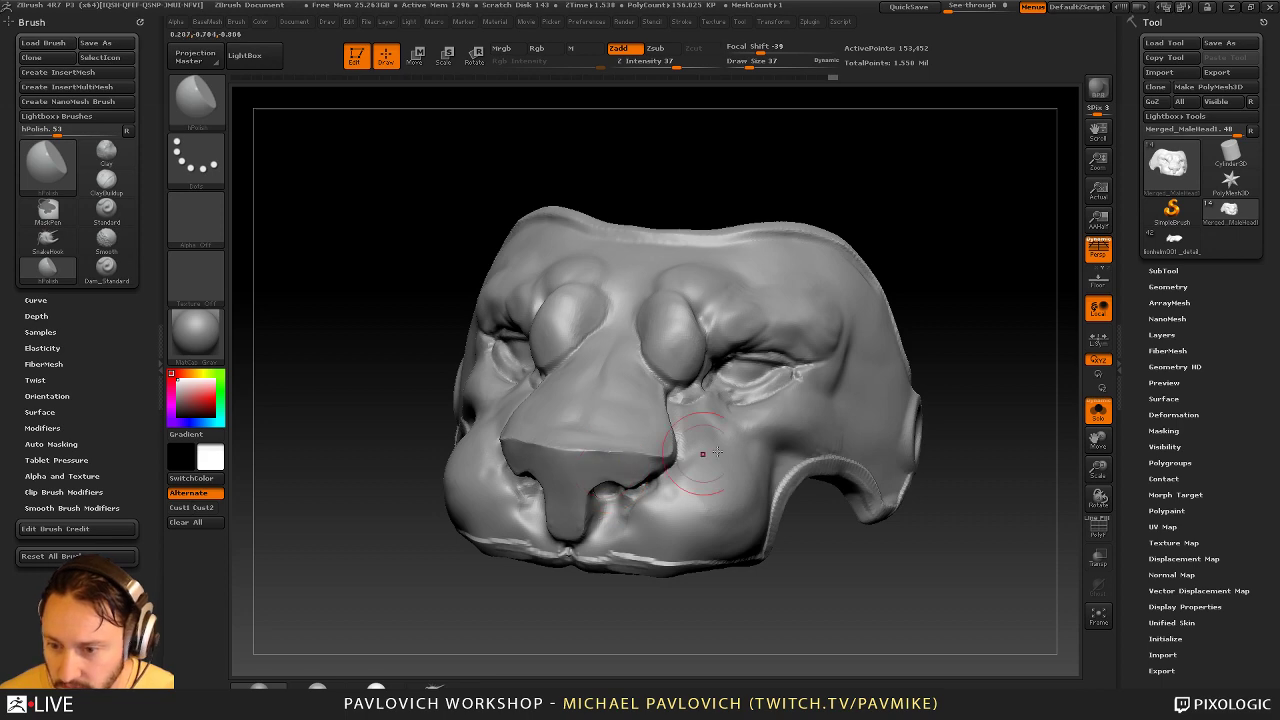
right_drag(717, 452, 644, 466)
key(bracketleft)
key(bracketleft)
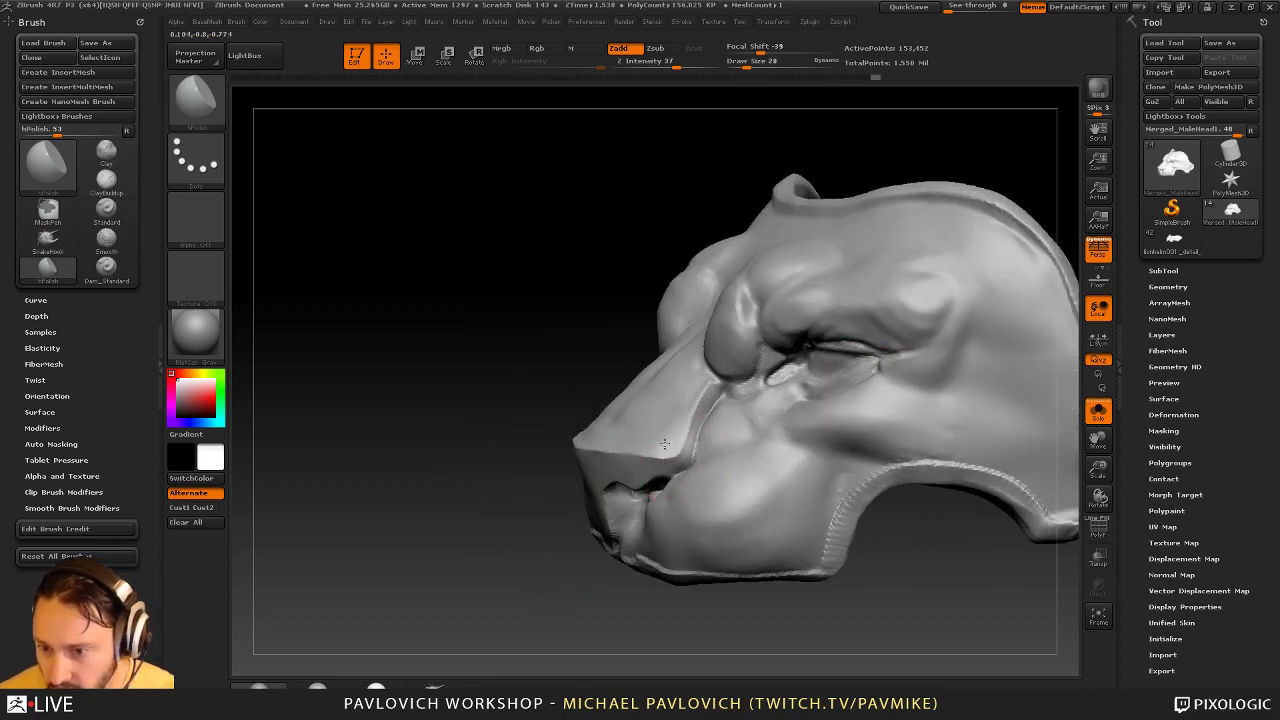
Flatten the bridge and front planes of the lion's nose into a crisp edge with hPolish at draw size 53
right_drag(665, 446, 740, 487)
key(bracketright)
key(bracketright)
drag(612, 449, 601, 452)
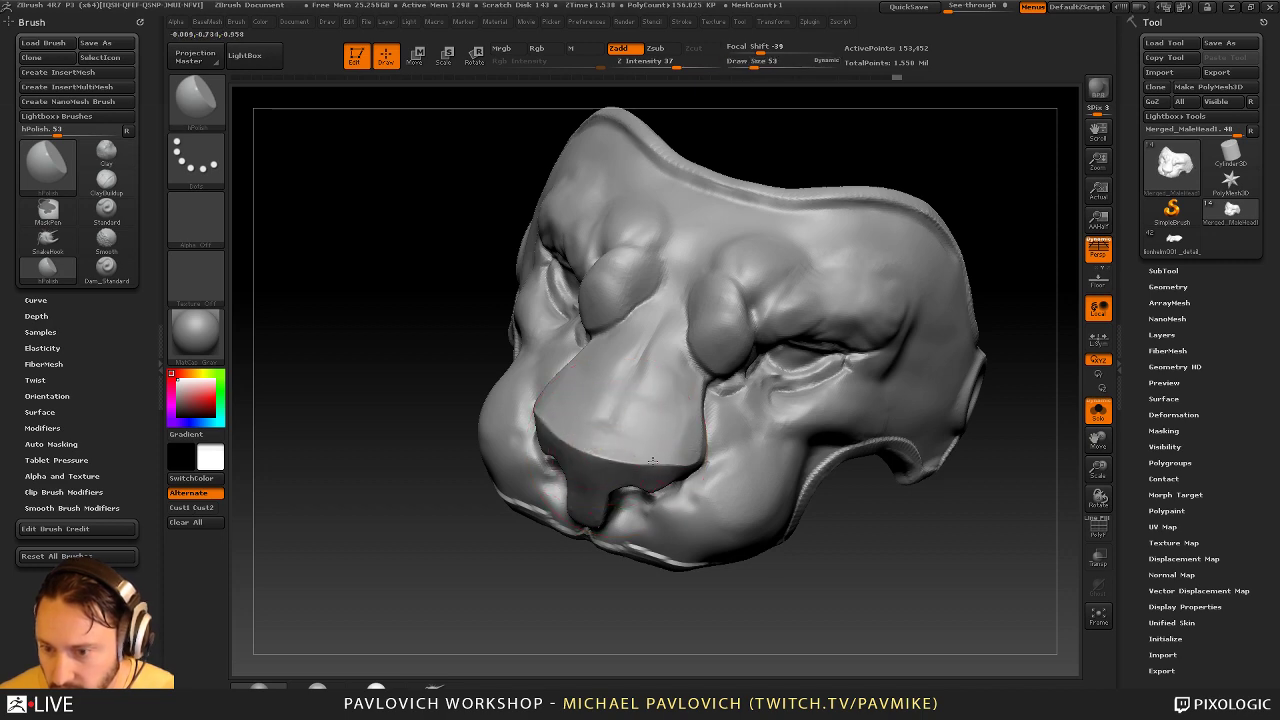
drag(1003, 303, 1062, 308)
drag(566, 400, 592, 428)
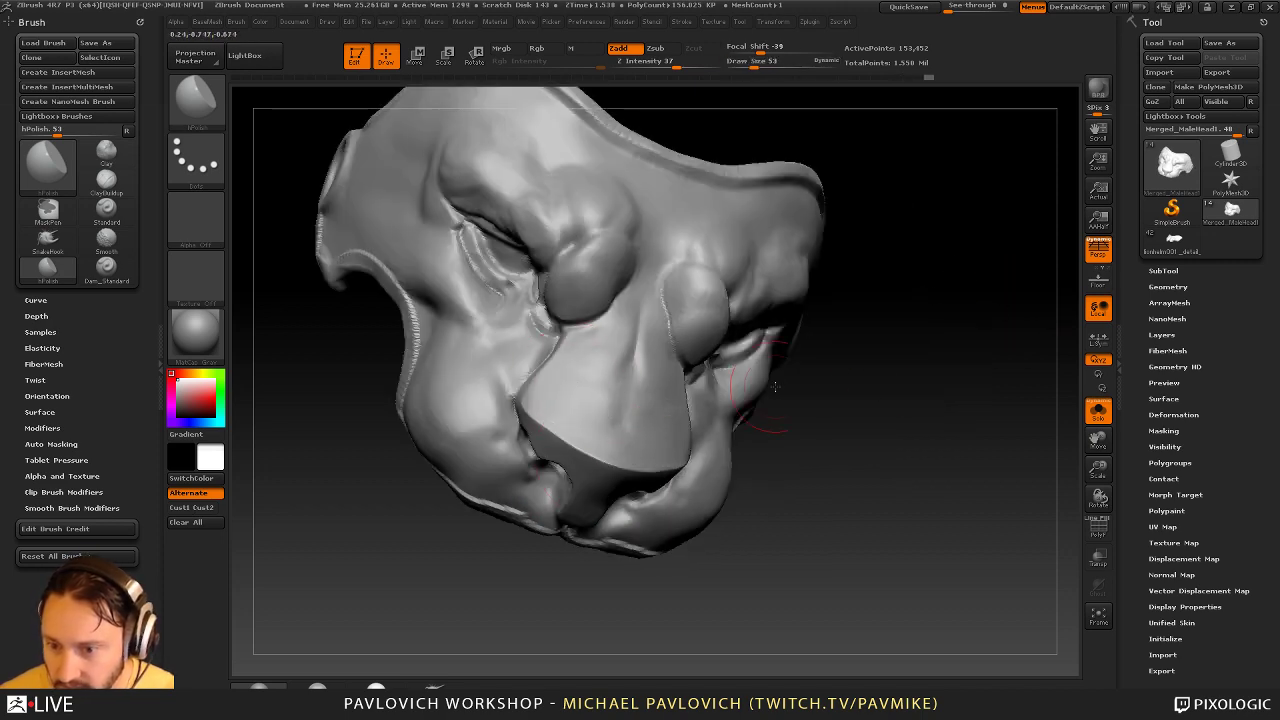
drag(788, 385, 722, 390)
right_drag(745, 495, 755, 390)
drag(588, 446, 627, 452)
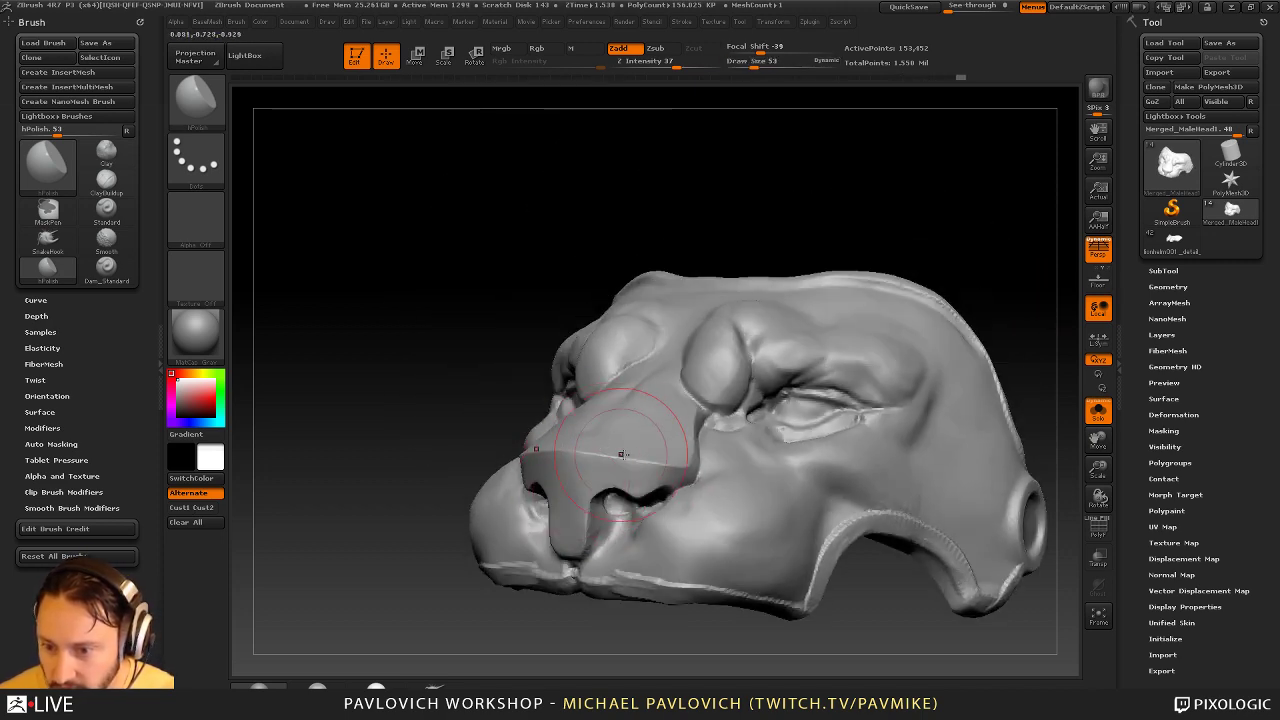
right_drag(738, 462, 700, 455)
drag(711, 429, 664, 466)
right_drag(448, 558, 535, 545)
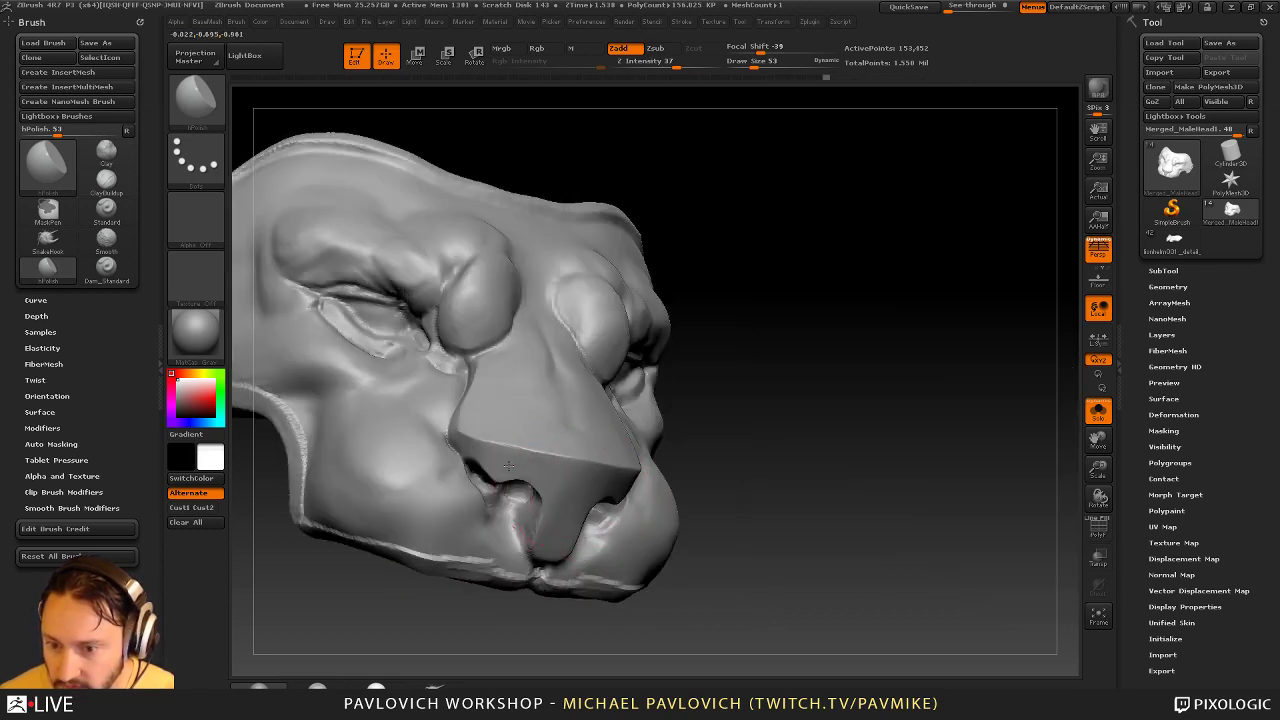
Reduce the brush's draw size and remesh the lion mask with DynaMesh
right_drag(785, 406, 705, 463)
key(s)
drag(660, 470, 643, 469)
ctrl+drag(404, 284, 444, 336)
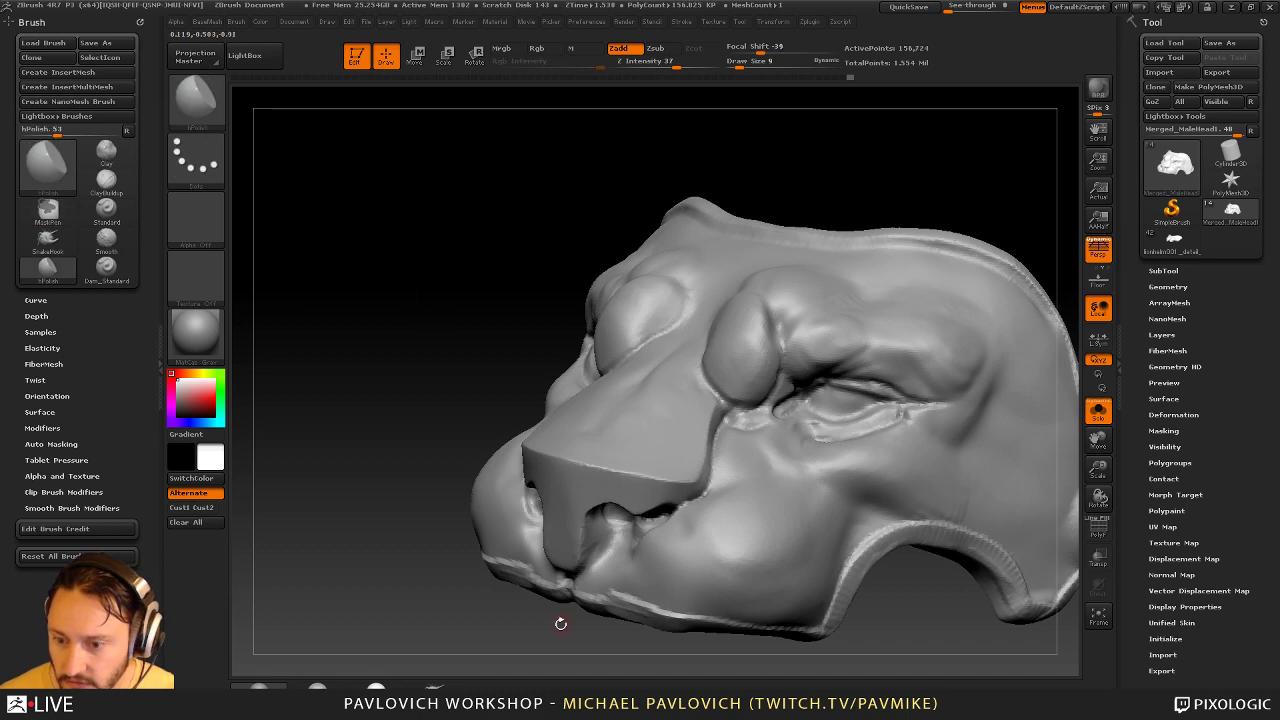
mouse_move(560, 623)
right_down()
mouse_move(590, 628)
mouse_move(565, 601)
right_up()
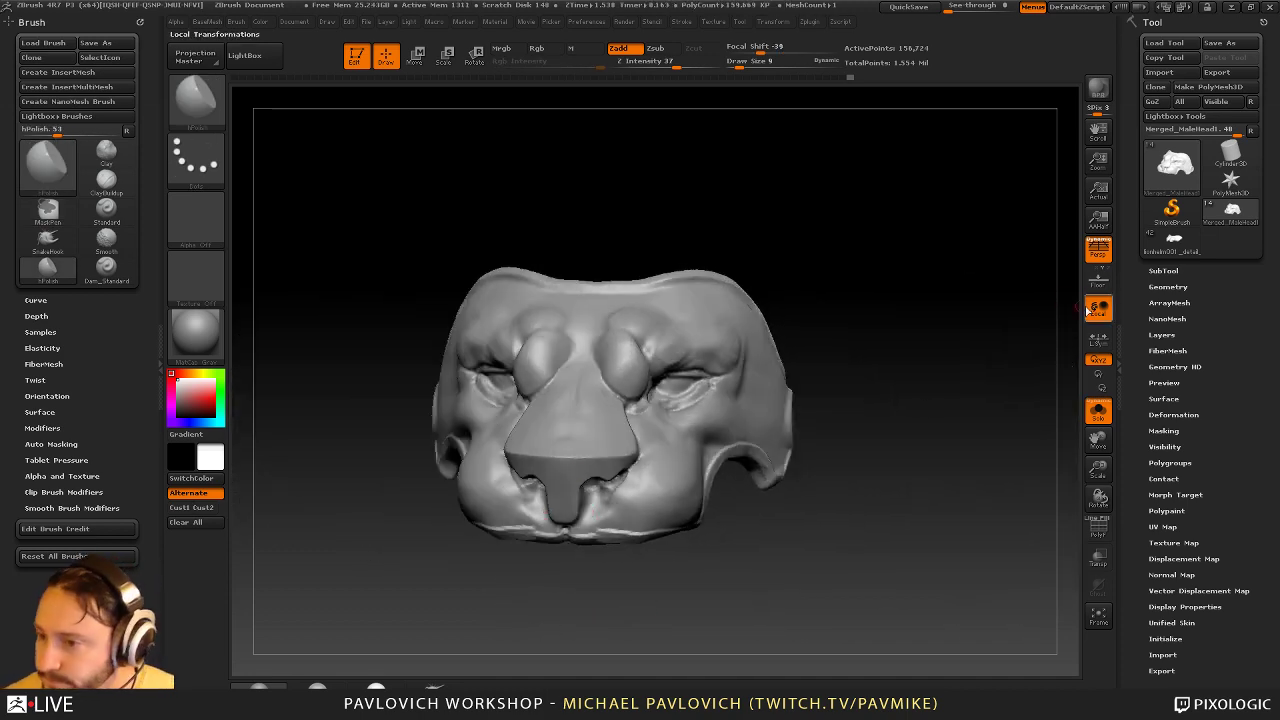
Turn off perspective and switch to the detailed lion helmet with all its subtools shown
click(1098, 252)
alt+right_drag(896, 399, 922, 391)
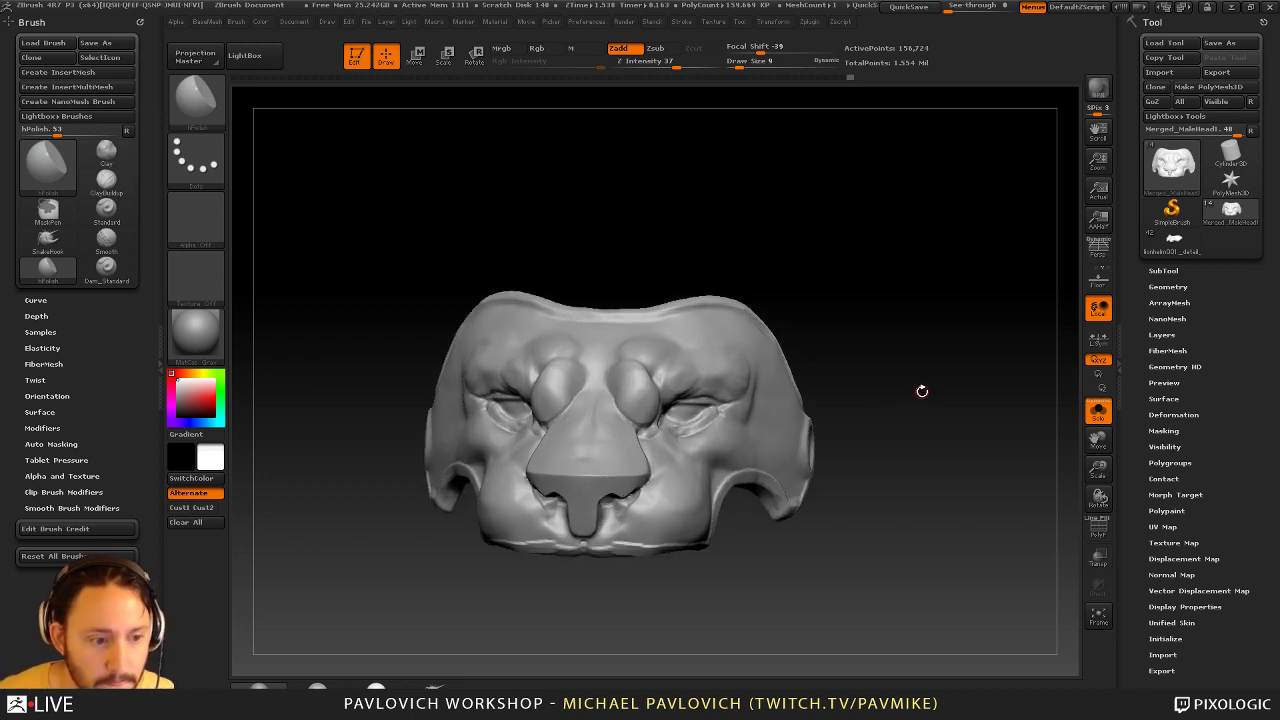
drag(1025, 284, 916, 264)
click(1180, 240)
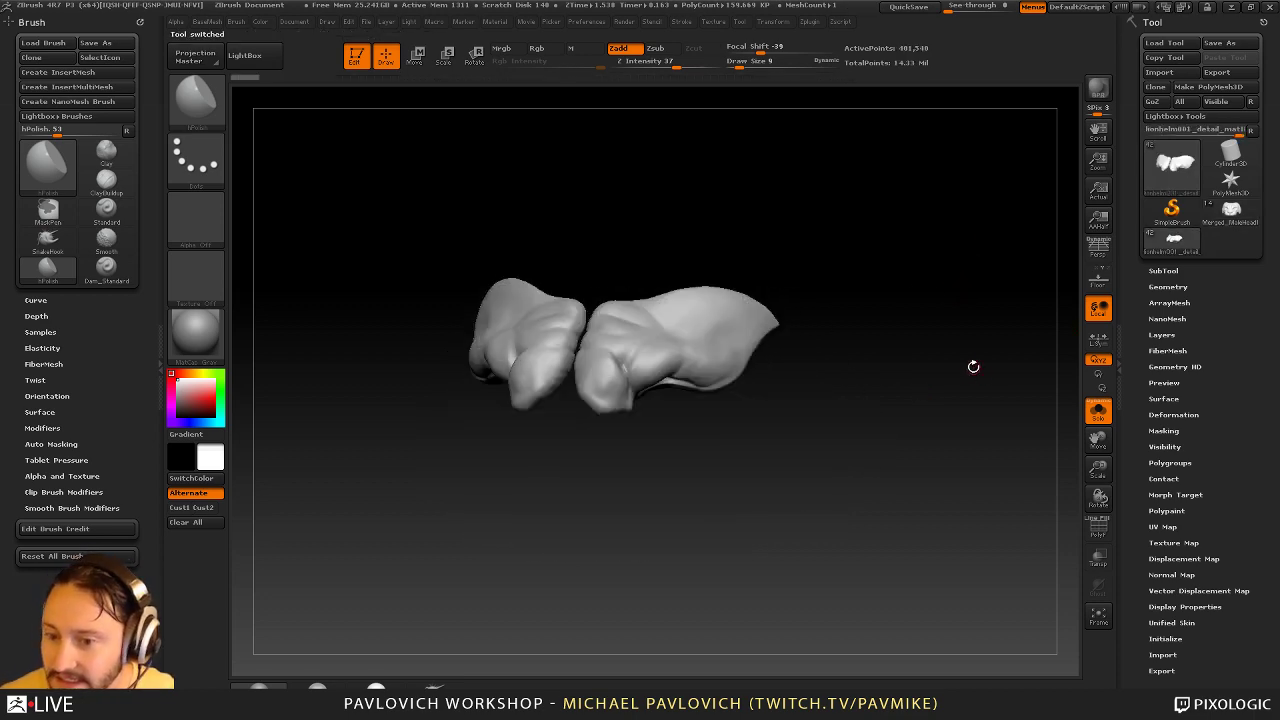
click(1102, 412)
drag(972, 342, 915, 295)
Select the male head subtool and switch to the Standard brush at draw size 22
alt+click(780, 479)
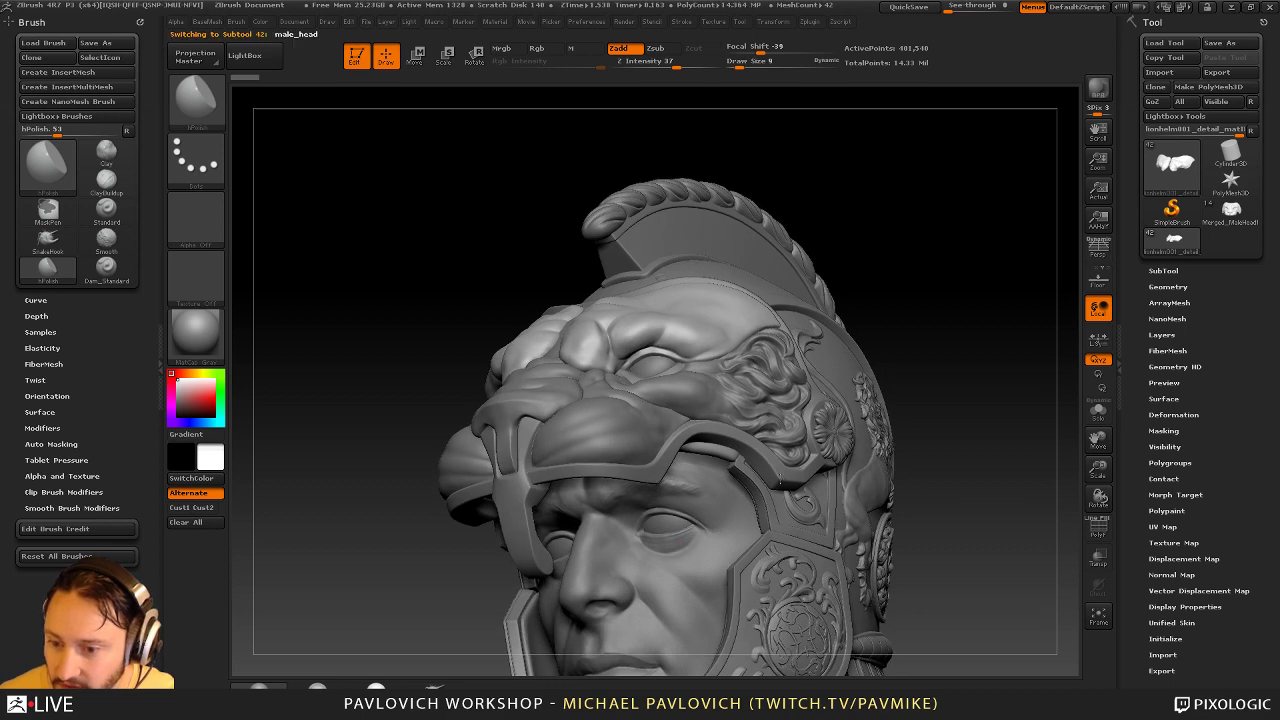
mouse_move(920, 340)
alt+mouse_down()
mouse_move(993, 399)
mouse_move(911, 418)
mouse_move(860, 410)
mouse_move(1048, 405)
alt+mouse_up()
key(1)
key(s)
click(984, 403)
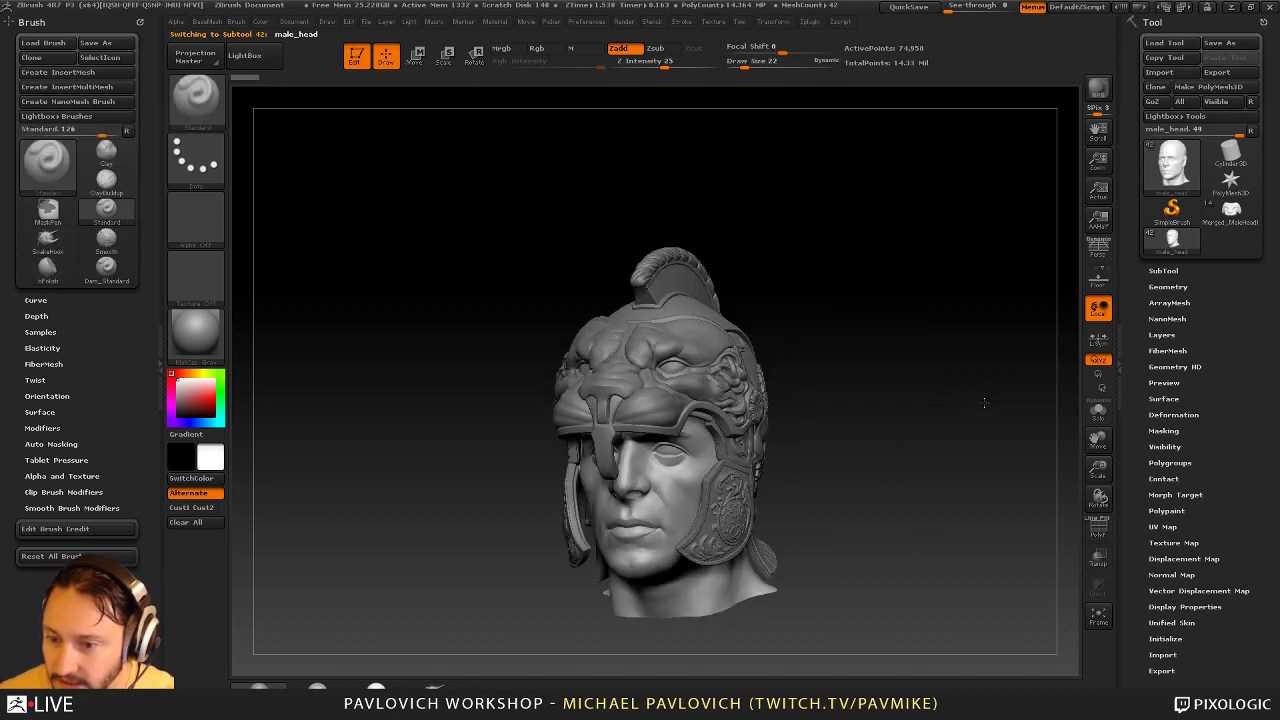
mouse_move(980, 434)
alt+mouse_down()
mouse_move(971, 426)
mouse_move(1010, 427)
mouse_move(914, 441)
alt+mouse_up()
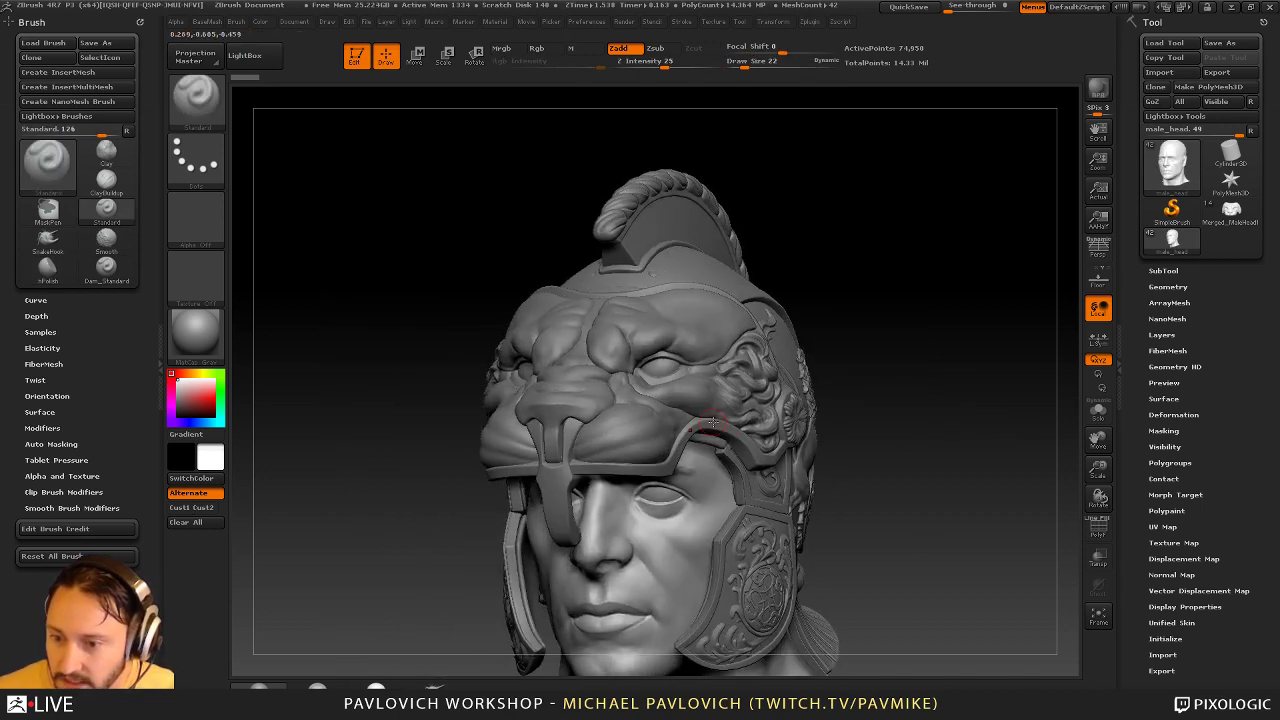
Set the draw size to 32, select the lion's mane subtool and reconstruct its lower subdivision levels
key(s)
drag(707, 418, 711, 410)
alt+click(711, 410)
mouse_move(998, 408)
alt+mouse_down()
mouse_move(943, 349)
mouse_move(912, 386)
alt+mouse_up()
click(1170, 287)
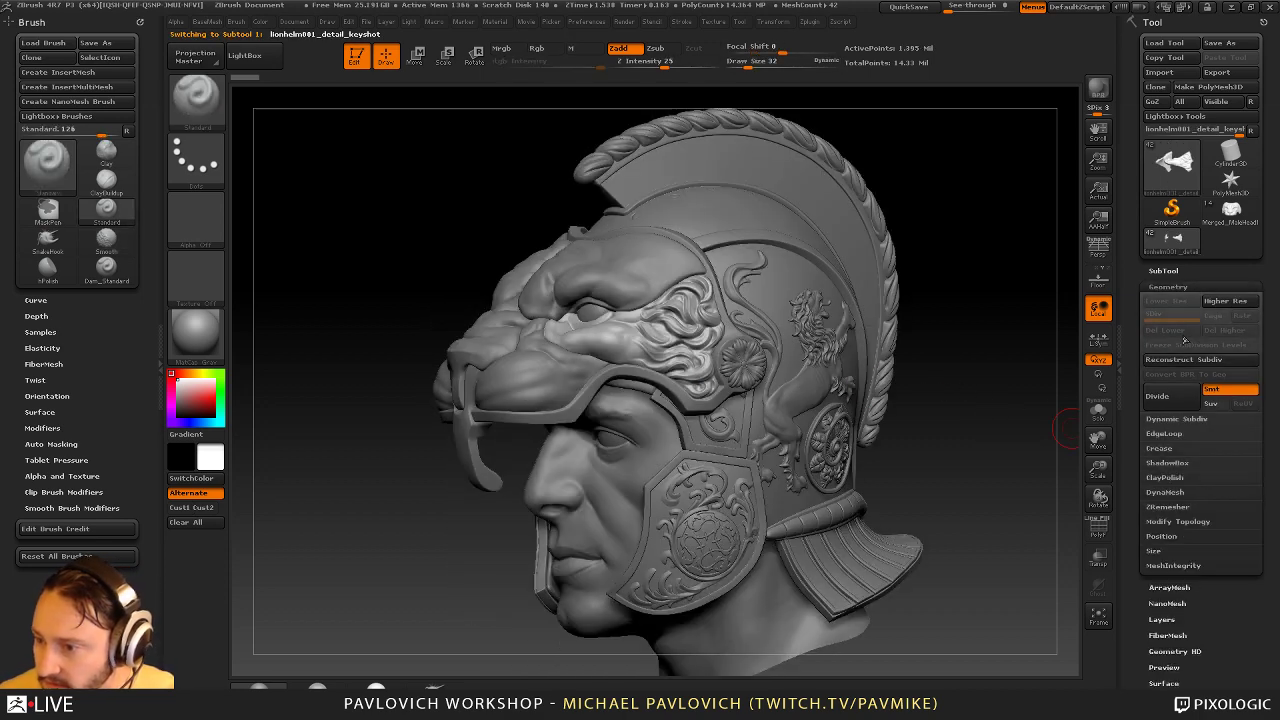
click(1193, 360)
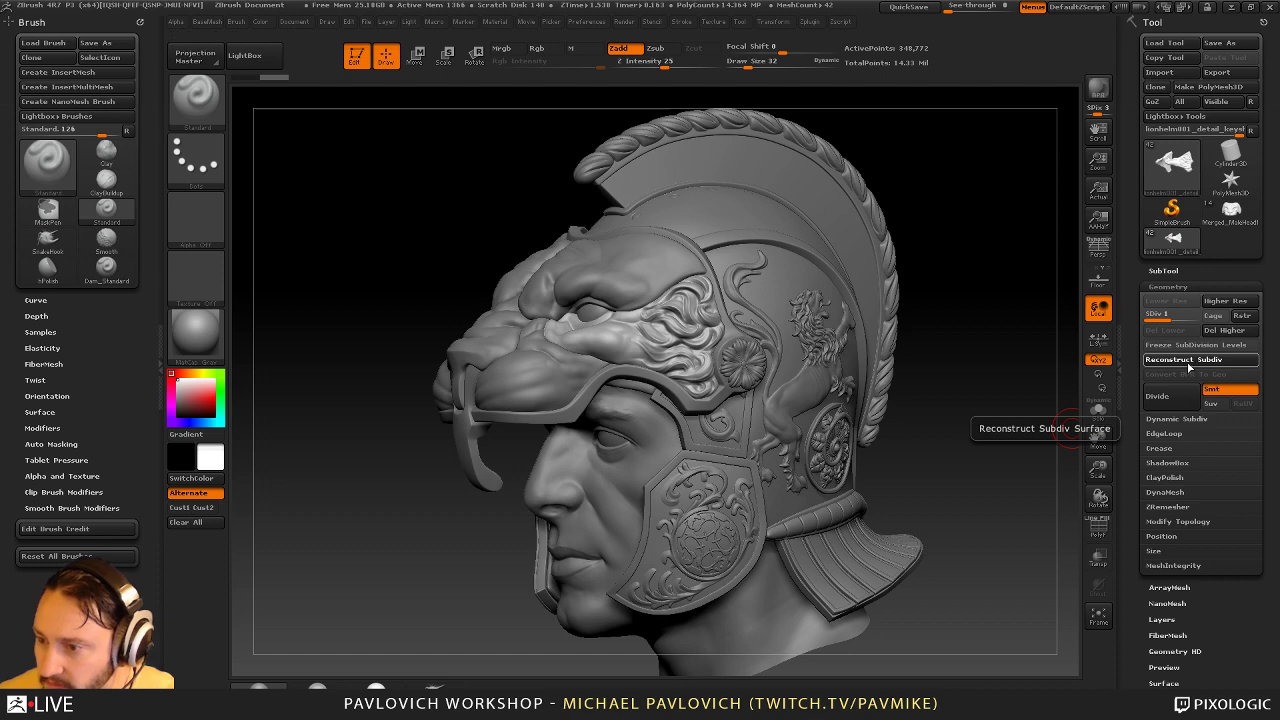
click(1190, 366)
click(1187, 364)
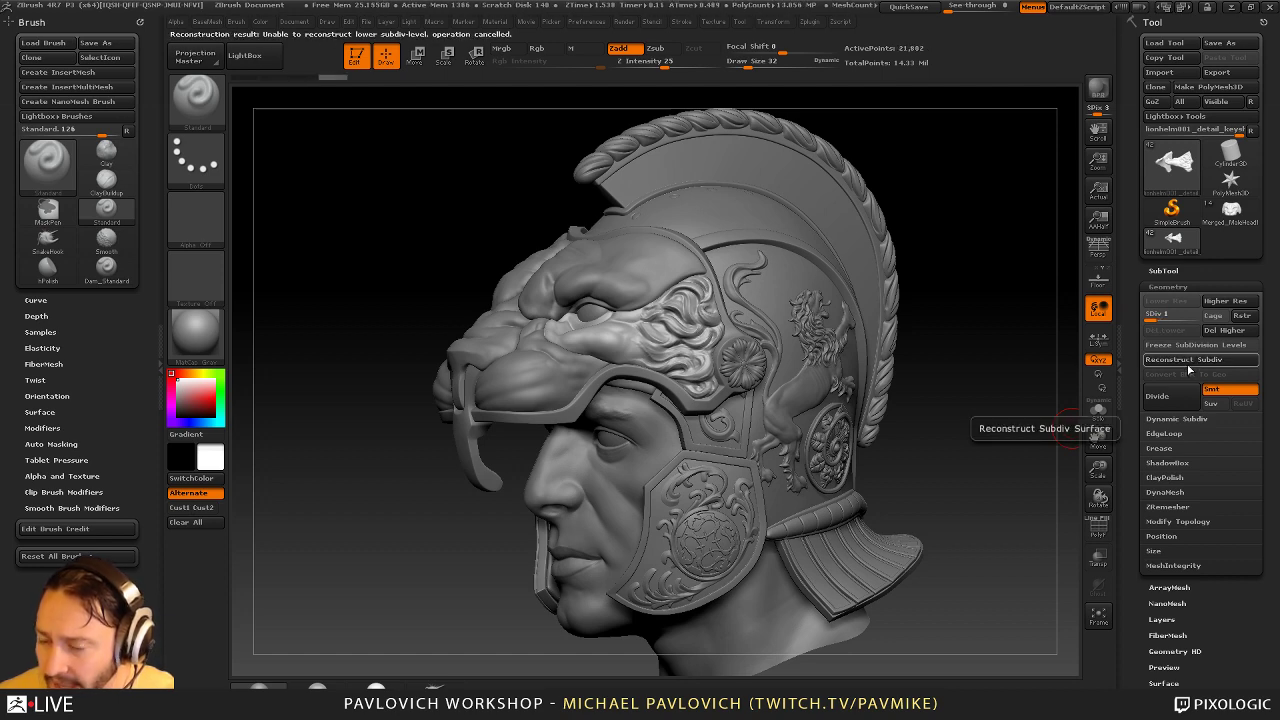
Turn perspective back on and select the detailed helmet's muzzle subtool
drag(1005, 340, 548, 337)
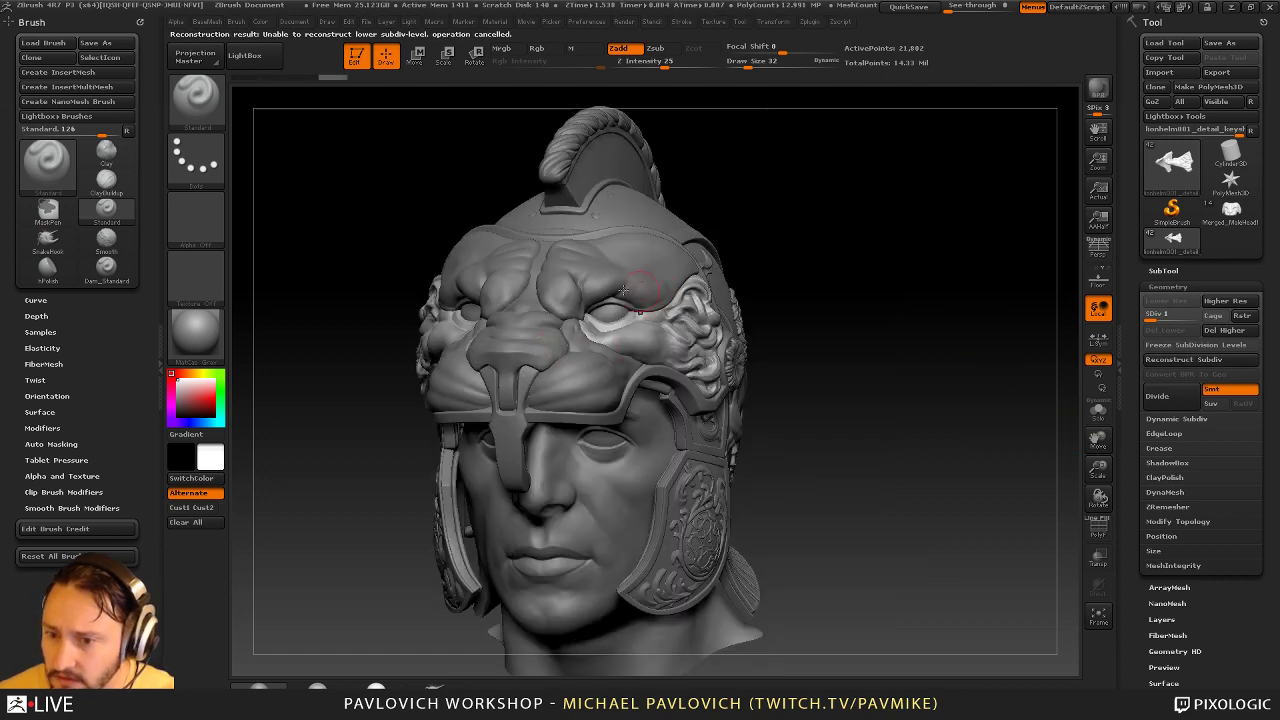
drag(822, 270, 1043, 323)
click(1097, 257)
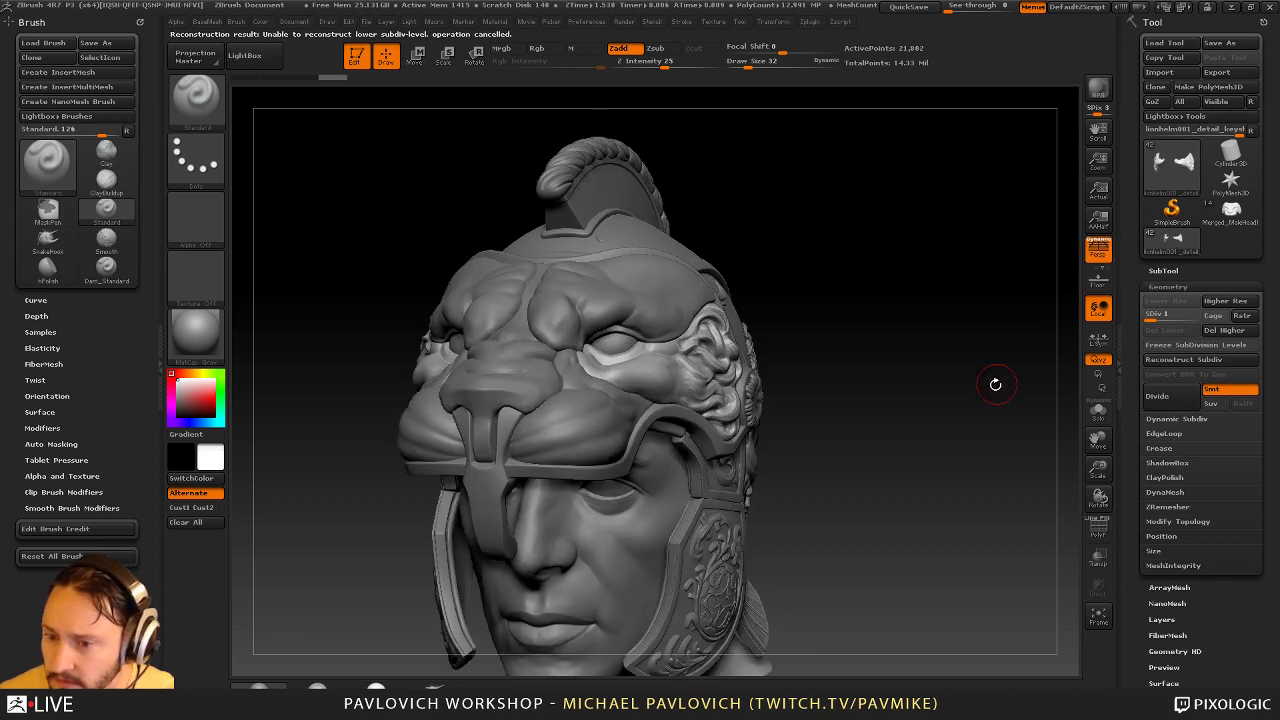
drag(994, 383, 611, 366)
alt+click(543, 427)
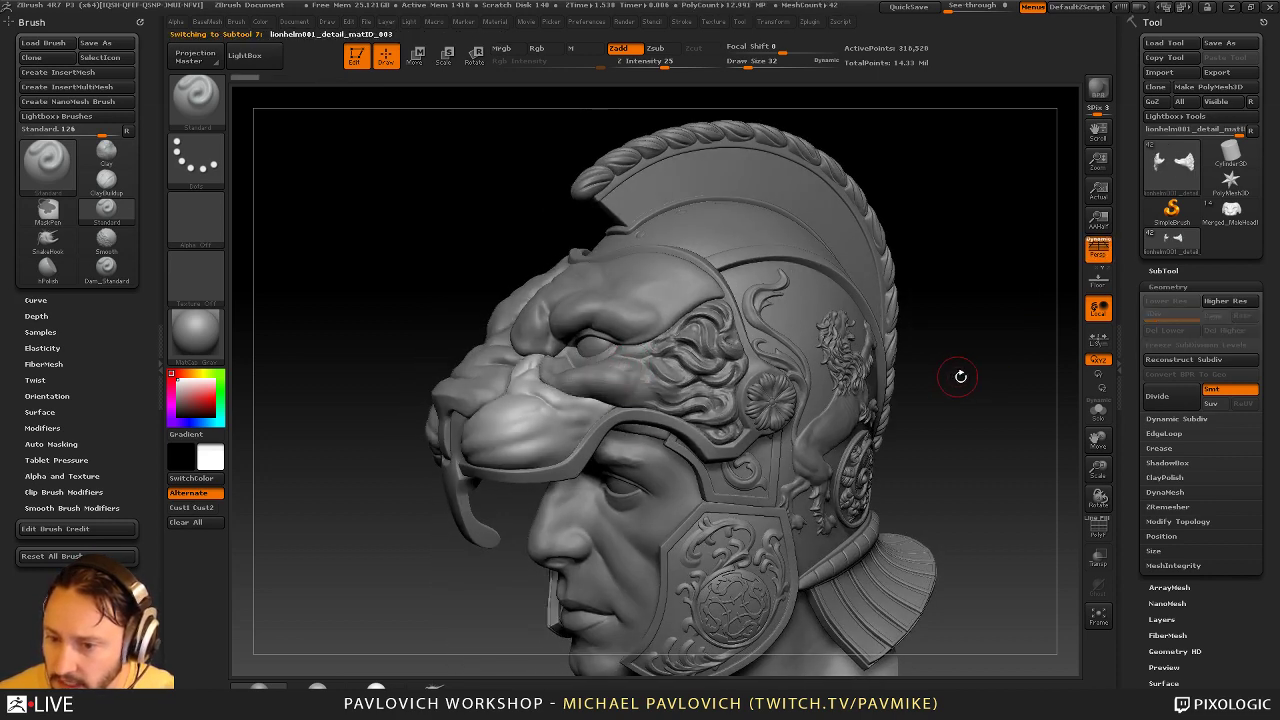
Compare the detailed muzzle with the blockout helmet's muzzle and return to the detailed helmet
drag(960, 374, 665, 333)
click(1229, 210)
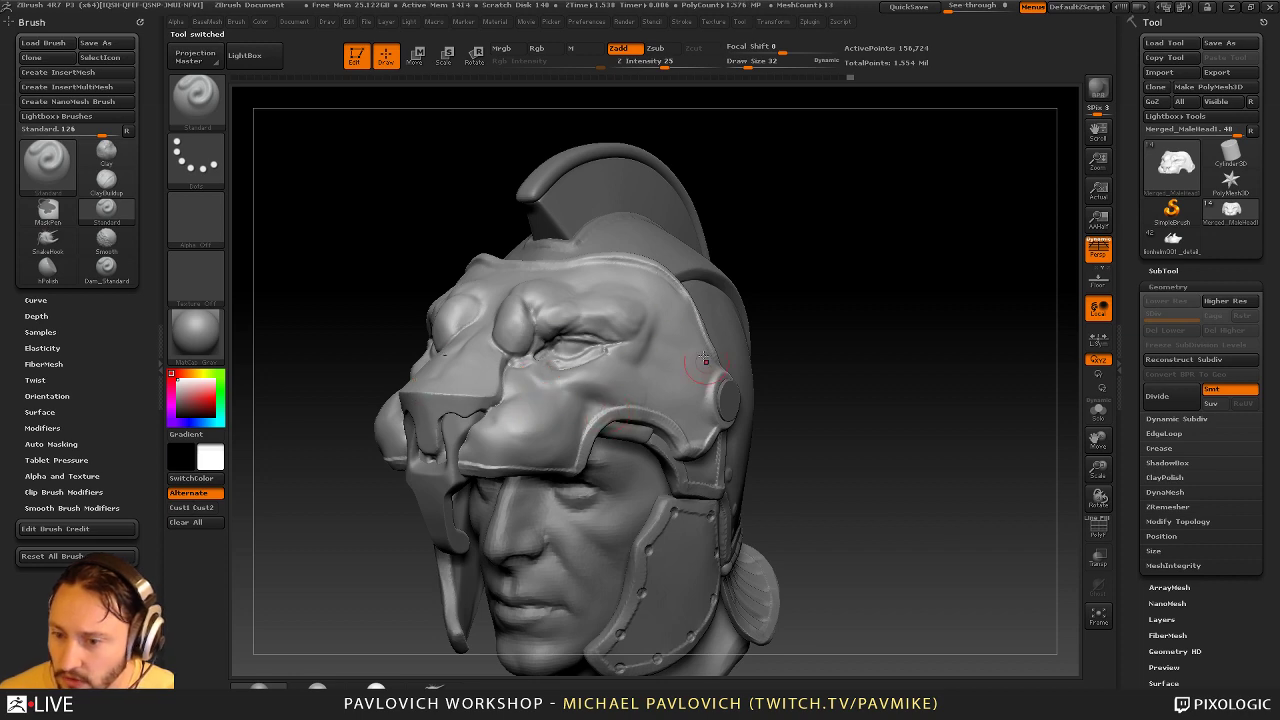
drag(971, 394, 1035, 406)
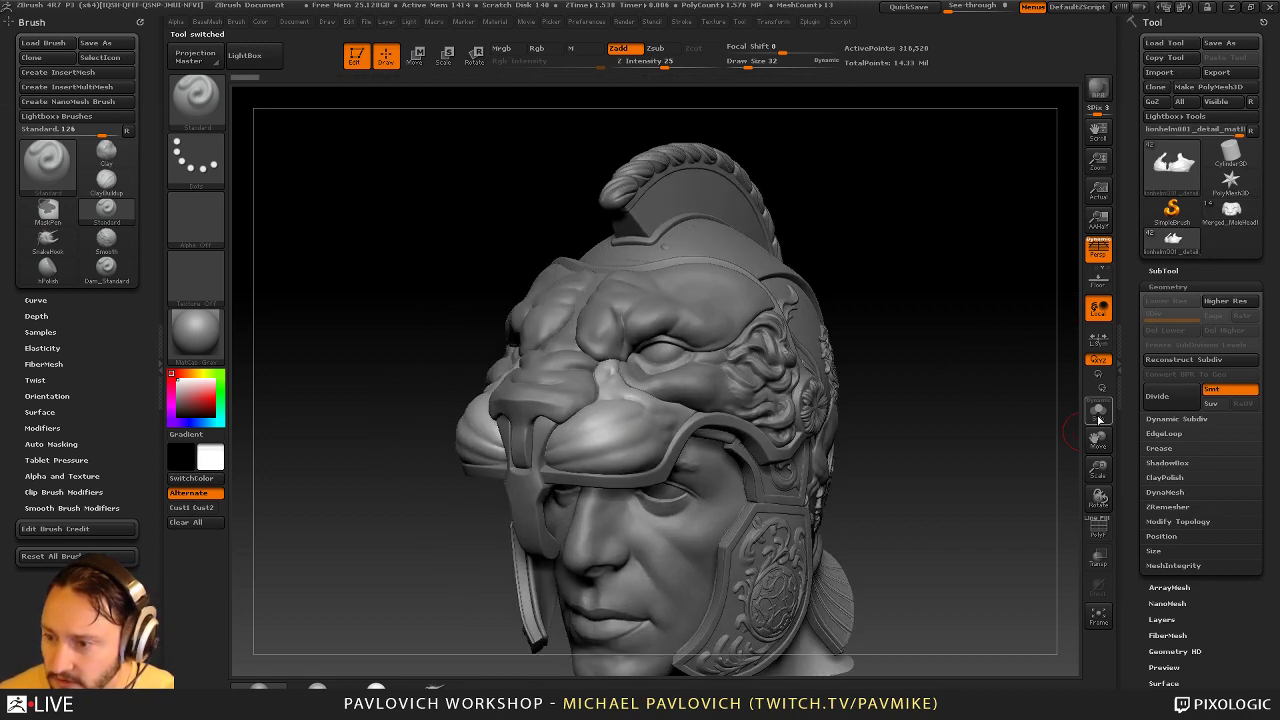
Isolate the muzzle subtool and reconstruct its lower subdivision levels
click(1098, 415)
drag(973, 493, 995, 490)
key(f)
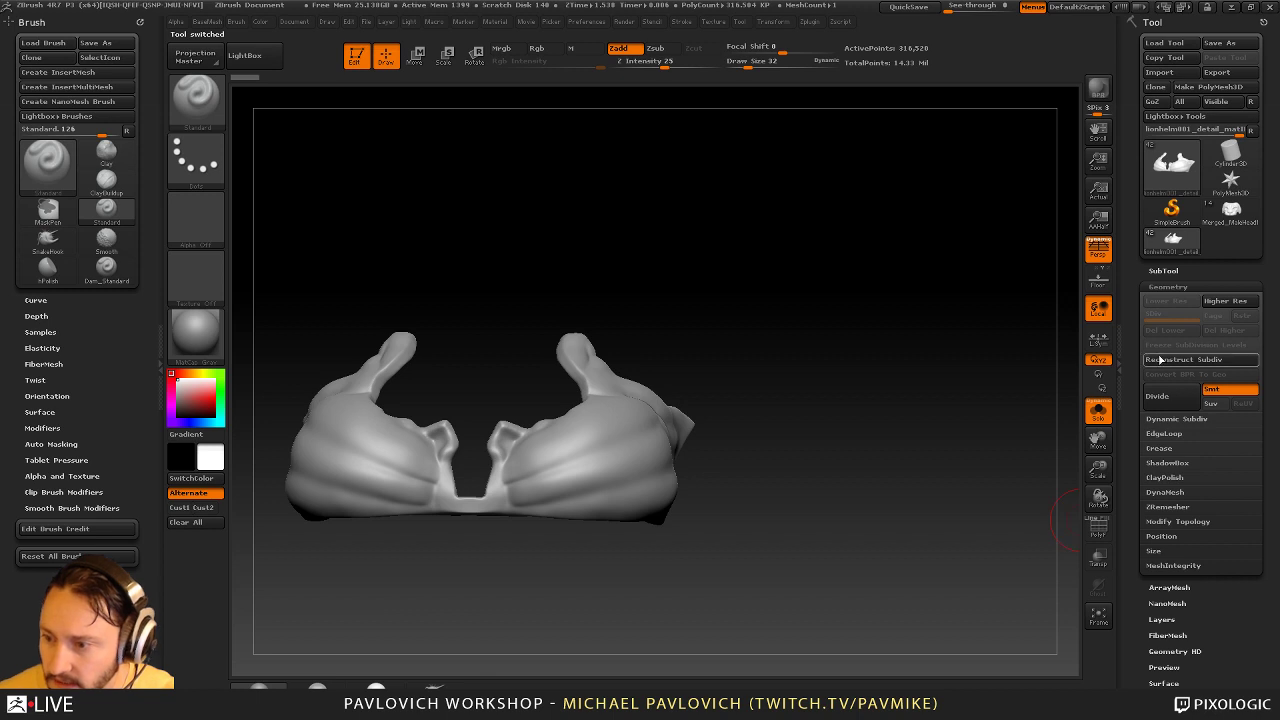
click(1181, 360)
click(1180, 366)
click(1180, 366)
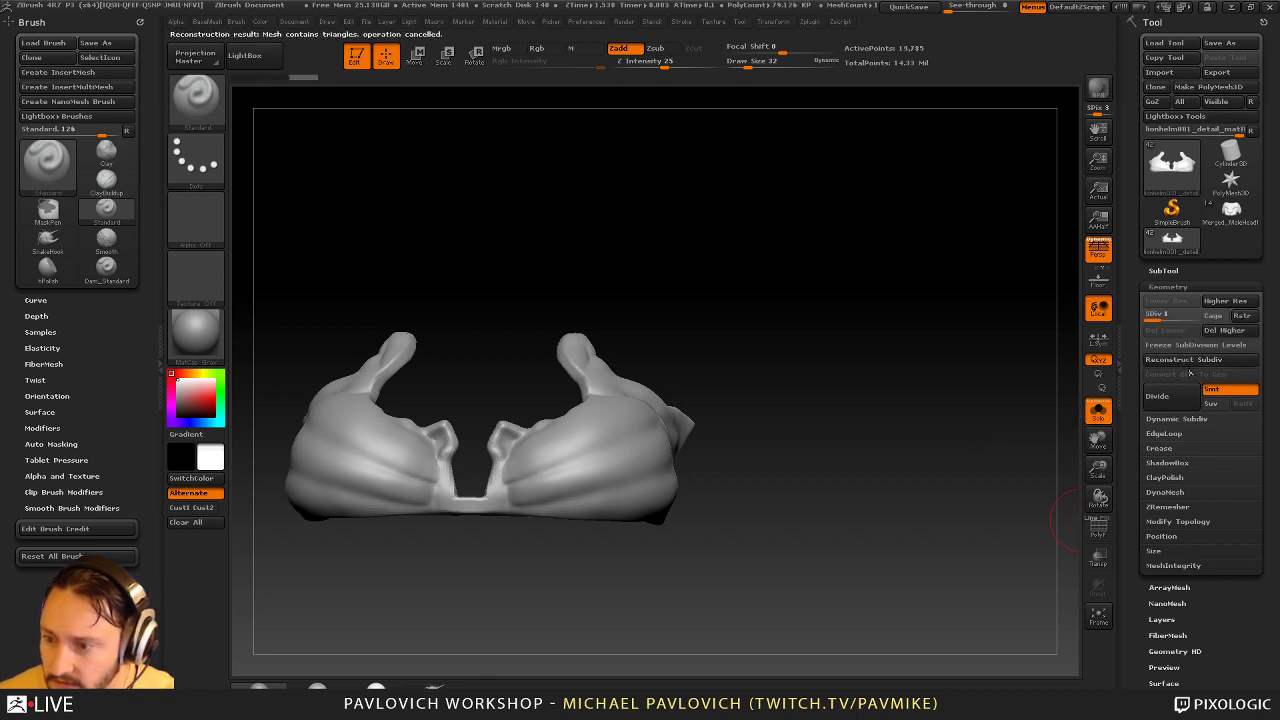
Show the muzzle's wireframe to examine its low-resolution topology from several angles
drag(973, 408, 946, 432)
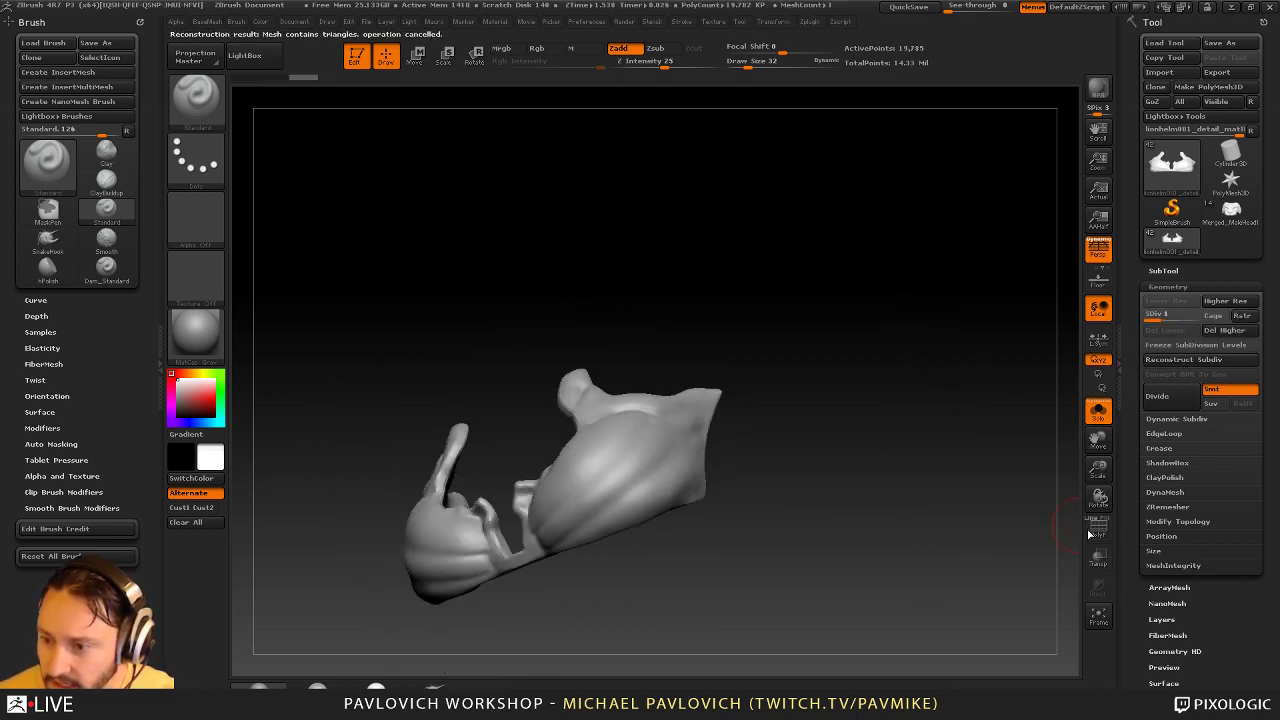
click(1091, 534)
mouse_move(994, 474)
shift+mouse_down()
mouse_move(1011, 479)
mouse_move(956, 498)
shift+mouse_up()
key(s)
mouse_move(960, 494)
mouse_down()
mouse_move(966, 507)
mouse_move(992, 471)
mouse_up()
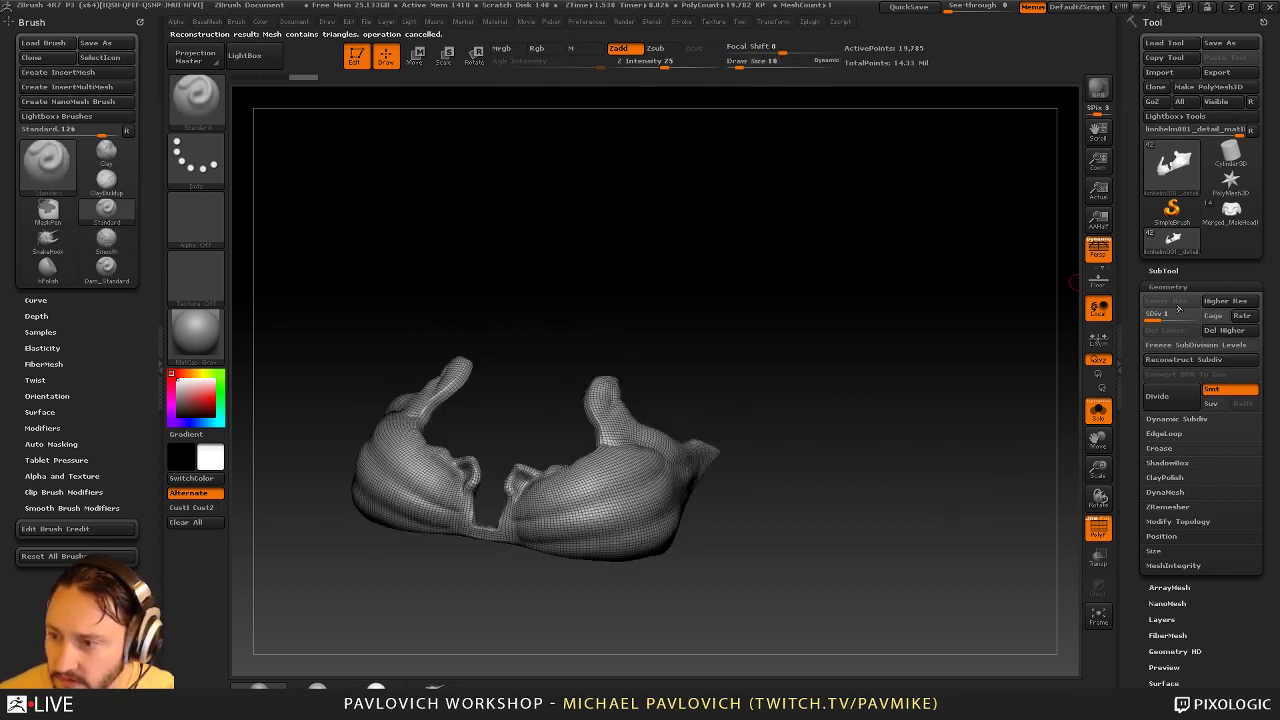
Return the muzzle to subdivision level 3 with the other subtools shown and its wireframe hidden
click(1190, 313)
click(1098, 424)
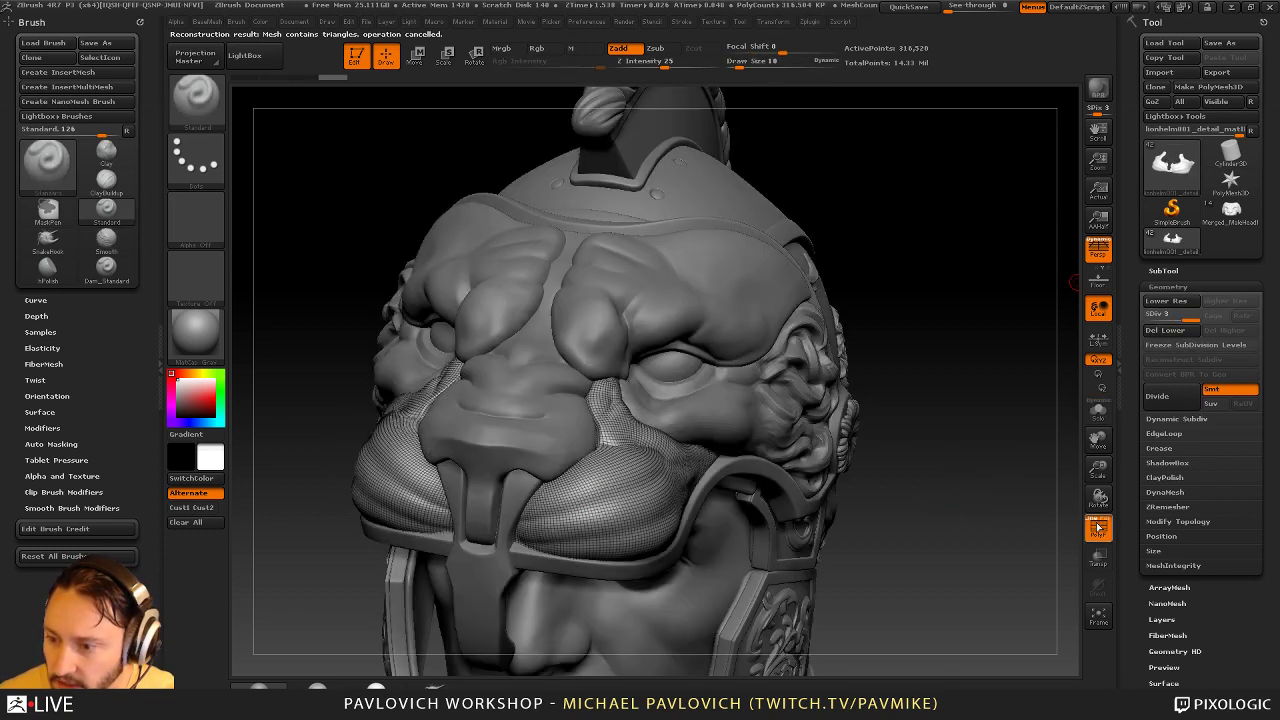
click(1099, 527)
Set the draw size to 24, select the nose guard subtool and show its wireframe
drag(1003, 533, 866, 509)
mouse_move(482, 499)
mouse_down()
mouse_move(416, 484)
mouse_move(466, 545)
mouse_move(641, 595)
mouse_move(946, 369)
mouse_up()
key(s)
mouse_move(908, 379)
mouse_down()
mouse_move(1025, 372)
mouse_move(1043, 446)
mouse_up()
alt+click(546, 408)
key(shift+f)
drag(1000, 497, 1050, 472)
Reconstruct the nose guard's subdivision levels down to the lowest possible mesh
click(1175, 360)
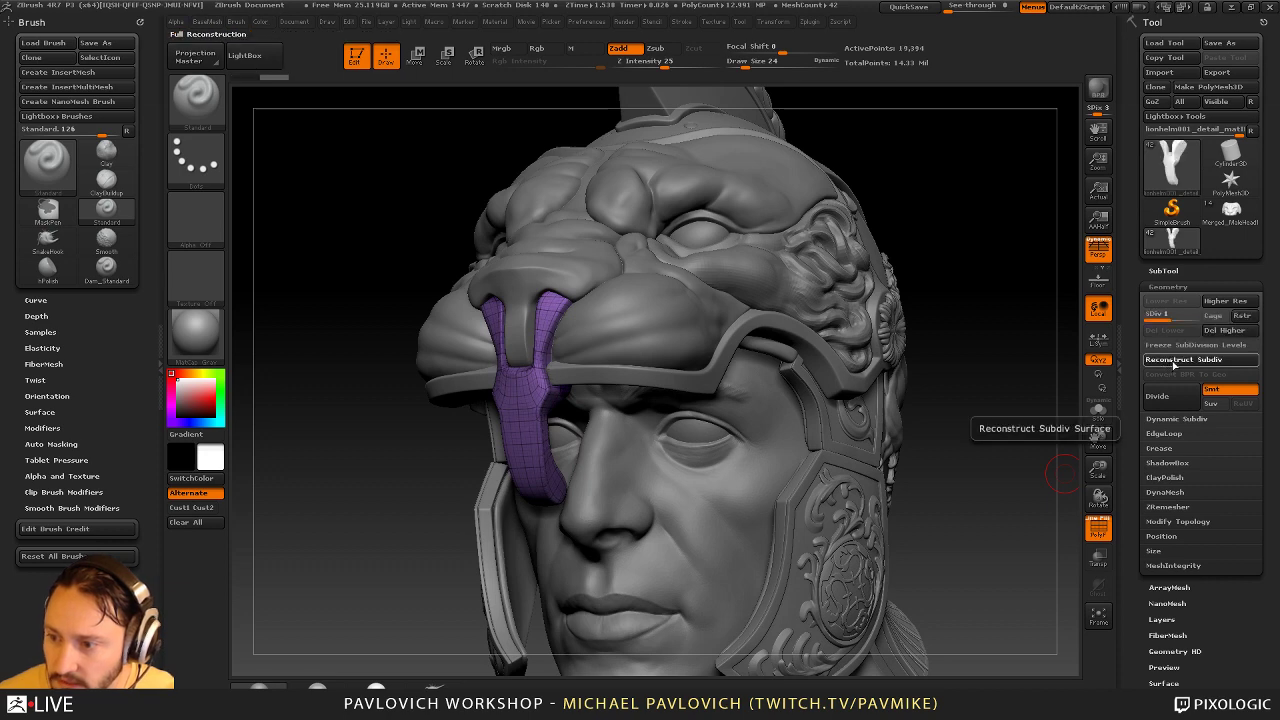
click(1174, 362)
click(1174, 363)
click(1174, 363)
Examine the nose guard's low-resolution topology, and switch back to the blockout helmet to view its muzzle
mouse_move(1048, 388)
mouse_down()
mouse_move(1032, 391)
mouse_move(1115, 388)
mouse_up()
alt+drag(748, 392, 695, 432)
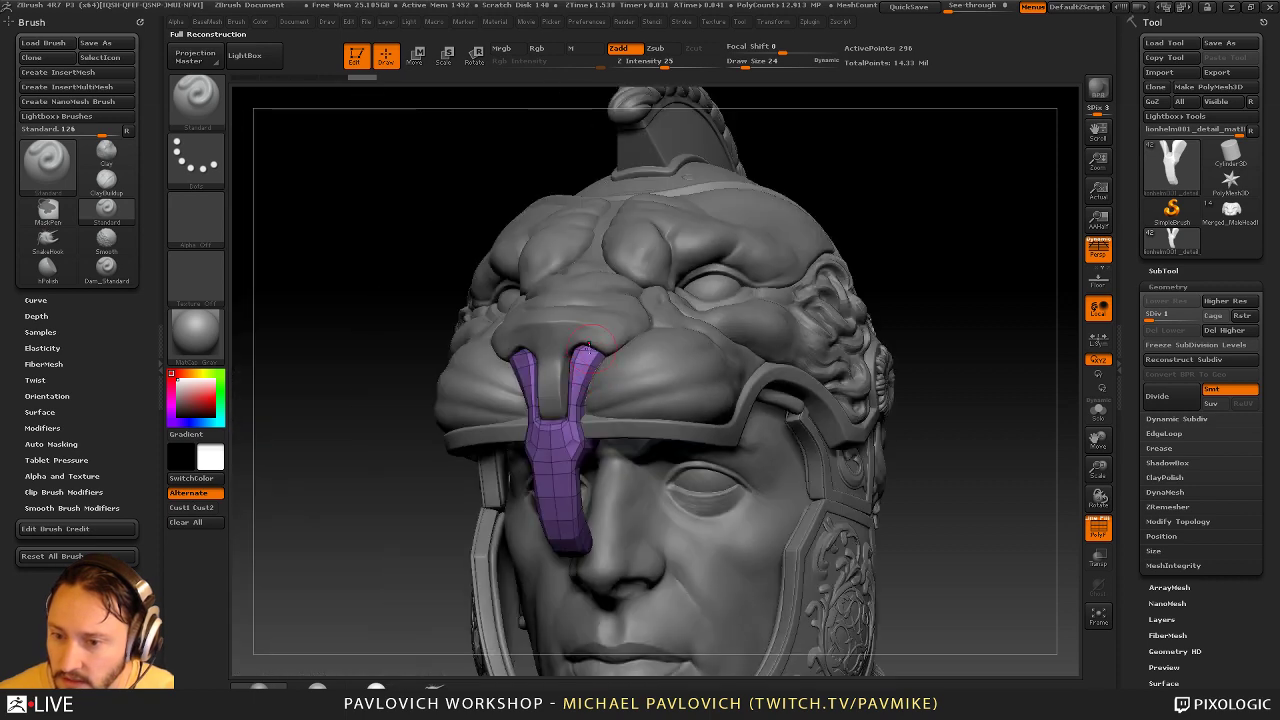
click(1222, 215)
drag(914, 357, 622, 456)
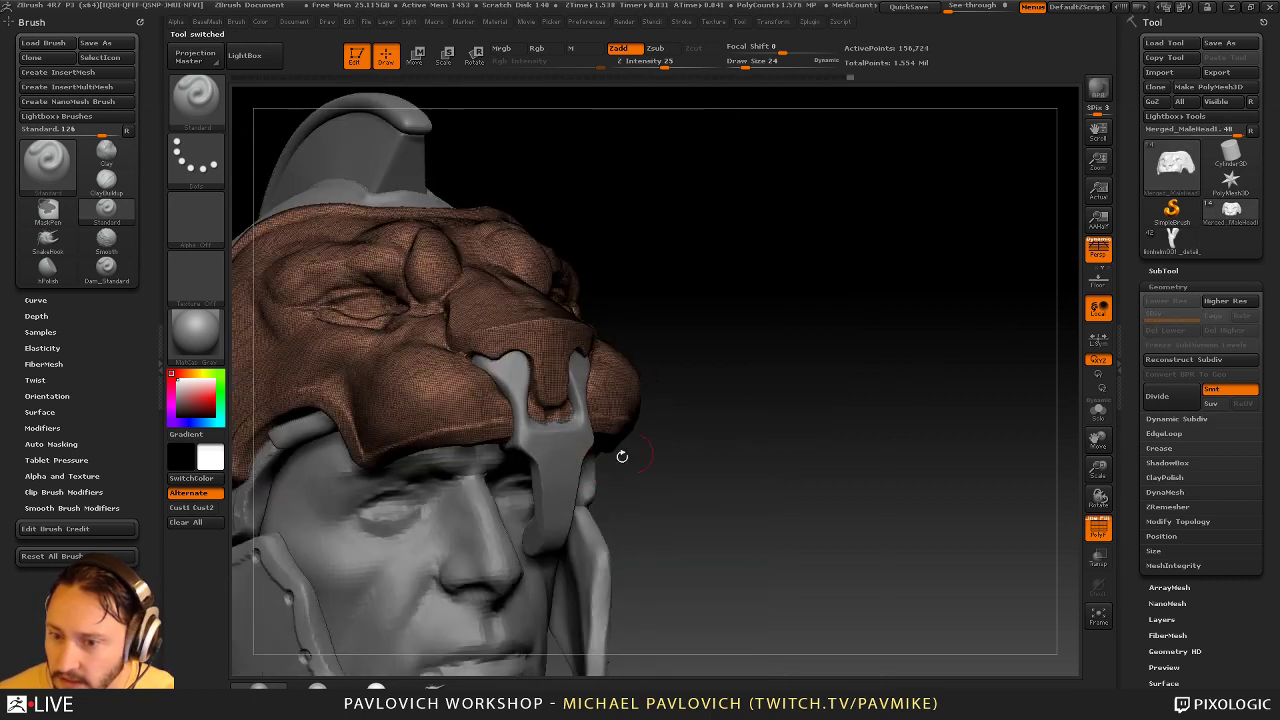
Select the blockout's nose guard subtool, hide its wireframe and set the draw size to 47
alt+click(566, 461)
click(1099, 531)
drag(1036, 511, 843, 509)
key(s)
drag(608, 507, 581, 504)
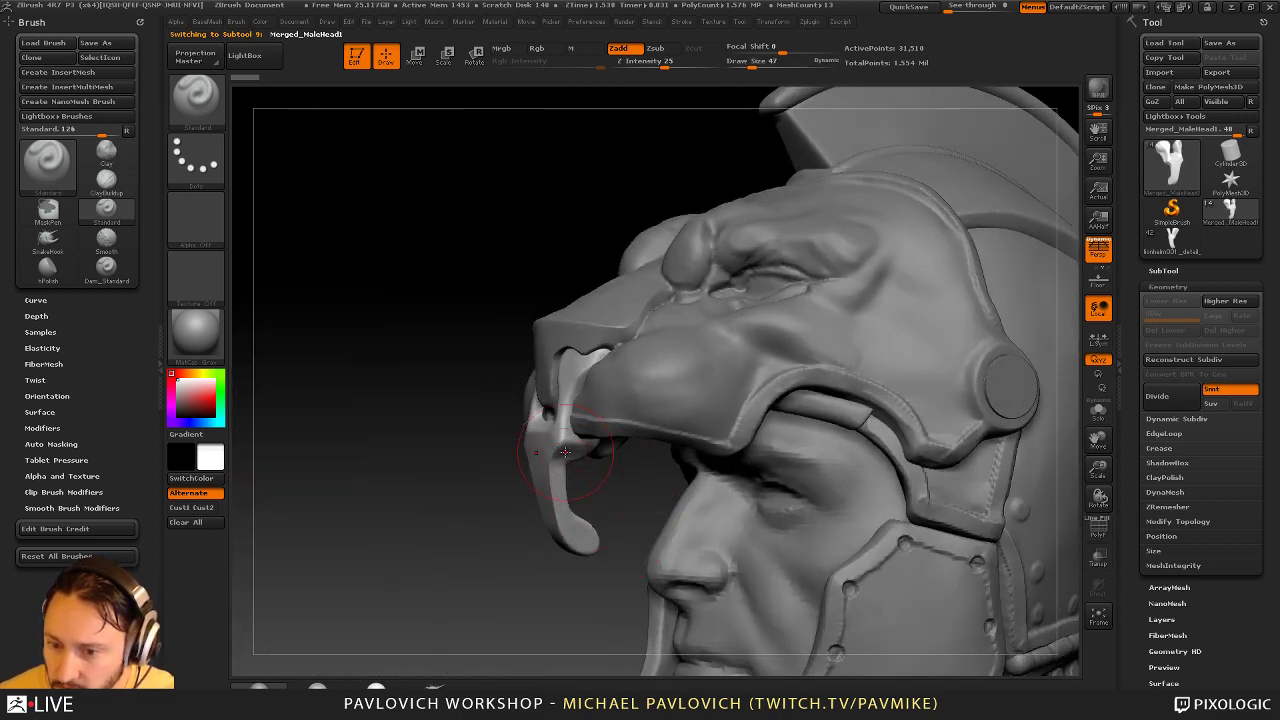
Try to cut away part of the nose guard's lower stem with the ClipCurve brush
mouse_move(470, 520)
mouse_down()
mouse_move(660, 516)
mouse_move(650, 508)
mouse_up()
ctrl+shift+click(197, 102)
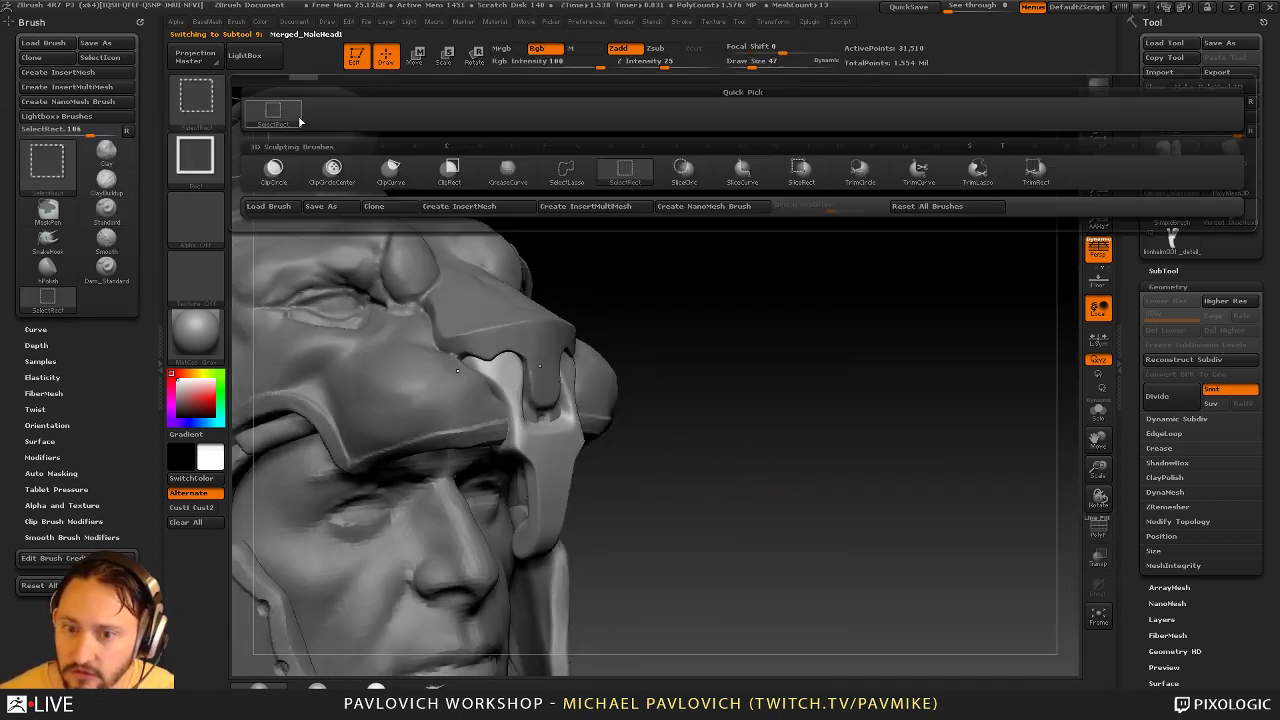
ctrl+shift+click(402, 170)
mouse_move(764, 428)
ctrl+shift+mouse_down()
mouse_move(566, 469)
mouse_move(557, 518)
mouse_move(676, 610)
ctrl+shift+mouse_up()
mouse_move(926, 420)
mouse_down()
mouse_move(550, 412)
mouse_move(640, 380)
mouse_up()
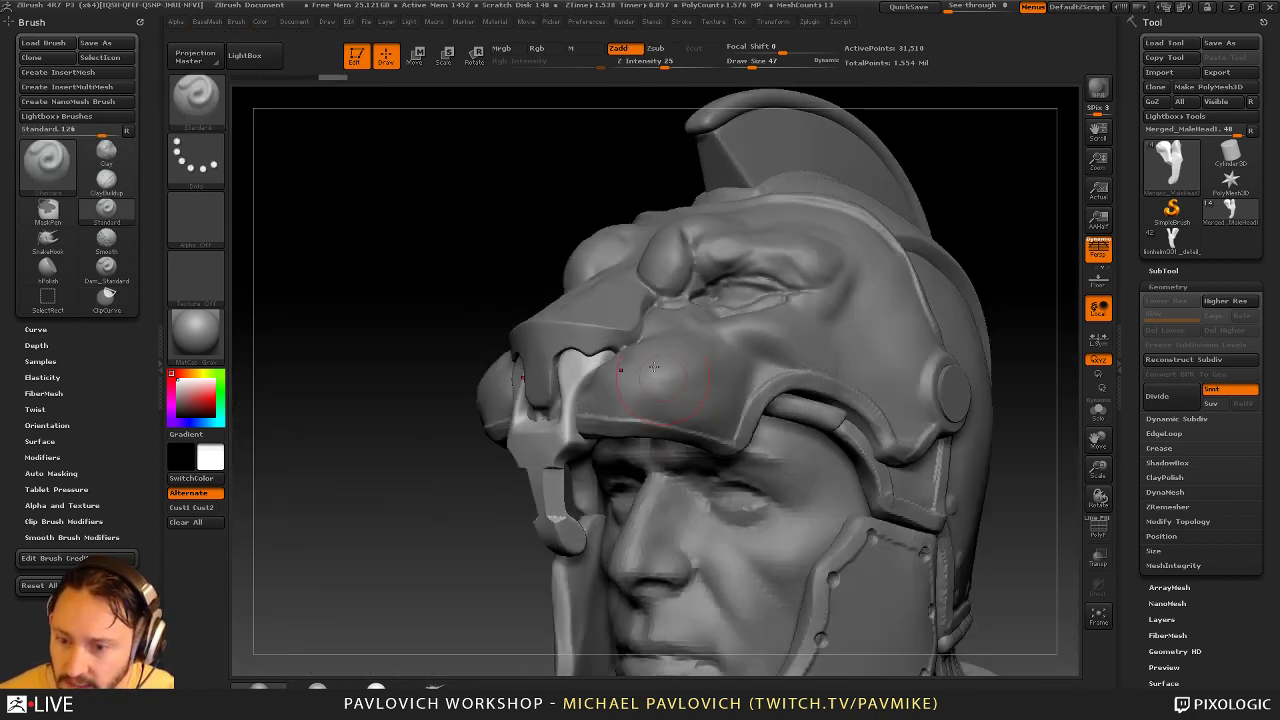
Isolate the nose guard and build up its upper prong with the Clay brush
drag(467, 573, 890, 510)
click(1098, 412)
mouse_move(954, 460)
mouse_down()
mouse_move(966, 446)
mouse_move(880, 457)
mouse_move(940, 449)
mouse_move(897, 410)
mouse_move(897, 389)
mouse_move(886, 407)
mouse_up()
key(b)
key(c)
key(l)
mouse_move(600, 373)
mouse_down()
mouse_move(577, 343)
mouse_move(636, 350)
mouse_up()
drag(718, 355, 693, 342)
Polish flat planes onto the nose guard's upper prongs using the hPolish brush at draw size 39
key(b)
key(h)
key(p)
drag(586, 342, 603, 342)
drag(700, 340, 662, 336)
key(s)
key(s)
mouse_move(566, 354)
mouse_down()
mouse_move(592, 374)
mouse_move(588, 362)
mouse_move(647, 357)
mouse_up()
click(595, 383)
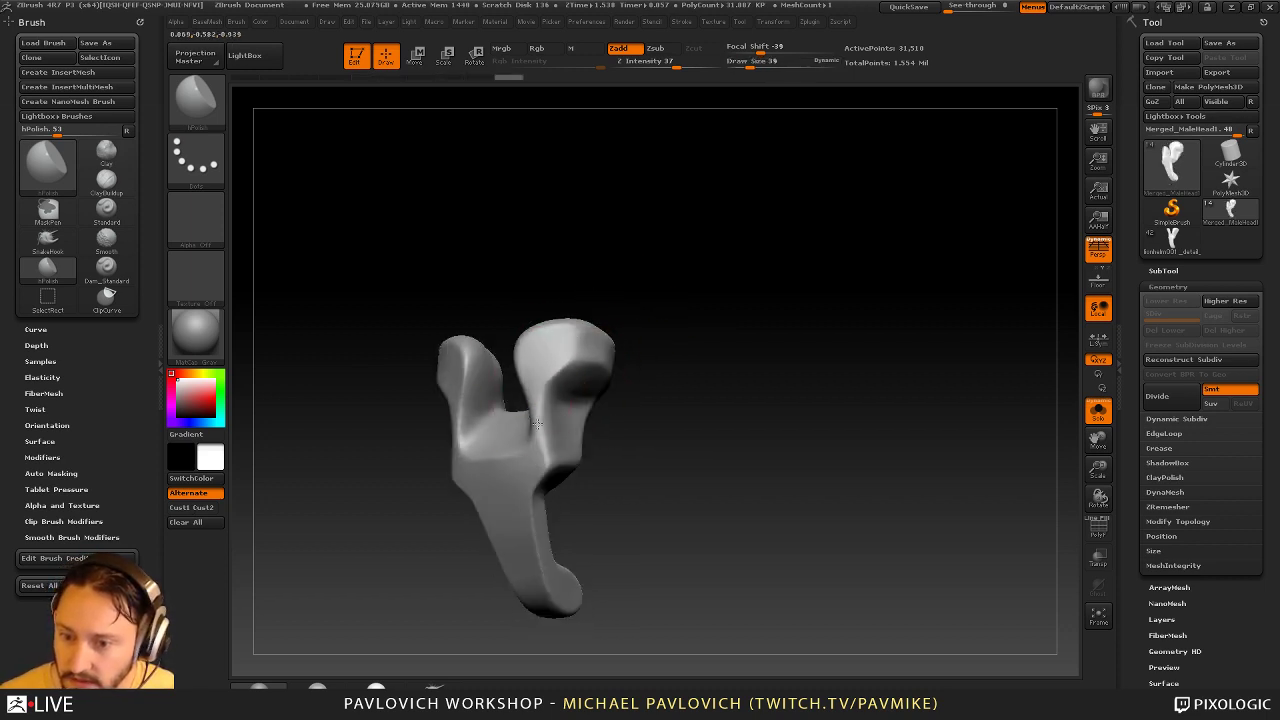
Polish the middle of the nose guard, where the prongs join the stem, with the hPolish brush
drag(537, 424, 541, 452)
mouse_move(612, 420)
mouse_down()
mouse_move(678, 378)
mouse_move(634, 402)
mouse_up()
drag(690, 400, 712, 388)
mouse_move(638, 402)
mouse_down()
mouse_move(606, 477)
mouse_move(671, 466)
mouse_move(546, 453)
mouse_move(556, 446)
mouse_up()
mouse_move(814, 433)
mouse_down()
mouse_move(829, 432)
mouse_move(677, 417)
mouse_up()
Flatten the nose guard's surfaces from several sides using the TrimDynamic brush at draw size 17
key(b)
key(t)
key(d)
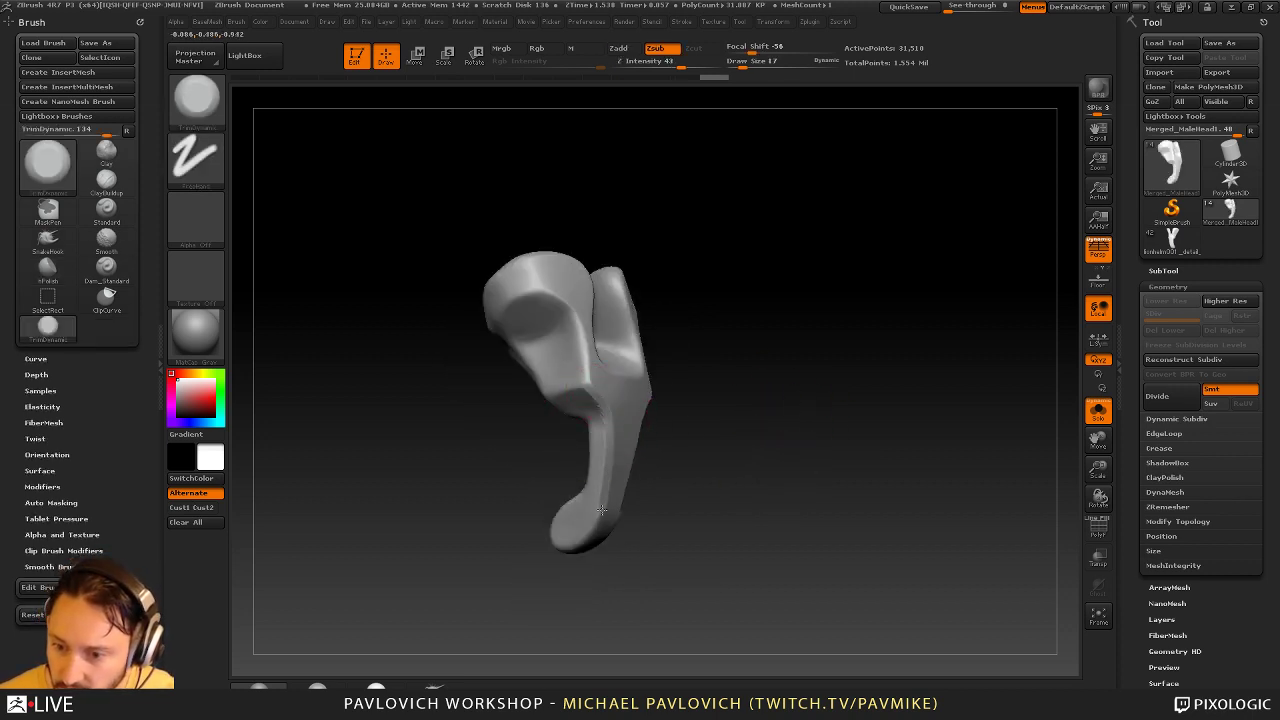
mouse_move(800, 446)
mouse_down()
mouse_move(746, 449)
mouse_move(767, 441)
mouse_move(764, 472)
mouse_up()
drag(752, 408, 847, 418)
drag(693, 302, 659, 330)
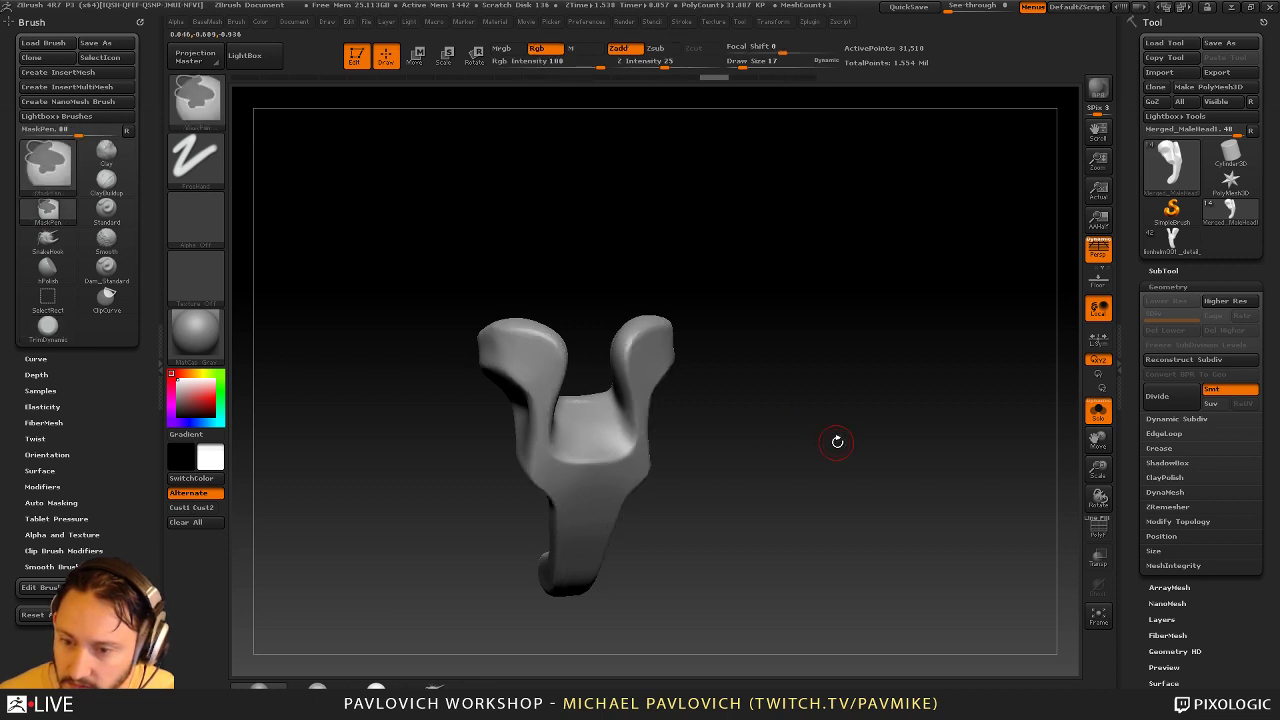
drag(837, 440, 798, 392)
drag(810, 525, 820, 505)
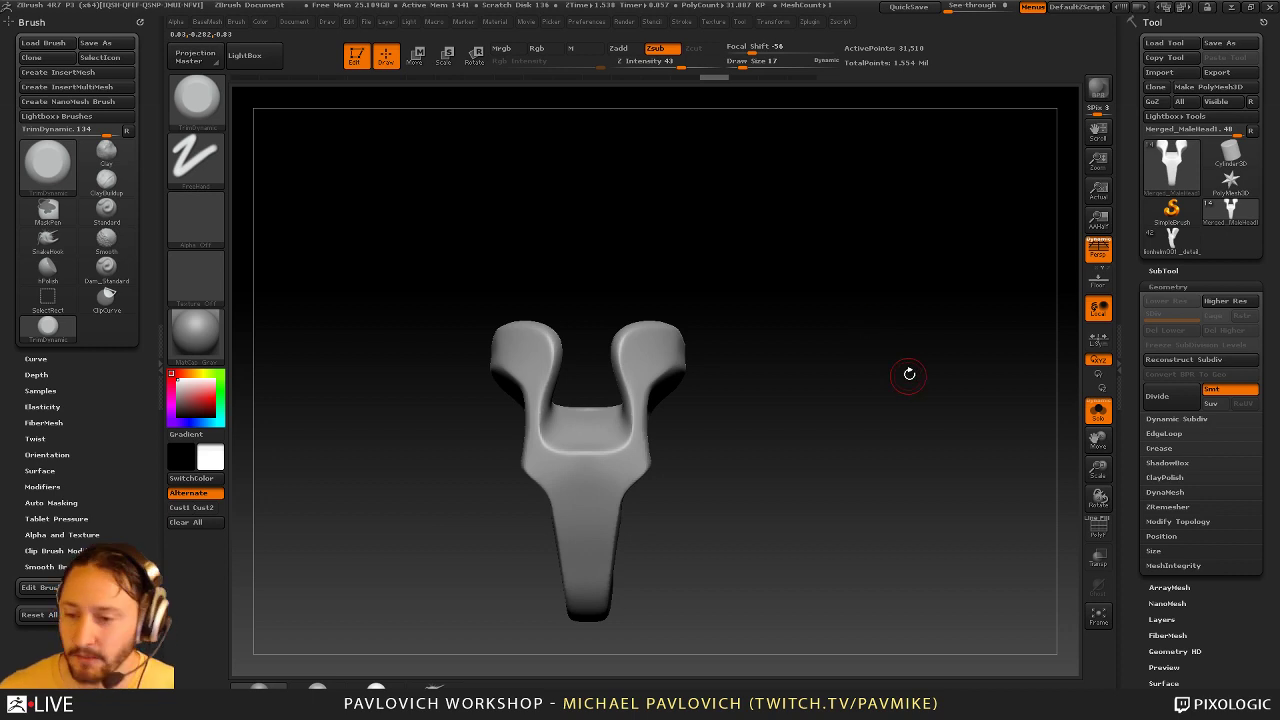
Select the Standard brush, switch to the detailed helmet's nose guard and show its wireframe
key(b)
key(s)
key(t)
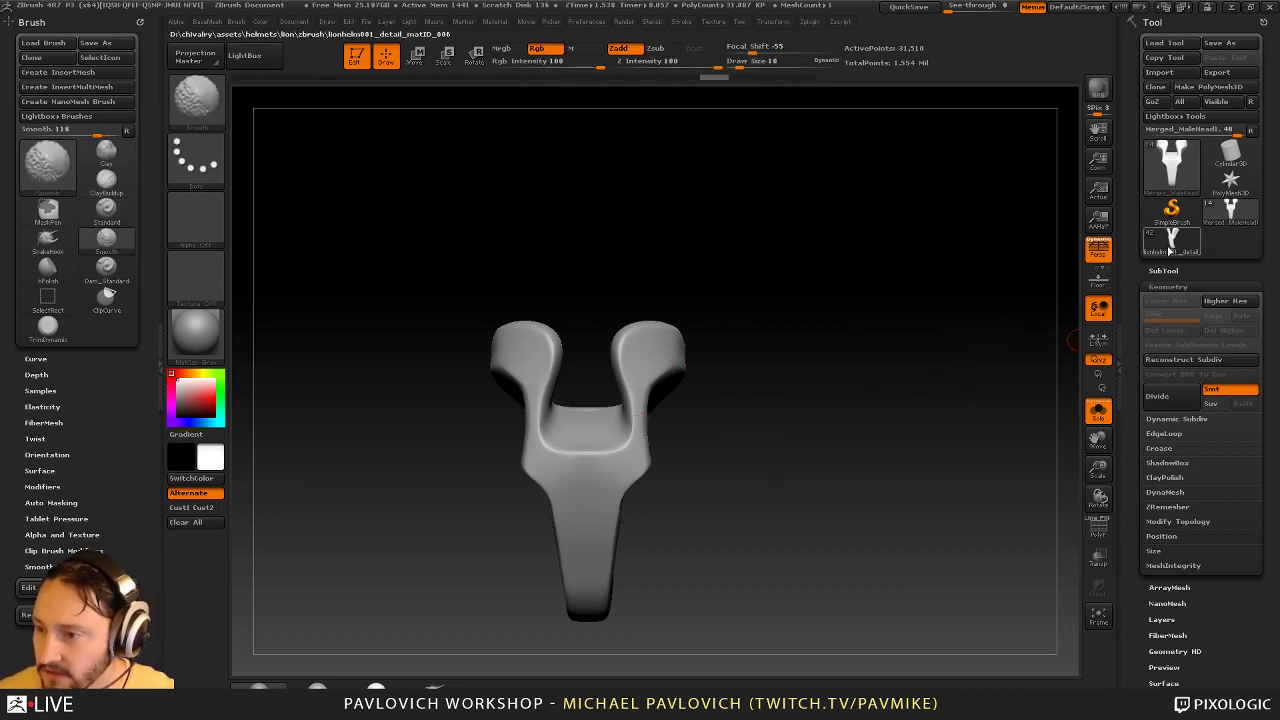
click(1172, 237)
drag(928, 364, 898, 366)
click(1100, 527)
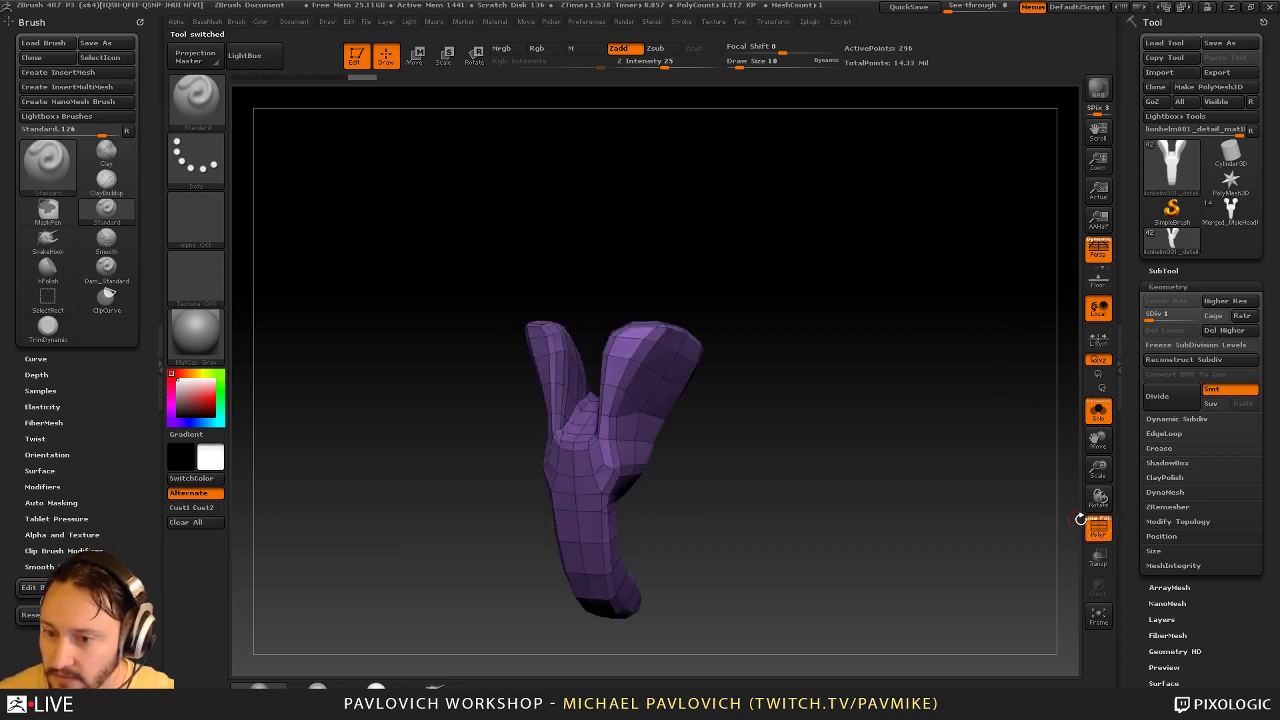
Set the detailed nose guard to subdivision level 5 without wireframe and show the rest of the helmet
drag(1022, 512, 973, 475)
click(1195, 316)
click(1104, 535)
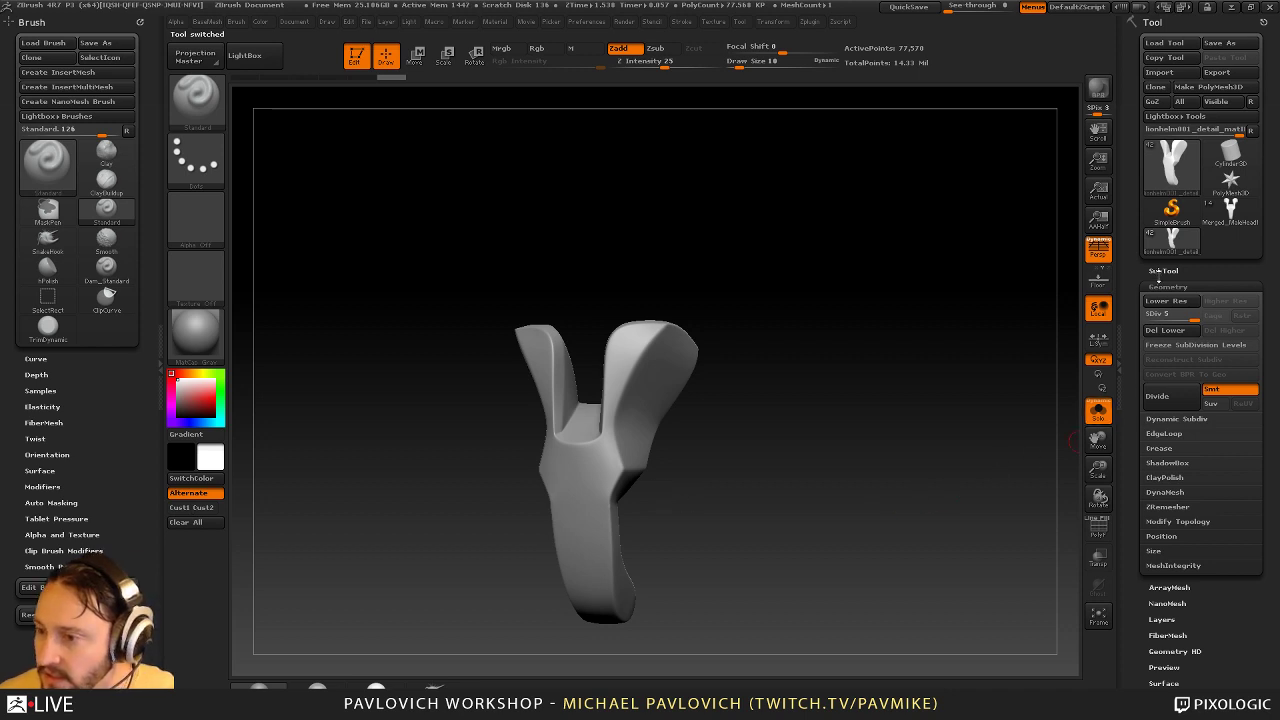
click(1098, 410)
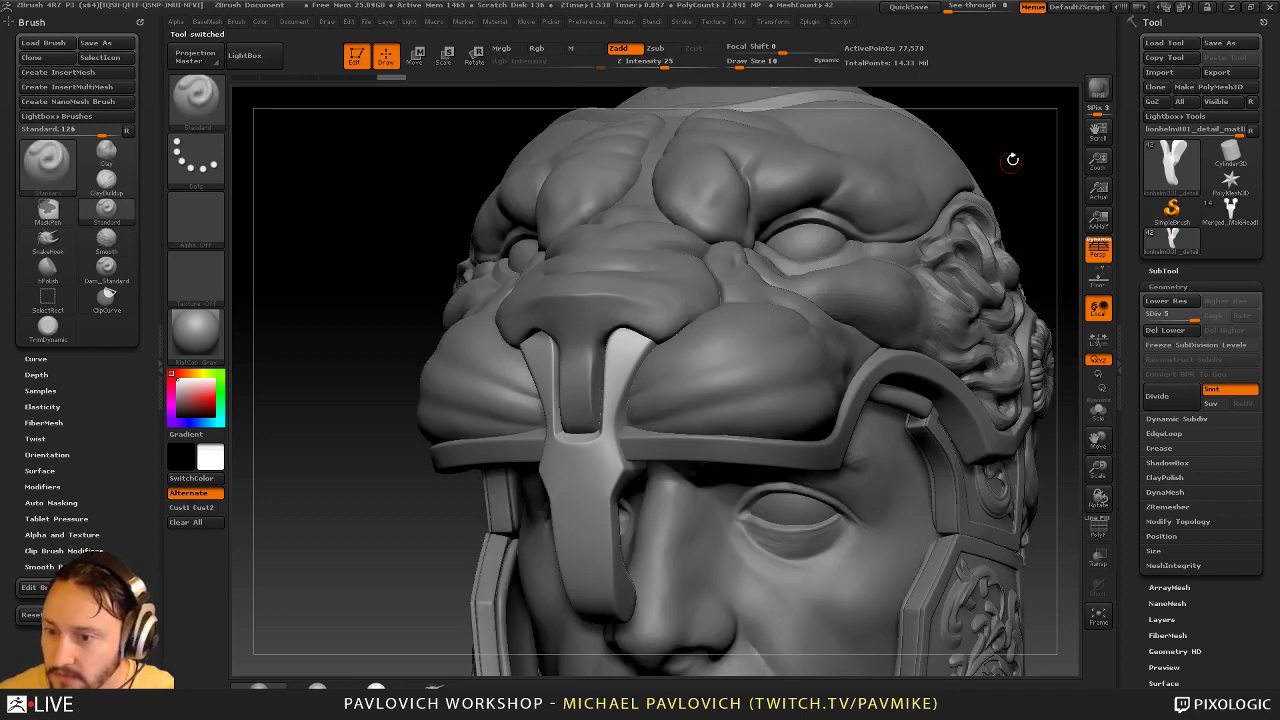
Select the curled mane subtool beside the lion's eye and set the draw size to 24
drag(1012, 160, 931, 203)
drag(1040, 182, 900, 190)
key(bracketright)
key(bracketright)
key(bracketright)
alt+click(683, 387)
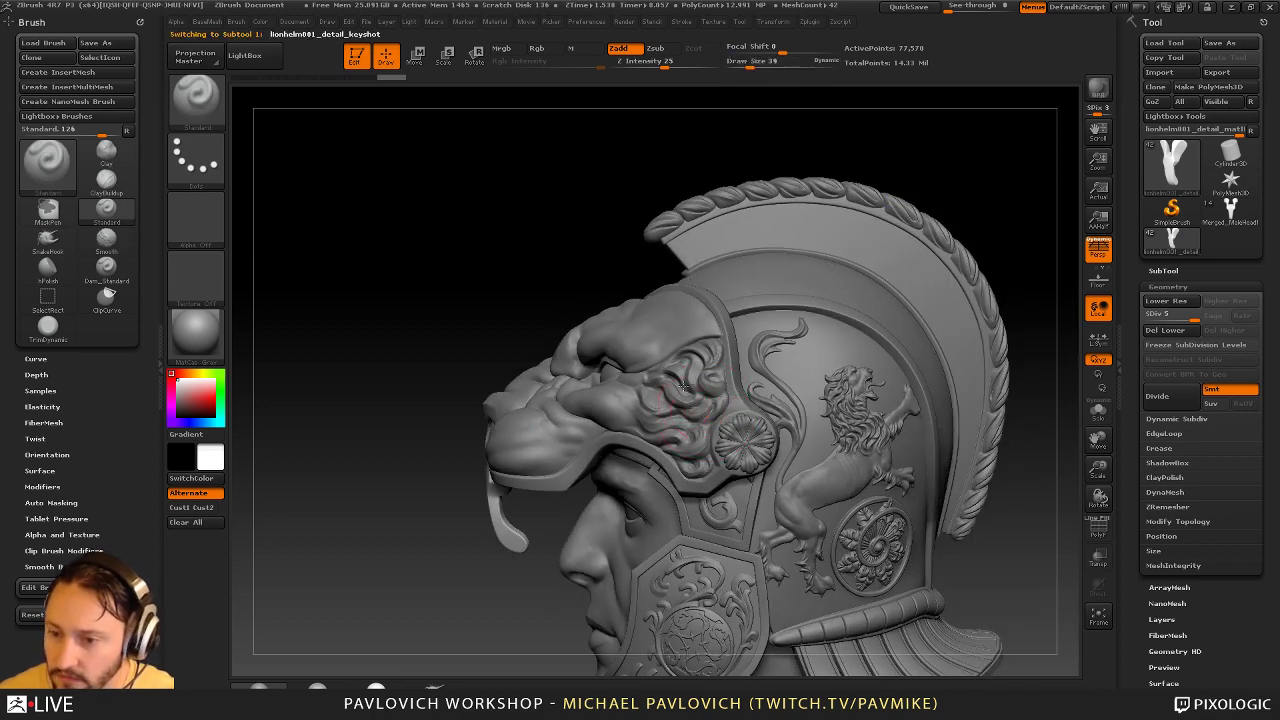
key(bracketleft)
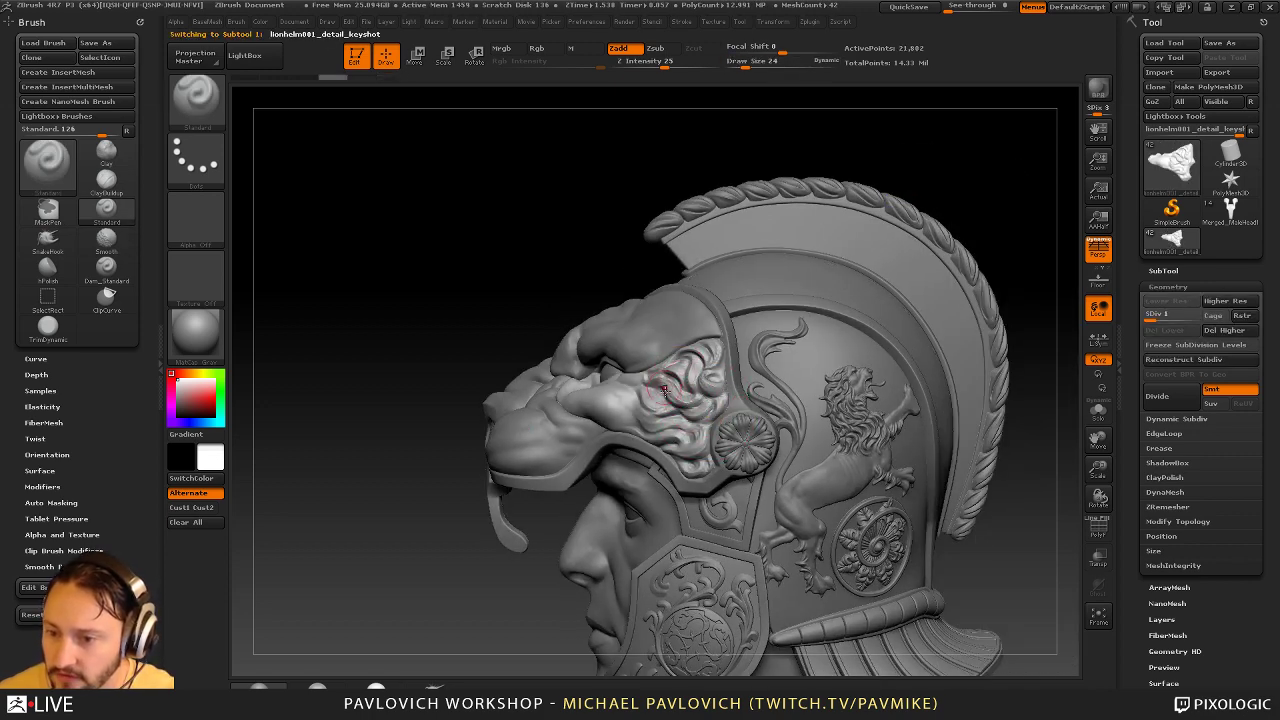
alt+drag(925, 145, 849, 81)
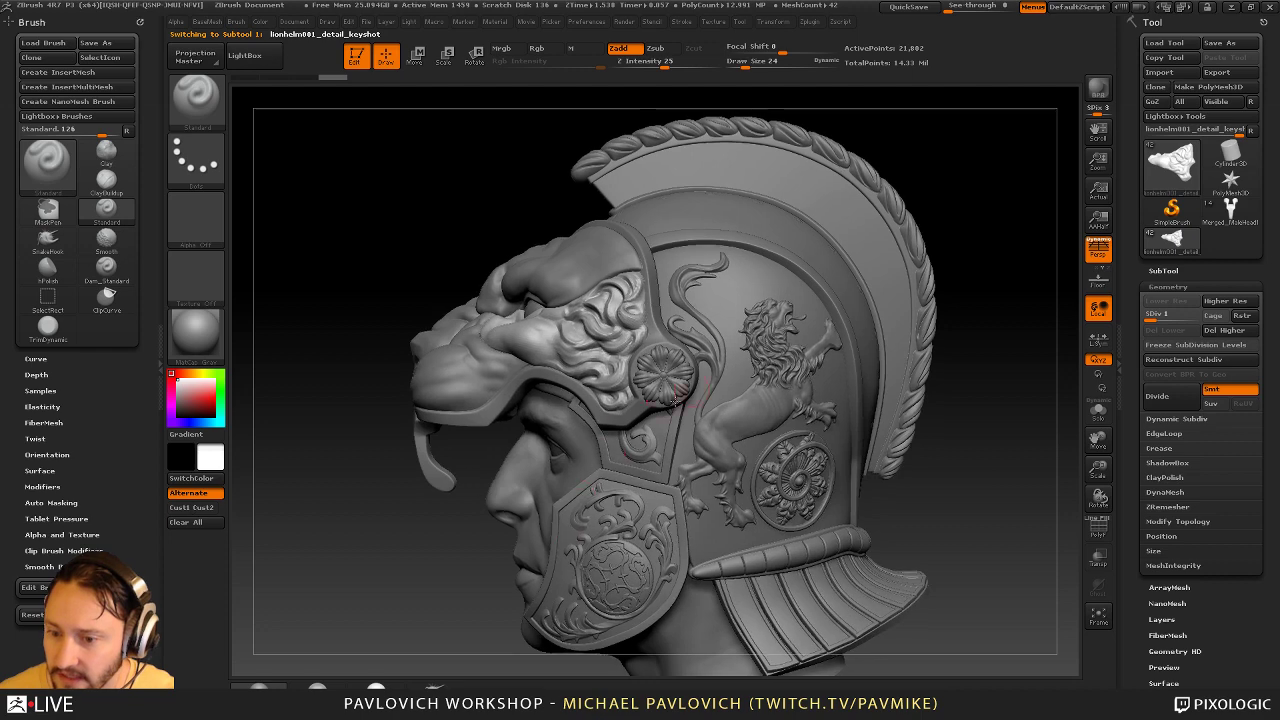
Examine the detailed helmet's mane, crest and side ornaments in side and slightly turned views
mouse_move(941, 397)
mouse_down()
mouse_move(936, 418)
mouse_move(928, 315)
mouse_move(938, 377)
mouse_move(963, 386)
mouse_move(943, 386)
mouse_move(980, 371)
mouse_move(936, 339)
mouse_up()
key(s)
click(930, 410)
key(s)
click(978, 373)
key(s)
click(972, 373)
alt+drag(936, 339, 926, 355)
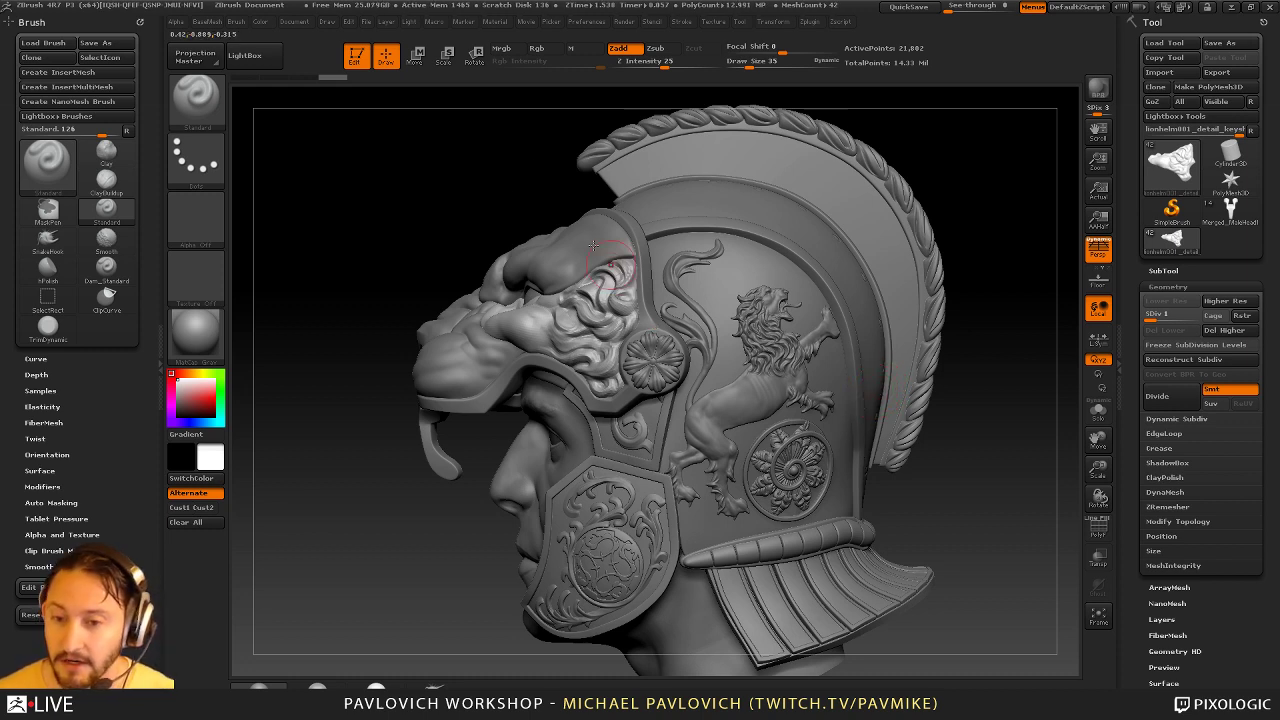
mouse_move(411, 220)
mouse_down()
mouse_move(526, 211)
mouse_move(911, 287)
mouse_move(1004, 268)
mouse_move(917, 286)
mouse_move(929, 307)
mouse_up()
key(s)
click(858, 290)
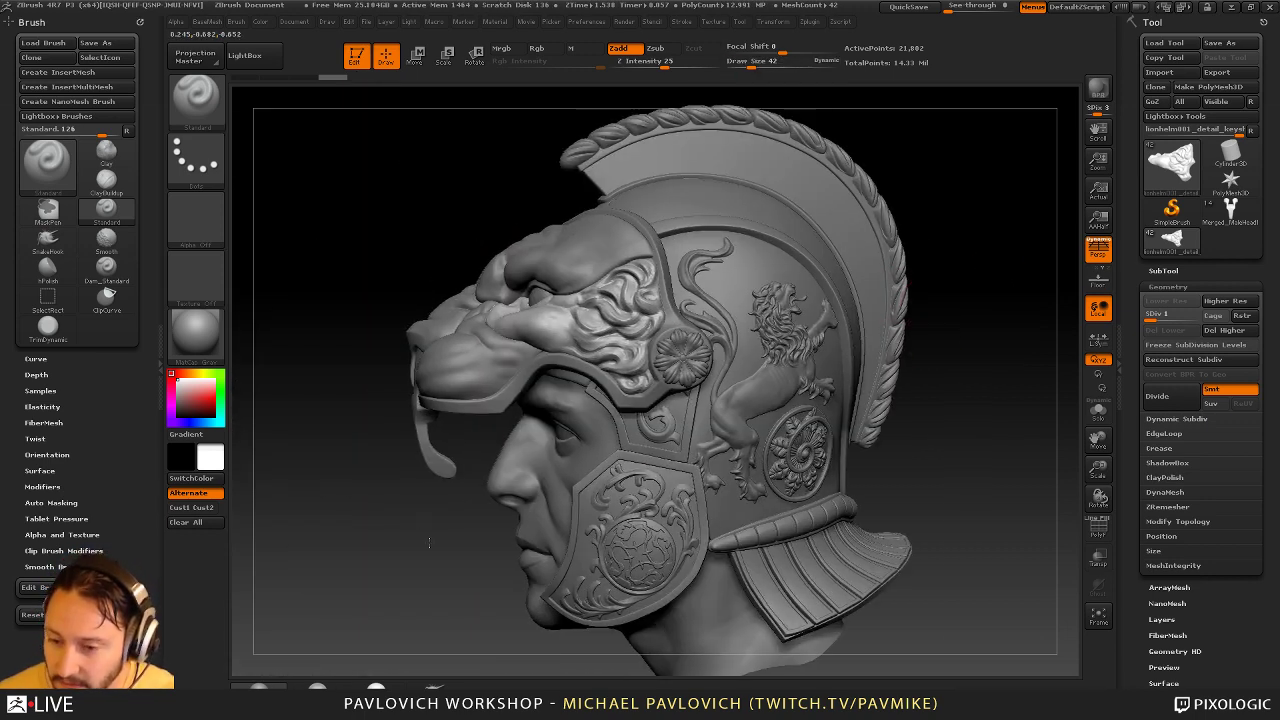
Examine the cheek guard's ornament by selecting the medallion's two layers and the surrounding scrollwork at draw size 8
alt+drag(455, 577, 450, 630)
alt+drag(342, 612, 467, 459)
key(s)
click(452, 460)
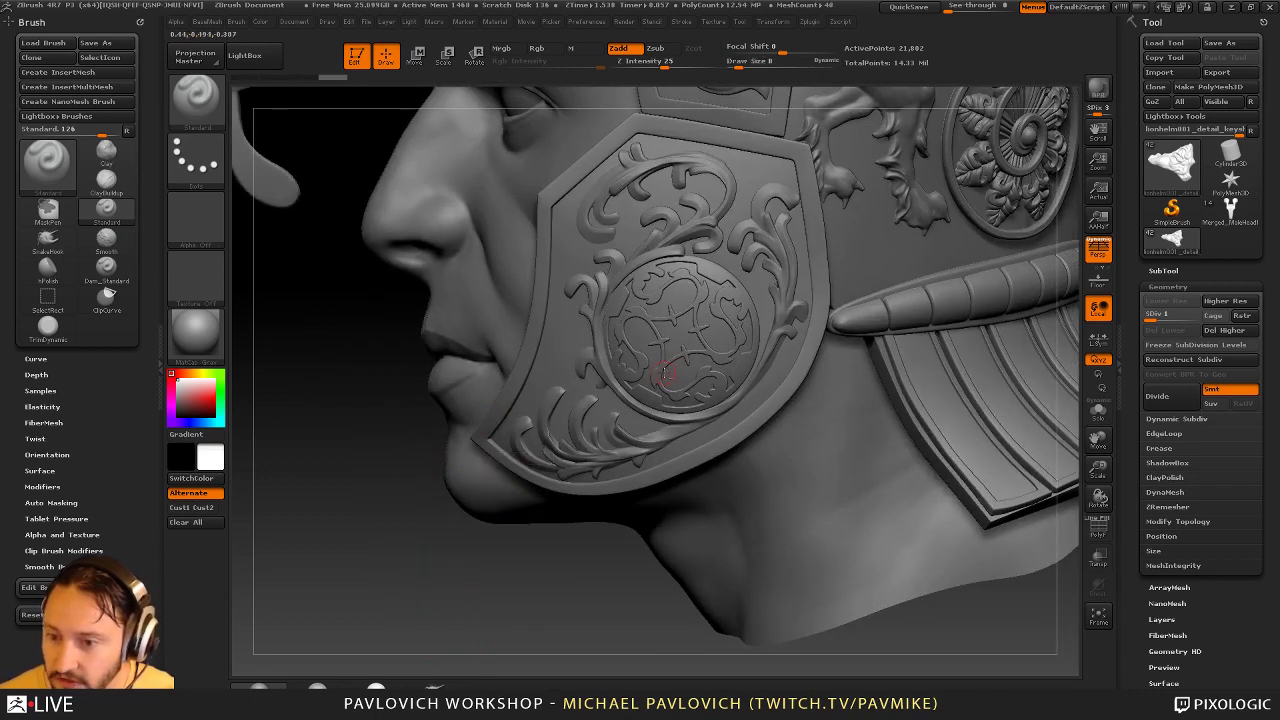
alt+click(666, 373)
alt+drag(534, 603, 570, 670)
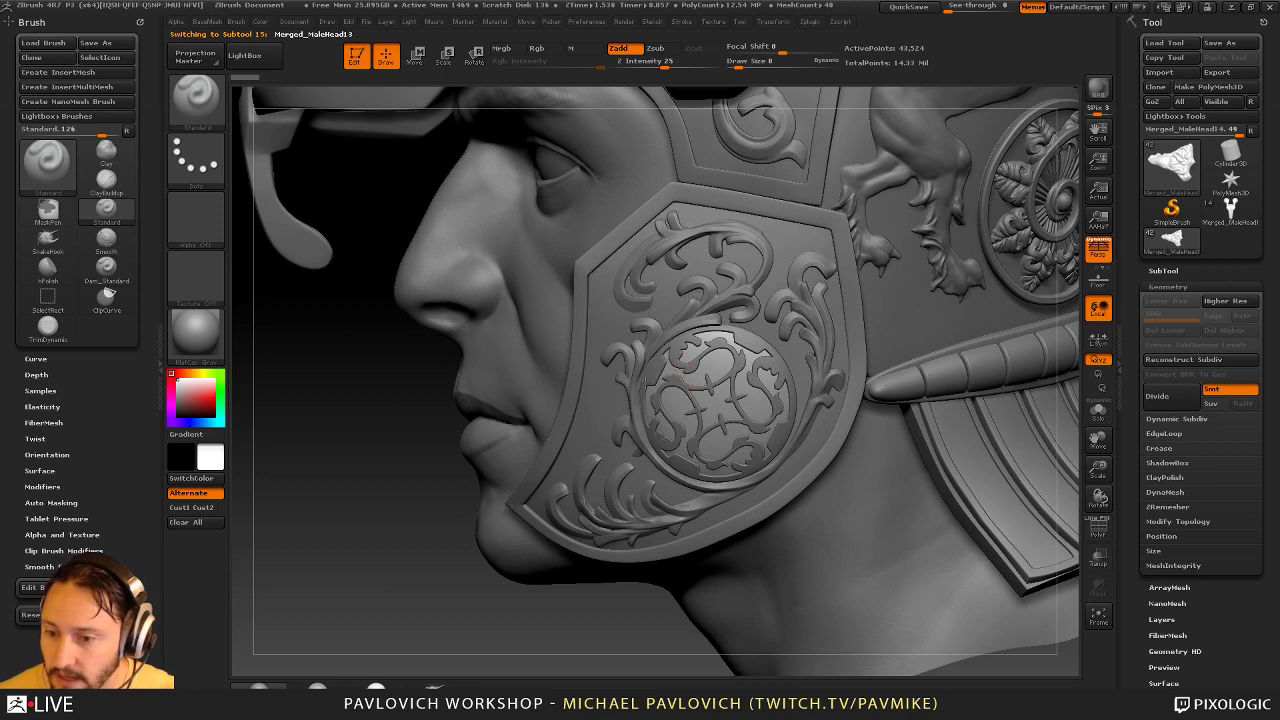
alt+click(673, 372)
drag(435, 594, 480, 560)
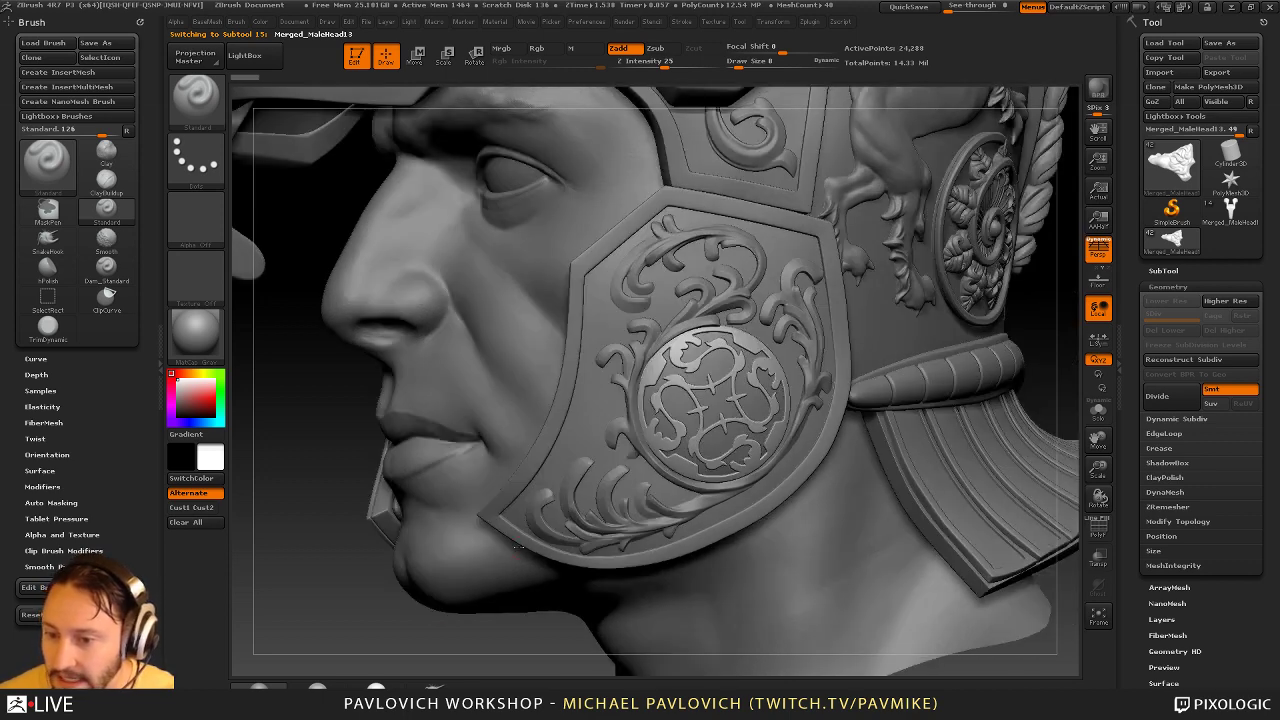
alt+click(539, 534)
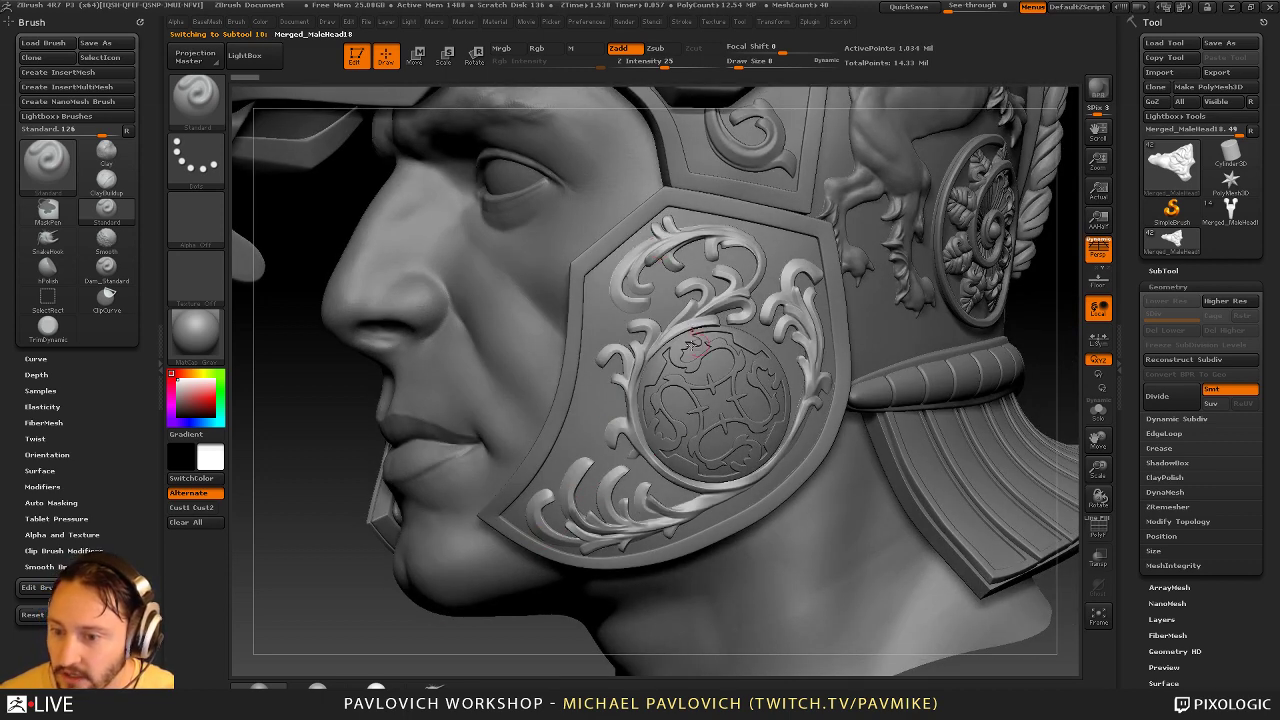
alt+drag(283, 516, 317, 529)
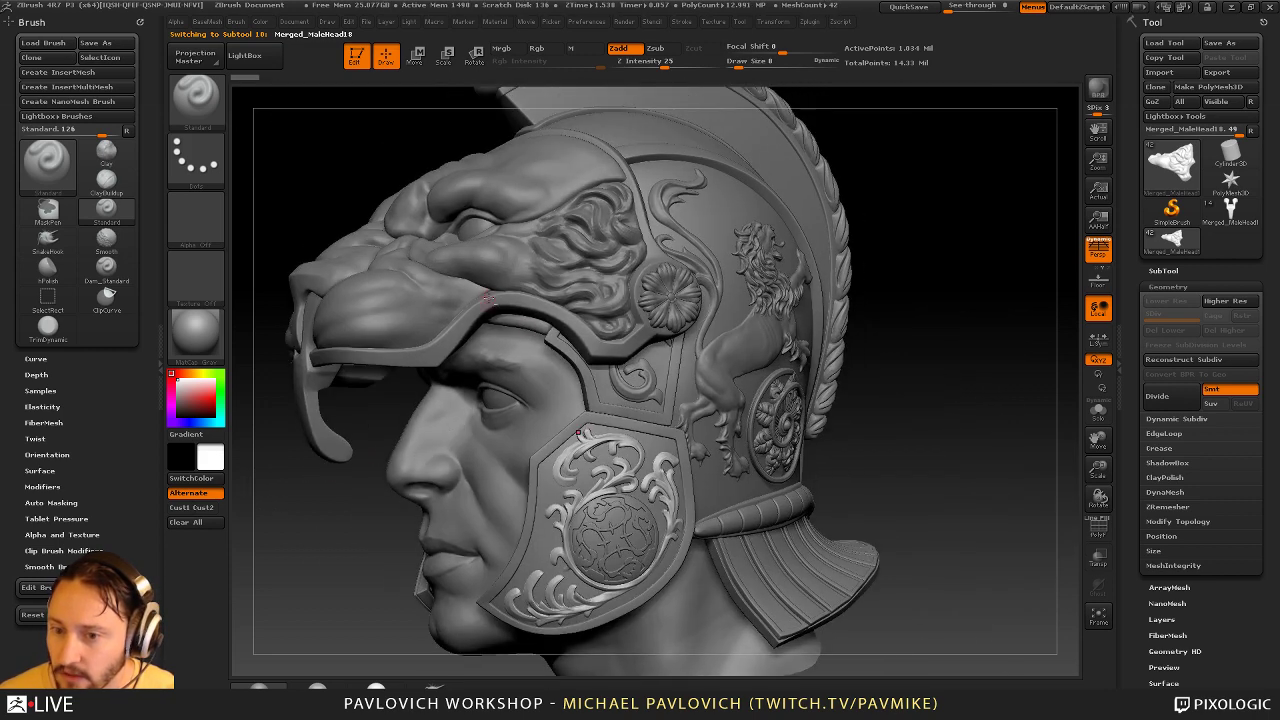
Select the detailed lion's muzzle subtool and choose the Deco1 brush
drag(914, 208, 1045, 226)
alt+click(391, 309)
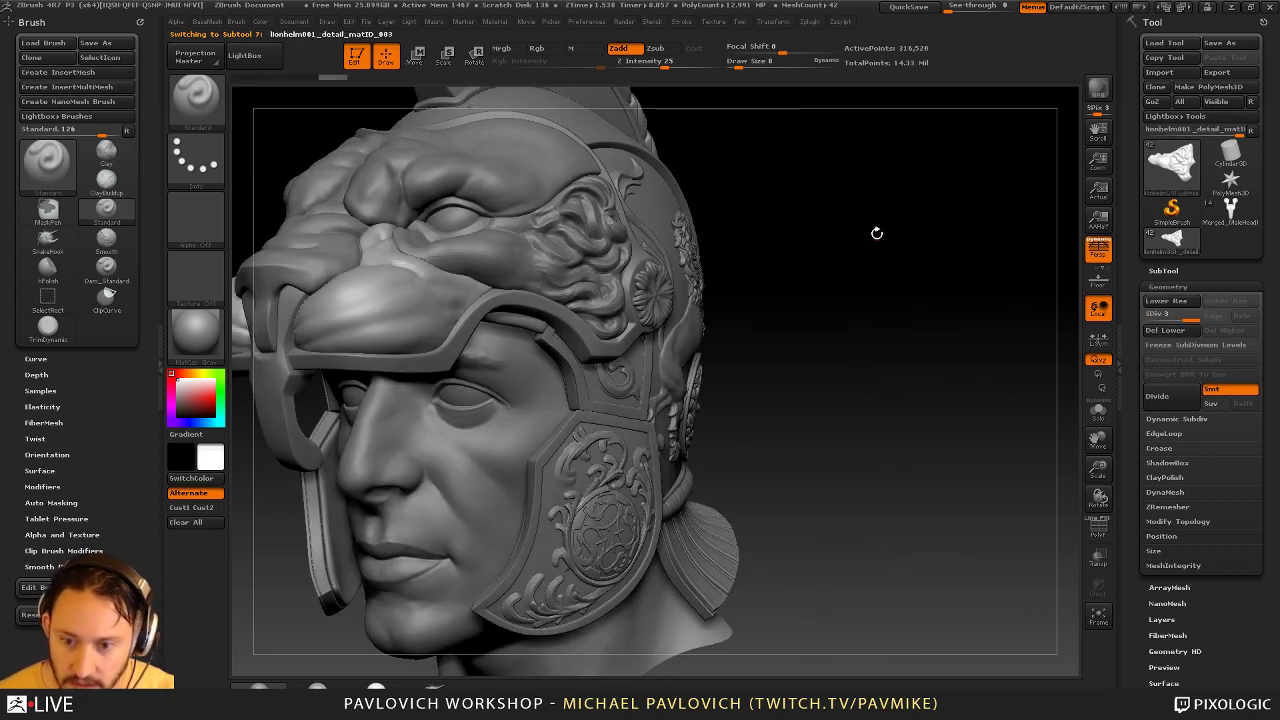
mouse_move(877, 233)
mouse_down()
mouse_move(972, 295)
mouse_move(943, 289)
mouse_up()
key(b)
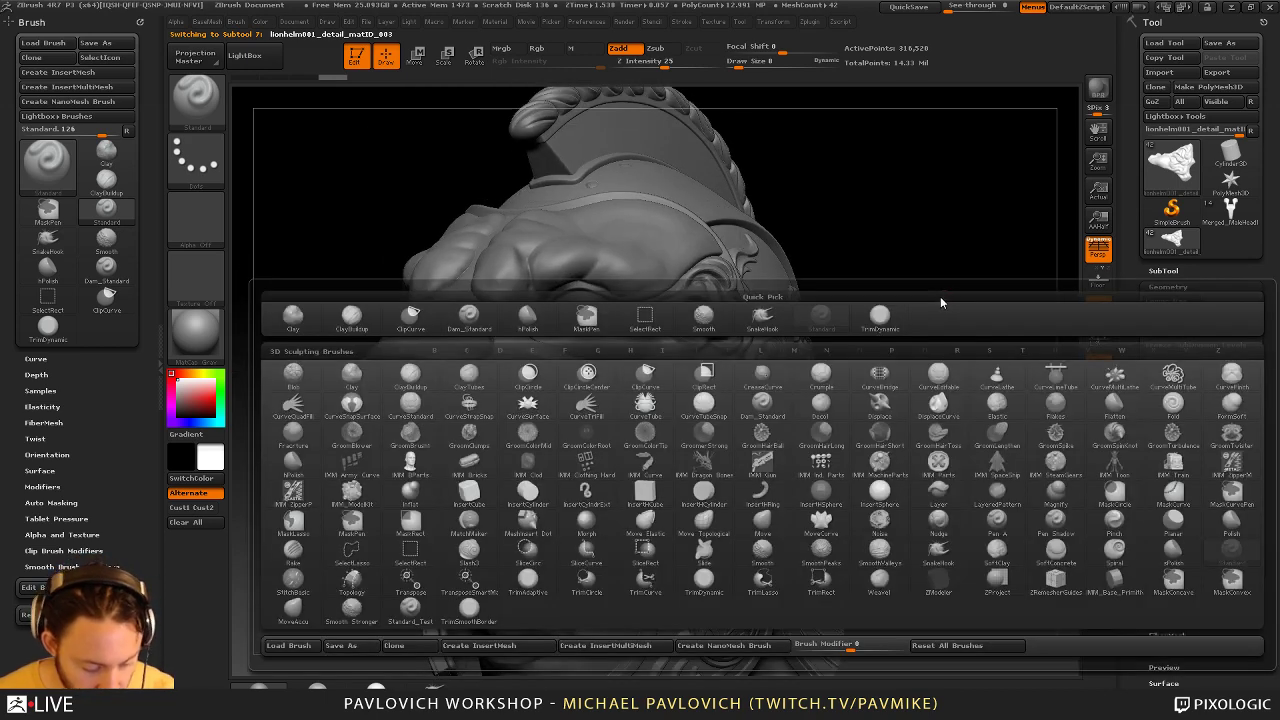
key(d)
click(822, 406)
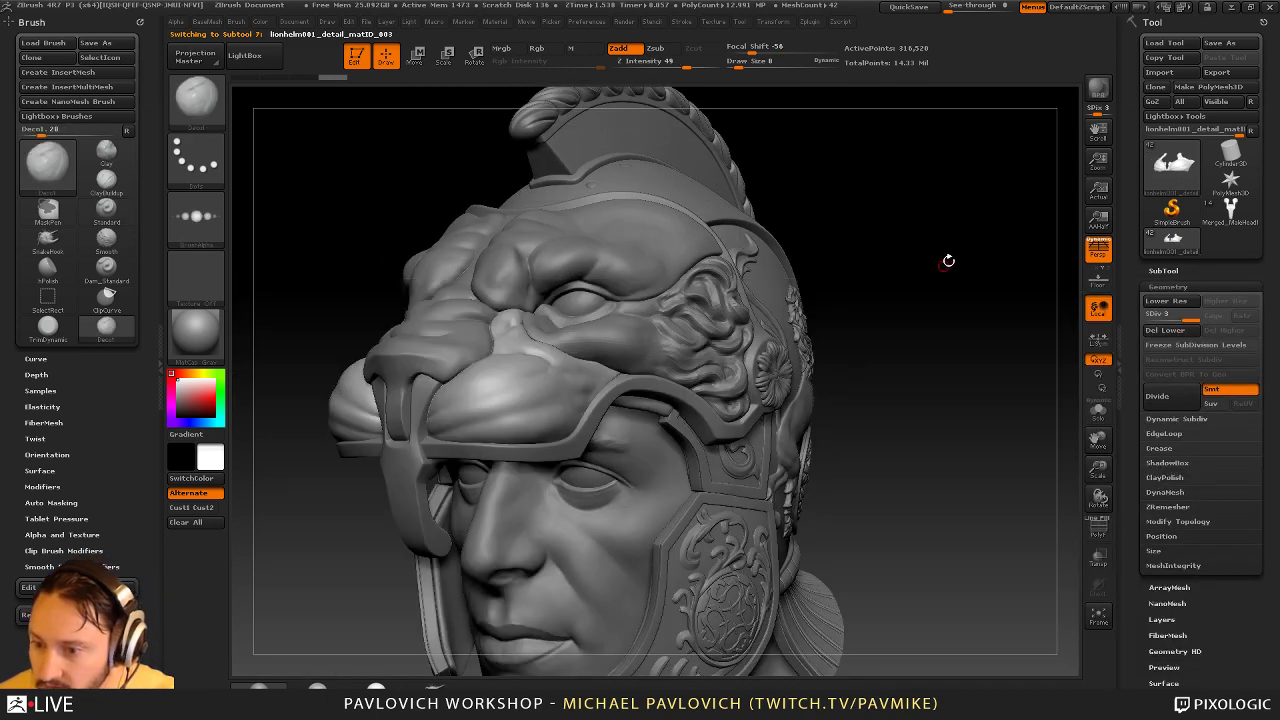
Try a Deco1 stroke across the lion's muzzle at draw size 26, and undo it
mouse_move(948, 260)
alt+mouse_down()
mouse_move(874, 290)
mouse_move(880, 345)
mouse_move(870, 340)
alt+mouse_up()
key(s)
drag(444, 349, 450, 348)
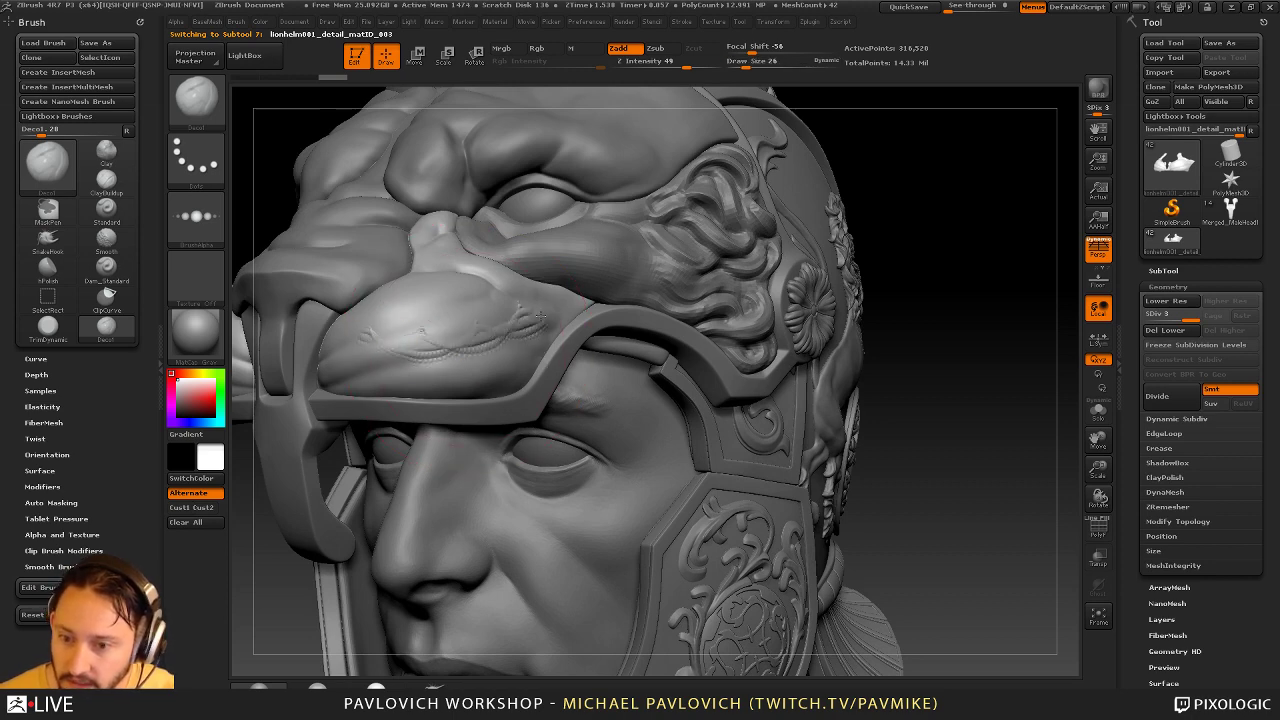
drag(960, 165, 1056, 243)
alt+drag(1056, 243, 925, 322)
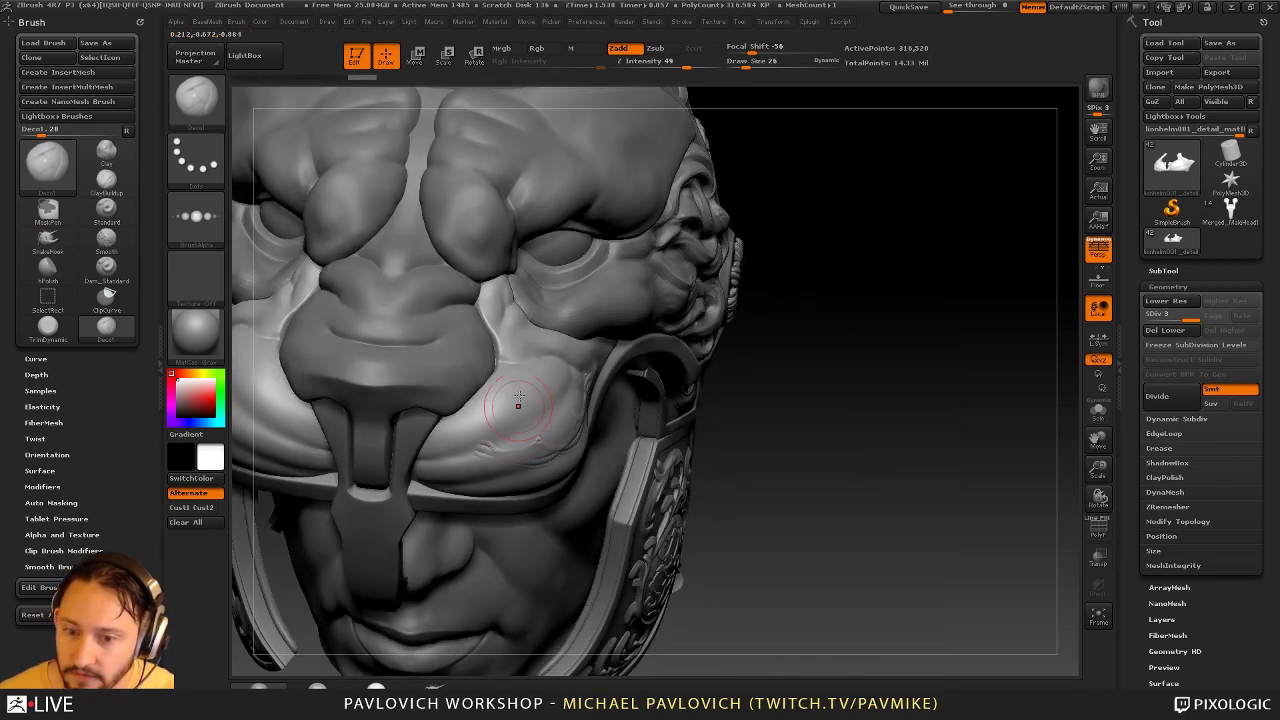
key(ctrl+z)
mouse_move(815, 287)
mouse_down()
mouse_move(951, 342)
mouse_move(1004, 333)
mouse_up()
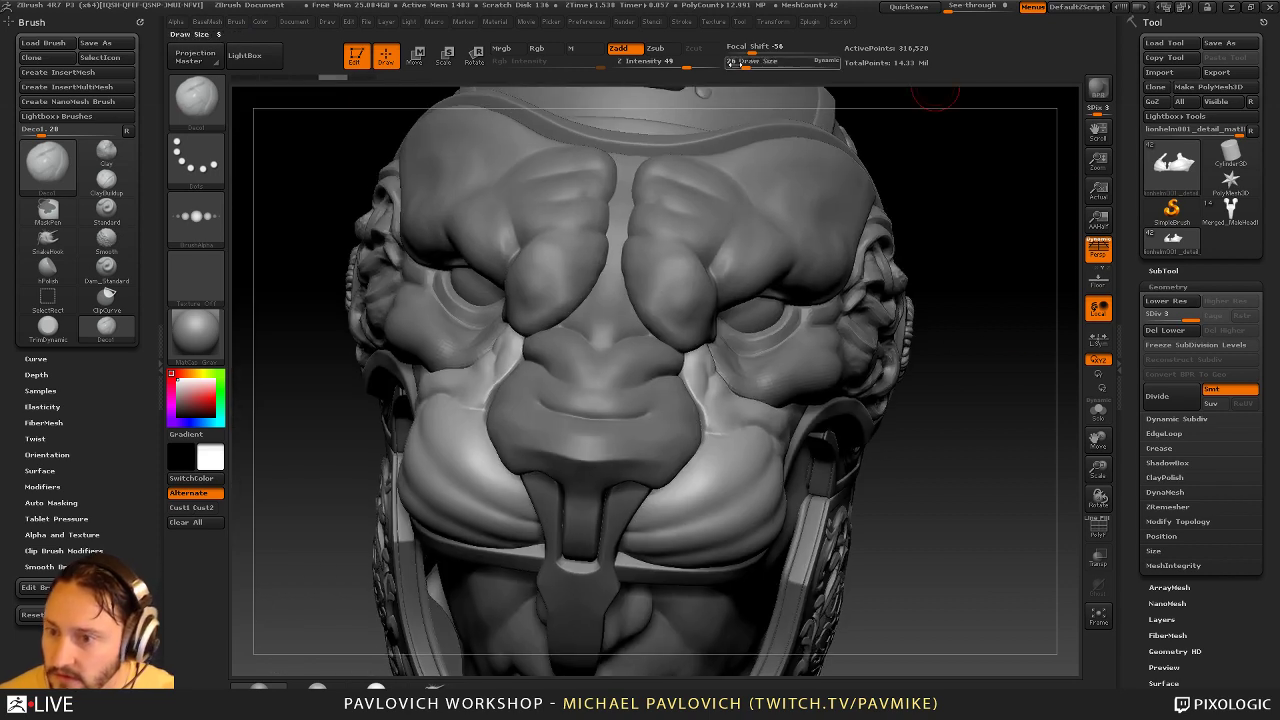
Set the Z Intensity to 76 and load the Deco3 brush from the brush library
click(704, 64)
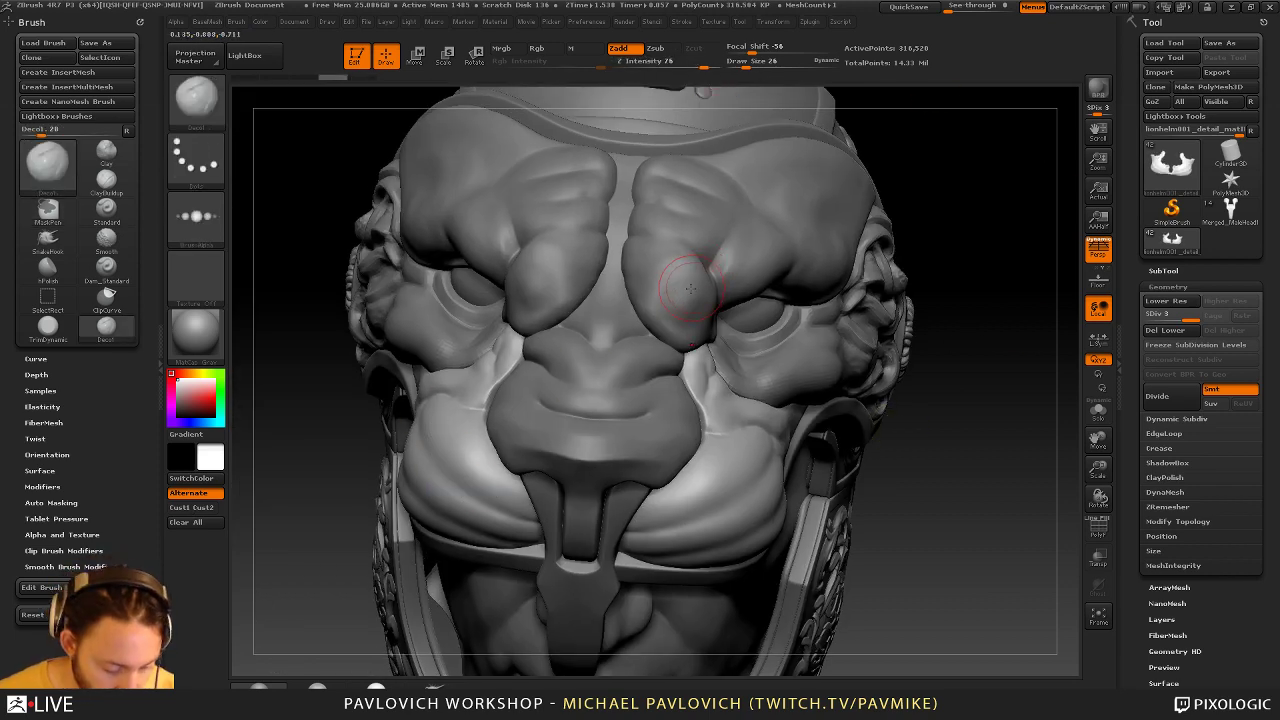
click(338, 92)
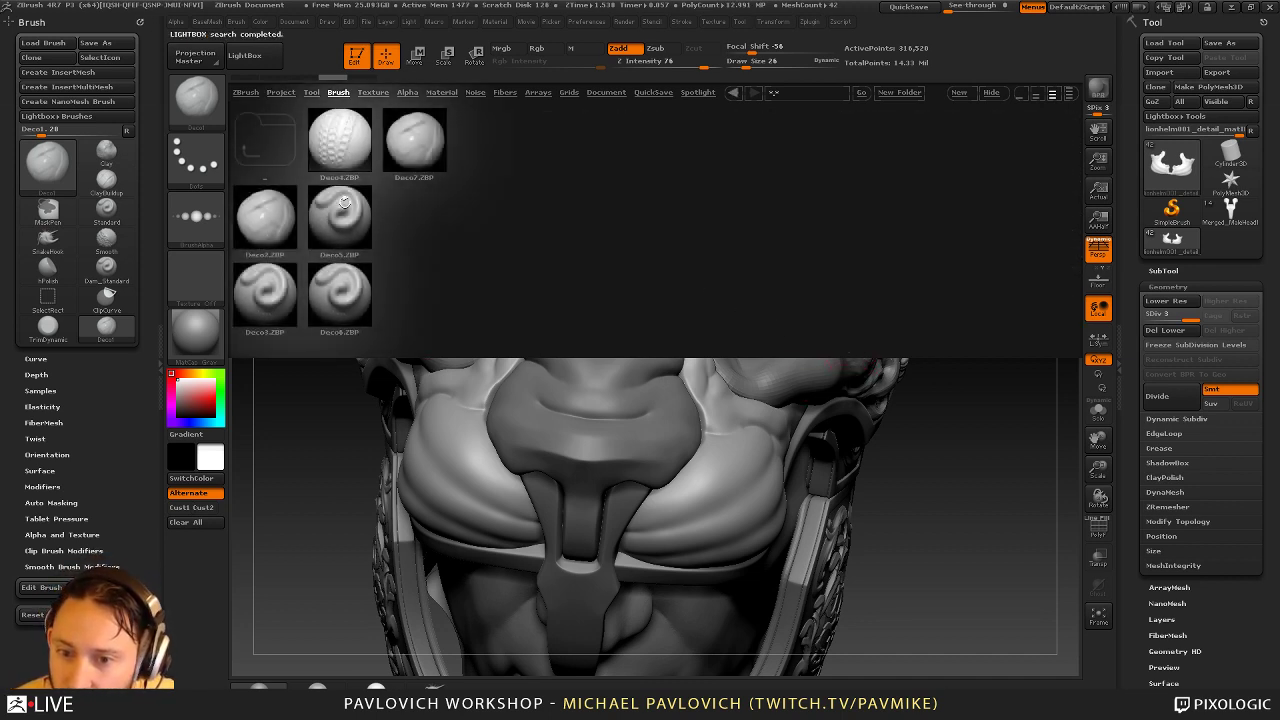
double_click(267, 291)
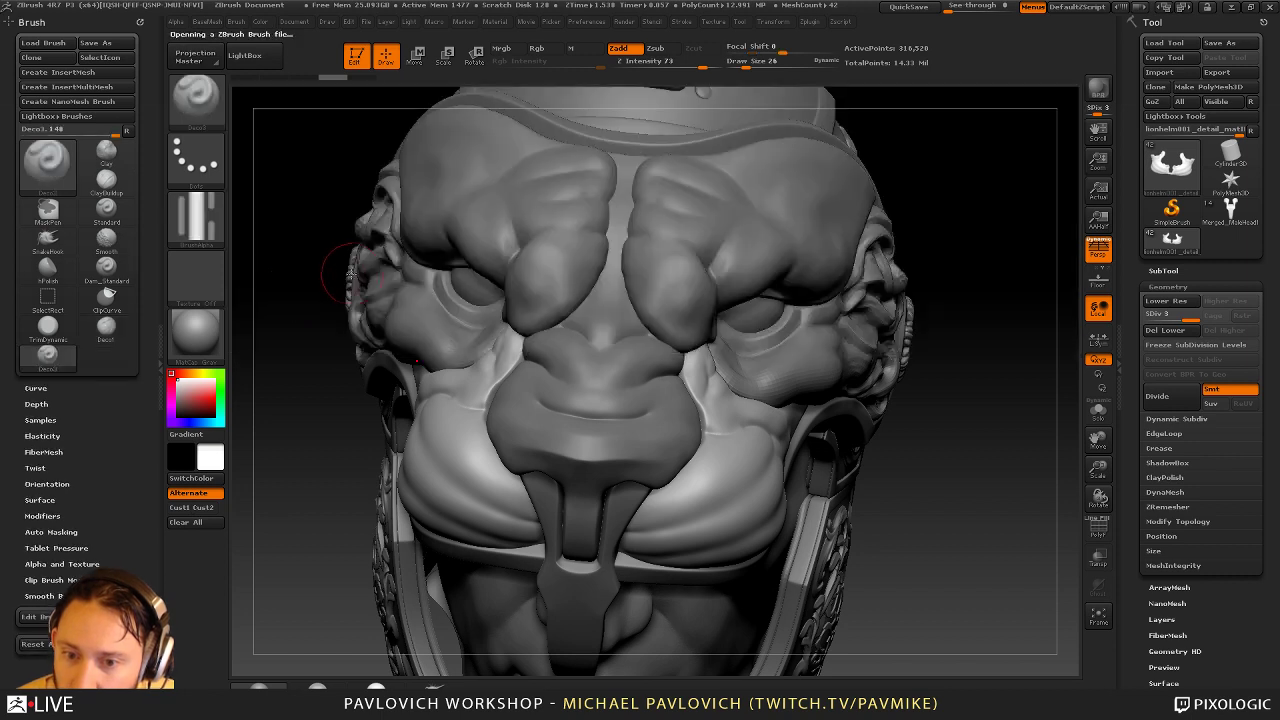
Try curling Deco3 strokes on the lion's muzzle, reducing the draw size to 14, and undo them
mouse_move(470, 395)
mouse_down()
mouse_move(438, 440)
mouse_move(478, 458)
mouse_move(463, 484)
mouse_up()
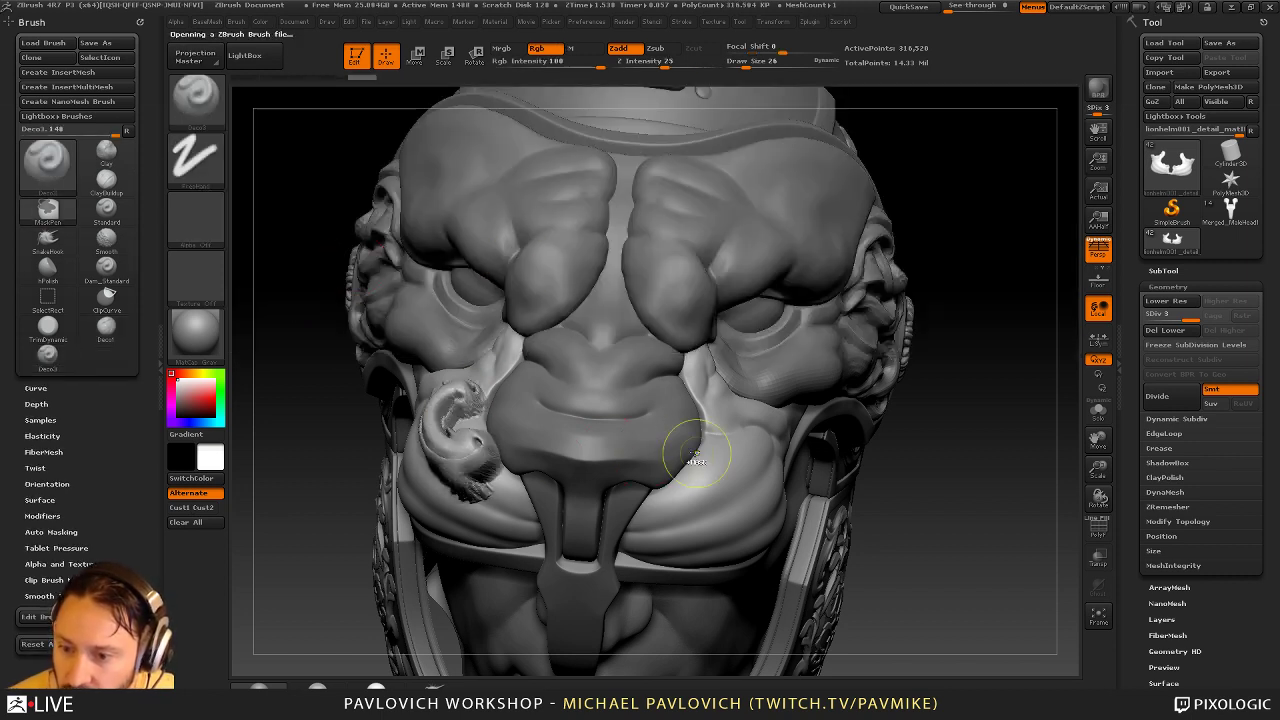
key(ctrl+z)
key(bracketleft)
mouse_move(657, 514)
mouse_down()
mouse_move(733, 481)
mouse_move(688, 467)
mouse_move(645, 502)
mouse_move(690, 538)
mouse_move(759, 521)
mouse_up()
mouse_move(992, 448)
mouse_down()
mouse_move(980, 428)
mouse_move(897, 407)
mouse_up()
key(ctrl+z)
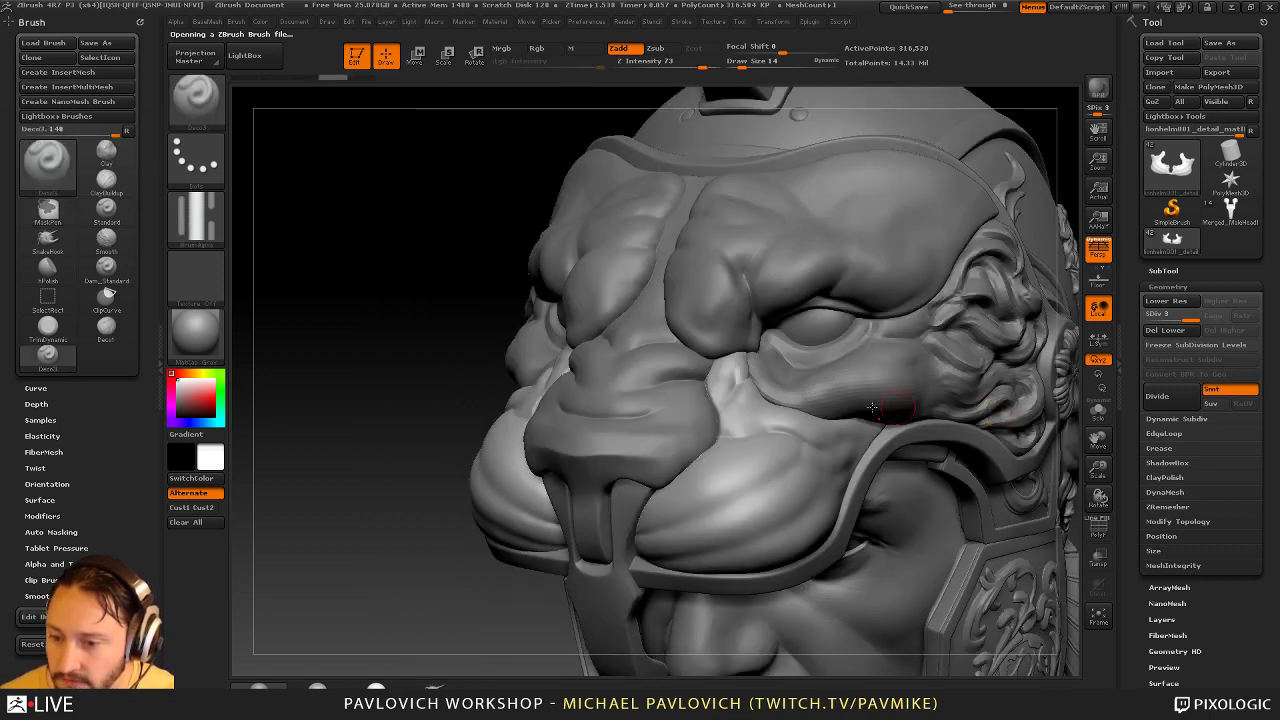
key(ctrl+z)
Clear the helmet from the canvas and place a Cylinder3D primitive in edit mode
alt+drag(318, 478, 361, 93)
click(358, 59)
key(ctrl+n)
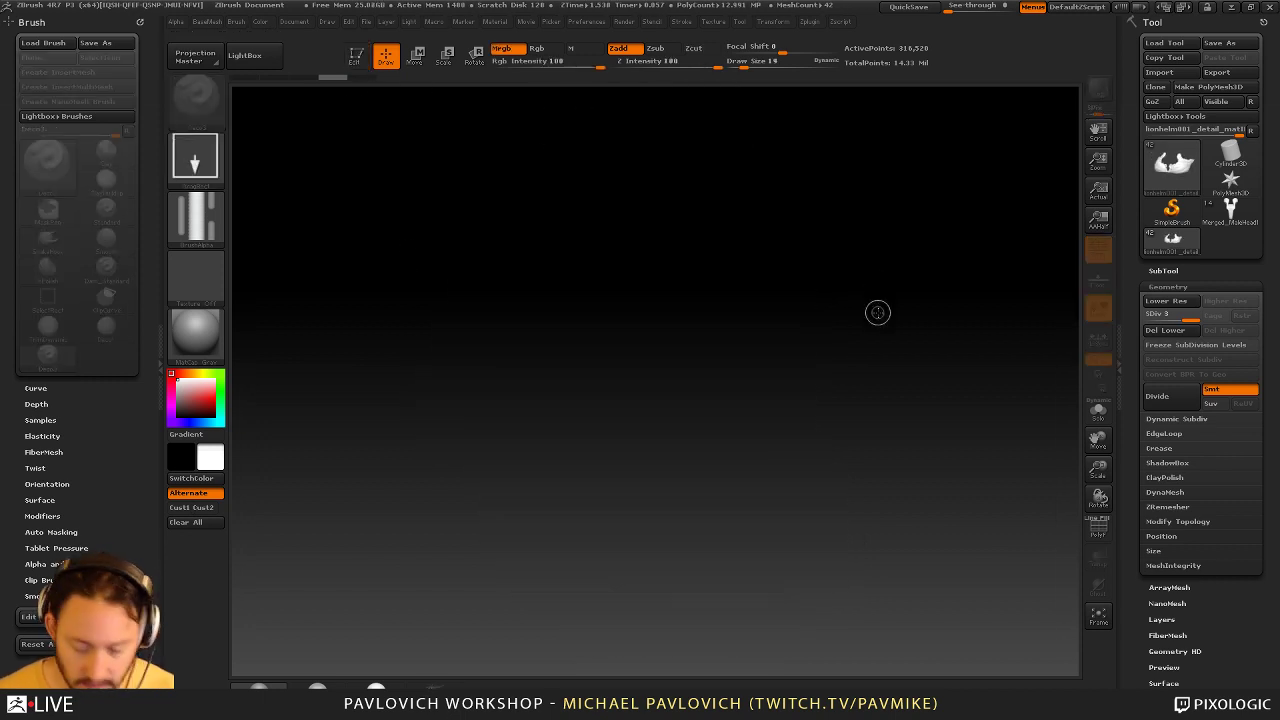
click(1177, 214)
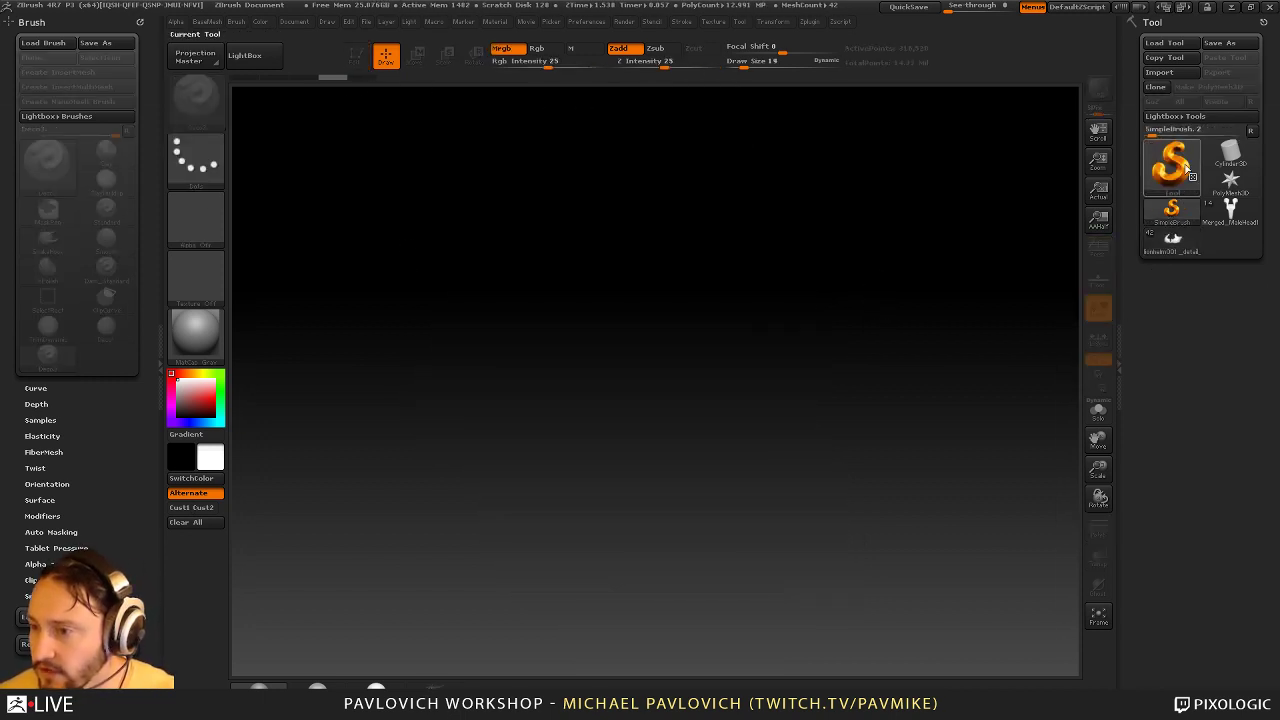
click(1228, 154)
drag(476, 407, 516, 496)
click(358, 59)
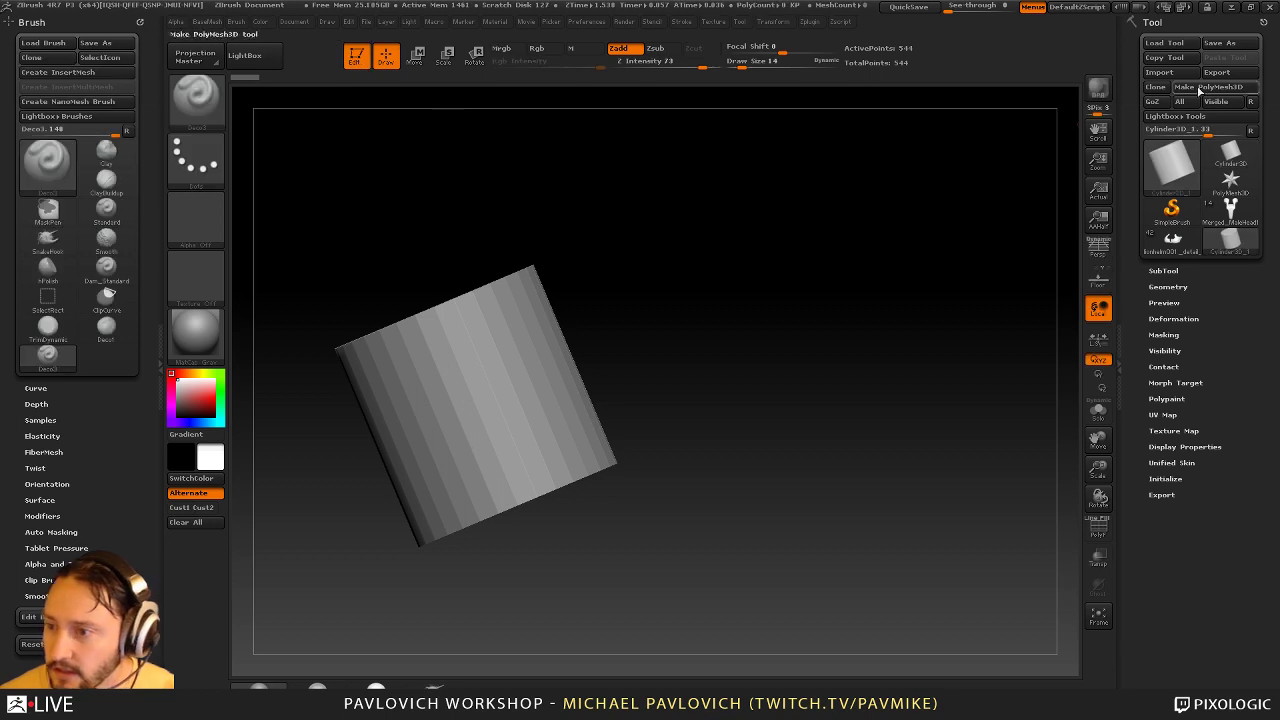
Convert the cylinder to a PolyMesh3D, duplicate it as a subtool, and select the second copy in the subtool list
click(1203, 88)
drag(965, 225, 962, 292)
click(1163, 300)
drag(1002, 345, 996, 374)
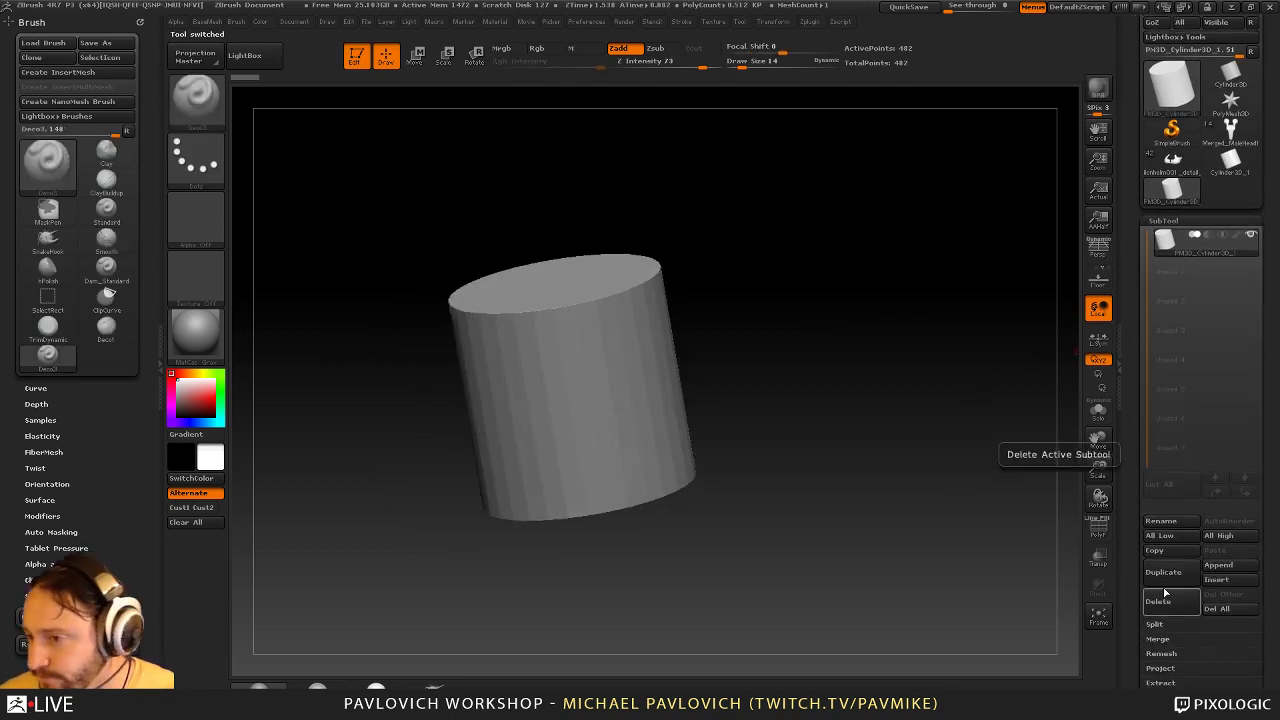
mouse_move(1137, 568)
mouse_down()
mouse_move(1129, 446)
mouse_move(1135, 456)
mouse_up()
key(shift)
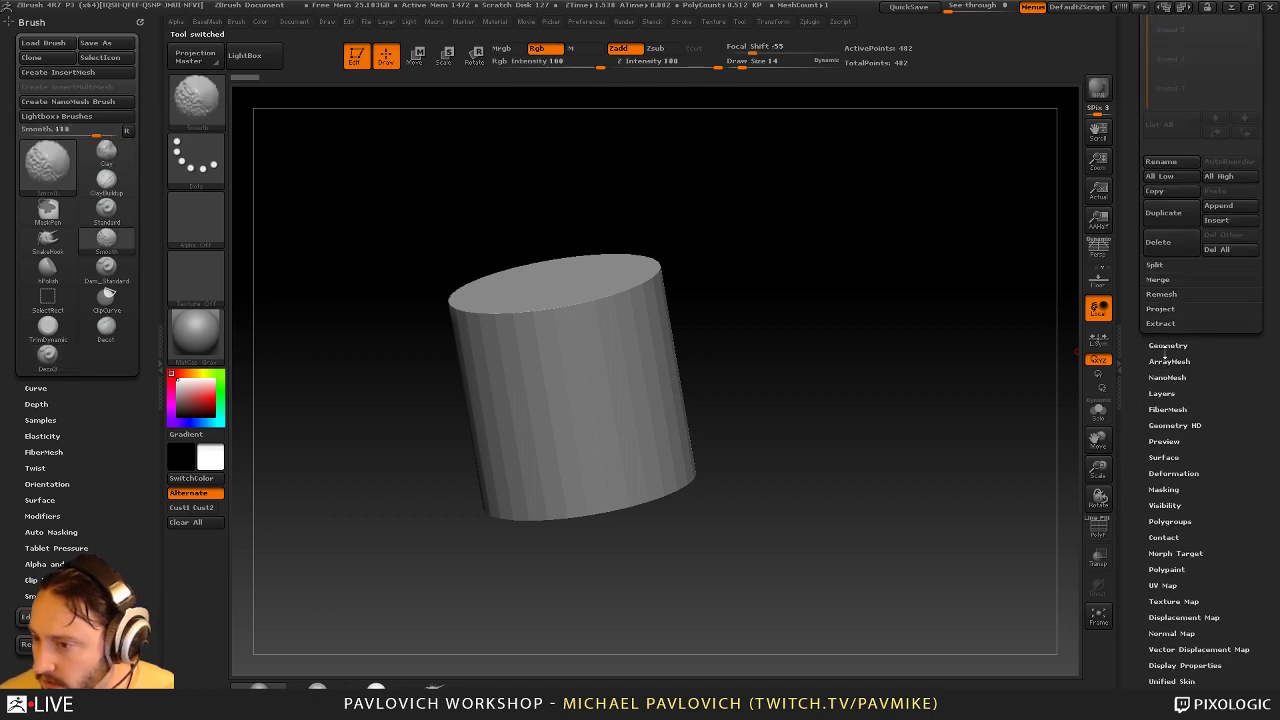
shift+drag(1136, 362, 1134, 455)
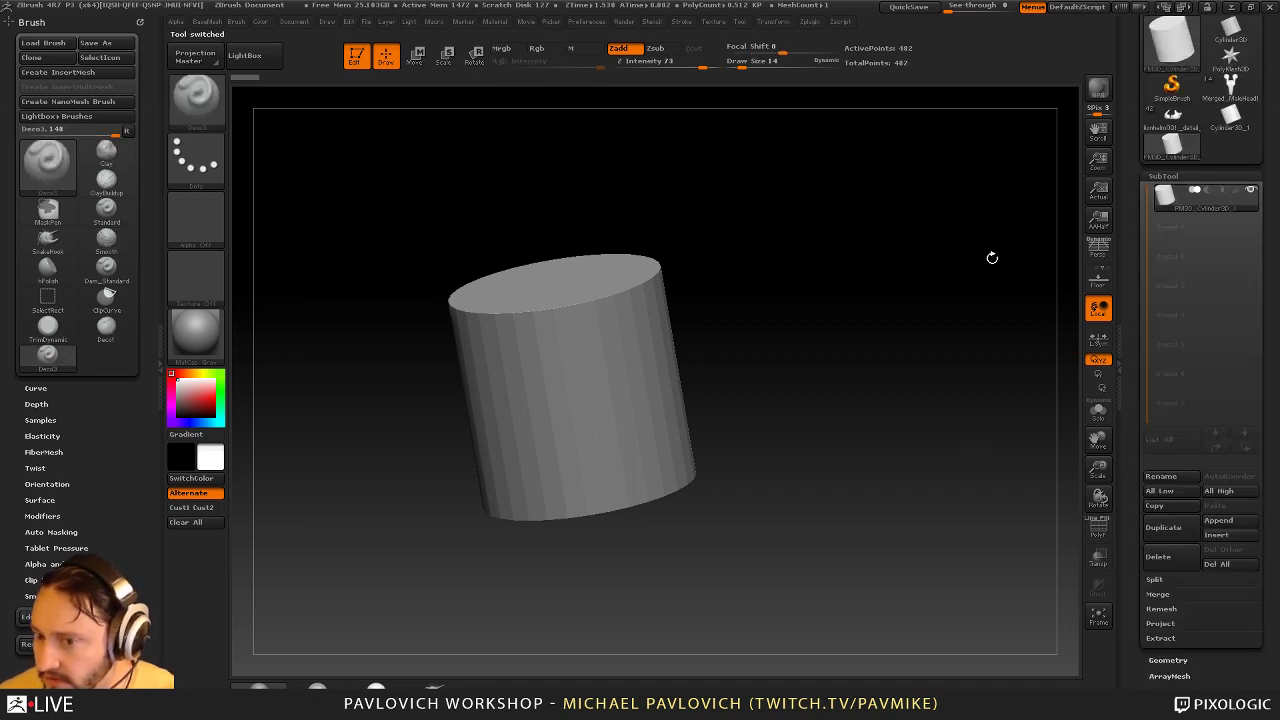
click(1165, 530)
click(1201, 240)
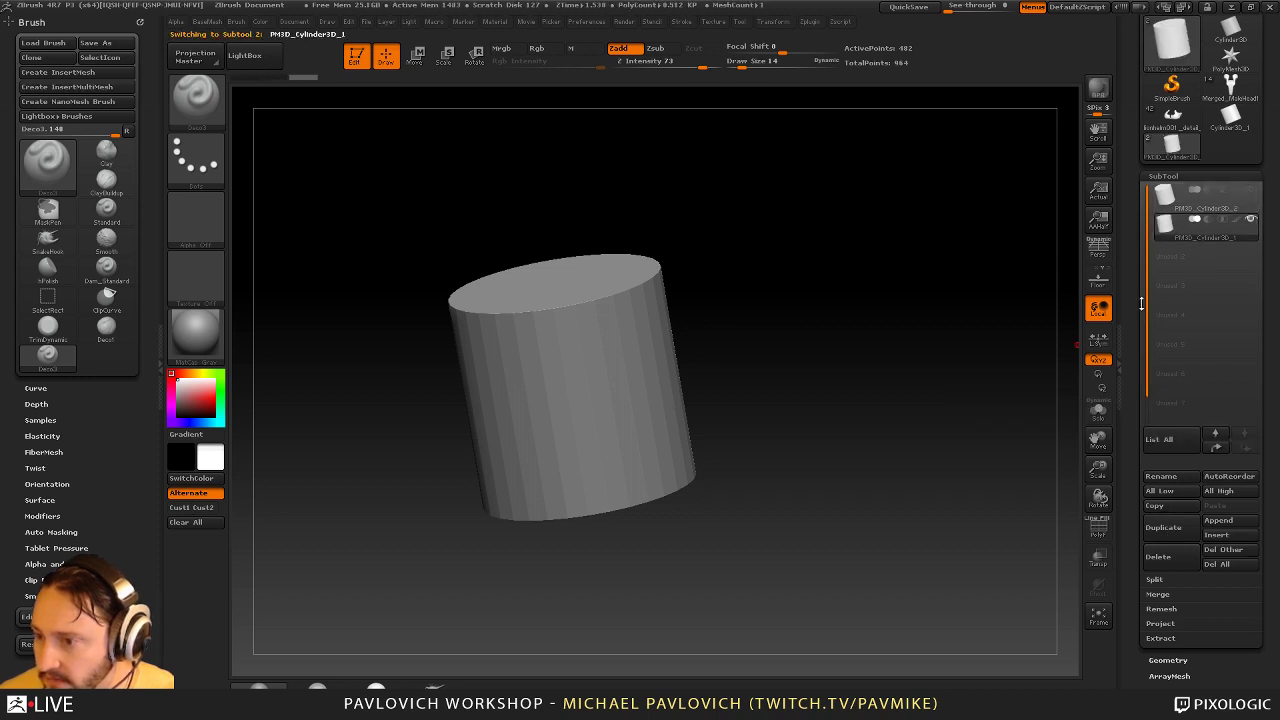
Turn on ShadowBox for the selected cylinder with resolution 256 and polish 1
drag(1133, 329, 1134, 176)
key(shift)
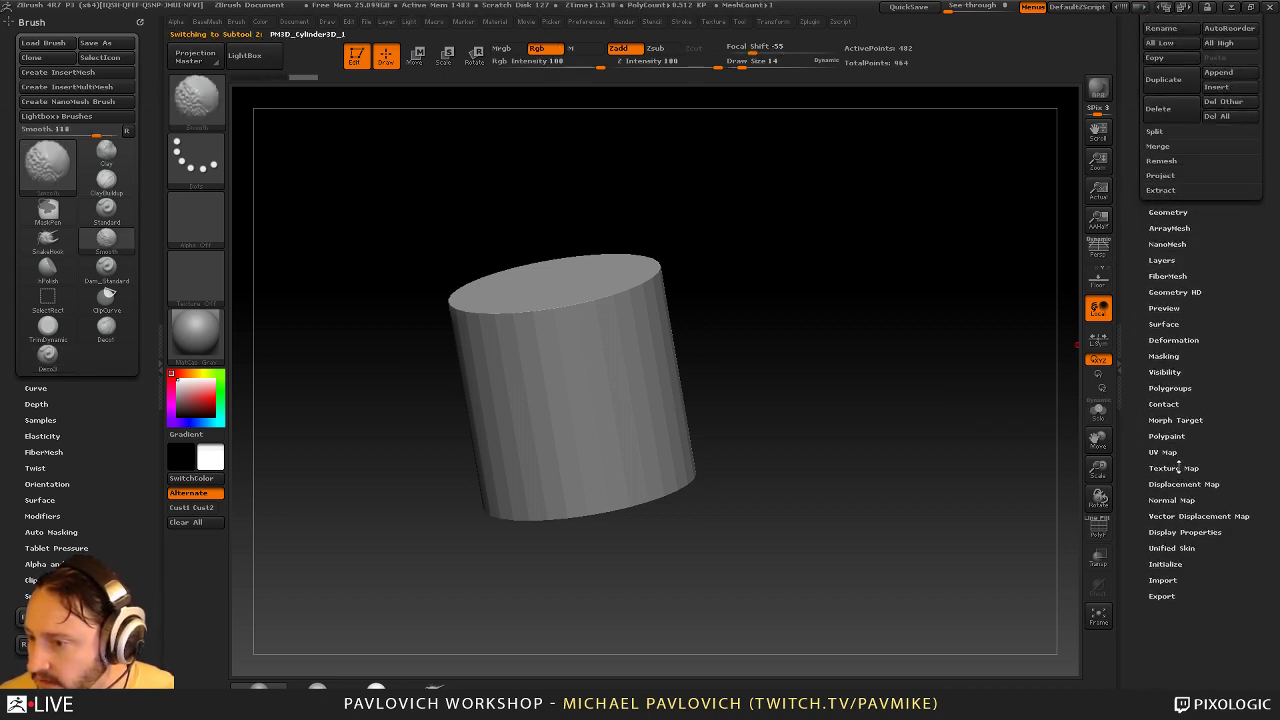
click(1168, 212)
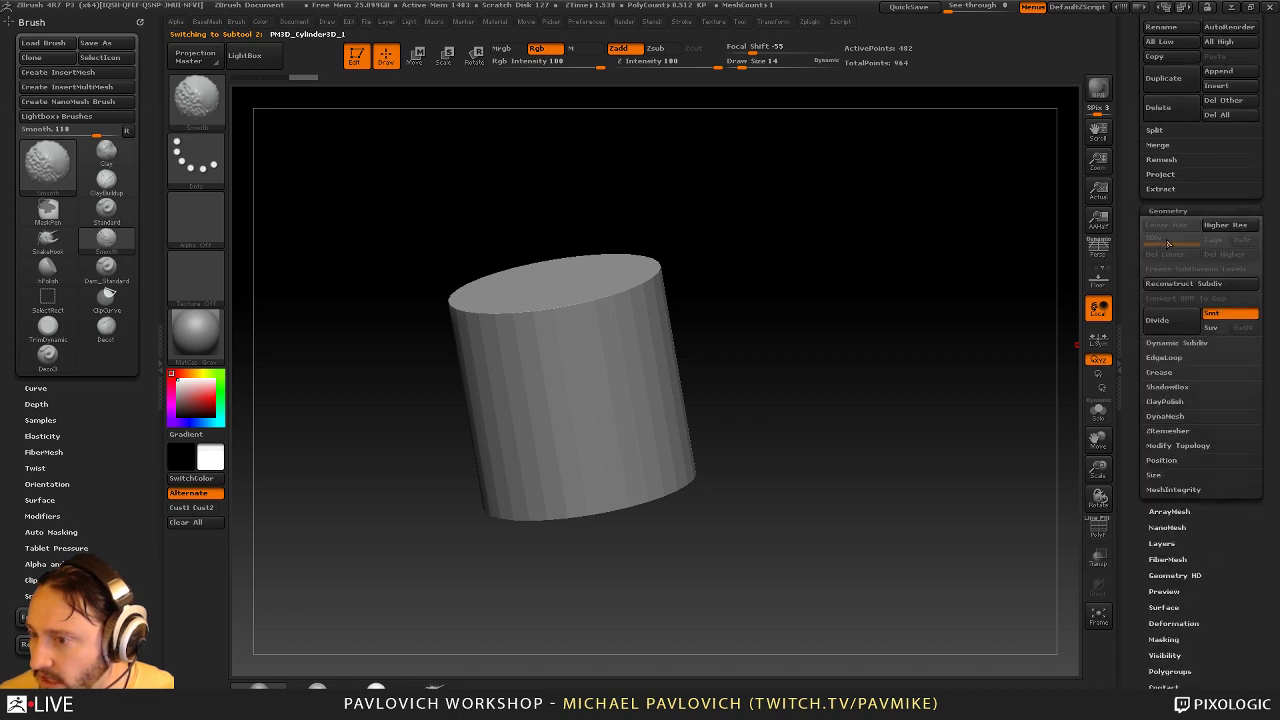
click(1166, 388)
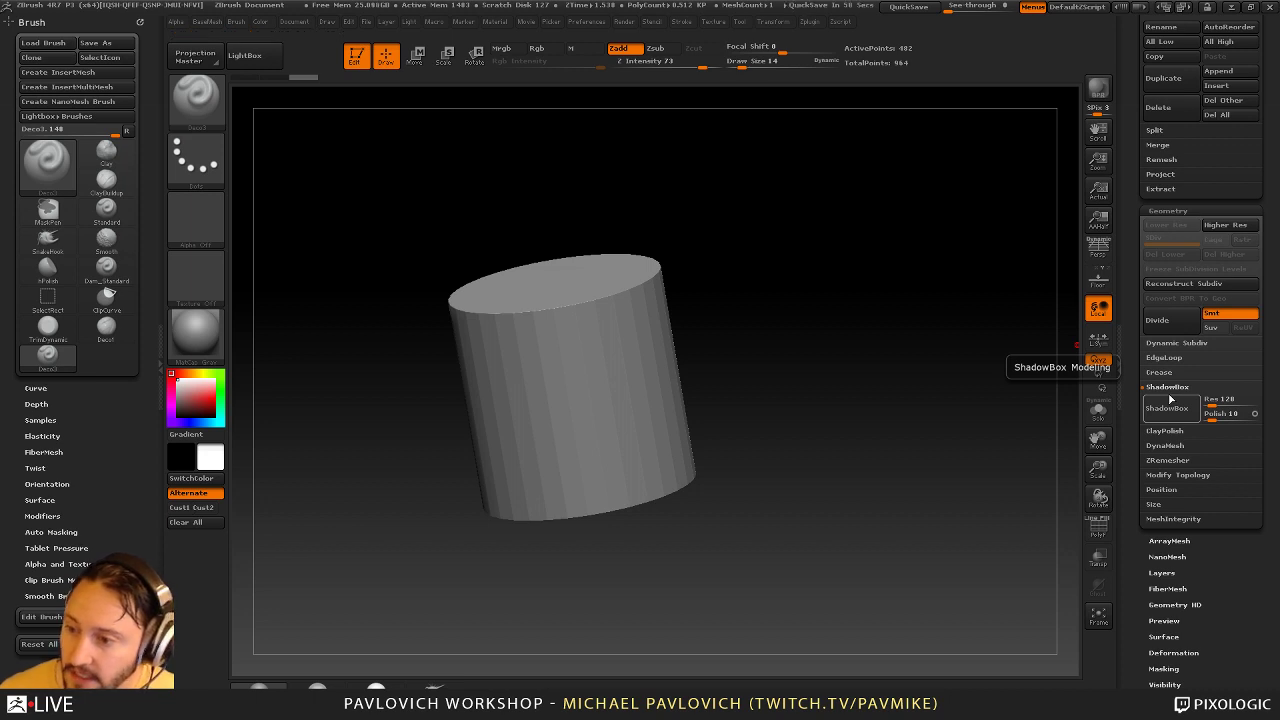
click(1218, 404)
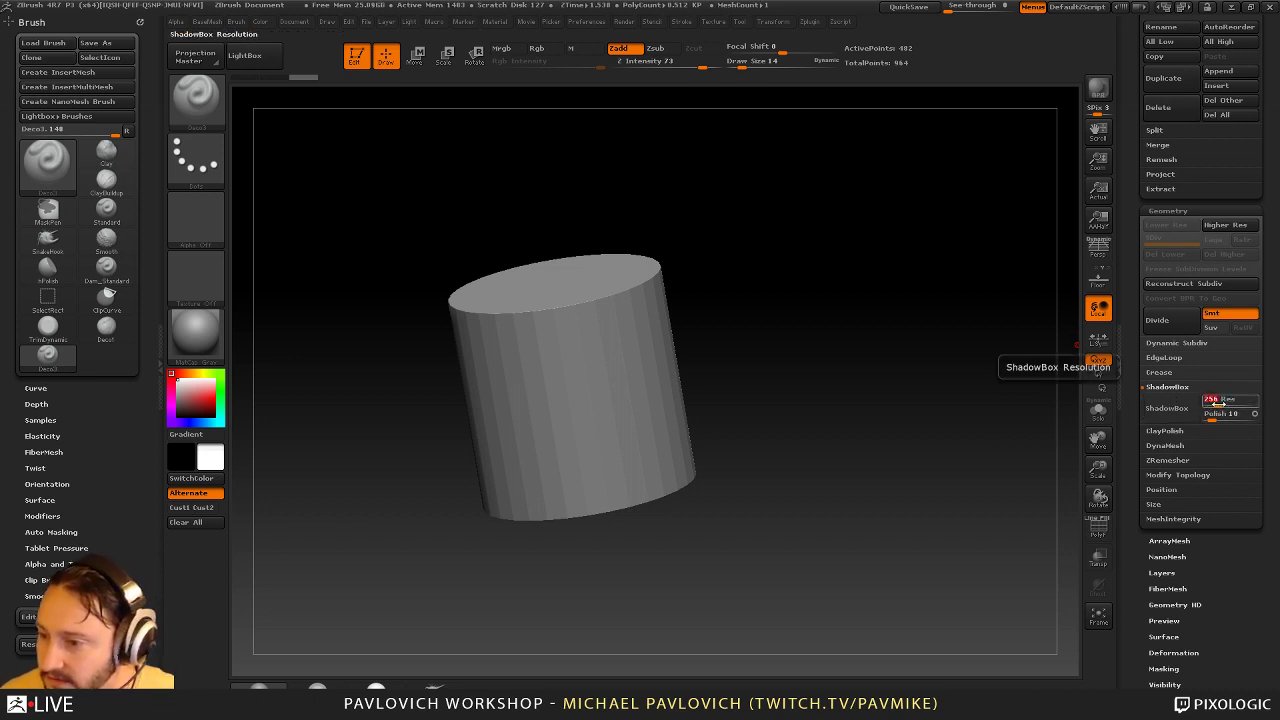
click(1222, 414)
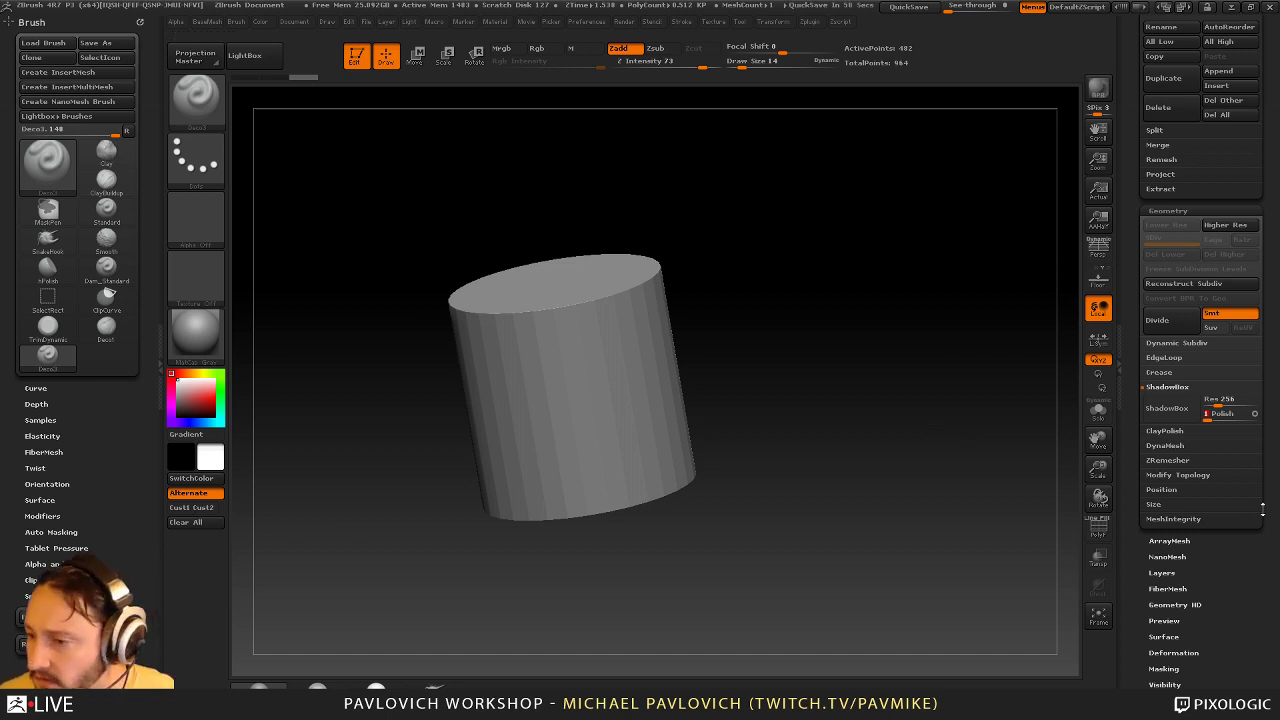
click(1168, 408)
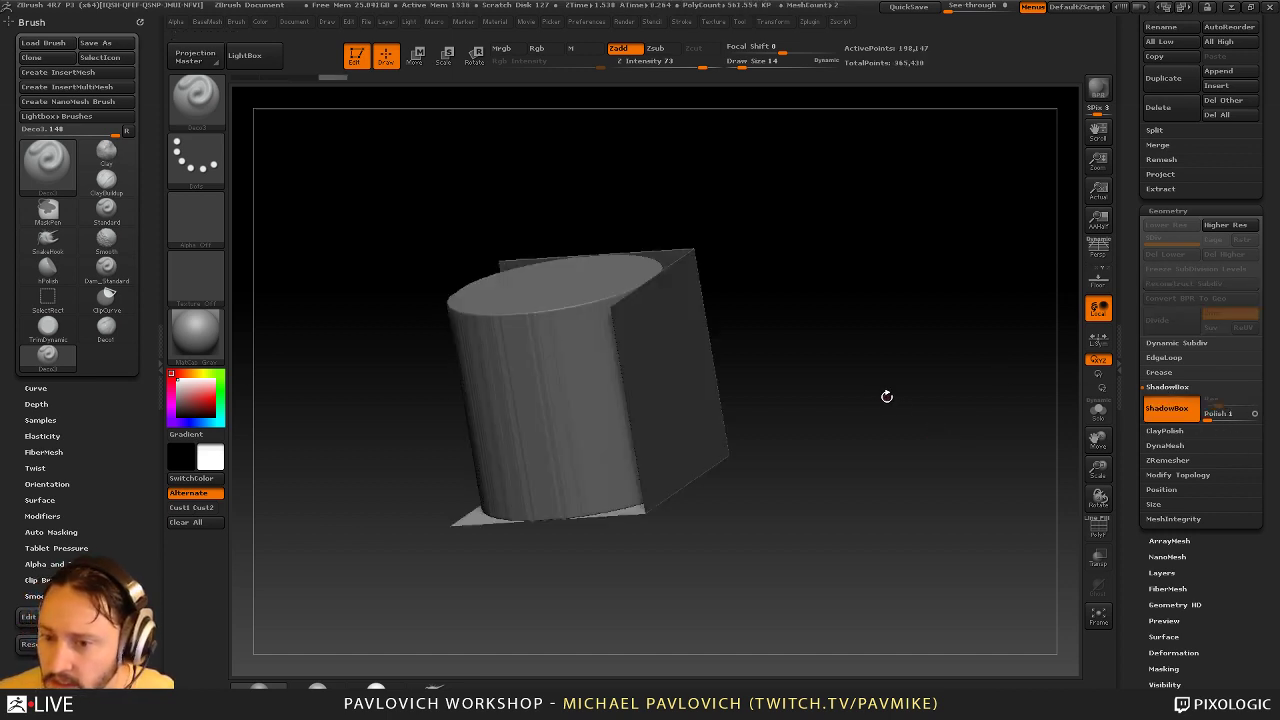
Set the draw size to 56, clear the cylinder's masks from the ShadowBox planes, and turn on the floor grid
drag(927, 383, 888, 459)
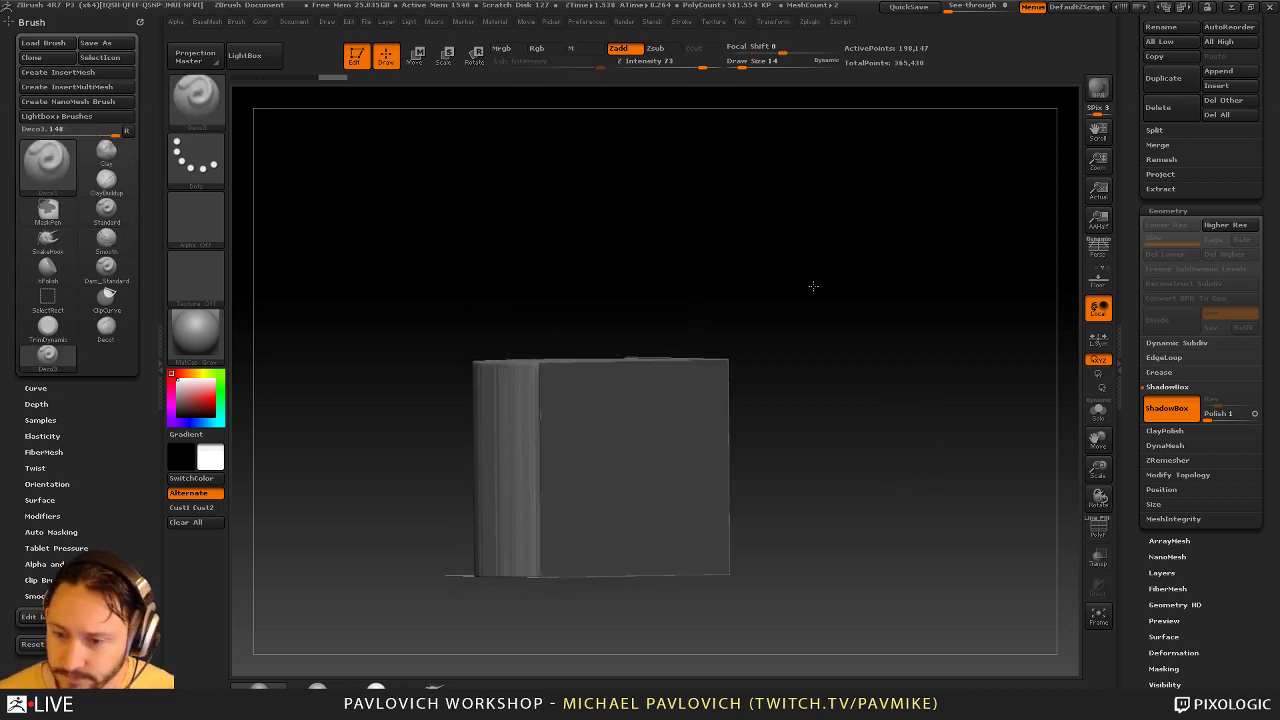
drag(813, 286, 655, 431)
key(s)
click(799, 401)
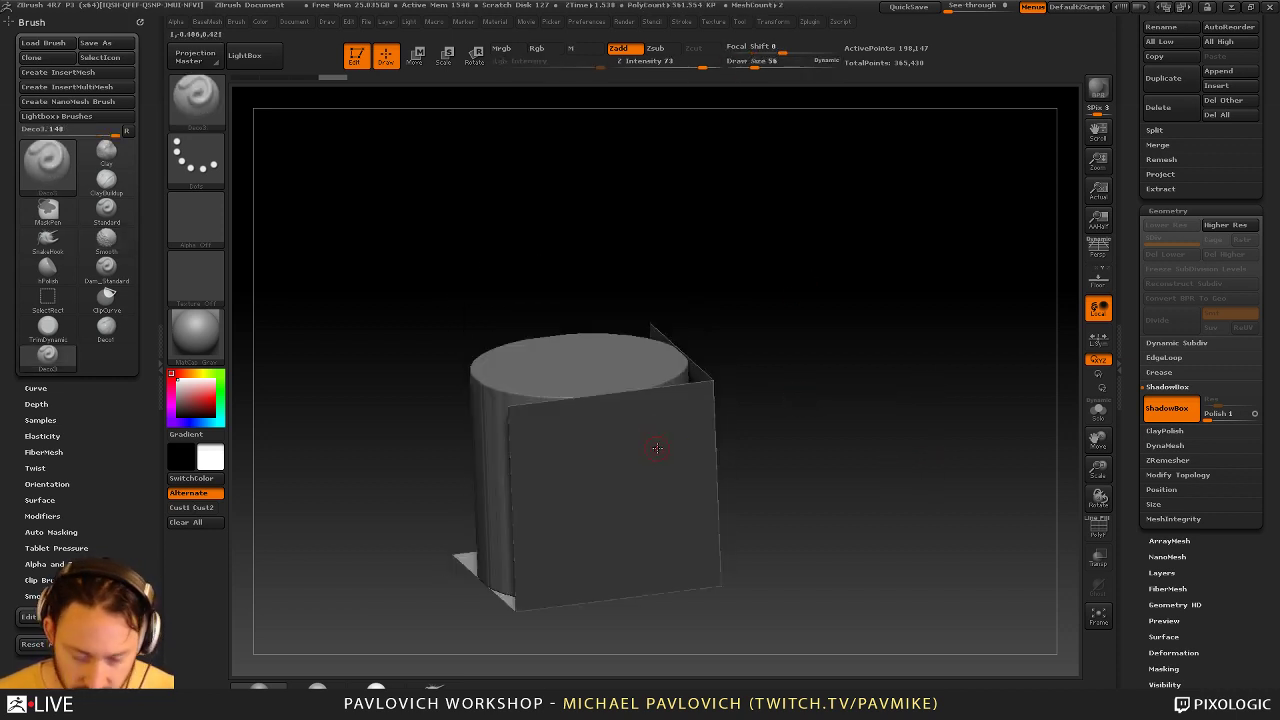
mouse_move(766, 312)
ctrl+mouse_down()
mouse_move(874, 394)
mouse_move(846, 357)
mouse_move(814, 371)
mouse_move(830, 372)
ctrl+mouse_up()
click(1104, 285)
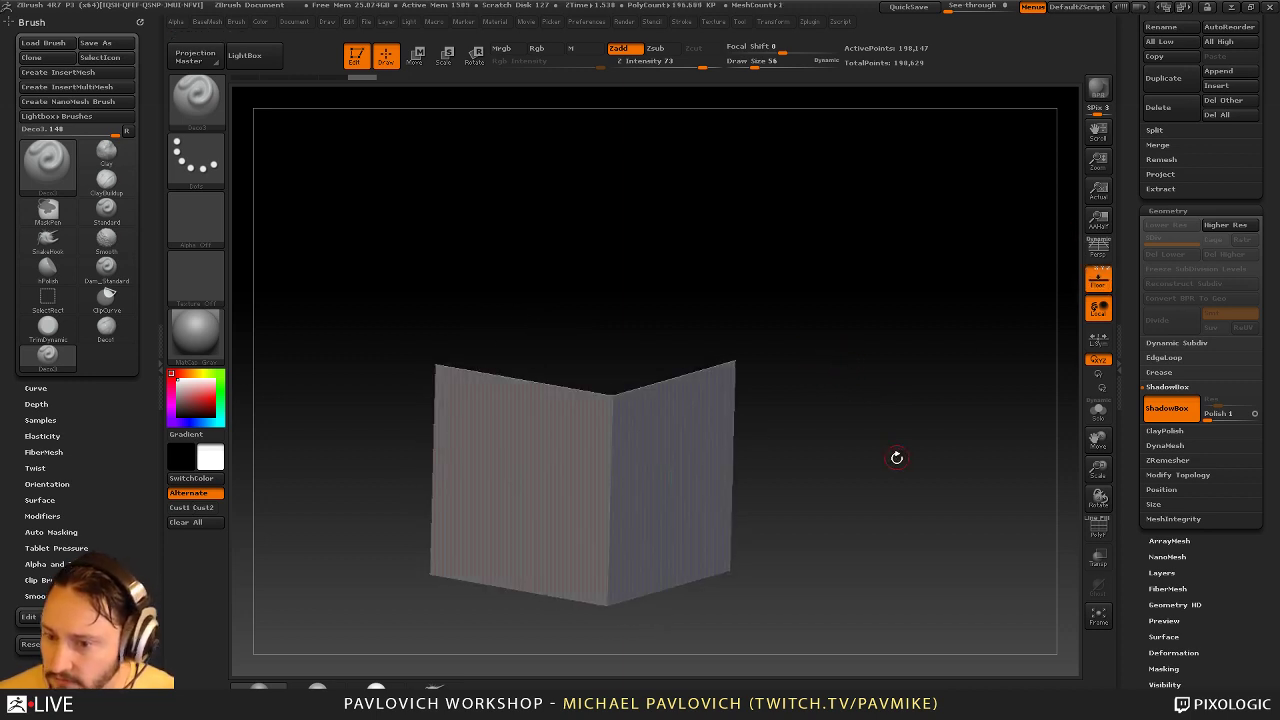
Try a wavy mask stroke on a ShadowBox plane, examine the generated mesh from several angles, and clear it
drag(897, 457, 960, 442)
alt+drag(960, 442, 966, 333)
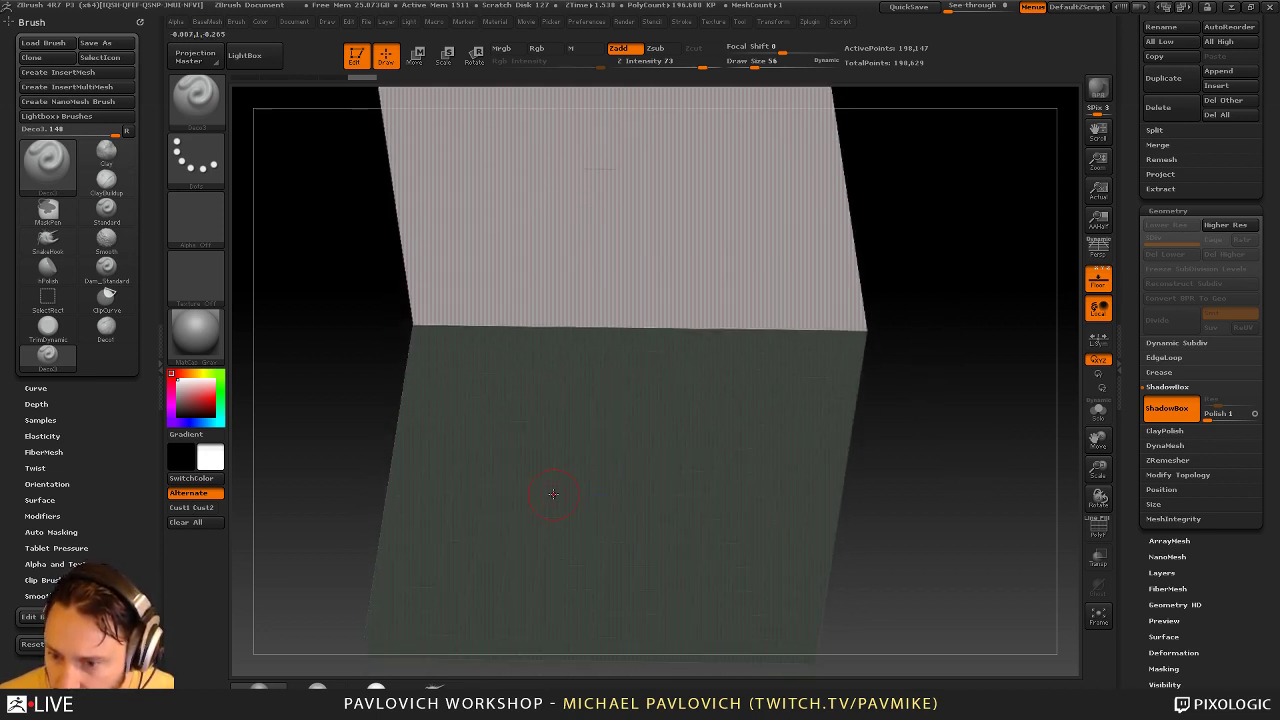
alt+drag(986, 385, 990, 425)
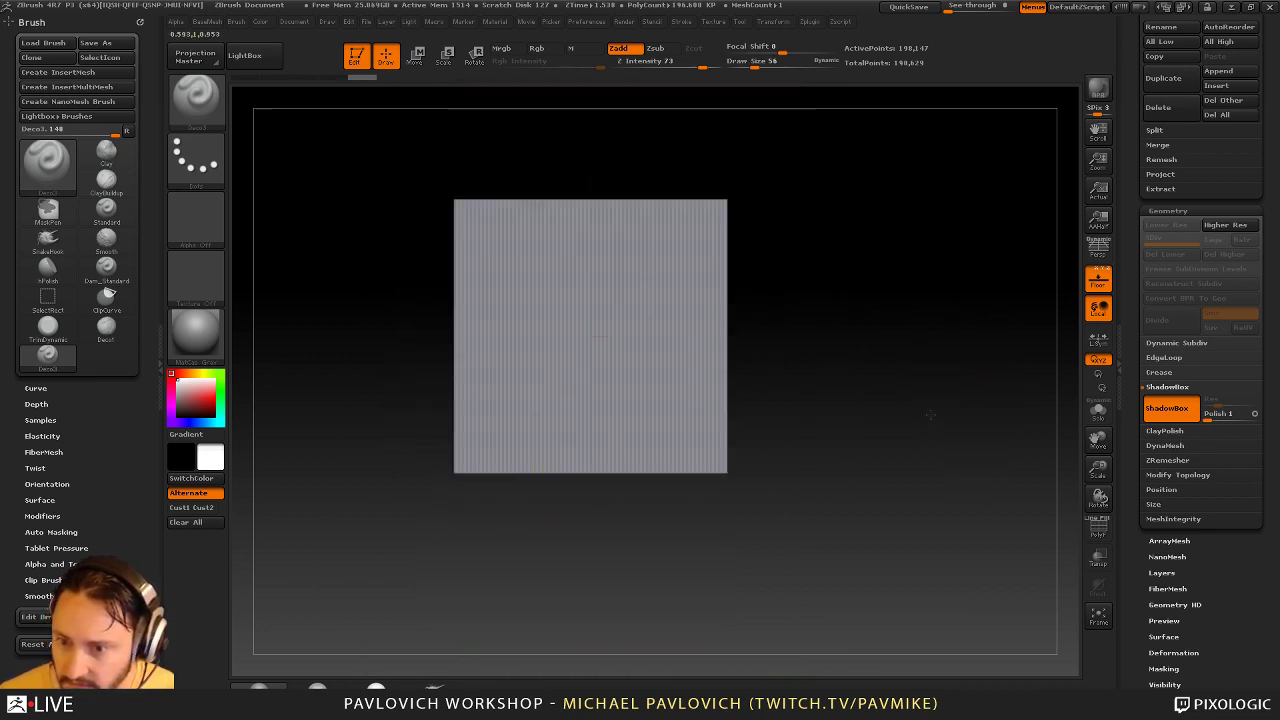
mouse_move(526, 270)
ctrl+mouse_down()
mouse_move(562, 319)
mouse_move(662, 349)
ctrl+mouse_up()
drag(909, 274, 975, 390)
mouse_move(969, 331)
mouse_down()
mouse_move(935, 447)
mouse_move(908, 440)
mouse_up()
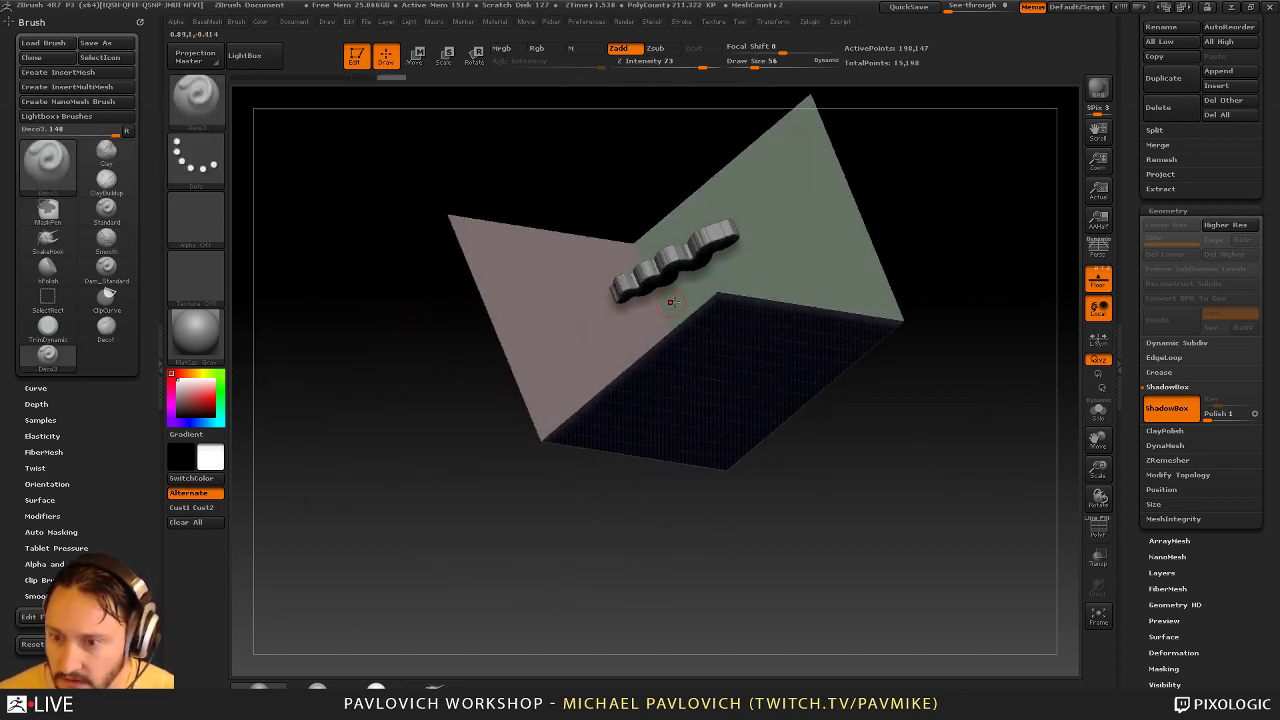
mouse_move(930, 290)
mouse_down()
mouse_move(1049, 374)
mouse_move(1040, 399)
mouse_up()
key(ctrl)
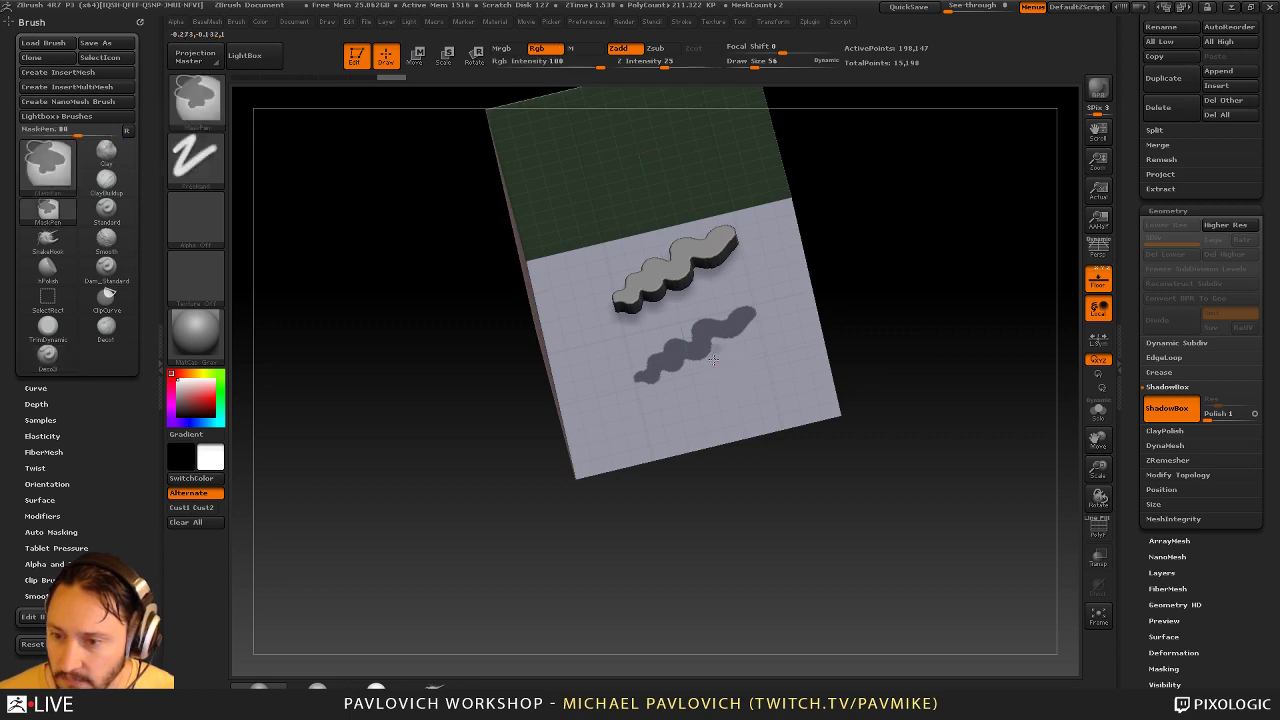
mouse_move(720, 341)
ctrl+mouse_down()
mouse_move(725, 382)
mouse_move(727, 361)
ctrl+mouse_up()
mouse_move(963, 331)
mouse_down()
mouse_move(929, 372)
mouse_move(951, 295)
mouse_move(995, 314)
mouse_move(846, 301)
mouse_move(815, 354)
mouse_up()
key(ctrl)
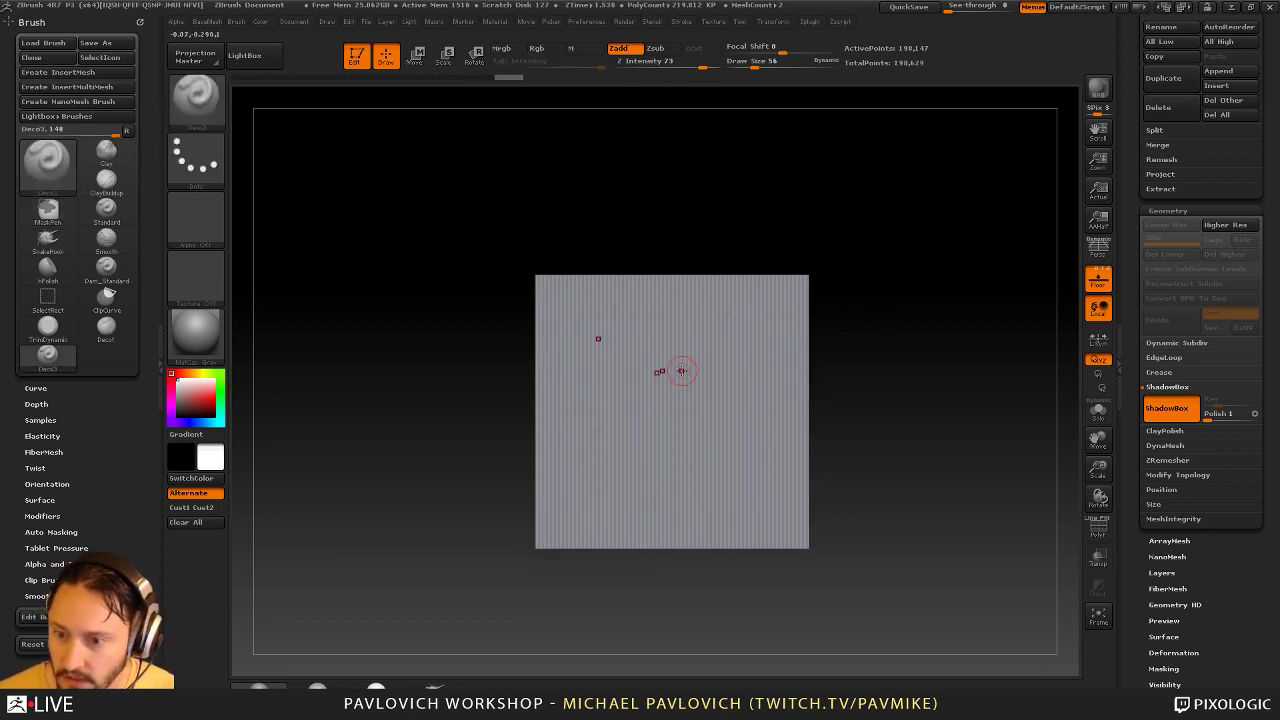
Try painting a mirrored branching mask with thickened sides on the facing ShadowBox plane, and clear it
drag(683, 369, 774, 373)
key(ctrl+z)
mouse_move(720, 342)
ctrl+mouse_down()
mouse_move(738, 366)
mouse_move(728, 342)
mouse_move(686, 490)
mouse_move(768, 424)
ctrl+mouse_up()
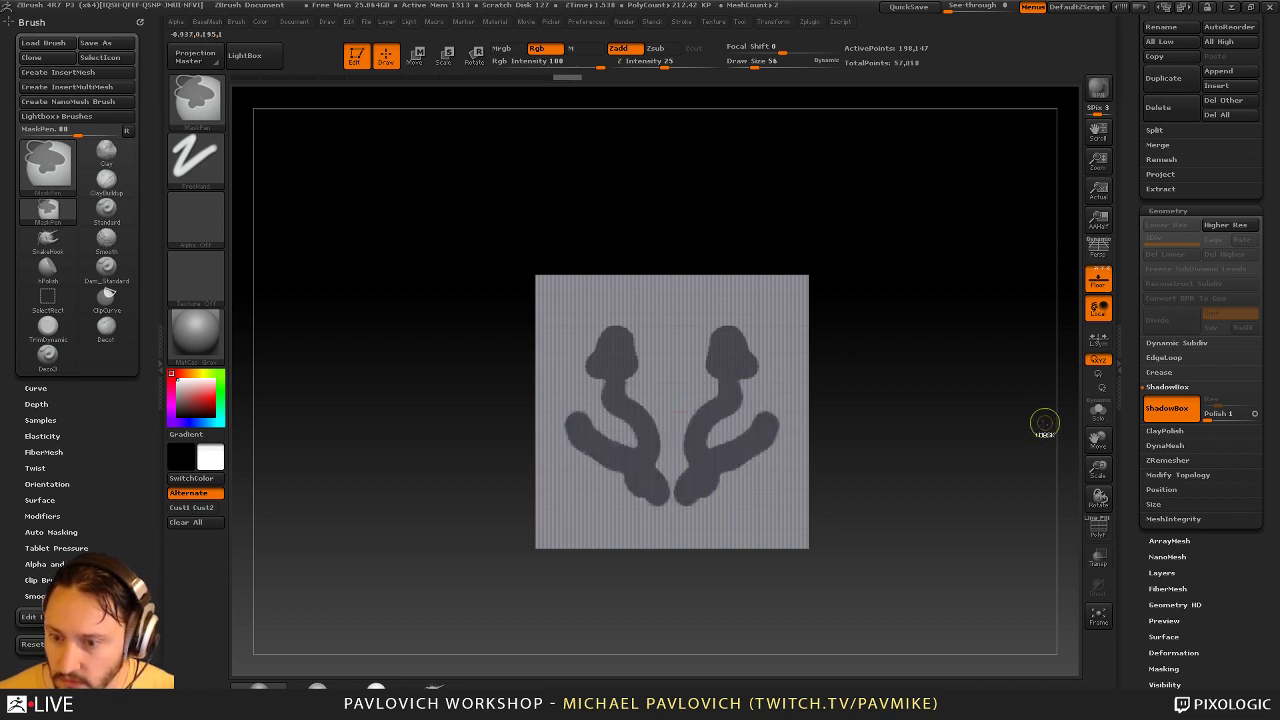
mouse_move(1022, 423)
mouse_down()
mouse_move(995, 491)
mouse_move(950, 458)
mouse_up()
mouse_move(752, 362)
ctrl+mouse_down()
mouse_move(753, 394)
mouse_move(722, 432)
mouse_move(770, 505)
ctrl+mouse_up()
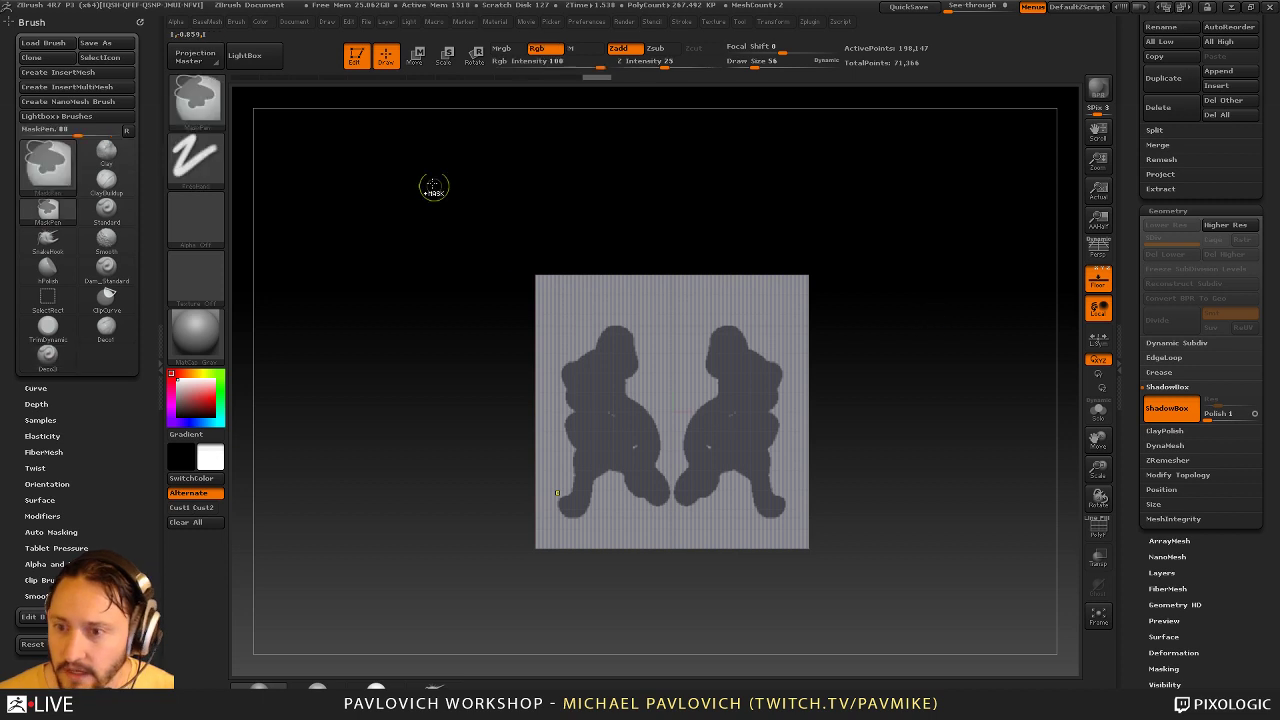
ctrl+drag(434, 183, 470, 205)
Dock the Transform palette in the tray and enable Y symmetry in addition to X
click(773, 22)
drag(763, 40, 80, 84)
click(59, 357)
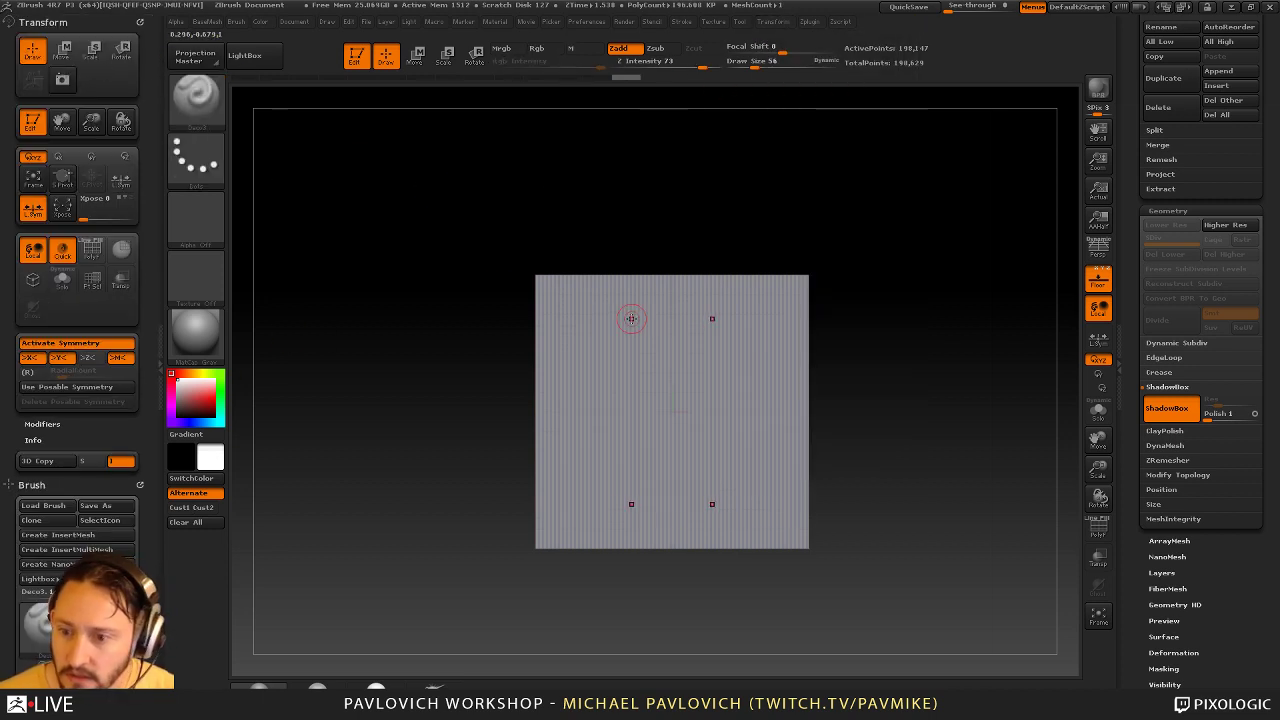
Paint a four-way symmetric ornament mask with curved horns and thin inner bars on the ShadowBox plane, reducing the draw size to 26
mouse_move(600, 308)
ctrl+mouse_down()
mouse_move(612, 345)
mouse_move(711, 398)
mouse_move(681, 422)
ctrl+mouse_up()
key(s)
mouse_move(716, 368)
ctrl+mouse_down()
mouse_move(715, 440)
mouse_move(731, 368)
mouse_move(757, 412)
ctrl+mouse_up()
key(s)
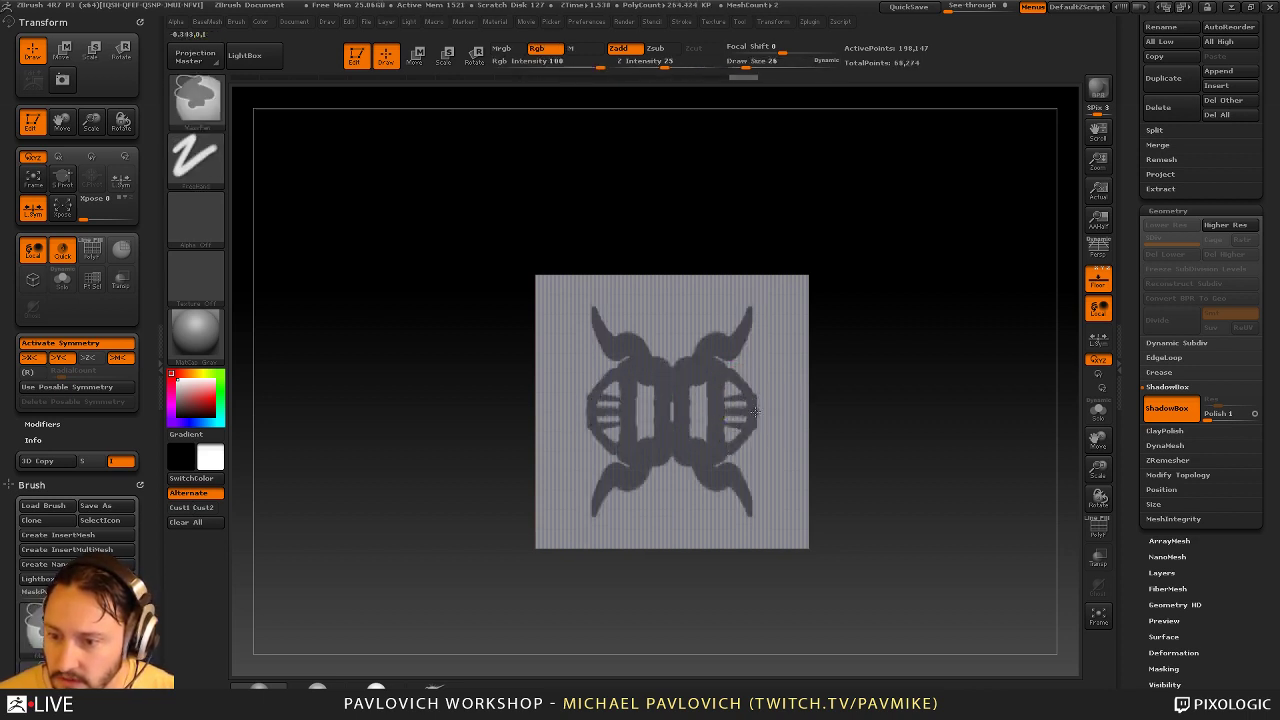
right_drag(780, 398, 847, 375)
drag(846, 375, 790, 400)
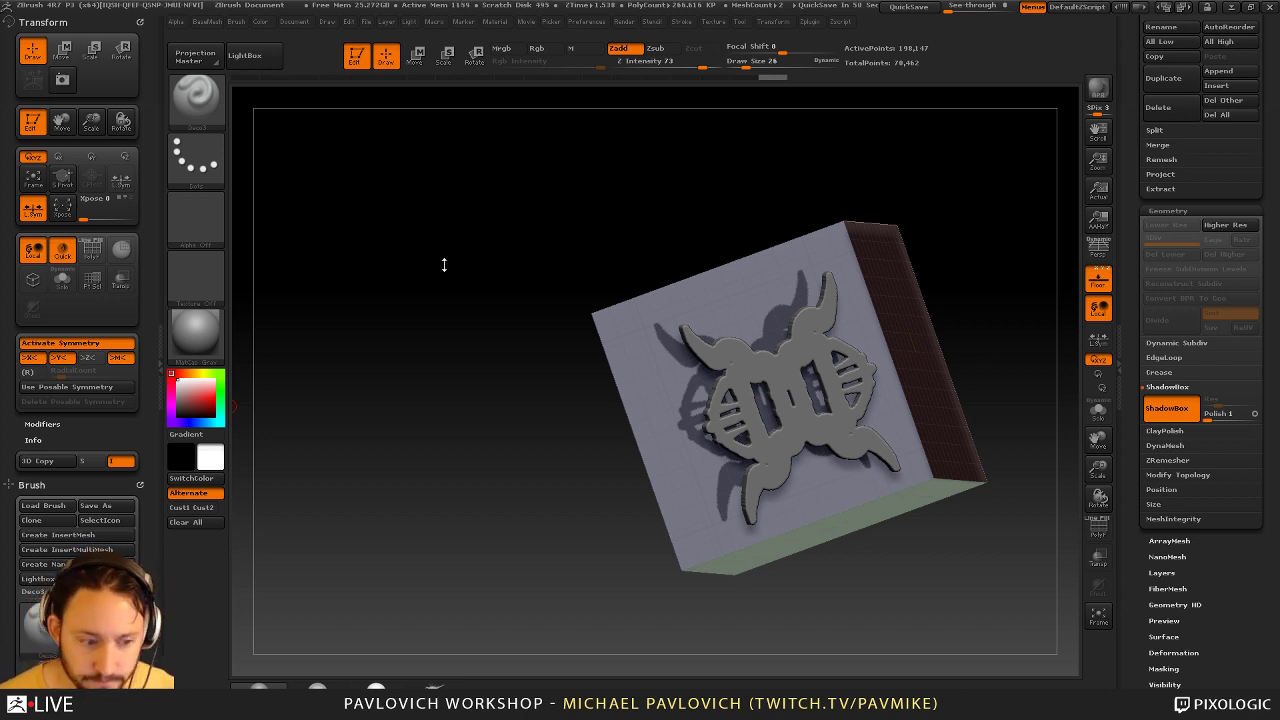
Clear the horned ornament mask from the ShadowBox, with the empty plane facing the view
drag(444, 264, 682, 204)
alt+drag(961, 362, 905, 318)
ctrl+drag(894, 263, 950, 312)
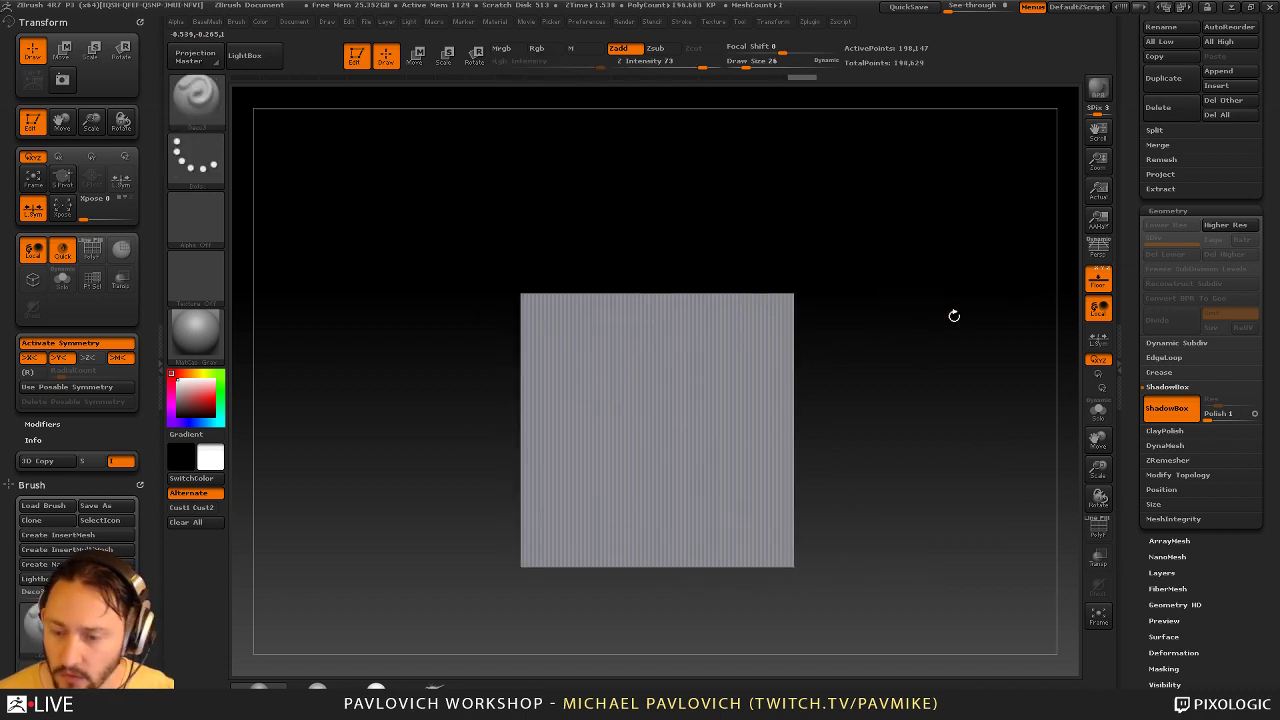
Load the butterfly-shaped stencil alpha mm_tatoo10.psd from the Stencils folder of the alpha library
key(comma)
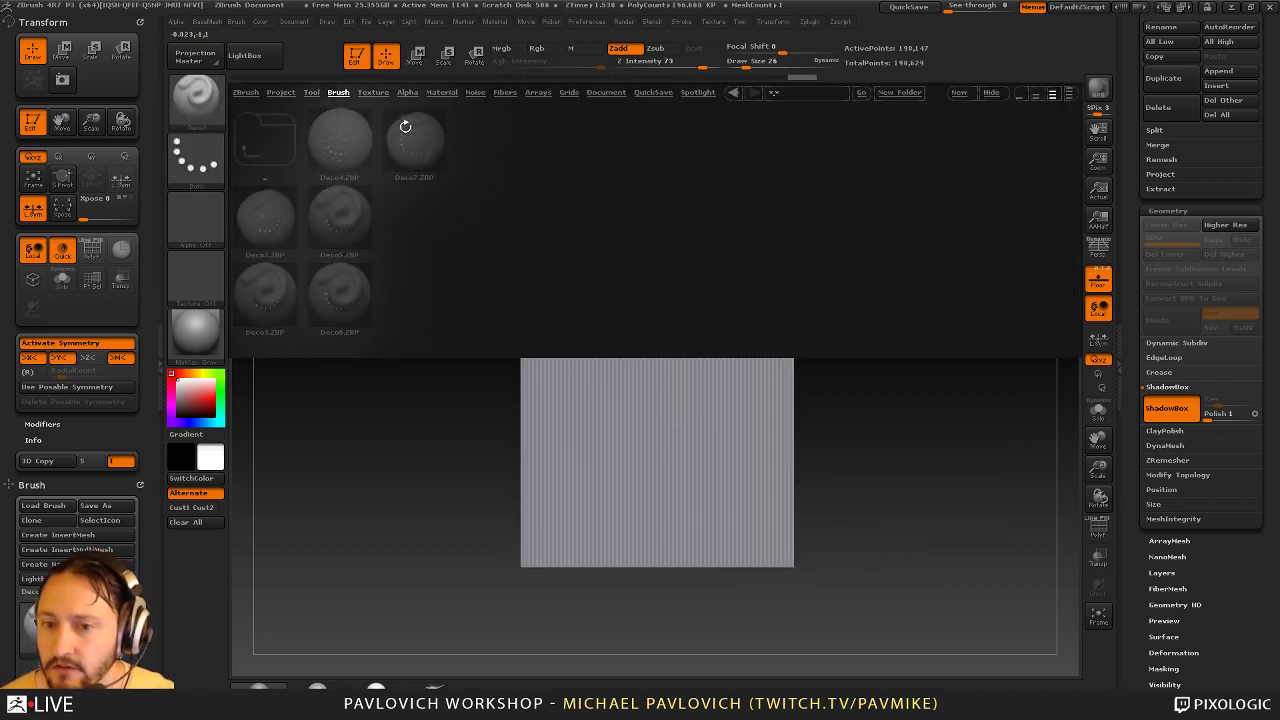
click(404, 93)
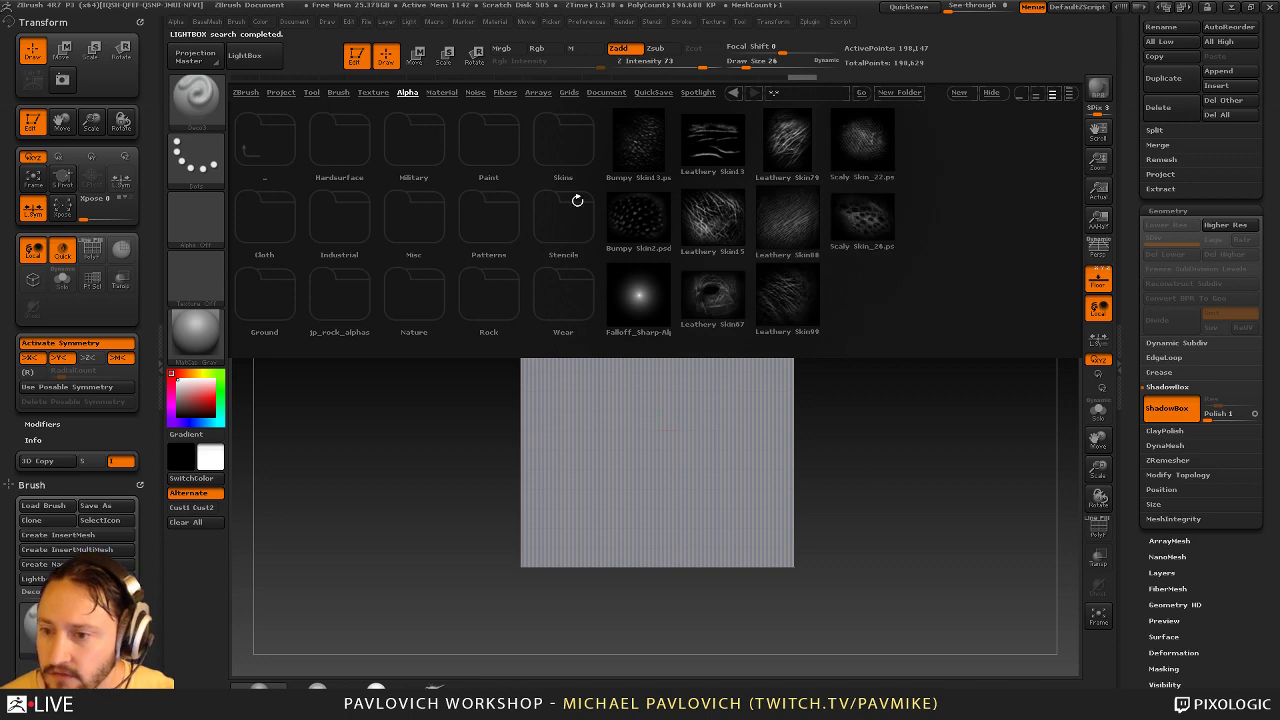
double_click(574, 219)
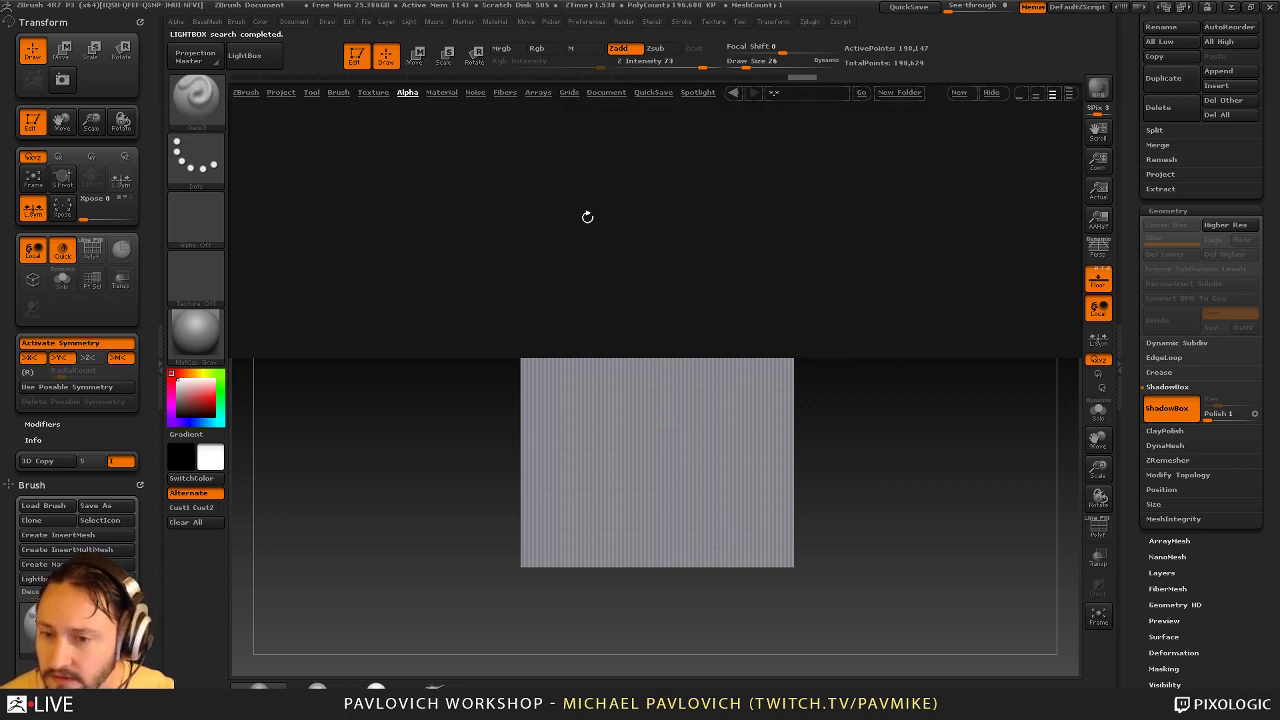
drag(750, 220, 652, 229)
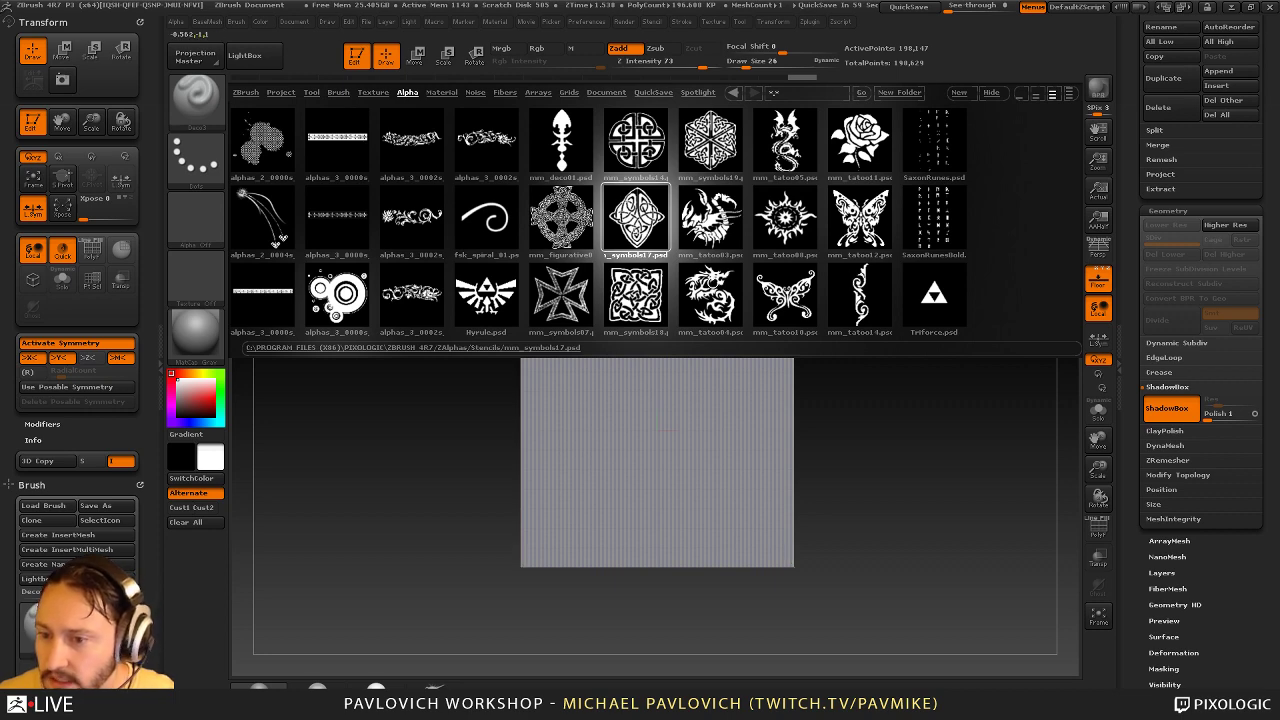
click(786, 293)
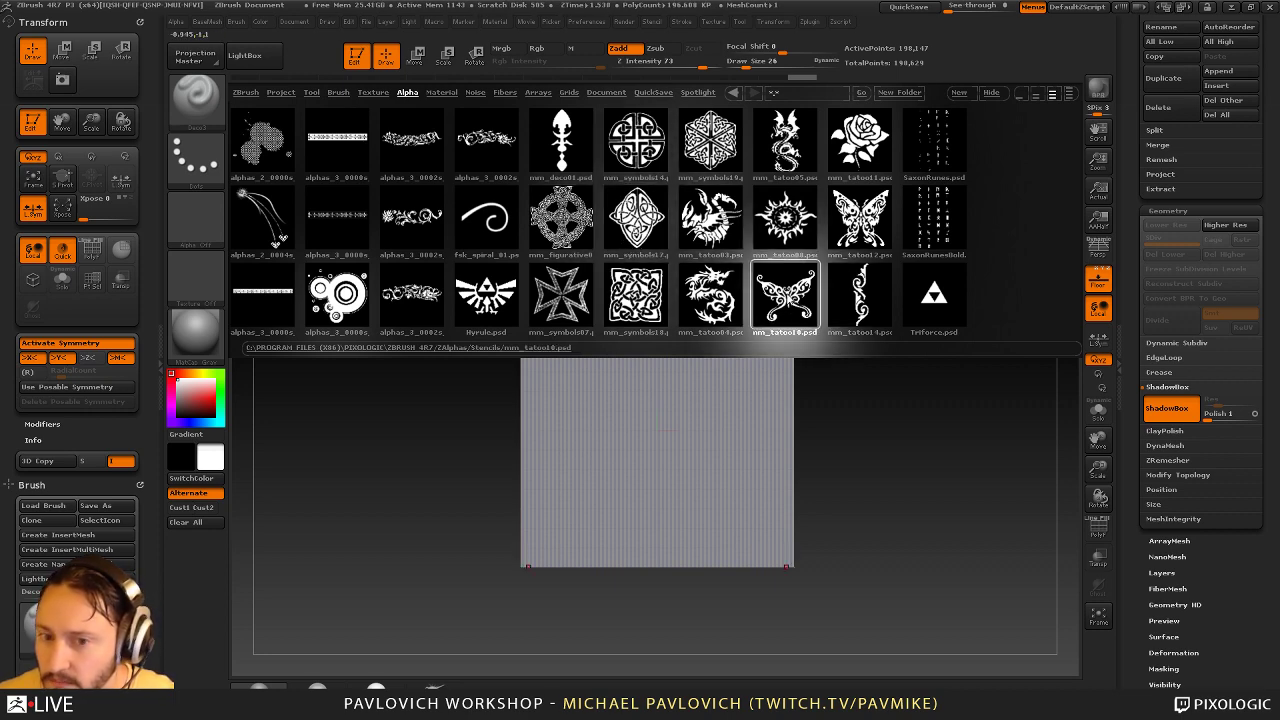
double_click(786, 293)
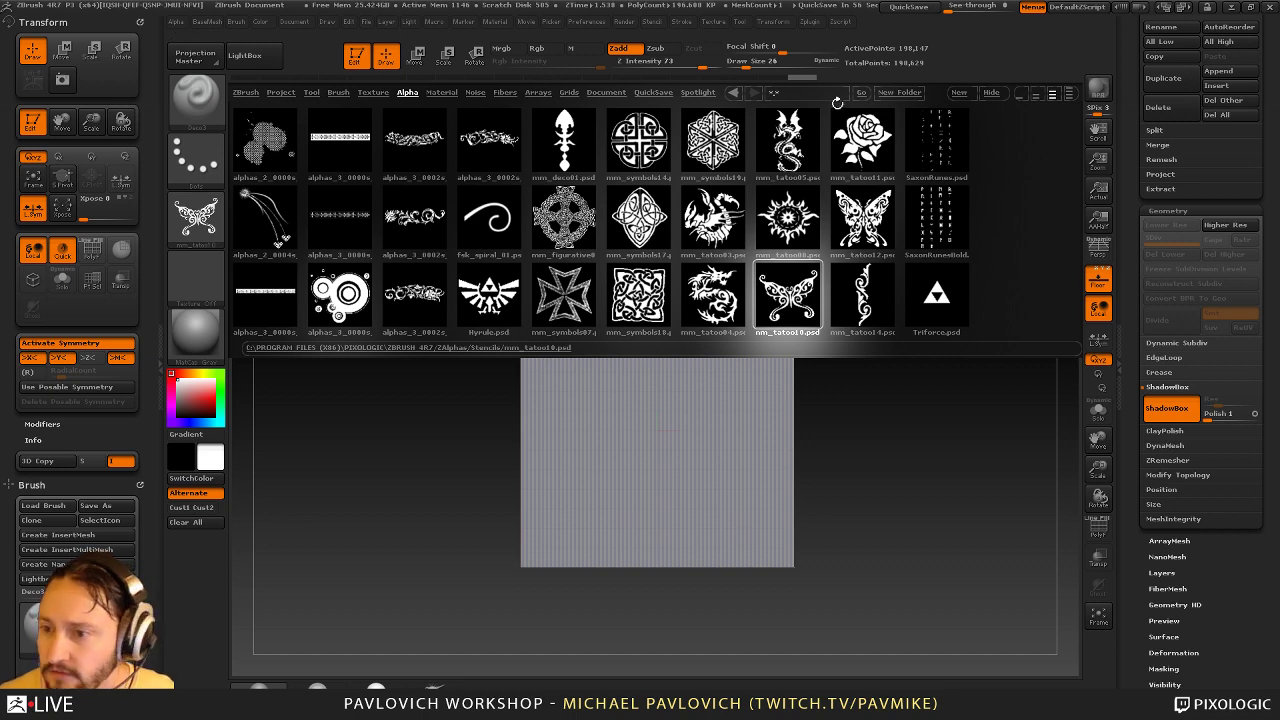
click(988, 91)
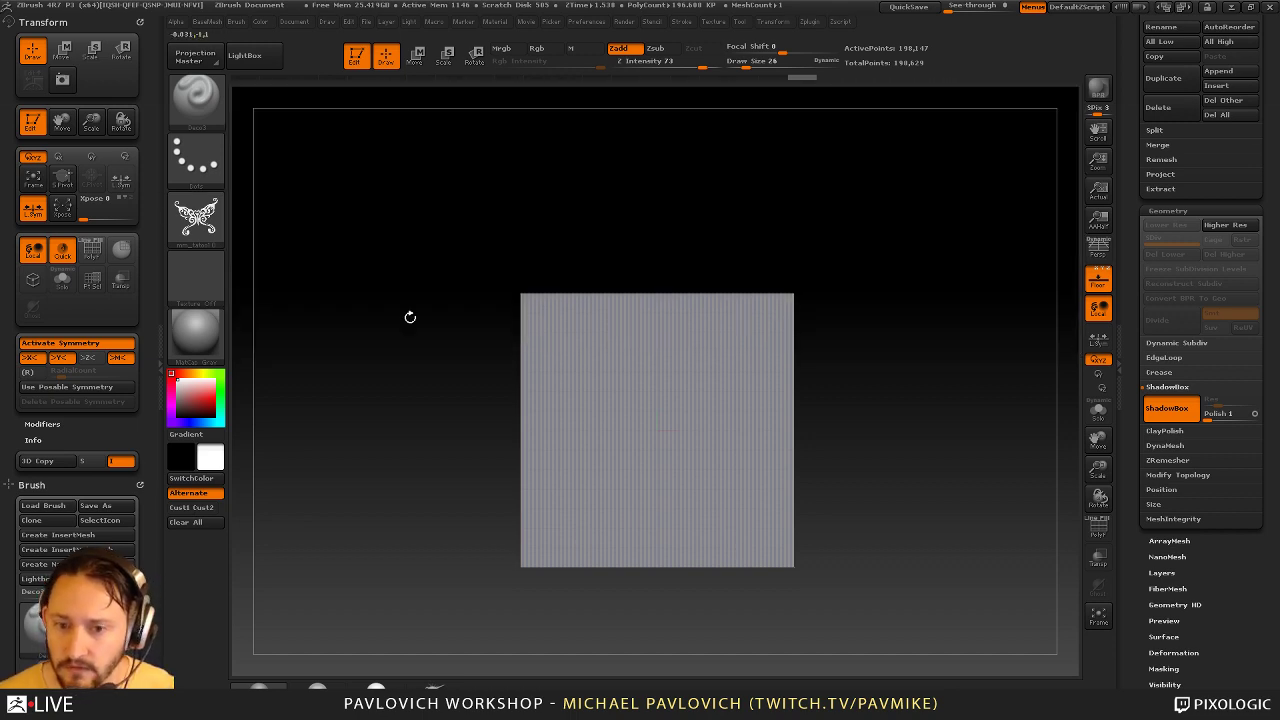
Turn off the alpha on the Deco3 brush and switch to the Standard brush
click(214, 230)
click(264, 218)
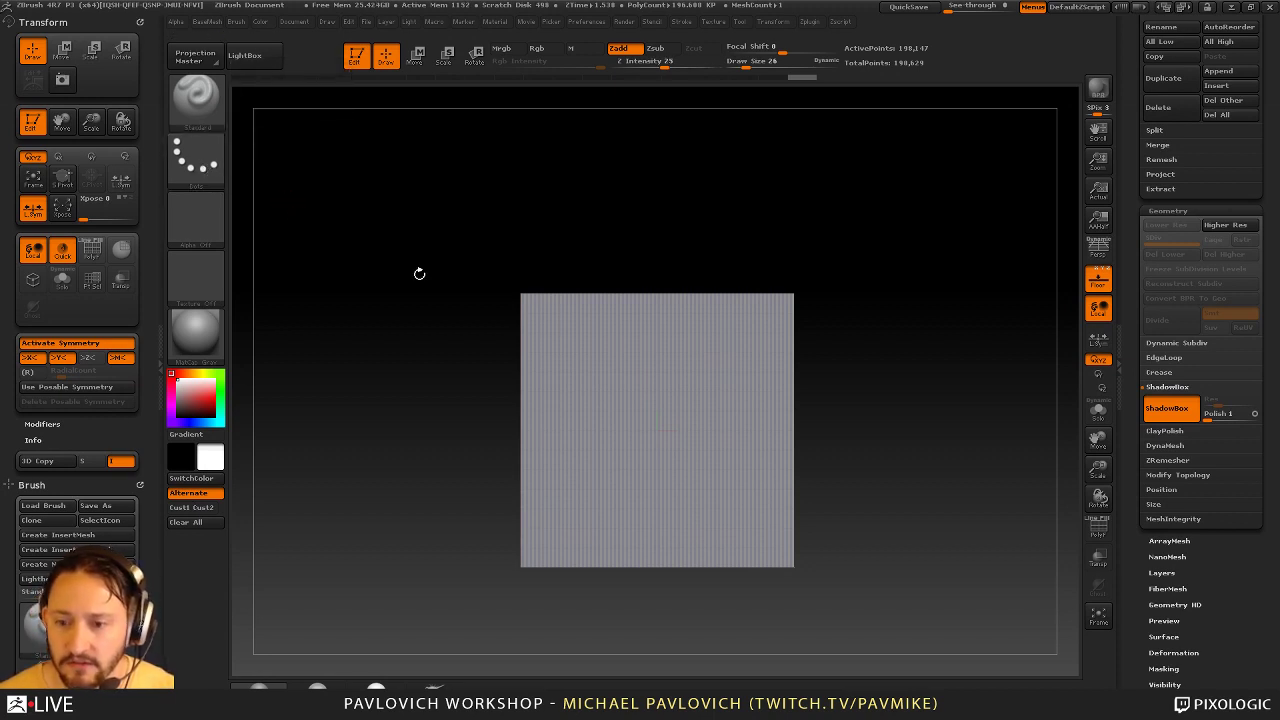
Try a Standard brush stroke on the ShadowBox plane at draw size 126, and undo it
key(bracketright)
mouse_move(577, 358)
mouse_down()
mouse_move(591, 375)
mouse_move(657, 388)
mouse_up()
key(ctrl+z)
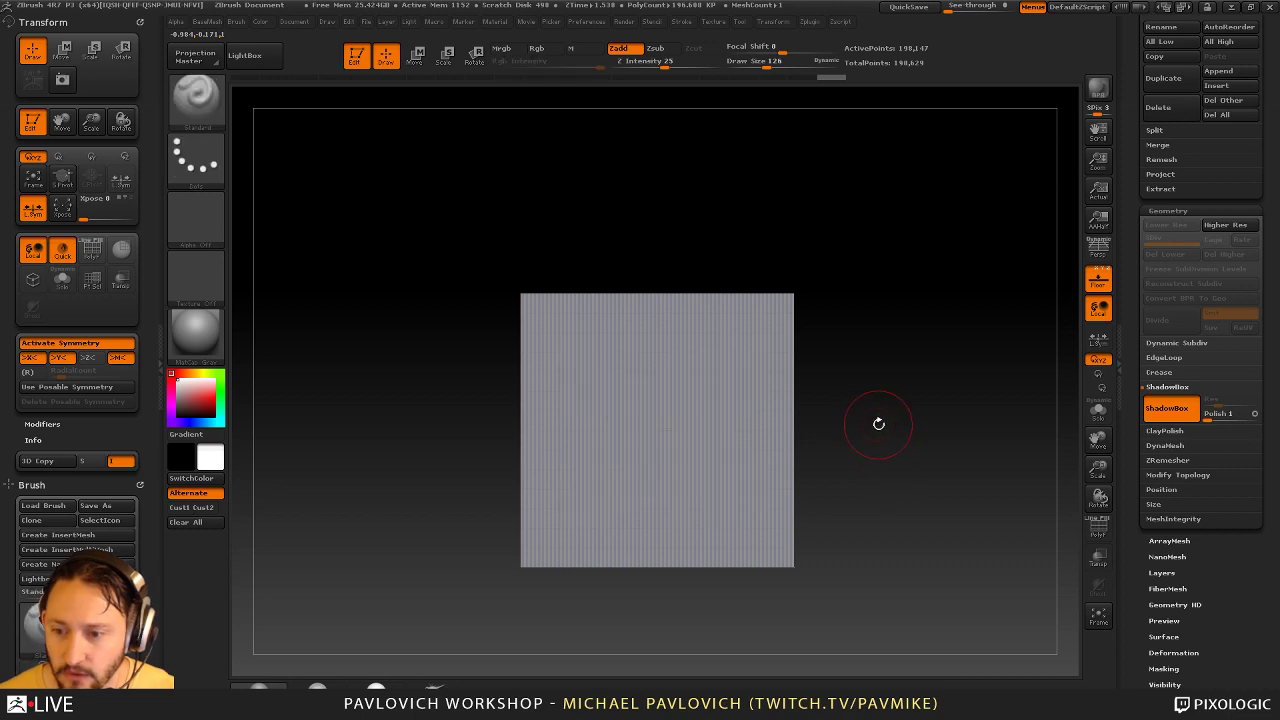
Clone the Standard brush
click(196, 98)
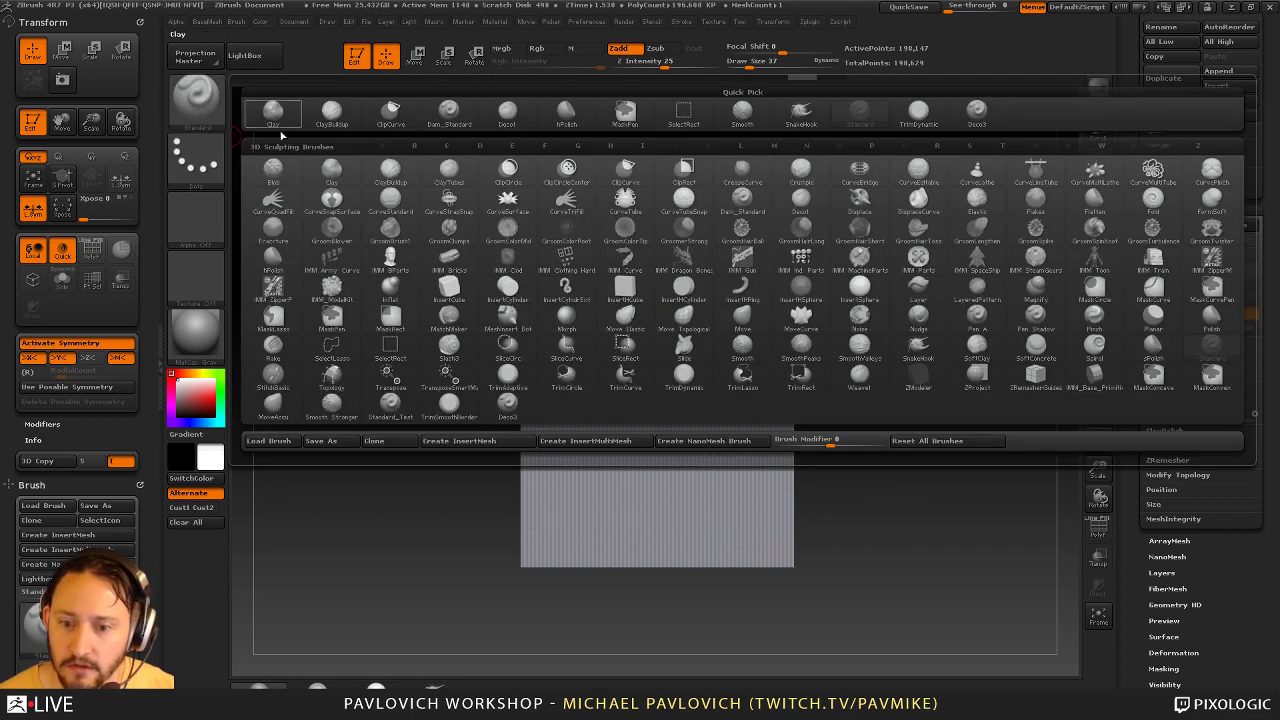
click(405, 441)
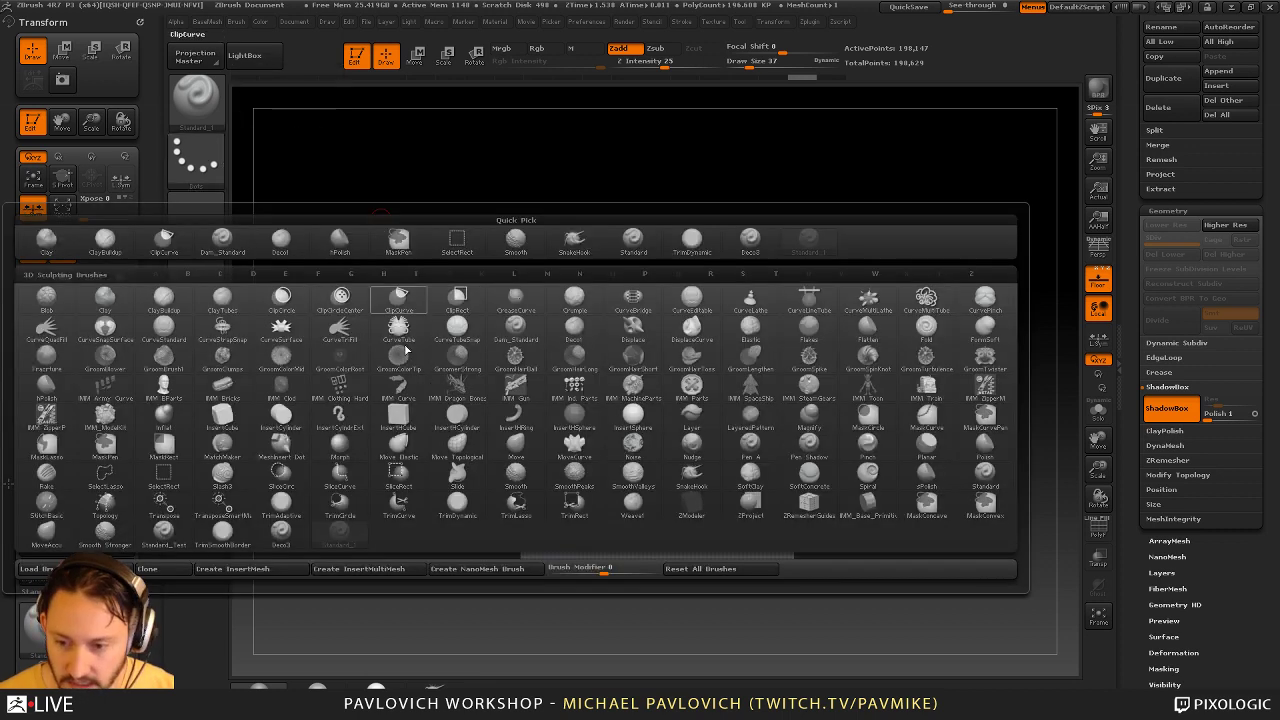
Make the cloned Standard_1 brush the active sculpting brush
key(b)
click(338, 532)
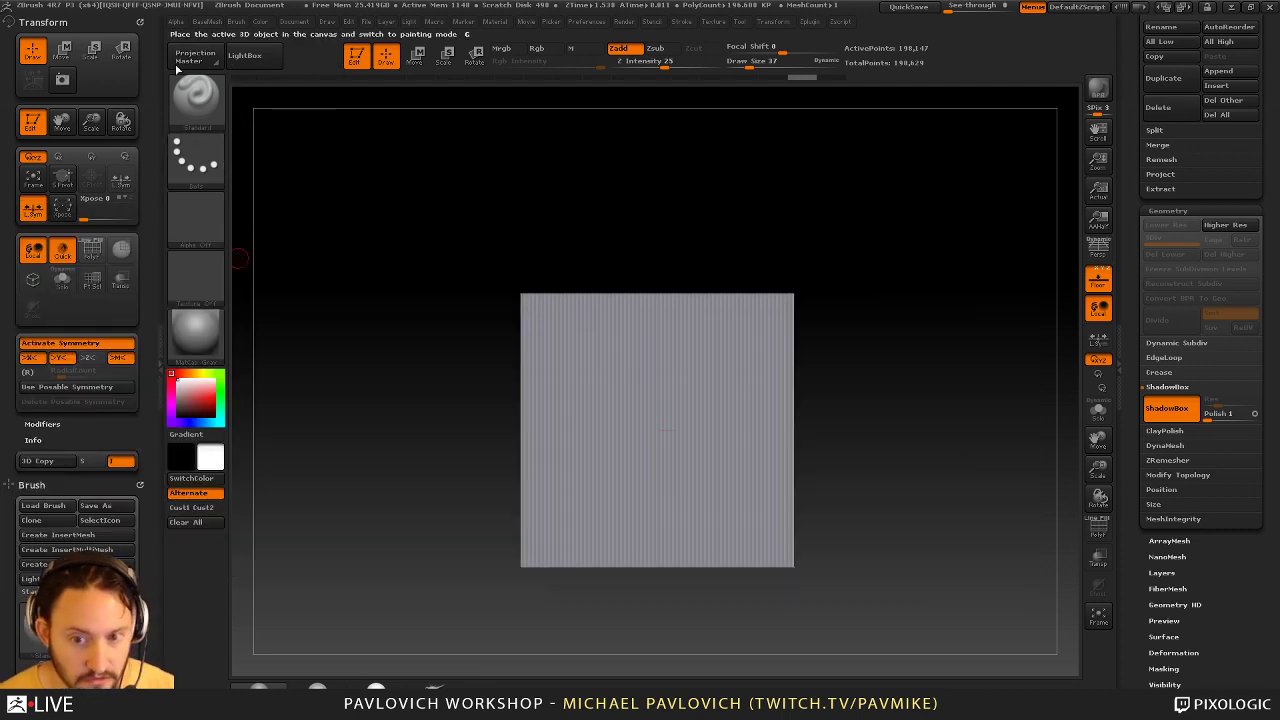
key(b)
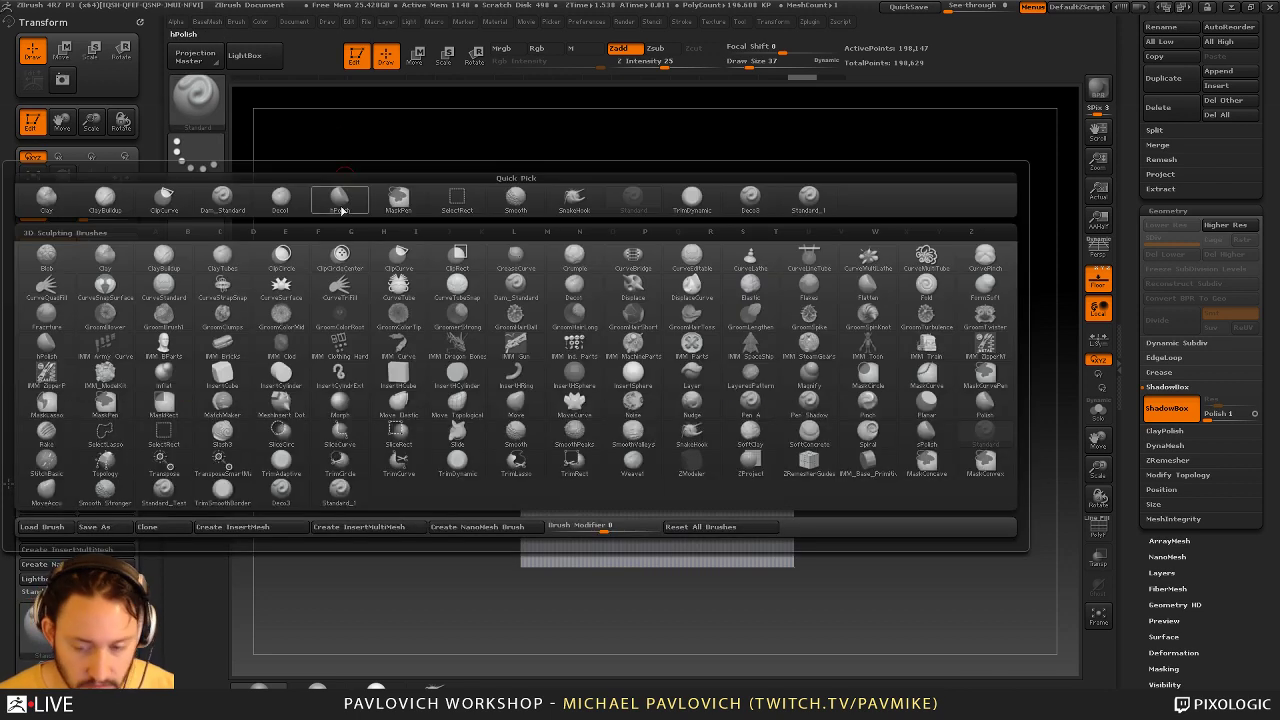
click(339, 494)
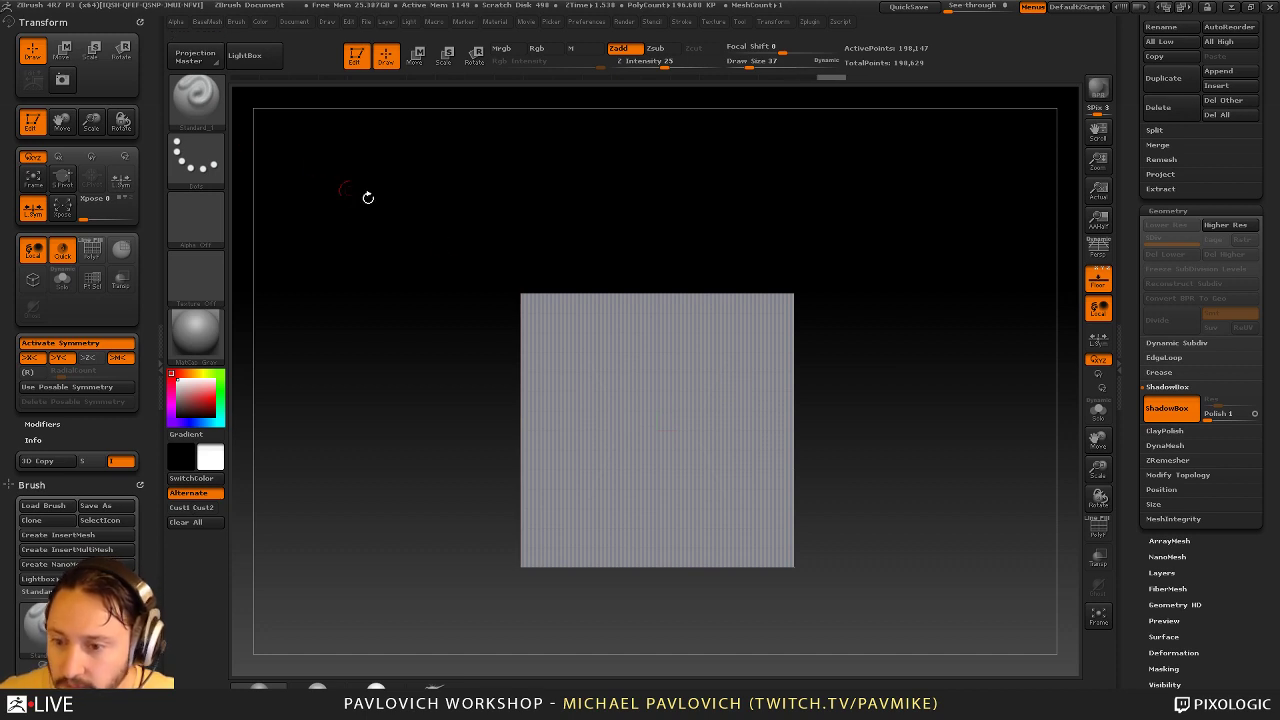
drag(445, 245, 411, 340)
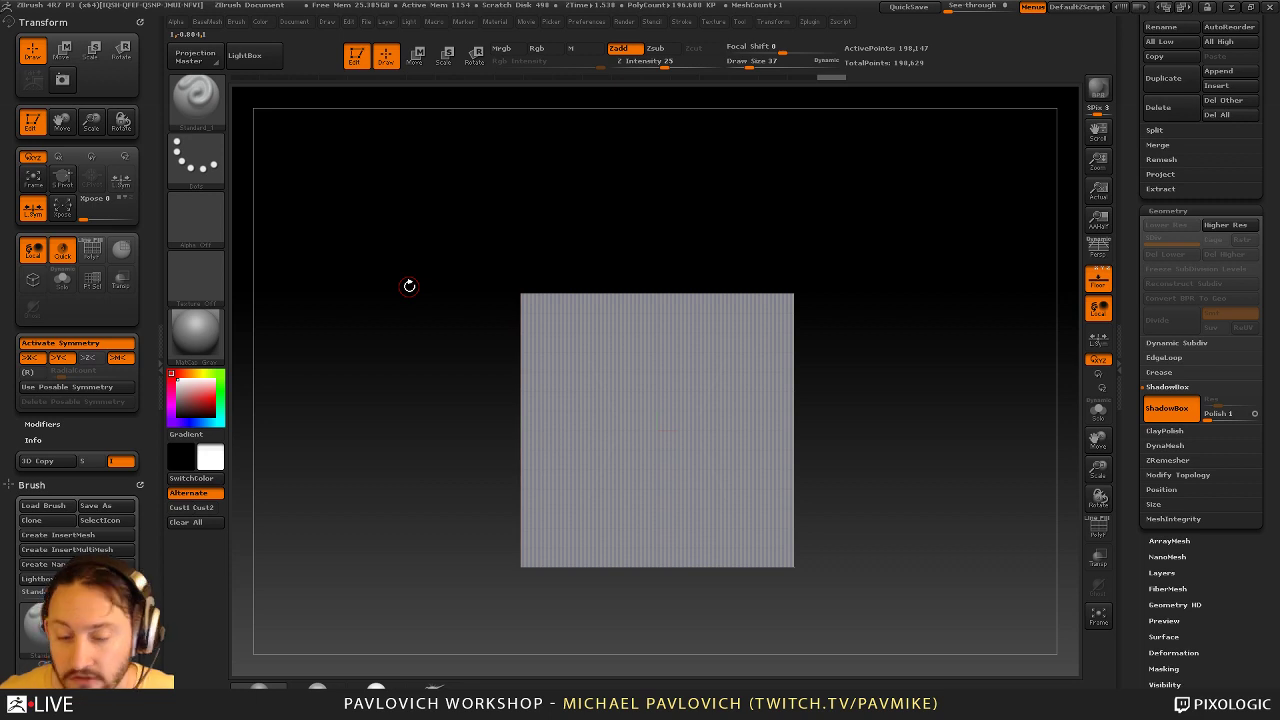
click(195, 155)
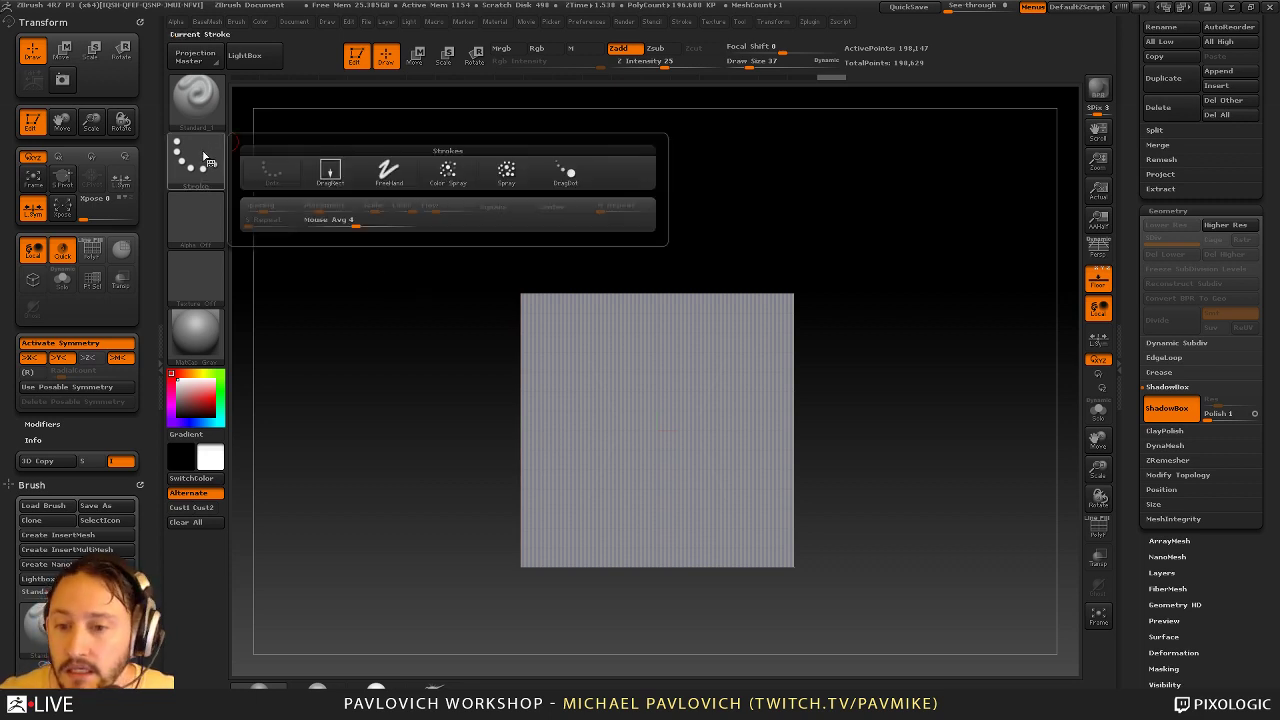
click(331, 173)
click(195, 215)
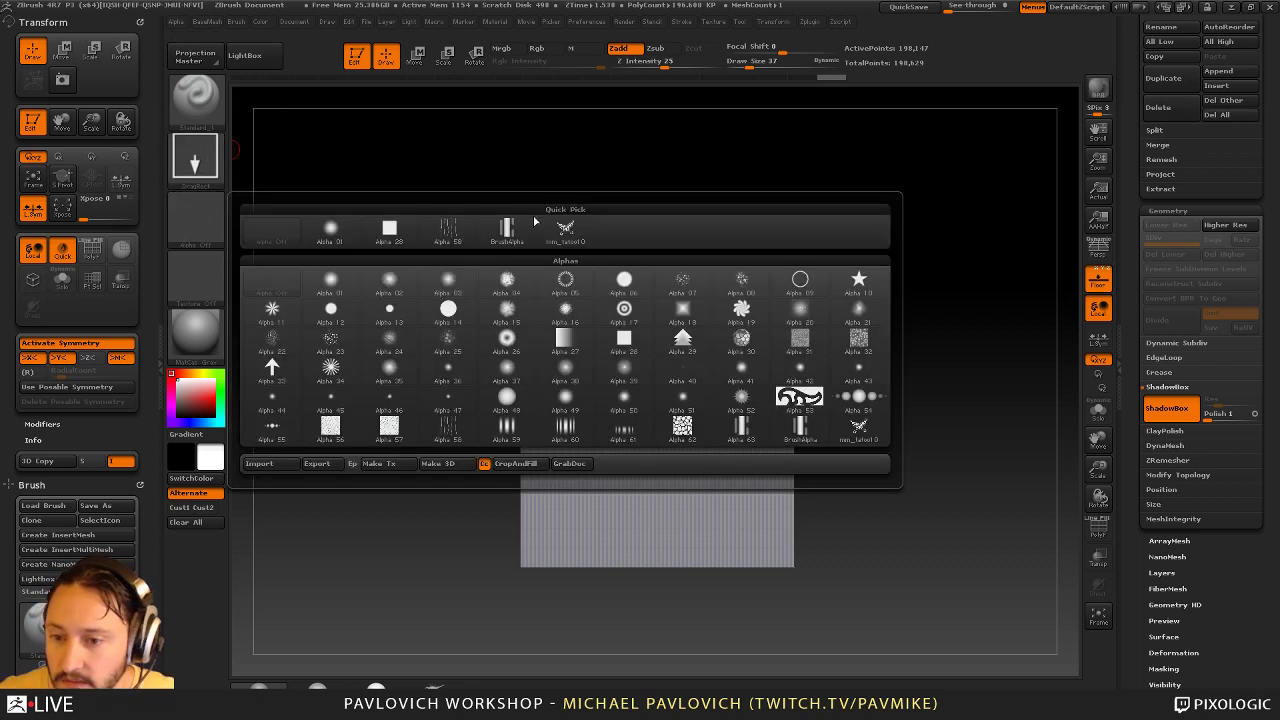
click(560, 234)
click(209, 168)
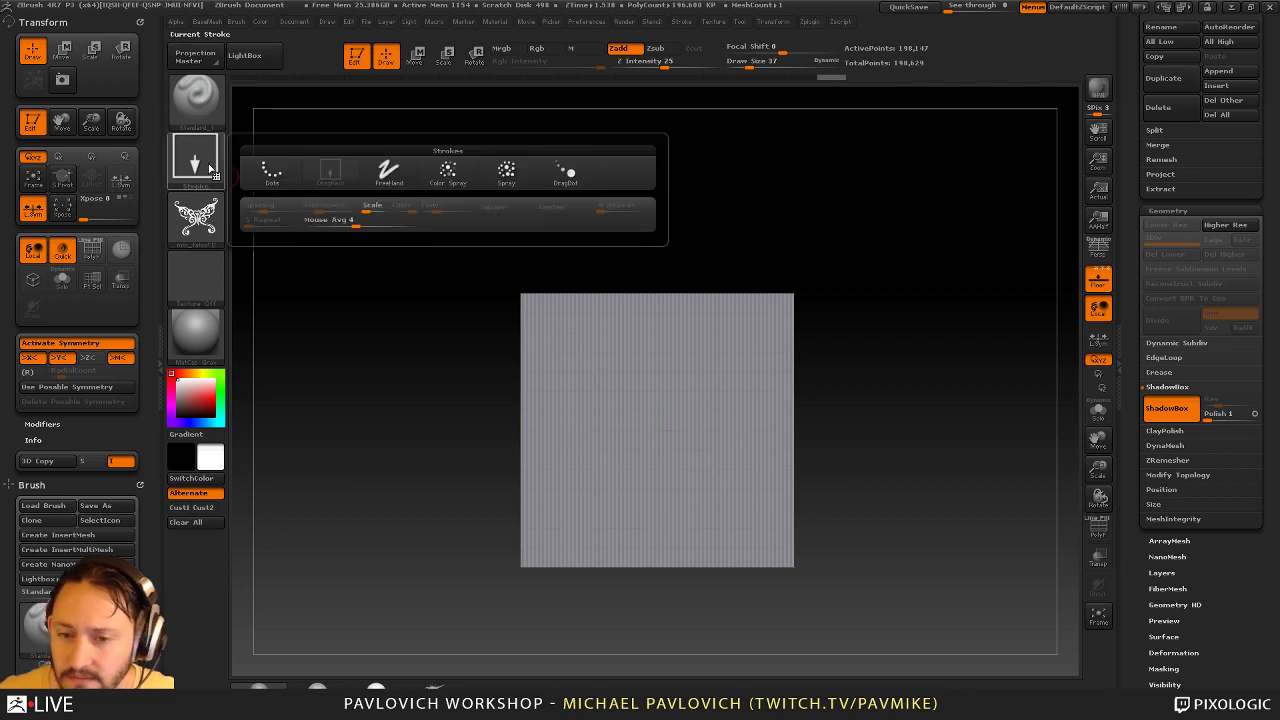
click(268, 174)
click(212, 220)
click(257, 218)
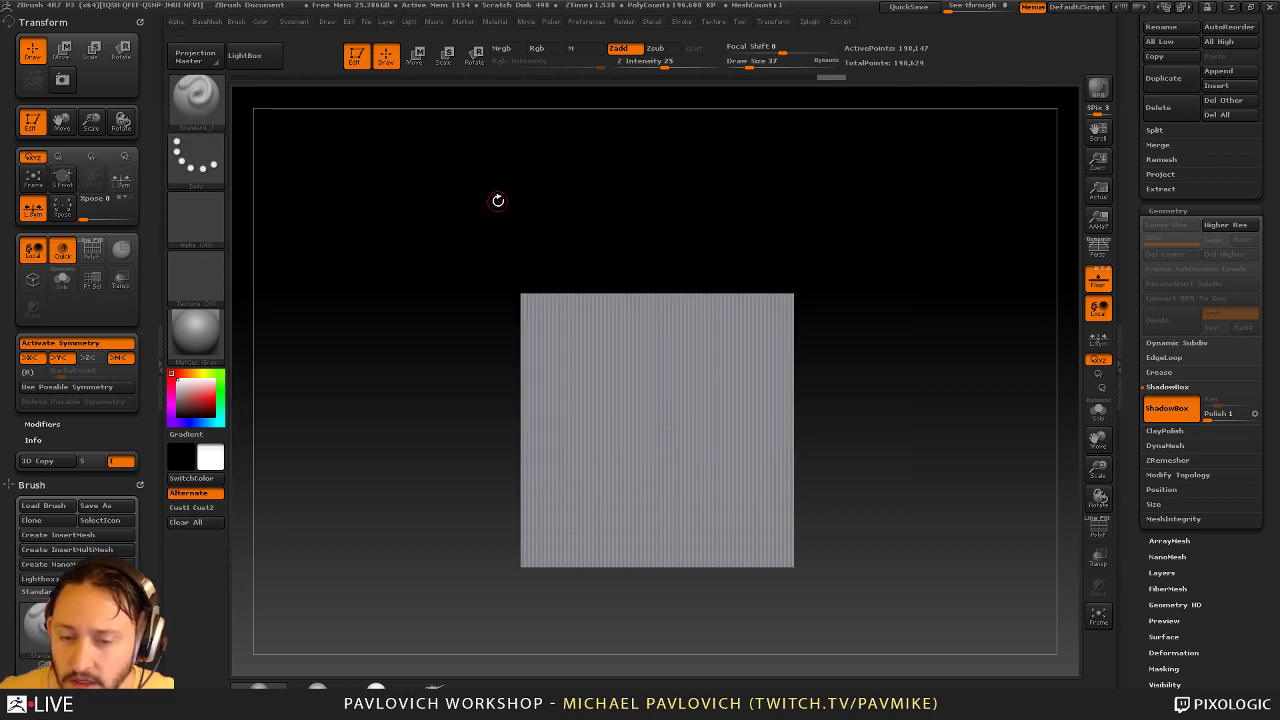
Give the MaskPen brush the DragRect stroke and the butterfly stencil alpha mm_tatoo10.psd
key(ctrl)
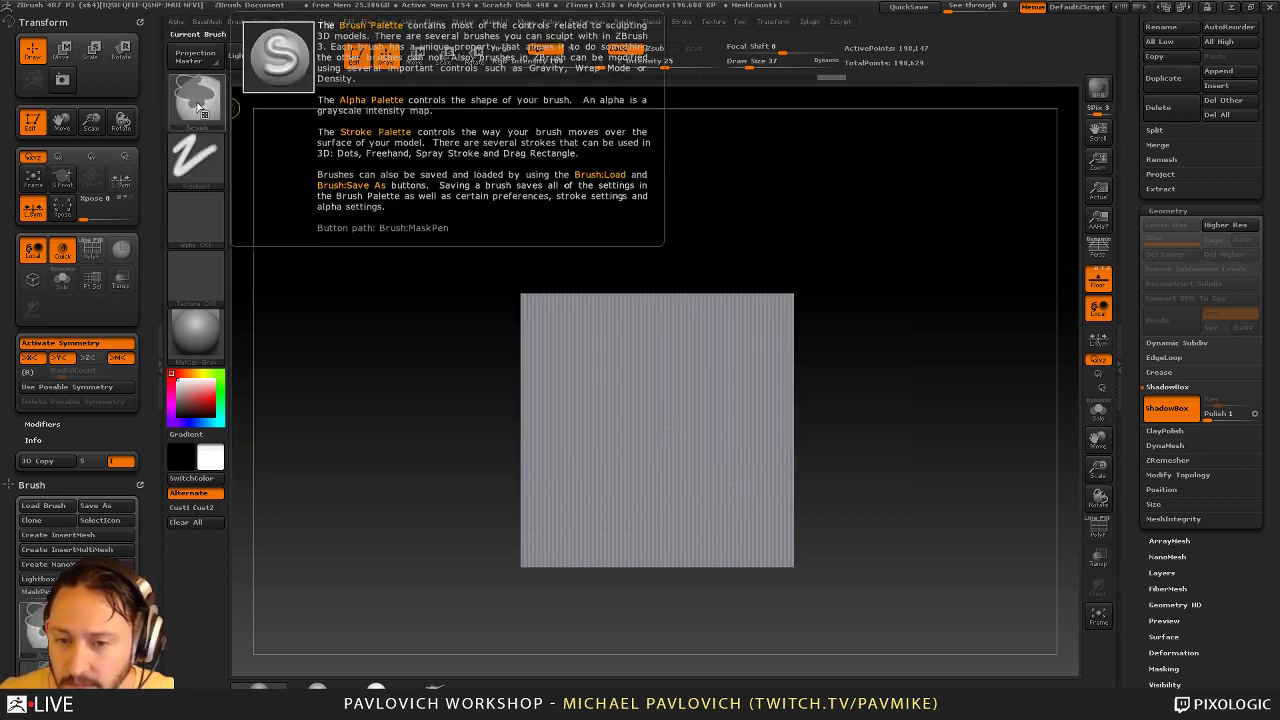
click(195, 155)
click(330, 174)
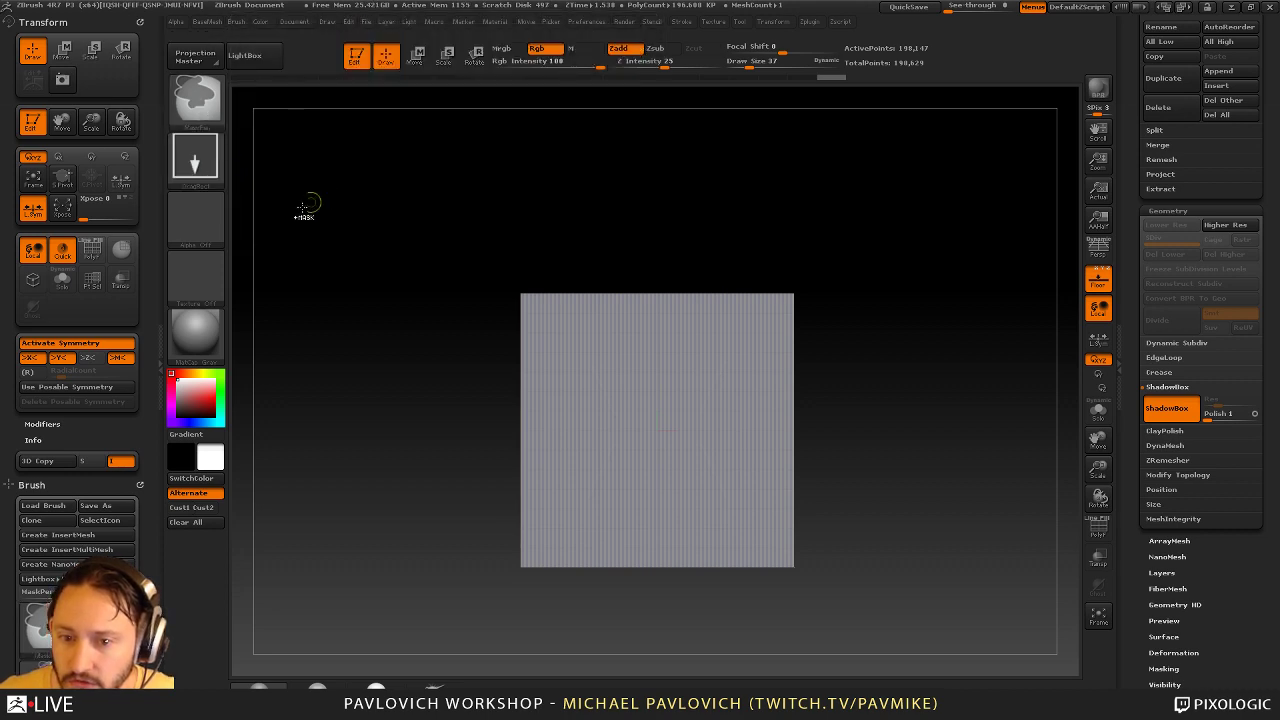
click(205, 222)
click(567, 232)
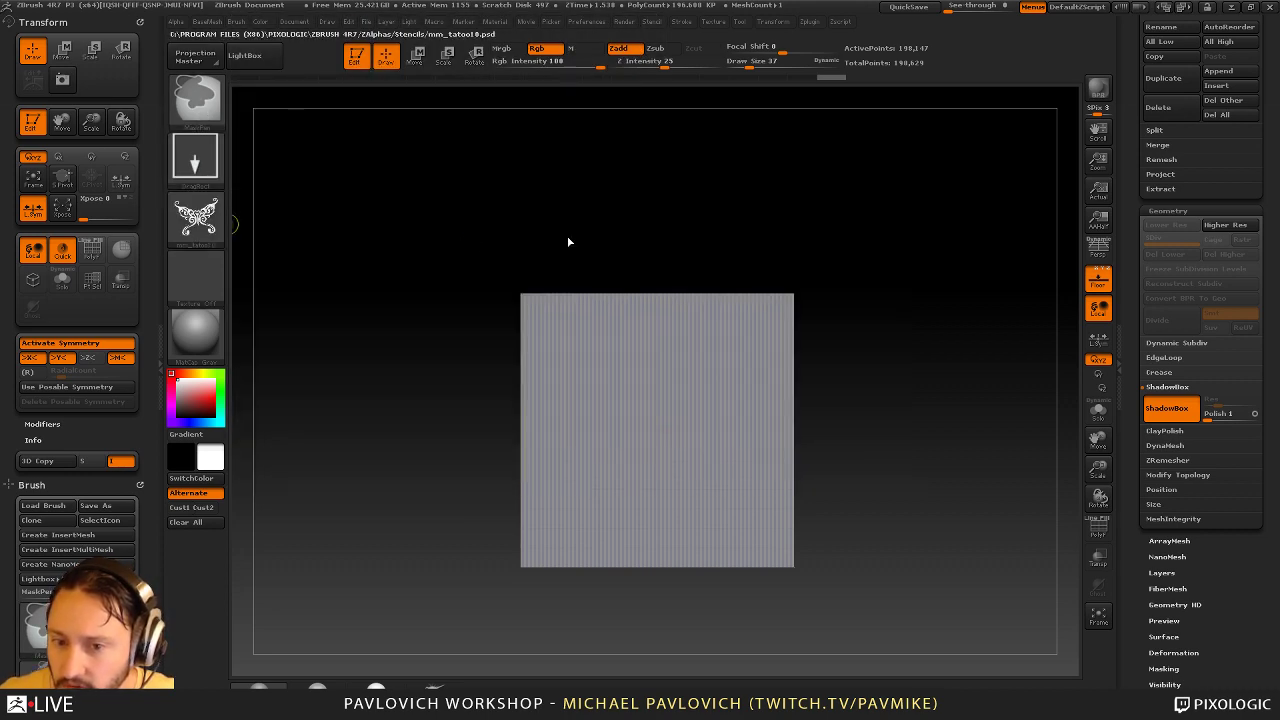
key(ctrl)
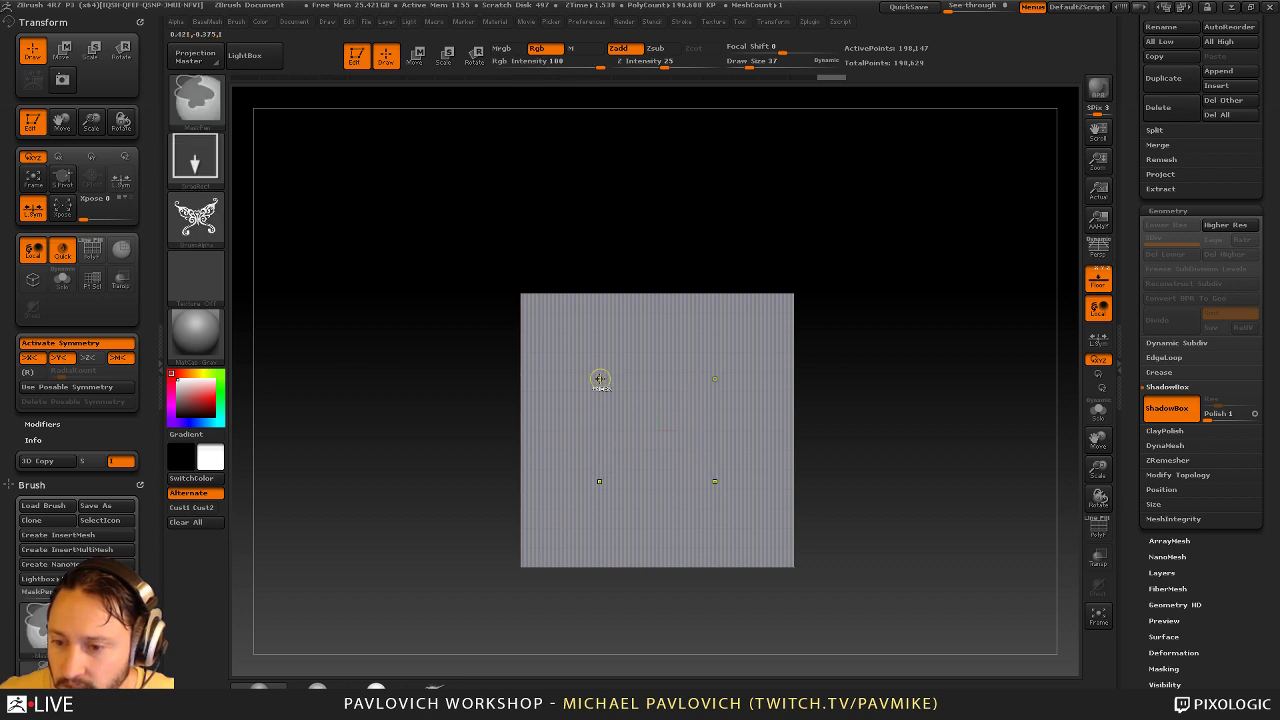
Try a symmetrical butterfly mask on the ShadowBox plane, and set the MaskPen's focal shift to -100
mouse_move(598, 379)
ctrl+mouse_down()
mouse_move(616, 416)
mouse_move(623, 516)
ctrl+mouse_up()
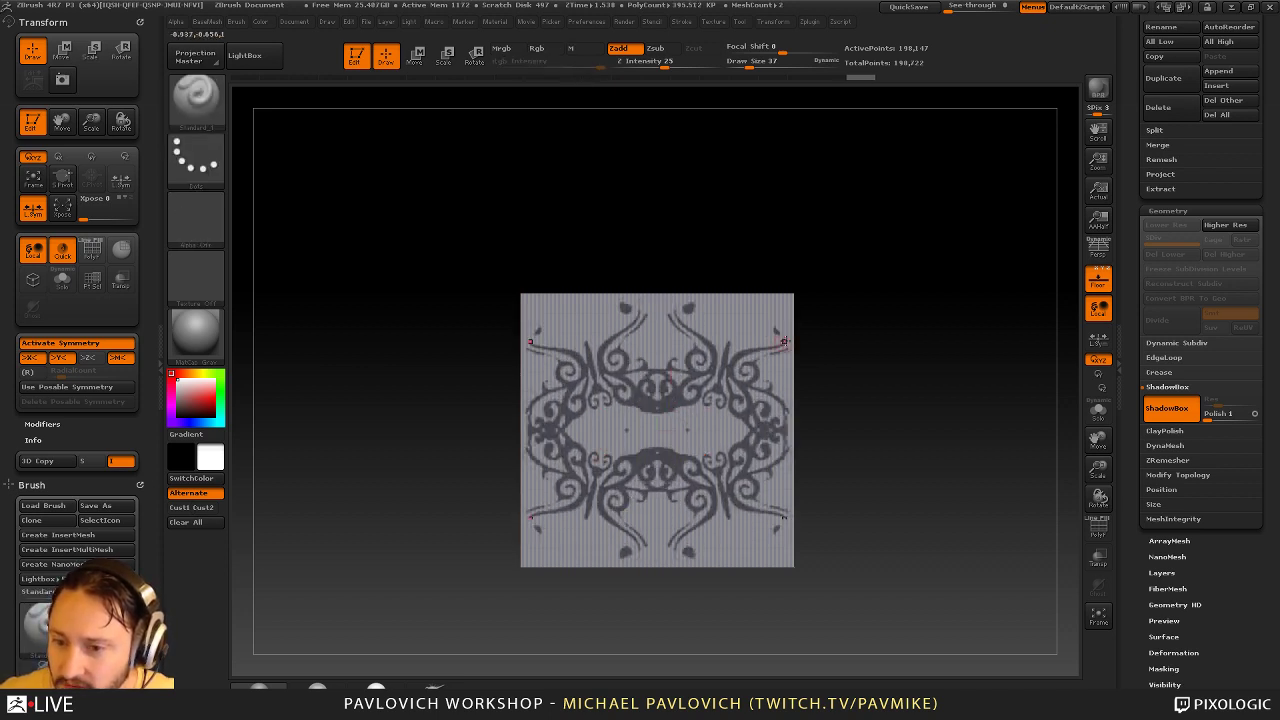
key(ctrl)
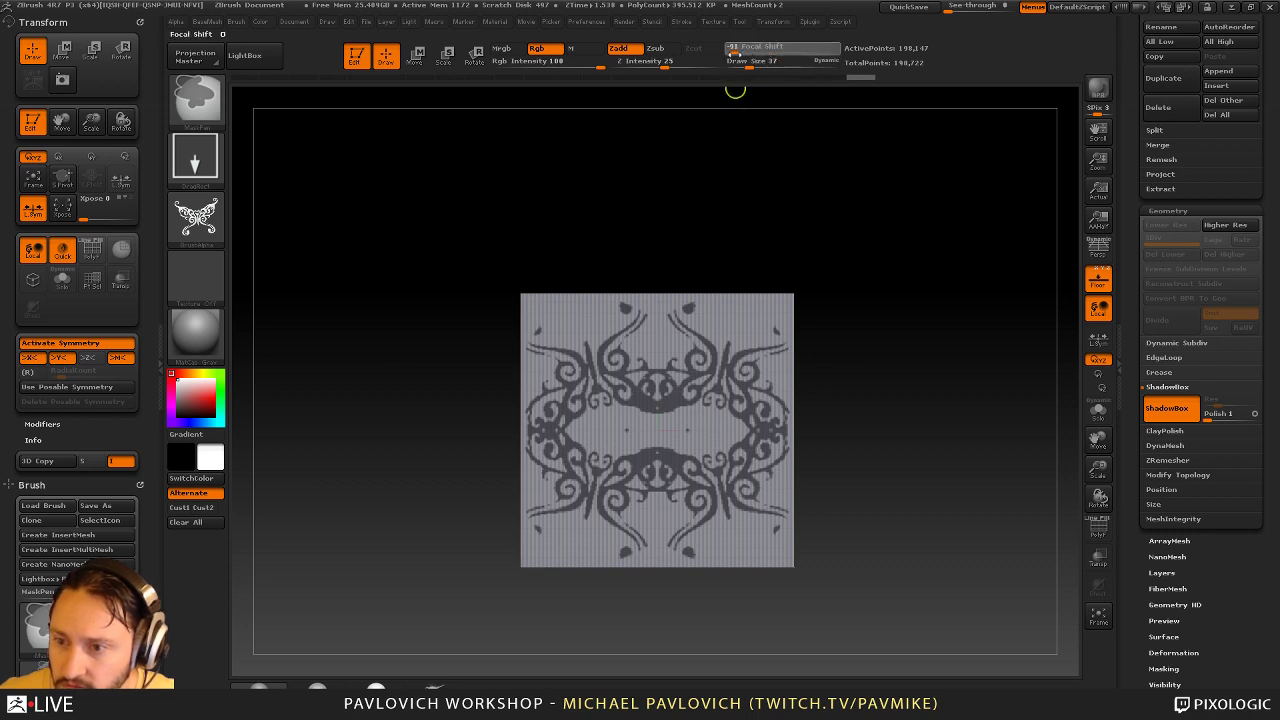
drag(736, 49, 720, 49)
ctrl+drag(450, 207, 470, 232)
Try further symmetrical butterfly mask patterns at different sizes and angles on the ShadowBox plane, and remove them
ctrl+drag(594, 453, 493, 504)
drag(719, 261, 866, 182)
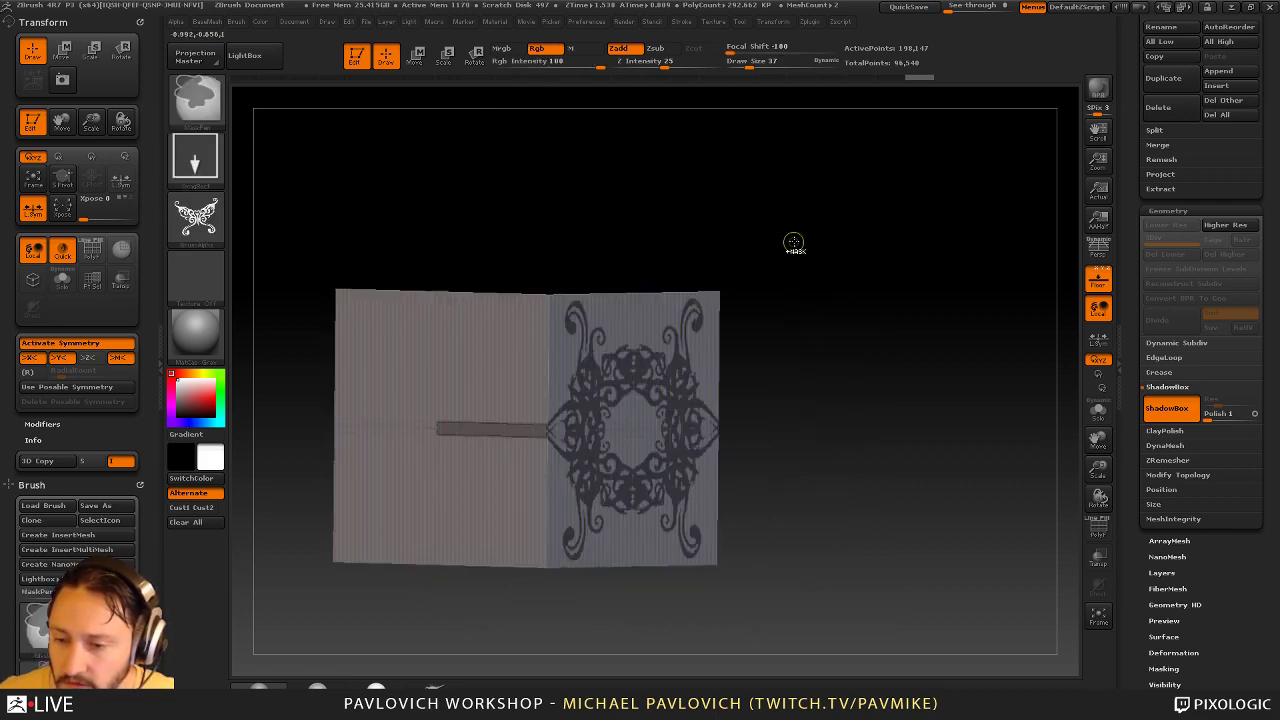
ctrl+drag(794, 243, 806, 248)
drag(806, 246, 748, 228)
ctrl+drag(611, 374, 650, 449)
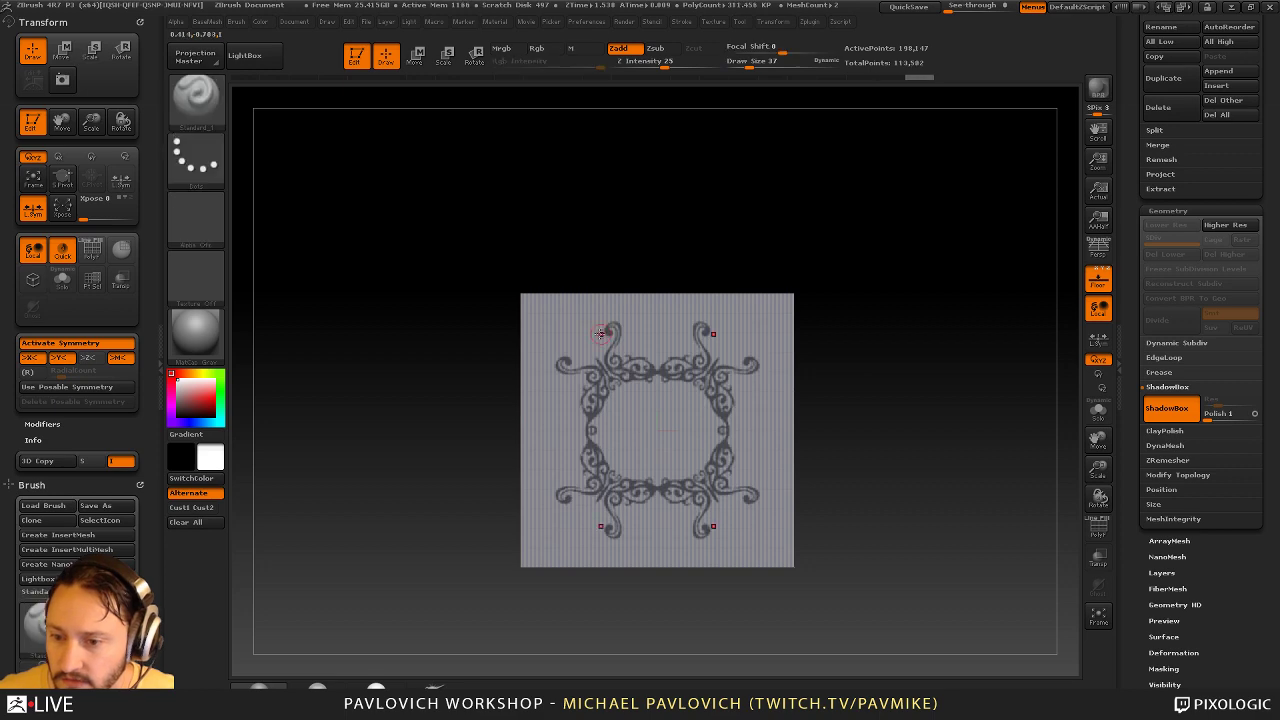
drag(890, 271, 879, 197)
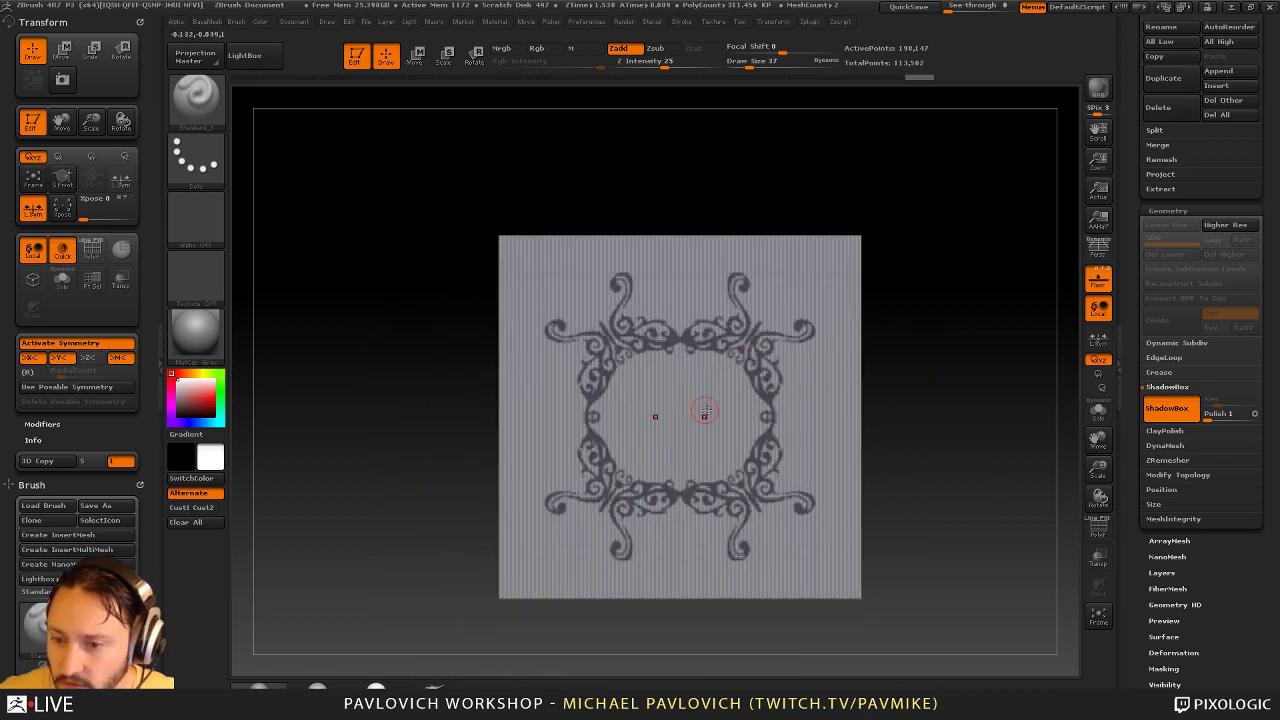
key(ctrl+z)
alt+drag(934, 314, 892, 327)
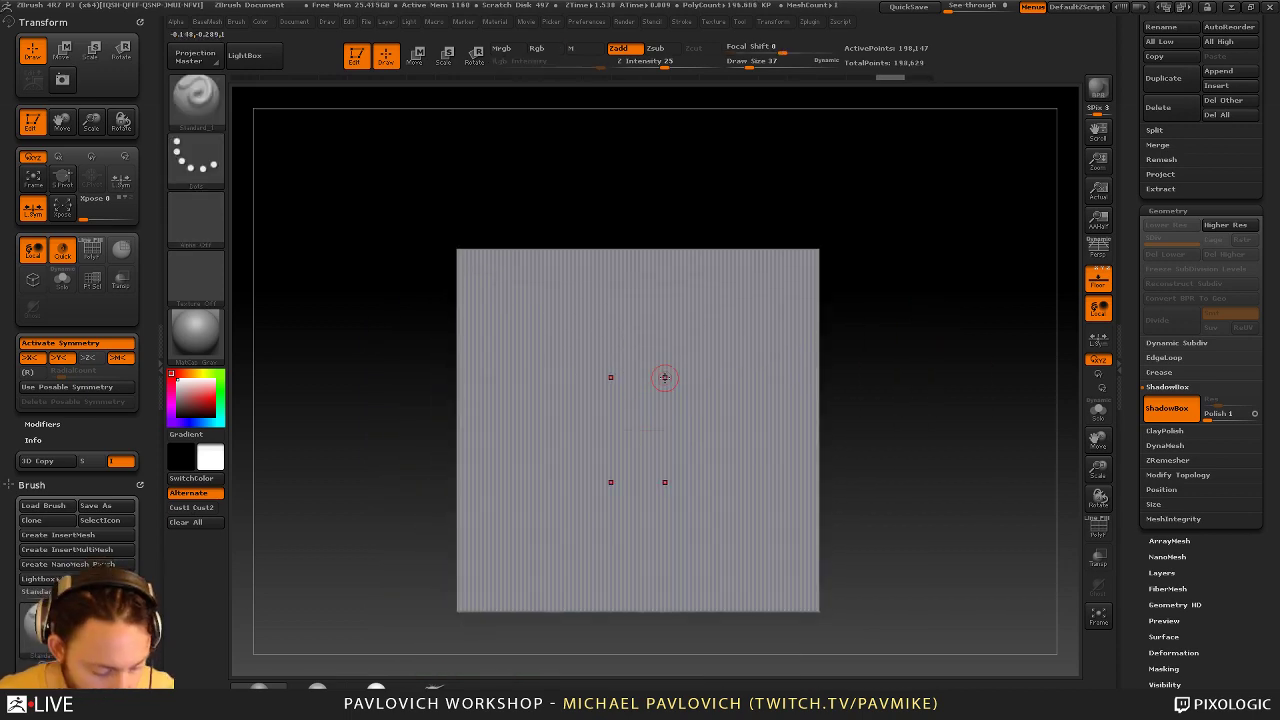
Turn off symmetry, try a single butterfly mask on the ShadowBox plane, and clear it
key(x)
mouse_move(610, 414)
ctrl+mouse_down()
mouse_move(657, 565)
mouse_move(641, 584)
mouse_move(595, 591)
mouse_move(608, 591)
ctrl+mouse_up()
mouse_move(835, 392)
mouse_down()
mouse_move(949, 398)
mouse_move(925, 390)
mouse_up()
ctrl+drag(891, 329, 915, 352)
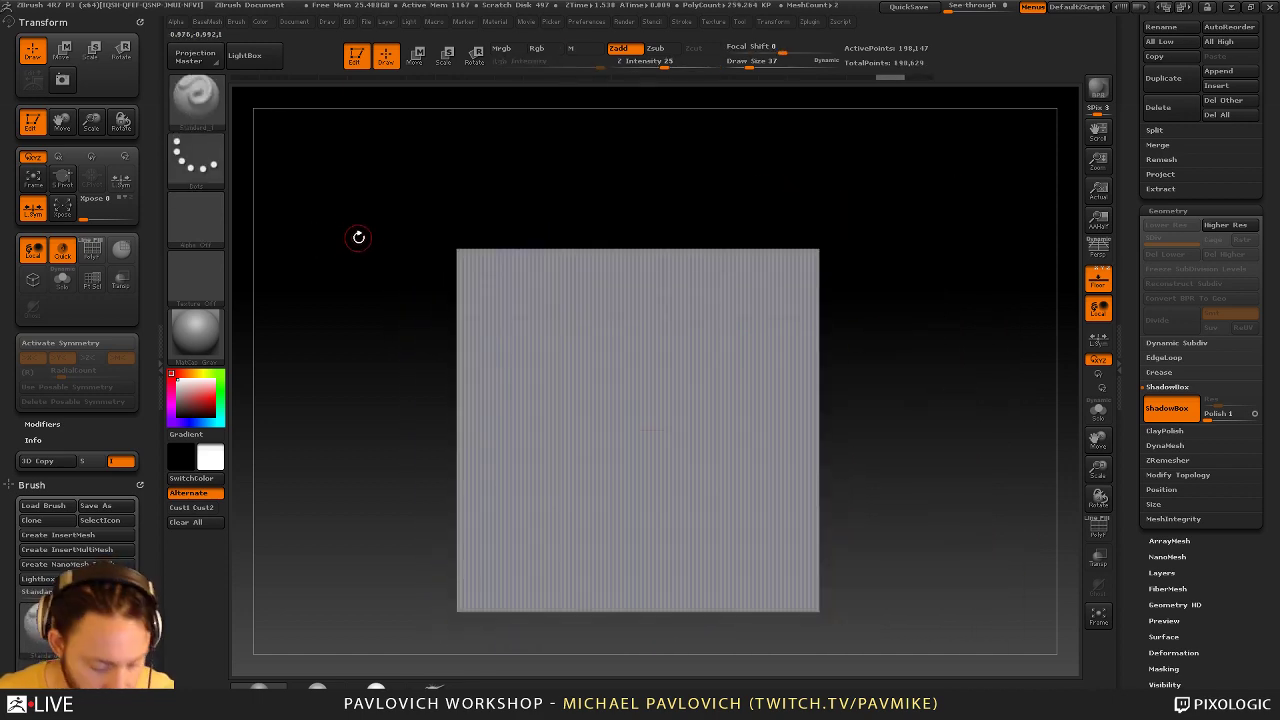
Switch to the TransposeSmartMask brush and assign it the butterfly stencil alpha
key(b)
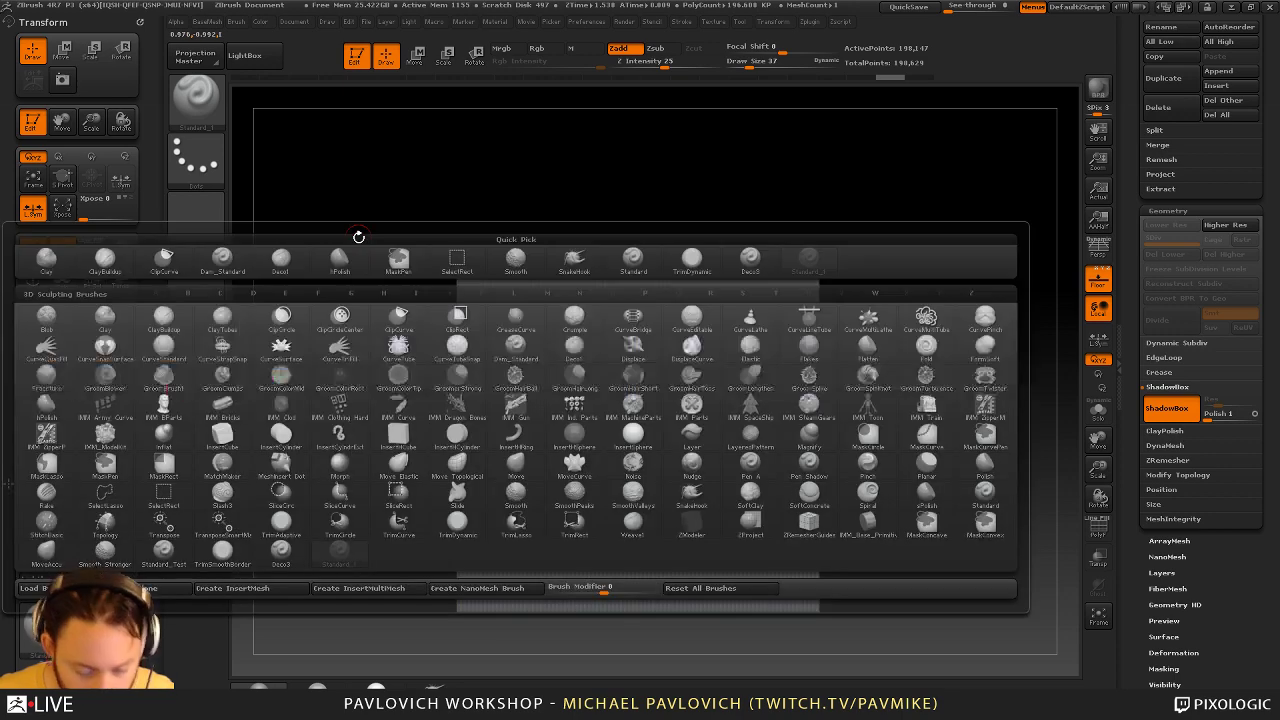
key(t)
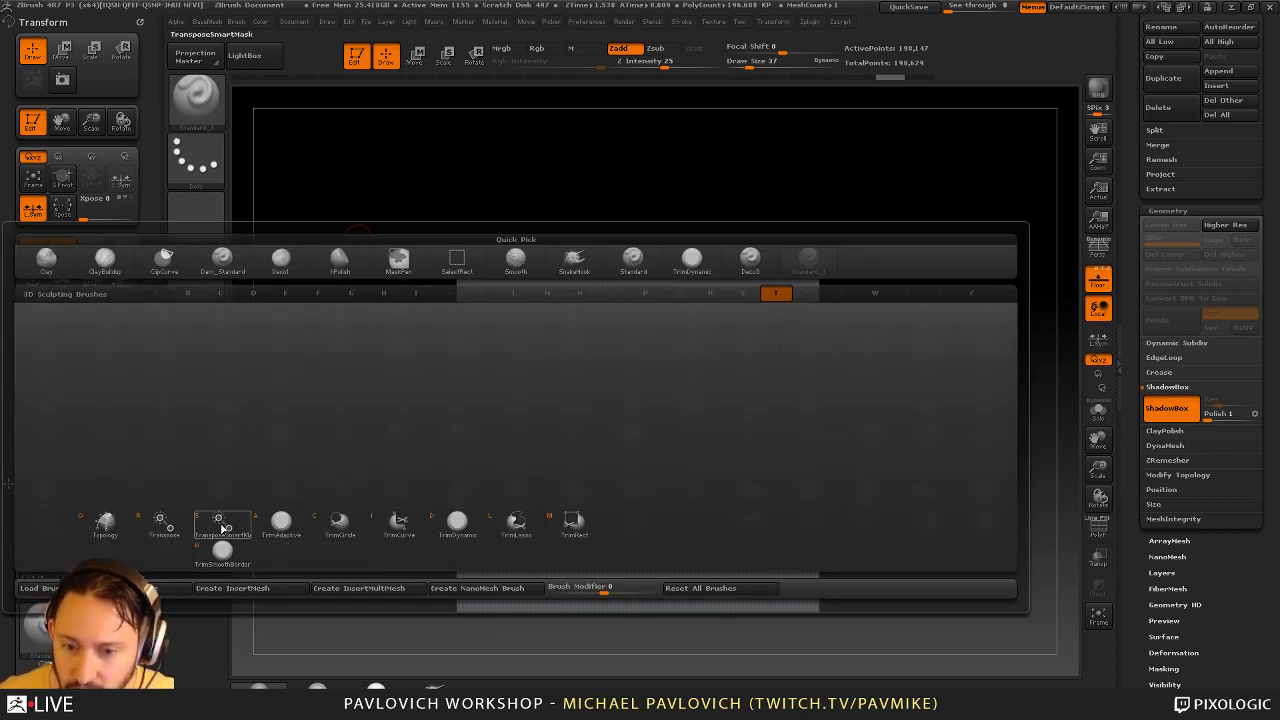
click(222, 522)
click(211, 228)
click(578, 238)
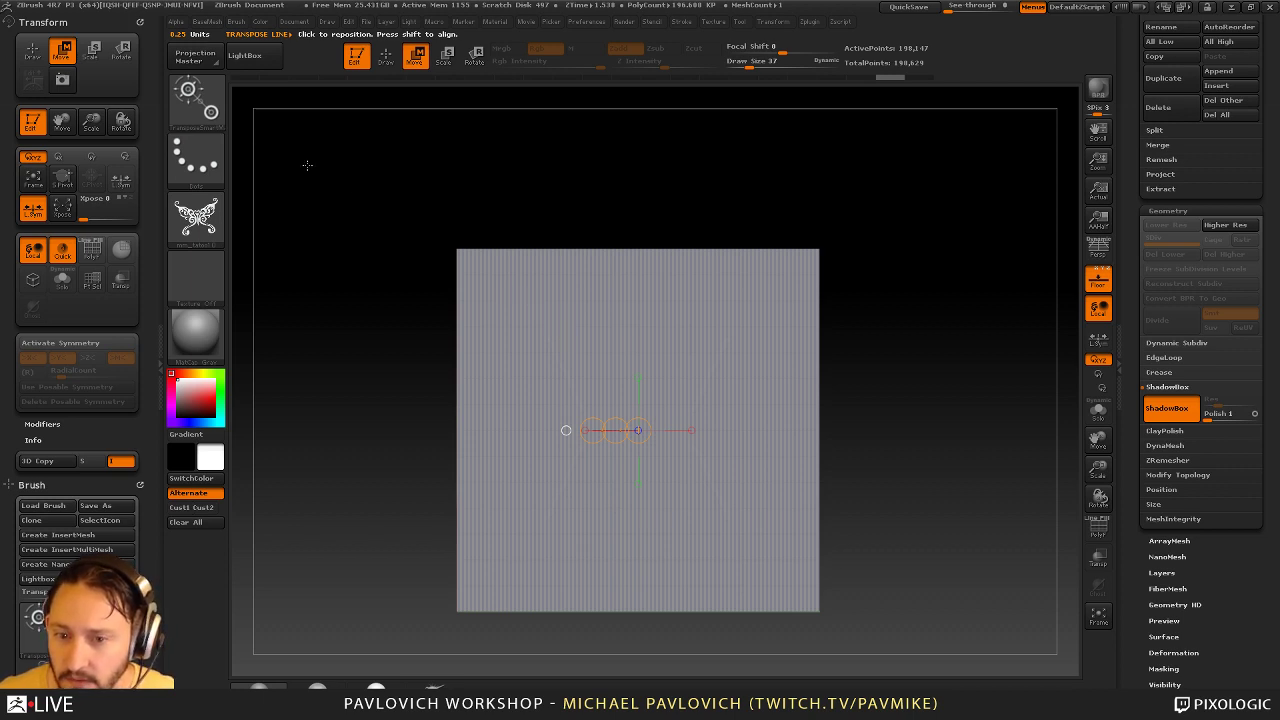
Mask a single butterfly onto the ShadowBox plane and return to Draw mode
drag(541, 325, 614, 533)
drag(897, 207, 917, 183)
key(ctrl)
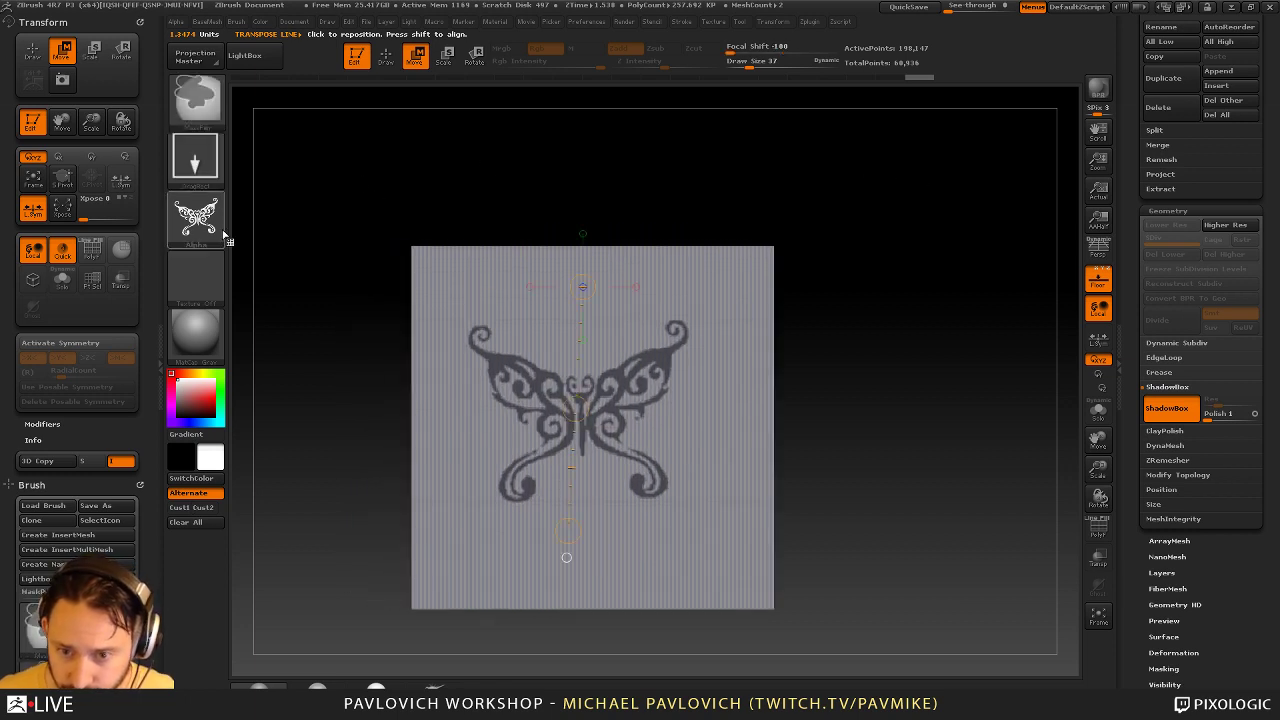
key(q)
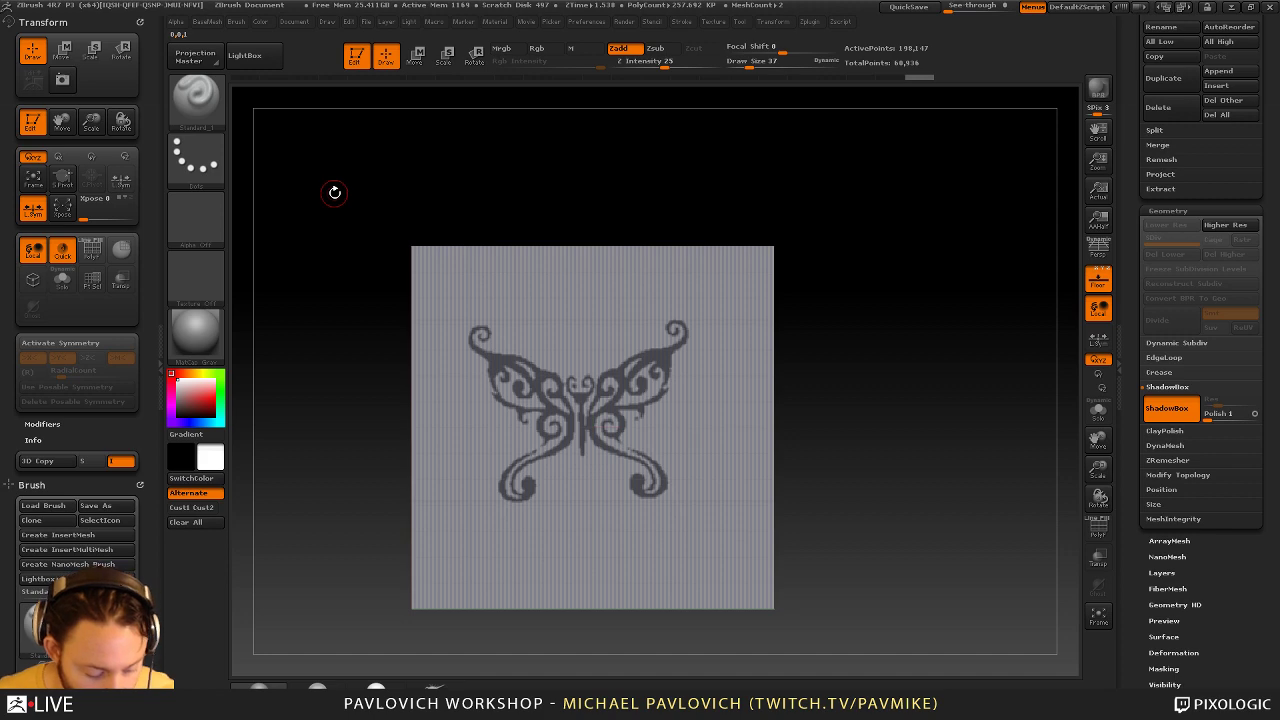
Try a transpose brush again, return to Draw mode, and clear the single butterfly mask
key(b)
key(t)
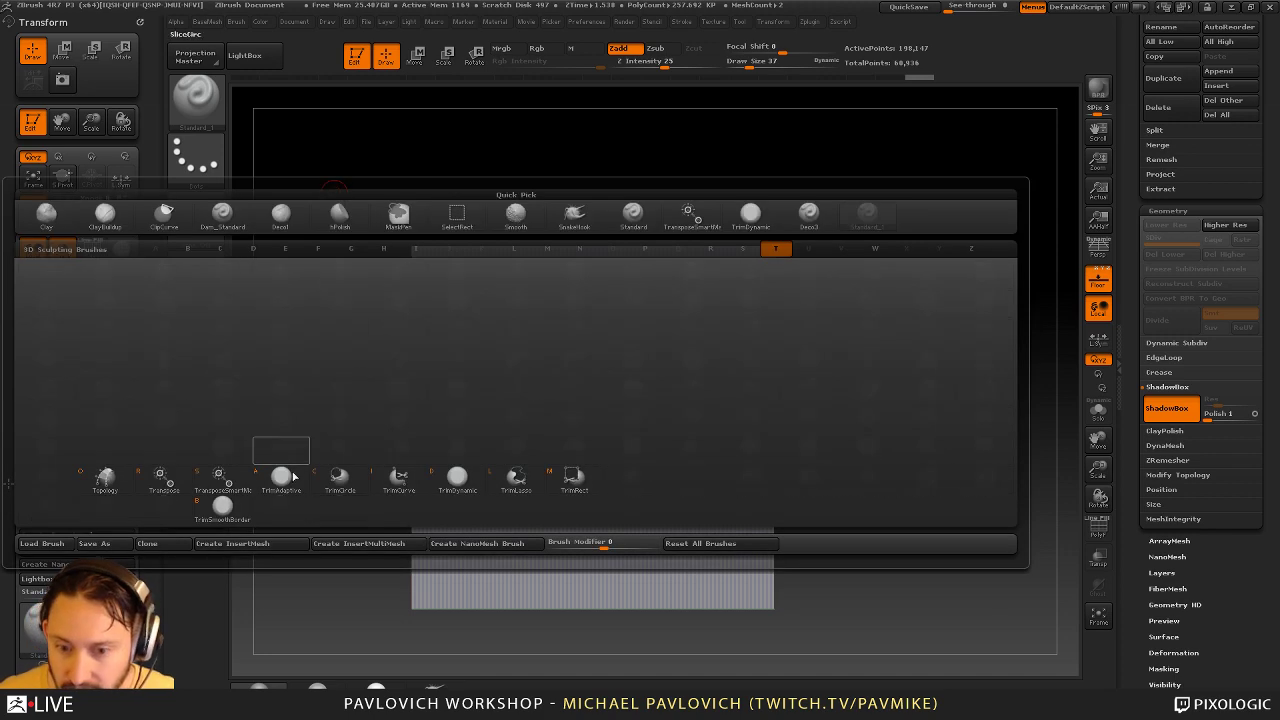
click(162, 494)
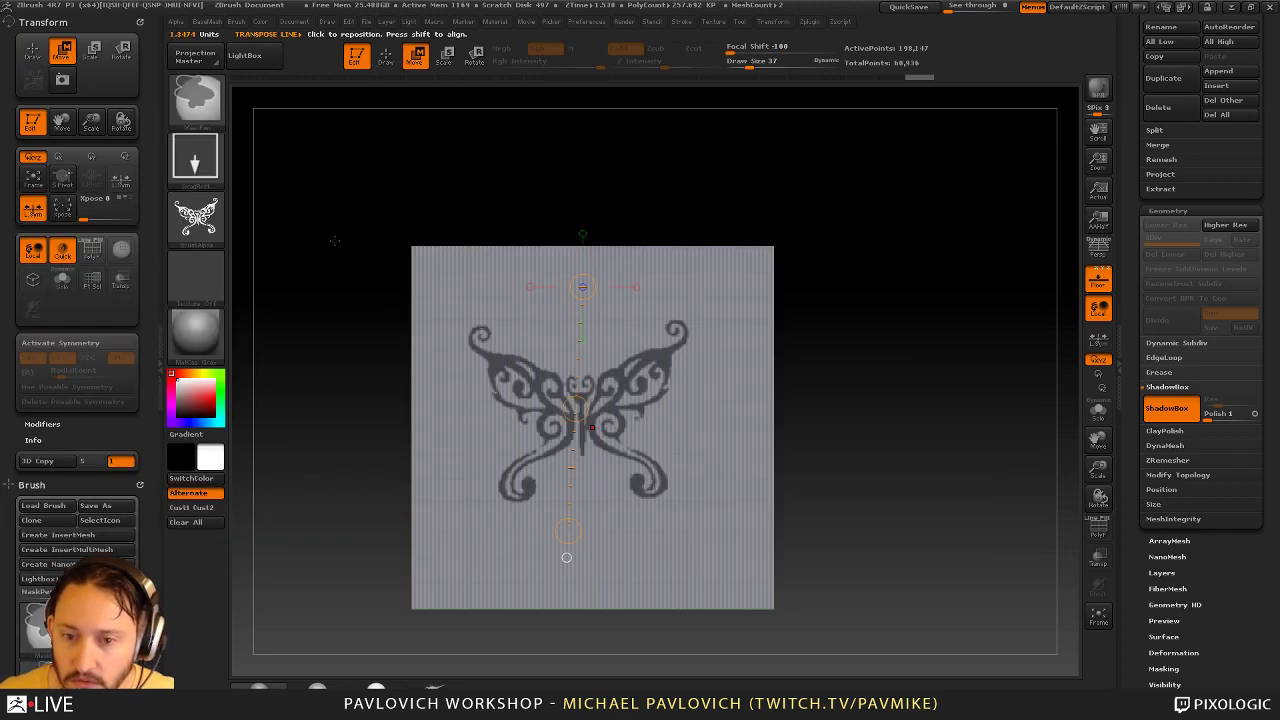
key(q)
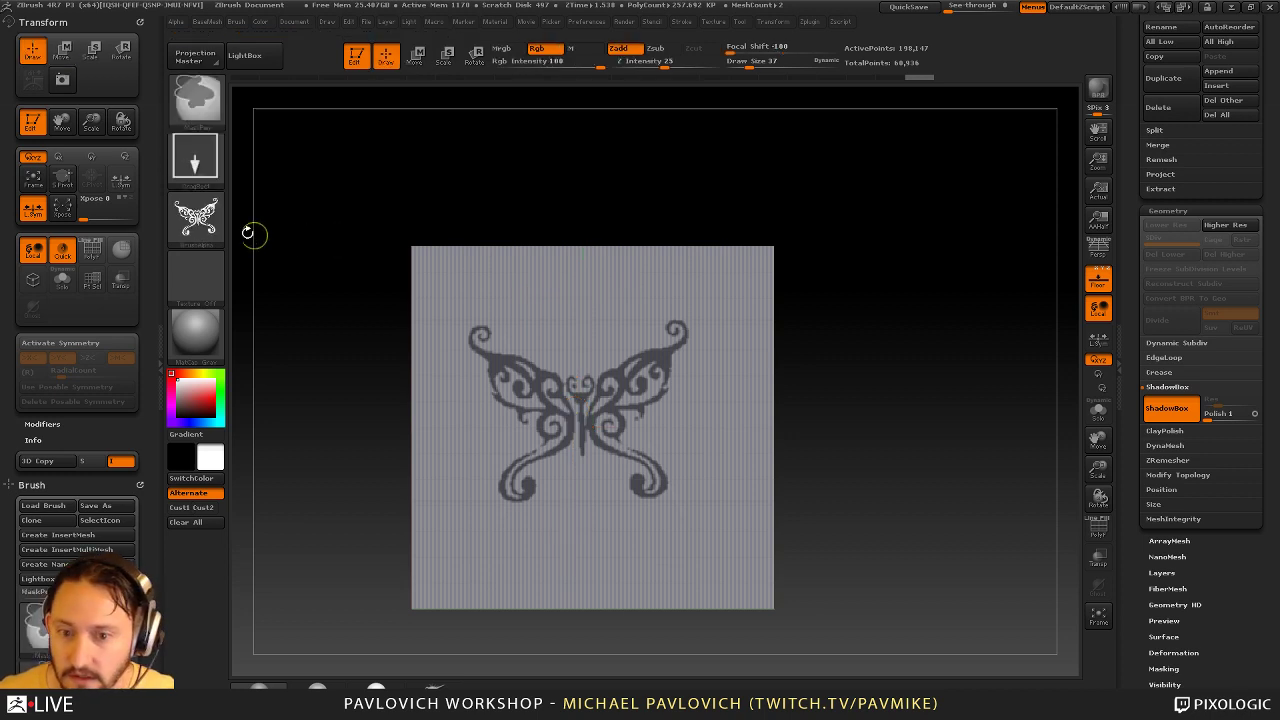
ctrl+drag(822, 219, 842, 238)
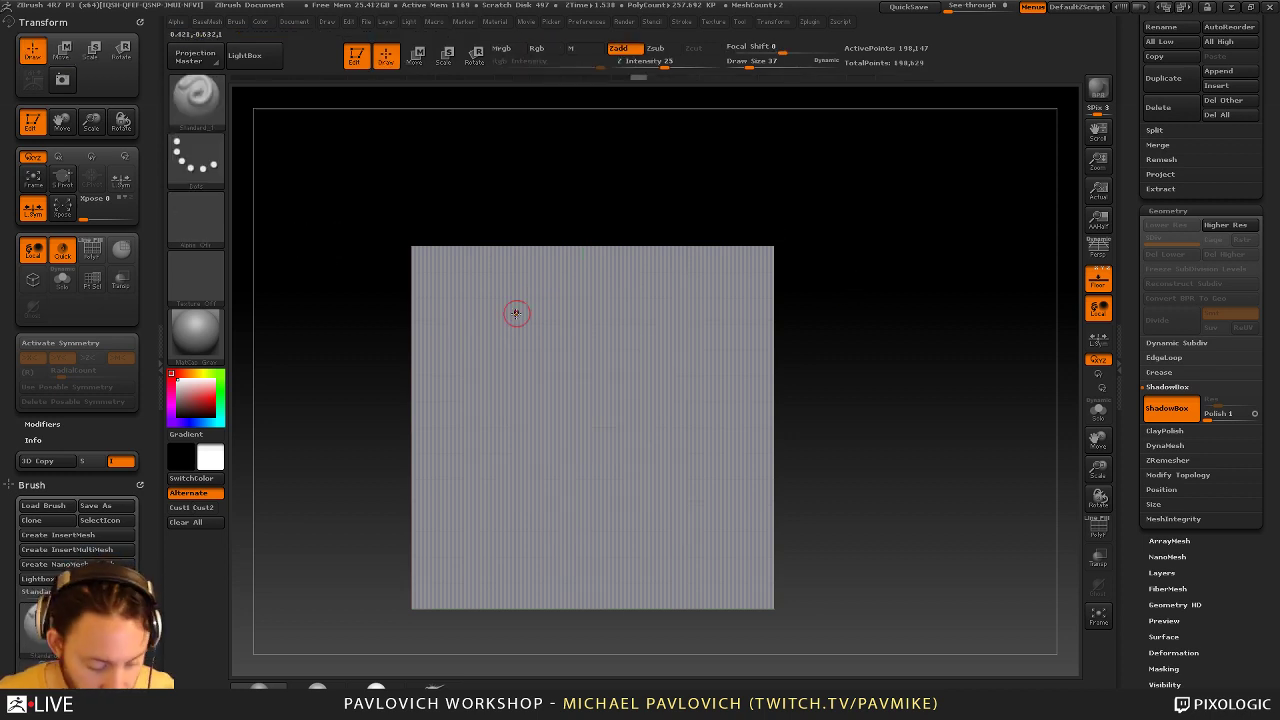
Turn symmetry back on and build a mirrored butterfly ornament by masking the alpha onto the ShadowBox plane
key(x)
ctrl+drag(502, 350, 646, 457)
key(ctrl+z)
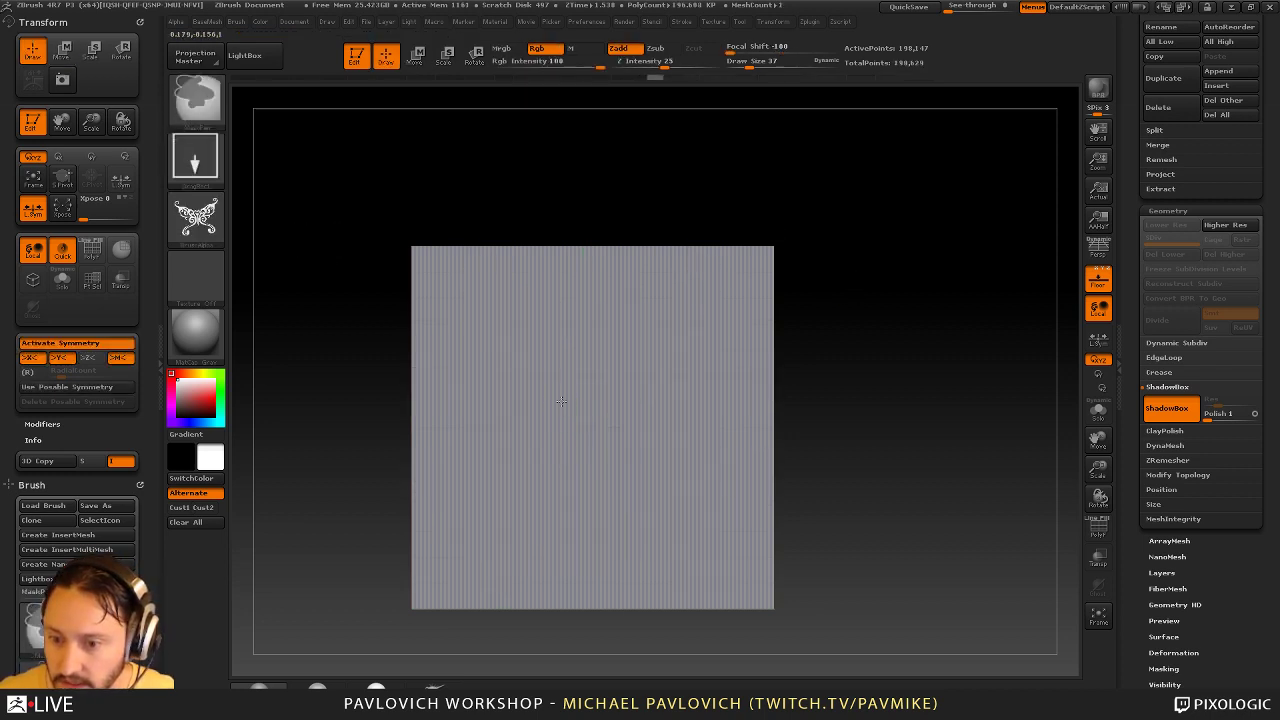
ctrl+drag(571, 412, 702, 507)
mouse_move(830, 389)
mouse_down()
mouse_move(945, 385)
mouse_move(850, 370)
mouse_up()
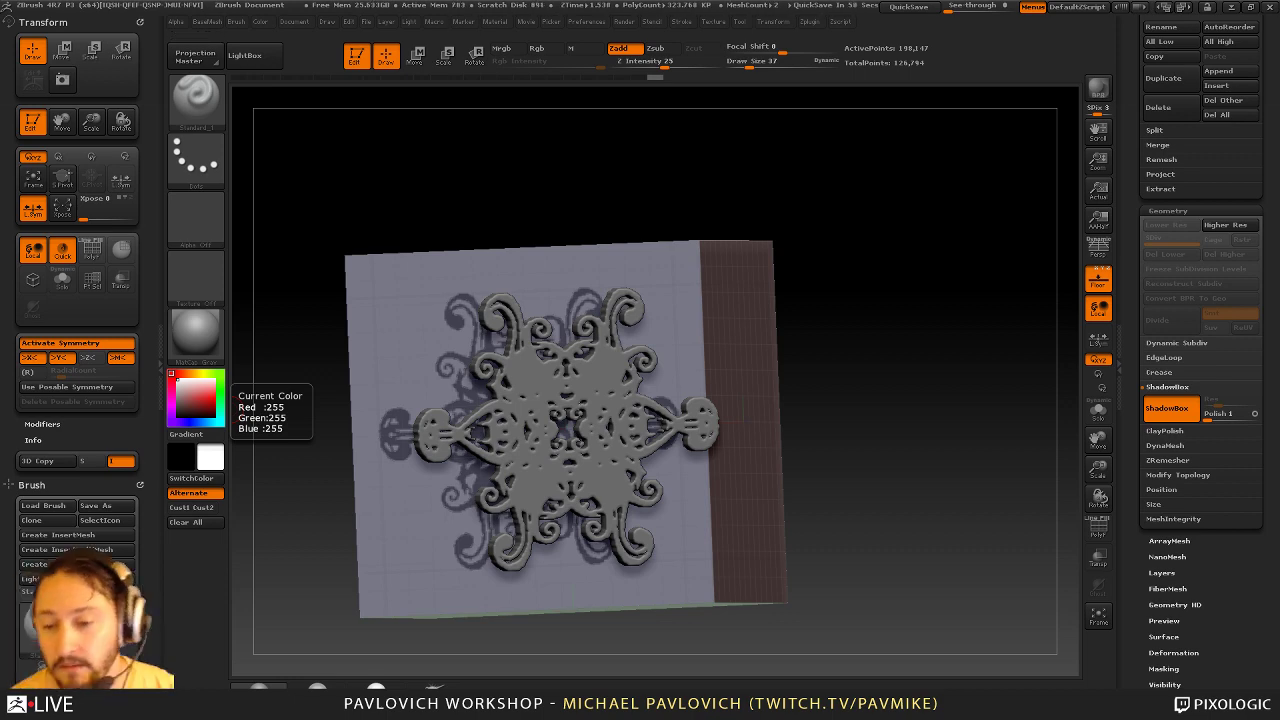
Switch to the lion helmet tool, turn off the floor grid, and frame a three-quarter close-up of the helmet
drag(1152, 160, 1155, 400)
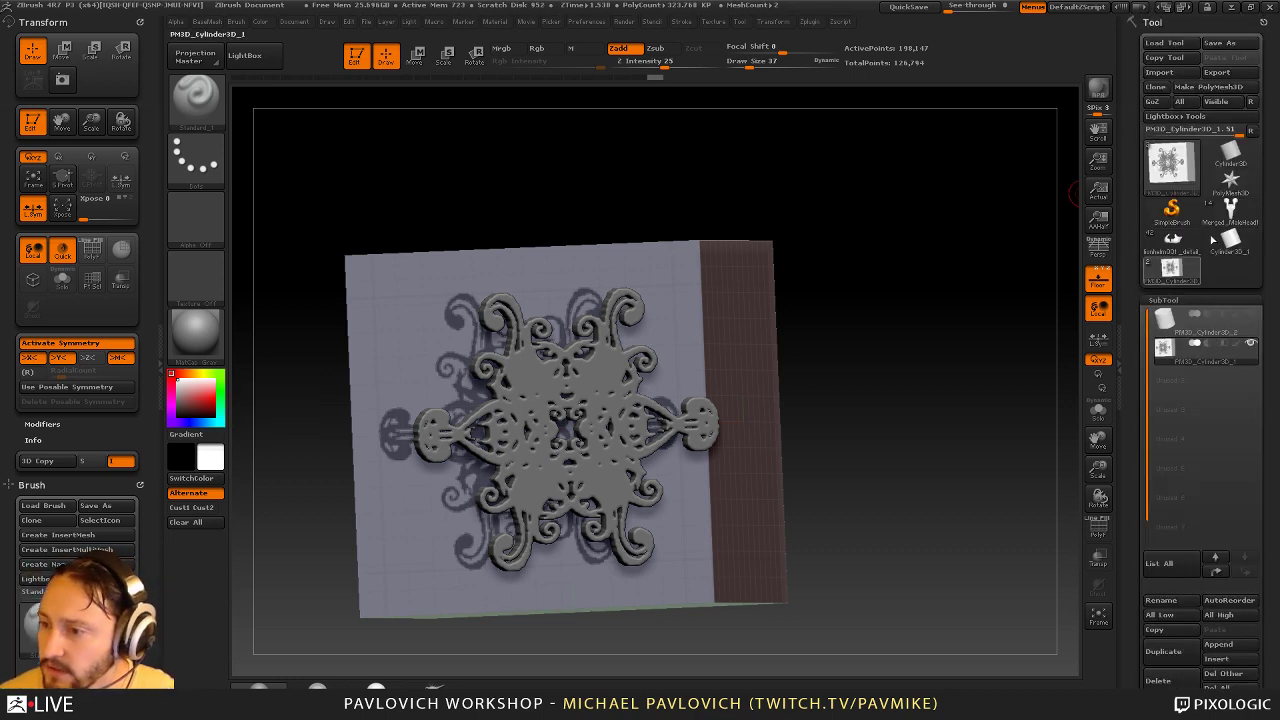
mouse_move(1173, 255)
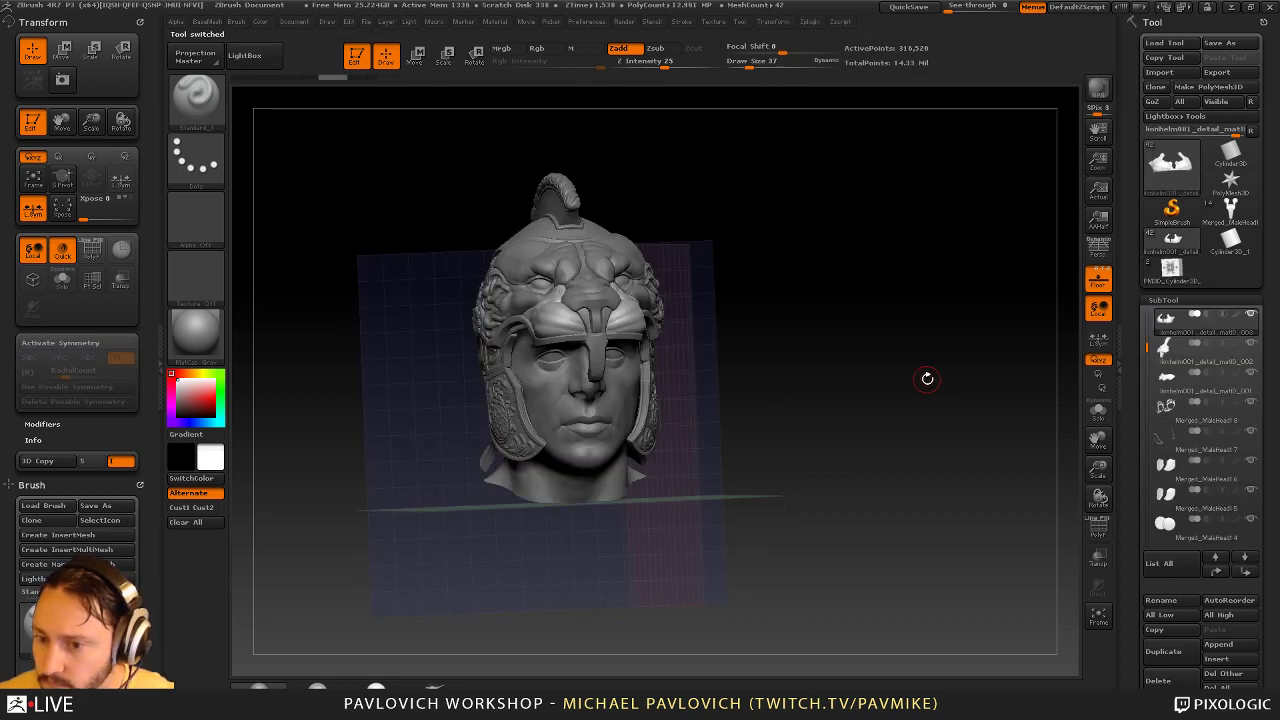
drag(926, 378, 745, 395)
click(1098, 280)
drag(1000, 316, 1017, 354)
mouse_move(606, 480)
alt+mouse_down()
mouse_move(620, 500)
mouse_move(714, 454)
mouse_move(838, 440)
alt+mouse_up()
Select the male_head subtool and locate the helmet piece directly above it in the subtool list
key(s)
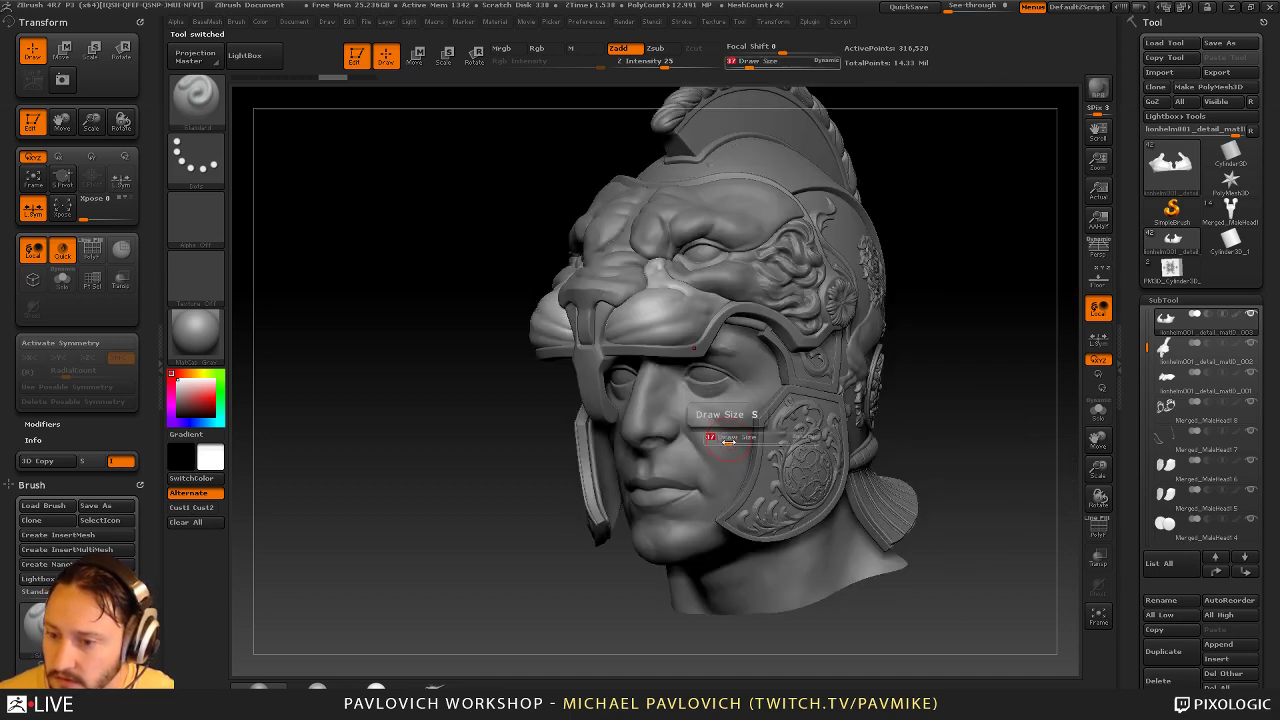
alt+click(722, 430)
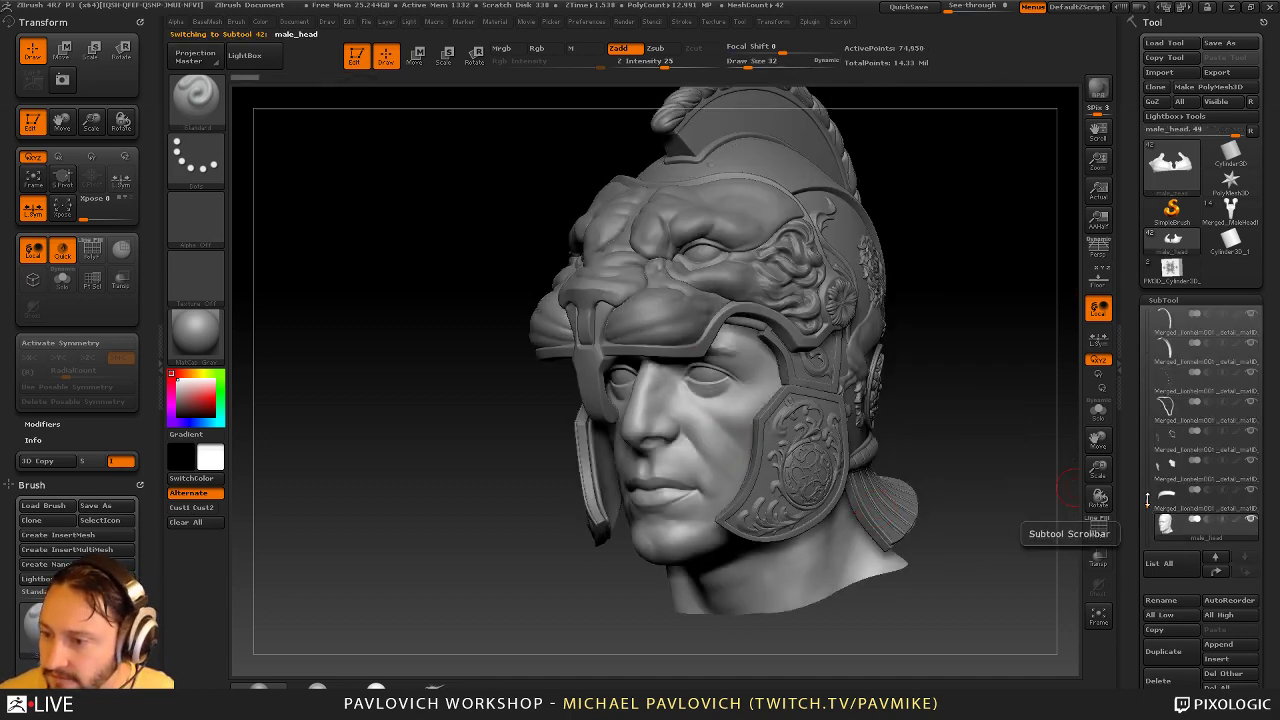
drag(1147, 502, 1147, 513)
mouse_move(1185, 470)
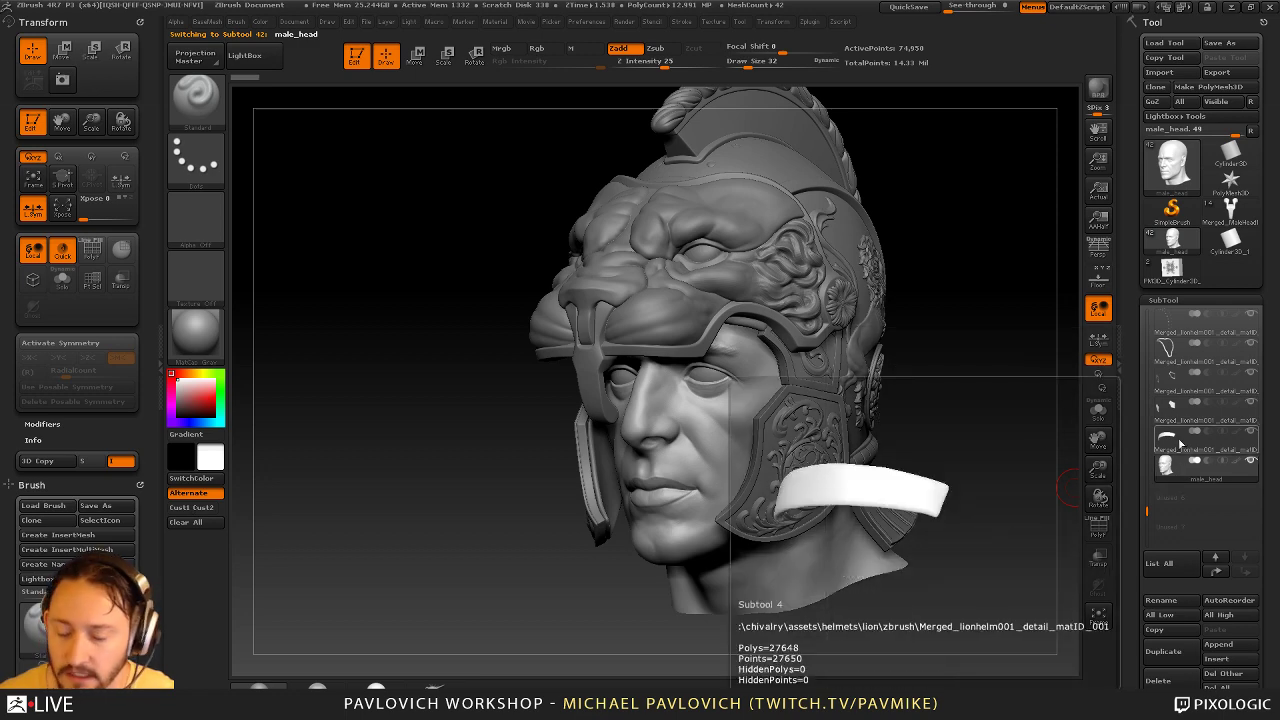
Show only the male_head subtool, duplicate it, and select the lower of the two head subtools
drag(1131, 449, 1131, 323)
shift+click(1251, 334)
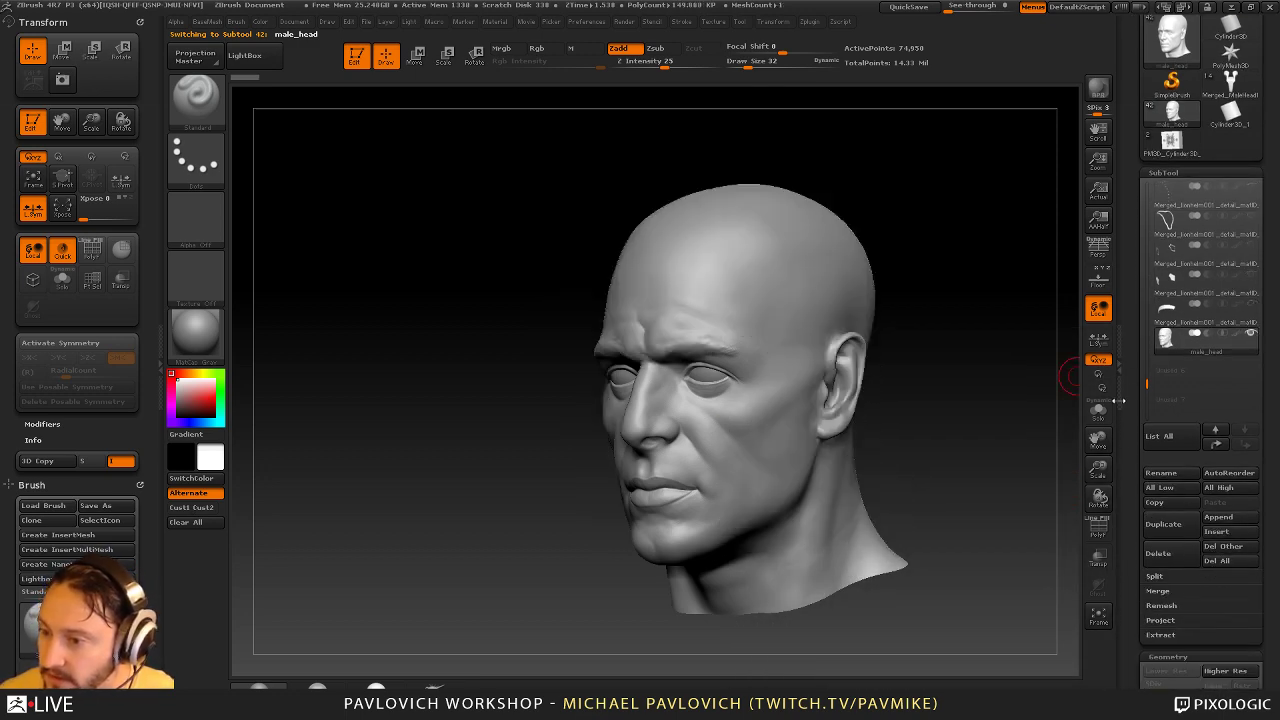
drag(1128, 401, 1130, 368)
click(1172, 491)
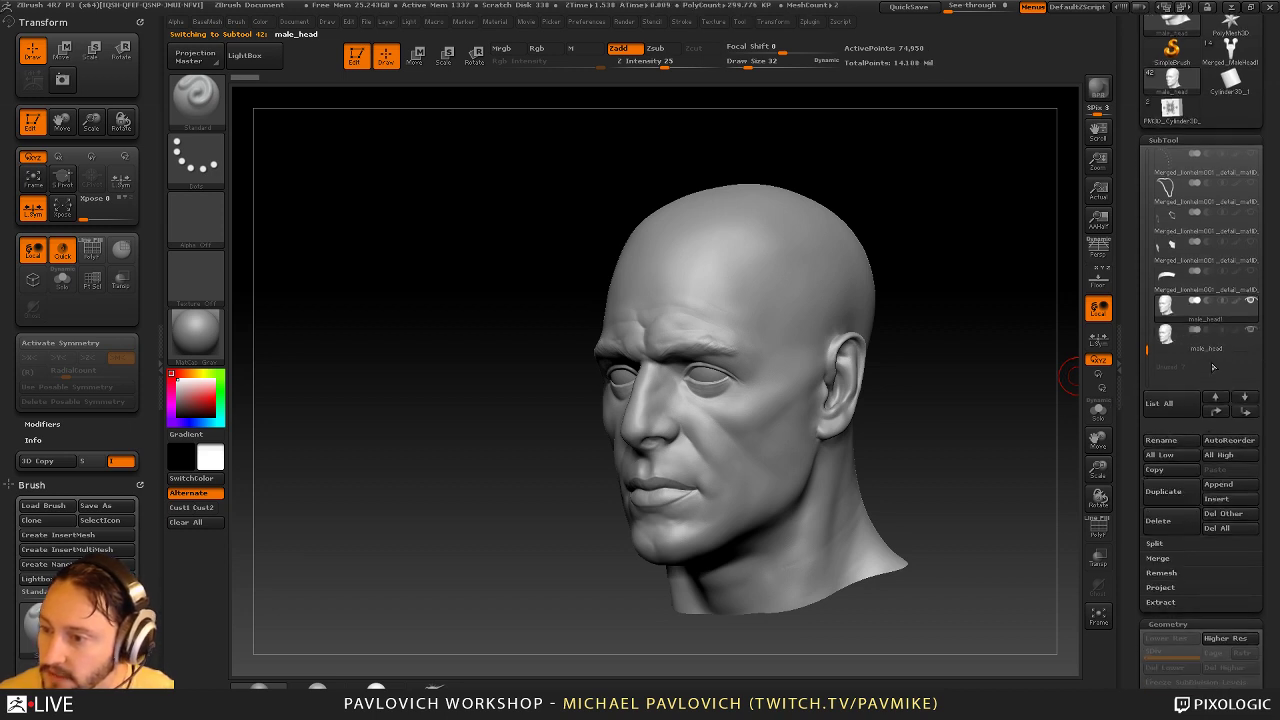
click(1212, 342)
alt+drag(991, 409, 896, 405)
key(1)
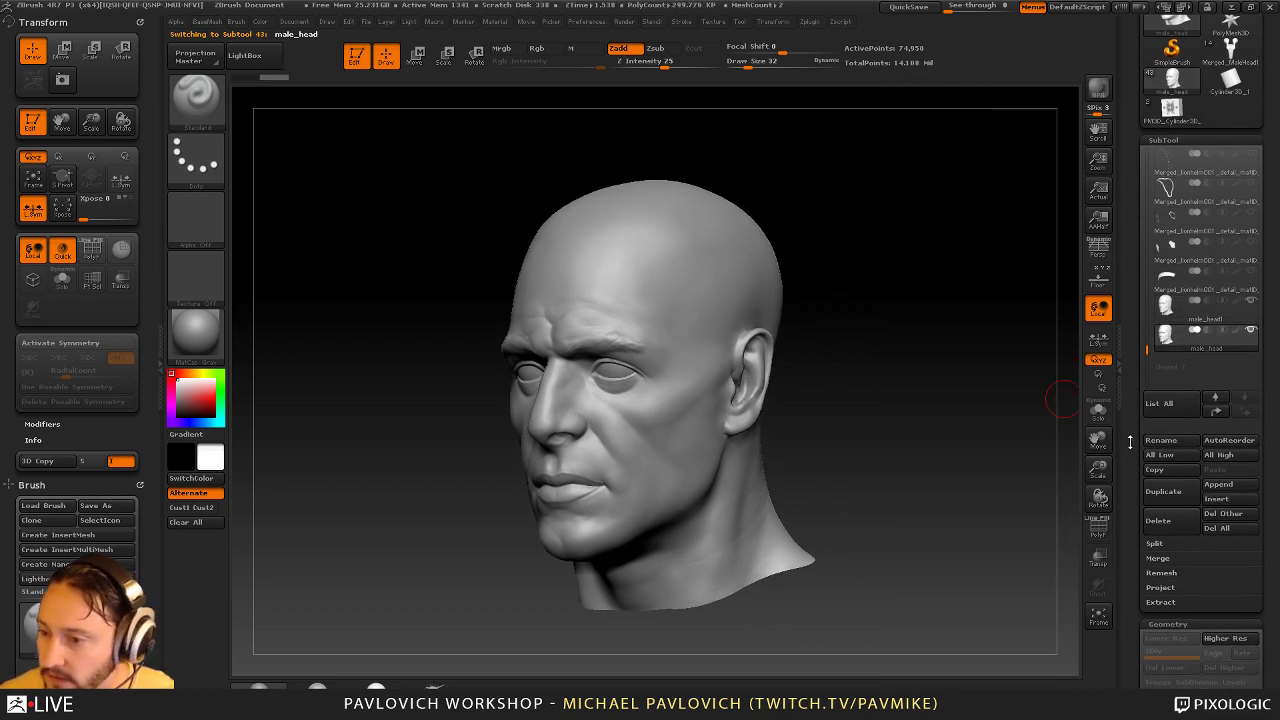
Convert the selected head into a ShadowBox and examine the silhouettes projected on its planes
drag(1128, 443, 1124, 370)
drag(1145, 520, 1142, 492)
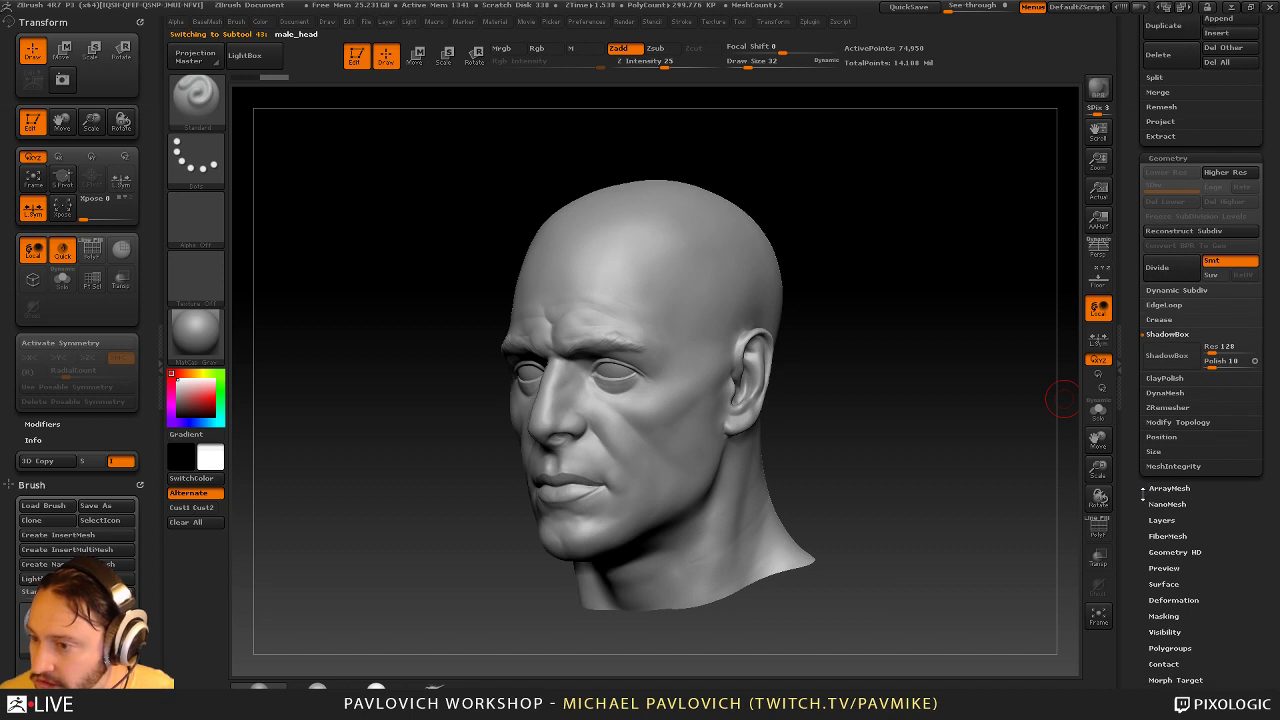
click(1167, 358)
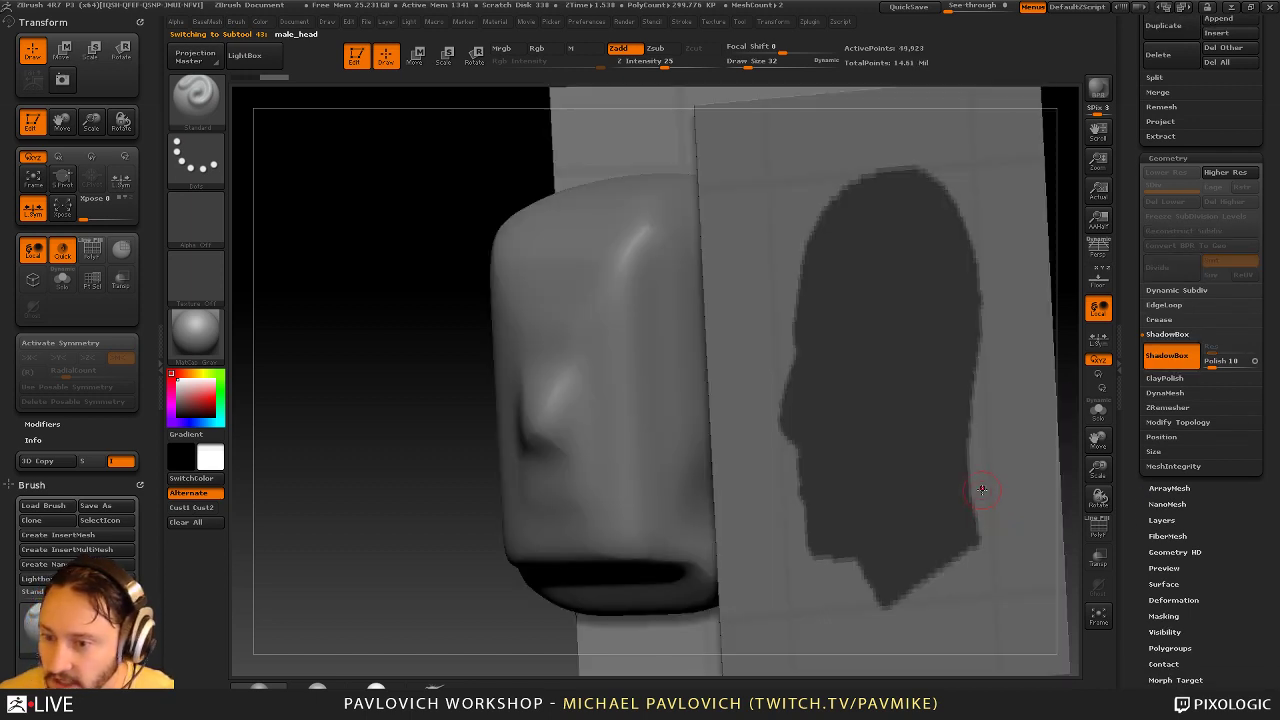
key(f)
drag(985, 330, 686, 416)
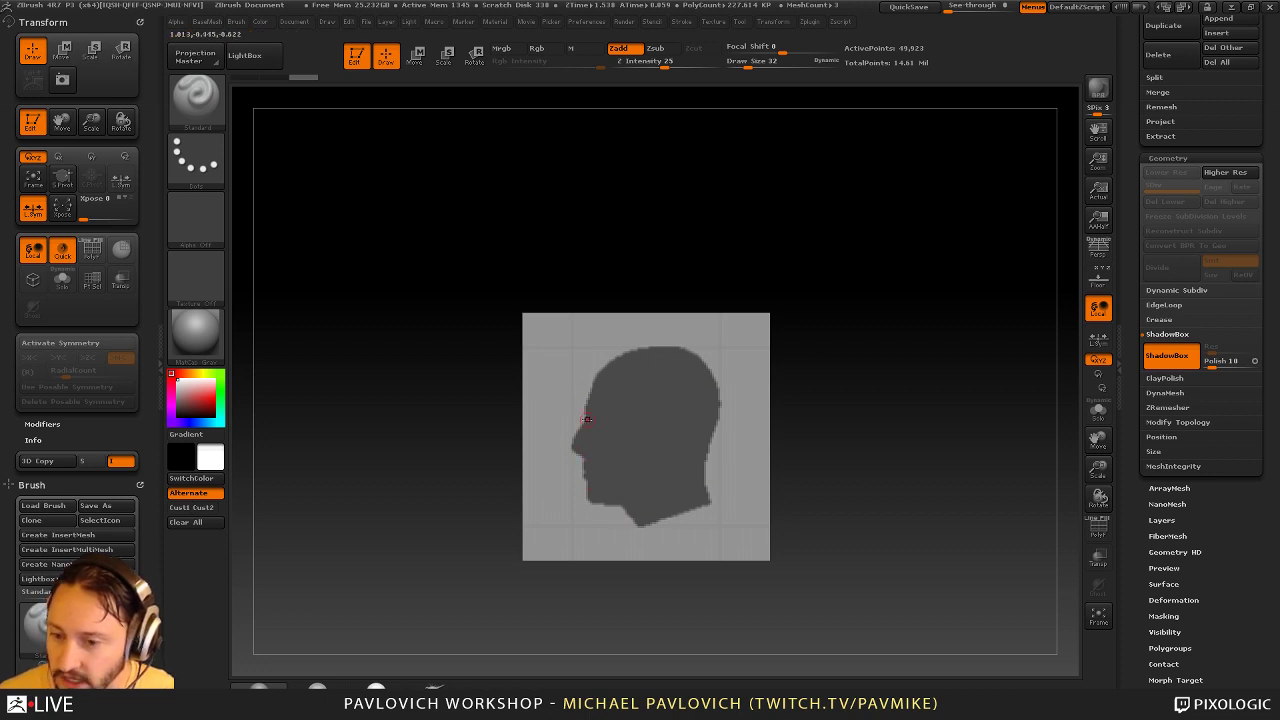
shift+drag(930, 399, 661, 416)
drag(851, 467, 892, 325)
drag(850, 465, 956, 368)
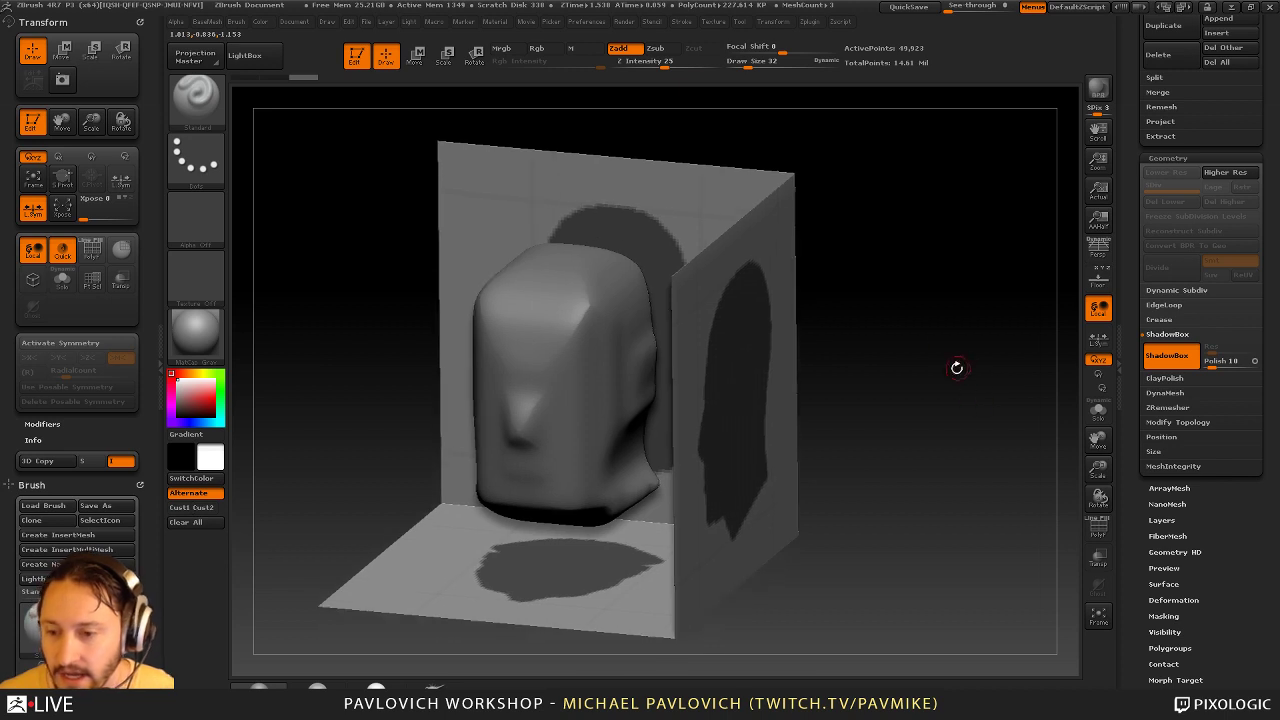
drag(911, 318, 635, 238)
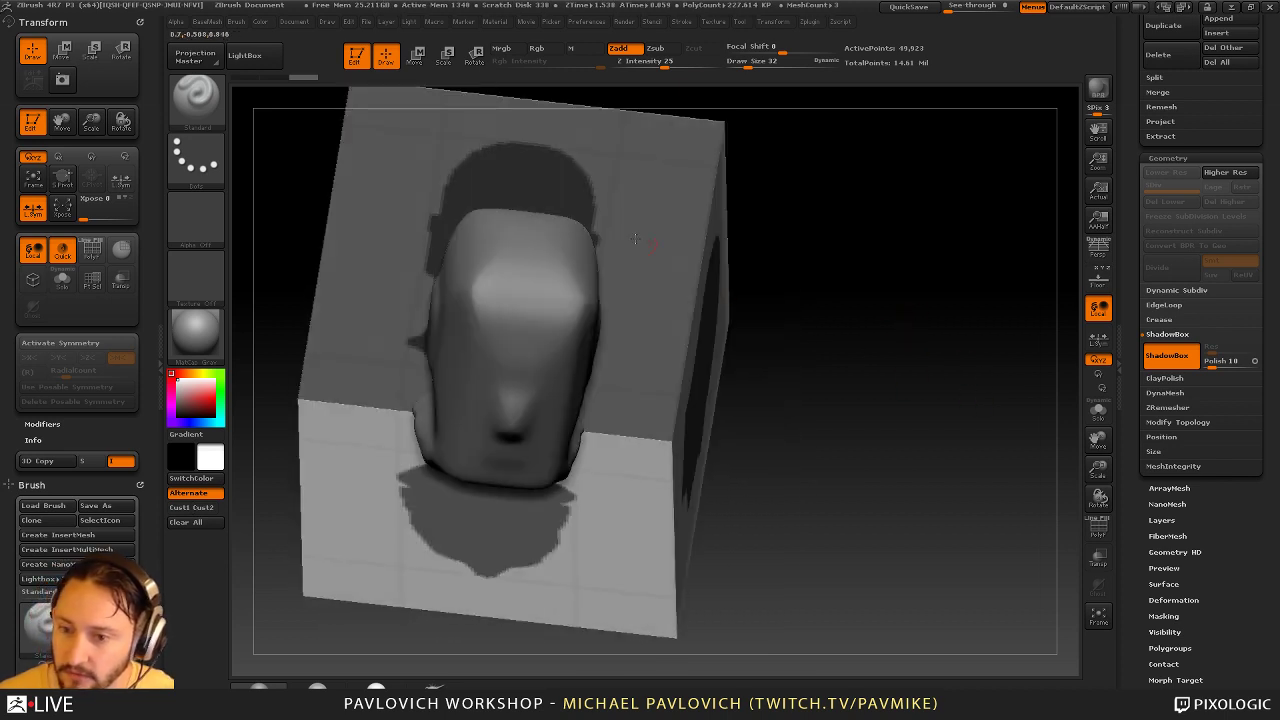
drag(1016, 340, 1000, 392)
Turn on transparency, face the cleared ShadowBox side plane, and set the MaskPen brush to a Dots stroke with no alpha
click(1098, 562)
shift+drag(990, 455, 983, 431)
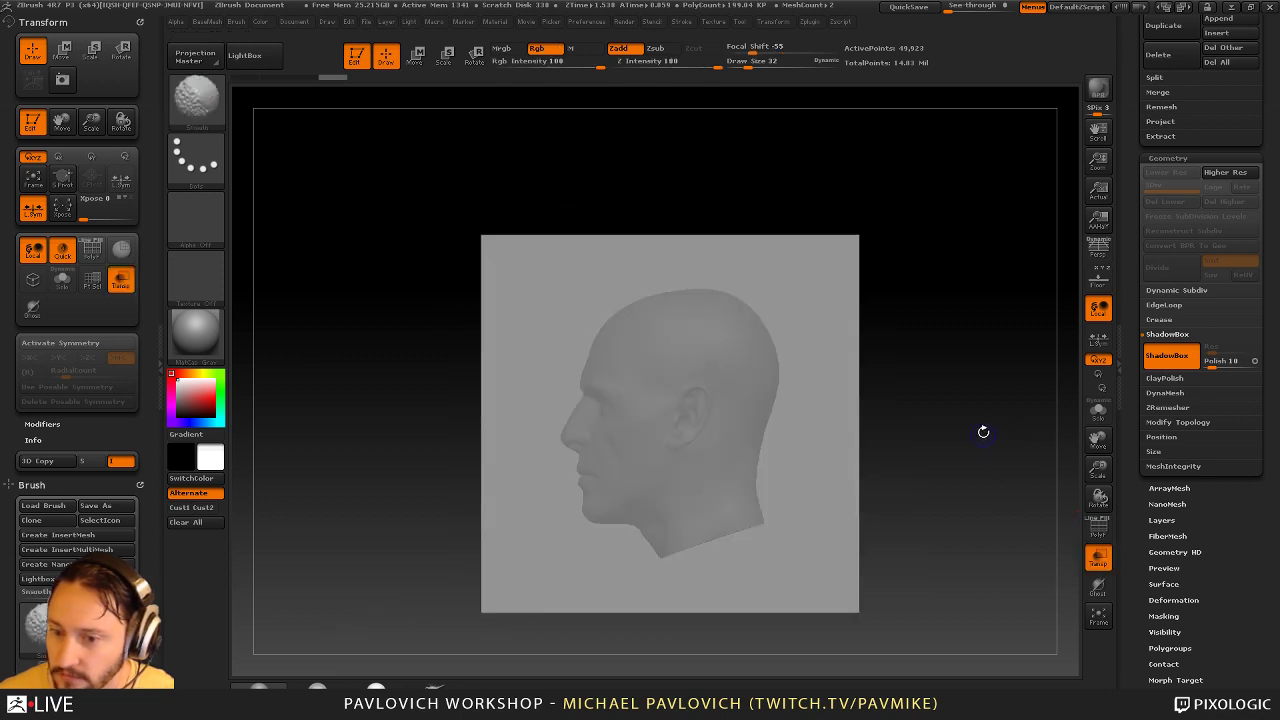
key(s)
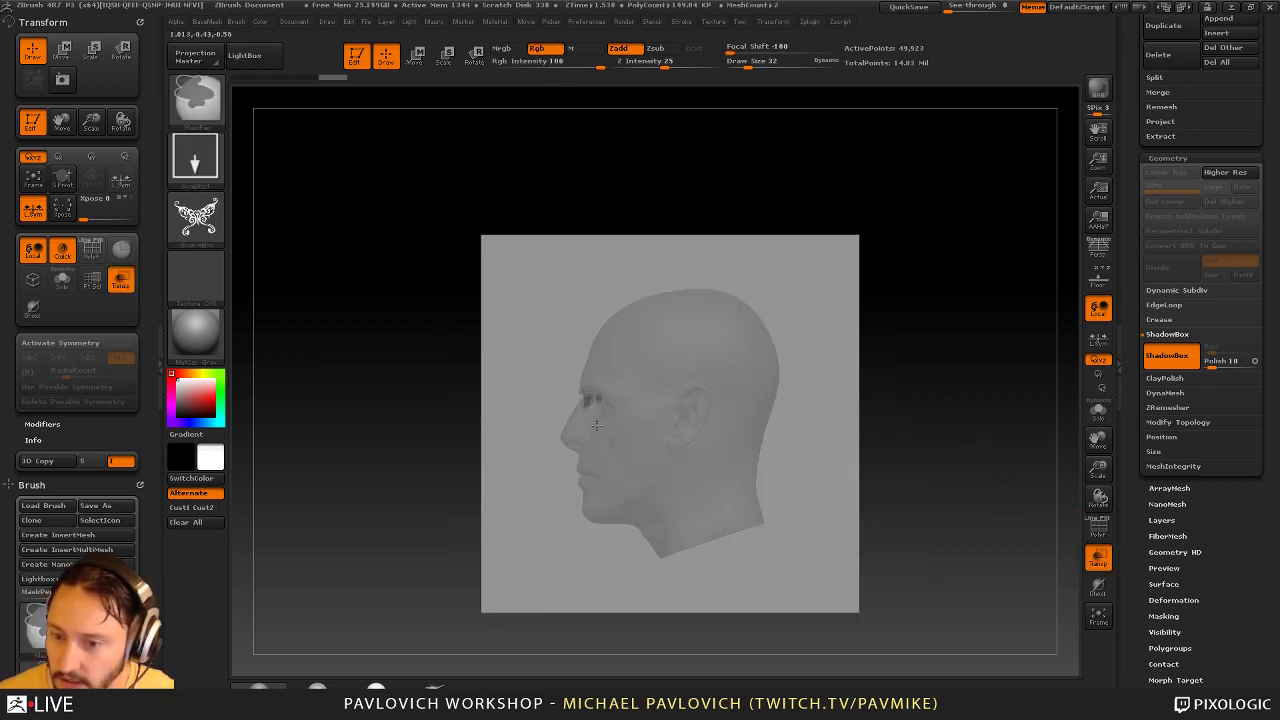
ctrl+click(212, 217)
ctrl+click(277, 234)
ctrl+click(200, 162)
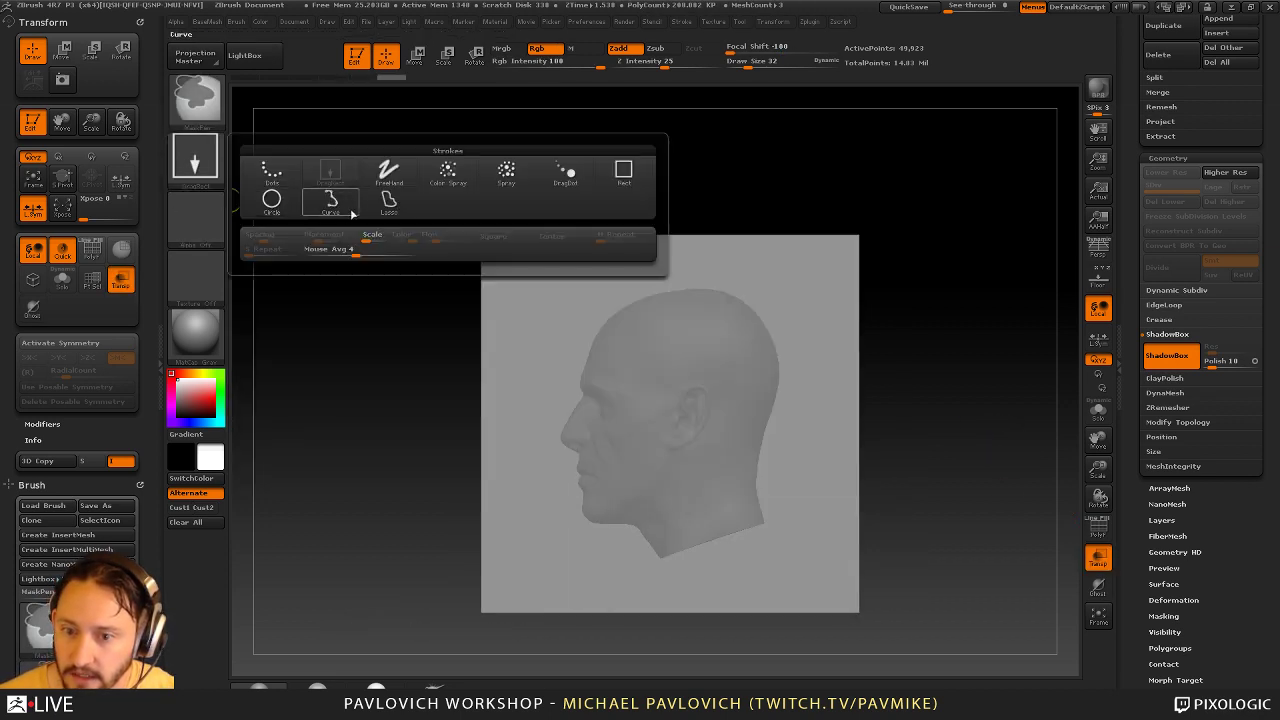
ctrl+click(272, 172)
Mask a glasses side profile on the ShadowBox side plane: lens edge, then temple arm and ear hook at draw size 22
ctrl+drag(596, 421, 595, 404)
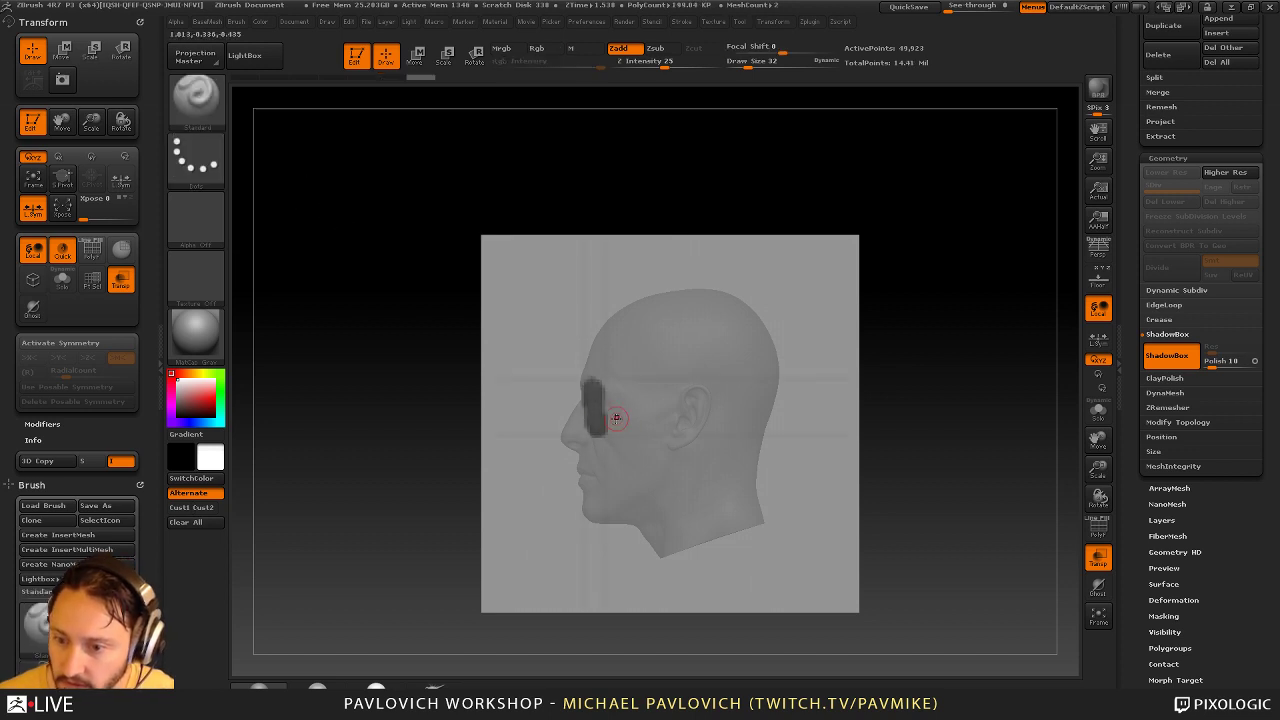
key(bracketleft)
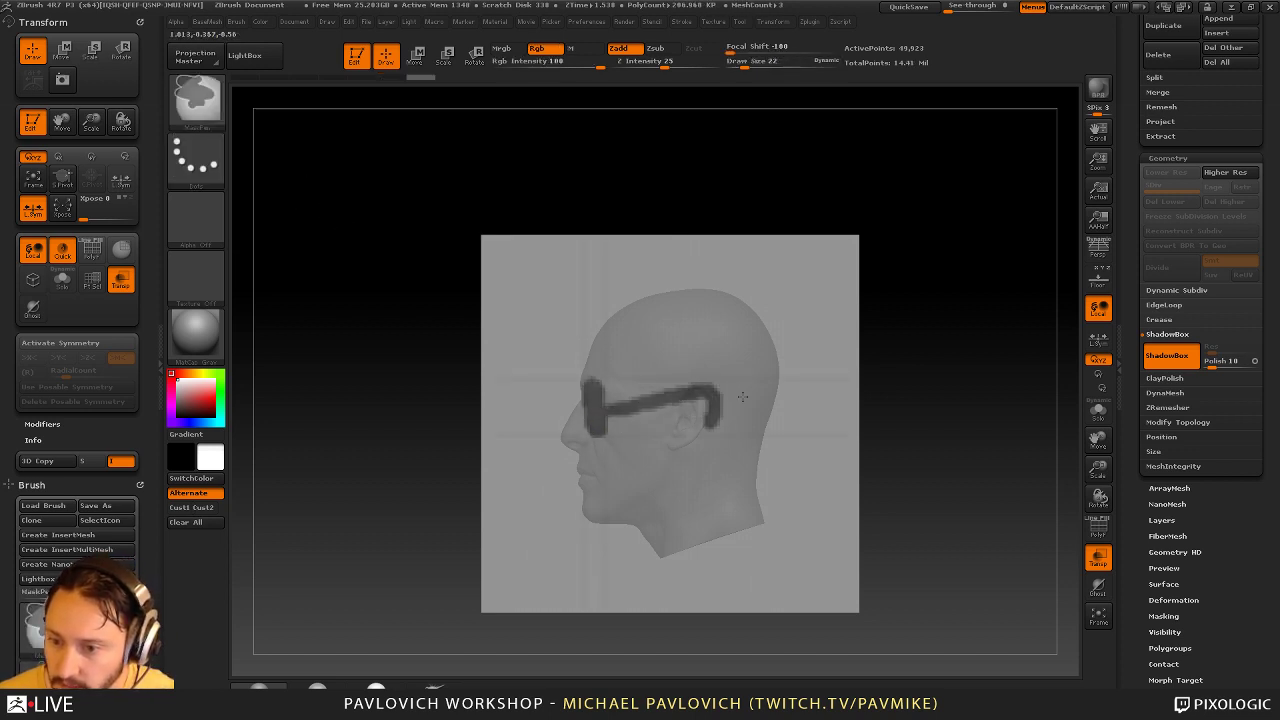
drag(900, 405, 868, 422)
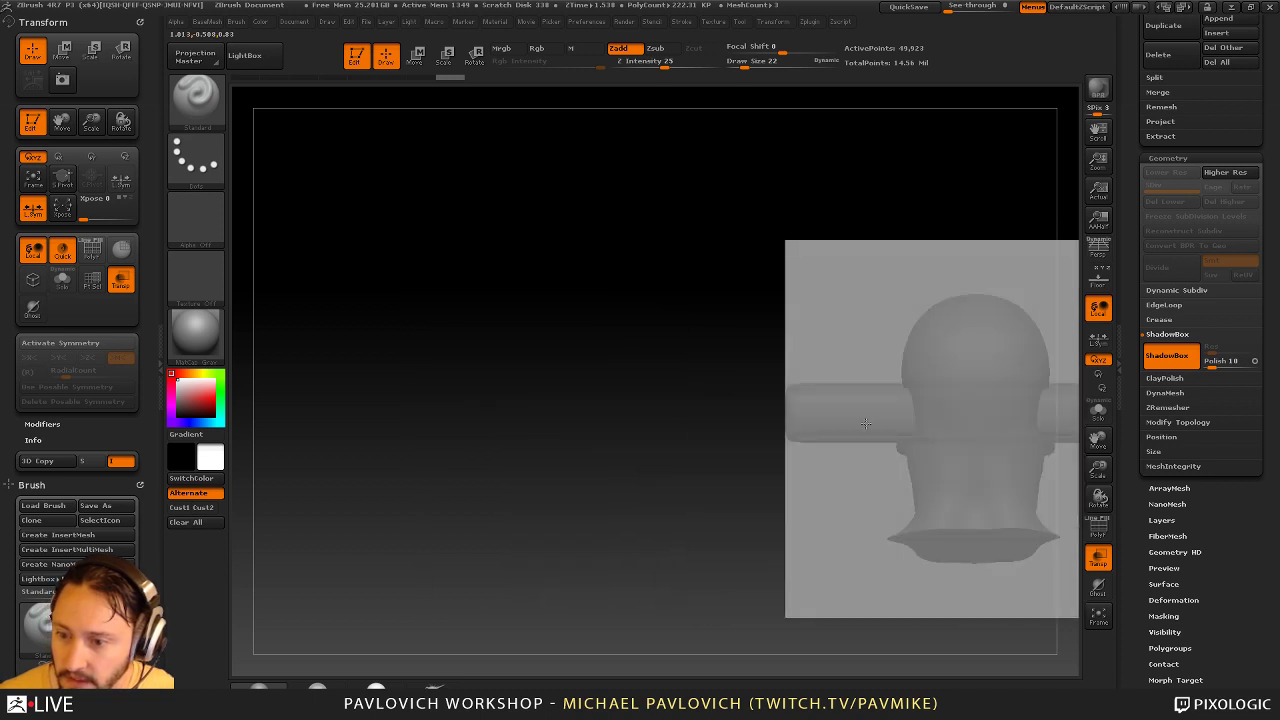
Replace a single masked lens on the front view with two symmetrical round lenses at draw size 62, using X symmetry
drag(584, 359, 290, 392)
mouse_move(1010, 322)
shift+mouse_down()
mouse_move(920, 320)
mouse_move(1034, 325)
shift+mouse_up()
key(ctrl)
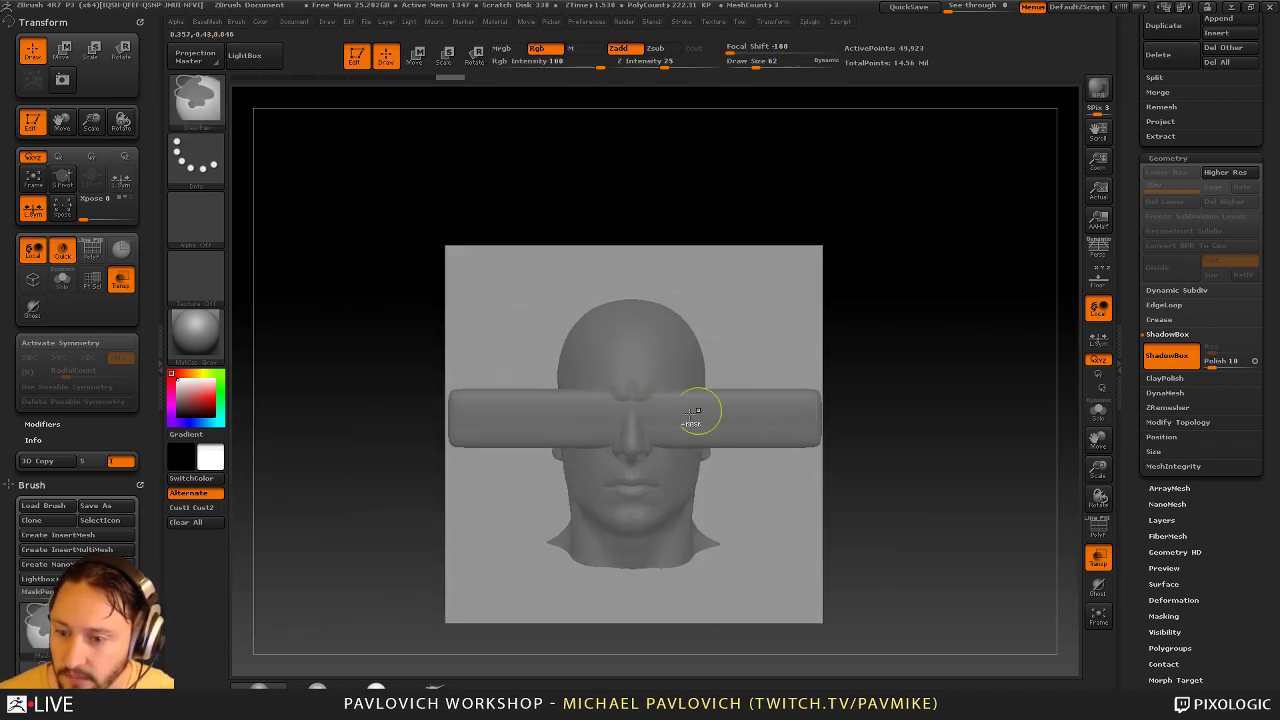
ctrl+drag(667, 413, 677, 421)
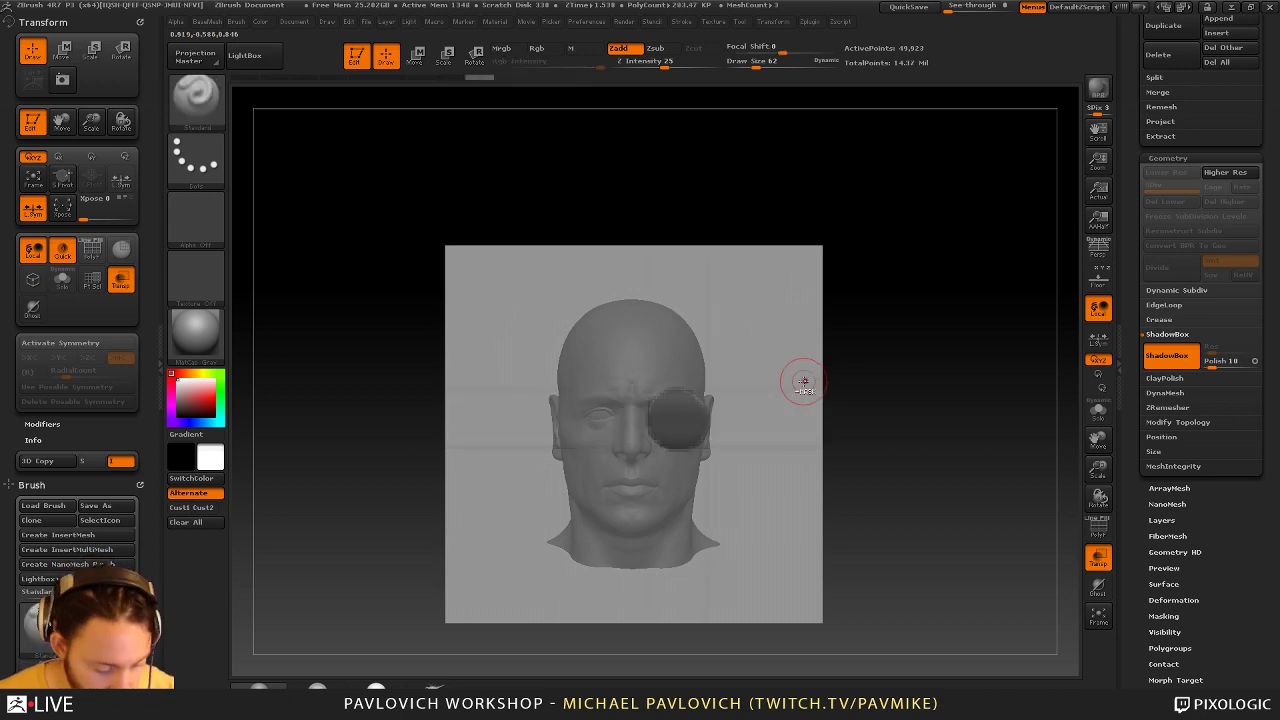
key(ctrl+z)
key(x)
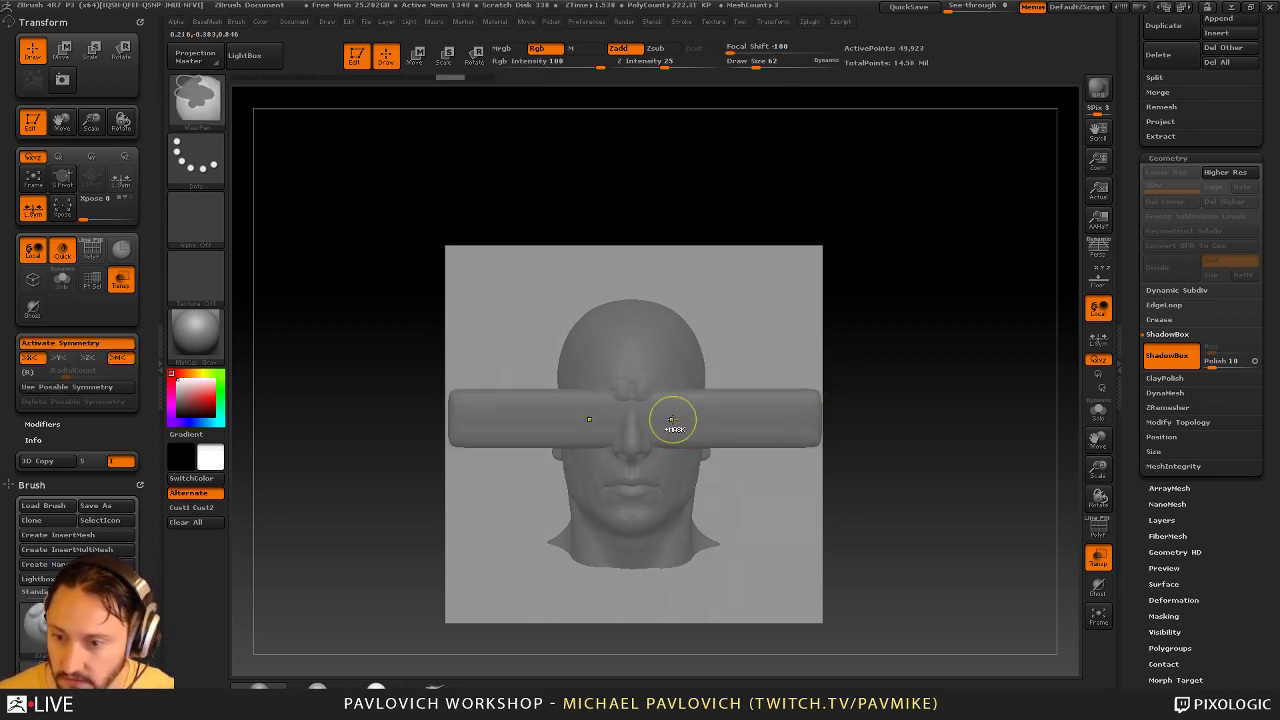
ctrl+drag(671, 418, 677, 413)
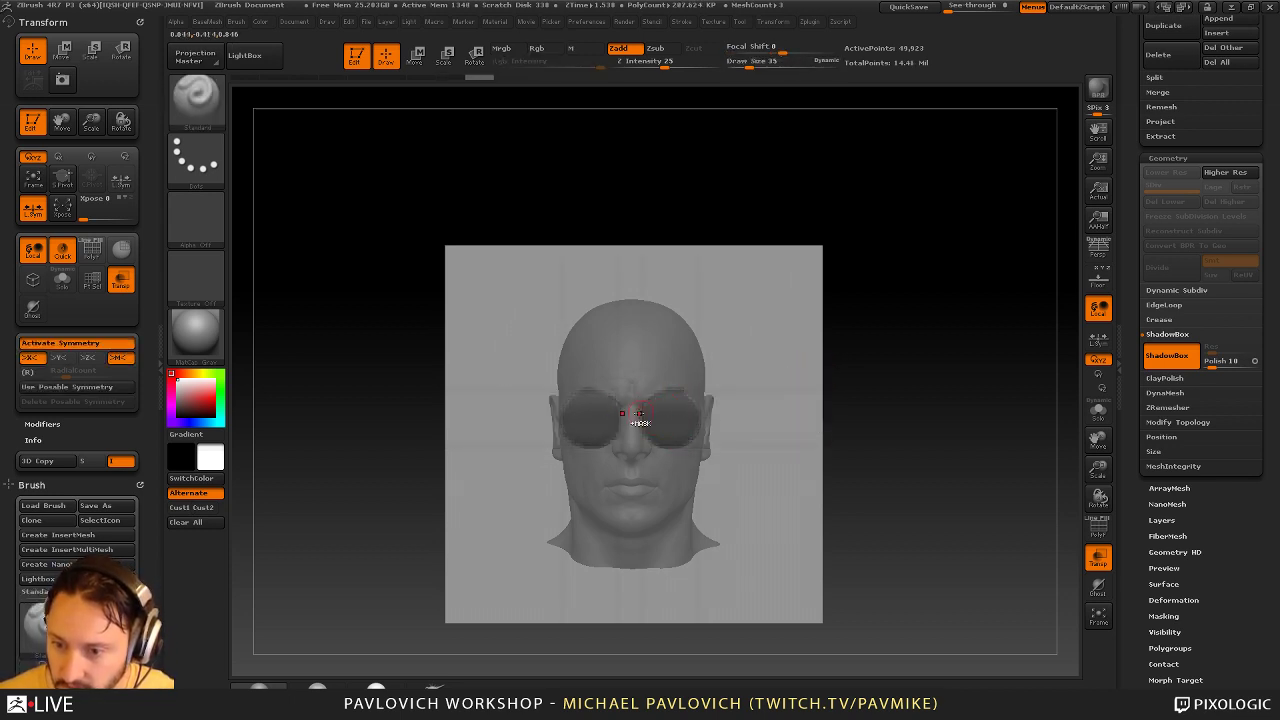
Examine the ShadowBox glasses on the head and their plane masks from several angles
drag(971, 374, 850, 358)
drag(927, 340, 992, 360)
mouse_move(764, 362)
mouse_down()
mouse_move(977, 321)
mouse_move(1034, 383)
mouse_move(1064, 390)
mouse_up()
drag(872, 169, 880, 183)
alt+drag(951, 320, 1028, 296)
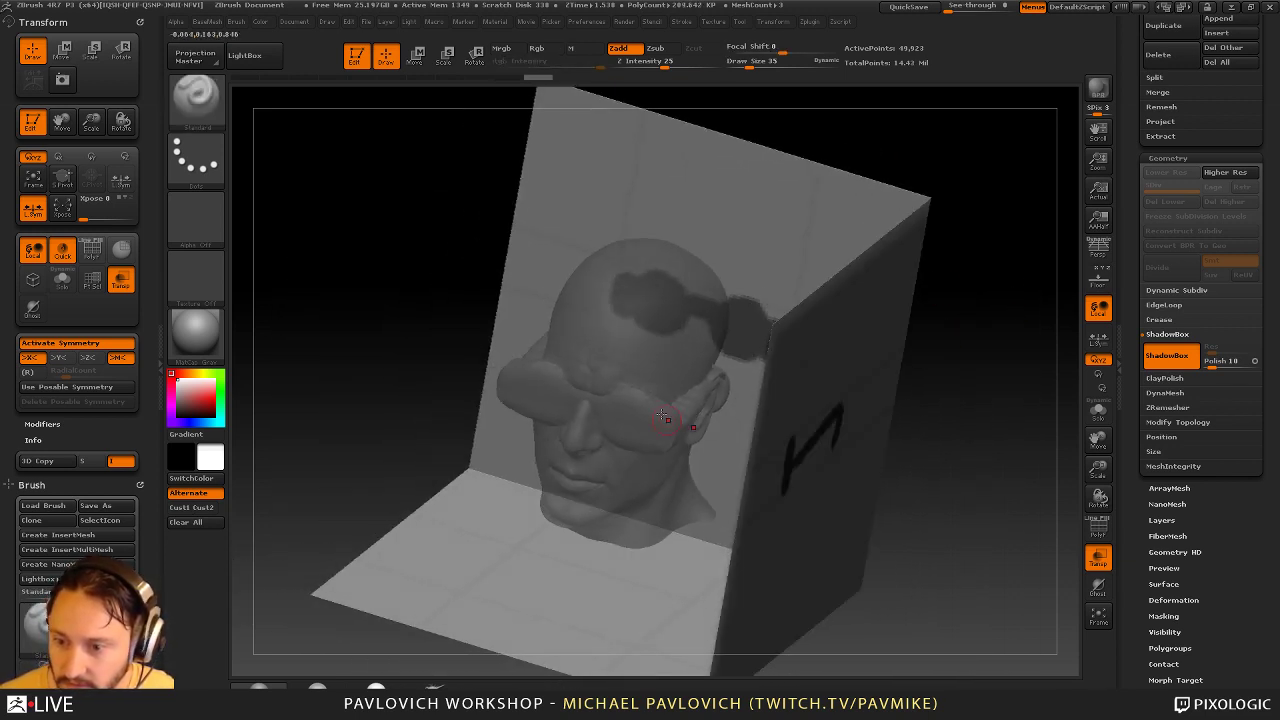
drag(962, 402, 893, 387)
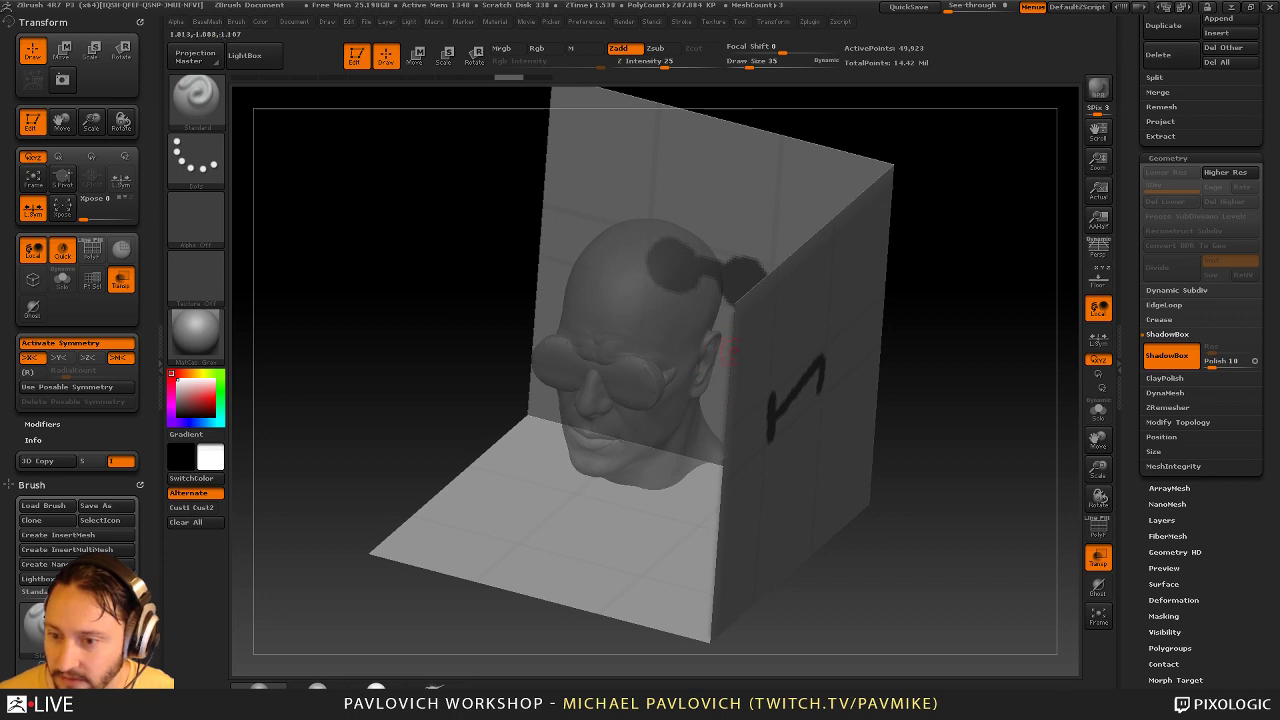
Try masking the temple arms on the bottom ShadowBox plane and undo that mask
drag(972, 312, 975, 369)
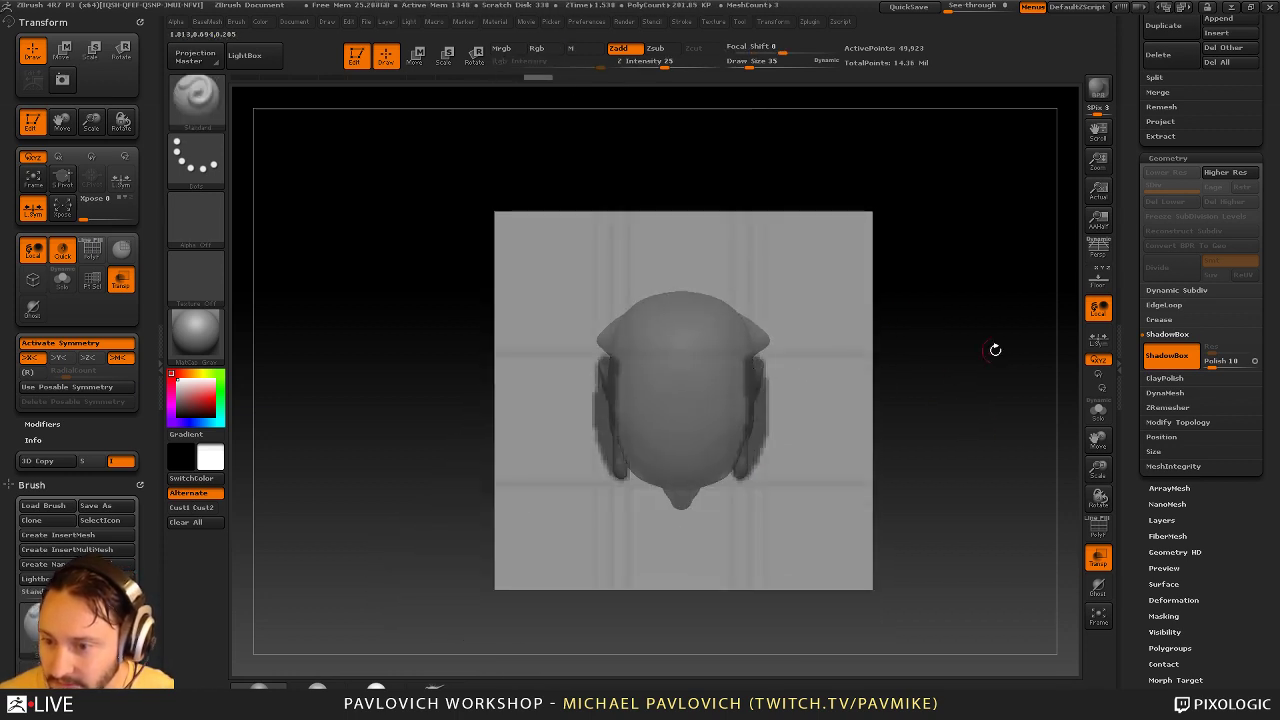
mouse_move(991, 349)
mouse_down()
mouse_move(1029, 263)
mouse_move(1035, 280)
mouse_move(1000, 297)
mouse_up()
key(ctrl+z)
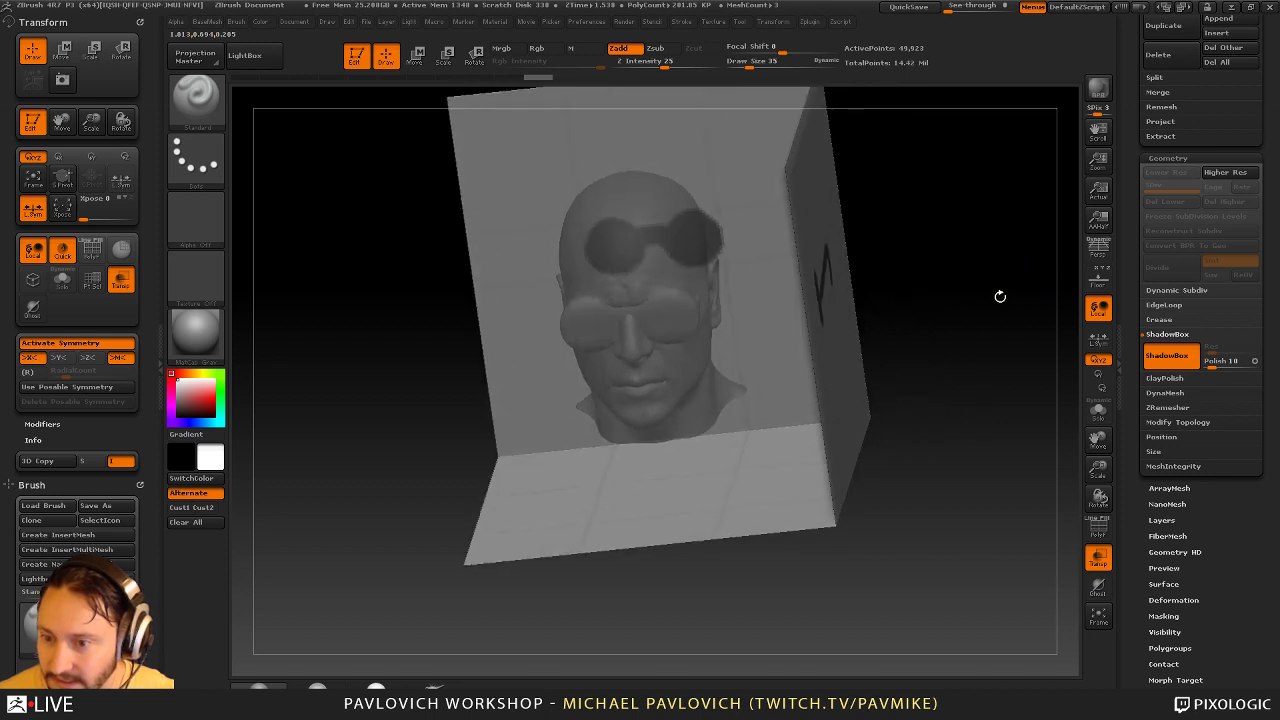
Turn off ShadowBox to keep the glasses as a mesh, and look over the available clip, slice and trim brushes
mouse_move(950, 374)
alt+mouse_down()
mouse_move(942, 418)
mouse_move(957, 386)
mouse_move(917, 400)
mouse_move(975, 440)
mouse_move(983, 470)
alt+mouse_up()
click(1168, 356)
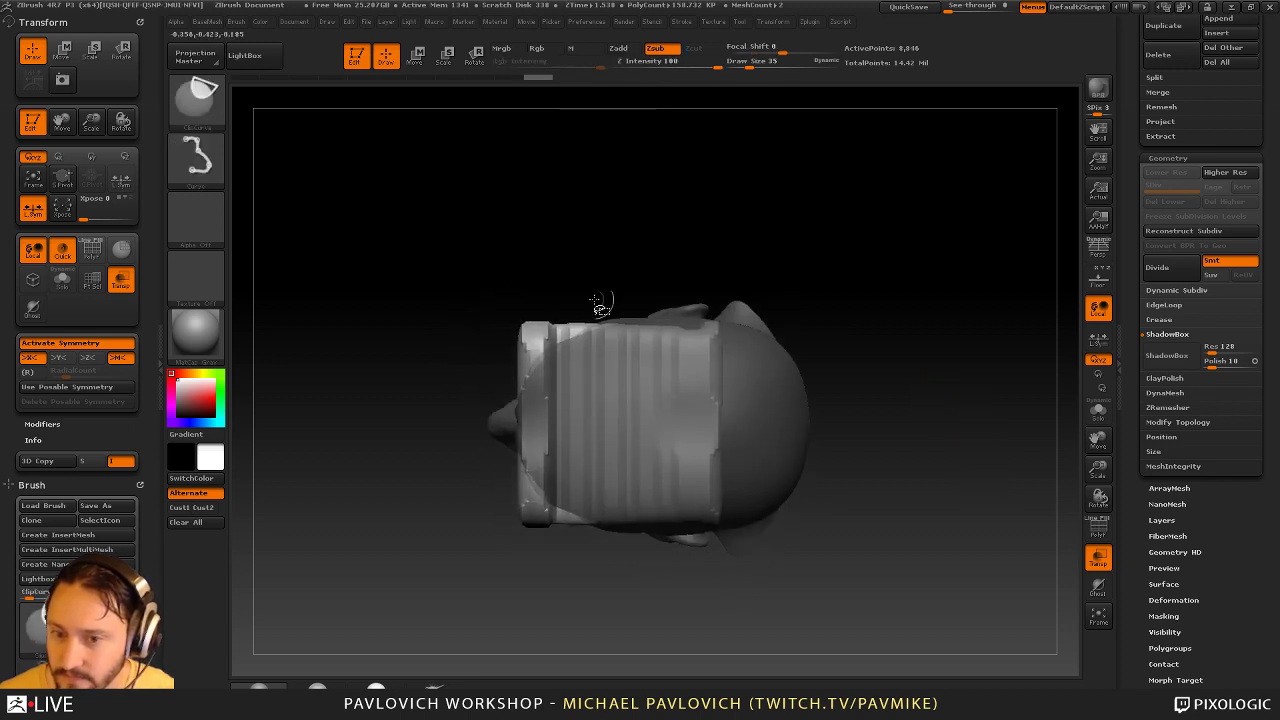
ctrl+shift+click(205, 103)
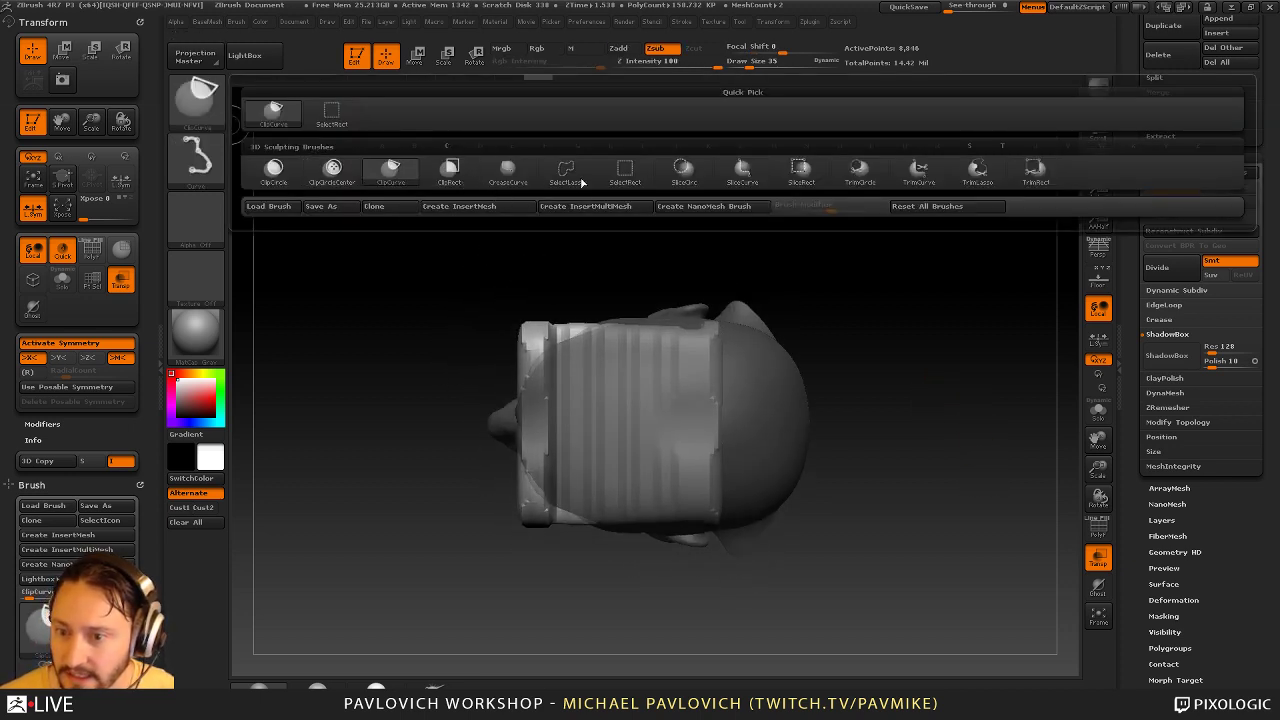
mouse_move(905, 380)
mouse_down()
mouse_move(926, 286)
mouse_move(980, 286)
mouse_move(996, 309)
mouse_move(940, 443)
mouse_up()
Pull the glasses' side up toward the ear with the Move brush at draw size 311 and turn off transparency
key(s)
click(931, 429)
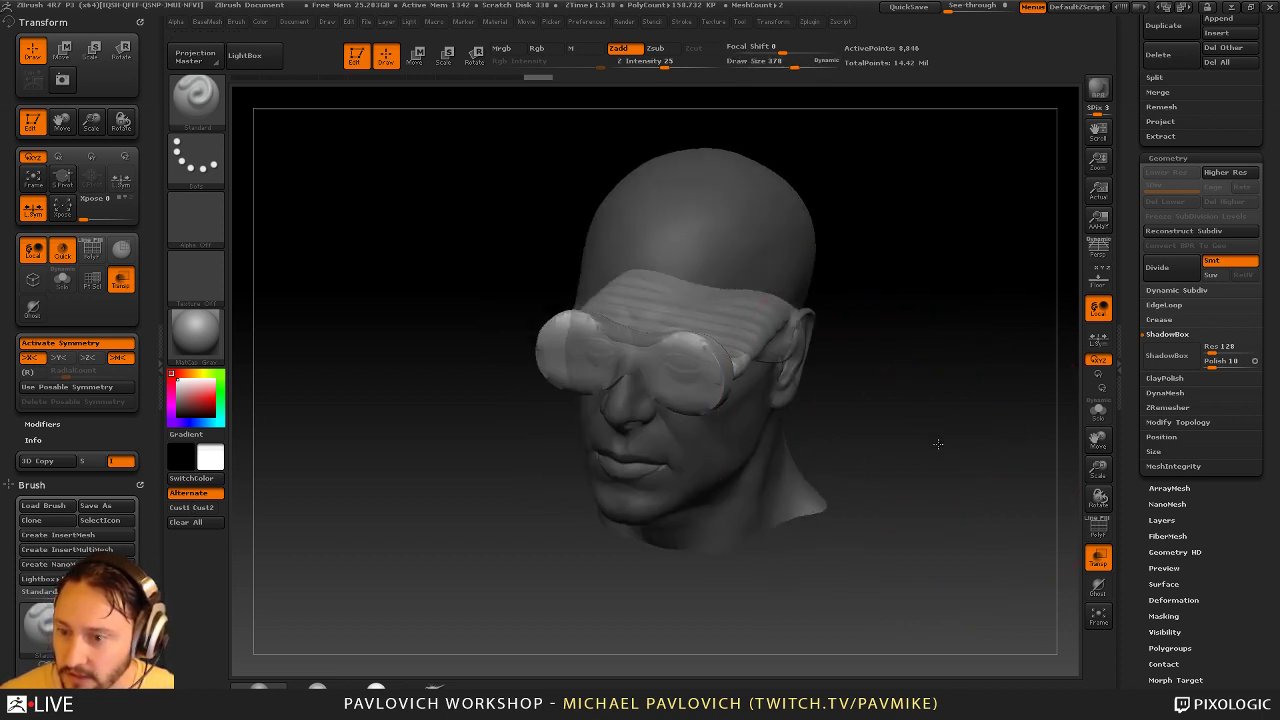
key(s)
click(921, 435)
drag(799, 340, 812, 318)
click(1098, 557)
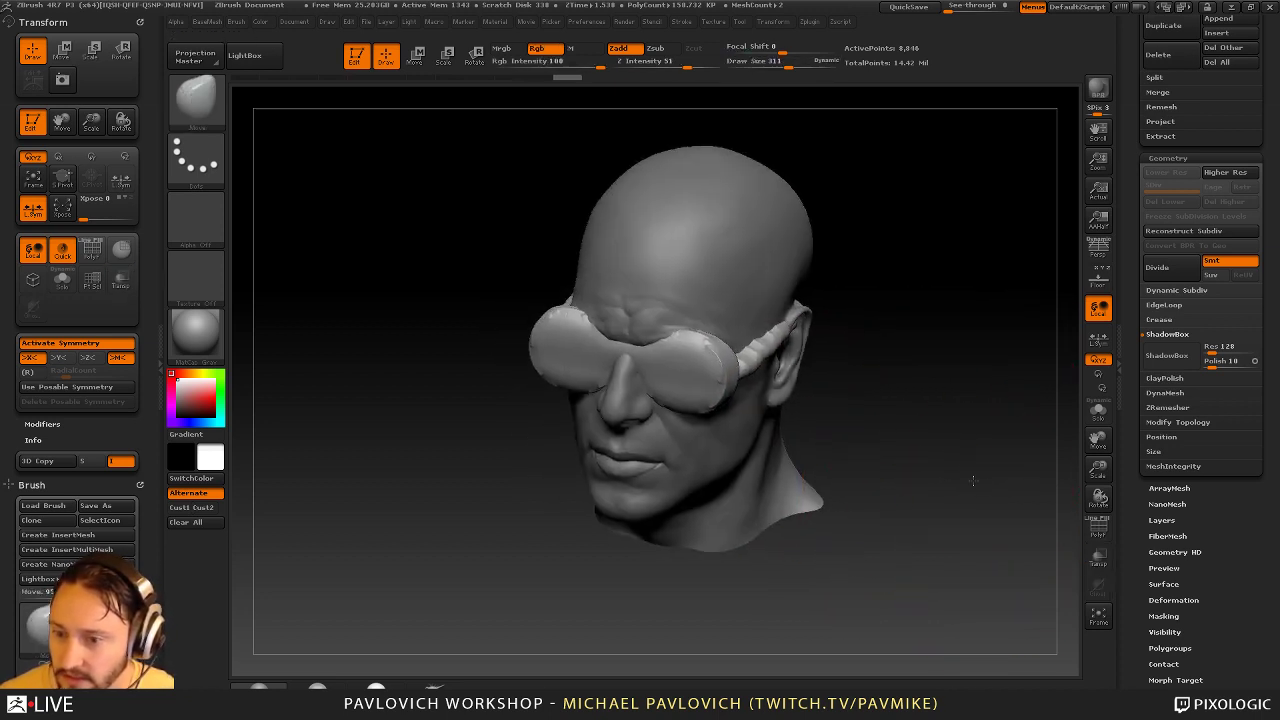
Refine the glasses' lenses and ear hooks with the Move brush at smaller draw sizes to fit the face and ears
drag(990, 500, 905, 450)
drag(708, 343, 697, 357)
drag(934, 339, 872, 330)
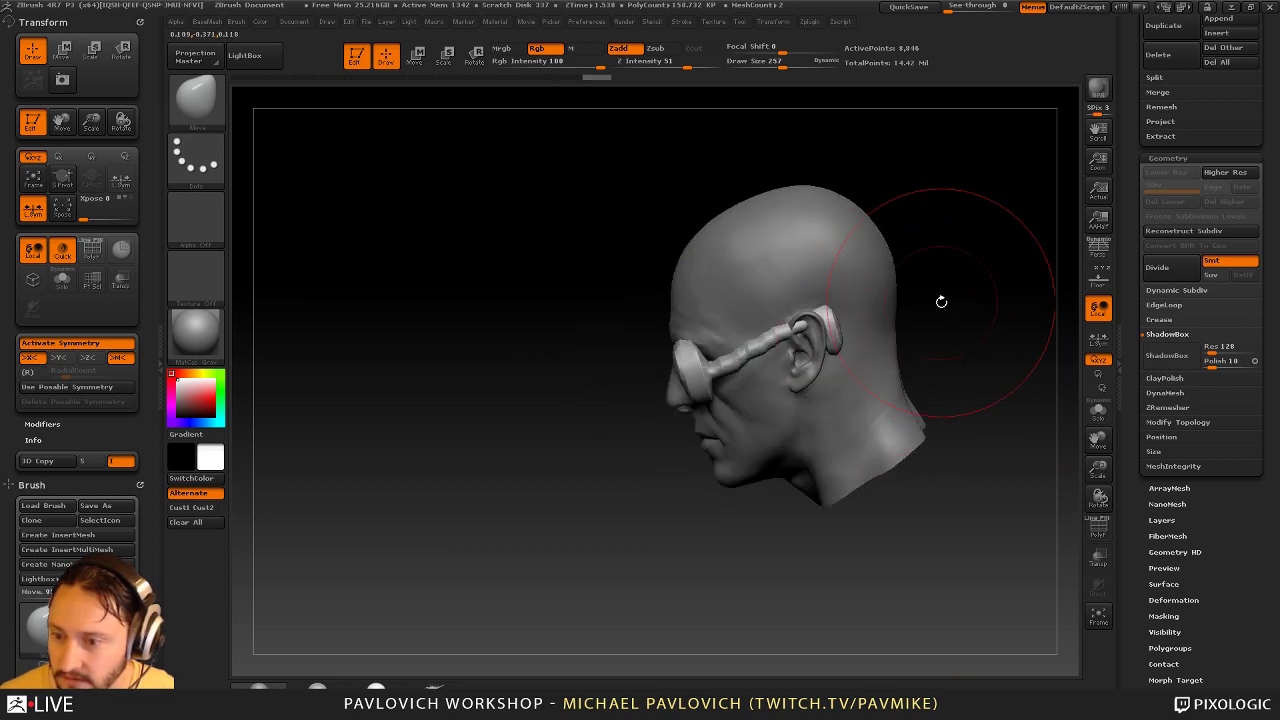
drag(940, 300, 996, 310)
drag(808, 316, 798, 305)
drag(910, 320, 836, 314)
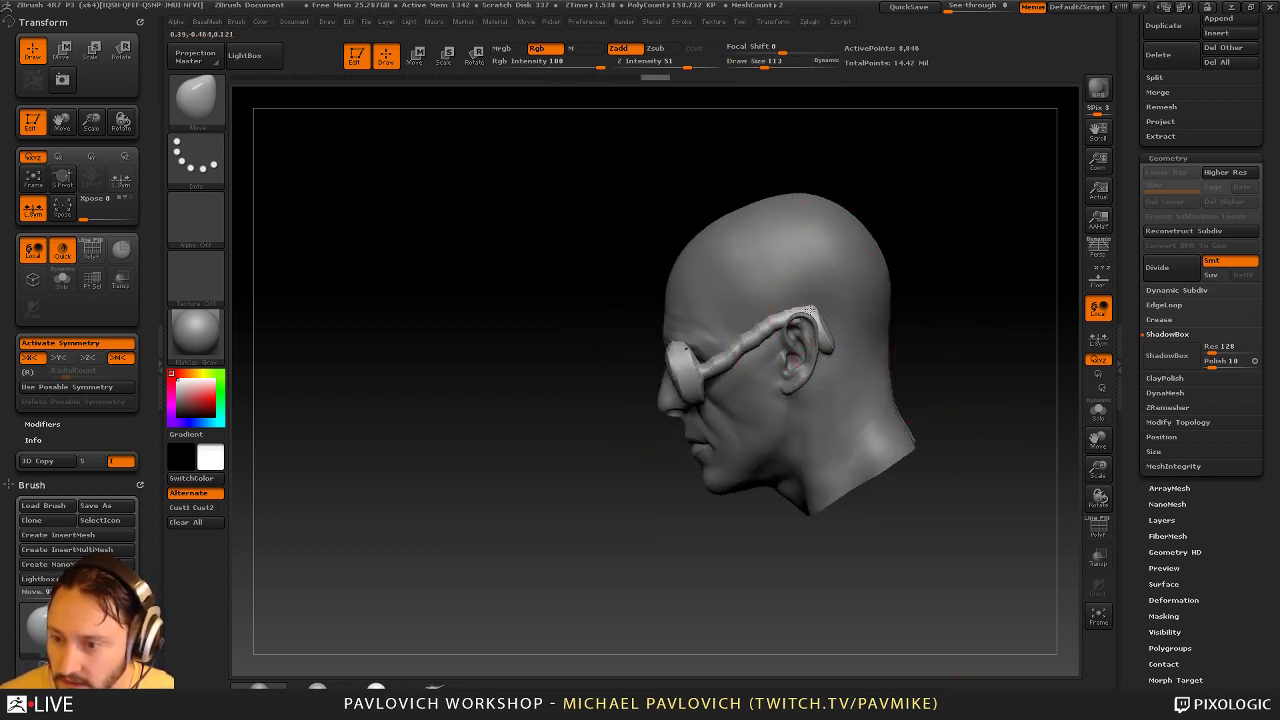
mouse_move(930, 320)
mouse_down()
mouse_move(845, 318)
mouse_move(971, 331)
mouse_move(972, 345)
mouse_up()
drag(648, 360, 640, 370)
mouse_move(940, 334)
mouse_down()
mouse_move(868, 332)
mouse_move(934, 289)
mouse_move(975, 327)
mouse_up()
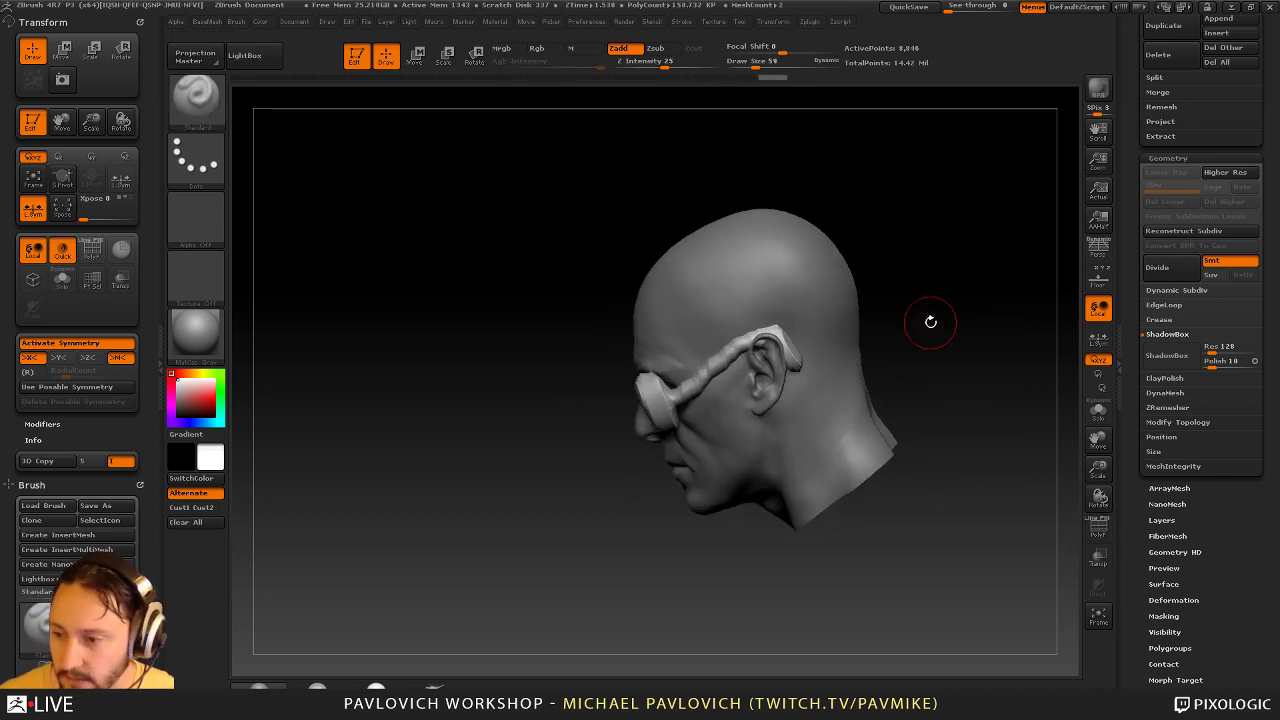
Delete the glasses subtool and accept that the deletion cannot be undone
drag(1131, 202, 1129, 310)
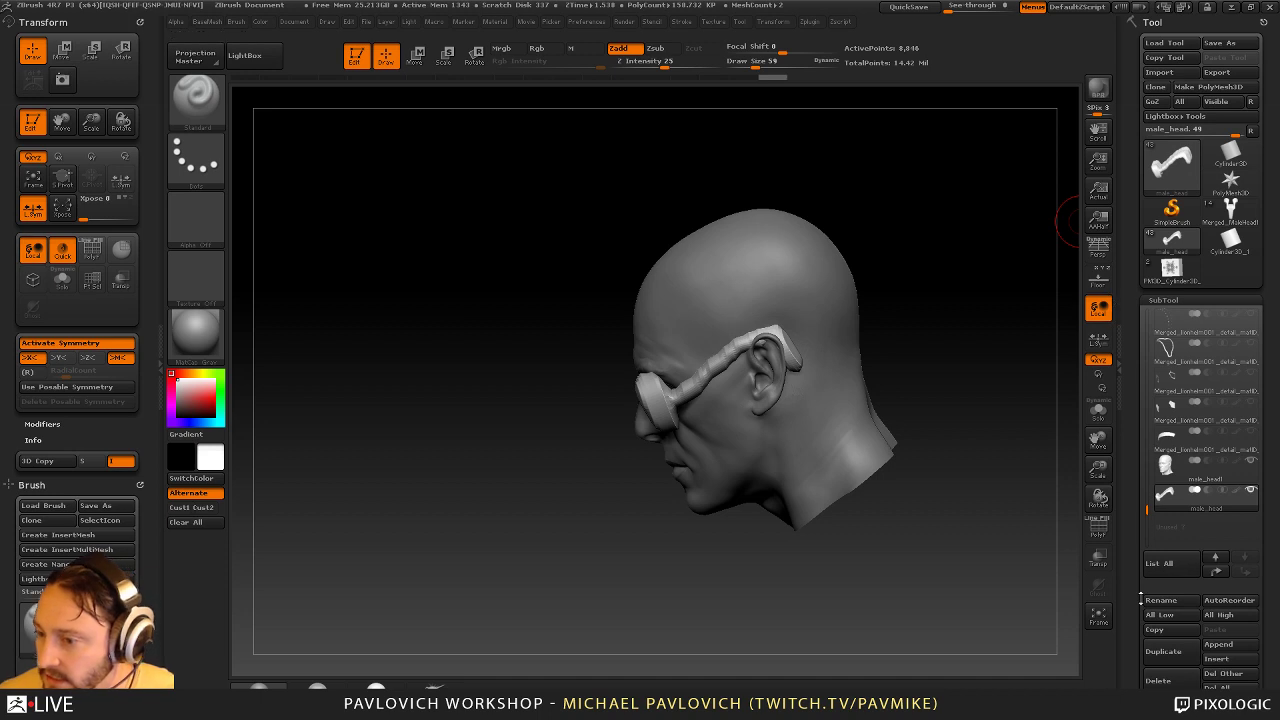
drag(1133, 602, 1133, 584)
click(1163, 659)
click(1105, 697)
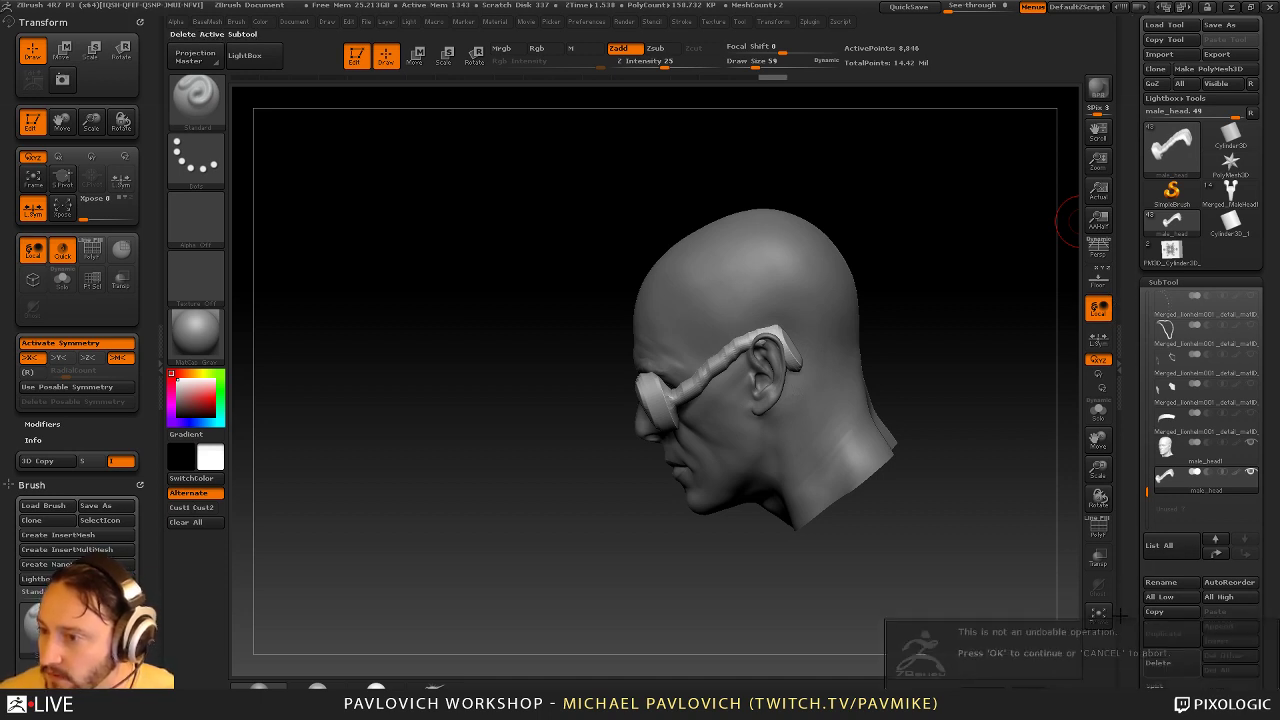
Switch to the PM3D_Cylinder3D_1 ornament tool and turn off its ShadowBox to keep the ornament as a mesh
click(1177, 251)
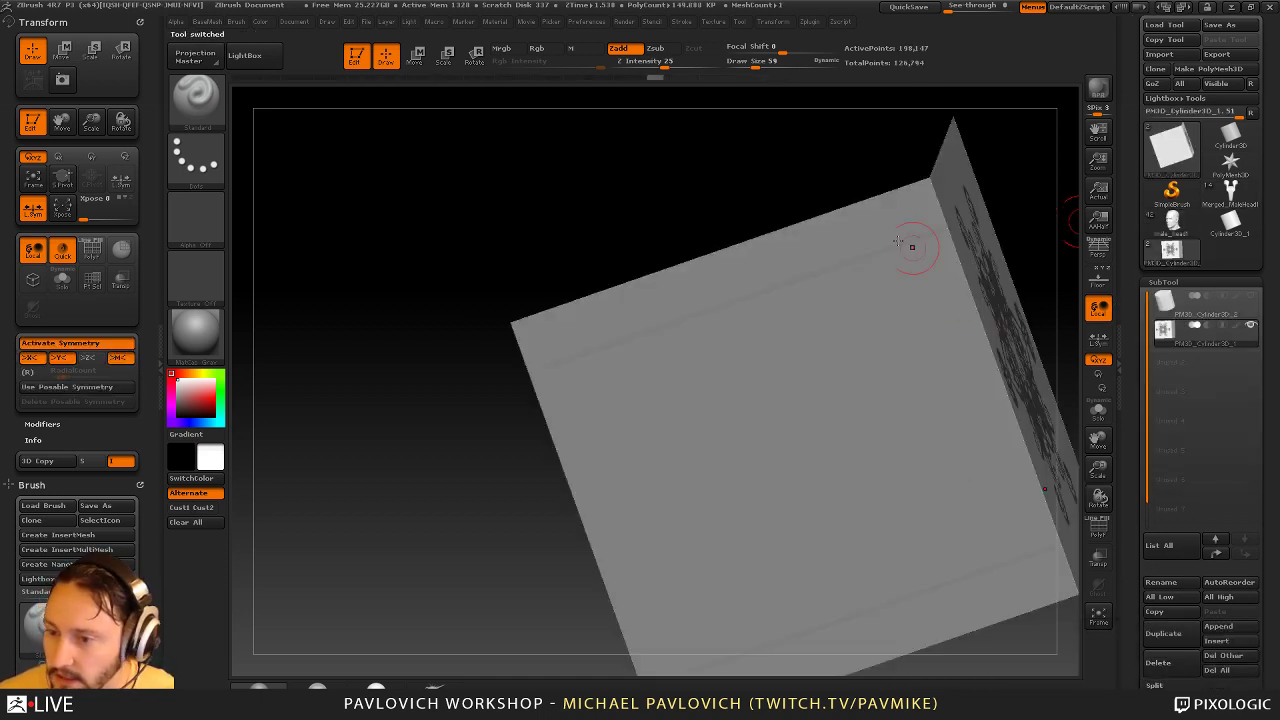
mouse_move(738, 167)
mouse_down()
mouse_move(686, 170)
mouse_move(621, 325)
mouse_move(192, 425)
mouse_up()
alt+drag(938, 276, 980, 331)
mouse_move(980, 331)
alt+mouse_down()
mouse_move(972, 257)
mouse_move(689, 392)
alt+mouse_up()
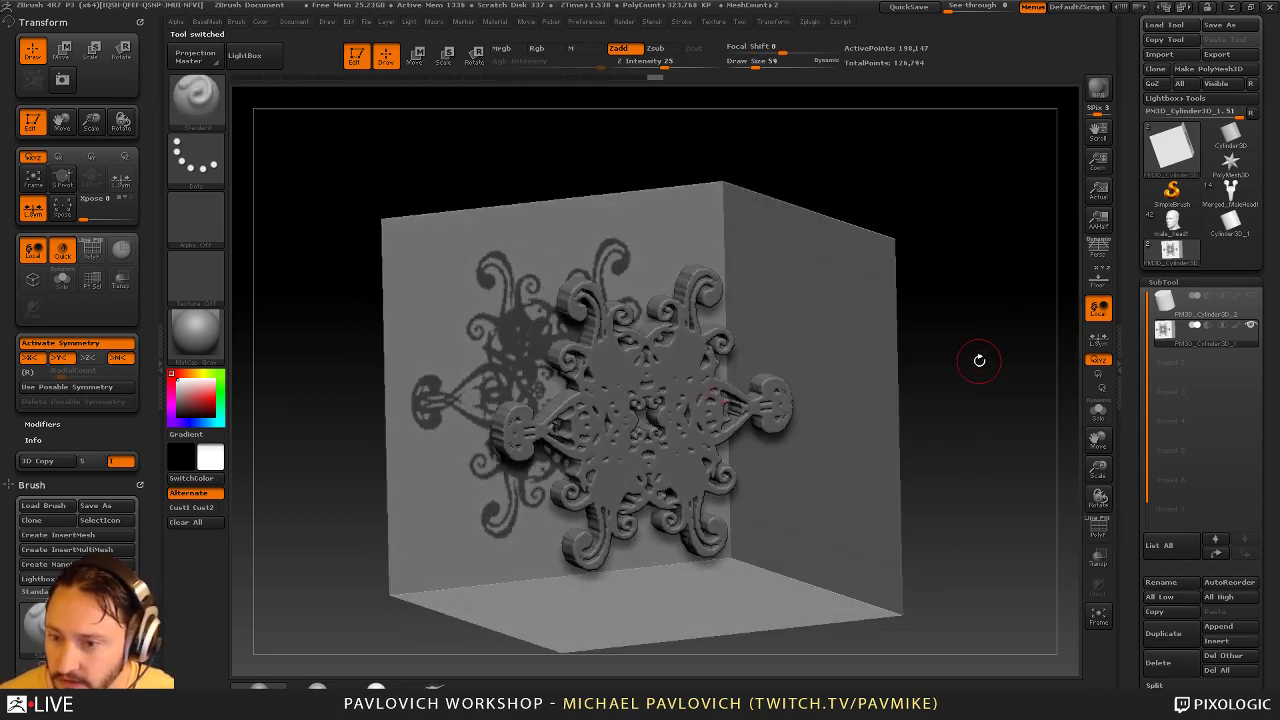
drag(979, 361, 1003, 324)
drag(1134, 451, 1137, 129)
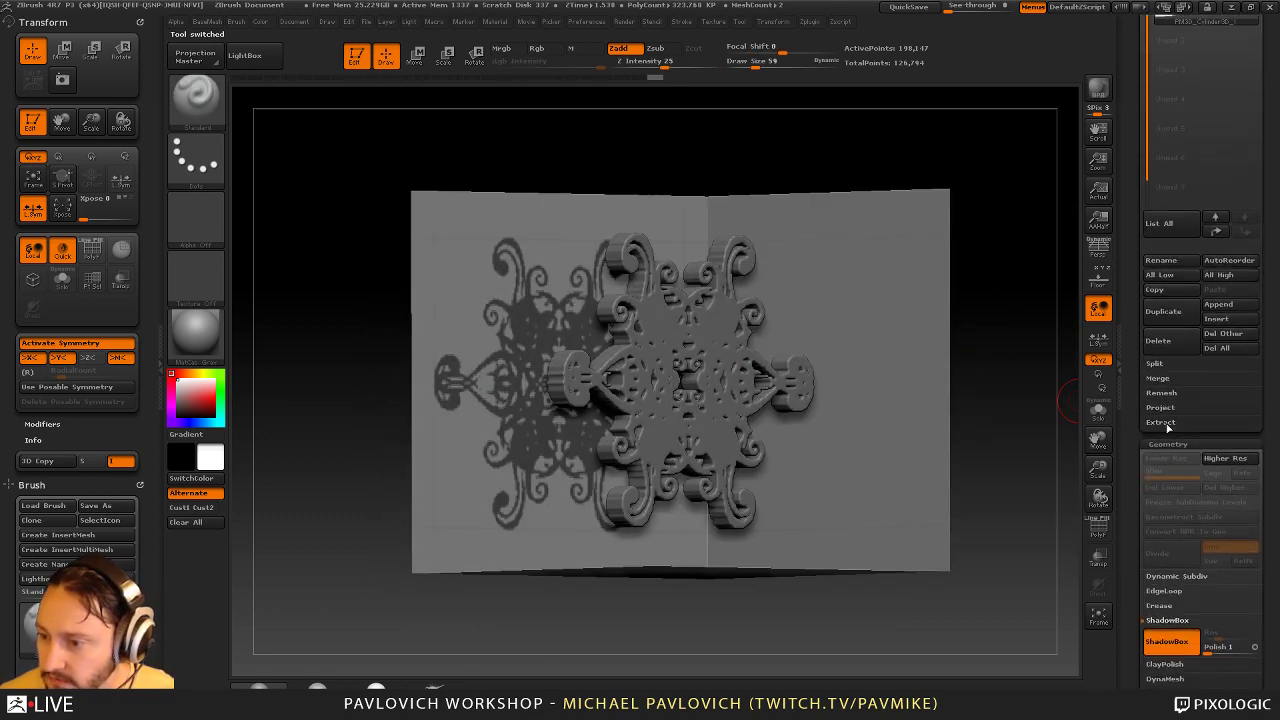
click(1155, 642)
drag(879, 355, 907, 394)
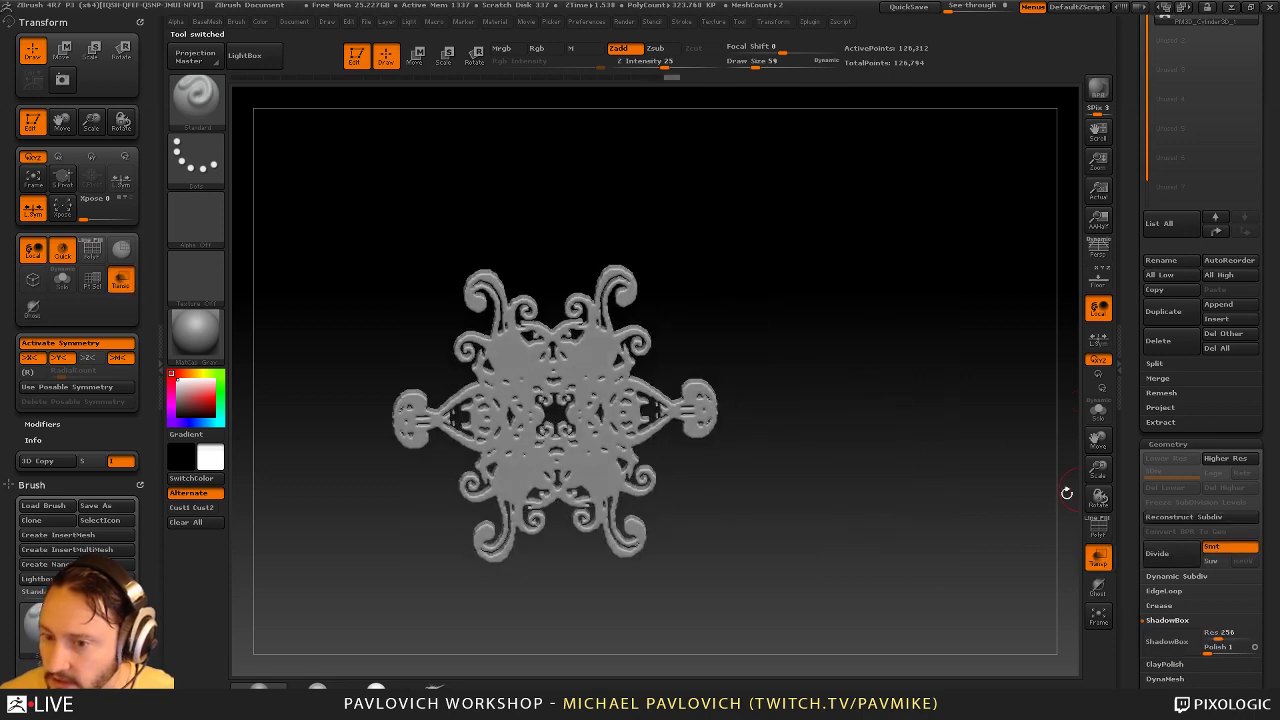
Show the polygon wireframe on the ornament and examine its mesh density from the front and sides
alt+drag(1067, 493, 1028, 491)
click(1098, 528)
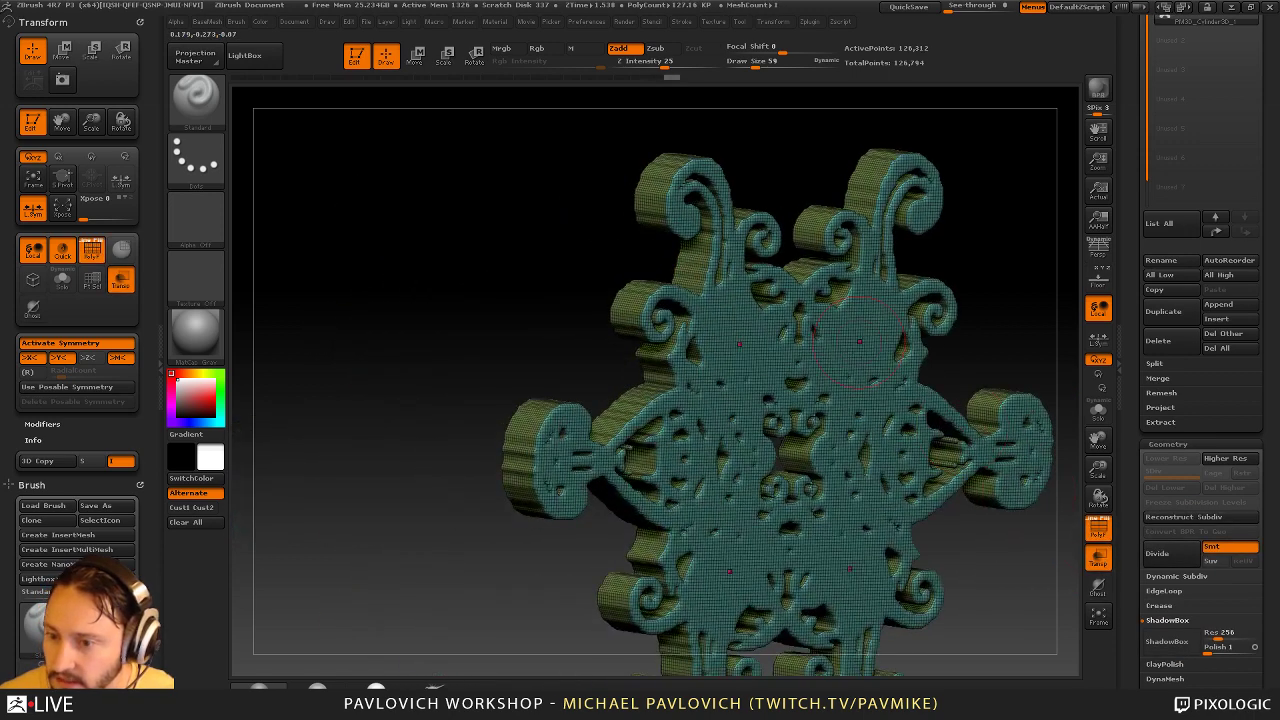
drag(965, 283, 1030, 260)
alt+drag(735, 365, 868, 359)
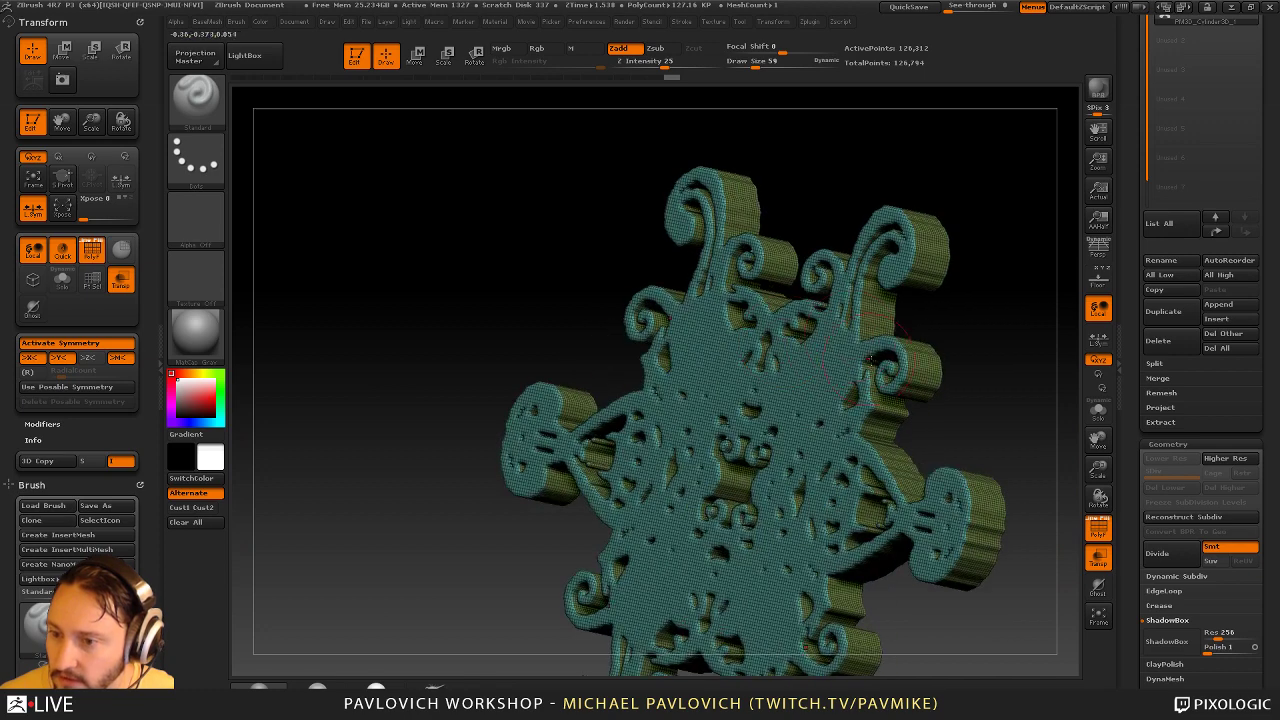
drag(1008, 340, 970, 346)
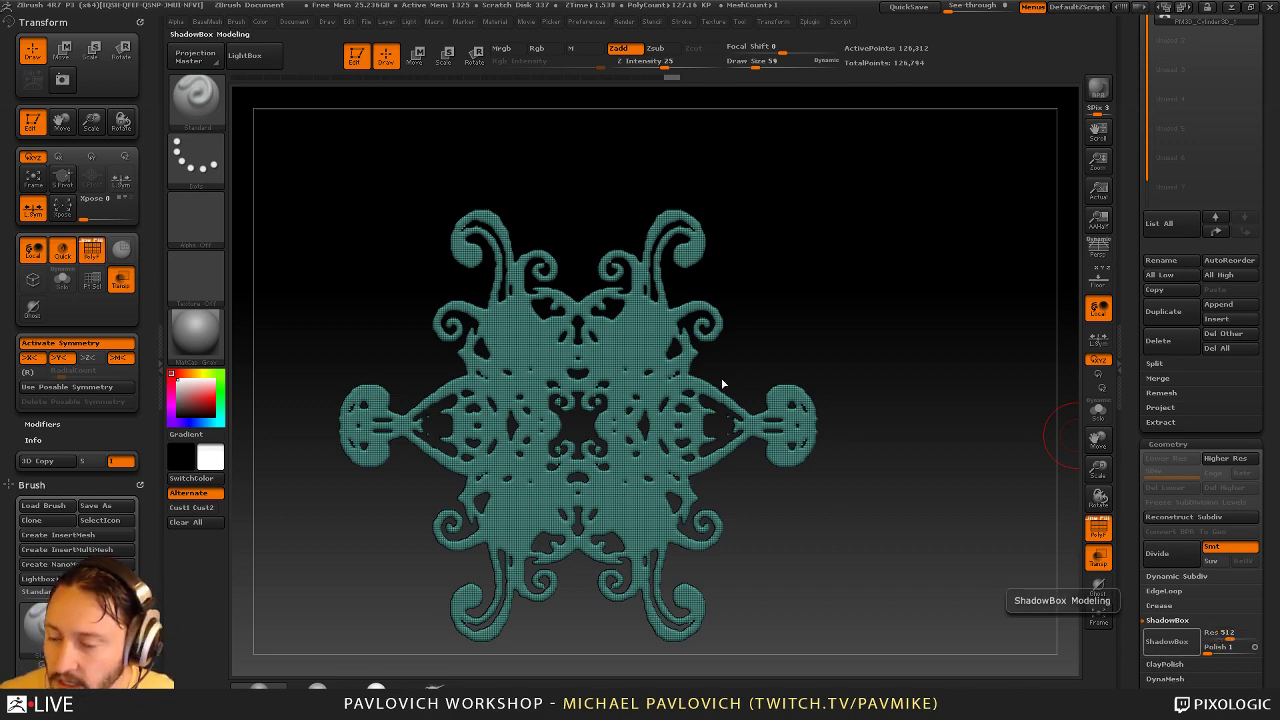
Set the ShadowBox resolution to 512, turn ShadowBox on, and hide the wireframe
drag(943, 356, 1000, 468)
click(1097, 527)
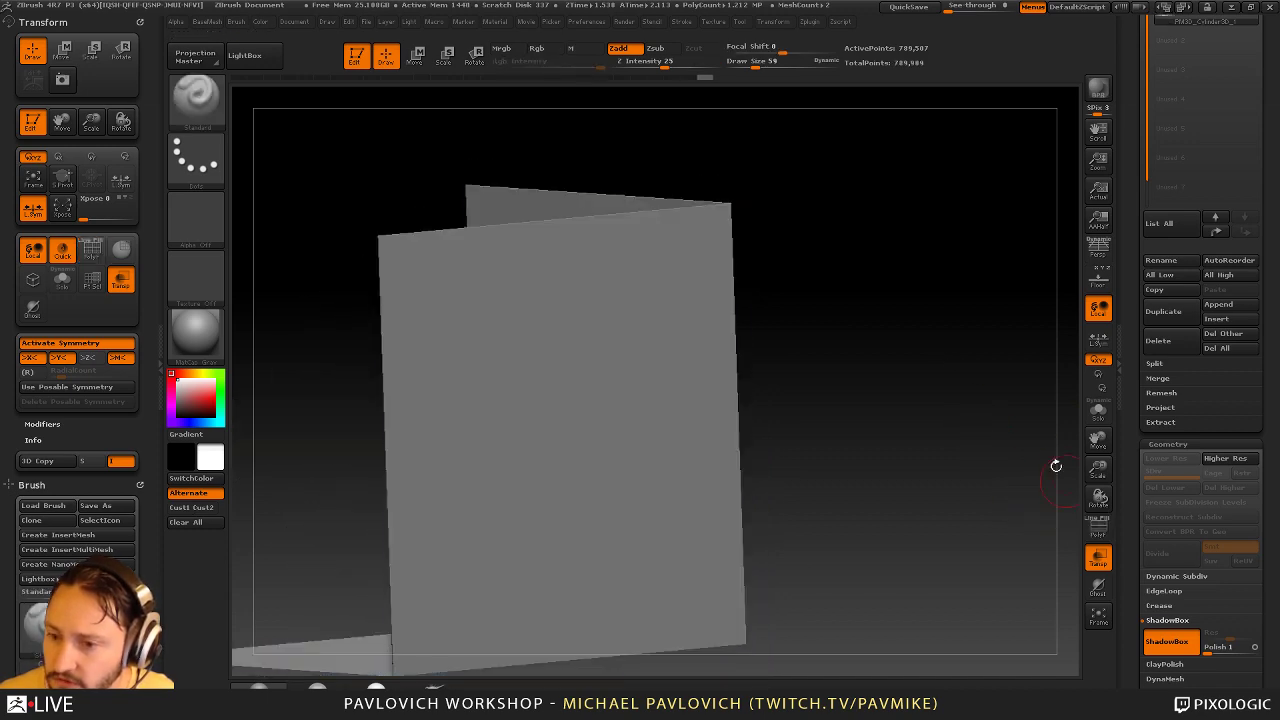
drag(1021, 416, 800, 368)
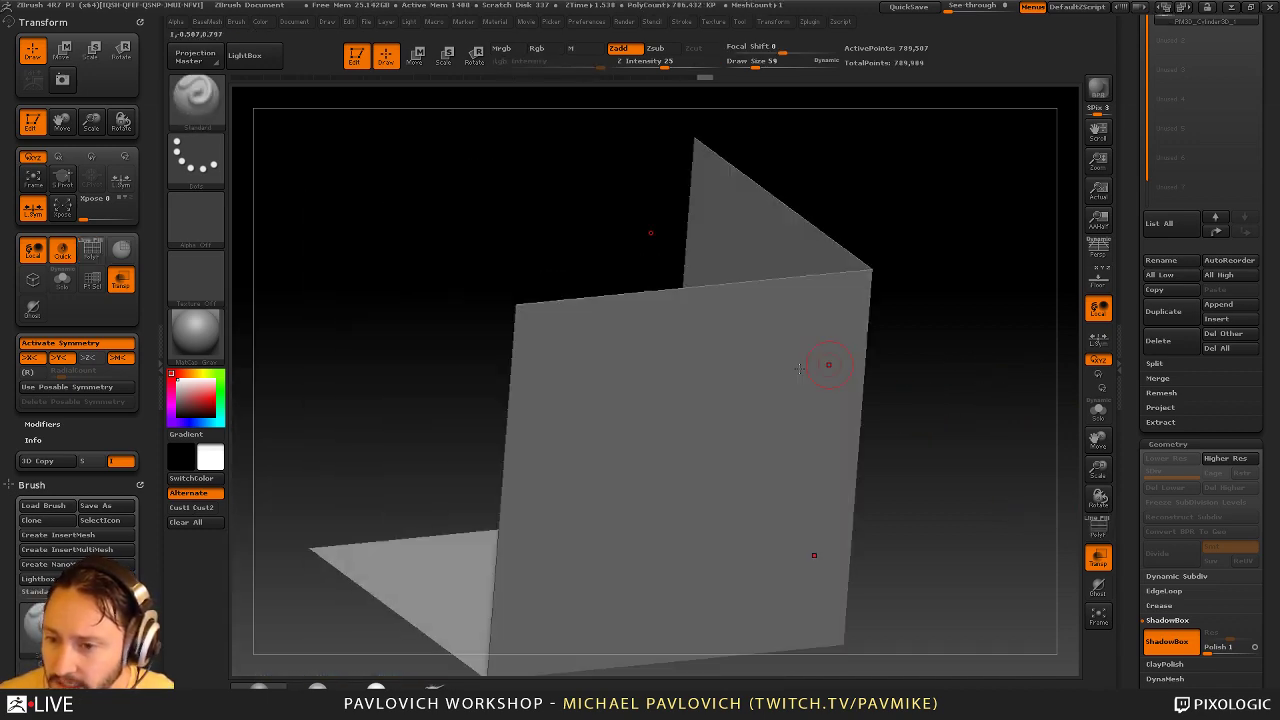
drag(934, 350, 806, 324)
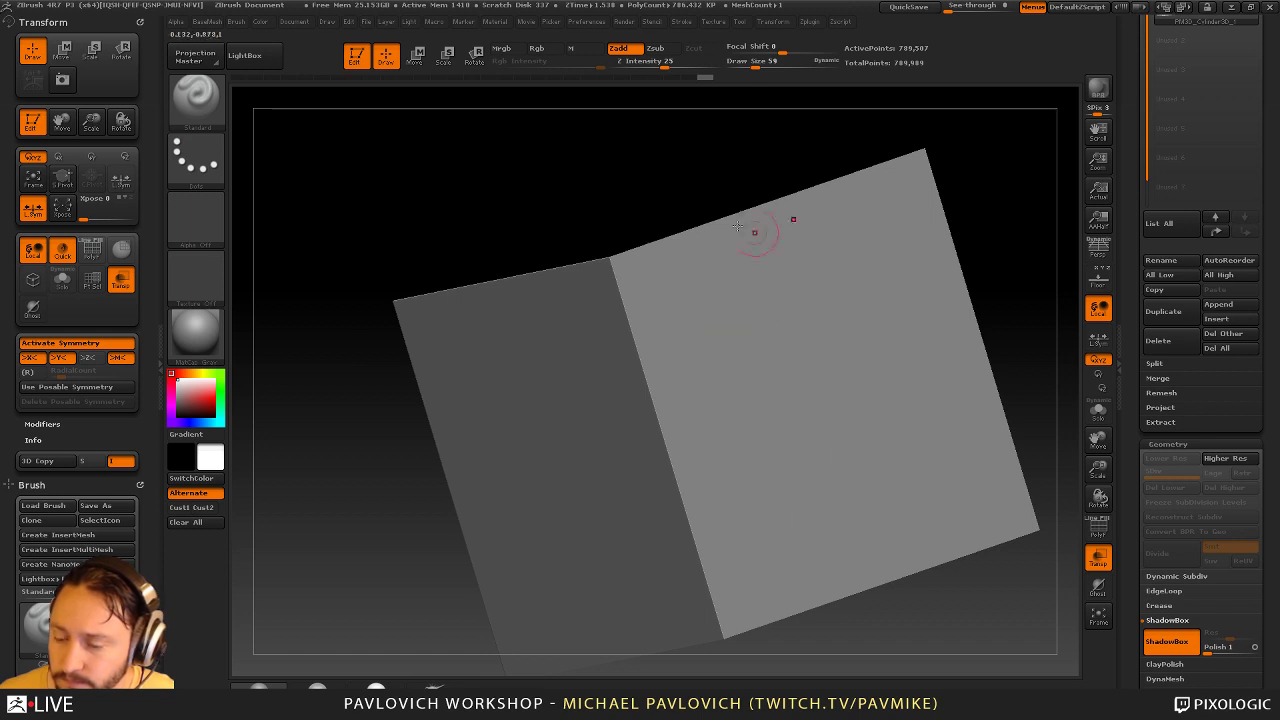
shift+drag(664, 175, 450, 236)
alt+drag(940, 283, 954, 258)
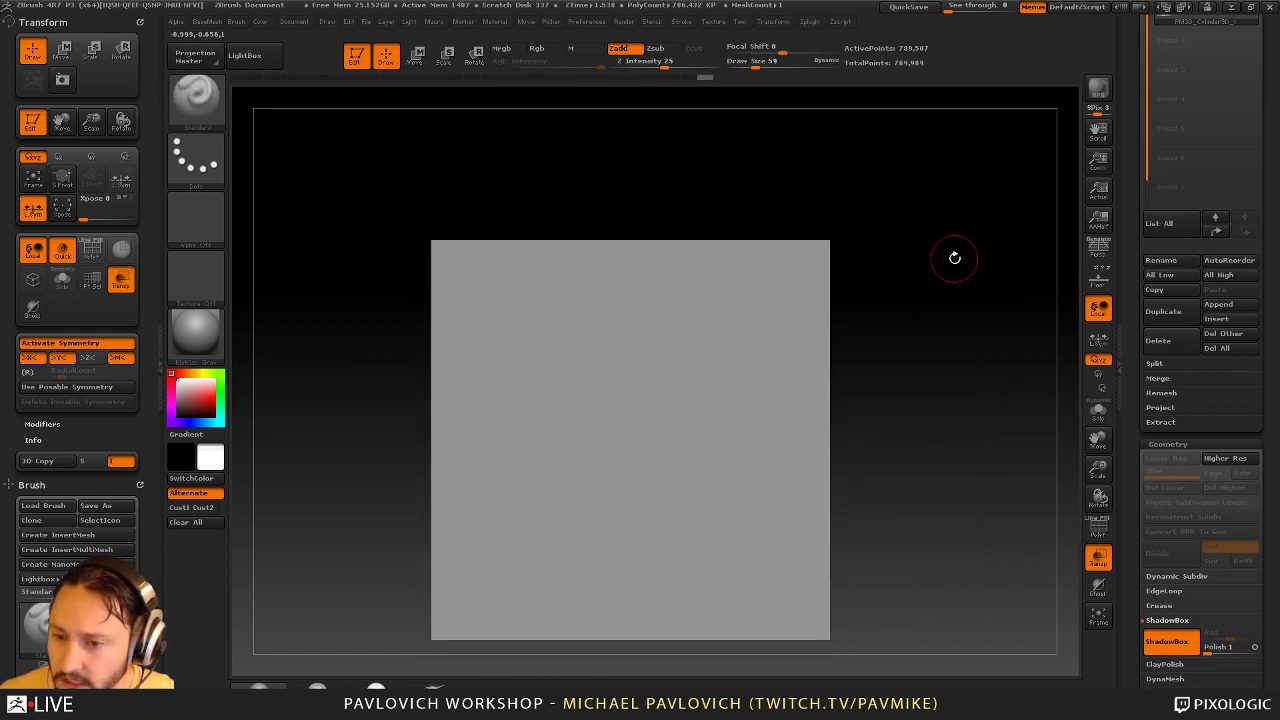
Mask a mirrored scroll ornament onto ShadowBox's back plane using the DragRect stroke and a scroll ornament alpha
ctrl+drag(558, 359, 580, 374)
key(ctrl+z)
ctrl+click(197, 161)
click(330, 185)
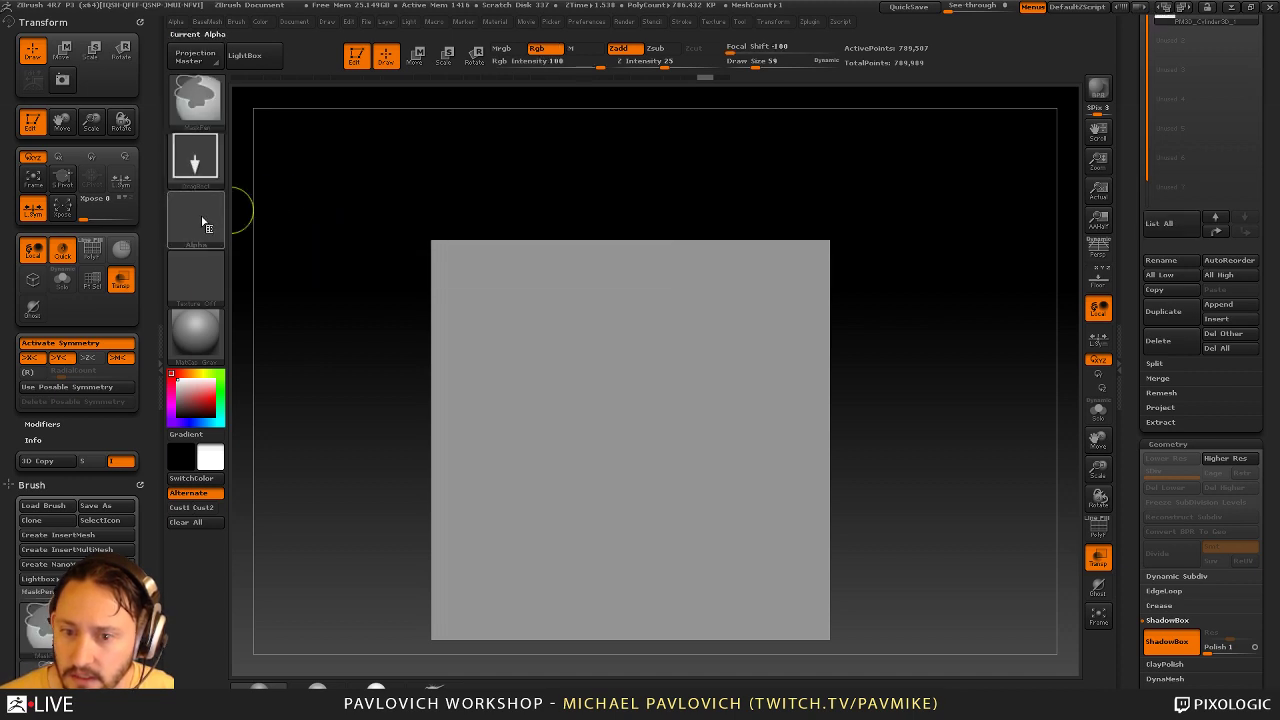
click(195, 215)
ctrl+click(531, 240)
mouse_move(553, 365)
ctrl+mouse_down()
mouse_move(662, 457)
mouse_move(686, 410)
mouse_move(736, 398)
ctrl+mouse_up()
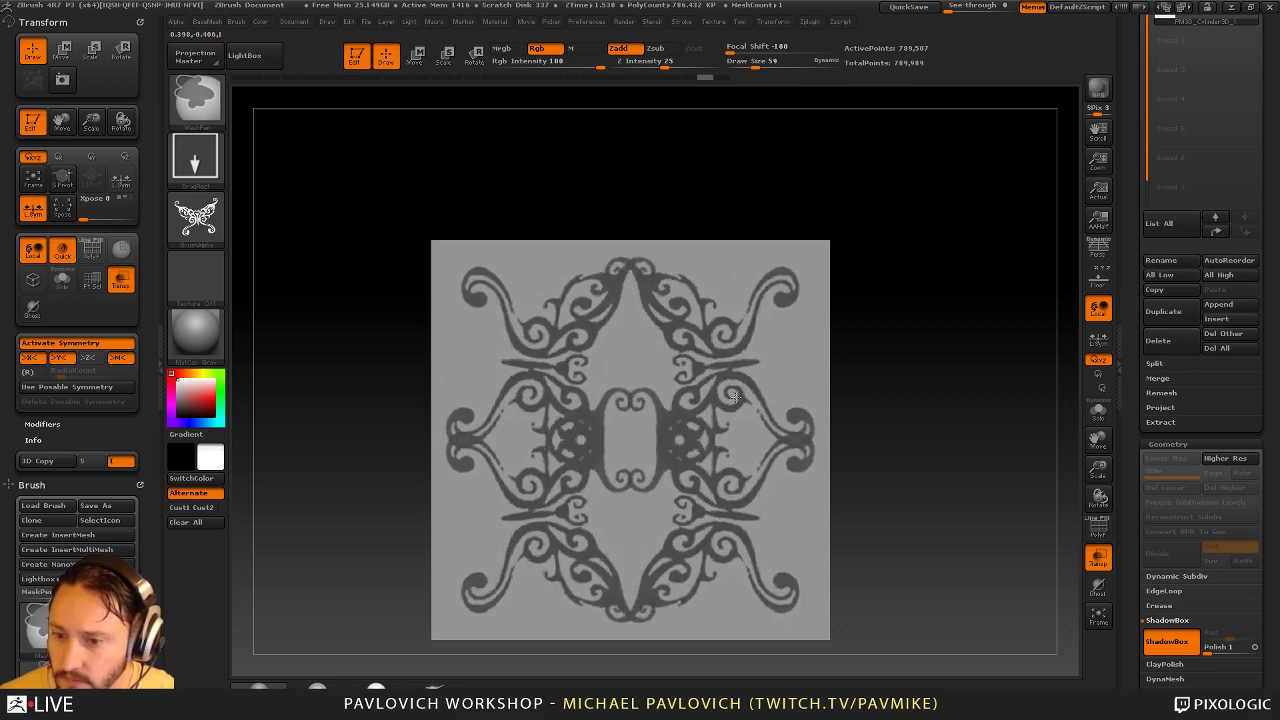
mouse_move(997, 347)
mouse_down()
mouse_move(920, 350)
mouse_move(944, 334)
mouse_move(1021, 381)
mouse_move(1094, 468)
mouse_up()
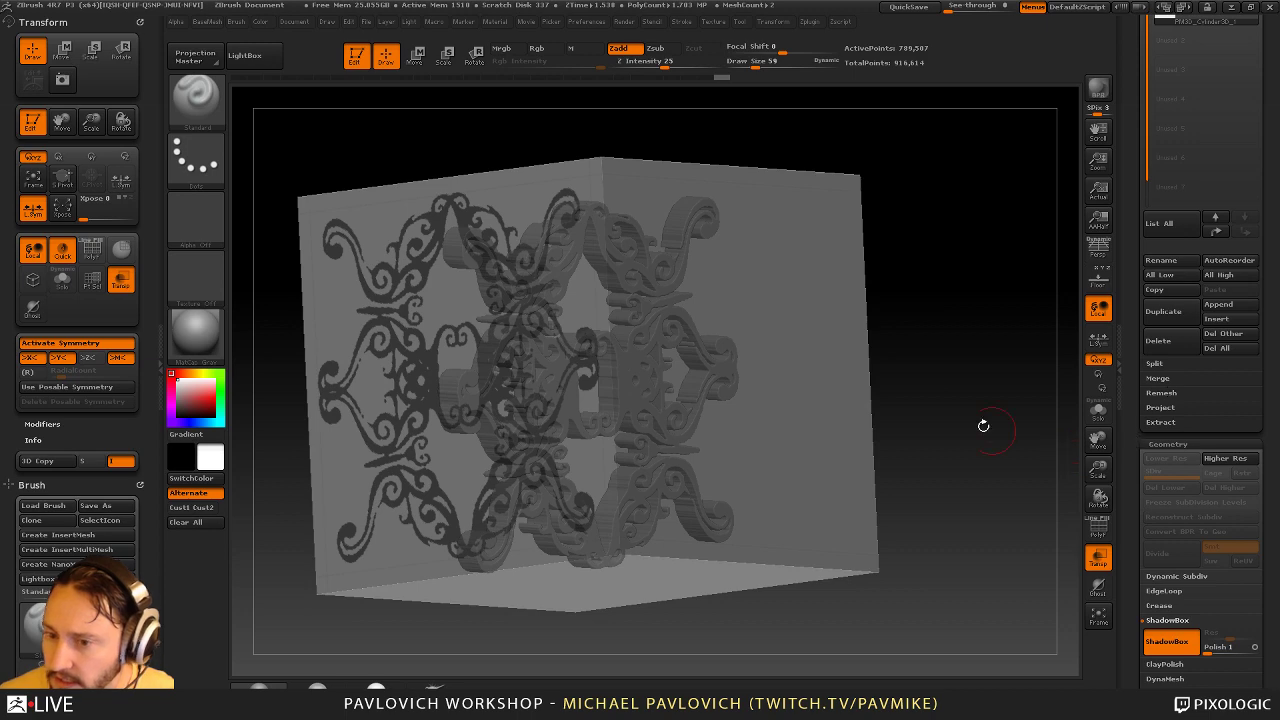
Switch the mask brush to the Dots stroke without alpha and mask a wider full-height strip on the side plane to thicken the ornament
drag(983, 426, 1045, 420)
shift+drag(1014, 354, 891, 349)
alt+drag(617, 344, 835, 396)
drag(821, 261, 780, 265)
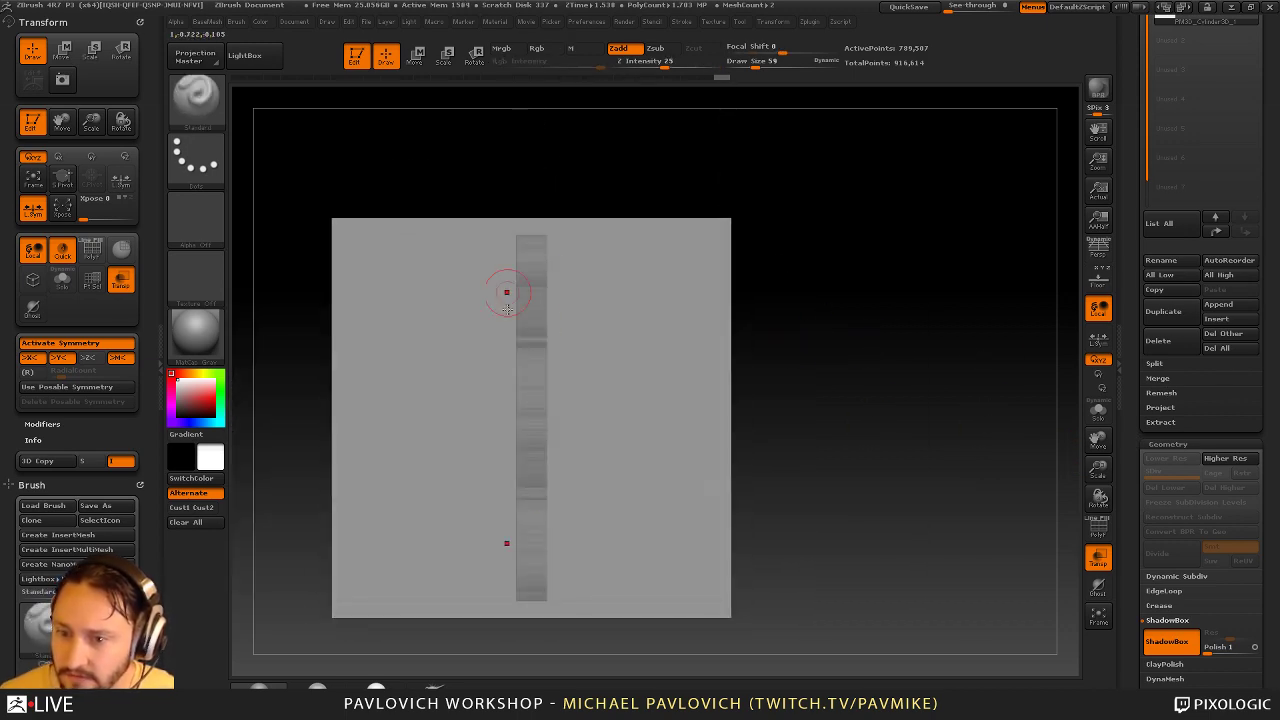
ctrl+click(197, 219)
ctrl+click(266, 232)
ctrl+click(200, 163)
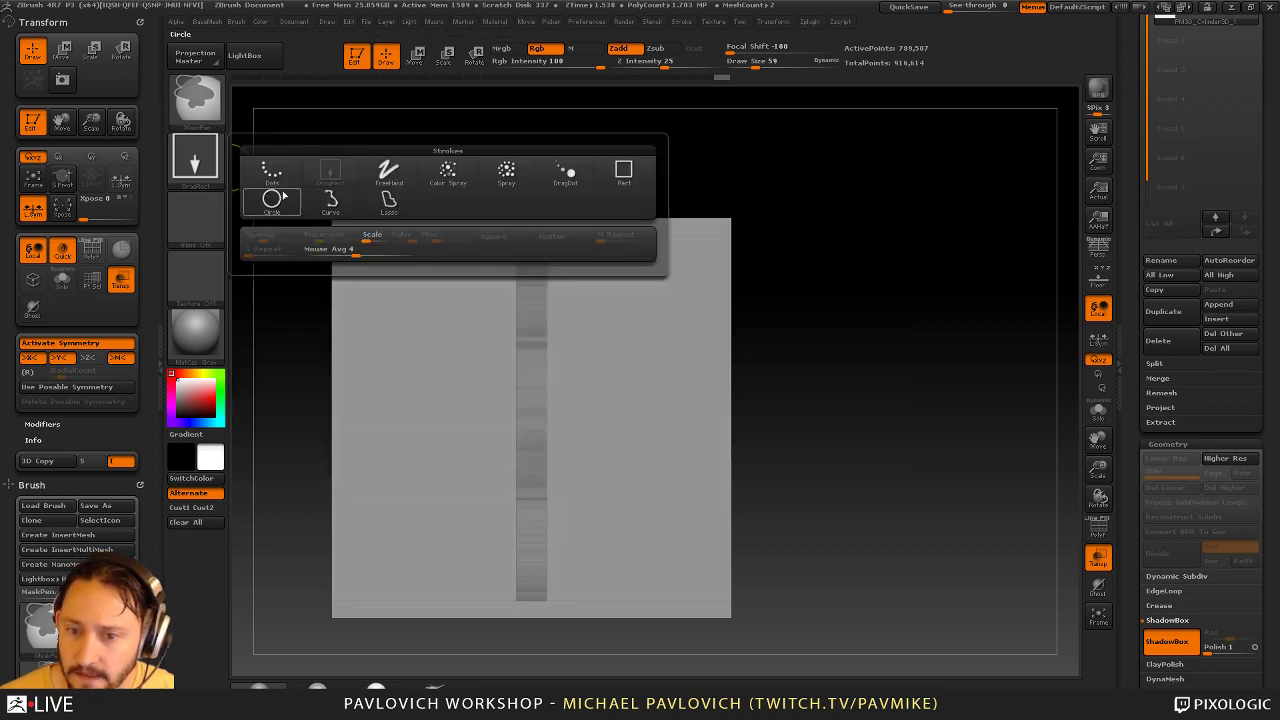
ctrl+click(273, 174)
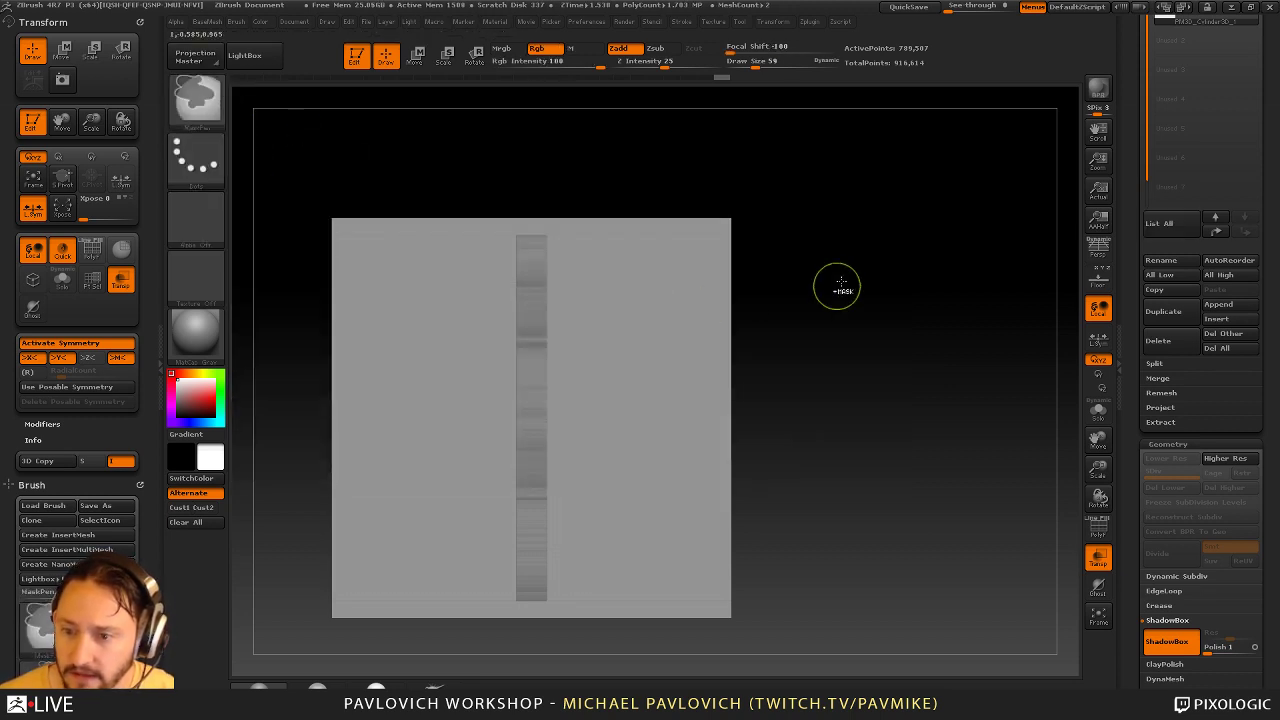
mouse_move(872, 366)
ctrl+mouse_down()
mouse_move(626, 379)
mouse_move(541, 318)
mouse_move(572, 602)
mouse_move(568, 585)
ctrl+mouse_up()
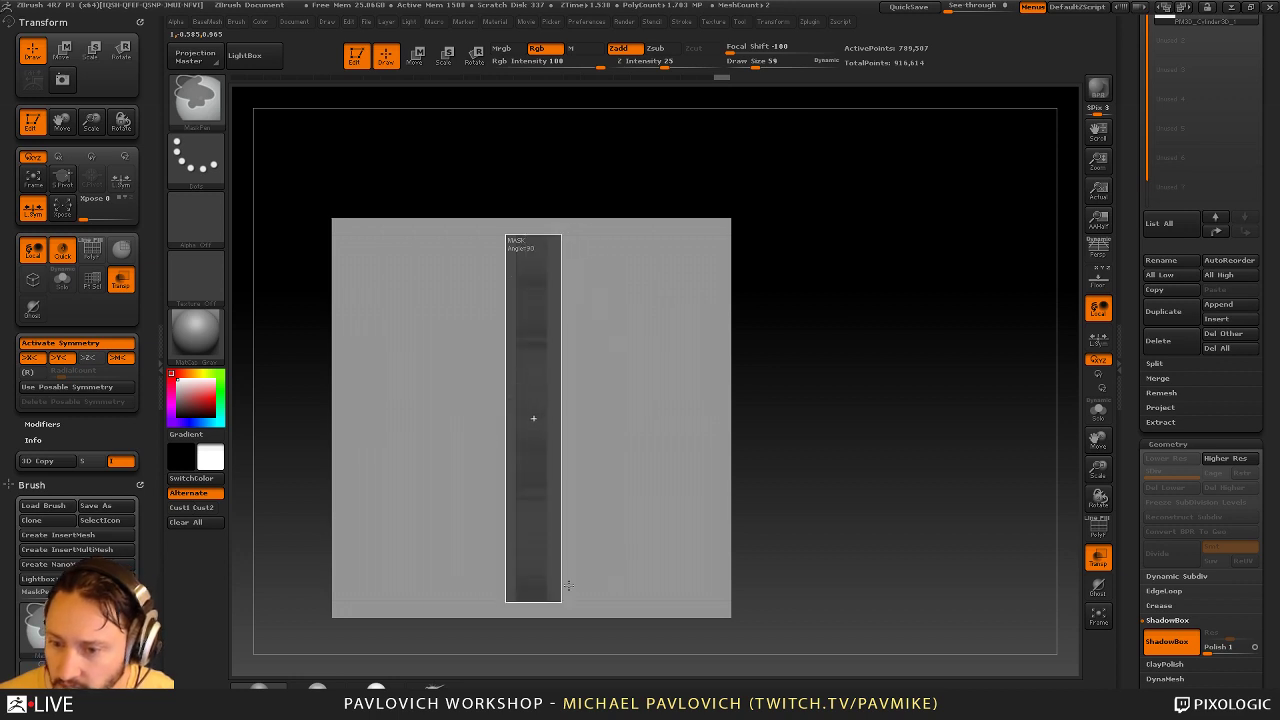
ctrl+drag(885, 365, 885, 365)
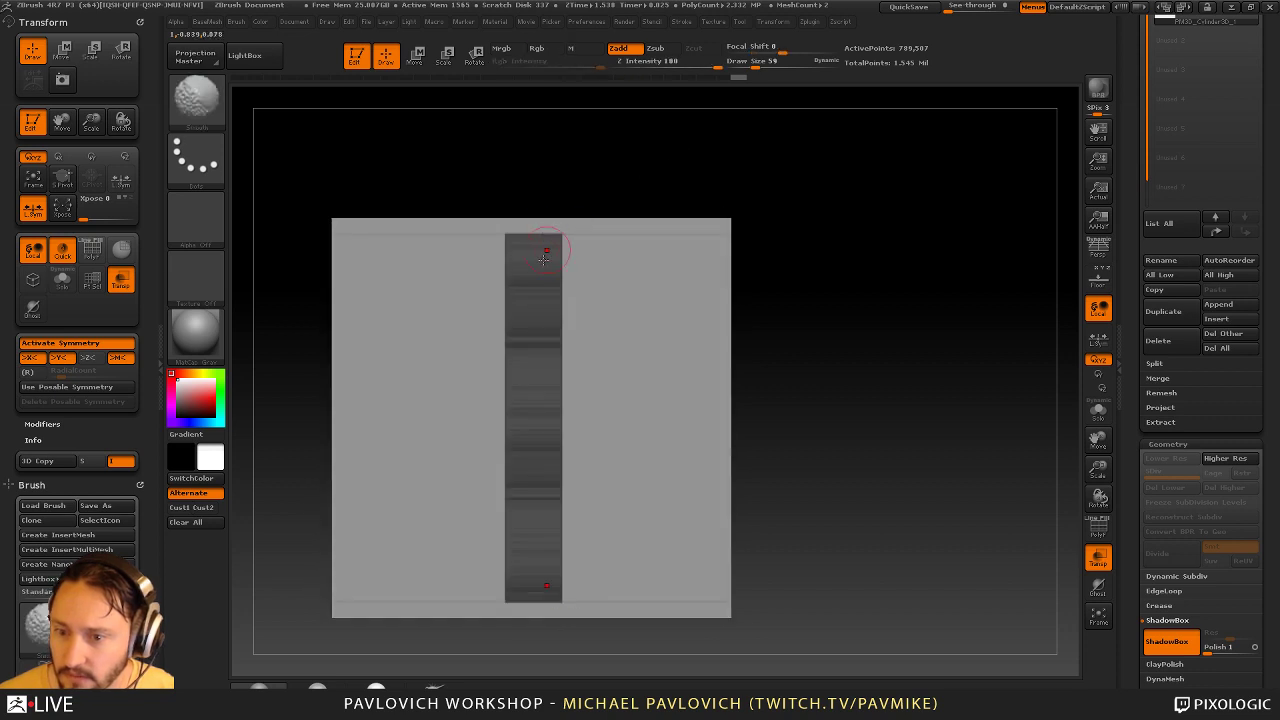
Shape the ornament's side profile by unmasking the middle of the strip on both of its long edges
key(ctrl)
ctrl+drag(443, 298, 522, 519)
ctrl+drag(791, 234, 548, 592)
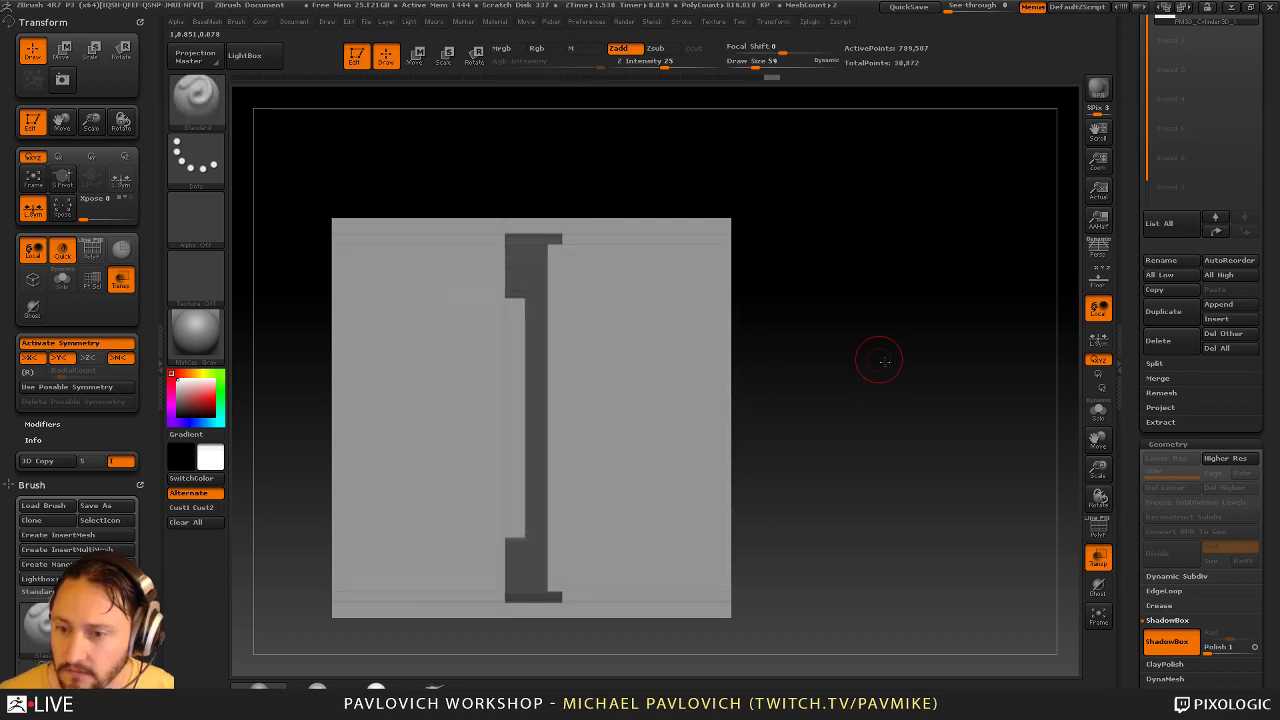
Clear the ShadowBox masks and mask a new scroll ornament onto the back plane with the DragRect stroke and a scroll alpha
drag(877, 360, 957, 352)
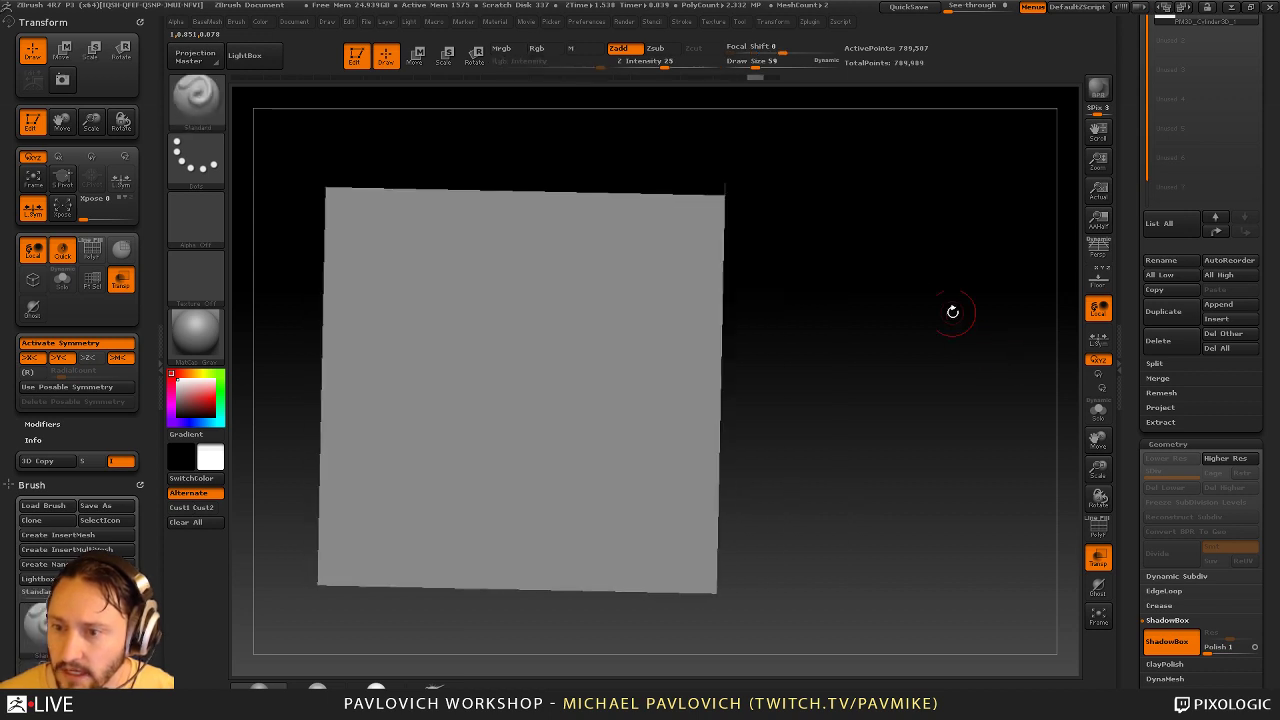
drag(975, 236, 850, 240)
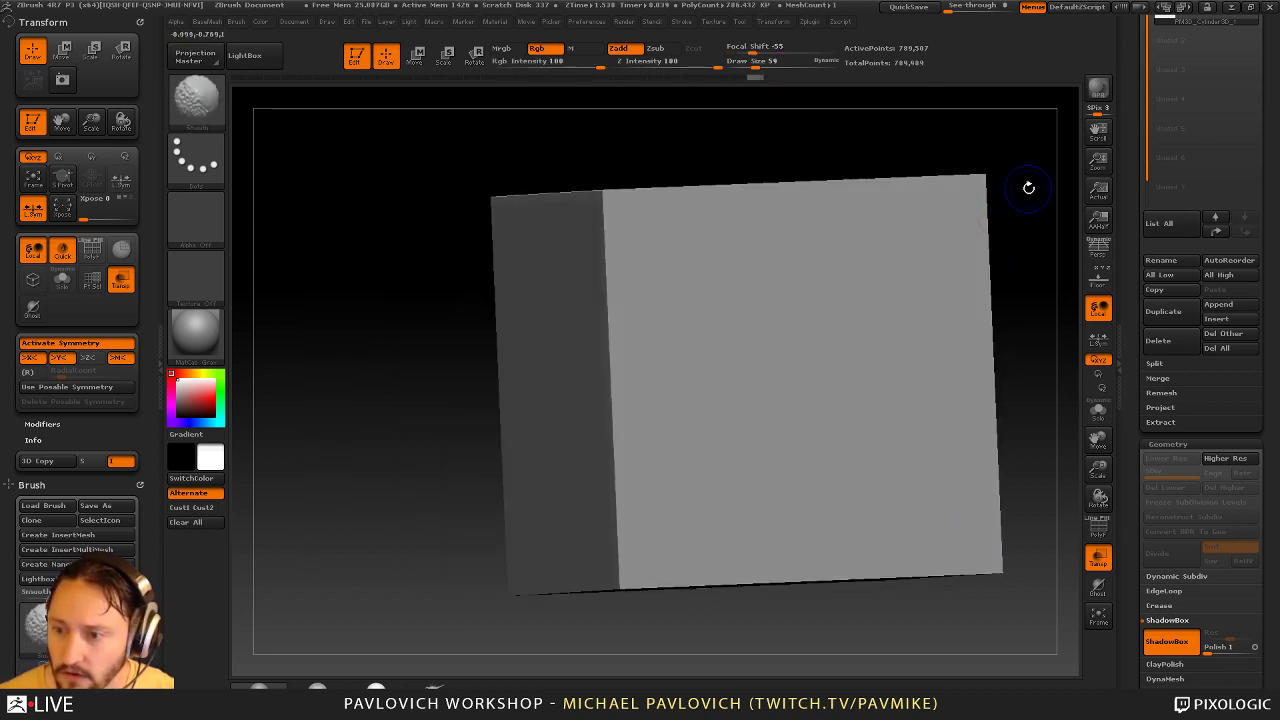
shift+drag(1029, 189, 1026, 184)
alt+drag(1026, 184, 926, 170)
ctrl+click(197, 162)
ctrl+click(330, 173)
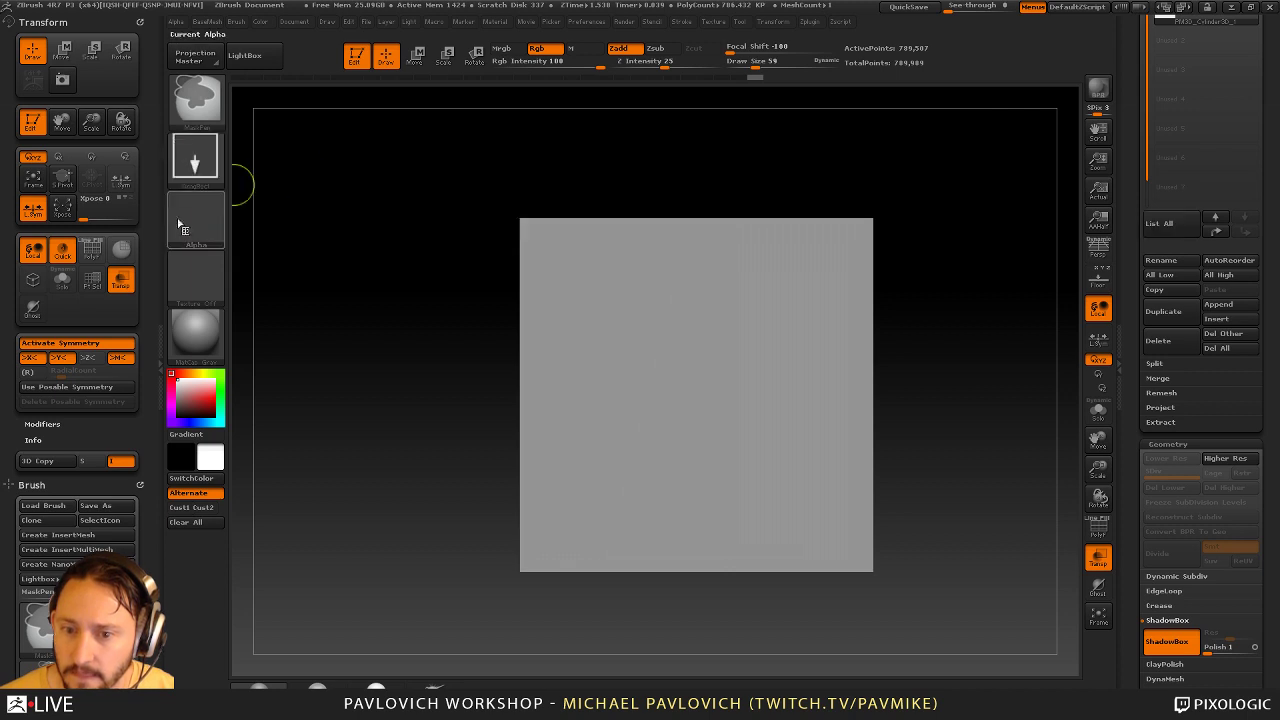
ctrl+click(185, 226)
ctrl+click(565, 229)
ctrl+drag(650, 350, 750, 415)
Reset the mask brush to Dots with no alpha and mask a thicker full-height strip for the new ornament on the side plane
shift+drag(973, 290, 1054, 296)
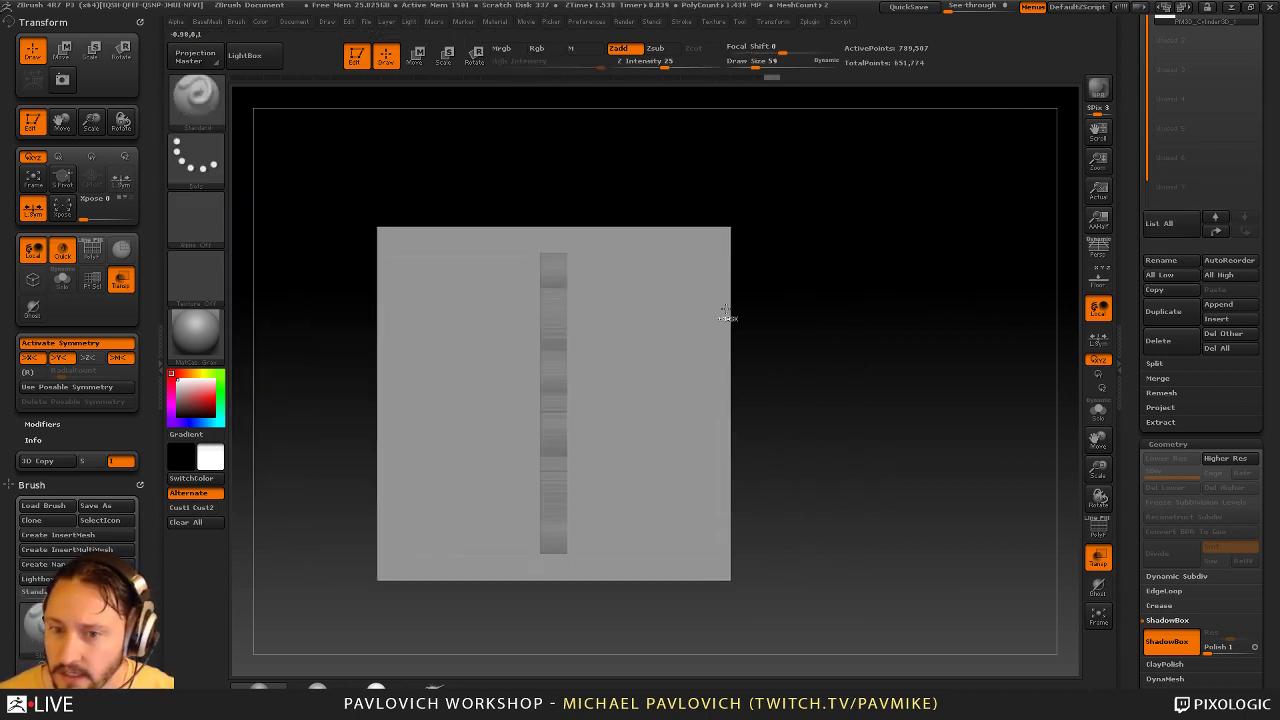
ctrl+click(203, 103)
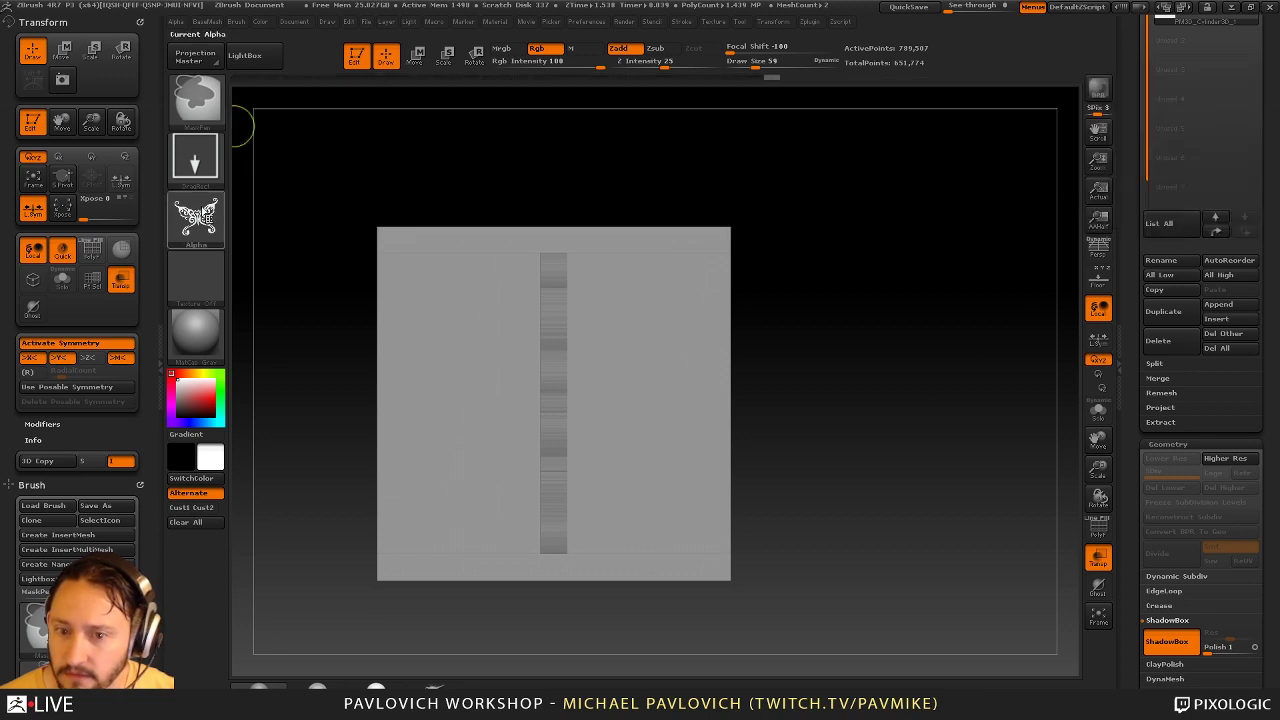
ctrl+click(198, 218)
ctrl+click(271, 229)
ctrl+click(205, 155)
ctrl+click(271, 178)
ctrl+drag(544, 254, 580, 542)
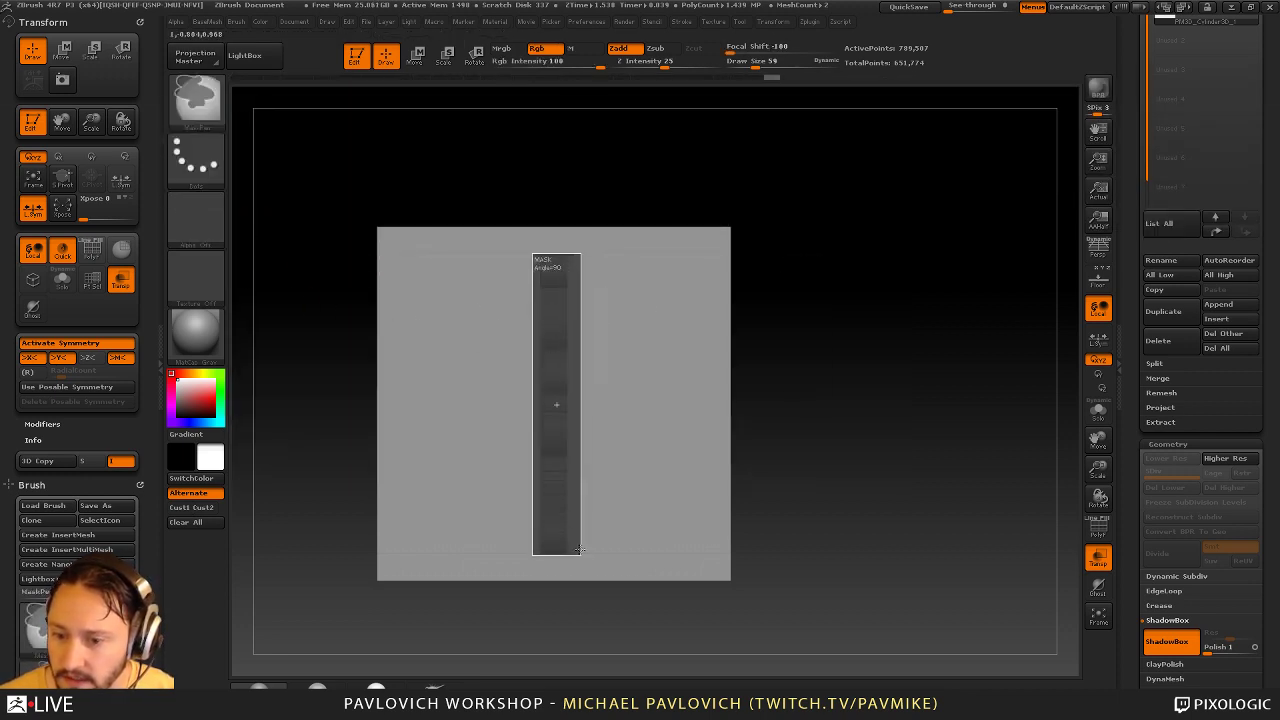
drag(891, 386, 731, 342)
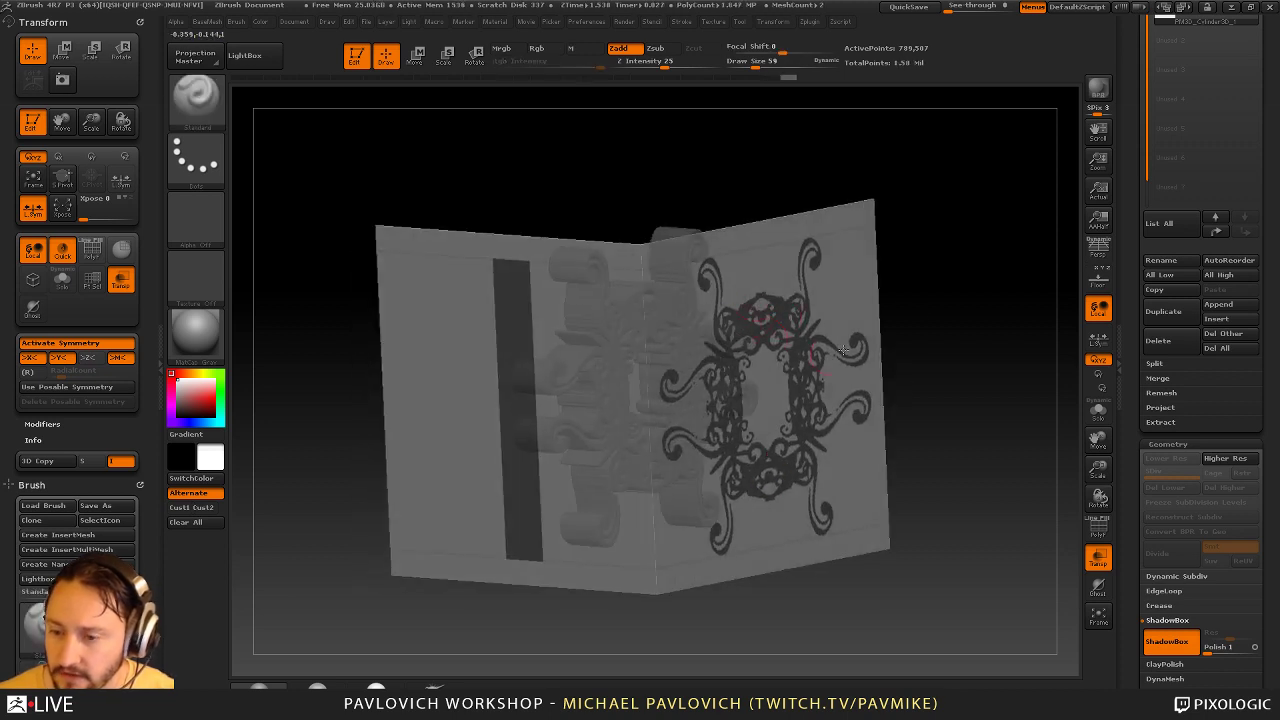
Unmask a long section along one edge of the side strip and a shorter section along the other to step the ornament's profile
shift+drag(903, 328, 951, 300)
ctrl+drag(882, 368, 606, 503)
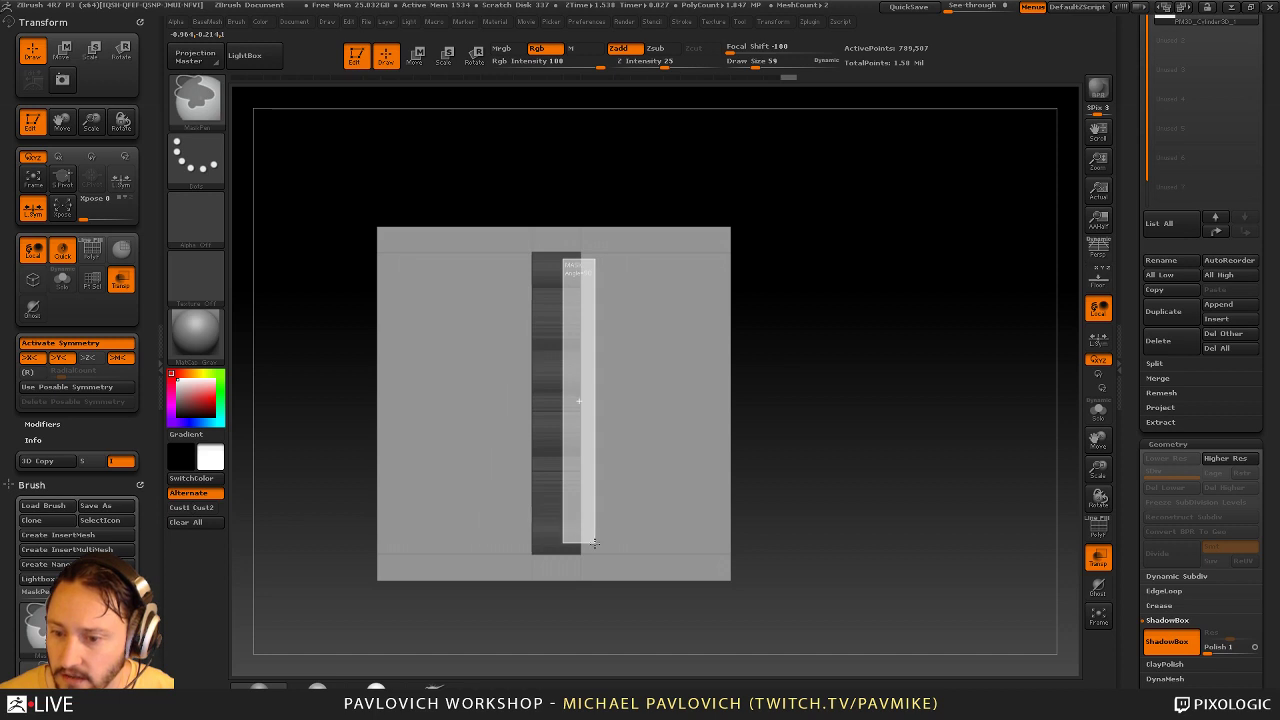
drag(943, 308, 912, 293)
mouse_move(824, 265)
ctrl+mouse_down()
mouse_move(896, 355)
mouse_move(620, 352)
mouse_move(793, 527)
mouse_move(666, 517)
mouse_move(546, 530)
ctrl+mouse_up()
ctrl+alt+drag(542, 471, 543, 462)
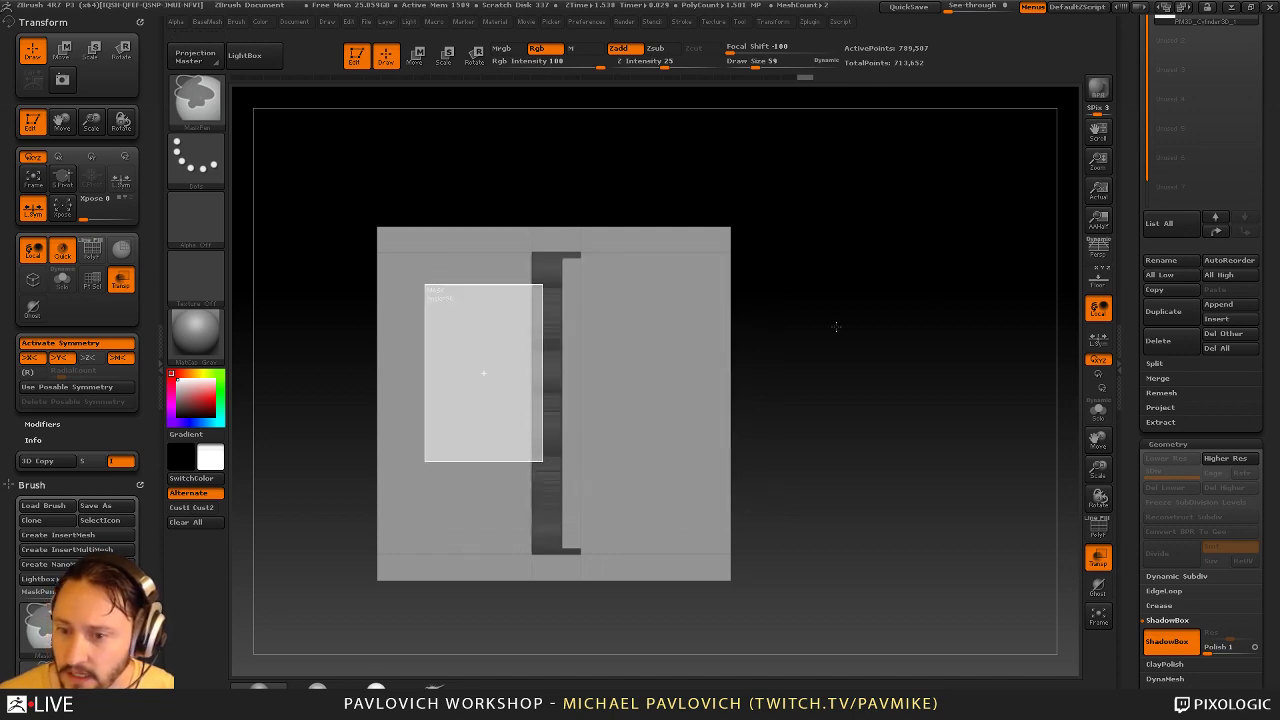
Turn off ShadowBox to keep the ornament as a mesh and examine its stepped profile from the side and front
drag(977, 302, 1096, 440)
alt+drag(1055, 516, 948, 416)
drag(948, 416, 1064, 471)
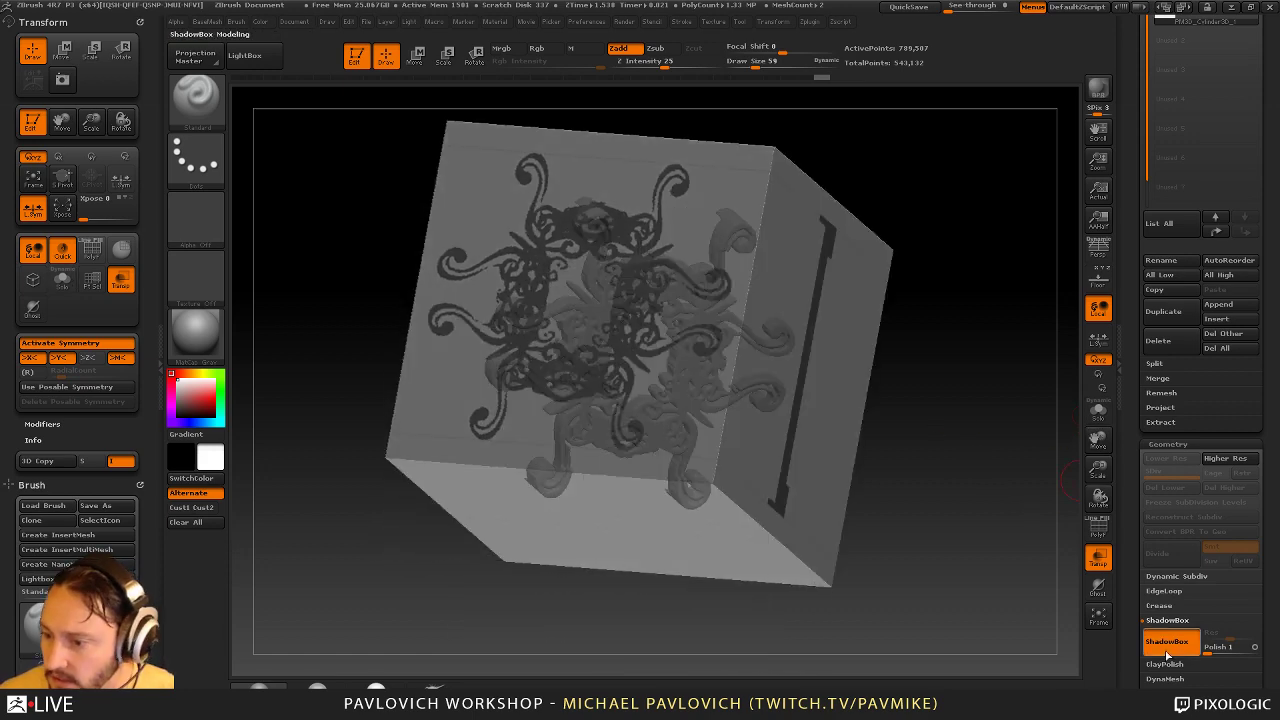
drag(978, 334, 986, 421)
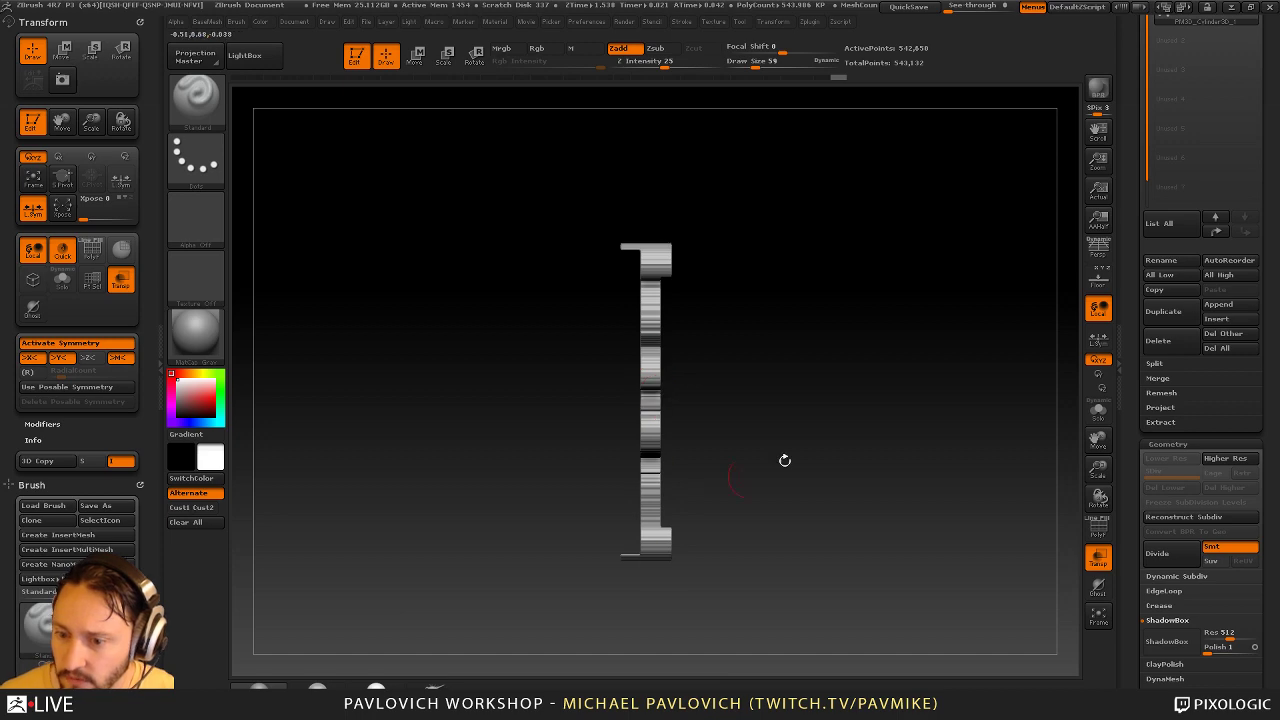
shift+drag(785, 460, 846, 423)
alt+drag(914, 294, 944, 345)
mouse_move(946, 345)
mouse_down()
mouse_move(911, 374)
mouse_move(820, 371)
mouse_move(948, 369)
mouse_move(950, 351)
mouse_up()
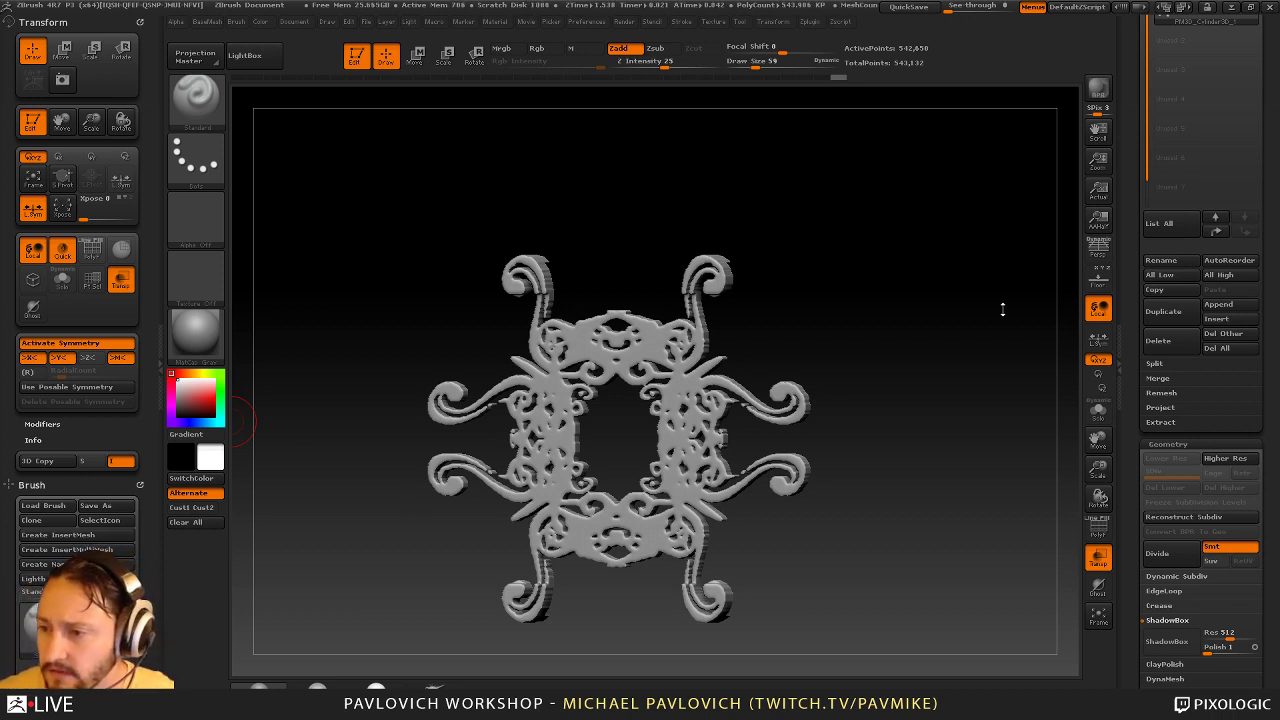
Clear the ornament from the canvas, draw a PolyMesh3D star, and put it in Edit mode facing front
drag(1133, 251, 1134, 477)
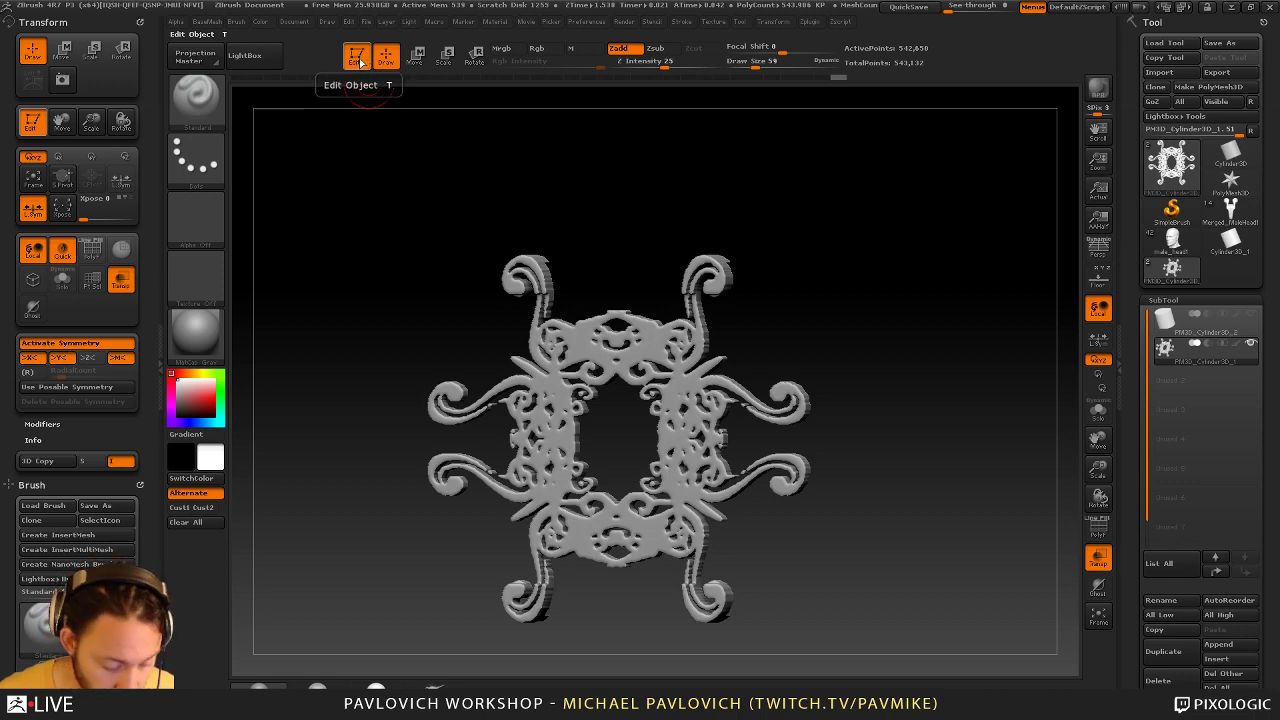
click(357, 60)
key(ctrl+n)
click(1177, 213)
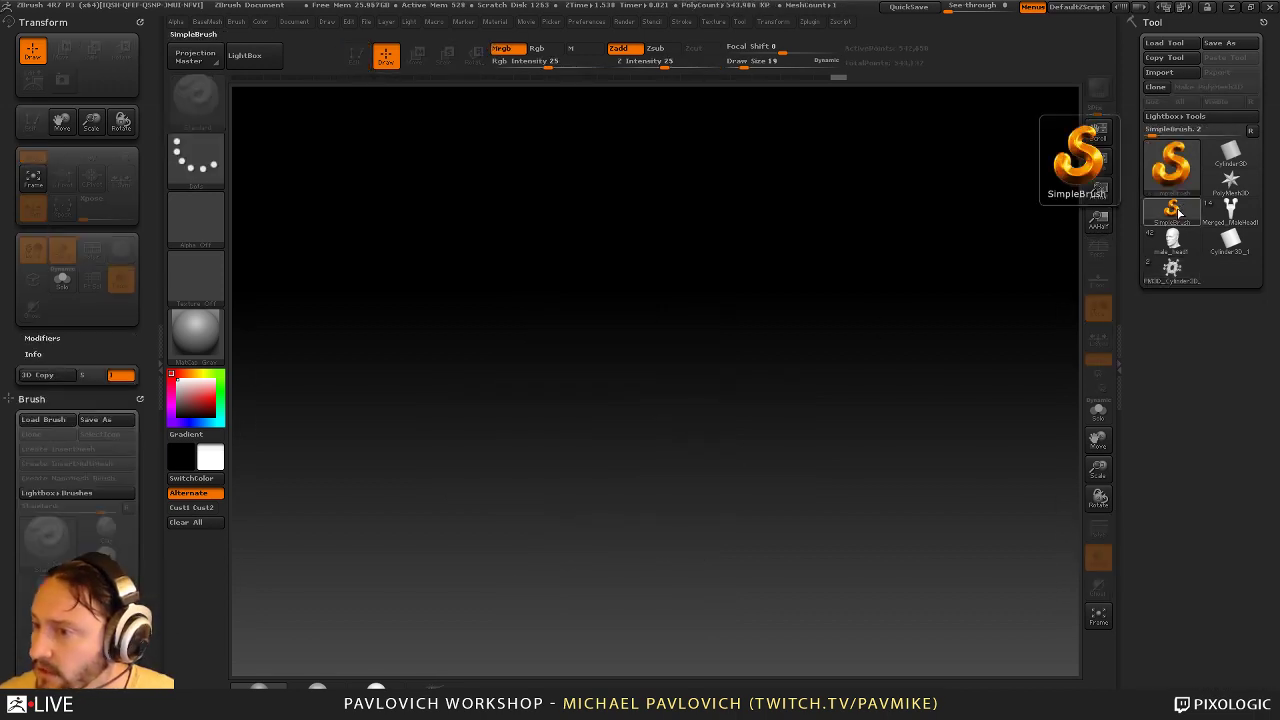
click(1230, 180)
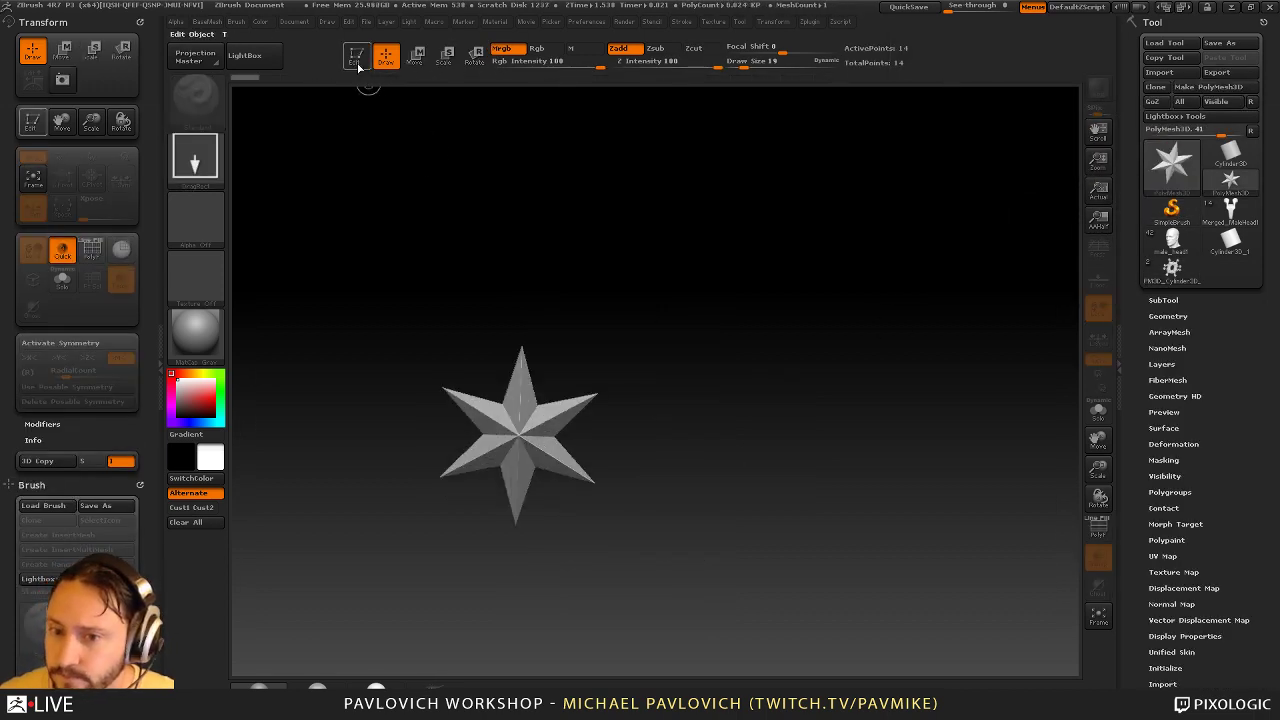
click(356, 58)
shift+drag(690, 315, 726, 366)
alt+drag(726, 366, 810, 290)
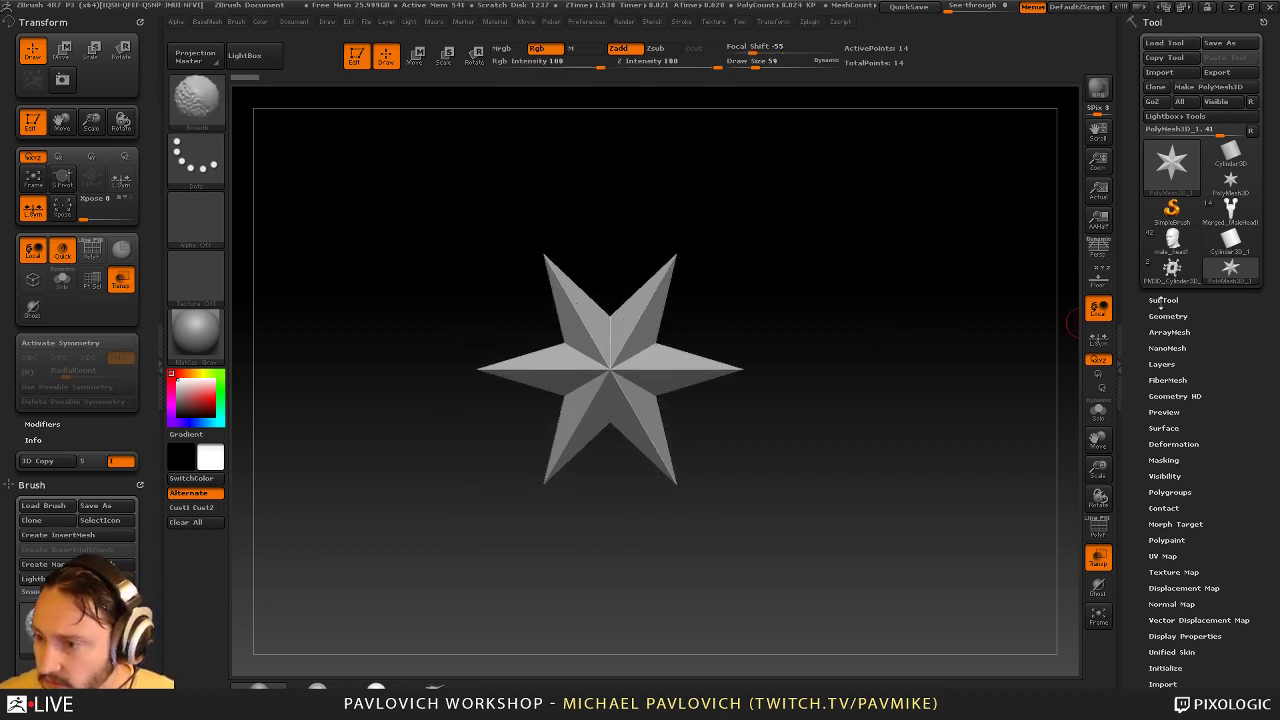
Convert the star with Make PolyMesh3D and duplicate its subtool
click(1161, 299)
mouse_move(1137, 134)
mouse_down()
mouse_move(1137, 54)
mouse_move(1137, 120)
mouse_up()
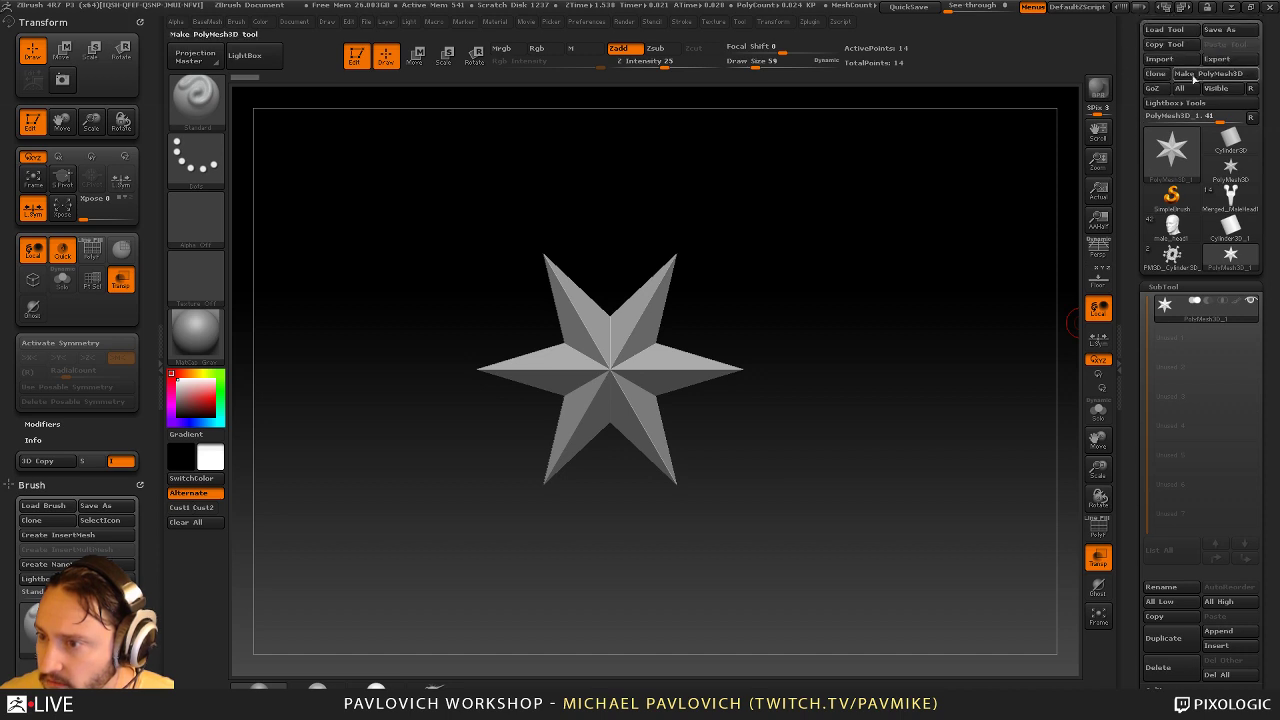
click(1204, 77)
alt+drag(937, 285, 918, 294)
drag(1126, 420, 1126, 306)
click(1161, 553)
Select the second star subtool and choose the Pipe mesh of the IMM Ind. Parts brush
click(1204, 258)
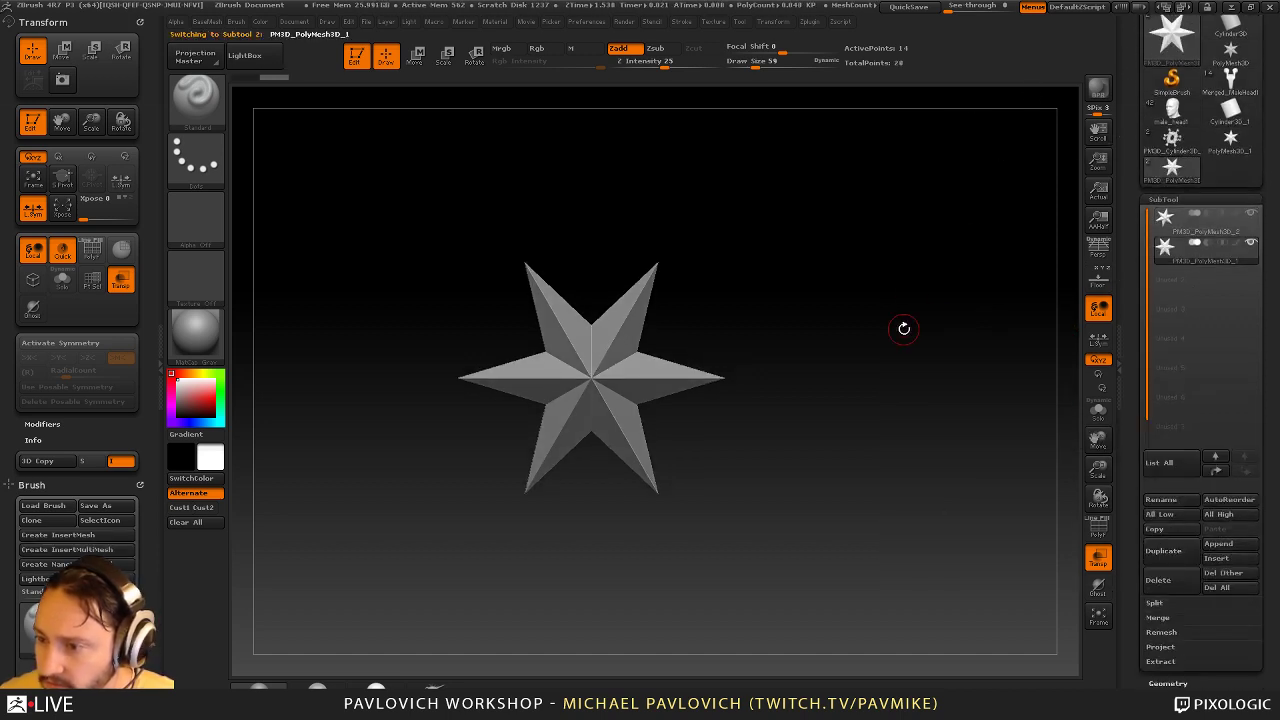
key(b)
key(i)
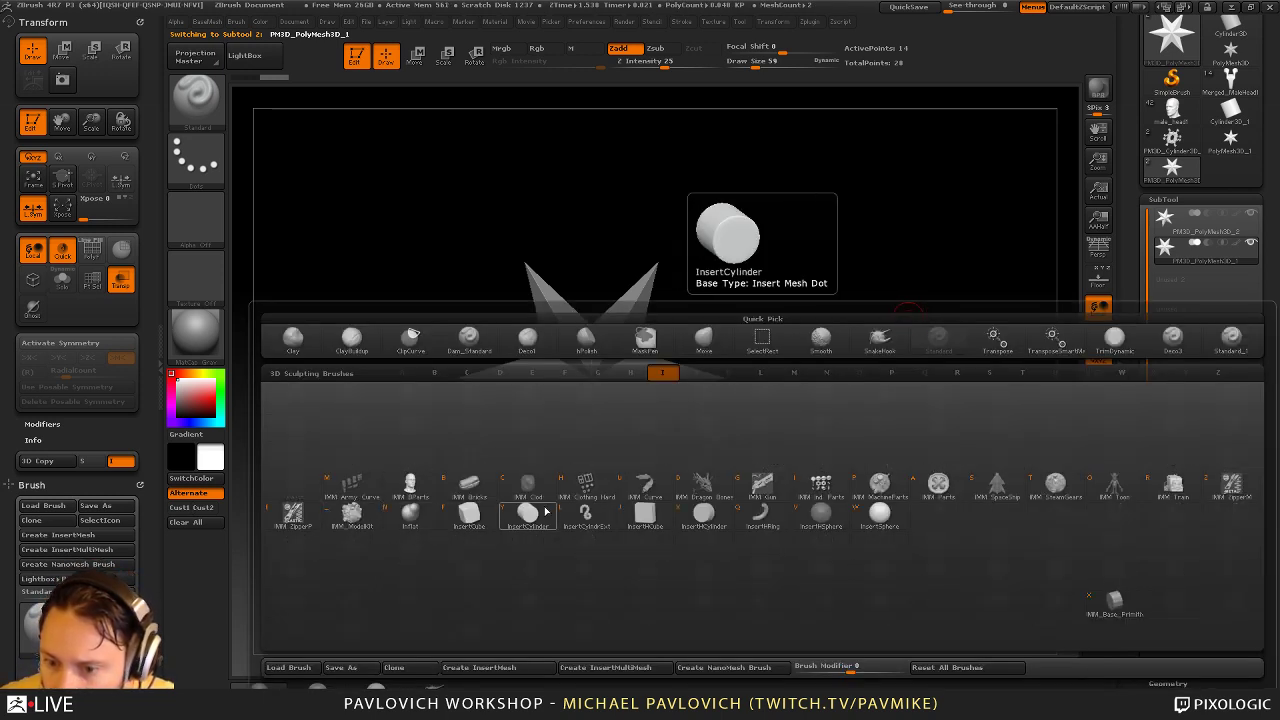
key(u)
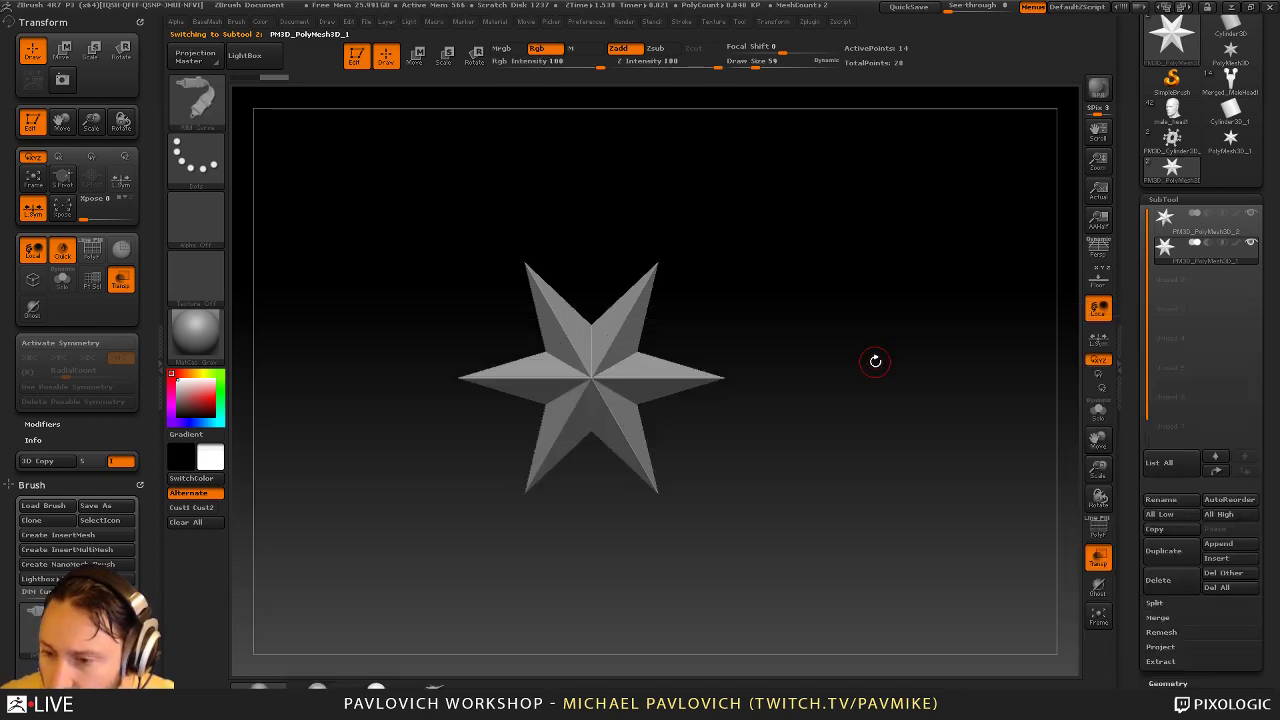
key(b)
key(i)
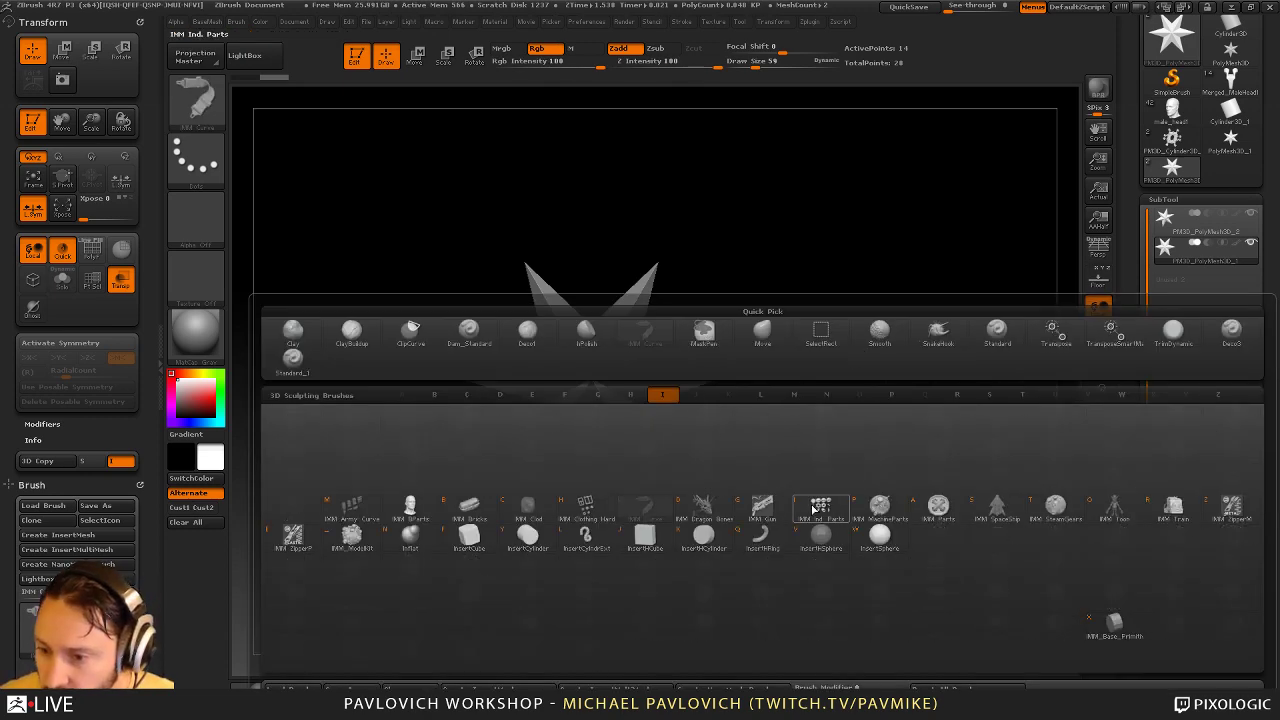
key(i)
key(m)
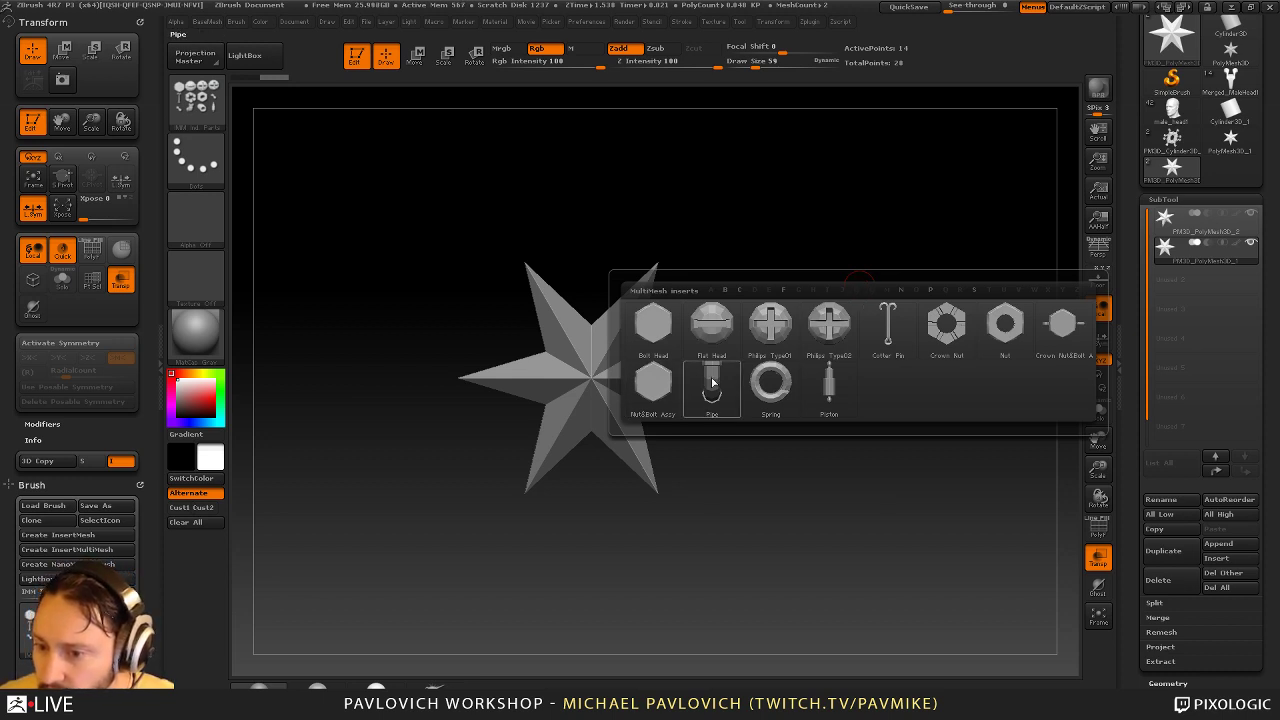
Replace the second star's geometry with the pipe using Mesh From Brush
drag(1128, 414, 1135, 315)
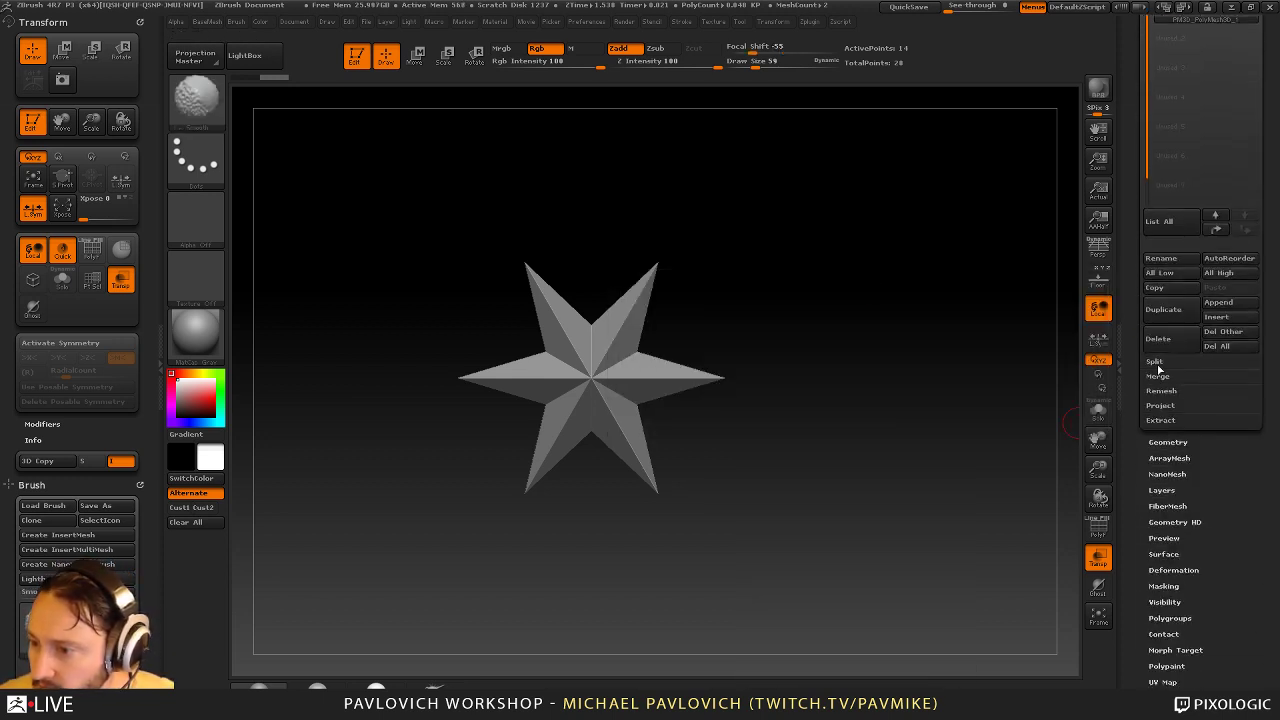
shift+click(1165, 442)
drag(1148, 499, 1148, 291)
shift+click(1164, 499)
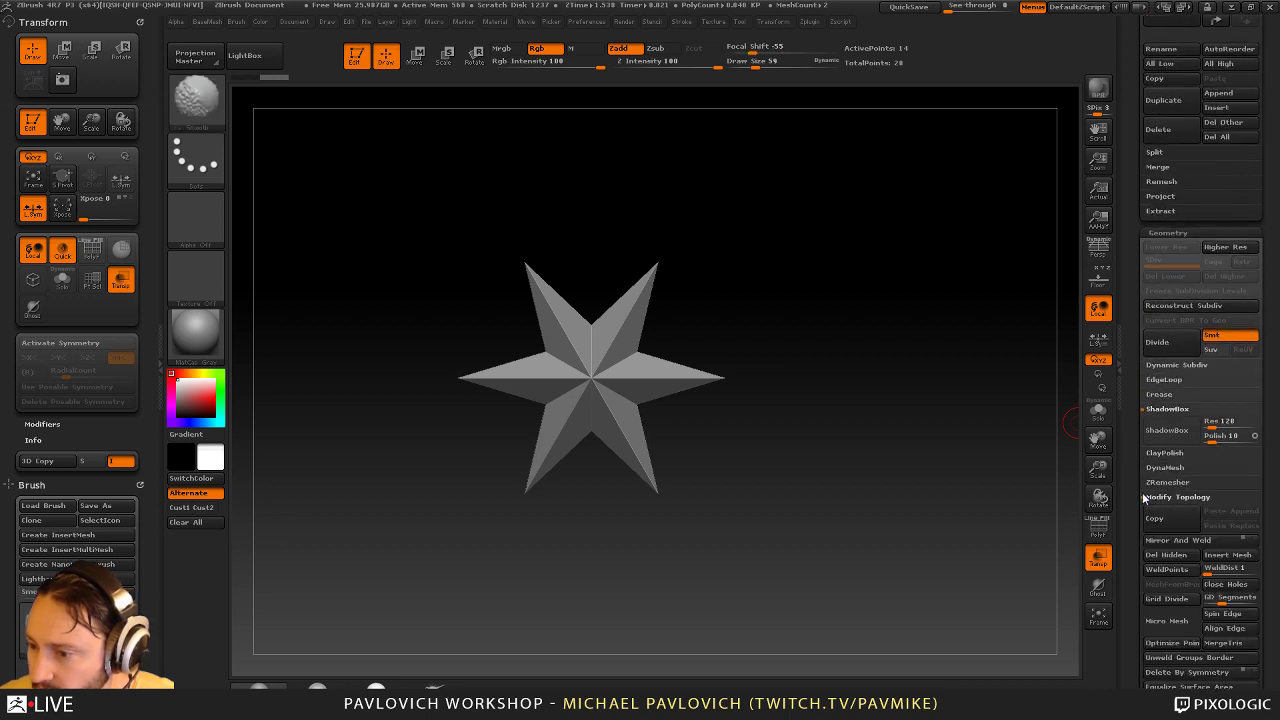
drag(1134, 558, 1133, 420)
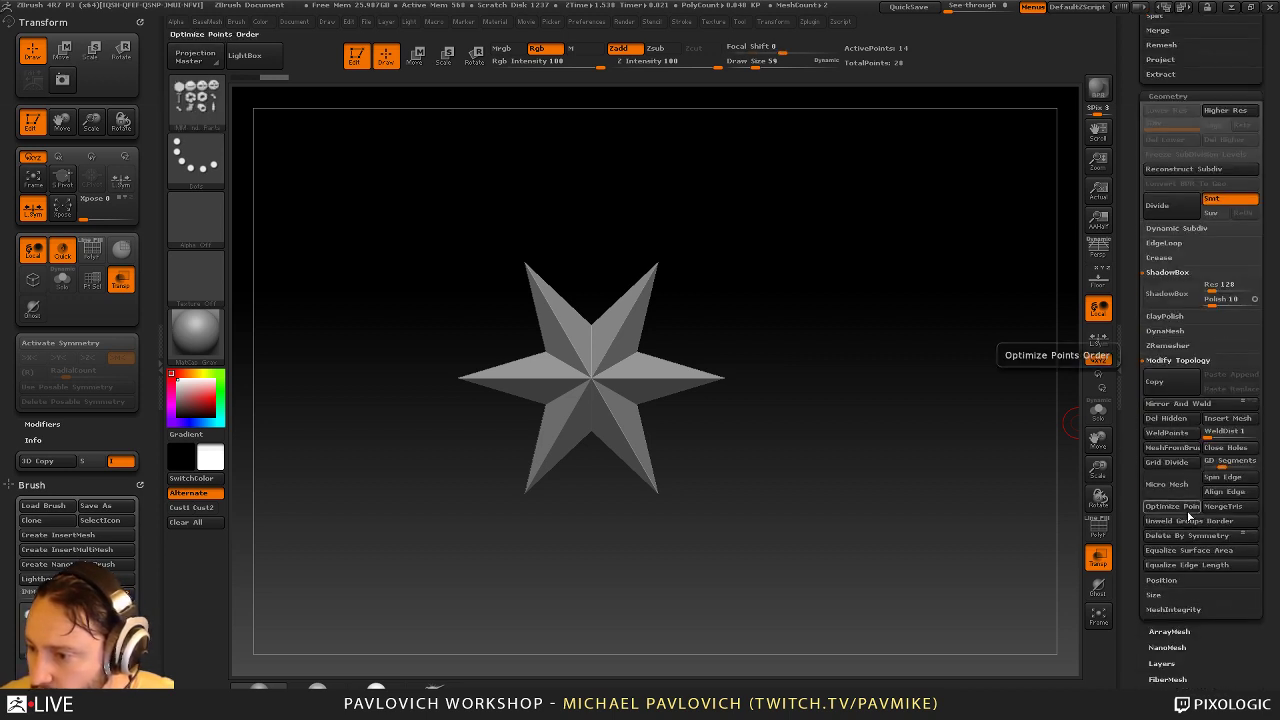
click(1172, 447)
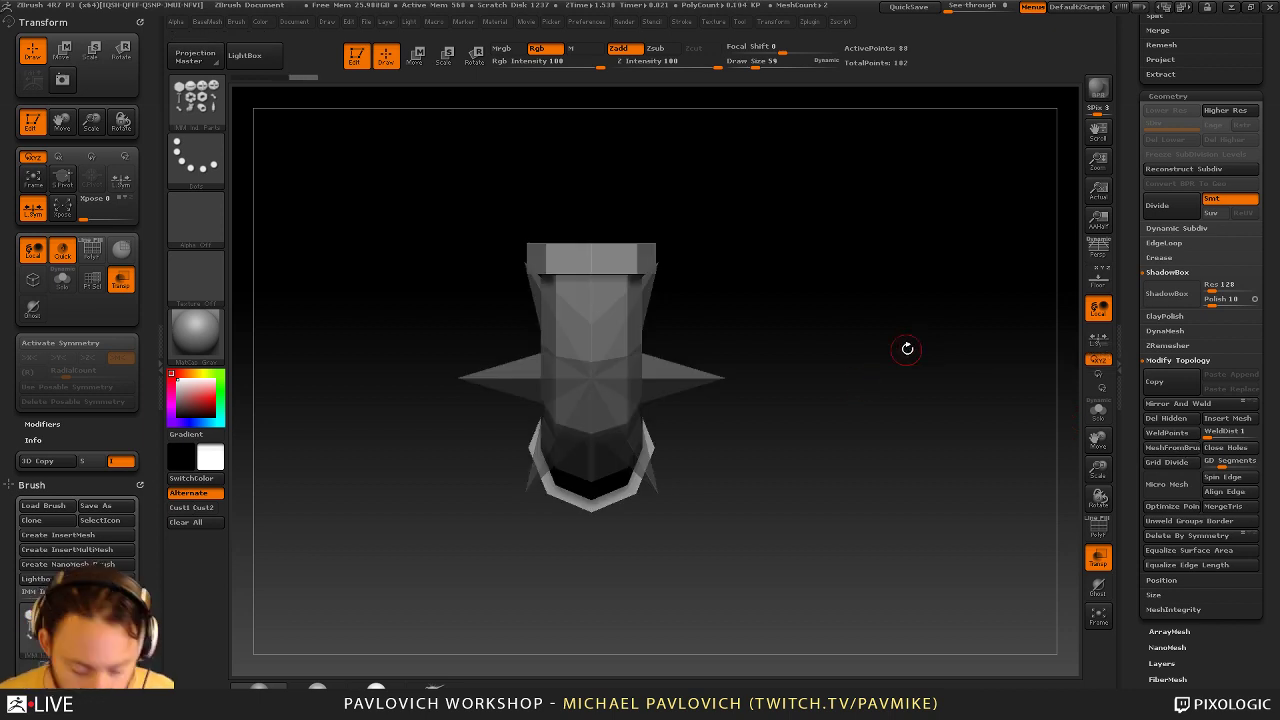
Choose the Spring insert mesh, duplicate the pipe subtool, and replace the copy's geometry with the spring using Mesh From Brush
key(m)
click(831, 453)
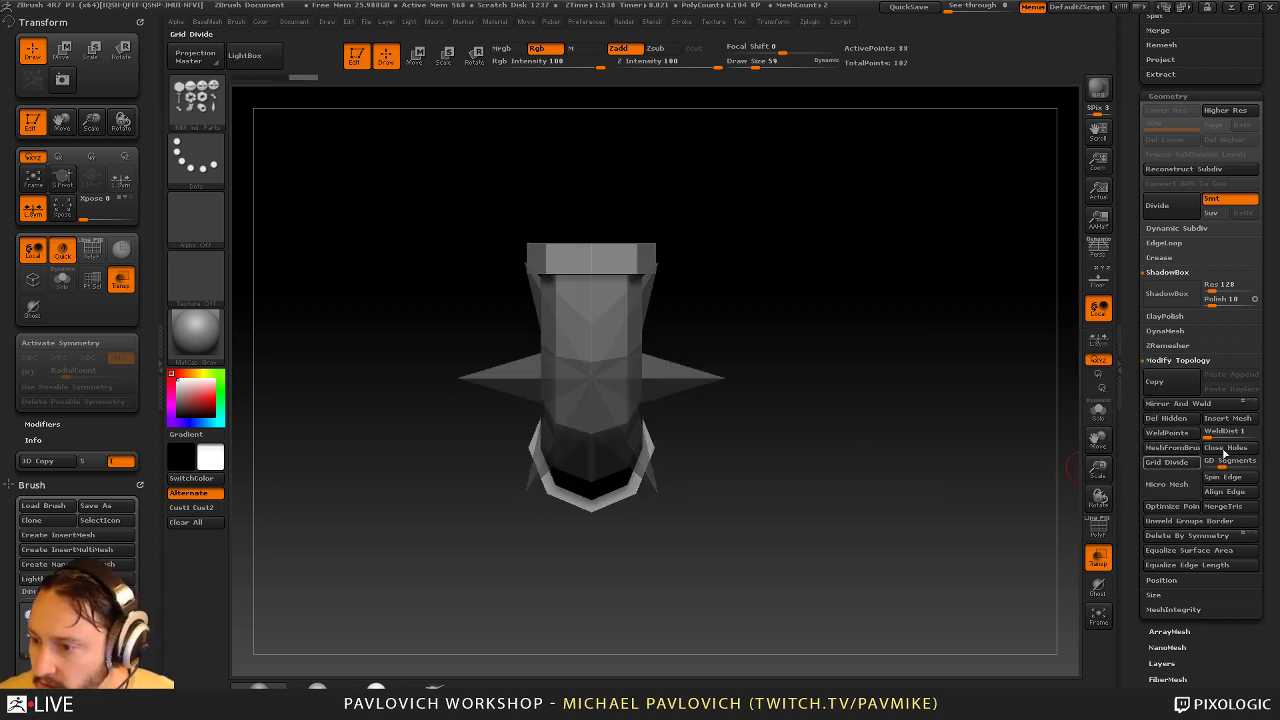
drag(1133, 362, 1137, 453)
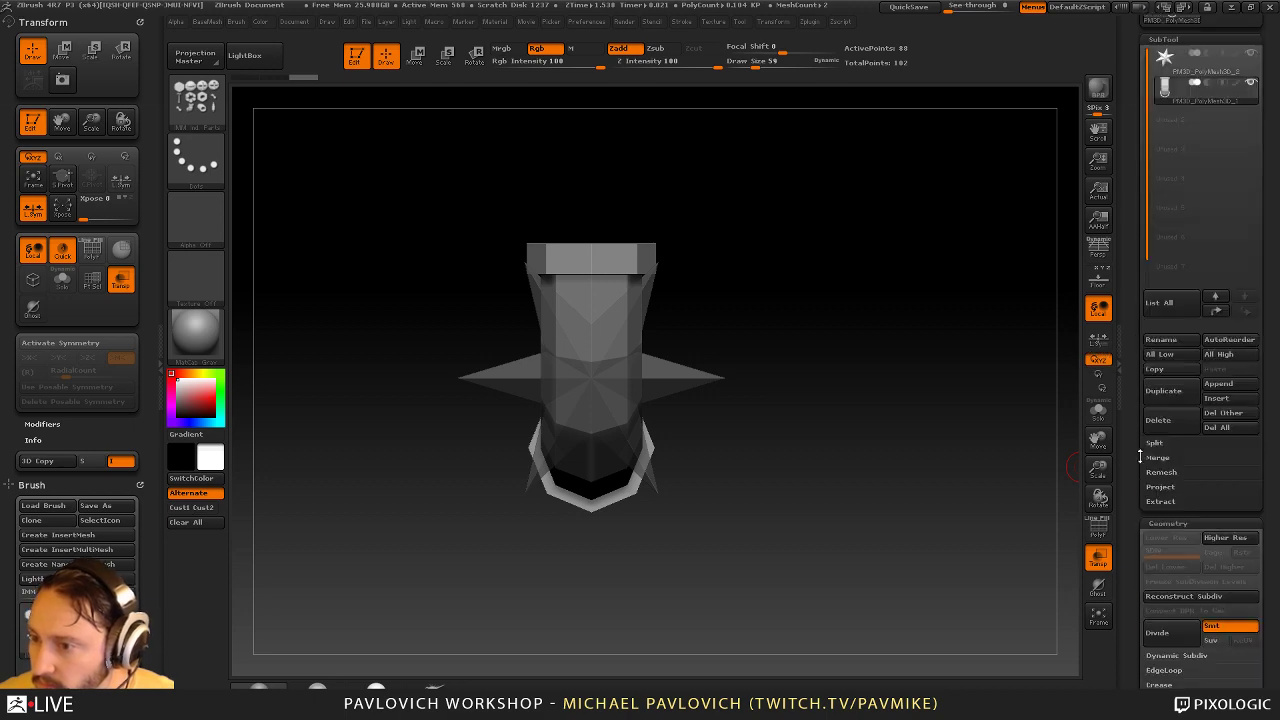
click(1166, 394)
drag(1140, 367, 1139, 270)
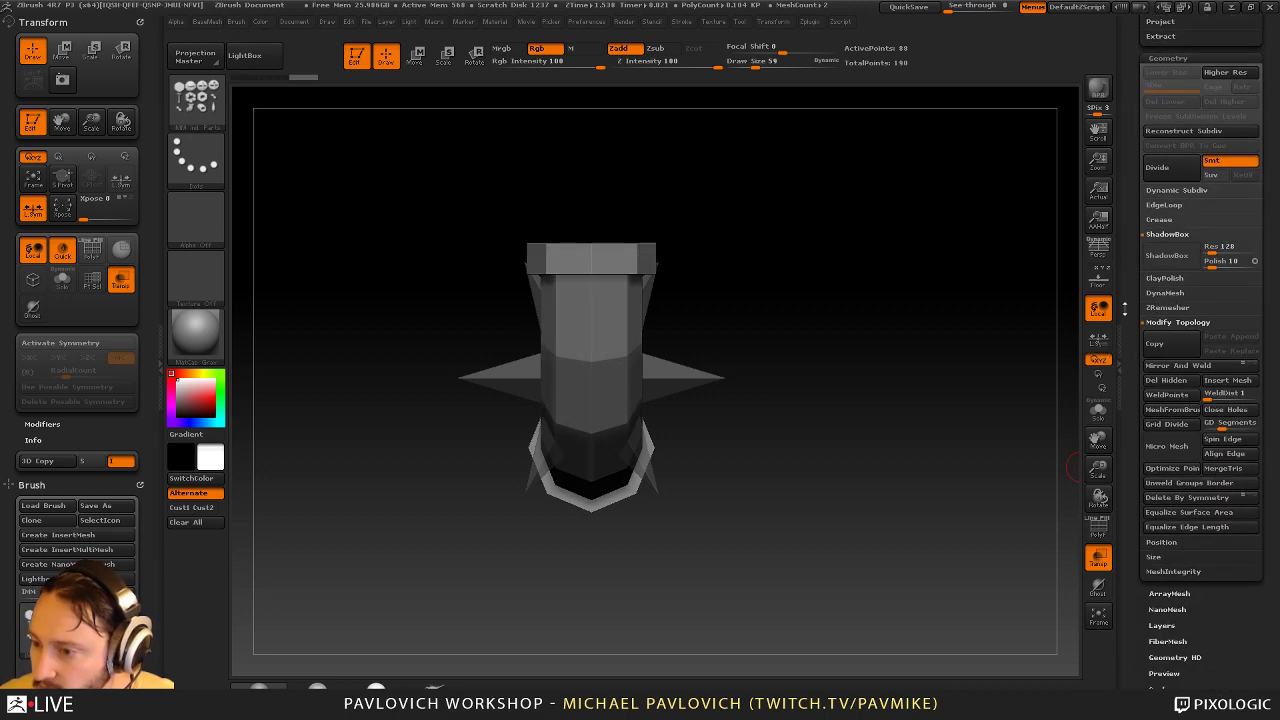
click(1169, 414)
Turn off transparency and examine the overlapping star, pipe and spring subtools as solid meshes
mouse_move(977, 366)
mouse_down()
mouse_move(877, 371)
mouse_move(876, 407)
mouse_move(906, 416)
mouse_up()
click(1099, 562)
drag(1020, 450, 994, 449)
drag(1132, 368, 1142, 568)
drag(1000, 425, 883, 398)
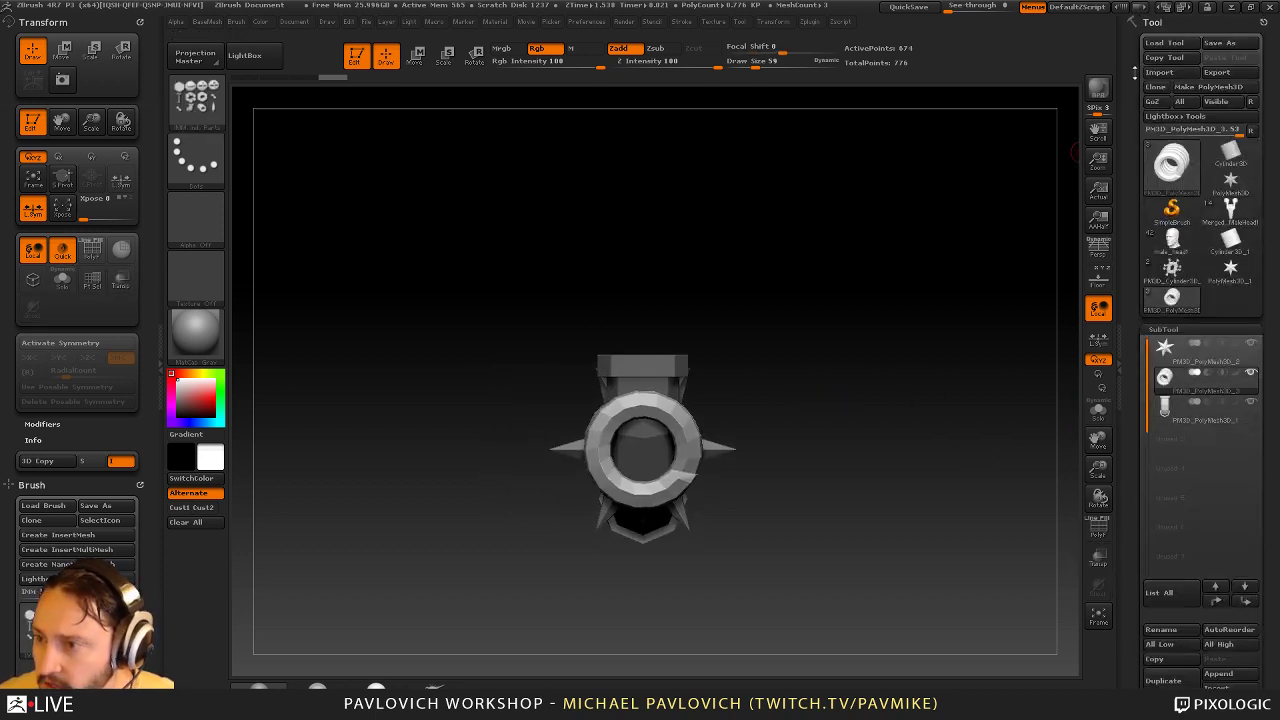
Save the three-subtool tool to the Desktop as IMMTest
click(1224, 44)
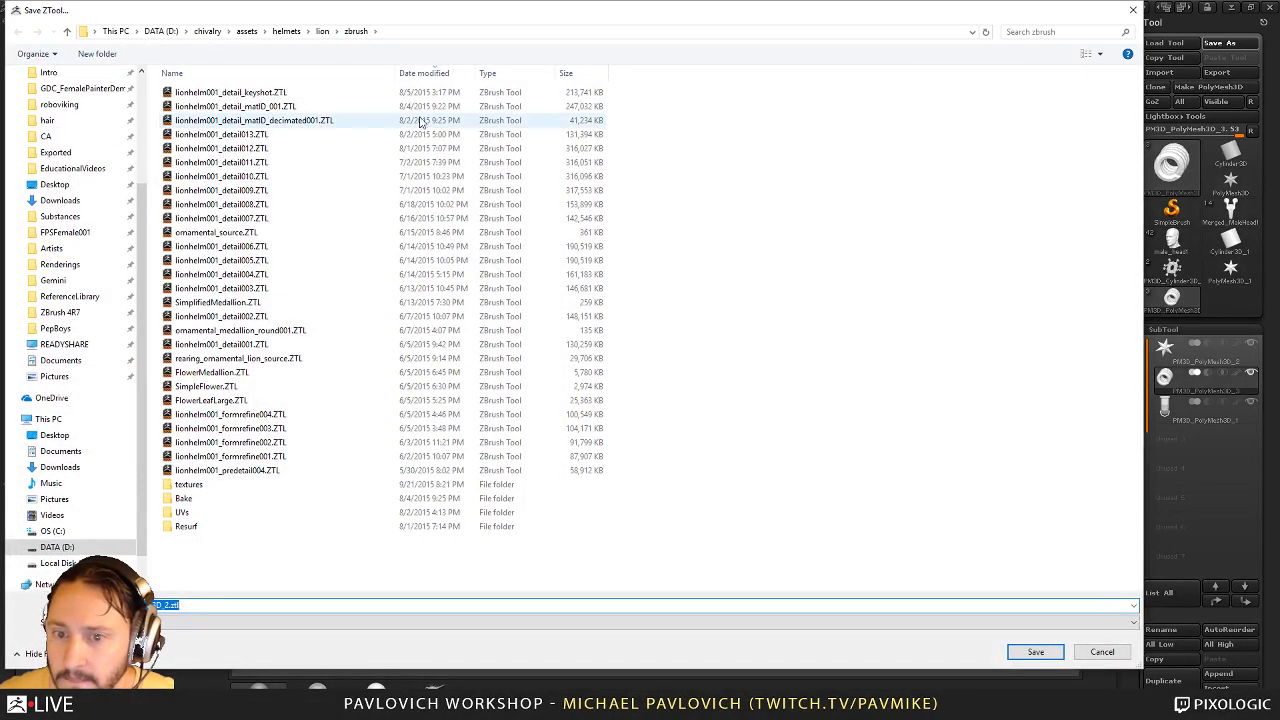
click(54, 184)
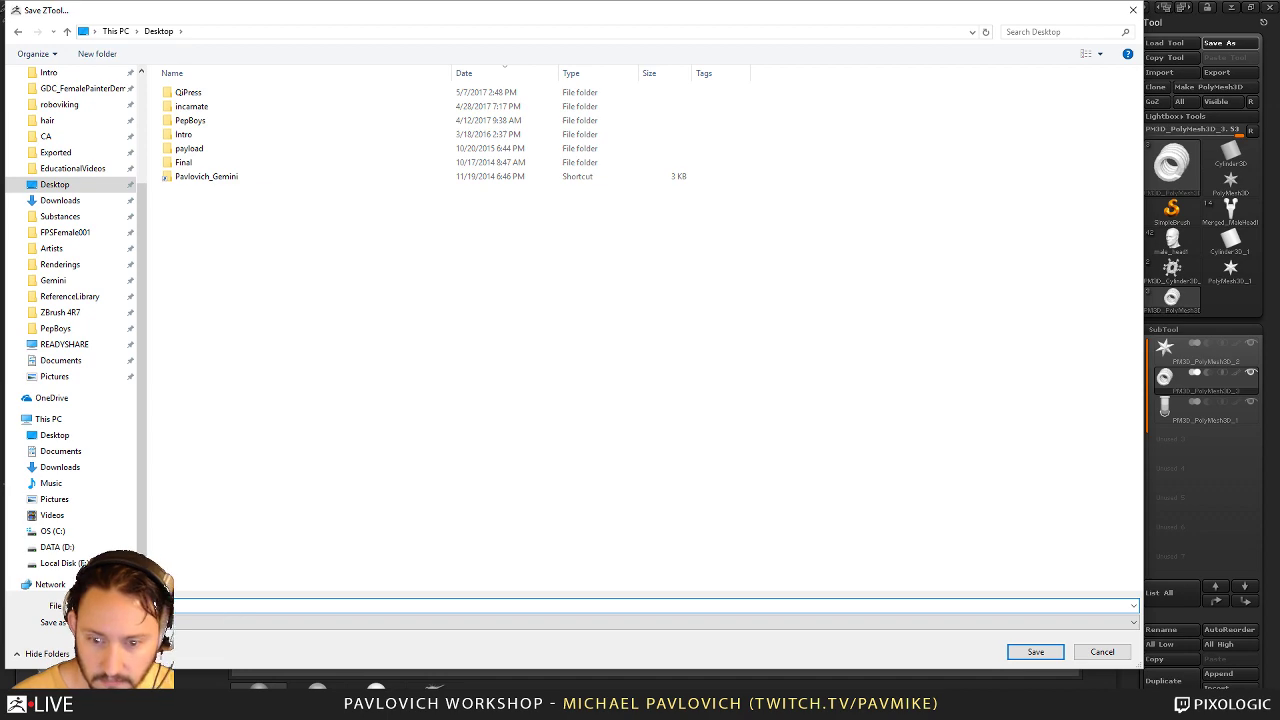
key(Return)
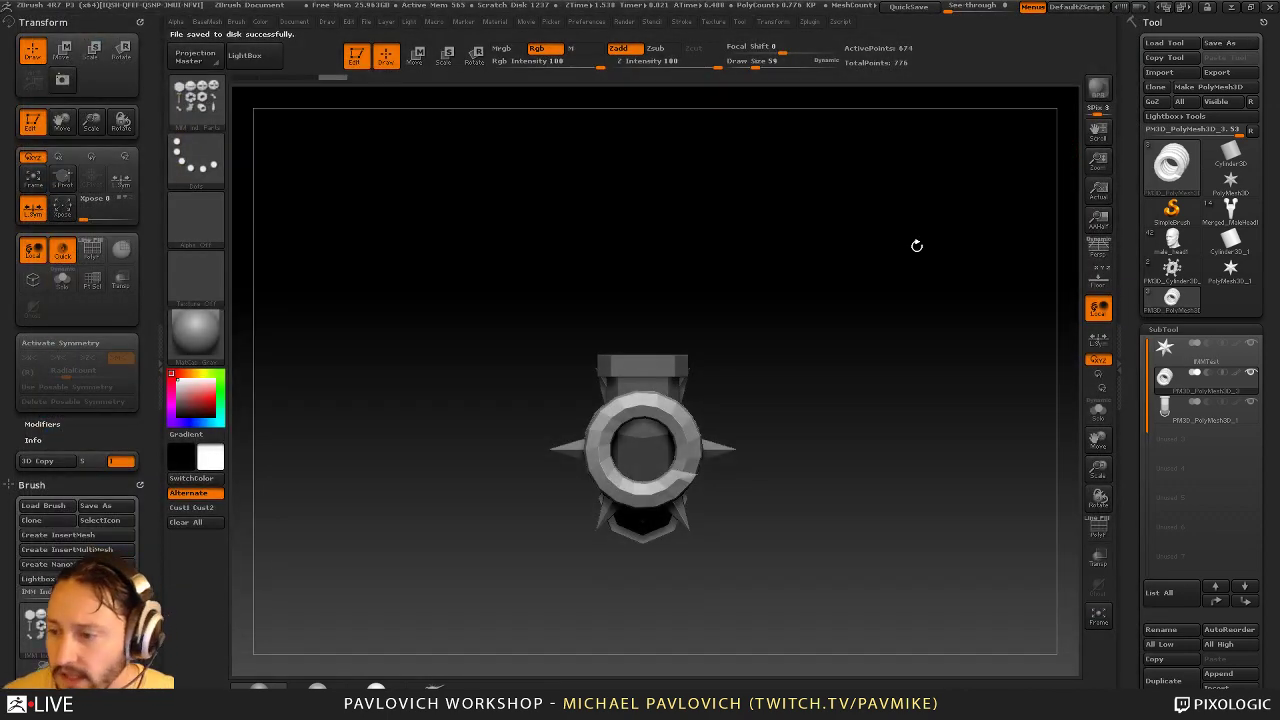
mouse_move(970, 145)
mouse_down()
mouse_move(860, 185)
mouse_move(883, 200)
mouse_move(849, 328)
mouse_move(682, 360)
mouse_up()
mouse_move(866, 385)
mouse_down()
mouse_move(914, 473)
mouse_move(960, 294)
mouse_move(870, 394)
mouse_up()
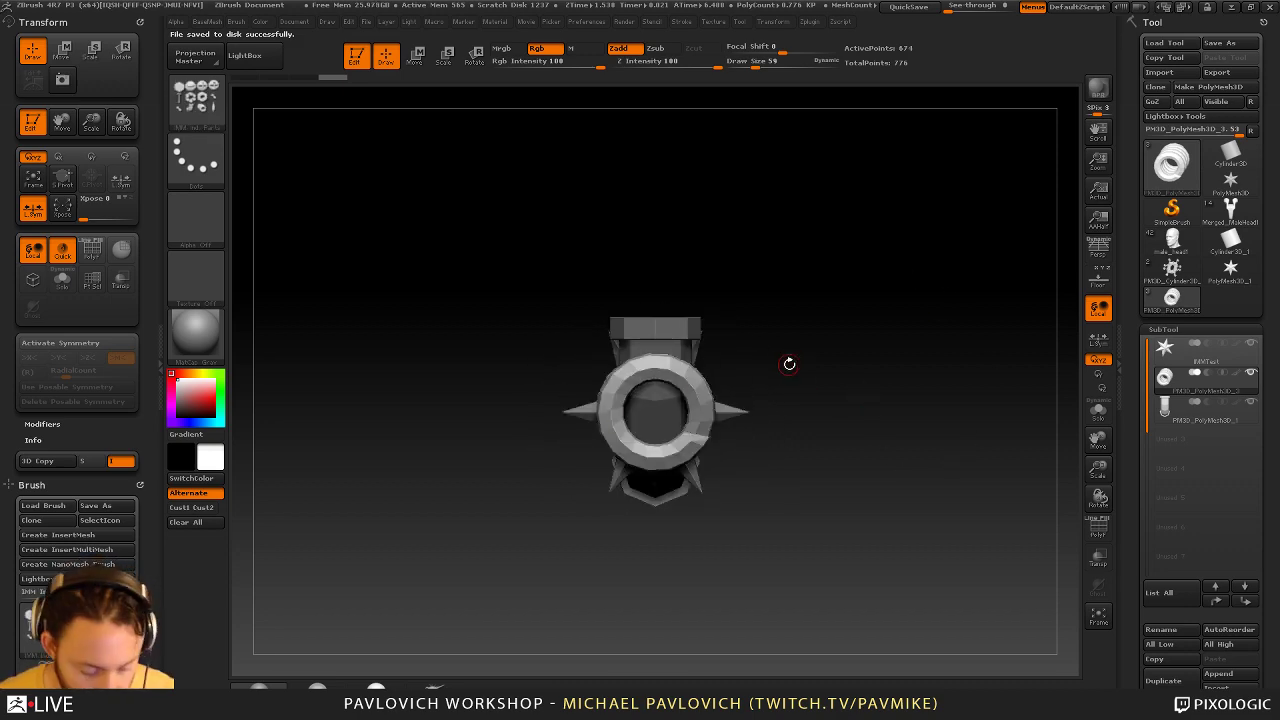
Create an InsertMultiMesh brush from the star, spring and pipe subtools and display the meshes it contains
key(b)
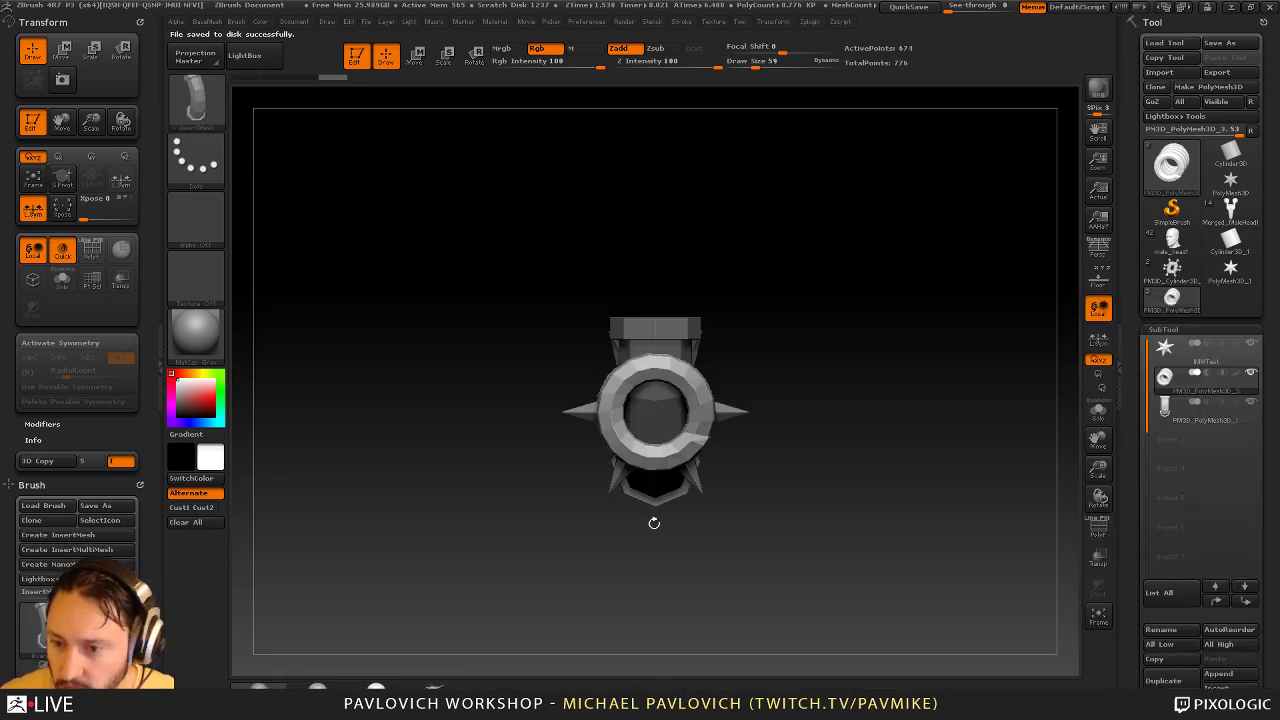
click(213, 103)
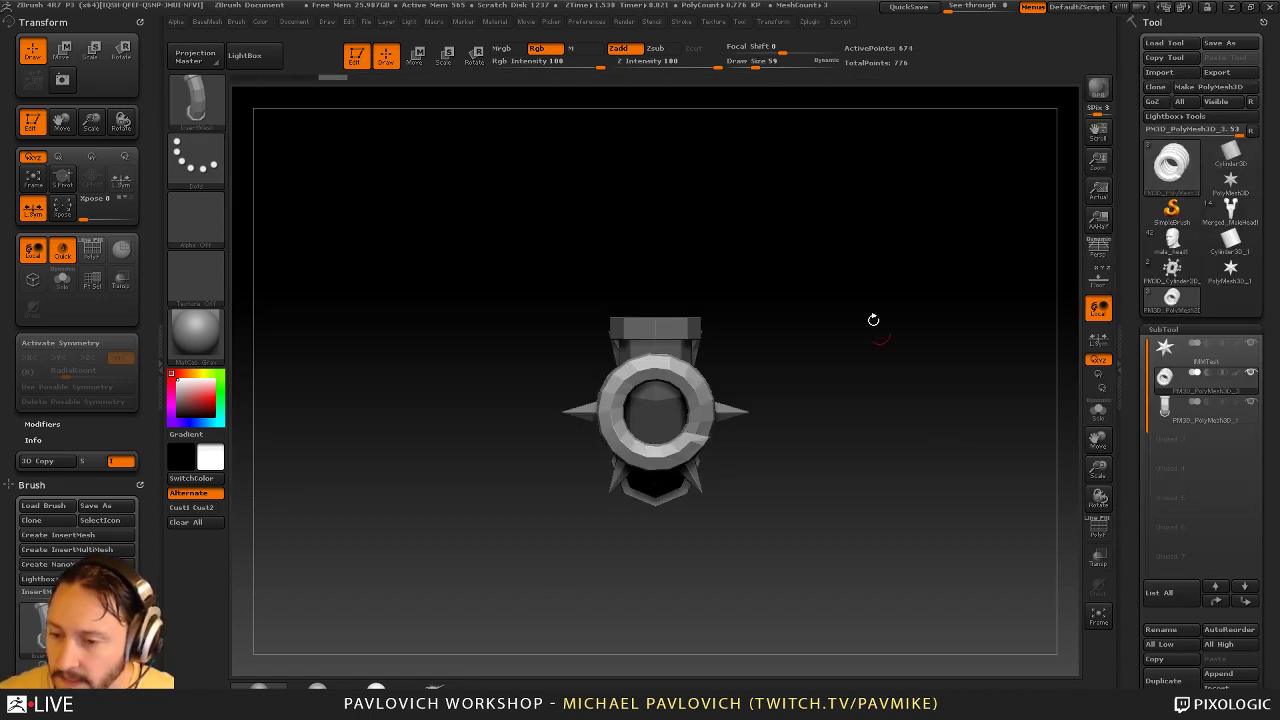
alt+drag(874, 320, 847, 355)
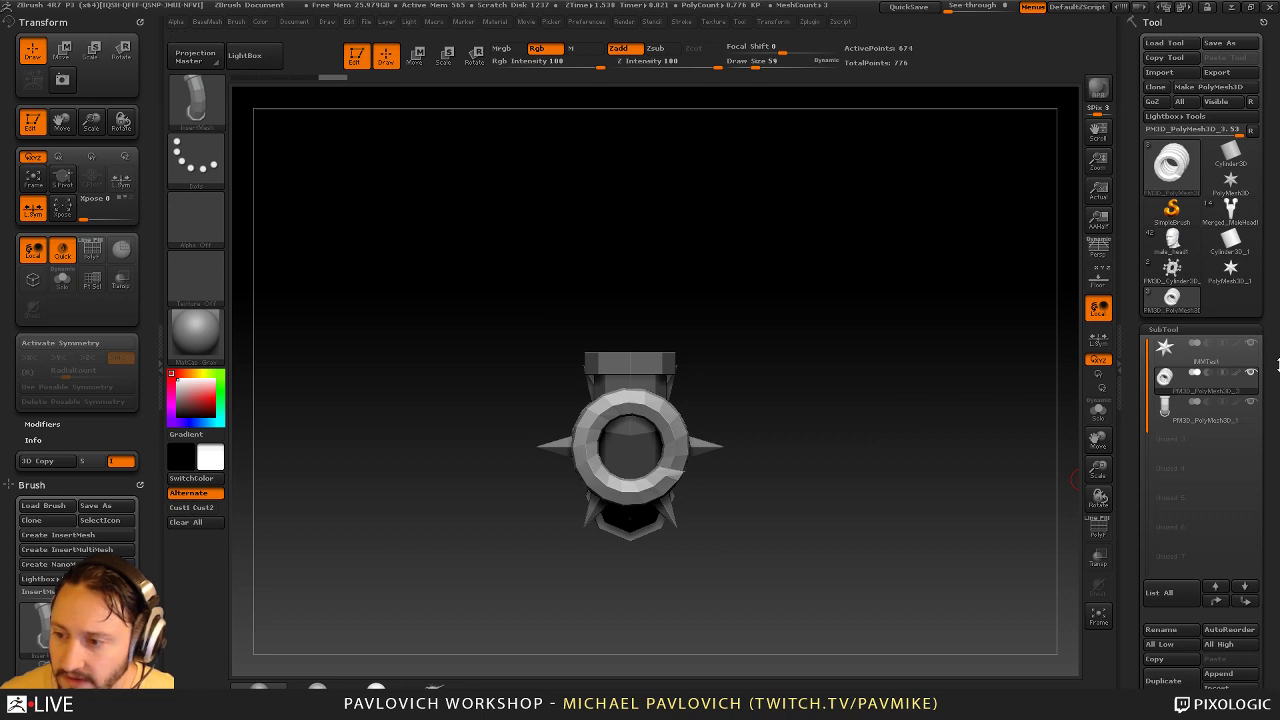
drag(931, 387, 891, 384)
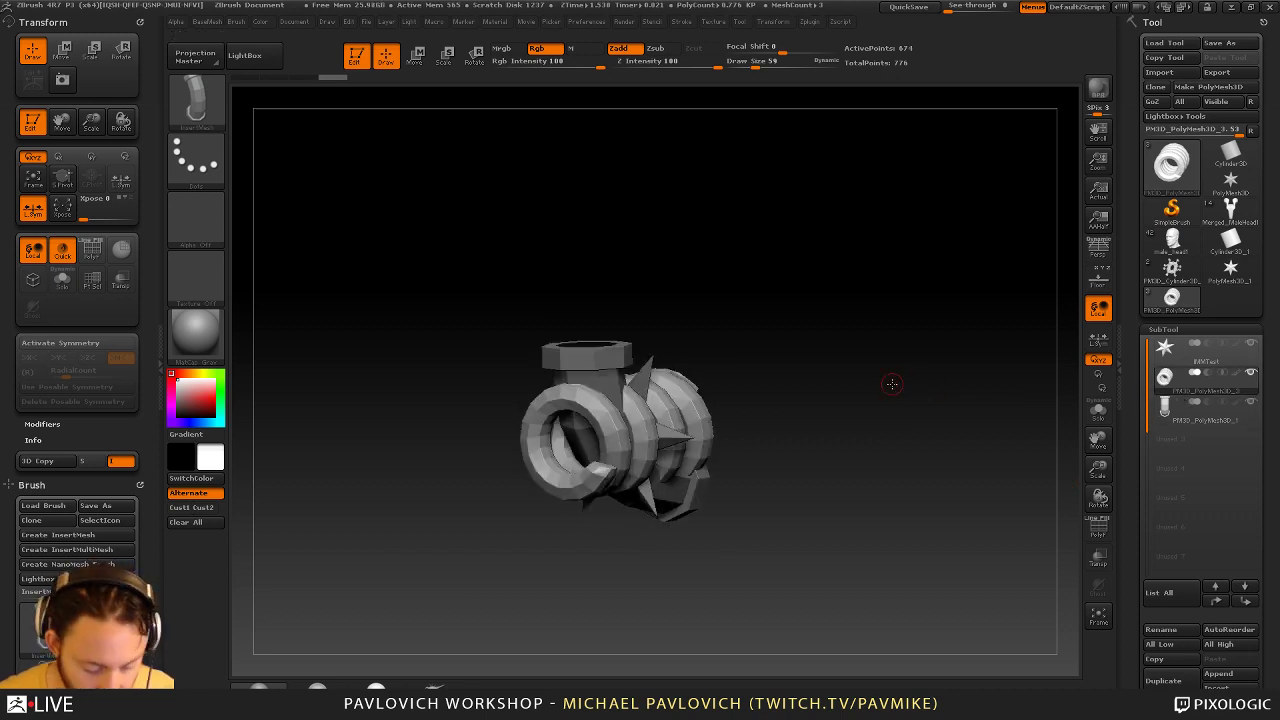
key(n)
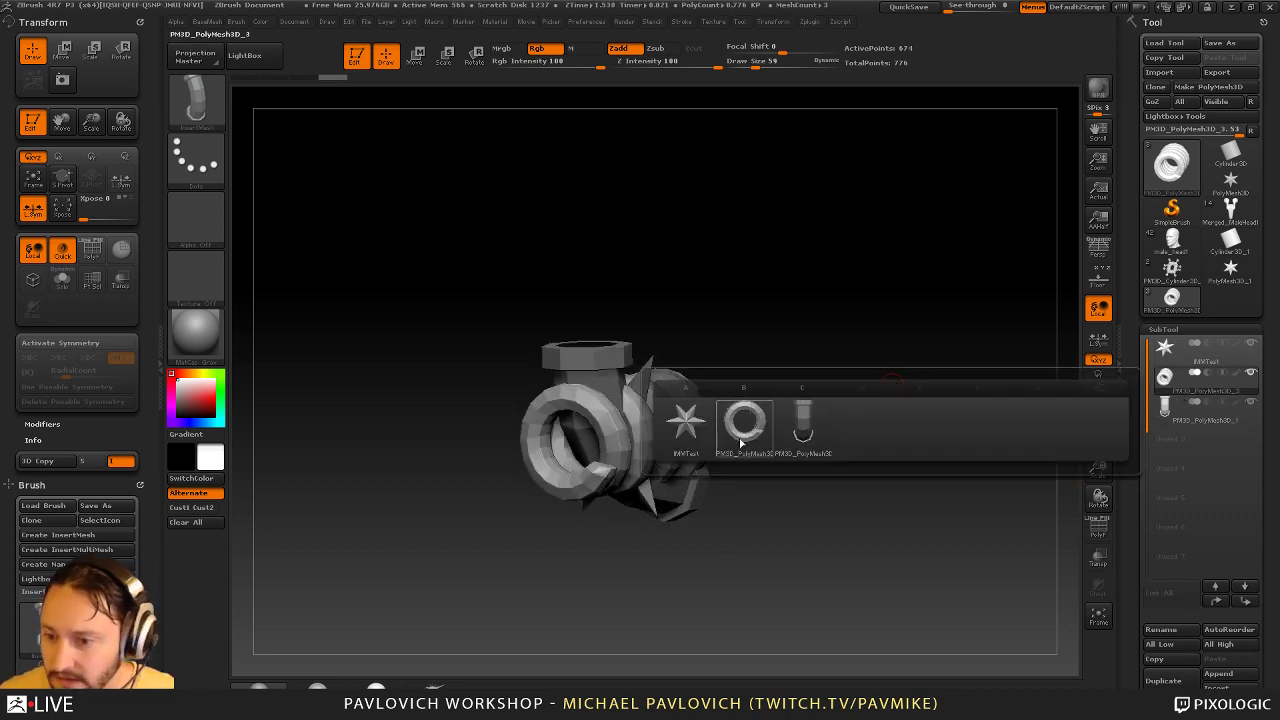
mouse_move(752, 436)
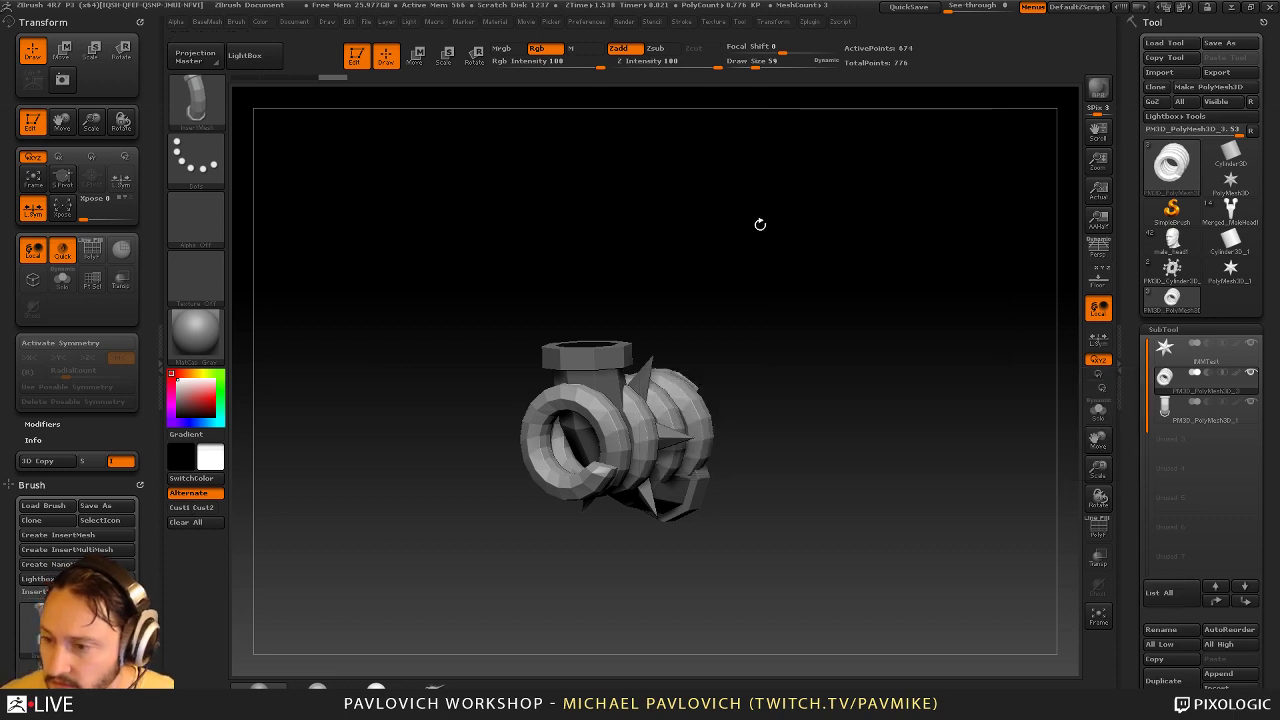
Delete the spring subtool and turn the remaining star and pipe to face front
drag(1136, 688, 1132, 638)
click(1158, 657)
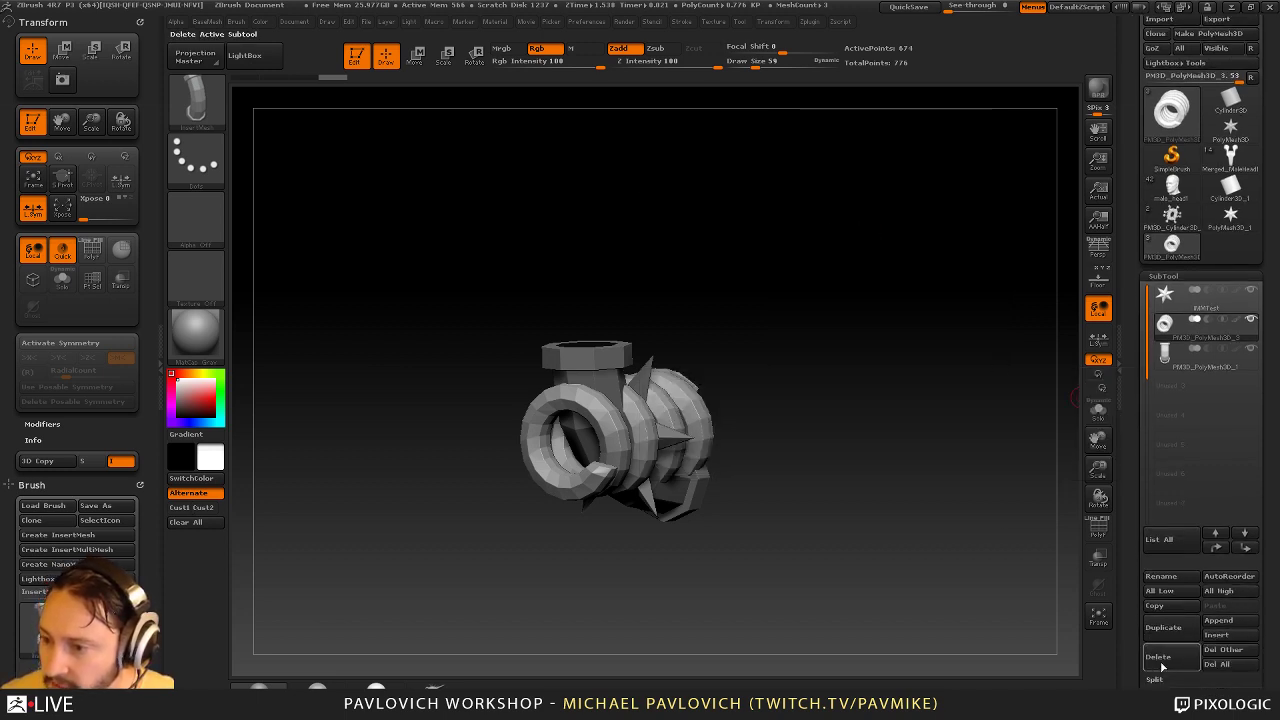
shift+drag(860, 314, 937, 323)
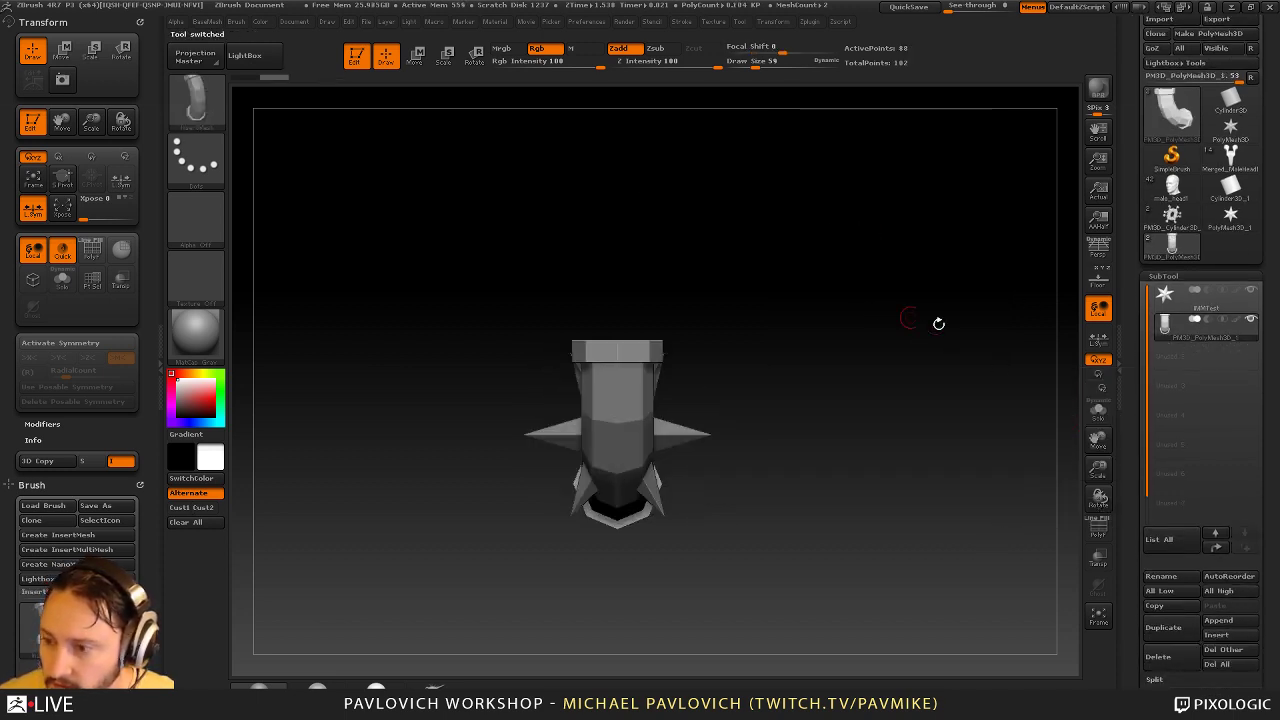
alt+drag(875, 291, 892, 300)
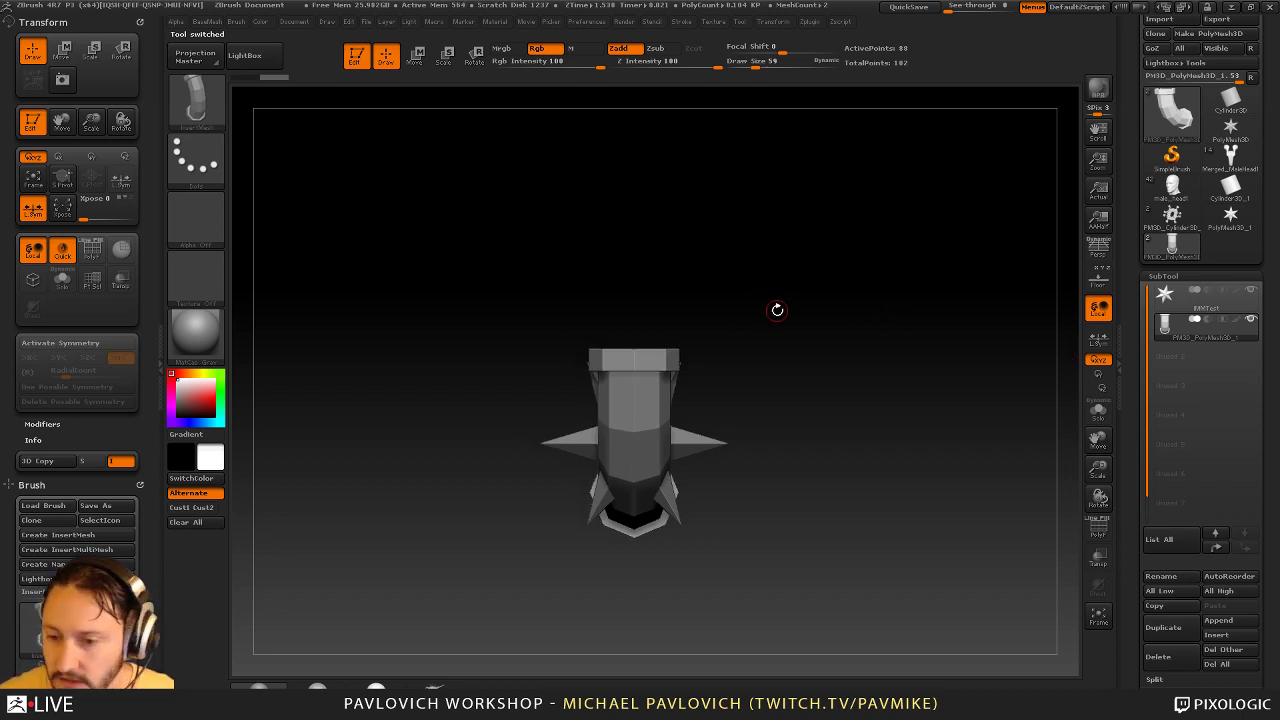
Create another InsertMultiMesh brush from just the star and pipe subtools and display its mesh list
key(b)
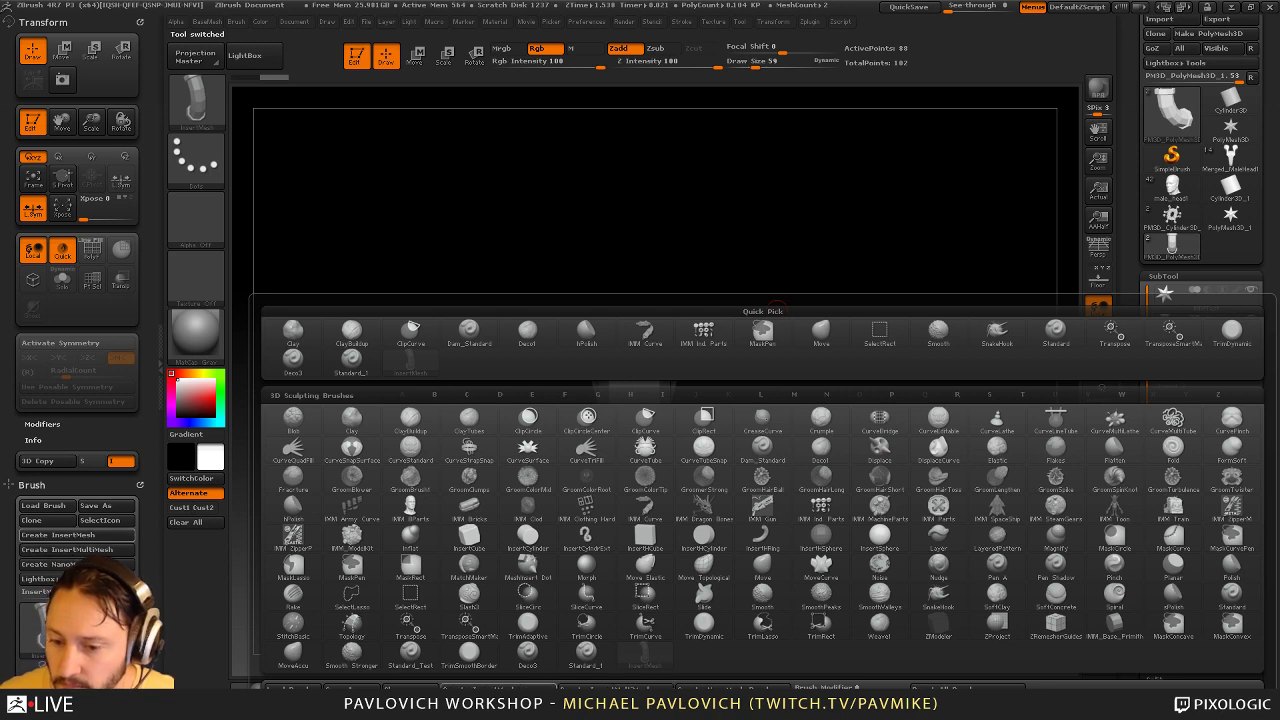
click(617, 689)
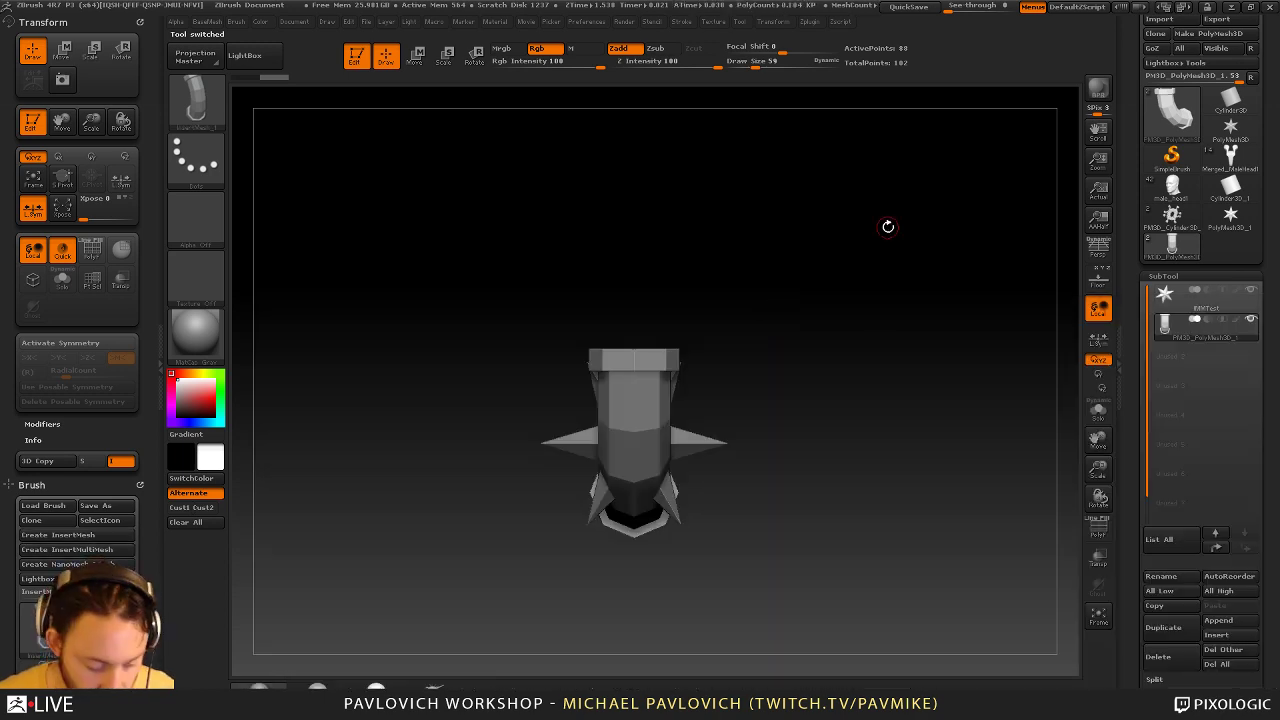
key(m)
mouse_move(712, 288)
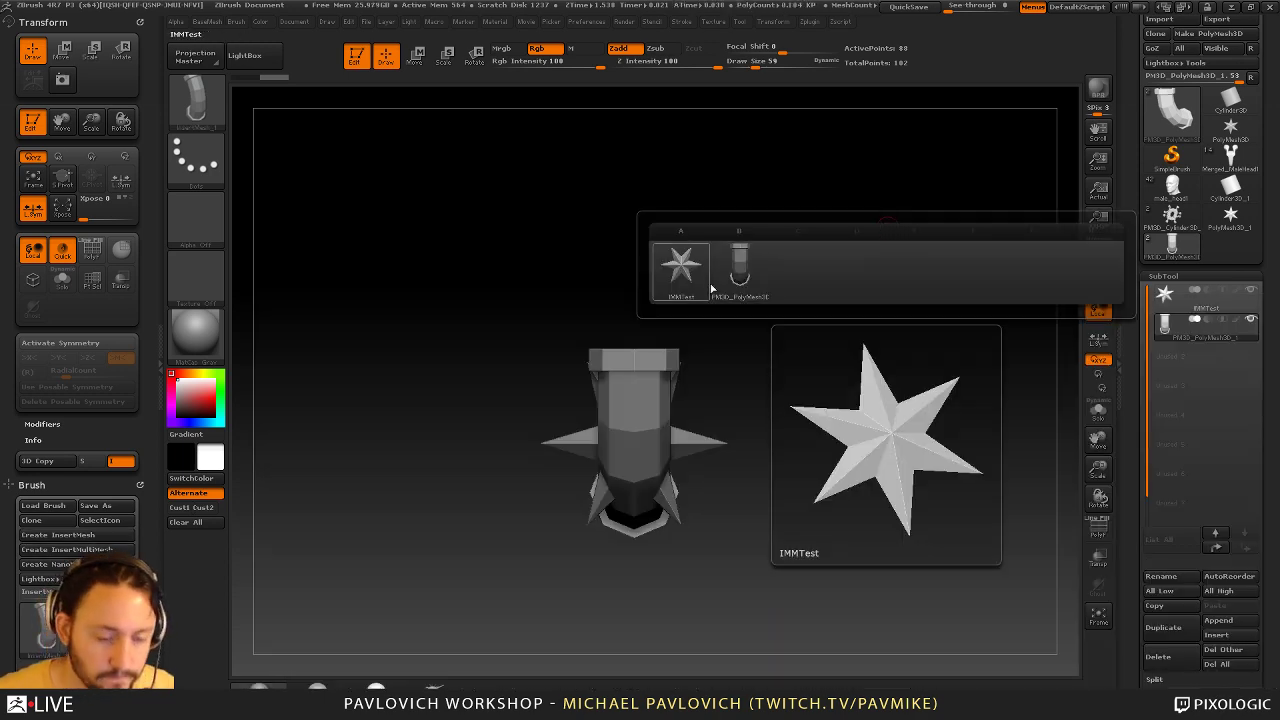
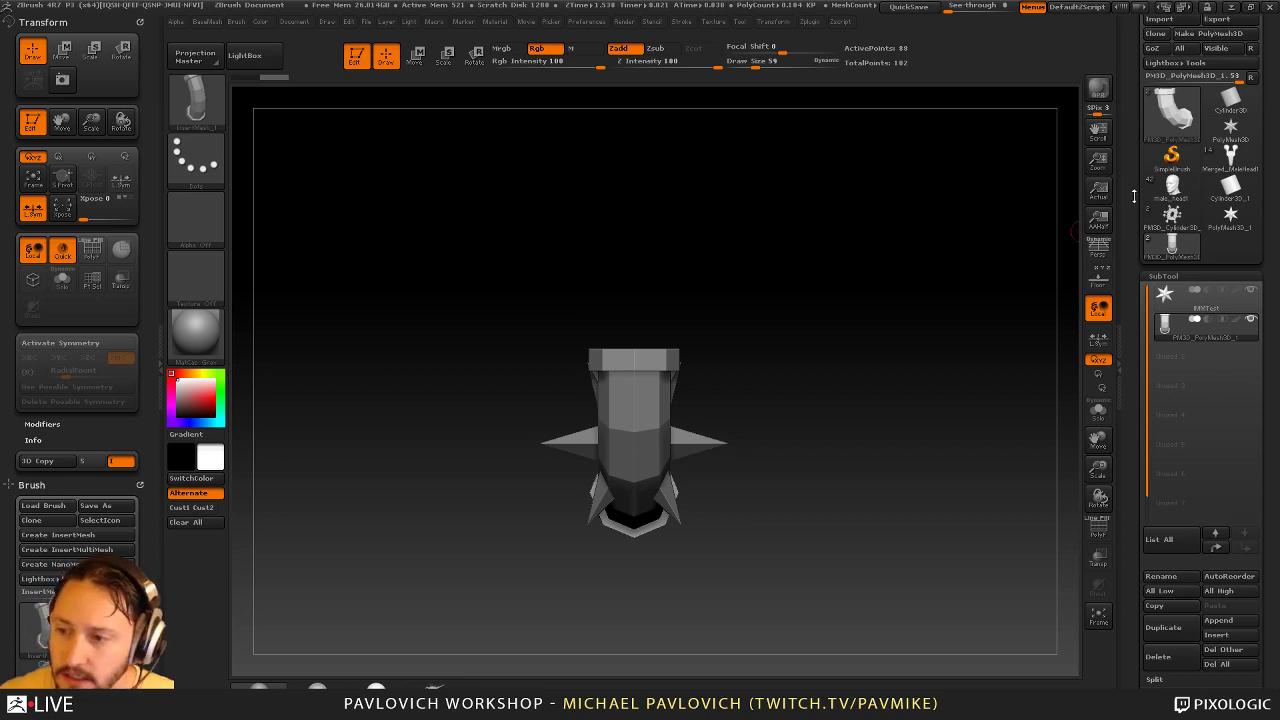
Remove the docked Transform and Brush palettes and dock the Alpha palette in their place
drag(1134, 196, 1131, 280)
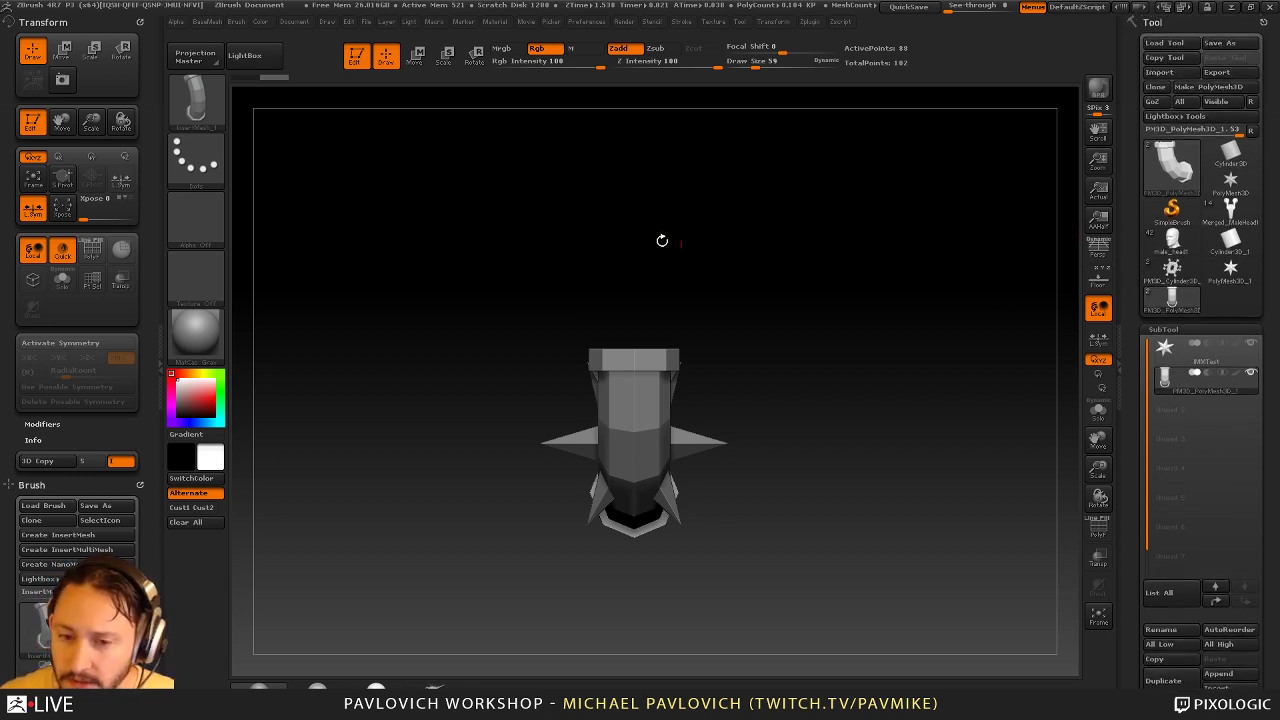
click(141, 21)
click(142, 23)
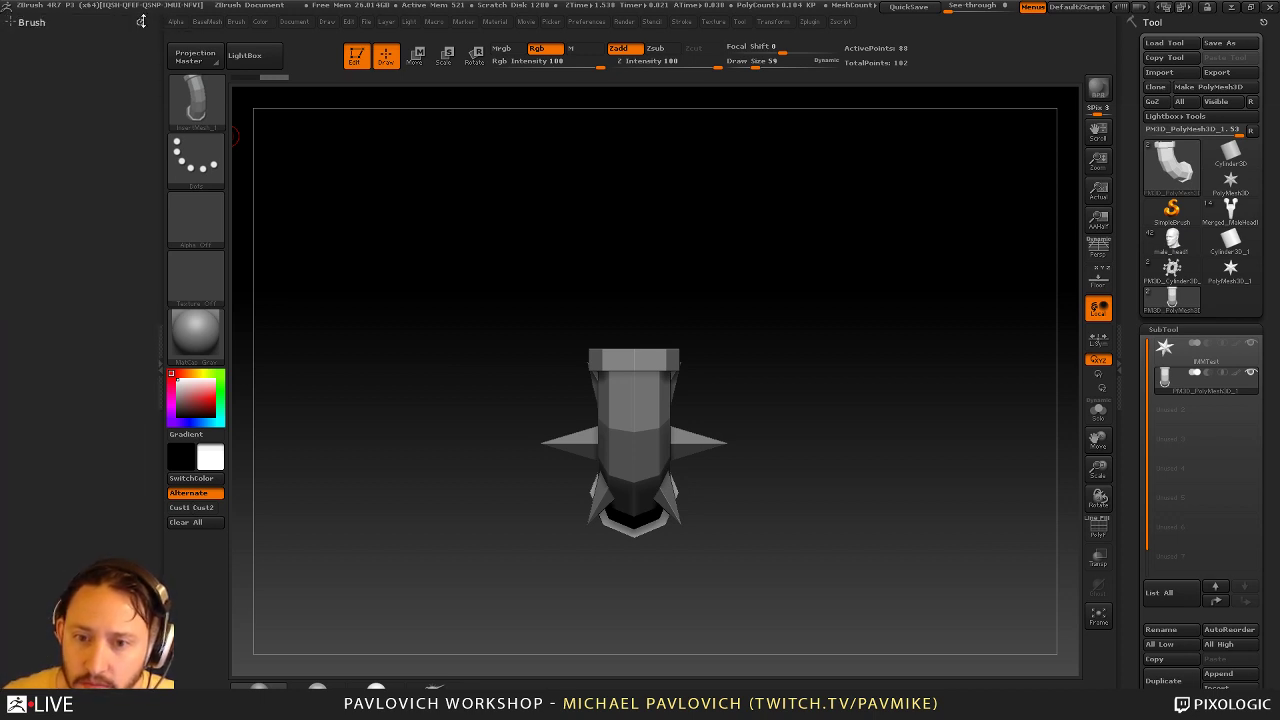
click(144, 21)
mouse_move(153, 89)
mouse_down()
mouse_move(172, 28)
mouse_move(147, 98)
mouse_up()
mouse_move(142, 23)
mouse_down()
mouse_move(184, 31)
mouse_move(98, 63)
mouse_move(96, 90)
mouse_up()
click(176, 22)
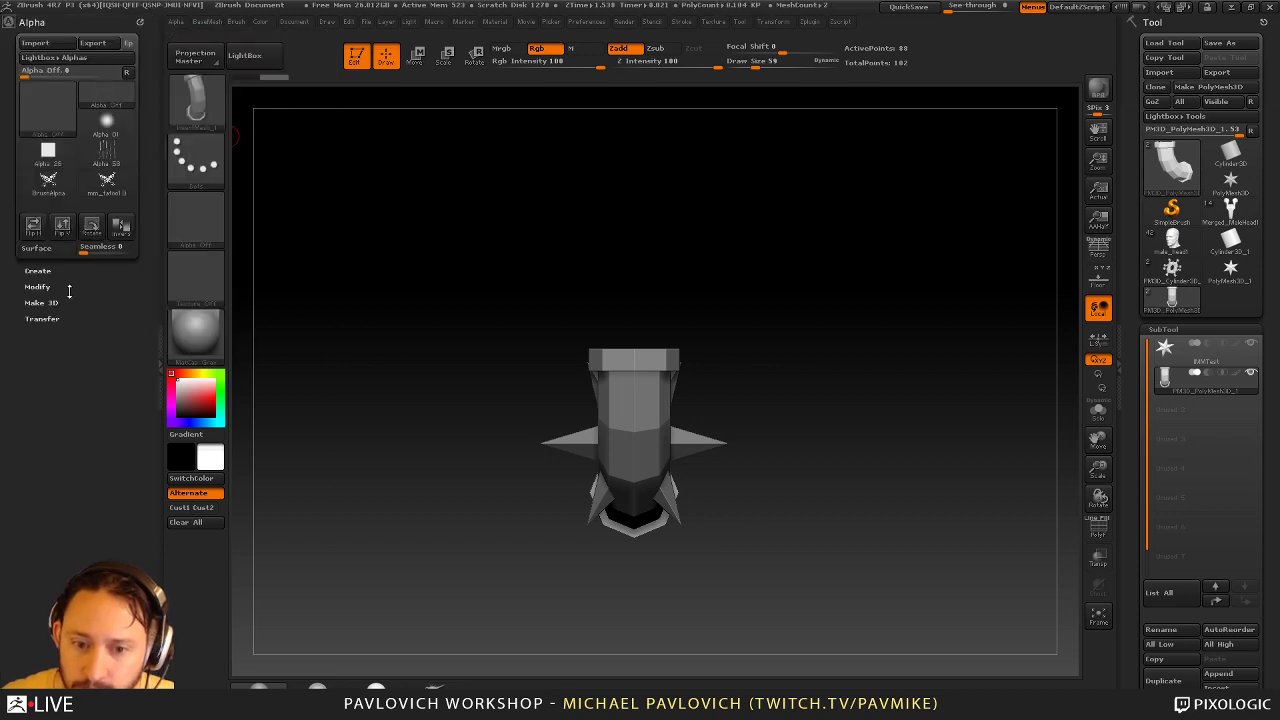
Expand the alpha's Modify settings and open the AlphaAdjust curve
key(shift)
click(37, 286)
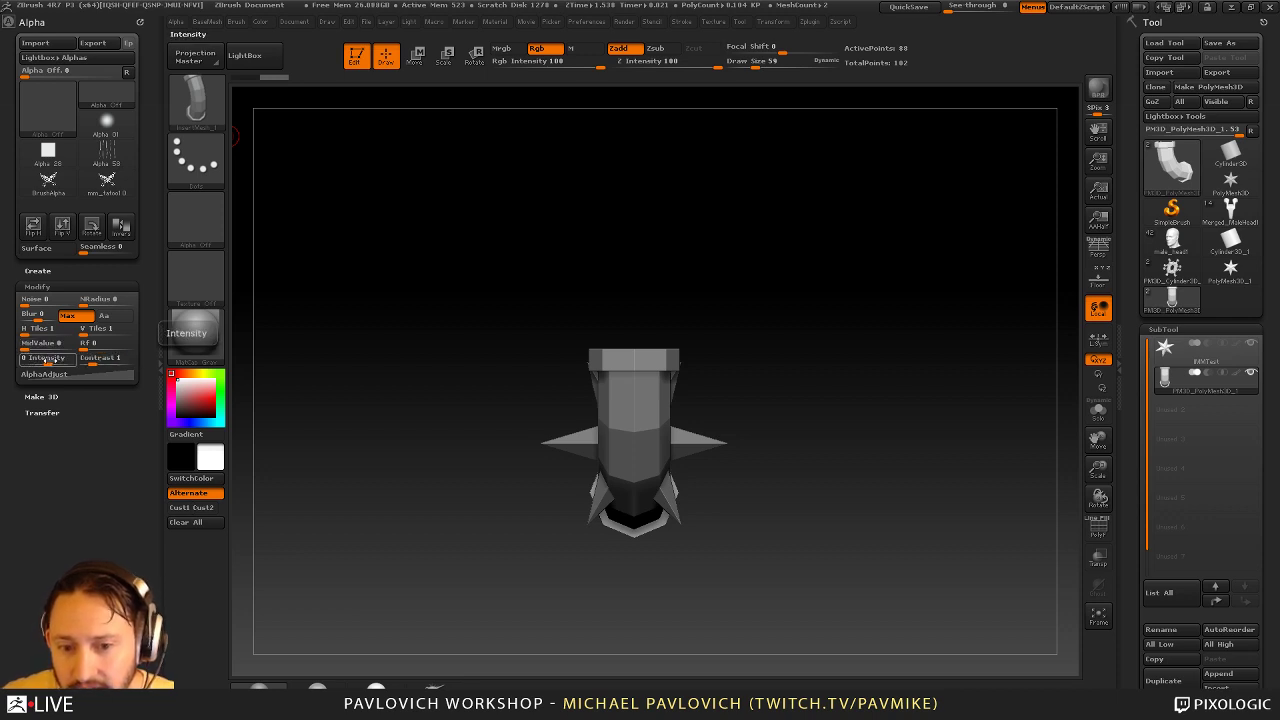
click(45, 374)
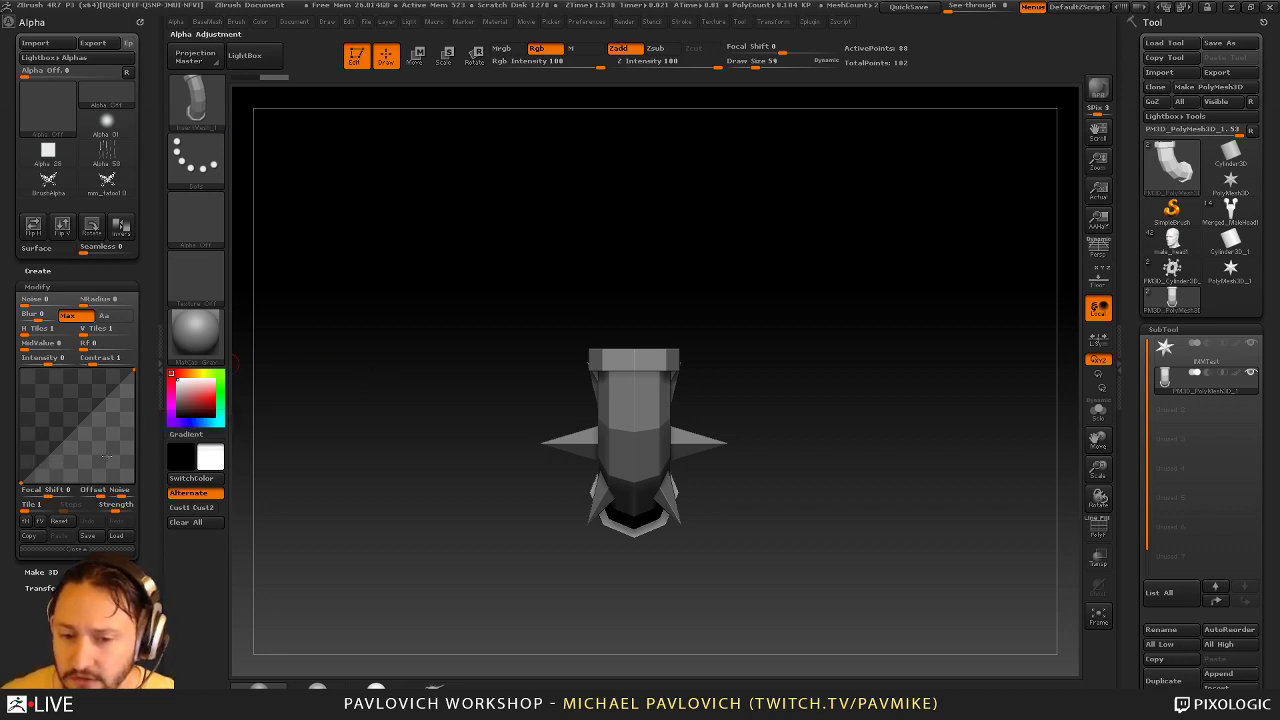
Switch to the Standard brush and load the ornate scroll frame tool with its polyframe shown
drag(768, 276, 666, 277)
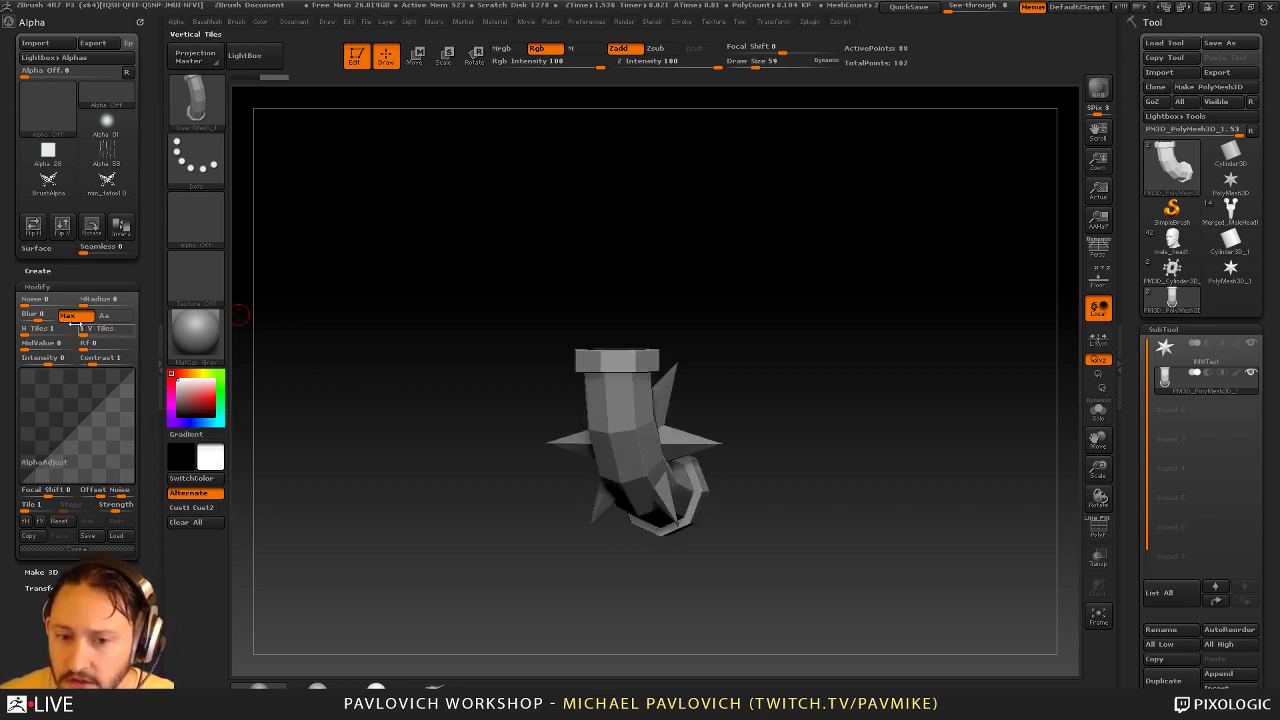
key(b)
key(s)
key(t)
mouse_move(586, 177)
mouse_down()
mouse_move(537, 206)
mouse_move(585, 207)
mouse_up()
key(s)
click(1172, 270)
mouse_move(689, 346)
mouse_down()
mouse_move(791, 369)
mouse_move(800, 409)
mouse_up()
key(f)
key(s)
drag(815, 392, 851, 360)
click(1091, 532)
mouse_move(925, 424)
mouse_down()
mouse_move(951, 434)
mouse_move(890, 393)
mouse_move(921, 384)
mouse_up()
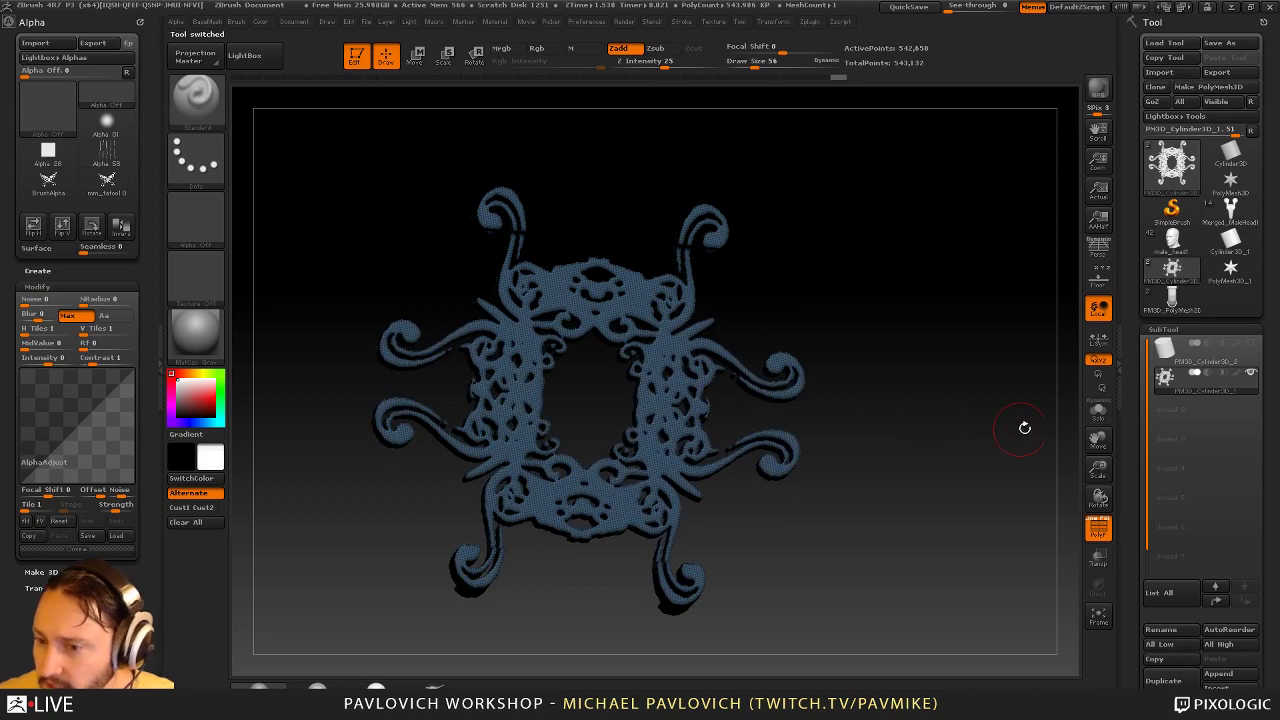
Enable ShadowBox for the scroll frame and clear the mask from its walls, with polyframe display turned off
scroll(1131, 416, down, 5)
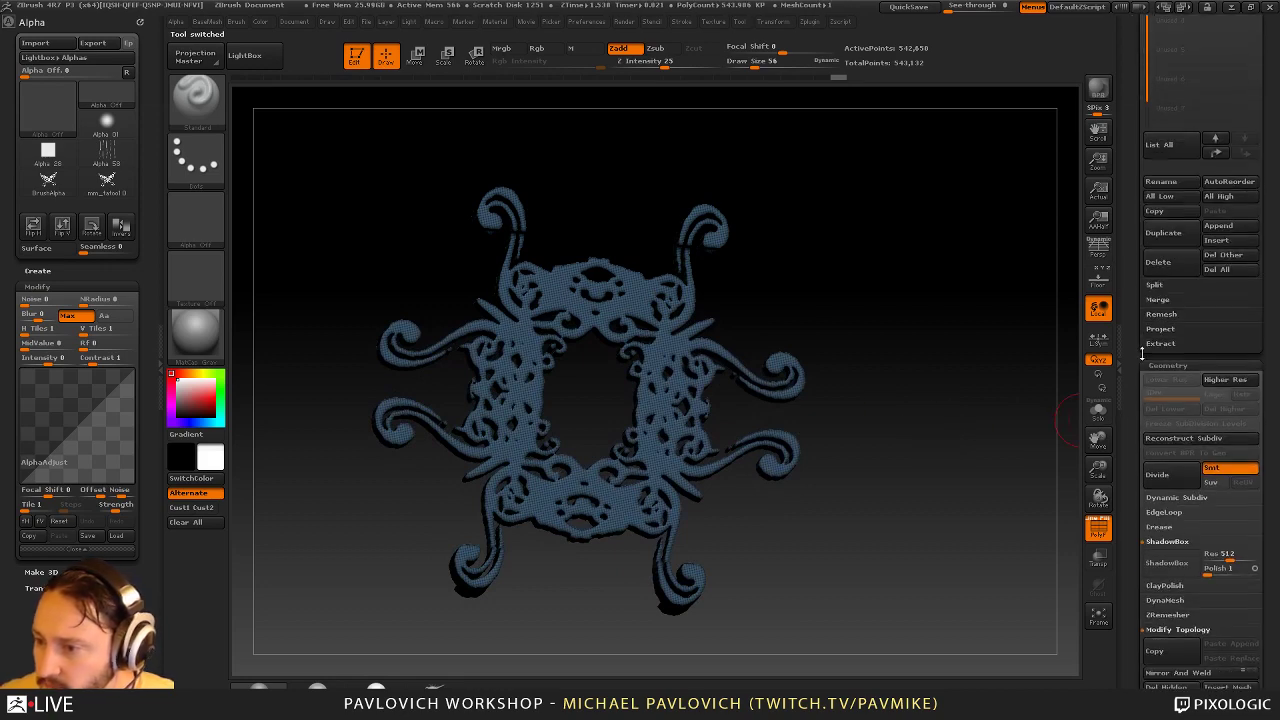
scroll(1144, 343, down, 3)
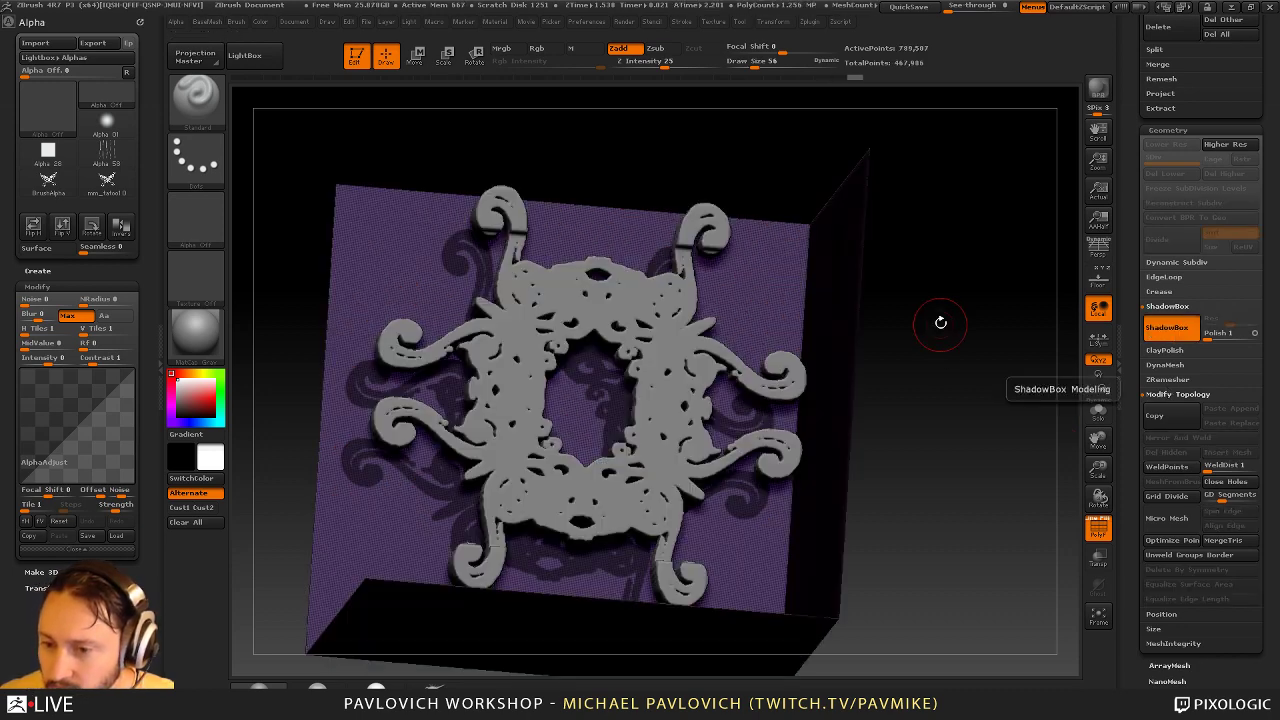
drag(966, 319, 957, 247)
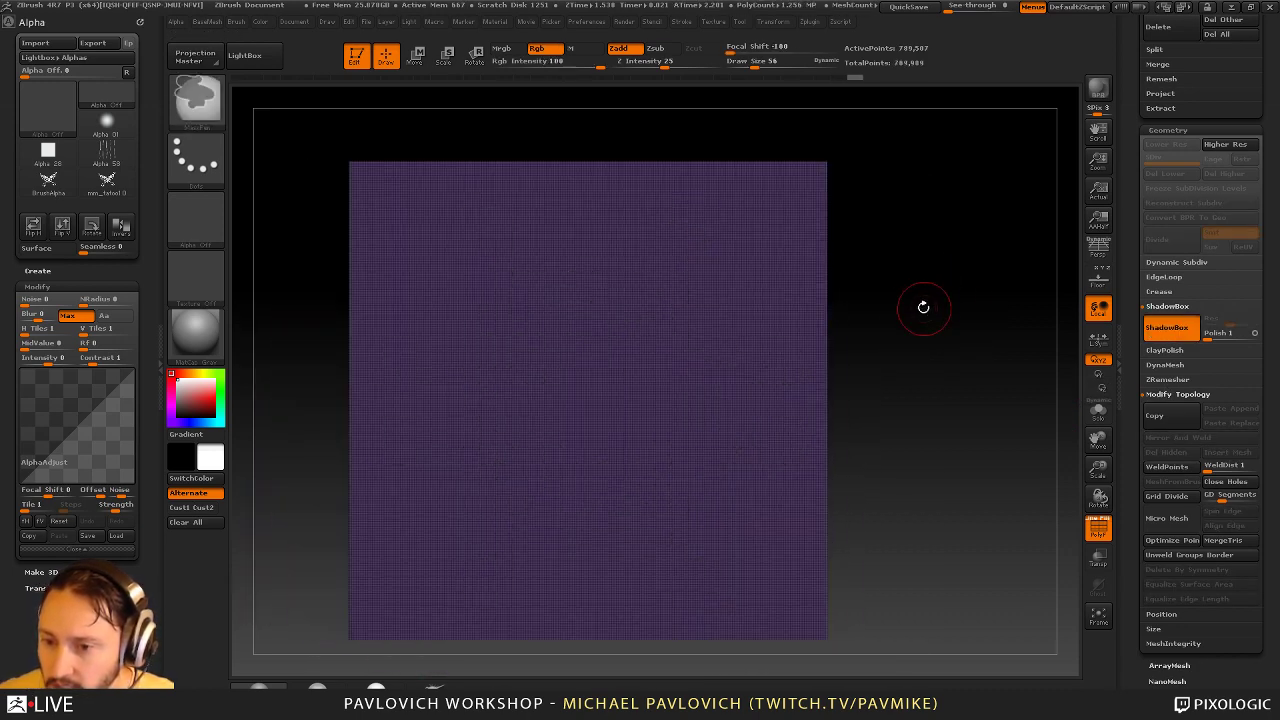
alt+drag(912, 307, 955, 313)
click(1100, 531)
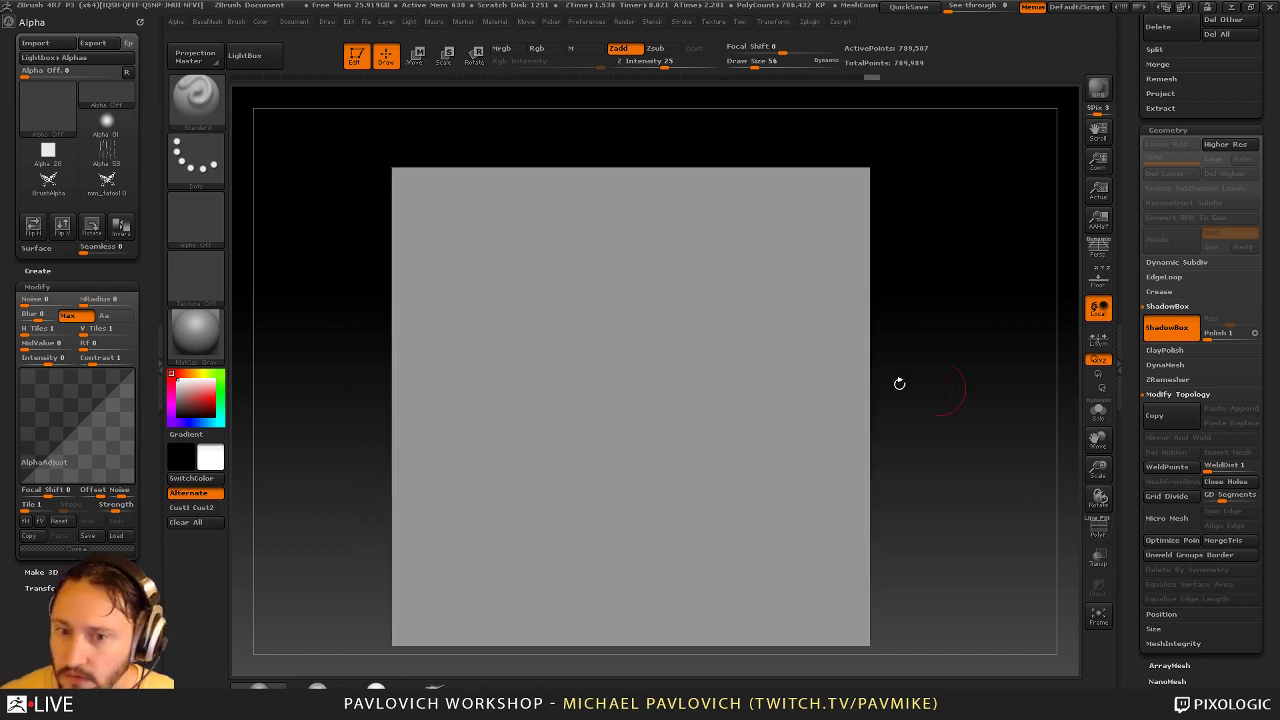
Set the masking brush to a DragRect stroke with the butterfly alpha
ctrl+click(208, 170)
ctrl+click(329, 172)
ctrl+click(209, 217)
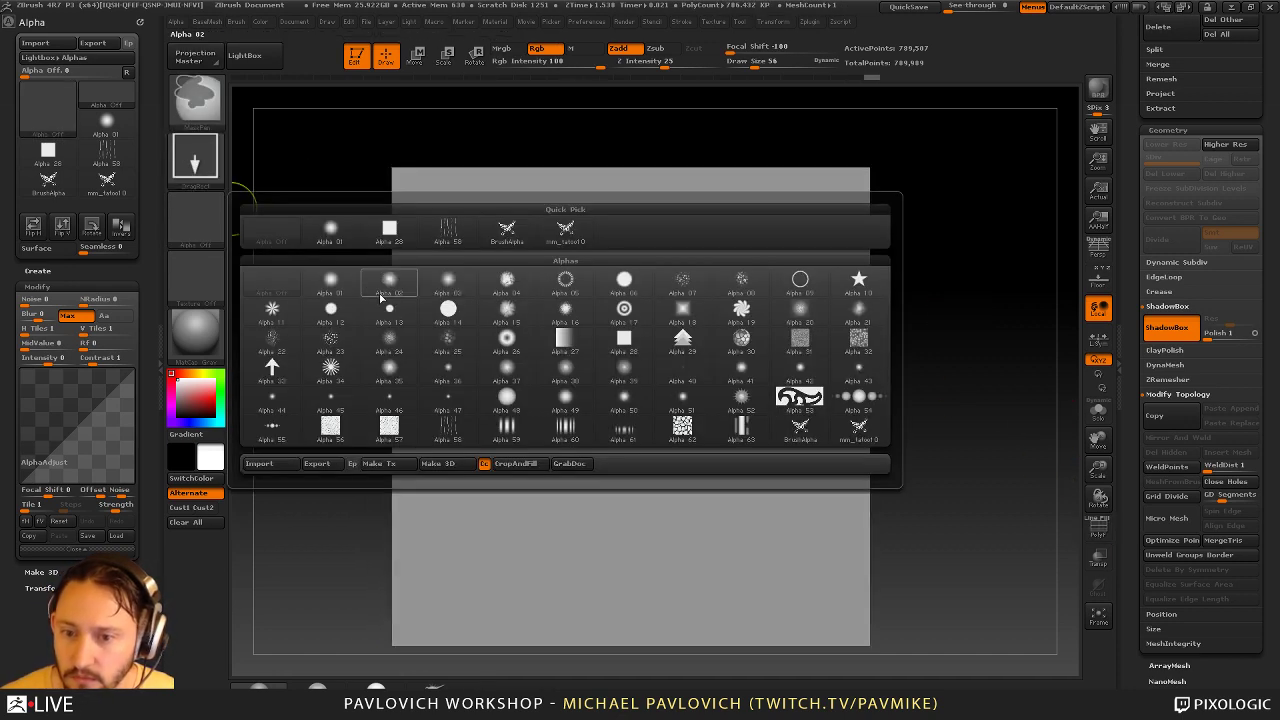
click(507, 232)
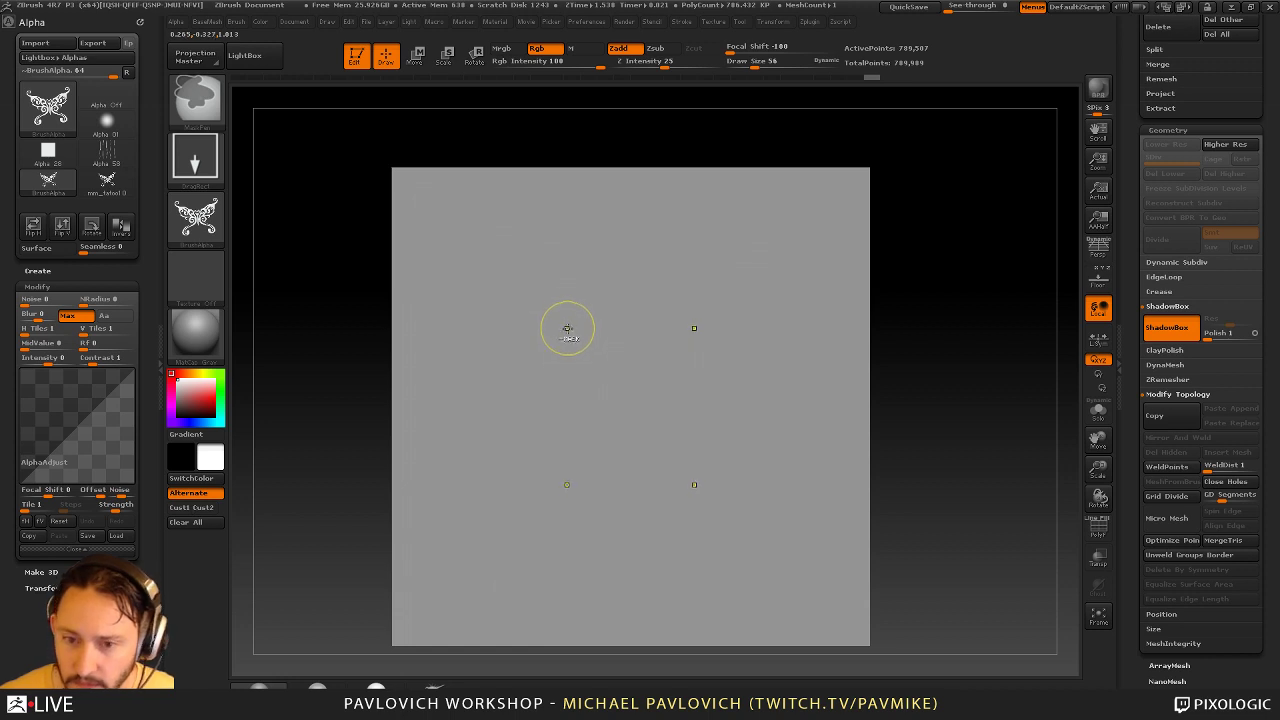
Try masking a butterfly ornament on the ShadowBox back wall, and undo it
mouse_move(600, 353)
ctrl+mouse_down()
mouse_move(577, 602)
mouse_move(595, 610)
mouse_move(726, 509)
mouse_move(820, 363)
mouse_move(734, 263)
mouse_move(639, 203)
mouse_move(631, 50)
ctrl+mouse_up()
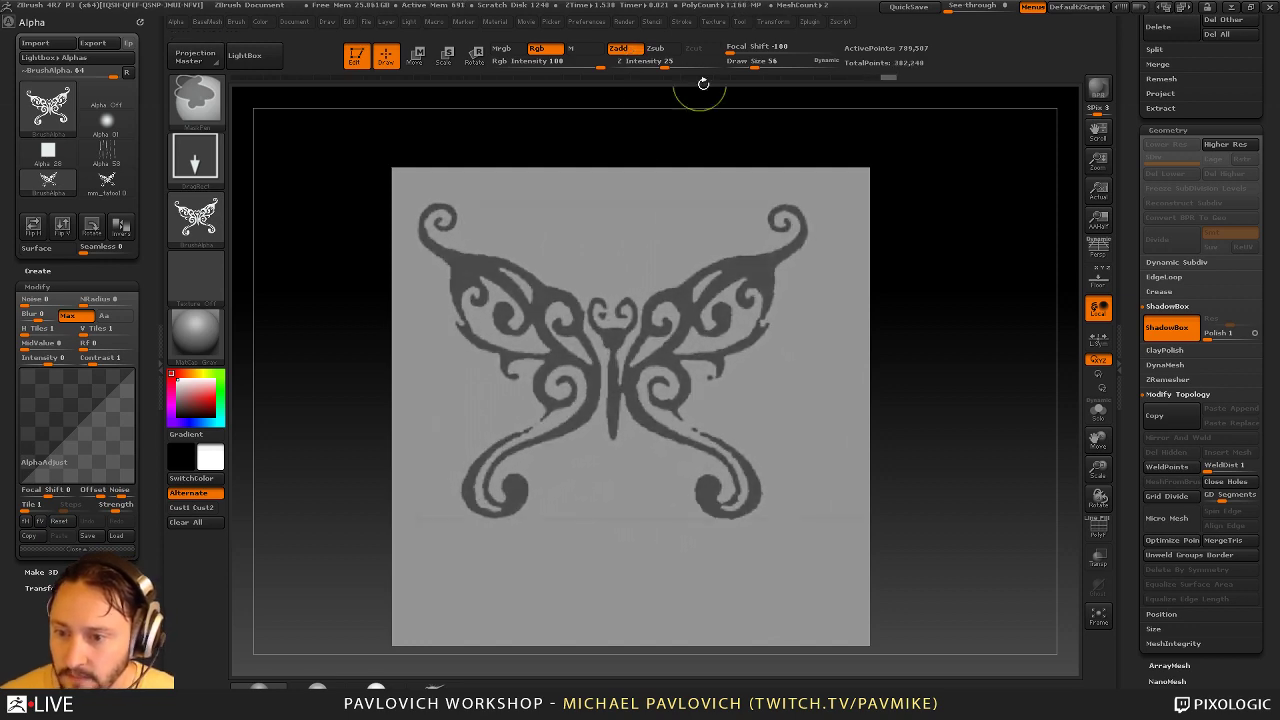
mouse_move(1017, 284)
mouse_down()
mouse_move(868, 311)
mouse_move(929, 289)
mouse_move(994, 296)
mouse_up()
key(ctrl+z)
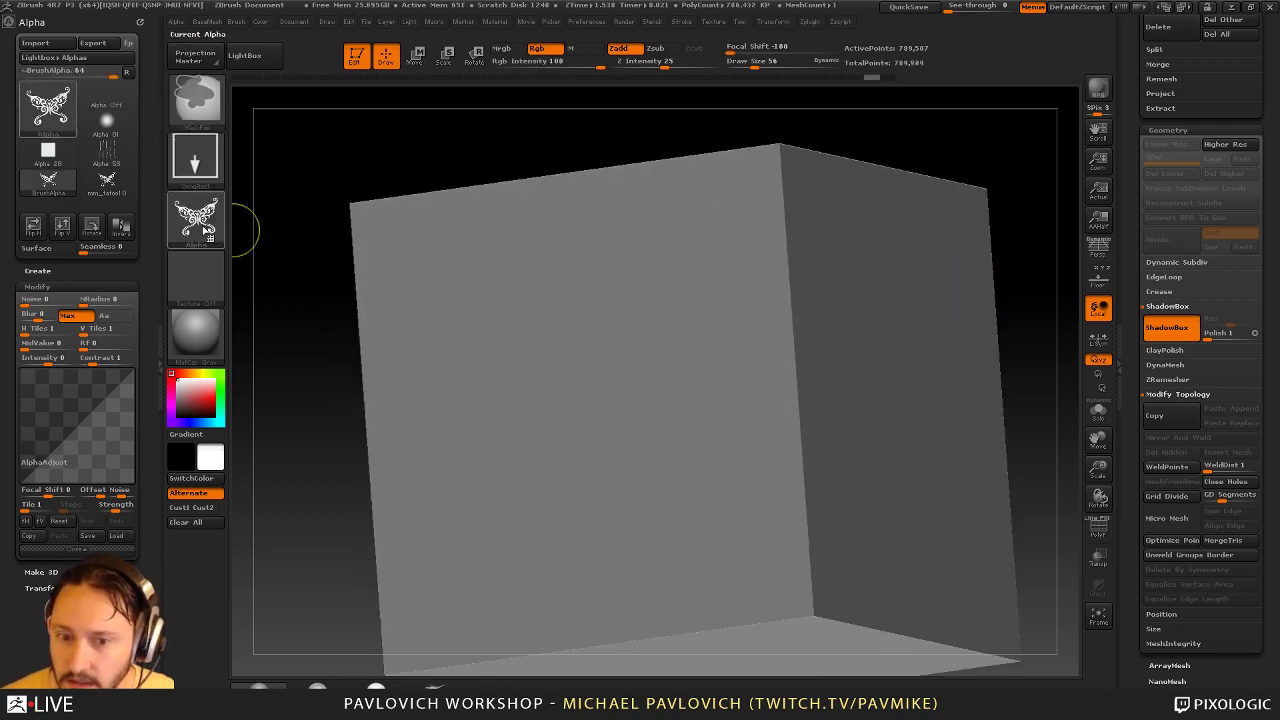
key(ctrl+z)
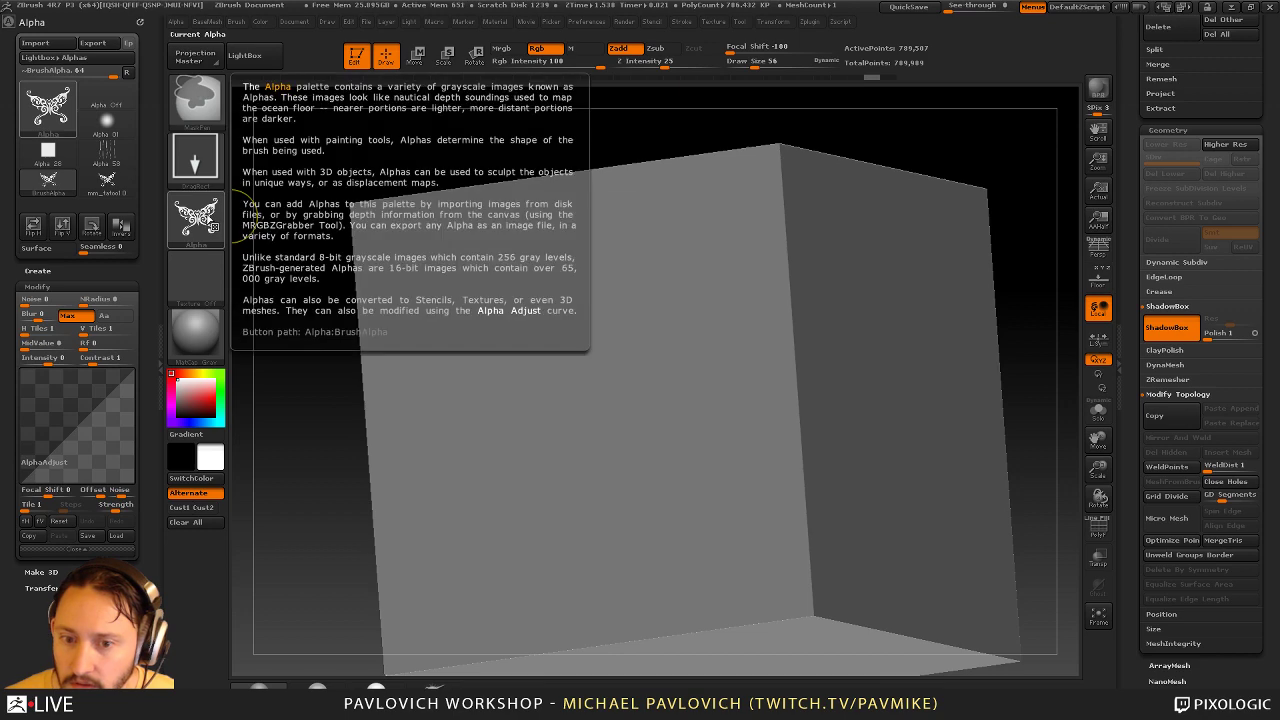
Load the mm_tatoo14 scroll alpha from the LightBox alpha library
key(ctrl)
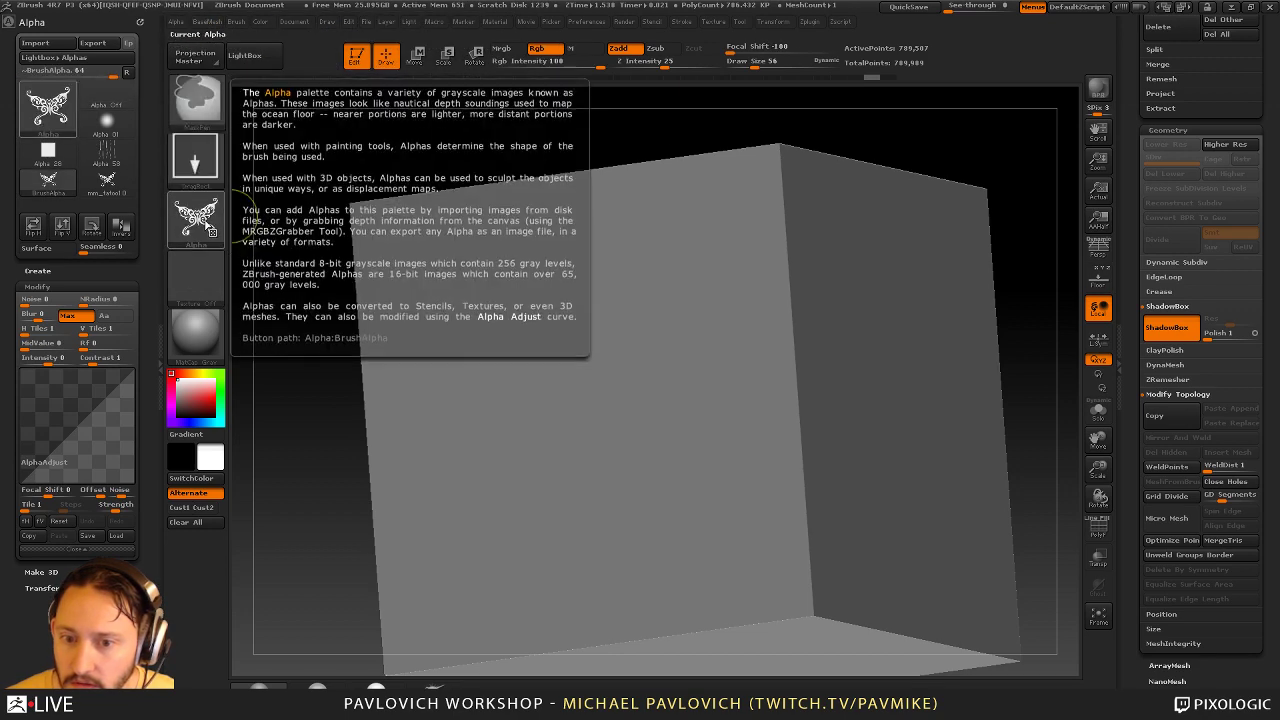
click(207, 229)
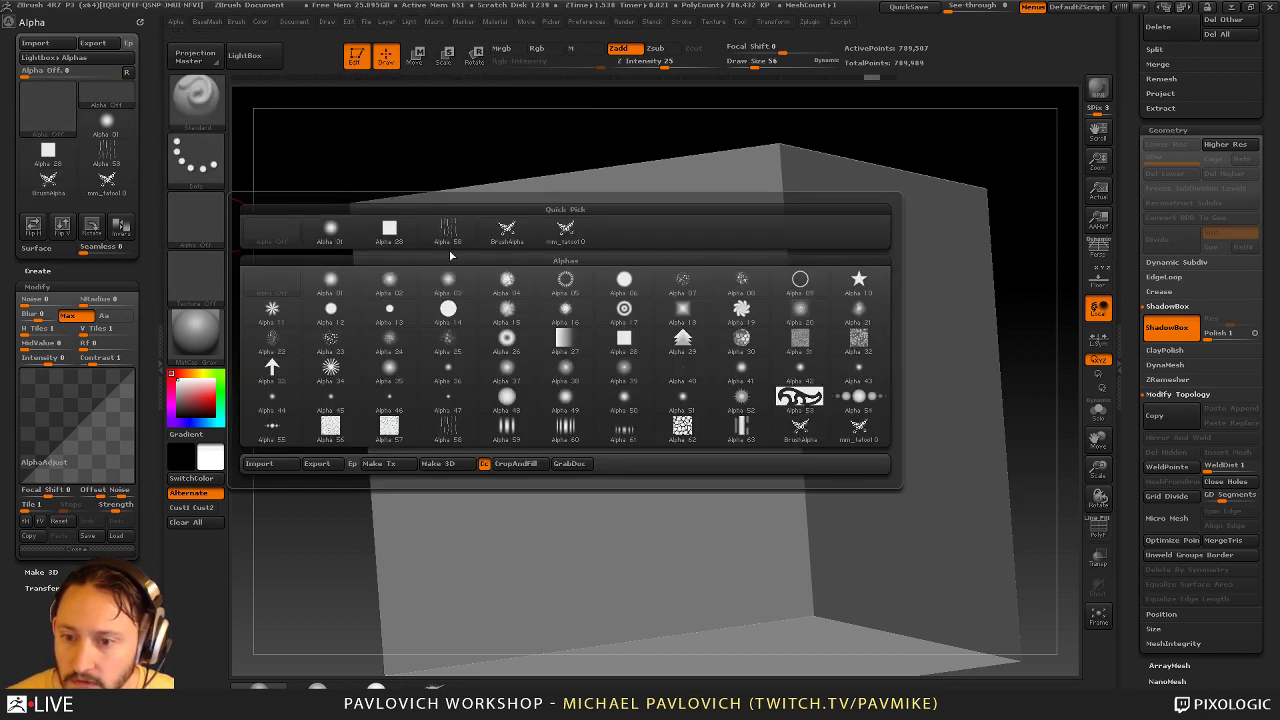
click(565, 229)
mouse_move(208, 229)
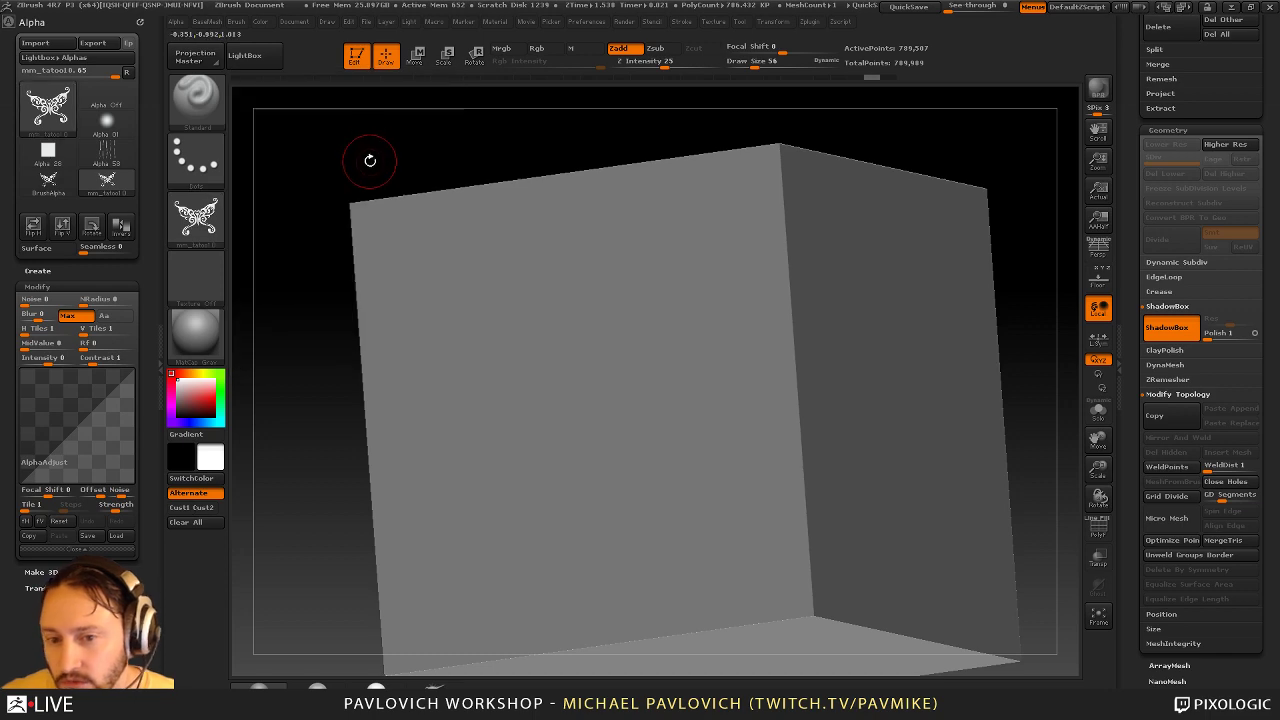
key(comma)
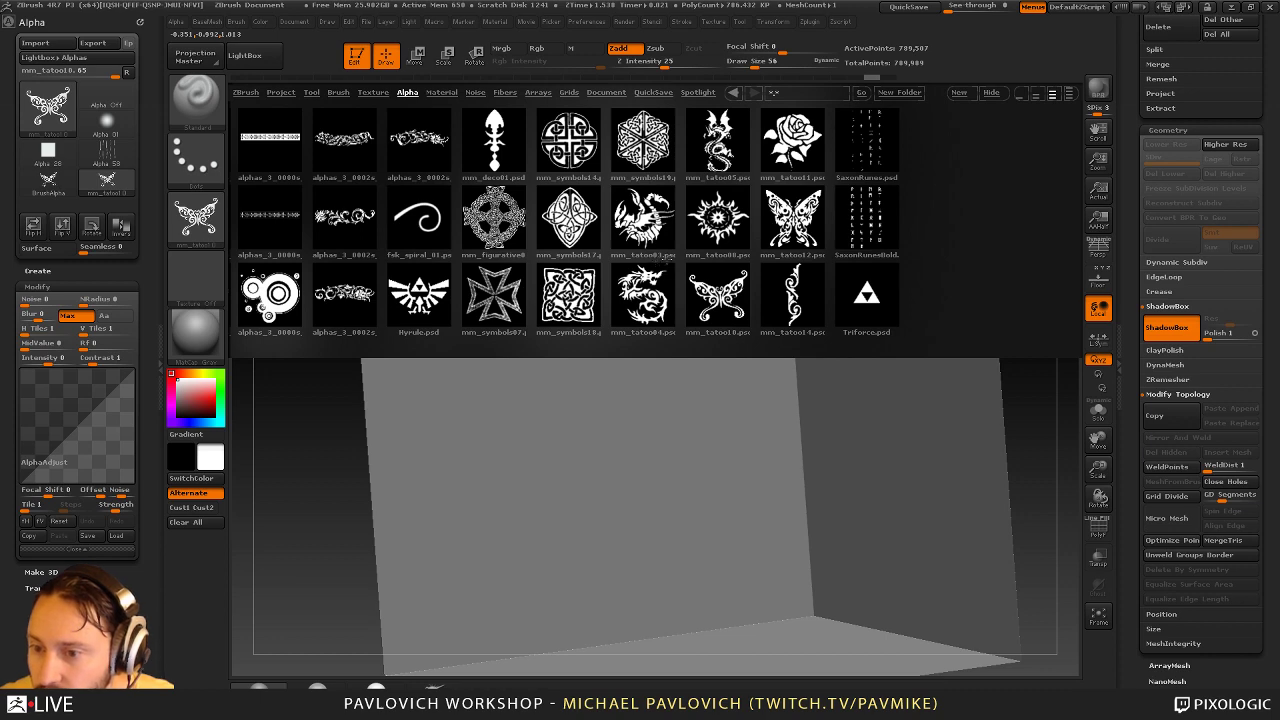
double_click(799, 299)
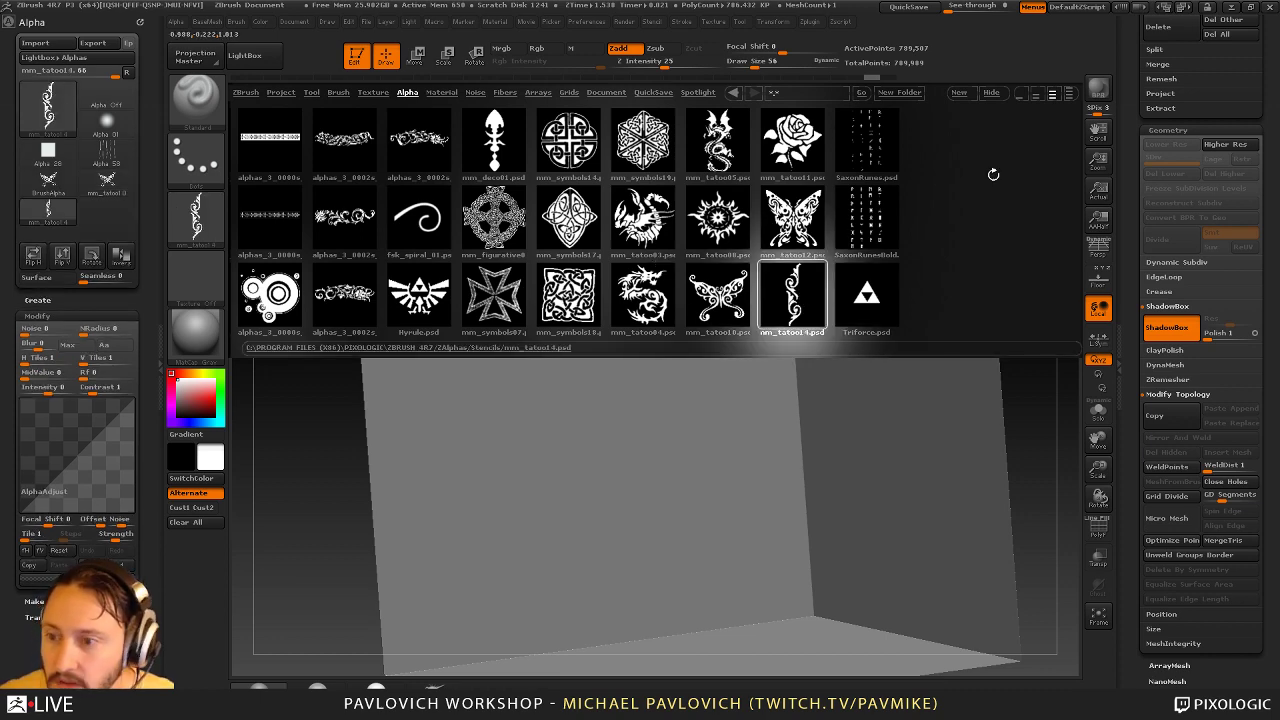
click(993, 95)
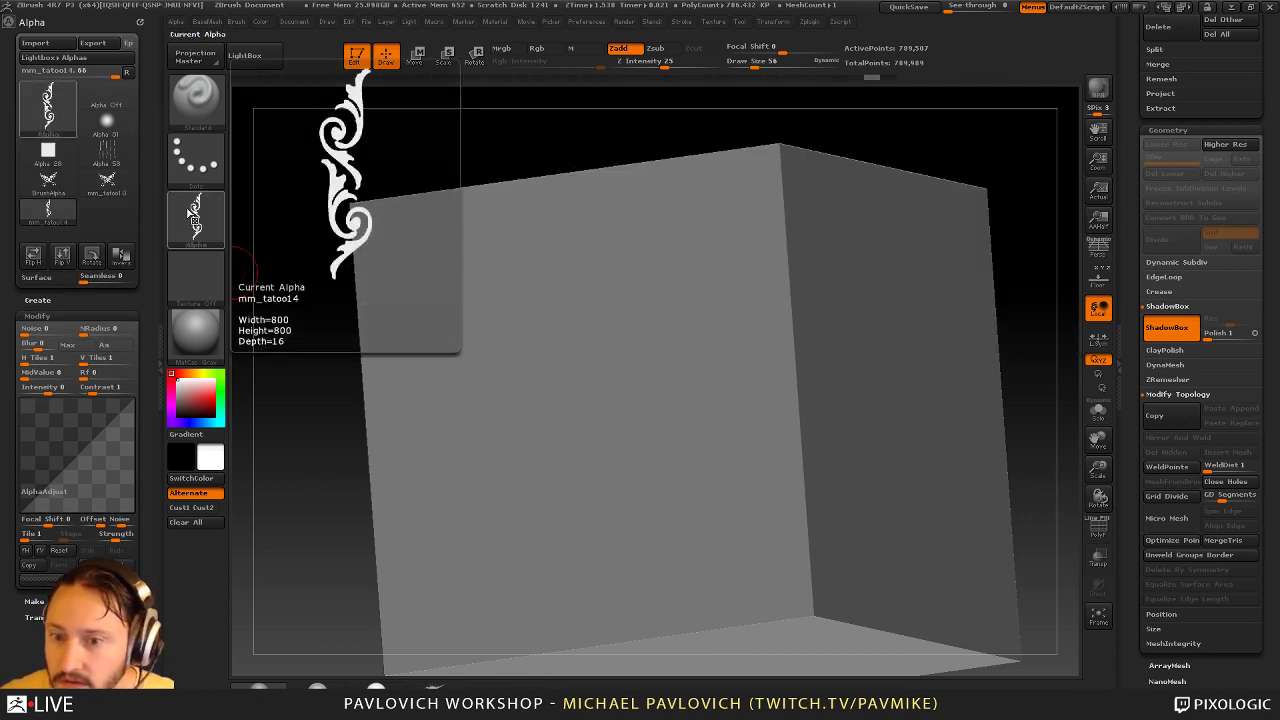
Replace the butterfly masking alpha with mm_tatoo14 and mask a four-way mirrored scroll ornament on the ShadowBox back wall
shift+drag(450, 137, 573, 193)
ctrl+drag(612, 343, 668, 546)
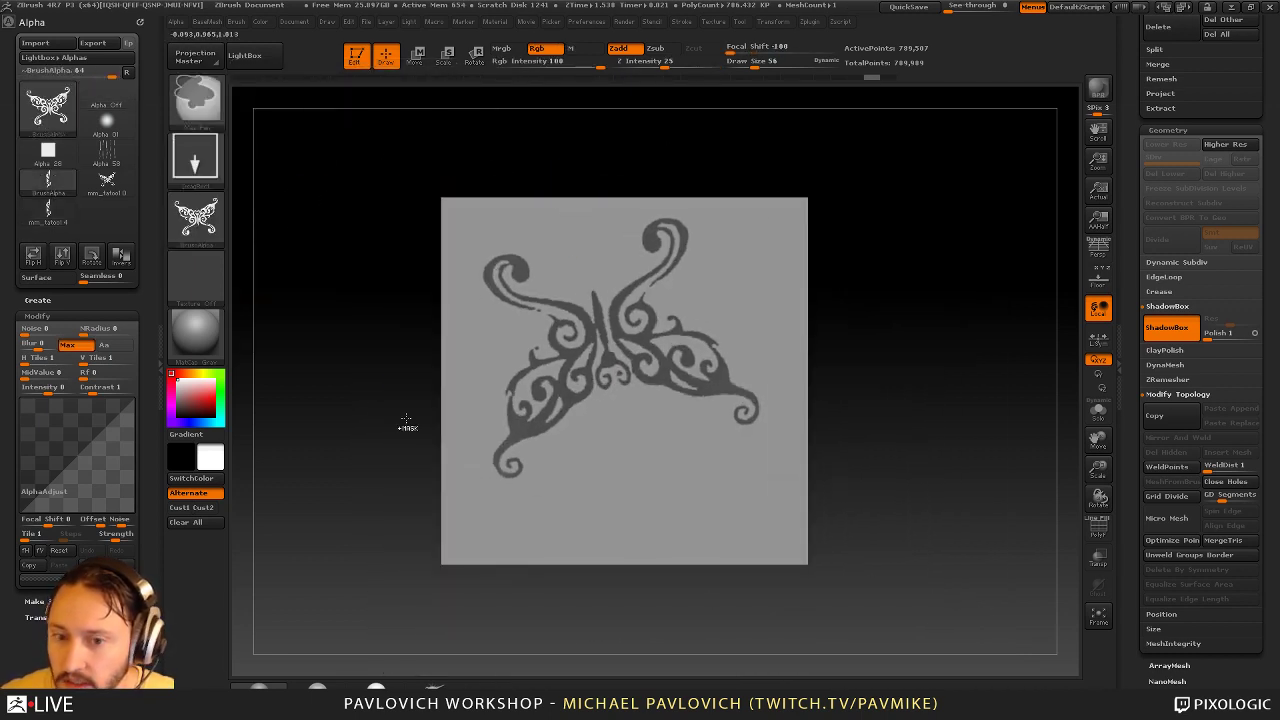
click(198, 222)
click(616, 239)
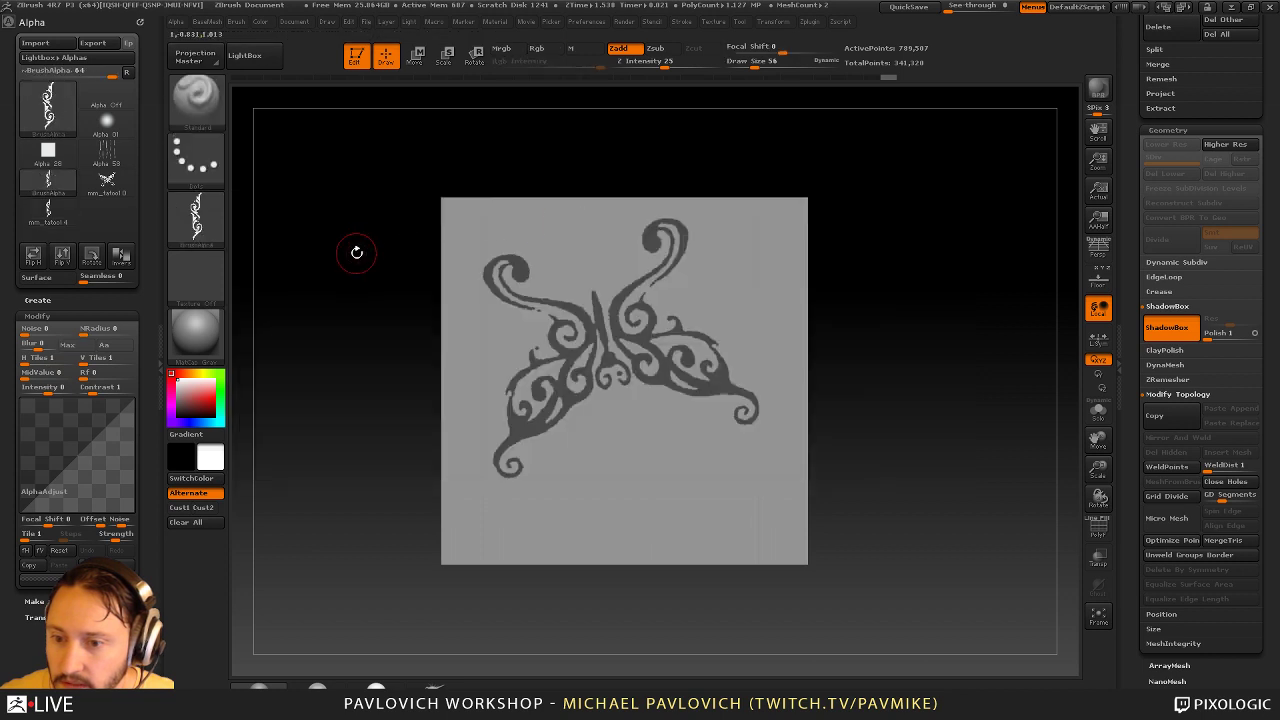
key(ctrl+z)
mouse_move(571, 330)
ctrl+mouse_down()
mouse_move(629, 414)
mouse_move(765, 506)
ctrl+mouse_up()
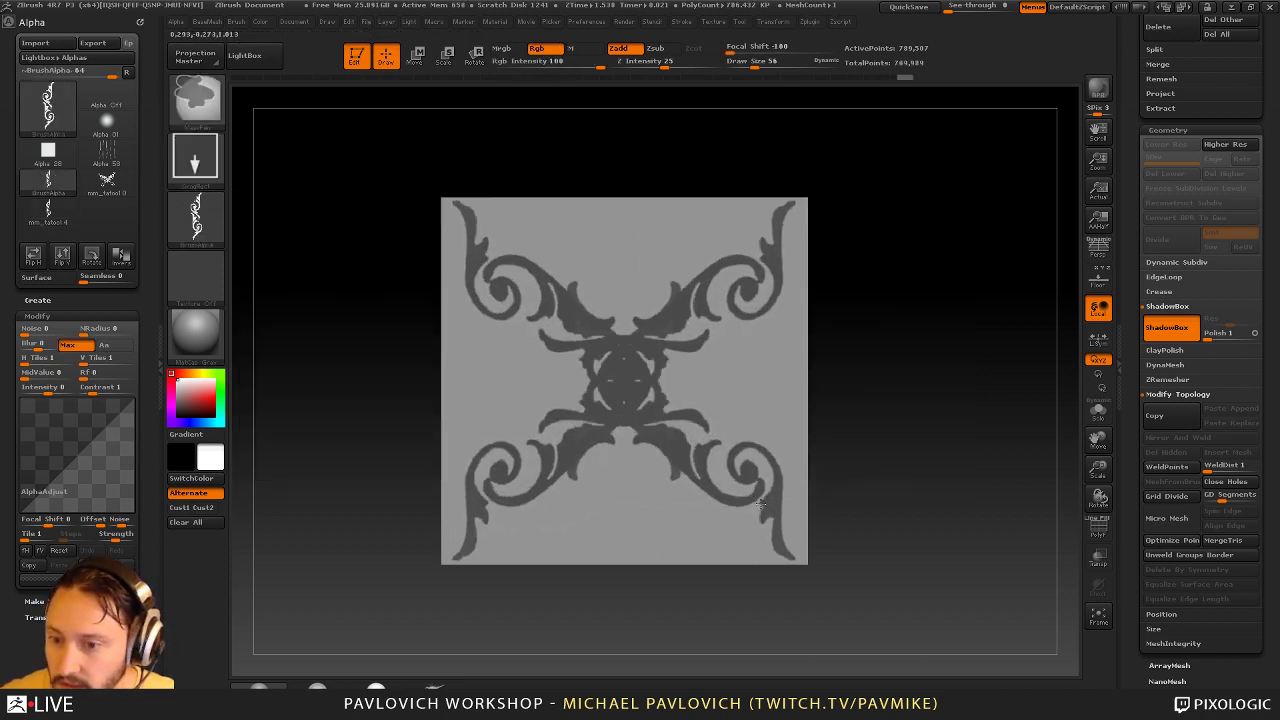
Set the masking brush to a Dots stroke with no alpha
drag(999, 380, 1058, 350)
alt+drag(965, 341, 957, 297)
ctrl+click(200, 218)
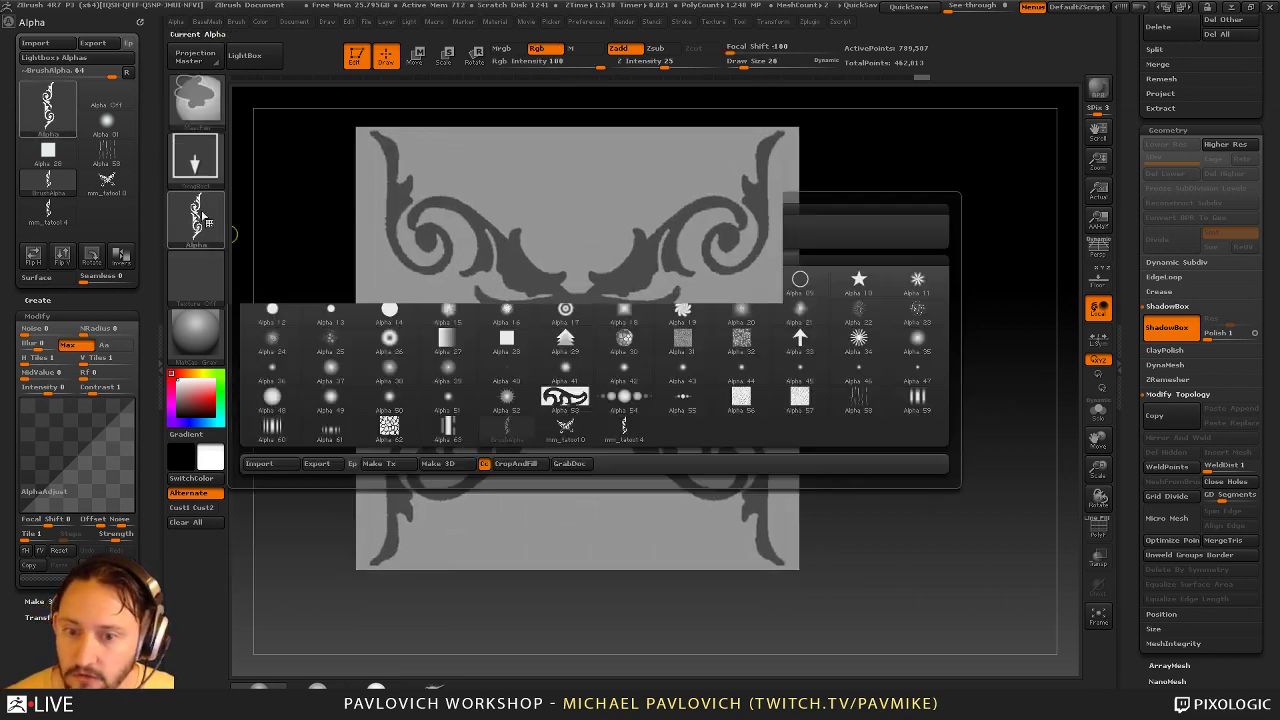
ctrl+click(264, 242)
ctrl+click(204, 155)
ctrl+click(276, 172)
Shape the mask at the ornament's center with mirrored round and oval openings, using a draw size of 11
key(s)
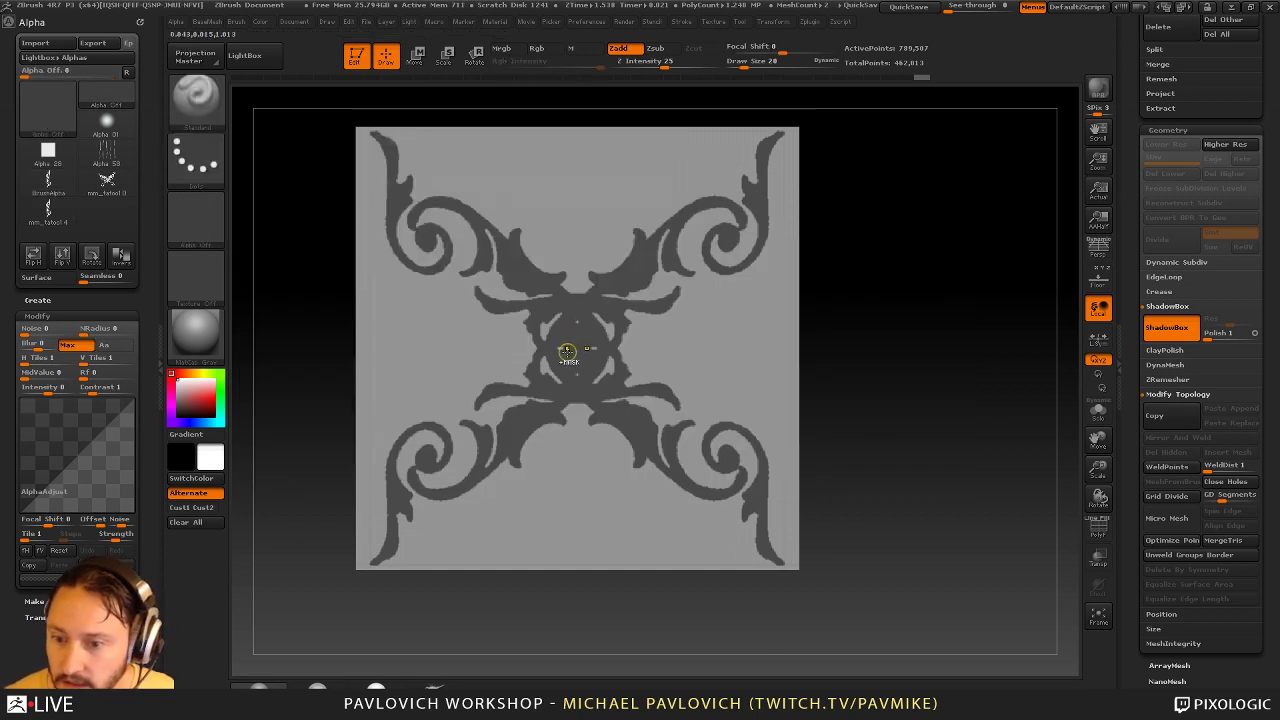
ctrl+alt+drag(563, 351, 576, 375)
key(s)
click(572, 330)
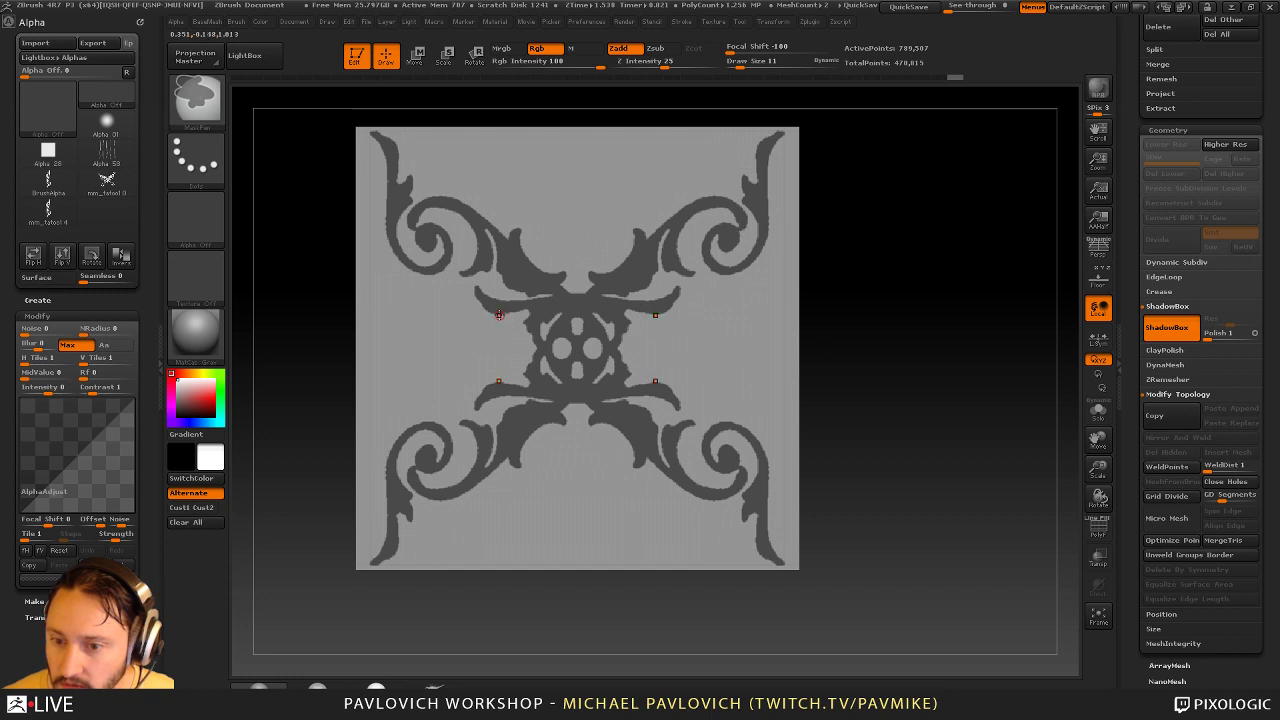
Paint extra mirrored leaf flourishes onto the mask on both sides of the central motif
mouse_move(525, 307)
ctrl+mouse_down()
mouse_move(424, 323)
mouse_move(452, 316)
mouse_move(463, 334)
ctrl+mouse_up()
key(ctrl+z)
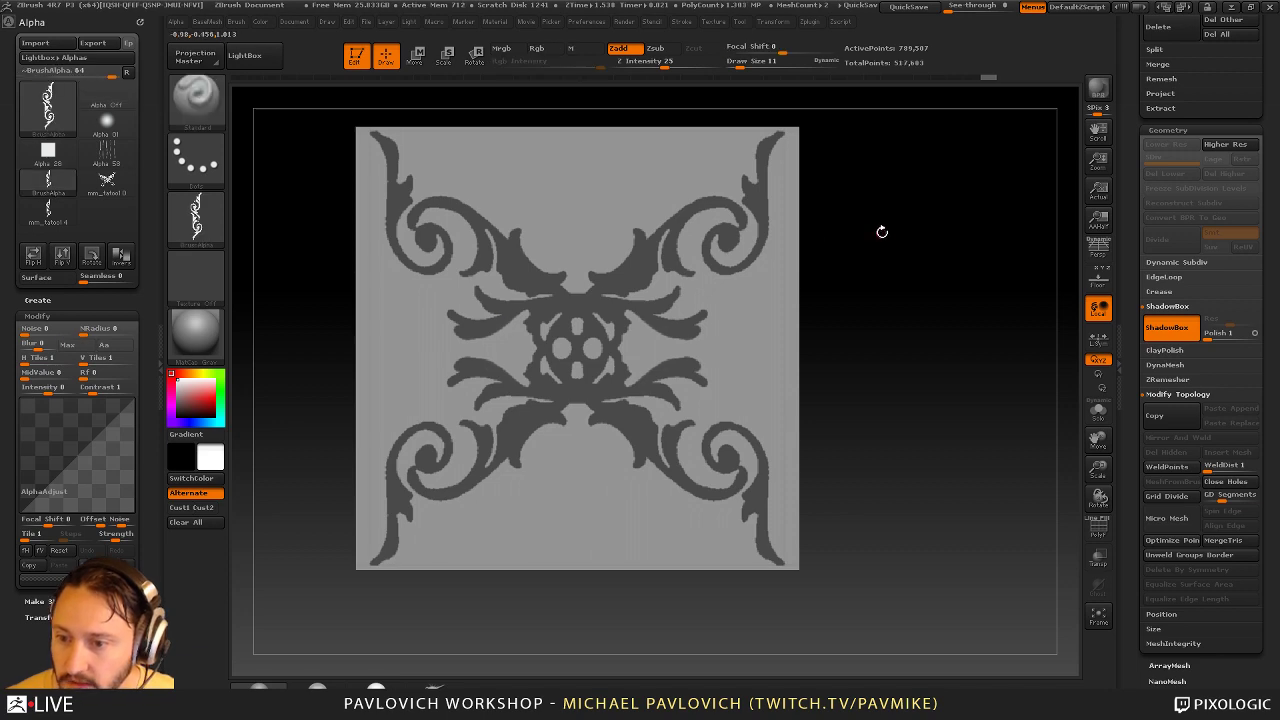
mouse_move(882, 231)
alt+mouse_down()
mouse_move(951, 206)
mouse_move(931, 167)
mouse_move(766, 199)
alt+mouse_up()
ctrl+click(685, 316)
Refine the openings in the ornament's central medallion by masking and unmasking small details
shift+drag(951, 291, 828, 350)
key(ctrl)
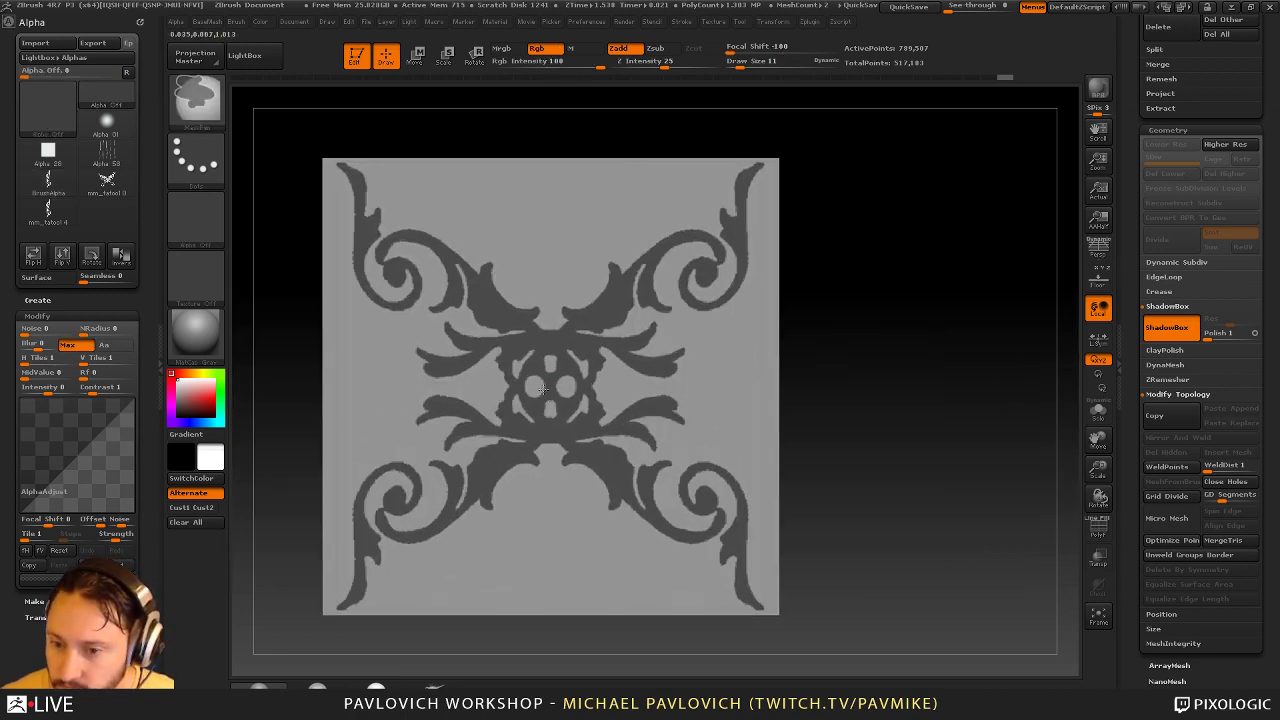
ctrl+drag(544, 368, 535, 365)
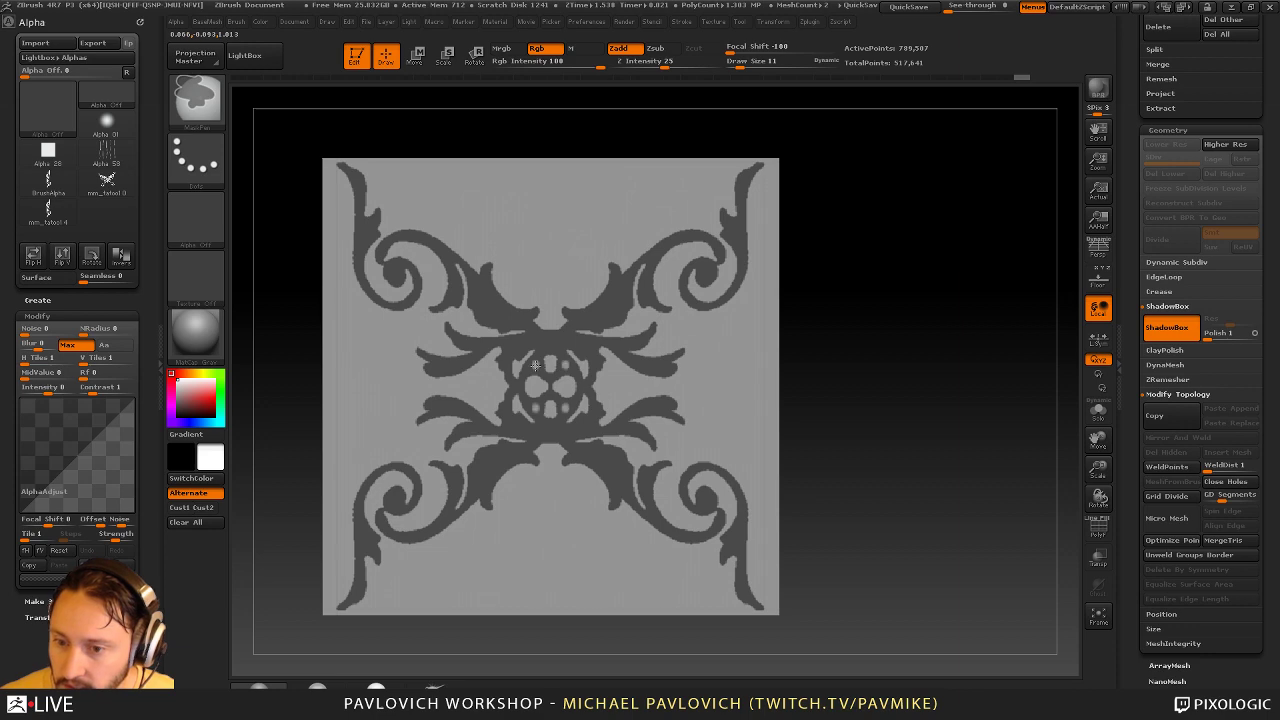
drag(985, 318, 960, 334)
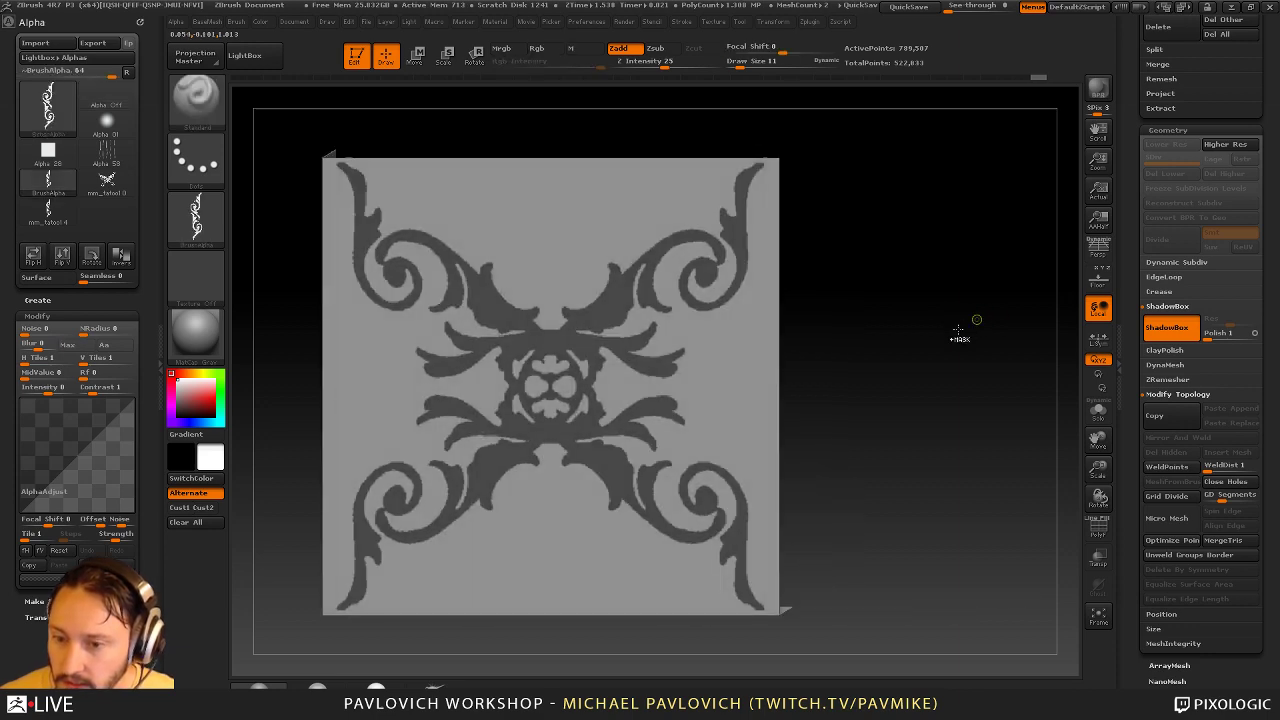
key(ctrl+alt)
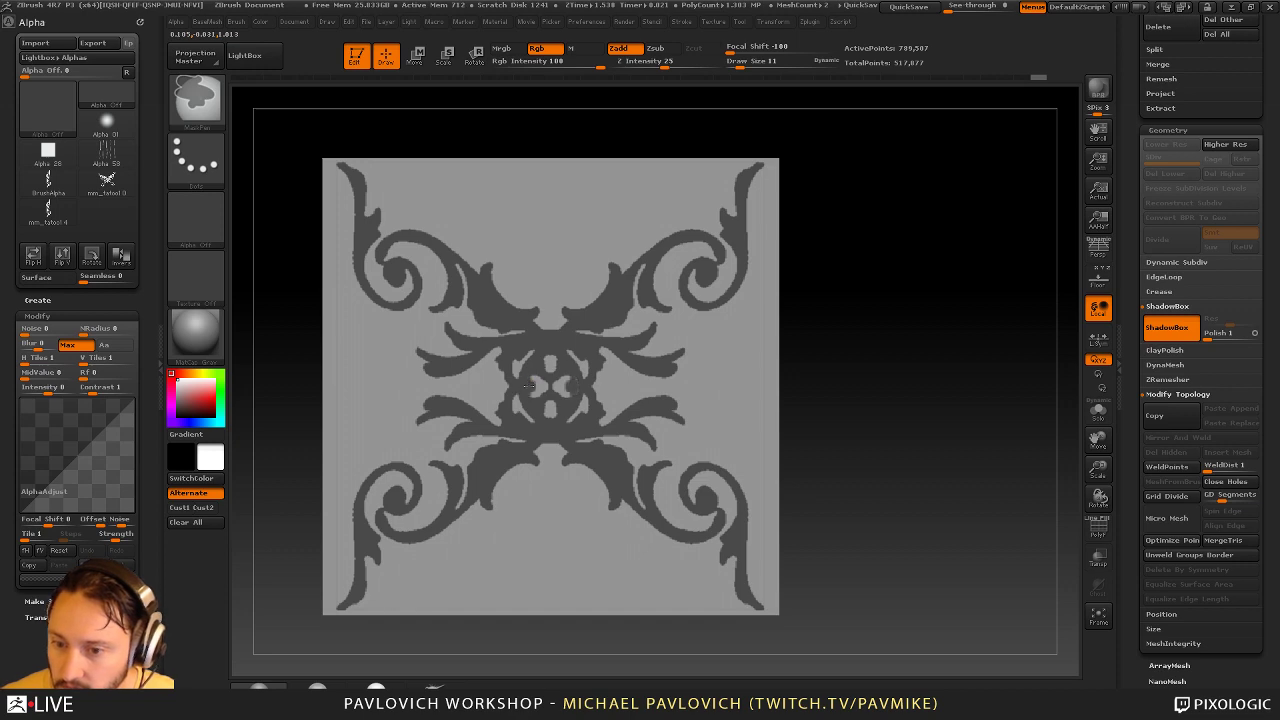
Turn off ShadowBox to generate the scroll ornament mesh and inspect its thickness from the side
mouse_move(915, 290)
mouse_down()
mouse_move(1023, 261)
mouse_move(986, 275)
mouse_up()
click(1168, 329)
mouse_move(935, 351)
mouse_down()
mouse_move(914, 346)
mouse_move(930, 365)
mouse_up()
drag(930, 365, 1039, 438)
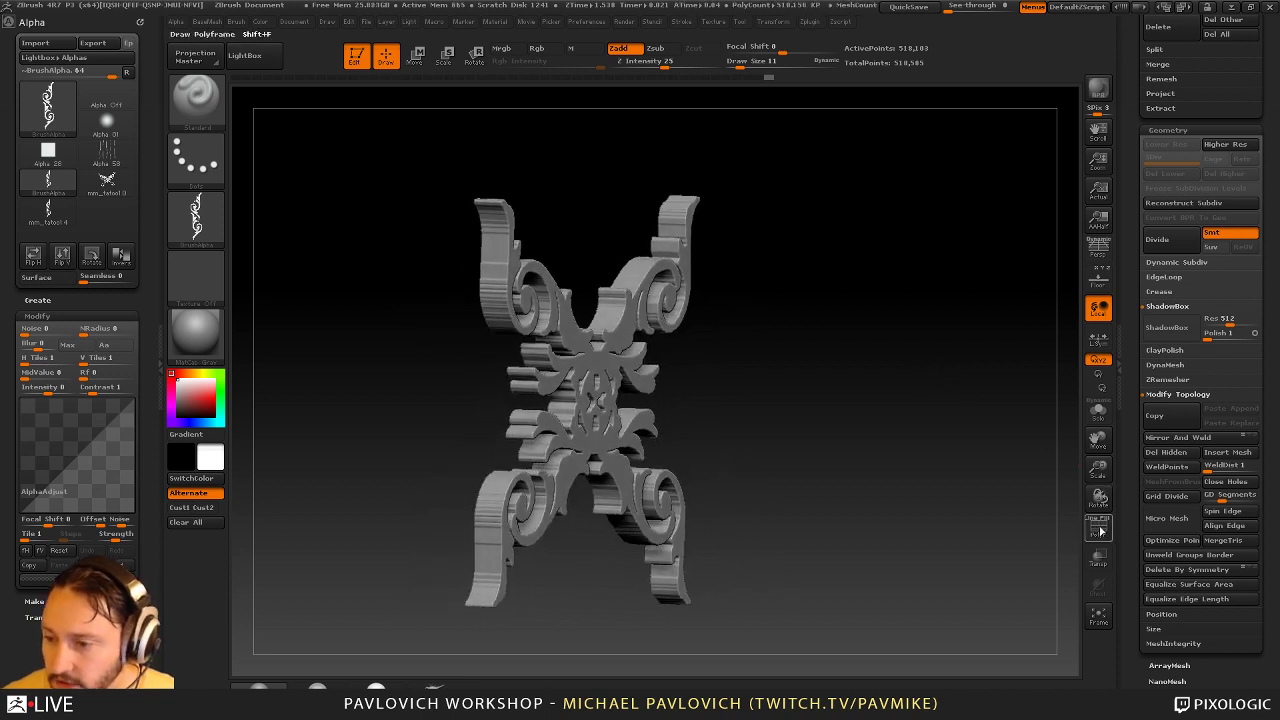
shift+drag(683, 310, 626, 391)
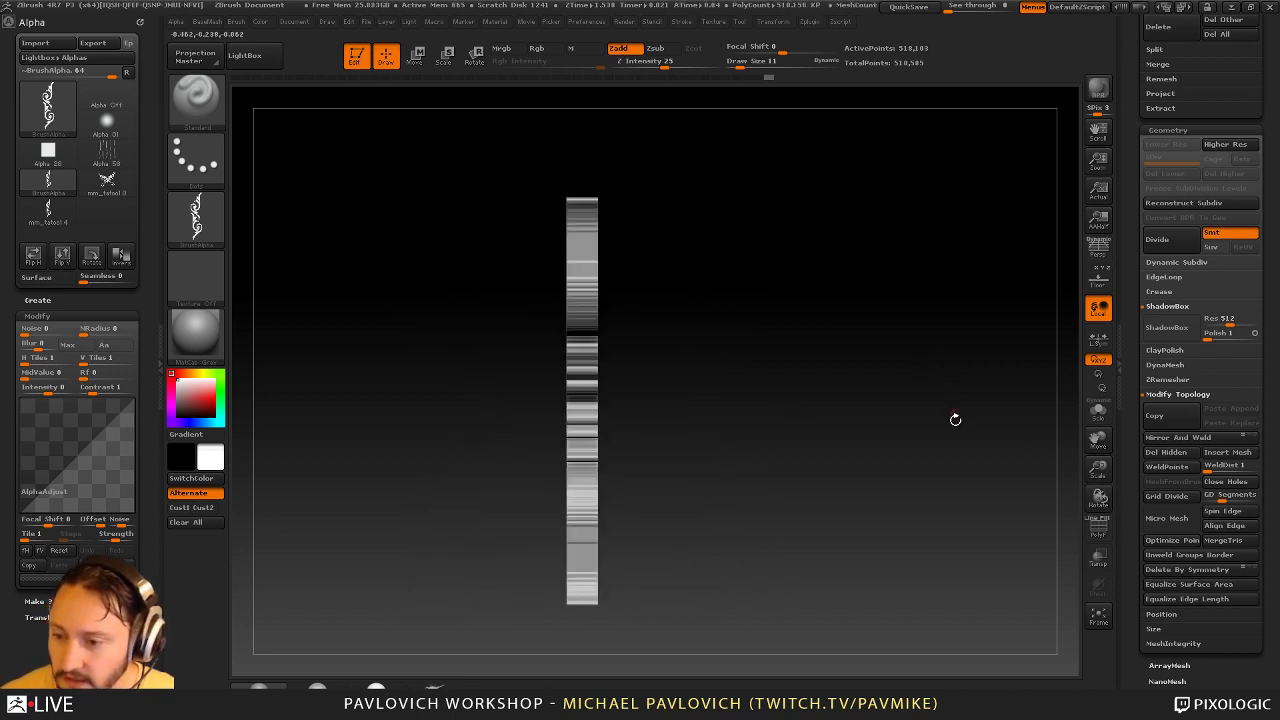
key(w)
shift+drag(581, 306, 720, 307)
key(ctrl+z)
key(q)
Display the ornament's polyframe and isolate one of its flat face polygroups
click(1098, 530)
drag(1025, 470, 915, 446)
mouse_move(1006, 413)
alt+mouse_down()
mouse_move(955, 404)
mouse_move(1020, 406)
alt+mouse_up()
drag(875, 390, 1005, 398)
mouse_move(677, 399)
mouse_down()
mouse_move(743, 369)
mouse_move(726, 403)
mouse_move(874, 311)
mouse_move(940, 304)
mouse_move(1024, 356)
mouse_move(955, 382)
mouse_up()
ctrl+shift+click(685, 371)
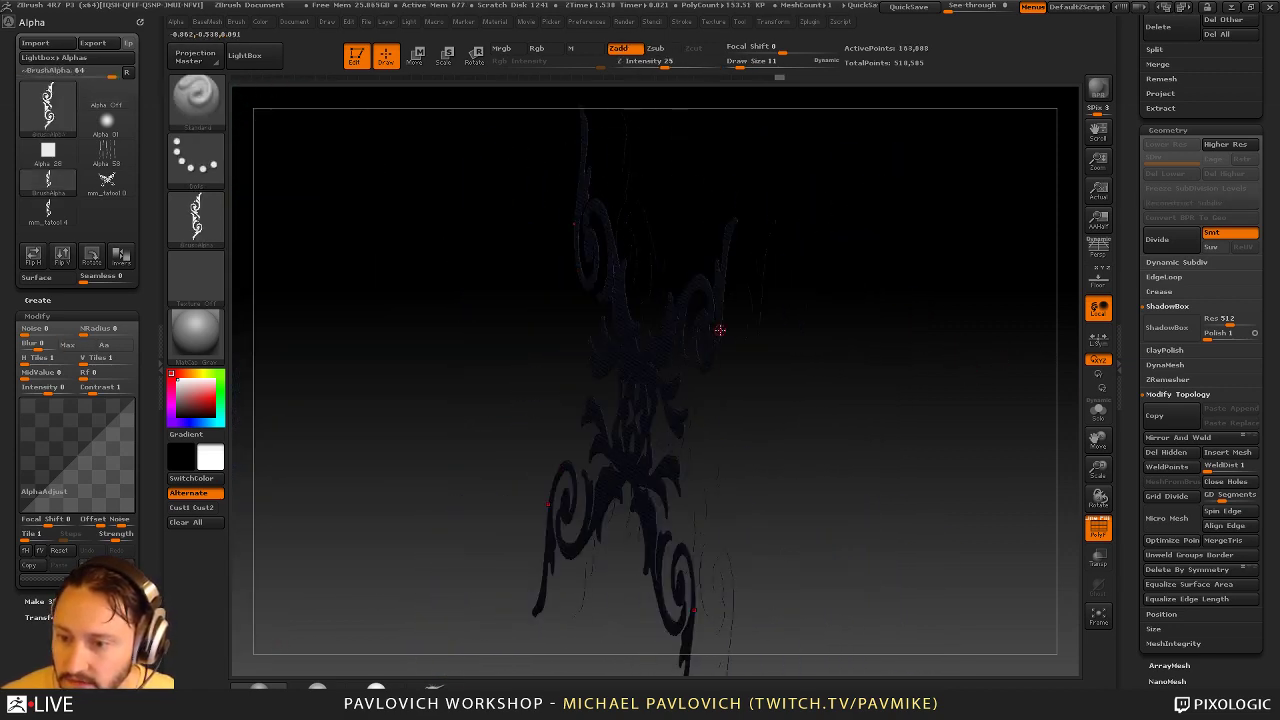
Expand the tool's Polygroups settings and locate the Auto Groups command in the custom modeling menu
drag(820, 360, 877, 352)
key(3)
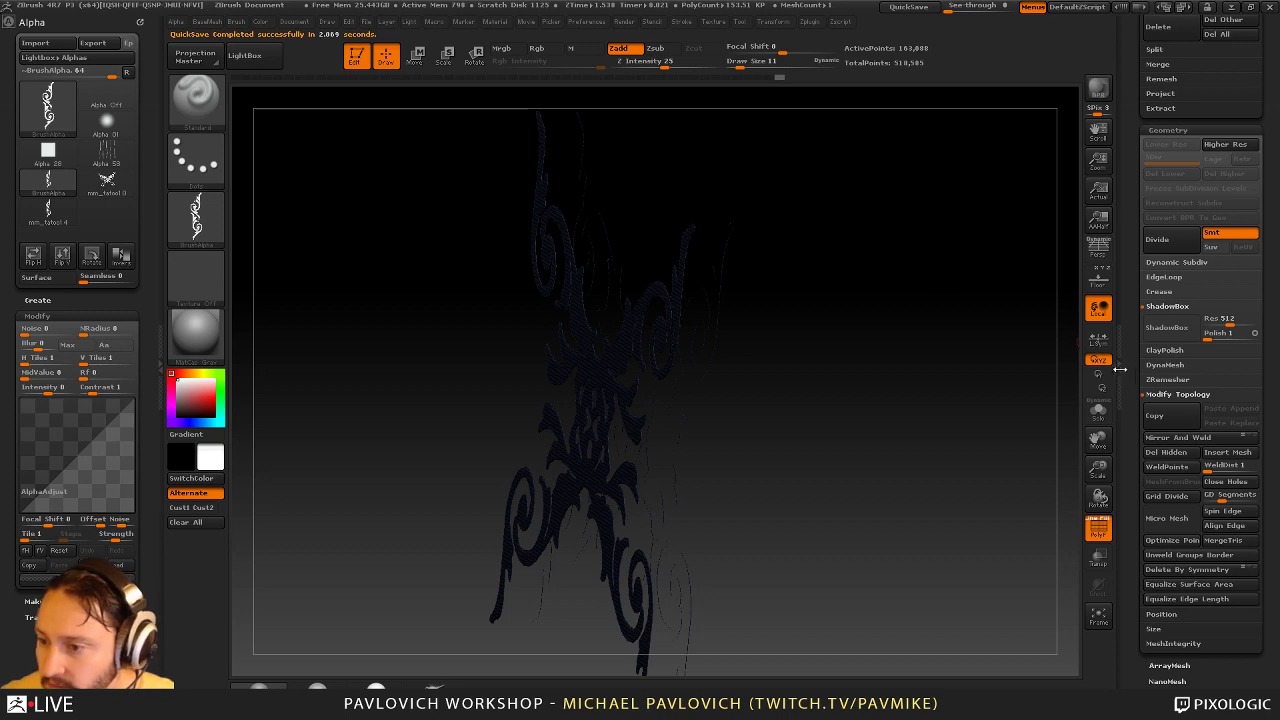
drag(1137, 359, 1135, 218)
key(1)
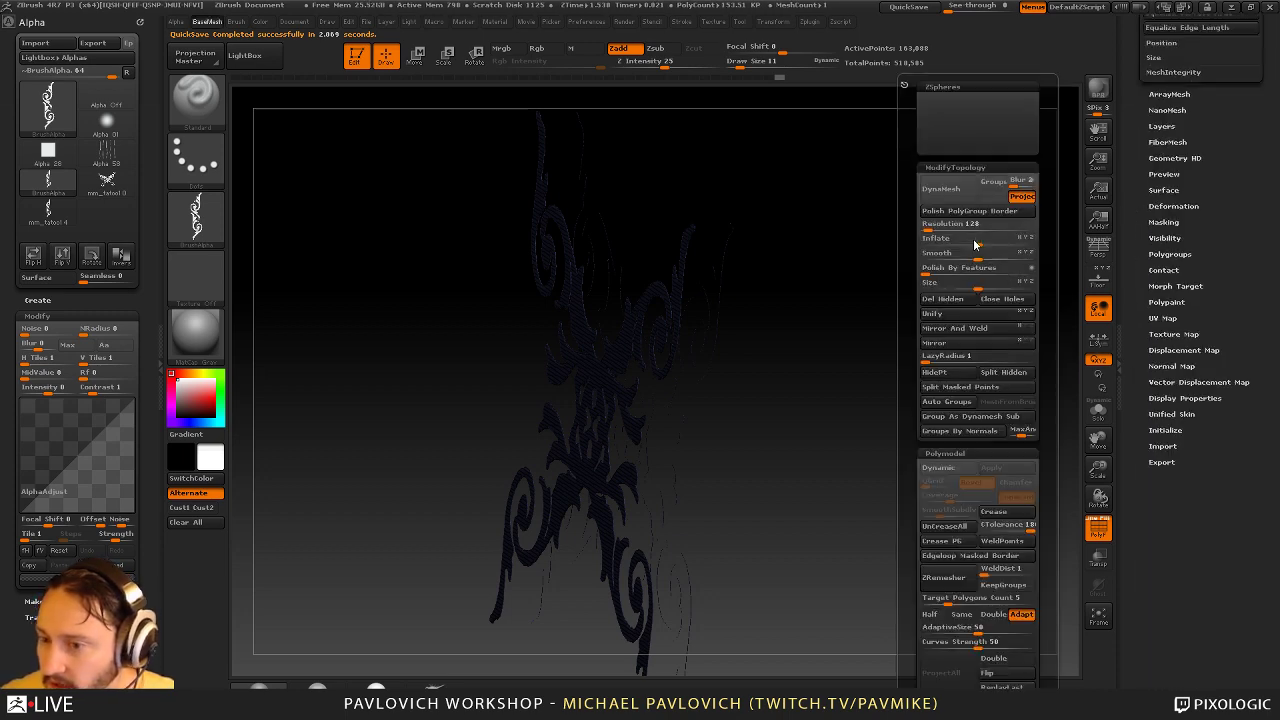
click(1177, 254)
key(1)
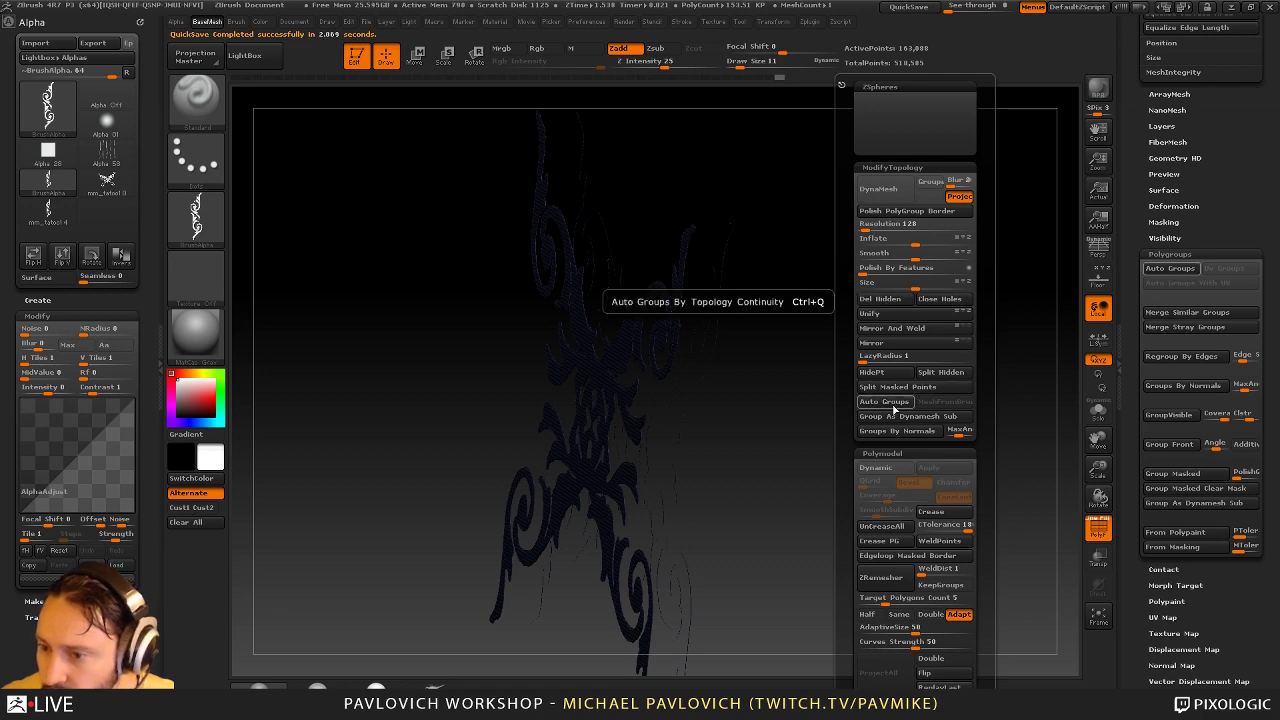
Unhide the whole scroll ornament and turn off its polyframe display
mouse_move(797, 344)
mouse_down()
mouse_move(770, 332)
mouse_move(908, 352)
mouse_move(857, 342)
mouse_move(947, 344)
mouse_move(1026, 503)
mouse_move(965, 488)
mouse_up()
ctrl+shift+click(897, 346)
key(shift+f)
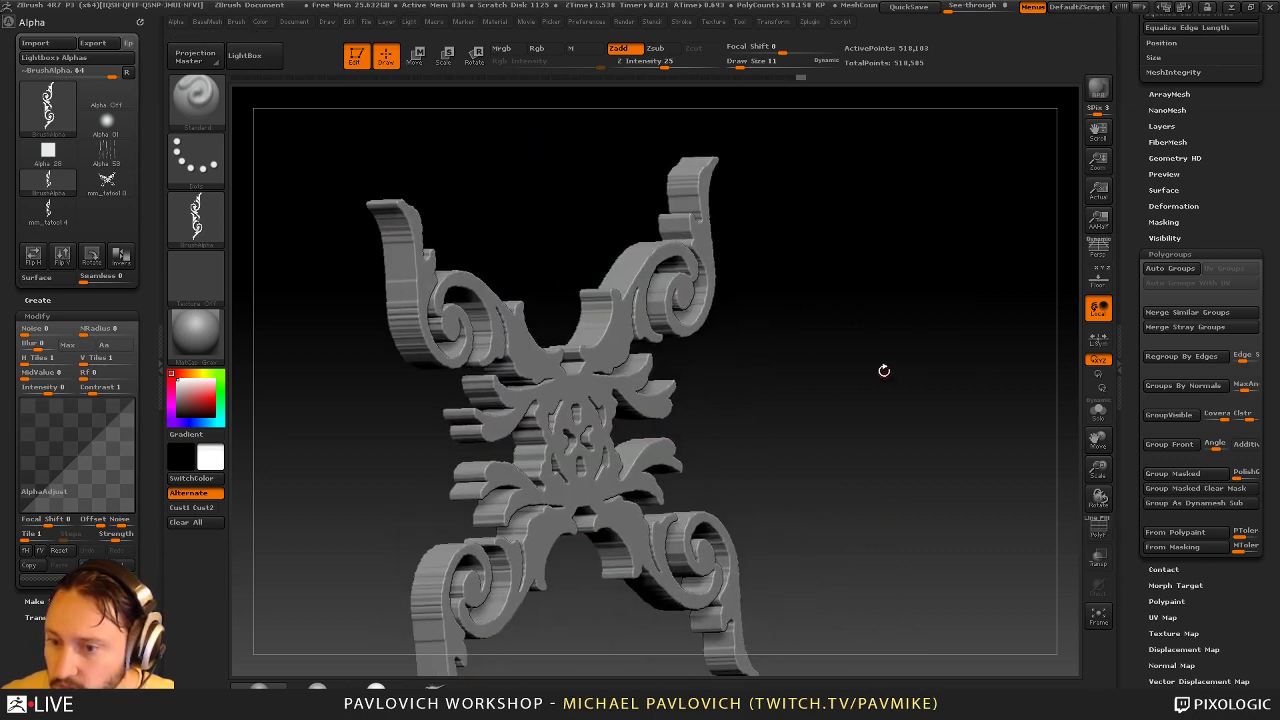
Smooth the scroll ornament's stepped side walls with repeated Polish By Features passes, switching its mode between passes
key(2)
click(910, 348)
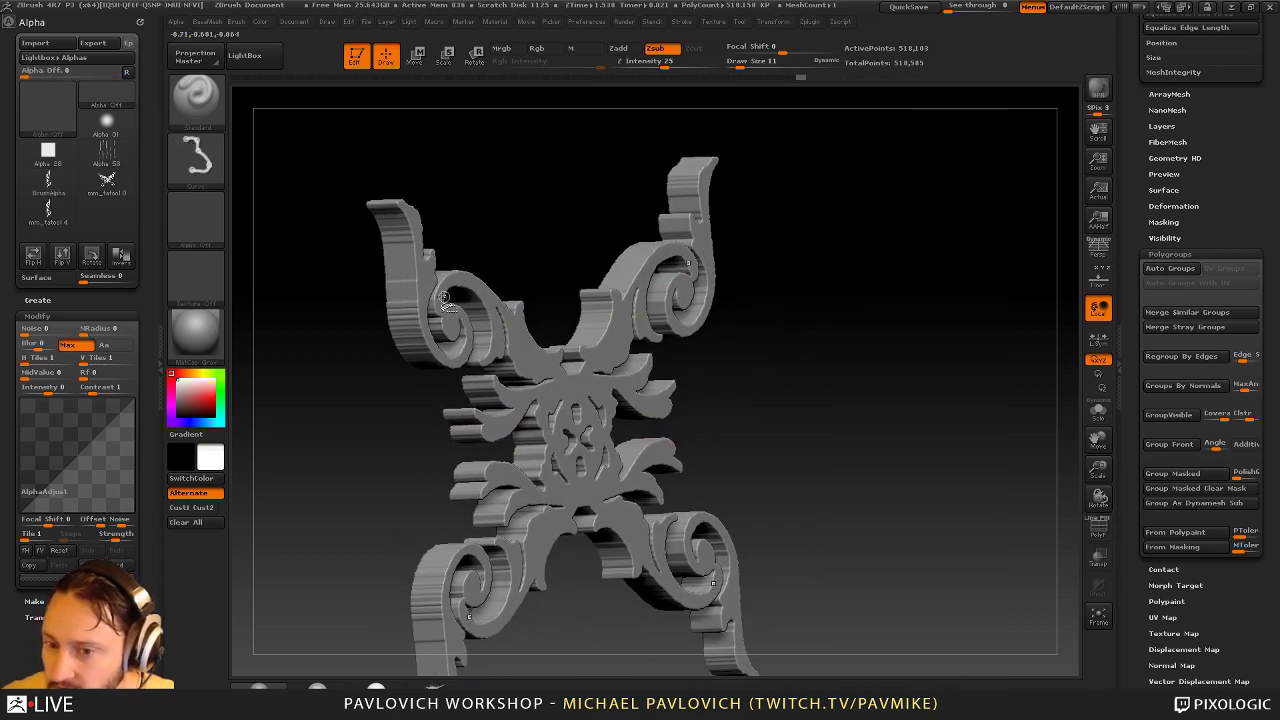
drag(783, 297, 809, 294)
key(space)
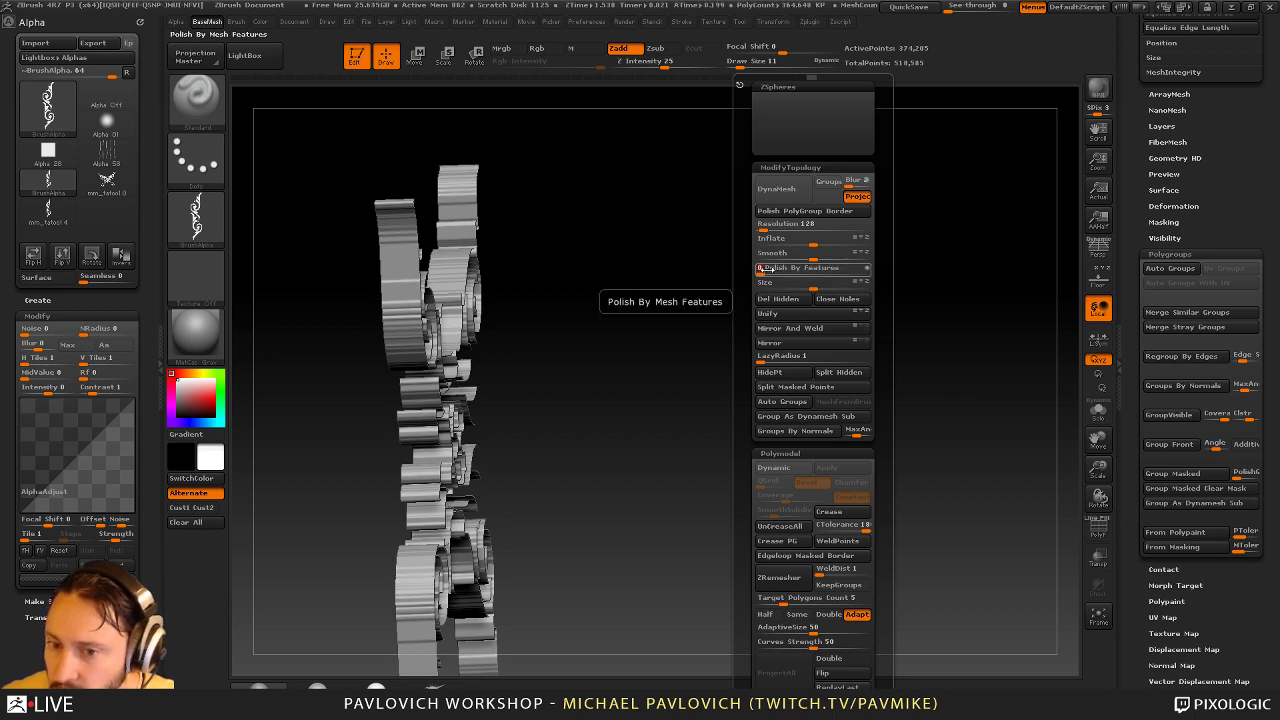
drag(776, 271, 820, 270)
key(space)
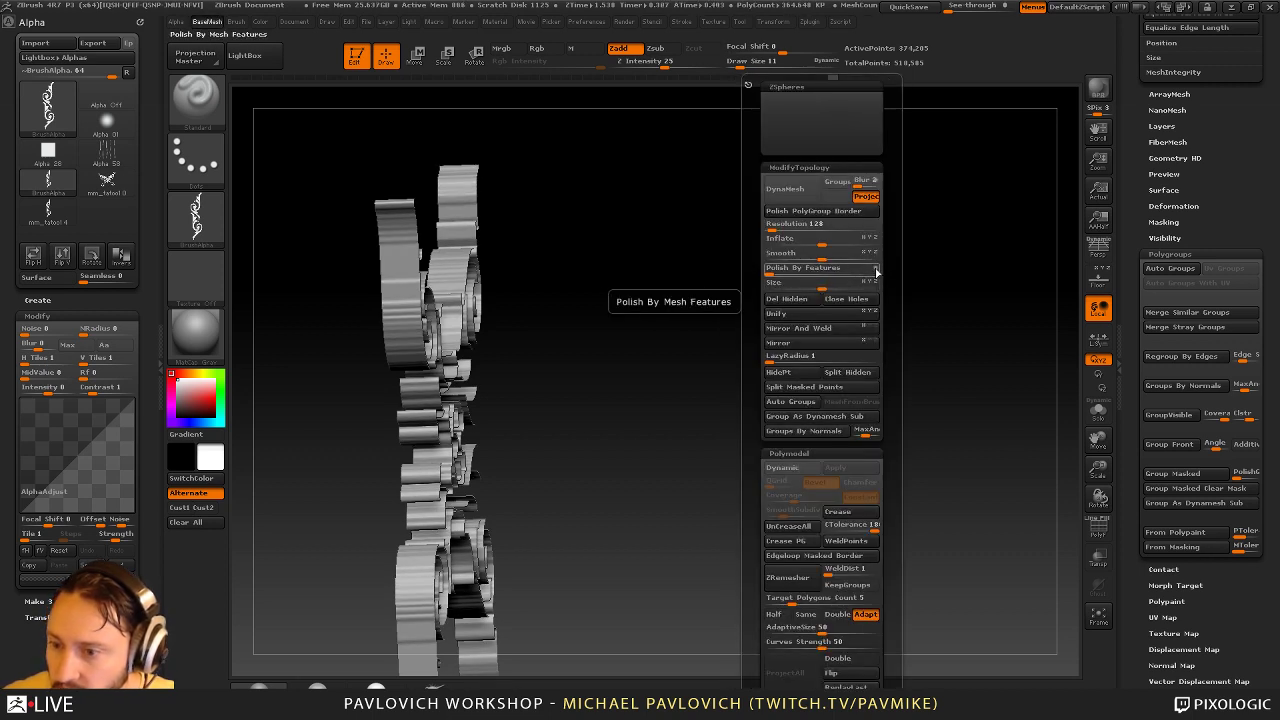
click(775, 270)
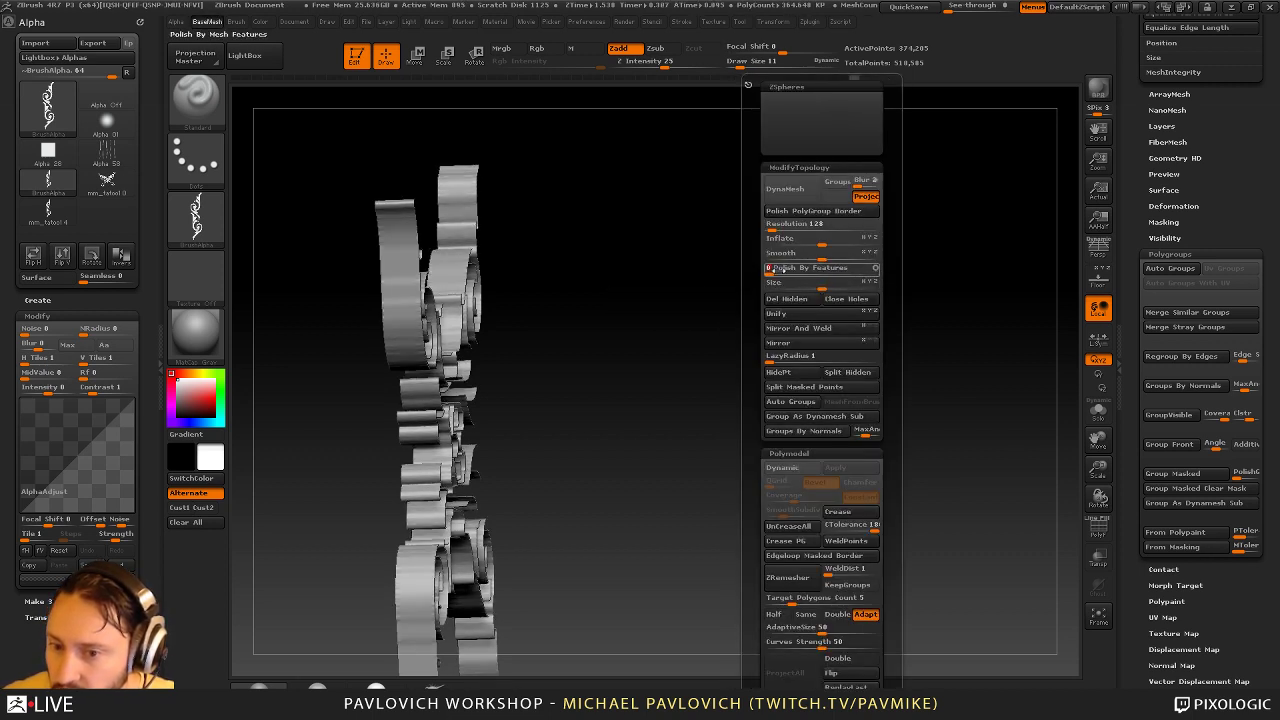
click(775, 270)
Display the ornament's polyframe and examine the polished outline of its flat face polygroup up close
drag(720, 260, 962, 380)
ctrl+shift+click(828, 281)
click(1098, 535)
drag(1030, 535, 866, 453)
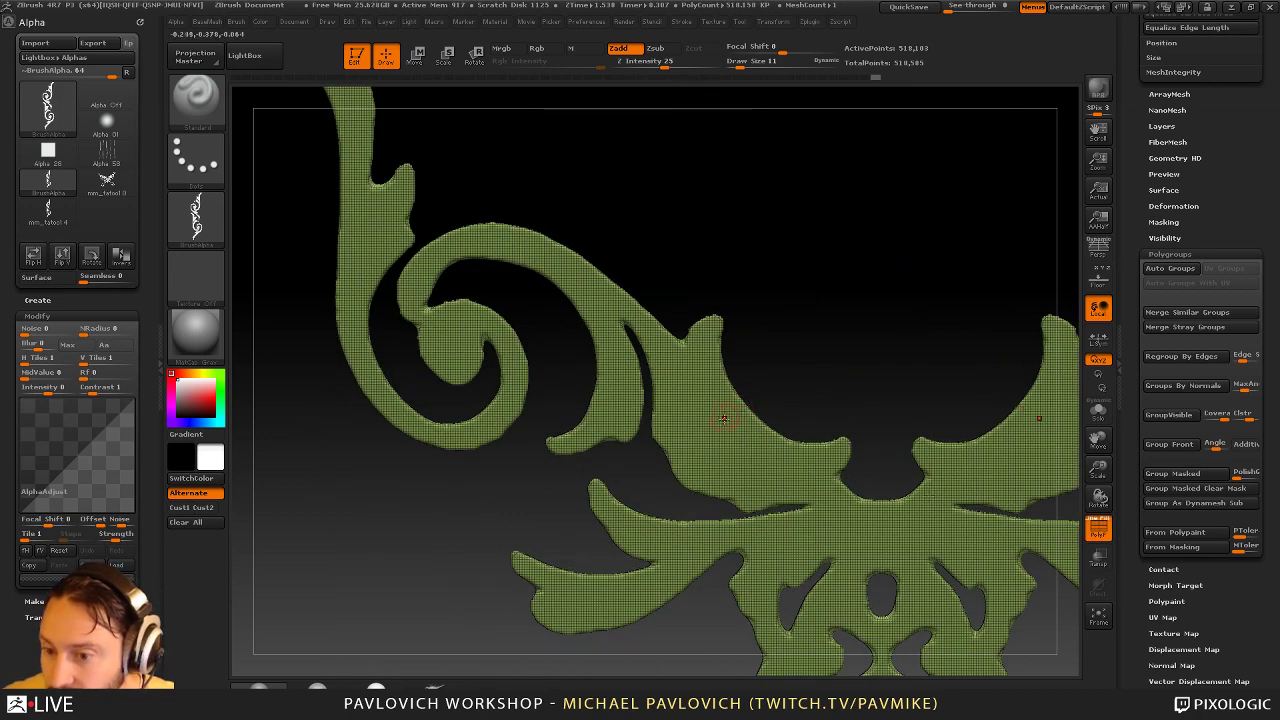
alt+drag(819, 302, 570, 130)
Isolate the ornament's flat face polygroup and delete the hidden geometry
mouse_move(937, 420)
mouse_down()
mouse_move(924, 402)
mouse_move(877, 395)
mouse_move(912, 343)
mouse_move(937, 346)
mouse_up()
ctrl+shift+click(920, 399)
ctrl+shift+click(577, 306)
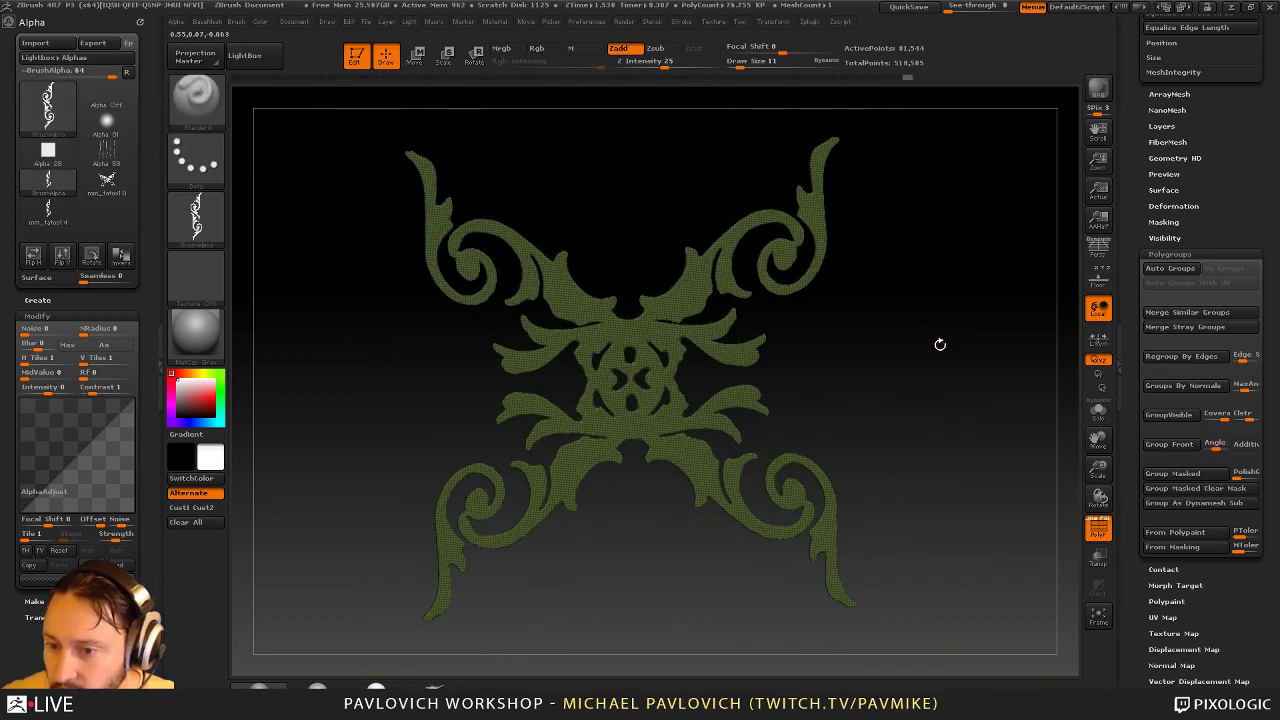
key(1)
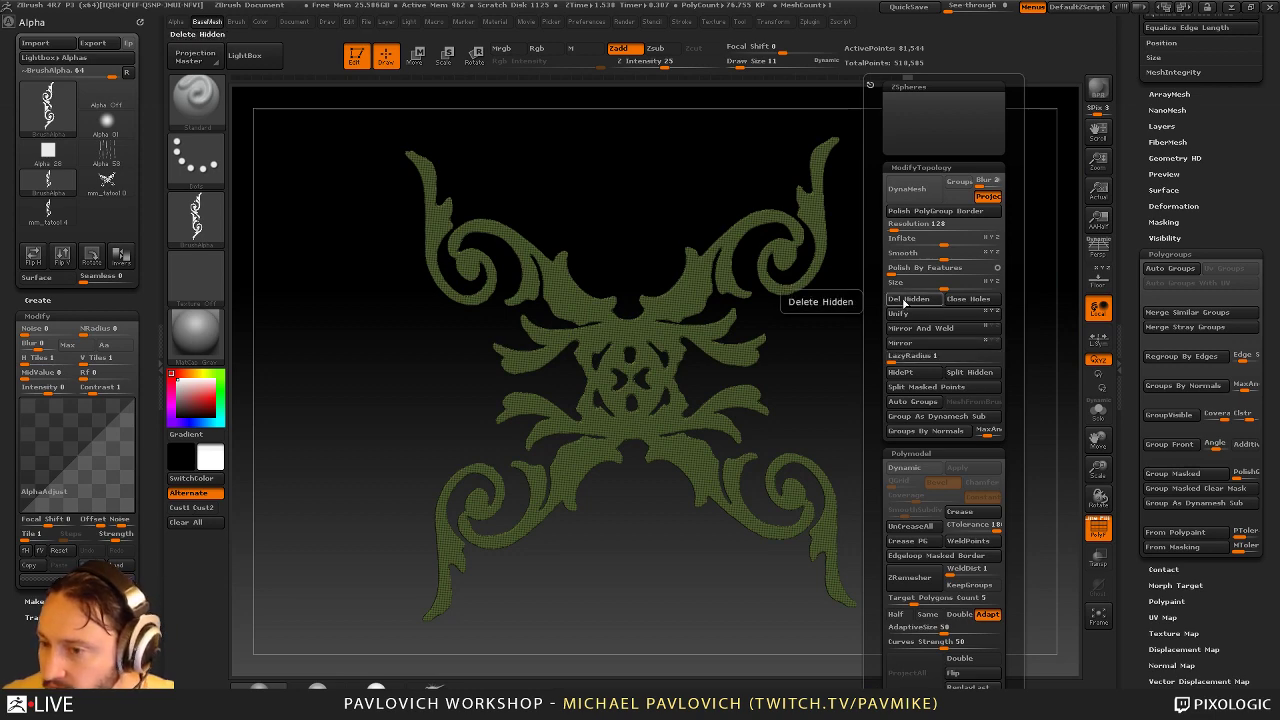
click(907, 301)
Dock the Transform palette in the side tray and leave only X symmetry active
drag(1140, 134, 1142, 231)
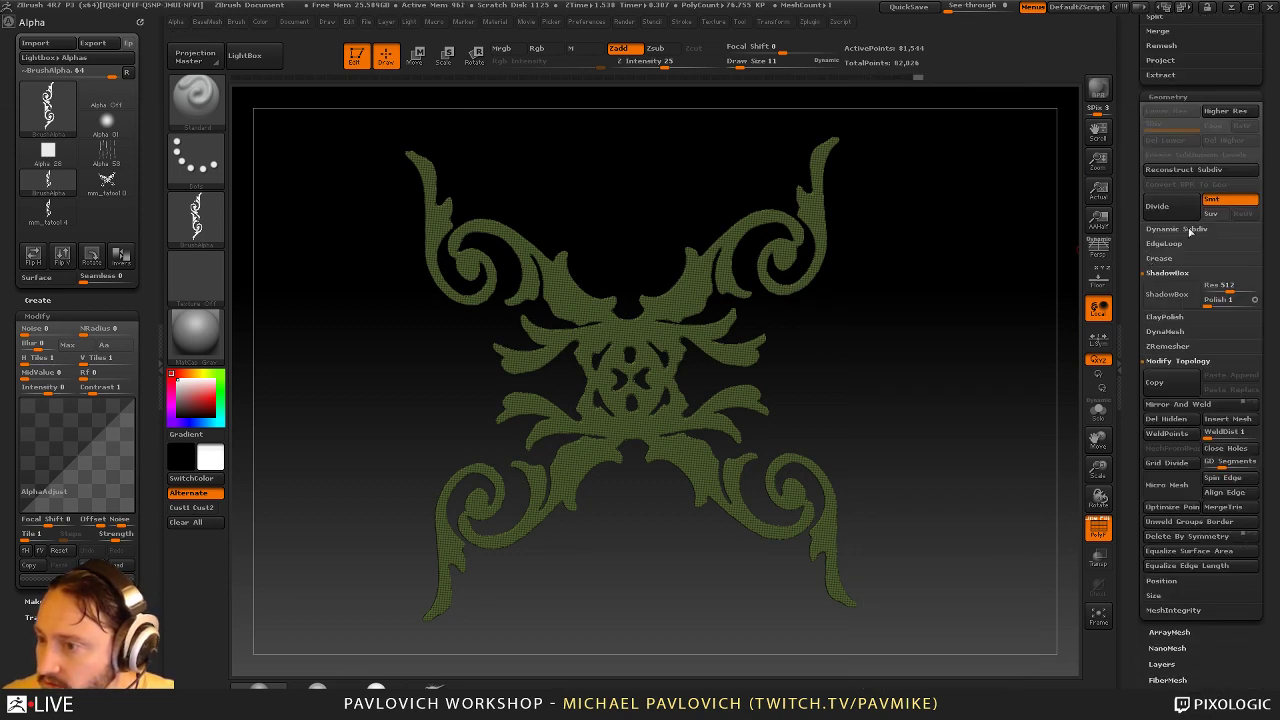
drag(864, 337, 931, 380)
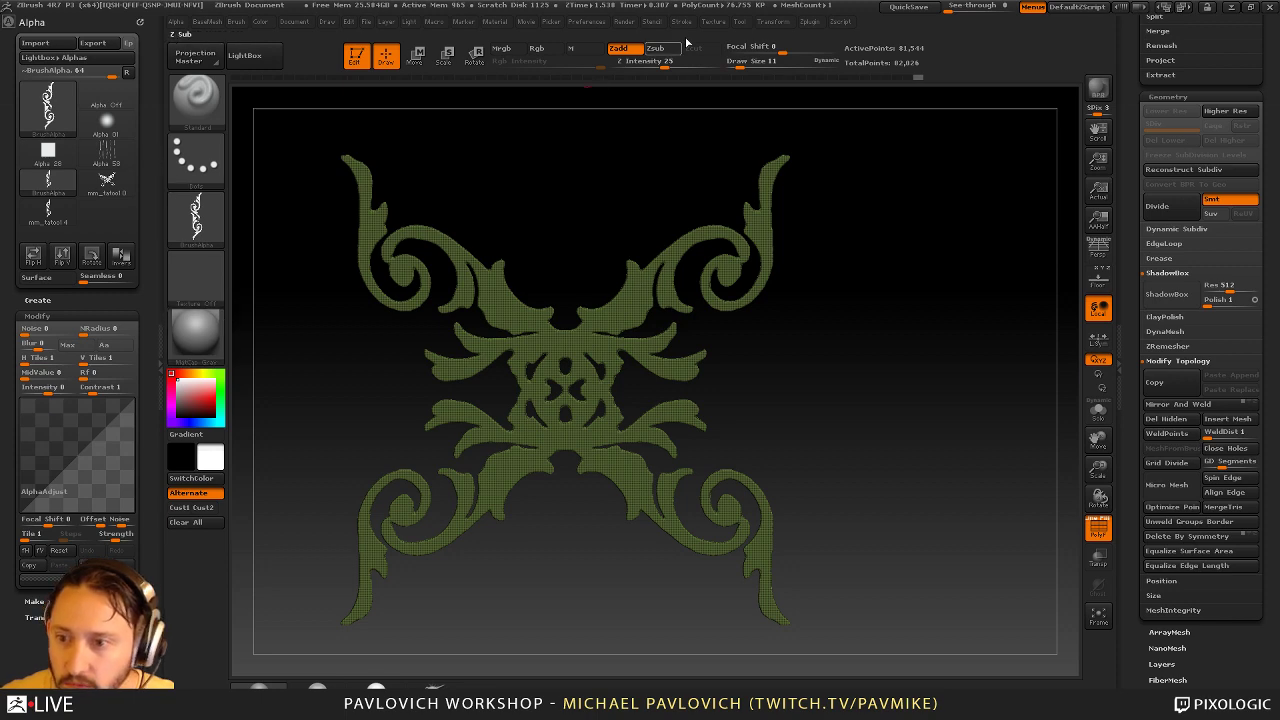
click(770, 25)
drag(763, 38, 100, 82)
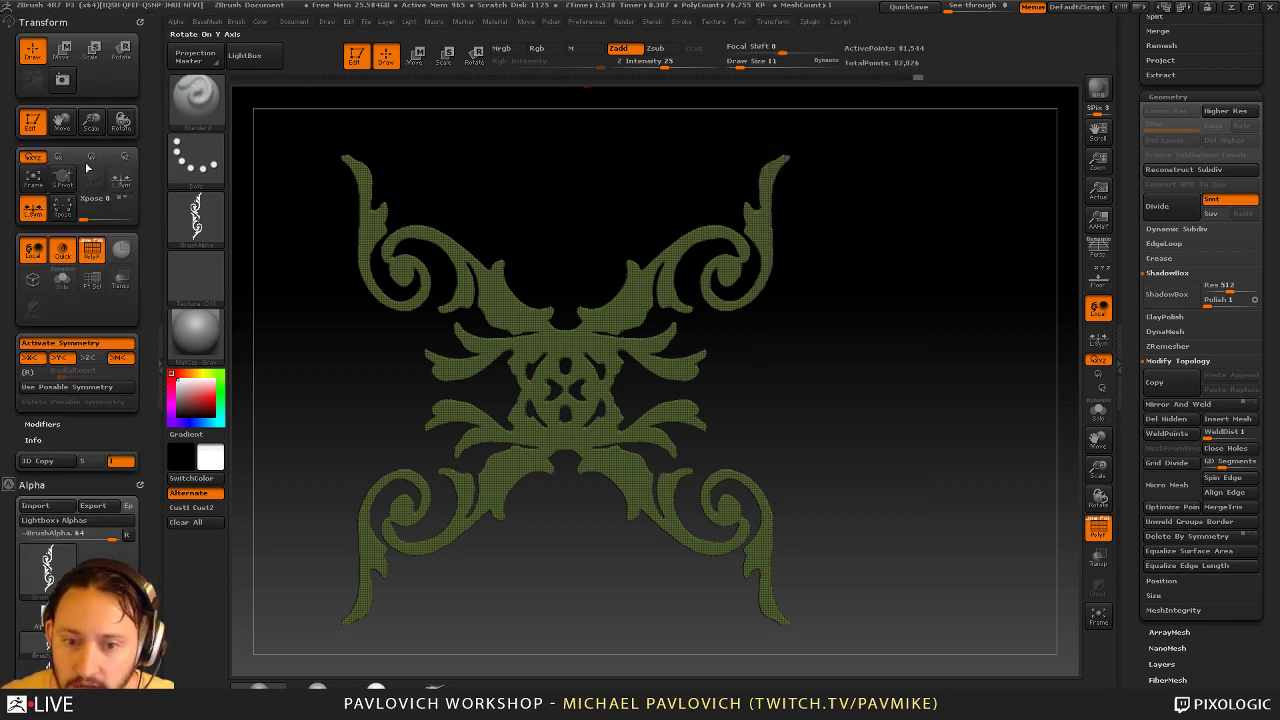
Remesh the flat ornament with ZRemesher at a target polygon count of 5 and an adaptive size of 10
key(1)
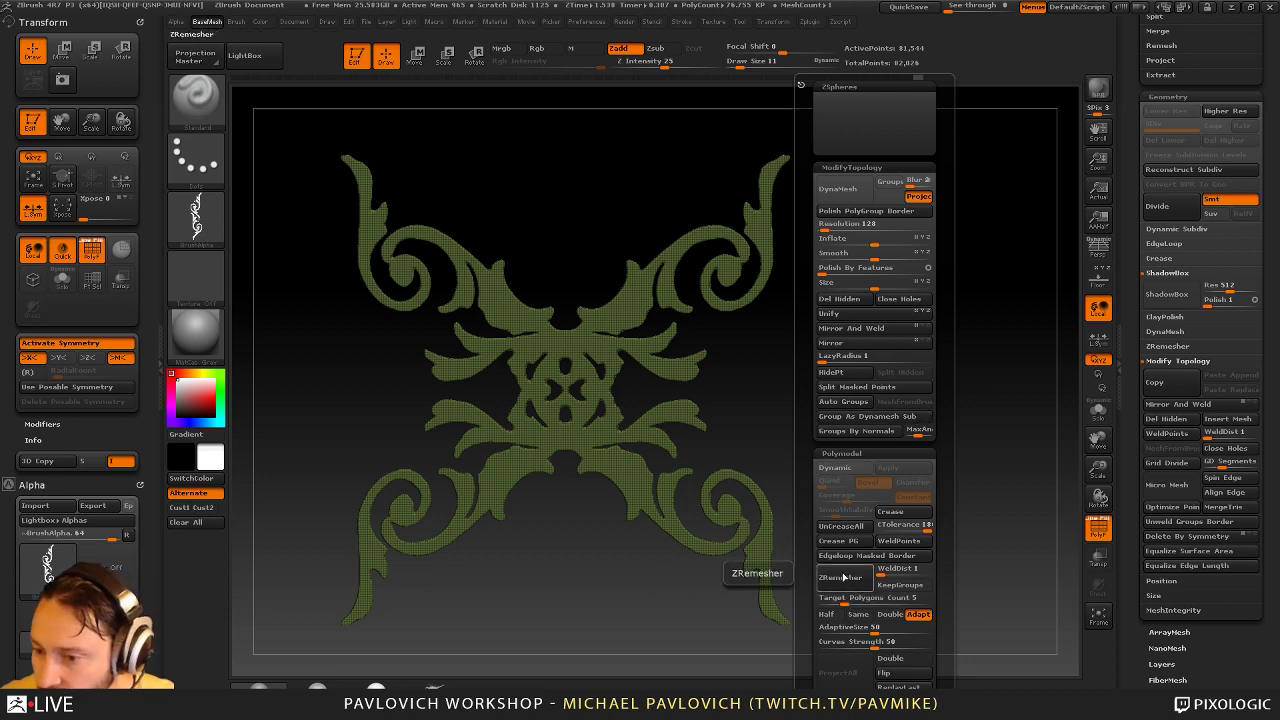
drag(1141, 619, 1147, 712)
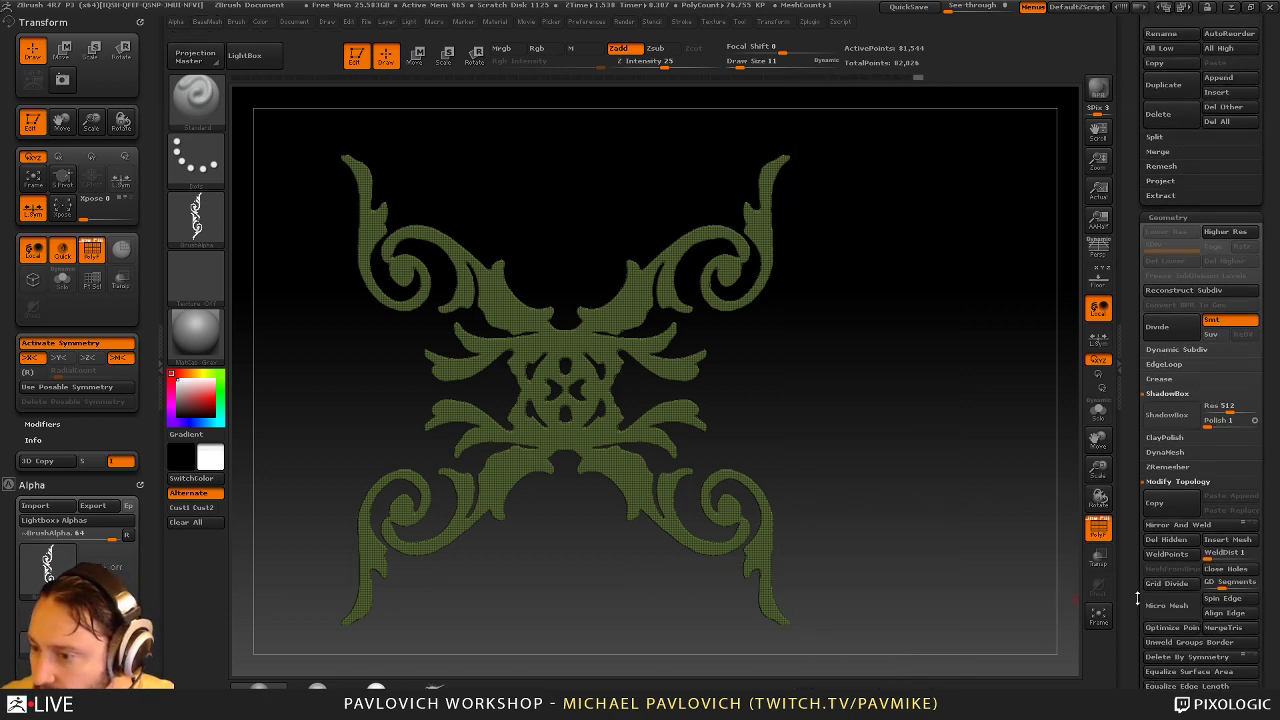
drag(1138, 591, 1140, 558)
shift+click(1164, 451)
shift+click(1165, 365)
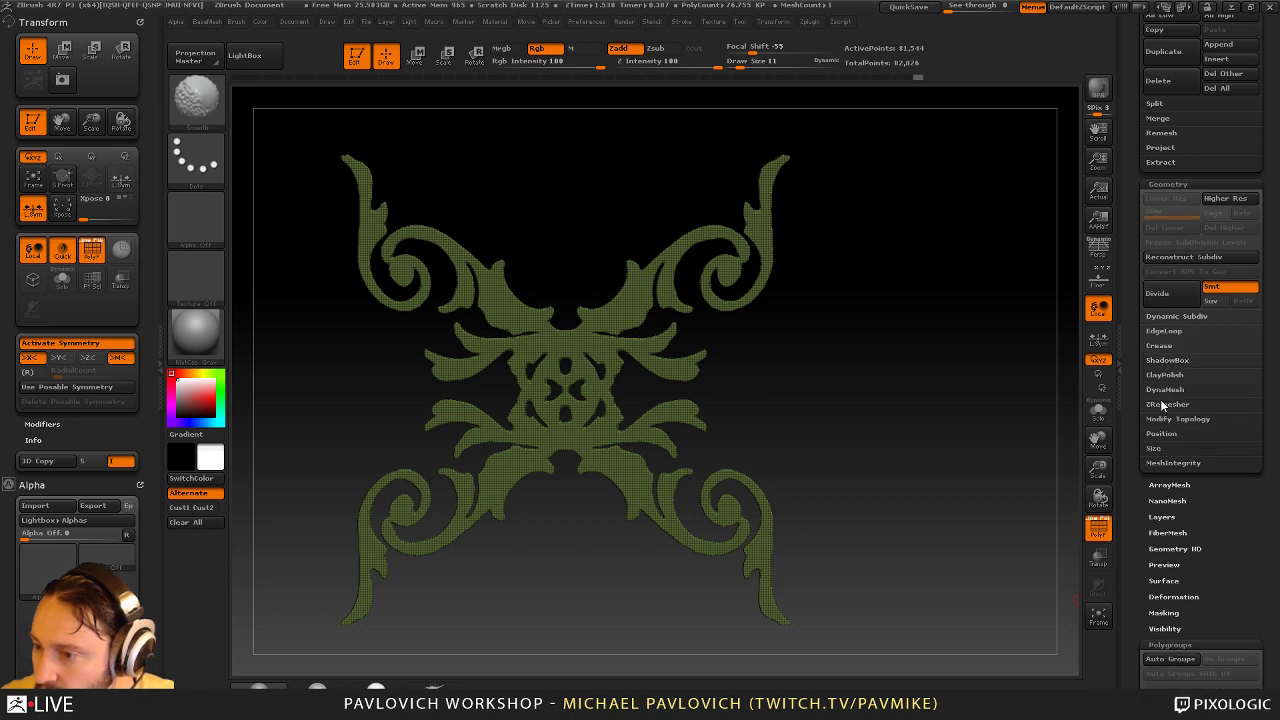
shift+click(1163, 404)
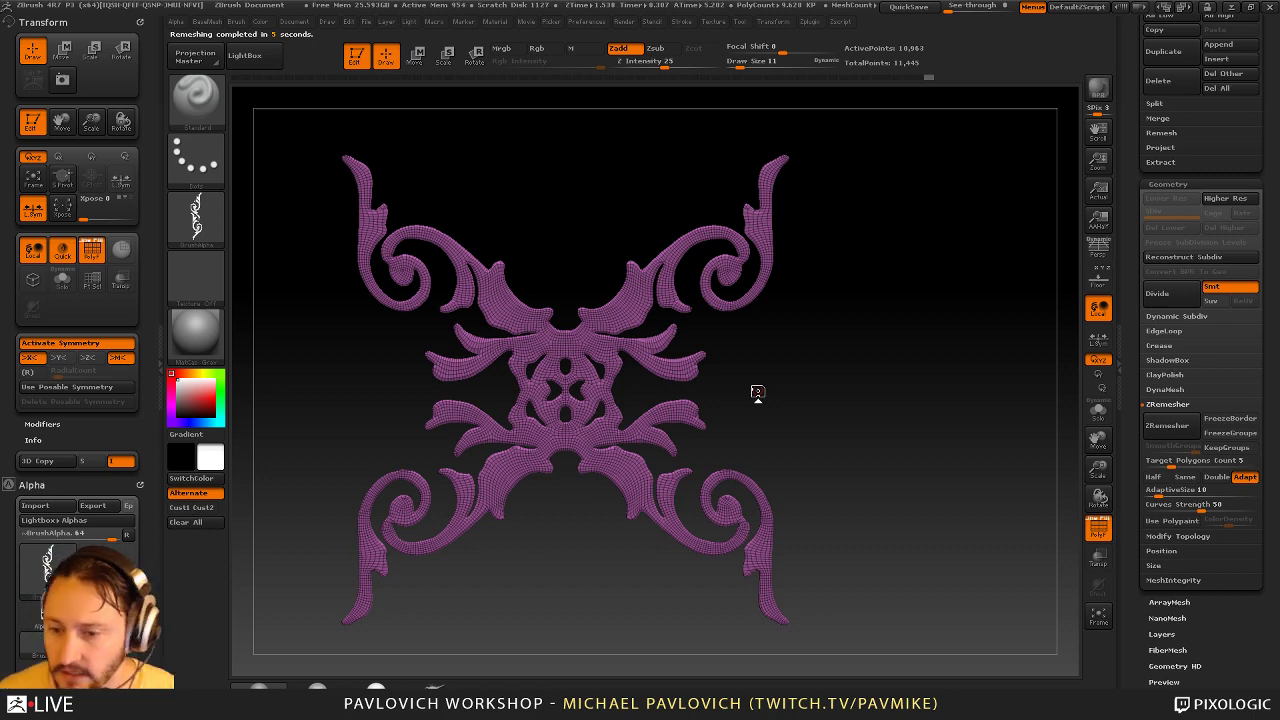
Remesh the flat ornament again with ZRemesher's Half option and inspect its polyframe
click(1153, 477)
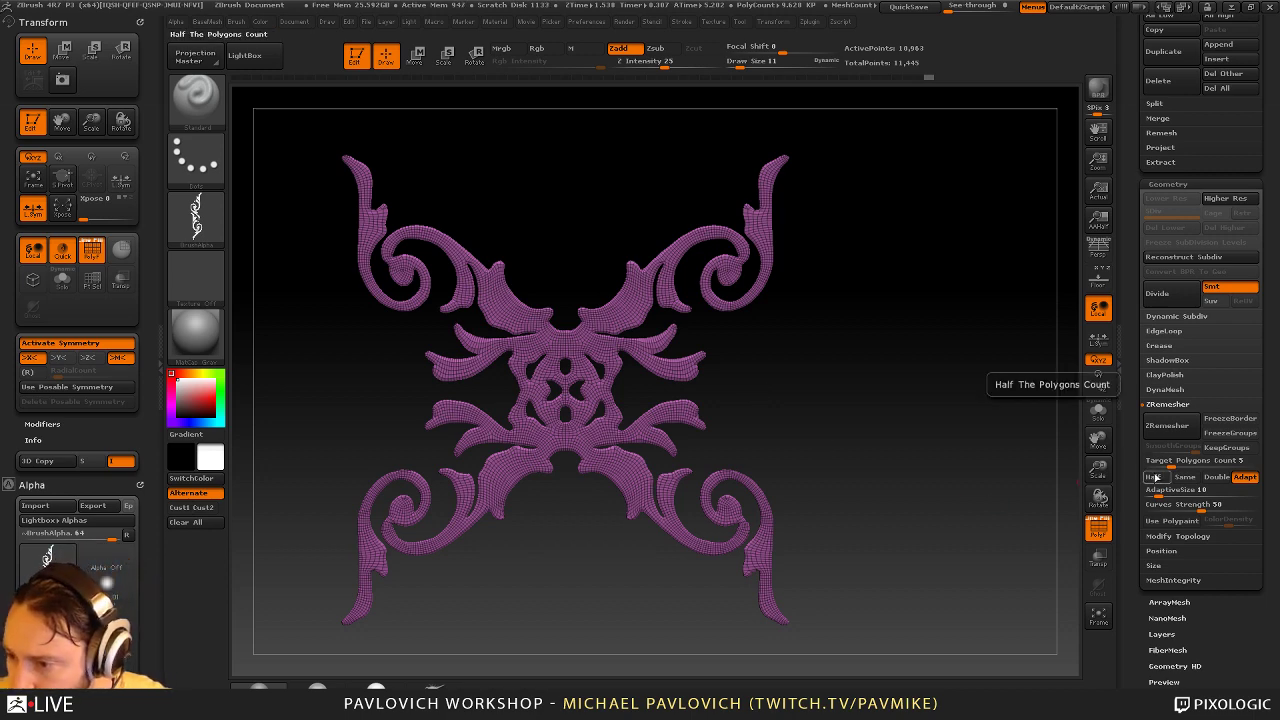
click(1168, 426)
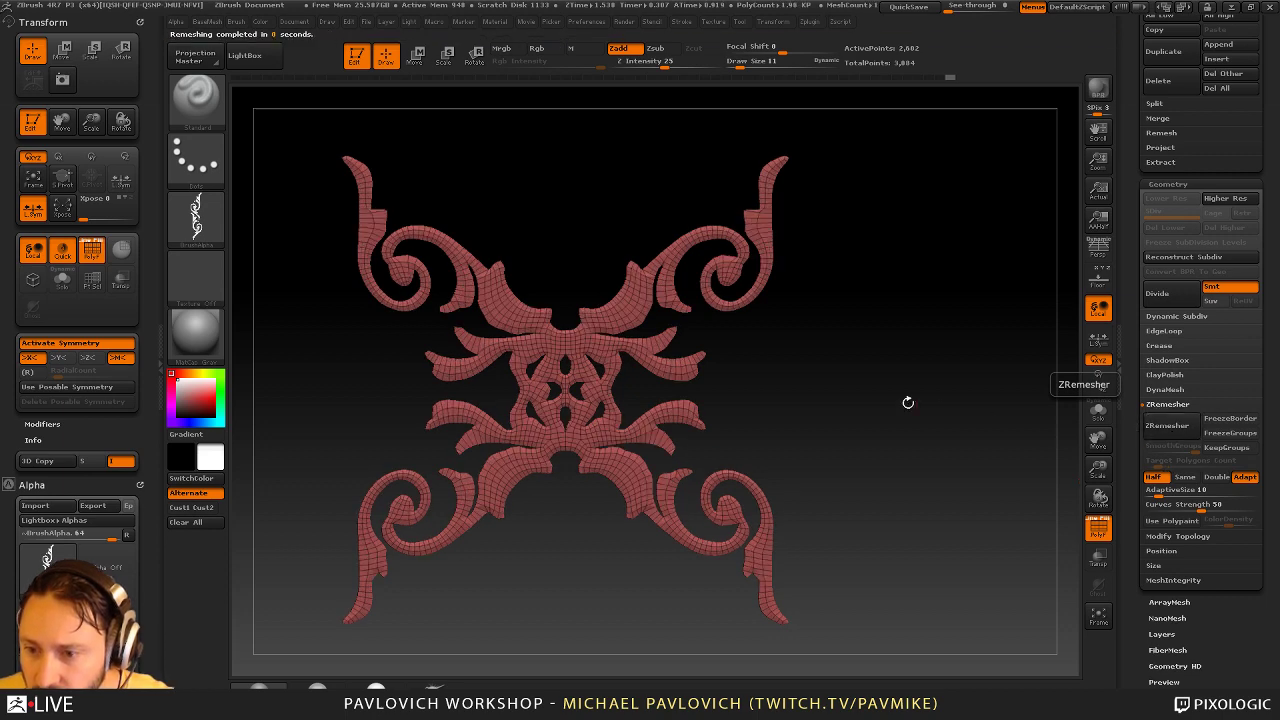
drag(887, 397, 964, 417)
click(1096, 528)
key(shift+f)
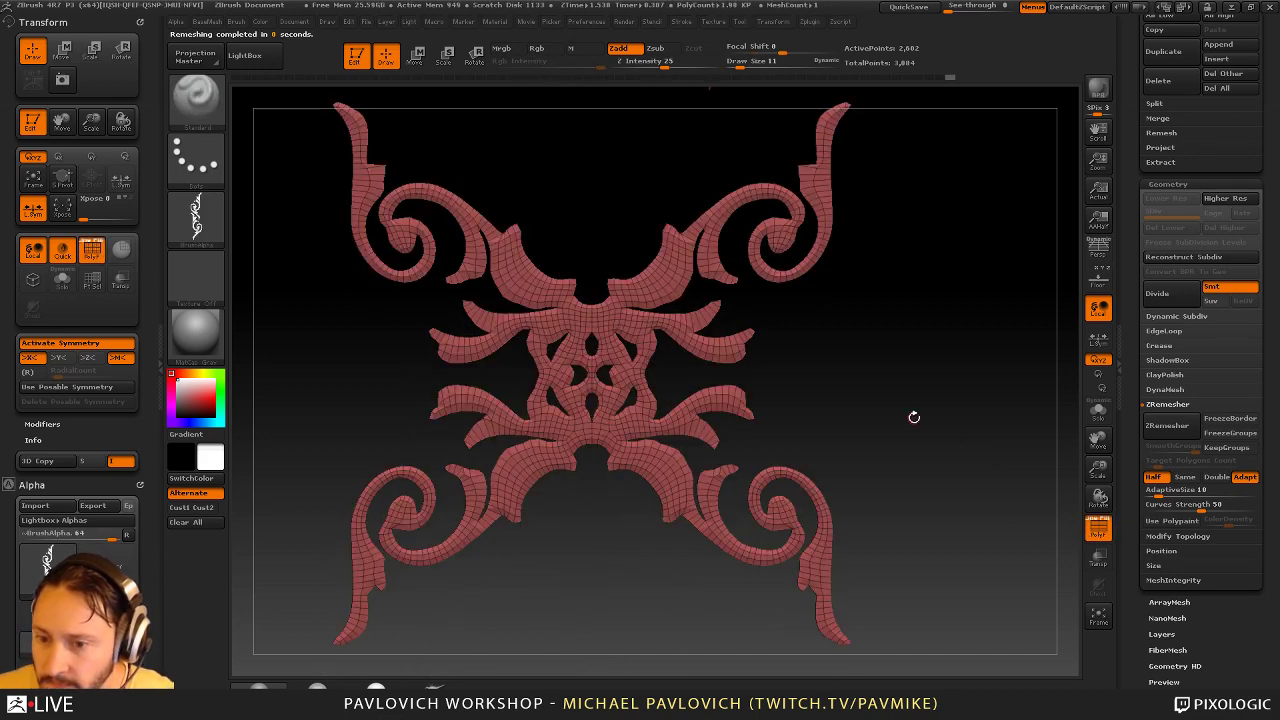
mouse_move(855, 338)
alt+mouse_down()
mouse_move(934, 374)
mouse_move(1011, 491)
mouse_move(931, 437)
mouse_move(887, 427)
alt+mouse_up()
click(1092, 538)
click(1092, 538)
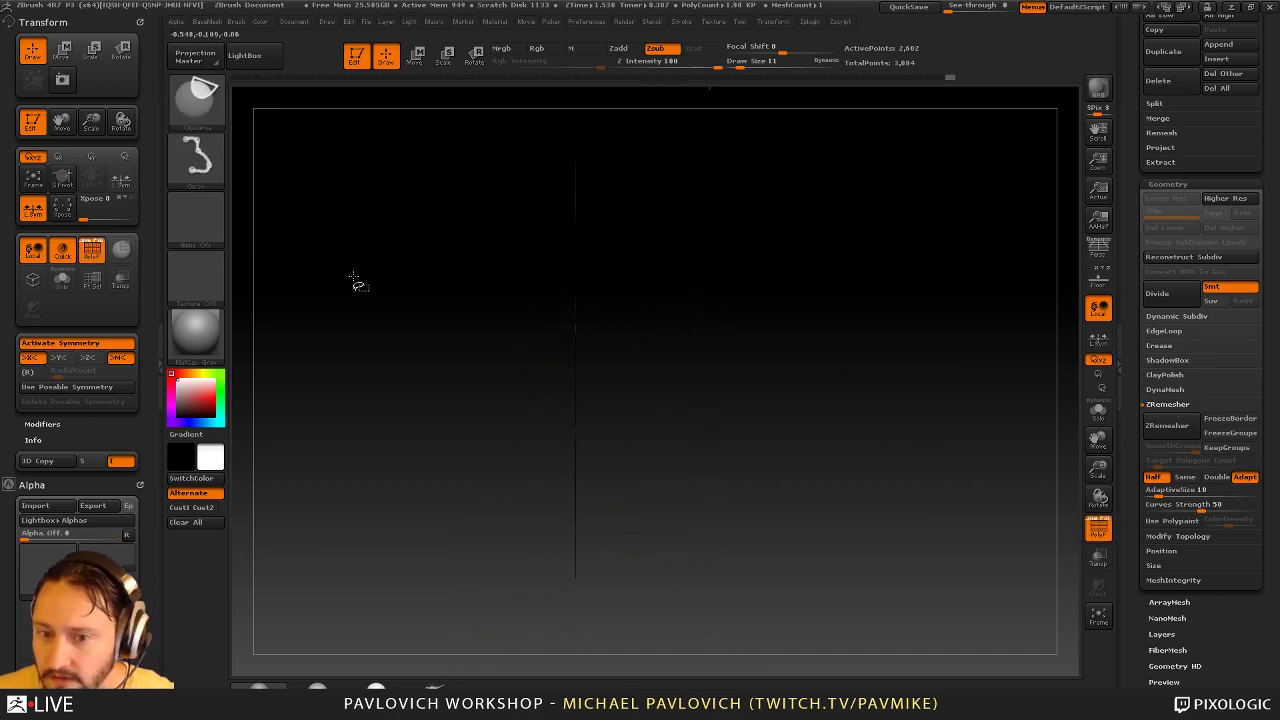
Clip the edge-on ornament along its vertical plane with a straight clip curve
ctrl+shift+click(197, 103)
ctrl+shift+click(388, 168)
mouse_move(639, 485)
ctrl+shift+mouse_down()
mouse_move(641, 145)
mouse_move(576, 125)
ctrl+shift+mouse_up()
mouse_move(839, 588)
shift+mouse_down()
mouse_move(930, 588)
mouse_move(877, 531)
mouse_move(946, 483)
mouse_move(911, 457)
shift+mouse_up()
Flatten the edge-on ornament into a single plane with a perpendicular transpose line in Move mode
key(w)
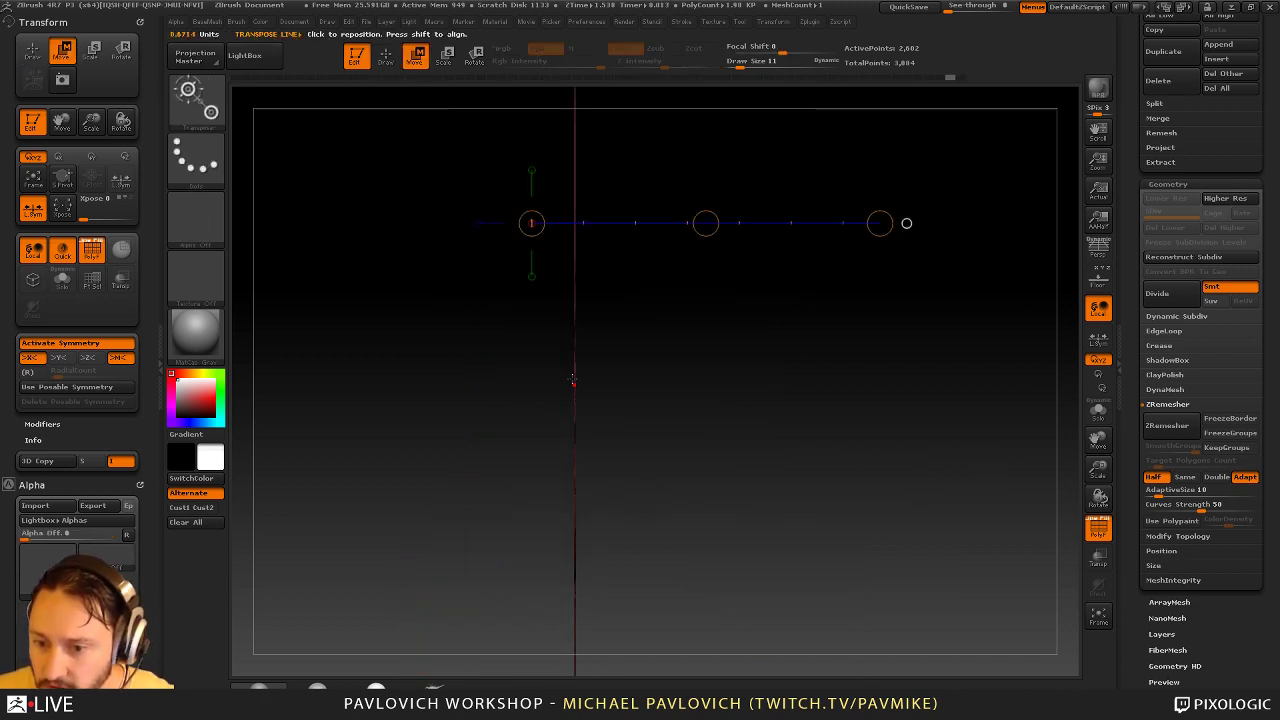
shift+drag(574, 382, 940, 407)
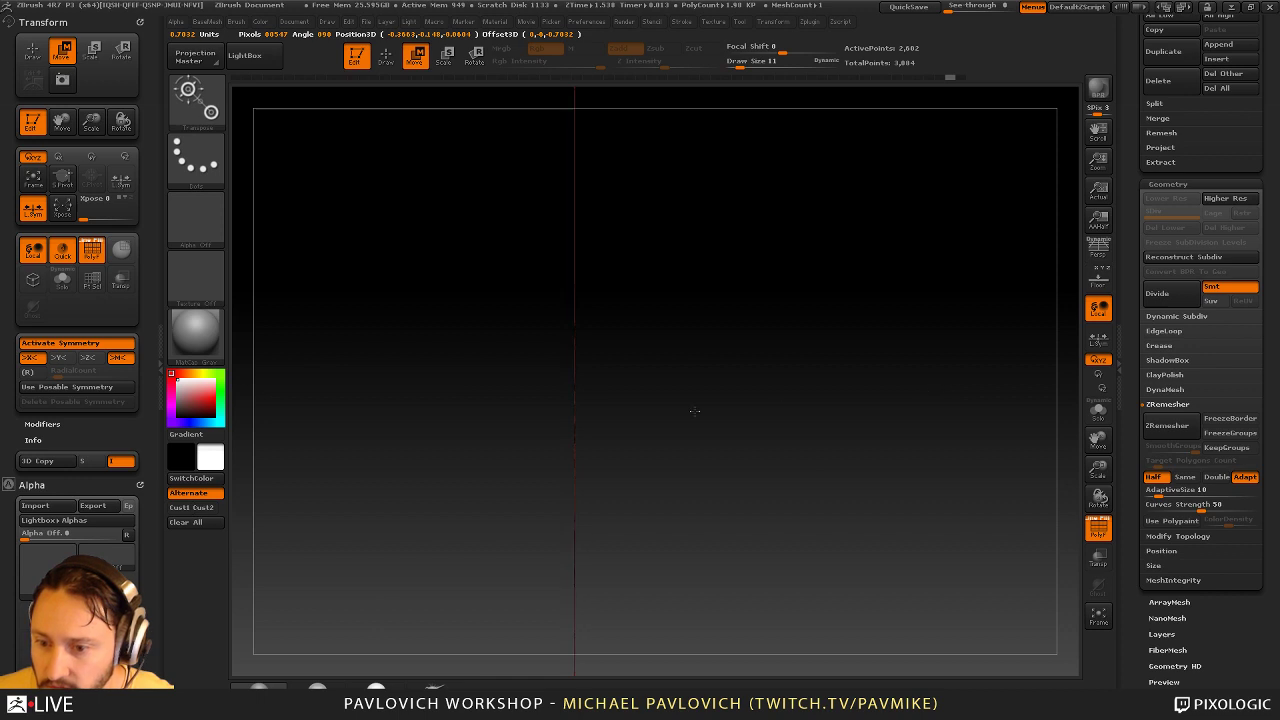
drag(694, 411, 690, 410)
drag(939, 385, 735, 397)
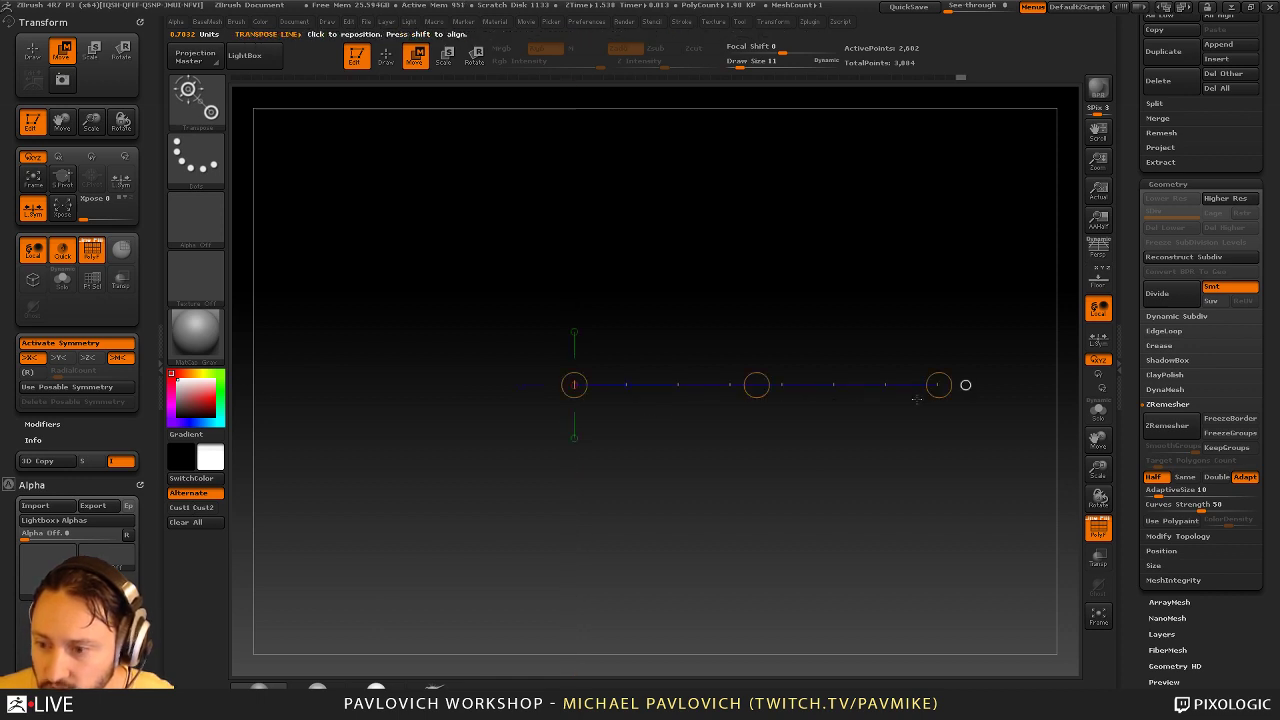
drag(939, 385, 546, 403)
key(q)
Switch to the ZModeler brush and set its polygon action to Extrude with the Polygroup All target
shift+drag(749, 260, 818, 297)
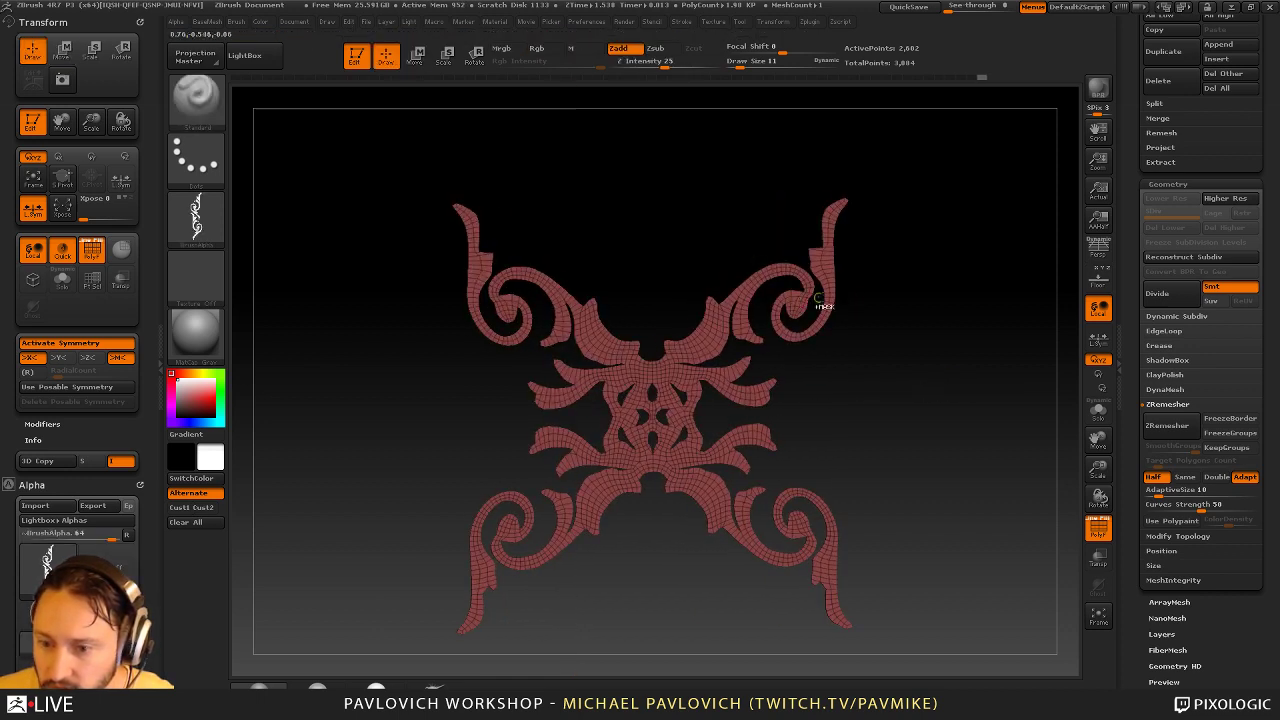
mouse_move(951, 364)
alt+mouse_down()
mouse_move(912, 354)
mouse_move(925, 408)
mouse_move(840, 378)
alt+mouse_up()
key(b)
key(z)
key(m)
key(space)
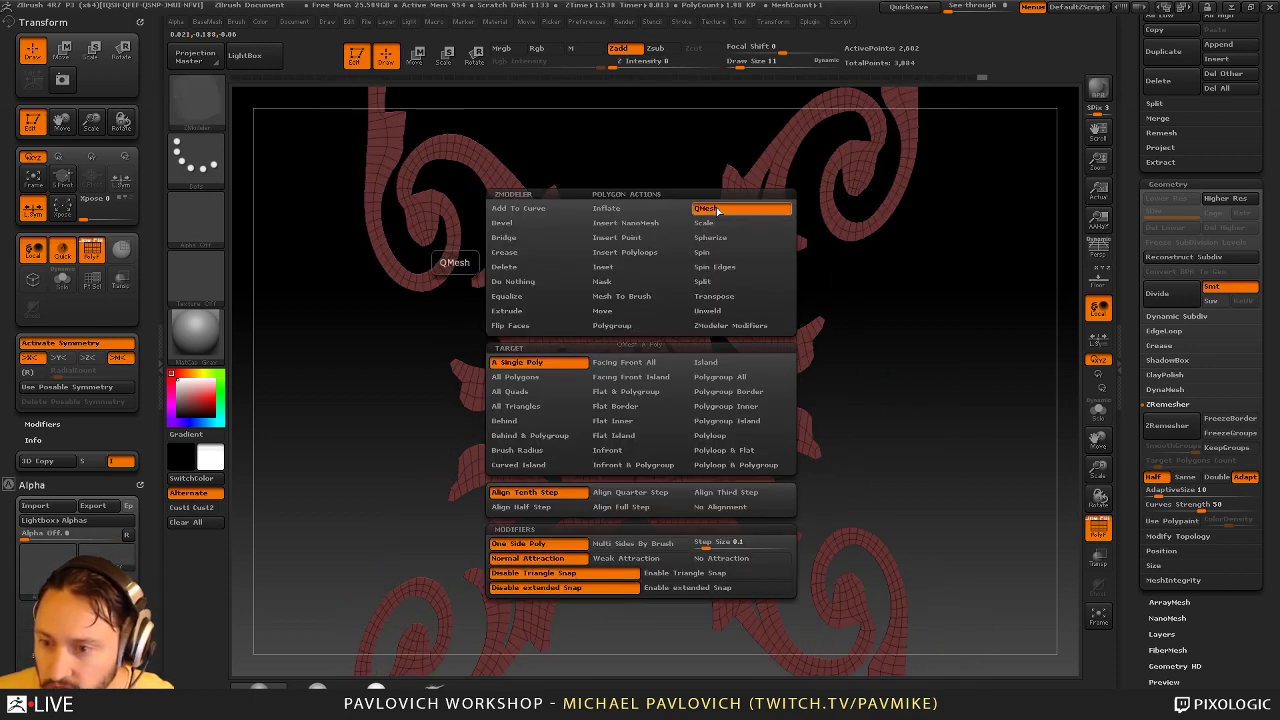
click(510, 312)
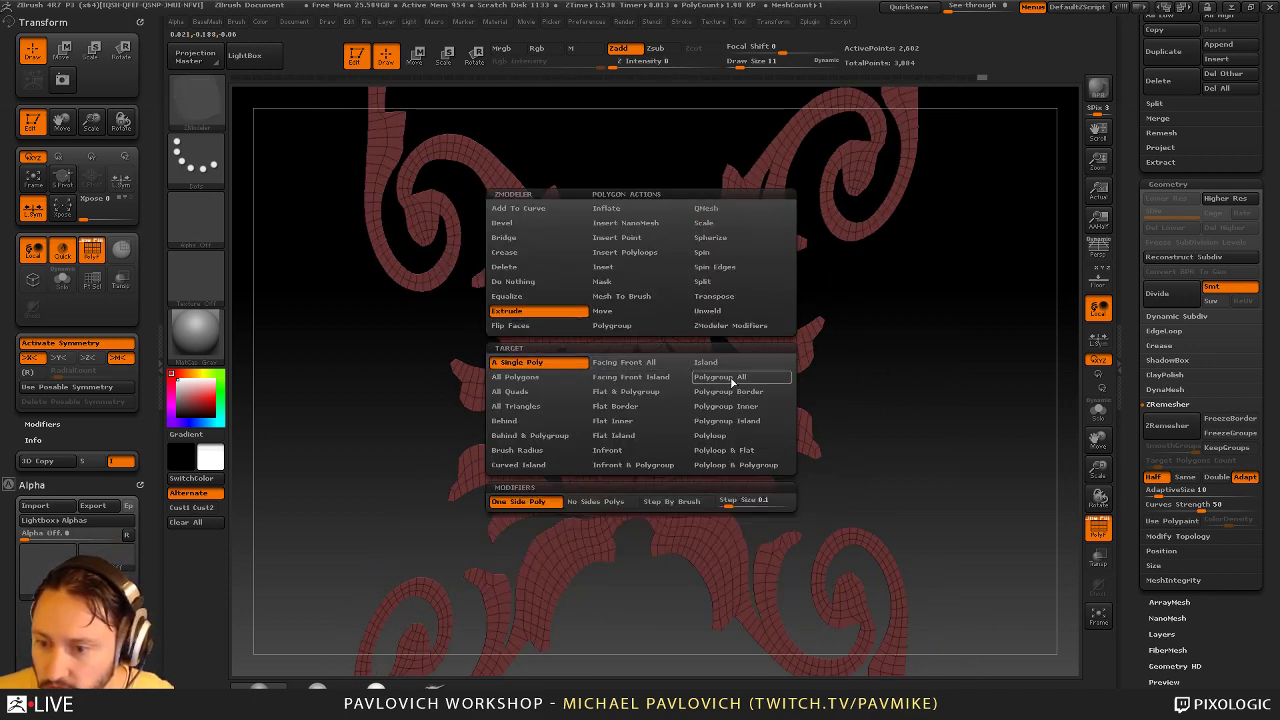
click(728, 376)
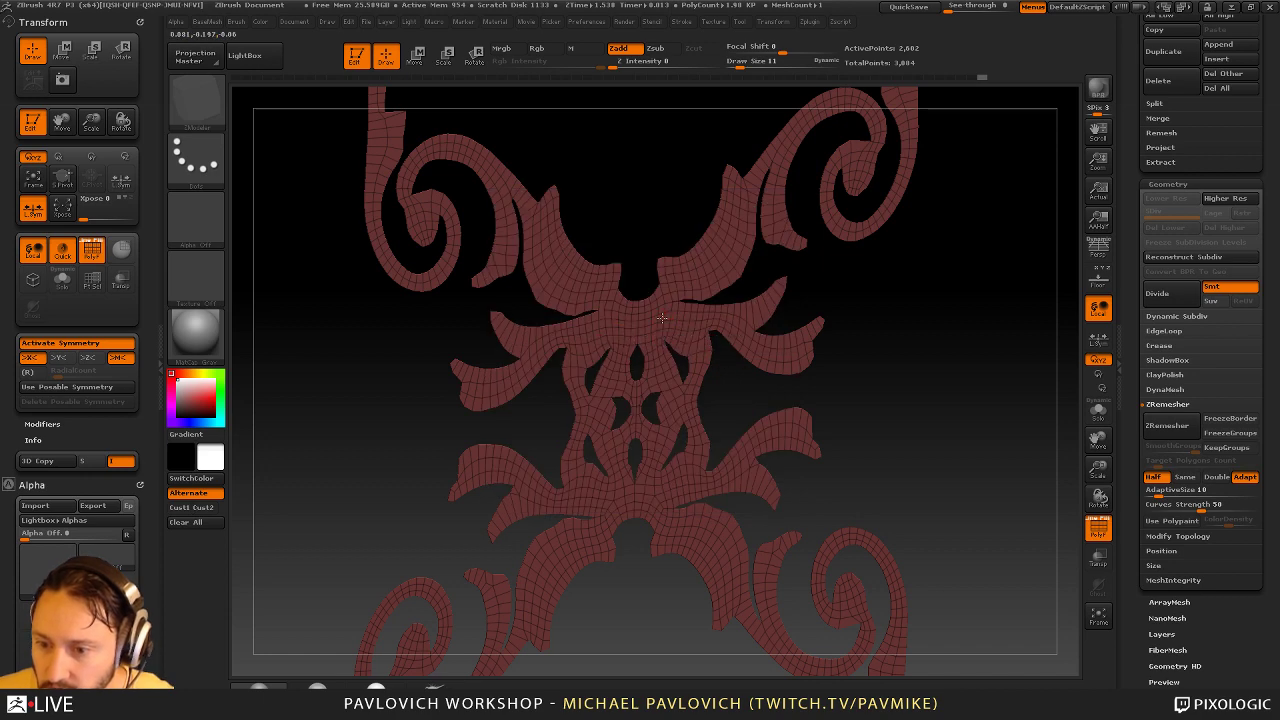
Try extruding the whole ornament polygroup twice, undoing each extrusion
drag(662, 318, 648, 304)
key(f)
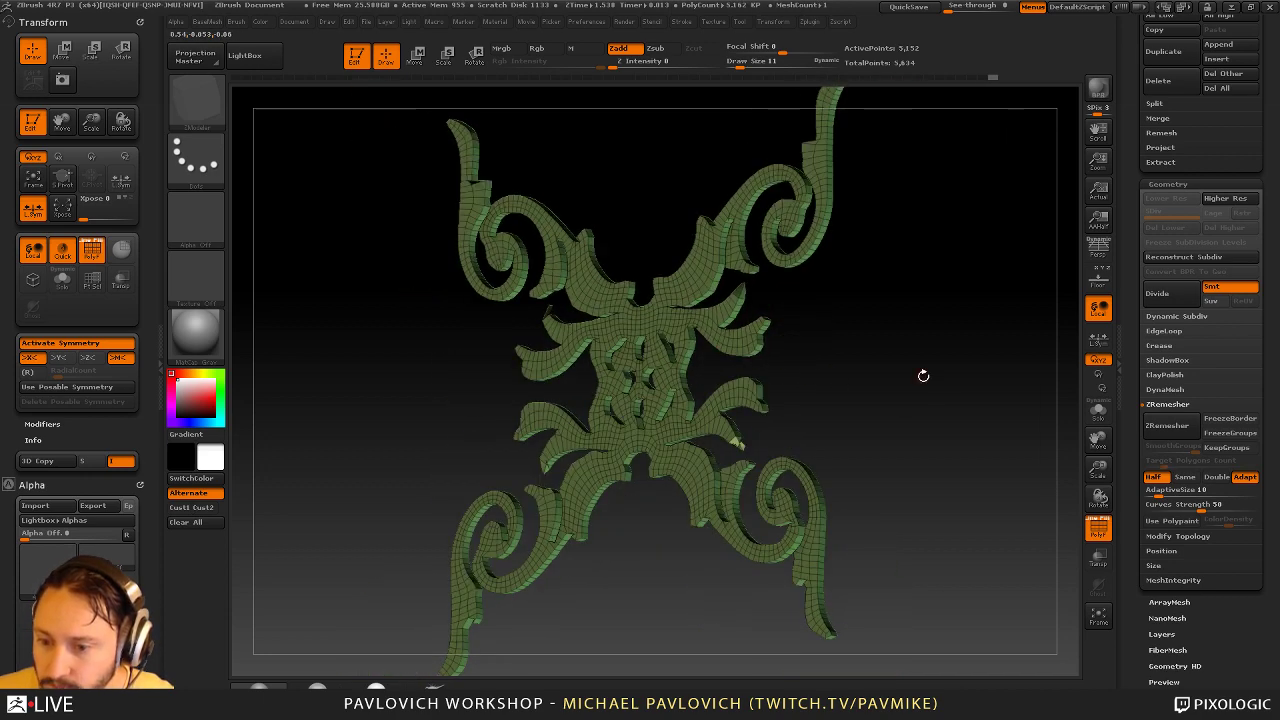
key(ctrl+z)
drag(923, 376, 754, 374)
drag(800, 335, 863, 330)
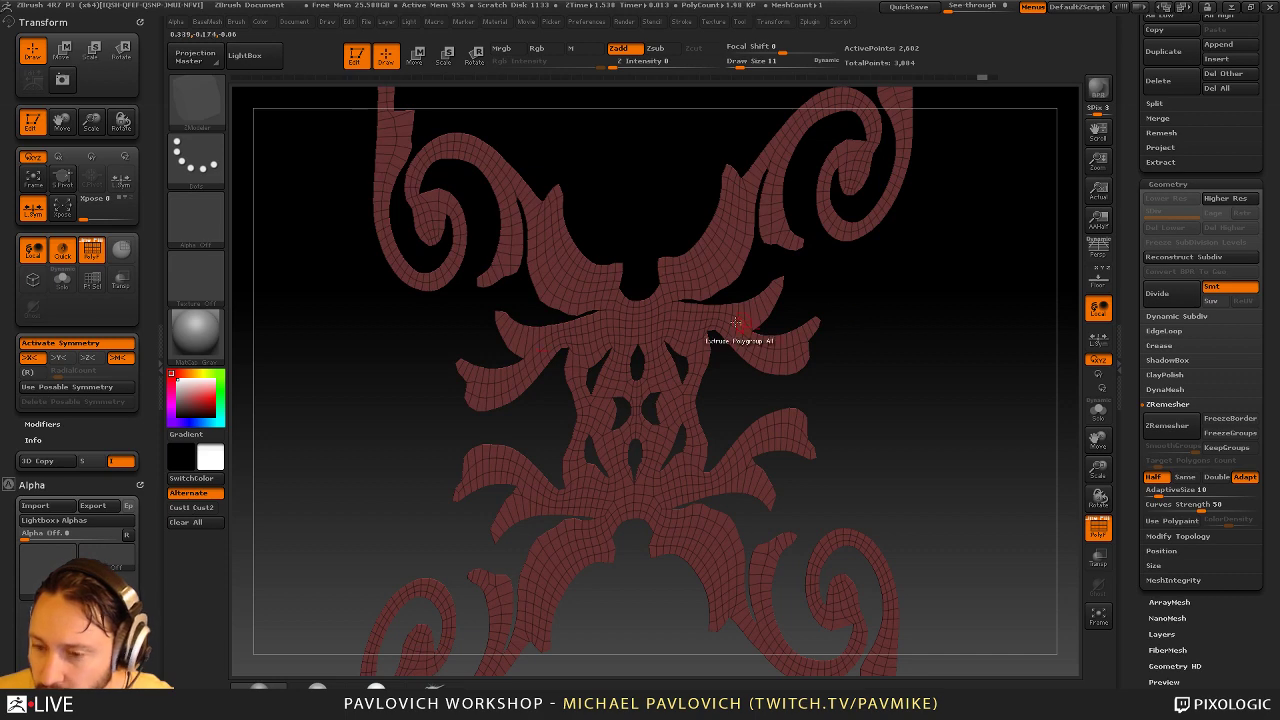
drag(694, 317, 687, 304)
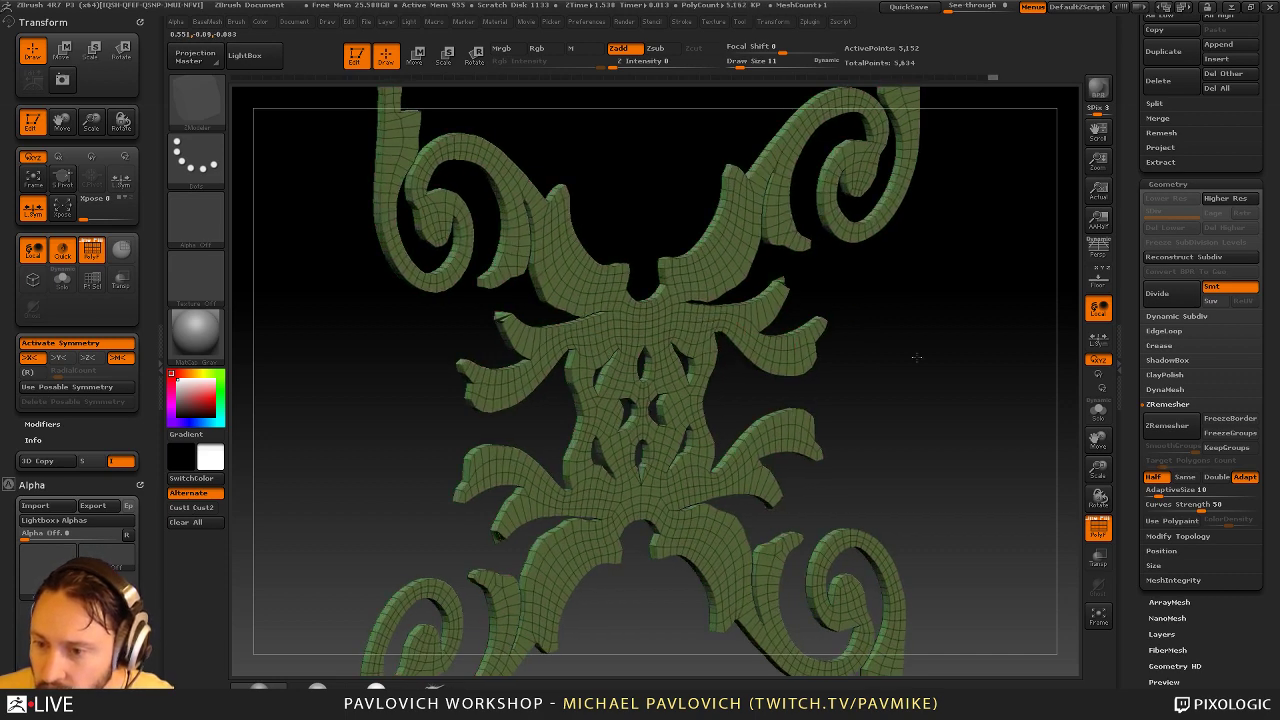
mouse_move(872, 362)
mouse_down()
mouse_move(914, 383)
mouse_move(849, 366)
mouse_move(903, 386)
mouse_move(860, 388)
mouse_move(908, 363)
mouse_move(926, 374)
mouse_move(885, 355)
mouse_up()
key(f)
key(ctrl+z)
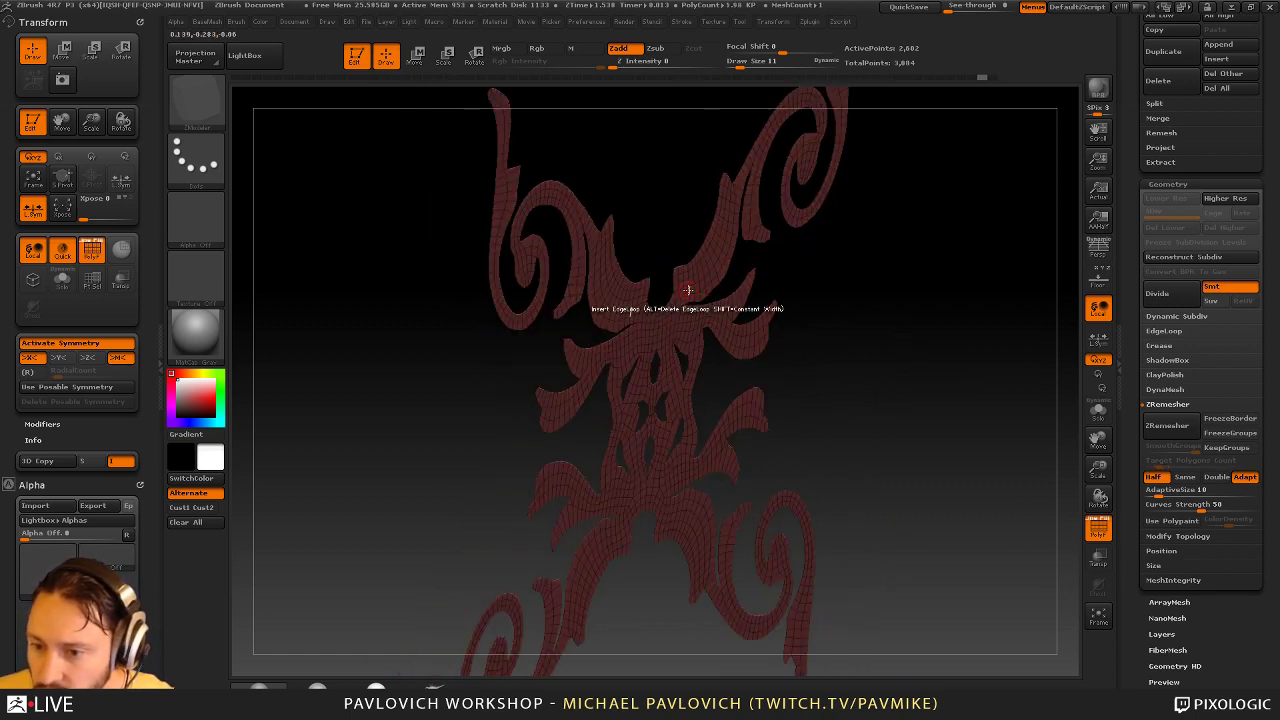
Extrude the whole ornament polygroup into a thin solid and flip its face normals in Display Properties
drag(686, 293, 735, 304)
mouse_move(886, 325)
mouse_down()
mouse_move(914, 326)
mouse_move(829, 343)
mouse_move(876, 345)
mouse_up()
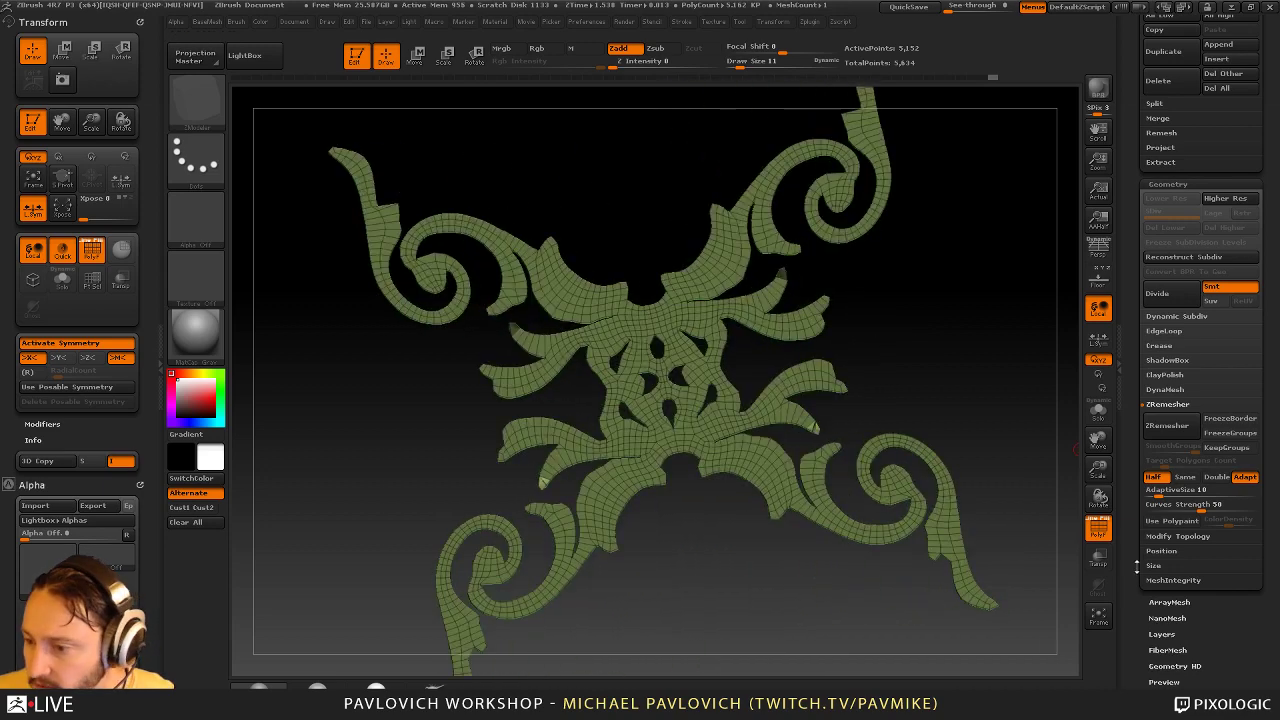
drag(1137, 567, 1127, 389)
click(1168, 455)
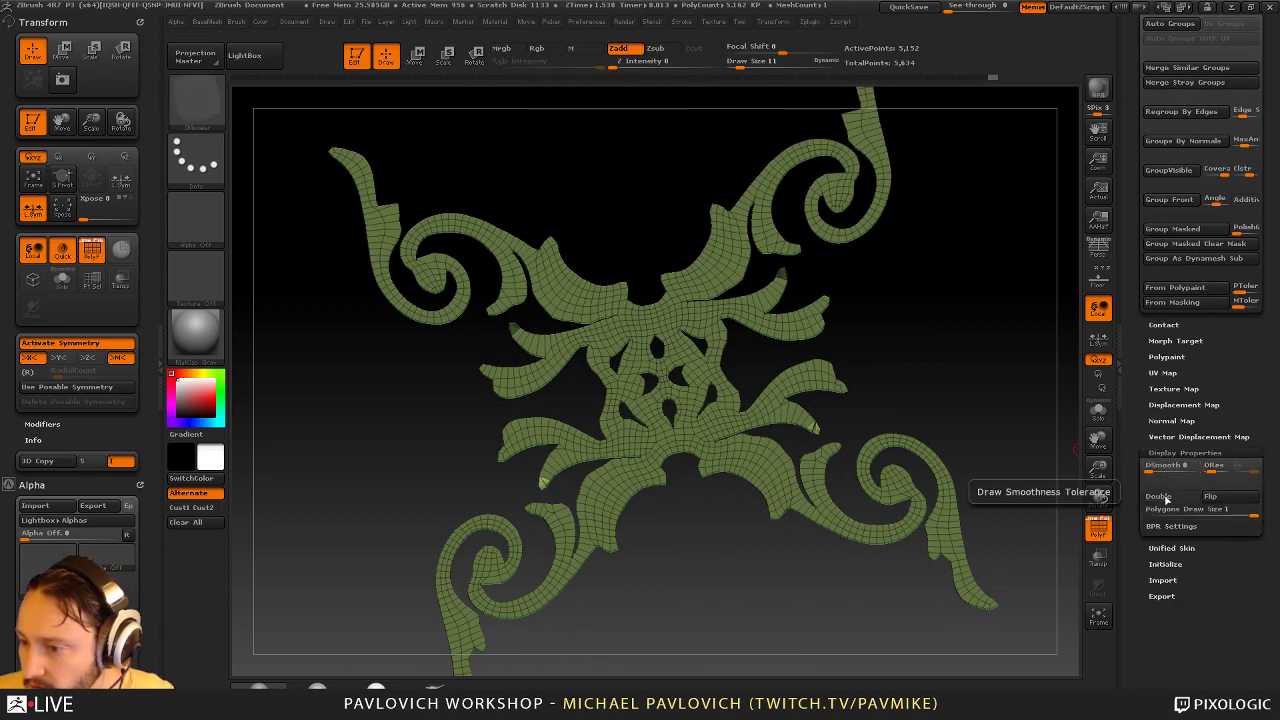
click(1206, 497)
shift+drag(888, 369, 961, 361)
alt+drag(864, 239, 854, 300)
Turn on dynamic subdivision for the extruded ornament and hide its polyframe
key(d)
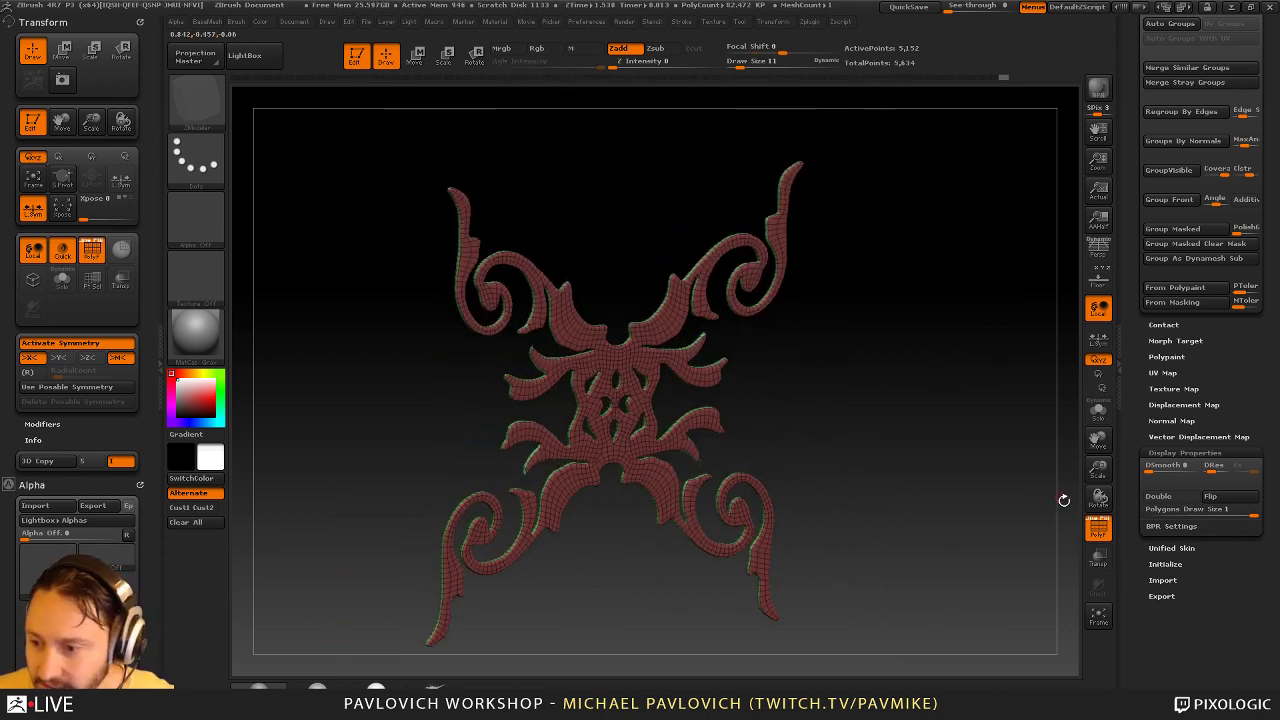
click(1097, 528)
drag(1041, 472, 1003, 448)
Expand the Dynamic Subdiv settings and toggle dynamic subdivision off and on to compare the ornament's smoothing
drag(1127, 338, 1148, 546)
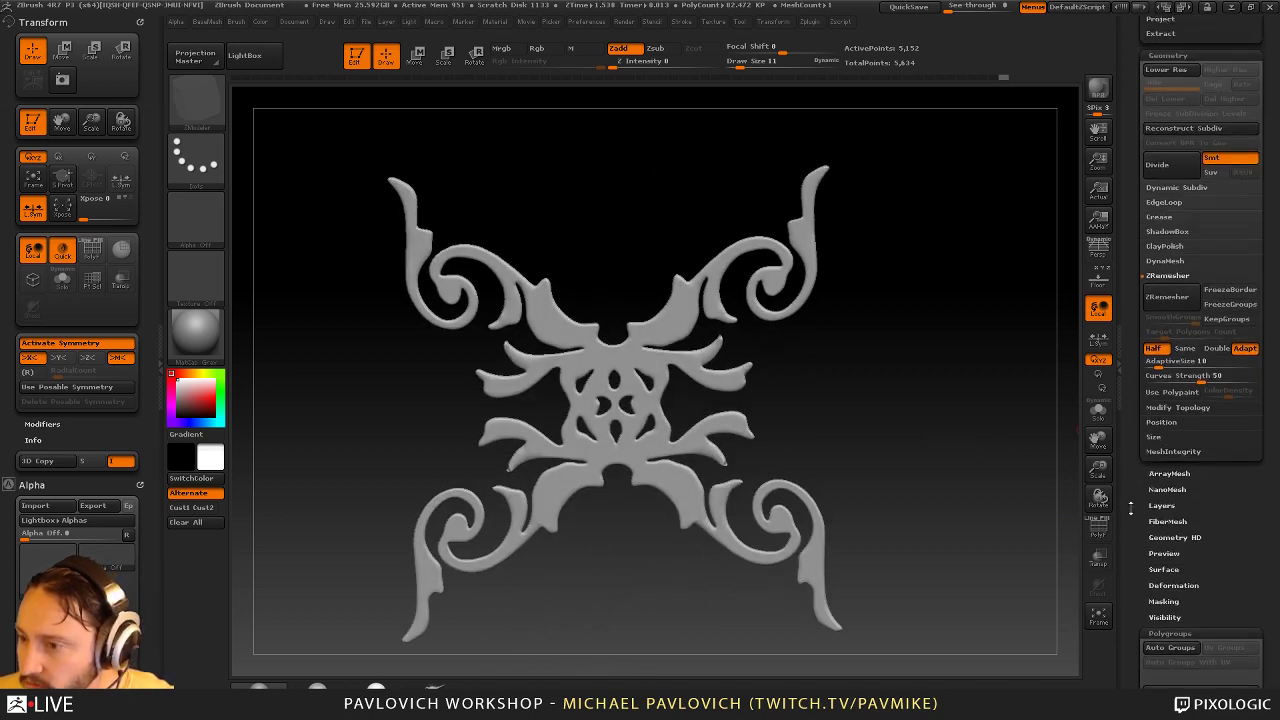
click(1172, 194)
key(shift+d)
key(d)
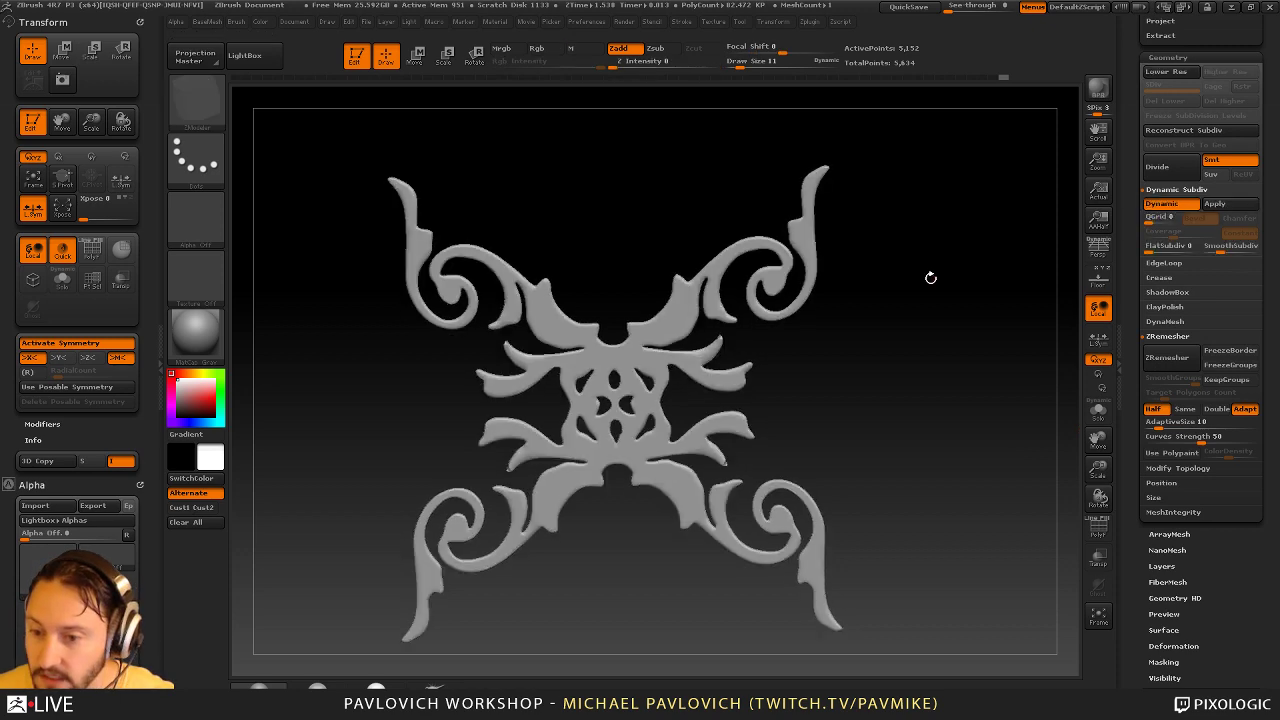
key(shift+d)
key(d)
drag(930, 278, 943, 287)
key(2)
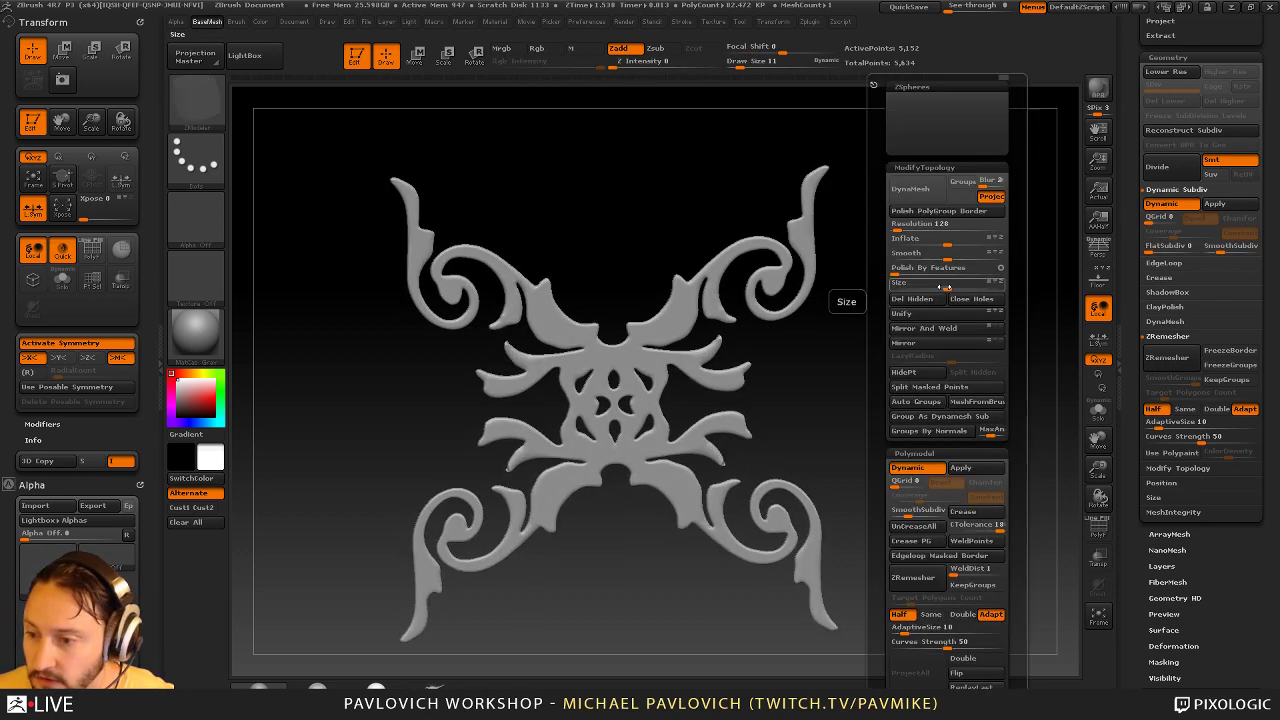
Expand the Crease settings, crease the ornament's polygroup borders and inspect the edges with the polyframe shown and hidden
click(1162, 278)
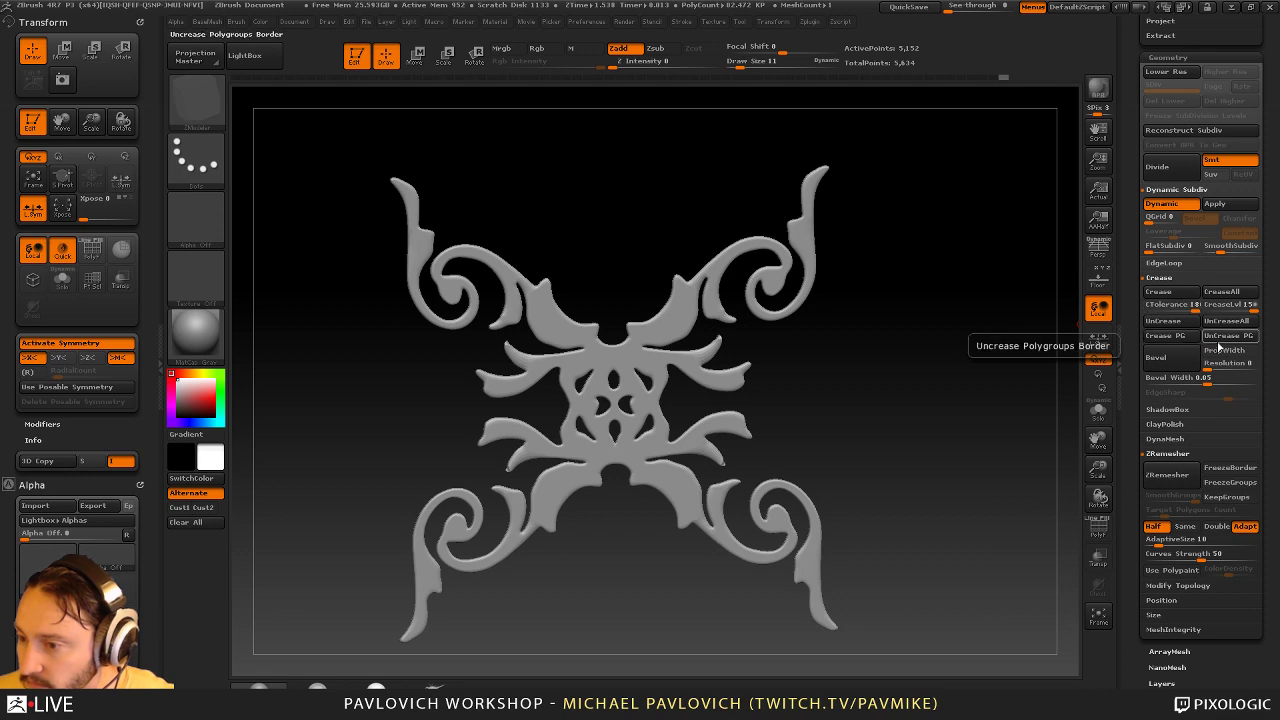
click(1096, 529)
drag(1040, 460, 942, 400)
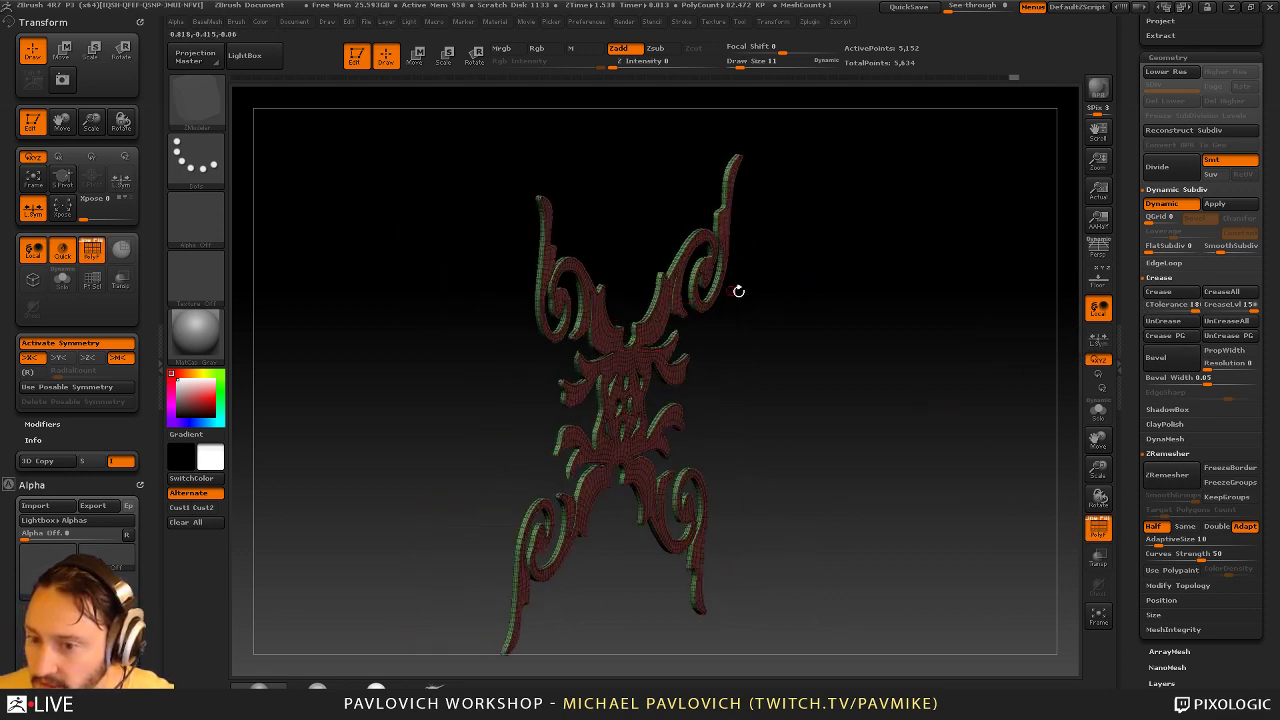
drag(738, 290, 825, 318)
click(1098, 529)
drag(900, 428, 978, 425)
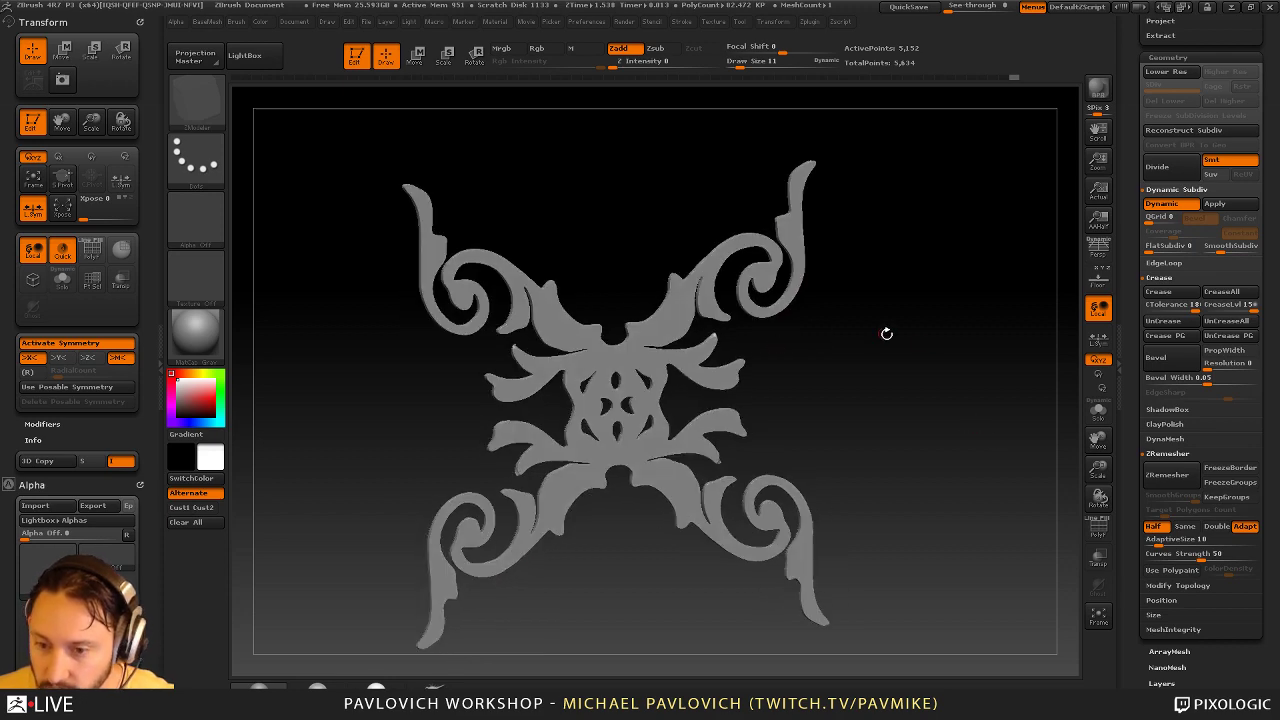
drag(886, 333, 930, 339)
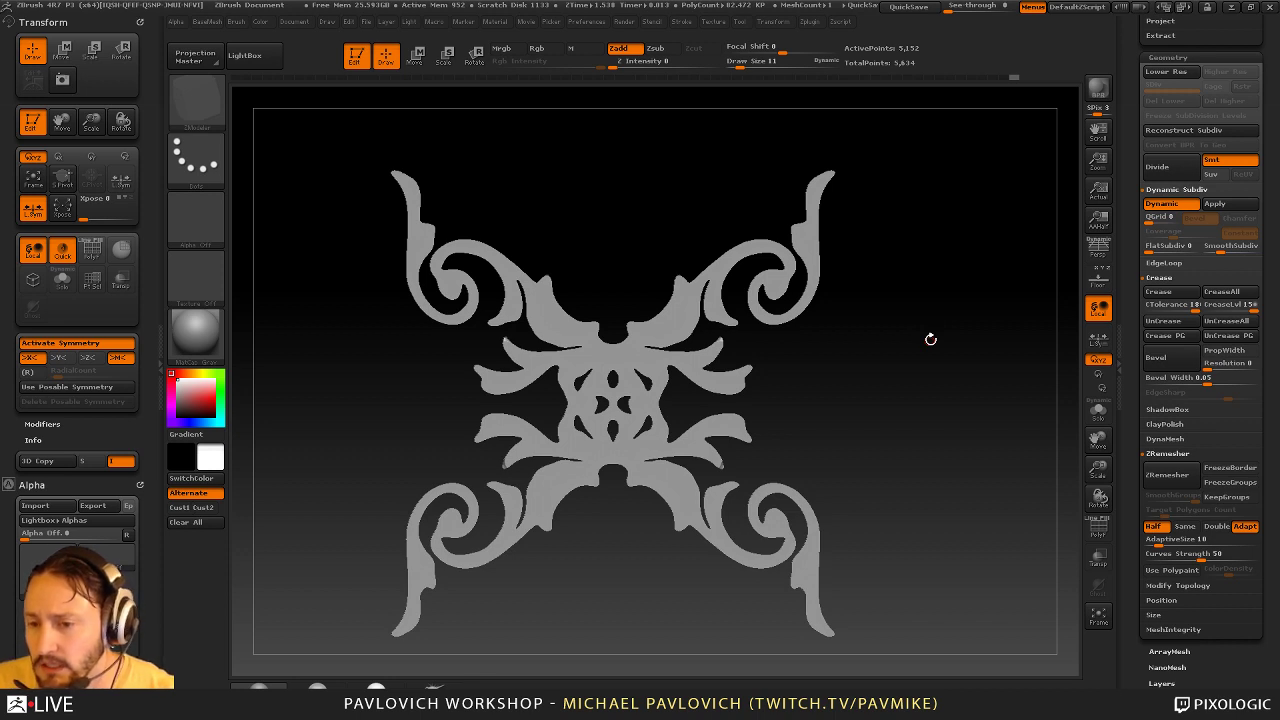
drag(867, 334, 904, 352)
Isolate the ornament's front polygroup with the polyframe shown and delete the hidden sides and back
click(1098, 528)
key(ctrl+shift)
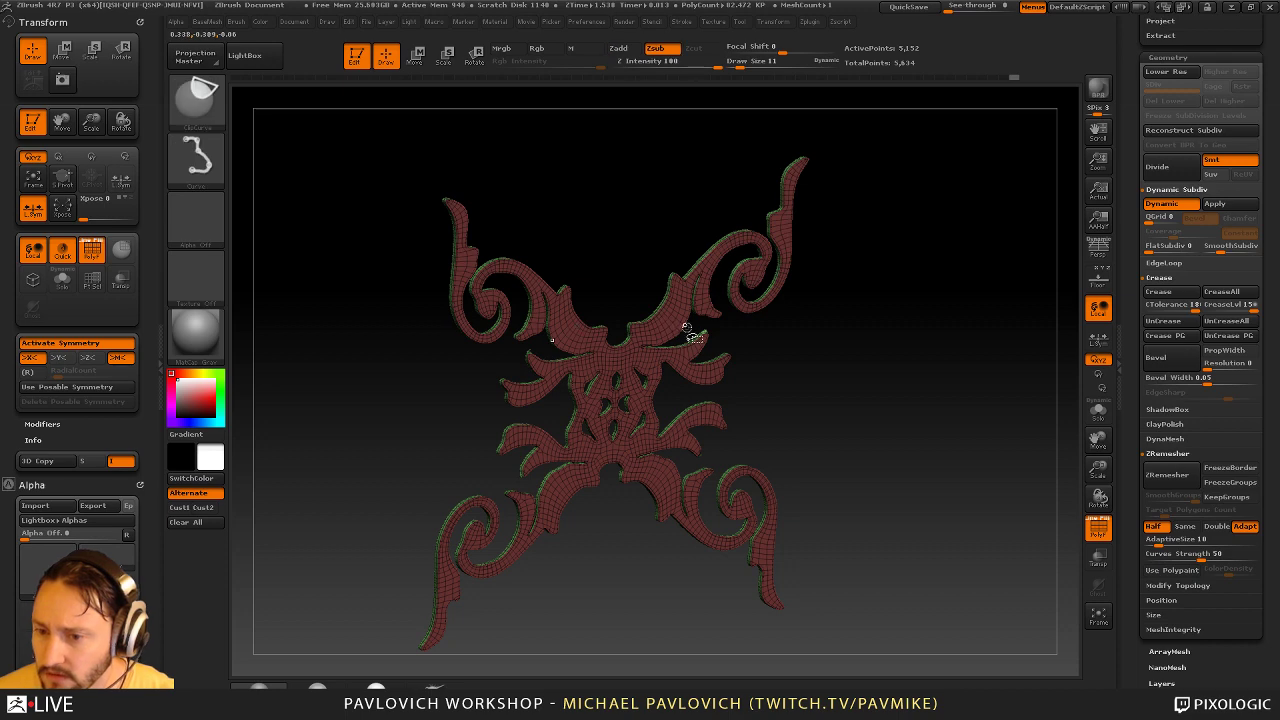
ctrl+shift+click(682, 330)
drag(909, 332, 966, 340)
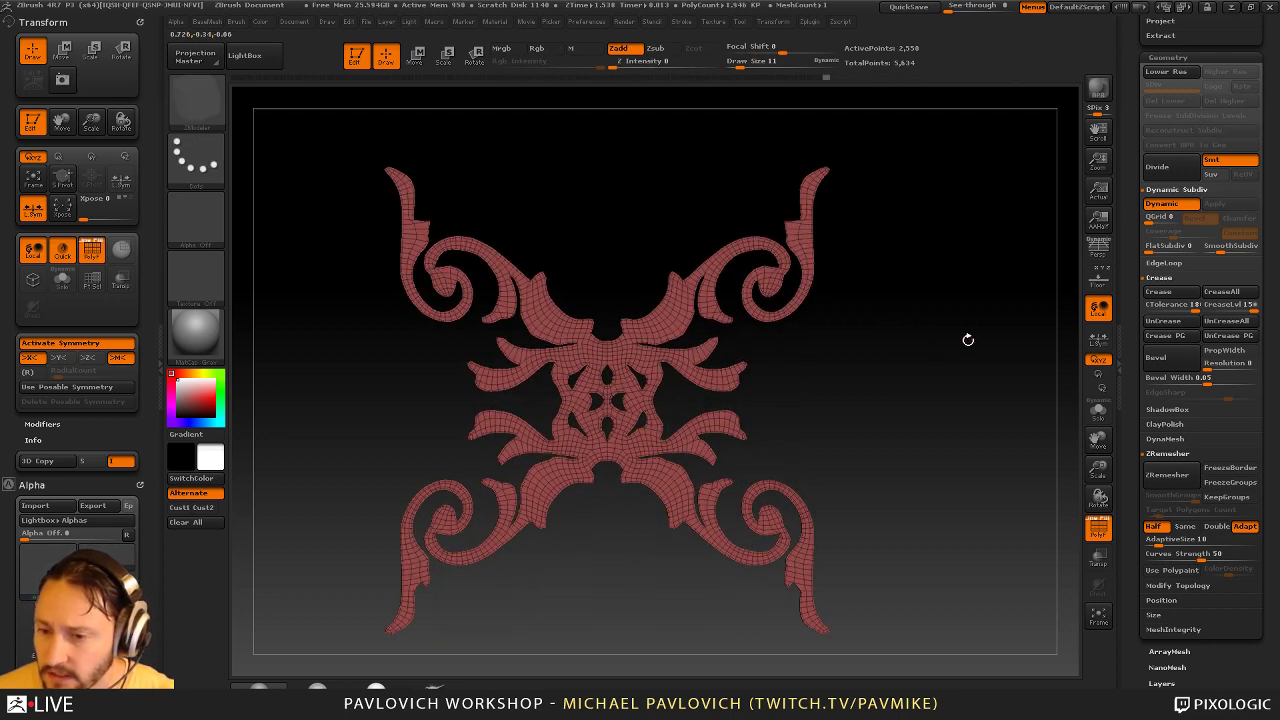
key(2)
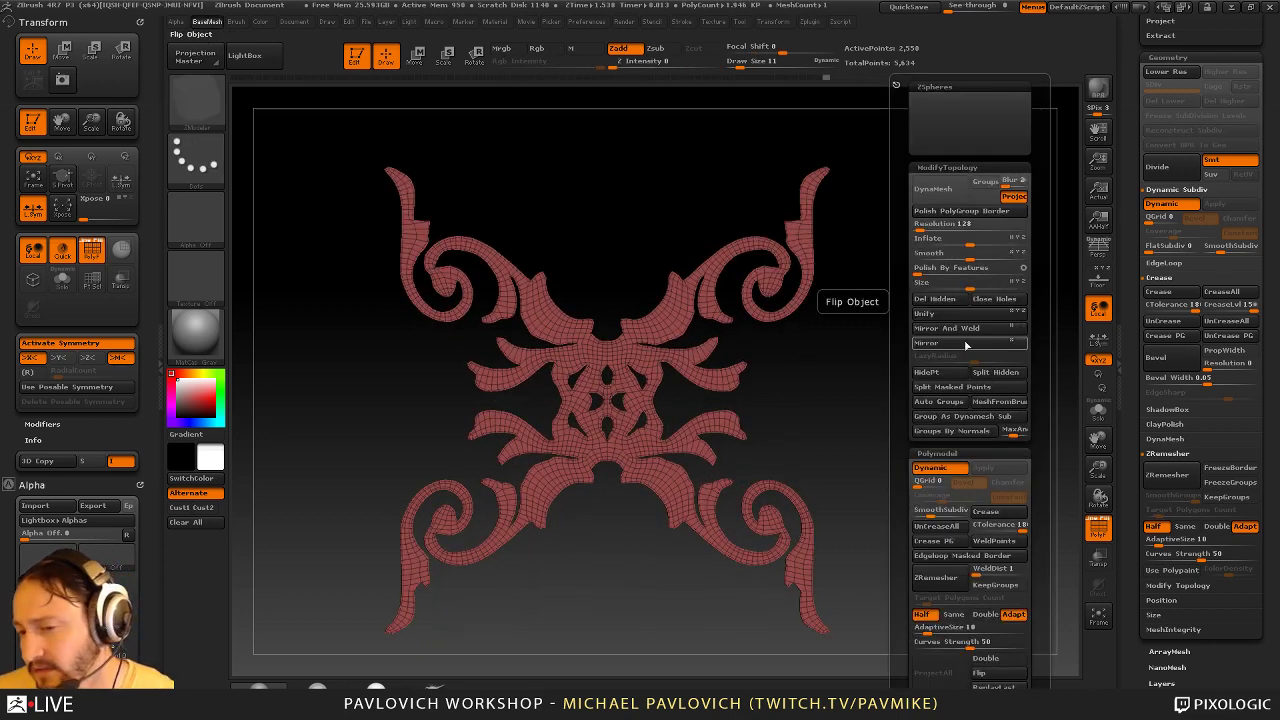
drag(855, 373, 938, 371)
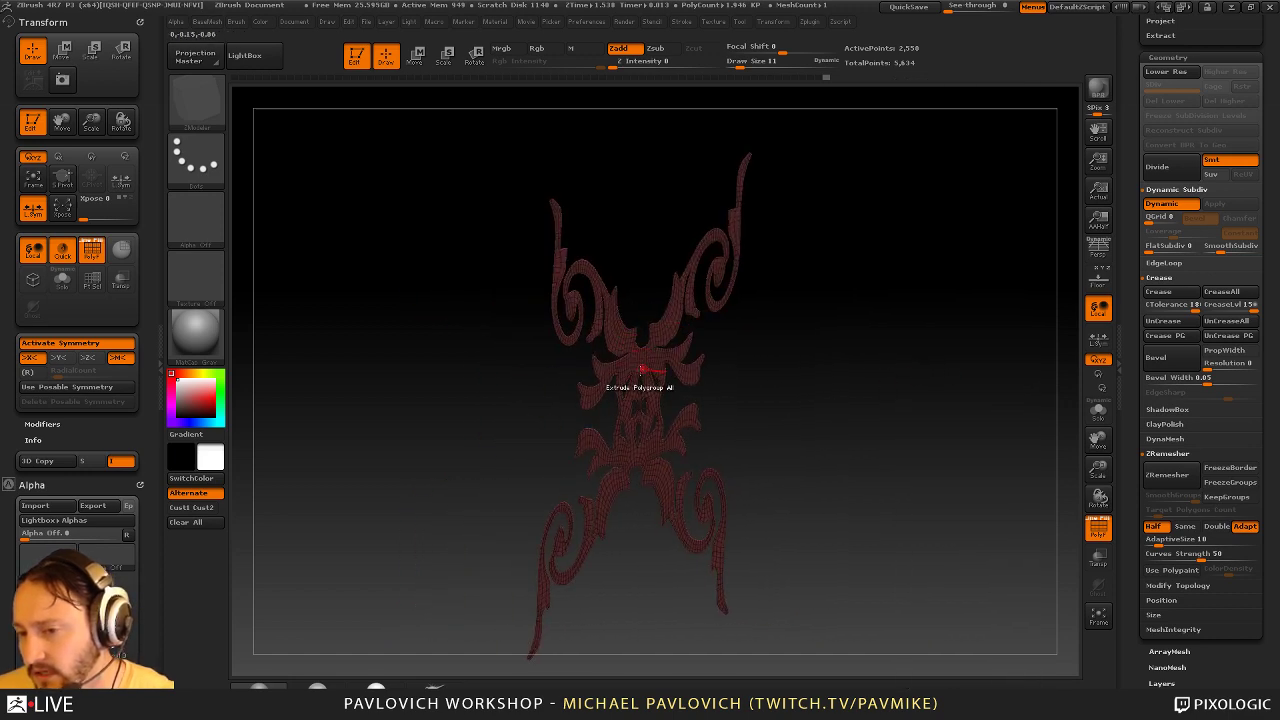
mouse_move(939, 378)
shift+mouse_down()
mouse_move(945, 367)
mouse_move(964, 377)
shift+mouse_up()
key(2)
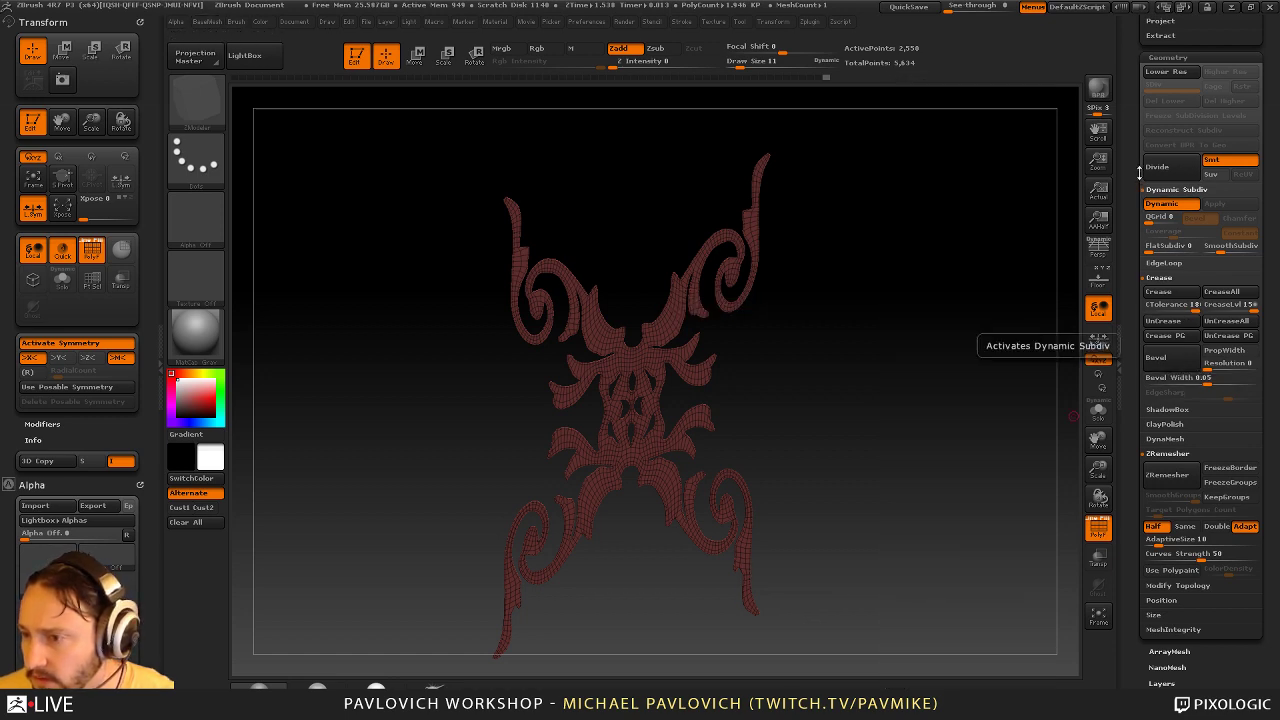
key(space)
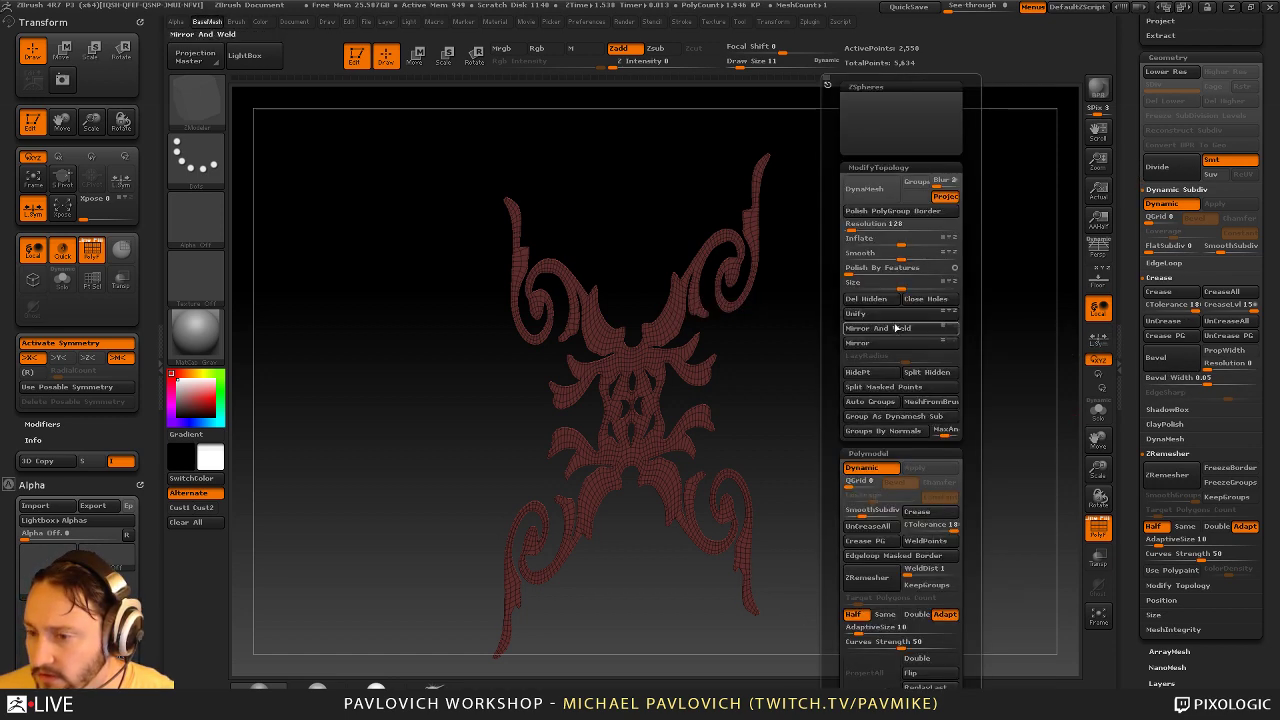
click(879, 301)
shift+drag(757, 366, 857, 340)
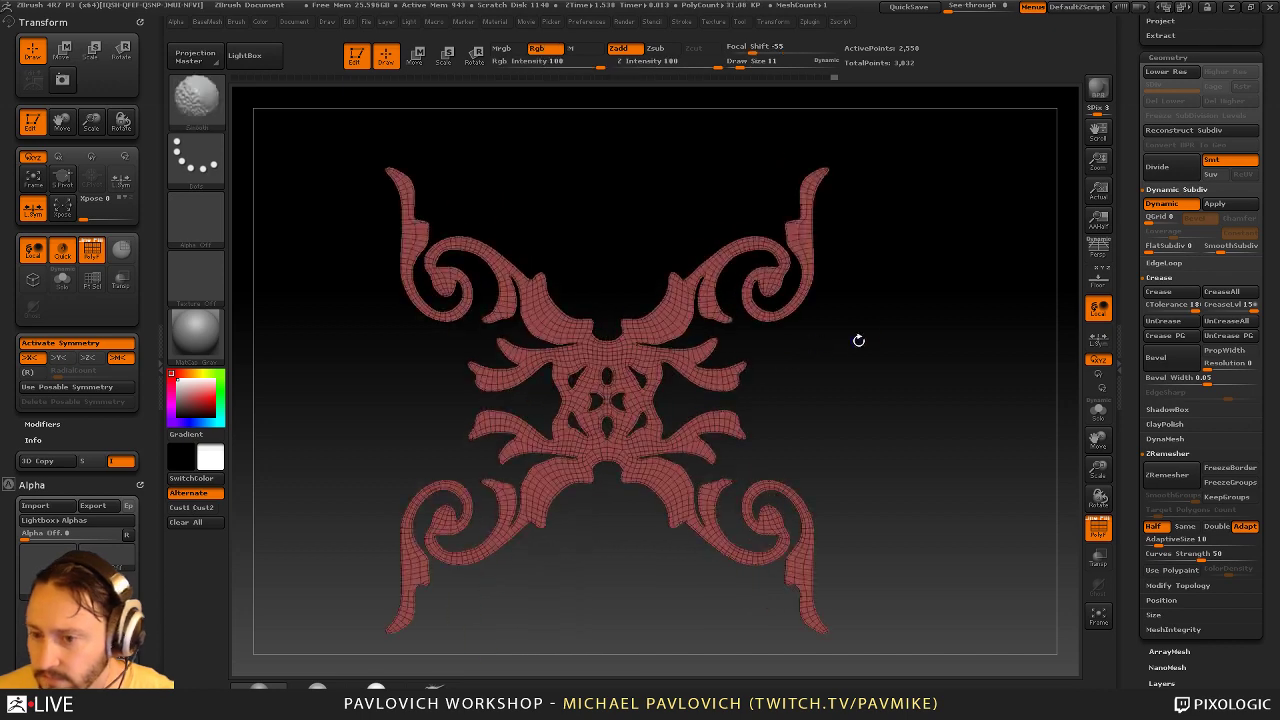
Turn off dynamic subdivision, add Y symmetry to the active X symmetry and hide the polyframe
key(shift+d)
ctrl+right_drag(903, 343, 961, 350)
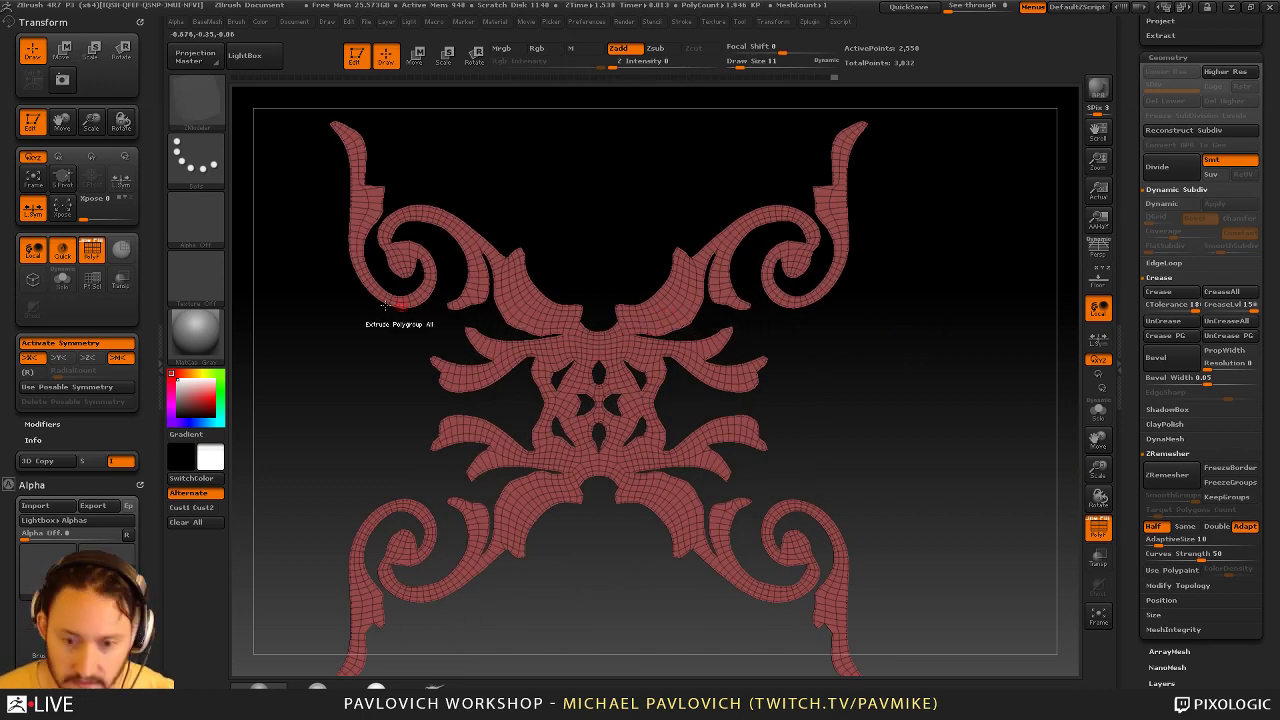
click(59, 358)
alt+right_drag(957, 362, 959, 386)
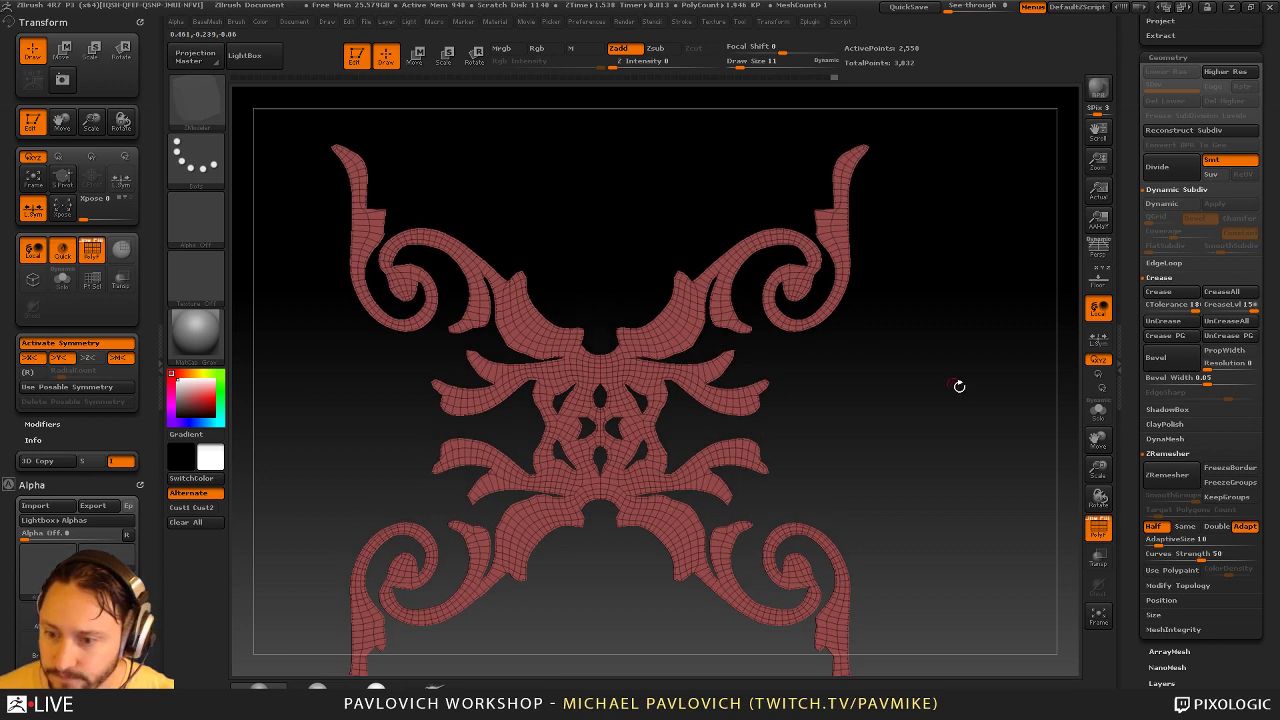
click(1098, 533)
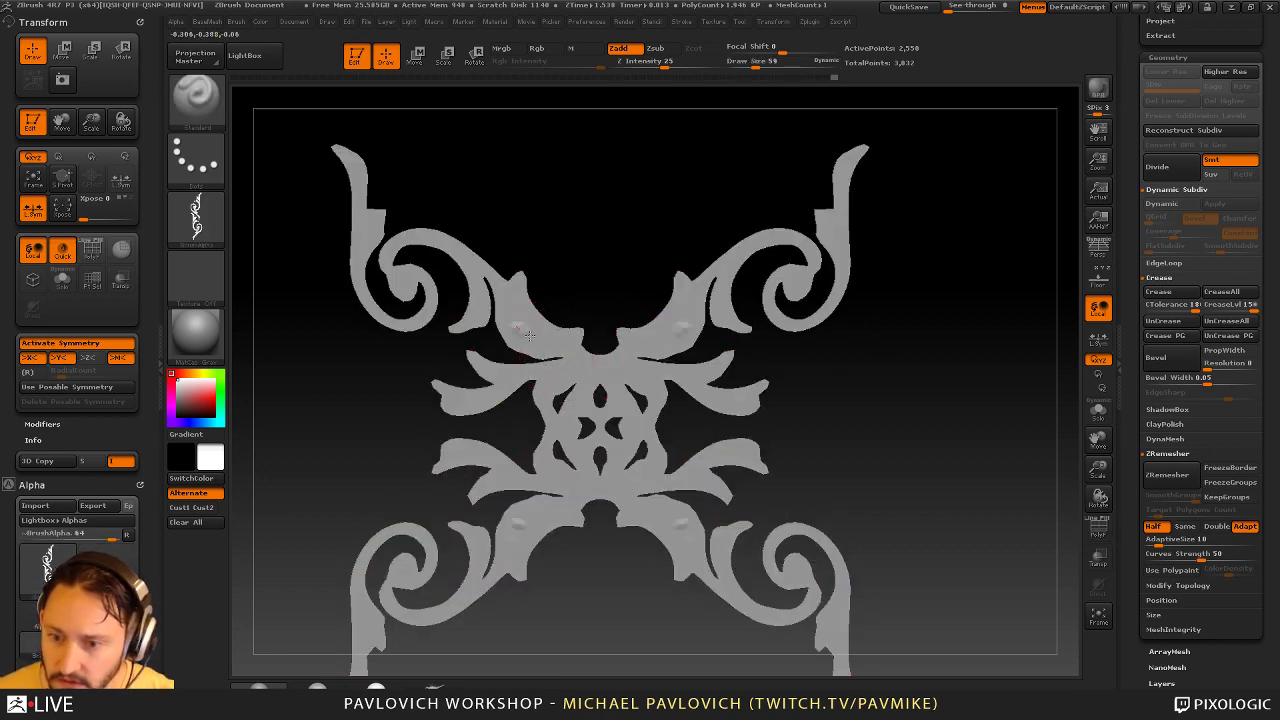
Set up the Standard brush with the alpha off and a Dots stroke
mouse_move(529, 336)
mouse_down()
mouse_move(544, 336)
mouse_move(515, 322)
mouse_move(577, 363)
mouse_move(541, 396)
mouse_up()
click(203, 235)
click(260, 226)
click(203, 181)
click(263, 164)
Try sculpting raised ridges along the flat ornament's inner leaves and centre with the Standard brush
drag(565, 377, 448, 392)
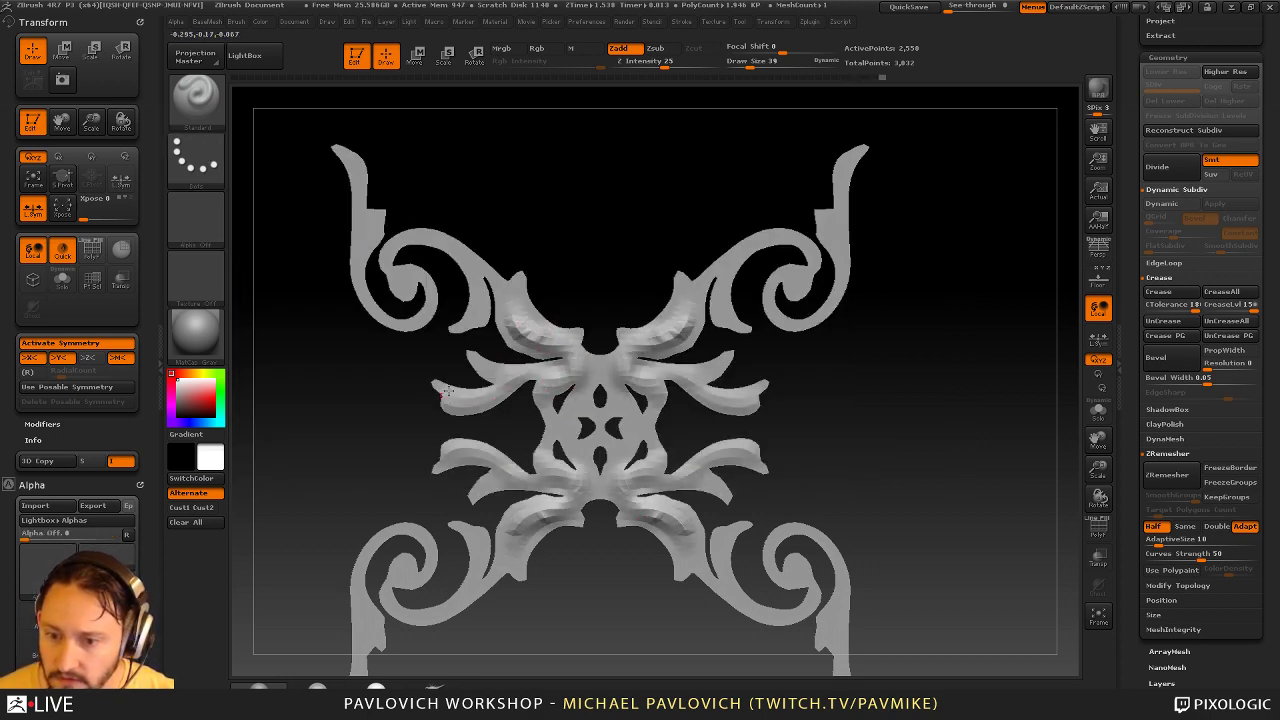
drag(541, 404, 550, 422)
mouse_move(563, 397)
mouse_down()
mouse_move(585, 423)
mouse_move(563, 412)
mouse_up()
alt+drag(890, 325, 882, 285)
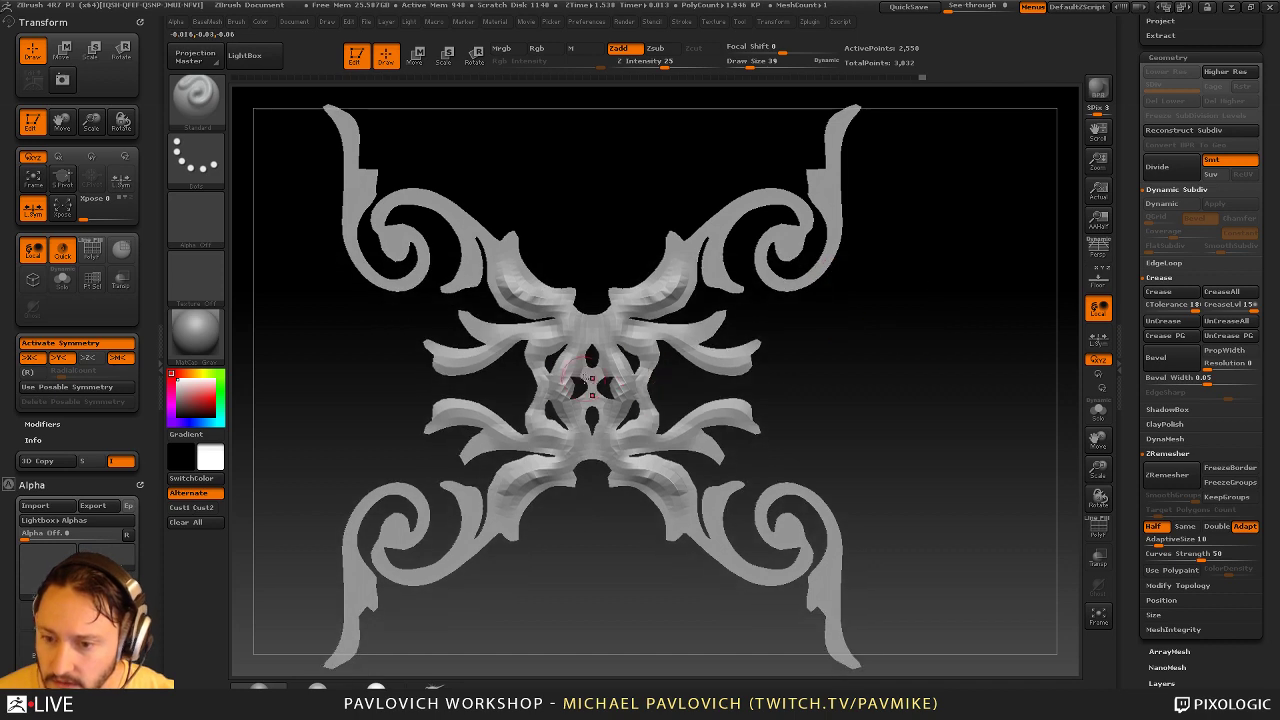
drag(812, 352, 730, 366)
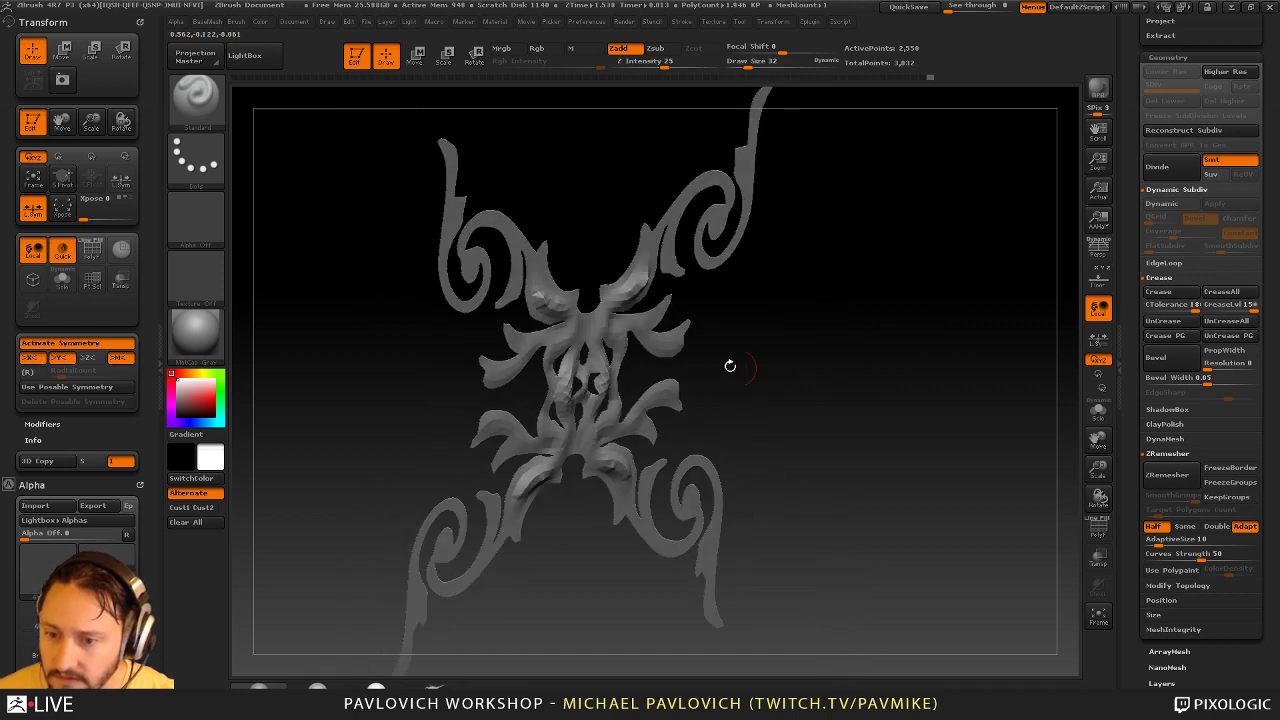
Undo the ridge strokes on the flat ornament
key(ctrl+z)
key(ctrl+z)
key(ctrl+z)
key(ctrl+z)
key(ctrl+z)
key(ctrl+z)
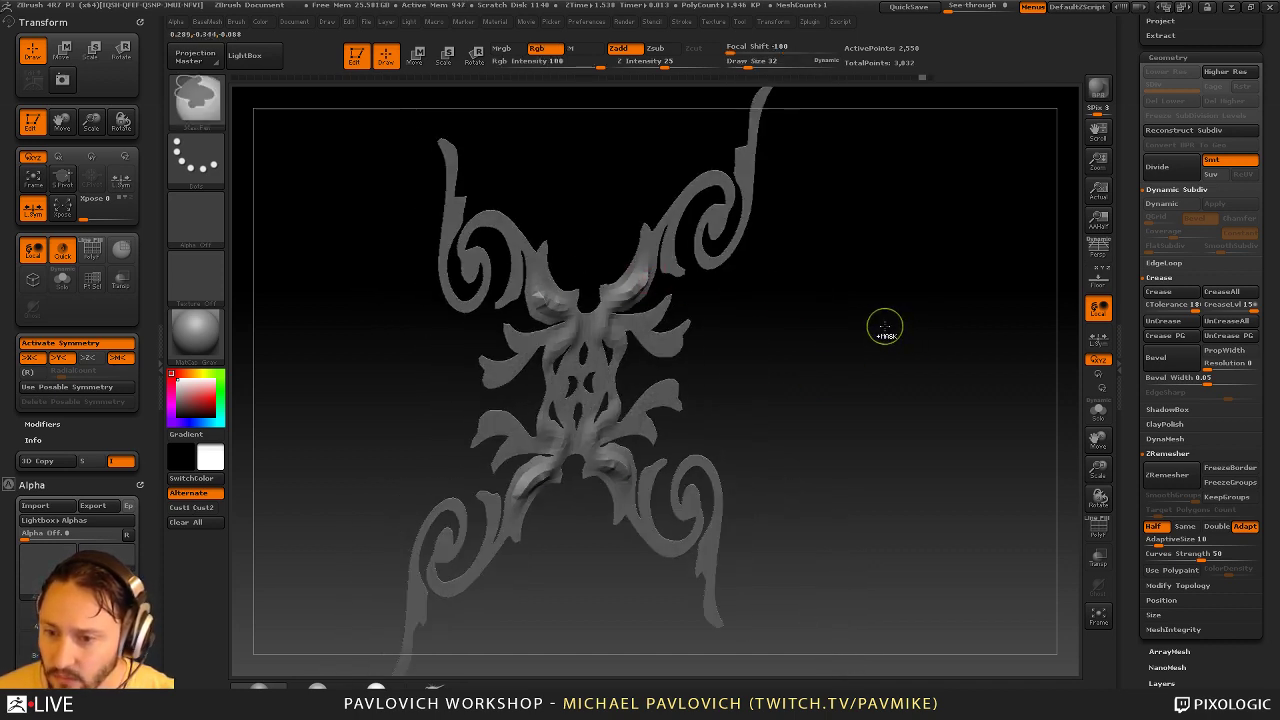
key(ctrl+z)
key(ctrl+z)
key(ctrl+z)
key(ctrl+z)
key(ctrl+z)
key(ctrl+z)
With dynamic subdivision on, extrude the whole ornament polygroup into a thick solid using ZModeler and flip its normals
key(d)
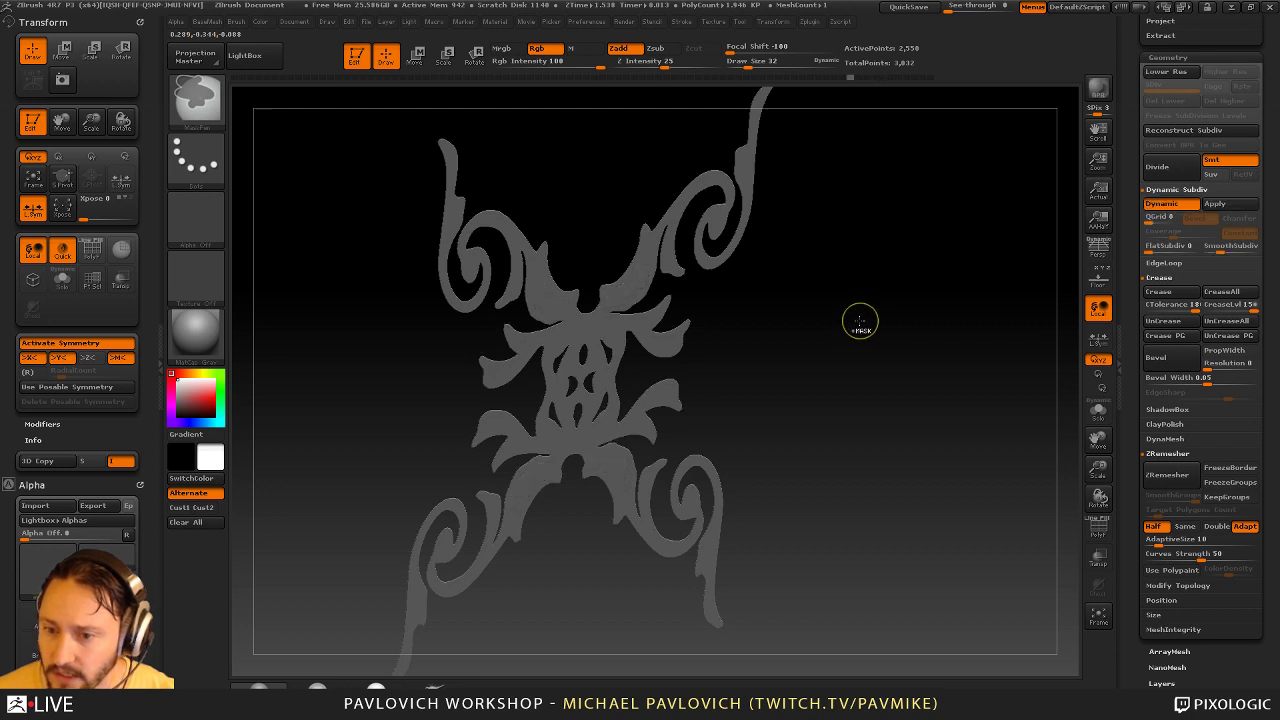
alt+drag(875, 324, 955, 405)
click(1096, 529)
key(b)
key(z)
key(m)
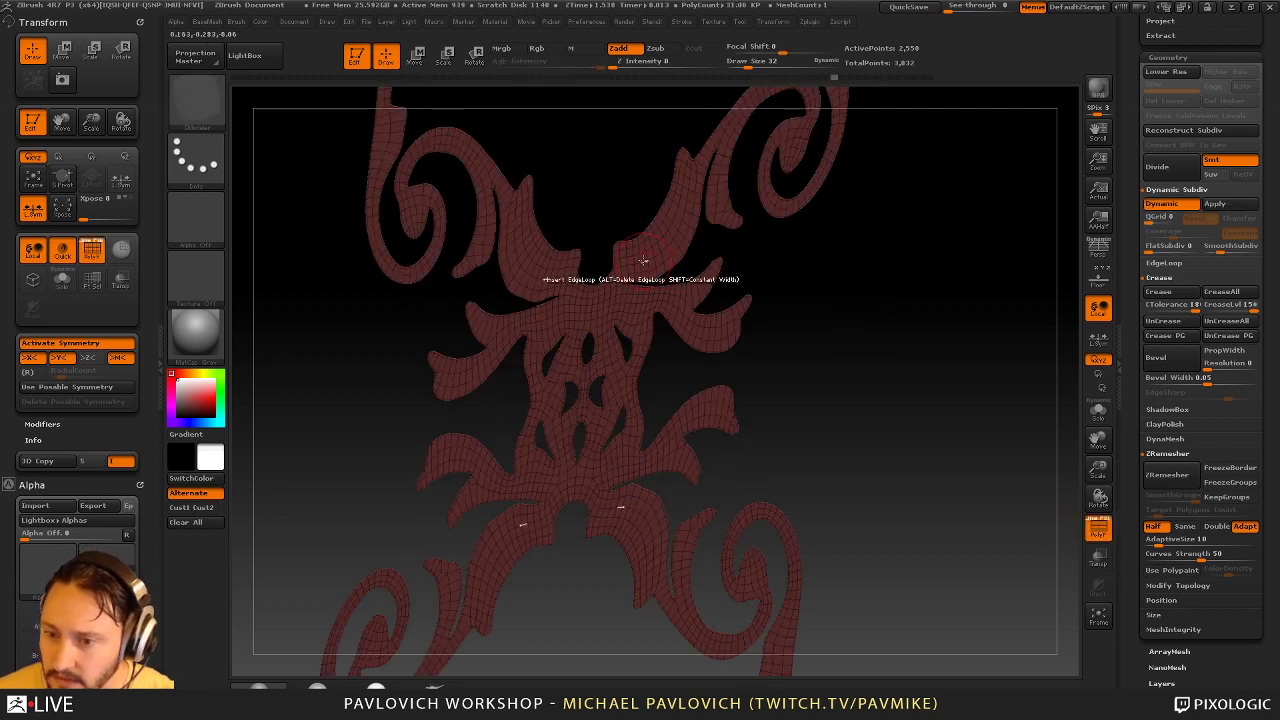
key(space)
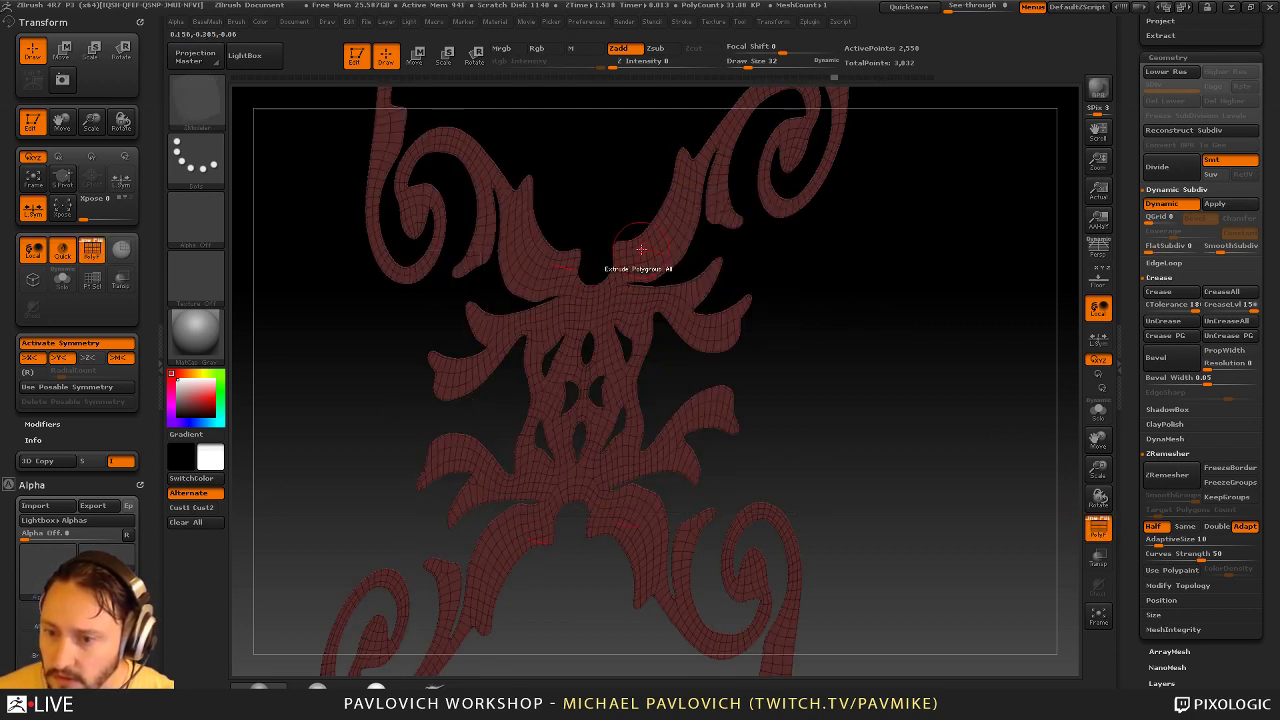
drag(645, 250, 643, 245)
right_drag(643, 245, 622, 254)
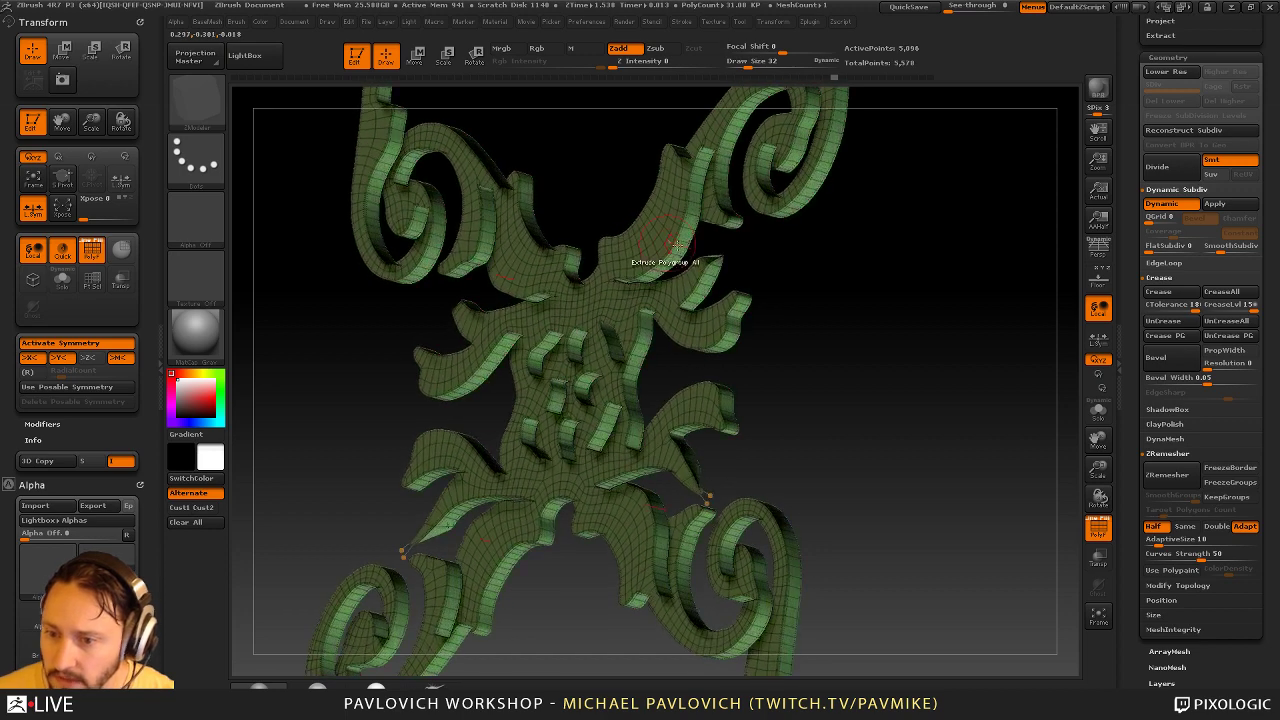
key(1)
click(876, 676)
right_drag(618, 552, 652, 332)
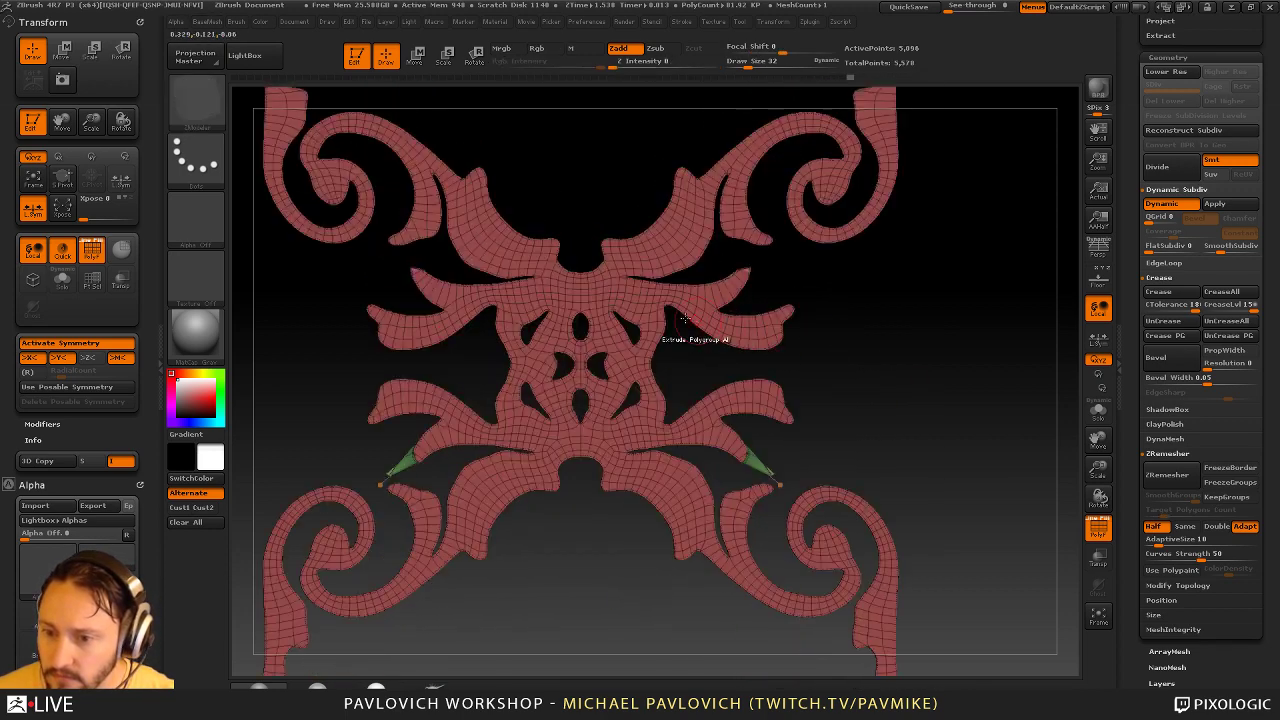
Isolate the front polygroup of the extruded ornament
key(ctrl+z)
key(ctrl+z)
alt+right_drag(928, 336, 958, 366)
key(1)
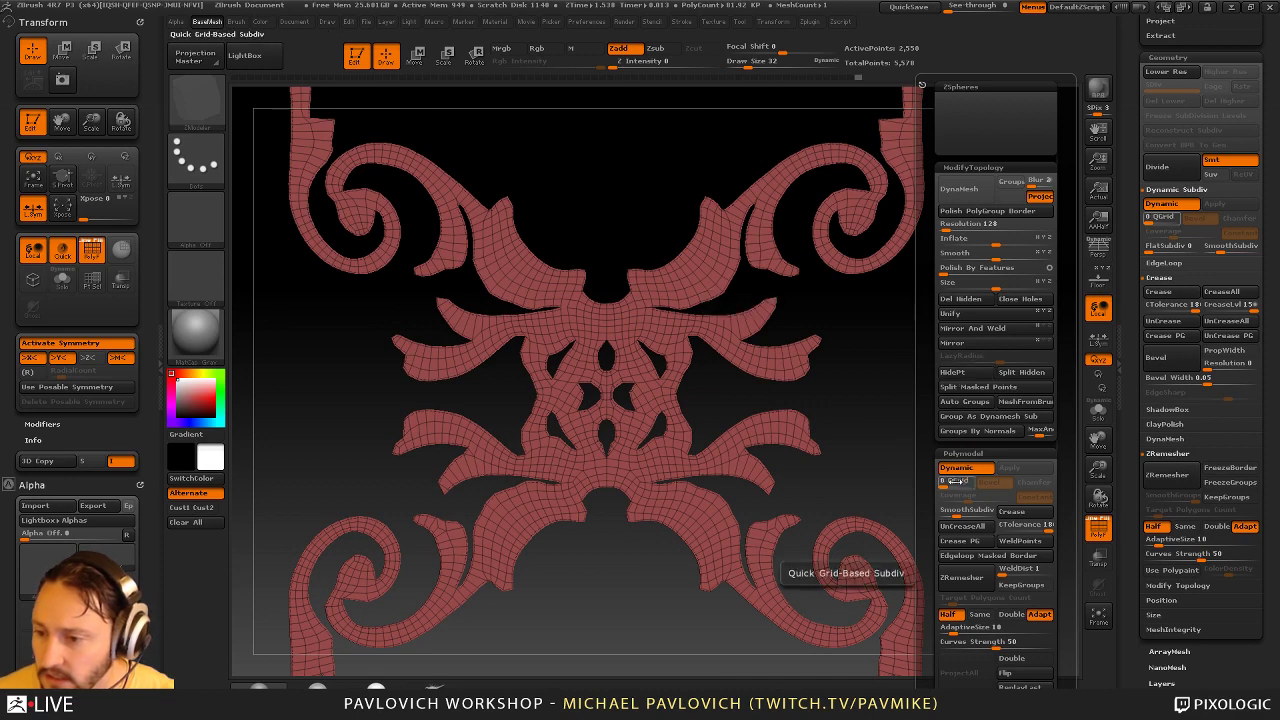
alt+right_drag(768, 334, 810, 371)
Sculpt raised ridges along the inner leaves with the Standard brush and unhide the rest of the ornament
key(b)
key(s)
key(t)
key(s)
mouse_move(553, 303)
mouse_down()
mouse_move(624, 342)
mouse_move(574, 376)
mouse_up()
key(s)
click(631, 360)
ctrl+shift+click(766, 258)
ctrl+shift+click(809, 254)
ctrl+shift+click(1011, 350)
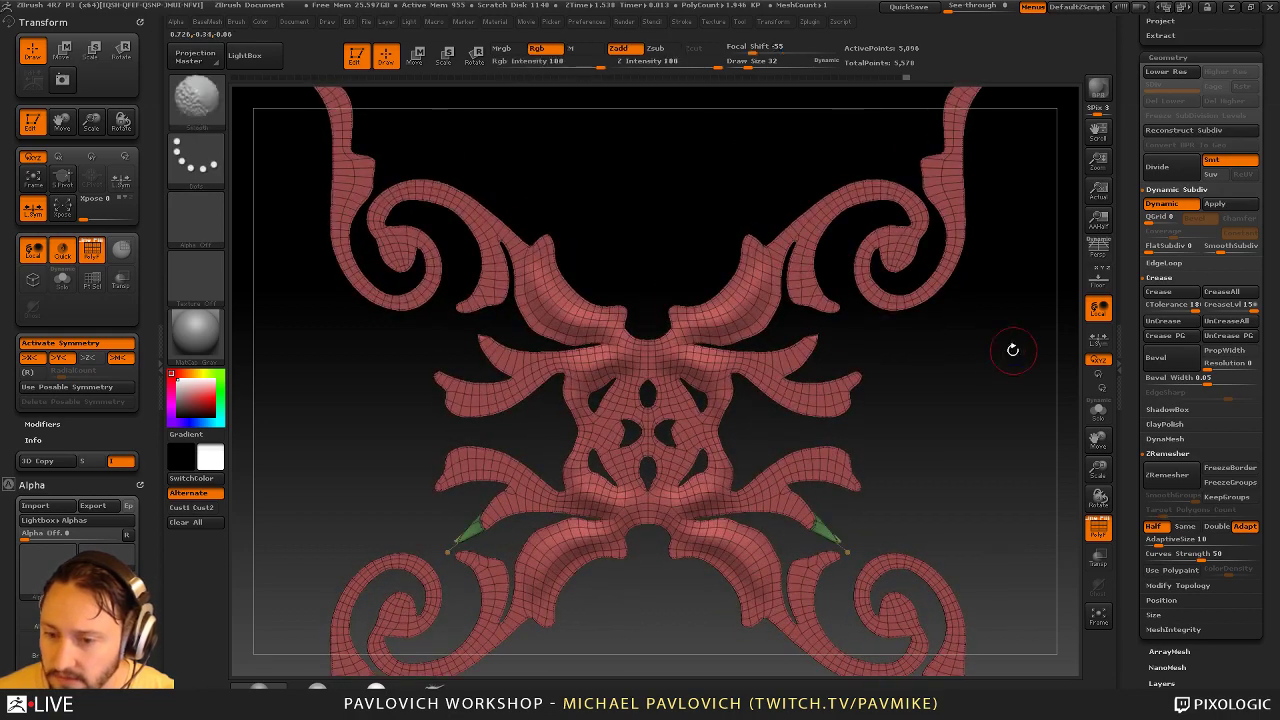
Turn off dynamic subdivision, try pulling the stretched leaf tip inward with the Move brush and check it with smoothing on
drag(1011, 350, 1170, 412)
drag(522, 569, 762, 446)
shift+drag(925, 368, 1027, 435)
key(shift+d)
key(b)
key(m)
key(v)
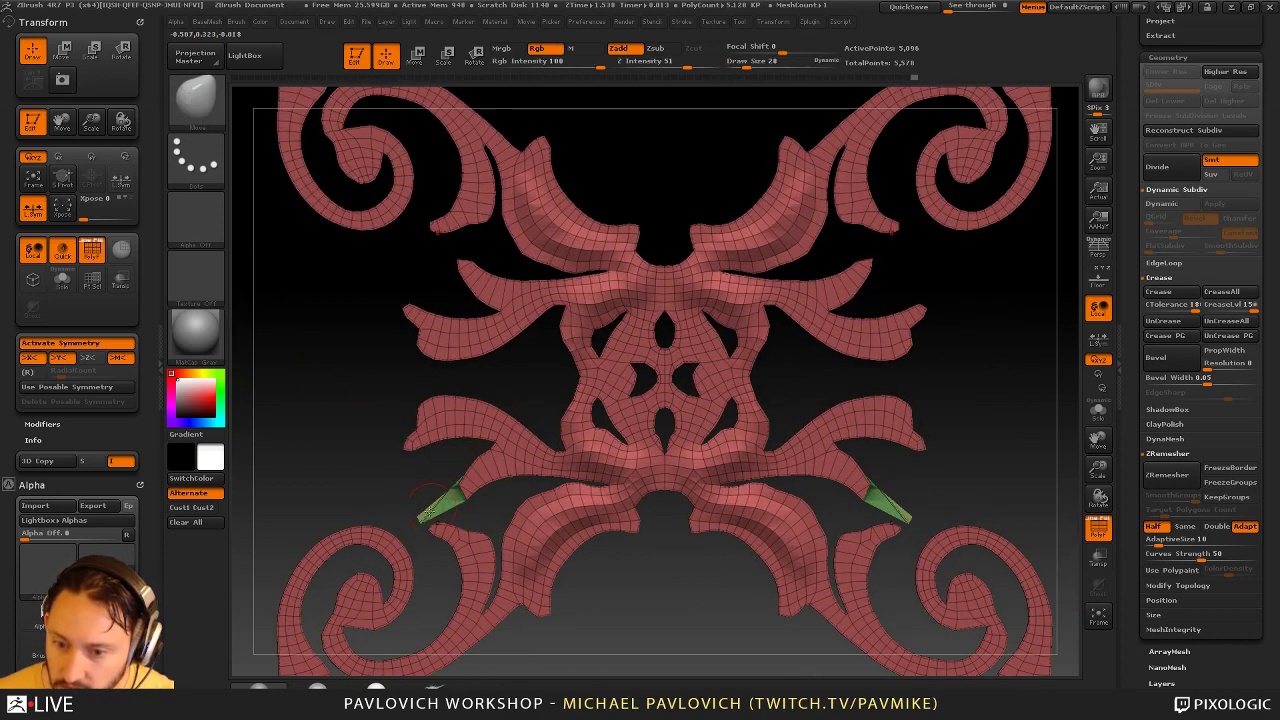
mouse_move(422, 519)
mouse_down()
mouse_move(456, 494)
mouse_move(395, 530)
mouse_move(391, 560)
mouse_move(424, 484)
mouse_up()
key(d)
key(s)
key(shift+d)
drag(473, 438, 404, 464)
key(d)
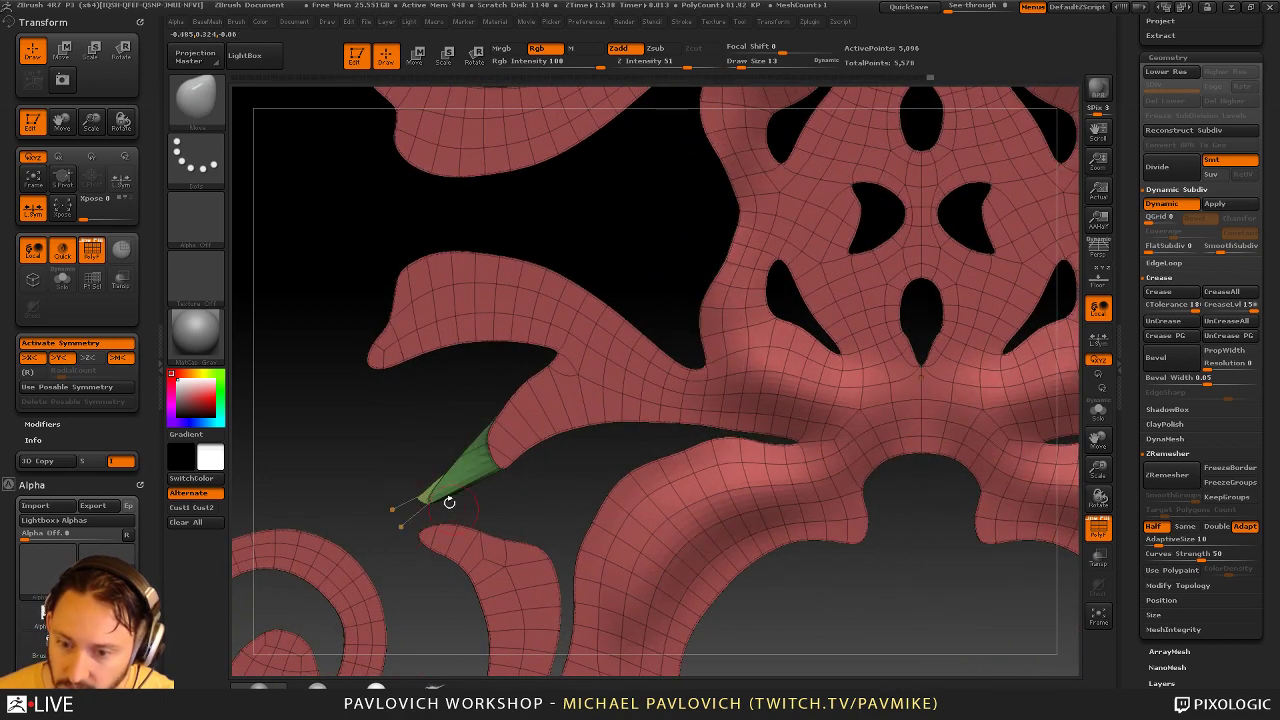
Try dragging the leaf tip's end vertices toward the leaf on the unsmoothed mesh, then undo the move
key(shift+d)
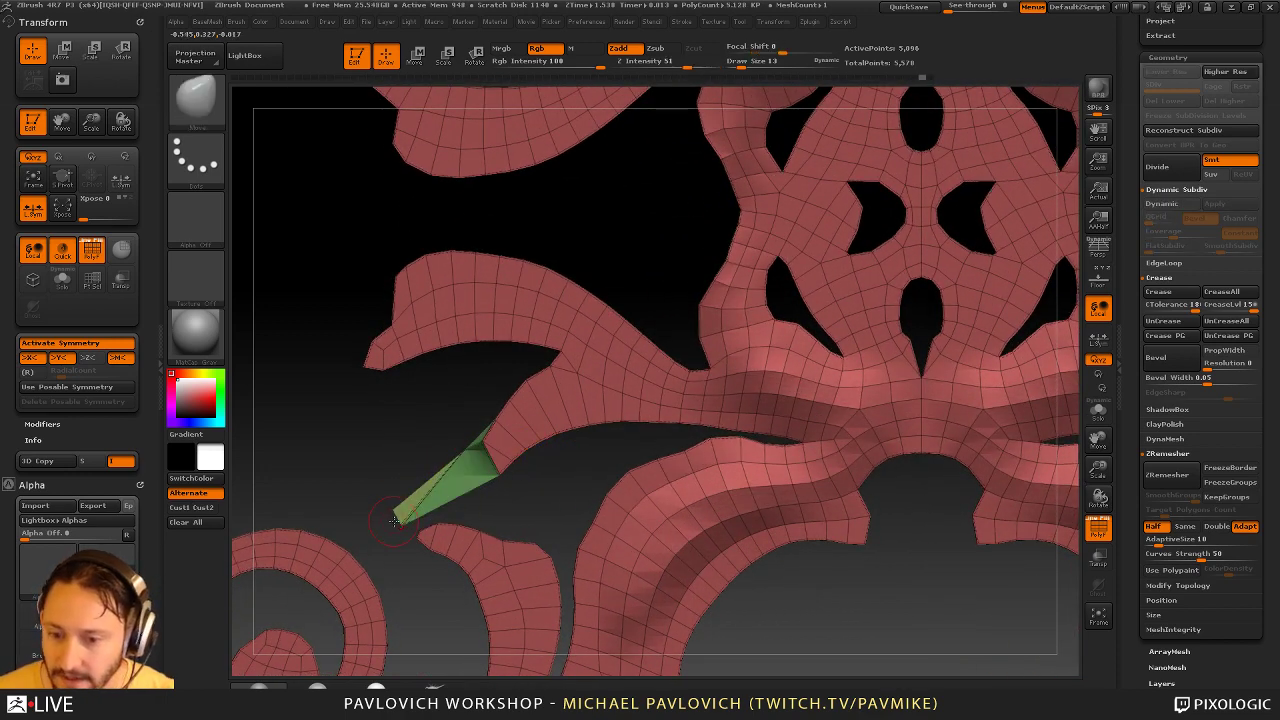
drag(430, 539, 433, 539)
drag(403, 517, 436, 498)
key(ctrl+z)
key(d)
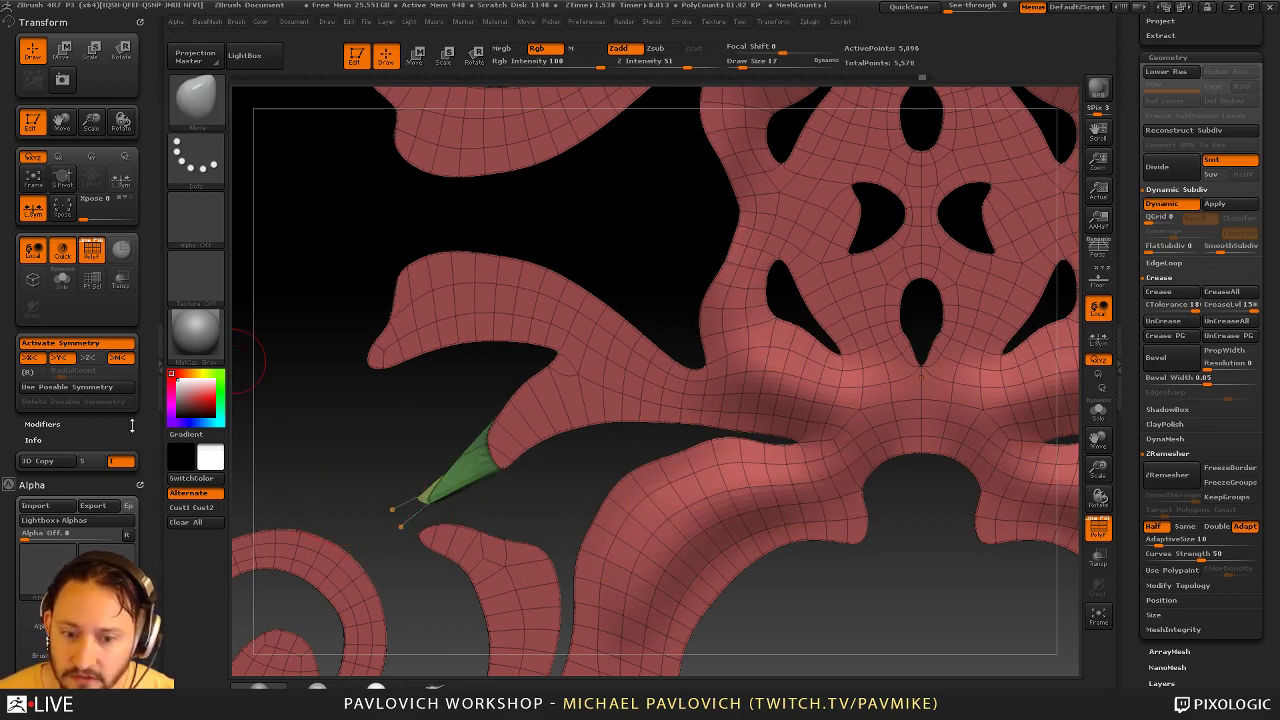
Dock the Brush palette beside the canvas and expand its Auto Masking settings
click(232, 28)
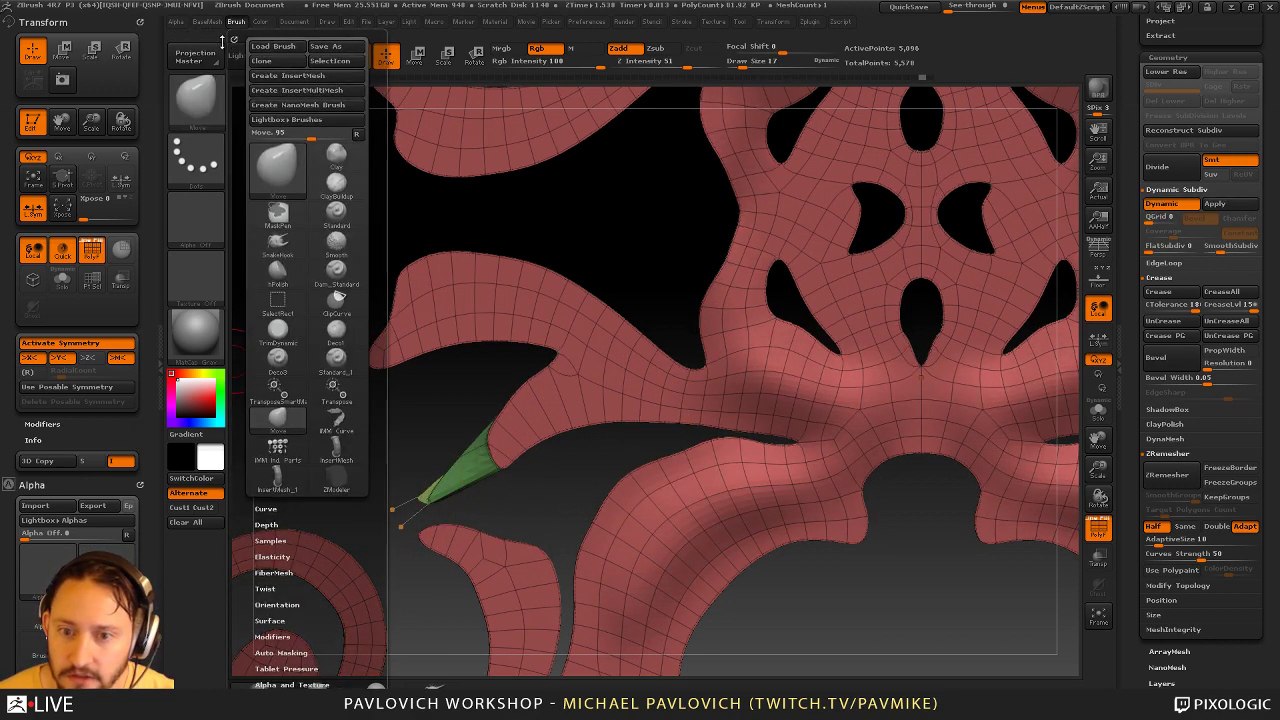
click(235, 25)
drag(235, 38, 69, 120)
drag(140, 398, 140, 318)
click(45, 569)
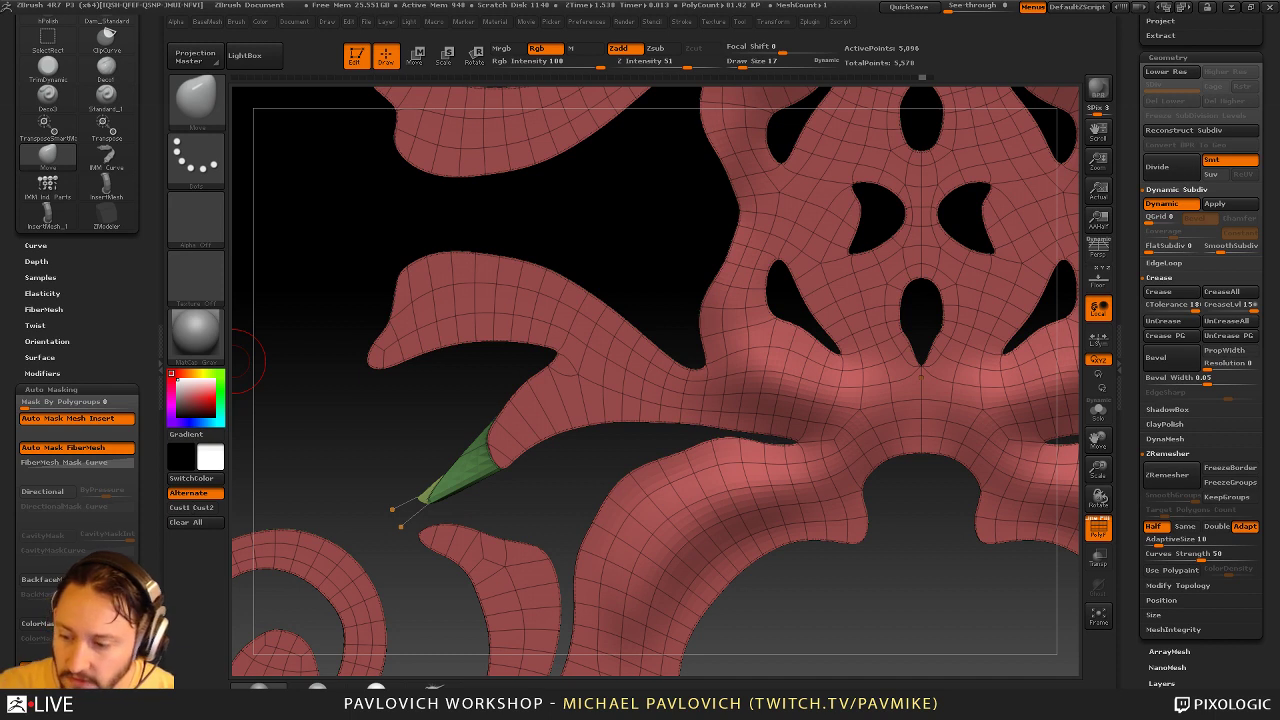
Try moving the stretched leaf tip with a draw size of 32 and undo it
key(s)
drag(407, 475, 437, 486)
key(ctrl+z)
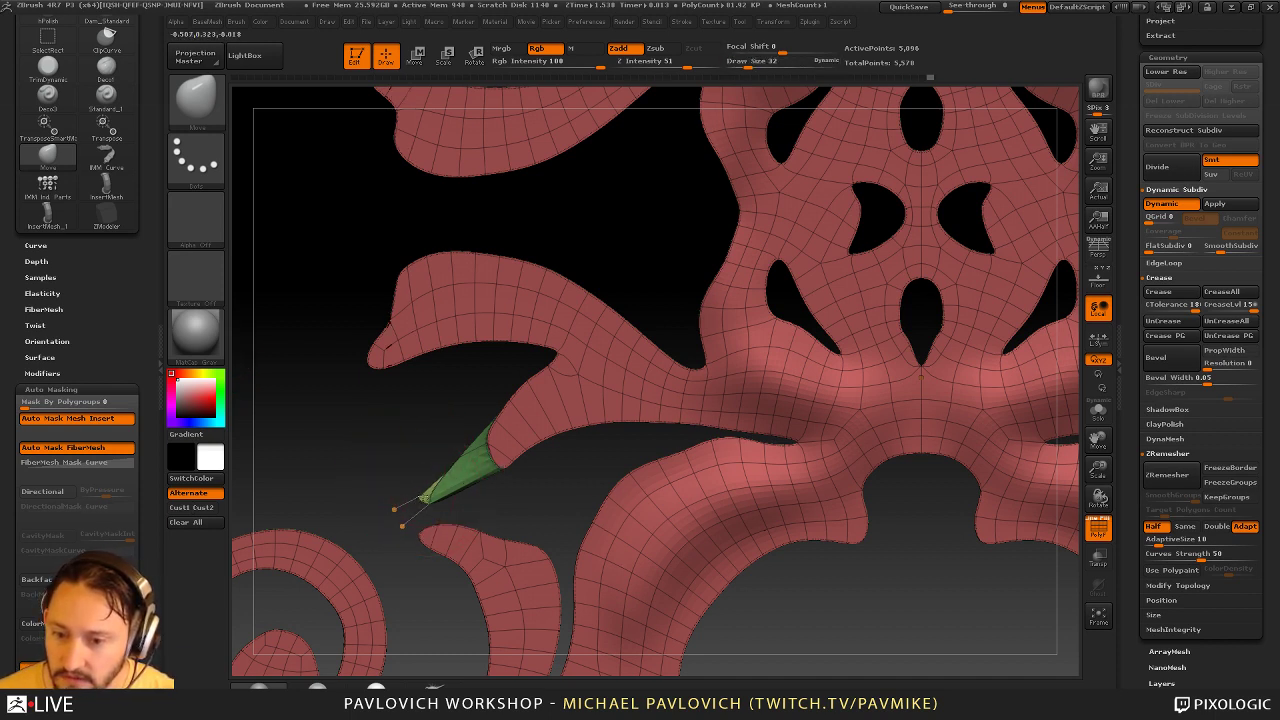
Turn off dynamic subdivision, try pulling the leaf tip's end vertices inward from the back with a smaller Move brush, and undo the moves
key(shift+d)
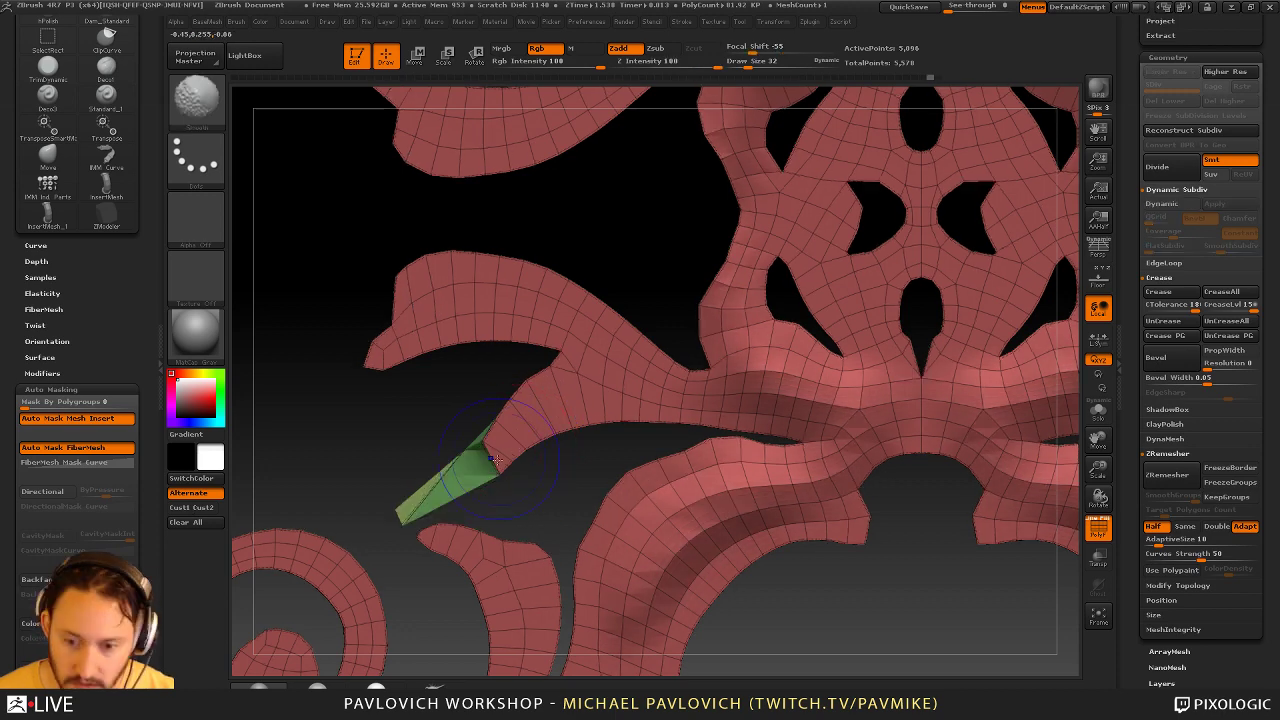
mouse_move(402, 522)
mouse_down()
mouse_move(420, 495)
mouse_move(697, 328)
mouse_up()
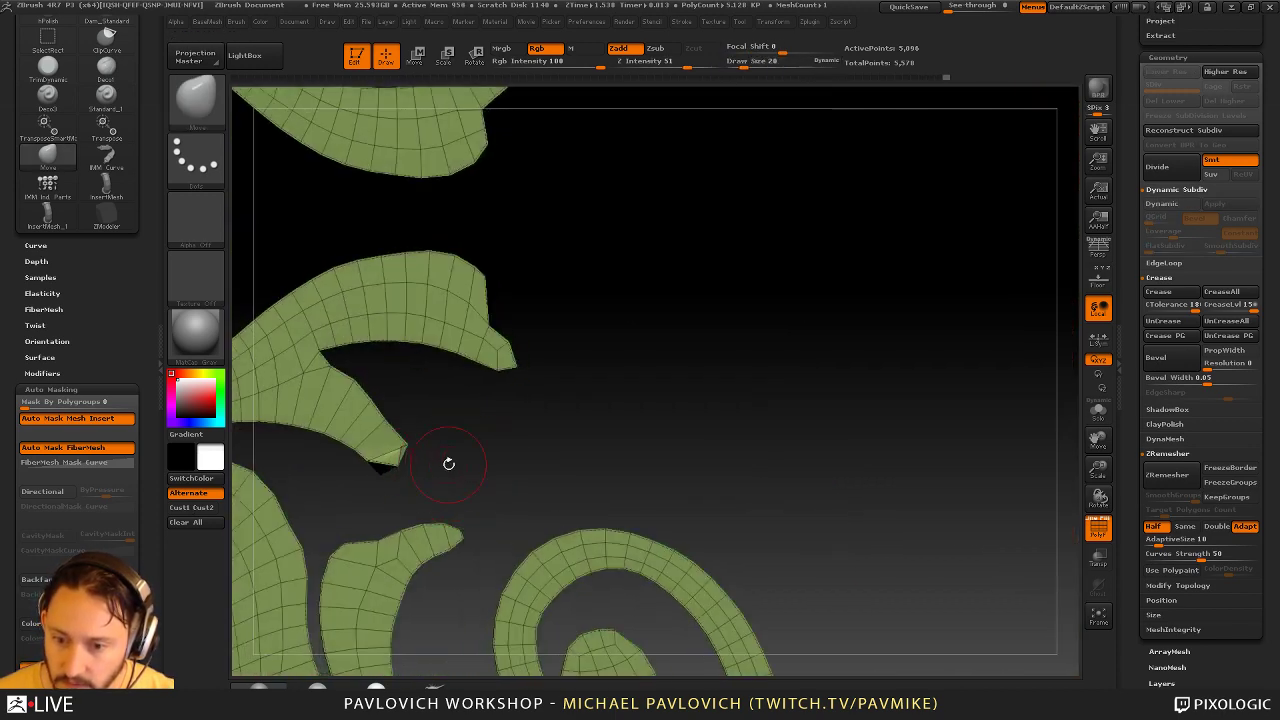
key(s)
drag(390, 471, 387, 471)
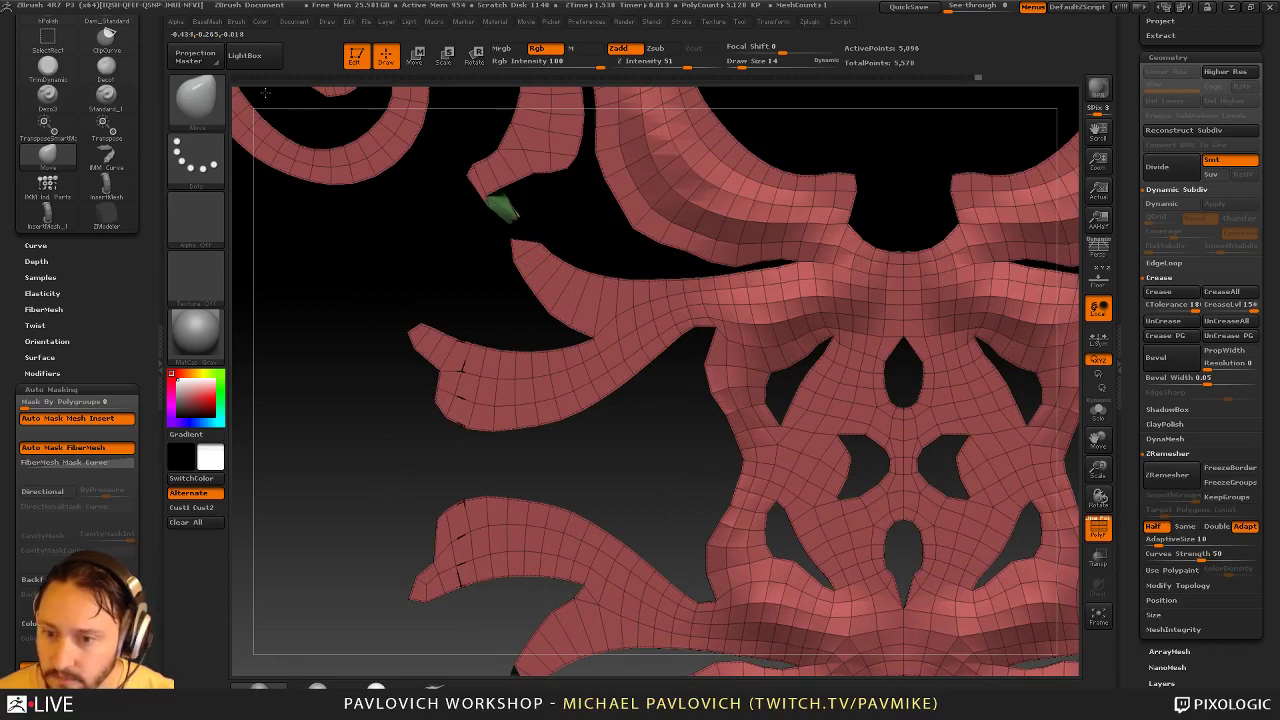
alt+drag(417, 300, 427, 364)
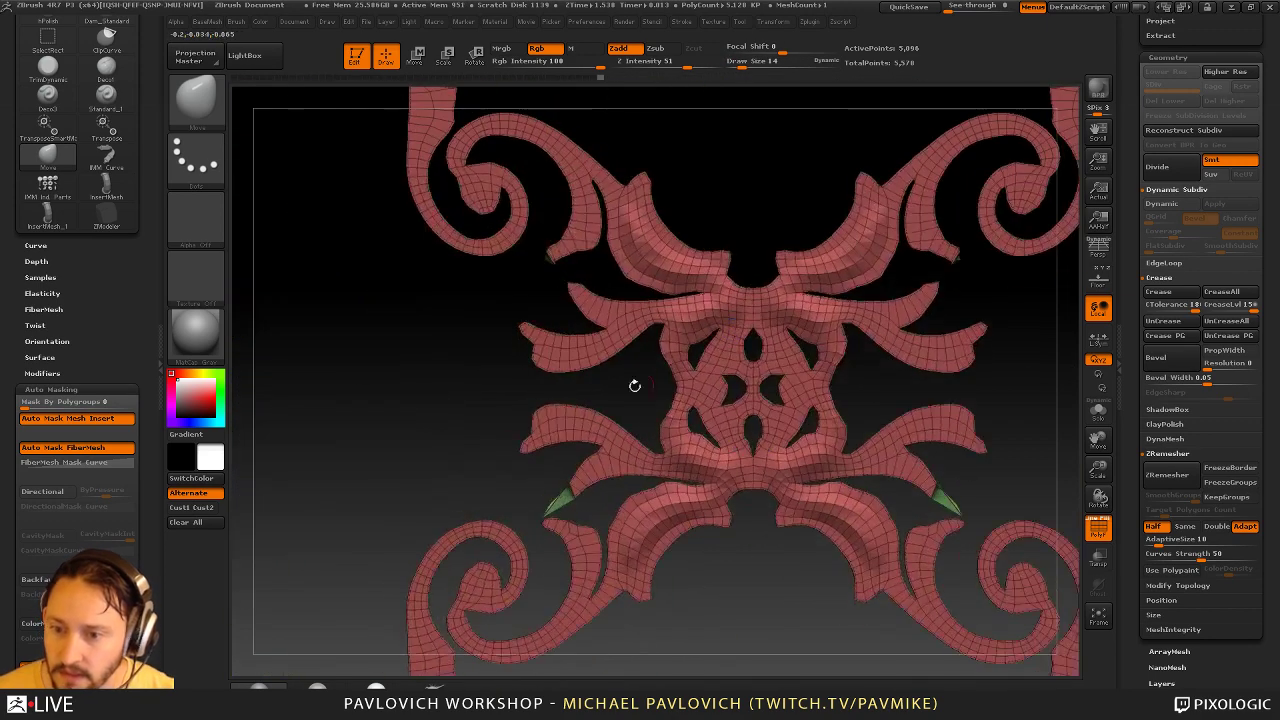
alt+drag(443, 558, 344, 310)
key(ctrl+z)
key(ctrl+z)
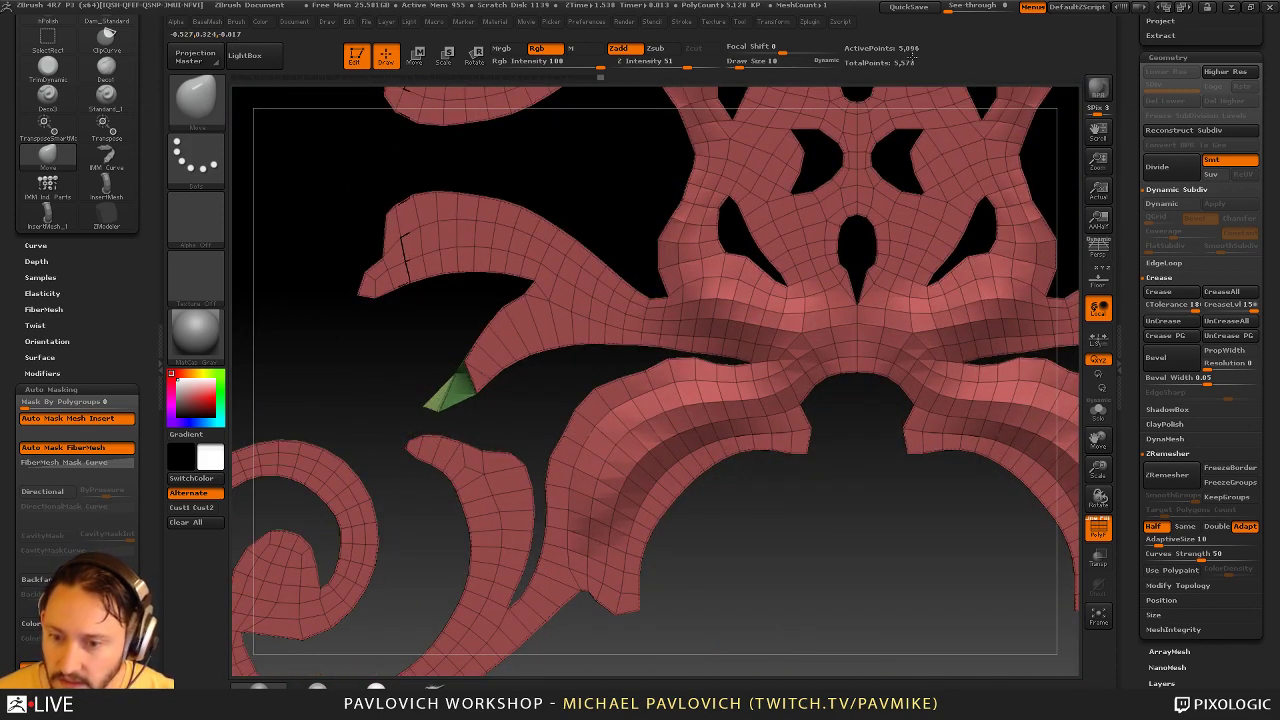
Try pulling the lower leaf tip's end vertices back into the leaf with the small Move brush and check both sides
mouse_move(444, 404)
mouse_down()
mouse_move(461, 385)
mouse_move(486, 389)
mouse_move(479, 378)
mouse_up()
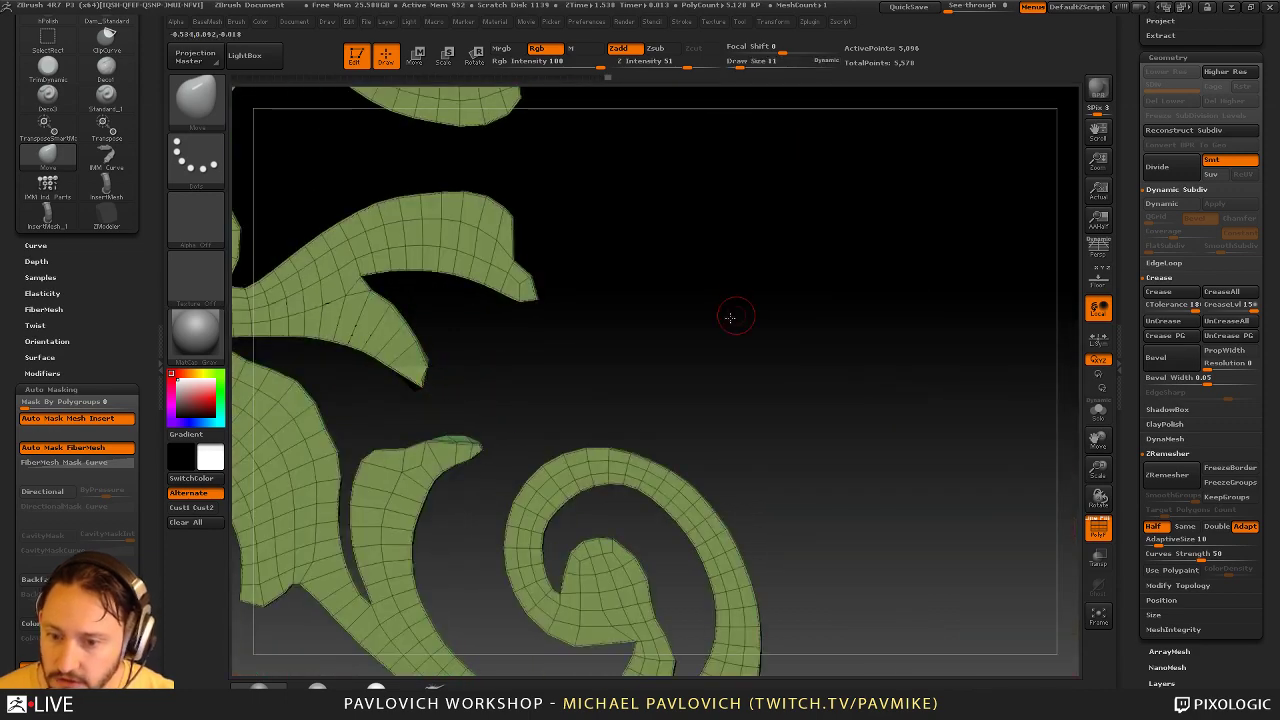
shift+drag(730, 317, 247, 277)
alt+drag(327, 332, 367, 423)
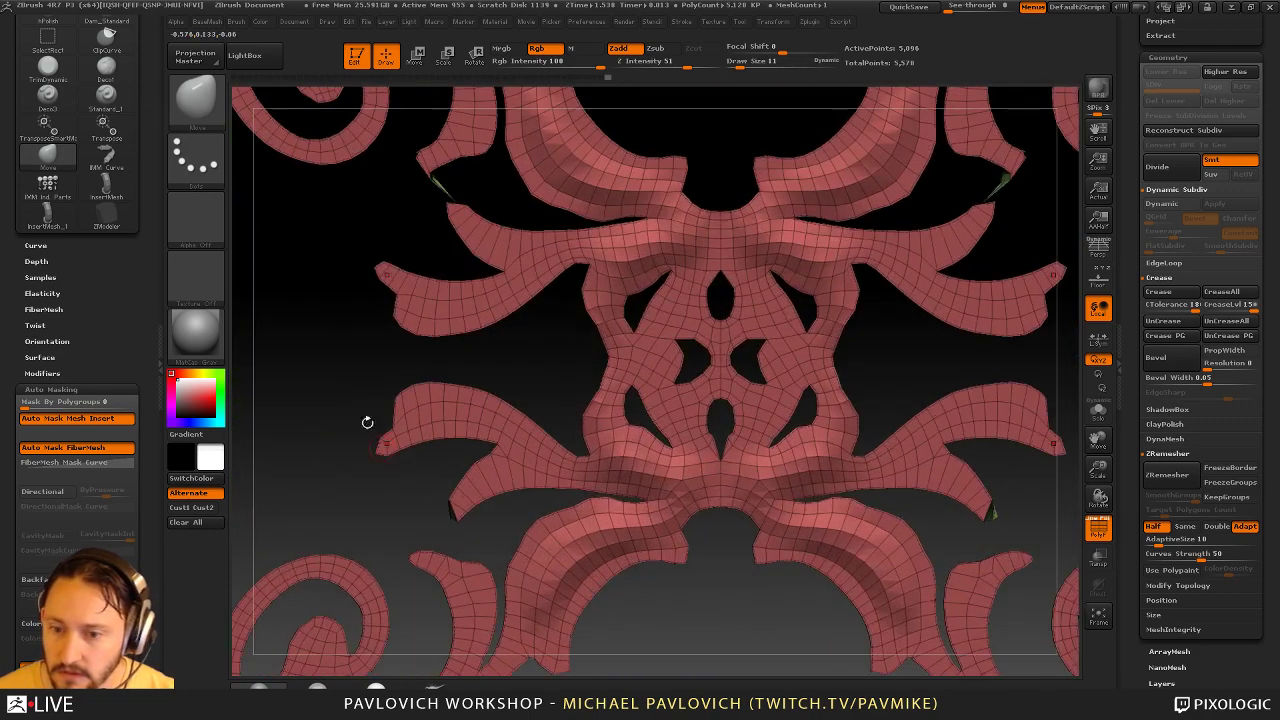
Try moving the stretched tip vertices of the upper leaf beside the scroll from the back, then undo the moves
alt+drag(320, 282, 338, 478)
alt+drag(392, 358, 528, 376)
mouse_move(600, 397)
alt+mouse_down()
mouse_move(614, 411)
mouse_move(610, 462)
alt+mouse_up()
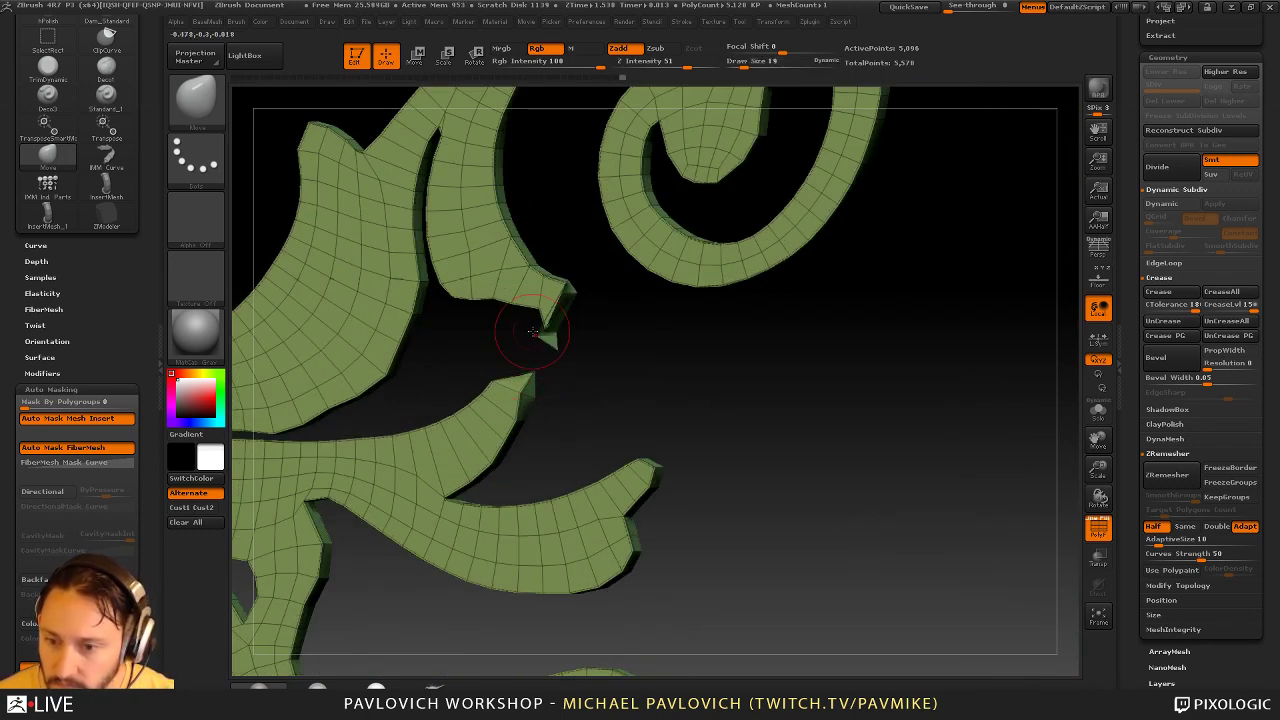
drag(533, 331, 539, 335)
drag(617, 336, 591, 338)
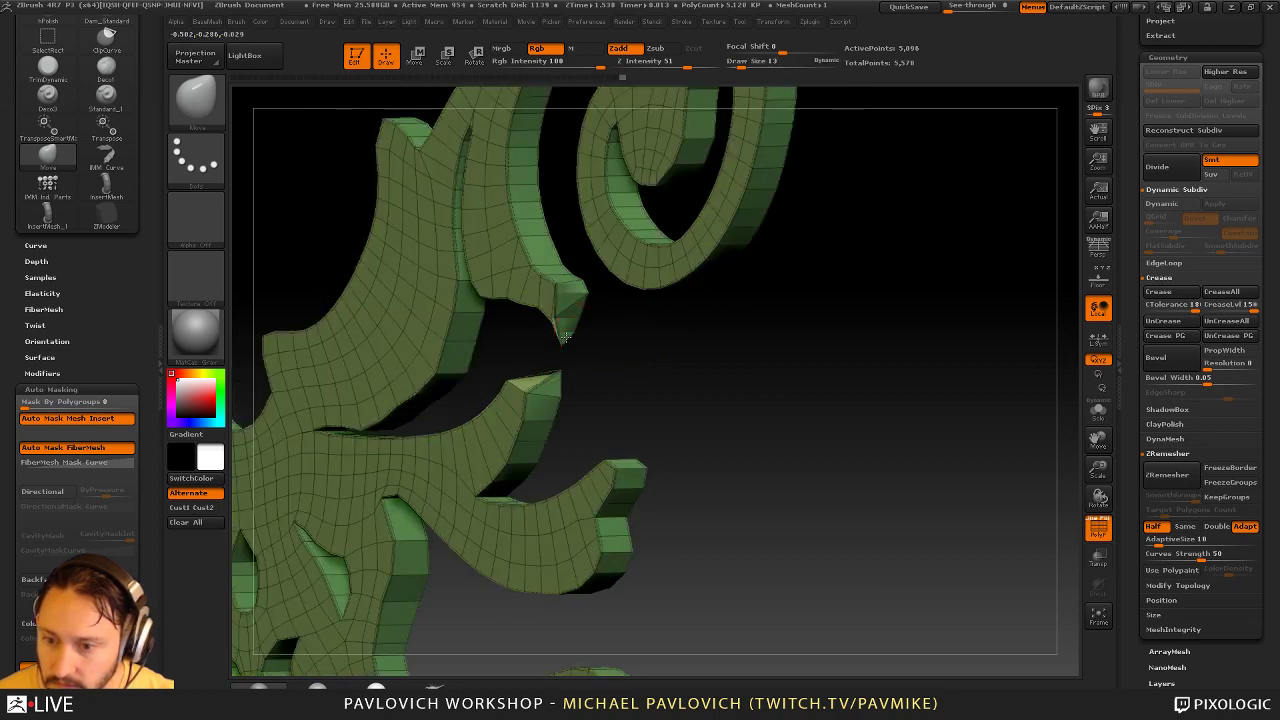
drag(622, 268, 660, 290)
key(ctrl+z)
key(ctrl+z)
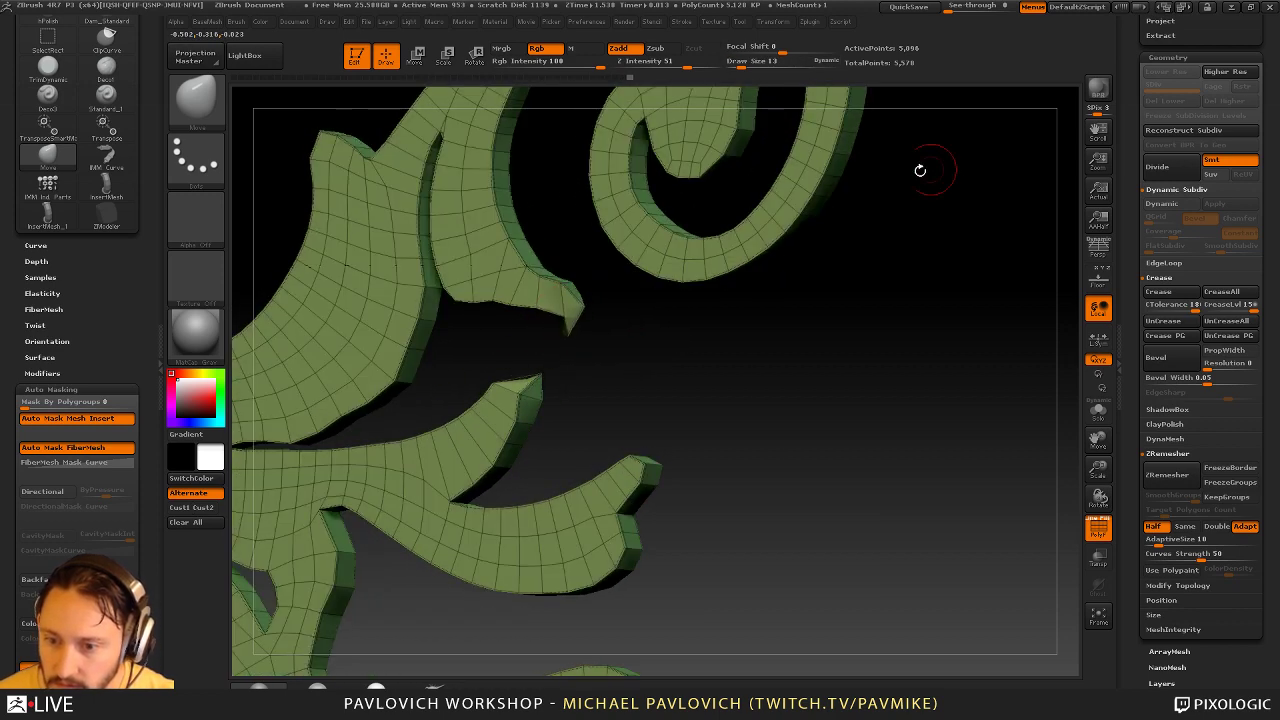
Isolate the ornament's front-face polygroup from the front view and hide the polyframe wire lines
alt+drag(920, 171, 365, 438)
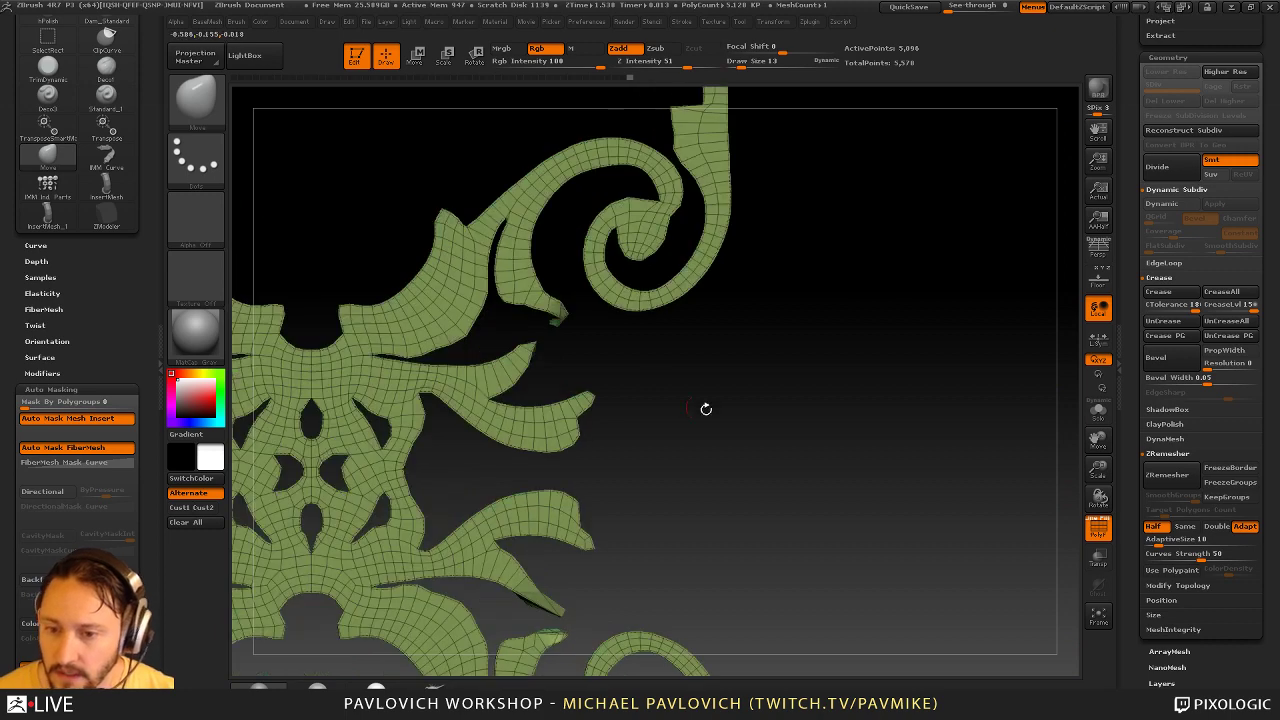
alt+drag(318, 255, 660, 390)
alt+drag(660, 390, 260, 441)
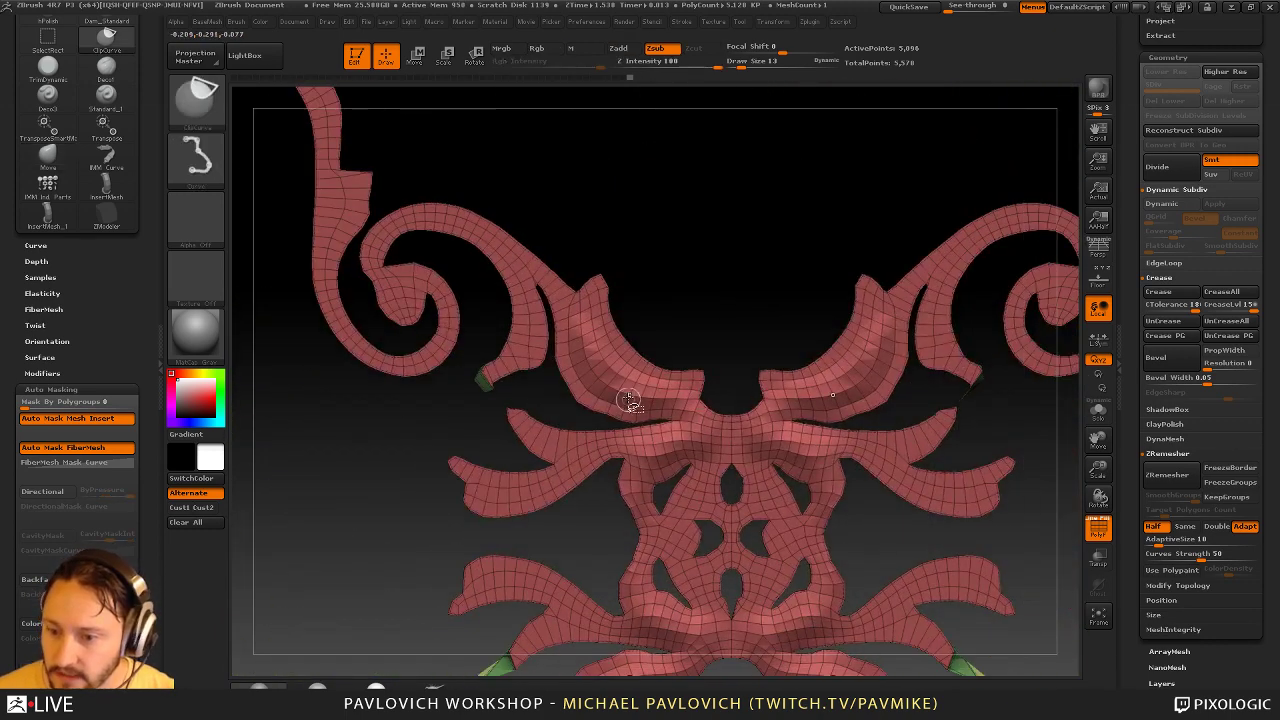
ctrl+shift+click(631, 401)
alt+drag(738, 295, 756, 248)
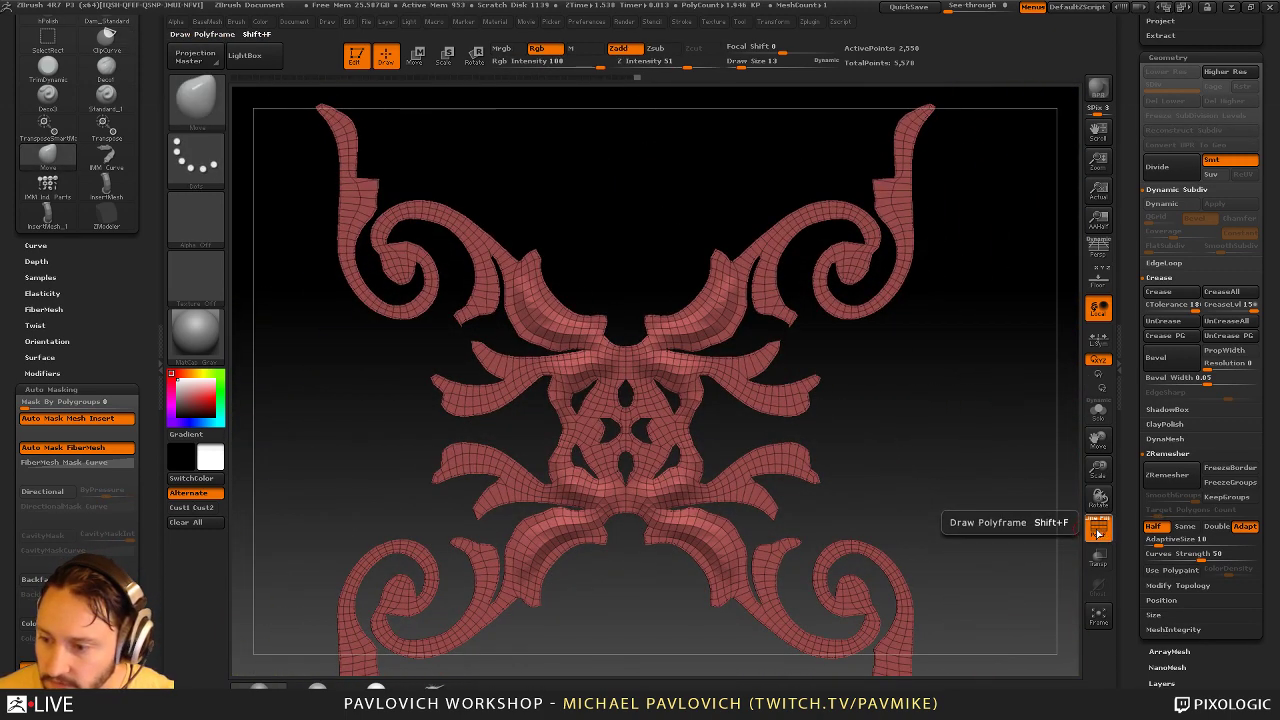
click(1096, 522)
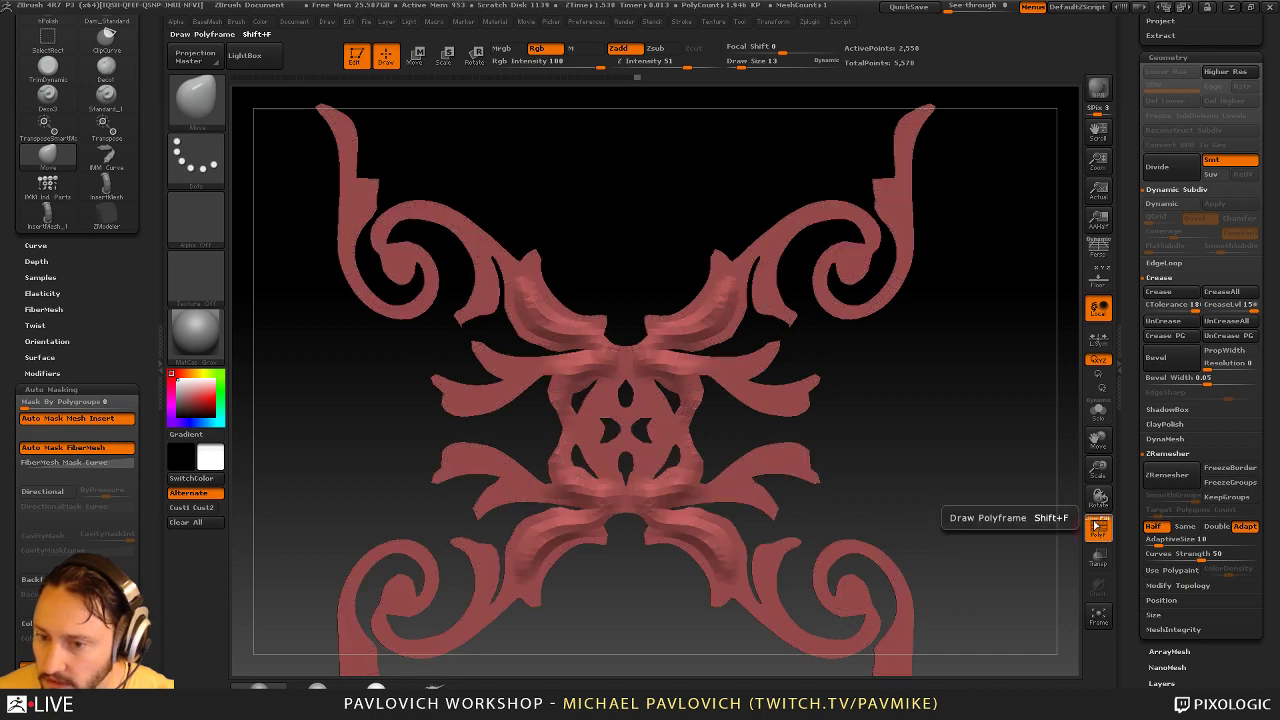
mouse_move(950, 396)
alt+mouse_down()
mouse_move(968, 438)
mouse_move(948, 433)
alt+mouse_up()
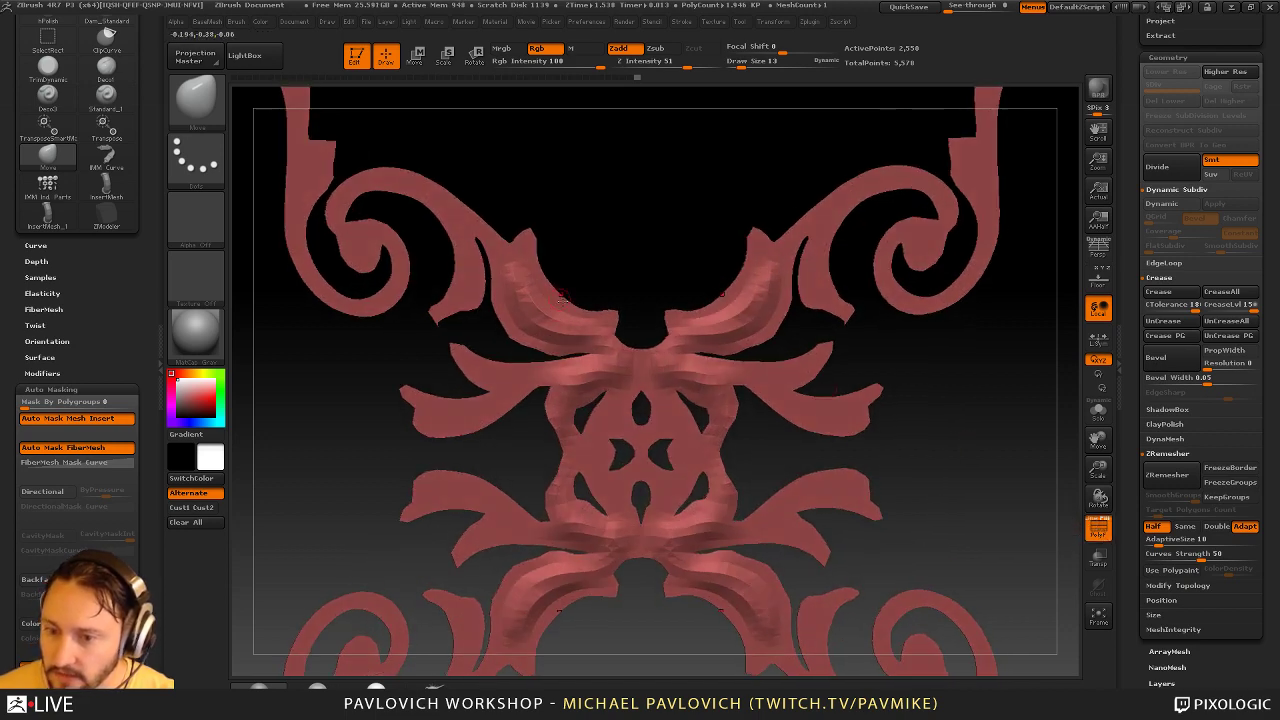
Sculpt raised forms along the inner leaf and central lattice with the Standard brush at draw size 45 and Z intensity 25
key(b)
key(s)
key(t)
mouse_move(522, 322)
mouse_down()
mouse_move(598, 343)
mouse_move(638, 374)
mouse_move(628, 428)
mouse_move(603, 410)
mouse_up()
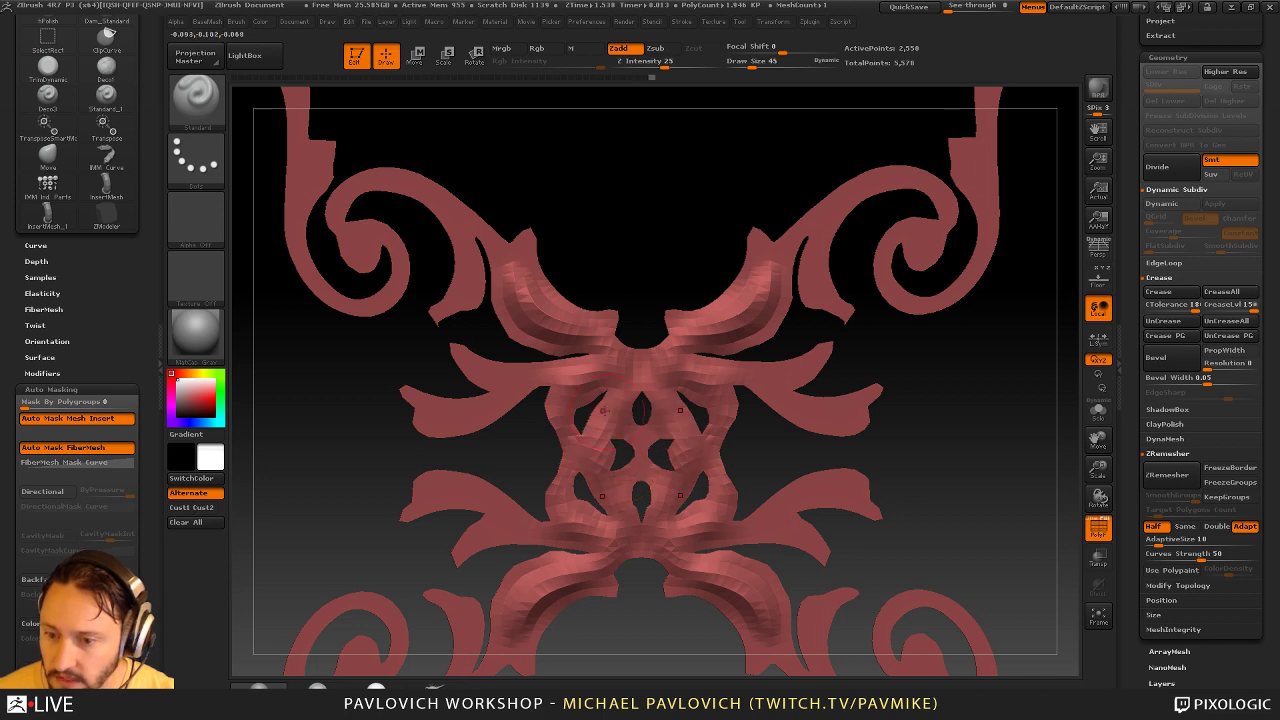
Turn off the polygroup color display so the sculpted ornament shows in plain grey
click(1094, 518)
click(1100, 532)
alt+drag(991, 443, 1005, 477)
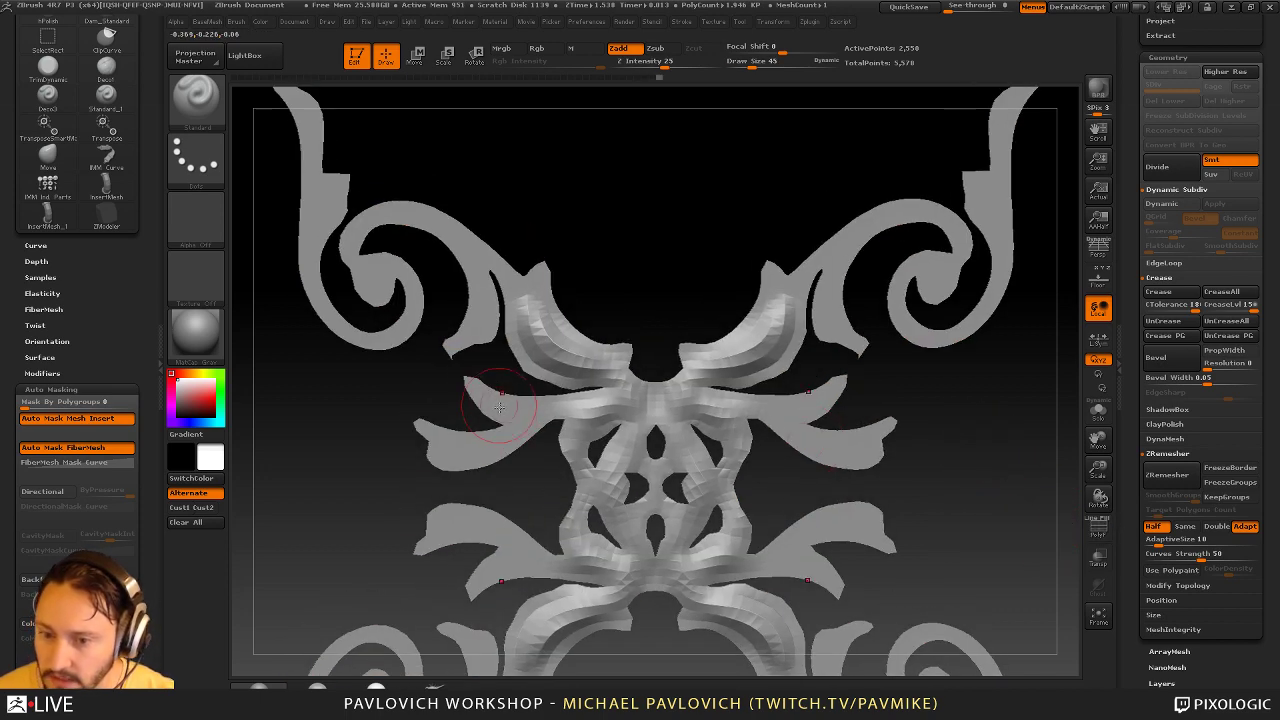
Build up raised forms along the side leaves and central struts with the Standard brush at a reduced draw size
drag(499, 407, 562, 403)
key(bracketleft)
key(bracketleft)
drag(484, 394, 538, 408)
drag(474, 441, 522, 428)
alt+drag(620, 219, 642, 271)
drag(538, 345, 640, 431)
alt+drag(691, 303, 645, 282)
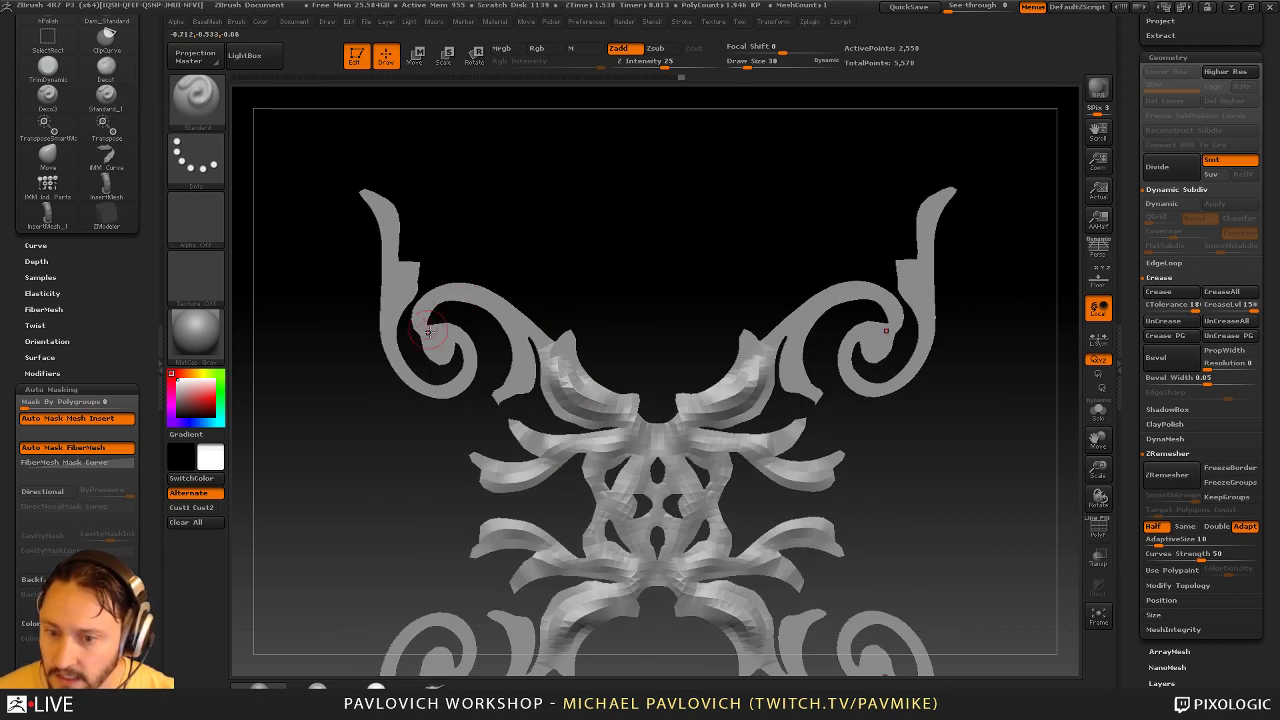
Sculpt raised volume along the ornament's spiral scrolls and the remaining leaves with the Standard brush
mouse_move(429, 331)
mouse_down()
mouse_move(467, 304)
mouse_move(546, 350)
mouse_move(486, 300)
mouse_move(416, 324)
mouse_up()
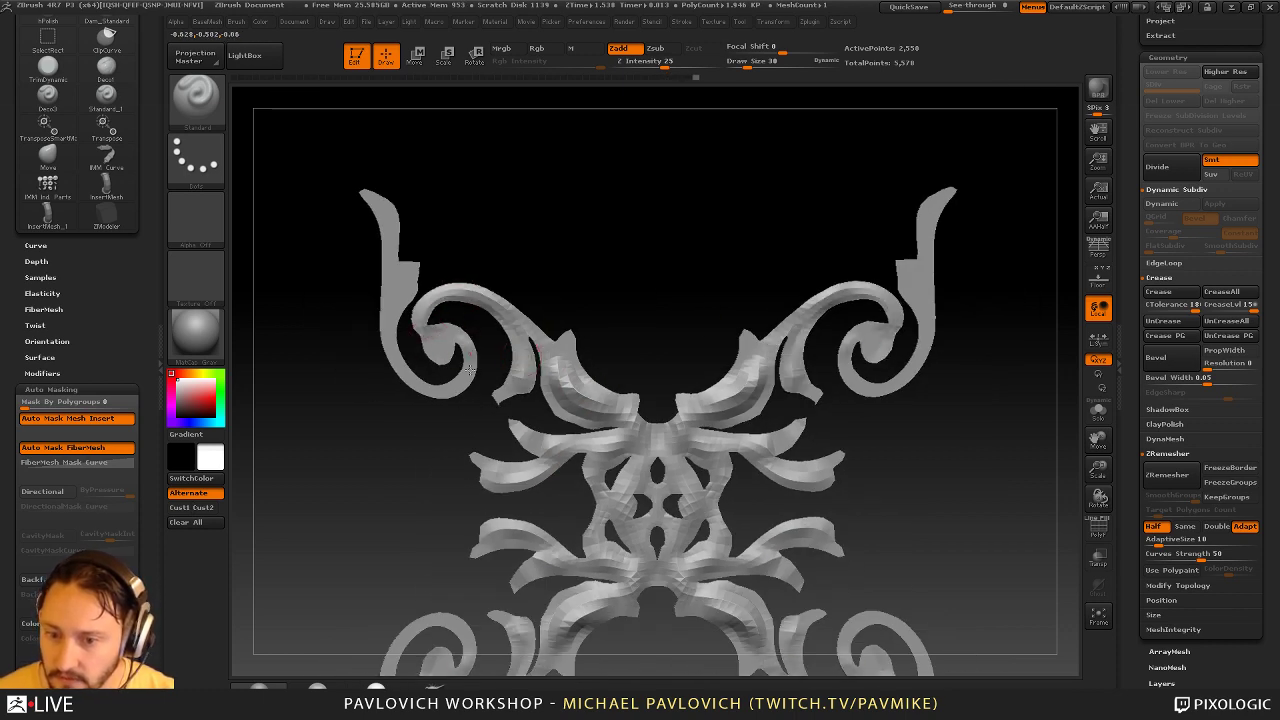
mouse_move(469, 370)
mouse_down()
mouse_move(390, 272)
mouse_move(397, 366)
mouse_up()
alt+drag(648, 382, 563, 196)
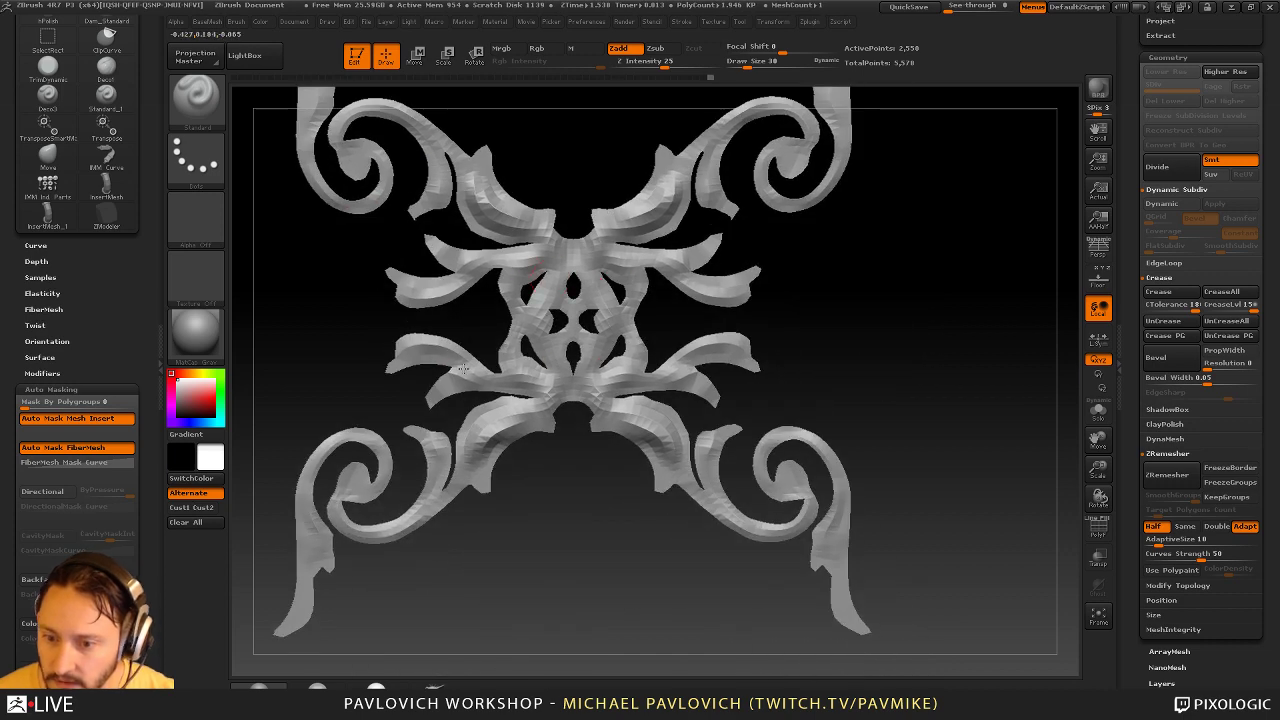
mouse_move(463, 369)
mouse_down()
mouse_move(546, 388)
mouse_move(487, 452)
mouse_up()
alt+drag(900, 349, 925, 392)
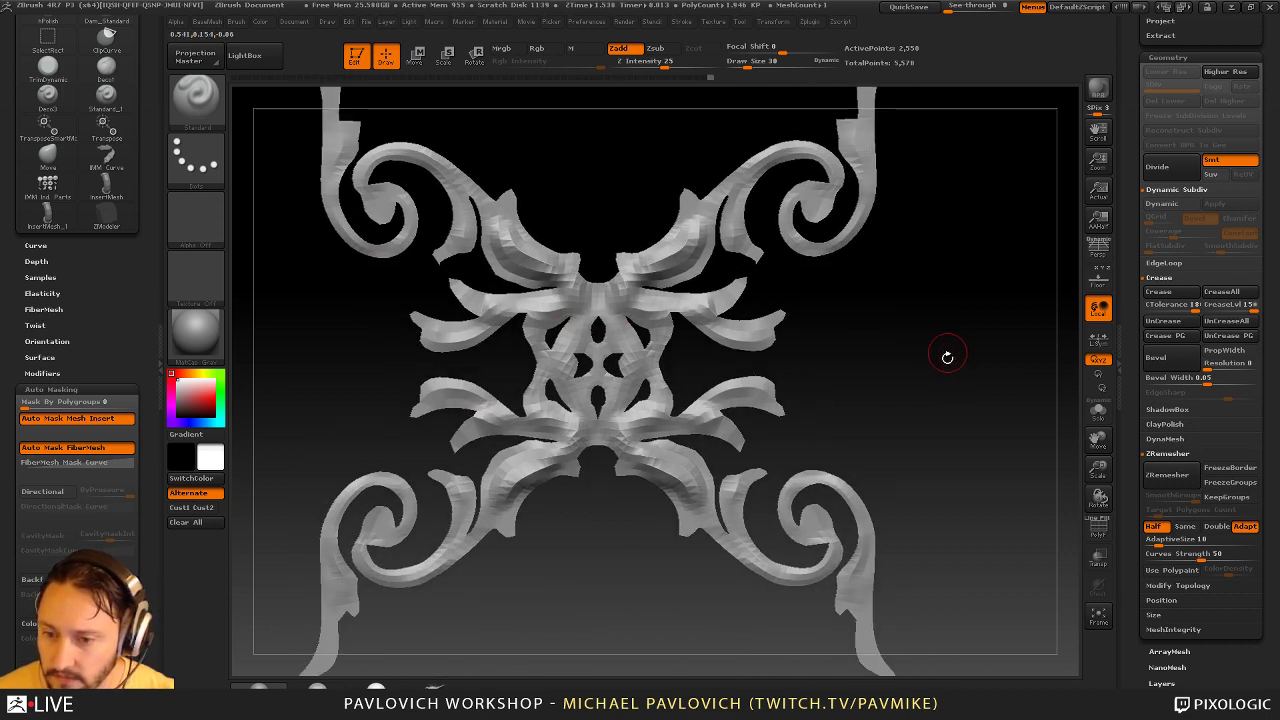
Unhide the complete ornament mesh and subdivide it once
ctrl+shift+click(965, 369)
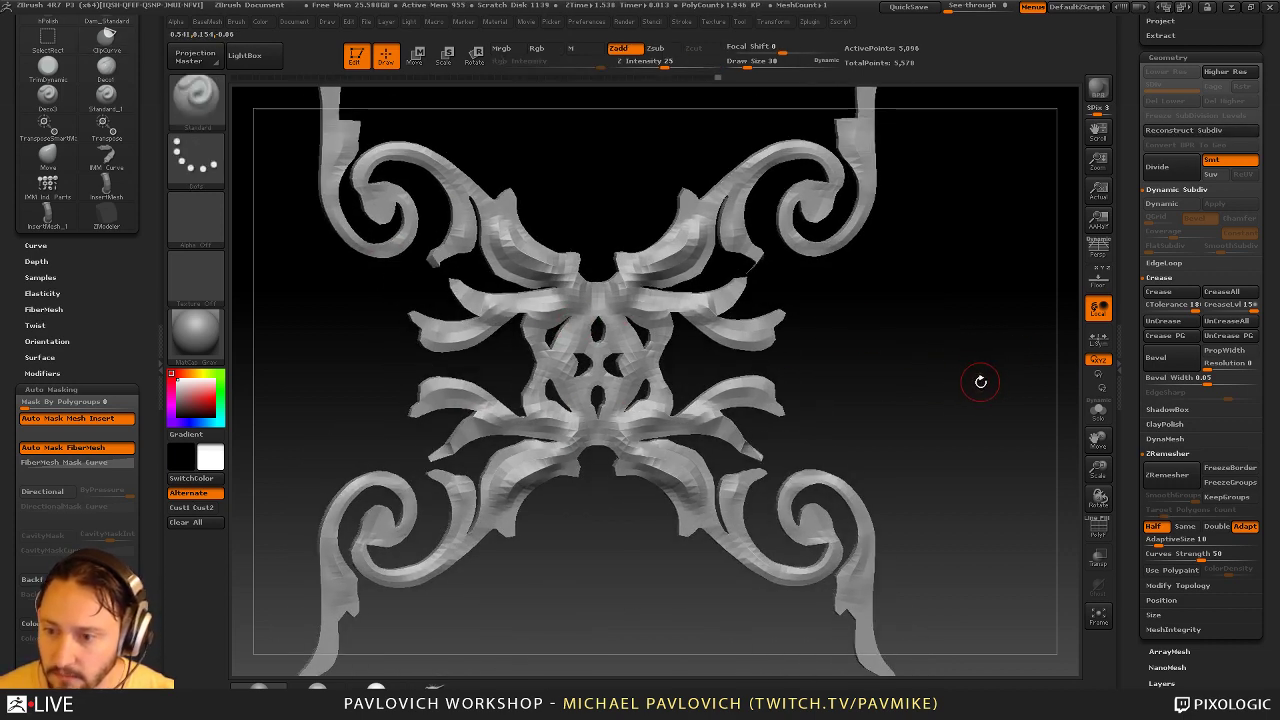
key(1)
key(1)
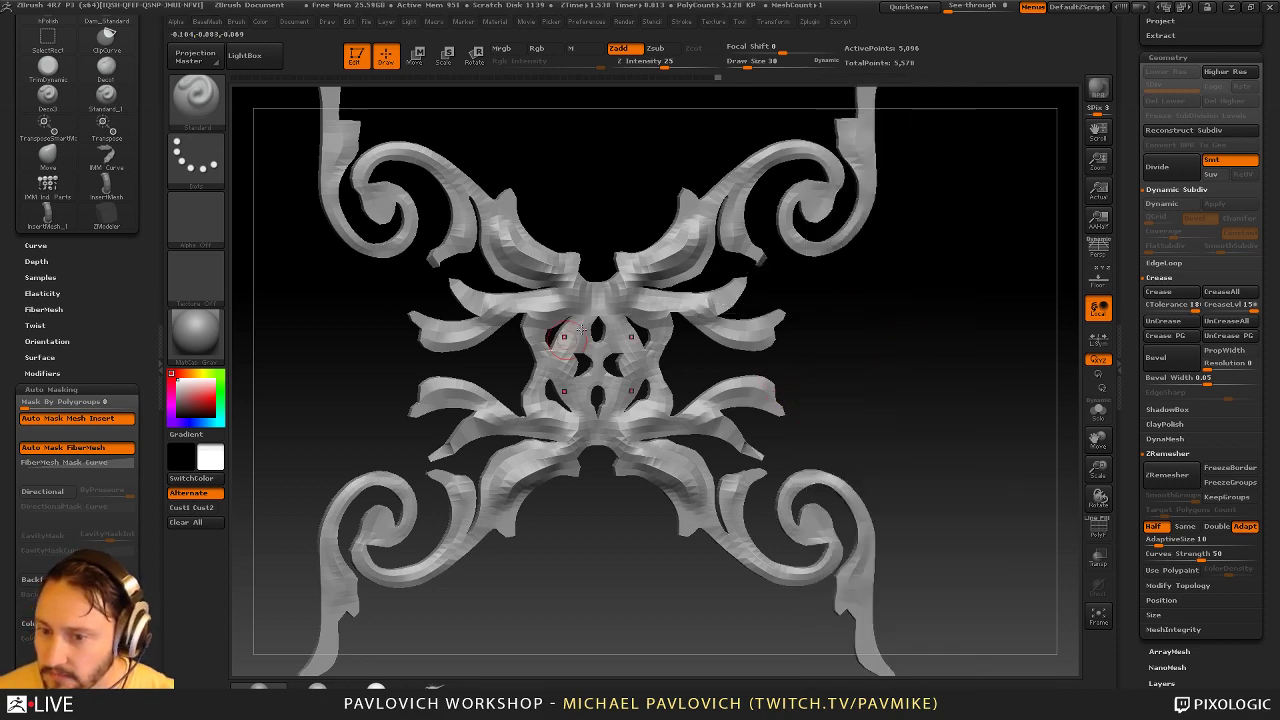
key(g)
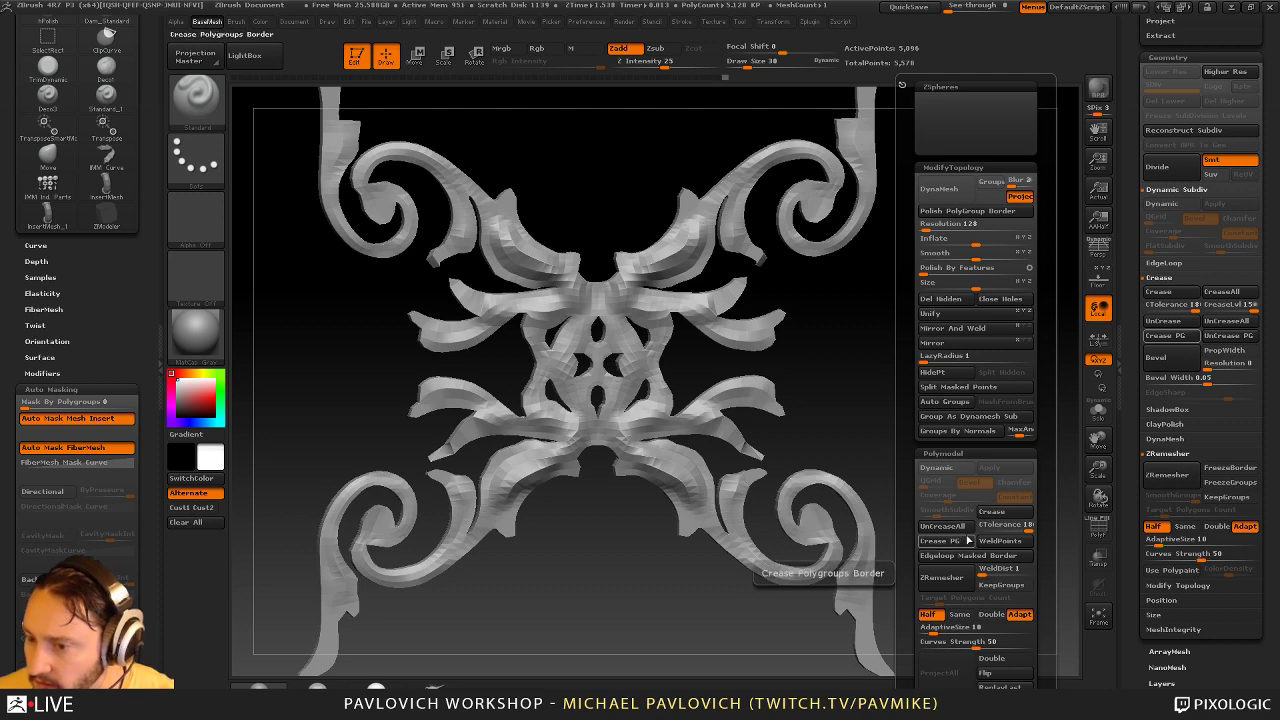
key(ctrl)
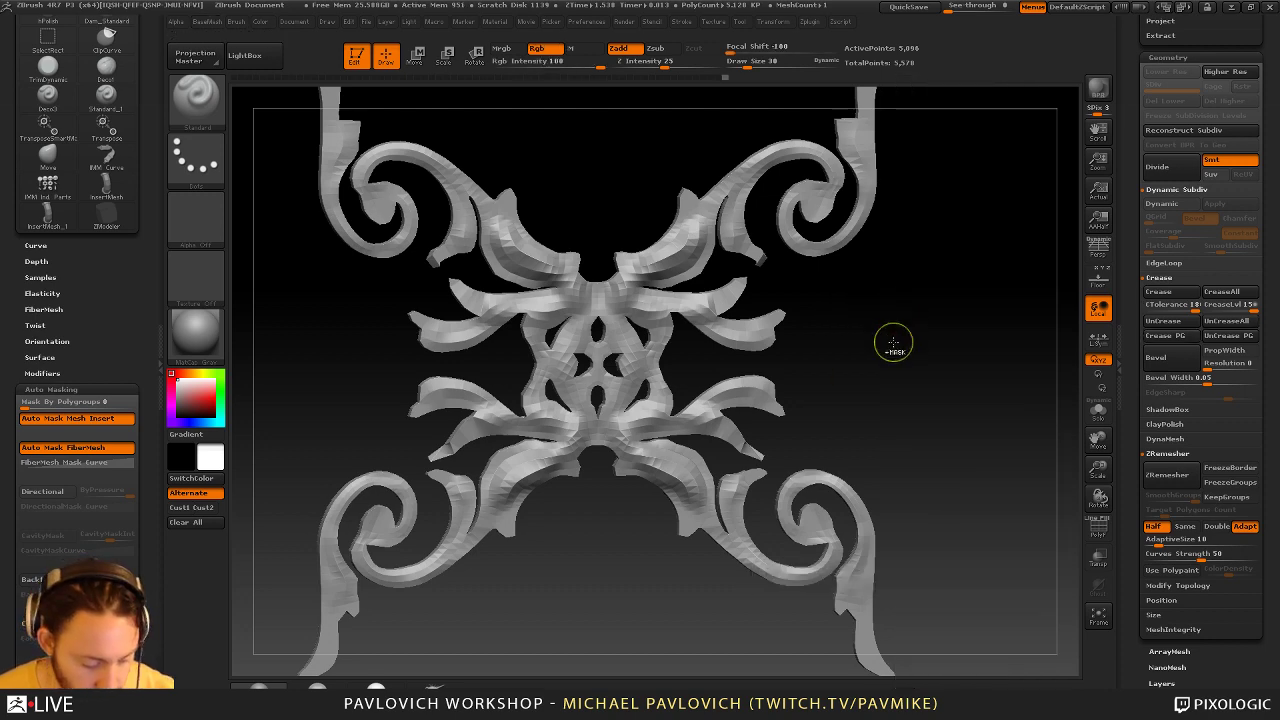
key(ctrl+d)
Isolate the ornament's front polygroup and brush over its central struts
alt+drag(895, 346, 940, 378)
ctrl+shift+click(674, 342)
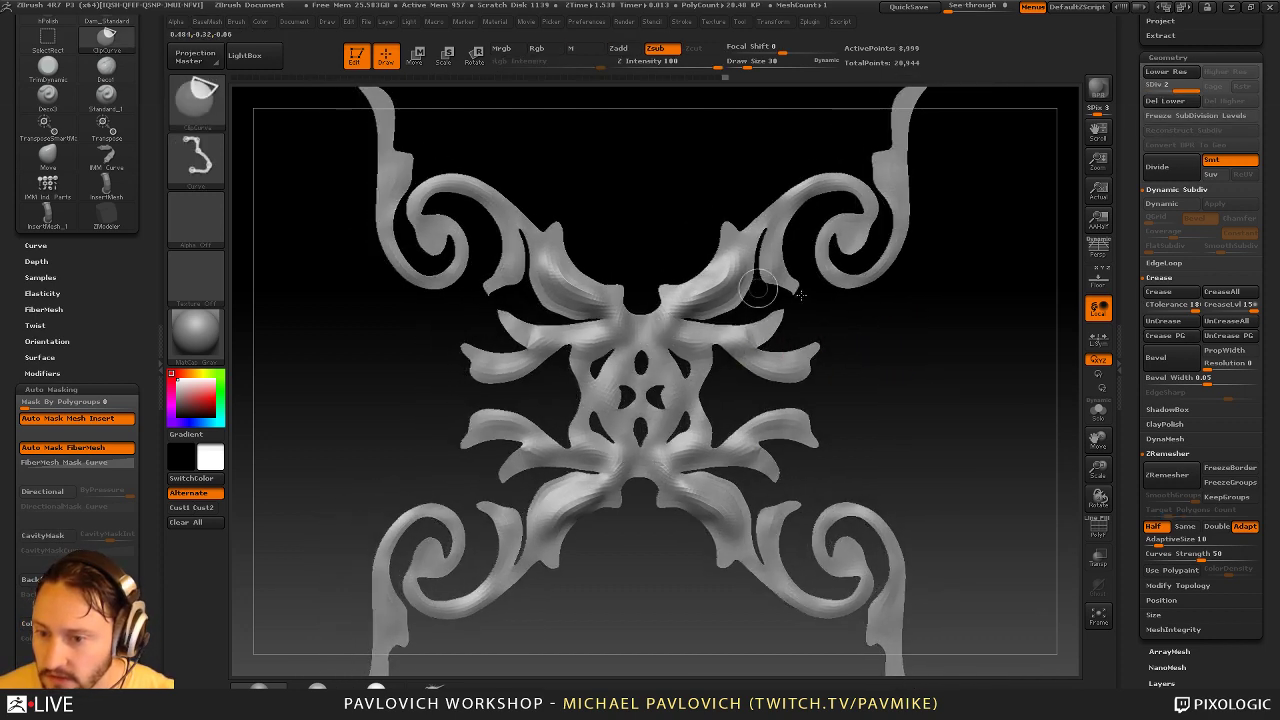
alt+drag(884, 321, 951, 342)
mouse_move(627, 335)
mouse_down()
mouse_move(602, 428)
mouse_move(584, 406)
mouse_move(595, 470)
mouse_up()
Choose the Dam_Standard brush with a draw size of 37
key(bracketleft)
key(bracketleft)
key(b)
key(c)
key(l)
key(s)
key(s)
key(b)
key(s)
key(t)
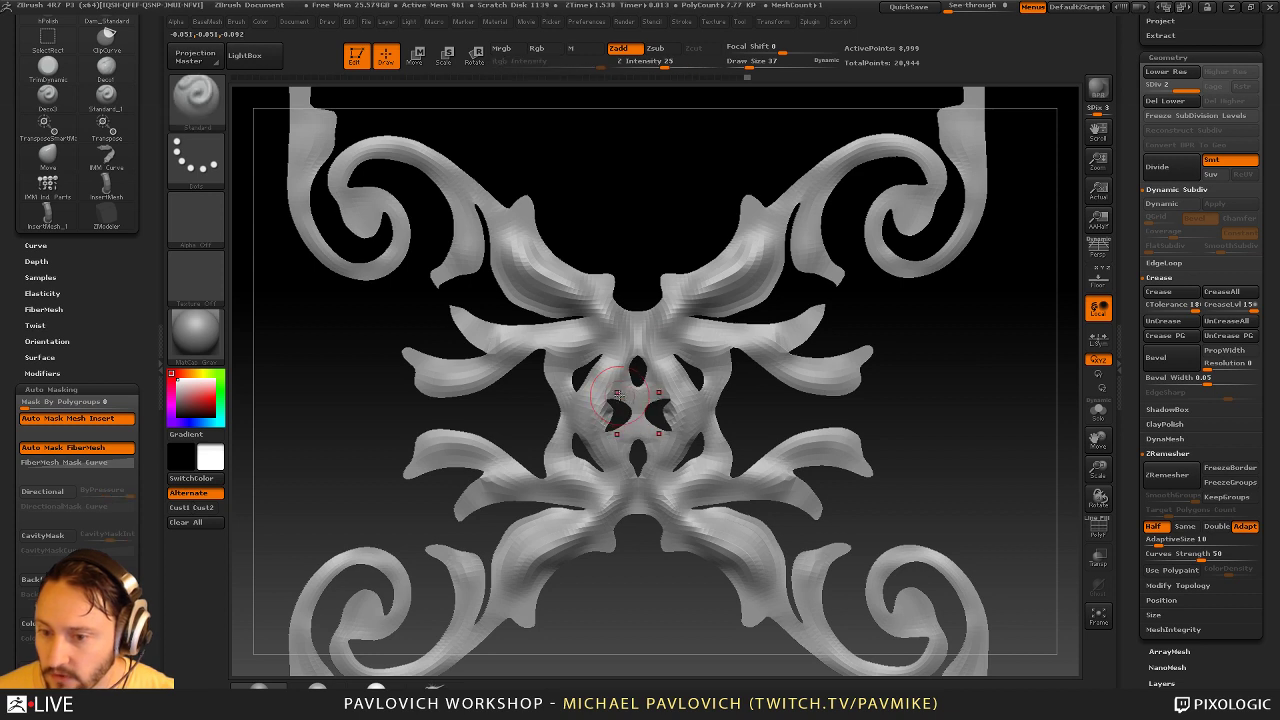
key(b)
key(d)
key(s)
key(s)
drag(605, 372, 609, 372)
Try carving creases down the ornament's central struts with the Dam_Standard brush
drag(622, 328, 604, 404)
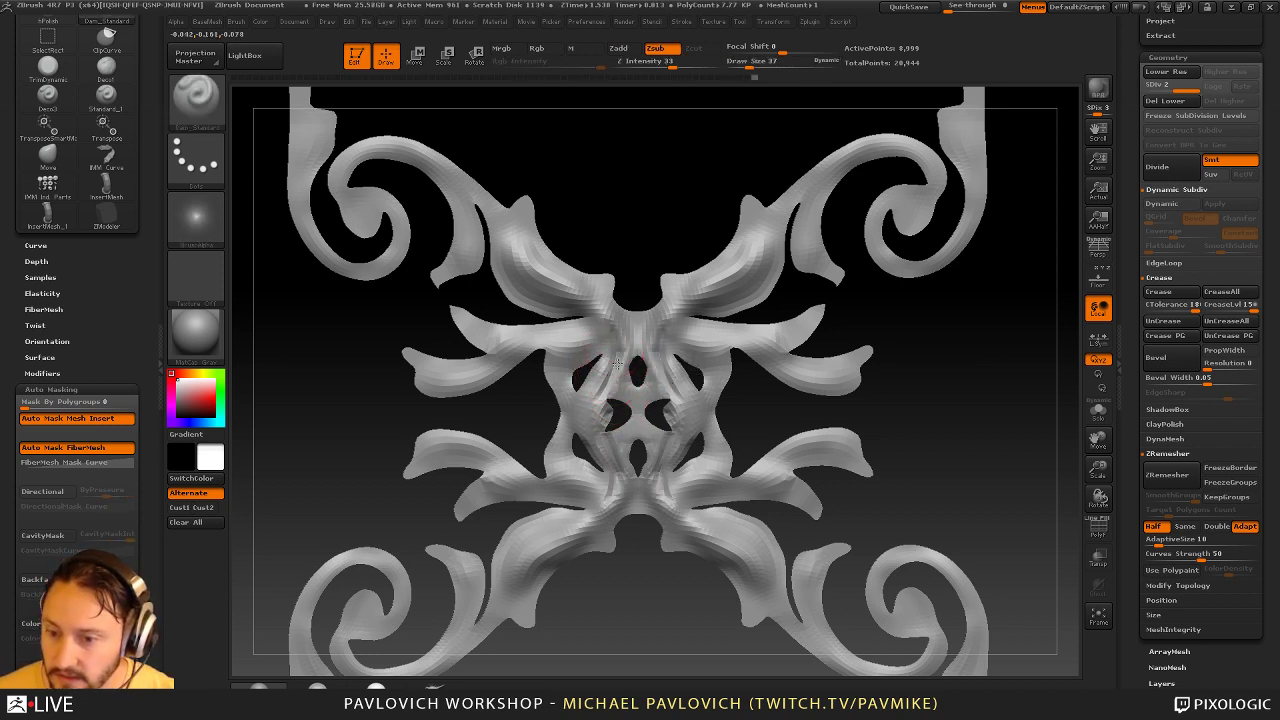
drag(616, 356, 600, 406)
key(ctrl+z)
key(ctrl+z)
drag(619, 330, 594, 402)
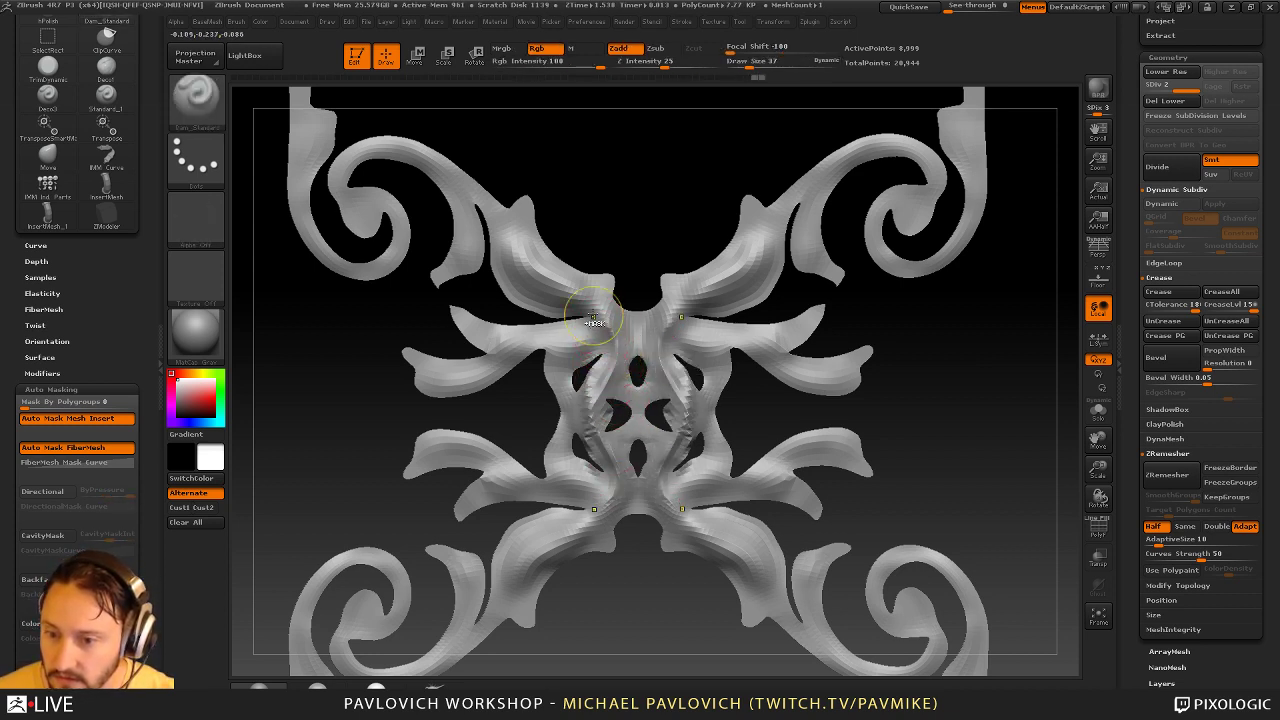
key(ctrl+z)
Carve Dam_Standard creases from the central struts out along the upper leaves and both side leaves
mouse_move(615, 342)
mouse_down()
mouse_move(597, 408)
mouse_move(566, 292)
mouse_move(510, 216)
mouse_up()
mouse_move(522, 285)
mouse_down()
mouse_move(513, 212)
mouse_move(525, 290)
mouse_up()
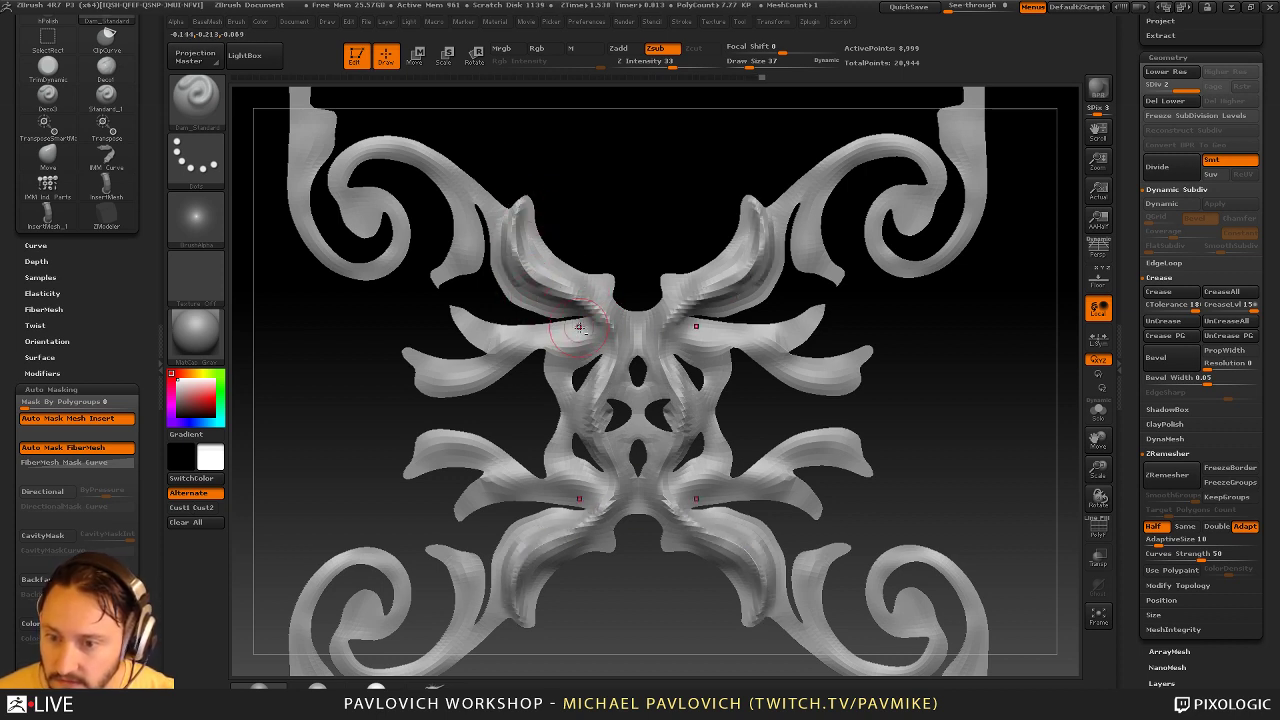
drag(611, 330, 416, 379)
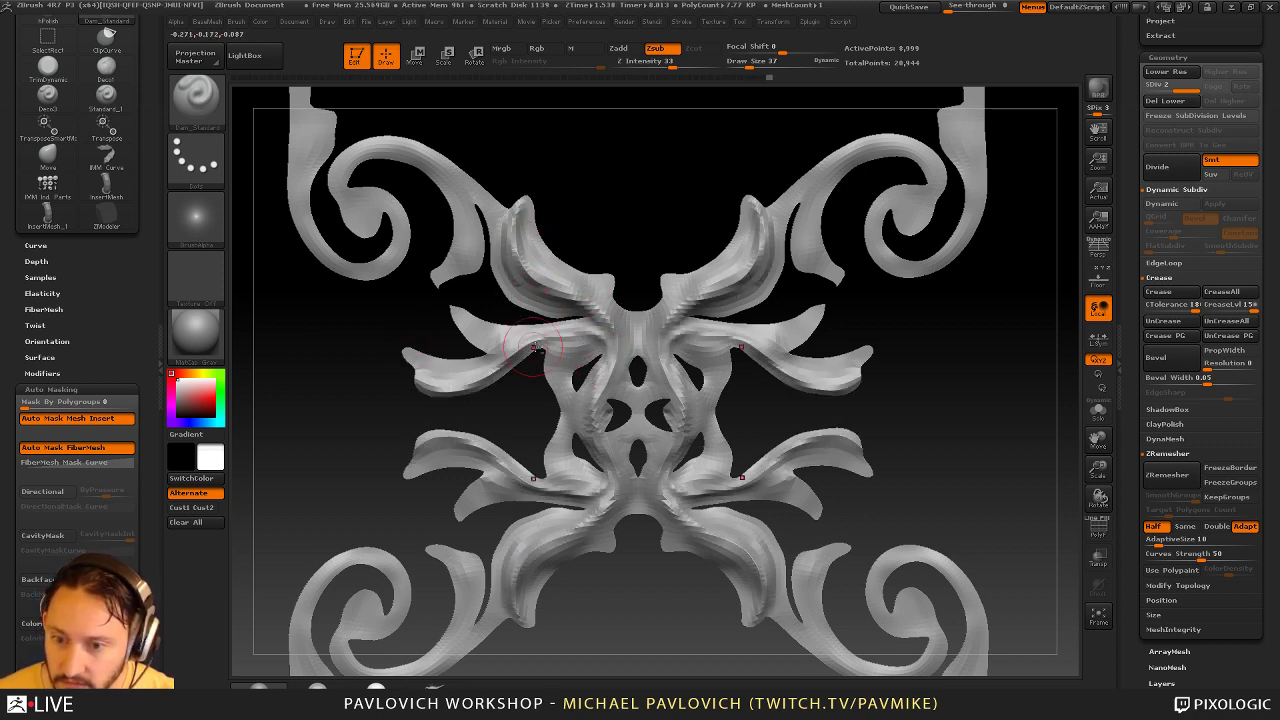
mouse_move(556, 336)
mouse_down()
mouse_move(508, 340)
mouse_move(456, 312)
mouse_up()
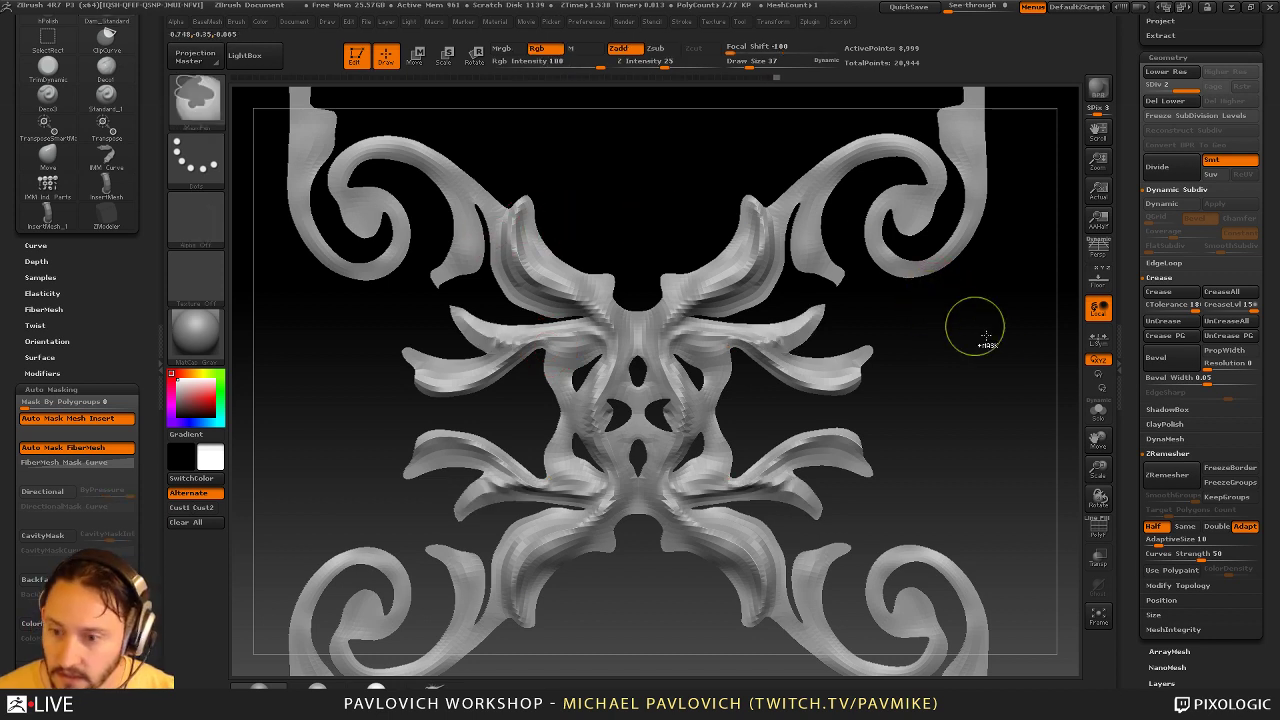
Subdivide the ornament to level 3 and sharpen the creases along its leaves and central struts with Dam_Standard
key(ctrl+d)
ctrl+shift+click(671, 348)
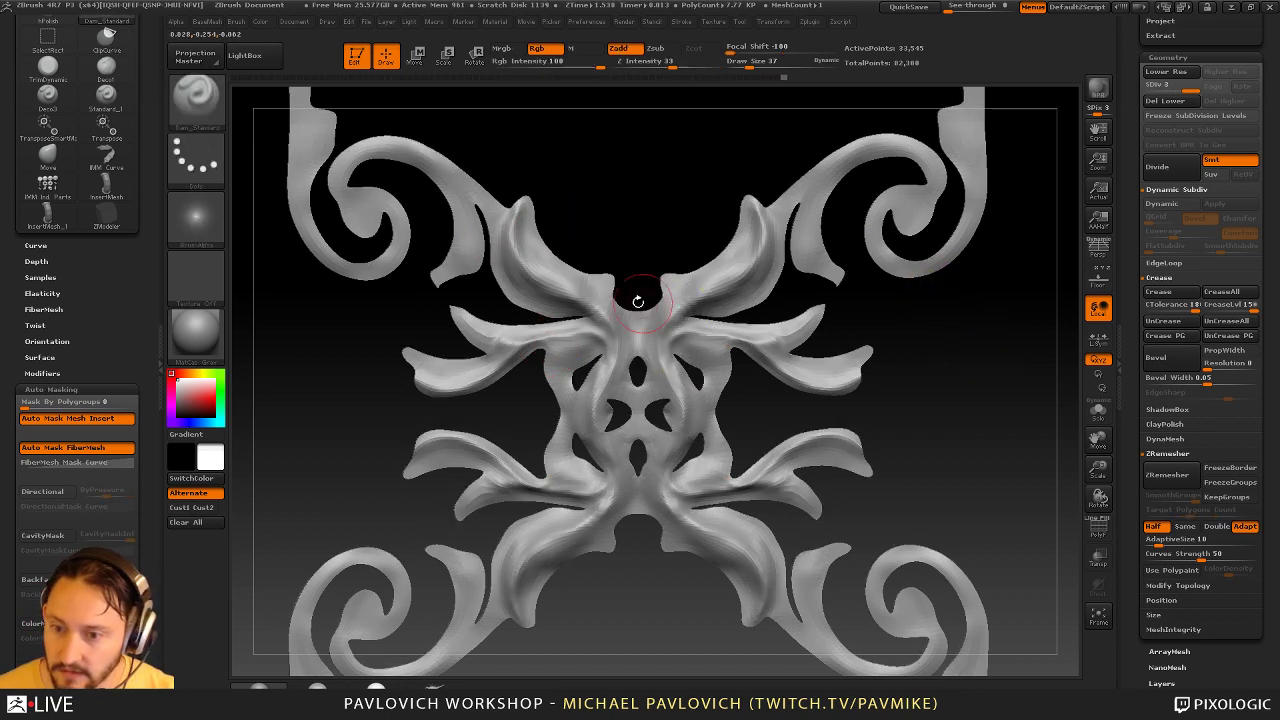
mouse_move(521, 210)
mouse_down()
mouse_move(527, 268)
mouse_move(604, 320)
mouse_move(599, 416)
mouse_up()
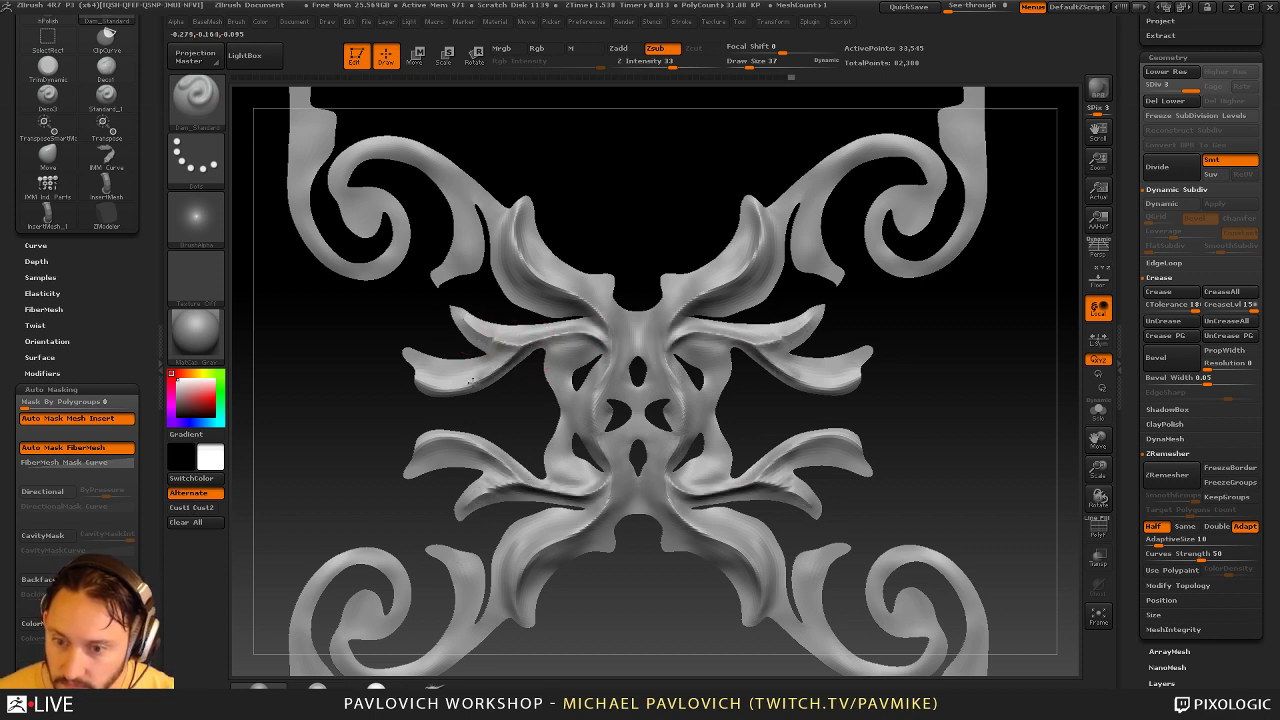
drag(934, 331, 945, 351)
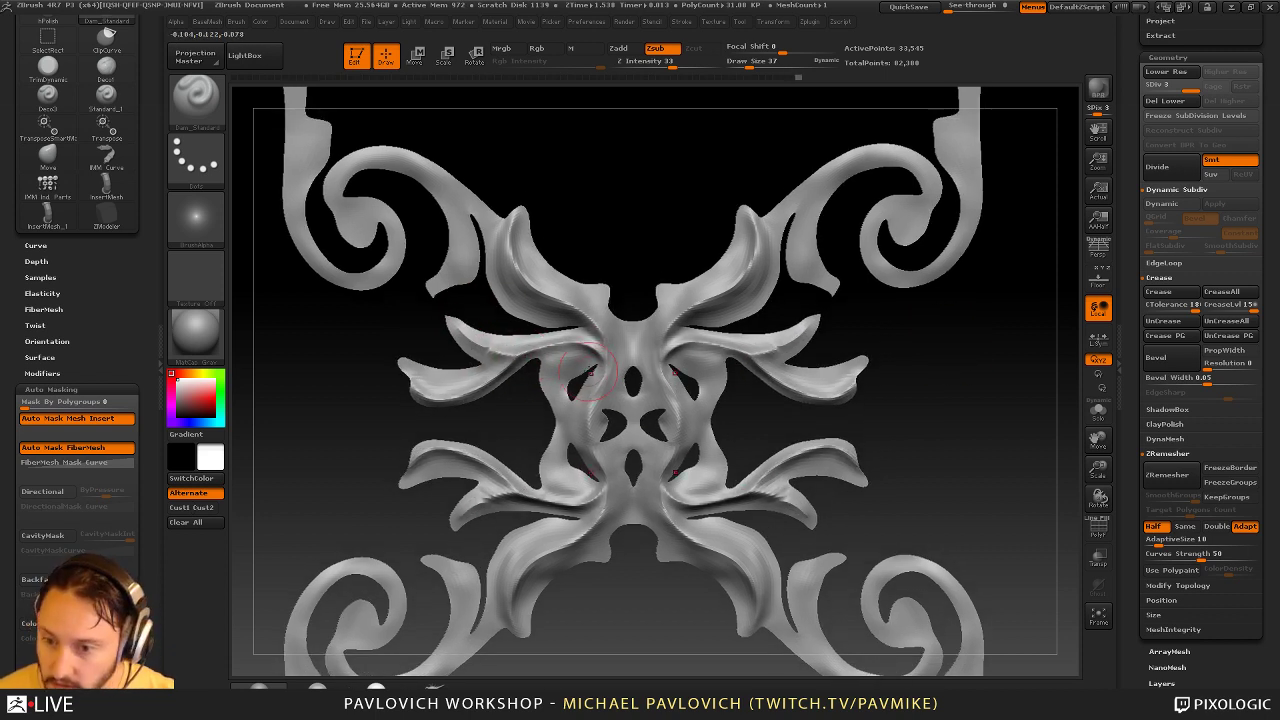
drag(600, 362, 594, 430)
drag(868, 431, 790, 362)
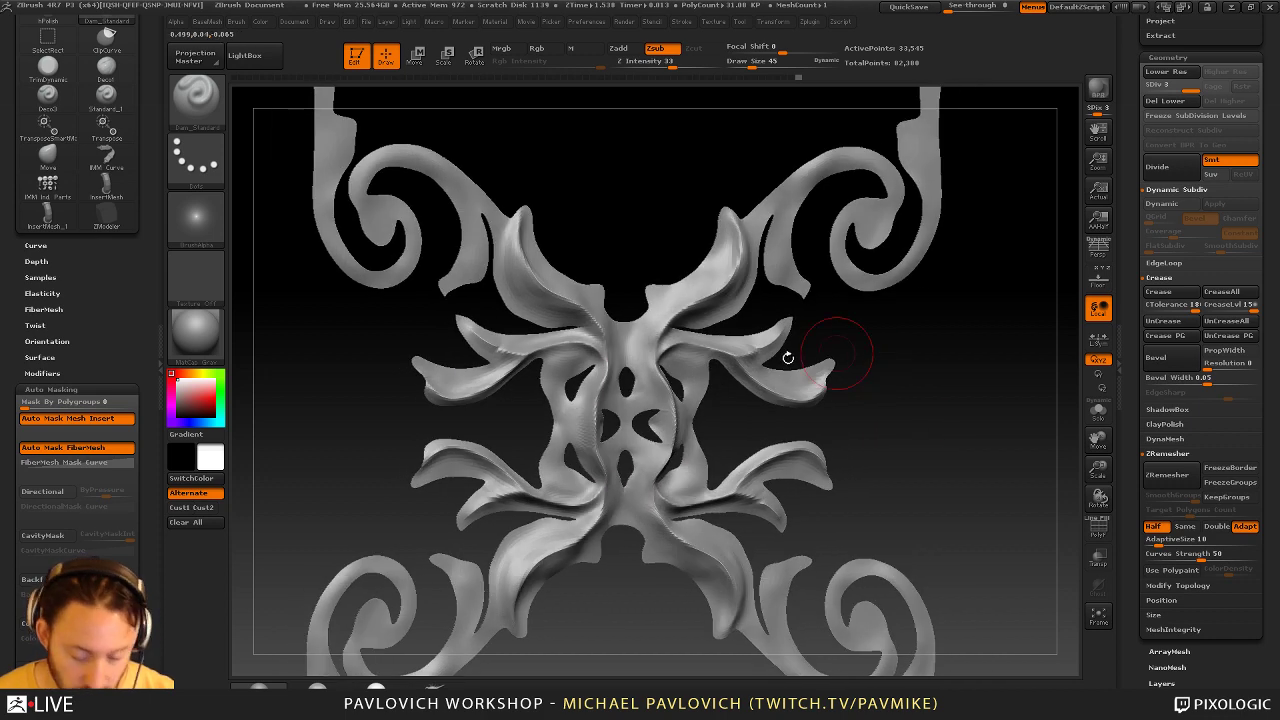
Fill out the central struts and side leaves using the Clay brush at a small draw size
key(b)
key(c)
key(l)
key(s)
drag(602, 412, 594, 420)
shift+drag(872, 372, 850, 378)
key(s)
drag(624, 405, 621, 405)
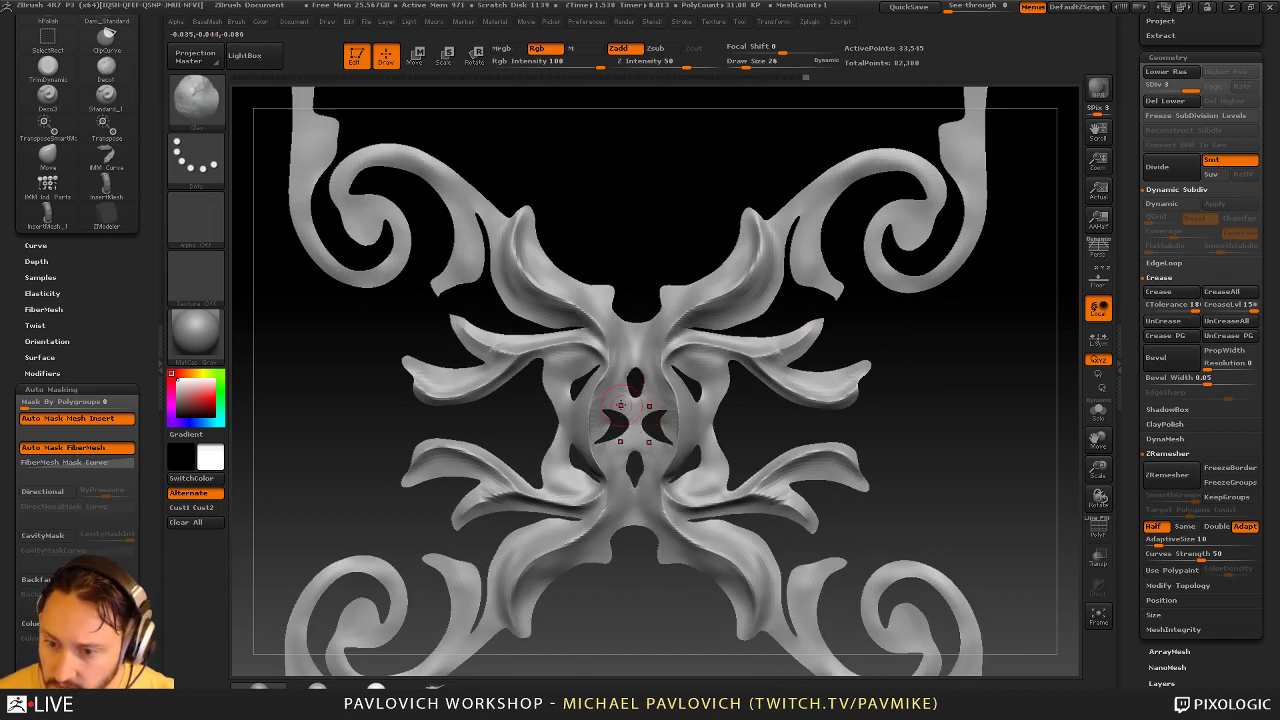
mouse_move(597, 329)
mouse_down()
mouse_move(503, 256)
mouse_move(550, 316)
mouse_up()
drag(498, 360, 540, 345)
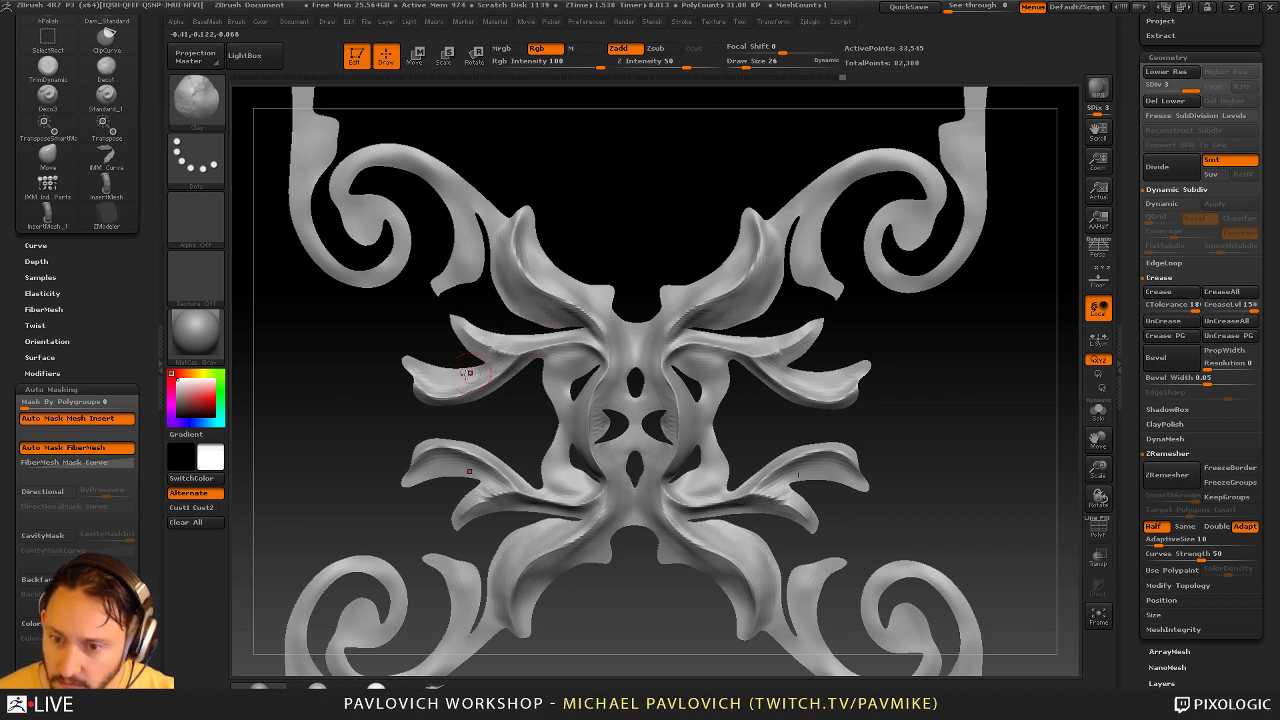
drag(434, 379, 502, 364)
Build up the upper and side leaf surfaces with the Standard brush at a larger draw size
ctrl+drag(631, 155, 663, 187)
key(s)
mouse_move(548, 268)
mouse_down()
mouse_move(537, 284)
mouse_move(590, 480)
mouse_move(490, 490)
mouse_up()
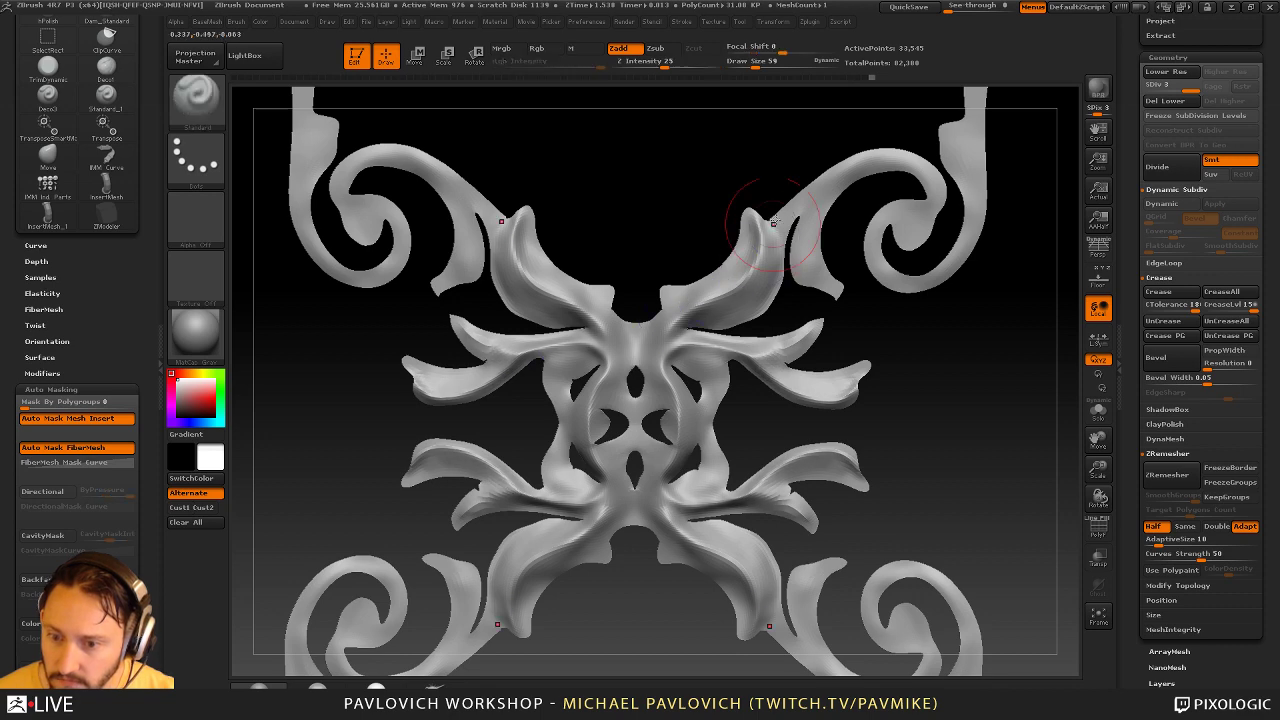
Tighten the ridges along the ornament's leaves with the Pinch brush at draw size 39
mouse_move(735, 215)
alt+mouse_down()
mouse_move(697, 184)
mouse_move(654, 231)
alt+mouse_up()
key(b)
key(p)
key(i)
key(s)
drag(545, 315, 540, 314)
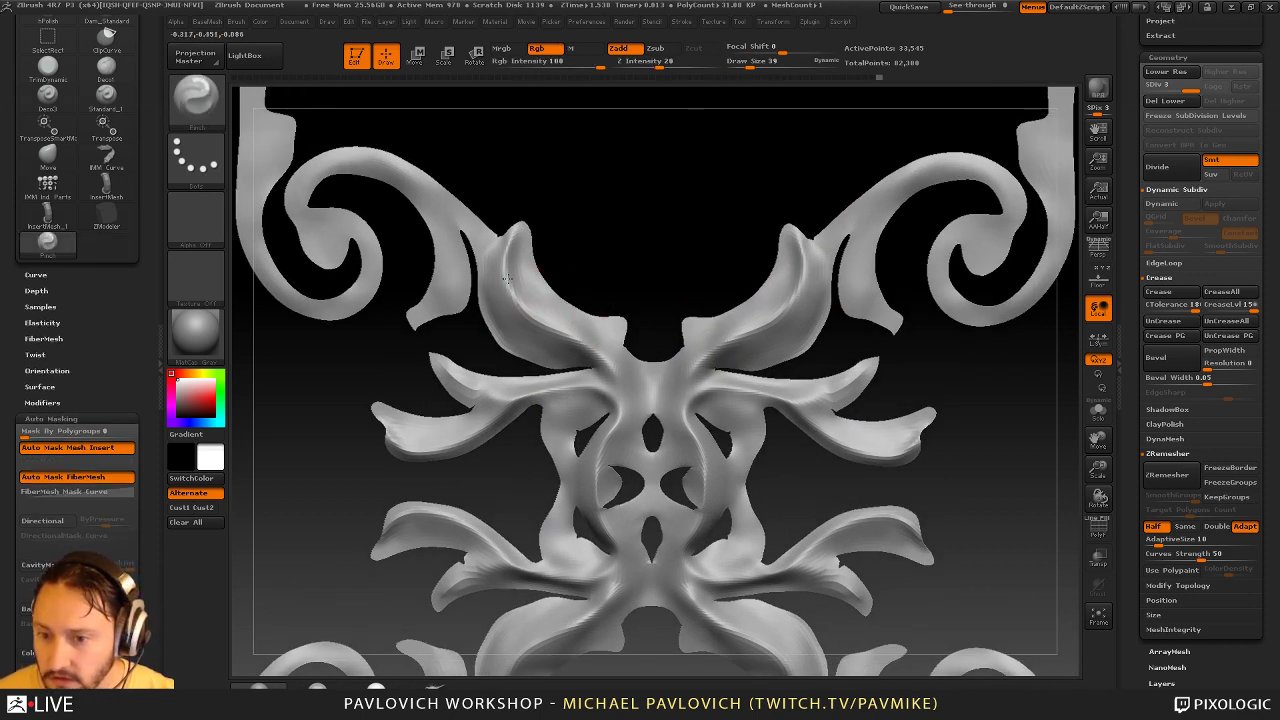
alt+drag(646, 239, 636, 173)
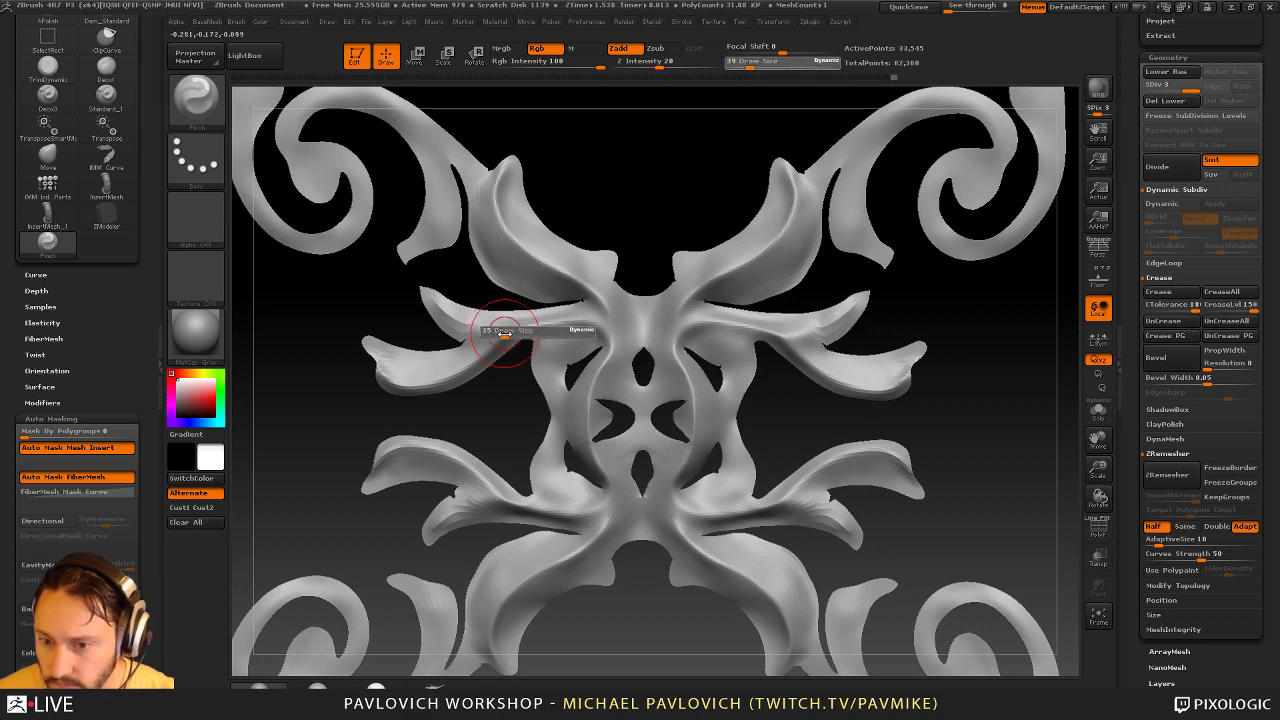
alt+drag(602, 159, 570, 112)
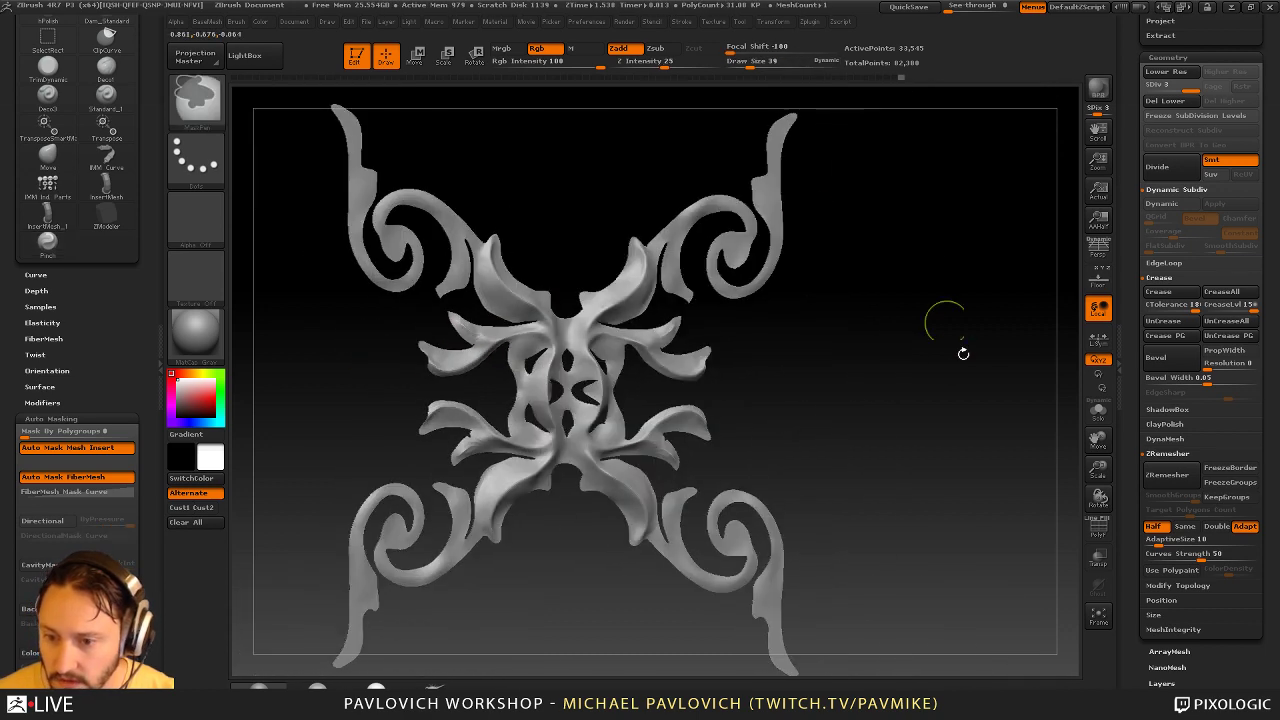
Unhide the full ornament mesh, check its relief from an angle and frame it whole
ctrl+shift+click(955, 346)
drag(891, 311, 660, 317)
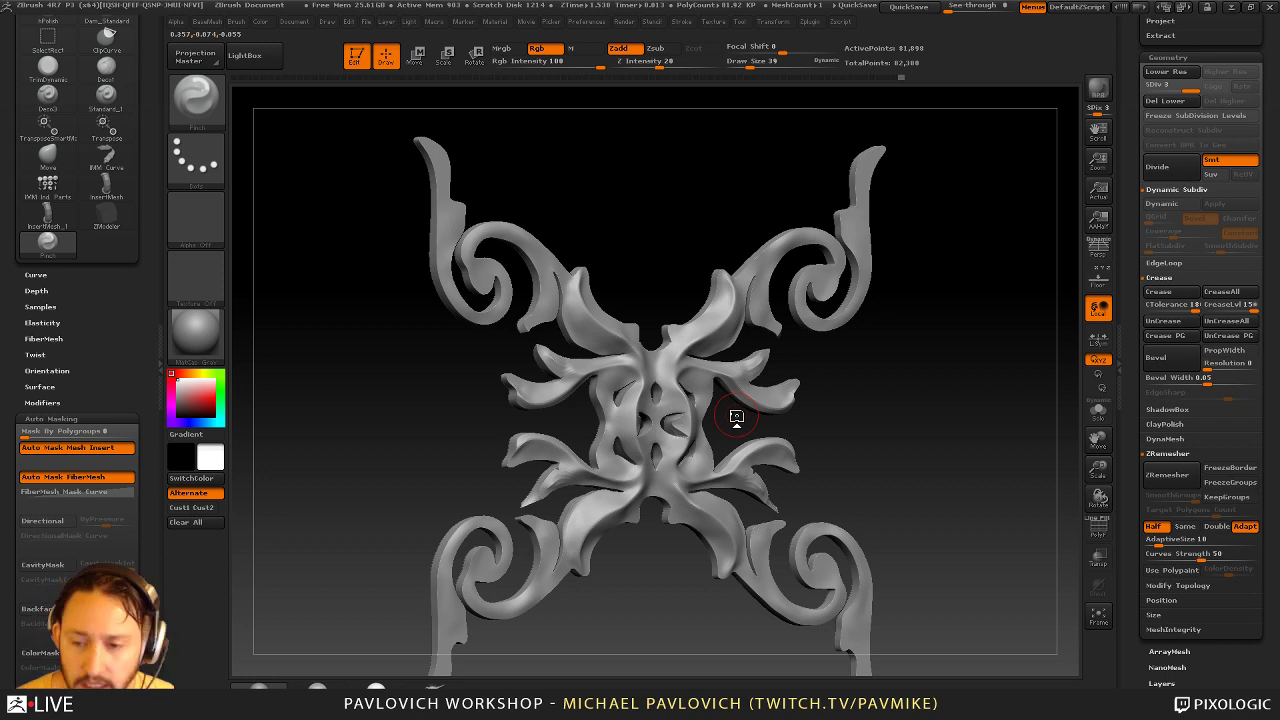
key(f)
mouse_move(994, 373)
mouse_down()
mouse_move(969, 371)
mouse_move(980, 352)
mouse_move(944, 384)
mouse_move(697, 286)
mouse_up()
Resize the document to 1024 by 1024 with proportional scaling off and accept the resize
click(294, 21)
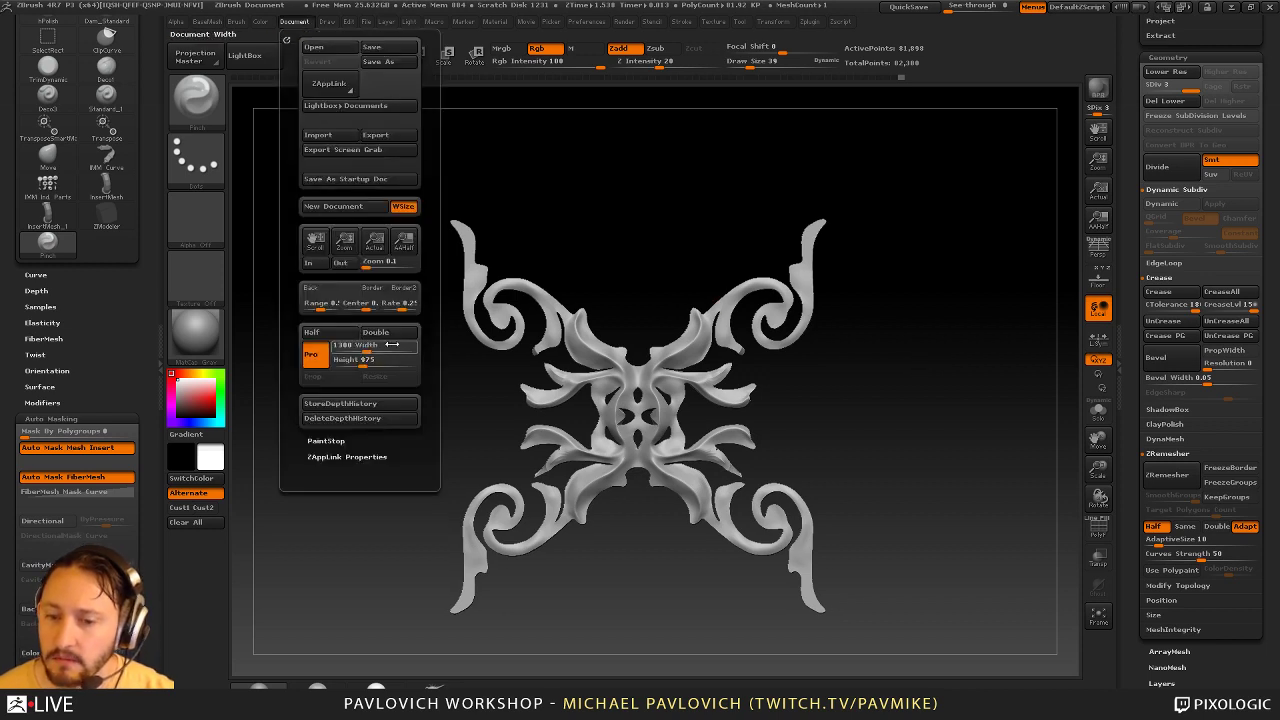
click(370, 346)
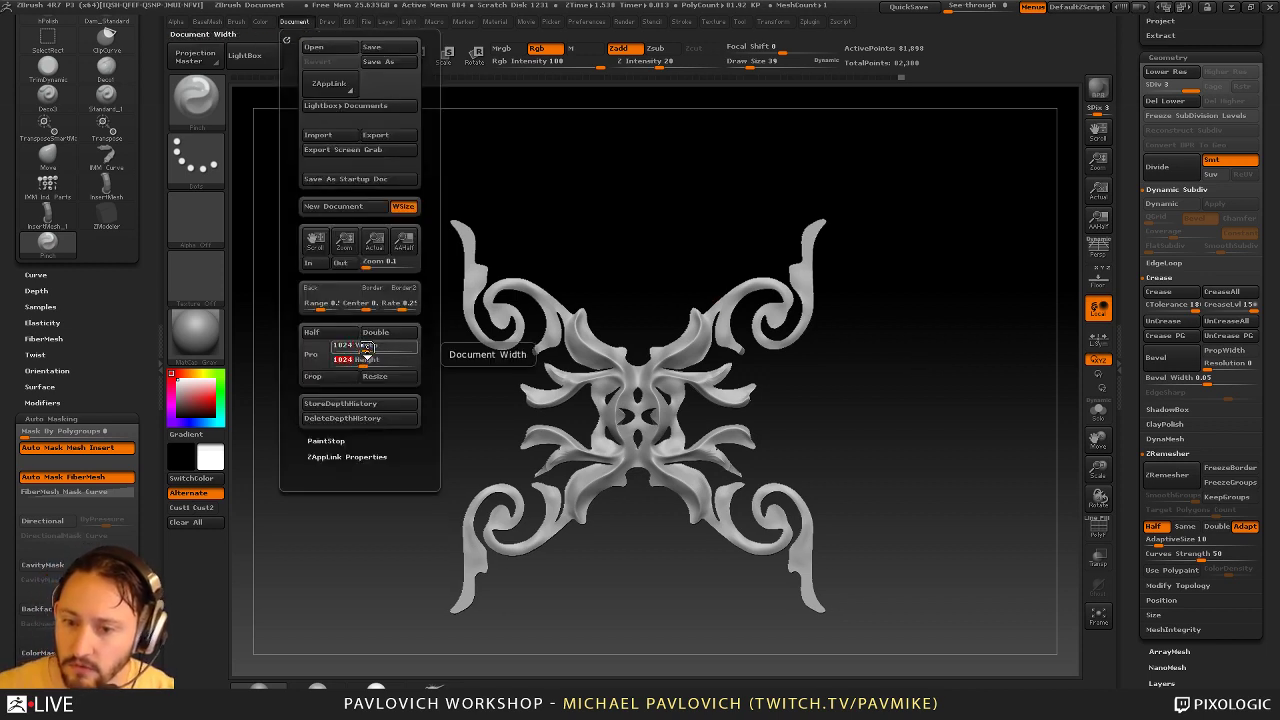
text(1024)
key(Return)
click(375, 376)
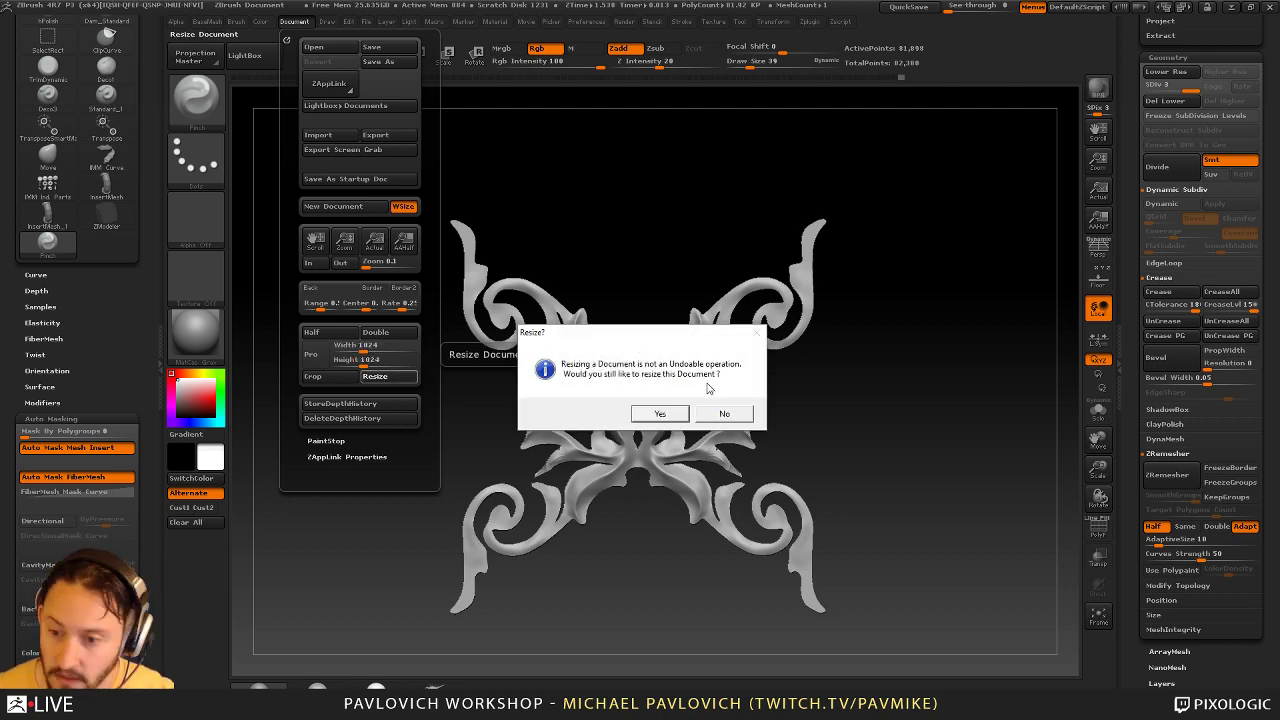
click(659, 413)
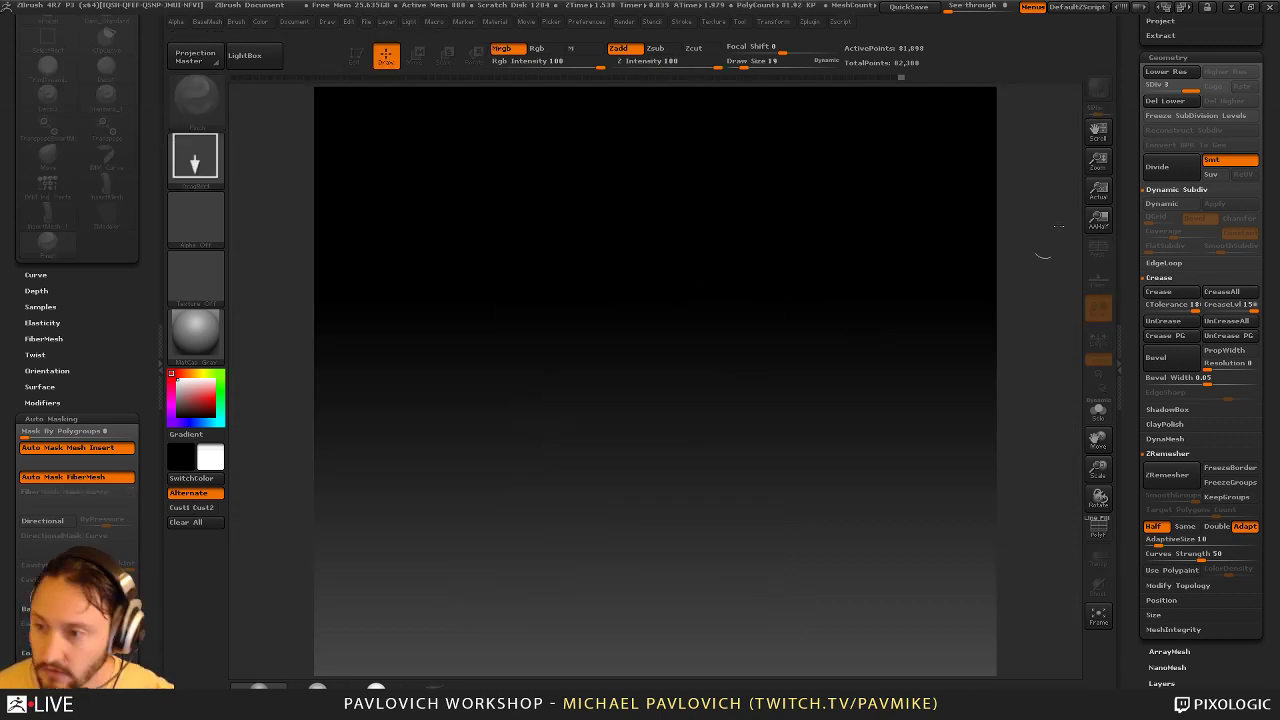
Redraw the ornament on the square canvas in Edit mode and frame it straight from the front
drag(1082, 178, 995, 222)
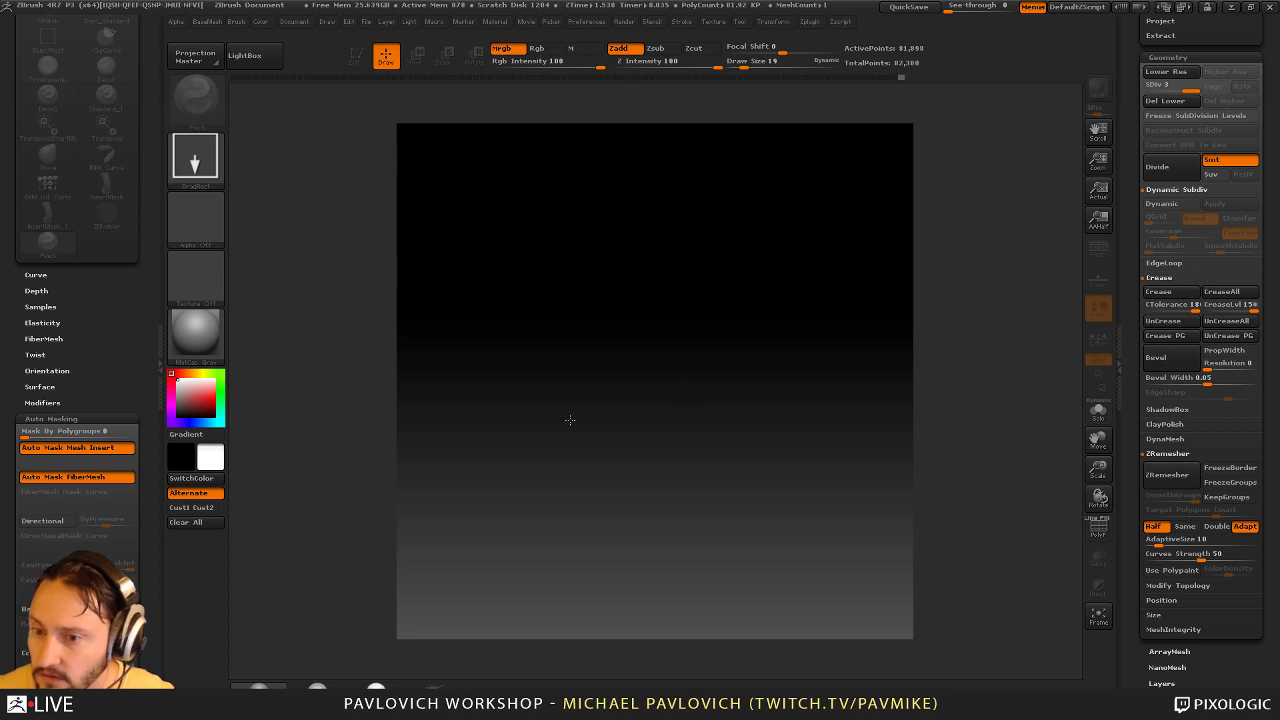
drag(633, 393, 658, 587)
click(357, 57)
shift+drag(780, 238, 884, 268)
key(f)
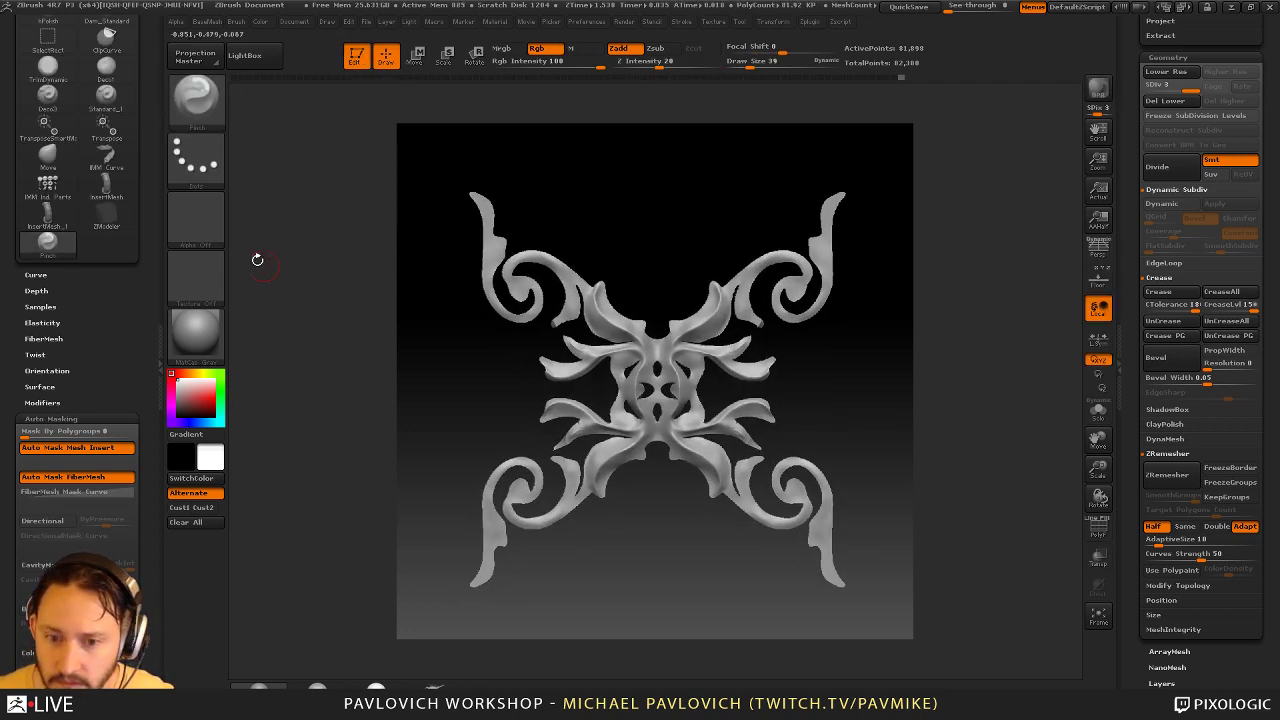
Capture the document's depth as a new alpha and check its size in the preview
click(196, 218)
click(560, 464)
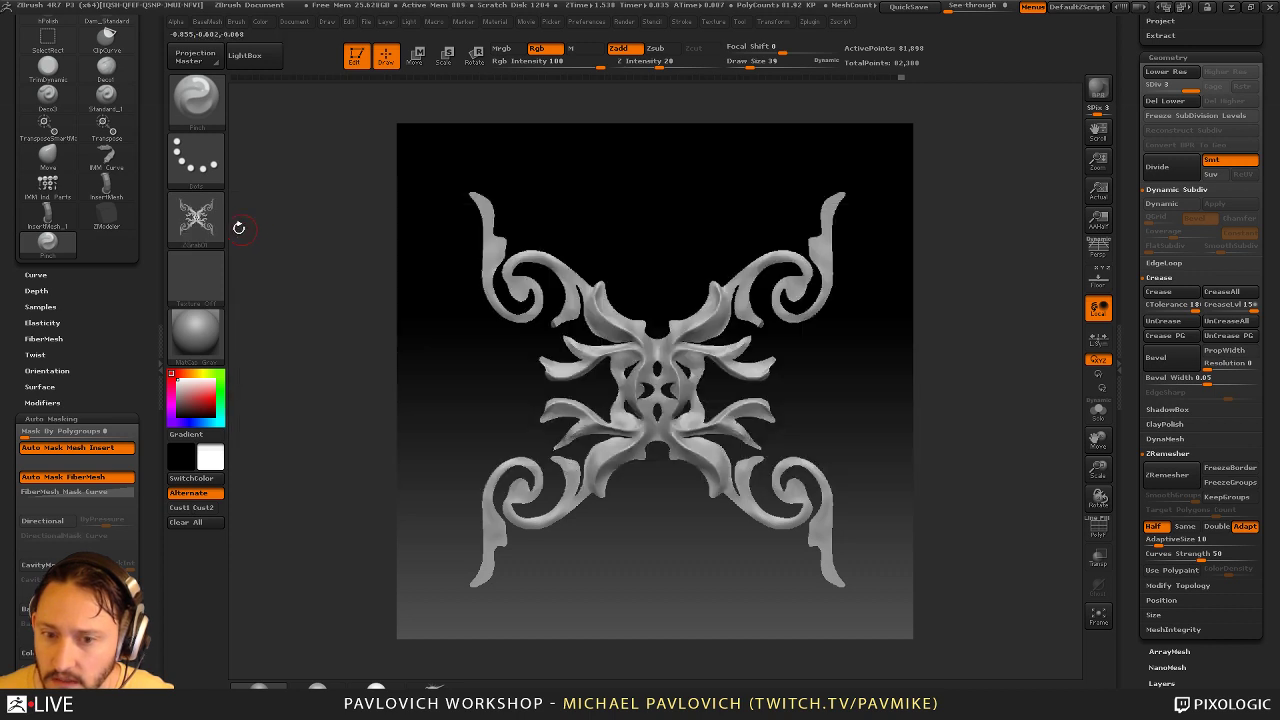
mouse_move(198, 218)
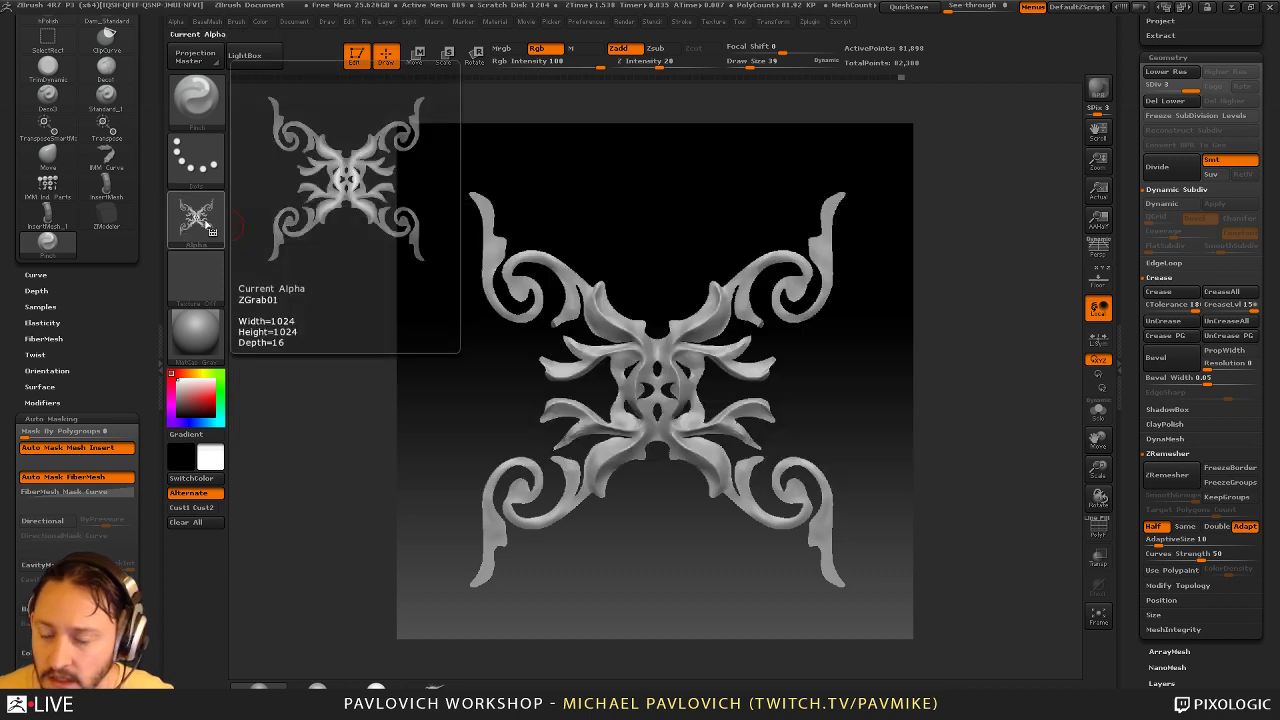
Create a new window-sized document without saving changes and redraw the ornament in Edit mode, facing straight front
click(294, 21)
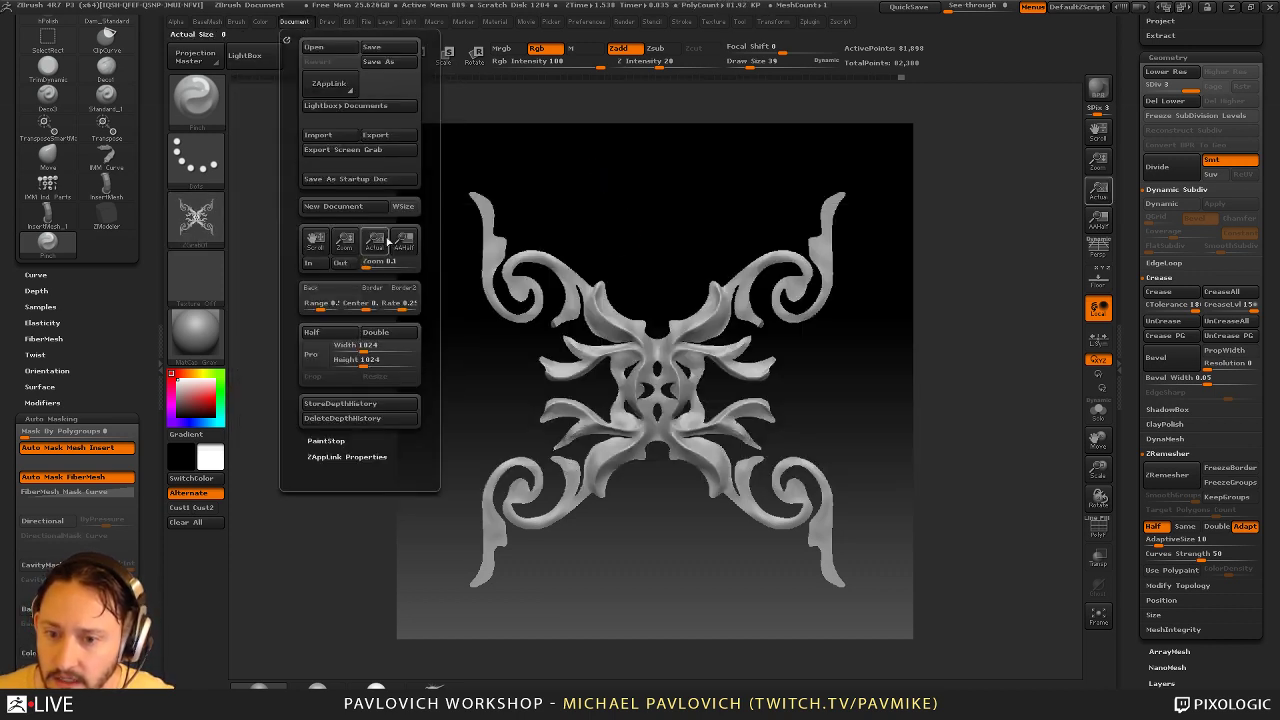
click(338, 206)
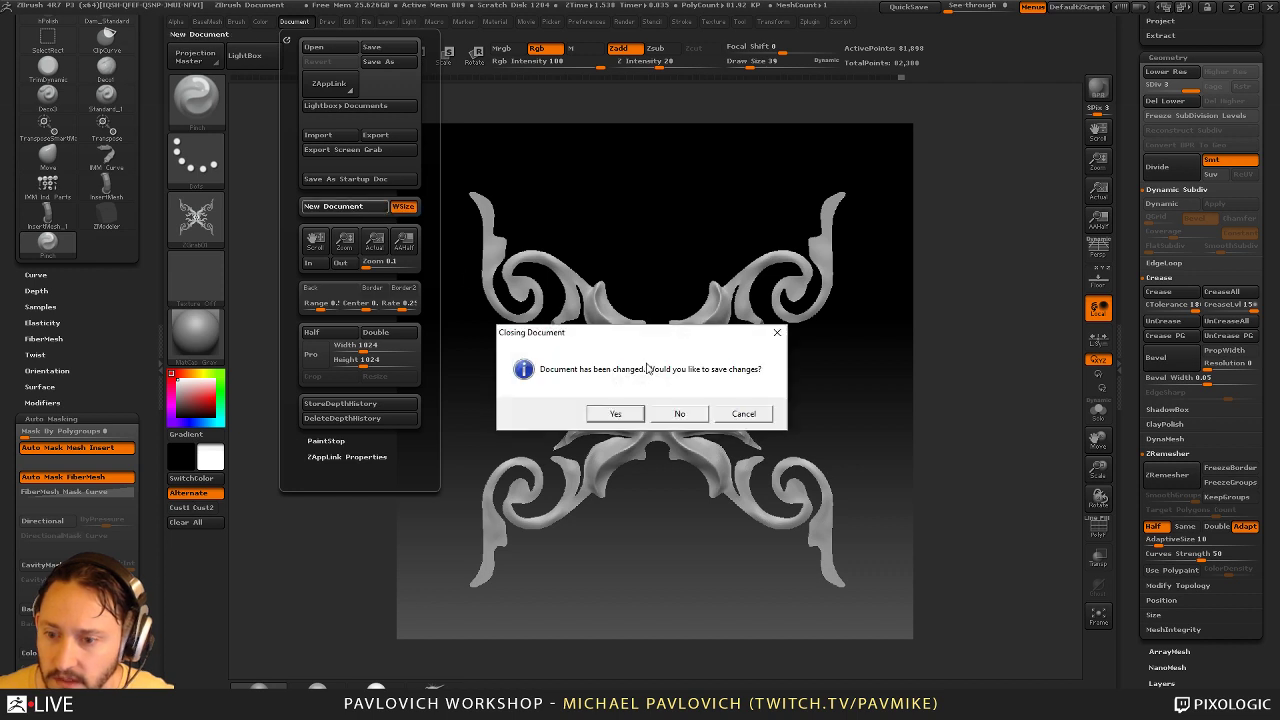
click(678, 414)
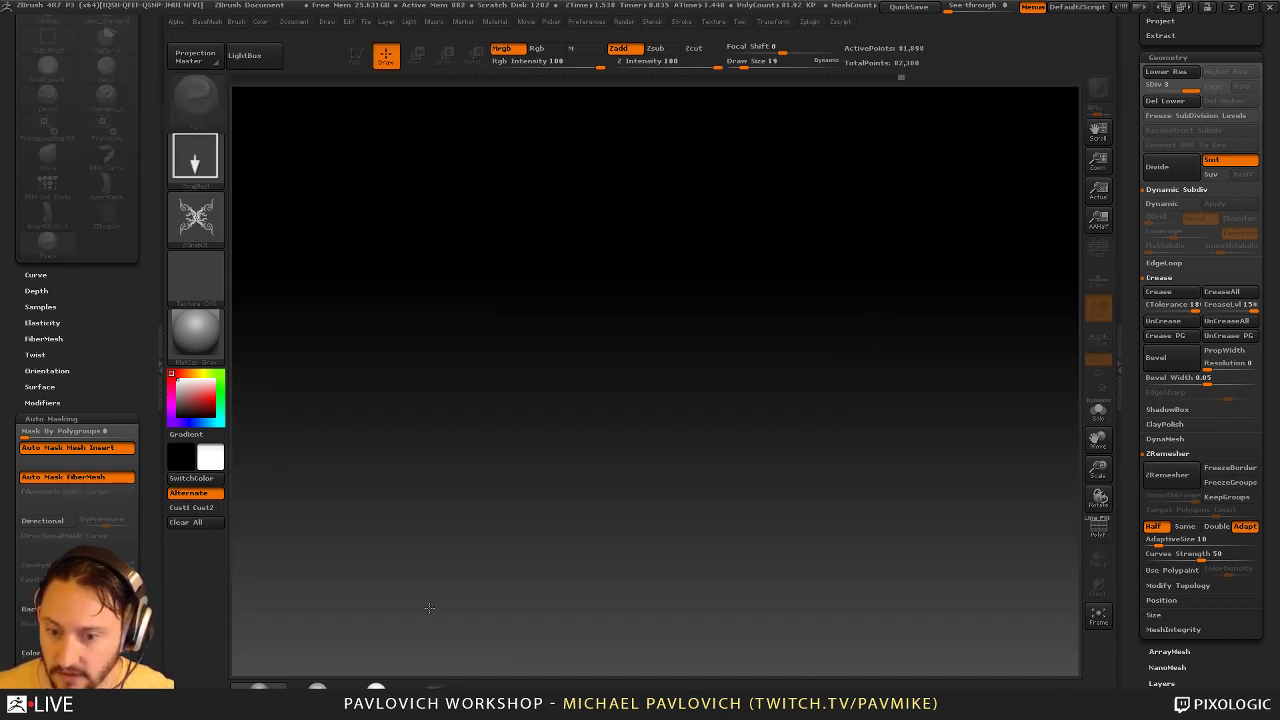
drag(540, 373, 495, 465)
click(355, 57)
shift+drag(712, 200, 966, 285)
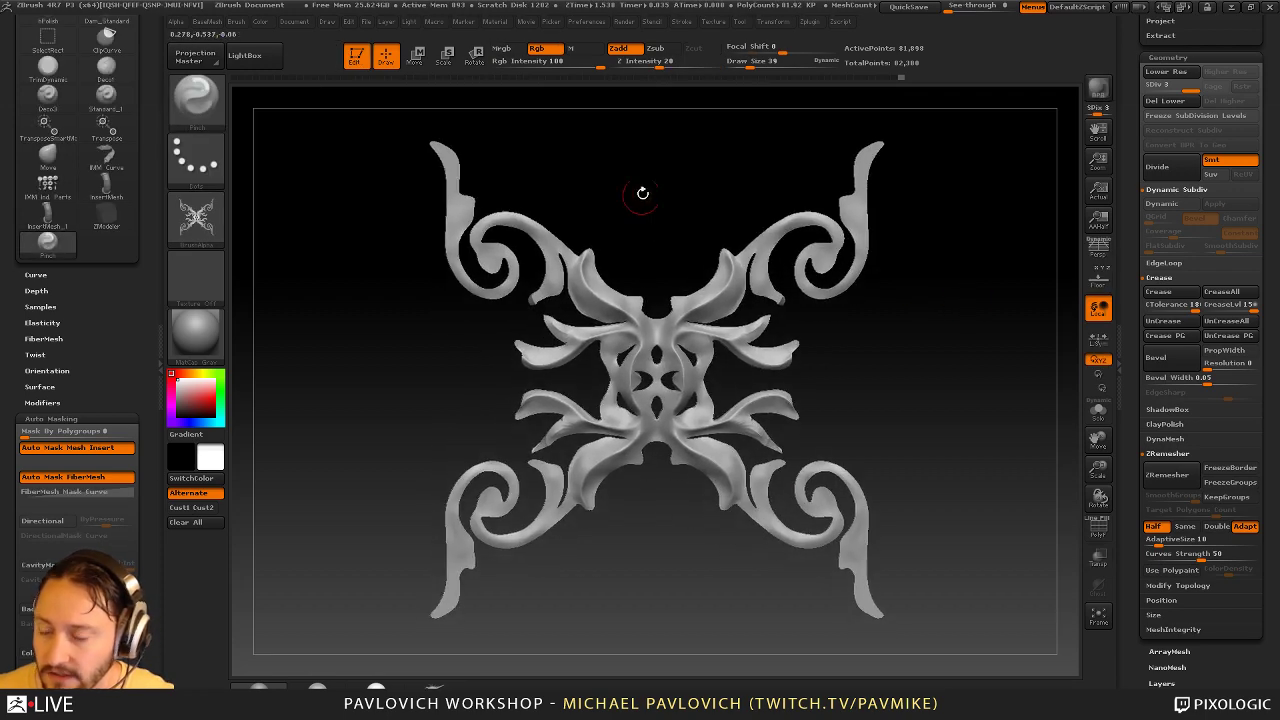
Leave Edit mode and grab the whole ornament from the canvas with the MRGBZGrabber tool
click(358, 58)
drag(1135, 147, 1135, 520)
click(1173, 209)
click(1172, 168)
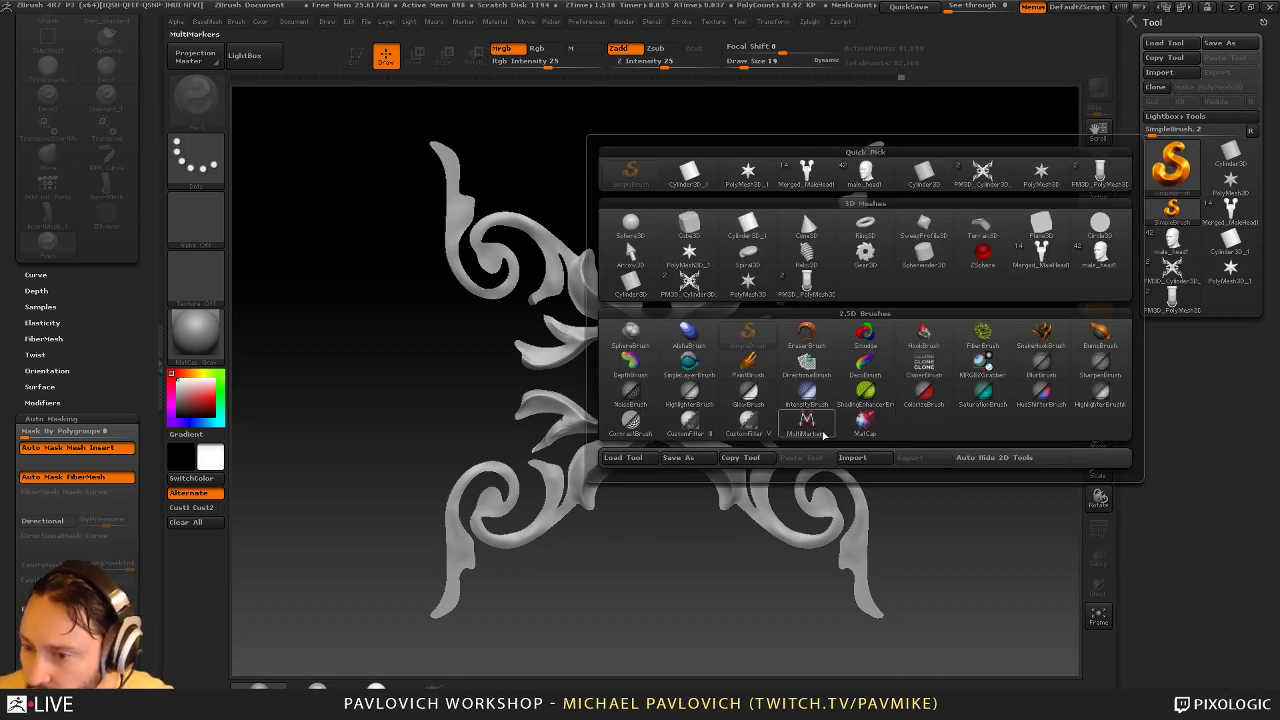
click(983, 366)
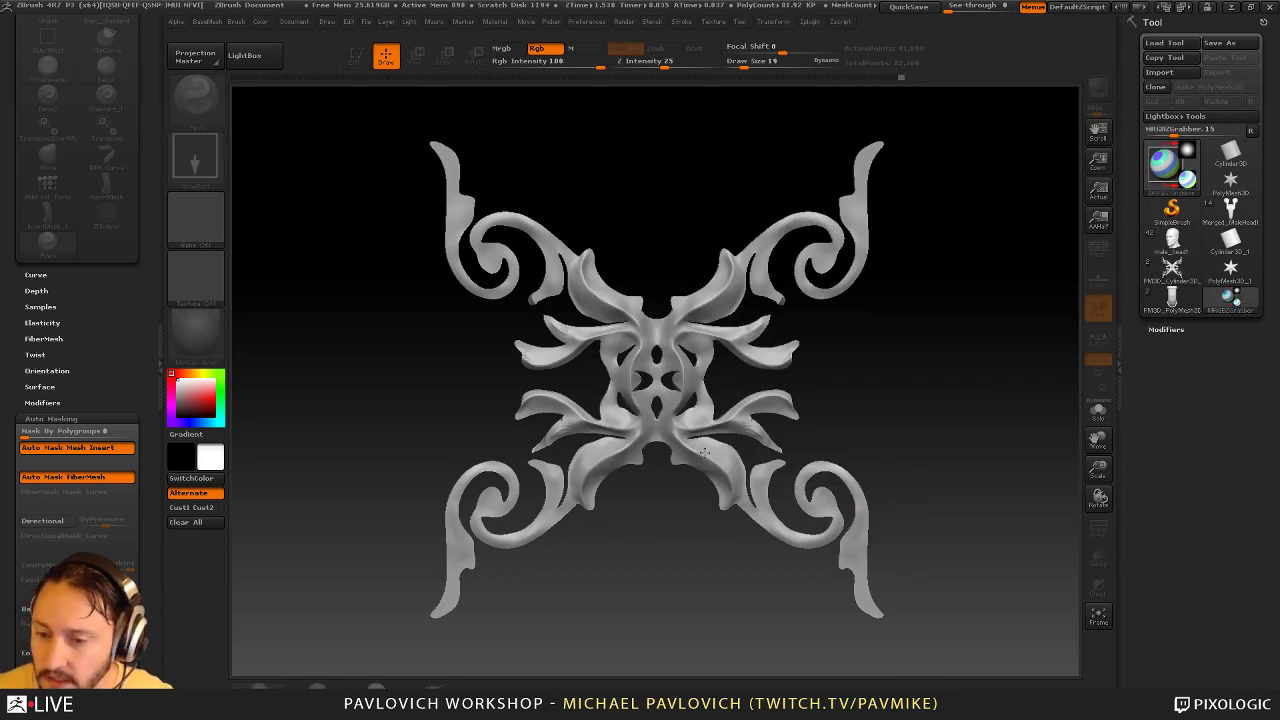
mouse_move(652, 356)
mouse_down()
mouse_move(812, 564)
mouse_move(919, 606)
mouse_move(923, 651)
mouse_move(919, 635)
mouse_move(917, 647)
mouse_move(881, 619)
mouse_move(921, 627)
mouse_up()
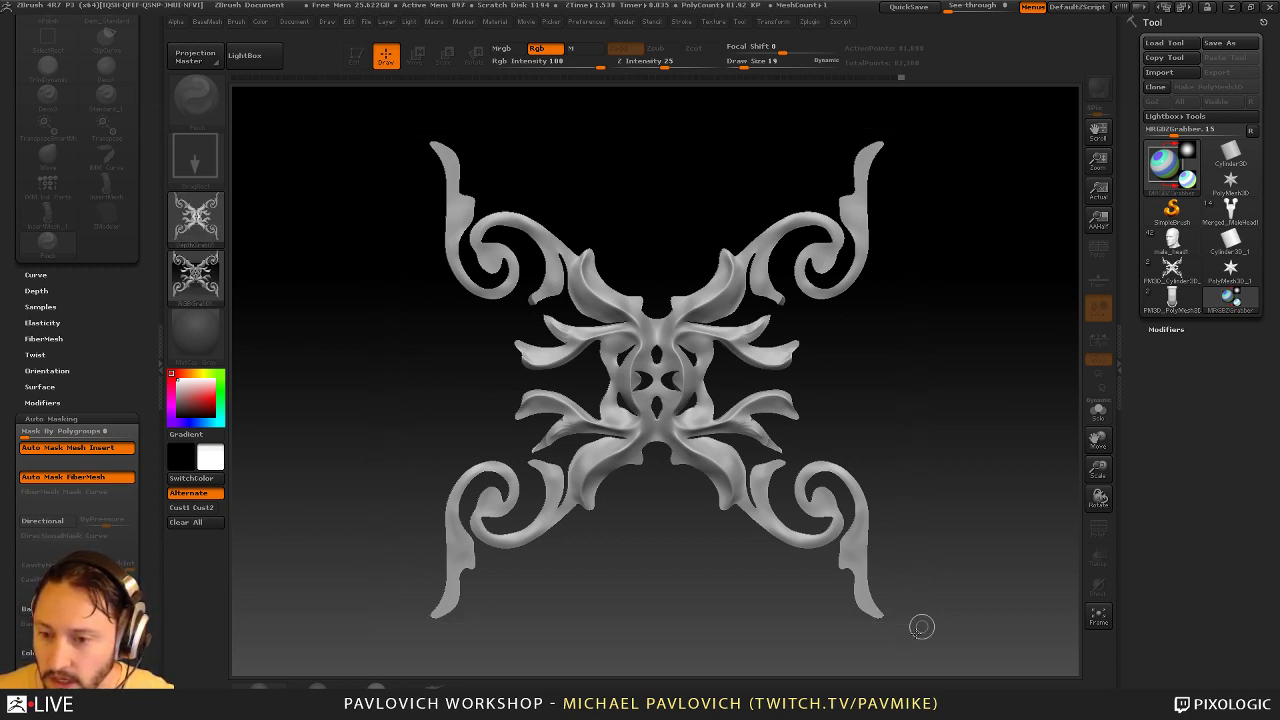
Check the grabbed texture's preview, turn the texture off and keep the grabbed ornament alpha
mouse_move(213, 287)
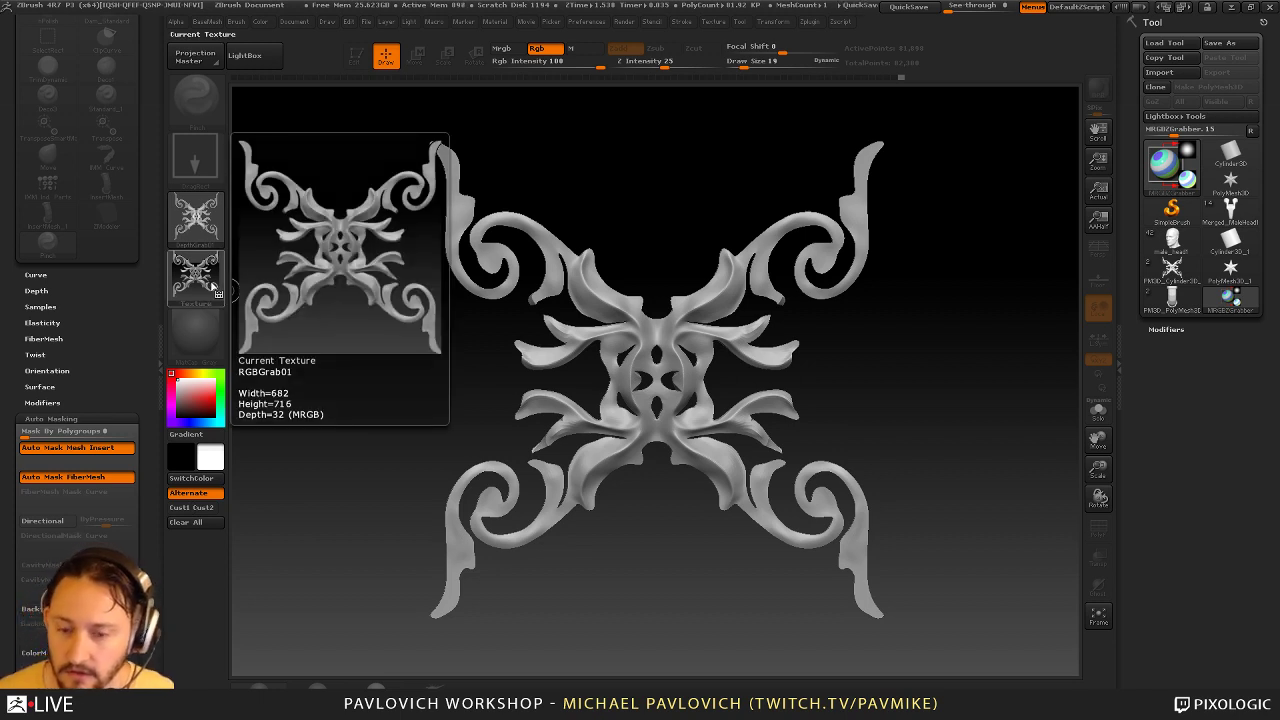
click(207, 281)
click(259, 288)
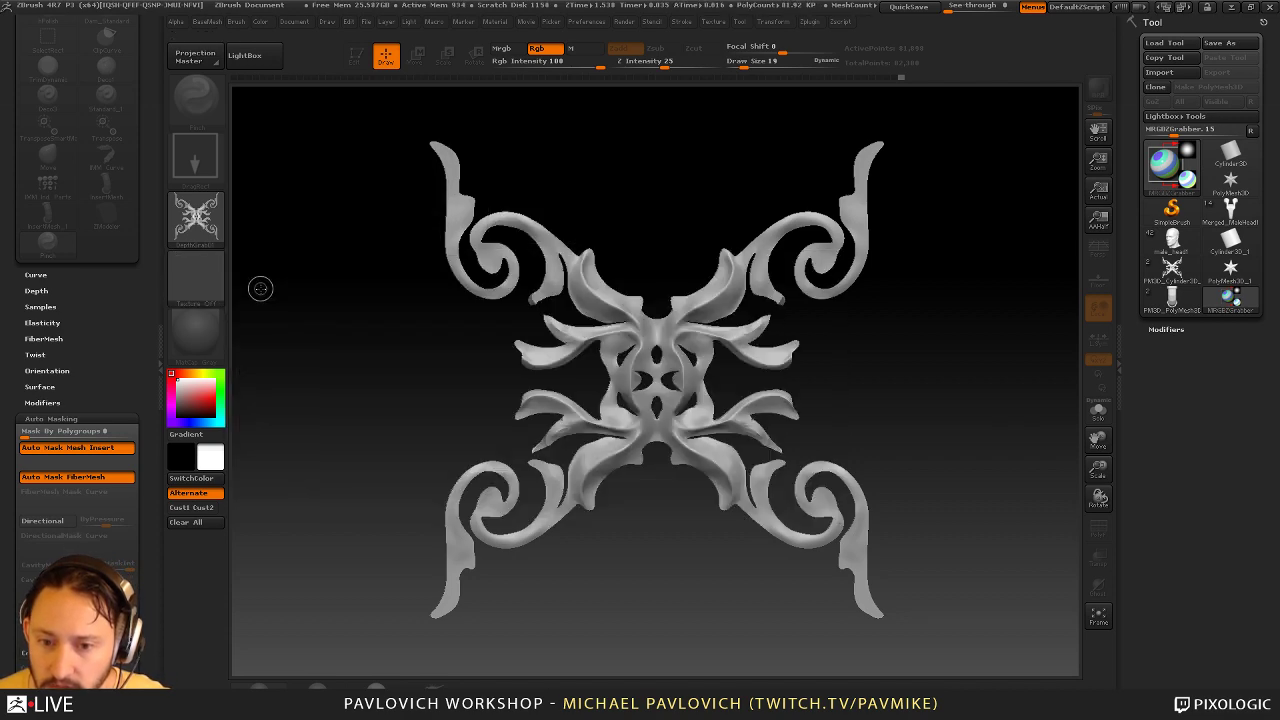
click(197, 216)
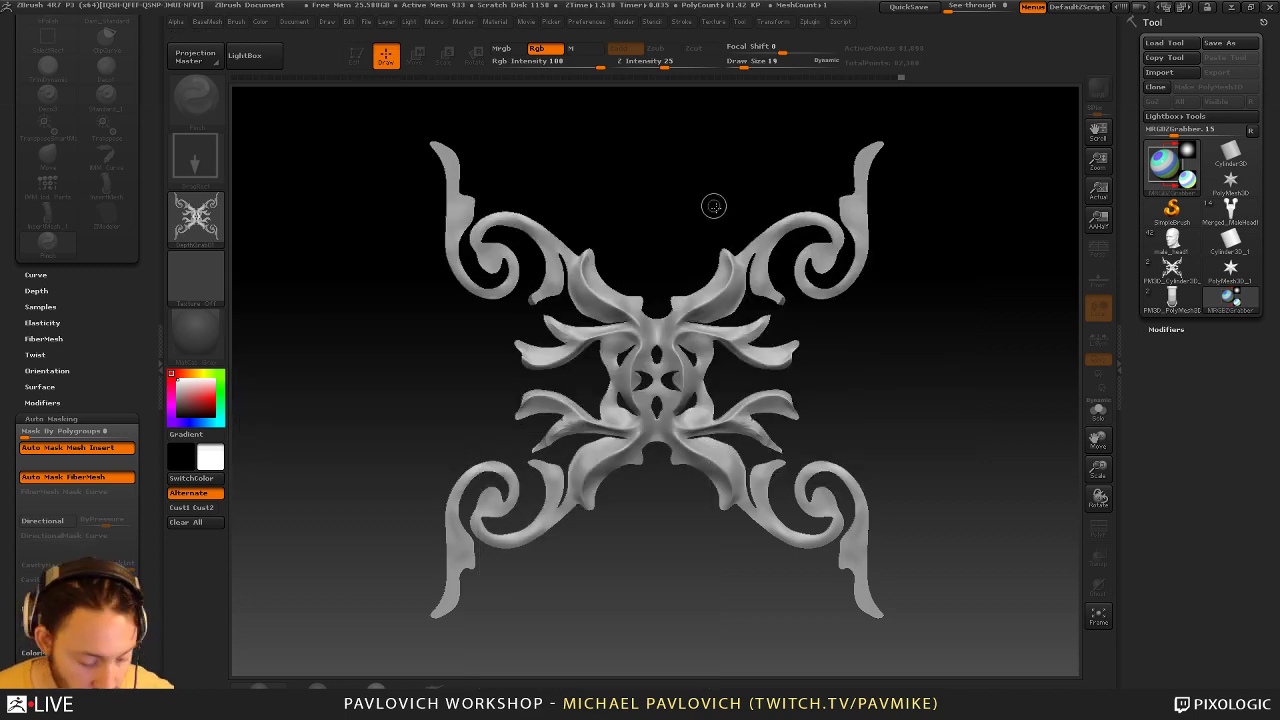
Clear the canvas, draw the male head model in Edit mode and frame it
key(ctrl+n)
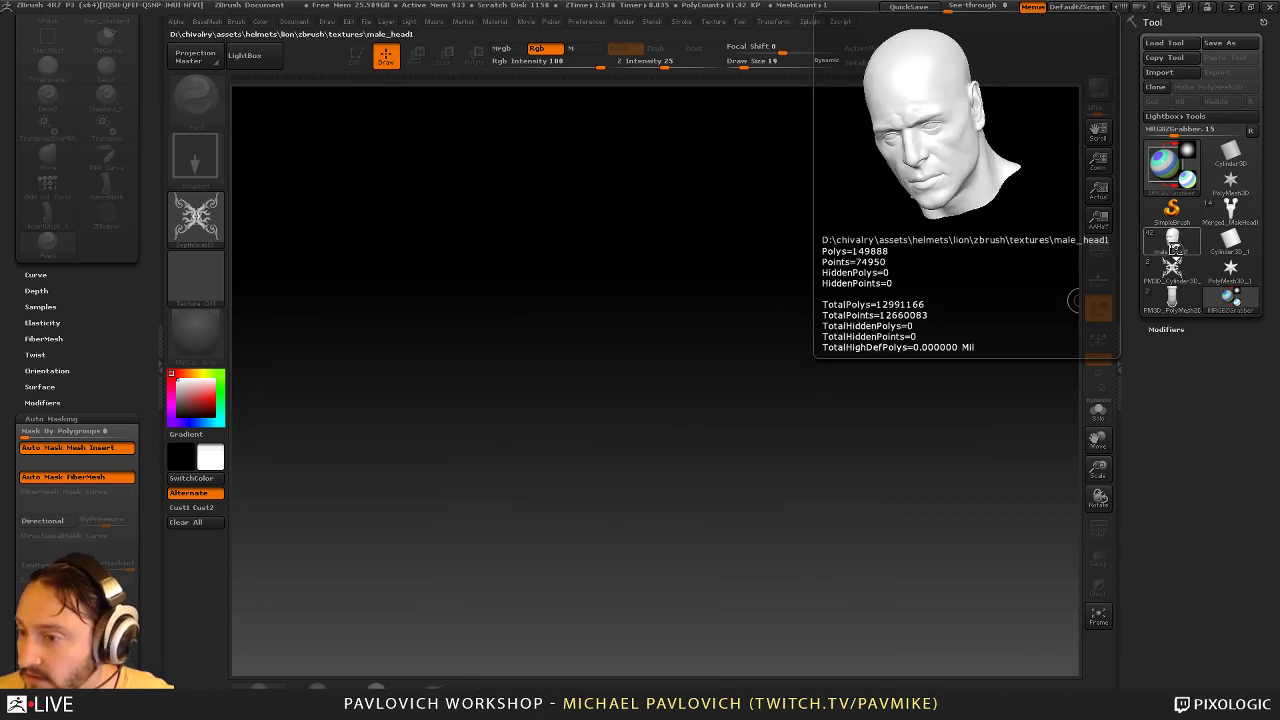
click(1174, 249)
drag(582, 428, 598, 488)
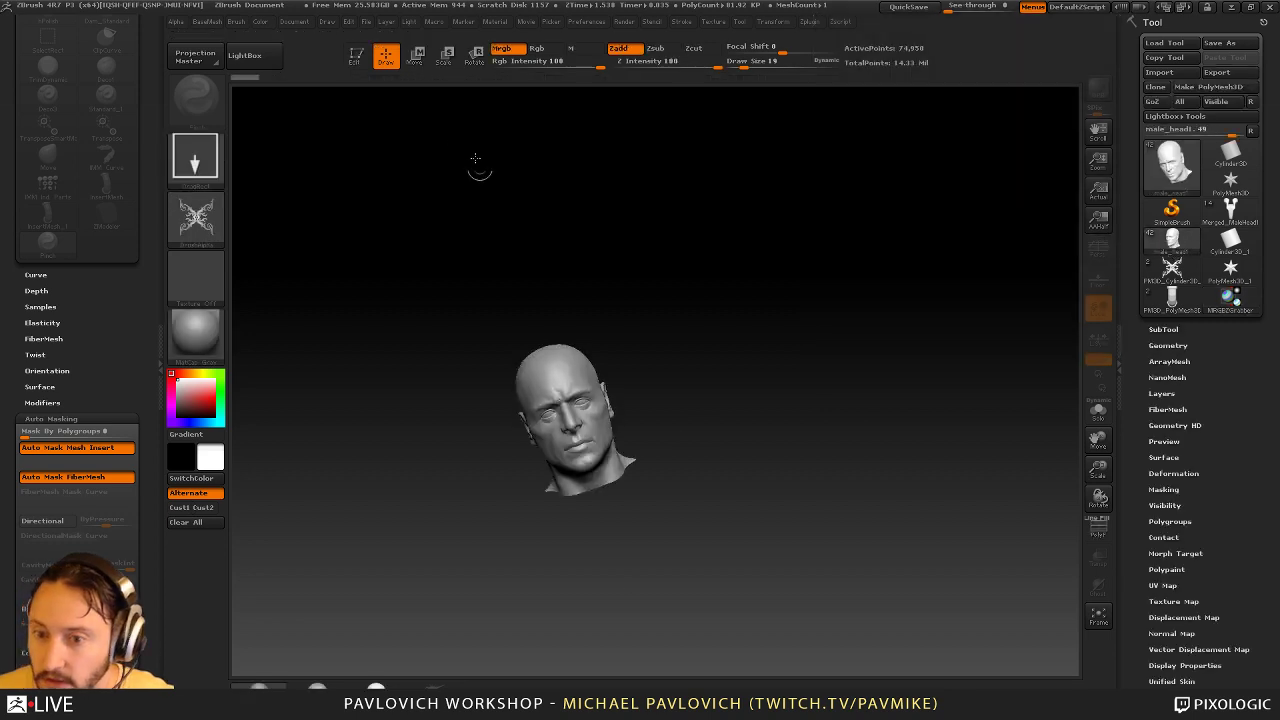
click(363, 65)
key(f)
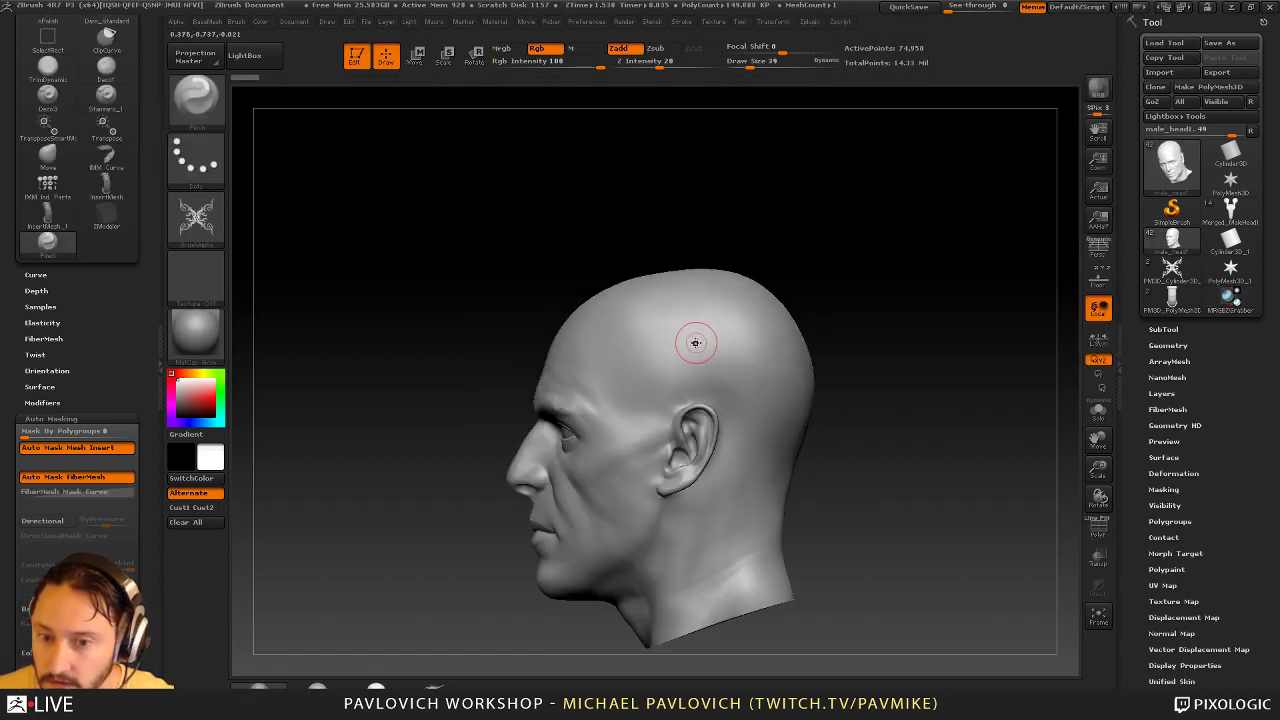
Switch to the Standard_1 brush with a DragRect stroke and the captured ornament alpha
click(200, 220)
click(285, 233)
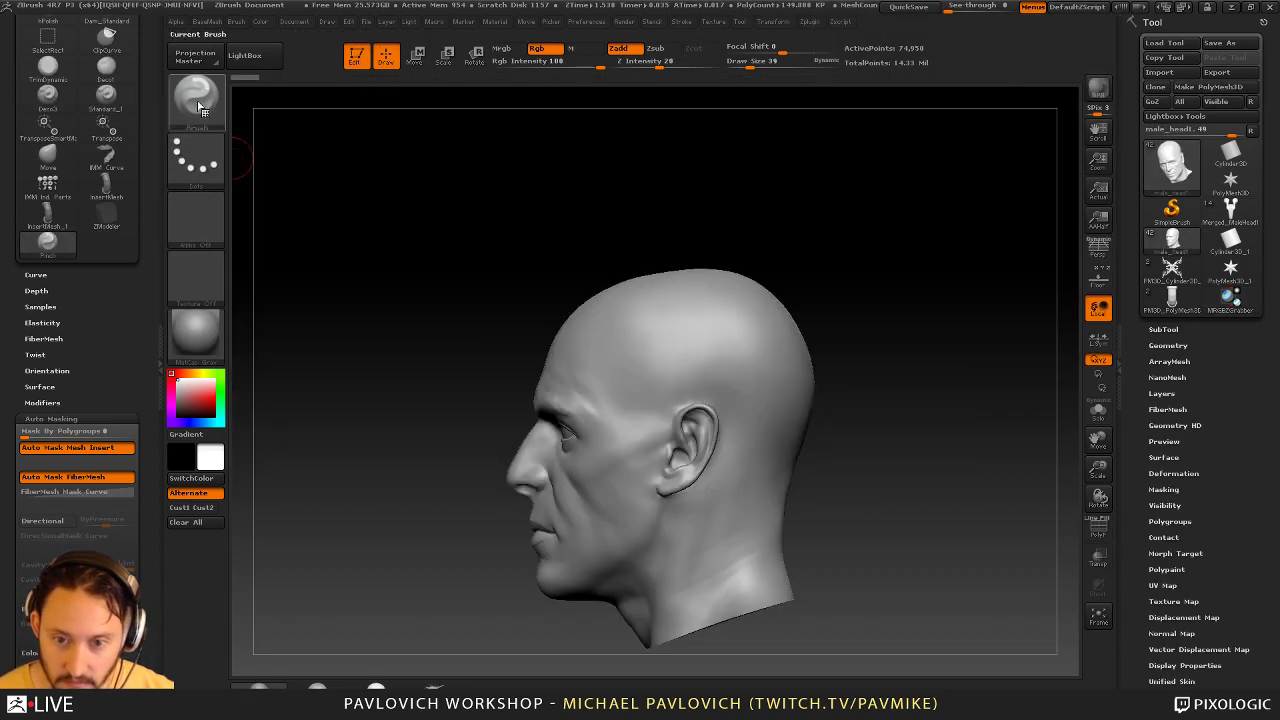
key(b)
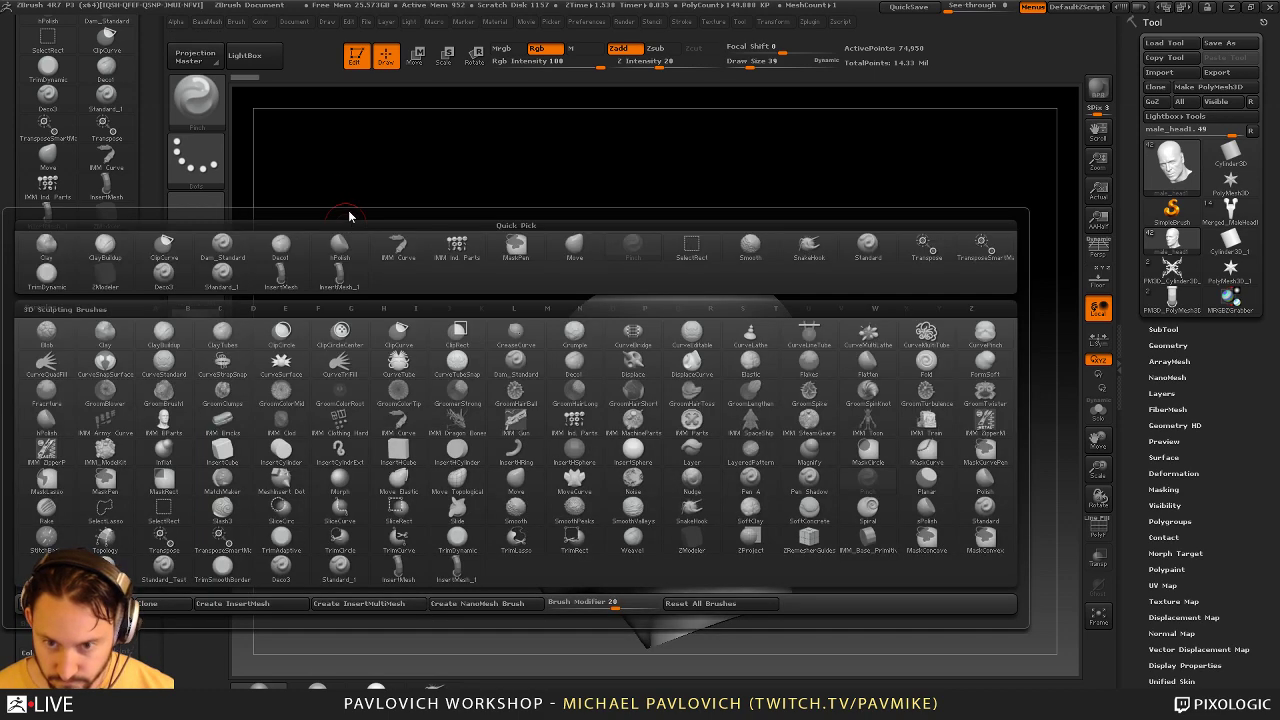
key(b)
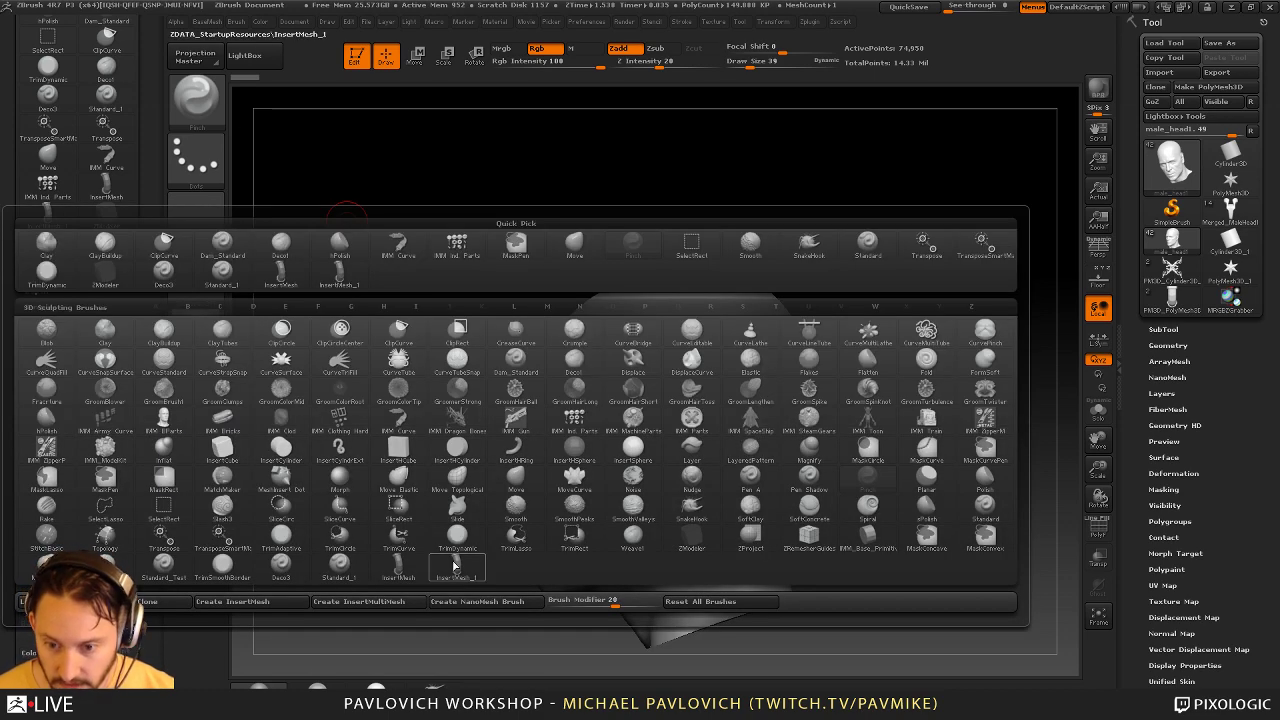
click(434, 576)
click(197, 155)
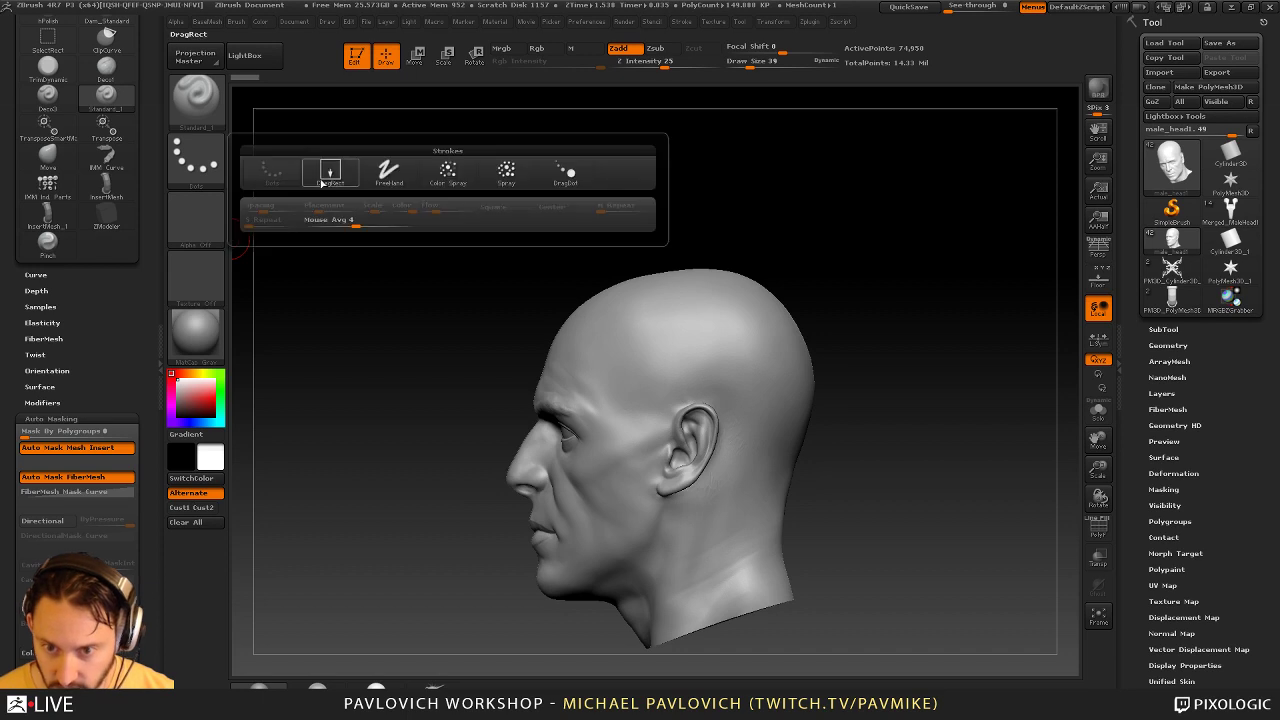
click(330, 174)
click(212, 213)
click(738, 238)
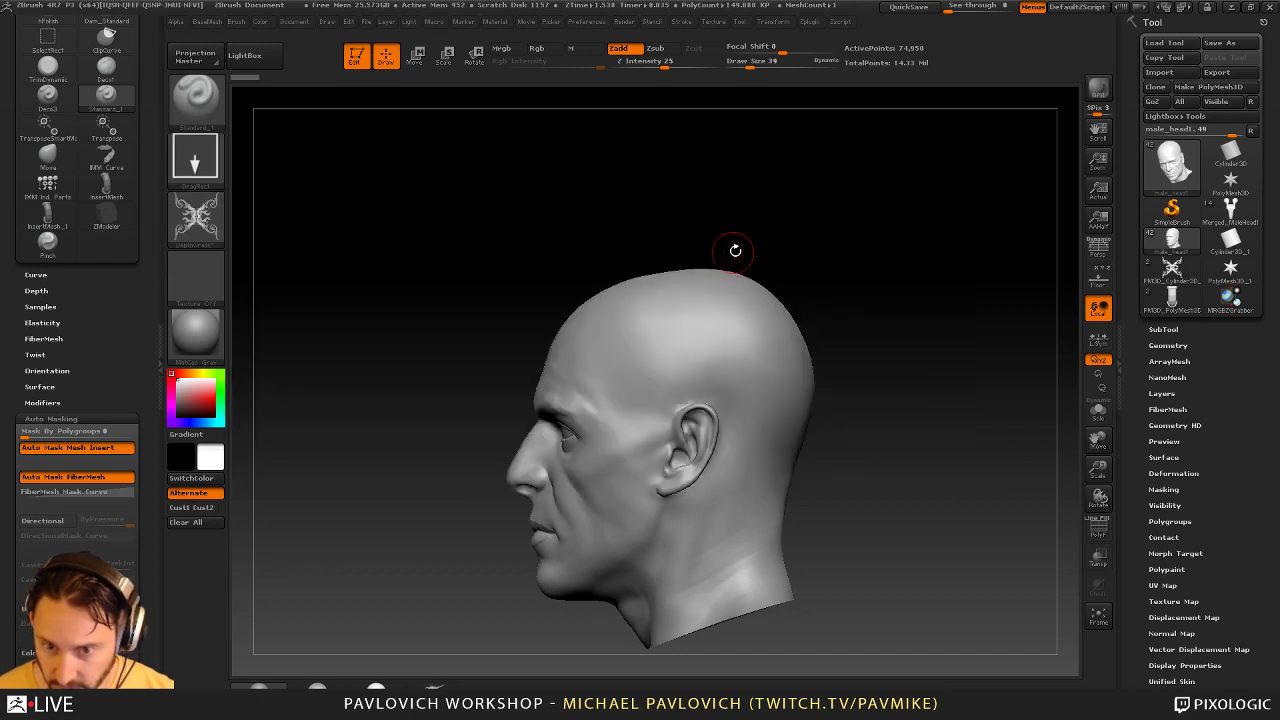
Try stamping the ornament above the head's ear at draw size 93, undo it and inspect the head's wireframe
alt+drag(735, 251, 723, 239)
key(s)
drag(816, 239, 838, 239)
drag(678, 342, 782, 424)
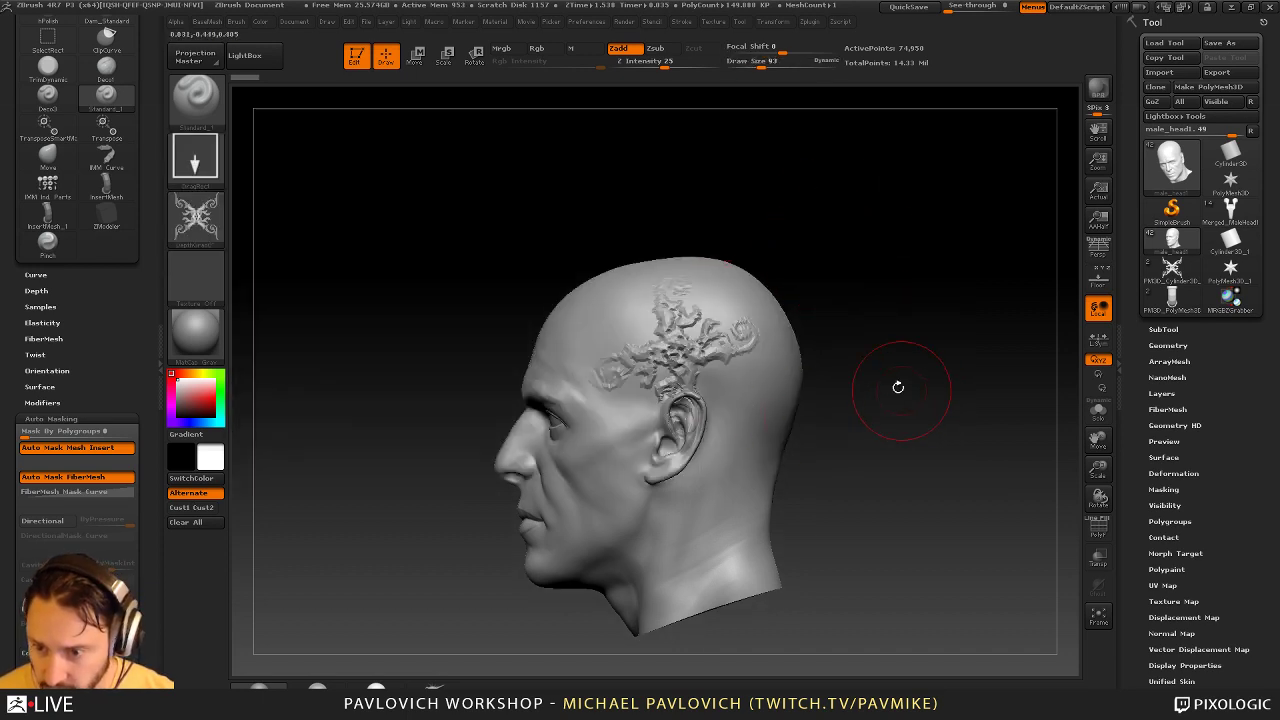
drag(898, 387, 917, 378)
key(ctrl+z)
click(1098, 530)
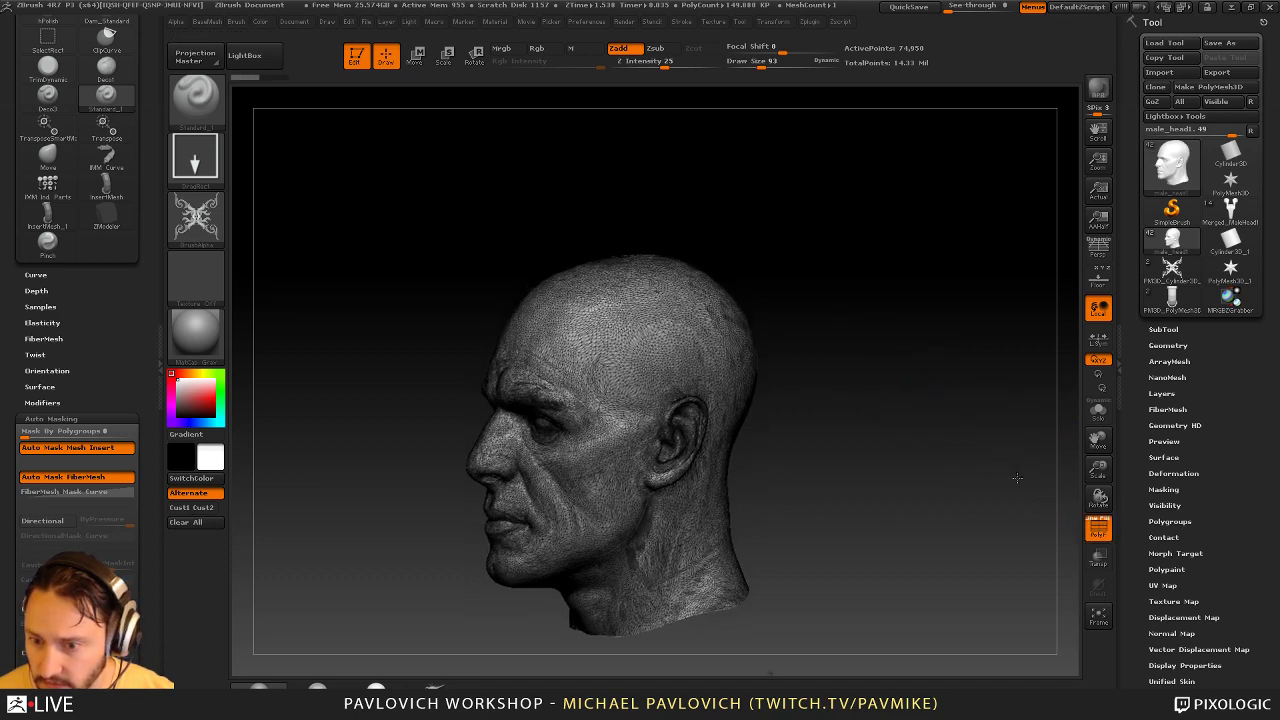
click(1099, 530)
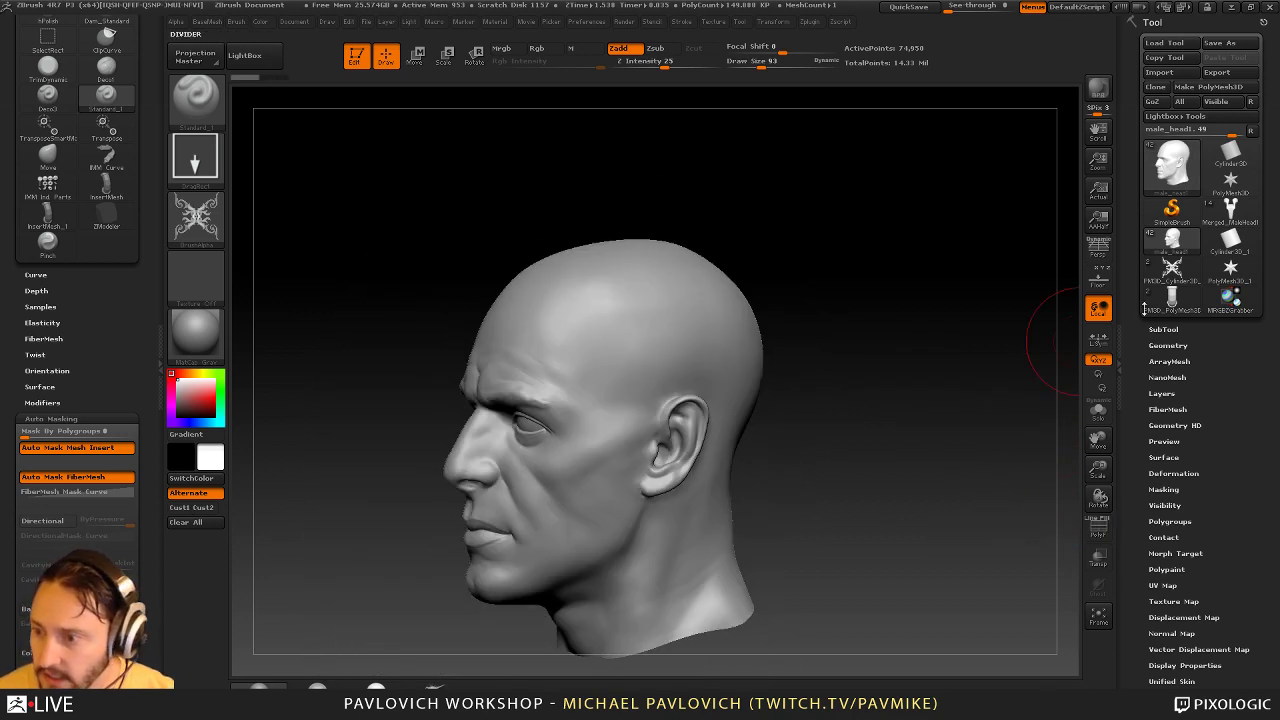
Clear the head from the canvas and draw a Plane3D in Edit mode, snapped to a straight front view
click(356, 60)
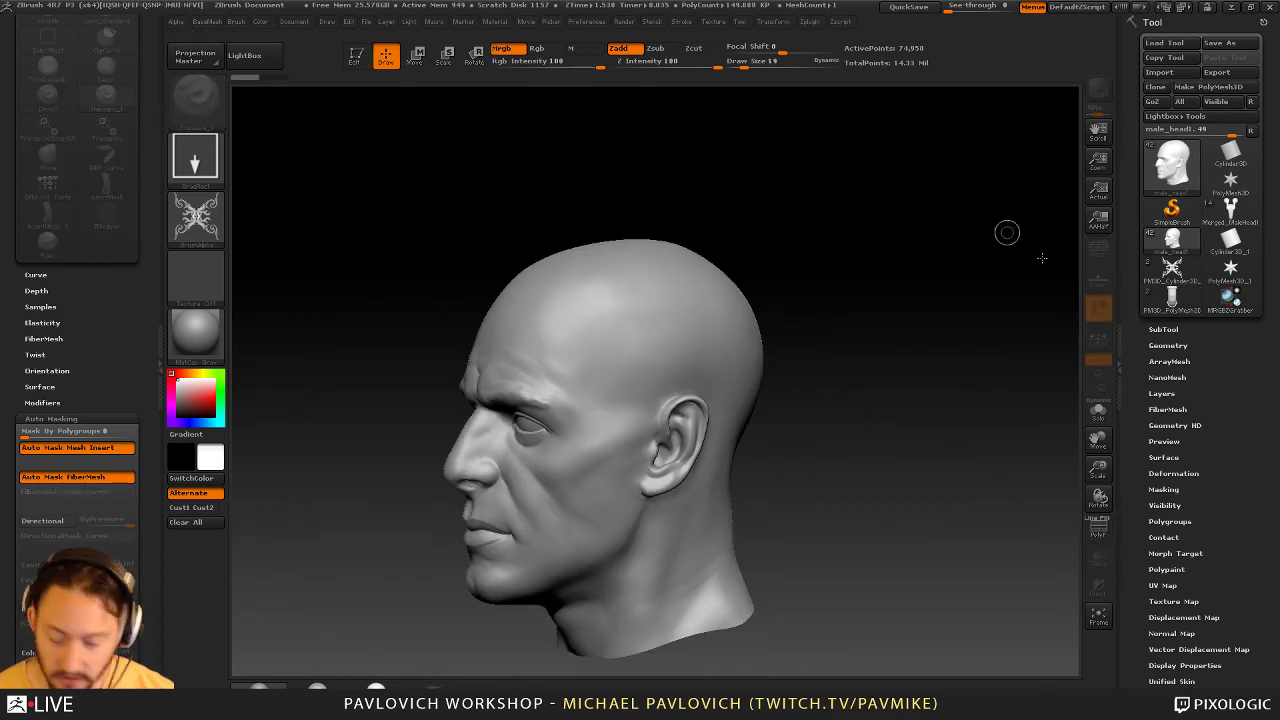
key(ctrl+n)
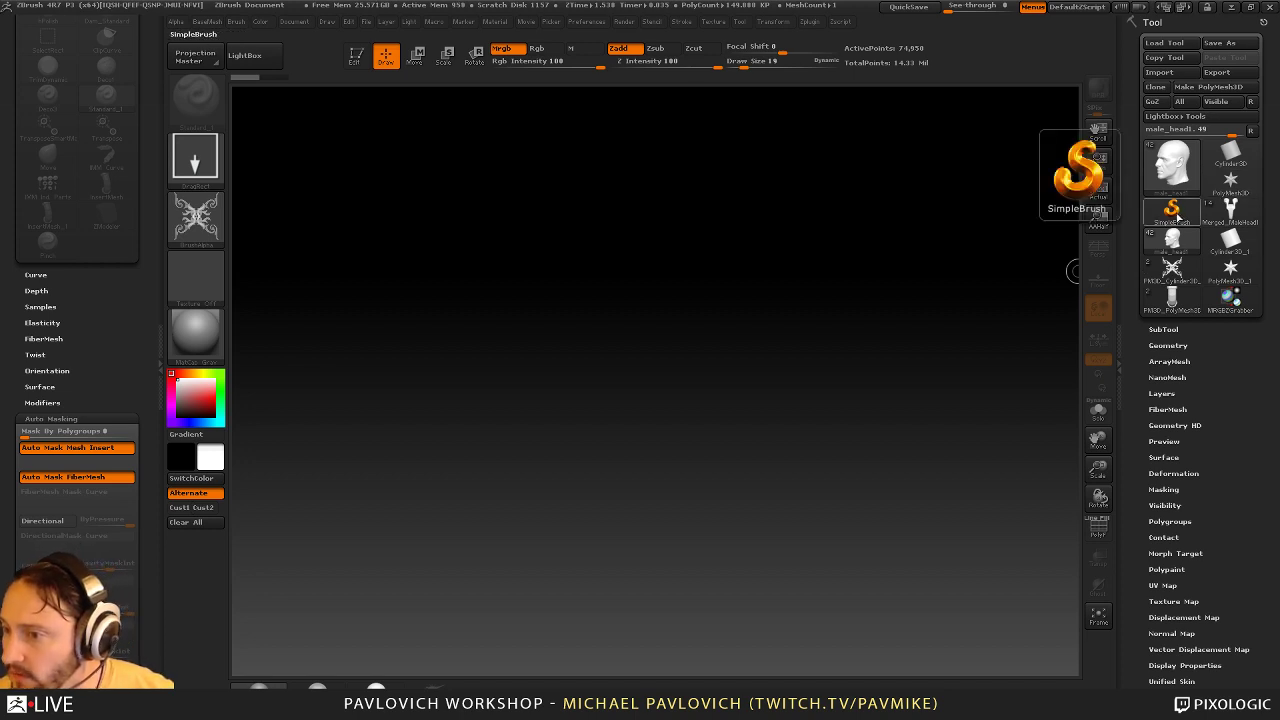
click(1175, 212)
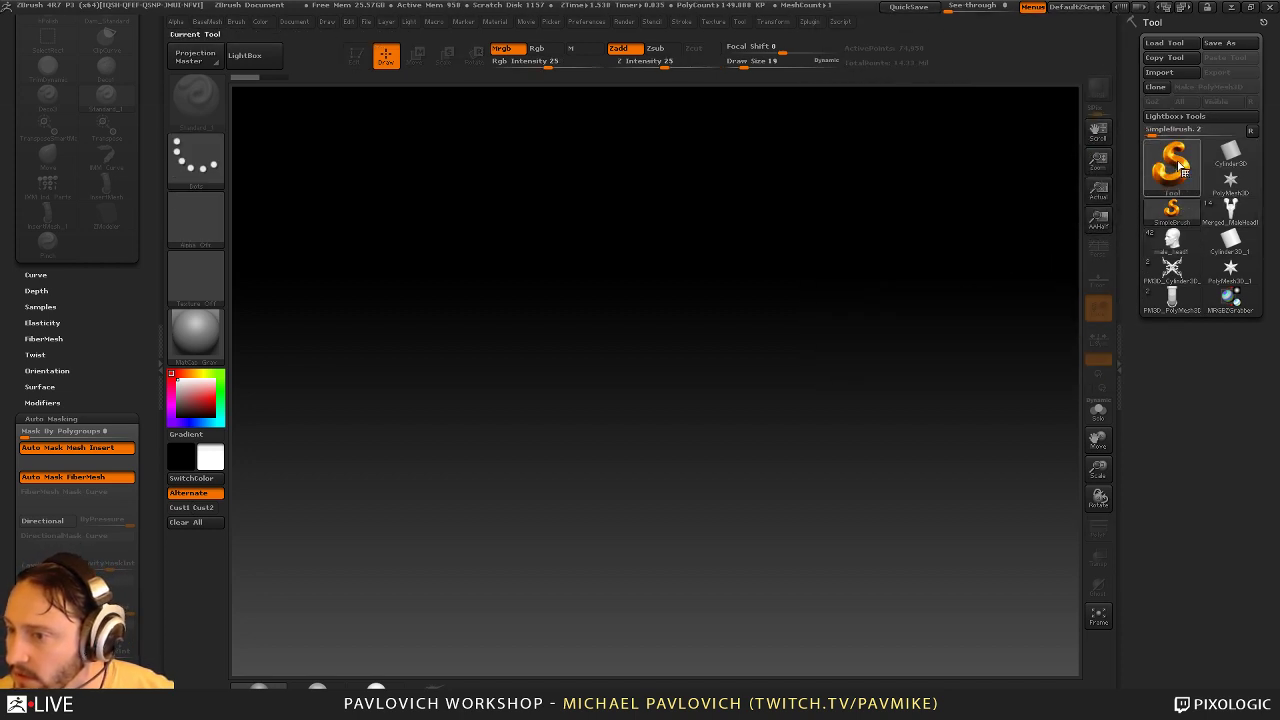
click(1180, 165)
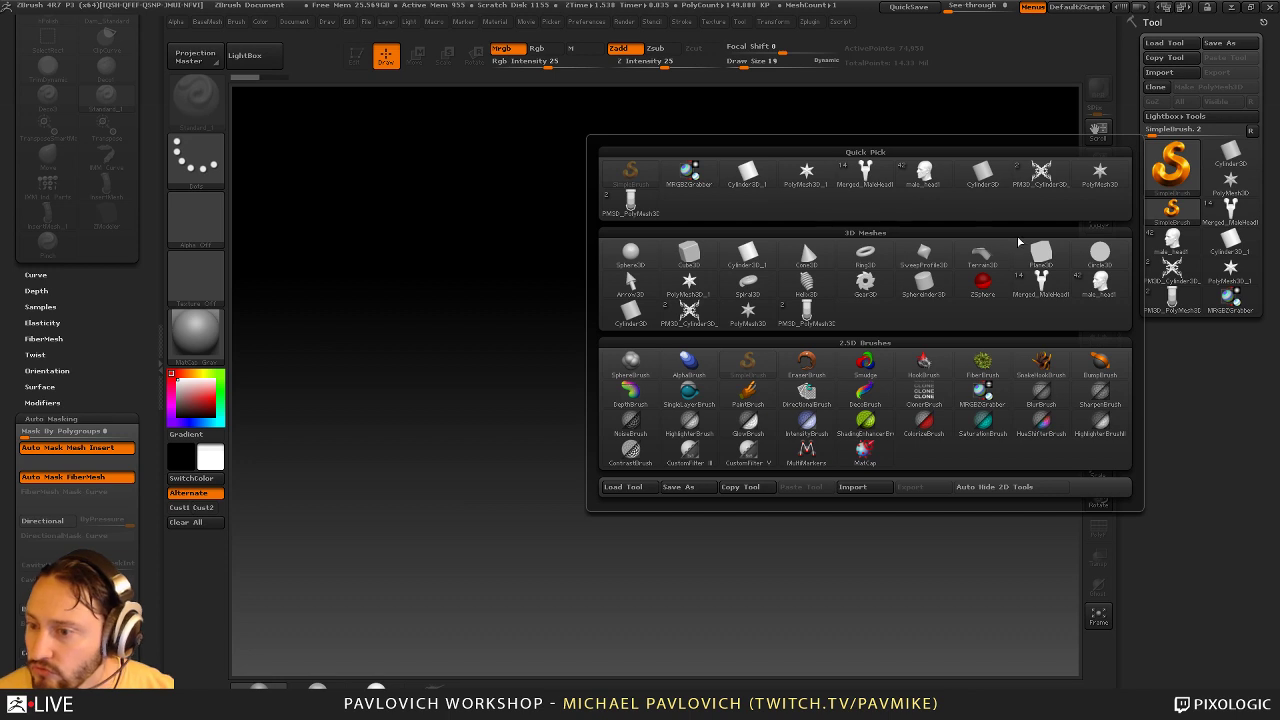
click(1038, 259)
mouse_move(637, 404)
mouse_down()
mouse_move(645, 505)
mouse_move(661, 533)
mouse_up()
click(358, 60)
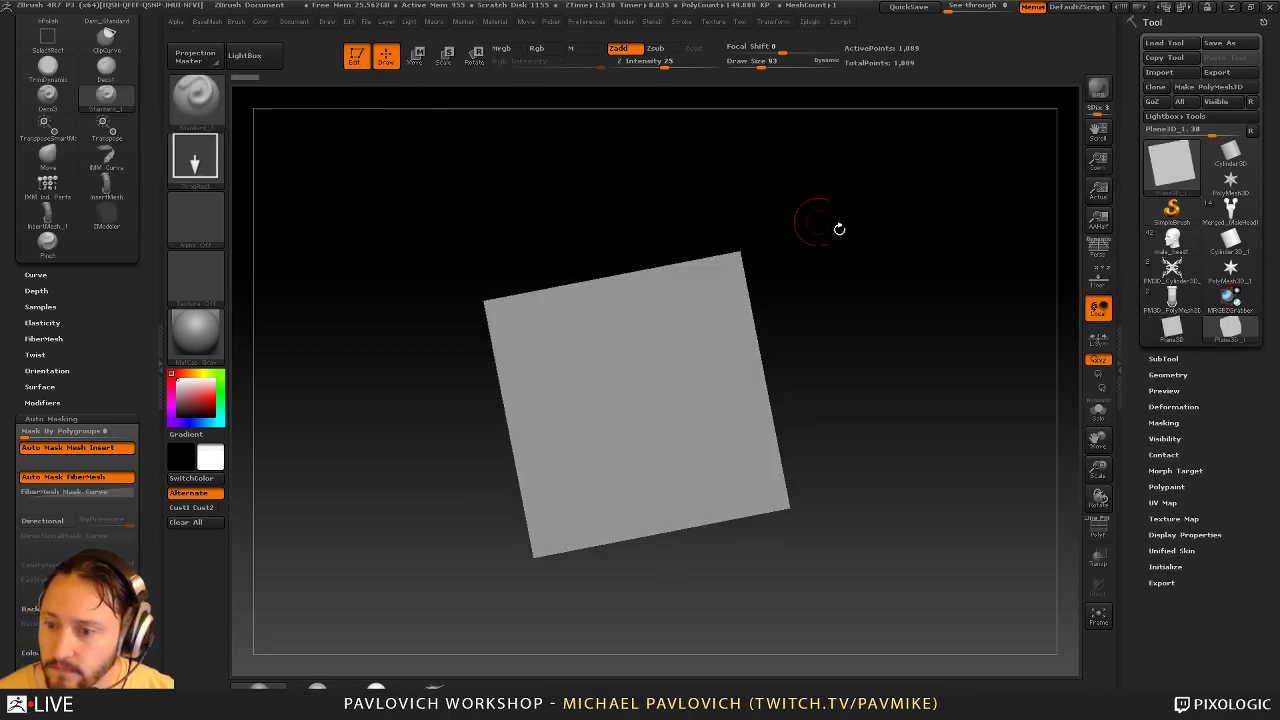
shift+drag(840, 229, 875, 226)
Convert the plane to a PolyMesh3D and divide it to subdivision level 5 with smoothing off
click(1204, 89)
key(f)
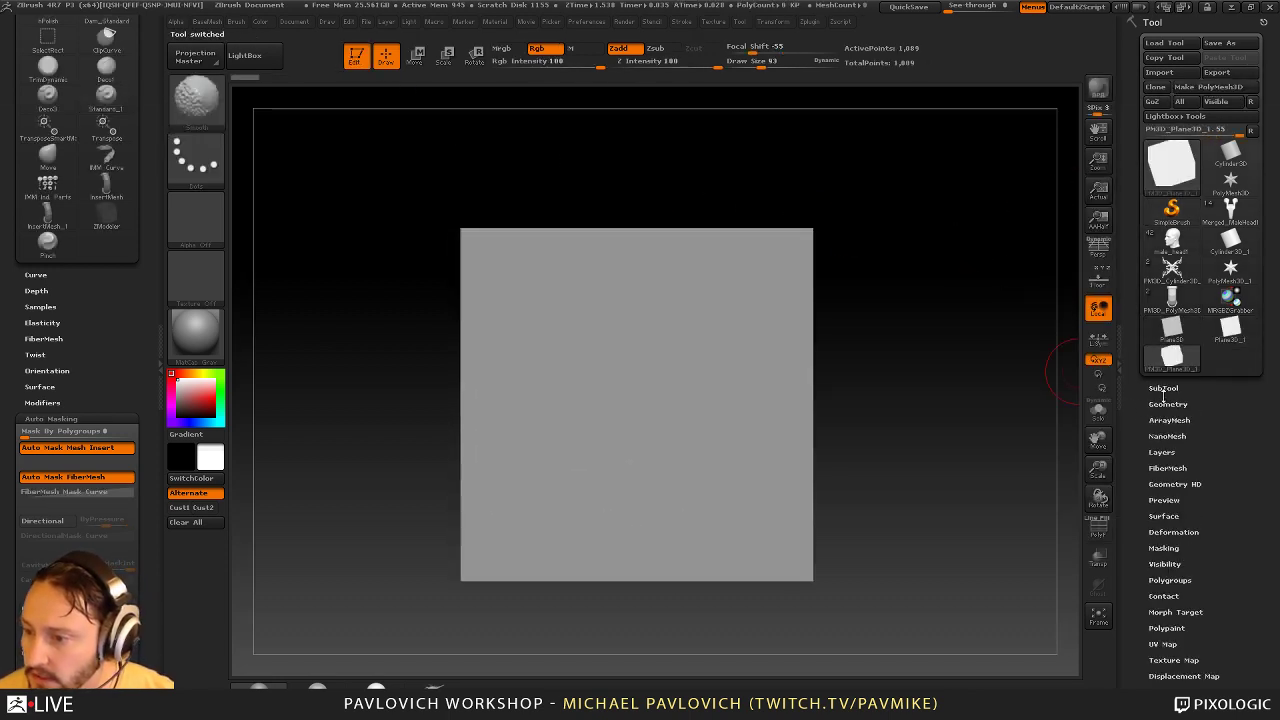
shift+click(1164, 389)
shift+click(1169, 218)
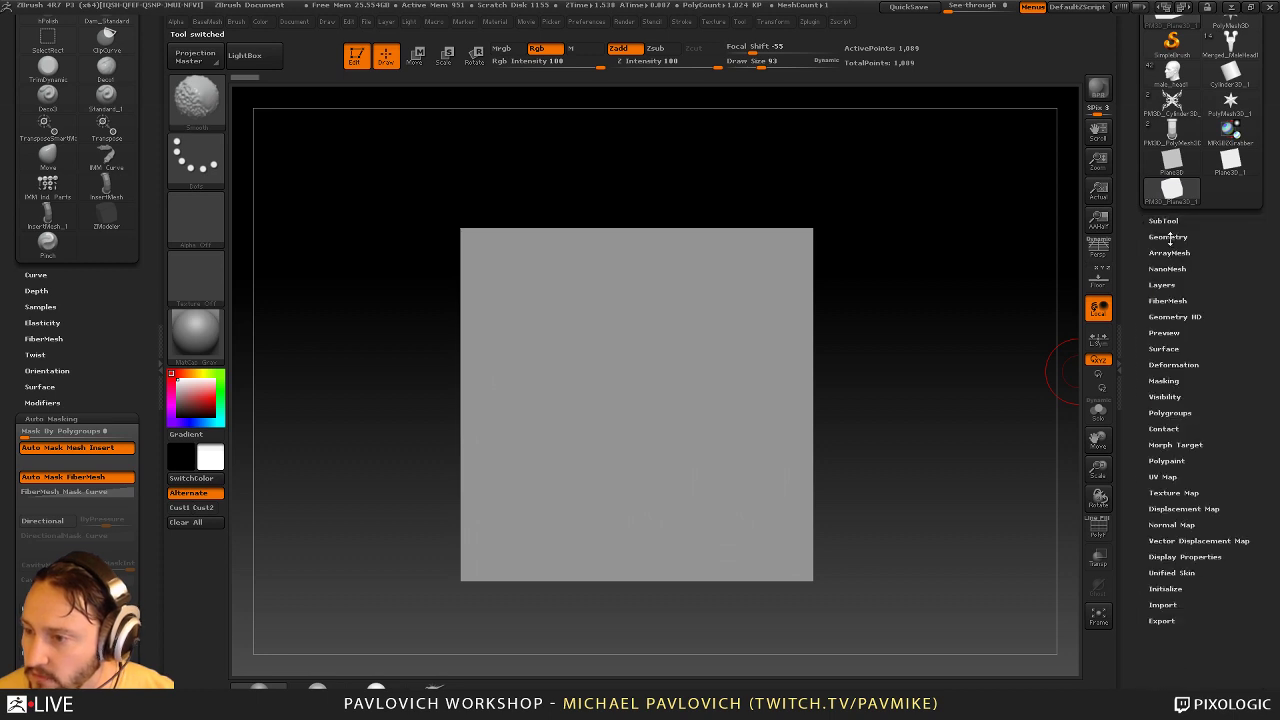
shift+click(1170, 237)
click(1172, 225)
click(1172, 223)
click(1170, 221)
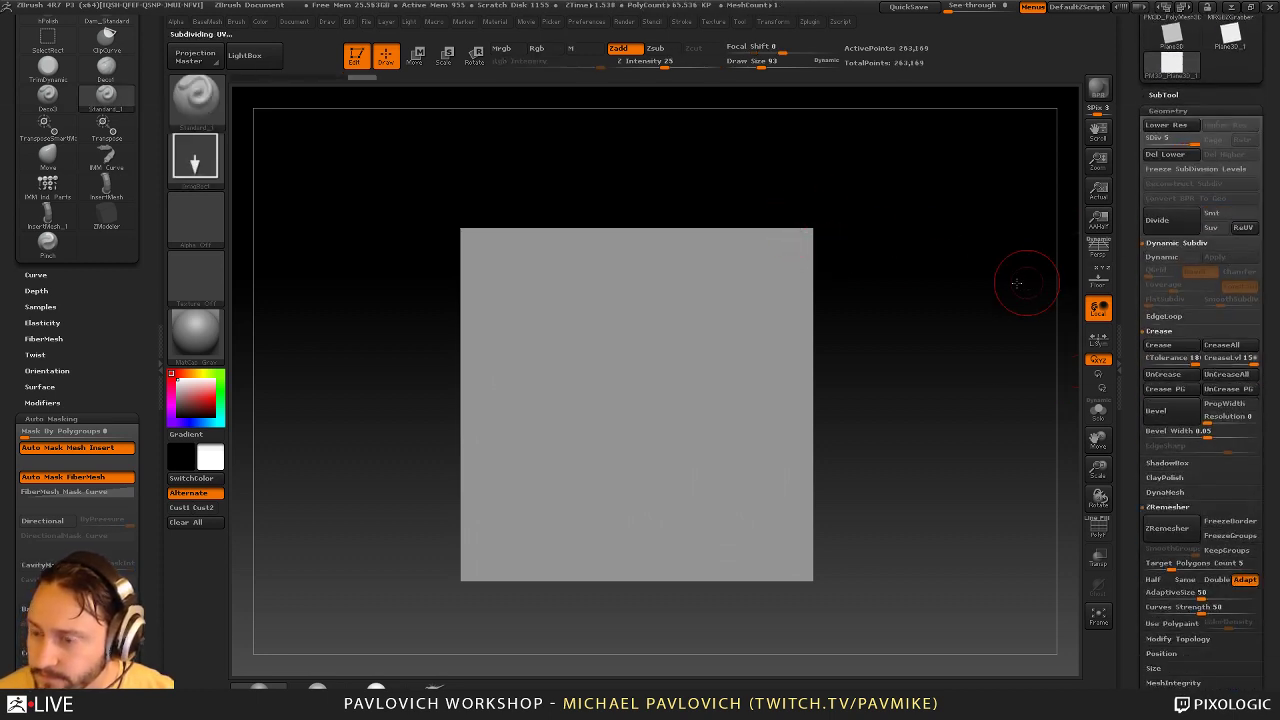
alt+drag(1017, 283, 993, 284)
mouse_move(562, 356)
mouse_down()
mouse_move(593, 431)
mouse_move(630, 430)
mouse_up()
key(ctrl+z)
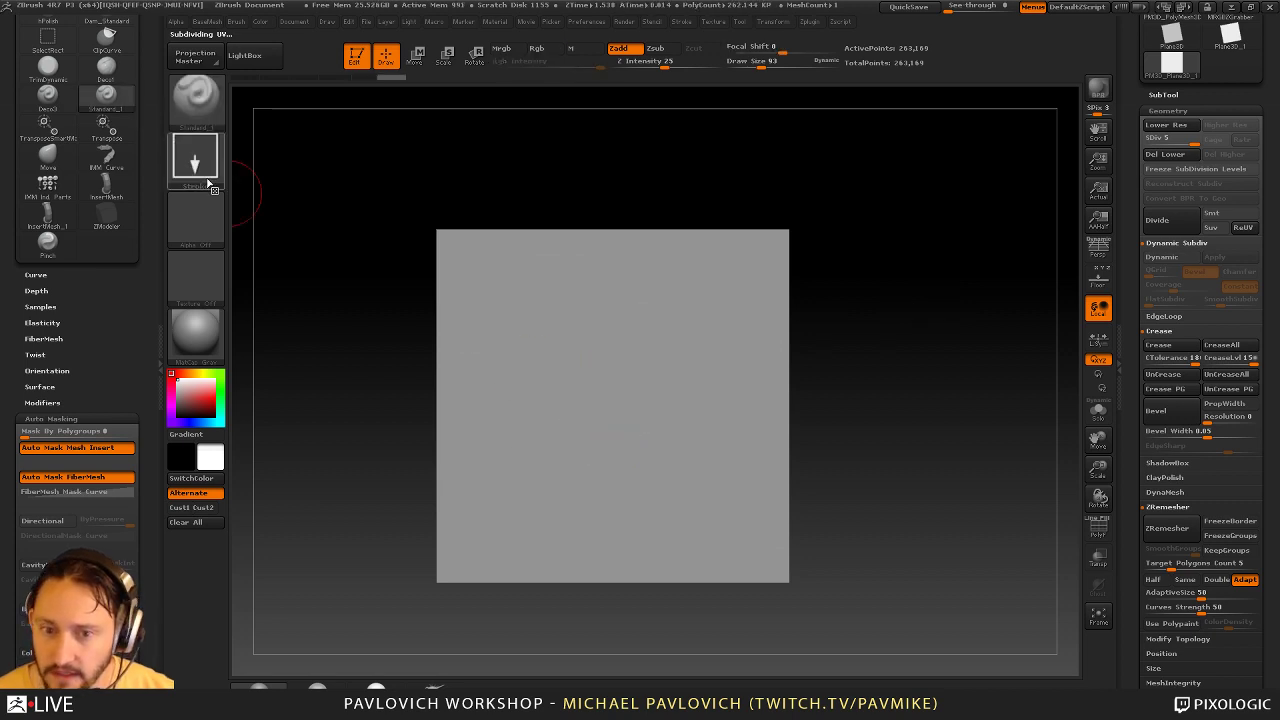
Select the captured ornament alpha and stamp it large at the centre of the plane
click(198, 195)
click(683, 232)
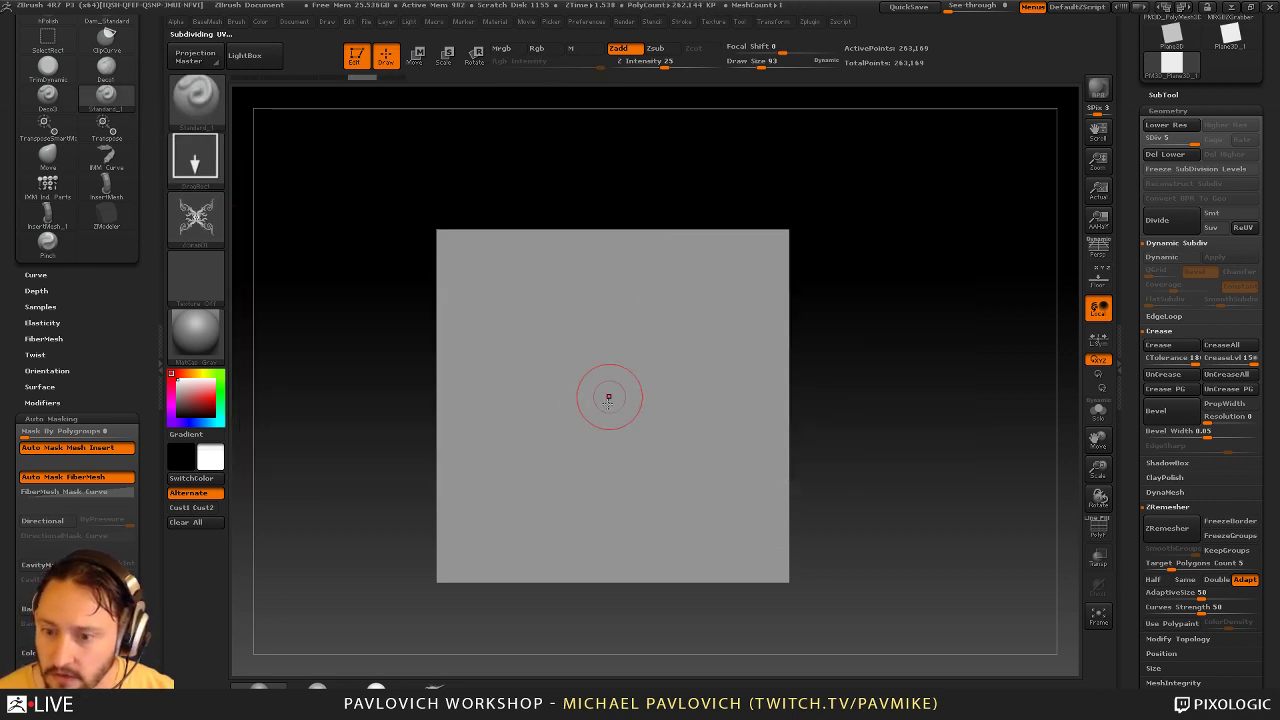
drag(609, 397, 610, 636)
mouse_move(944, 438)
mouse_down()
mouse_move(857, 449)
mouse_move(984, 434)
mouse_move(926, 412)
mouse_move(946, 414)
mouse_up()
Switch to the Standard brush, set the draw size to 72 and undo the ornament stamp
key(b)
key(s)
key(t)
key(s)
mouse_move(946, 409)
mouse_down()
mouse_move(918, 407)
mouse_move(931, 391)
mouse_move(920, 394)
mouse_up()
key(s)
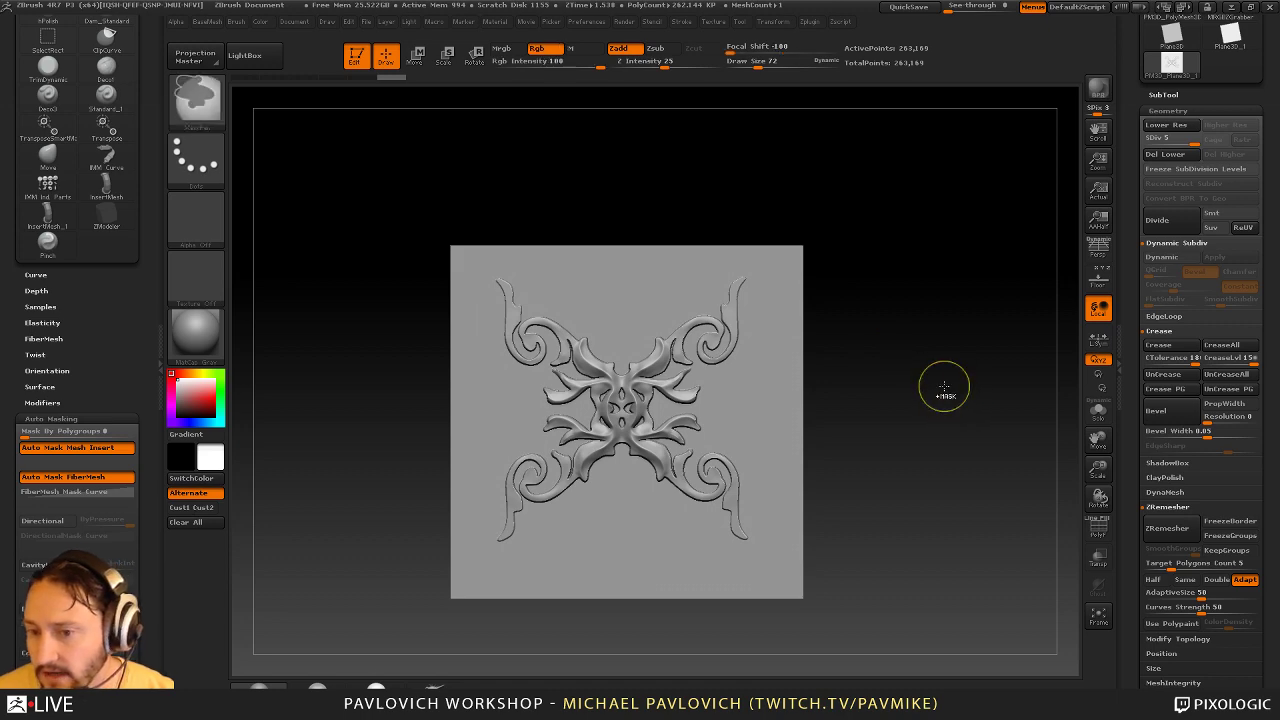
key(ctrl+z)
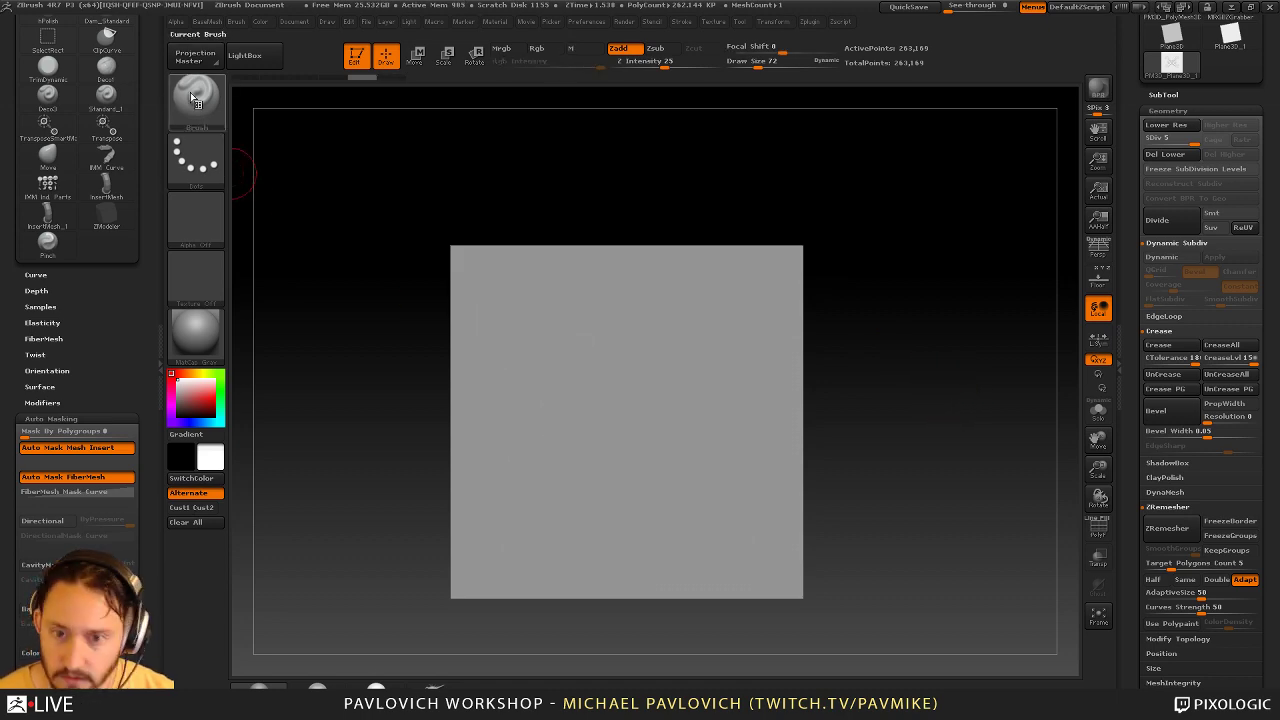
Return to the Standard_1 brush with the ornament alpha and change its stroke to Dots
click(191, 97)
click(568, 440)
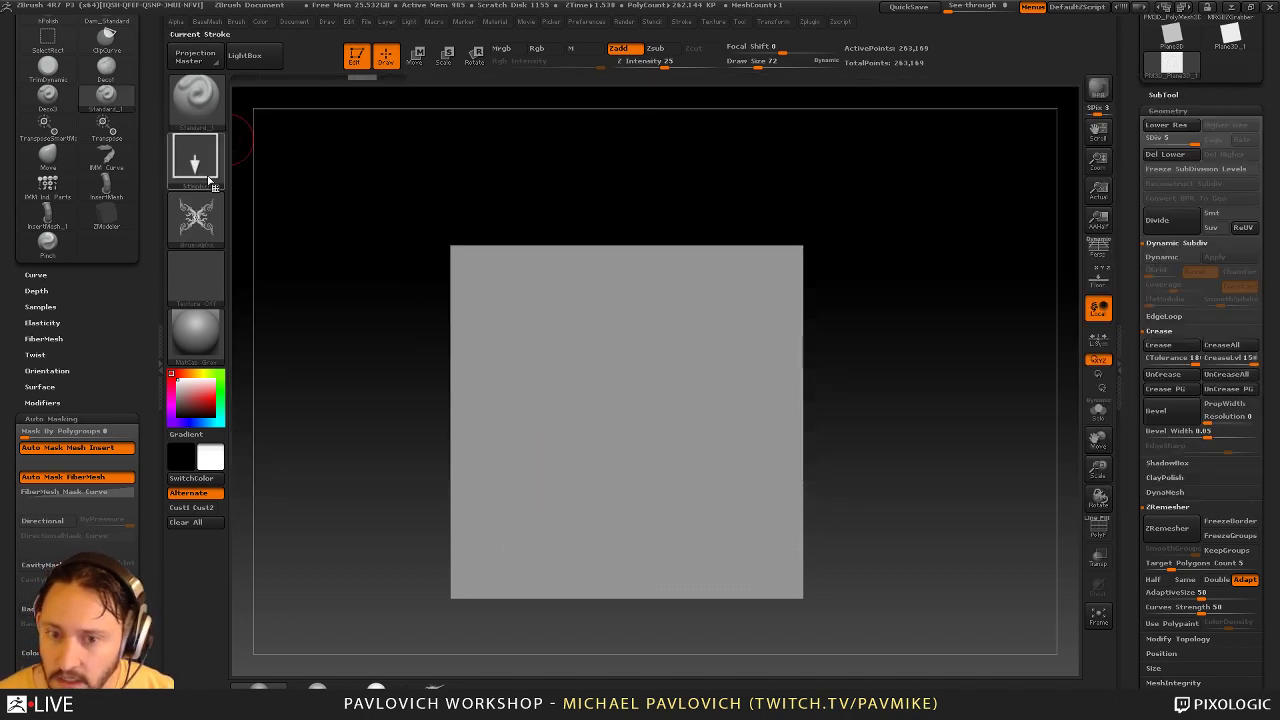
click(202, 166)
click(272, 172)
Try the ornament alpha with Dots test strokes across the plane, enlarging the draw size to about 126, and undo them
key(s)
mouse_move(570, 345)
mouse_down()
mouse_move(586, 346)
mouse_move(575, 373)
mouse_move(708, 456)
mouse_move(765, 430)
mouse_up()
key(ctrl+z)
key(s)
drag(615, 358, 609, 358)
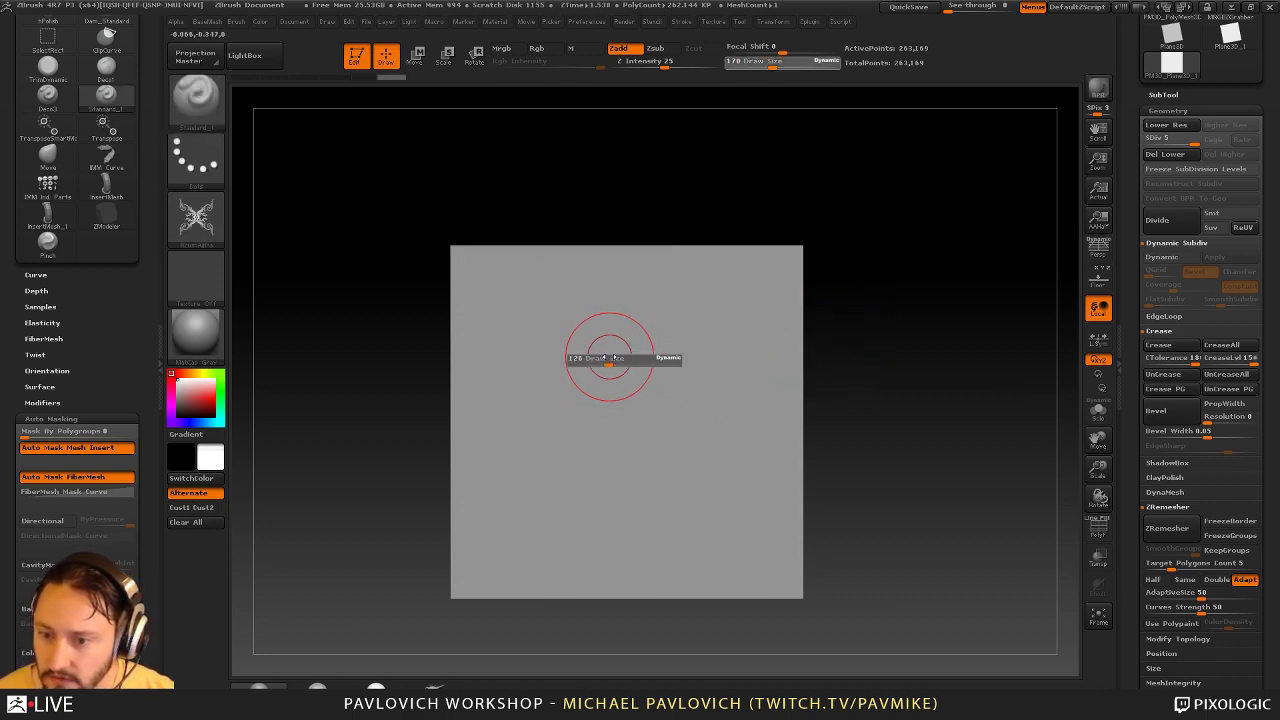
mouse_move(505, 300)
mouse_down()
mouse_move(600, 405)
mouse_move(690, 362)
mouse_move(757, 276)
mouse_up()
key(ctrl+z)
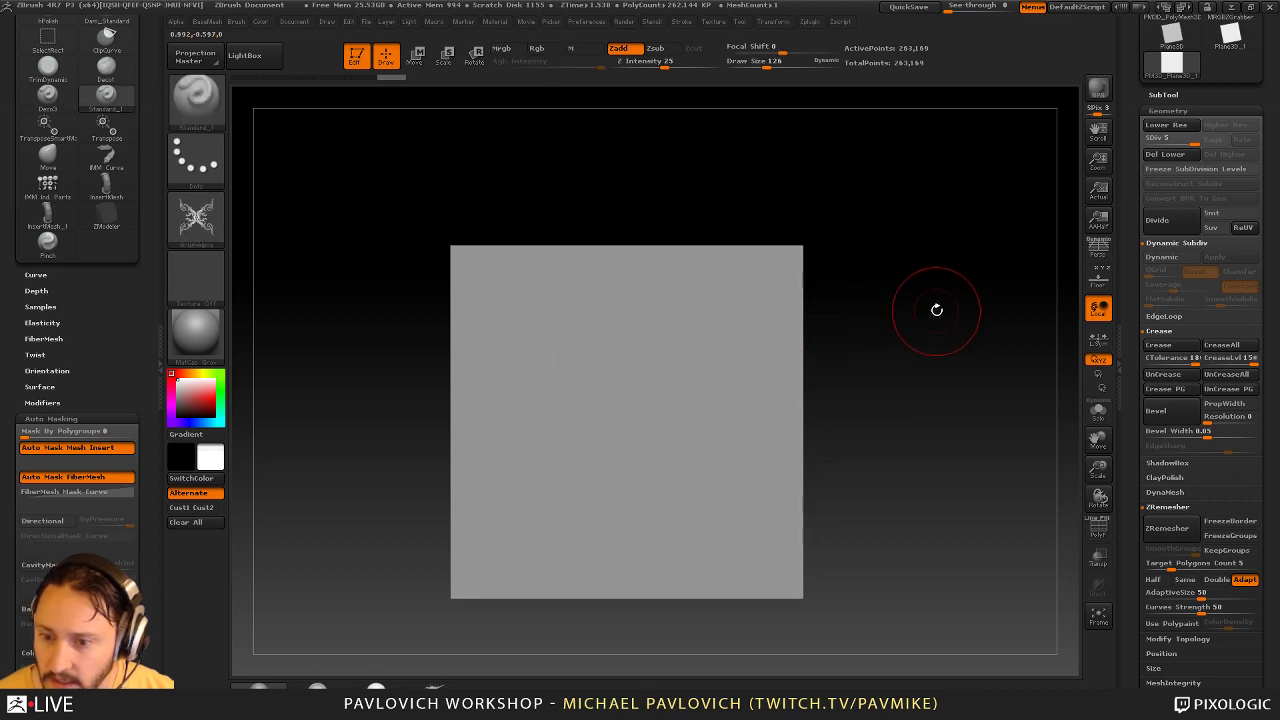
mouse_move(937, 310)
alt+mouse_down()
mouse_move(957, 306)
mouse_move(944, 320)
alt+mouse_up()
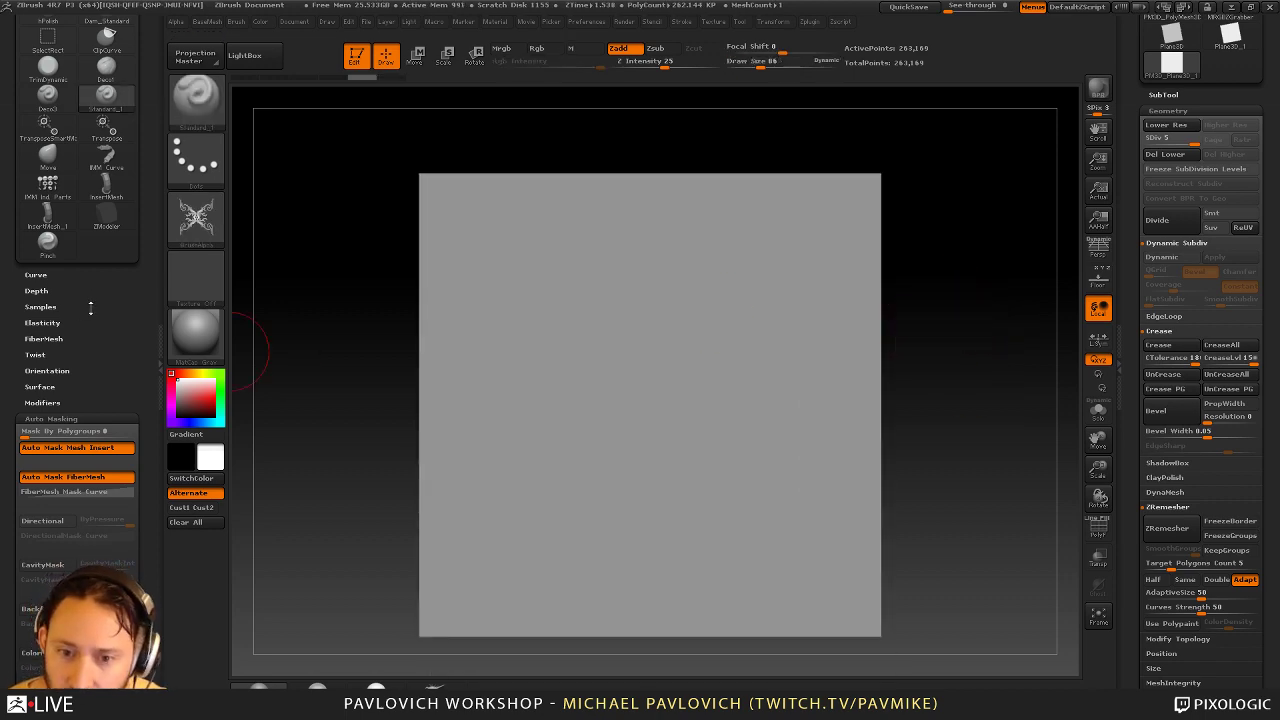
Switch to the Deco1 brush with the DepthGrab01 ornament alpha, paint a U-shaped test stroke at draw size 136 and undo it
key(b)
key(d)
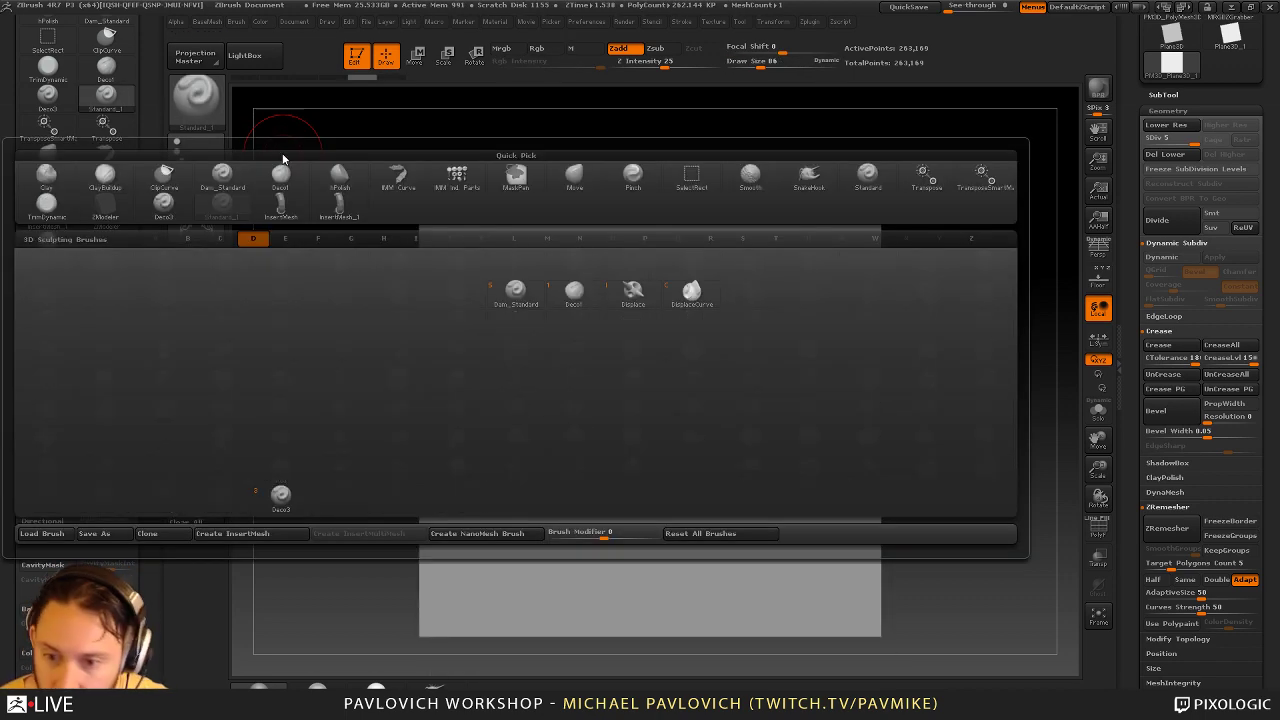
click(578, 298)
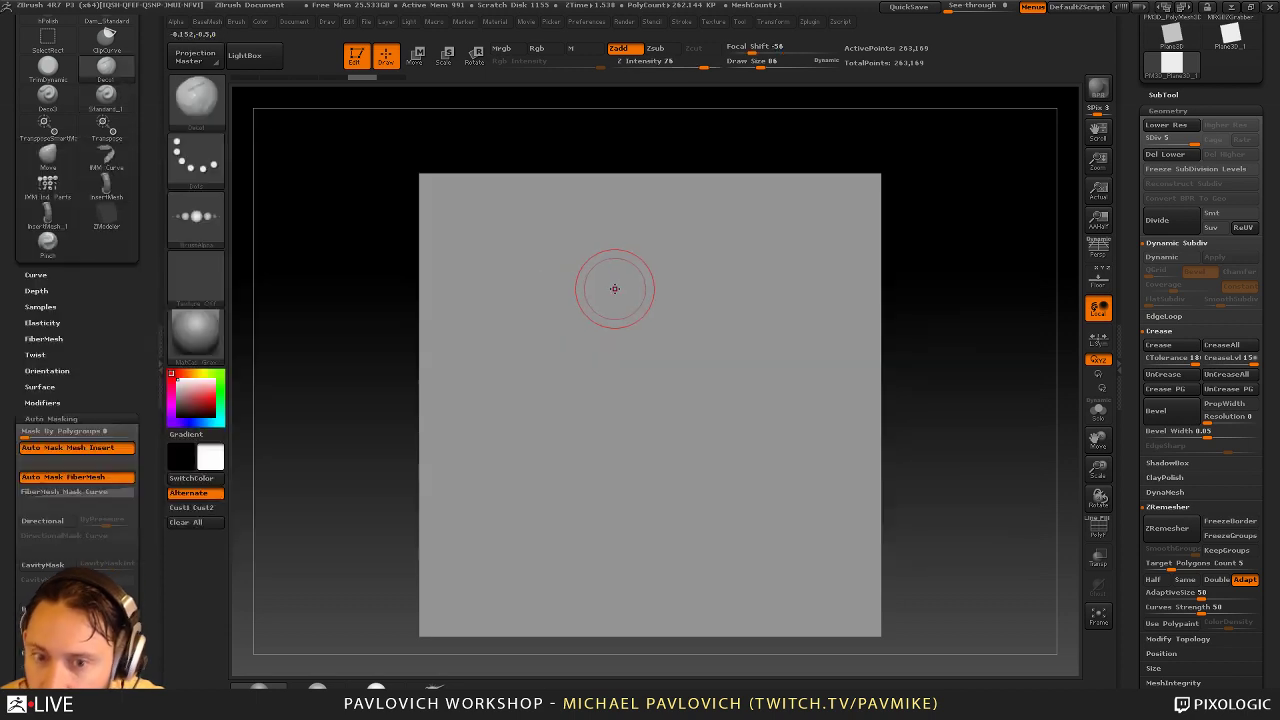
click(204, 217)
click(738, 231)
key(])
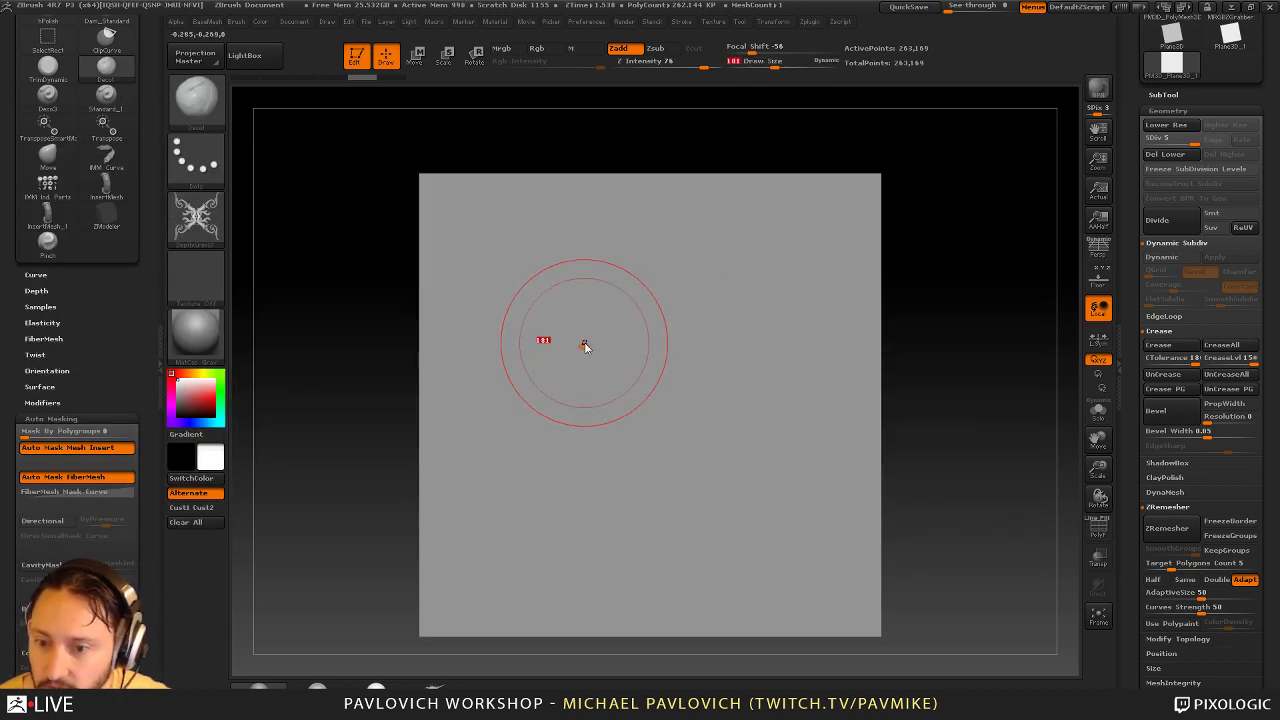
mouse_move(525, 303)
mouse_down()
mouse_move(547, 294)
mouse_move(588, 368)
mouse_move(590, 440)
mouse_move(645, 530)
mouse_move(795, 410)
mouse_move(760, 275)
mouse_move(651, 296)
mouse_up()
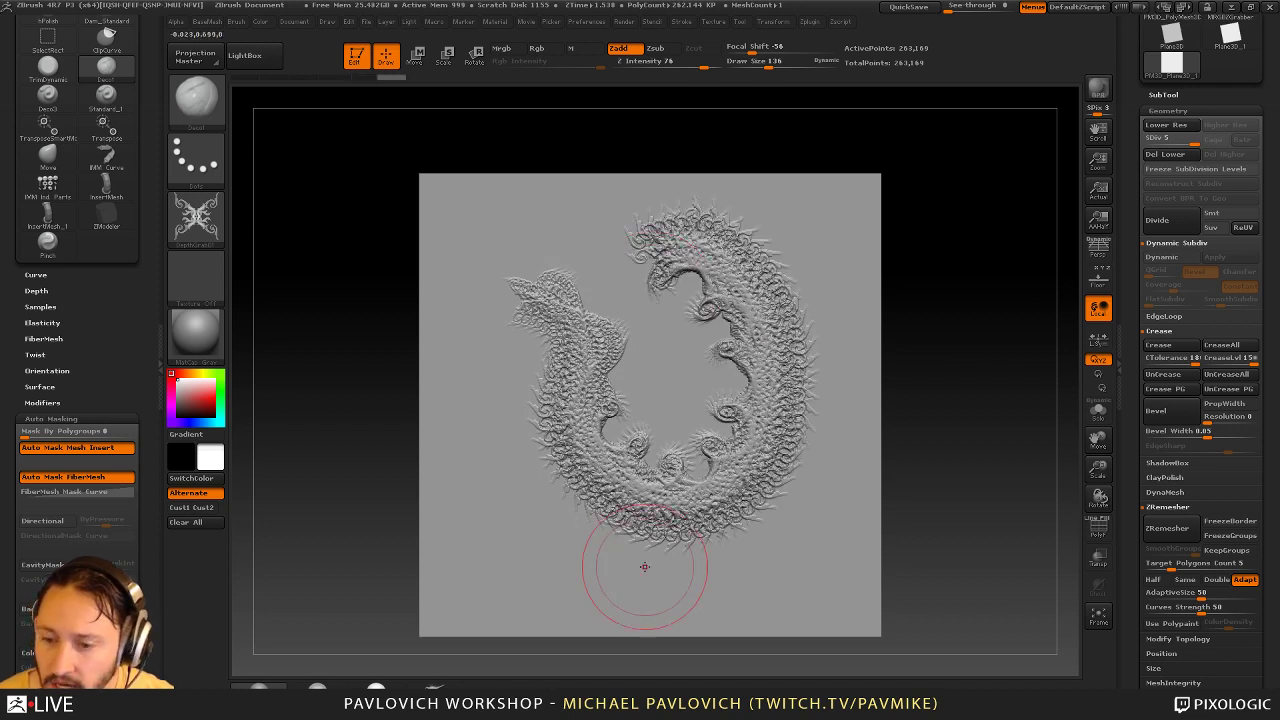
key(ctrl+z)
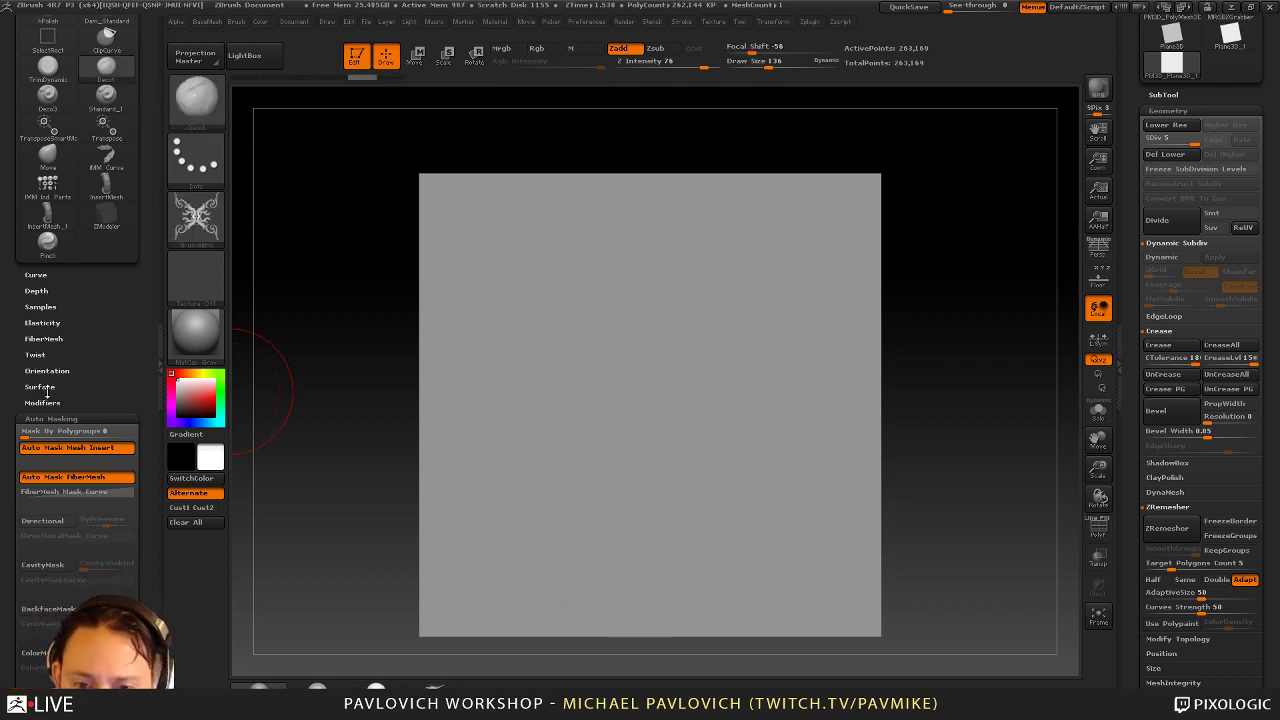
Look through the brush's Surface and Twist settings and expand its Orientation settings
click(42, 387)
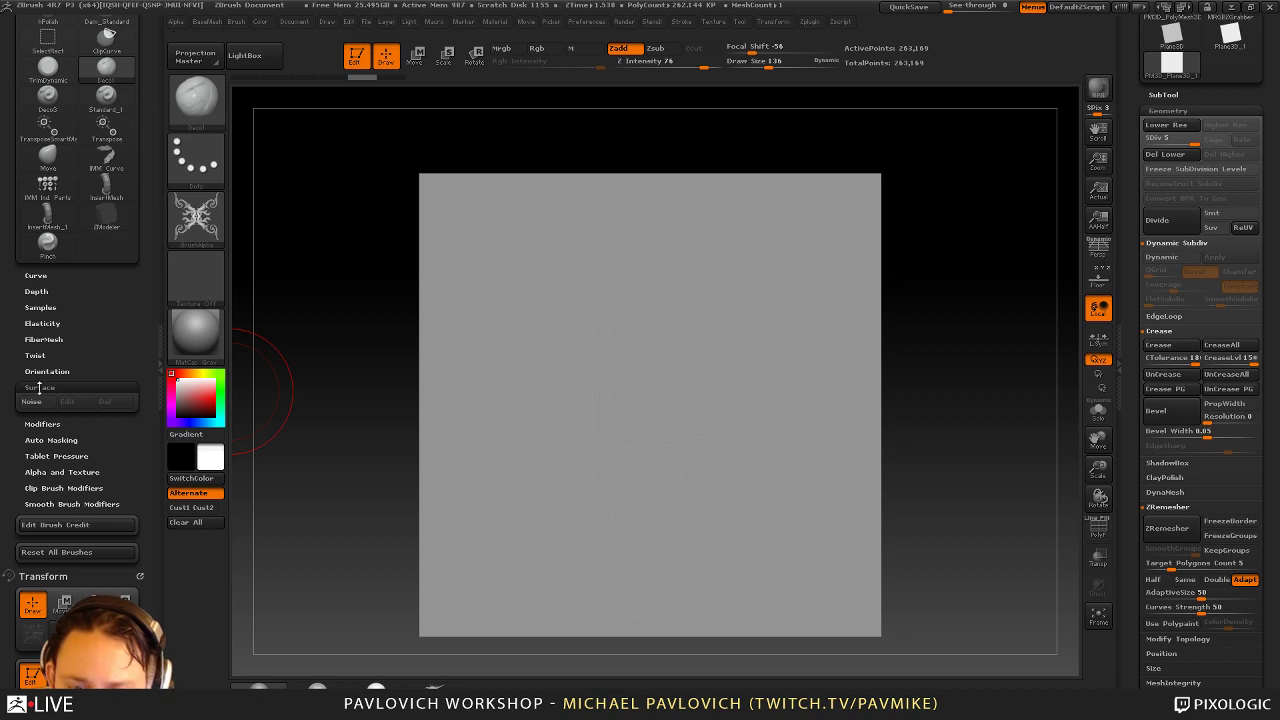
click(39, 387)
click(42, 357)
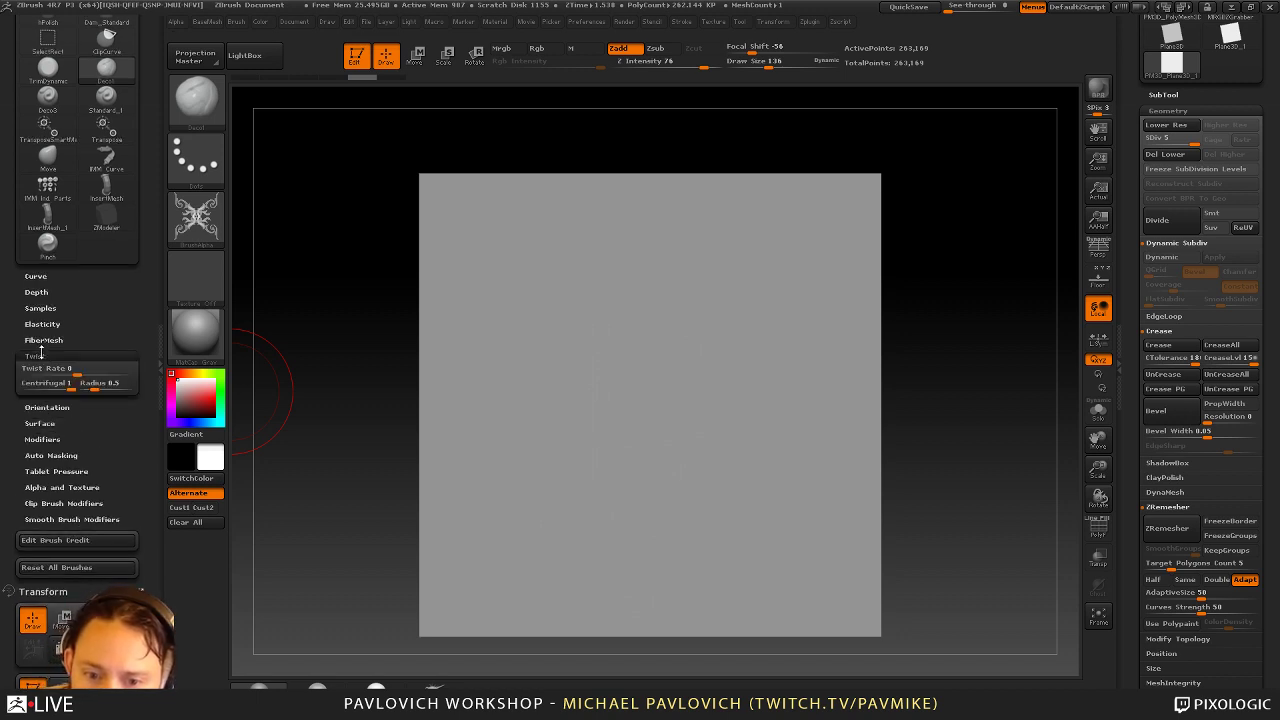
click(44, 357)
click(40, 356)
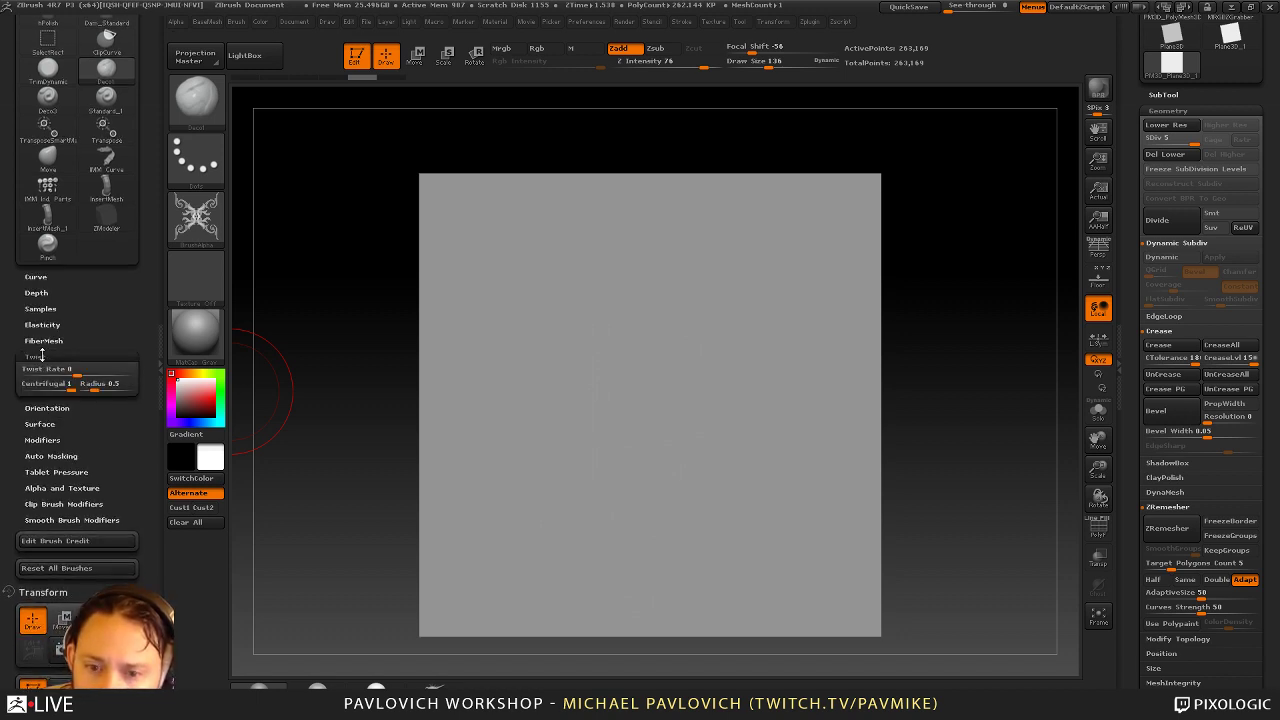
click(39, 356)
click(44, 372)
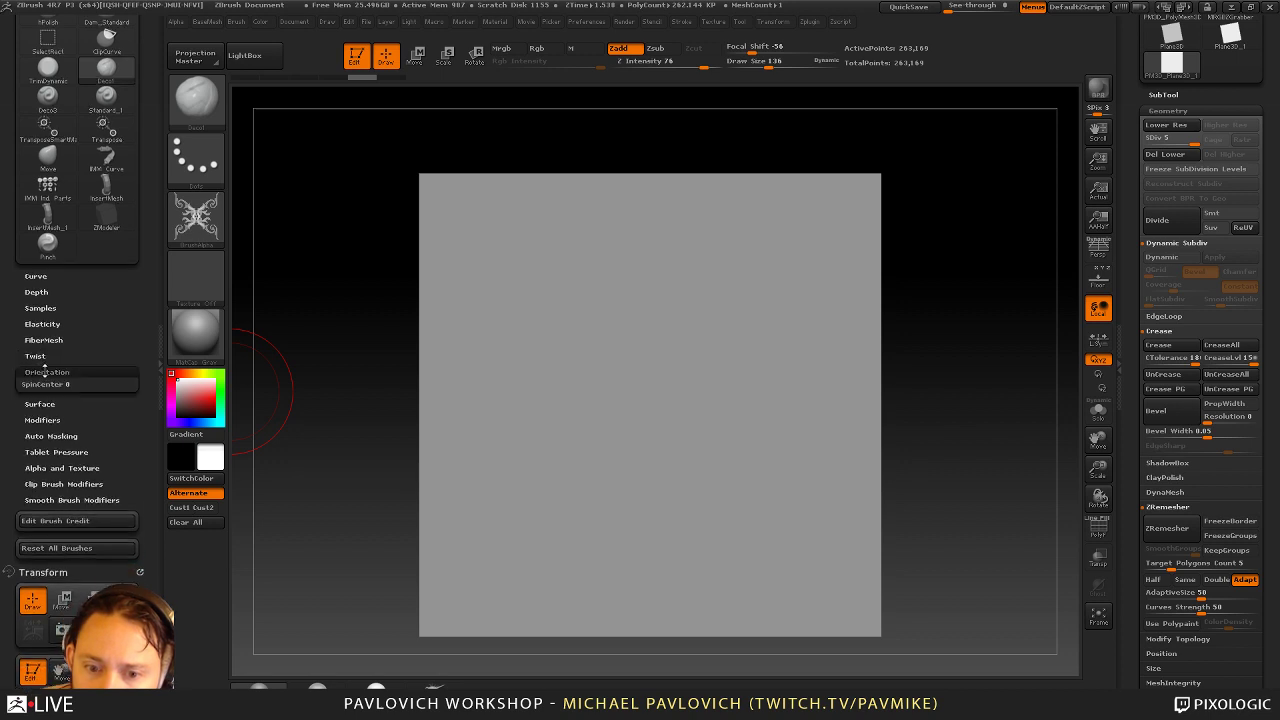
click(45, 371)
click(45, 370)
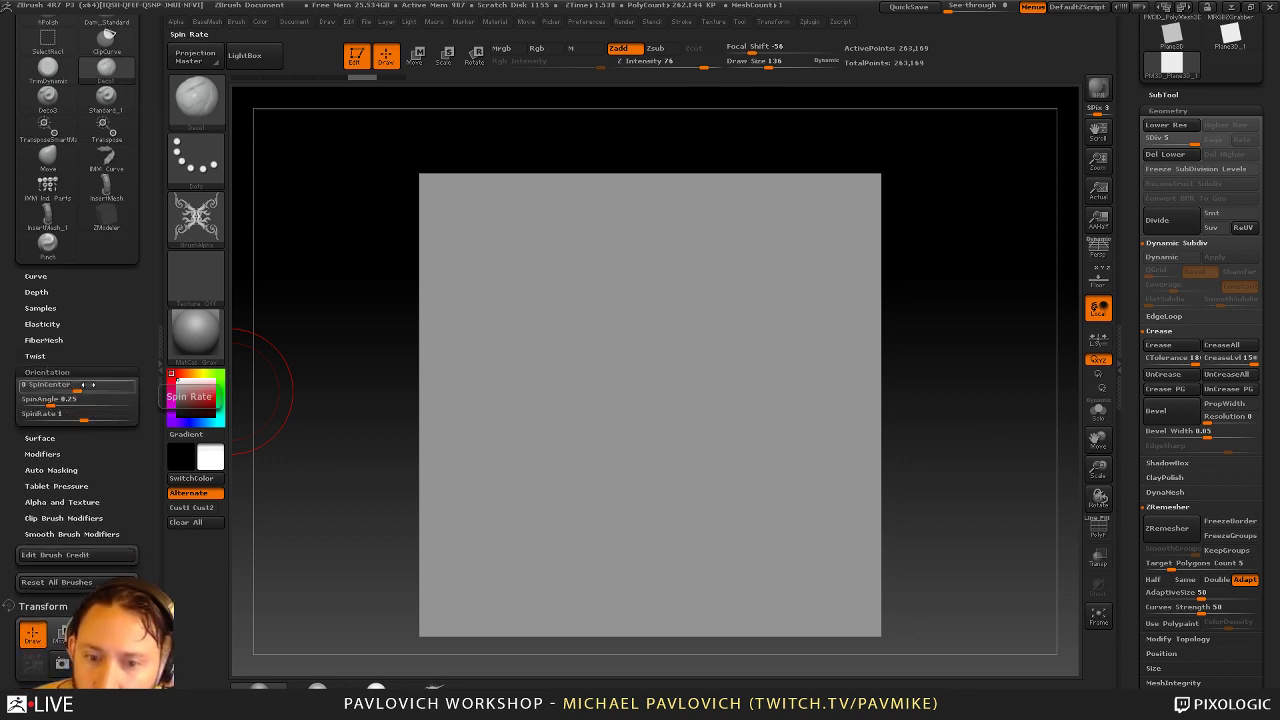
Paint ornament test strokes on the plane at SpinRate 1 and SpinRate 2, undoing each one
mouse_move(580, 290)
mouse_down()
mouse_move(603, 305)
mouse_move(617, 344)
mouse_move(615, 394)
mouse_move(656, 391)
mouse_move(680, 298)
mouse_up()
key(ctrl+z)
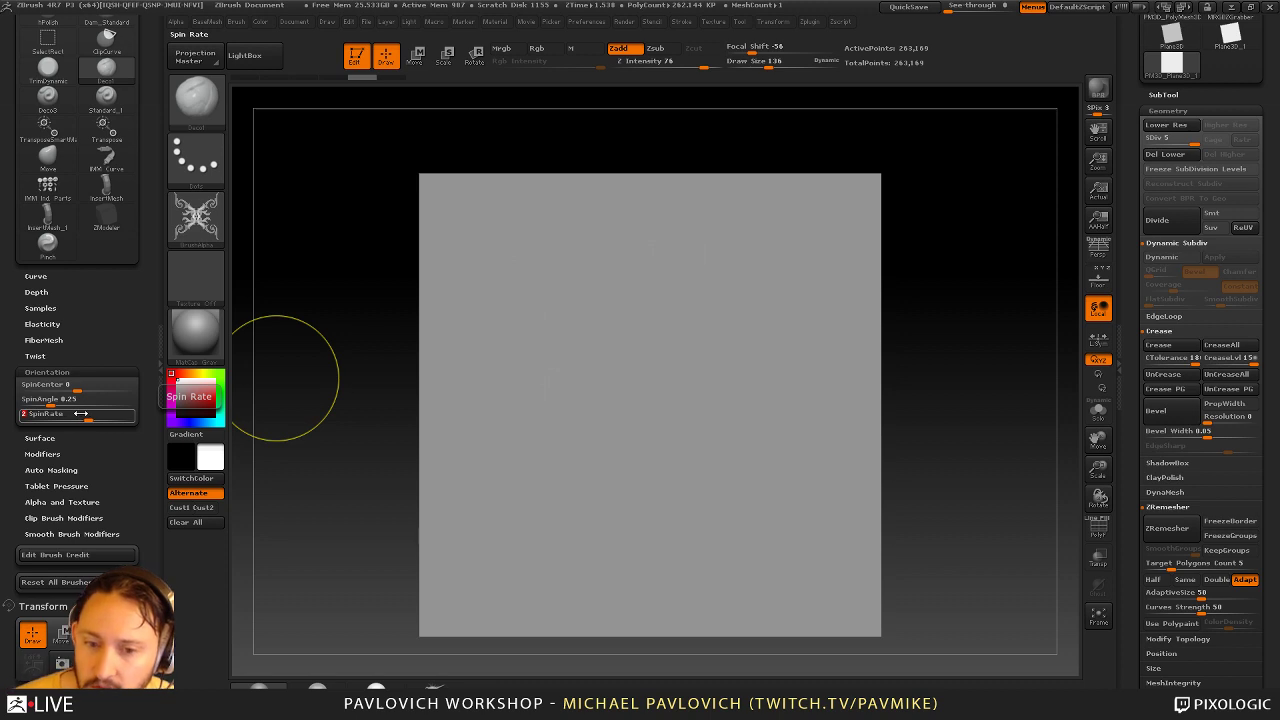
mouse_move(589, 313)
mouse_down()
mouse_move(588, 340)
mouse_move(631, 421)
mouse_move(704, 447)
mouse_move(776, 390)
mouse_move(768, 278)
mouse_move(651, 240)
mouse_move(510, 310)
mouse_move(614, 514)
mouse_up()
key(ctrl+z)
Set the brush's SpinRate to 0.5, paint a short test stroke on the plane and undo it
click(88, 414)
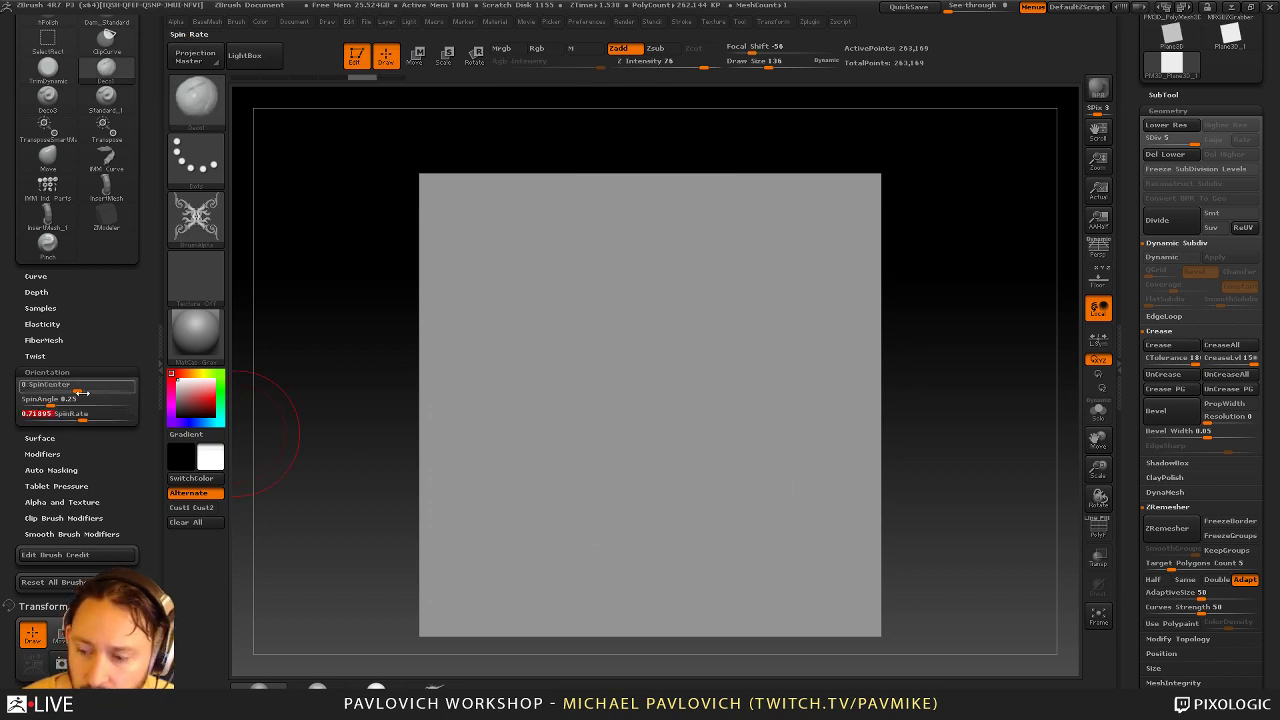
text(.5)
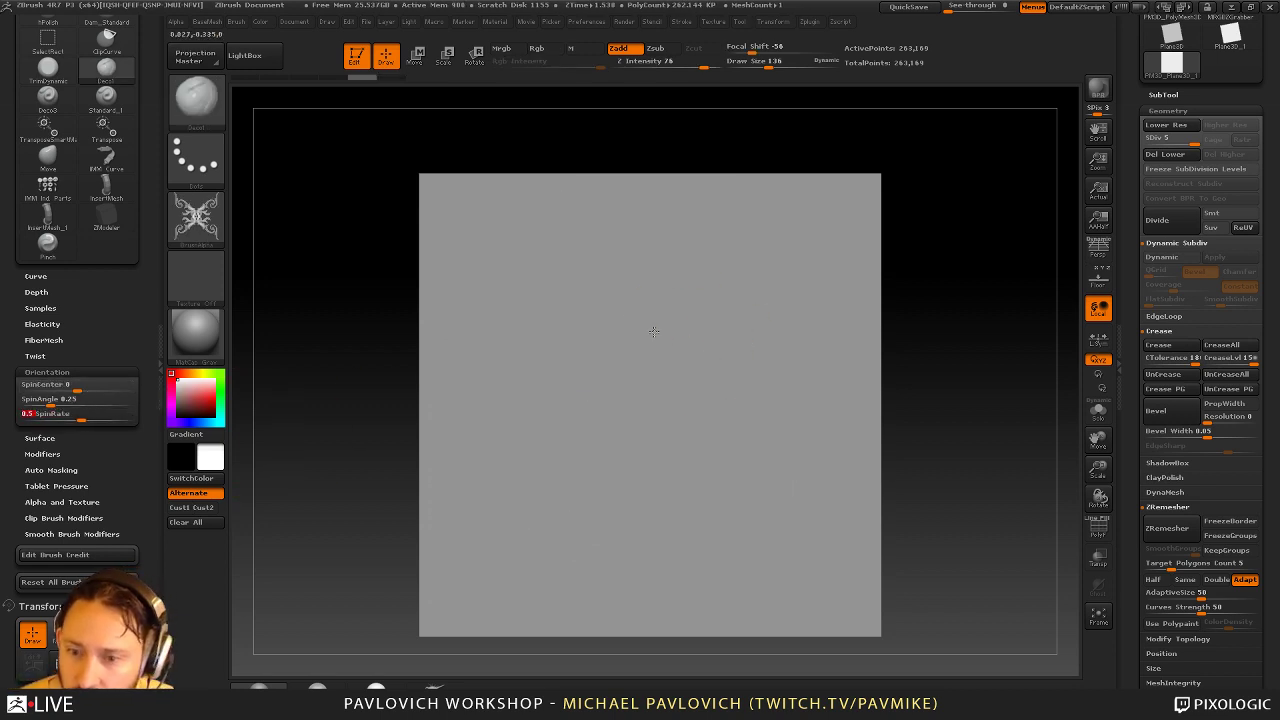
mouse_move(652, 335)
mouse_down()
mouse_move(674, 424)
mouse_move(737, 440)
mouse_move(744, 412)
mouse_up()
key(ctrl+z)
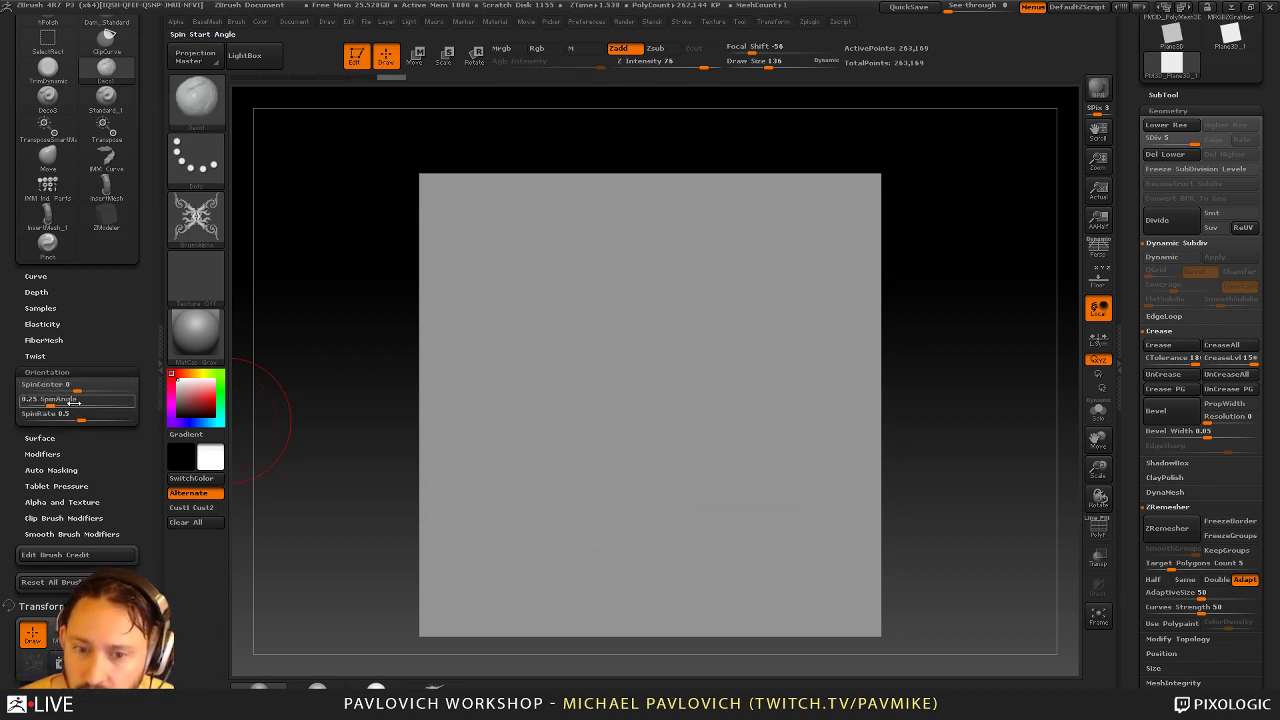
Set SpinAngle to 1 and Z Intensity to 60, painting test strokes across the plane and undoing each one
click(70, 398)
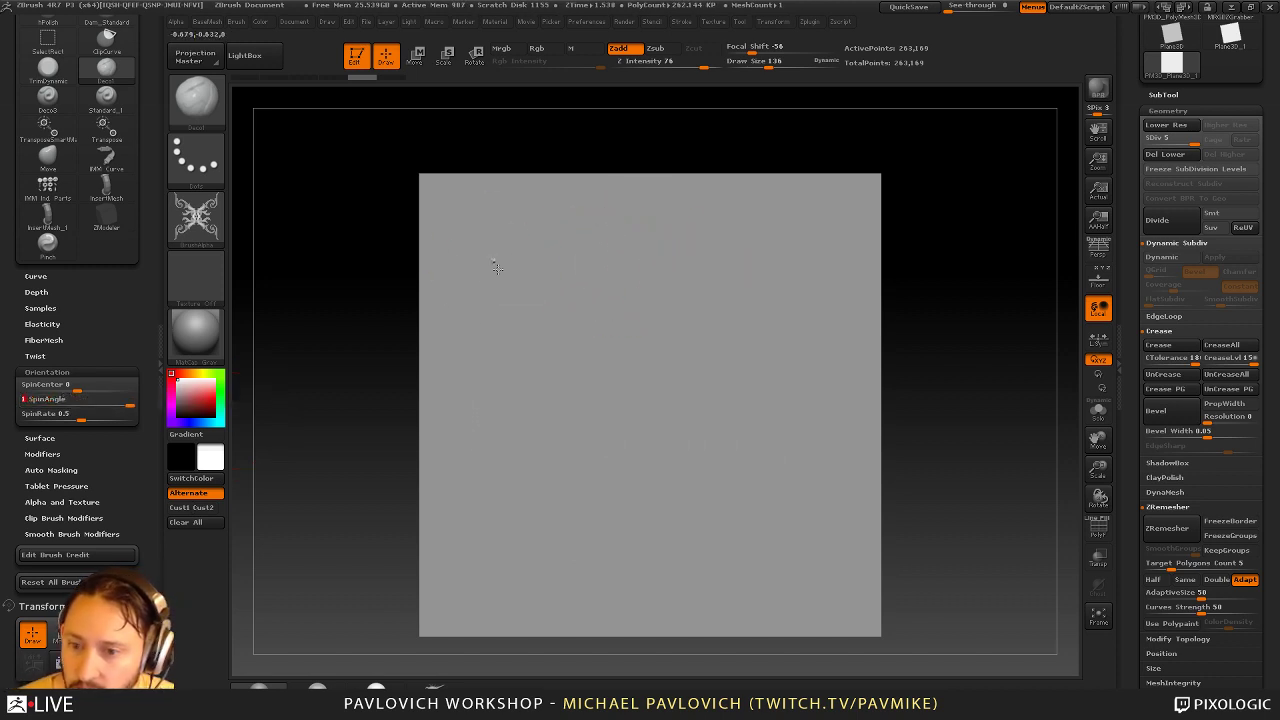
mouse_move(497, 267)
mouse_down()
mouse_move(555, 359)
mouse_move(646, 377)
mouse_move(736, 355)
mouse_move(766, 313)
mouse_move(753, 268)
mouse_up()
key(ctrl+z)
mouse_move(570, 295)
mouse_down()
mouse_move(563, 400)
mouse_move(718, 463)
mouse_move(720, 540)
mouse_move(612, 303)
mouse_move(750, 272)
mouse_move(738, 243)
mouse_up()
key(ctrl+z)
mouse_move(690, 63)
mouse_down()
mouse_move(660, 63)
mouse_move(694, 63)
mouse_up()
mouse_move(645, 318)
mouse_down()
mouse_move(575, 328)
mouse_move(606, 458)
mouse_move(660, 395)
mouse_move(746, 345)
mouse_move(630, 278)
mouse_up()
key(ctrl+z)
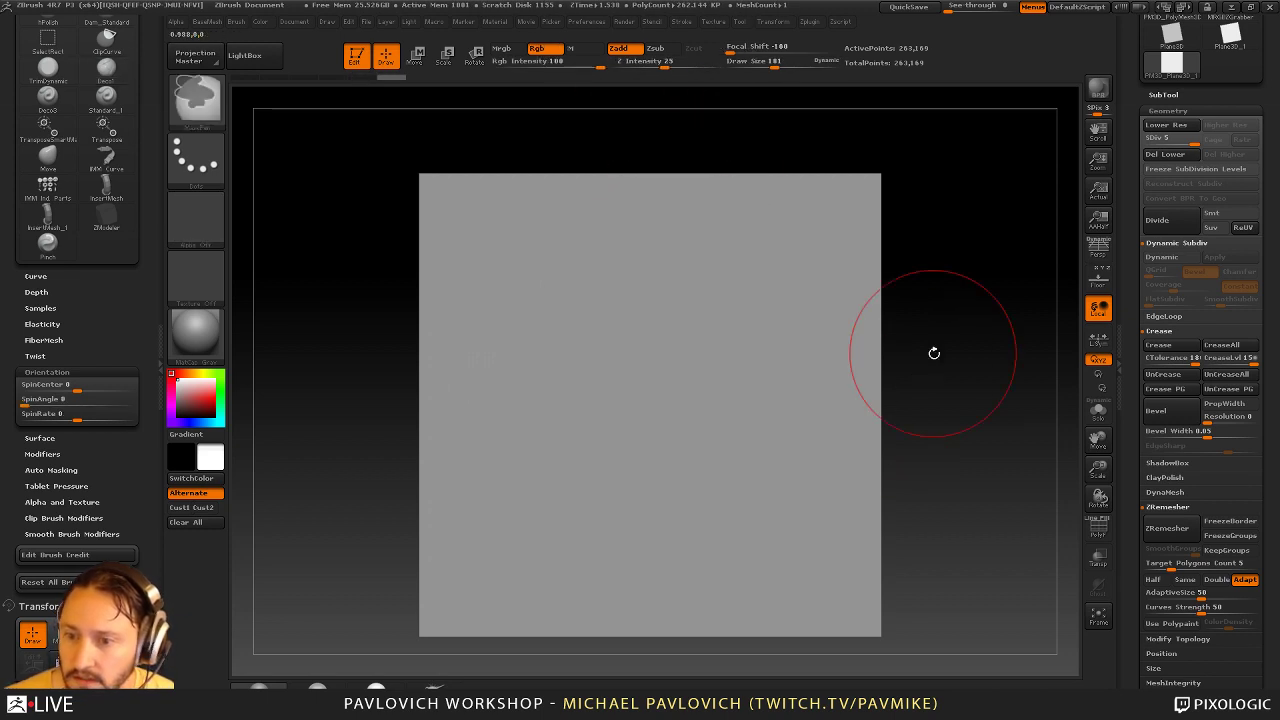
Replace the ornament with the row-of-spheres alpha and paint two test strokes at draw size 109, undoing each one
key(s)
drag(931, 352, 902, 352)
click(218, 220)
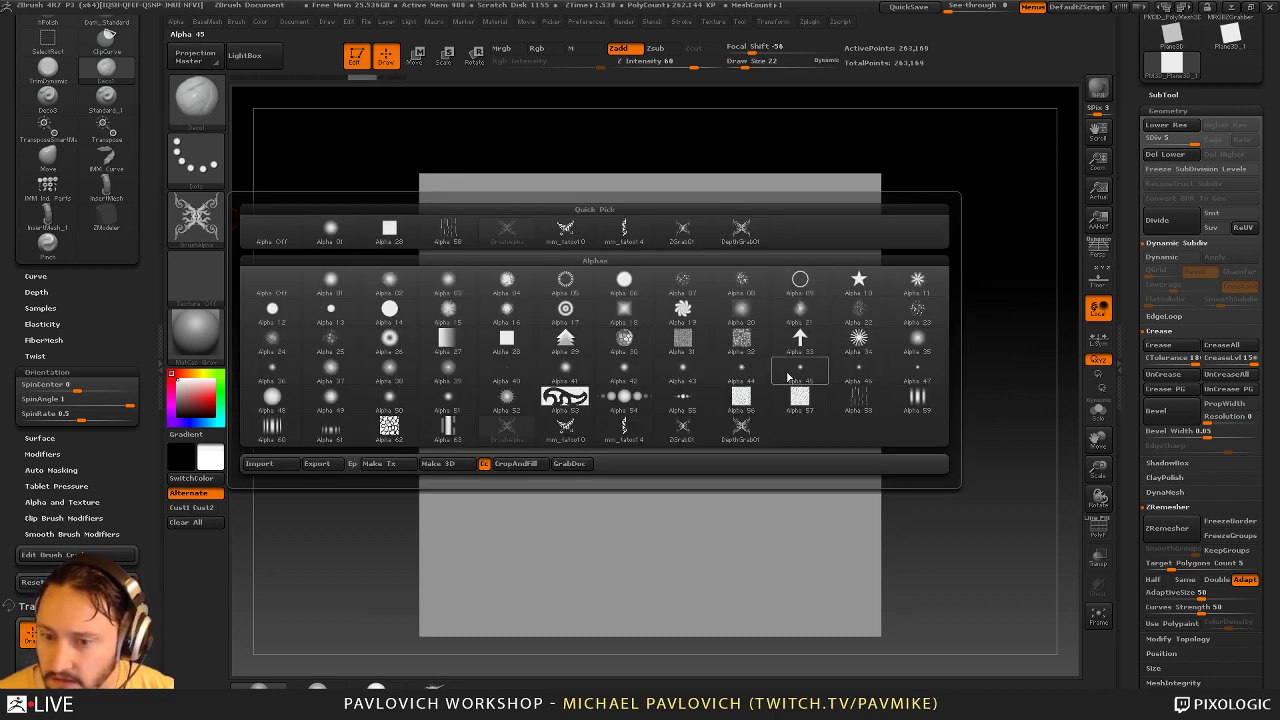
click(682, 396)
mouse_move(548, 340)
mouse_down()
mouse_move(546, 404)
mouse_move(584, 428)
mouse_up()
key(ctrl+z)
mouse_move(596, 313)
mouse_down()
mouse_move(622, 308)
mouse_move(683, 346)
mouse_up()
key(ctrl+z)
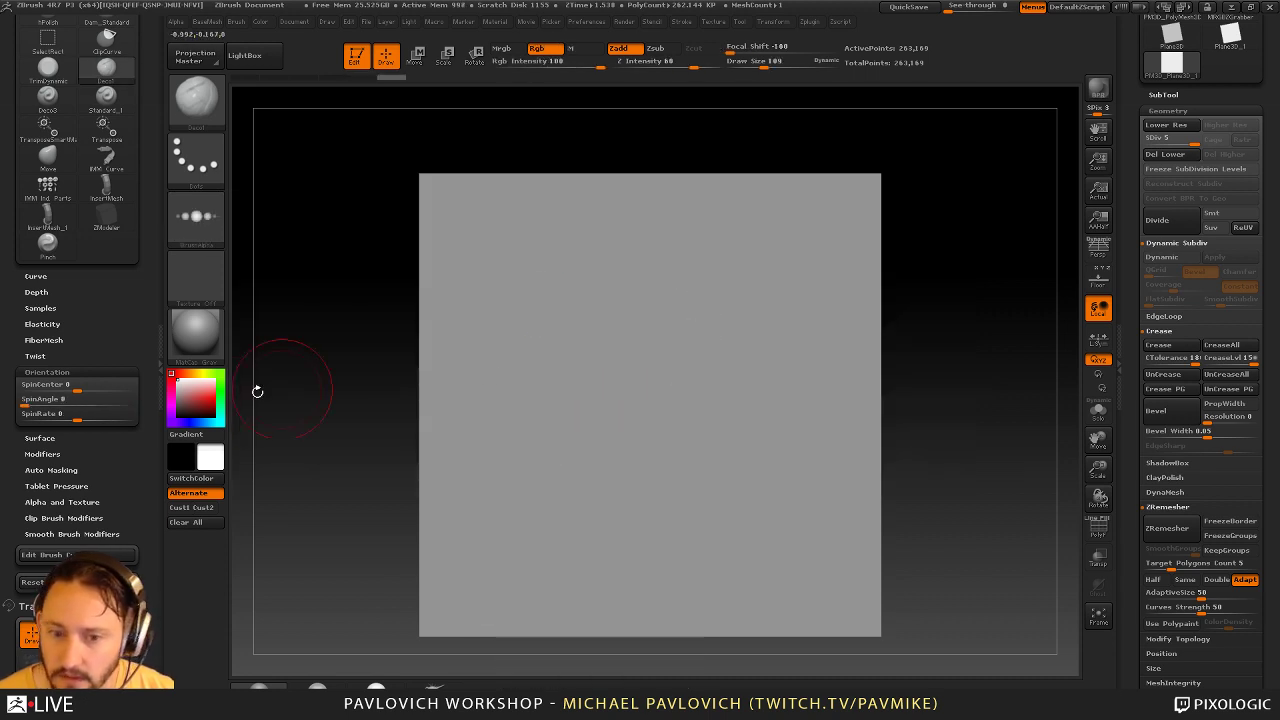
Set SpinAngle to 0.25 and paint test strokes with SpinCenter at 1 and at -1, undoing each one
click(92, 402)
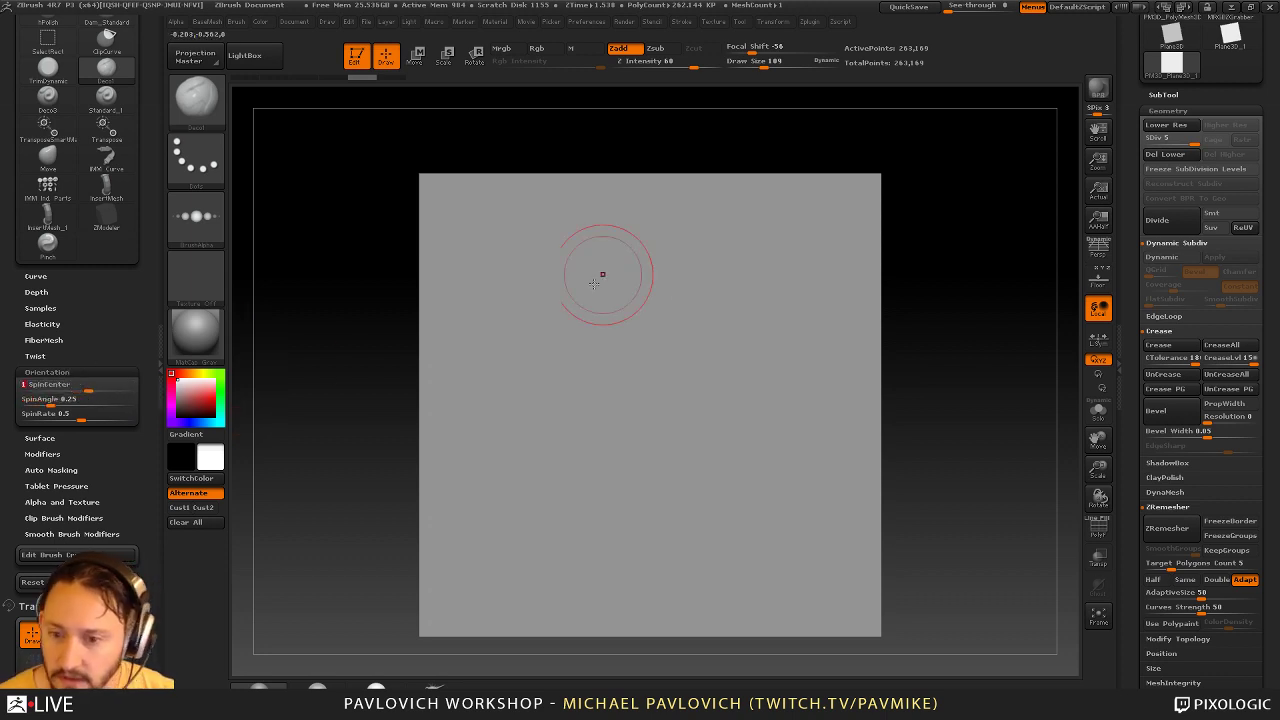
mouse_move(588, 362)
mouse_down()
mouse_move(612, 412)
mouse_move(670, 395)
mouse_move(710, 300)
mouse_up()
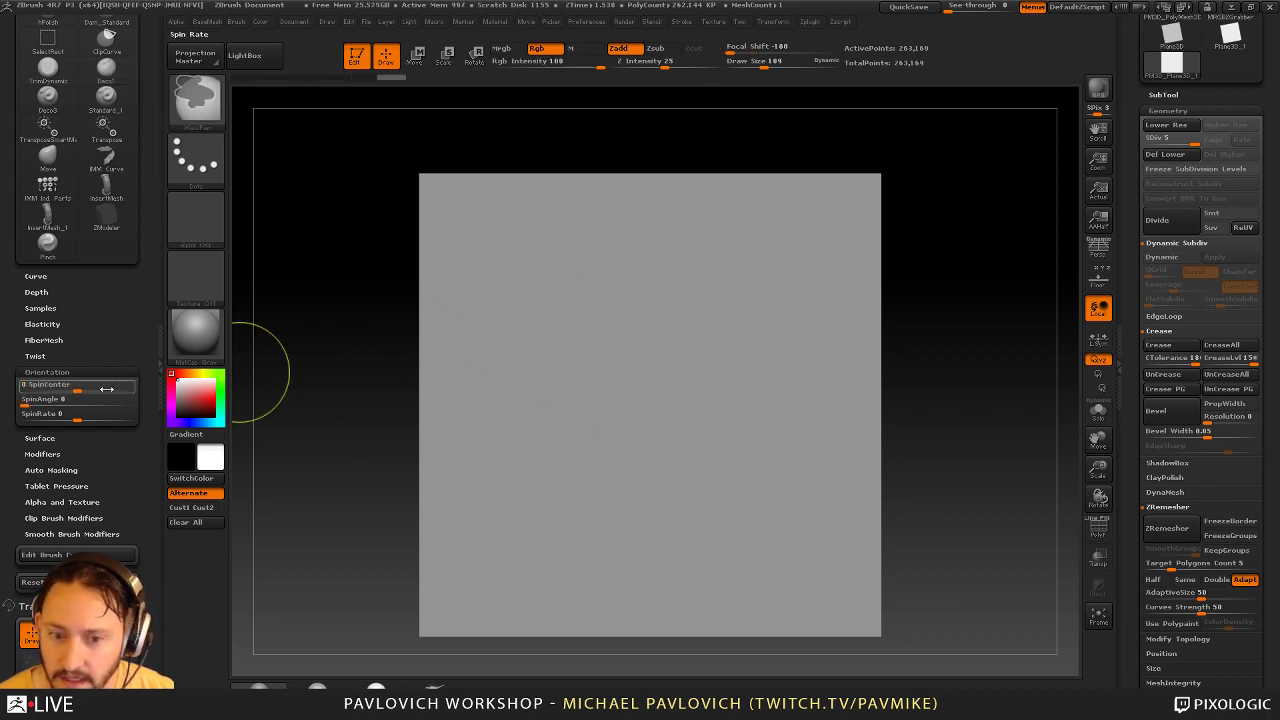
click(86, 384)
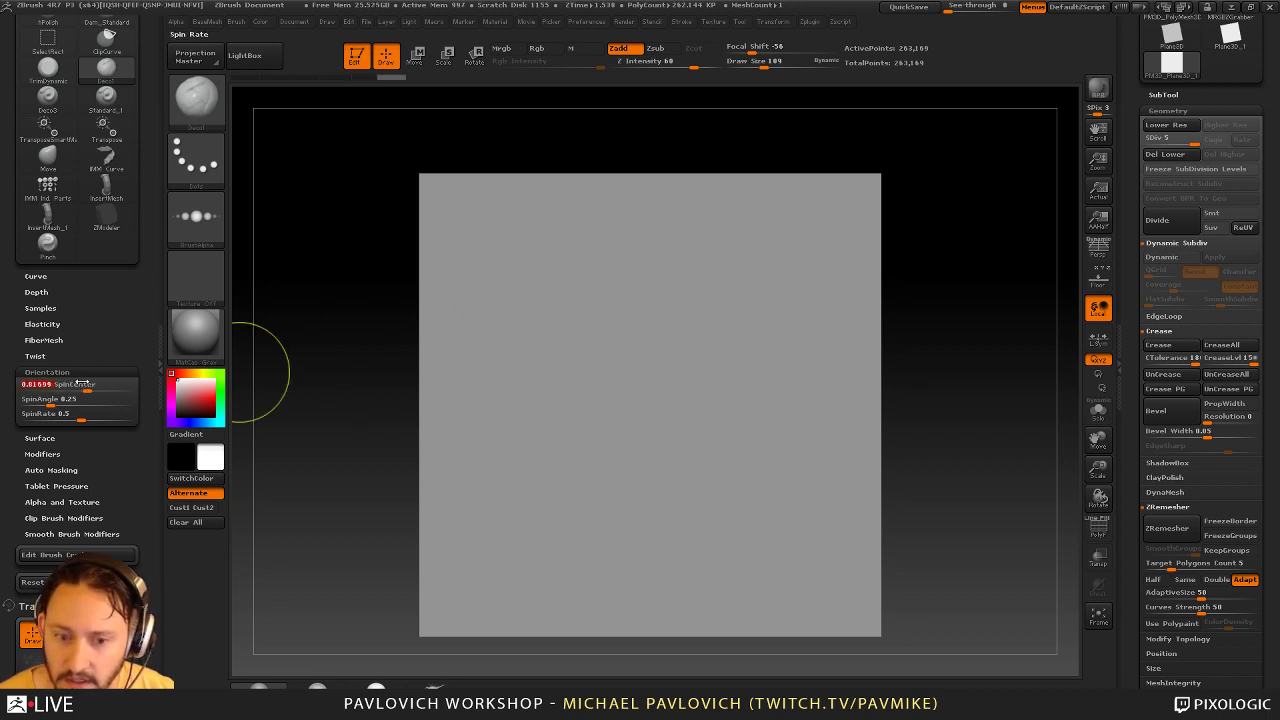
text(-1)
key(Return)
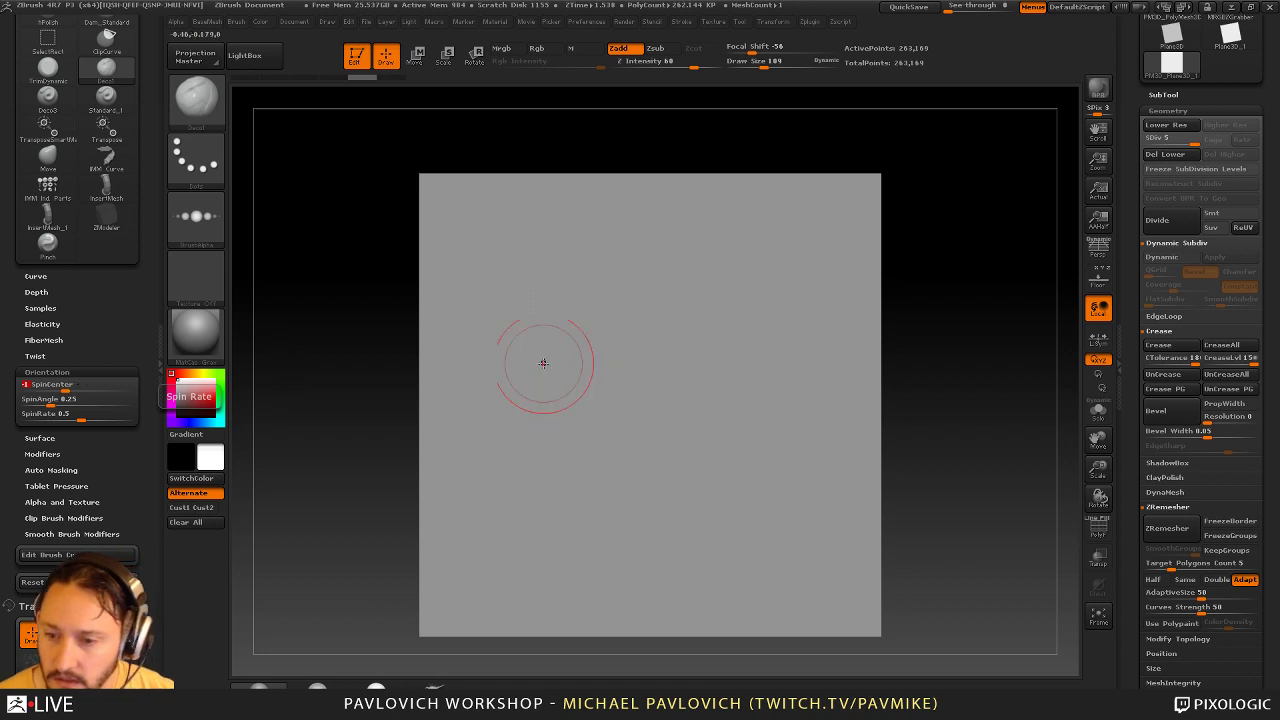
drag(564, 360, 541, 381)
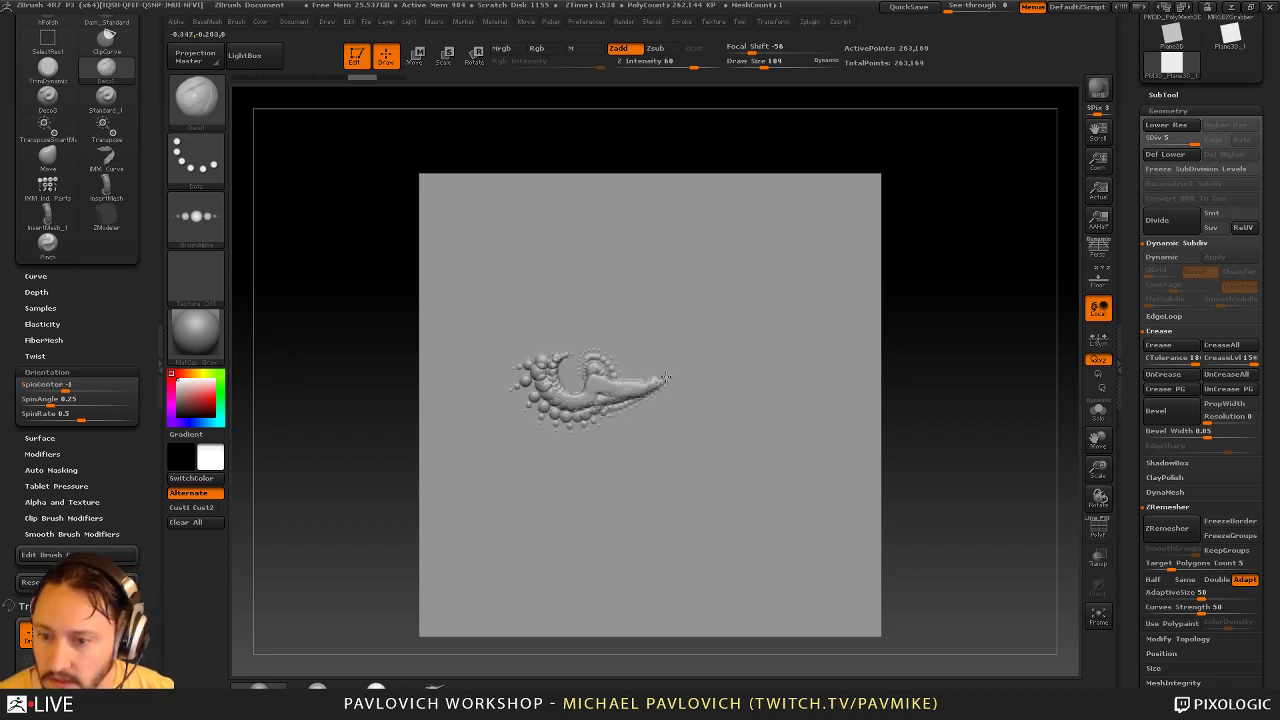
mouse_move(666, 378)
mouse_down()
mouse_move(695, 345)
mouse_move(595, 322)
mouse_move(688, 372)
mouse_move(756, 344)
mouse_move(708, 440)
mouse_move(636, 440)
mouse_up()
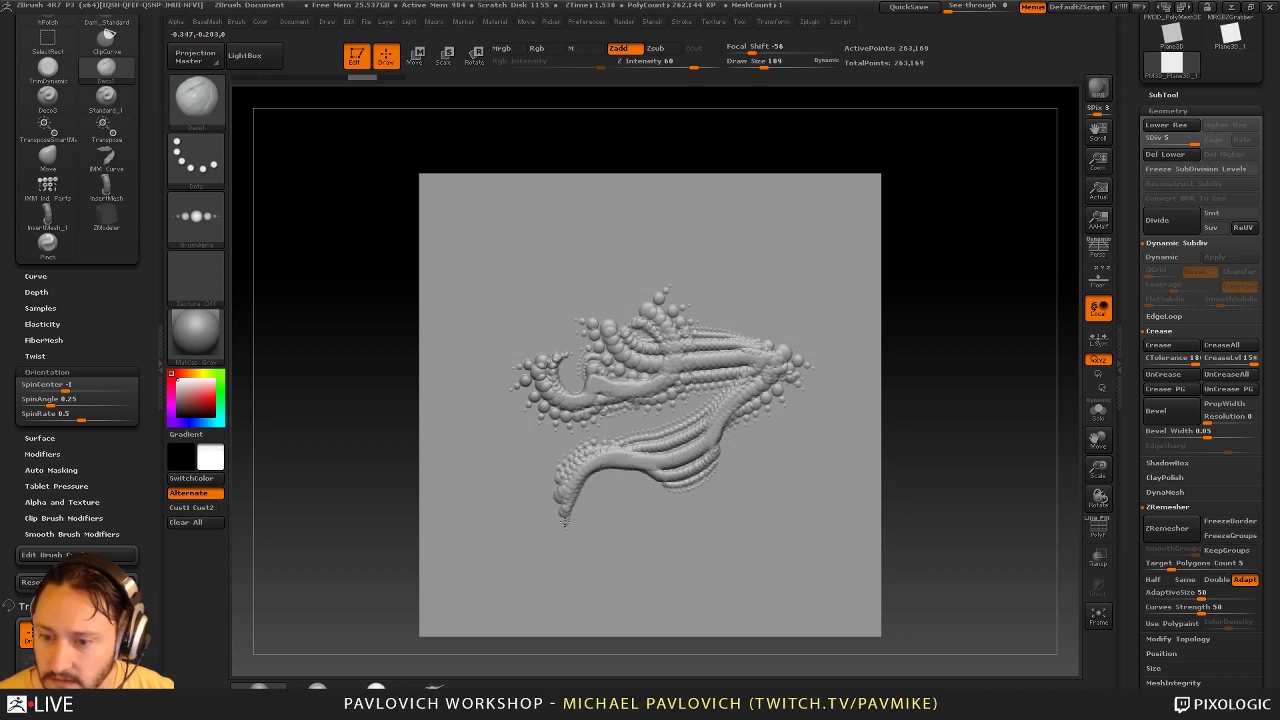
key(ctrl+z)
Switch back to the Standard brush and set its draw size to 53
key(b)
key(s)
key(t)
key(s)
drag(895, 300, 885, 301)
alt+drag(1032, 281, 1014, 291)
alt+drag(987, 361, 997, 332)
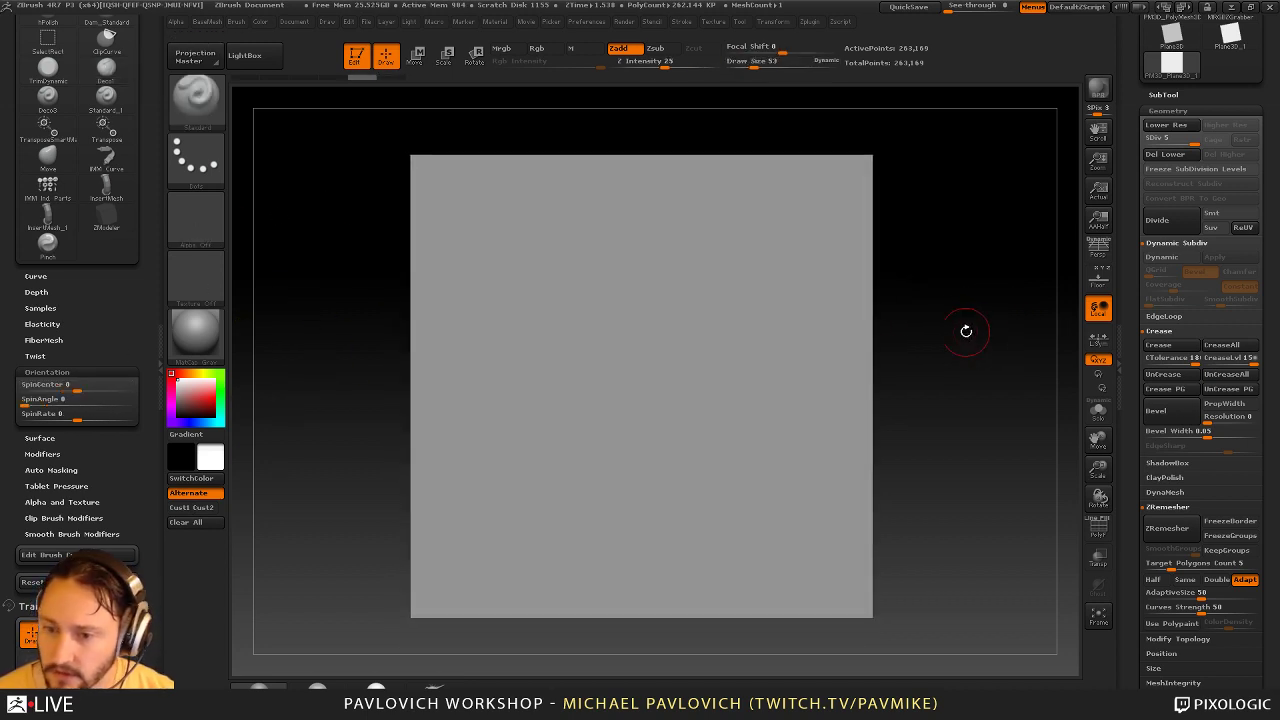
Drop the plane to the canvas with Projection Master, enabling Deformation and disabling Colors and Normalized
click(193, 57)
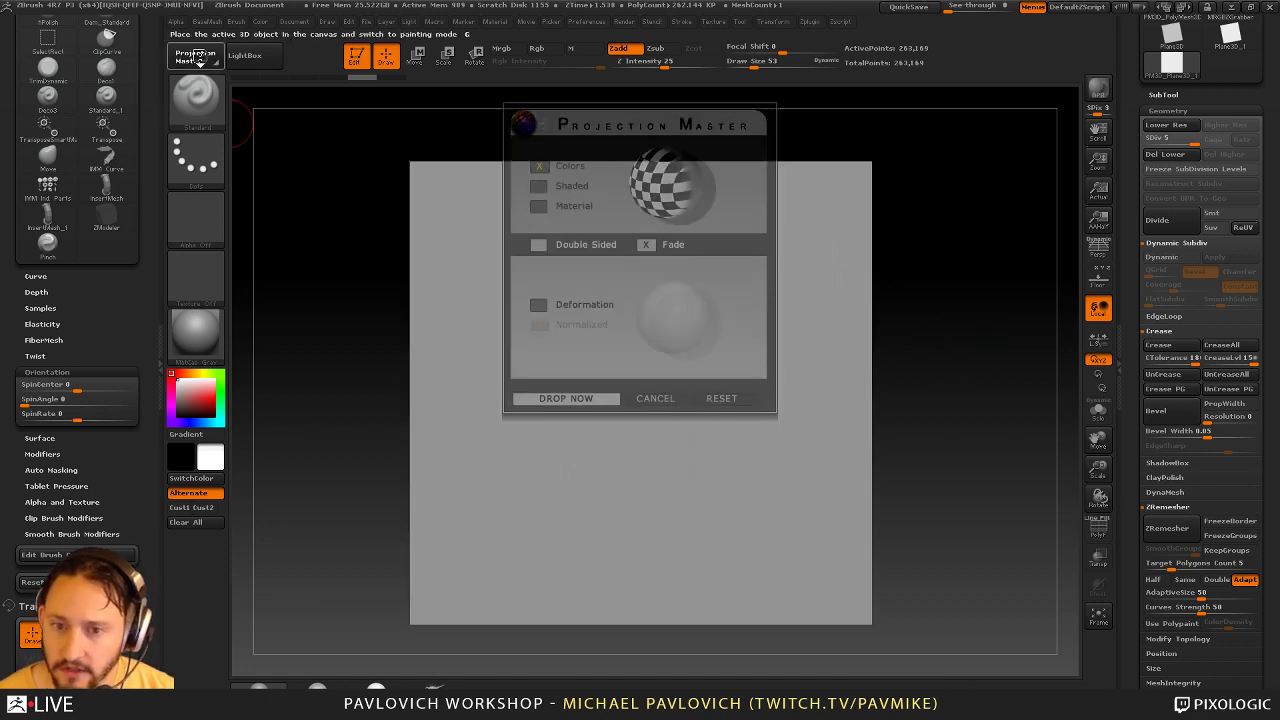
click(540, 306)
click(540, 168)
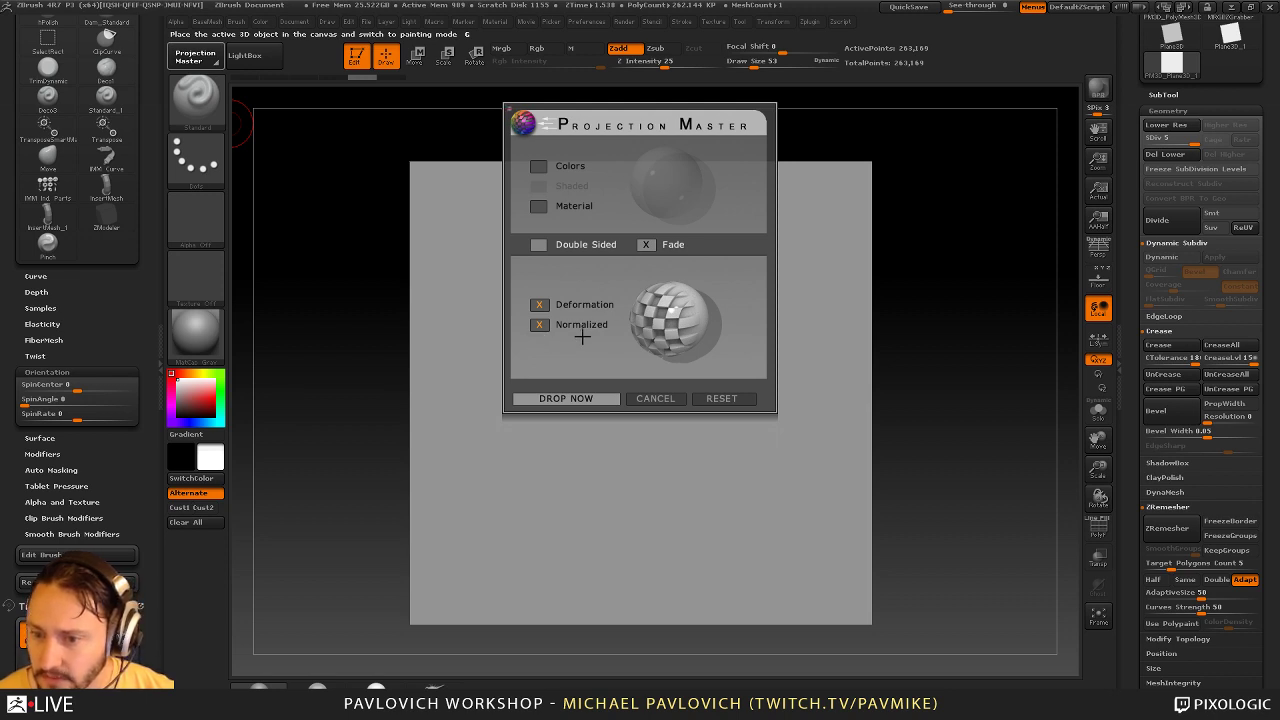
click(538, 325)
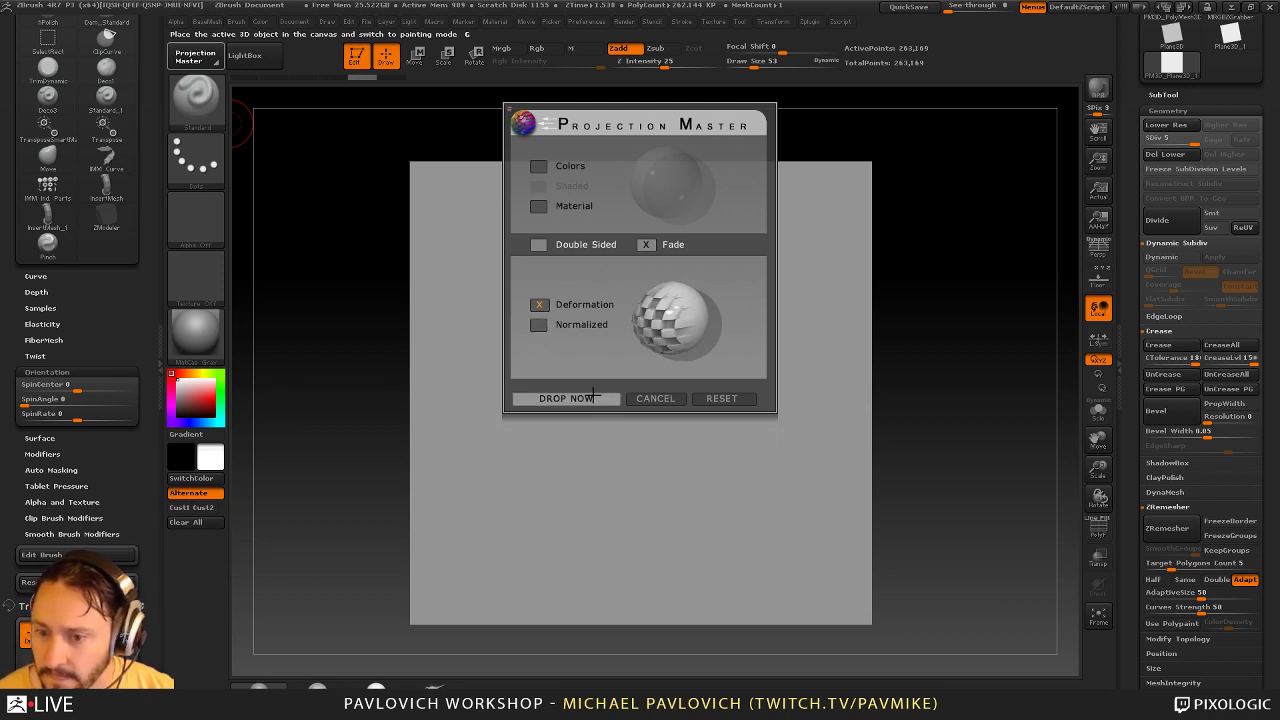
click(594, 397)
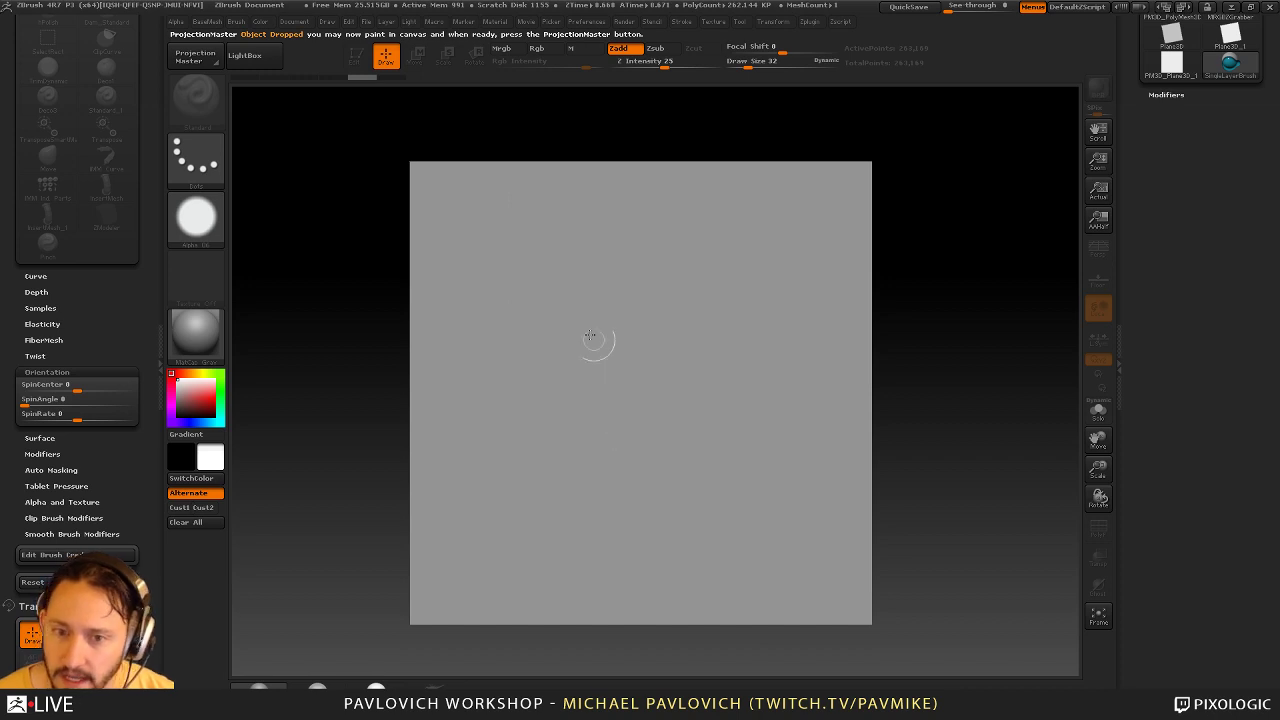
Switch to the SimpleBrush with the DragRect stroke and the captured ornament alpha, and stamp one ornament on the plane's upper middle
click(196, 218)
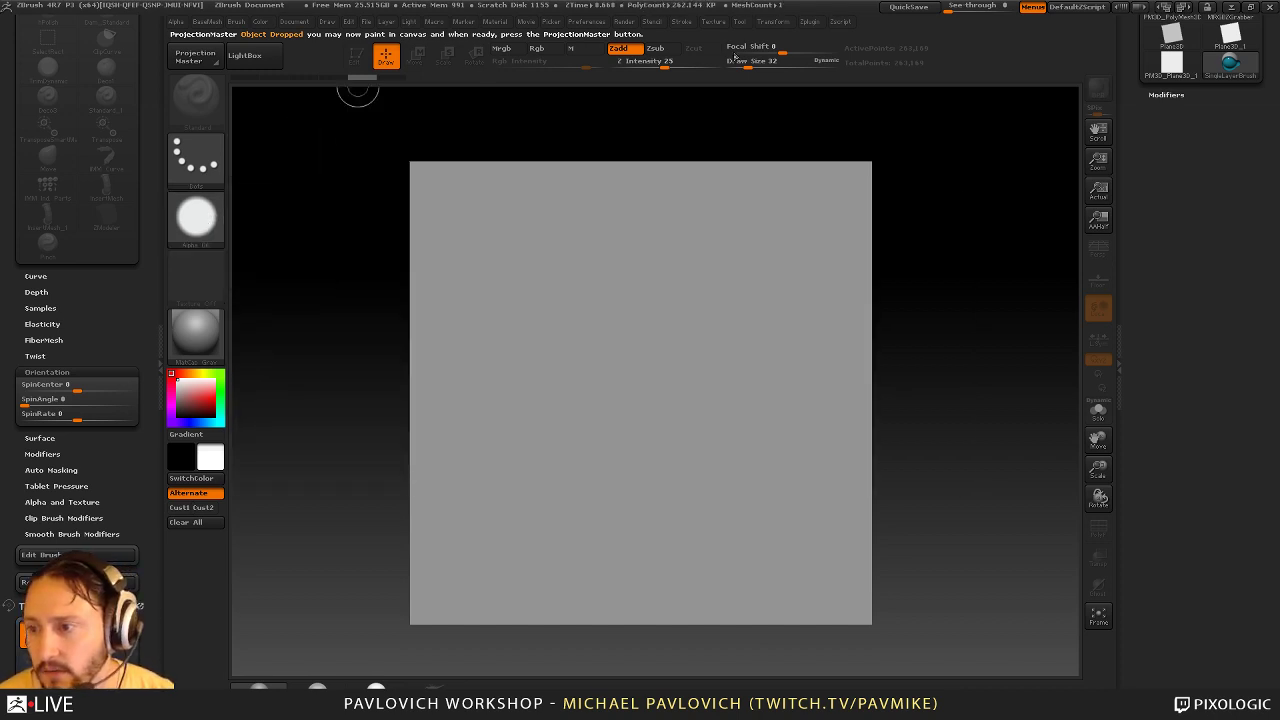
drag(1197, 165, 1226, 240)
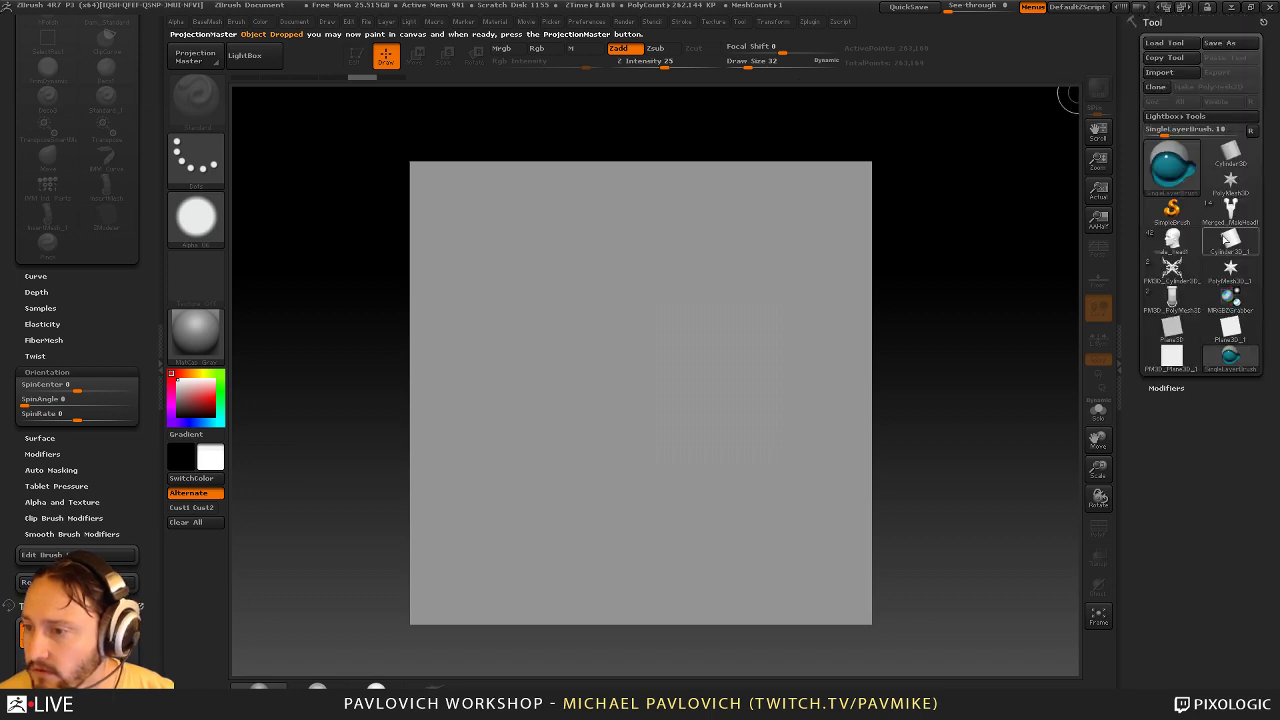
click(1172, 207)
click(198, 168)
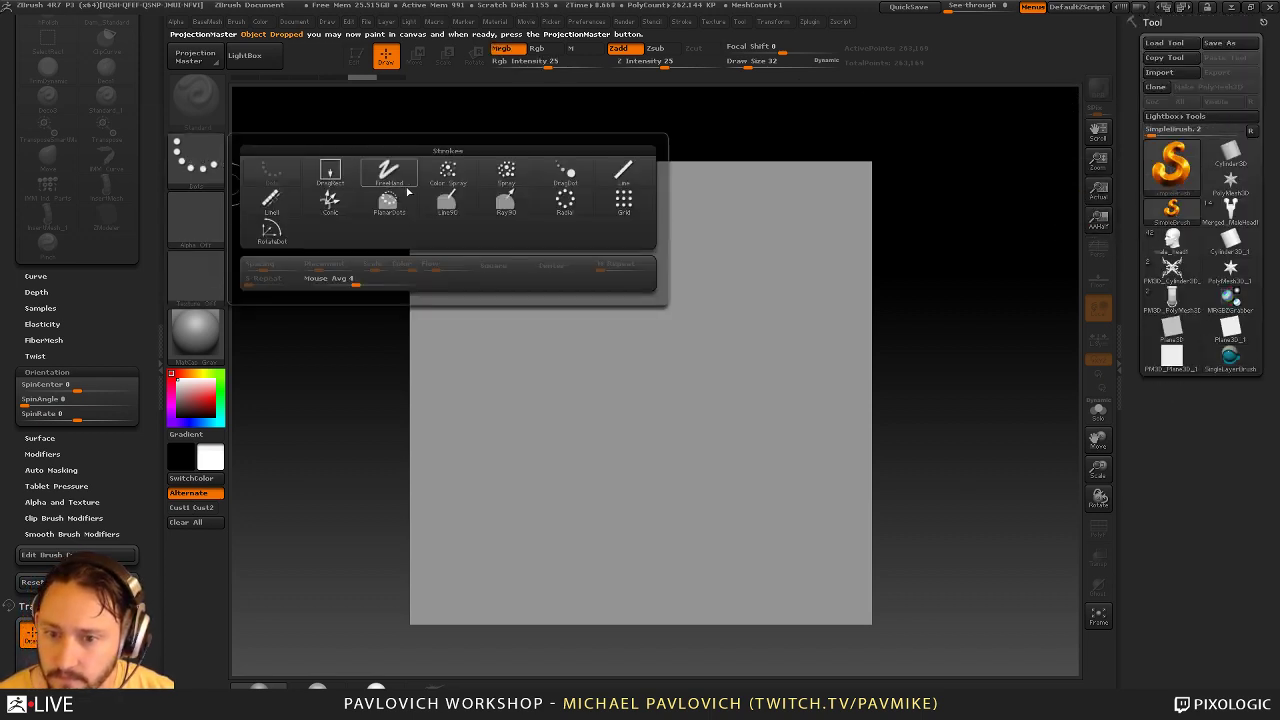
click(333, 174)
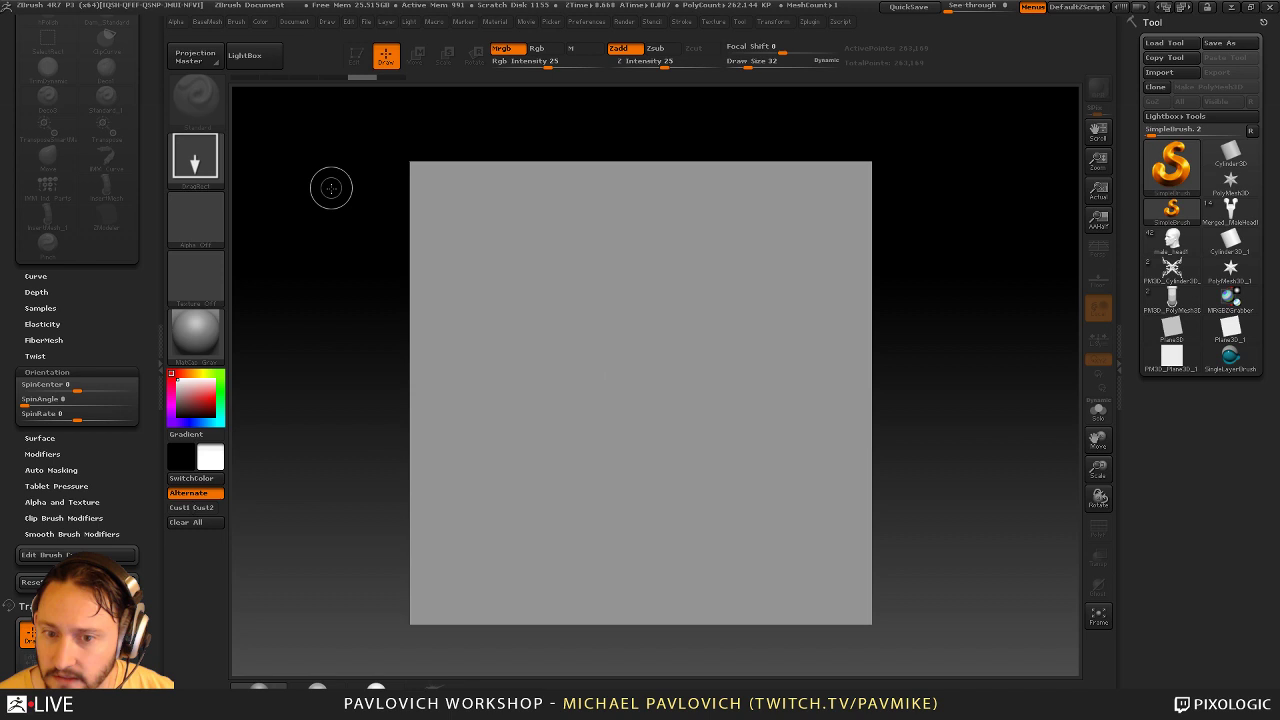
click(206, 221)
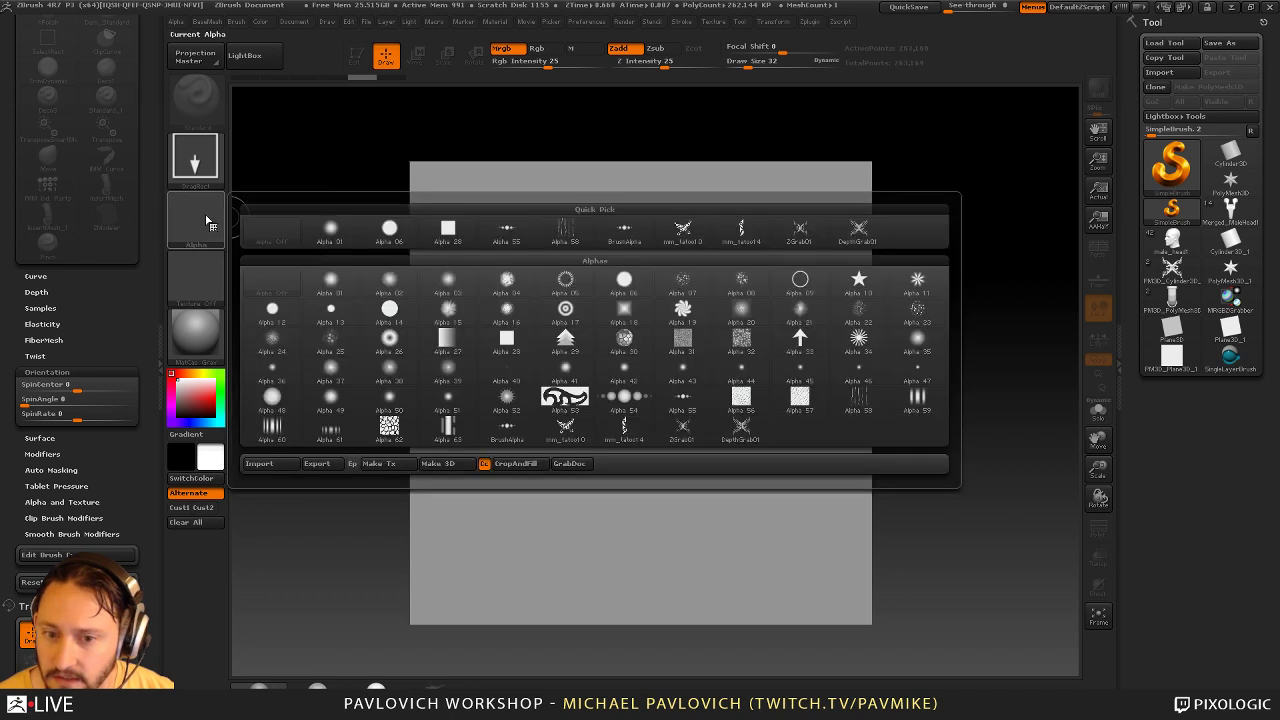
click(824, 238)
mouse_move(621, 306)
mouse_down()
mouse_move(630, 448)
mouse_move(643, 471)
mouse_move(647, 461)
mouse_up()
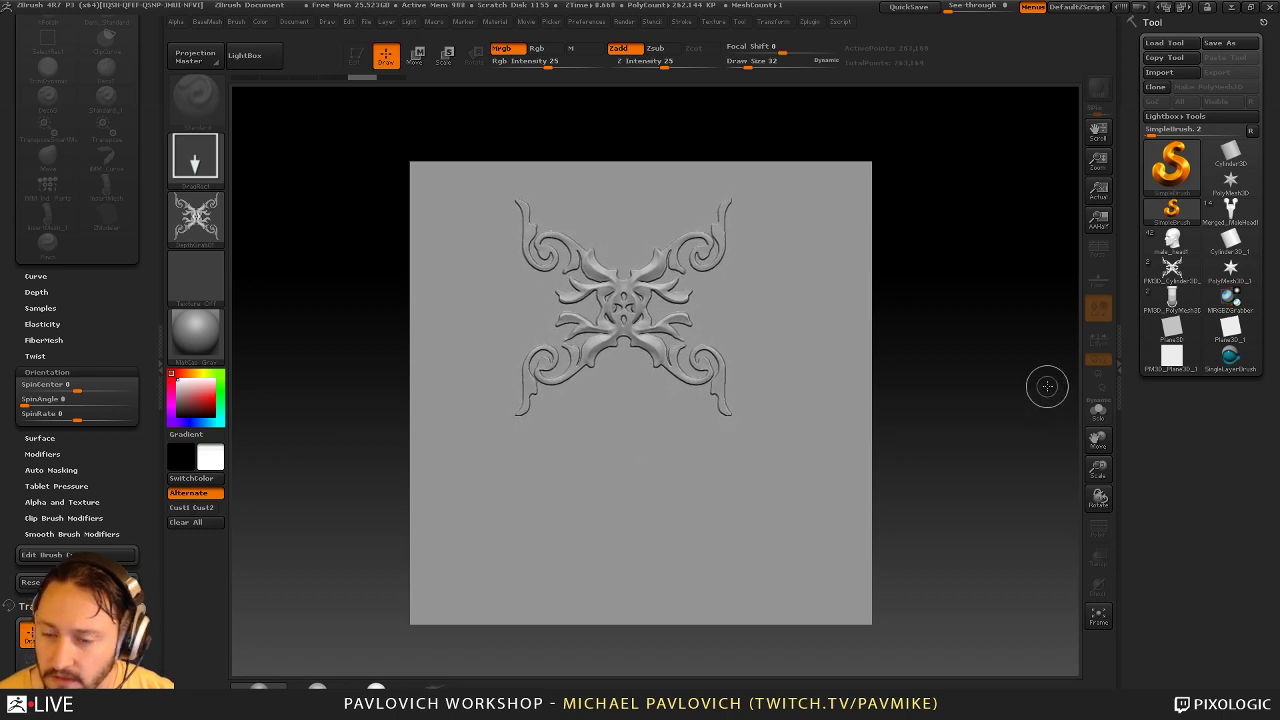
Shift the stamped ornament toward the plane's left side, and preview it with Zsub before returning to Zadd
key(w)
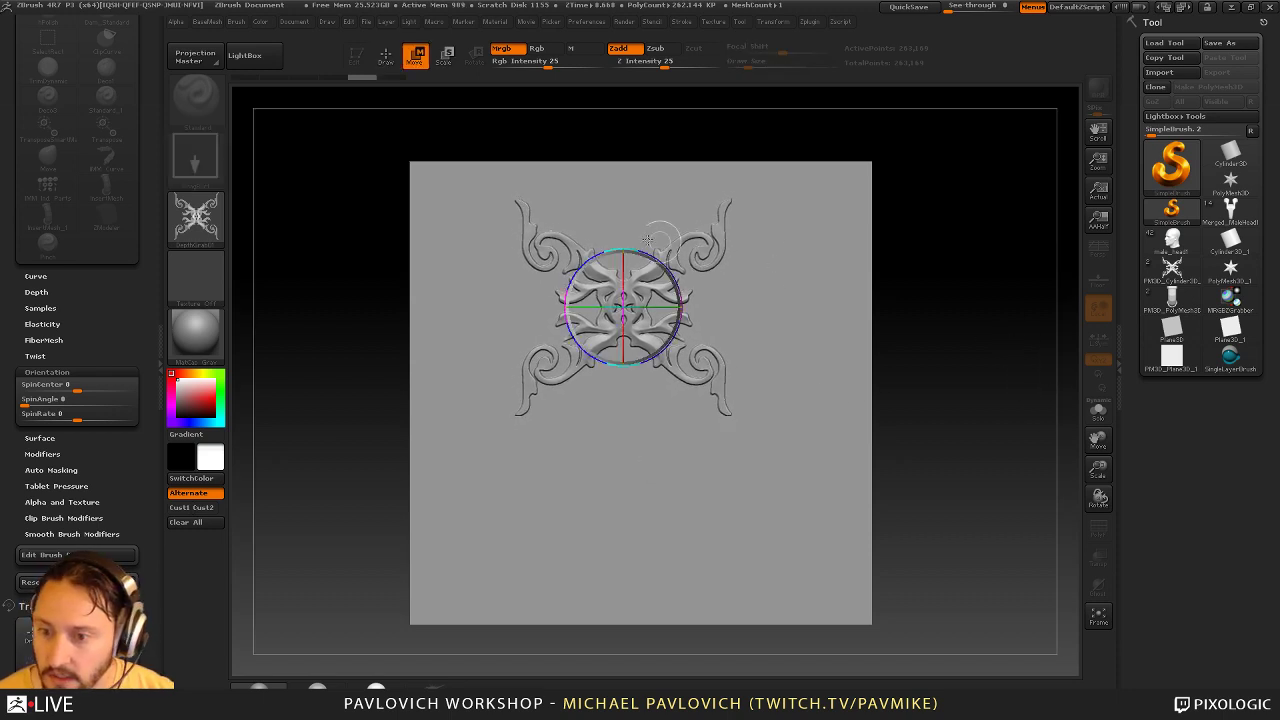
drag(623, 306, 583, 306)
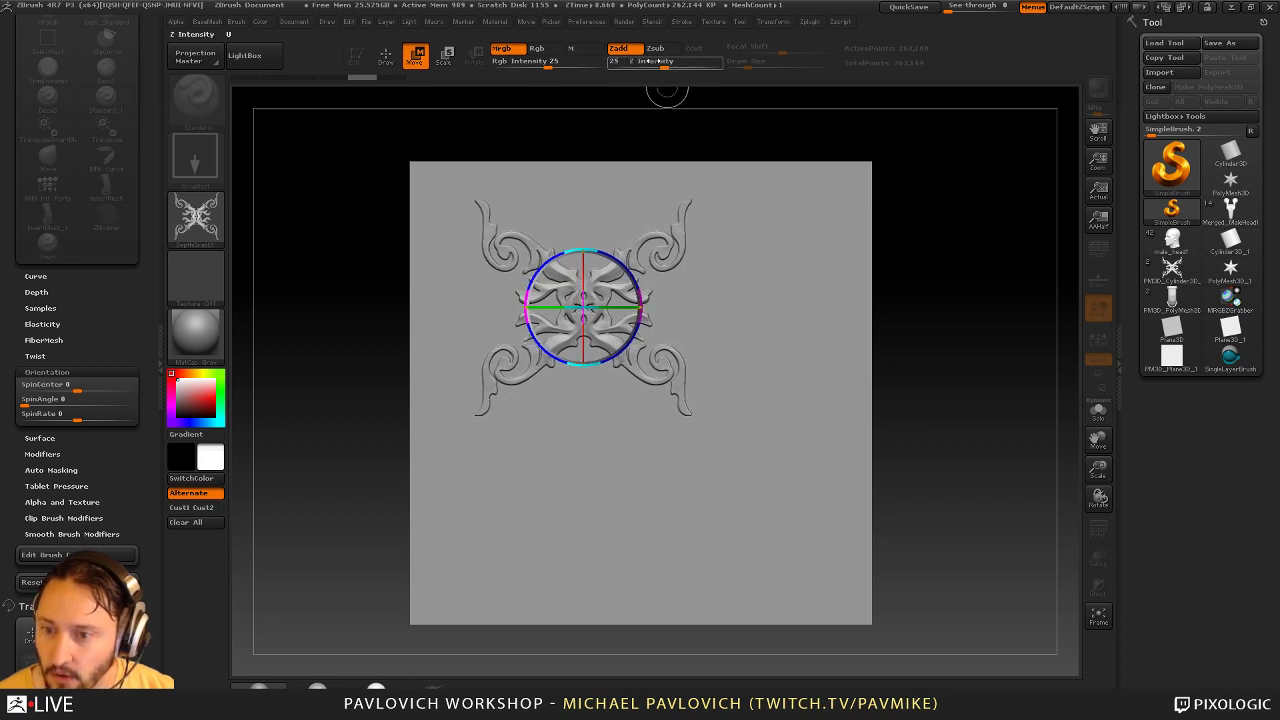
click(658, 50)
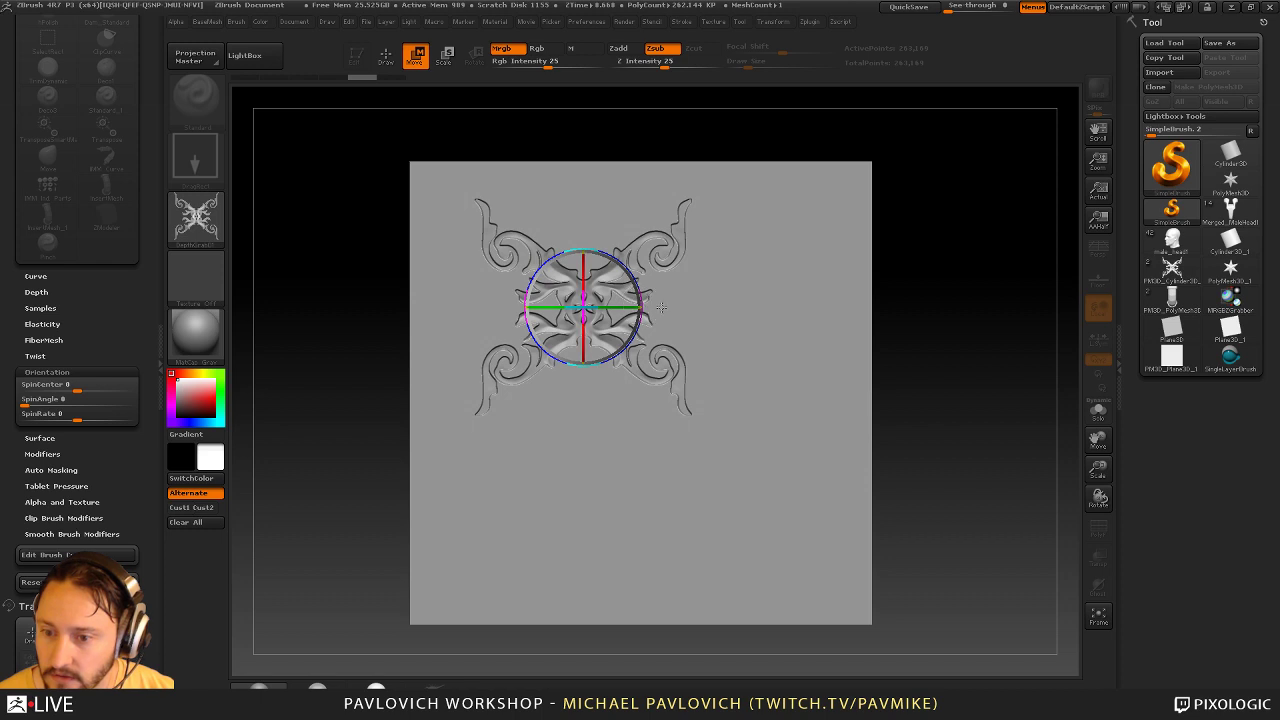
click(619, 50)
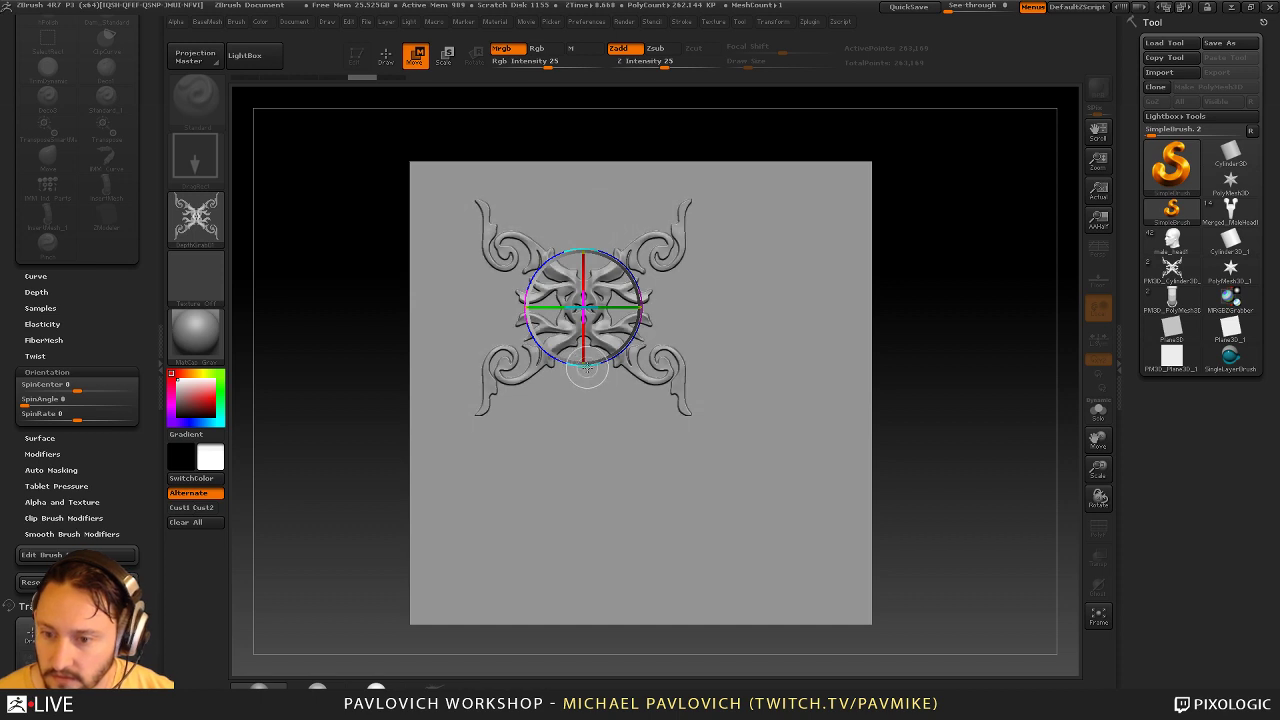
Snapshot the ornament and place overlapping copies beside it and below it on the plane
key(shift+s)
mouse_move(586, 394)
mouse_down()
mouse_move(705, 395)
mouse_move(678, 388)
mouse_up()
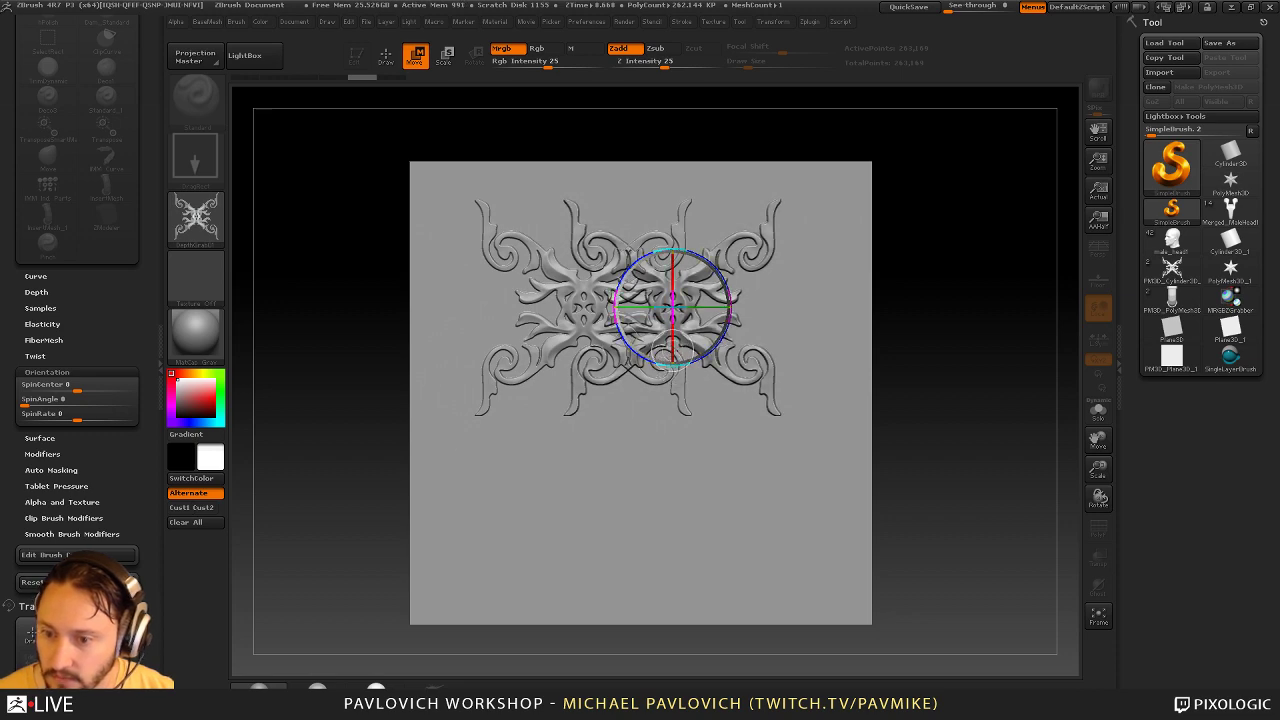
drag(679, 372, 679, 402)
ctrl+drag(672, 284, 634, 402)
drag(732, 354, 599, 395)
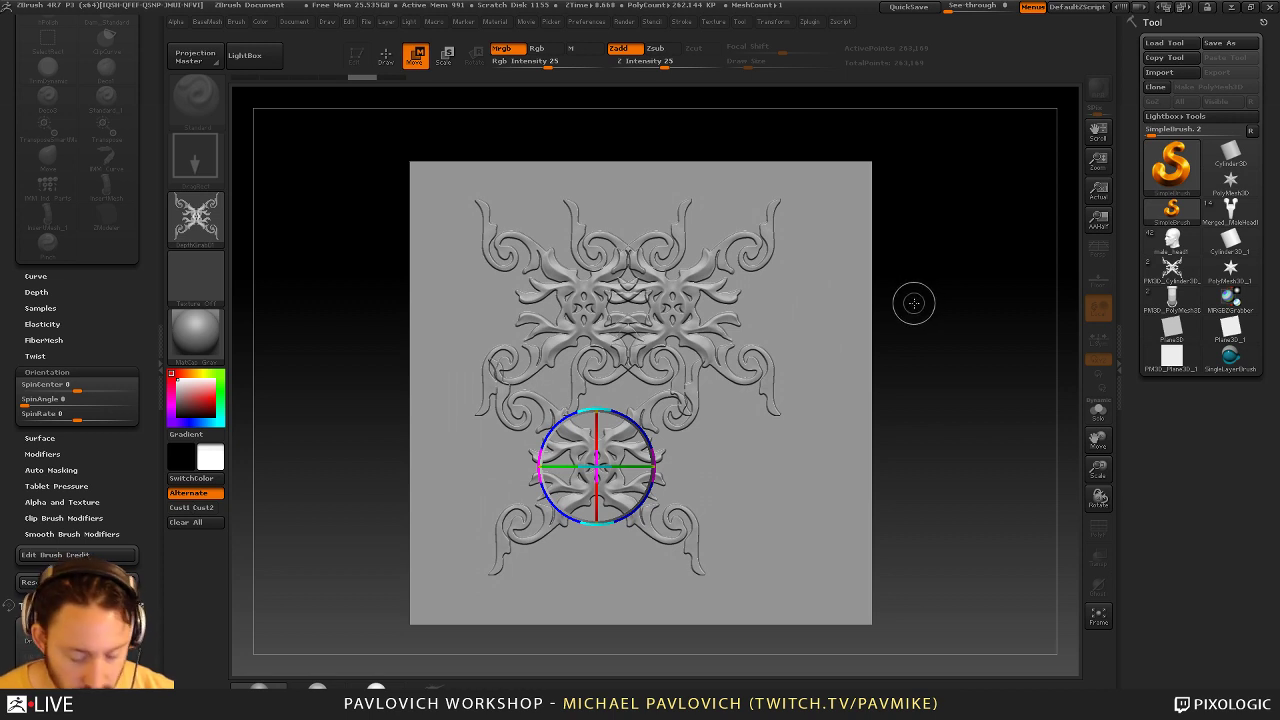
Stamp four more ornaments of varying size over the plane's right side and between the existing copies
key(q)
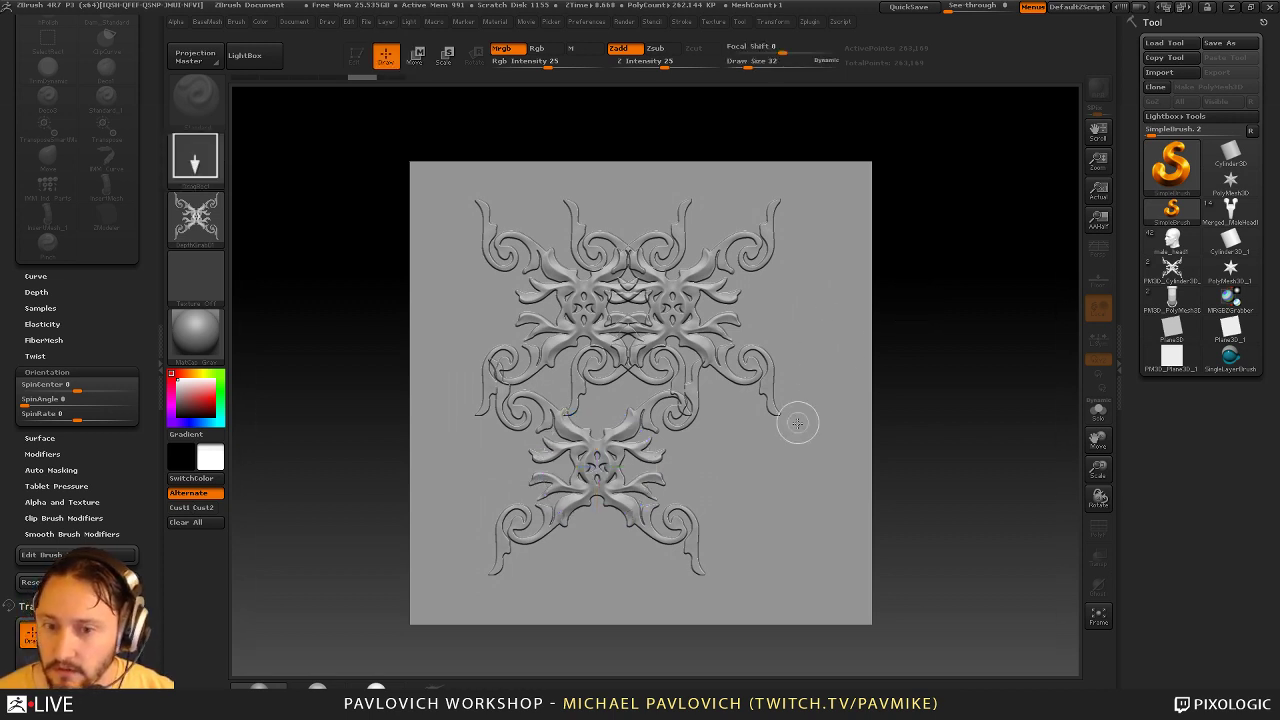
drag(731, 447, 760, 522)
drag(771, 393, 785, 458)
drag(806, 285, 805, 375)
drag(592, 381, 660, 490)
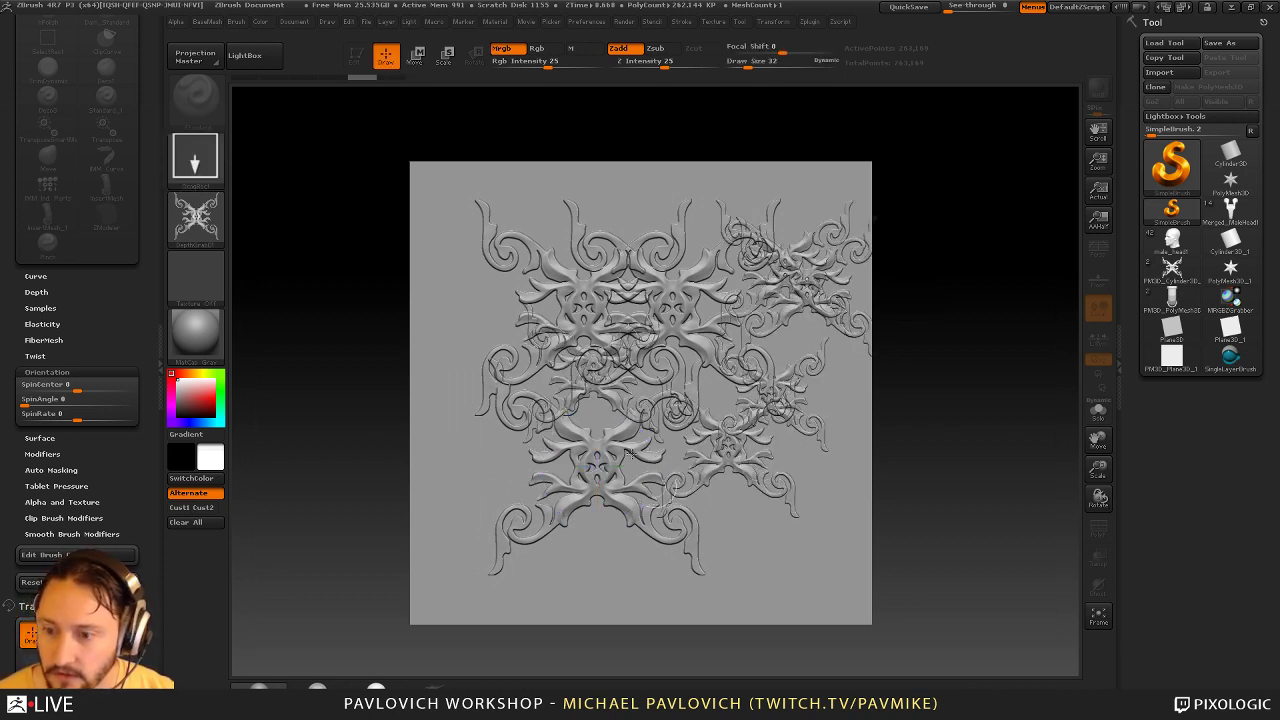
Undo all the ornament stamps to clear the plane
key(ctrl+z)
key(ctrl+z)
key(ctrl+z)
key(ctrl+z)
key(ctrl+z)
key(ctrl+z)
key(ctrl+z)
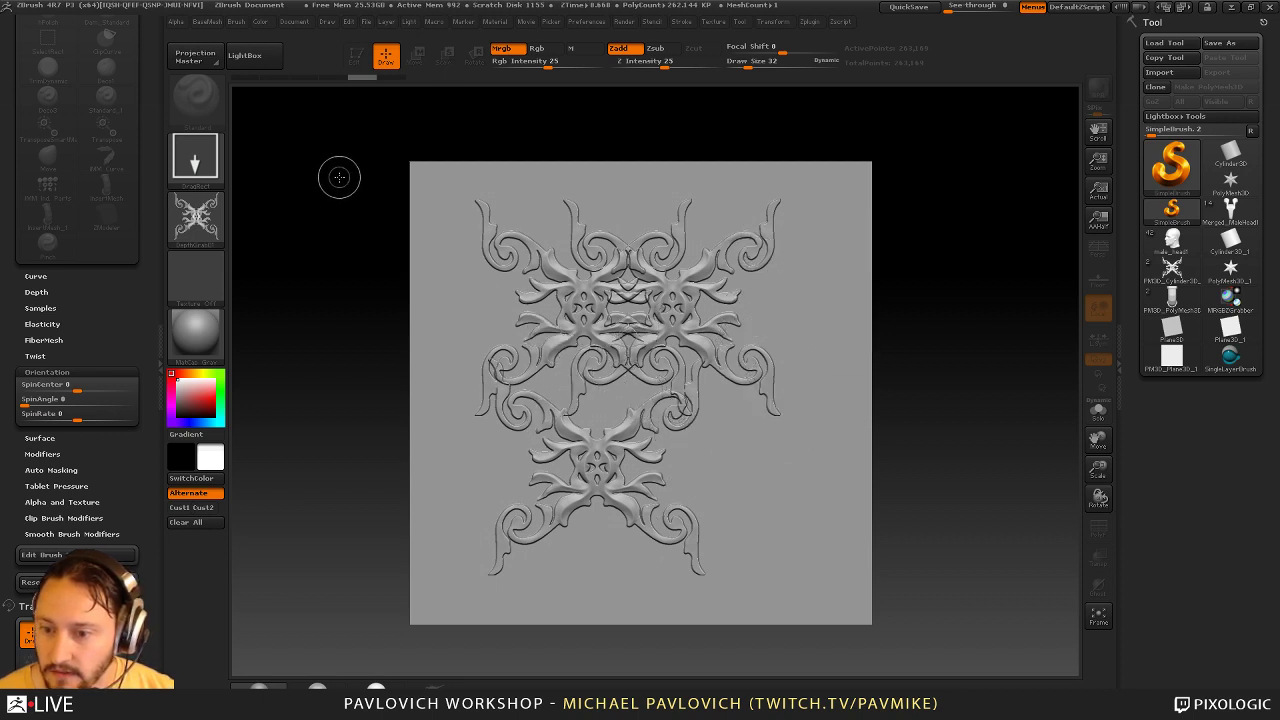
Switch to the LineII stroke and draw a horizontal line of repeated ornaments across the plane's upper half
click(195, 165)
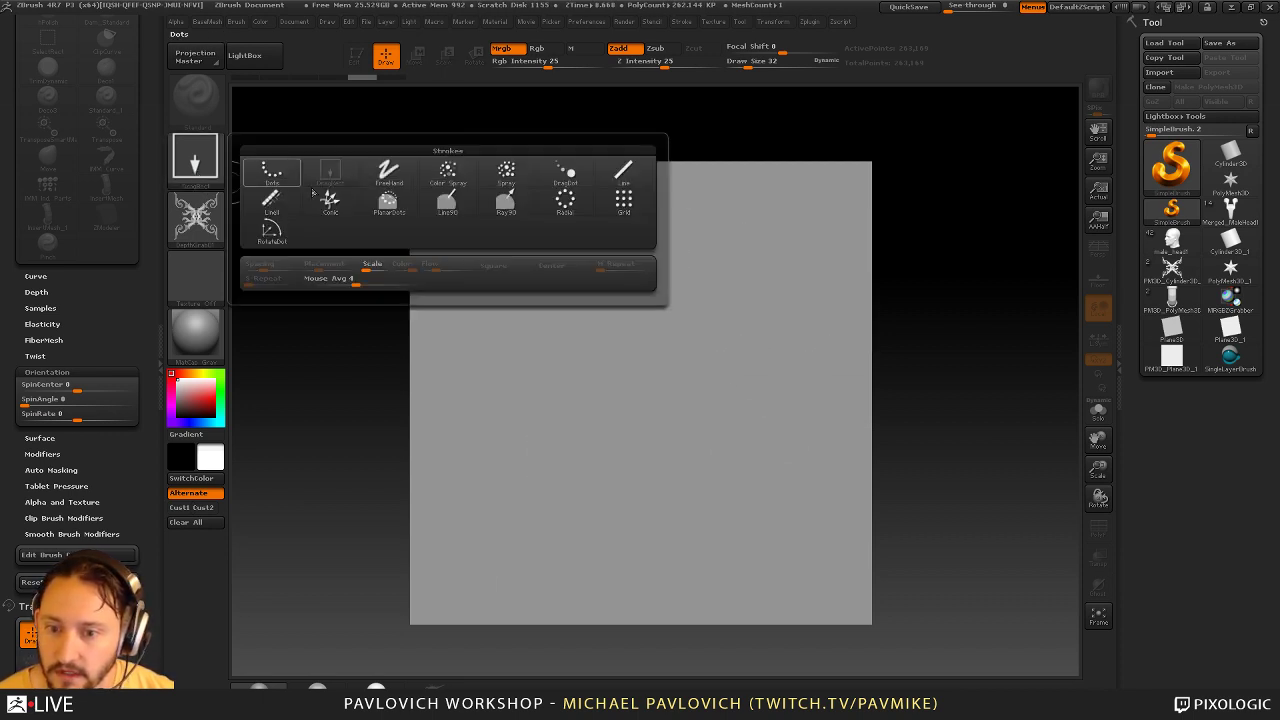
click(272, 203)
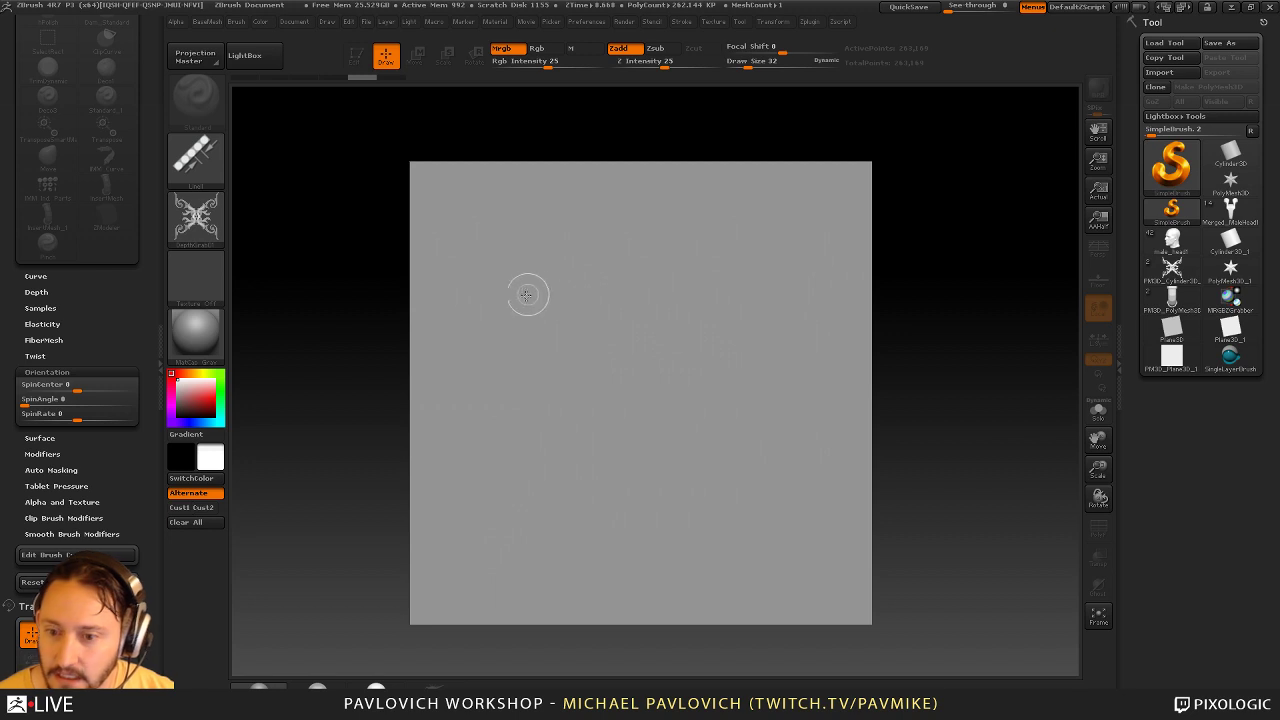
mouse_move(527, 294)
mouse_down()
mouse_move(840, 366)
mouse_move(820, 450)
mouse_move(815, 305)
mouse_move(793, 370)
mouse_move(846, 312)
mouse_move(651, 391)
mouse_move(806, 386)
mouse_up()
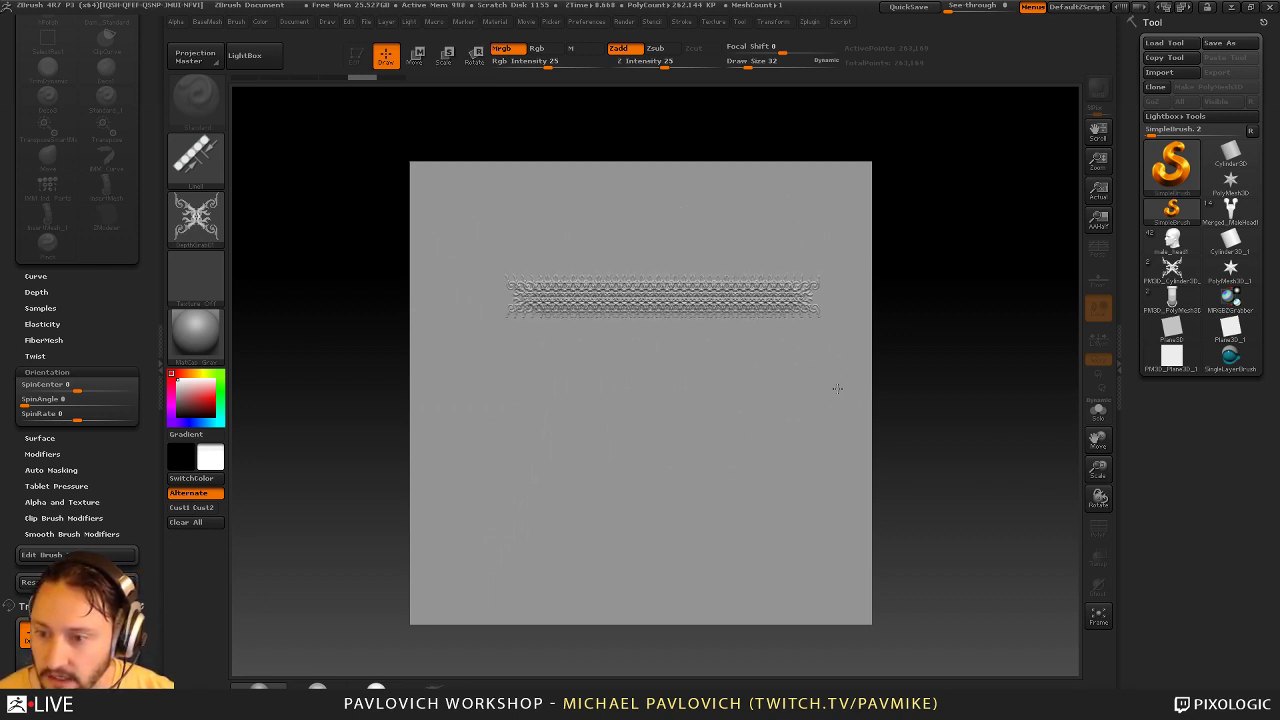
Set the stroke Spacing to 0.75 and undo the densely spaced ornament line
click(681, 21)
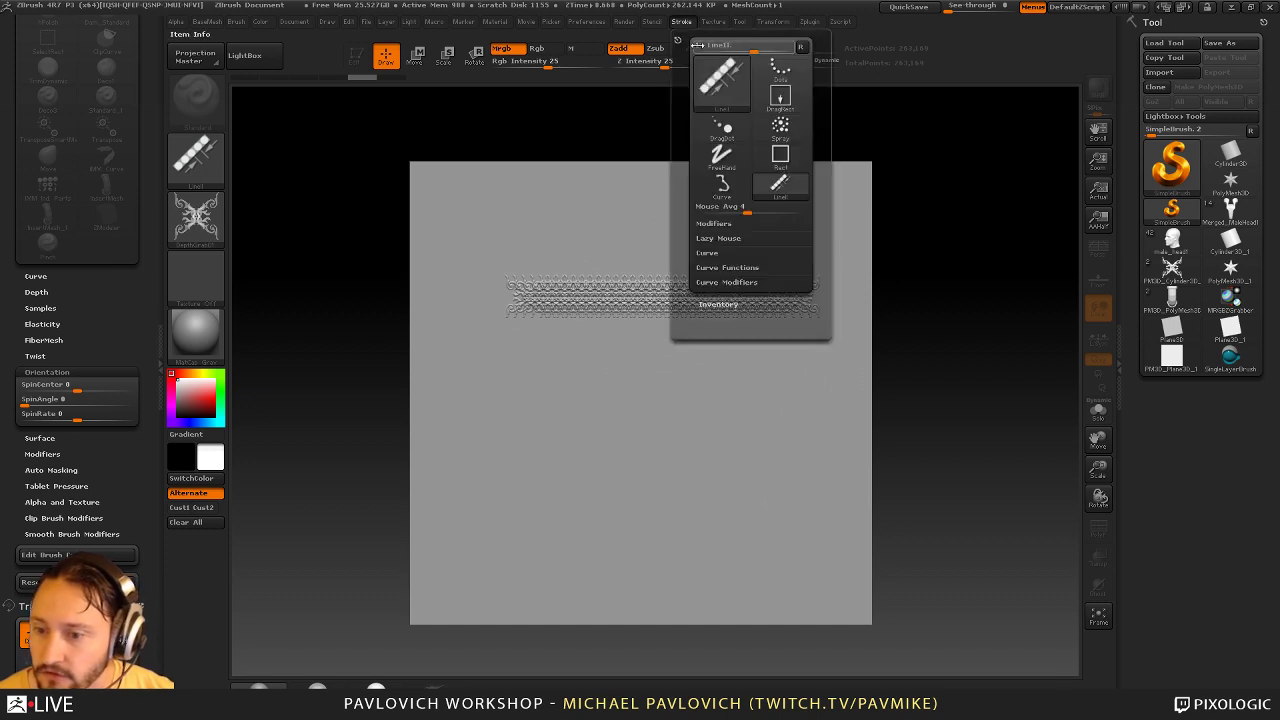
click(716, 224)
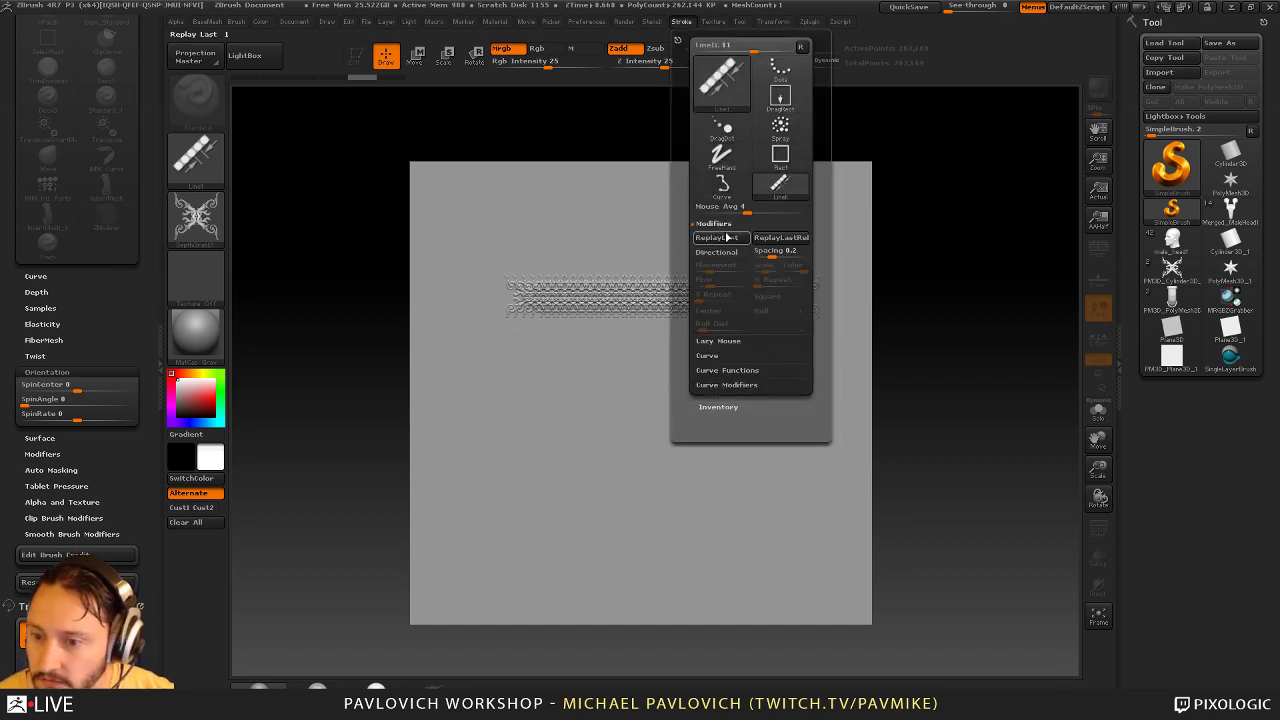
click(720, 341)
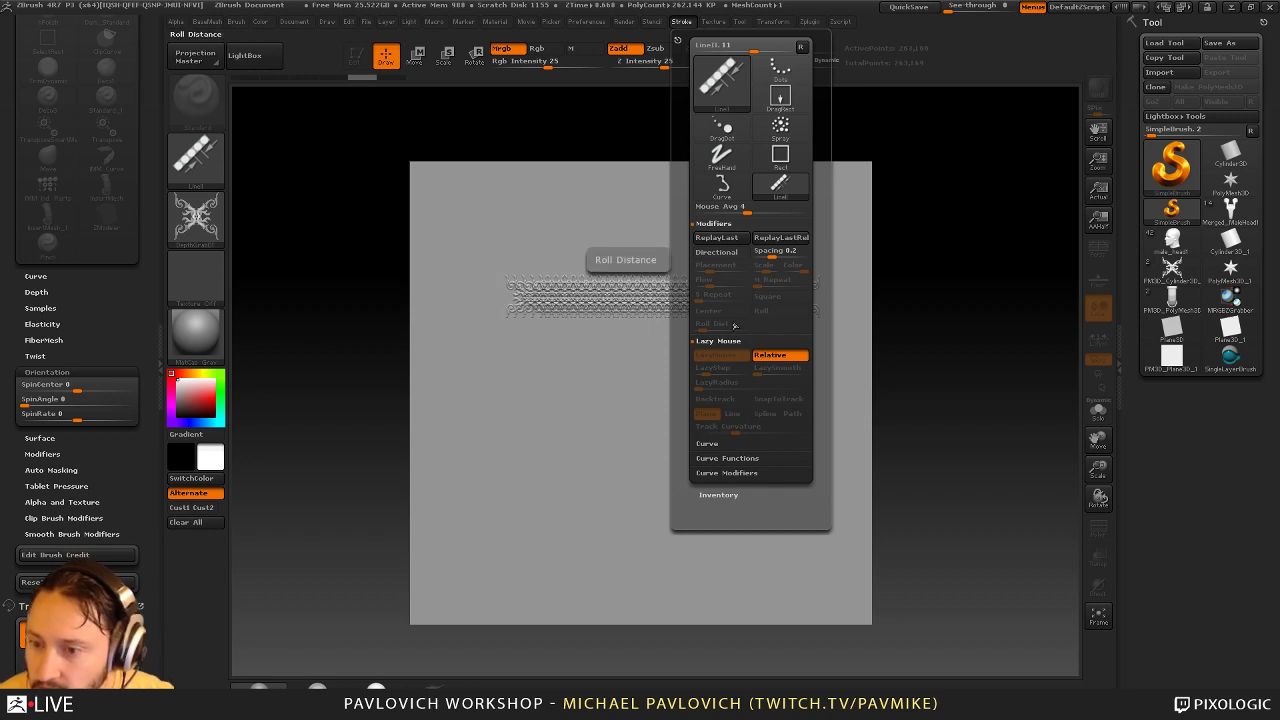
click(788, 250)
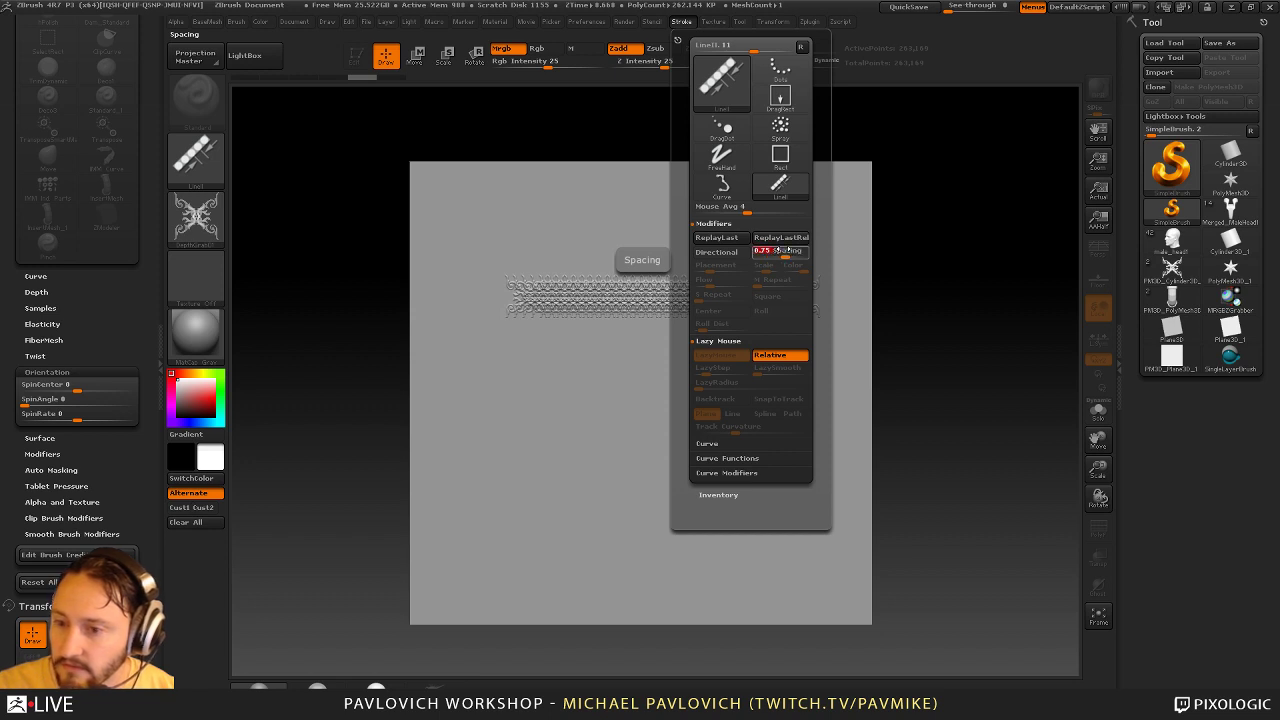
key(Return)
key(ctrl+z)
Draw a short horizontal ornament row, then replace it with one spanning nearly the plane's full width
drag(507, 321, 764, 316)
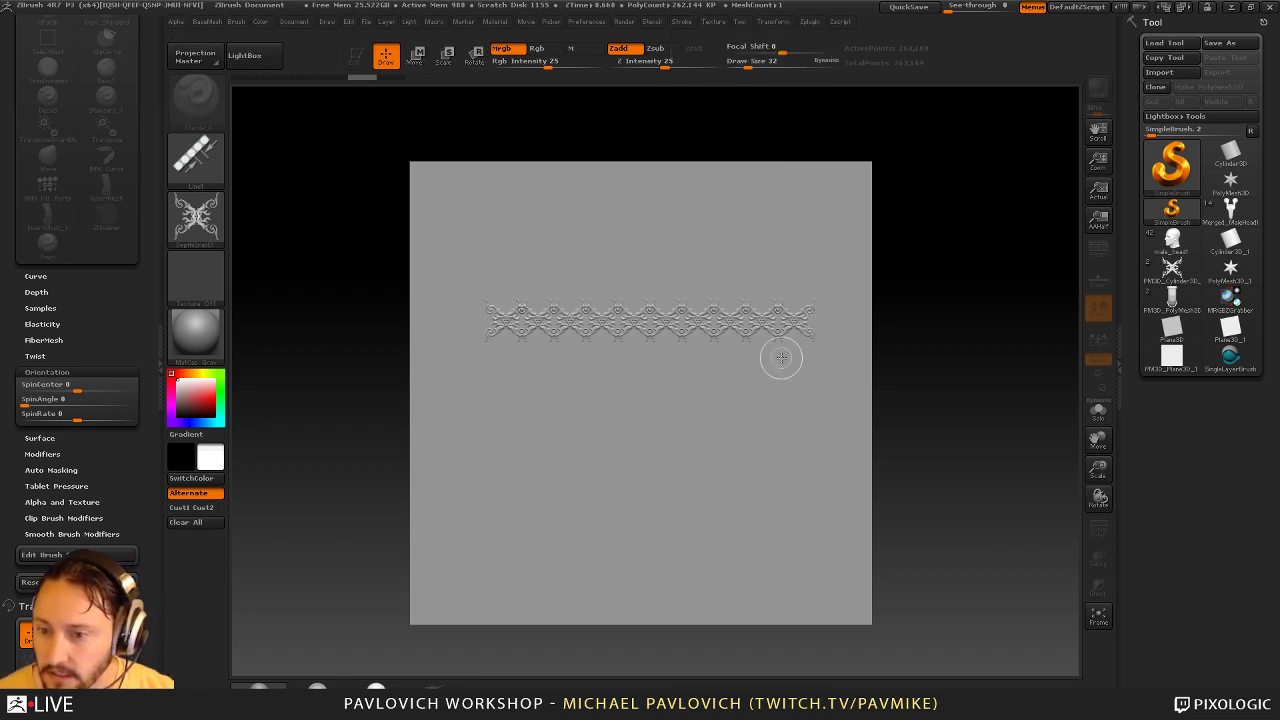
key(ctrl+n)
drag(440, 328, 828, 328)
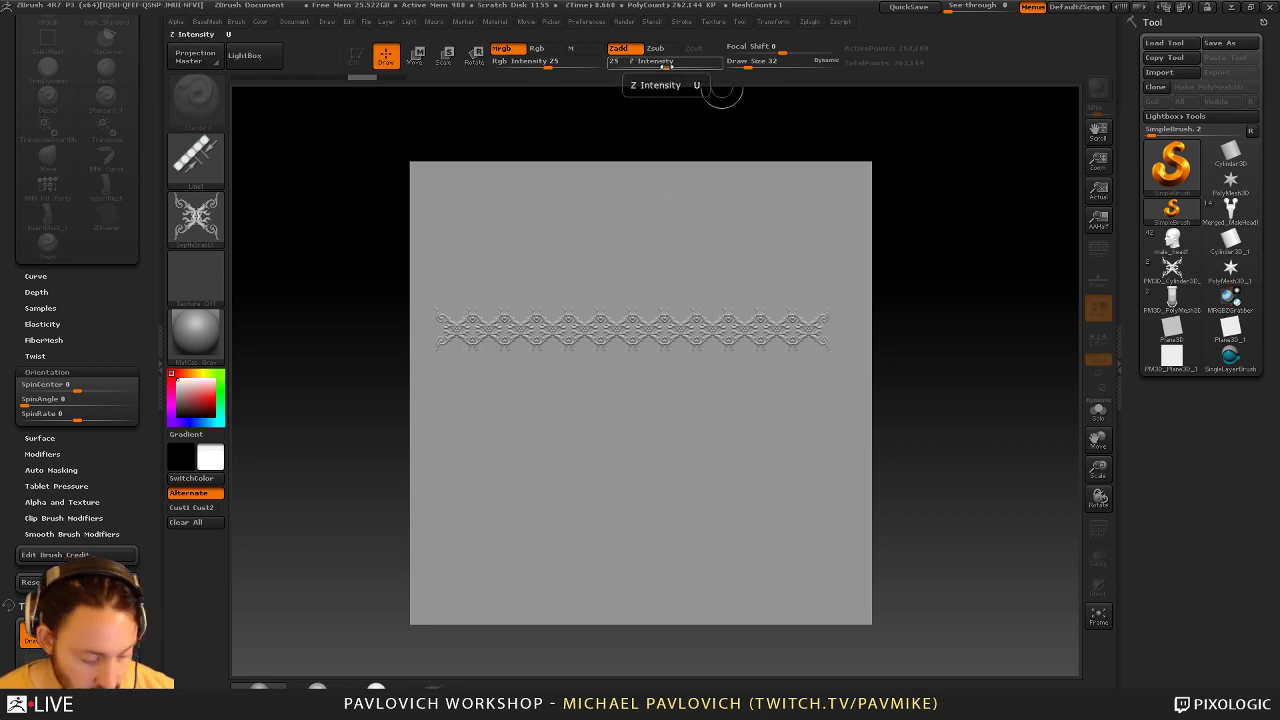
Raise the Z Intensity to 53 and nudge the ornament row slightly to the right
key(w)
drag(665, 68, 689, 68)
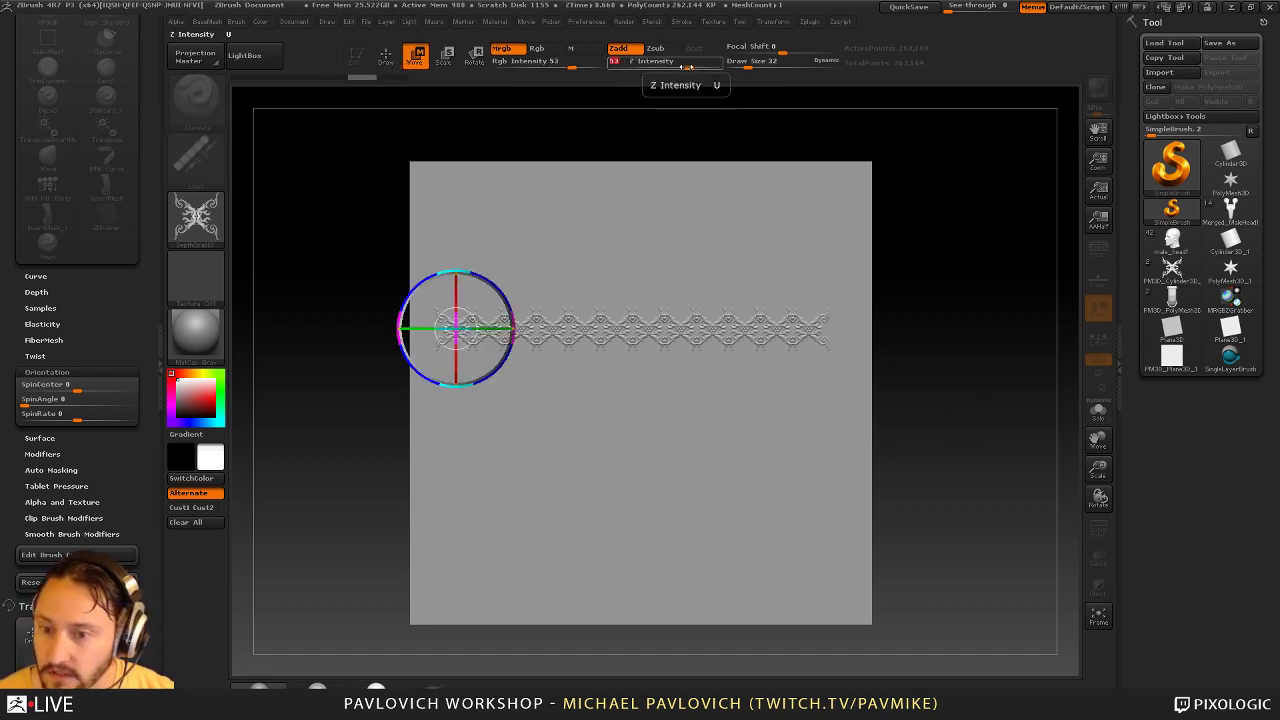
click(456, 270)
drag(458, 270, 462, 270)
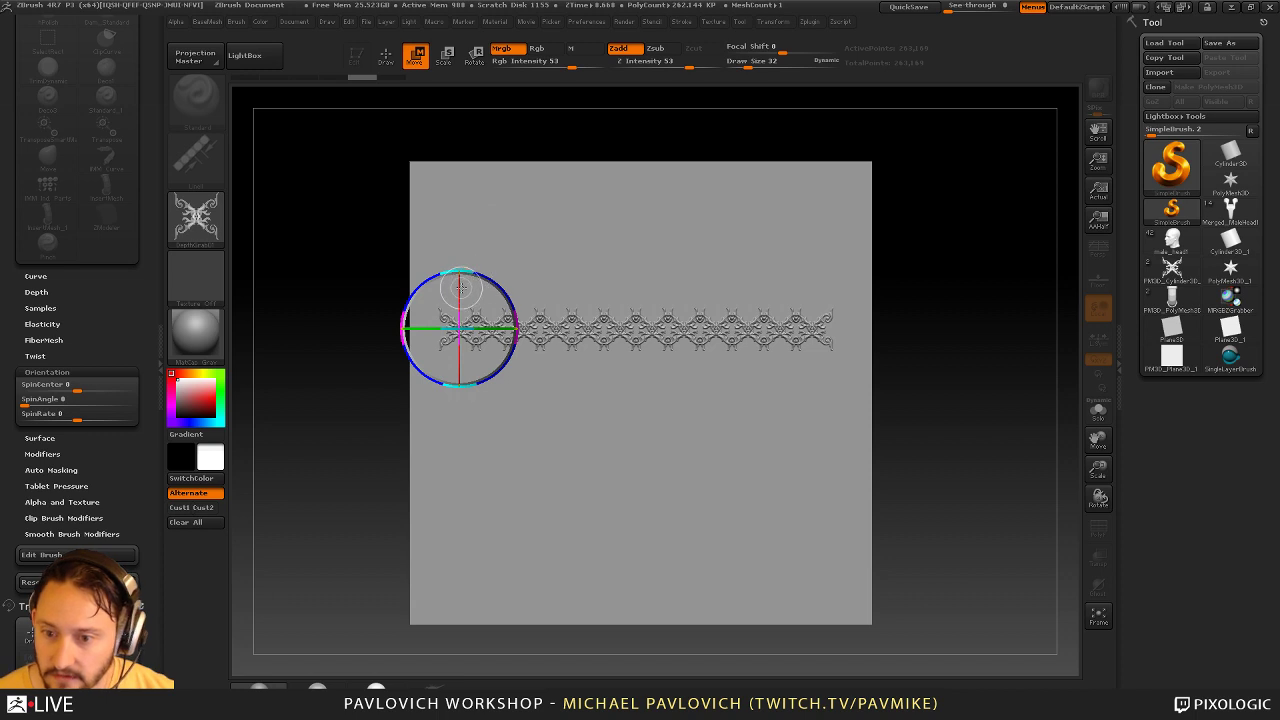
Snapshot the ornament row and move the copy directly below the first row
click(459, 300)
drag(516, 327, 517, 368)
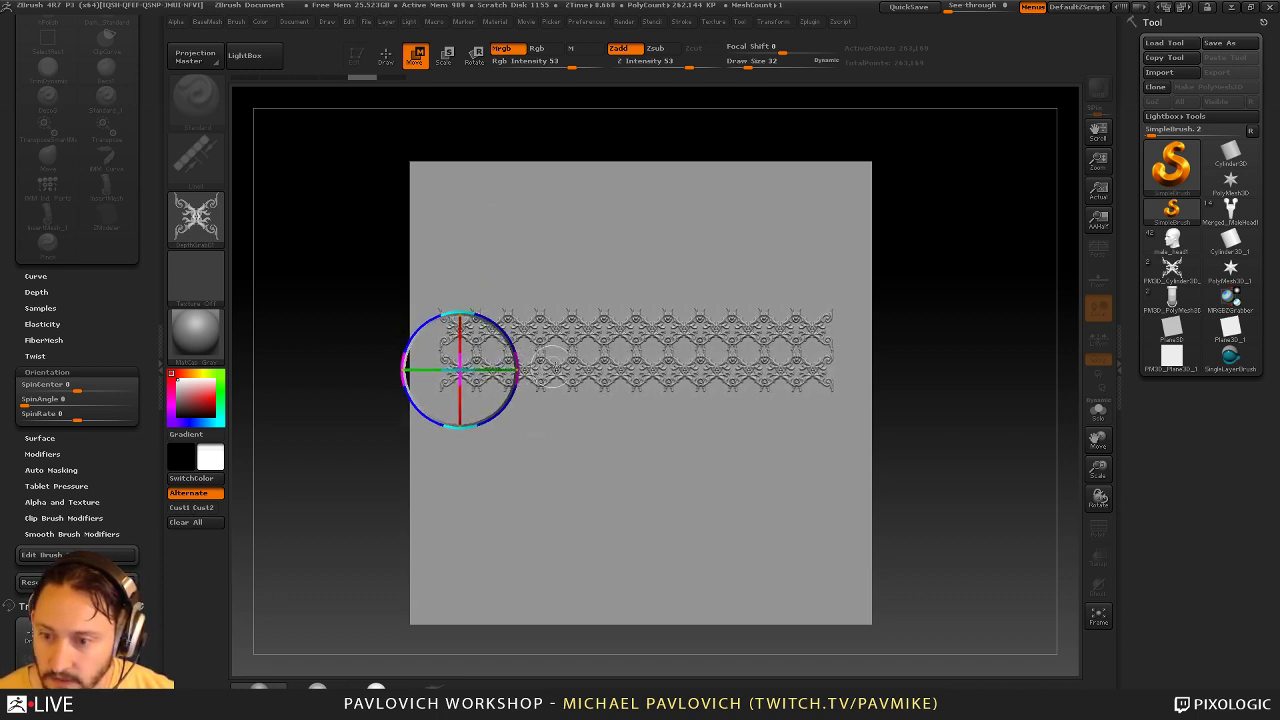
key(q)
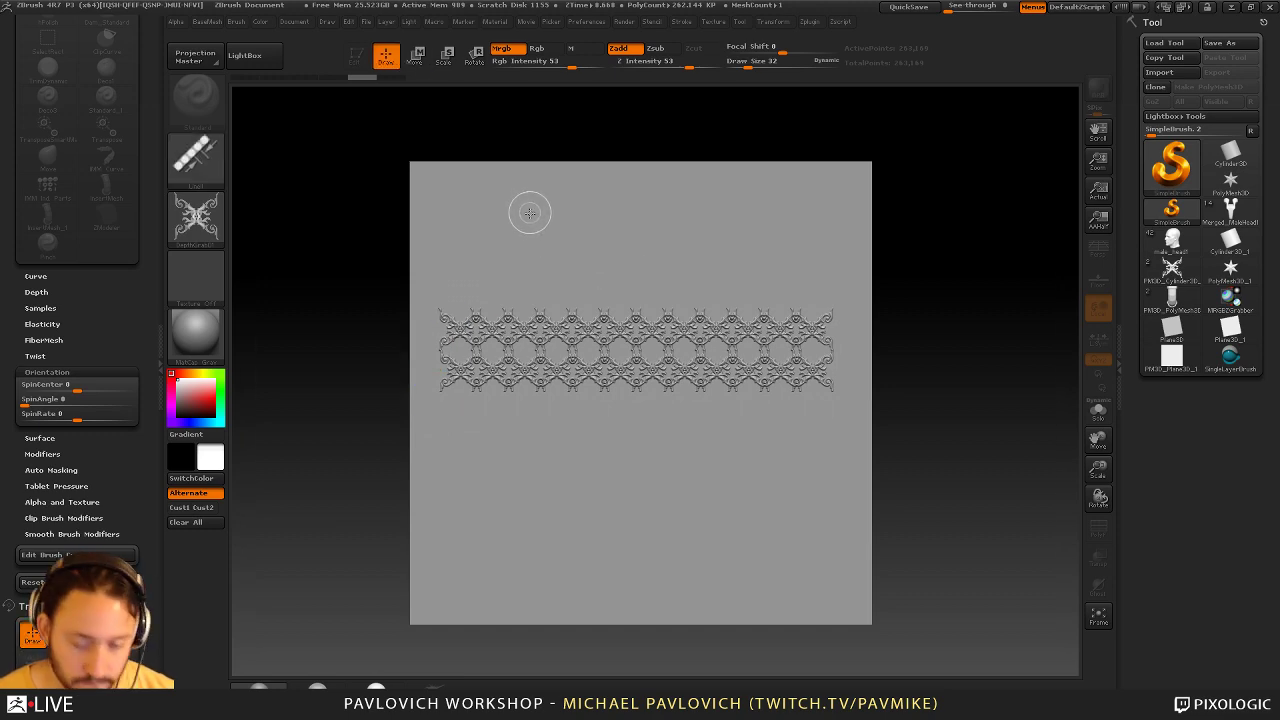
Pick up the plane with Projection Master, inspect the projected ornament rows up close, and undo the projected detail
click(196, 57)
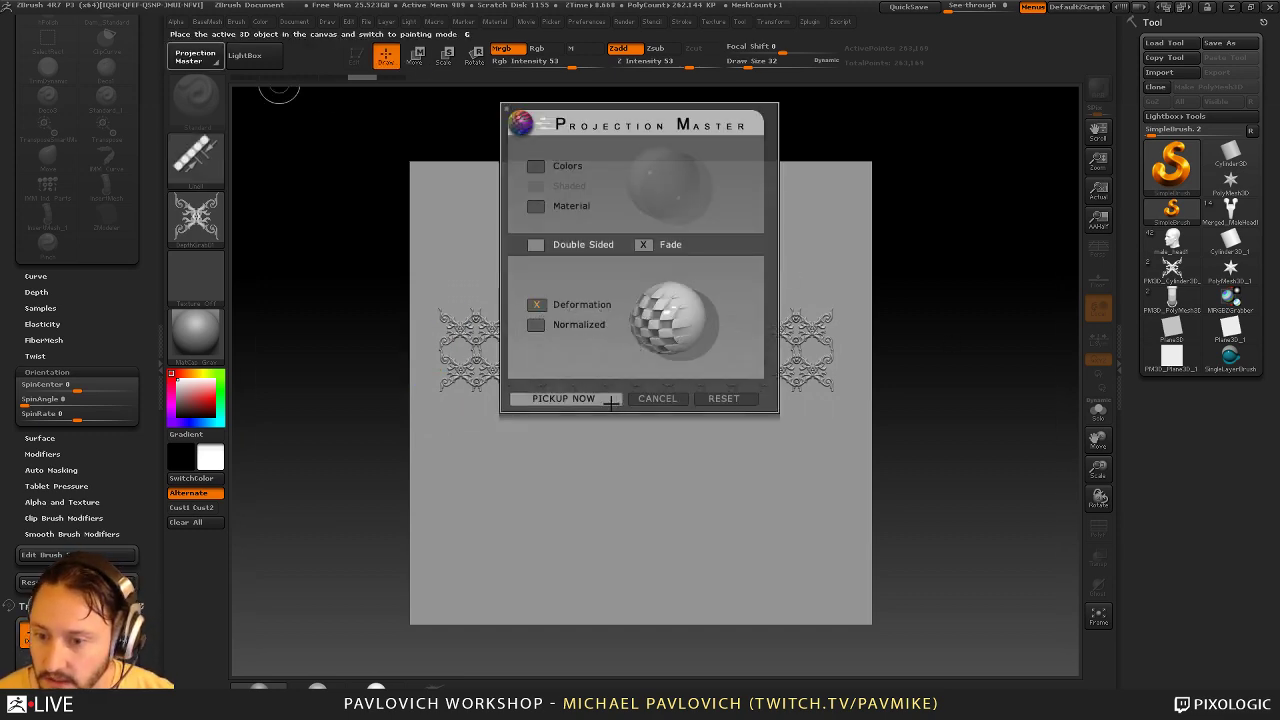
click(563, 398)
drag(983, 362, 1071, 434)
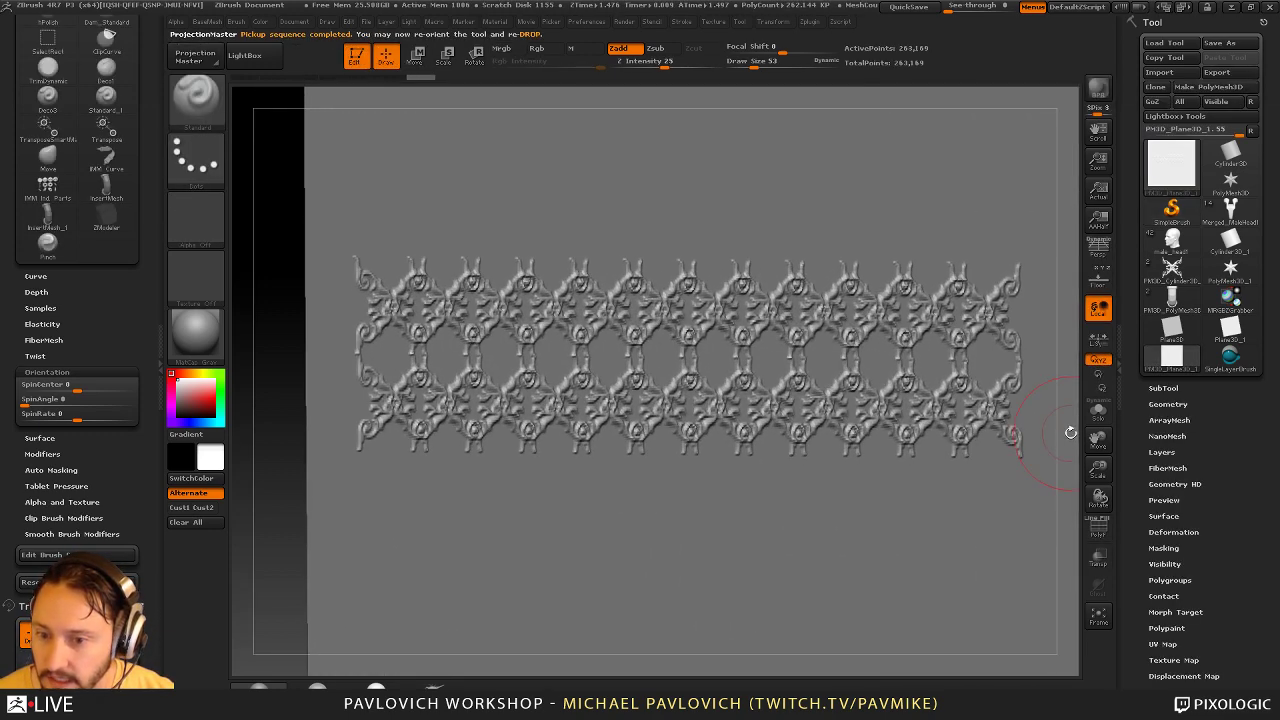
key(f)
drag(889, 252, 912, 249)
key(f)
key(ctrl+z)
alt+drag(972, 290, 972, 288)
Drop the cleared plane to the canvas again with Projection Master, keeping Deformation enabled
click(190, 57)
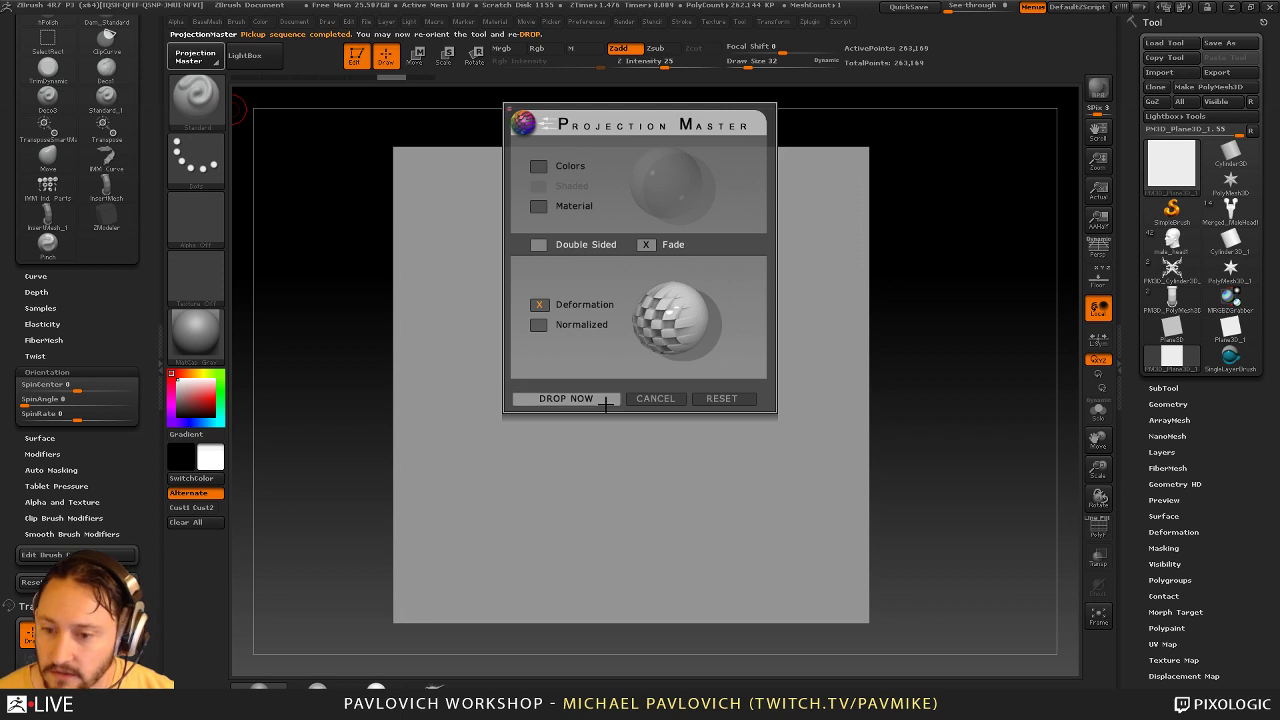
click(571, 400)
Turn off the SimpleBrush alpha, select the PM3D_Cylinder3D_1 ornament mesh, and draw it on the plane's upper-left area
click(218, 224)
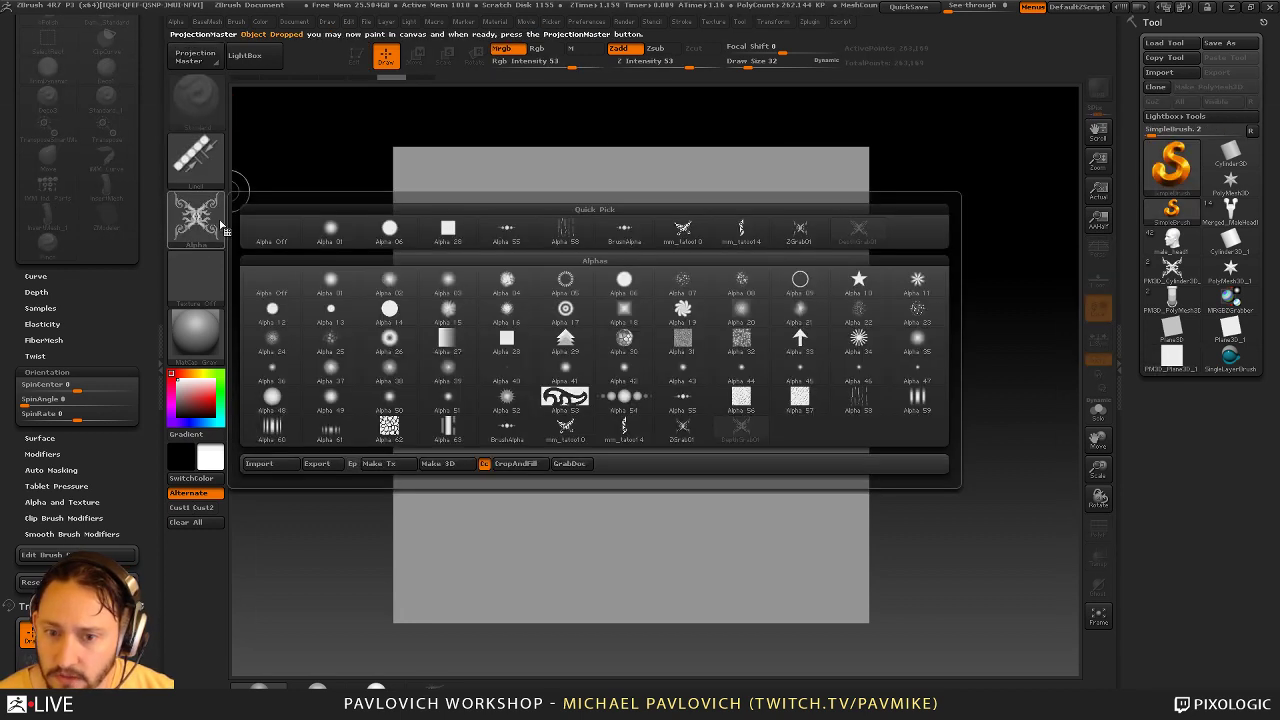
click(268, 228)
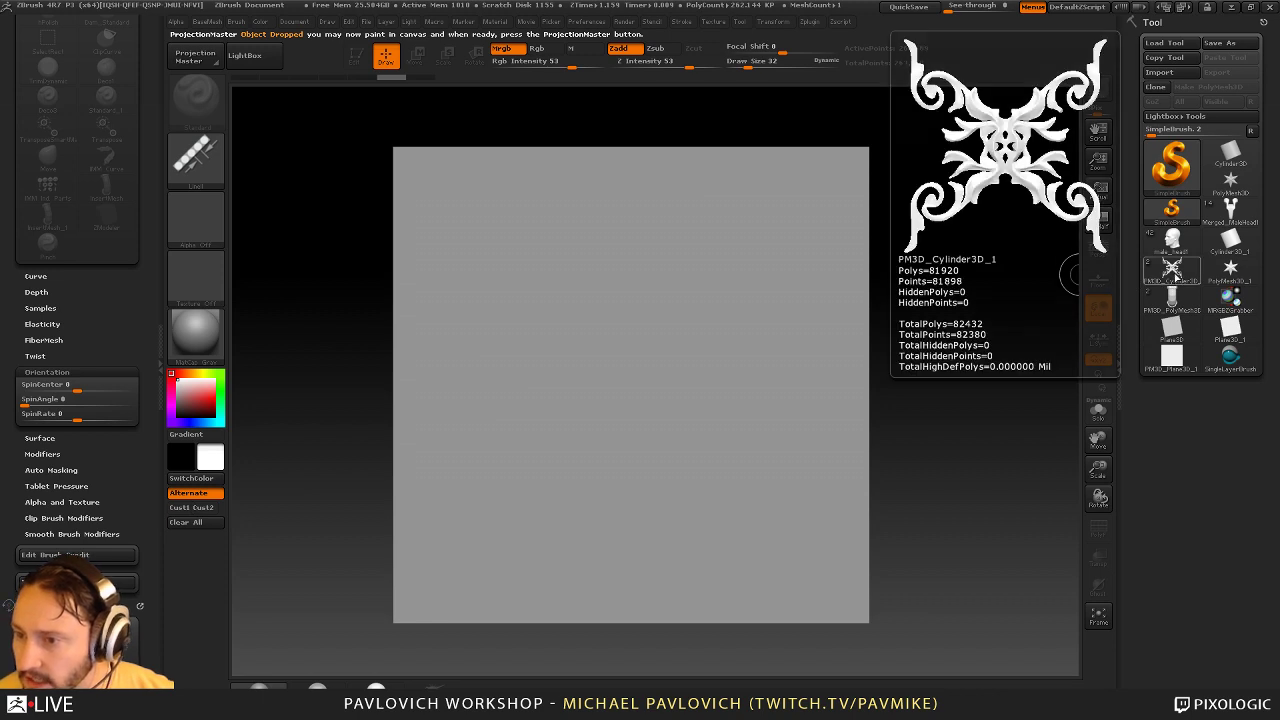
click(1176, 272)
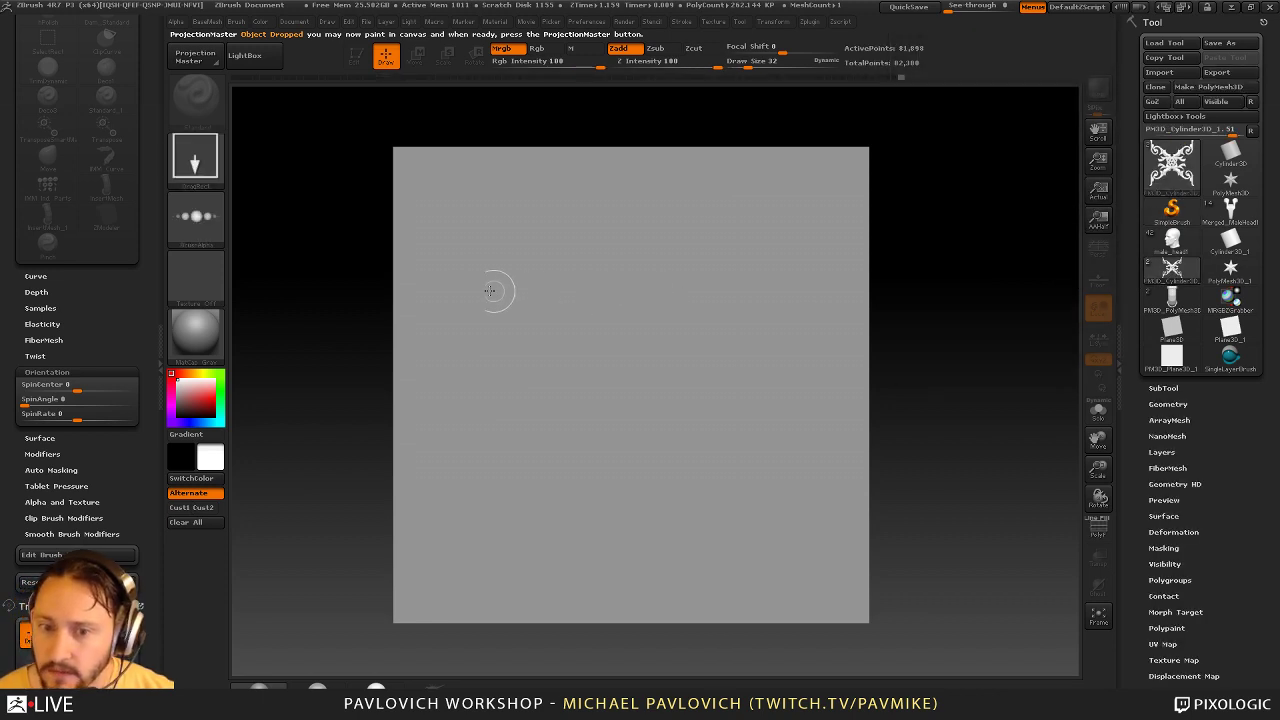
mouse_move(510, 288)
mouse_down()
mouse_move(523, 414)
mouse_move(384, 461)
mouse_move(408, 481)
mouse_move(522, 442)
mouse_move(522, 420)
mouse_up()
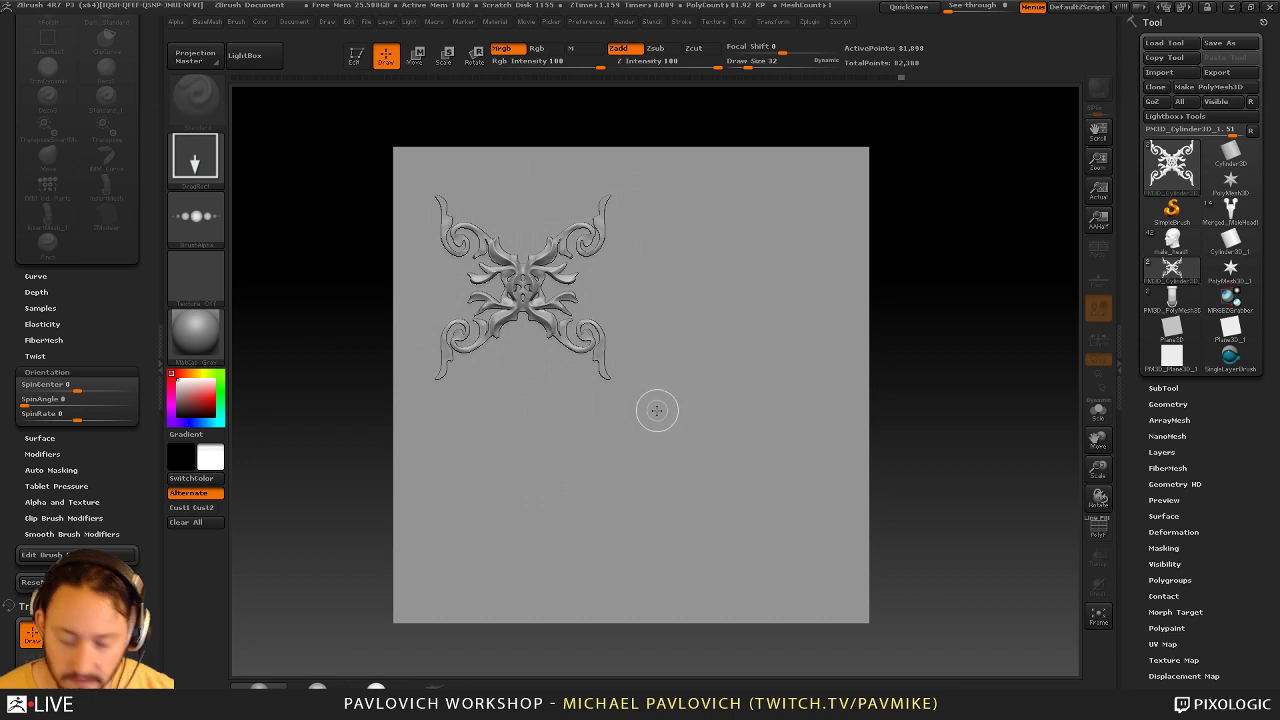
Snapshot the ornament mesh on the plane and move the copy directly below the first ornament
key(w)
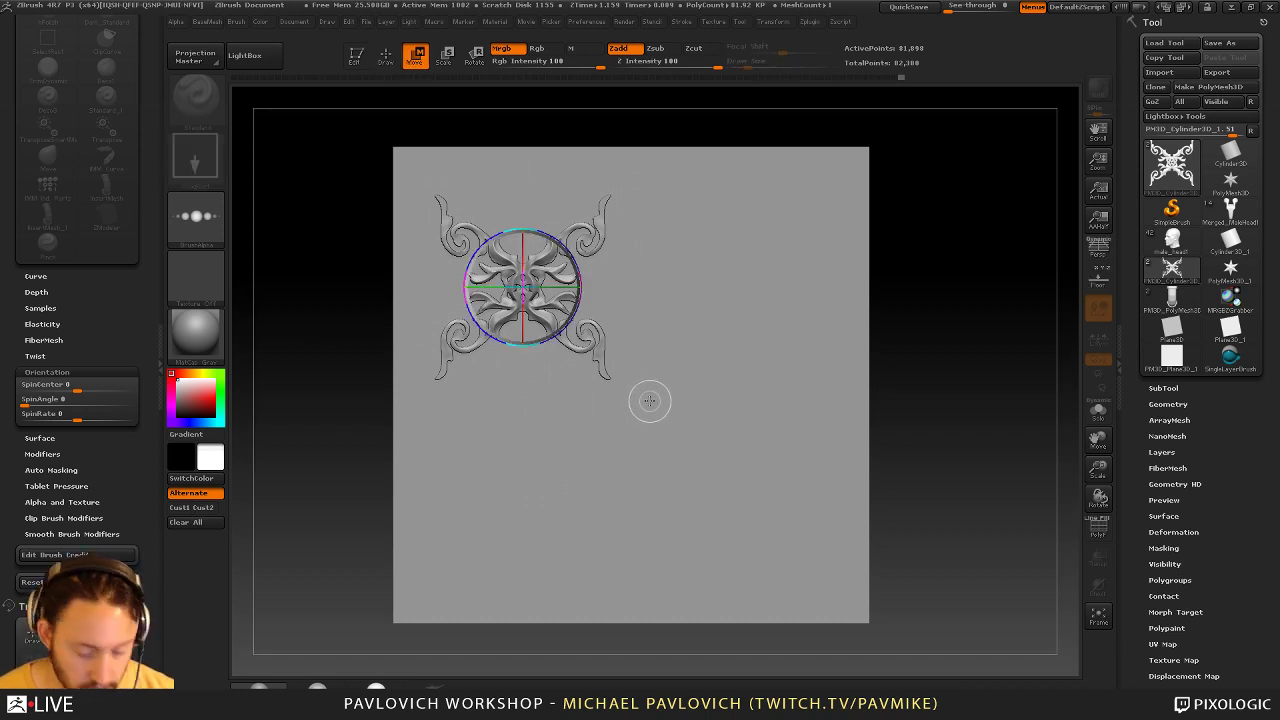
key(shift+s)
drag(598, 287, 598, 444)
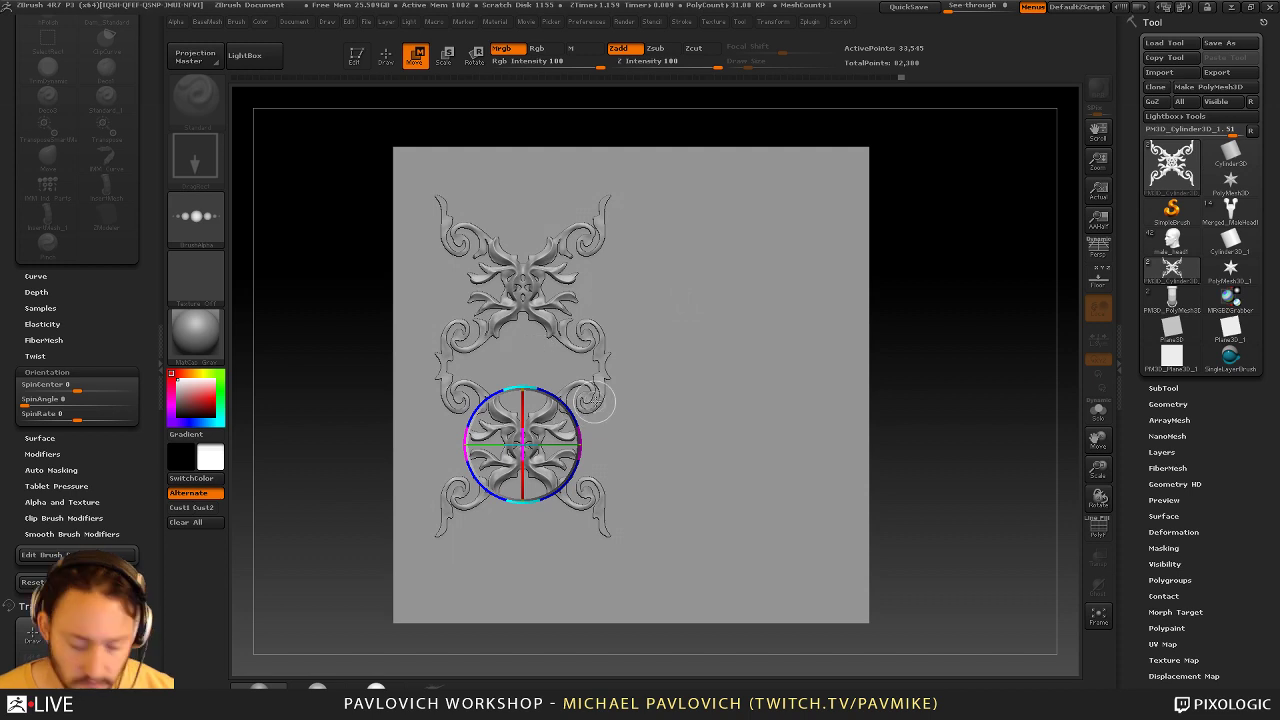
Switch to the line stroke and draw a diagonal row of small ornaments from the plane's center-left to its lower-right corner
key(q)
click(195, 155)
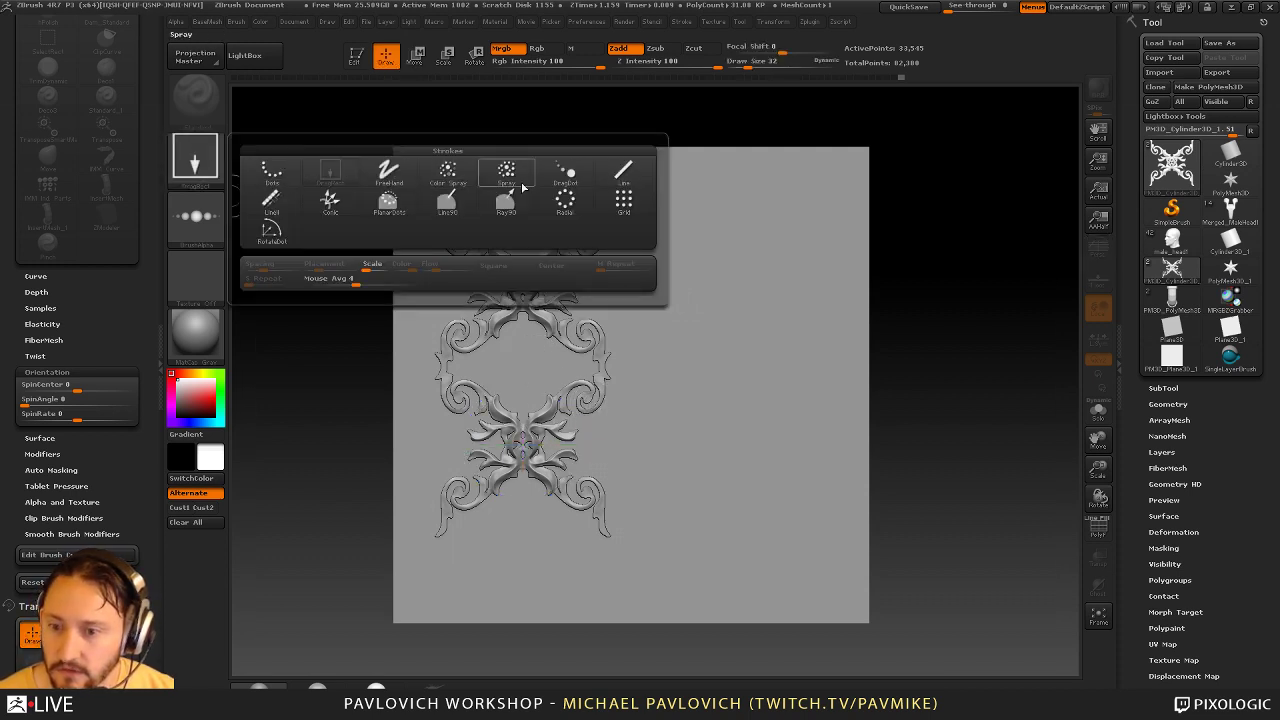
click(285, 205)
mouse_move(550, 345)
mouse_down()
mouse_move(812, 338)
mouse_move(800, 222)
mouse_move(778, 440)
mouse_move(804, 464)
mouse_move(822, 548)
mouse_up()
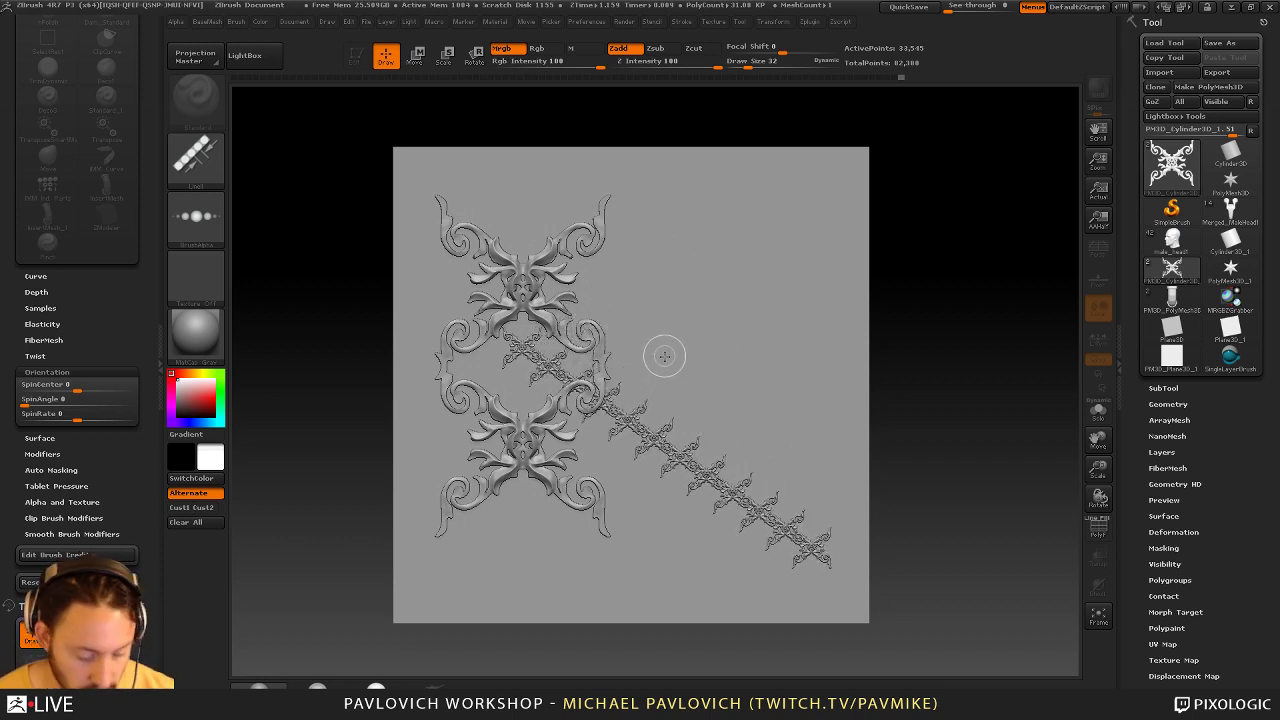
Snapshot the diagonal ornament row and offset the copy up and to the right, so the two rows form a lattice band
key(w)
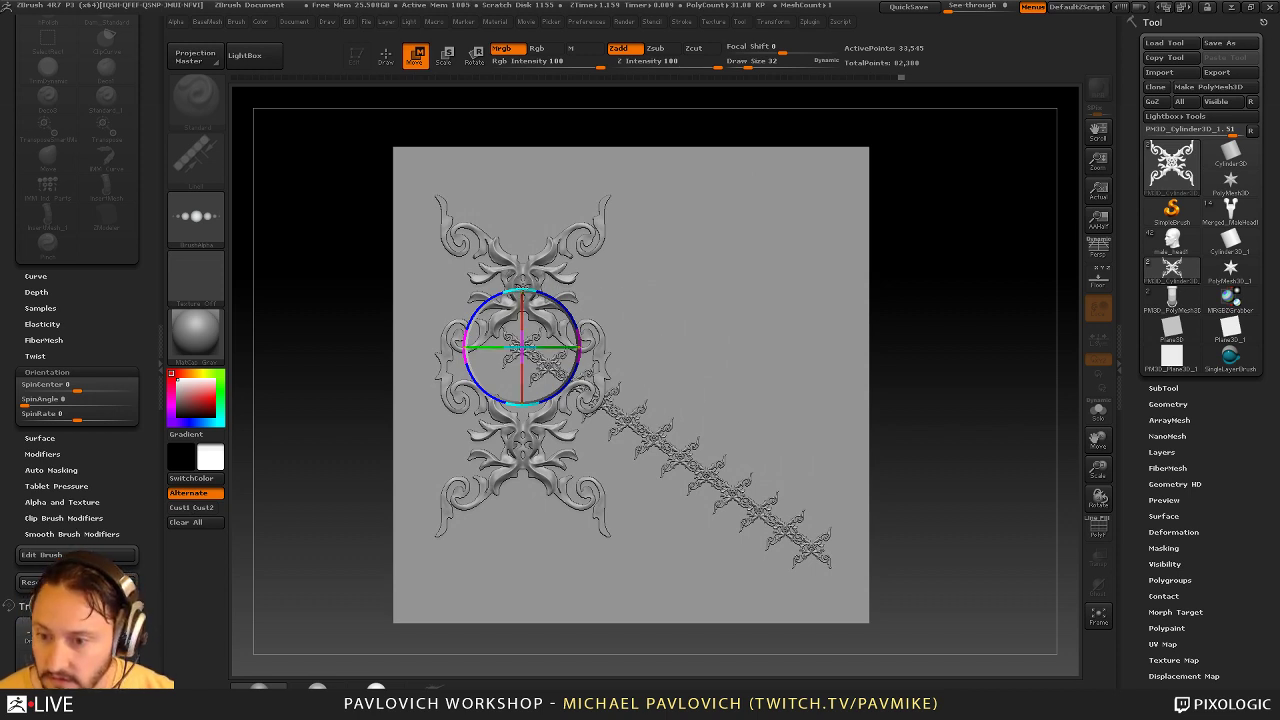
drag(523, 289, 562, 280)
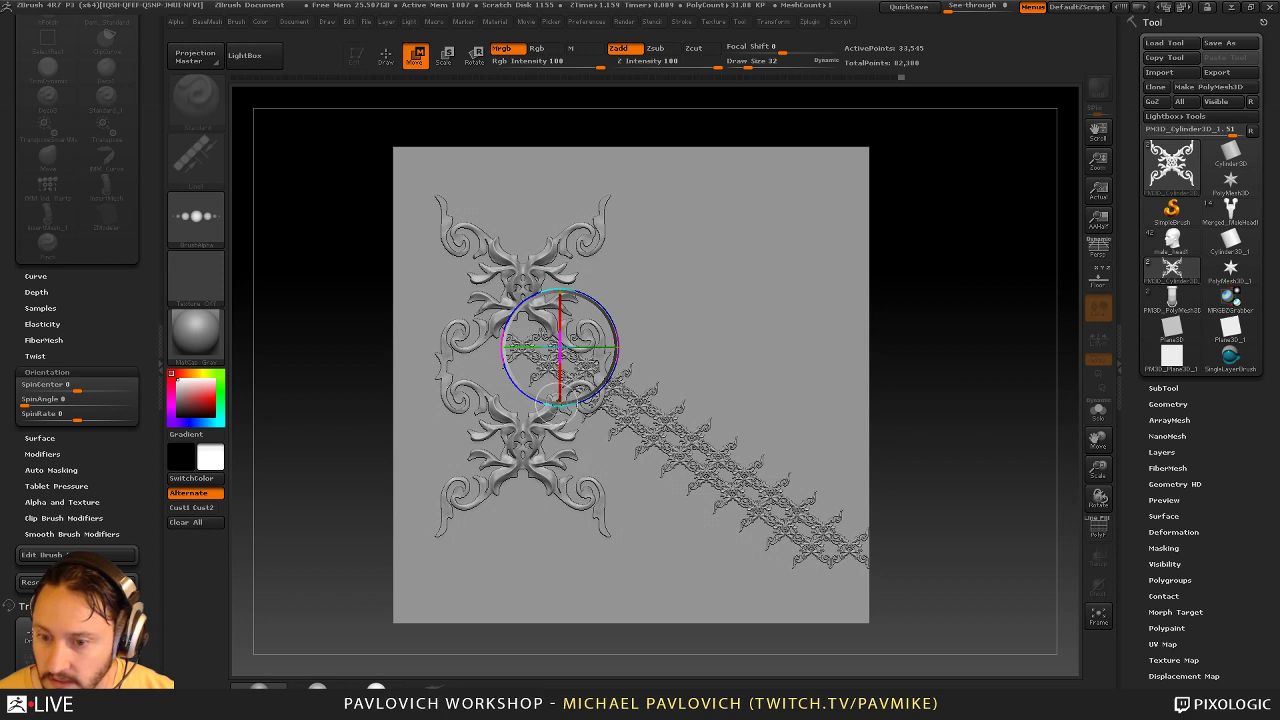
drag(554, 402, 560, 402)
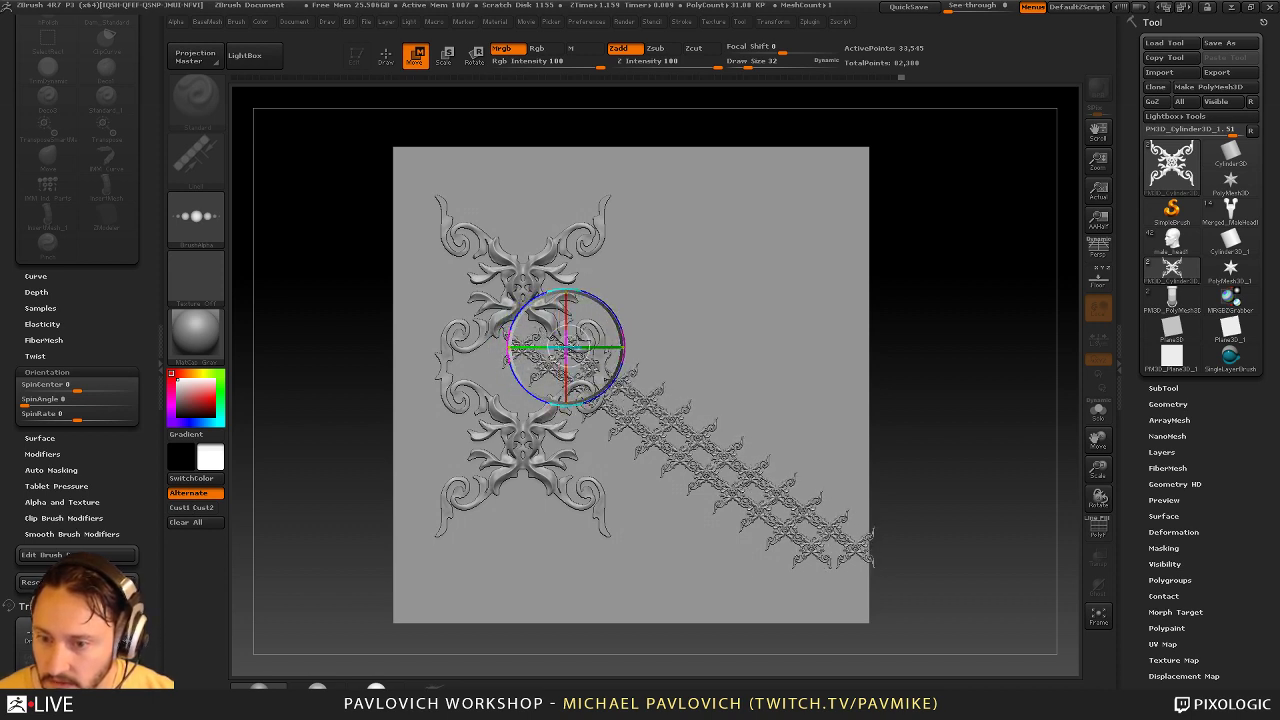
drag(567, 346, 563, 346)
drag(561, 290, 553, 262)
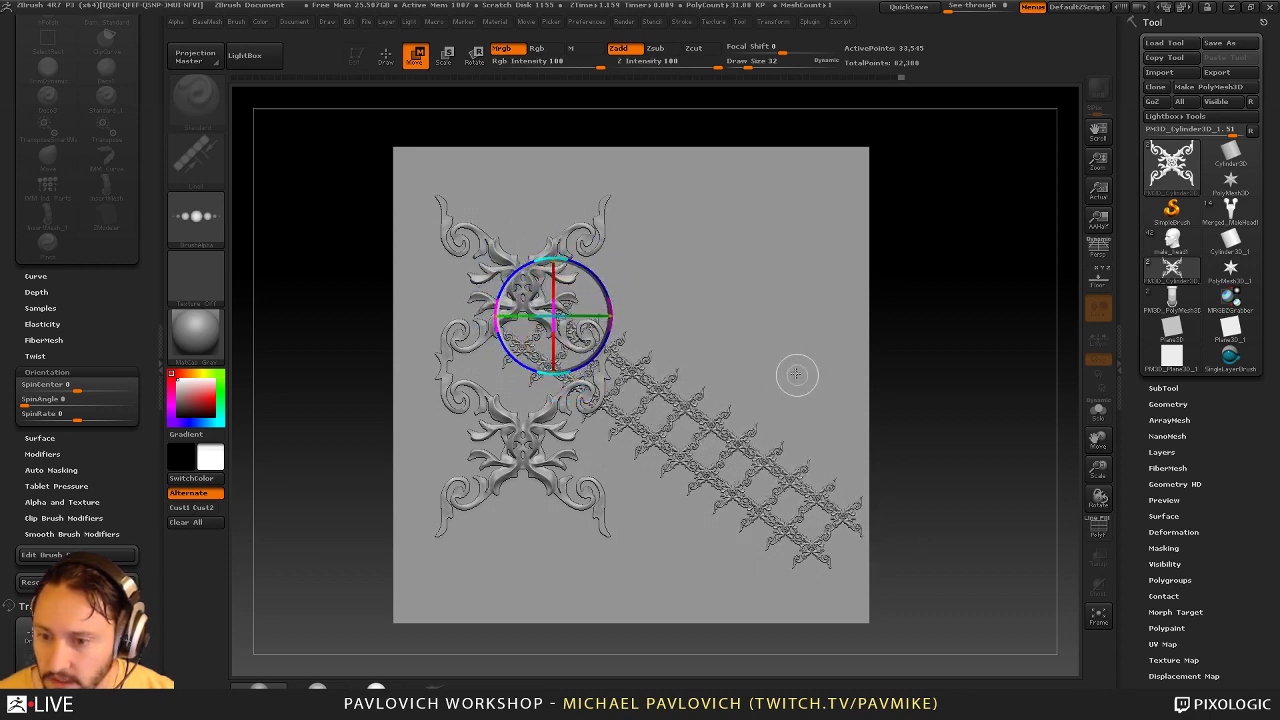
Pick up the plane with Projection Master to project the ornaments and lattice band into its surface
key(q)
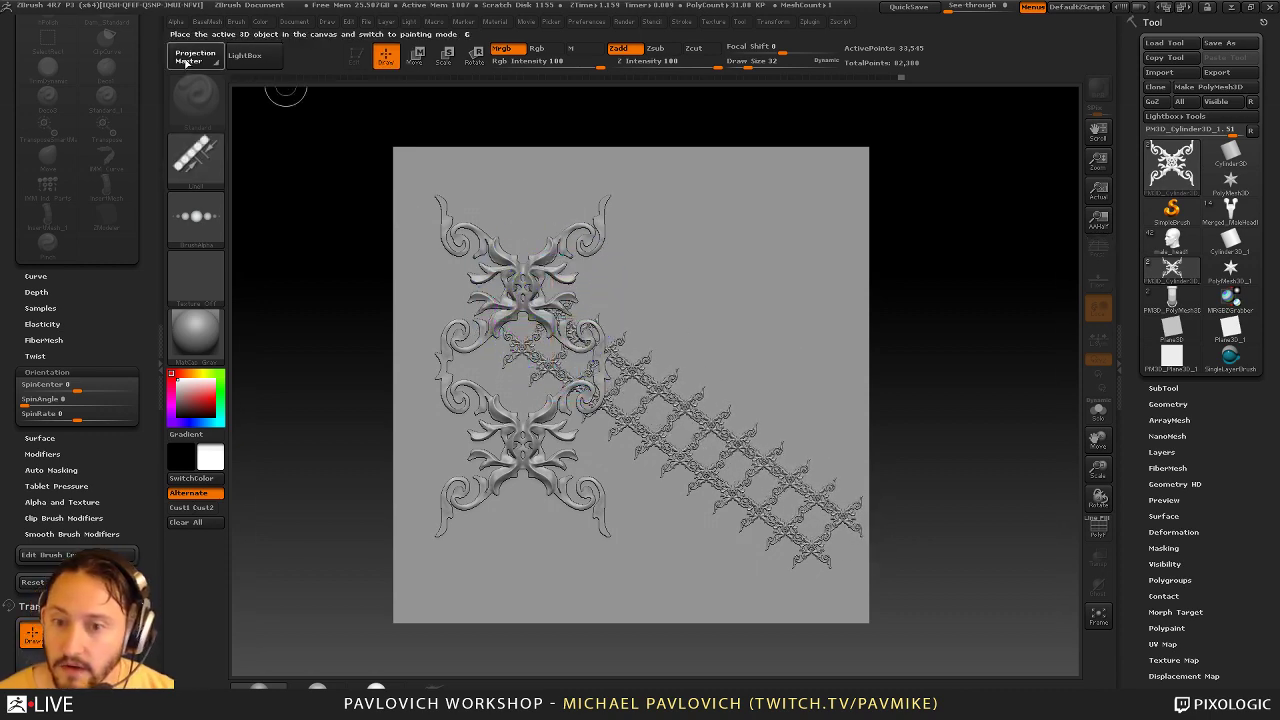
click(189, 61)
click(549, 397)
drag(911, 358, 950, 320)
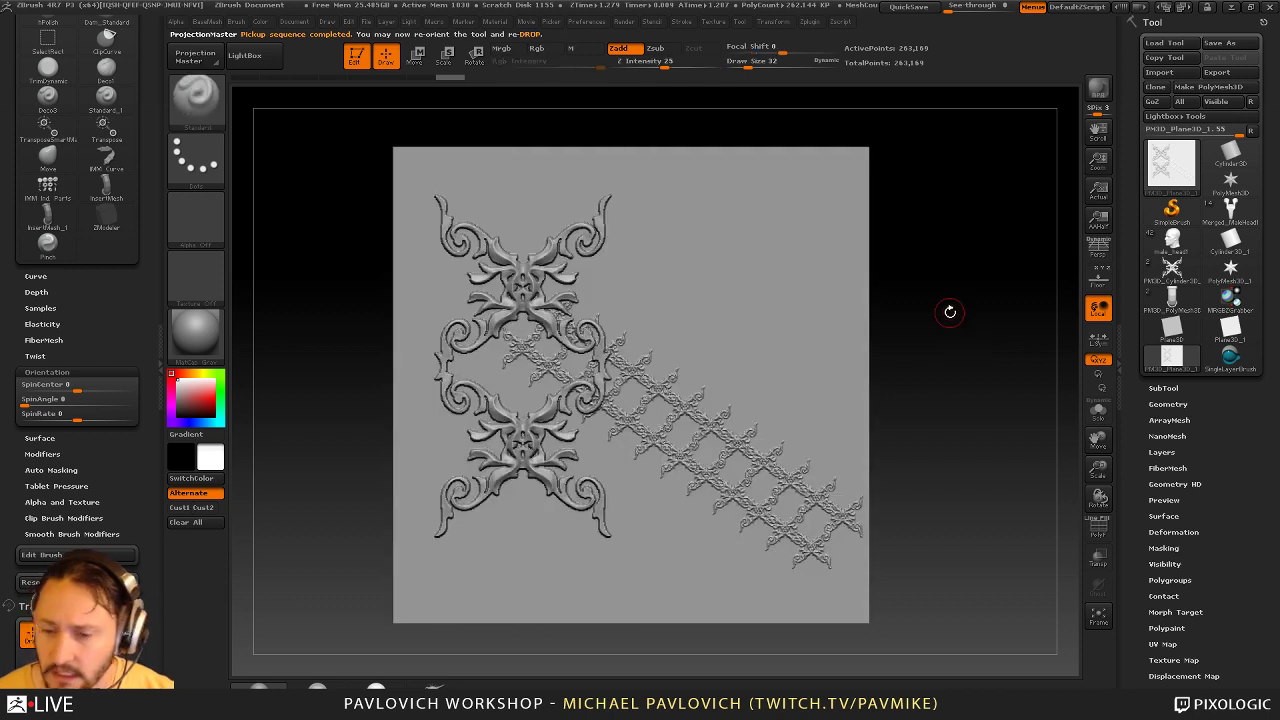
Undo the projected ornament and lattice detail so the plane is flat again
key(ctrl+z)
key(ctrl+z)
key(s)
drag(943, 384, 933, 384)
alt+drag(940, 371, 938, 381)
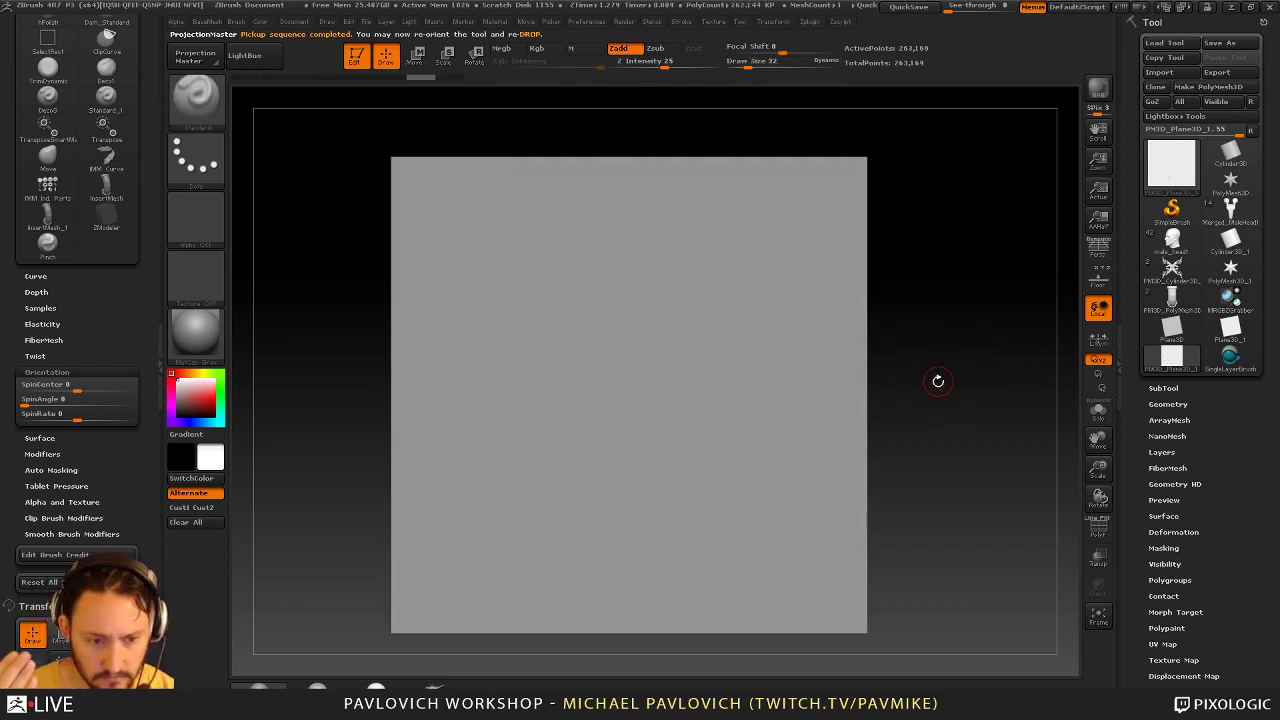
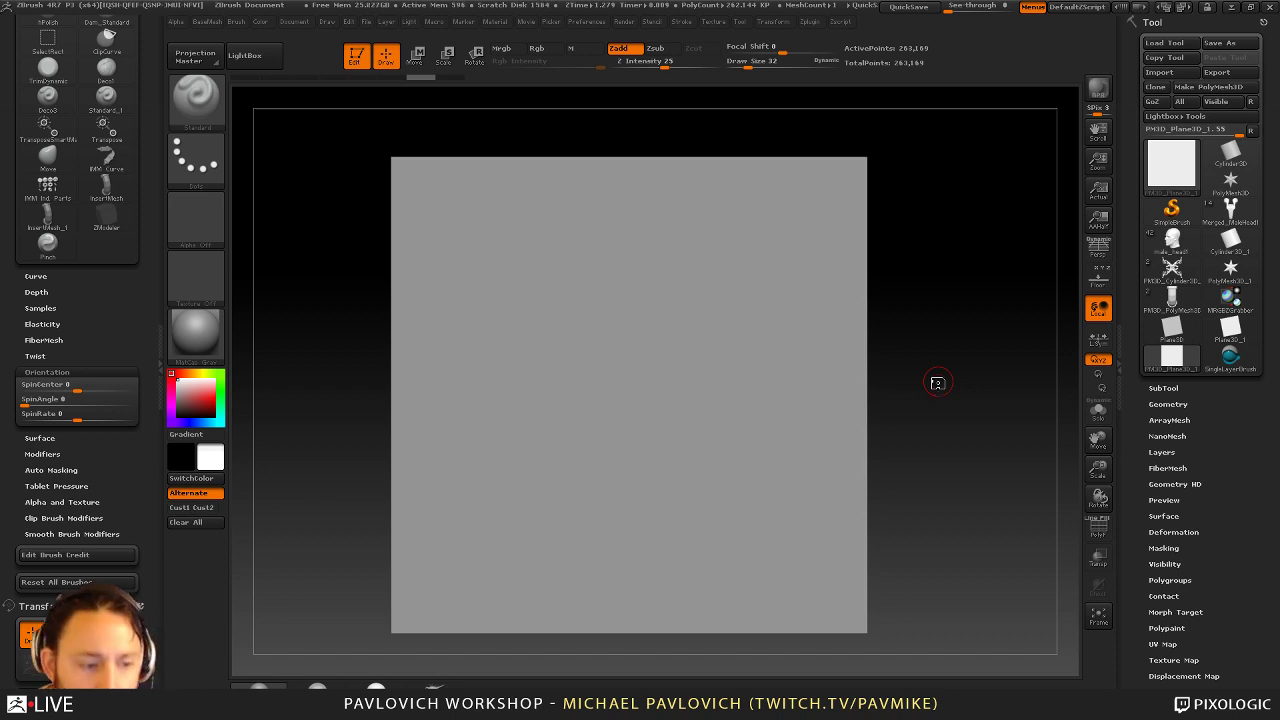
Select the Move brush and turn off its Topological auto masking
mouse_move(946, 286)
shift+mouse_down()
mouse_move(958, 288)
mouse_move(945, 283)
shift+mouse_up()
key(b)
key(m)
key(v)
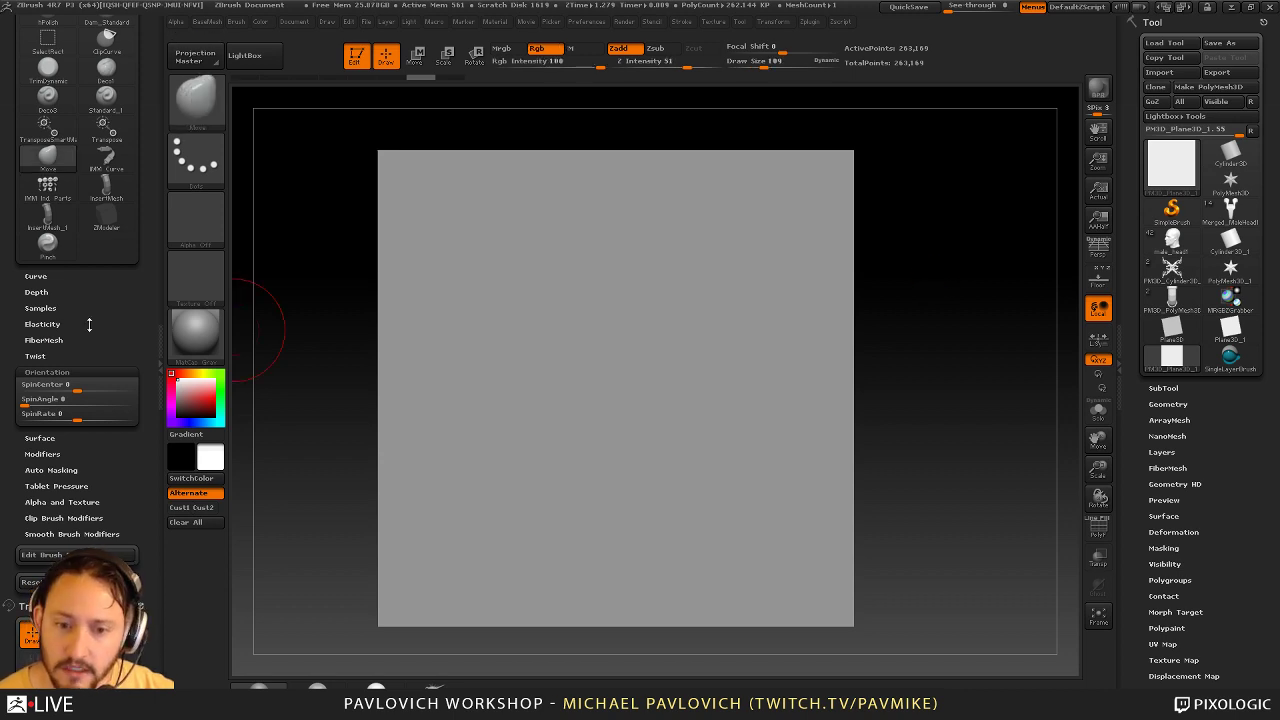
mouse_move(123, 490)
mouse_down()
mouse_move(125, 436)
mouse_move(125, 539)
mouse_move(112, 82)
mouse_move(111, 99)
mouse_up()
key(shift)
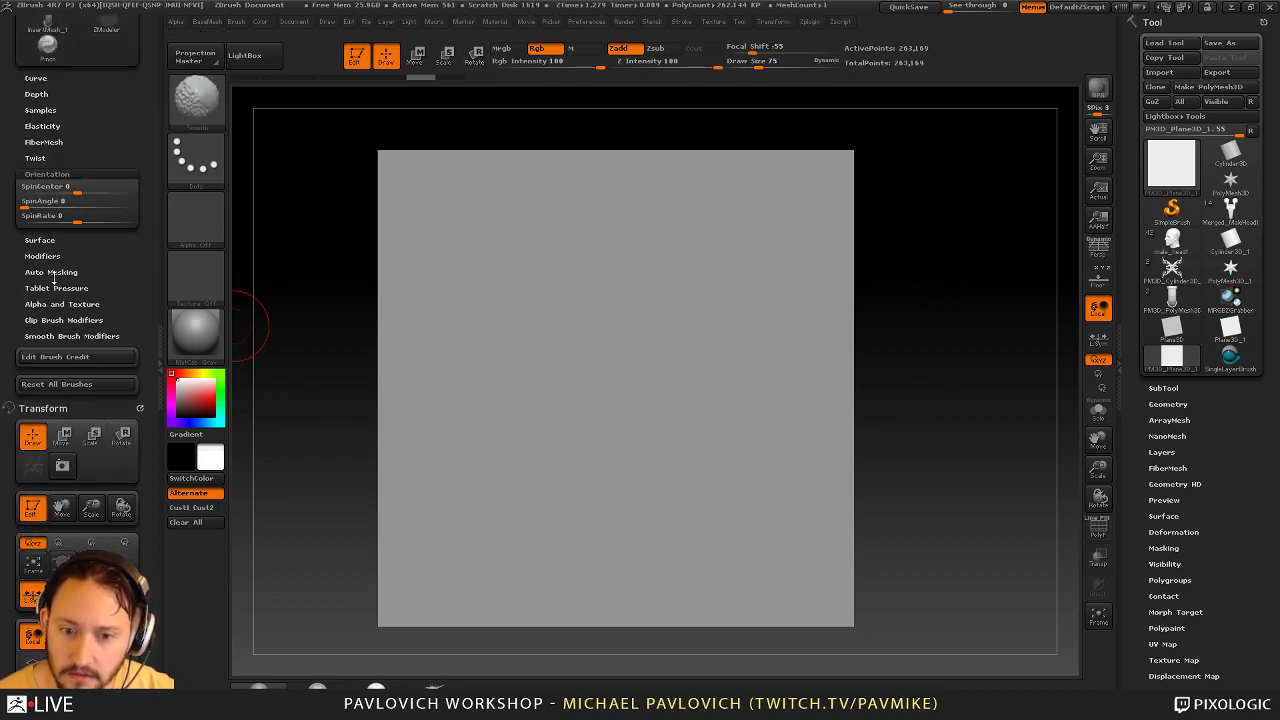
click(54, 273)
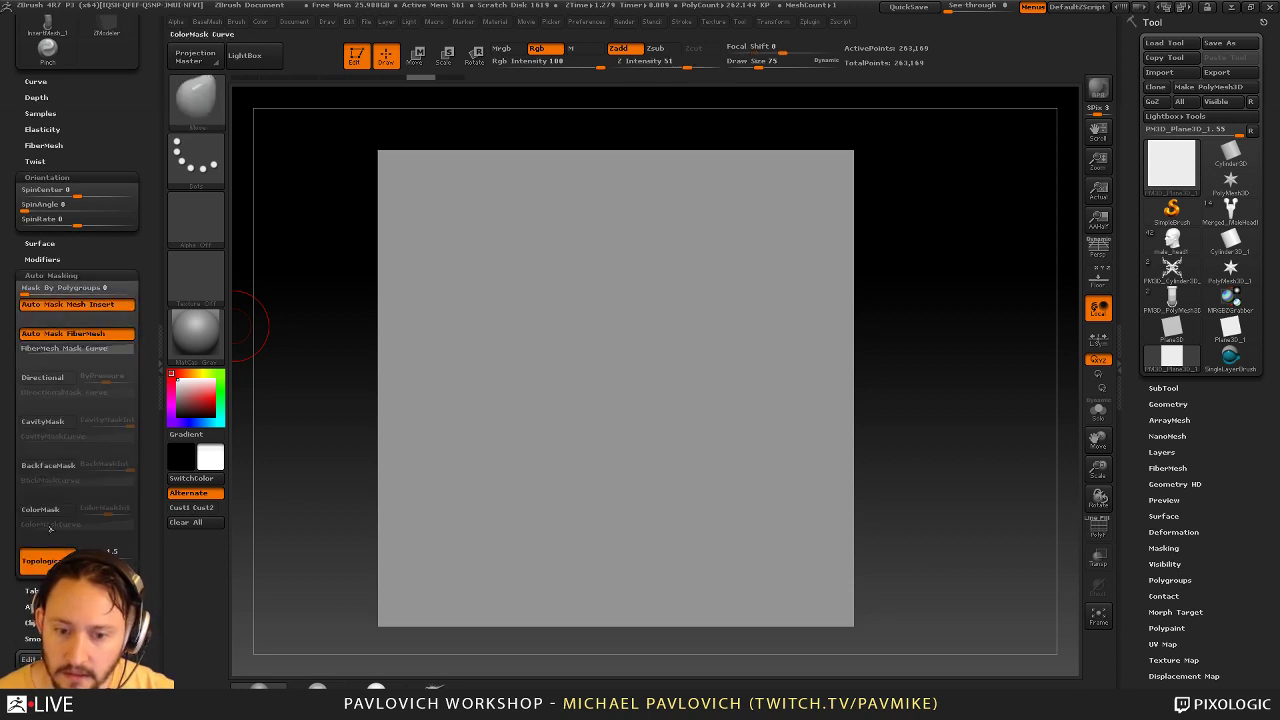
click(50, 562)
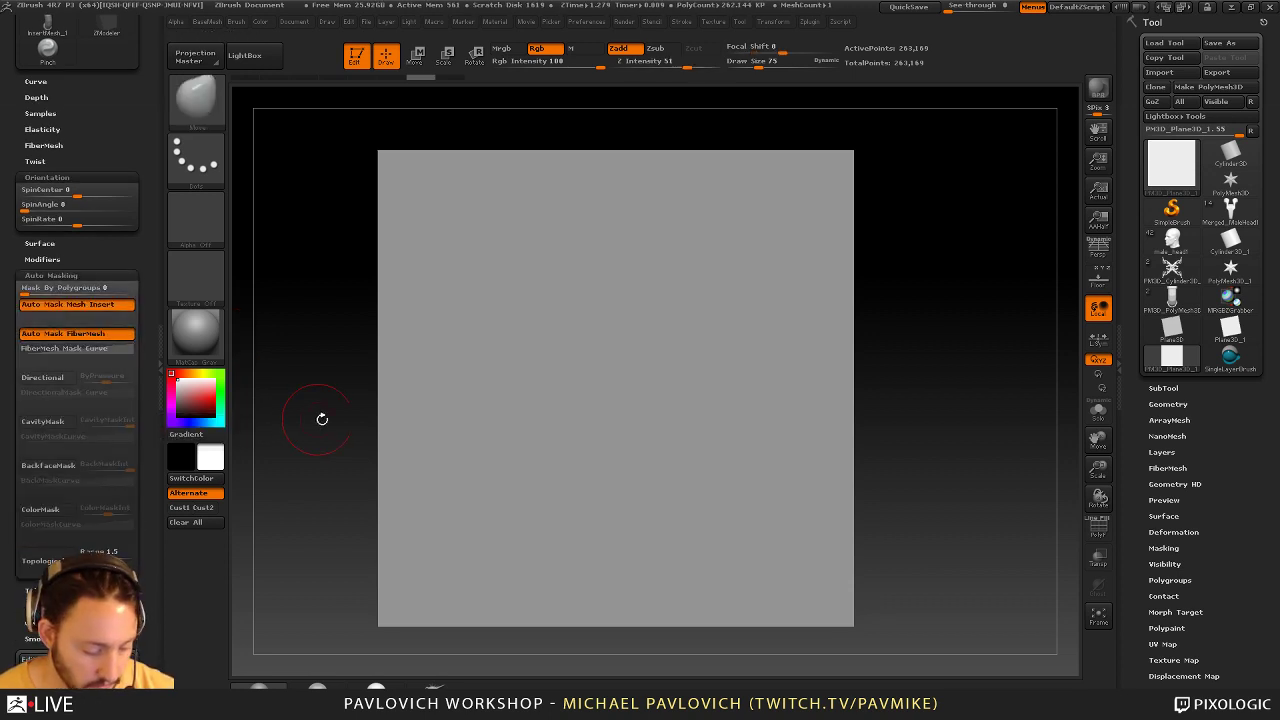
Switch the sculpting brush to Move Topological
key(b)
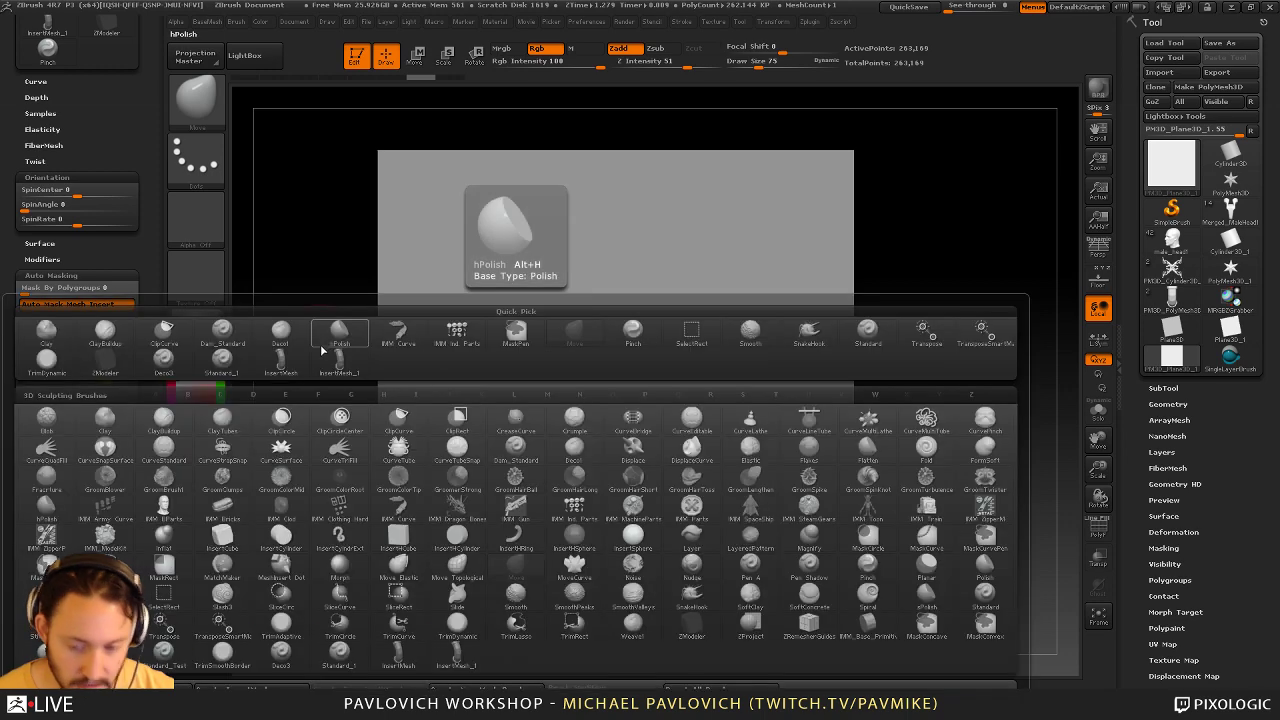
key(m)
key(b)
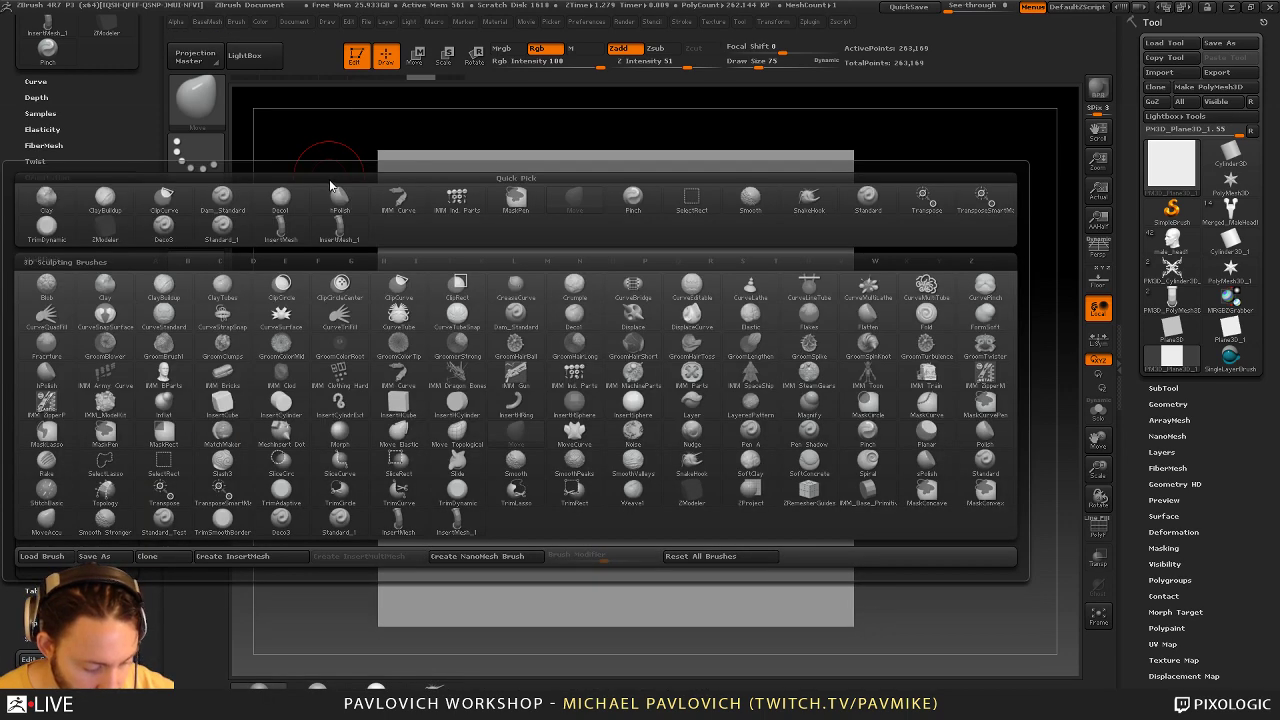
key(w)
key(b)
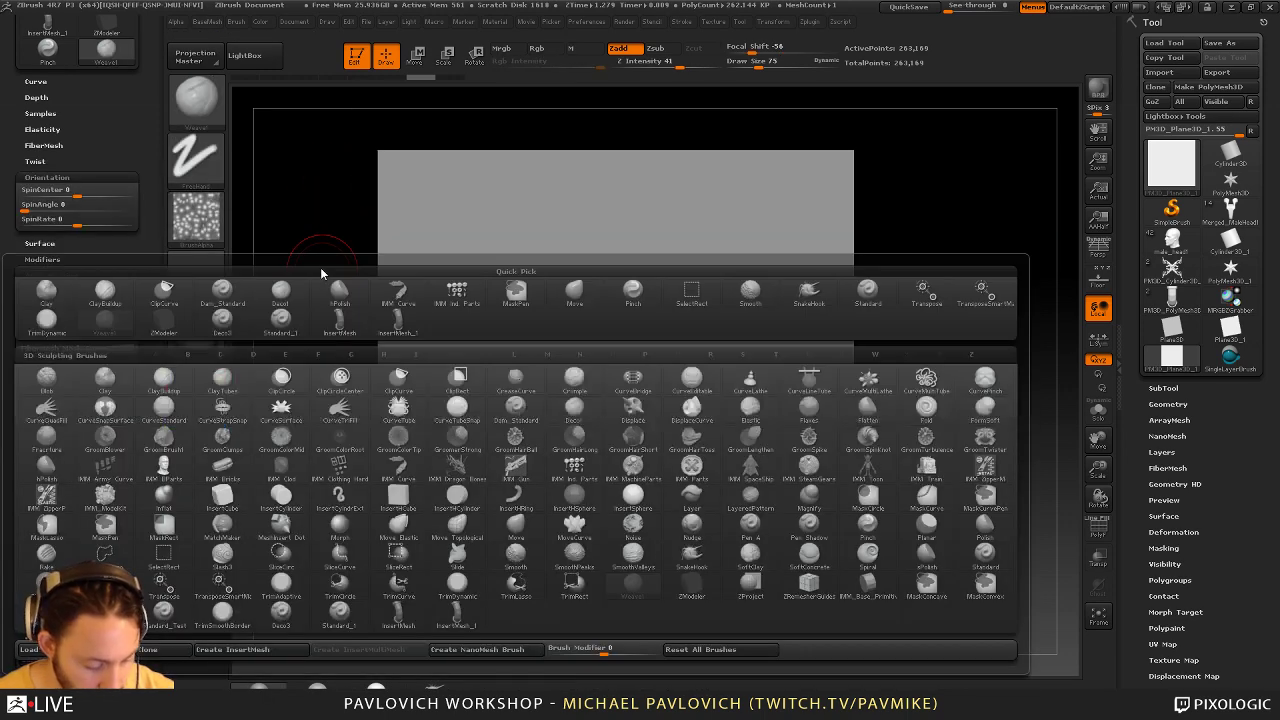
key(m)
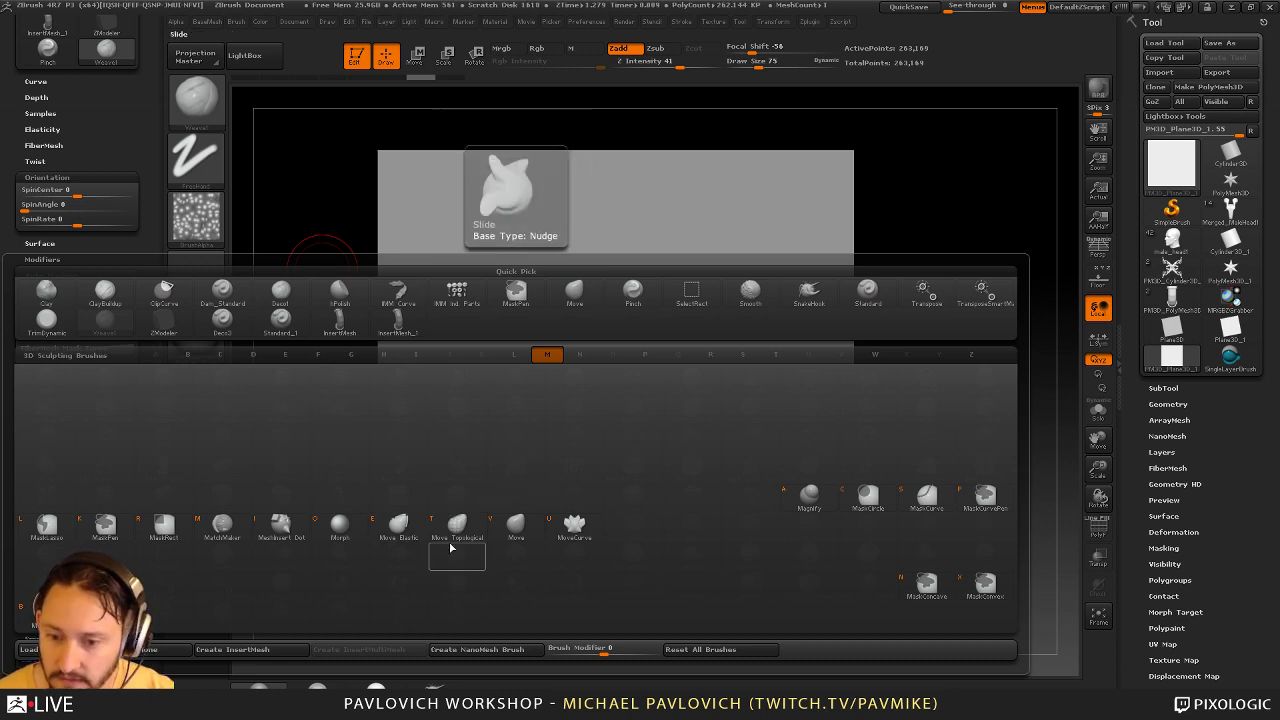
click(457, 534)
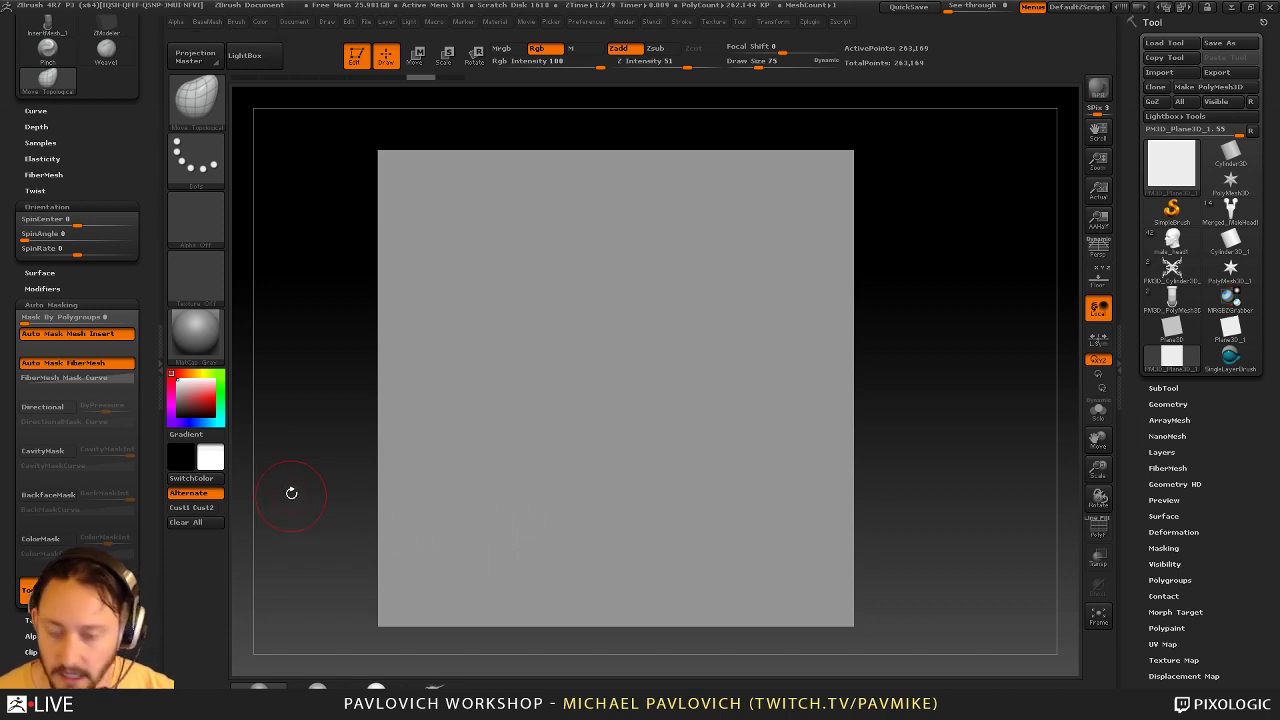
Browse the brushes in LightBox's Move folder, then hide LightBox
key(comma)
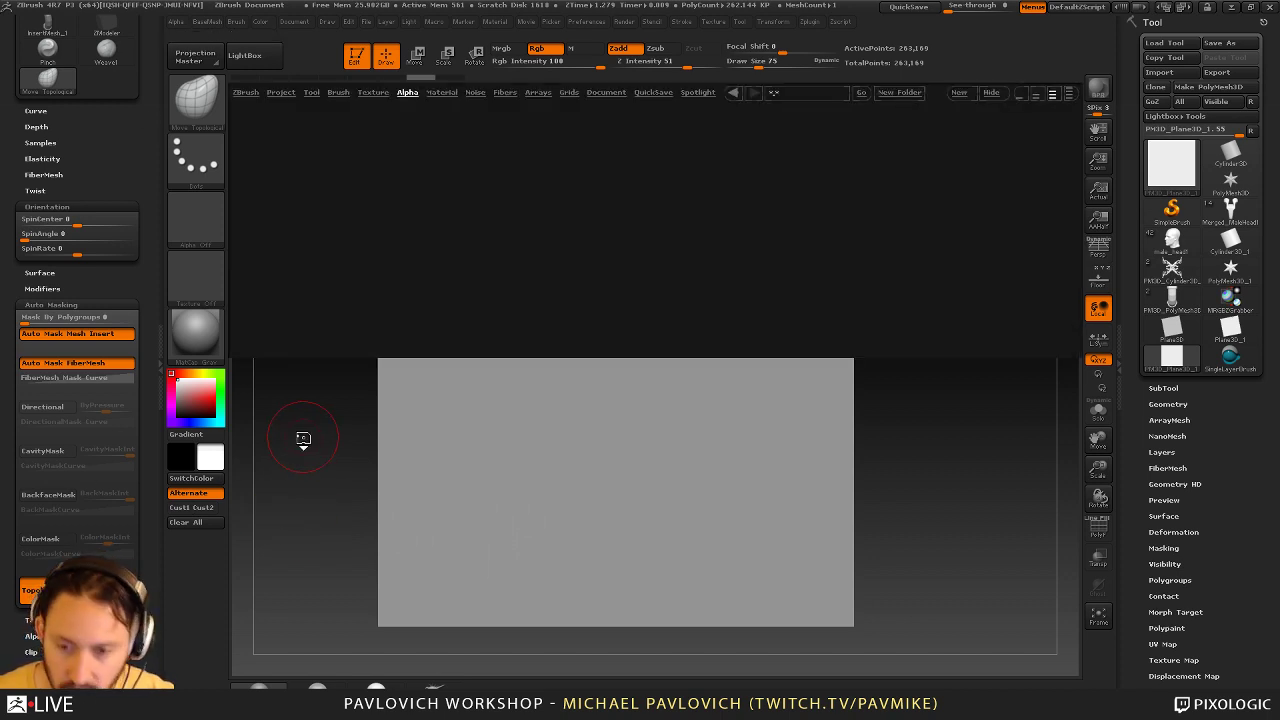
click(338, 93)
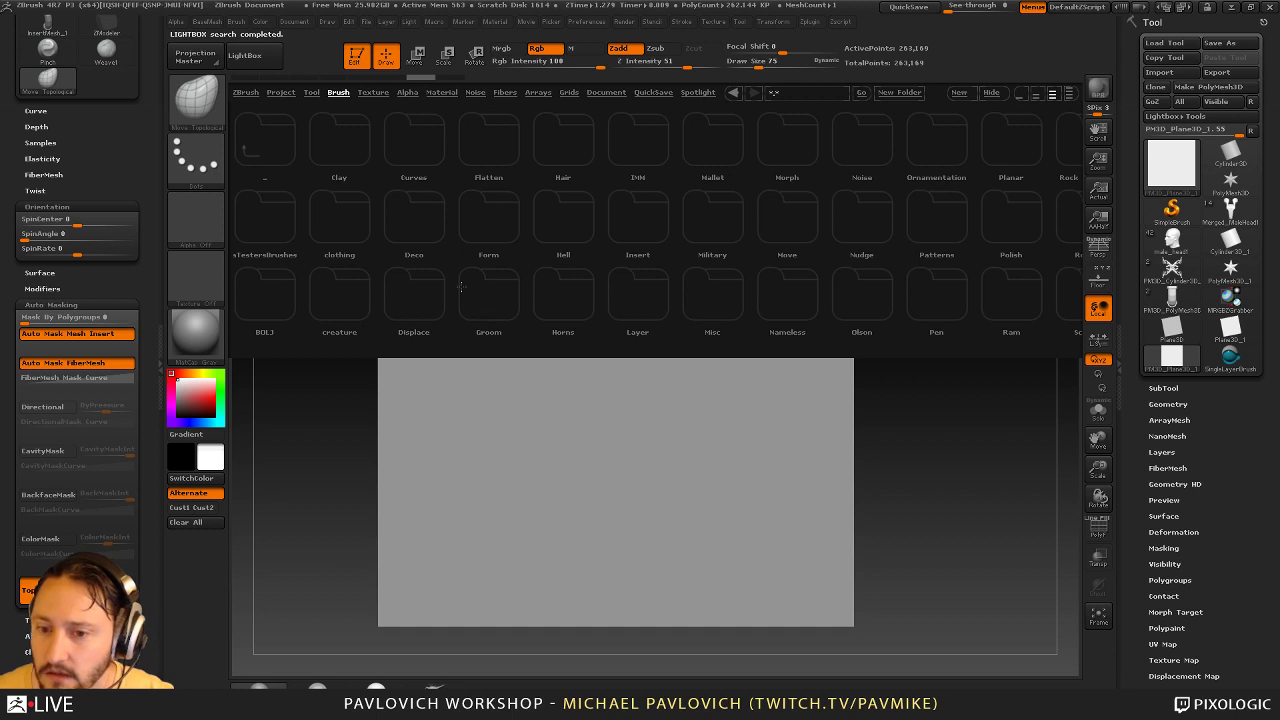
click(1069, 93)
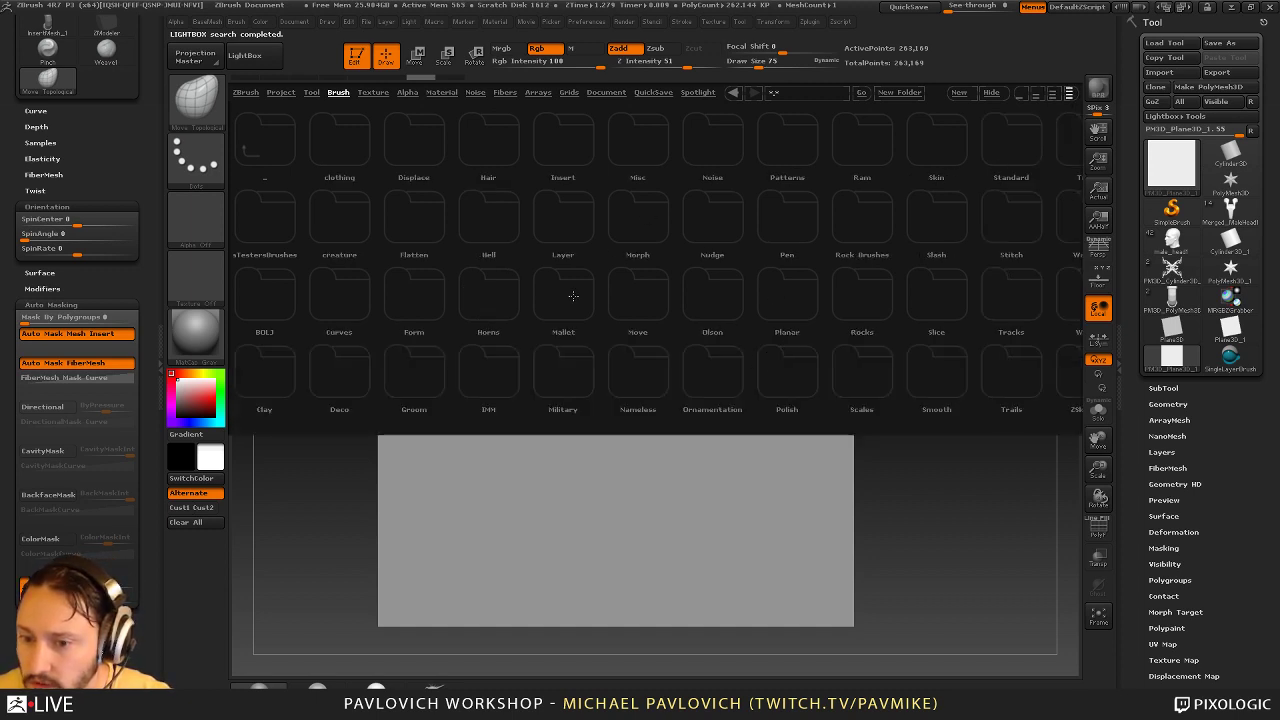
click(648, 312)
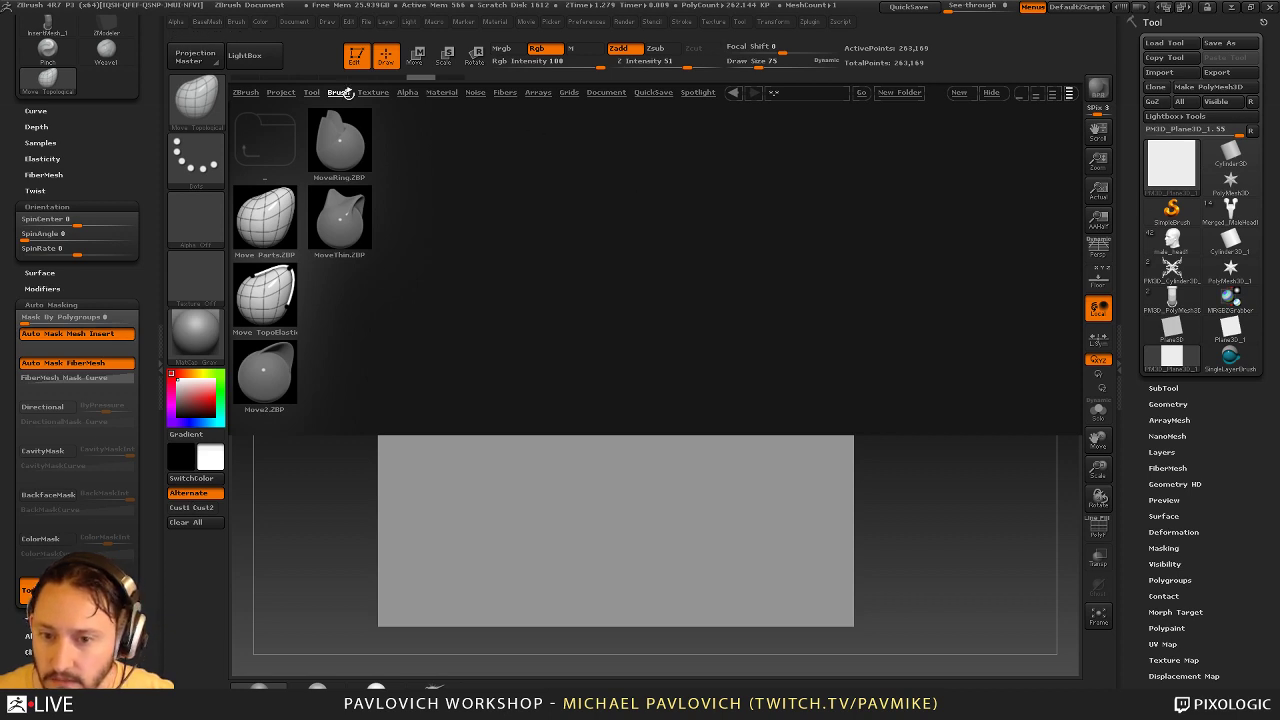
click(999, 92)
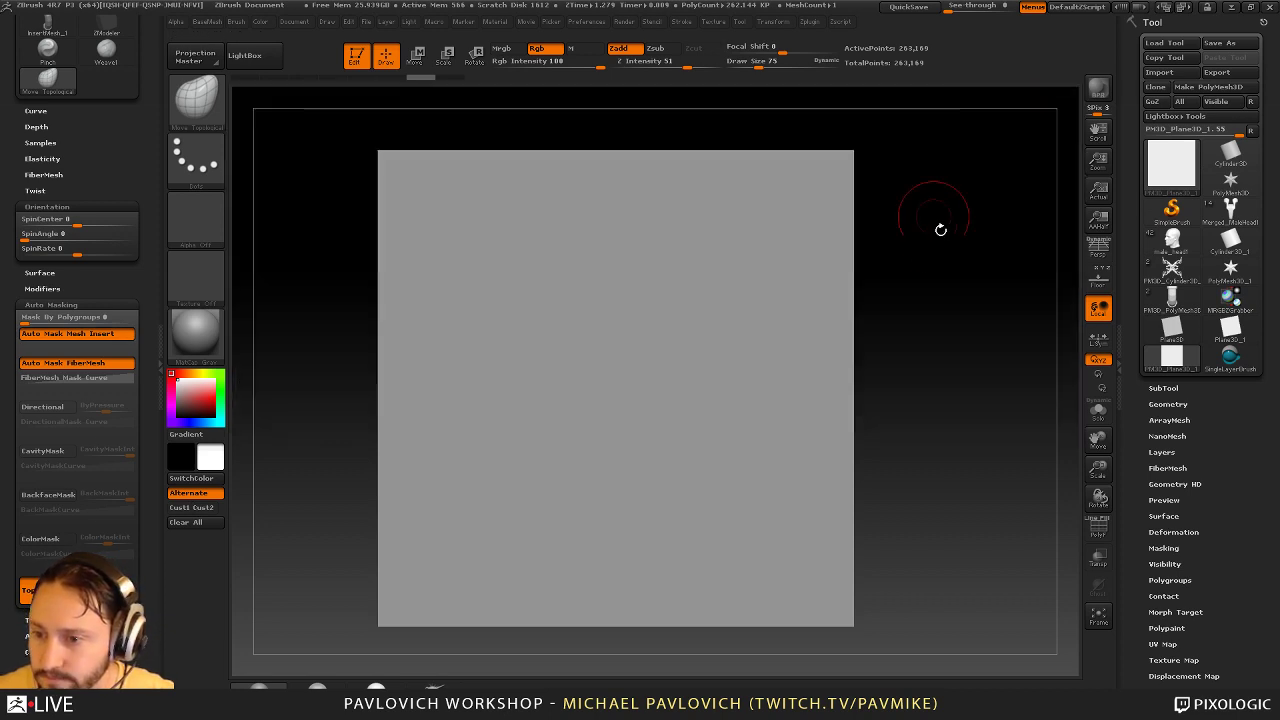
Switch back to the Standard brush and reframe the plane in the canvas
key(b)
key(s)
key(t)
key(s)
click(951, 234)
alt+drag(951, 222, 935, 206)
key(s)
drag(933, 205, 979, 205)
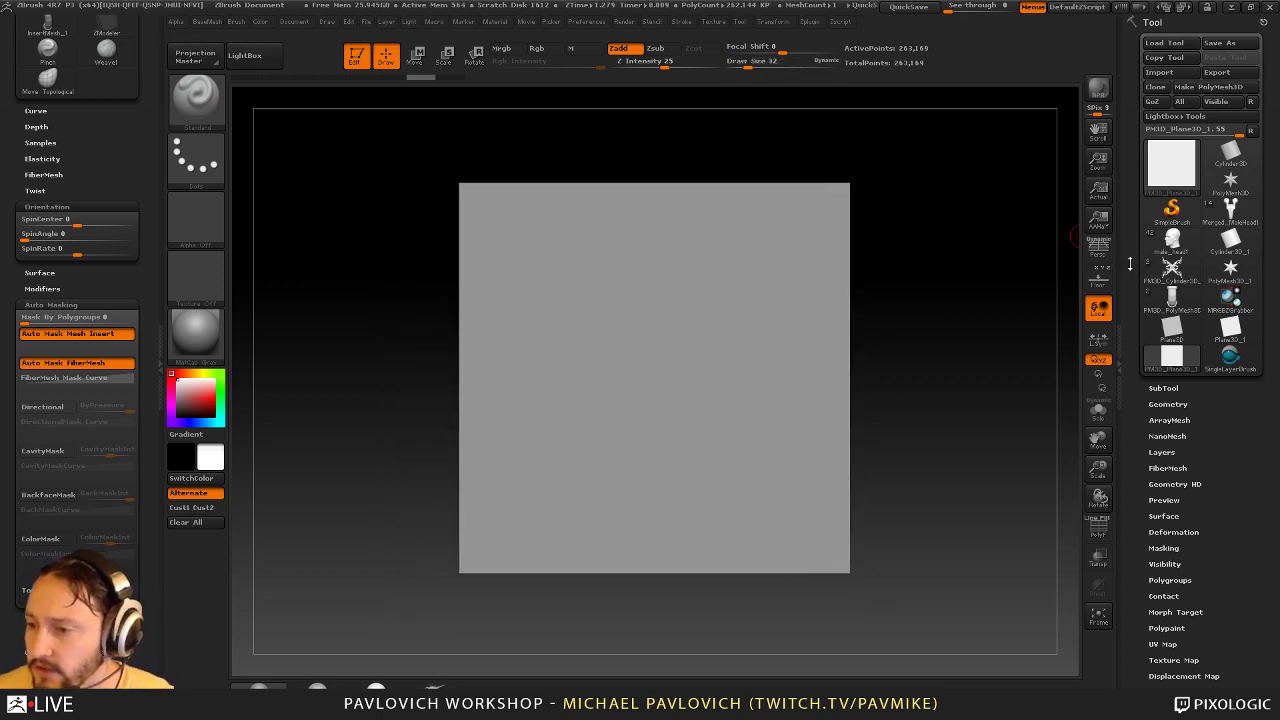
Switch to the PM3D_Cylinder3D_1 ornament mesh, unhide all of its geometry, and check its polyframe
click(1172, 267)
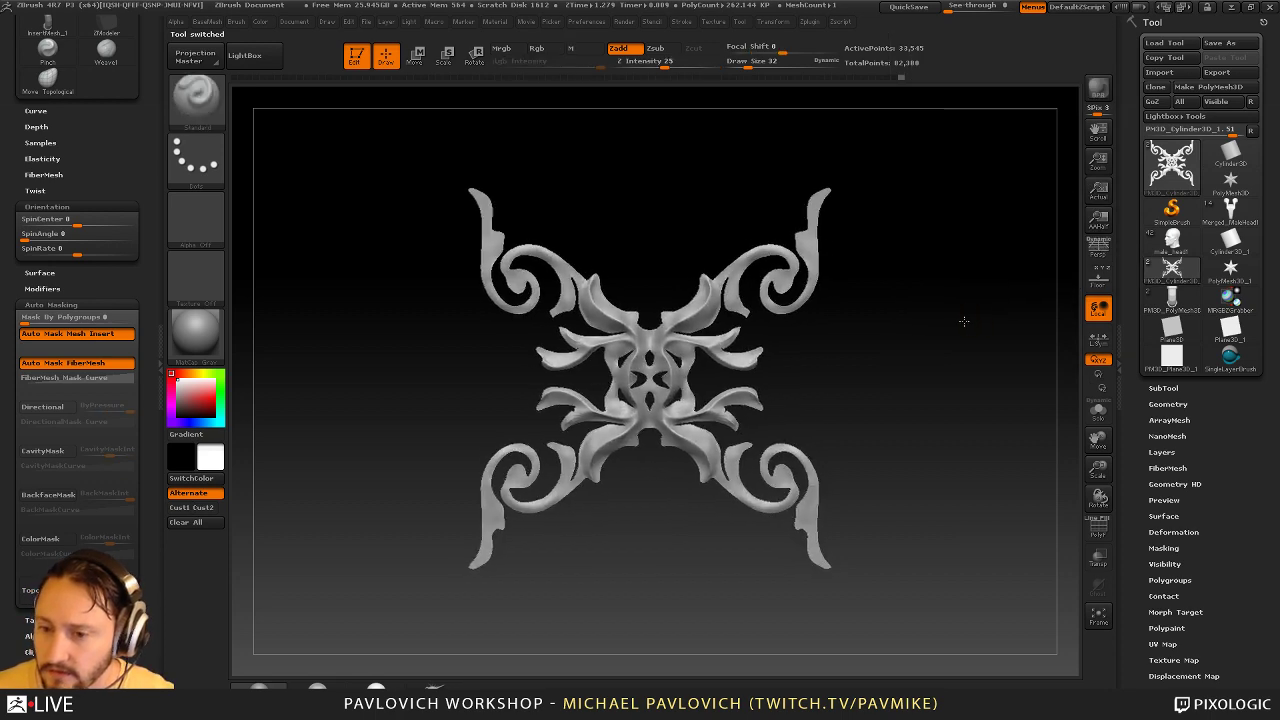
alt+drag(964, 321, 923, 330)
mouse_move(923, 330)
mouse_down()
mouse_move(974, 365)
mouse_move(924, 343)
mouse_up()
ctrl+shift+click(955, 450)
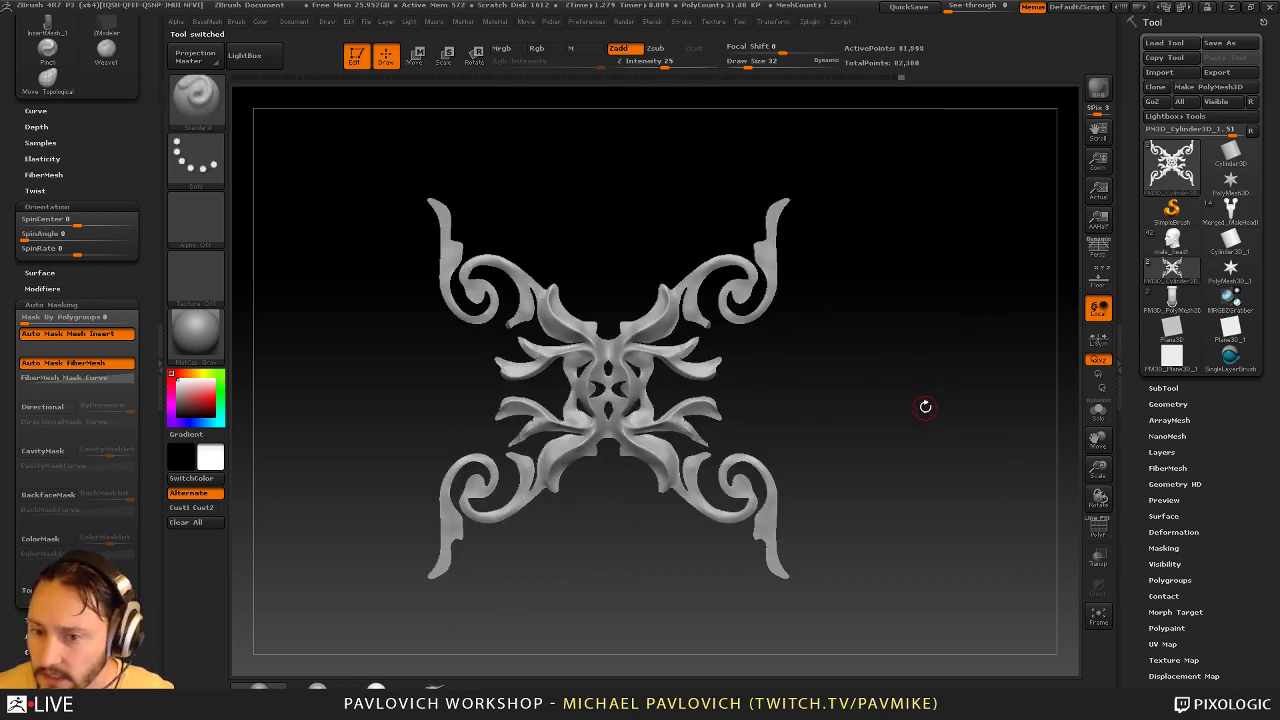
drag(867, 351, 885, 401)
click(1096, 533)
click(1098, 535)
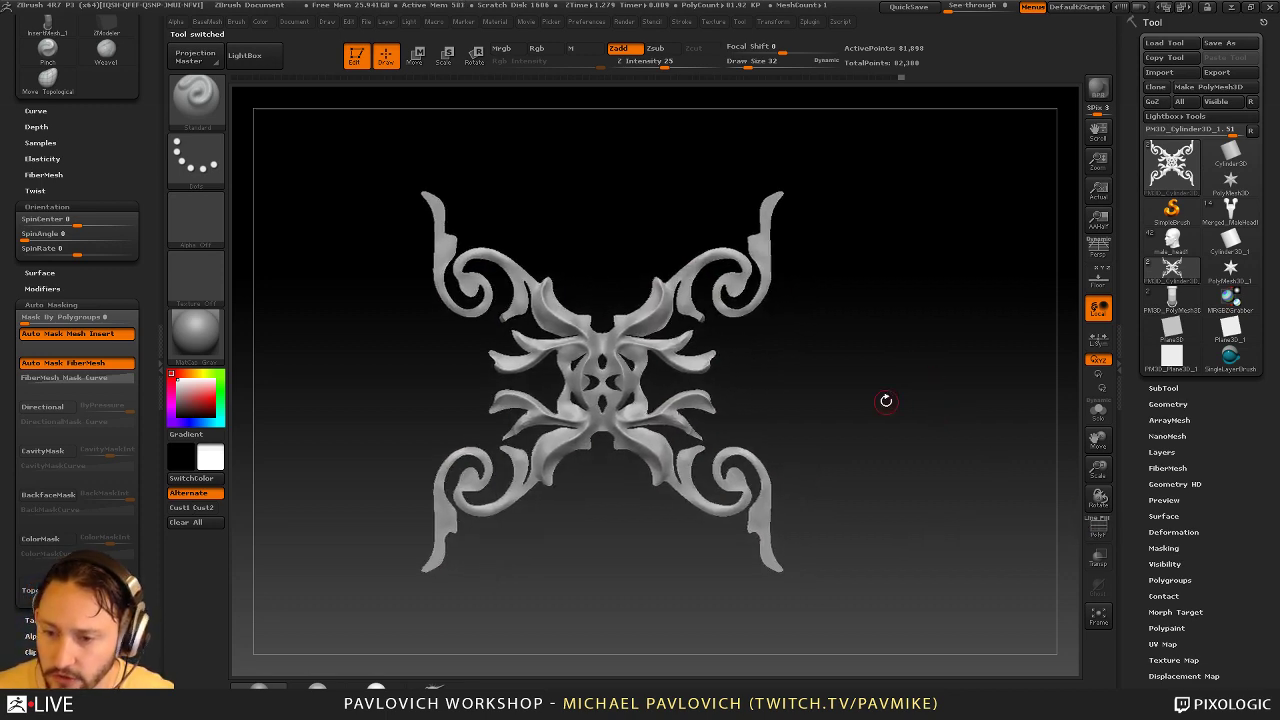
Close the docked Brush palette, dock the Zplugin palette in the tray, and expand the Decimation Master settings
key(b)
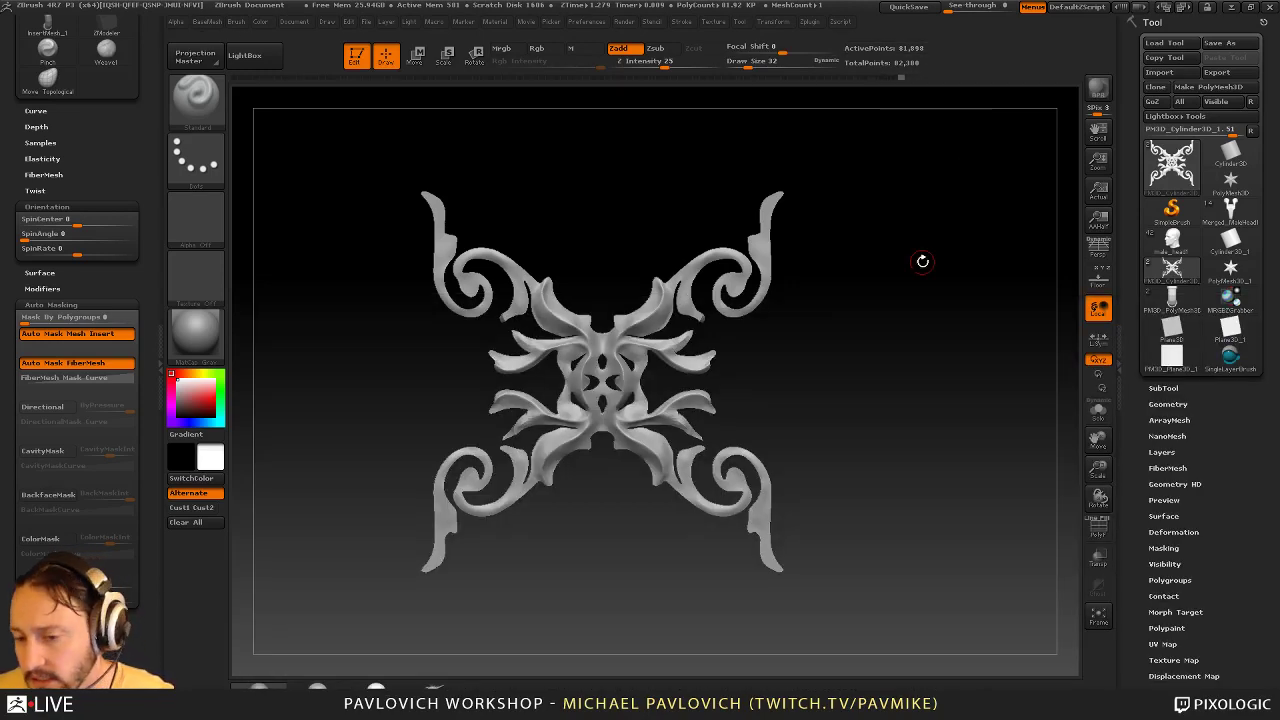
drag(142, 70, 144, 530)
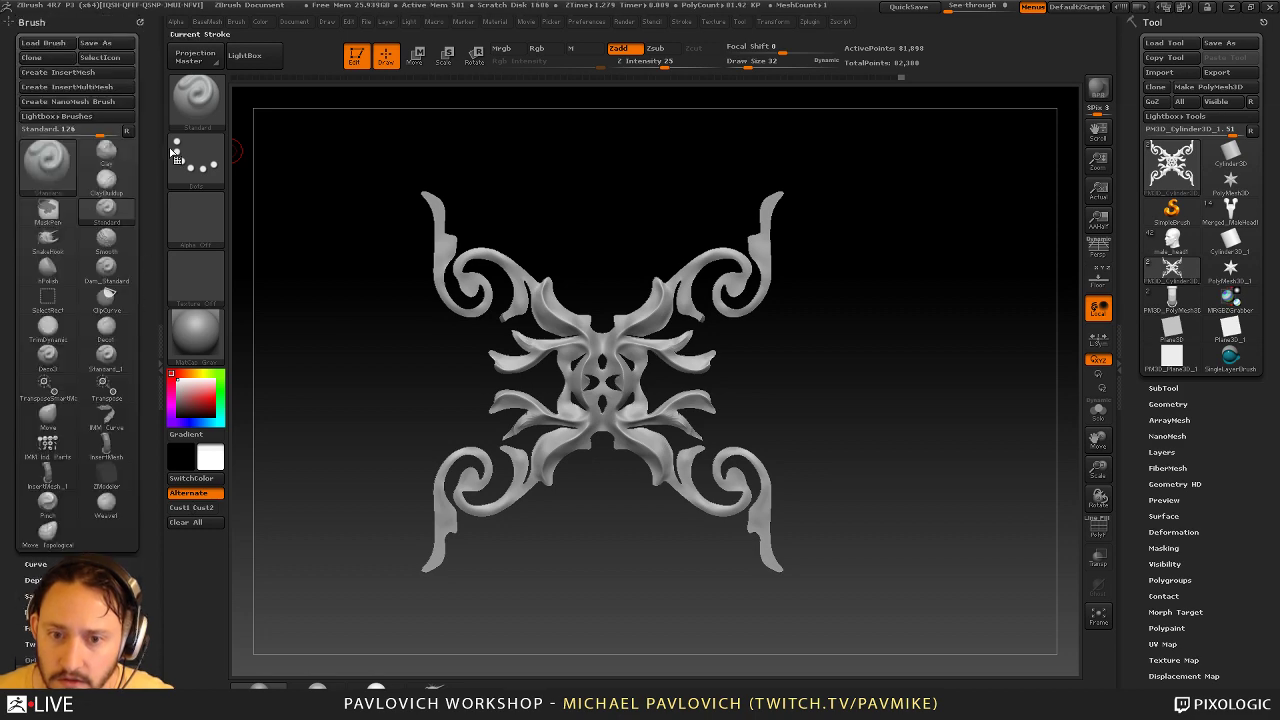
click(140, 23)
click(806, 22)
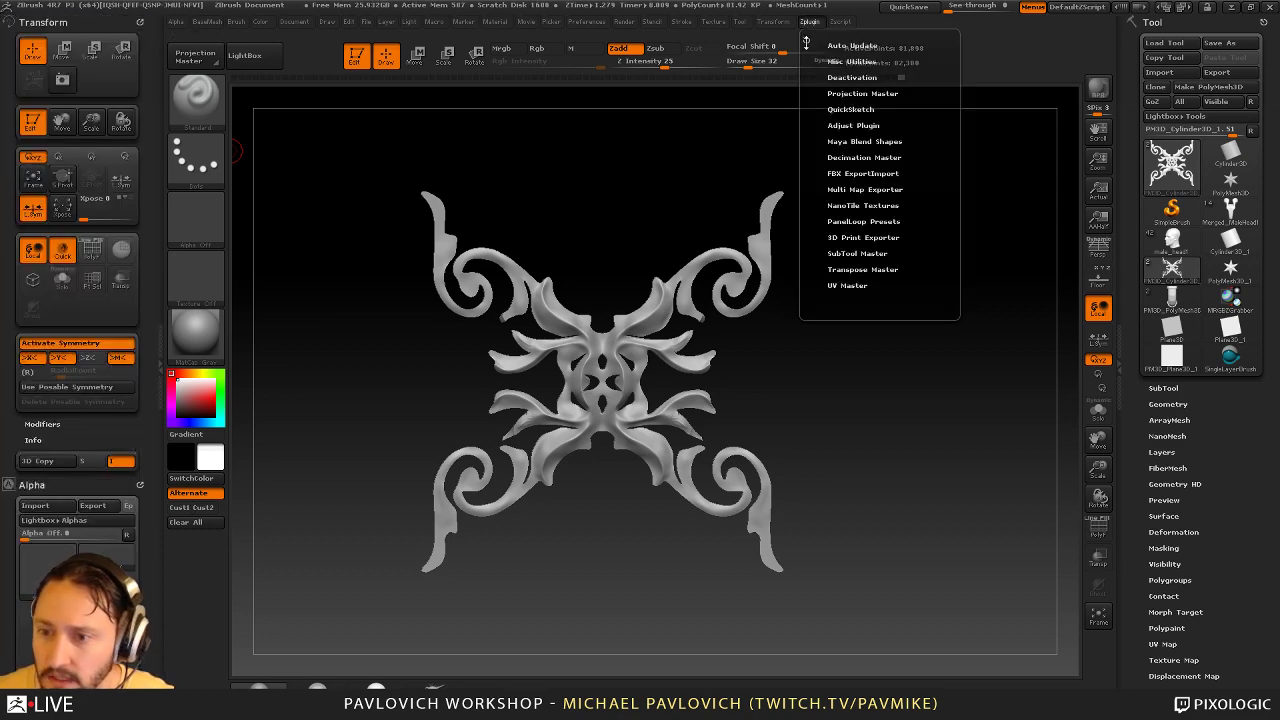
mouse_move(805, 41)
mouse_down()
mouse_move(132, 60)
mouse_move(85, 85)
mouse_up()
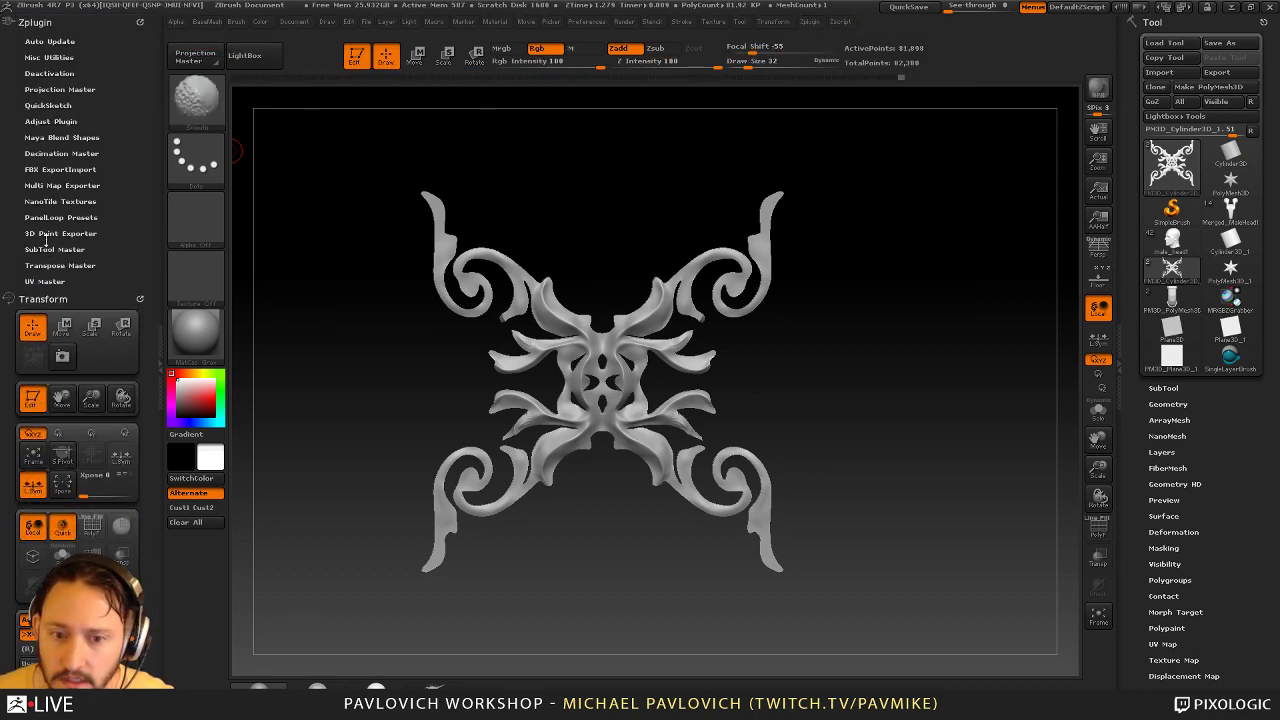
click(58, 153)
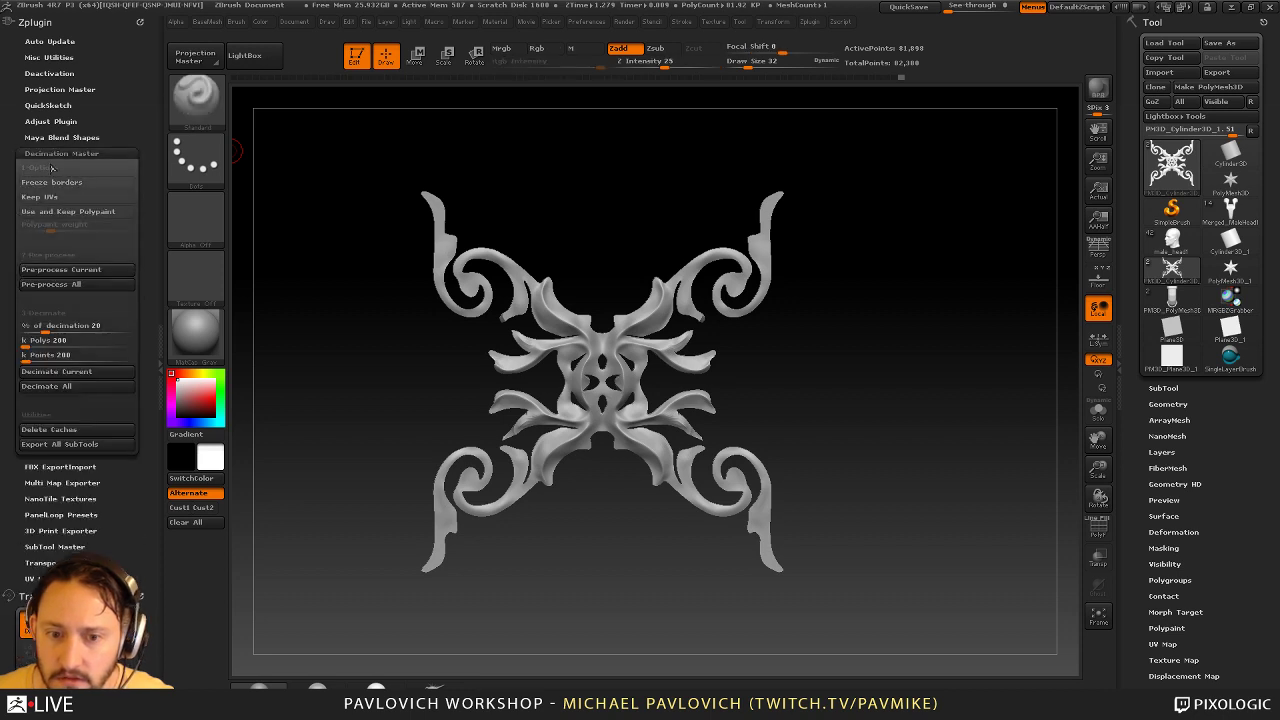
Pre-process the ornament mesh in Decimation Master and decimate it to 12 k polys
click(50, 269)
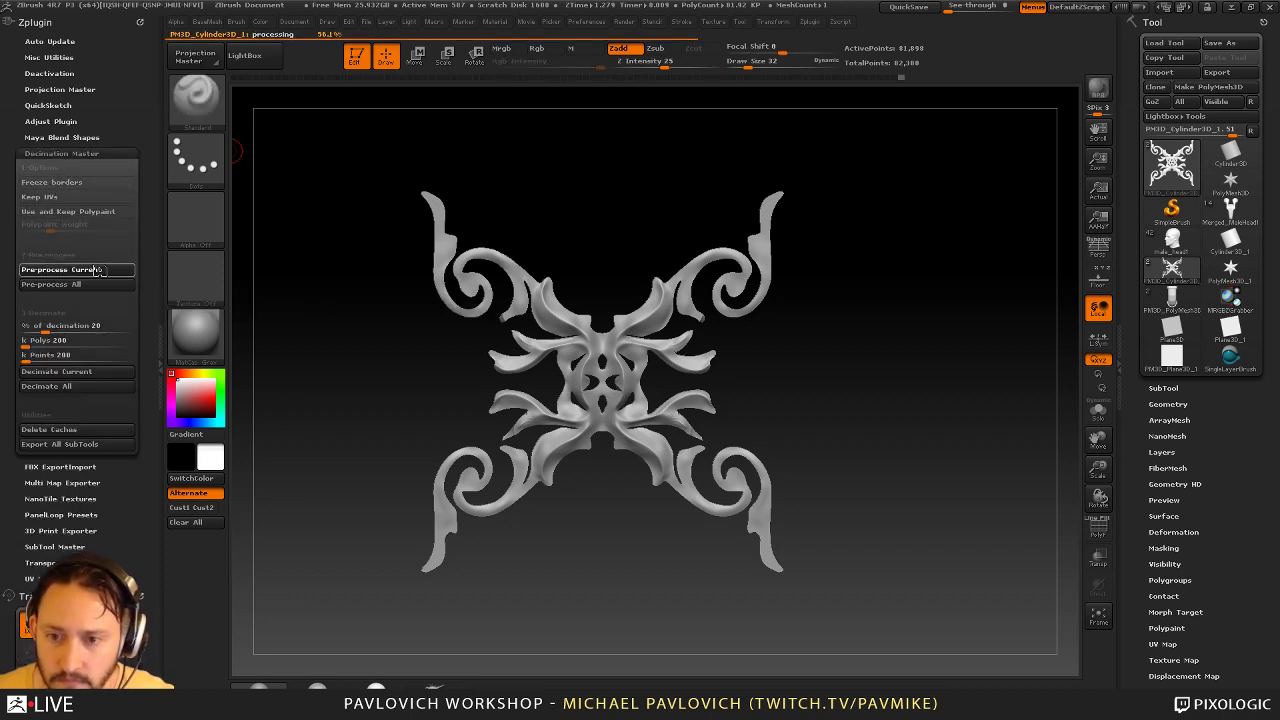
click(72, 340)
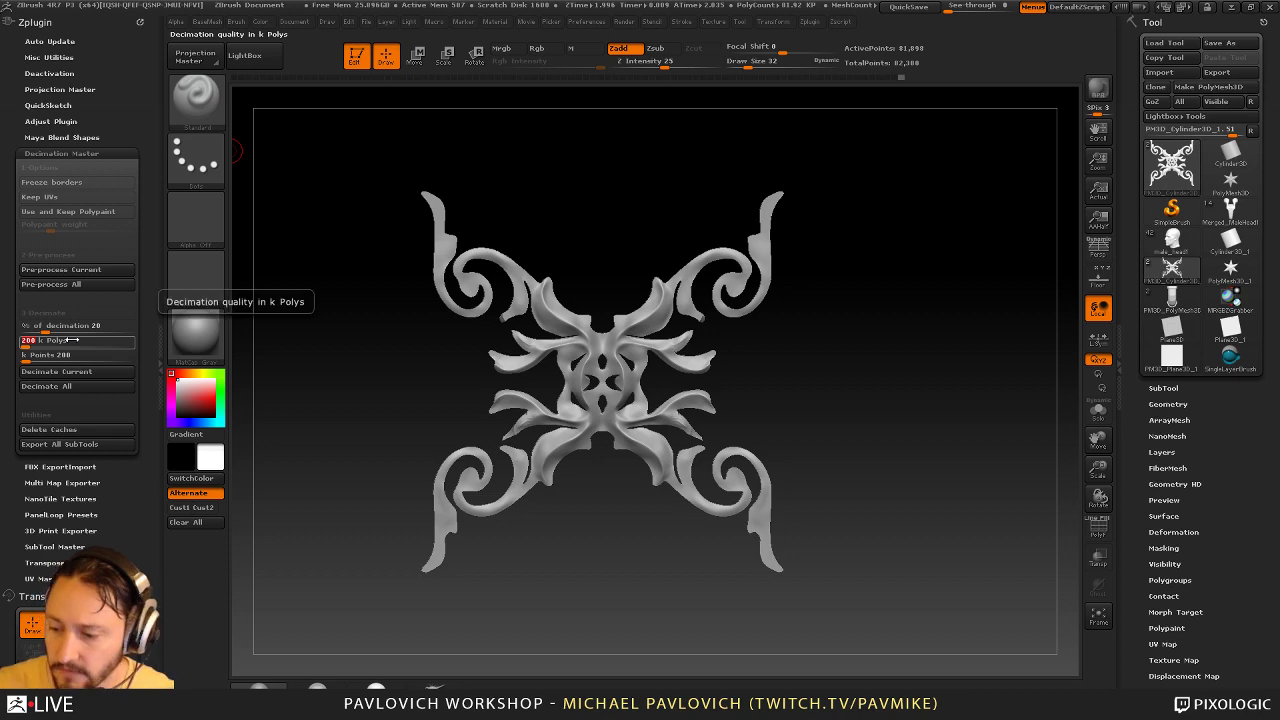
click(48, 373)
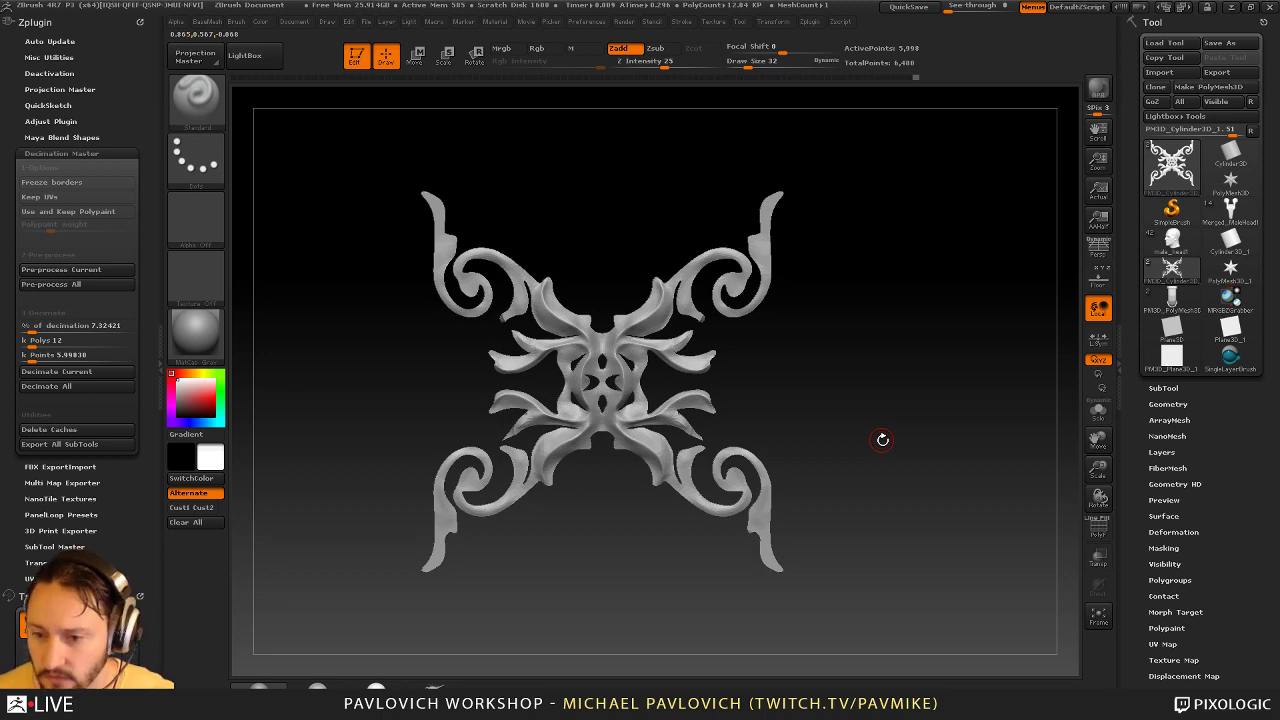
Increase the draw size to 45 and create a new InsertMesh brush from the decimated ornament
key(s)
click(887, 362)
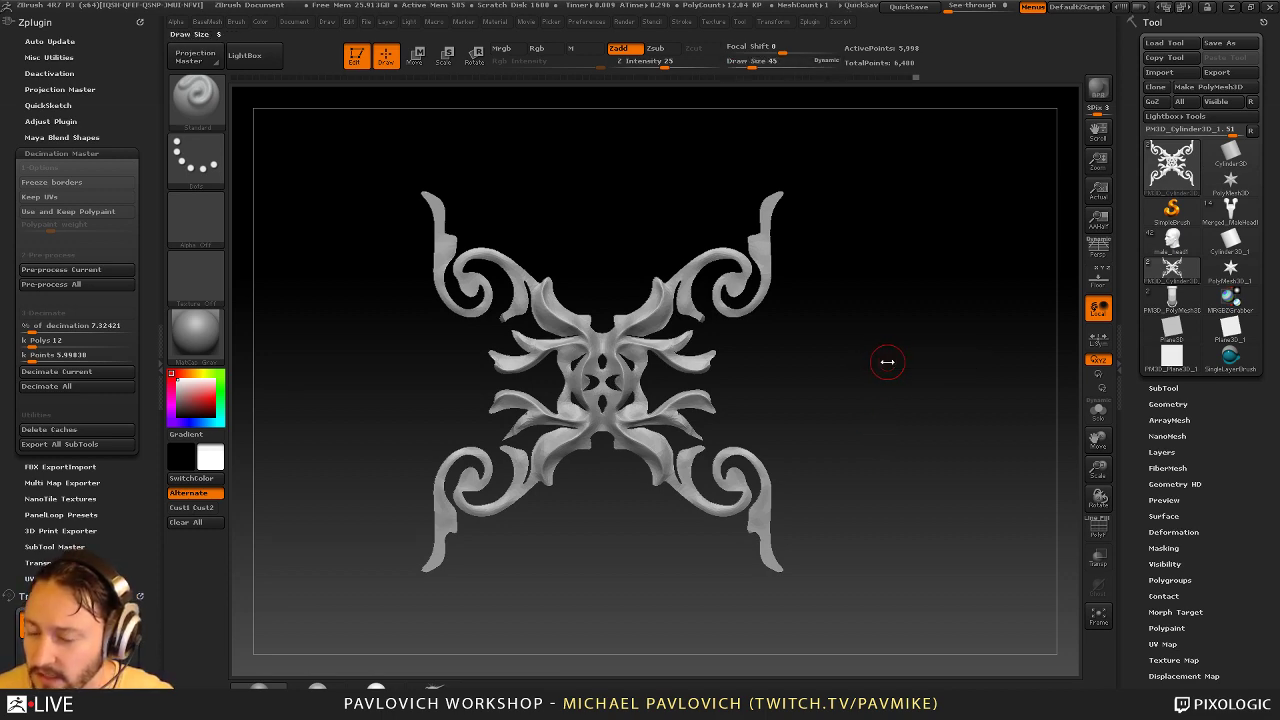
key(b)
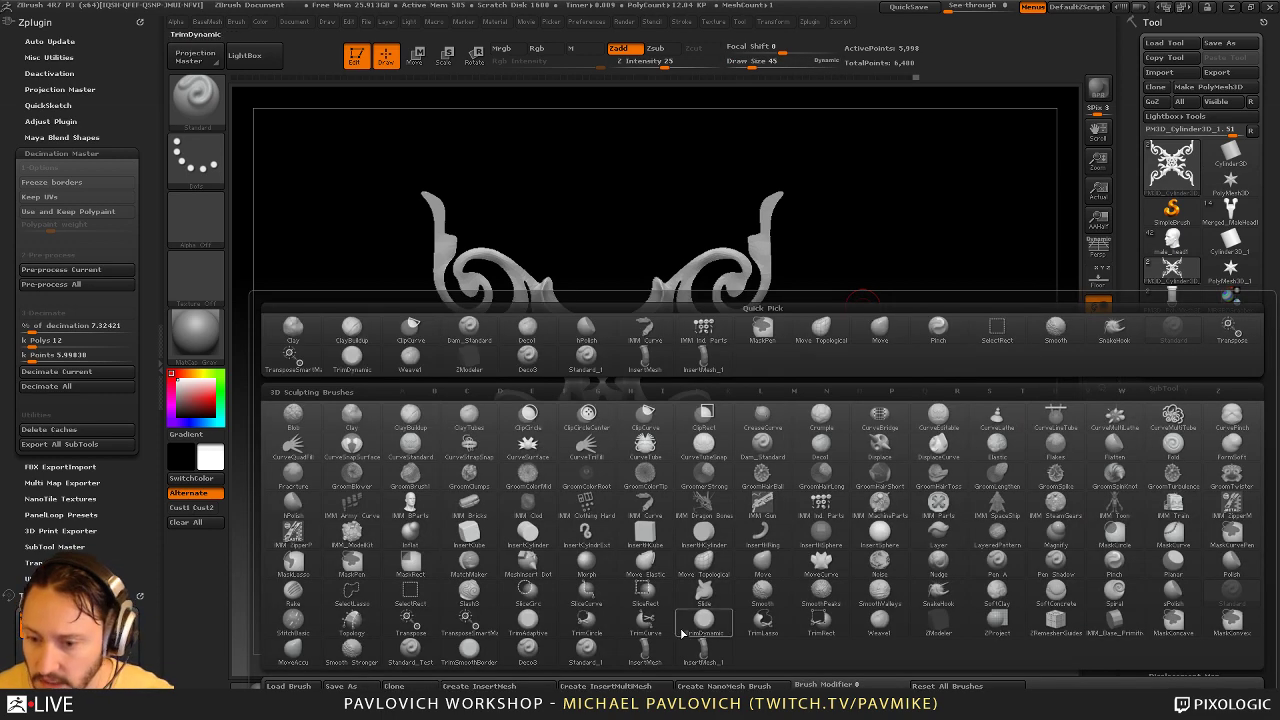
click(519, 687)
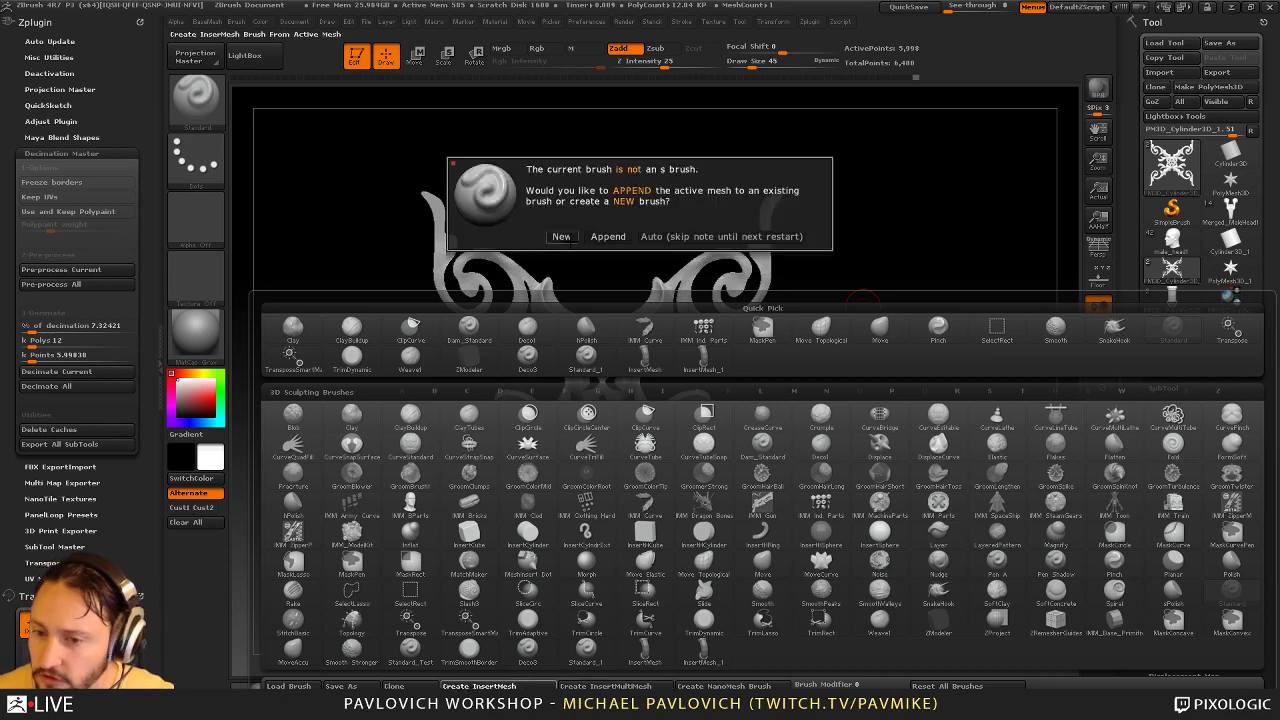
click(562, 237)
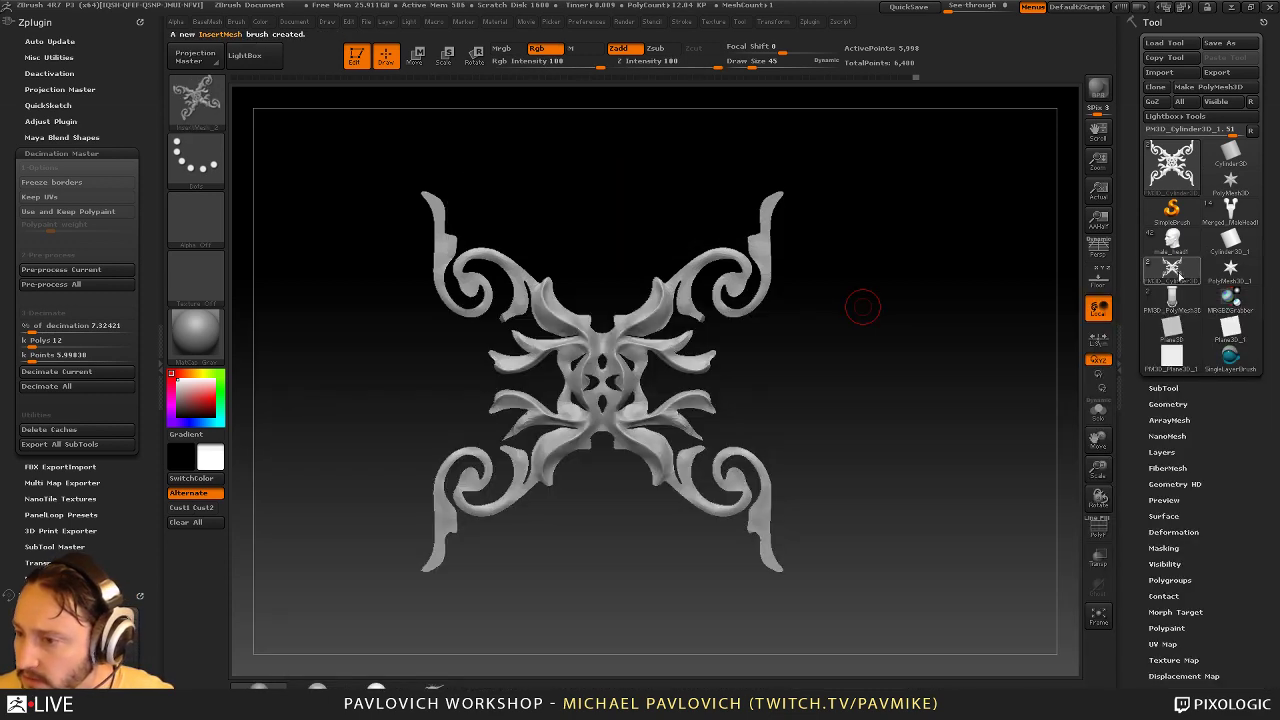
Switch to the Merged_MaleHead tool, try inserting the ornament on the side of the helmet, and undo the insertion
click(1230, 210)
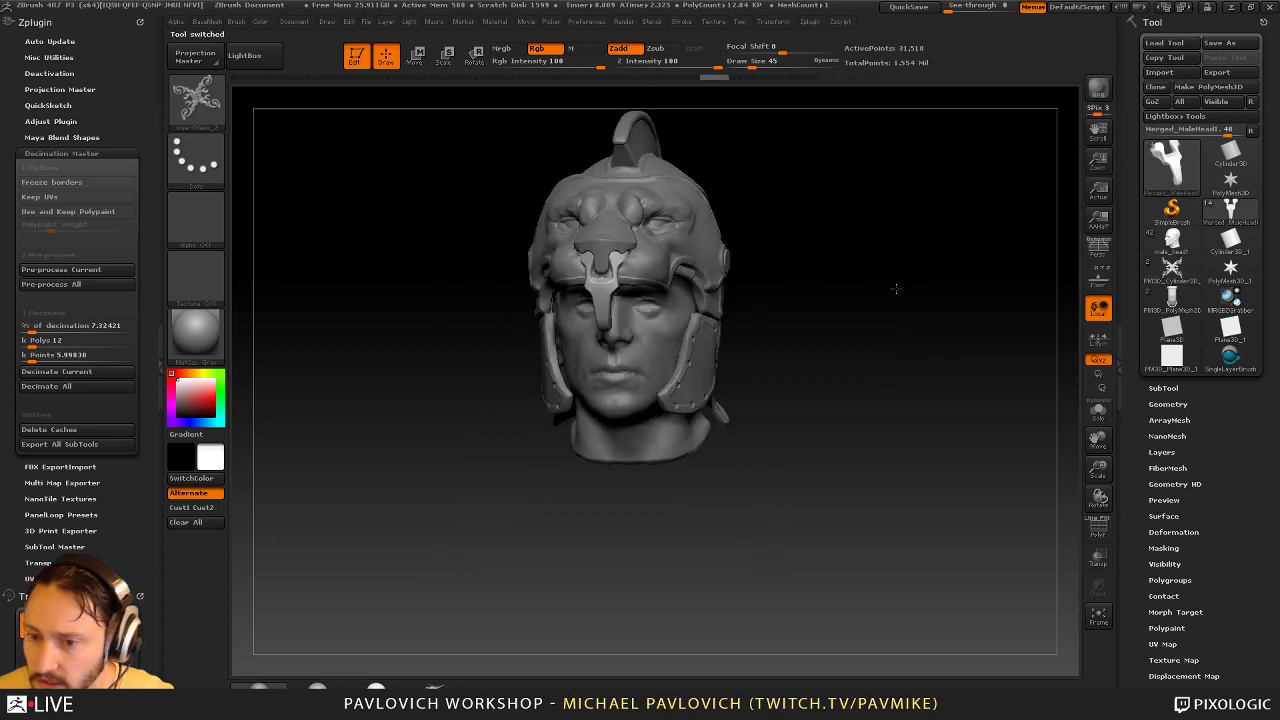
mouse_move(896, 289)
mouse_down()
mouse_move(968, 252)
mouse_move(840, 322)
mouse_move(871, 330)
mouse_move(892, 377)
mouse_move(934, 359)
mouse_up()
key(s)
mouse_move(613, 362)
mouse_down()
mouse_move(630, 348)
mouse_move(640, 432)
mouse_up()
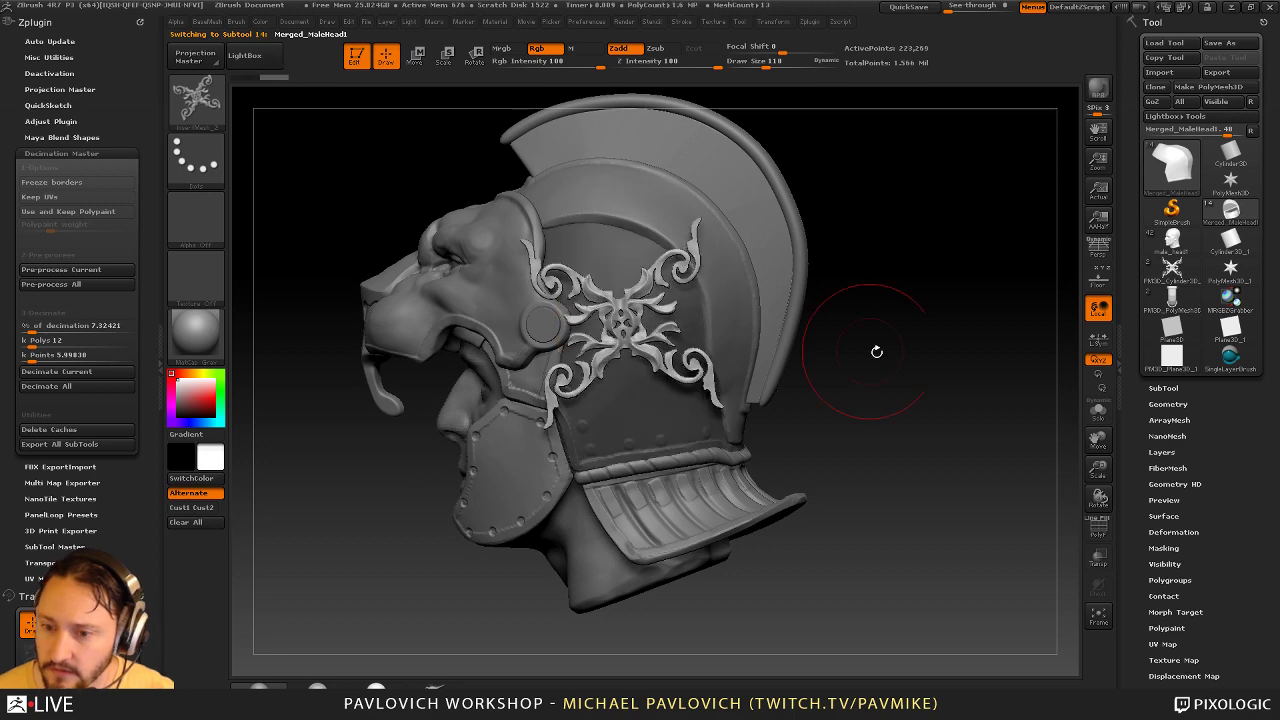
drag(877, 351, 893, 376)
key(ctrl+z)
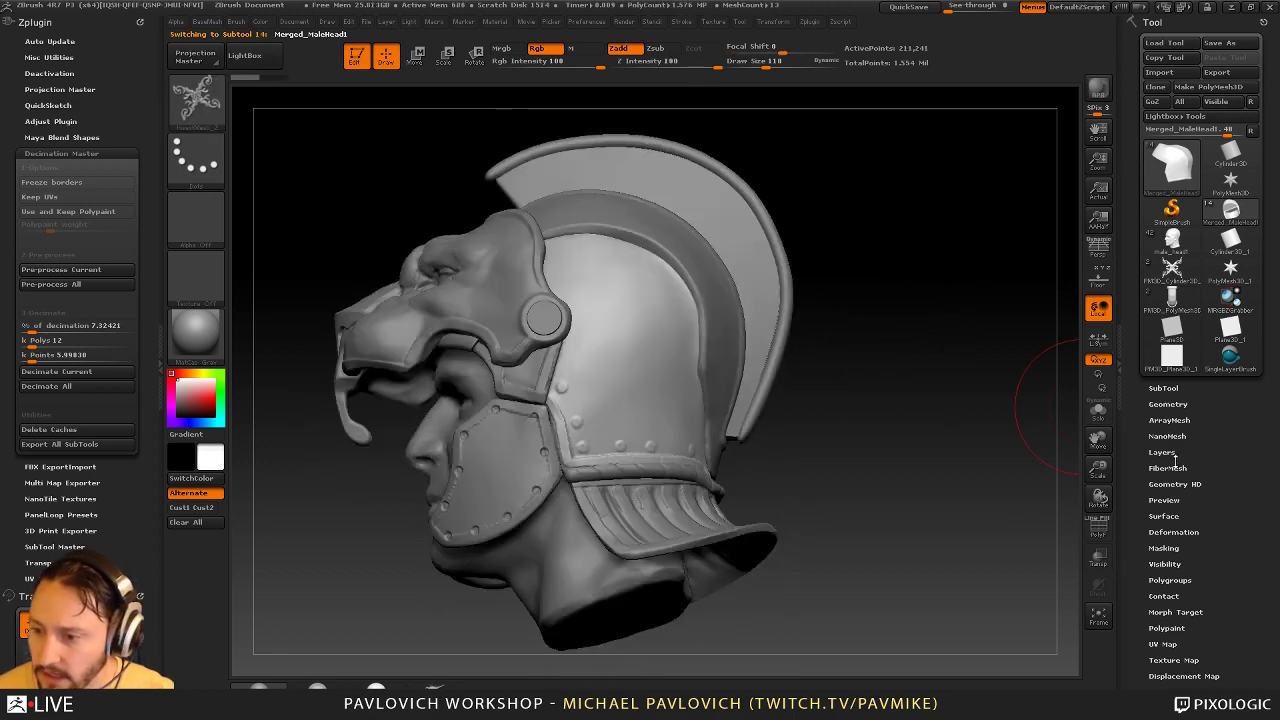
Solo the helmet shell and replace the docked Zplugin palette with the Brush palette
click(1098, 408)
drag(994, 398, 956, 422)
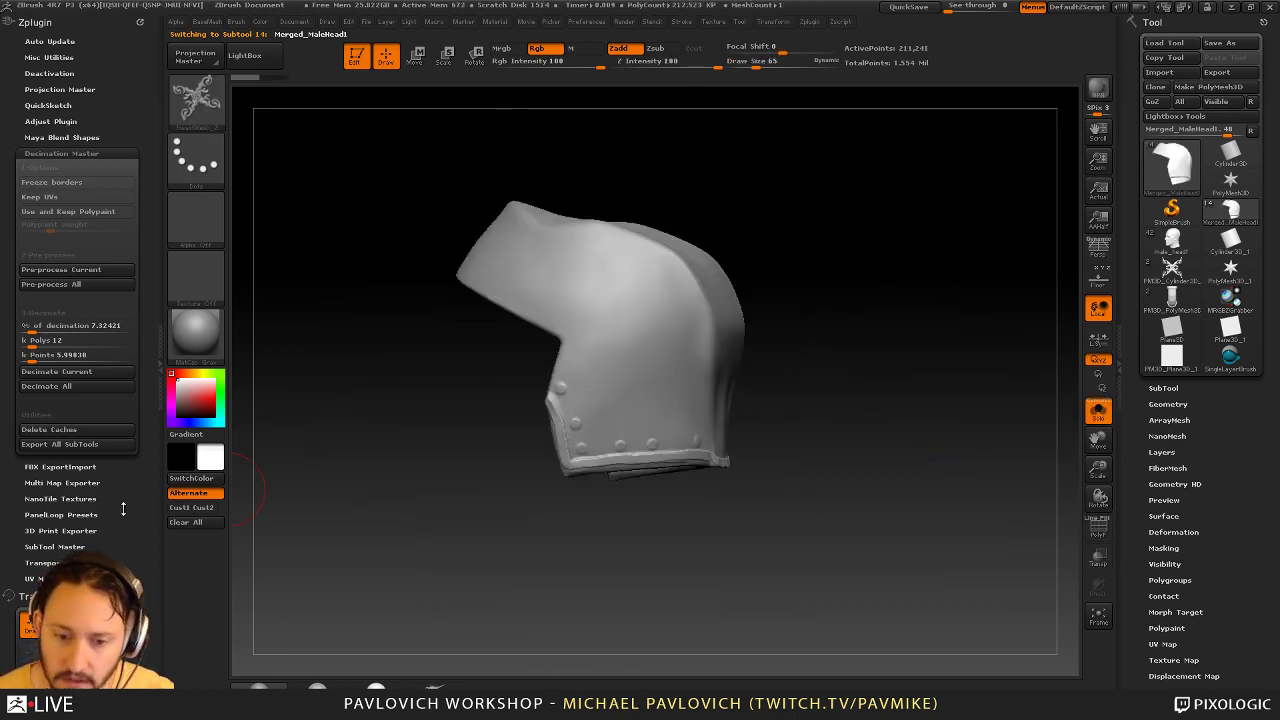
click(140, 20)
click(140, 21)
click(140, 22)
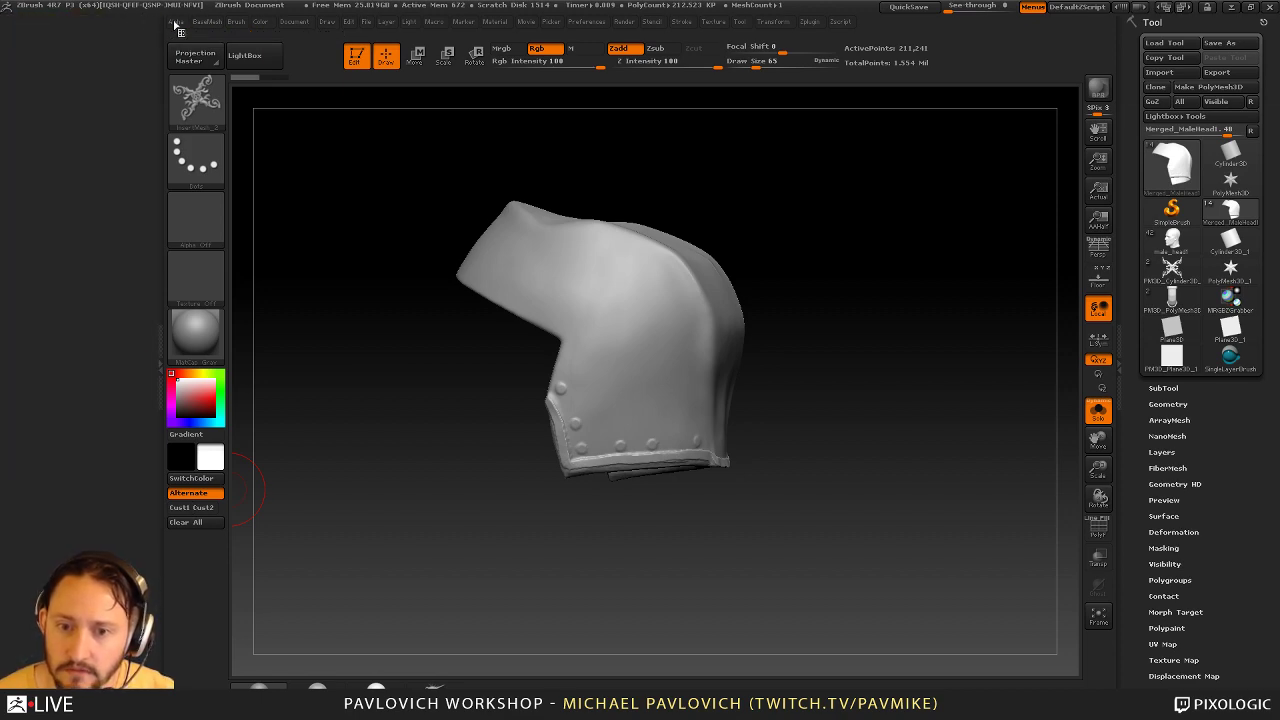
click(239, 26)
click(230, 33)
drag(139, 95, 133, 250)
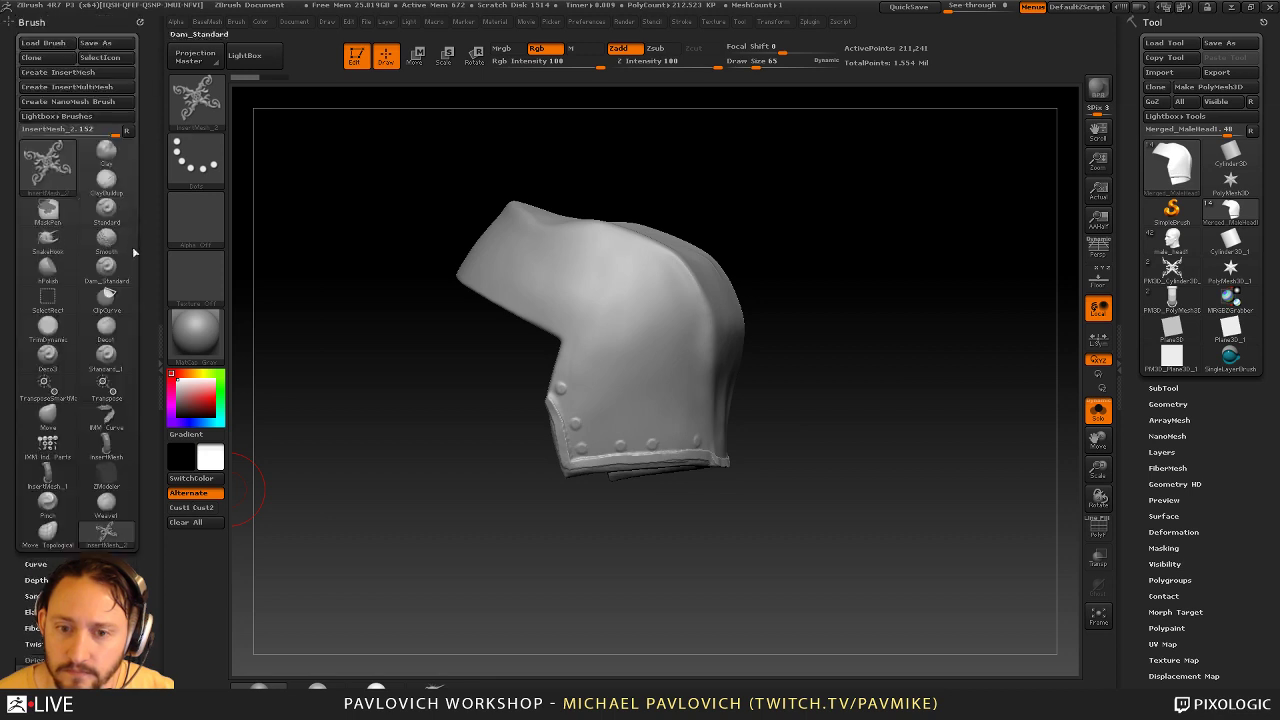
Expand the brush Modifiers and set the InsertMesh brush's Projection Strength to 100
click(132, 136)
drag(145, 174, 138, 40)
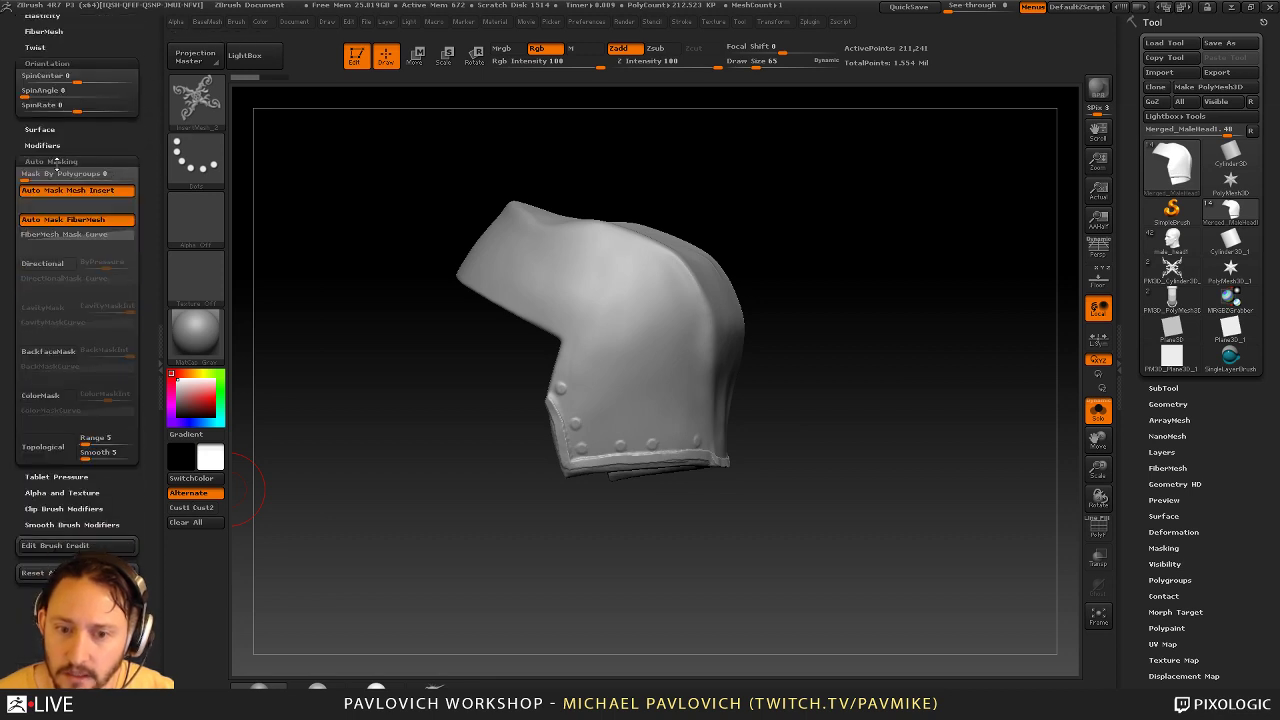
click(52, 146)
drag(57, 131, 57, 162)
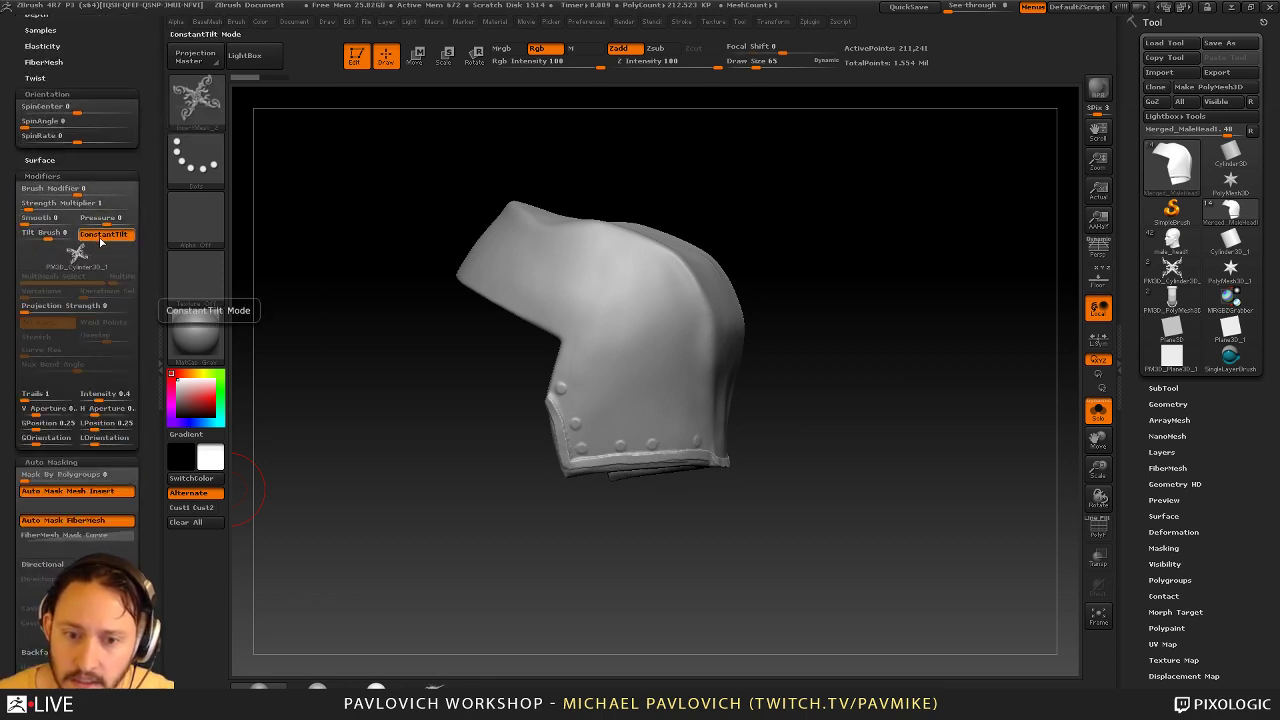
click(134, 306)
Insert the ornament on the side of the helmet shell and split the masked points into a separate subtool
drag(640, 336, 677, 398)
drag(903, 303, 930, 320)
key(space)
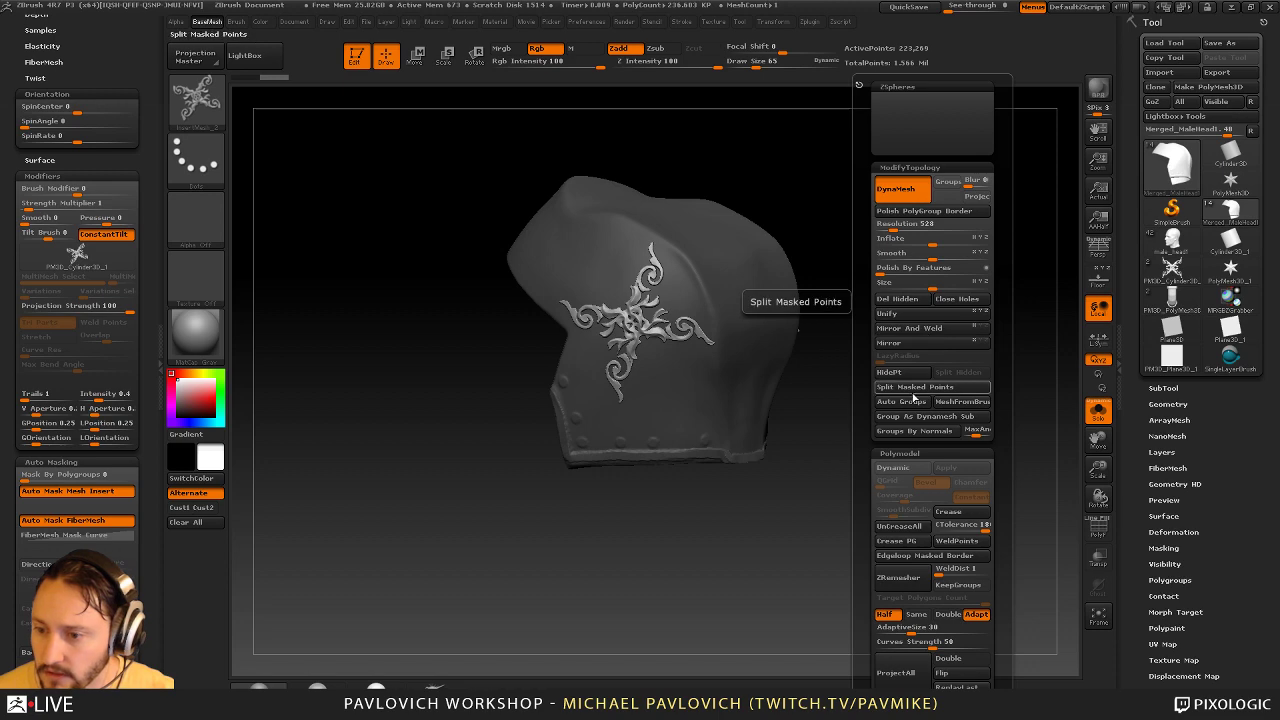
click(912, 387)
Expand the SubTool settings and their Split options
alt+drag(808, 439, 789, 496)
shift+click(1163, 388)
drag(1133, 412, 1132, 355)
click(1161, 510)
Set the draw size to 15, show the whole helmet, and move the ornament slightly inward with the Transpose line
mouse_move(1011, 443)
alt+mouse_down()
mouse_move(994, 466)
mouse_move(1006, 472)
alt+mouse_up()
key(s)
mouse_move(1006, 473)
mouse_down()
mouse_move(993, 474)
mouse_move(1050, 460)
mouse_up()
click(1101, 416)
mouse_move(965, 428)
mouse_down()
mouse_move(1031, 460)
mouse_move(949, 422)
mouse_move(885, 432)
mouse_move(975, 415)
mouse_move(991, 428)
mouse_move(871, 389)
mouse_up()
key(w)
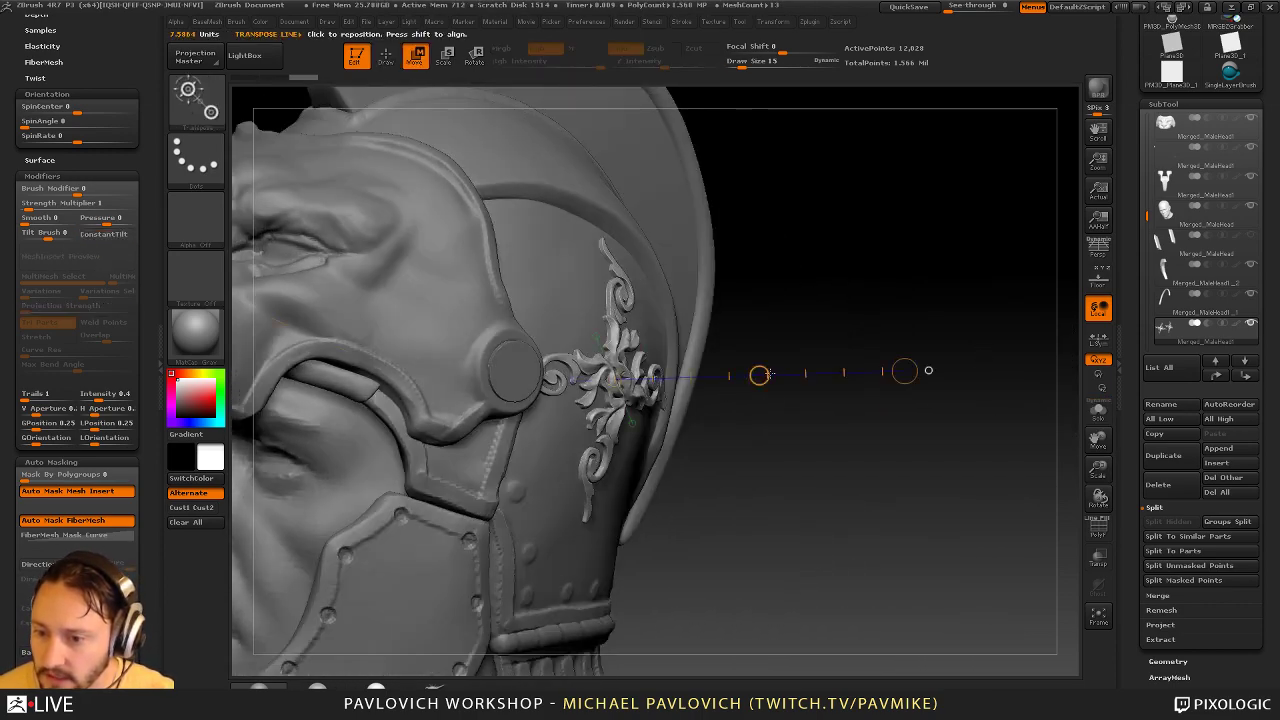
drag(767, 374, 751, 375)
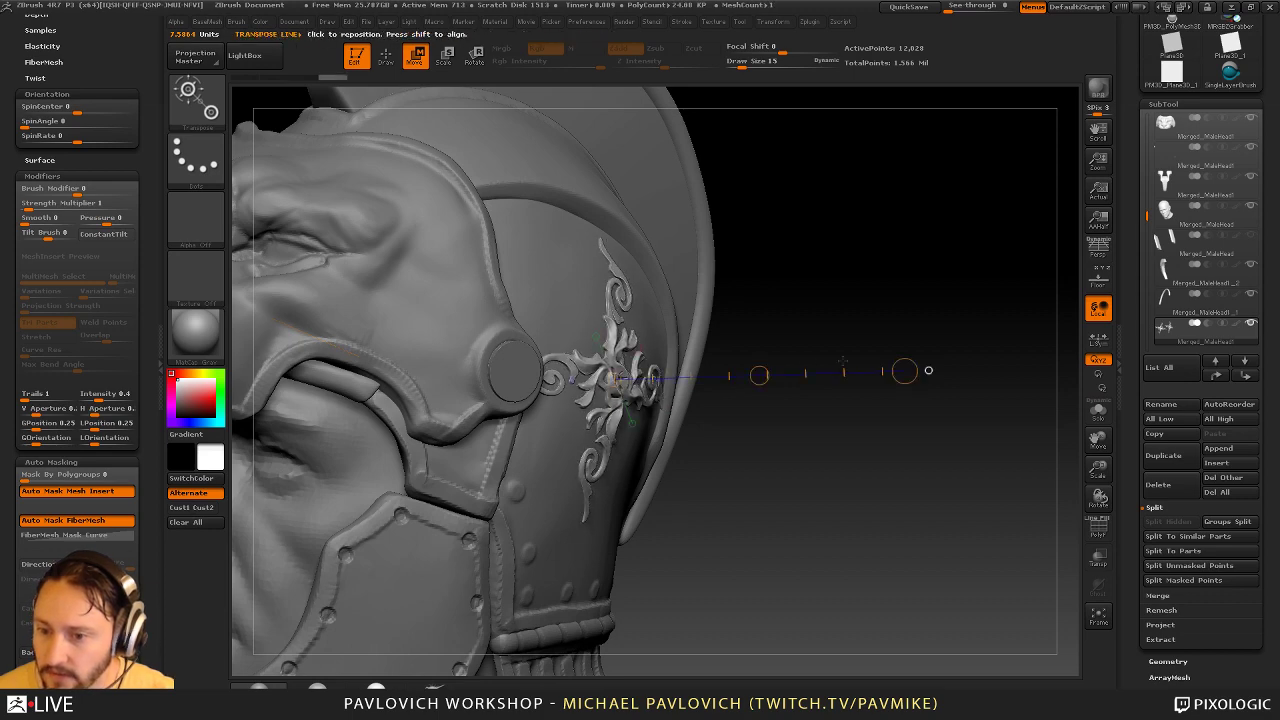
Return to Draw mode, delete the ornament subtool, and solo the helmet shell again
key(q)
mouse_move(930, 371)
mouse_down()
mouse_move(966, 366)
mouse_move(905, 375)
mouse_up()
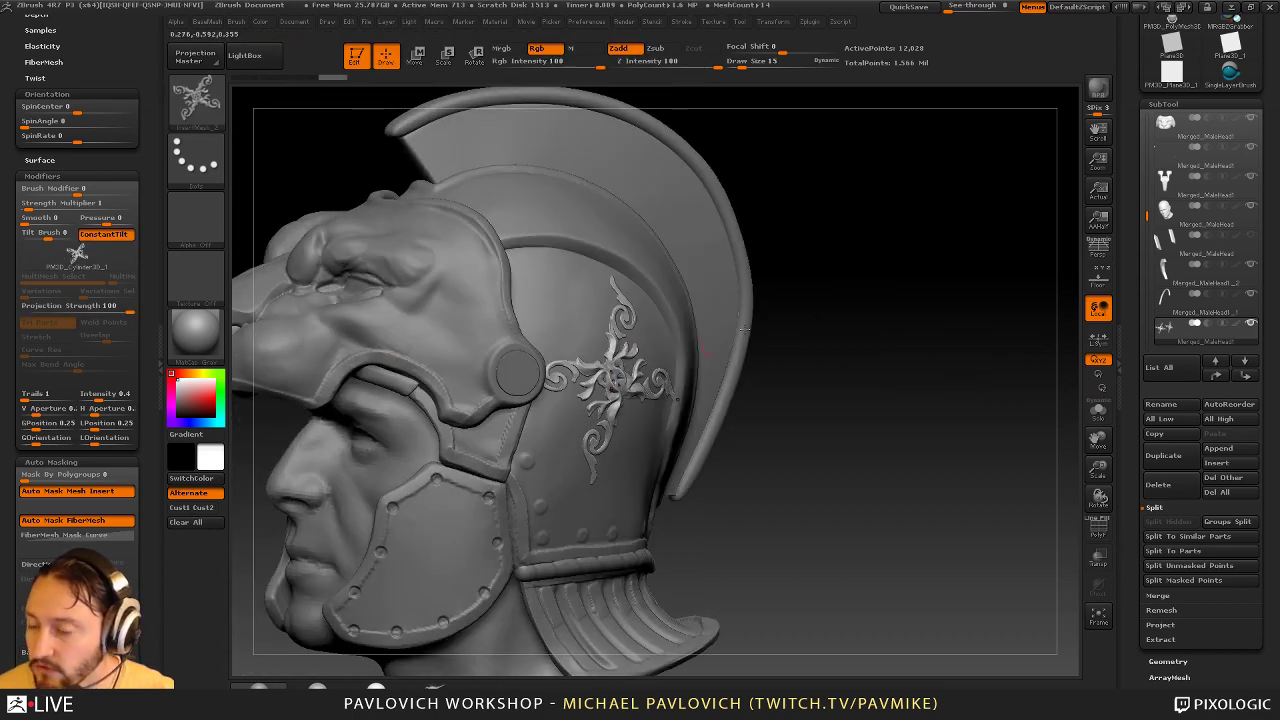
click(1160, 485)
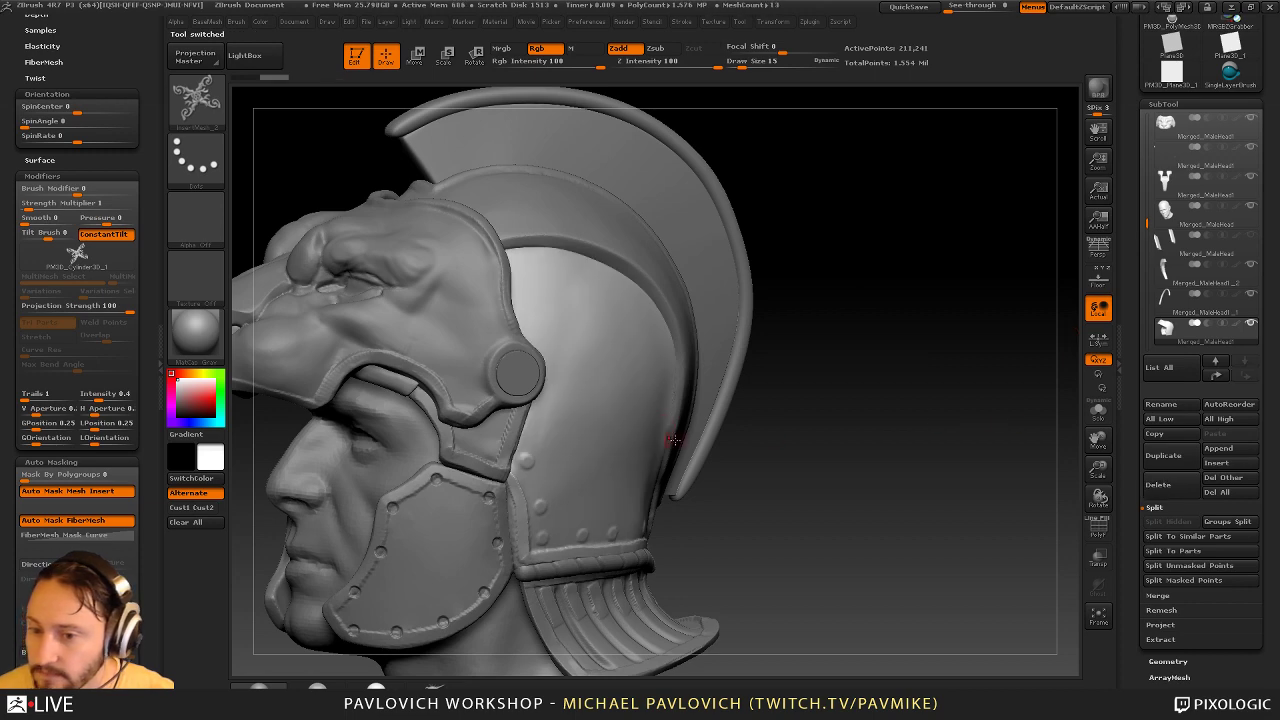
drag(852, 386, 885, 380)
click(1102, 412)
drag(951, 427, 793, 399)
Try inserting the ornament on the helmet shell with Z Intensity 21, and undo the insertion
key(b)
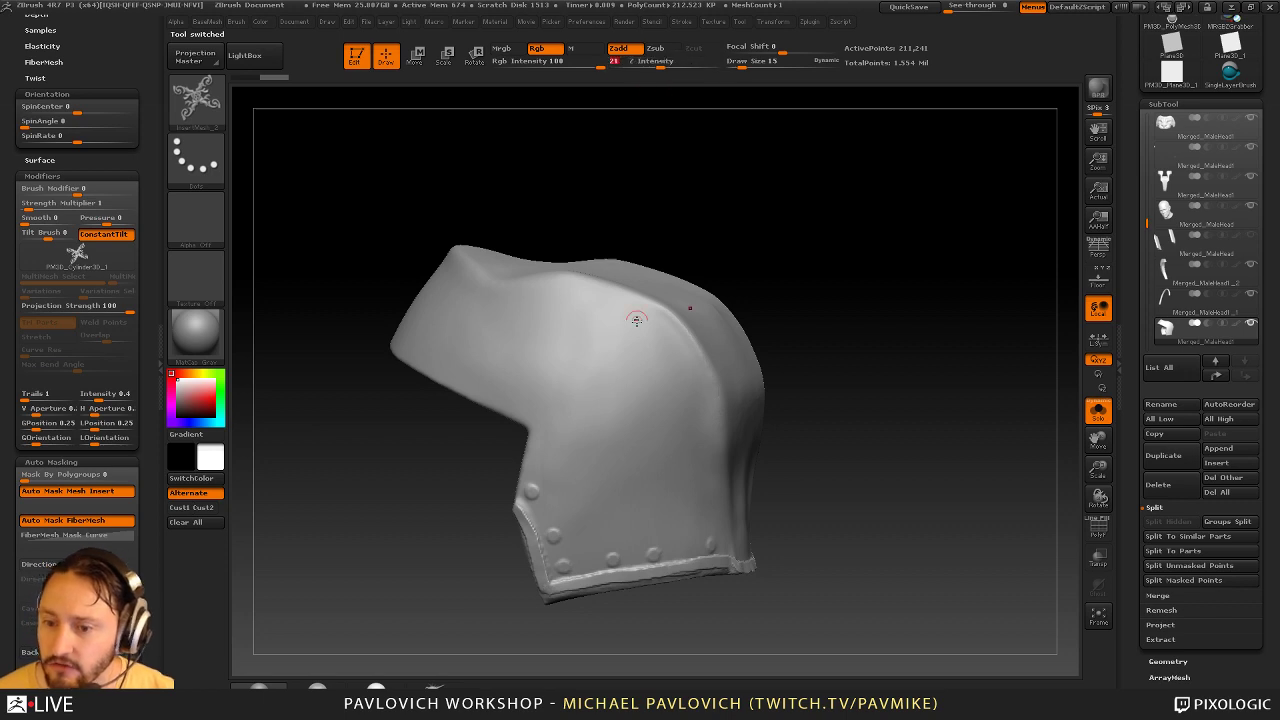
drag(616, 416, 678, 507)
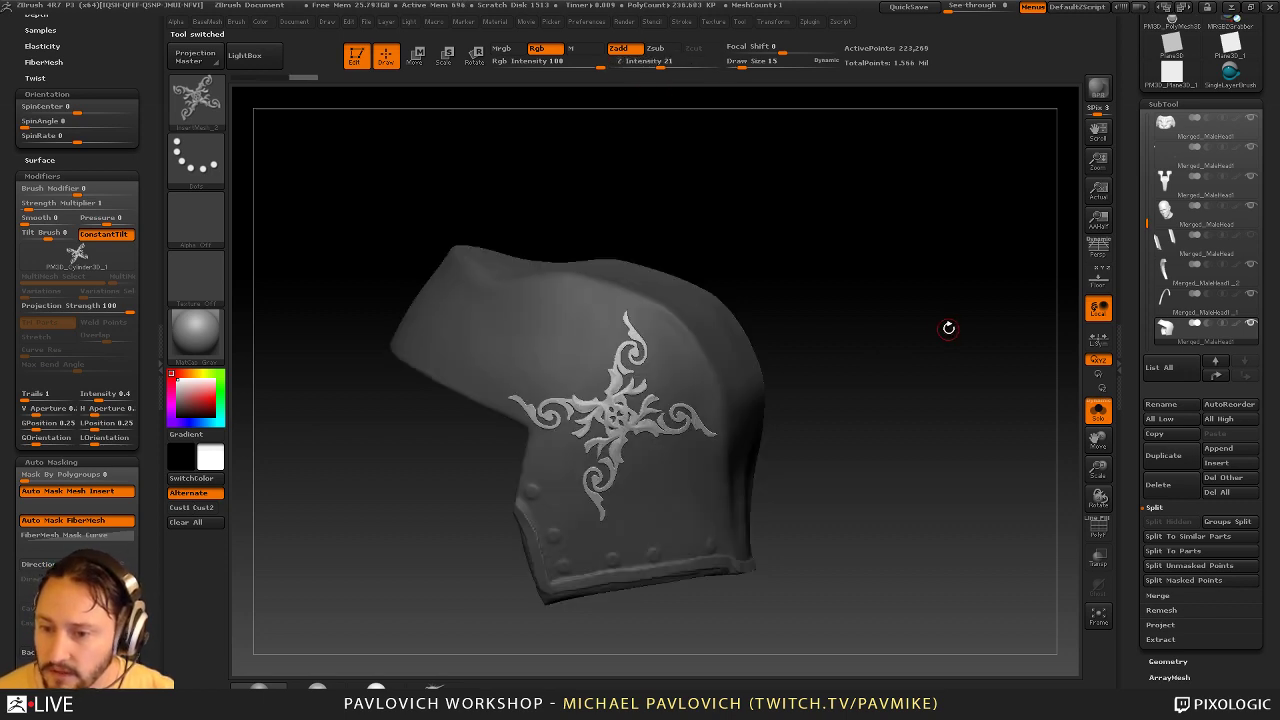
drag(948, 326, 978, 326)
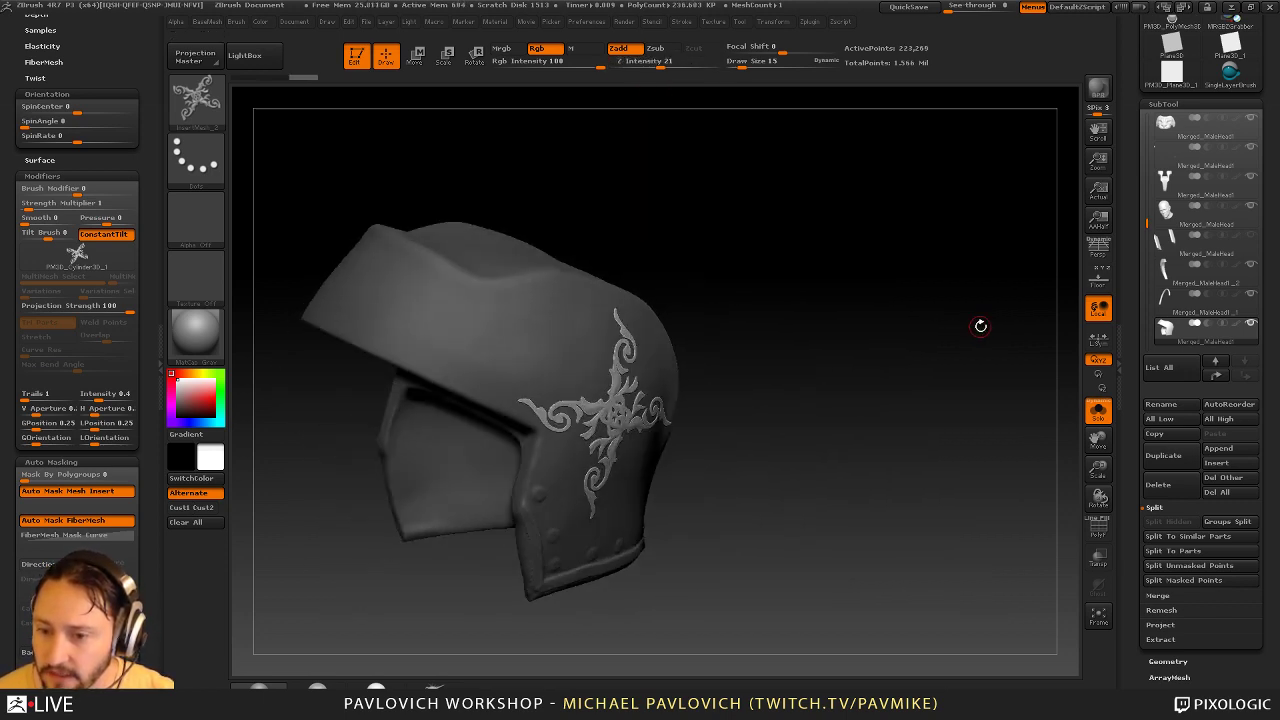
key(ctrl+z)
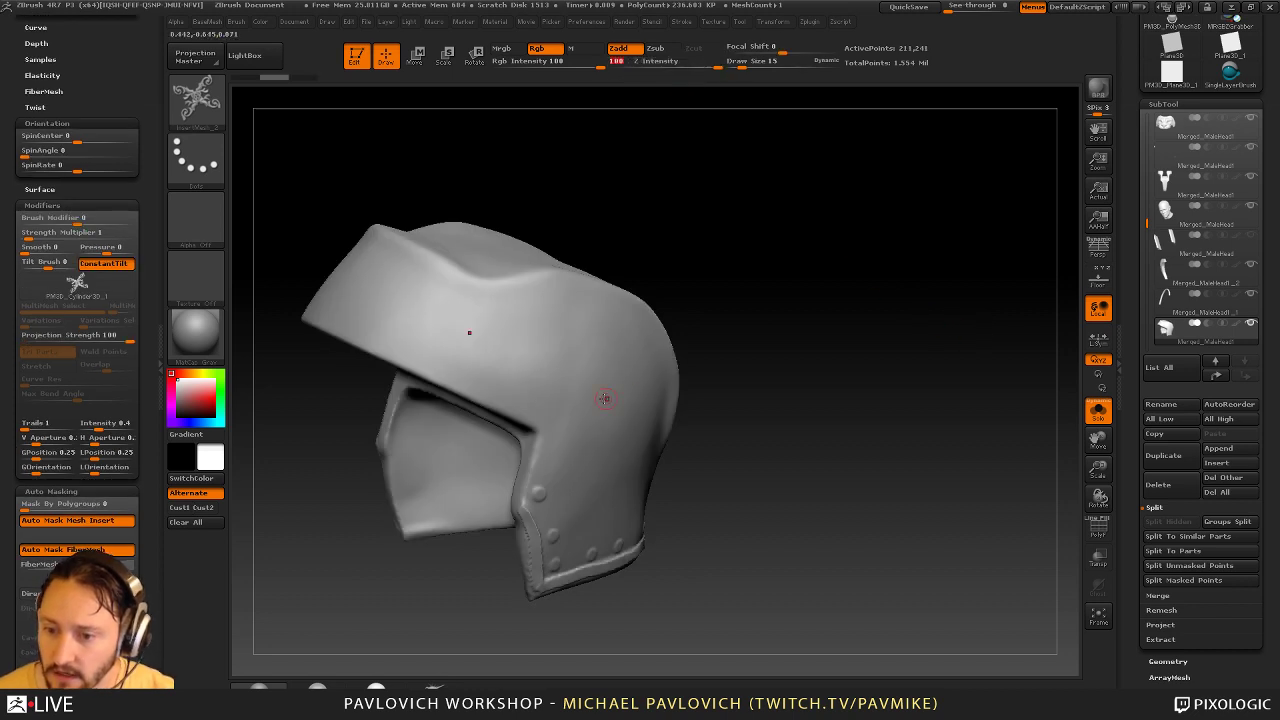
Set Z Intensity back to 100, test the ornament insertion on the shell's side, and undo it
drag(605, 399, 652, 466)
mouse_move(863, 363)
mouse_down()
mouse_move(901, 374)
mouse_move(745, 402)
mouse_move(650, 398)
mouse_move(756, 368)
mouse_up()
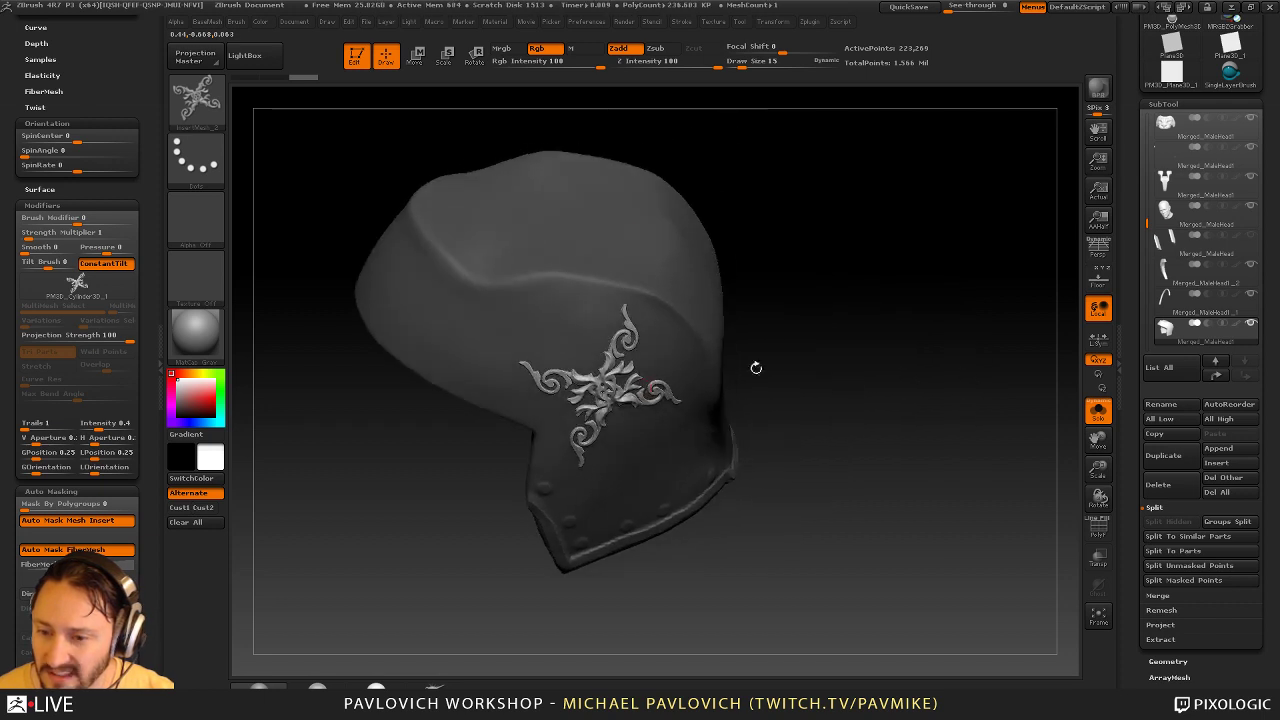
key(ctrl+z)
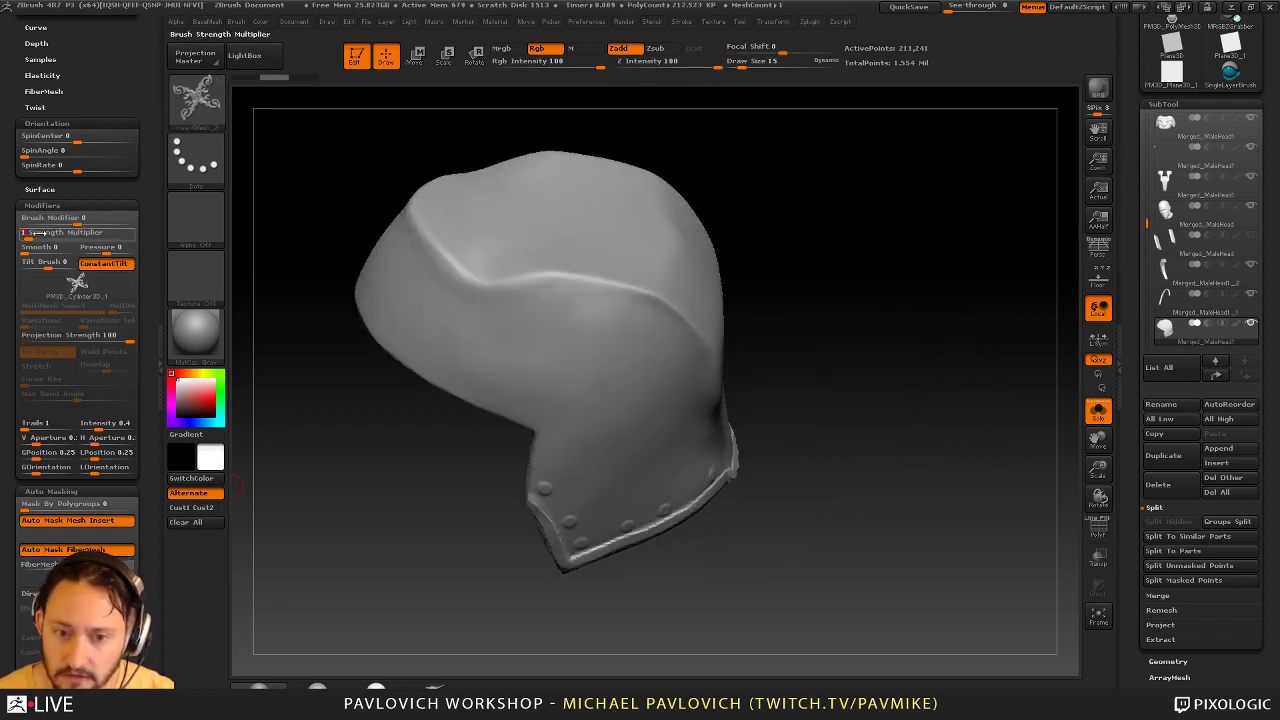
Set the brush's Strength Multiplier to 2, test the ornament on the helmet shell, and undo the insertion
drag(880, 252, 822, 215)
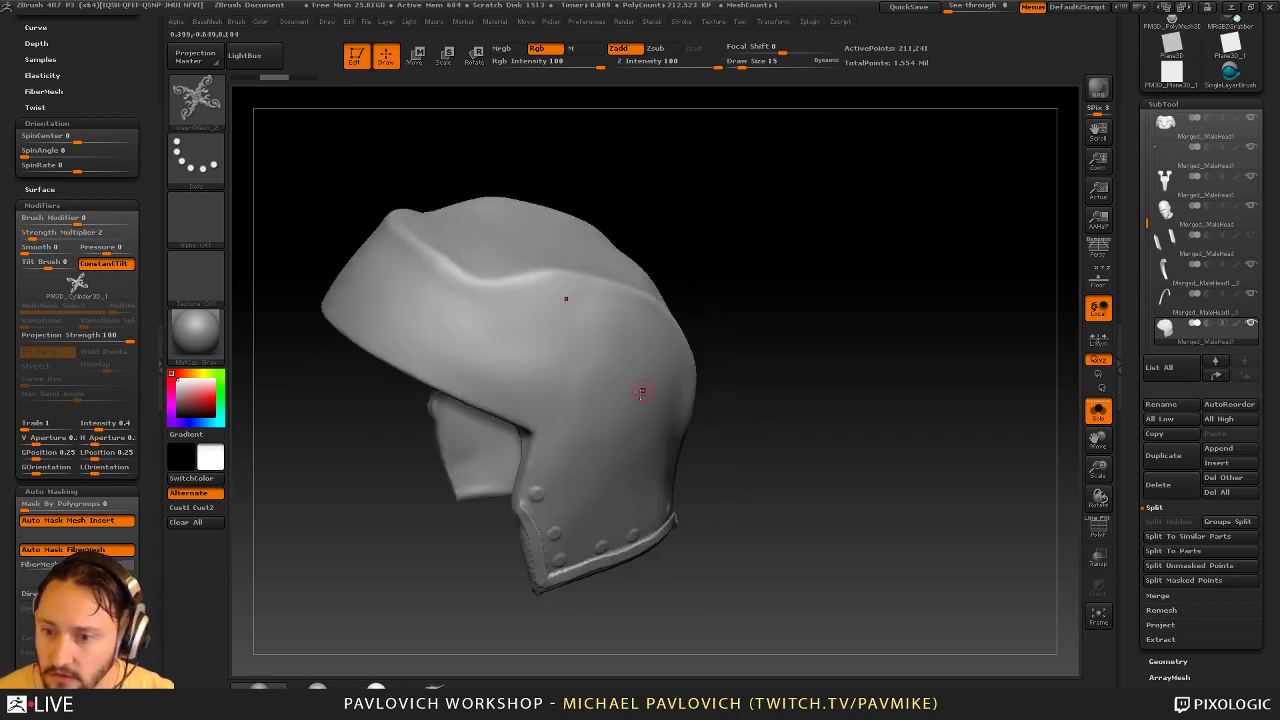
drag(628, 383, 674, 463)
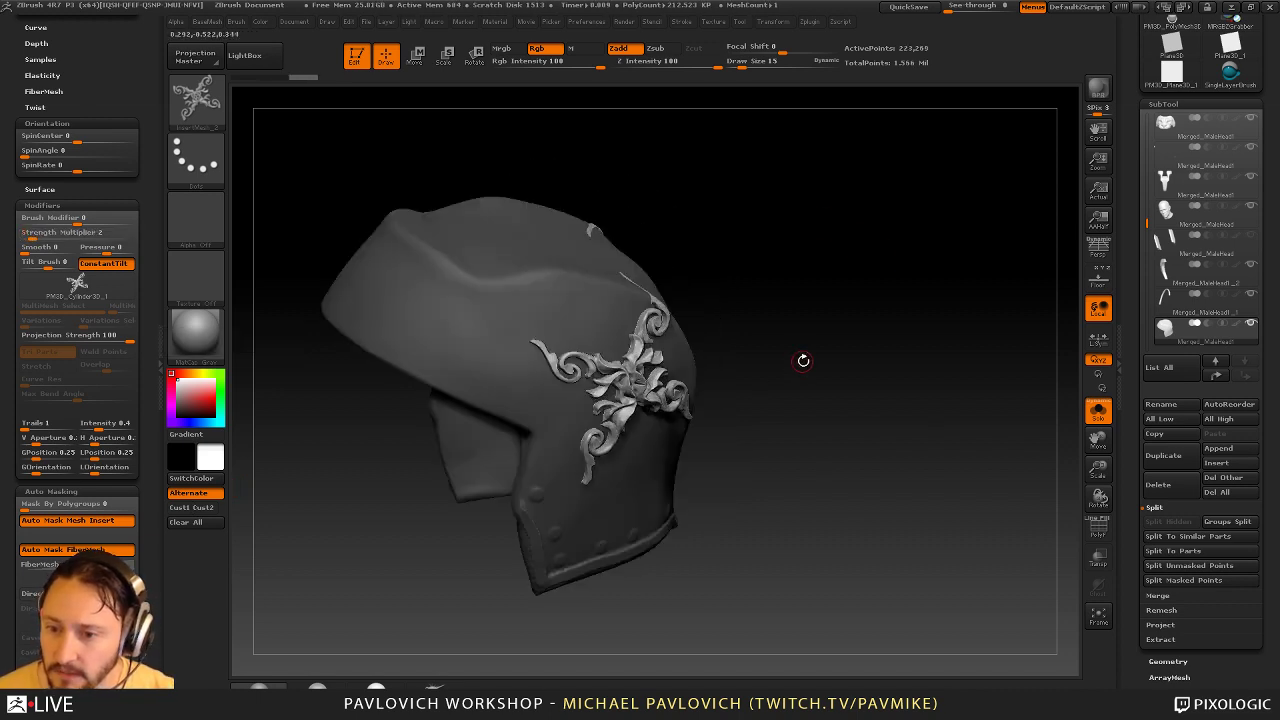
key(ctrl+z)
Try several larger ornament insertions across the helmet shell from different angles, undoing each one
drag(607, 399, 754, 367)
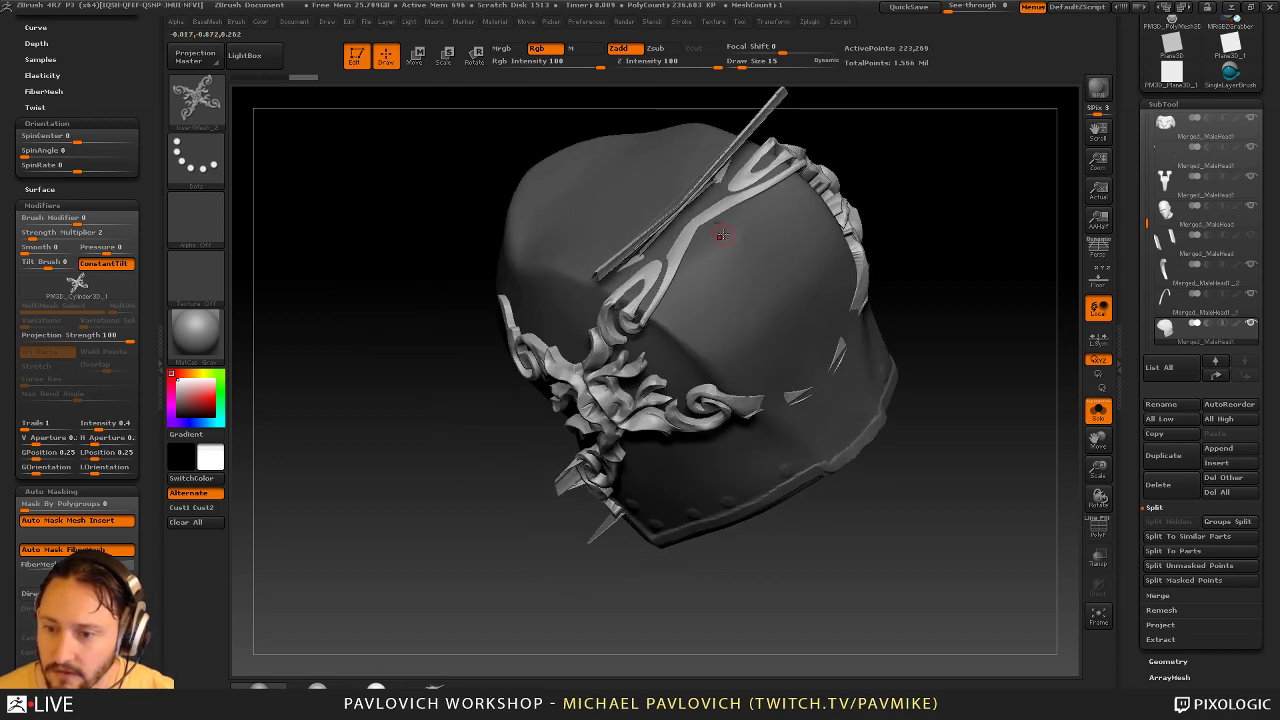
mouse_move(525, 538)
mouse_down()
mouse_move(705, 520)
mouse_move(590, 440)
mouse_move(535, 520)
mouse_up()
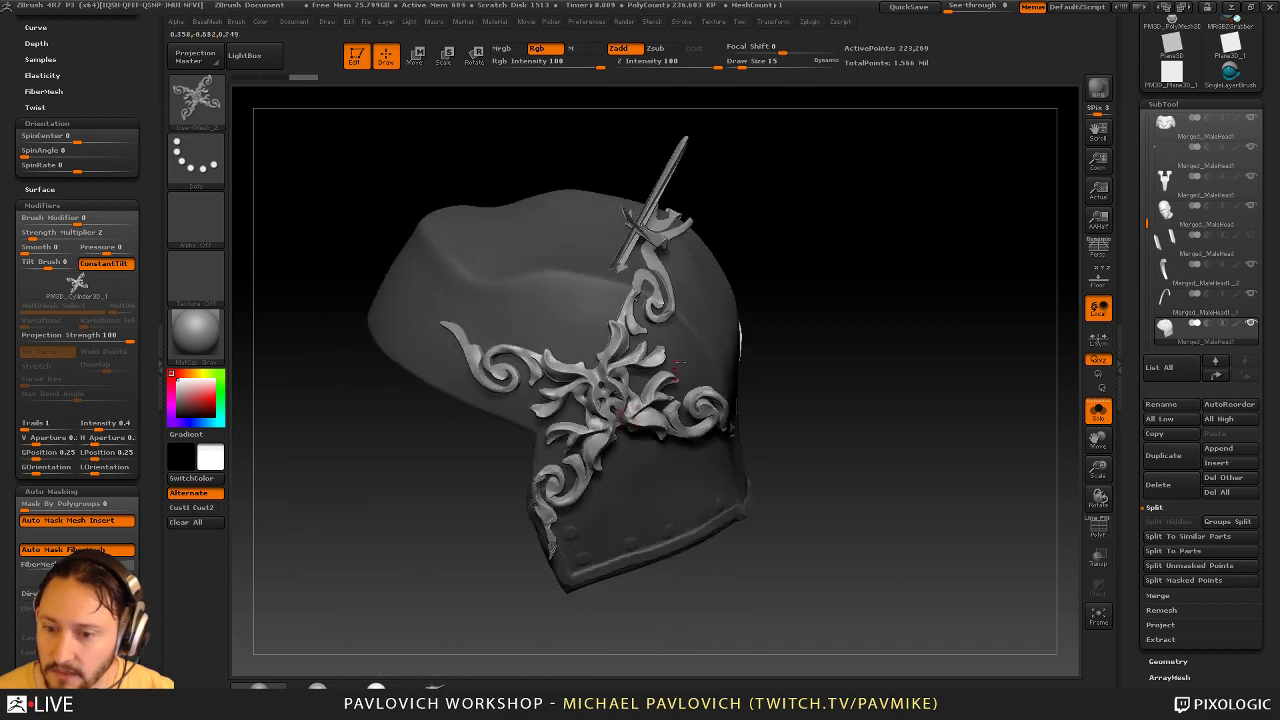
key(ctrl+z)
drag(799, 330, 795, 292)
drag(606, 394, 637, 504)
key(ctrl+z)
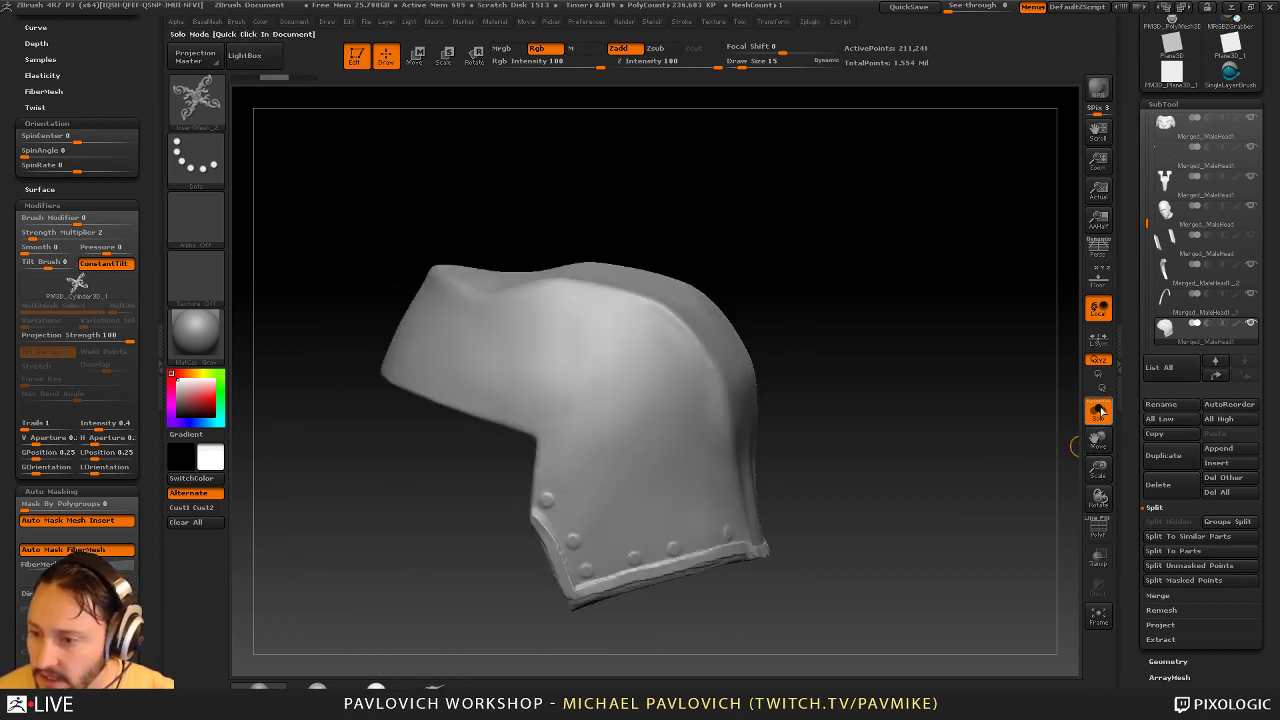
drag(602, 404, 714, 396)
key(ctrl+z)
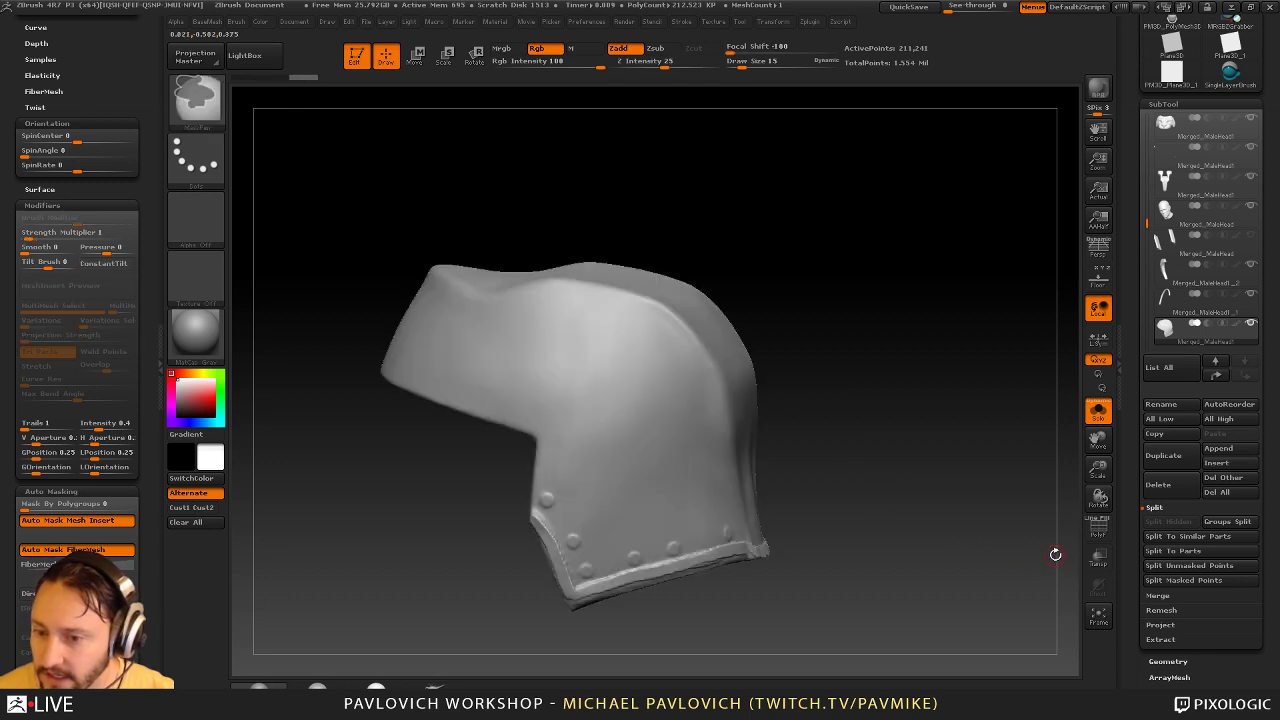
Turn off Solo, hide every subtool except the helmet shell, test another ornament insertion, and undo it
click(1097, 411)
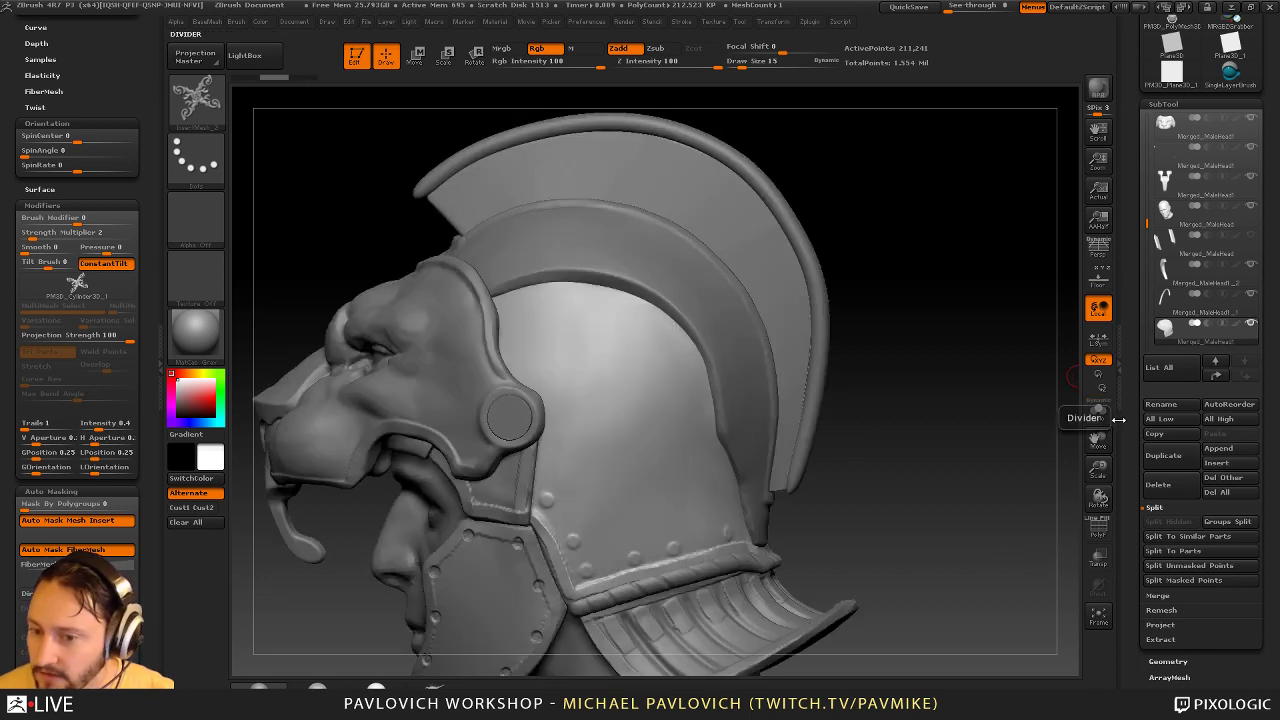
shift+click(1251, 323)
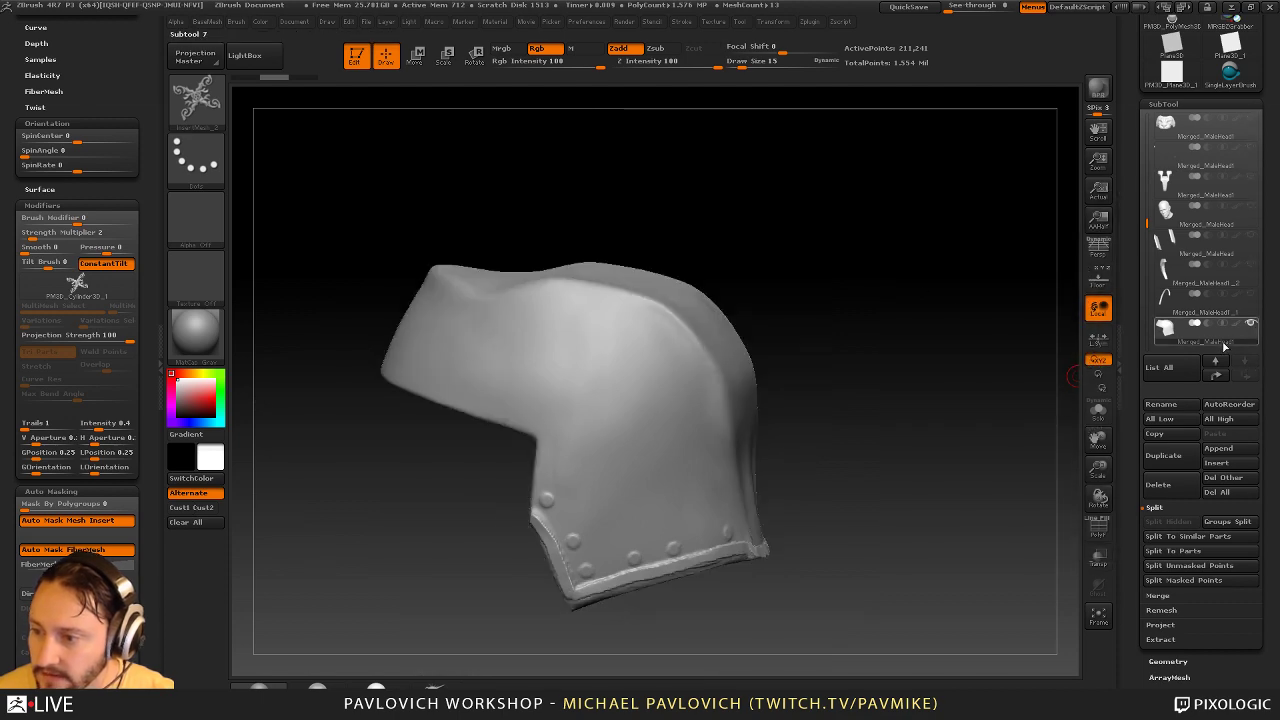
drag(882, 397, 928, 405)
drag(635, 459, 668, 583)
drag(862, 408, 905, 412)
key(ctrl+z)
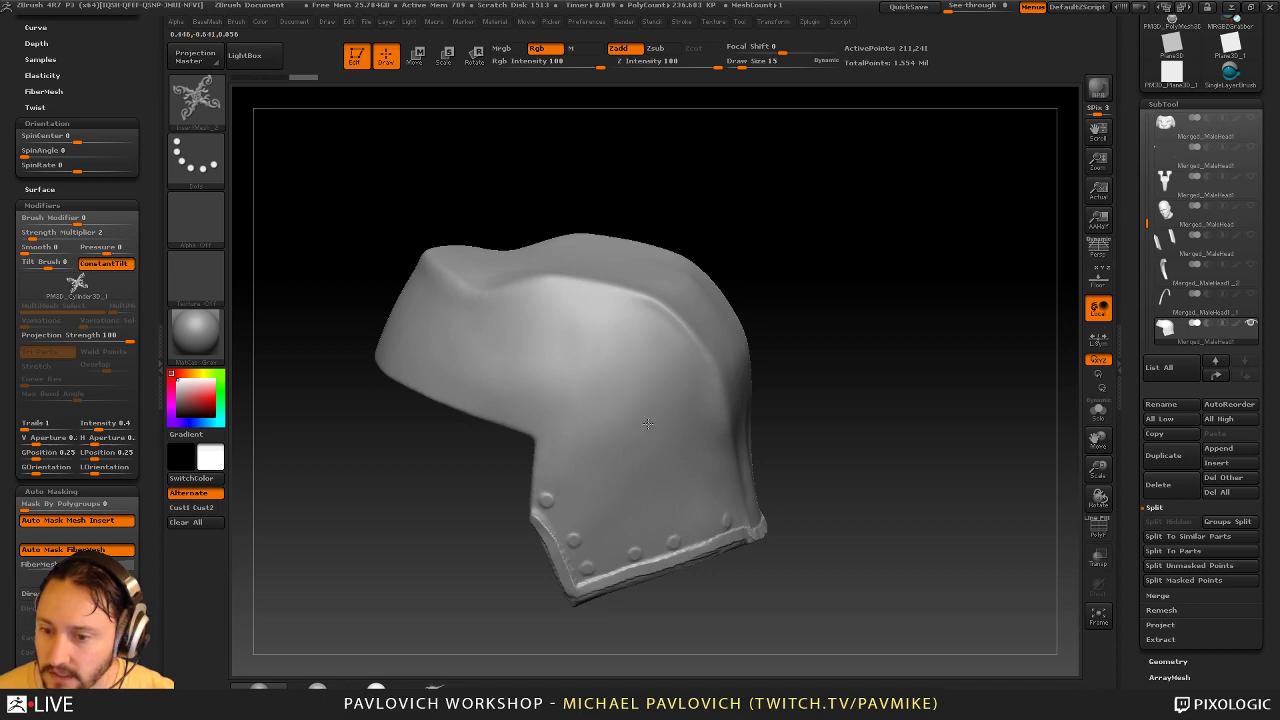
Test an ornament insertion on the side of the helmet shell with full Projection Strength and undo it
drag(599, 401, 662, 461)
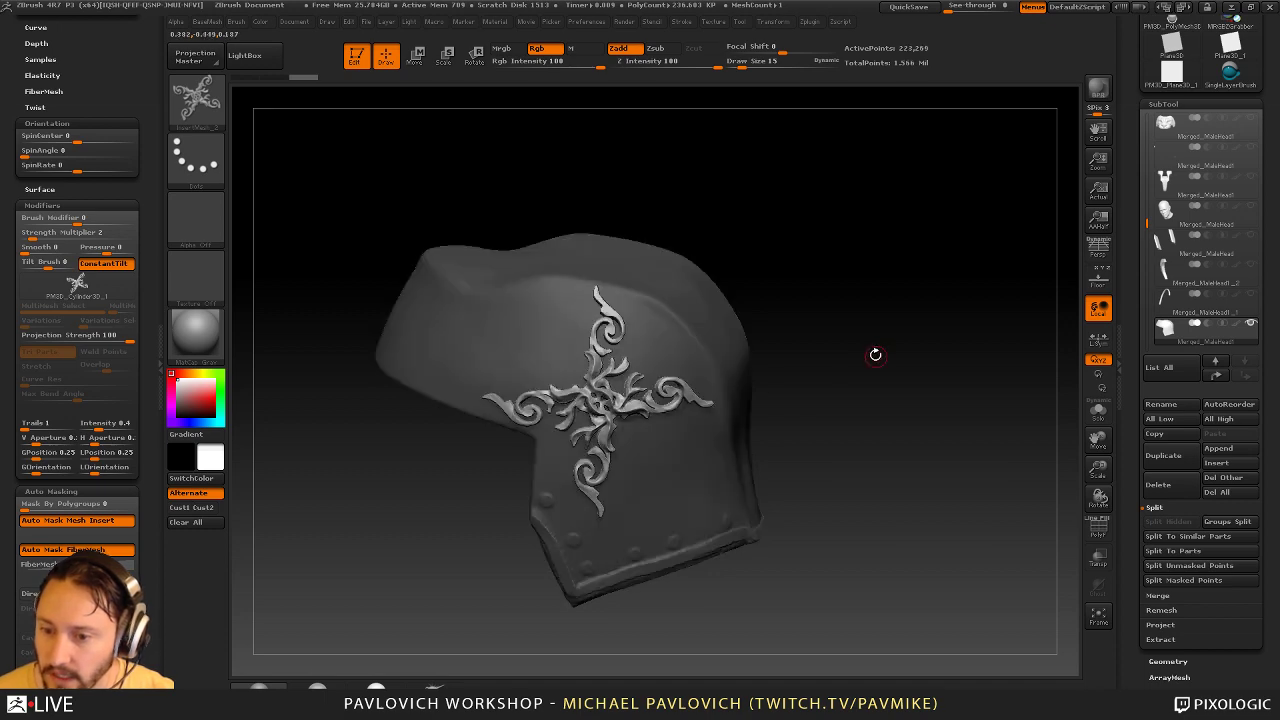
mouse_move(875, 355)
mouse_down()
mouse_move(913, 489)
mouse_move(860, 507)
mouse_move(831, 493)
mouse_move(895, 368)
mouse_move(883, 349)
mouse_up()
key(ctrl+z)
drag(828, 310, 900, 317)
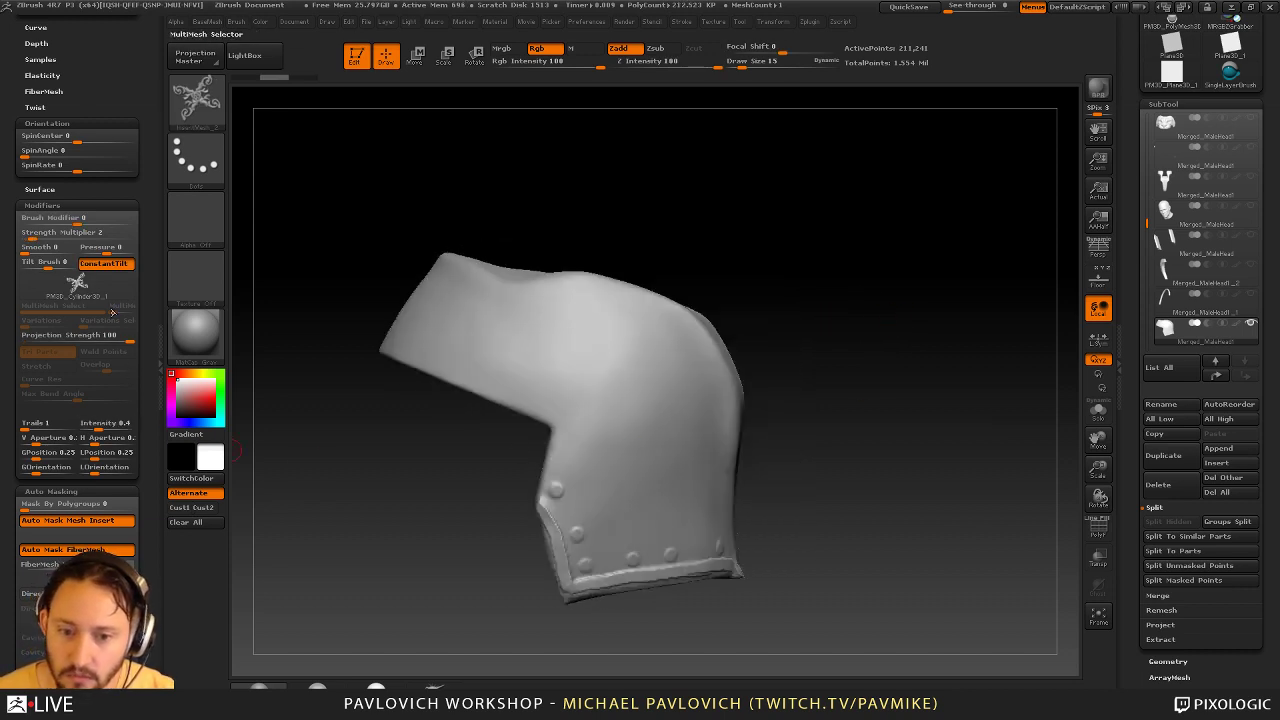
Set the brush's Projection Strength to 0 and insert the ornament on the side of the helmet shell
click(20, 334)
drag(627, 396, 712, 340)
mouse_move(926, 309)
mouse_down()
mouse_move(842, 368)
mouse_move(931, 343)
mouse_move(966, 291)
mouse_move(944, 300)
mouse_up()
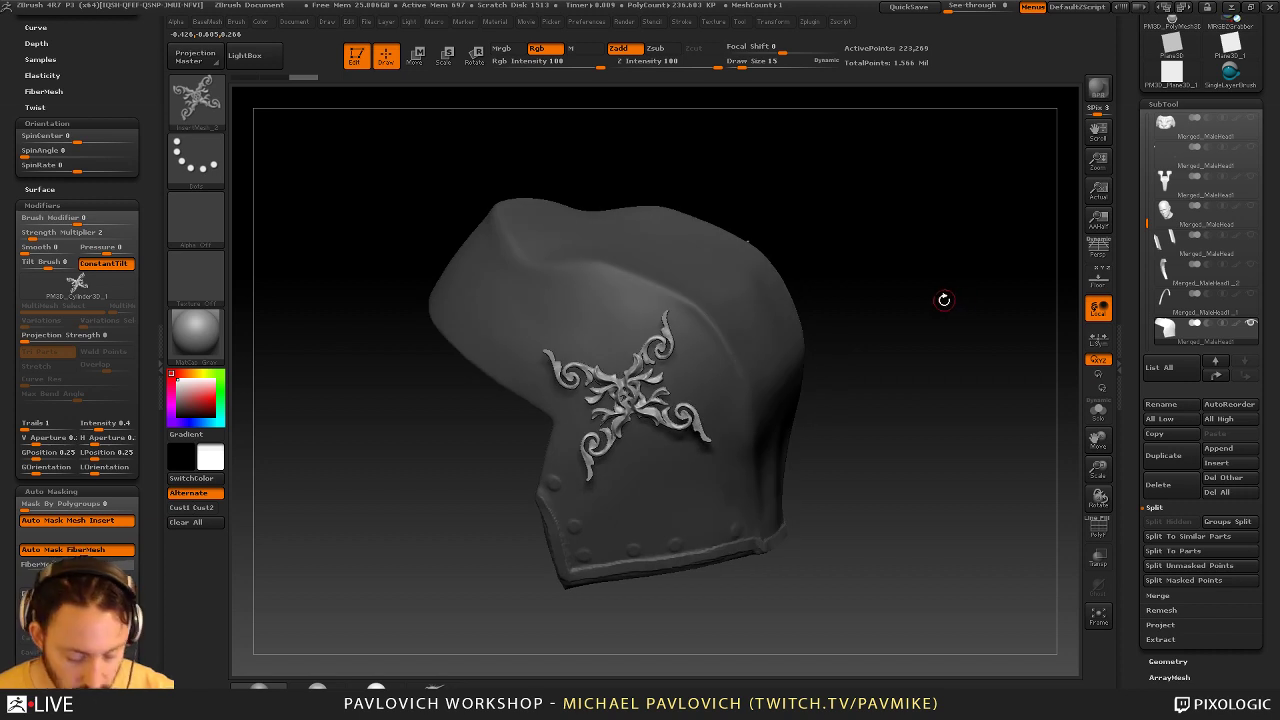
Separate the inserted ornaments and the helmet shell into different subtools with Split Masked Points
key(space)
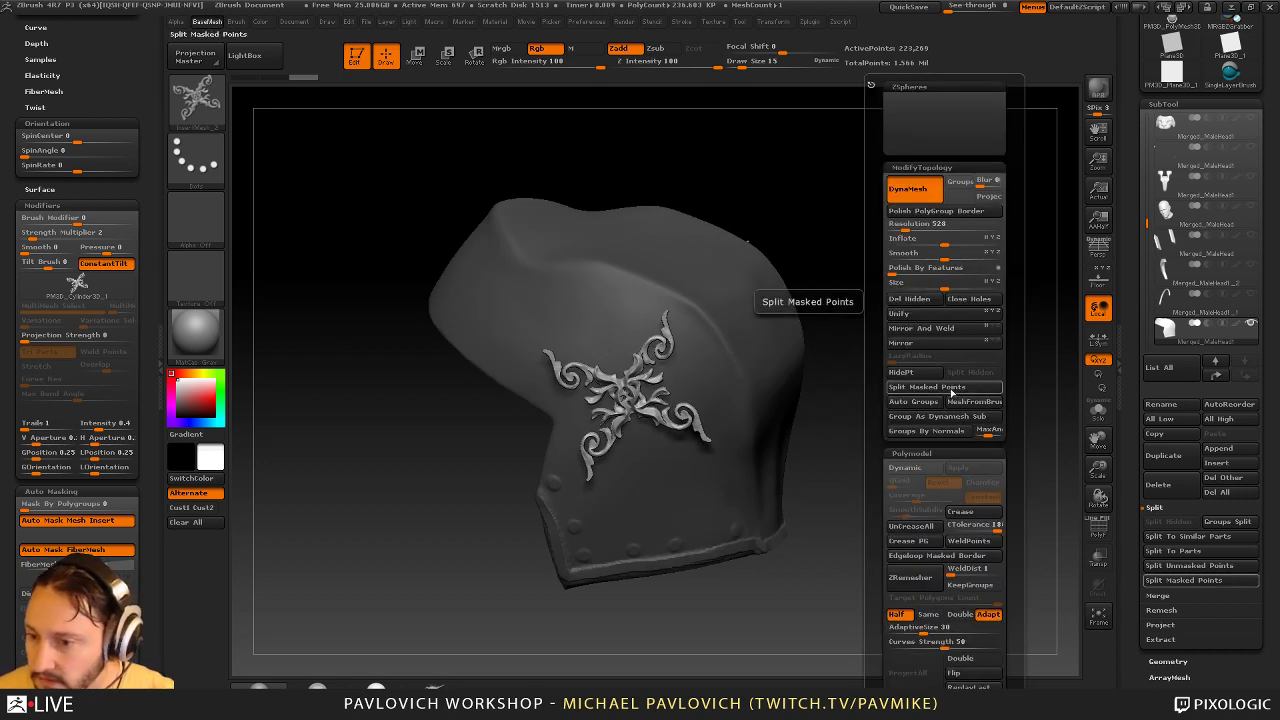
click(952, 388)
drag(882, 421, 953, 403)
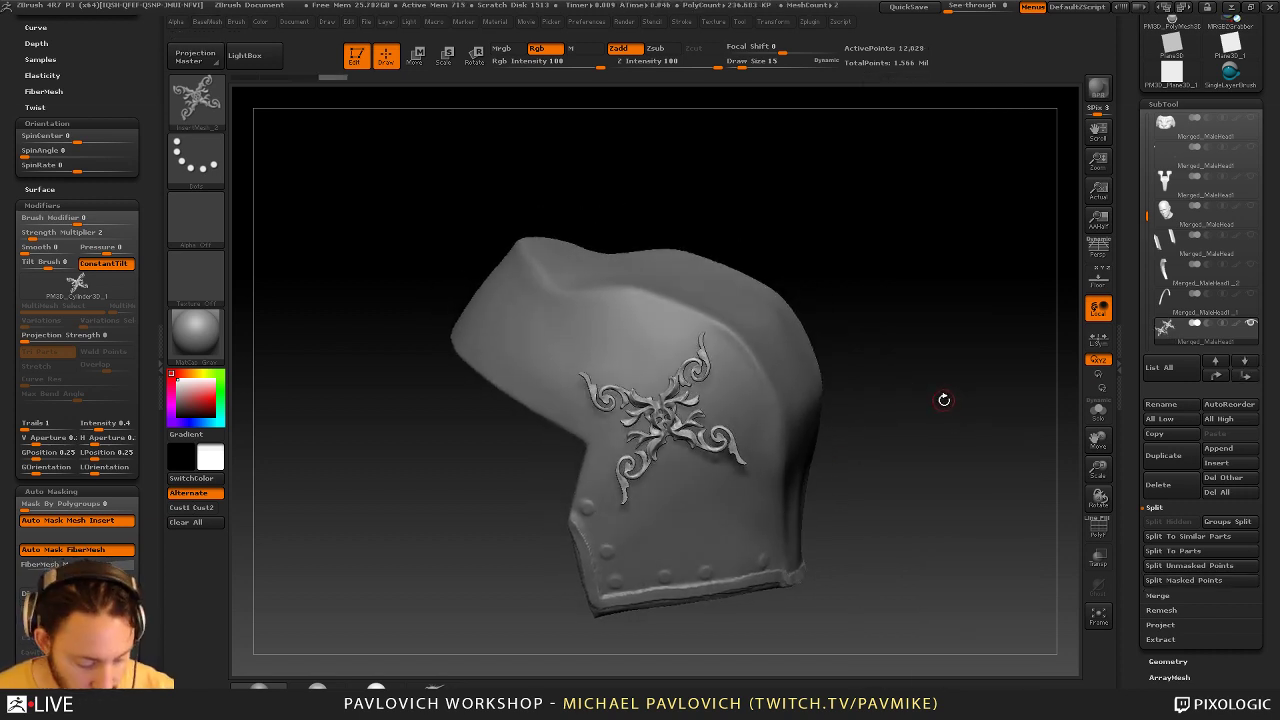
Switch to the MatchMaker brush and examine the ornaments on both sides of the helmet shell
key(b)
key(m)
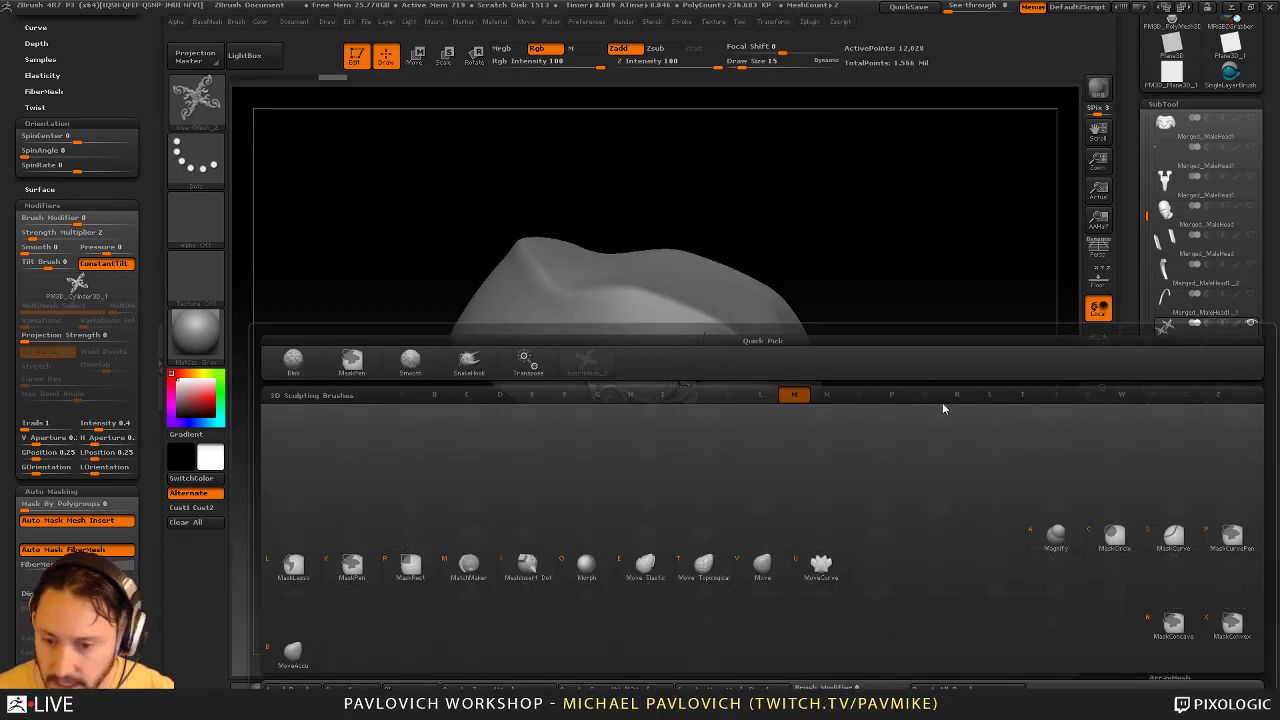
click(474, 571)
mouse_move(829, 351)
mouse_down()
mouse_move(880, 357)
mouse_move(860, 328)
mouse_move(891, 354)
mouse_move(880, 359)
mouse_up()
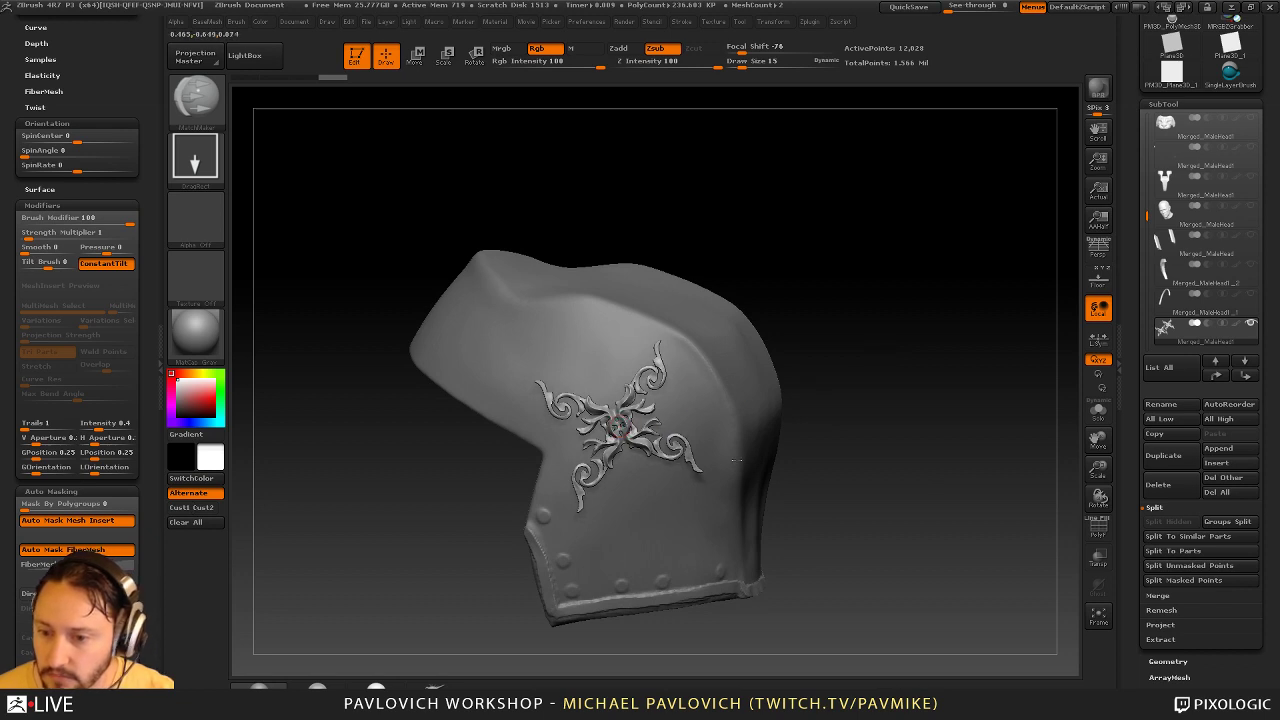
drag(873, 474, 605, 447)
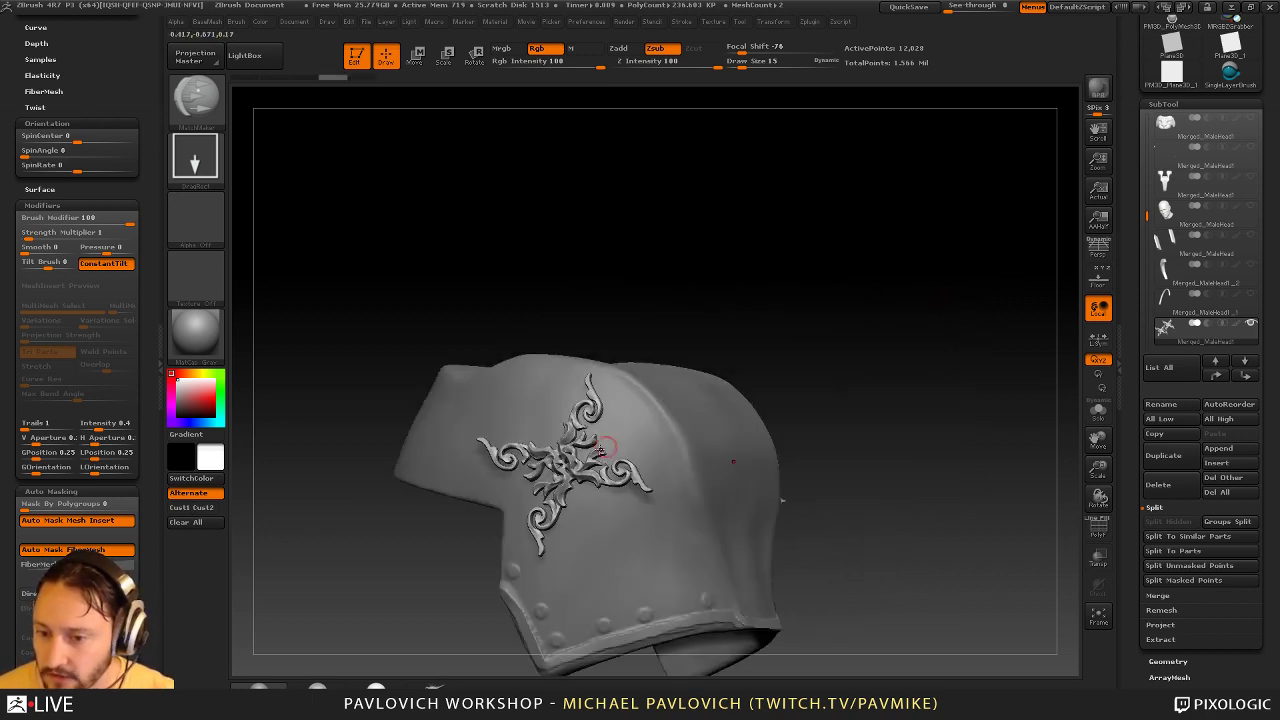
drag(972, 325, 928, 374)
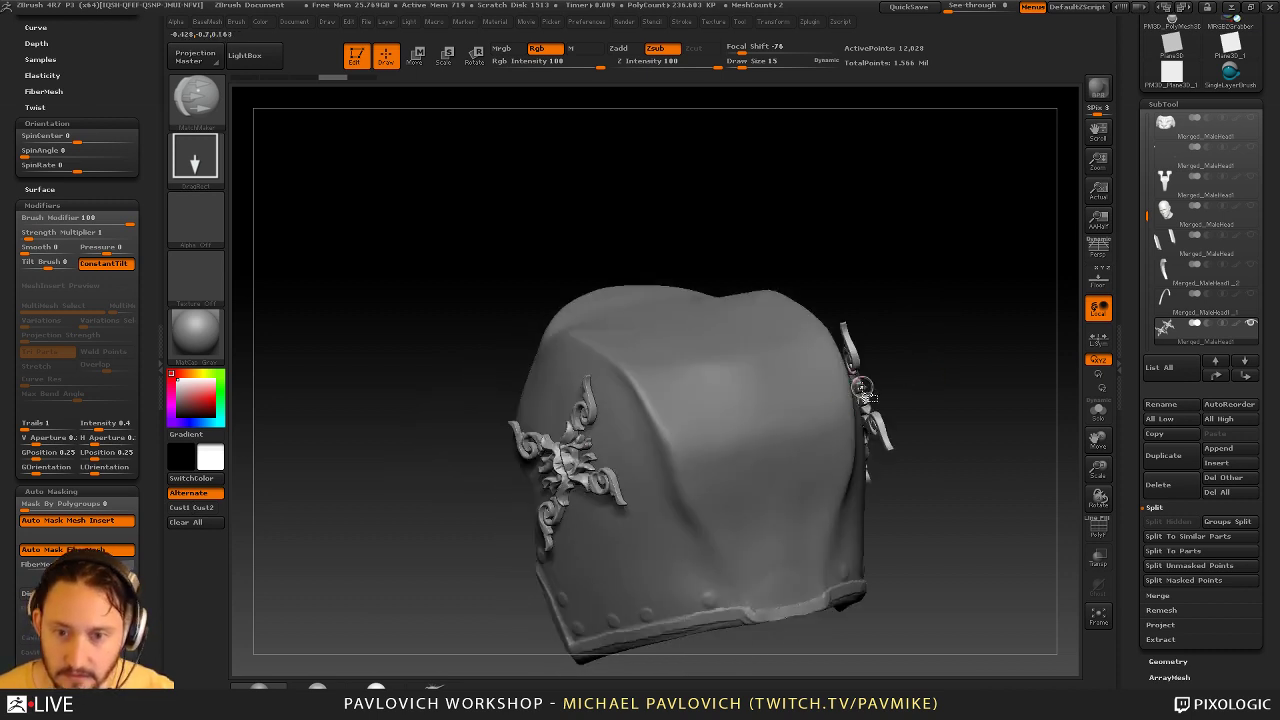
Isolate the ornament on one side with SelectRect and delete the hidden ornament on the opposite side
key(ctrl+shift)
ctrl+shift+click(203, 103)
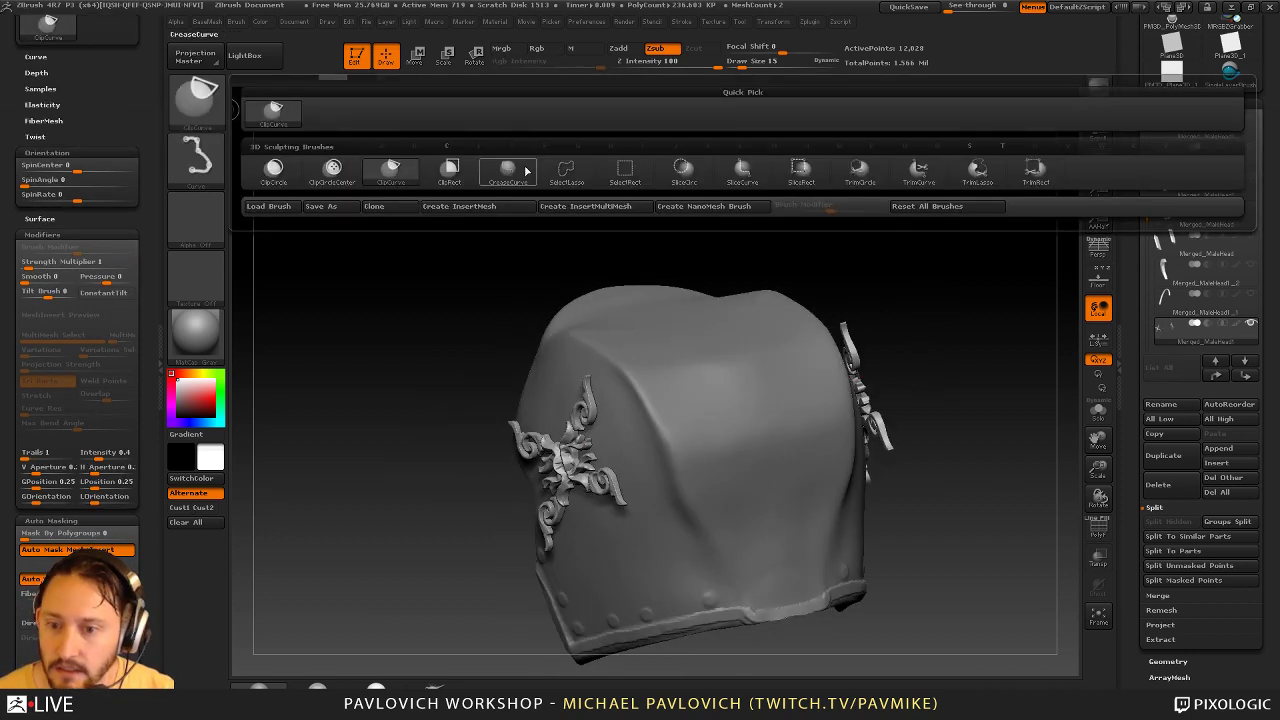
ctrl+shift+click(625, 172)
mouse_move(953, 189)
ctrl+shift+mouse_down()
mouse_move(784, 662)
mouse_move(733, 677)
ctrl+shift+mouse_up()
key(4)
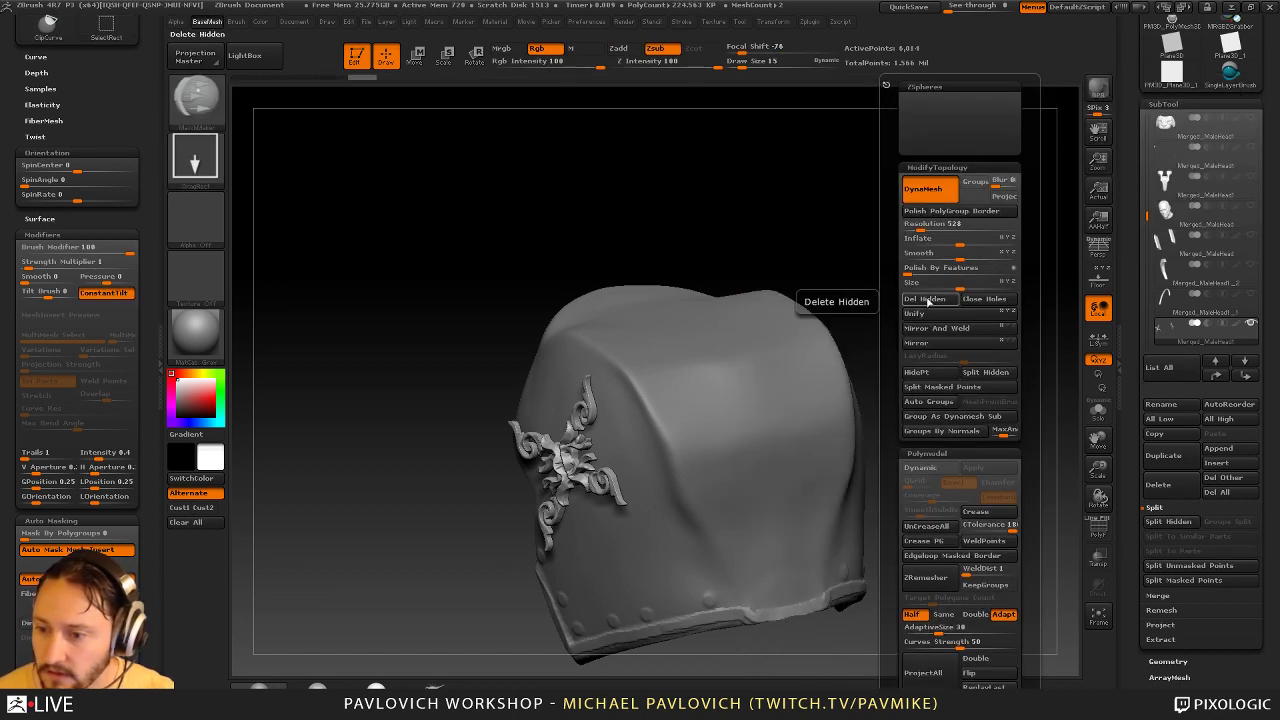
click(928, 302)
drag(868, 302, 784, 362)
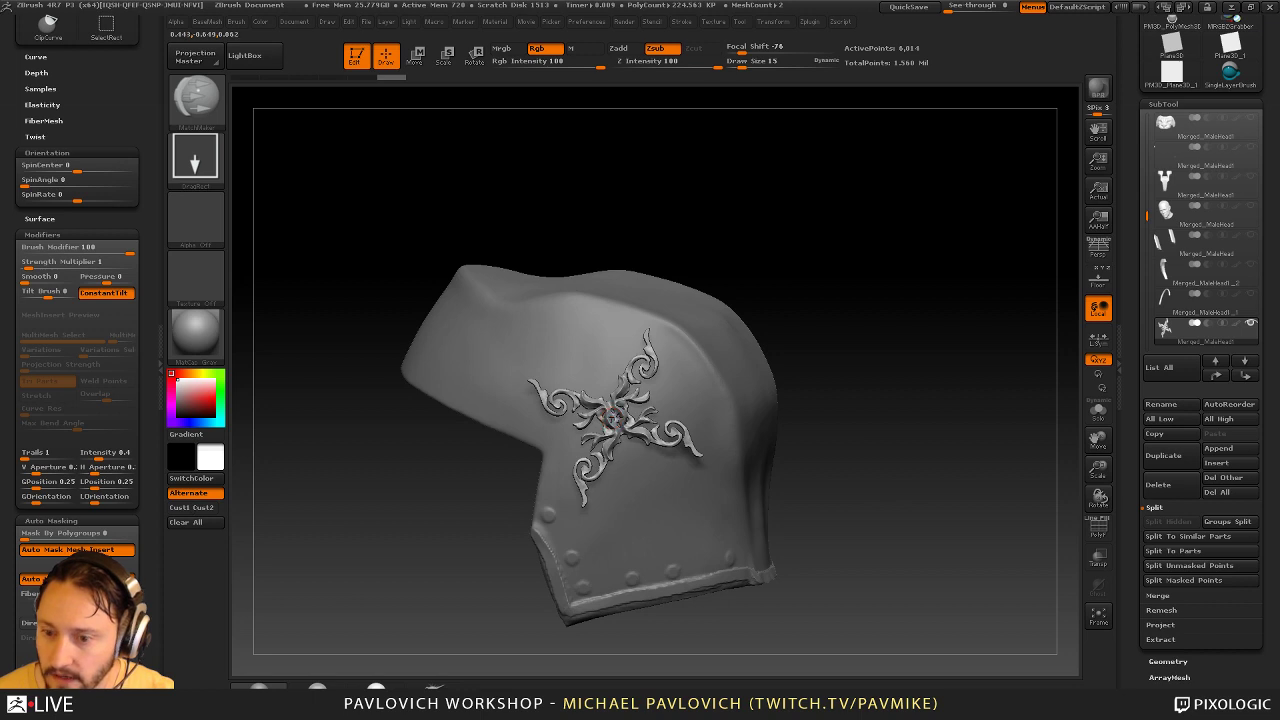
Set Z Intensity to 22 and try conforming the remaining ornament to the helmet with MatchMaker
drag(970, 383, 775, 546)
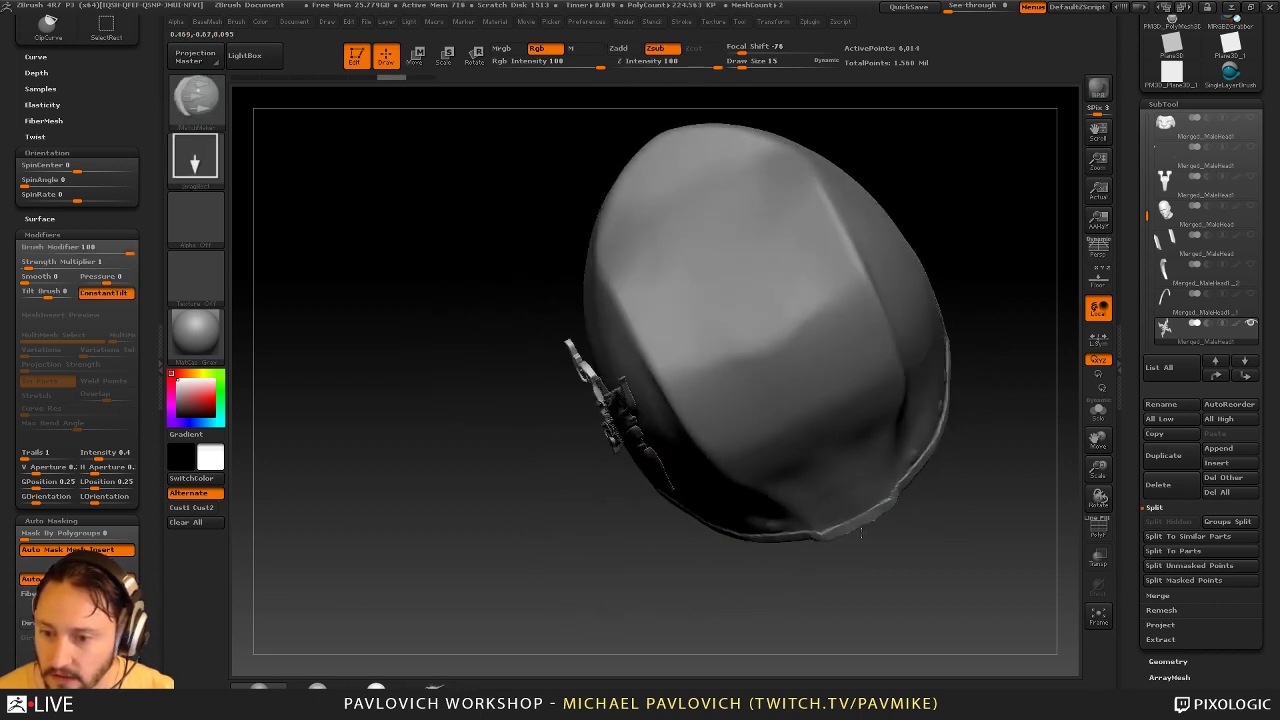
drag(992, 556, 1027, 560)
mouse_move(902, 184)
mouse_down()
mouse_move(1000, 169)
mouse_move(980, 200)
mouse_move(966, 343)
mouse_move(935, 307)
mouse_move(954, 311)
mouse_move(948, 296)
mouse_up()
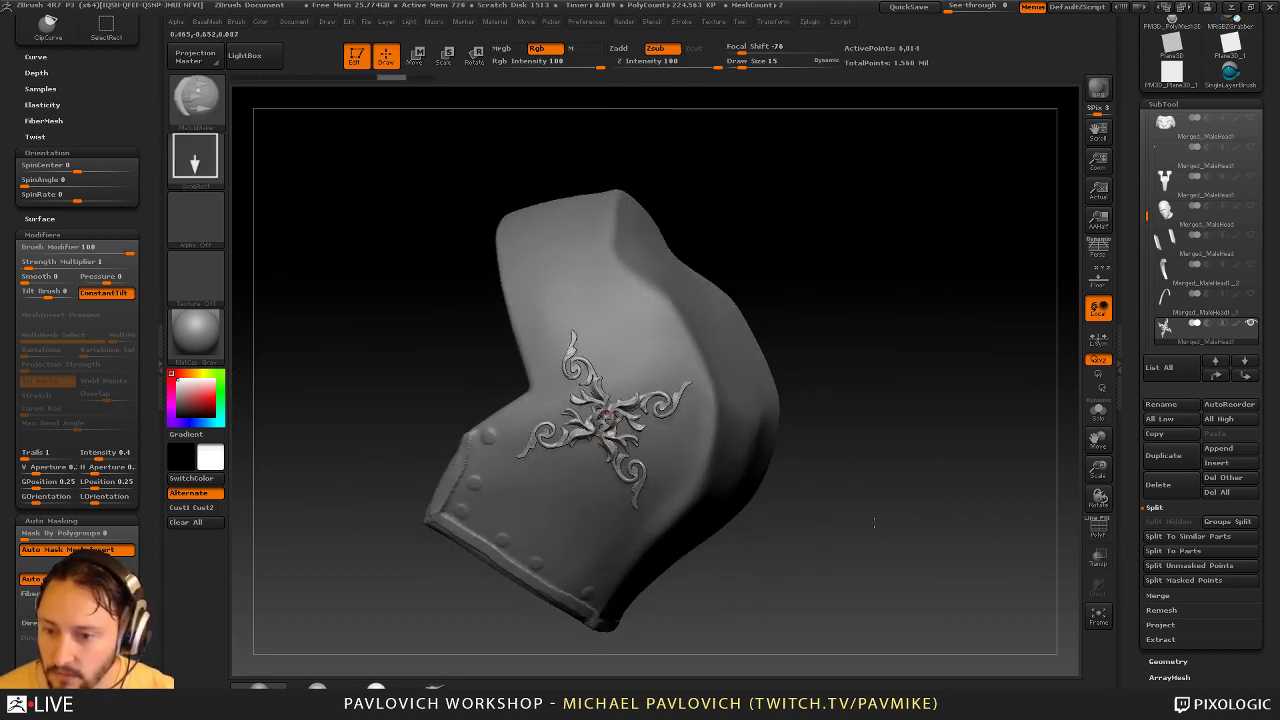
drag(978, 484, 949, 482)
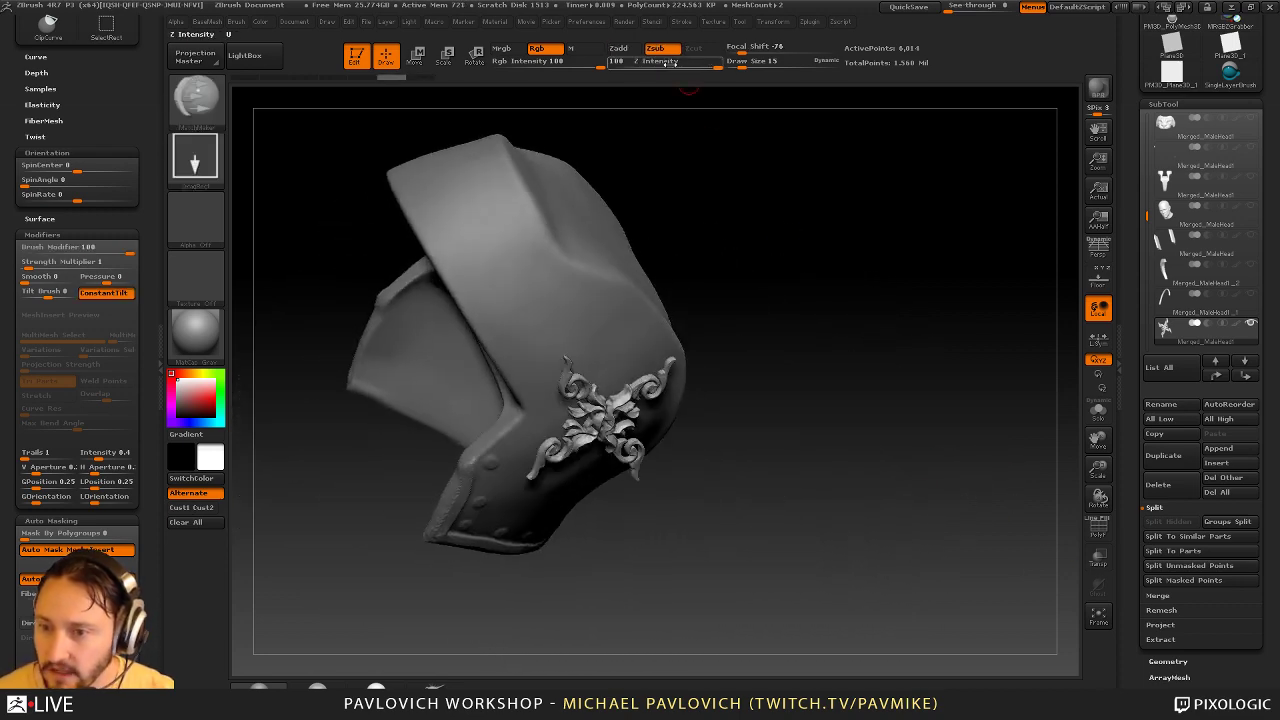
drag(699, 61, 694, 64)
drag(893, 280, 765, 384)
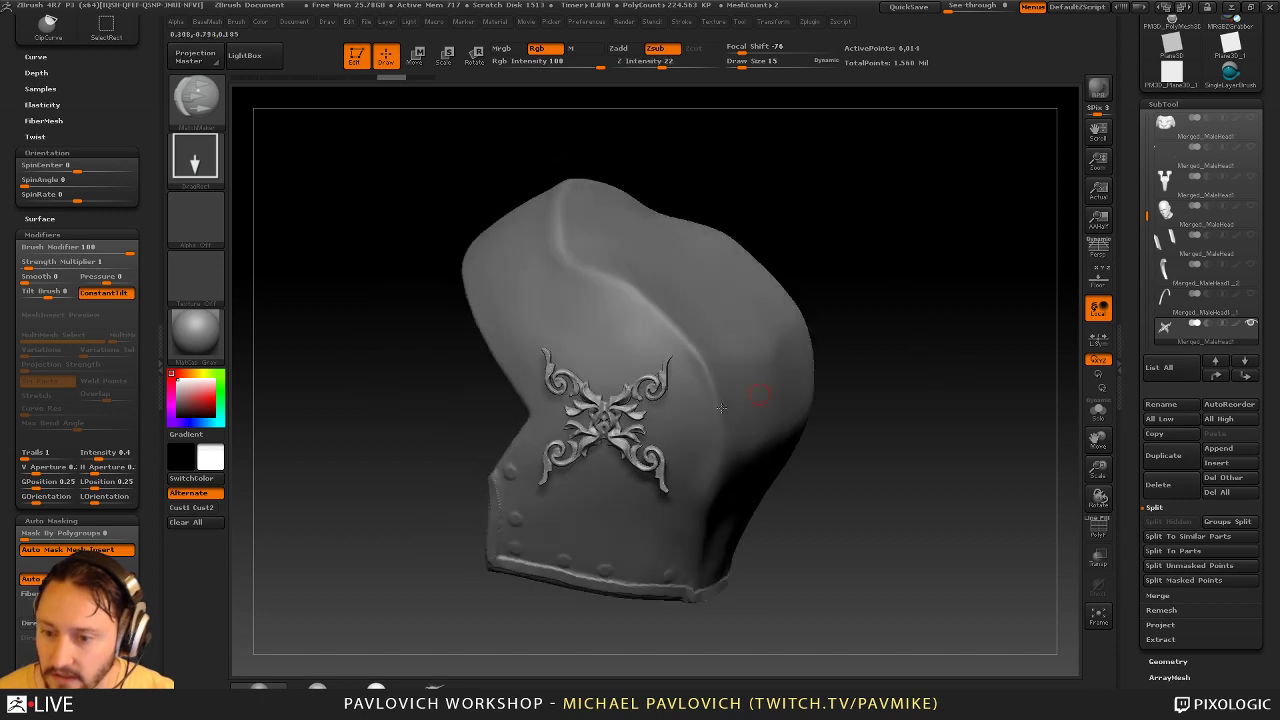
drag(861, 360, 890, 358)
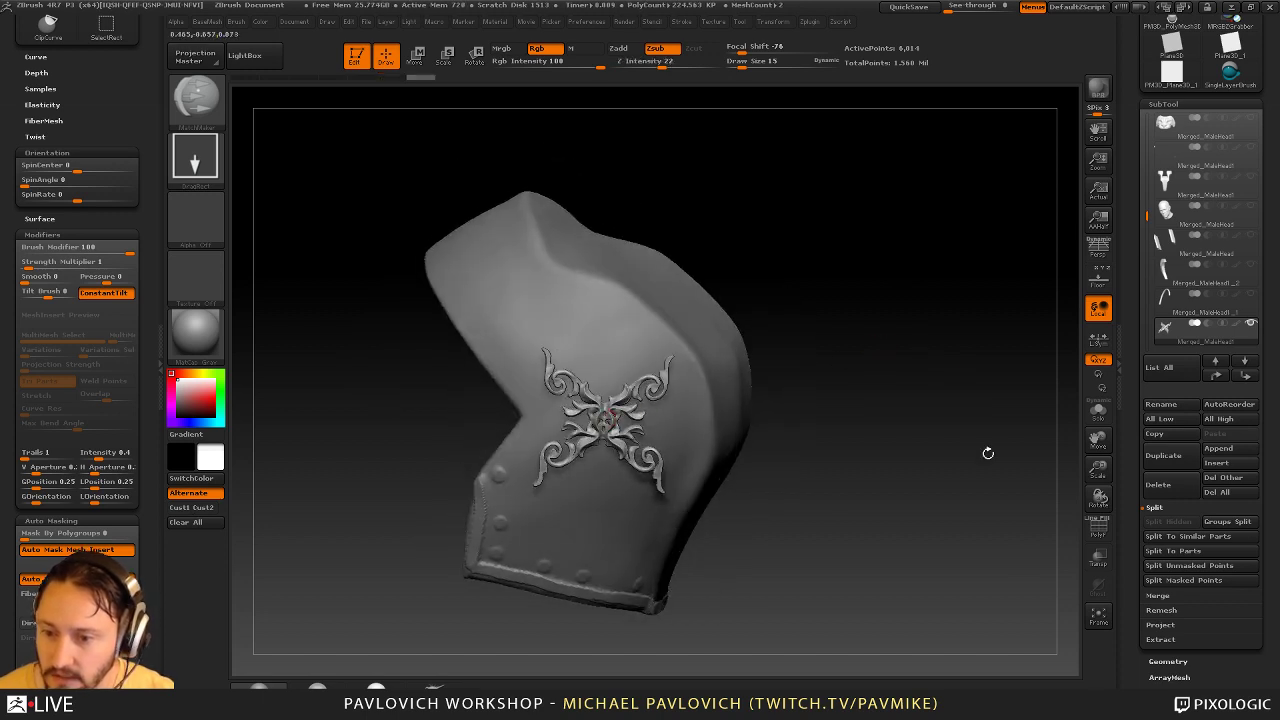
drag(988, 453, 966, 427)
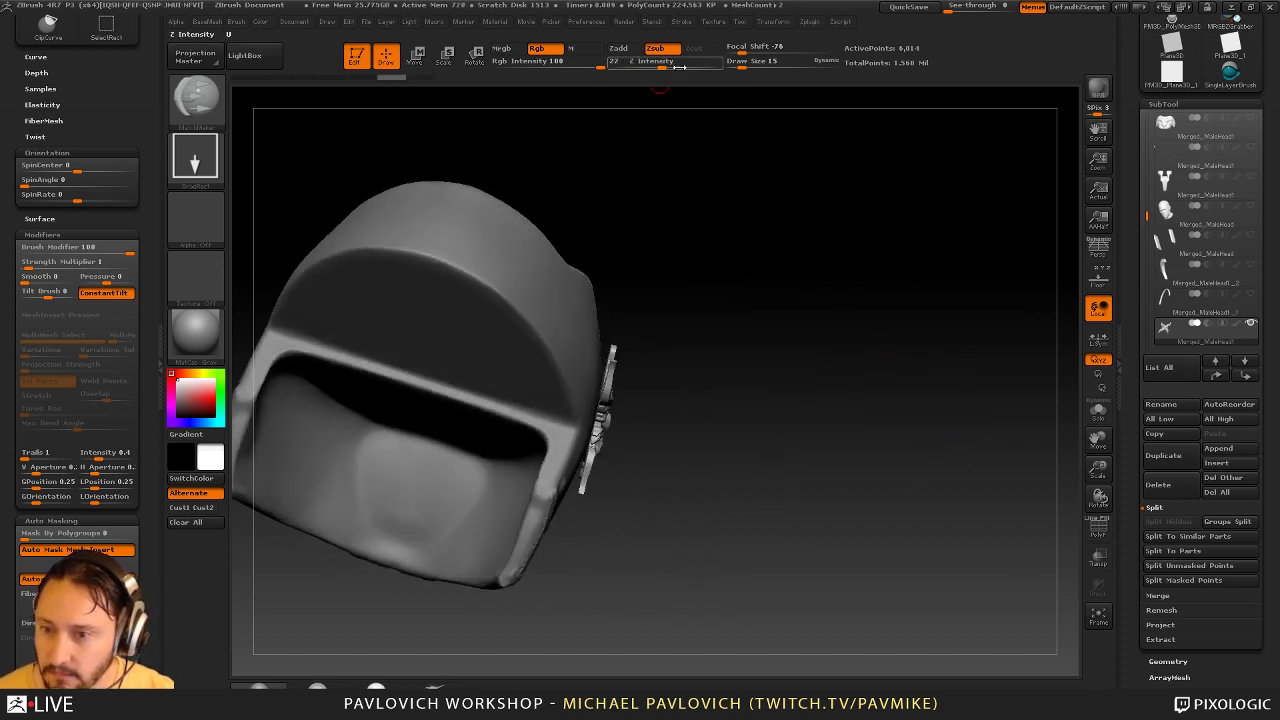
Set Z Intensity to 100 and conform the ornament to the helmet's side with MatchMaker
drag(679, 66, 741, 58)
drag(965, 352, 873, 332)
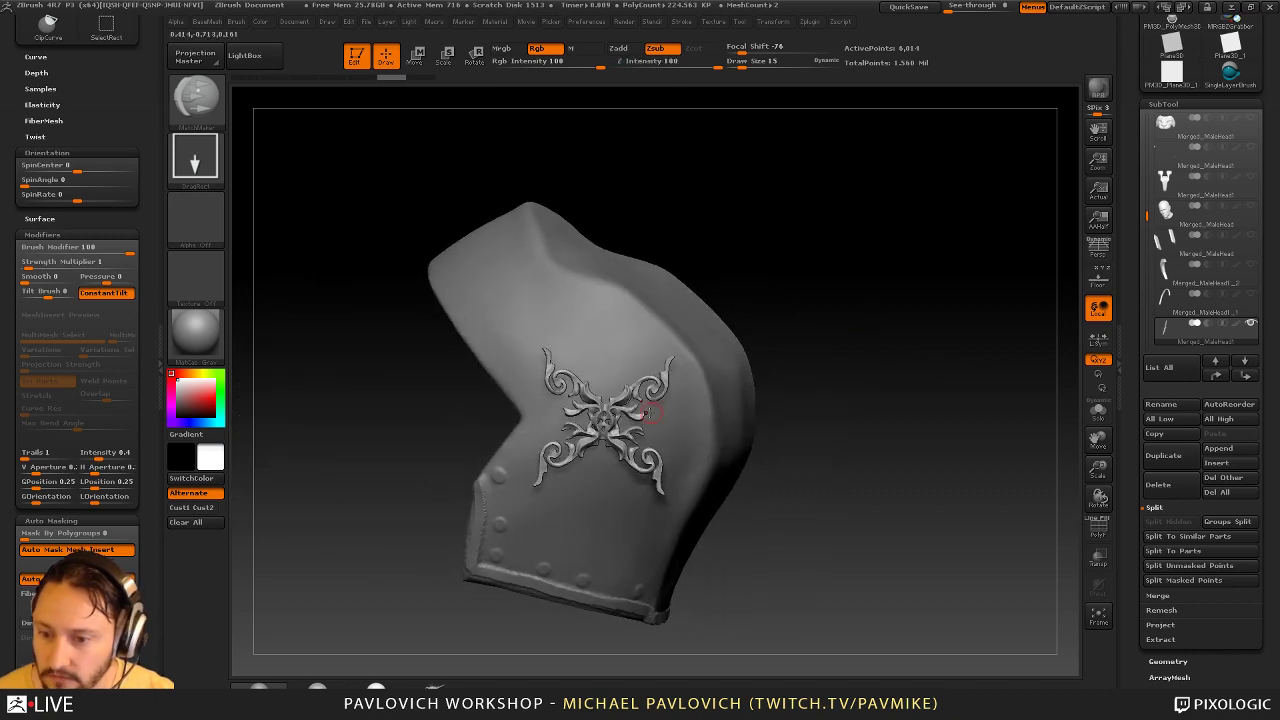
drag(615, 422, 949, 486)
Flip the conformed ornament with Mirror and copy it to both helmet sides with Mirror And Weld
mouse_move(981, 367)
mouse_down()
mouse_move(914, 320)
mouse_move(991, 374)
mouse_move(960, 378)
mouse_up()
key(2)
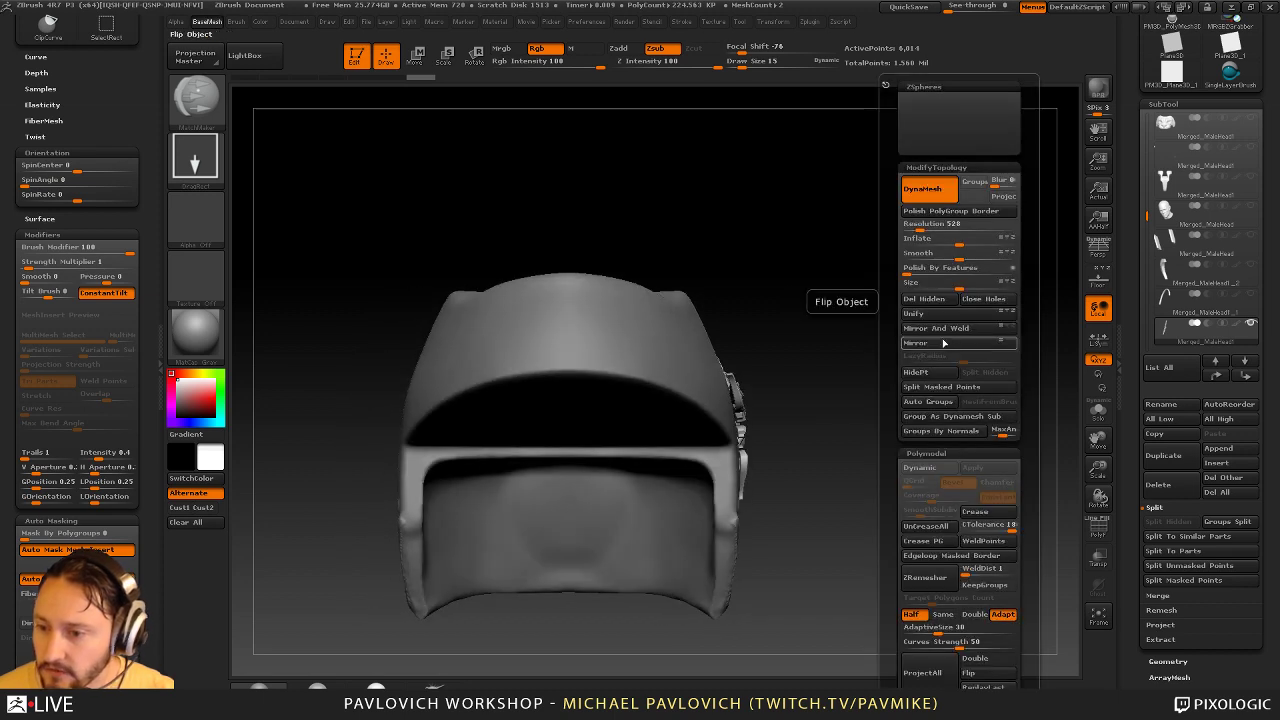
click(939, 345)
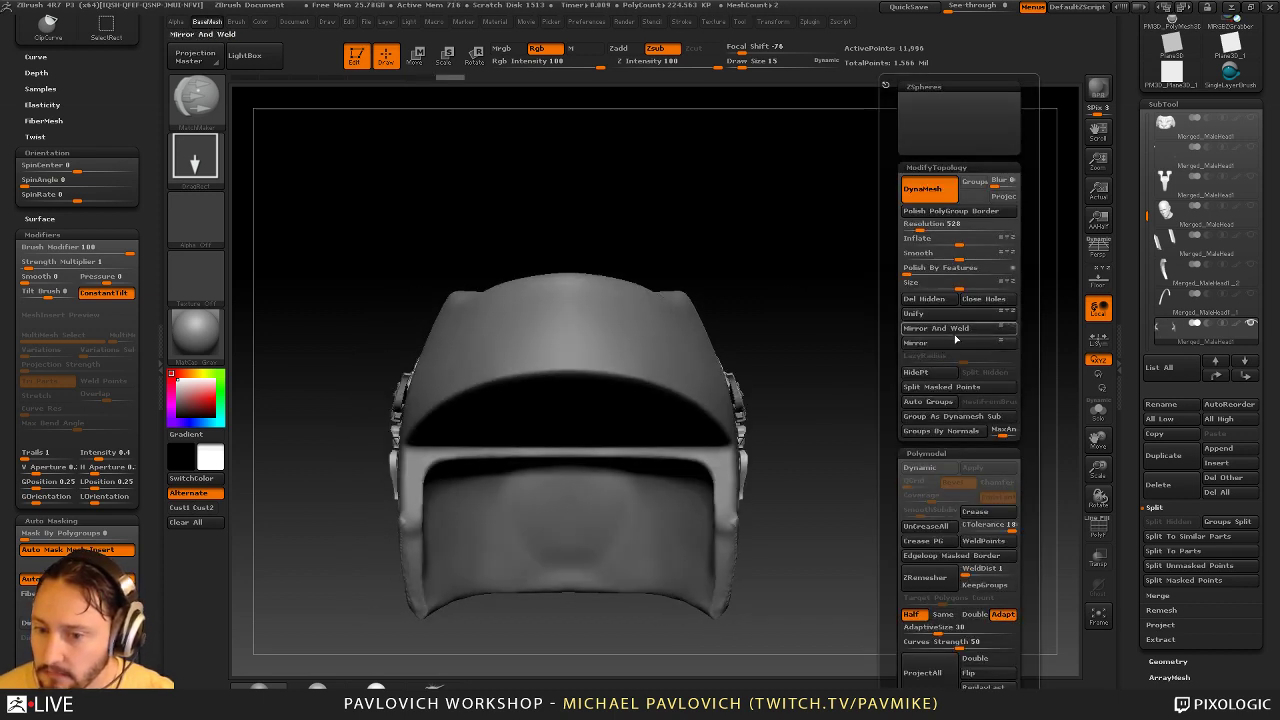
Set Draw Size to 110 and try pushing the ornament closer to the helmet's side with the Move brush
mouse_move(838, 348)
mouse_down()
mouse_move(794, 374)
mouse_move(814, 377)
mouse_up()
key(s)
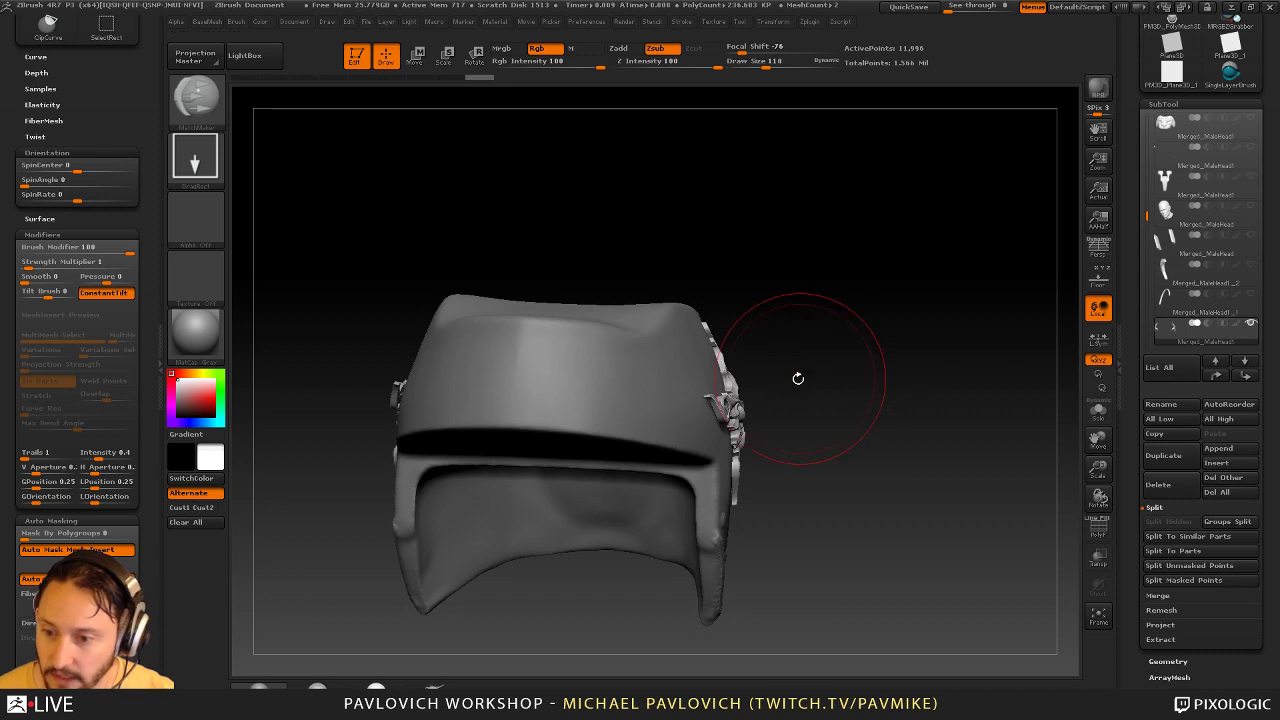
key(b)
key(m)
key(v)
drag(736, 404, 686, 407)
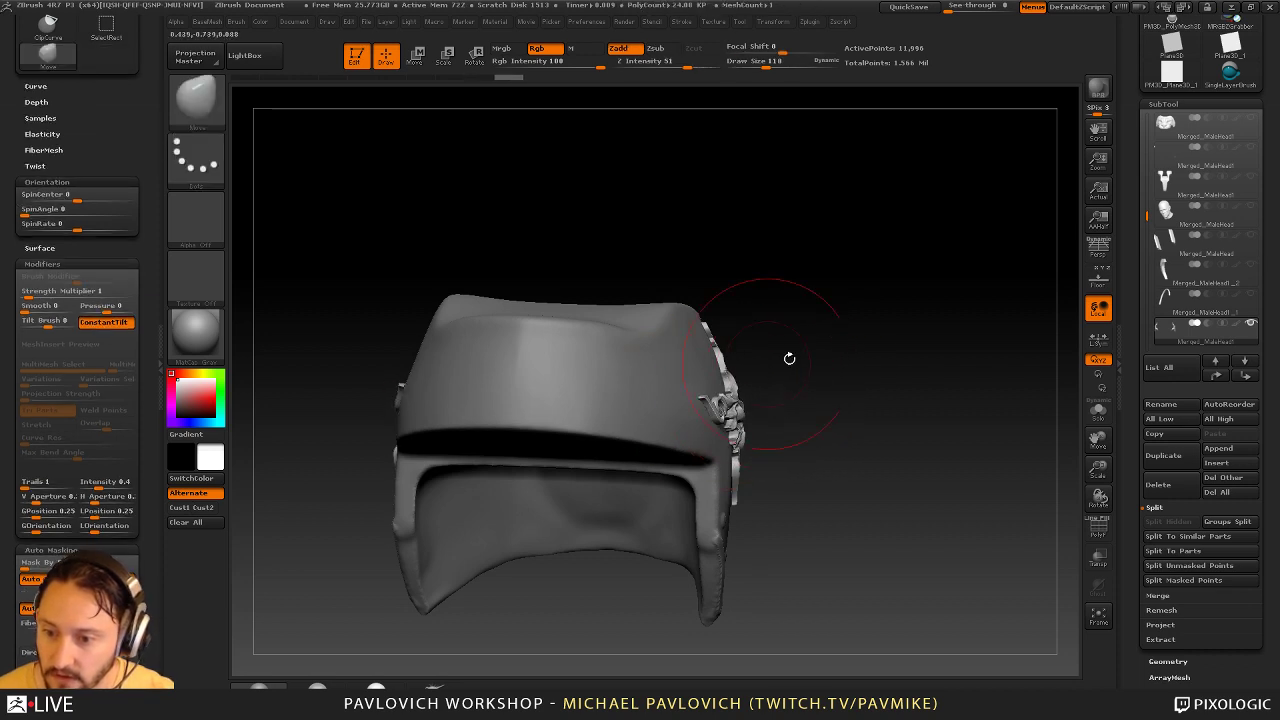
mouse_move(786, 357)
mouse_down()
mouse_move(884, 264)
mouse_move(738, 456)
mouse_move(709, 447)
mouse_up()
mouse_move(896, 375)
mouse_down()
mouse_move(800, 400)
mouse_move(740, 440)
mouse_move(846, 411)
mouse_move(827, 411)
mouse_up()
key(s)
mouse_move(872, 385)
mouse_down()
mouse_move(871, 355)
mouse_move(895, 406)
mouse_up()
Undo the Move brush edits and the Mirror And Weld of the ornament
key(ctrl+z)
key(ctrl+z)
key(ctrl+z)
Switch back to the custom ornament brush InsertMesh_2 and face the empty side of the helmet shell
key(b)
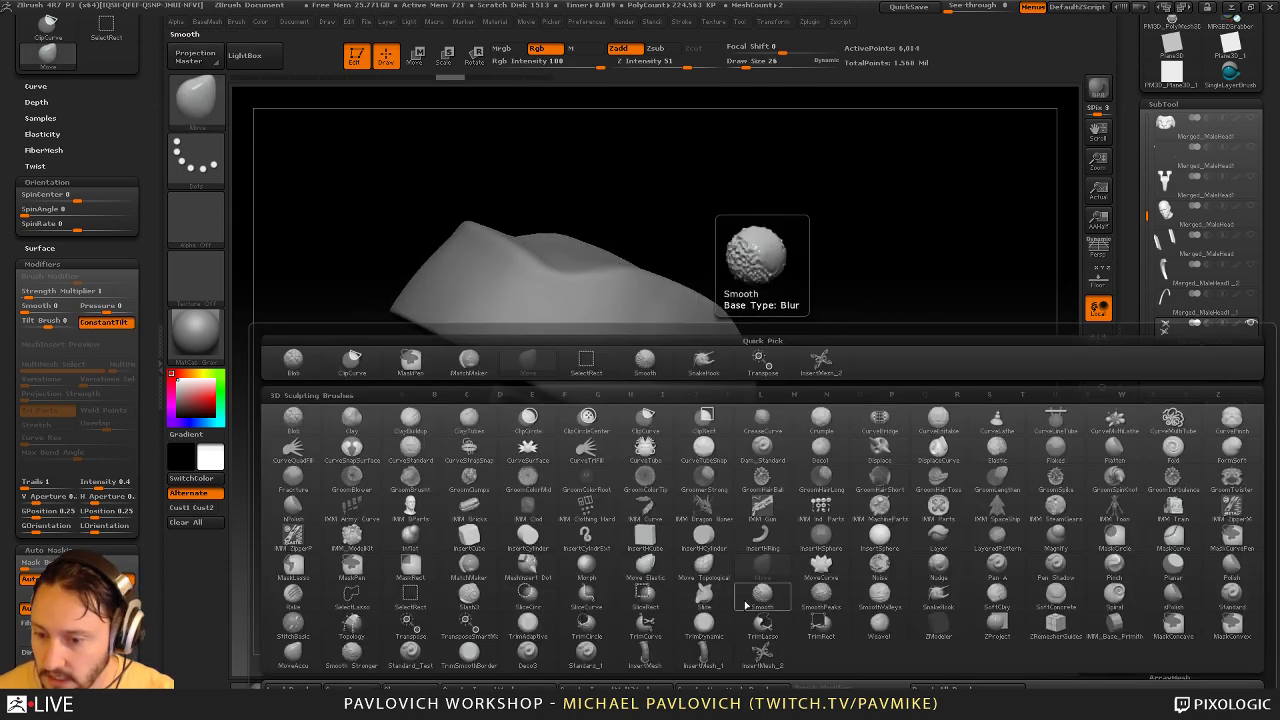
click(763, 647)
mouse_move(891, 355)
alt+mouse_down()
mouse_move(893, 399)
mouse_move(858, 393)
alt+mouse_up()
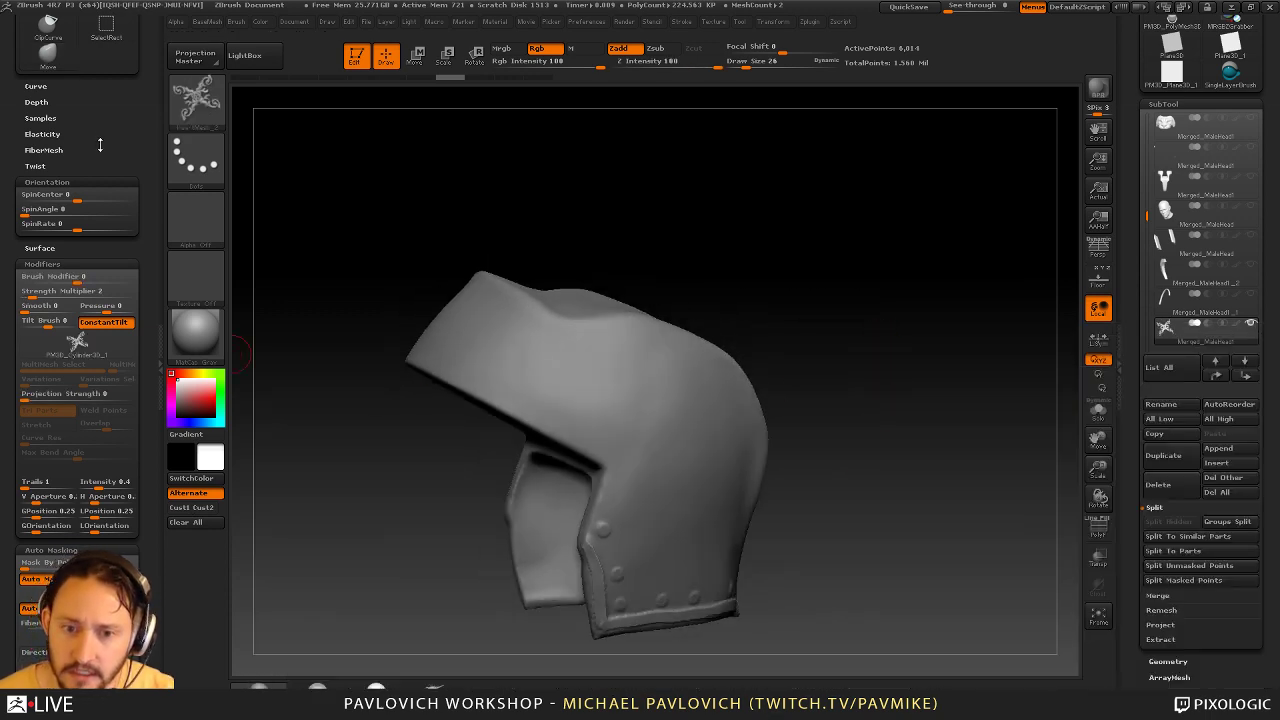
Set the brush's Imbed depth to 0, test an ornament insertion on the helmet's side, and undo it
drag(94, 116, 67, 136)
shift+click(48, 123)
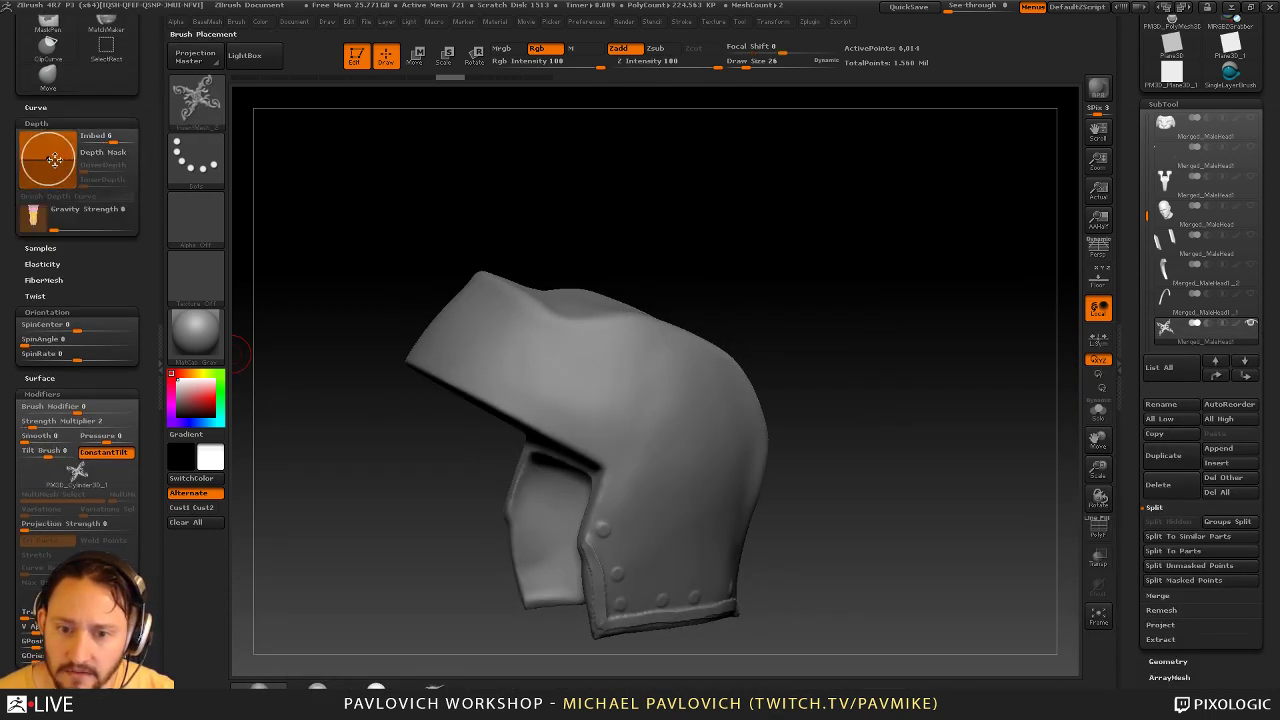
click(112, 130)
text(0)
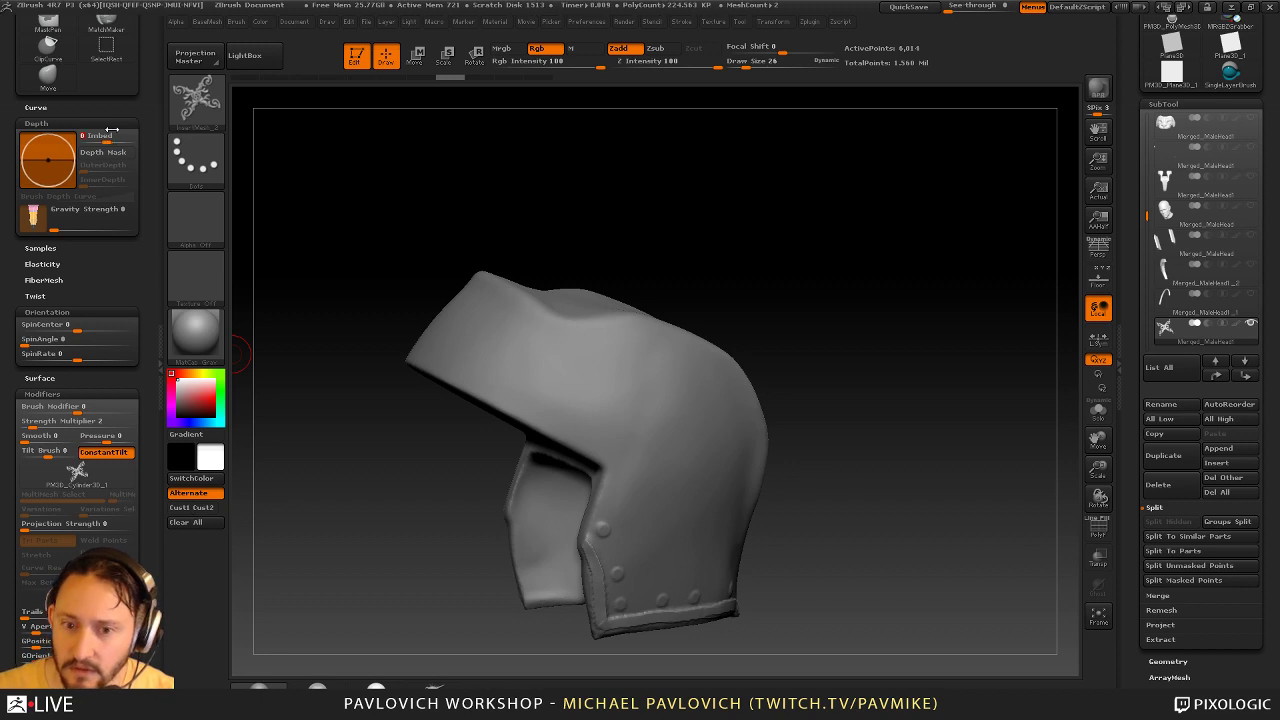
mouse_move(956, 294)
mouse_down()
mouse_move(687, 421)
mouse_move(737, 492)
mouse_up()
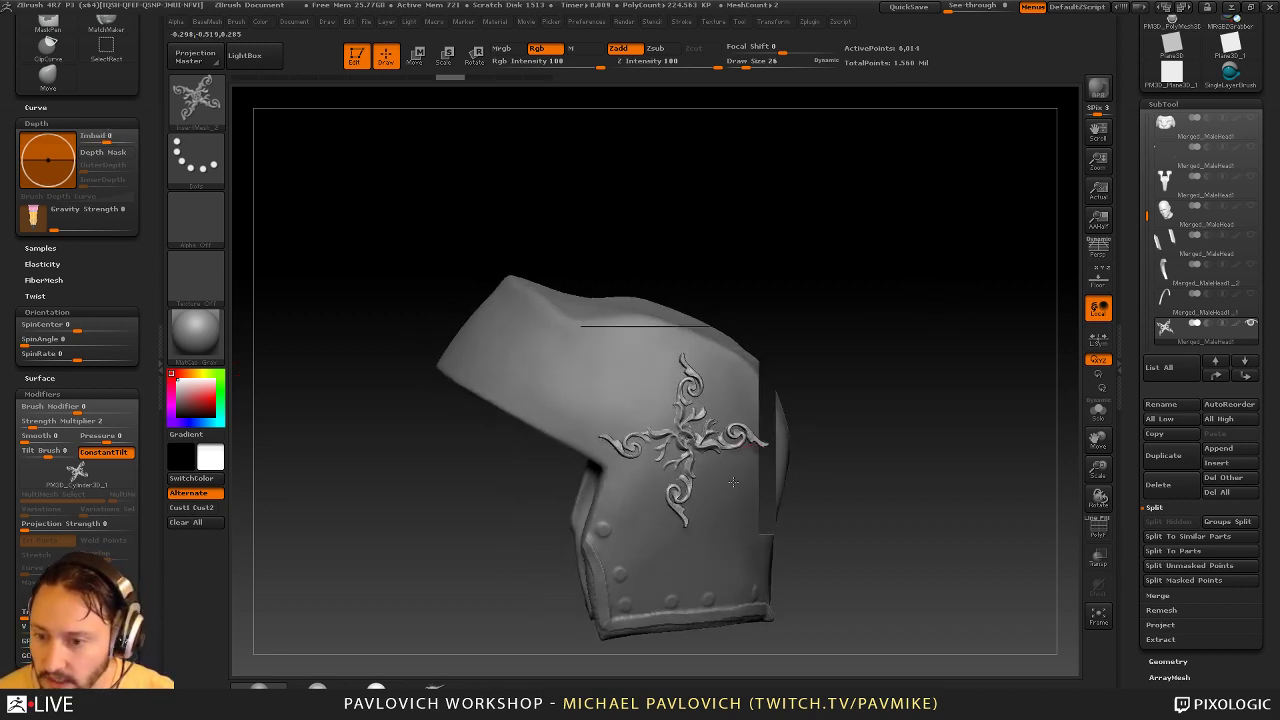
key(ctrl+z)
Keep the brush's Strength Multiplier at 2 and set its Projection Strength to 100
drag(101, 320, 101, 309)
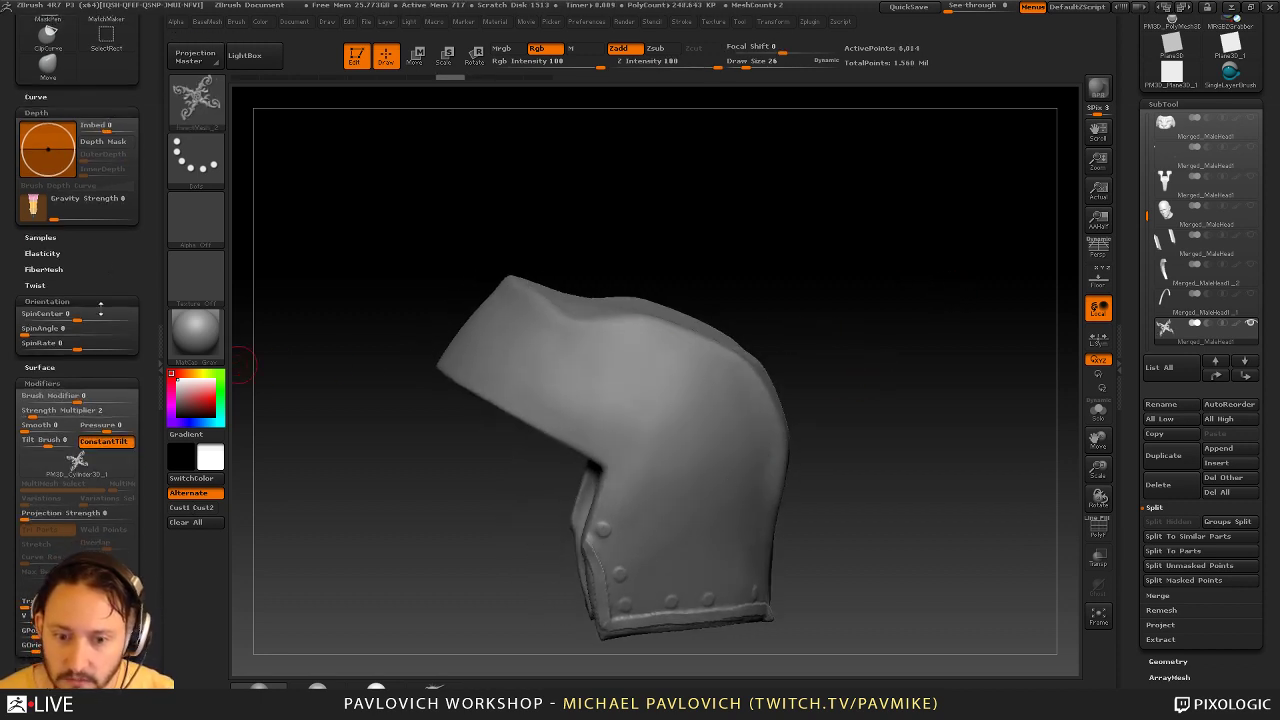
drag(33, 412, 127, 404)
click(42, 410)
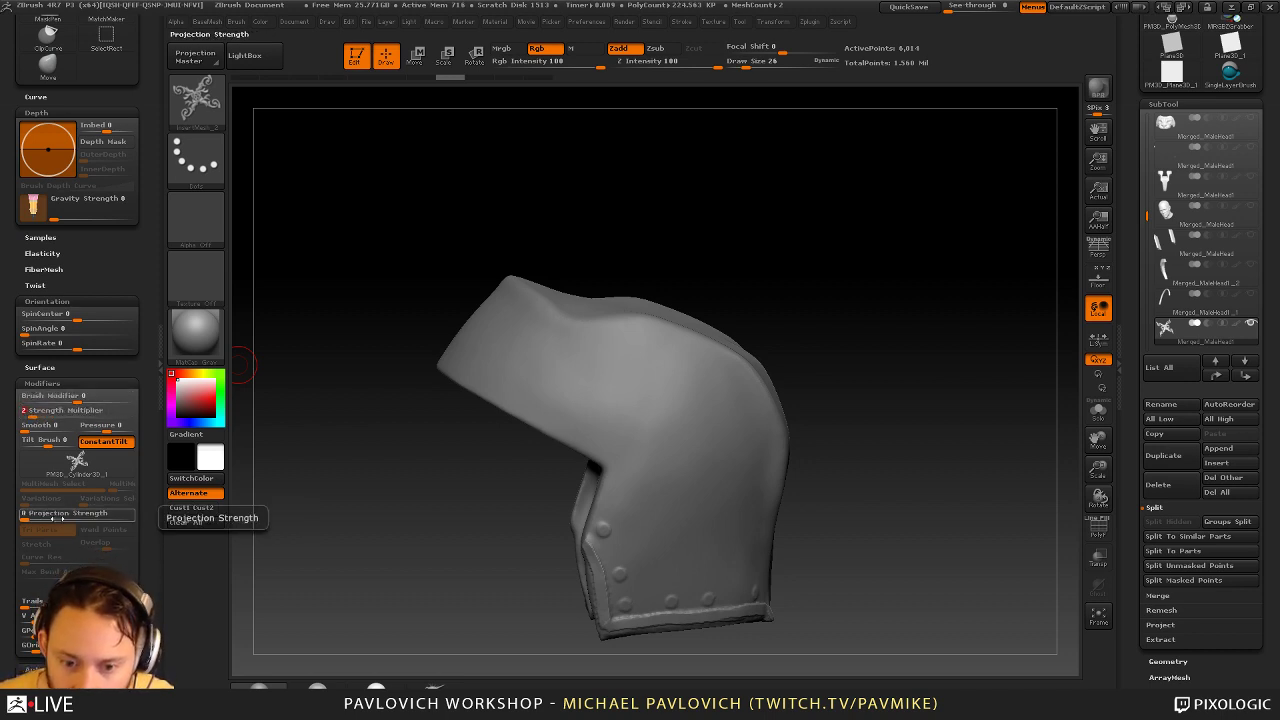
drag(30, 518, 150, 521)
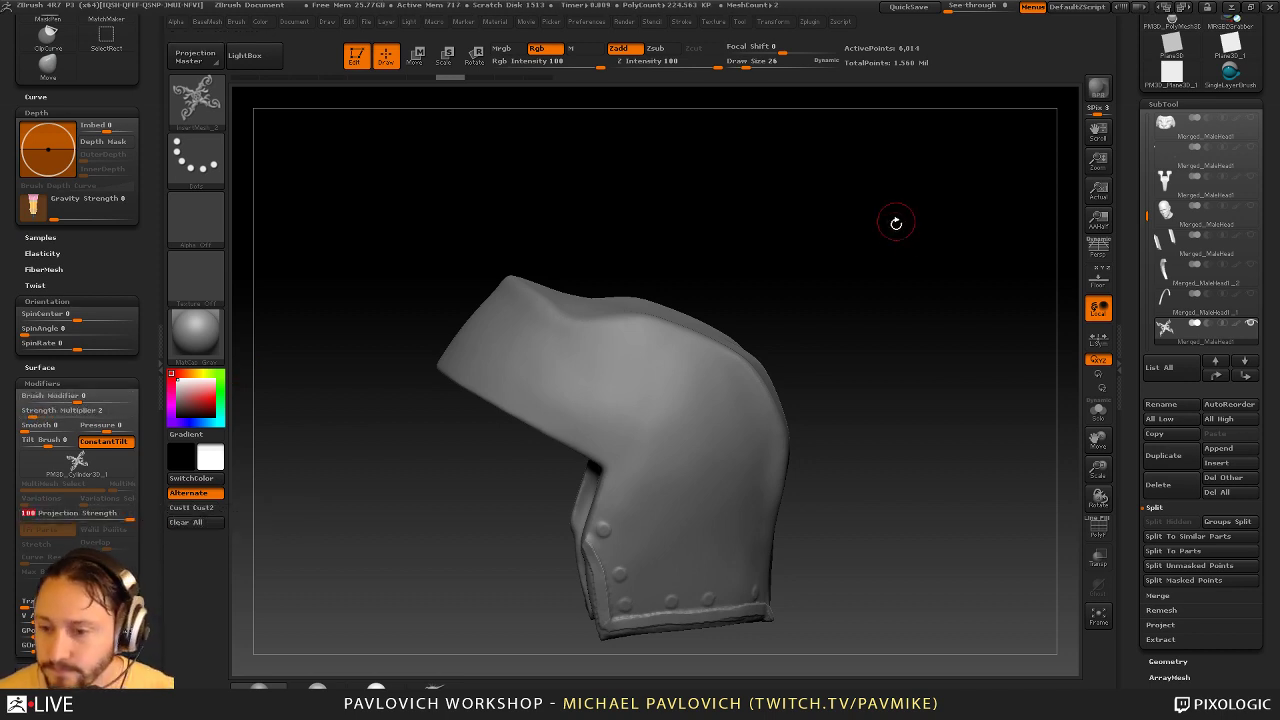
Test three ornament insertions on the helmet's side from different angles, undoing each one
drag(894, 223, 842, 228)
mouse_move(642, 444)
mouse_down()
mouse_move(679, 474)
mouse_move(731, 446)
mouse_up()
drag(808, 414, 755, 436)
key(ctrl+z)
drag(535, 540, 608, 536)
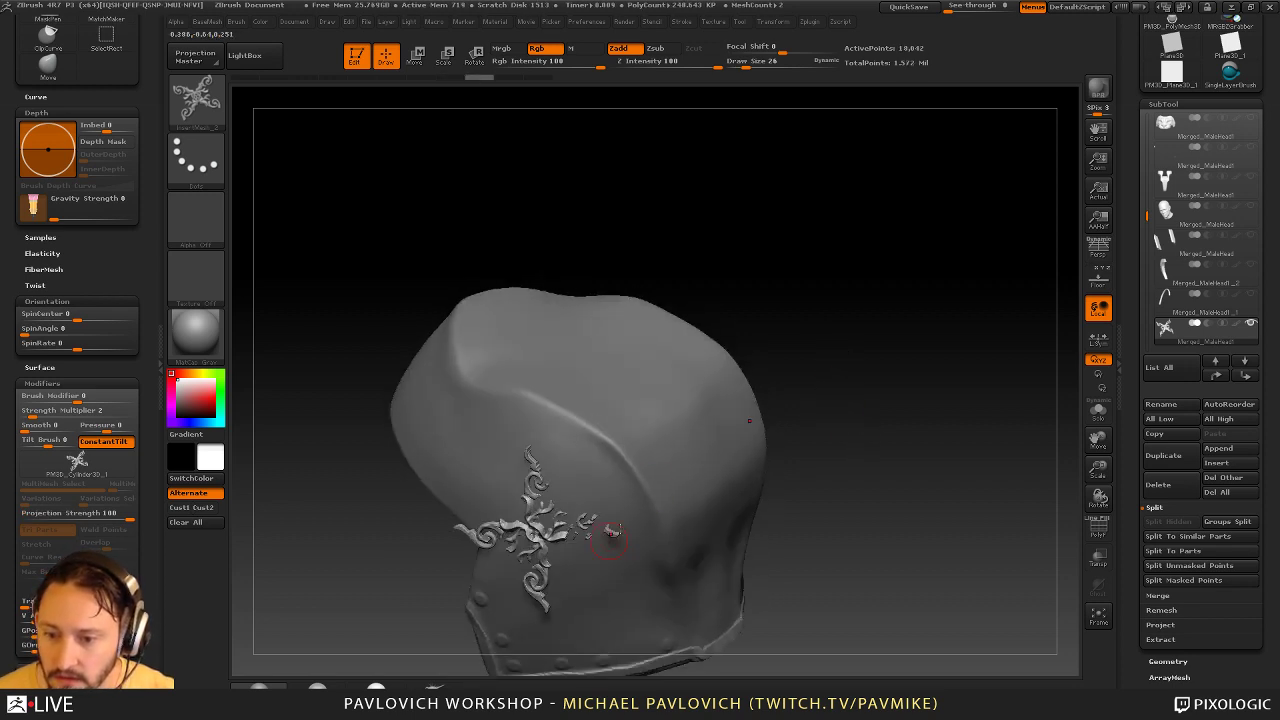
alt+drag(872, 450, 884, 358)
key(ctrl+z)
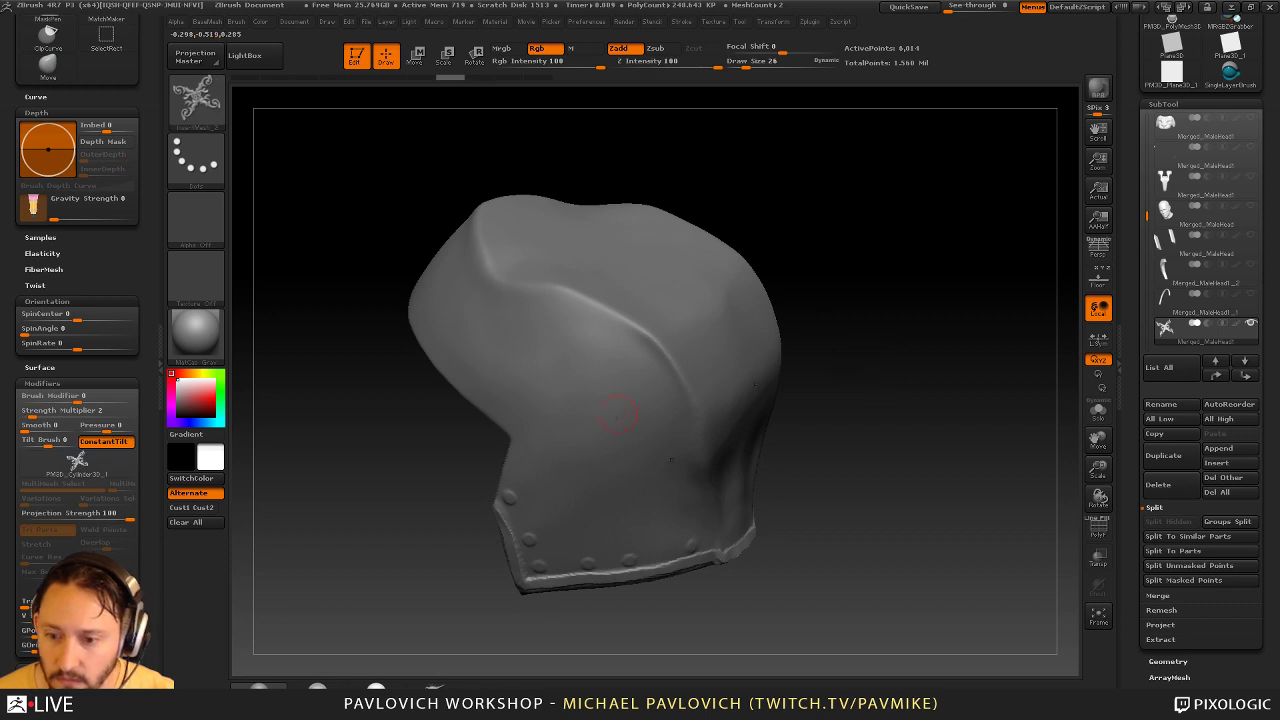
drag(580, 428, 654, 463)
key(ctrl+z)
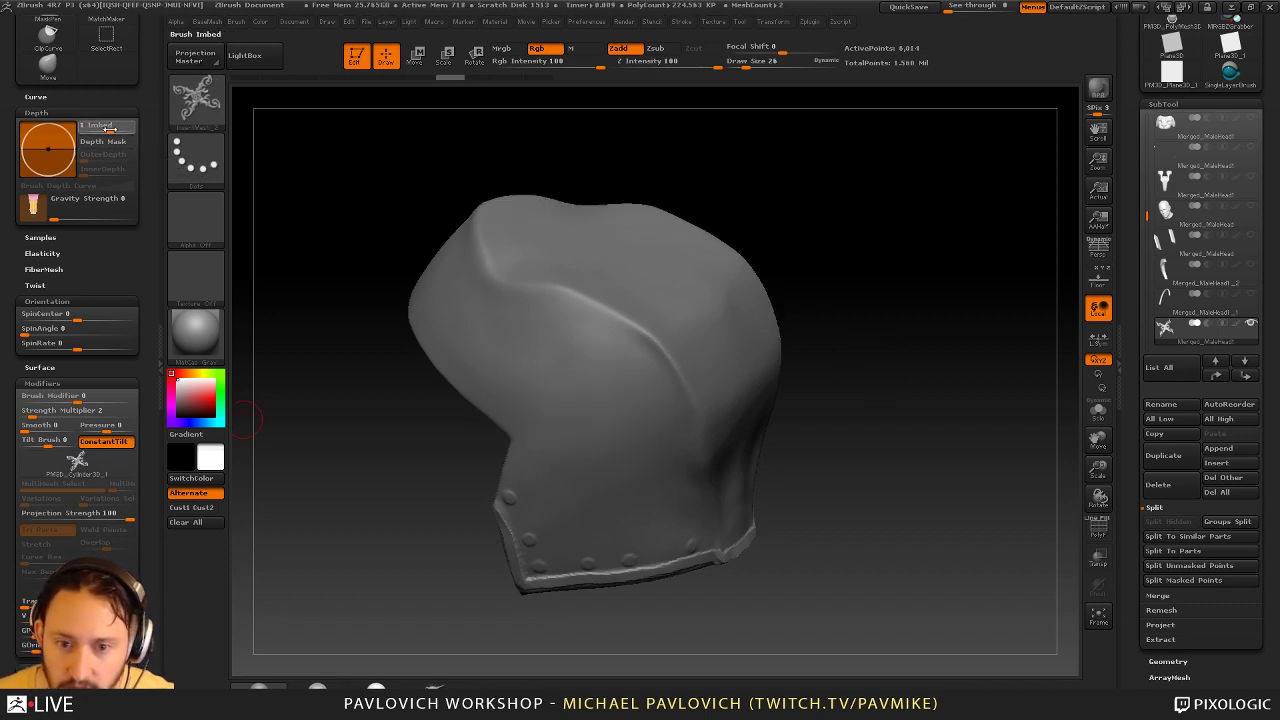
Set the ornament brush's Imbed depth to 10
drag(115, 131, 113, 132)
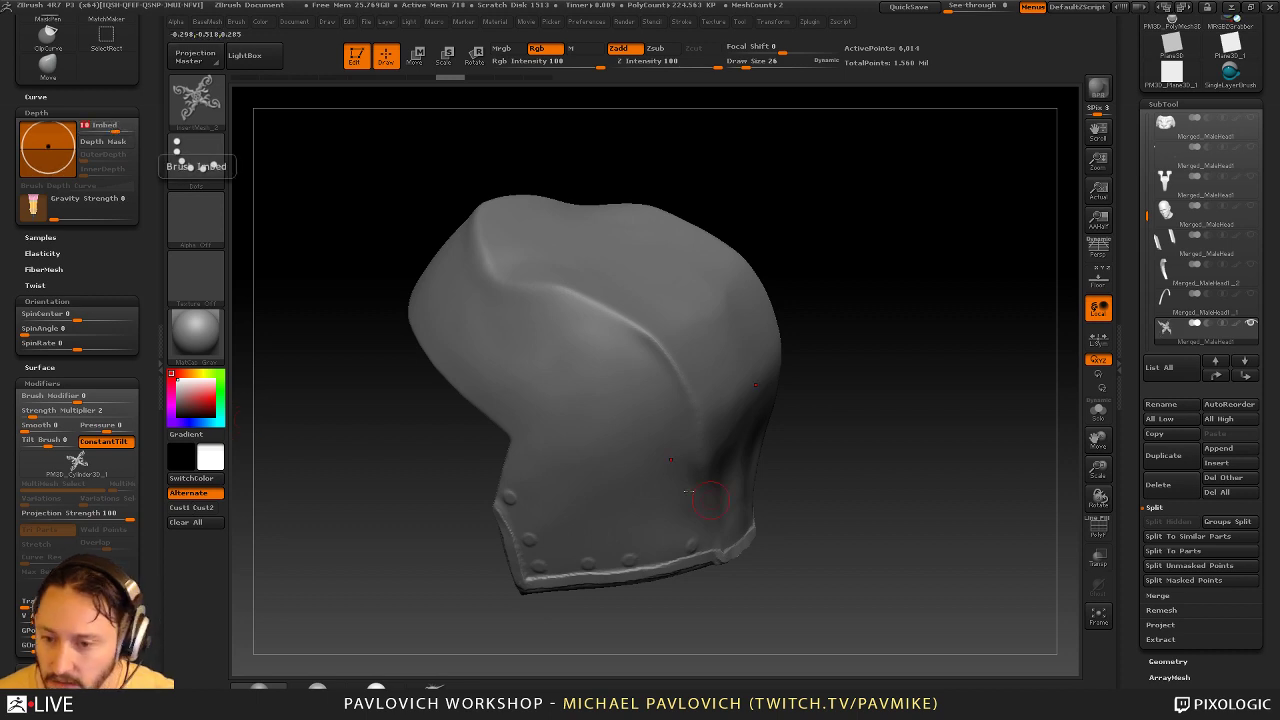
Test three ornament insertions on the helmet's side with the Imbed depth of 10, undoing each one
drag(576, 420, 668, 430)
drag(890, 465, 914, 378)
key(ctrl+z)
drag(574, 402, 650, 438)
key(ctrl+z)
key(1)
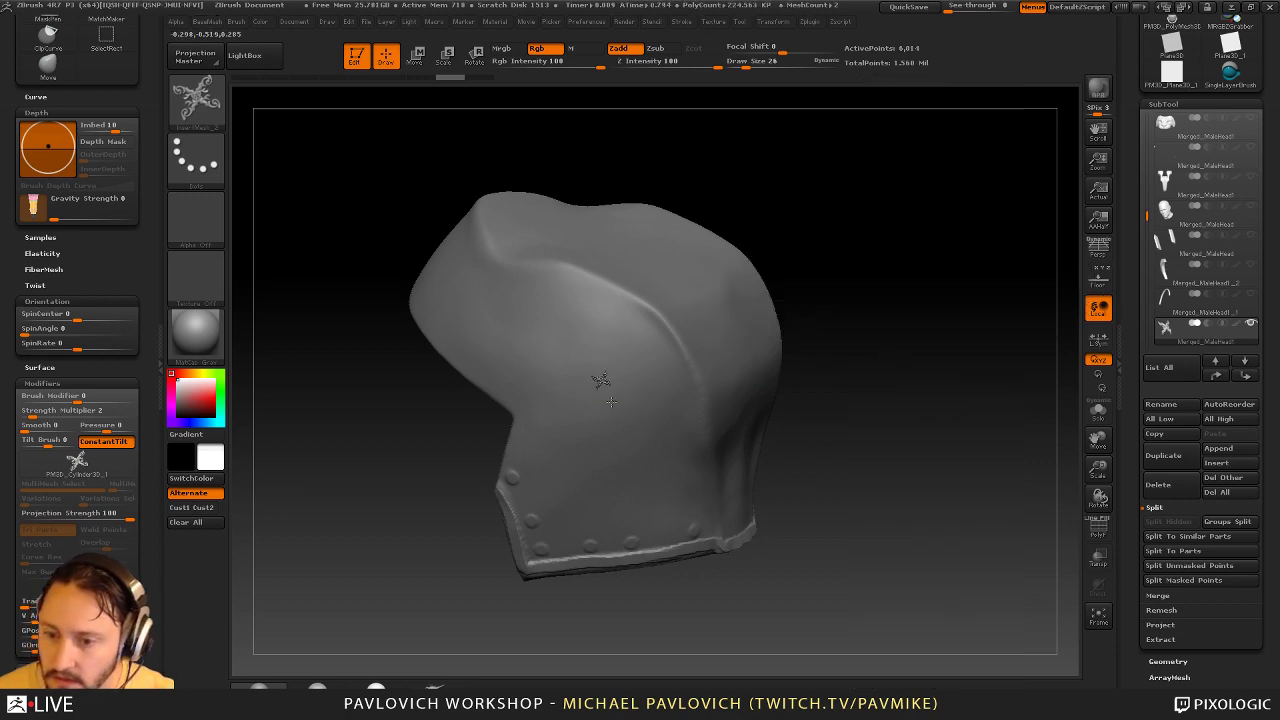
drag(608, 398, 654, 438)
drag(976, 358, 944, 405)
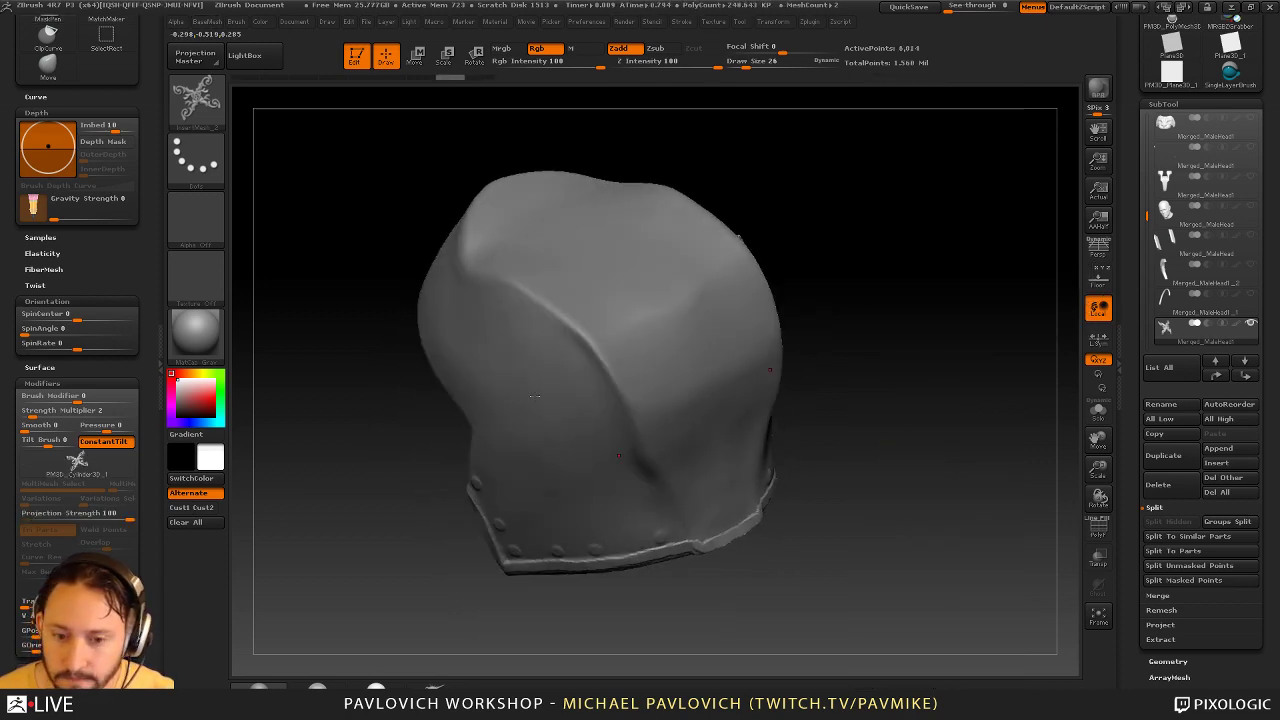
Set the brush's Strength Multiplier to 1 and Projection Strength to 86, and test two ornament insertions, undoing both
click(73, 410)
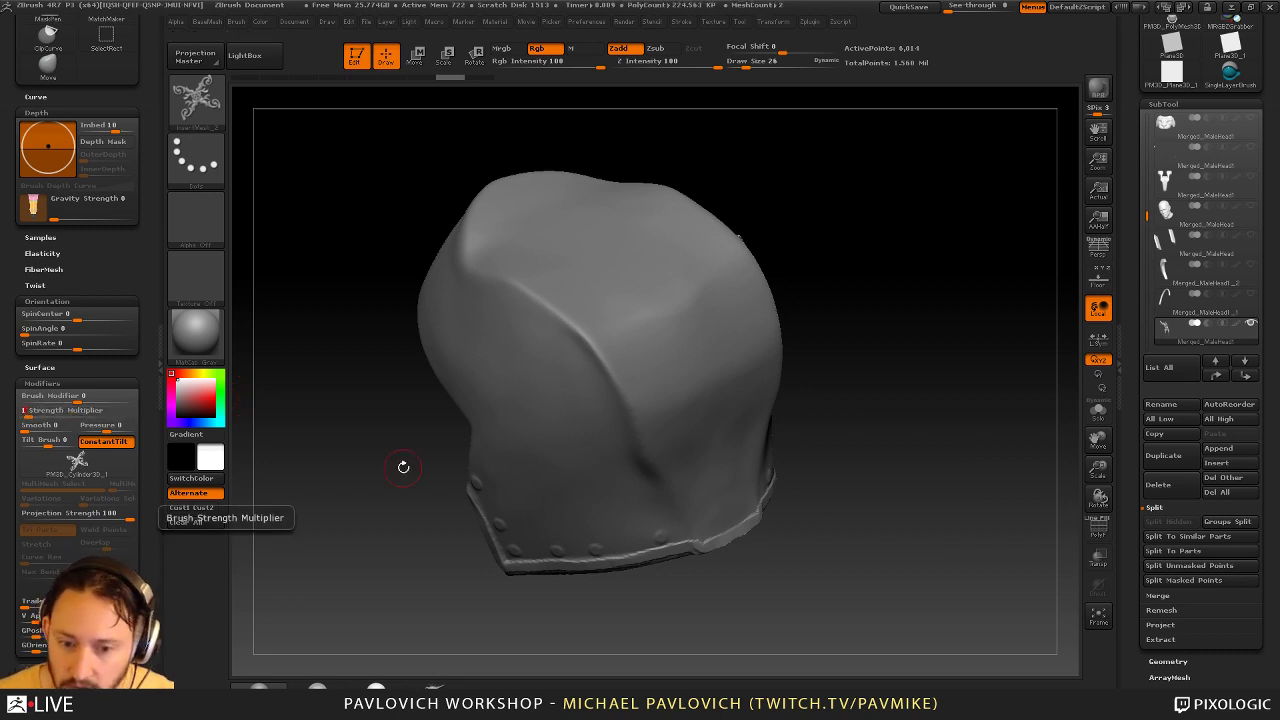
click(115, 515)
drag(548, 442, 598, 490)
drag(852, 388, 856, 331)
key(ctrl+z)
drag(549, 366, 620, 432)
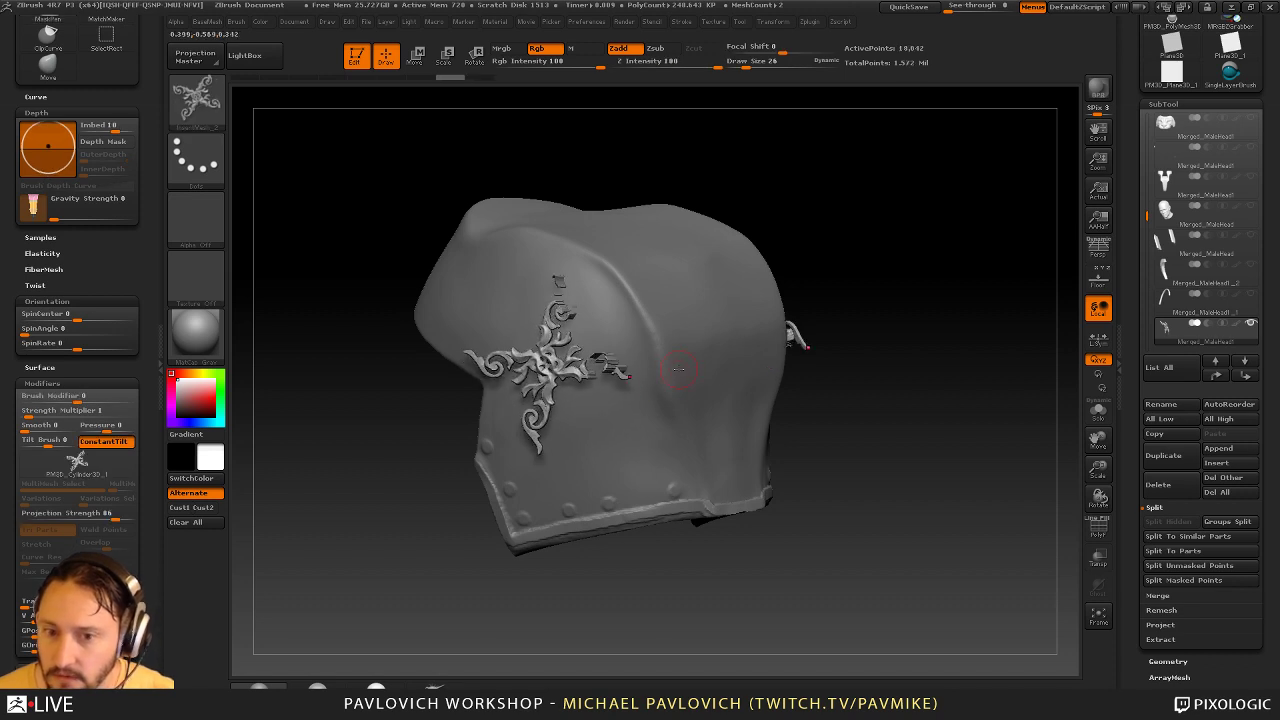
drag(892, 326, 921, 341)
key(ctrl+z)
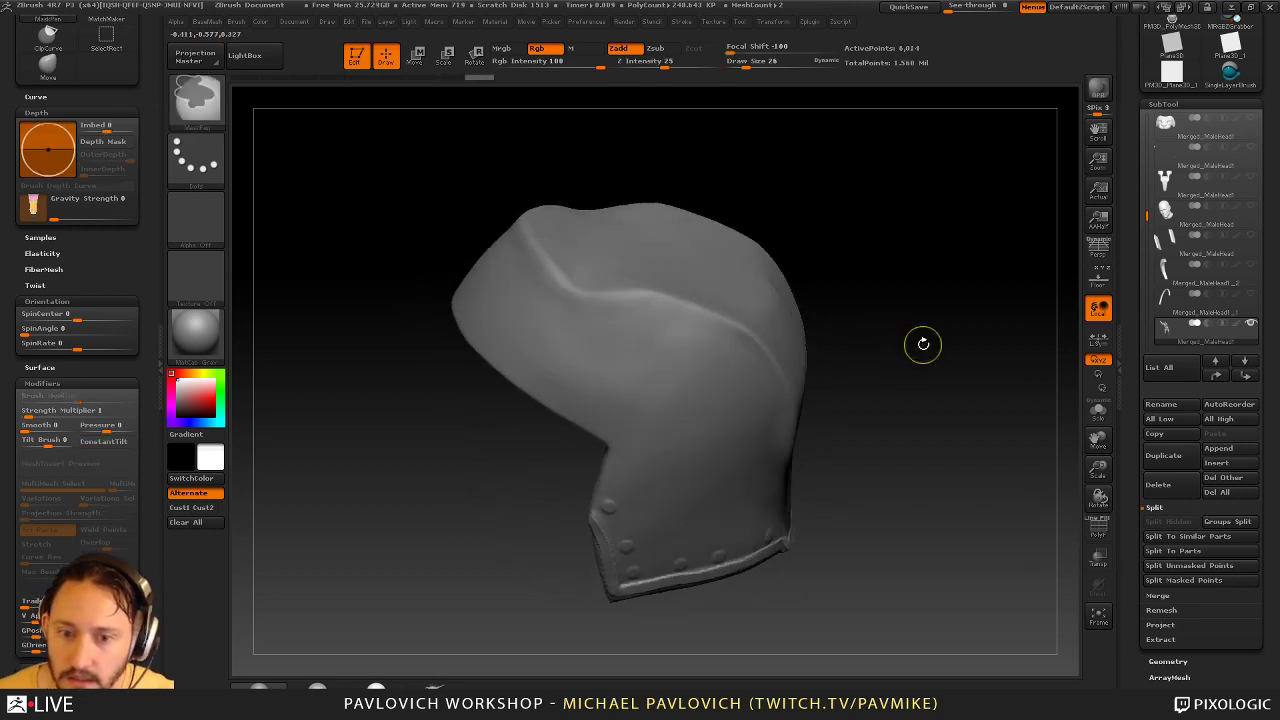
Set the ornament brush's Imbed depth to 6, test an insertion on the helmet's side, and undo it
click(119, 128)
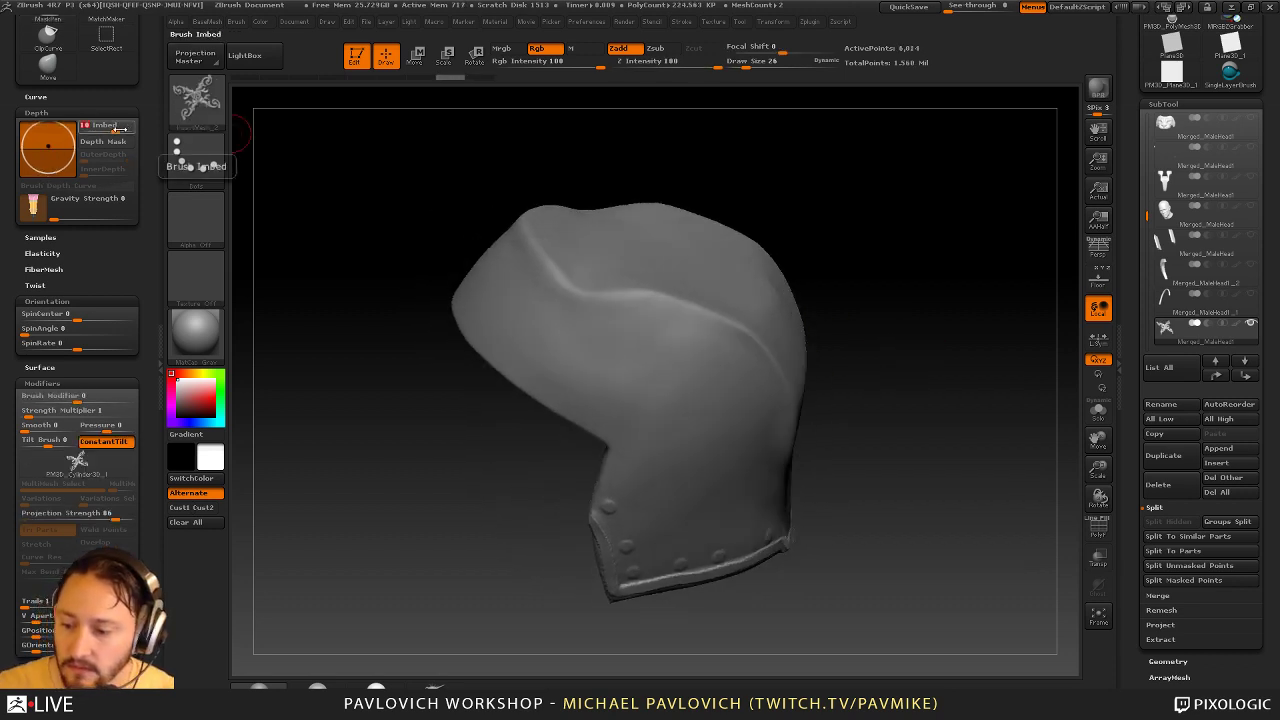
key(Return)
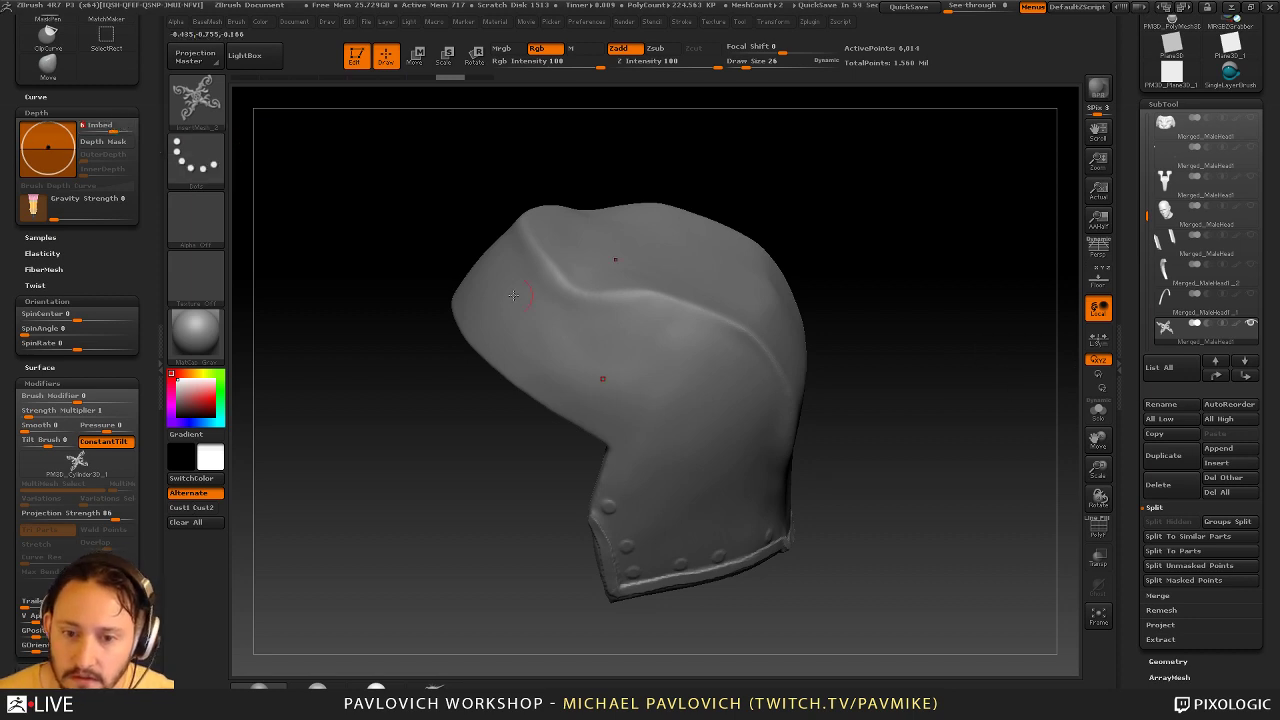
alt+drag(854, 237, 826, 242)
drag(617, 409, 678, 462)
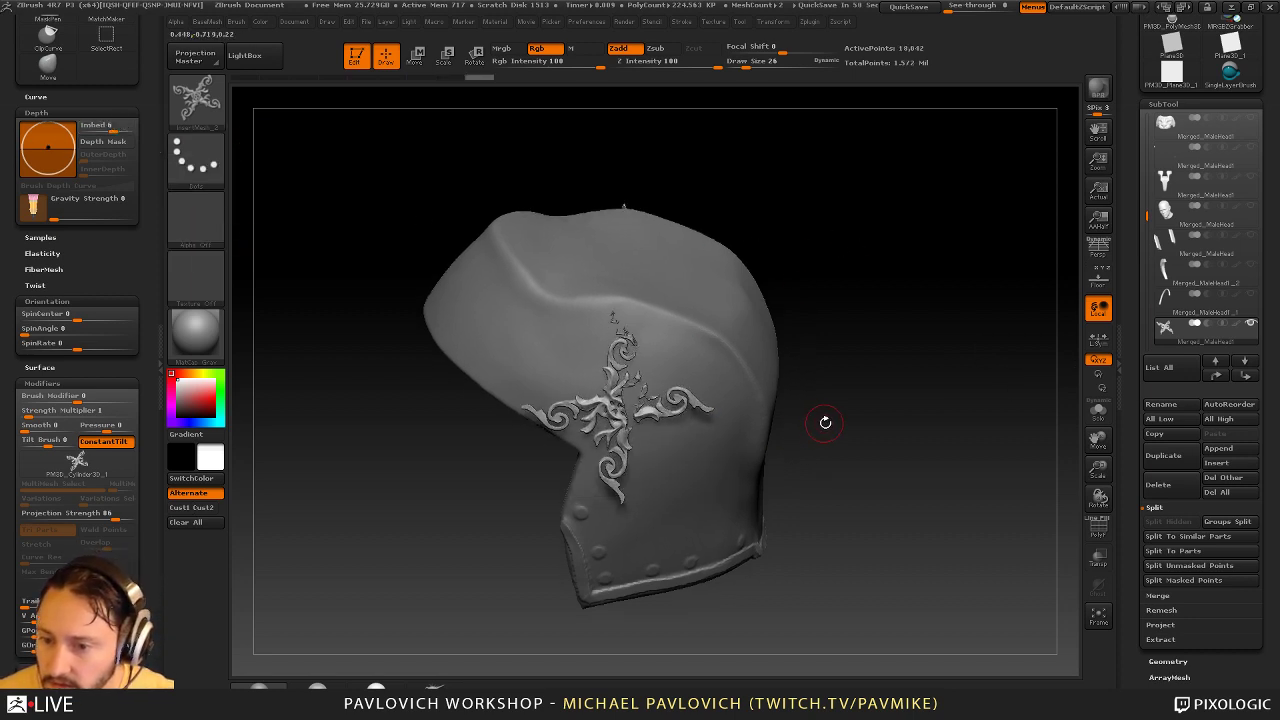
drag(825, 423, 772, 440)
key(ctrl+z)
Test two more ornament insertions on the helmet's side from different angles, undoing each one
drag(589, 460, 658, 529)
drag(800, 475, 760, 365)
key(ctrl+z)
drag(613, 365, 685, 447)
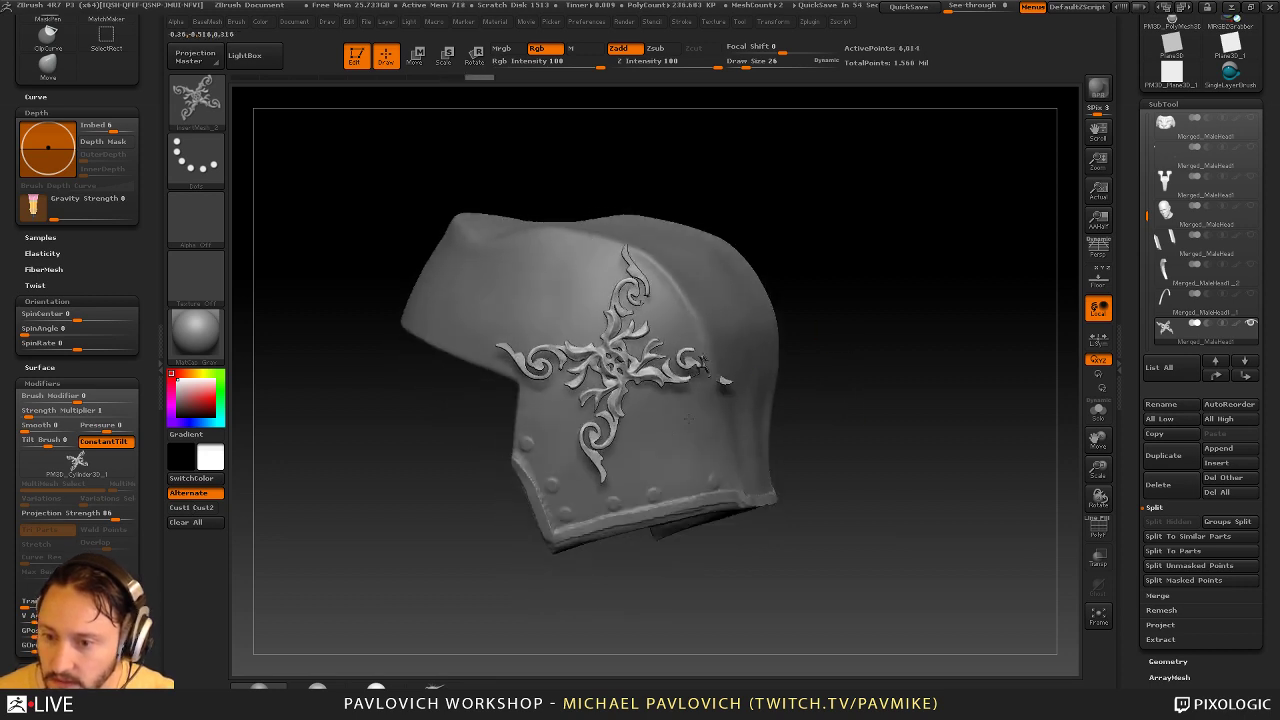
mouse_move(845, 375)
mouse_down()
mouse_move(955, 330)
mouse_move(988, 366)
mouse_move(897, 357)
mouse_move(886, 331)
mouse_move(832, 383)
mouse_up()
key(ctrl+z)
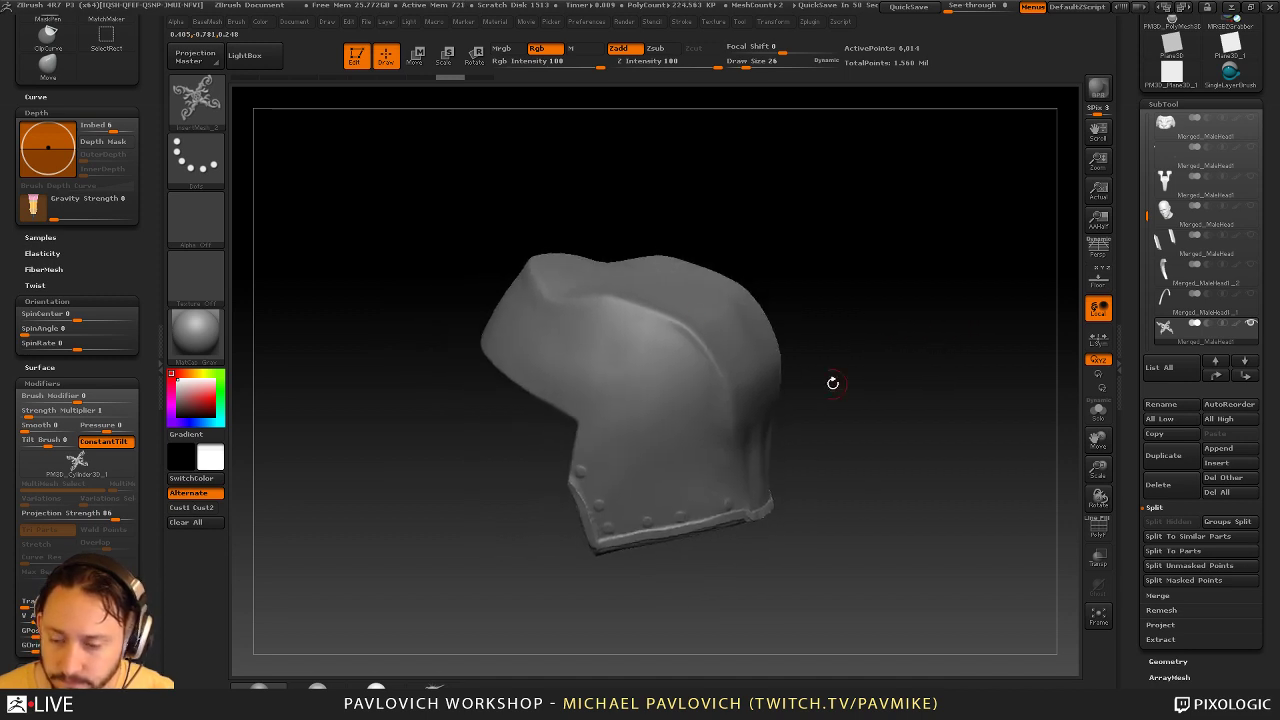
Test a smaller ornament insertion on the flatter area of the helmet's side and undo it
drag(831, 331, 807, 319)
alt+drag(807, 319, 822, 340)
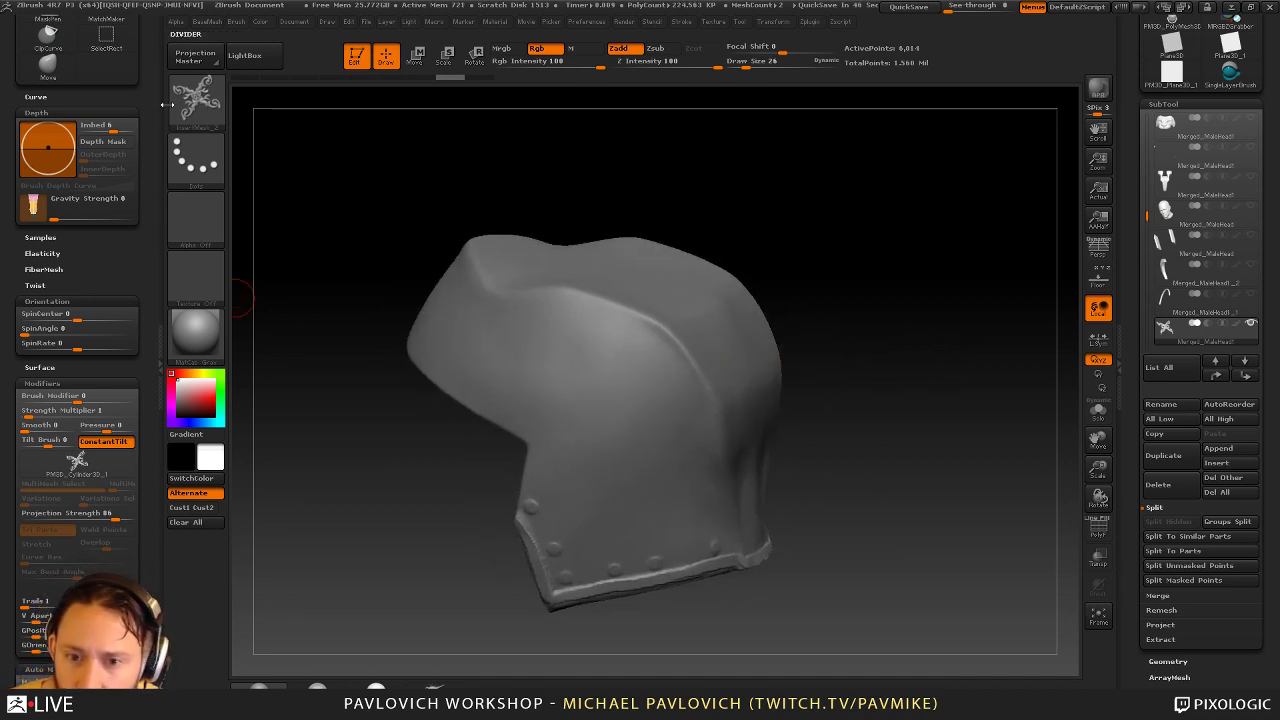
drag(825, 328, 876, 261)
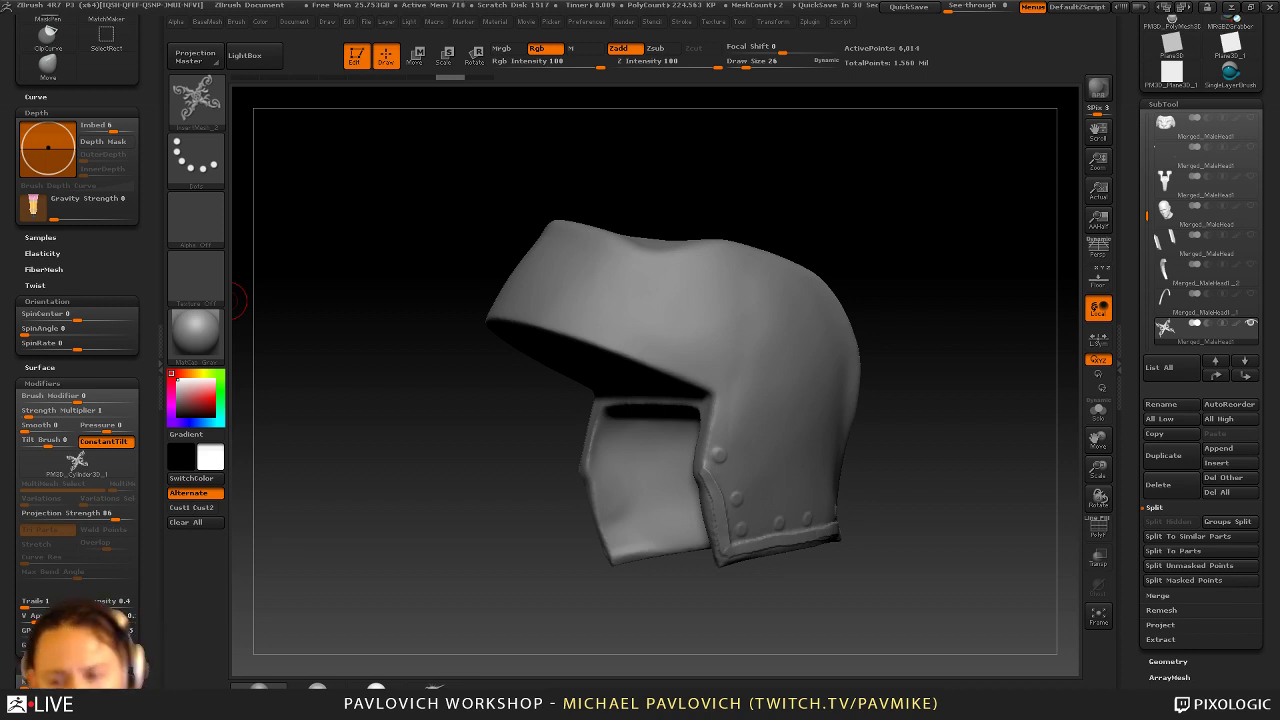
mouse_move(855, 224)
mouse_down()
mouse_move(829, 214)
mouse_move(851, 258)
mouse_move(834, 216)
mouse_up()
drag(639, 358, 658, 403)
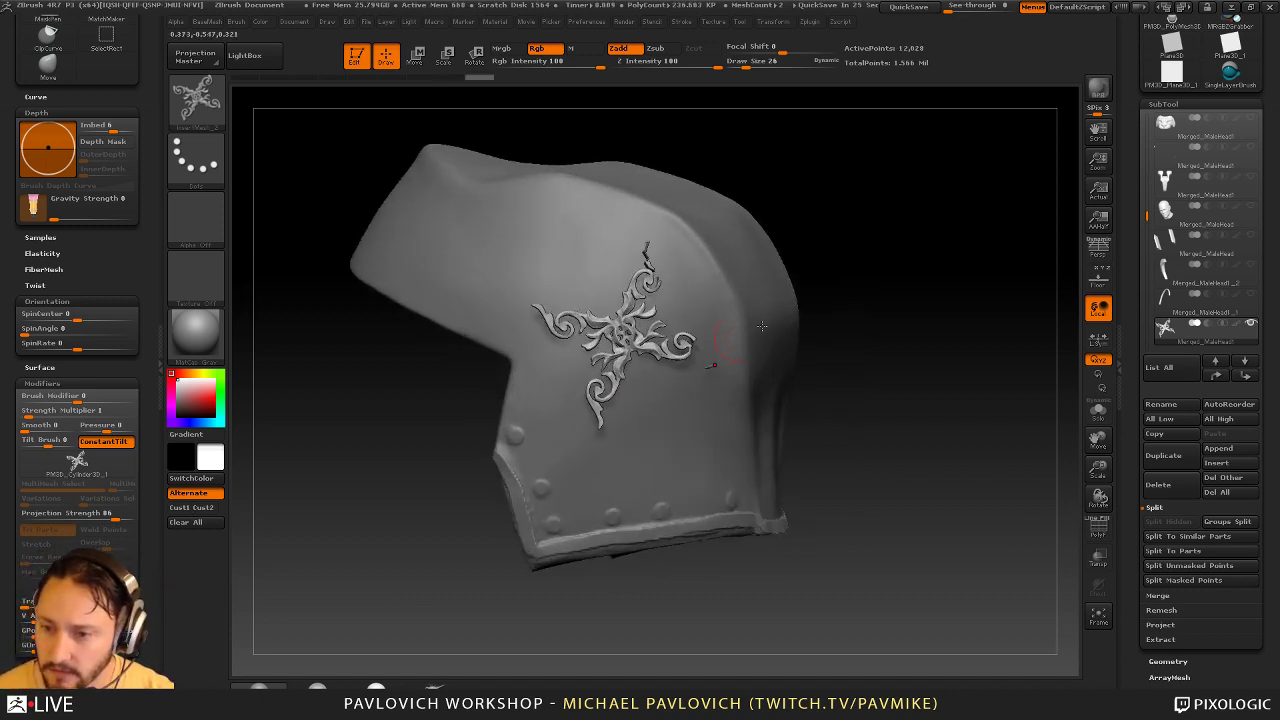
drag(838, 320, 854, 294)
key(ctrl+z)
Set the brush's Projection Strength to 0, test an ornament insertion on the helmet's side, and undo it
drag(78, 516, 15, 517)
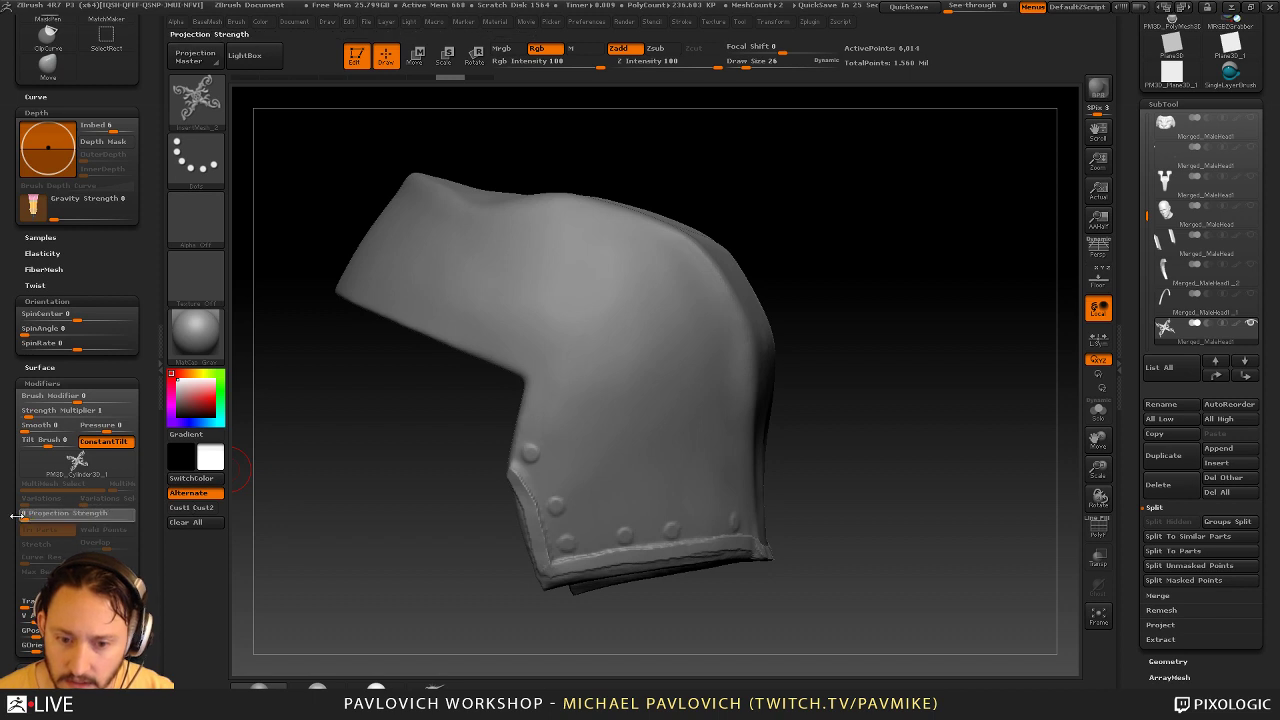
drag(634, 362, 660, 423)
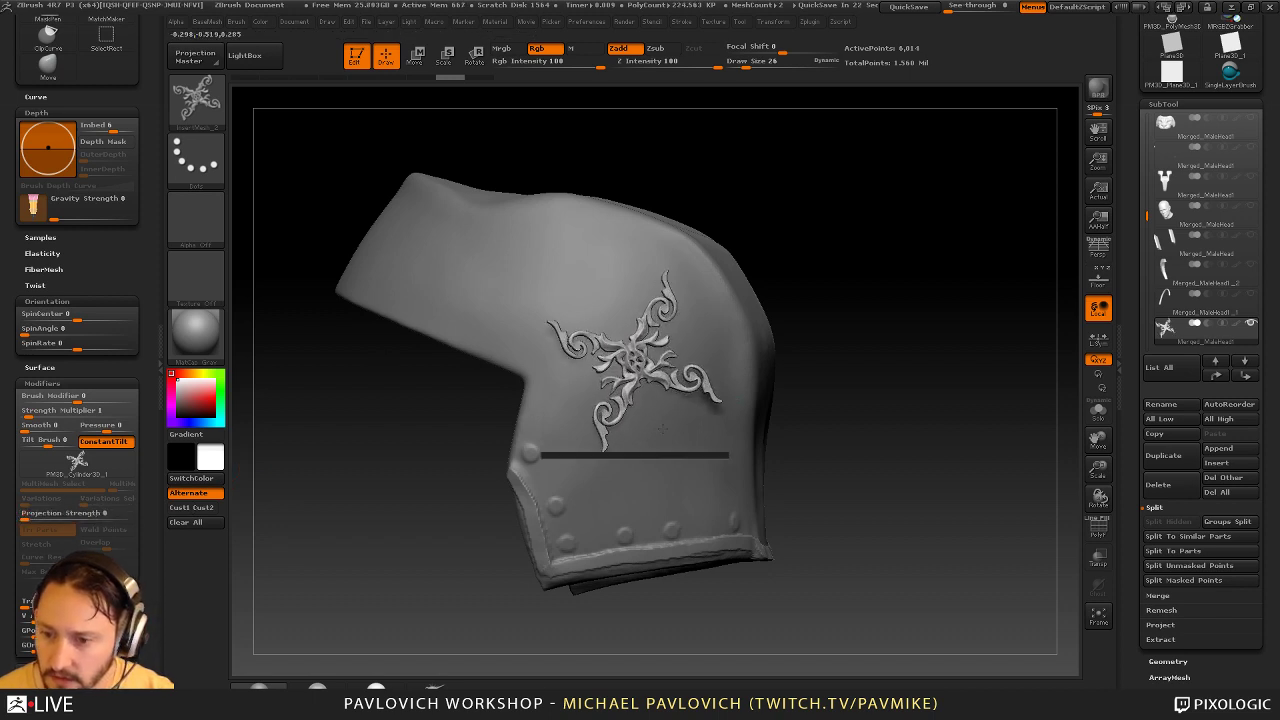
key(3)
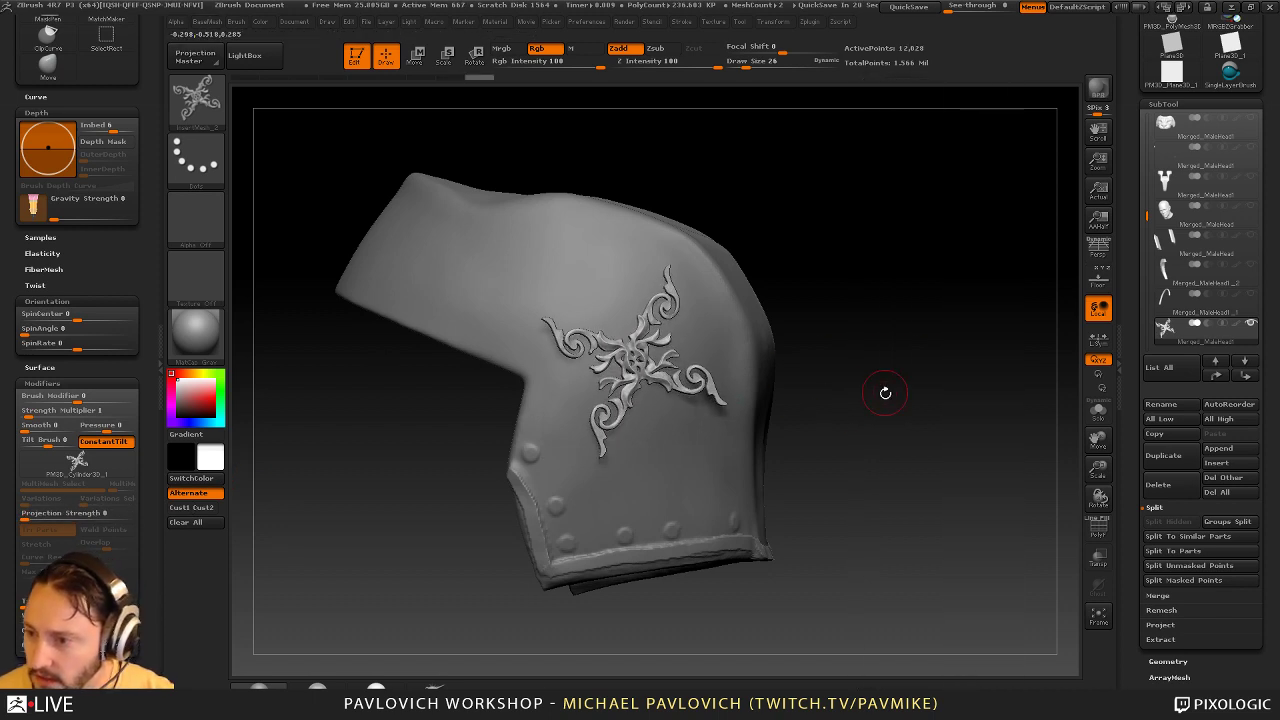
drag(886, 394, 892, 436)
key(ctrl+z)
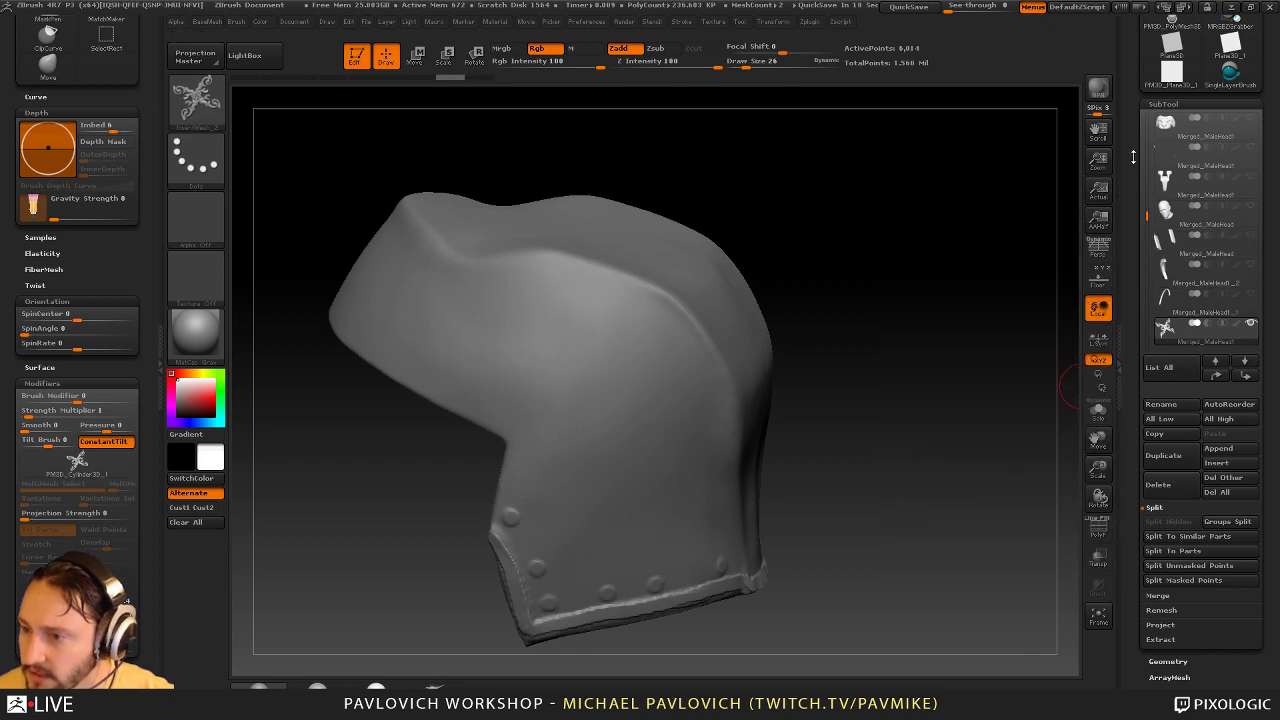
Isolate the separate ornament subtool and delete it, leaving the helmet shell selected
drag(1145, 216, 1144, 235)
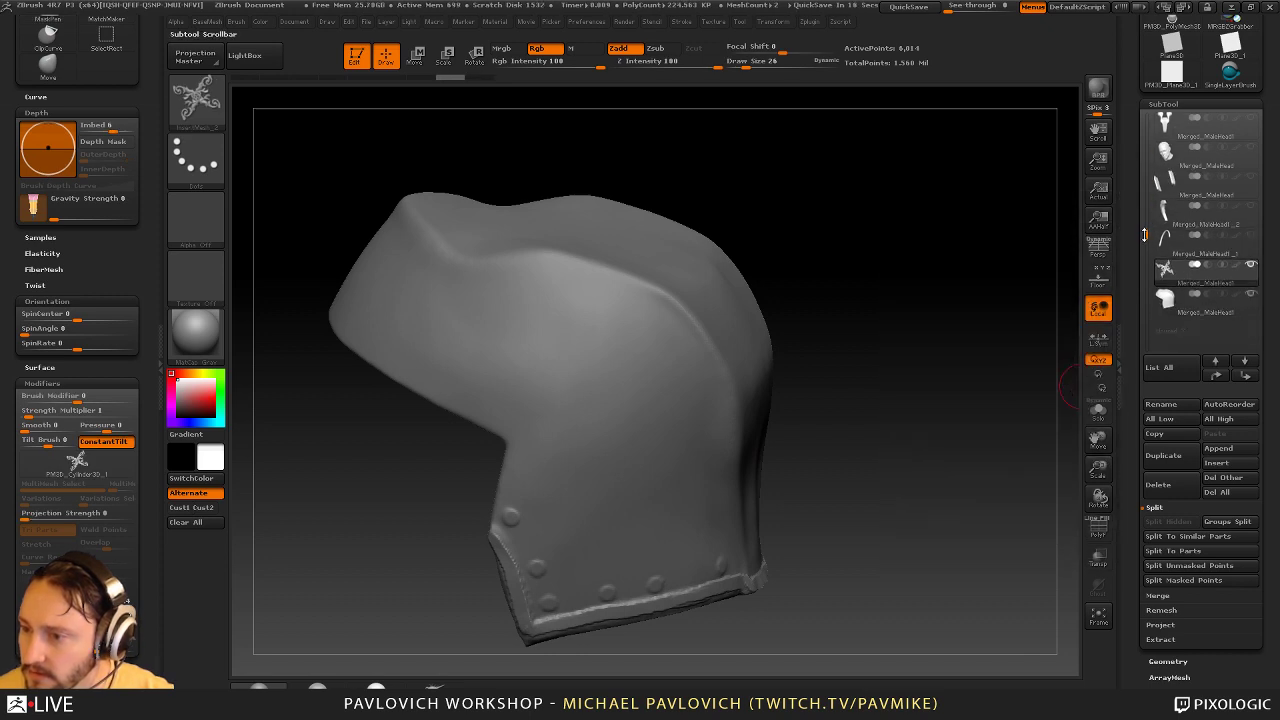
click(1098, 412)
drag(888, 406, 990, 400)
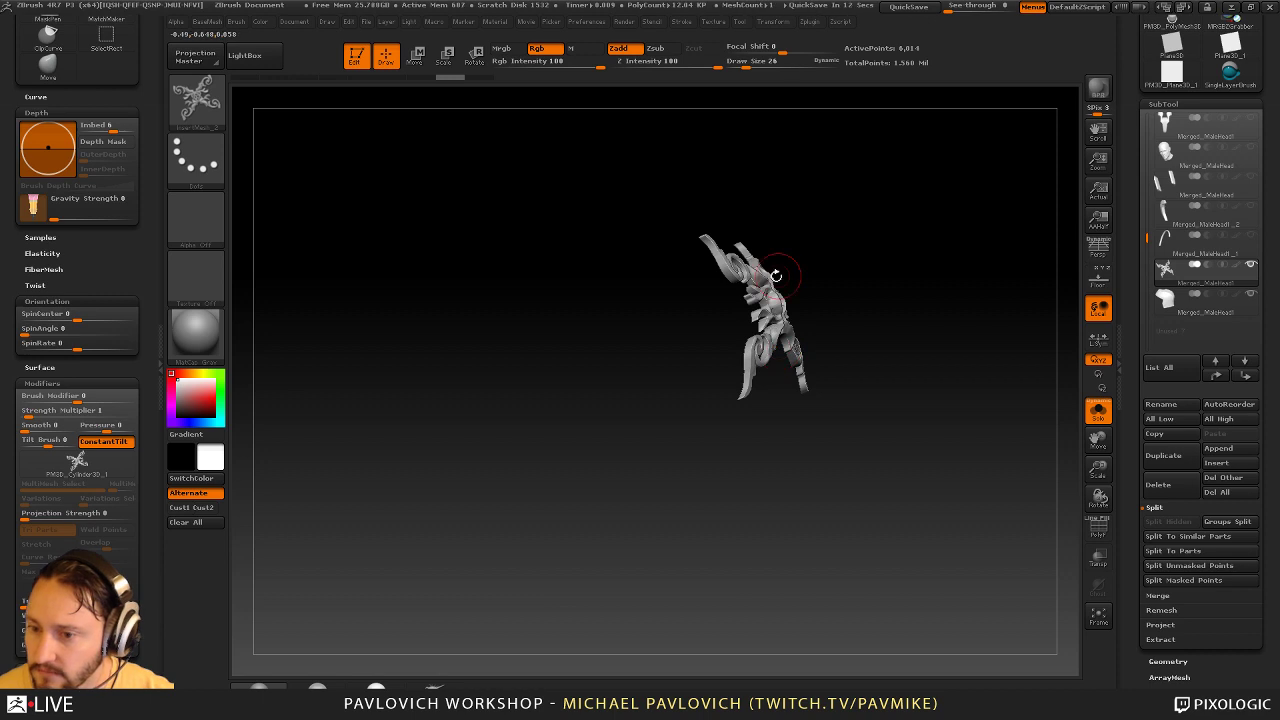
click(1178, 487)
drag(971, 443, 950, 409)
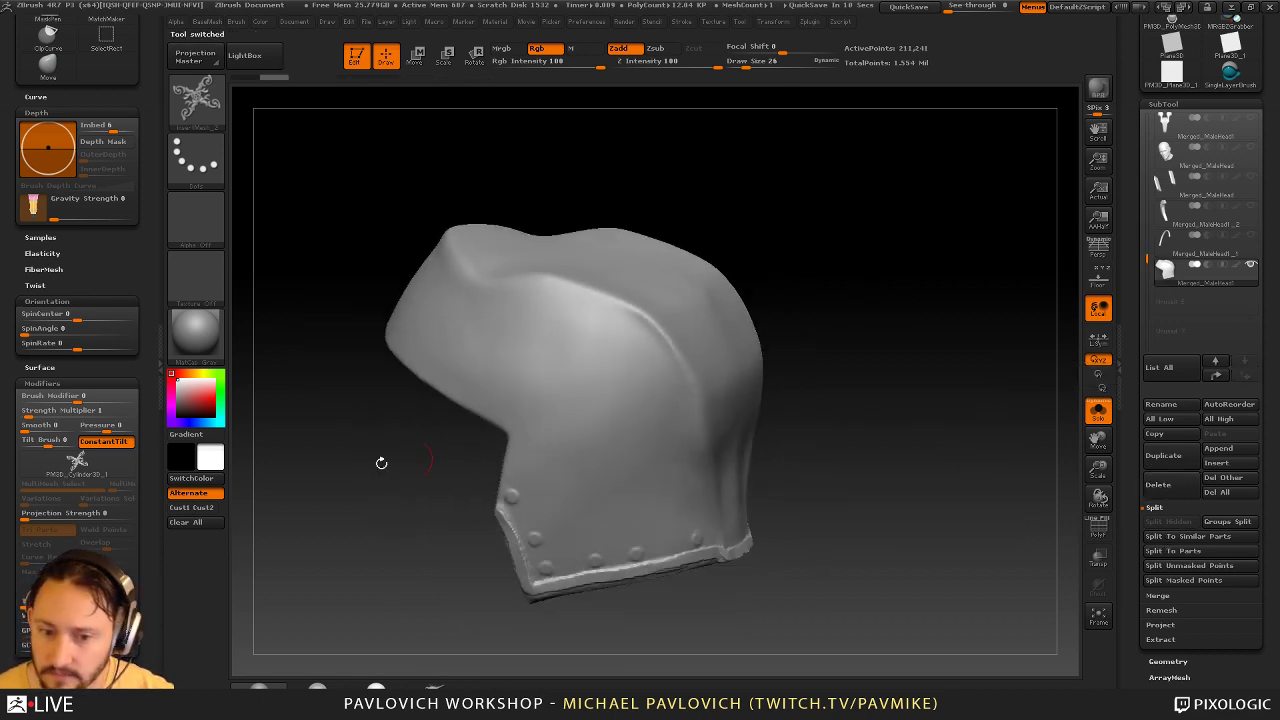
Insert the ornament on the helmet's side with Projection Strength 100 and split the masked points into their own subtool
drag(585, 409, 633, 476)
mouse_move(967, 400)
mouse_down()
mouse_move(857, 406)
mouse_move(946, 408)
mouse_up()
alt+drag(884, 199, 948, 402)
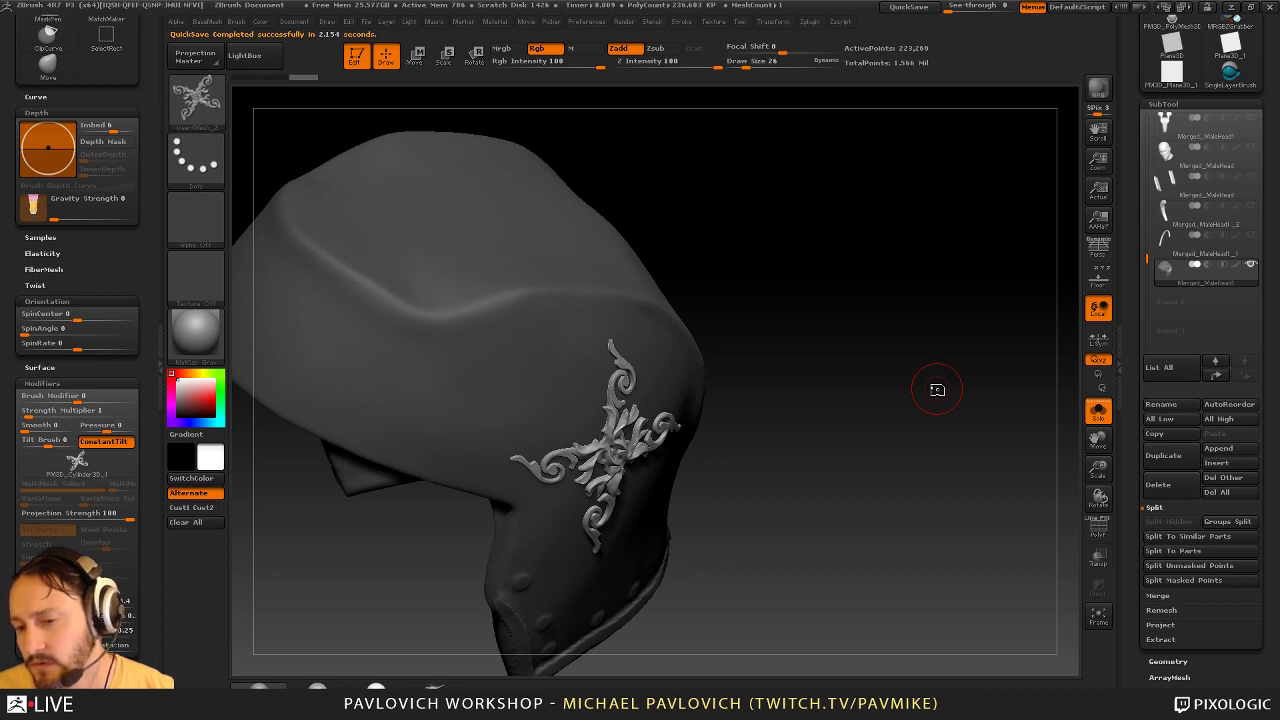
key(2)
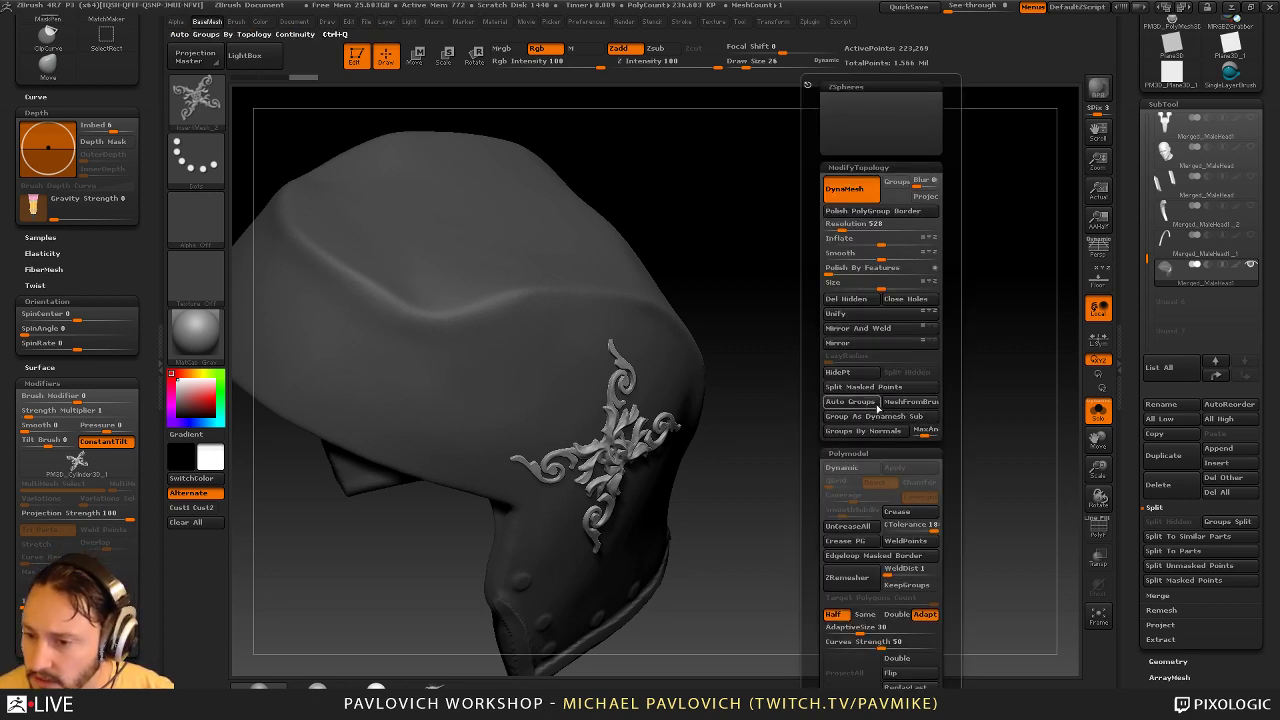
click(876, 389)
Display the ornament's polygroup wireframe and switch to the Standard brush with Draw Size 1
click(1089, 527)
mouse_move(969, 477)
ctrl+right_down()
mouse_move(949, 529)
mouse_move(1000, 512)
ctrl+right_up()
key(b)
key(s)
key(t)
key(s)
drag(1000, 512, 945, 512)
Regroup the ornament's polygons with Groups By Normals
ctrl+right_drag(950, 500, 984, 528)
key(2)
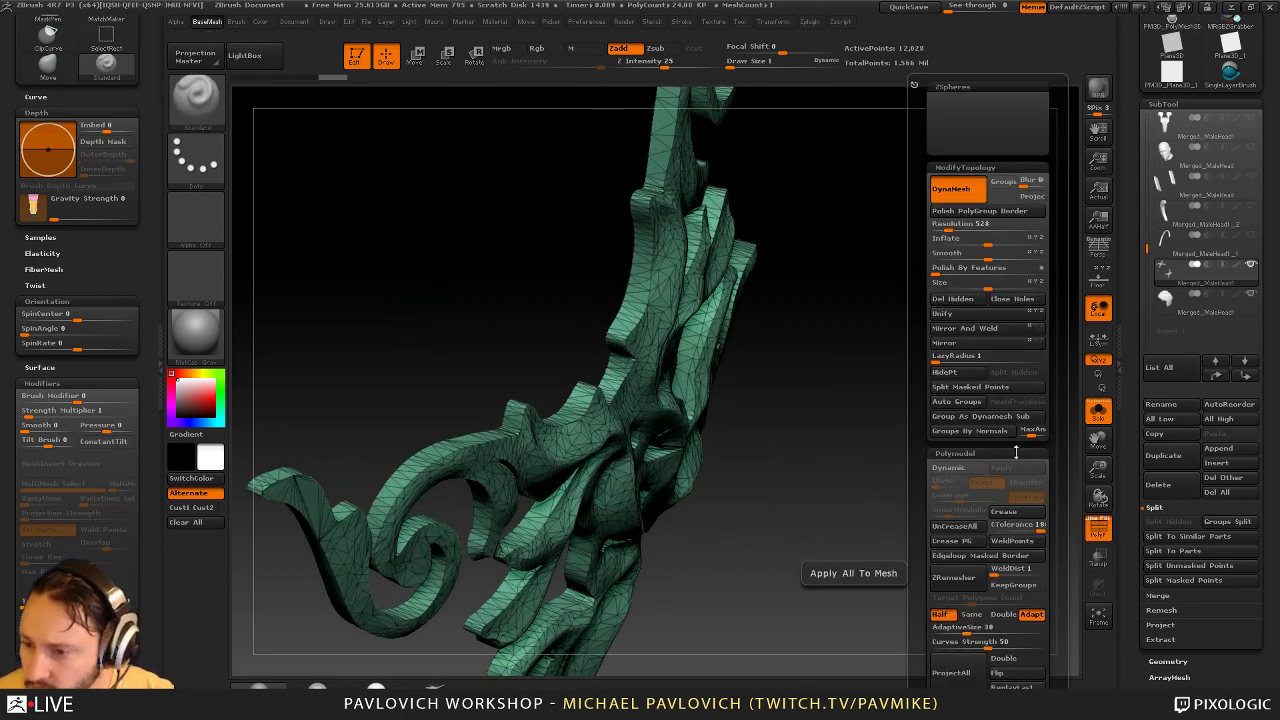
click(995, 432)
ctrl+right_drag(750, 491, 677, 437)
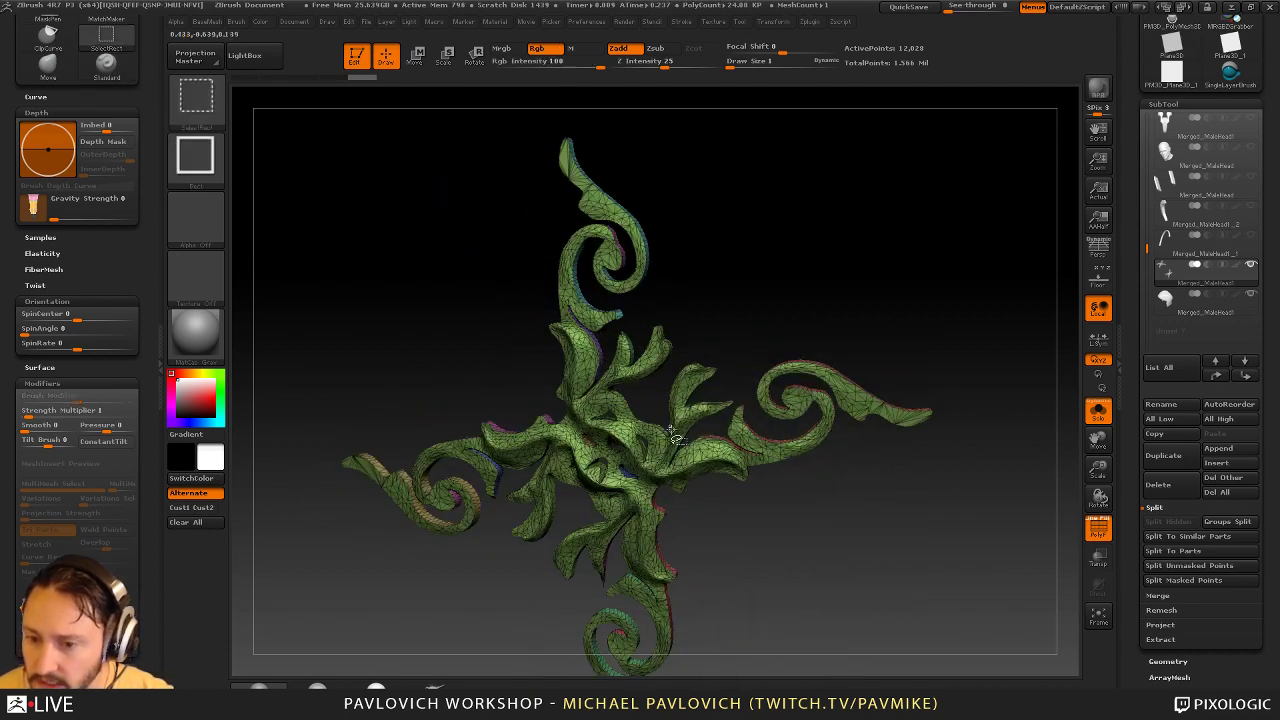
Hide the ornament's front and back polygroups, leaving only its side walls visible
ctrl+shift+click(668, 451)
ctrl+shift+click(789, 294)
right_drag(789, 294, 876, 374)
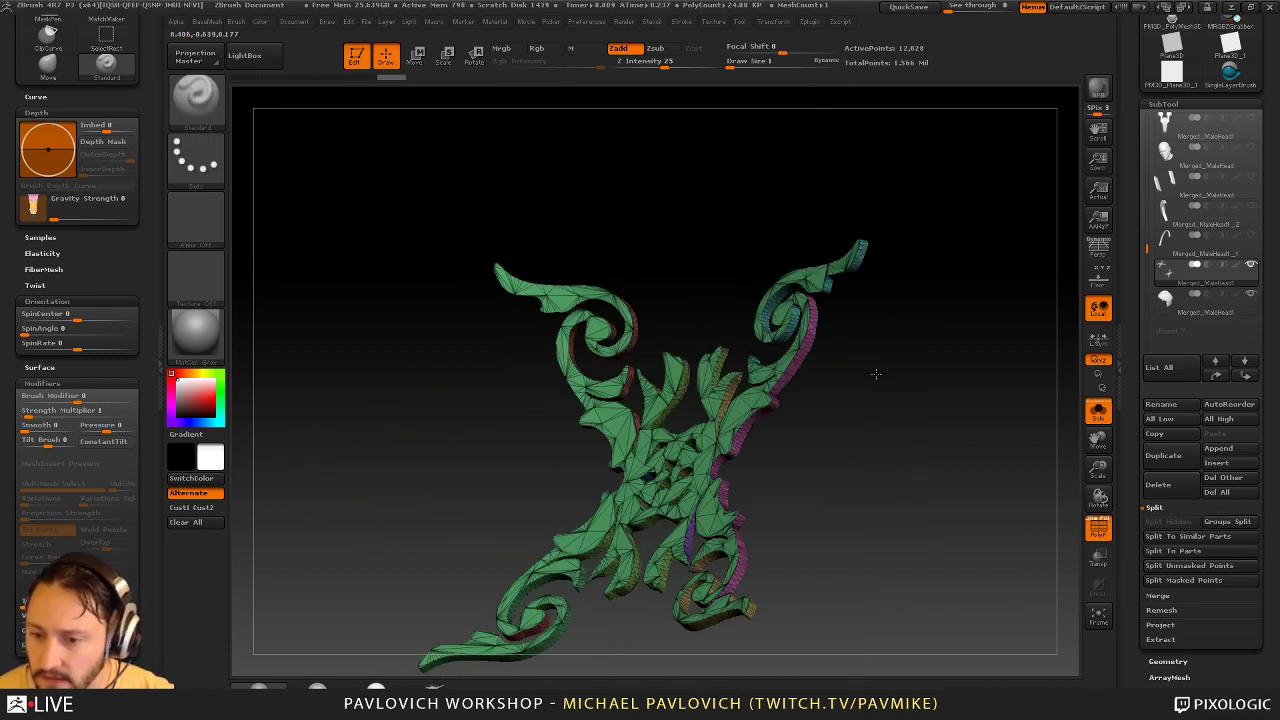
ctrl+shift+click(702, 434)
ctrl+shift+drag(922, 458, 928, 461)
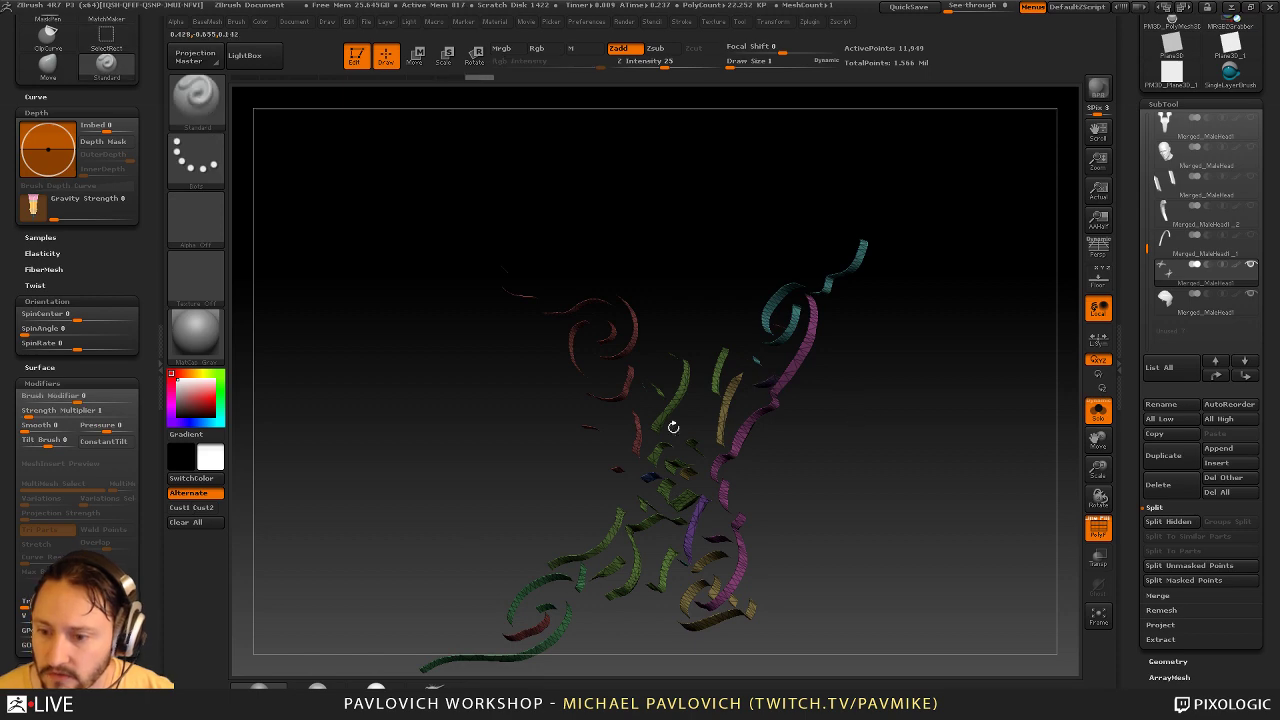
mouse_move(673, 426)
right_down()
mouse_move(835, 440)
mouse_move(734, 376)
mouse_move(997, 286)
right_up()
ctrl+shift+click(733, 400)
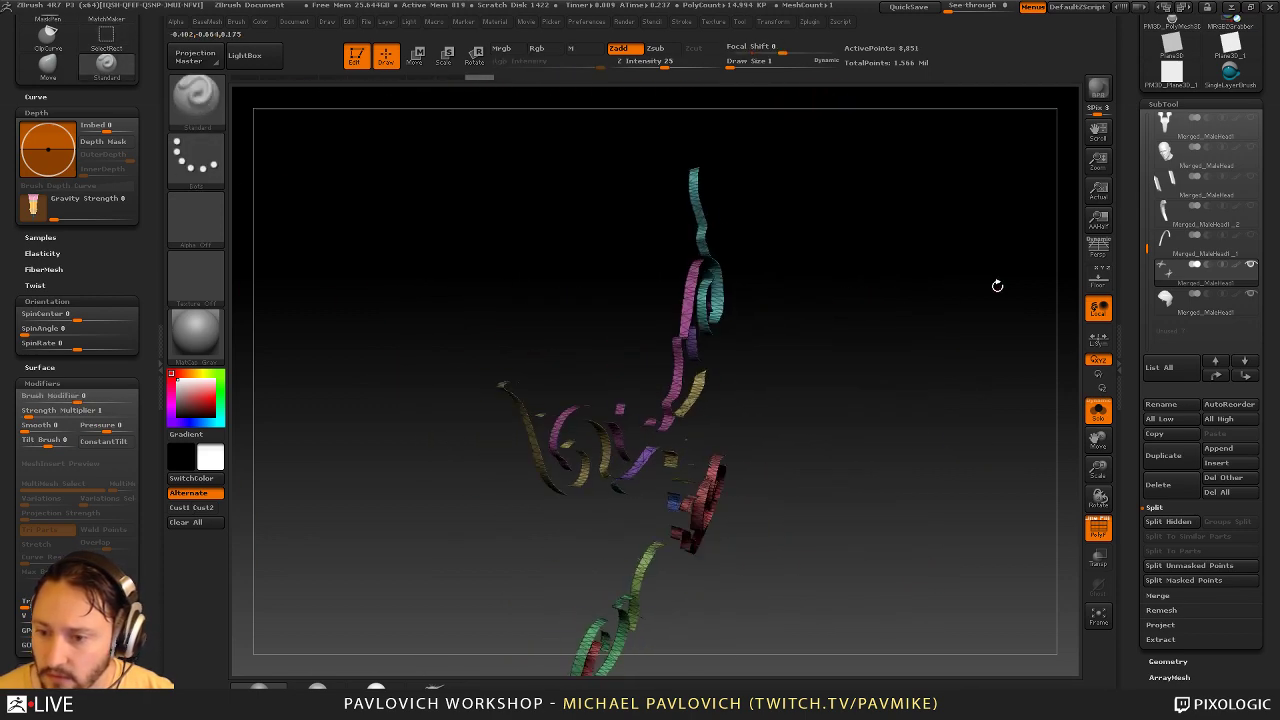
Combine the visible side walls into a single polygroup and unhide the rest of the ornament
key(ctrl+w)
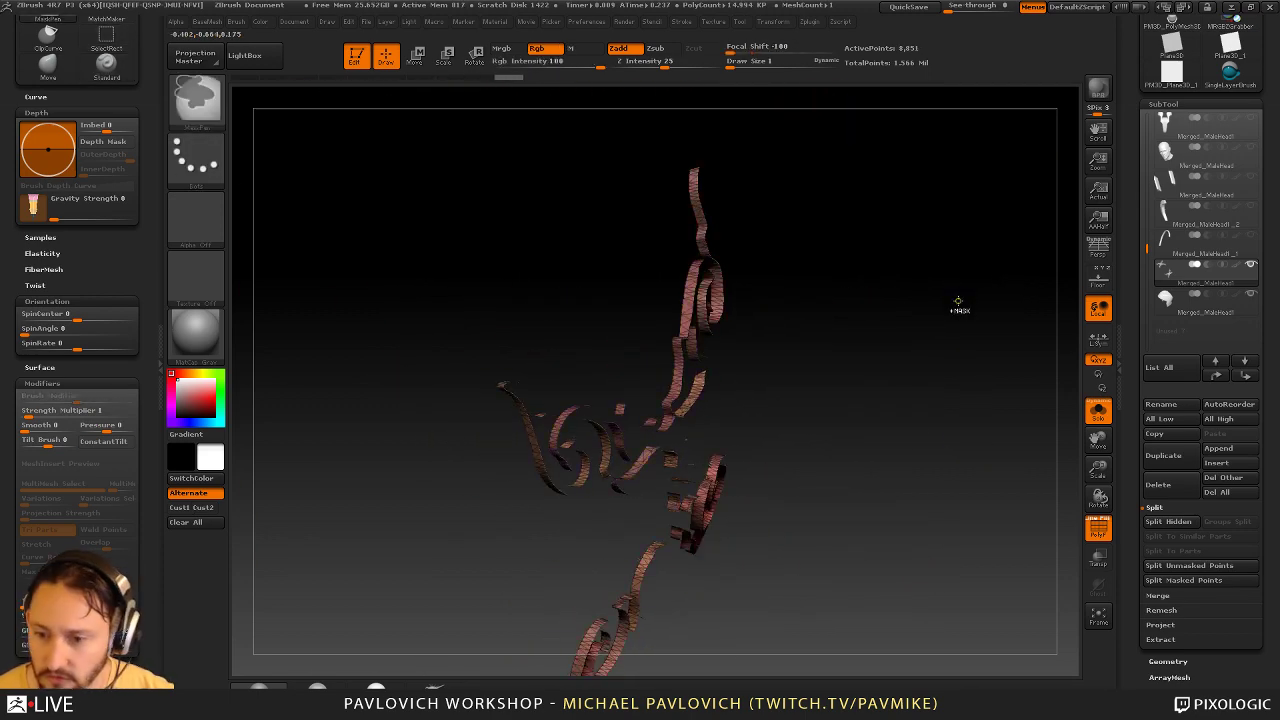
ctrl+shift+click(962, 291)
ctrl+right_drag(963, 290, 885, 272)
ctrl+right_drag(885, 272, 855, 326)
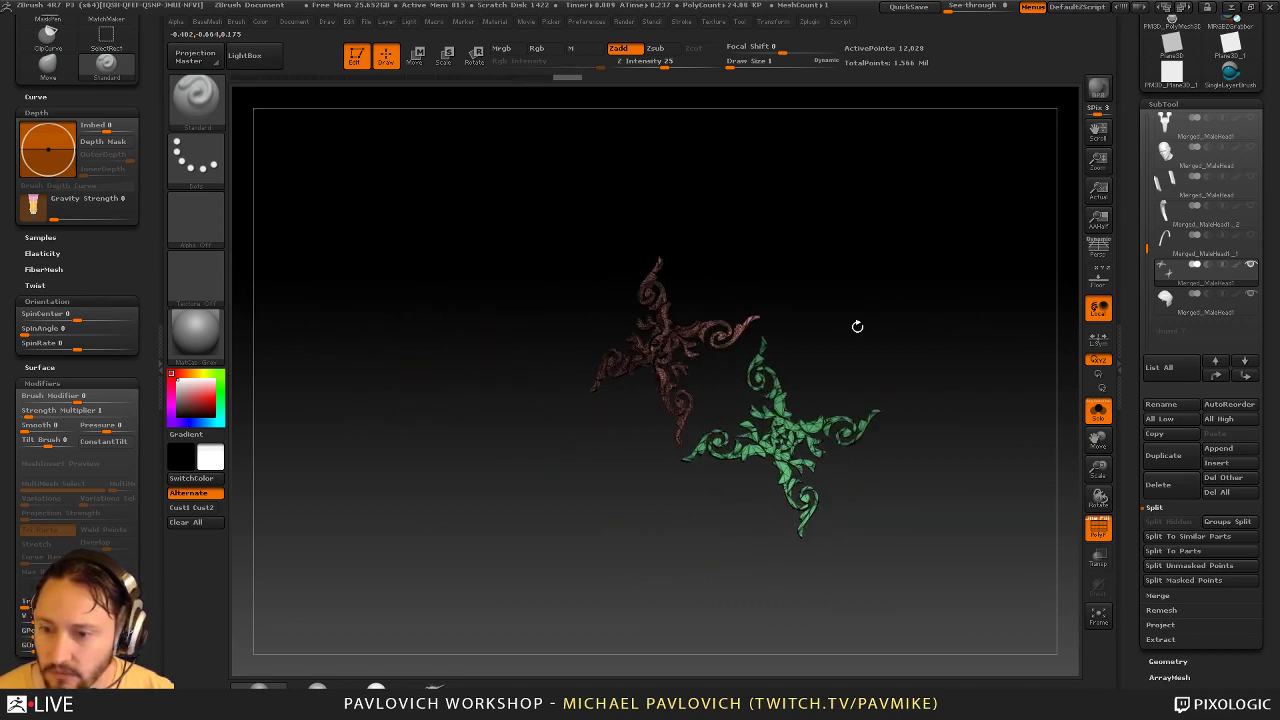
right_drag(898, 379, 927, 357)
Apply Mirror And Weld to the pair of ornaments so both sides share the same polygroups
key(1)
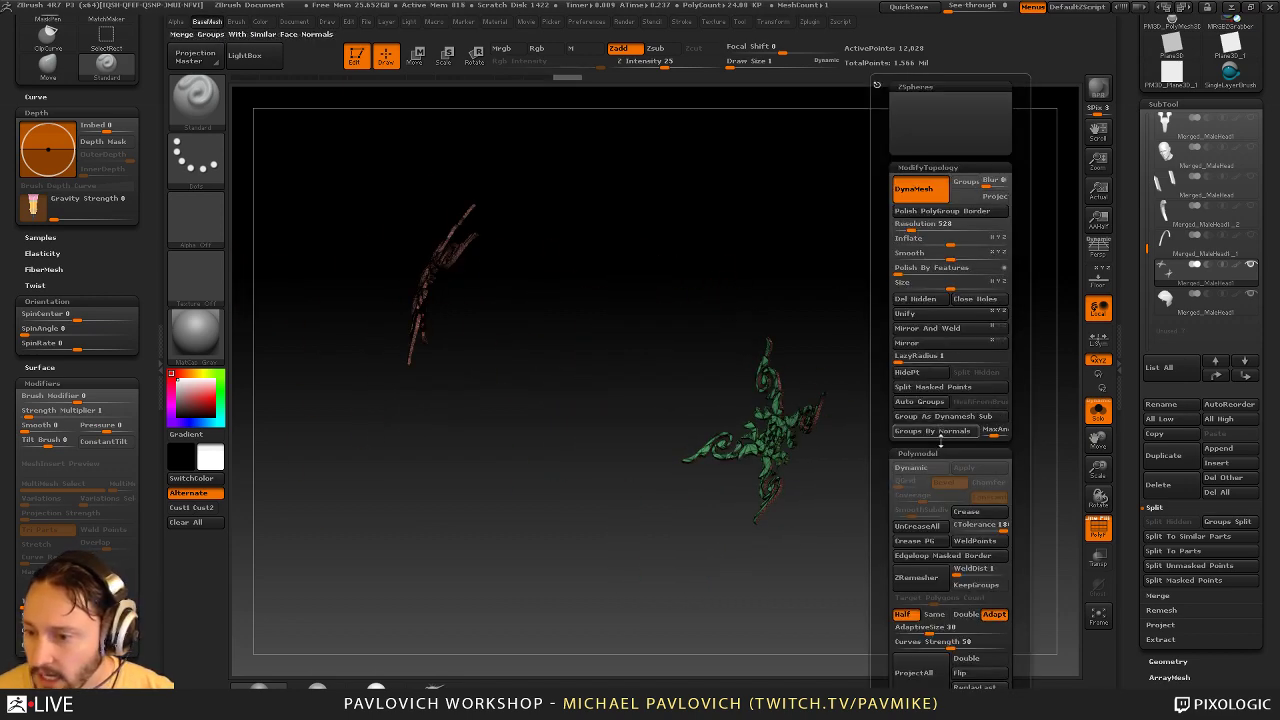
click(932, 343)
click(932, 331)
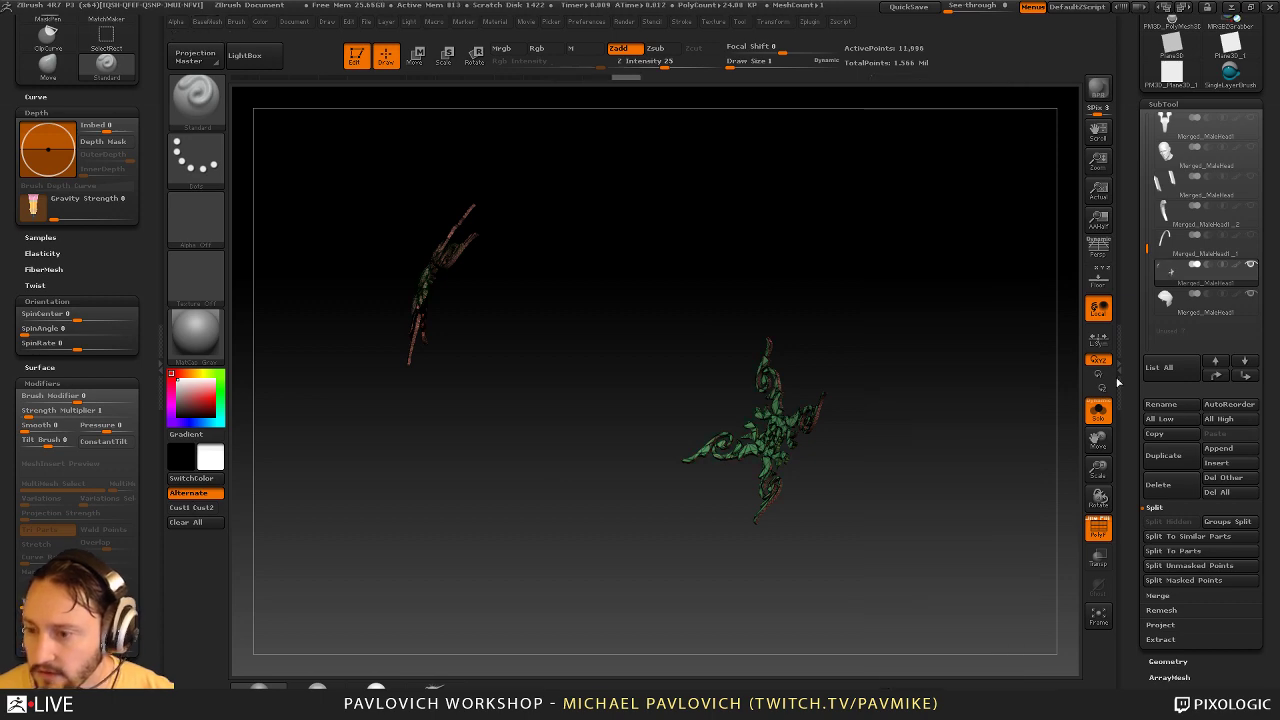
drag(1127, 420, 1131, 283)
scroll(1158, 296, up, 8)
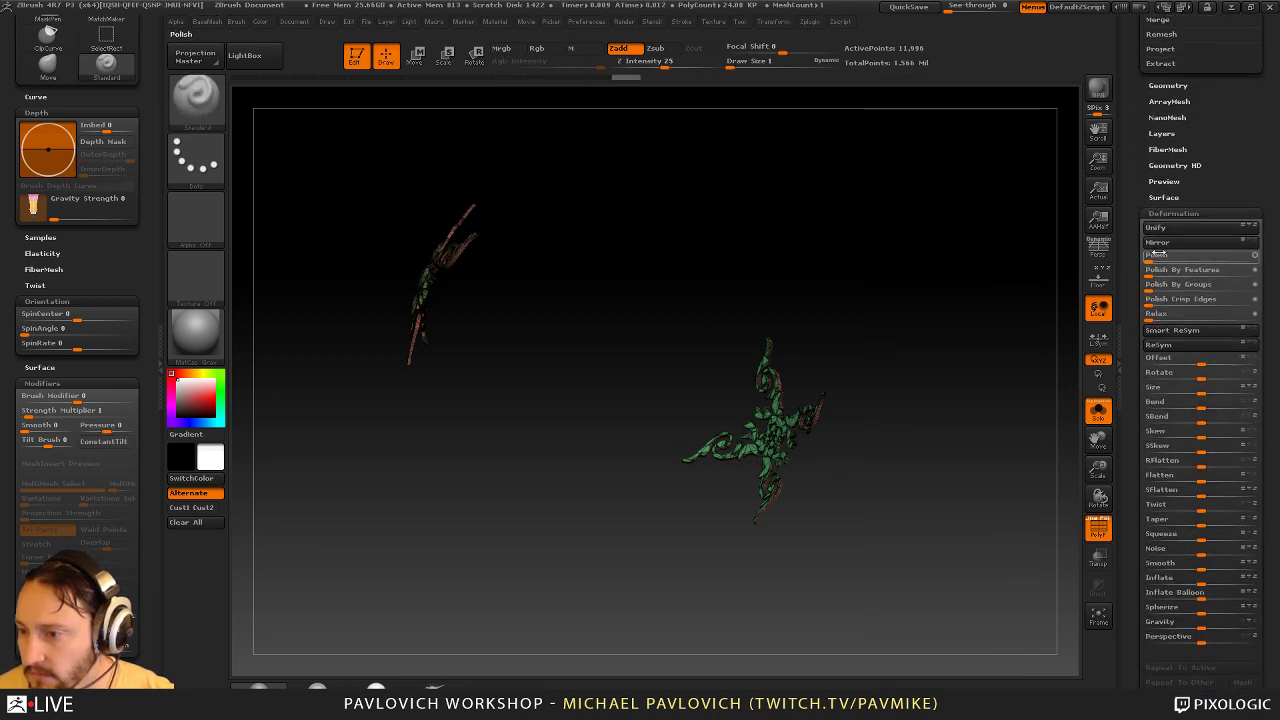
click(1161, 559)
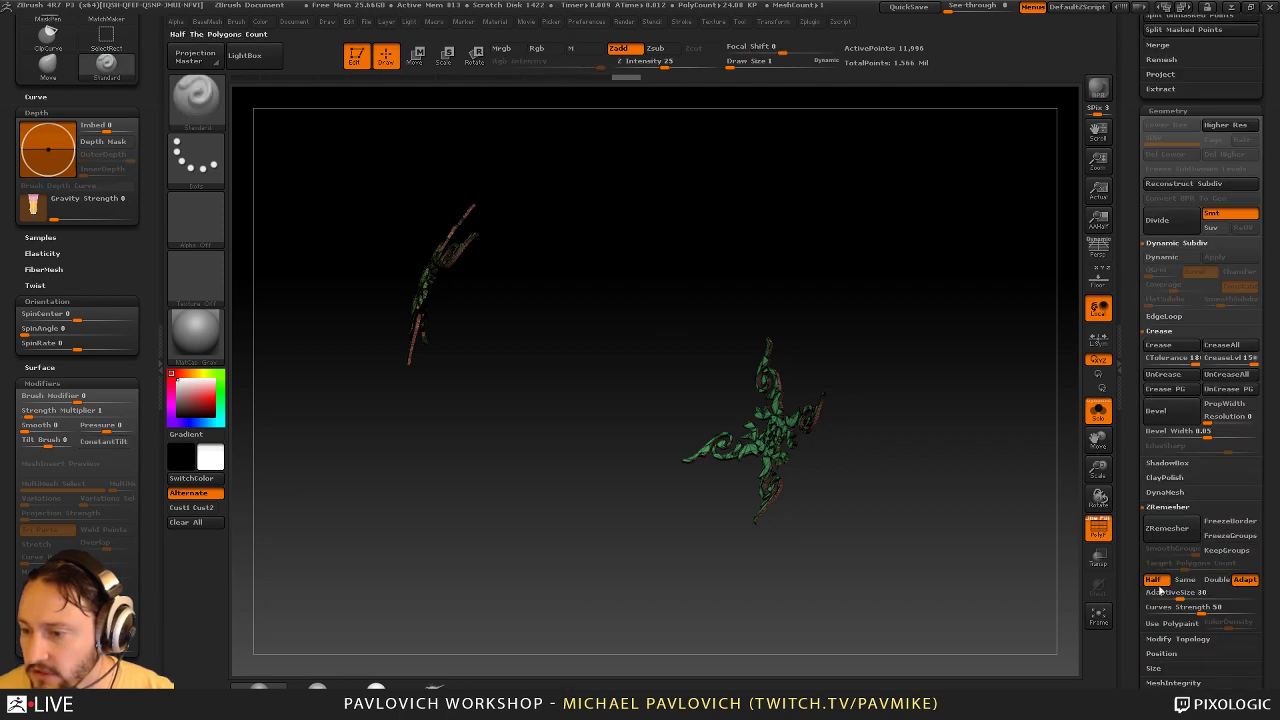
key(2)
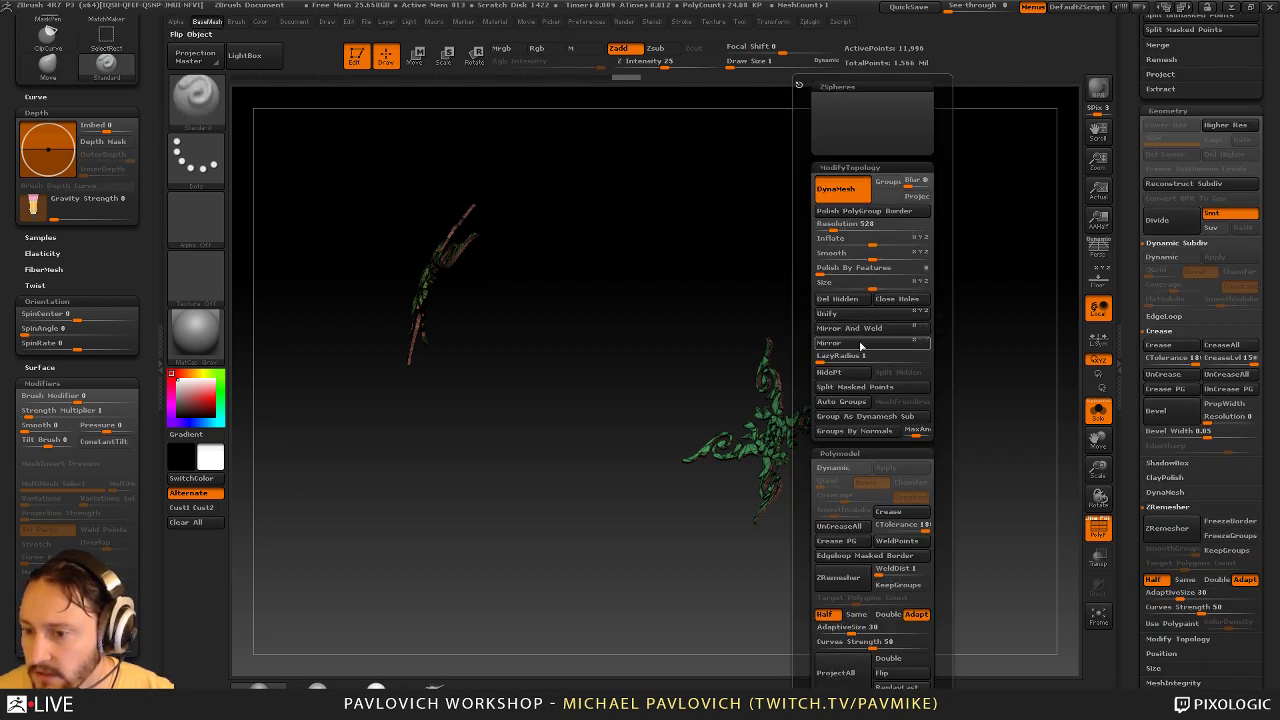
Set the Standard brush's Draw Size to 13
mouse_move(836, 285)
mouse_down()
mouse_move(826, 246)
mouse_move(860, 286)
mouse_move(840, 294)
mouse_up()
key(s)
click(849, 295)
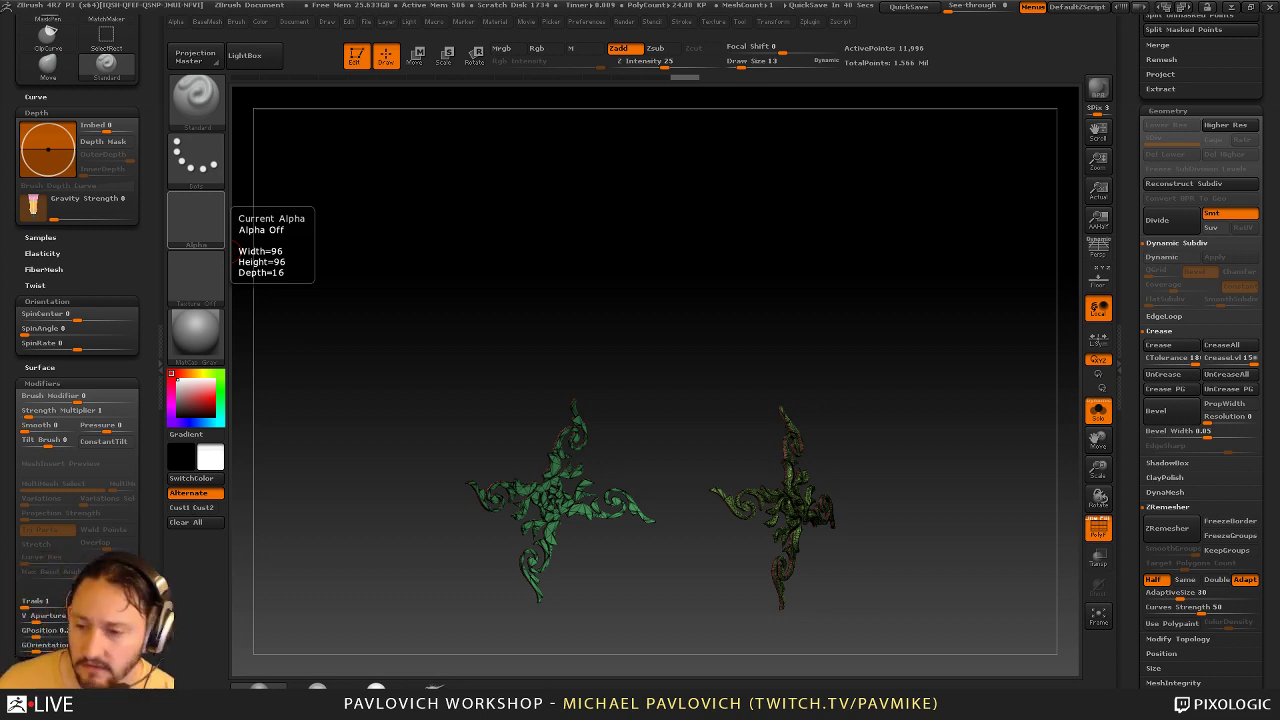
Crease the ornament's polygroup borders with Crease PG and preview the result with Dynamic Subdiv and PolyFrame on
drag(682, 401, 1060, 519)
key(shift+f)
drag(815, 305, 904, 360)
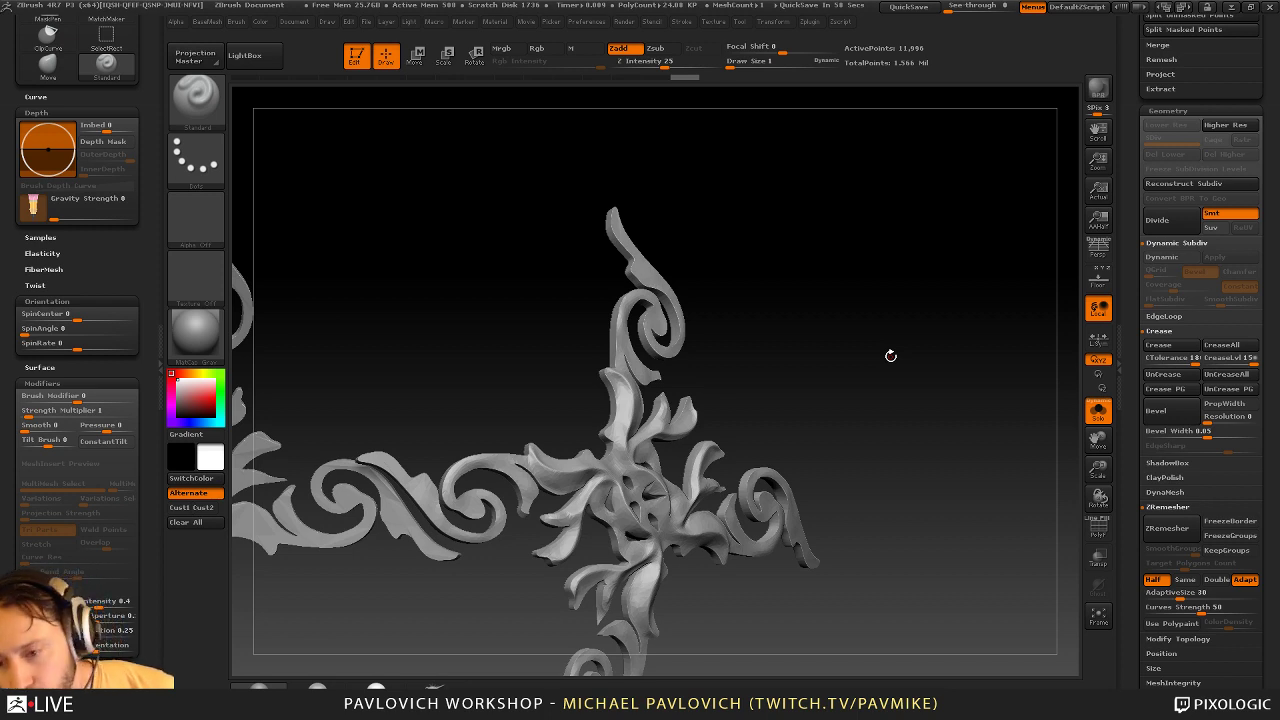
mouse_move(968, 369)
mouse_down()
mouse_move(980, 363)
mouse_move(972, 386)
mouse_up()
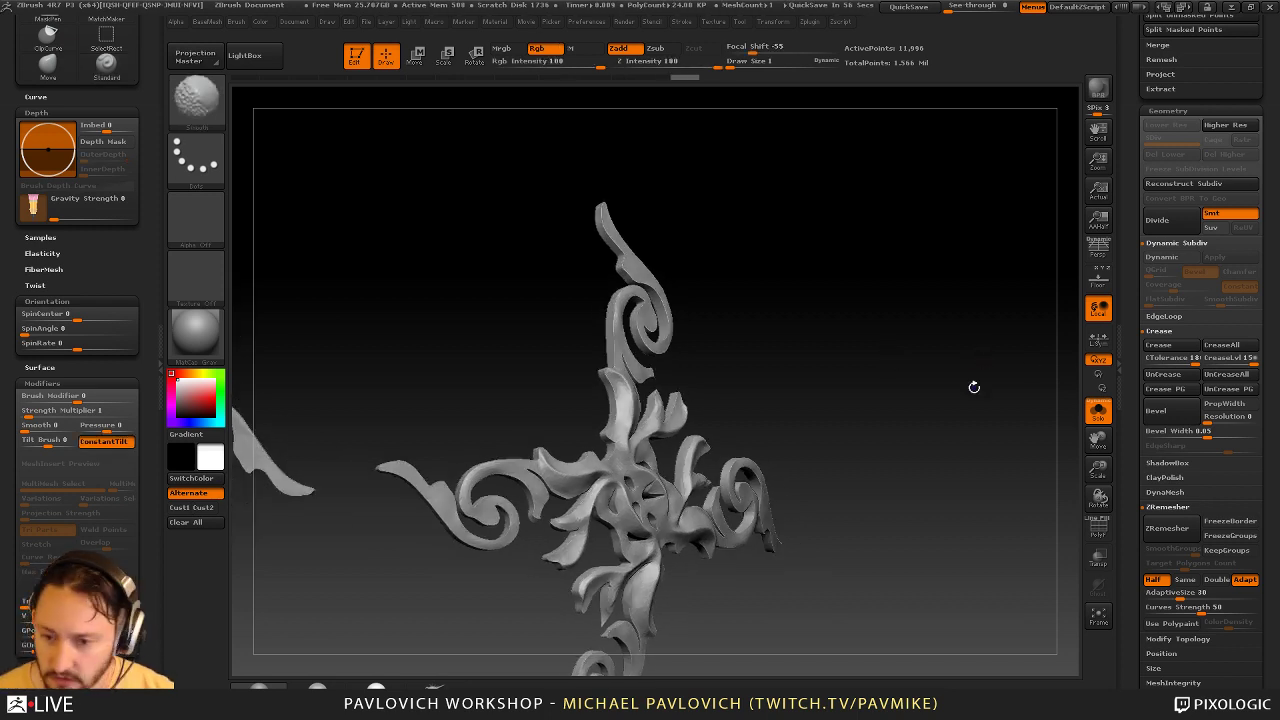
key(b)
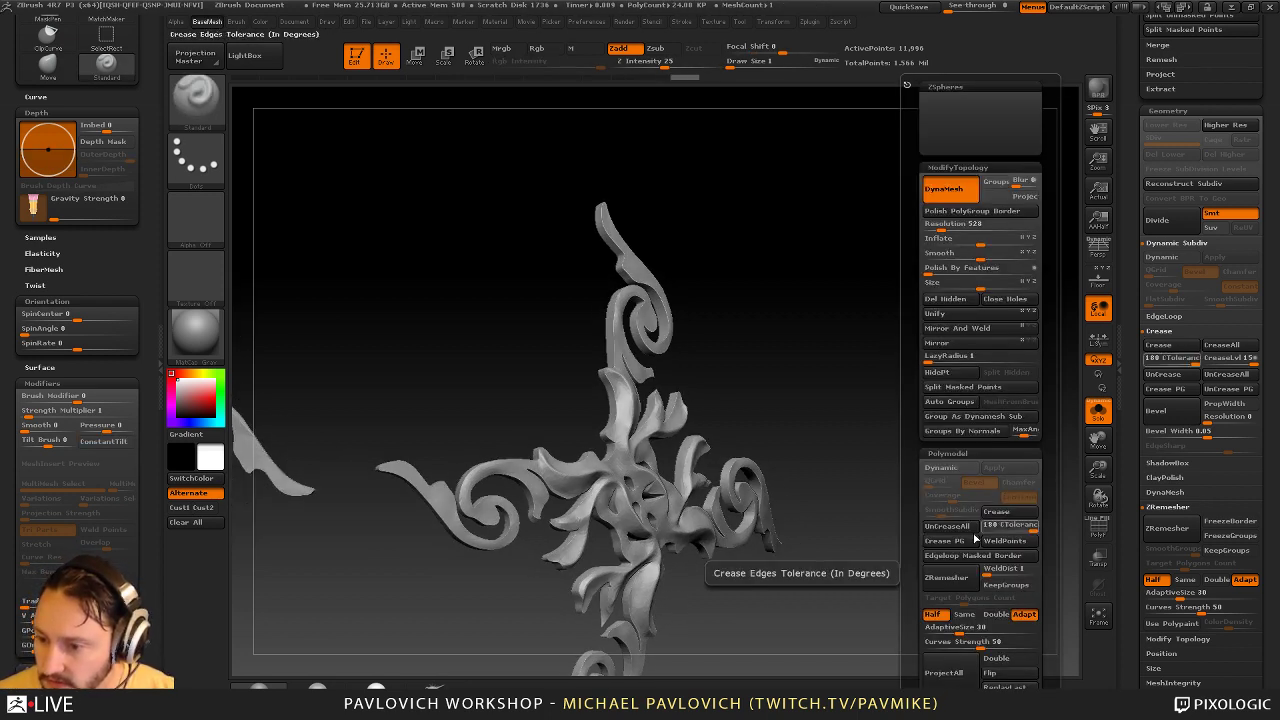
click(948, 541)
key(d)
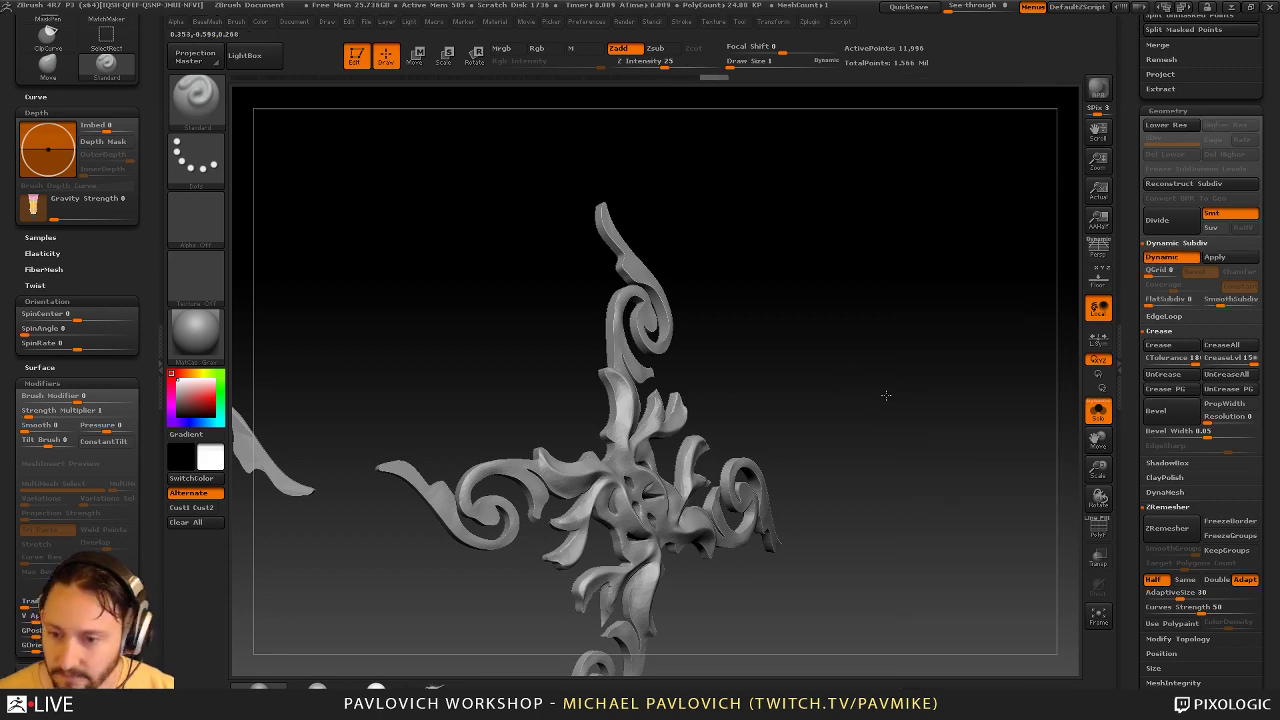
alt+drag(886, 395, 953, 435)
click(1098, 530)
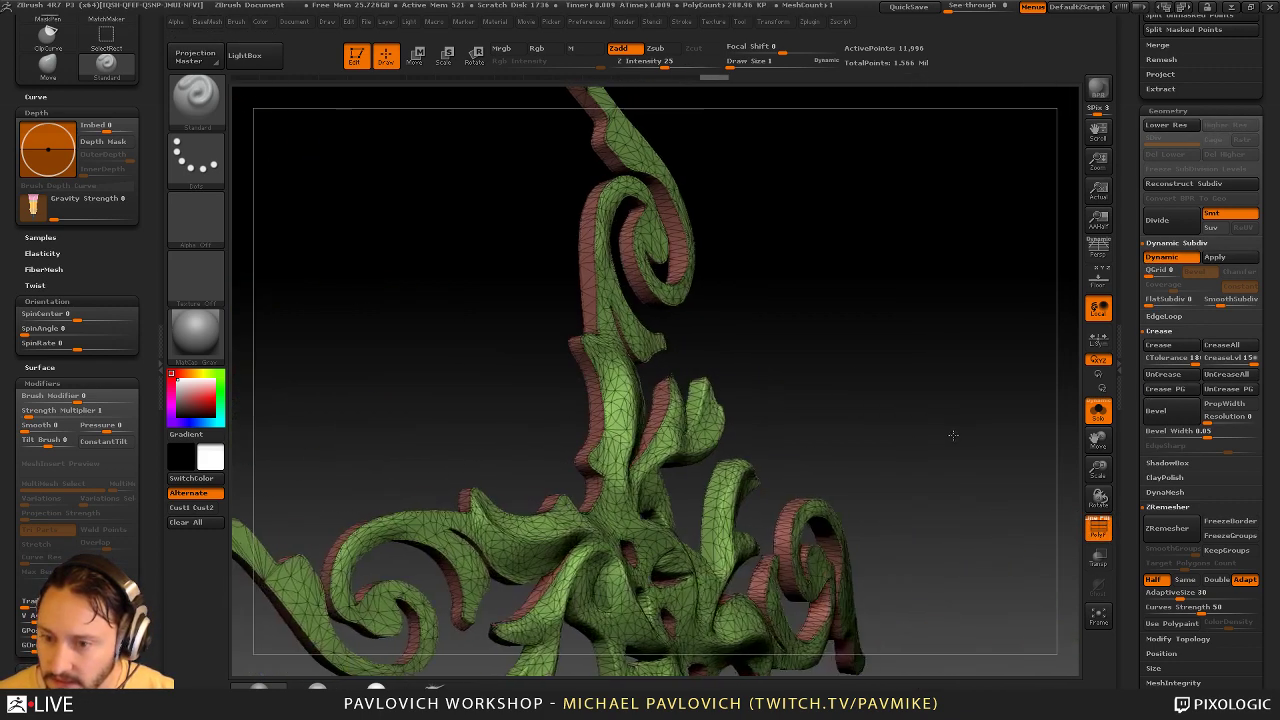
Try beveling the ornament's creased polygroup borders with a Bevel Width of 0.05 and Resolution 0
alt+drag(890, 399, 654, 364)
drag(1132, 459, 1132, 330)
click(1163, 378)
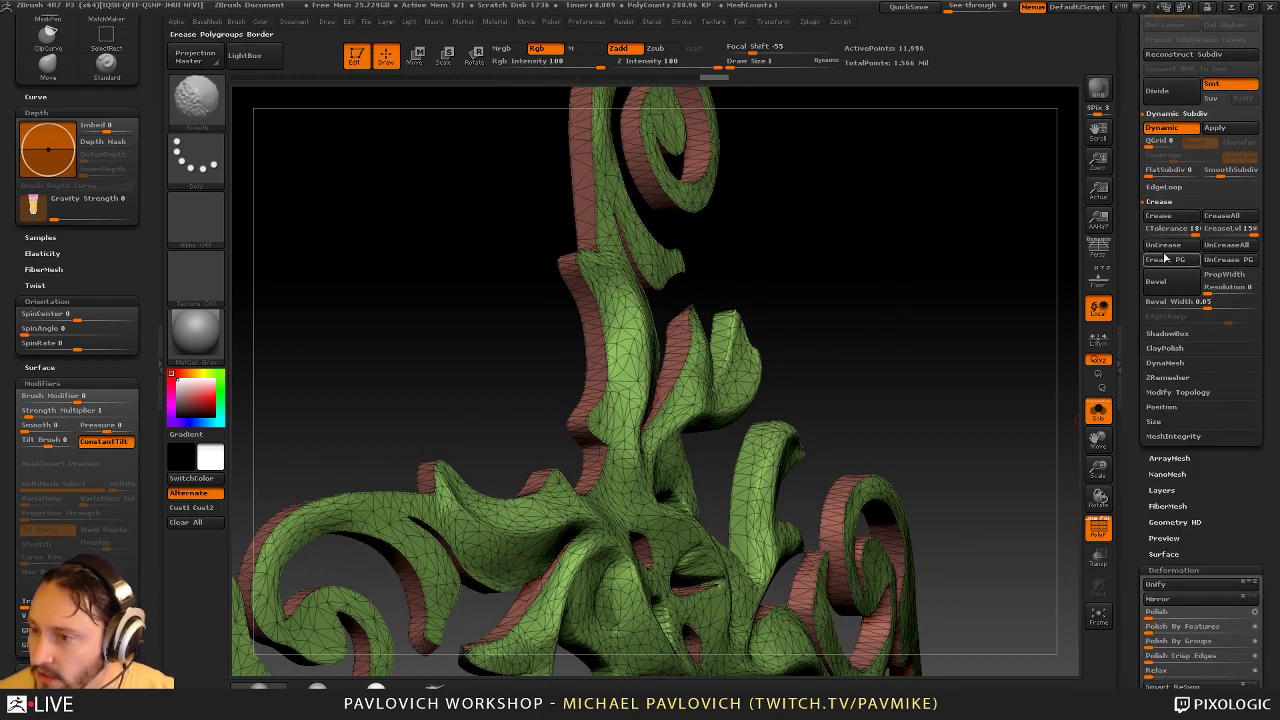
click(1175, 286)
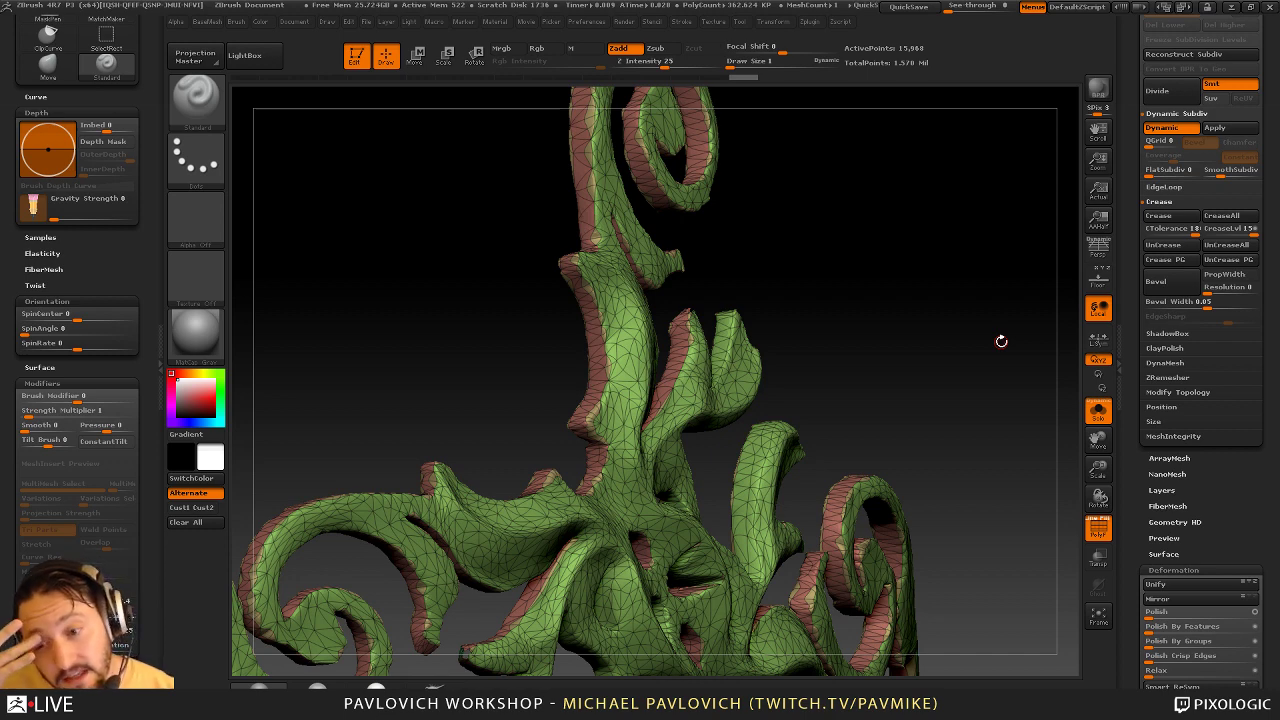
ctrl+right_drag(891, 230, 927, 292)
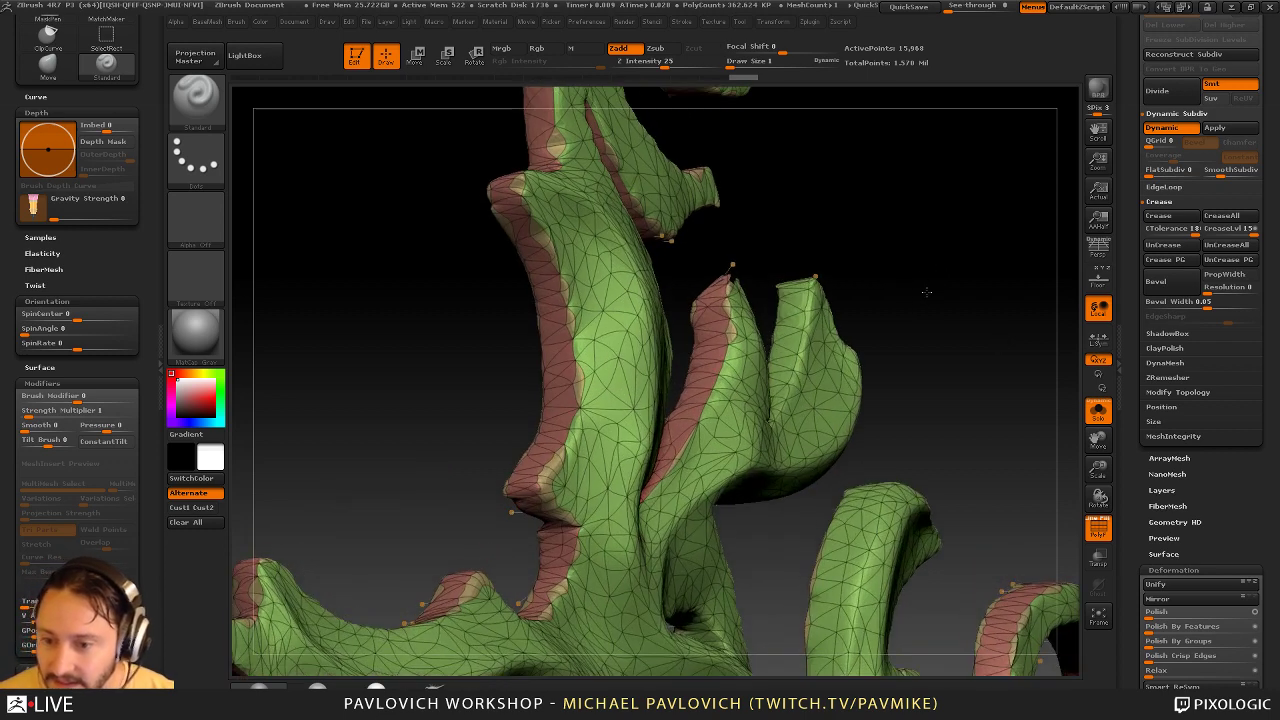
Turn off Dynamic Subdiv to inspect the beveled mesh and undo the bevel
key(shift+d)
right_drag(926, 245, 892, 248)
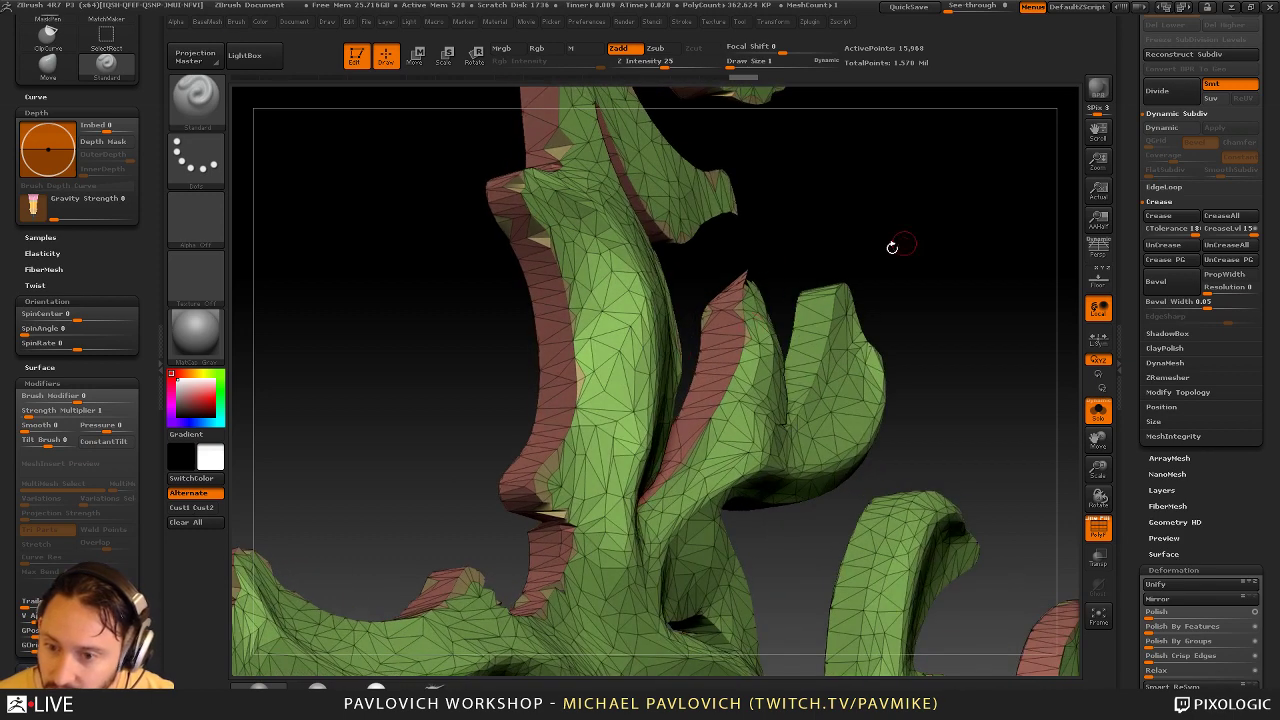
mouse_move(1002, 351)
ctrl+right_down()
mouse_move(906, 337)
mouse_move(952, 291)
mouse_move(1003, 376)
ctrl+right_up()
key(ctrl+z)
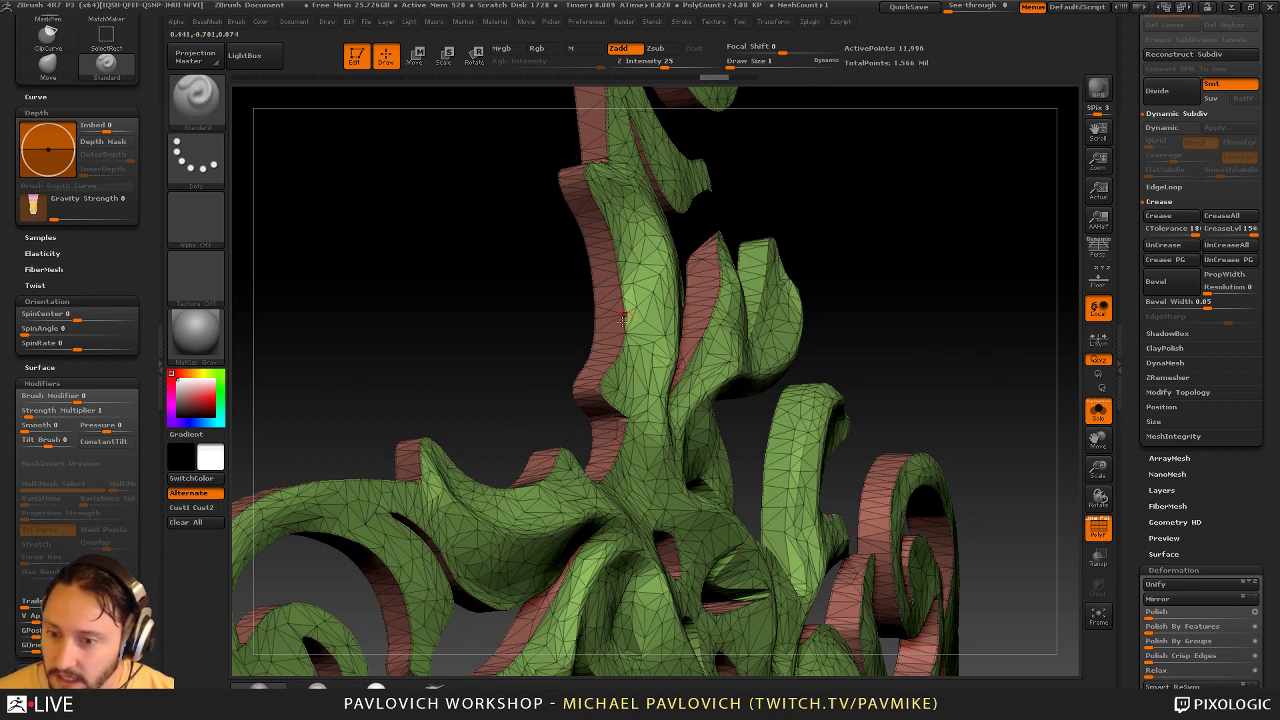
Briefly isolate the ornament's green polygroup, restore full visibility, and turn off PolyFrame and Solo to show the helmet shell
ctrl+shift+click(657, 455)
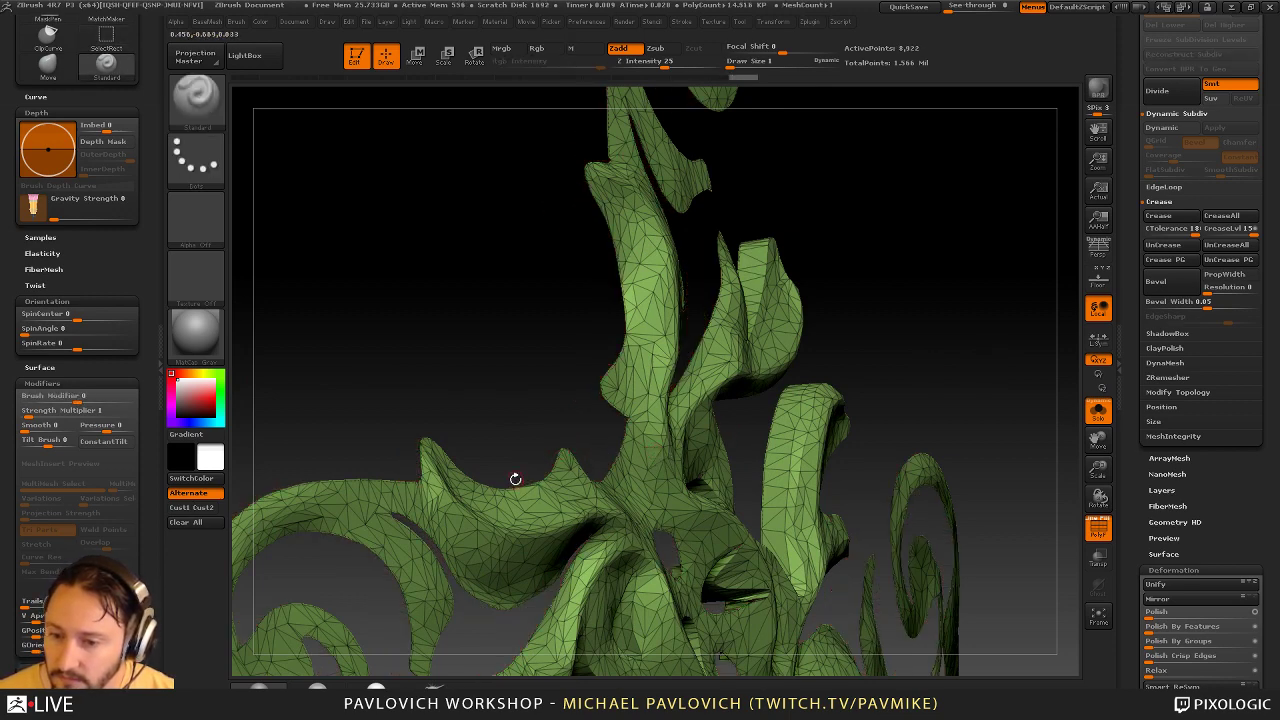
ctrl+right_drag(917, 289, 968, 318)
ctrl+shift+click(972, 242)
click(1098, 528)
mouse_move(968, 318)
ctrl+right_down()
mouse_move(978, 292)
mouse_move(957, 346)
mouse_move(803, 371)
mouse_move(1004, 362)
mouse_move(929, 311)
mouse_move(975, 340)
ctrl+right_up()
click(1106, 418)
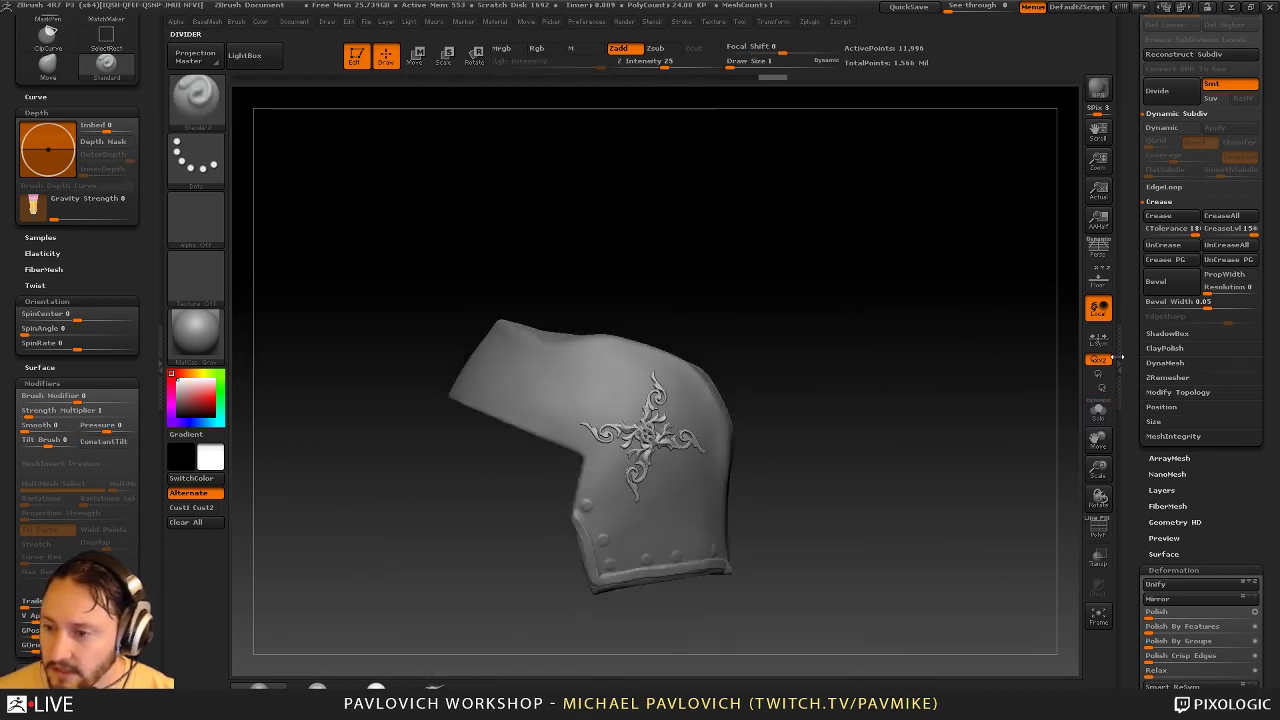
Switch to the male_head tool, show all its SubTools, and select the detailed lion part of the finished helmet for reference
drag(1134, 357, 1134, 560)
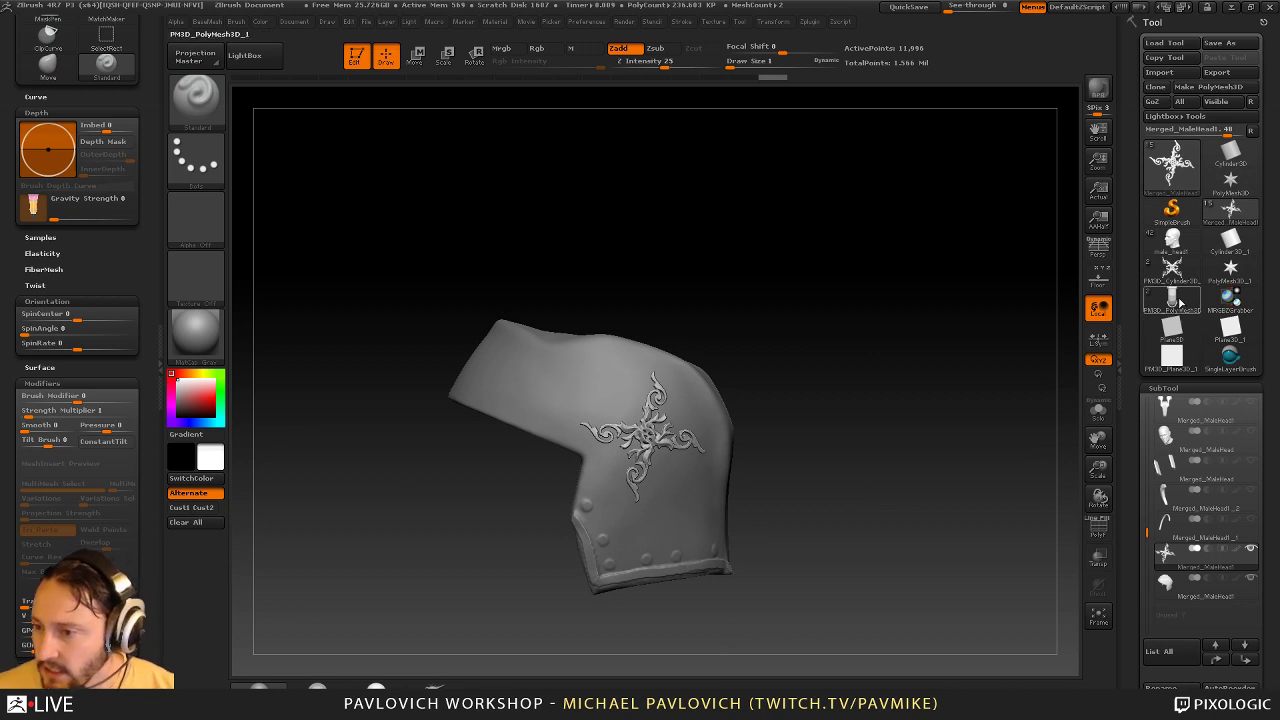
click(1172, 240)
right_drag(978, 382, 1020, 386)
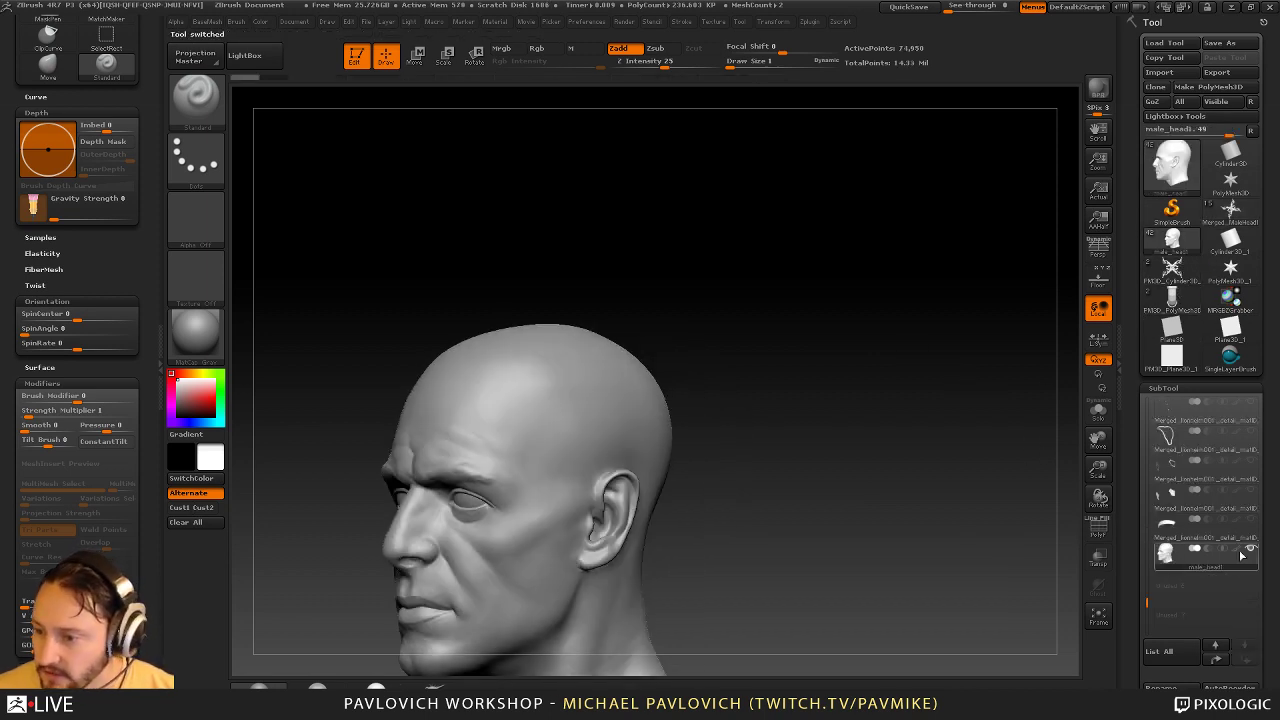
click(1251, 549)
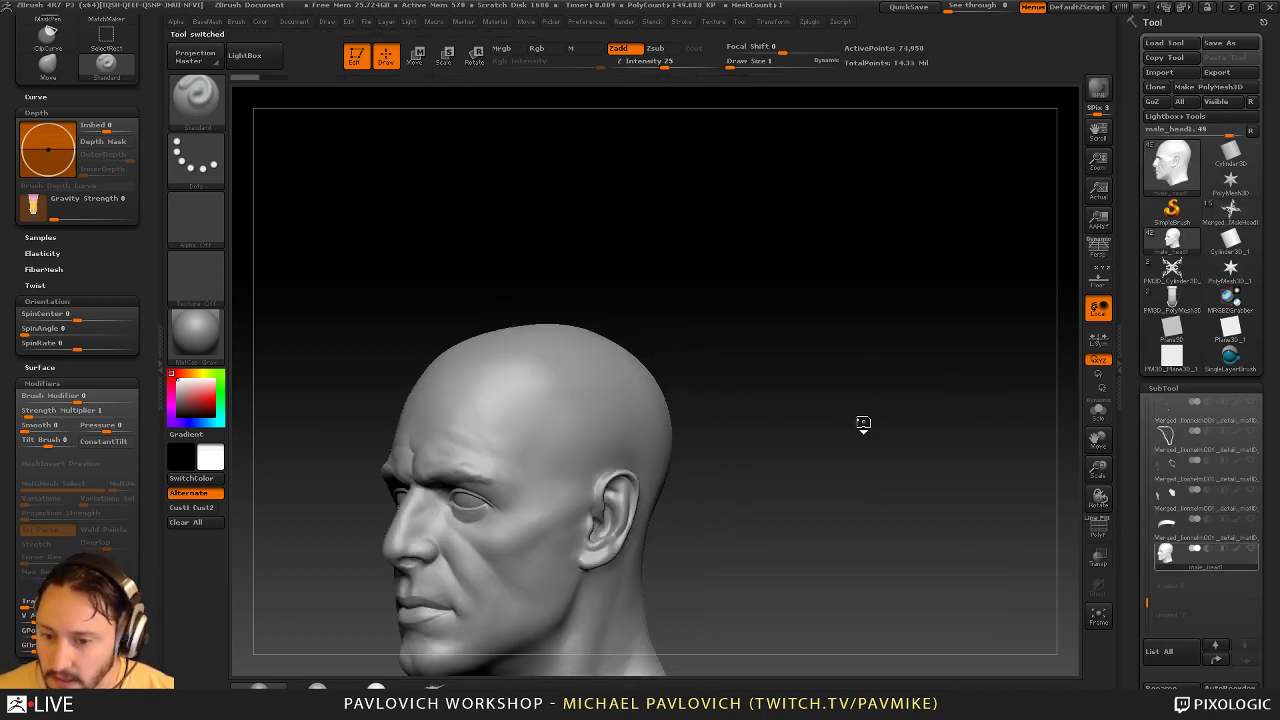
alt+drag(754, 359, 822, 349)
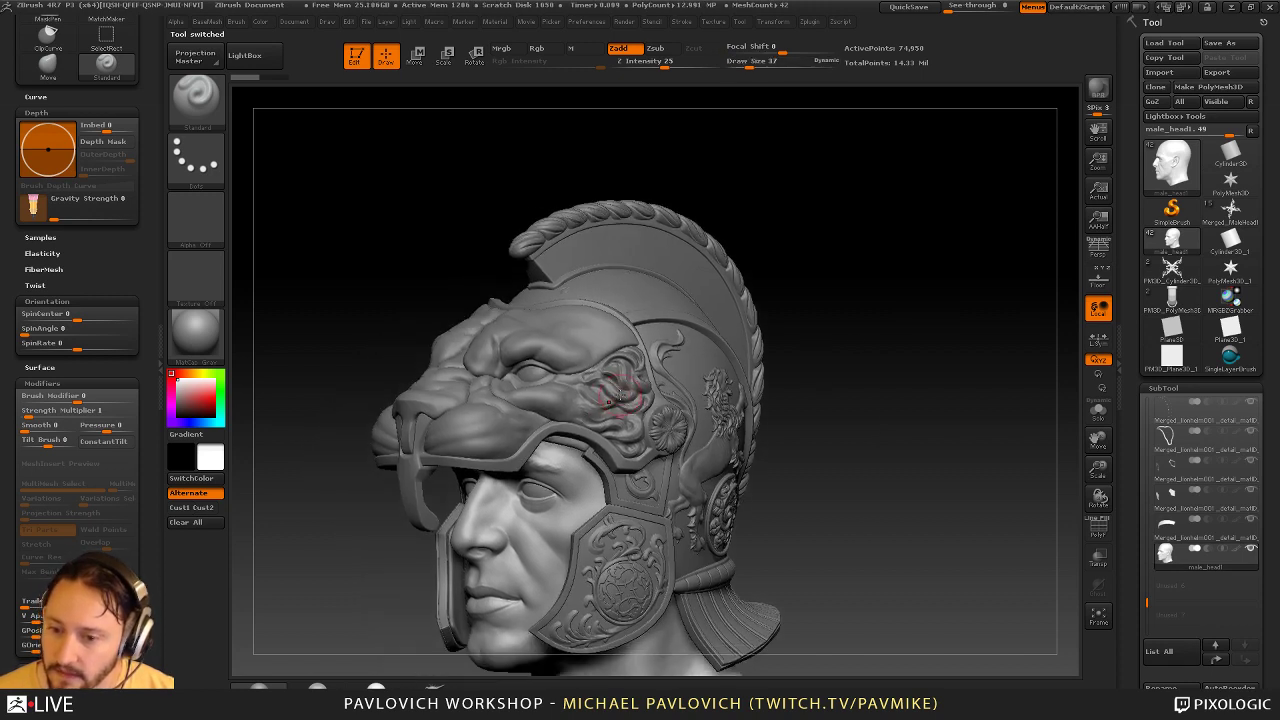
alt+click(618, 395)
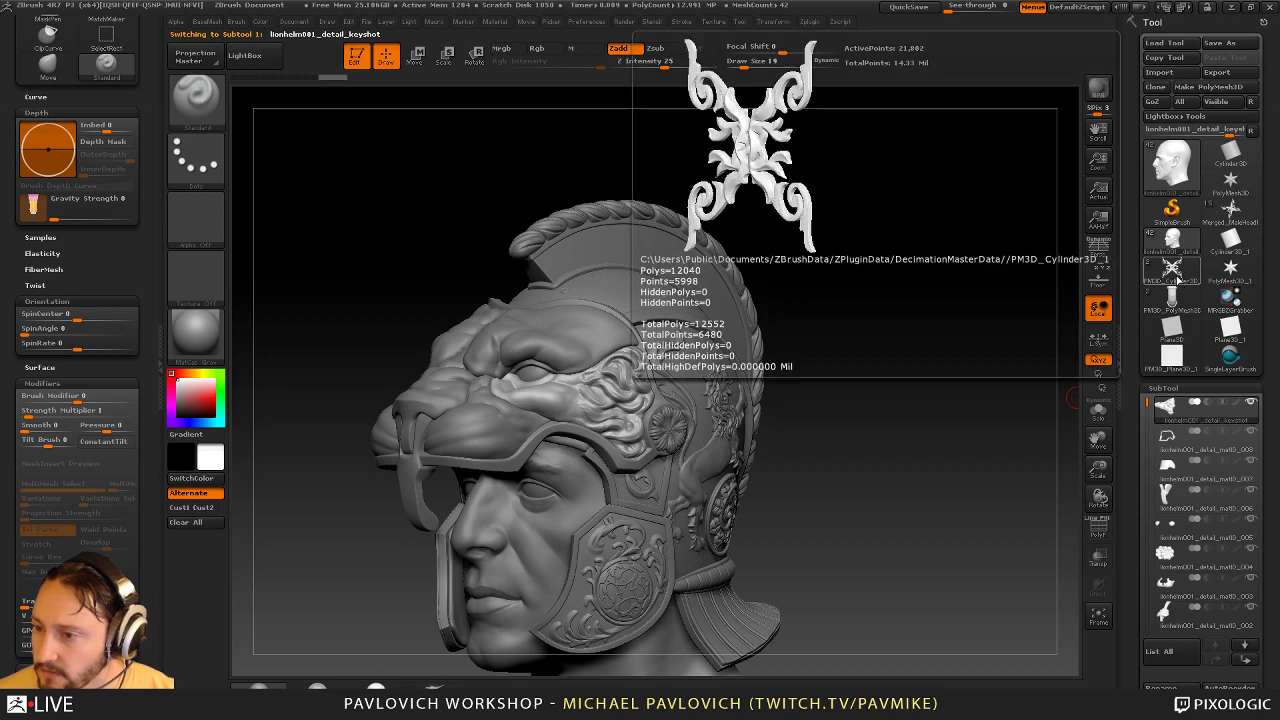
Return to the Merged_MaleHead tool, show all its SubTools, and select the lion face
click(1231, 211)
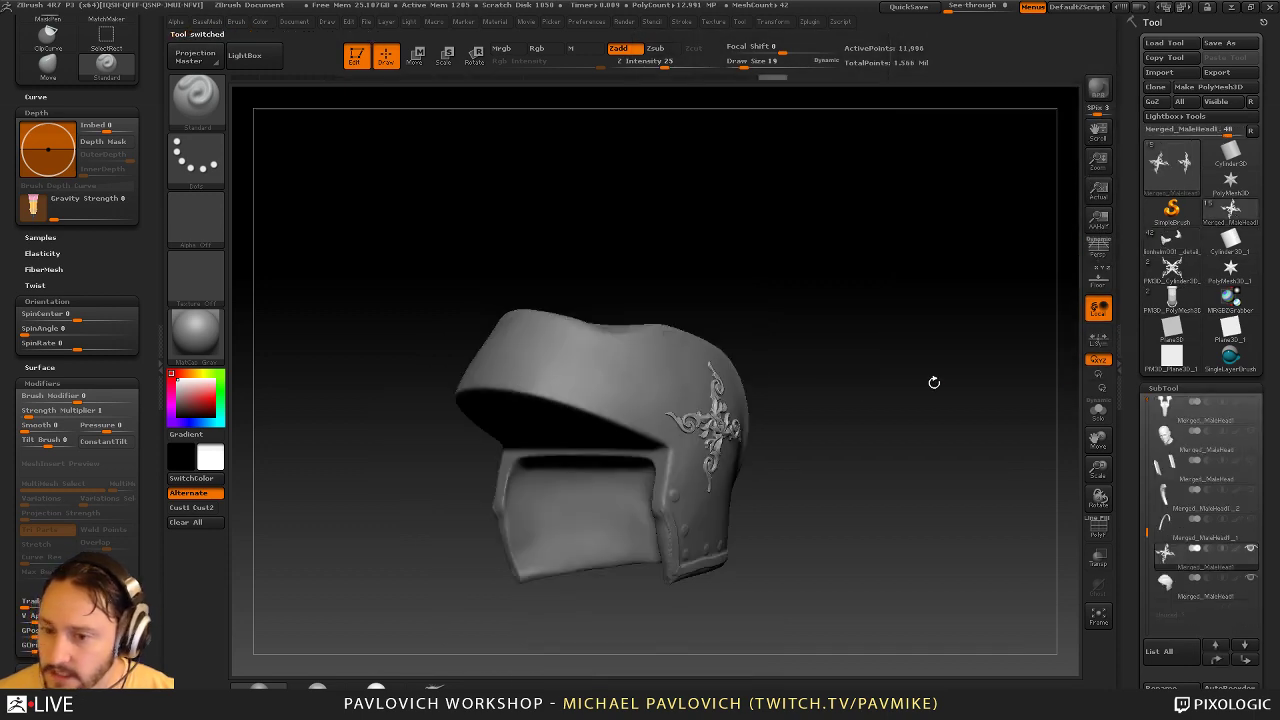
key(f)
click(1251, 548)
click(1251, 548)
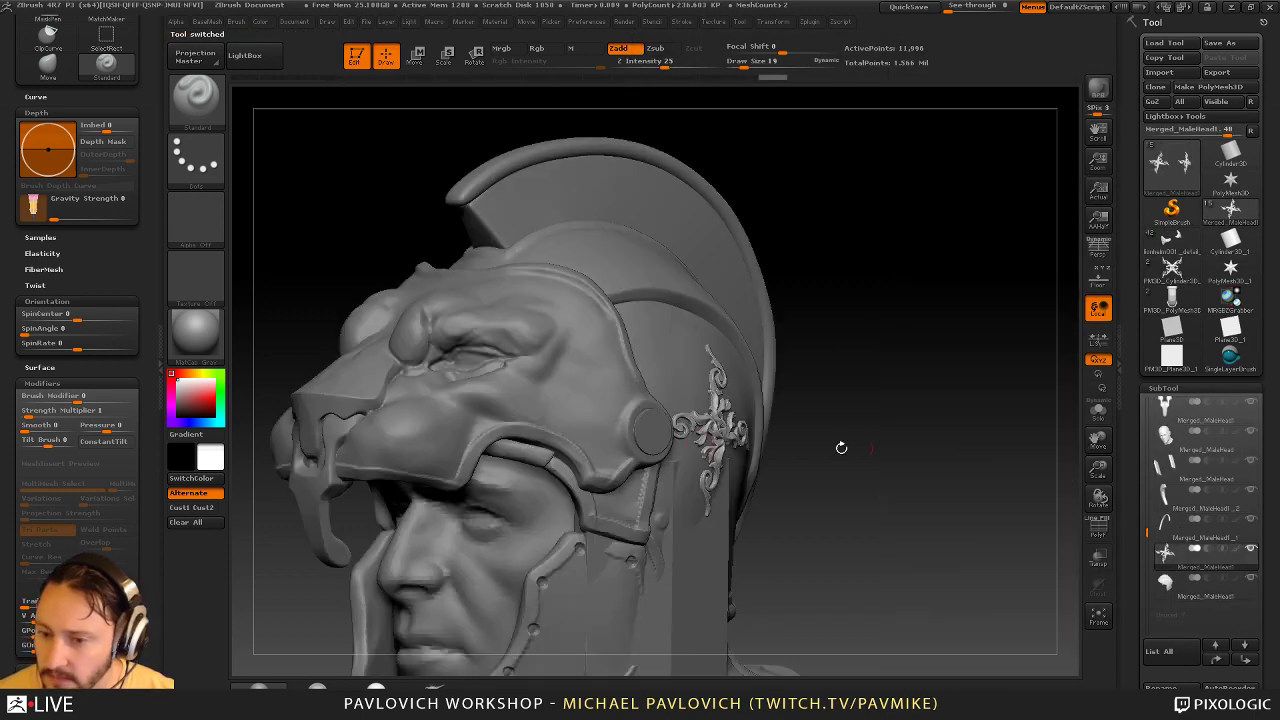
alt+click(580, 390)
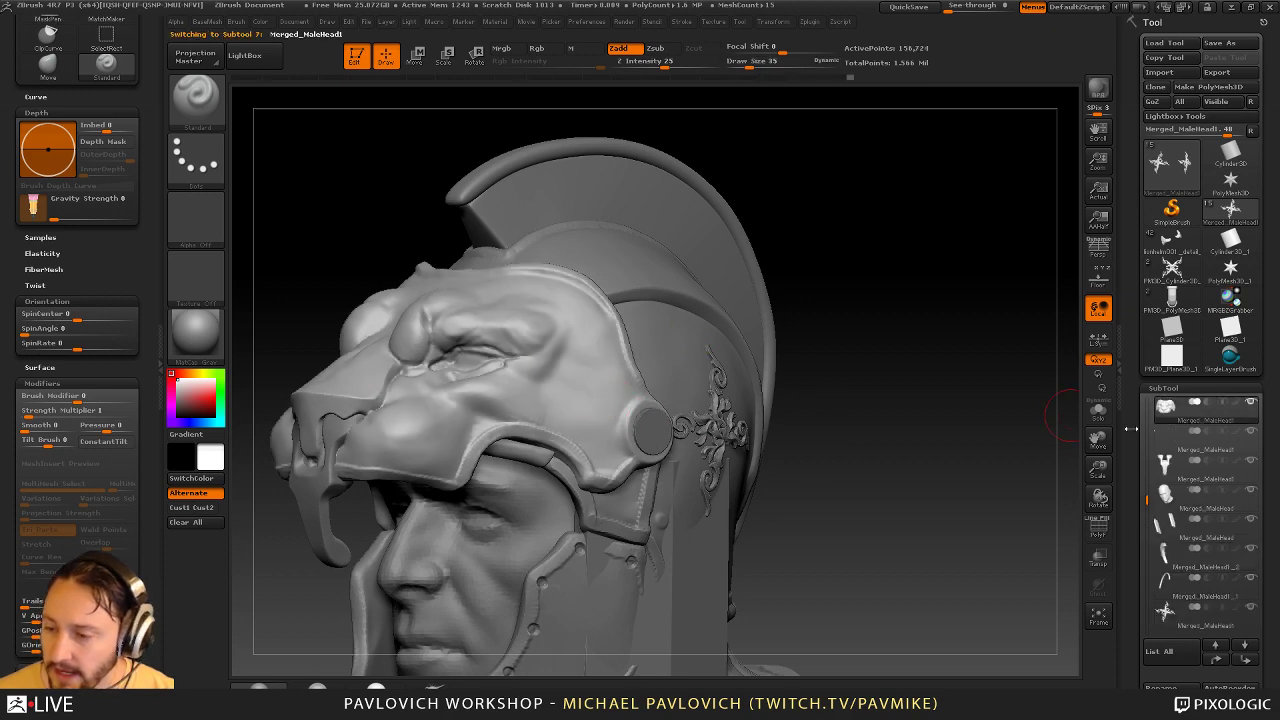
Enable Dynamic Subdiv on the lion face and hide all the other SubTools
click(1230, 389)
click(1231, 417)
click(1231, 417)
click(1181, 389)
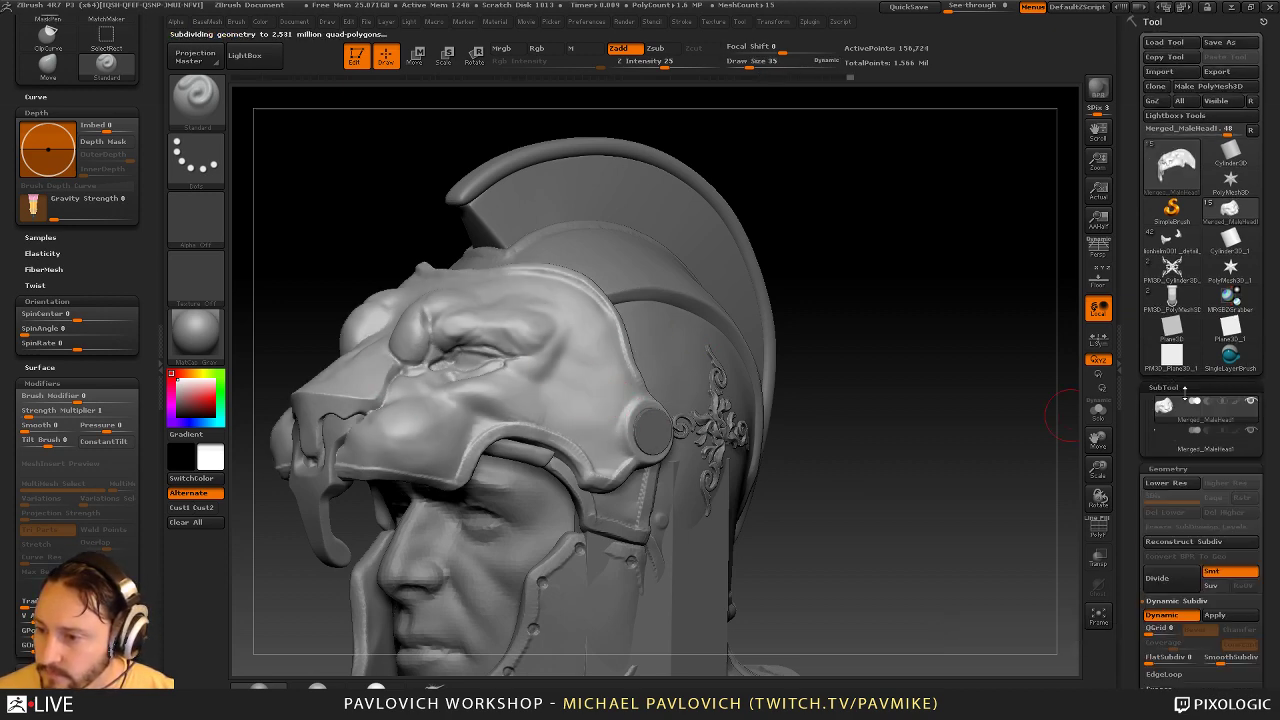
click(1250, 161)
mouse_move(955, 257)
mouse_down()
mouse_move(903, 357)
mouse_move(866, 381)
mouse_move(863, 345)
mouse_move(850, 425)
mouse_up()
Choose the ClayTubes brush with Draw Size 56 and test a short stroke behind the lion's eye
key(b)
key(c)
key(t)
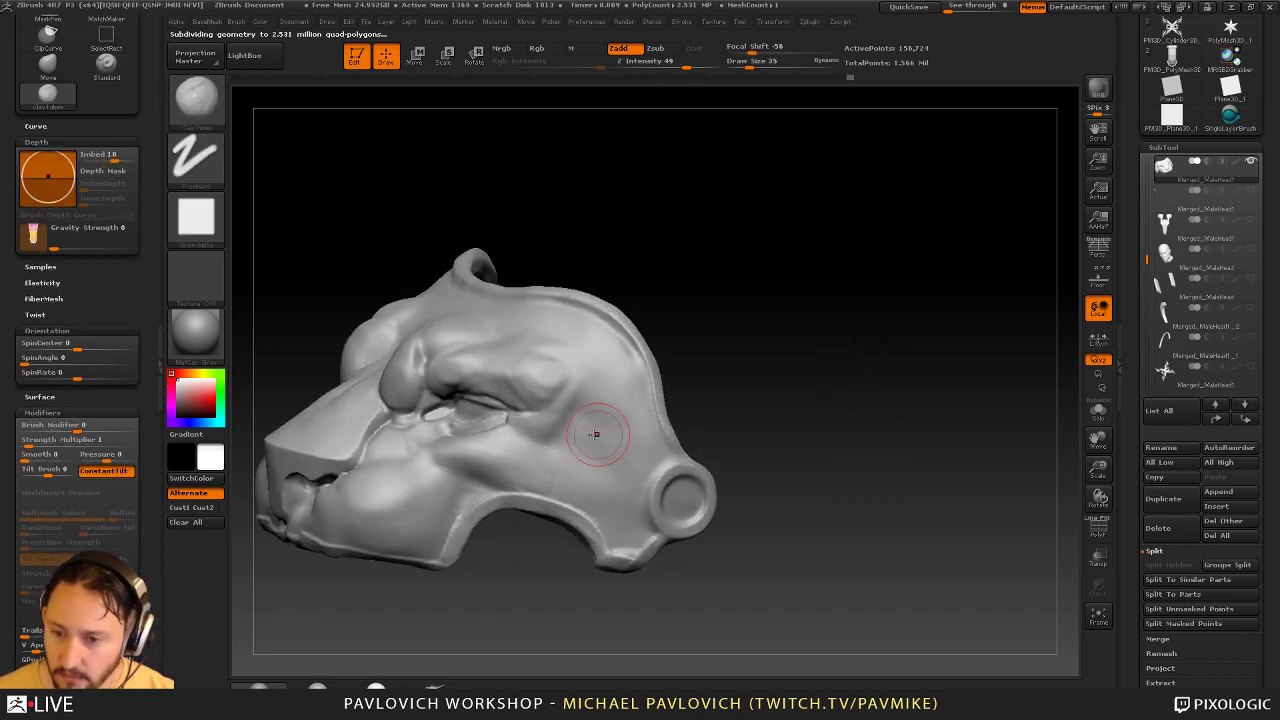
key(s)
drag(577, 434, 597, 418)
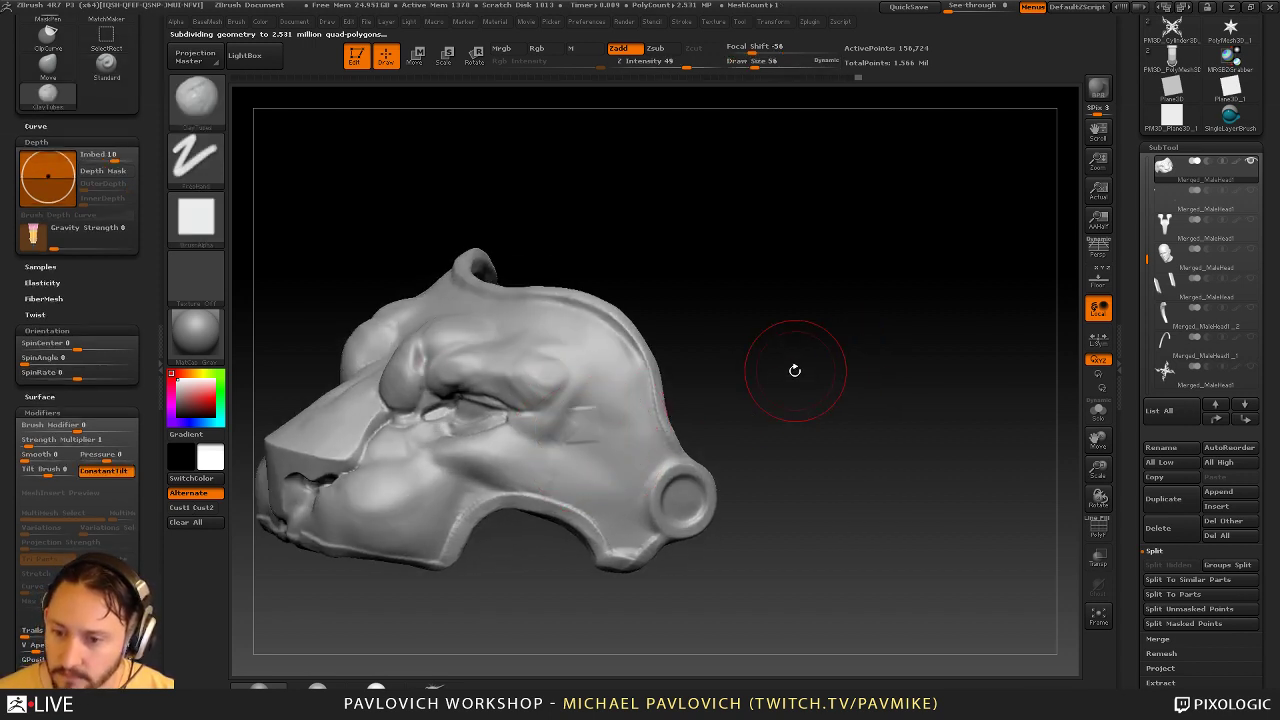
Turn off Dynamic Subdiv and try a ClayTubes stroke behind the lion's eye at Draw Size 39
key(shift+d)
key(1)
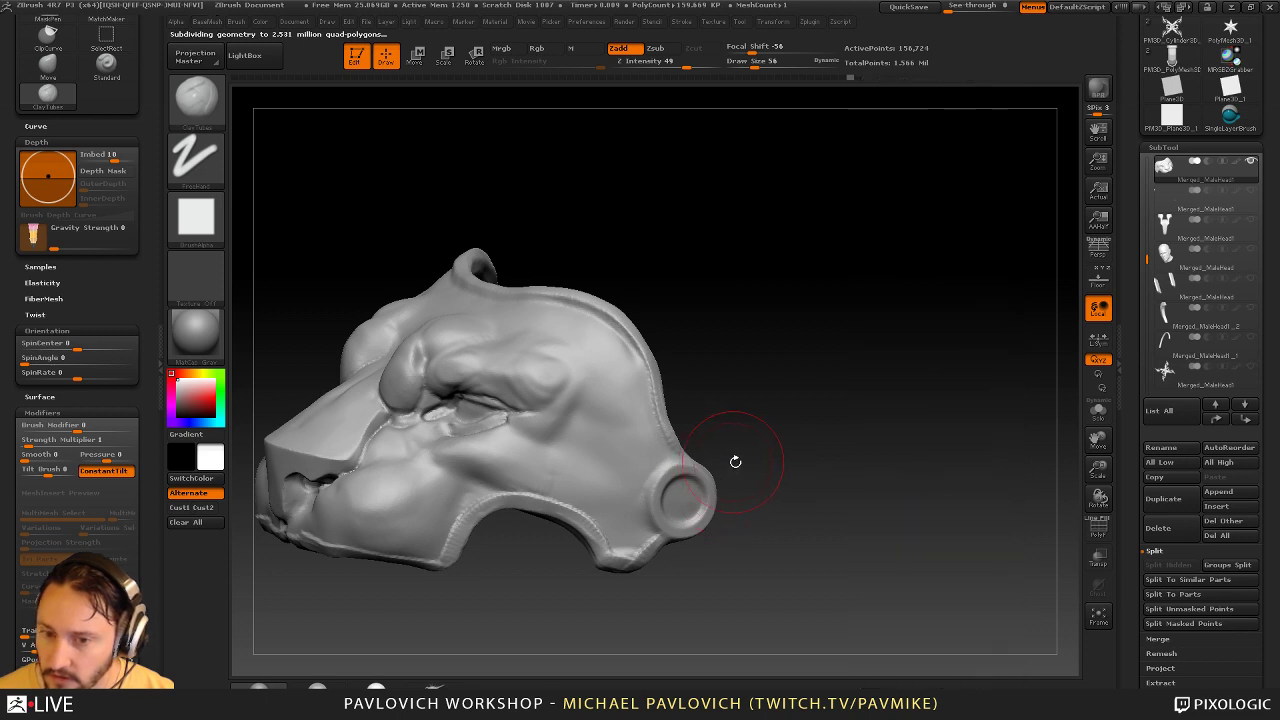
alt+drag(758, 456, 783, 465)
key(s)
click(632, 437)
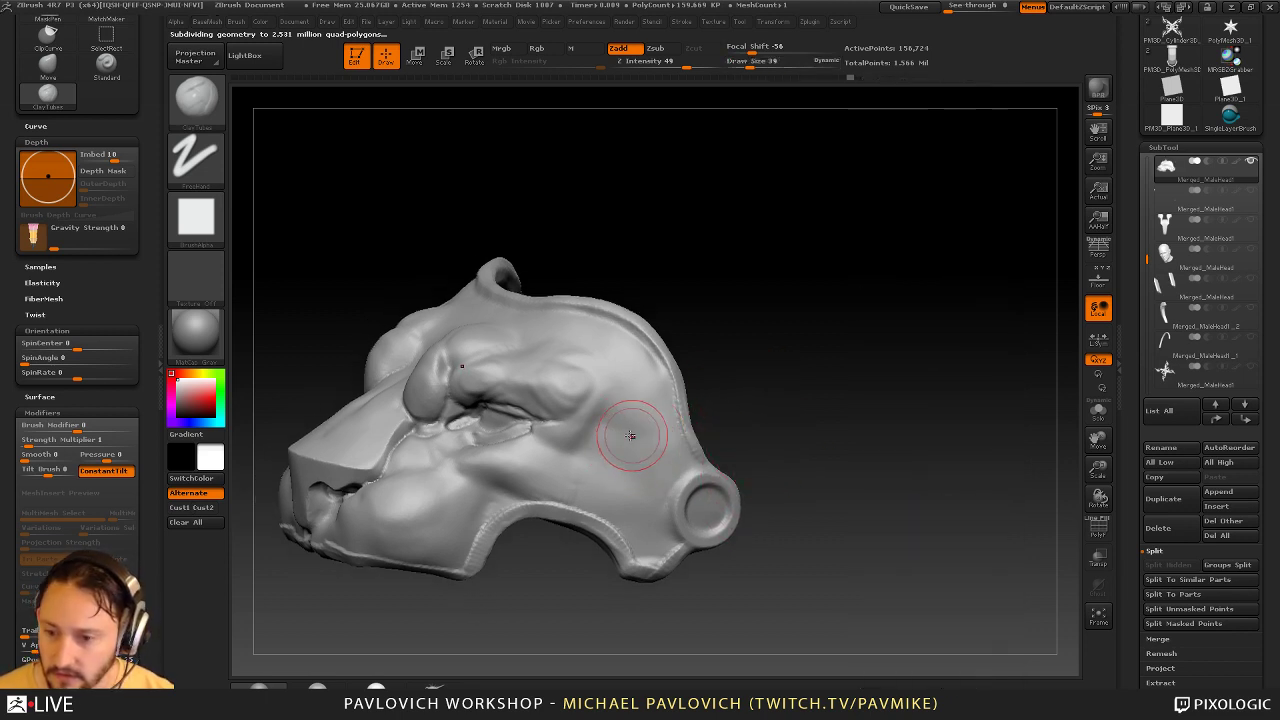
mouse_move(632, 436)
mouse_down()
mouse_move(640, 444)
mouse_move(594, 410)
mouse_up()
key(ctrl+z)
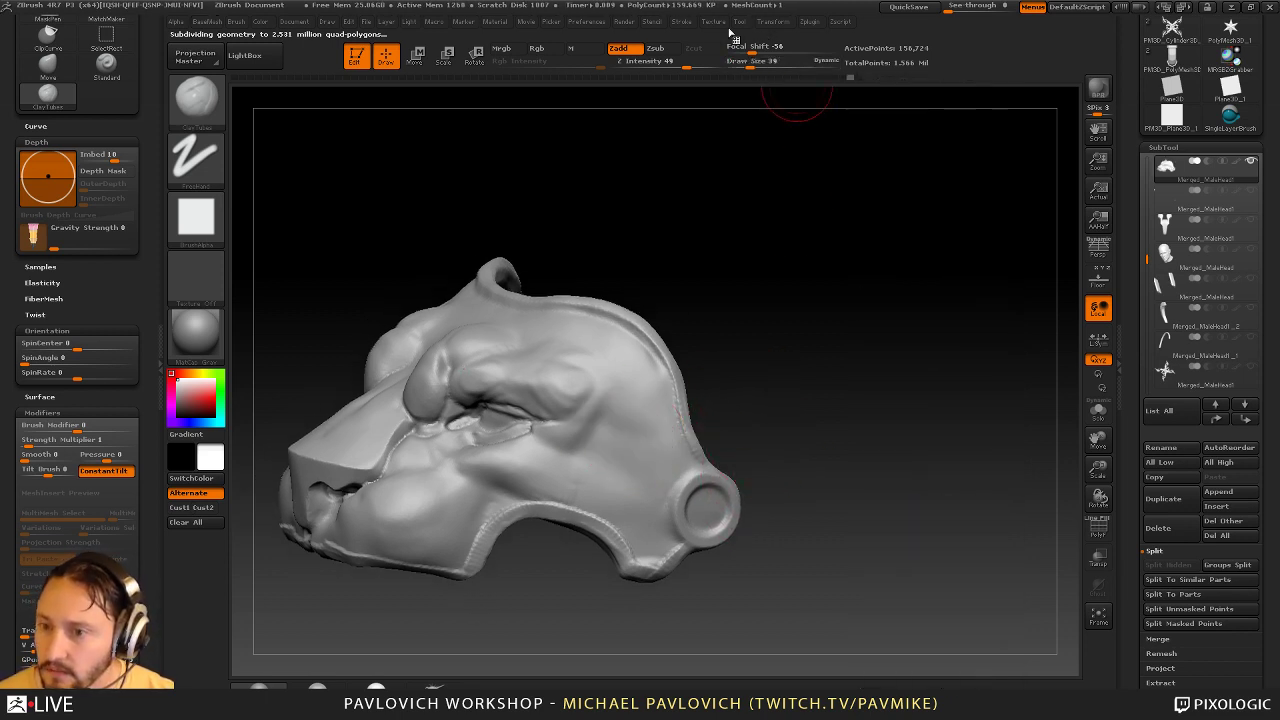
Turn on LazyMouse for ClayTubes and try another stroke behind the lion's eye, undoing it
click(690, 24)
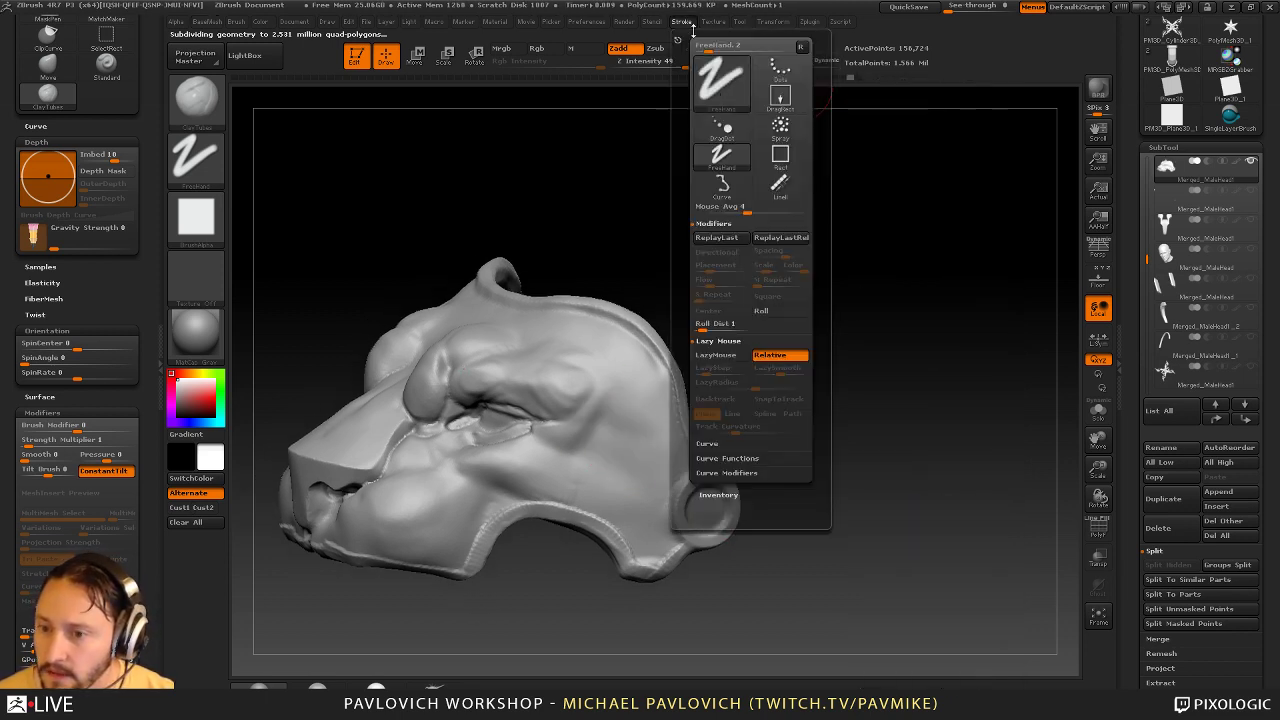
click(733, 356)
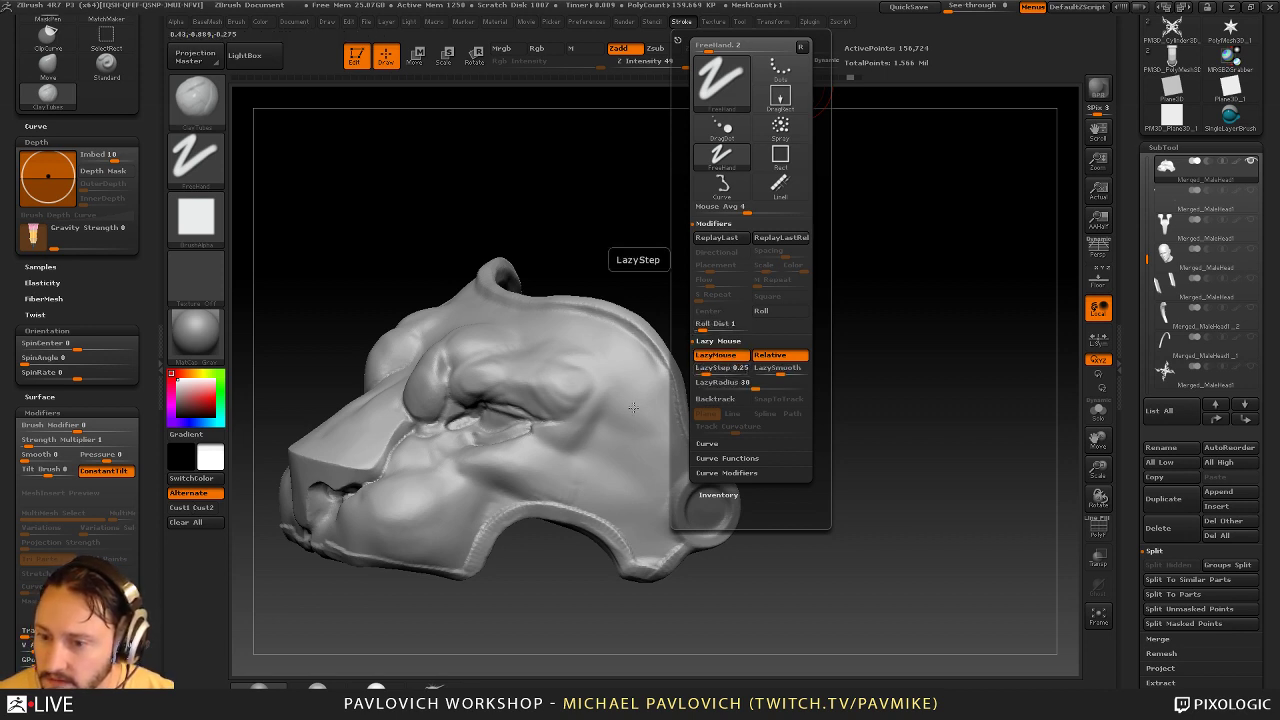
drag(610, 428, 654, 443)
key(ctrl+z)
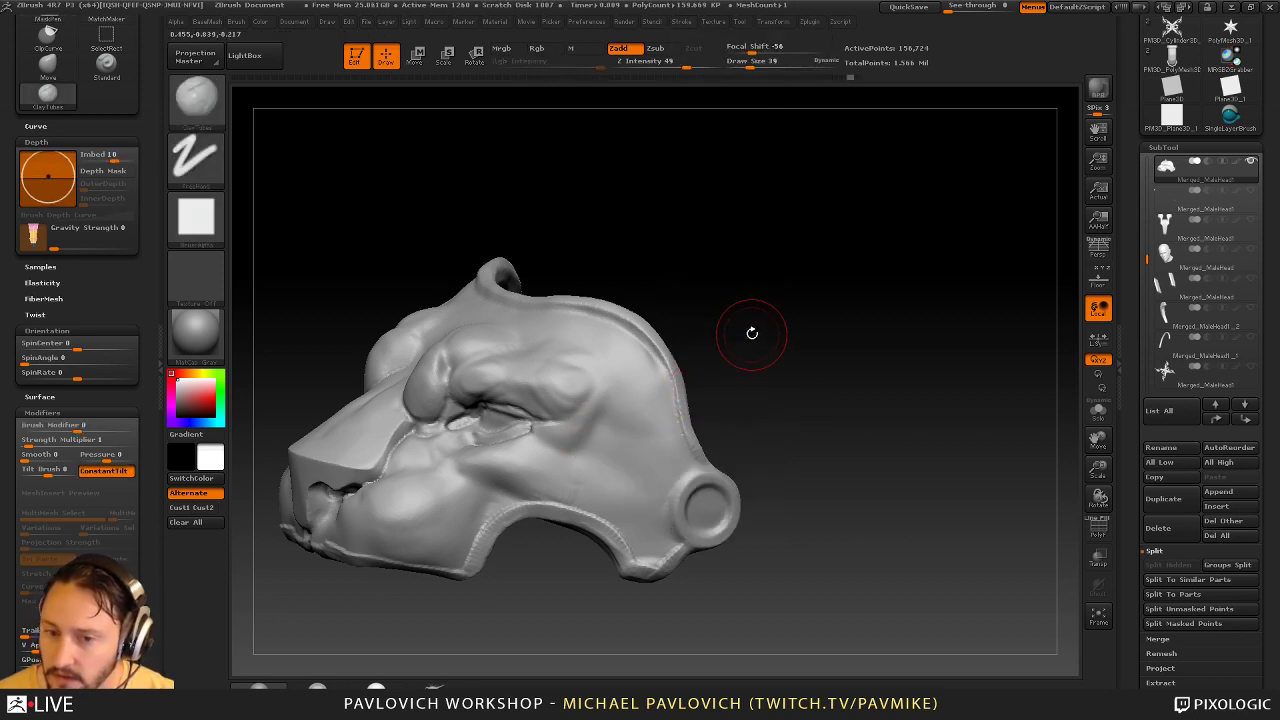
key(1)
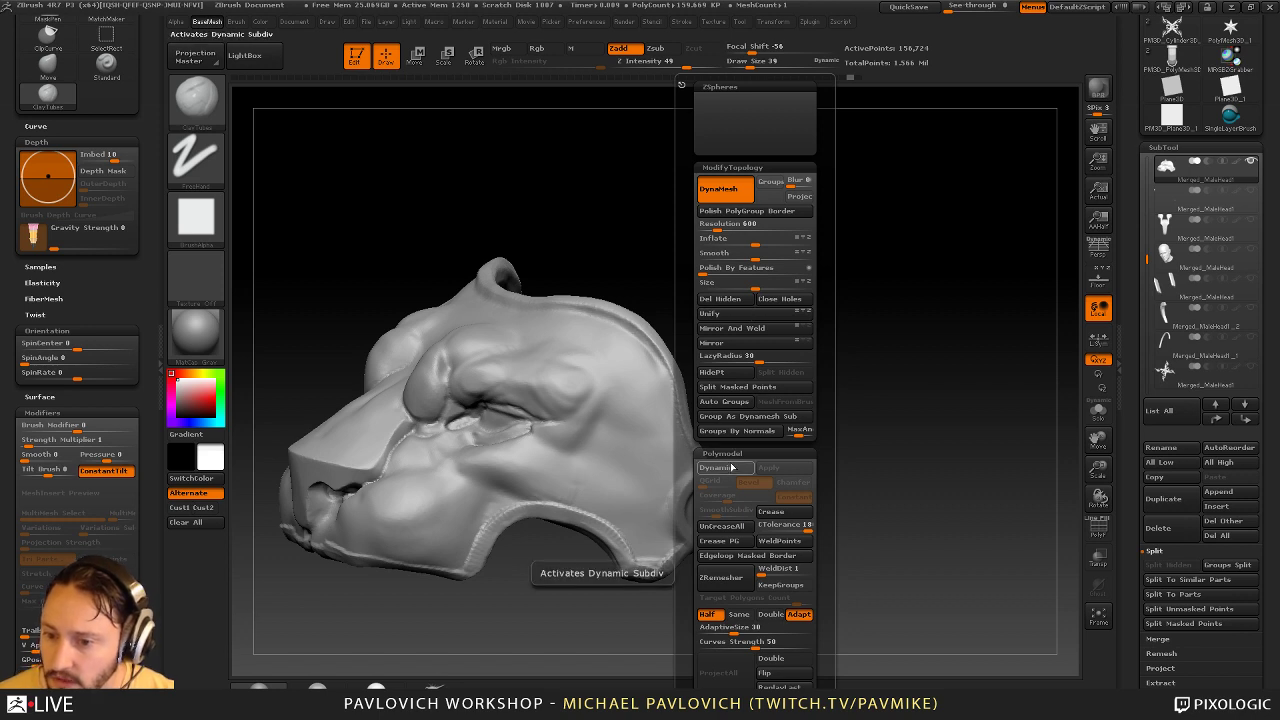
Turn LazyMouse back off, test ClayTubes strokes behind the lion's eye, and undo them
click(681, 22)
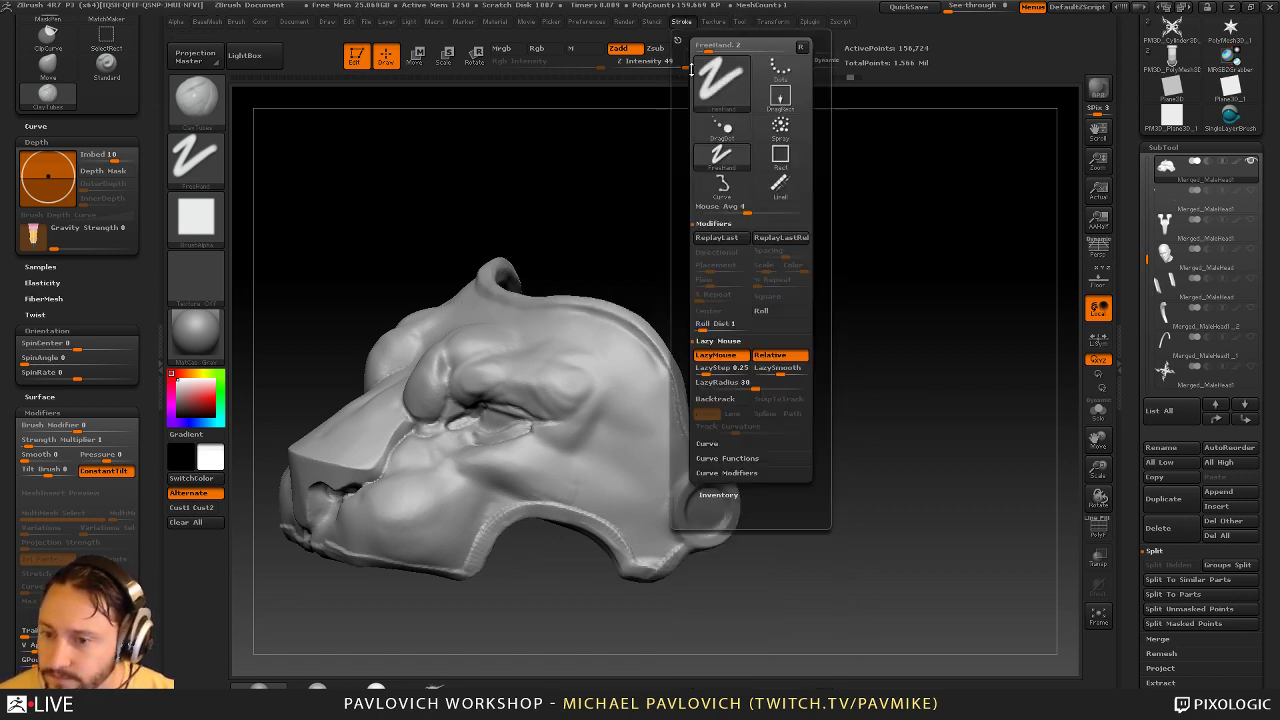
click(716, 358)
mouse_move(592, 430)
mouse_down()
mouse_move(622, 413)
mouse_move(638, 477)
mouse_move(595, 434)
mouse_move(576, 438)
mouse_move(637, 435)
mouse_up()
key(ctrl+z)
key(ctrl+z)
key(ctrl+z)
key(ctrl+z)
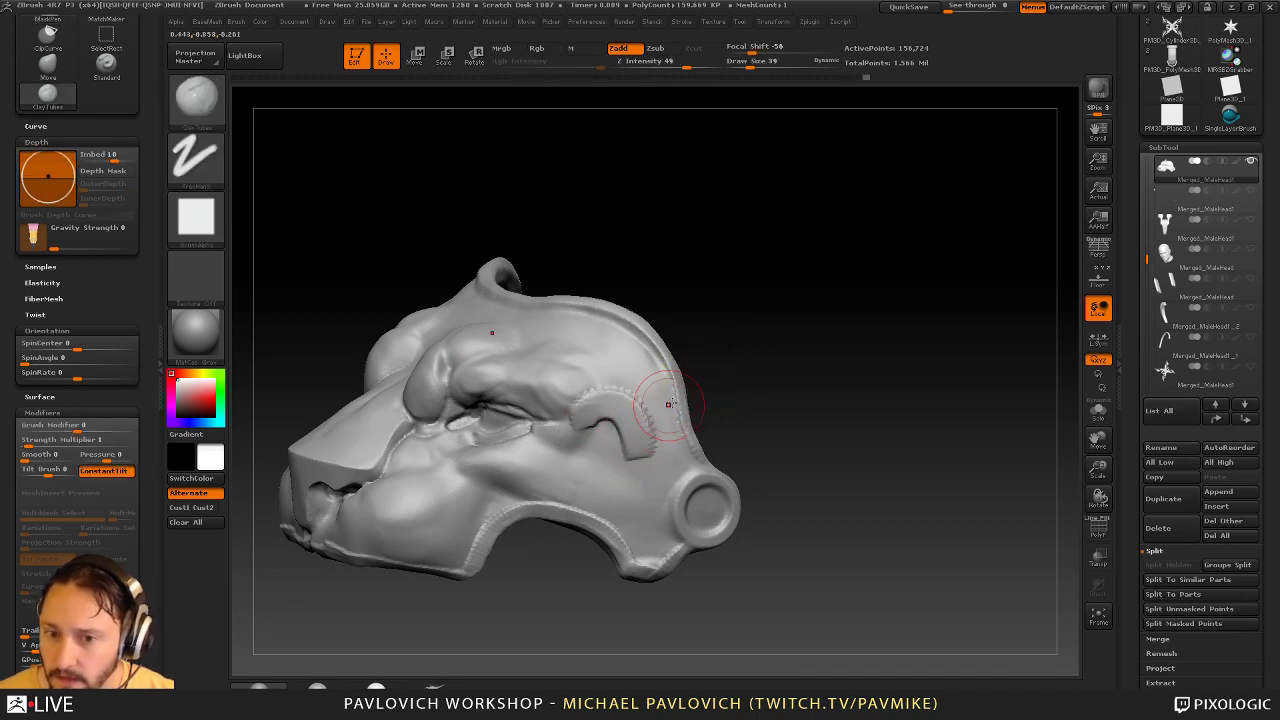
Switch to the ClayBuildup brush and try a curved stroke behind the lion's eye
key(b)
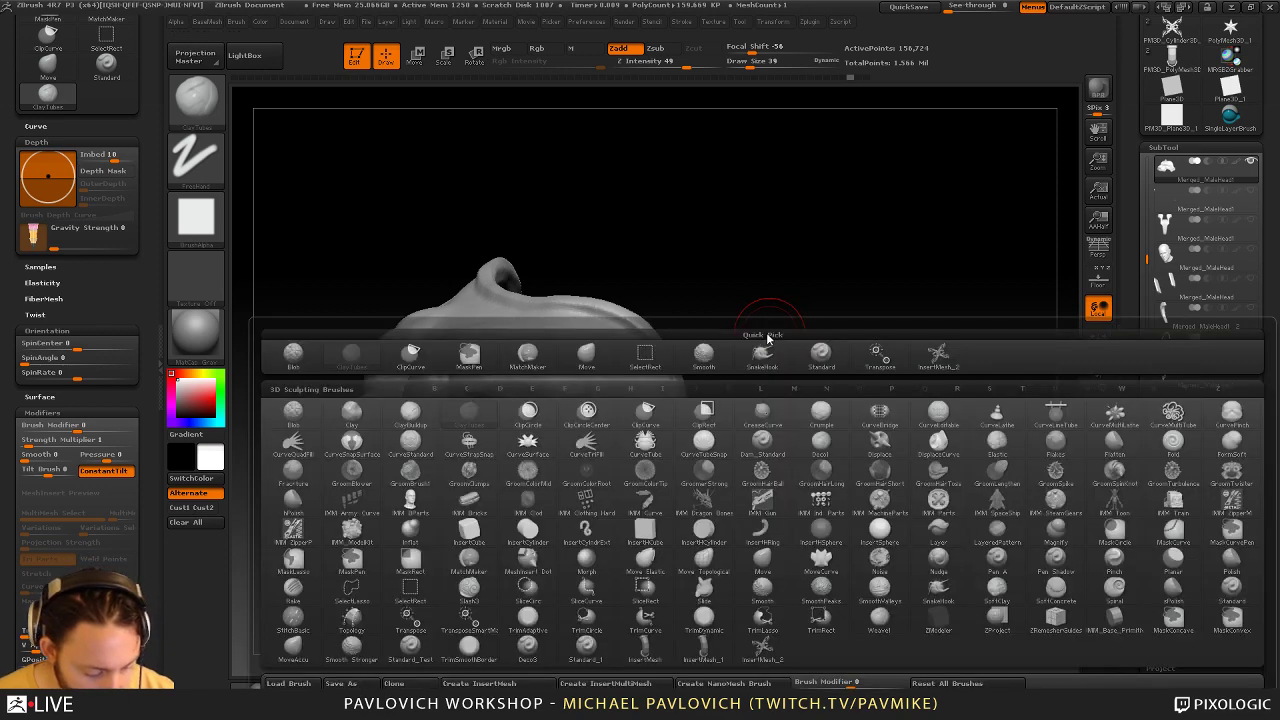
key(c)
click(413, 416)
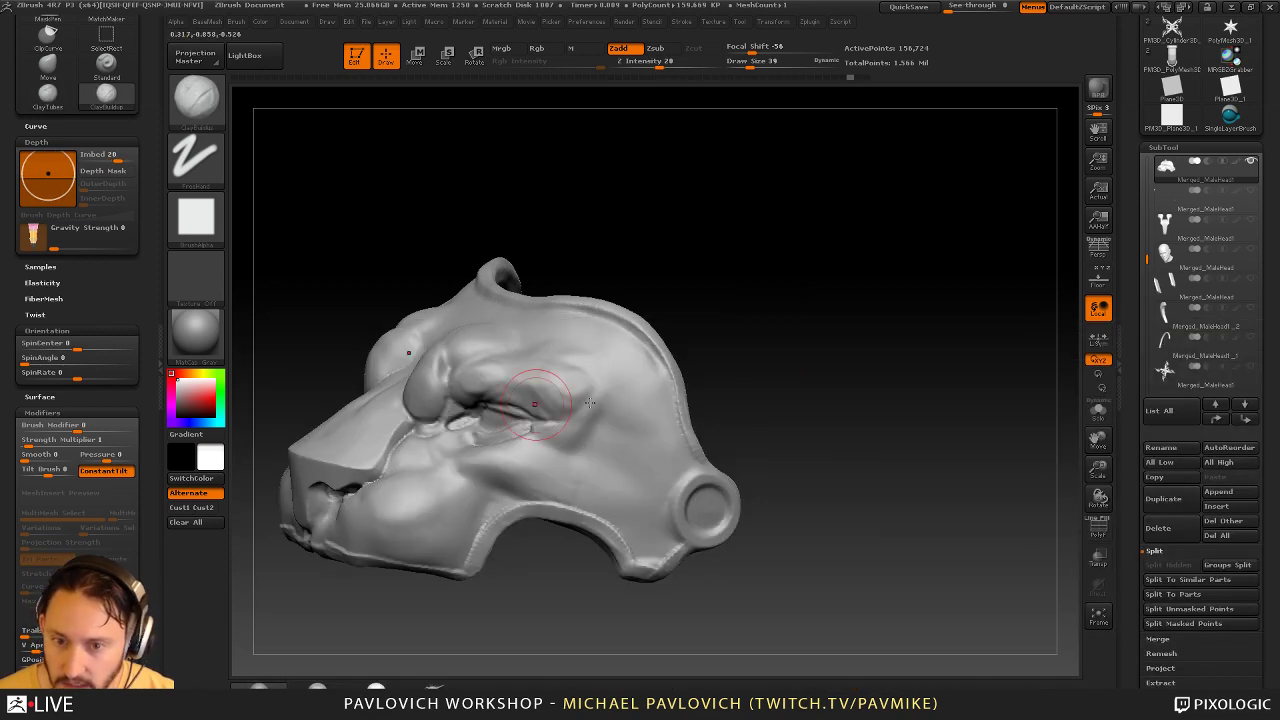
mouse_move(578, 392)
mouse_down()
mouse_move(608, 402)
mouse_move(634, 472)
mouse_move(575, 390)
mouse_move(629, 452)
mouse_move(612, 468)
mouse_up()
key(ctrl+z)
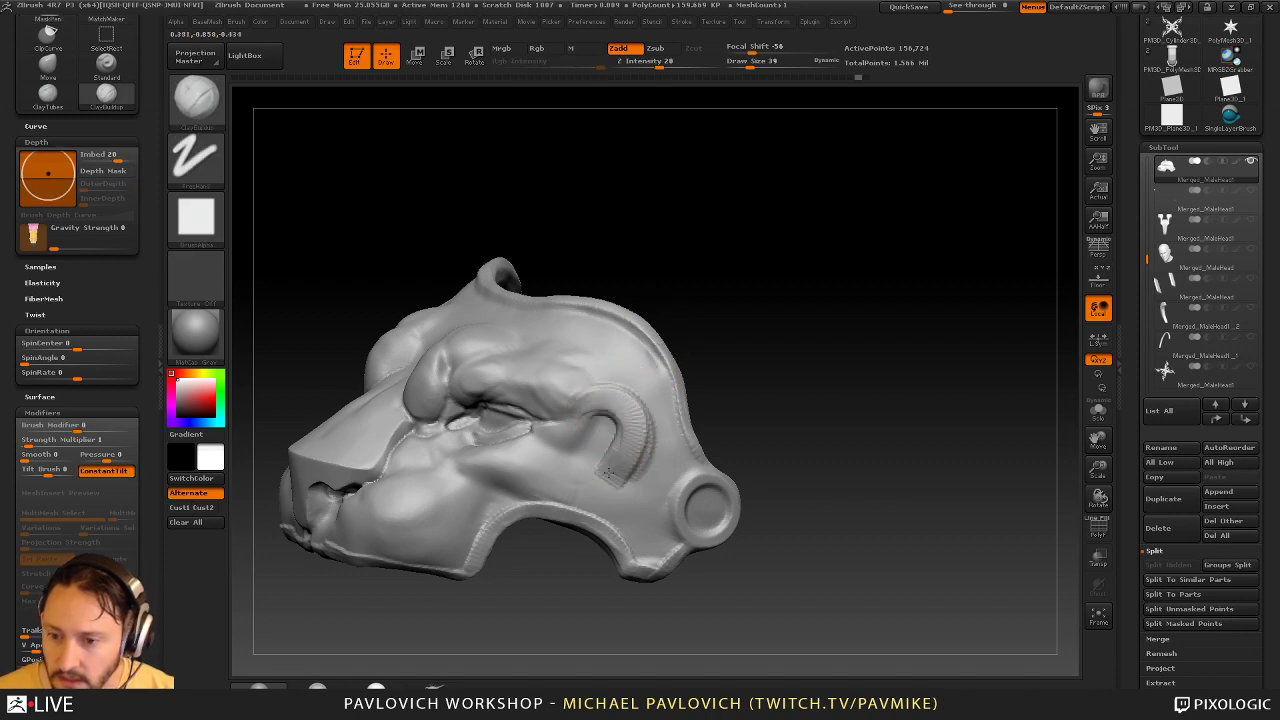
Sculpt curled ClayBuildup strokes behind the lion's eye, reducing the Draw Size to 35
mouse_move(609, 408)
mouse_down()
mouse_move(623, 464)
mouse_move(646, 458)
mouse_up()
key(s)
mouse_move(601, 394)
mouse_down()
mouse_move(631, 418)
mouse_move(655, 412)
mouse_up()
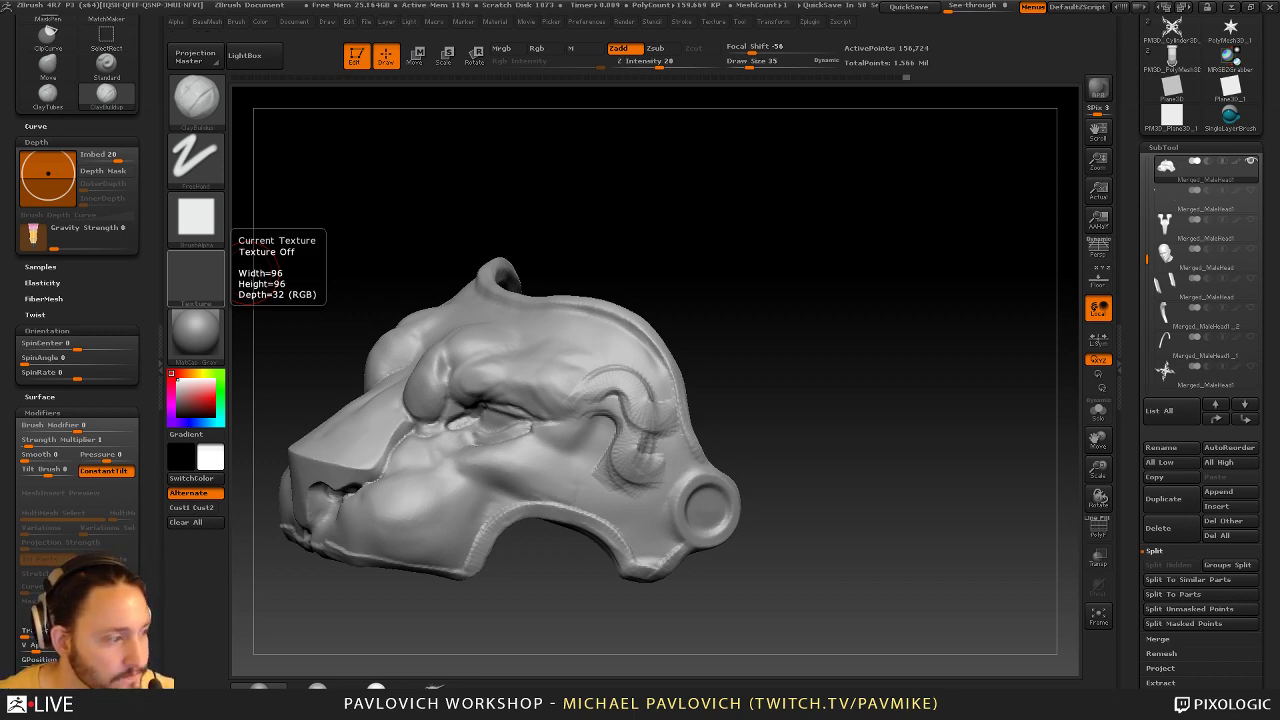
Switch to Chrome's "gorilla zbrush fur" search and open the Gorilla Bust image at full size to study the sculpted fur
drag(0, 200, 817, 86)
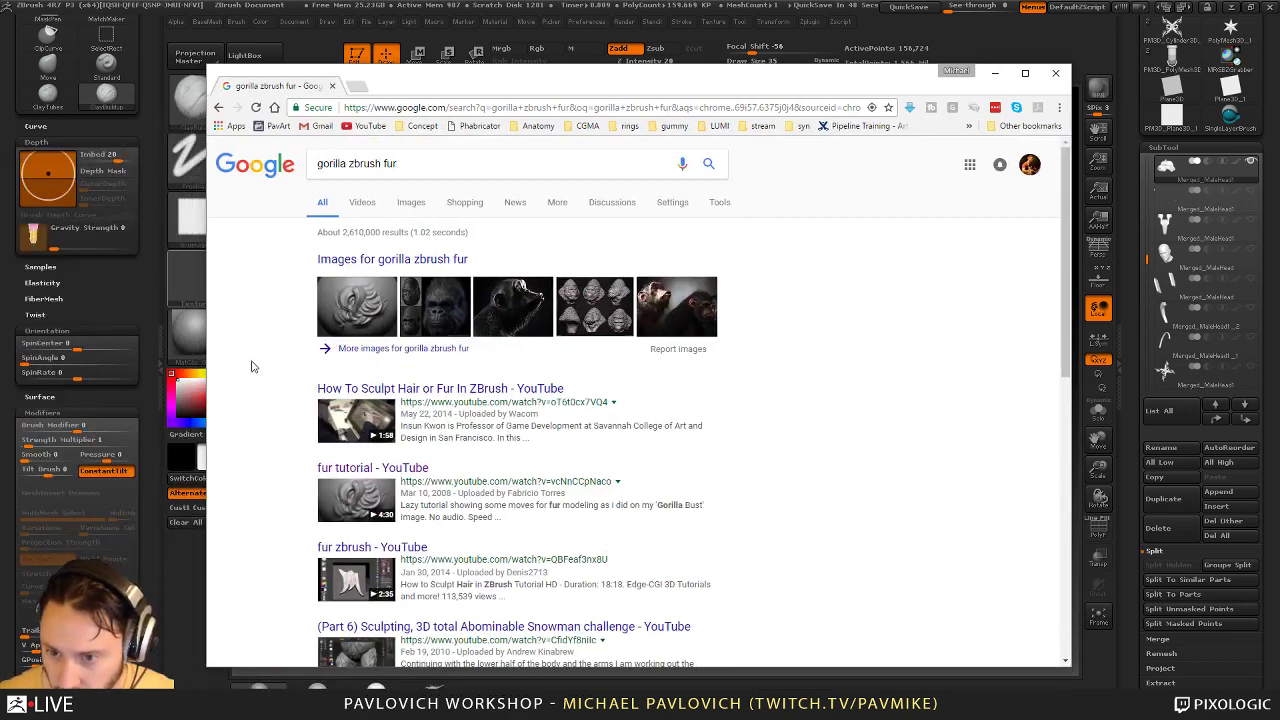
click(620, 312)
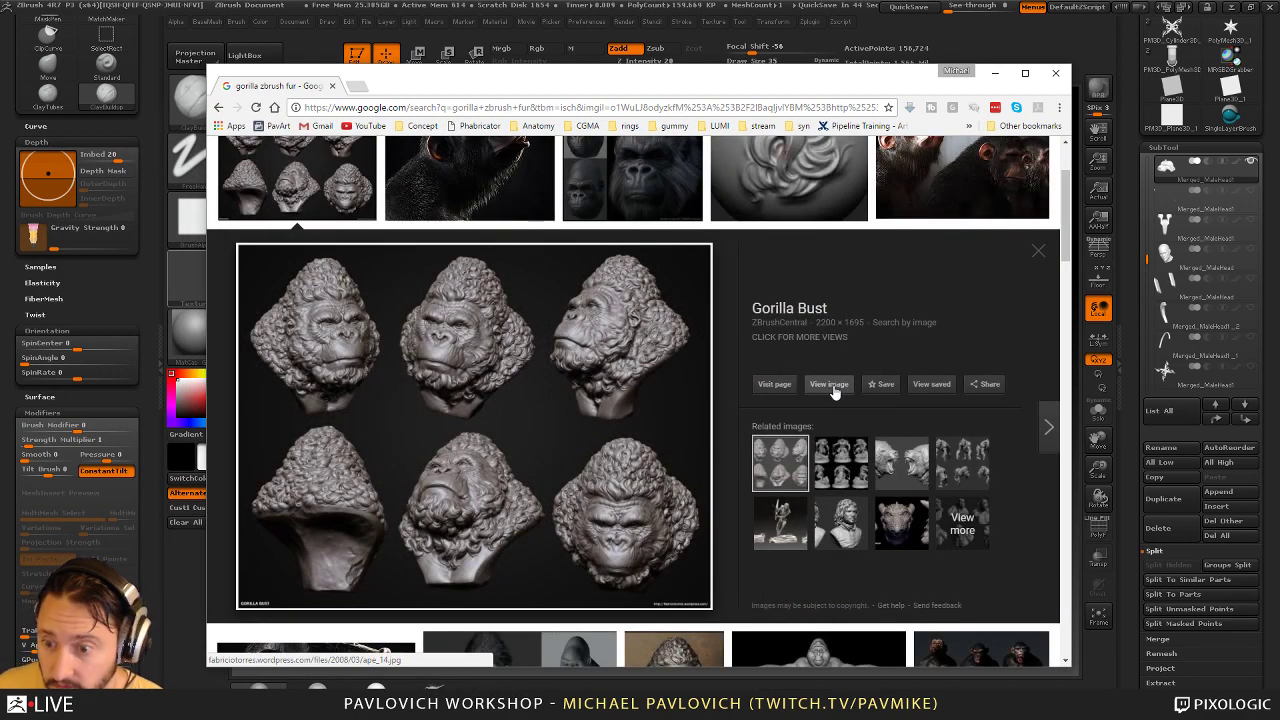
click(830, 386)
click(608, 346)
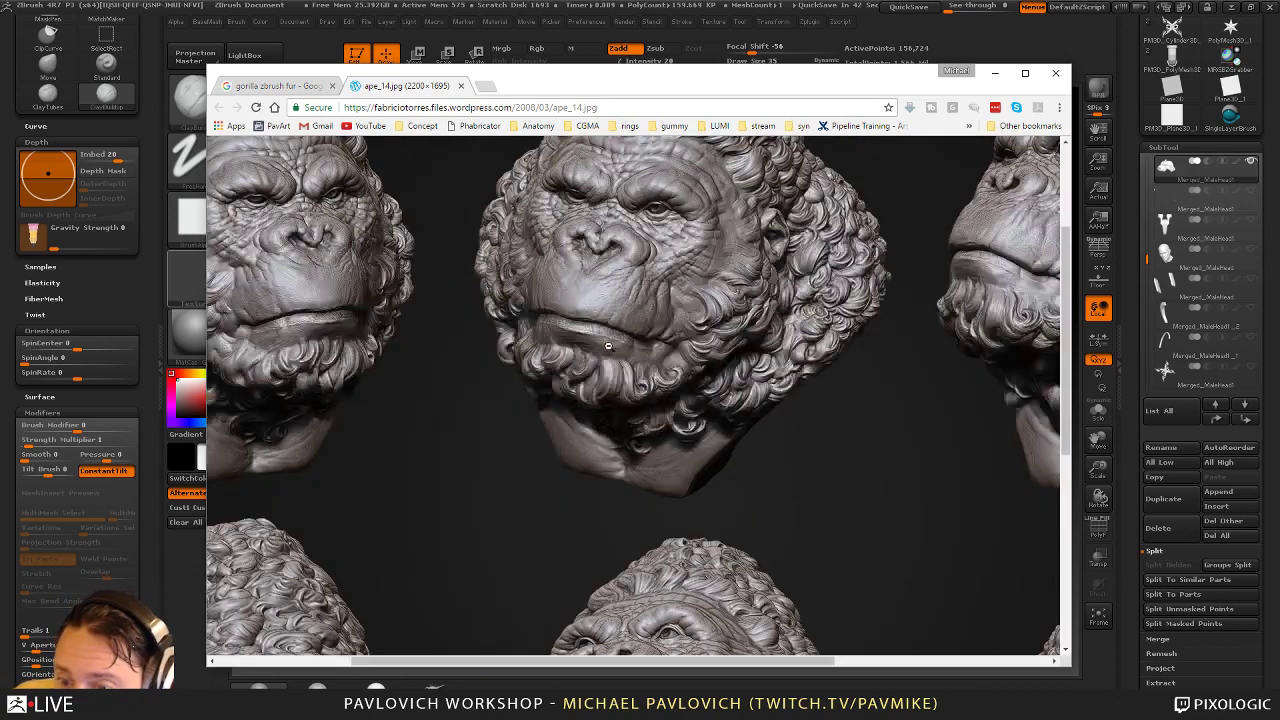
scroll(542, 328, up, 3)
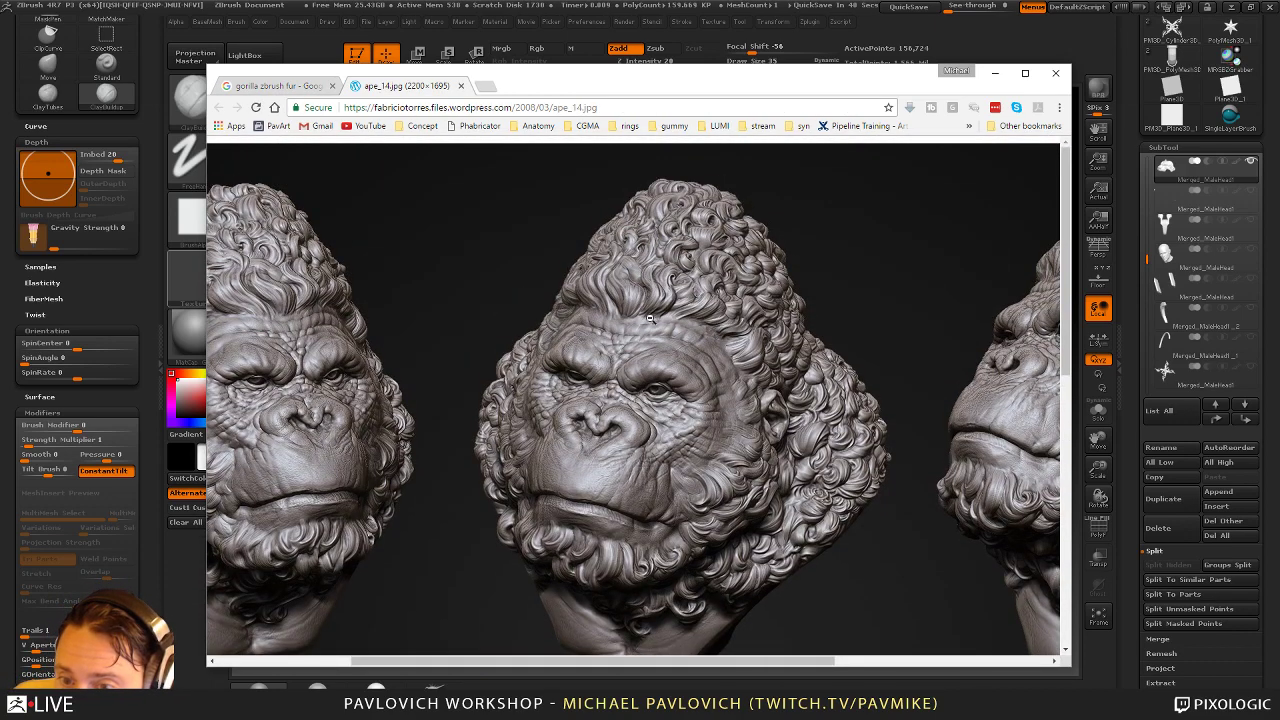
Return to the "gorilla zbrush fur" web results and open the "fur tutorial" video on YouTube
click(297, 90)
scroll(432, 300, up, 2)
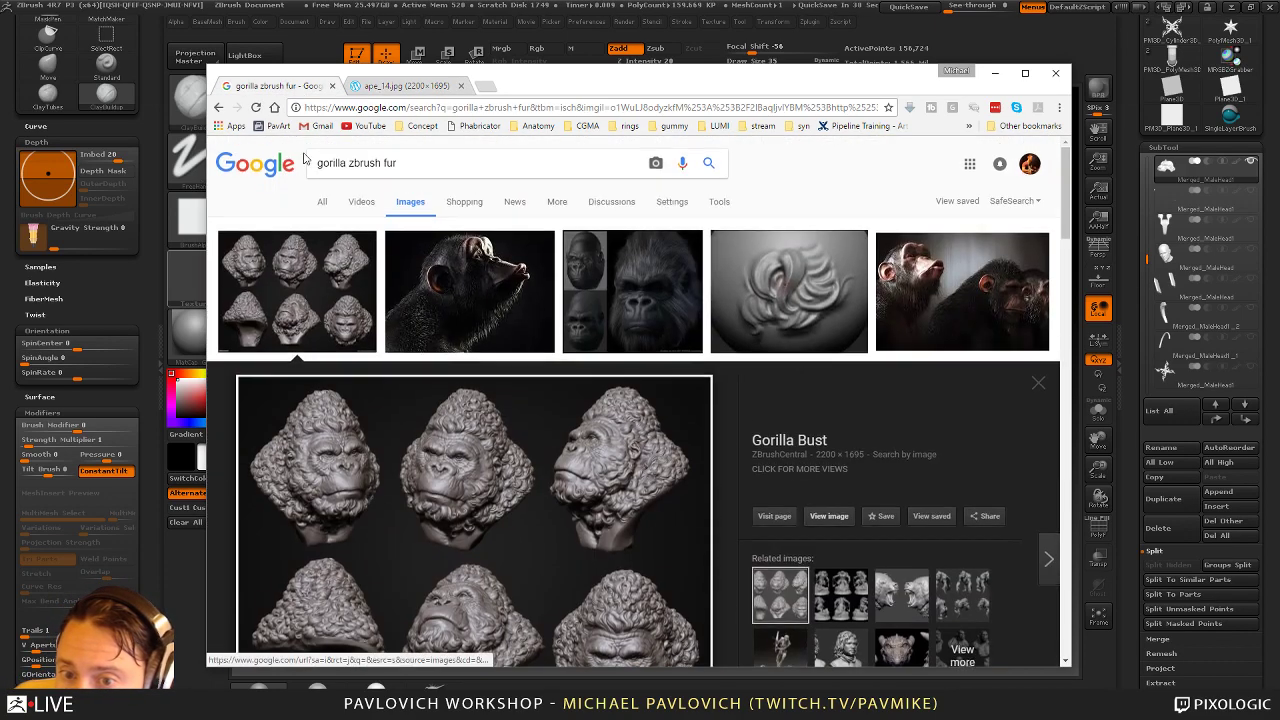
click(221, 107)
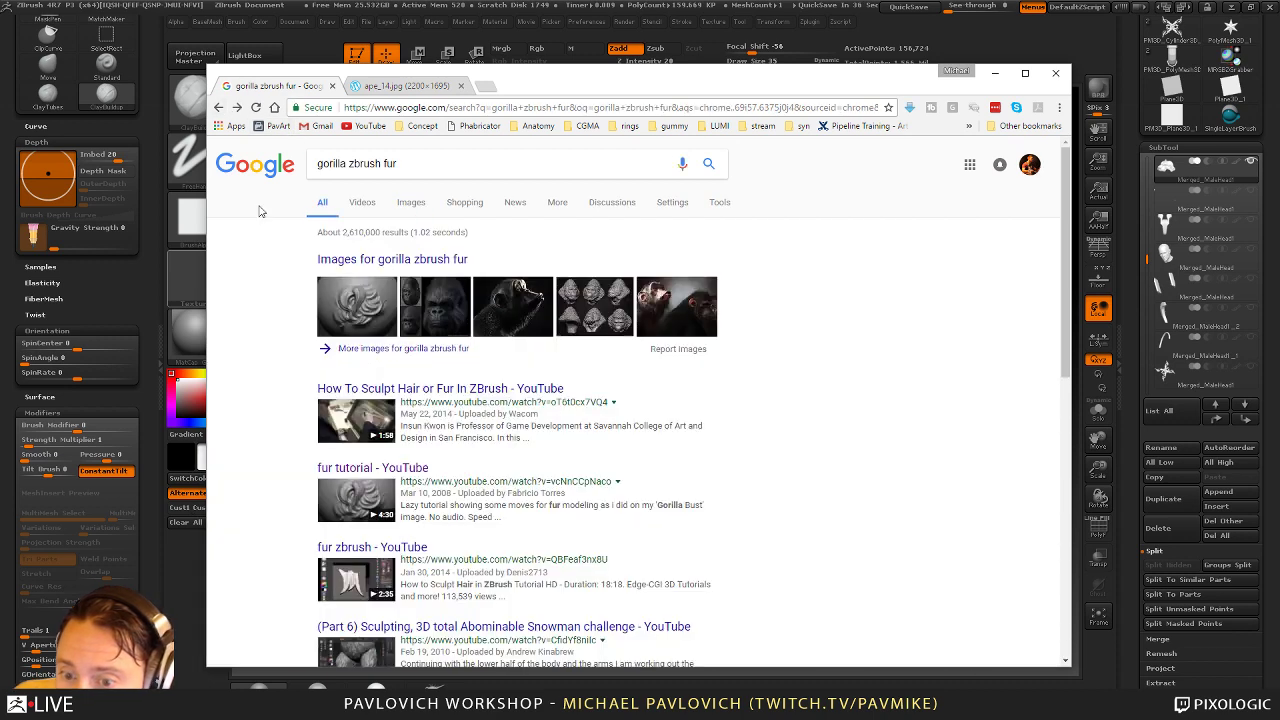
scroll(345, 372, down, 2)
click(345, 372)
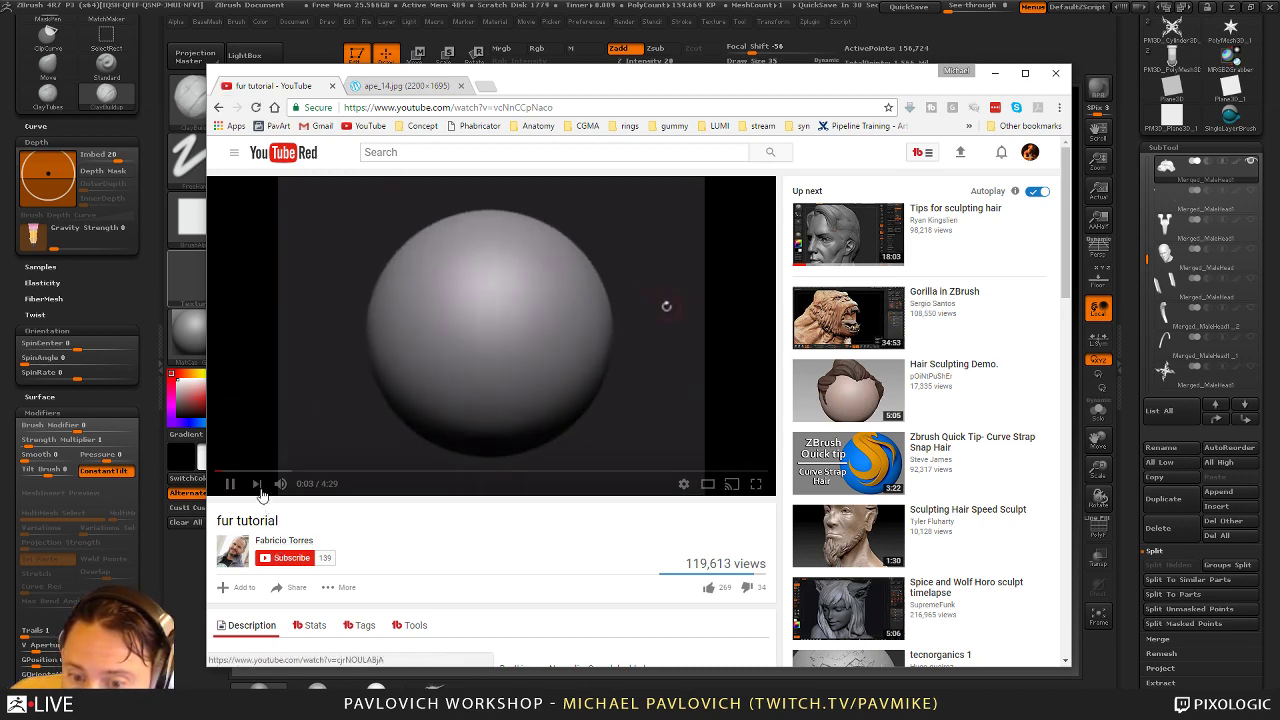
Skim through the fur tutorial video up to about 3:55 to examine how the fur clumps are sculpted
click(258, 471)
click(293, 472)
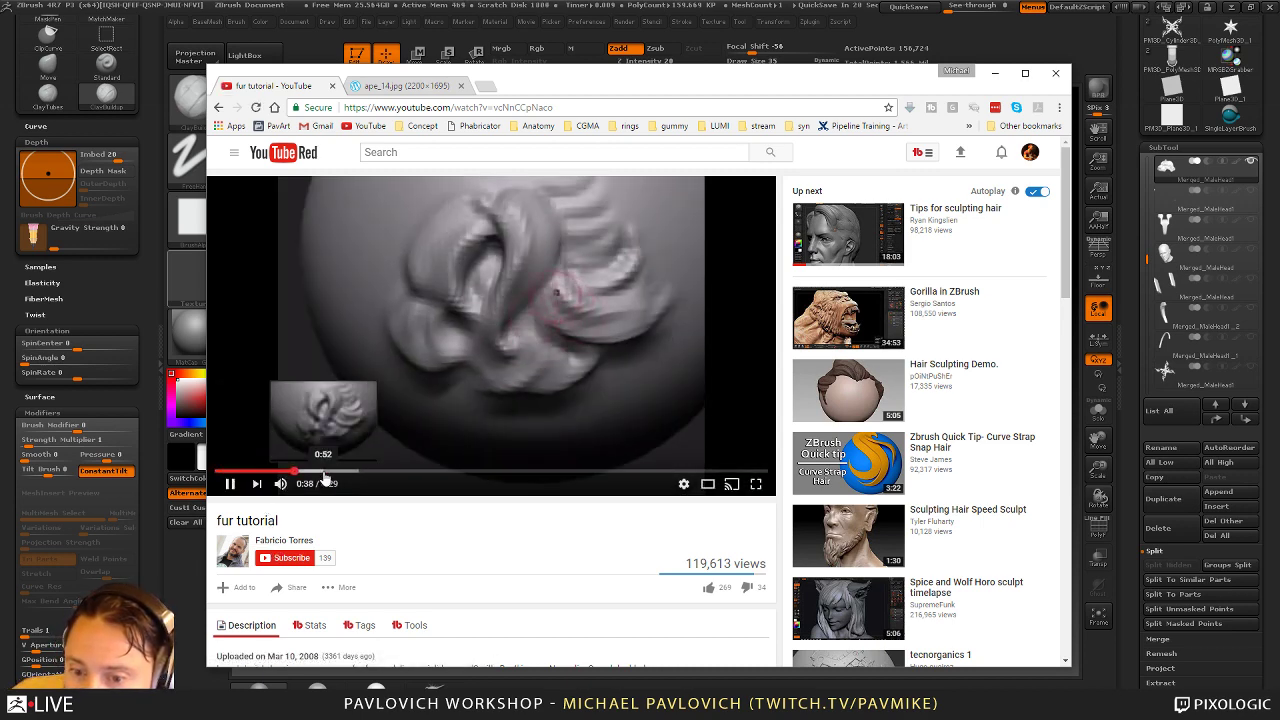
click(323, 472)
click(352, 473)
click(383, 473)
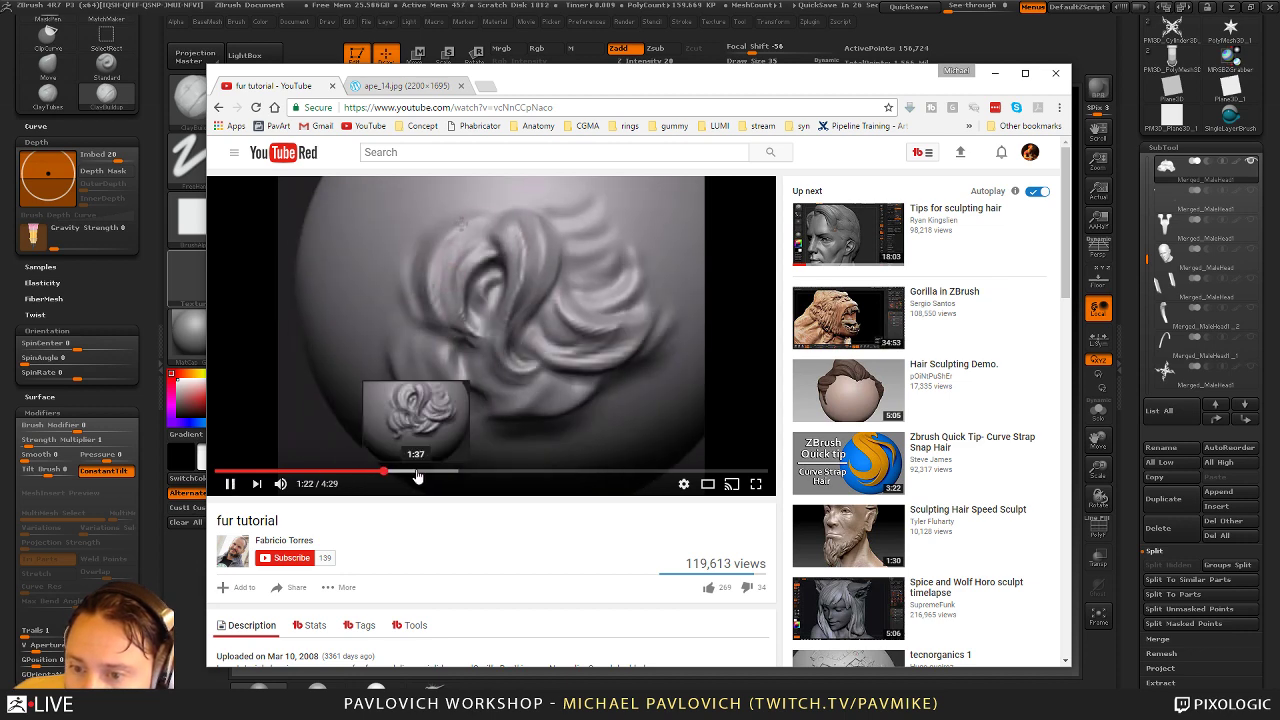
click(416, 472)
click(446, 473)
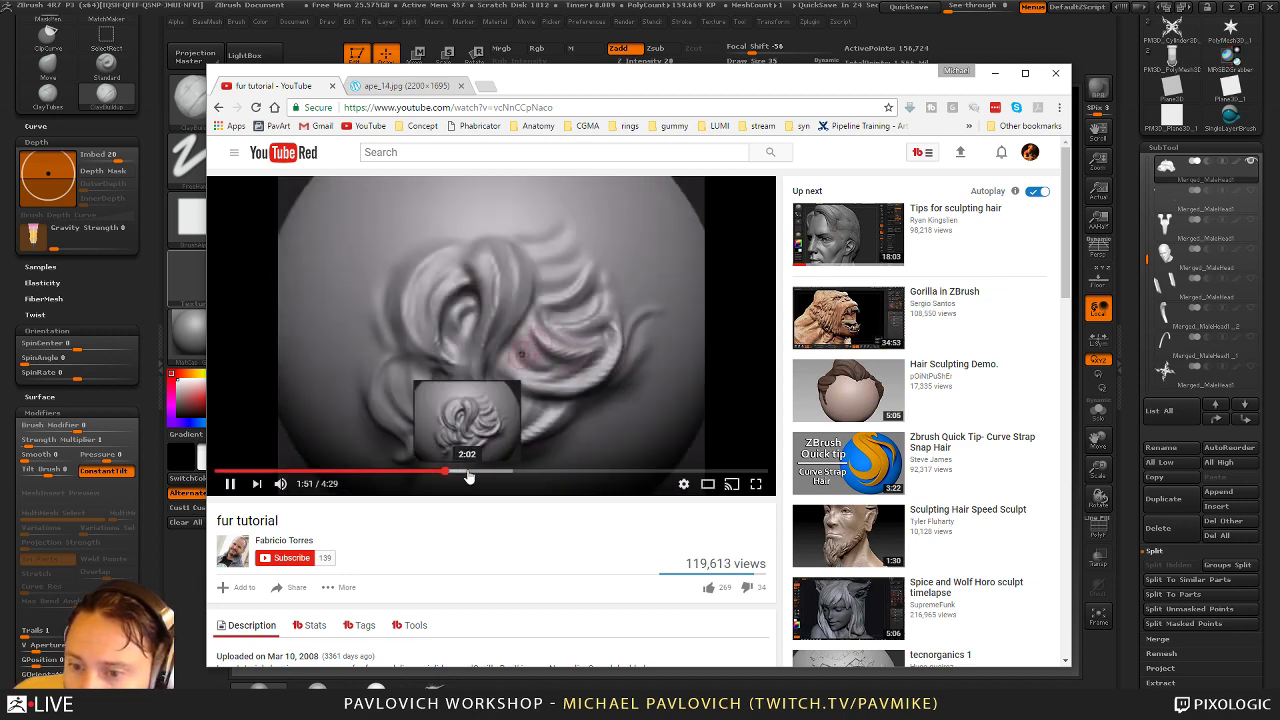
click(468, 473)
click(491, 473)
drag(492, 476, 547, 476)
click(577, 473)
click(603, 473)
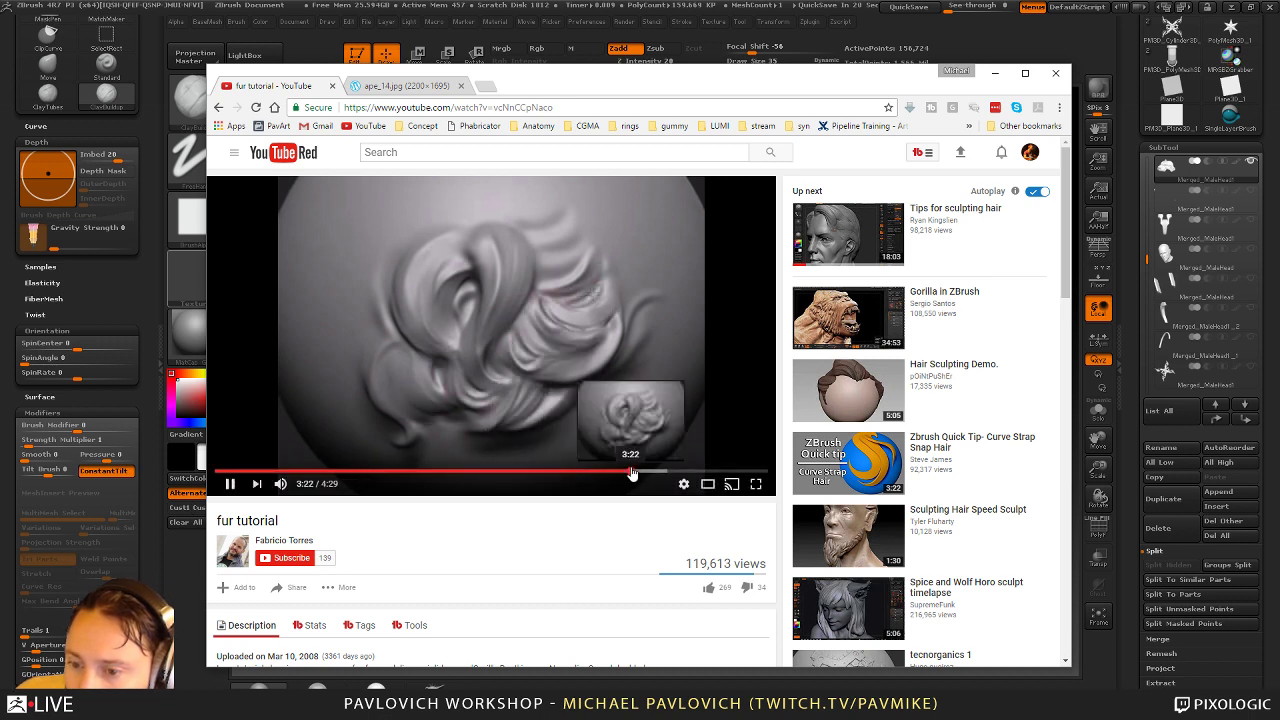
click(631, 473)
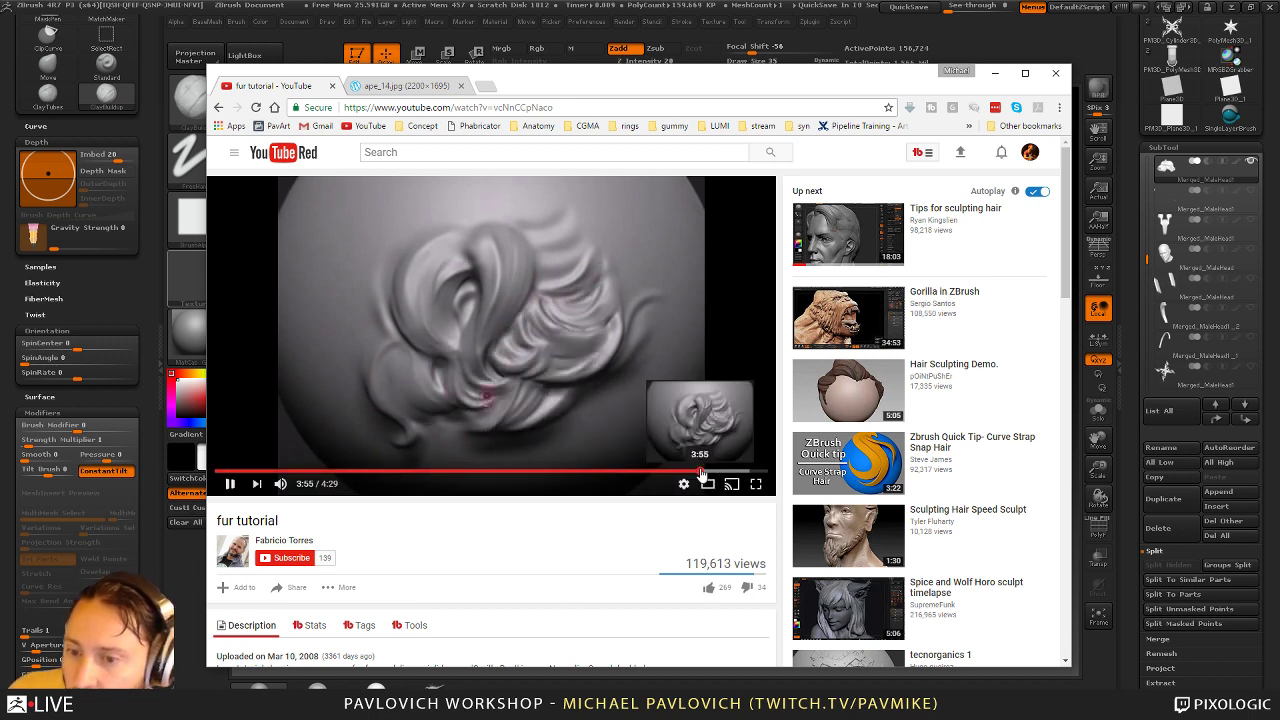
Compare the gorilla bust image with the fur tutorial video, close the image, and return to ZBrush
click(380, 88)
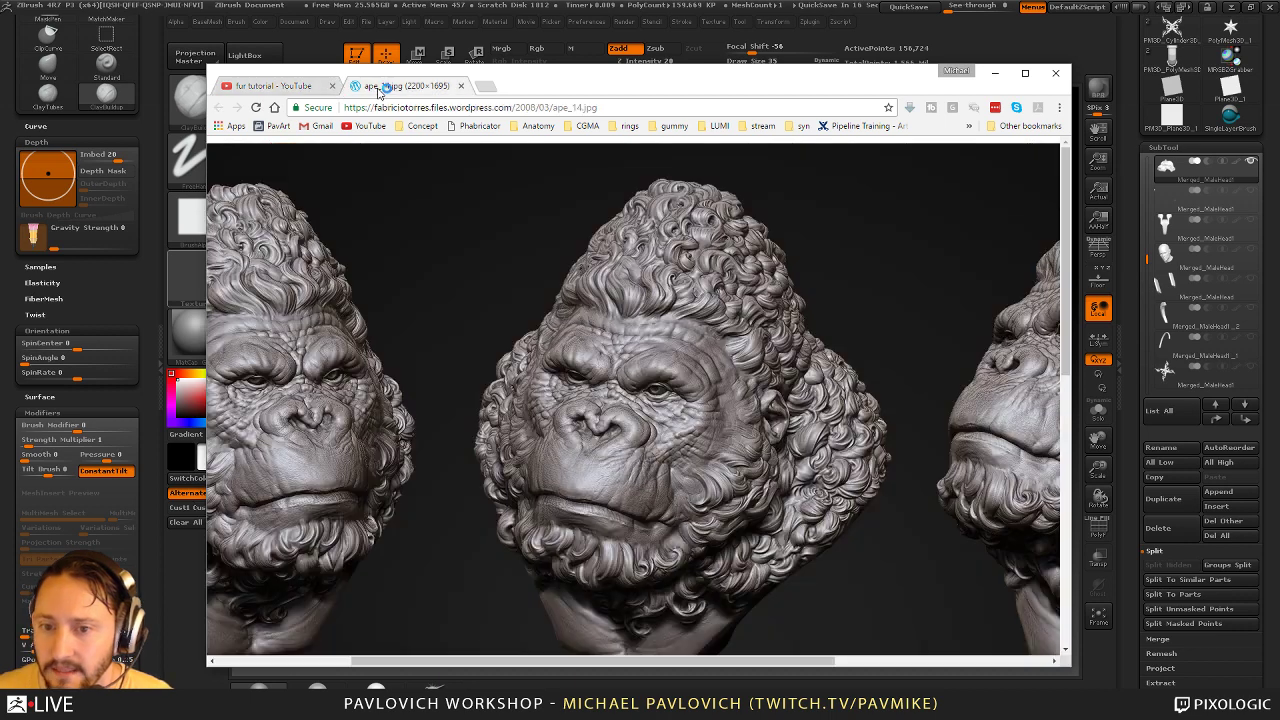
click(303, 87)
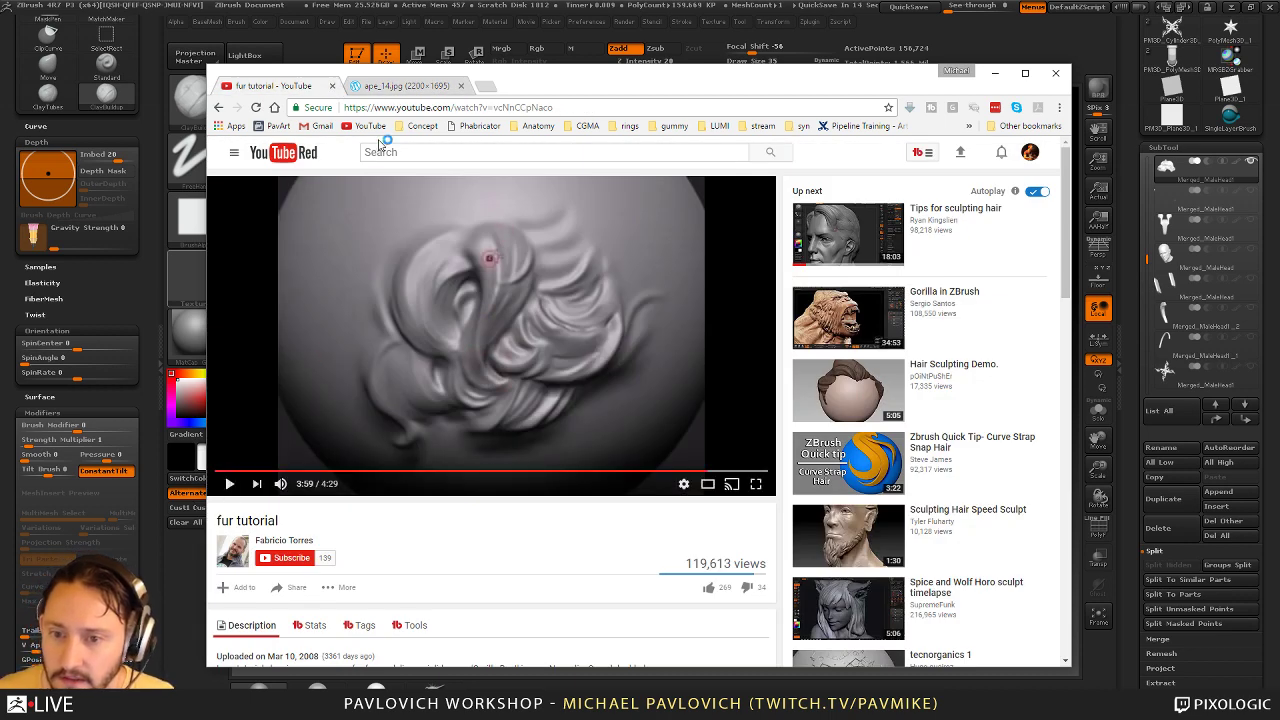
click(395, 88)
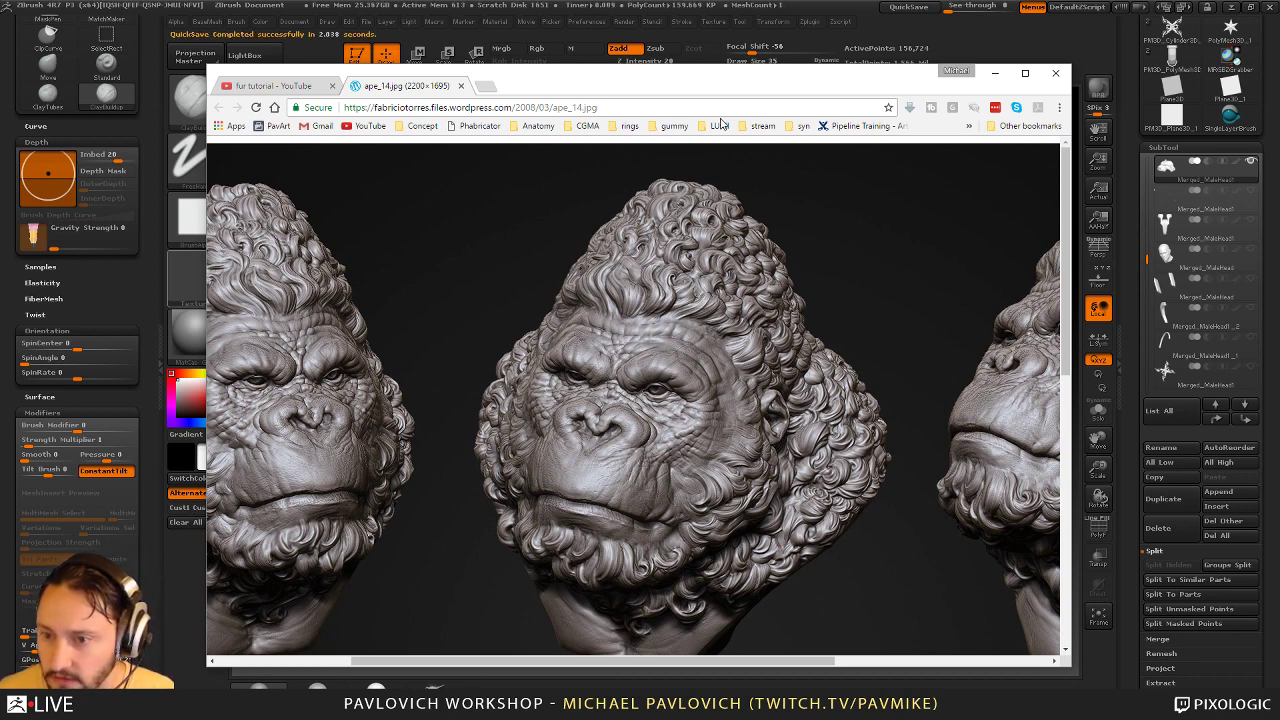
click(460, 86)
key(alt+Tab)
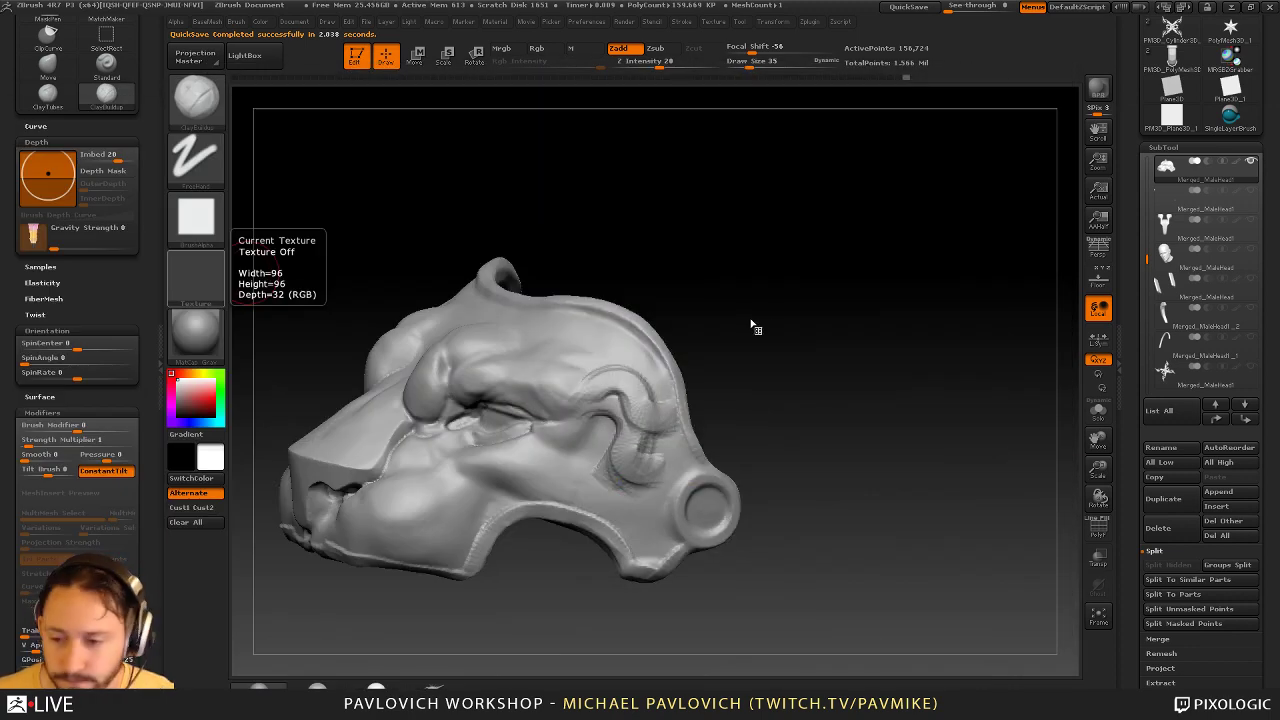
drag(752, 325, 752, 295)
drag(834, 299, 695, 425)
drag(809, 387, 824, 390)
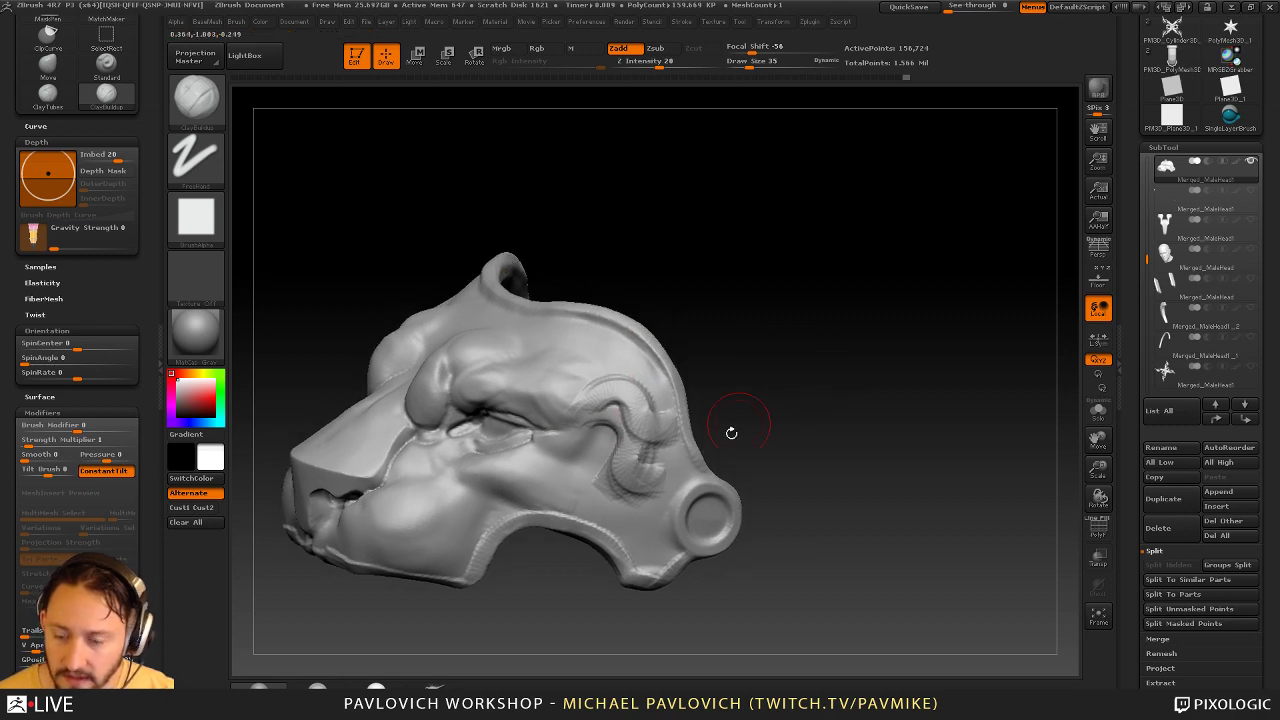
key(b)
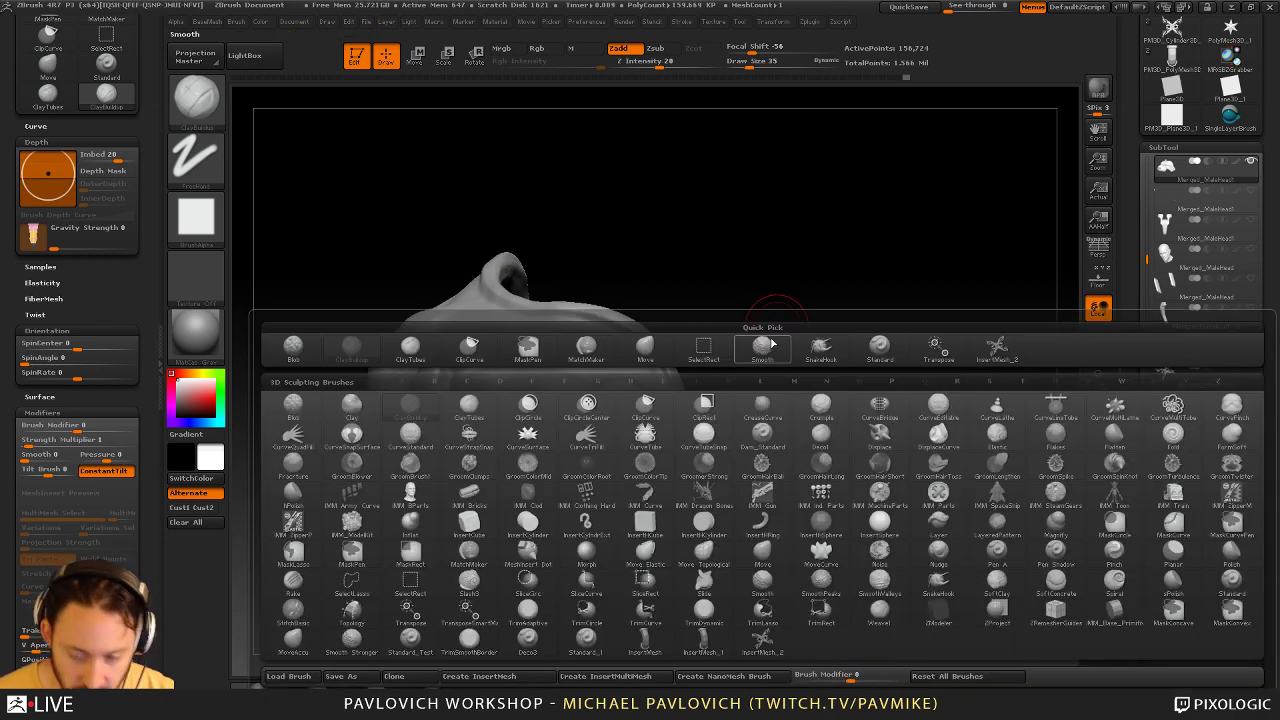
key(i)
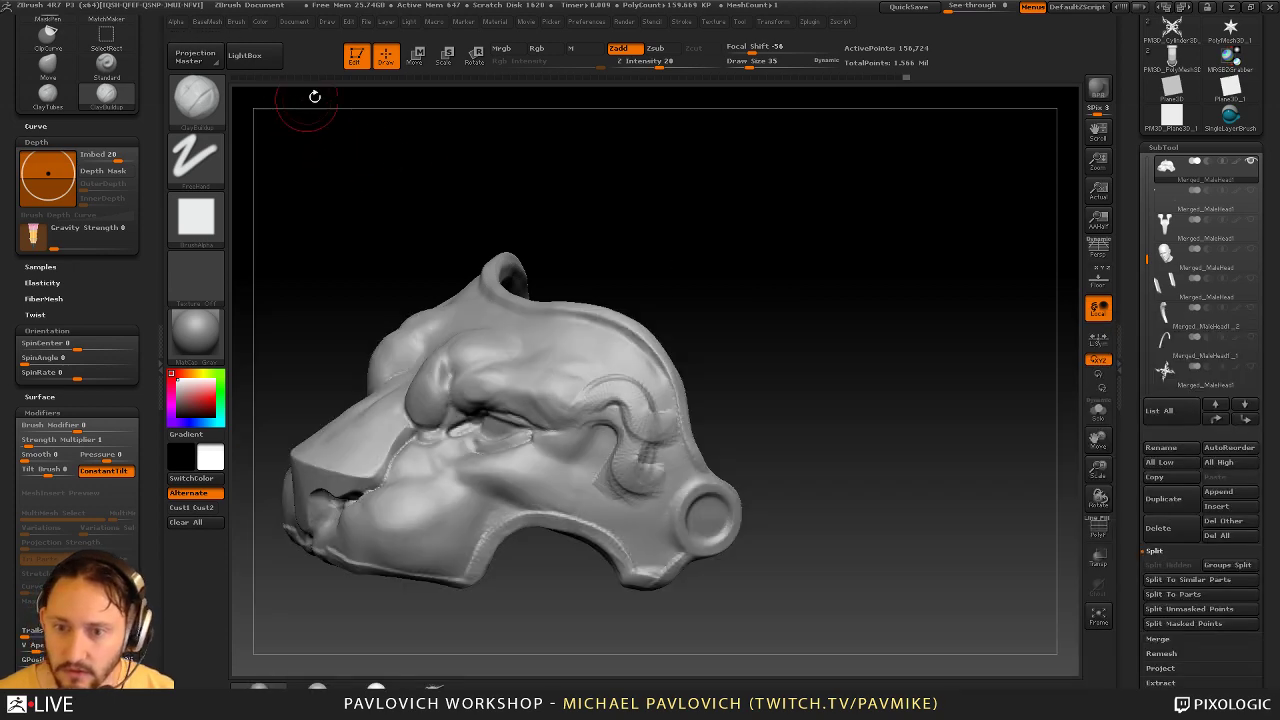
Clear the canvas, draw a new Cylinder3D in Edit mode, and convert it to a PolyMesh3D
click(357, 57)
key(ctrl+n)
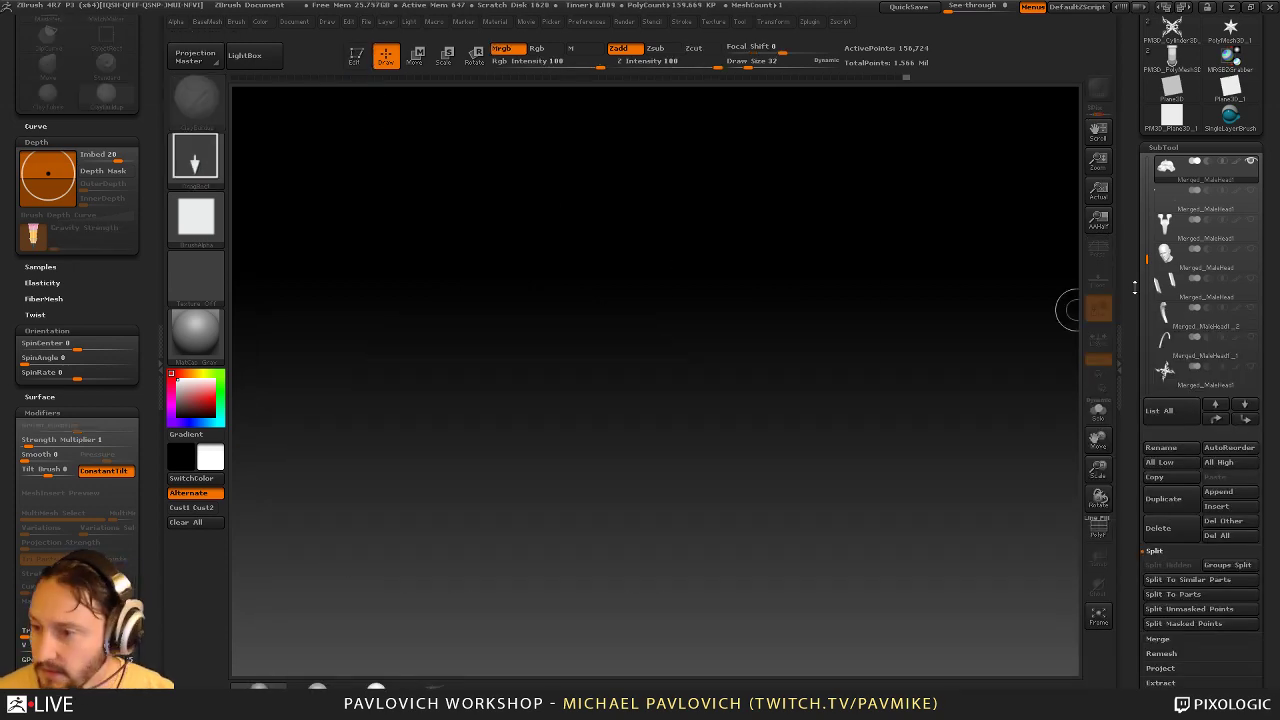
drag(1135, 288, 1126, 346)
click(1222, 160)
drag(586, 451, 703, 668)
click(357, 58)
click(1208, 87)
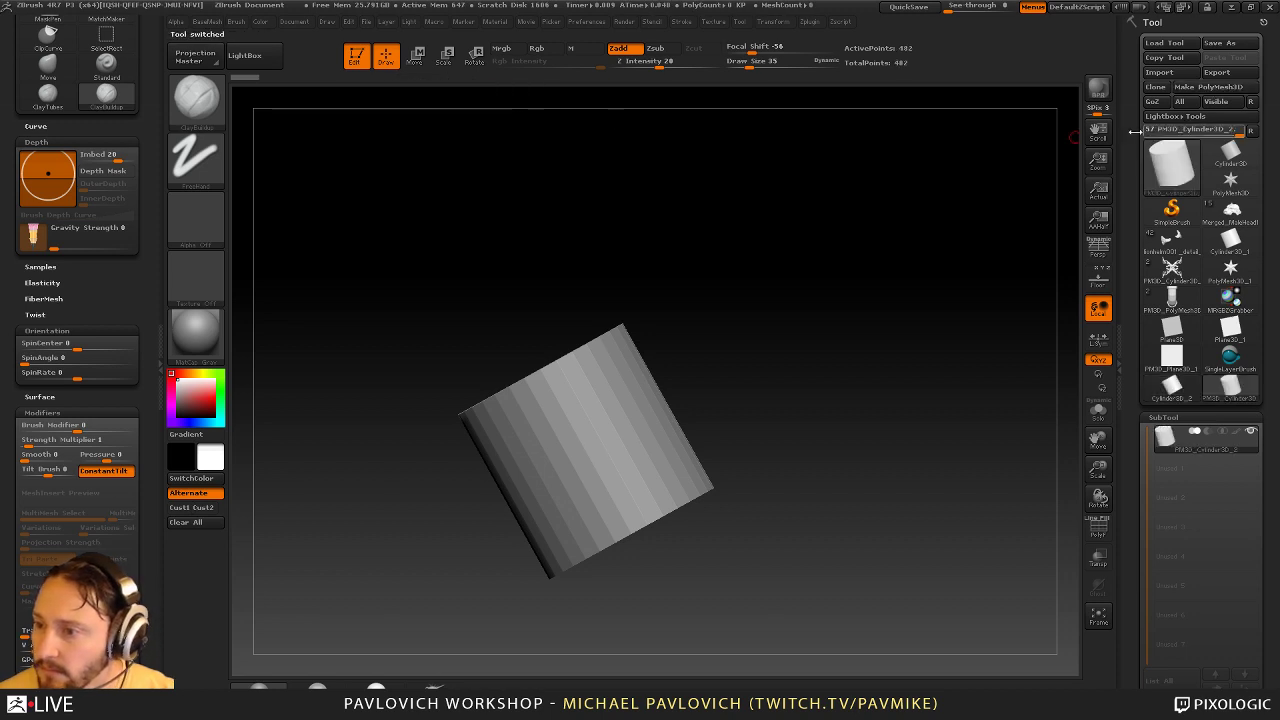
DynaMesh the cylinder at a resolution of 32
drag(803, 303, 791, 381)
key(1)
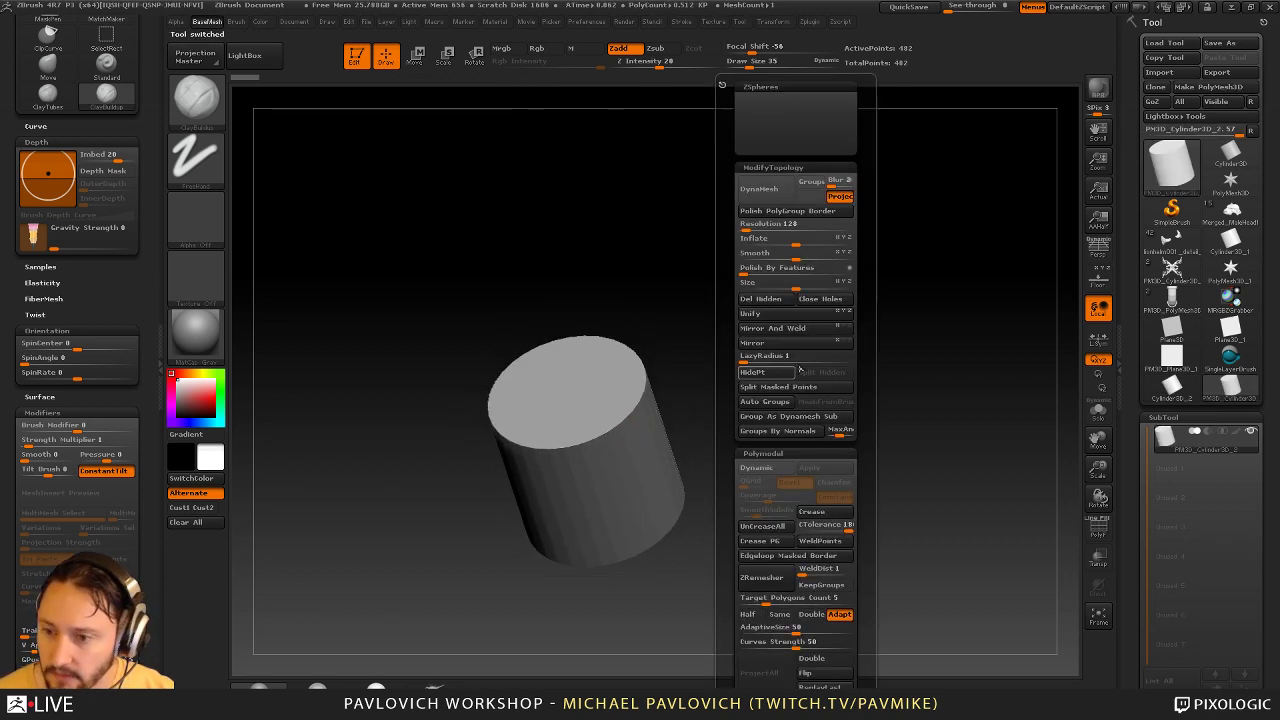
click(752, 225)
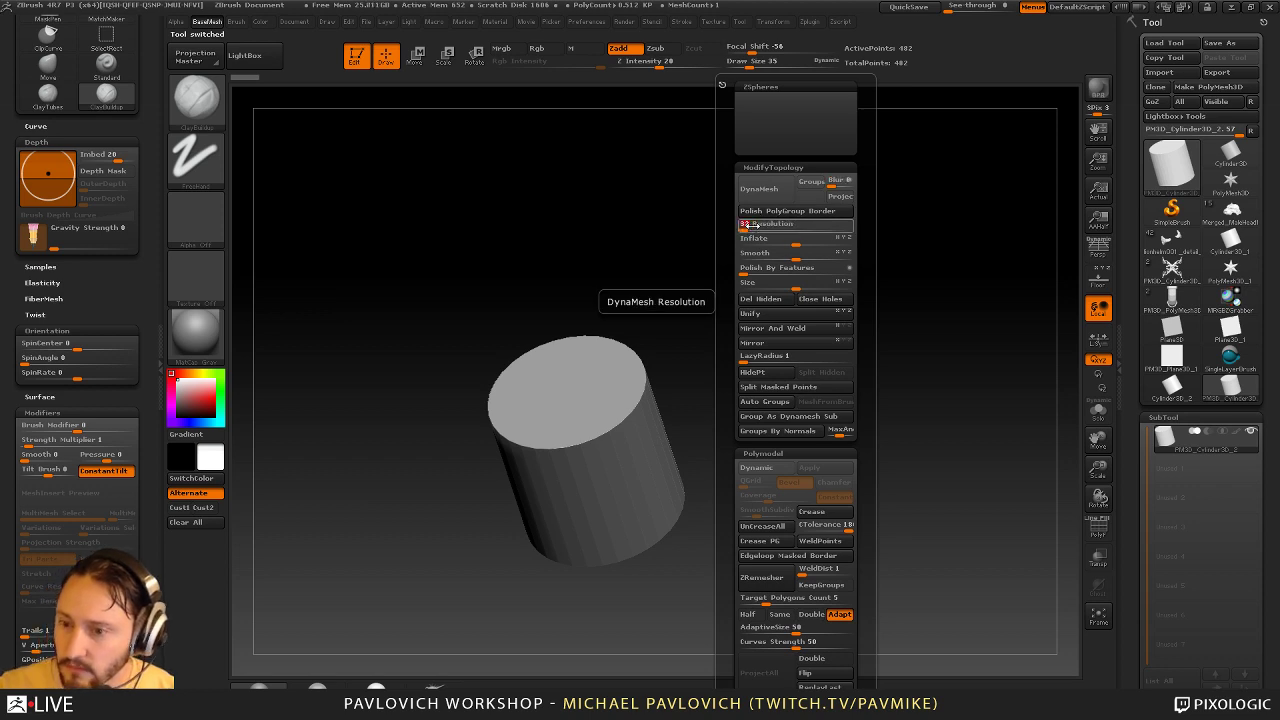
click(764, 199)
drag(797, 435, 779, 389)
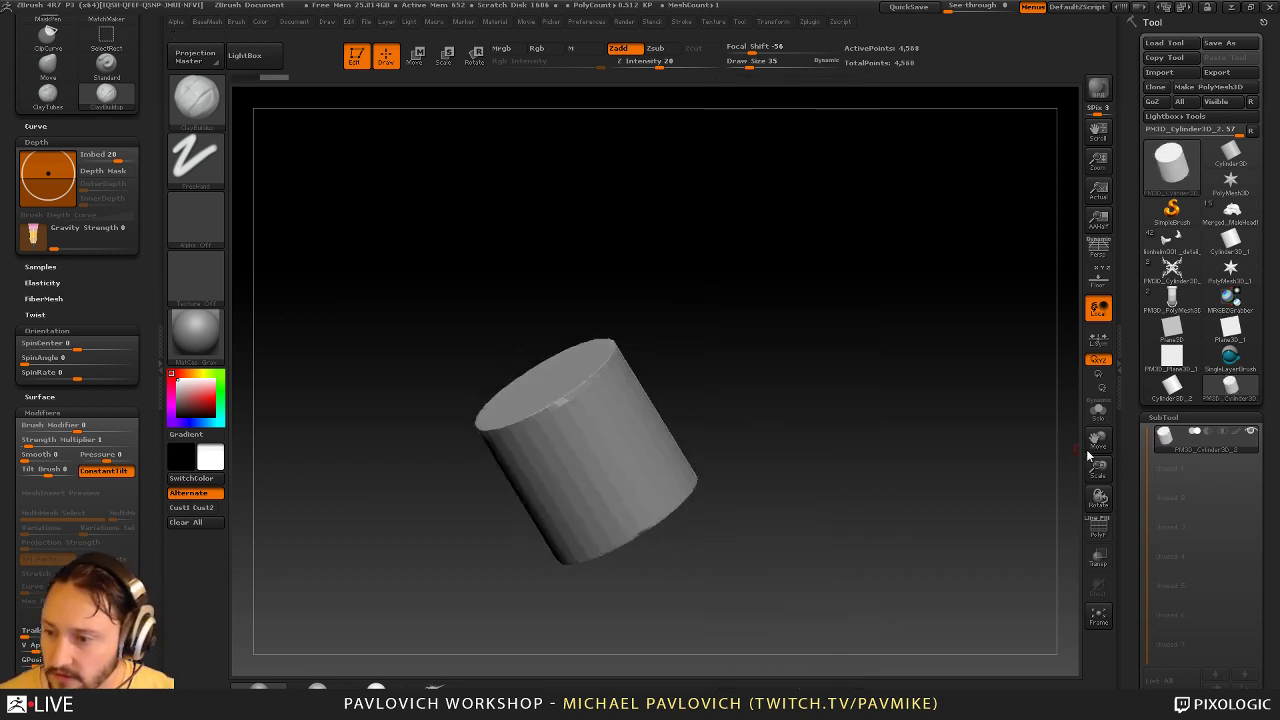
Collapse the Dynamic Subdiv and Crease settings in the cylinder's Geometry options and expand the DynaMesh settings
drag(1133, 481, 1129, 316)
shift+click(1168, 346)
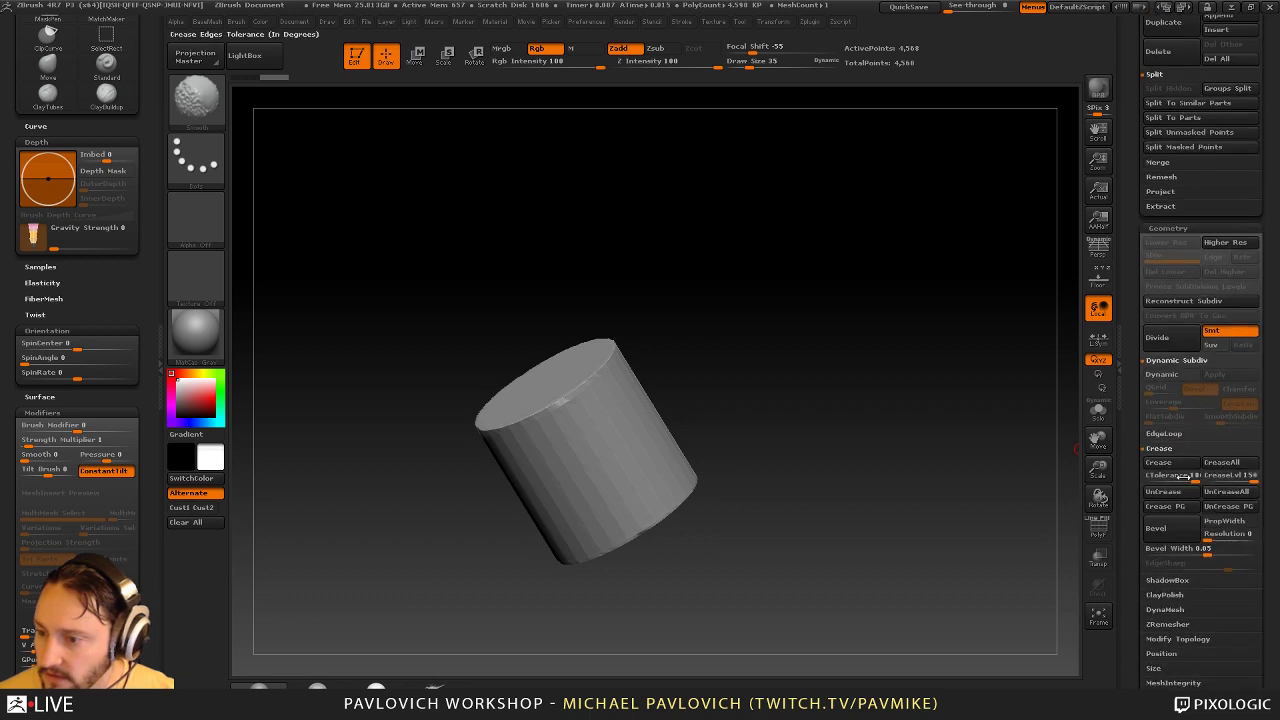
shift+click(1164, 361)
shift+click(1168, 392)
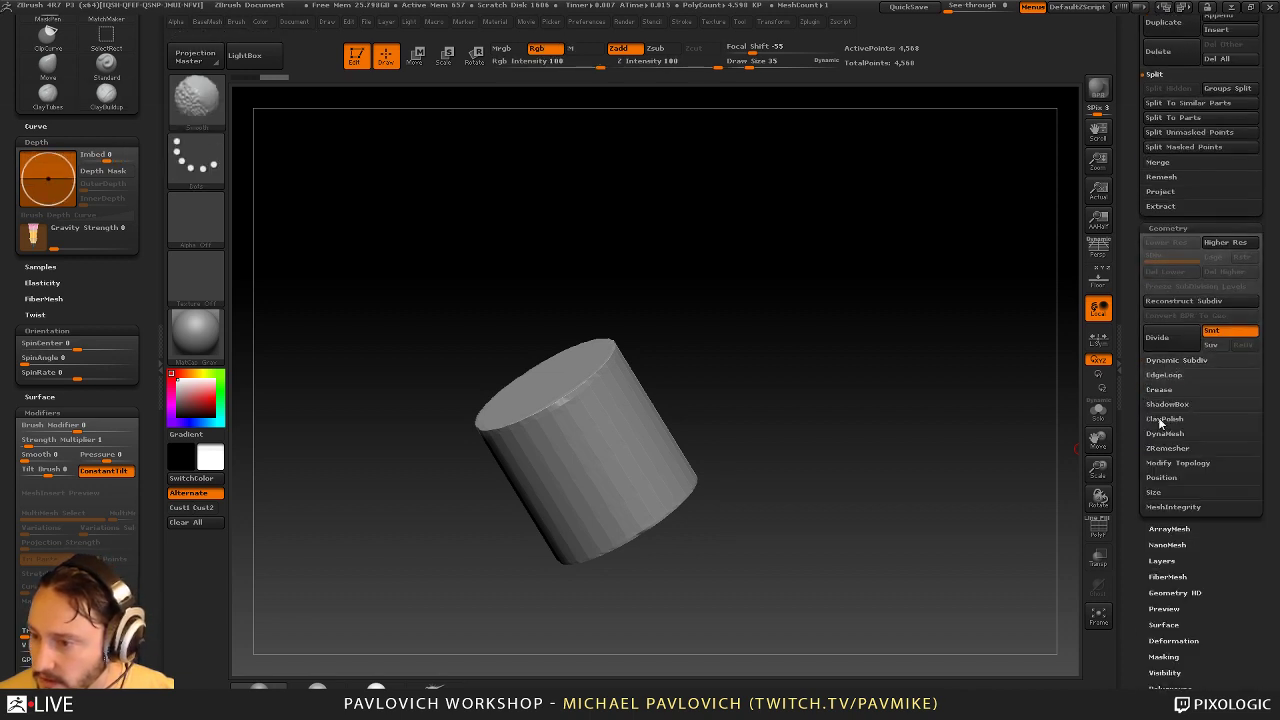
shift+click(1169, 437)
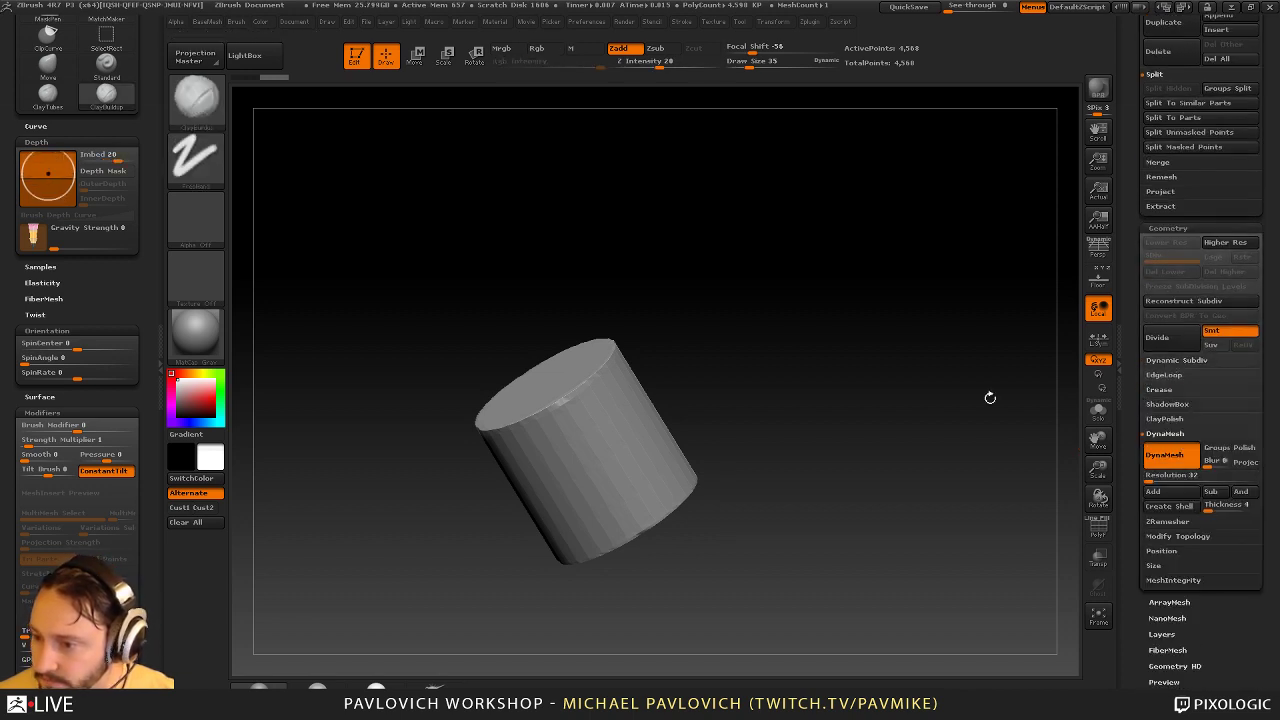
Switch to ClayTubes, enlarge the brush to Draw Size 311, add clay to the cylinder's upper edge, and smooth its top
alt+drag(990, 397, 992, 421)
drag(827, 447, 837, 391)
key(b)
key(c)
key(t)
key(s)
mouse_move(602, 440)
mouse_down()
mouse_move(628, 436)
mouse_move(628, 408)
mouse_move(556, 470)
mouse_move(590, 430)
mouse_move(535, 447)
mouse_move(617, 410)
mouse_up()
key(s)
drag(664, 386, 705, 383)
mouse_move(572, 408)
shift+mouse_down()
mouse_move(508, 396)
mouse_move(551, 371)
shift+mouse_up()
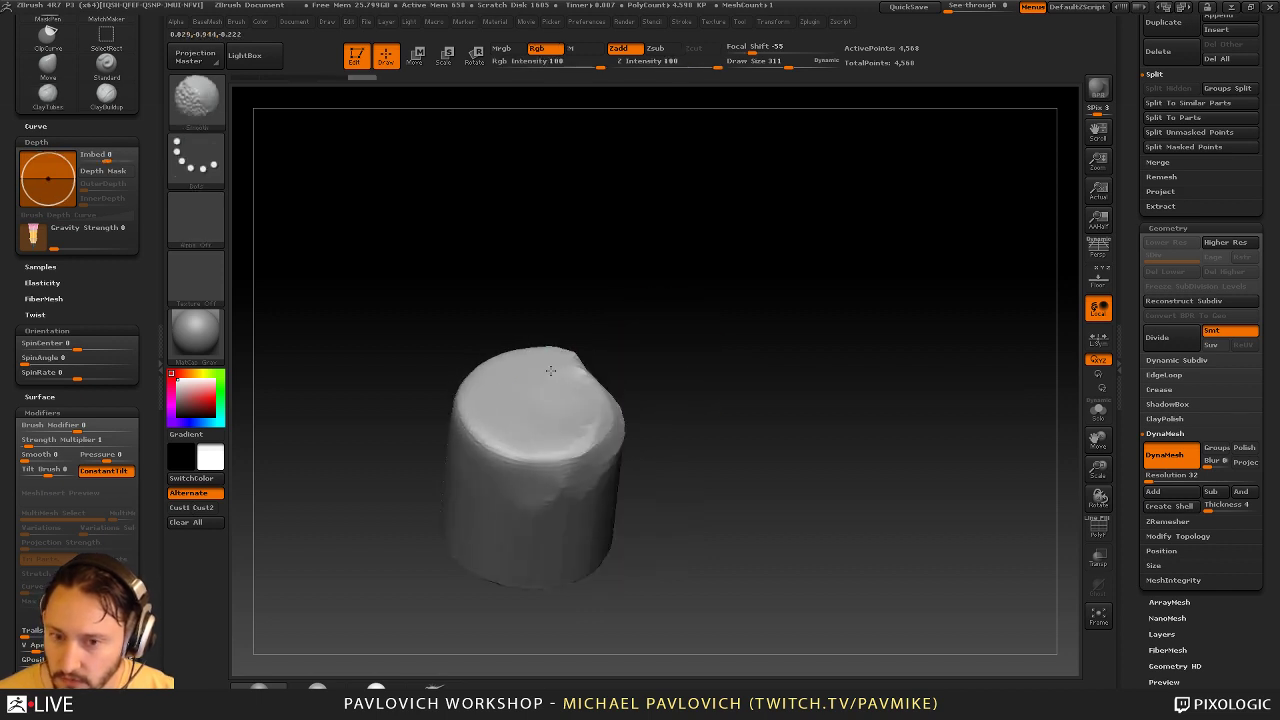
Set Smooth Stronger as the smoothing brush and round off the cylinder's edges at Draw Size 512
shift+click(216, 115)
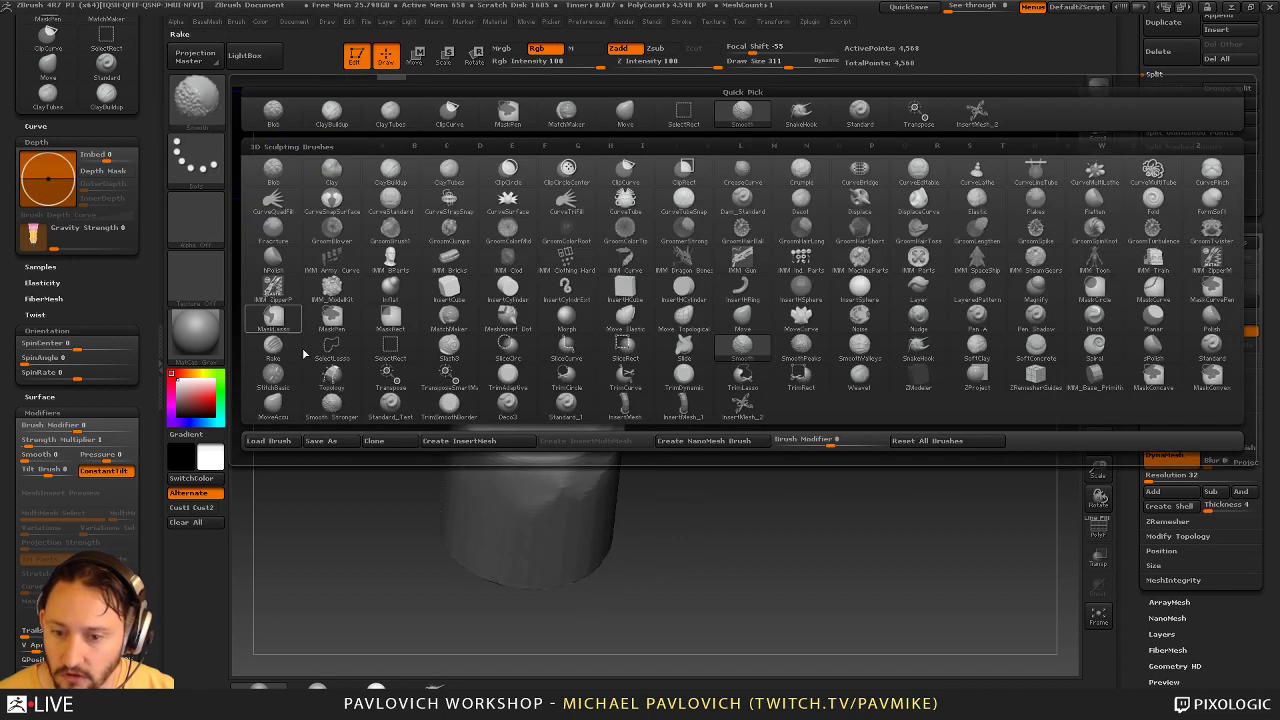
shift+click(331, 403)
drag(724, 516, 640, 430)
key(s)
mouse_move(571, 506)
mouse_down()
mouse_move(588, 511)
mouse_move(563, 460)
mouse_move(535, 490)
mouse_up()
drag(645, 580, 700, 525)
shift+drag(620, 450, 660, 523)
shift+drag(601, 481, 625, 490)
Switch to SnakeHook and pull a long curved horn and a shorter bump out of the rounded cylinder's top
mouse_move(700, 400)
mouse_down()
mouse_move(709, 432)
mouse_move(514, 580)
mouse_up()
click(434, 688)
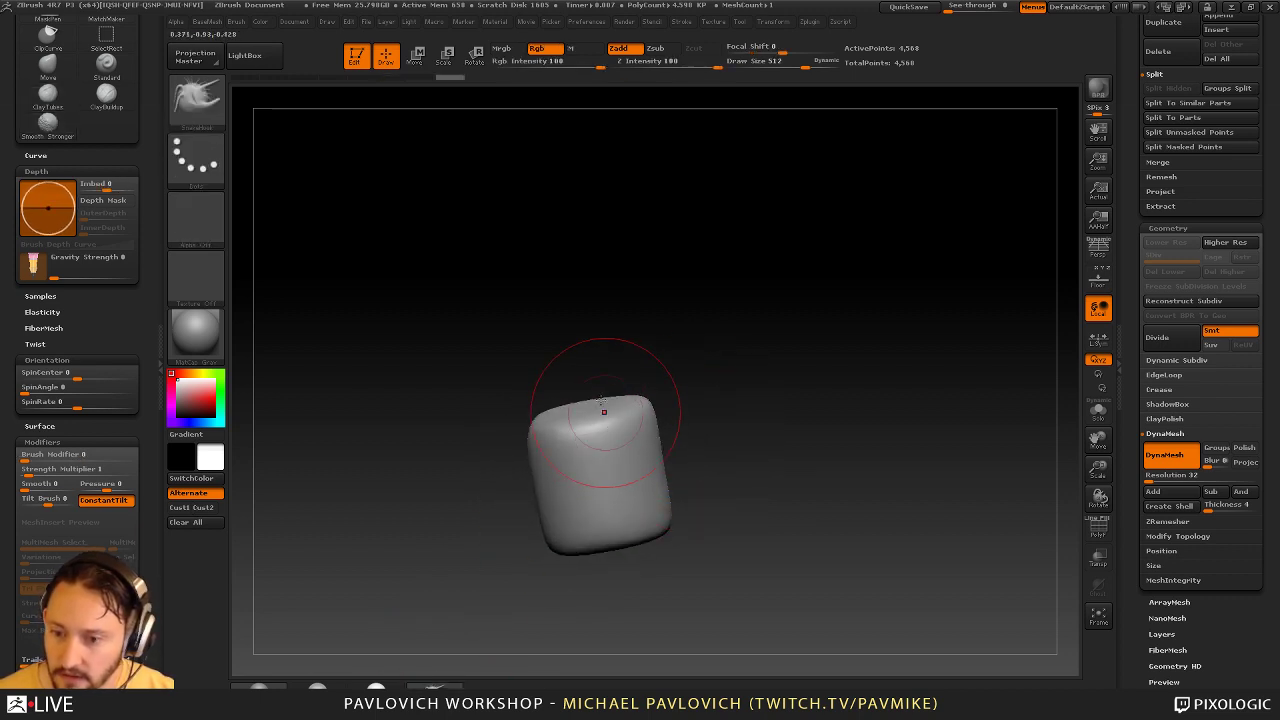
drag(602, 402, 760, 354)
drag(592, 414, 682, 343)
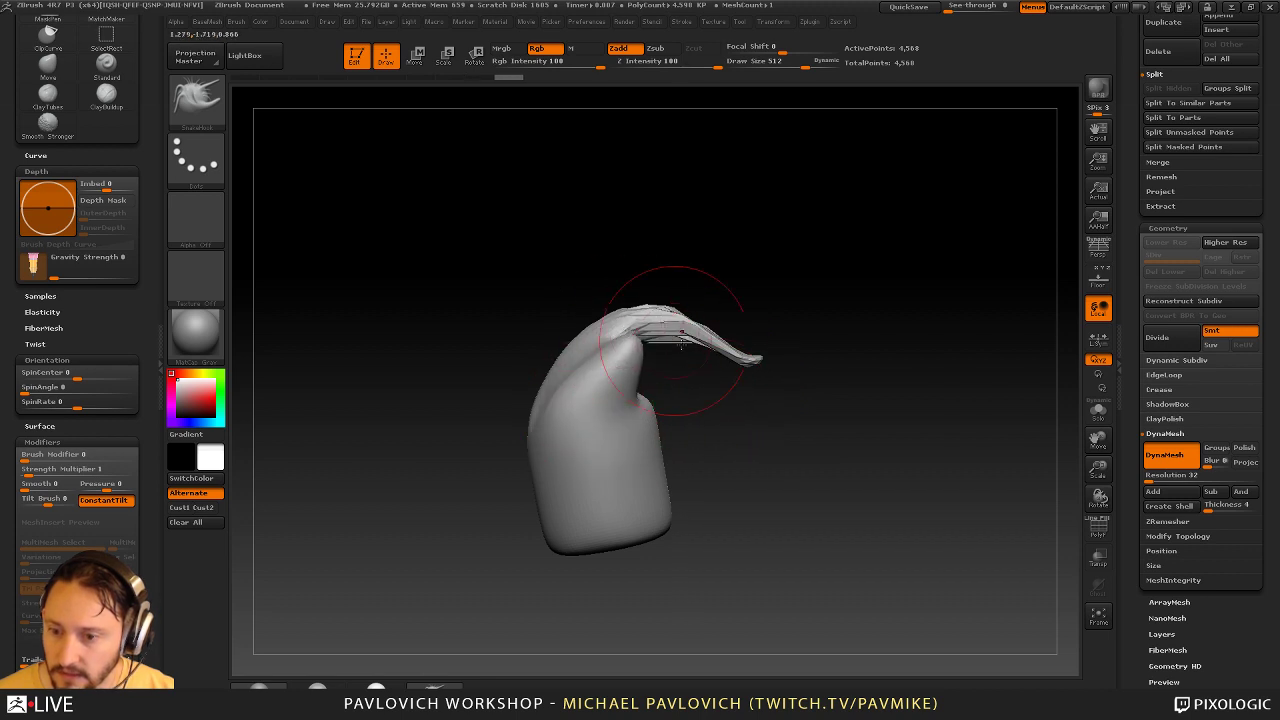
mouse_move(708, 430)
mouse_down()
mouse_move(806, 440)
mouse_move(674, 391)
mouse_move(655, 336)
mouse_move(762, 415)
mouse_move(623, 491)
mouse_up()
drag(697, 470, 760, 420)
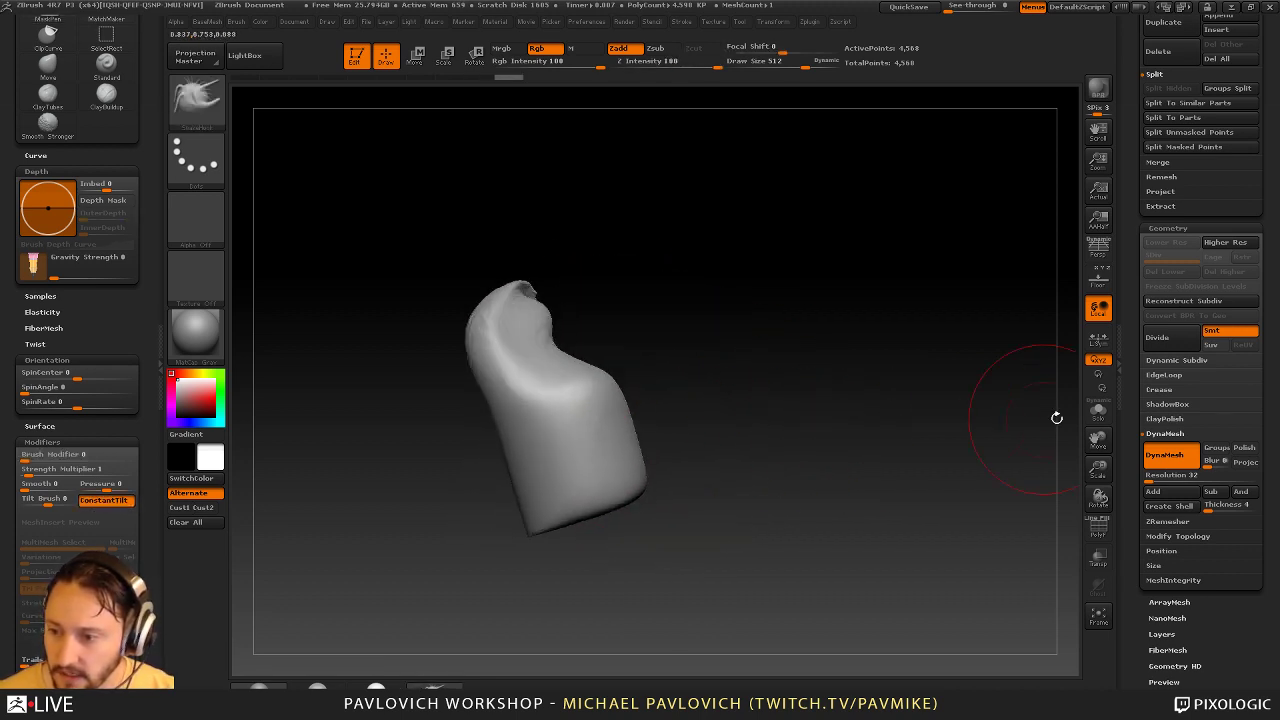
Open the Deformation settings and apply a positive Twist to the pulled cylinder shape
drag(1130, 447, 1132, 32)
click(1177, 301)
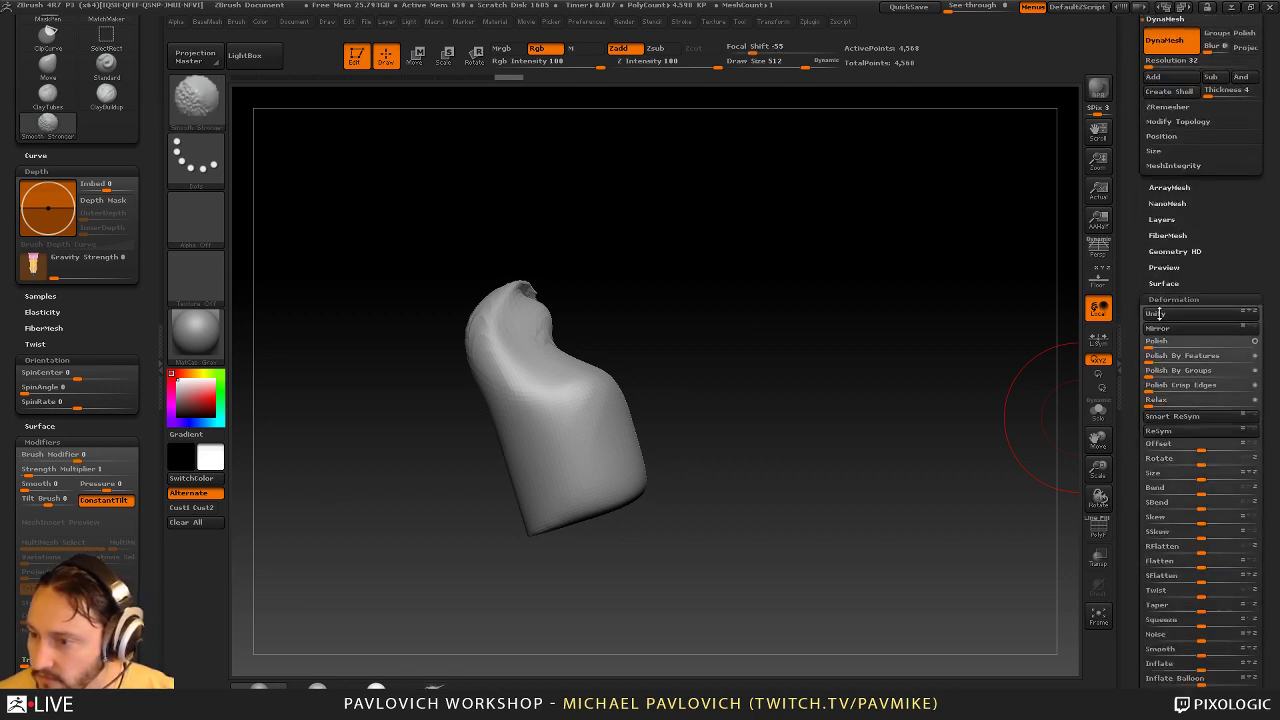
drag(1138, 492, 1138, 408)
drag(1182, 508, 1236, 508)
drag(985, 440, 1080, 480)
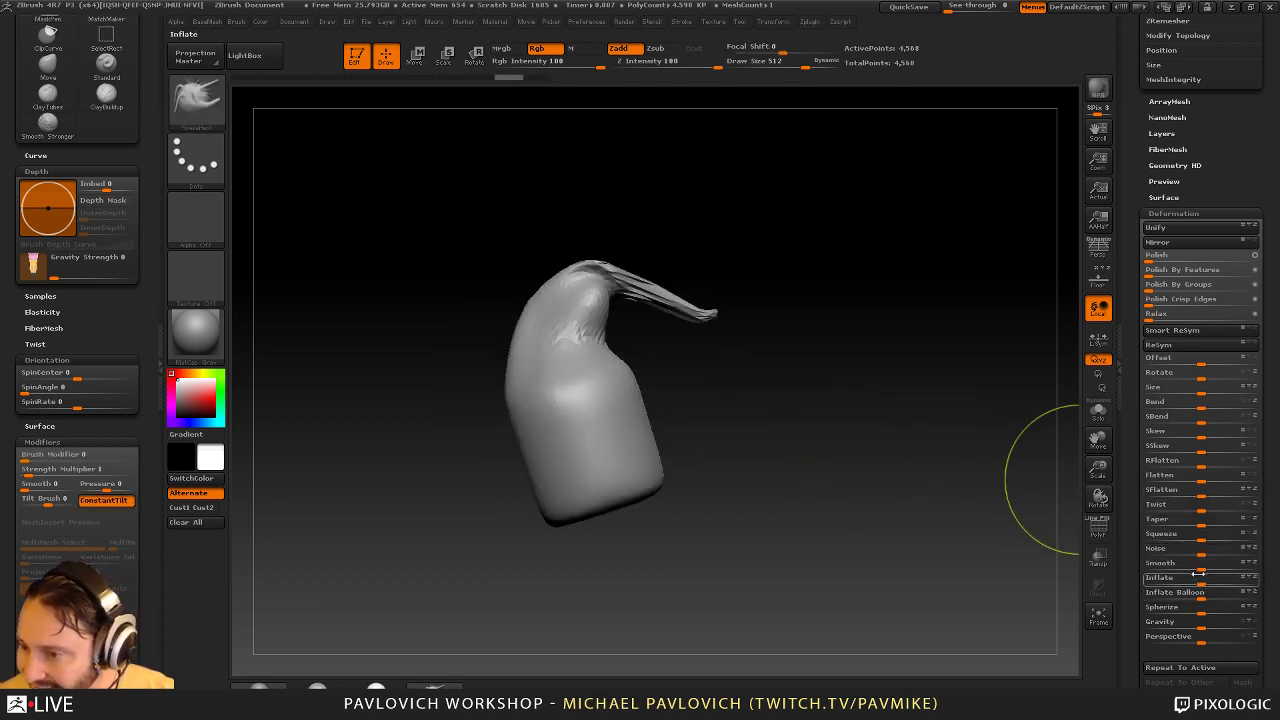
Undo the twist and the SnakeHook pulls back to the plain rounded cylinder
mouse_move(1240, 510)
mouse_down()
mouse_move(1274, 508)
mouse_move(1132, 510)
mouse_move(1254, 509)
mouse_move(1238, 509)
mouse_up()
key(ctrl+z)
key(ctrl+z)
key(ctrl+z)
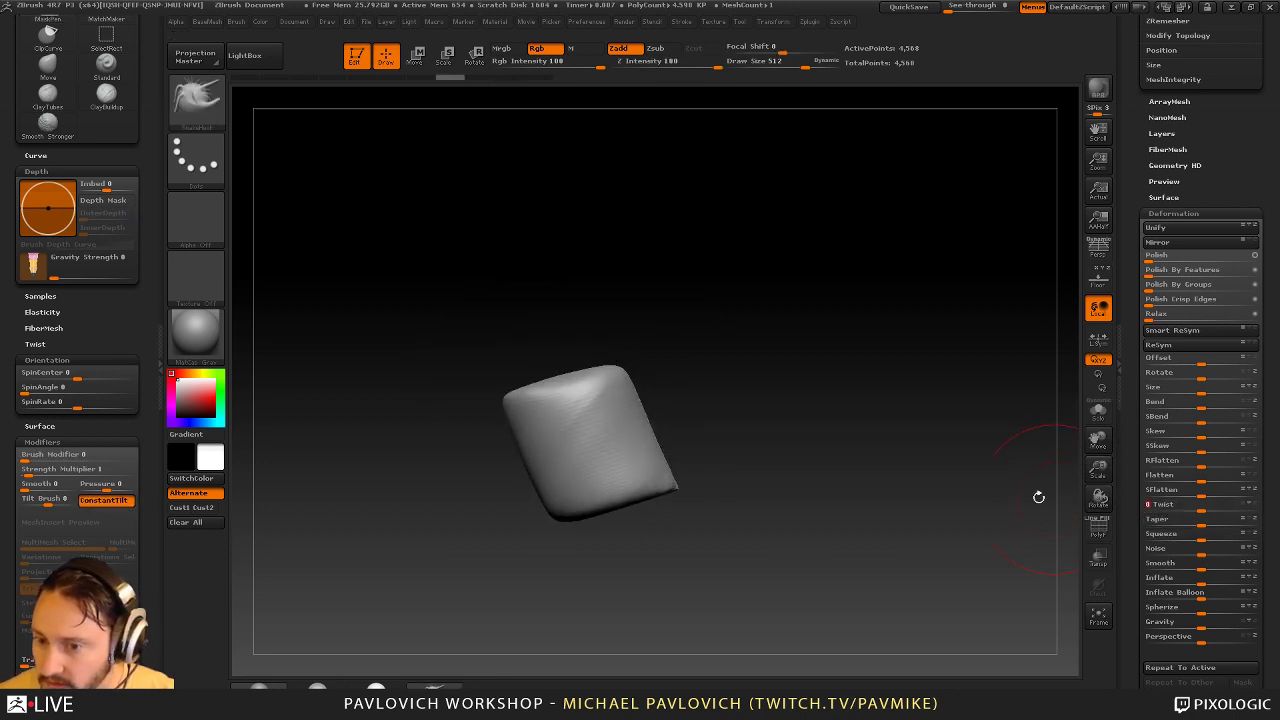
key(ctrl+z)
Enlarge the SnakeHook brush and pull one bump from the cylinder's upper corner and another from its opposite lower corner
key(s)
mouse_move(565, 384)
mouse_down()
mouse_move(580, 383)
mouse_move(504, 313)
mouse_move(472, 330)
mouse_up()
right_drag(490, 336, 500, 298)
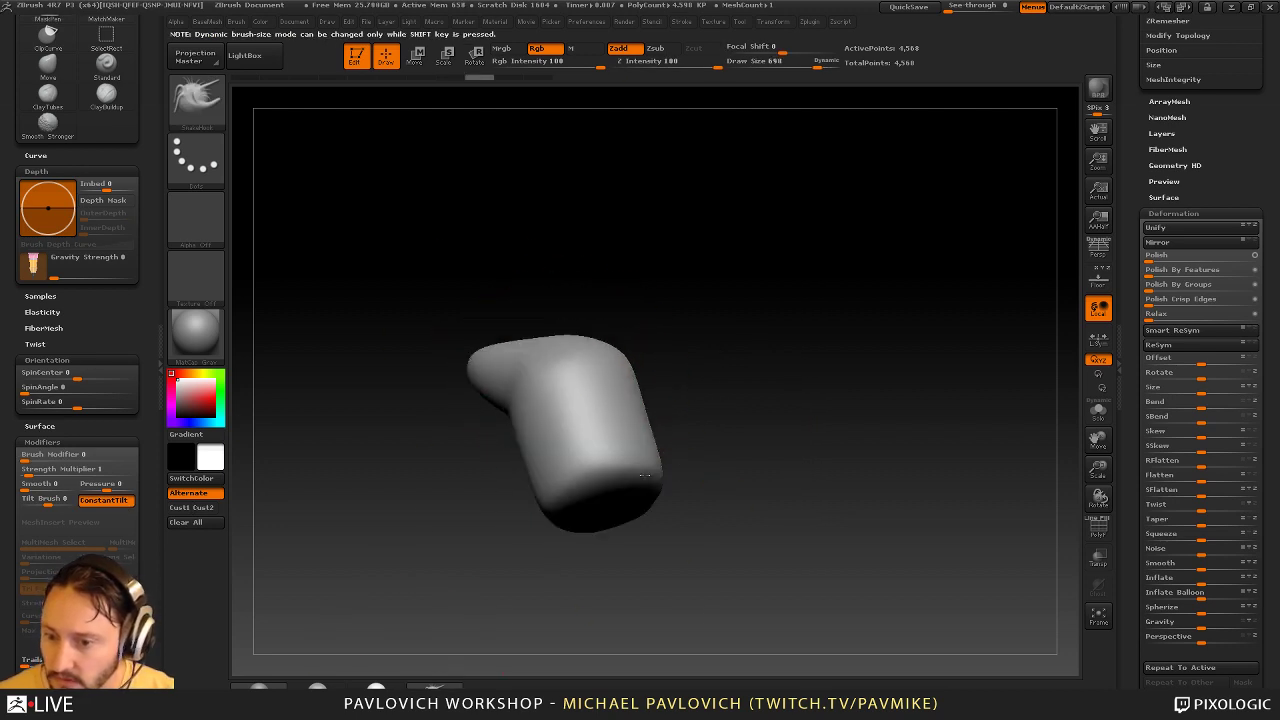
drag(615, 480, 694, 510)
right_drag(814, 446, 826, 478)
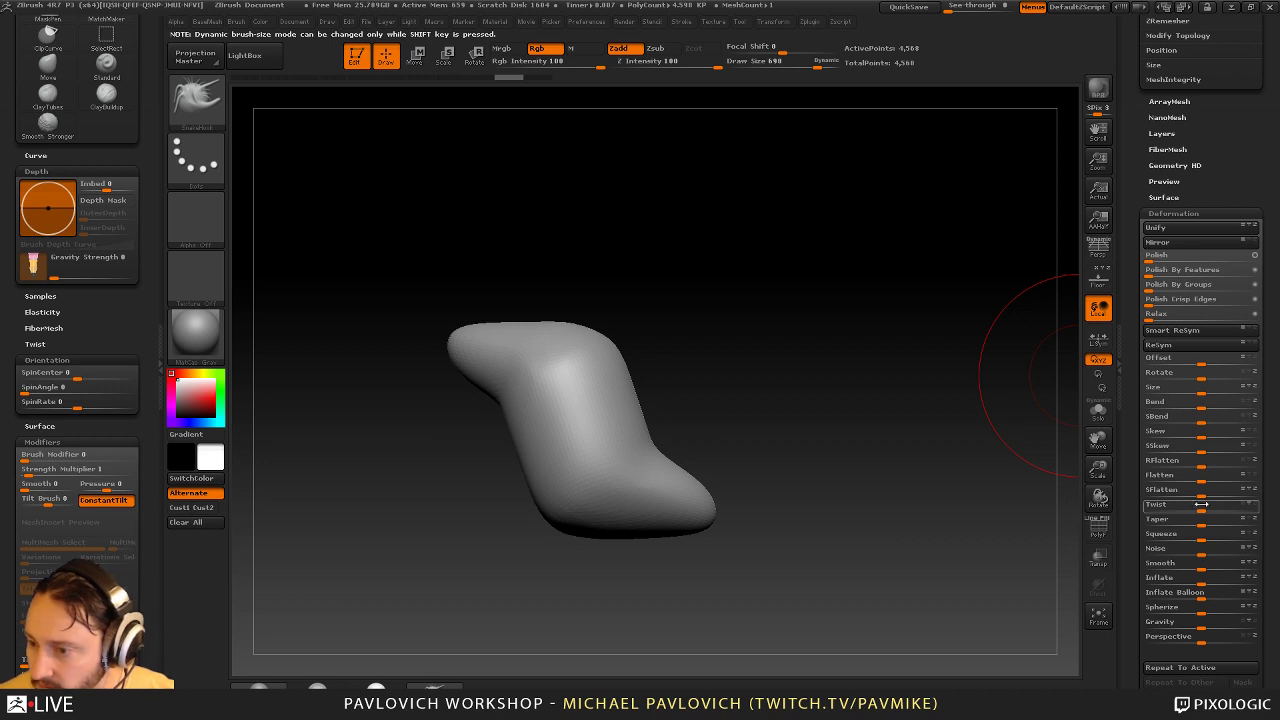
Apply a positive Twist deformation to the two-pronged shape and re-DynaMesh it with ClayTubes as the active brush
drag(1201, 504, 1243, 507)
mouse_move(812, 398)
right_down()
mouse_move(794, 420)
mouse_move(785, 387)
mouse_move(651, 420)
mouse_move(835, 335)
right_up()
key(b)
key(c)
key(t)
ctrl+drag(835, 335, 801, 343)
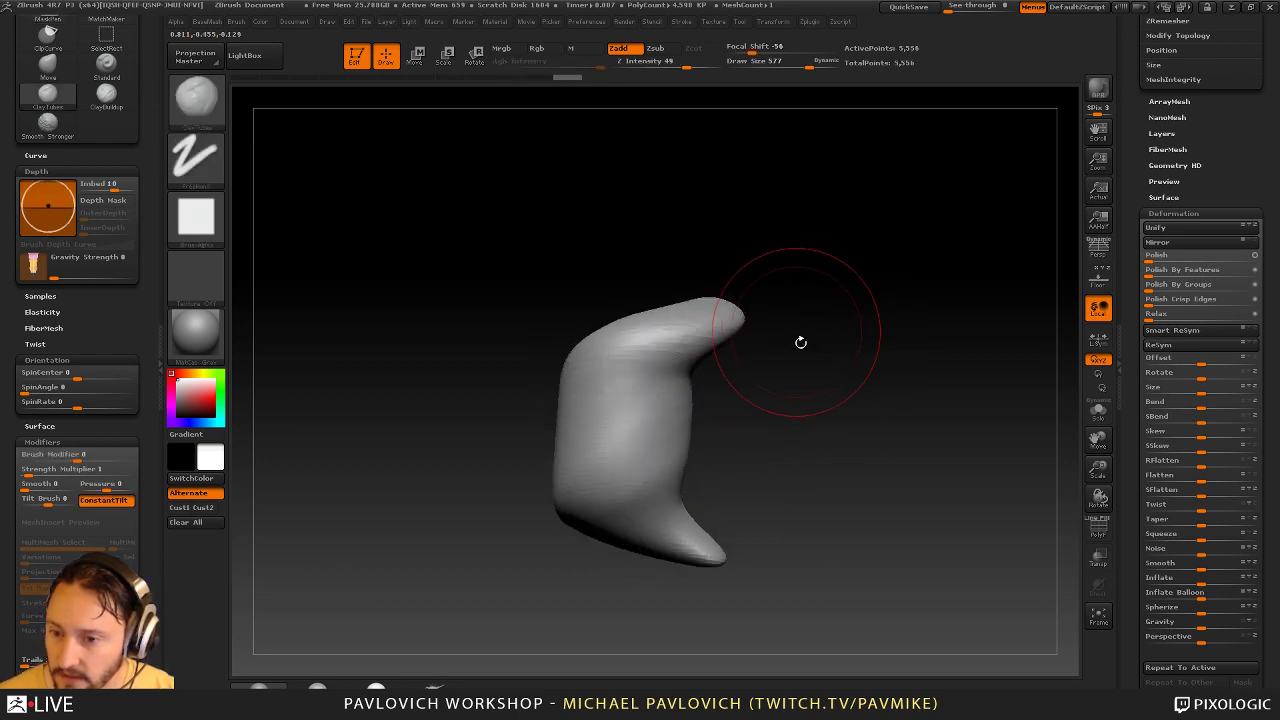
Build up broad ClayTubes bands diagonally from the upper prong down the twisted body at Draw Size 577
right_drag(801, 343, 771, 355)
mouse_move(725, 300)
mouse_down()
mouse_move(622, 390)
mouse_move(592, 465)
mouse_up()
mouse_move(800, 412)
right_down()
mouse_move(843, 401)
mouse_move(835, 335)
right_up()
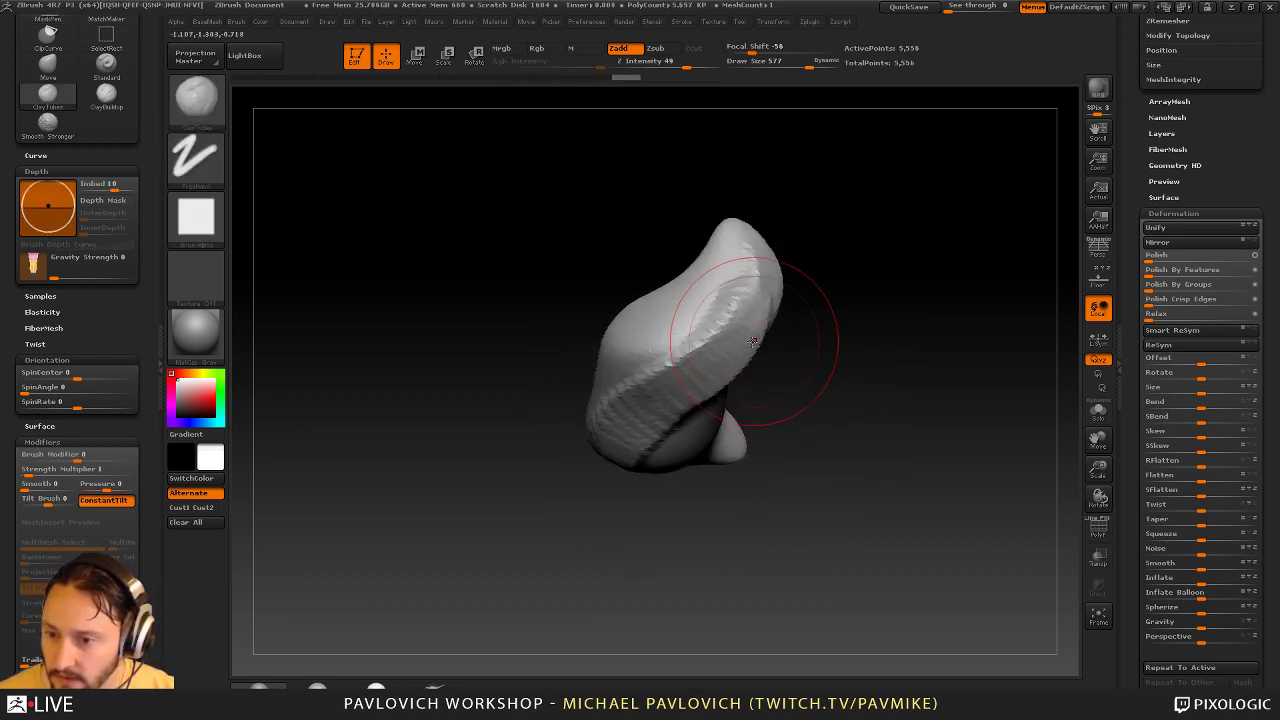
mouse_move(728, 262)
mouse_down()
mouse_move(756, 278)
mouse_move(740, 345)
mouse_up()
mouse_move(800, 335)
right_down()
mouse_move(849, 274)
mouse_move(835, 298)
right_up()
drag(734, 268, 718, 370)
right_drag(815, 392, 855, 399)
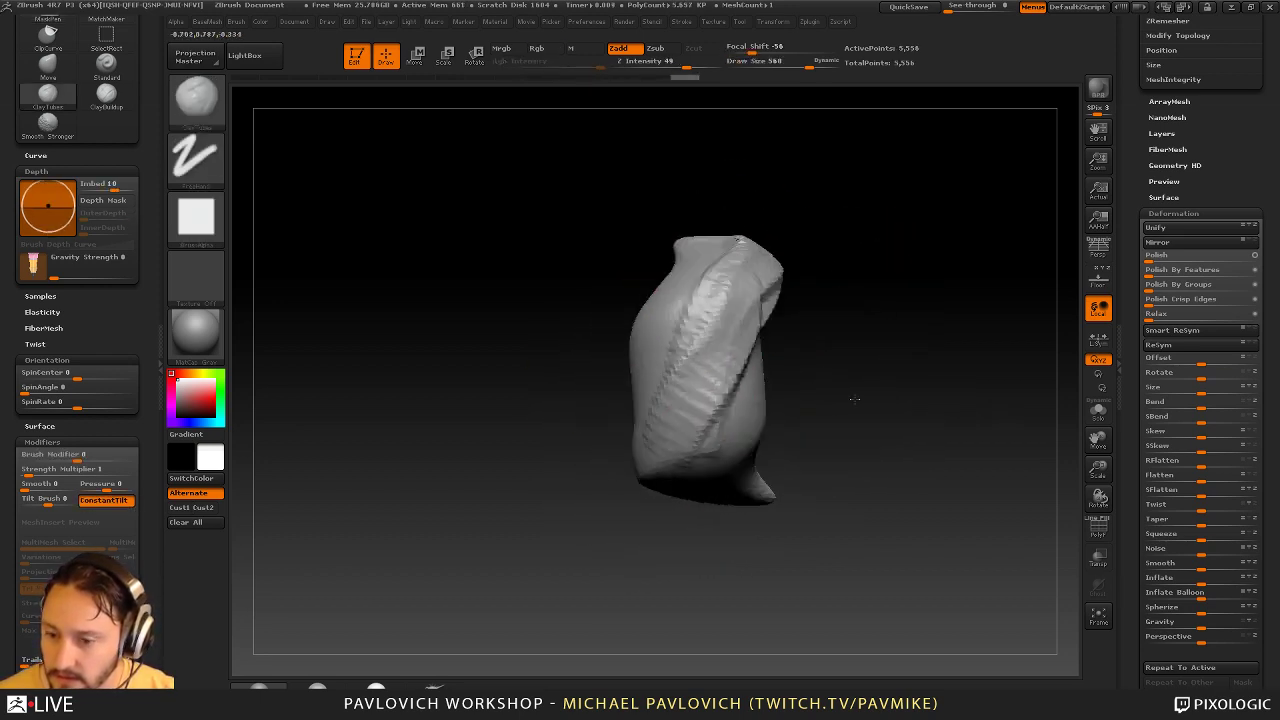
drag(854, 398, 820, 270)
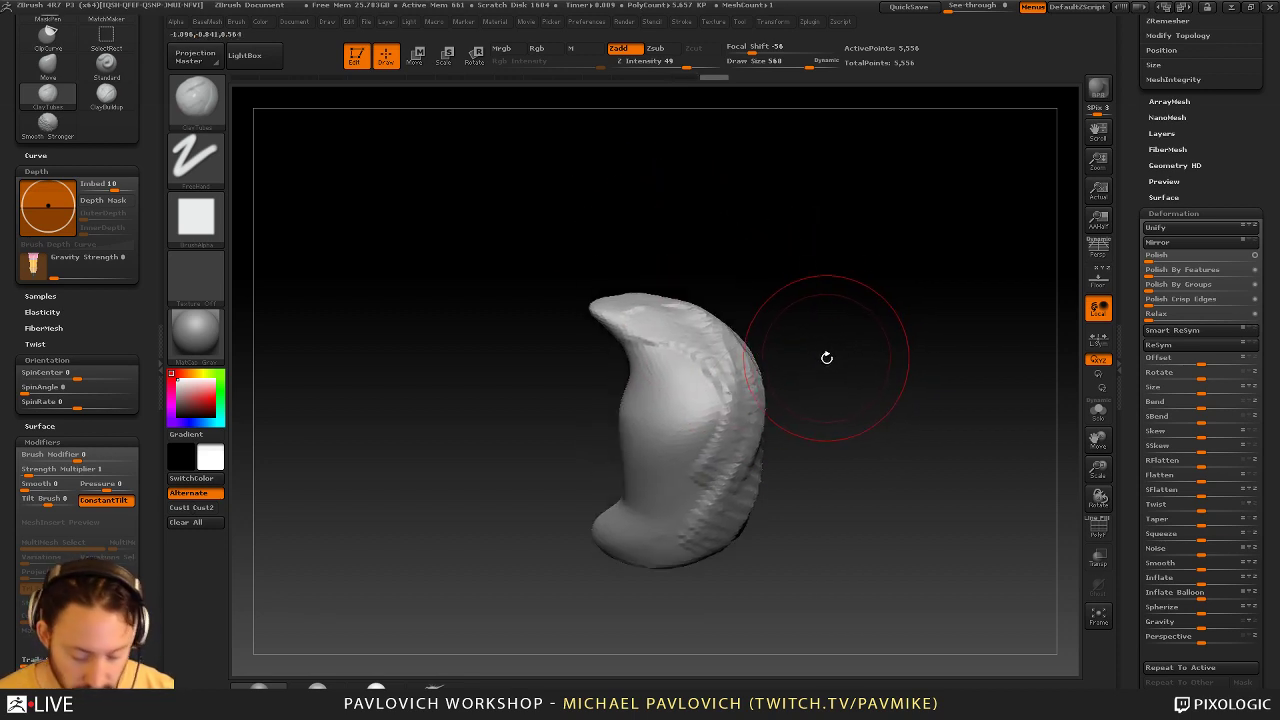
Reduce the brush to Draw Size 503 and add spiralling clay strands along the outer curve and up from the lower prong
drag(704, 350, 722, 425)
drag(815, 430, 800, 385)
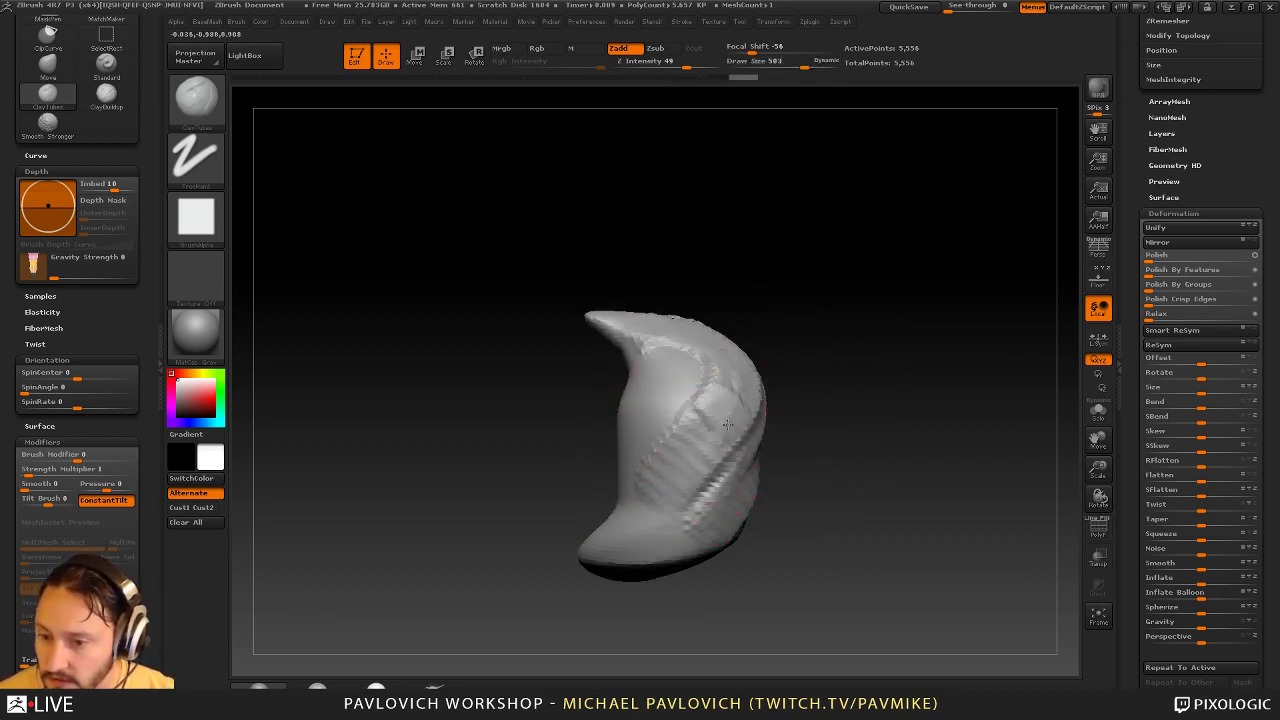
drag(728, 425, 738, 462)
drag(812, 462, 807, 410)
drag(643, 530, 780, 366)
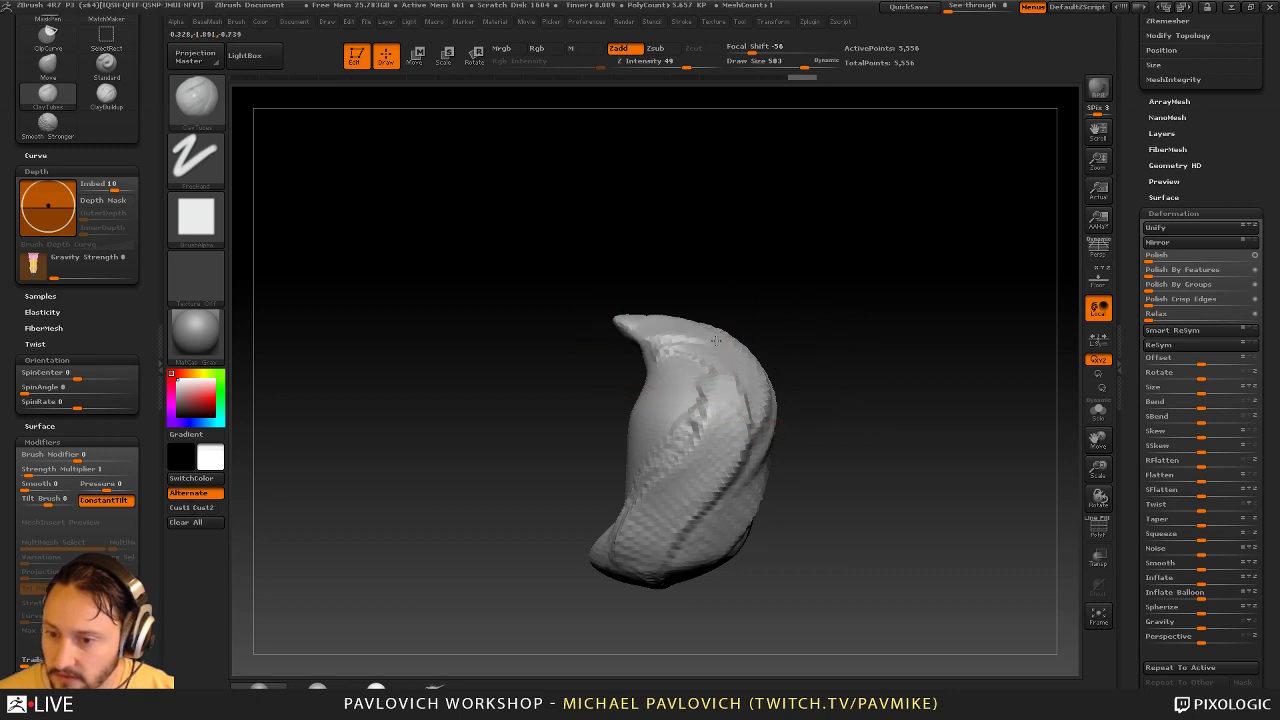
drag(716, 341, 752, 462)
drag(922, 443, 868, 416)
drag(820, 480, 715, 430)
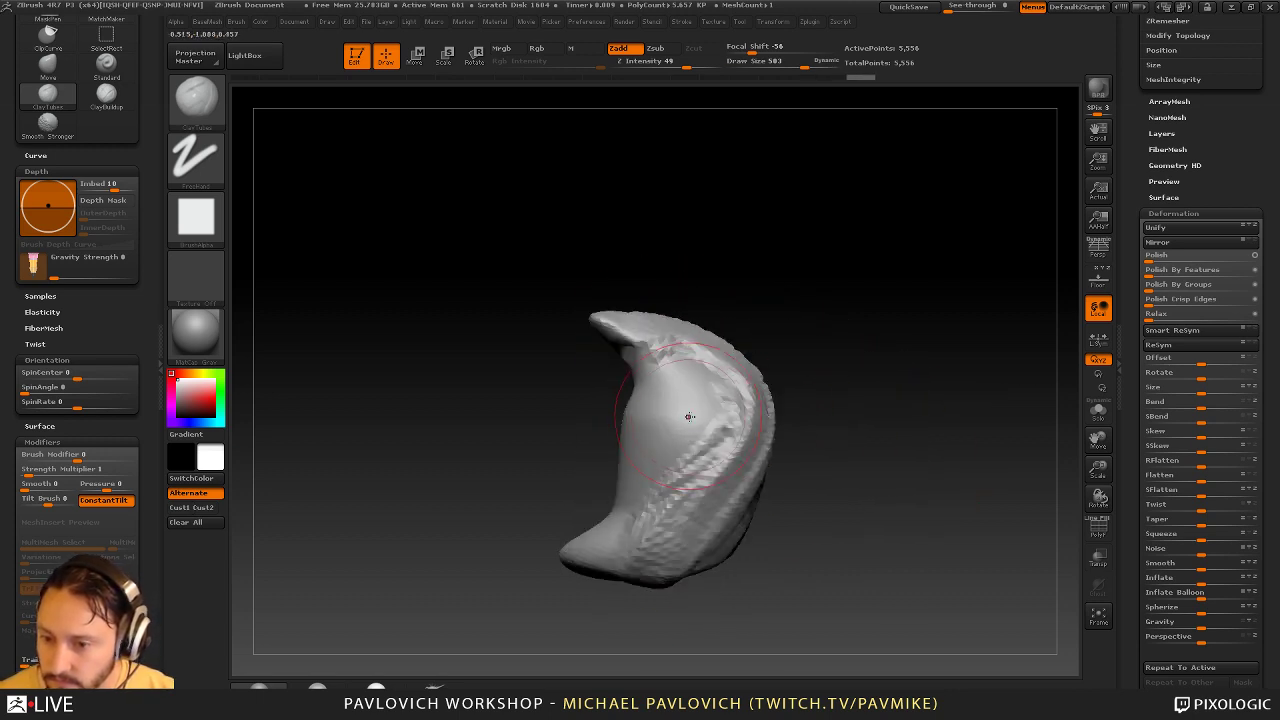
drag(594, 517, 681, 426)
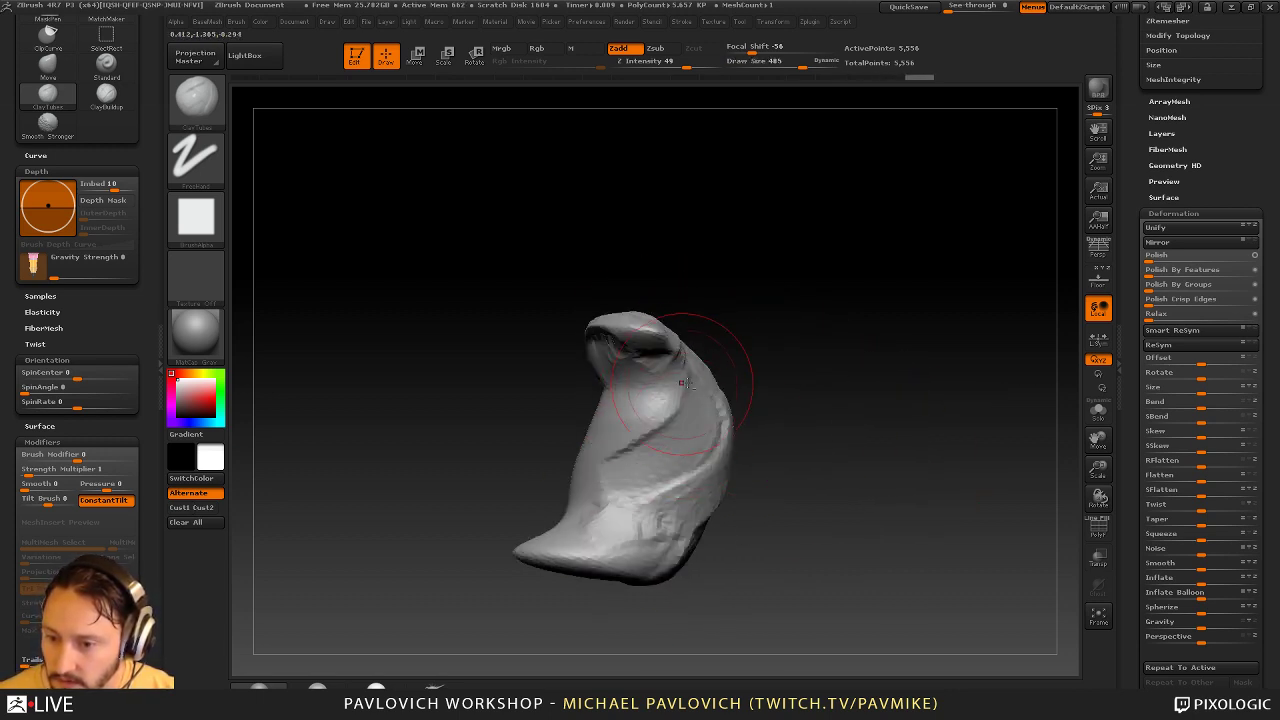
Layer smaller clay strands over the inner folds and opposite side, reducing the brush to Draw Size 442
drag(629, 466, 605, 485)
right_drag(605, 485, 680, 403)
drag(680, 403, 680, 400)
right_drag(680, 400, 740, 395)
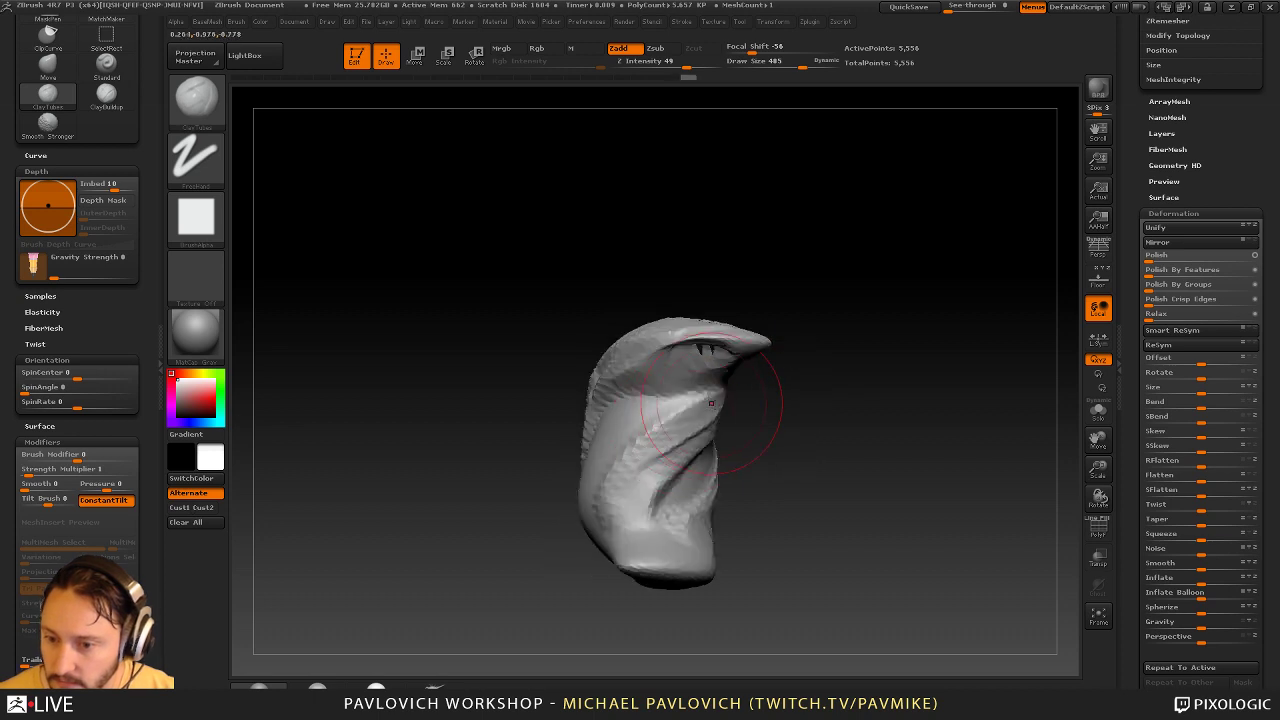
mouse_move(711, 414)
mouse_down()
mouse_move(749, 443)
mouse_move(676, 451)
mouse_up()
key(s)
drag(645, 485, 668, 562)
drag(740, 537, 854, 449)
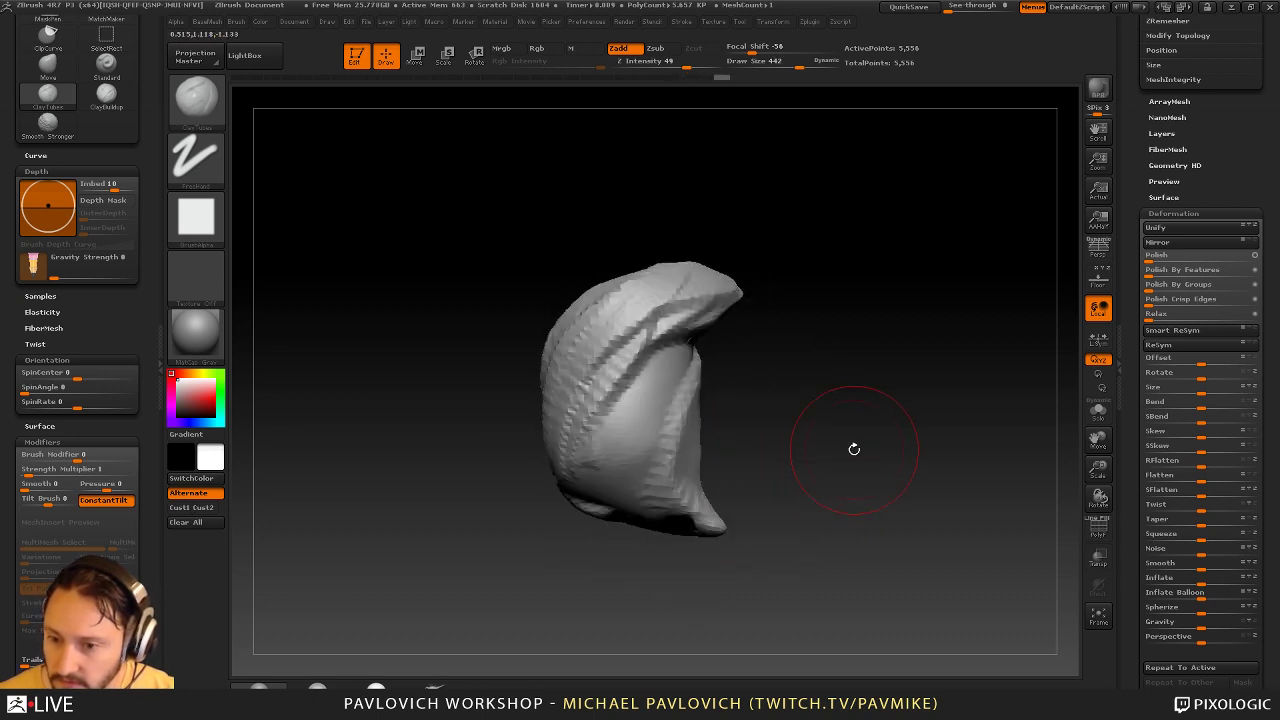
drag(768, 285, 727, 271)
mouse_move(769, 427)
mouse_down()
mouse_move(840, 449)
mouse_move(898, 364)
mouse_up()
Subdivide the mesh, re-DynaMesh the form, and subdivide it again for finer detail
key(ctrl+d)
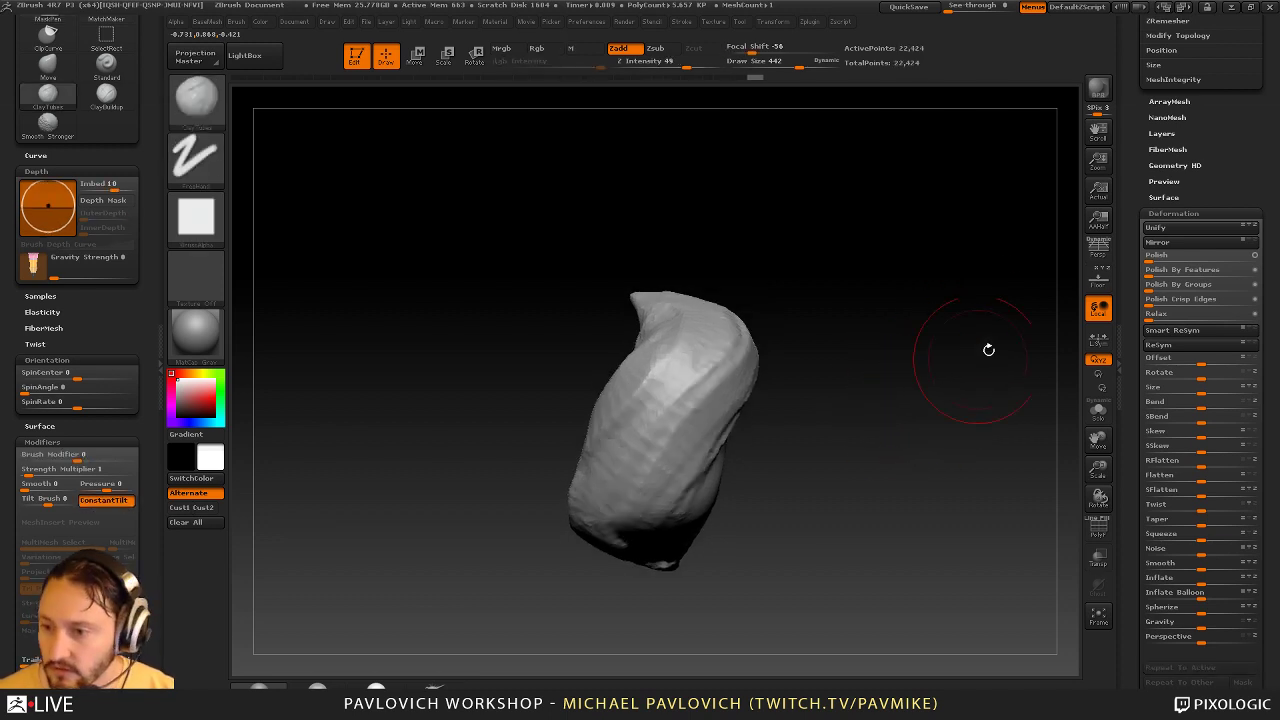
drag(1133, 147, 1135, 25)
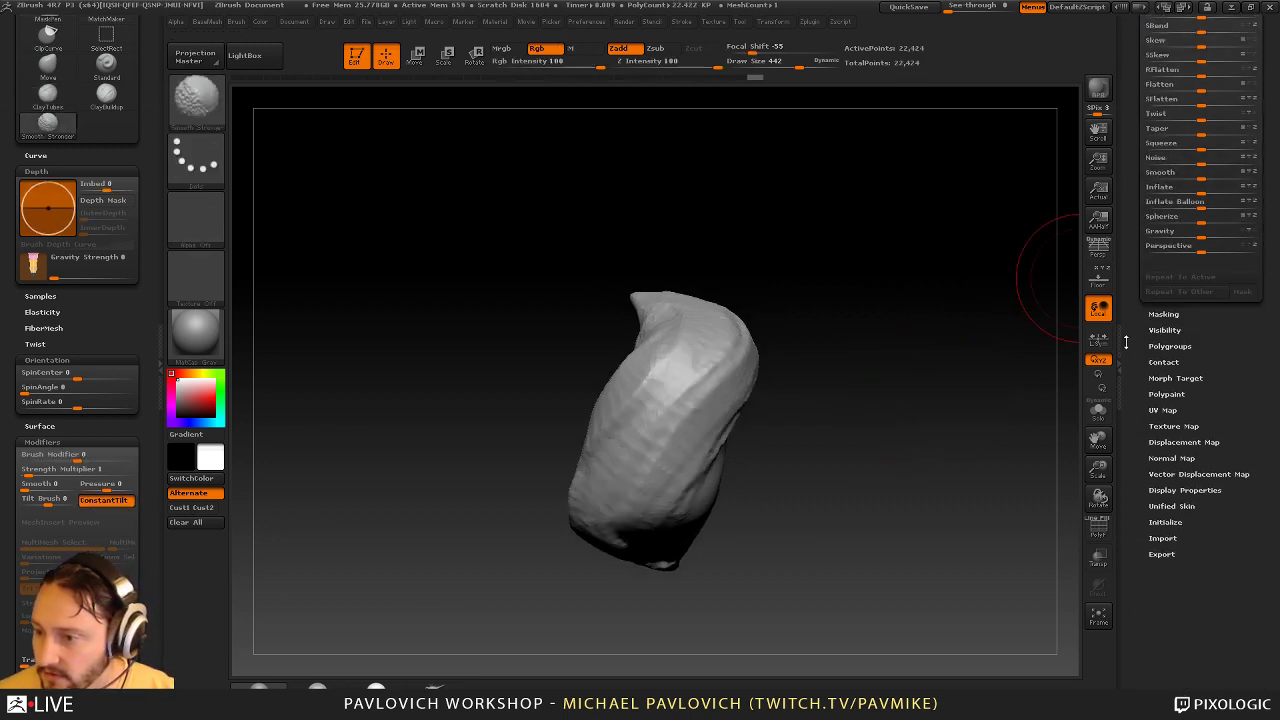
drag(893, 391, 933, 405)
ctrl+drag(905, 304, 983, 449)
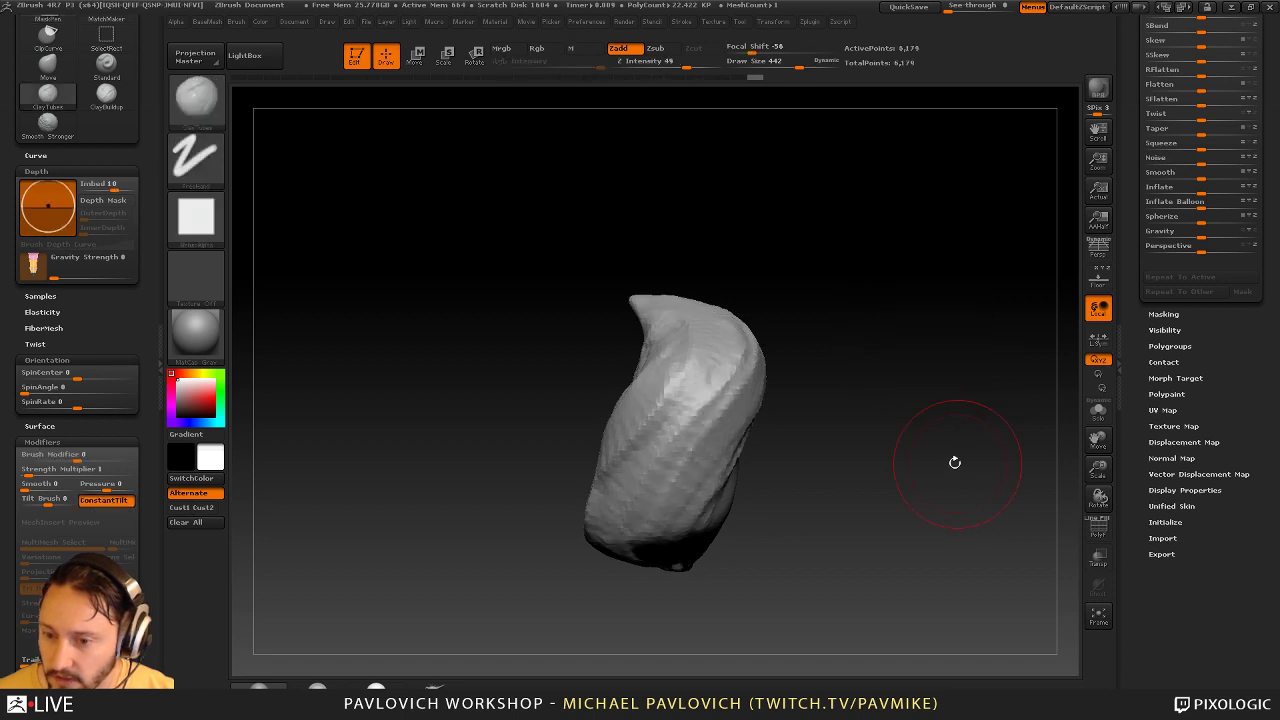
key(ctrl+d)
drag(914, 418, 870, 384)
Switch to Dam_Standard and carve a groove from beneath the upper prong across the inner face at Draw Size 417
key(s)
drag(752, 304, 788, 322)
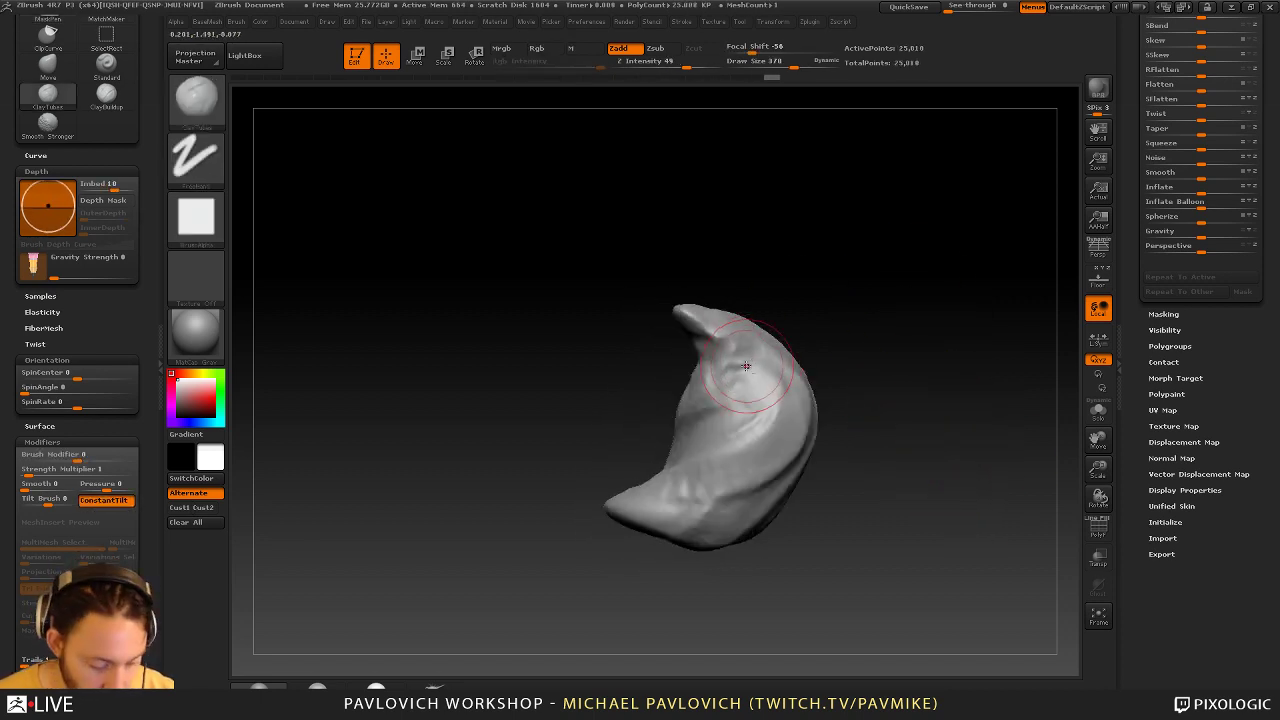
key(b)
key(d)
key(s)
key(s)
click(724, 371)
mouse_move(708, 345)
mouse_down()
mouse_move(745, 358)
mouse_move(797, 412)
mouse_up()
right_drag(797, 412, 811, 418)
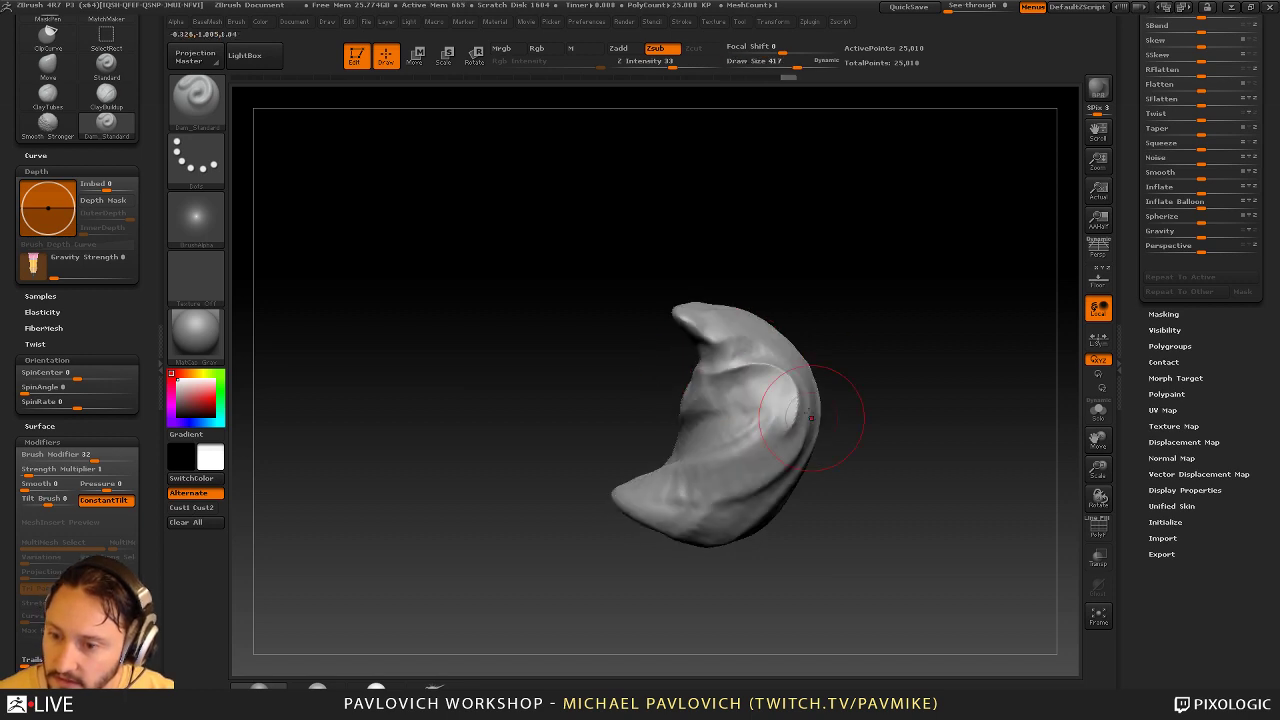
Smooth the inner face and carve a long curved groove separating the inner fold from the outer band at Draw Size 409
shift+drag(808, 415, 700, 359)
right_drag(718, 392, 706, 358)
right_drag(809, 350, 706, 357)
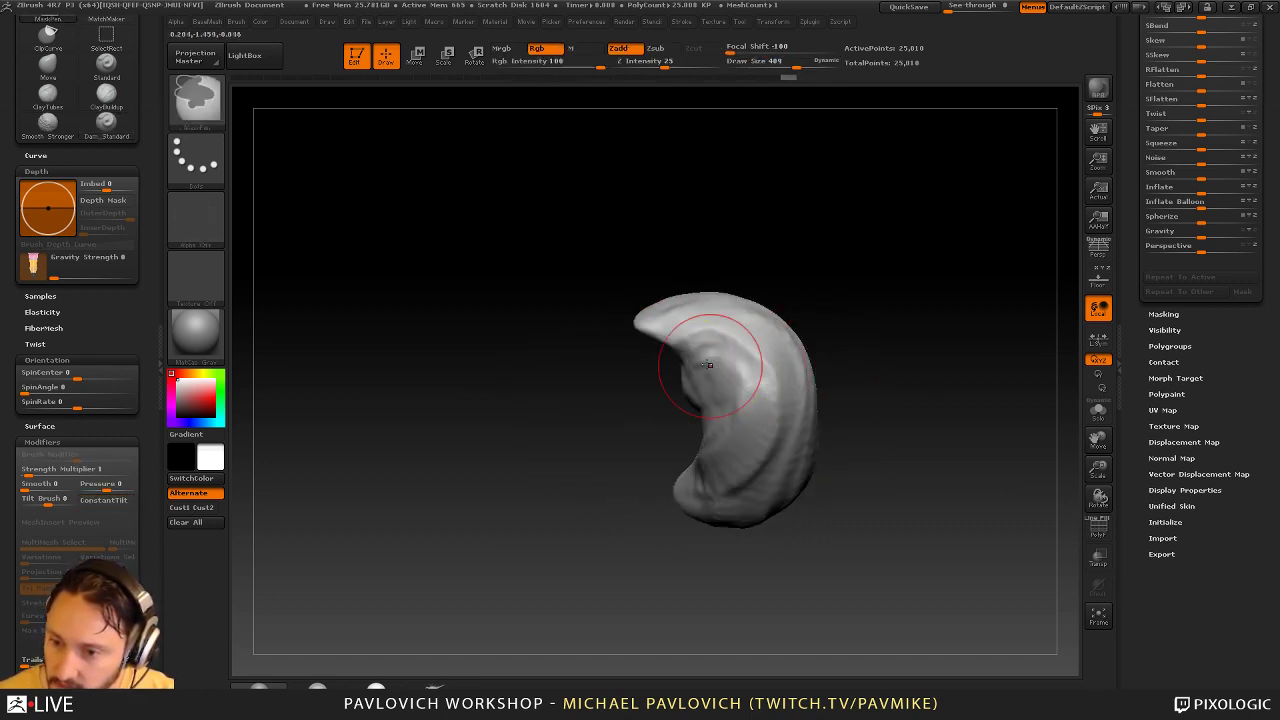
shift+drag(706, 357, 751, 445)
right_drag(728, 467, 817, 380)
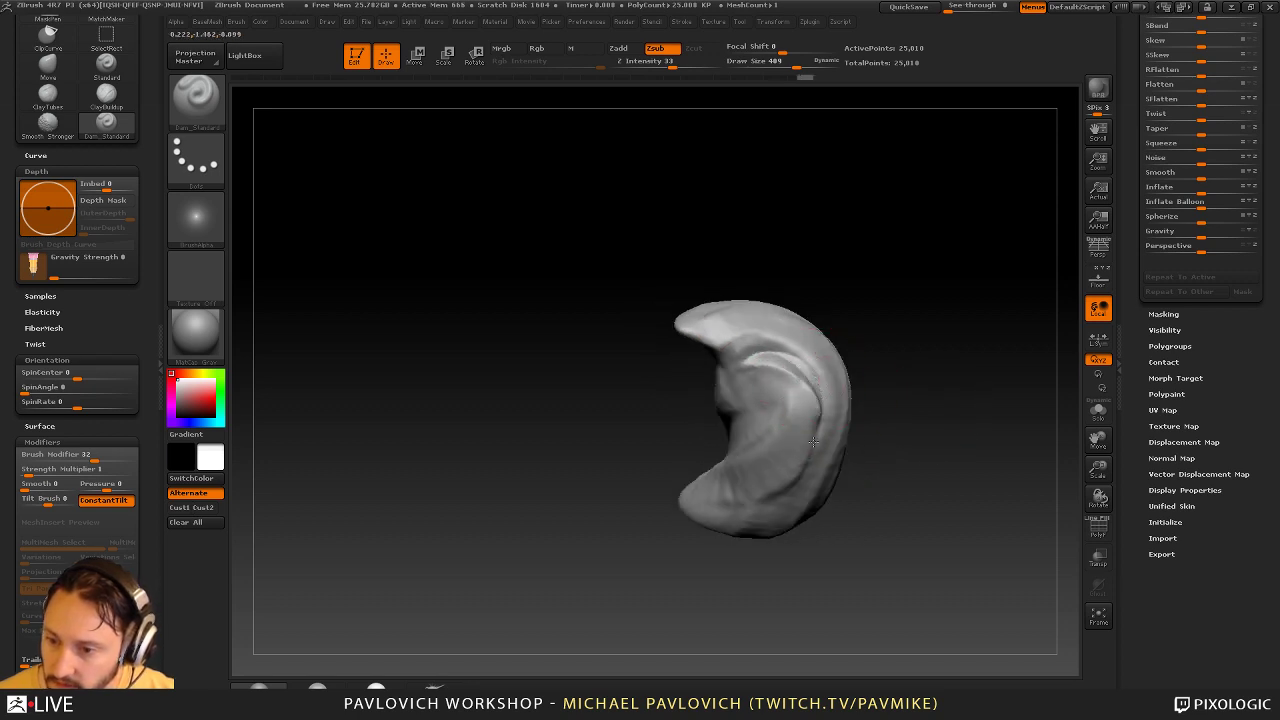
drag(813, 441, 782, 490)
right_drag(782, 450, 787, 411)
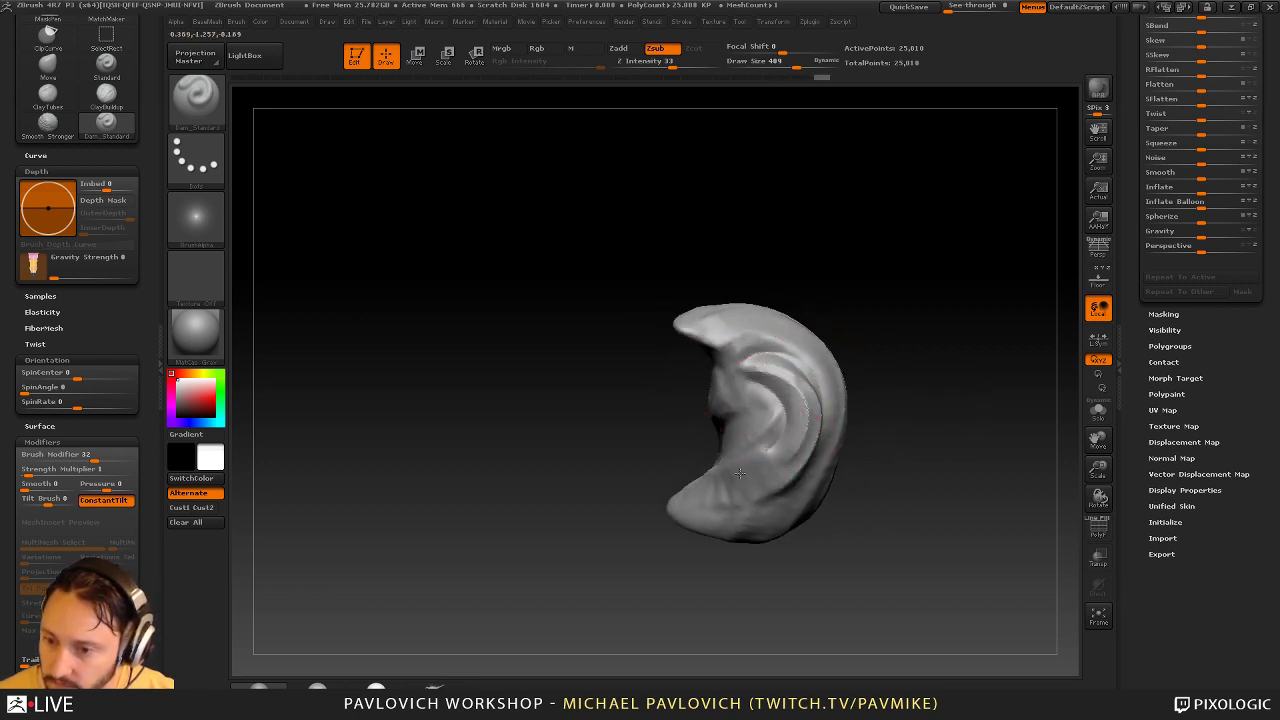
Cut further Dam_Standard grooves through the inner fold and beneath the upper prong on the opposite side
right_drag(763, 457, 845, 414)
drag(772, 426, 662, 489)
right_drag(680, 484, 929, 399)
mouse_move(829, 384)
right_down()
mouse_move(863, 443)
mouse_move(884, 440)
right_up()
drag(691, 473, 682, 482)
right_drag(875, 425, 844, 404)
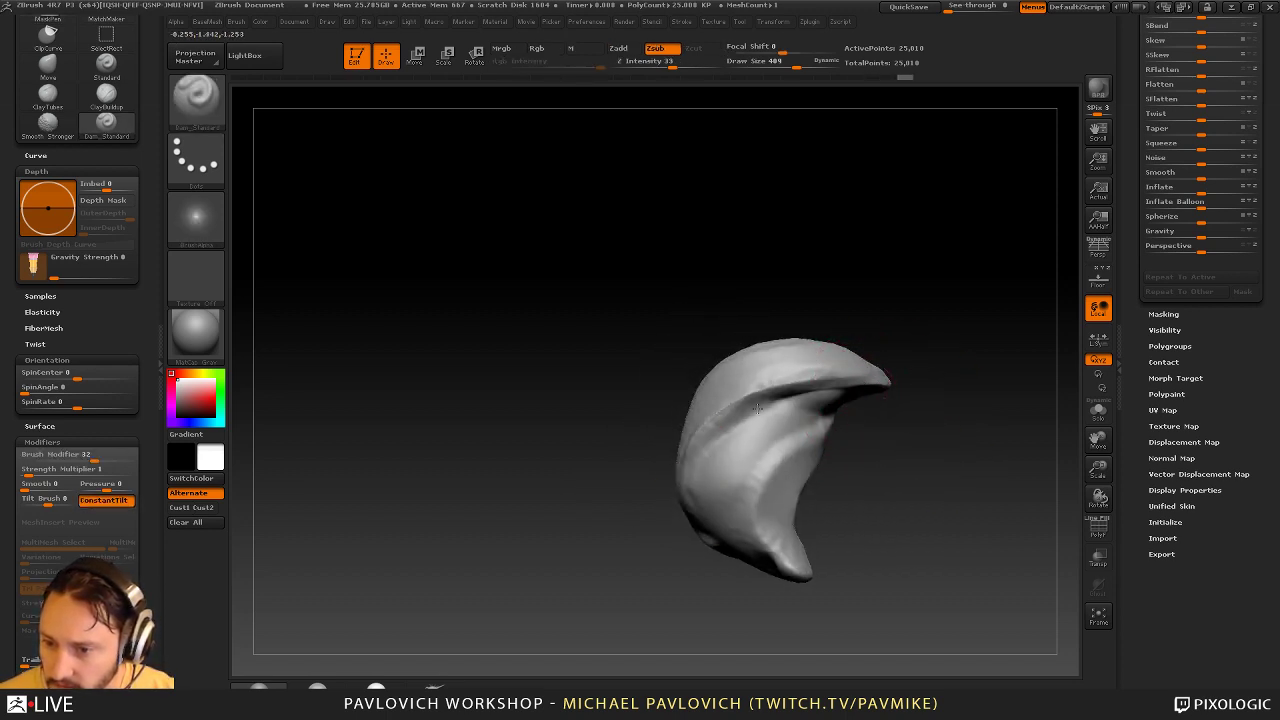
drag(757, 408, 692, 488)
mouse_move(850, 440)
right_down()
mouse_move(808, 435)
mouse_move(821, 405)
right_up()
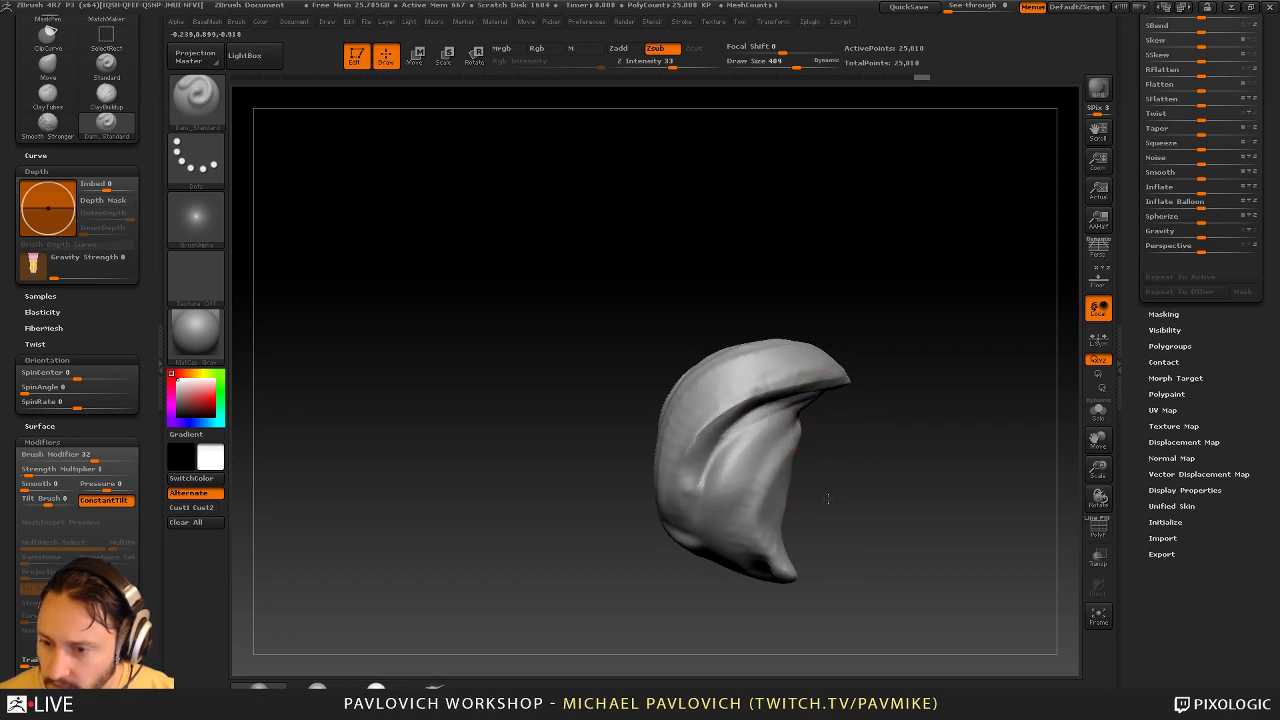
Smooth the opposite side's folds and sharpen two parallel grooves running from beneath the upper prong down the body
shift+drag(702, 482, 816, 397)
right_drag(810, 495, 820, 465)
shift+drag(789, 414, 700, 480)
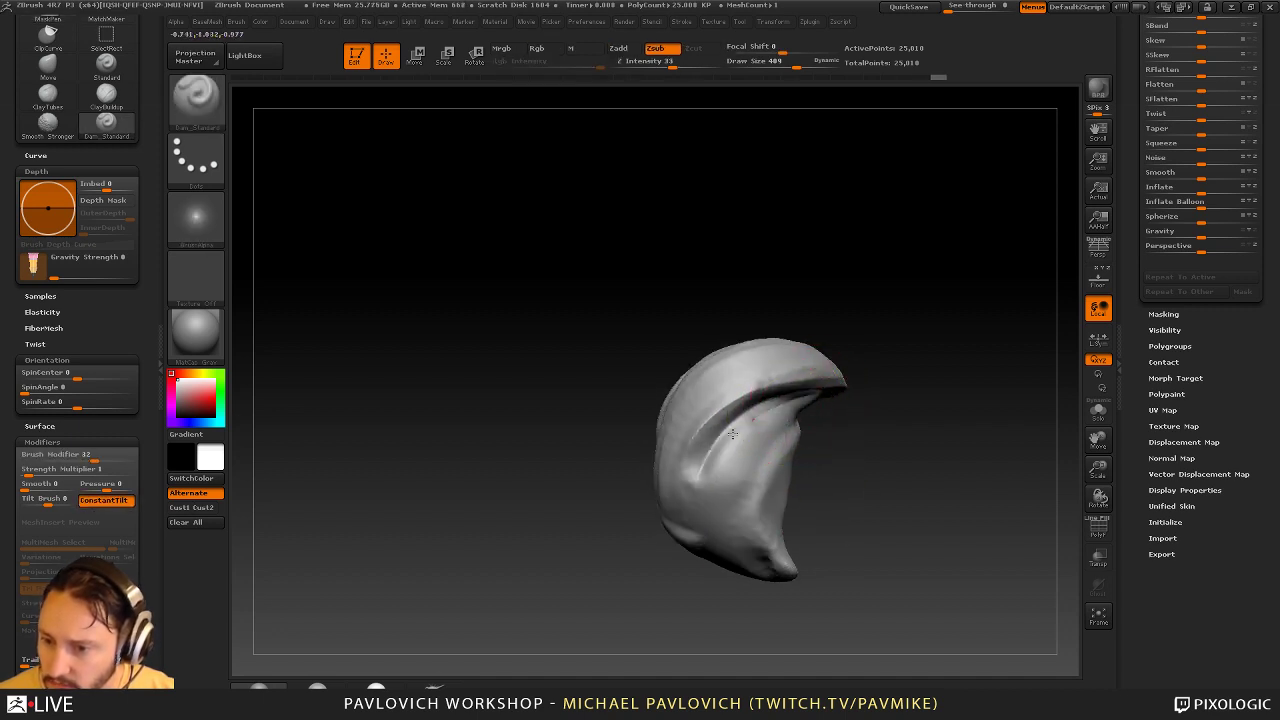
right_drag(835, 462, 818, 477)
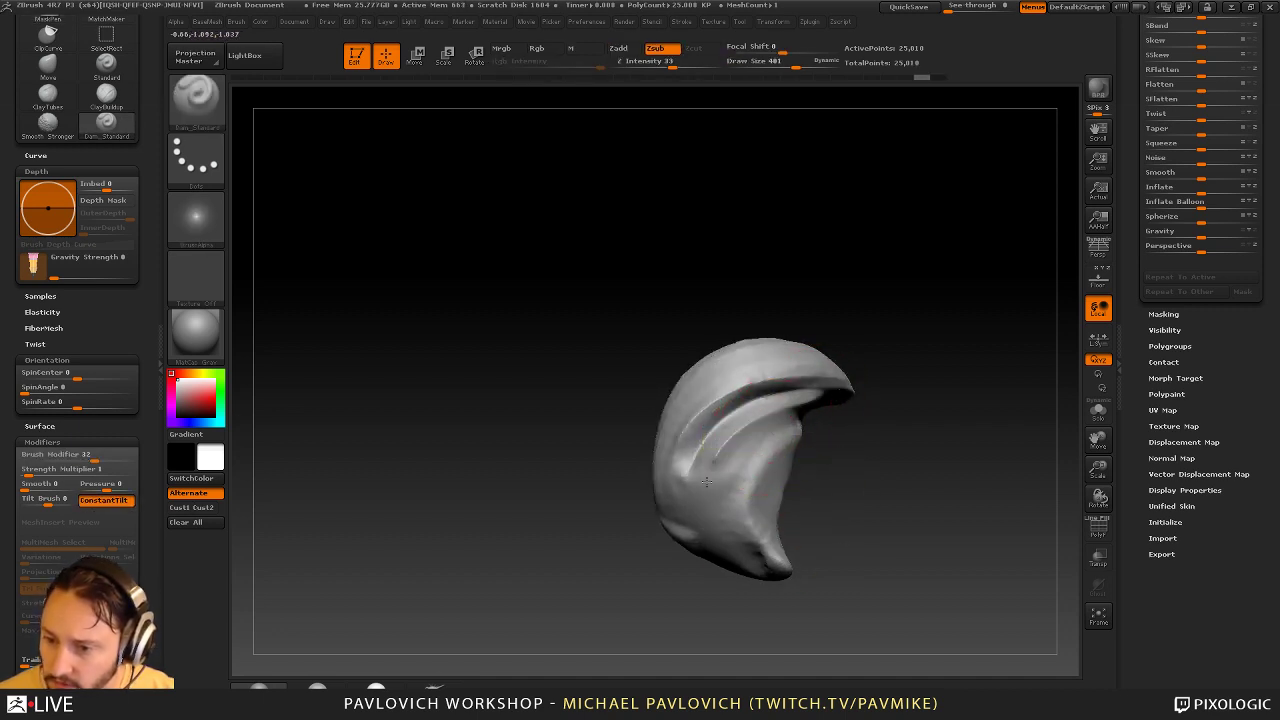
drag(706, 482, 708, 512)
mouse_move(775, 502)
right_down()
mouse_move(871, 486)
mouse_move(954, 440)
mouse_move(796, 406)
mouse_move(731, 463)
right_up()
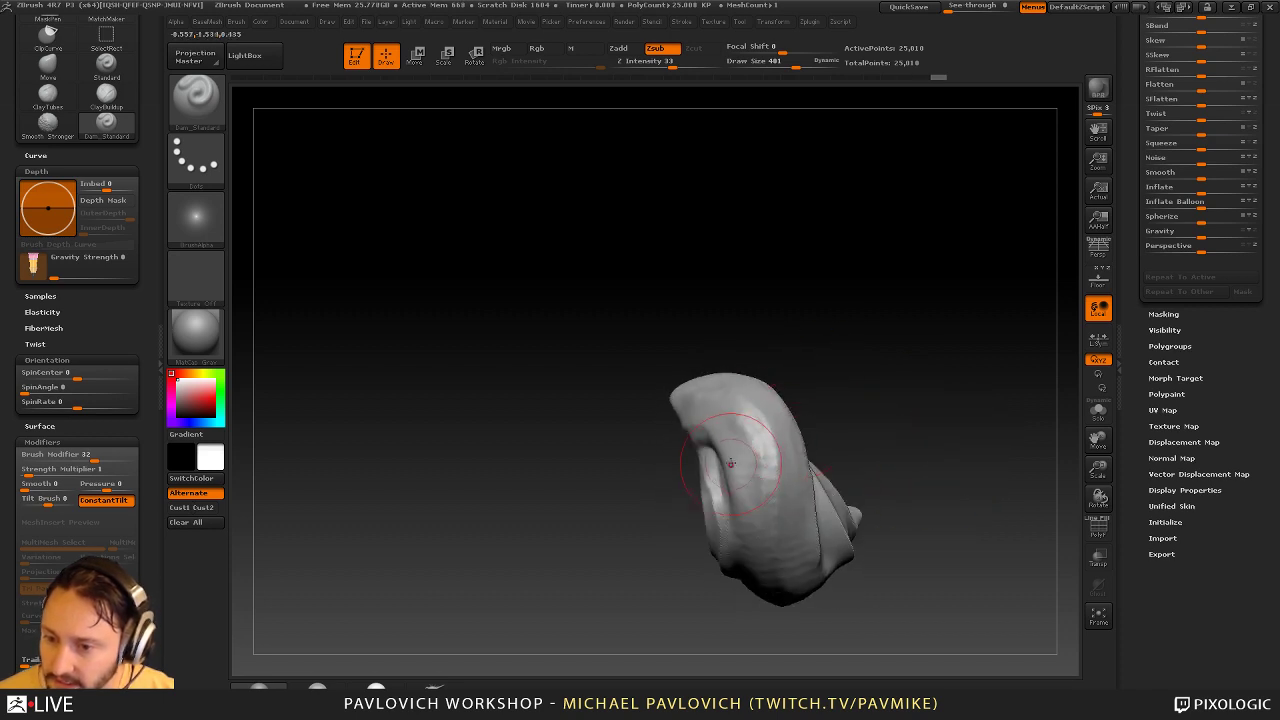
Smooth the outer band and carve a crease along its middle at Draw Size 451
alt+right_drag(793, 609, 788, 577)
mouse_move(780, 545)
shift+mouse_down()
mouse_move(748, 389)
mouse_move(705, 362)
shift+mouse_up()
drag(764, 481, 767, 498)
right_drag(830, 492, 822, 356)
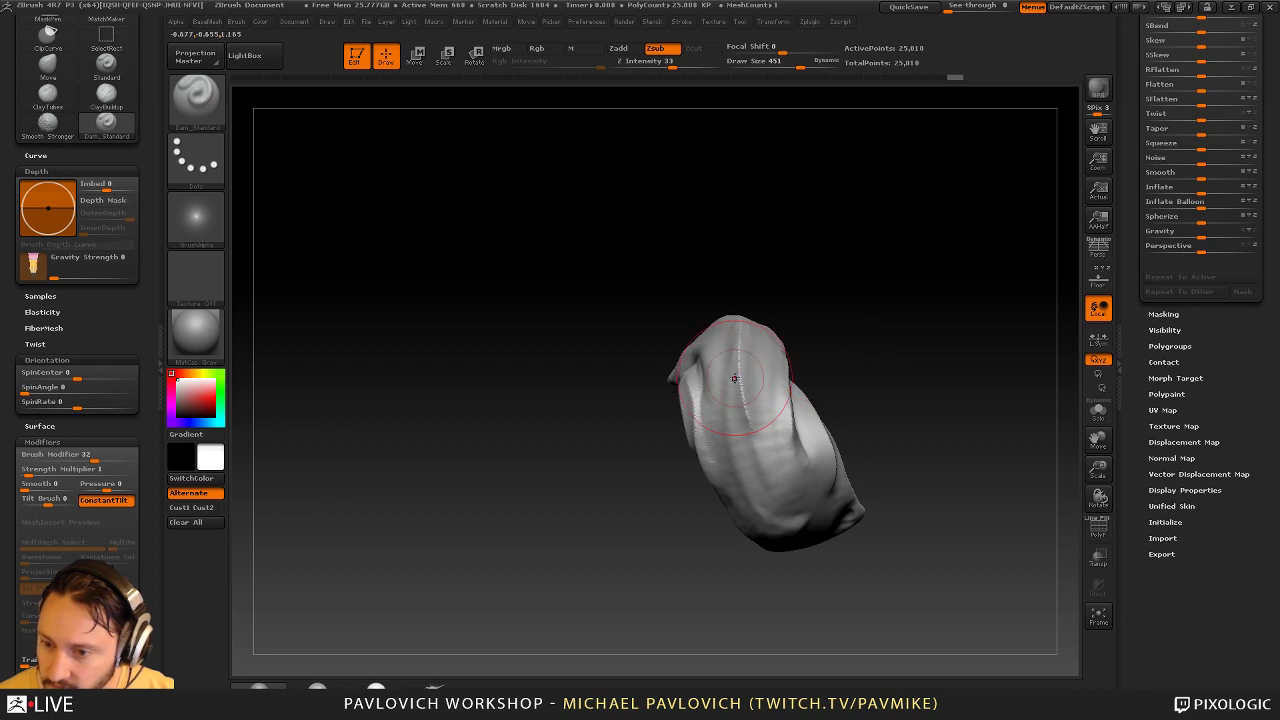
mouse_move(847, 477)
mouse_down()
mouse_move(906, 374)
mouse_move(920, 383)
mouse_move(857, 334)
mouse_move(849, 366)
mouse_up()
Switch to hPolish and flatten the outer band's surfaces beside the central crease at Draw Size 426
key(b)
key(h)
key(p)
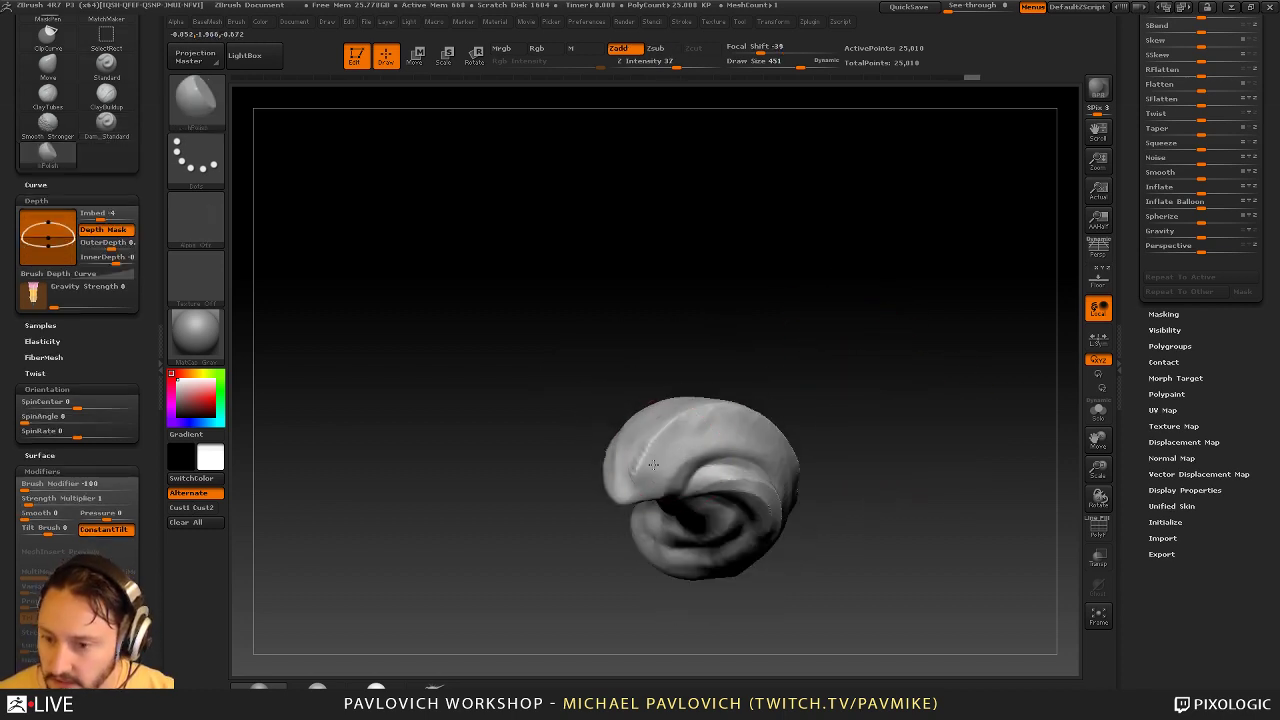
drag(768, 428, 782, 445)
drag(818, 425, 791, 371)
drag(699, 397, 804, 405)
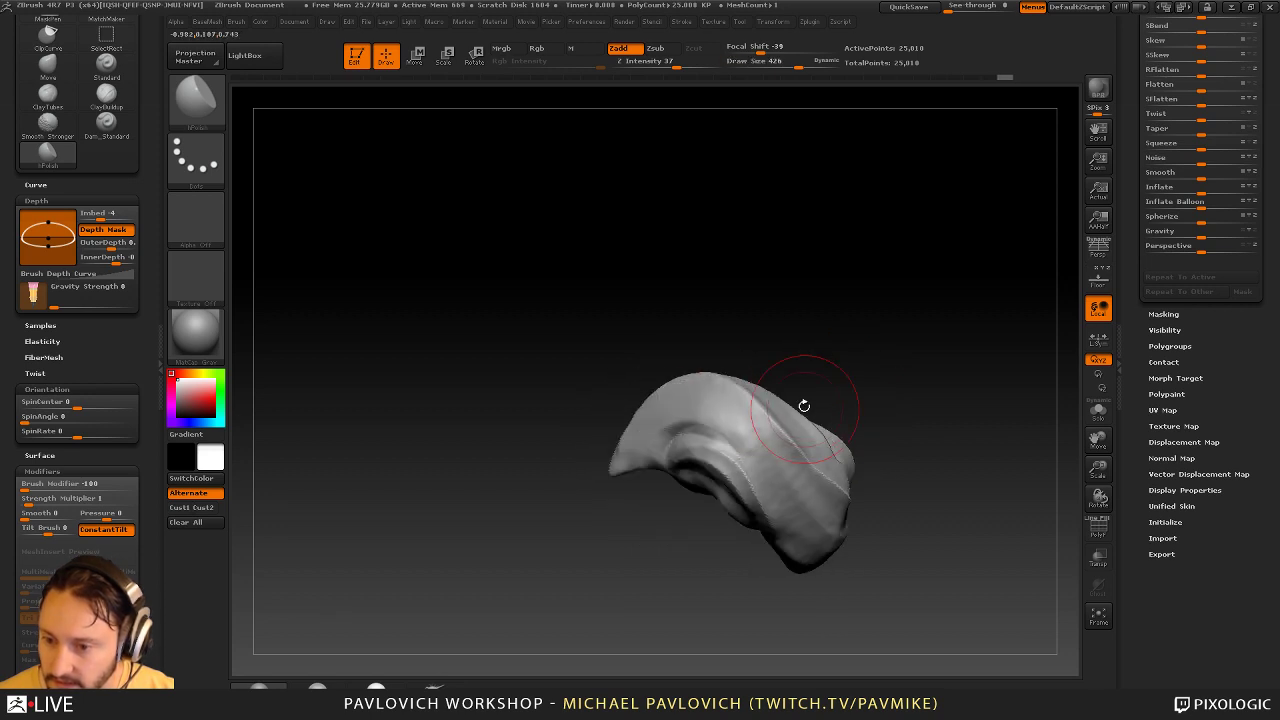
drag(870, 458, 735, 401)
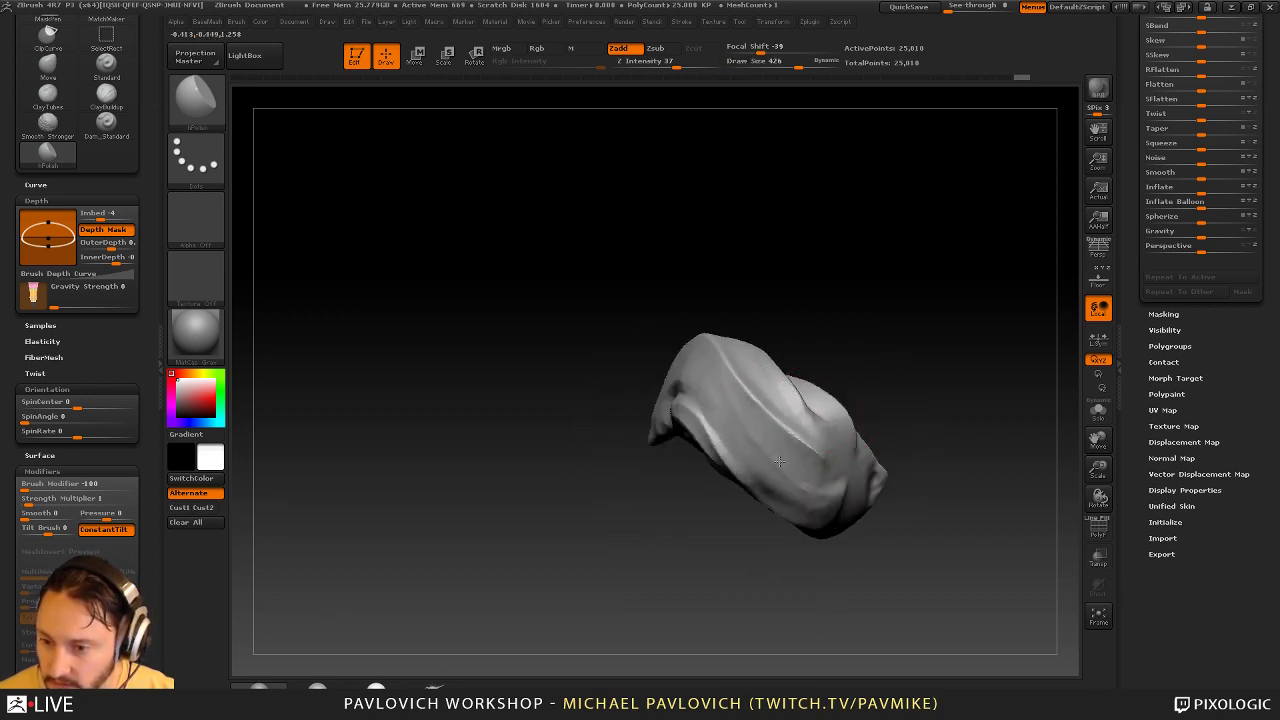
mouse_move(752, 321)
mouse_down()
mouse_move(829, 309)
mouse_move(838, 328)
mouse_up()
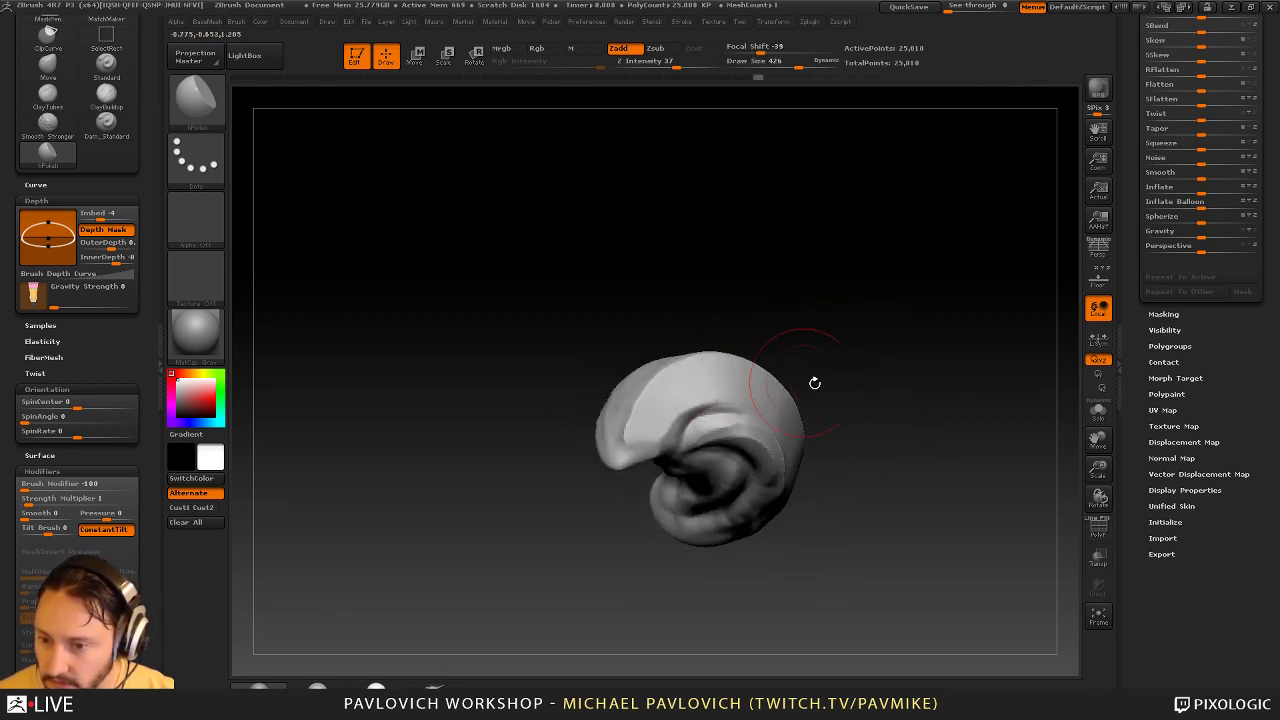
drag(815, 383, 786, 436)
Reduce the hPolish brush to Draw Size 385 and flatten the inner folds between the two prongs
key(s)
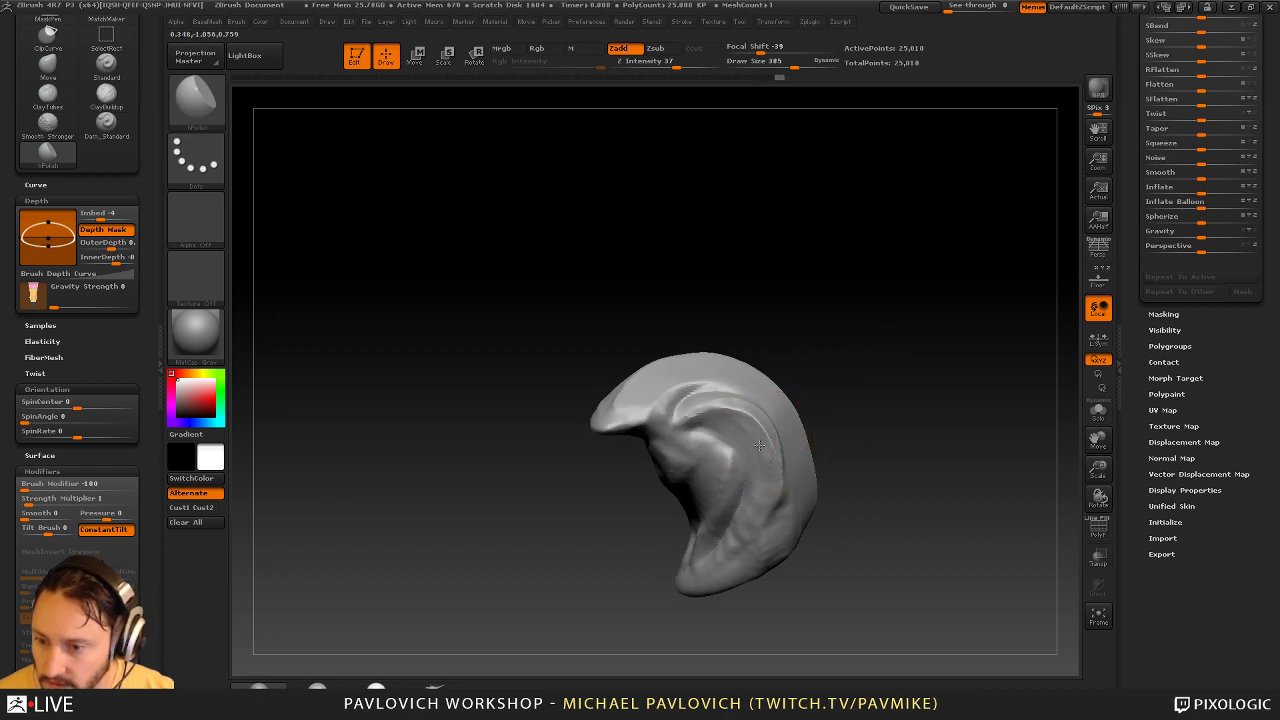
drag(820, 386, 711, 465)
mouse_move(647, 545)
mouse_down()
mouse_move(703, 487)
mouse_move(622, 538)
mouse_up()
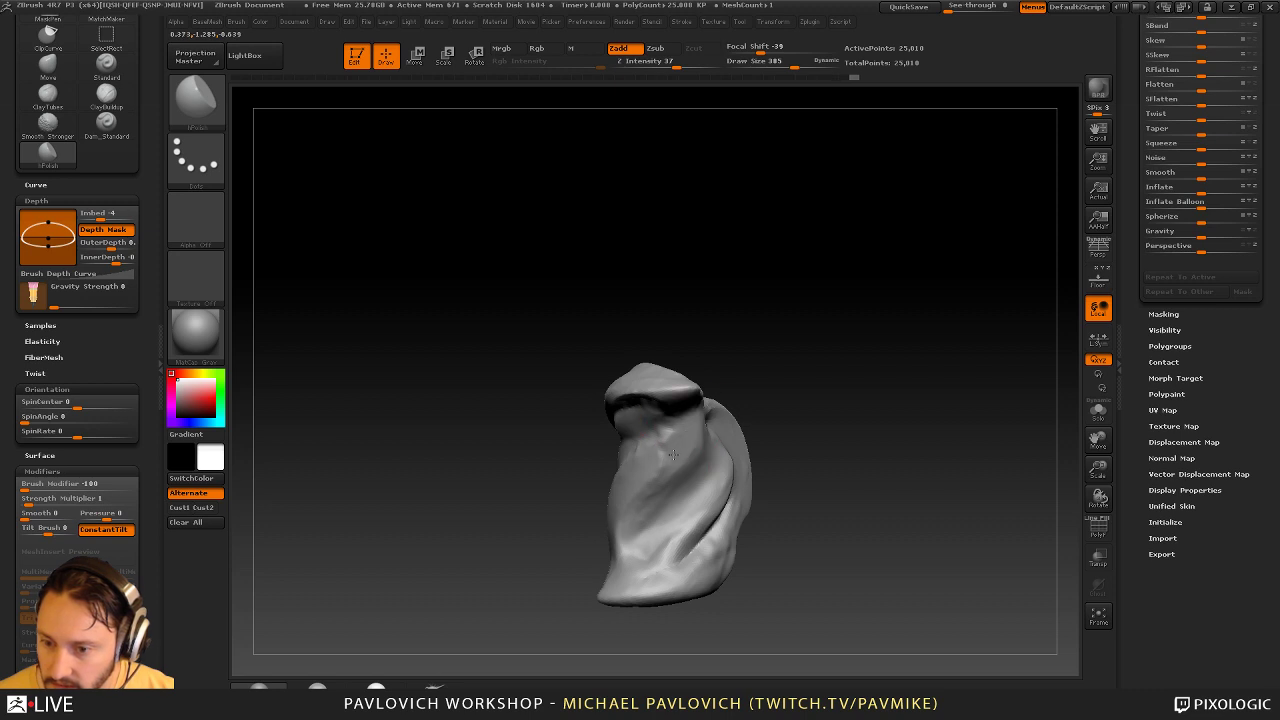
drag(655, 465, 638, 535)
drag(765, 485, 857, 437)
Polish the opposite side's twisted strands into cleaner planes with hPolish at Draw Size 355
mouse_move(750, 402)
mouse_down()
mouse_move(688, 440)
mouse_move(677, 503)
mouse_up()
drag(780, 480, 765, 465)
drag(757, 390, 678, 450)
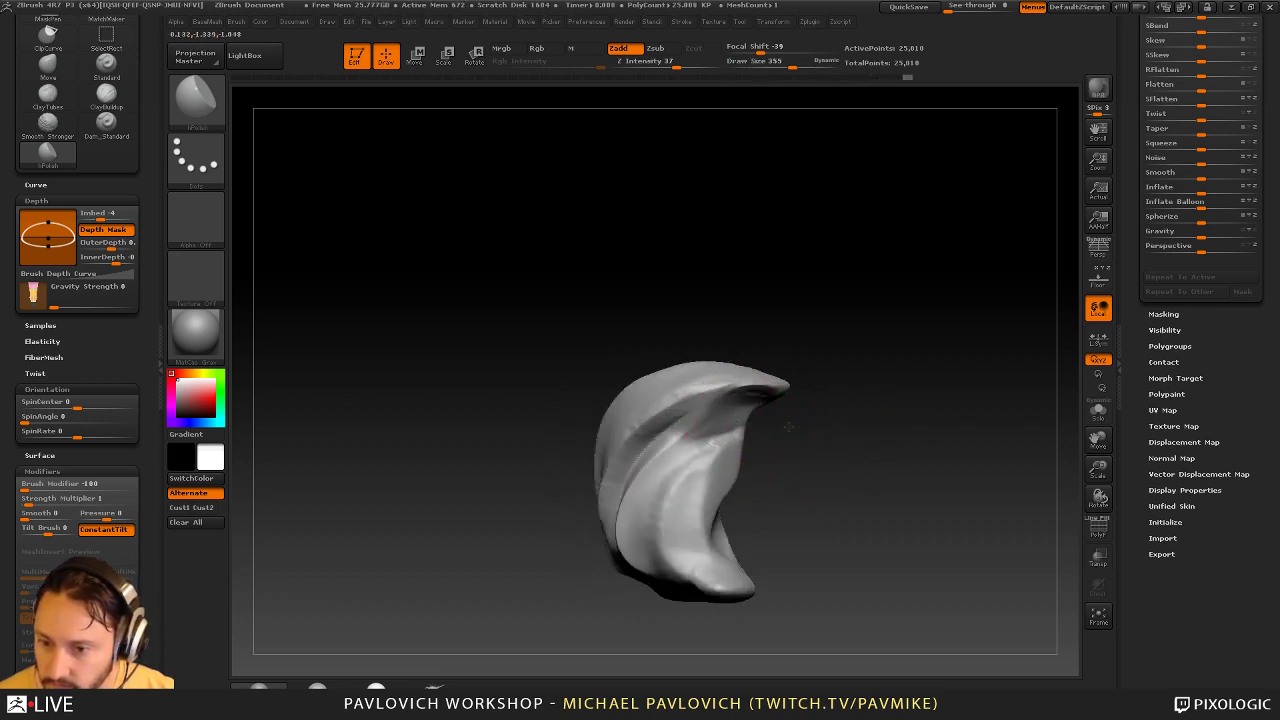
drag(787, 430, 808, 430)
mouse_move(700, 445)
mouse_down()
mouse_move(655, 500)
mouse_move(640, 559)
mouse_up()
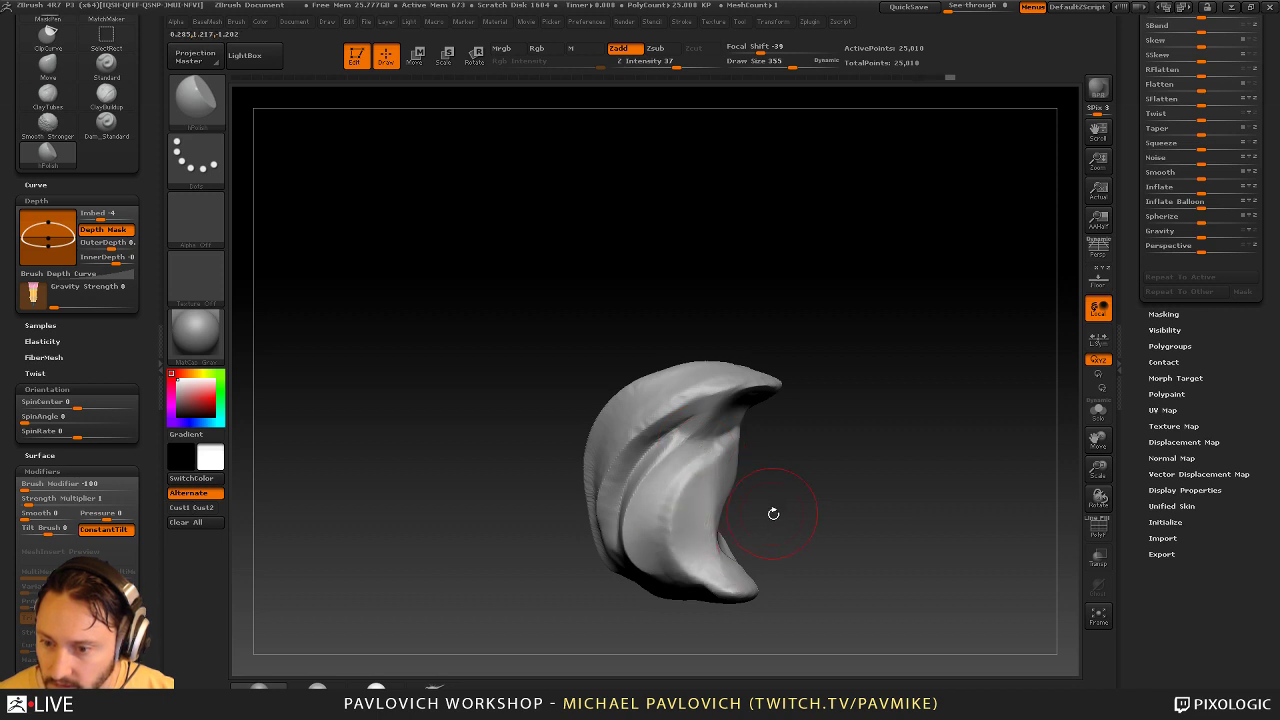
Smooth the whole clump with the Smooth deformation and brush-smooth the inner folds between the two prongs
mouse_move(773, 513)
mouse_down()
mouse_move(727, 446)
mouse_move(632, 490)
mouse_move(613, 520)
mouse_up()
drag(765, 490, 751, 415)
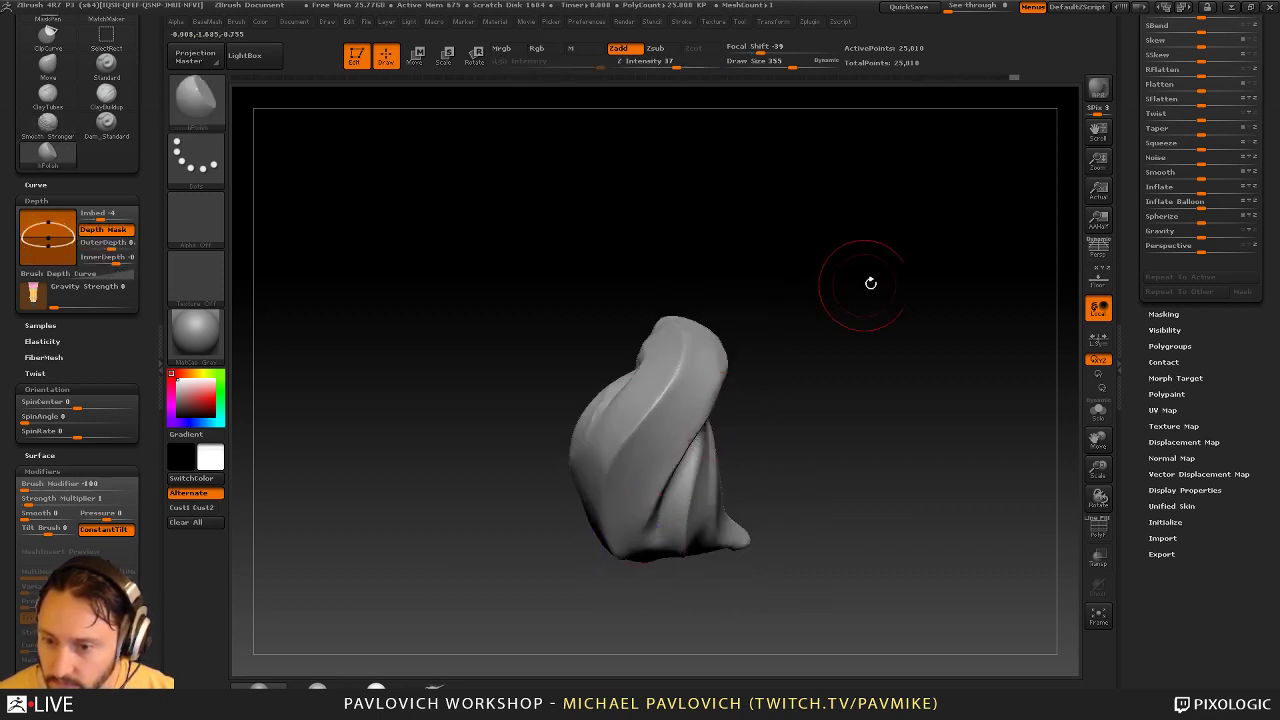
key(space)
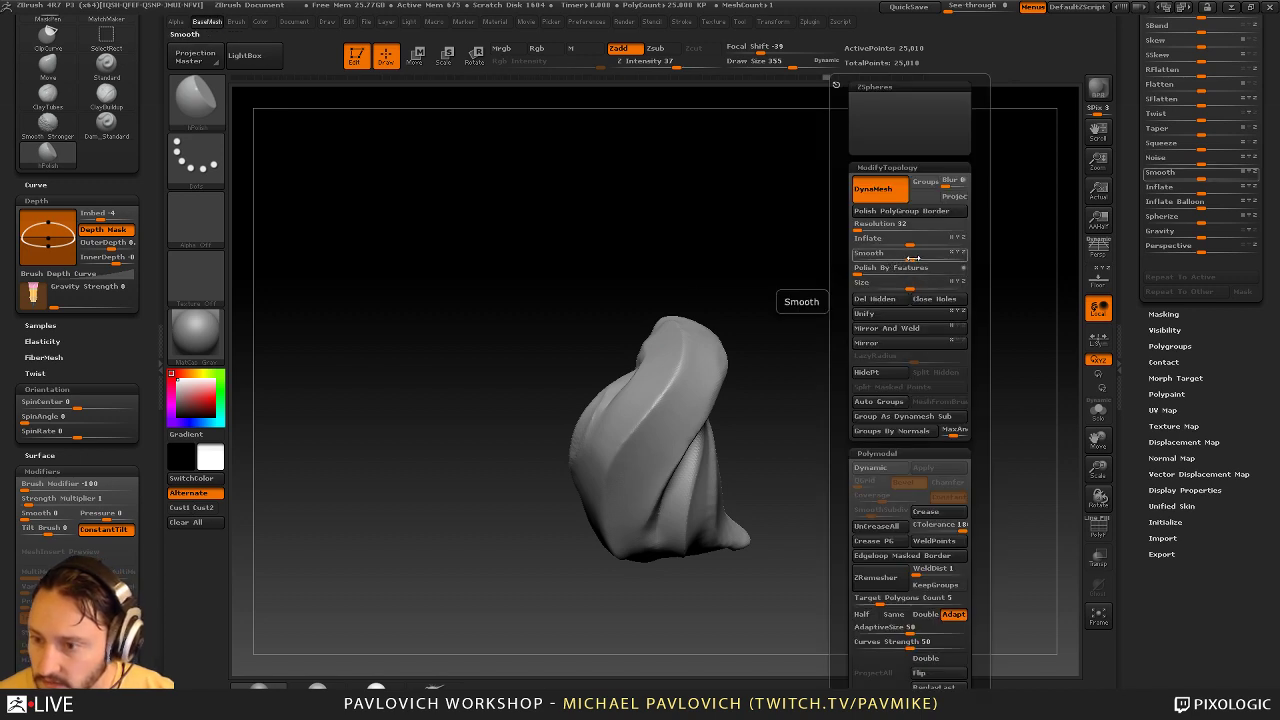
drag(911, 256, 966, 257)
mouse_move(832, 372)
mouse_down()
mouse_move(914, 352)
mouse_move(786, 386)
mouse_up()
shift+drag(588, 428, 622, 446)
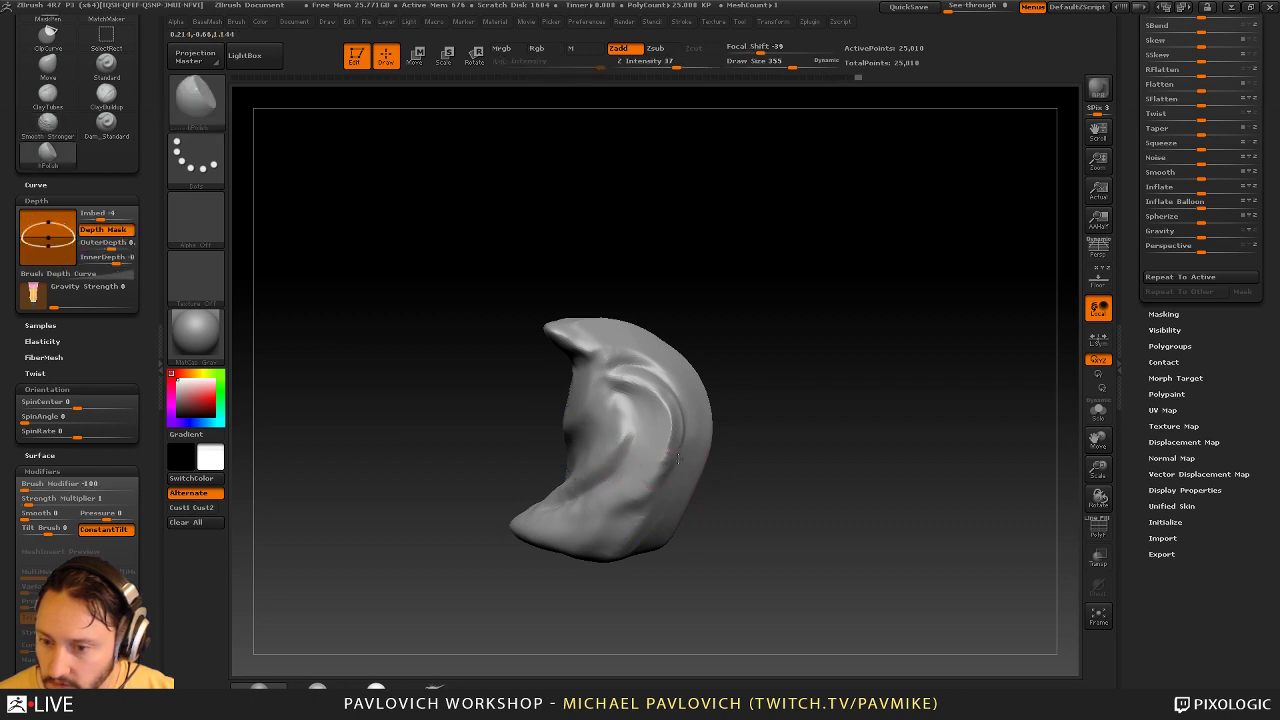
drag(718, 341, 745, 337)
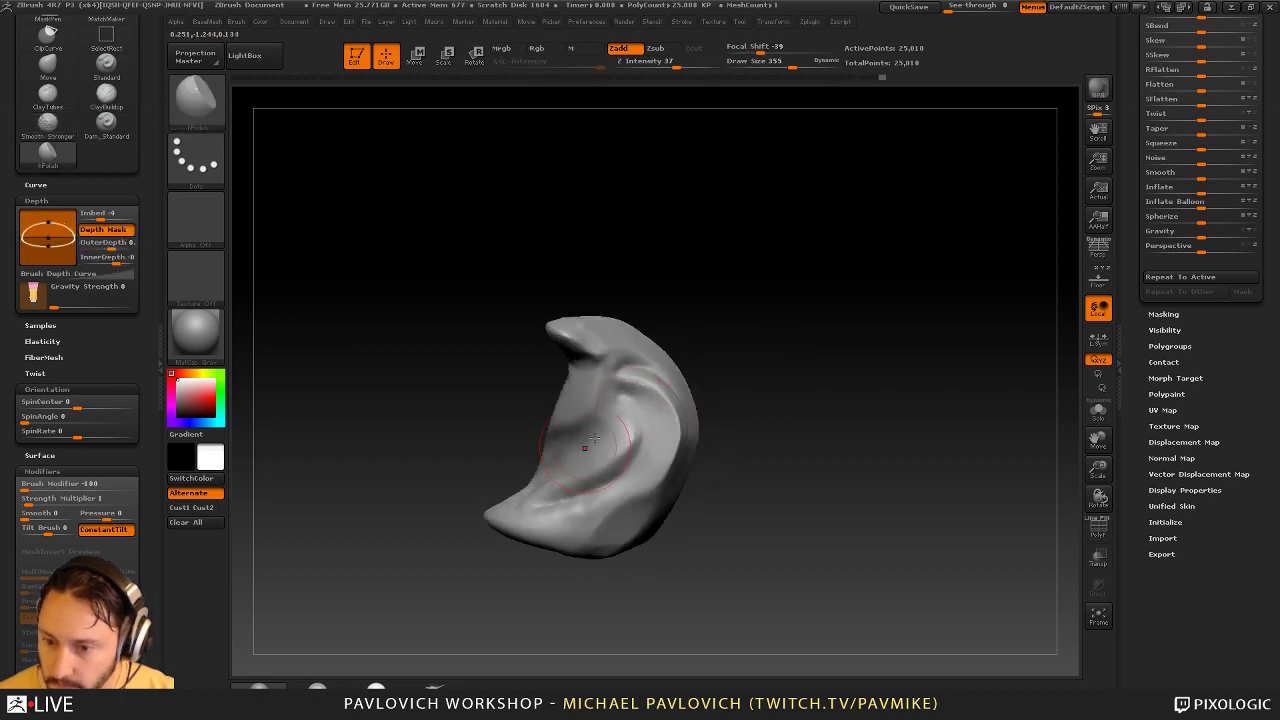
mouse_move(745, 382)
mouse_down()
mouse_move(622, 383)
mouse_move(535, 471)
mouse_up()
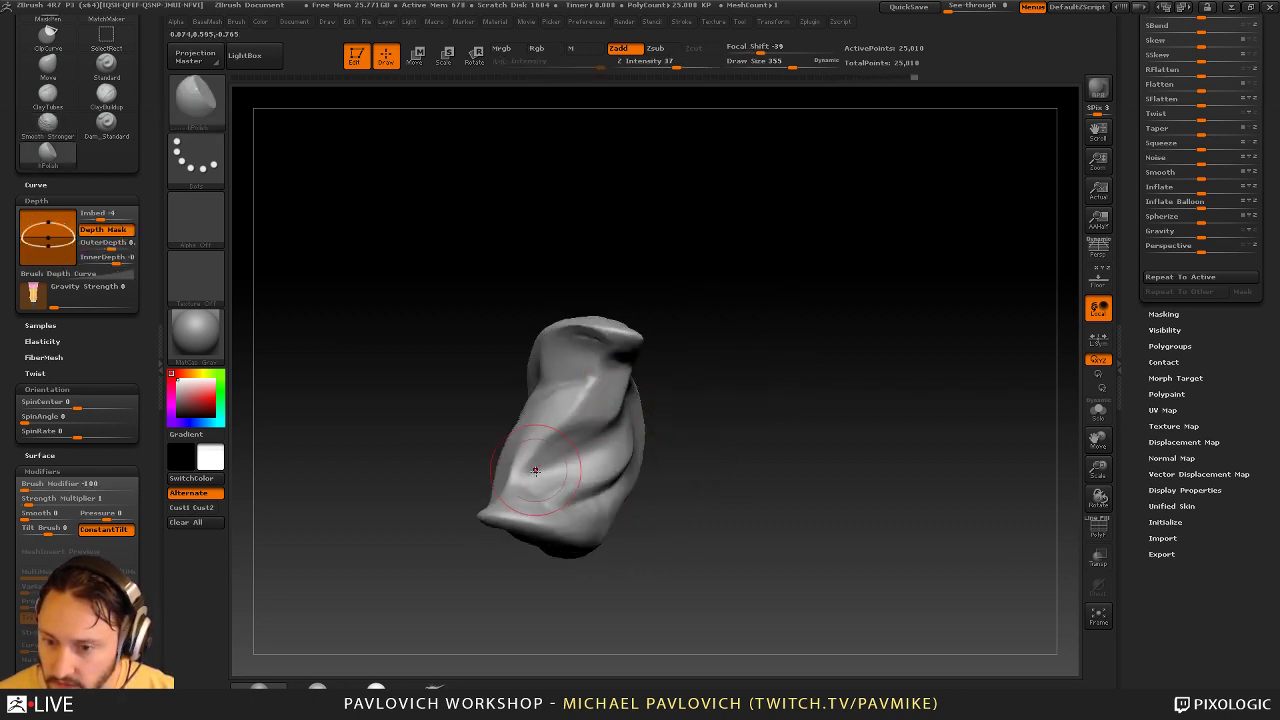
Subdivide the clump's mesh, switch to Dam_Standard with Draw Size reduced to 175, and smooth the fold below the upper prong
mouse_move(818, 368)
mouse_down()
mouse_move(803, 383)
mouse_move(705, 390)
mouse_move(854, 409)
mouse_move(738, 395)
mouse_up()
key(ctrl+d)
key(b)
key(d)
key(s)
key(s)
click(648, 427)
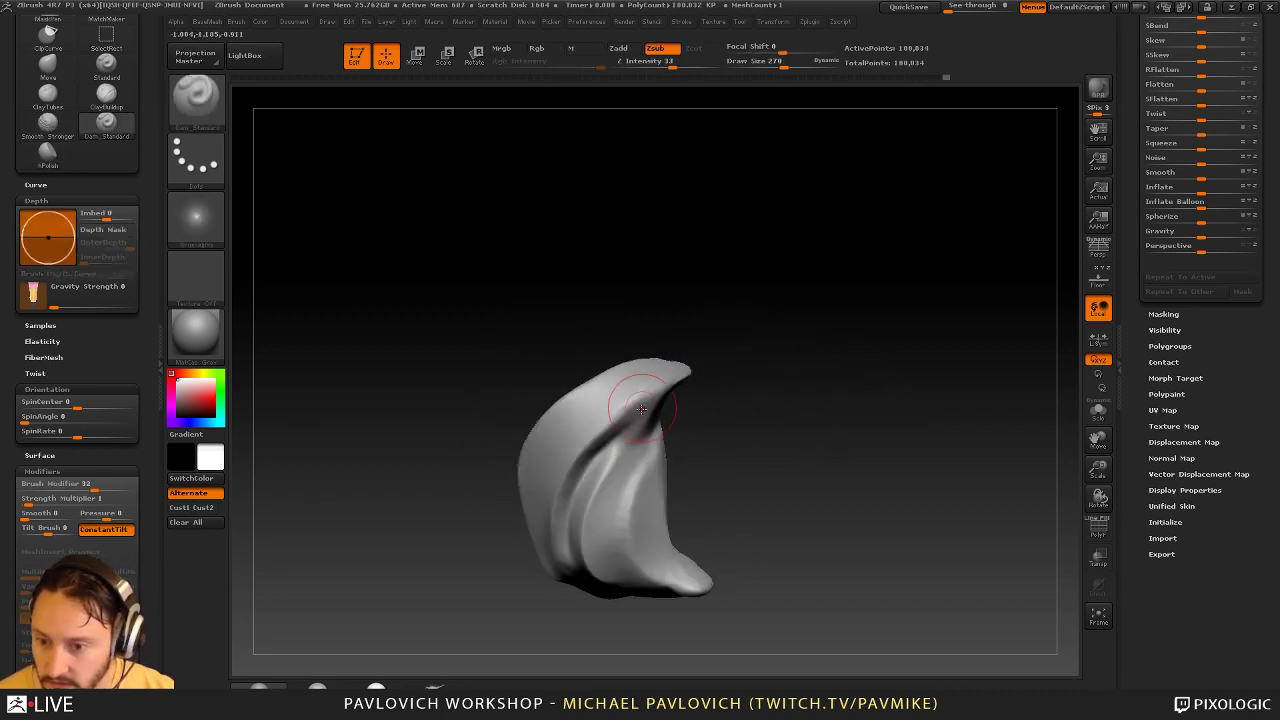
shift+drag(652, 425, 662, 432)
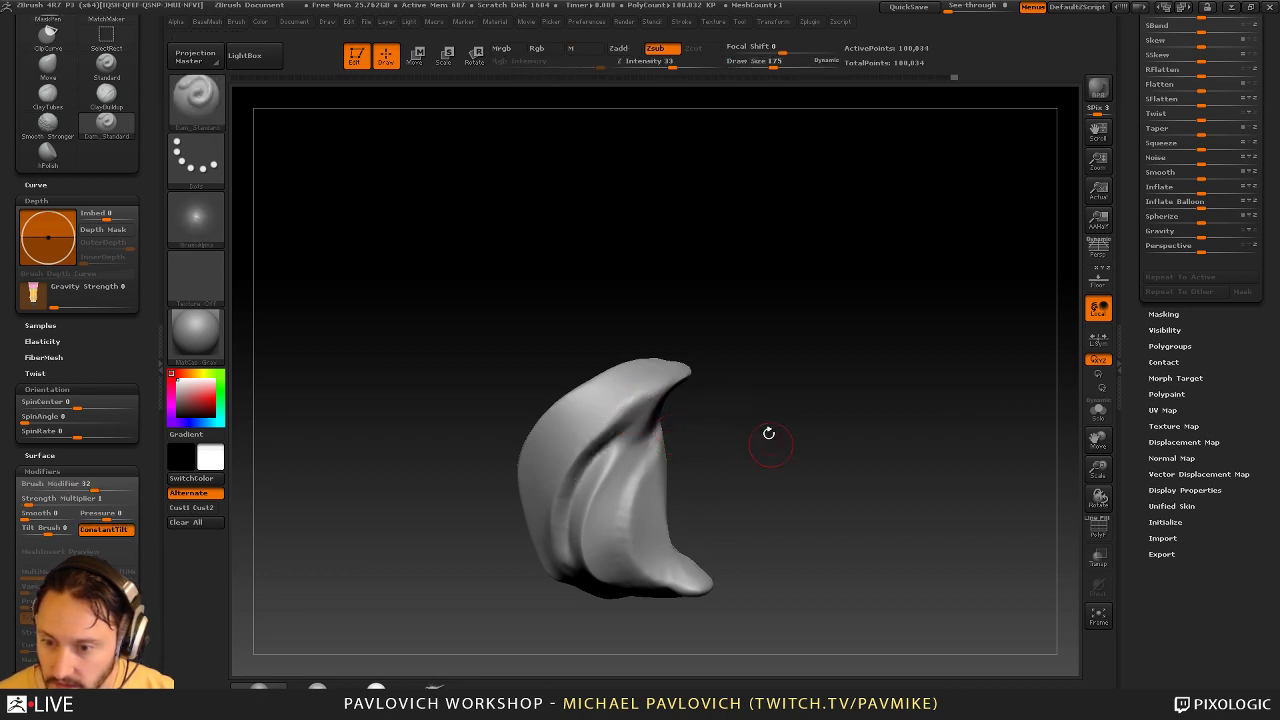
Carve strand creases down the inner folds with Dam_Standard, starting at Draw Size 170, and soften them with smoothing
drag(768, 433, 730, 428)
key(s)
click(646, 429)
drag(642, 402, 612, 482)
drag(683, 449, 710, 447)
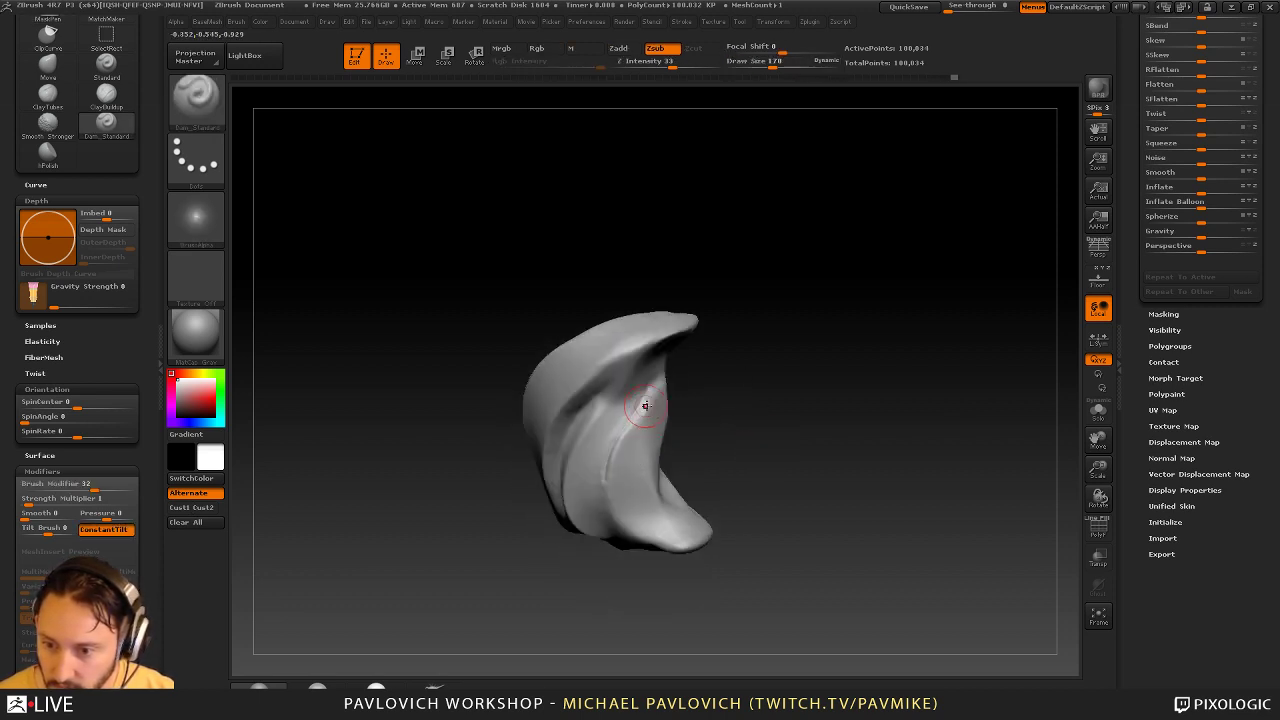
drag(644, 413, 616, 470)
key(s)
click(654, 420)
drag(660, 381, 629, 459)
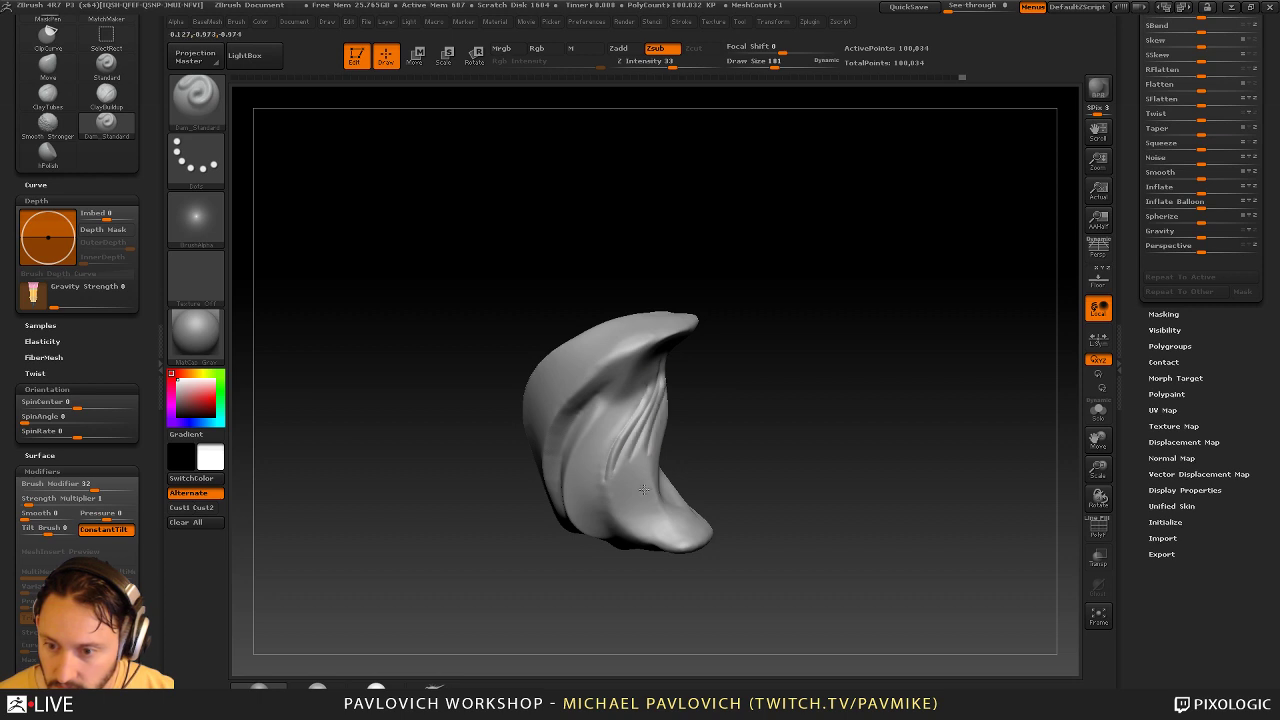
shift+drag(650, 405, 622, 455)
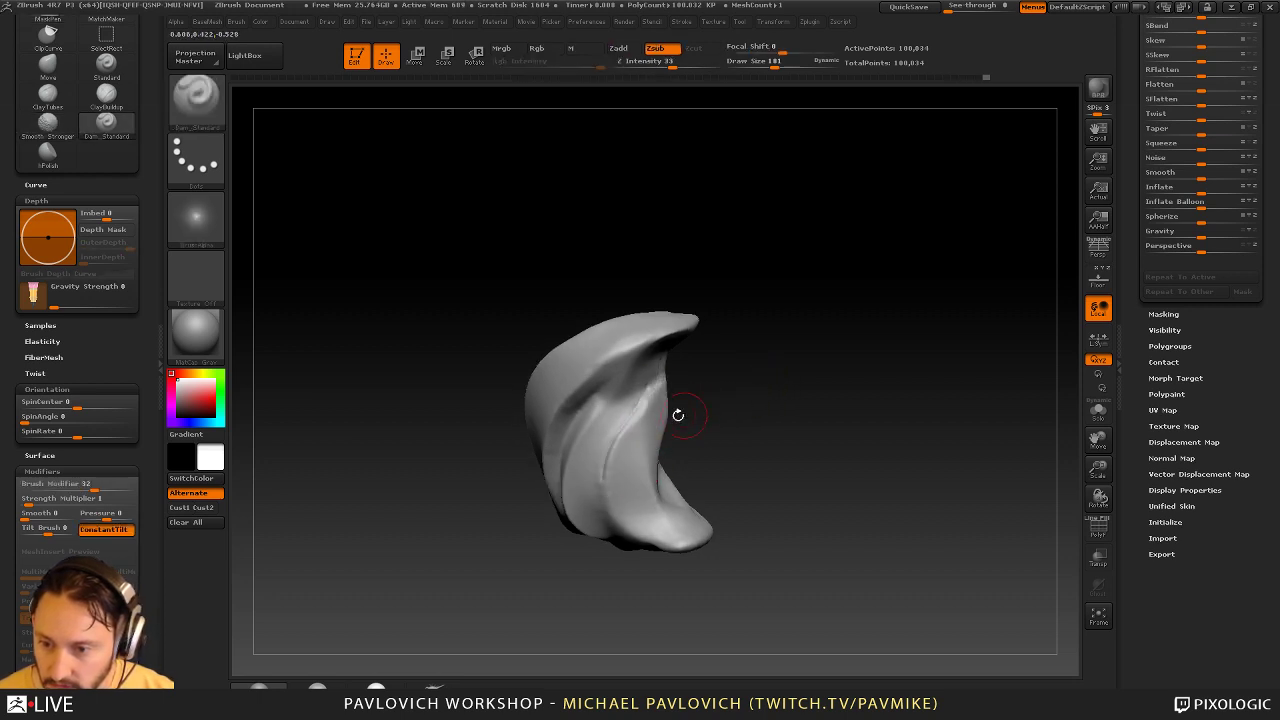
Switch to the Standard brush at Draw Size 65 and Z Intensity 35 and draw fine raised strands along the inner folds
key(2)
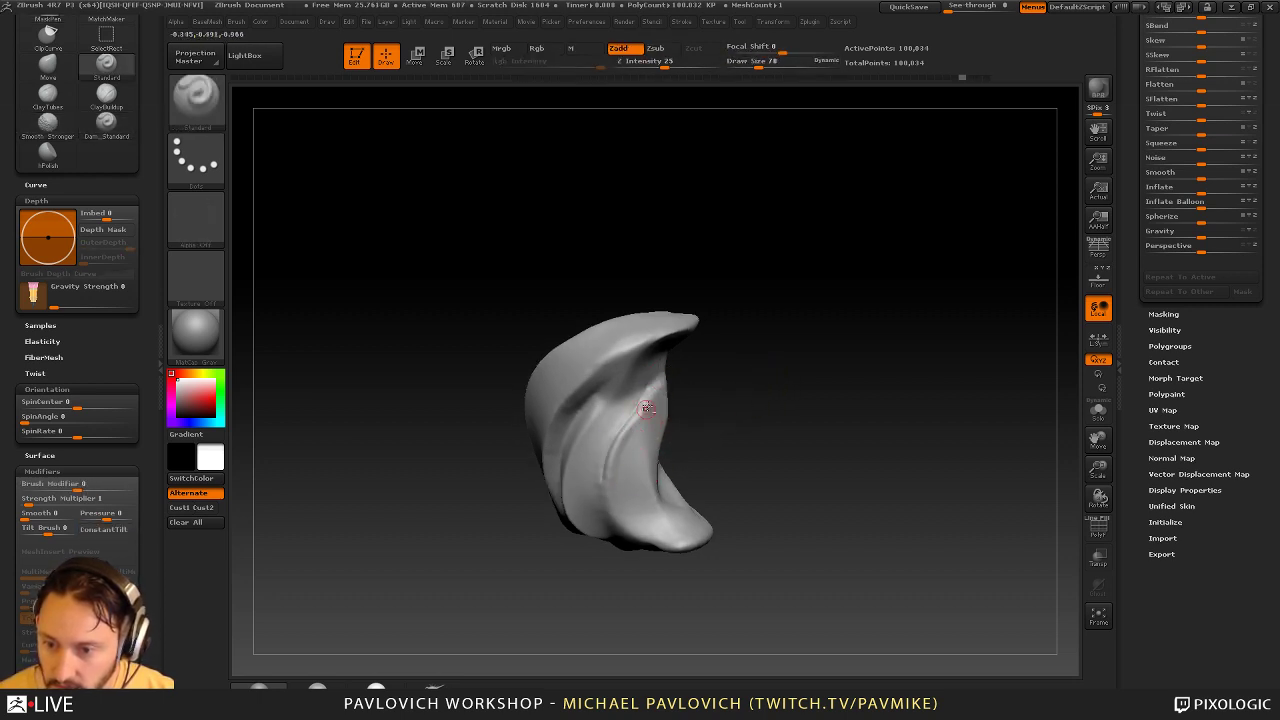
key(b)
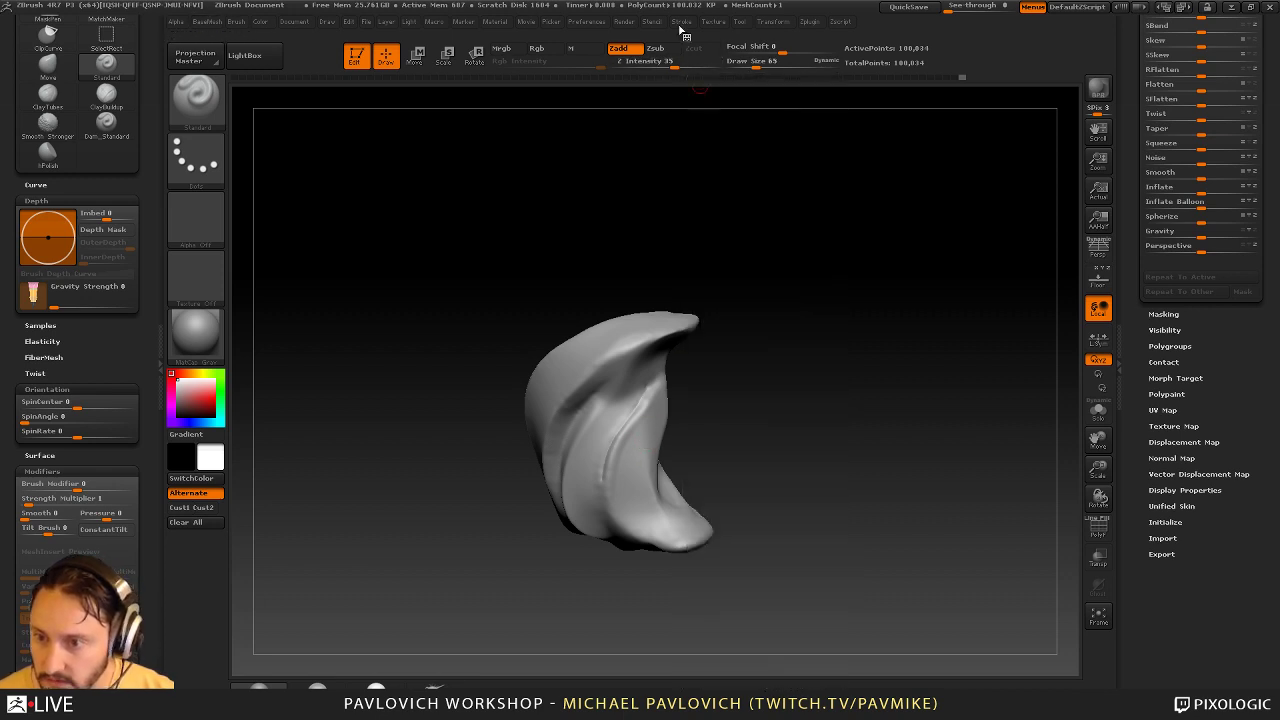
click(681, 21)
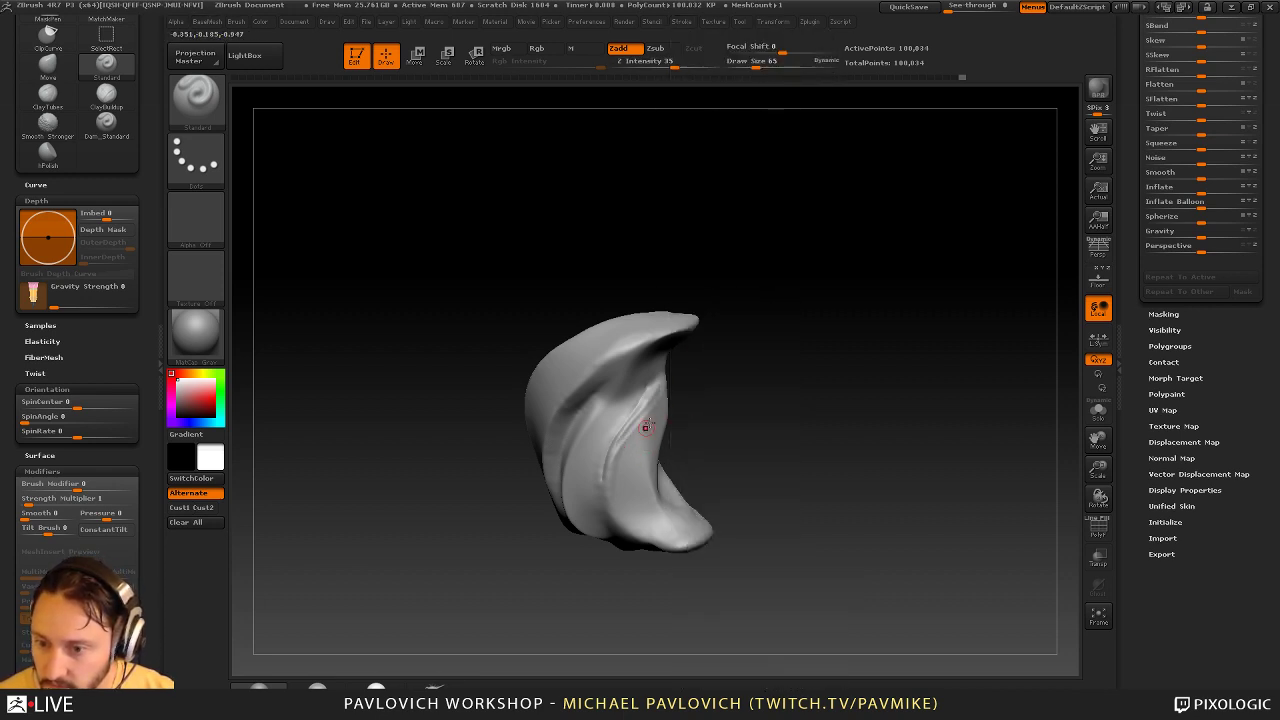
right_drag(645, 428, 670, 388)
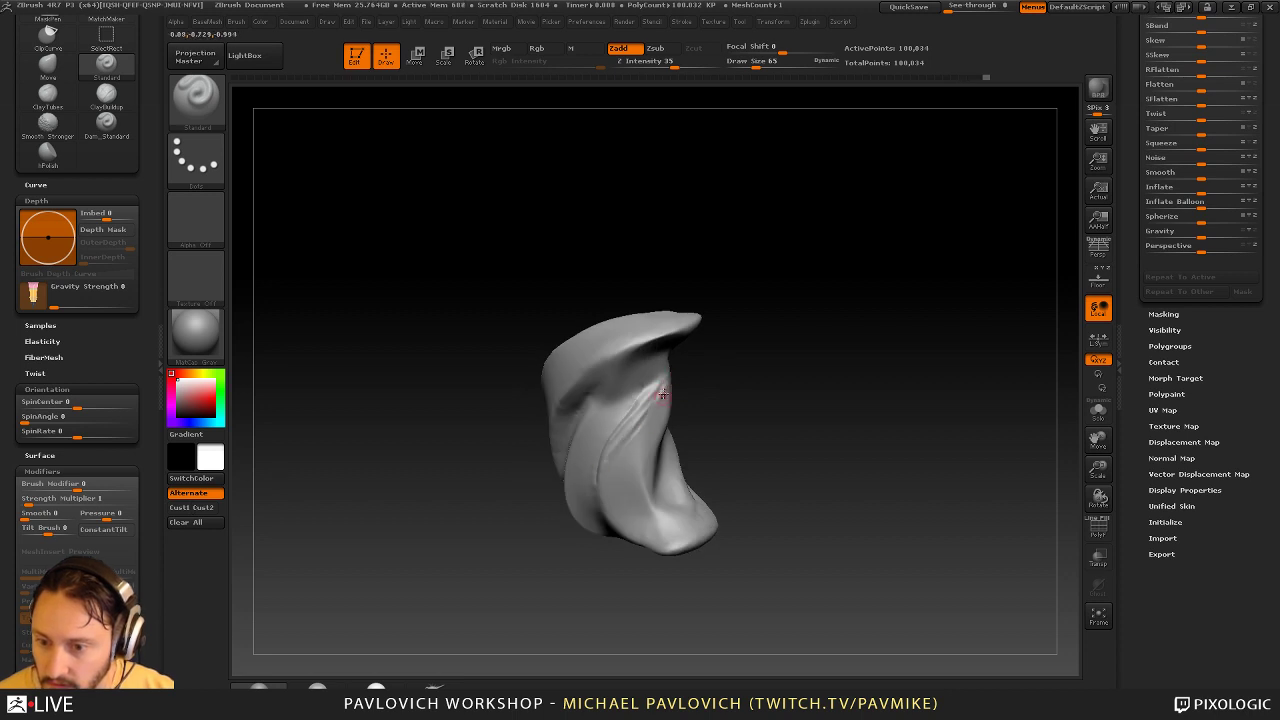
mouse_move(644, 480)
mouse_down()
mouse_move(664, 414)
mouse_move(714, 421)
mouse_up()
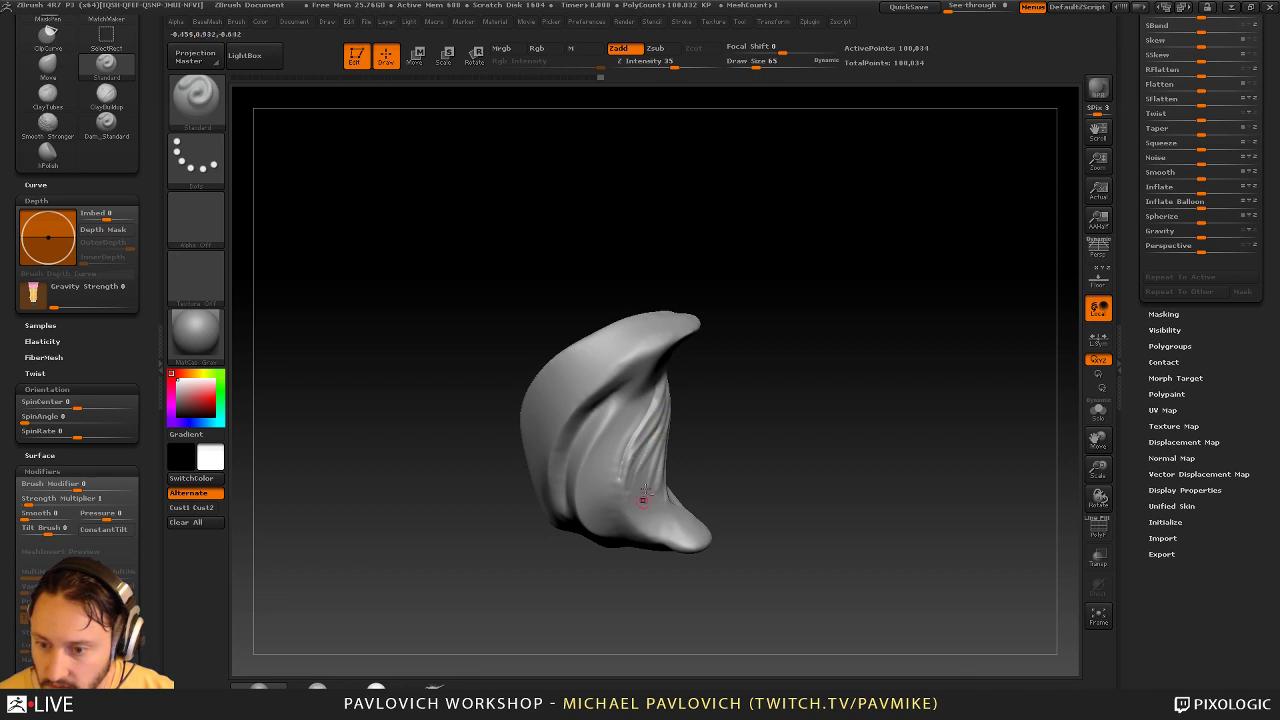
drag(642, 486, 682, 538)
mouse_move(746, 486)
mouse_down()
mouse_move(783, 426)
mouse_move(769, 421)
mouse_up()
drag(766, 291, 710, 420)
drag(523, 426, 560, 460)
drag(672, 446, 692, 420)
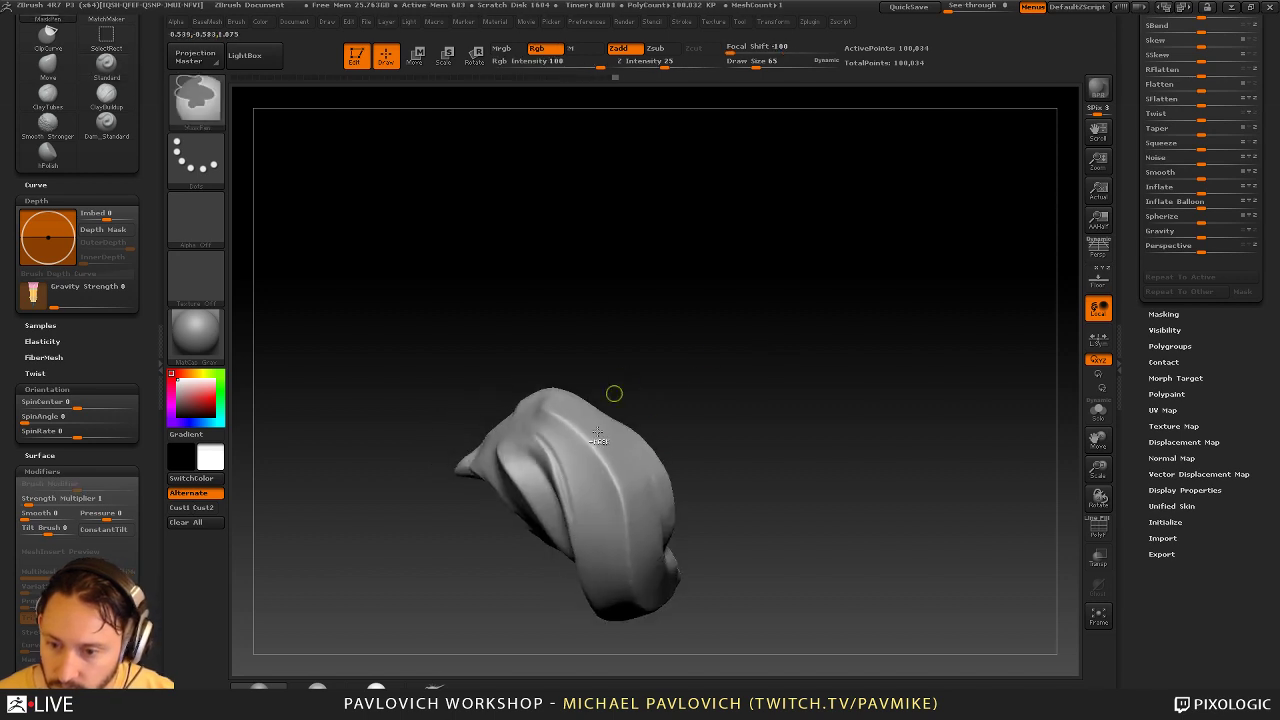
Sculpt fine fold lines along the middle of the hair lock with the Standard brush
drag(543, 433, 583, 545)
drag(587, 497, 597, 508)
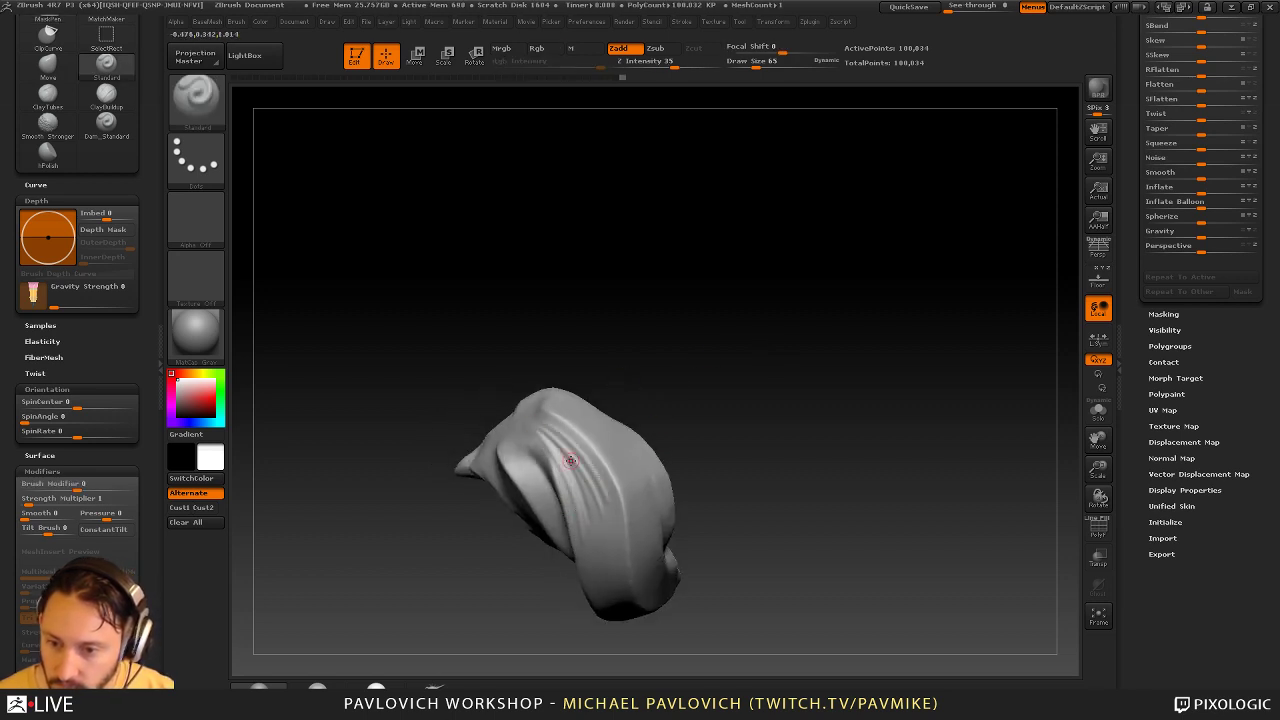
key(shift)
mouse_move(660, 460)
ctrl+right_down()
mouse_move(731, 391)
mouse_move(851, 337)
mouse_move(874, 431)
mouse_move(825, 447)
mouse_move(843, 437)
ctrl+right_up()
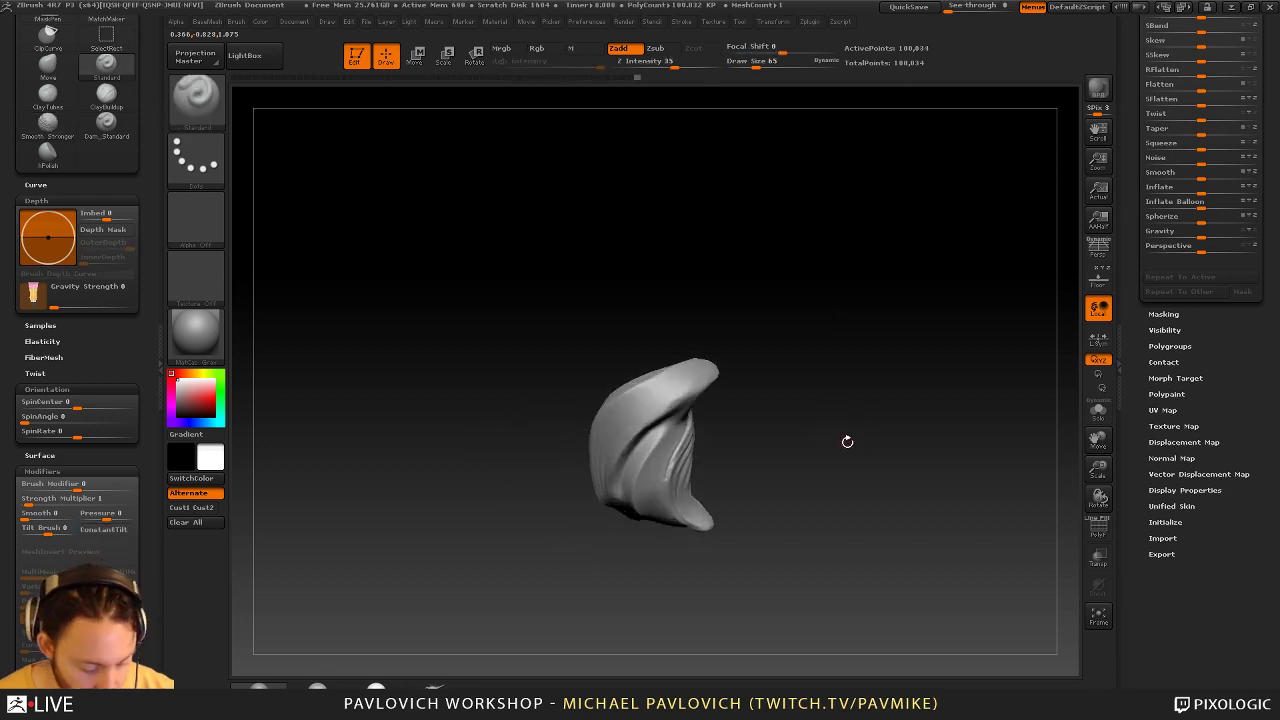
Create a new InsertMesh brush from the sculpted hair lock
key(b)
click(512, 690)
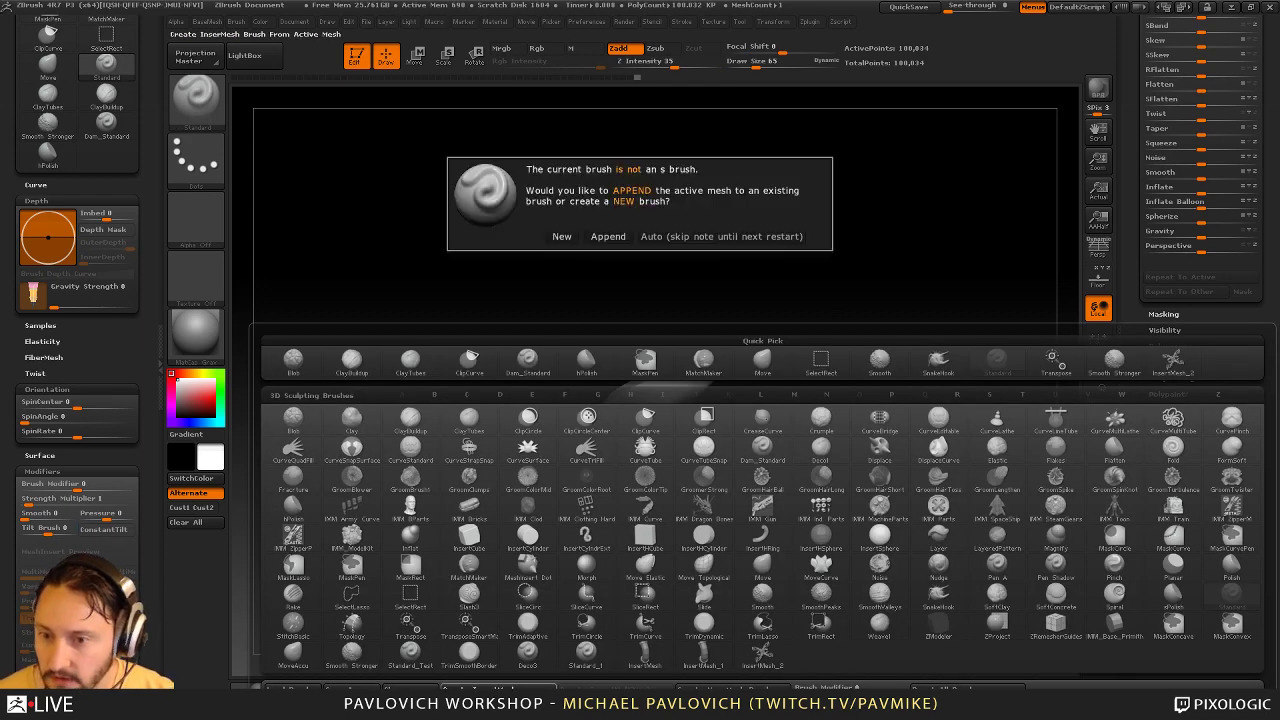
click(563, 237)
Switch to the Merged_MaleHead tool and insert the hair lock on the side of the lion head
drag(1128, 177, 1127, 480)
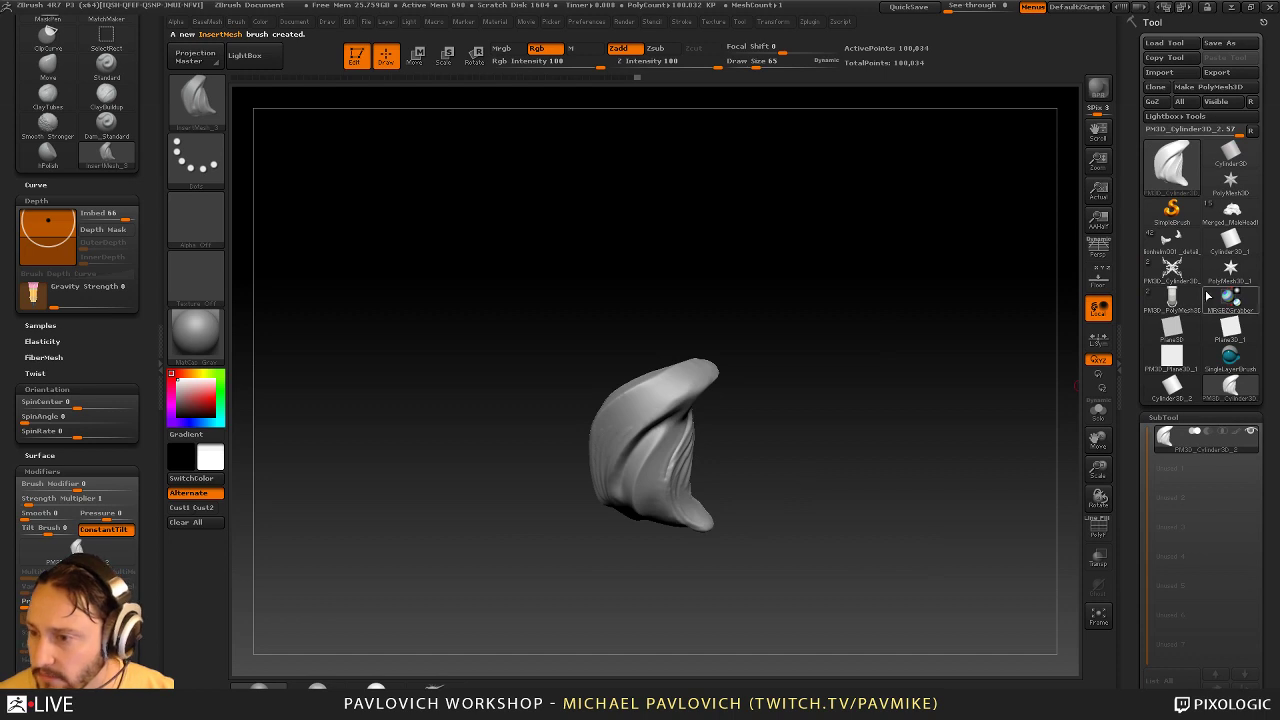
mouse_move(1170, 252)
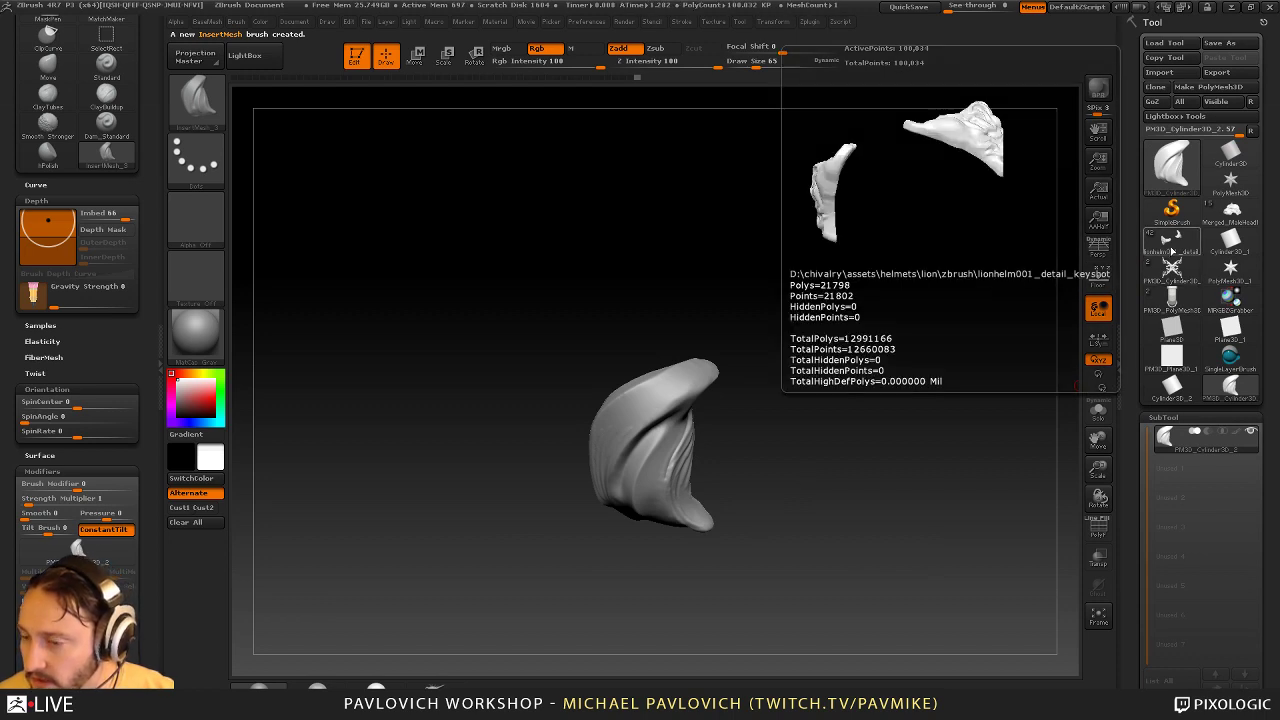
click(1231, 210)
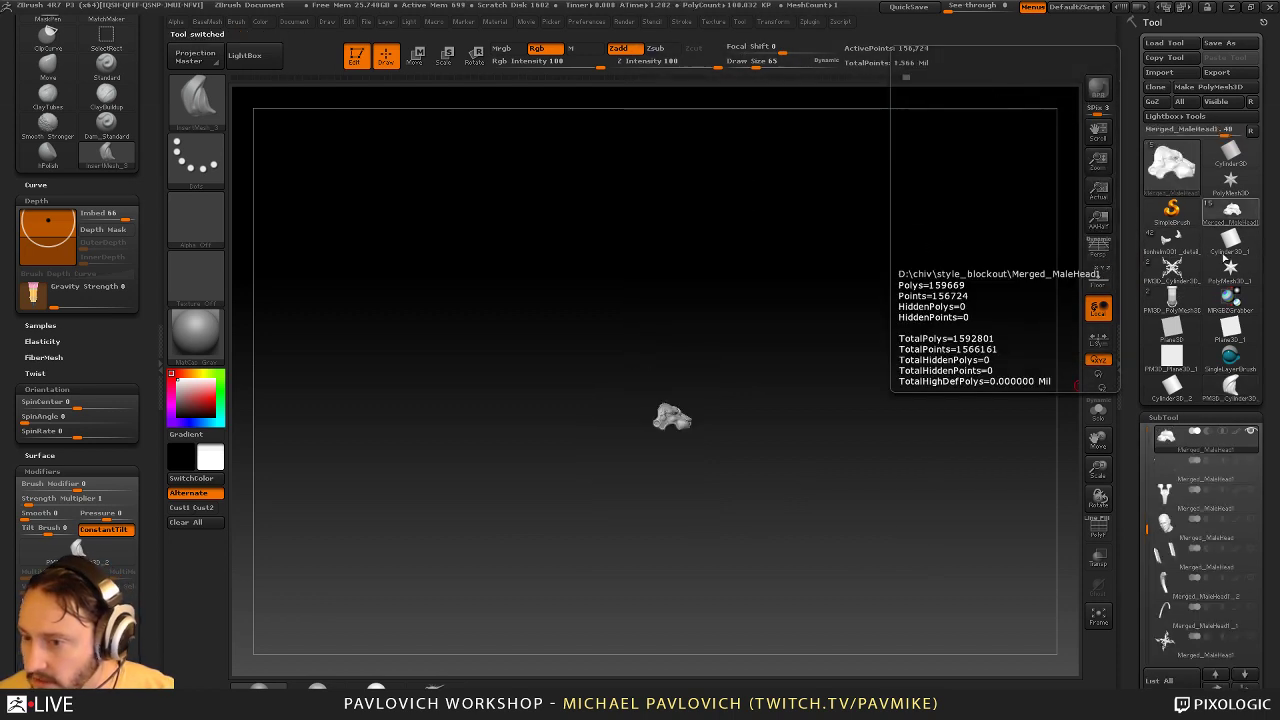
mouse_move(837, 385)
alt+mouse_down()
mouse_move(926, 503)
mouse_move(871, 437)
alt+mouse_up()
alt+drag(871, 437, 931, 460)
mouse_move(897, 397)
alt+mouse_down()
mouse_move(911, 457)
mouse_move(885, 450)
alt+mouse_up()
drag(690, 432, 728, 422)
Move and rotate the inserted hair lock with the Transpose line so it sits behind the lion's eye
key(w)
mouse_move(762, 406)
mouse_down()
mouse_move(808, 404)
mouse_move(854, 440)
mouse_move(740, 433)
mouse_up()
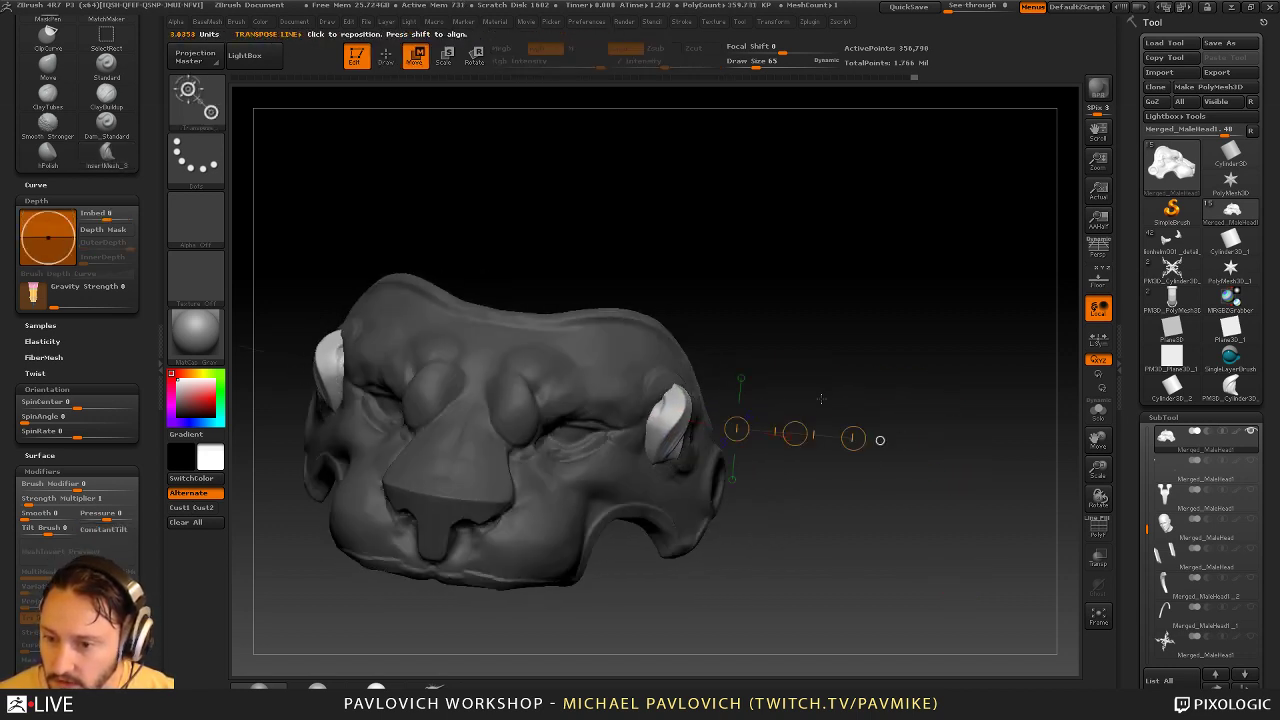
mouse_move(895, 400)
mouse_down()
mouse_move(795, 381)
mouse_move(1023, 451)
mouse_up()
key(r)
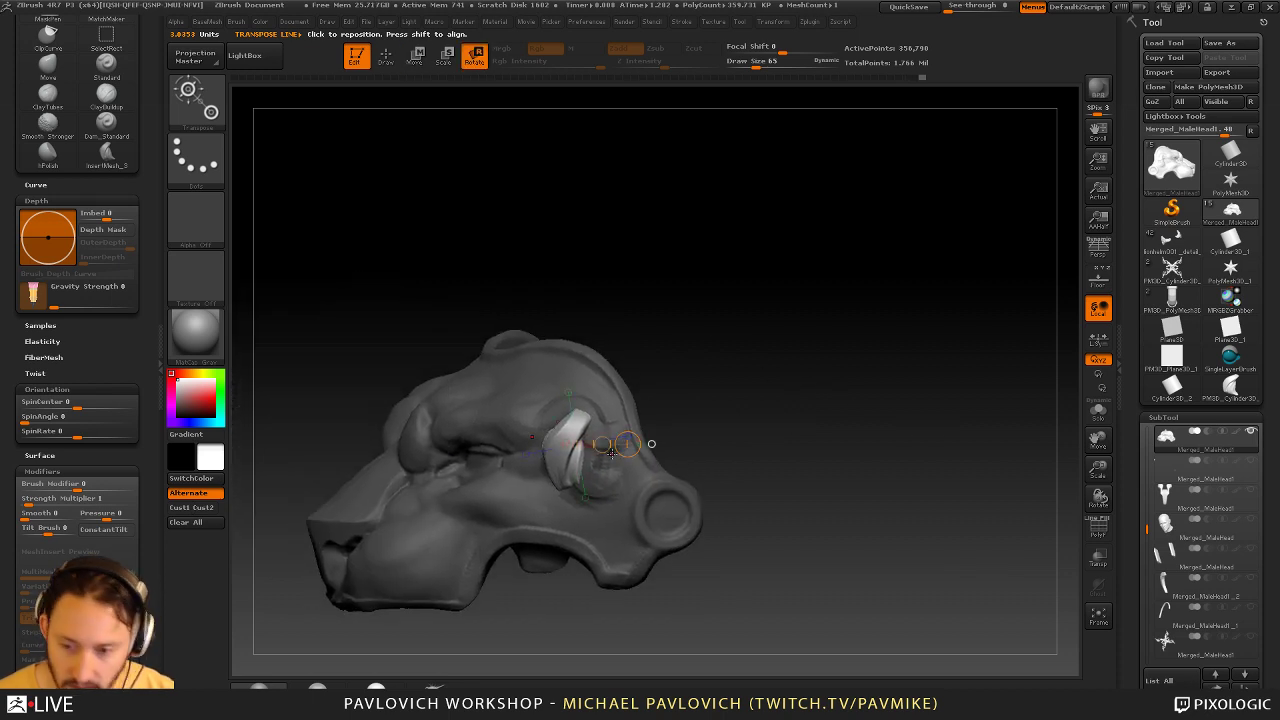
mouse_move(560, 460)
mouse_down()
mouse_move(803, 446)
mouse_move(720, 303)
mouse_move(640, 275)
mouse_up()
drag(803, 446, 366, 403)
key(w)
mouse_move(681, 452)
mouse_down()
mouse_move(726, 429)
mouse_move(706, 410)
mouse_up()
key(q)
mouse_move(791, 346)
mouse_down()
mouse_move(840, 346)
mouse_move(828, 375)
mouse_up()
Duplicate the hair lock with the Transpose line and place the copy just below the first one
key(w)
drag(613, 406, 773, 387)
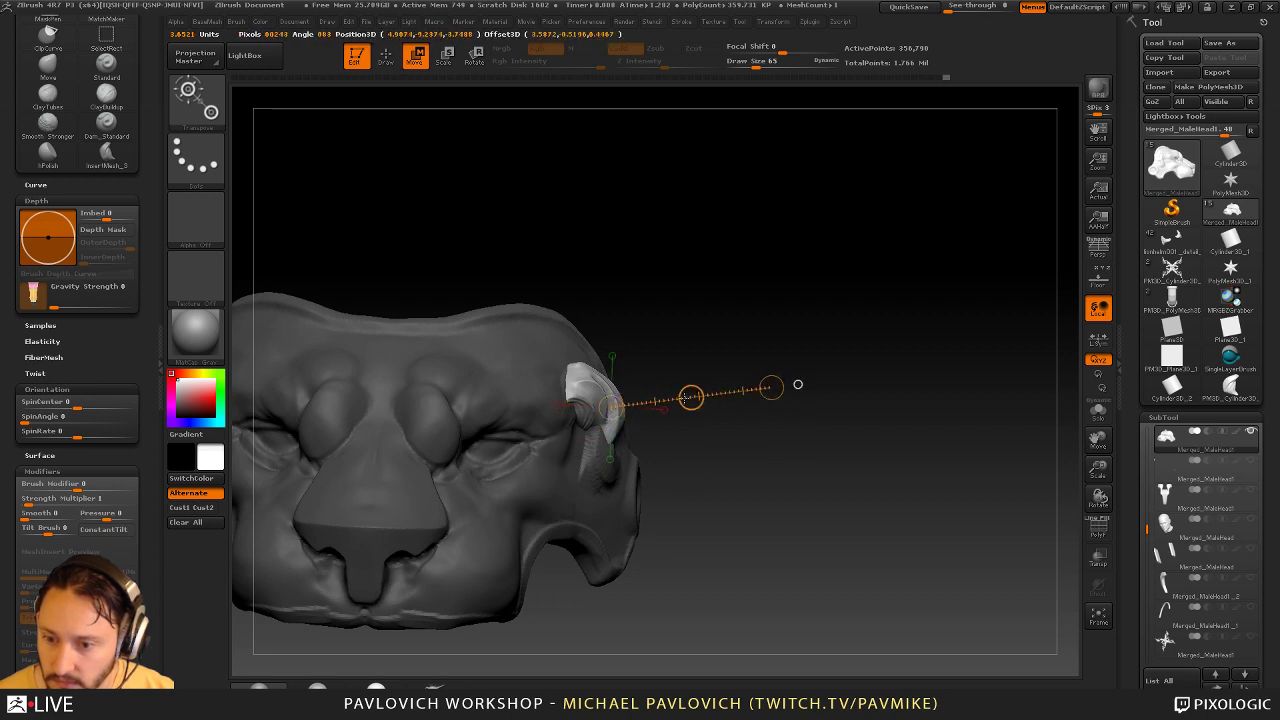
drag(693, 397, 686, 400)
key(q)
mouse_move(751, 354)
mouse_down()
mouse_move(694, 392)
mouse_move(712, 464)
mouse_up()
key(w)
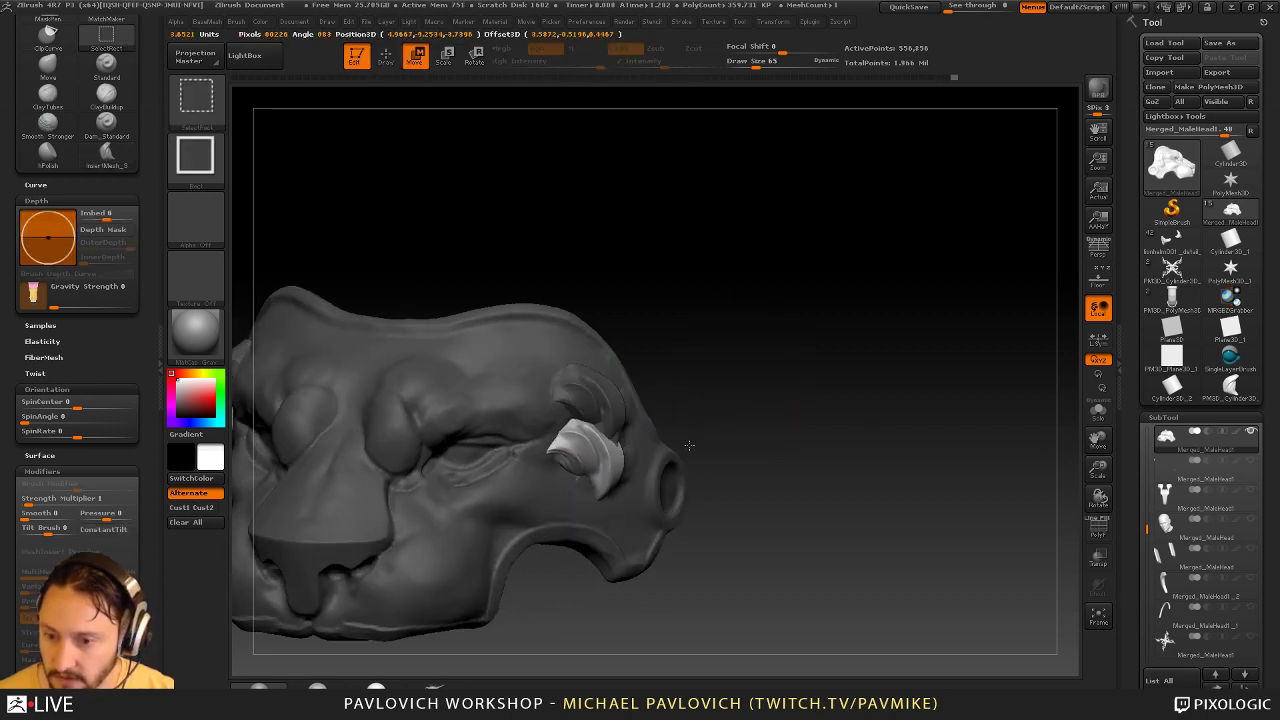
key(q)
drag(788, 386, 720, 392)
Reshape the second lock with the Move brush at draw size 93 so it tucks under the first lock
key(s)
drag(618, 481, 624, 481)
key(b)
key(m)
key(v)
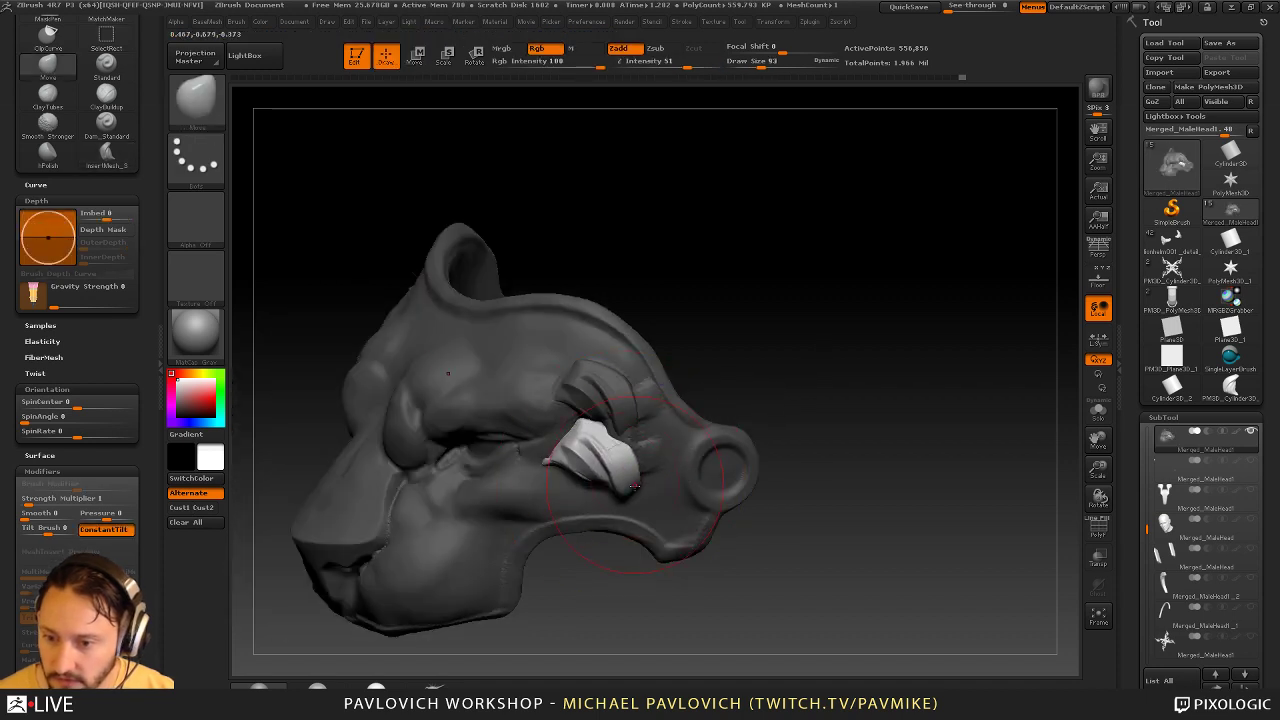
drag(592, 429, 544, 387)
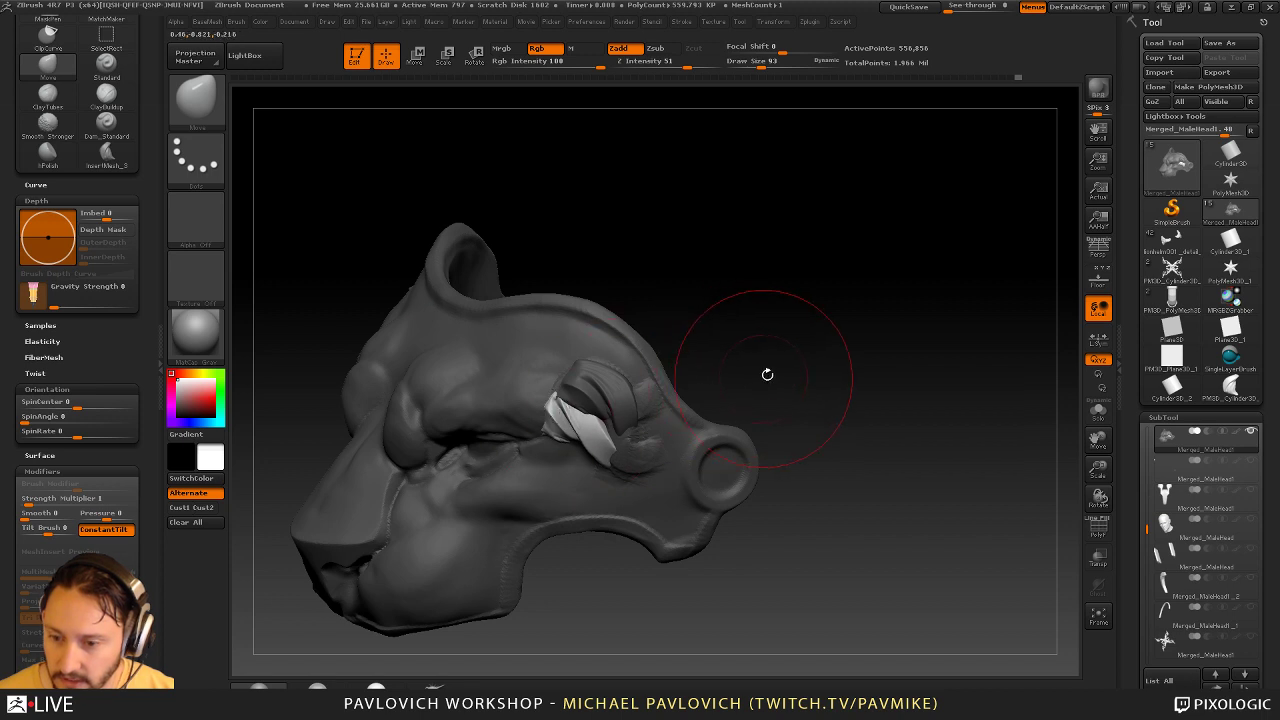
drag(766, 374, 780, 352)
Duplicate the second hair lock with the Transpose line and offset the new copy toward the ear disc
key(w)
ctrl+drag(682, 402, 735, 405)
drag(785, 392, 838, 382)
drag(686, 404, 670, 413)
key(q)
drag(768, 376, 698, 366)
Bend the third lock's tip toward the ear disc with the Move brush at draw size 86
mouse_move(594, 436)
mouse_down()
mouse_move(620, 421)
mouse_move(634, 442)
mouse_up()
key(s)
click(634, 424)
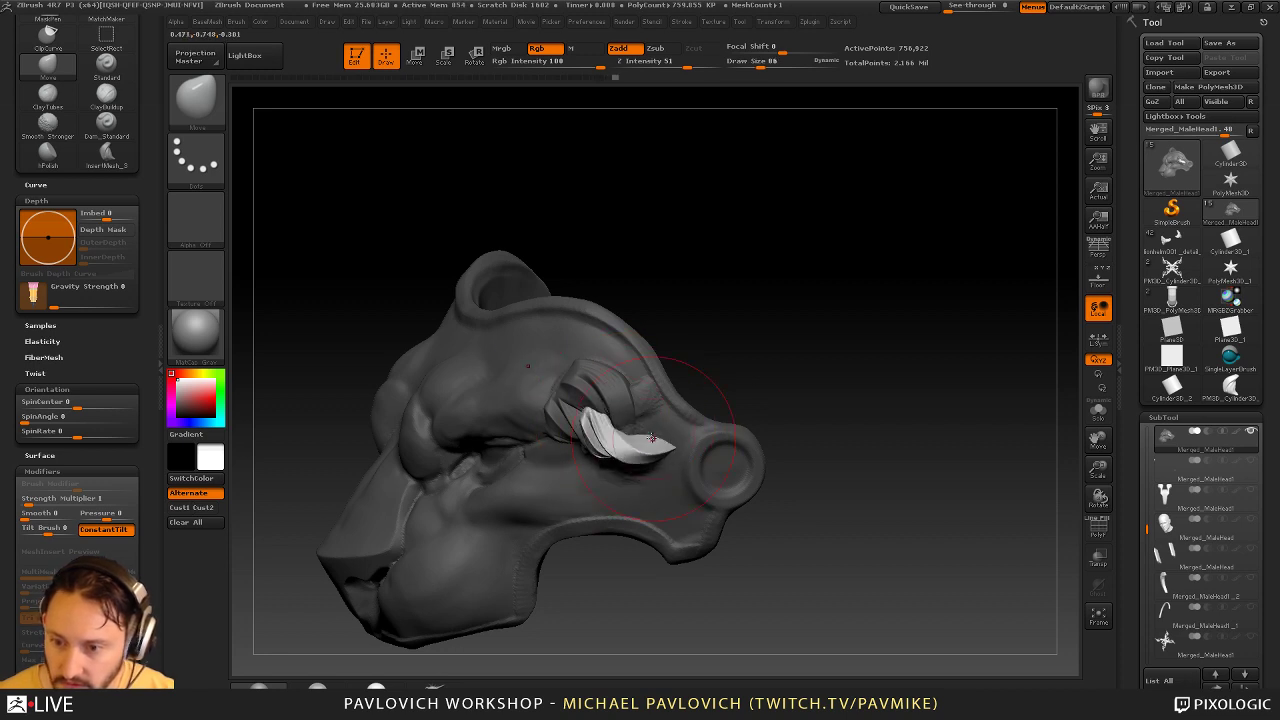
Clear the mask and update the DynaMesh to fuse the three hair locks with the head
drag(780, 388, 872, 376)
ctrl+drag(820, 338, 890, 430)
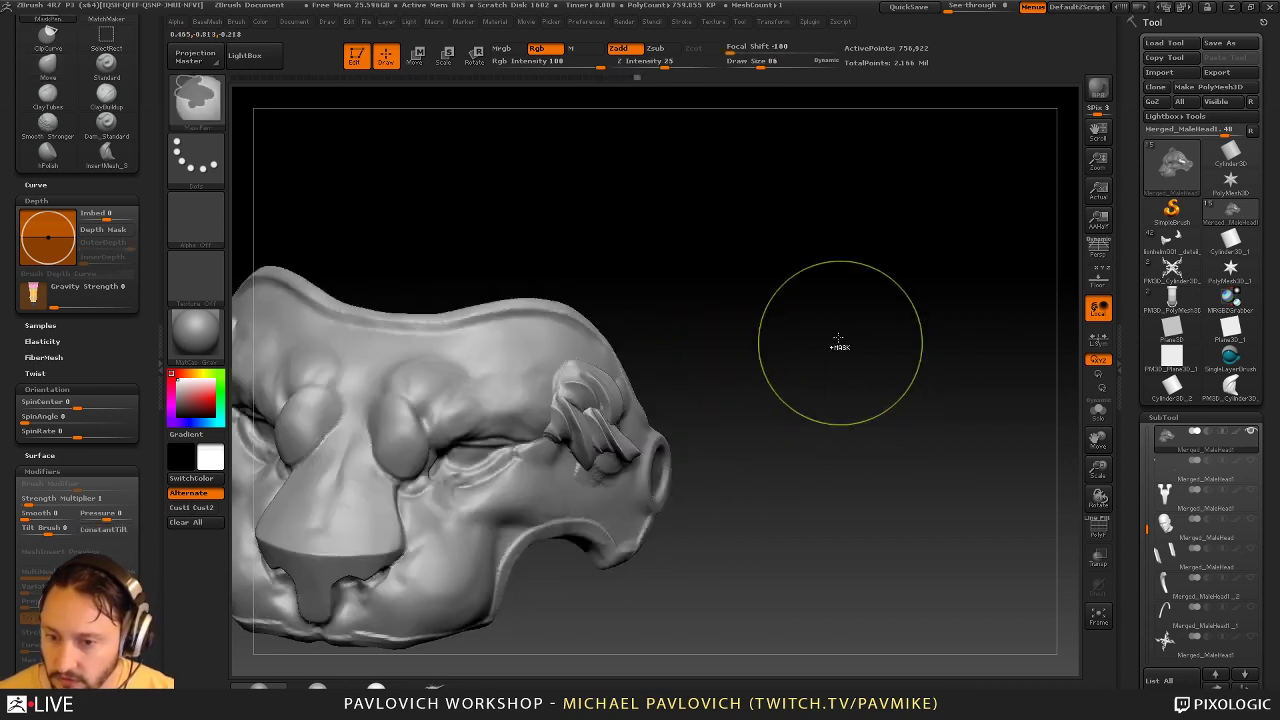
mouse_move(845, 312)
ctrl+mouse_down()
mouse_move(910, 477)
mouse_move(857, 414)
ctrl+mouse_up()
Smooth the seams where the fused hair locks overlap, with the Standard brush at draw size 17
key(2)
key(s)
click(846, 421)
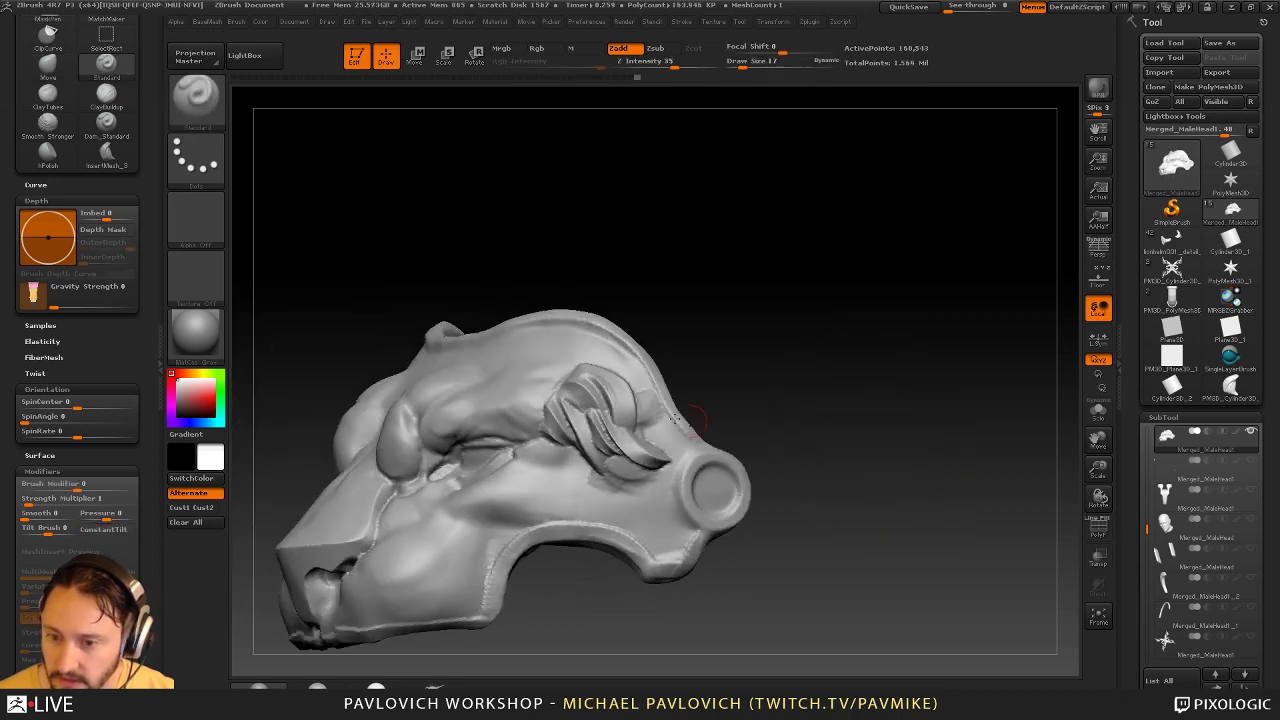
shift+drag(620, 448, 562, 390)
shift+drag(641, 439, 654, 445)
mouse_move(790, 388)
mouse_down()
mouse_move(846, 374)
mouse_move(809, 323)
mouse_move(820, 316)
mouse_move(777, 296)
mouse_move(763, 375)
mouse_up()
Build up clay across the roots of the locks with the ClayTubes brush to blend them into the head
key(3)
key(4)
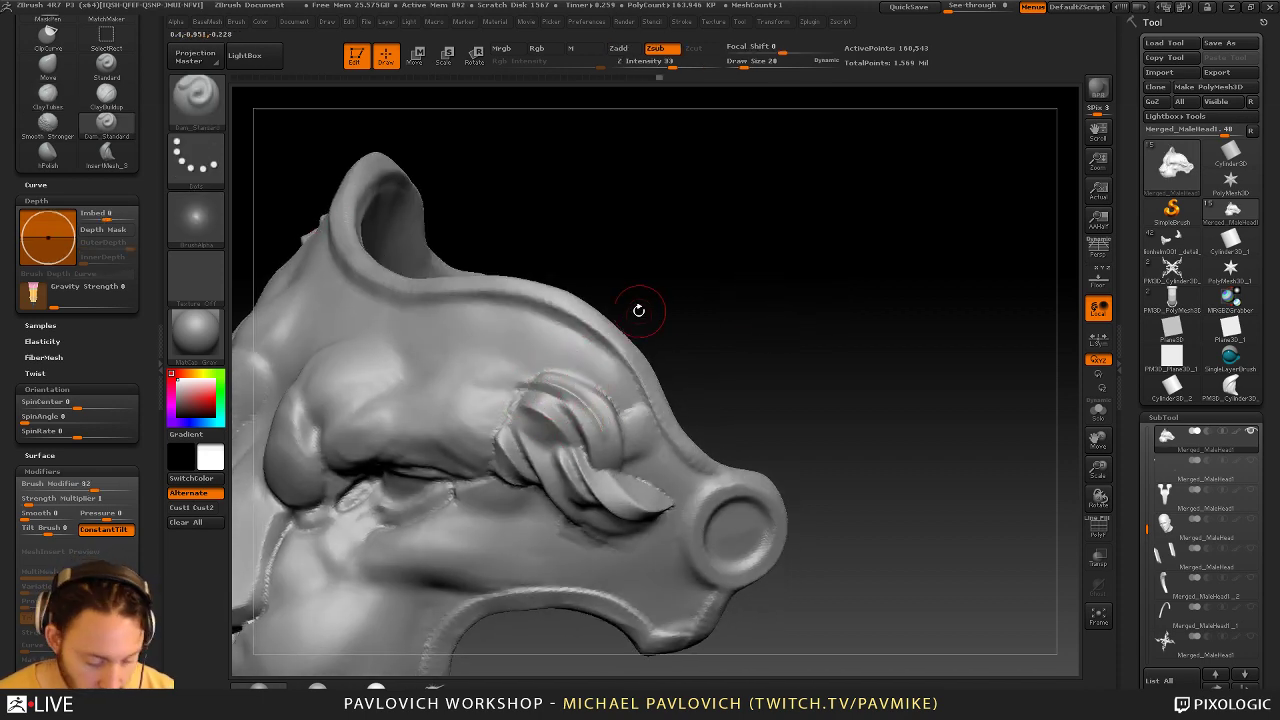
key(b)
key(c)
key(t)
drag(538, 399, 612, 452)
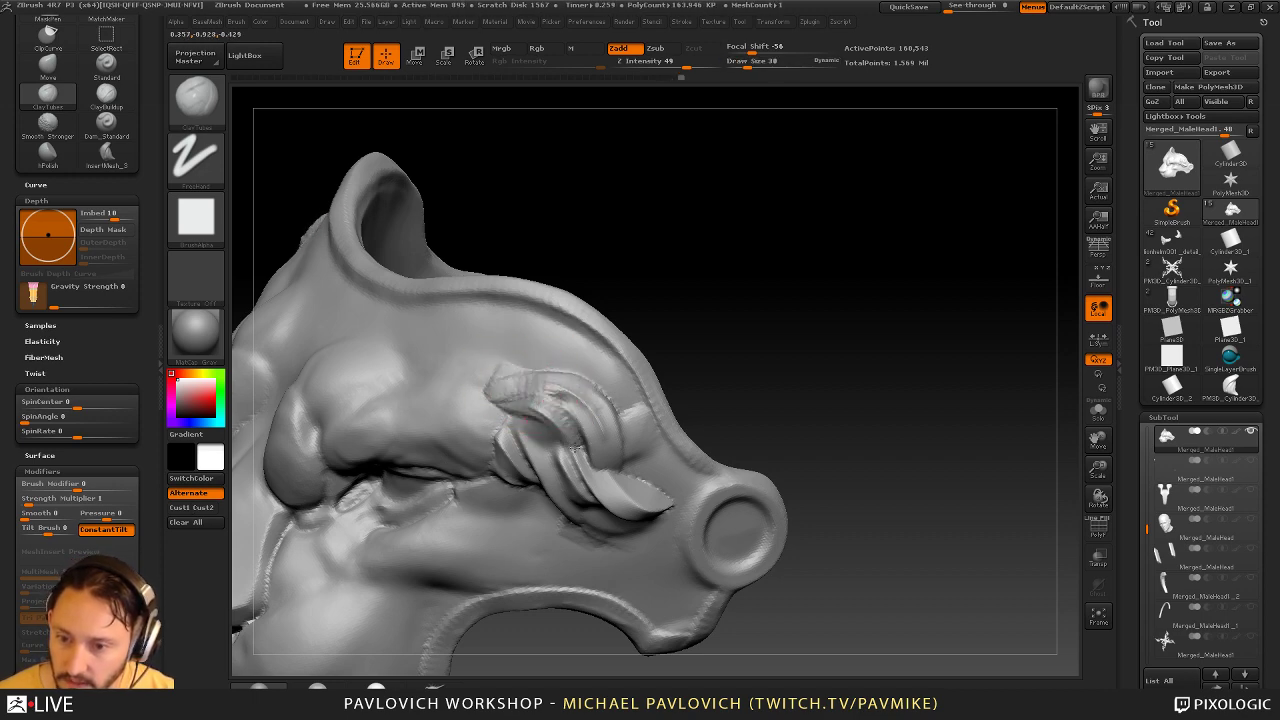
alt+drag(789, 336, 805, 294)
drag(545, 386, 590, 464)
drag(777, 372, 766, 316)
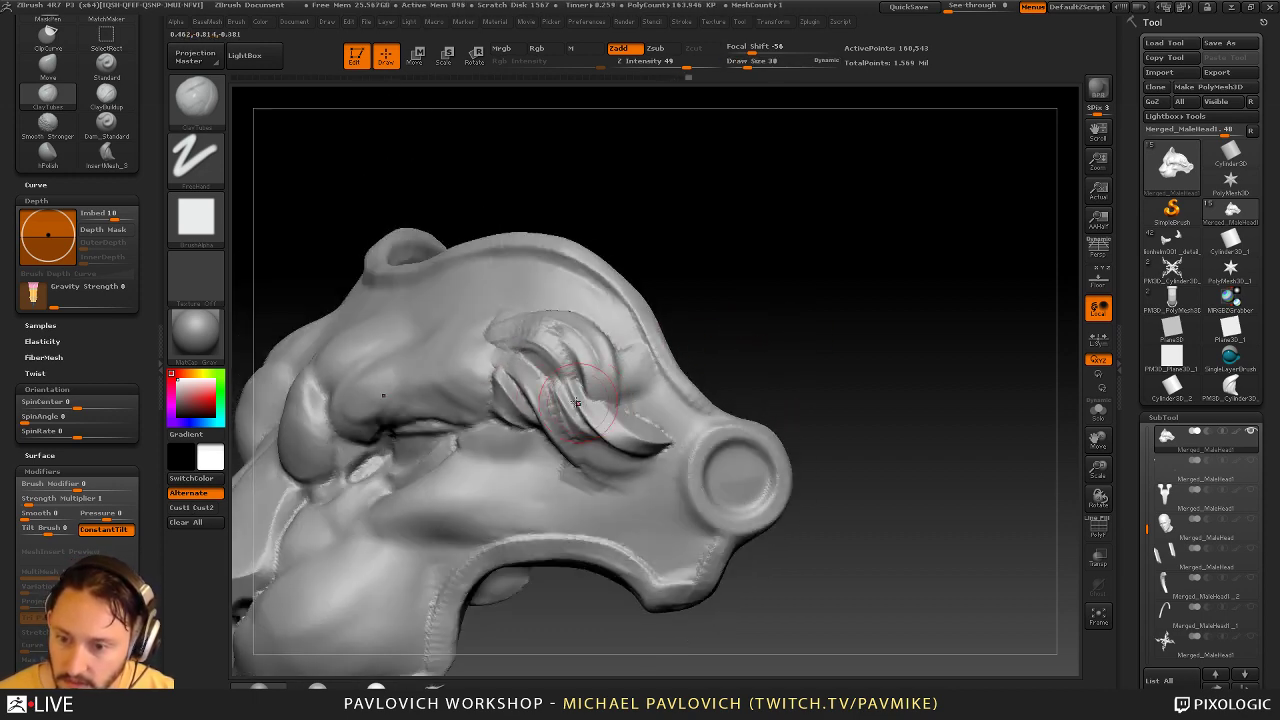
Add ClayTubes strokes along the lower lock toward the ear disc and at its root beside the eye
drag(543, 376, 605, 440)
mouse_move(550, 398)
mouse_down()
mouse_move(615, 445)
mouse_move(657, 430)
mouse_up()
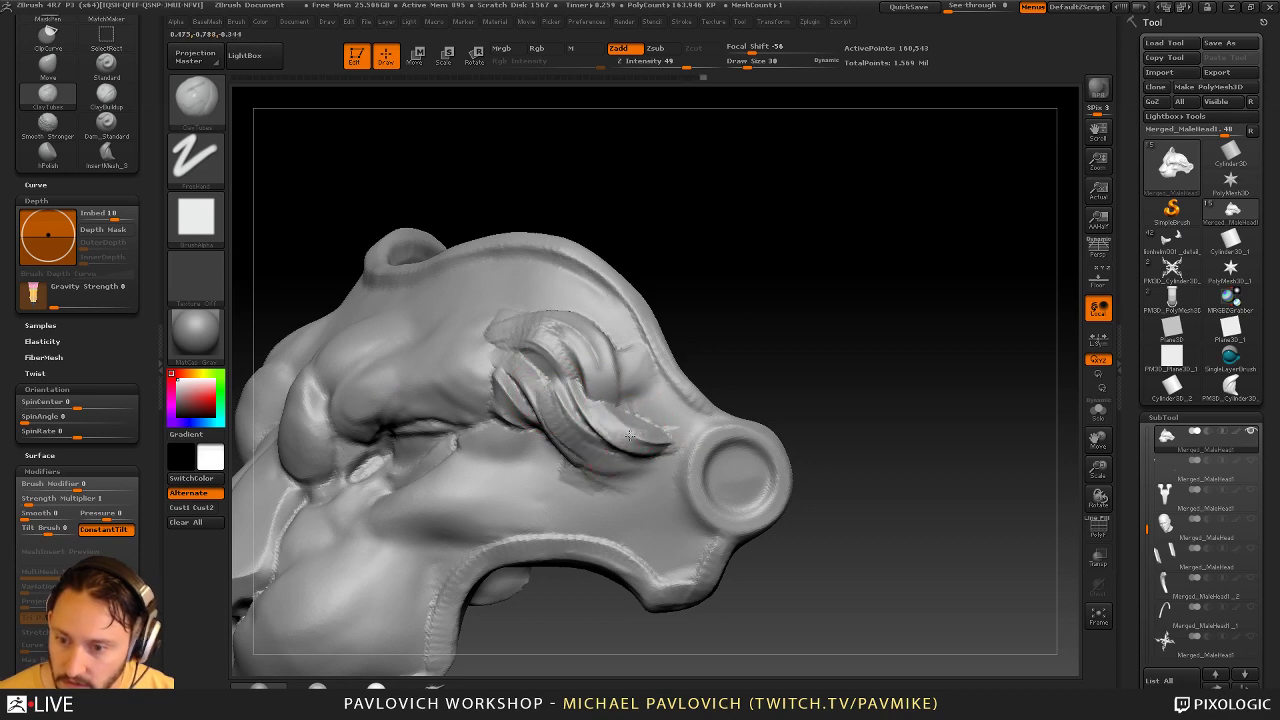
drag(598, 402, 670, 434)
mouse_move(738, 350)
mouse_down()
mouse_move(763, 357)
mouse_move(748, 358)
mouse_up()
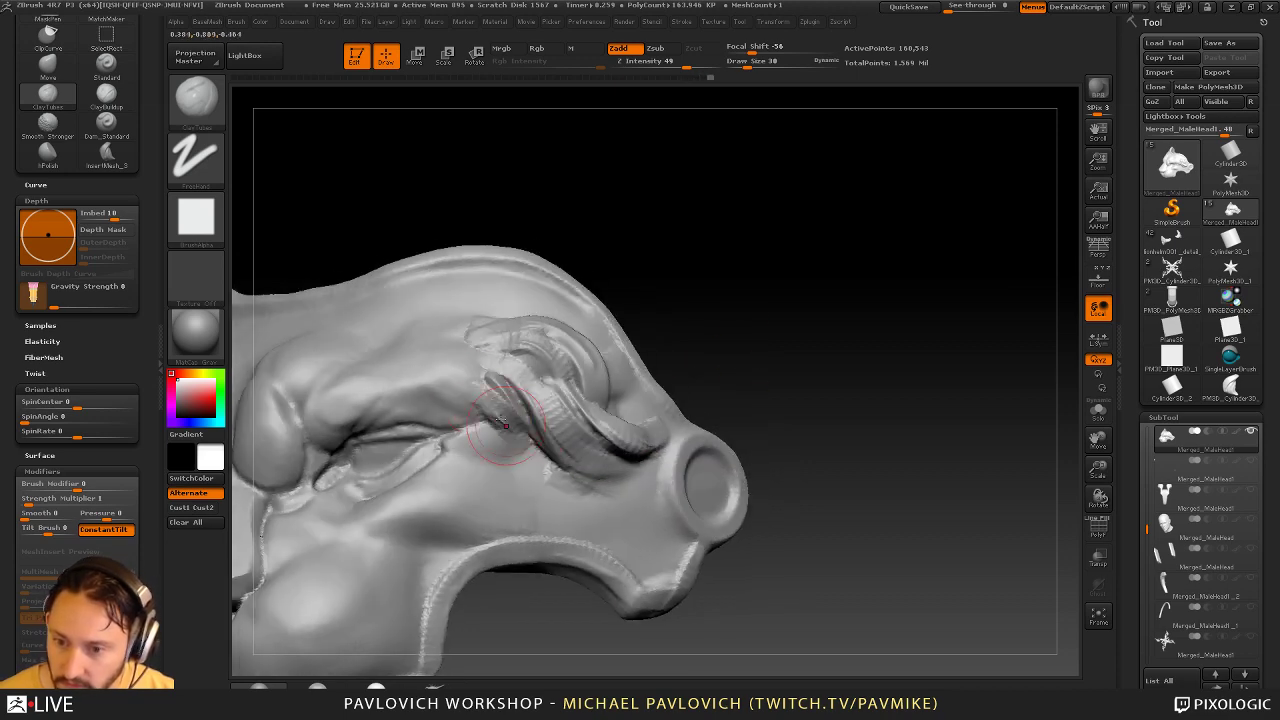
drag(473, 379, 530, 448)
mouse_move(700, 385)
mouse_down()
mouse_move(686, 354)
mouse_move(727, 296)
mouse_move(797, 306)
mouse_up()
key(b)
key(s)
key(t)
key(bracketleft)
key(bracketleft)
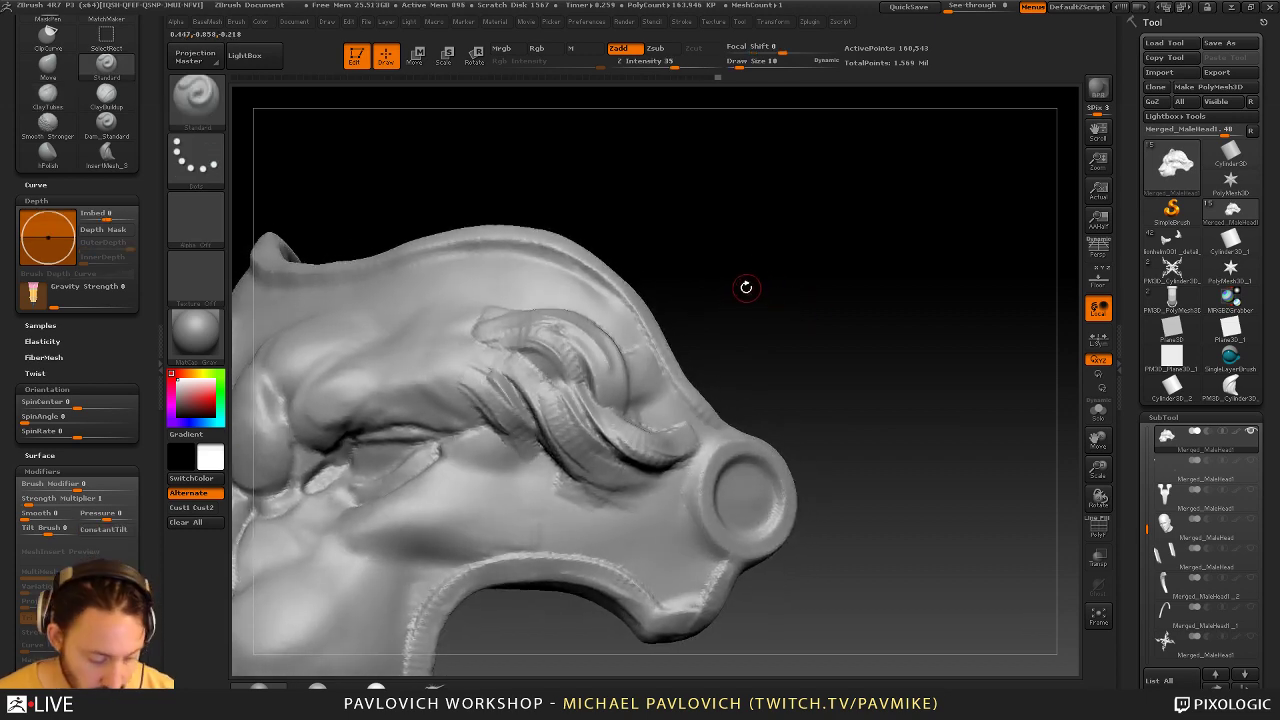
Polish the hair strands into cleaner planes with the hPolish brush
key(b)
key(h)
key(p)
drag(568, 428, 676, 432)
drag(745, 290, 735, 370)
mouse_move(606, 428)
mouse_down()
mouse_move(680, 434)
mouse_move(572, 360)
mouse_move(565, 322)
mouse_up()
drag(782, 317, 834, 286)
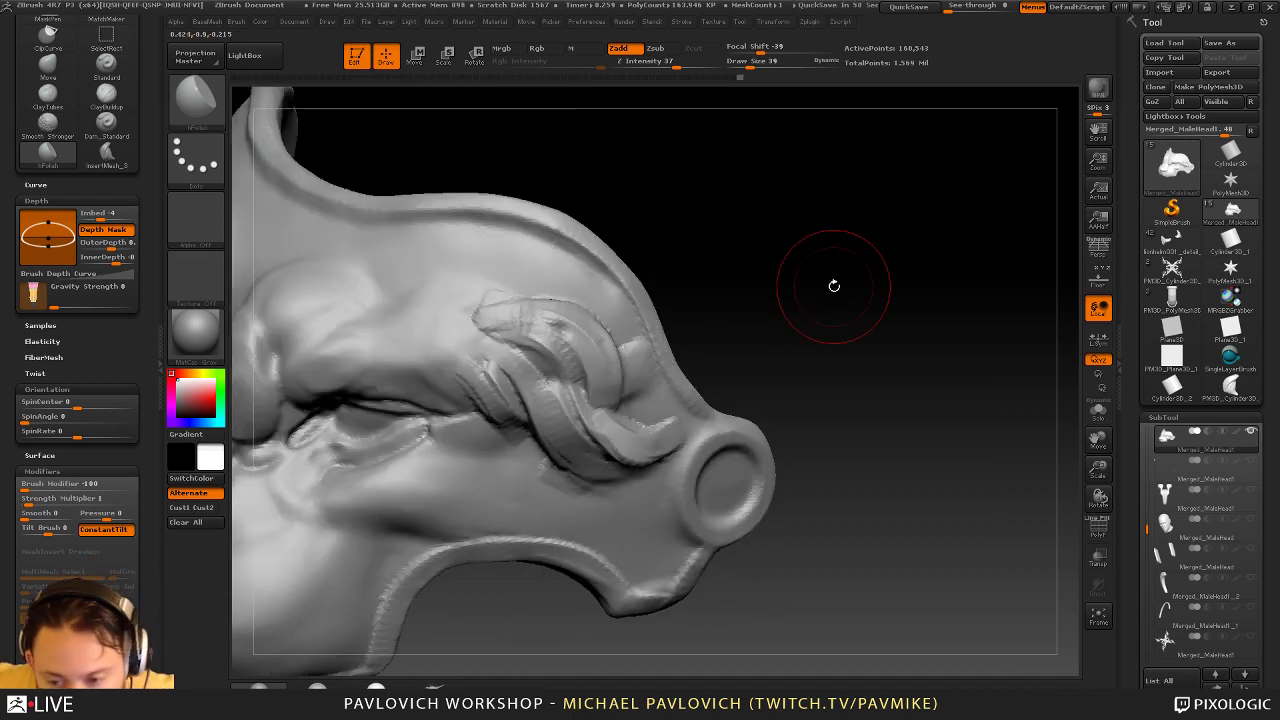
Switch to the finished lionhelm001_detail helmet tool and examine the hair beside the lion's eye, with the Standard brush active
mouse_move(771, 243)
mouse_down()
mouse_move(811, 206)
mouse_move(763, 266)
mouse_move(715, 290)
mouse_up()
alt+right_drag(635, 390, 673, 381)
mouse_move(728, 384)
mouse_down()
mouse_move(820, 346)
mouse_move(939, 356)
mouse_up()
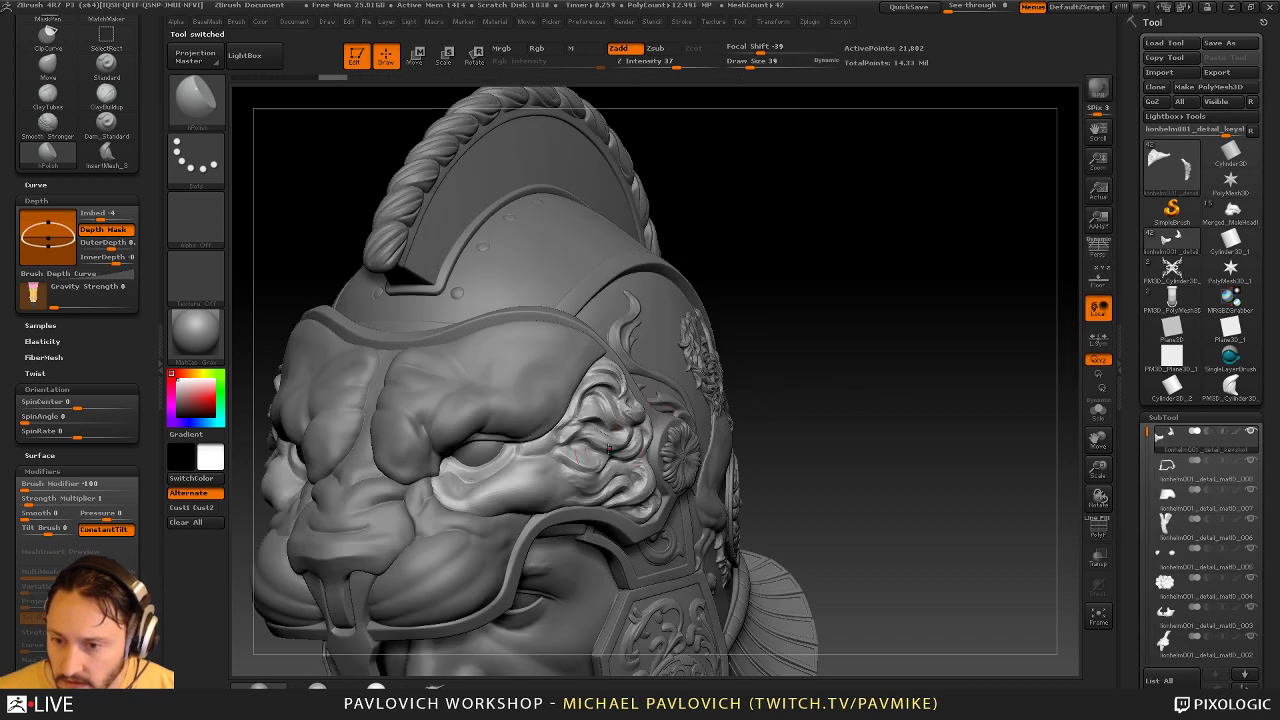
drag(780, 383, 636, 438)
key(2)
key(s)
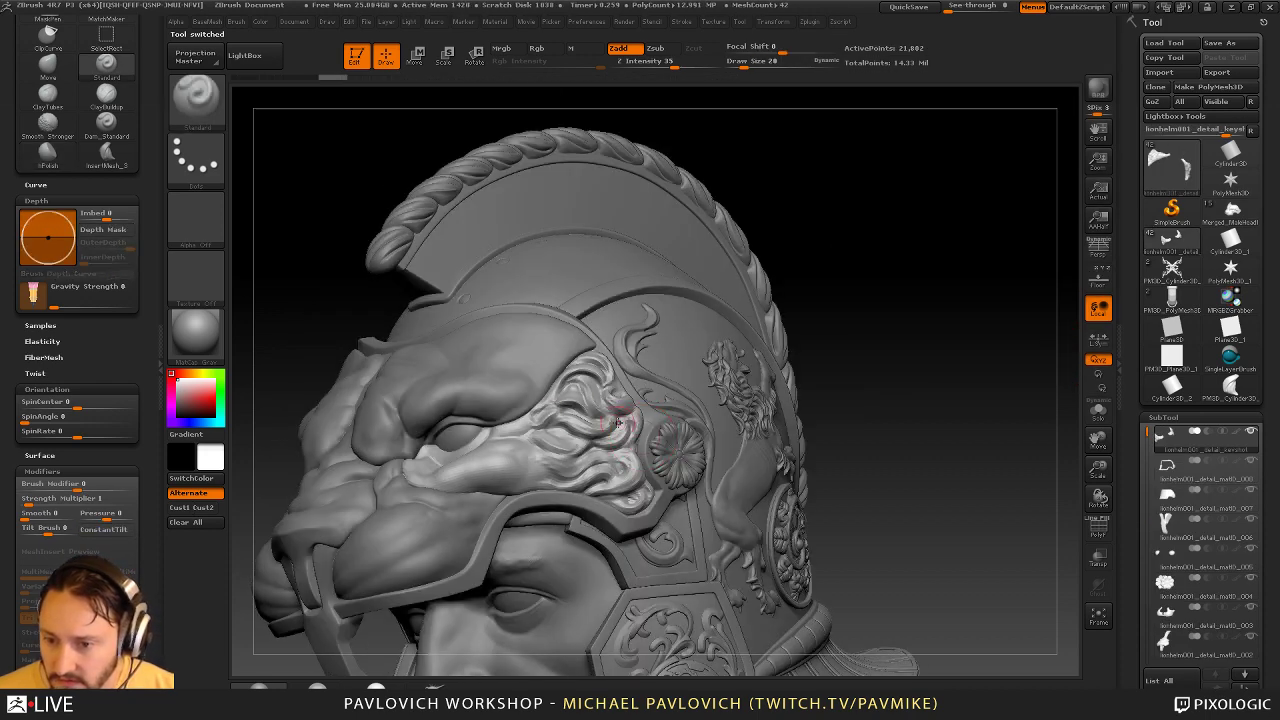
alt+drag(963, 346, 946, 392)
Raise the hair piece's subdivision level to 4 and examine its detail on the whole helmet
drag(1128, 452, 1125, 100)
drag(1167, 368, 1196, 360)
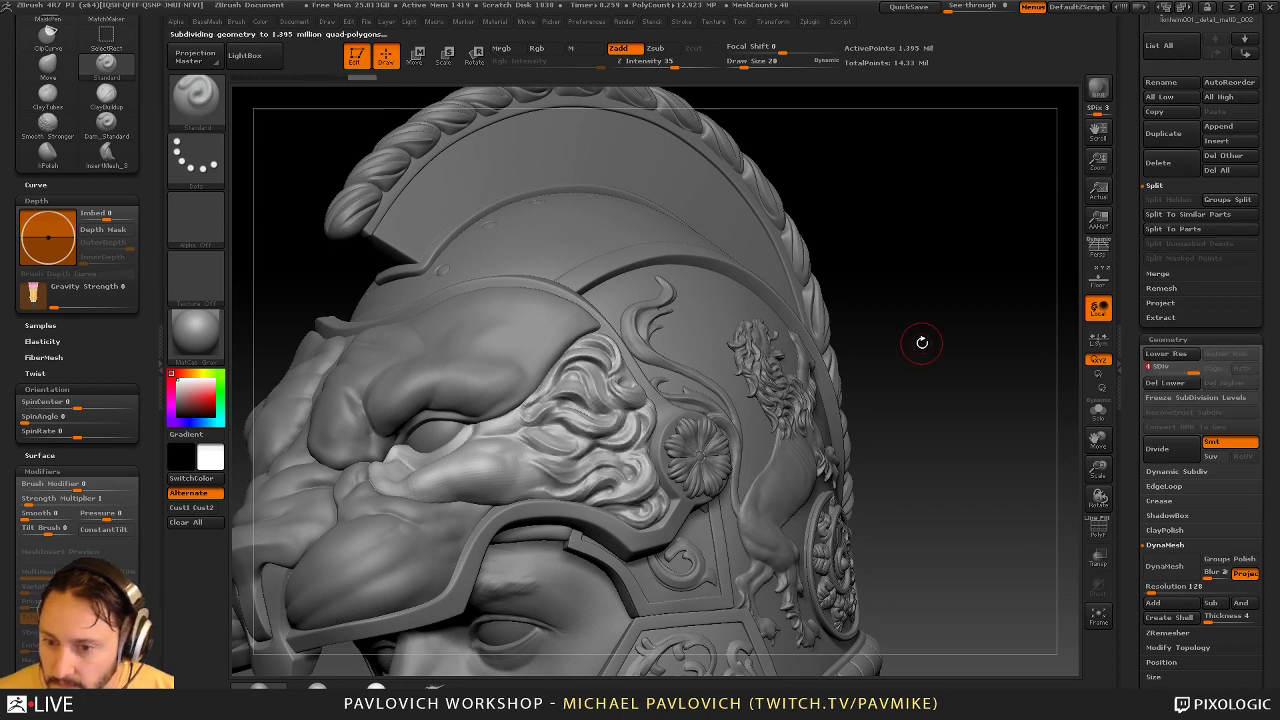
drag(926, 345, 905, 368)
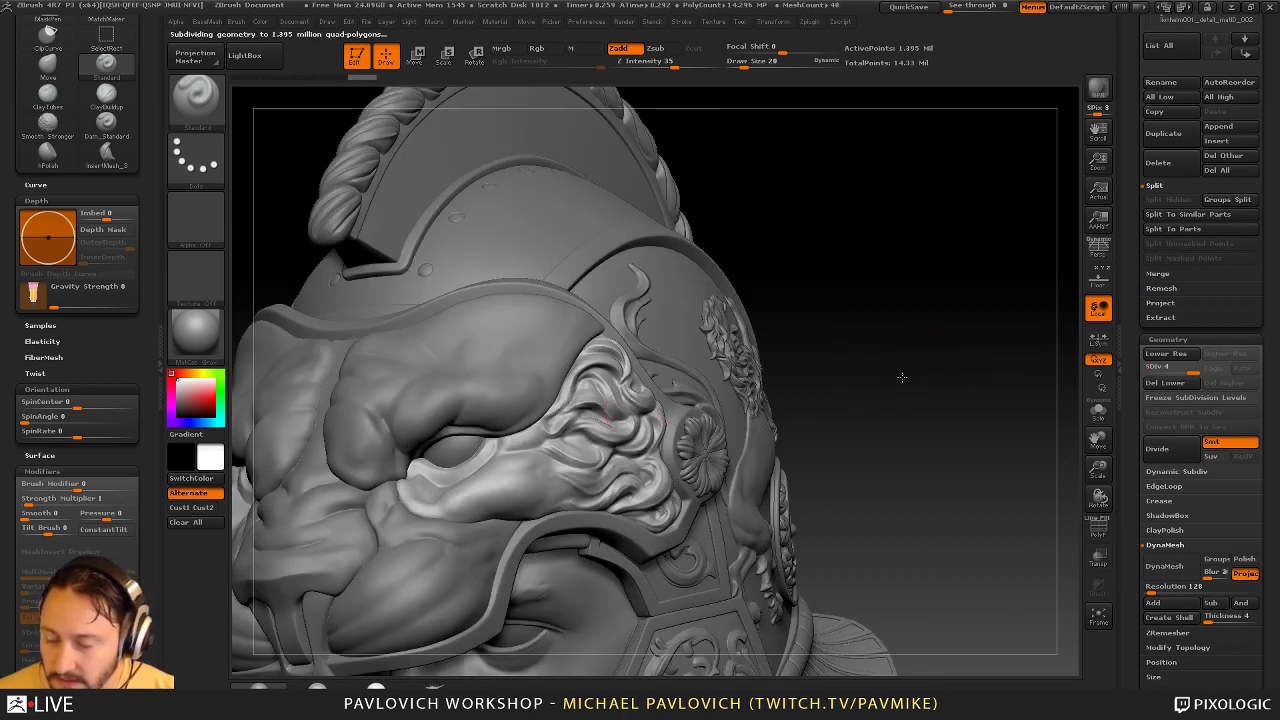
mouse_move(835, 332)
alt+mouse_down()
mouse_move(908, 314)
mouse_move(903, 340)
mouse_move(845, 344)
alt+mouse_up()
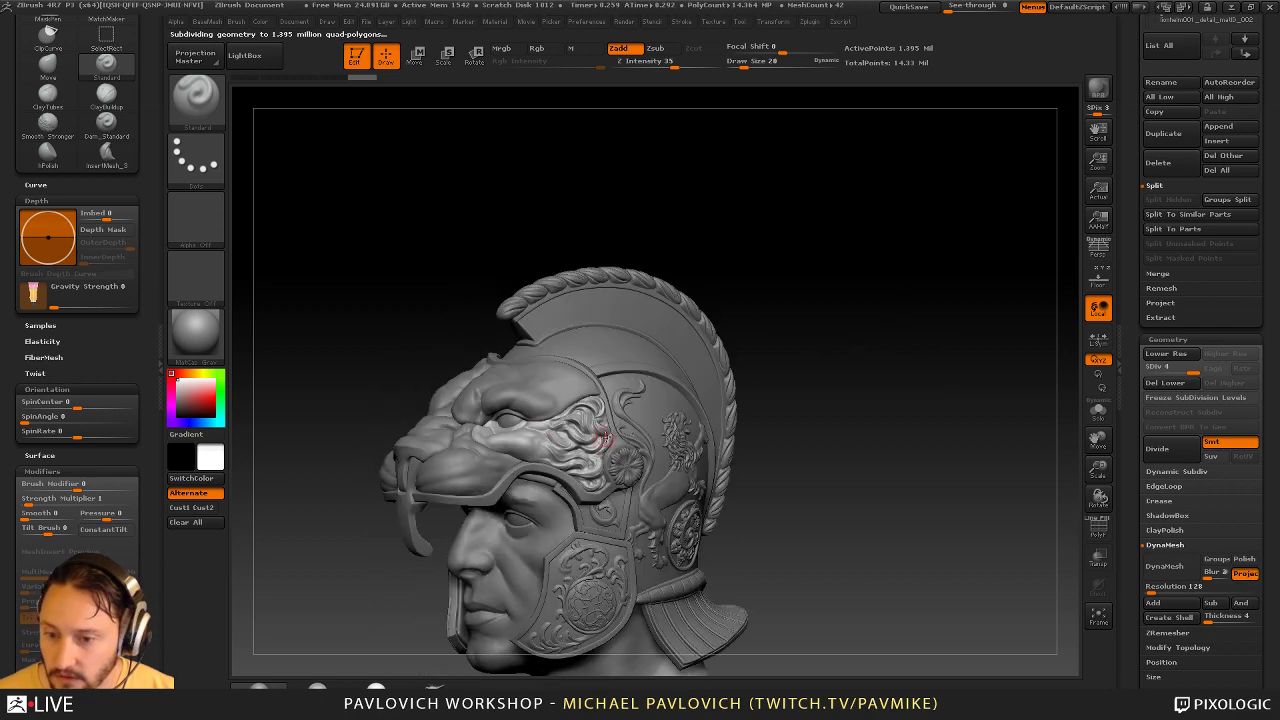
key(s)
drag(574, 449, 581, 449)
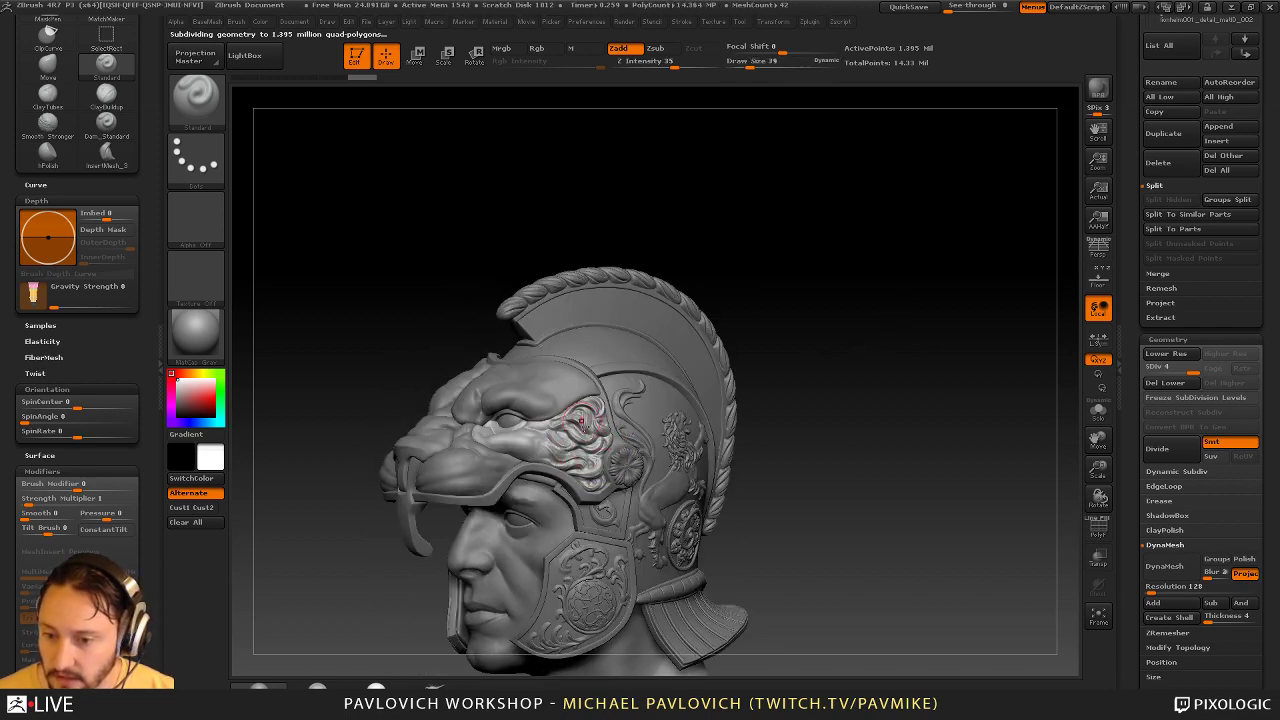
mouse_move(890, 393)
mouse_down()
mouse_move(911, 340)
mouse_move(957, 337)
mouse_move(872, 353)
mouse_move(920, 343)
mouse_move(937, 371)
mouse_move(914, 392)
mouse_up()
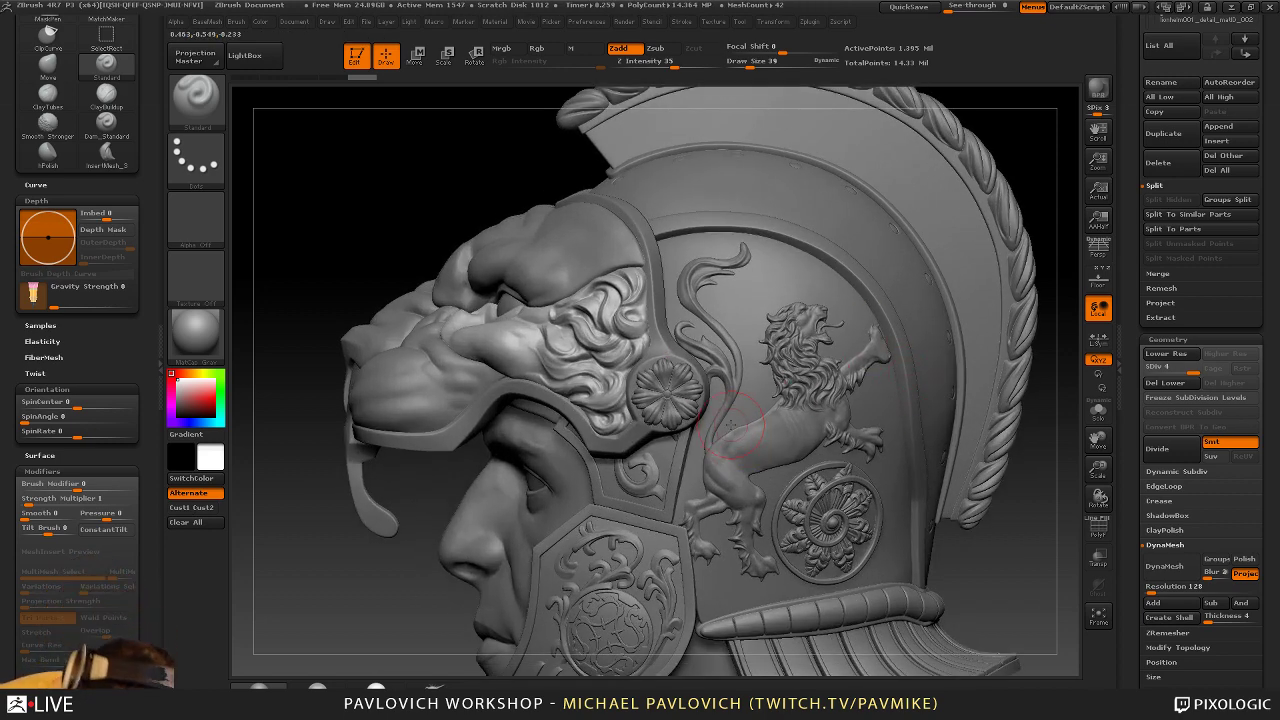
Make the flower rosette on the helmet's side the active subtool, isolate it with Solo and examine its petals
alt+click(668, 396)
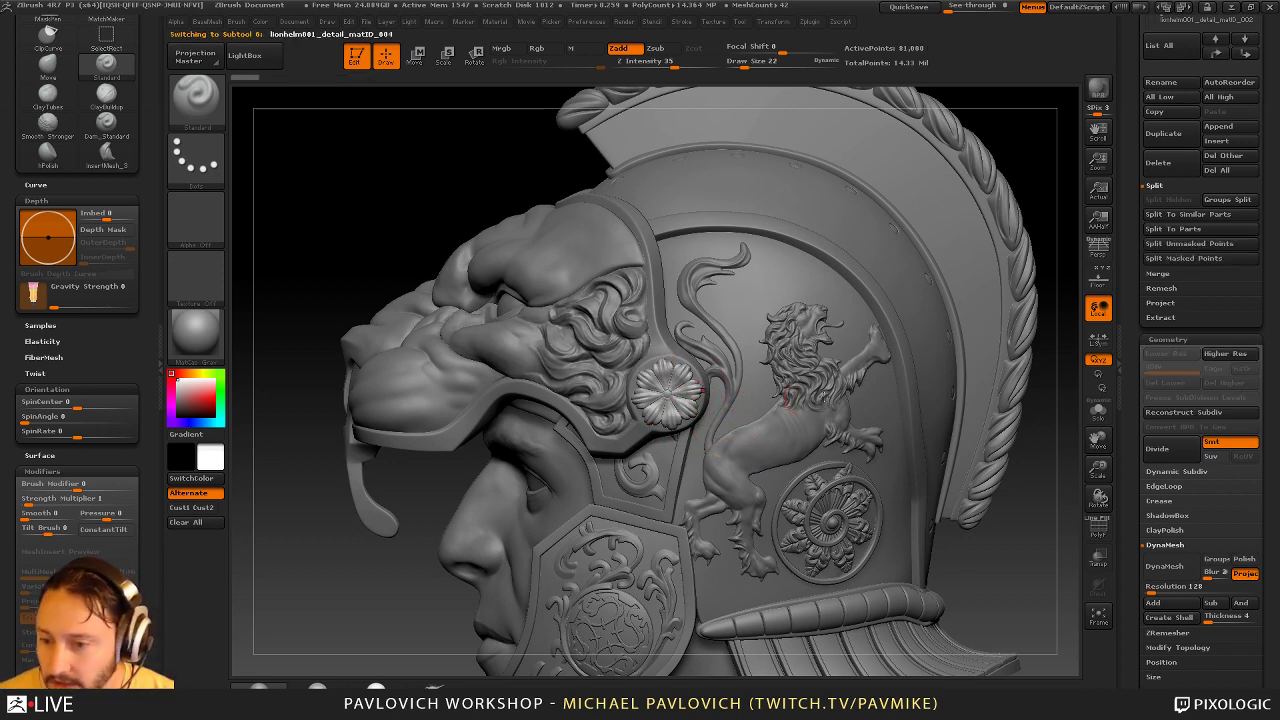
click(1106, 418)
alt+drag(1050, 452, 996, 504)
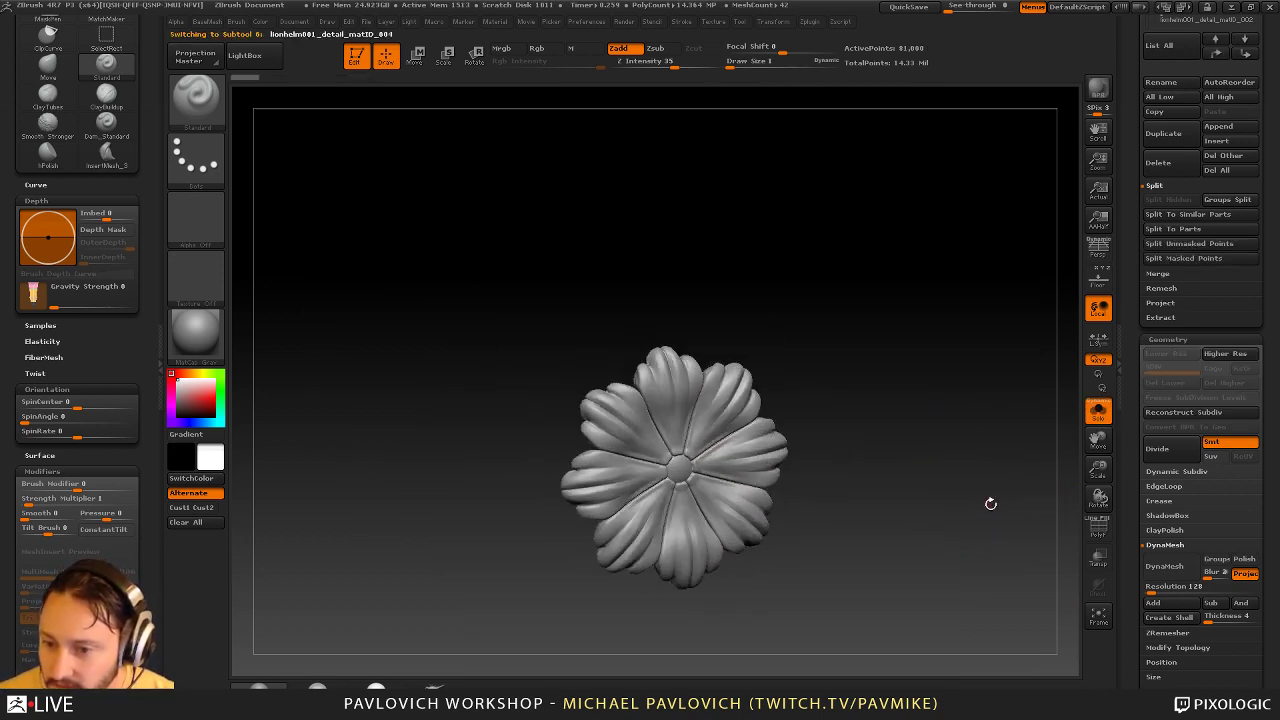
click(1094, 533)
click(1097, 531)
alt+drag(1008, 441, 806, 406)
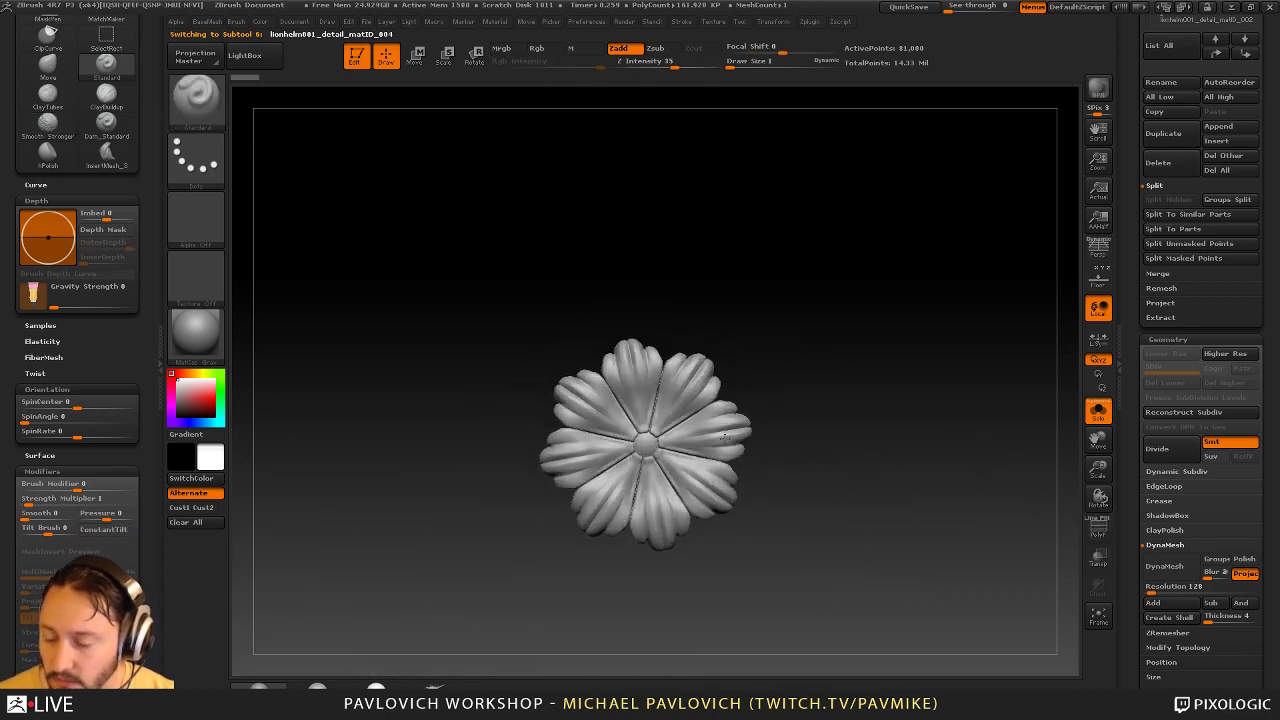
alt+drag(725, 437, 733, 491)
key(s)
click(877, 423)
Clear the canvas, draw a 3D cylinder in Edit mode and convert it to a PolyMesh3D
drag(1133, 342, 1108, 562)
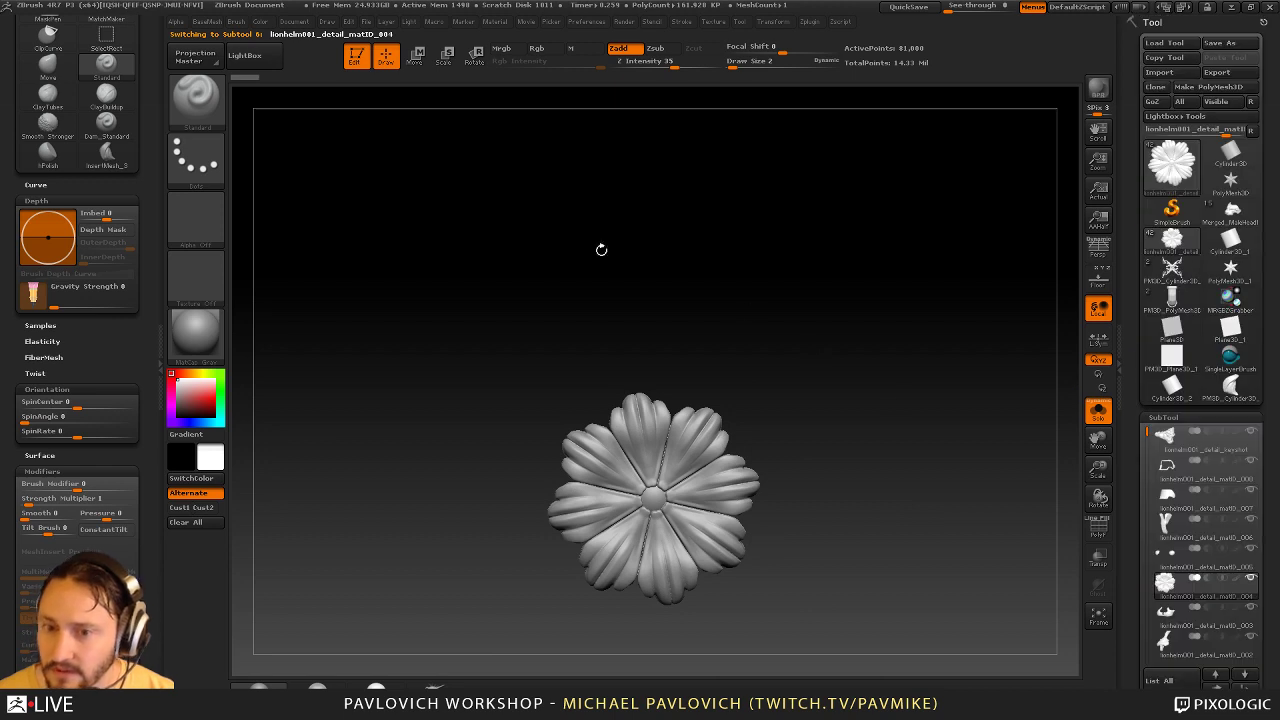
click(361, 63)
key(ctrl+n)
click(1172, 211)
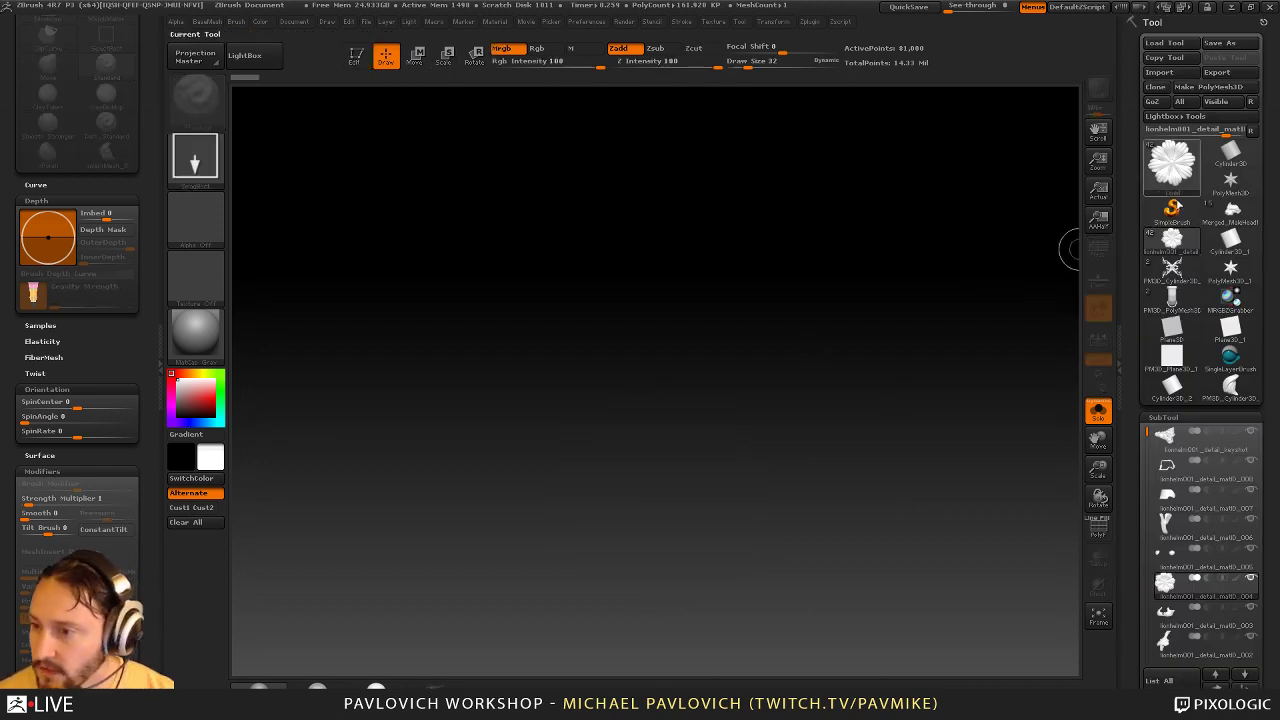
click(1179, 173)
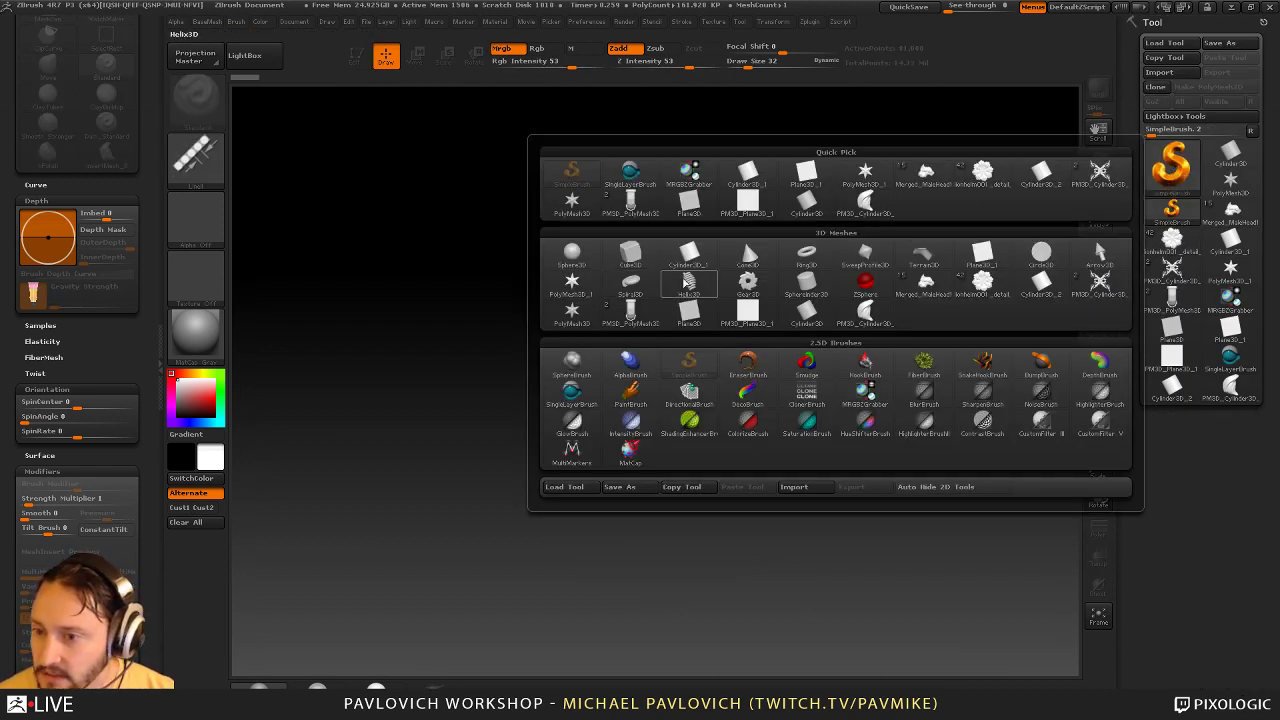
click(1037, 188)
drag(600, 399, 635, 497)
click(358, 58)
click(1208, 87)
drag(824, 266, 808, 339)
Set the brush draw size to 50, open the cylinder's geometry settings and collapse their DynaMesh section
key(s)
drag(989, 466, 1005, 471)
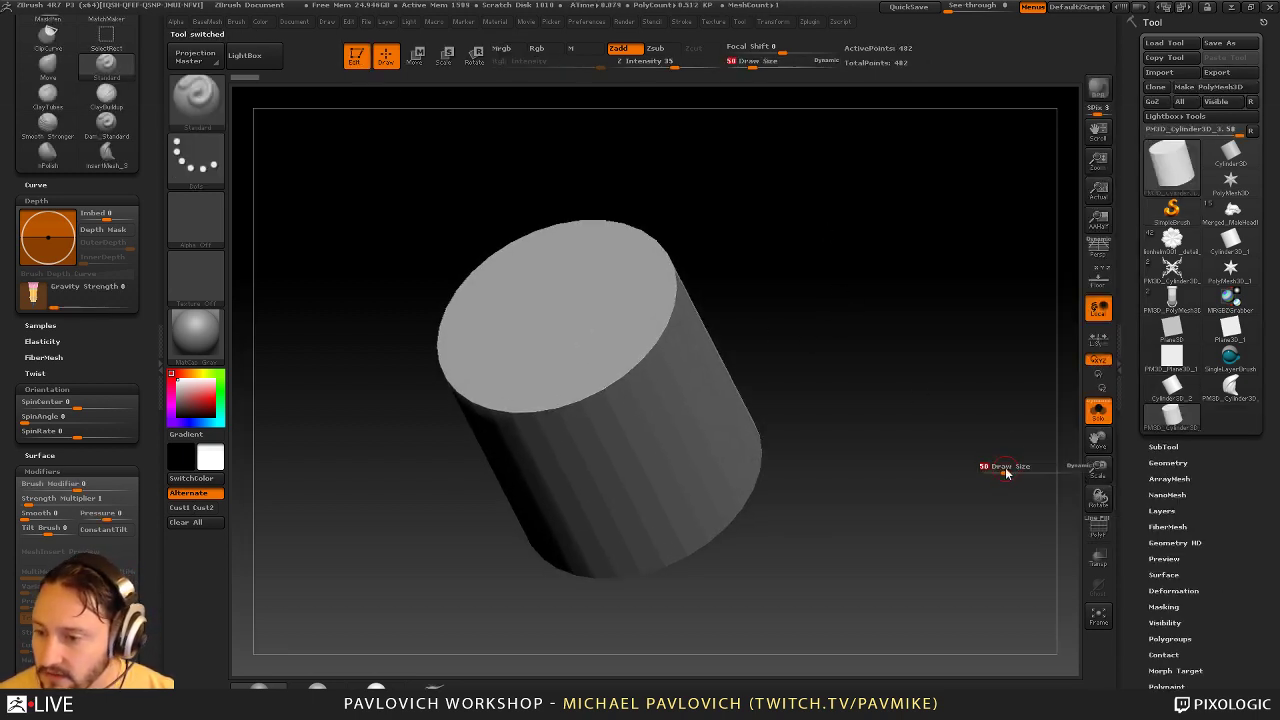
drag(1133, 495, 1134, 379)
click(1165, 436)
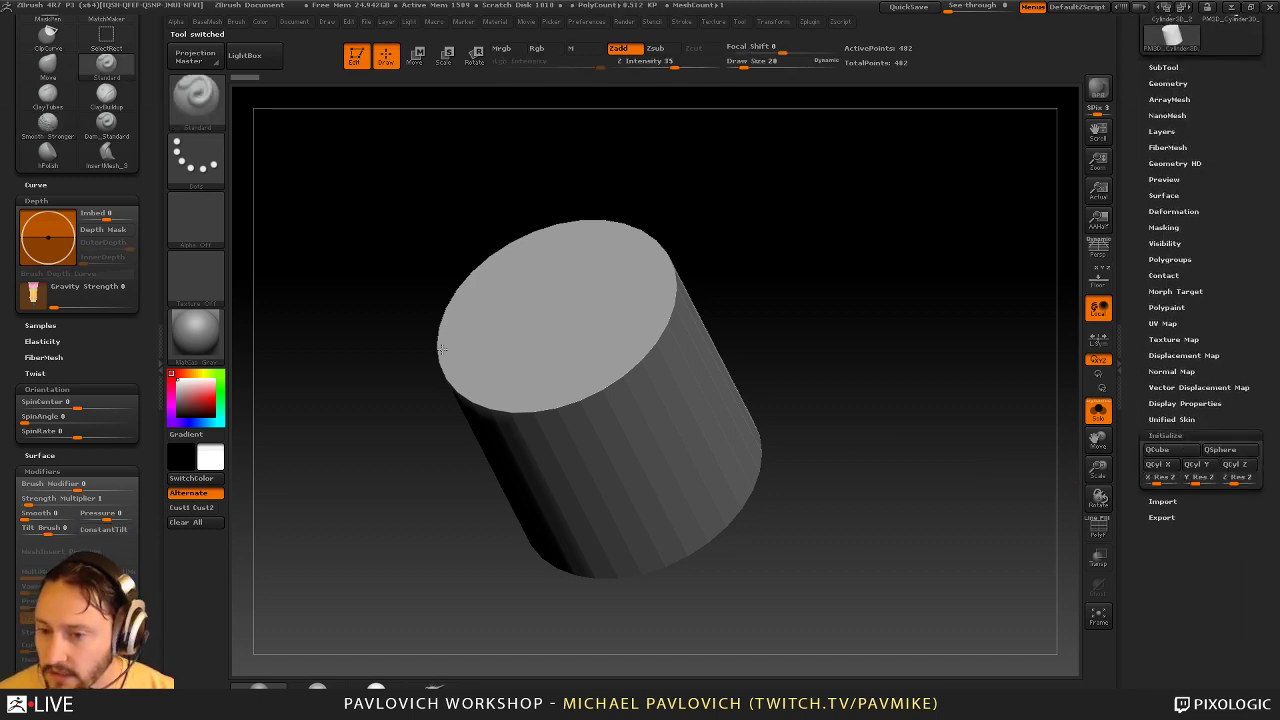
alt+drag(895, 297, 889, 323)
key(bracketright)
key(bracketright)
key(bracketright)
key(s)
key(2)
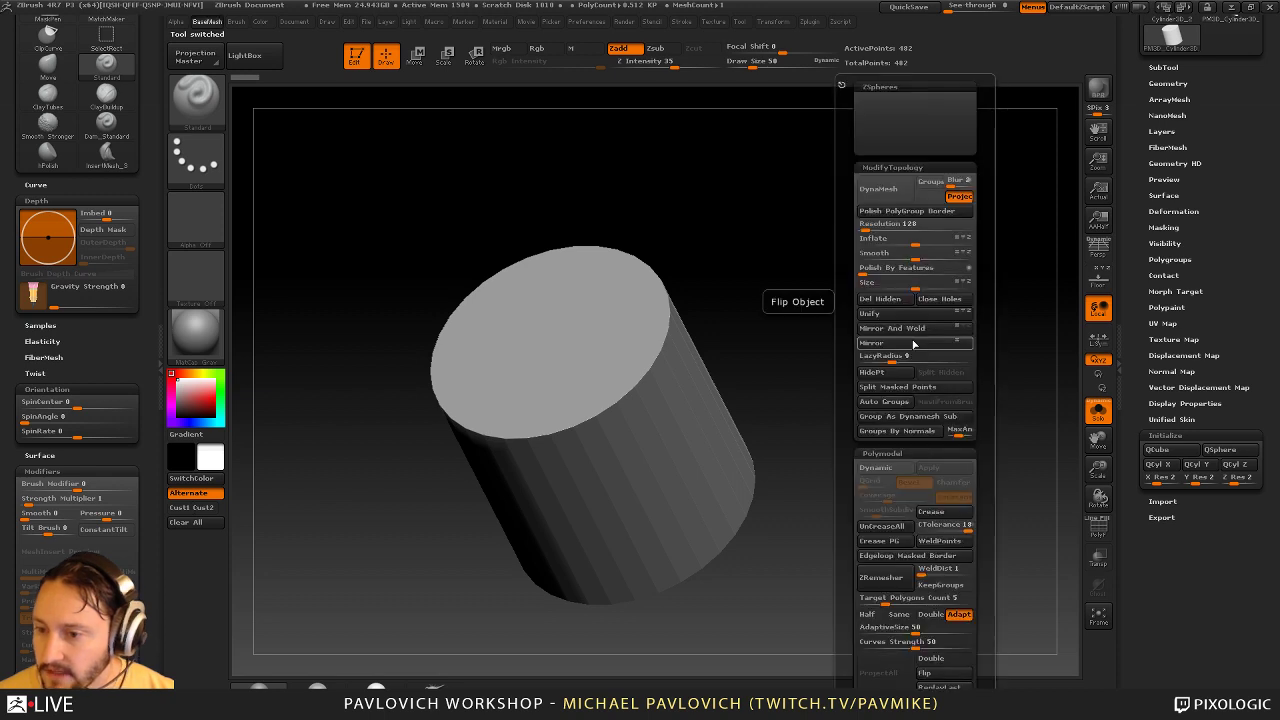
click(1168, 83)
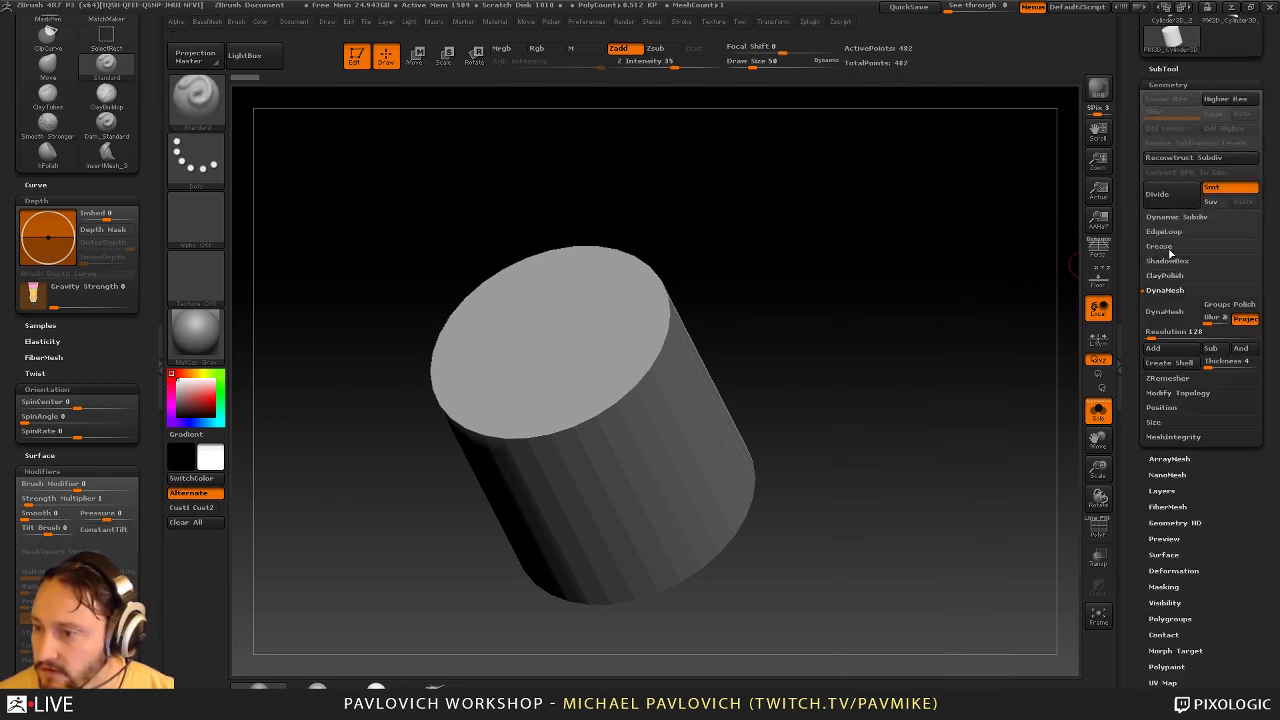
click(1172, 290)
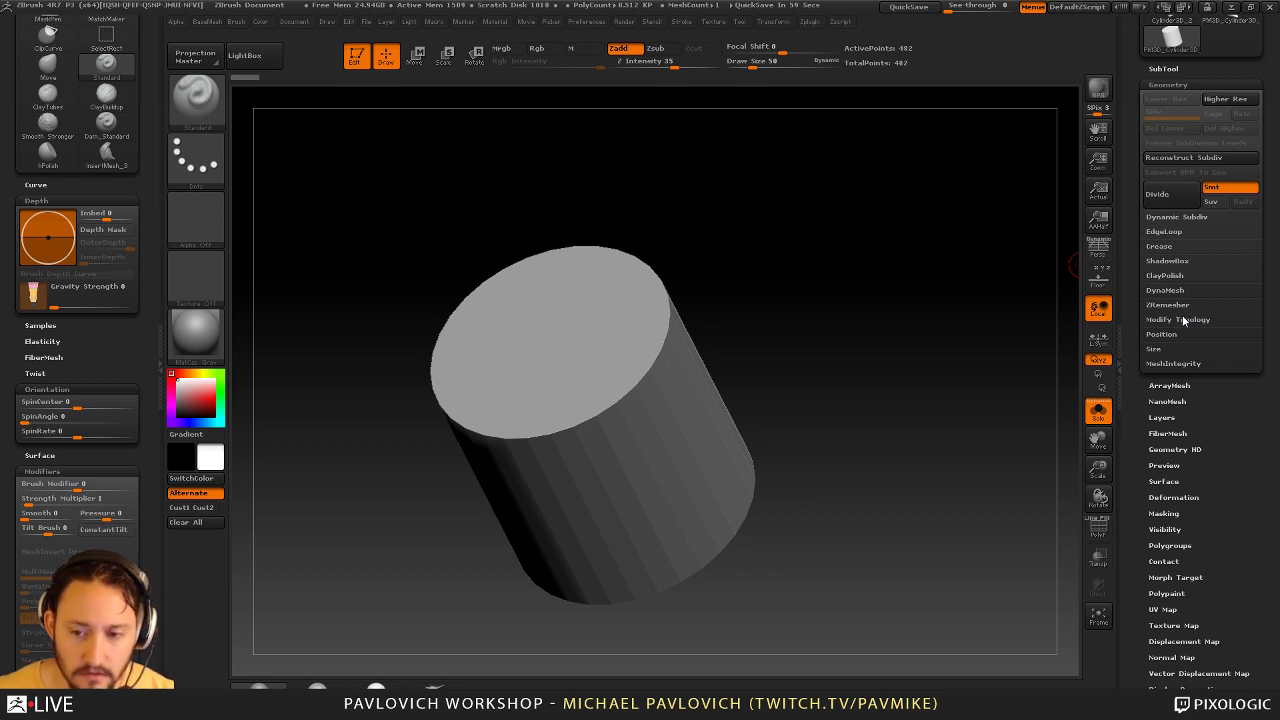
drag(908, 251, 919, 227)
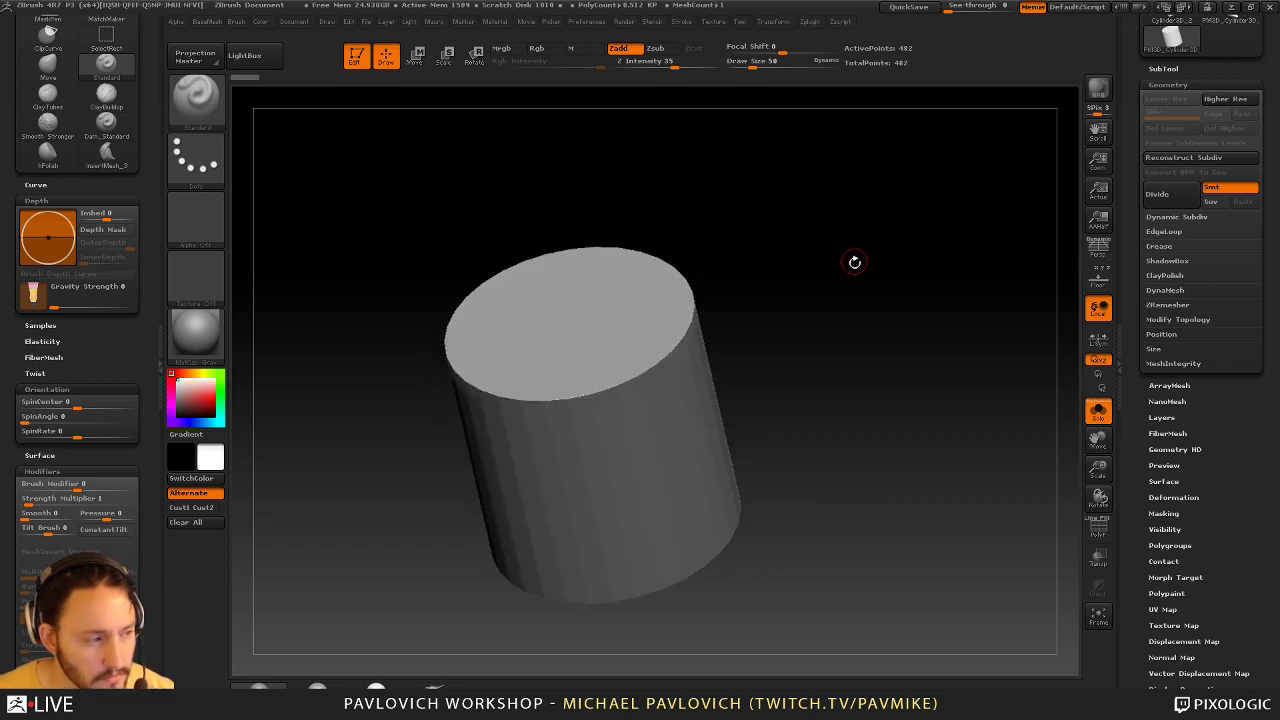
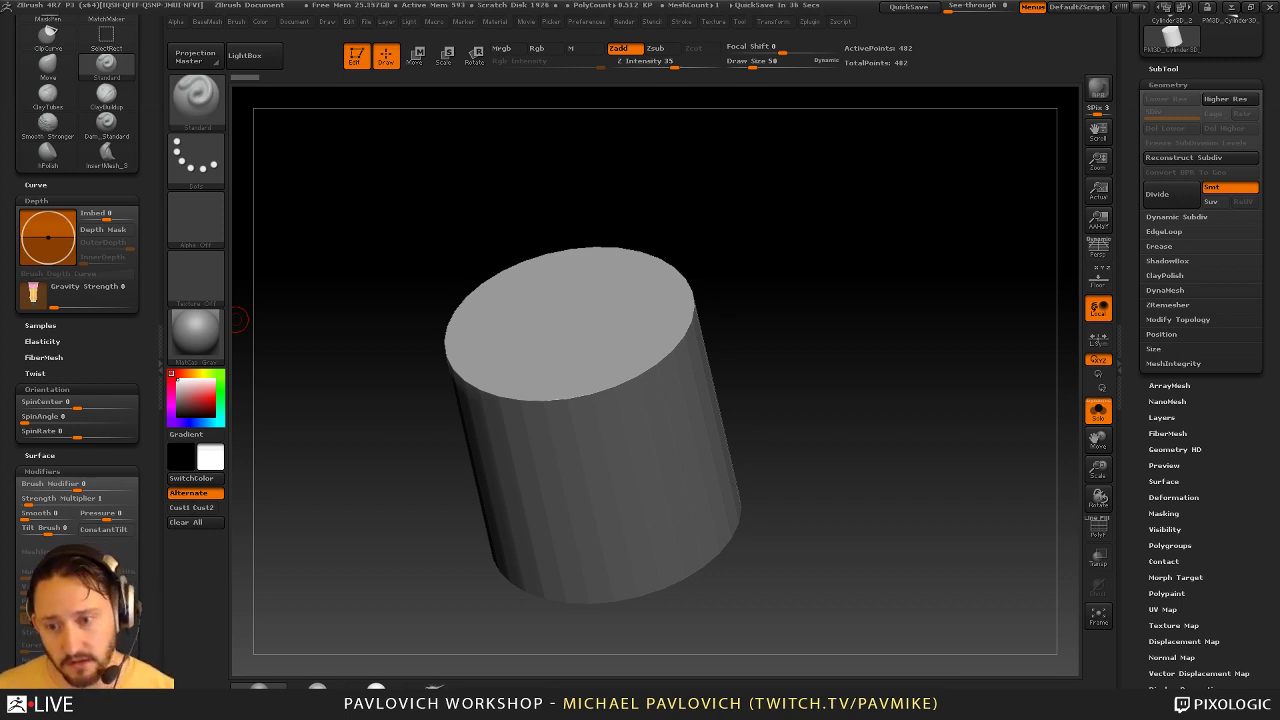
mouse_move(813, 298)
mouse_down()
mouse_move(874, 283)
mouse_move(826, 296)
mouse_move(837, 307)
mouse_move(820, 289)
mouse_up()
key(s)
key([)
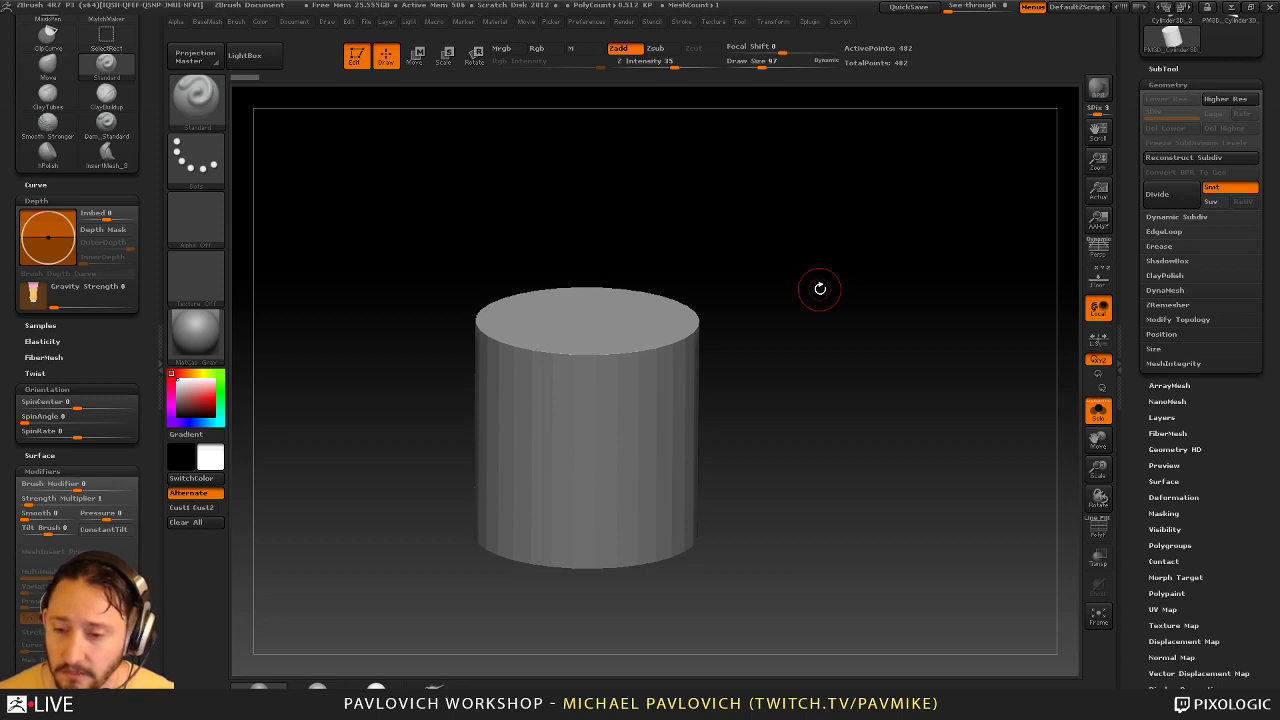
drag(906, 248, 883, 274)
key(s)
drag(820, 310, 829, 305)
mouse_move(829, 305)
mouse_down()
mouse_move(886, 249)
mouse_move(843, 314)
mouse_move(858, 287)
mouse_up()
key(])
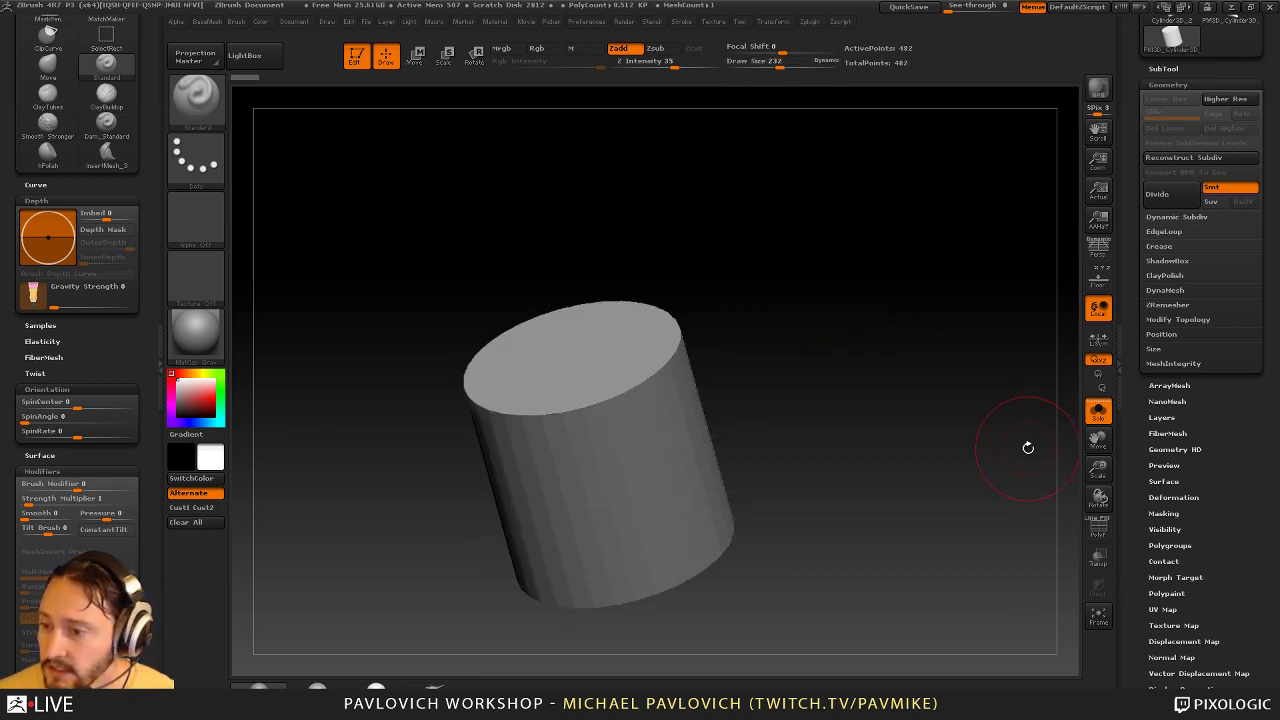
key([)
alt+drag(1042, 505, 1038, 467)
Crease the cylinder's rim edges with a crease tolerance of 52, checking them with the polyframe shown and hiding it again
key(shift+f)
key(shift+f)
key(shift+f)
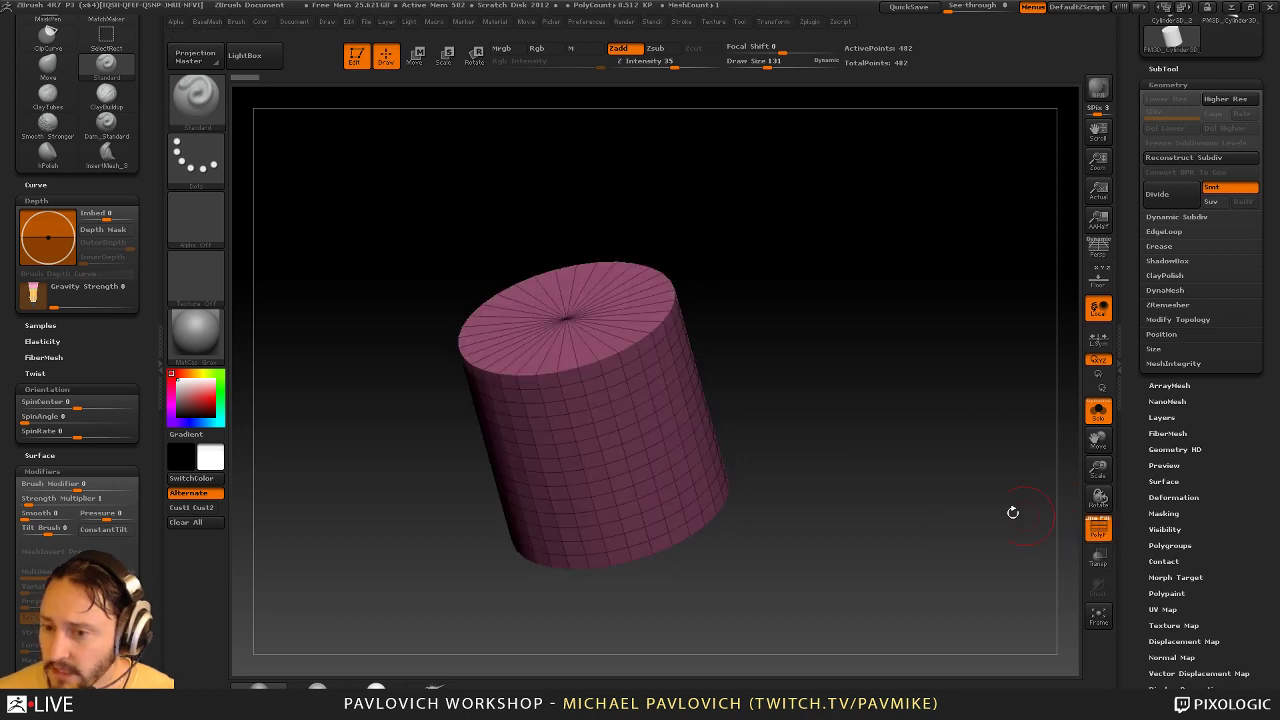
click(1159, 246)
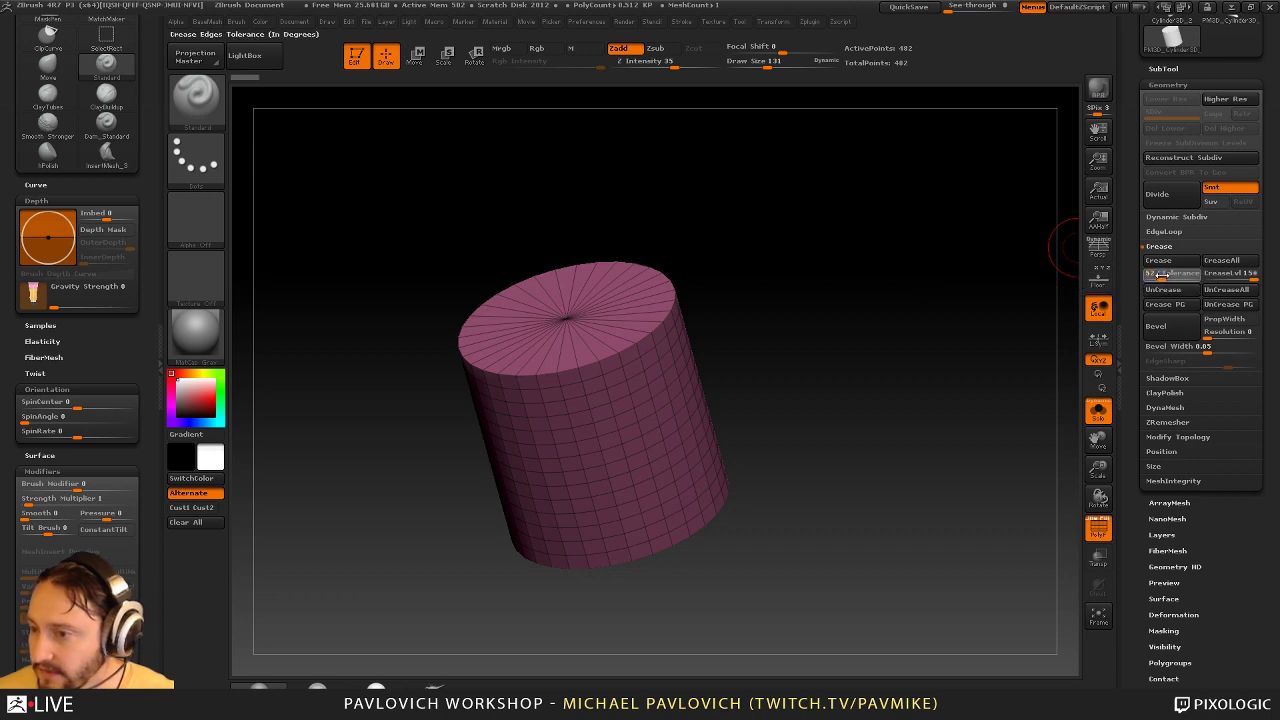
alt+drag(983, 371, 975, 440)
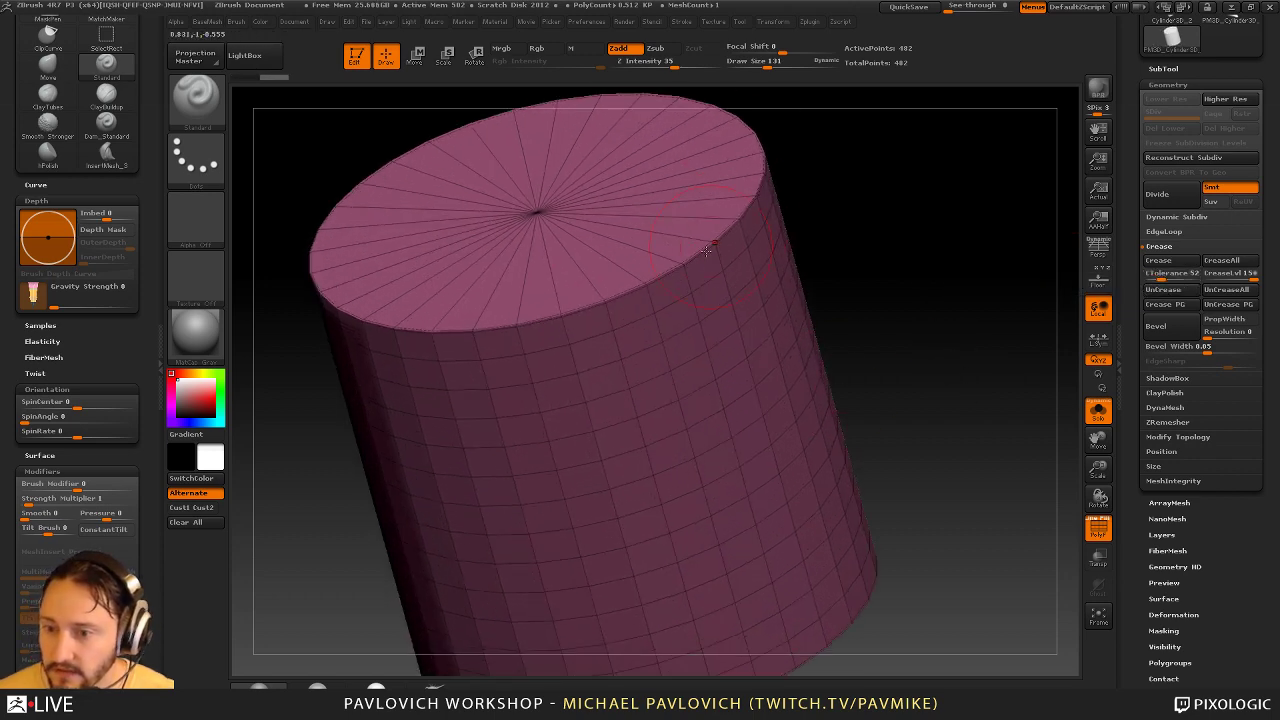
drag(912, 236, 932, 182)
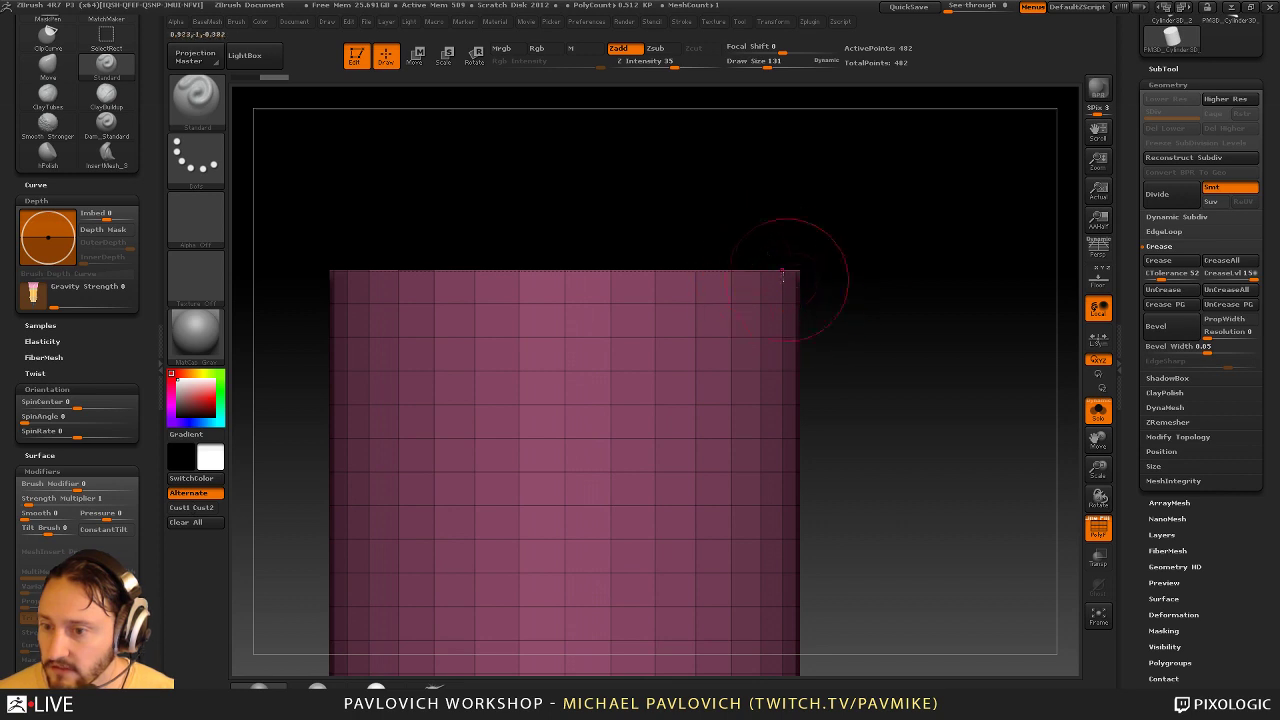
alt+drag(808, 310, 918, 307)
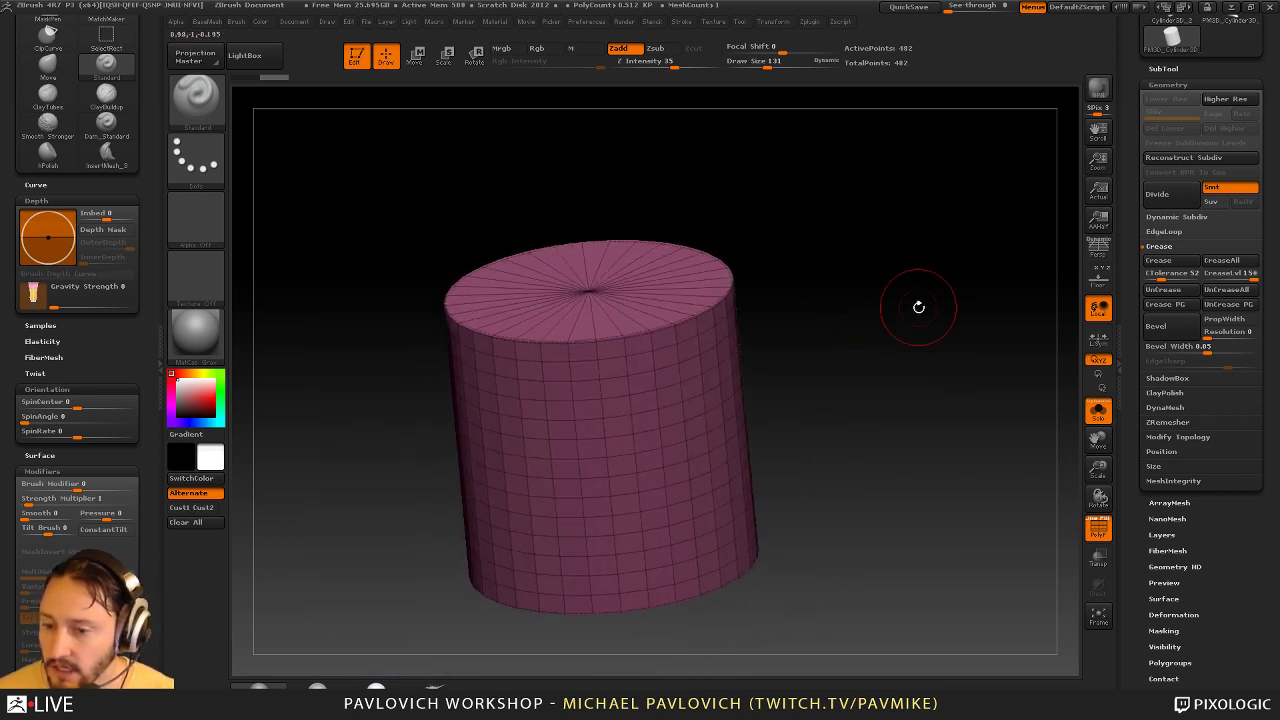
click(1099, 530)
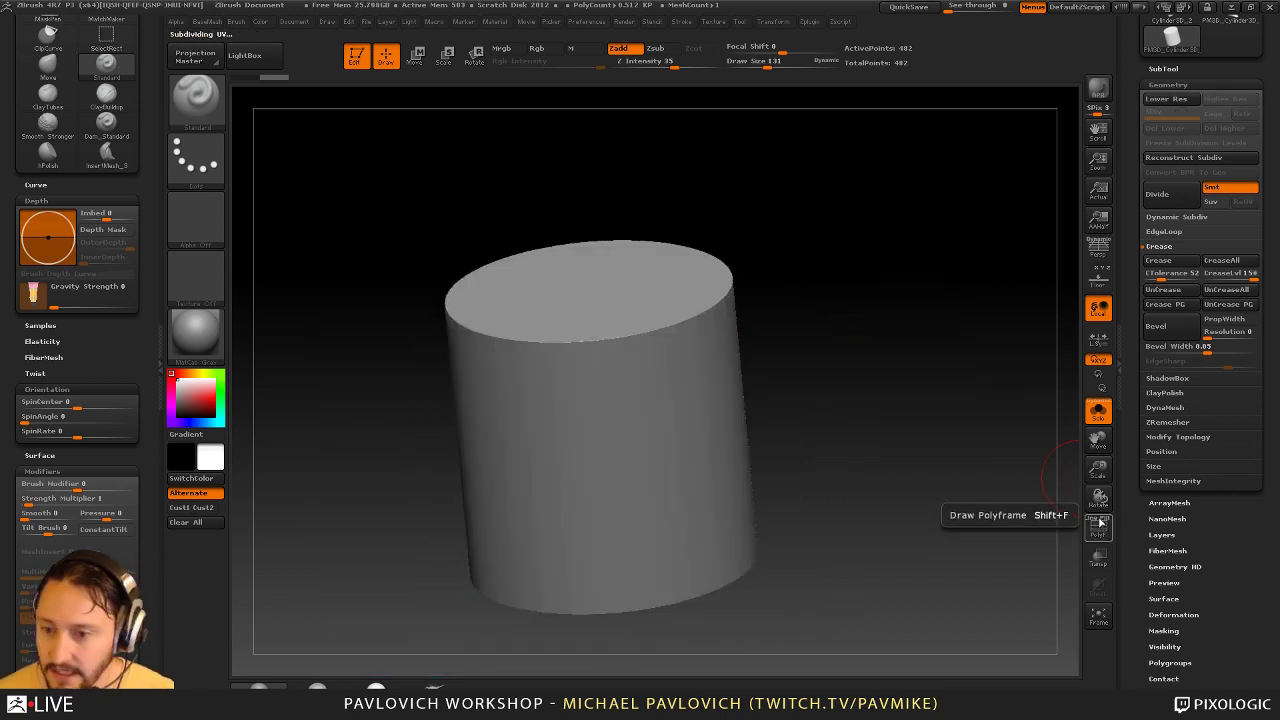
Smooth the creased cylinder with Dynamic Subdiv and apply it as real subdivision levels
key(s)
key(d)
key(shift)
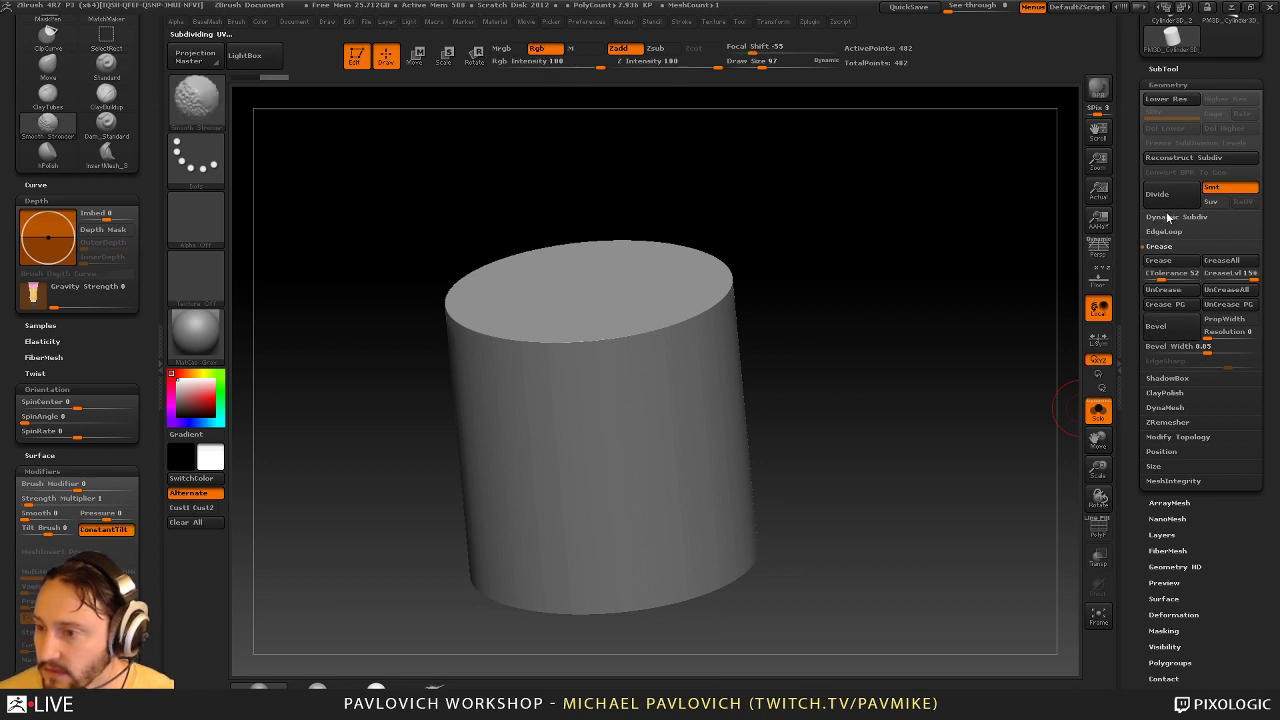
click(1167, 217)
mouse_move(980, 343)
mouse_down()
mouse_move(903, 354)
mouse_move(971, 380)
mouse_move(971, 348)
mouse_up()
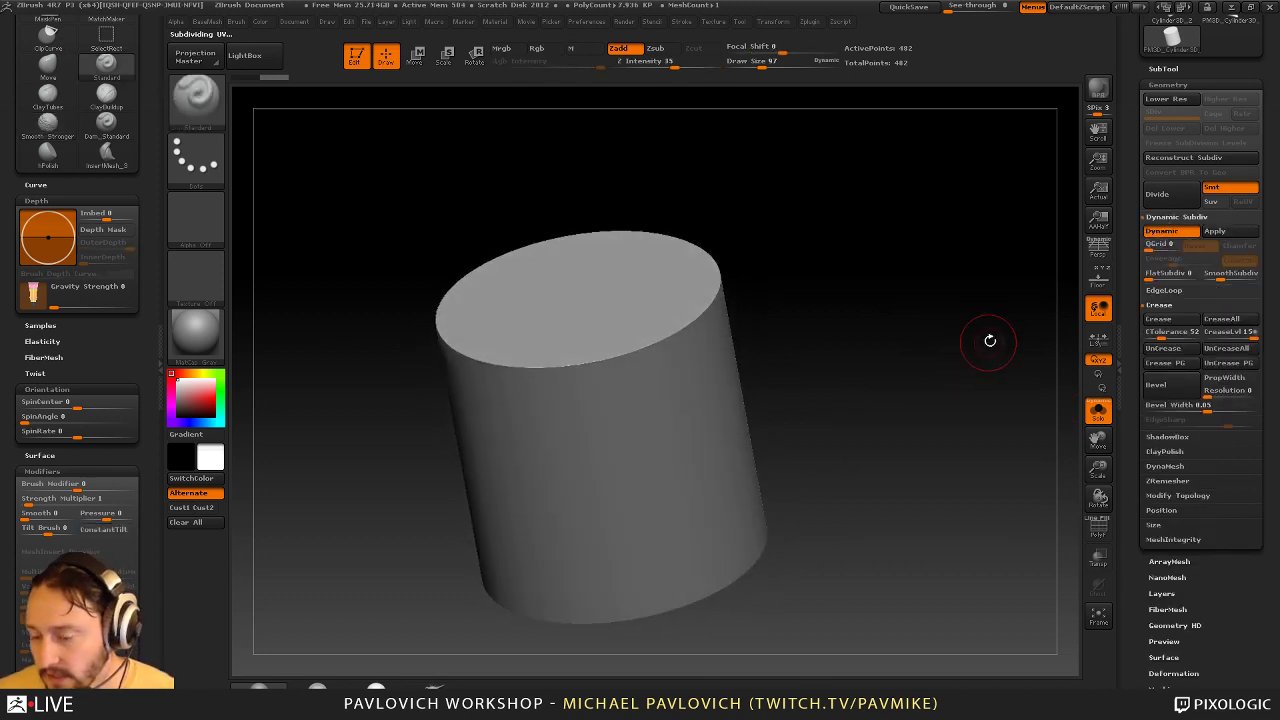
click(1214, 231)
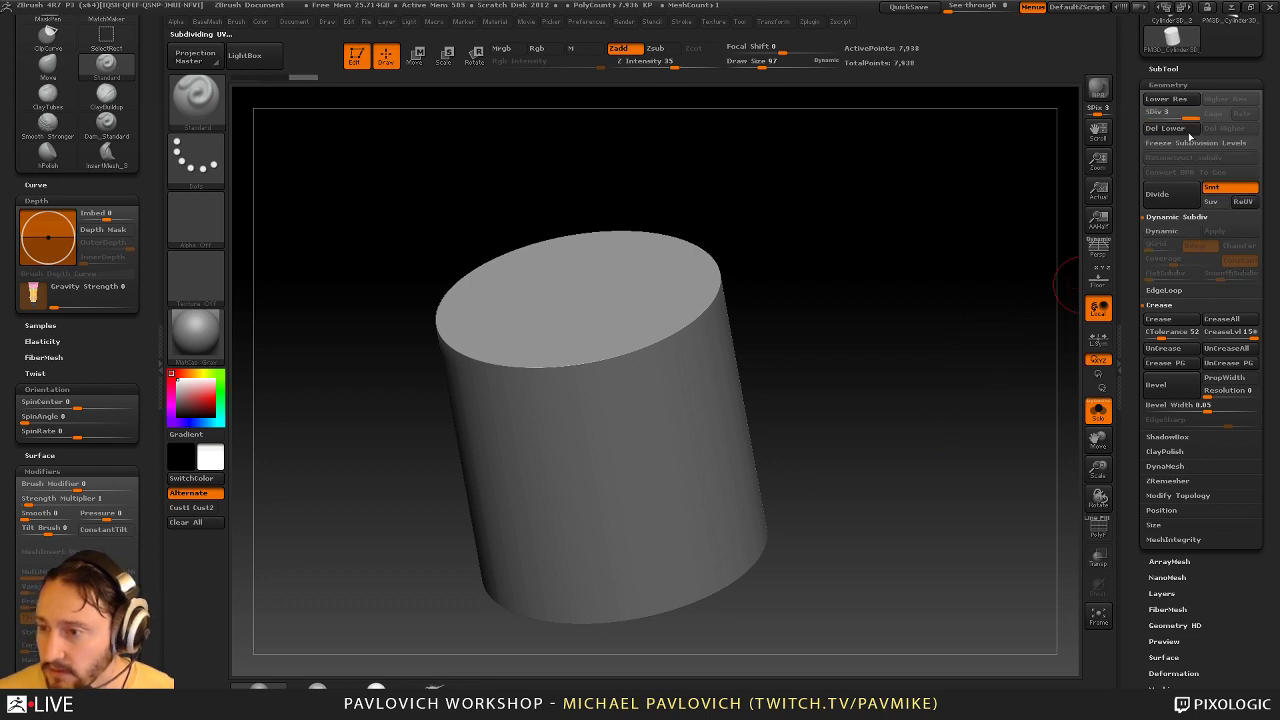
DynaMesh the cylinder at resolution 128 with Blur 0 and Project off, declining to freeze the subdivision levels
mouse_move(1009, 338)
mouse_down()
mouse_move(1032, 356)
mouse_move(996, 355)
mouse_up()
key(1)
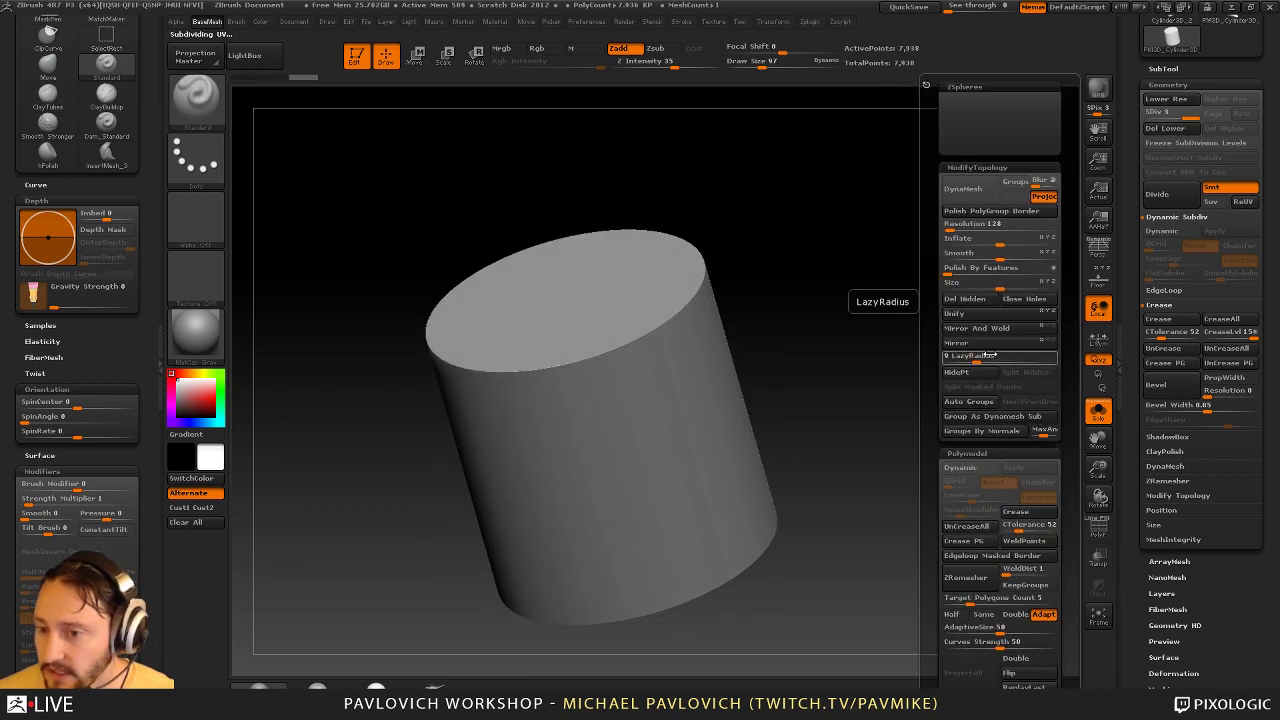
click(1037, 187)
text(0)
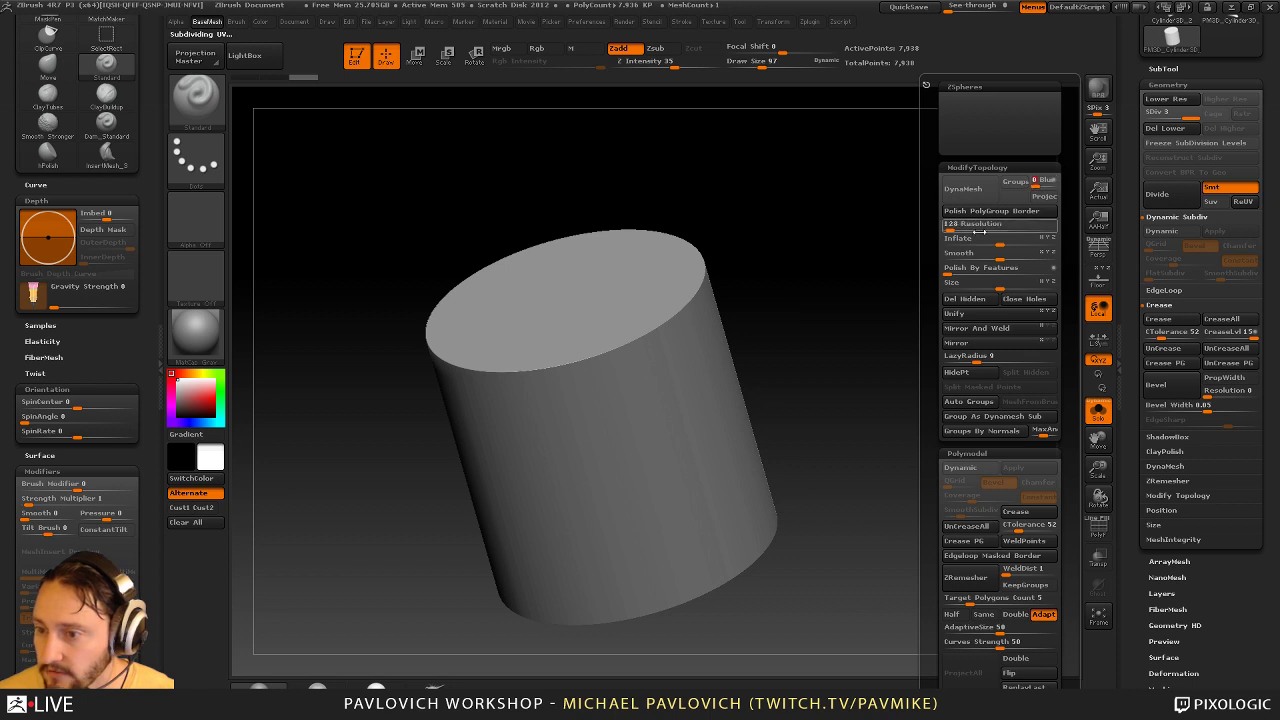
click(963, 188)
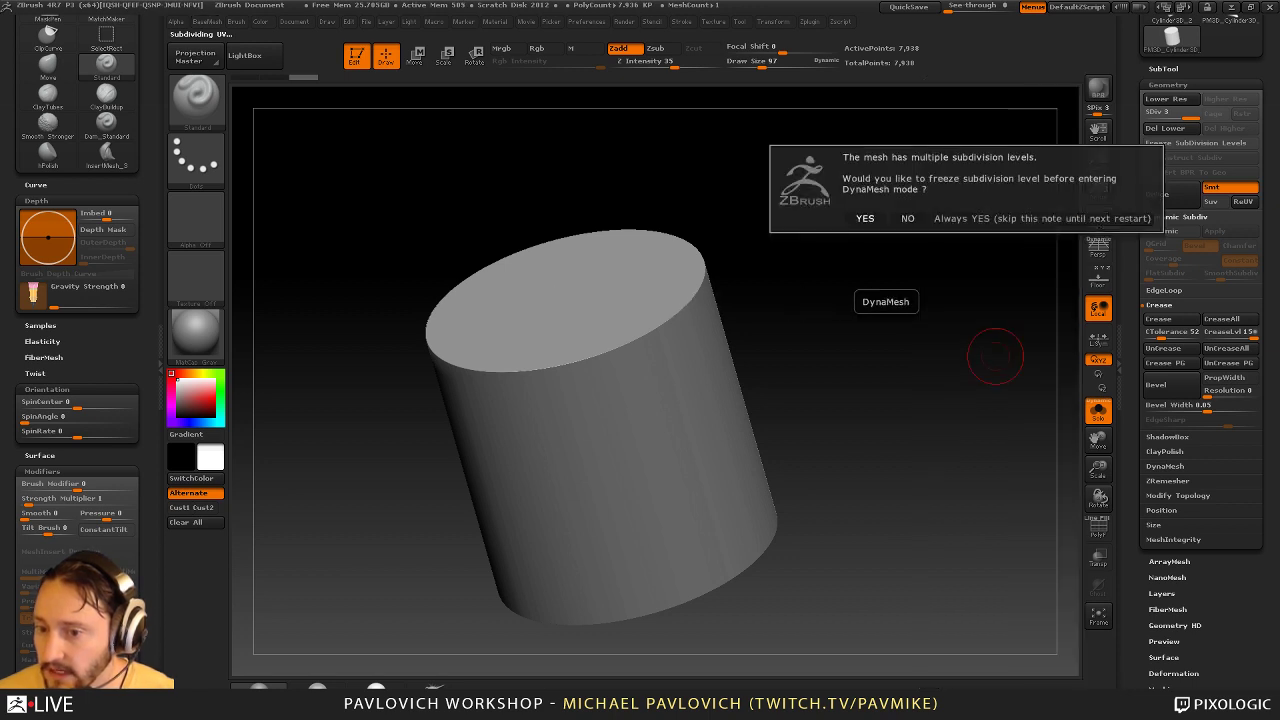
click(908, 218)
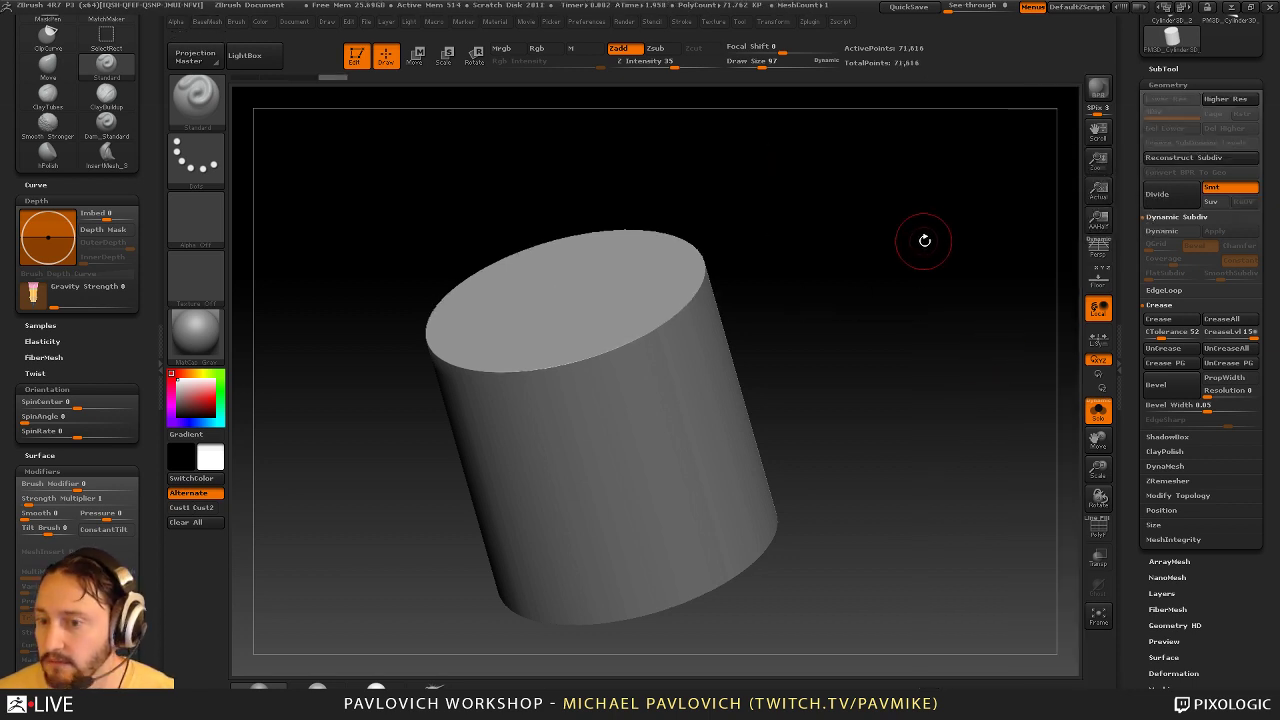
click(1166, 466)
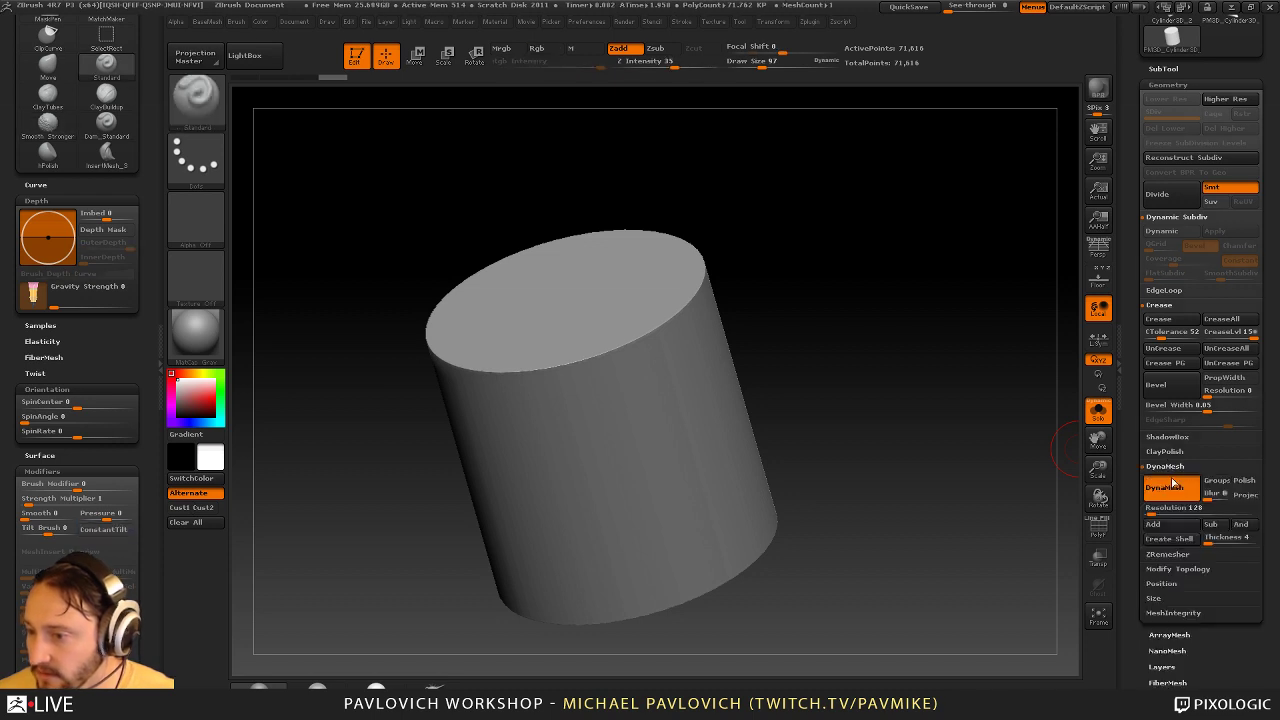
Flatten the cylinder vertically into a thin disc and turn its flat face into view
drag(1000, 422, 788, 401)
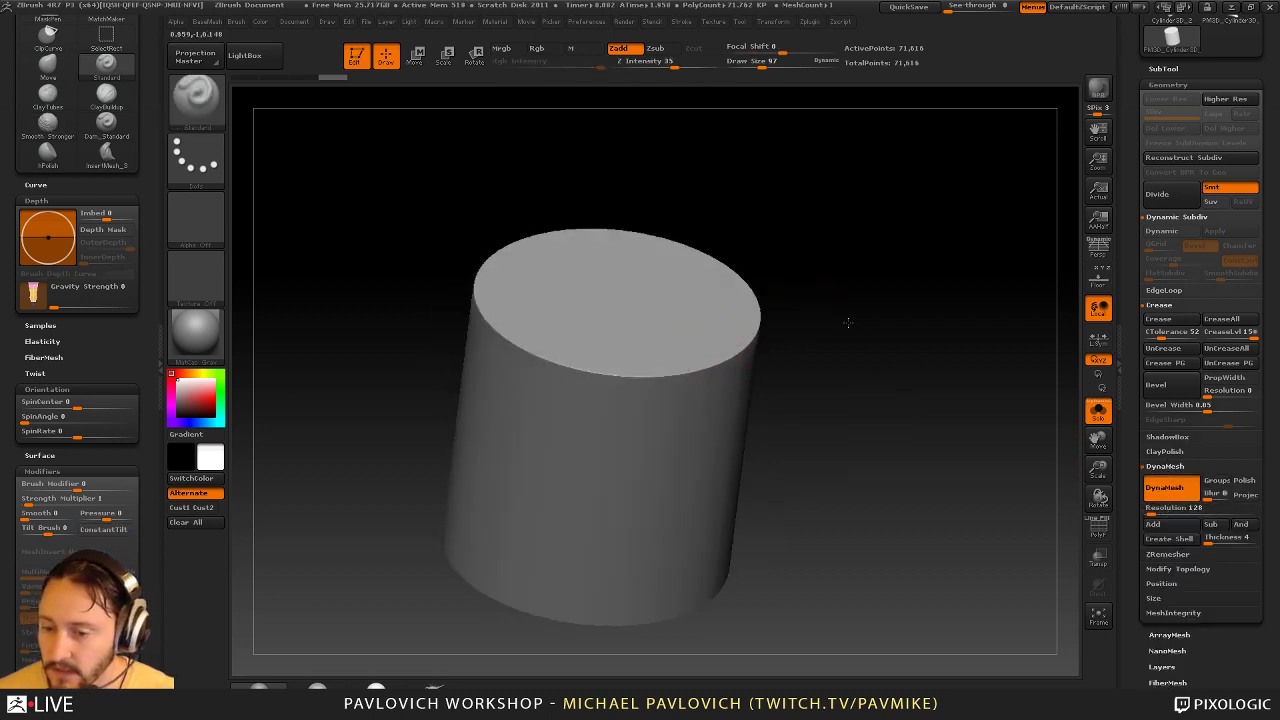
alt+drag(848, 322, 862, 345)
key(w)
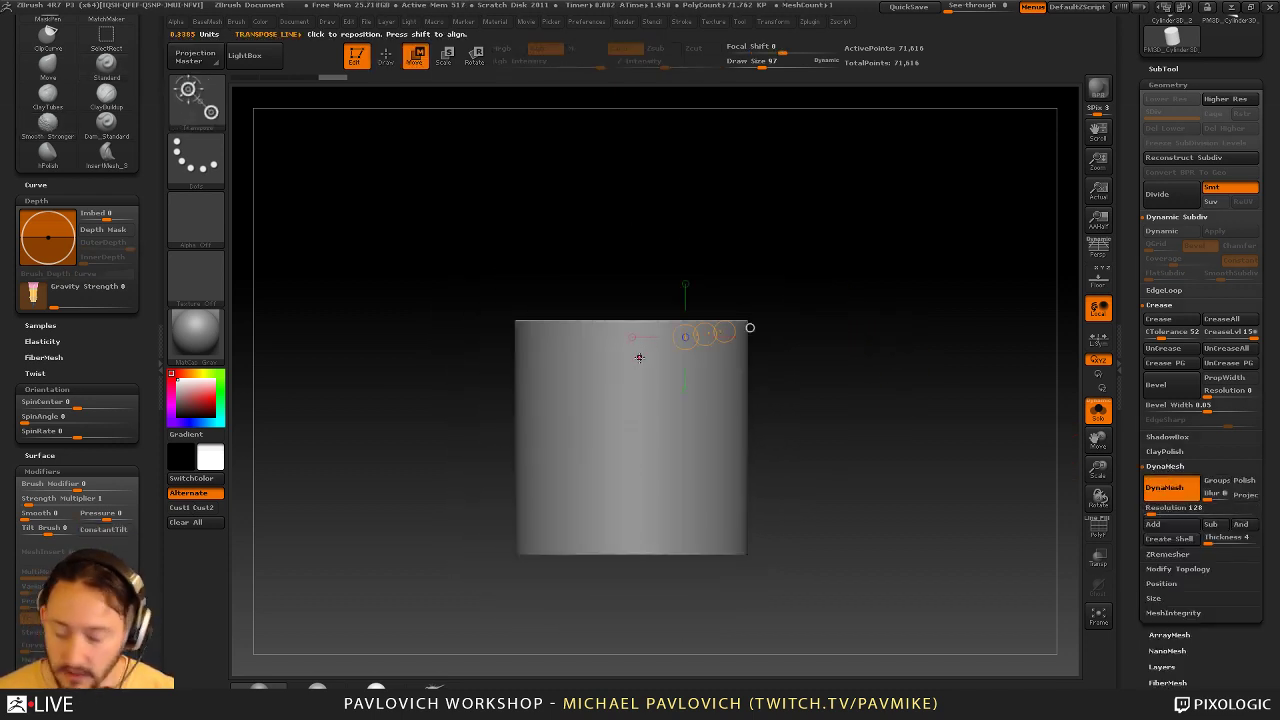
mouse_move(639, 375)
shift+mouse_down()
mouse_move(640, 192)
mouse_move(650, 356)
shift+mouse_up()
key(q)
drag(908, 275, 830, 380)
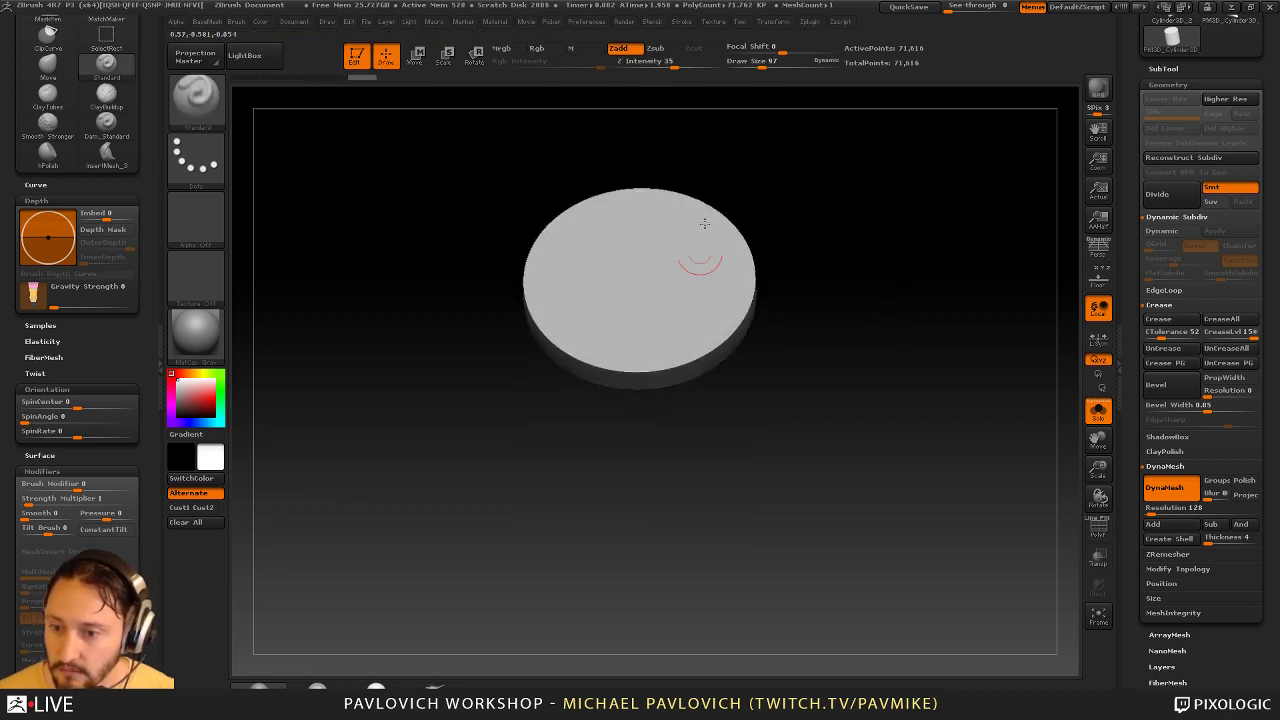
mouse_move(849, 232)
alt+mouse_down()
mouse_move(869, 383)
mouse_move(882, 335)
mouse_move(894, 360)
mouse_move(454, 338)
alt+mouse_up()
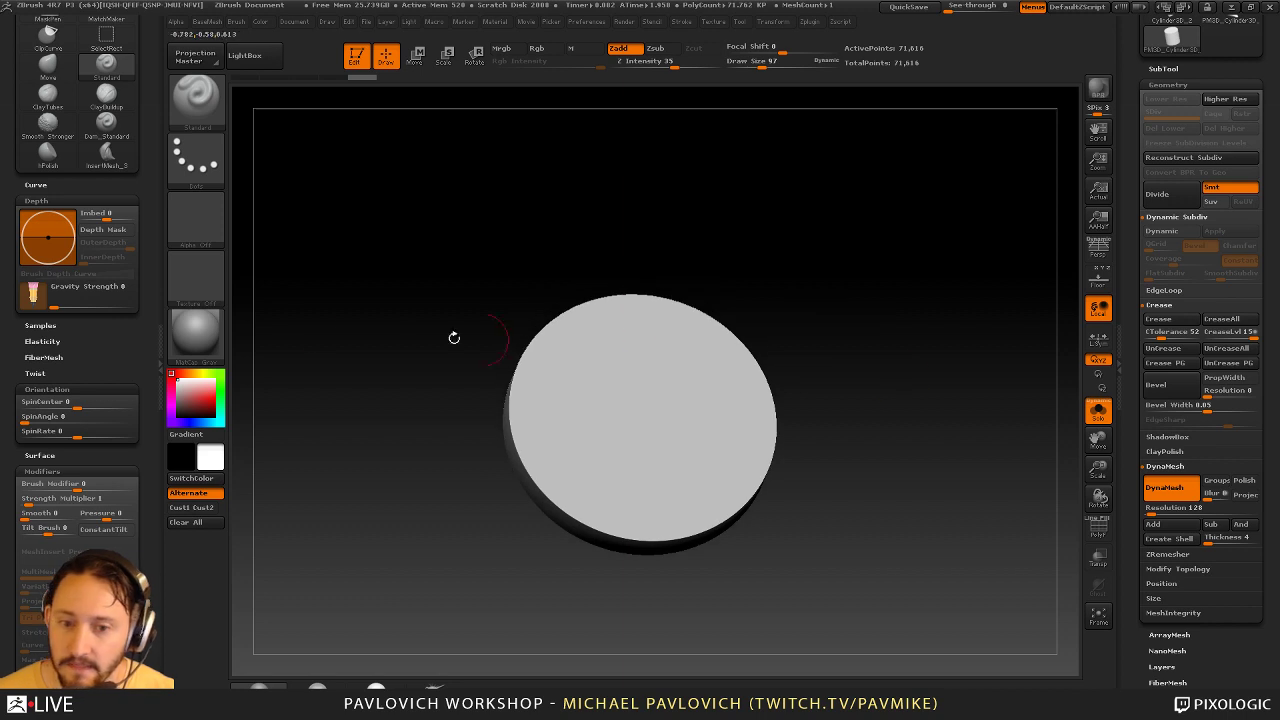
Dock the Transform settings beside the canvas and activate symmetry on the X and Y axes
drag(153, 59, 148, 200)
click(139, 22)
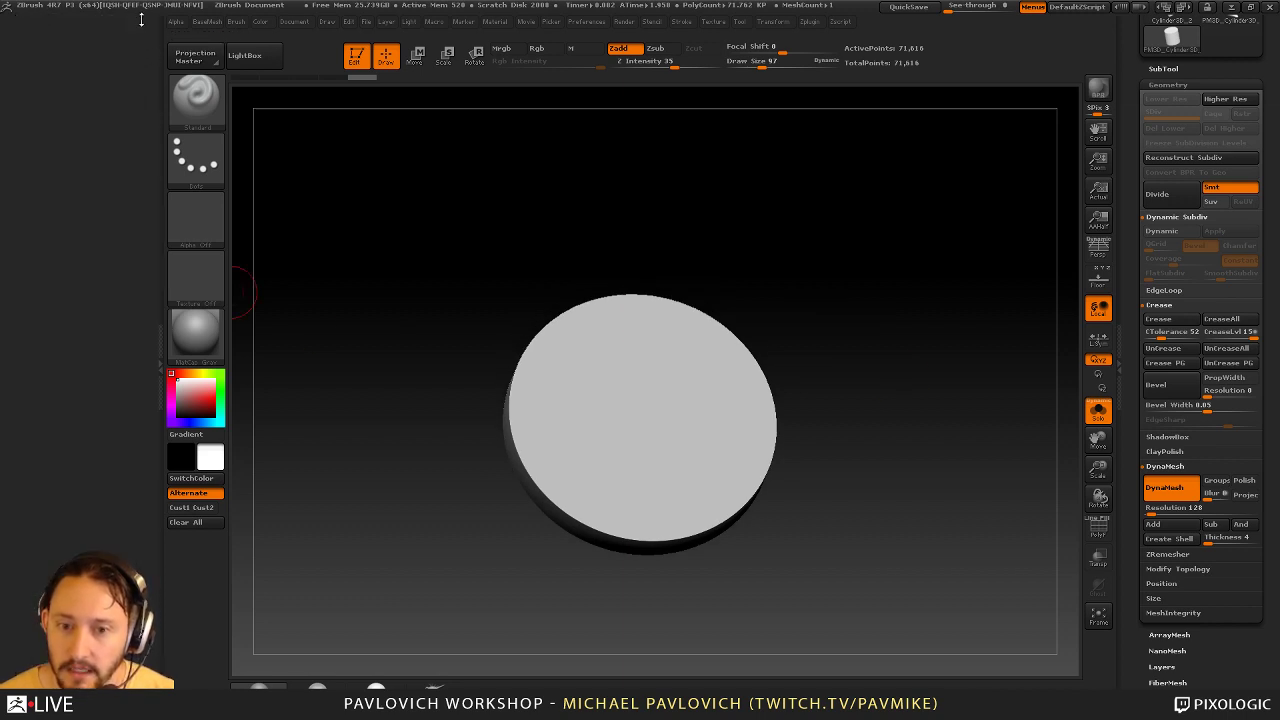
click(779, 23)
drag(764, 37, 135, 103)
click(73, 343)
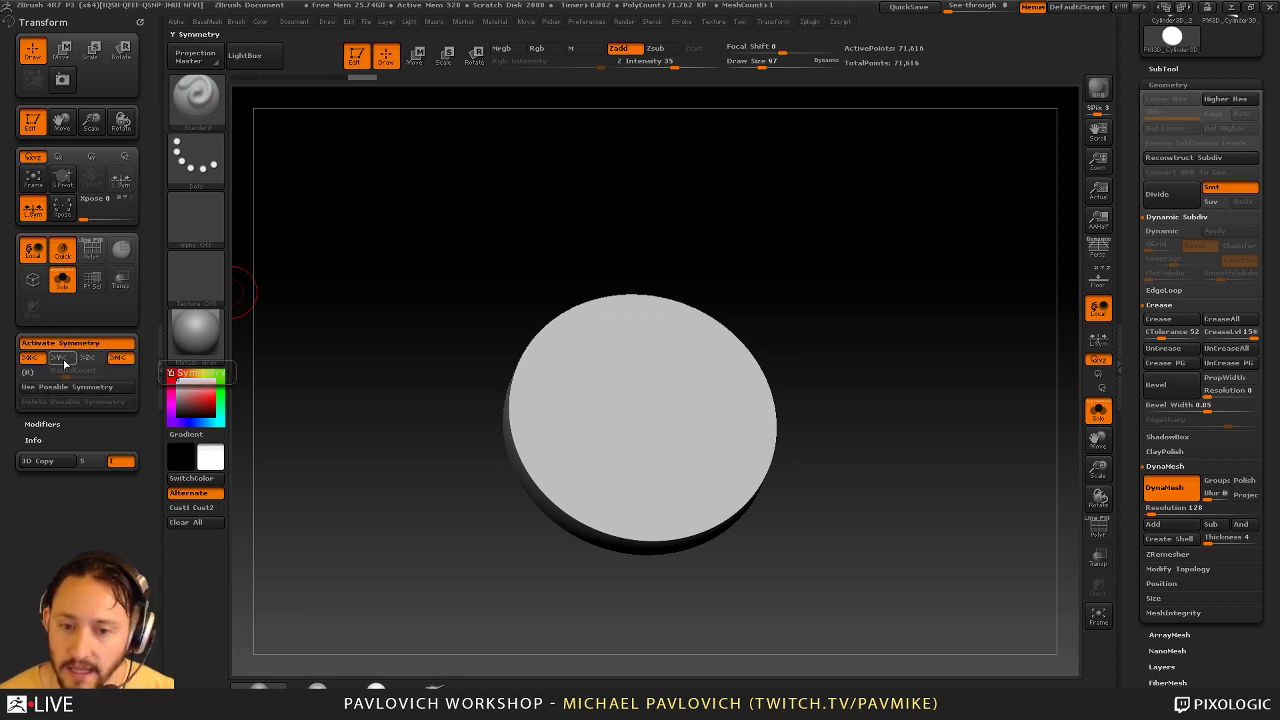
click(65, 362)
Turn on local symmetry and sculpt a raised test stroke across the disc's flat face with the Standard brush
drag(715, 272, 788, 270)
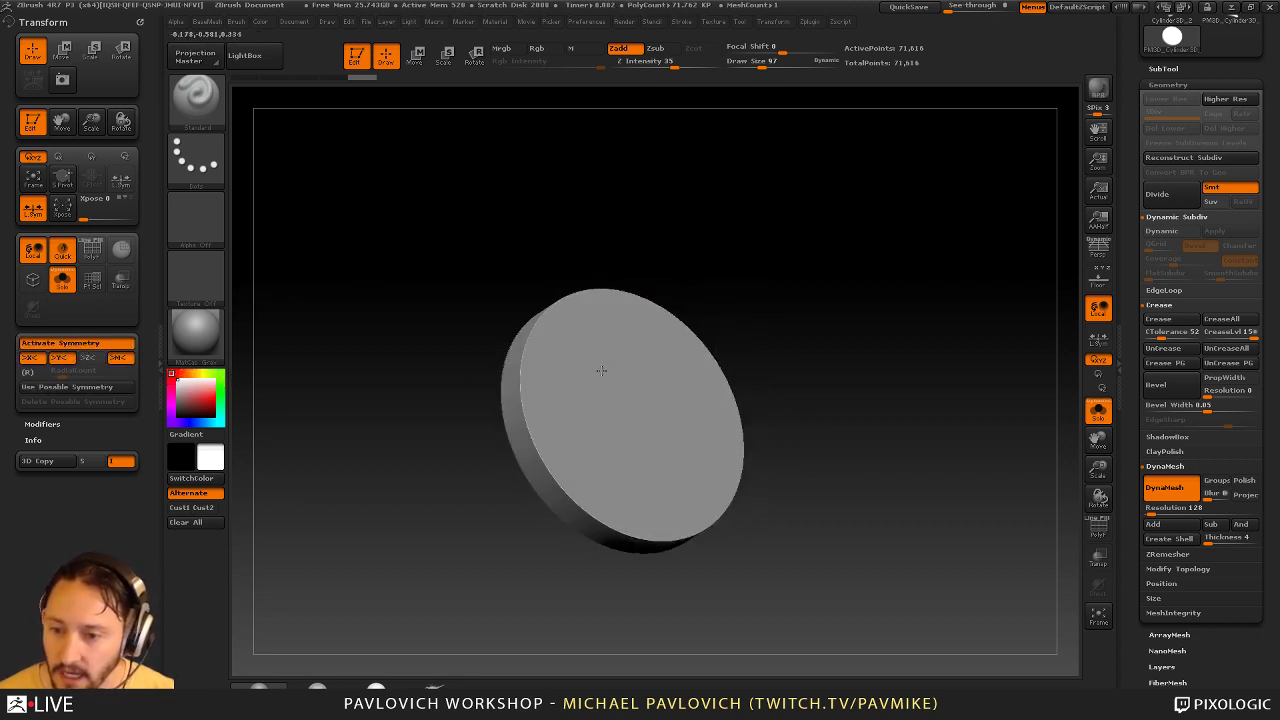
mouse_move(625, 376)
mouse_down()
mouse_move(655, 458)
mouse_move(672, 412)
mouse_up()
drag(722, 292, 789, 290)
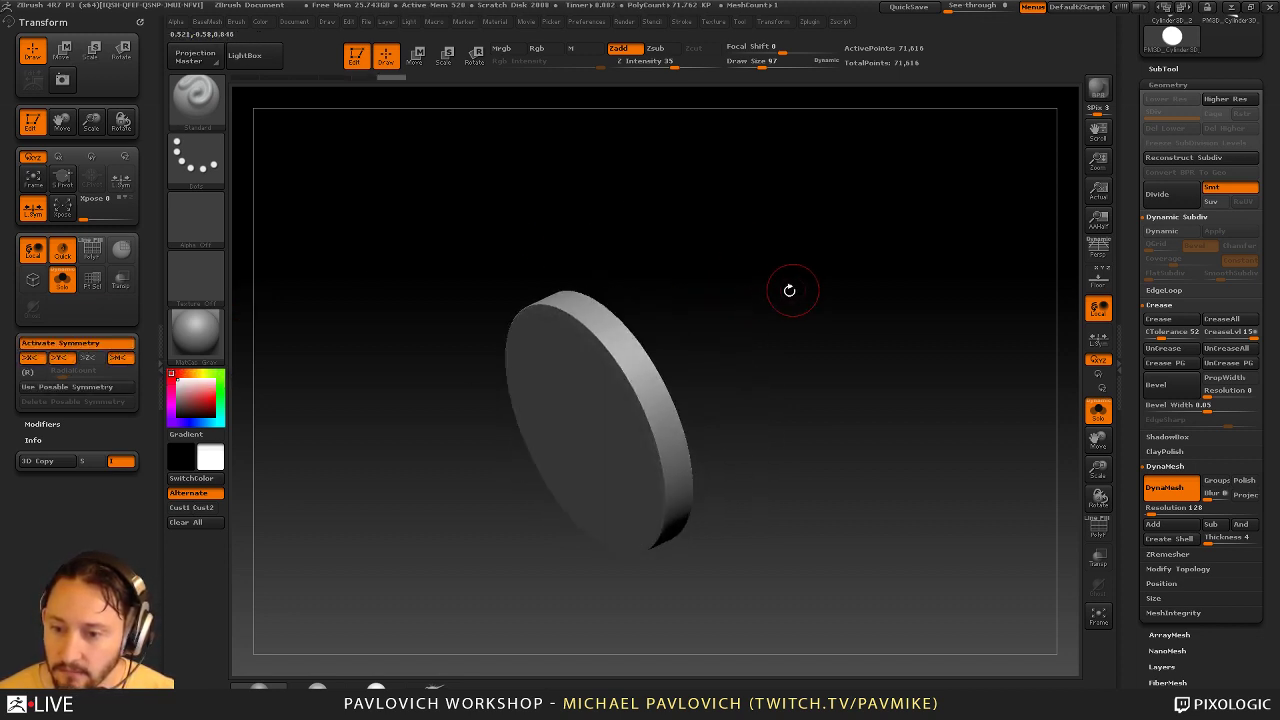
click(1104, 346)
drag(1005, 406, 922, 414)
drag(600, 364, 672, 466)
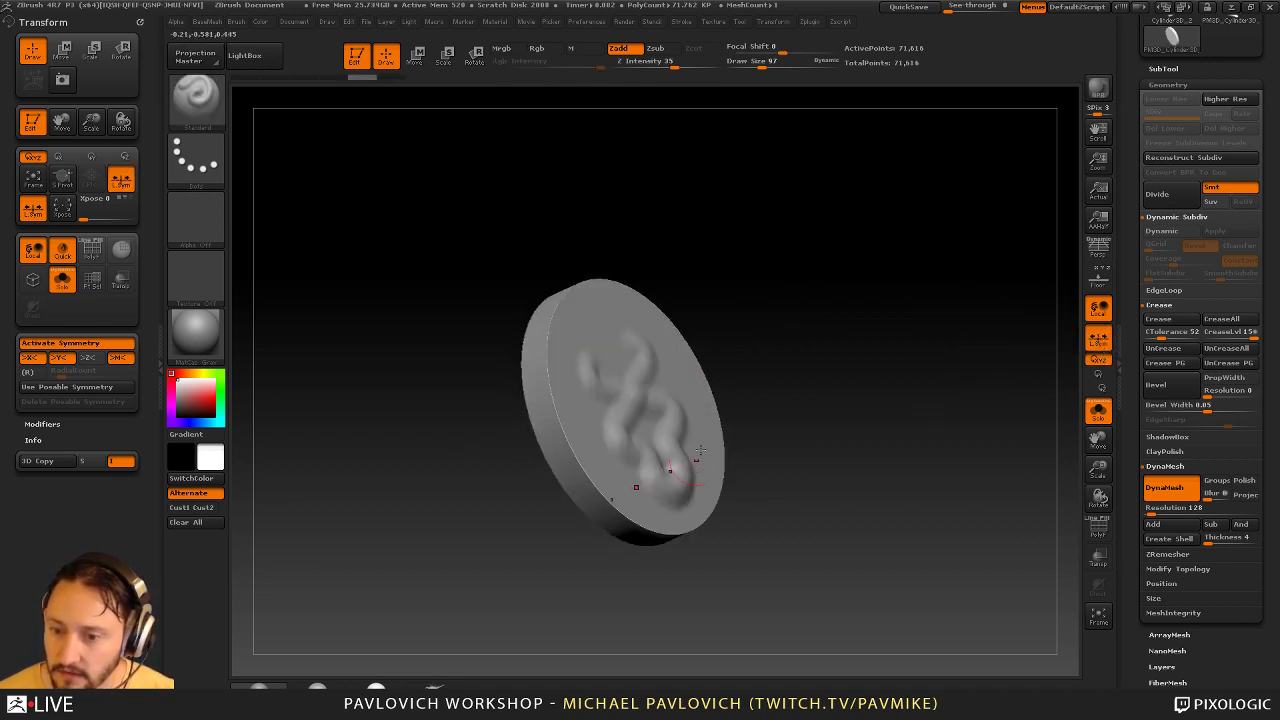
Undo the test stroke, try another on the disc's face with symmetry on X, Y and Z, and undo it too
mouse_move(734, 350)
mouse_down()
mouse_move(628, 333)
mouse_move(790, 329)
mouse_move(689, 357)
mouse_move(720, 360)
mouse_up()
key(ctrl+z)
key(ctrl+z)
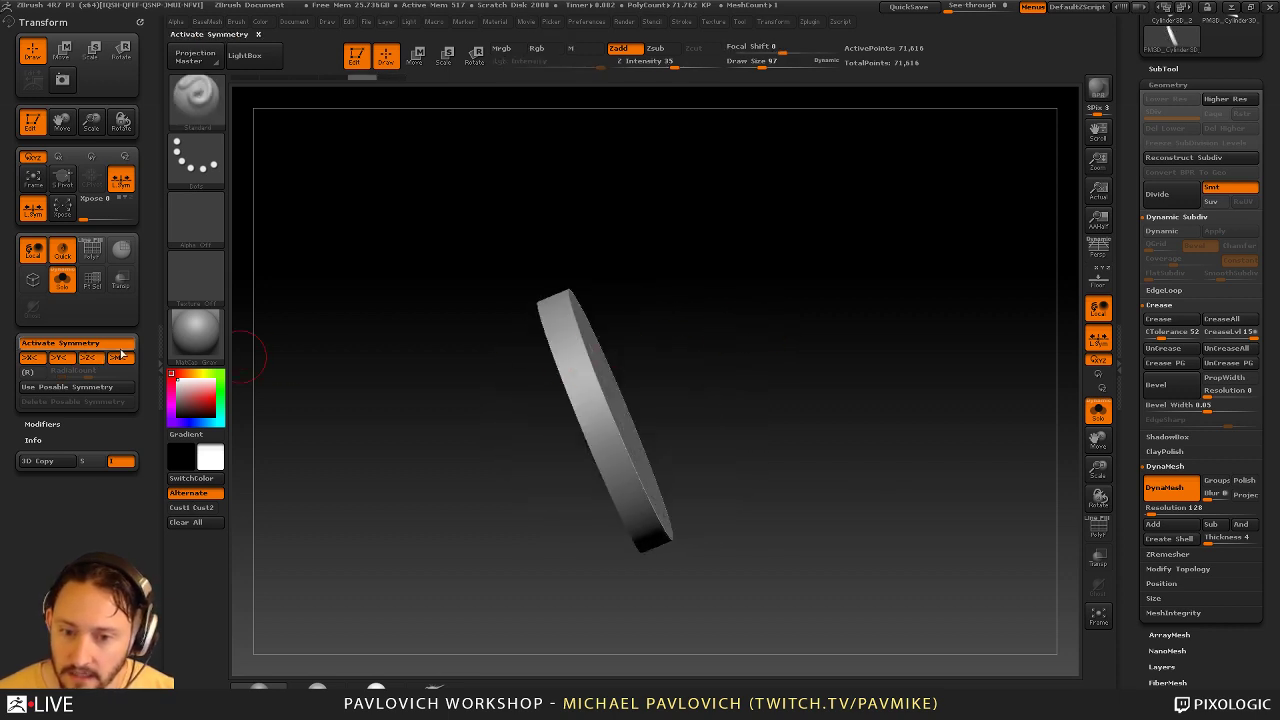
mouse_move(728, 300)
mouse_down()
mouse_move(650, 316)
mouse_move(650, 366)
mouse_move(692, 400)
mouse_up()
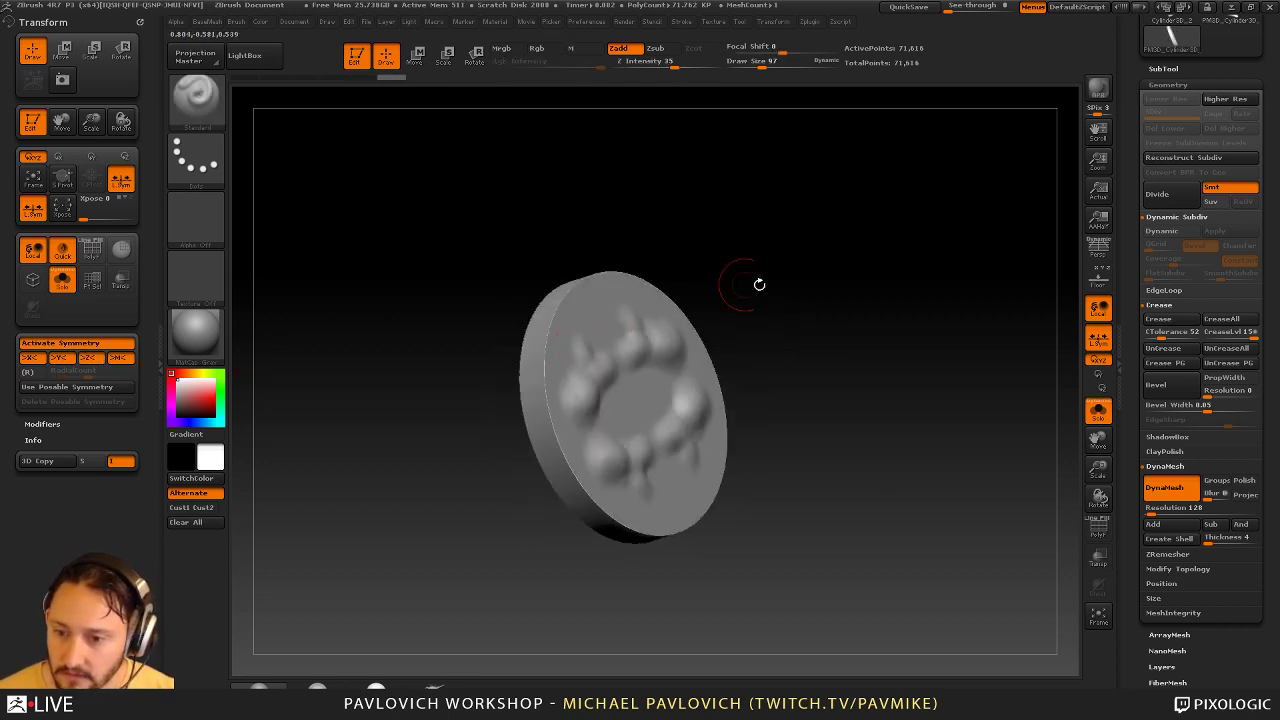
mouse_move(757, 284)
mouse_down()
mouse_move(789, 280)
mouse_move(522, 268)
mouse_up()
key(ctrl+z)
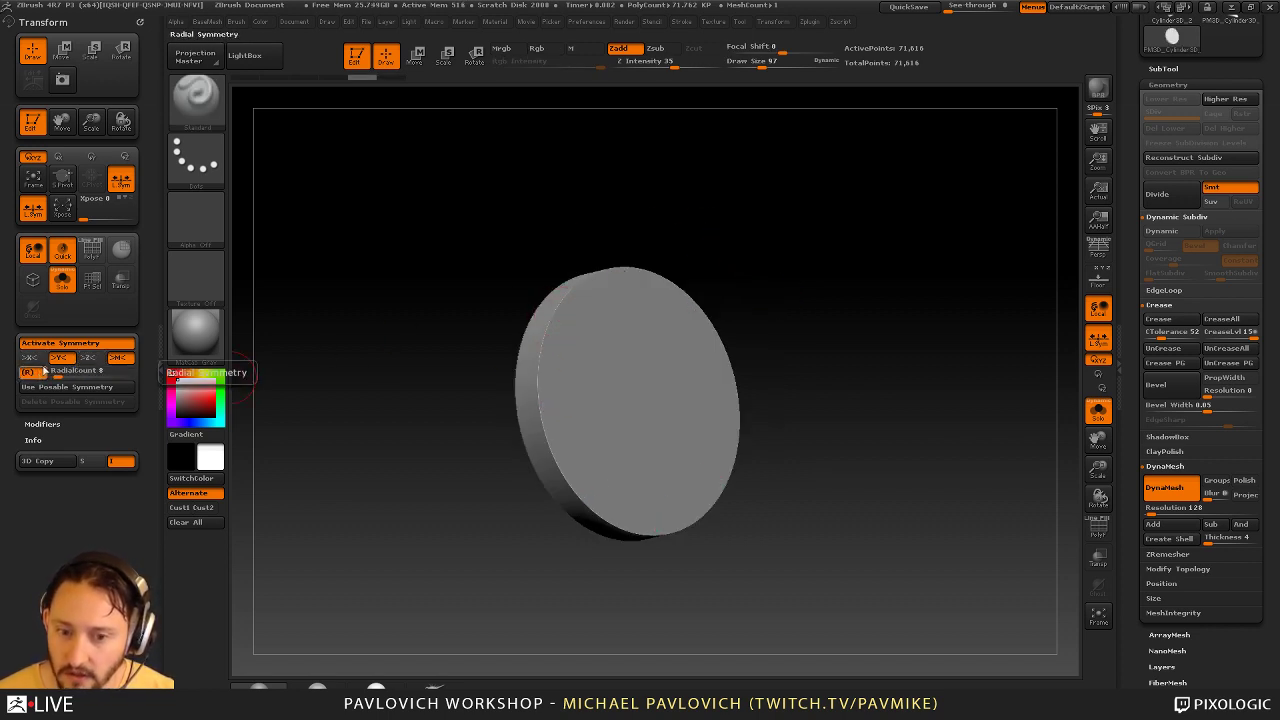
Limit symmetry to the Y axis and make it radial with a count of 100
drag(737, 257, 720, 255)
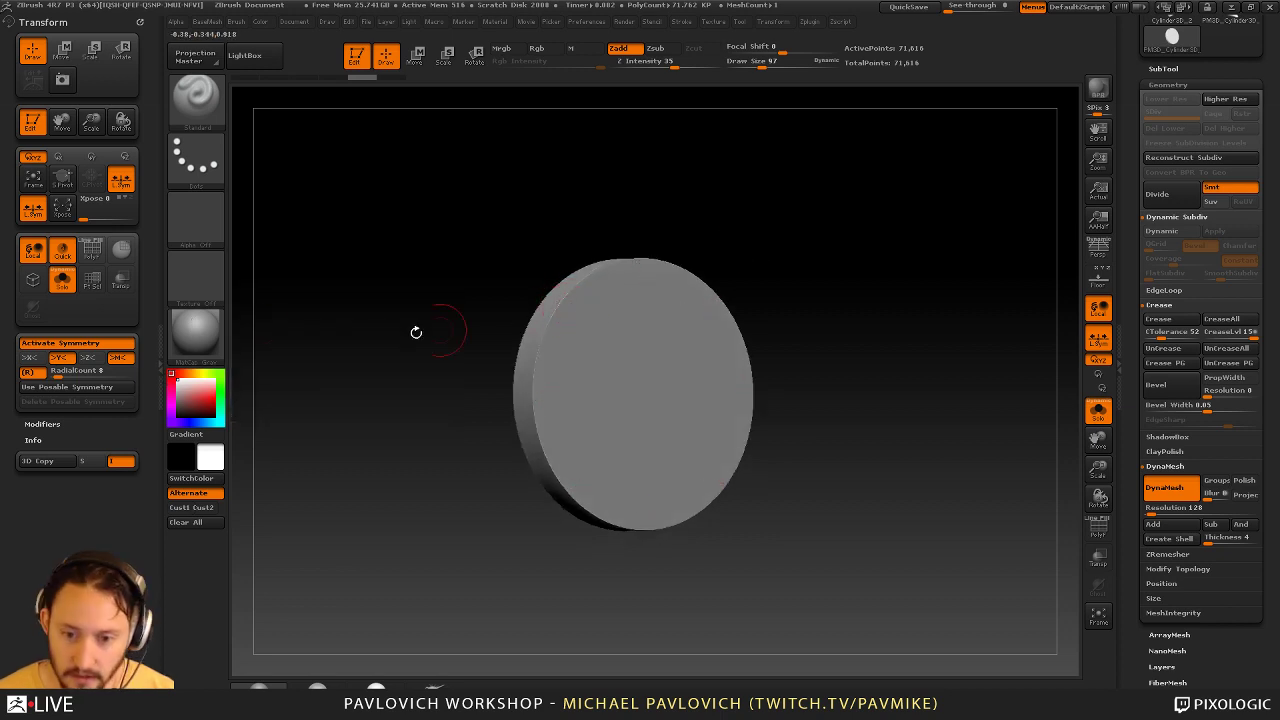
drag(100, 370, 134, 370)
alt+drag(804, 211, 803, 300)
Bevel the disc's outer edges all the way around with the TrimDynamic brush
key(b)
key(t)
key(d)
drag(579, 294, 576, 294)
drag(717, 239, 790, 256)
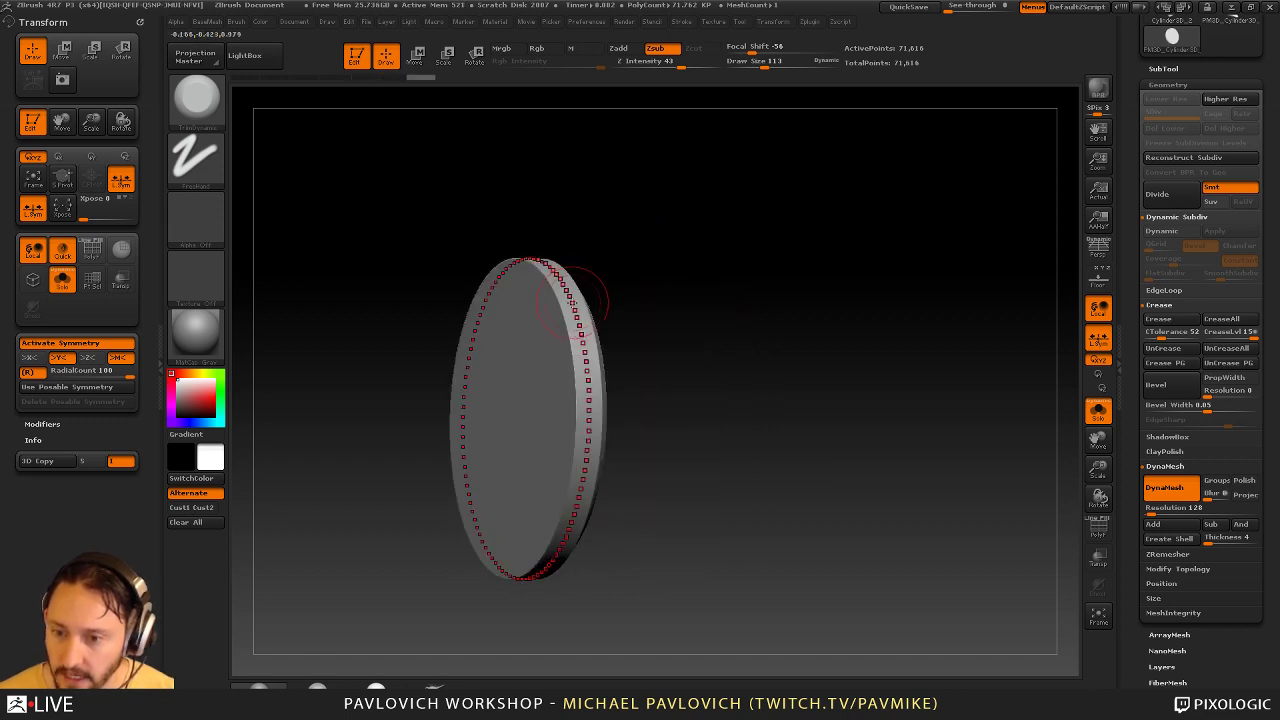
drag(562, 300, 564, 298)
drag(751, 286, 717, 262)
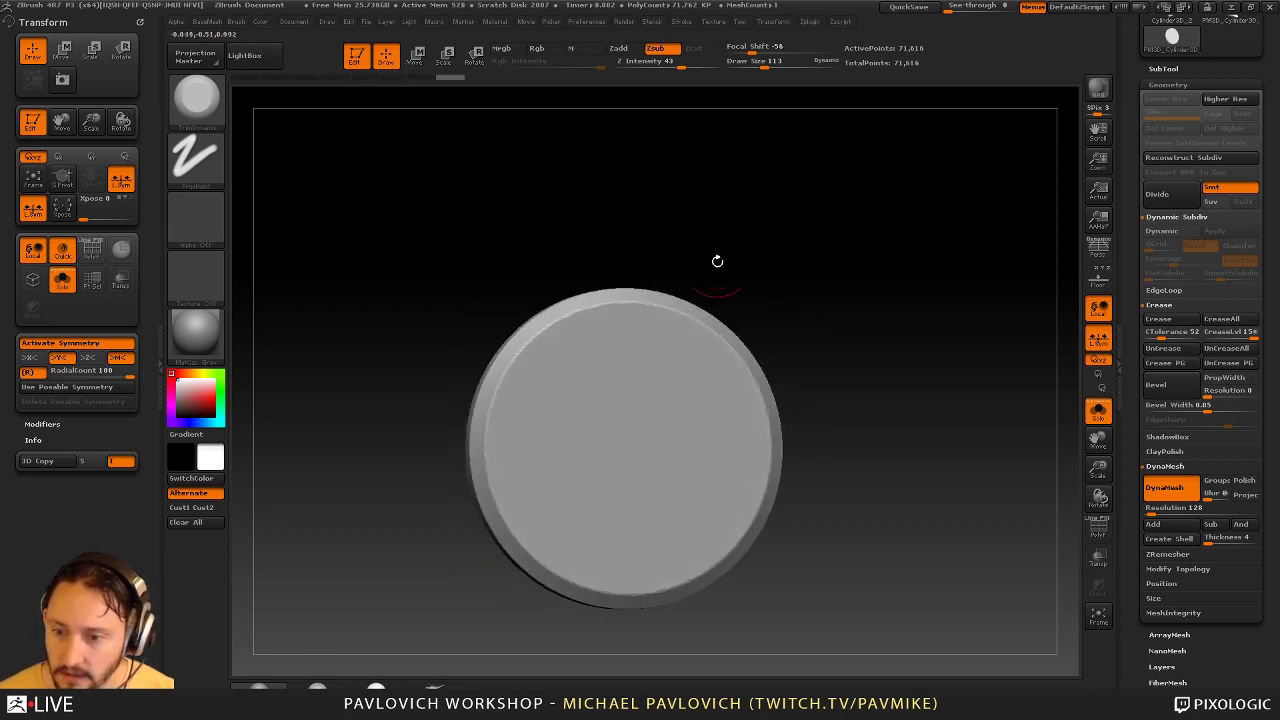
Sculpt concentric raised and recessed rings on the disc's flat face with the Standard and Clay brushes
key(b)
key(s)
key(t)
mouse_move(533, 361)
mouse_down()
mouse_move(544, 354)
mouse_move(592, 402)
mouse_move(613, 404)
mouse_move(591, 358)
mouse_move(601, 349)
mouse_up()
key(ctrl+z)
key(b)
key(c)
key(l)
key(bracketright)
key(b)
key(s)
key(t)
key(bracketleft)
Flatten the raised rings on the disc's face with the TrimDynamic brush
key(b)
key(t)
key(d)
drag(683, 368, 684, 362)
right_drag(712, 322, 745, 333)
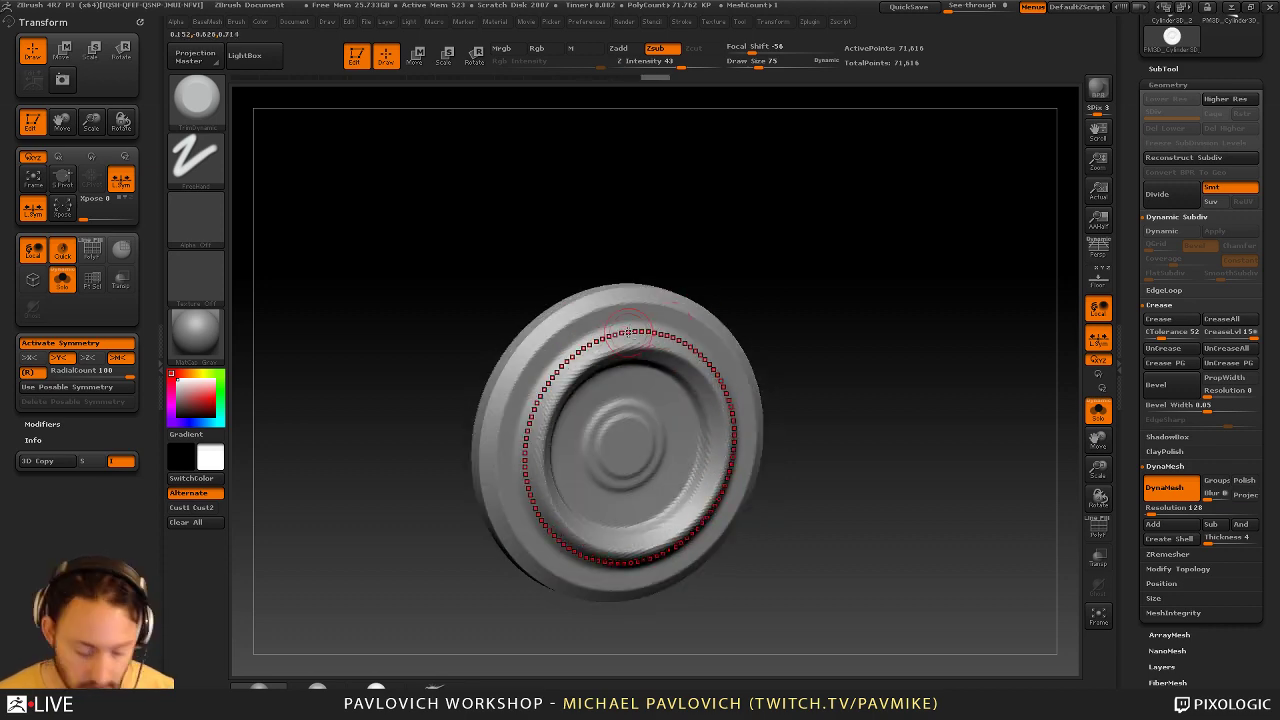
Polish the outer ring, the recess and the central knob into clean surfaces with the hPolish brush
key(b)
key(h)
key(p)
drag(618, 335, 624, 335)
right_drag(761, 302, 722, 293)
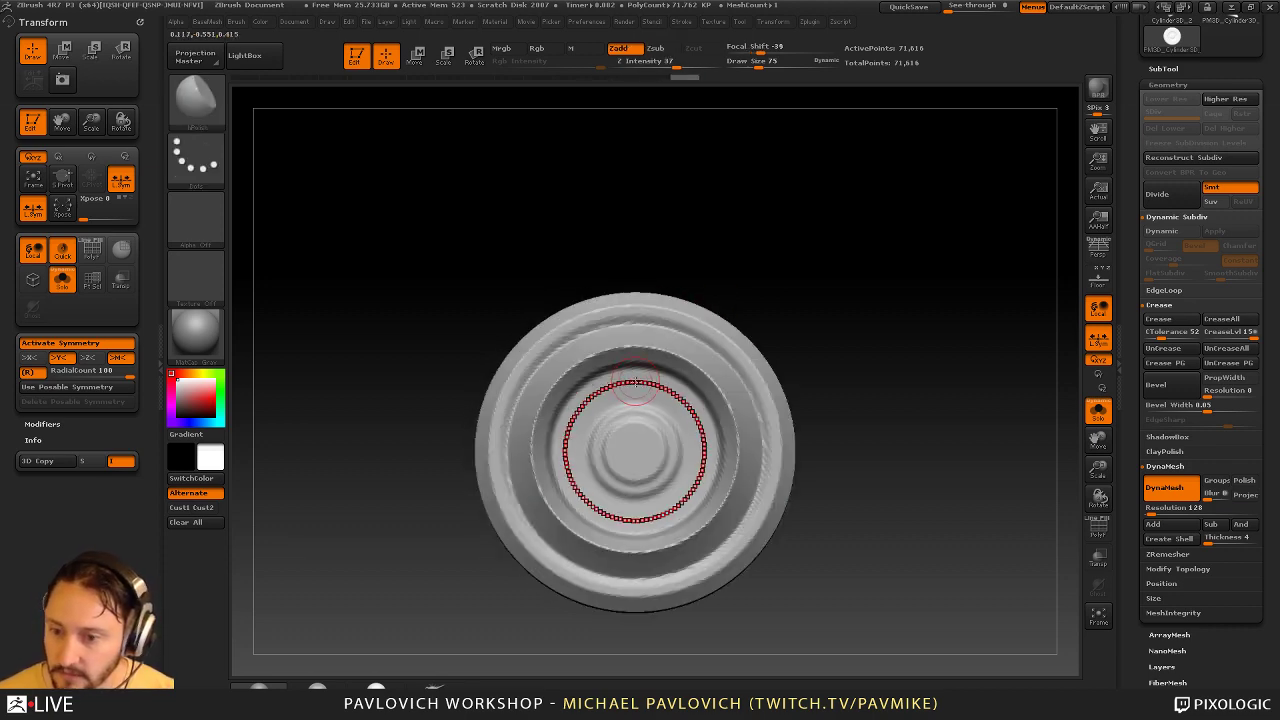
mouse_move(664, 420)
mouse_down()
mouse_move(655, 430)
mouse_move(663, 412)
mouse_up()
mouse_move(706, 358)
right_down()
mouse_move(831, 340)
mouse_move(817, 314)
mouse_move(837, 337)
mouse_move(825, 333)
right_up()
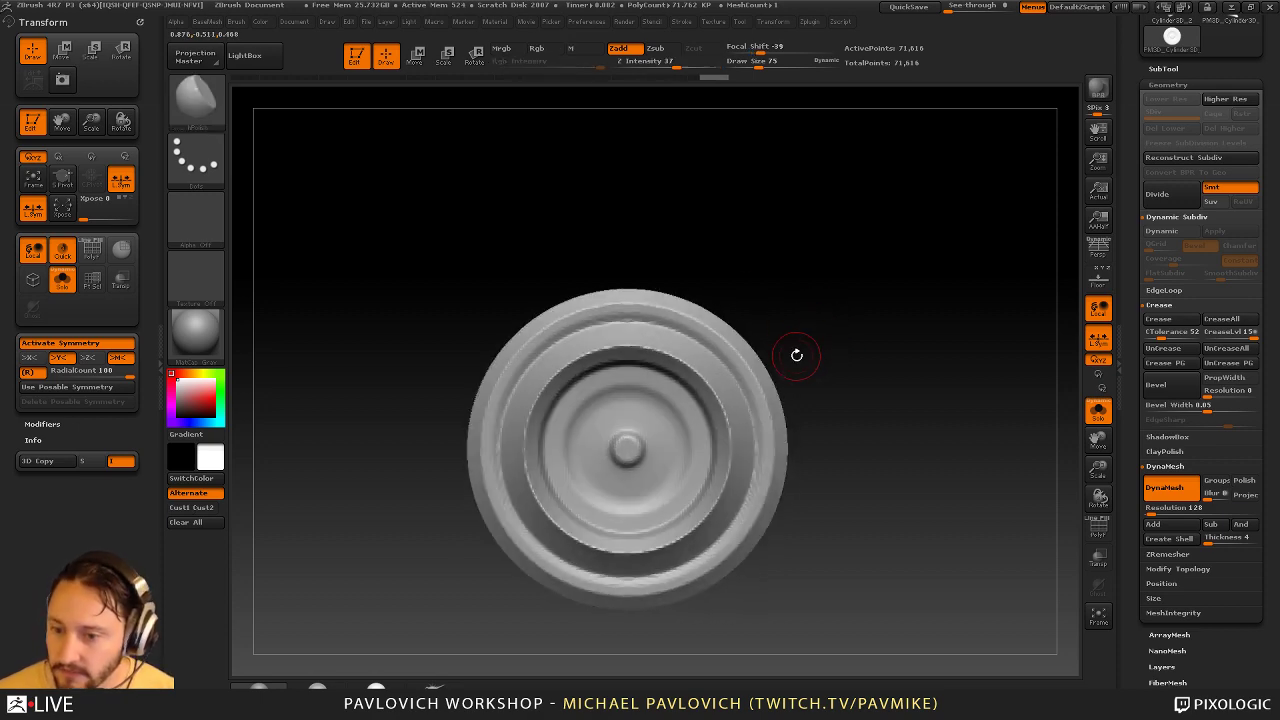
Smooth the central knob away into the recess, and undo the extra smoothing of the surrounding ring
shift+drag(627, 447, 632, 408)
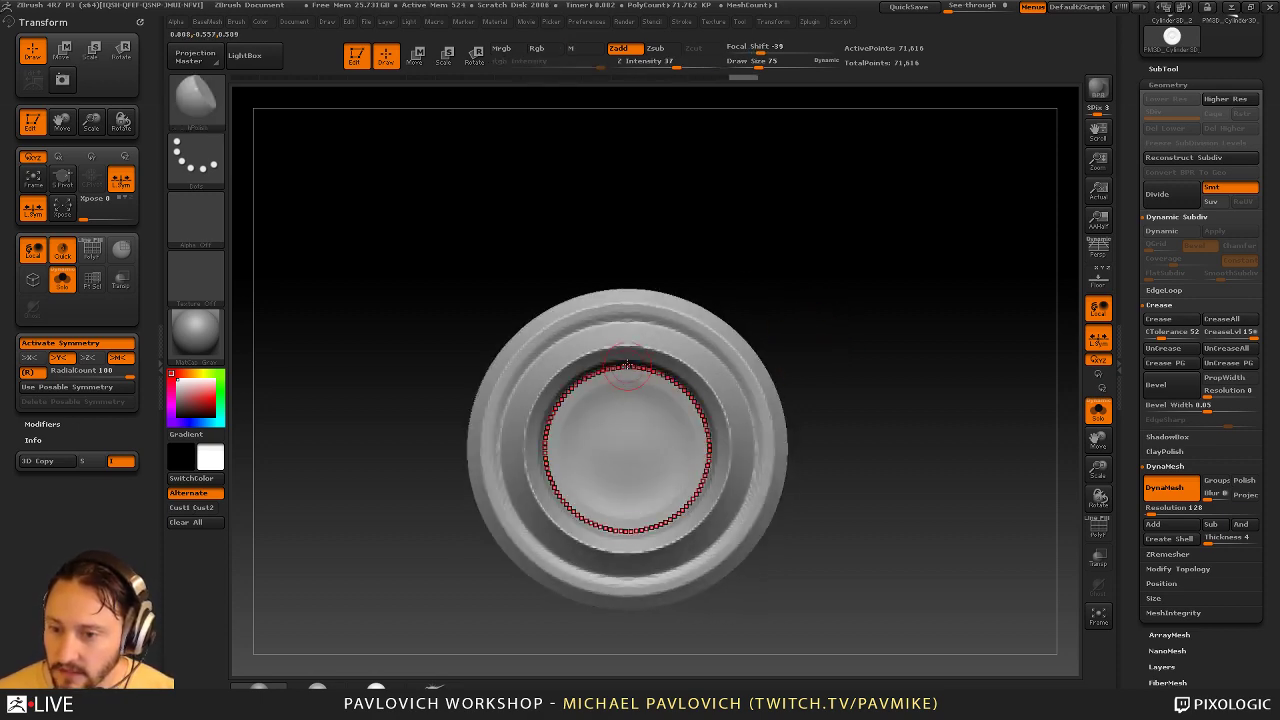
shift+drag(633, 360, 642, 344)
key(ctrl+z)
Raise the DynaMesh resolution to 264 and remesh the disc
key(2)
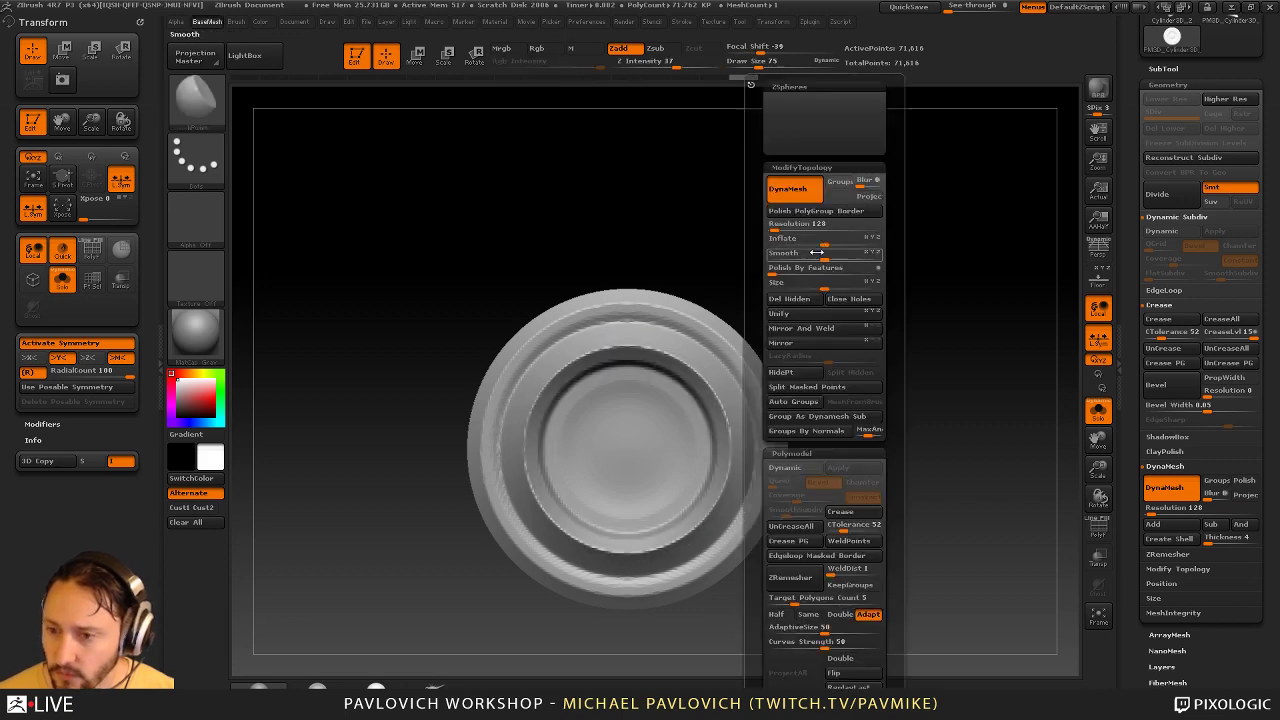
click(778, 226)
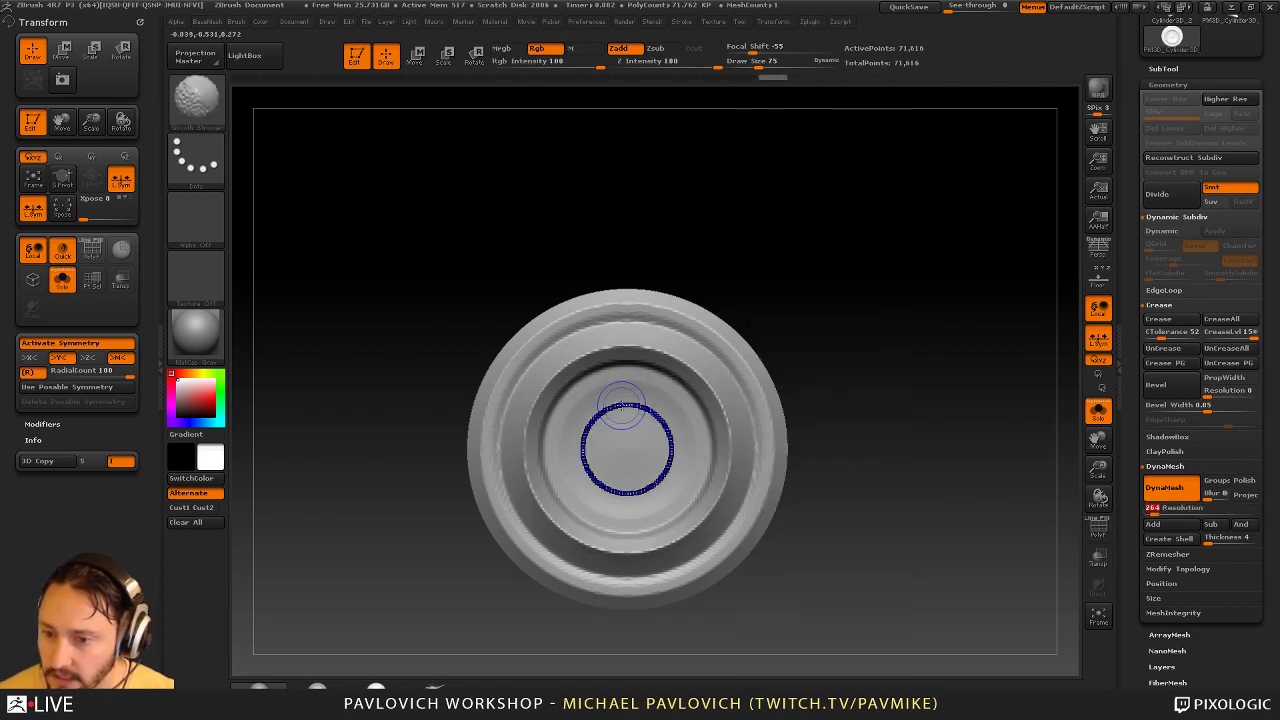
ctrl+drag(838, 232, 860, 363)
Smooth the outer ring and the edge of the inner recess on the remeshed disc
mouse_move(640, 322)
shift+mouse_down()
mouse_move(624, 320)
mouse_move(629, 298)
shift+mouse_up()
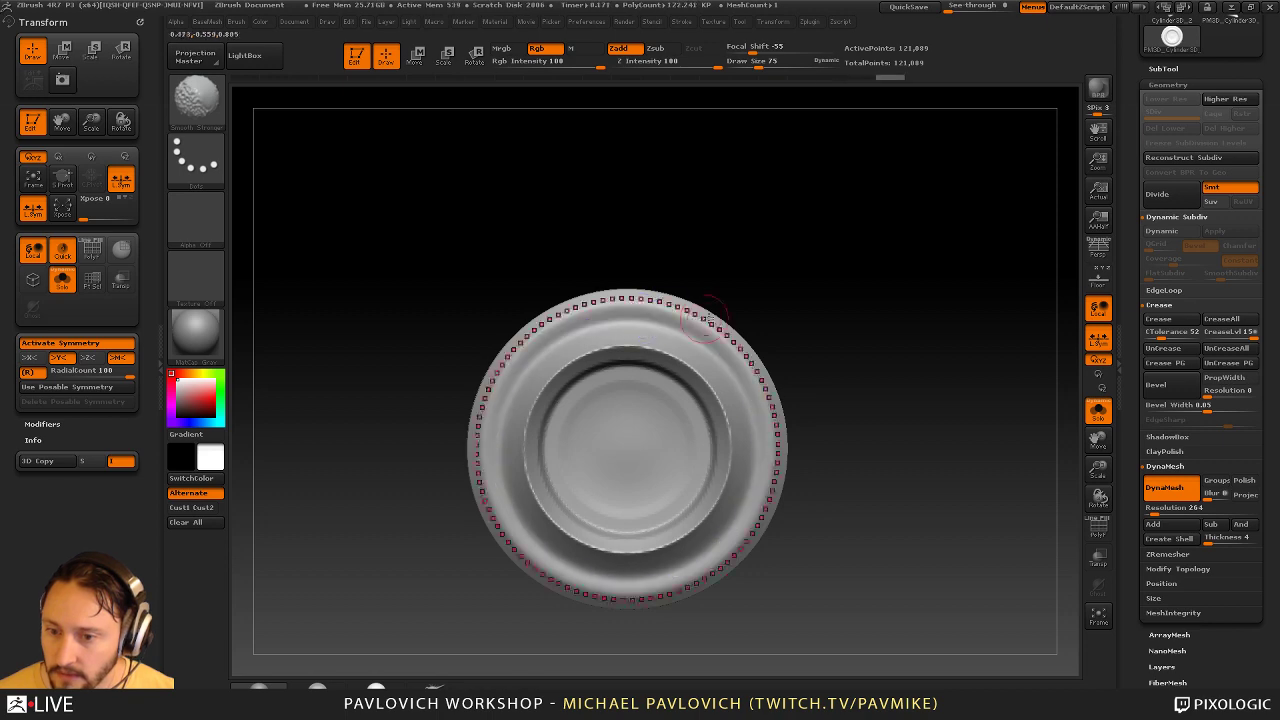
alt+right_drag(629, 351, 650, 361)
mouse_move(650, 361)
shift+mouse_down()
mouse_move(656, 344)
mouse_move(659, 368)
shift+mouse_up()
right_drag(680, 350, 743, 309)
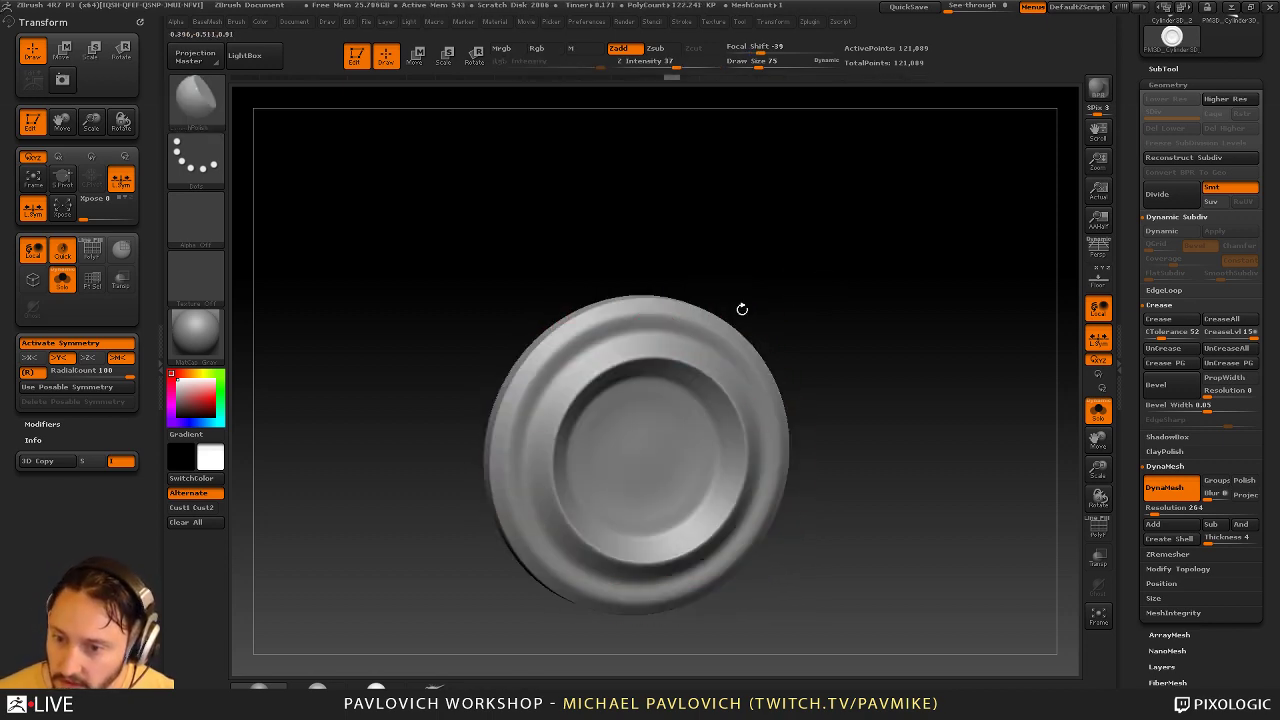
Carve a crisp circular groove between the outer rim and the inner ring with the Dam_Standard brush
key(b)
key(d)
key(s)
key(s)
drag(581, 361, 578, 360)
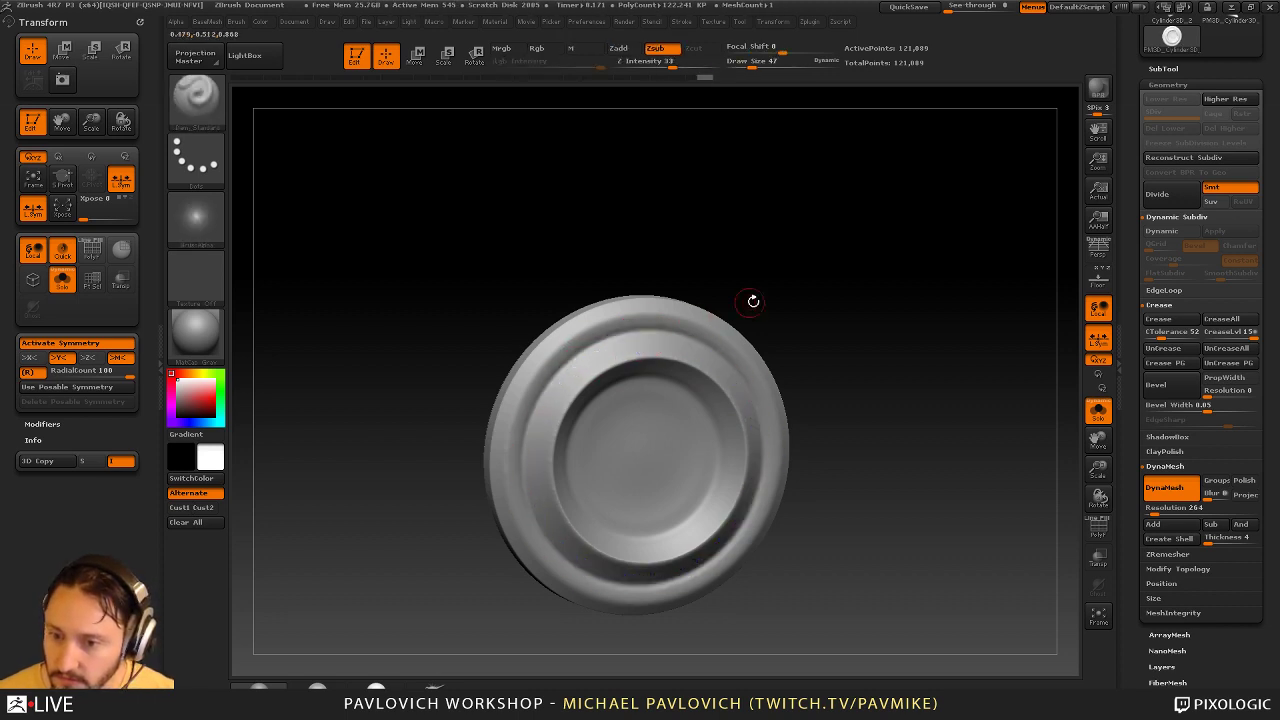
shift+drag(750, 301, 738, 313)
drag(611, 341, 614, 340)
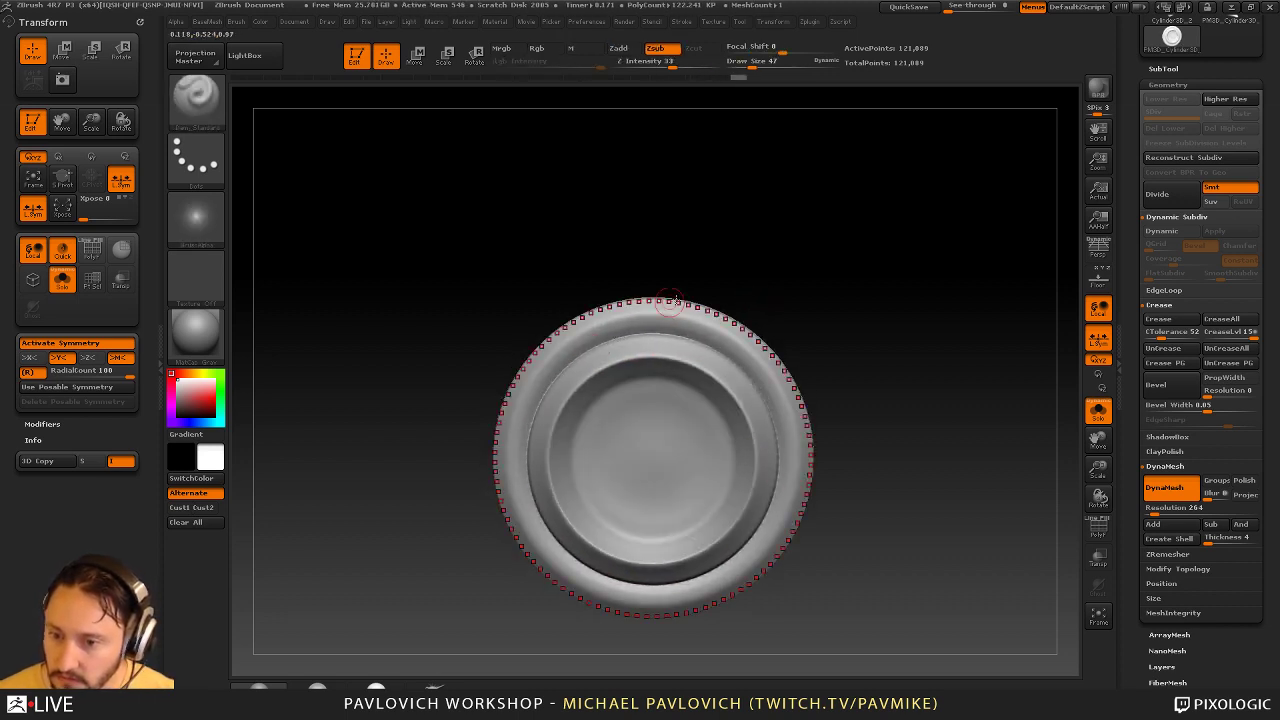
mouse_move(676, 299)
right_down()
mouse_move(766, 291)
mouse_move(746, 289)
right_up()
Reduce the brush size to 11 and set the radial symmetry count to 8
key(s)
drag(747, 289, 735, 290)
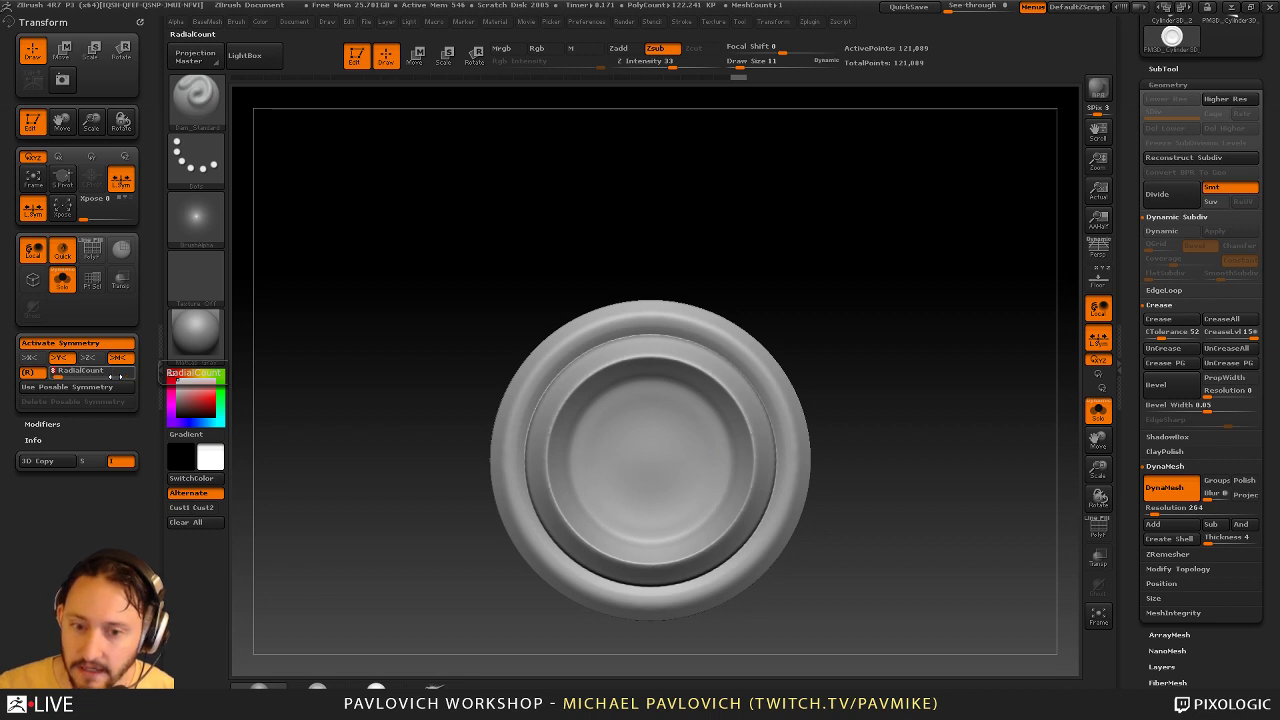
key(Return)
right_drag(932, 289, 882, 292)
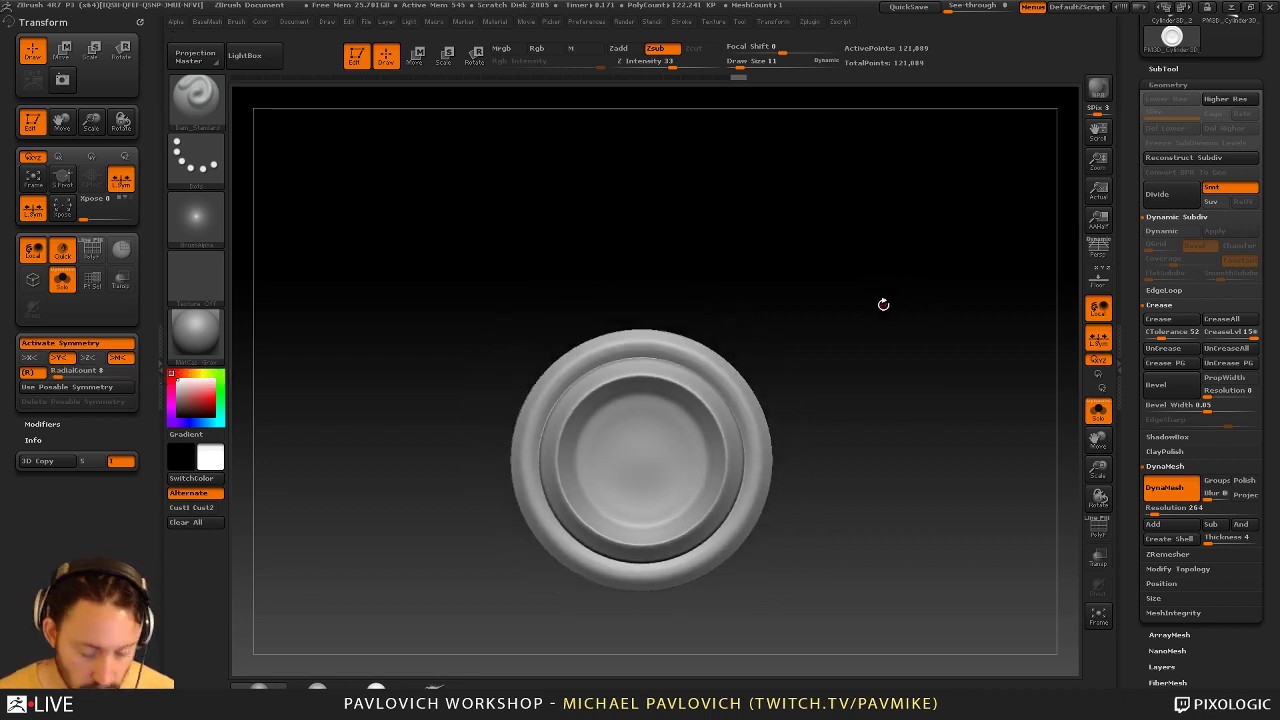
Try deforming the disc's rim at eight places with a pulling brush, undoing each stroke
key(b)
key(m)
key(v)
click(432, 682)
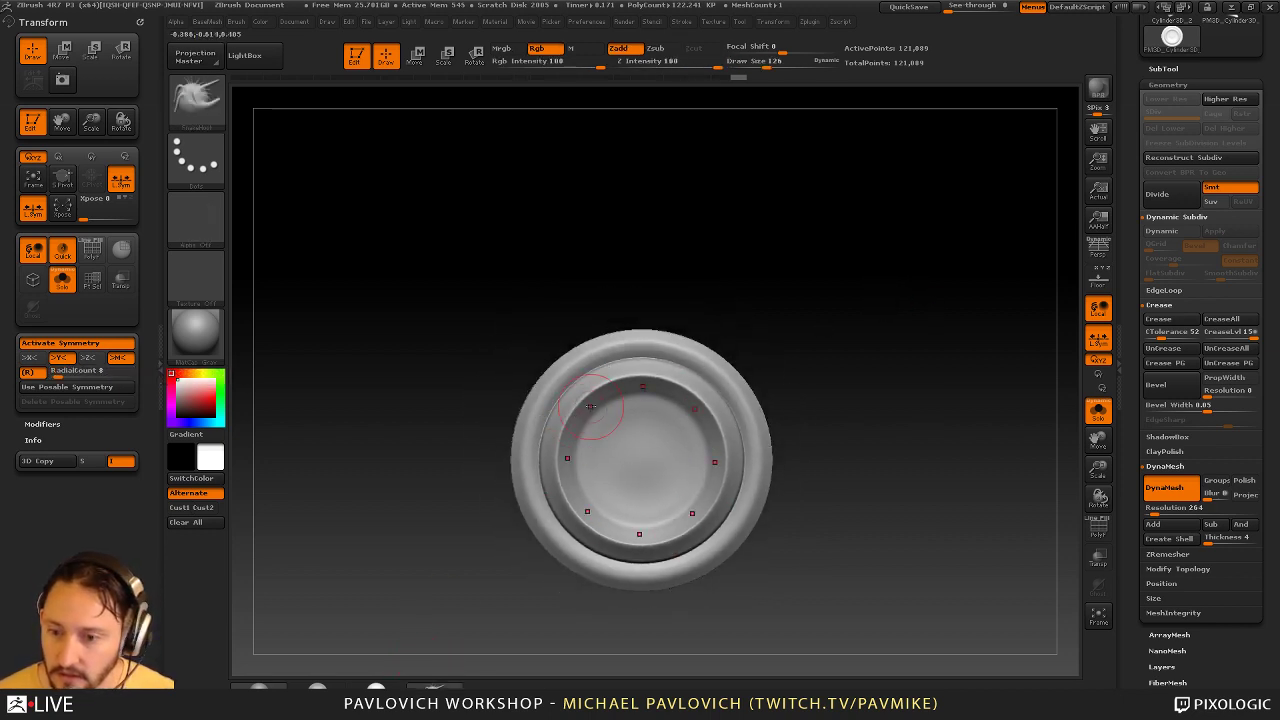
mouse_move(568, 358)
mouse_down()
mouse_move(608, 392)
mouse_move(554, 331)
mouse_move(627, 286)
mouse_up()
key(ctrl+z)
key(ctrl+z)
mouse_move(730, 267)
mouse_down()
mouse_move(843, 268)
mouse_move(740, 280)
mouse_up()
key(ctrl+z)
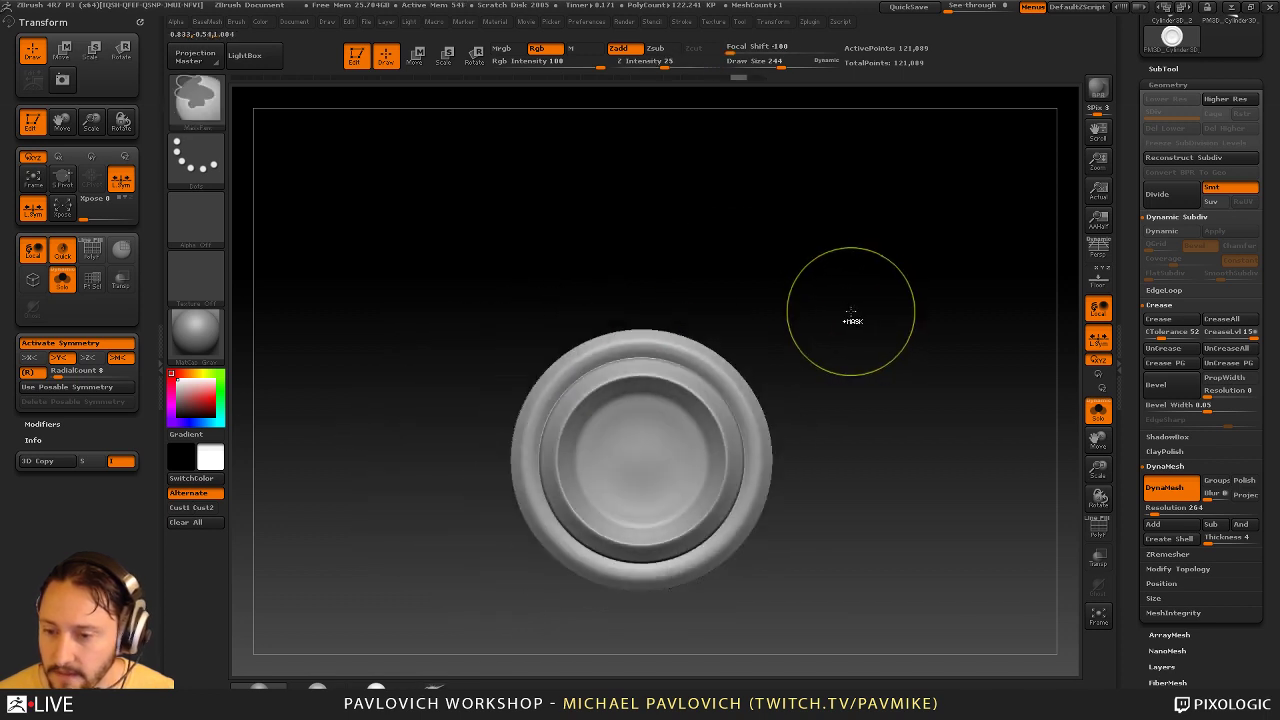
Try notching the disc's rim with an angled ClipCurve cut repeated radially, and undo it
ctrl+shift+click(196, 103)
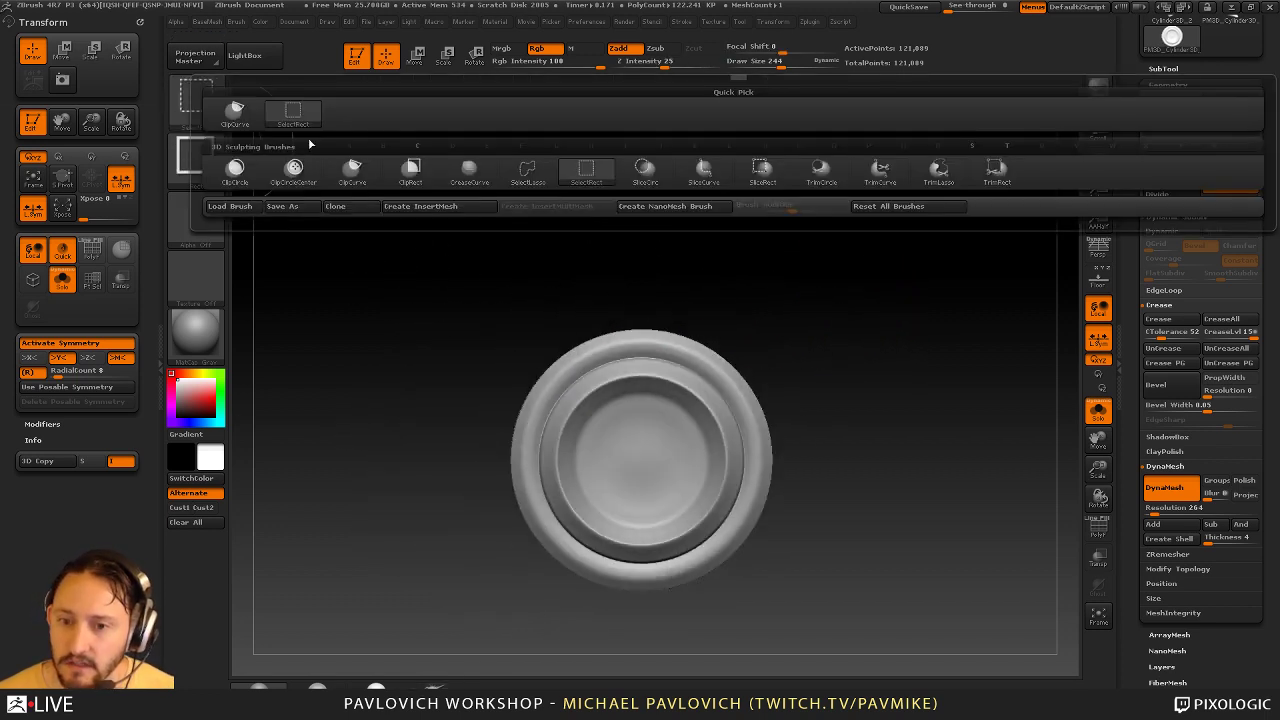
ctrl+shift+click(352, 170)
ctrl+shift+drag(507, 303, 600, 355)
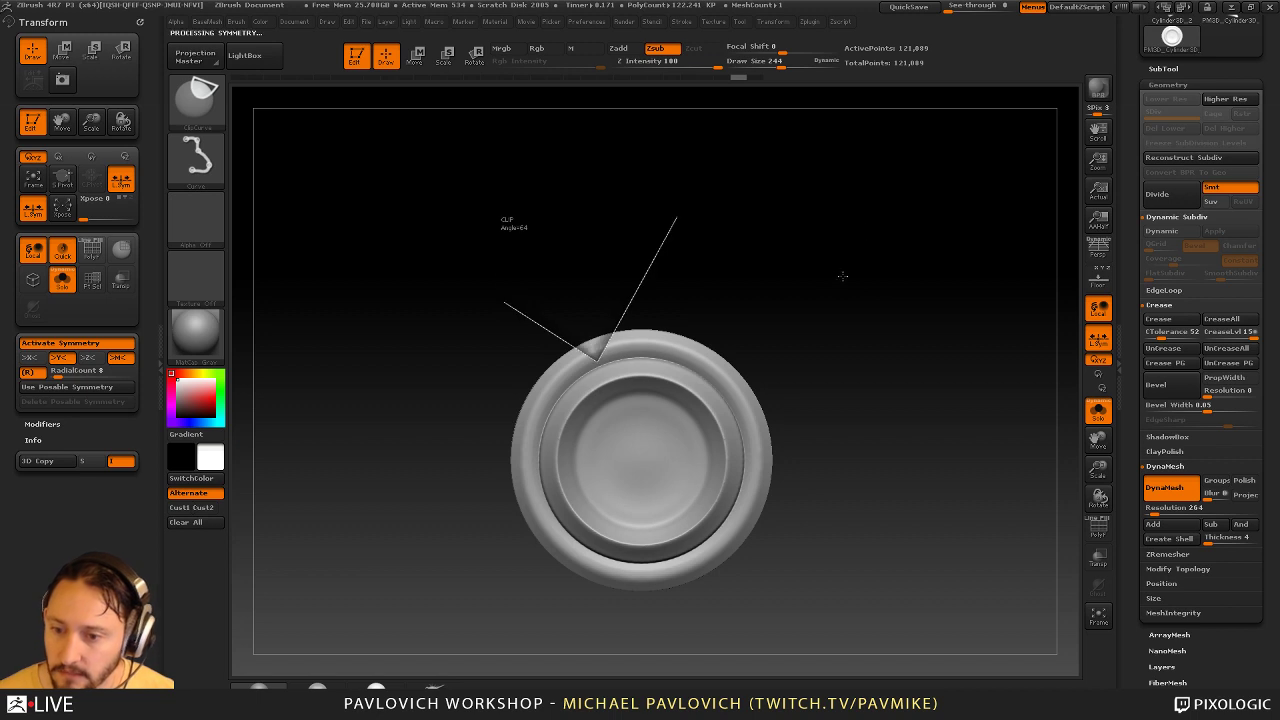
key(ctrl+z)
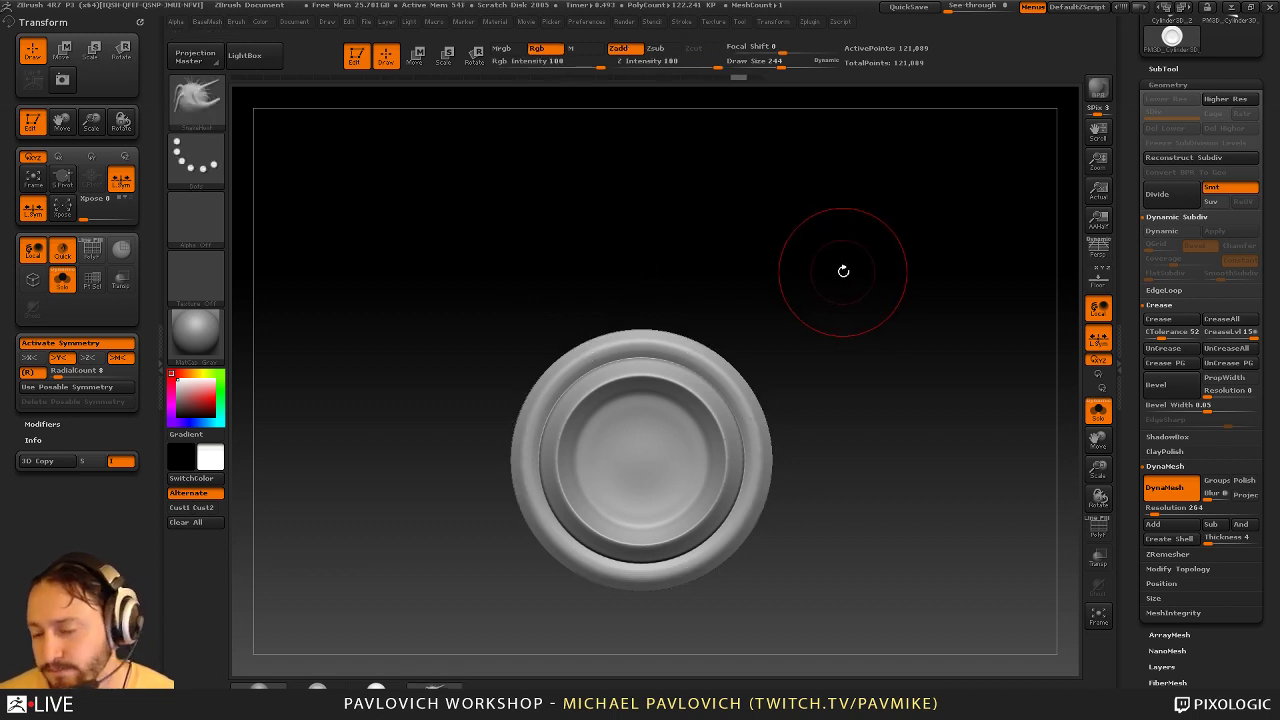
Try dragging the disc's rim into eight lobes with the Move brush, and undo it
key(b)
key(m)
key(v)
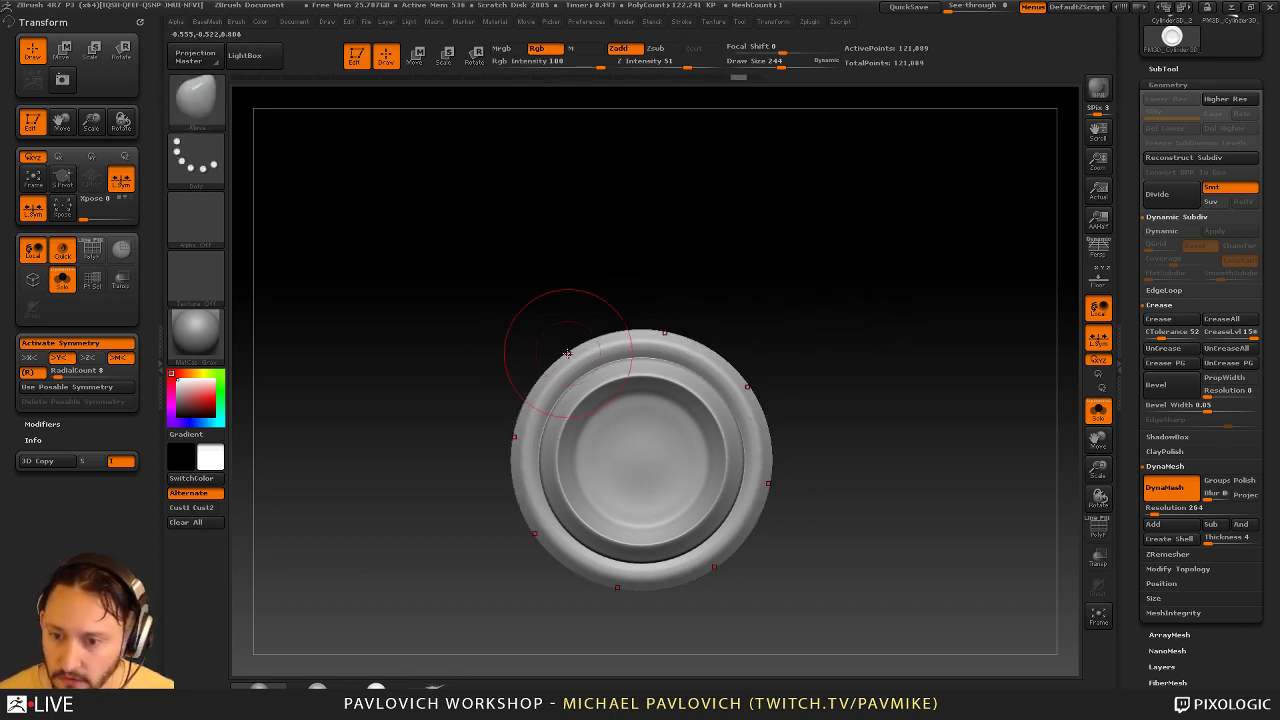
mouse_move(567, 353)
mouse_down()
mouse_move(587, 381)
mouse_move(623, 342)
mouse_move(598, 351)
mouse_move(626, 341)
mouse_up()
key(ctrl+z)
Try swelling the rim's lobes with the Inflat brush at a smaller size, and return to the round disc
key(b)
key(i)
key(n)
key(ctrl+z)
key(ctrl+z)
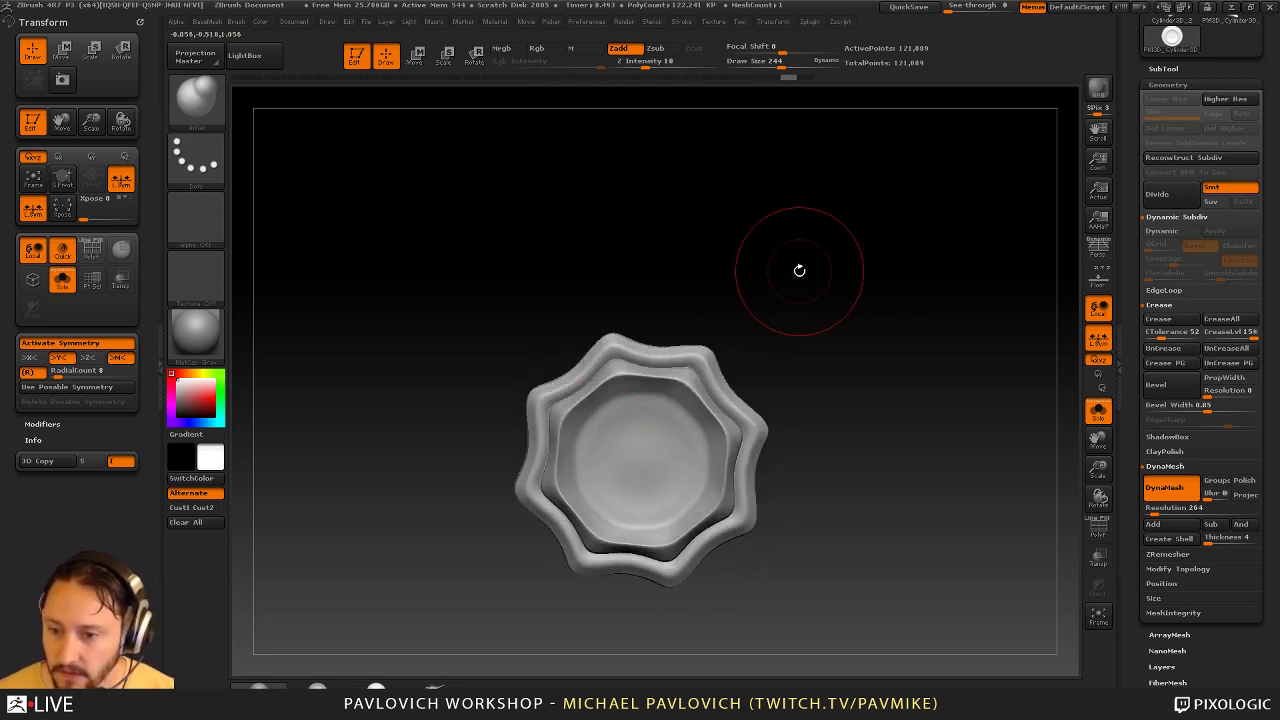
key(s)
click(791, 280)
key(ctrl+z)
key(ctrl+z)
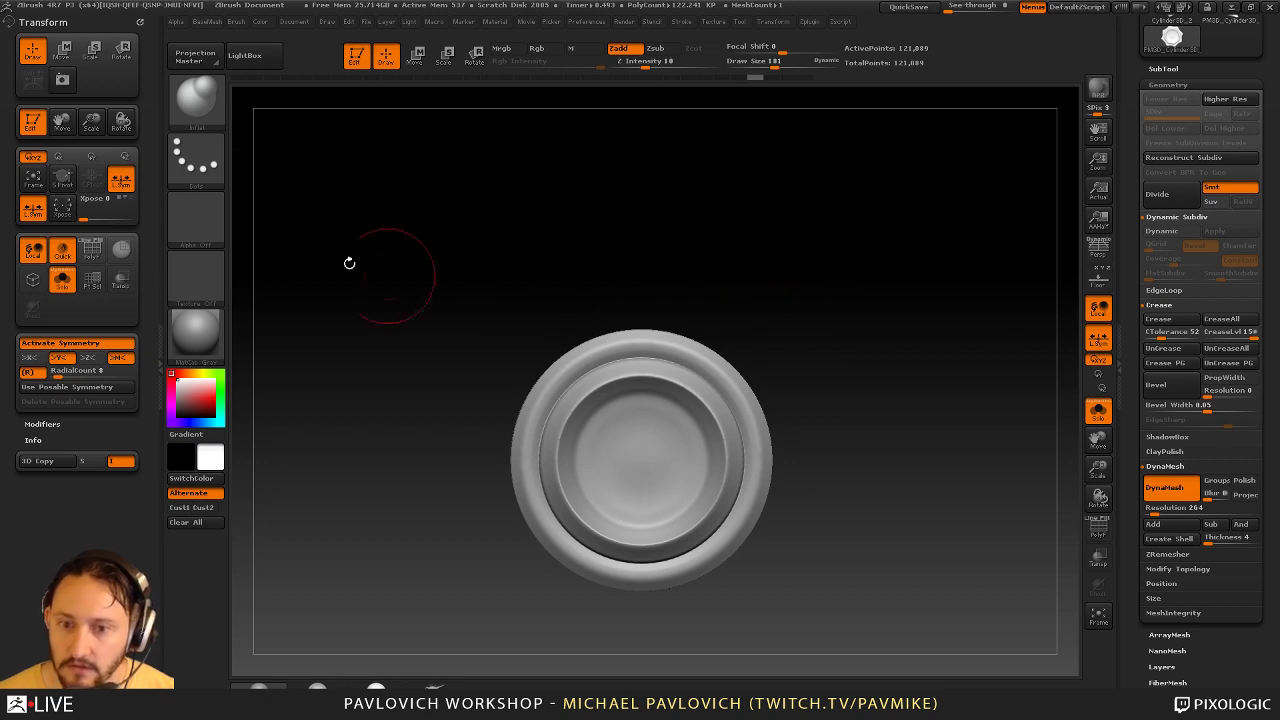
Select the Move brush, dock the Brush settings beside the canvas and expand its Curve options
key(b)
key(m)
key(v)
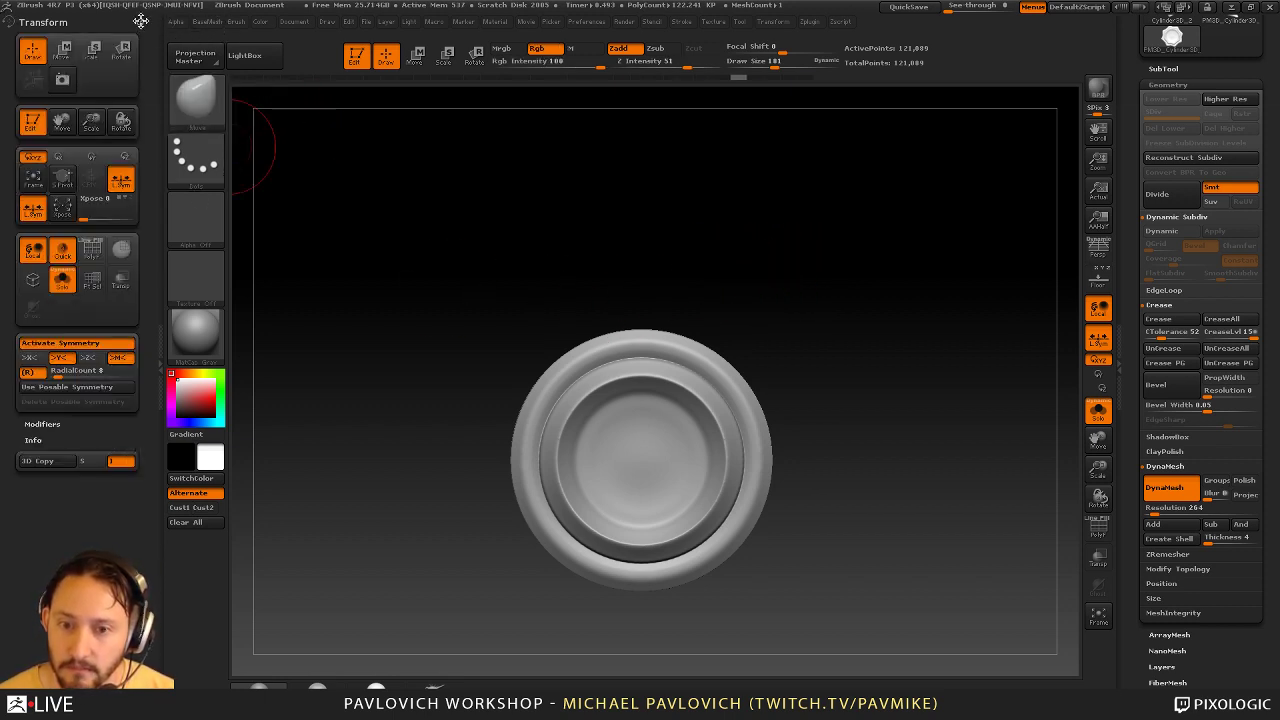
click(141, 21)
click(238, 23)
click(234, 33)
mouse_move(119, 600)
mouse_down()
mouse_move(119, 232)
mouse_move(154, 430)
mouse_up()
drag(156, 561, 146, 466)
click(41, 423)
click(52, 421)
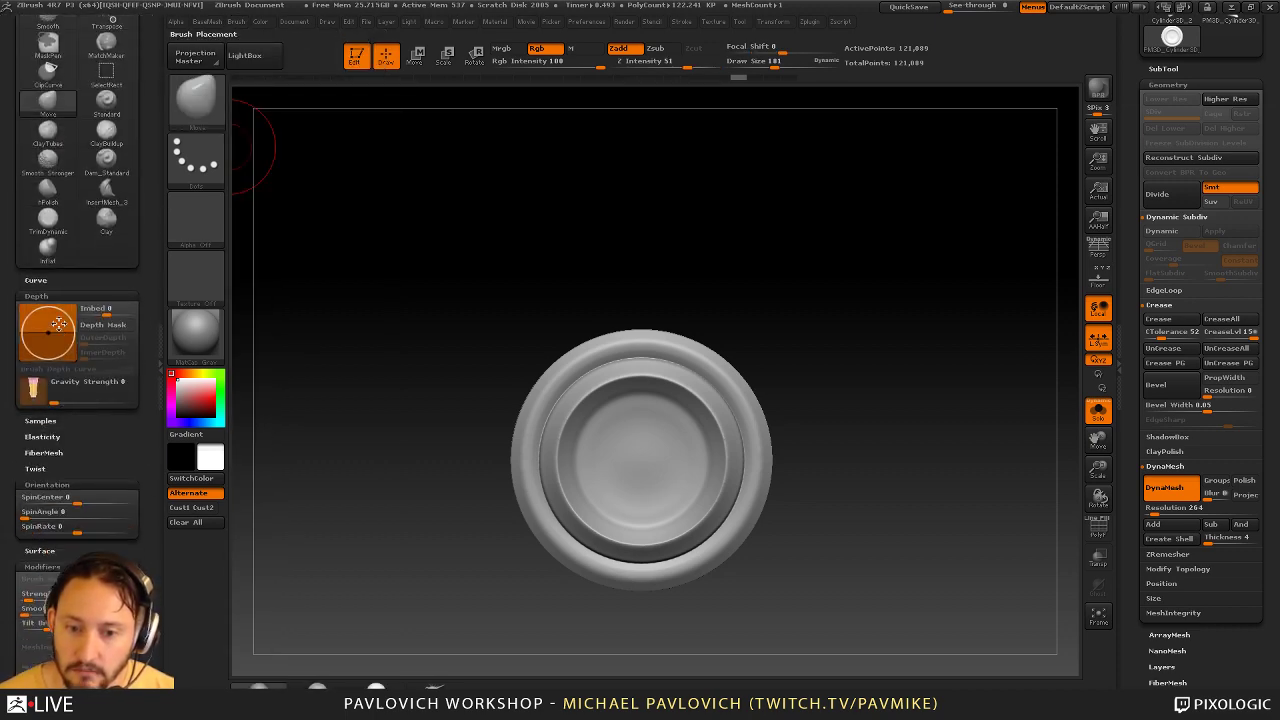
click(37, 296)
click(45, 280)
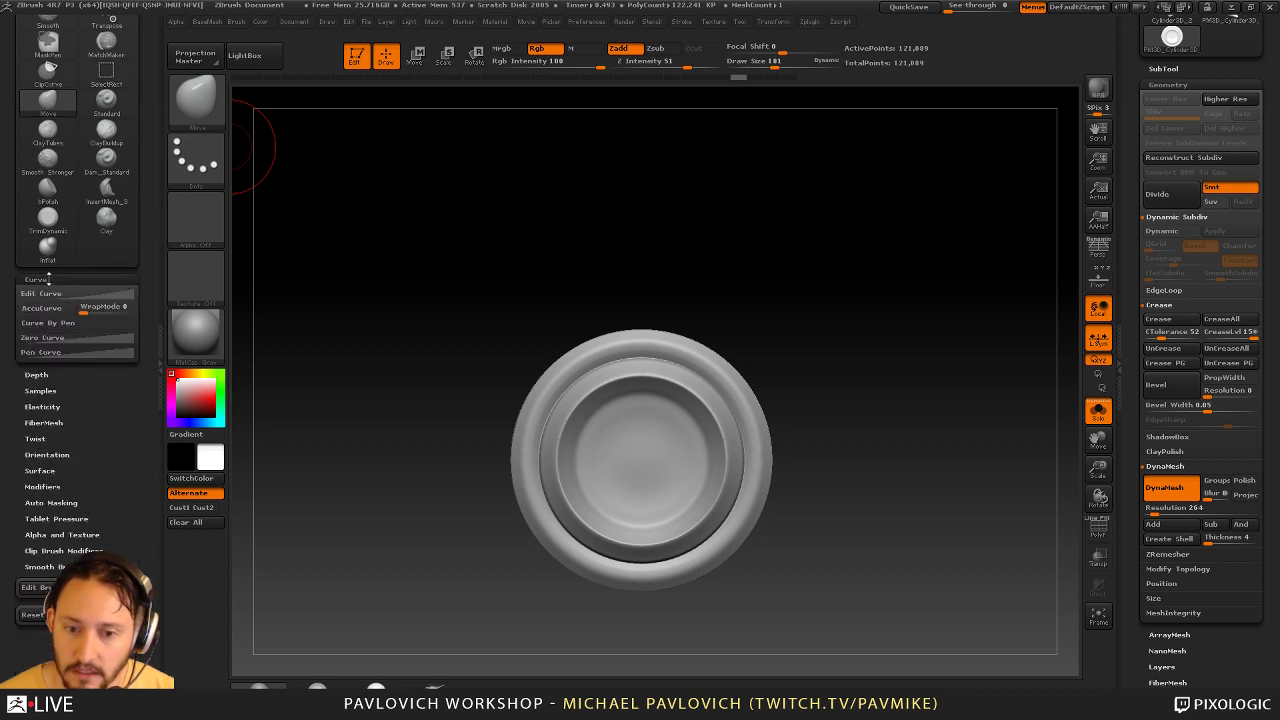
Try pulling and pushing the rim with the Move brush, comparing AccuCurve on and off, and undo each stroke
mouse_move(577, 366)
mouse_down()
mouse_move(594, 380)
mouse_move(513, 273)
mouse_up()
key(ctrl+z)
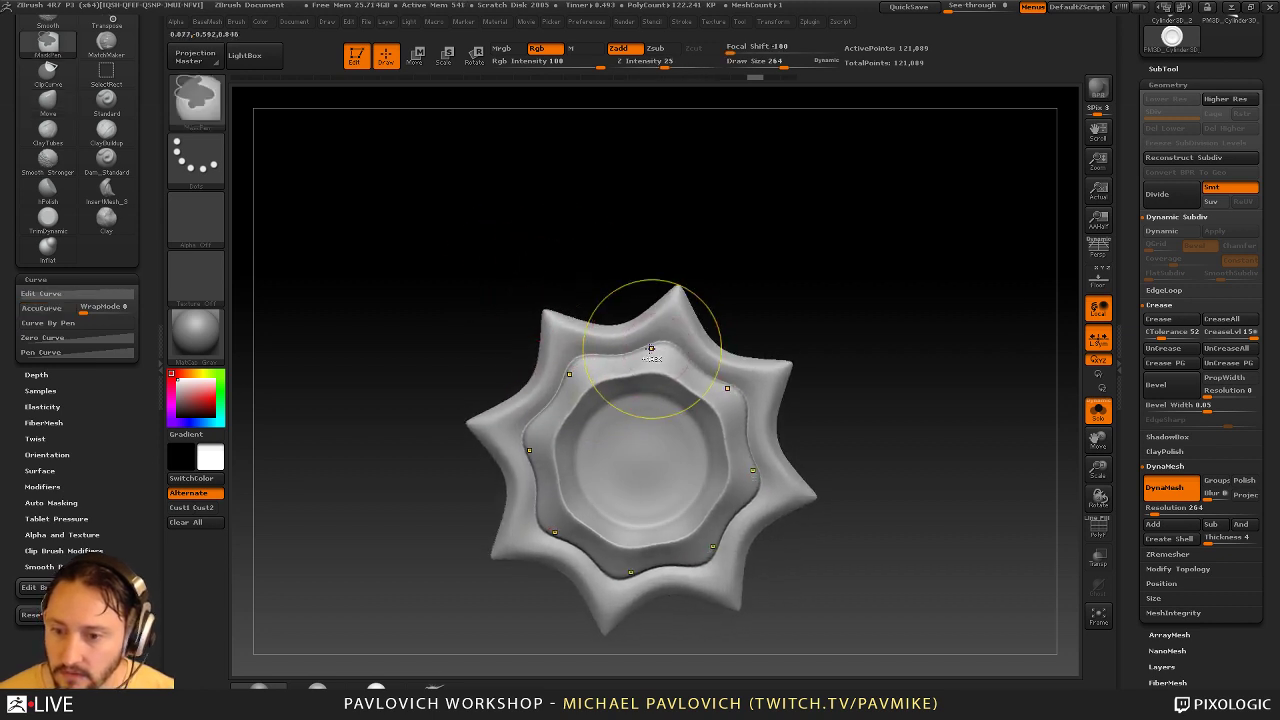
key(ctrl+z)
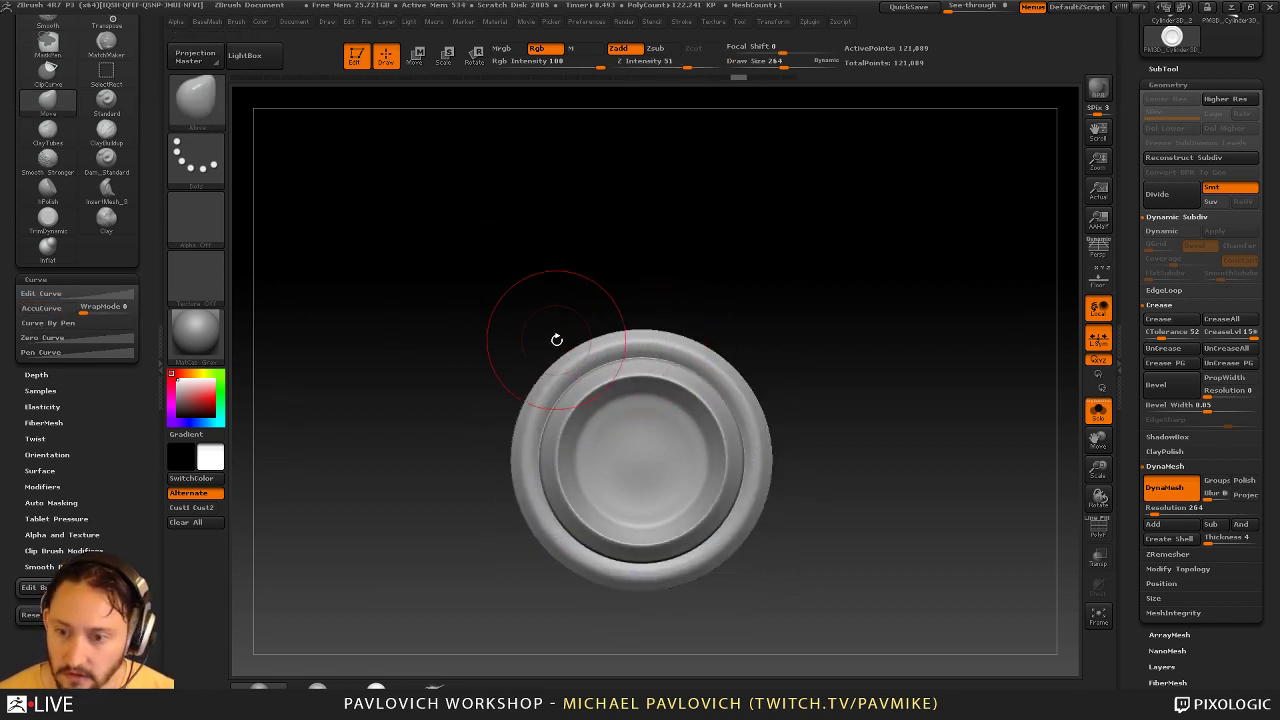
drag(574, 354, 533, 284)
key(ctrl+z)
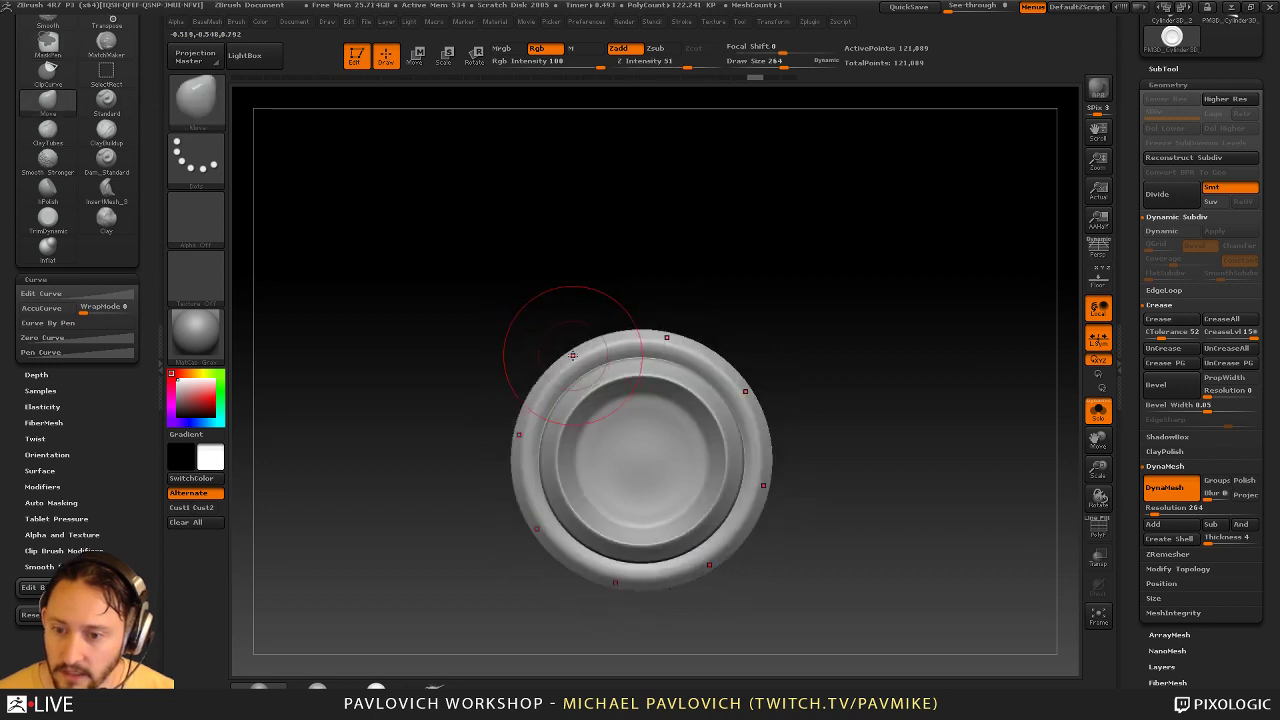
drag(573, 356, 592, 388)
key(ctrl+z)
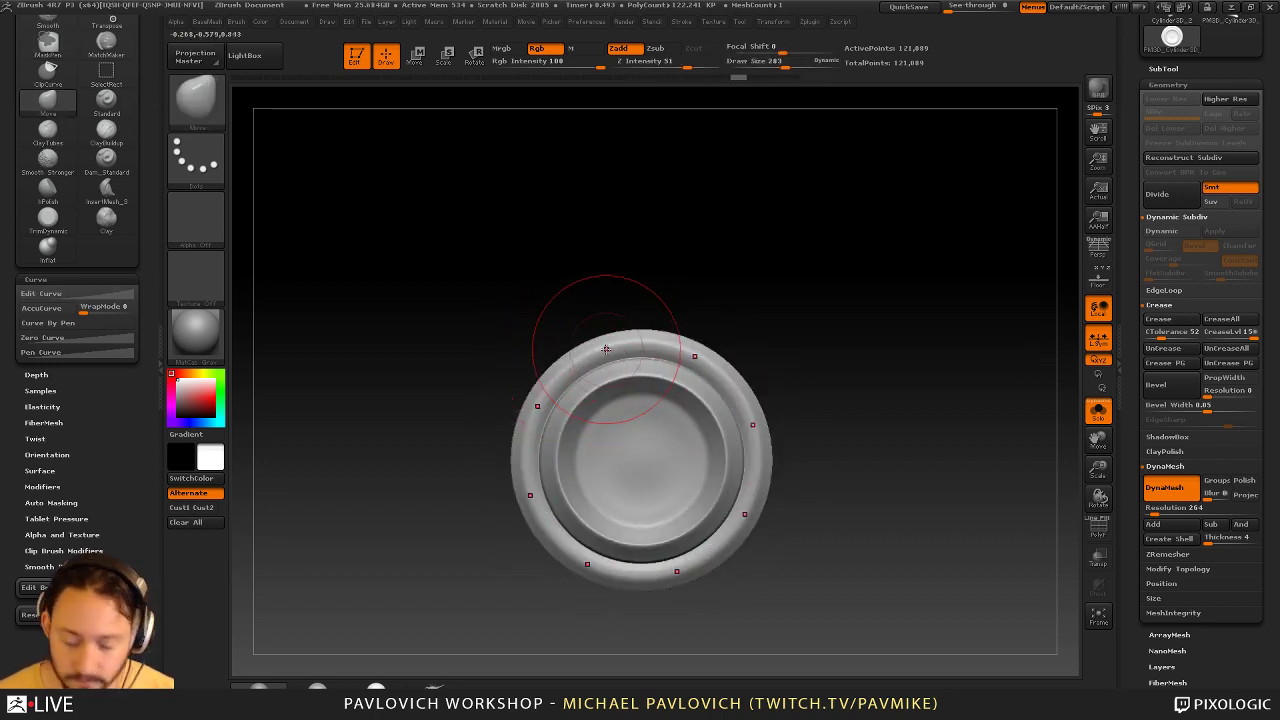
Pull the disc's rim outward with the MoveAccu brush at size 277, undoing the first attempt
key(2)
drag(597, 342, 606, 366)
key(ctrl+z)
right_drag(592, 341, 597, 346)
key(s)
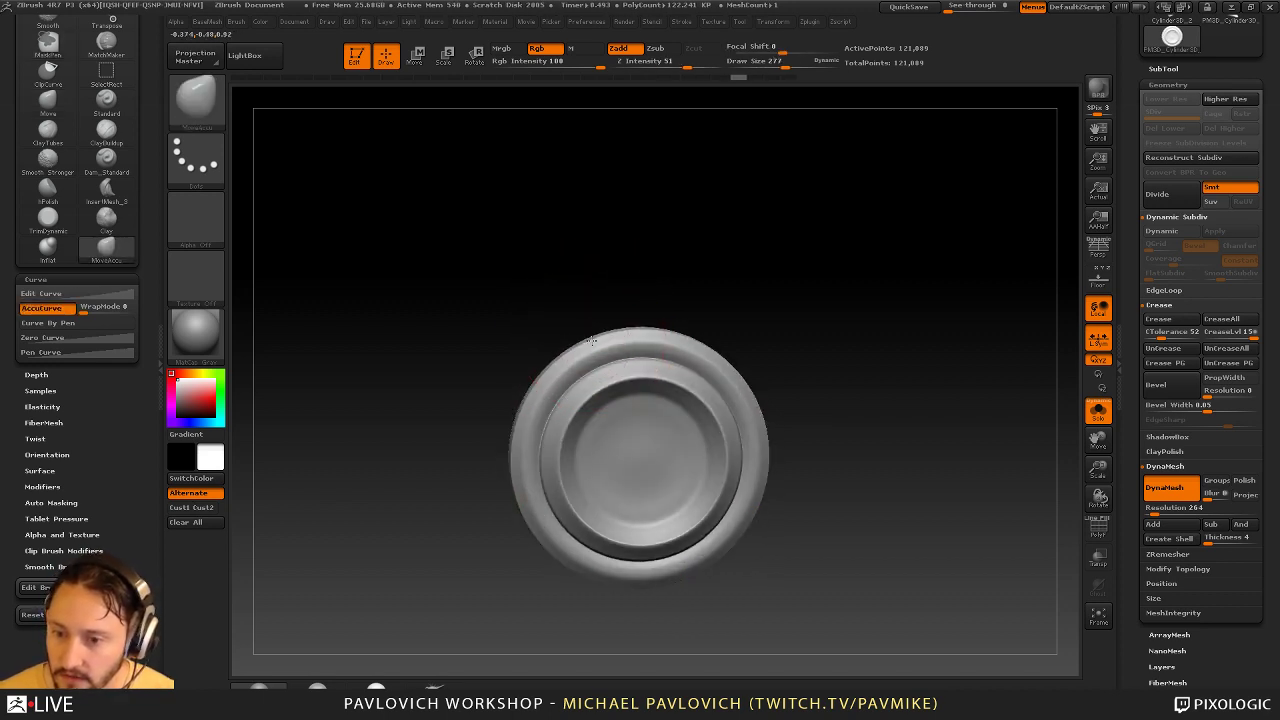
mouse_move(592, 341)
mouse_down()
mouse_move(602, 373)
mouse_move(605, 360)
mouse_move(580, 351)
mouse_move(585, 320)
mouse_up()
Shape the rim into eight rounded petals with the Move brush at size 170
key(b)
key(m)
key(v)
key(s)
drag(590, 349, 531, 376)
Switch to the Dam_Standard brush and re-DynaMesh the eight-petal disc to even out its stretched surface
key(b)
key(d)
key(s)
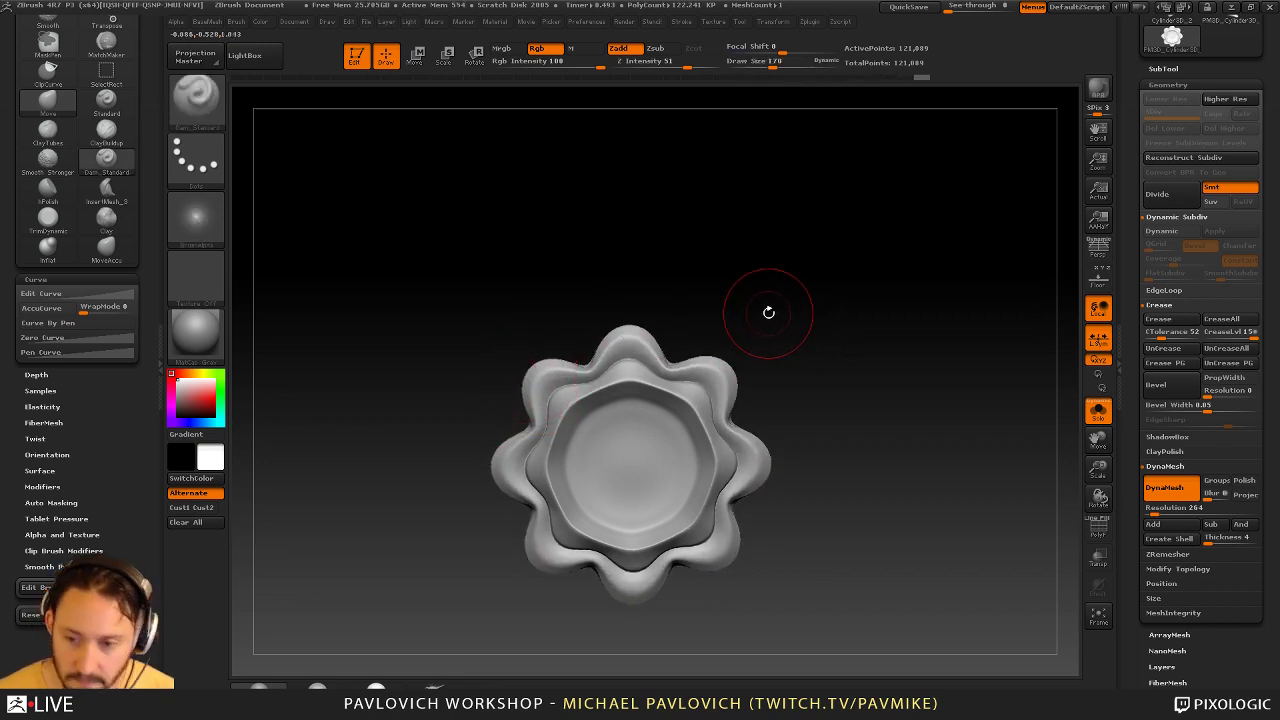
alt+drag(796, 299, 777, 243)
ctrl+drag(795, 188, 880, 366)
alt+drag(830, 264, 831, 317)
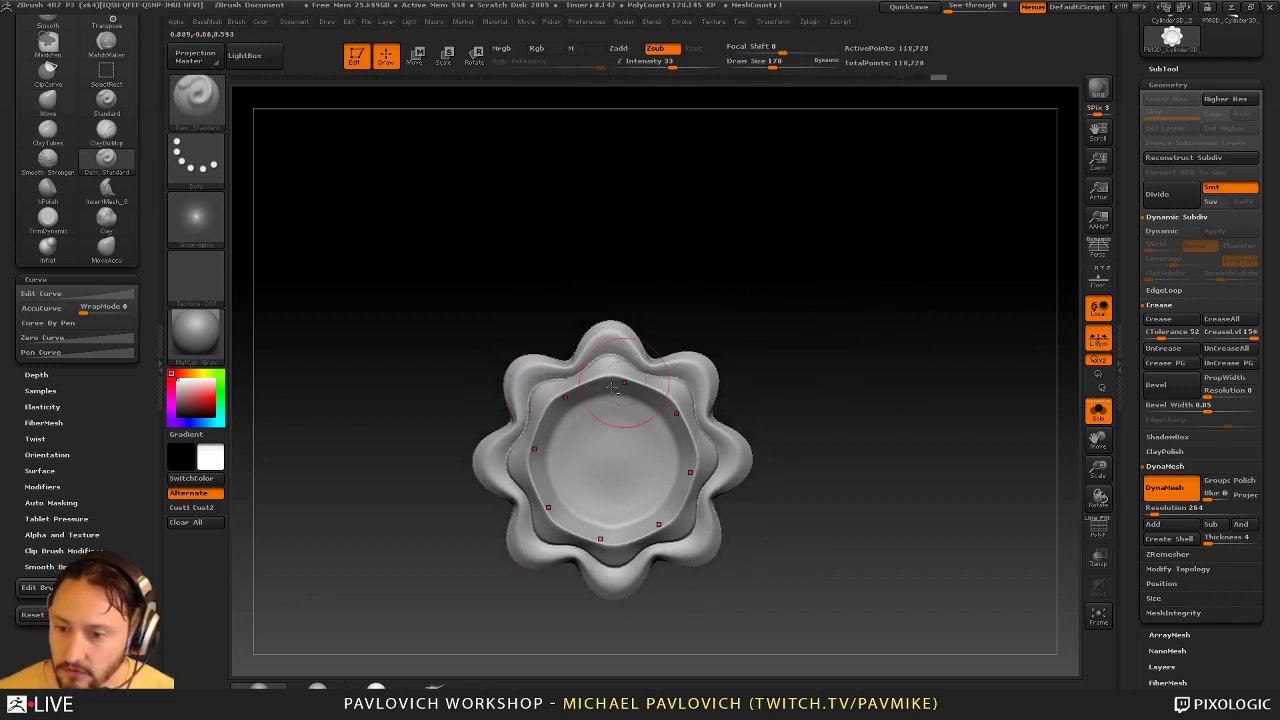
Try raising the disc's recessed centre with the Standard brush at size 110, and undo the stroke
key(b)
key(s)
key(t)
key(bracketleft)
drag(540, 431, 598, 441)
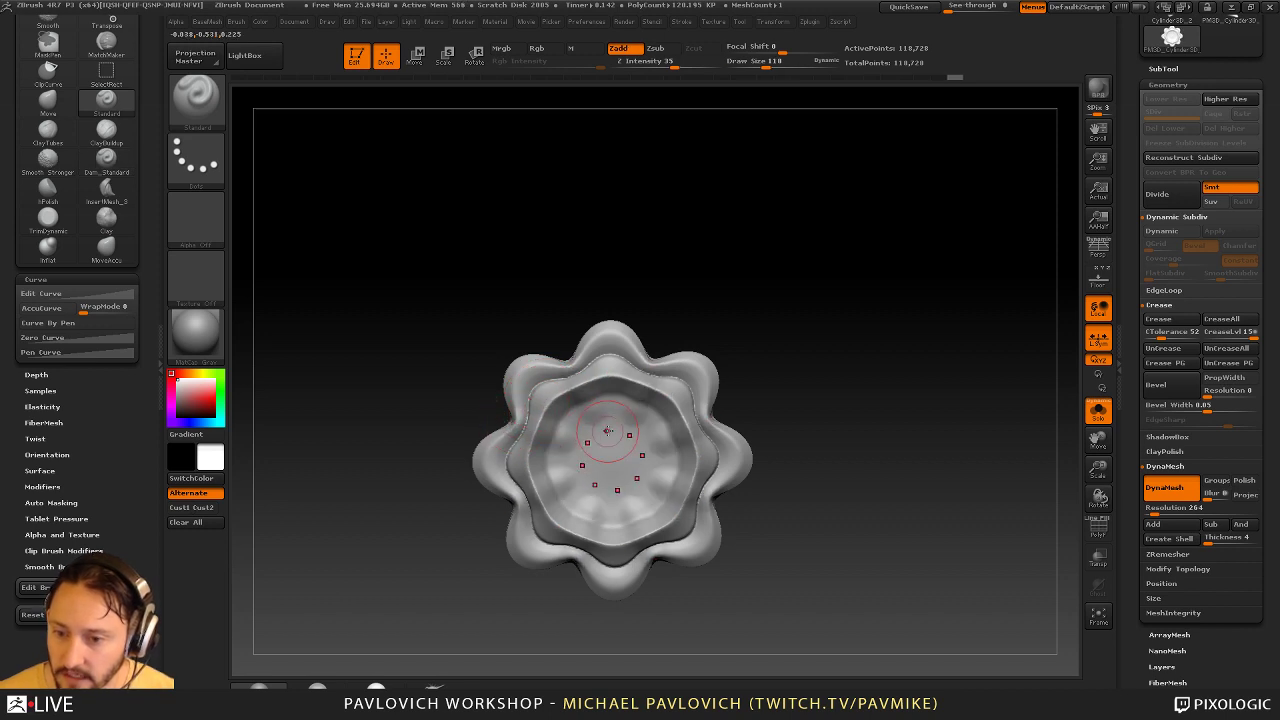
key(ctrl+z)
Try cutting freehand grooves from the petal valleys toward the centre with the Dam_Standard brush at size 93, and undo them
key(b)
key(d)
key(s)
alt+drag(677, 336, 683, 312)
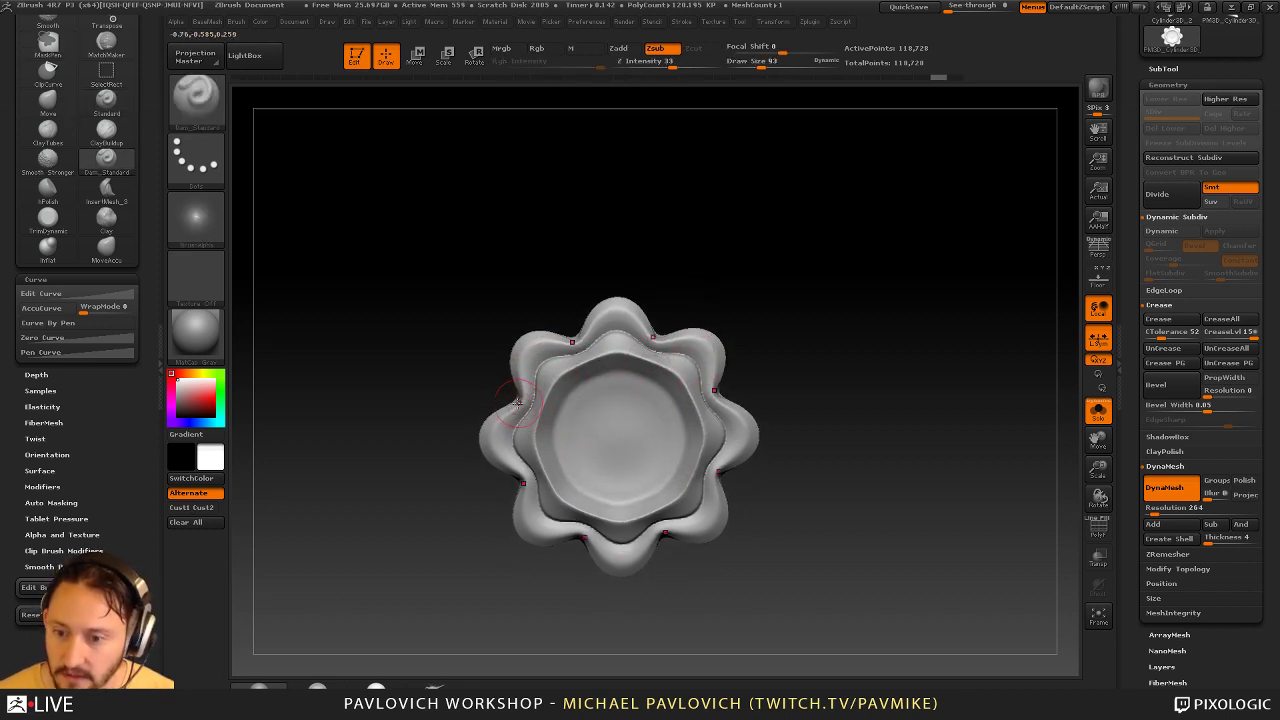
drag(540, 406, 608, 424)
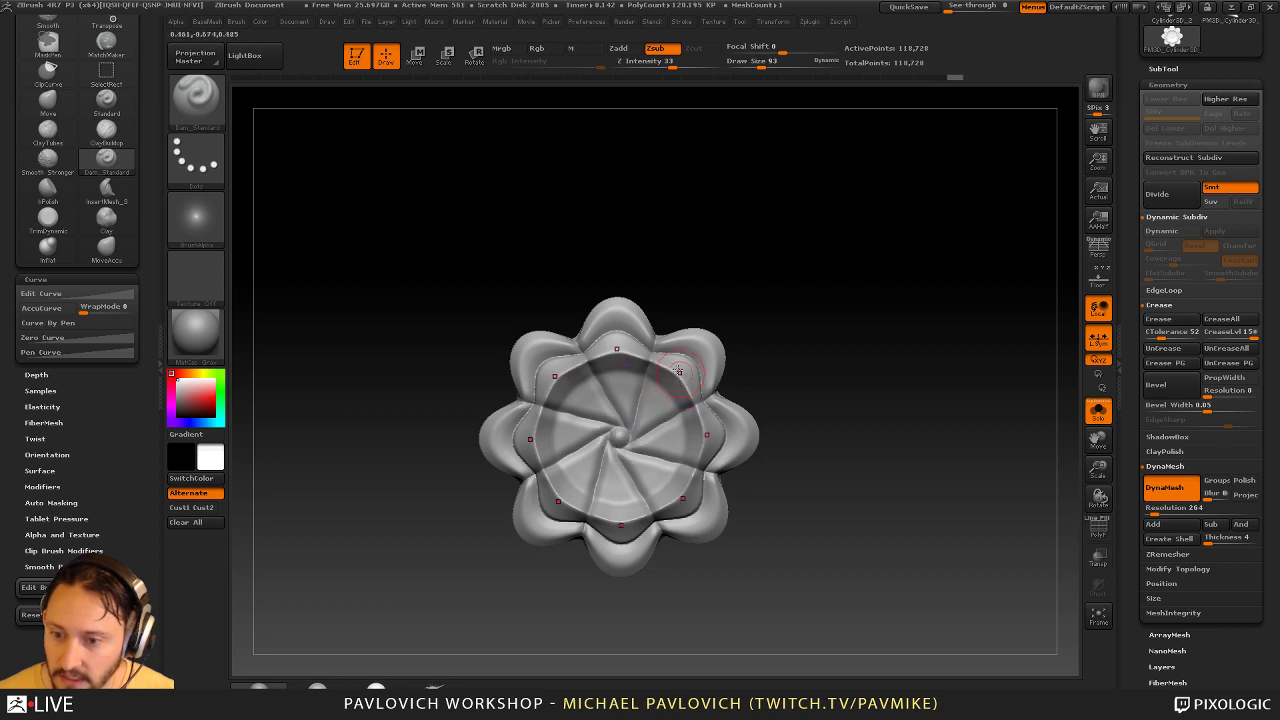
key(ctrl+z)
mouse_move(577, 341)
mouse_down()
mouse_move(583, 371)
mouse_move(627, 404)
mouse_up()
key(ctrl+z)
Line up the petal valleys with a Transpose line and carve eight straight grooves to the disc's centre with Dam_Standard
key(w)
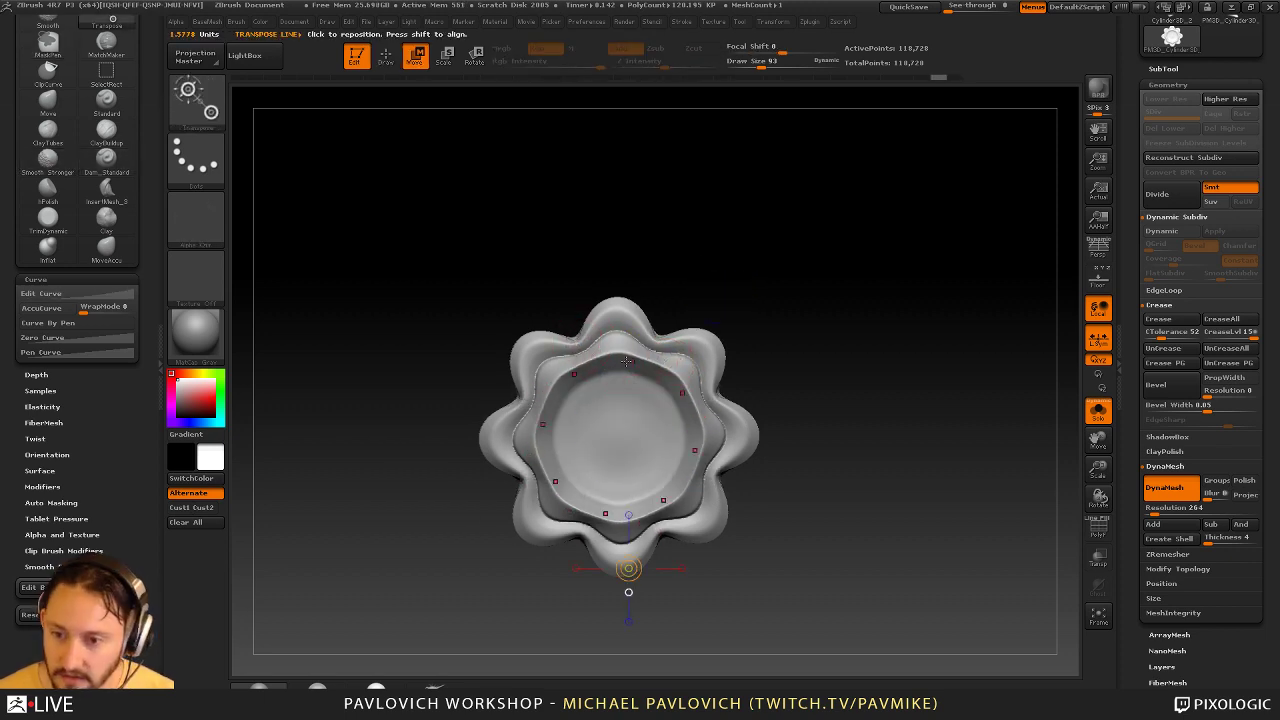
drag(618, 431, 588, 371)
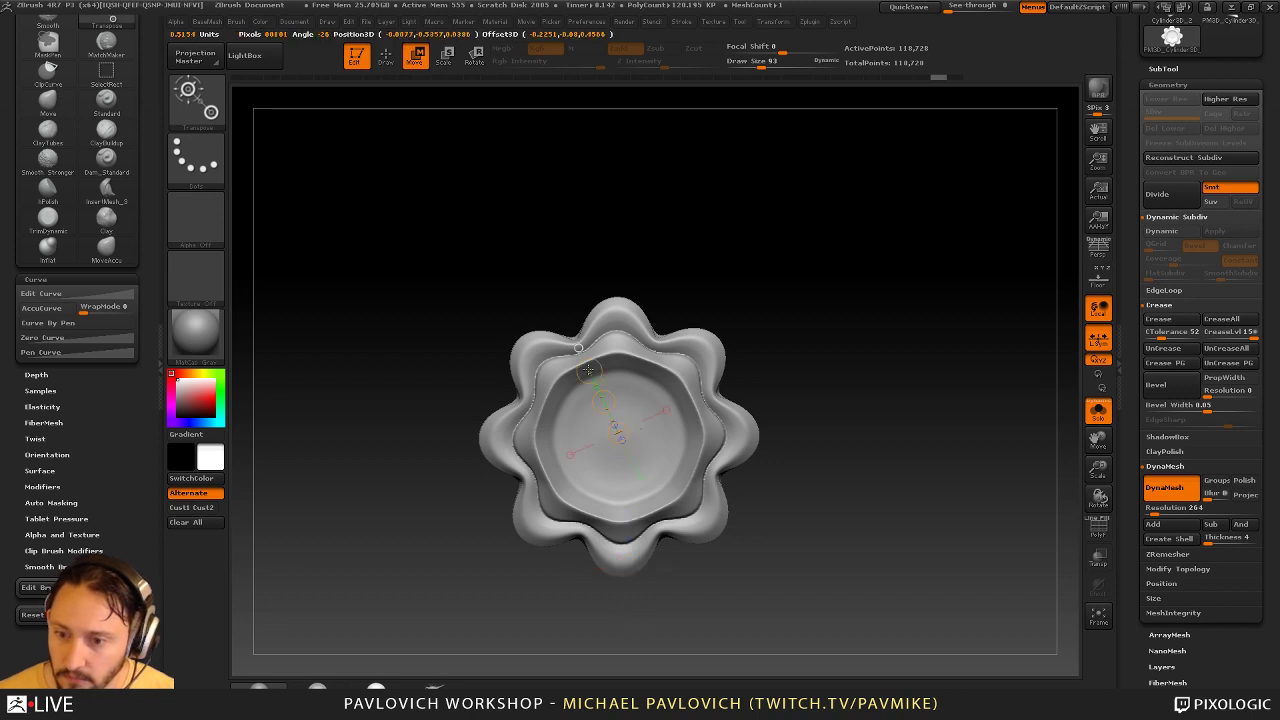
ctrl+click(504, 165)
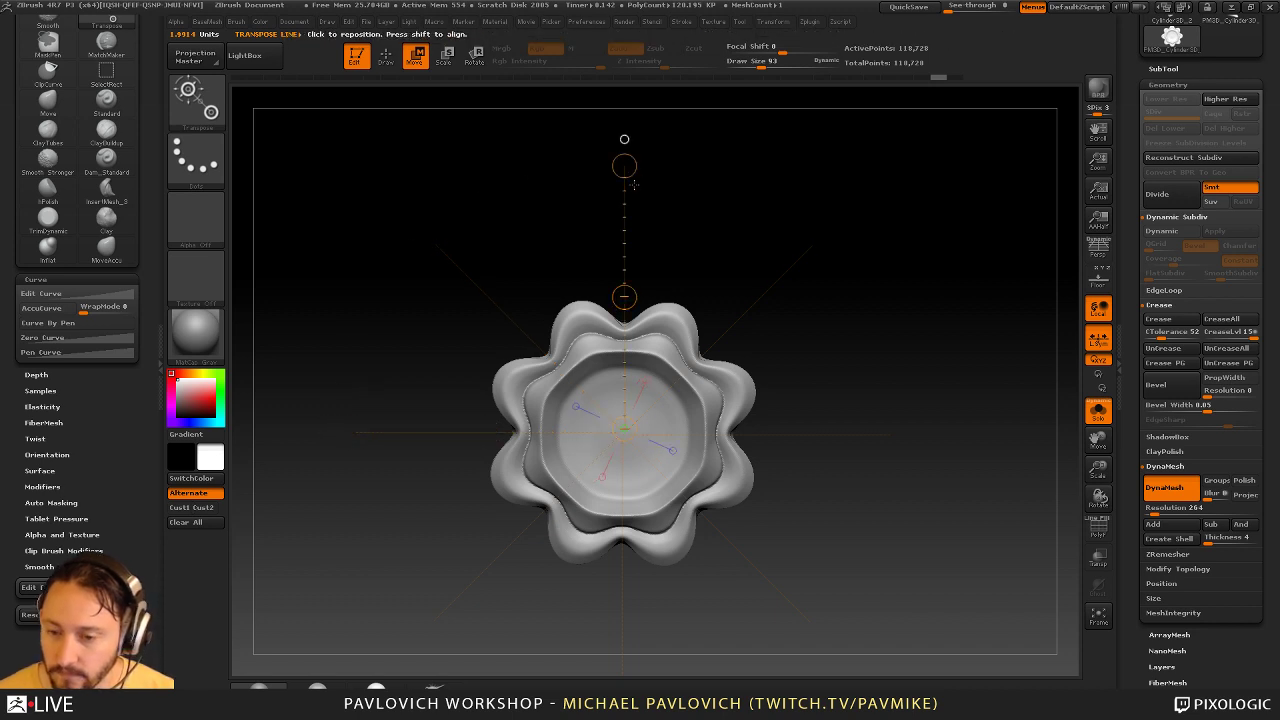
key(q)
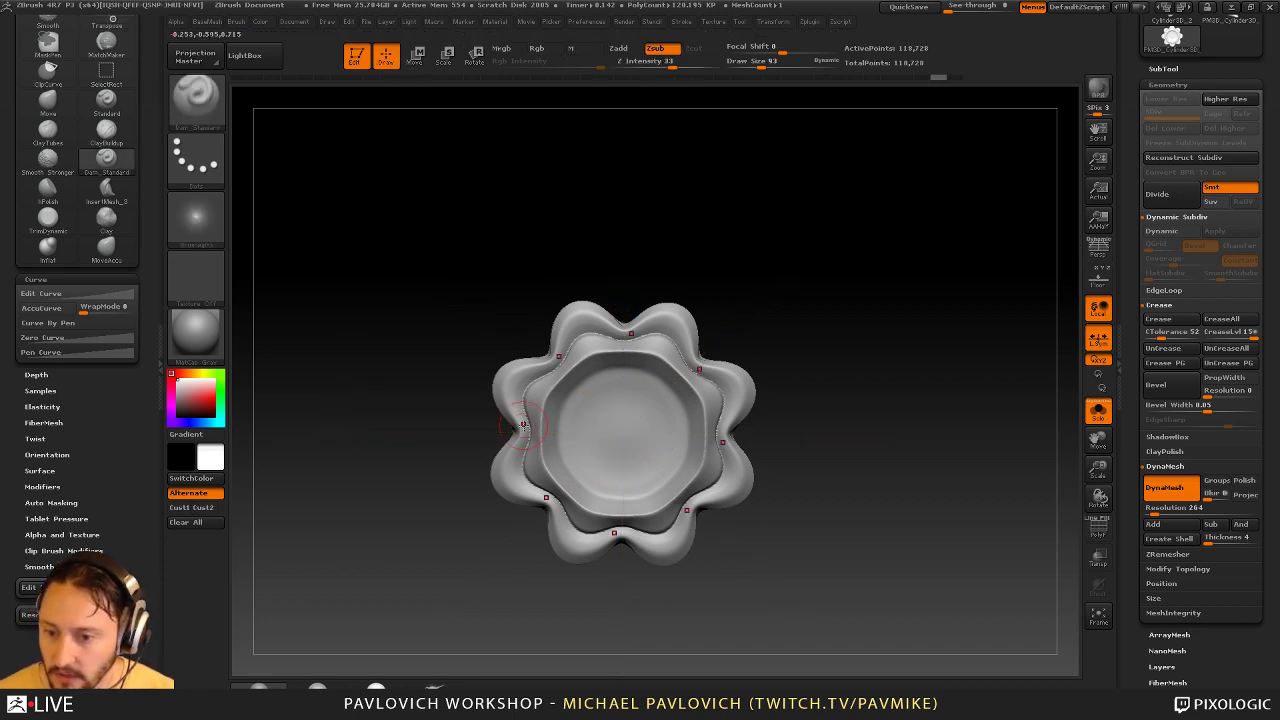
mouse_move(514, 431)
mouse_down()
mouse_move(615, 434)
mouse_move(507, 436)
mouse_move(569, 443)
mouse_up()
key(s)
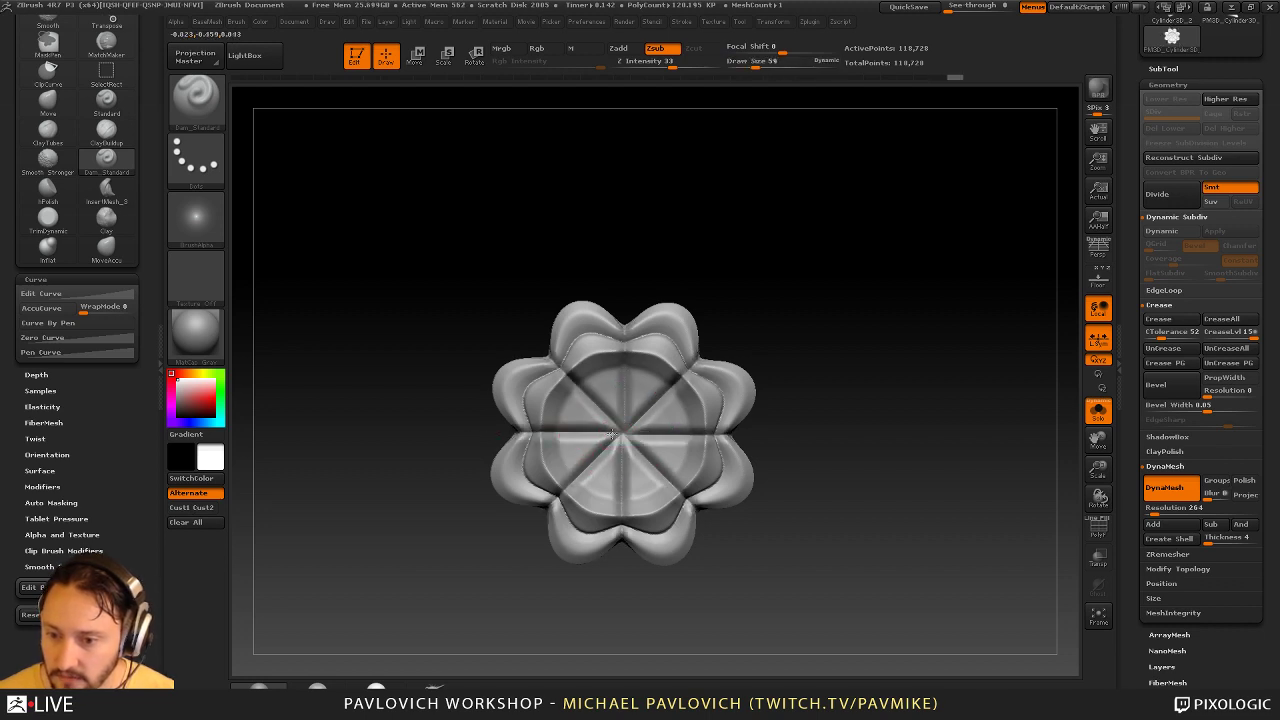
drag(823, 349, 840, 286)
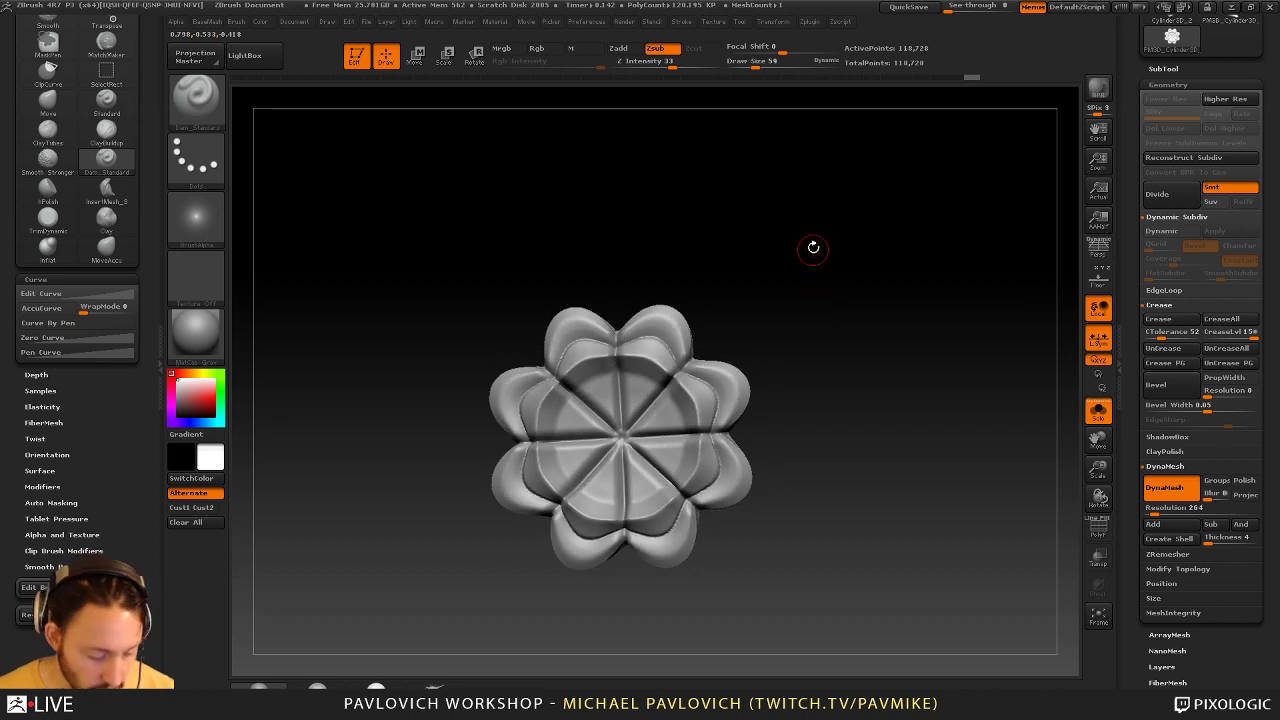
Tighten the radial grooves with the Pinch brush at size 155 and smooth the surface around the centre
key(b)
key(p)
key(i)
key(s)
drag(556, 416, 616, 437)
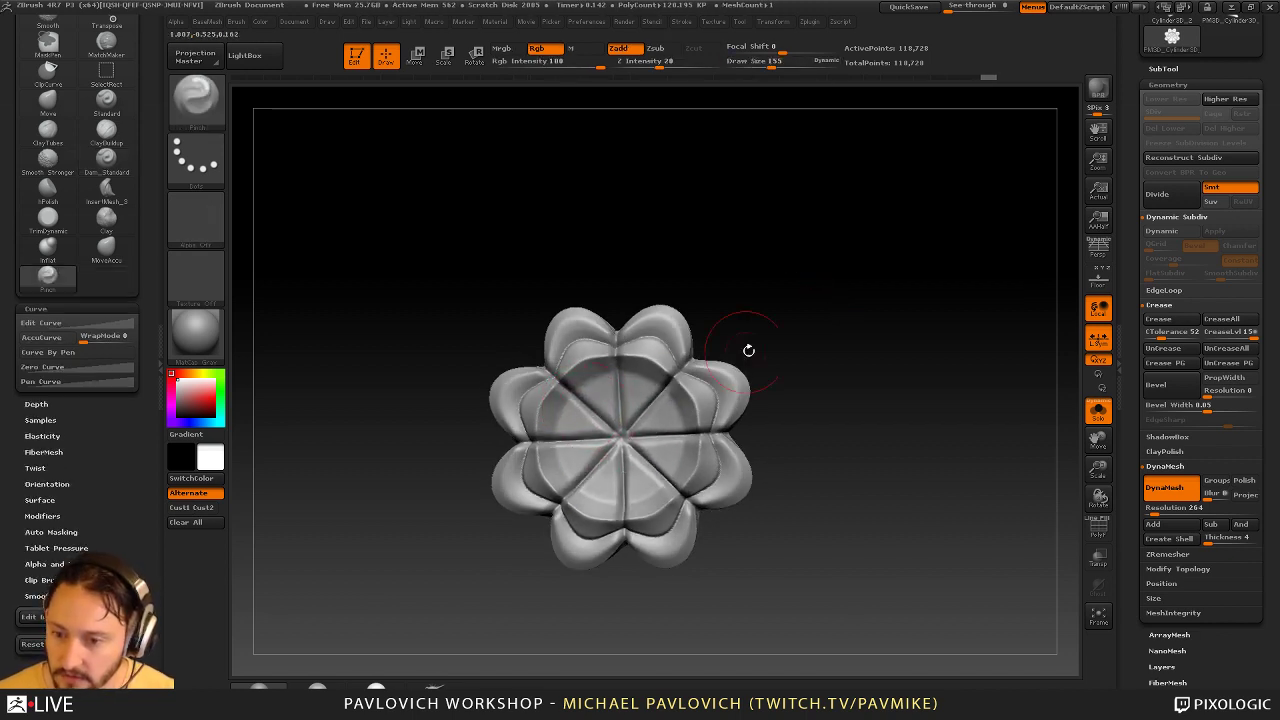
drag(749, 350, 770, 345)
mouse_move(640, 440)
shift+mouse_down()
mouse_move(684, 440)
mouse_move(650, 400)
shift+mouse_up()
drag(816, 324, 800, 334)
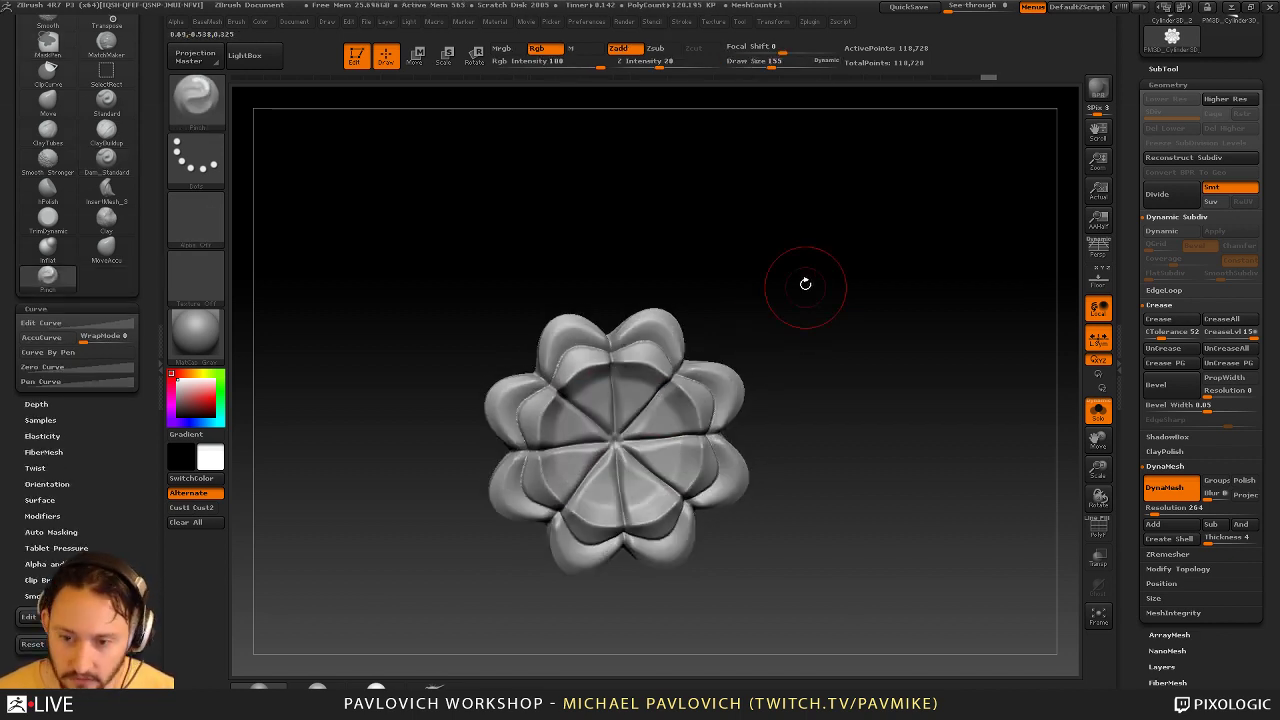
Try raising short radial ridges along the inner petal tier with the Standard brush at size 42
alt+drag(806, 285, 806, 325)
key(b)
key(s)
key(t)
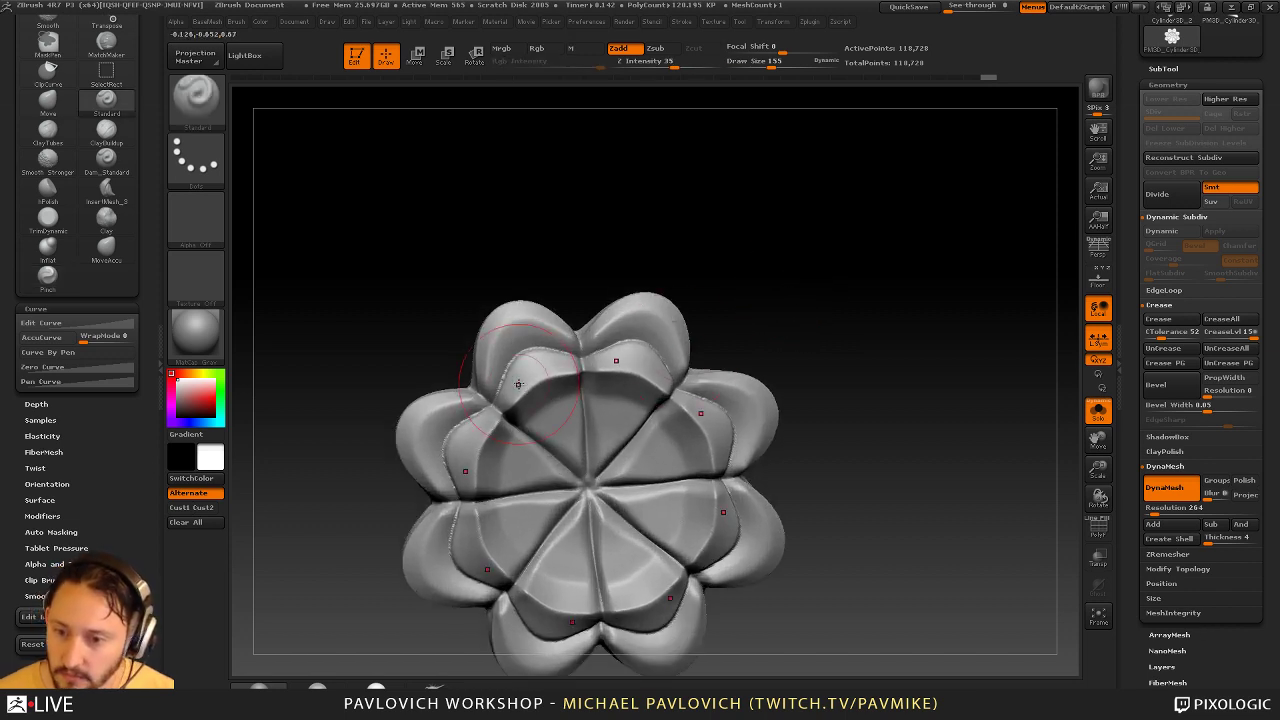
key(s)
mouse_move(518, 384)
mouse_down()
mouse_move(501, 385)
mouse_move(521, 401)
mouse_up()
key(bracketleft)
mouse_move(521, 359)
mouse_down()
mouse_move(532, 389)
mouse_move(552, 387)
mouse_up()
drag(563, 357, 575, 405)
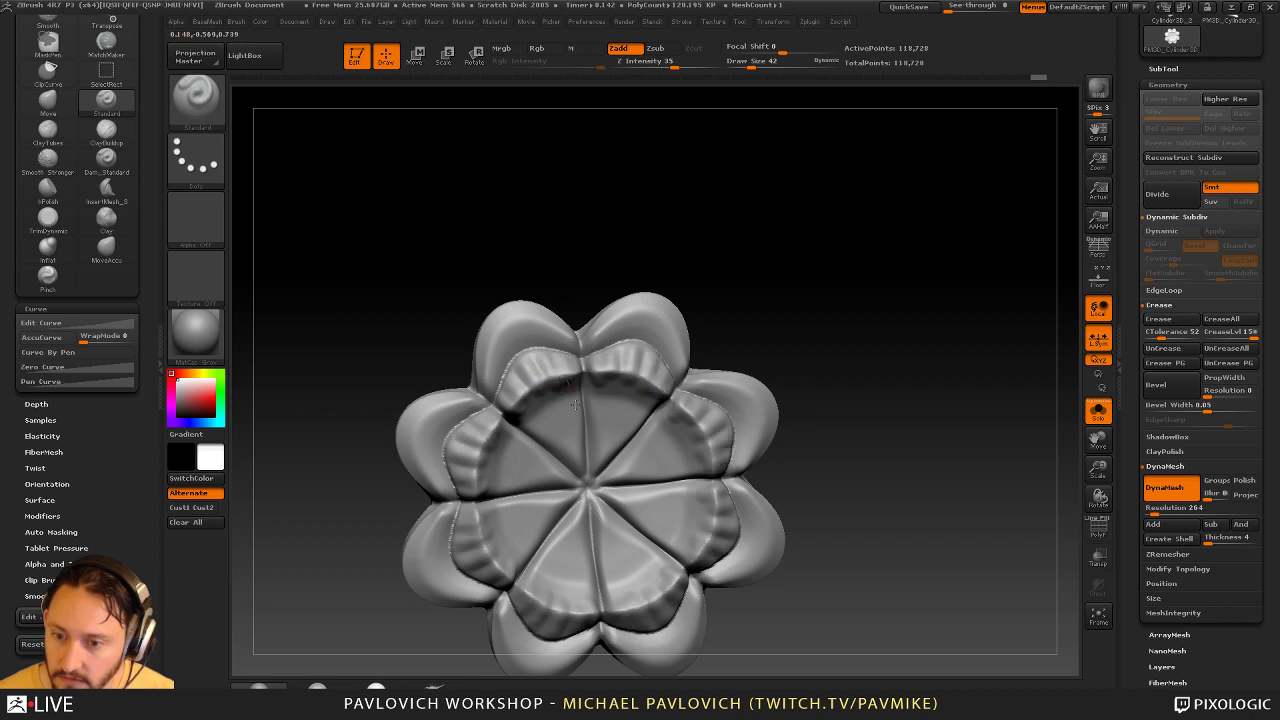
Undo all the ridge strokes on the inner petal tier
shift+drag(870, 347, 908, 328)
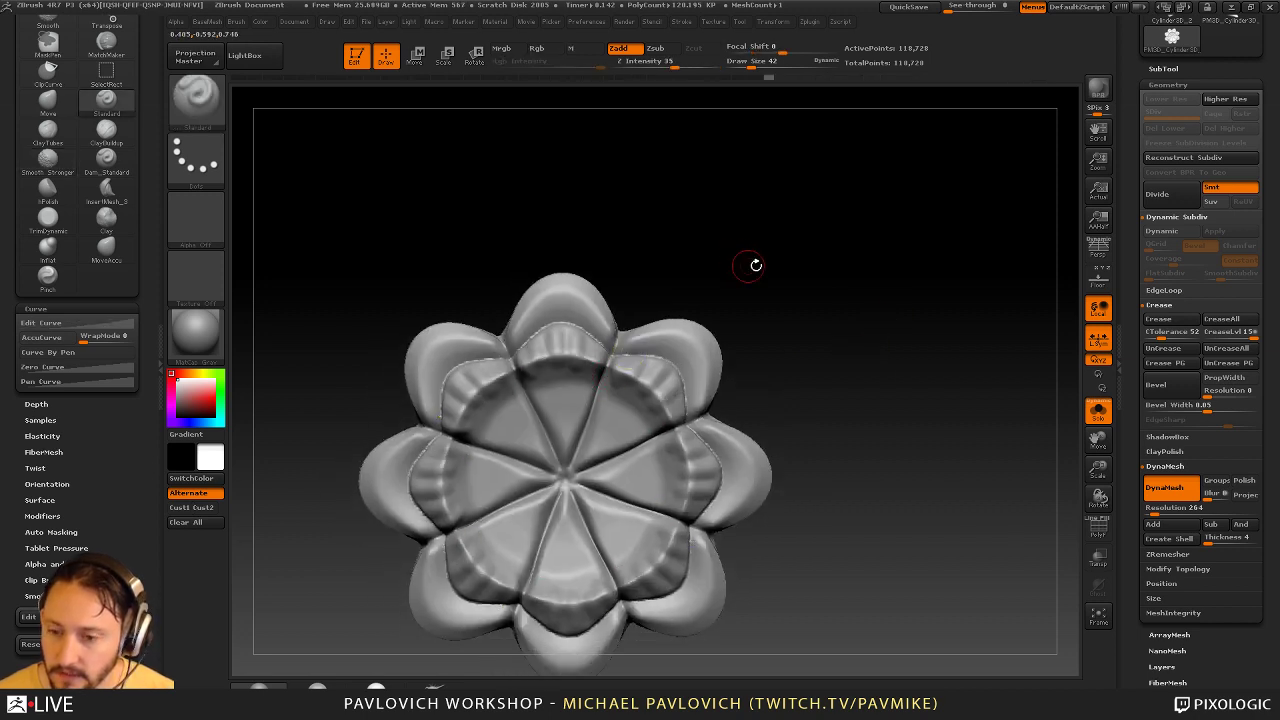
alt+drag(757, 266, 858, 262)
key(ctrl+z)
key(ctrl+z)
key(ctrl+z)
key(ctrl+z)
key(ctrl+z)
key(ctrl+z)
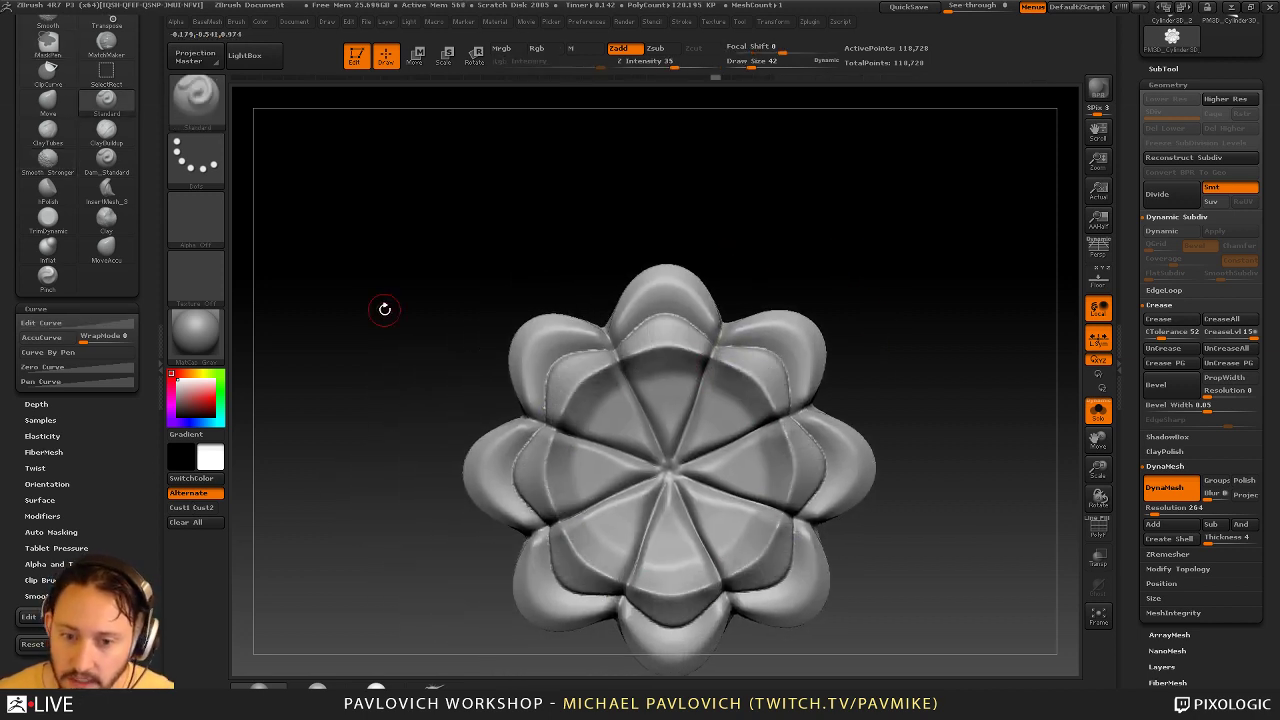
Dock the Transform settings beside the canvas in place of the Brush settings
drag(146, 140, 120, 385)
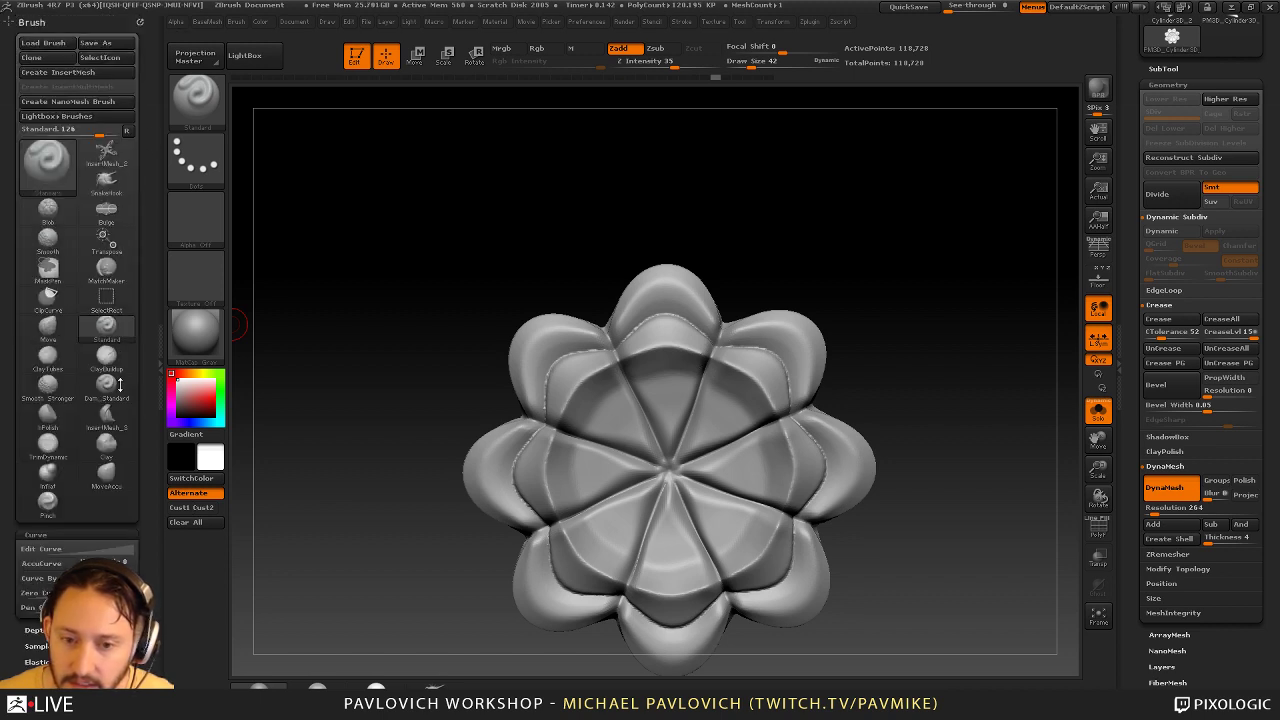
click(139, 19)
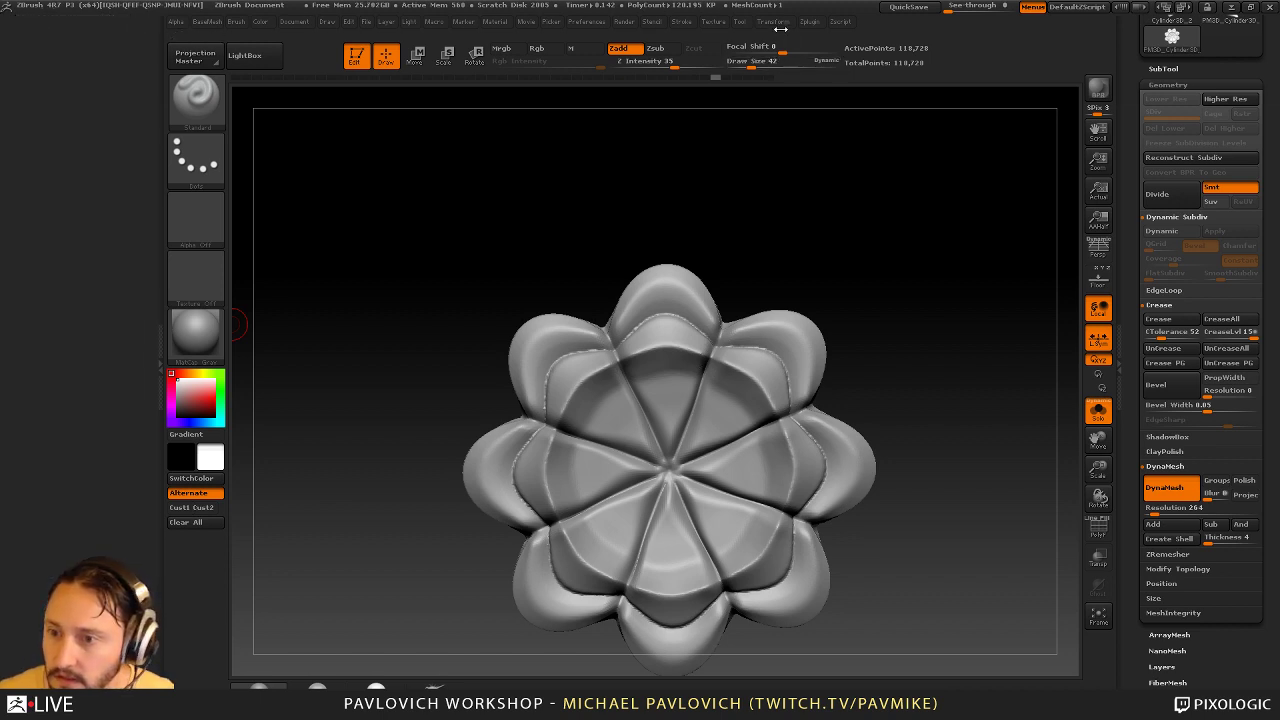
click(778, 25)
drag(501, 116, 84, 186)
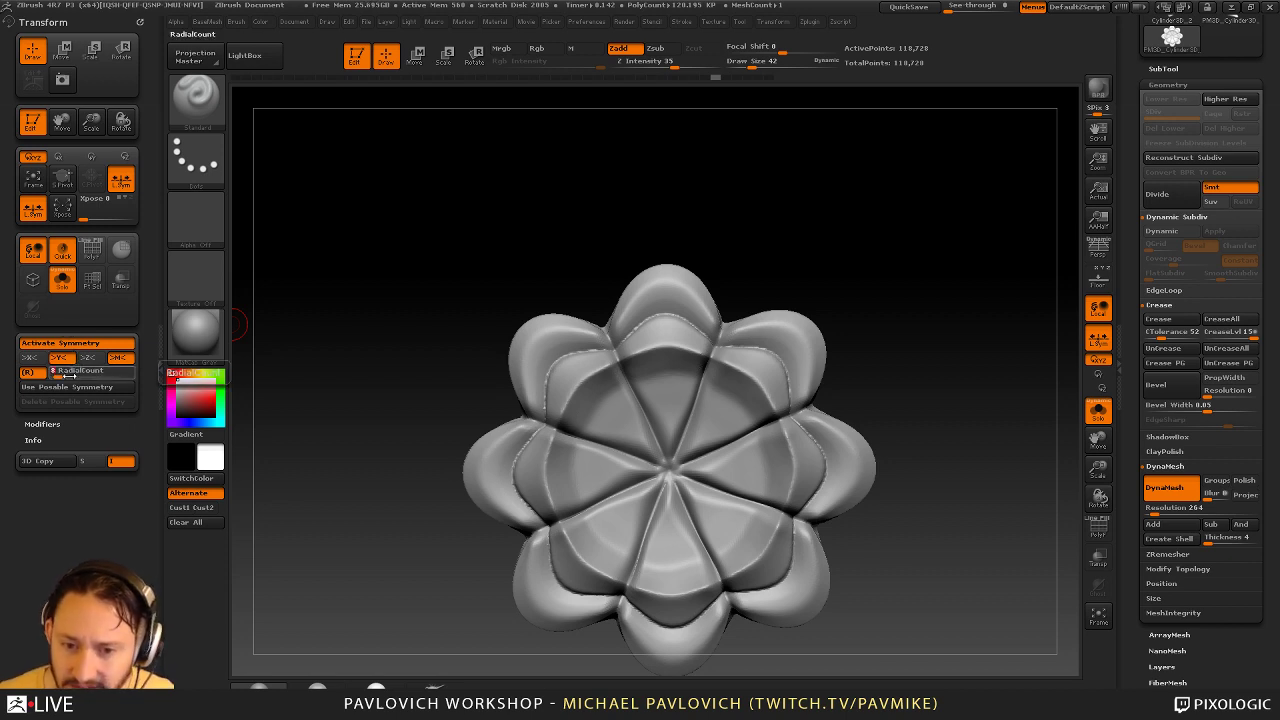
Set RadialCount to 24, try raising ridges around the inner petal tier at brush size 30, and undo them
key(Return)
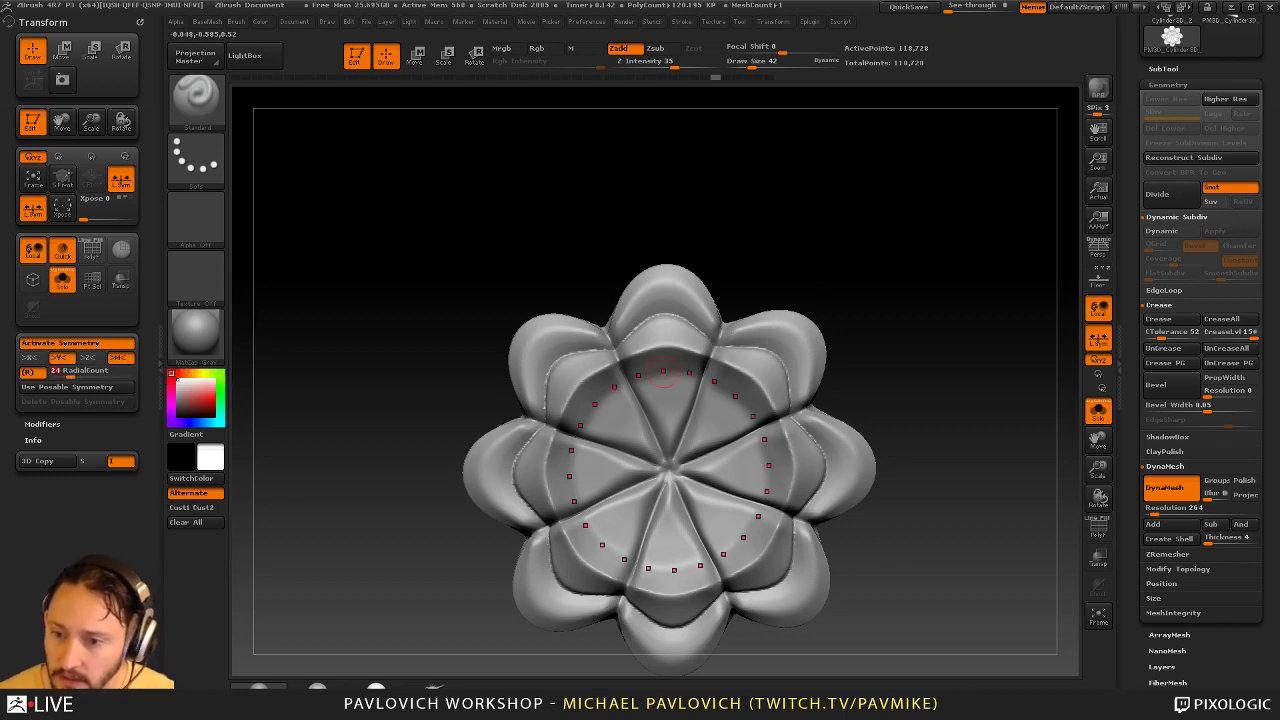
key(s)
mouse_move(638, 348)
mouse_down()
mouse_move(640, 368)
mouse_move(644, 343)
mouse_move(685, 360)
mouse_up()
key(shift)
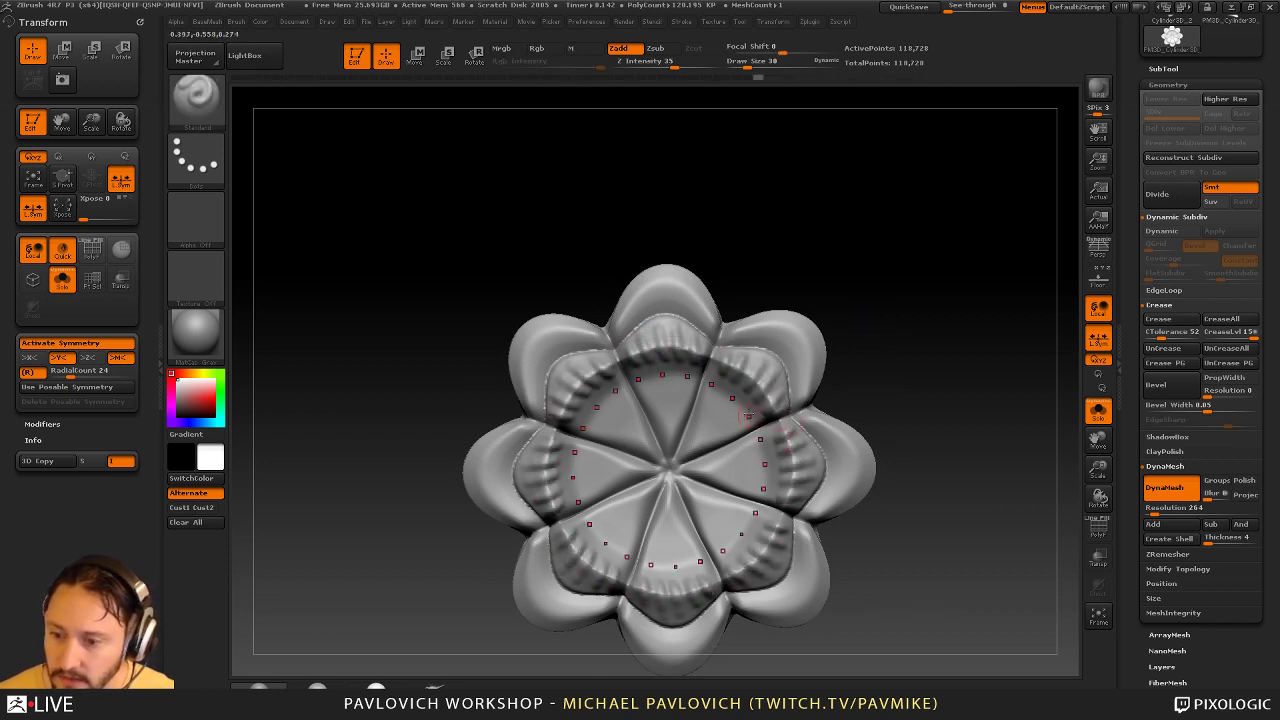
key(ctrl+z)
key(ctrl+z)
key(ctrl+z)
key(ctrl+z)
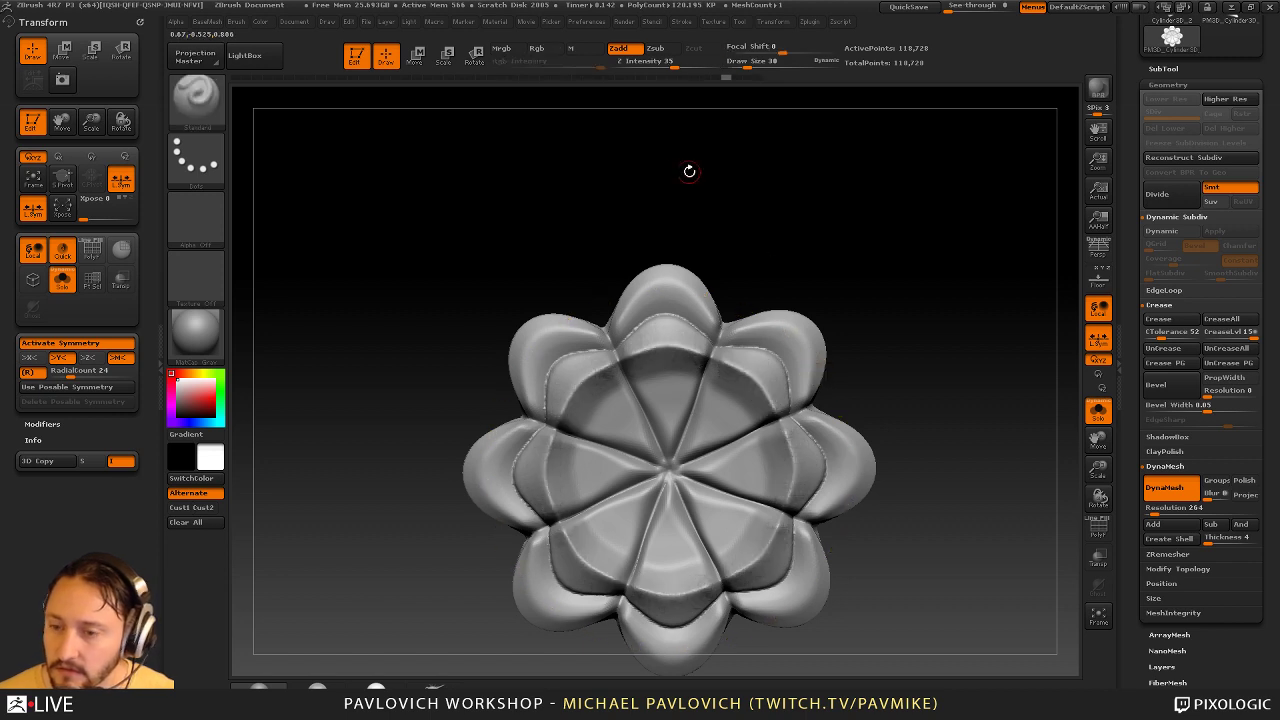
Set the Standard brush's Z Intensity to 45 and test one ridge stroke on the inner tier, undoing it
click(682, 64)
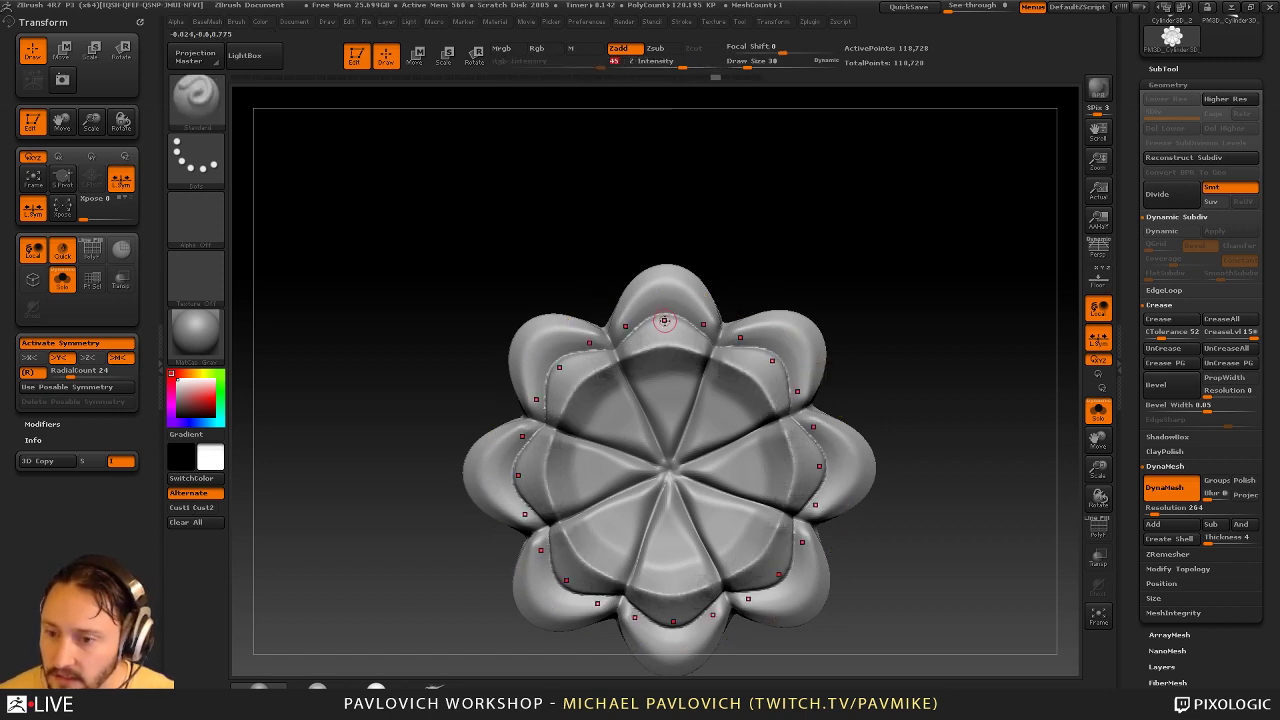
mouse_move(664, 322)
mouse_down()
mouse_move(664, 356)
mouse_move(657, 305)
mouse_move(661, 340)
mouse_up()
key(ctrl+z)
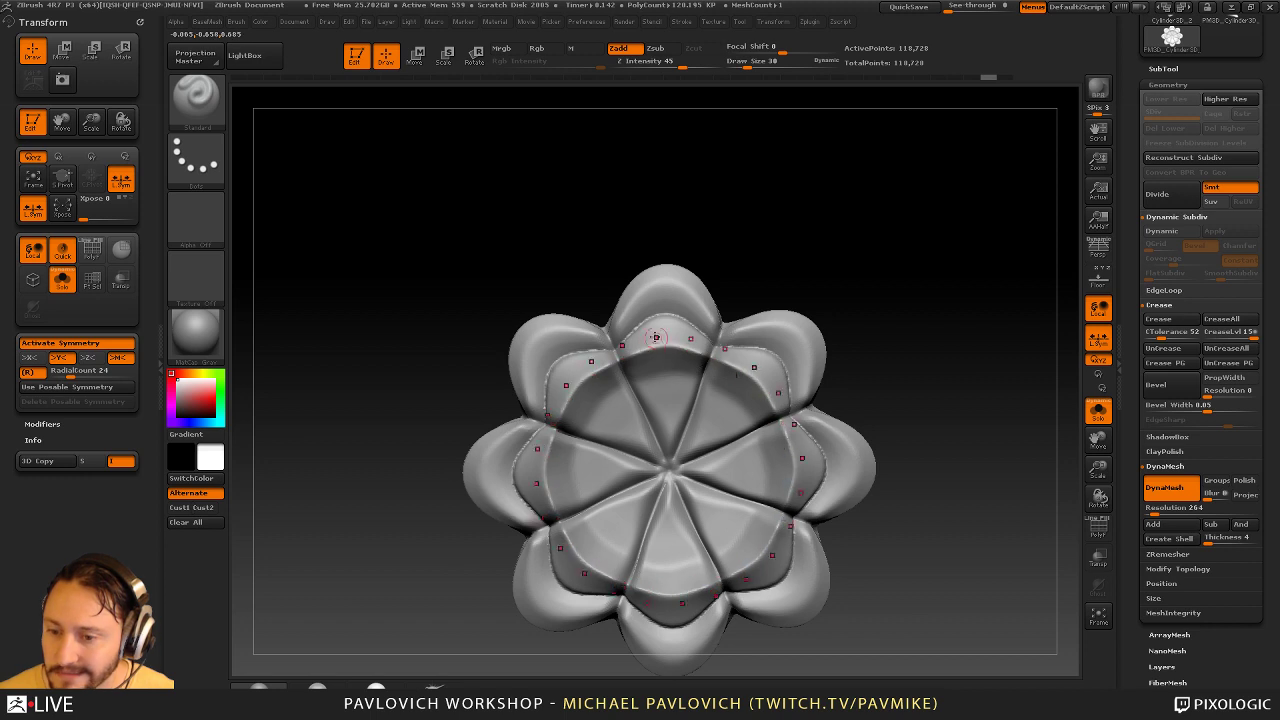
Set RadialCount to 8 and raise fine radial ridges around the inner petal tier with the Standard brush at size 24
click(71, 371)
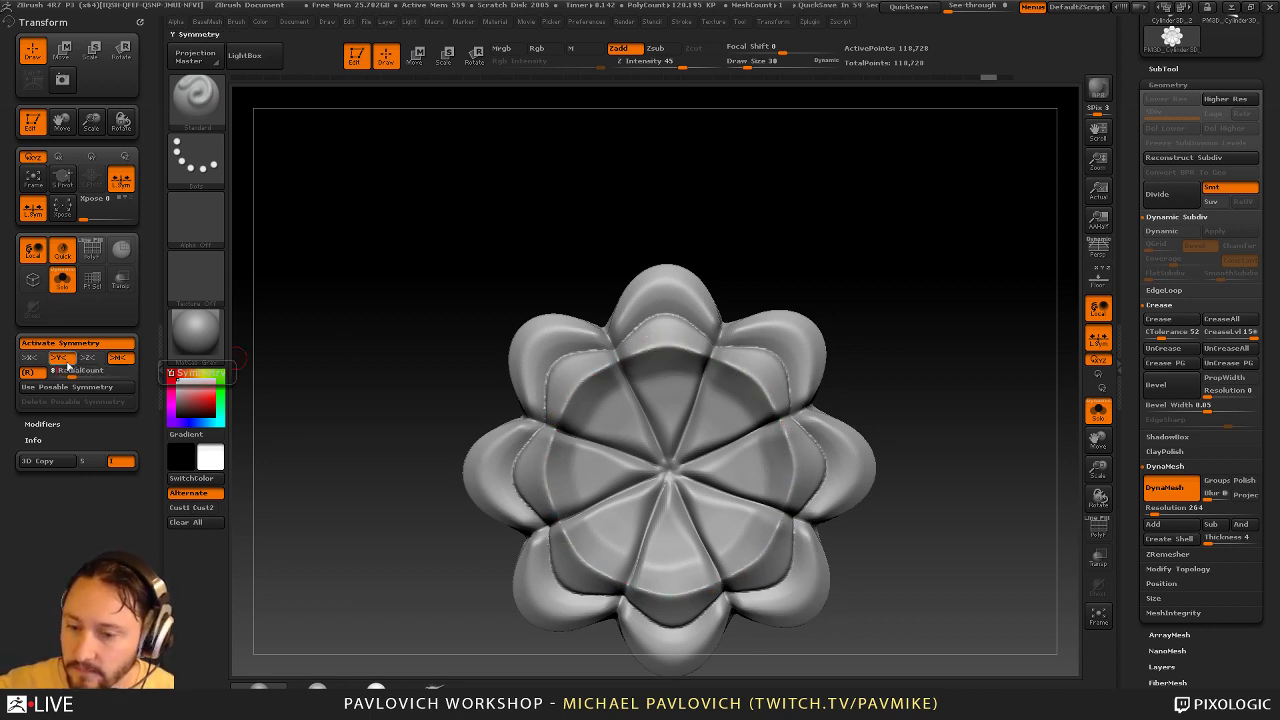
key(s)
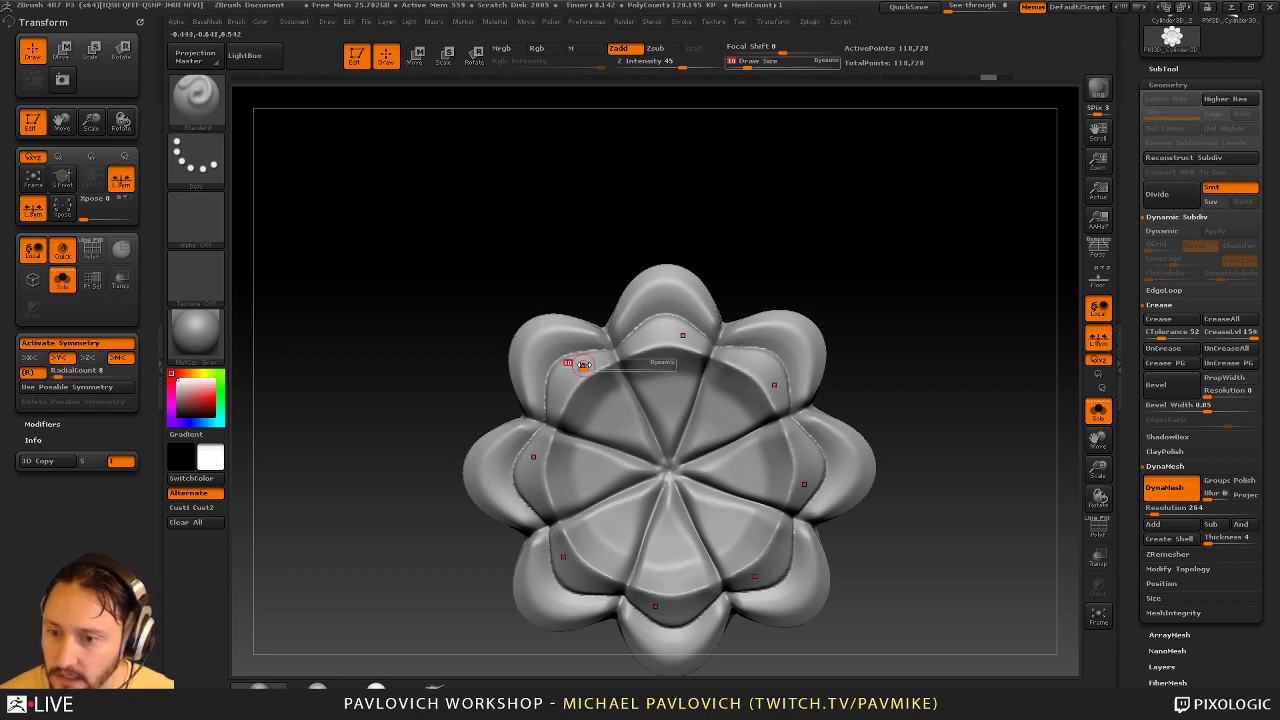
mouse_move(583, 364)
mouse_down()
mouse_move(572, 379)
mouse_move(586, 400)
mouse_move(565, 398)
mouse_move(574, 412)
mouse_move(572, 366)
mouse_move(604, 356)
mouse_up()
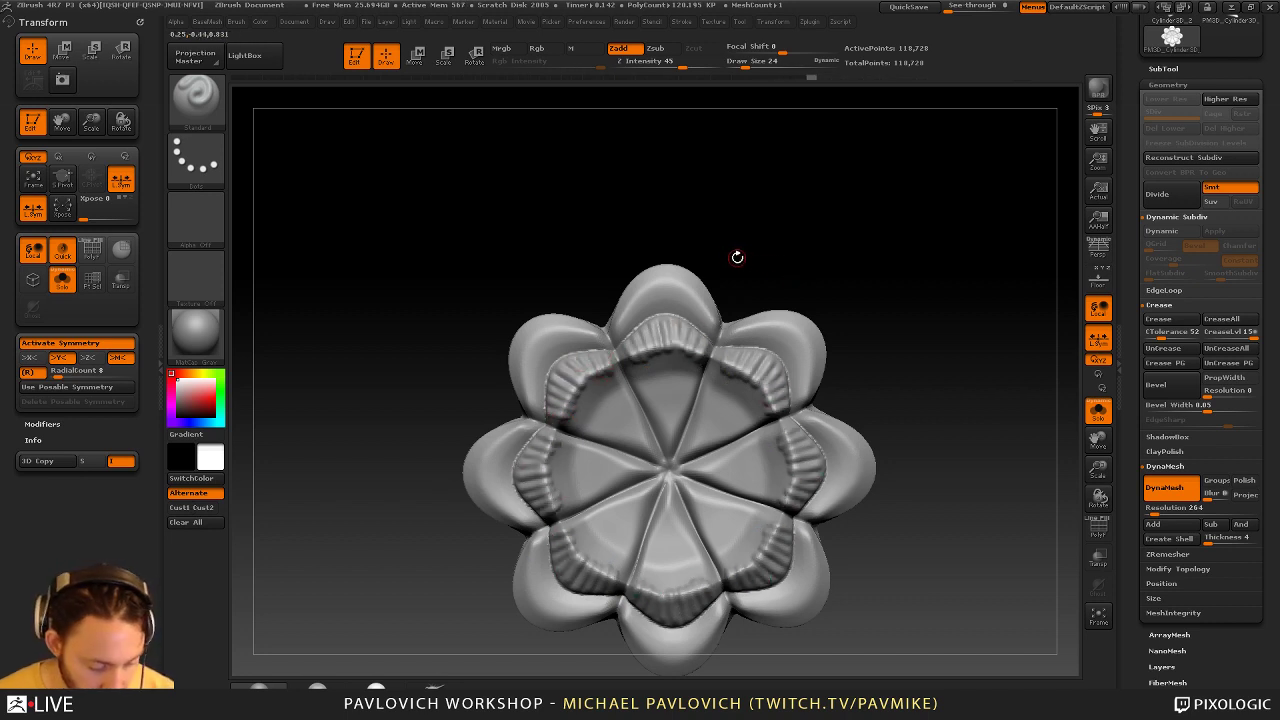
Sharpen the gaps between the ridges with Dam_Standard and smooth their inner ends at size 39
key(b)
key(d)
key(s)
key(bracketright)
key(bracketright)
mouse_move(620, 348)
shift+mouse_down()
mouse_move(699, 357)
mouse_move(677, 357)
mouse_move(685, 364)
shift+mouse_up()
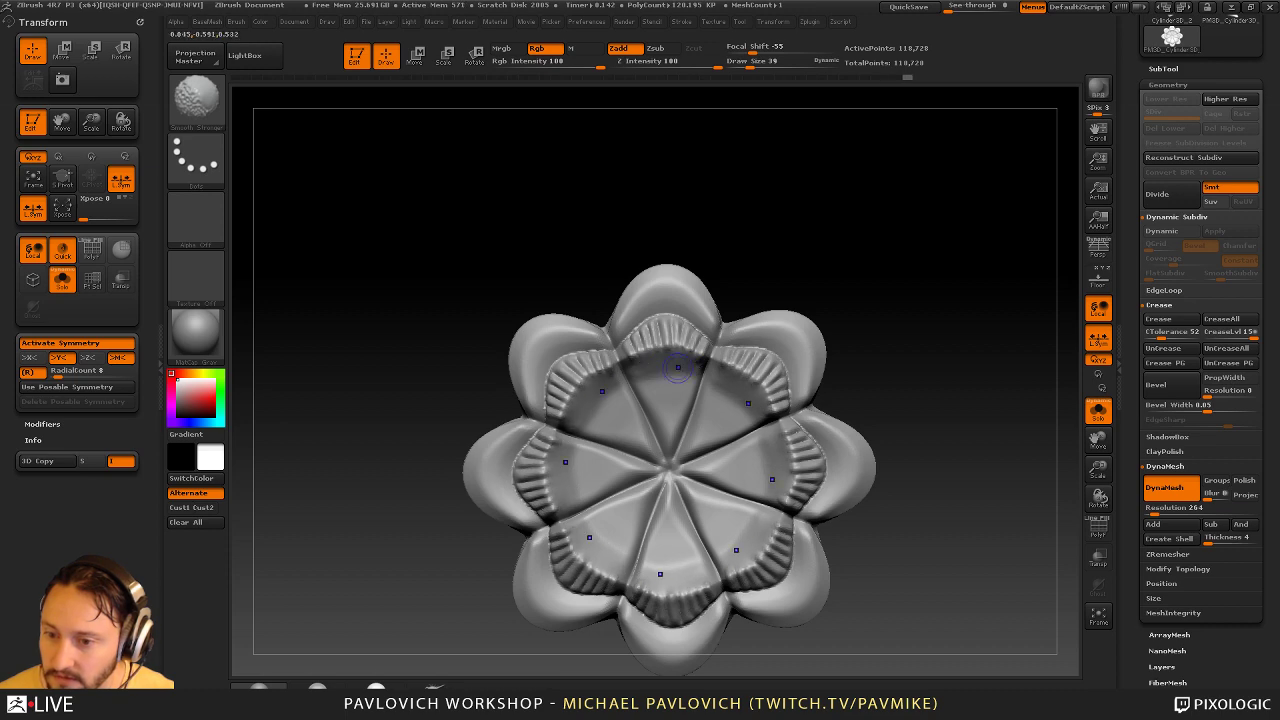
Flatten the rosette's surfaces with the hPolish brush at size 75
mouse_move(873, 306)
mouse_down()
mouse_move(934, 295)
mouse_move(965, 307)
mouse_up()
key(4)
drag(889, 250, 913, 266)
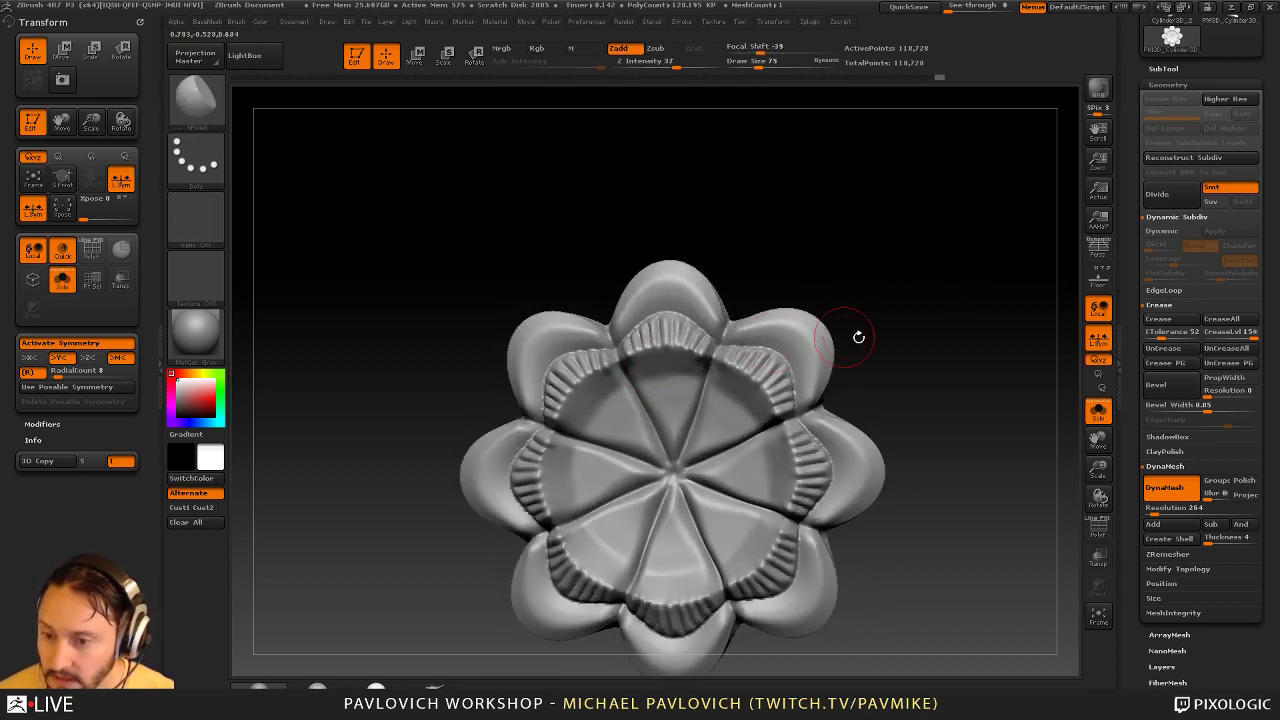
Build up a round bead at the rosette's centre with the Clay brush at size 75 and smooth it
alt+drag(880, 337, 902, 325)
key(2)
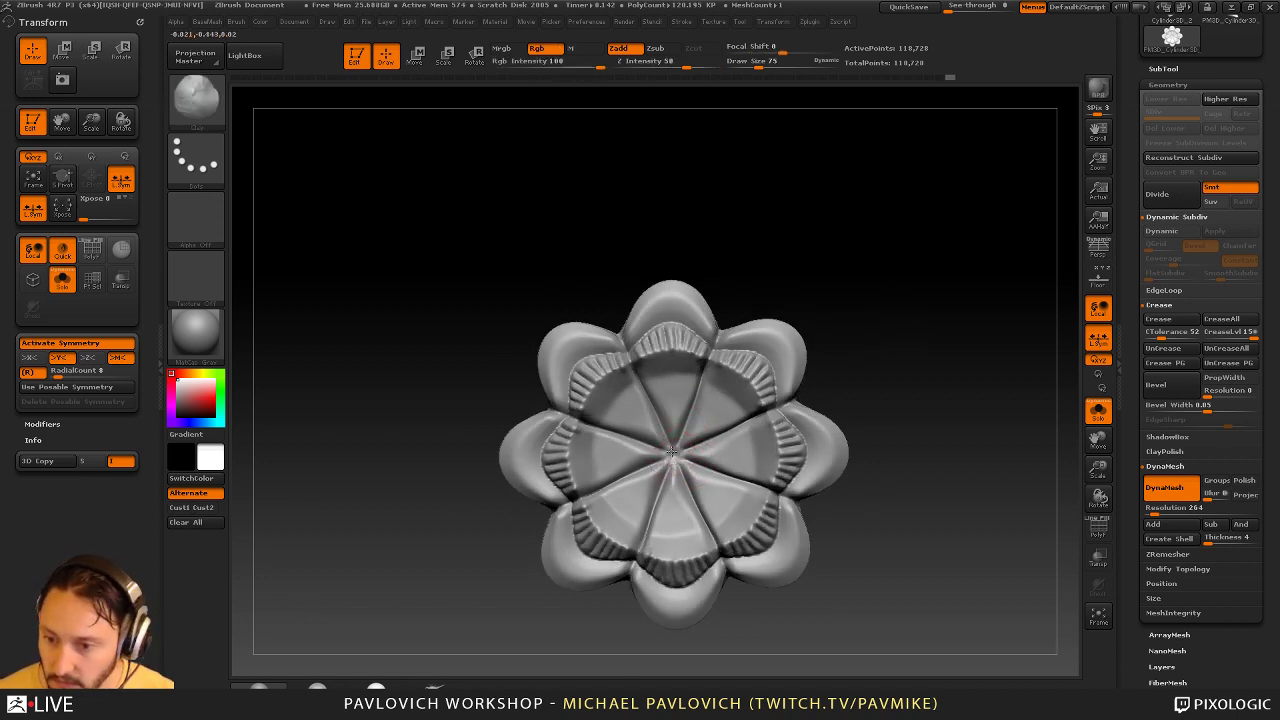
drag(675, 457, 674, 455)
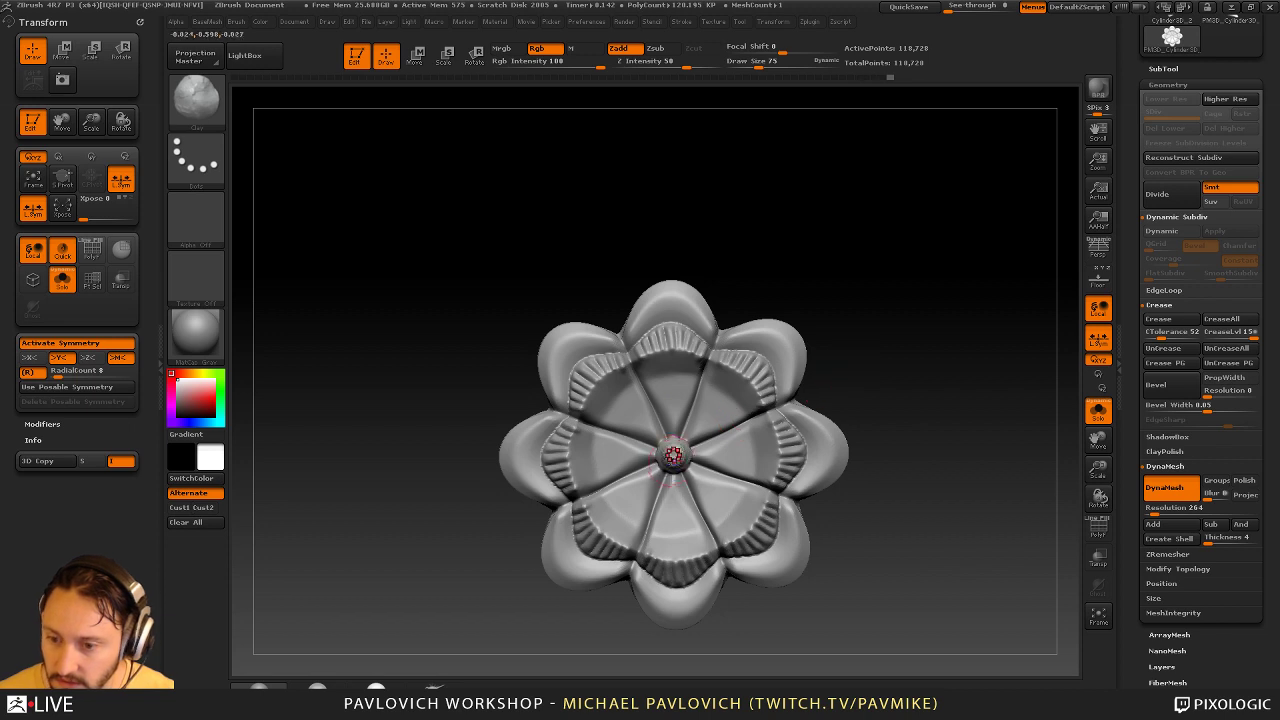
drag(880, 355, 667, 450)
mouse_move(667, 450)
shift+right_down()
mouse_move(866, 348)
mouse_move(695, 424)
mouse_move(768, 420)
mouse_move(769, 435)
shift+right_up()
right_drag(759, 372, 911, 331)
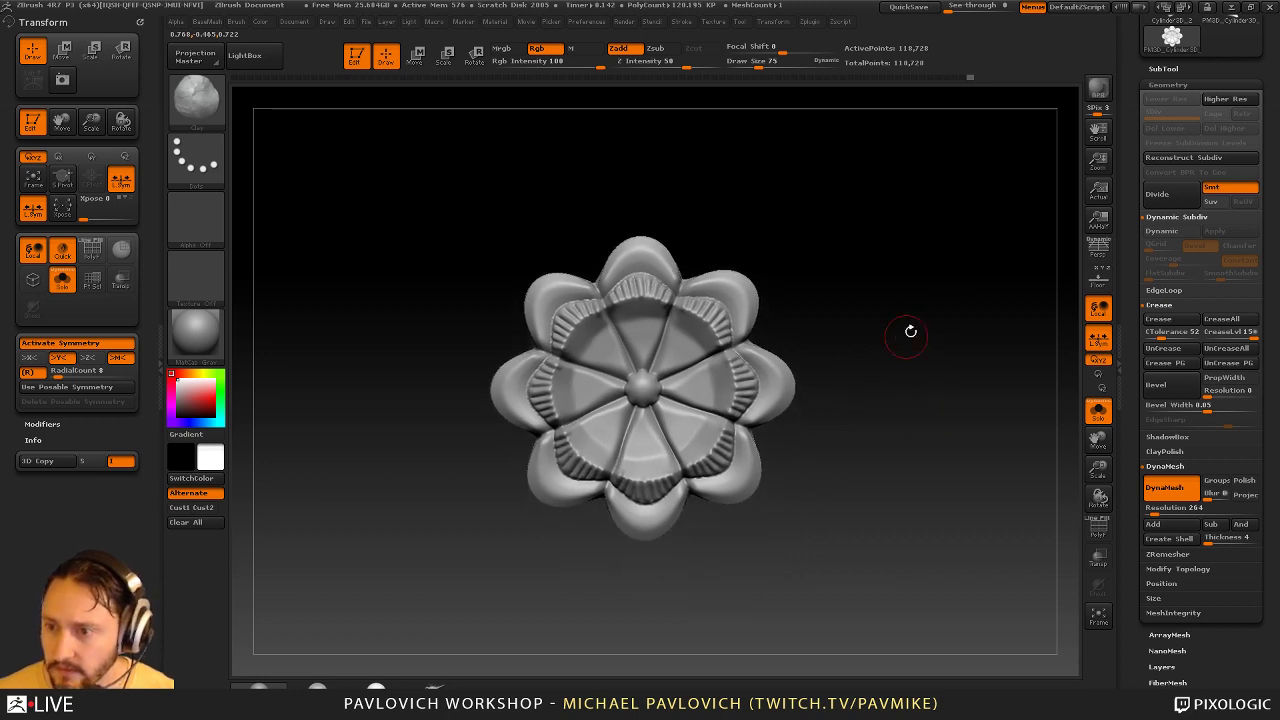
Dock the Zplugin tools beside the canvas in place of the Transform settings
click(141, 21)
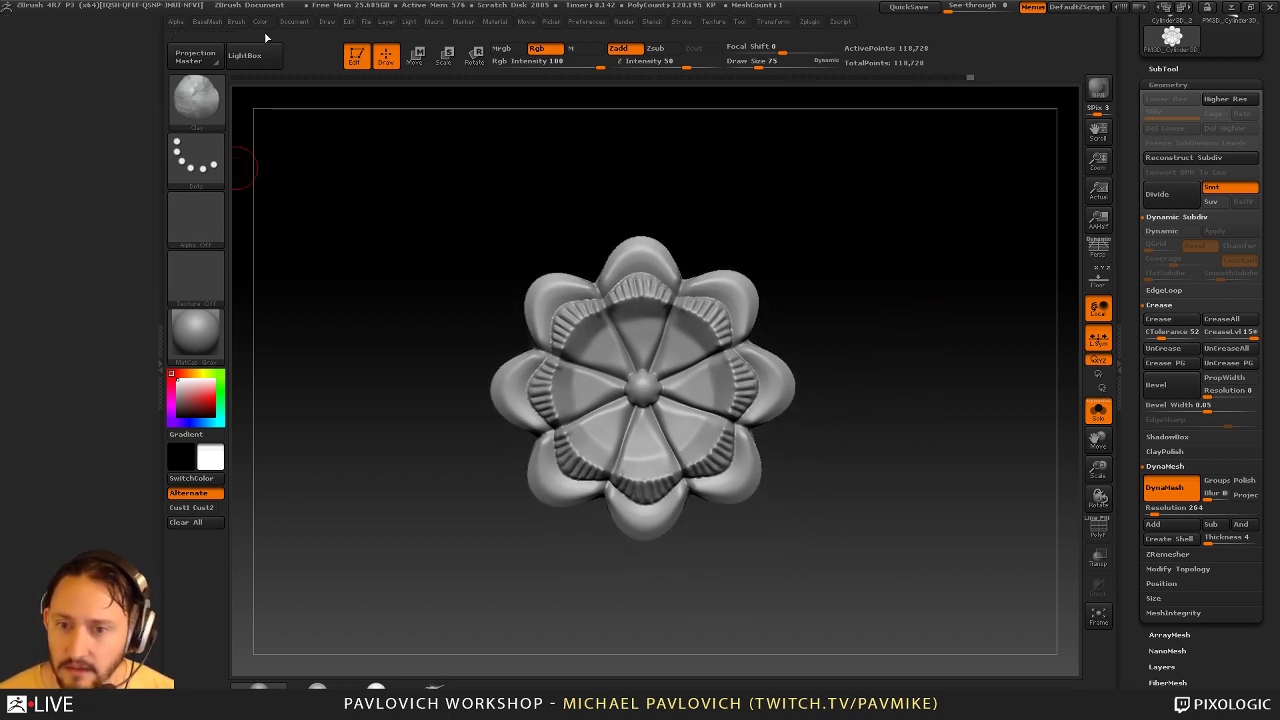
click(809, 25)
drag(804, 31, 63, 93)
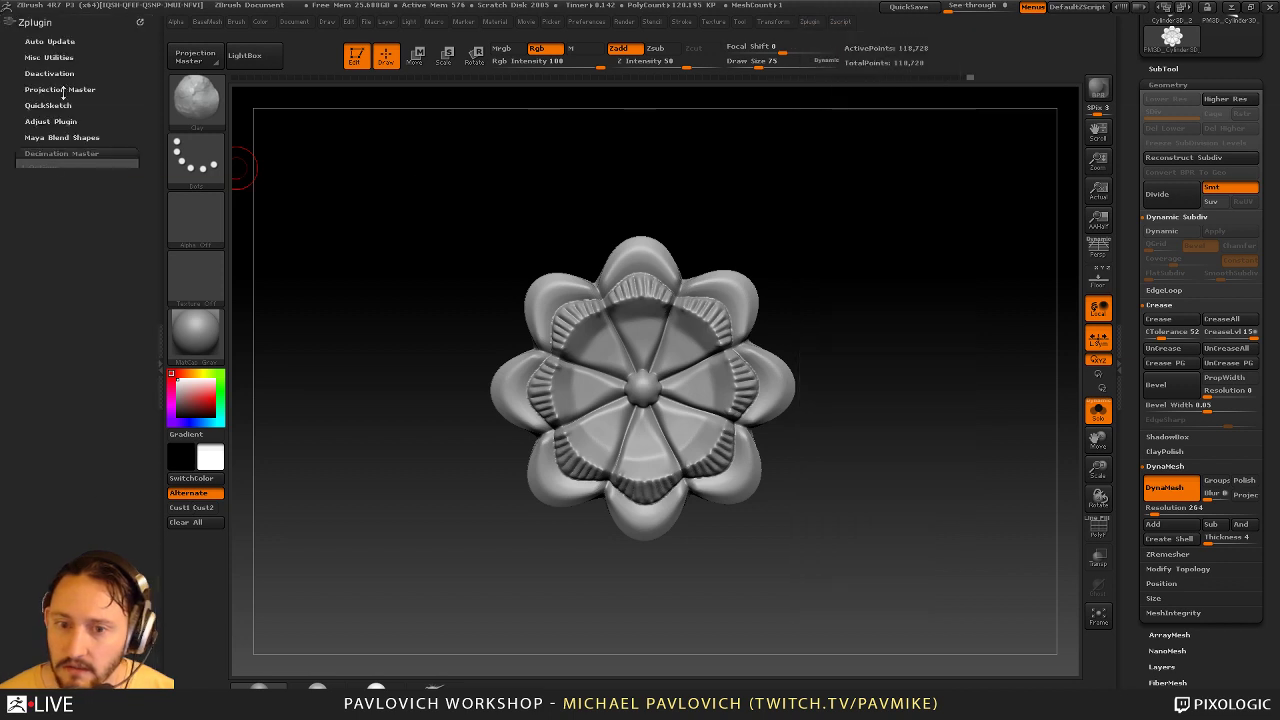
Preprocess the rosette in Decimation Master, decimate it to 10 k Polys and inspect the reduced surface
click(60, 268)
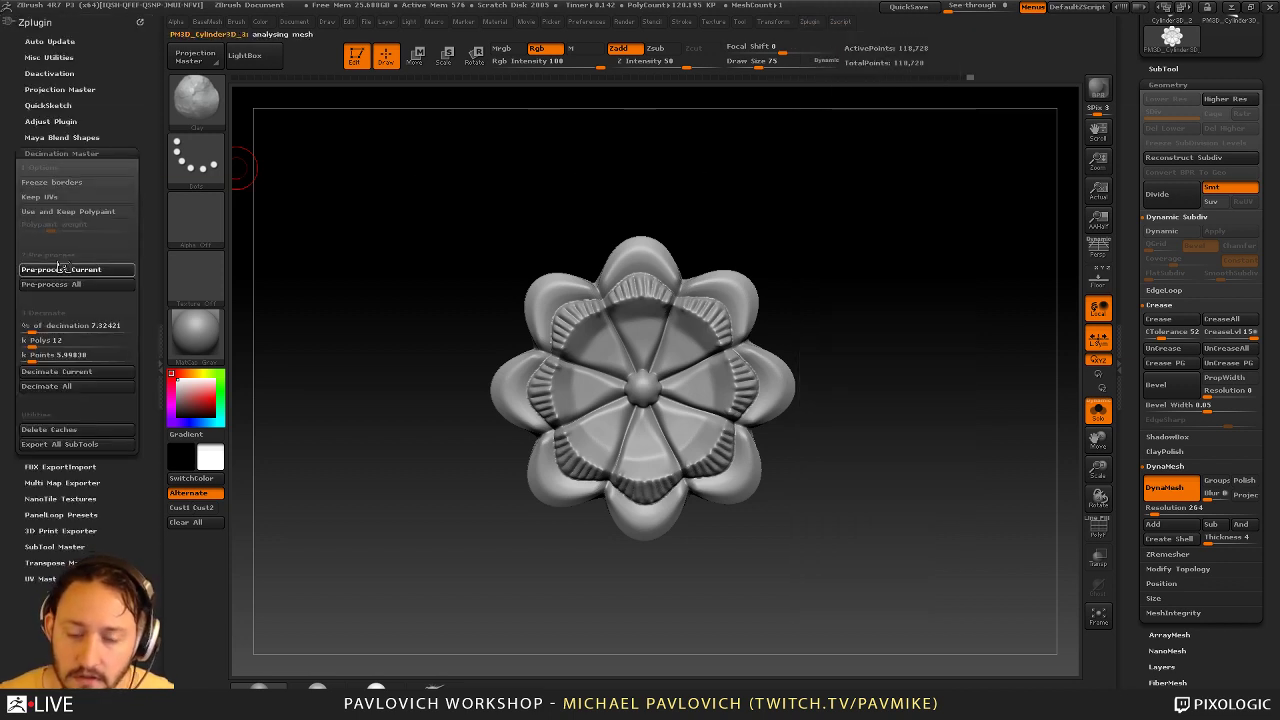
click(92, 342)
text(1)
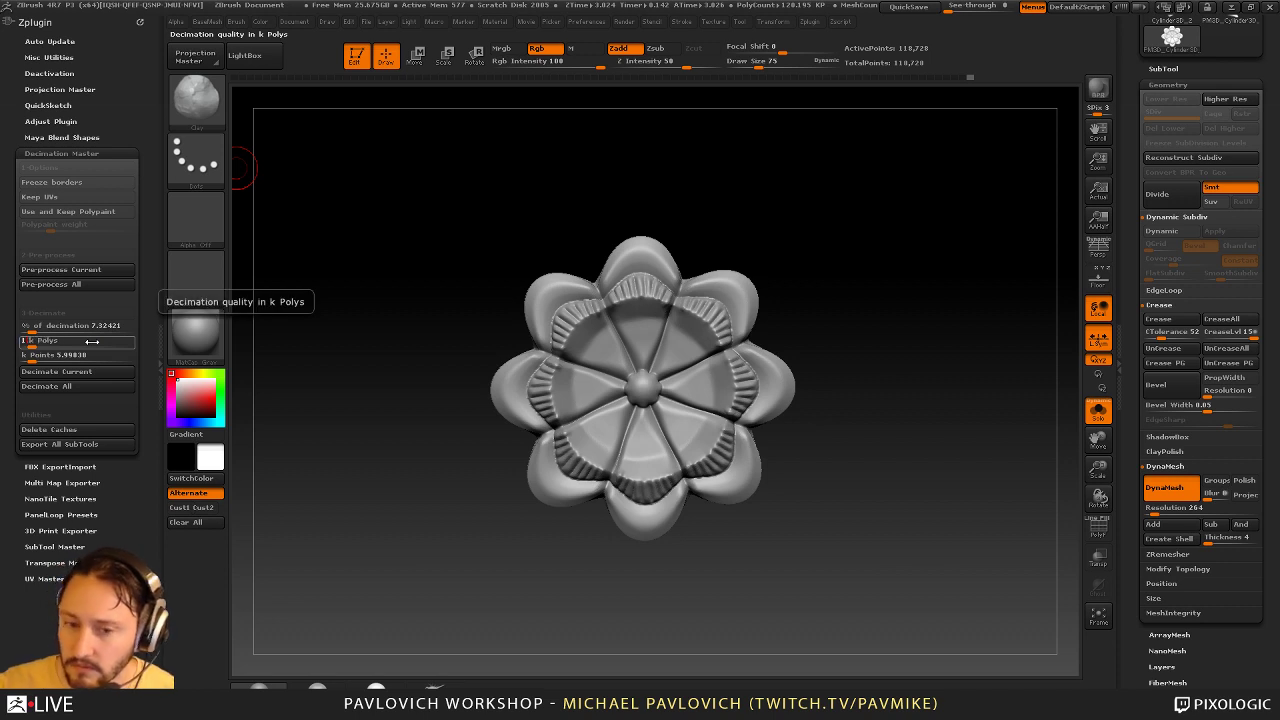
text(0)
click(86, 376)
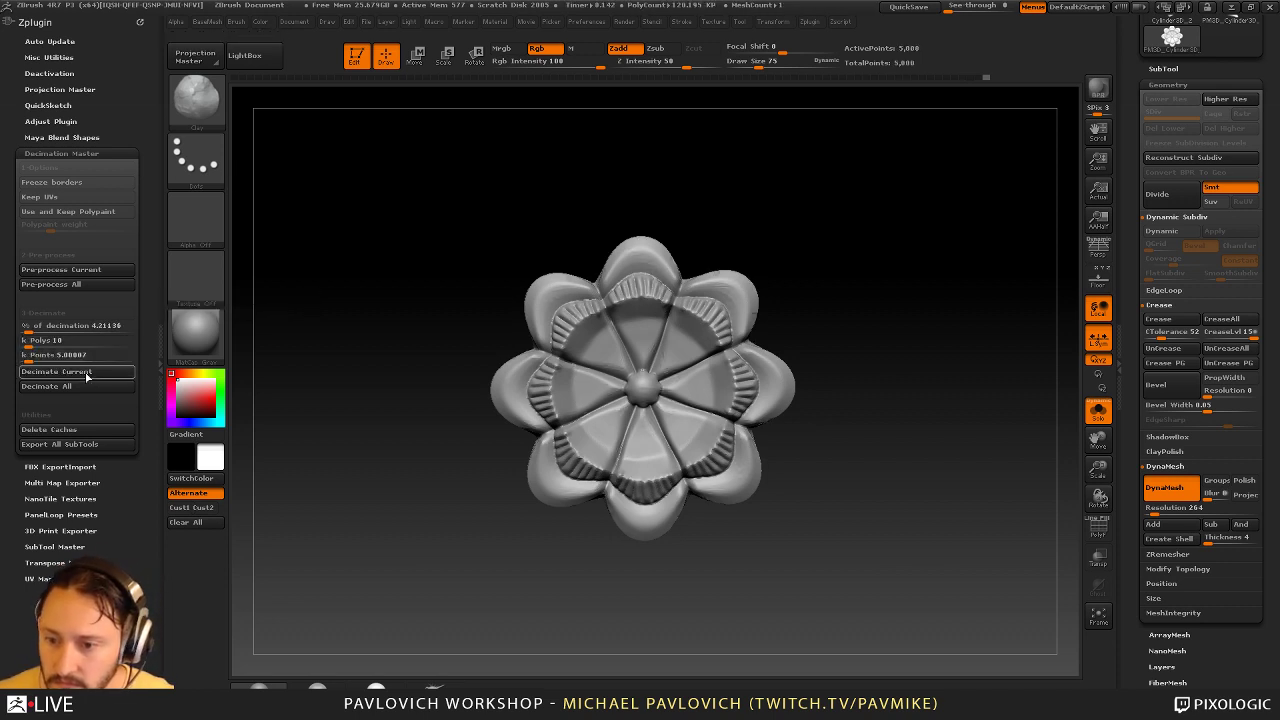
alt+right_drag(1028, 192, 947, 514)
ctrl+right_drag(912, 406, 948, 486)
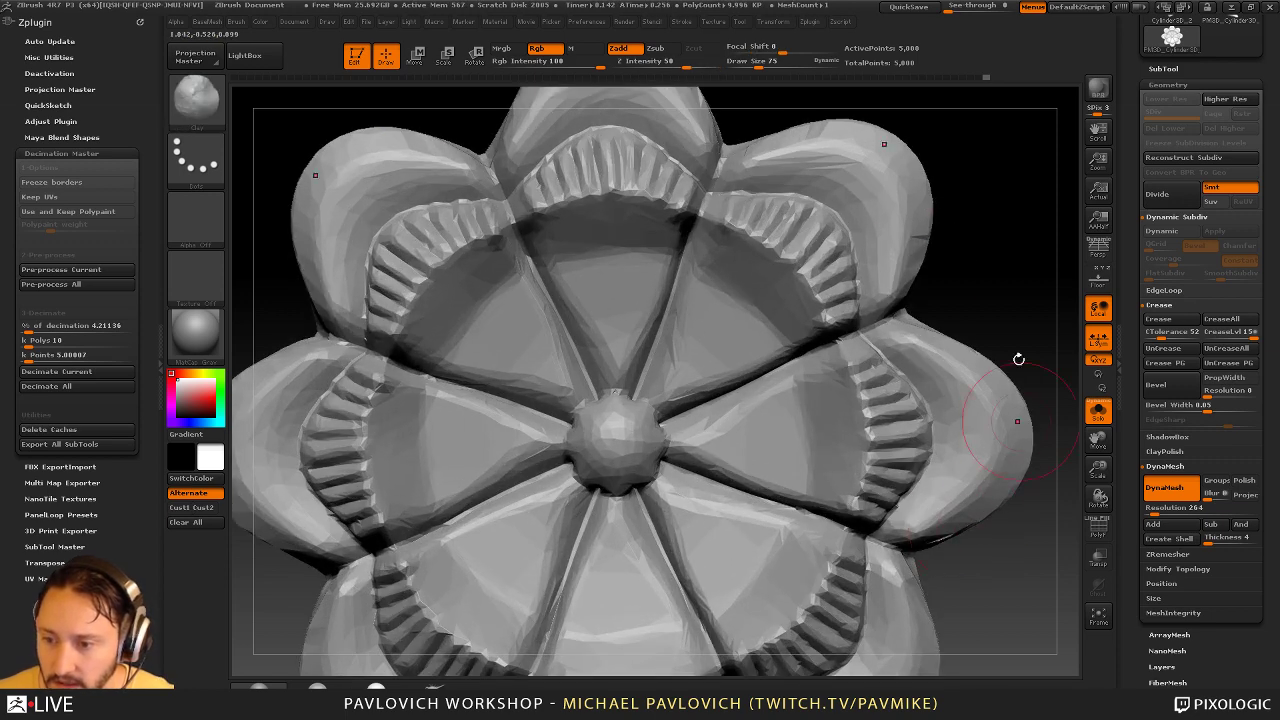
Append the decimated rosette to the InsertMesh_3 brush
key(s)
drag(968, 299, 982, 299)
ctrl+right_drag(998, 310, 908, 158)
alt+right_drag(912, 195, 926, 181)
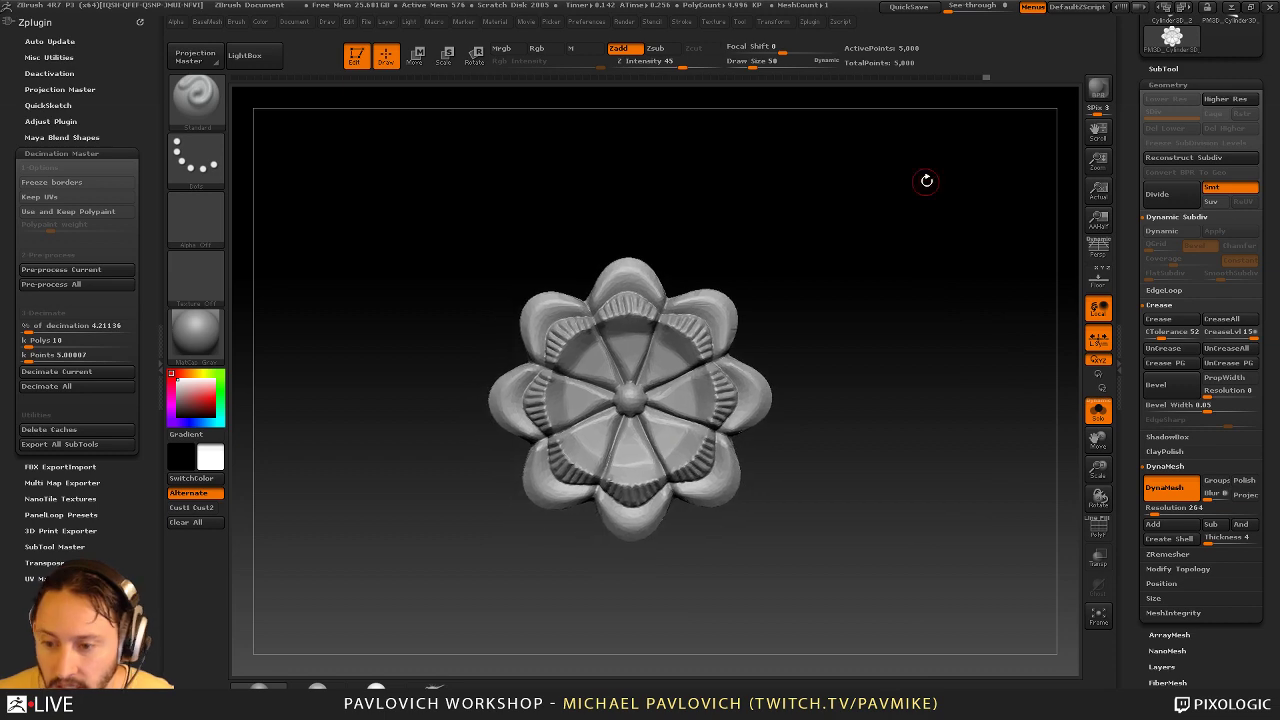
key(b)
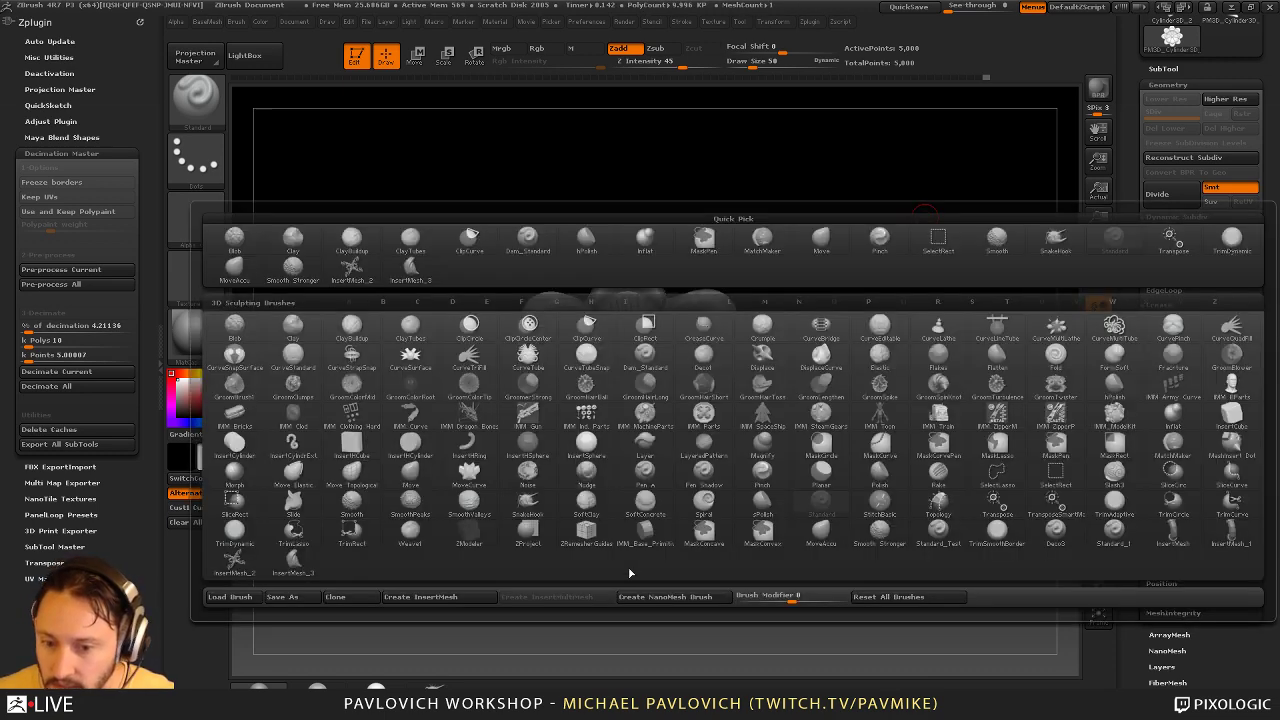
click(291, 567)
key(b)
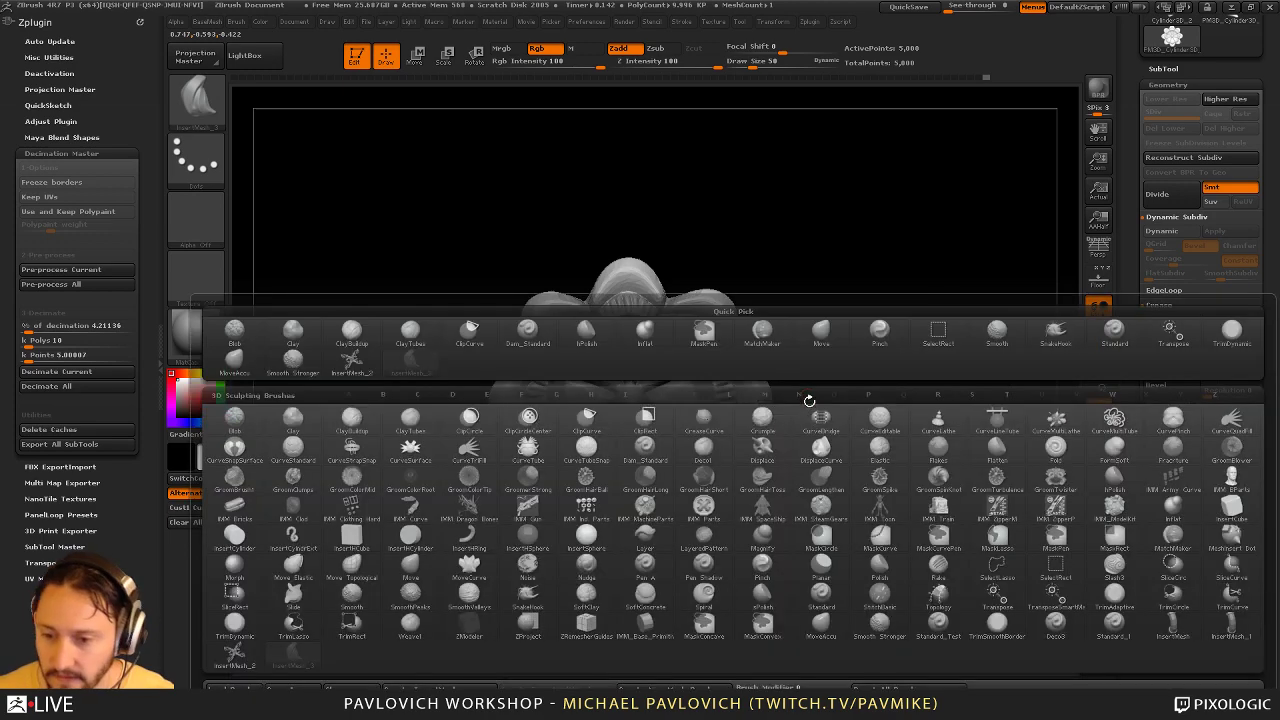
click(440, 687)
click(609, 237)
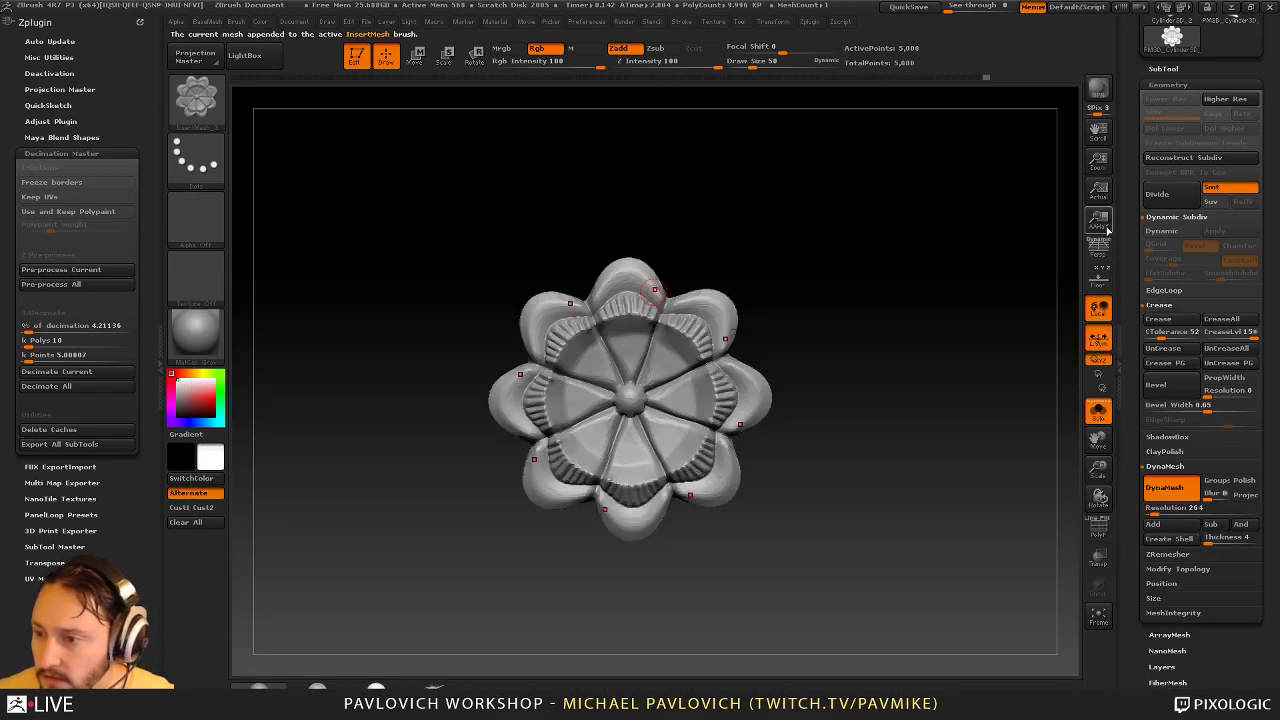
Switch to the lion head tool and insert the rosette mesh on its brow from the InsertMesh brush
drag(1129, 205, 1135, 580)
click(1228, 222)
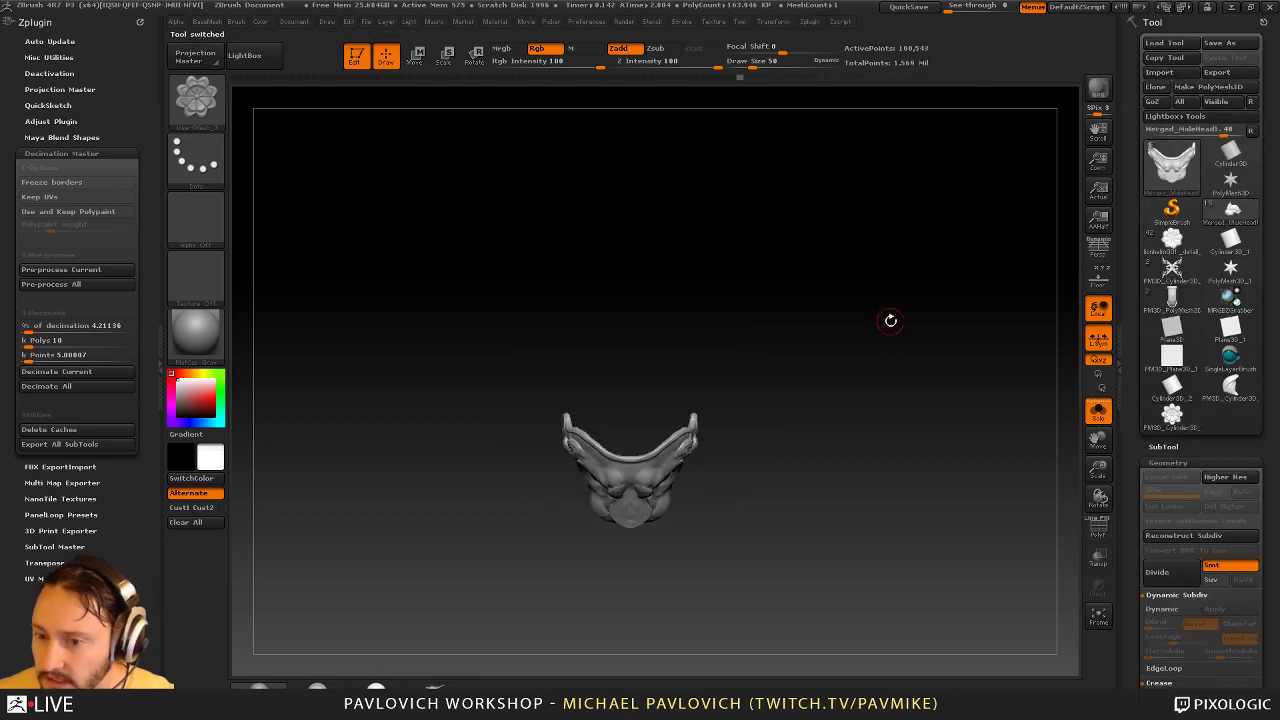
mouse_move(889, 317)
mouse_down()
mouse_move(866, 363)
mouse_move(929, 260)
mouse_move(894, 320)
mouse_move(922, 346)
mouse_up()
key(b)
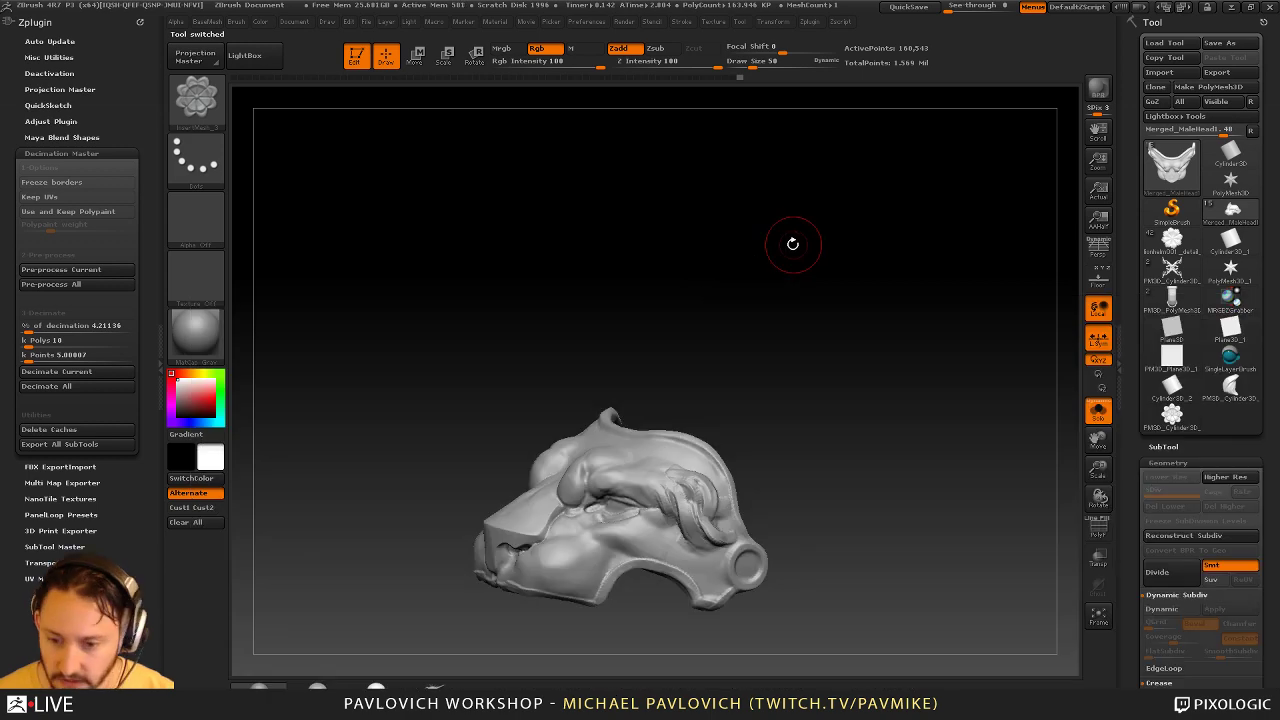
key(b)
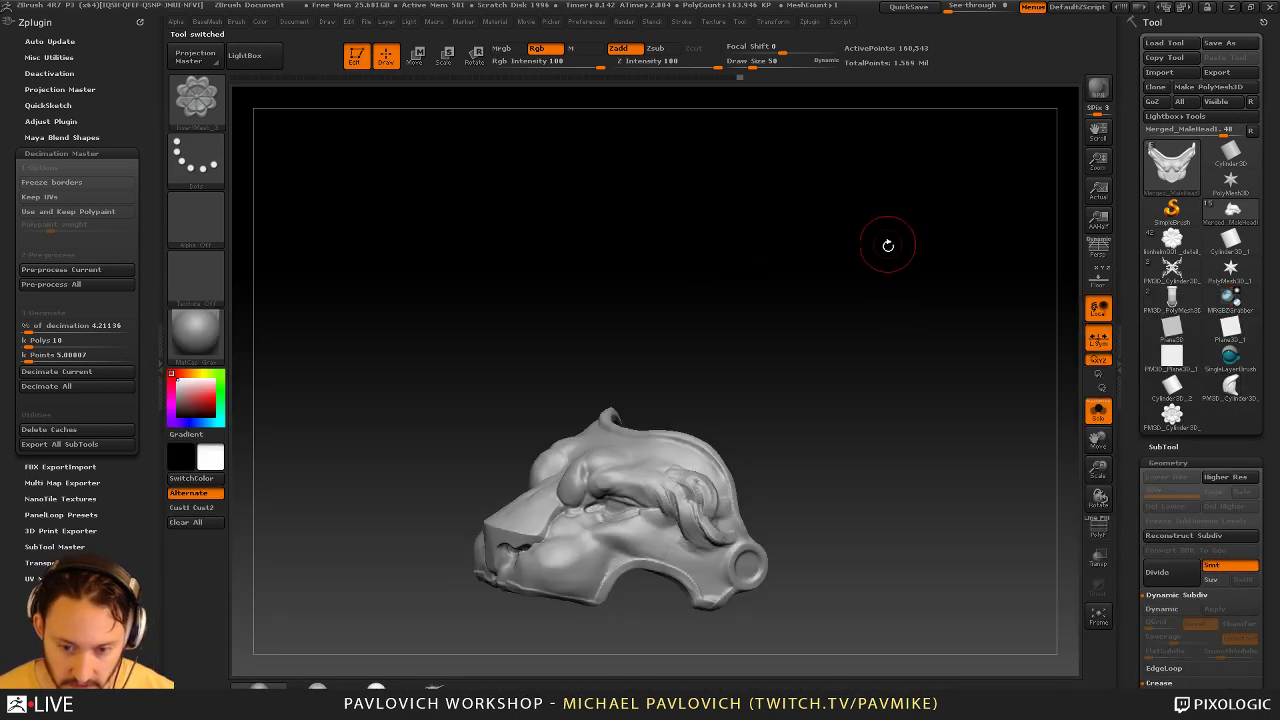
alt+drag(886, 246, 853, 296)
key(m)
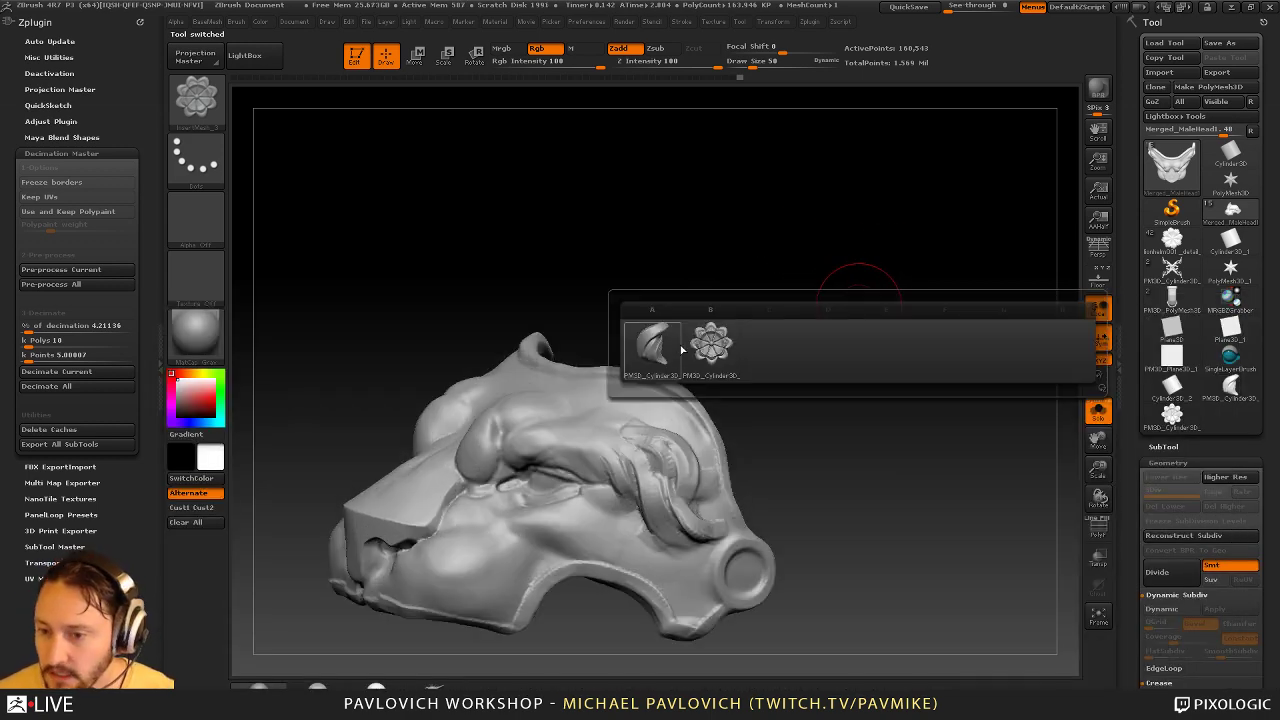
click(728, 343)
drag(633, 441, 690, 428)
Pick the curved petal insert mesh and undo the rosette inserted on the lion head
key(m)
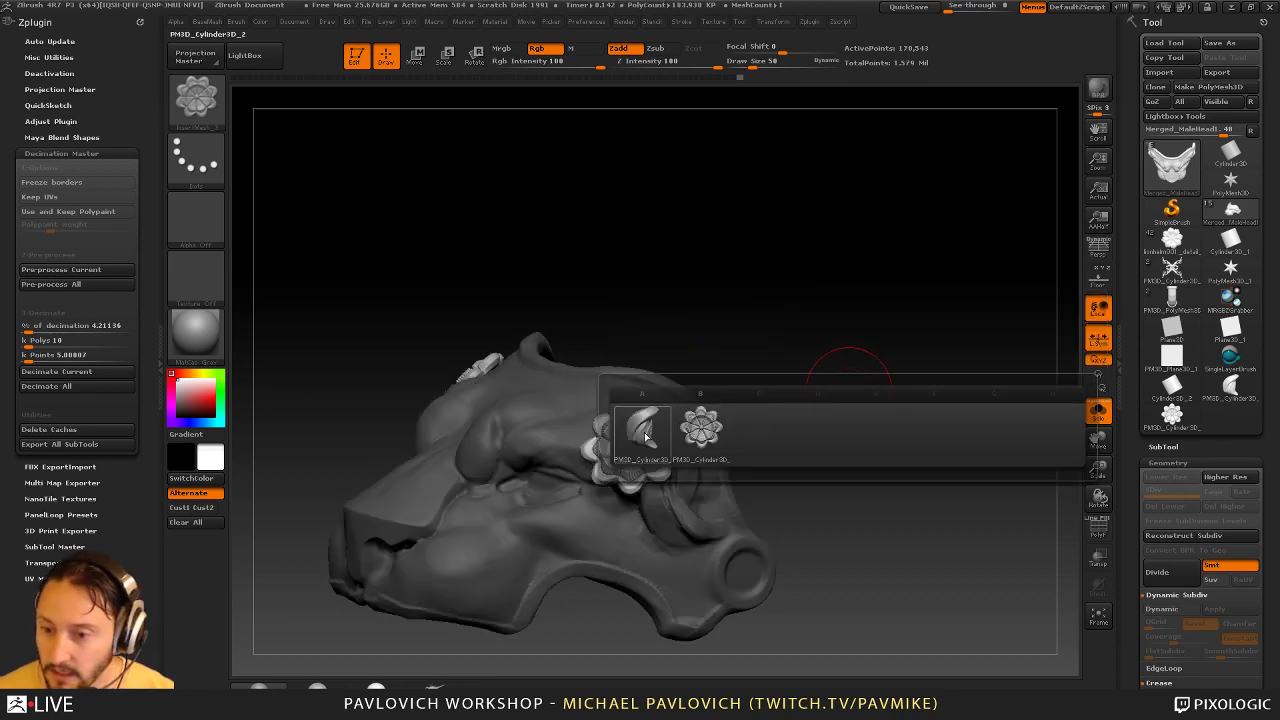
click(642, 428)
drag(957, 426, 872, 436)
key(ctrl+z)
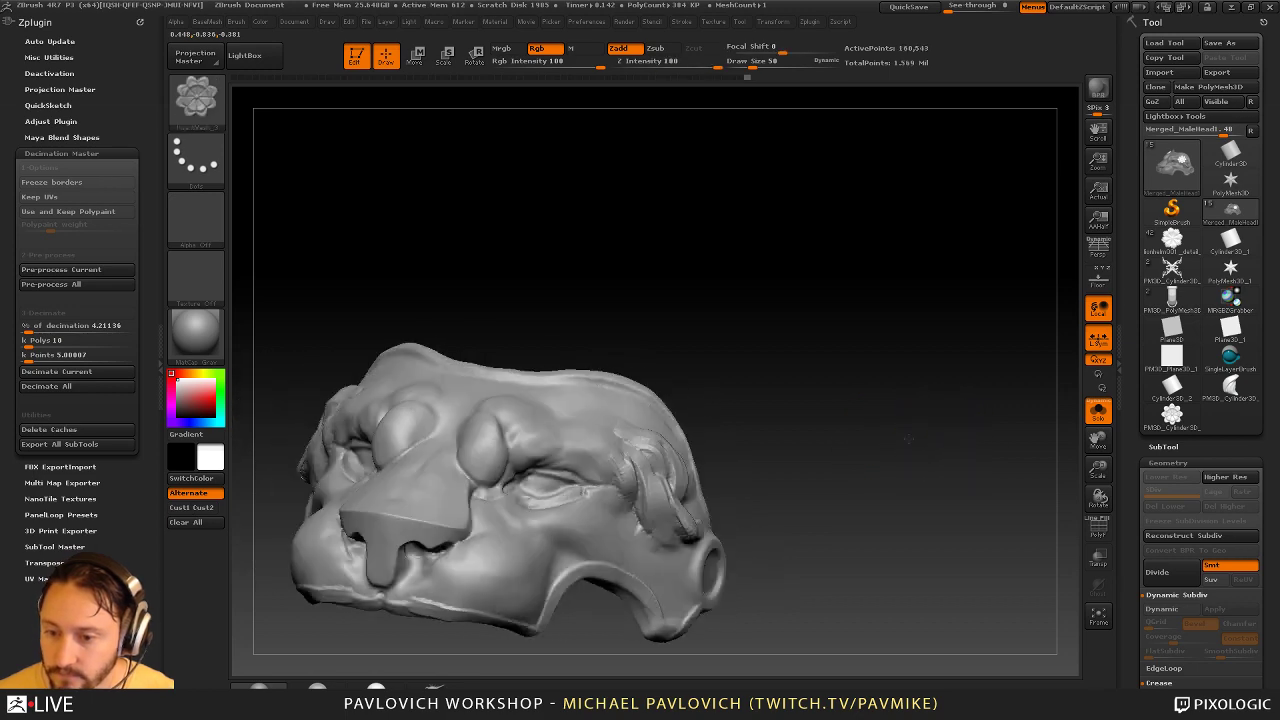
drag(908, 438, 941, 356)
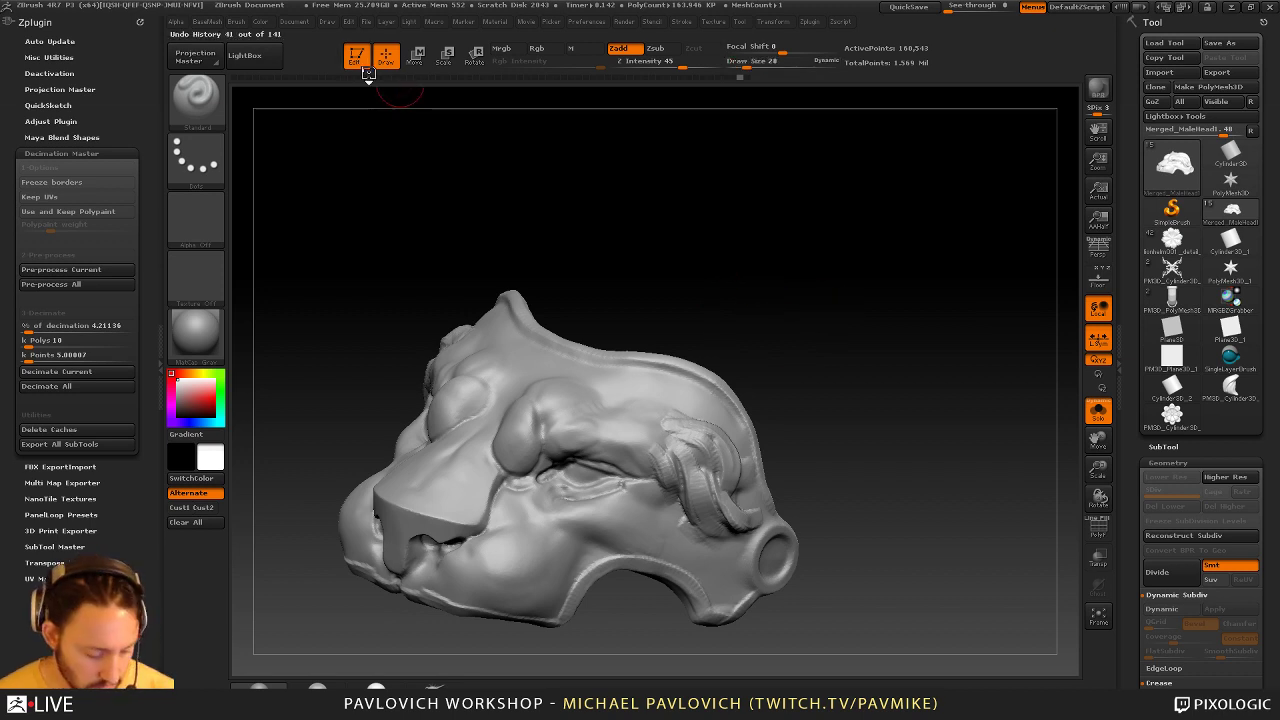
Clear the canvas, draw the PM3D_Plane3D_1 plane on it in edit mode and face it squarely
click(357, 57)
key(ctrl+n)
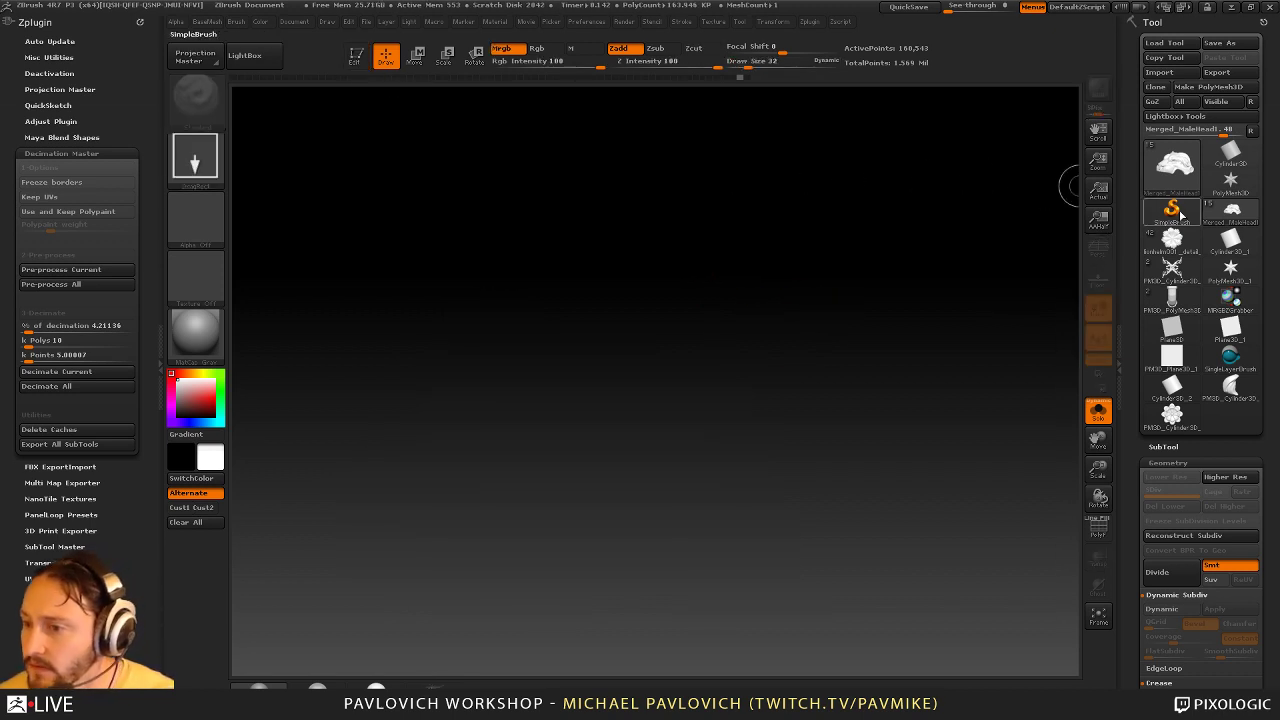
click(1170, 214)
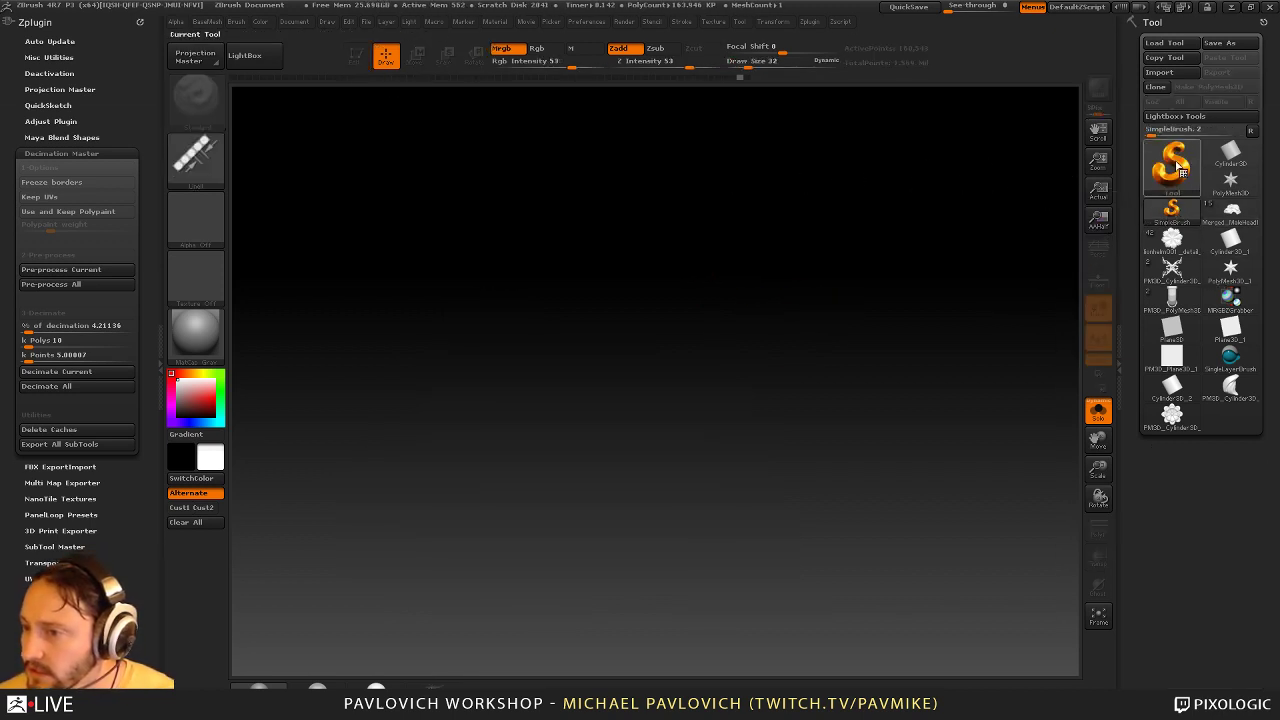
click(1180, 170)
click(657, 286)
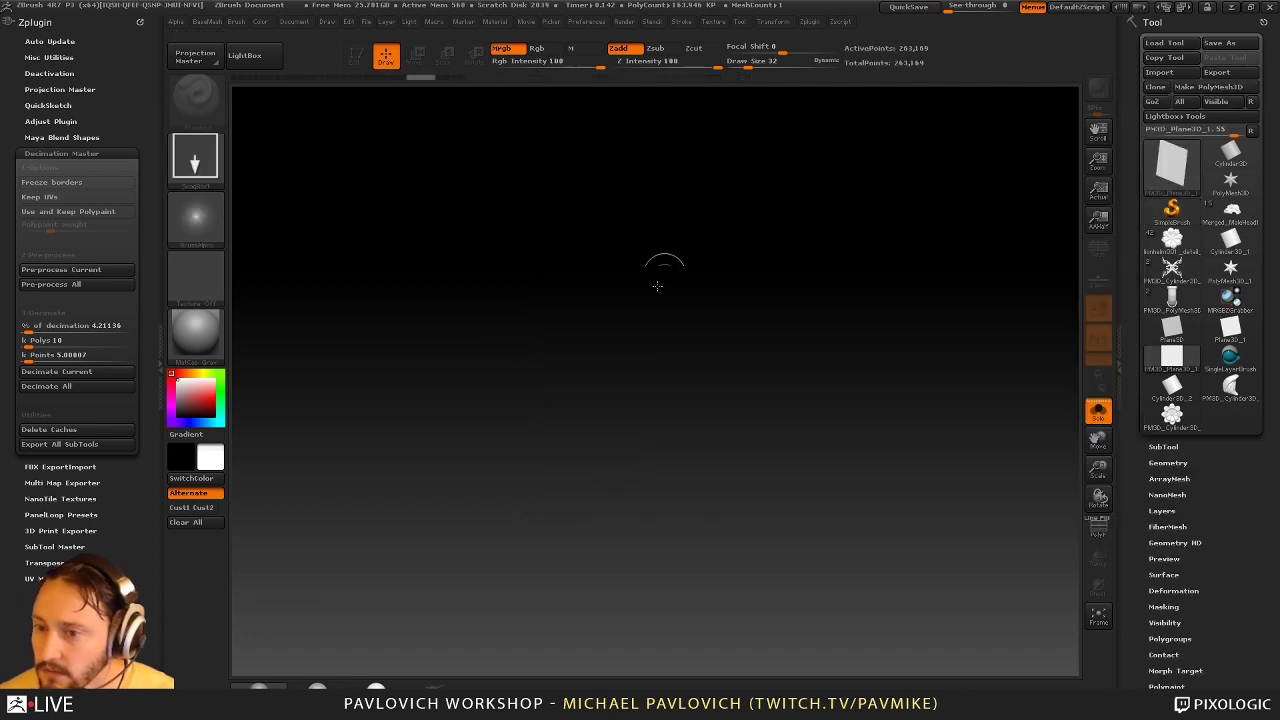
drag(605, 429, 625, 560)
click(359, 66)
shift+drag(850, 296, 880, 280)
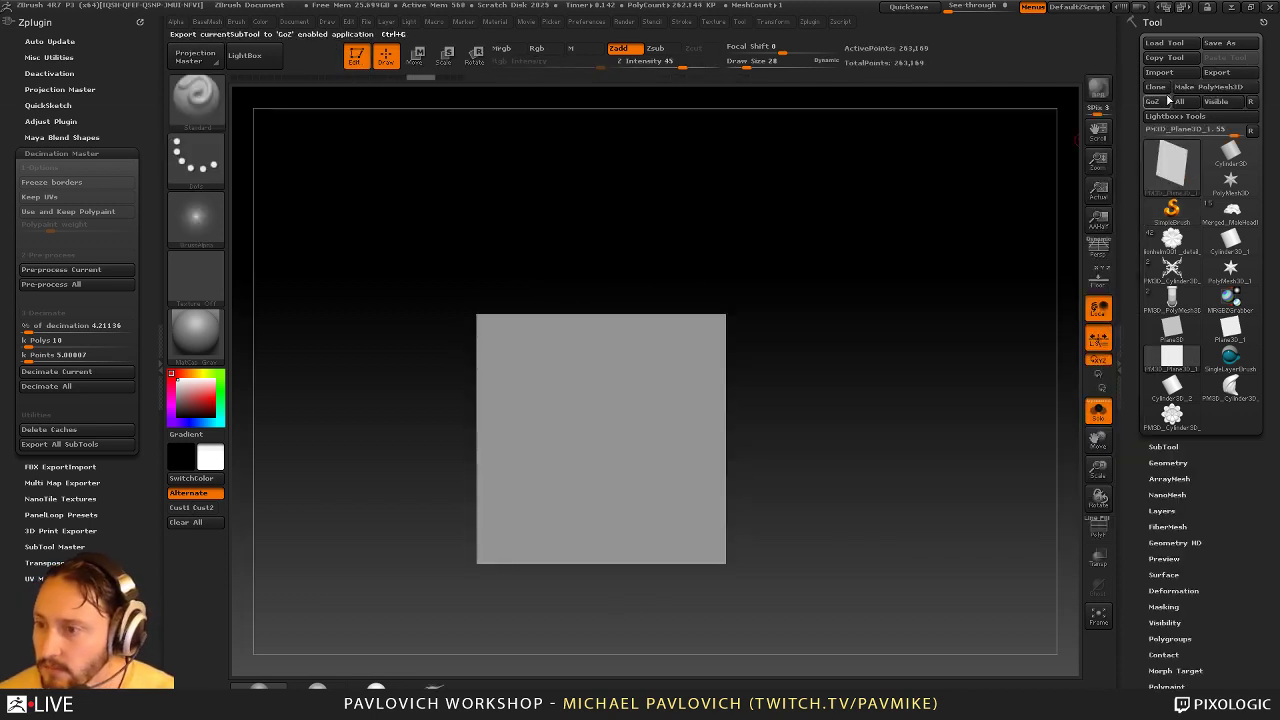
Convert the plane to a new PolyMesh3D and subdivide it to level 5 with smoothing turned off
click(1206, 88)
shift+drag(975, 211, 990, 240)
click(1170, 463)
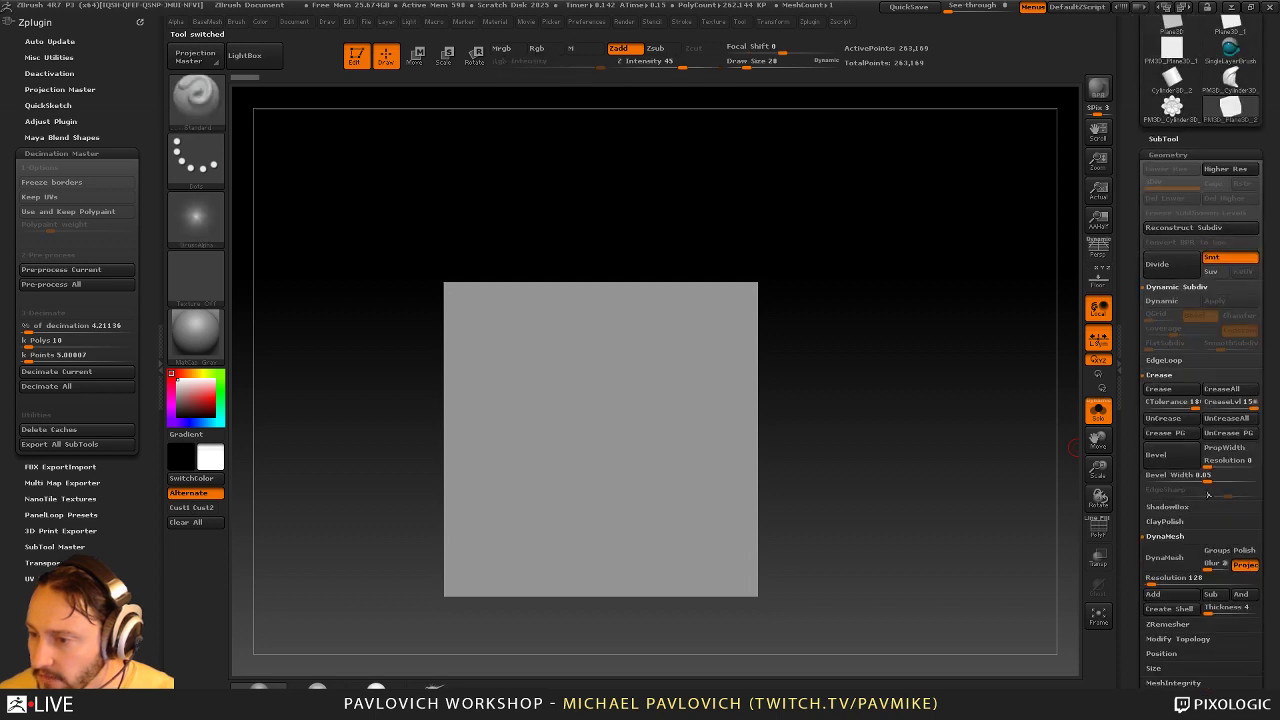
click(1212, 260)
click(1165, 272)
click(1165, 272)
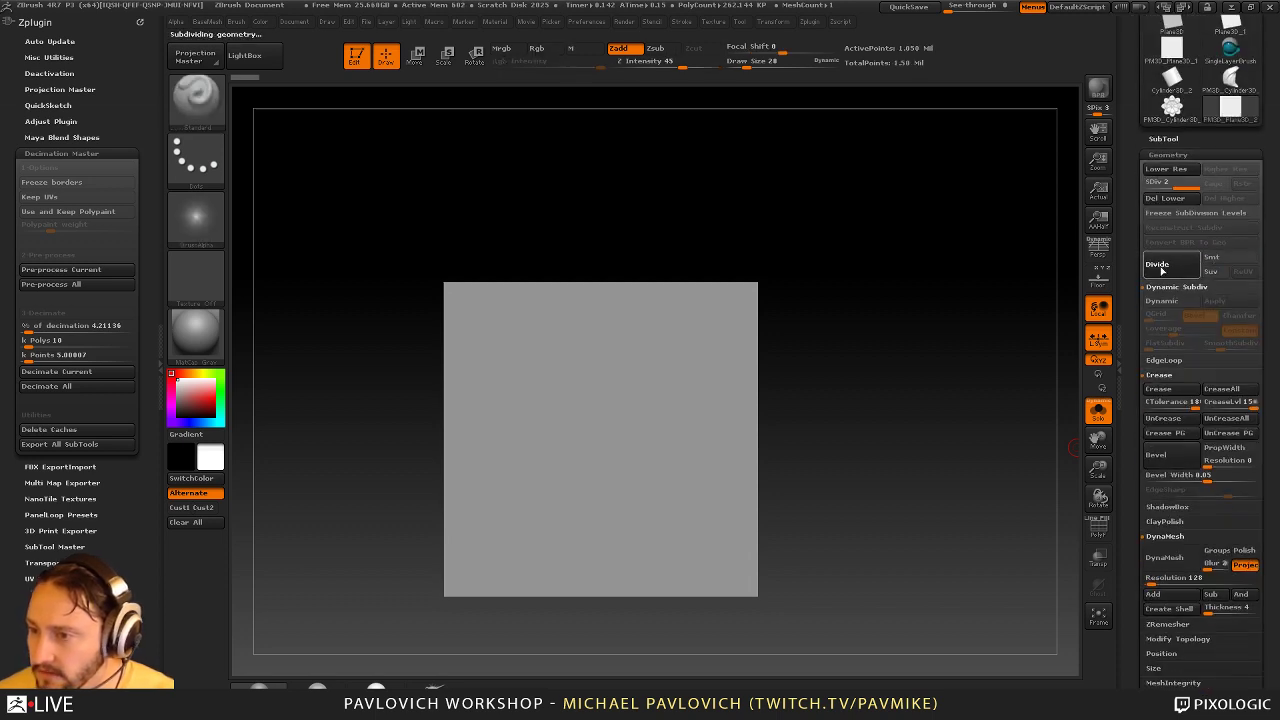
click(1165, 274)
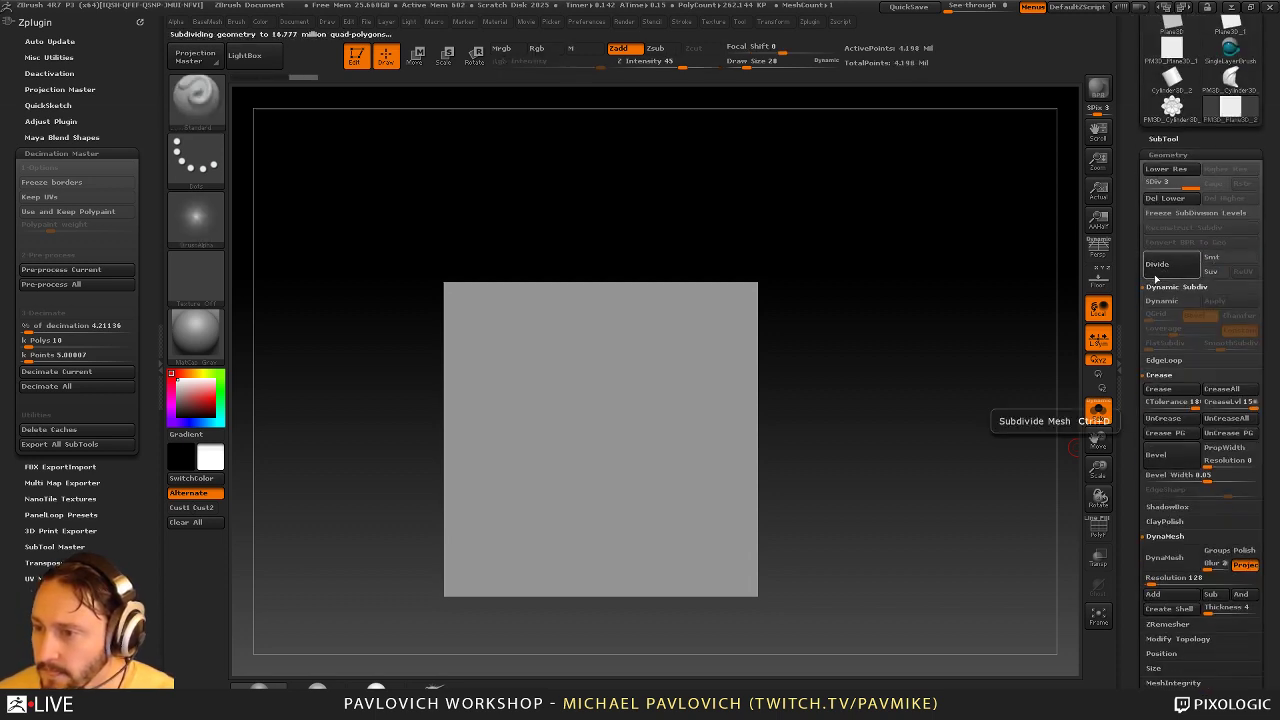
key(ctrl+d)
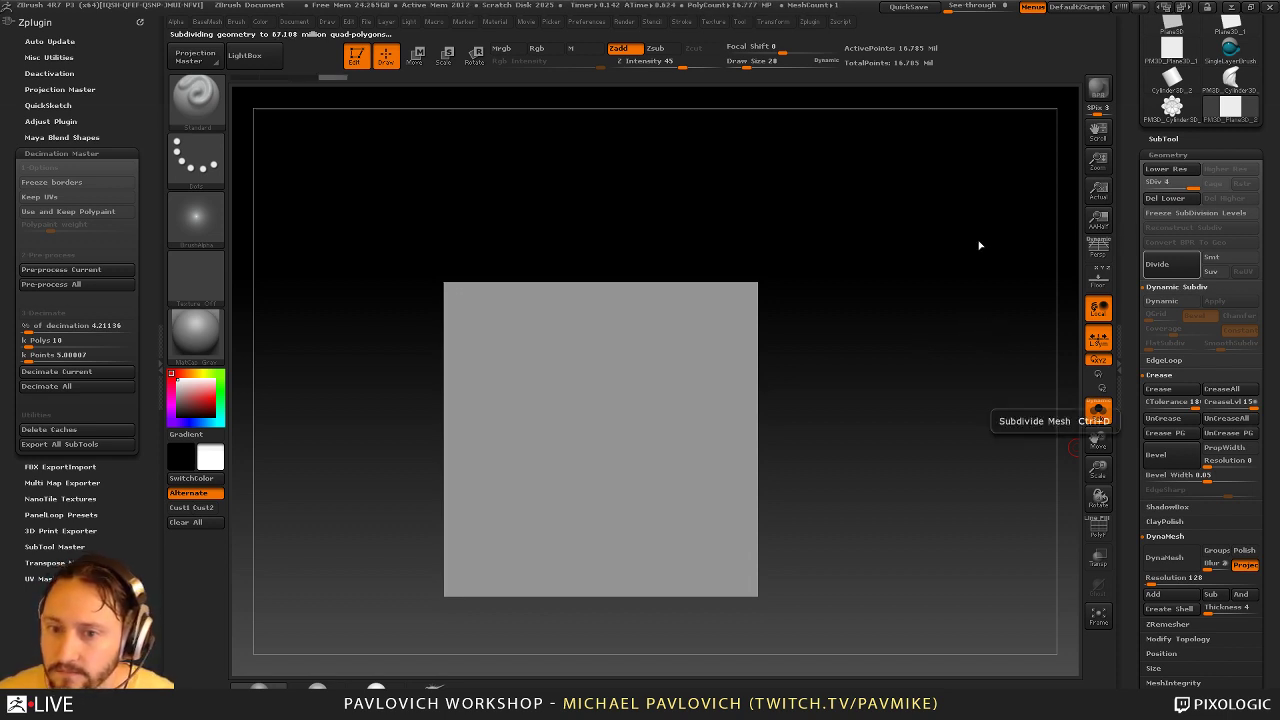
drag(981, 239, 940, 246)
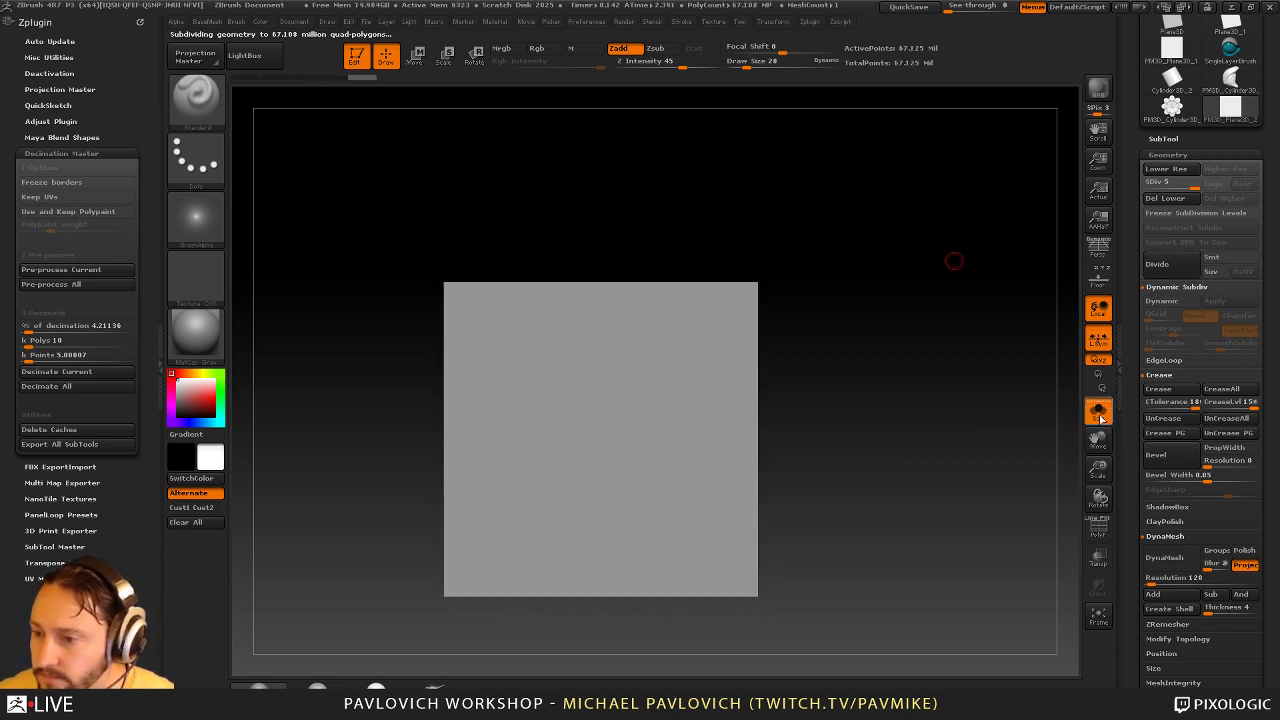
alt+drag(923, 357, 934, 379)
alt+drag(852, 380, 869, 328)
alt+drag(876, 256, 883, 270)
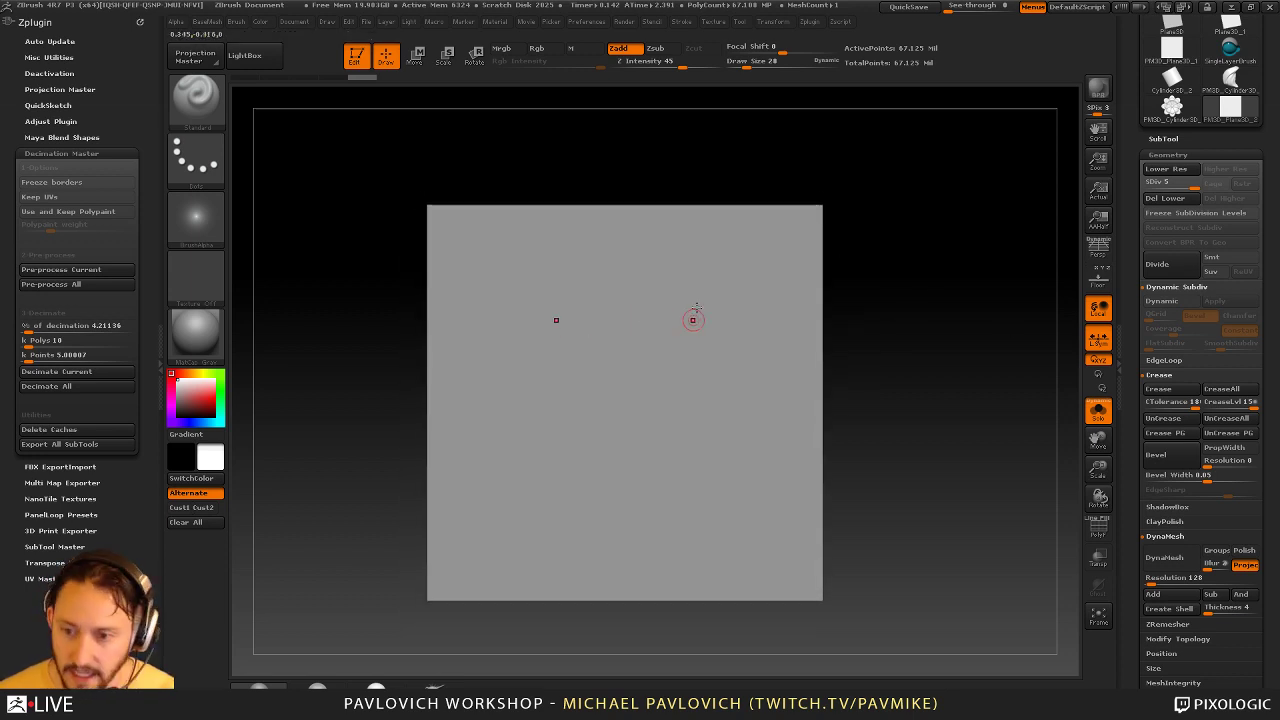
Dock the Transform settings beside the canvas, add Y symmetry to X and set the draw size to 32
click(780, 22)
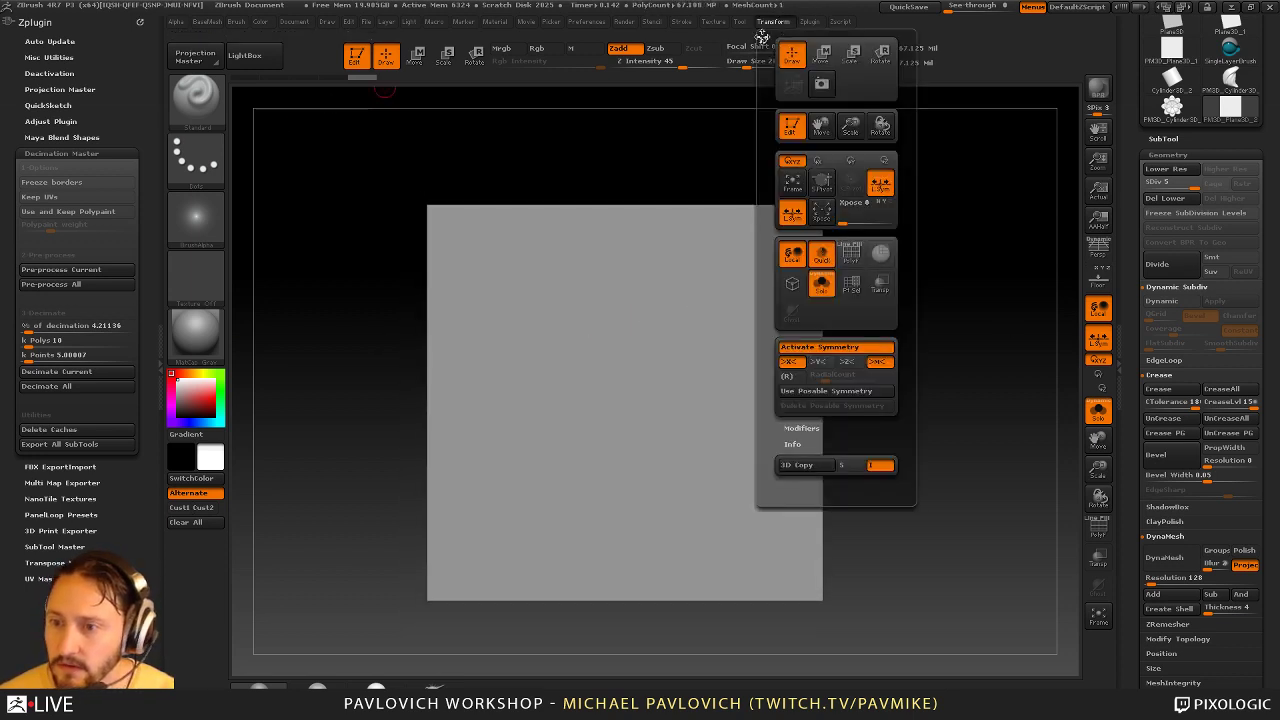
drag(762, 37, 85, 145)
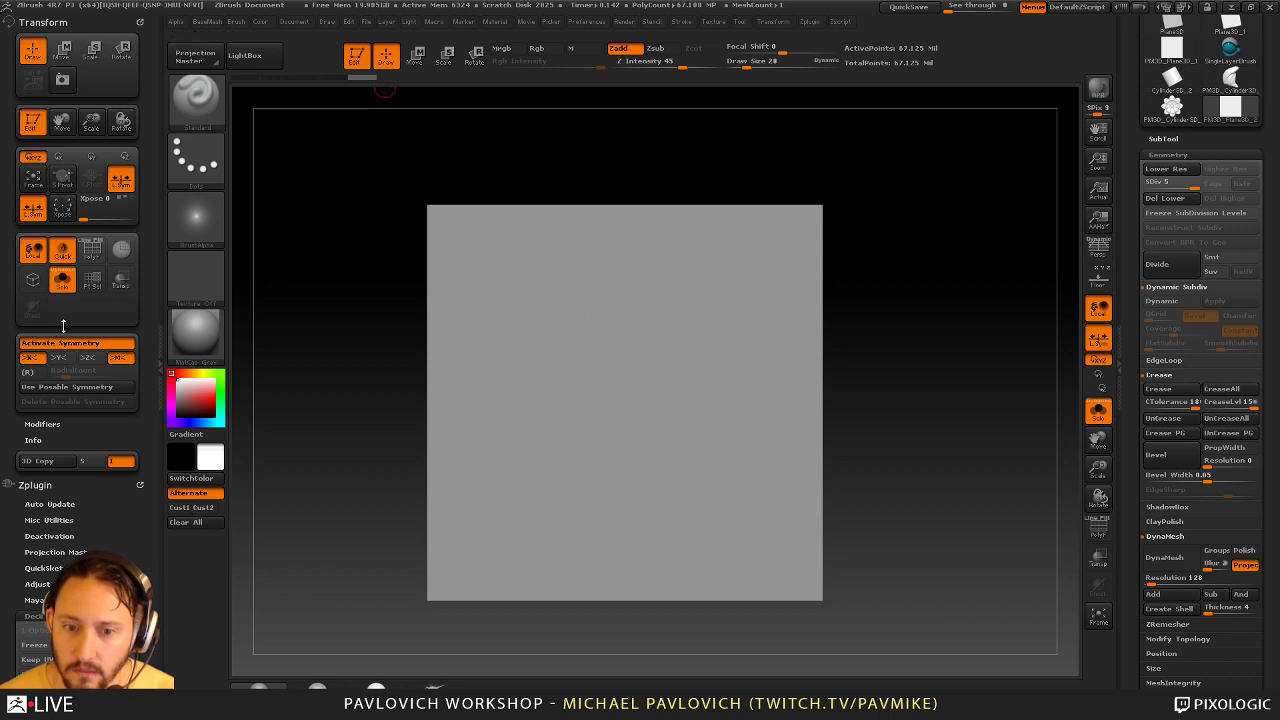
key(s)
click(518, 287)
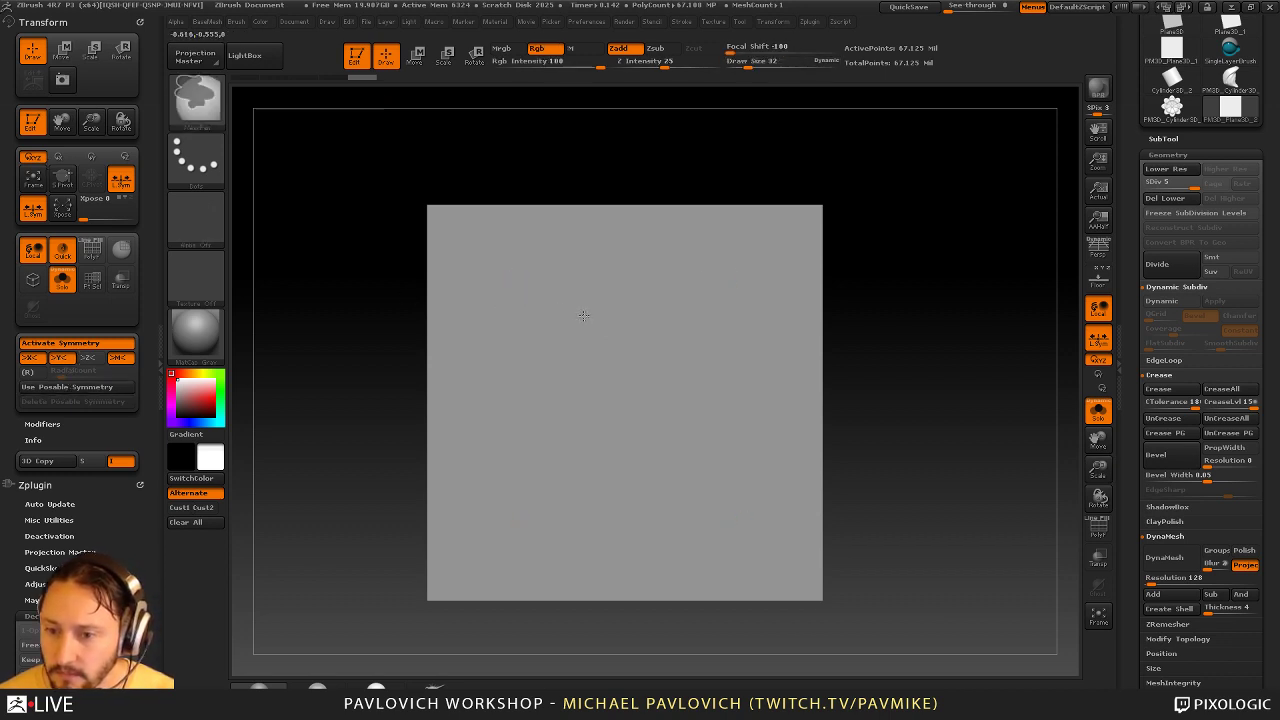
Try short mirrored mask strokes in the plane's four quadrants, then undo them
ctrl+drag(584, 316, 613, 294)
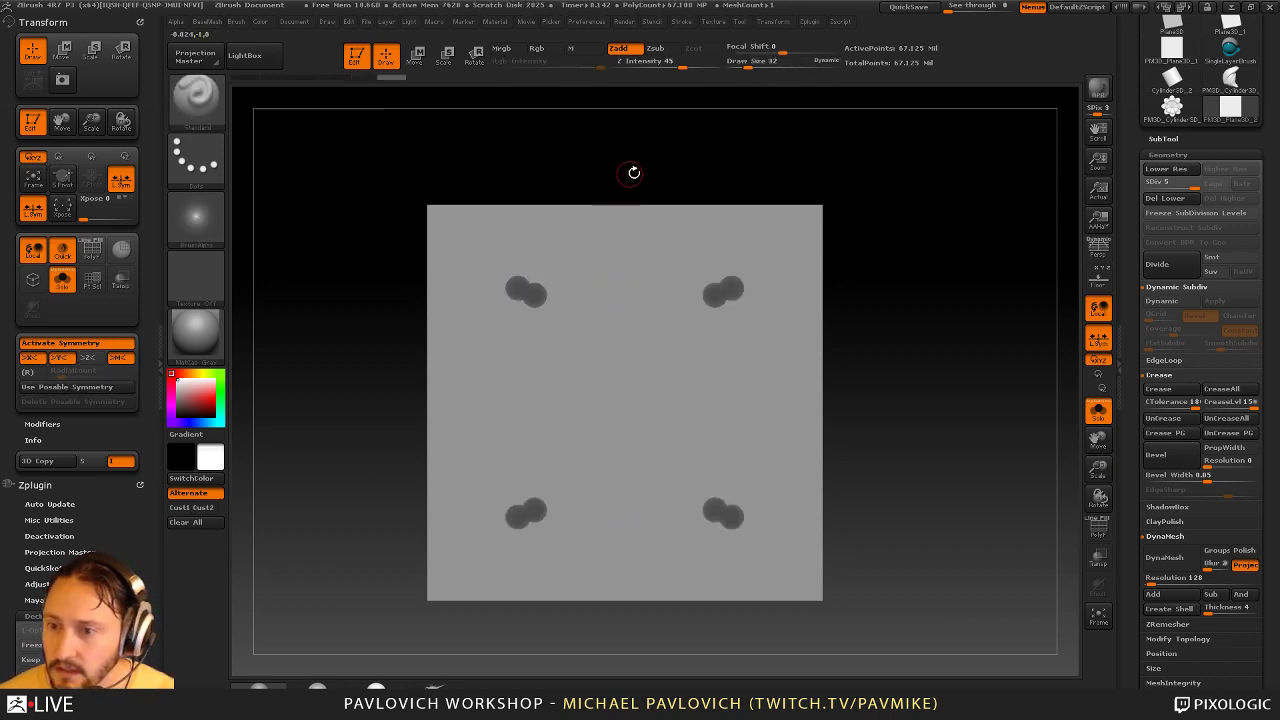
key(2)
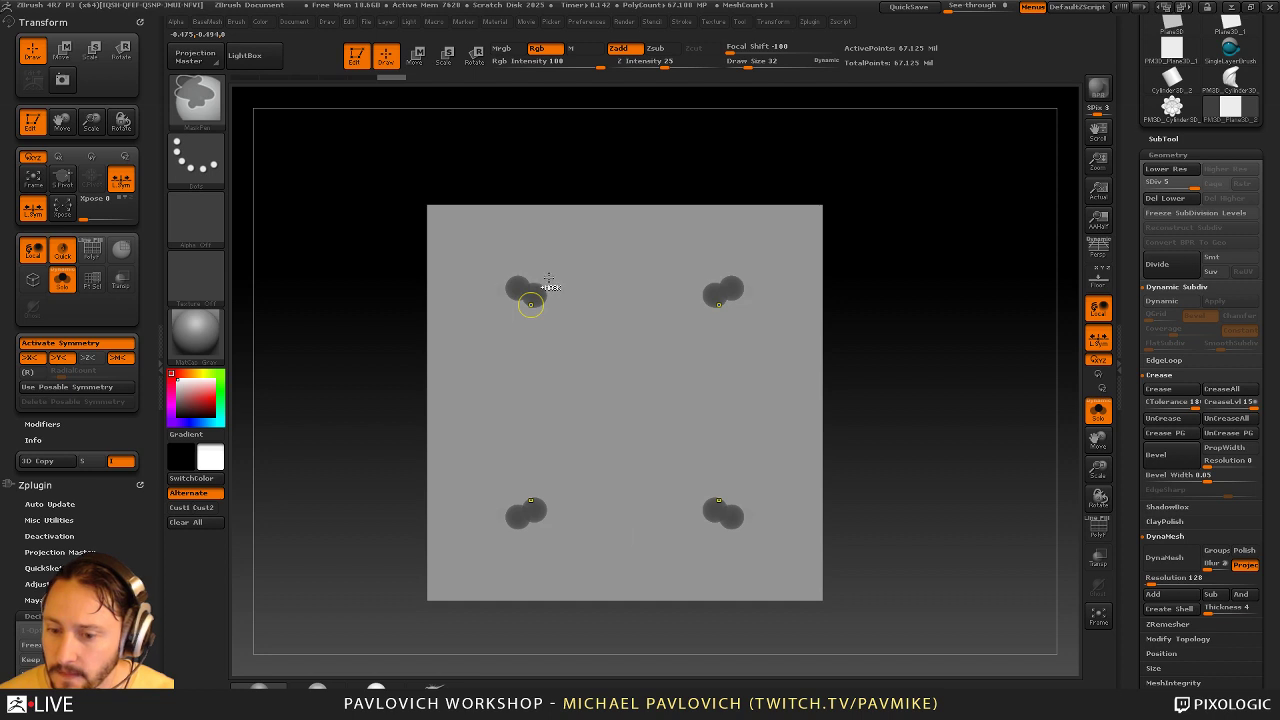
key(super)
key(super)
key(ctrl+z)
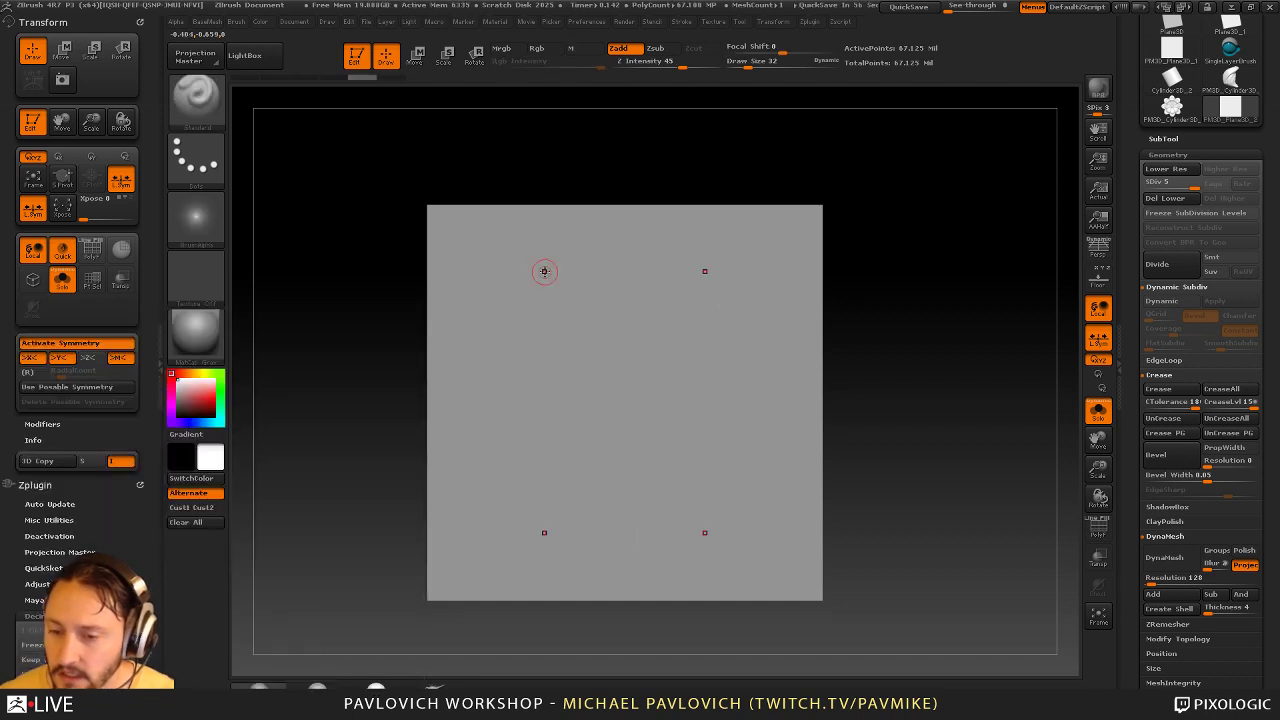
Try hooked mask strokes mirrored across both axes of the plane, then undo them
drag(1134, 150, 1130, 328)
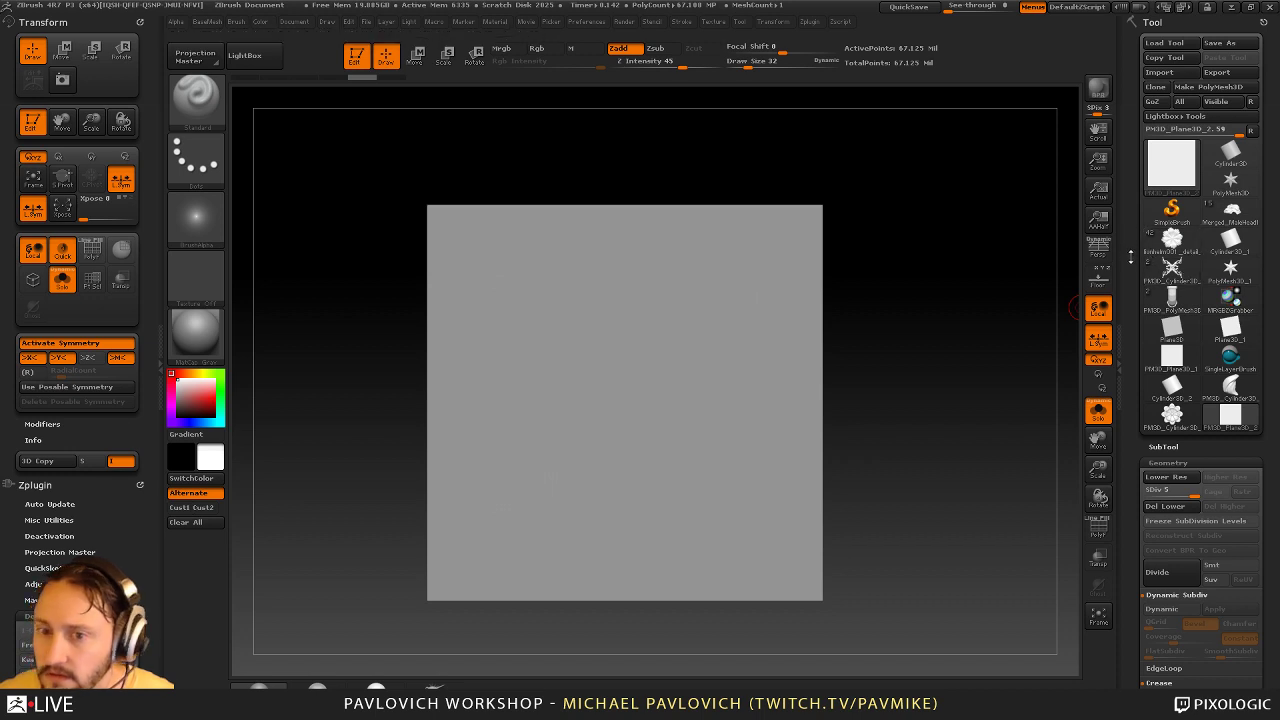
key(ctrl)
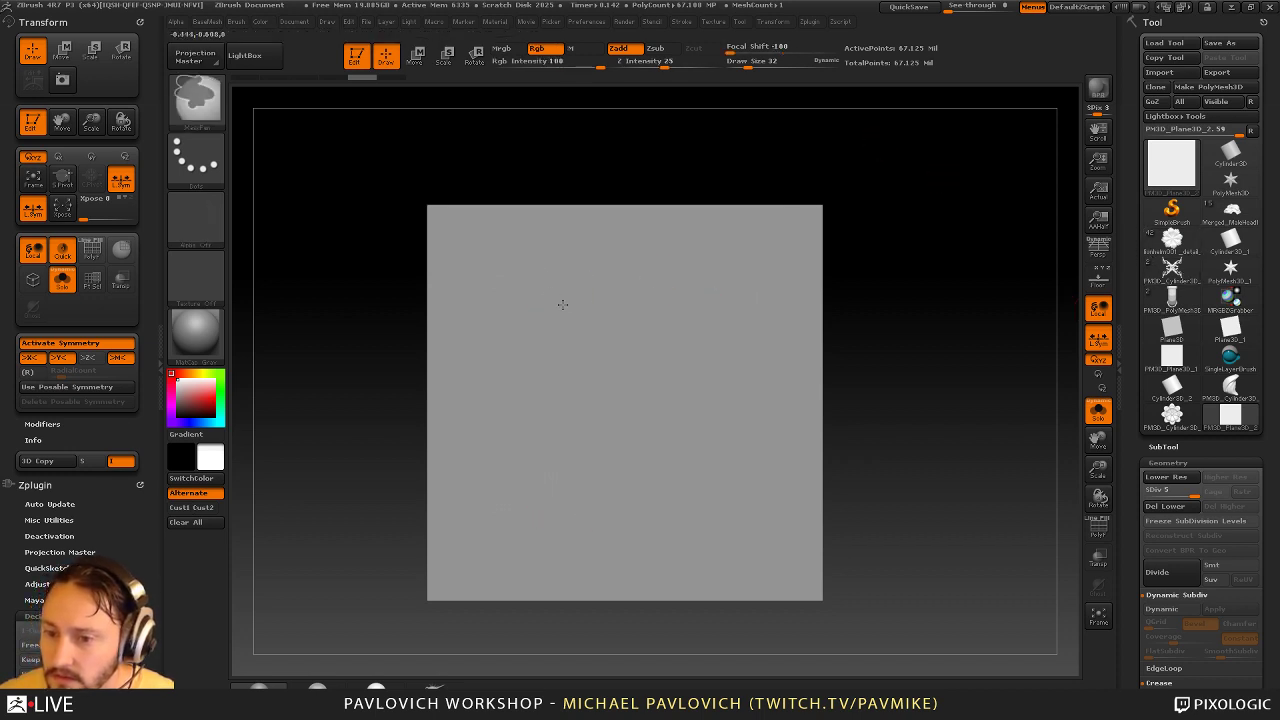
mouse_move(563, 305)
ctrl+mouse_down()
mouse_move(586, 330)
mouse_move(549, 370)
ctrl+mouse_up()
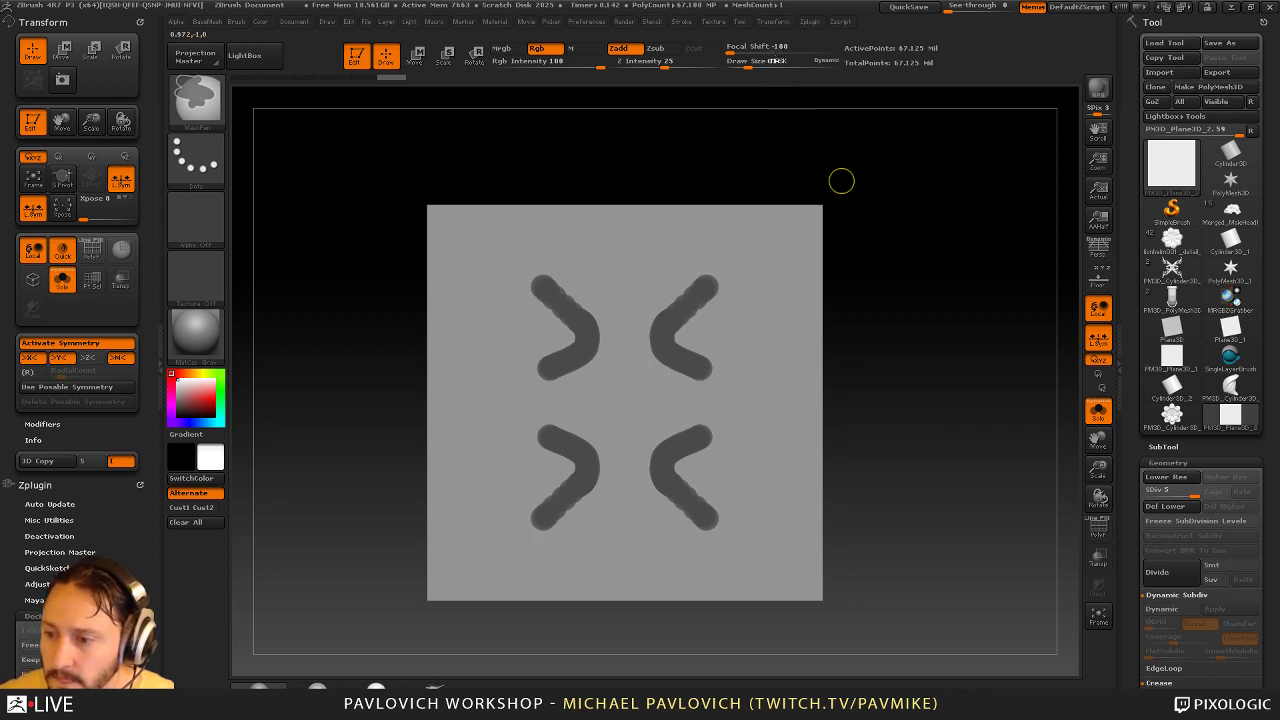
key(ctrl+z)
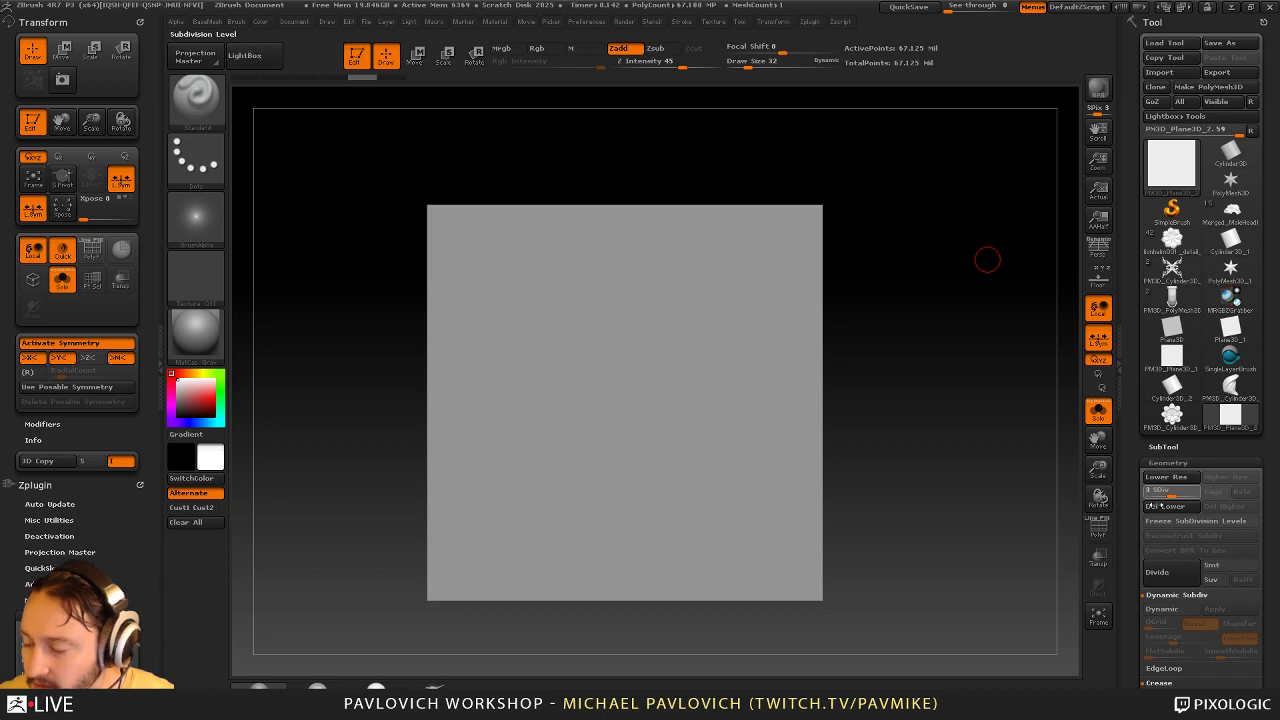
Try deleting the plane's lower subdivision levels, subdividing it once more and removing the higher level with the polyframe shown
click(1152, 505)
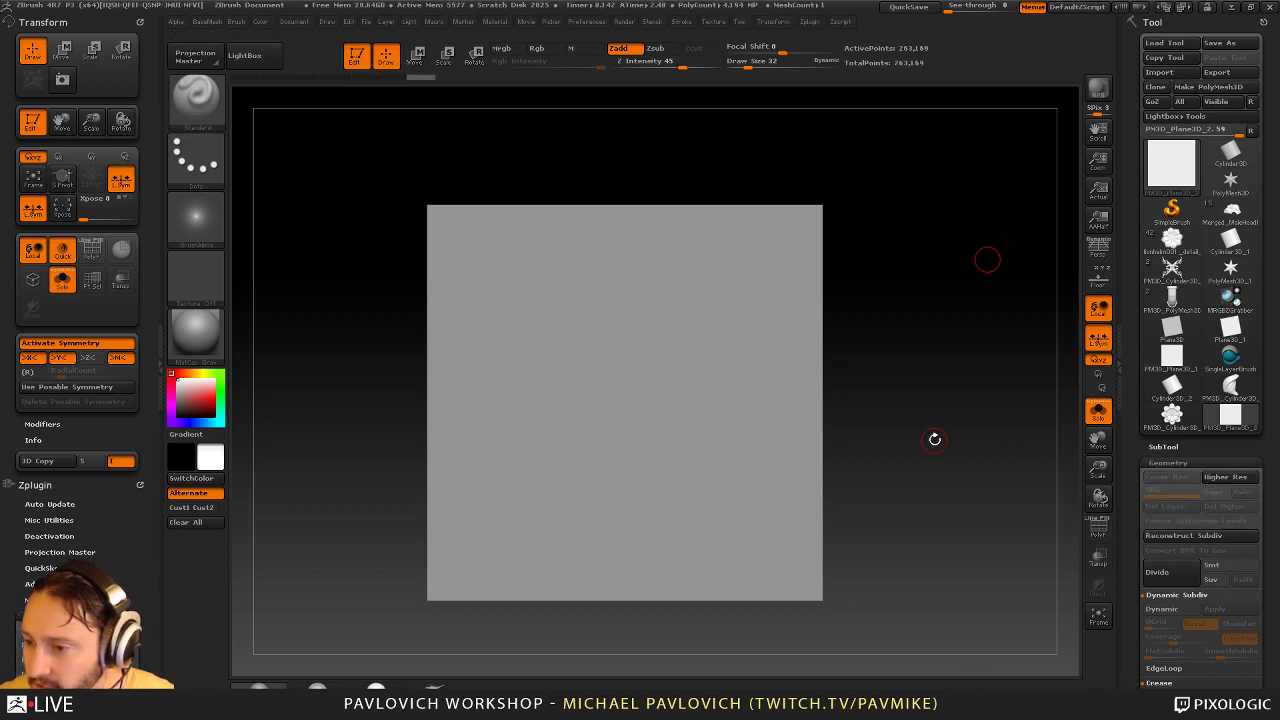
key(ctrl+d)
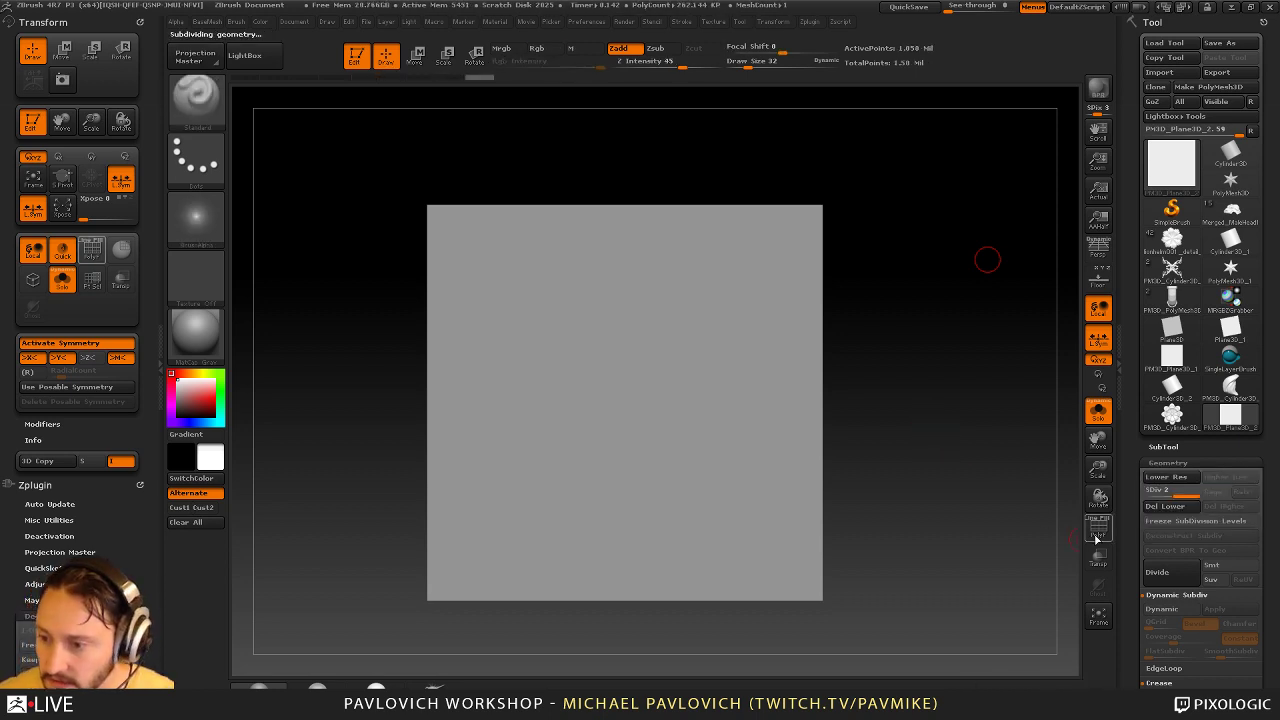
click(1097, 533)
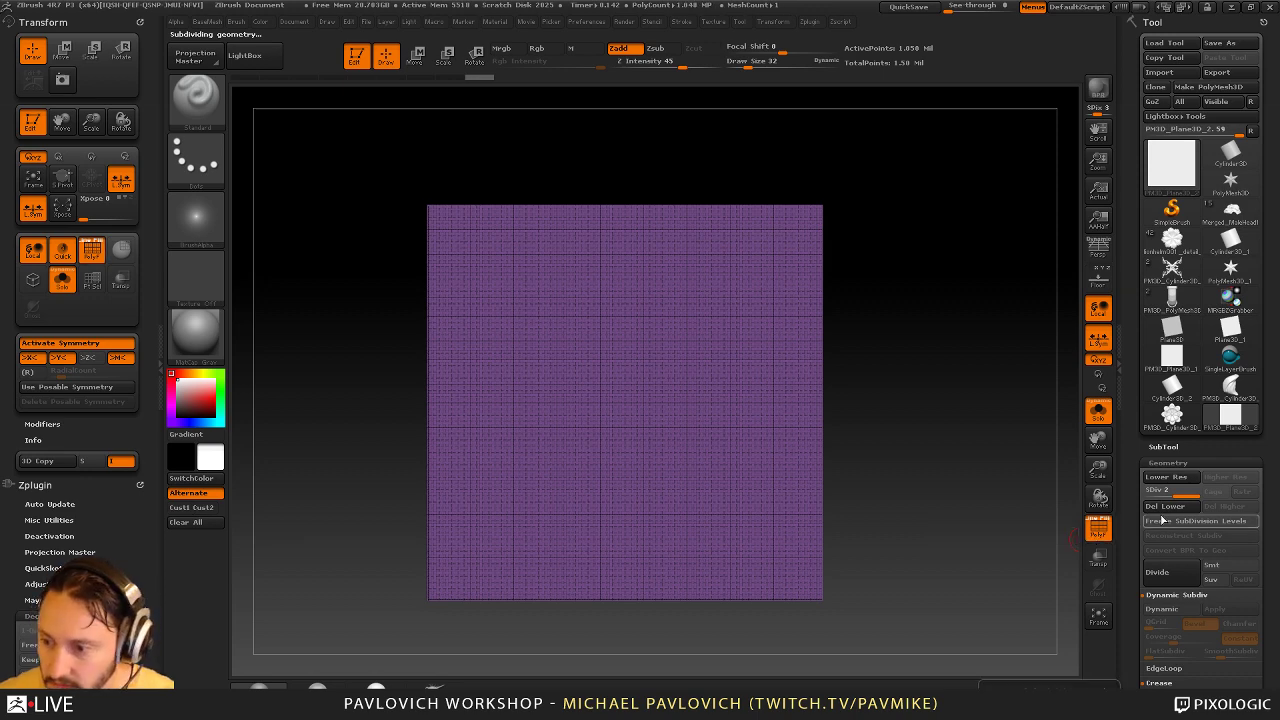
click(1164, 477)
click(1220, 508)
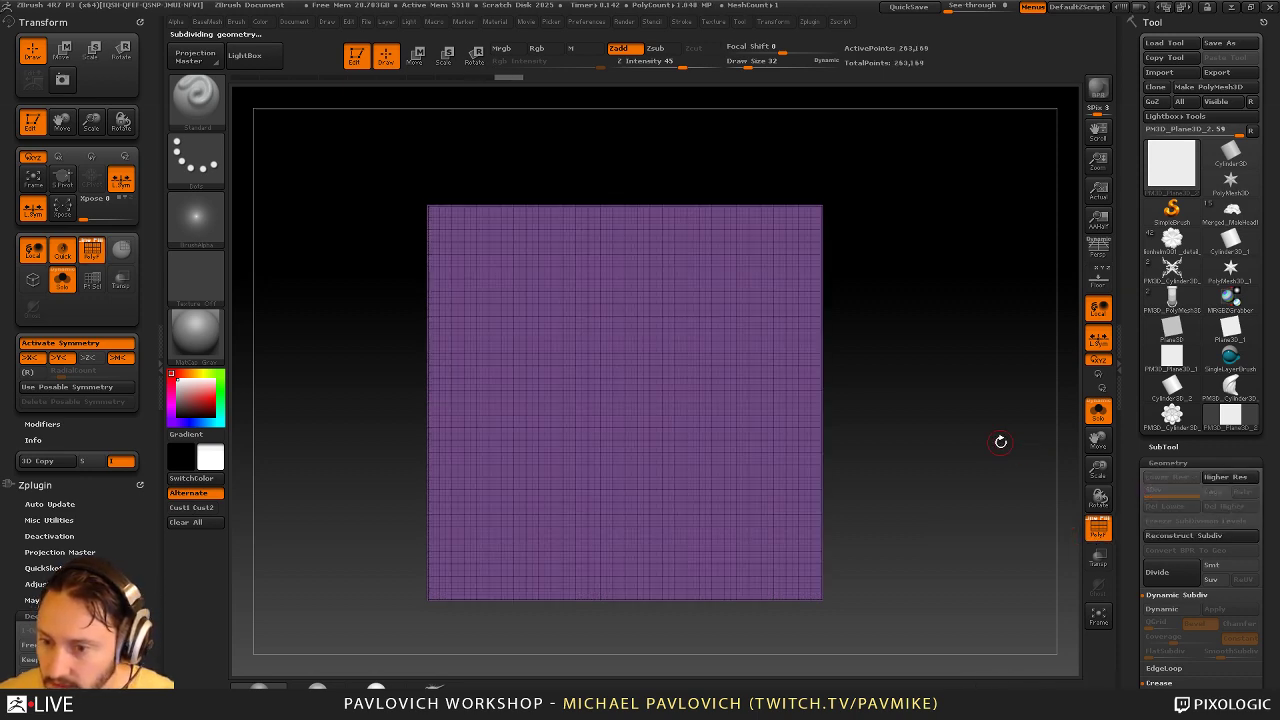
mouse_move(1000, 442)
alt+mouse_down()
mouse_move(1006, 463)
mouse_move(1012, 434)
alt+mouse_up()
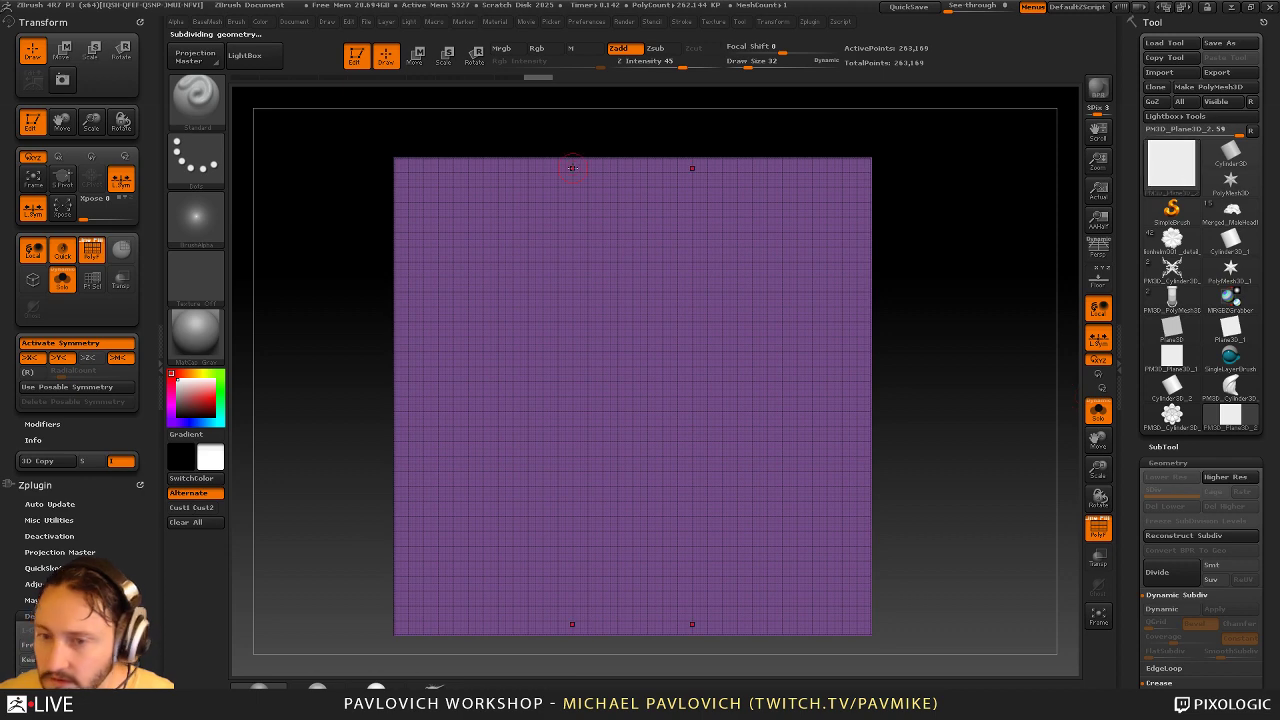
Clear the canvas, draw a fresh Plane3D facing front in Edit mode and convert it to a PolyMesh3D
click(360, 58)
key(ctrl+n)
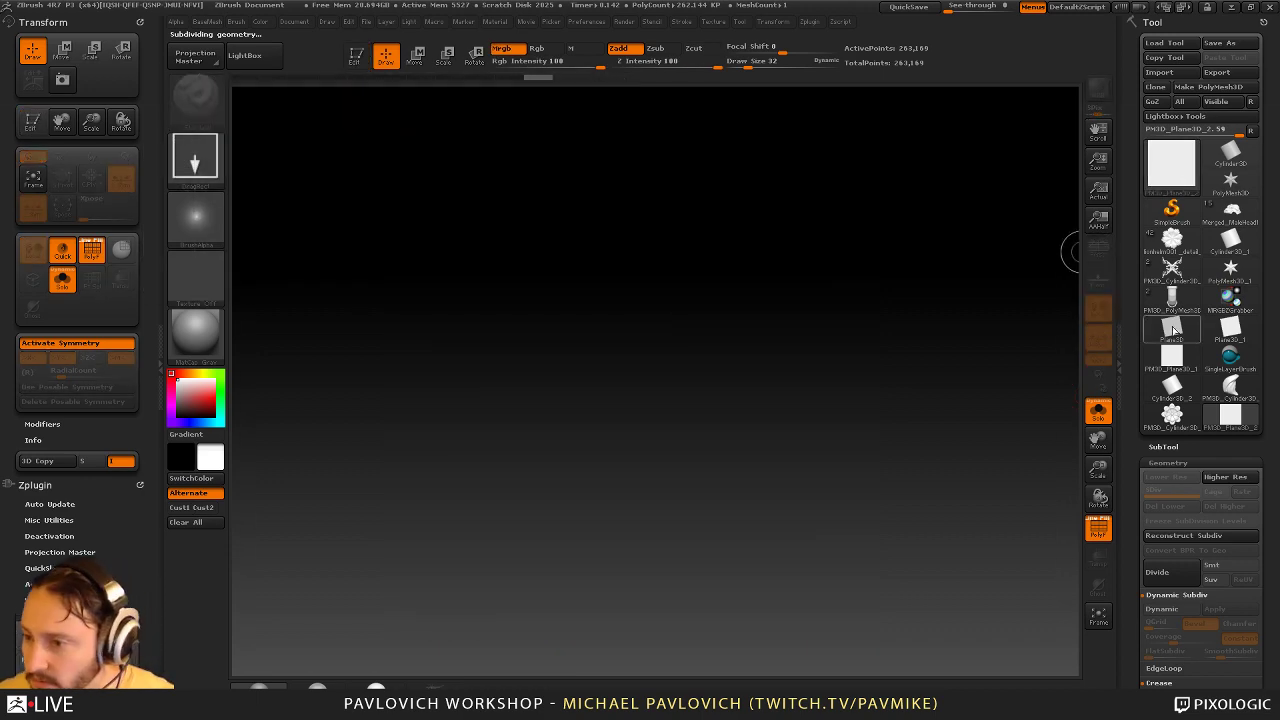
mouse_move(1173, 363)
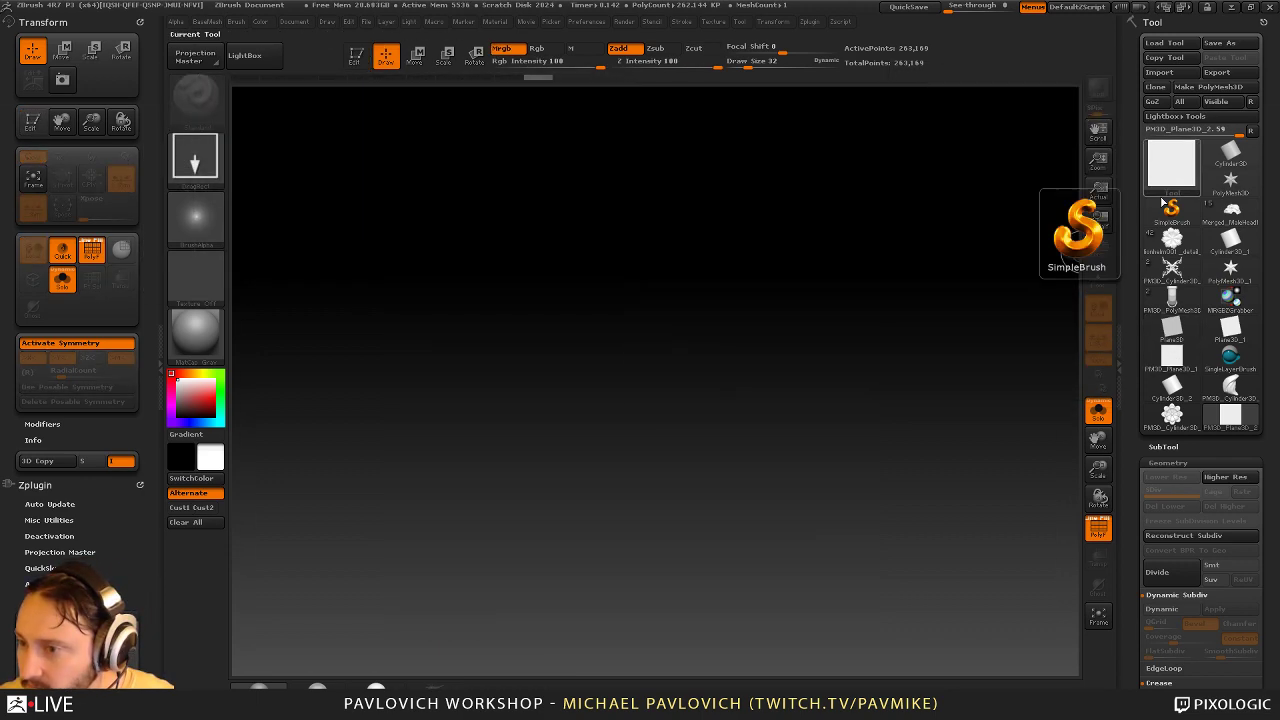
click(1171, 207)
click(1171, 163)
click(746, 203)
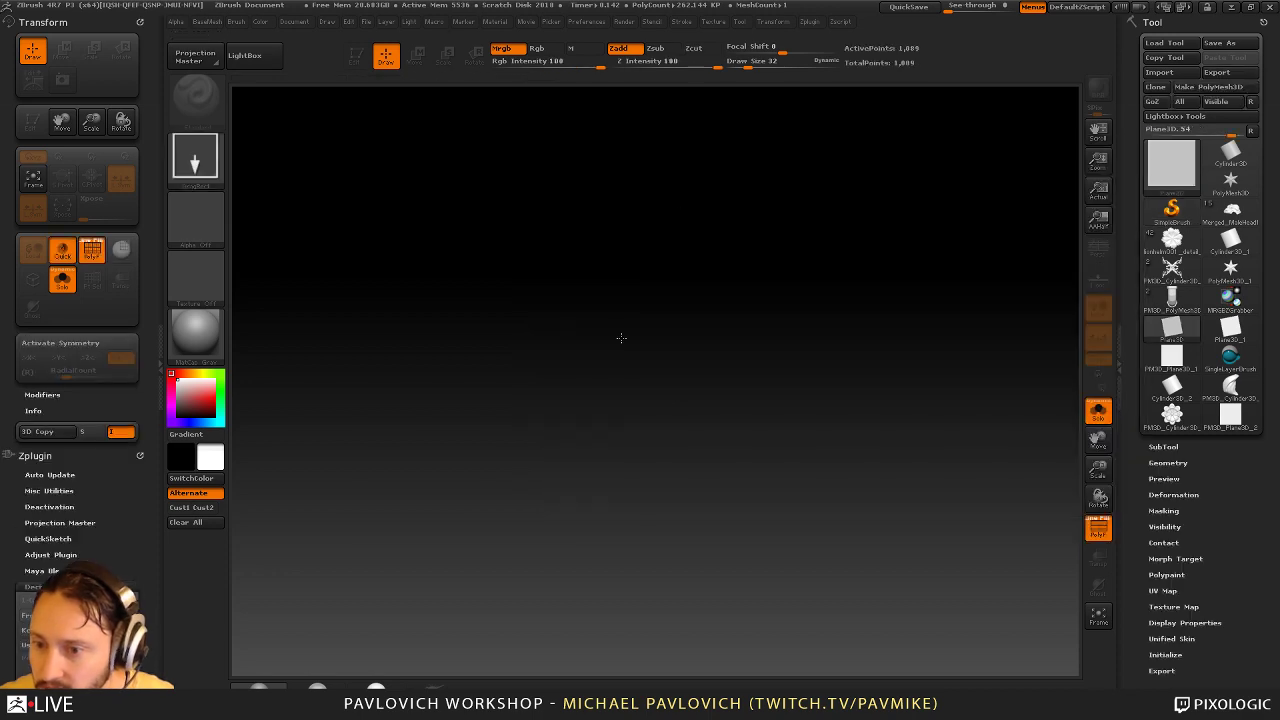
drag(618, 390, 640, 577)
click(357, 57)
shift+drag(802, 270, 811, 291)
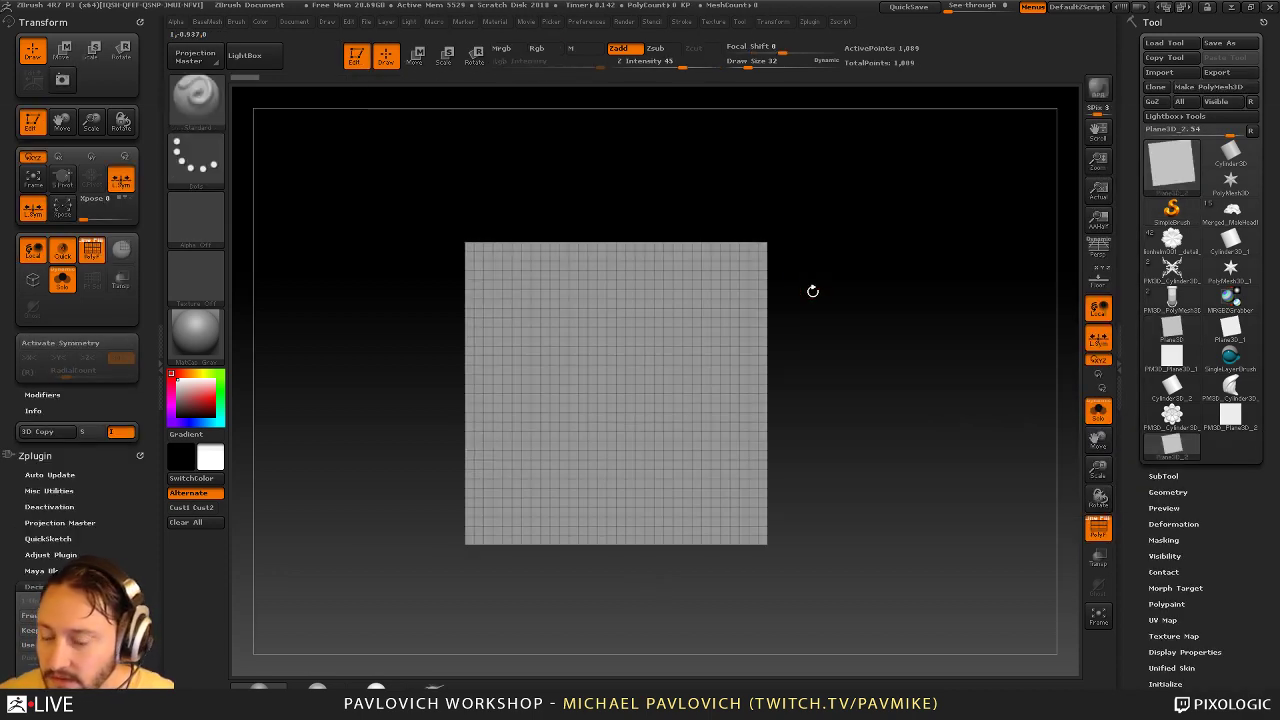
alt+drag(903, 323, 902, 356)
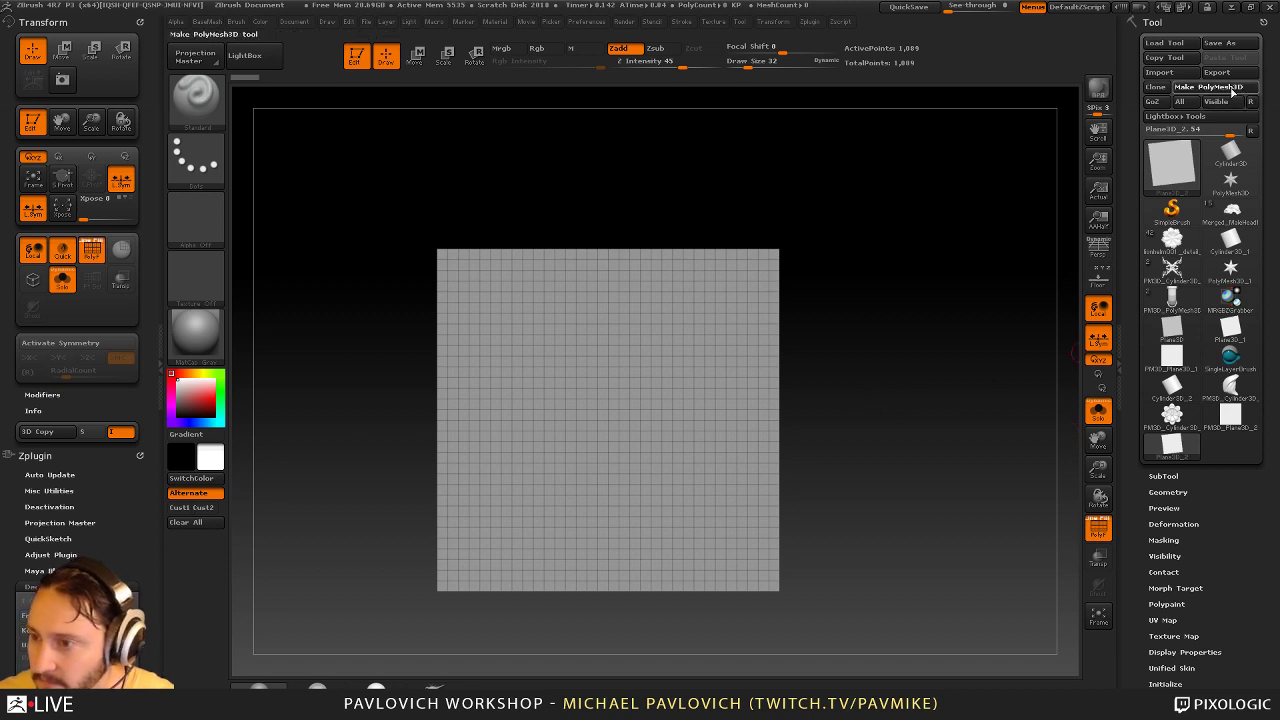
click(1232, 88)
click(1153, 491)
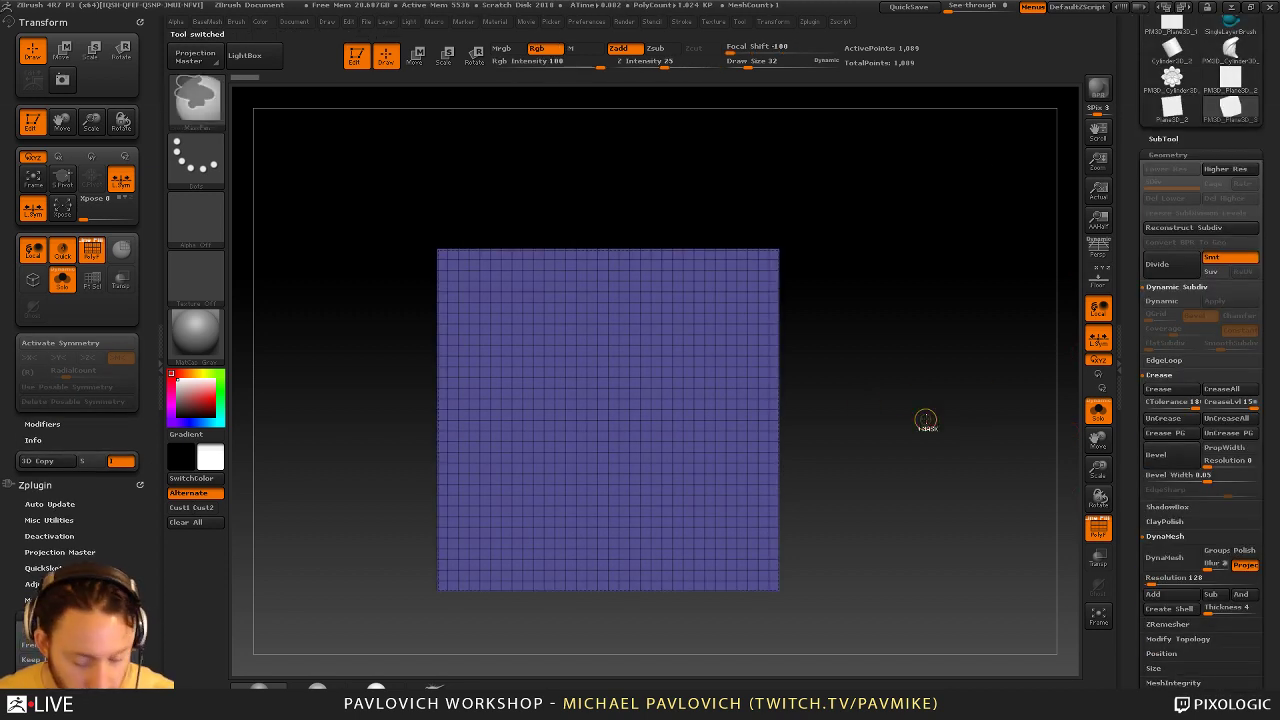
Try subdividing the new plane to level 5 with smoothing on, then undo the subdivisions
key(ctrl+d)
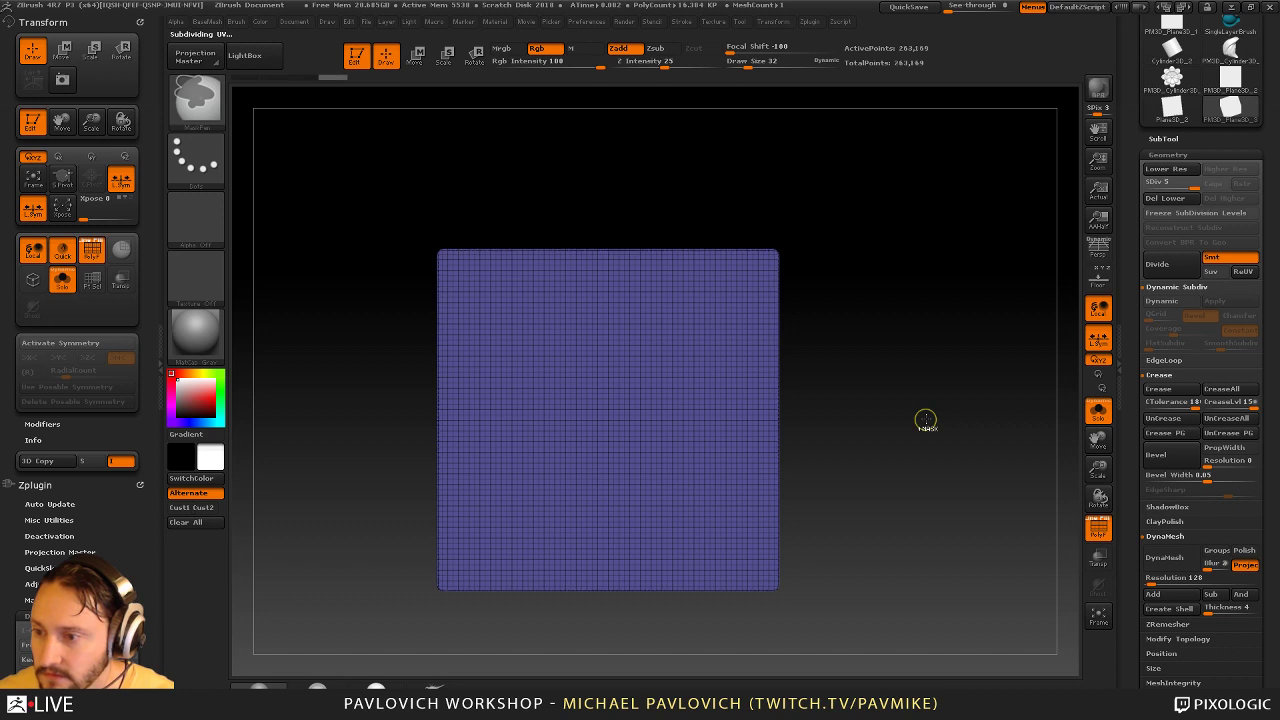
key(ctrl+z)
key(ctrl+z)
key(ctrl+z)
key(ctrl+z)
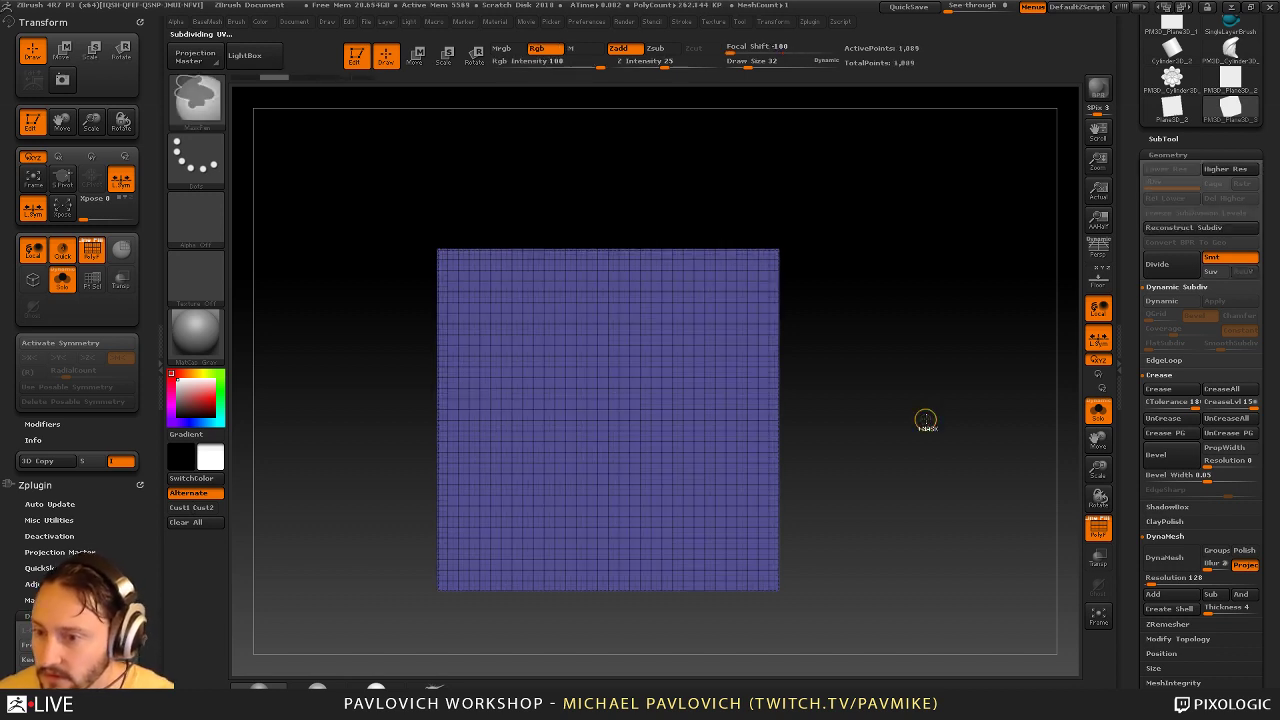
Turn off subdivision smoothing, subdivide the plane to level 5 and hide the polyframe
click(1221, 258)
key(ctrl+d)
key(ctrl+d)
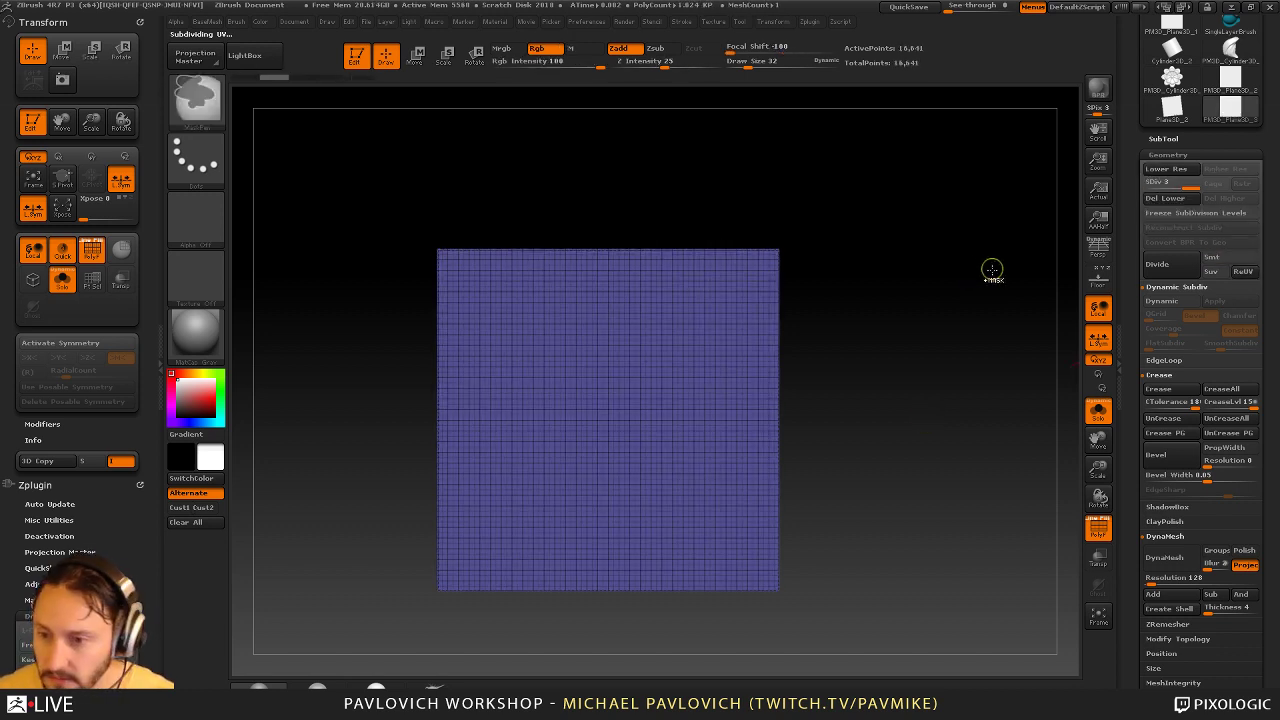
key(d)
key(d)
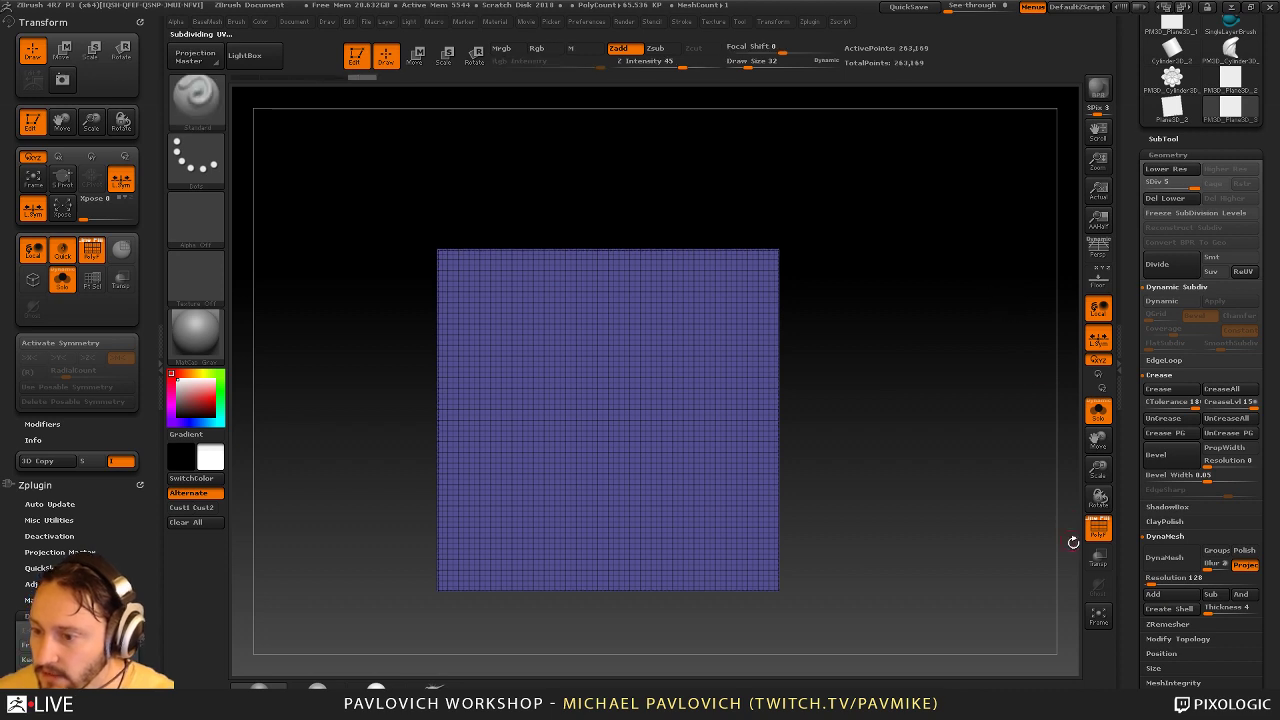
click(1099, 532)
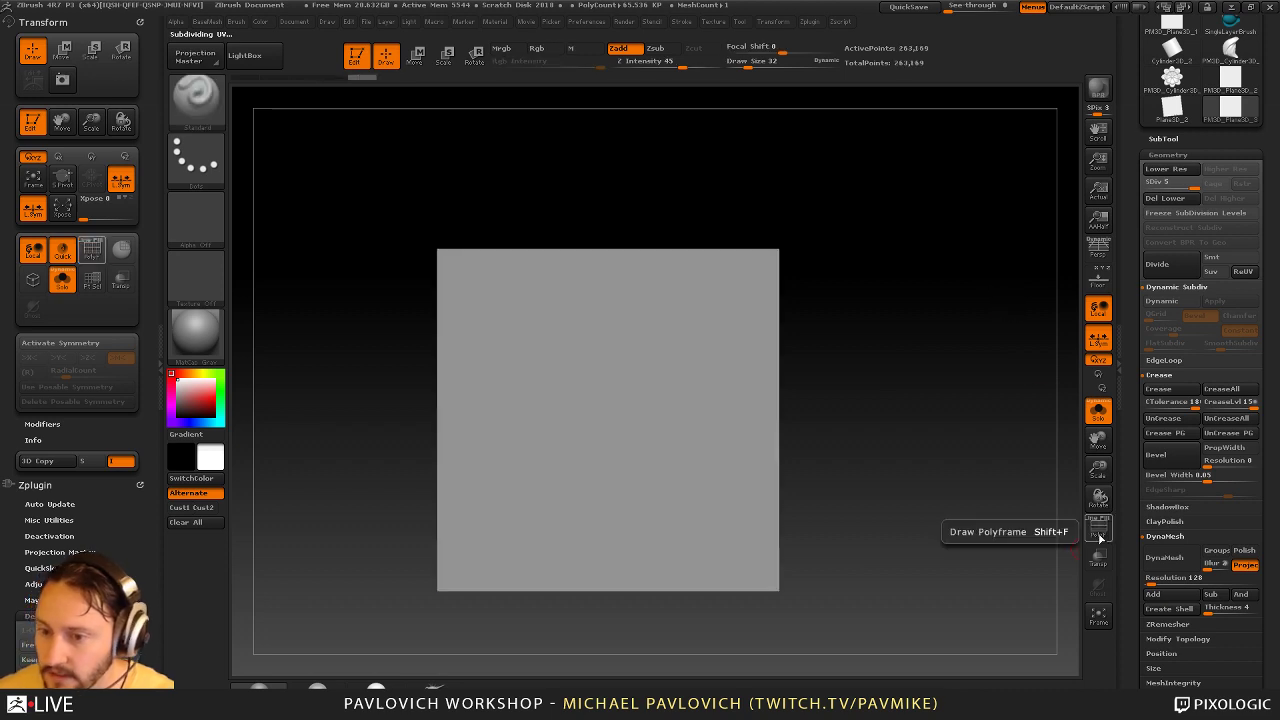
Activate symmetry across both X and Y on the plane and set the draw size to 35
click(57, 346)
click(60, 358)
key(bracketright)
key(bracketright)
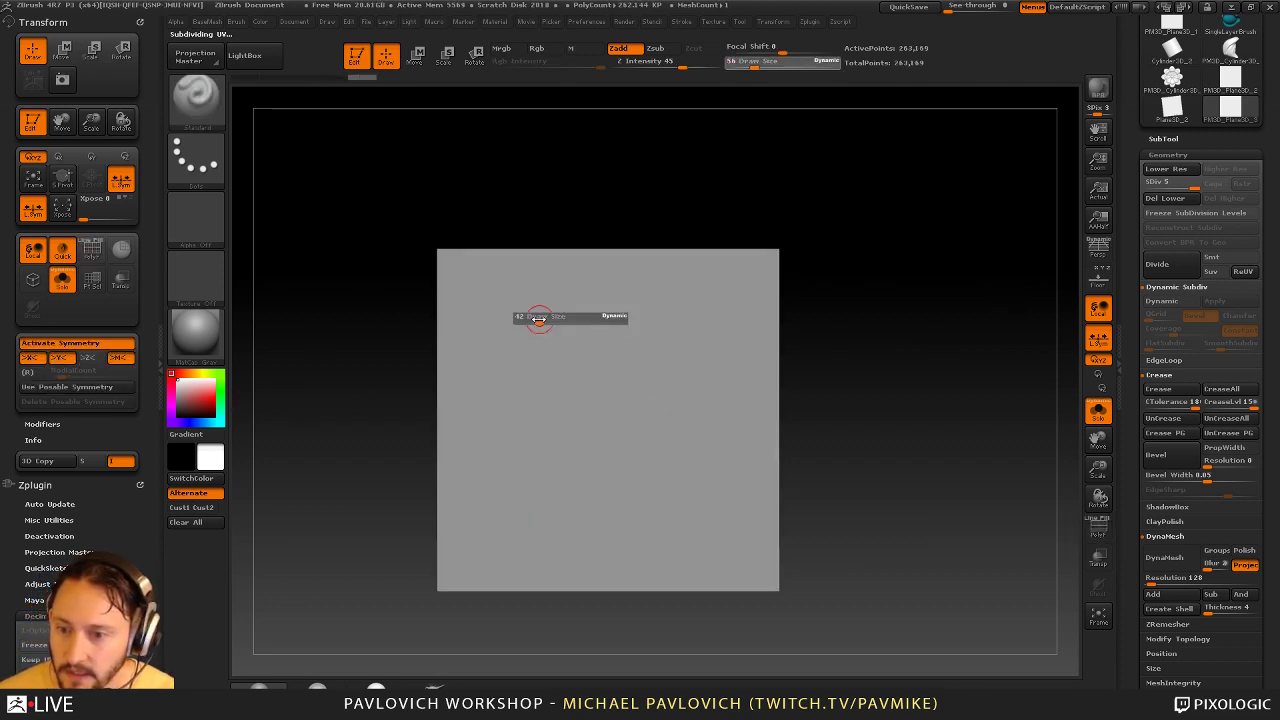
drag(539, 320, 537, 320)
Paint curved and horizontal mask strokes mirrored across both axes, reducing the draw size to 30
ctrl+drag(495, 298, 626, 389)
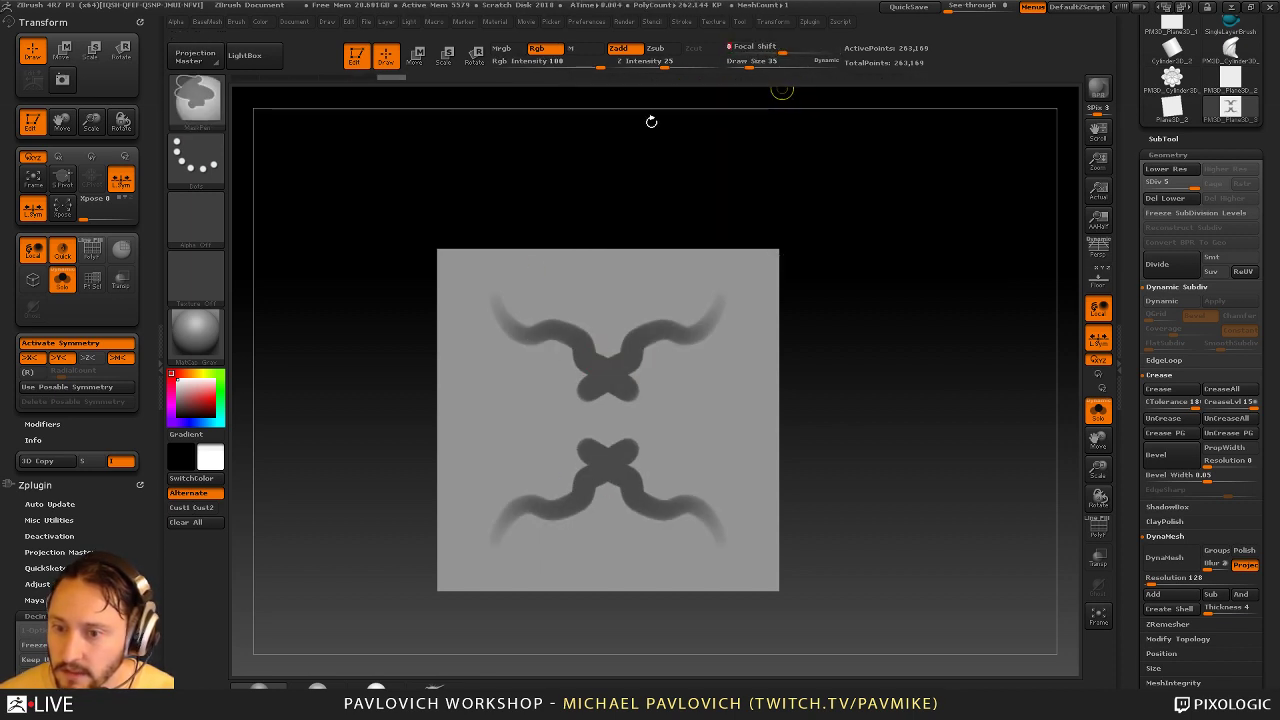
key(bracketleft)
mouse_move(495, 296)
ctrl+mouse_down()
mouse_move(542, 371)
mouse_move(472, 372)
ctrl+mouse_up()
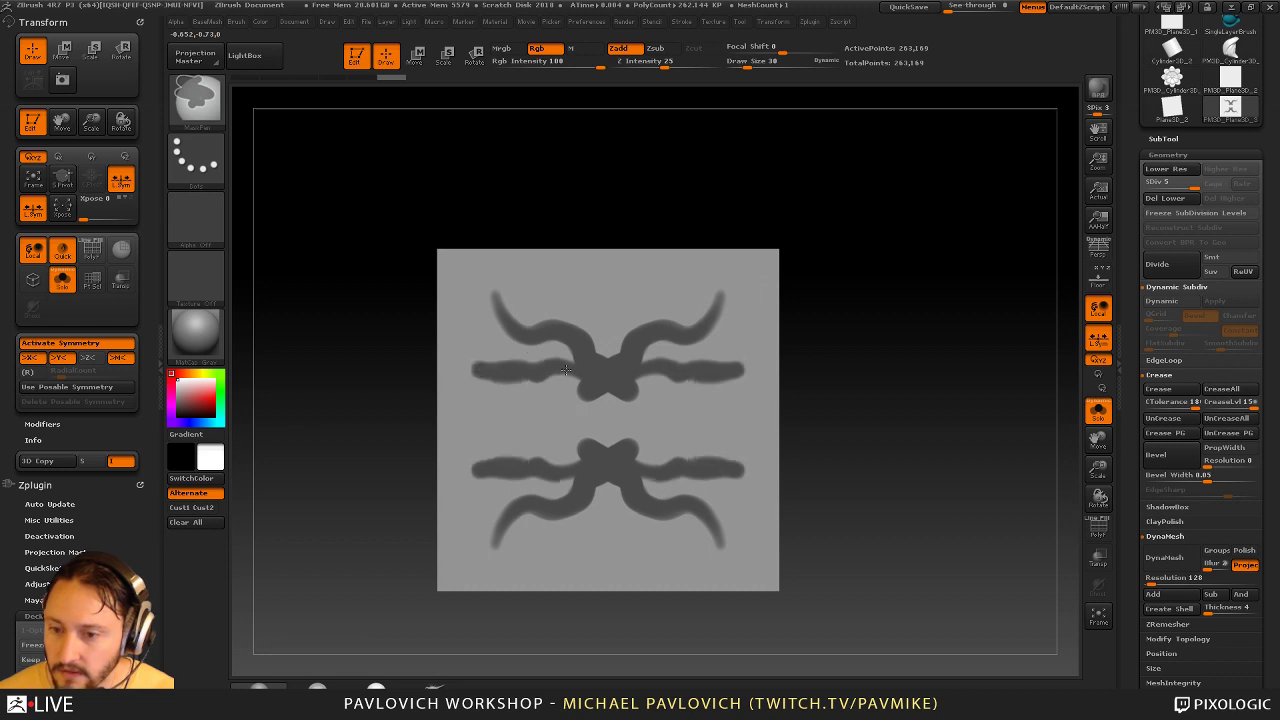
Switch the mask brush to the DragRect stroke, try a mask stamp on the plane and clear the mask
click(196, 158)
click(336, 173)
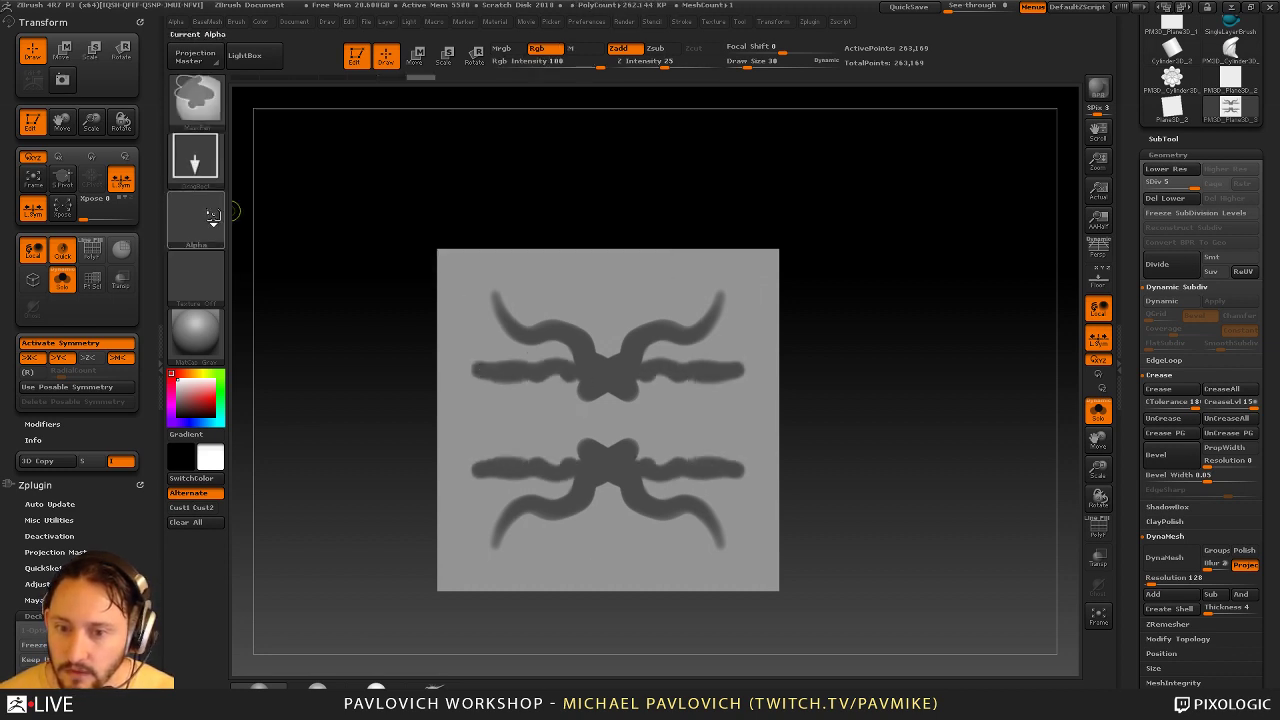
click(196, 218)
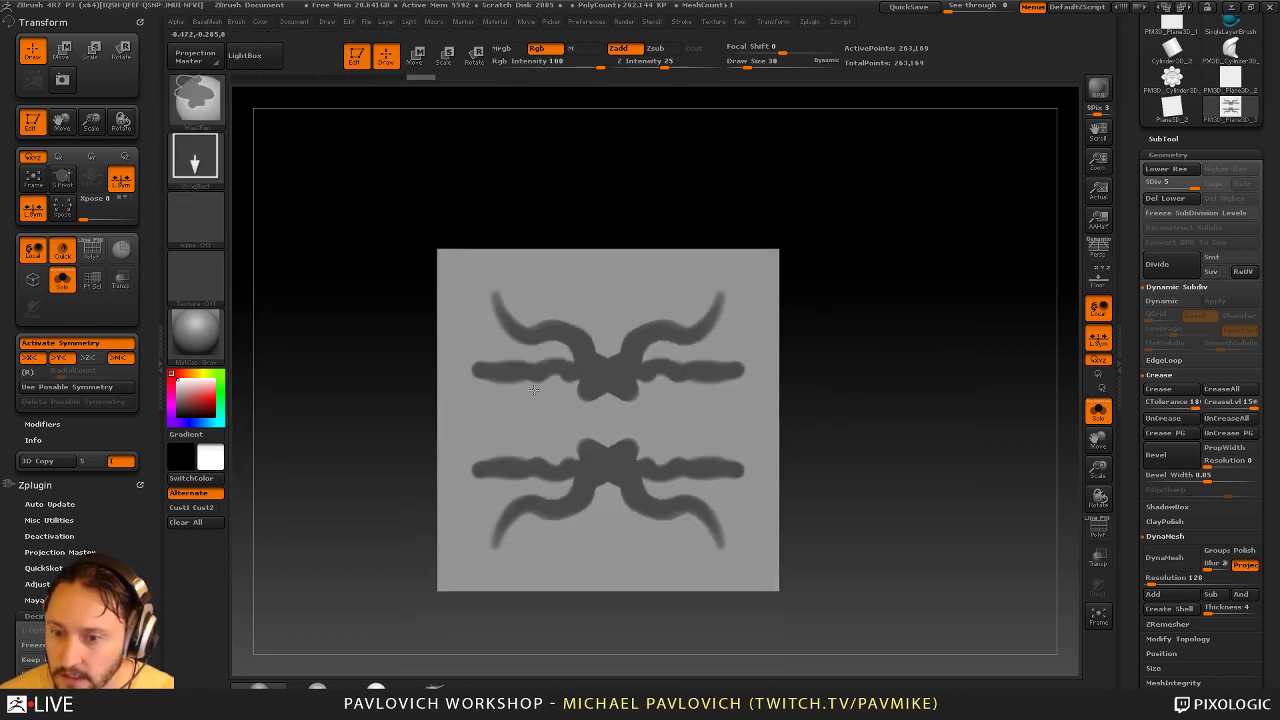
ctrl+drag(530, 425, 515, 302)
ctrl+drag(423, 246, 394, 239)
Load the upright scroll ornament alpha, set Focal Shift to -100 and stamp a mirrored ornament mask in the plane's four quadrants
click(197, 216)
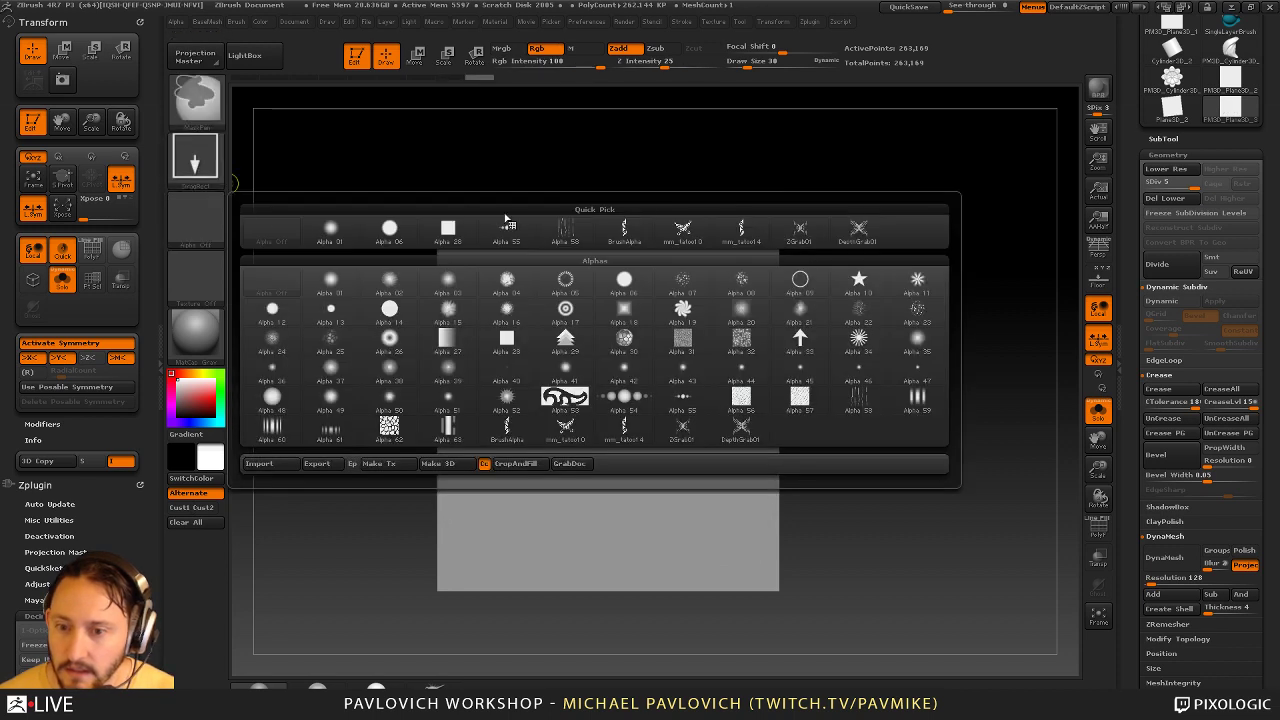
click(743, 230)
mouse_move(610, 378)
ctrl+mouse_down()
mouse_move(651, 433)
mouse_move(749, 474)
mouse_move(814, 460)
ctrl+mouse_up()
key(ctrl+z)
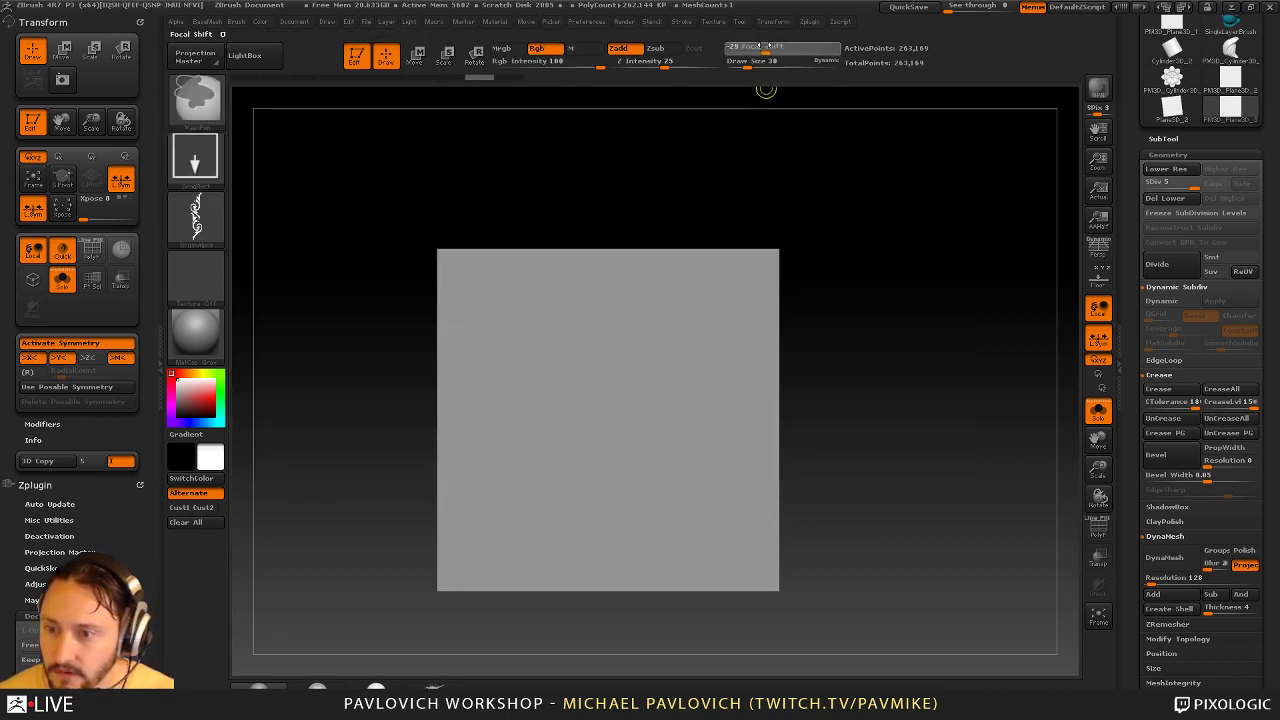
drag(764, 49, 714, 49)
ctrl+drag(630, 441, 724, 537)
Turn off the mask brush alpha, switch to the Dots stroke and paint mirrored spikes onto the ornament mask with draw size 15
ctrl+click(217, 228)
ctrl+click(254, 210)
ctrl+click(205, 165)
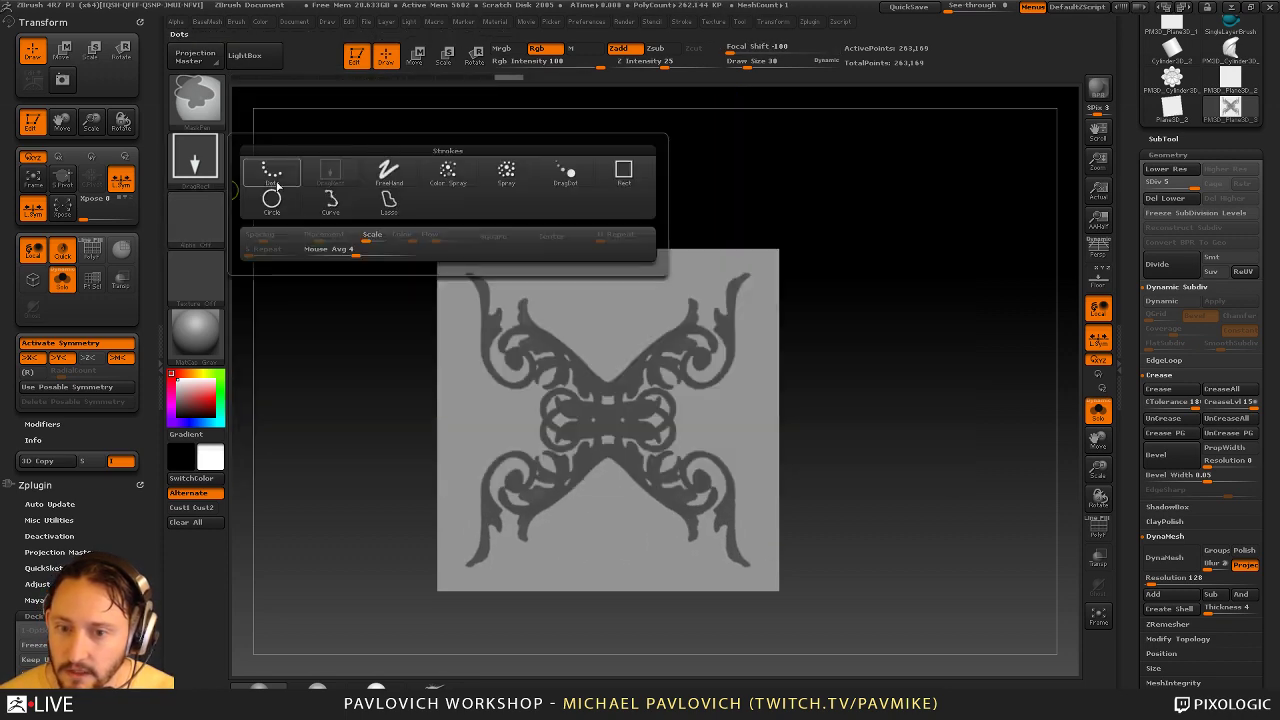
ctrl+click(275, 180)
mouse_move(568, 352)
ctrl+mouse_down()
mouse_move(583, 308)
mouse_move(575, 345)
mouse_move(596, 373)
mouse_move(595, 347)
ctrl+mouse_up()
key(ctrl)
alt+drag(780, 287, 770, 324)
mouse_move(605, 332)
ctrl+mouse_down()
mouse_move(601, 317)
mouse_move(586, 341)
mouse_move(585, 278)
ctrl+mouse_up()
Invert the mask and fill the unmasked ornament with red
alt+drag(920, 374, 924, 328)
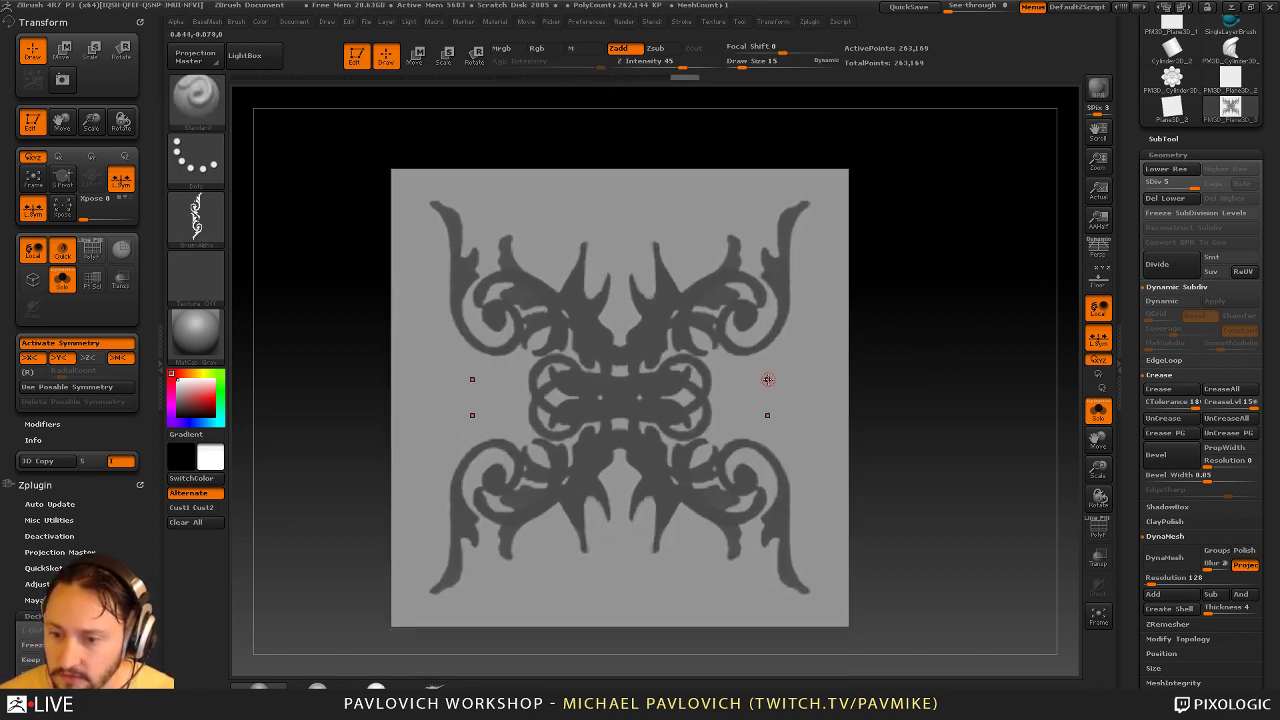
alt+drag(922, 280, 920, 298)
ctrl+click(964, 343)
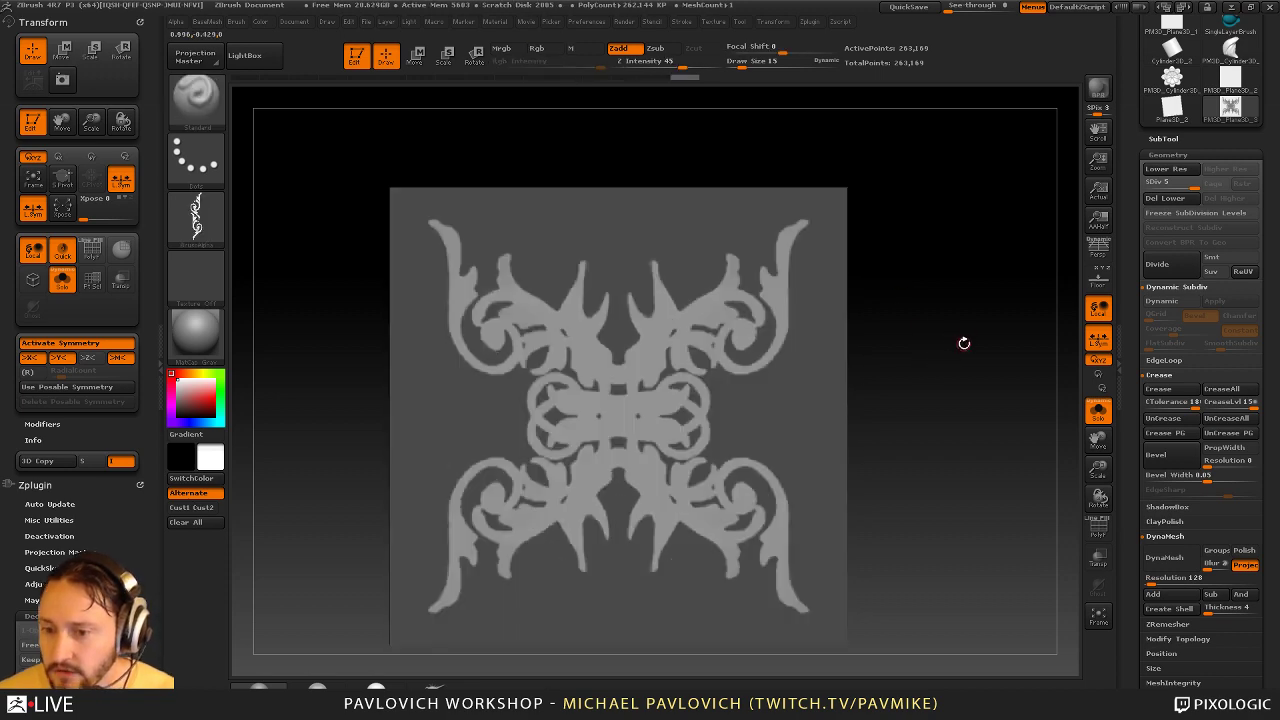
click(213, 398)
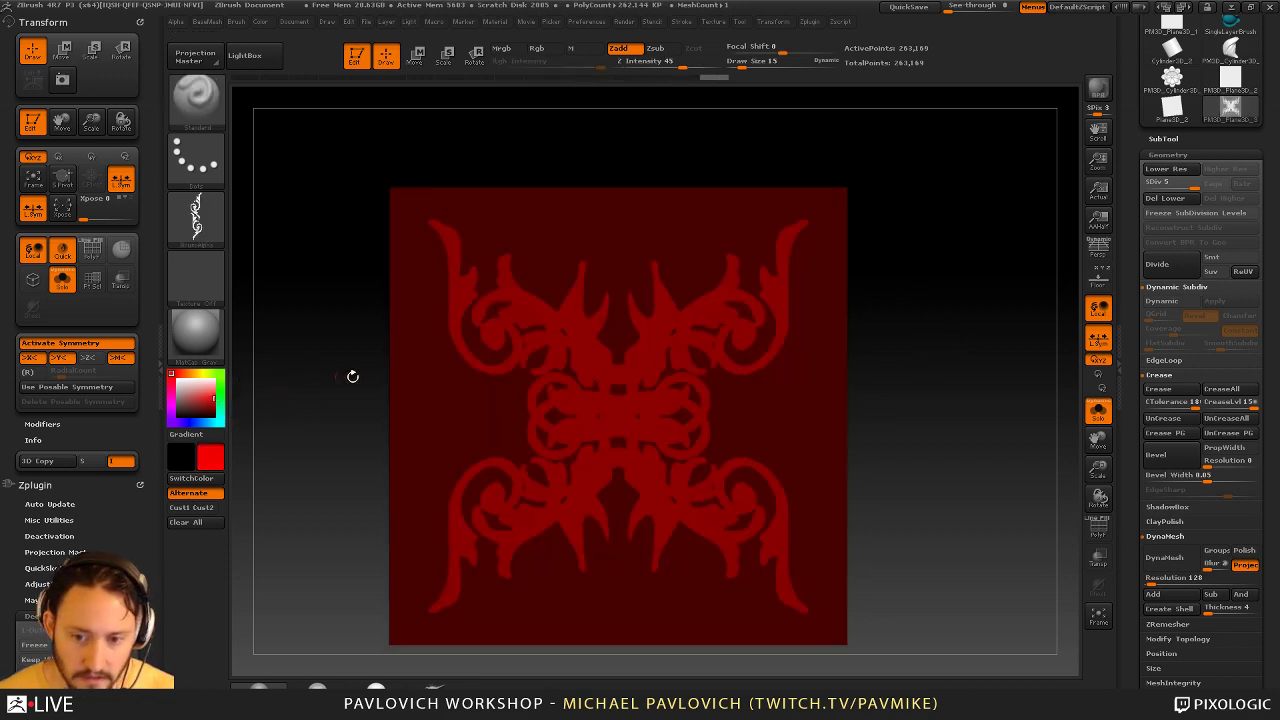
key(ctrl+f)
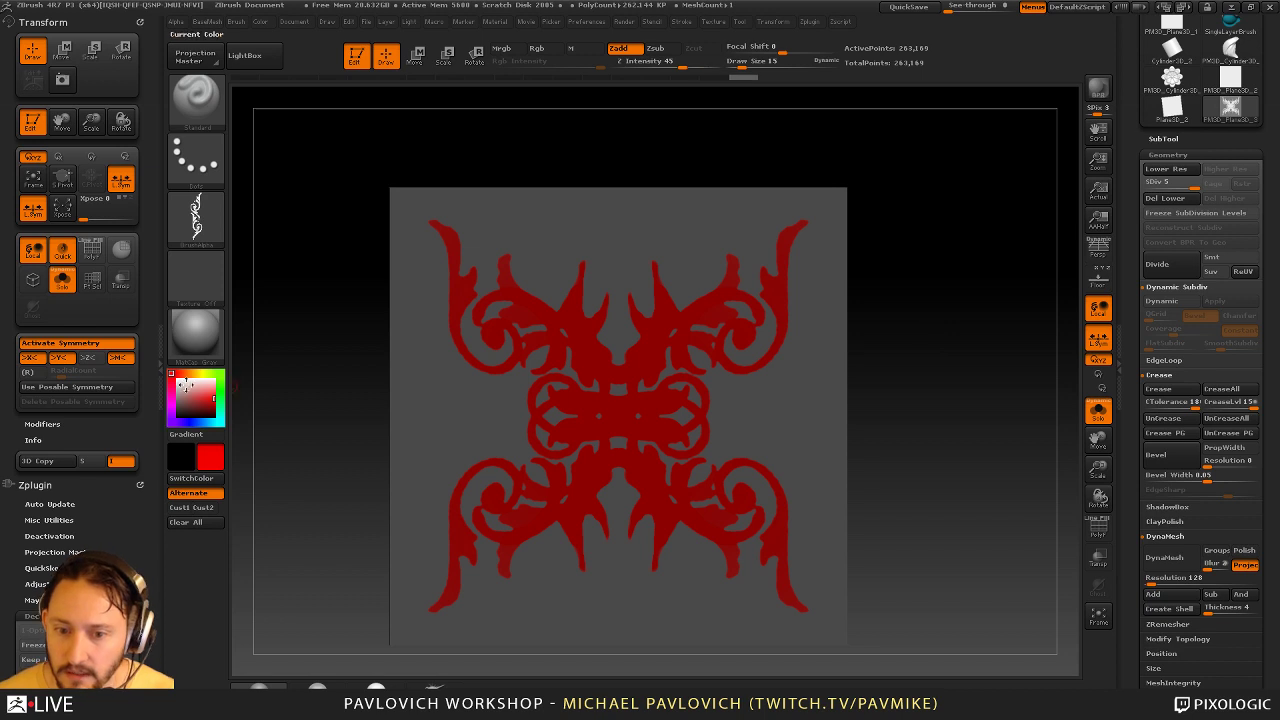
Clear the mask and set the Standard brush to paint white with Rgb on and Zadd off
click(178, 380)
ctrl+drag(940, 286, 941, 295)
alt+drag(941, 295, 949, 283)
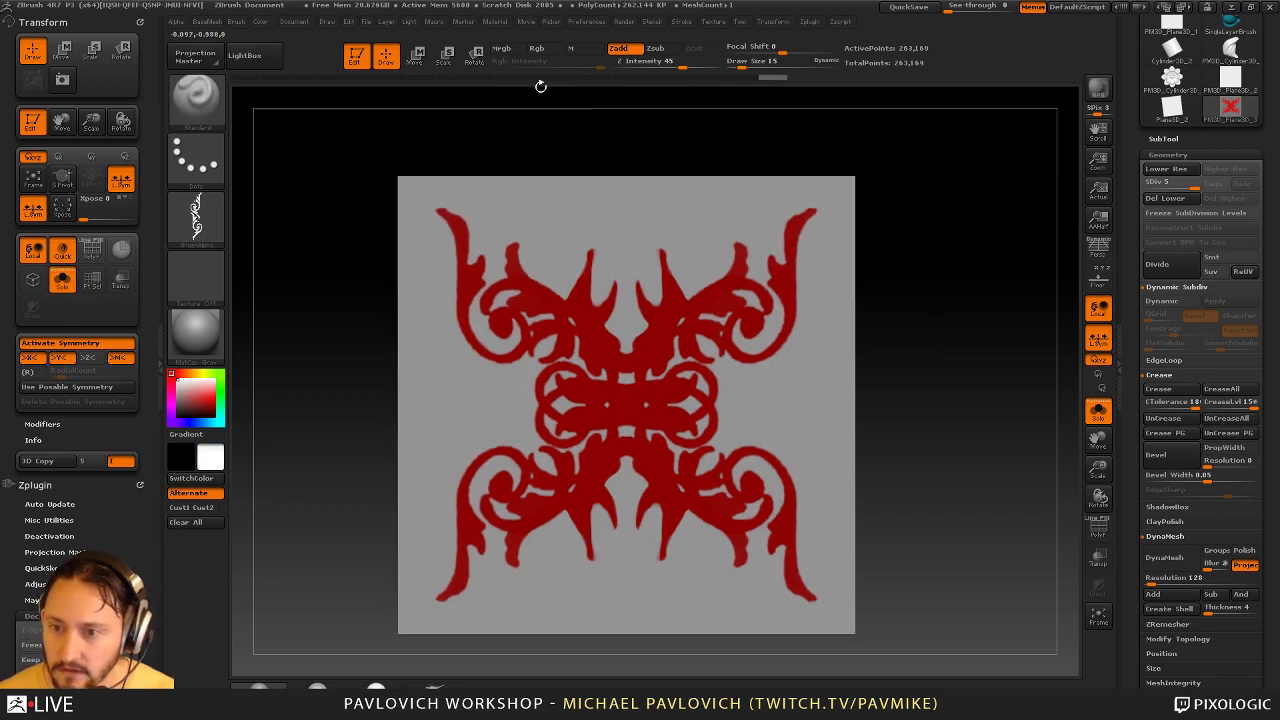
click(536, 48)
click(618, 48)
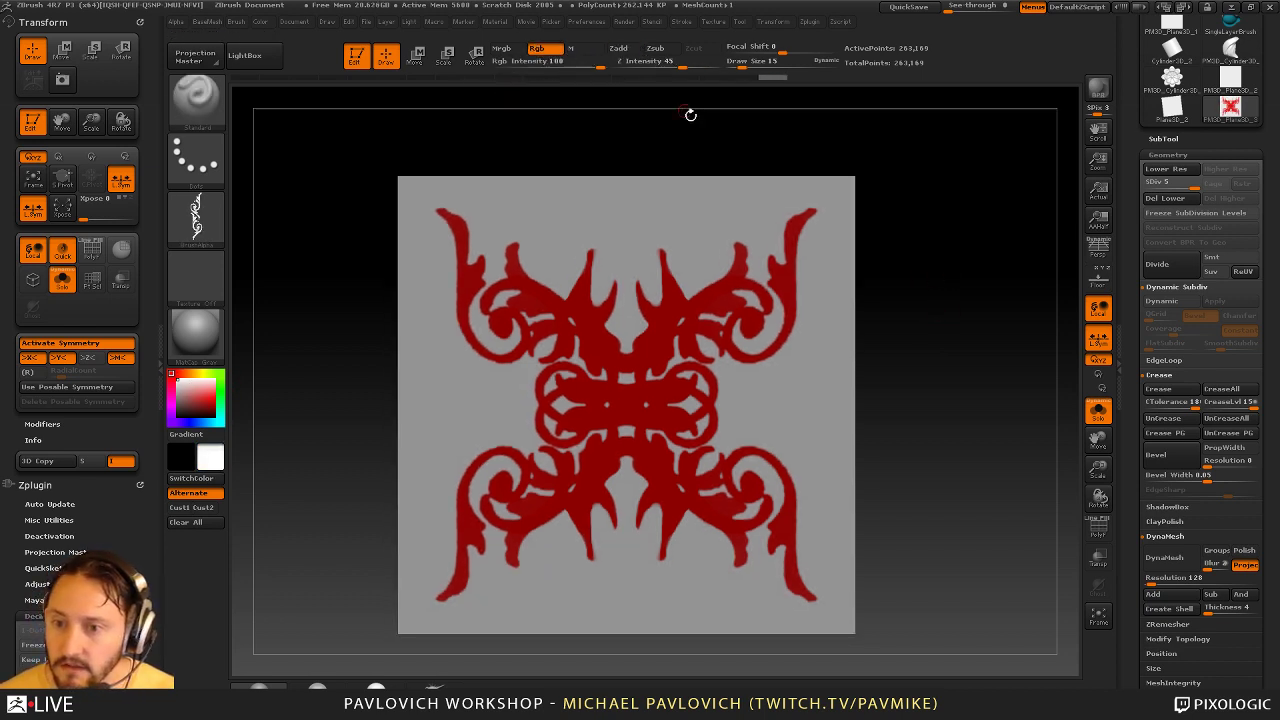
Trim the outer edges of the red ornament's inner spikes with mirrored white strokes at draw size 20
alt+drag(690, 115, 668, 135)
key(s)
click(595, 307)
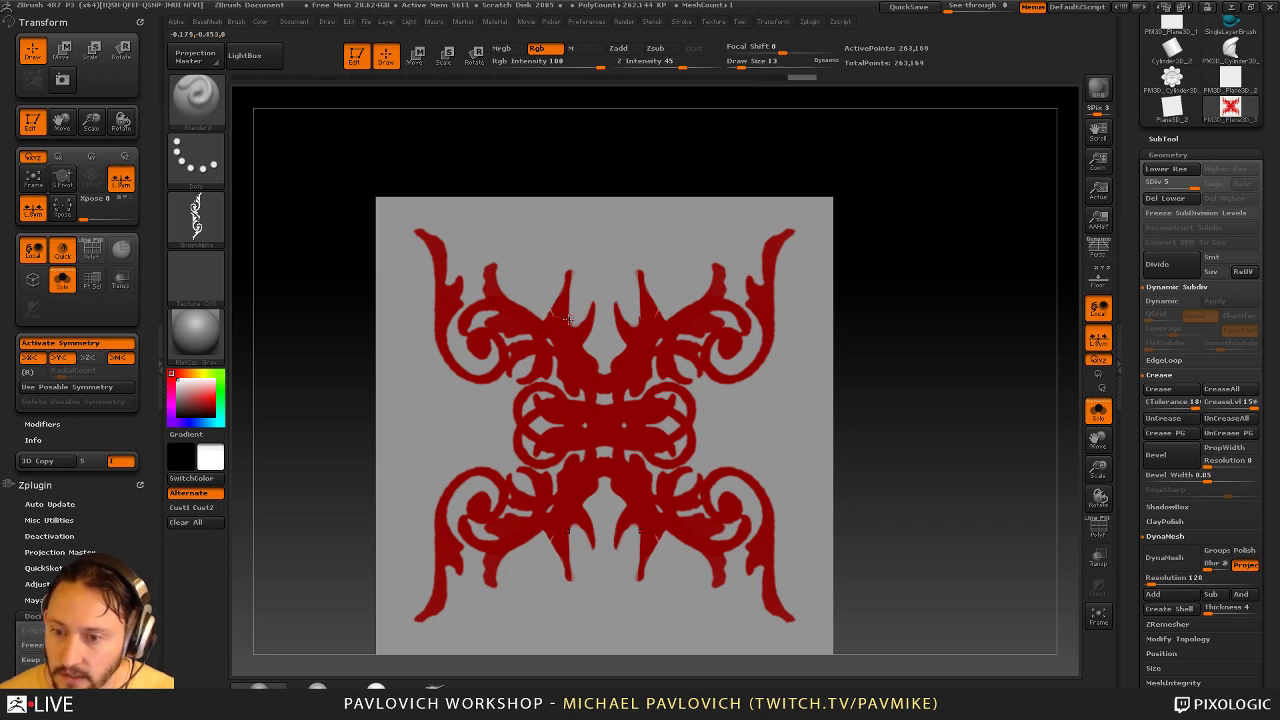
key(ctrl+z)
key(s)
click(553, 326)
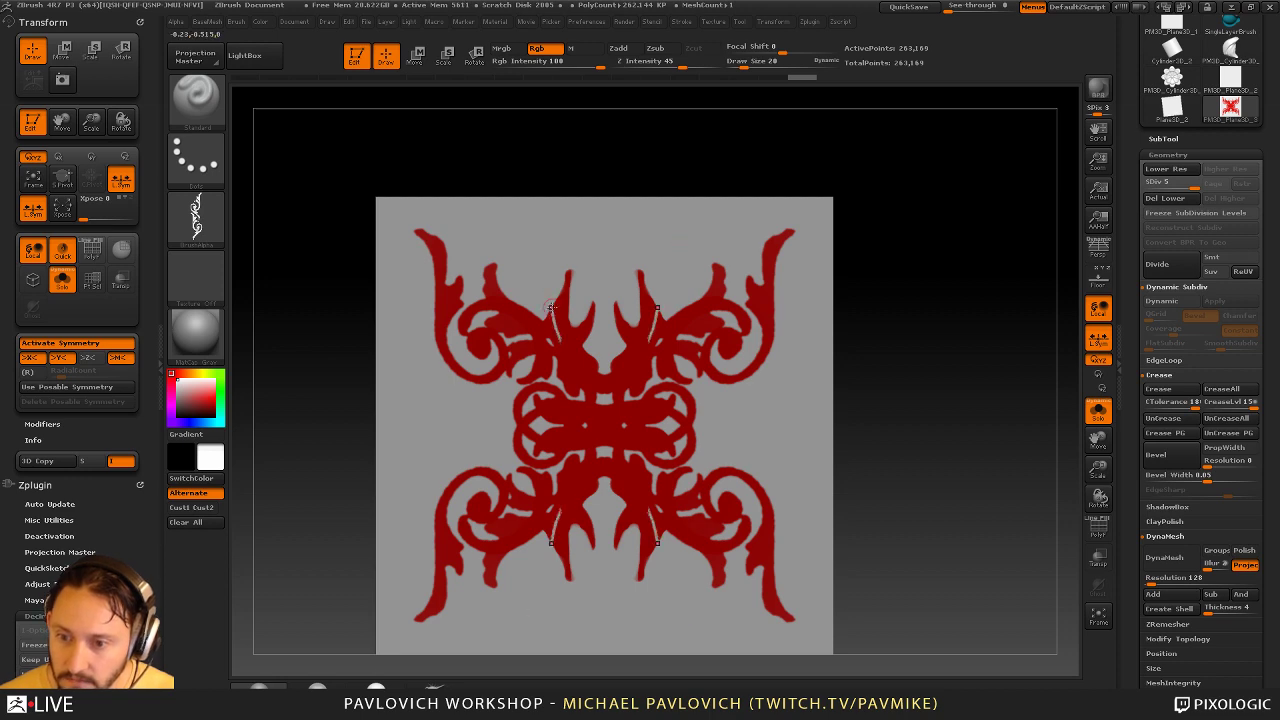
drag(551, 308, 558, 286)
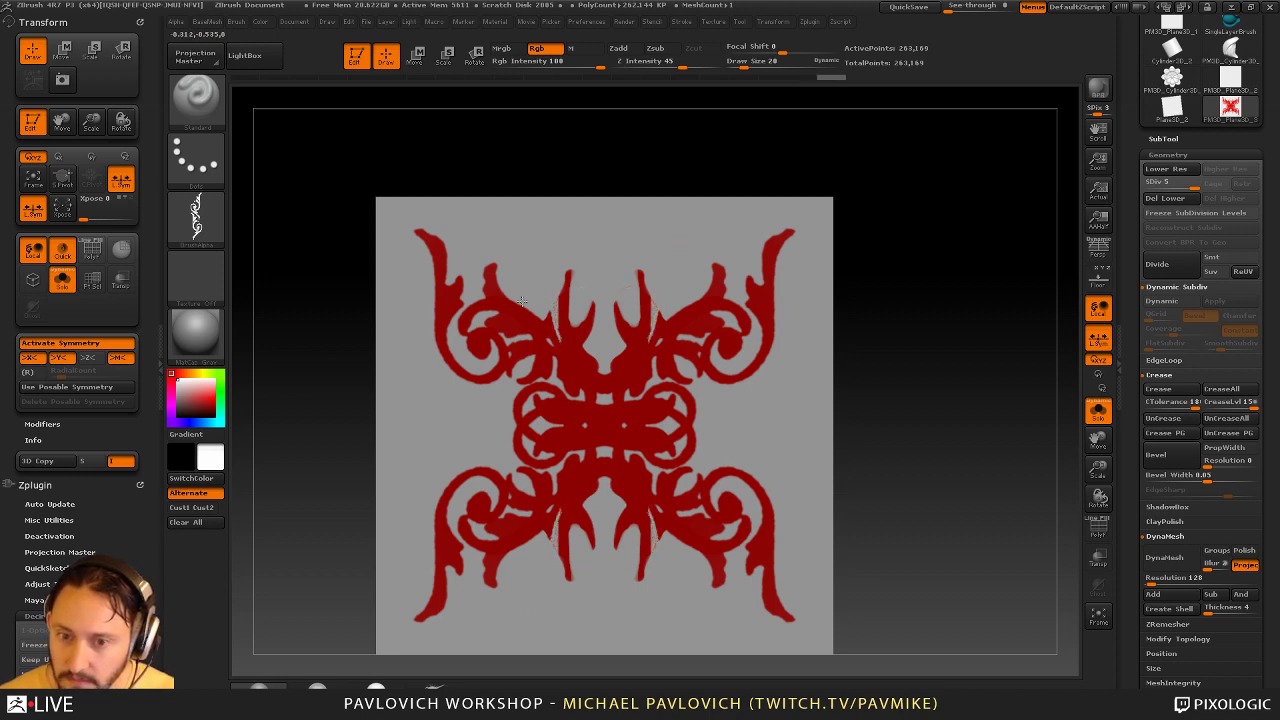
Turn off the Standard brush alpha and paint white beside the inner spikes to slim them, with draw size 20
click(203, 222)
click(284, 238)
key(])
key(])
key(])
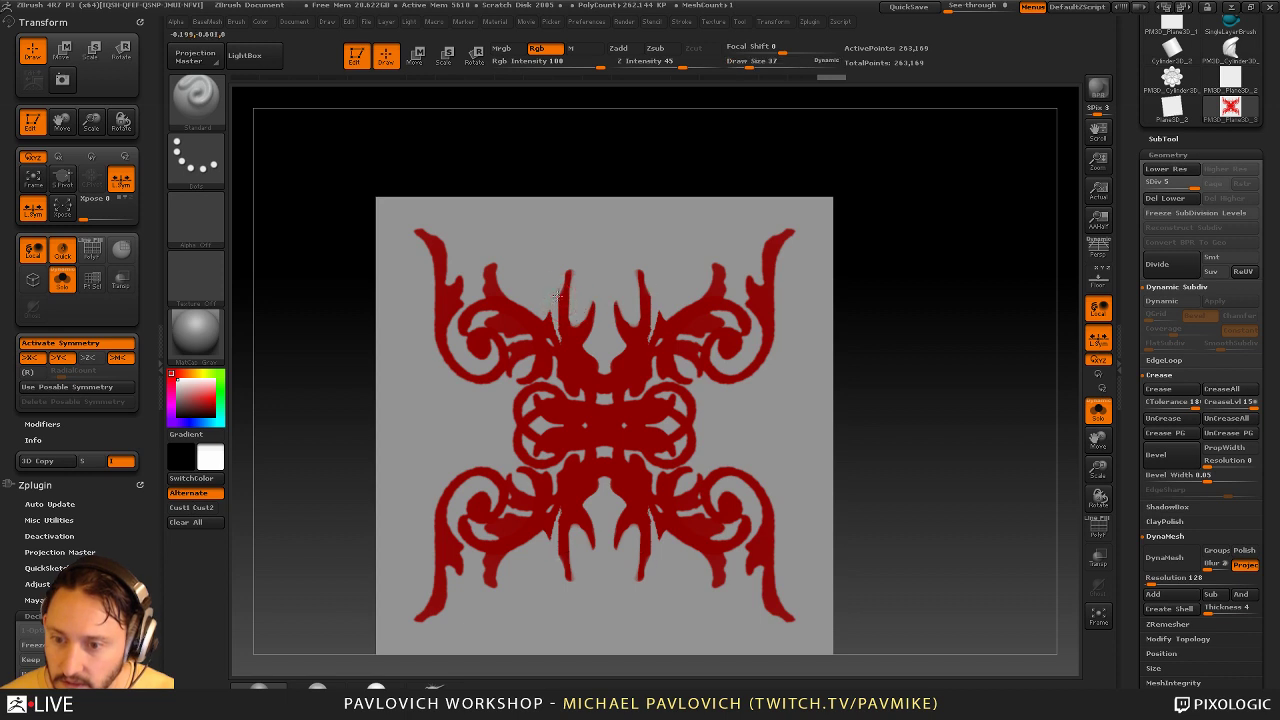
drag(557, 296, 571, 341)
key(ctrl+z)
key([)
drag(557, 293, 561, 328)
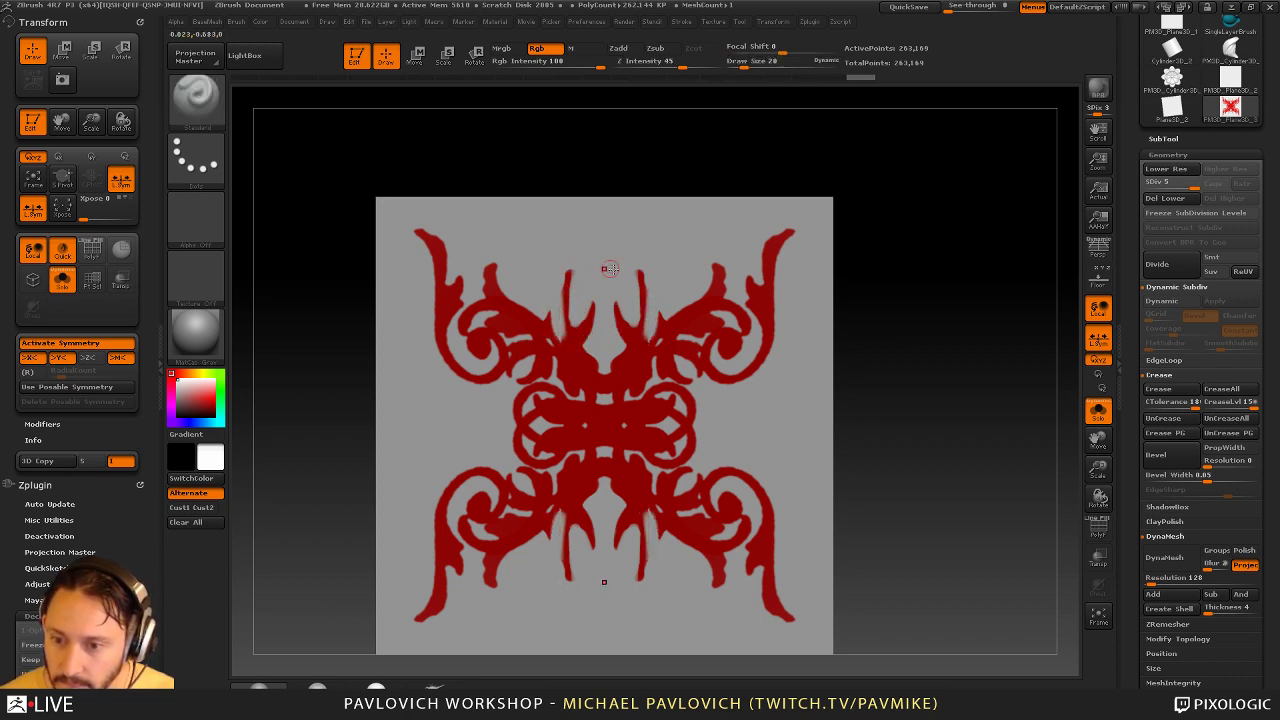
Repaint the ornament's inner spikes with red and white strokes so their tips curve outward, reducing the draw size to 14
key(c)
mouse_move(557, 308)
mouse_down()
mouse_move(564, 346)
mouse_move(562, 262)
mouse_move(577, 284)
mouse_up()
key(s)
click(561, 317)
key(bracketleft)
key(c)
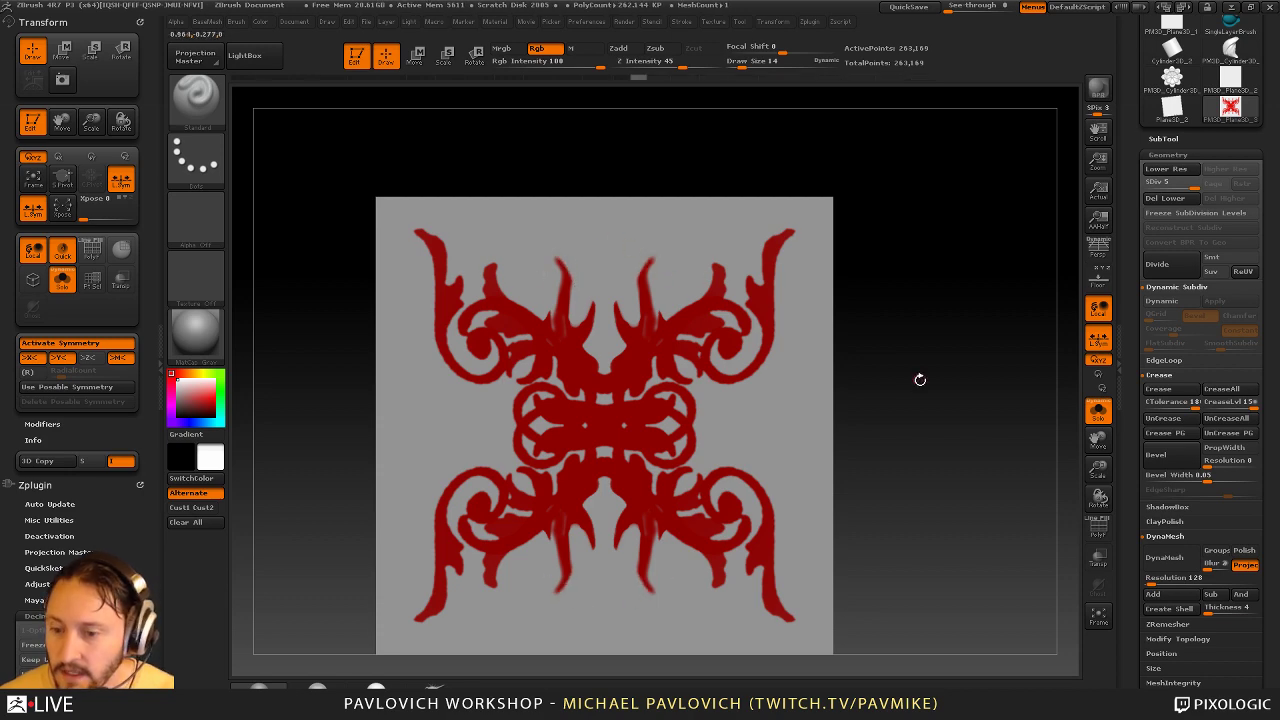
Mask the red ornament on the plane by hue
shift+drag(920, 380, 919, 368)
drag(1132, 497, 1134, 332)
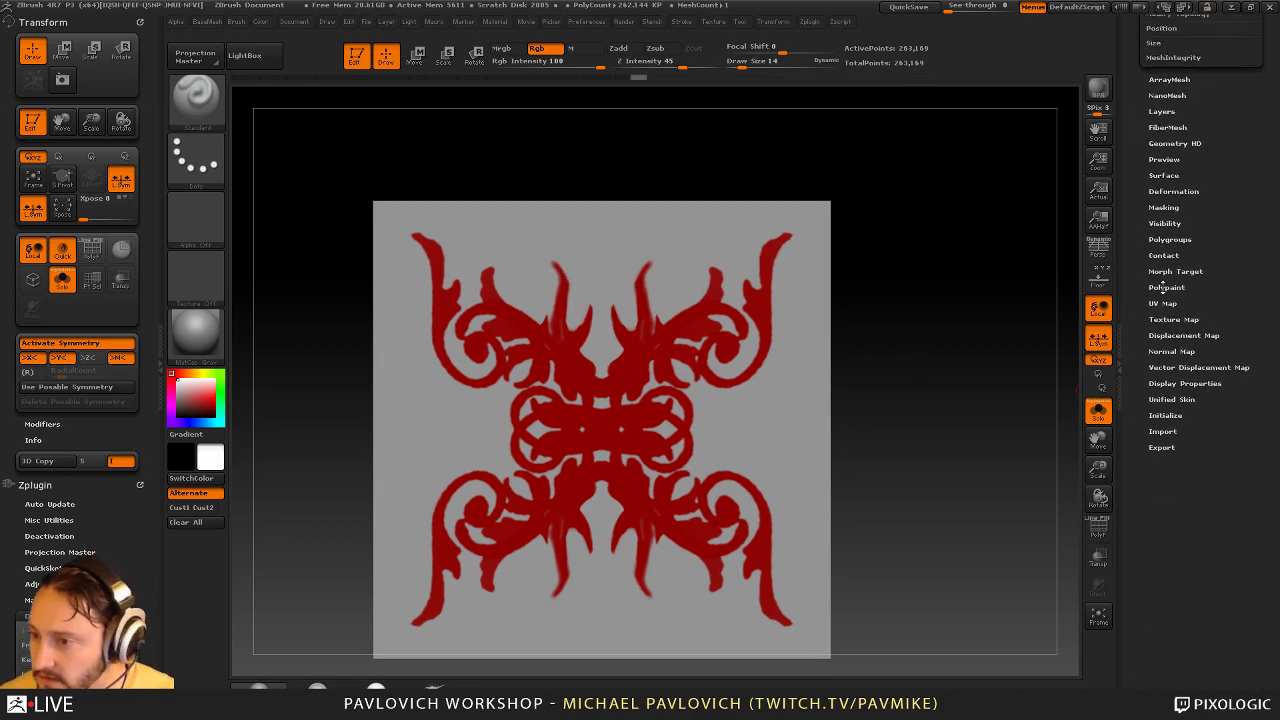
click(1164, 207)
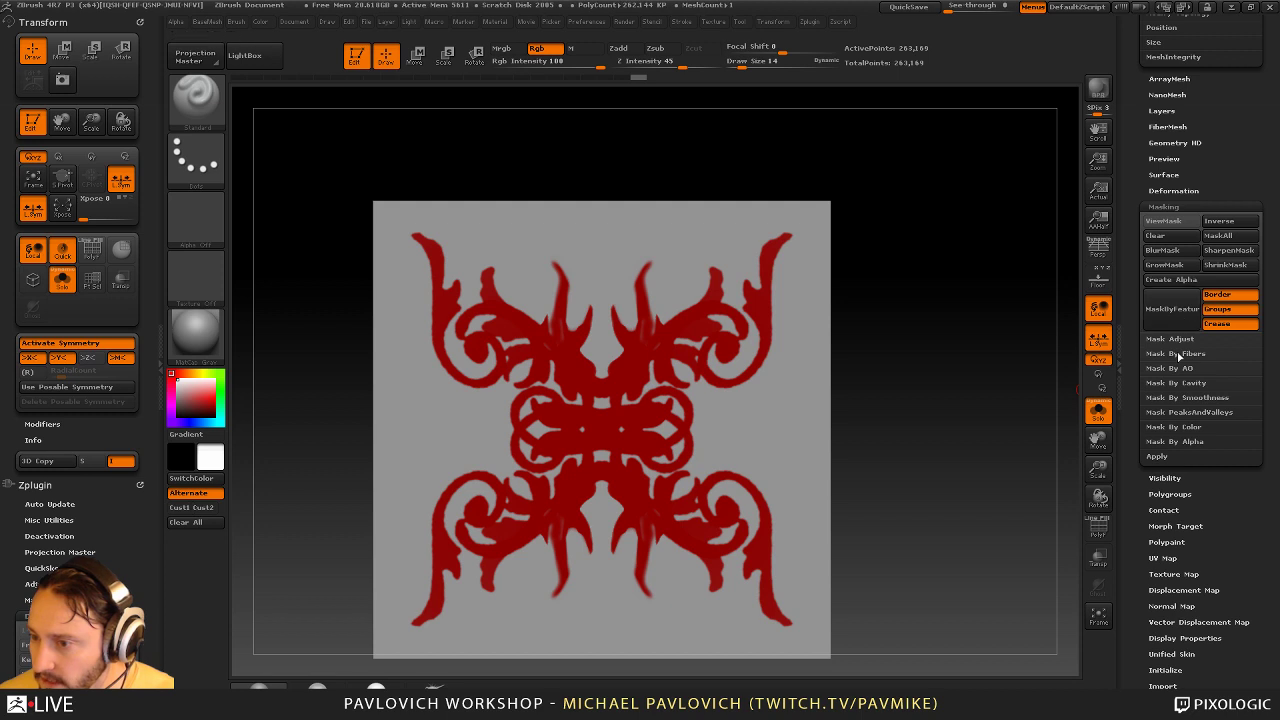
click(1178, 428)
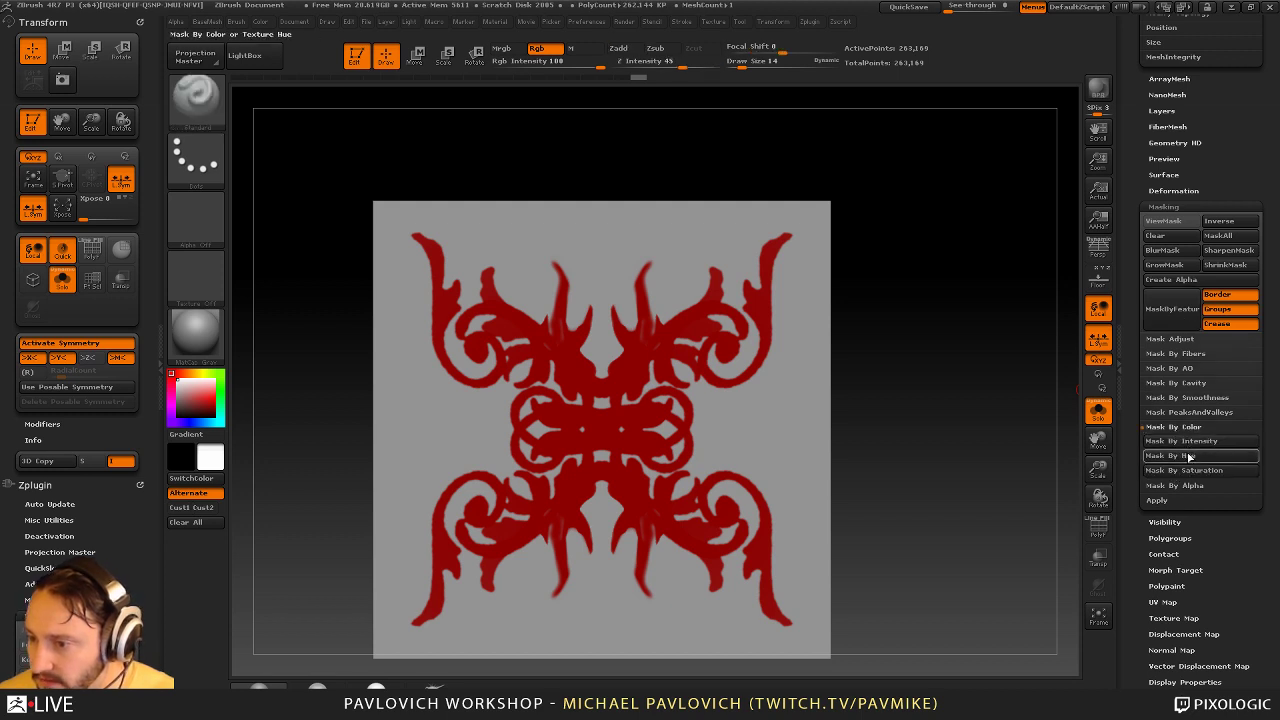
click(1172, 455)
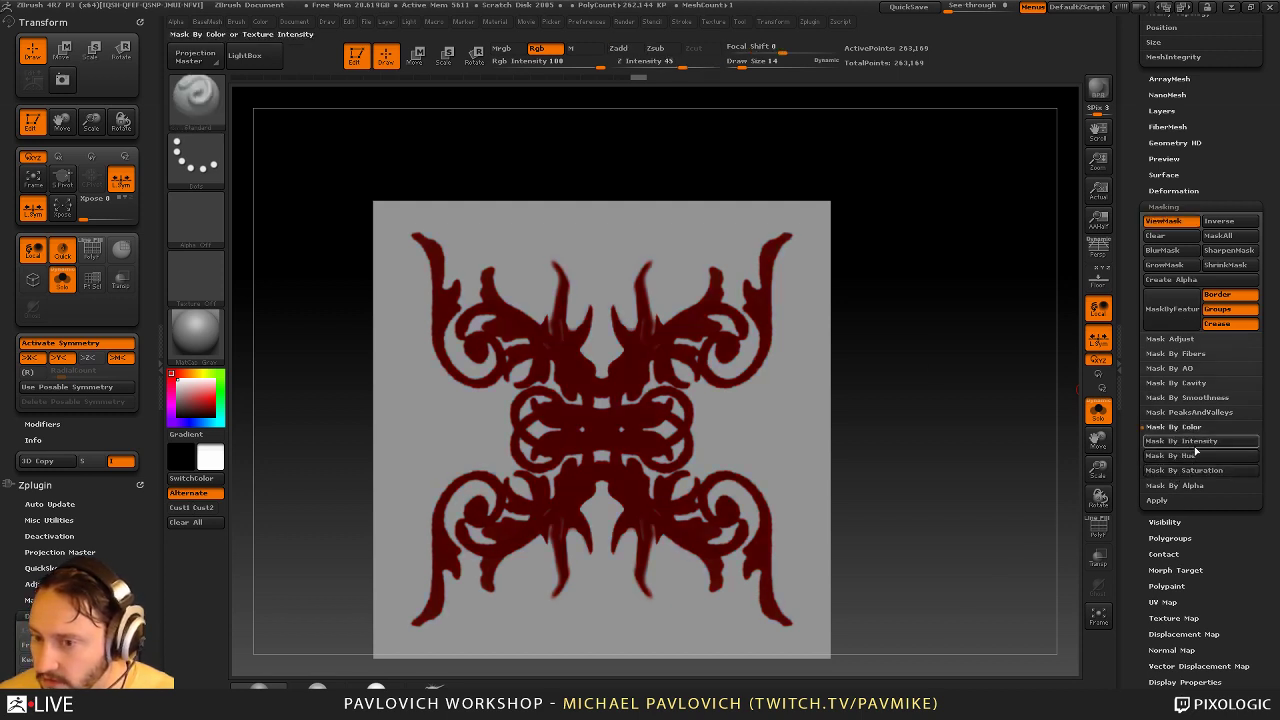
Turn off the plane's polypaint display in the subtool list
drag(1127, 293, 1131, 486)
click(1173, 477)
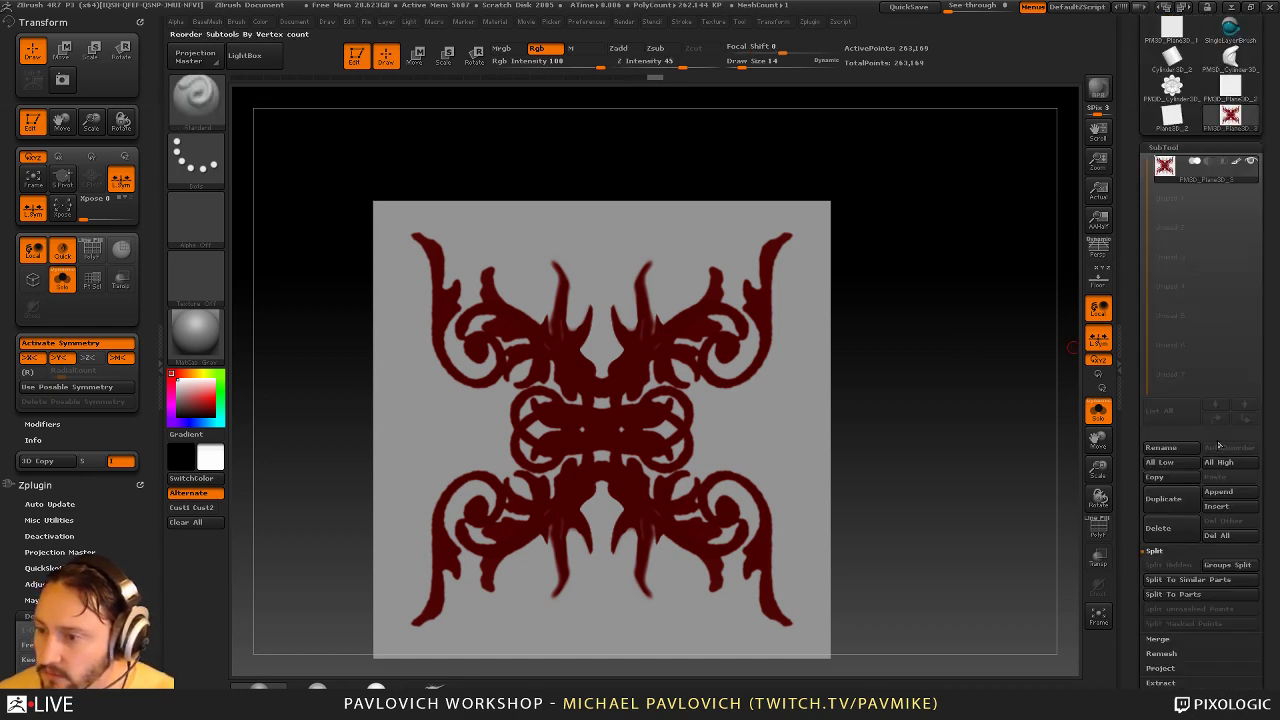
click(1237, 162)
alt+right_drag(747, 320, 748, 303)
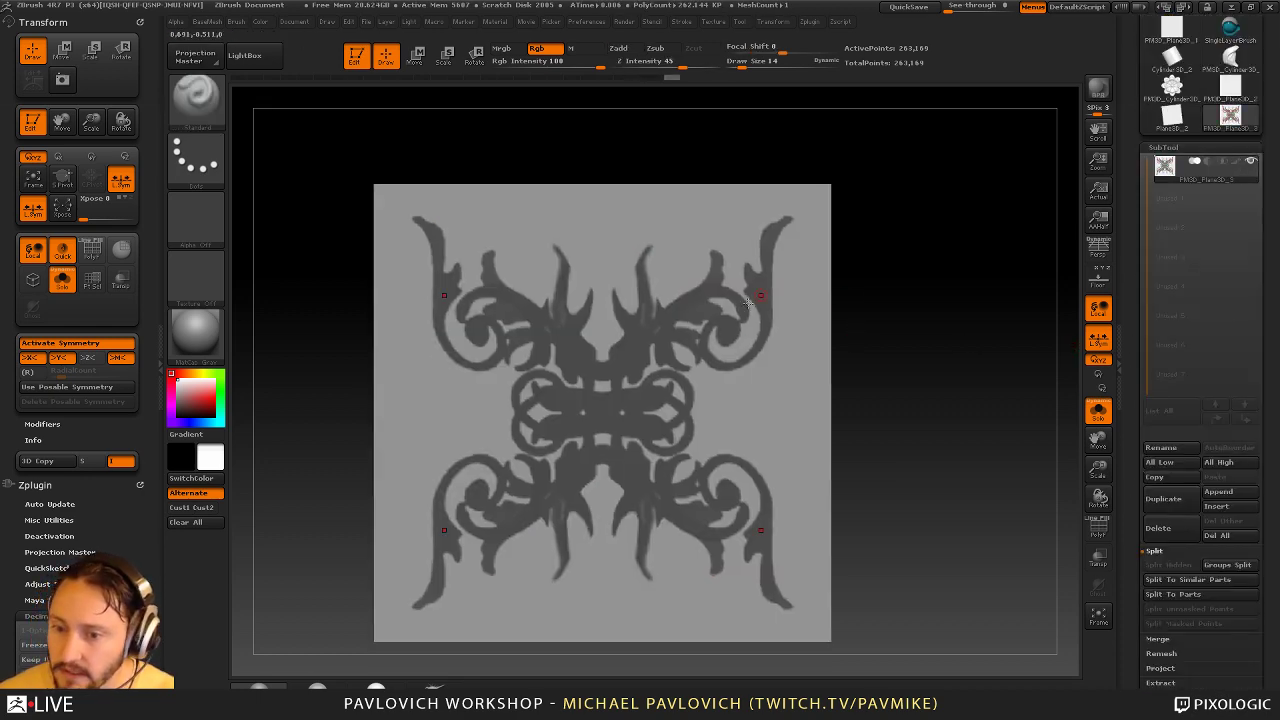
Blur and sharpen the ornament mask repeatedly to smooth its outline
key(ctrl)
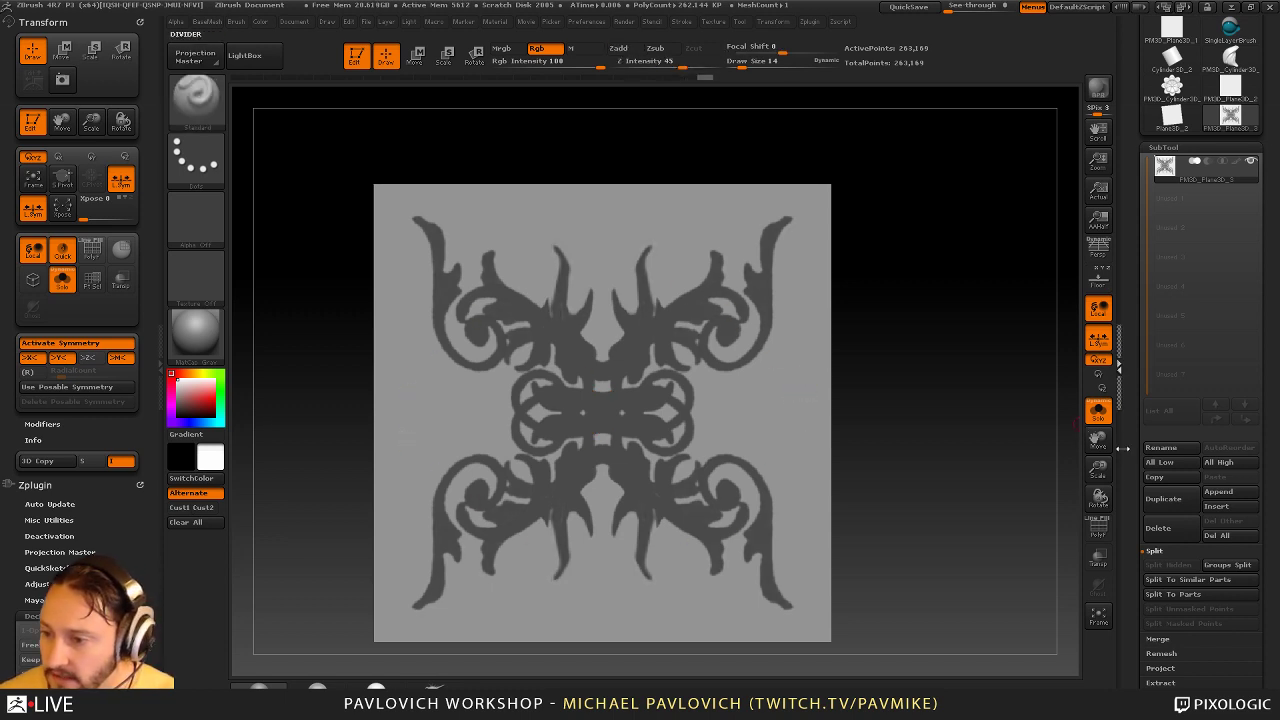
click(1121, 316)
click(1274, 364)
drag(1142, 600, 1151, 323)
scroll(1160, 500, down, 3)
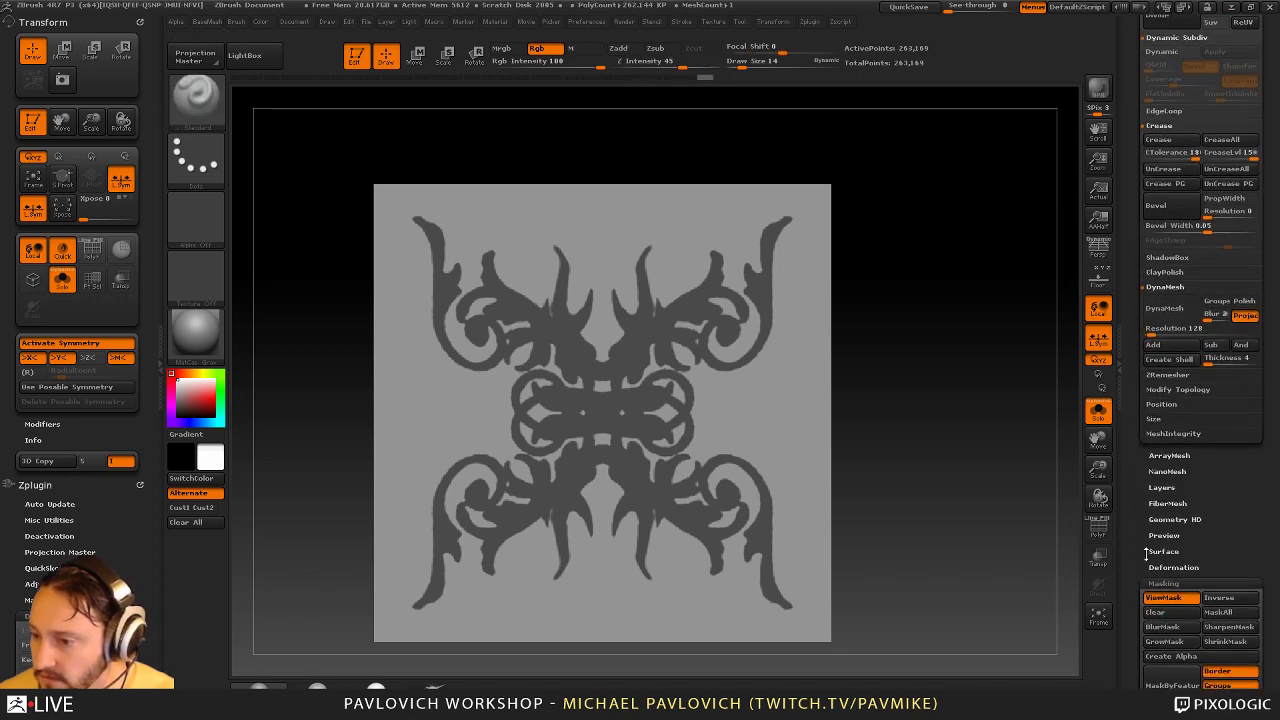
scroll(1141, 510, down, 5)
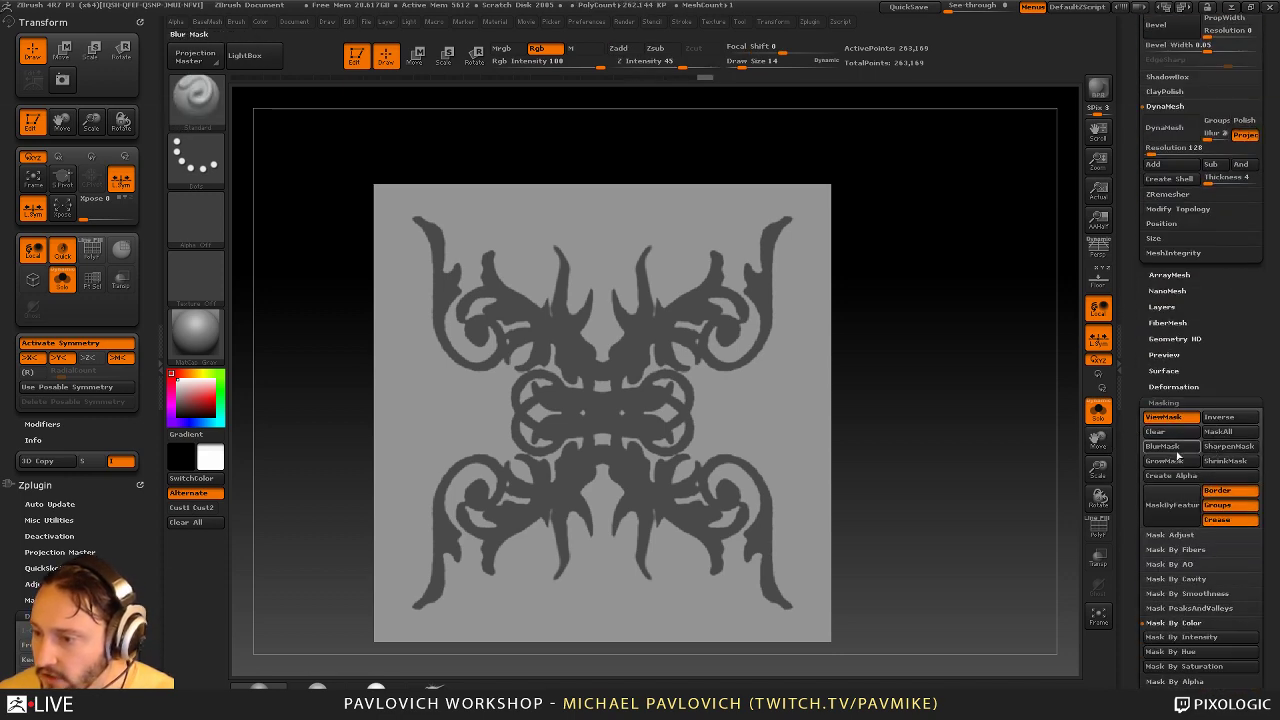
key(ctrl)
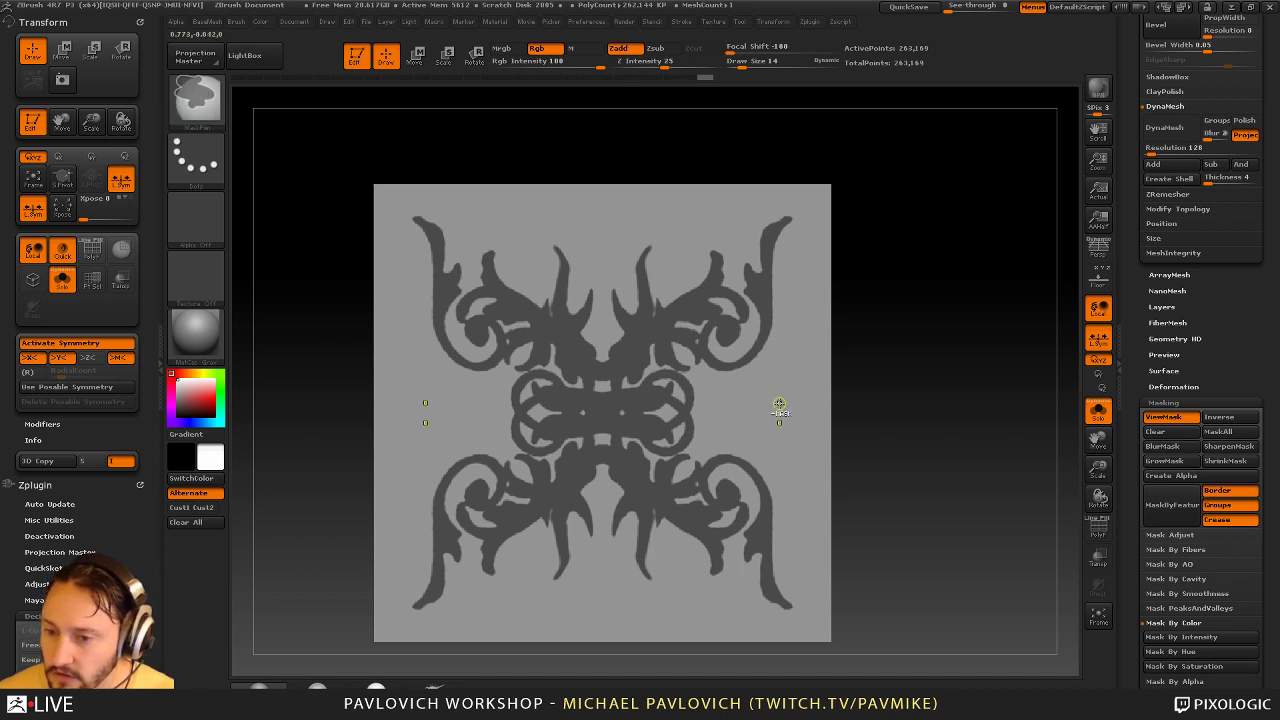
ctrl+click(791, 406)
ctrl+alt+click(830, 387)
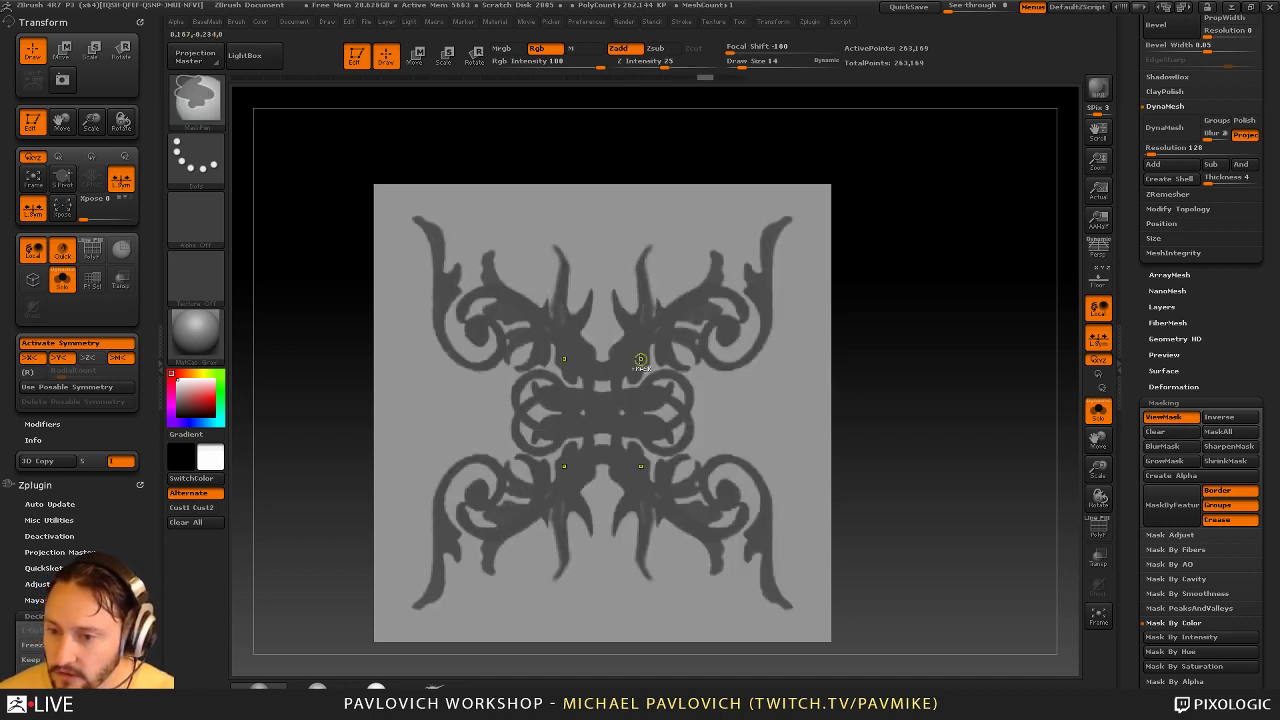
ctrl+click(640, 360)
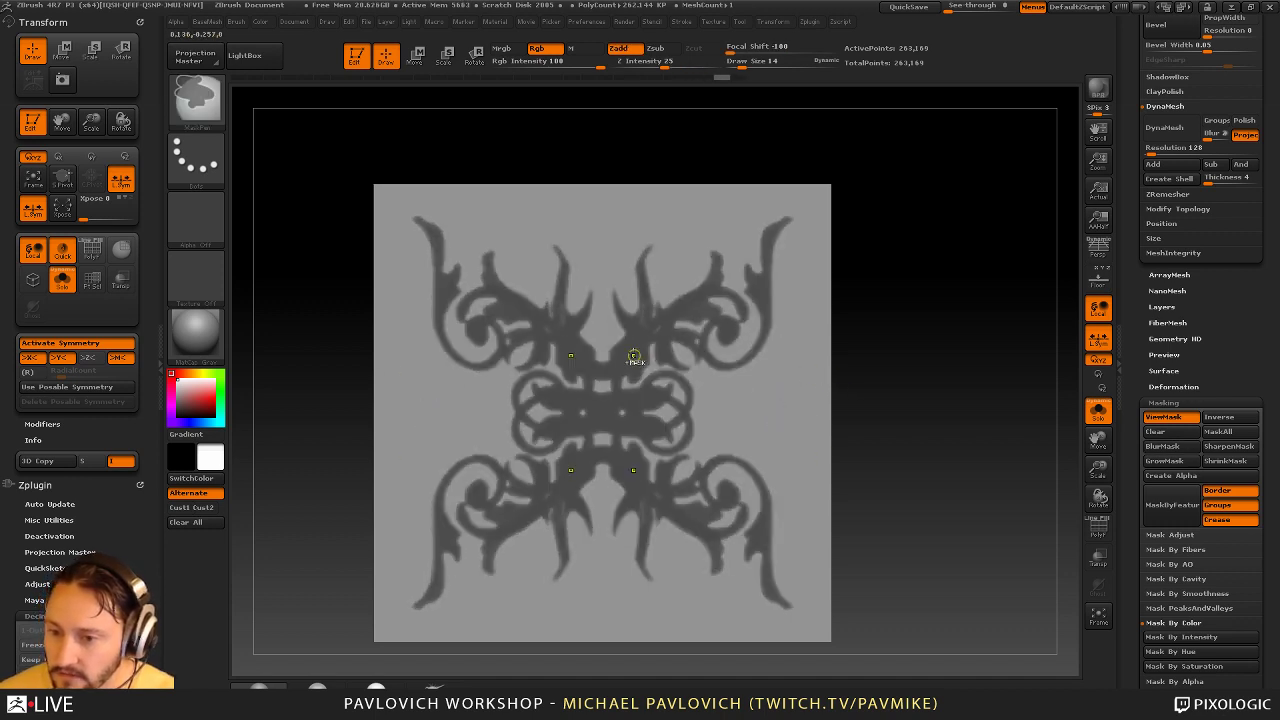
ctrl+alt+click(770, 390)
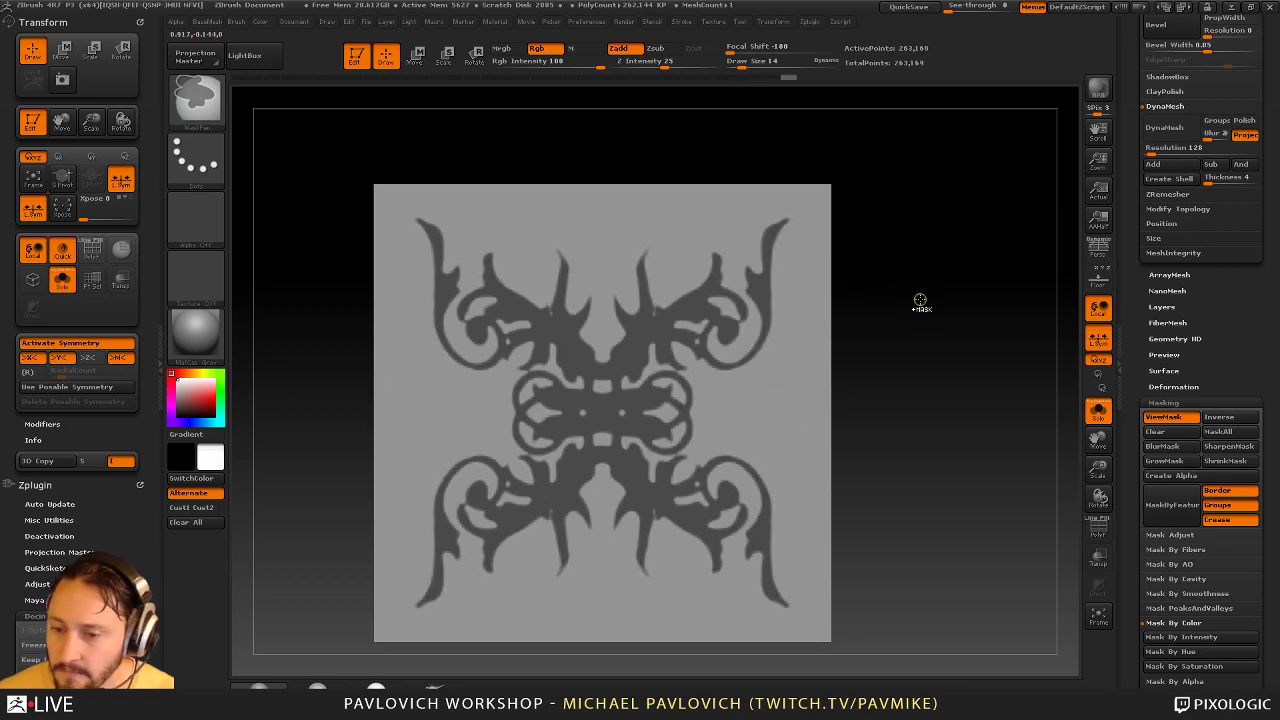
Show the polyframe and turn the masked ornament into its own polygroup
mouse_move(922, 289)
mouse_down()
mouse_move(911, 297)
mouse_move(934, 300)
mouse_move(928, 290)
mouse_up()
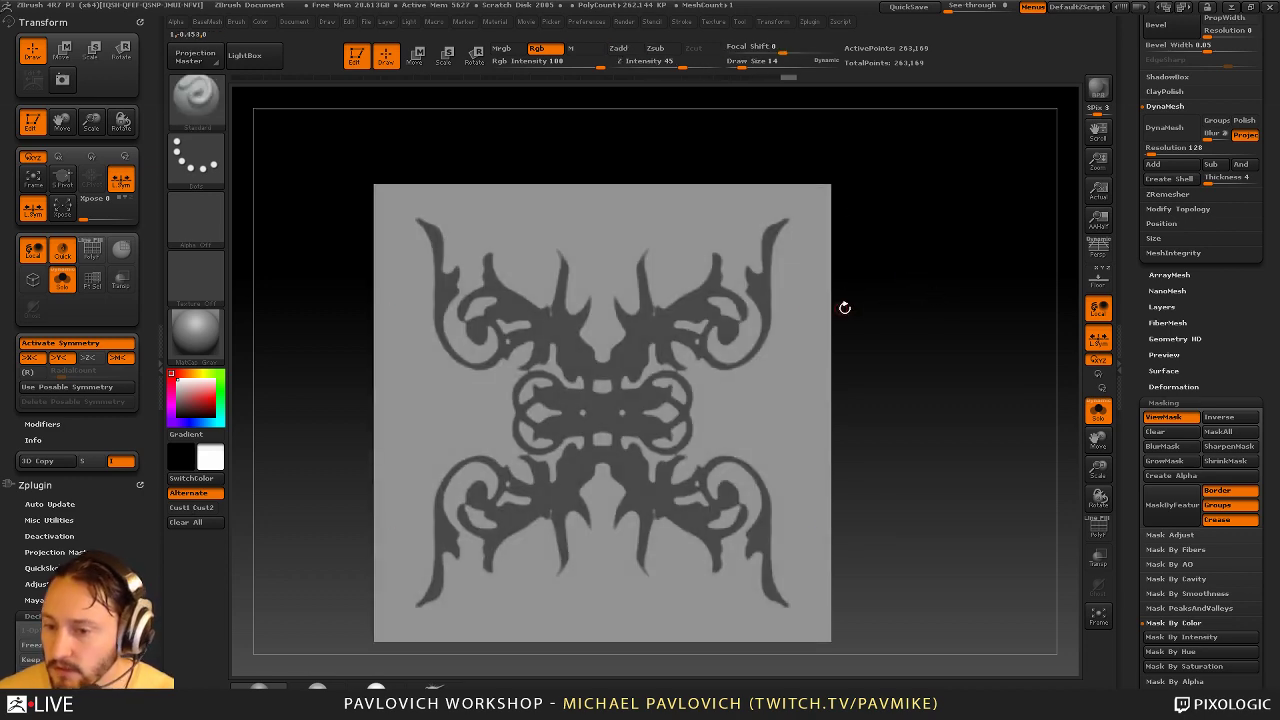
click(1097, 528)
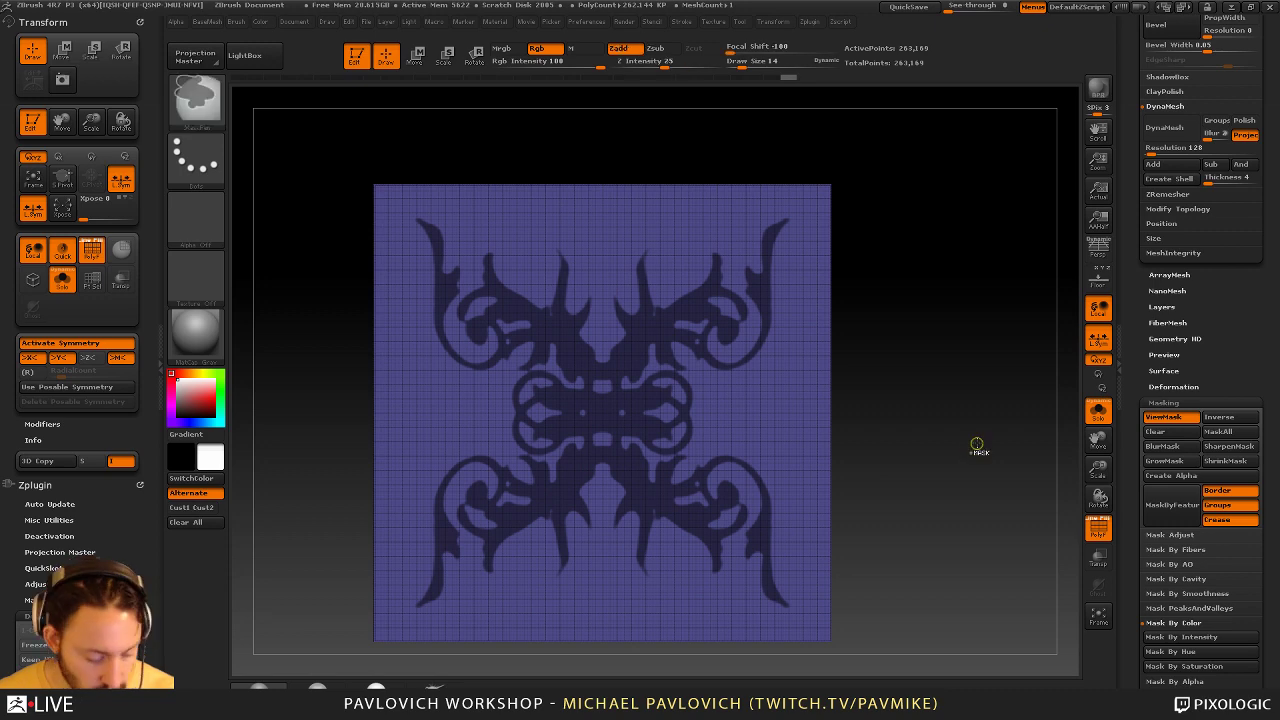
key(ctrl+w)
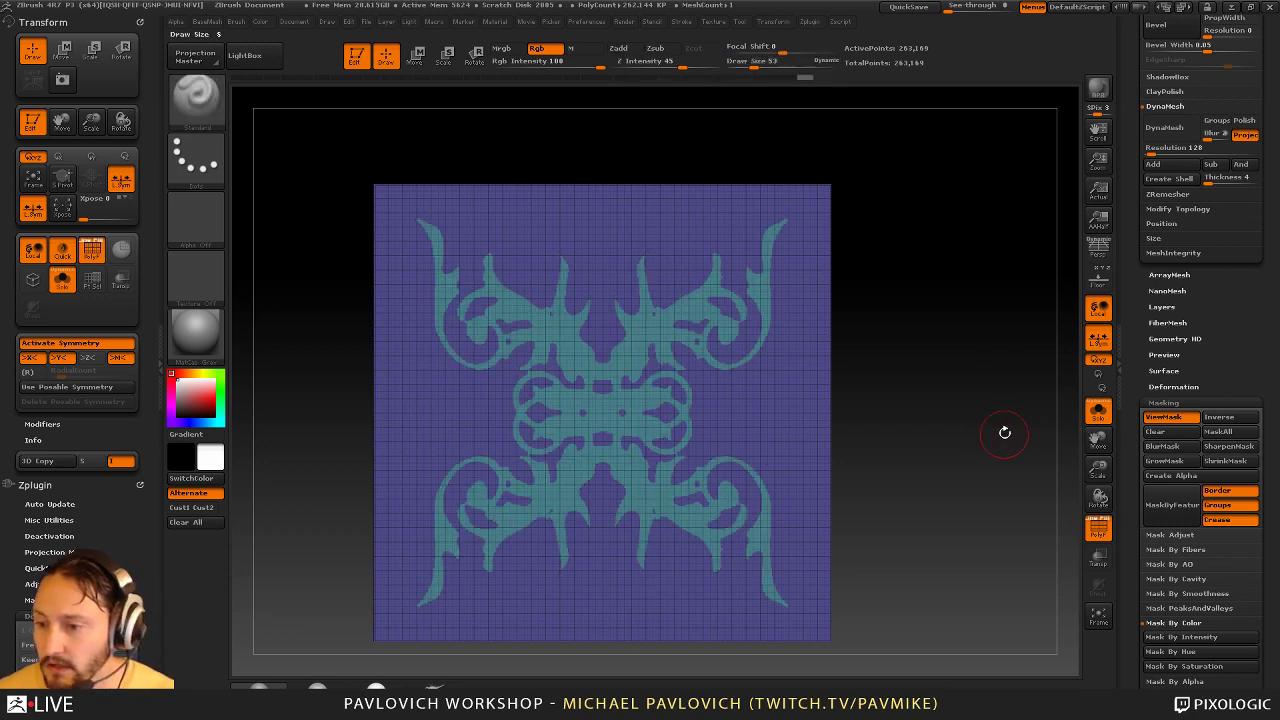
click(1163, 402)
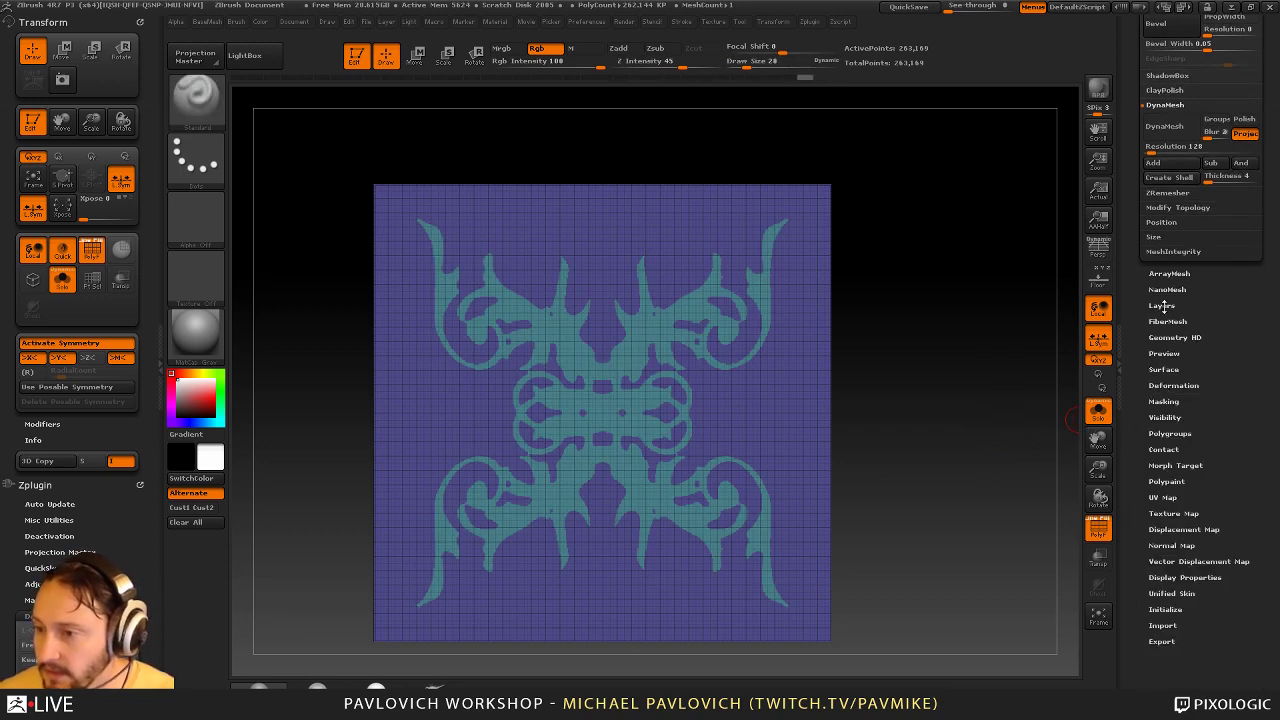
click(1170, 433)
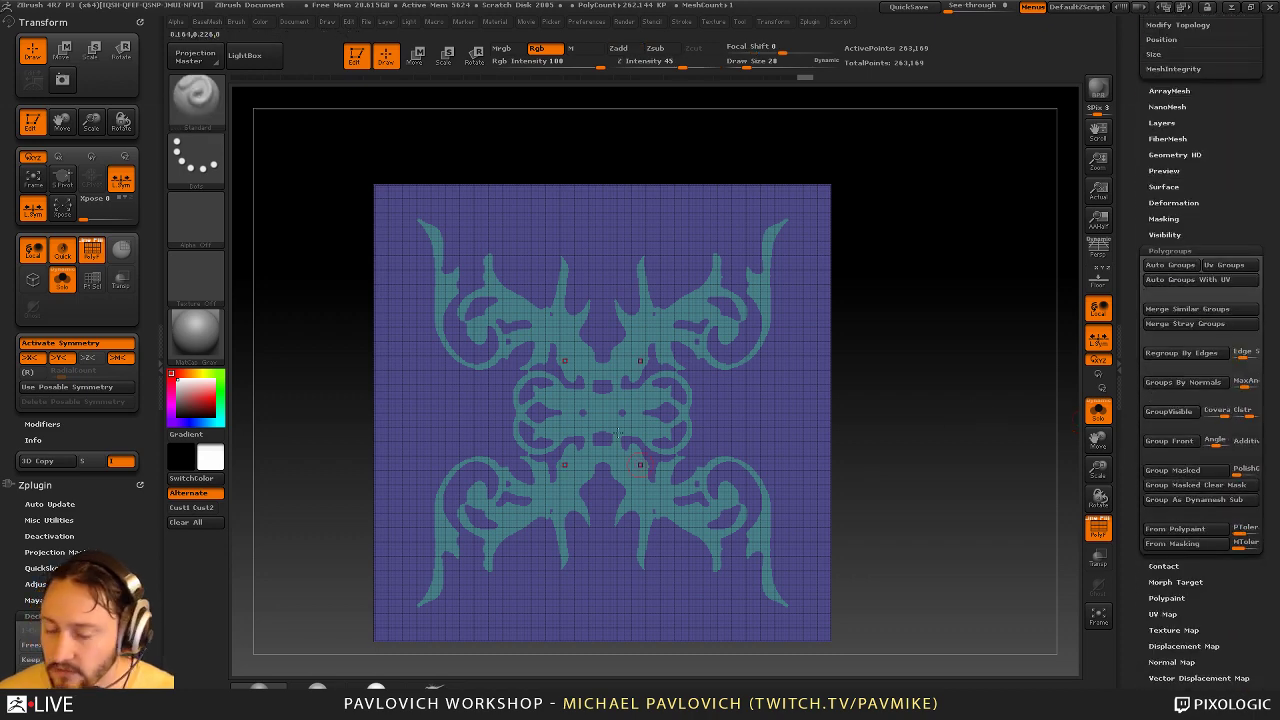
Isolate the ornament's polygroup and try to delete the hidden rest of the plane
alt+drag(866, 356, 862, 359)
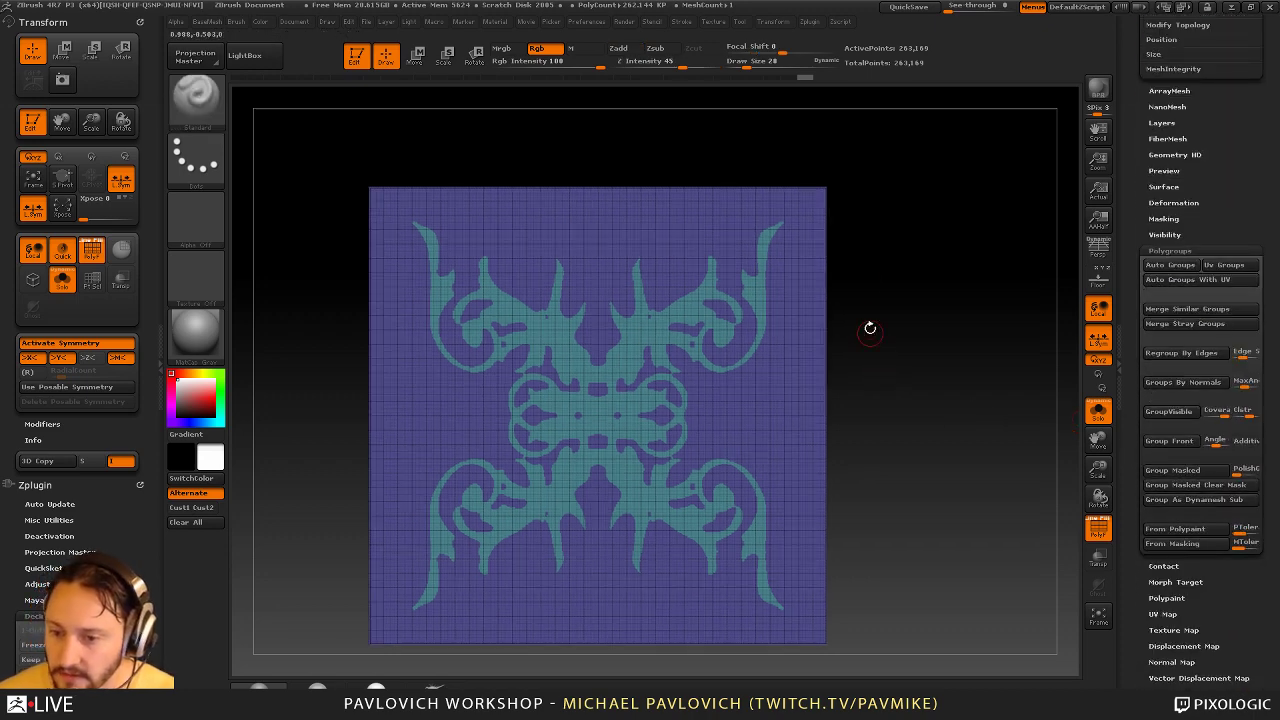
ctrl+shift+click(635, 345)
drag(965, 340, 952, 343)
key(2)
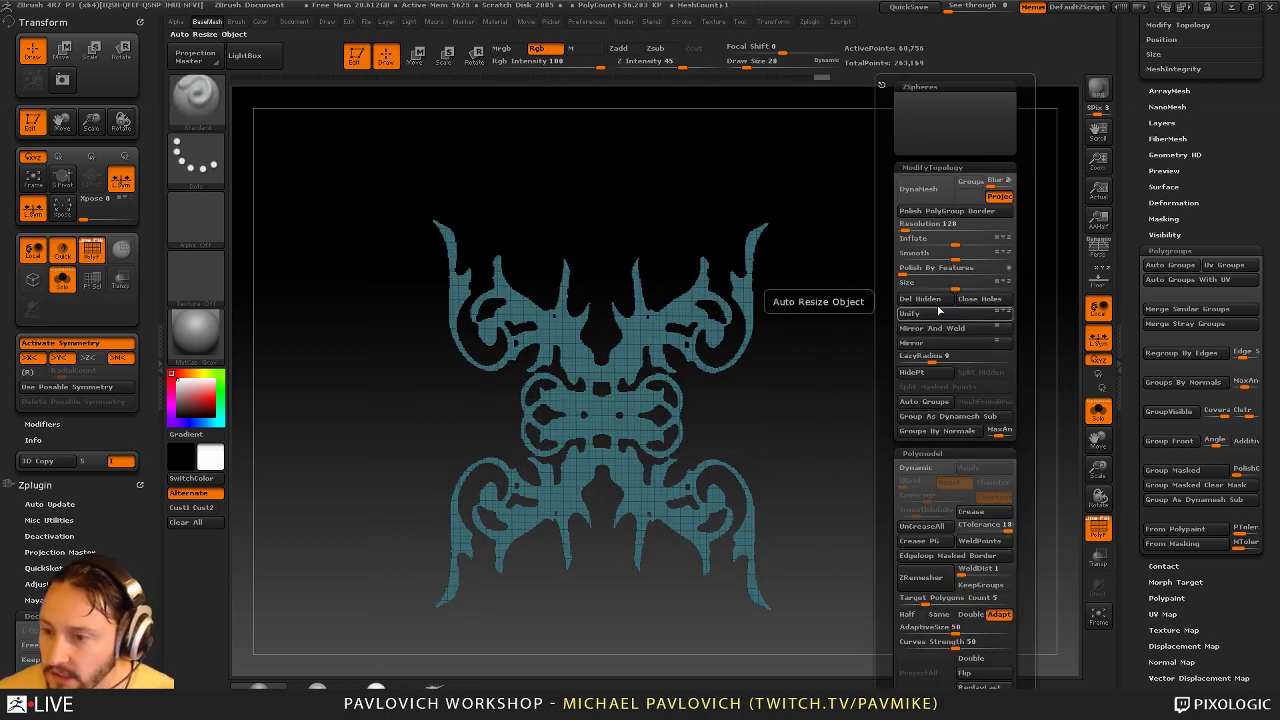
click(940, 299)
Delete the lower subdivision levels and remove the hidden geometry around the ornament
drag(1143, 149, 1143, 266)
scroll(1143, 265, up, 4)
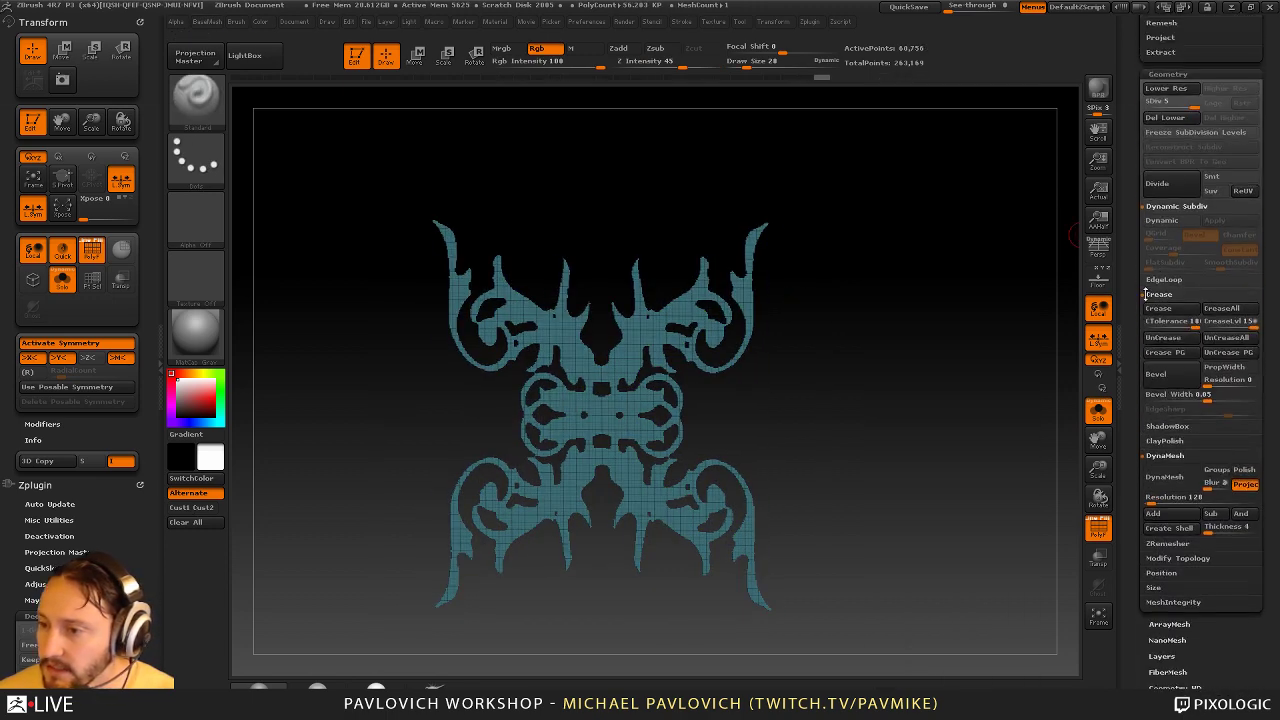
click(1166, 118)
key(2)
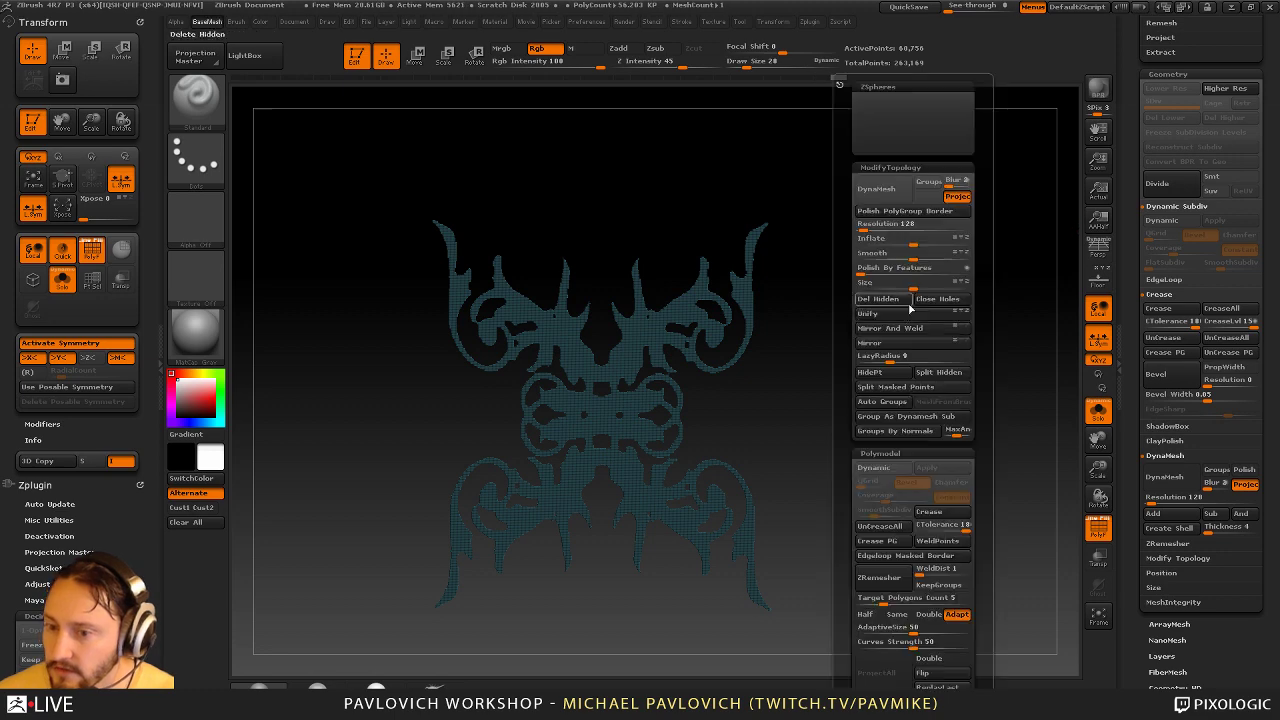
click(880, 300)
Mask only the ornament's border by features, with Groups and Crease switched off
mouse_move(866, 343)
mouse_down()
mouse_move(934, 437)
mouse_move(903, 466)
mouse_up()
alt+drag(929, 411, 977, 407)
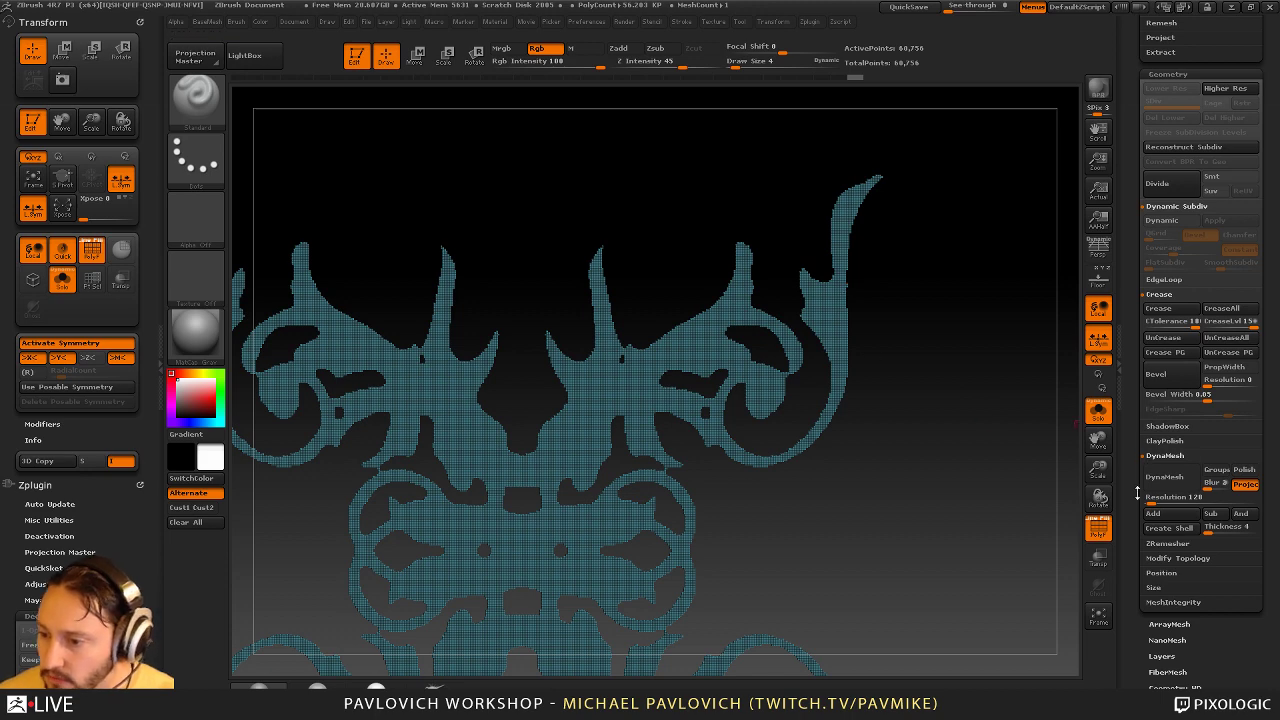
drag(1137, 493, 1140, 342)
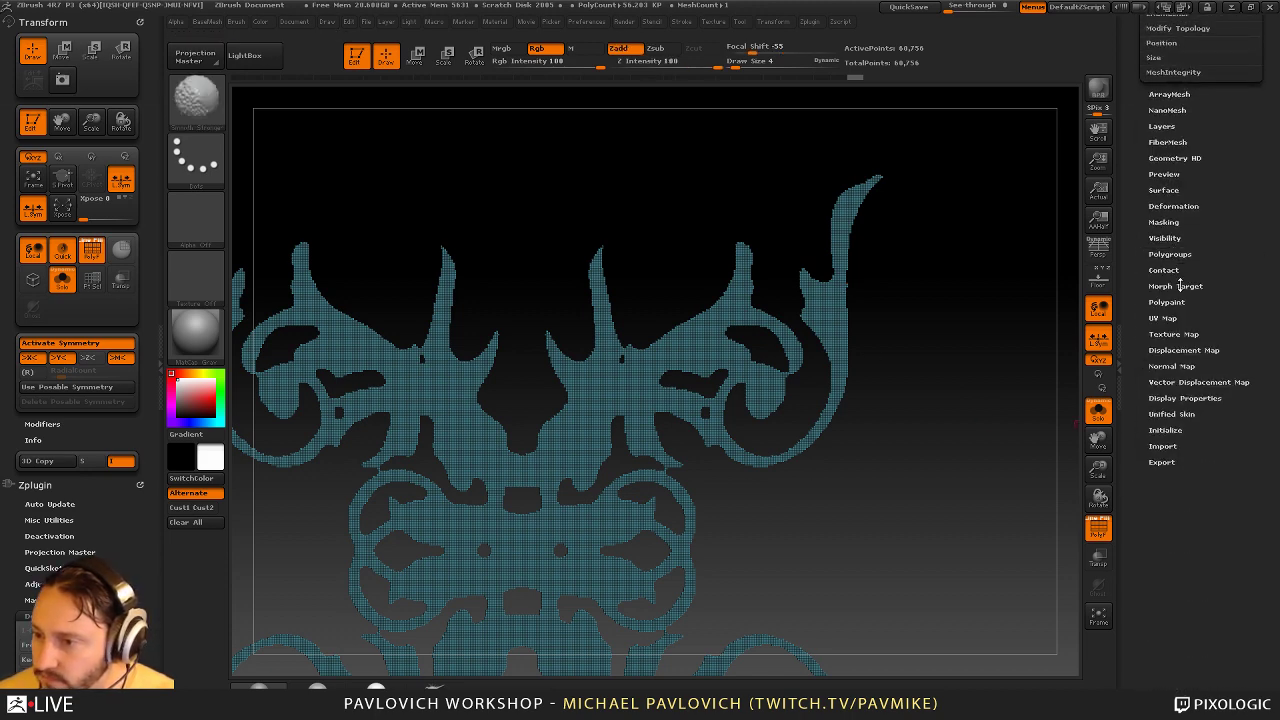
shift+click(1165, 219)
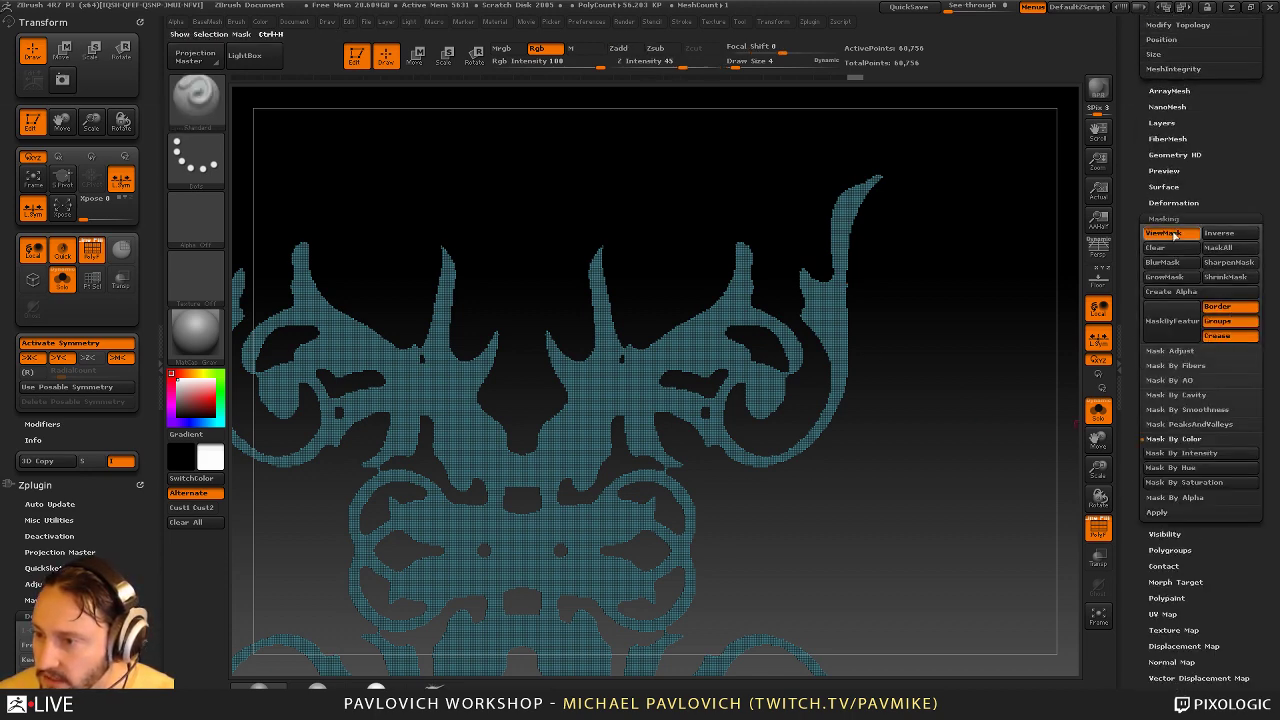
click(1230, 321)
click(1230, 335)
click(1177, 327)
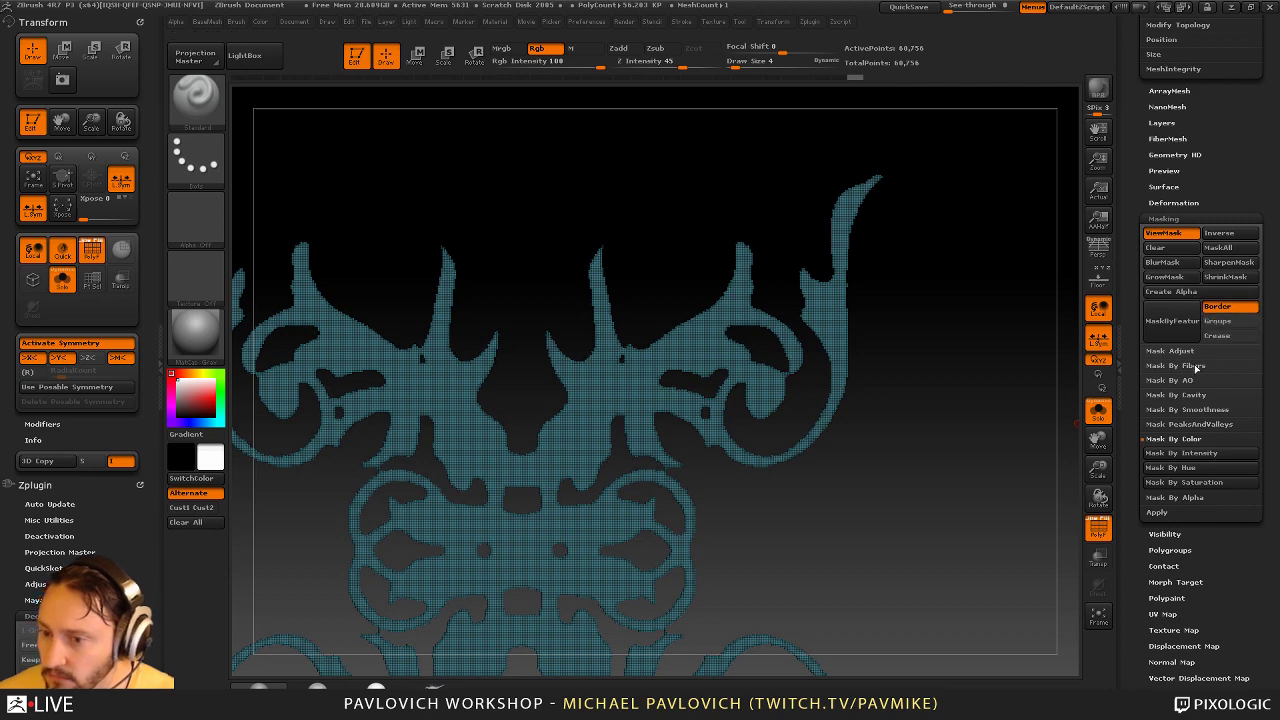
Invert the border mask and smooth the jagged edges with Polish By Features, finishing with the polyframe off and the mask cleared
ctrl+click(980, 397)
key(2)
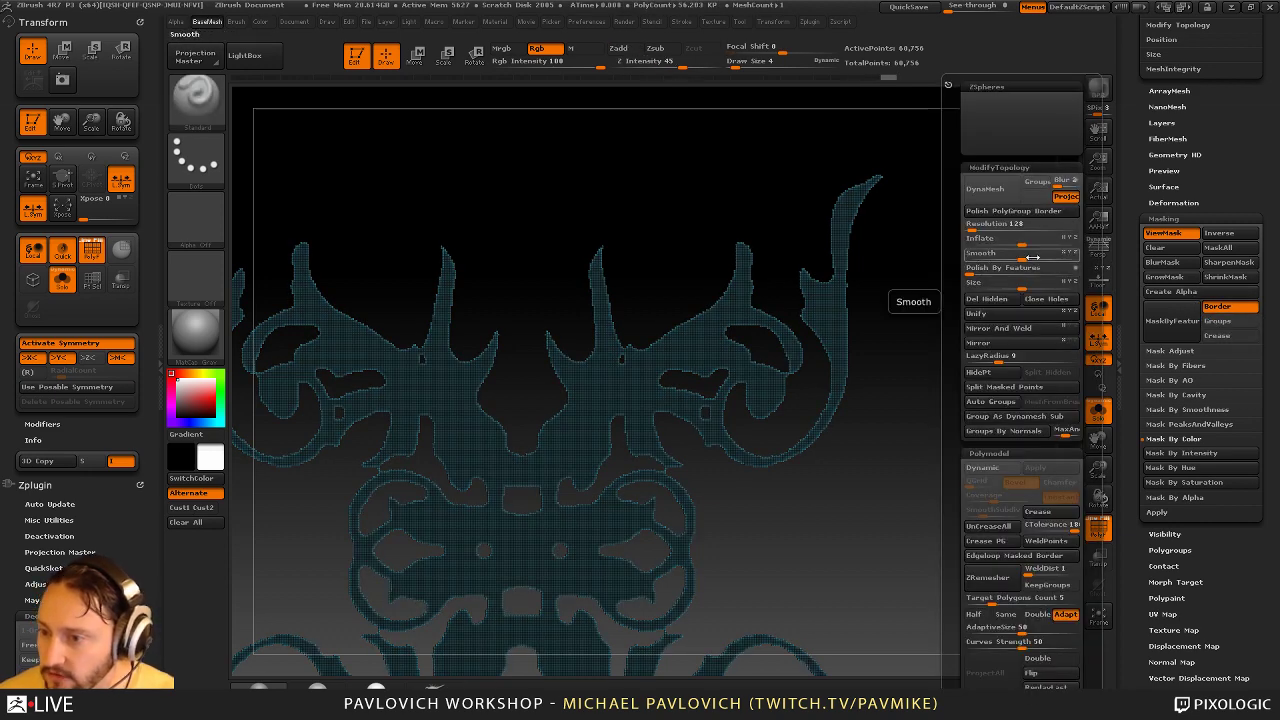
click(983, 268)
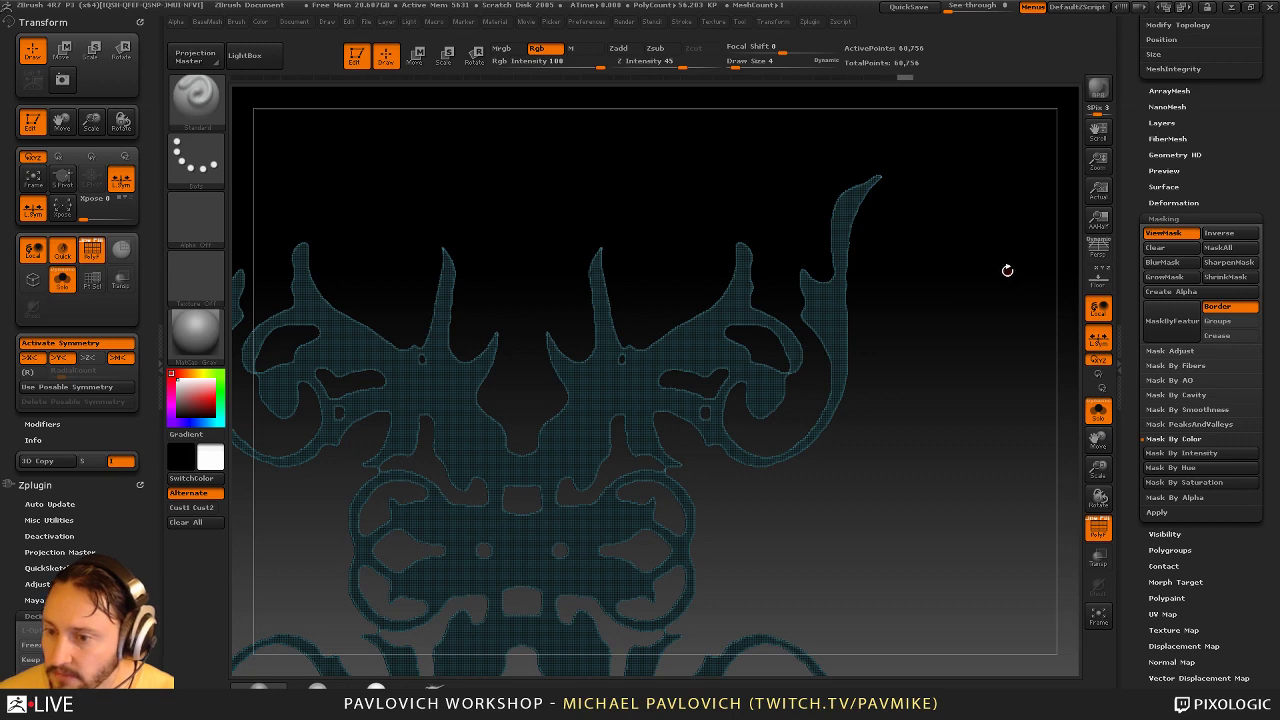
alt+drag(1007, 271, 977, 268)
click(1099, 527)
ctrl+drag(998, 406, 1017, 438)
Hide the thin bridge between the upper leaf and the central loop with the SelectLasso brush and delete the hidden polygons
mouse_move(896, 380)
alt+mouse_down()
mouse_move(923, 417)
mouse_move(937, 409)
mouse_move(931, 466)
mouse_move(898, 474)
mouse_move(915, 495)
mouse_move(896, 490)
alt+mouse_up()
key(s)
click(940, 407)
key(s)
click(914, 472)
key(bracketleft)
ctrl+click(197, 100)
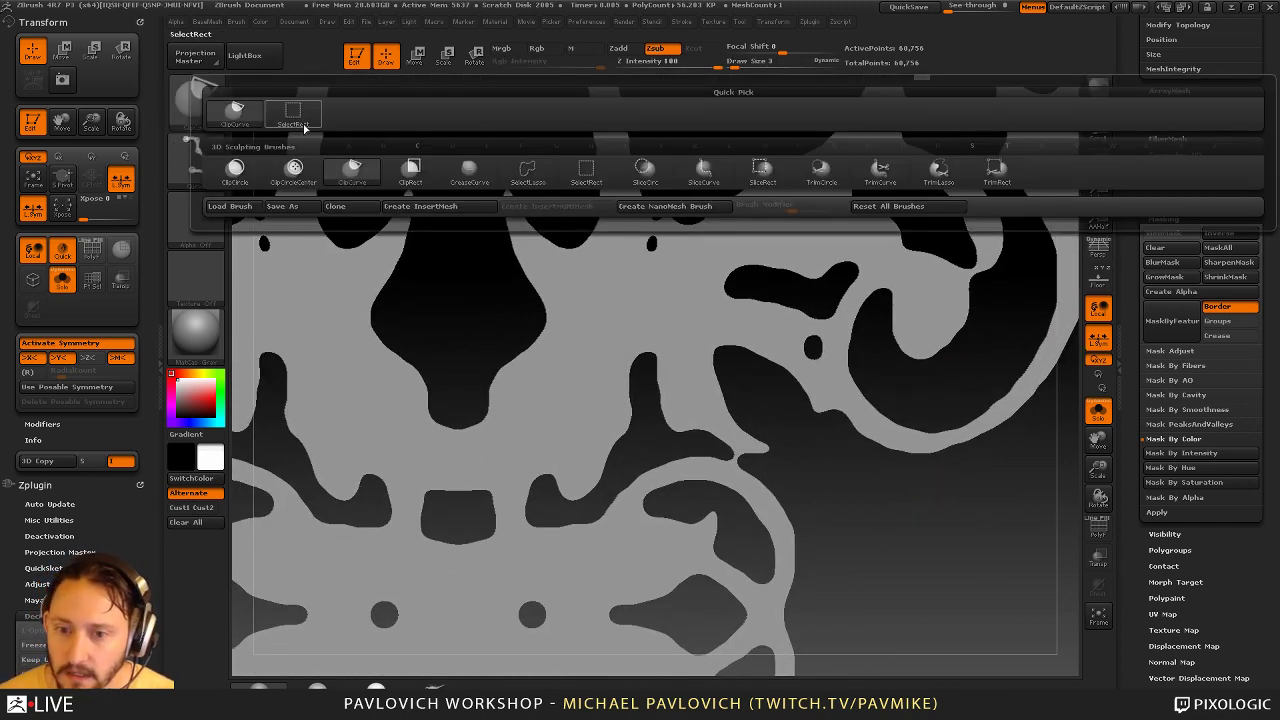
ctrl+click(528, 173)
key(ctrl+shift)
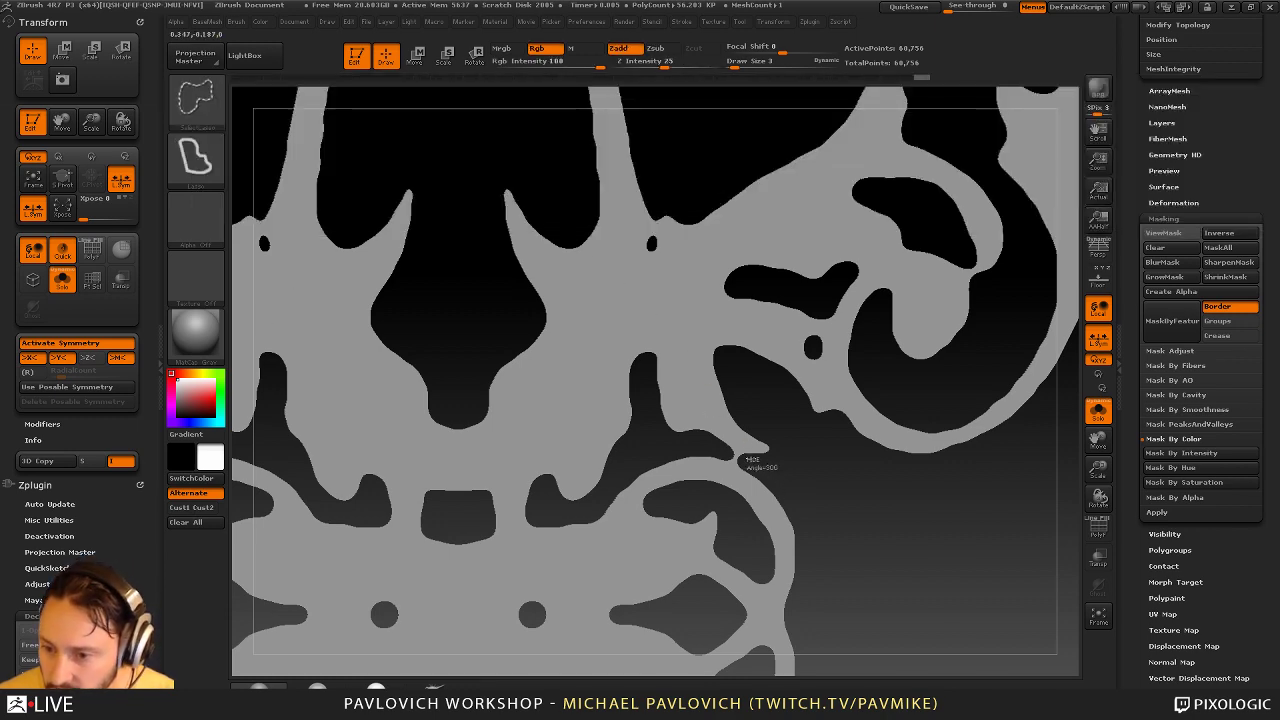
ctrl+alt+shift+drag(773, 477, 776, 478)
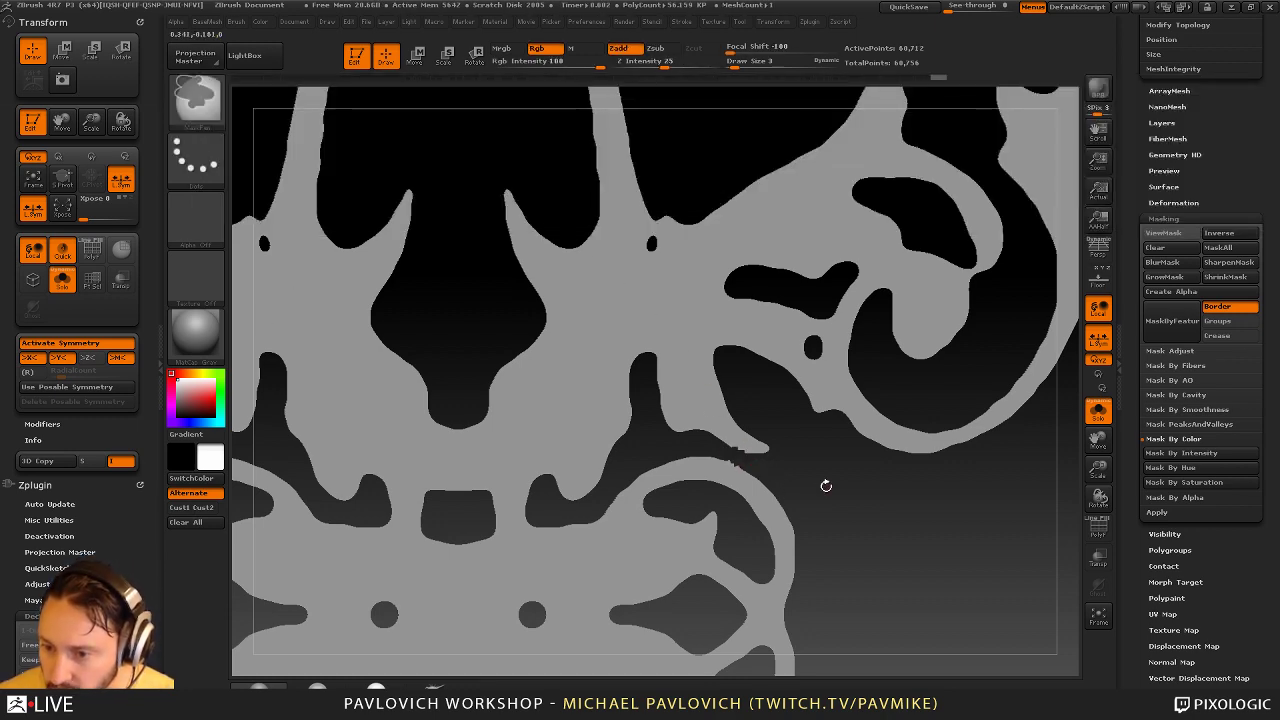
key(2)
click(809, 303)
Mask the trimmed ornament's border again, invert the mask and apply Polish By Features to the new edges
ctrl+right_drag(745, 488, 966, 310)
alt+right_drag(966, 310, 973, 435)
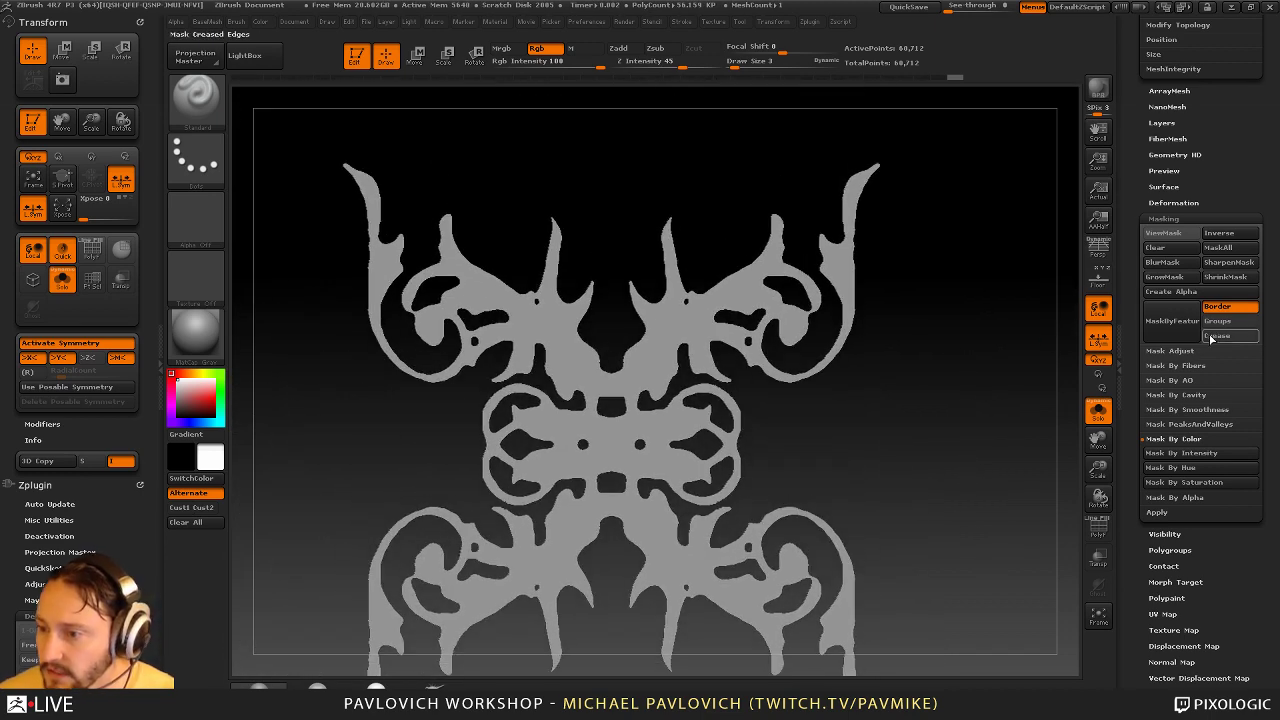
click(1190, 327)
ctrl+click(992, 361)
key(2)
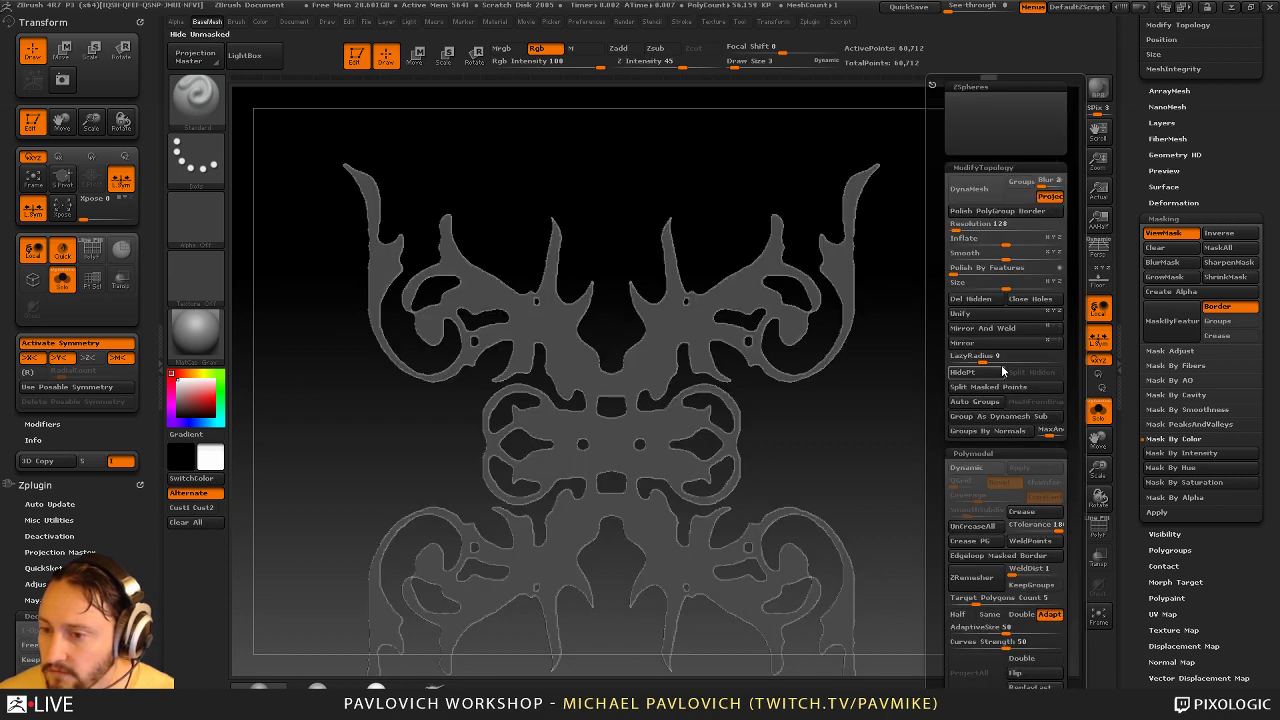
click(973, 270)
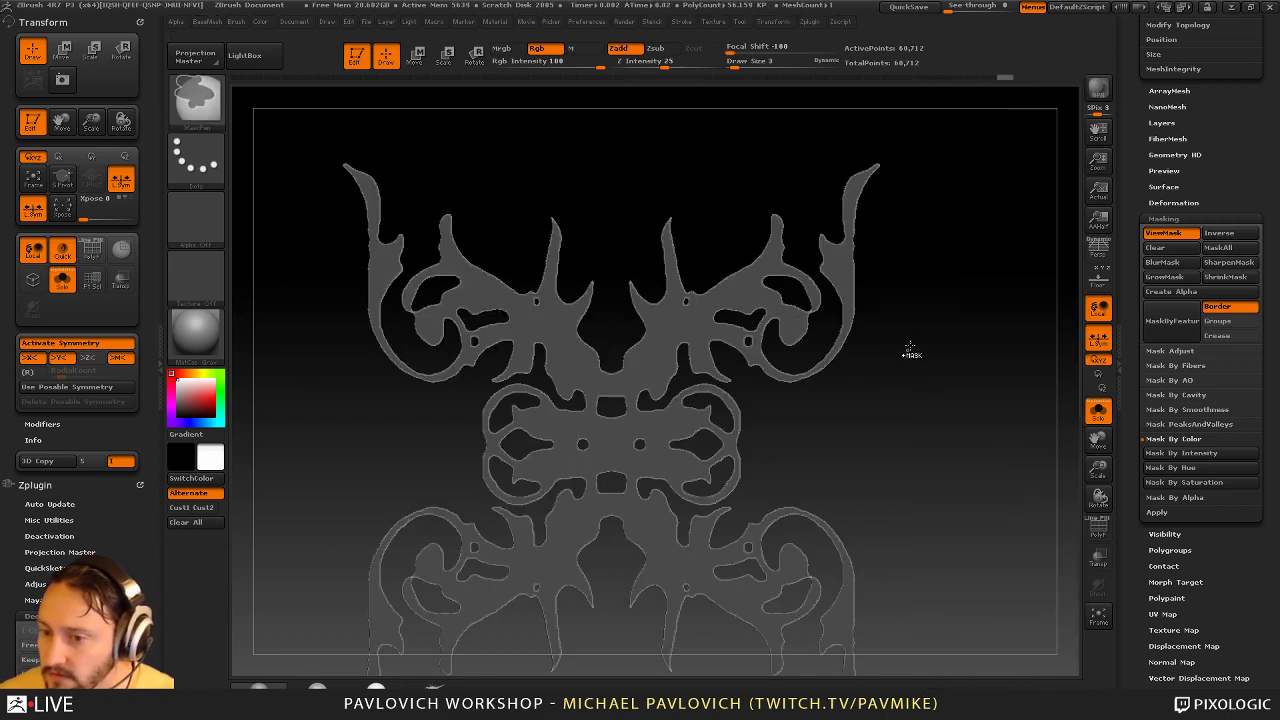
Clear the border mask, turn off the polyframe and open the subtool Extract settings
ctrl+drag(952, 331, 986, 372)
ctrl+right_drag(988, 374, 972, 381)
alt+right_drag(972, 381, 1066, 464)
key(shift+f)
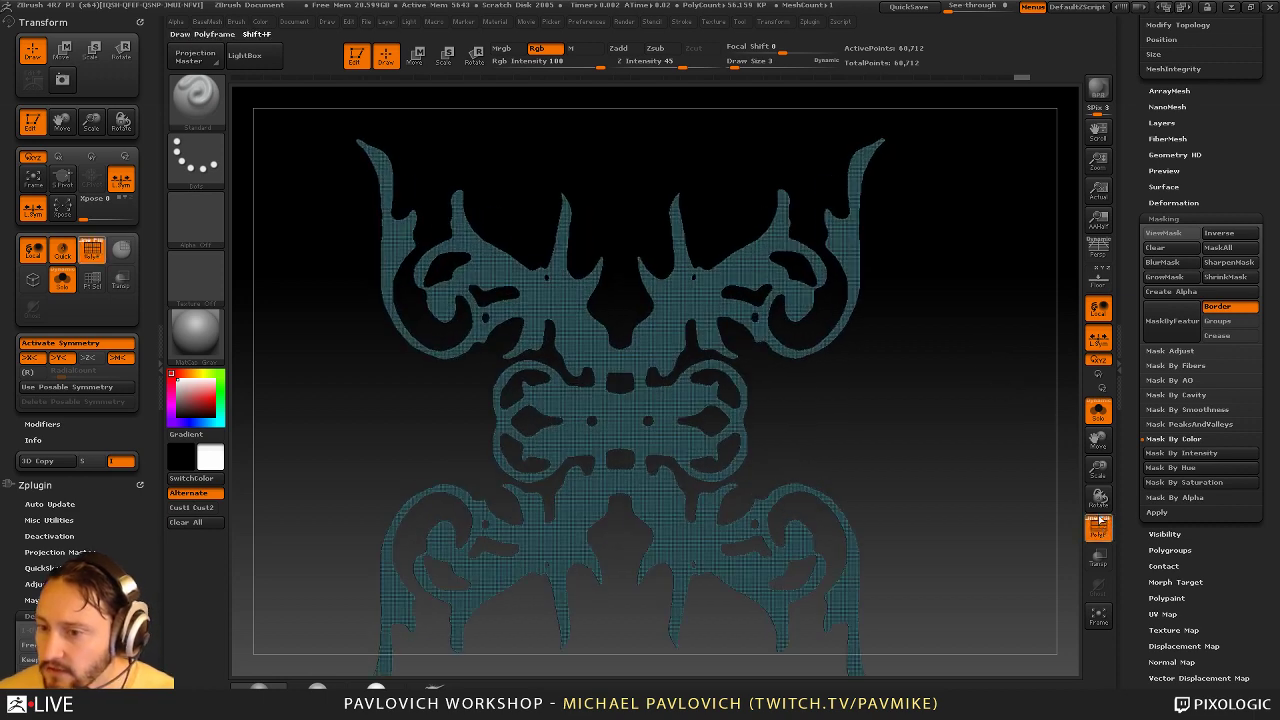
click(1098, 524)
drag(1127, 195, 1130, 283)
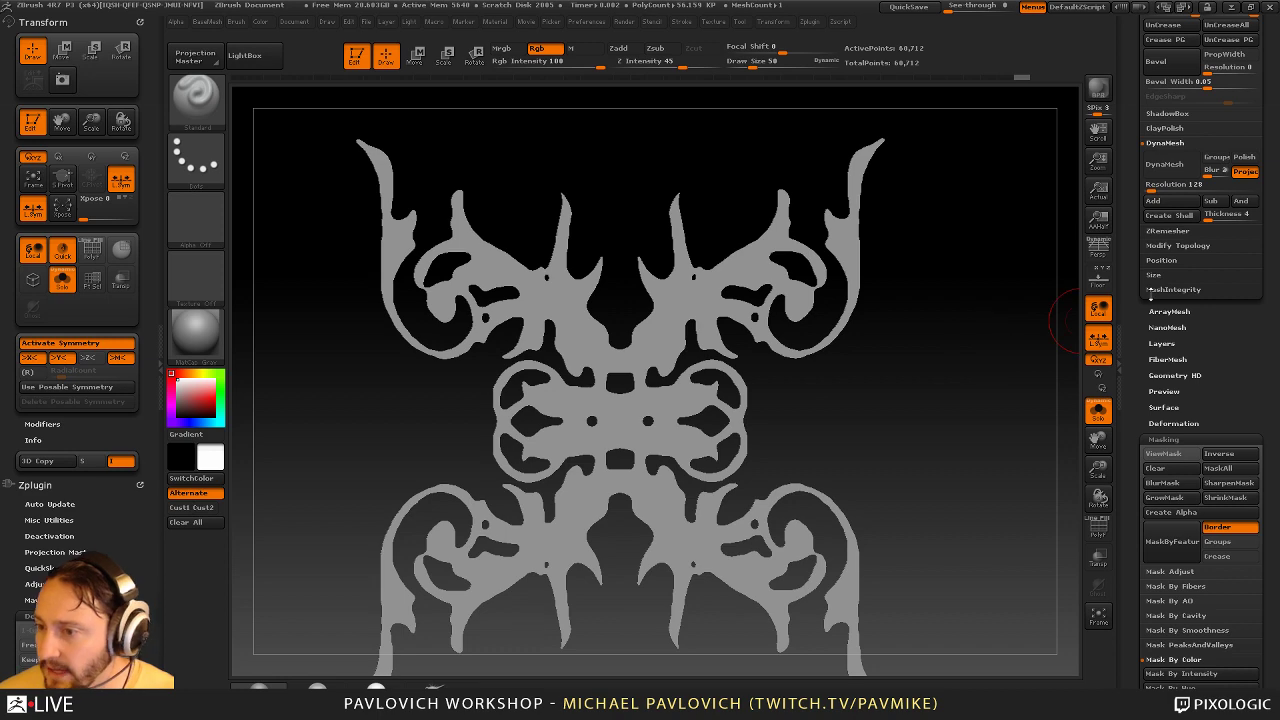
scroll(1135, 367, up, 4)
scroll(1138, 375, up, 10)
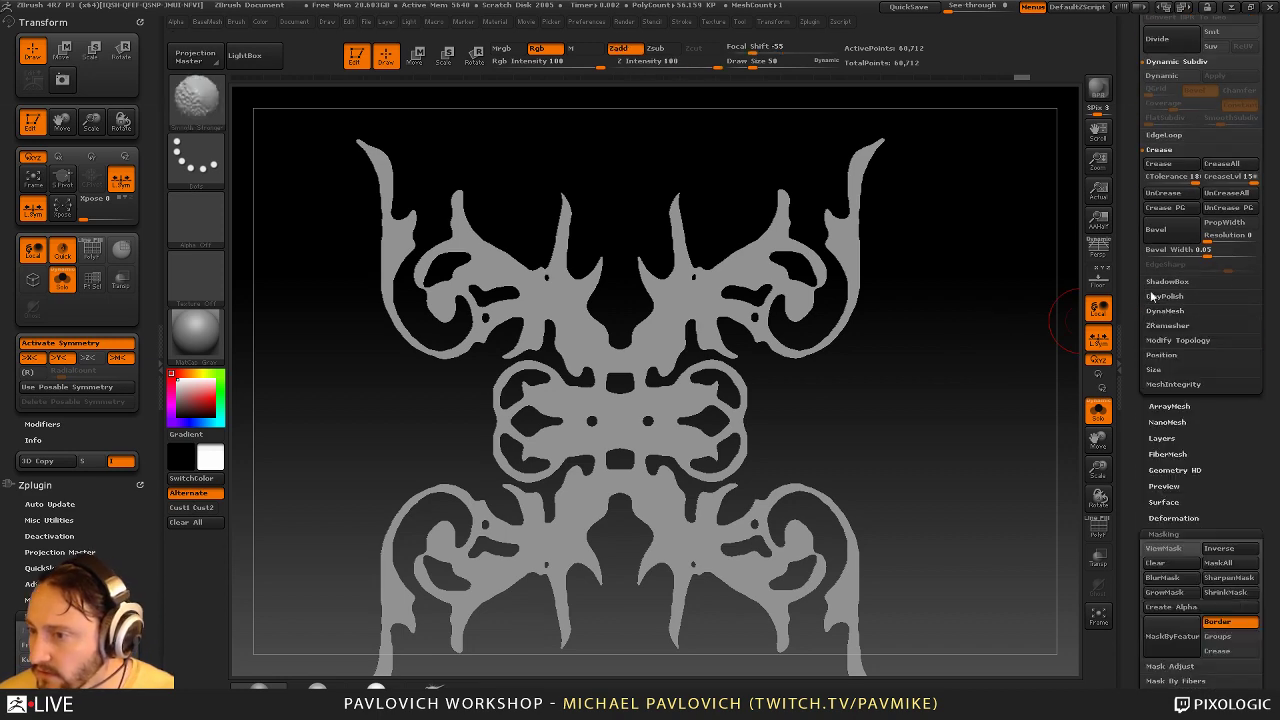
click(1160, 369)
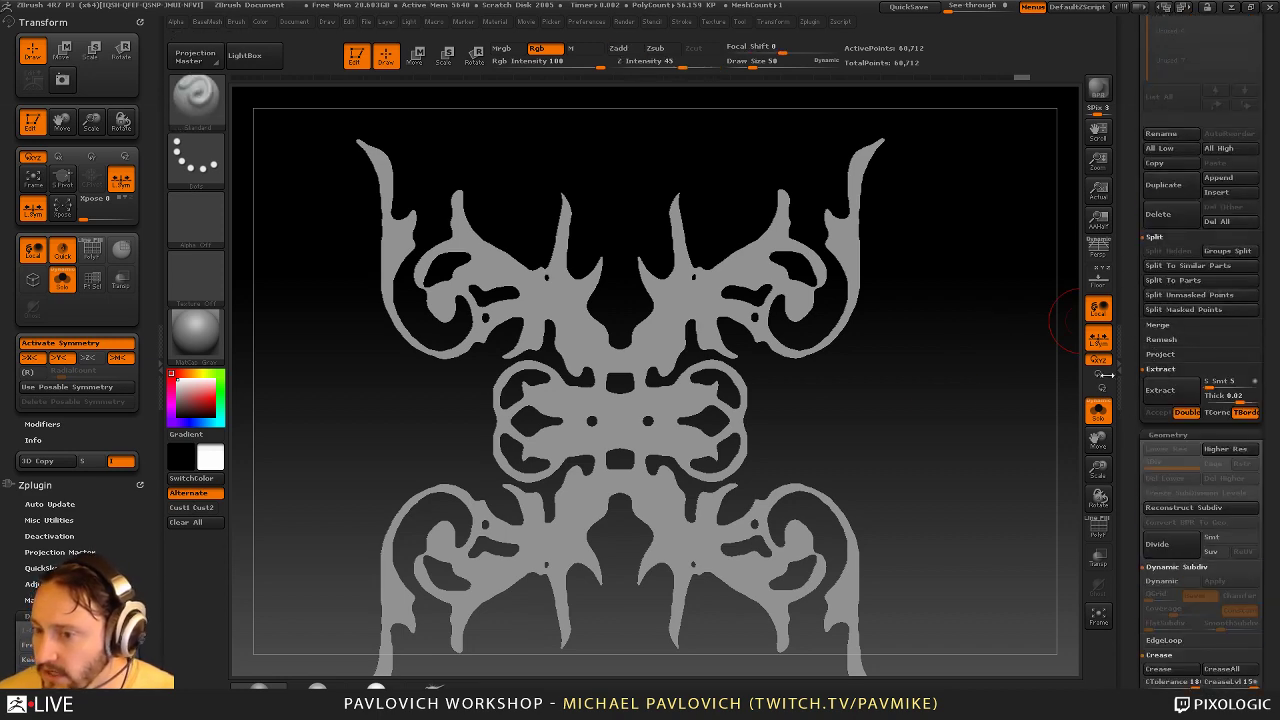
Mask short strips on the ornament's inner stems and try extracting them at a thickness of 0.02
key(bracketleft)
key(bracketleft)
ctrl+drag(656, 347, 678, 292)
drag(925, 337, 937, 337)
key(ctrl+z)
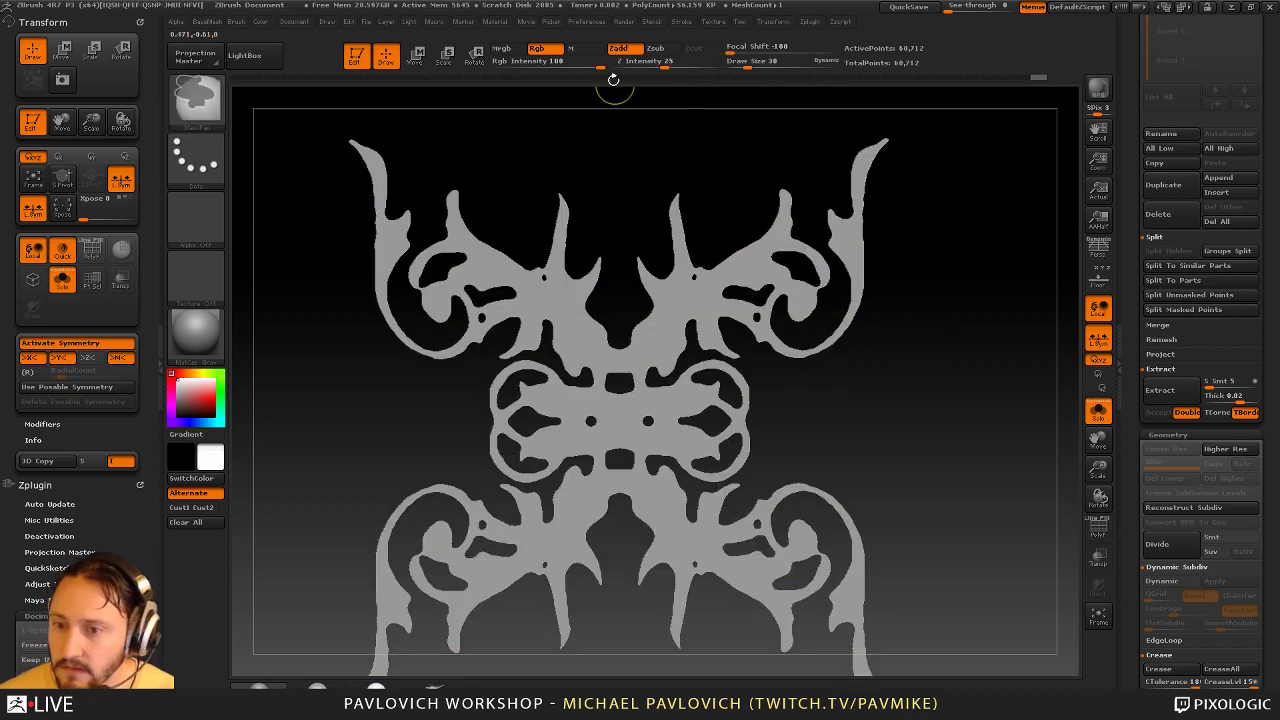
click(545, 50)
drag(650, 372, 668, 313)
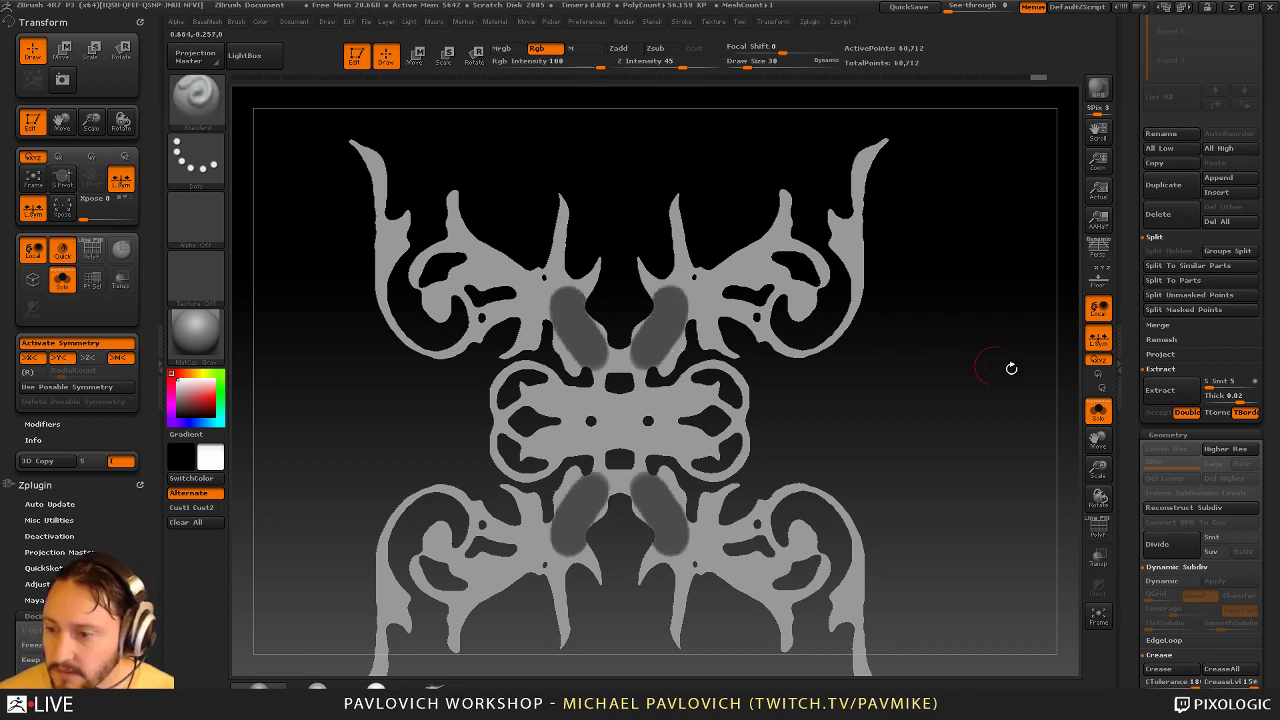
click(1160, 390)
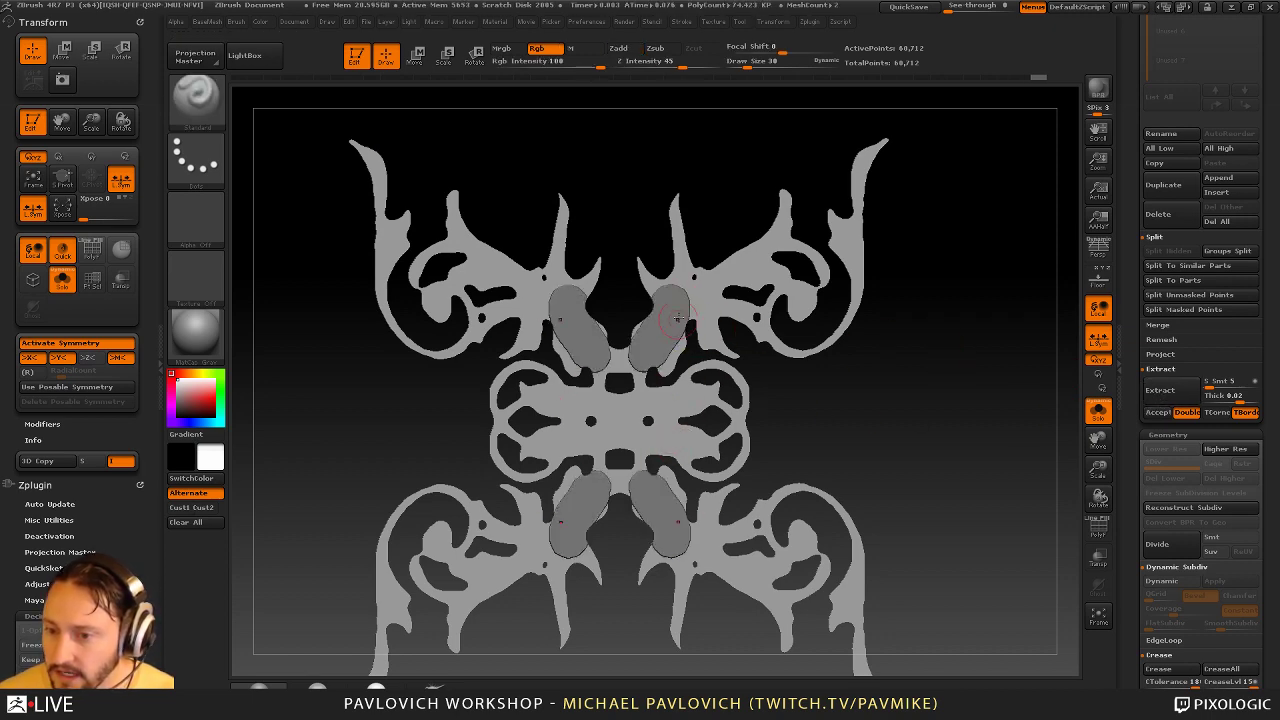
alt+drag(931, 361, 948, 403)
click(1168, 400)
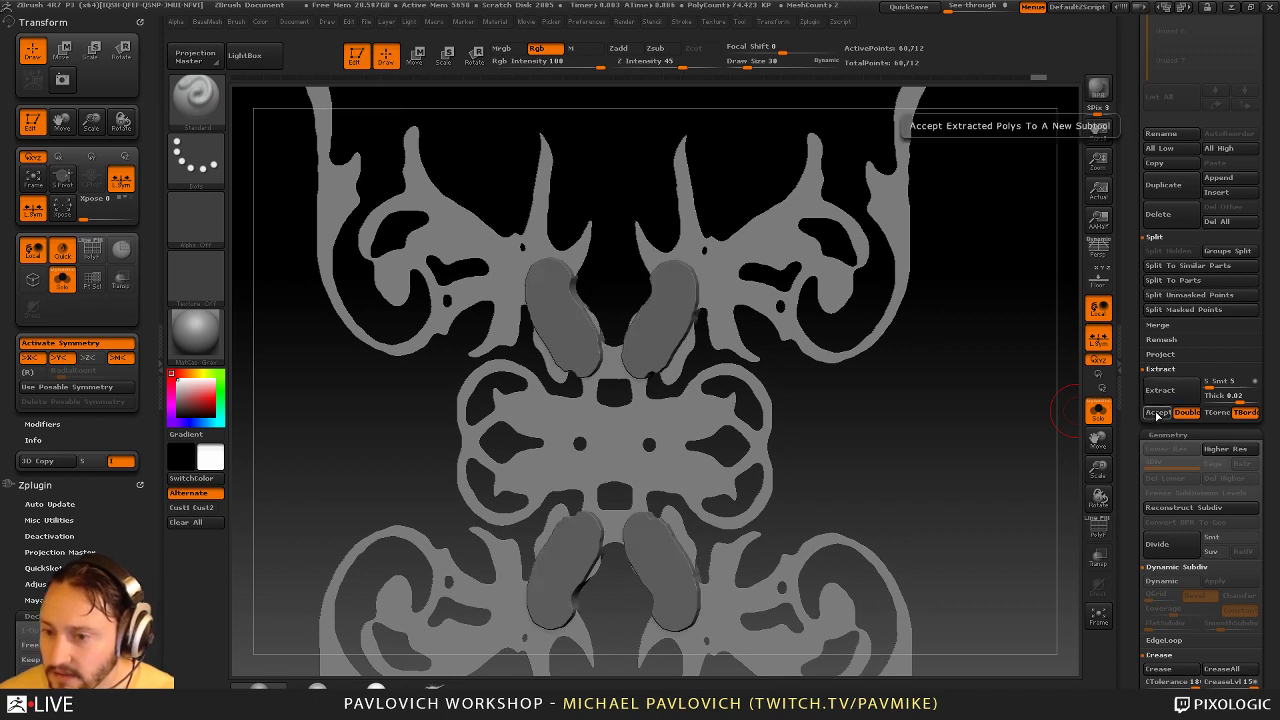
click(1157, 413)
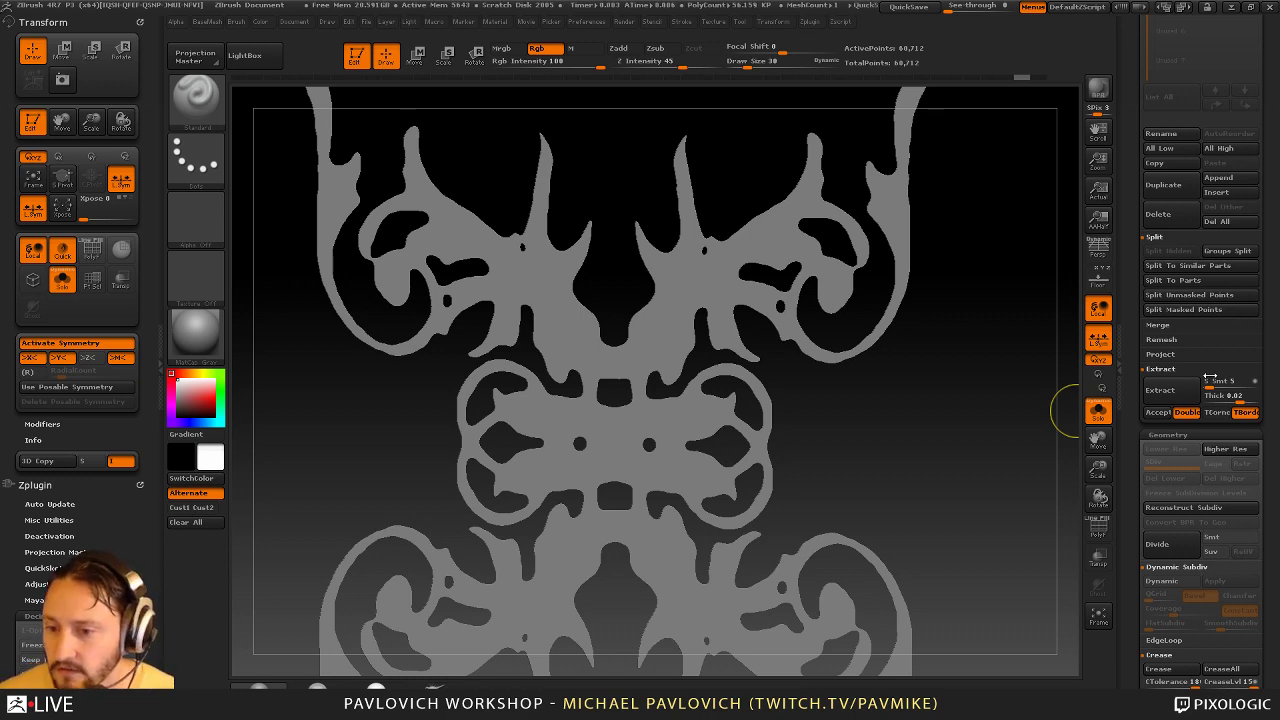
Extract the whole ornament at 0.02 thickness as a new subtool and delete the original flat plane subtool
click(1175, 397)
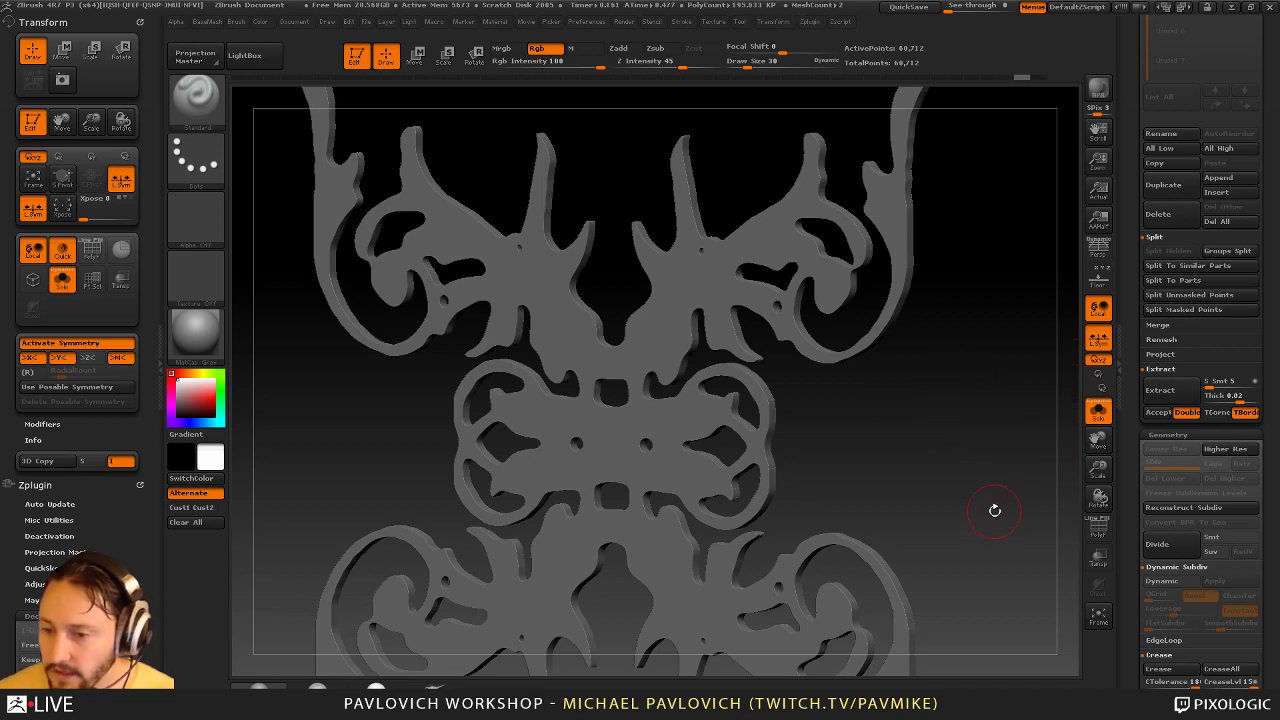
click(1157, 415)
drag(1132, 335, 1138, 516)
mouse_move(1193, 502)
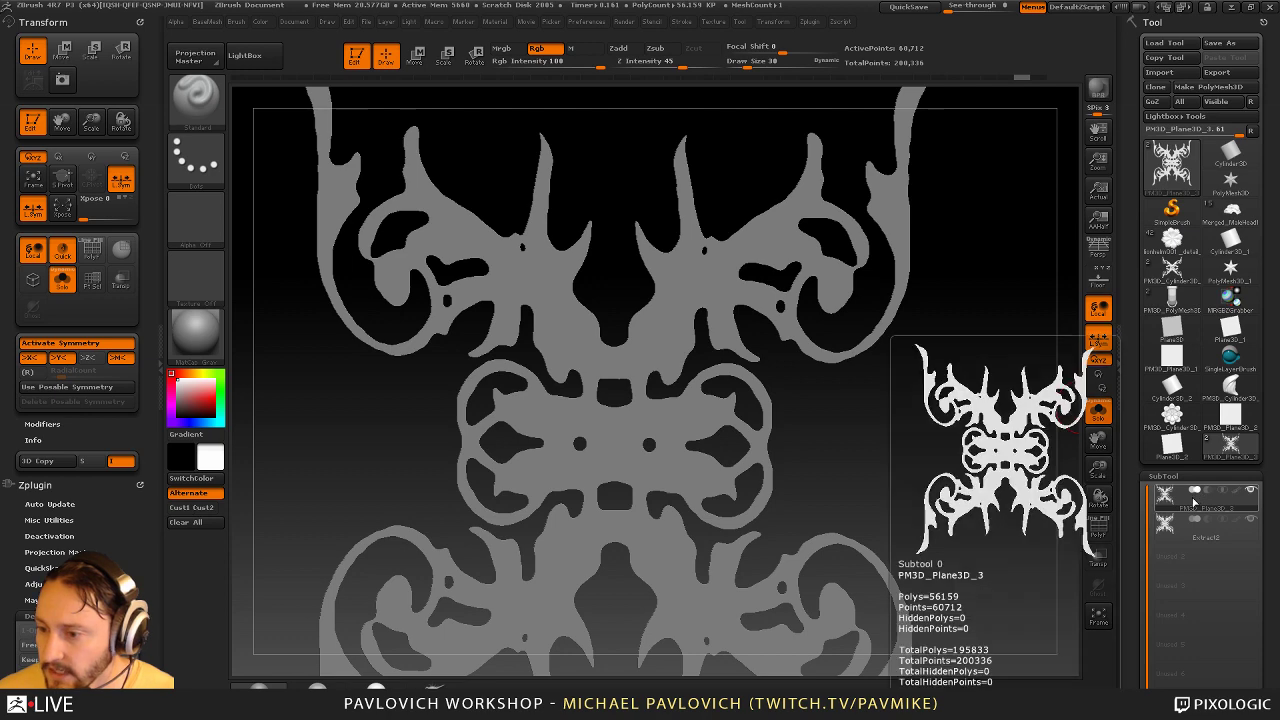
mouse_move(1188, 540)
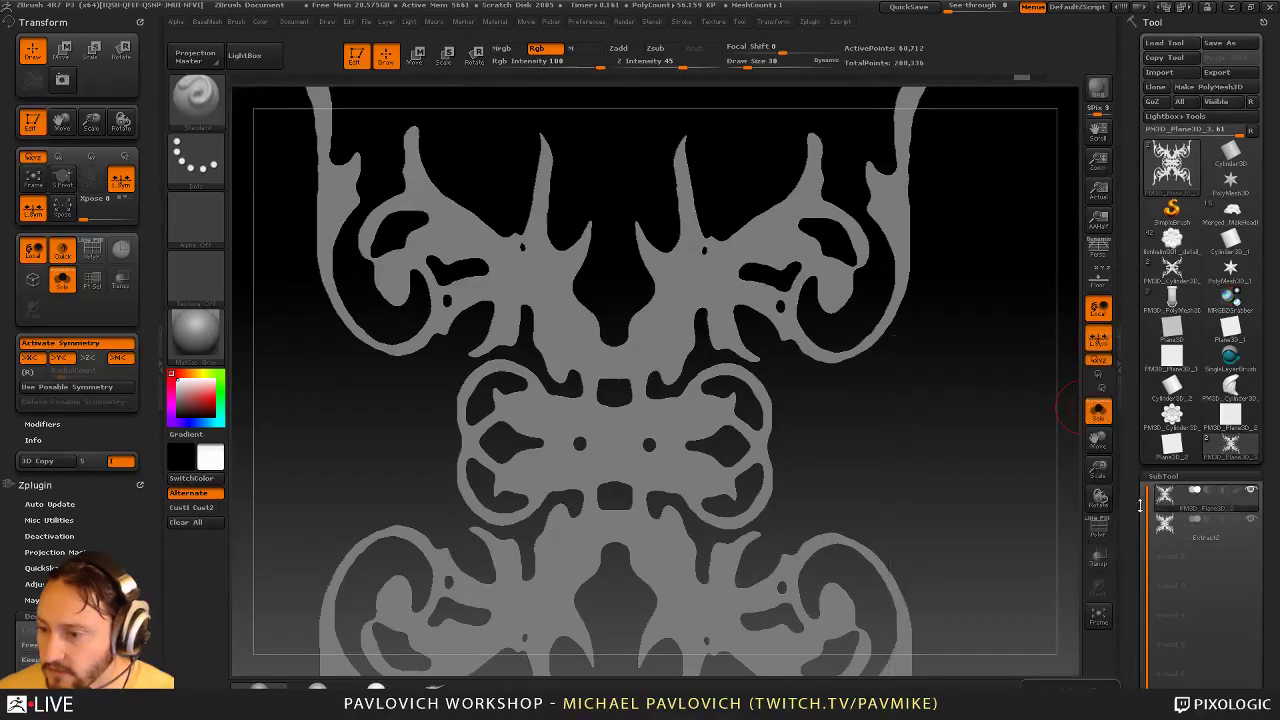
drag(1138, 507, 1130, 386)
click(1168, 601)
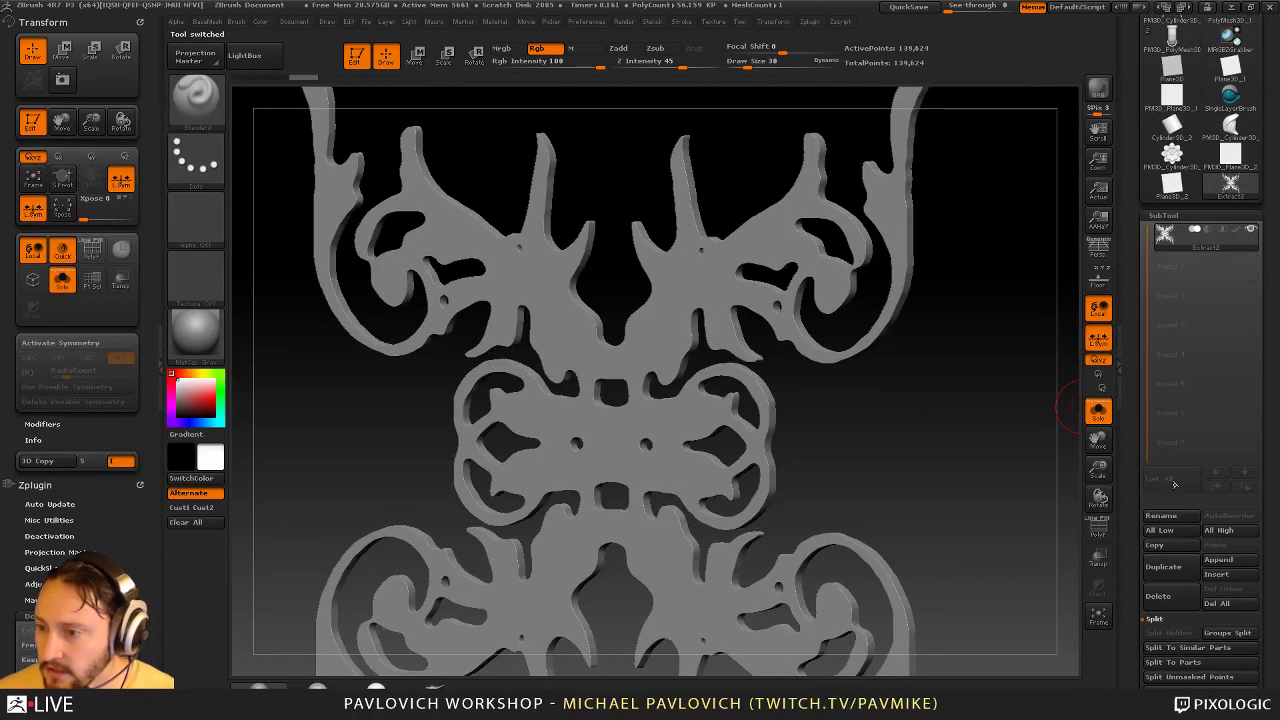
Isolate the front-face polygroup of the extracted ornament with the SelectRect brush
alt+drag(974, 402, 958, 350)
click(1093, 531)
drag(1047, 504, 717, 297)
key(f)
drag(912, 292, 996, 356)
click(1097, 527)
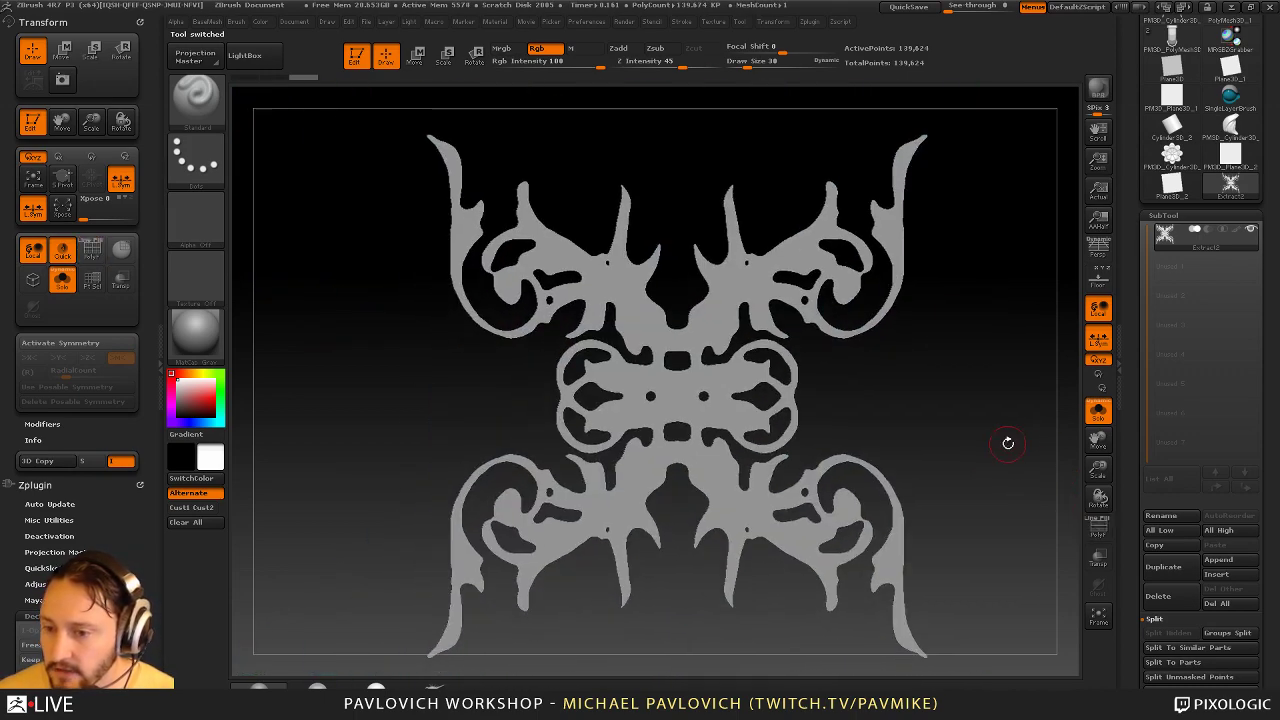
ctrl+shift+click(716, 290)
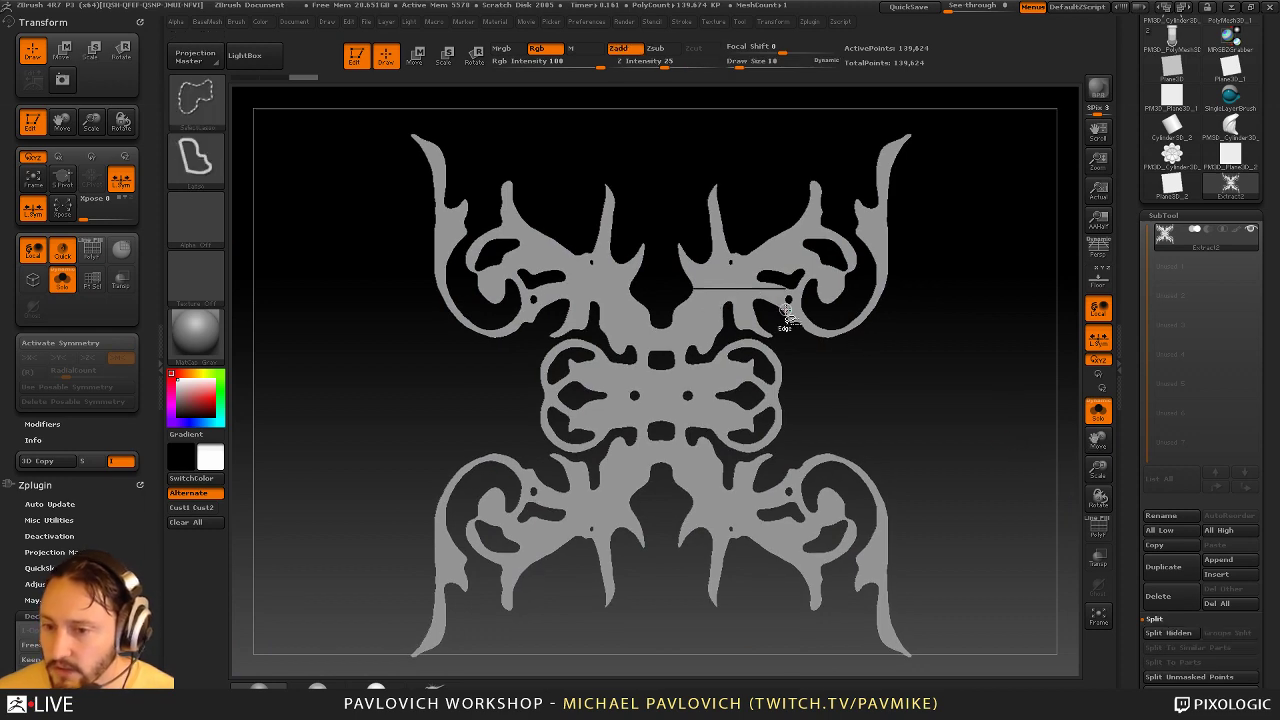
ctrl+shift+click(917, 321)
ctrl+shift+click(214, 112)
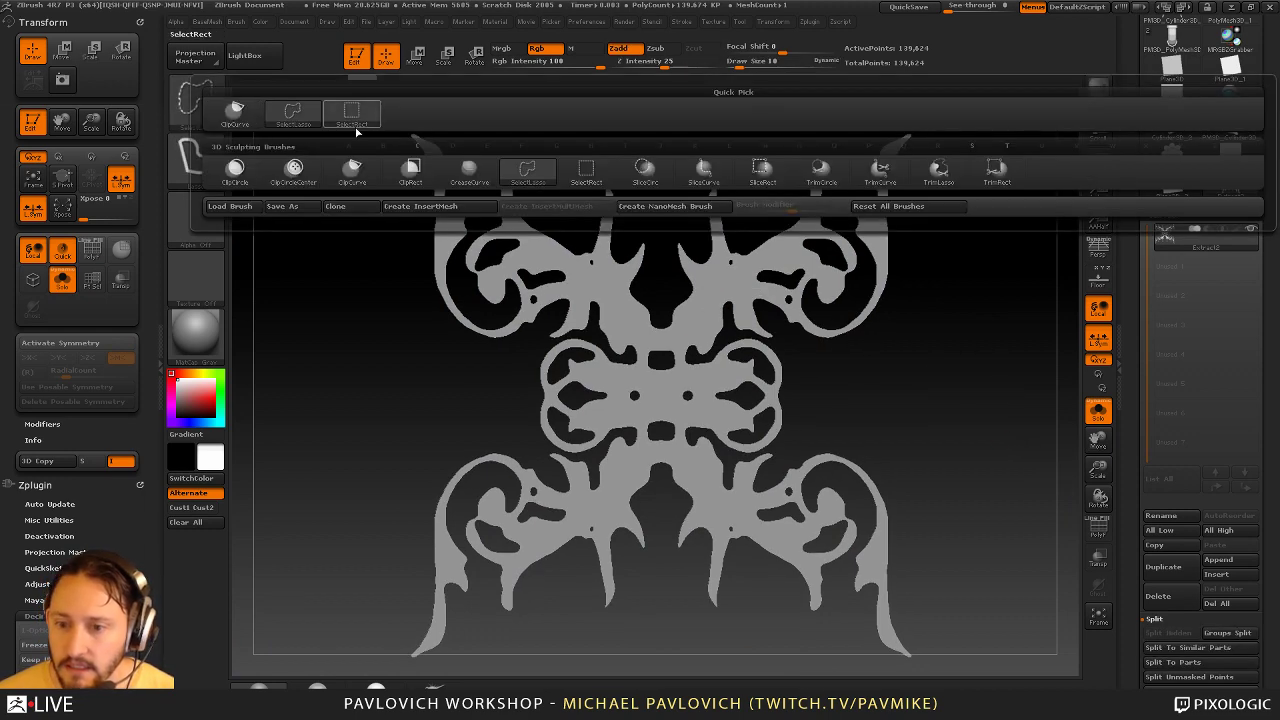
ctrl+shift+click(356, 129)
ctrl+shift+click(638, 318)
drag(1005, 368, 900, 352)
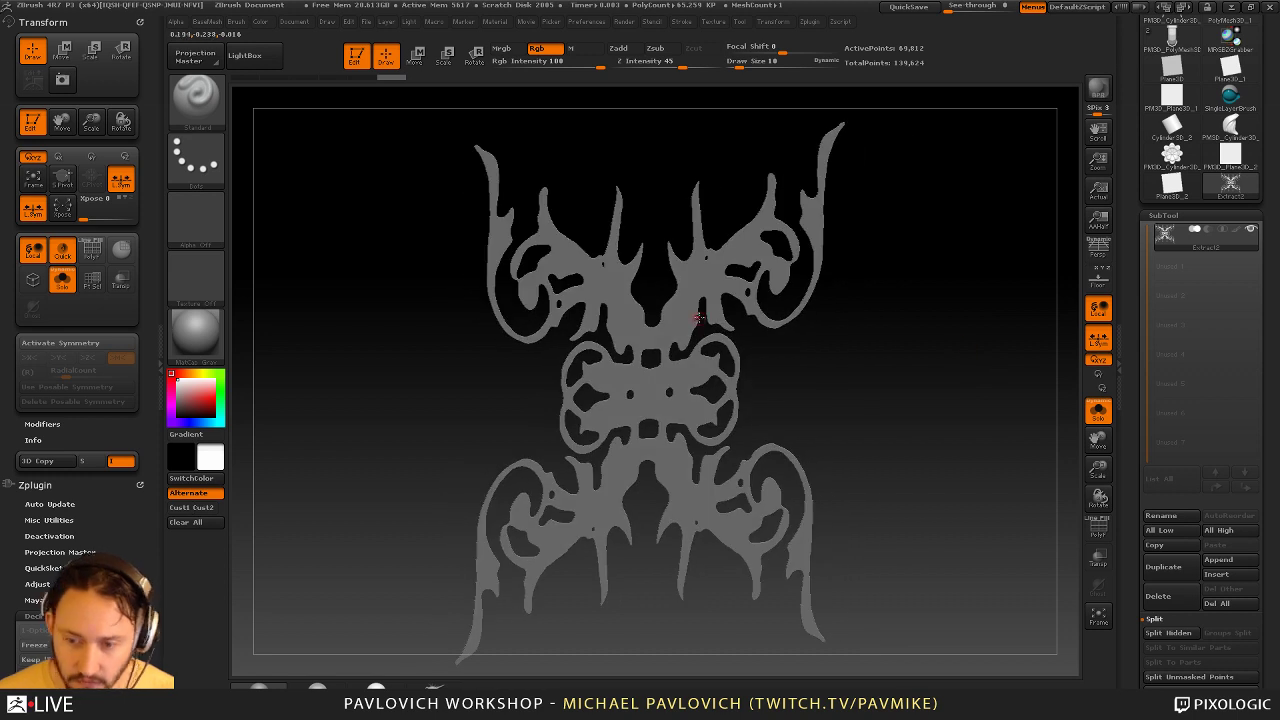
Activate X and Y symmetry and set the Standard brush to Zadd with Rgb off
key(x)
click(58, 357)
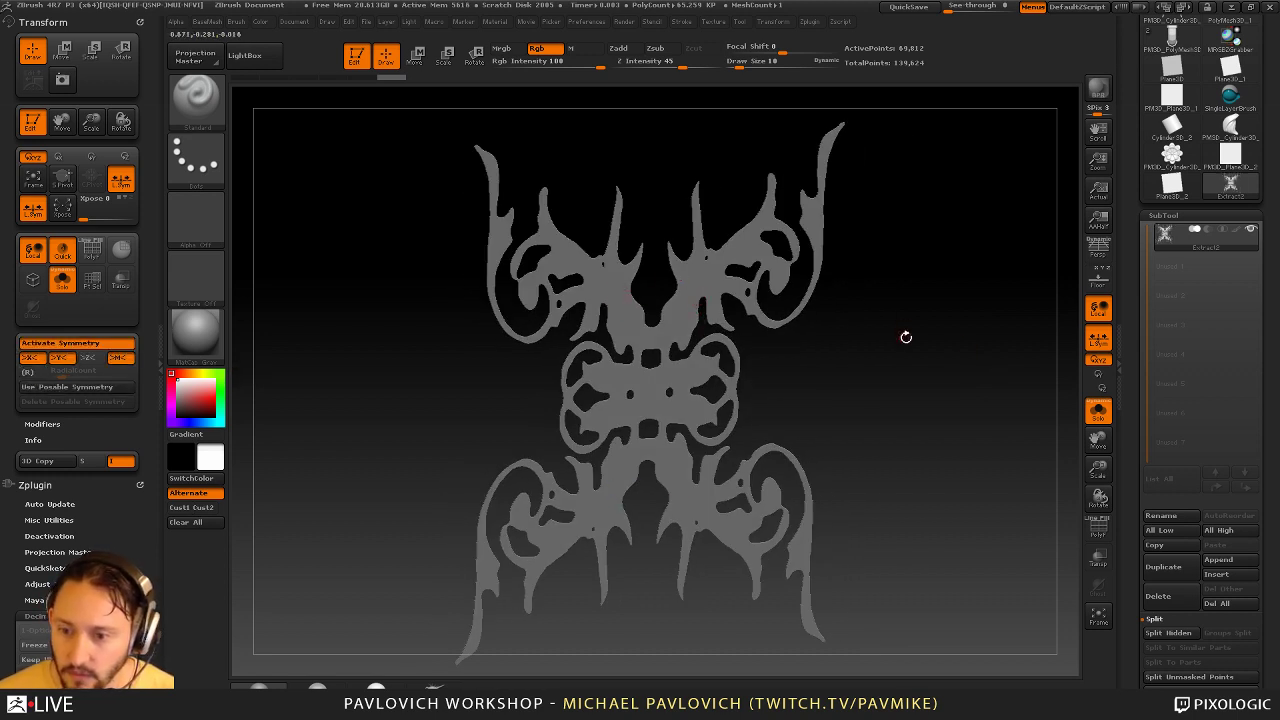
shift+drag(906, 337, 894, 336)
key(s)
drag(624, 340, 633, 336)
drag(609, 289, 657, 339)
key(ctrl+z)
click(619, 49)
click(543, 49)
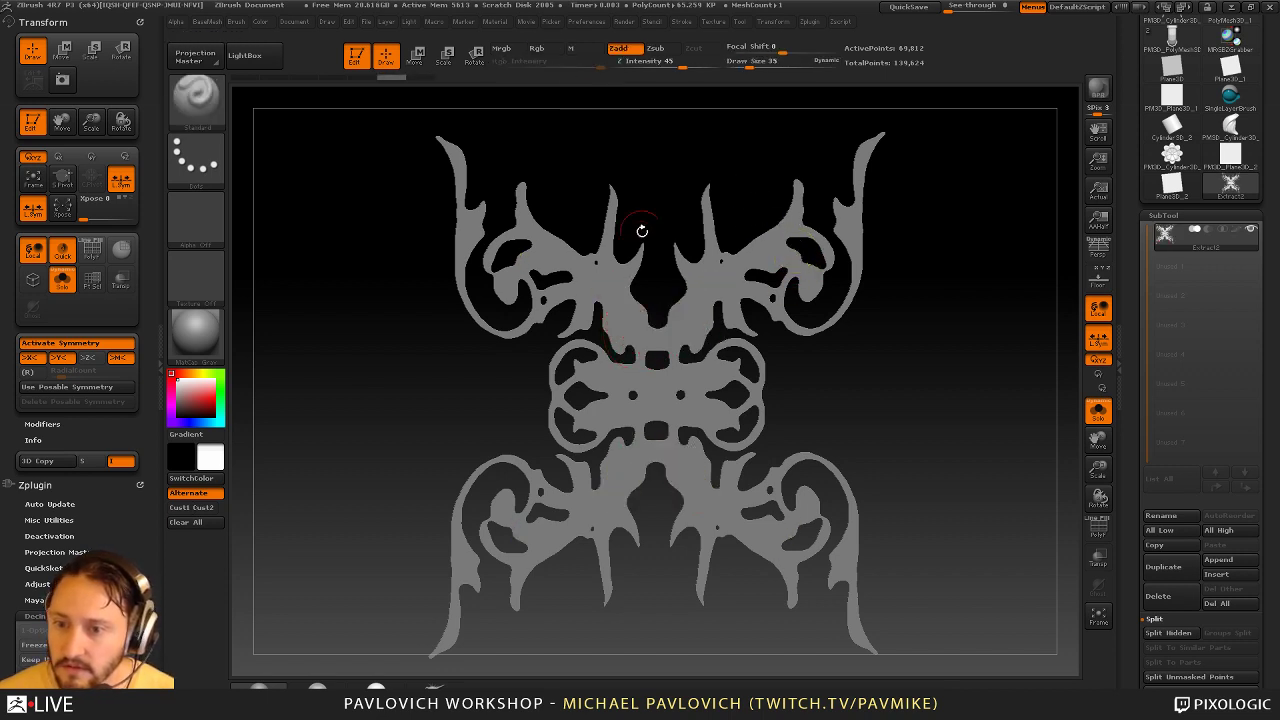
Sculpt a raised ridge along the ornament's central stems and build up the adjoining branches, trying the Clay brush
drag(600, 287, 658, 342)
key(bracketright)
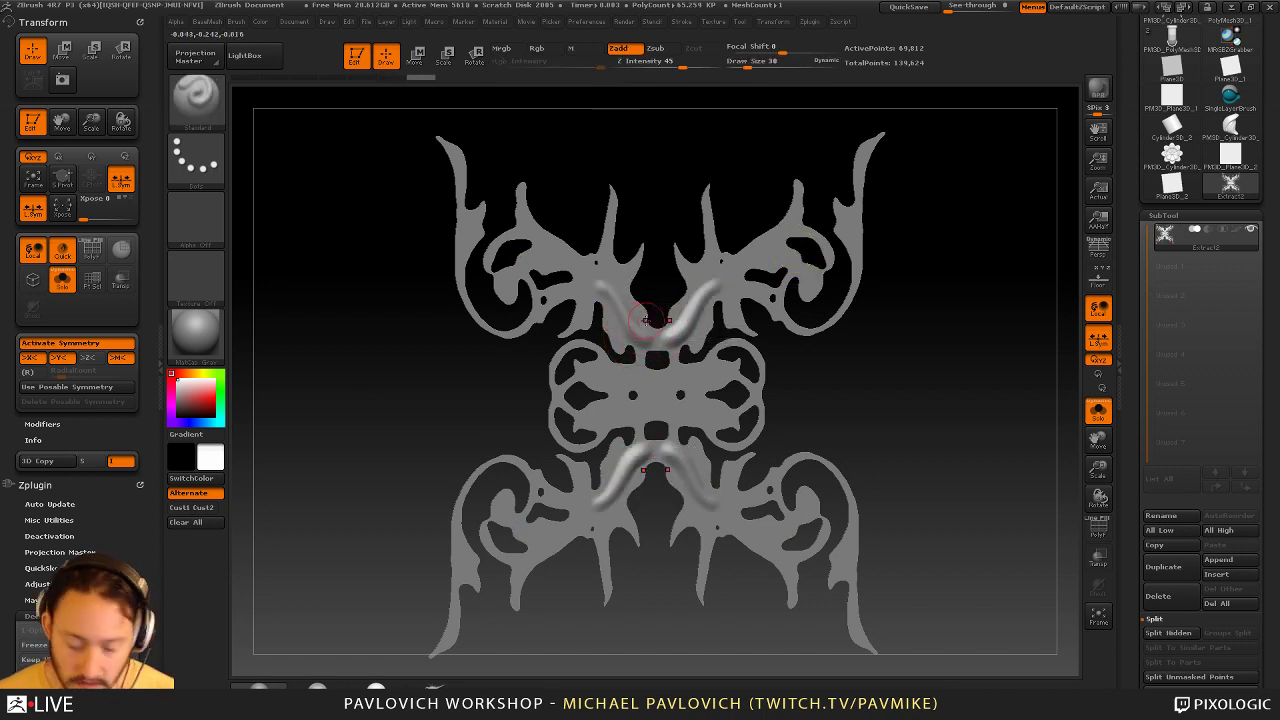
key(b)
key(c)
key(l)
drag(846, 318, 890, 318)
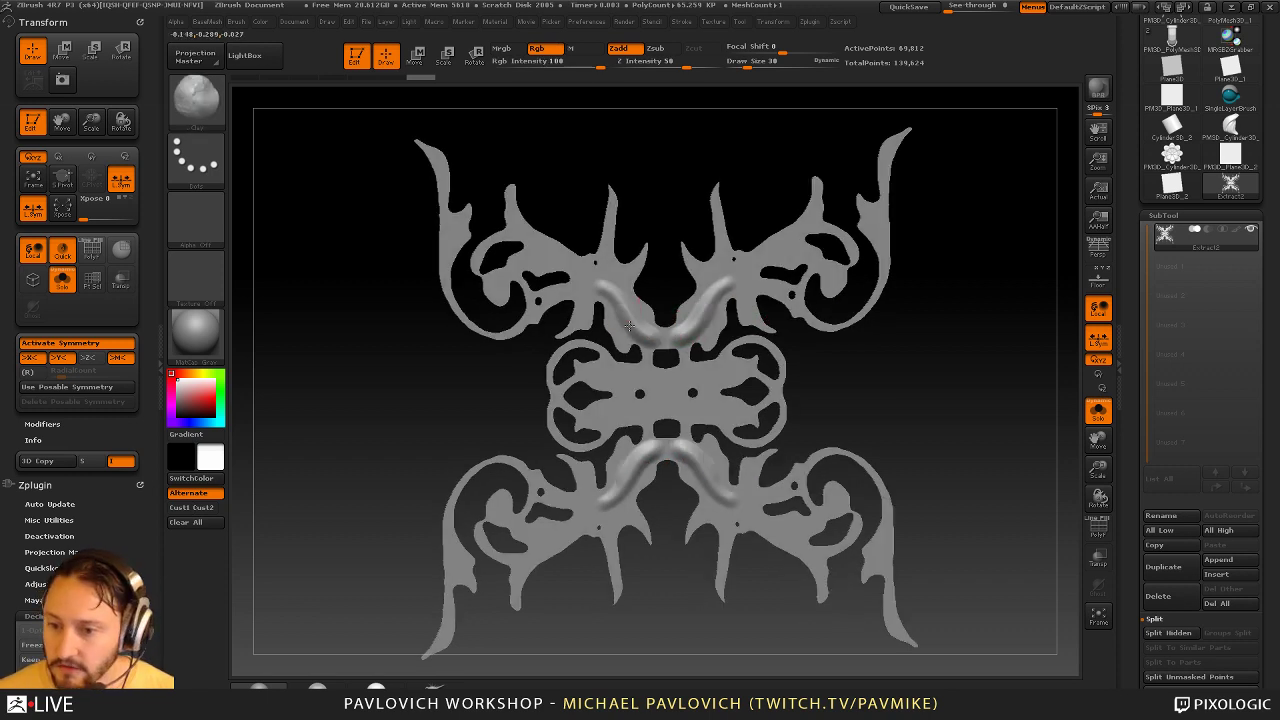
mouse_move(629, 326)
mouse_down()
mouse_move(625, 340)
mouse_move(650, 338)
mouse_move(632, 304)
mouse_move(598, 284)
mouse_move(542, 298)
mouse_move(517, 256)
mouse_move(511, 194)
mouse_up()
Sculpt raised ridges along the ornament's outer branches and inner spikes with the Standard brush at draw size 19
key(b)
key(s)
key(t)
key(bracketleft)
key(bracketleft)
key(bracketleft)
drag(614, 292, 612, 206)
drag(614, 295, 638, 254)
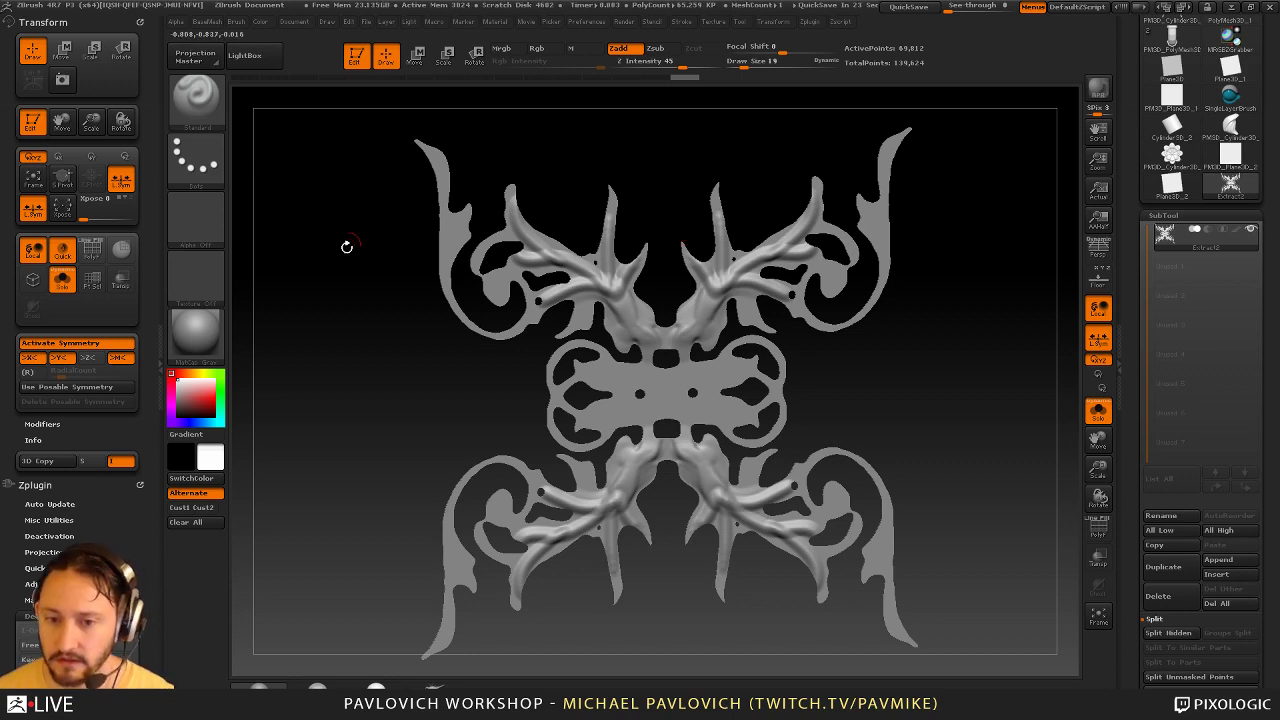
Grab the sculpted ornament from the document as a new brush alpha
click(195, 218)
click(557, 465)
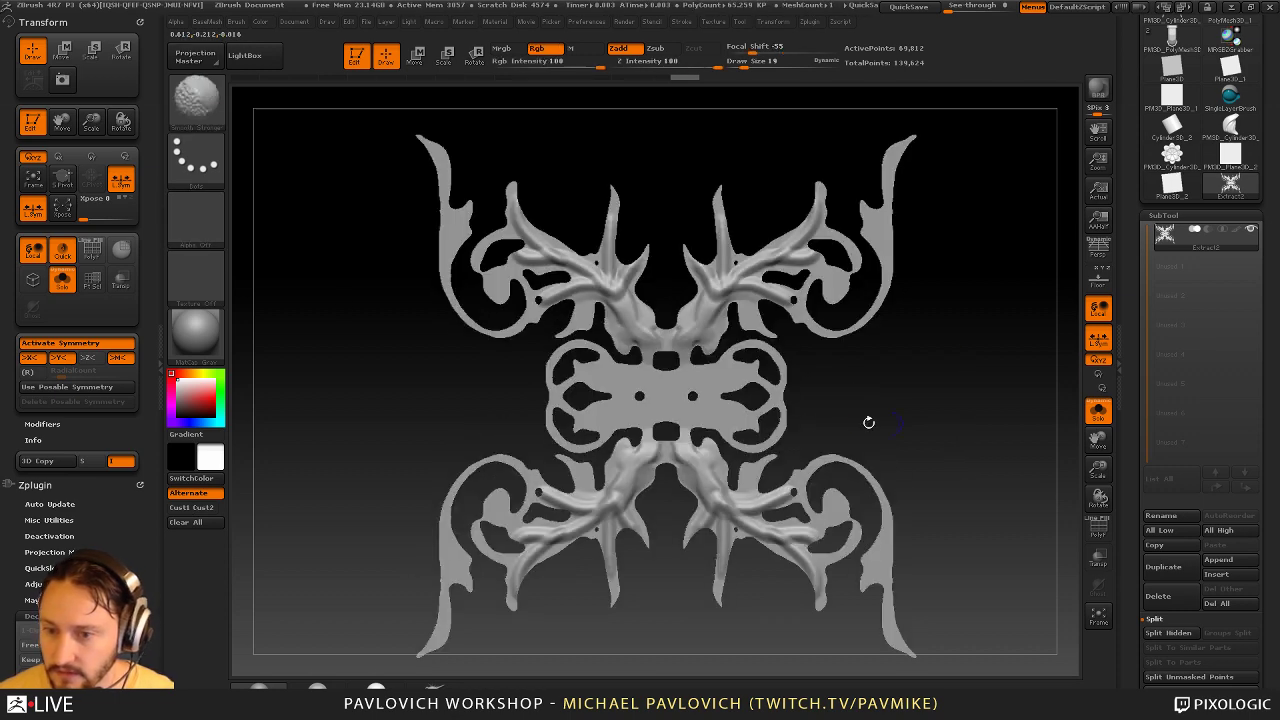
click(195, 218)
click(569, 463)
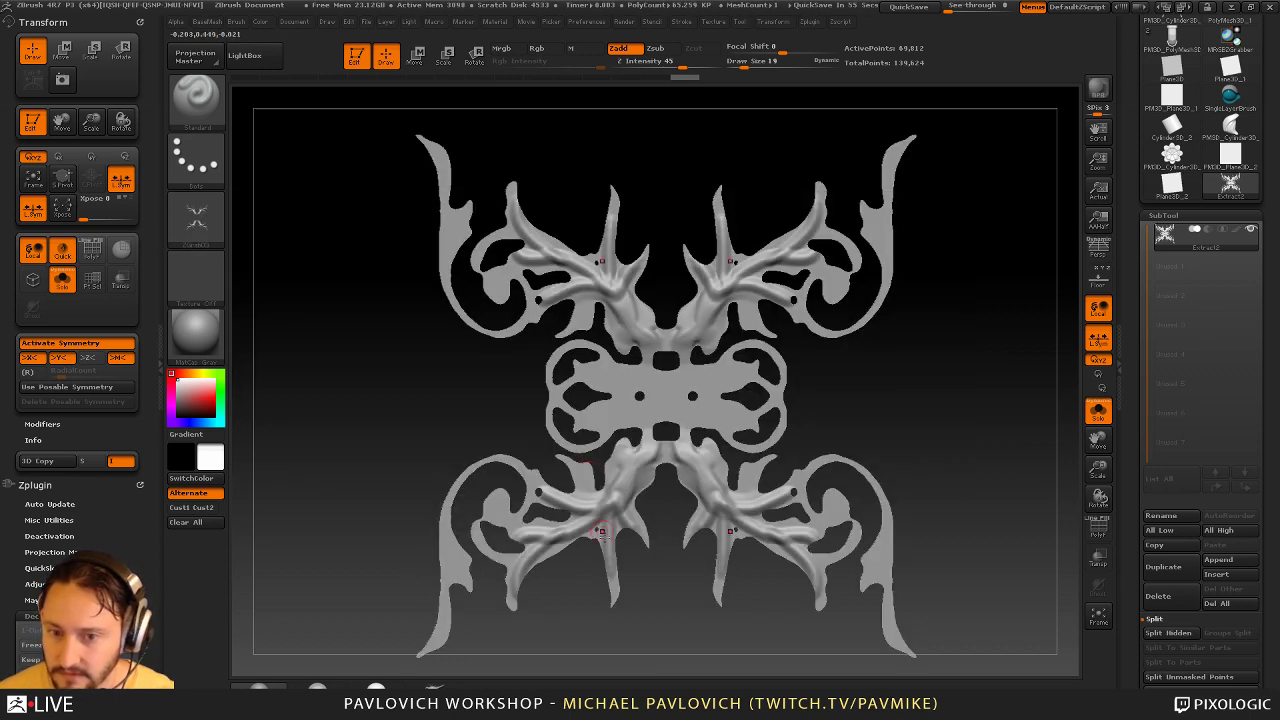
mouse_move(196, 234)
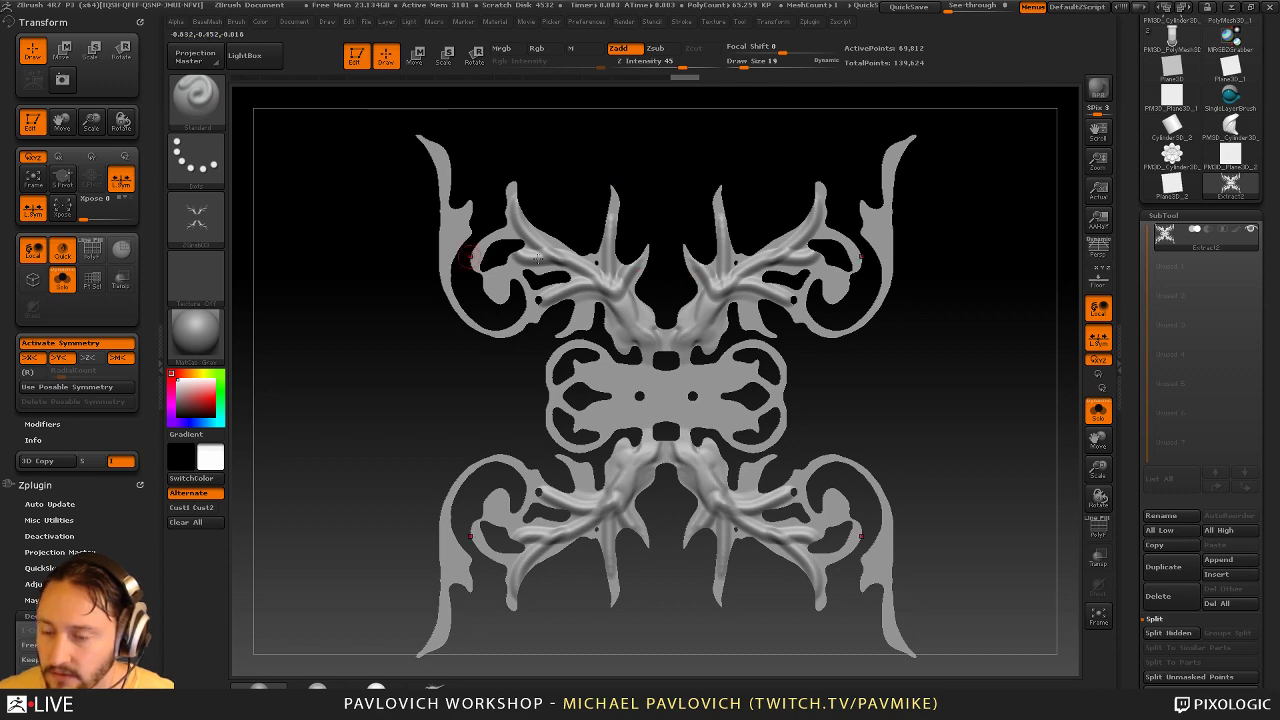
Examine the sculpted ornament's relief from slightly different angles
mouse_move(921, 326)
alt+mouse_down()
mouse_move(931, 288)
mouse_move(925, 306)
alt+mouse_up()
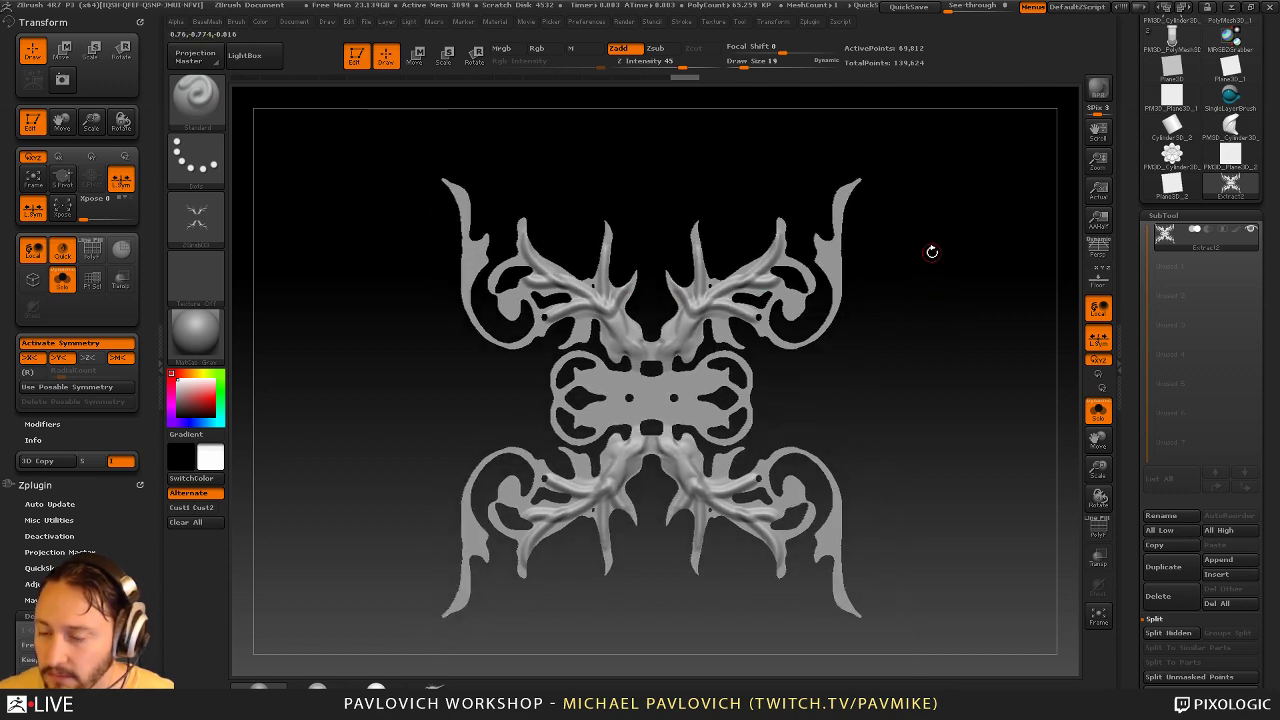
mouse_move(931, 252)
mouse_down()
mouse_move(998, 258)
mouse_move(925, 259)
mouse_up()
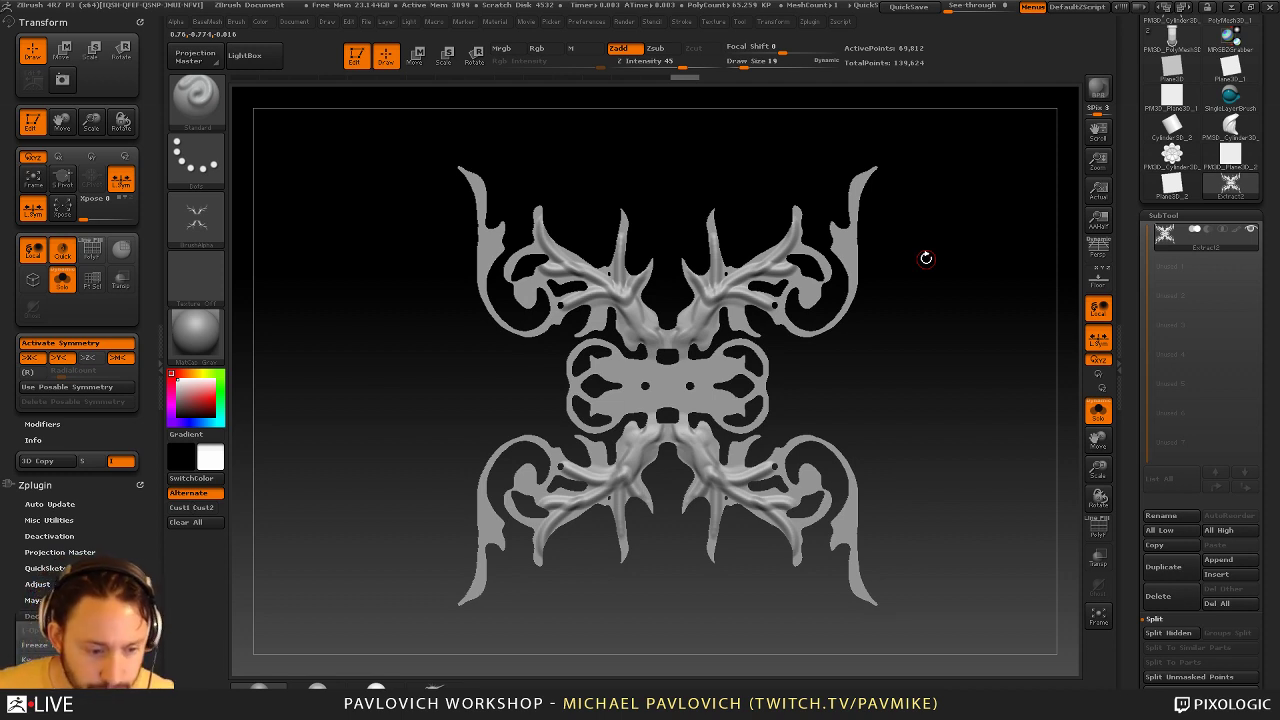
key(s)
drag(940, 317, 951, 321)
drag(1134, 265, 1140, 381)
mouse_move(1036, 370)
mouse_down()
mouse_move(1010, 381)
mouse_move(957, 371)
mouse_move(991, 376)
mouse_up()
key(s)
key(s)
drag(992, 377, 992, 379)
drag(992, 379, 1011, 376)
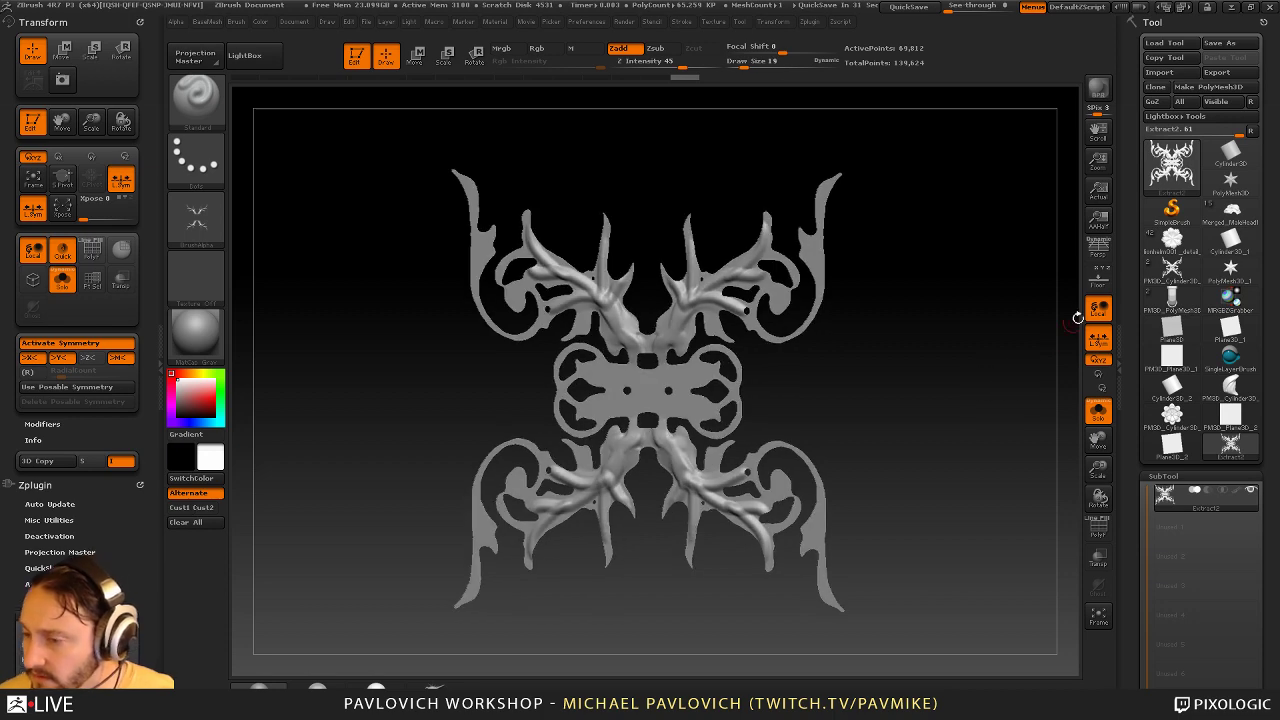
Switch to the lion helmet tool, turn off Solo and examine the ornamental details on the helmet's side
click(1172, 241)
click(1098, 404)
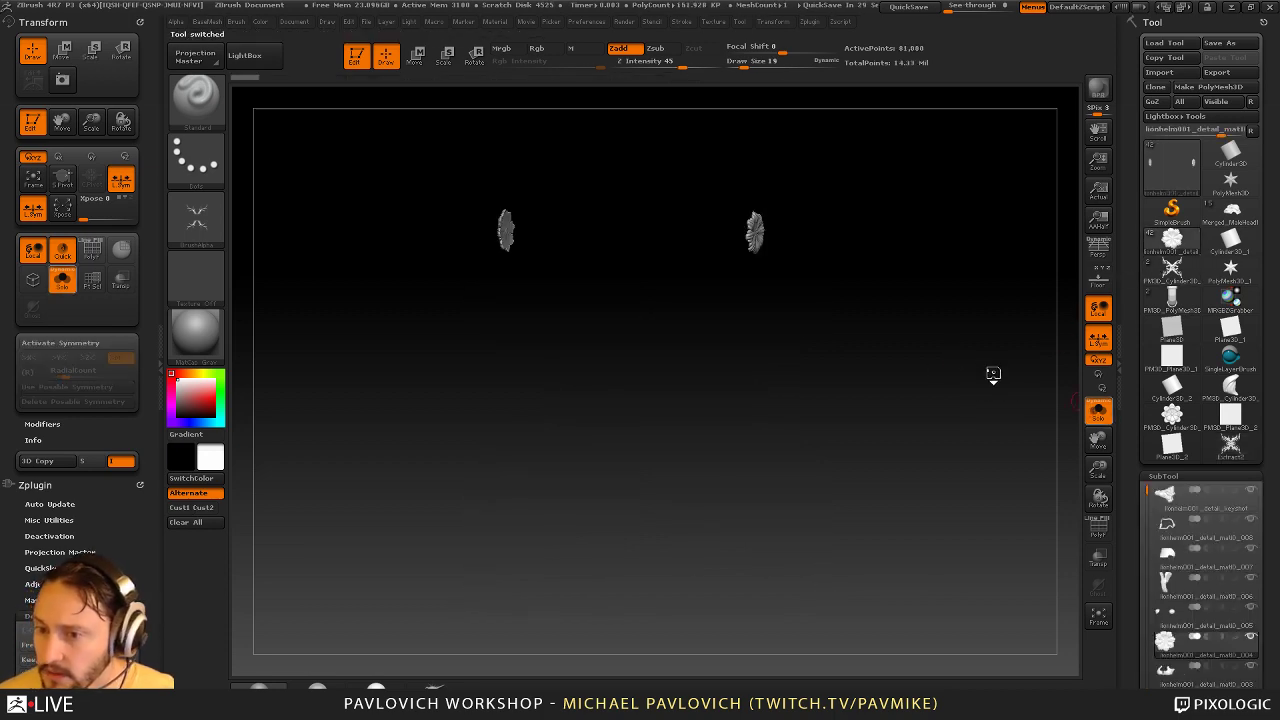
mouse_move(967, 357)
alt+mouse_down()
mouse_move(990, 363)
mouse_move(963, 343)
mouse_move(868, 340)
alt+mouse_up()
key(super)
key(super)
mouse_move(880, 340)
alt+mouse_down()
mouse_move(953, 351)
mouse_move(943, 348)
alt+mouse_up()
key(s)
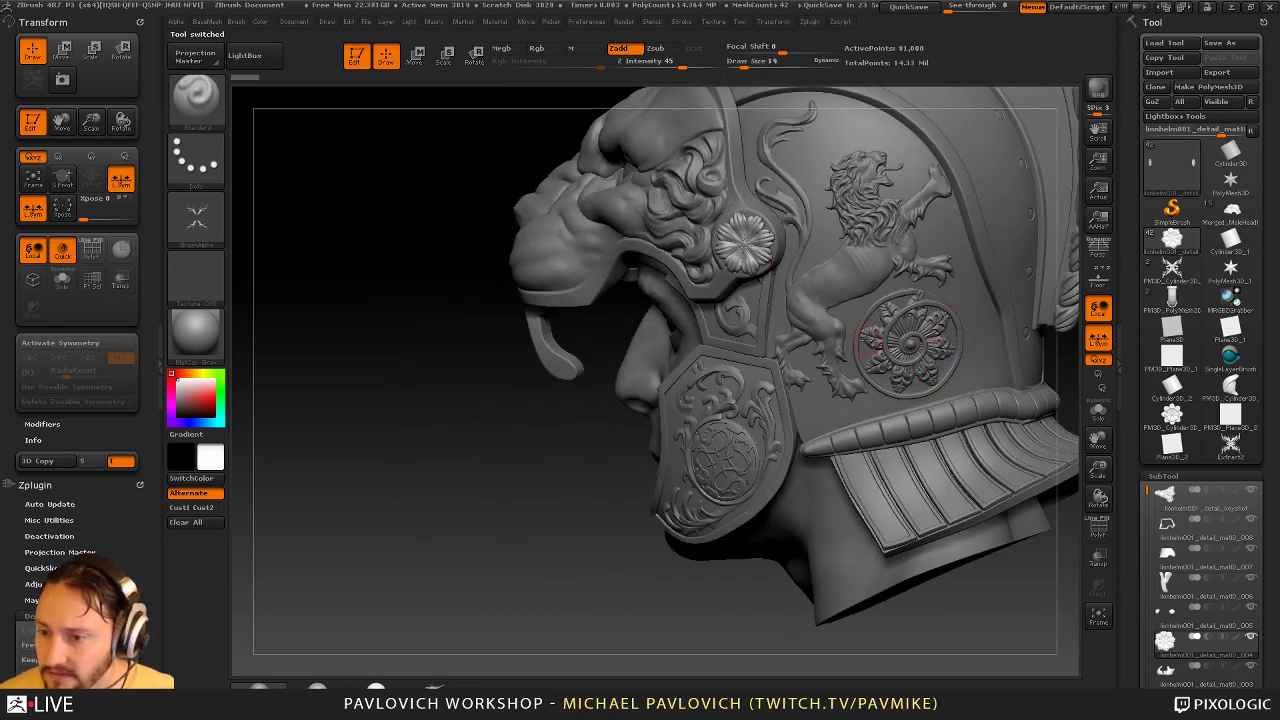
alt+drag(585, 507, 512, 564)
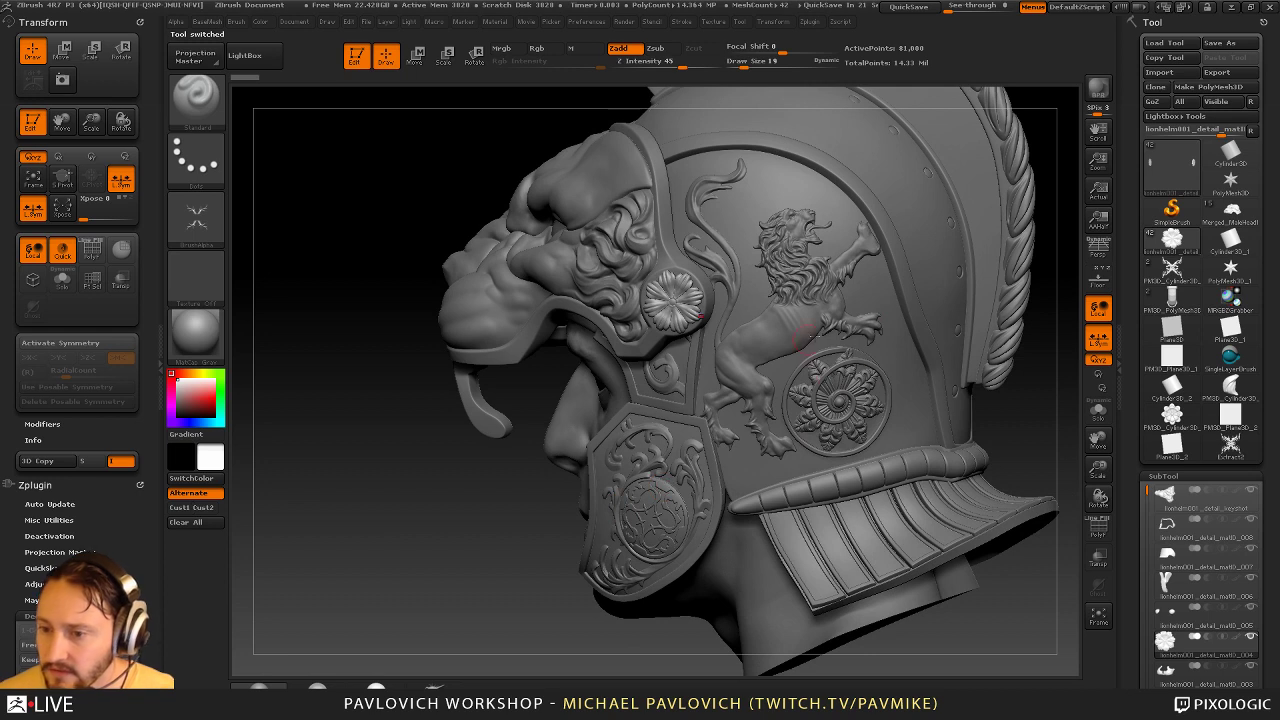
key(s)
drag(783, 398, 791, 392)
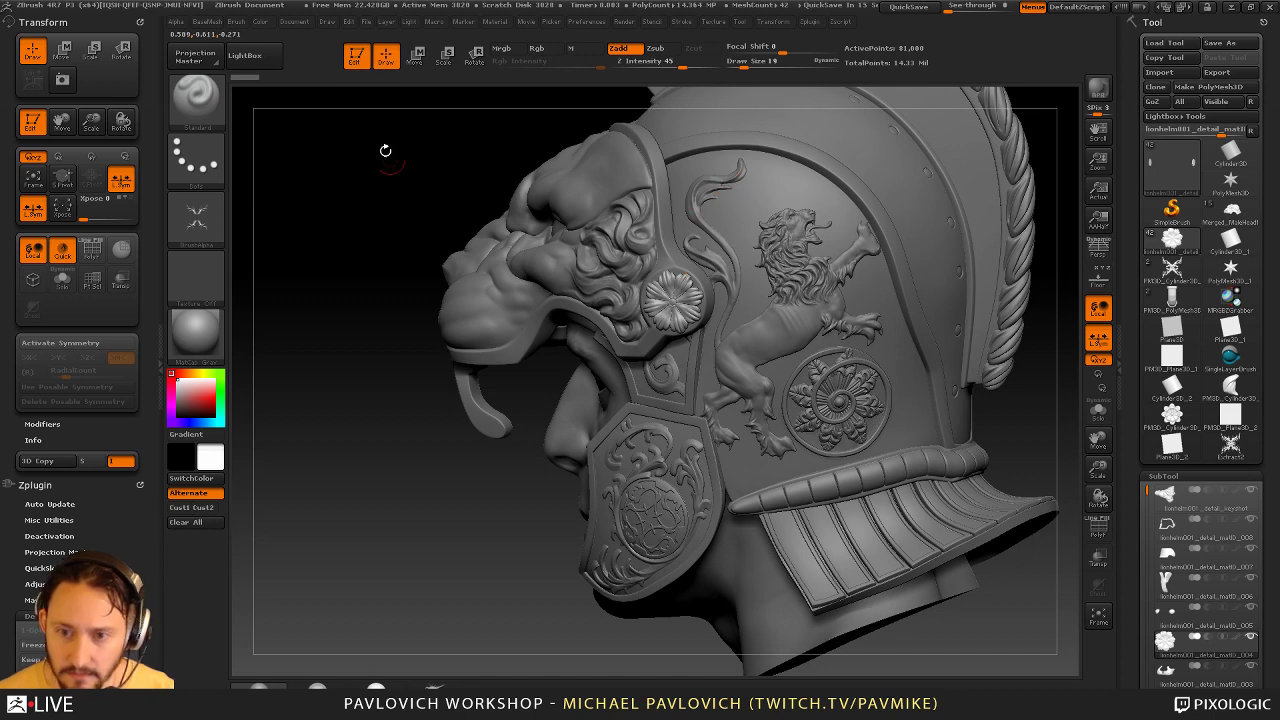
Leave Edit mode, clear the canvas and draw a Cylinder3D on it
click(356, 57)
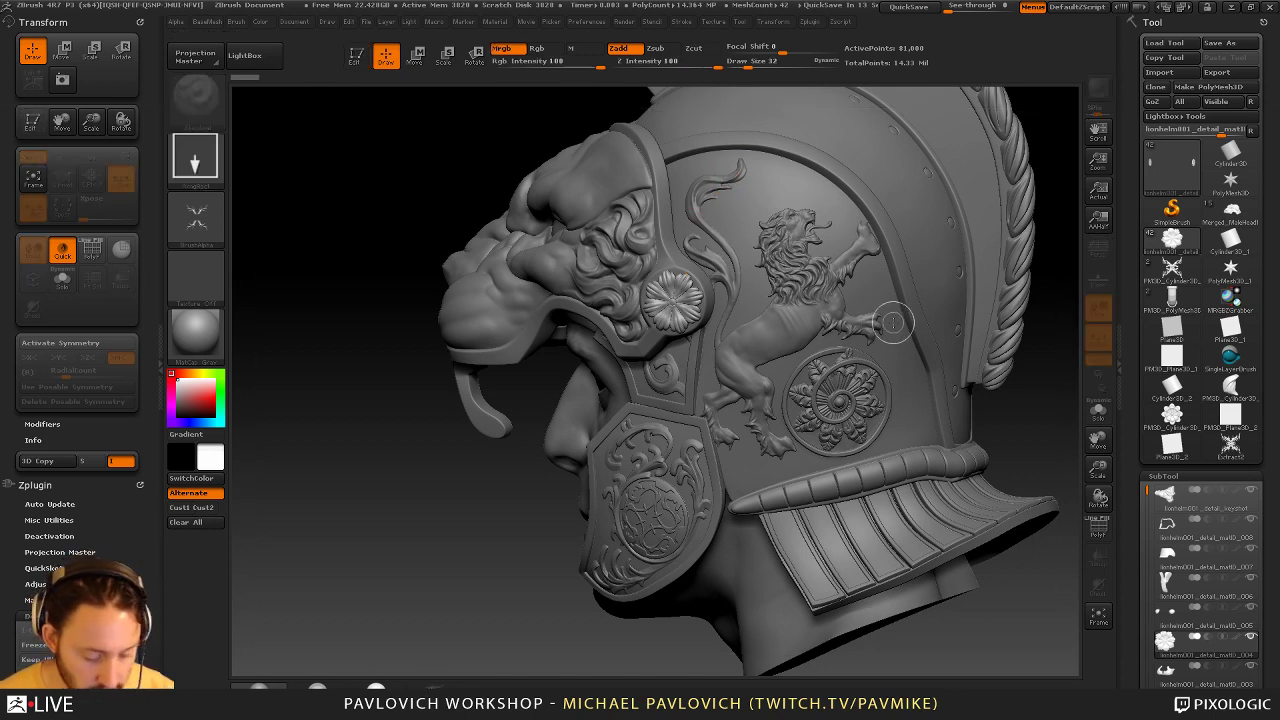
key(ctrl+n)
click(1175, 212)
click(1176, 176)
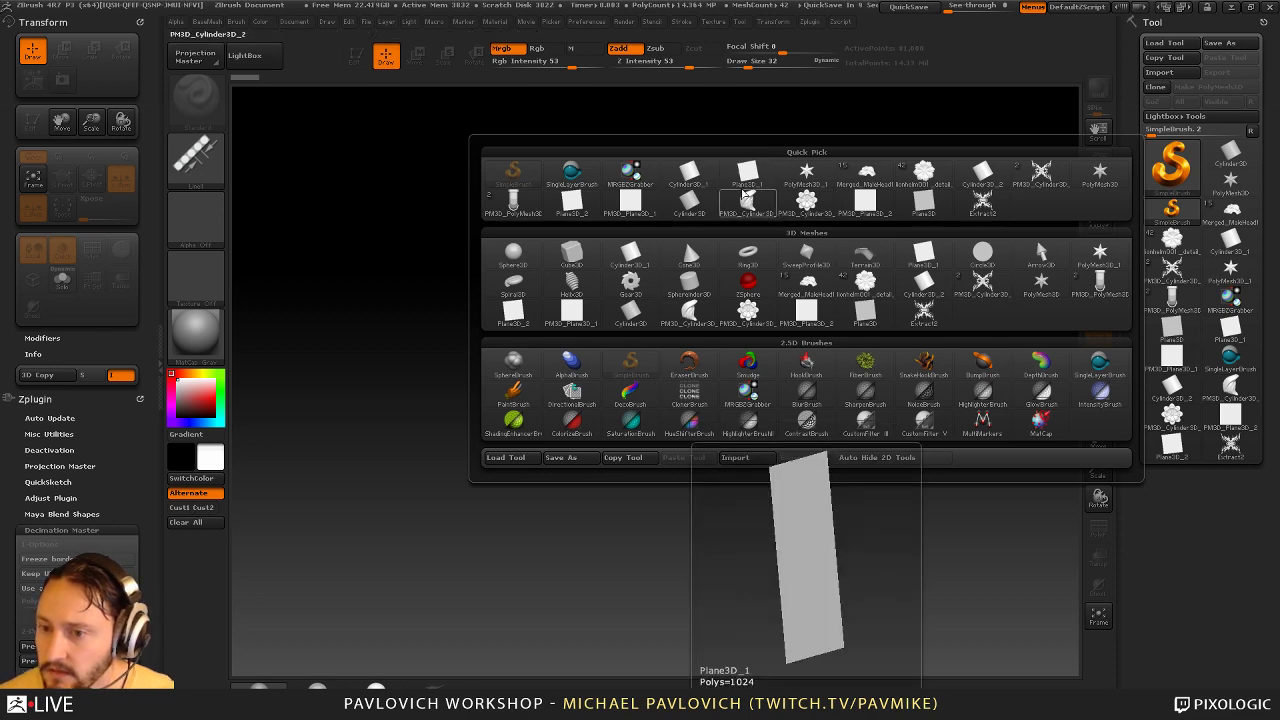
click(686, 176)
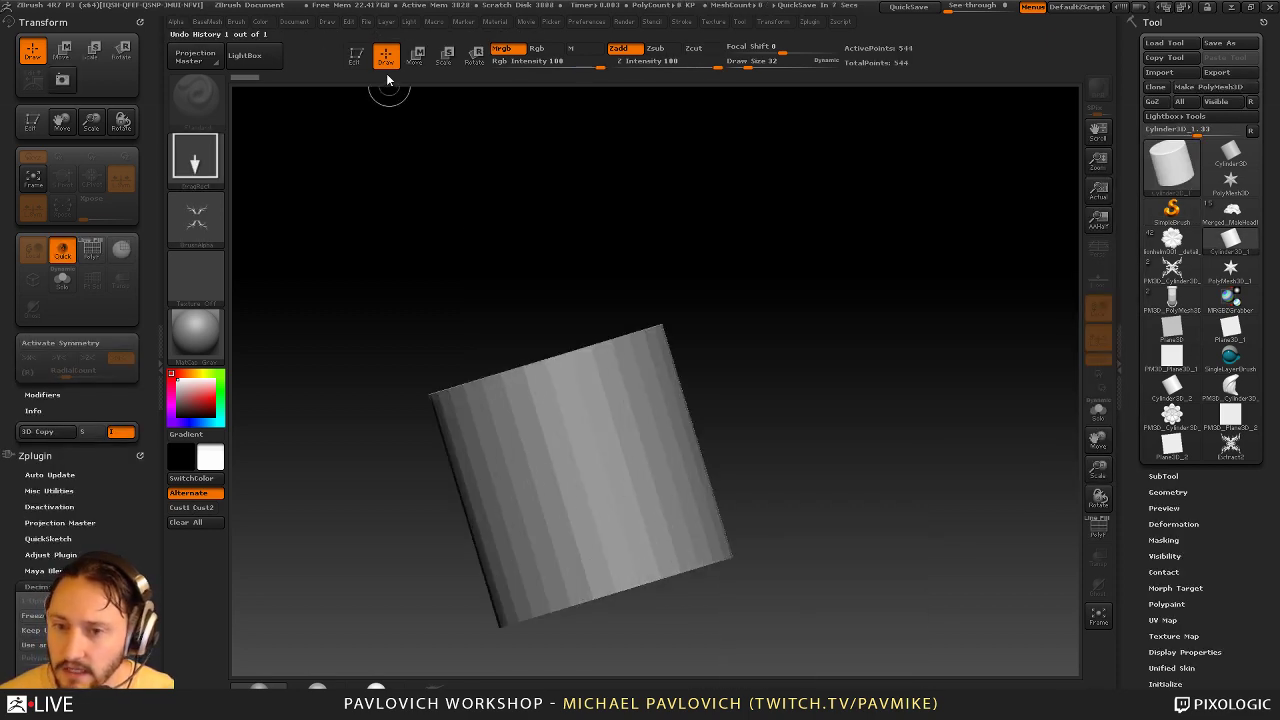
Enter Edit mode for the cylinder and convert it to a PolyMesh3D
click(357, 56)
drag(815, 236, 975, 216)
click(1190, 91)
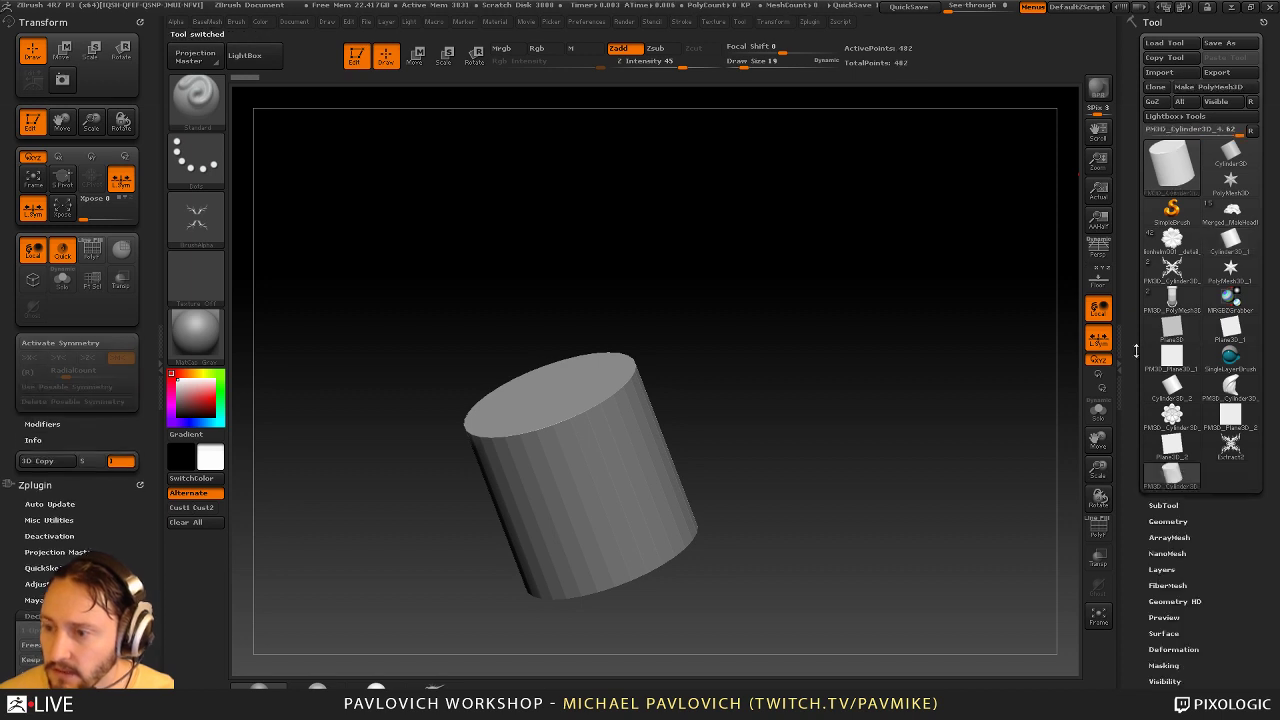
Initialize the mesh as a QCube with X, Y and Z resolution 2 and show its polyframe
drag(1129, 371, 1134, 220)
shift+click(1164, 349)
click(1147, 397)
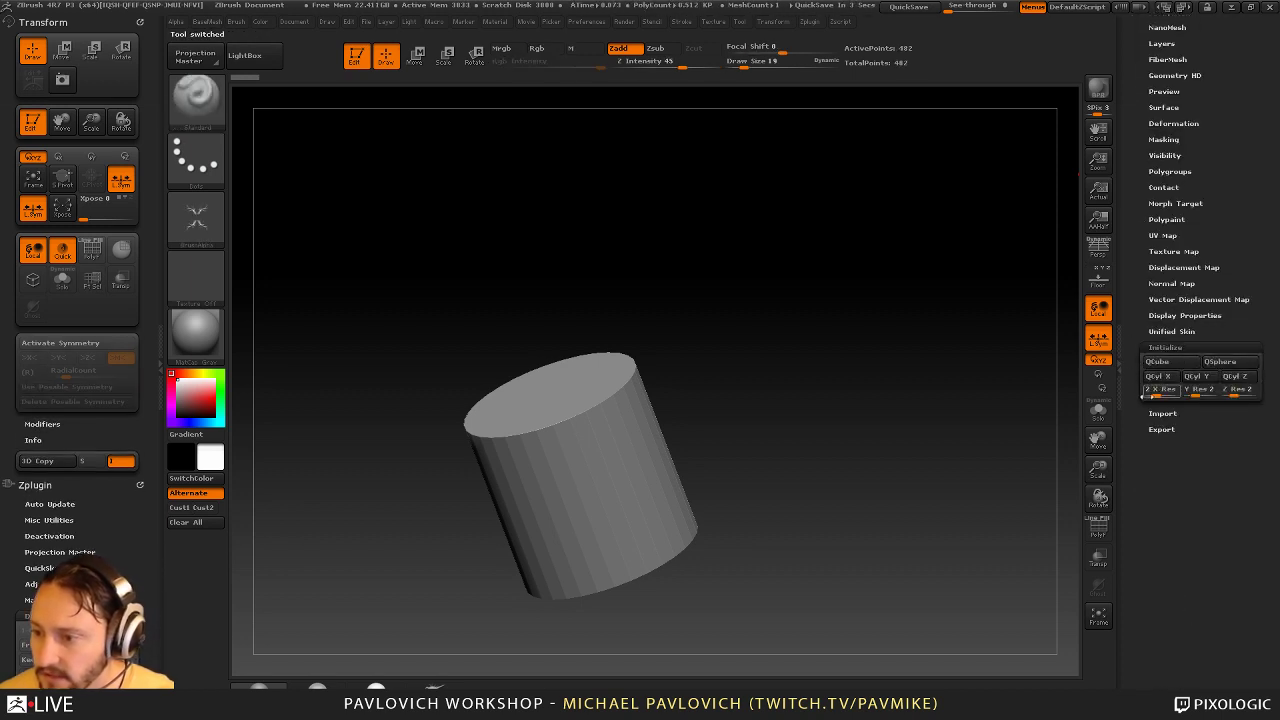
click(1168, 365)
ctrl+right_drag(857, 343, 1006, 463)
click(1098, 522)
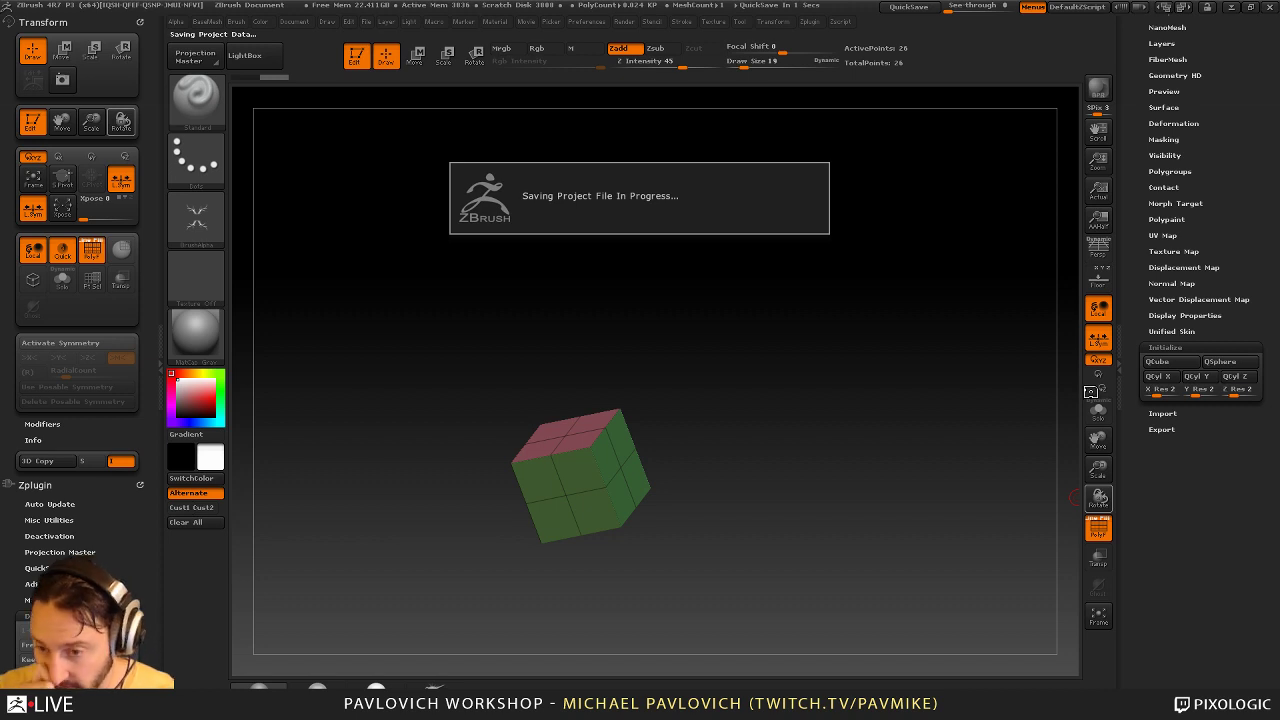
ctrl+right_drag(662, 415, 780, 425)
mouse_move(800, 405)
right_down()
mouse_move(837, 388)
mouse_move(832, 372)
mouse_move(871, 390)
right_up()
mouse_move(854, 339)
right_down()
mouse_move(838, 380)
mouse_move(802, 401)
right_up()
key(s)
mouse_move(803, 400)
mouse_down()
mouse_move(818, 398)
mouse_move(804, 398)
mouse_up()
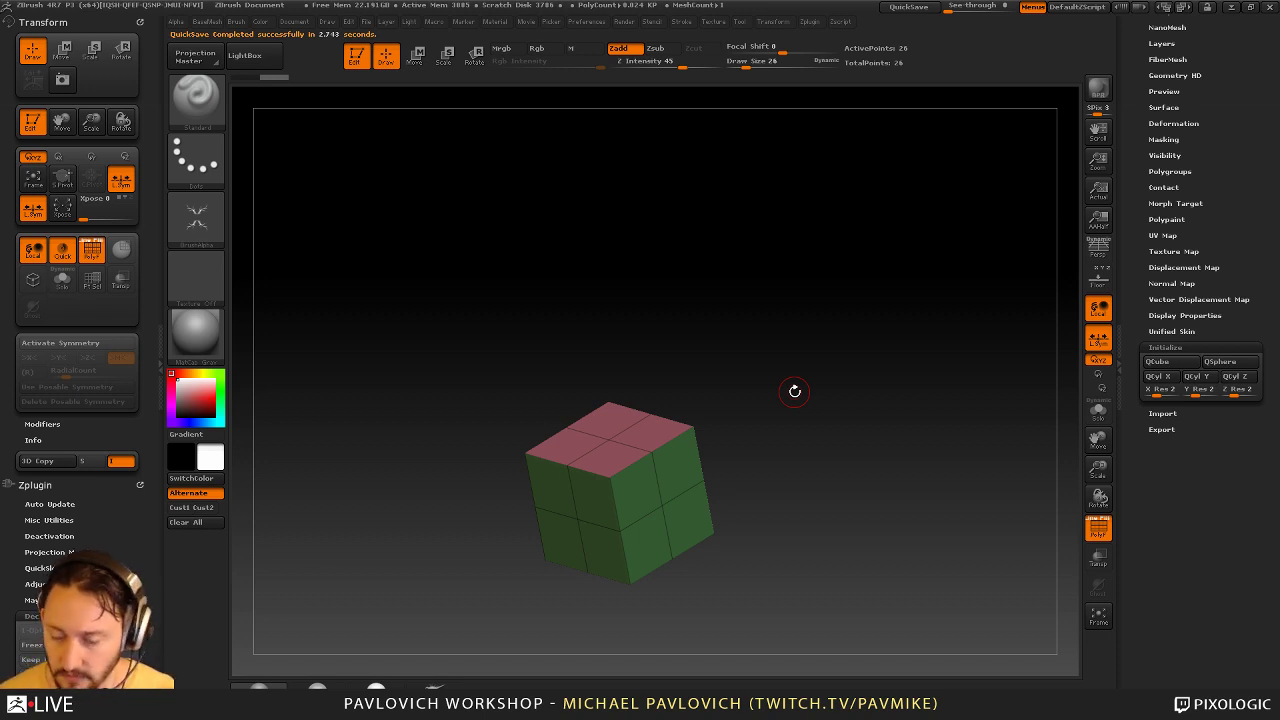
Stretch the cube vertically into a tall box from the front view and turn on X symmetry
shift+right_drag(711, 385, 821, 349)
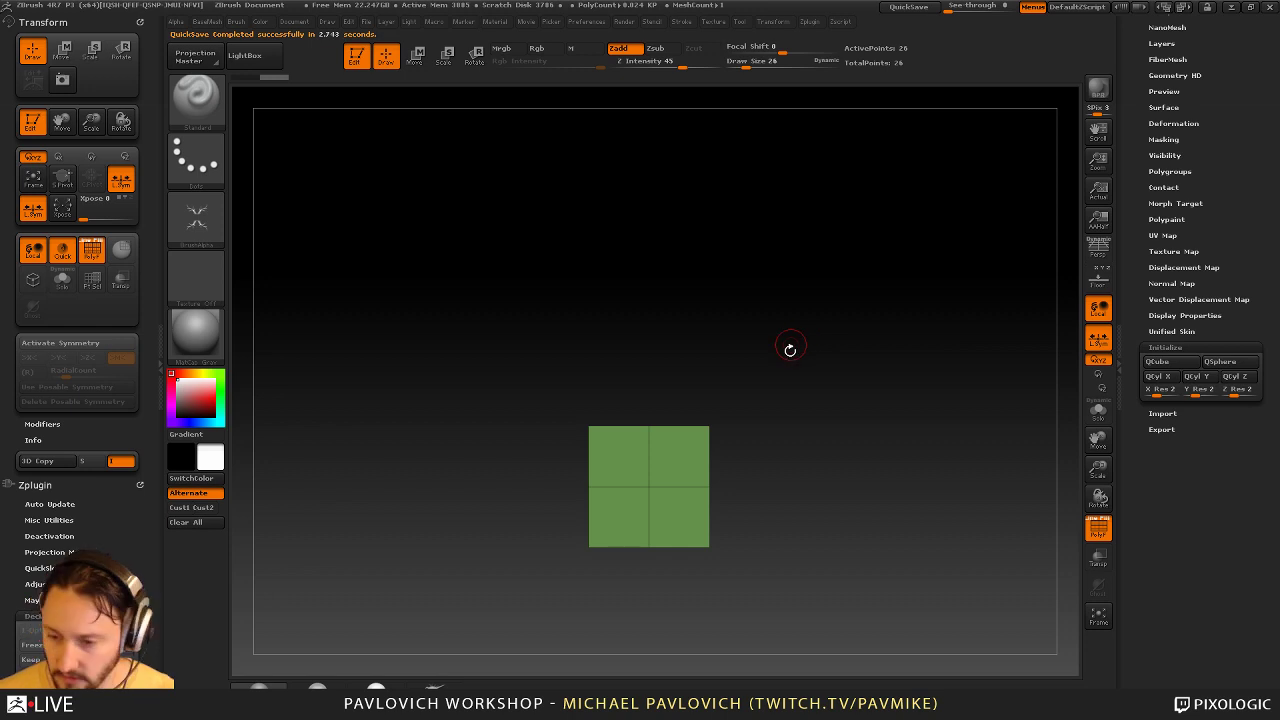
key(w)
mouse_move(649, 487)
shift+mouse_down()
mouse_move(669, 308)
mouse_move(651, 294)
mouse_move(651, 50)
shift+mouse_up()
key(x)
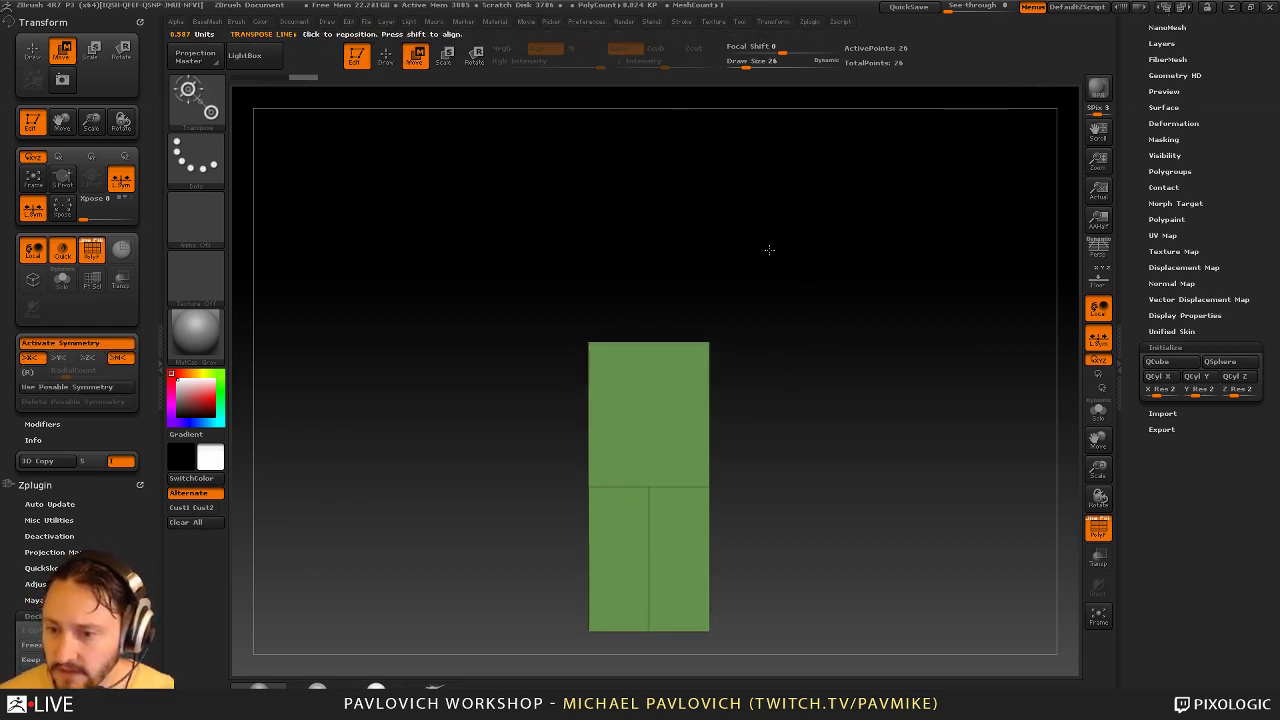
ctrl+right_drag(768, 249, 840, 316)
Bevel the box's middle horizontal edge loop with the ZModeler brush to form a separate central band
mouse_move(840, 316)
right_down()
mouse_move(777, 331)
mouse_move(854, 320)
mouse_move(751, 405)
right_up()
key(q)
key(b)
key(z)
key(m)
key(space)
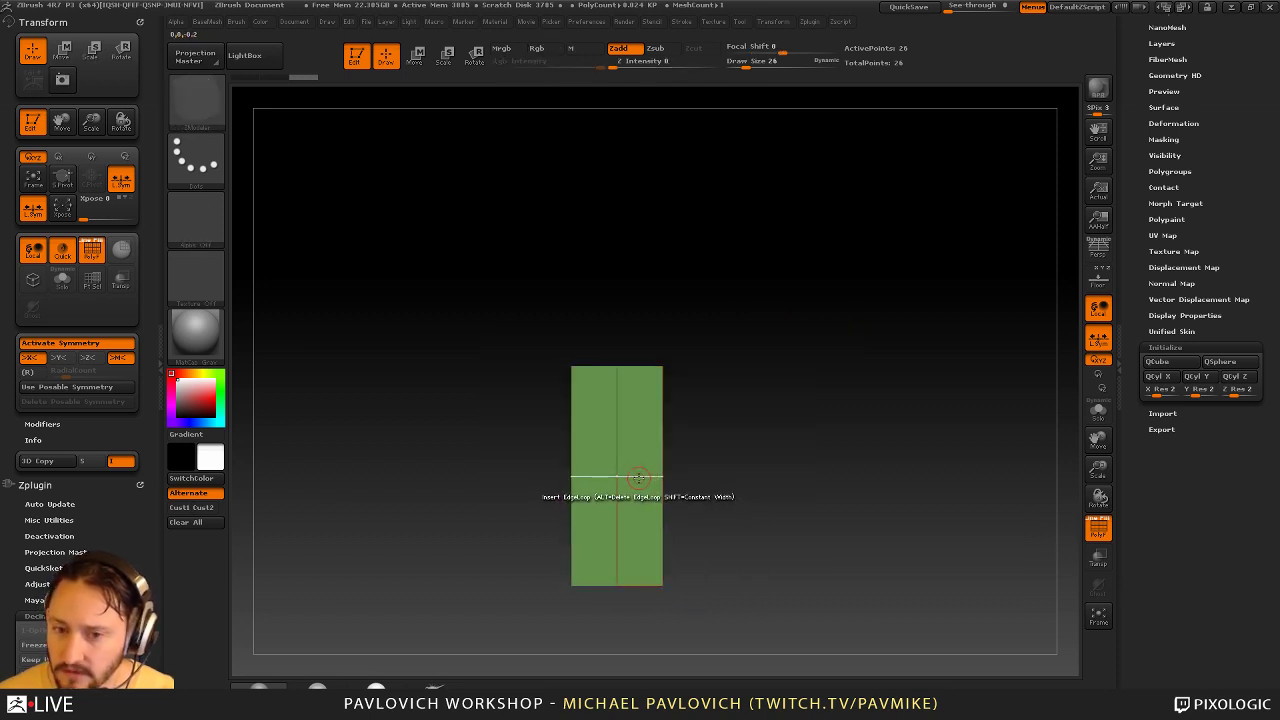
key(b)
key(z)
key(m)
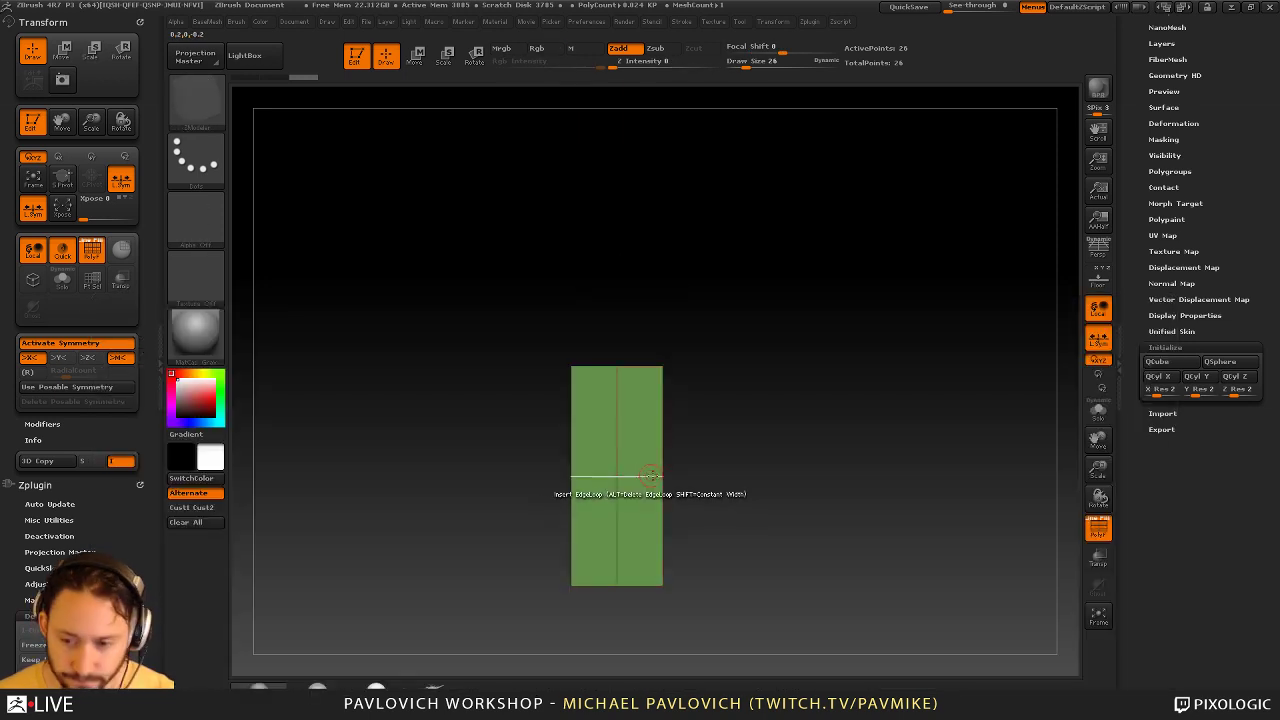
key(space)
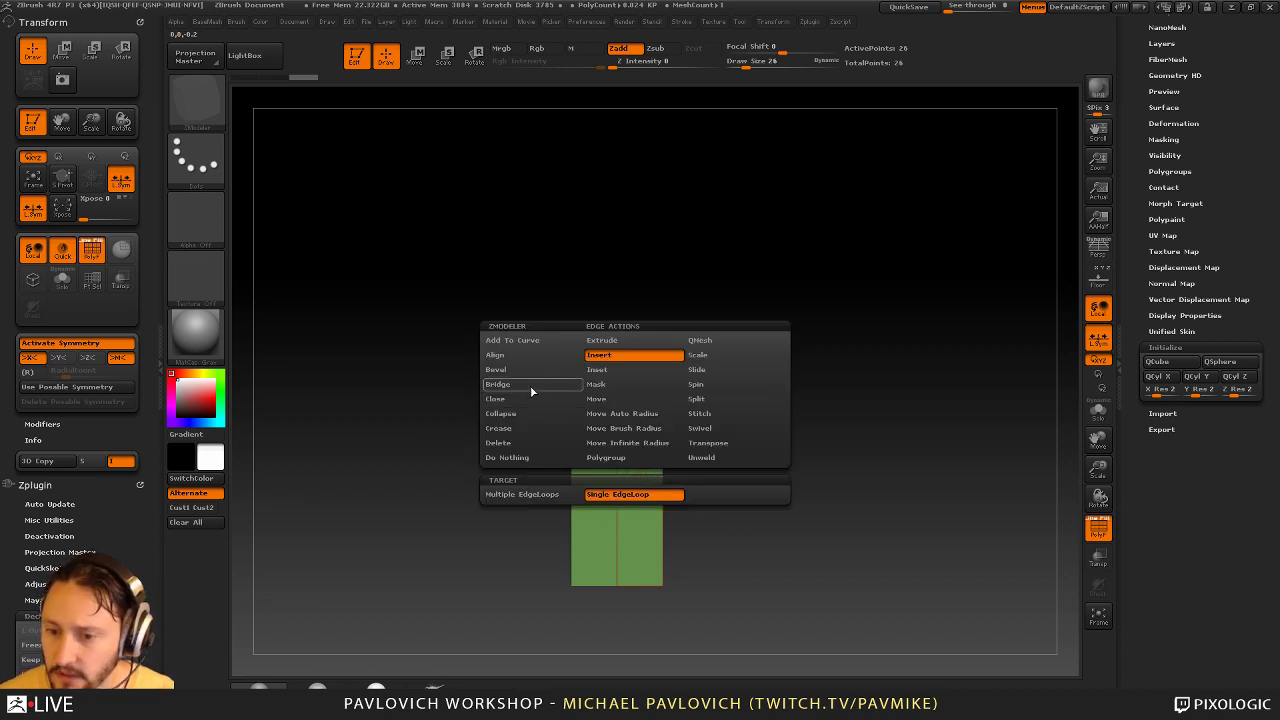
click(531, 388)
click(535, 372)
drag(639, 477, 684, 475)
drag(779, 425, 570, 447)
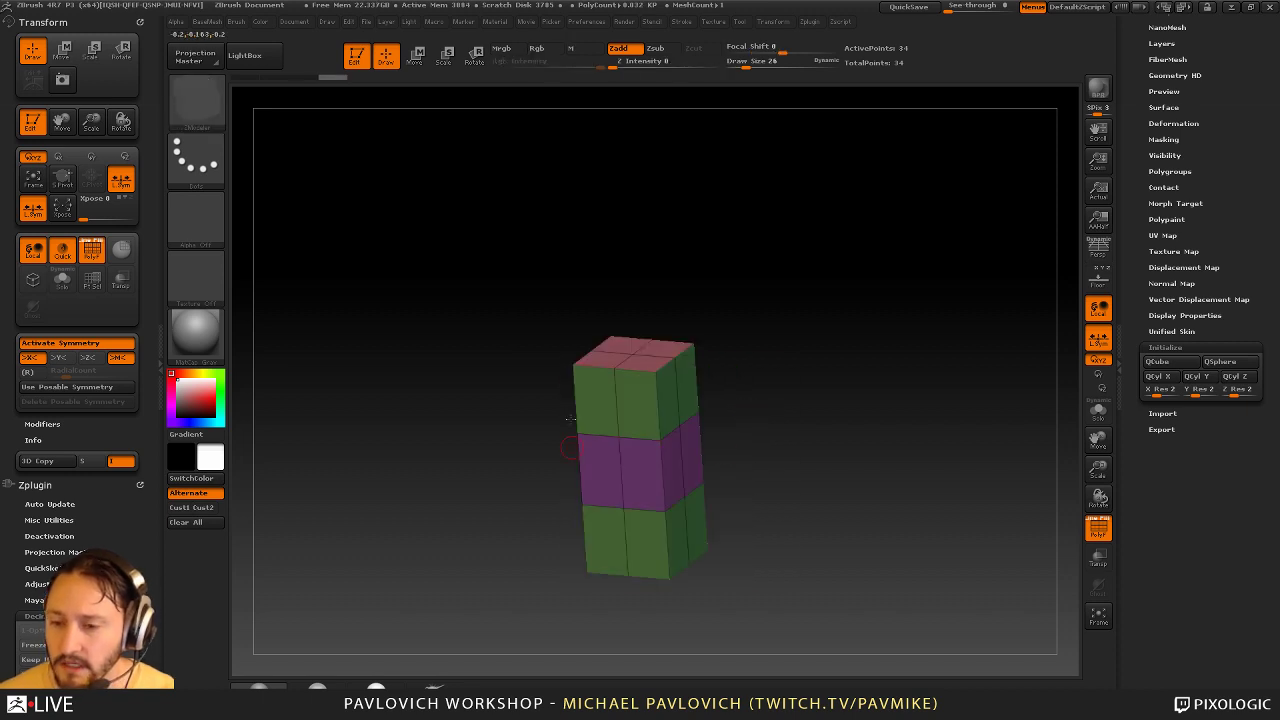
Select the IMM Curve brush and choose Hose01 as its insert mesh
key(1)
drag(734, 407, 749, 417)
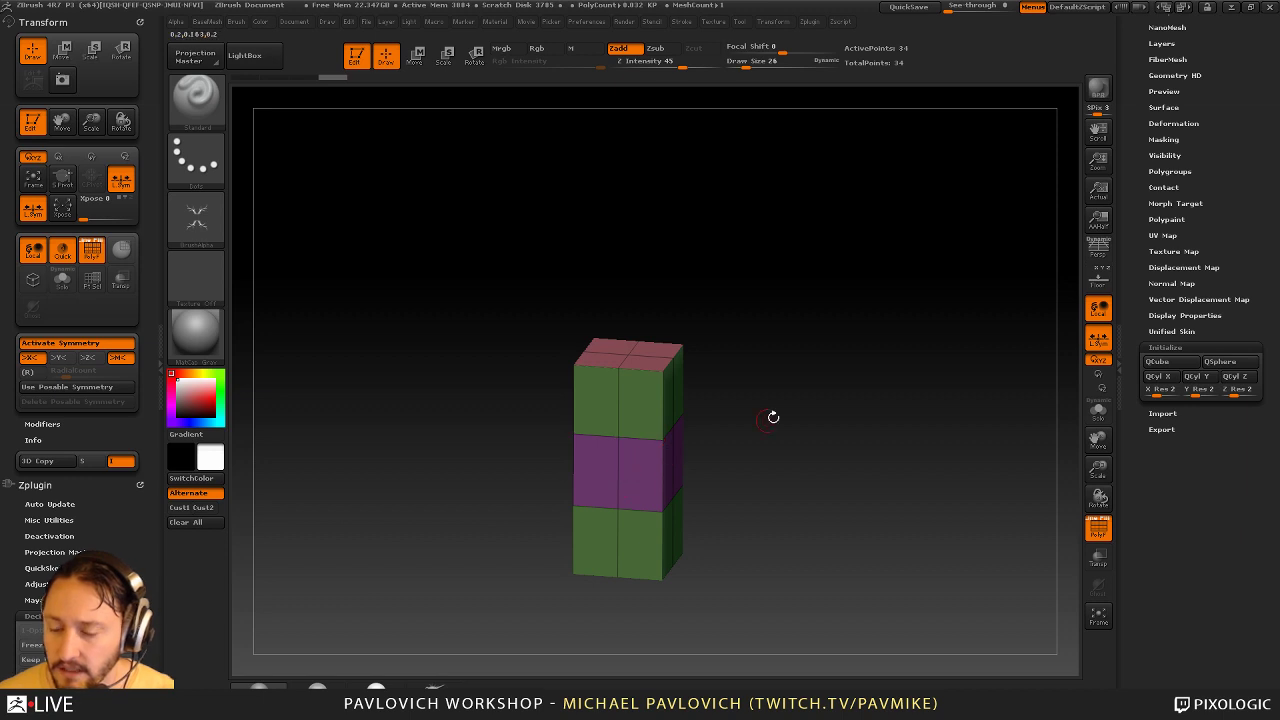
alt+drag(773, 418, 733, 419)
key(b)
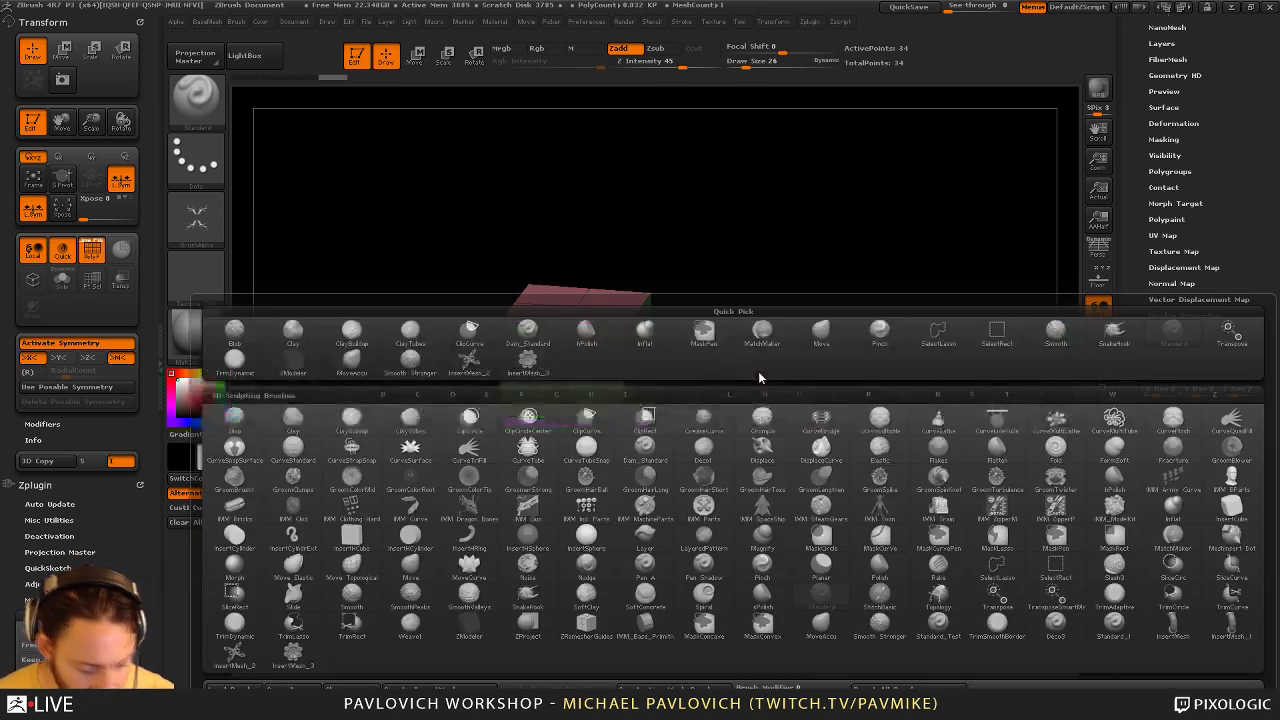
key(i)
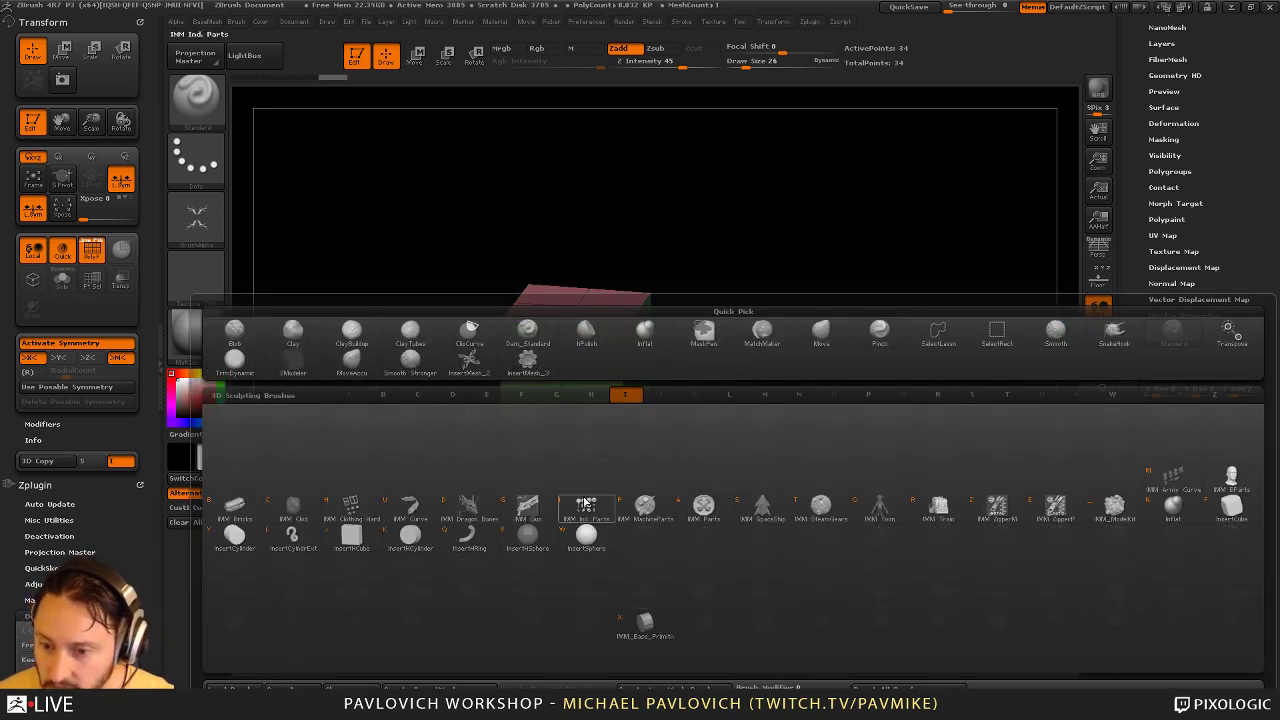
click(410, 507)
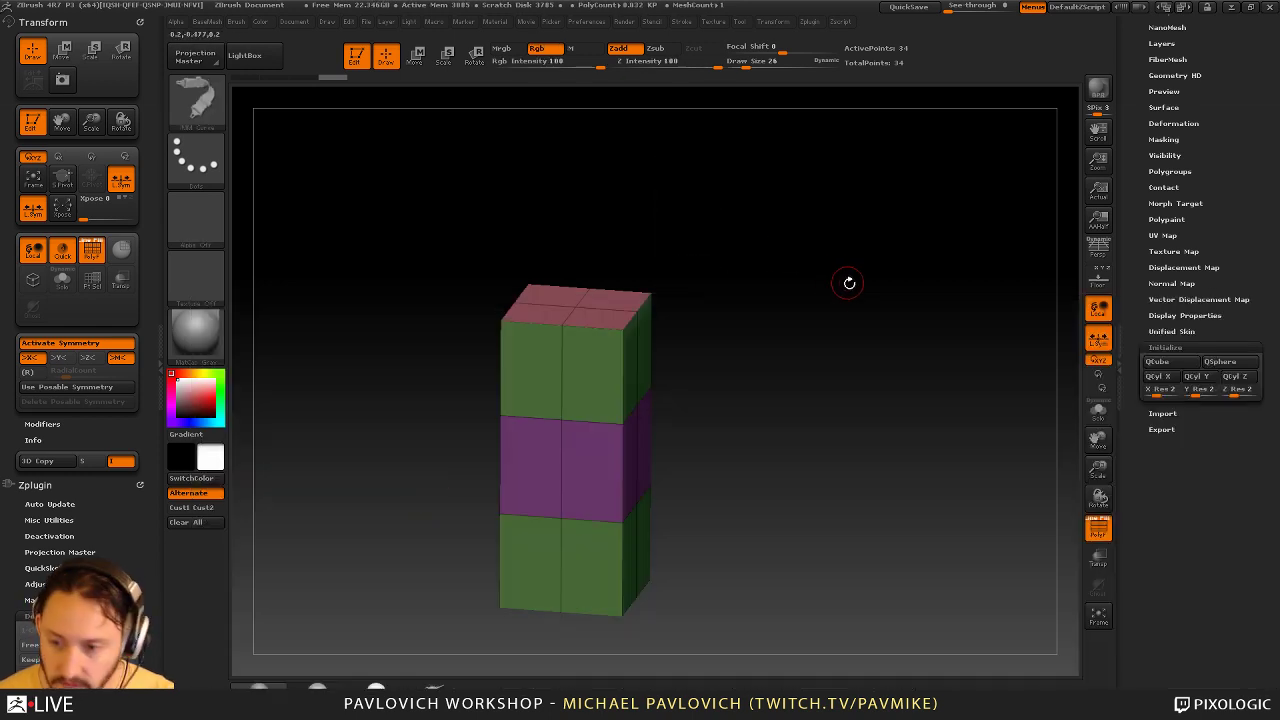
key(m)
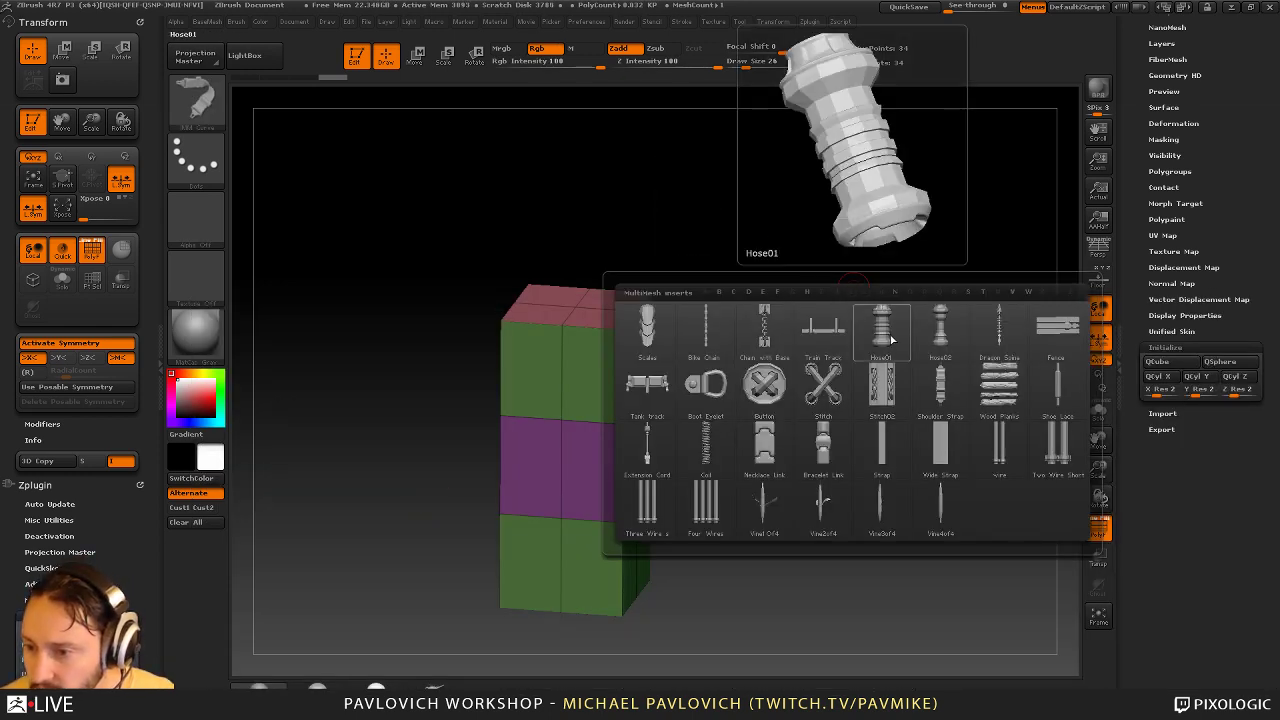
click(886, 337)
Draw a mirrored hose curve out from the box's side and thicken it using a draw size of 150
alt+drag(879, 284, 781, 315)
key(s)
drag(803, 340, 777, 340)
alt+drag(694, 388, 674, 357)
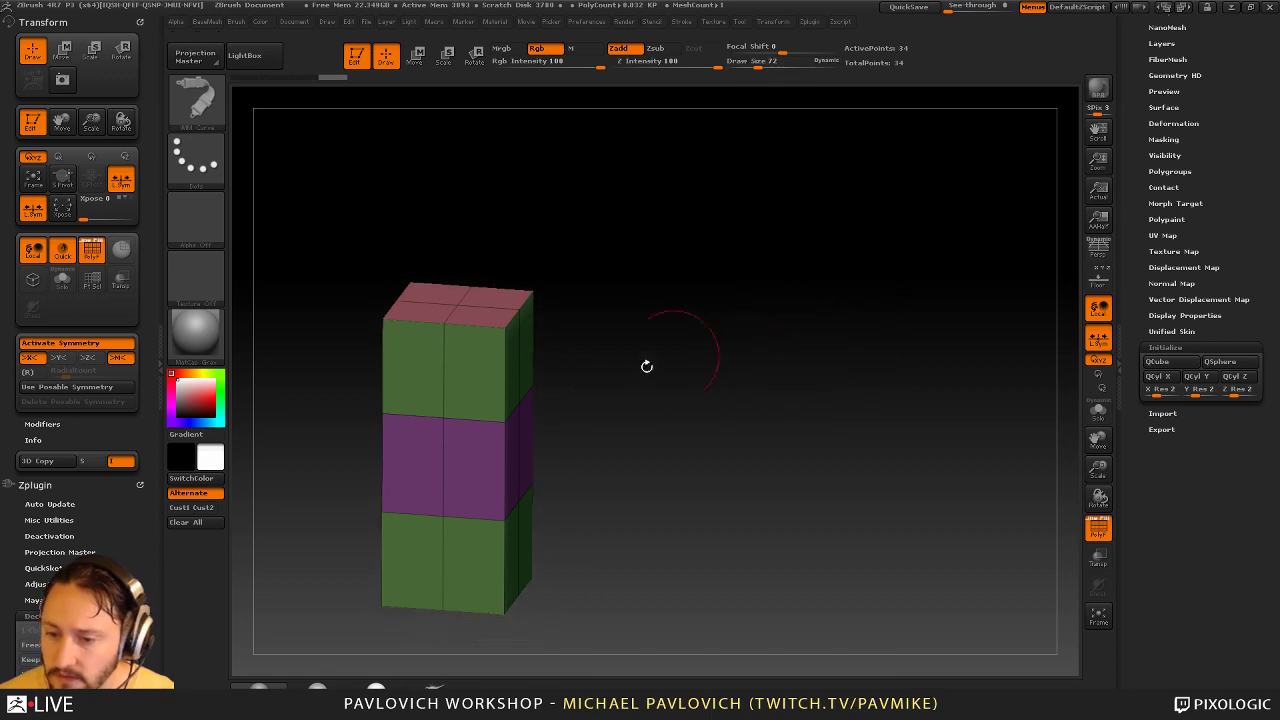
drag(760, 405, 824, 264)
key(s)
drag(908, 351, 921, 351)
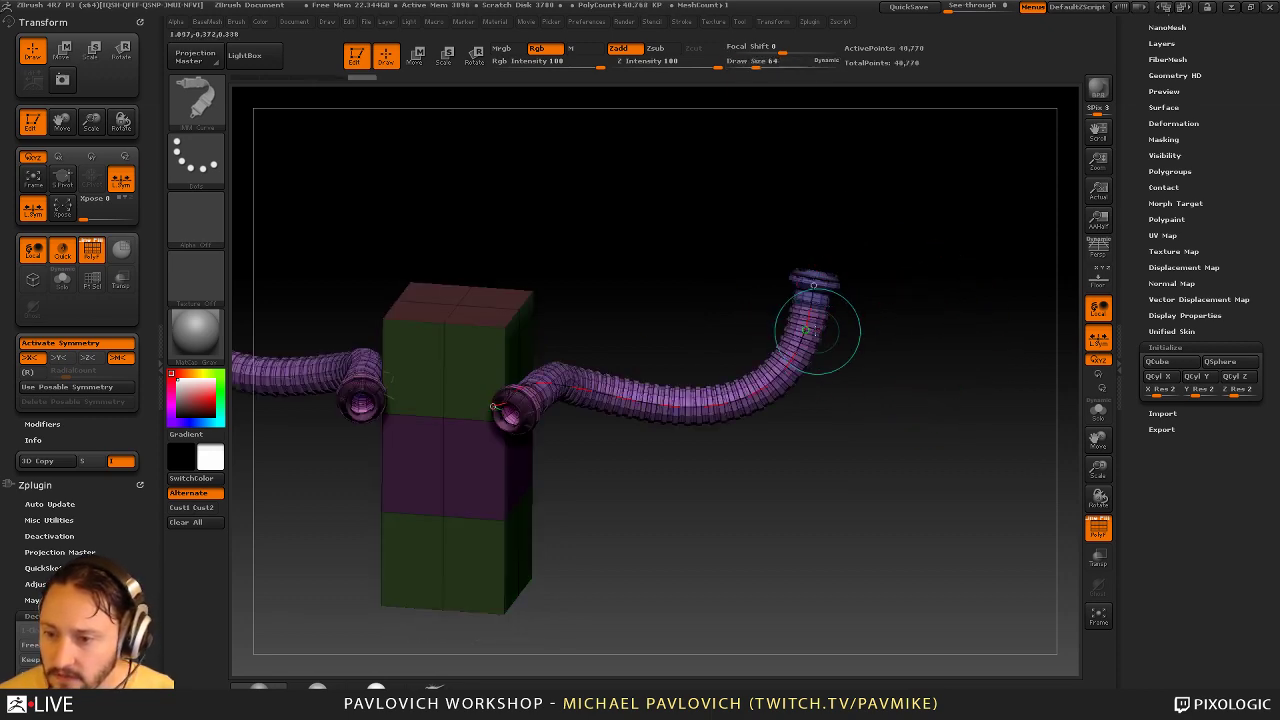
click(818, 334)
mouse_move(822, 268)
mouse_down()
mouse_move(812, 252)
mouse_move(666, 243)
mouse_move(488, 630)
mouse_move(817, 341)
mouse_move(551, 240)
mouse_move(650, 368)
mouse_move(743, 92)
mouse_move(927, 396)
mouse_up()
Swap the curve's insert mesh to Stitch and pull the curve's outer end up and outward
key(m)
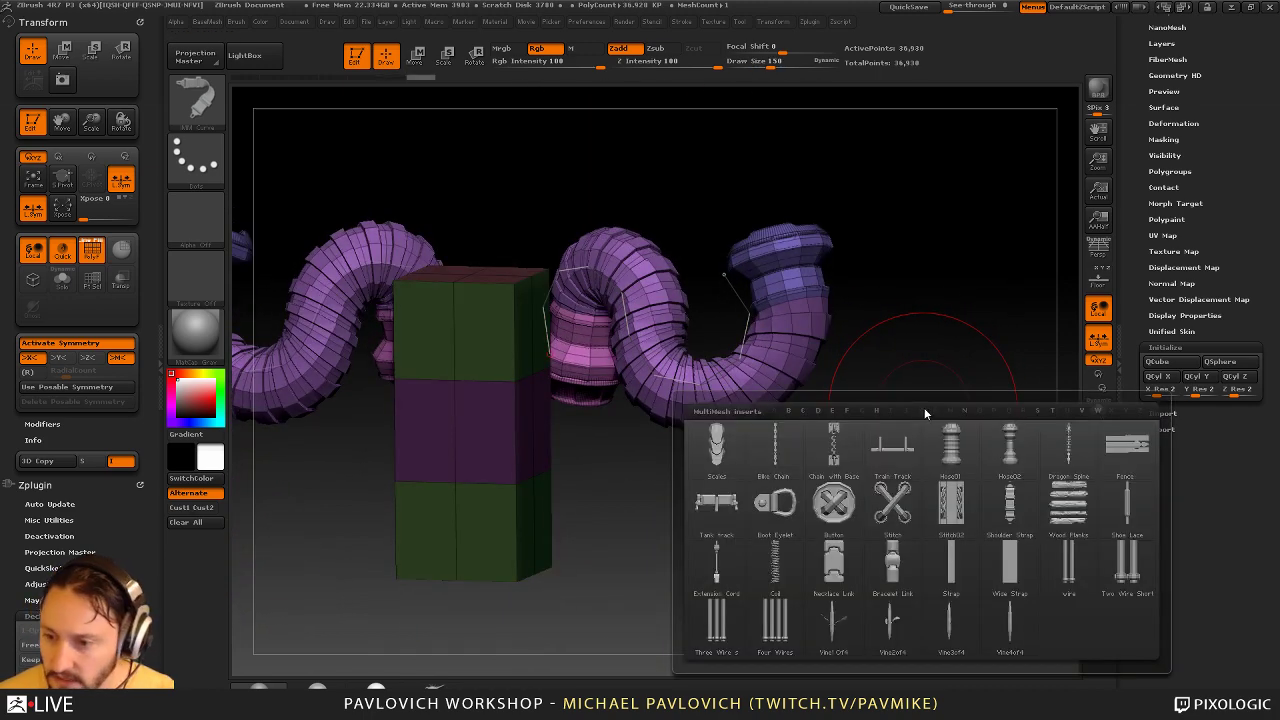
mouse_move(1006, 453)
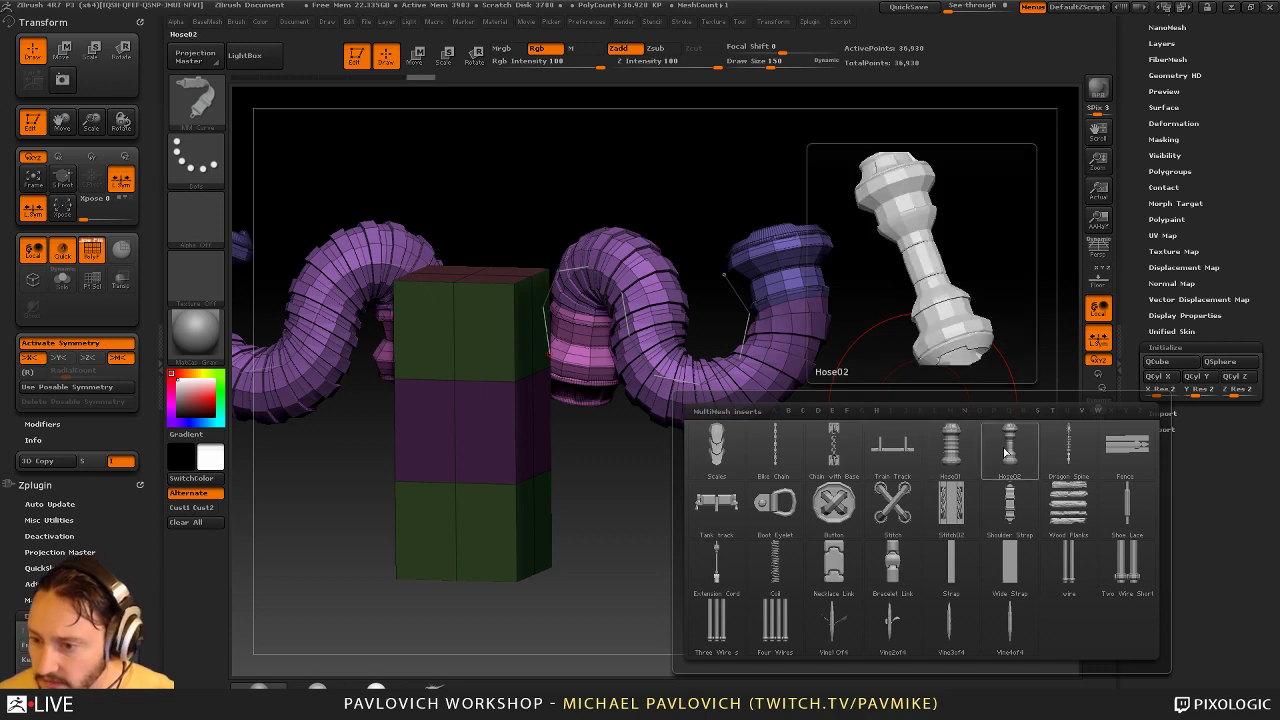
click(892, 505)
alt+drag(911, 349, 939, 419)
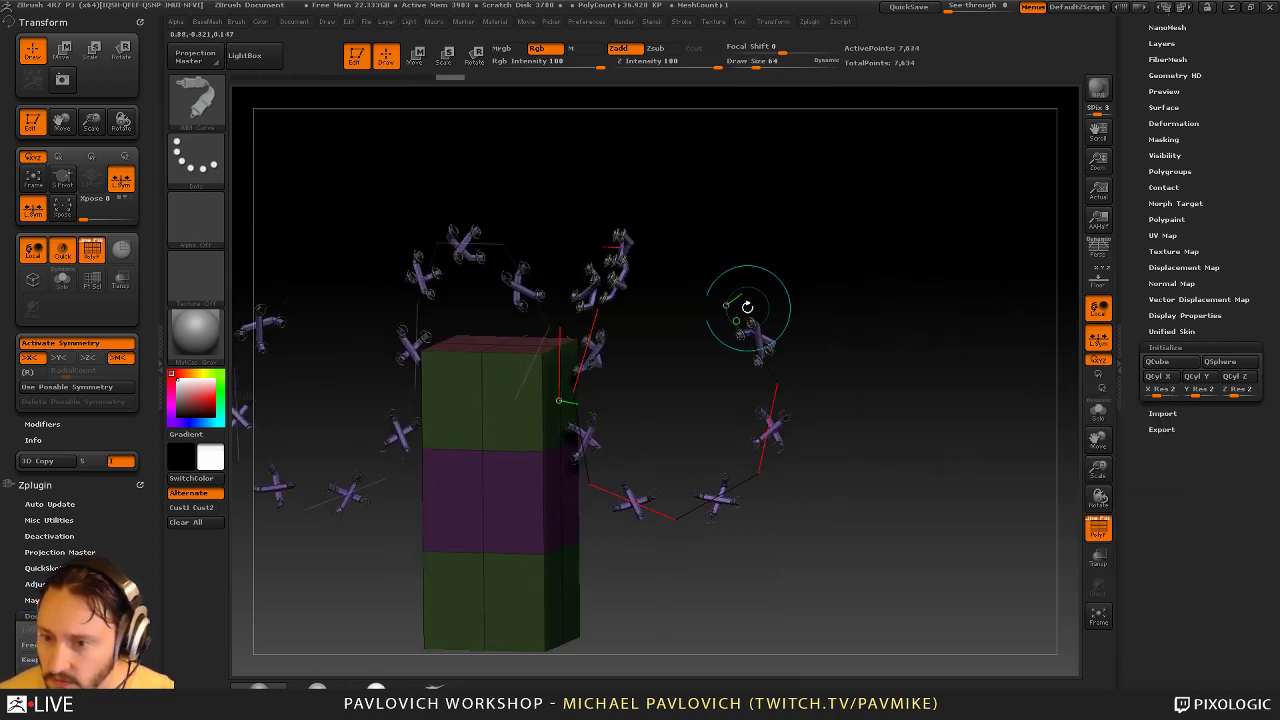
drag(746, 306, 878, 206)
Switch the insert mesh to Shoulder Strap, reduce the draw size and draw a strap curve outward from the box
key(m)
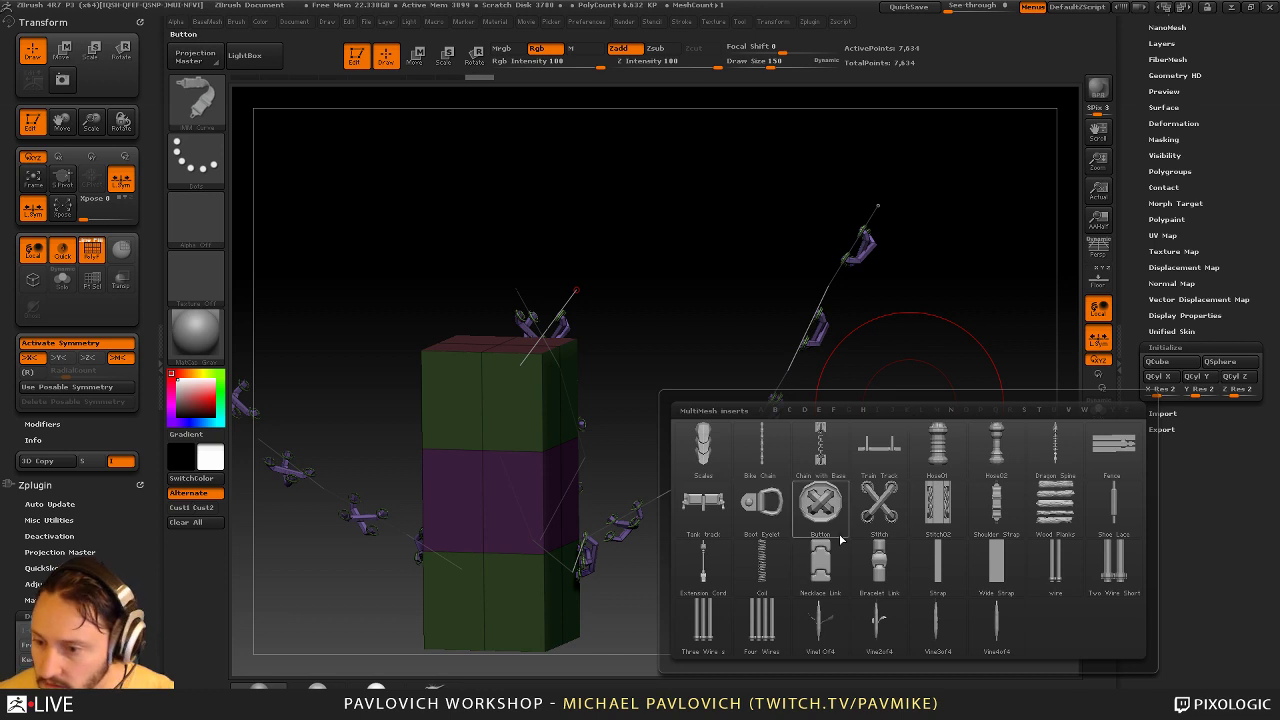
mouse_move(944, 510)
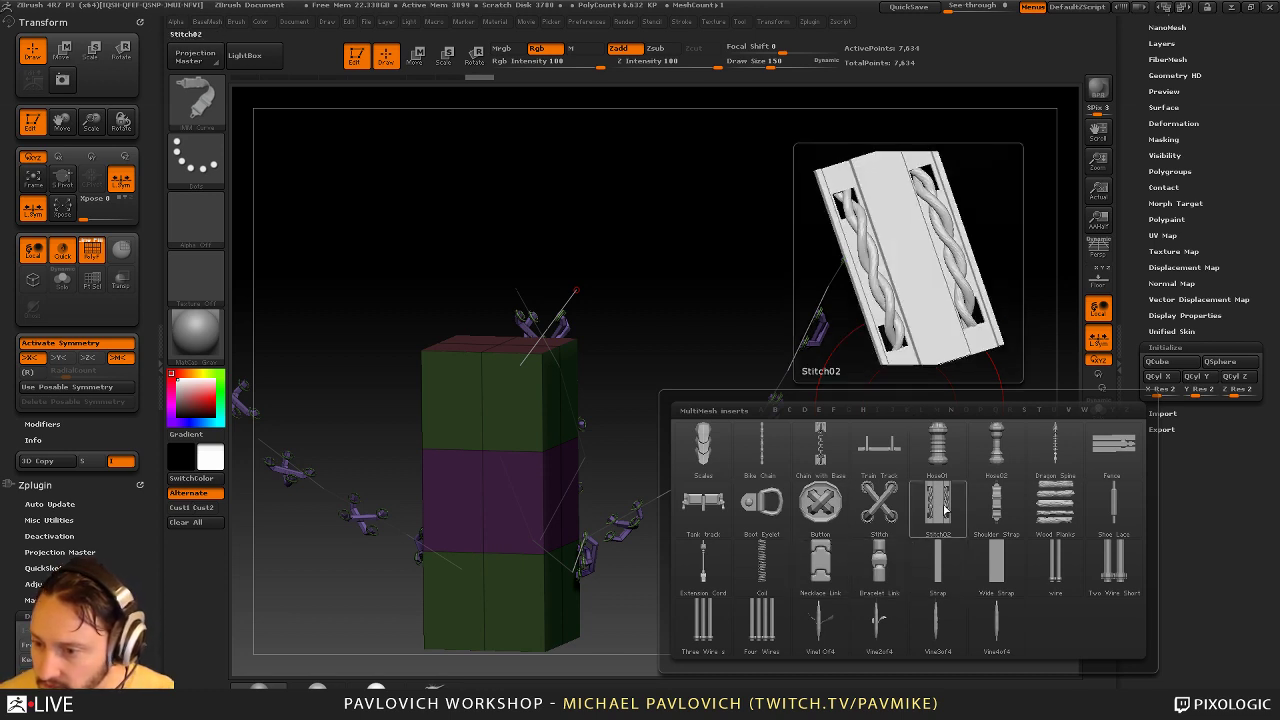
click(1003, 510)
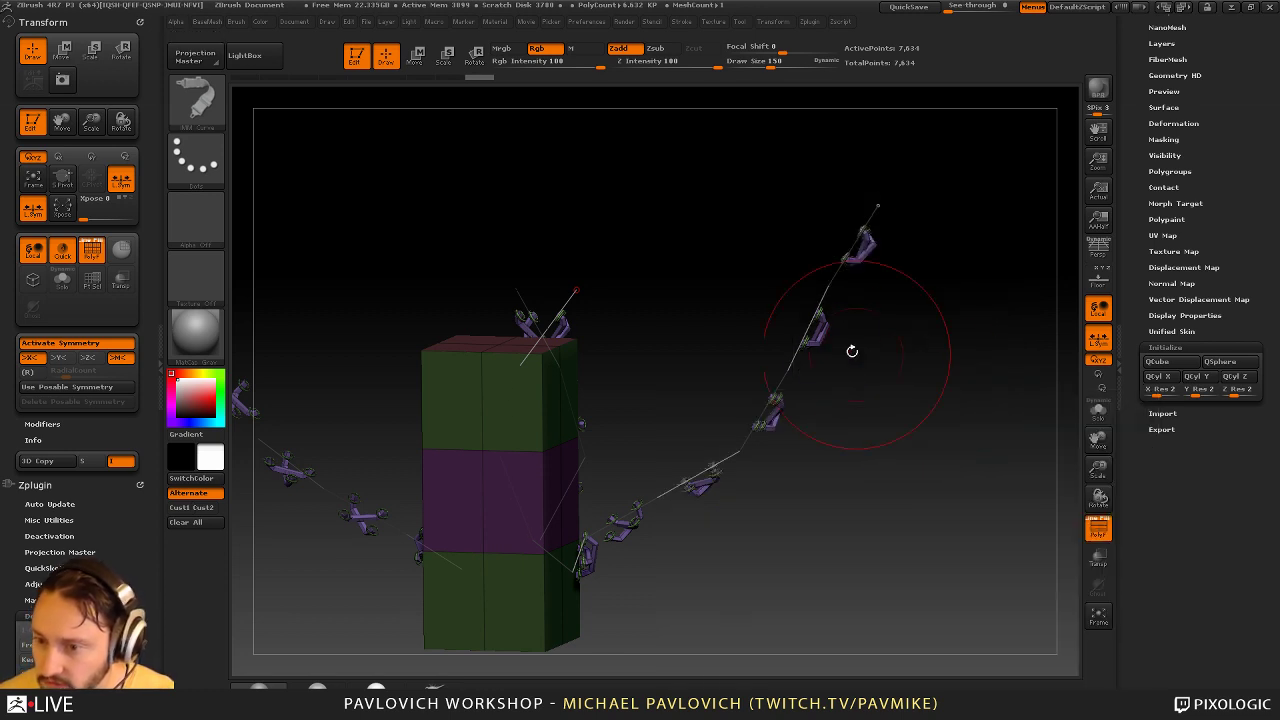
drag(824, 314, 738, 540)
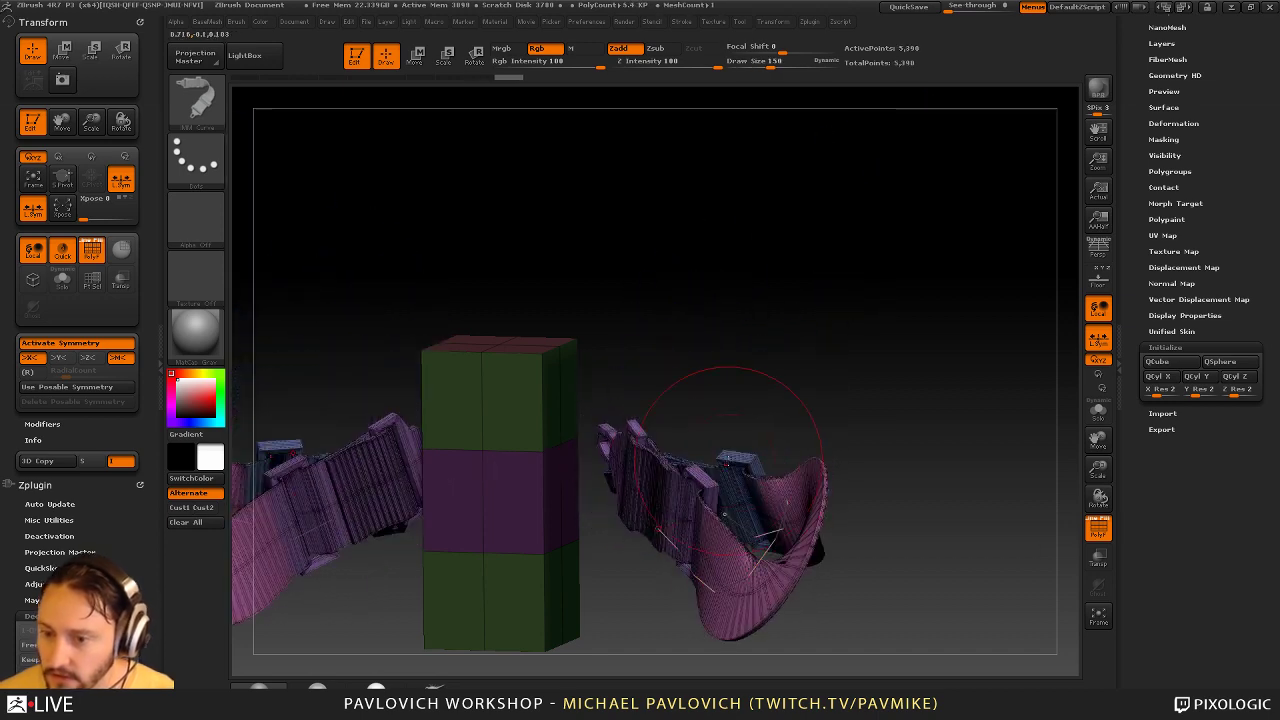
key(s)
drag(740, 386, 726, 383)
mouse_move(661, 529)
mouse_down()
mouse_move(645, 385)
mouse_move(555, 373)
mouse_move(690, 532)
mouse_move(860, 260)
mouse_move(906, 267)
mouse_up()
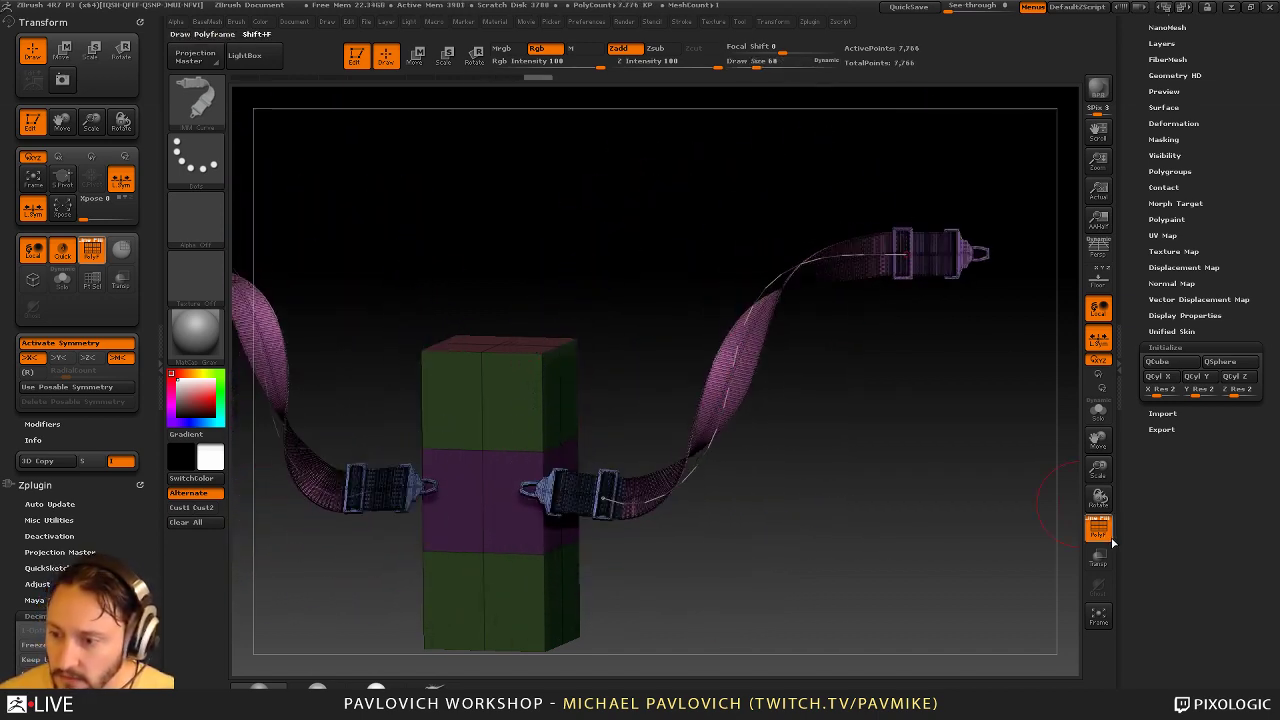
Hide the polyframe and undo all the inserted curve meshes back to the plain box
click(1106, 536)
drag(980, 525, 950, 497)
key(ctrl+z)
key(ctrl+z)
key(ctrl+z)
key(ctrl+z)
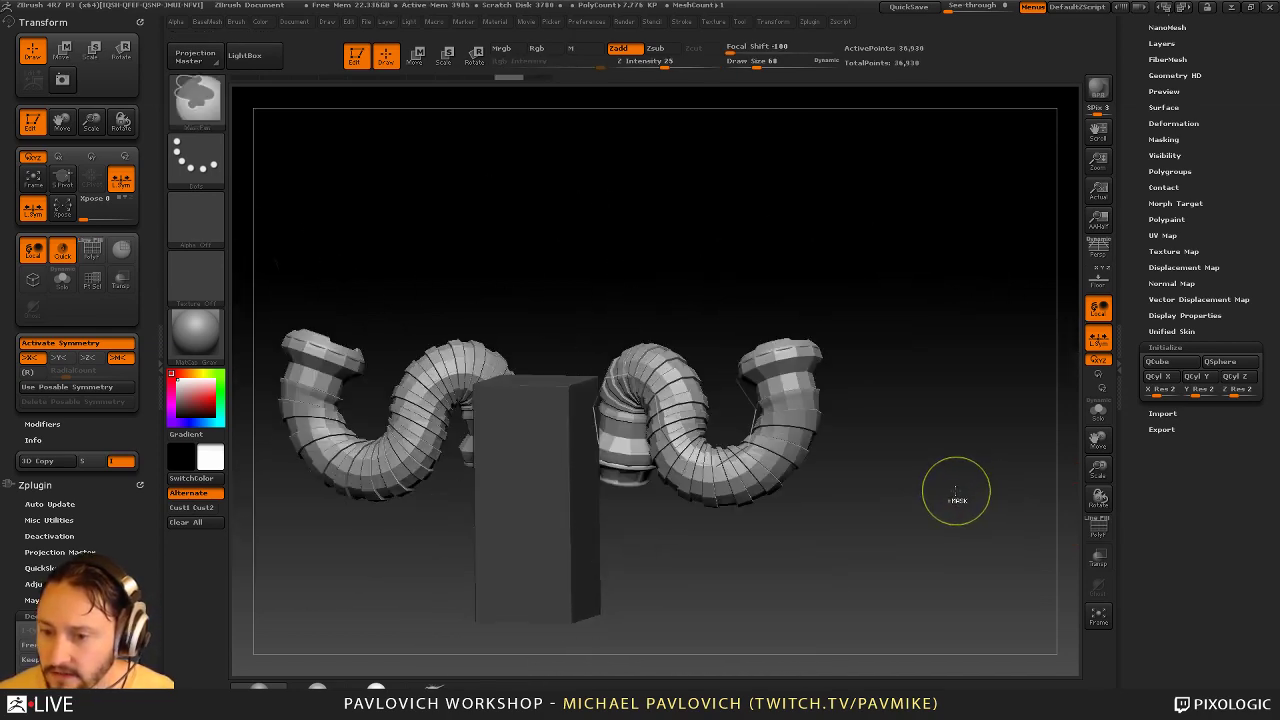
key(ctrl+z)
key(ctrl+z)
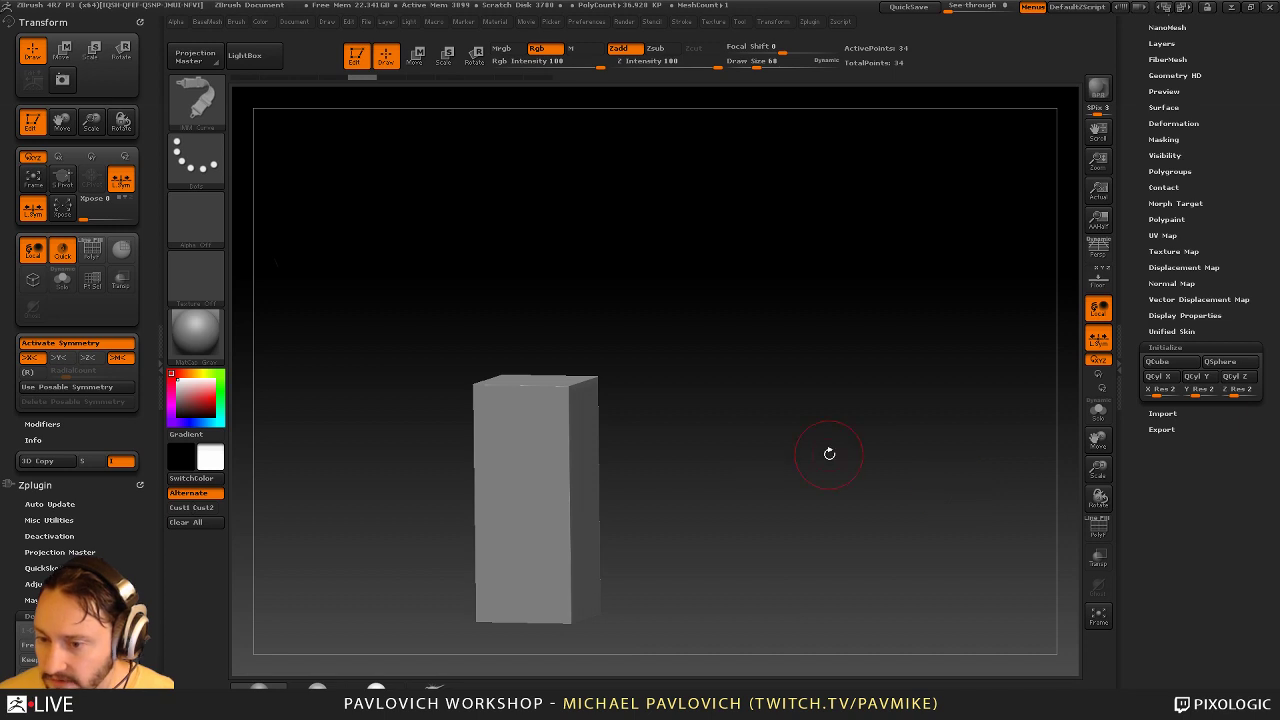
Replace the box with the brush's Shoulder Strap mesh using MeshFromBrush, frame it from the front and show its polyframe
key(m)
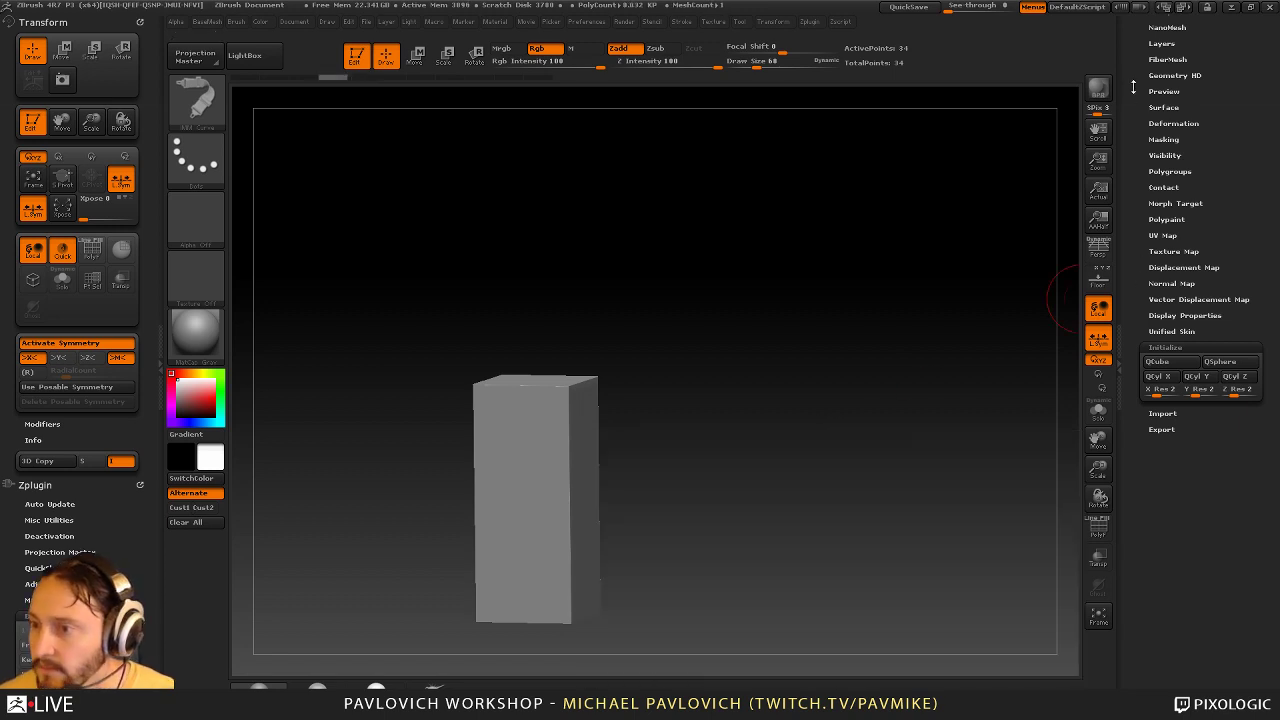
drag(1133, 87, 1135, 178)
click(1168, 215)
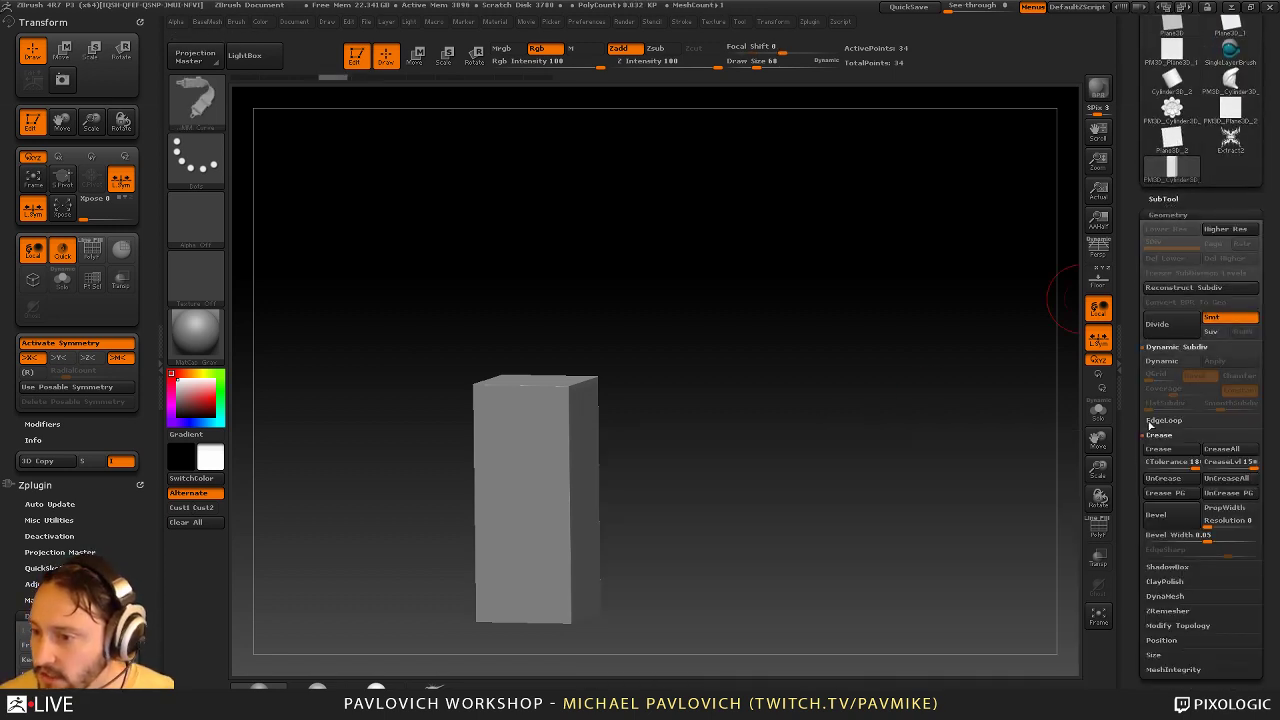
drag(1137, 471, 1136, 346)
click(1170, 504)
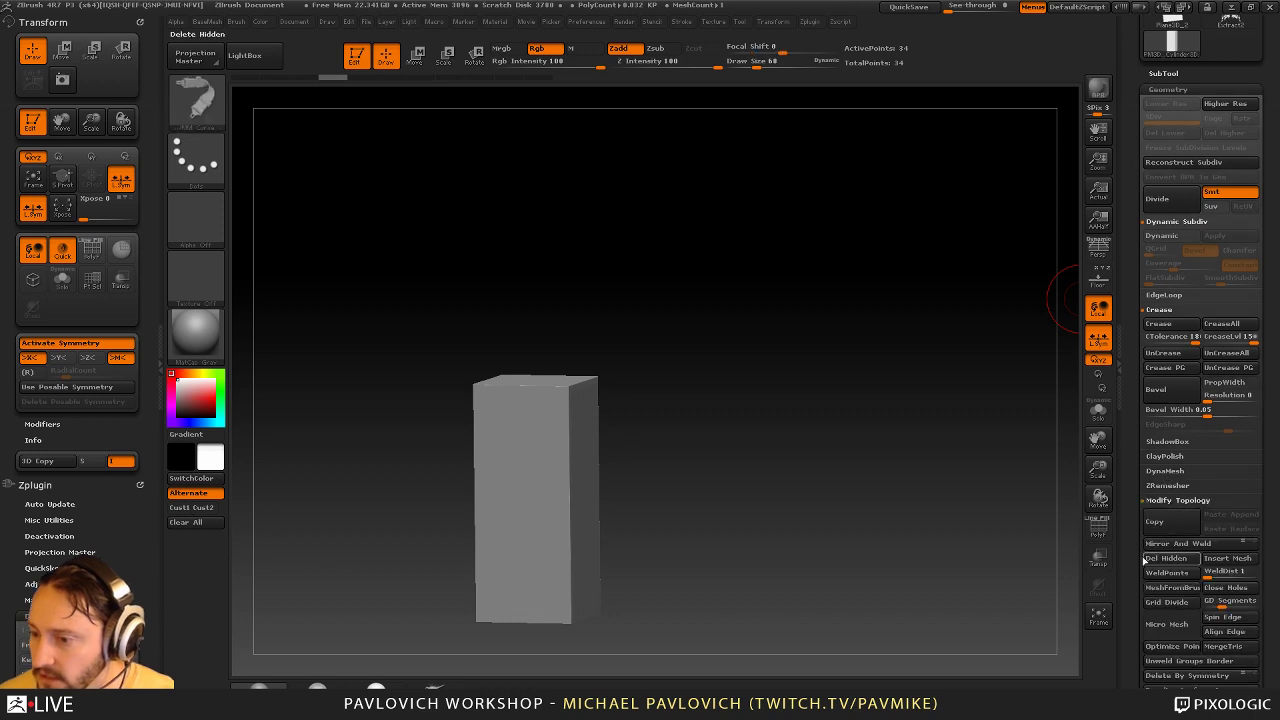
scroll(1143, 562, down, 3)
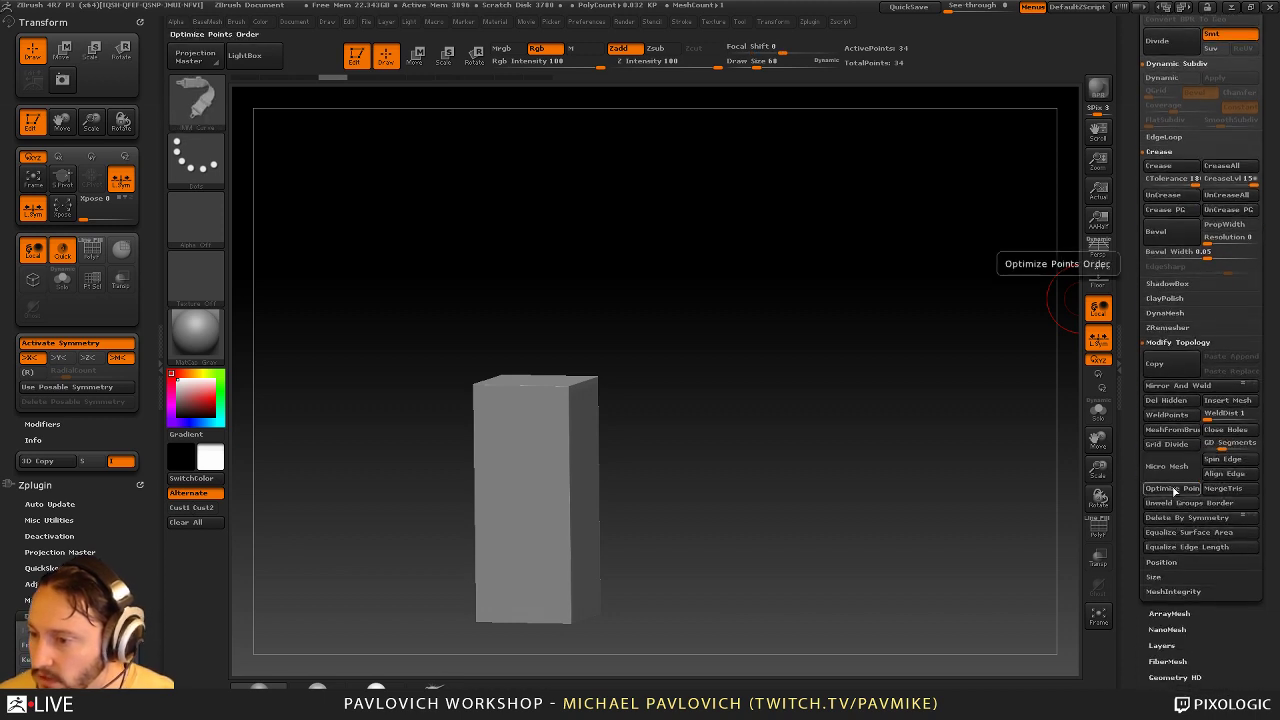
click(1171, 432)
shift+drag(918, 414, 944, 476)
key(f)
click(1100, 533)
shift+right_drag(571, 278, 634, 297)
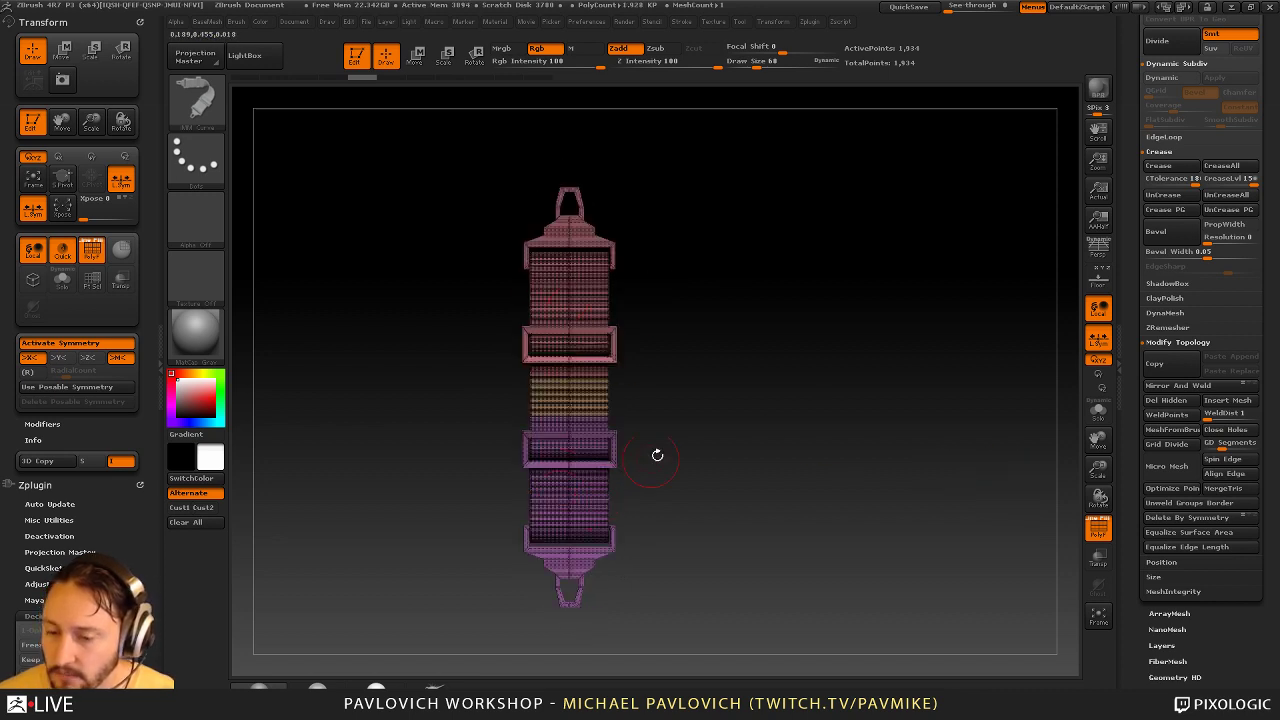
Draw a mirrored strap curve from the middle of the strap mesh outward and up to the side
drag(691, 437, 583, 399)
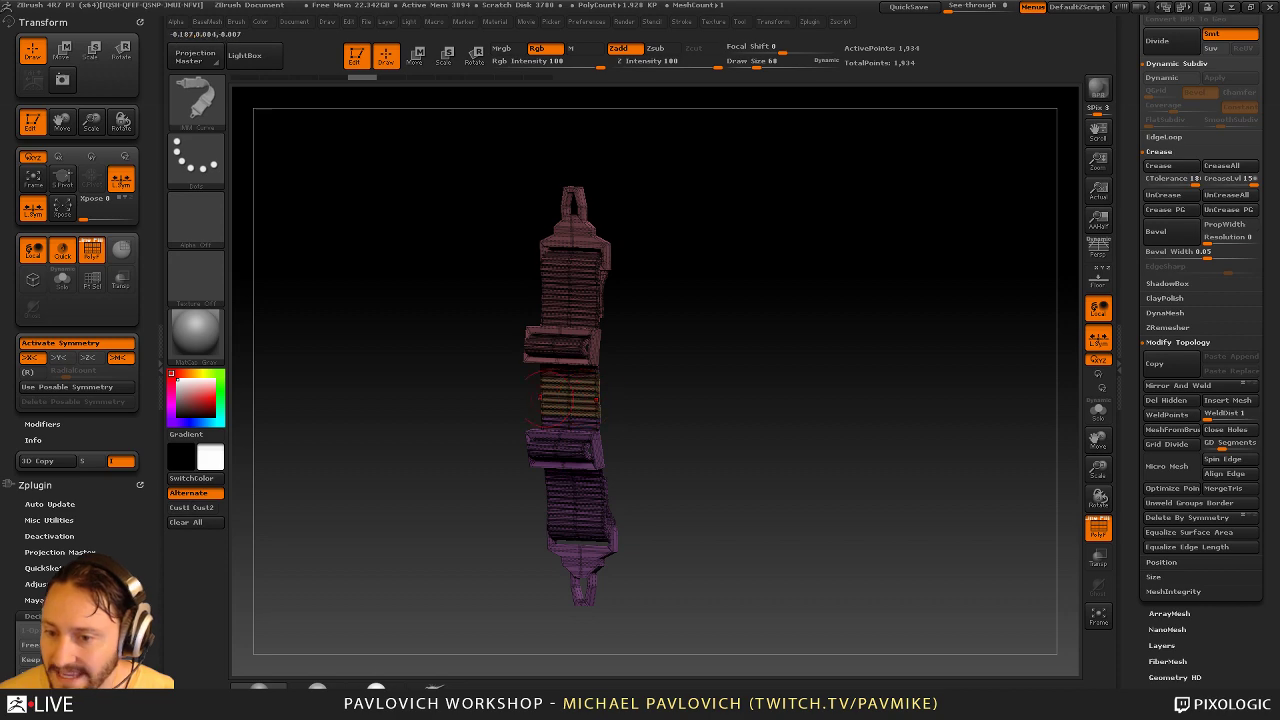
right_drag(586, 396, 722, 392)
alt+right_drag(720, 390, 660, 413)
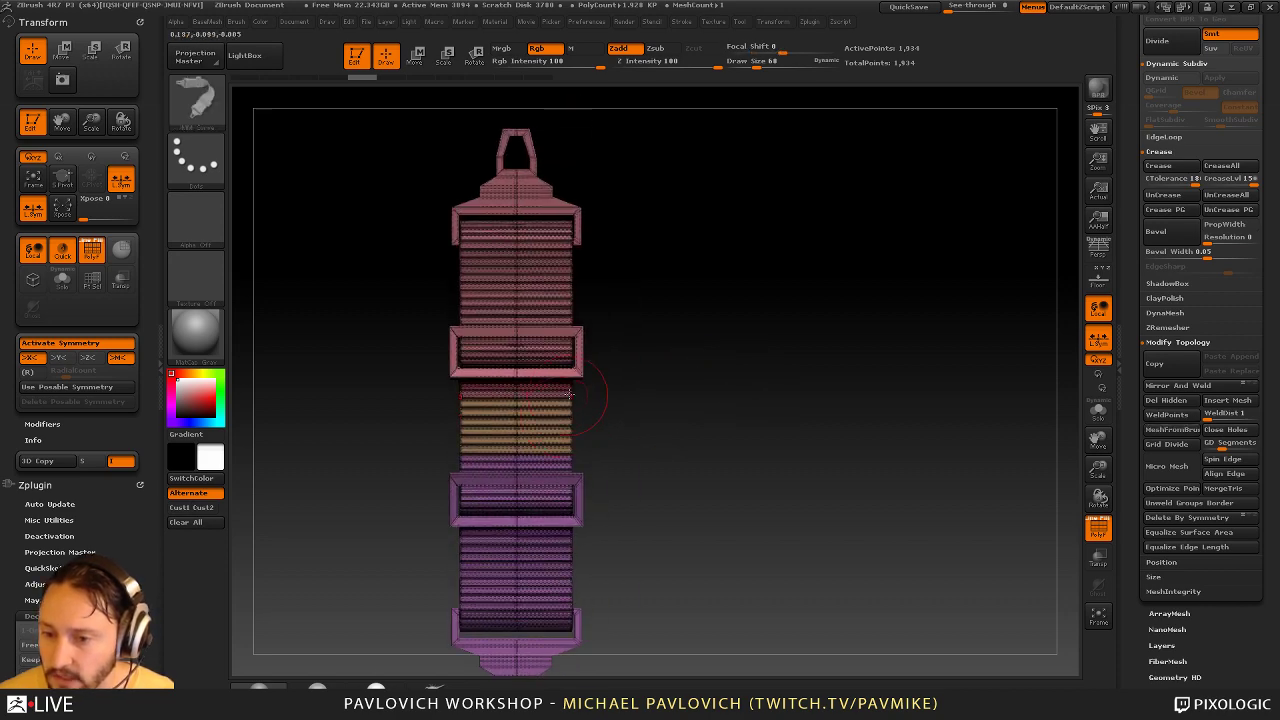
drag(738, 402, 880, 340)
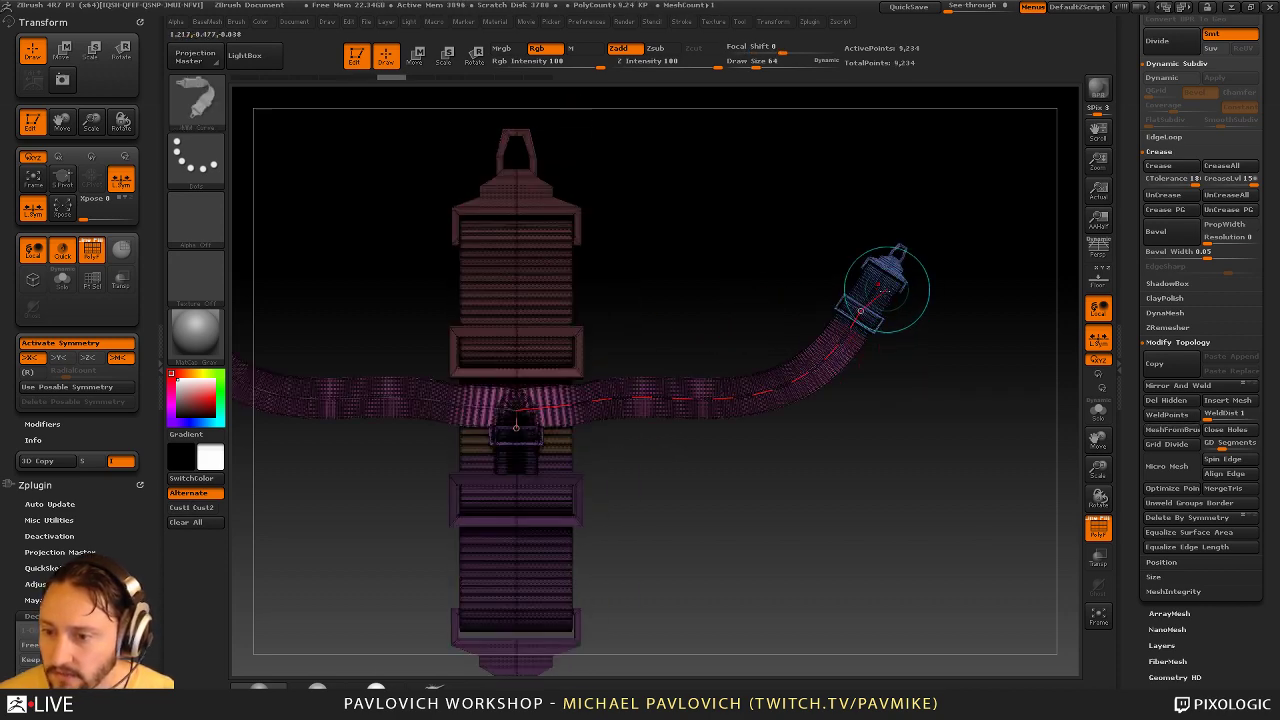
Undo the curved strap and draw a nearly straight mirrored strap curve outward from the upper part of the strap mesh
key(ctrl+z)
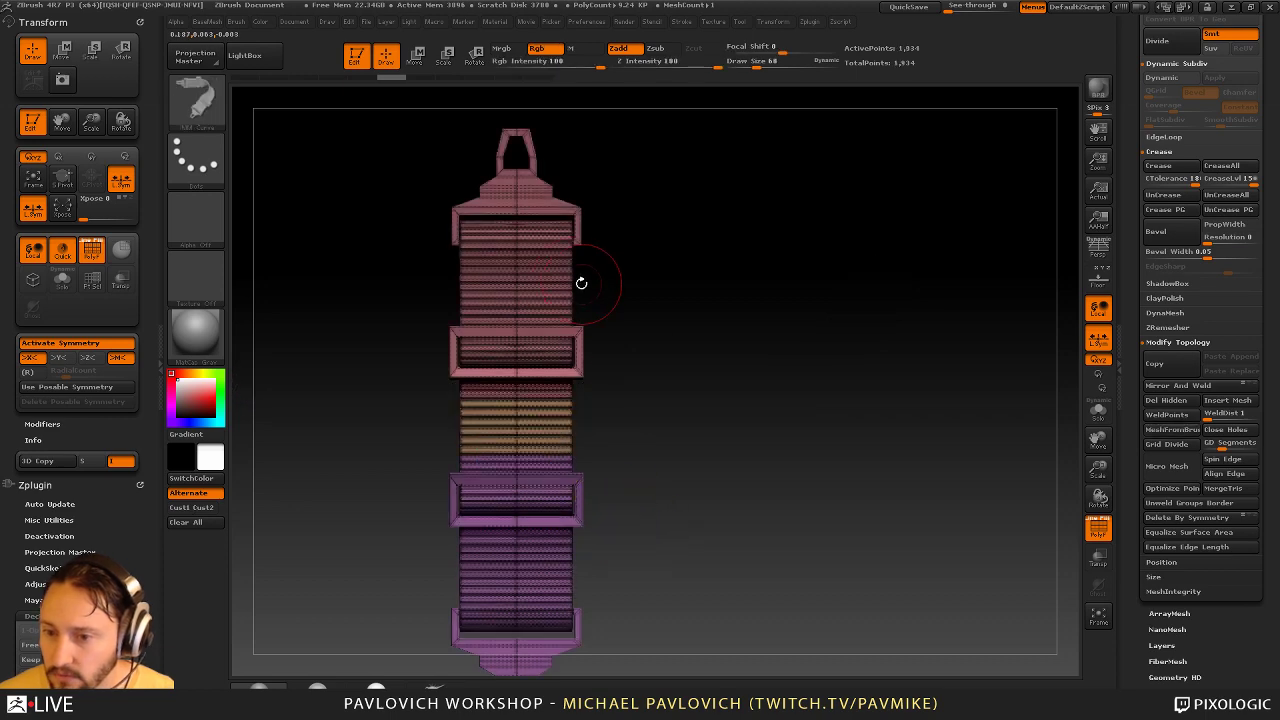
drag(800, 294, 966, 292)
alt+right_drag(894, 397, 868, 460)
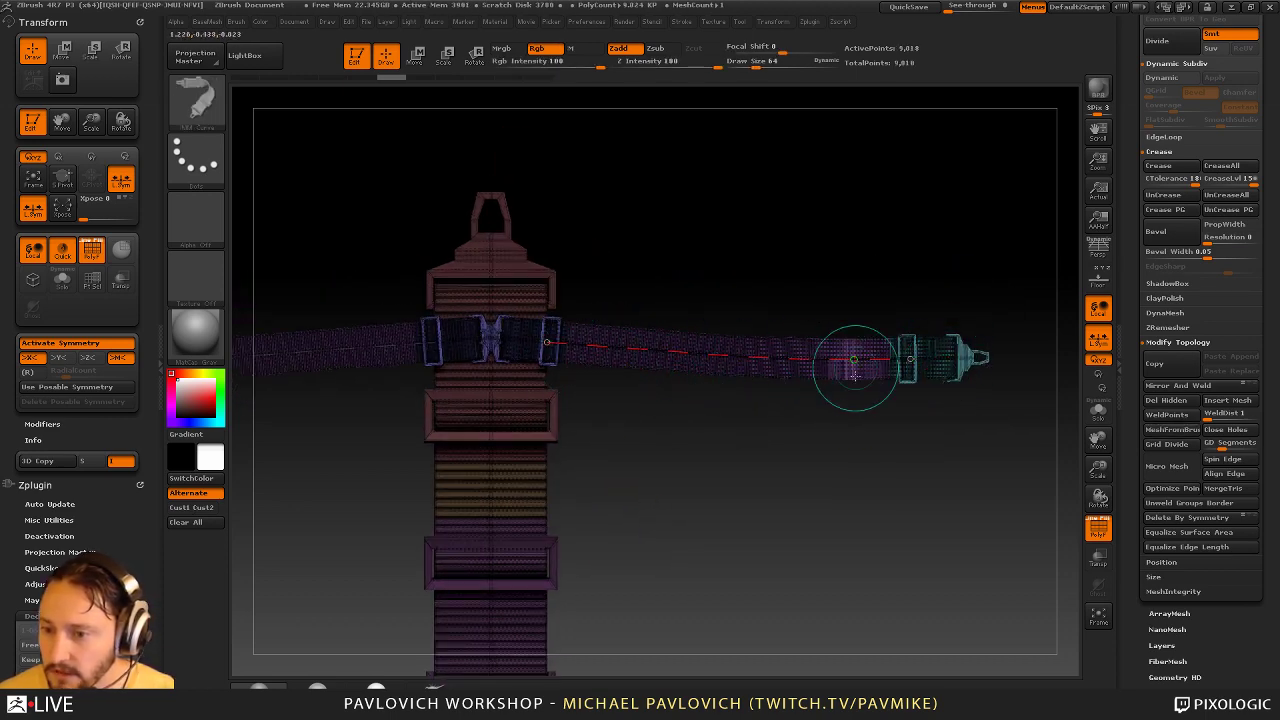
mouse_move(853, 370)
right_down()
mouse_move(723, 486)
mouse_move(752, 520)
mouse_move(809, 478)
right_up()
Undo the strap curve and the brush mesh replacement back to the polygrouped box, and view its end face straight on
key(ctrl+z)
key(ctrl+z)
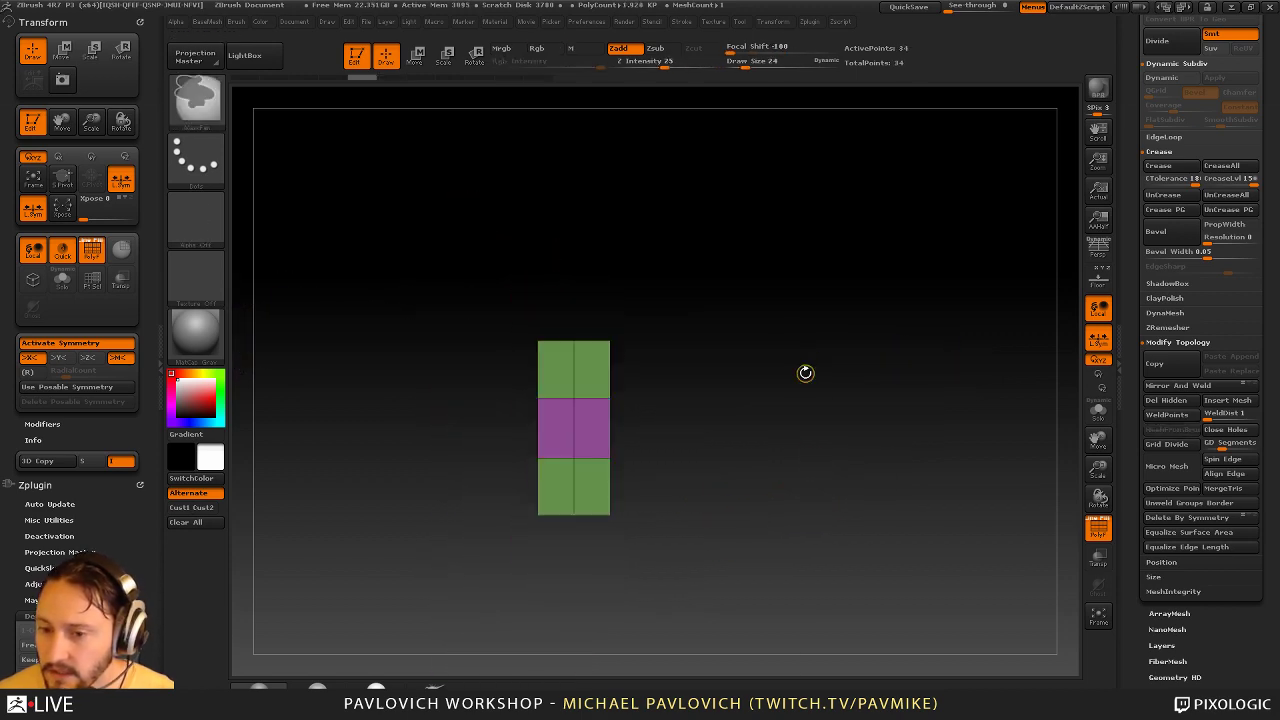
ctrl+right_drag(786, 371, 816, 417)
right_drag(816, 417, 803, 455)
ctrl+right_drag(803, 455, 773, 333)
right_drag(773, 333, 786, 440)
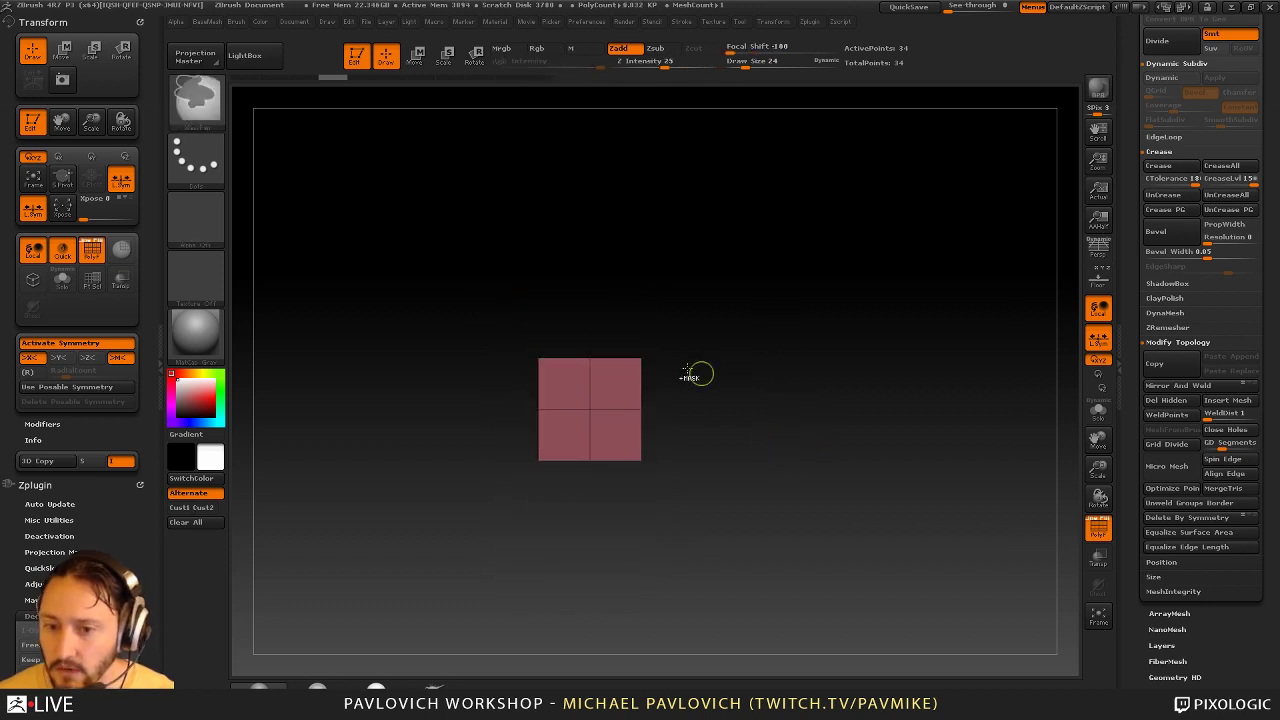
Mask half of the box across its end face, invert the mask and move the free half inward to flatten the box
click(215, 112)
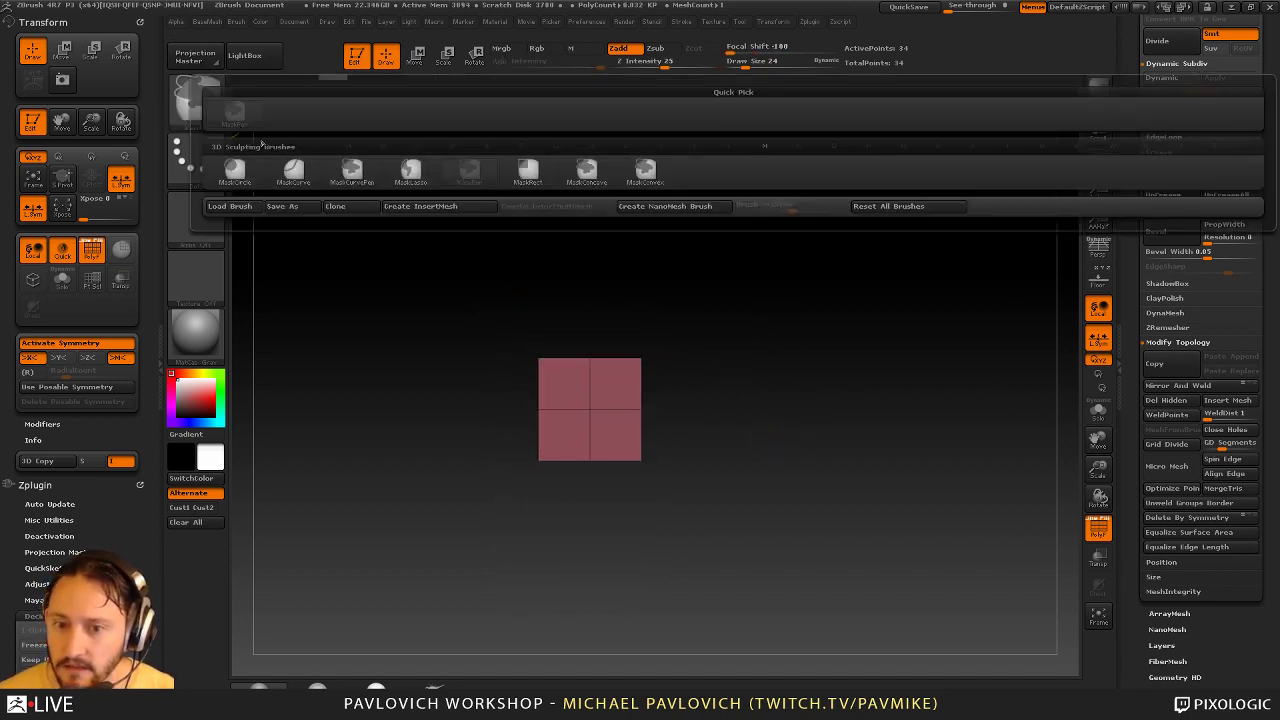
ctrl+drag(427, 289, 730, 374)
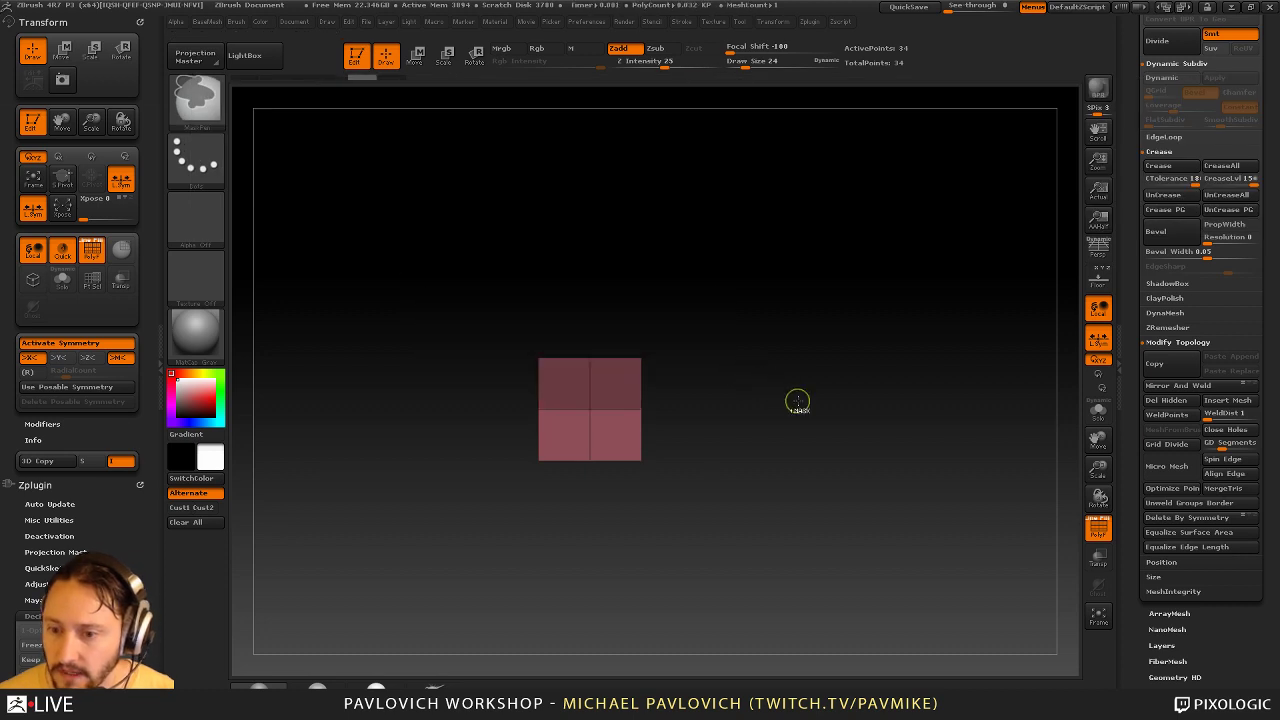
ctrl+click(805, 397)
key(w)
shift+drag(590, 358, 590, 260)
drag(597, 310, 600, 352)
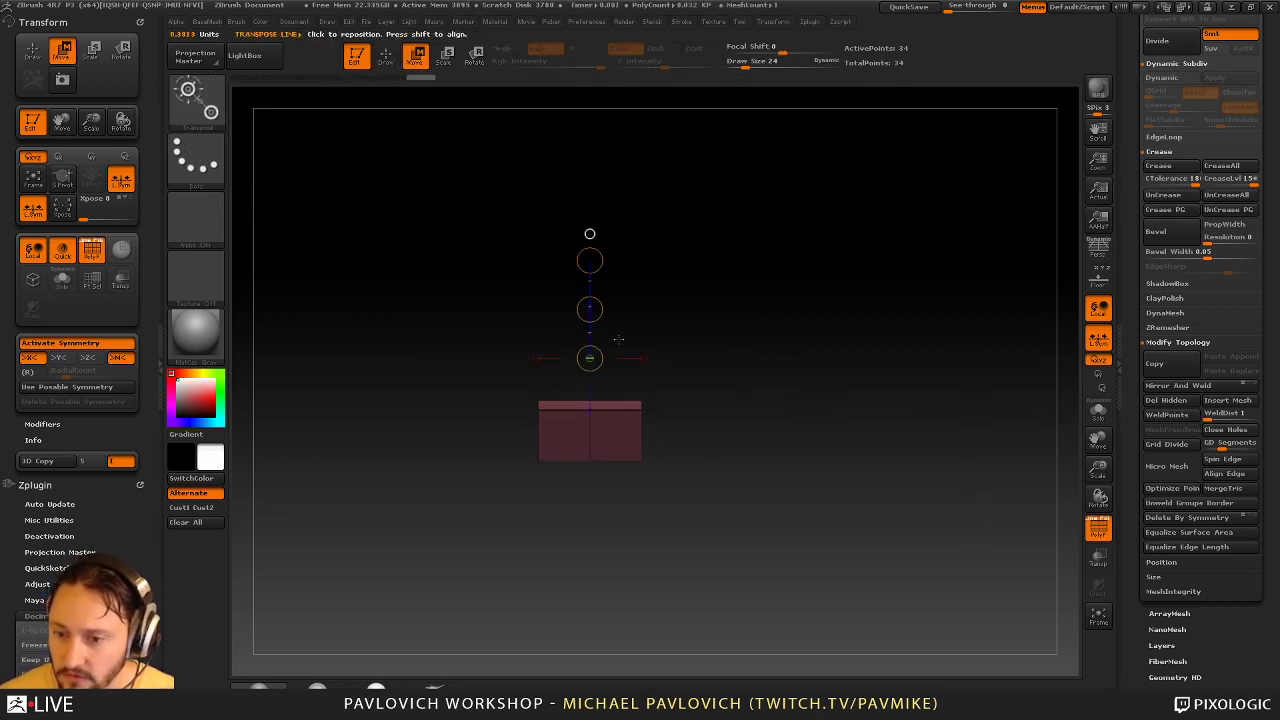
Mask everything except the centre edge of the flattened side and move that edge outward to form a pointed ridge
key(q)
mouse_move(735, 365)
mouse_down()
mouse_move(790, 250)
mouse_move(777, 306)
mouse_move(700, 437)
mouse_move(720, 508)
mouse_move(643, 477)
mouse_move(621, 446)
mouse_up()
ctrl+click(742, 422)
key(w)
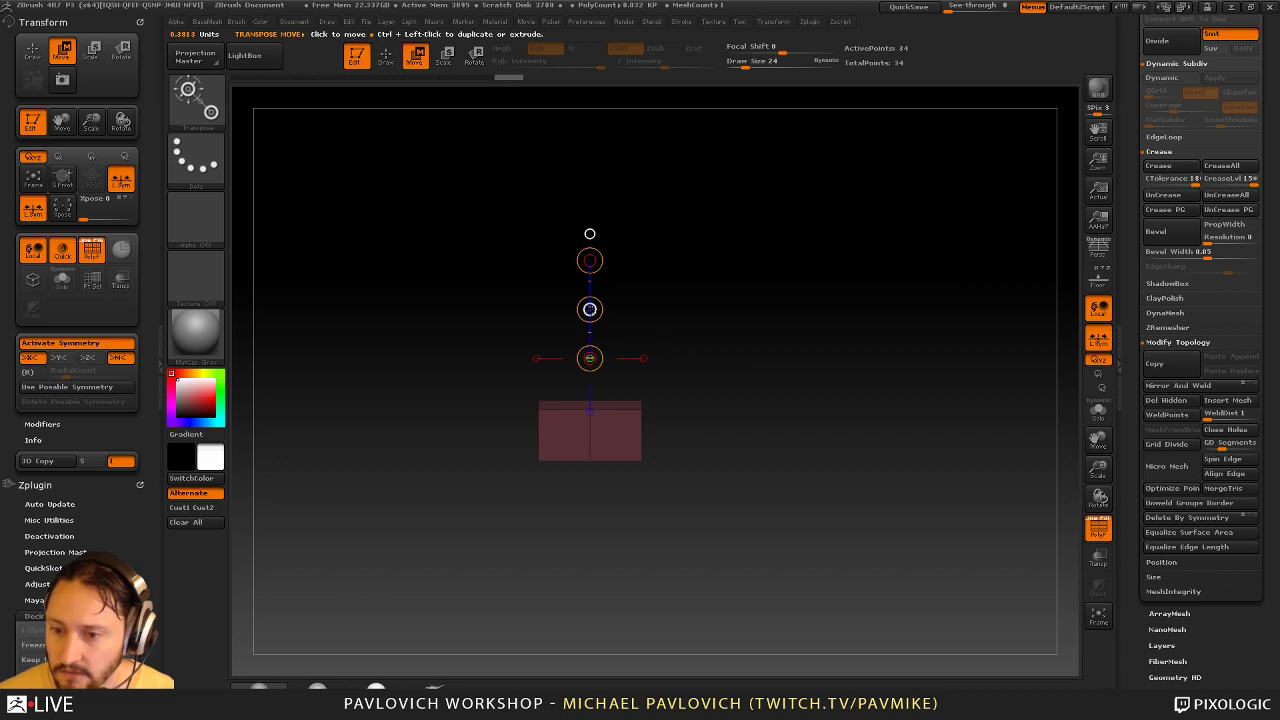
drag(590, 310, 589, 273)
key(q)
Hide the polyframe and preview the uncreased prism with dynamic subdivision, ending the preview on the base mesh
drag(842, 385, 842, 288)
click(1089, 531)
drag(1010, 431, 1006, 503)
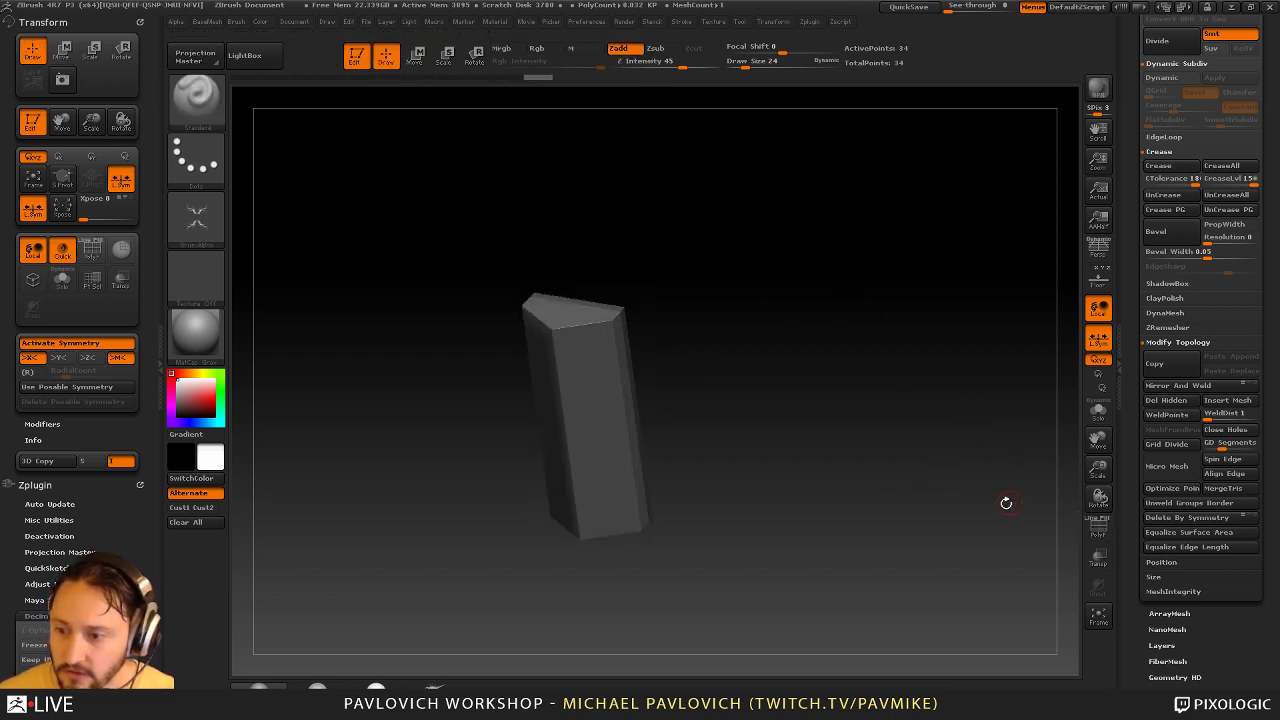
drag(544, 350, 851, 429)
key(d)
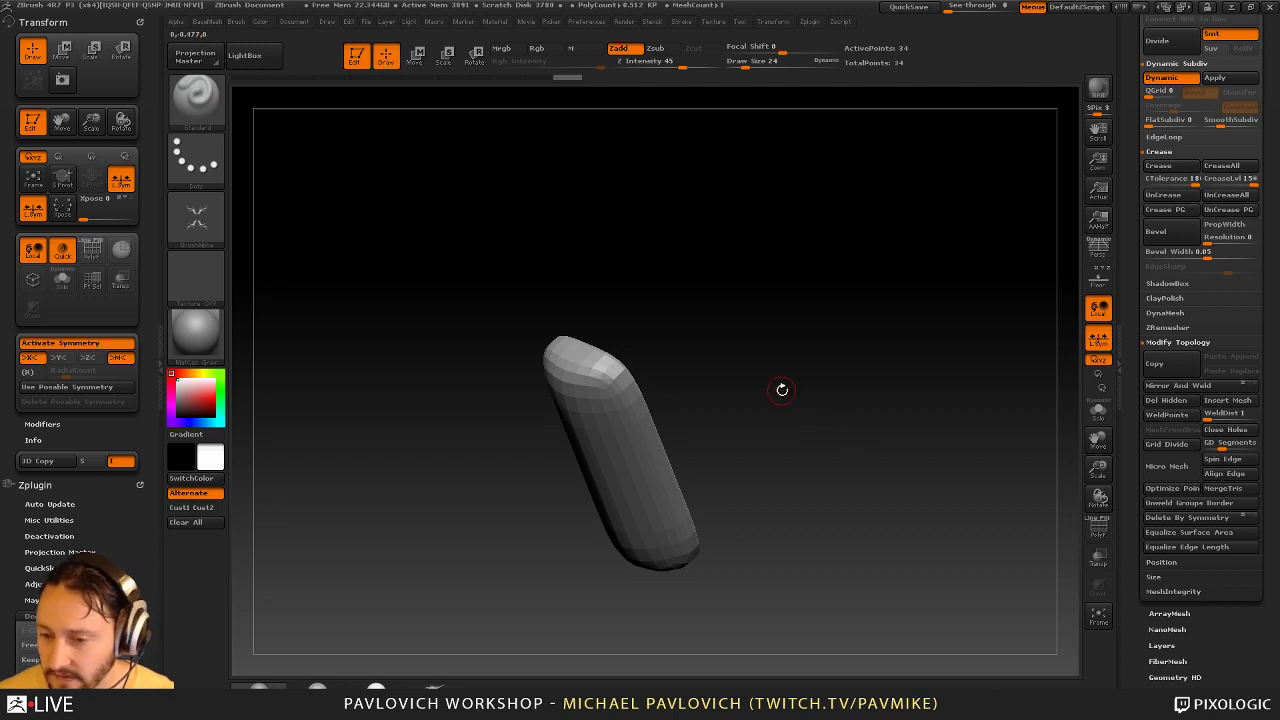
key(shift+d)
drag(791, 374, 863, 389)
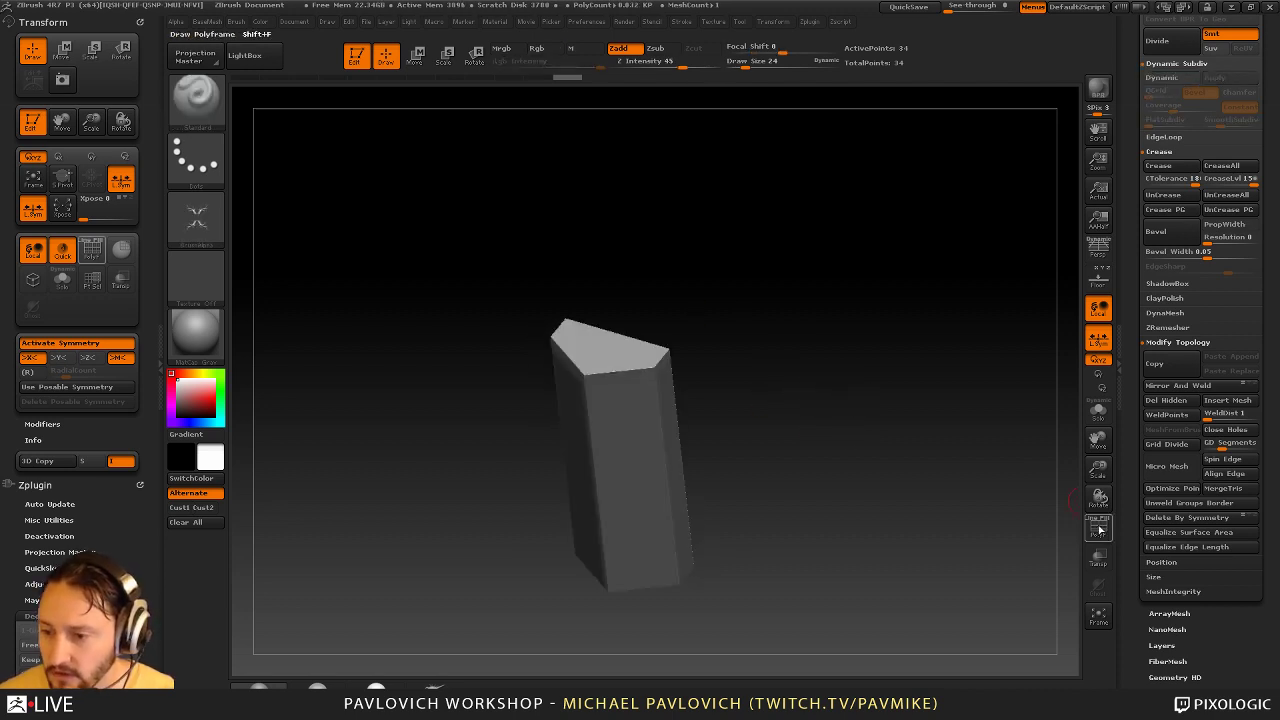
Show the polyframe, set the crease tolerance to 55 and crease the prism's edges
key(shift+f)
key(3)
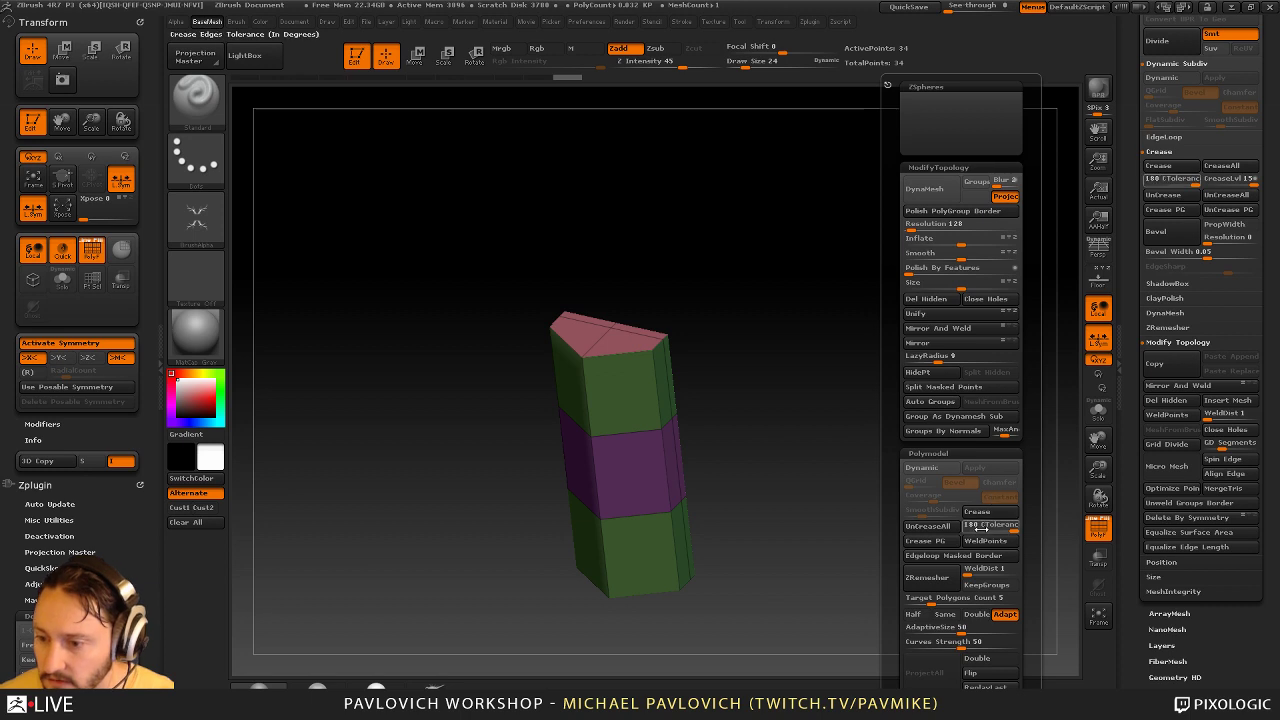
click(981, 528)
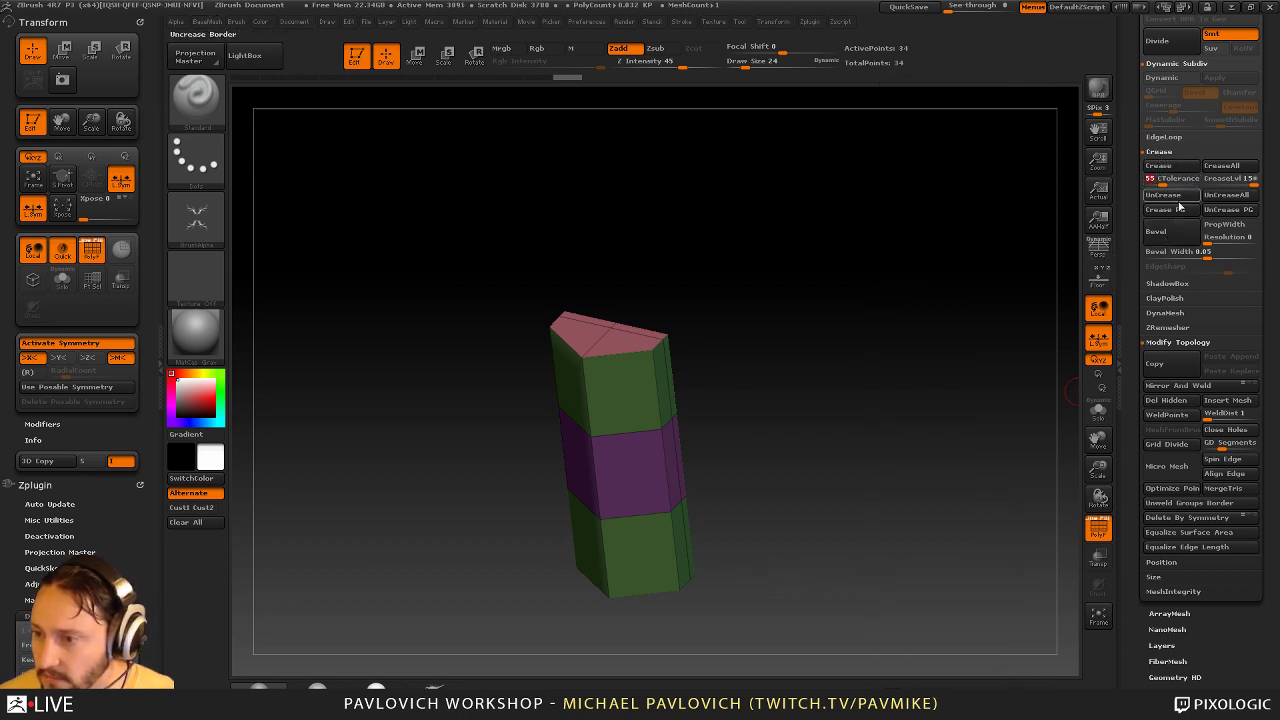
key(3)
click(877, 518)
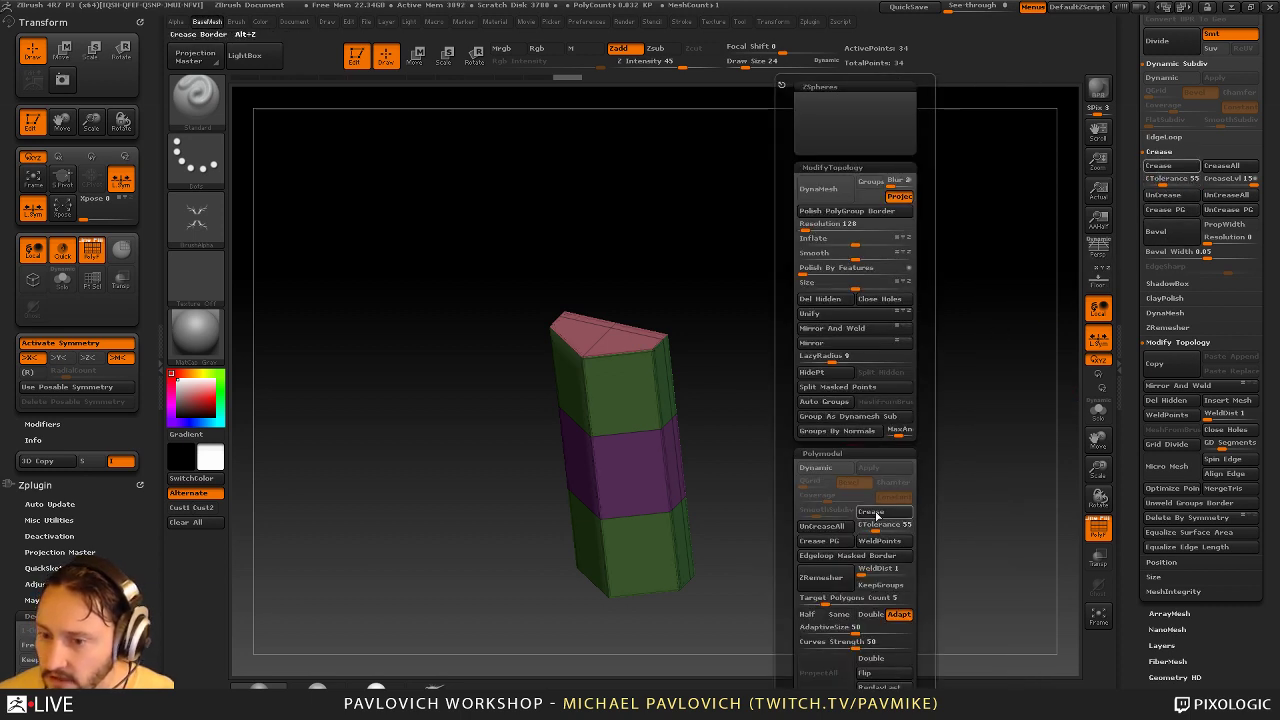
drag(750, 464, 834, 453)
Preview the creased prism with dynamic subdivision and raise its smooth subdivision level to 4
click(1098, 528)
drag(985, 474, 966, 464)
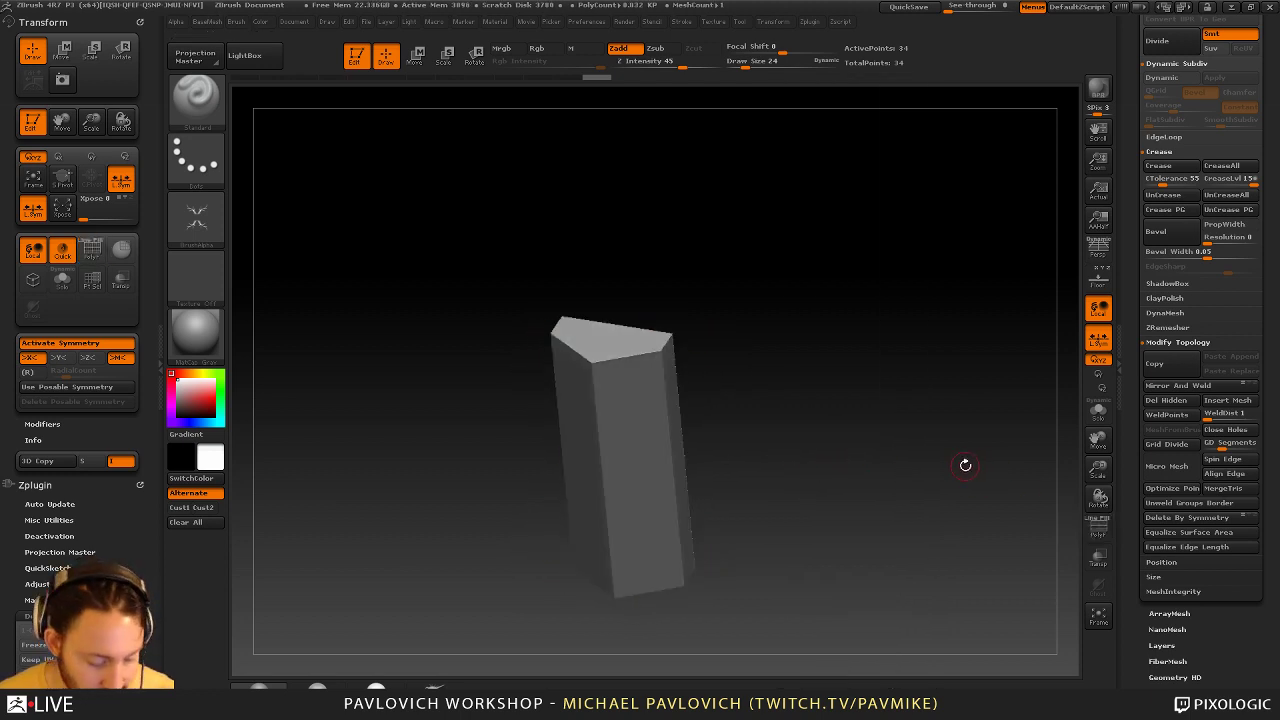
key(d)
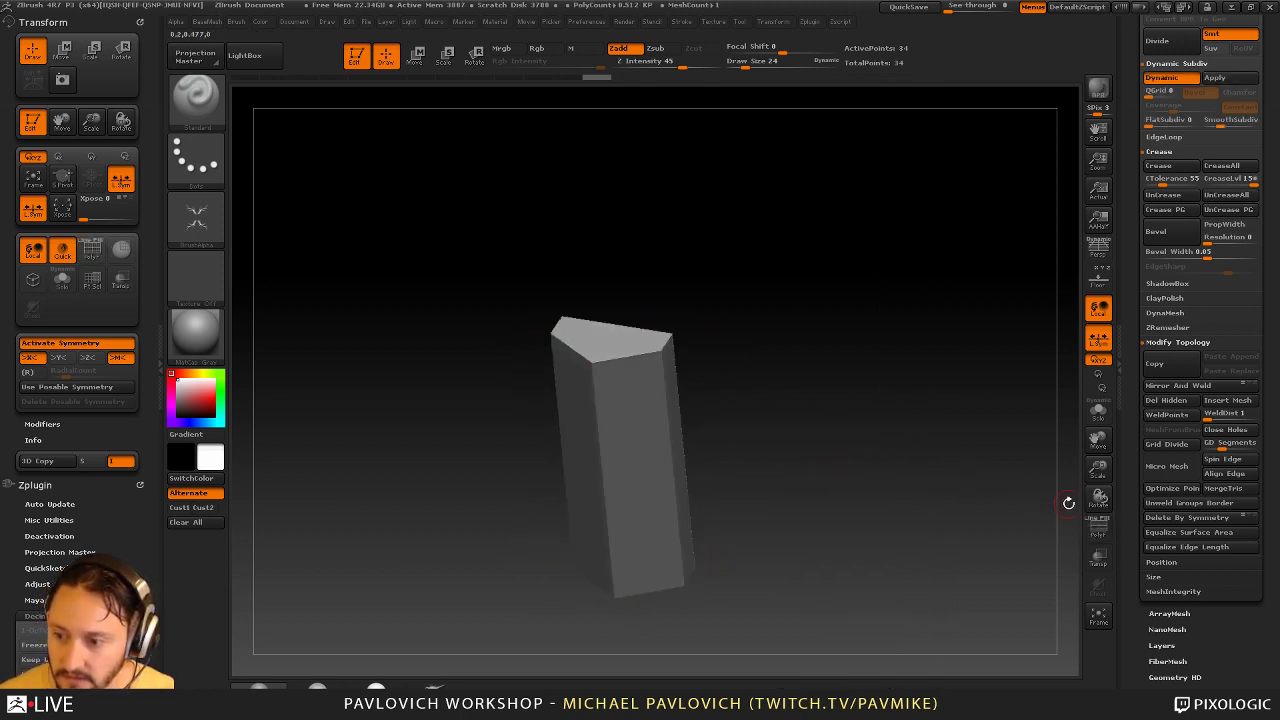
key(shift+f)
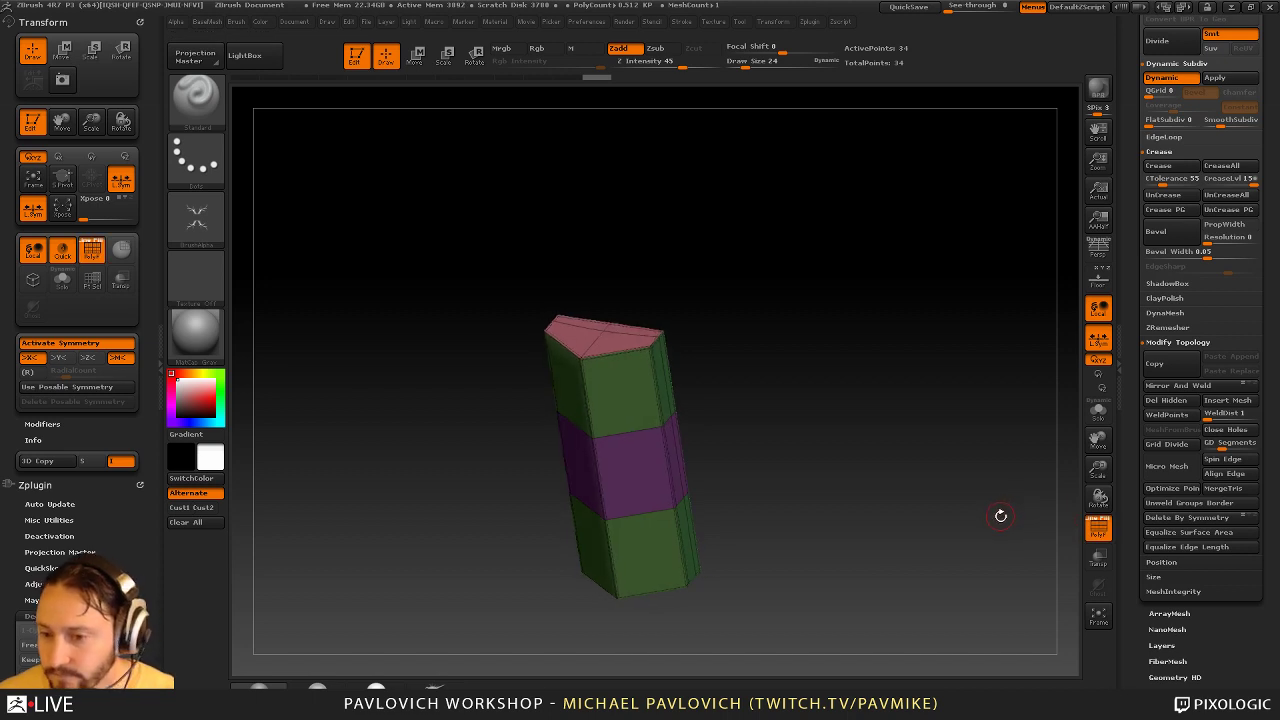
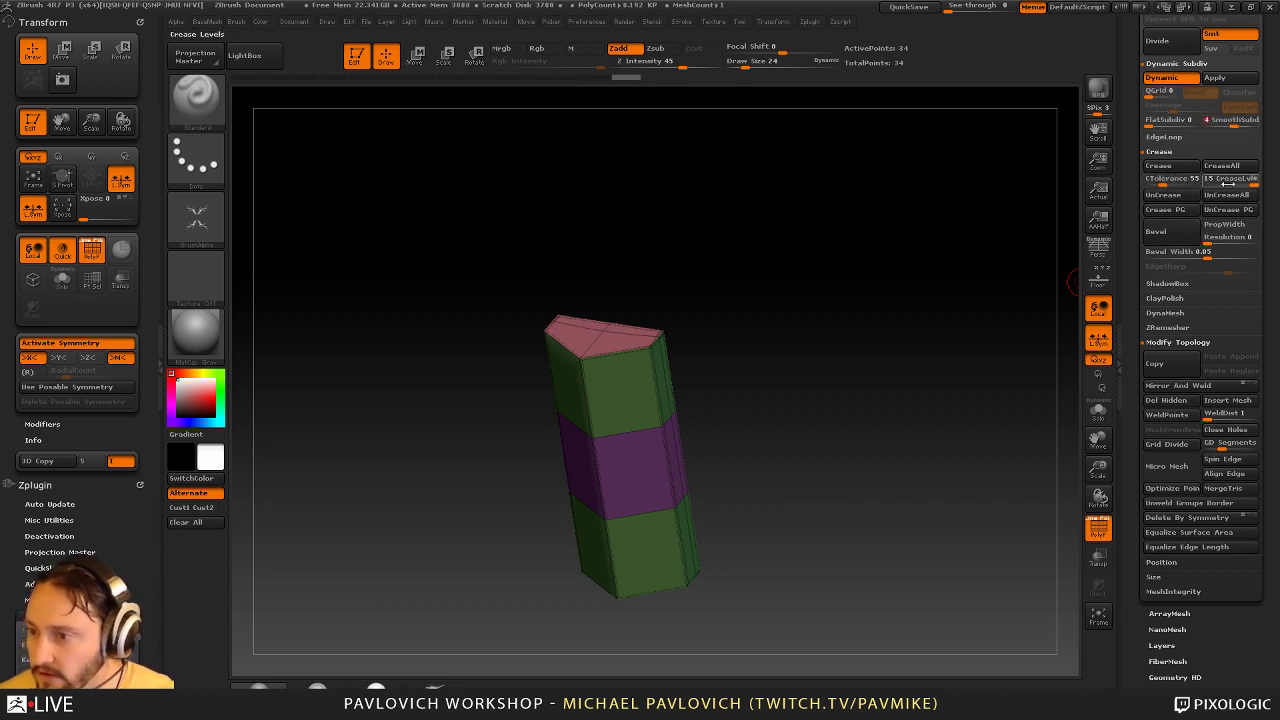
Set the crease level to 3 and toggle dynamic subdivision to compare the edge softness with the polyframe hidden
click(1096, 526)
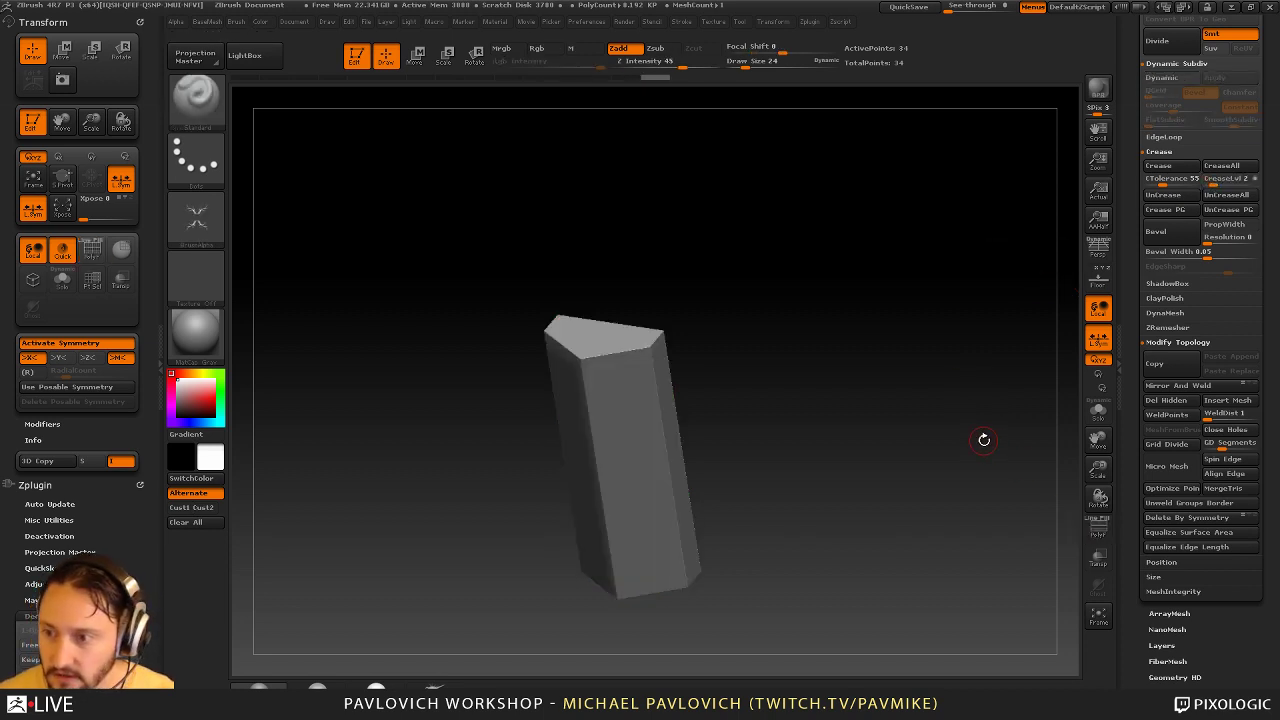
key(d)
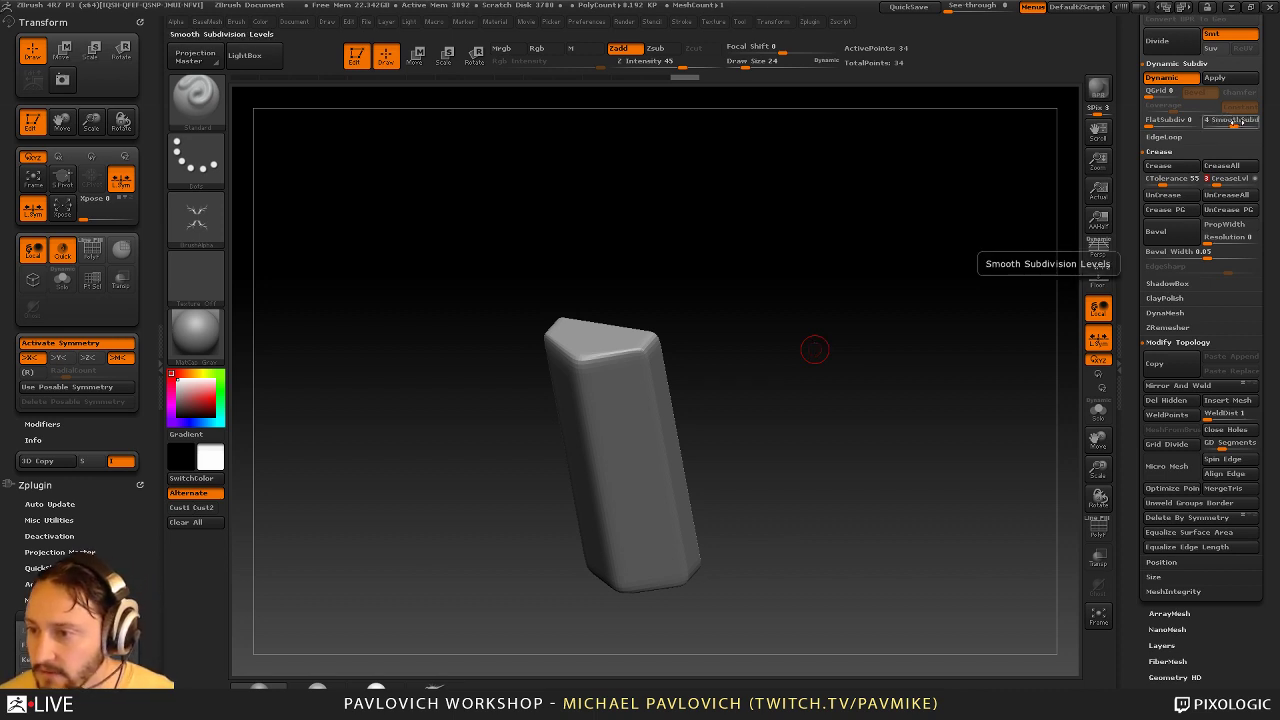
key(shift+d)
key(d)
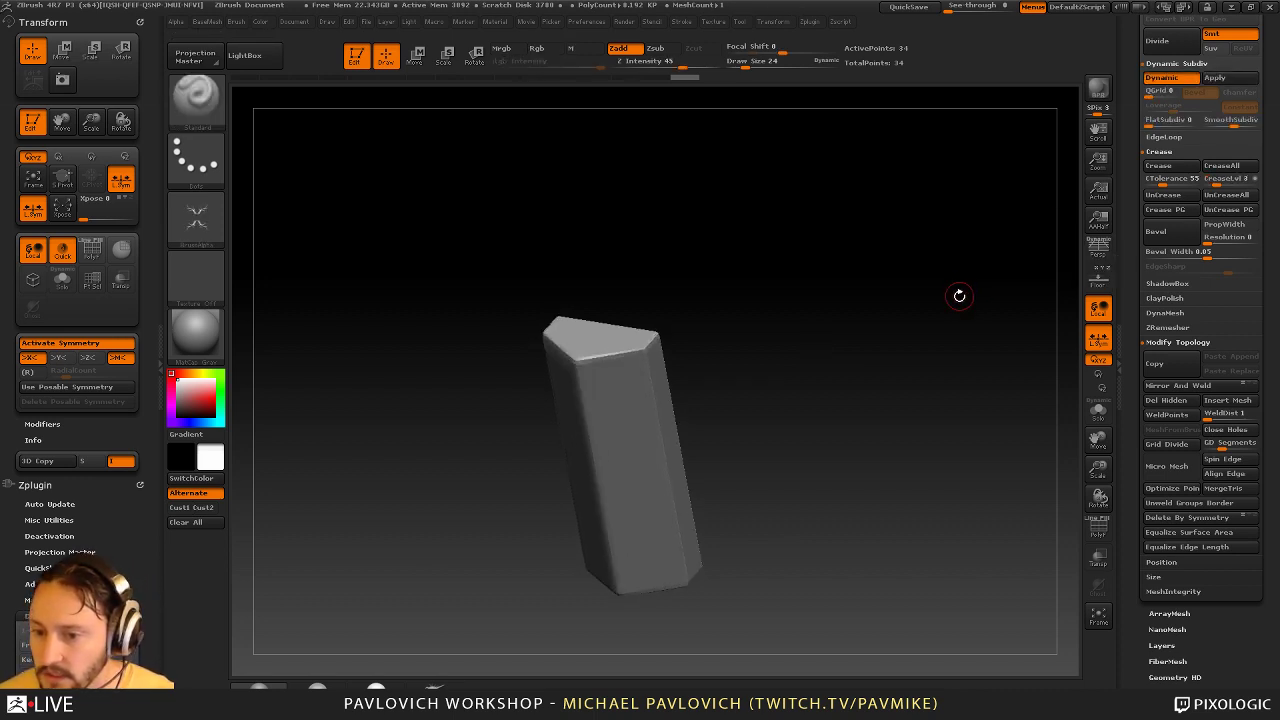
mouse_move(934, 322)
mouse_down()
mouse_move(980, 311)
mouse_move(938, 317)
mouse_move(951, 285)
mouse_move(915, 290)
mouse_move(945, 300)
mouse_up()
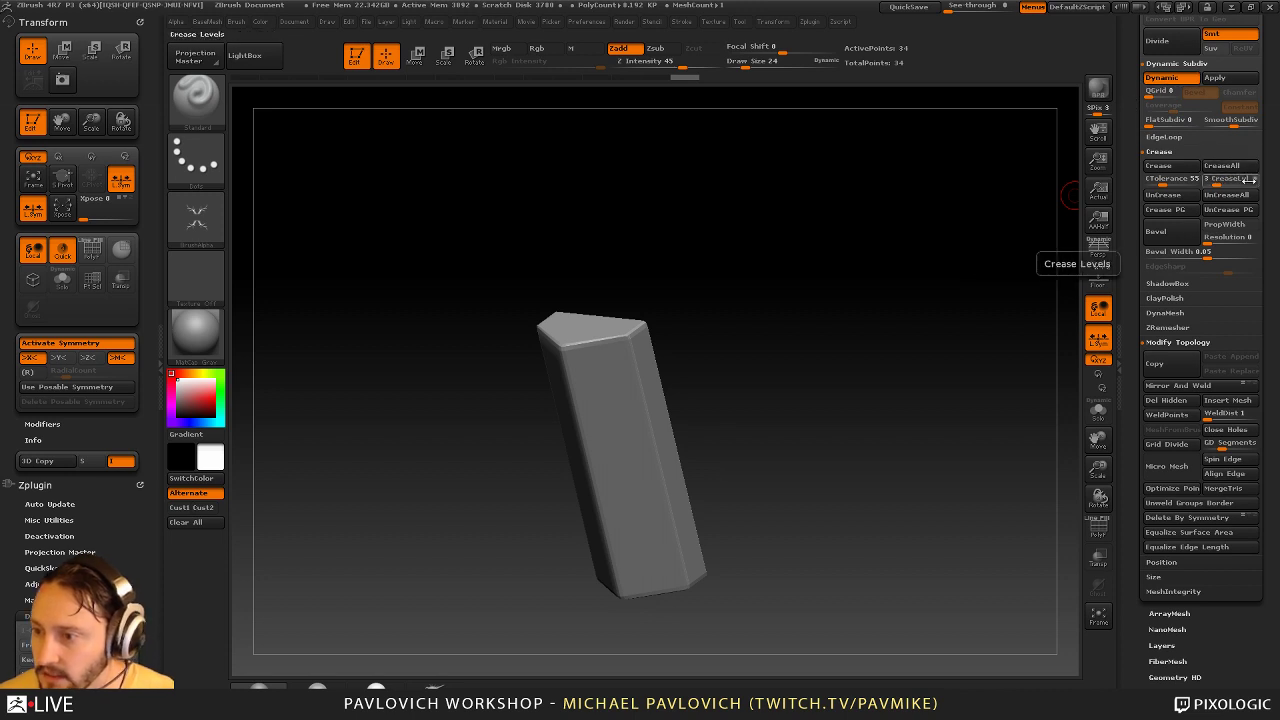
Set the crease level back to 15 and turn off dynamic subdivision on the prism
drag(954, 271, 933, 317)
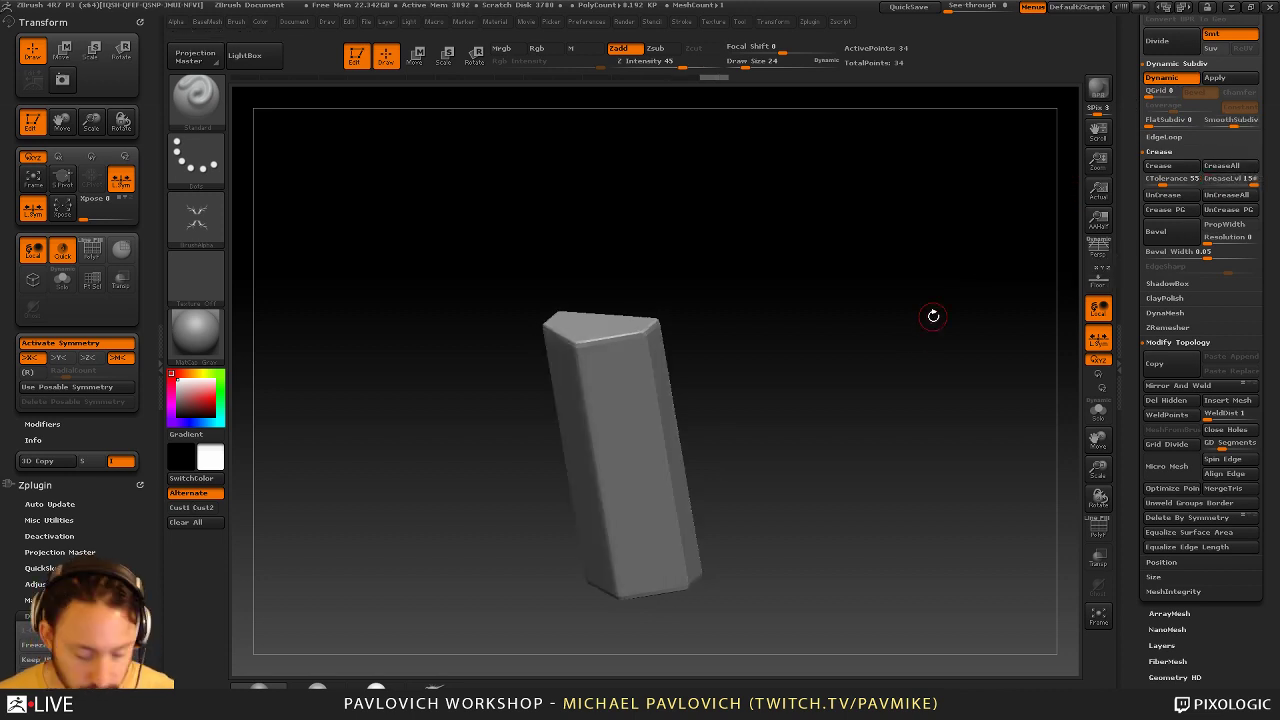
key(shift+d)
click(1098, 528)
click(1098, 530)
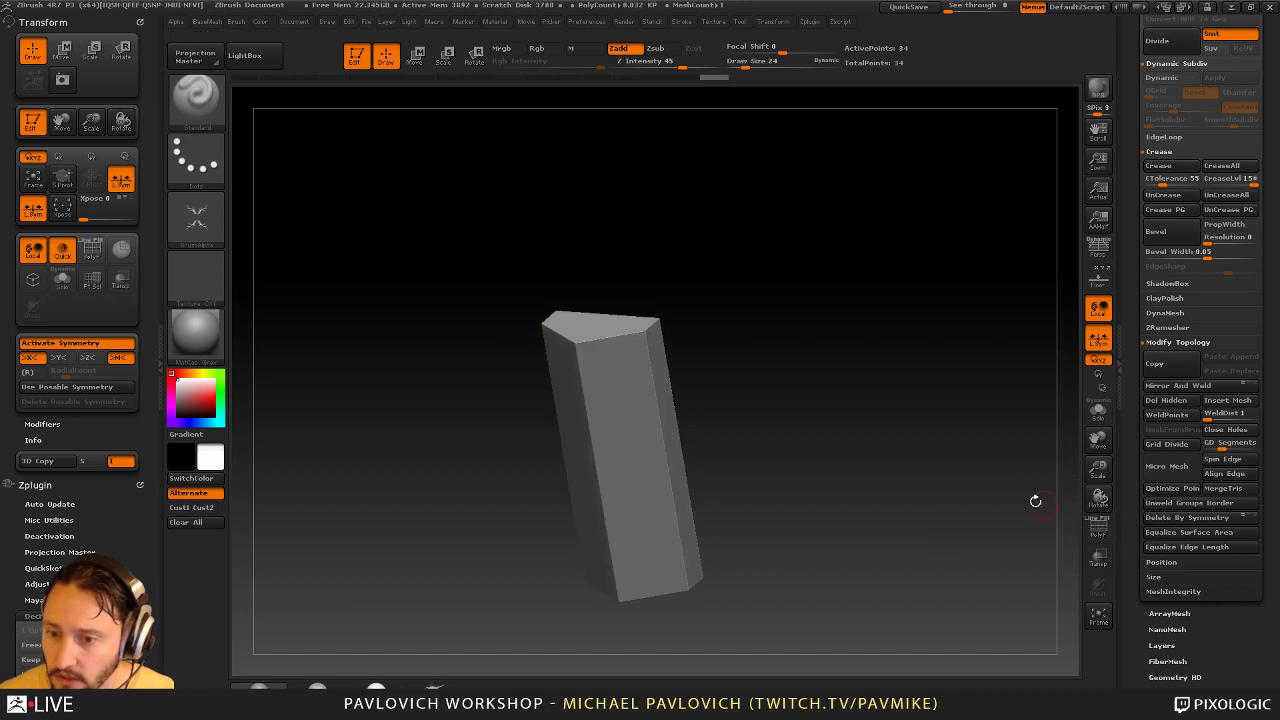
alt+drag(1035, 500, 980, 487)
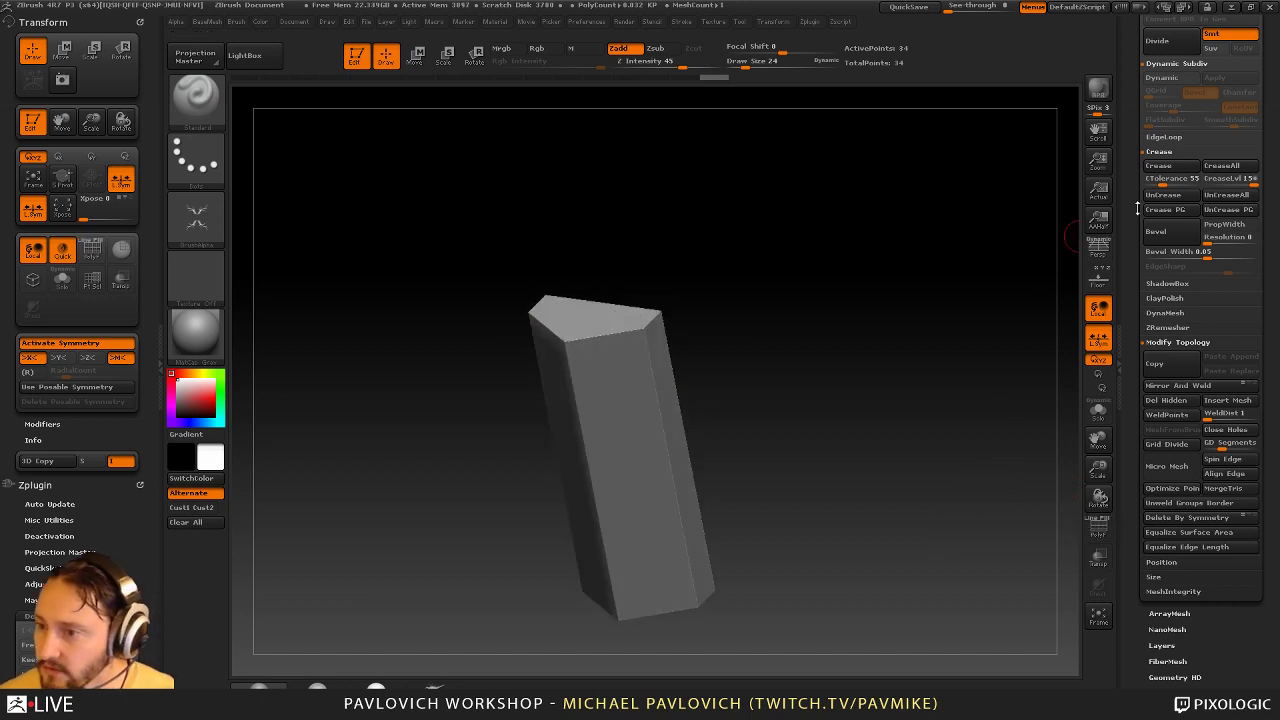
Turn on dynamic subdivision with smooth subdivision 2, QGrid 5, Bevel and a constant coverage of 0.0705, and inspect the bevelled edges
click(1162, 77)
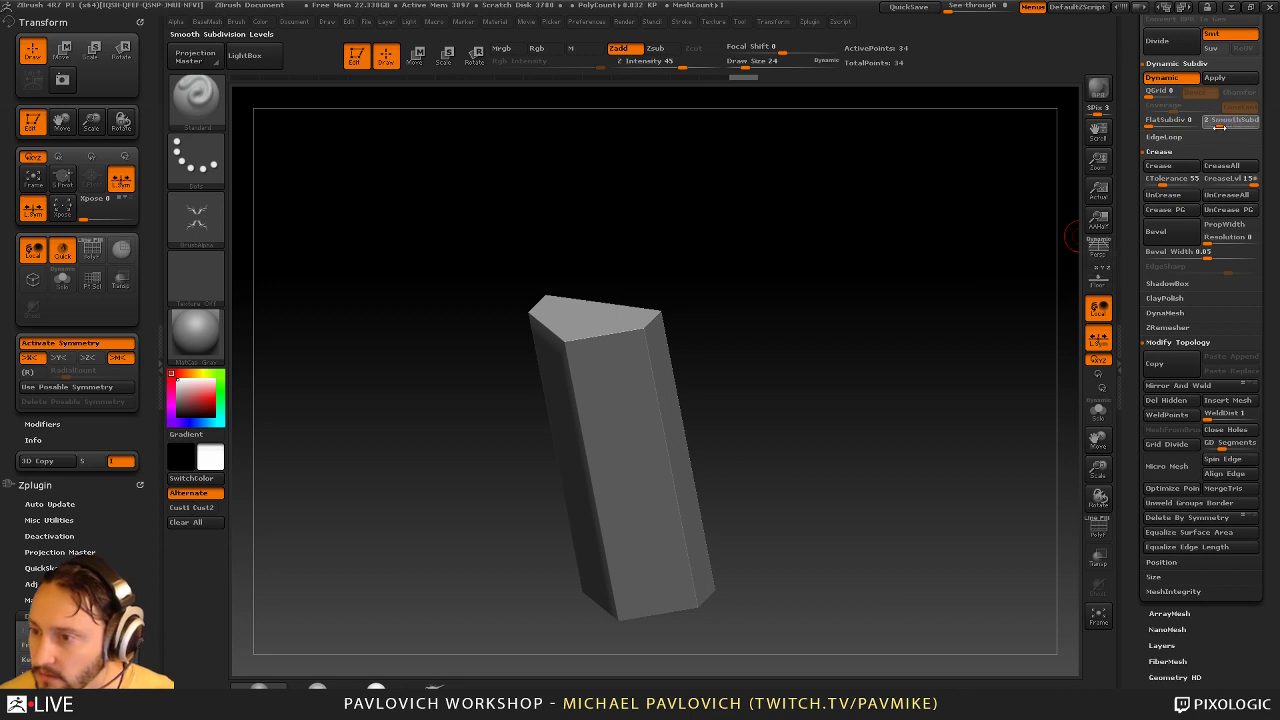
mouse_move(1154, 97)
mouse_down()
mouse_move(1169, 97)
mouse_move(1142, 97)
mouse_move(1184, 110)
mouse_move(1144, 97)
mouse_move(1155, 97)
mouse_up()
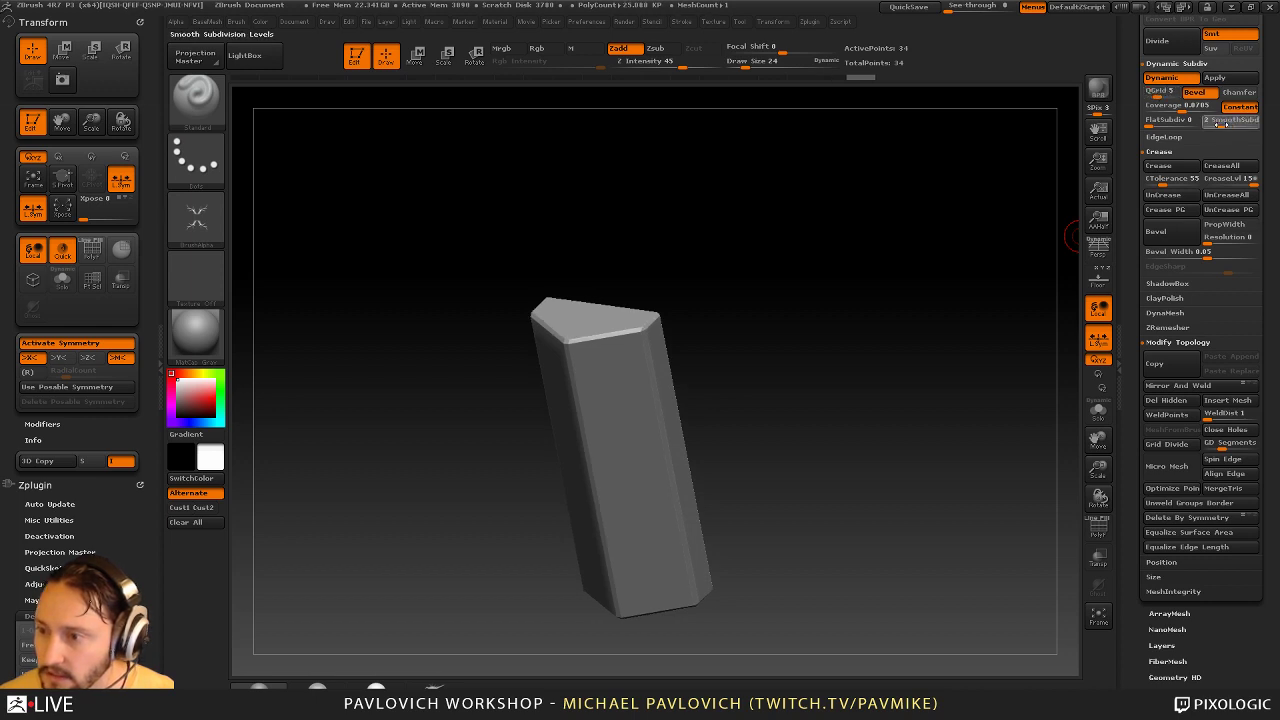
drag(1036, 160, 1030, 180)
key(ctrl)
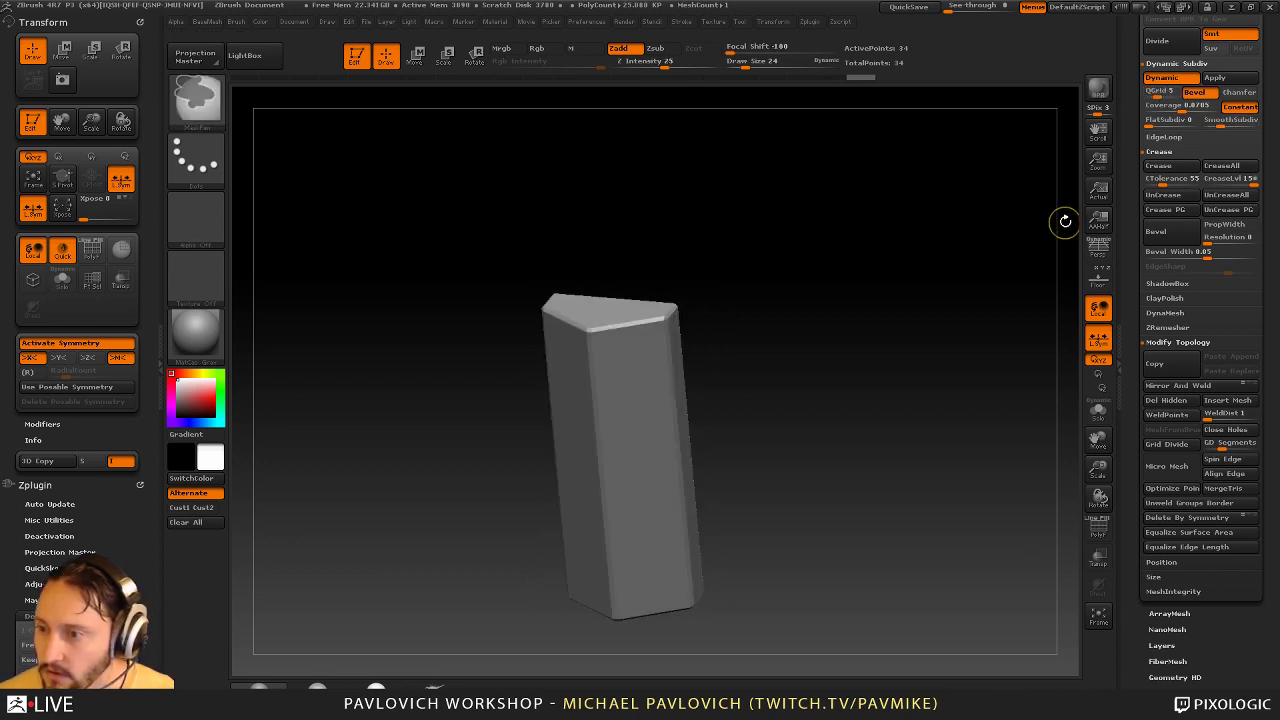
Set QGrid back to 0, turn off dynamic subdivision and uncrease all of the prism's edges
drag(1158, 95, 1144, 97)
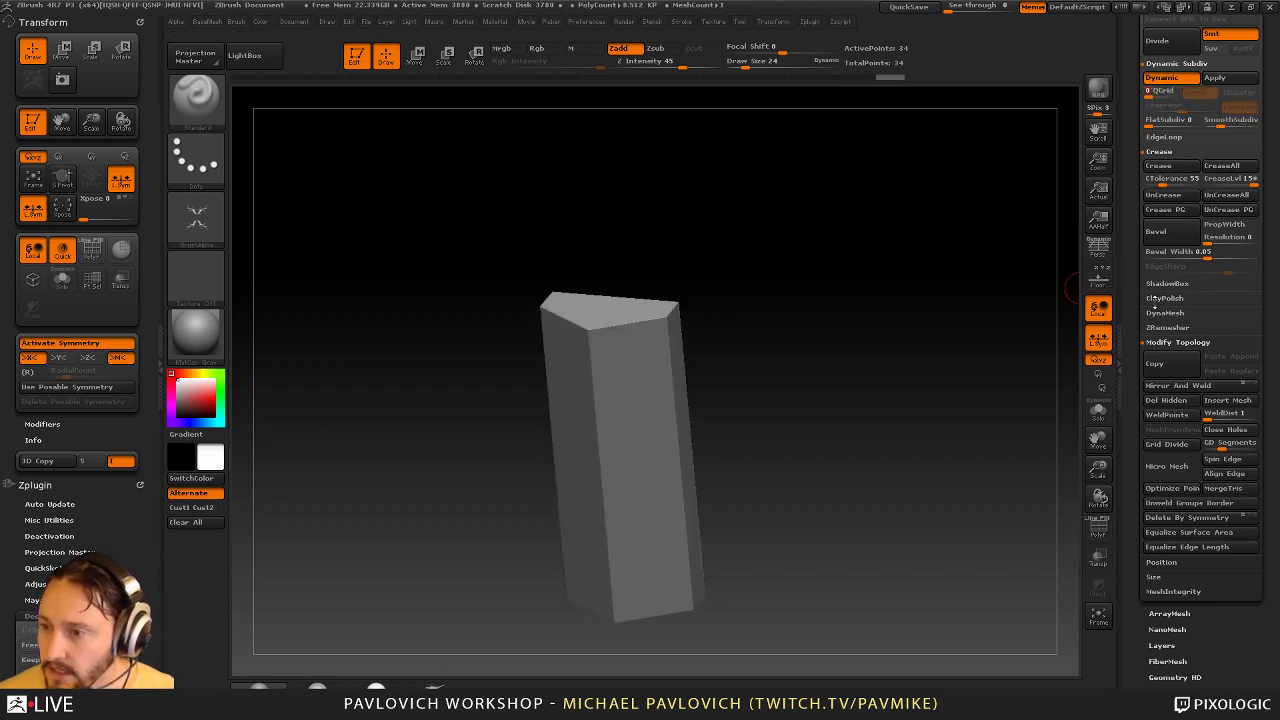
click(1161, 82)
key(1)
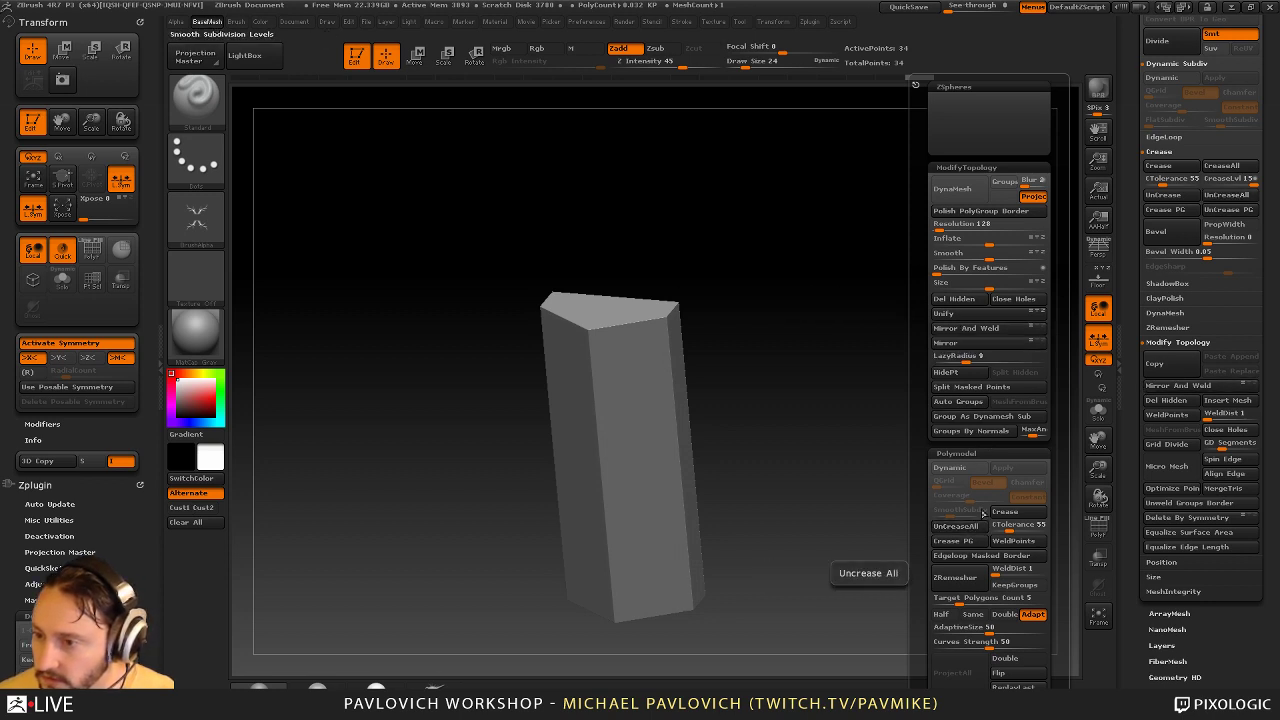
mouse_move(929, 441)
shift+mouse_down()
mouse_move(990, 455)
mouse_move(804, 375)
shift+mouse_up()
Show the prism's polyframe and switch to the ZModeler brush
click(1100, 529)
key(b)
key(z)
key(m)
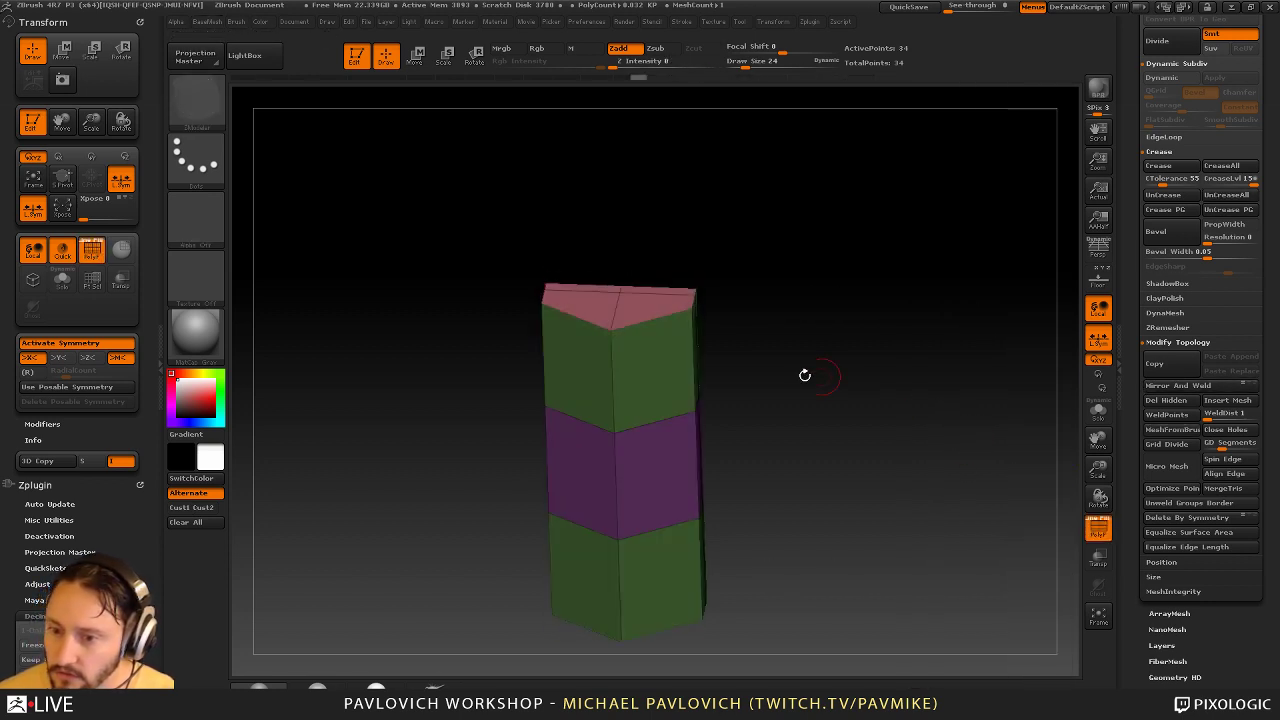
key(space)
Try adding mirrored lengthwise edge loops beside the prism's centre ridge, previewing their effect with dynamic subdivision
click(621, 340)
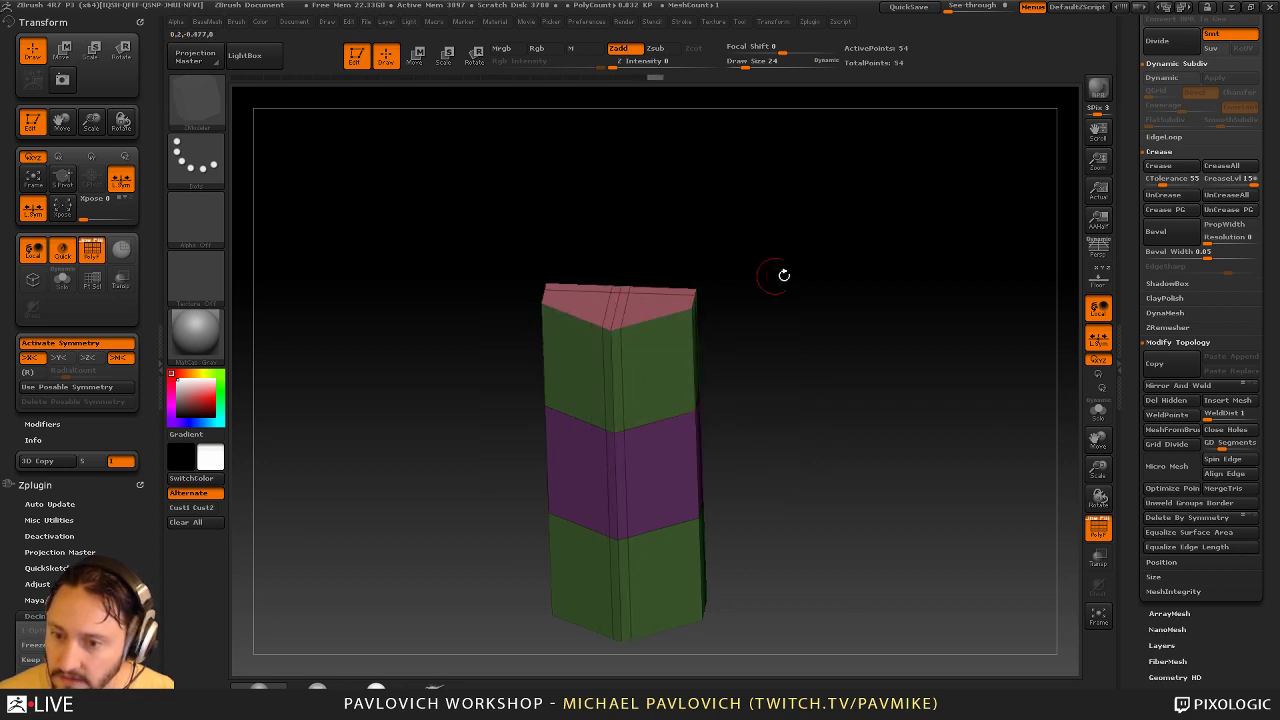
key(ctrl+z)
key(d)
drag(791, 277, 803, 306)
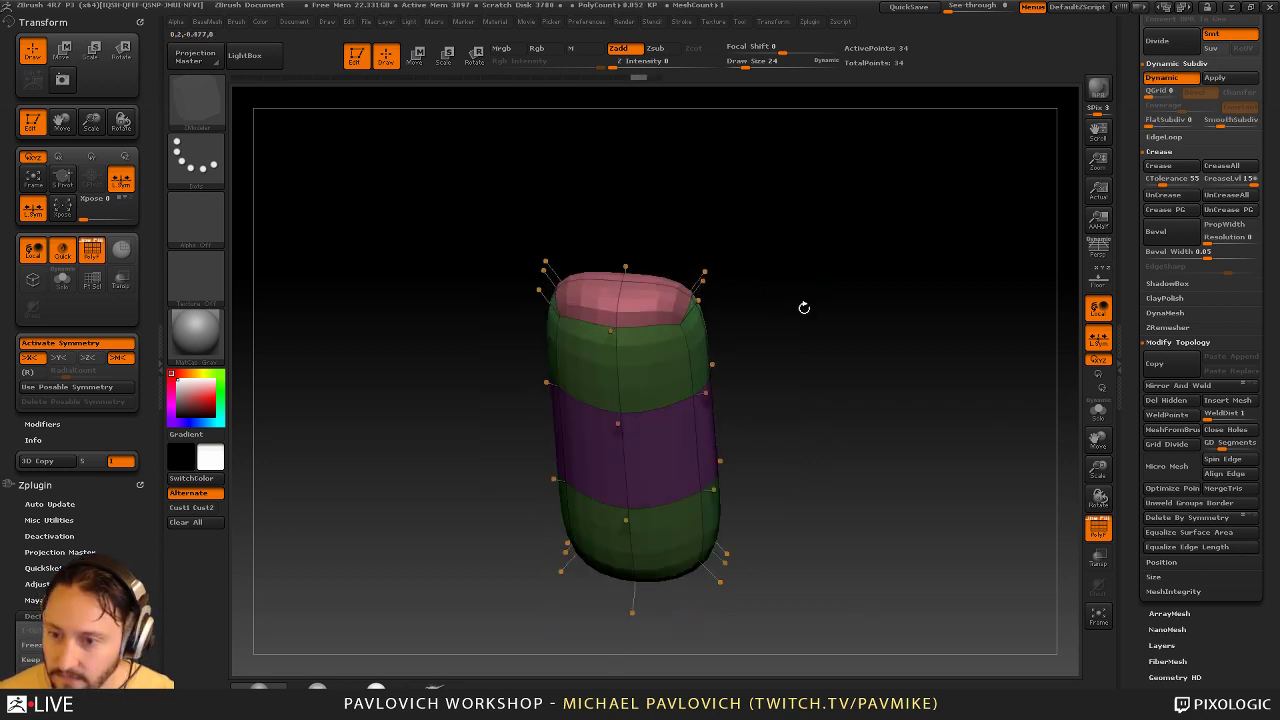
click(670, 315)
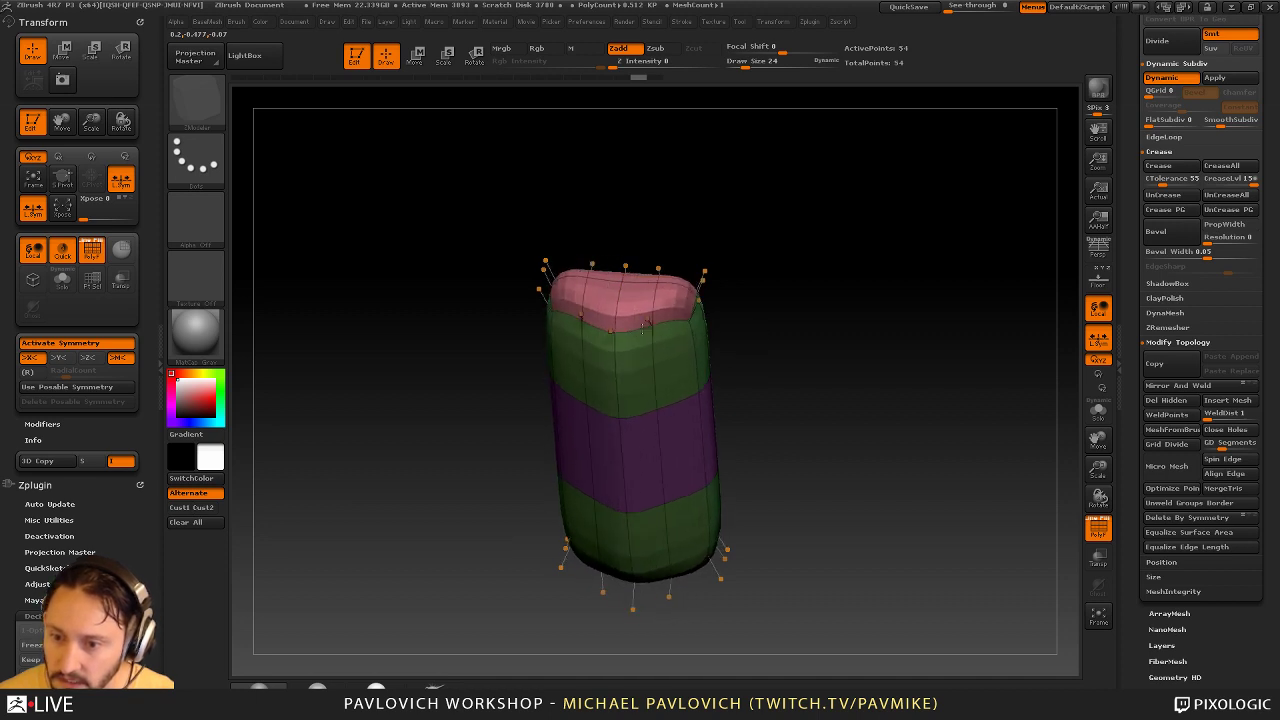
drag(740, 303, 795, 271)
key(ctrl+z)
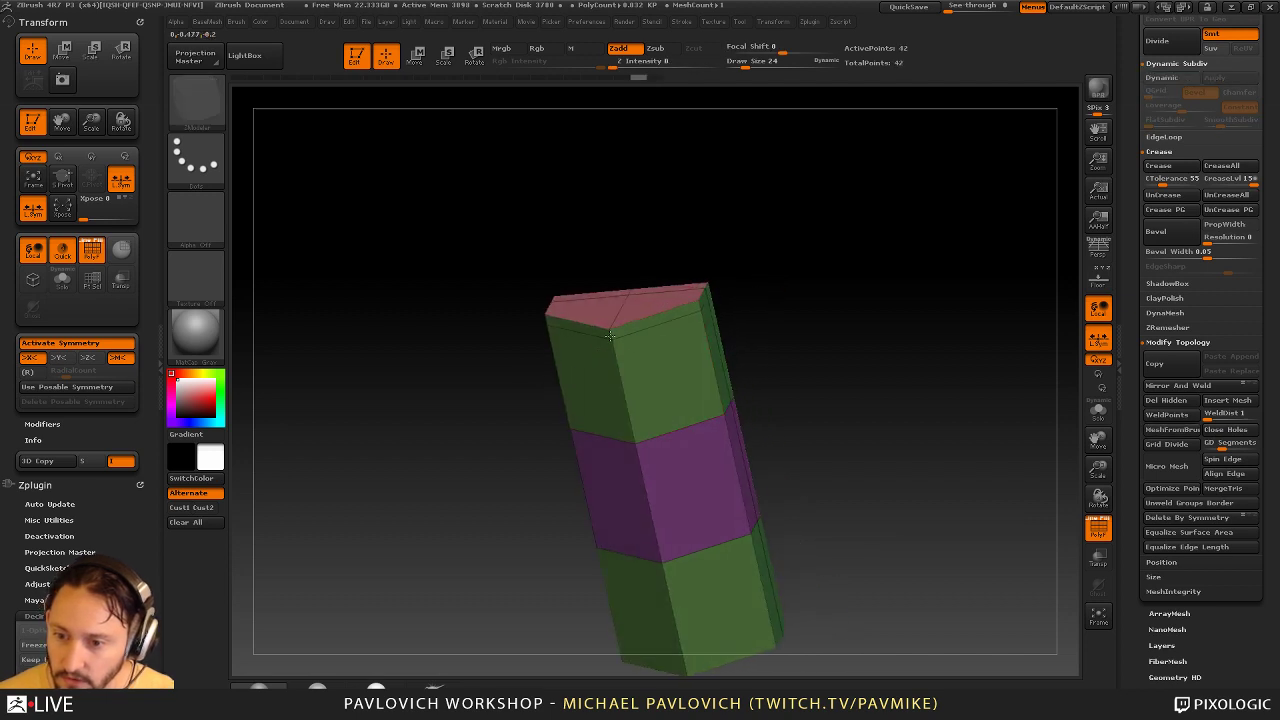
Insert mirrored edge loops beside the prism's centre ridge, along its other lengthwise faces and near its lower end
drag(627, 320, 643, 316)
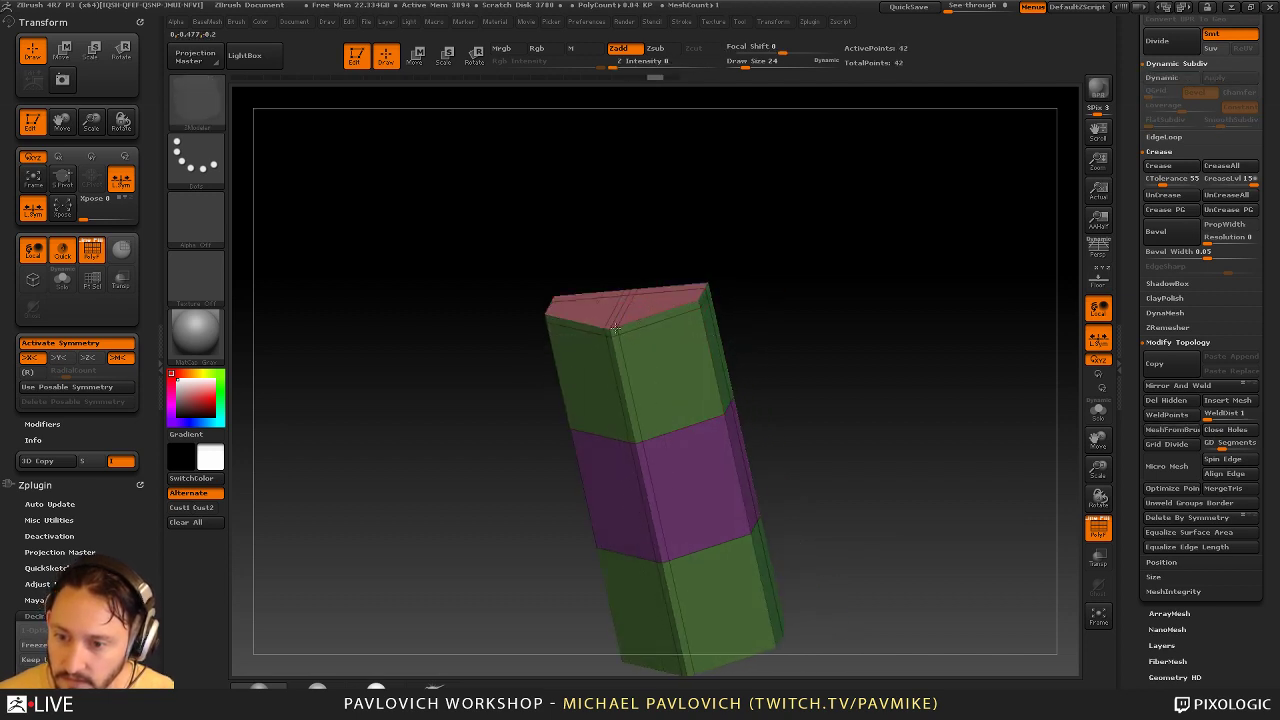
drag(732, 305, 730, 285)
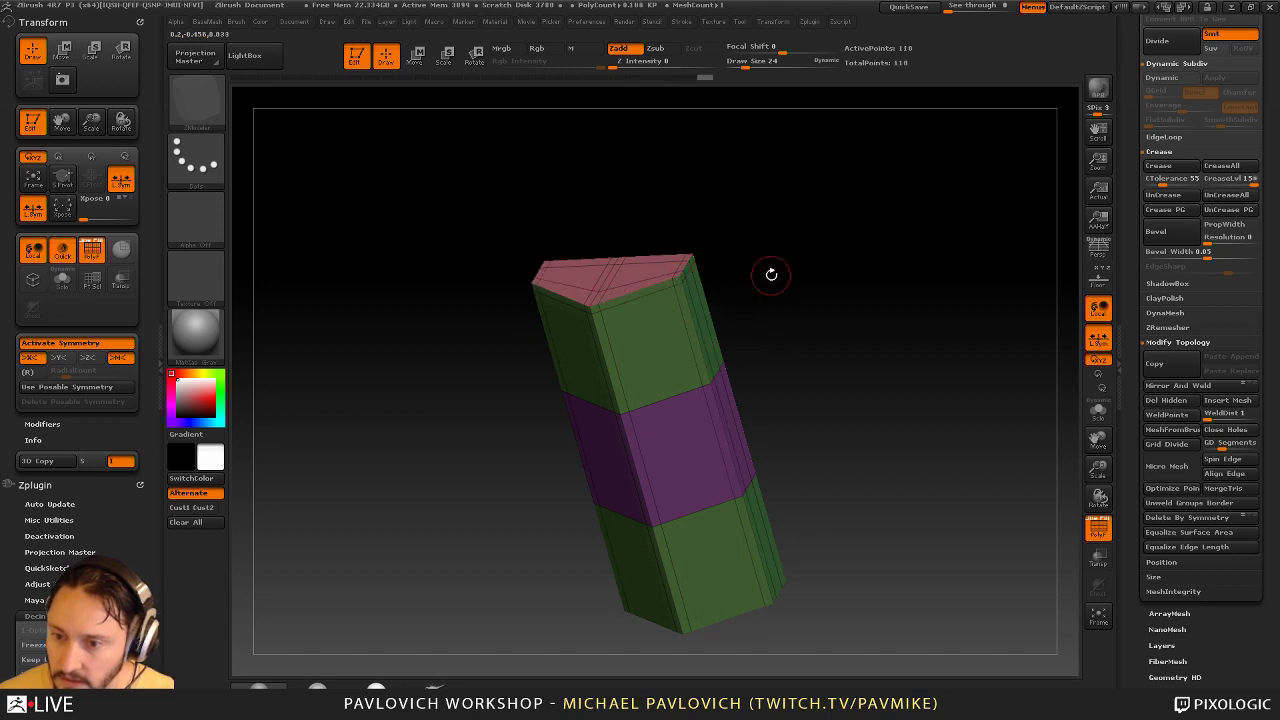
drag(771, 274, 815, 223)
drag(622, 487, 619, 499)
mouse_move(790, 345)
mouse_down()
mouse_move(800, 410)
mouse_move(843, 391)
mouse_move(802, 374)
mouse_move(816, 360)
mouse_move(789, 311)
mouse_move(854, 269)
mouse_move(763, 300)
mouse_up()
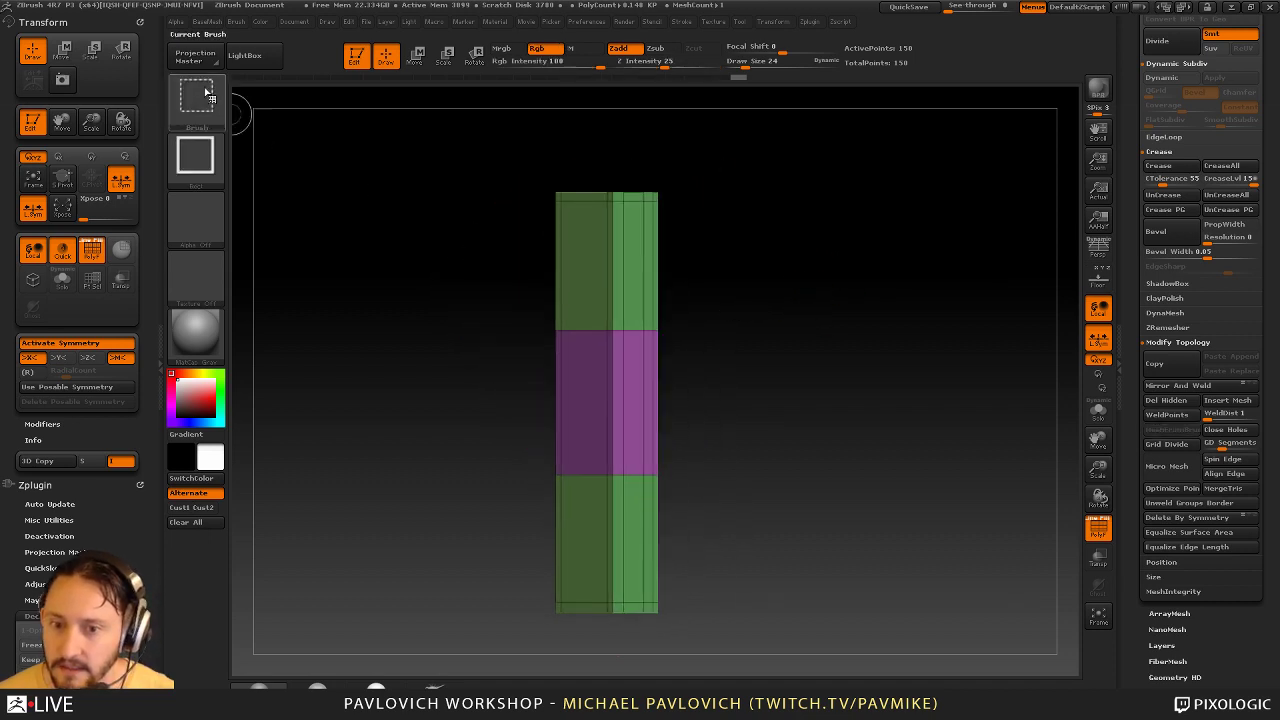
Isolate the prism's back face, try giving it and its inner faces separate polygroups, and unhide the whole prism
ctrl+shift+drag(800, 140, 656, 651)
drag(842, 446, 909, 394)
key(ctrl+w)
drag(812, 306, 809, 286)
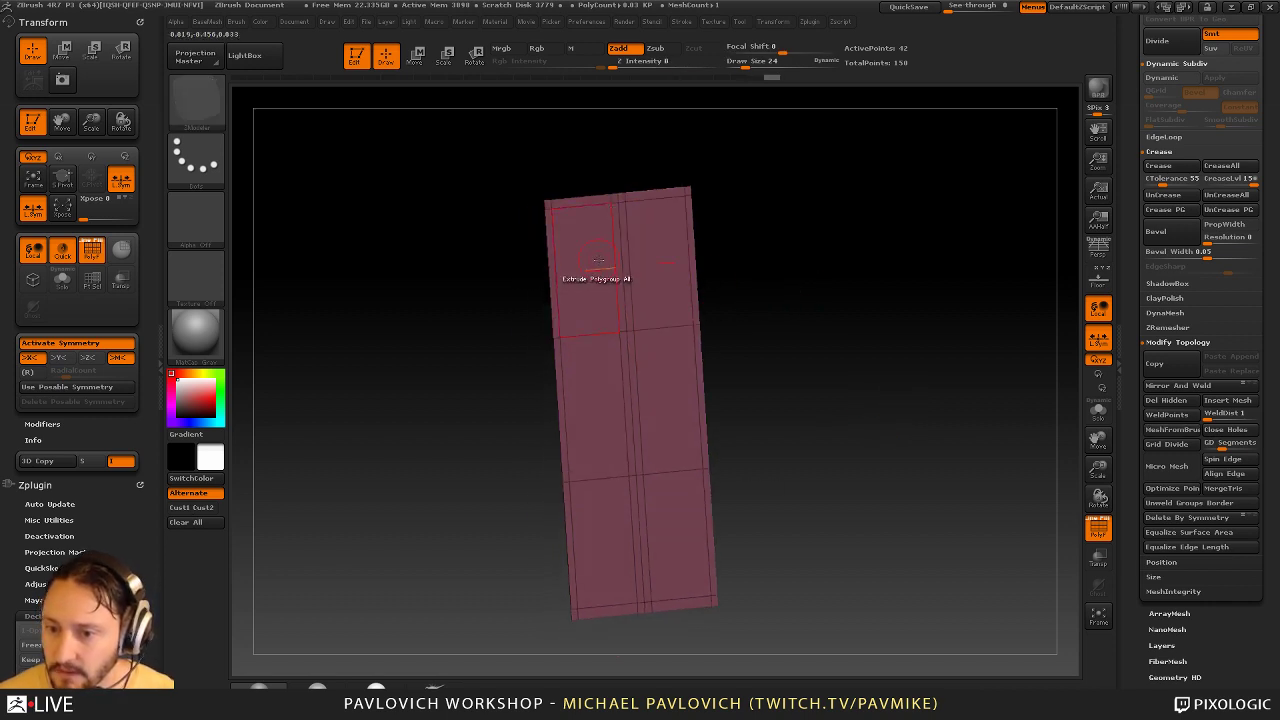
key(space)
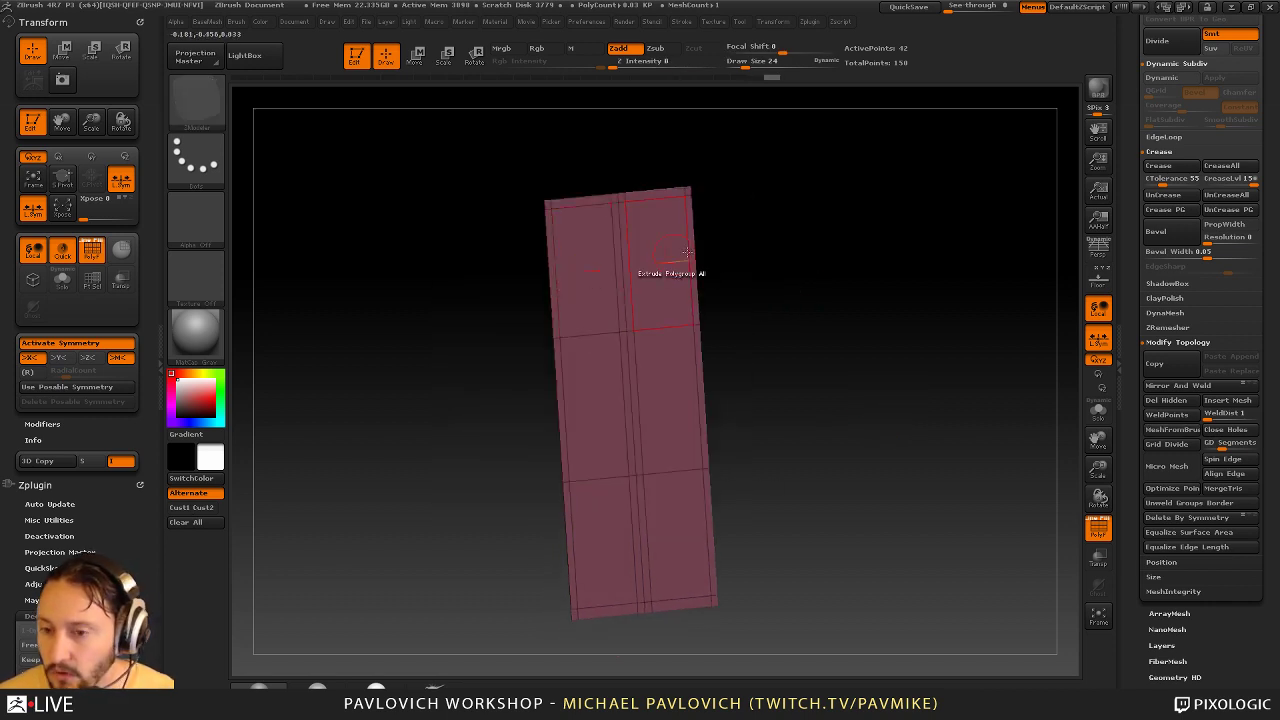
key(ctrl+shift+s)
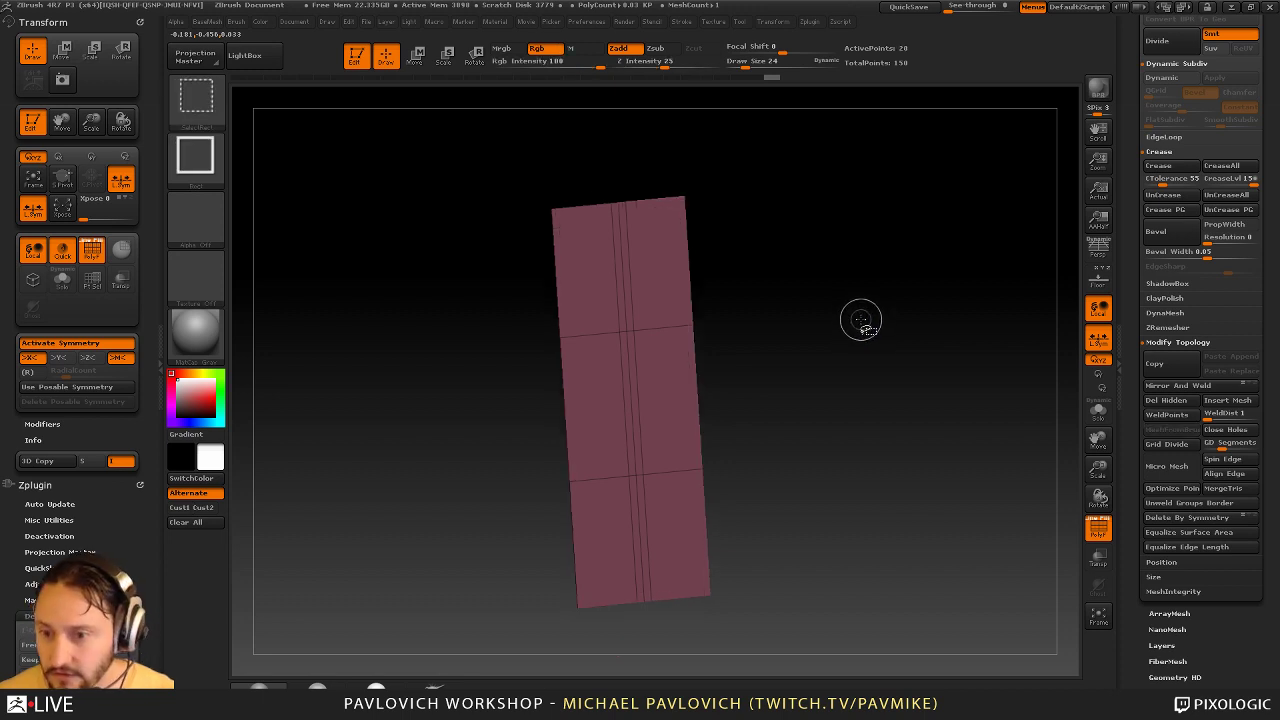
ctrl+shift+click(878, 308)
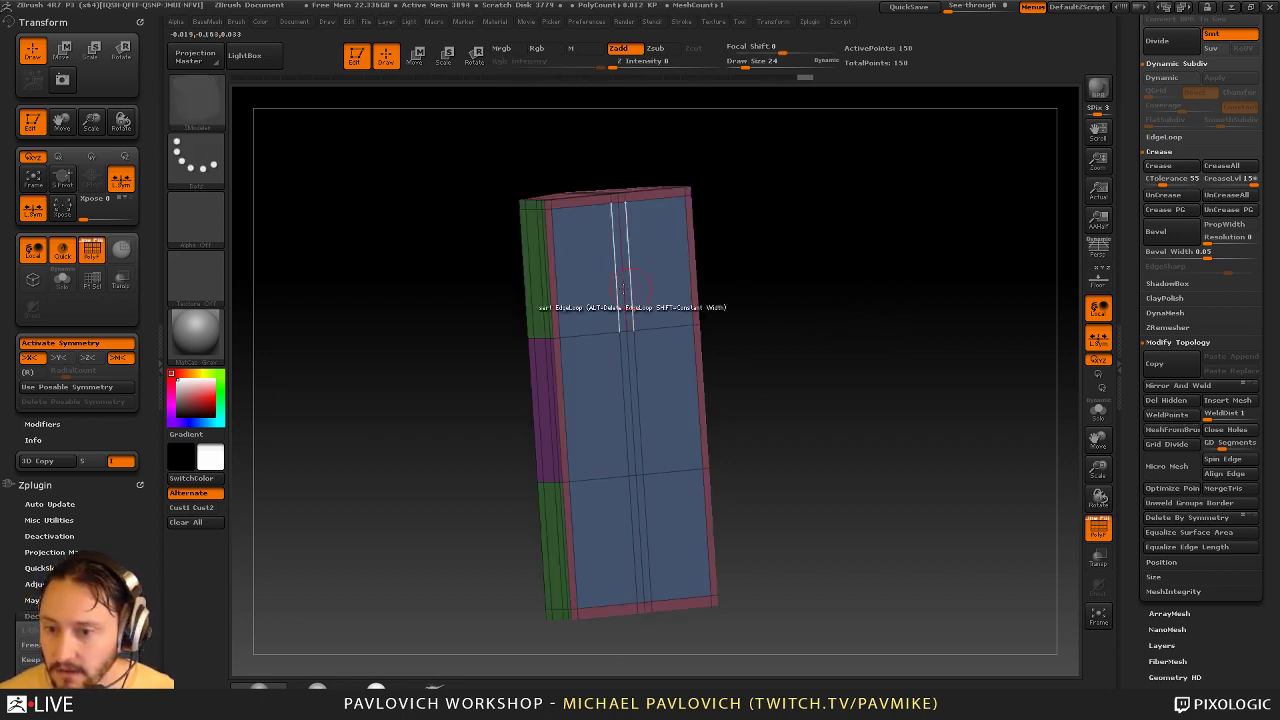
Try insetting the back polygroup with ZModeler's polygon action Inset, target Polygroup All and Inset Region, and undo back to the isolated back face
key(space)
click(574, 266)
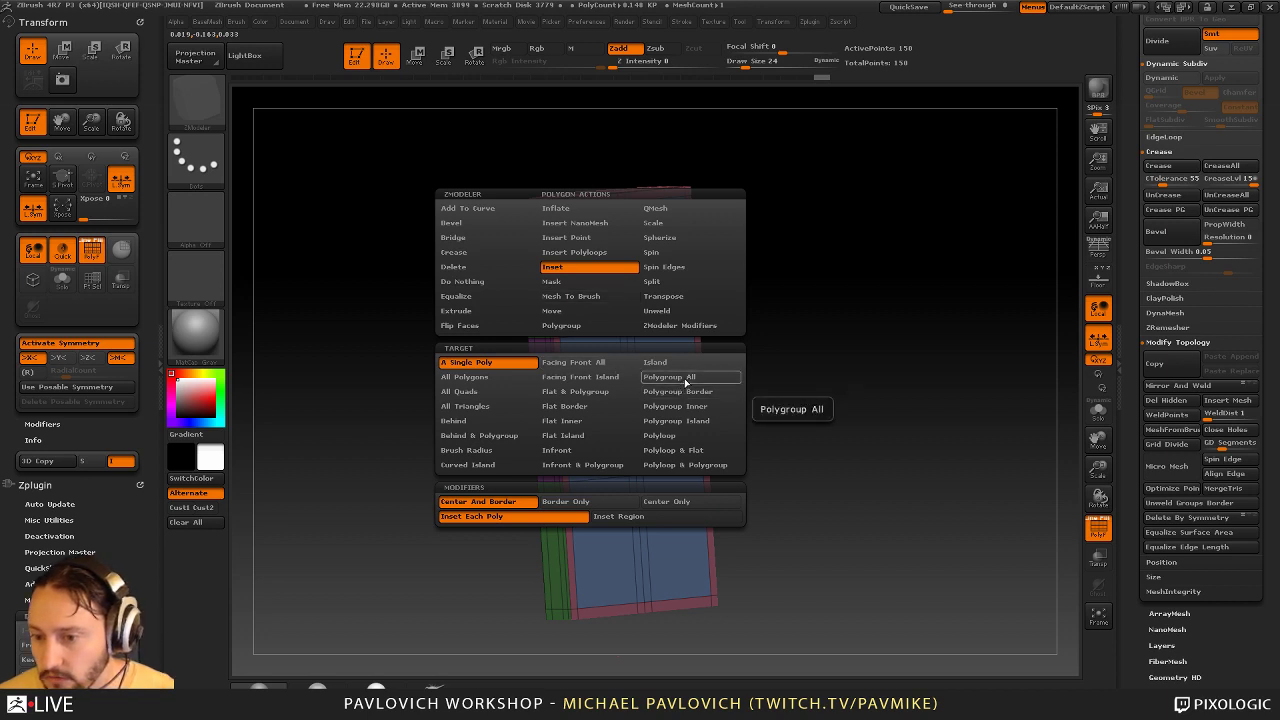
click(686, 381)
click(632, 517)
drag(589, 303, 594, 295)
key(alt)
key(alt)
key(alt)
key(alt)
key(alt)
mouse_move(810, 262)
mouse_down()
mouse_move(793, 268)
mouse_move(813, 256)
mouse_up()
key(ctrl+z)
key(ctrl+z)
key(ctrl+z)
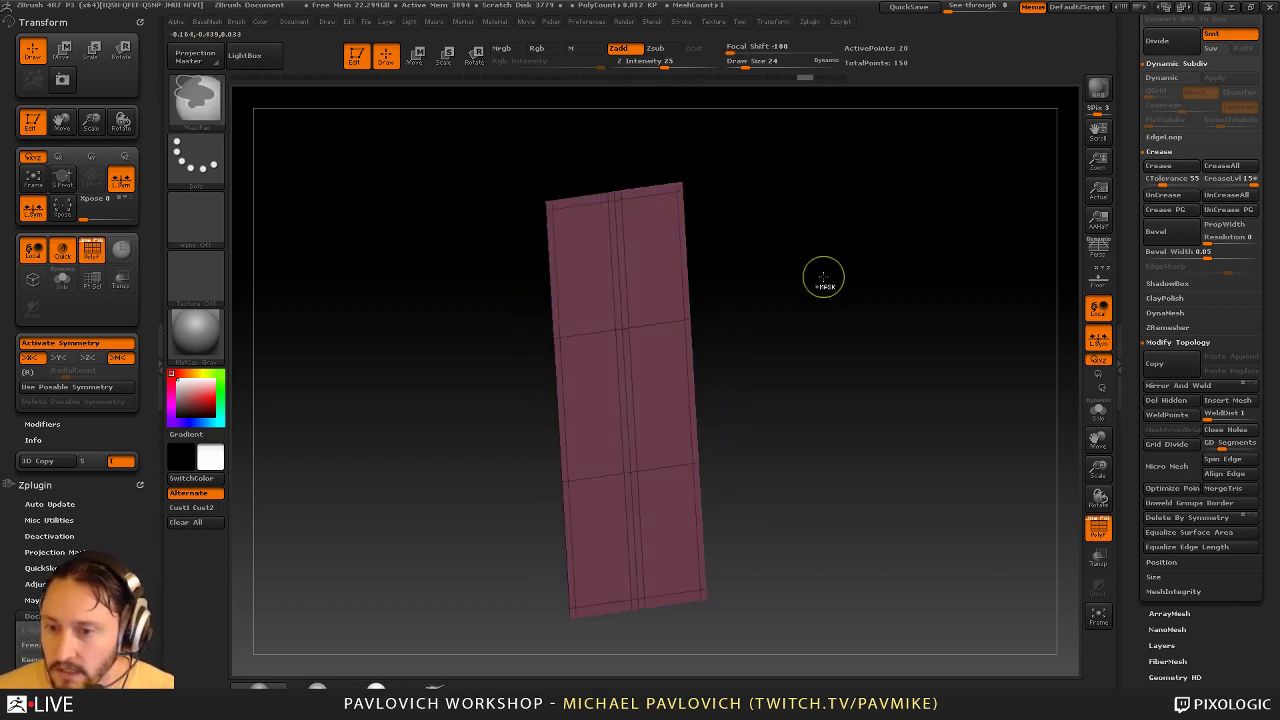
Unhide the whole prism and give its upper third its own polygroup
ctrl+shift+click(886, 289)
mouse_move(909, 287)
alt+mouse_down()
mouse_move(897, 271)
mouse_move(894, 288)
mouse_move(910, 288)
alt+mouse_up()
alt+drag(910, 288, 708, 253)
alt+drag(708, 253, 735, 283)
drag(809, 246, 902, 215)
ctrl+shift+drag(398, 168, 880, 354)
key(ctrl+w)
ctrl+shift+click(865, 344)
Assign the prism's lower third and middle third their own separate polygroups
ctrl+shift+drag(773, 651, 473, 450)
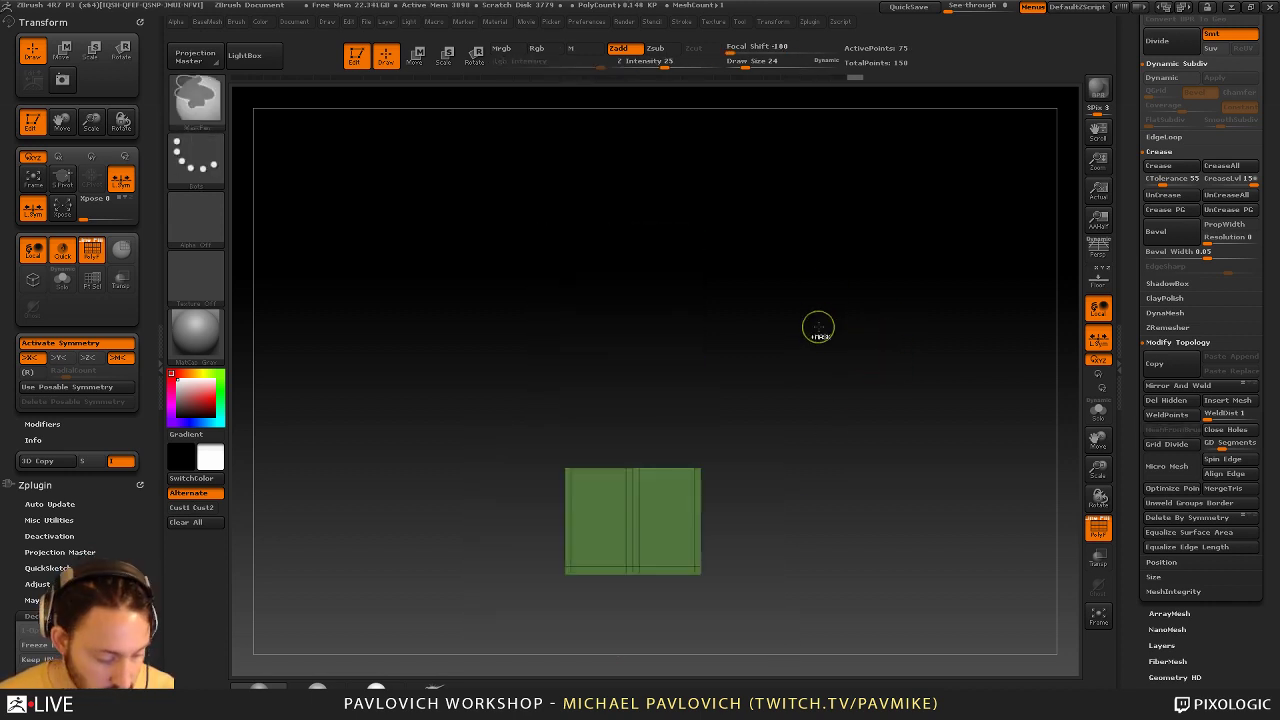
key(ctrl+w)
ctrl+shift+click(785, 352)
ctrl+shift+drag(784, 321, 499, 485)
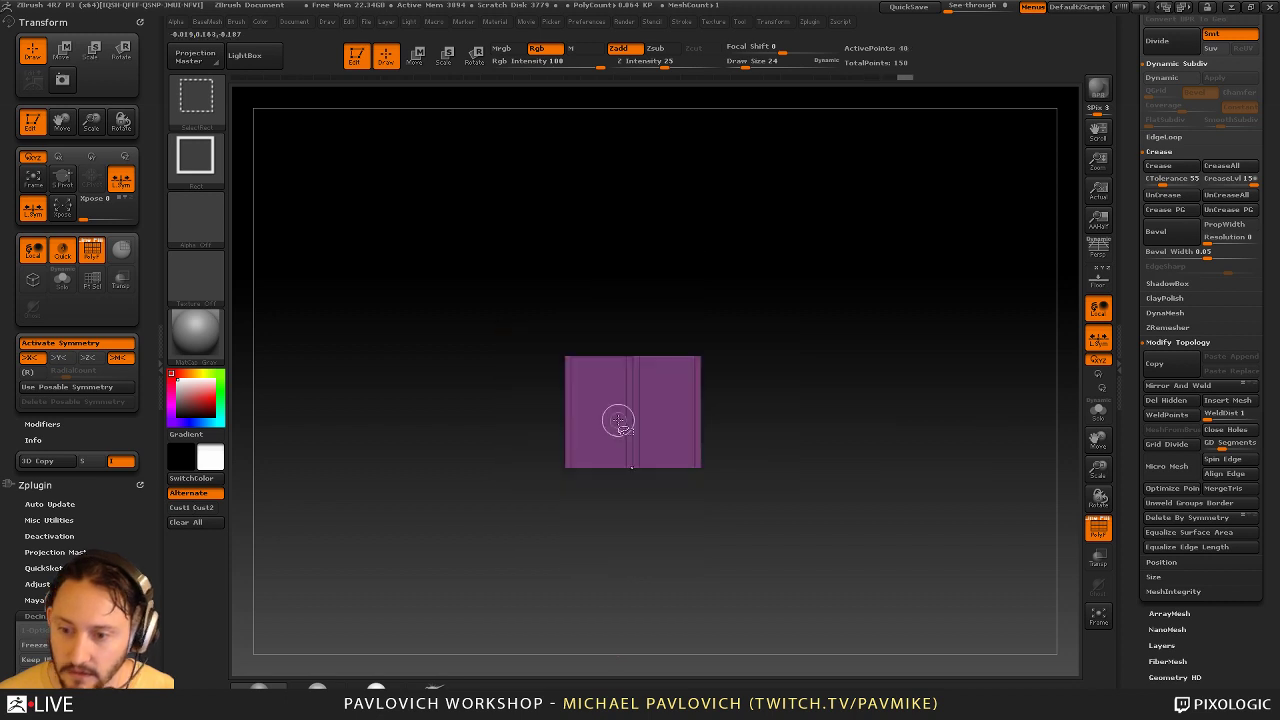
key(ctrl+w)
ctrl+shift+click(850, 353)
Preview the prism's smoothed edges with dynamic subdivision on and polyframe hidden, and restore the polyframe view without subdivision
mouse_move(852, 351)
mouse_down()
mouse_move(877, 338)
mouse_move(812, 345)
mouse_move(920, 307)
mouse_move(864, 321)
mouse_move(851, 356)
mouse_up()
key(d)
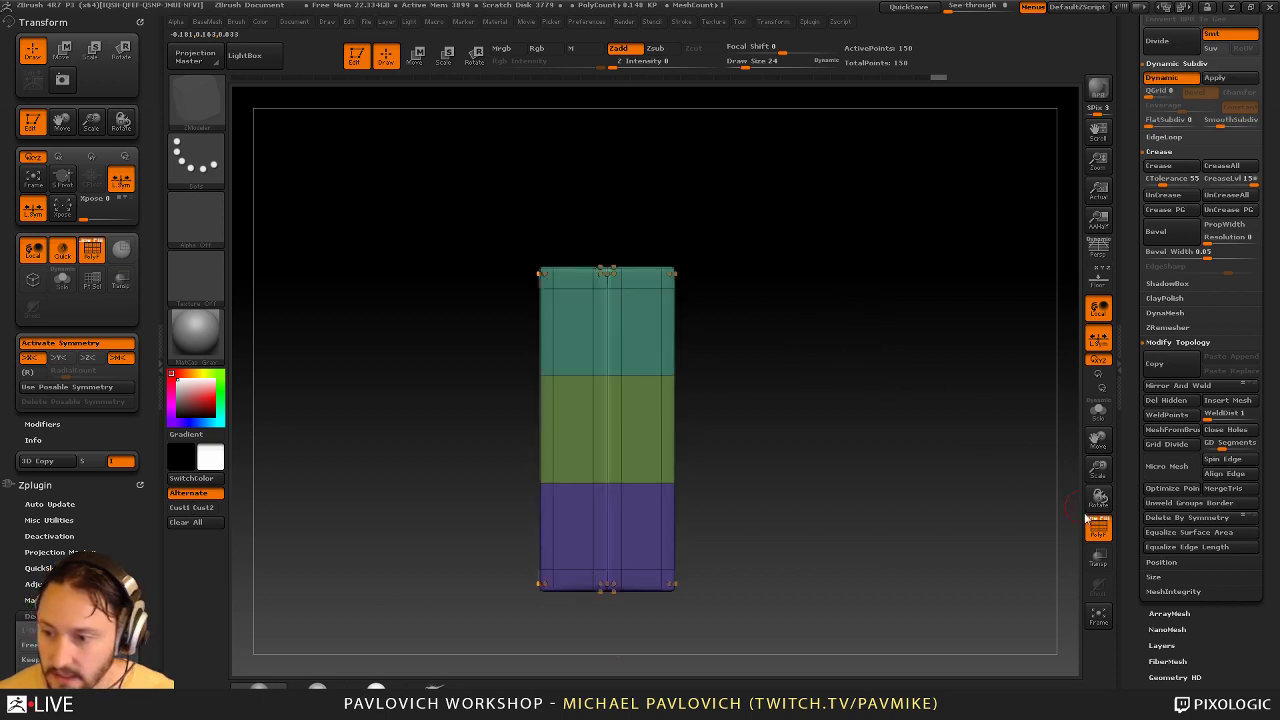
click(1090, 521)
drag(993, 465, 1051, 495)
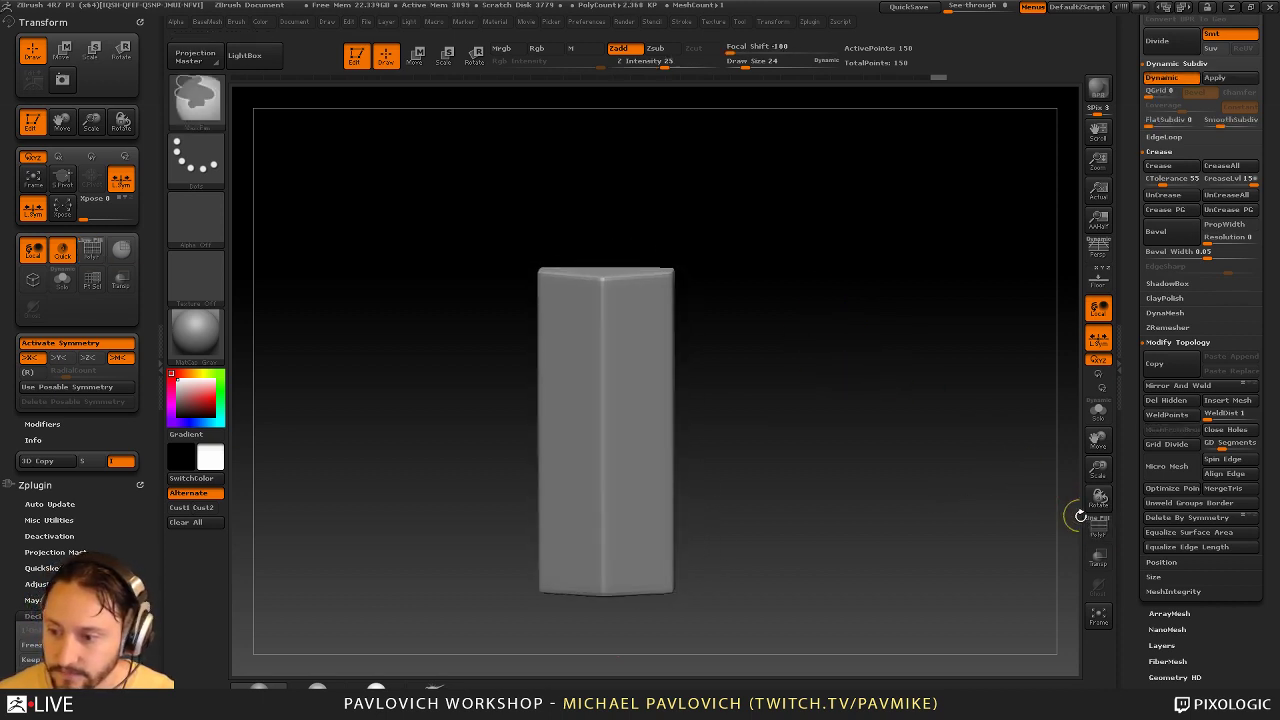
key(ctrl+z)
click(1097, 530)
ctrl+shift+click(950, 438)
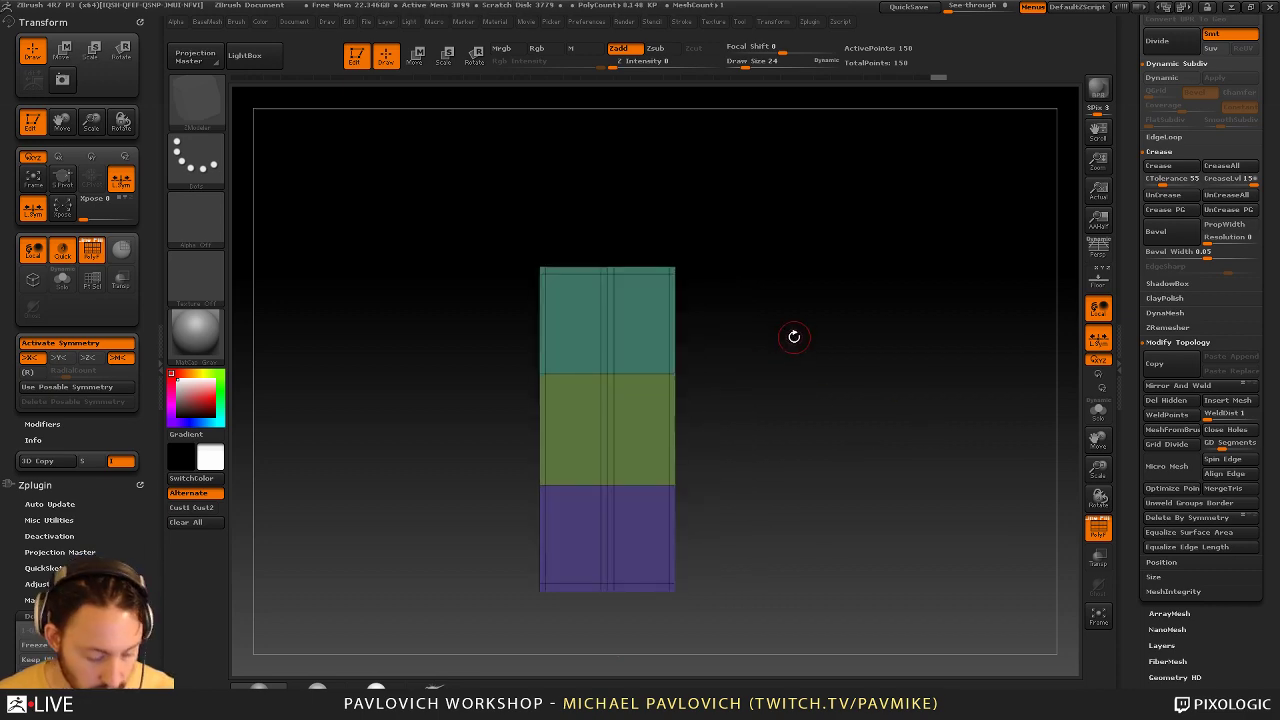
Create a new InsertMesh brush from the three-part prism
key(b)
click(460, 687)
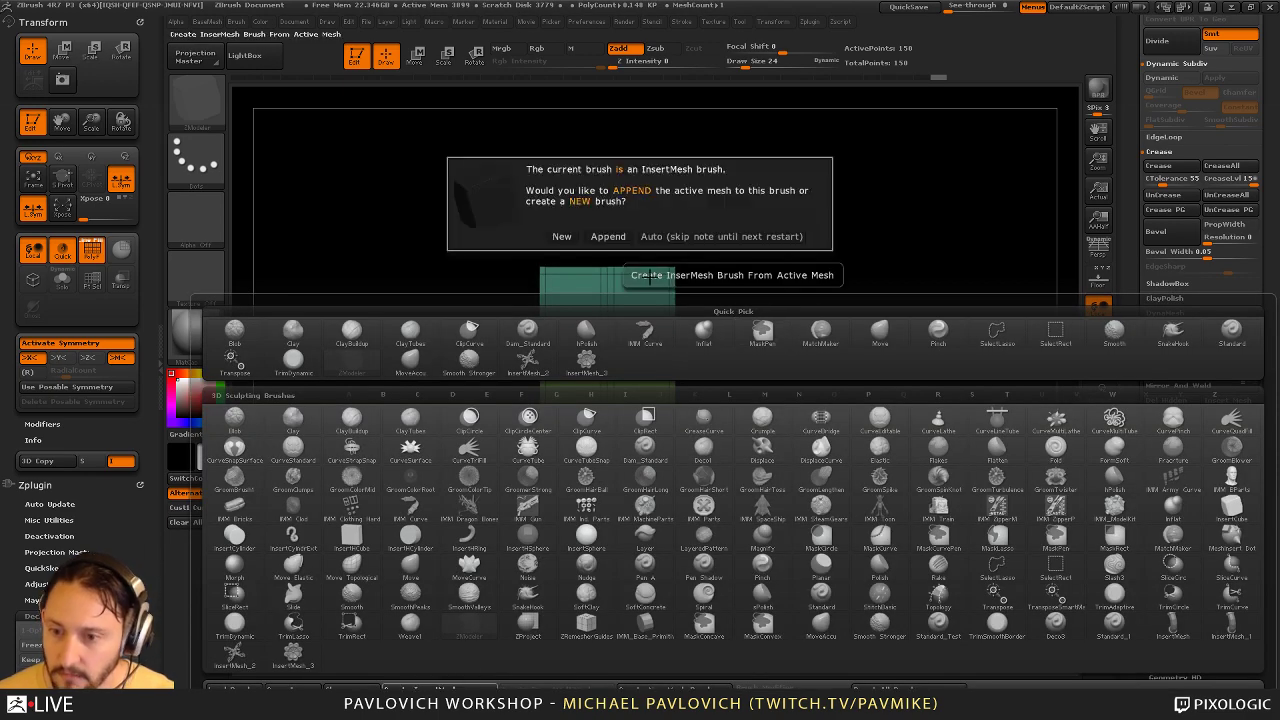
click(562, 237)
alt+drag(828, 257, 788, 294)
Try inserting mirrored prism copies with the new brush, undo them and reduce the draw size
drag(604, 383, 665, 445)
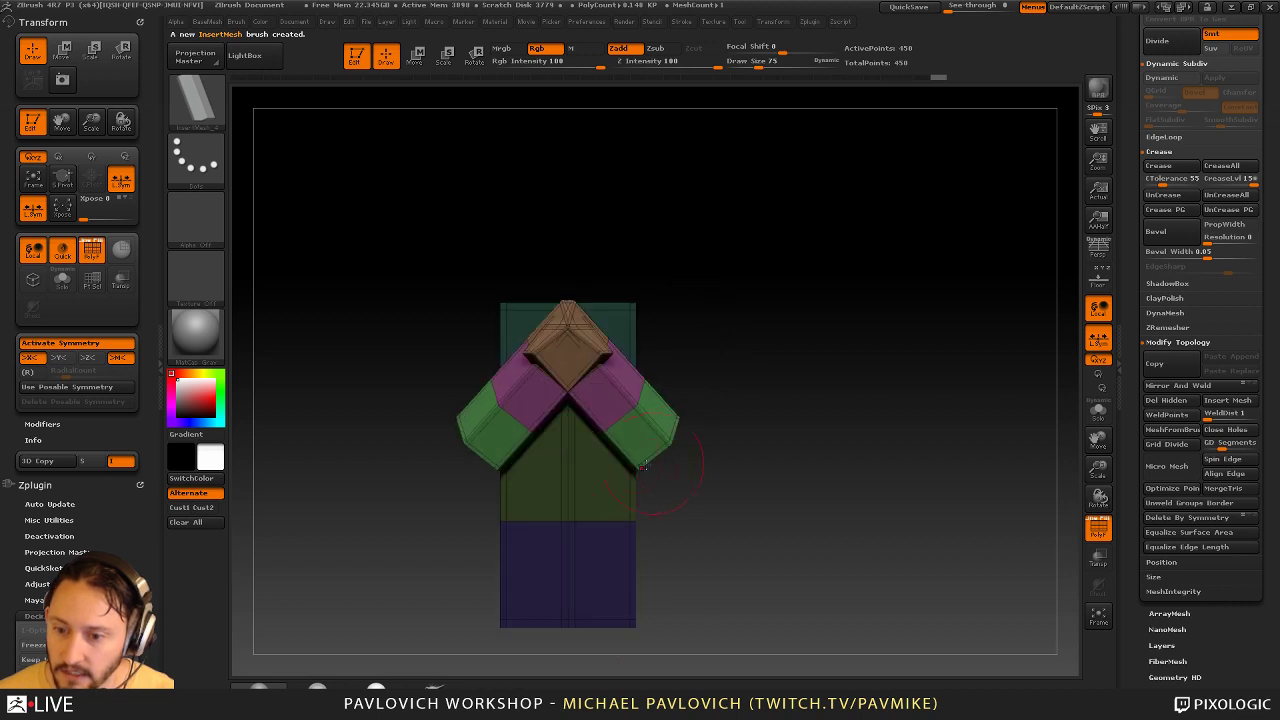
drag(628, 484, 724, 518)
key(ctrl+z)
key(ctrl+z)
key(s)
drag(817, 386, 804, 386)
alt+drag(734, 345, 762, 334)
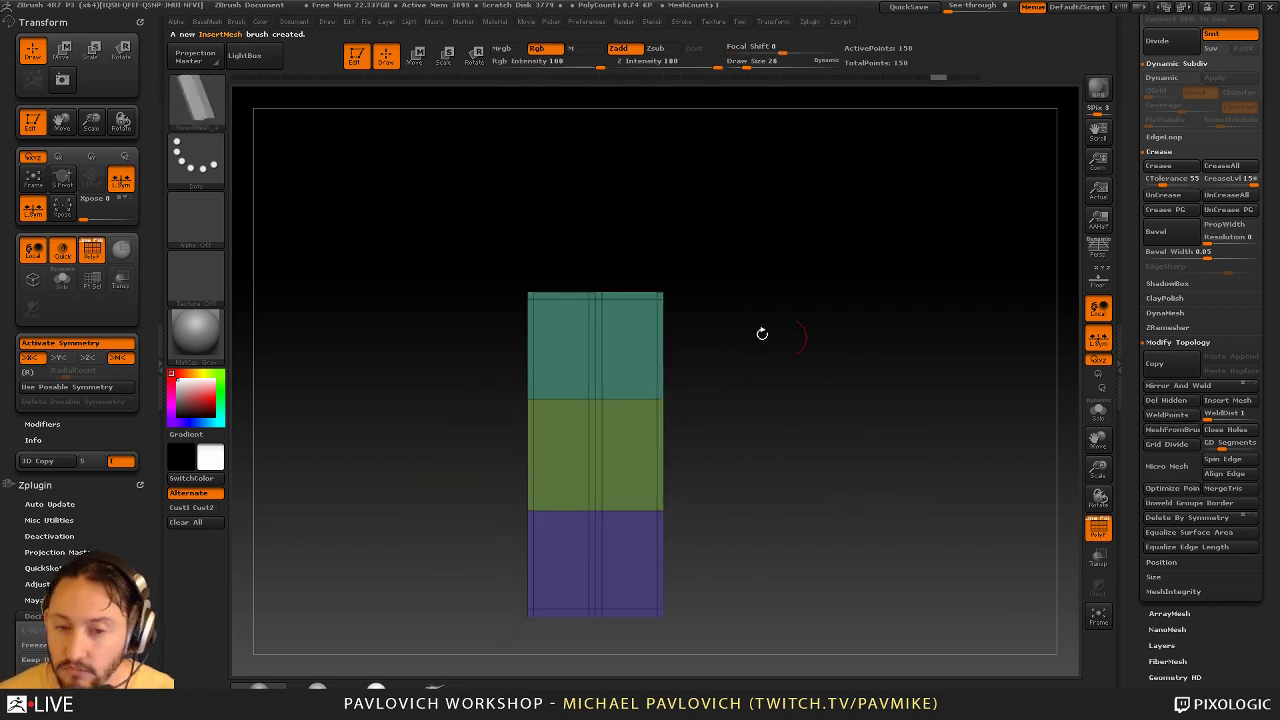
Clear the docked palettes and dock the Stroke palette in their place
click(141, 24)
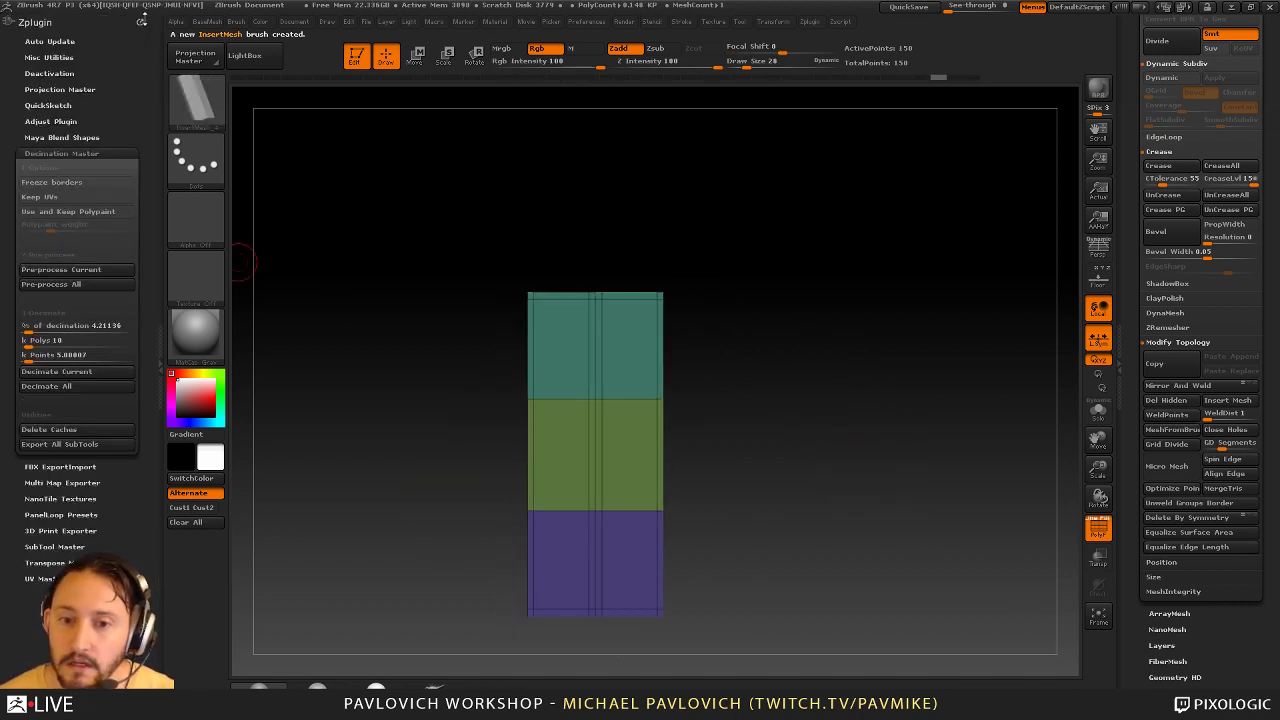
click(141, 21)
click(681, 22)
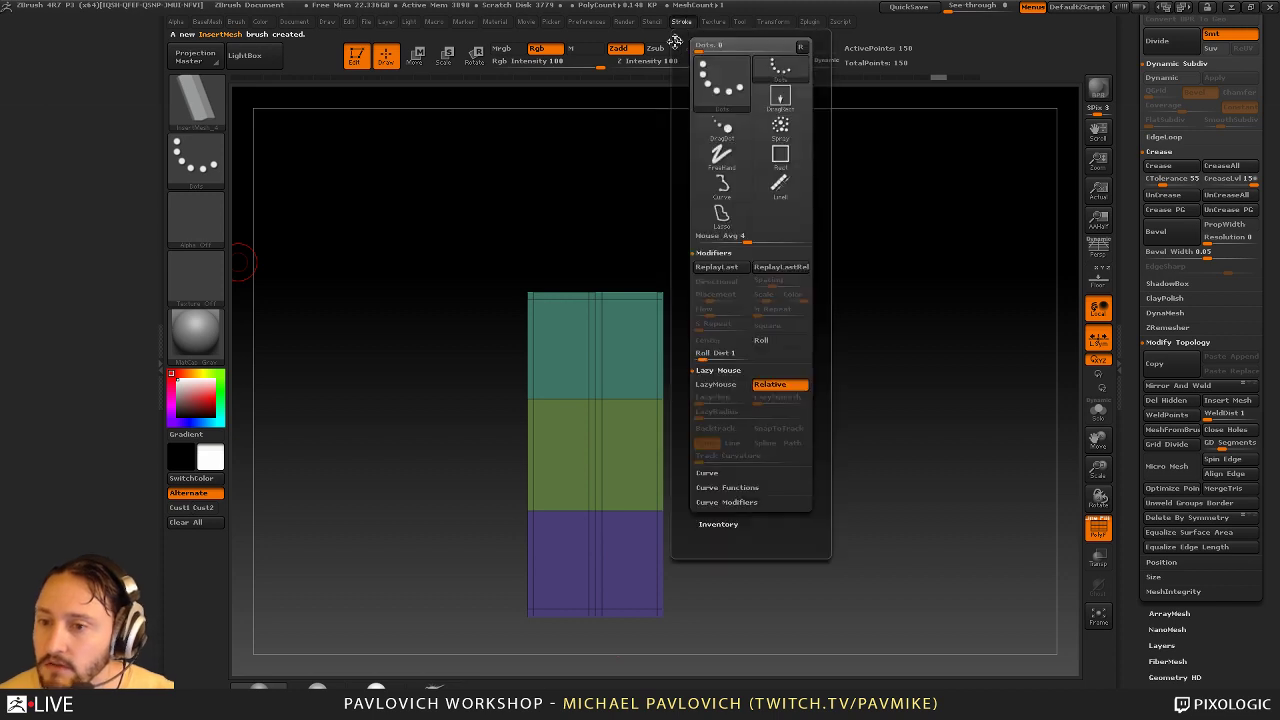
drag(551, 147, 217, 143)
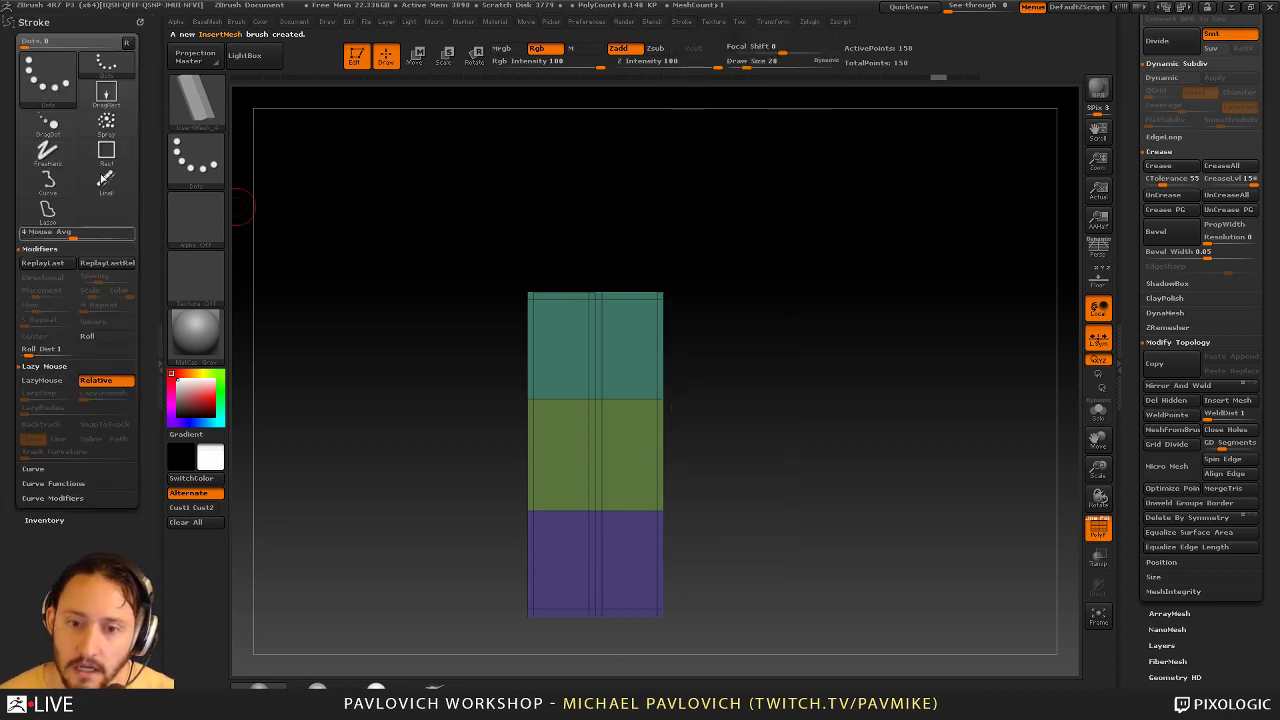
click(141, 21)
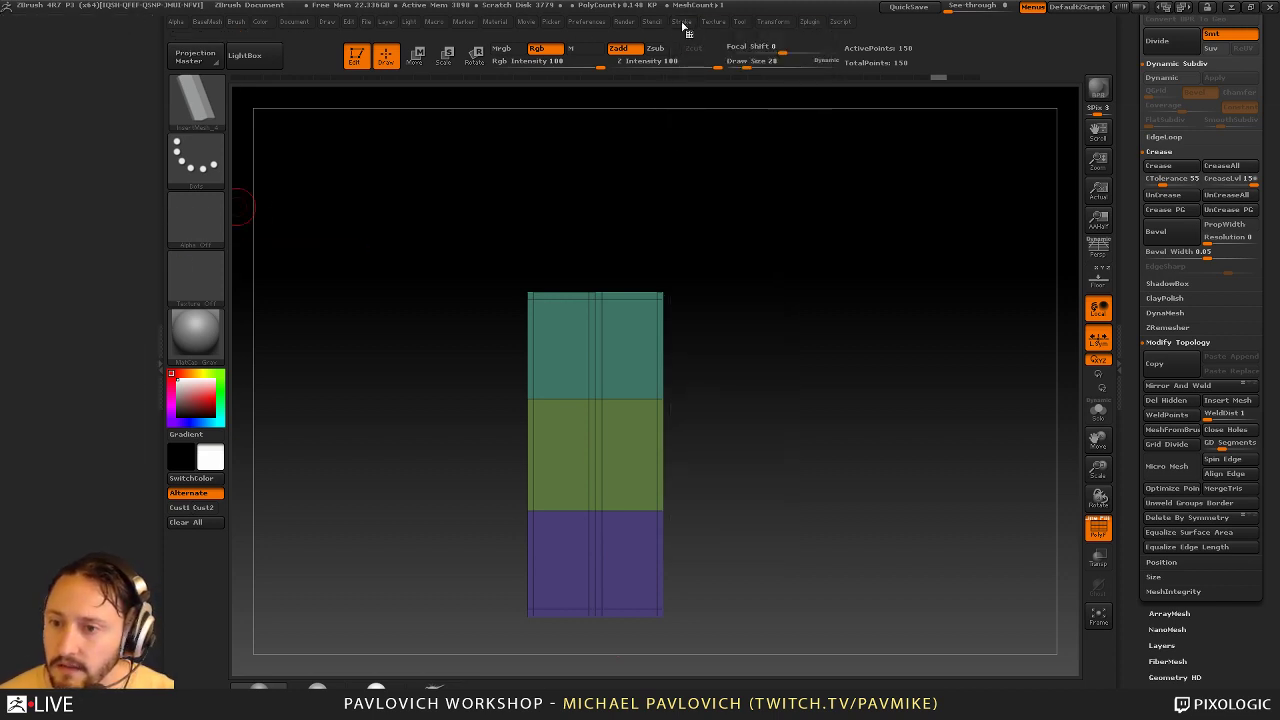
click(683, 25)
drag(678, 38, 80, 205)
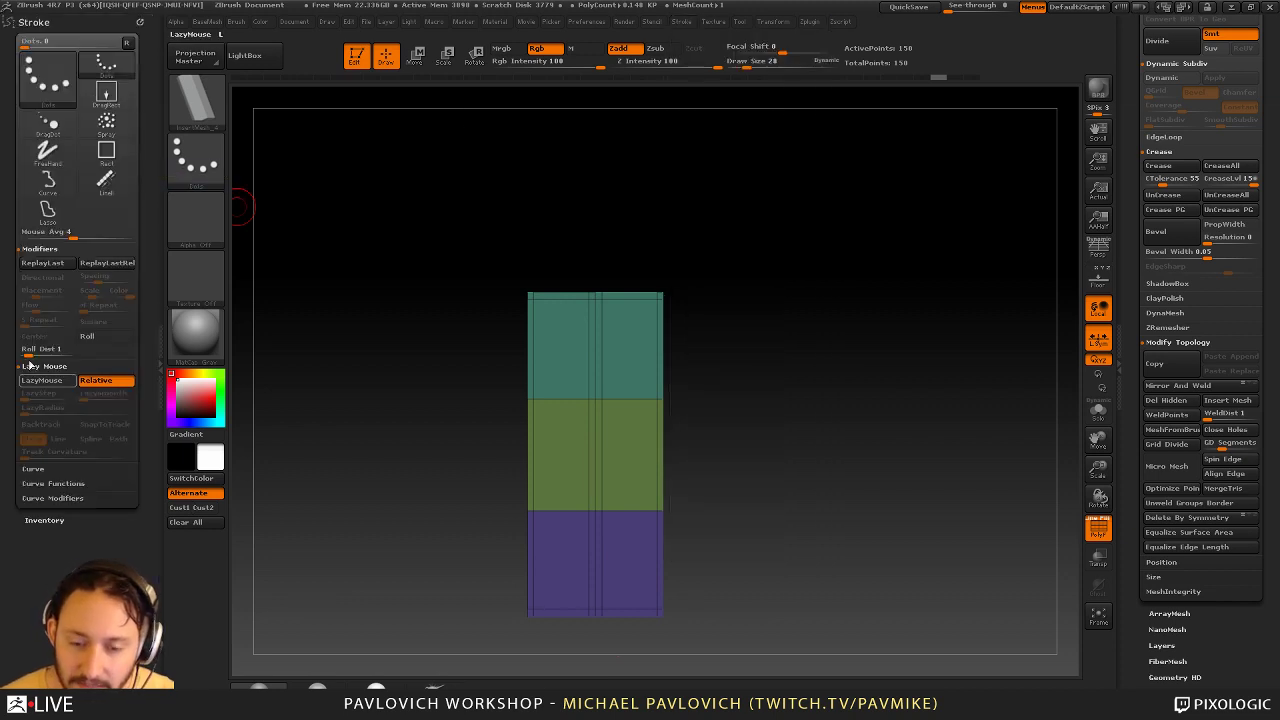
Expand the Curve and Curve Functions settings and turn on Curve Mode for the insert brush
click(50, 469)
click(53, 527)
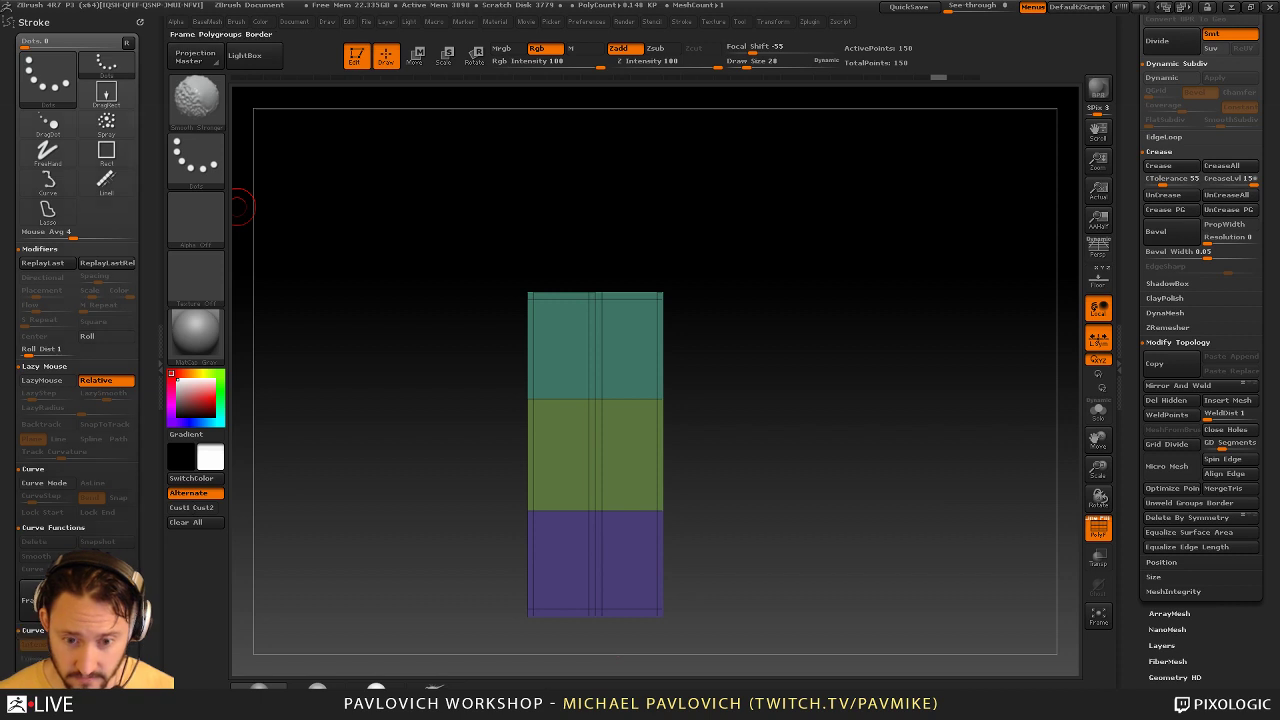
drag(4, 495, 4, 378)
click(62, 366)
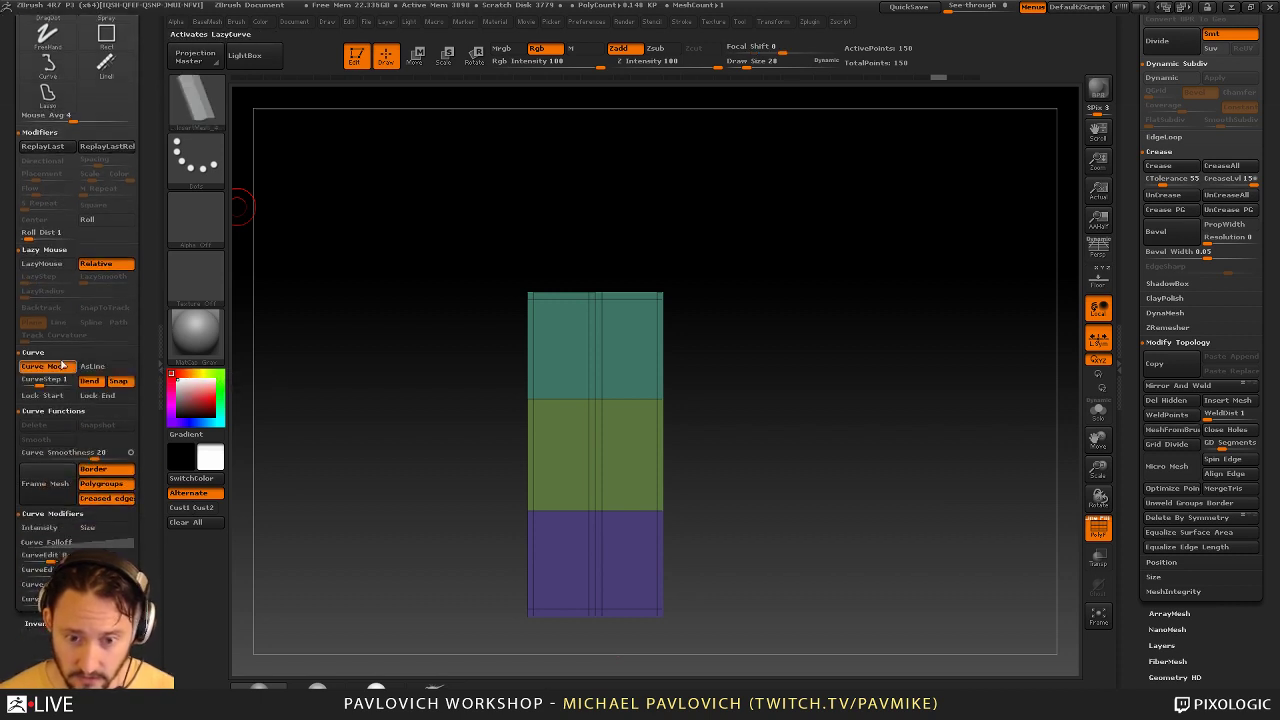
Increase the draw size to 47 and draw a mirrored curve of prism segments outward from the prism's upper third
alt+drag(715, 270, 647, 301)
key(bracketright)
mouse_move(565, 391)
mouse_down()
mouse_move(853, 283)
mouse_move(860, 250)
mouse_move(651, 237)
mouse_move(774, 286)
mouse_move(813, 183)
mouse_up()
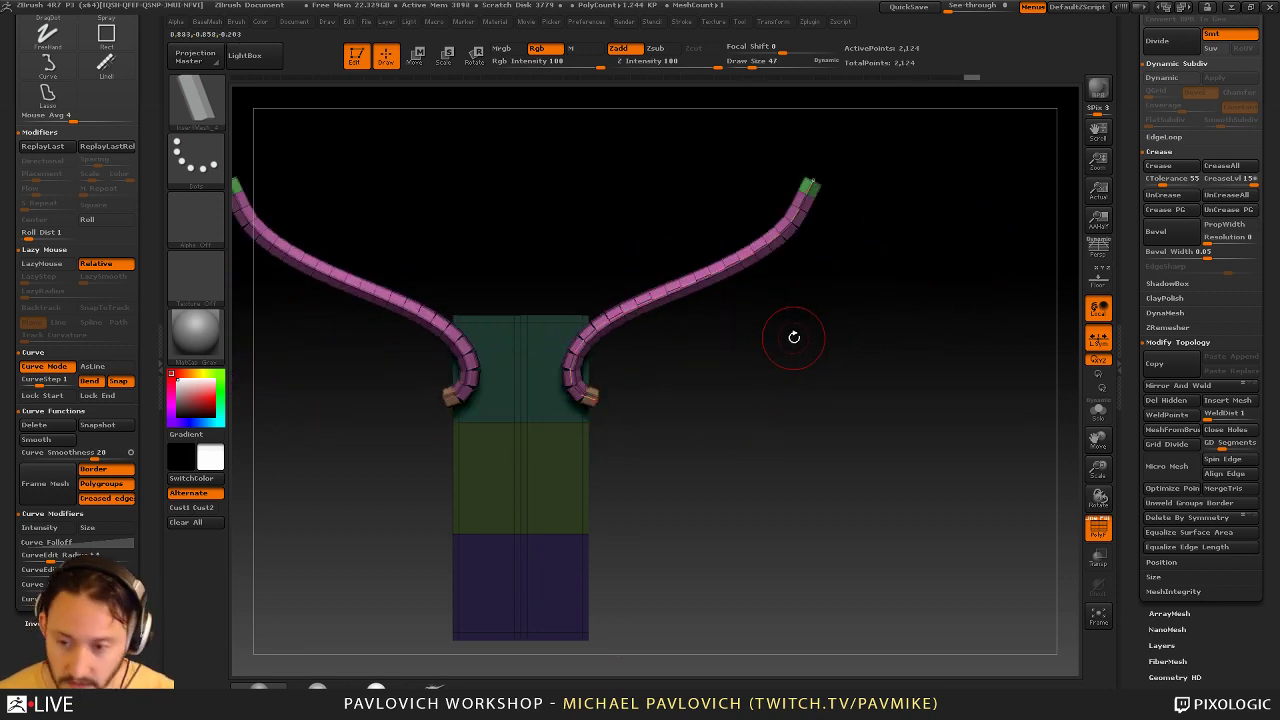
Switch to the IMM Army Curve brush and choose its Bullets mesh
key(b)
key(i)
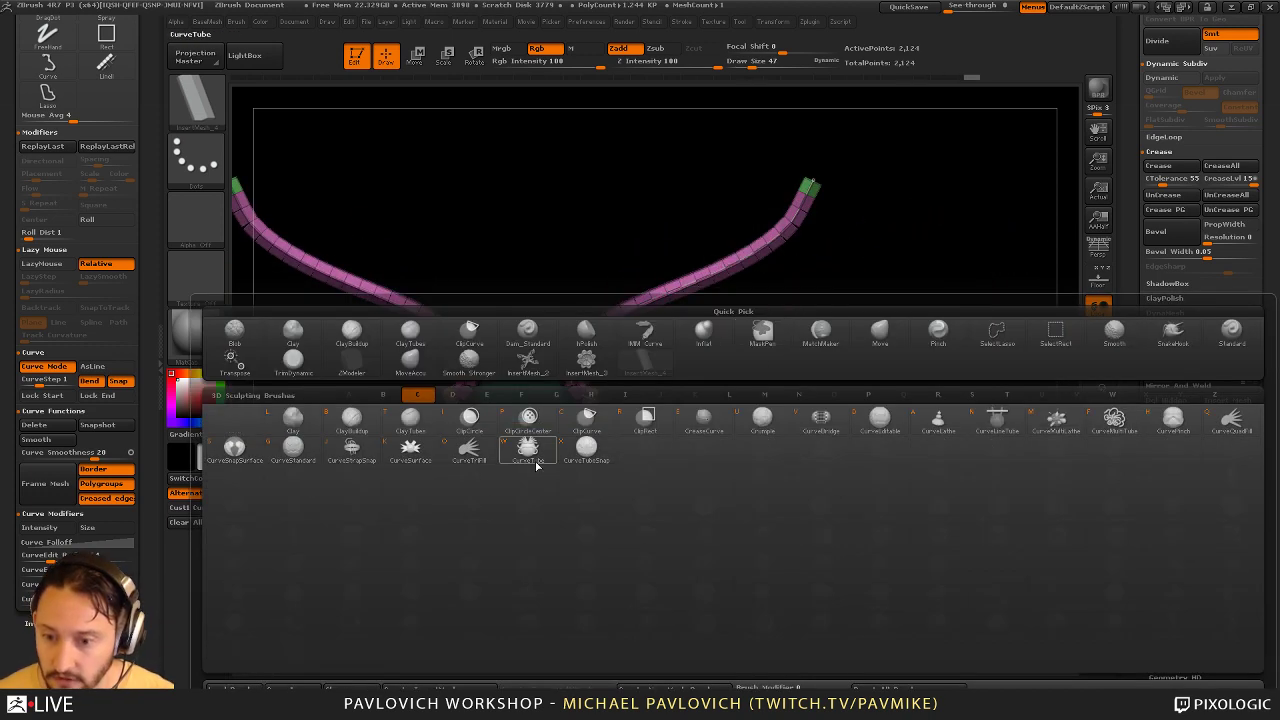
click(538, 464)
key(b)
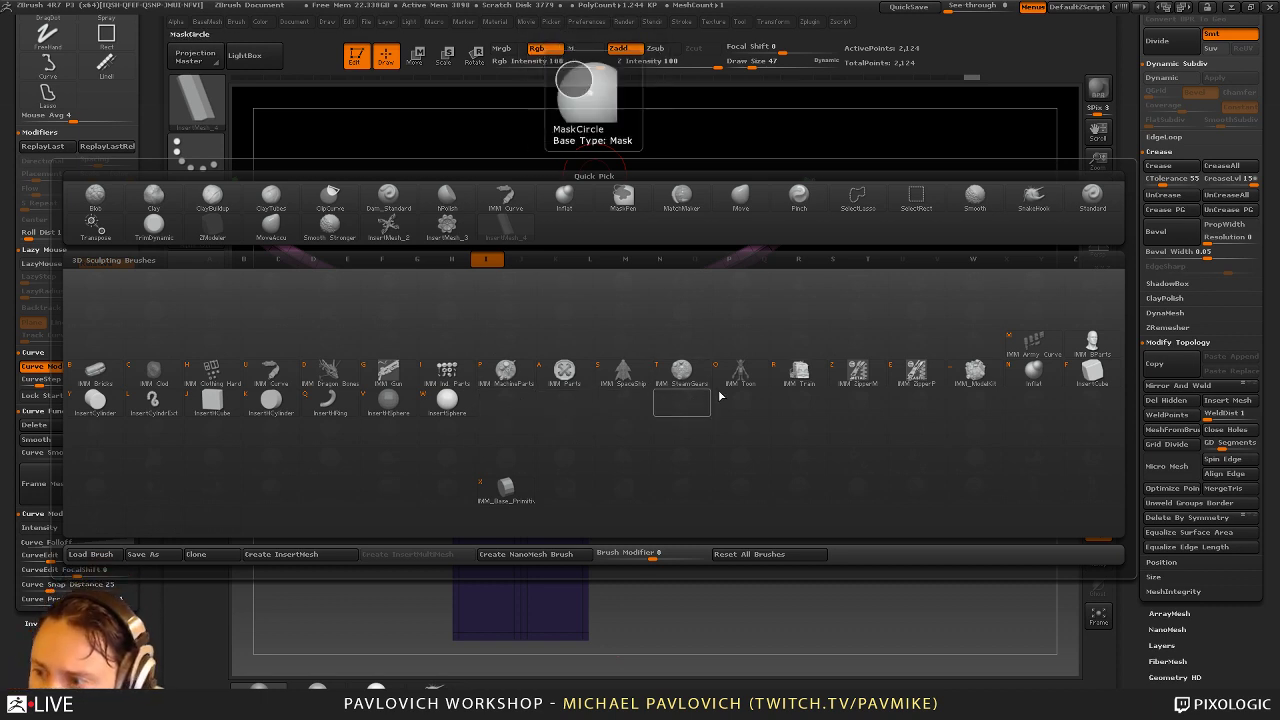
click(1033, 343)
key(m)
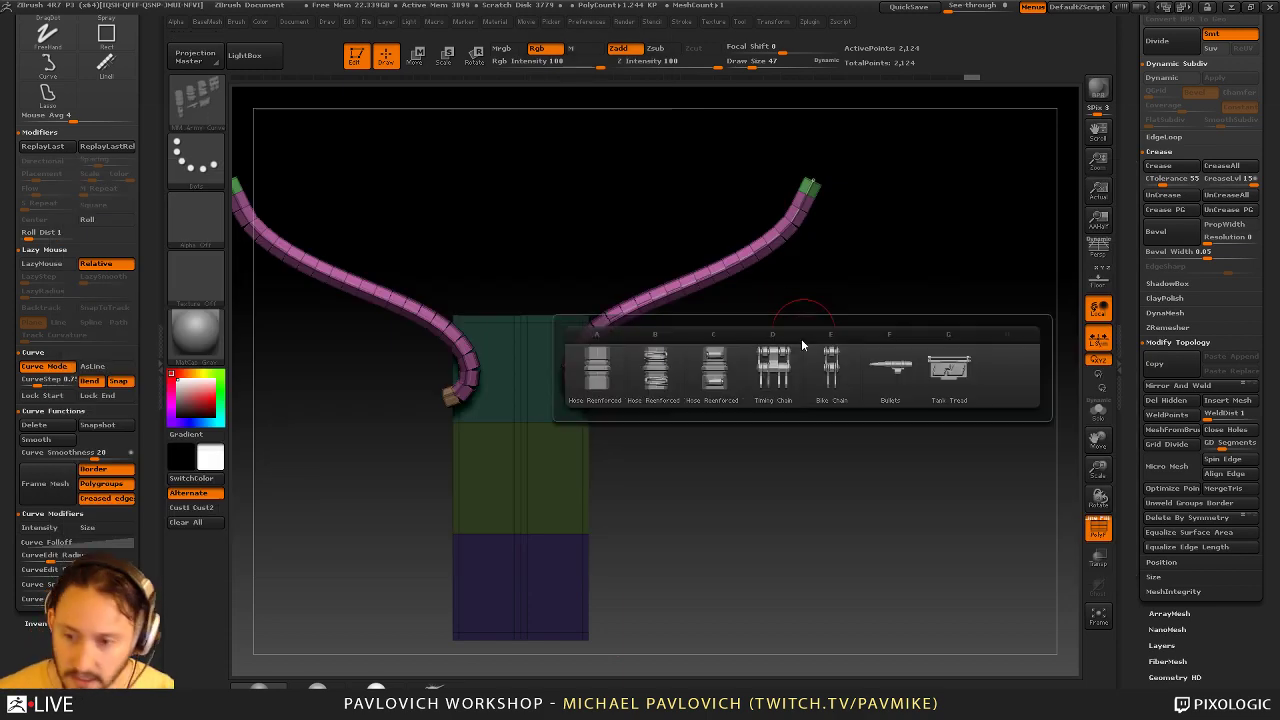
click(895, 370)
Replace the prism curve with the bullets mesh, reshape the mirrored belt beside the prism and hide the polyframe
click(752, 257)
drag(812, 187, 814, 165)
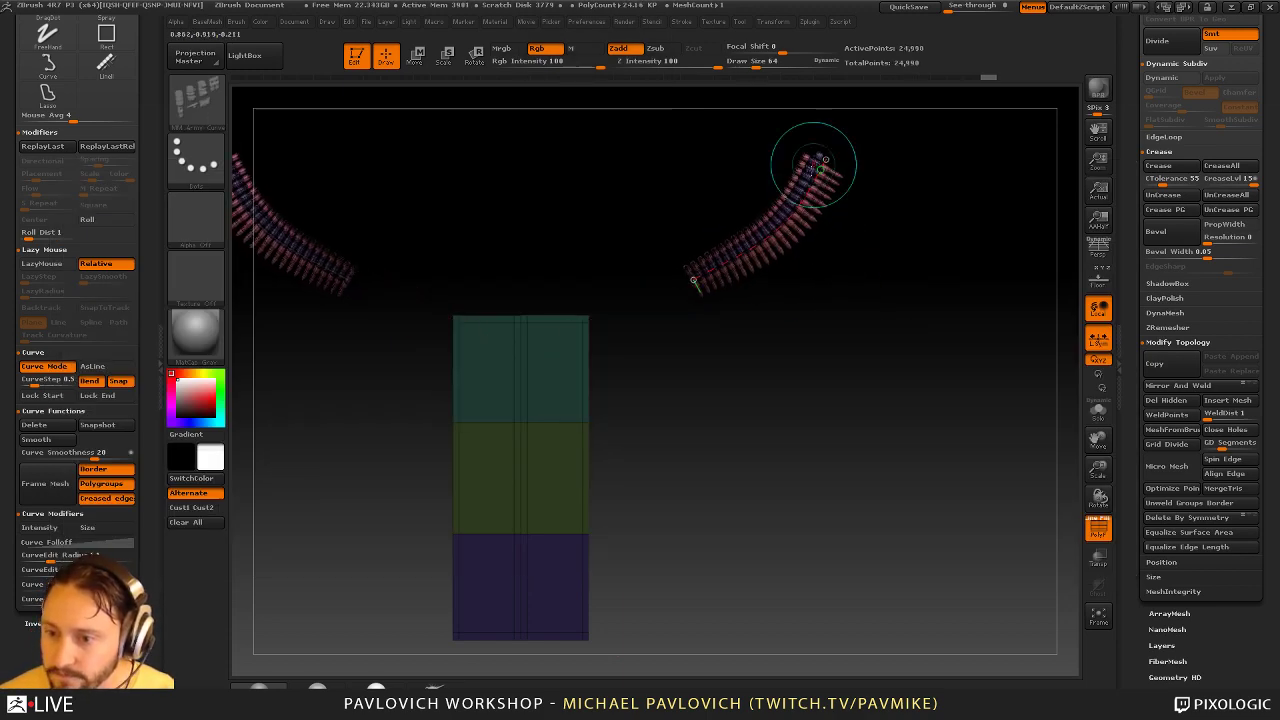
mouse_move(694, 282)
mouse_down()
mouse_move(579, 406)
mouse_move(598, 455)
mouse_up()
click(1098, 528)
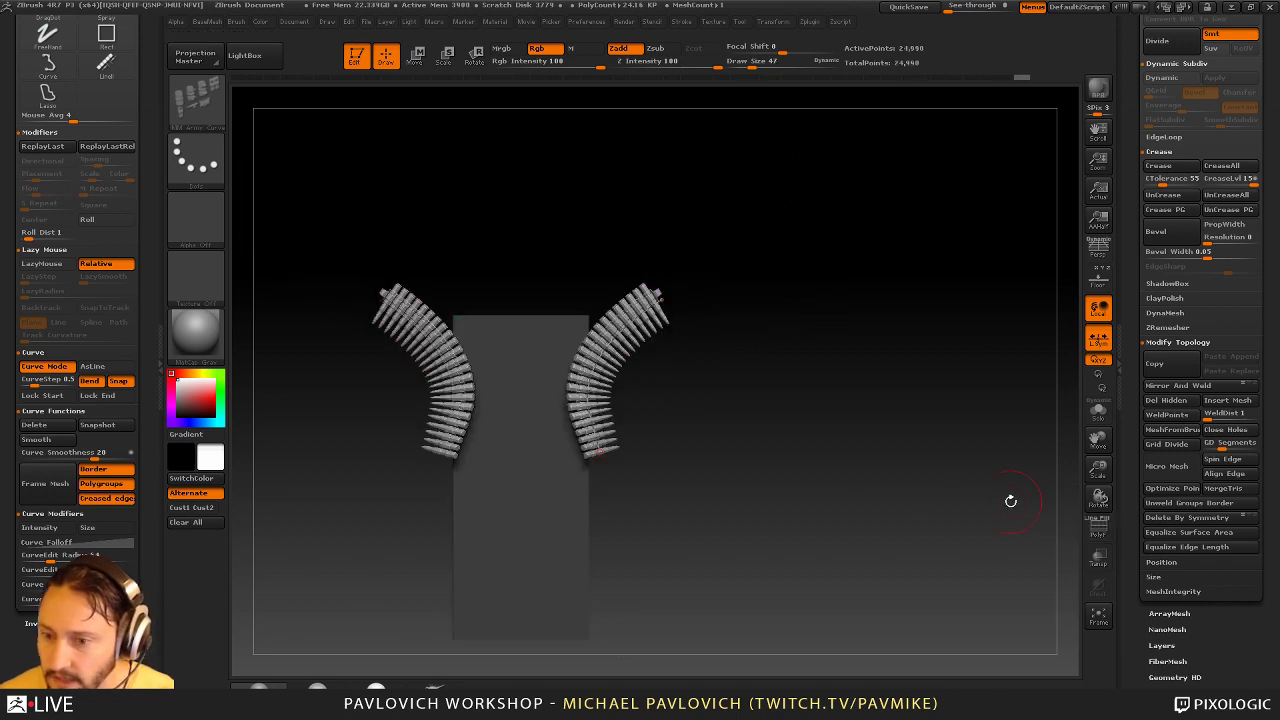
drag(1010, 501, 977, 508)
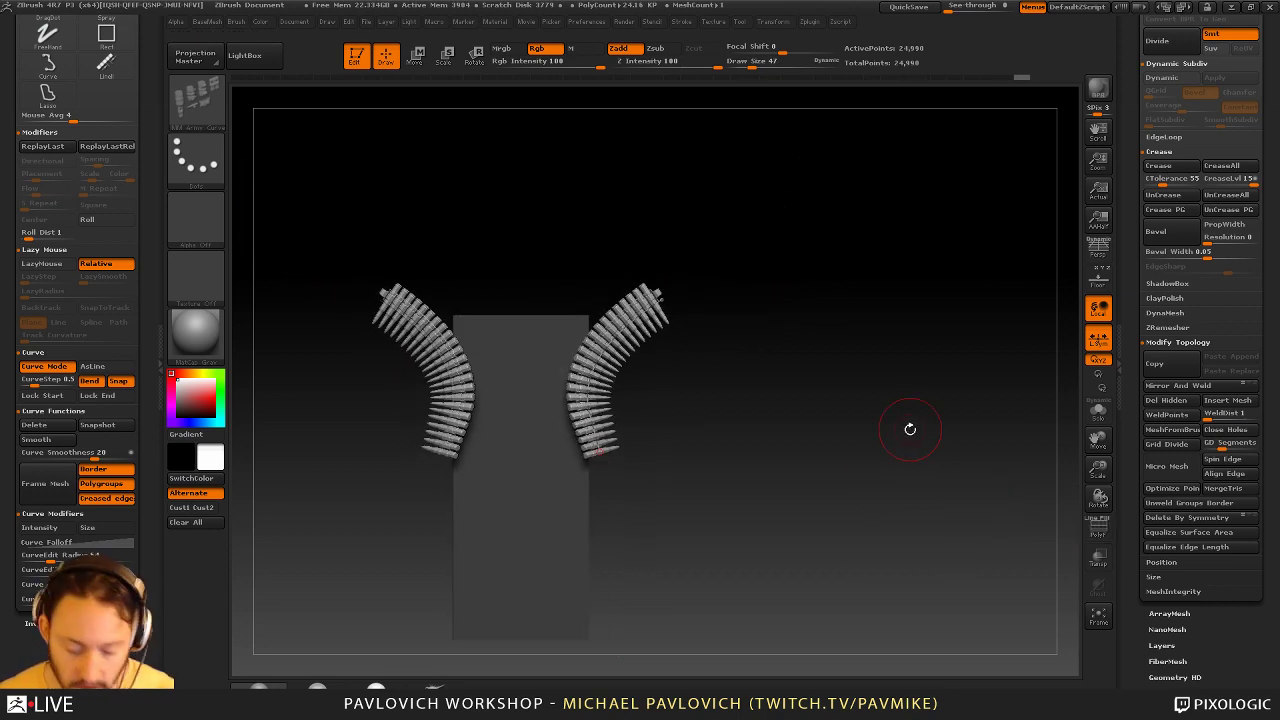
Switch back to the prism InsertMesh brush, apply it to the curve and reshape the curve into a tight hook
key(b)
click(352, 655)
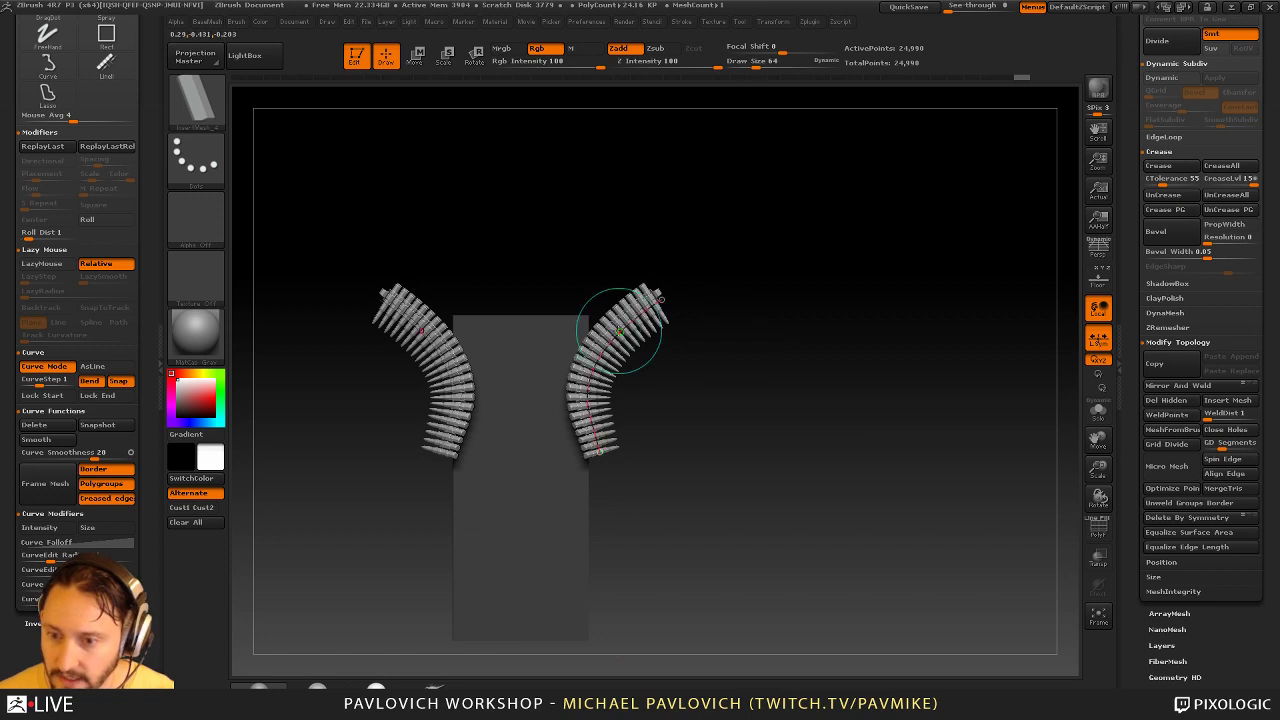
click(628, 332)
alt+drag(740, 313, 779, 321)
mouse_move(654, 308)
mouse_down()
mouse_move(754, 218)
mouse_move(722, 285)
mouse_move(706, 476)
mouse_move(806, 281)
mouse_move(795, 367)
mouse_move(773, 374)
mouse_up()
click(734, 349)
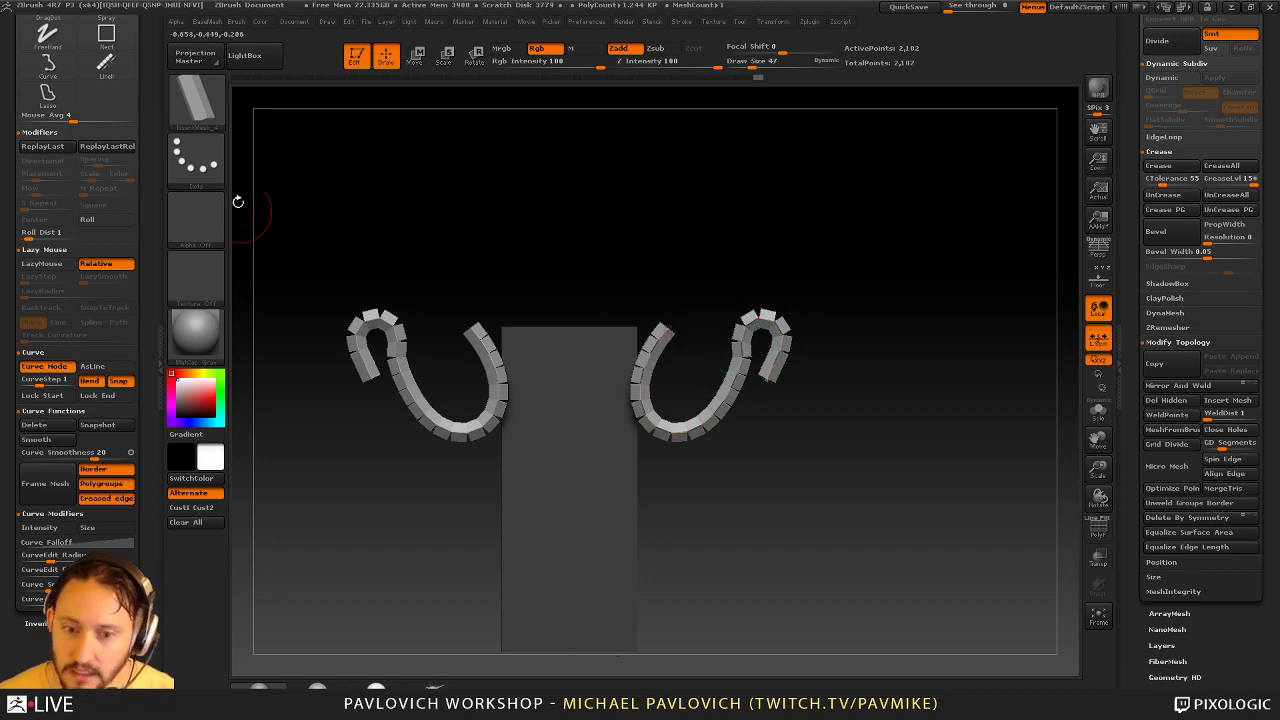
Turn on Weld Points in the insert brush's modifiers and update the mirrored hooked curve so its segments join
click(240, 26)
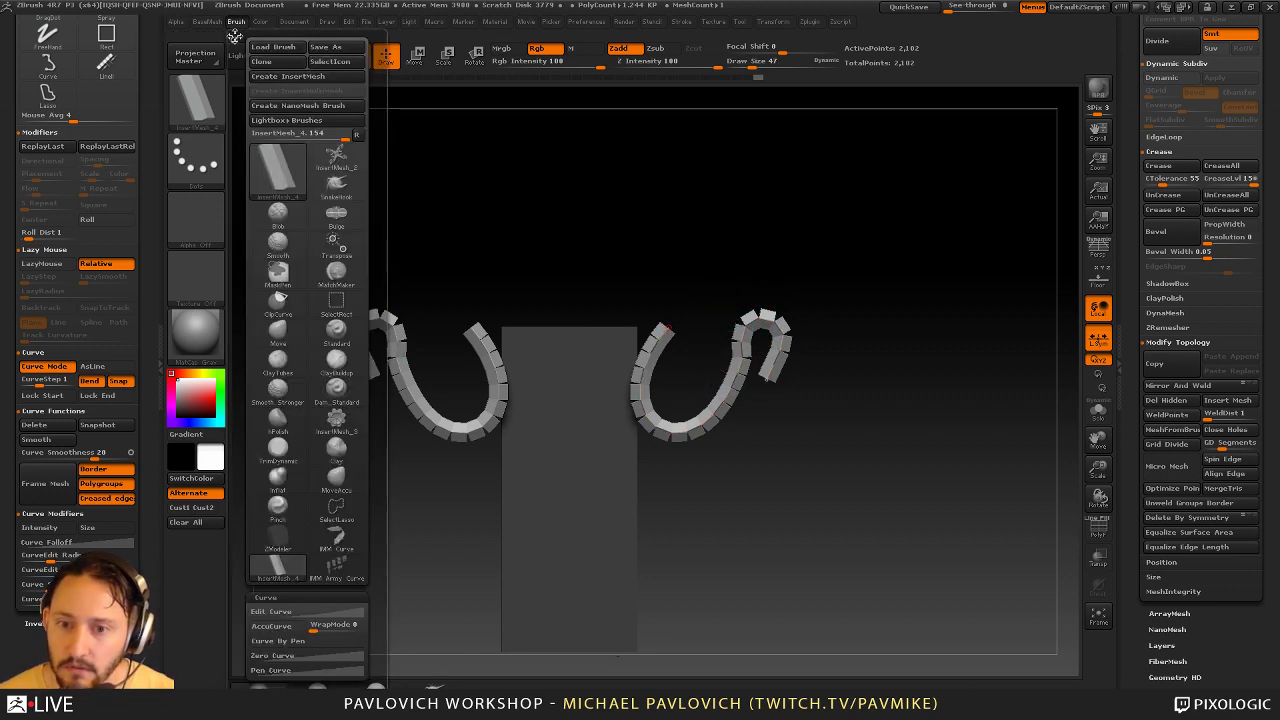
mouse_move(234, 32)
mouse_down()
mouse_move(146, 56)
mouse_move(147, 164)
mouse_up()
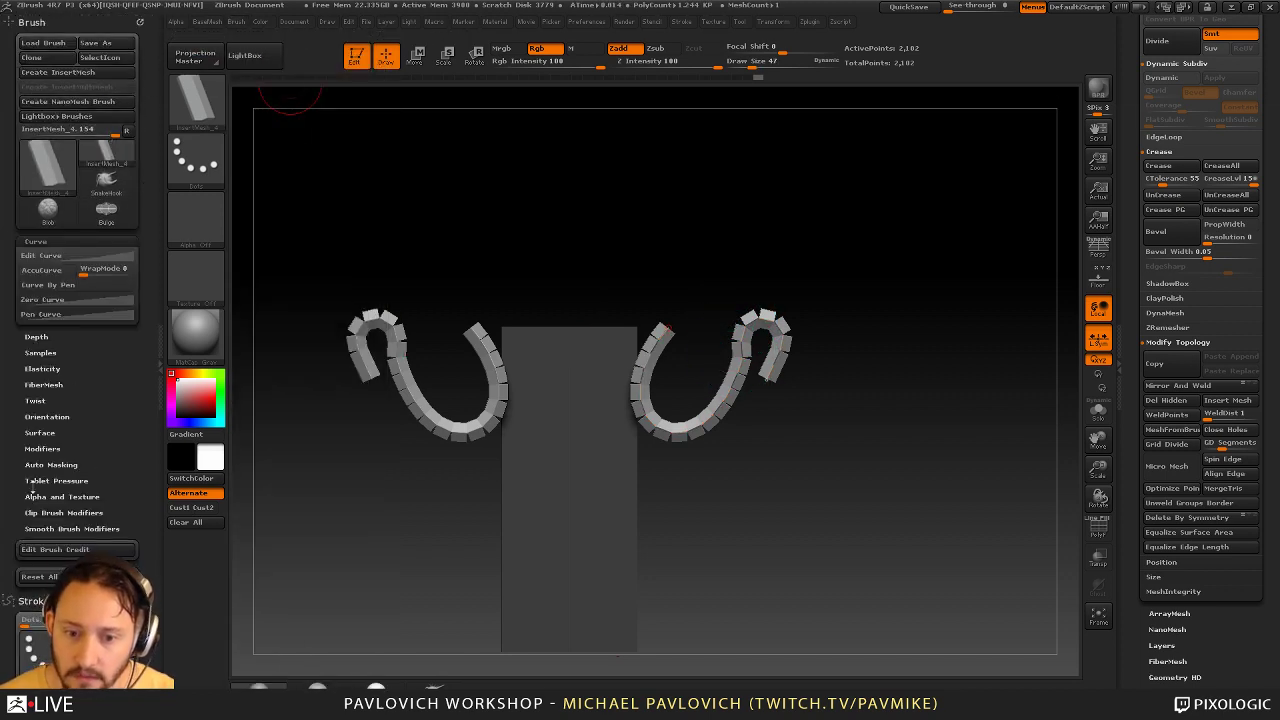
key(shift)
click(45, 478)
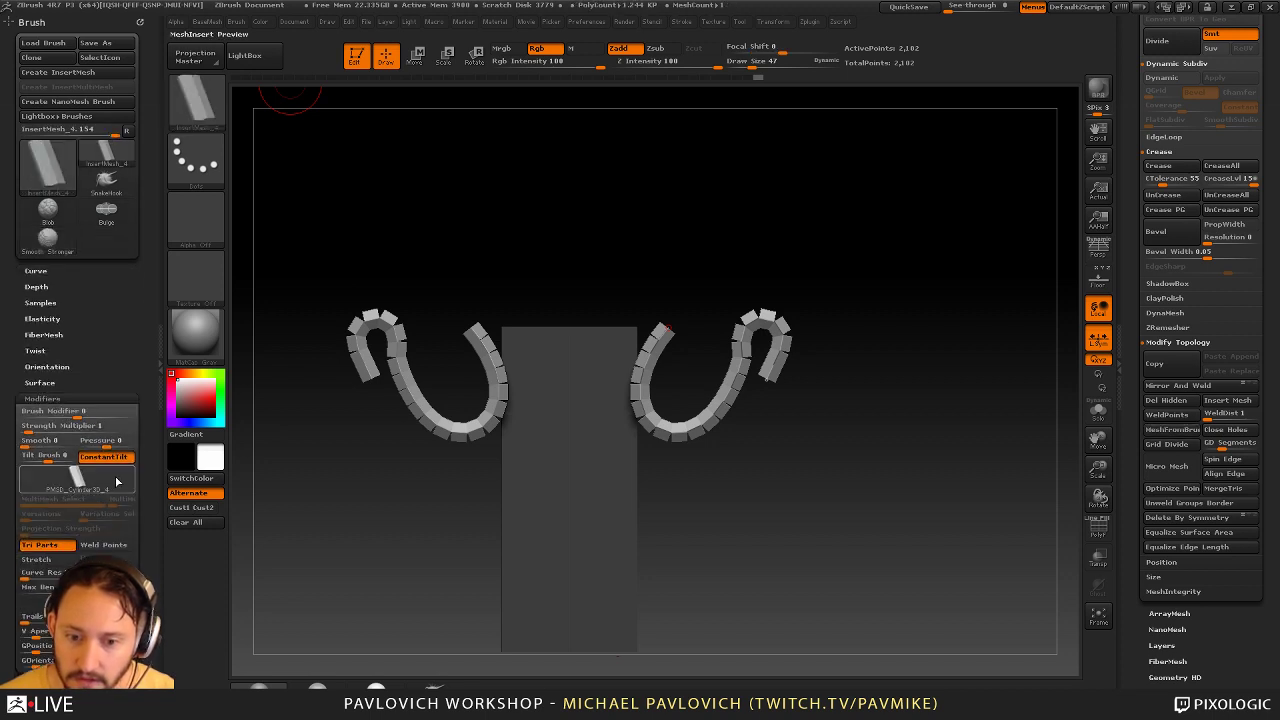
drag(7, 508, 8, 417)
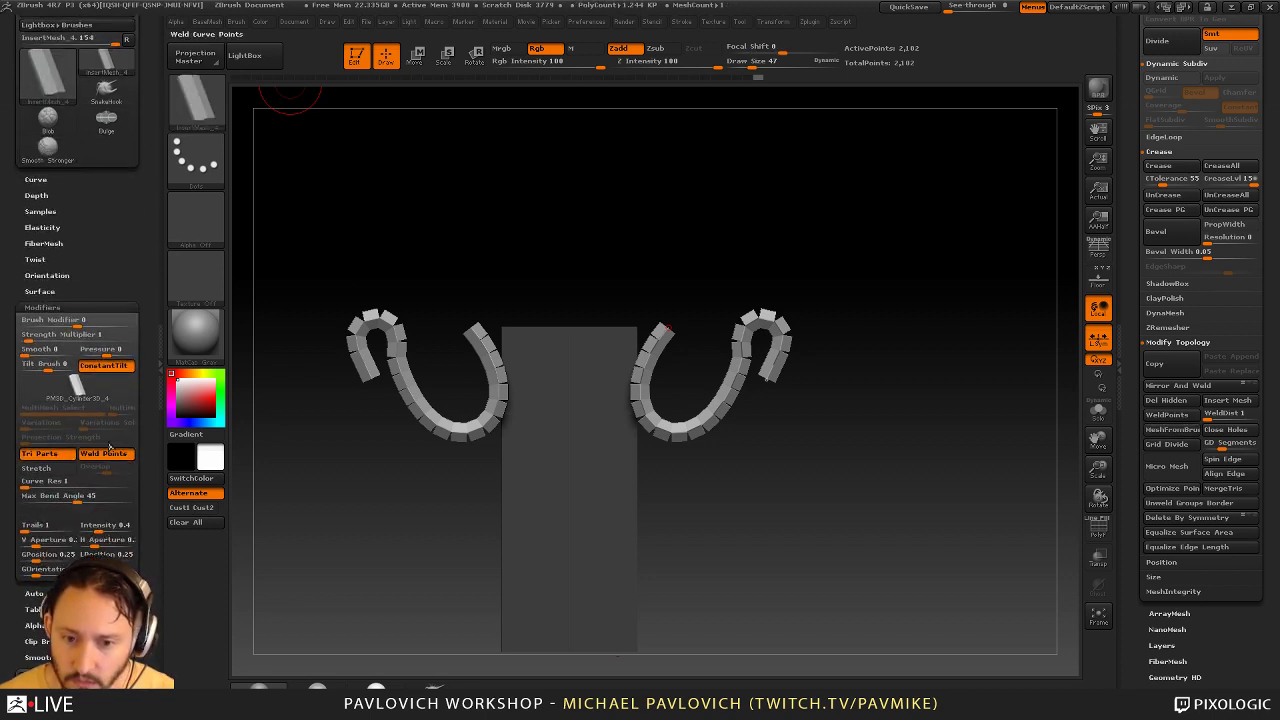
click(765, 319)
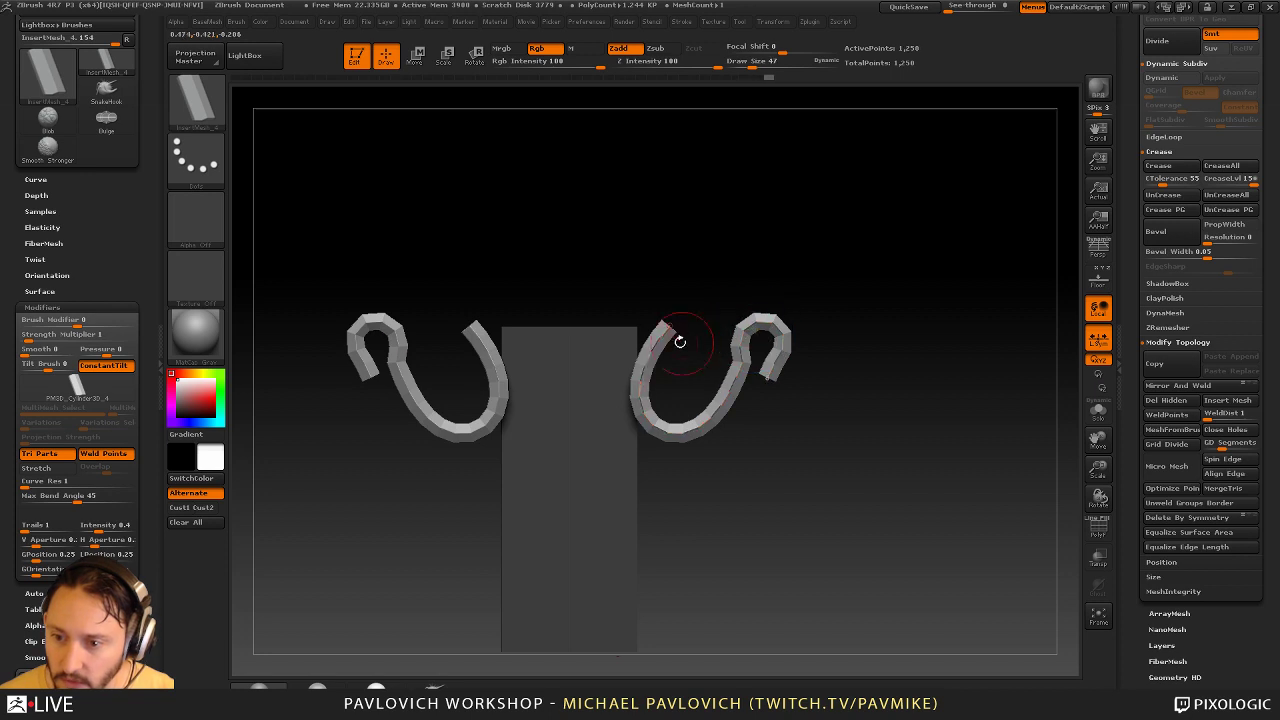
Enable Stretch, set the brush's Curve Res to 3, and reshape the updated curve into mirrored S-shaped scrolls over the prism
click(37, 471)
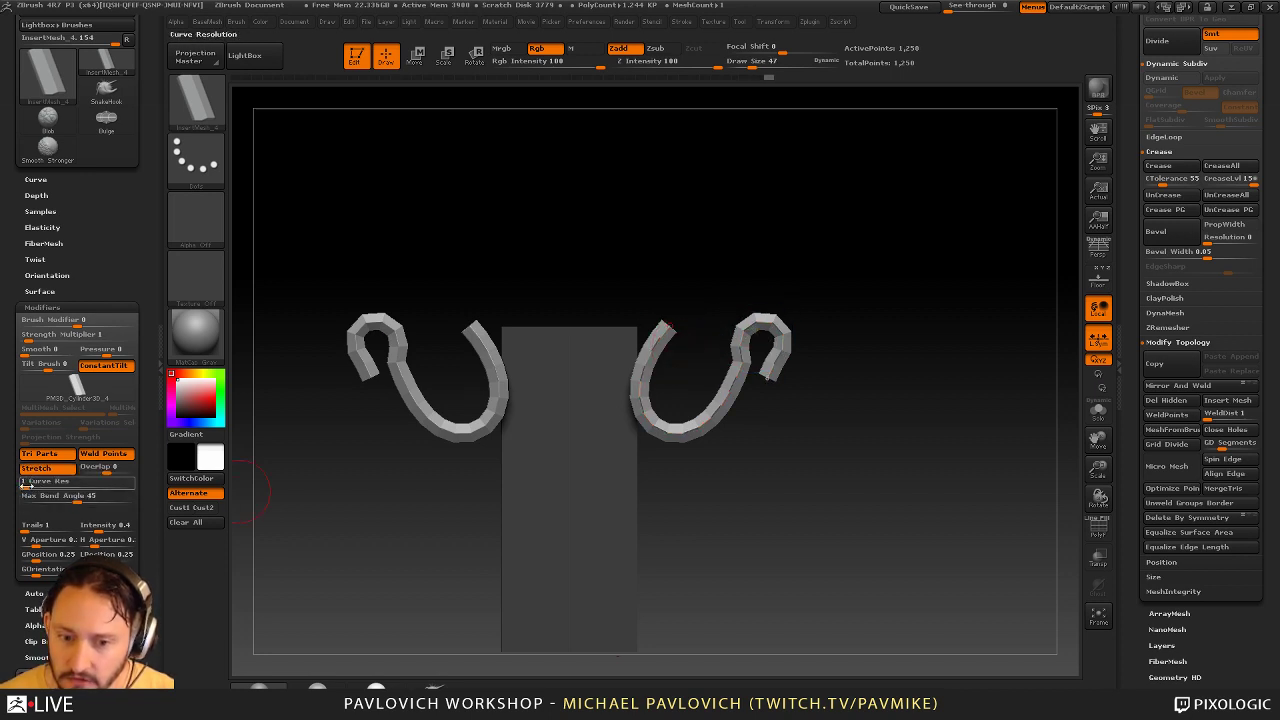
drag(24, 487, 29, 487)
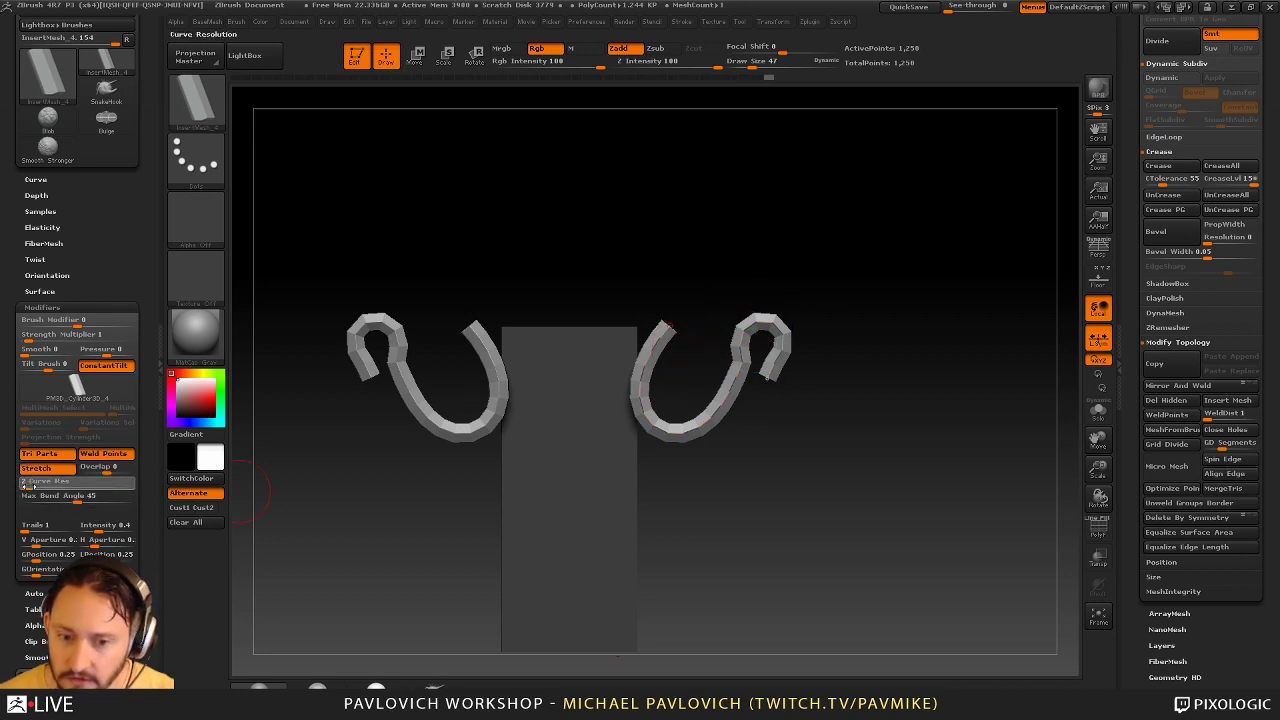
click(758, 328)
mouse_move(670, 326)
mouse_down()
mouse_move(672, 304)
mouse_move(600, 386)
mouse_move(845, 293)
mouse_move(568, 488)
mouse_move(870, 319)
mouse_move(745, 306)
mouse_move(694, 420)
mouse_move(648, 318)
mouse_move(775, 341)
mouse_move(698, 329)
mouse_up()
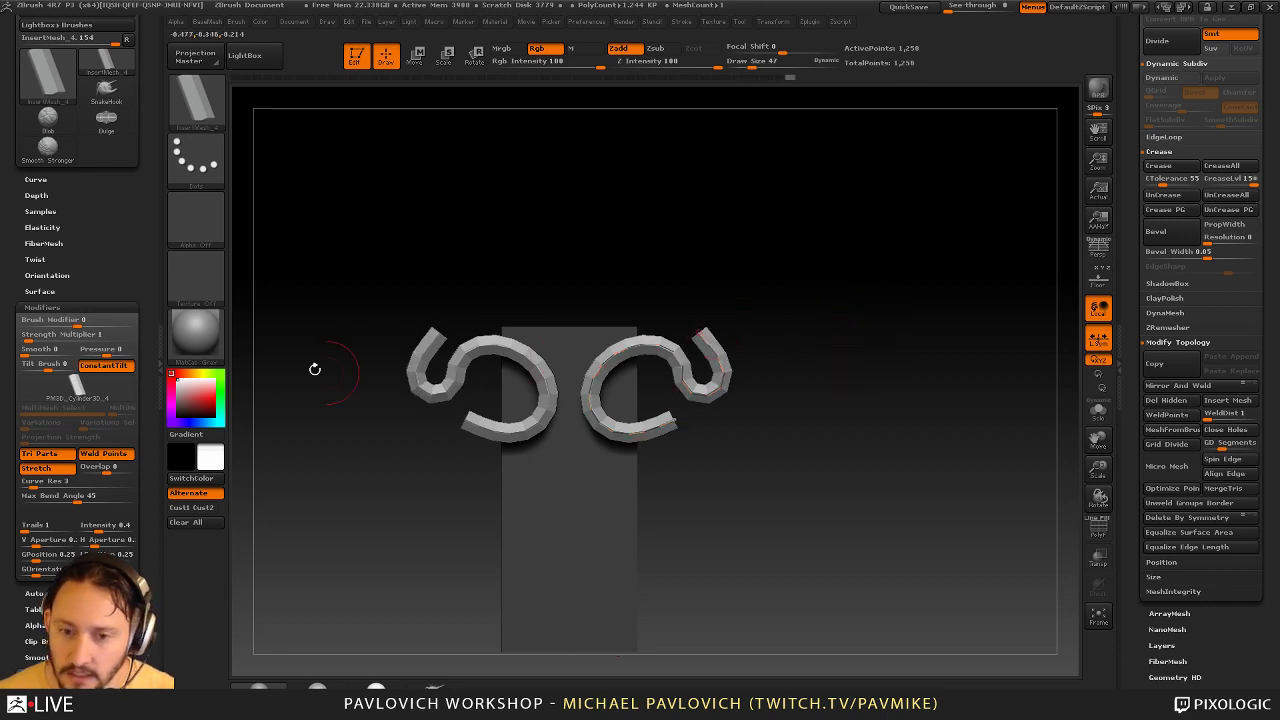
Enable AsLine for the stroke curve and draw a straight mirrored strip from the prism's lower half outward and slightly upward
drag(124, 400, 123, 146)
drag(123, 440, 123, 103)
scroll(140, 434, down, 3)
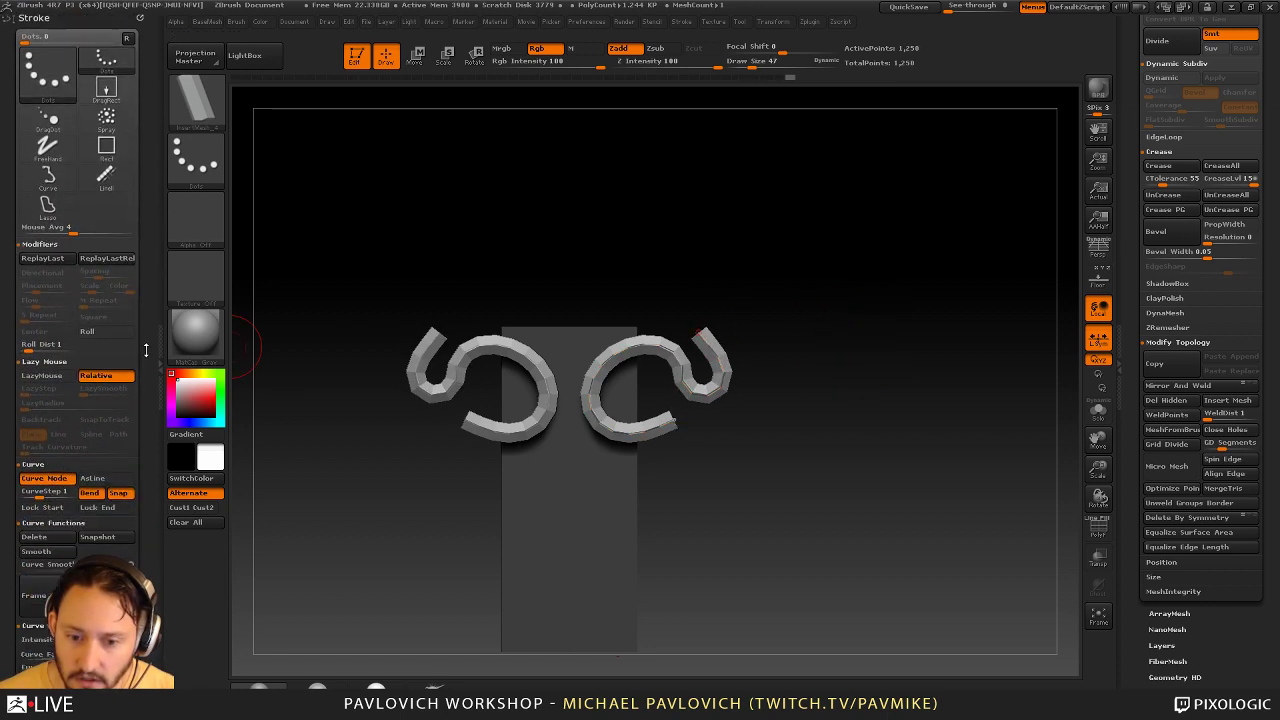
click(105, 394)
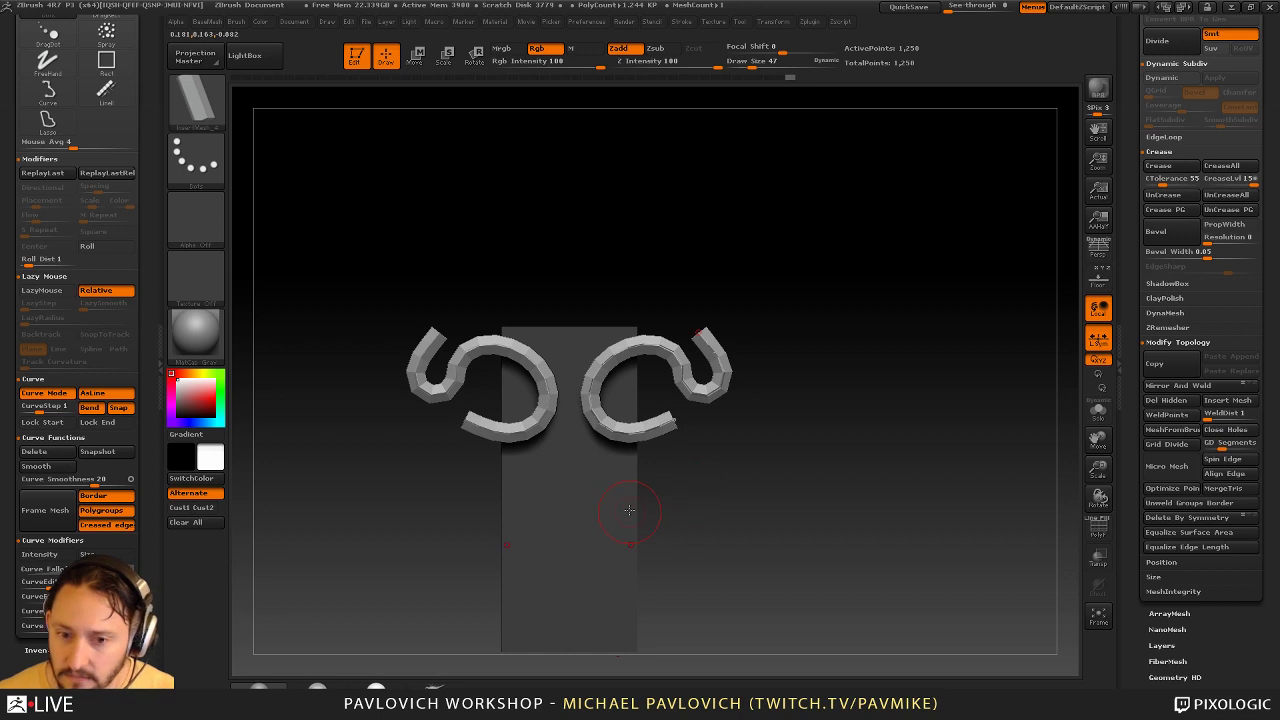
drag(1025, 401, 1025, 401)
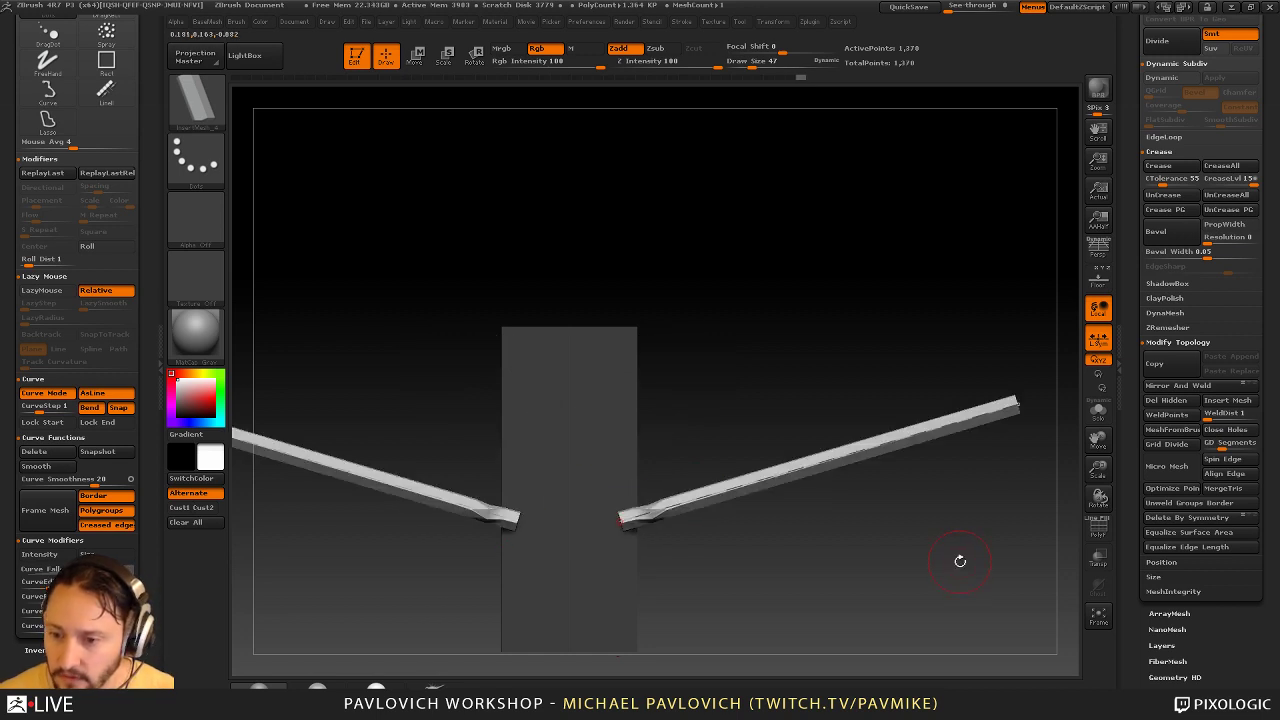
Pull the straight strip's inner end into a small upward hook and turn off the curve's Bend and Snap options
click(1022, 405)
mouse_move(624, 520)
mouse_down()
mouse_move(611, 516)
mouse_move(627, 440)
mouse_move(692, 425)
mouse_move(599, 438)
mouse_up()
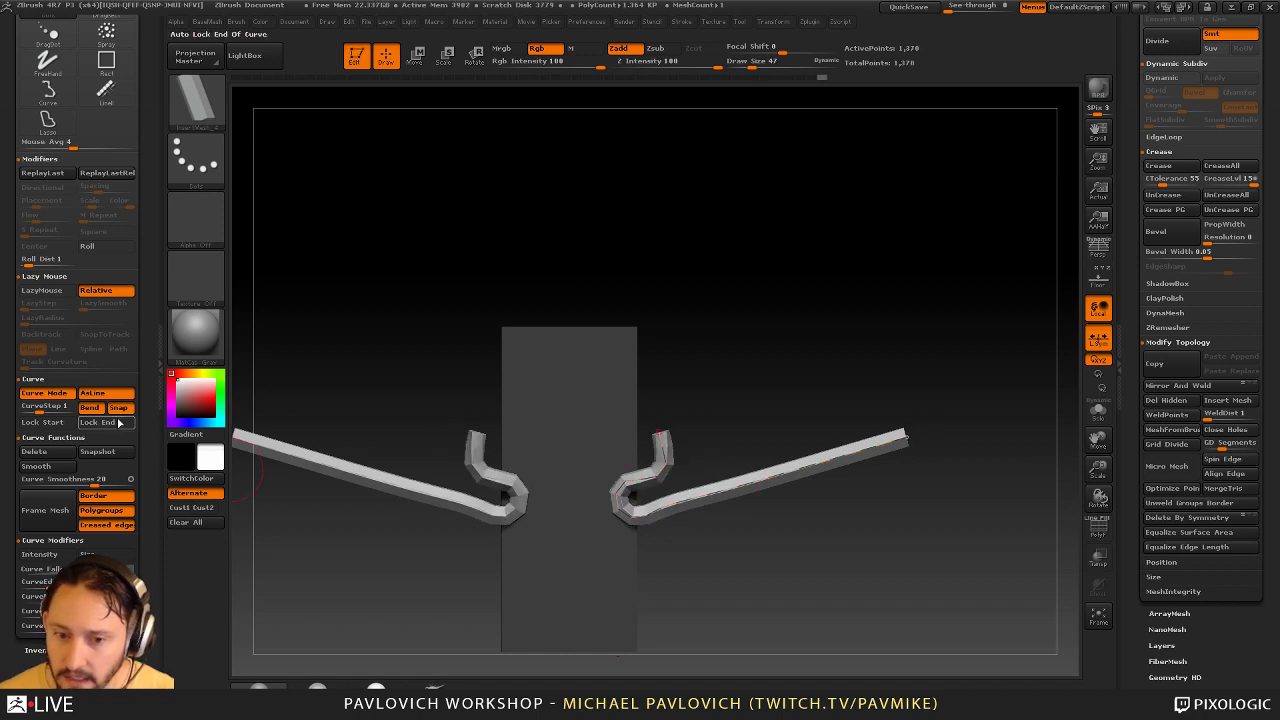
mouse_move(827, 337)
alt+mouse_down()
mouse_move(802, 331)
mouse_move(838, 346)
alt+mouse_up()
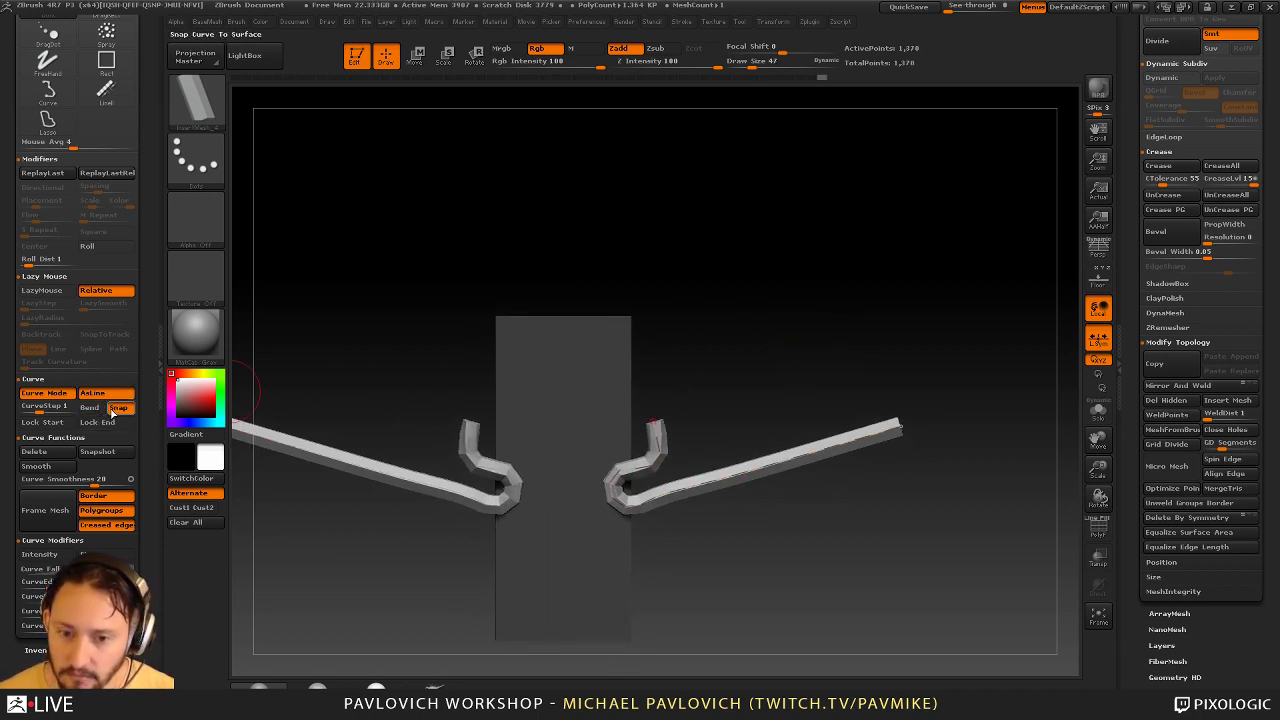
click(114, 408)
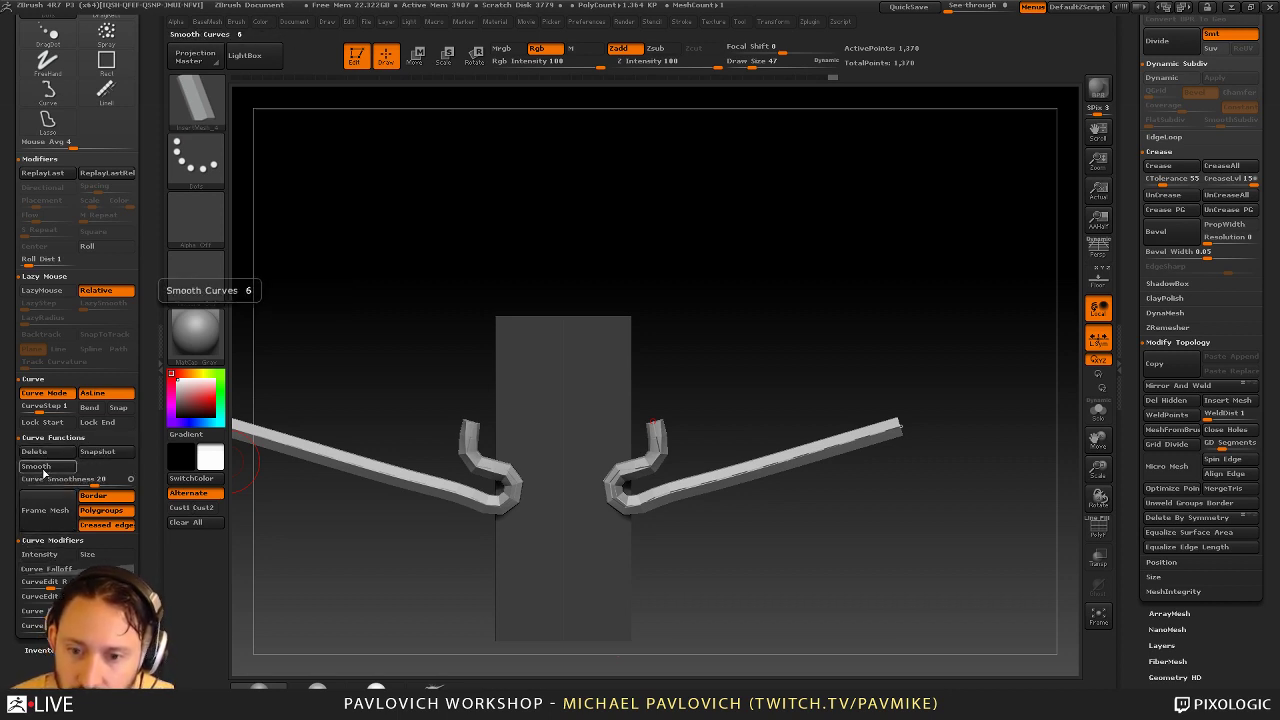
Increase the draw size to 64 and take repeated curve snapshots, moving the curve up and outward to stack mirrored copies of the hooked strip
key(5)
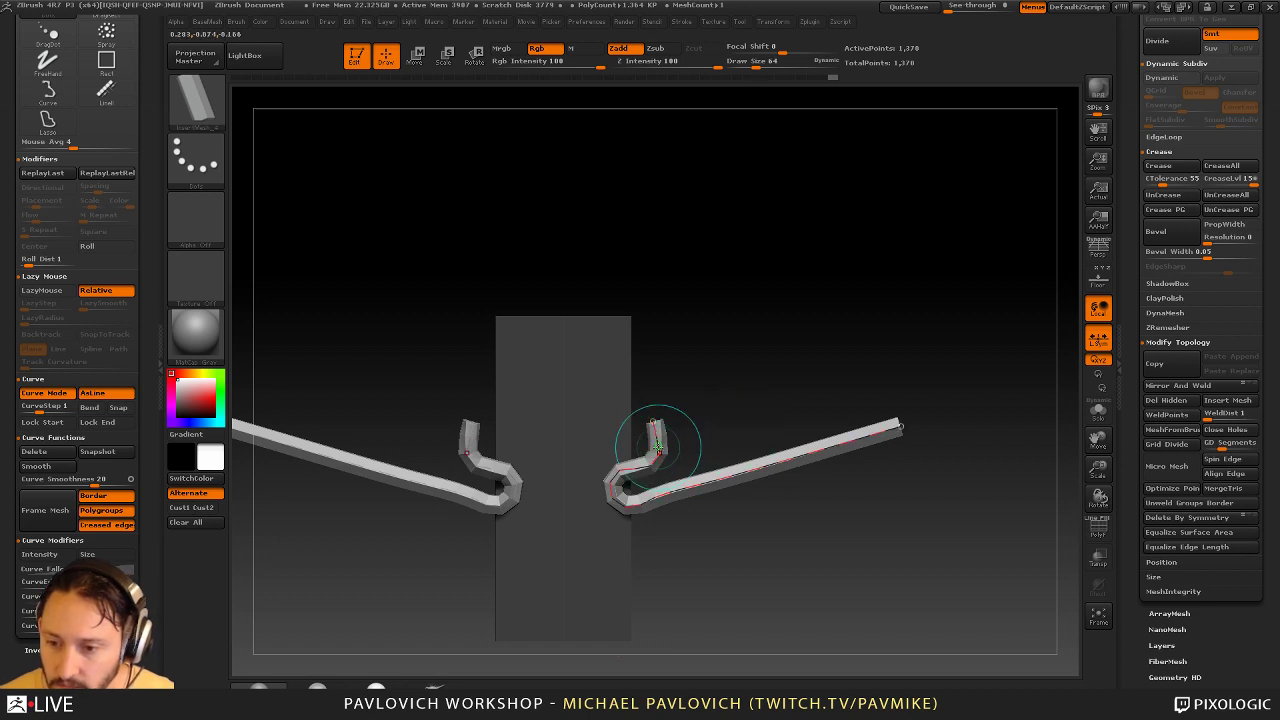
drag(660, 437, 748, 316)
key(5)
key(5)
key(5)
drag(803, 275, 866, 272)
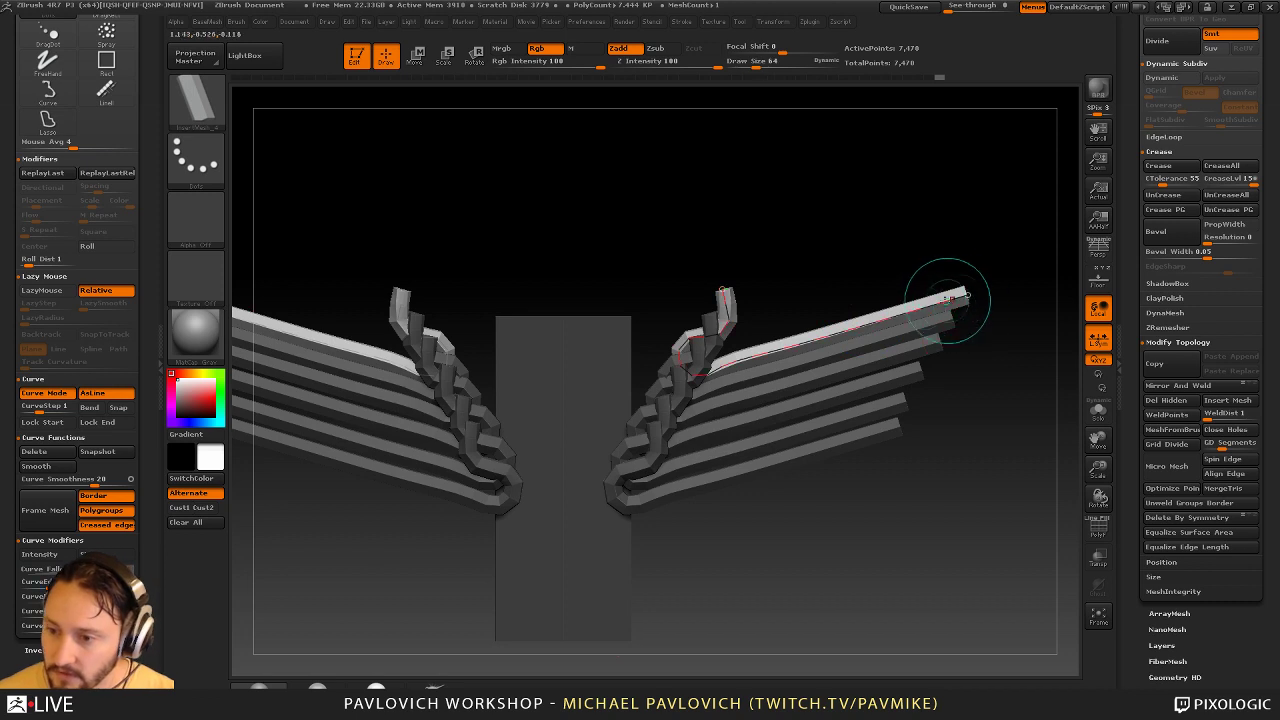
Try stacking further tube copies by moving the active curve above the topmost tube pair
click(890, 310)
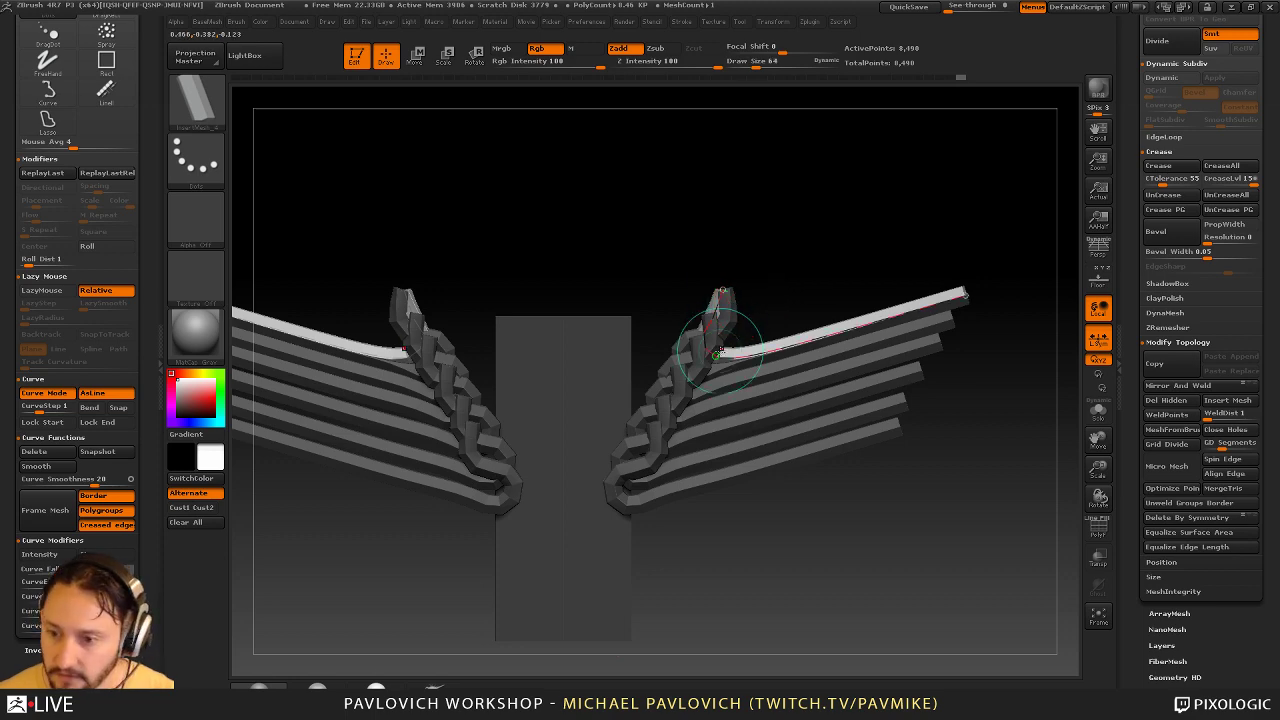
drag(724, 358, 698, 272)
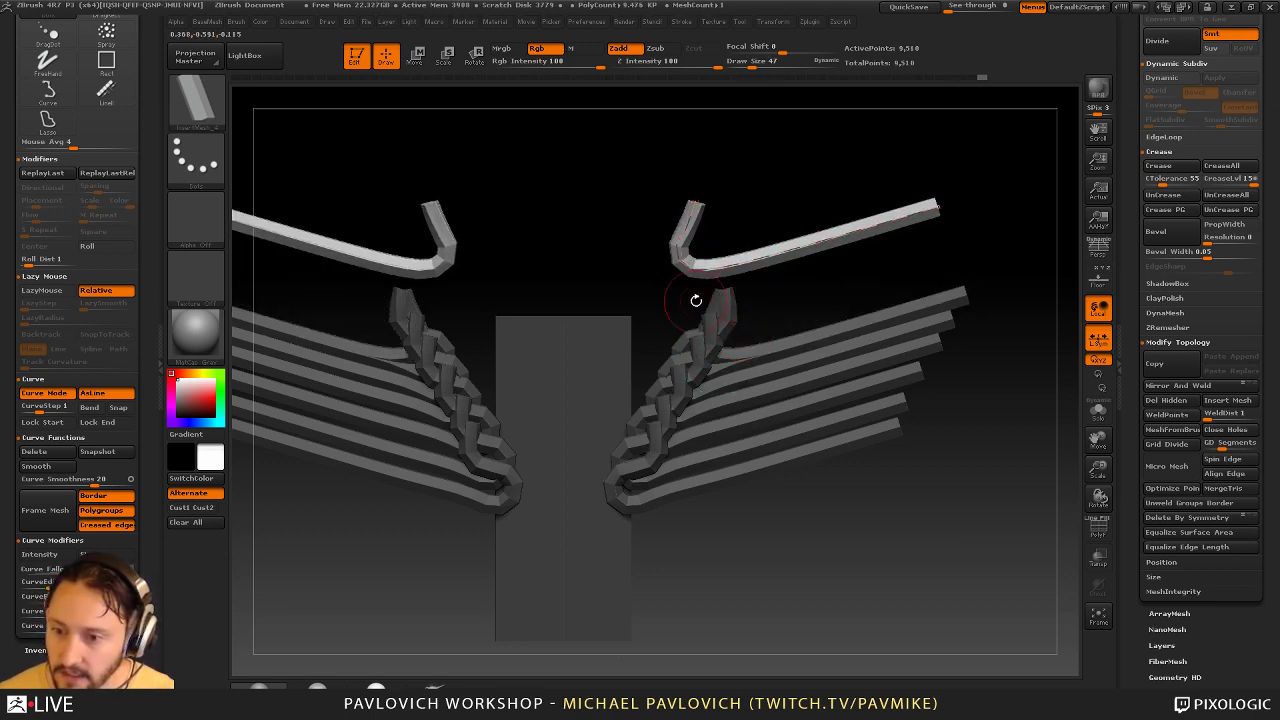
mouse_move(1006, 466)
mouse_down()
mouse_move(920, 460)
mouse_move(973, 450)
mouse_up()
Undo the stacked tube copies back to the first mirrored pair of bent tubes
key(ctrl+z)
key(ctrl+z)
key(ctrl+z)
key(ctrl+z)
key(ctrl+z)
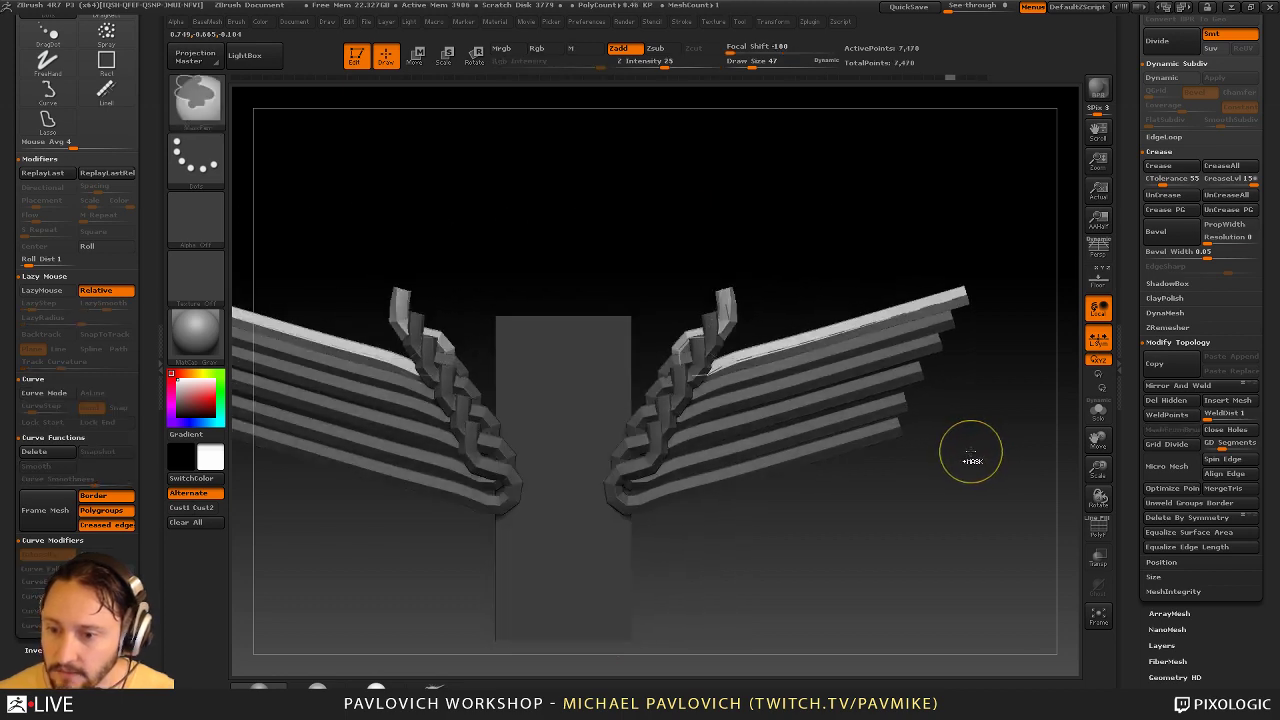
key(ctrl+z)
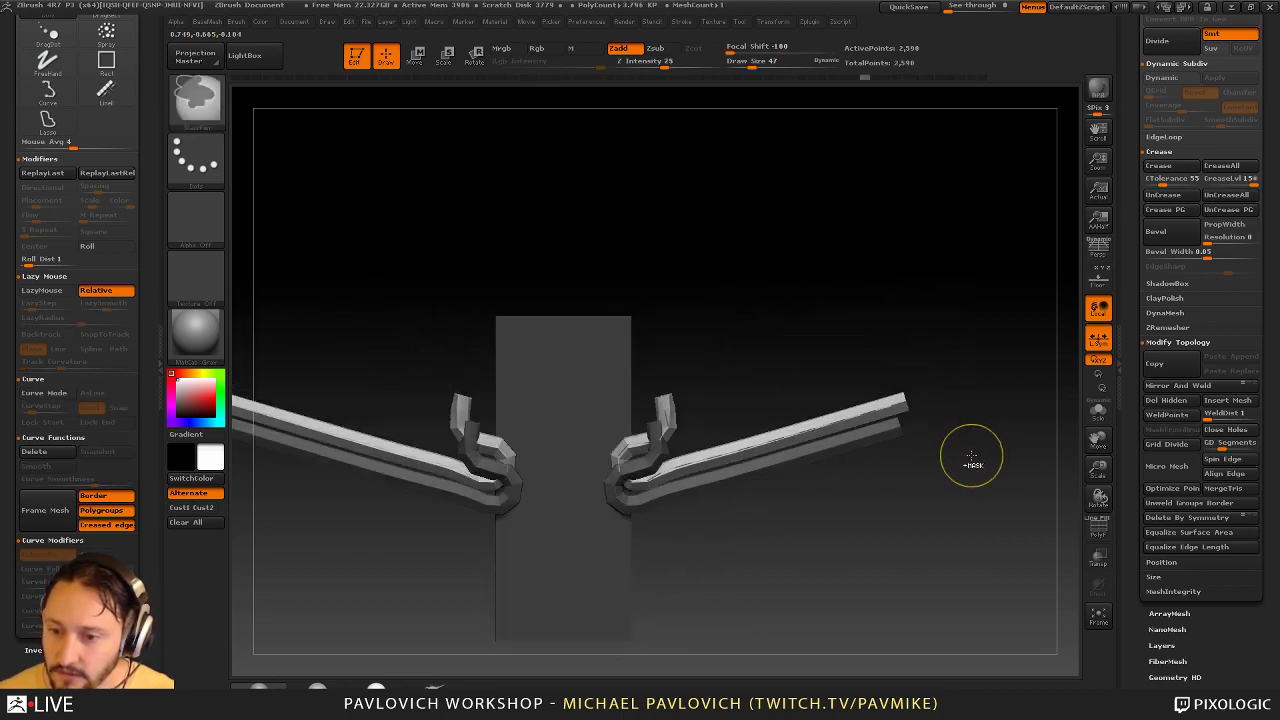
key(ctrl+z)
key(ctrl+z)
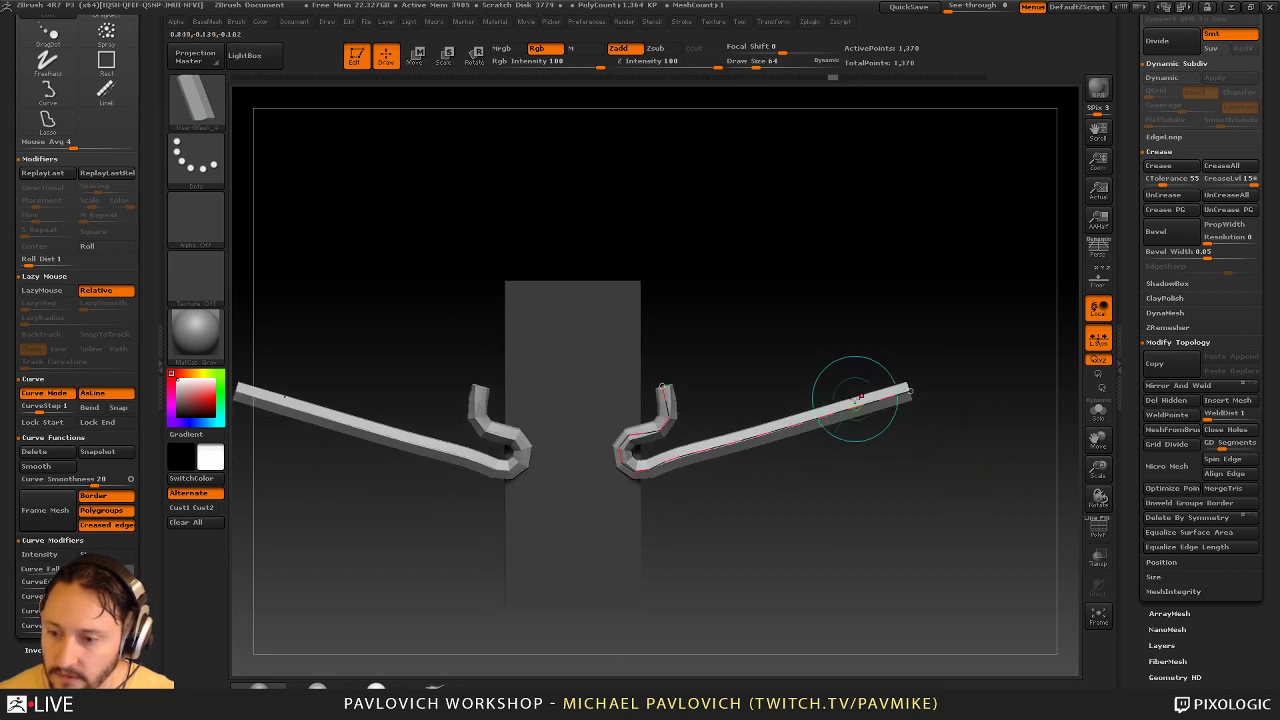
Drop the active curve and duplicate the bent tube pair slightly upward using a vertical Transpose line in Move mode
click(614, 288)
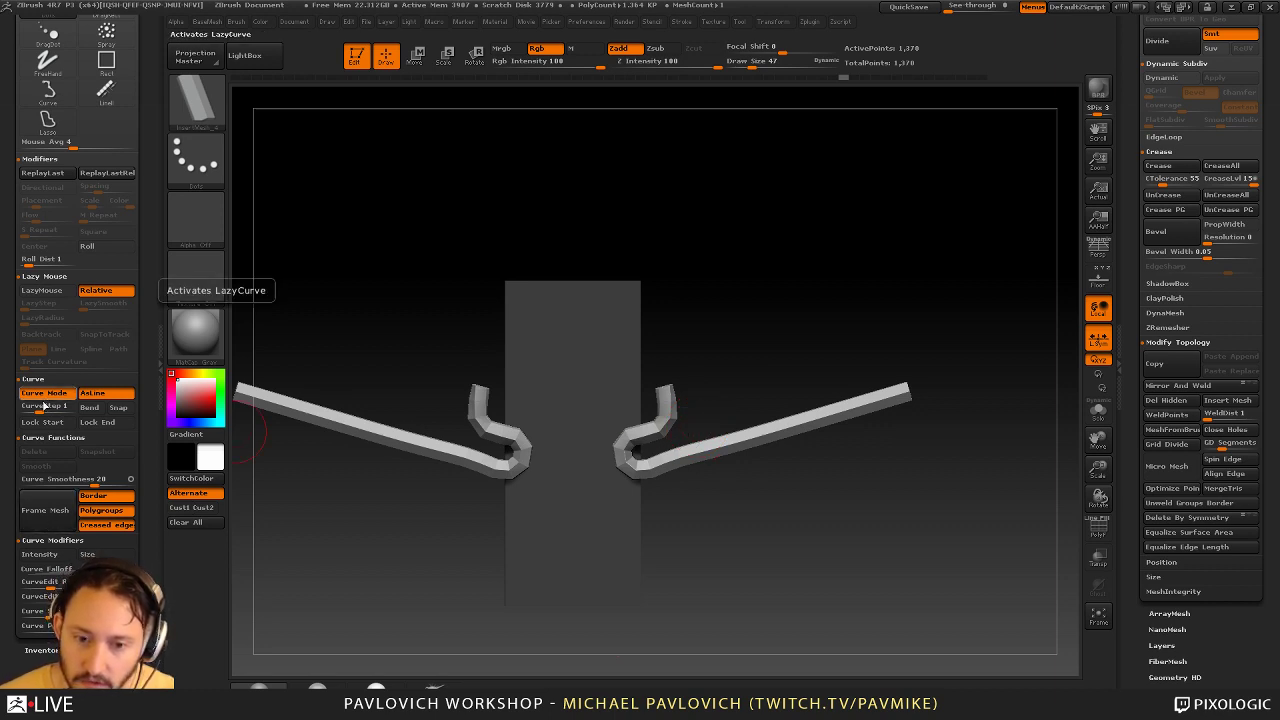
alt+drag(921, 277, 906, 283)
key(w)
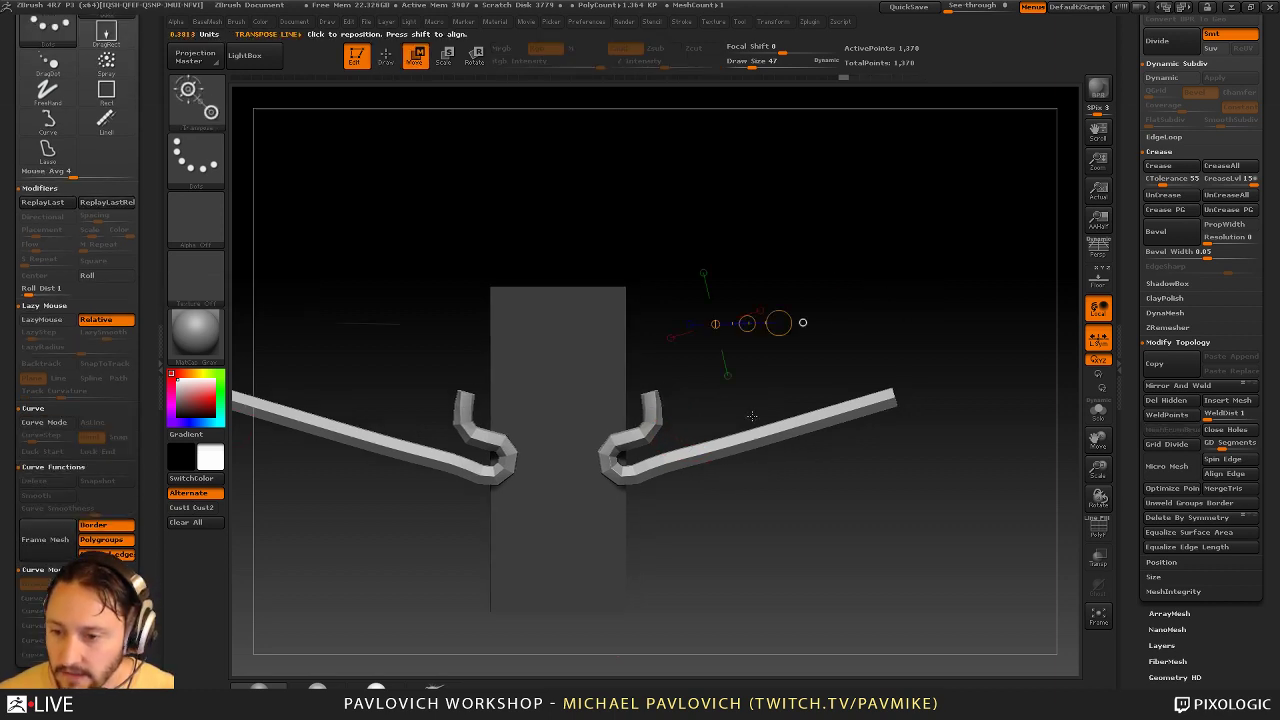
shift+drag(757, 436, 757, 280)
mouse_move(758, 360)
mouse_down()
mouse_move(755, 332)
mouse_move(829, 262)
mouse_move(767, 334)
mouse_up()
key(ctrl+z)
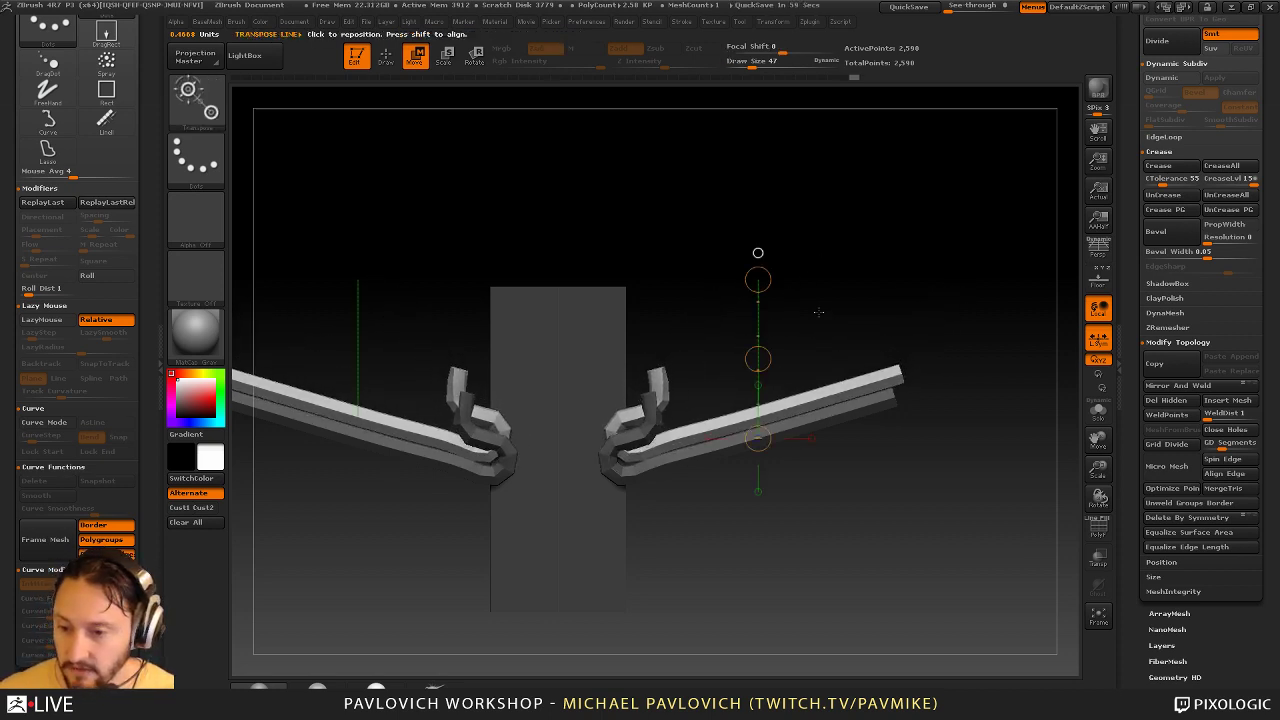
Replay the duplicating move six times to stack more tube copies upward, and return to Draw mode
key(1)
key(1)
key(1)
key(1)
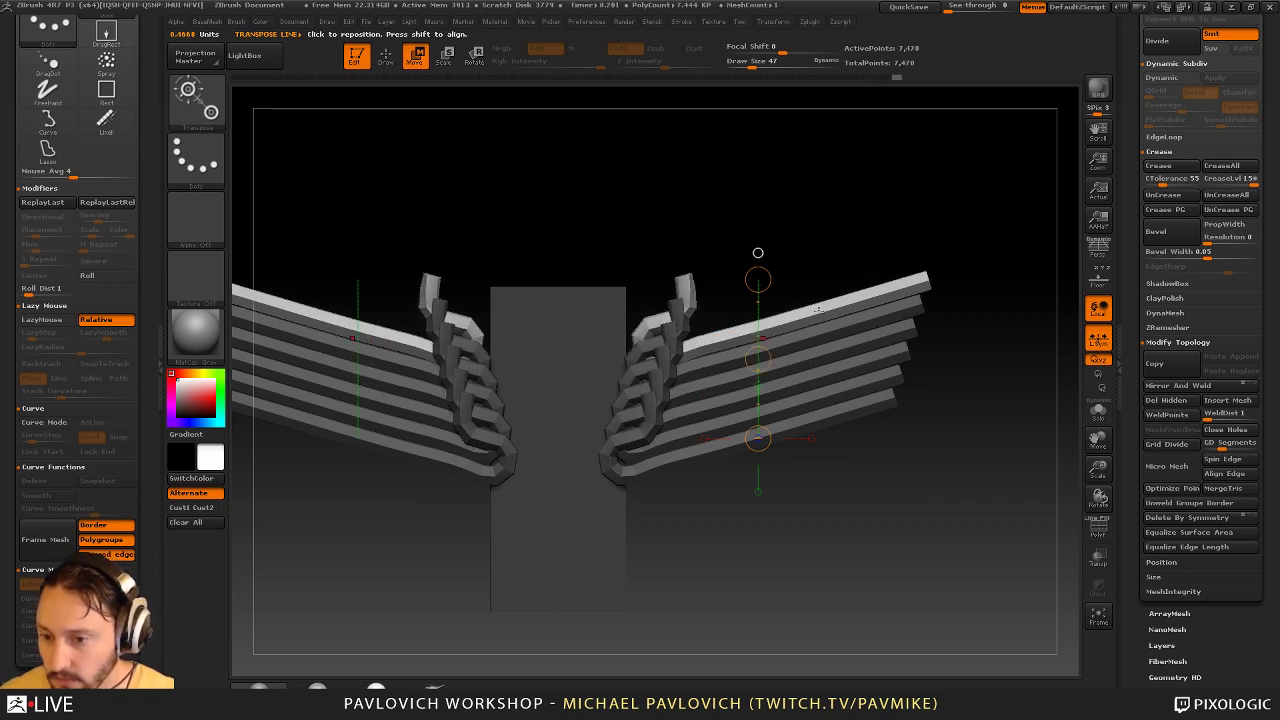
key(1)
key(1)
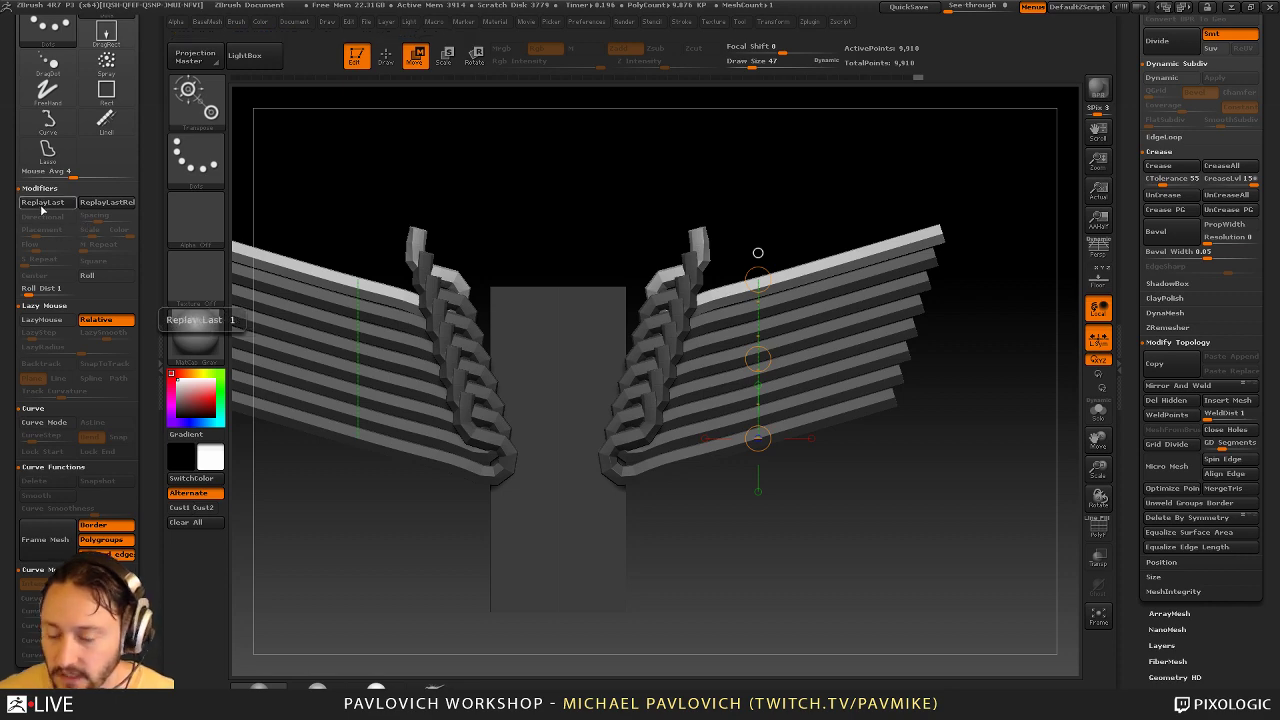
mouse_move(643, 176)
mouse_down()
mouse_move(547, 171)
mouse_move(634, 176)
mouse_up()
key(q)
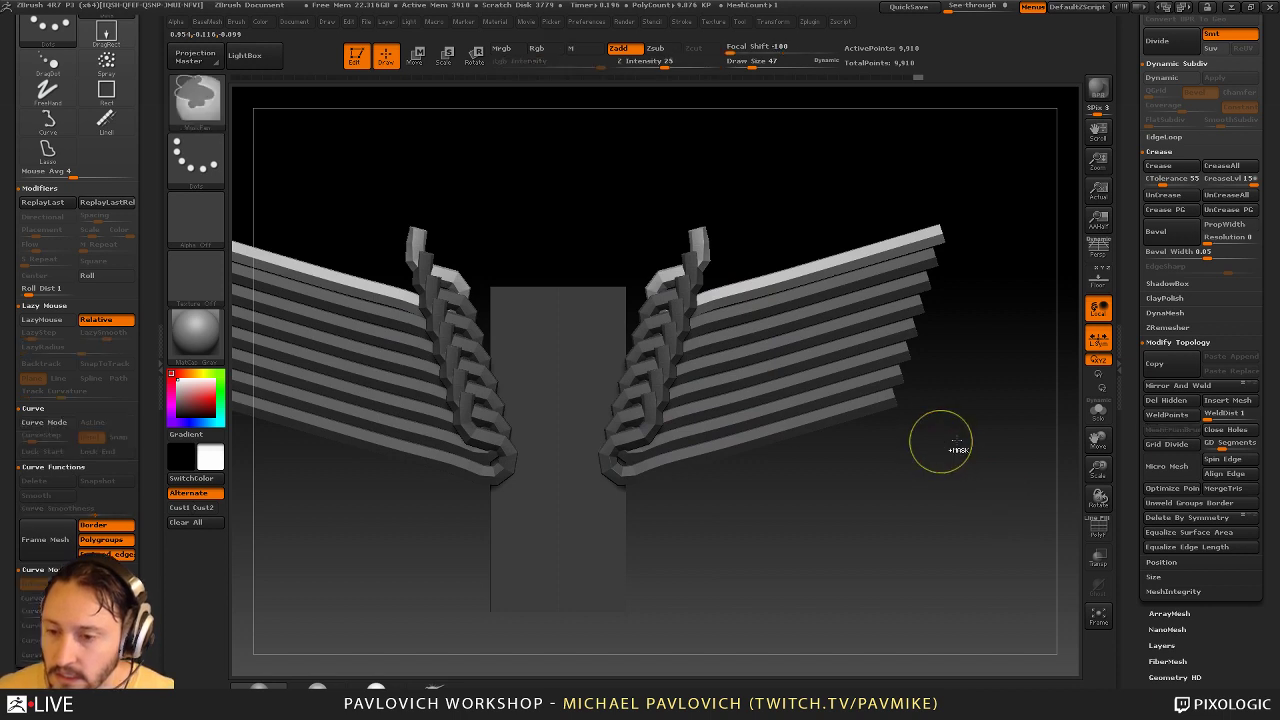
Undo all the replayed tube duplicates and the original duplicating move
key(ctrl+z)
key(ctrl+z)
key(ctrl+z)
key(ctrl+z)
key(ctrl+z)
key(ctrl+z)
key(ctrl+z)
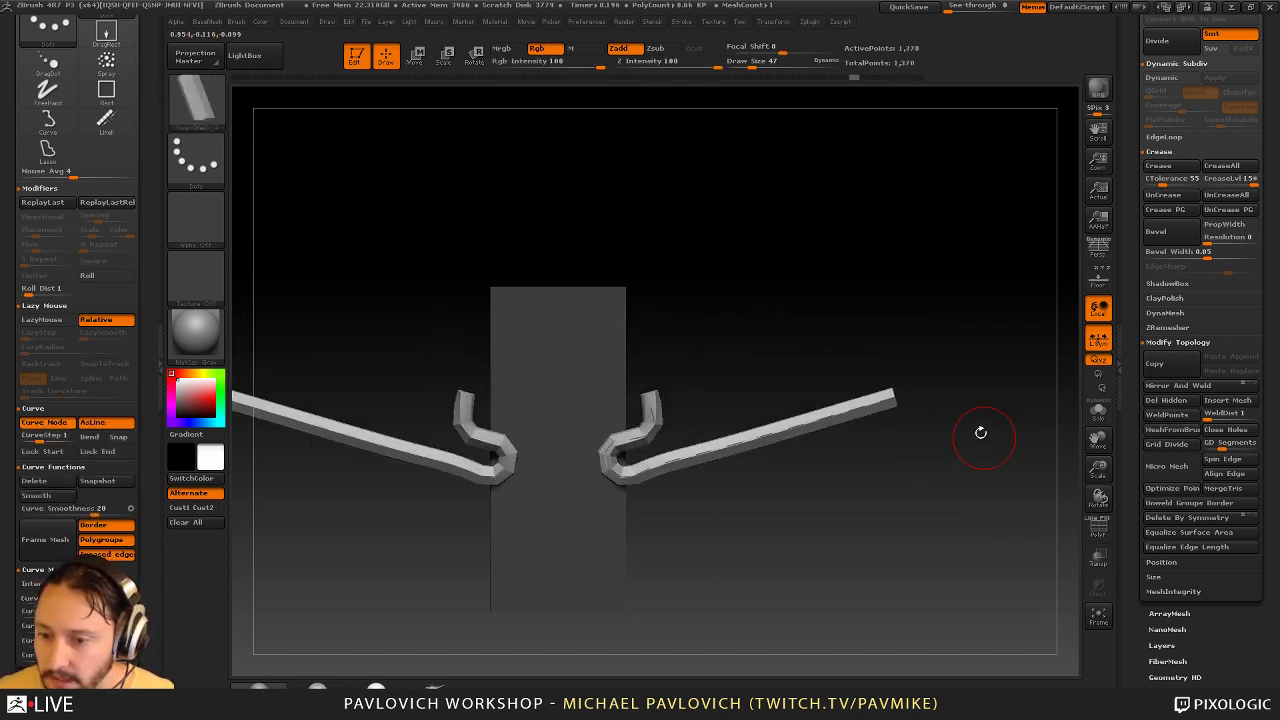
key(ctrl+z)
Enable the curve Size modifier, show its Curve Falloff graph, and draw a straight tapered tube outward from the column
drag(823, 246, 781, 256)
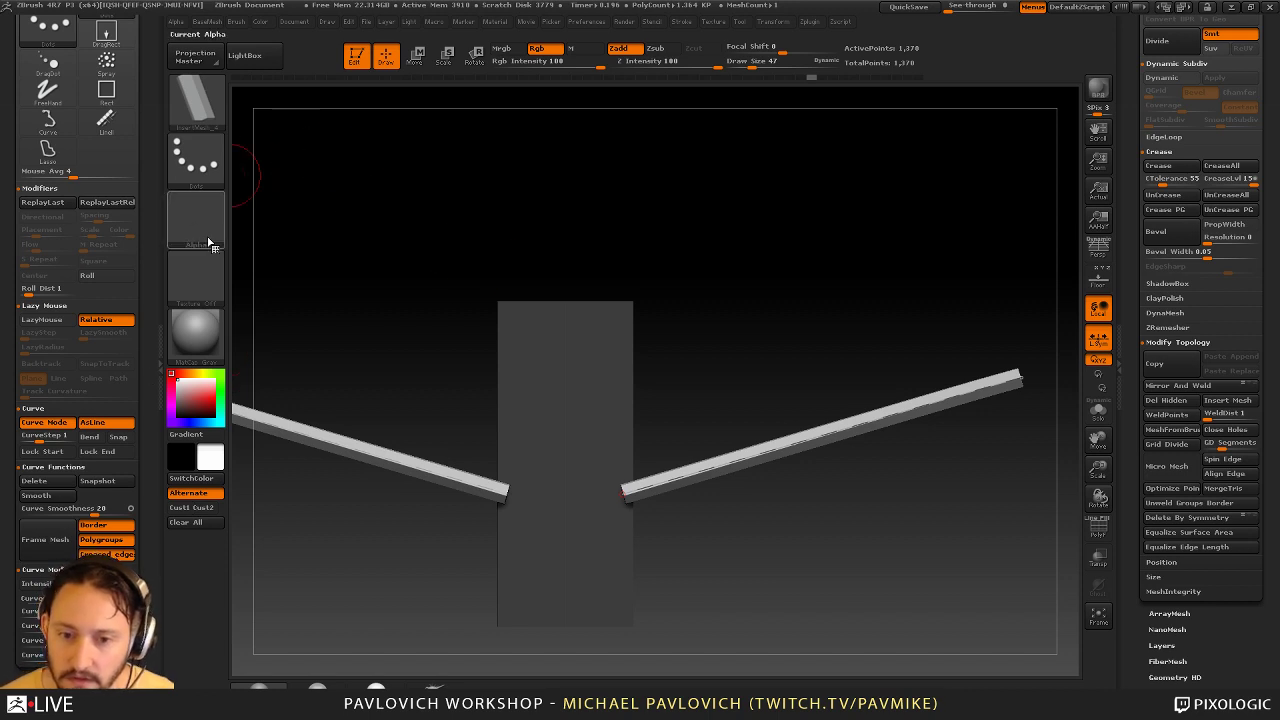
drag(146, 220, 139, 161)
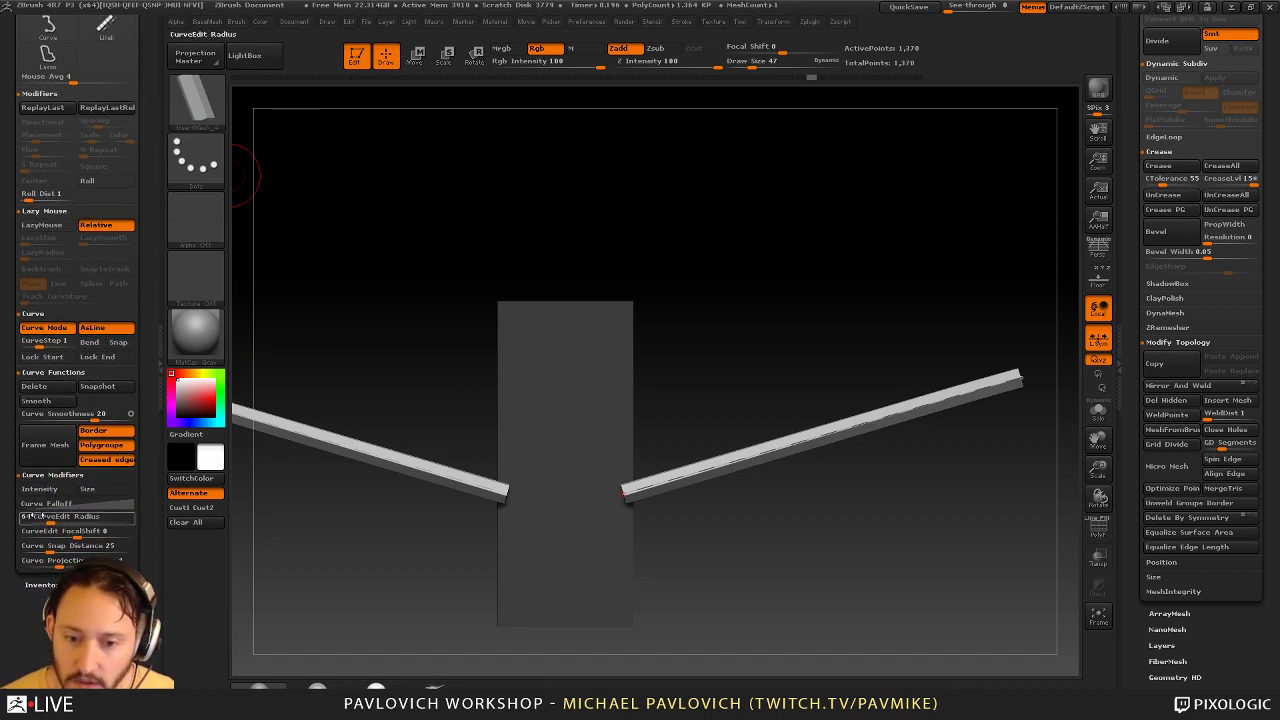
click(100, 489)
click(98, 503)
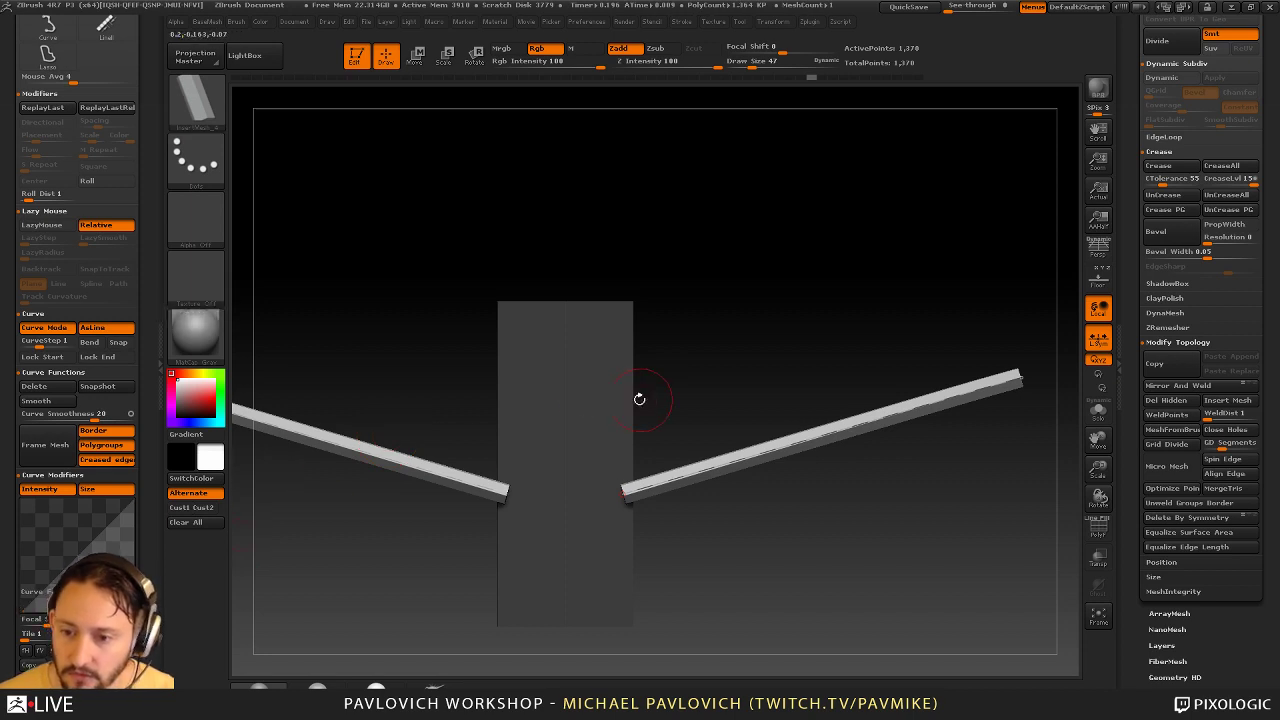
drag(742, 344, 815, 249)
alt+drag(911, 297, 905, 317)
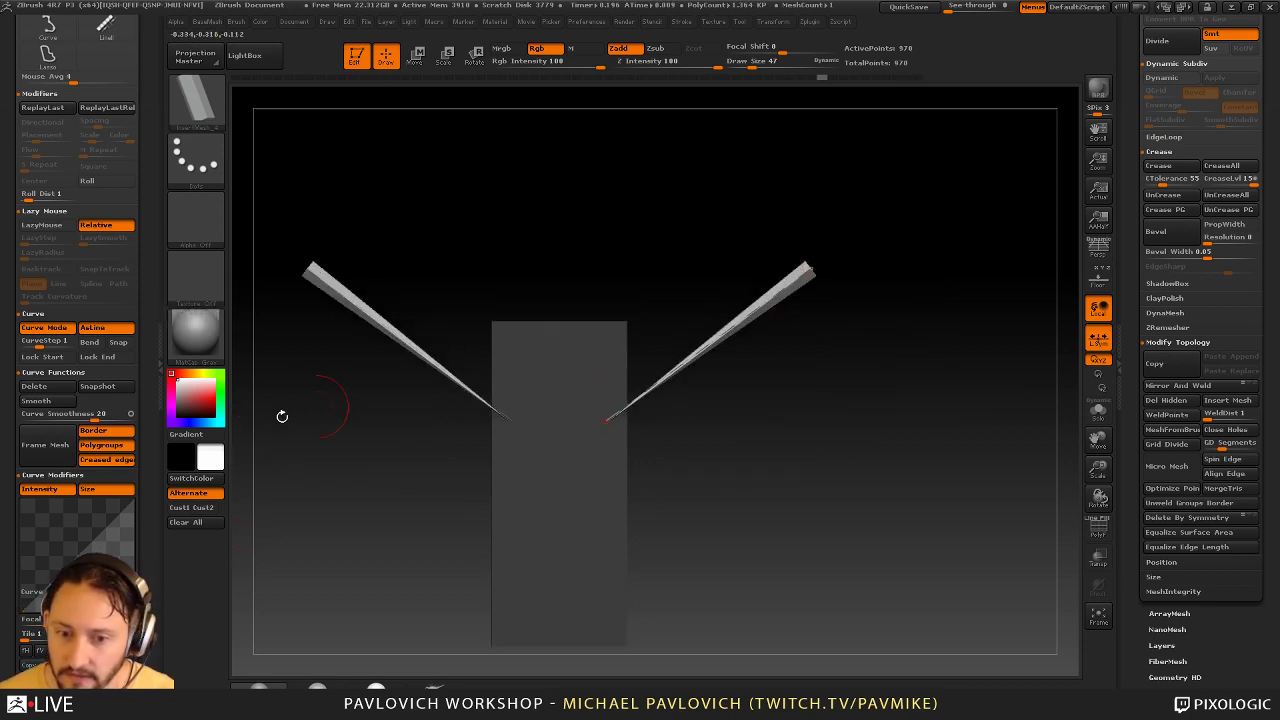
Disable AsLine and draw a freehand tapered tube outward and upward from the column's side
click(101, 327)
alt+drag(804, 411, 789, 363)
drag(595, 470, 916, 335)
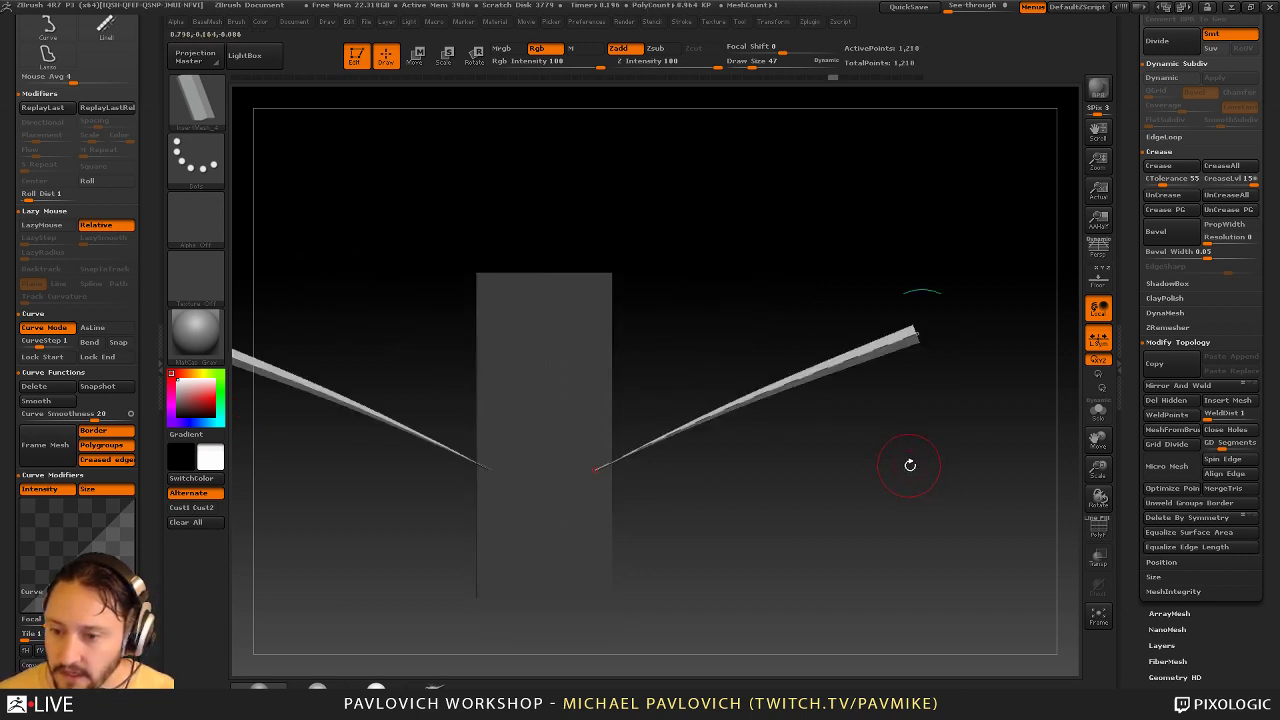
alt+drag(910, 465, 931, 432)
Reverse and reshape the Curve Falloff graph so the tube narrows toward its outer end, and reapply it to the curve
drag(22, 611, 21, 500)
drag(133, 498, 134, 566)
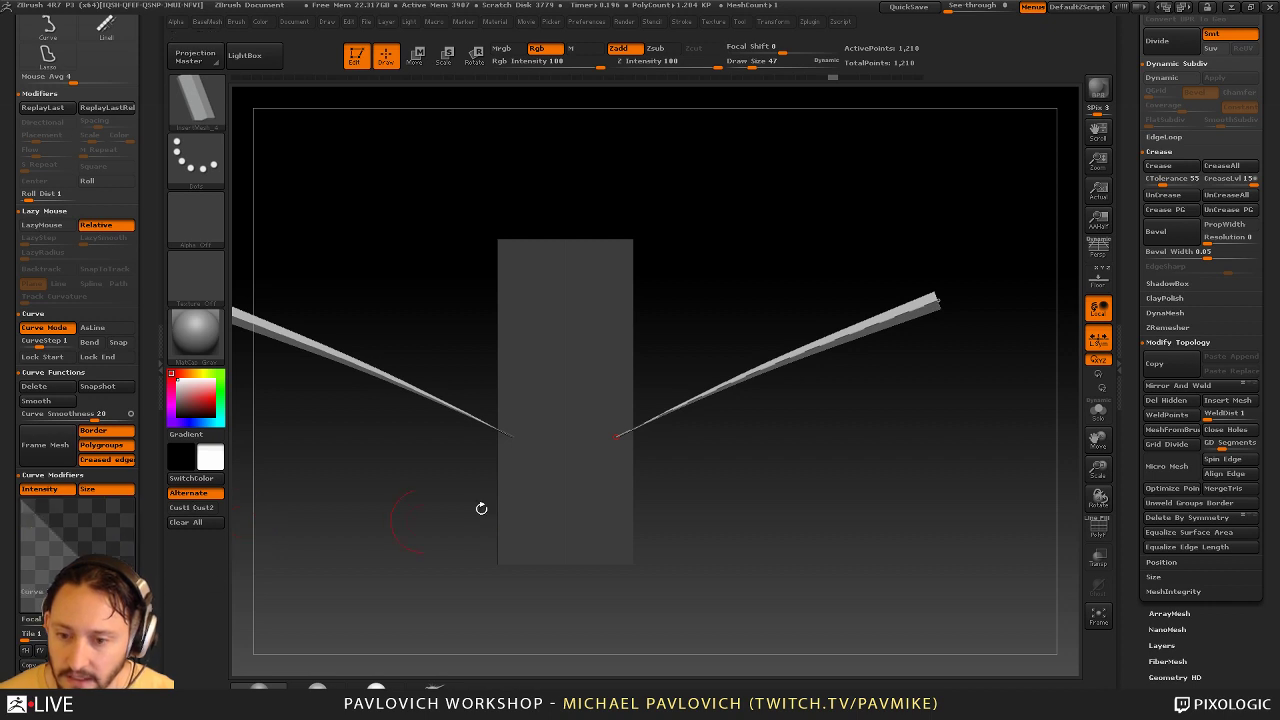
click(626, 434)
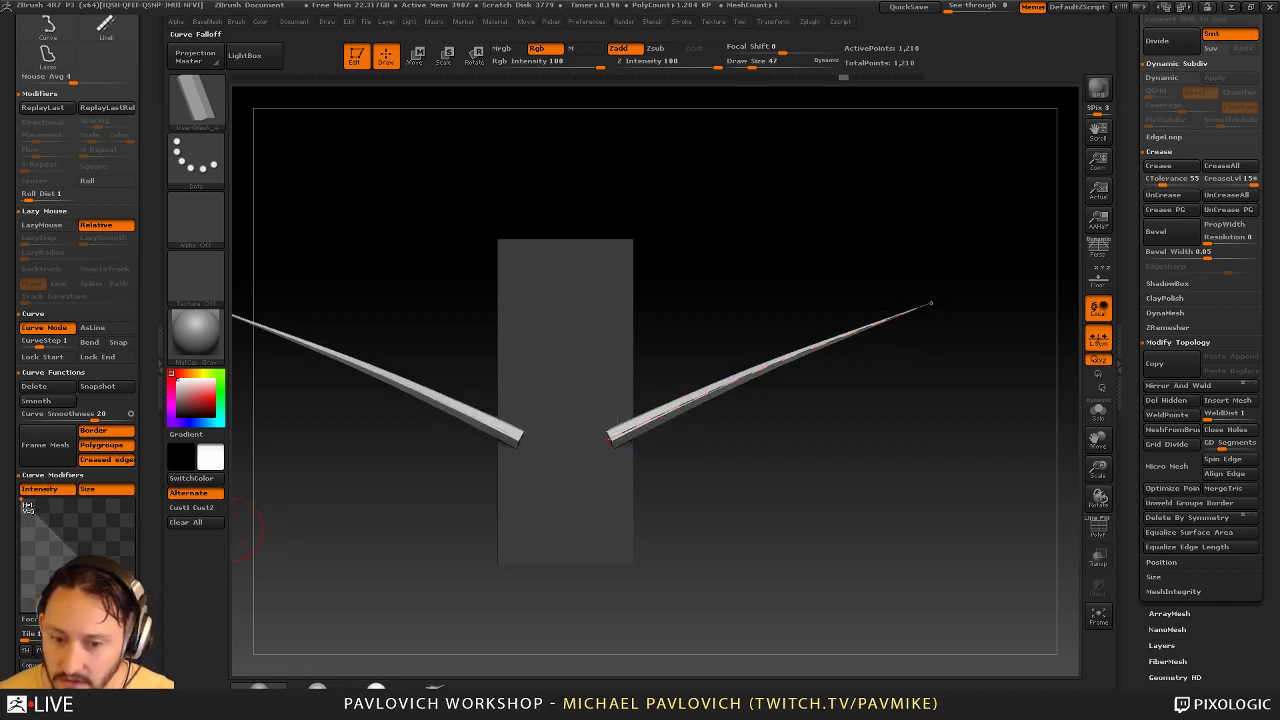
drag(133, 565, 133, 568)
click(619, 441)
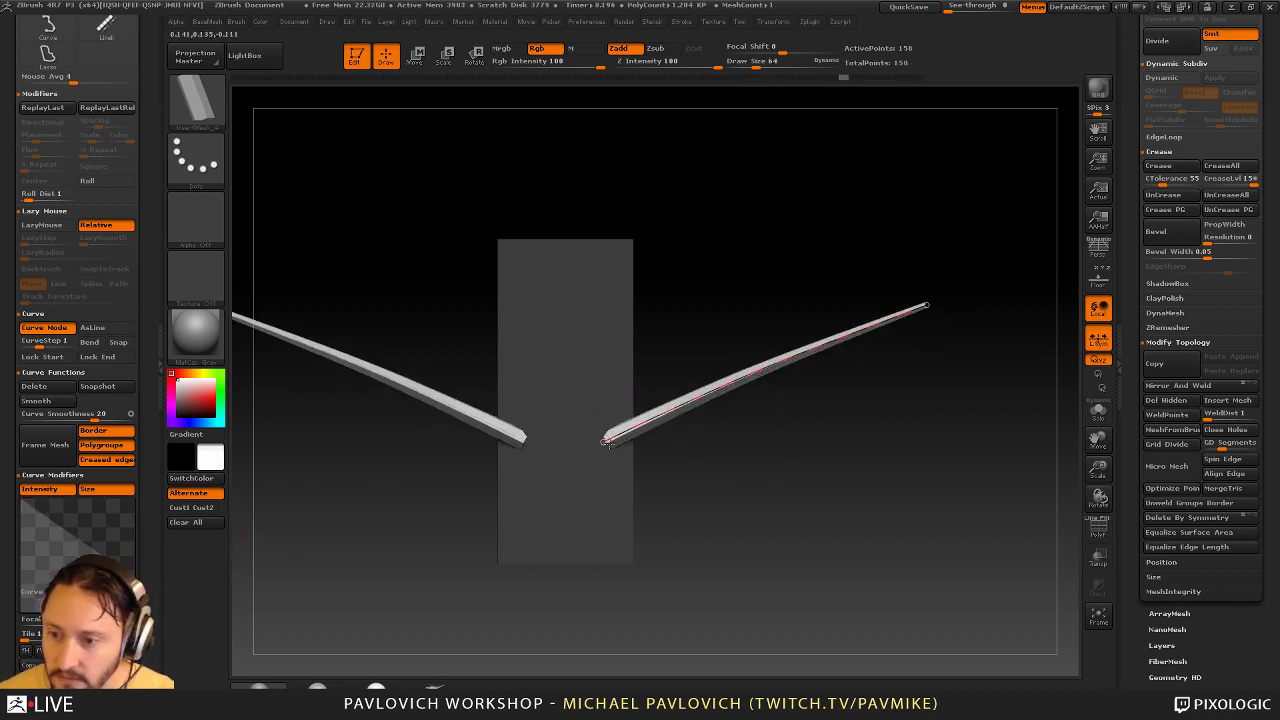
Draw a tapered spiral tube beside the column, try moving its thick end, and undo that move
alt+drag(798, 477, 768, 543)
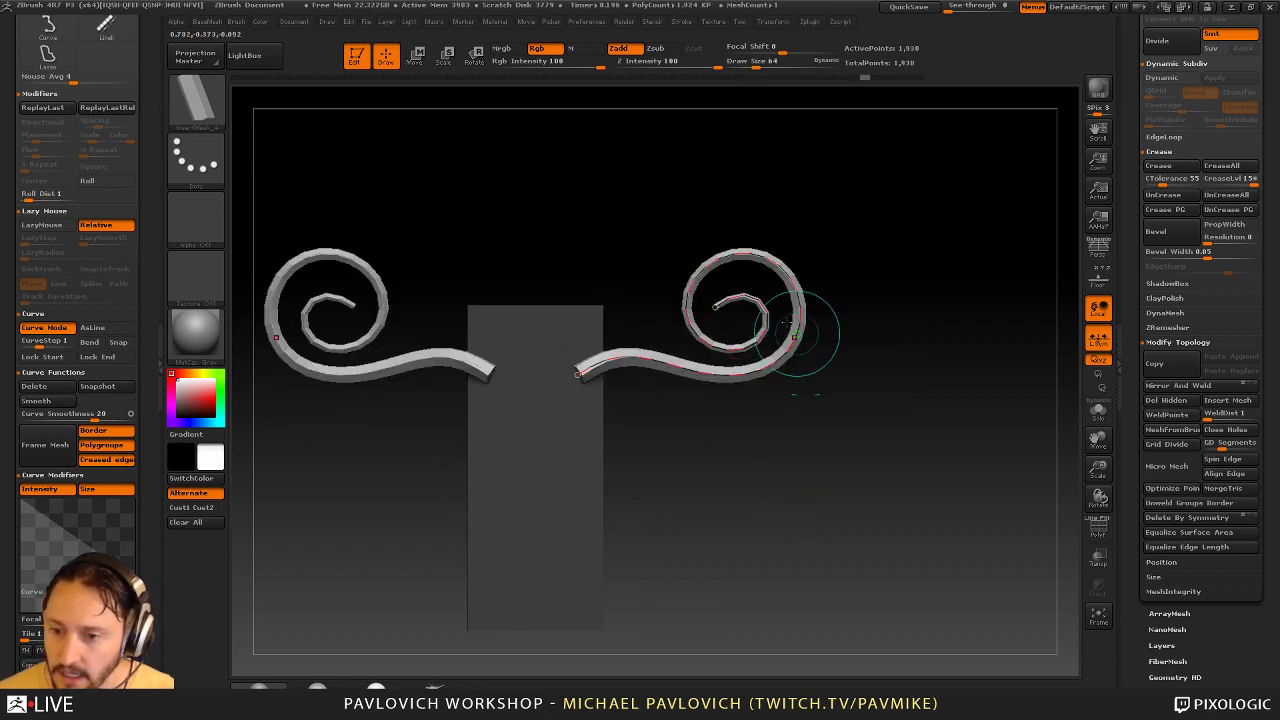
drag(579, 374, 627, 394)
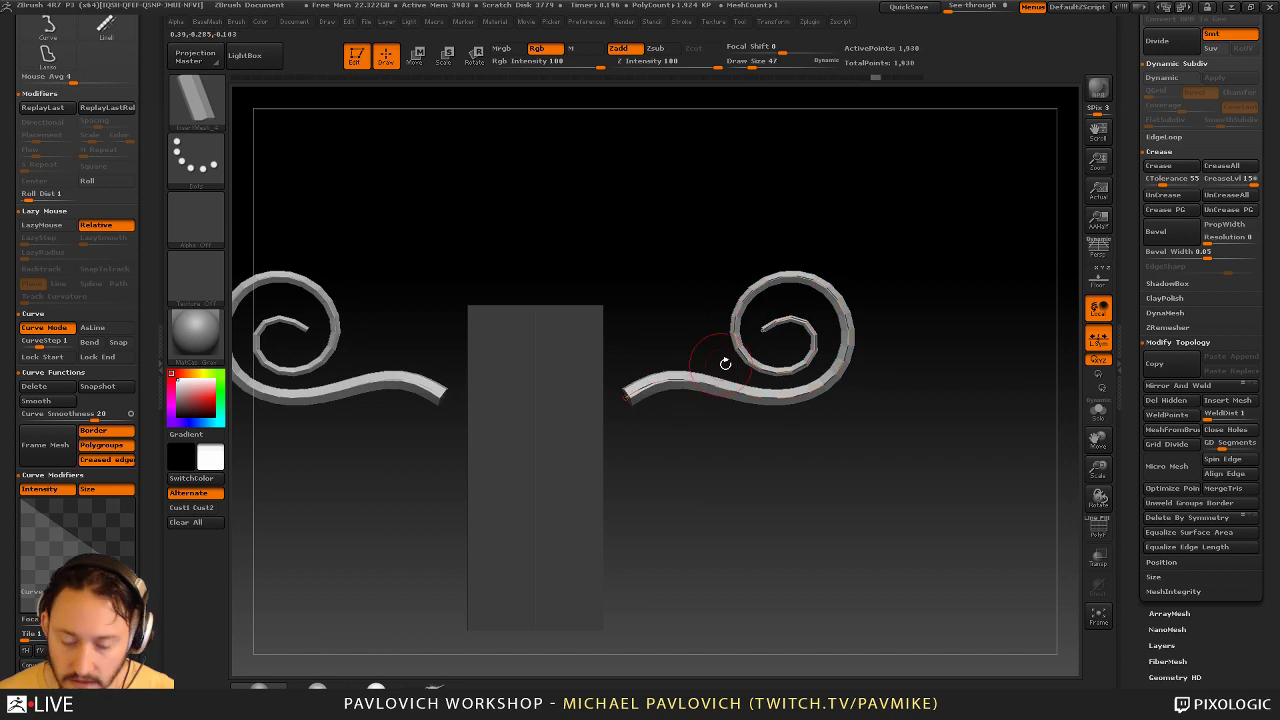
key(ctrl+z)
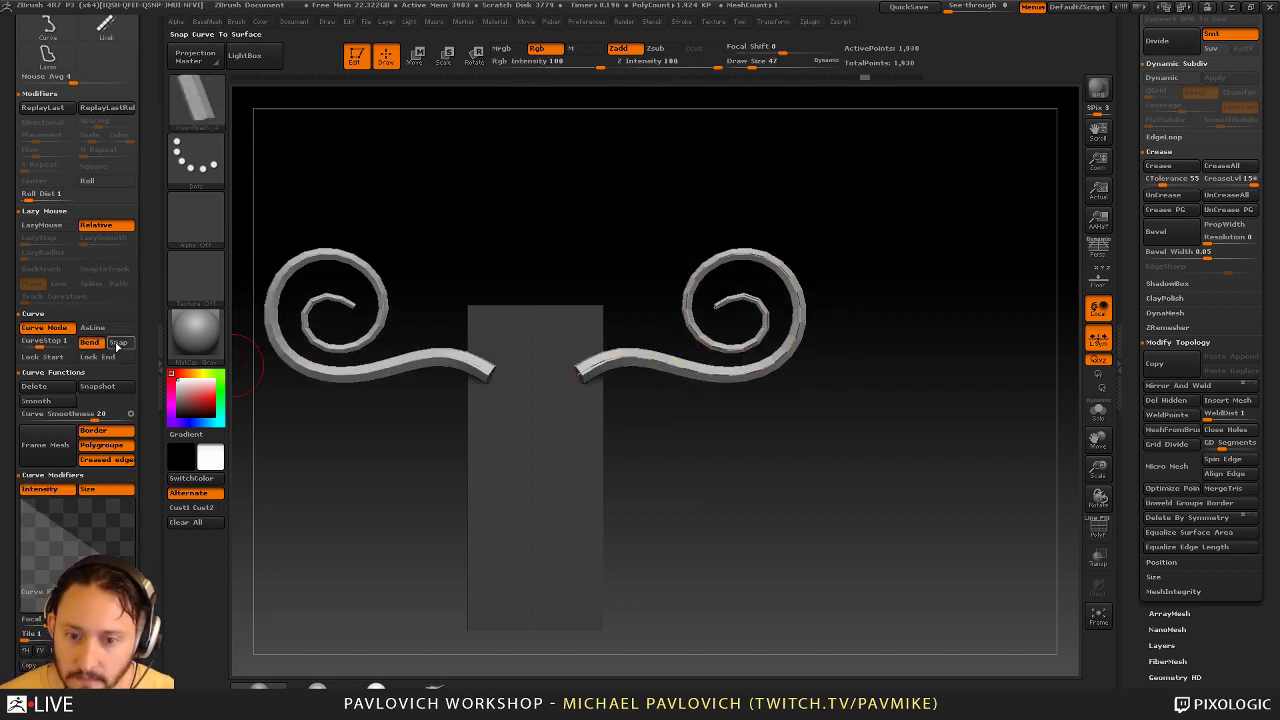
Enable Bend for the curve without Snap, and pull the spiral's thick end outward to bend the tube
click(117, 343)
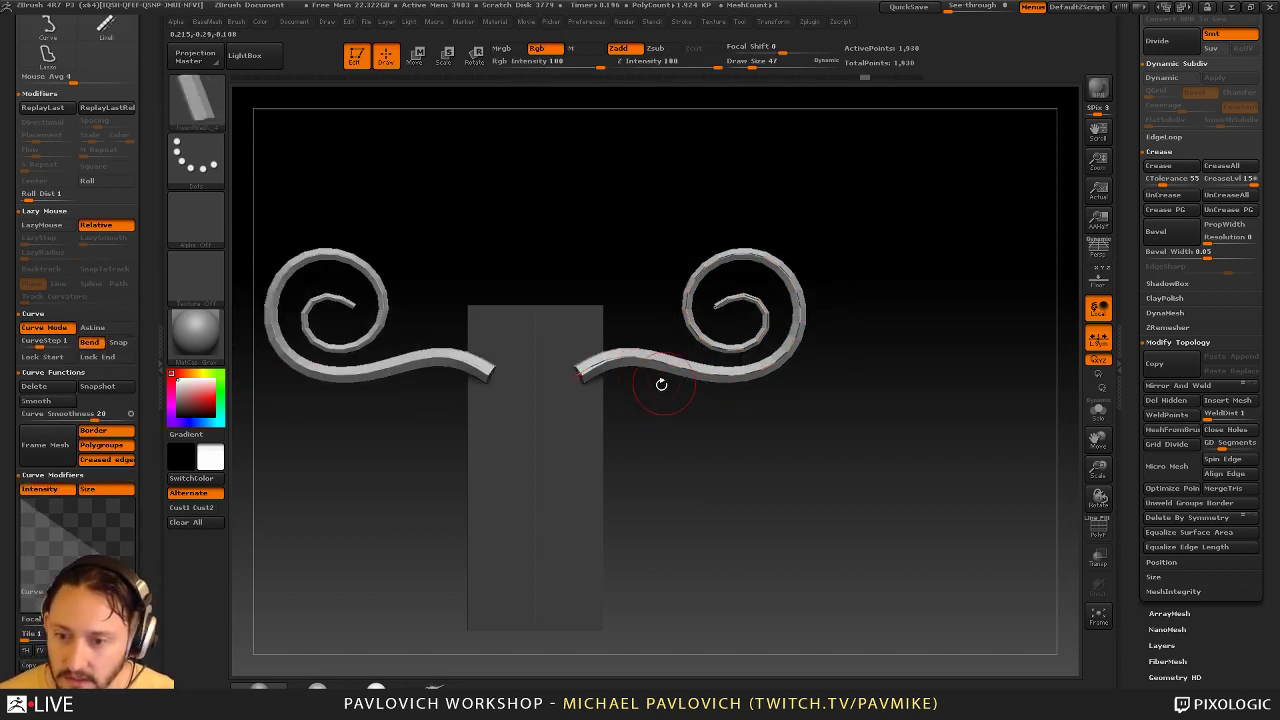
mouse_move(581, 374)
mouse_down()
mouse_move(571, 420)
mouse_move(661, 431)
mouse_move(632, 385)
mouse_move(632, 430)
mouse_move(715, 391)
mouse_move(584, 371)
mouse_move(686, 437)
mouse_move(674, 348)
mouse_up()
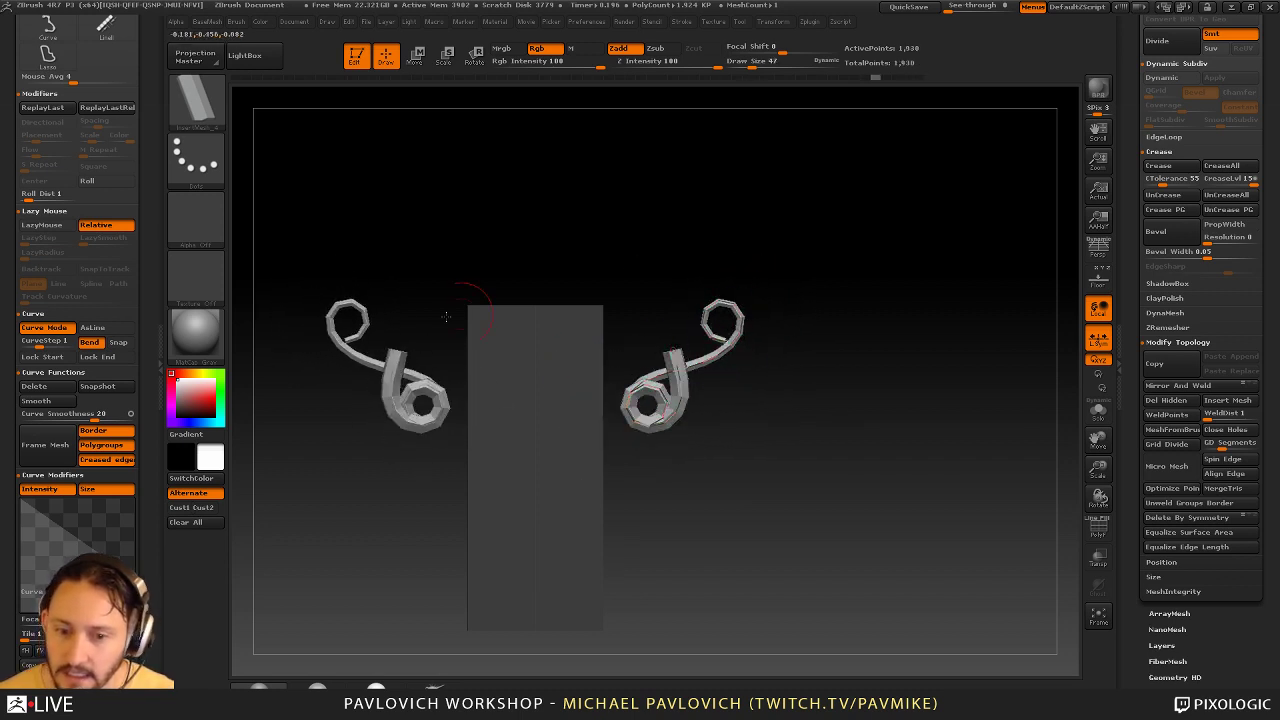
Set the brush's Max Bend Angle to 90 and pull the tube's thick end downward to bend it
mouse_move(147, 368)
mouse_down()
mouse_move(141, 257)
mouse_move(140, 586)
mouse_up()
drag(143, 303, 142, 344)
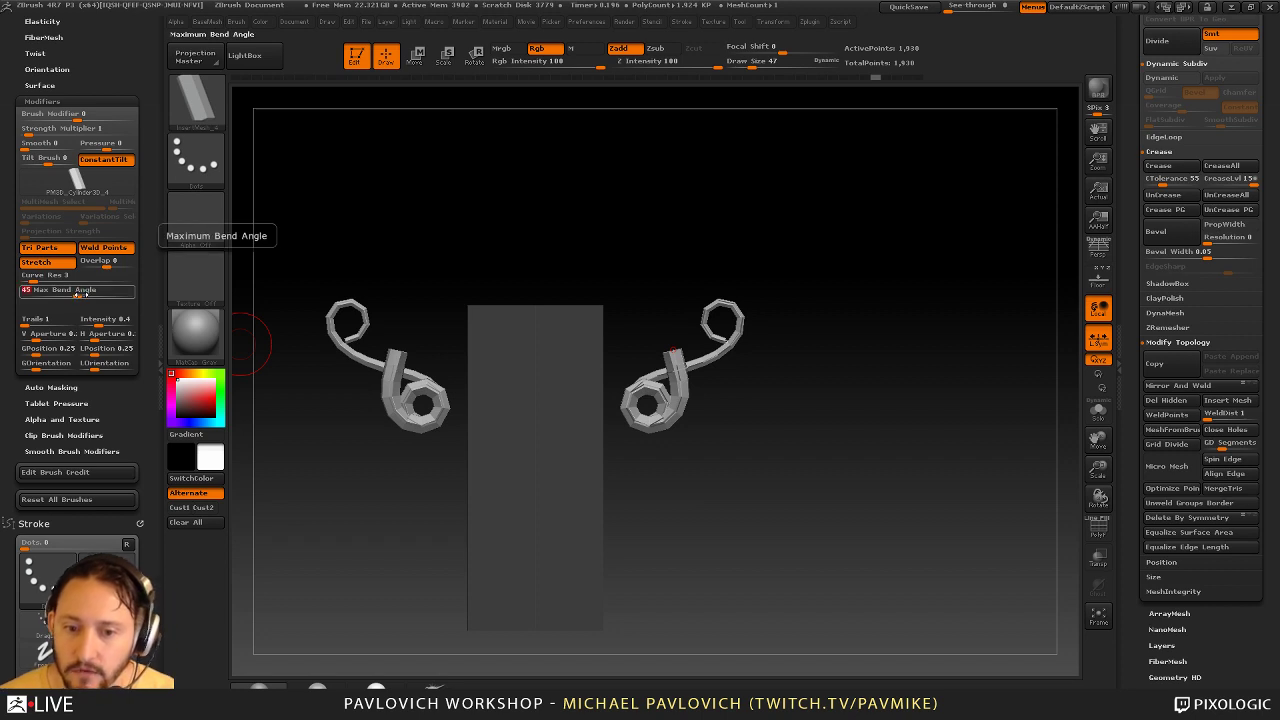
drag(84, 294, 135, 294)
click(672, 359)
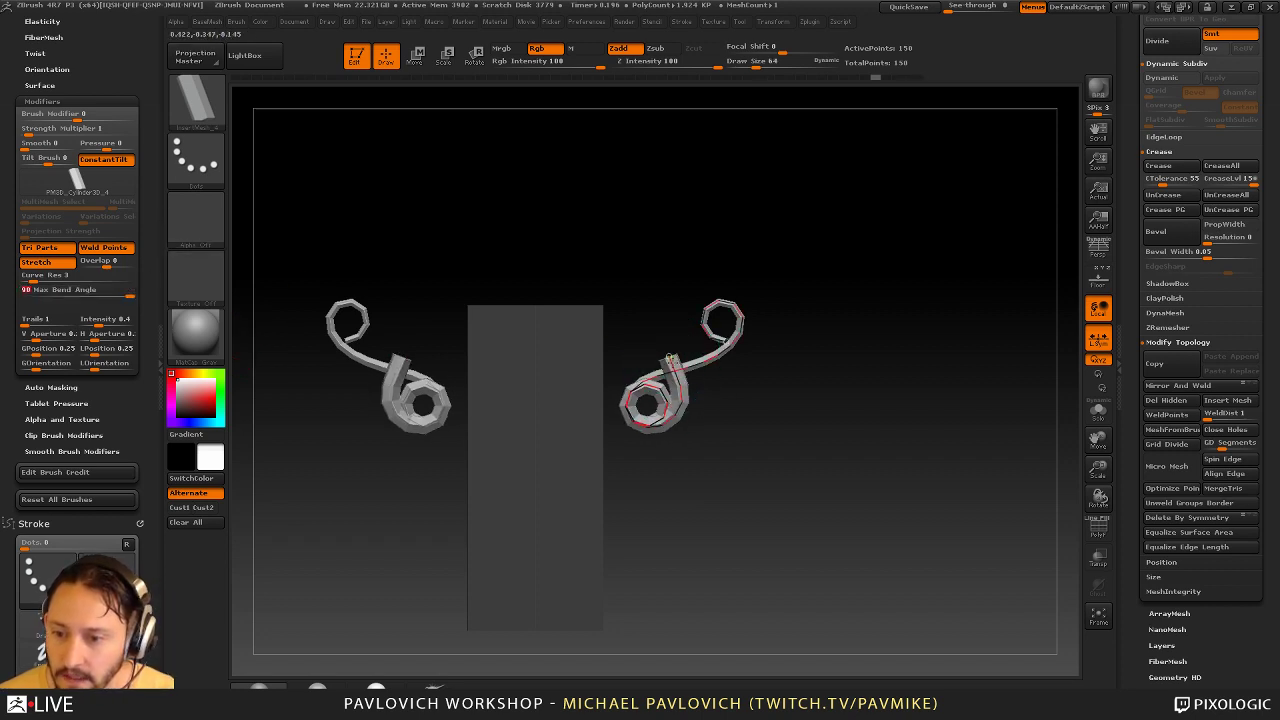
mouse_move(672, 359)
mouse_down()
mouse_move(677, 347)
mouse_move(711, 458)
mouse_move(691, 315)
mouse_move(637, 436)
mouse_move(634, 426)
mouse_up()
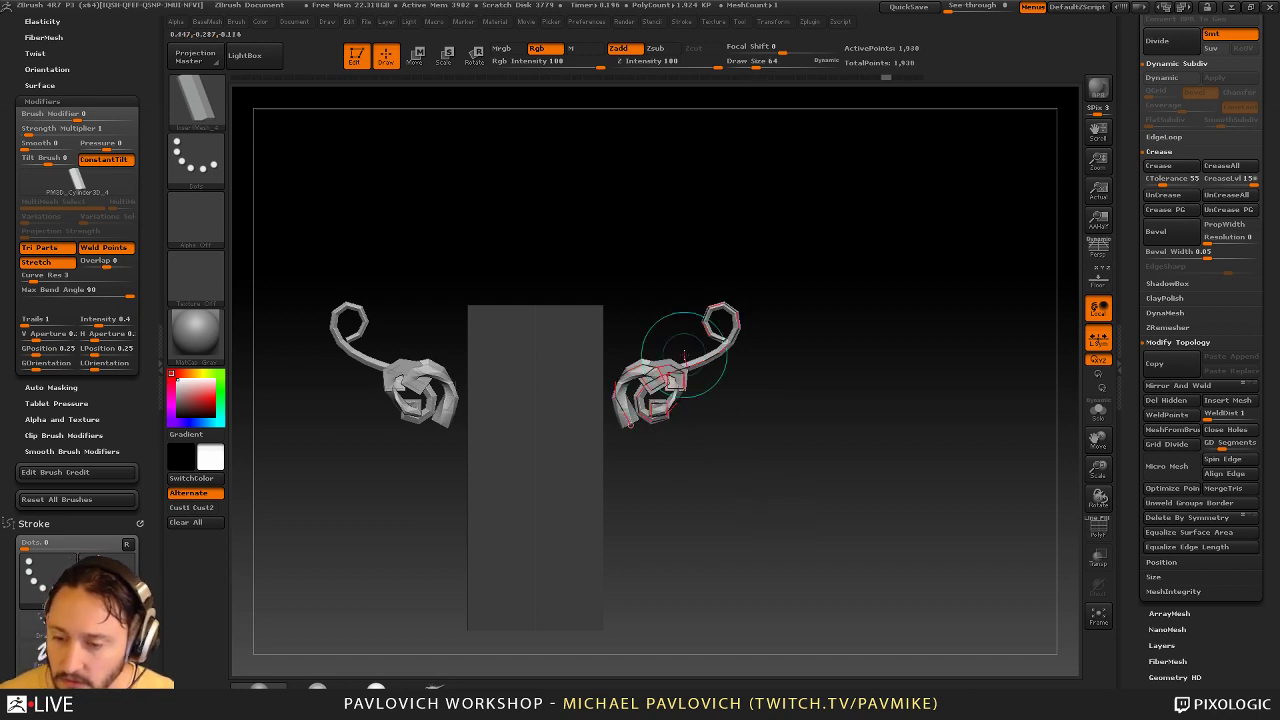
Set Max Bend Angle to 0 and pull the tube's thick end away from the column to reshape the curve
key(bracketleft)
drag(53, 291, 2, 290)
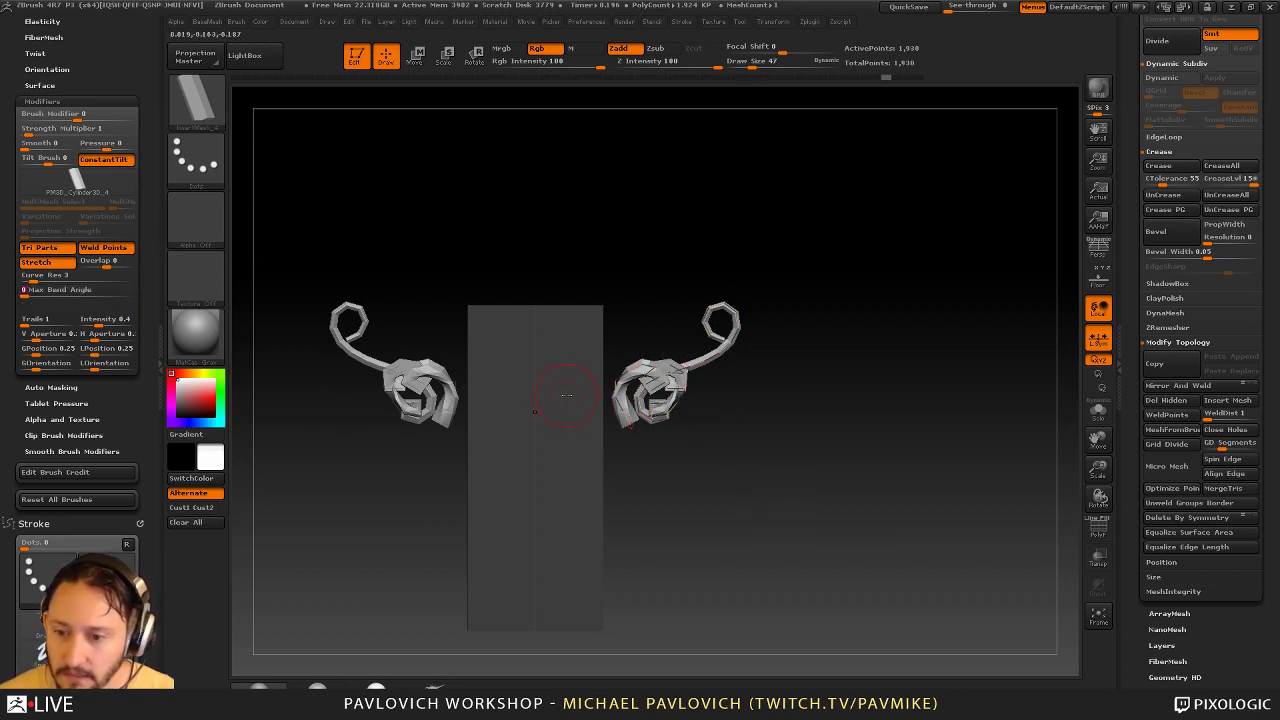
mouse_move(629, 424)
mouse_down()
mouse_move(716, 397)
mouse_move(652, 303)
mouse_move(674, 428)
mouse_move(1013, 307)
mouse_move(765, 365)
mouse_move(863, 368)
mouse_move(820, 334)
mouse_move(797, 357)
mouse_move(727, 329)
mouse_move(769, 409)
mouse_move(819, 383)
mouse_move(781, 448)
mouse_move(693, 476)
mouse_move(632, 477)
mouse_move(745, 421)
mouse_move(789, 447)
mouse_move(746, 504)
mouse_move(751, 302)
mouse_move(745, 399)
mouse_move(716, 410)
mouse_move(745, 399)
mouse_up()
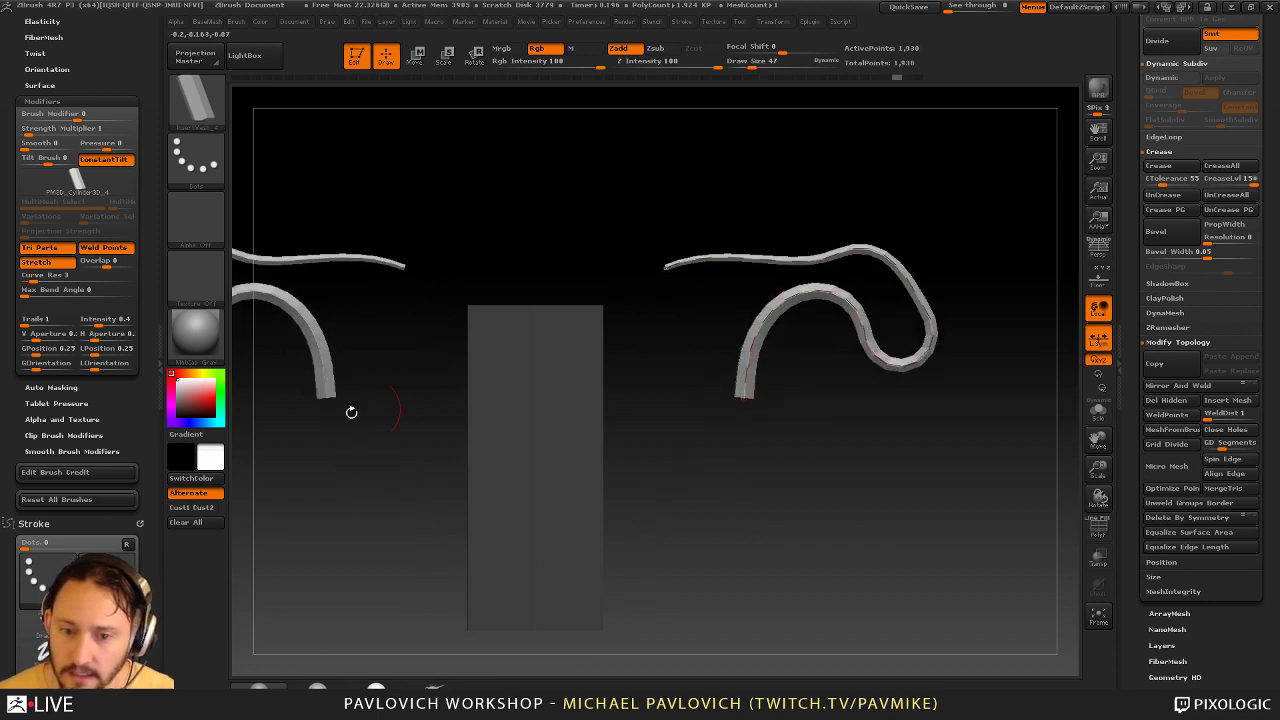
Set Max Bend Angle to 45 and bend the tube into curls by pulling its thick end
click(75, 294)
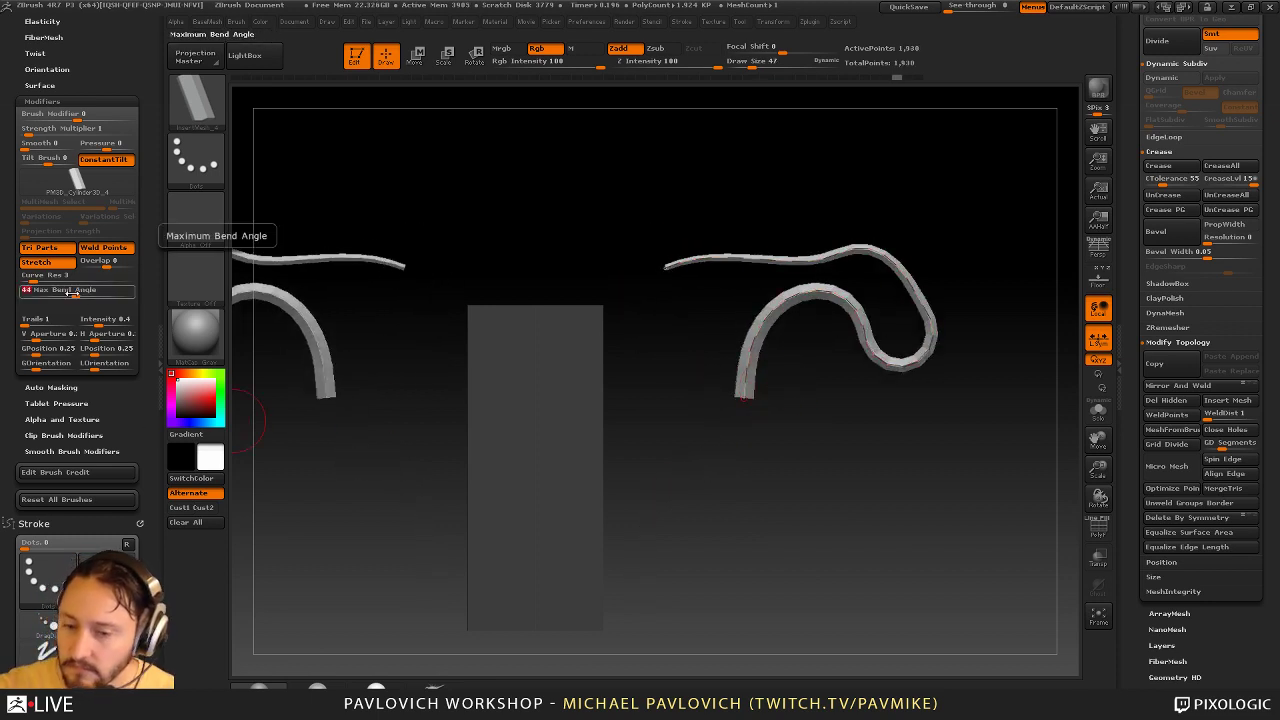
mouse_move(744, 398)
mouse_down()
mouse_move(736, 384)
mouse_move(672, 396)
mouse_move(638, 365)
mouse_move(665, 420)
mouse_move(822, 404)
mouse_up()
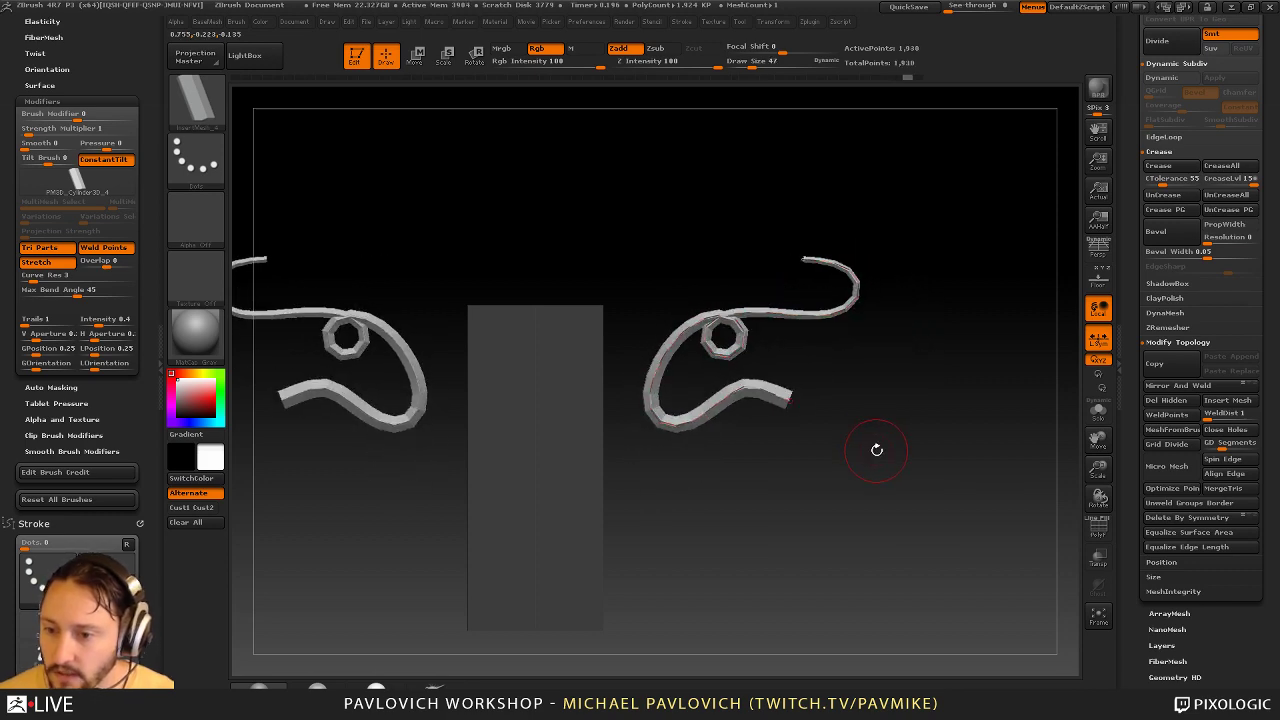
Orient the column with its curled tubes and create an InsertMesh brush from the model
drag(1130, 275, 1130, 520)
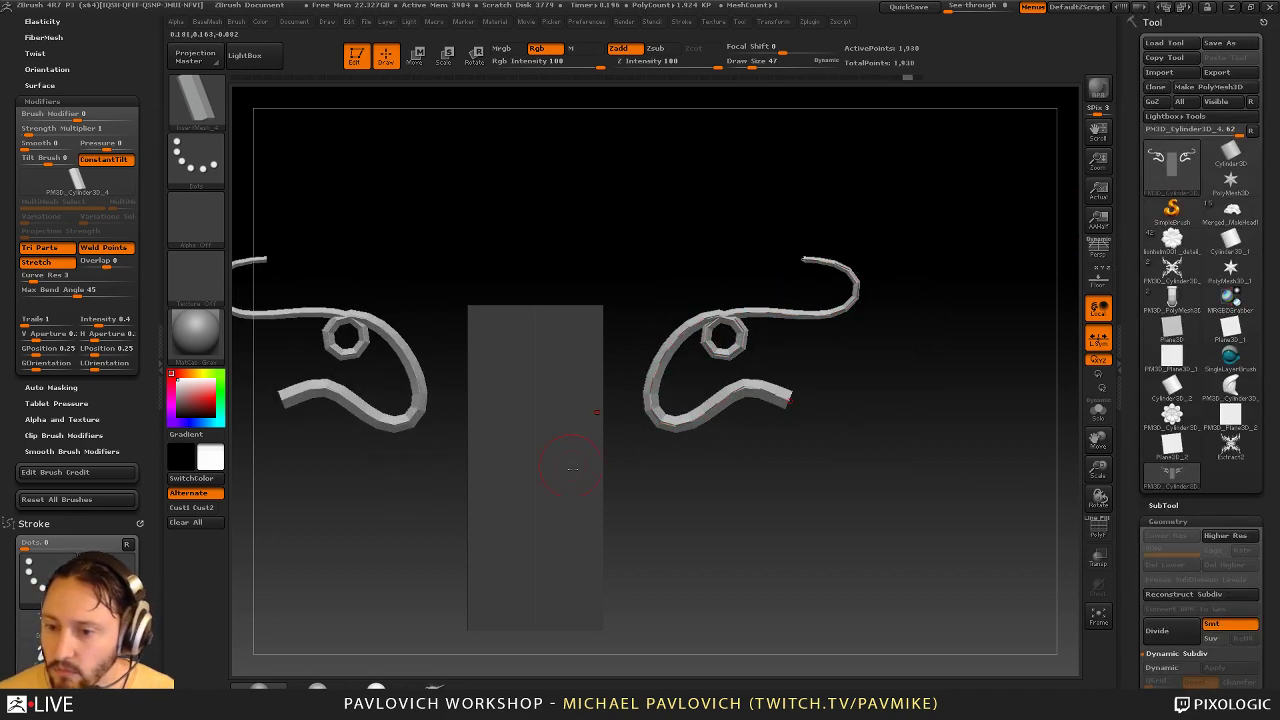
drag(920, 483, 935, 526)
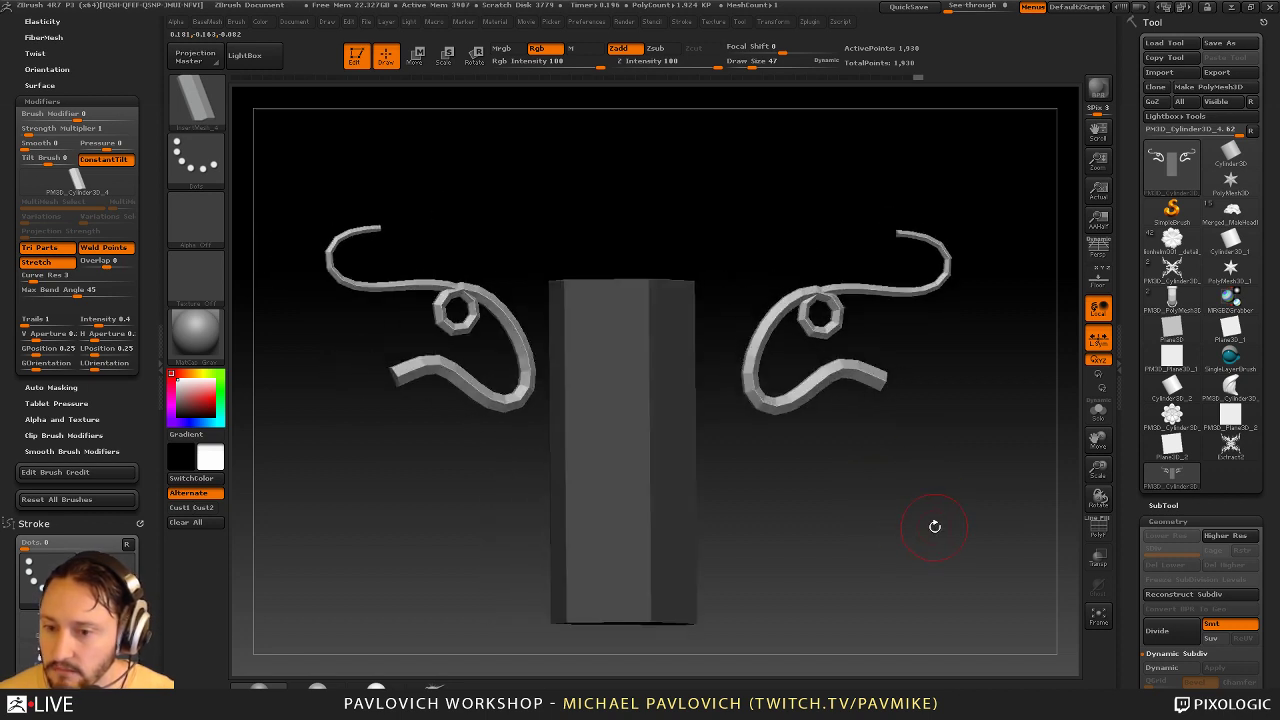
click(240, 22)
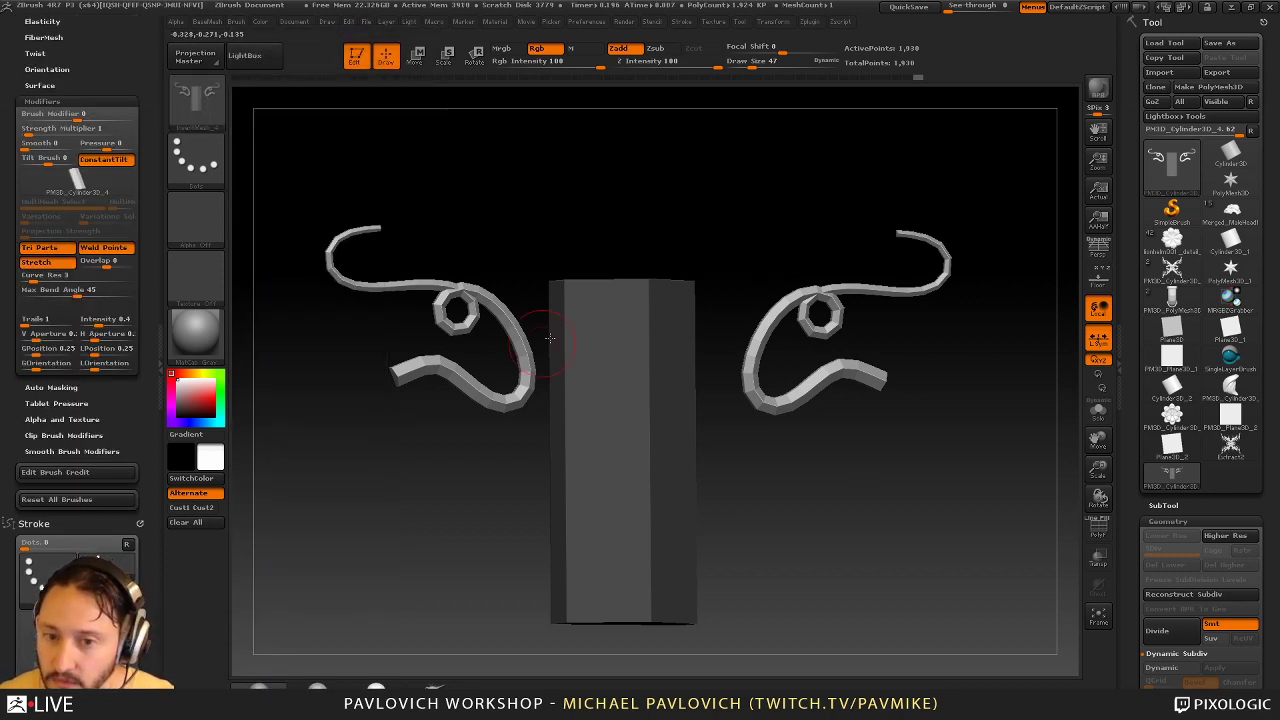
Start saving the new InsertMesh brush and browse to the ZStartup BrushPresets folder in ZBrush 4R7
click(237, 23)
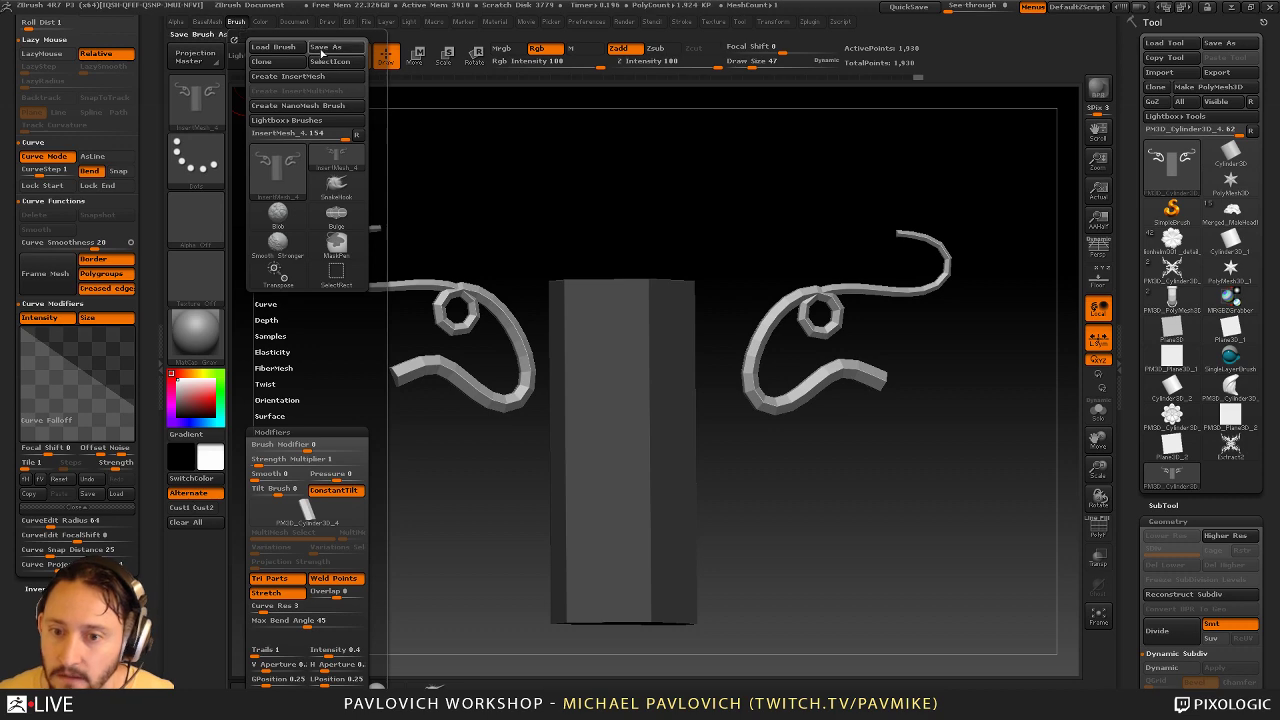
click(322, 50)
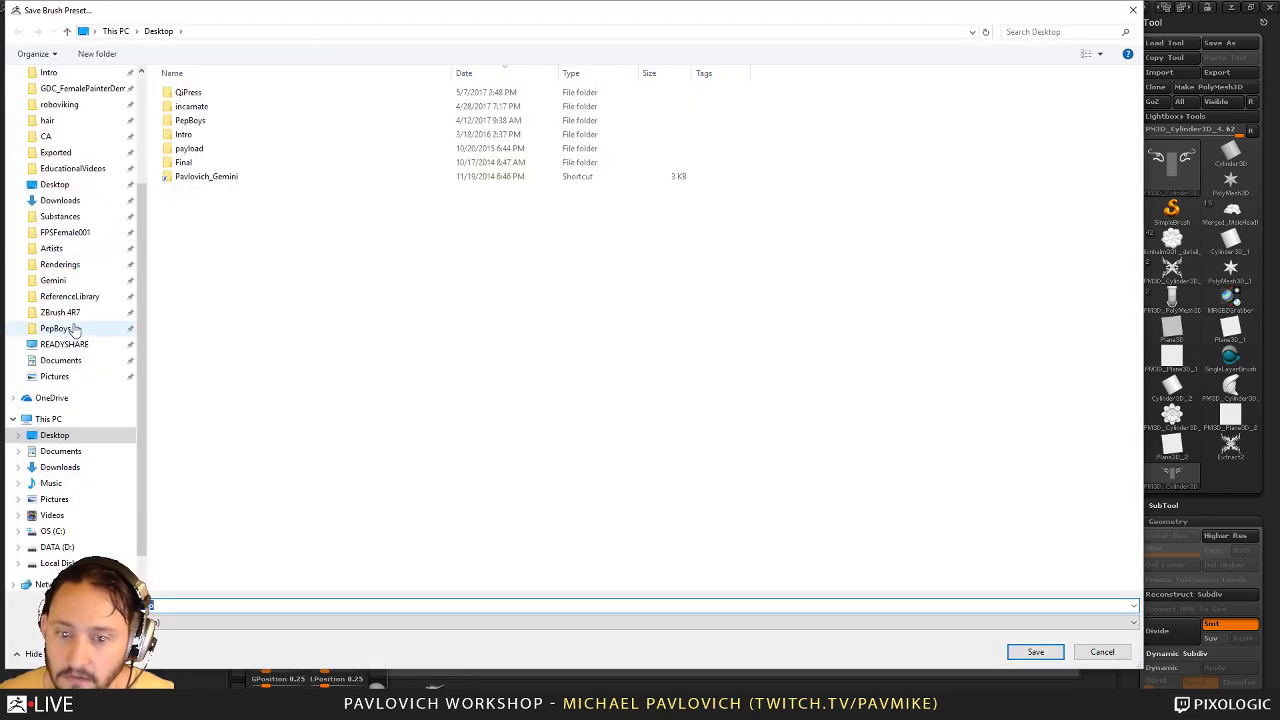
click(62, 312)
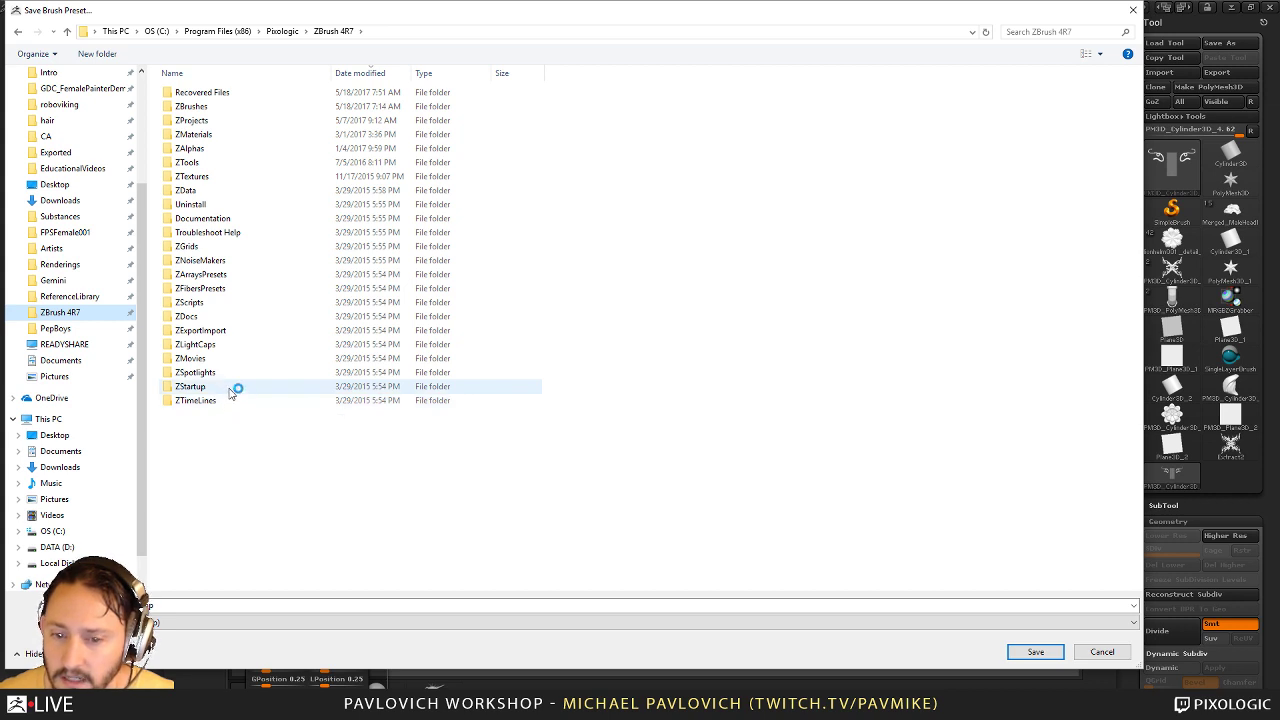
double_click(192, 386)
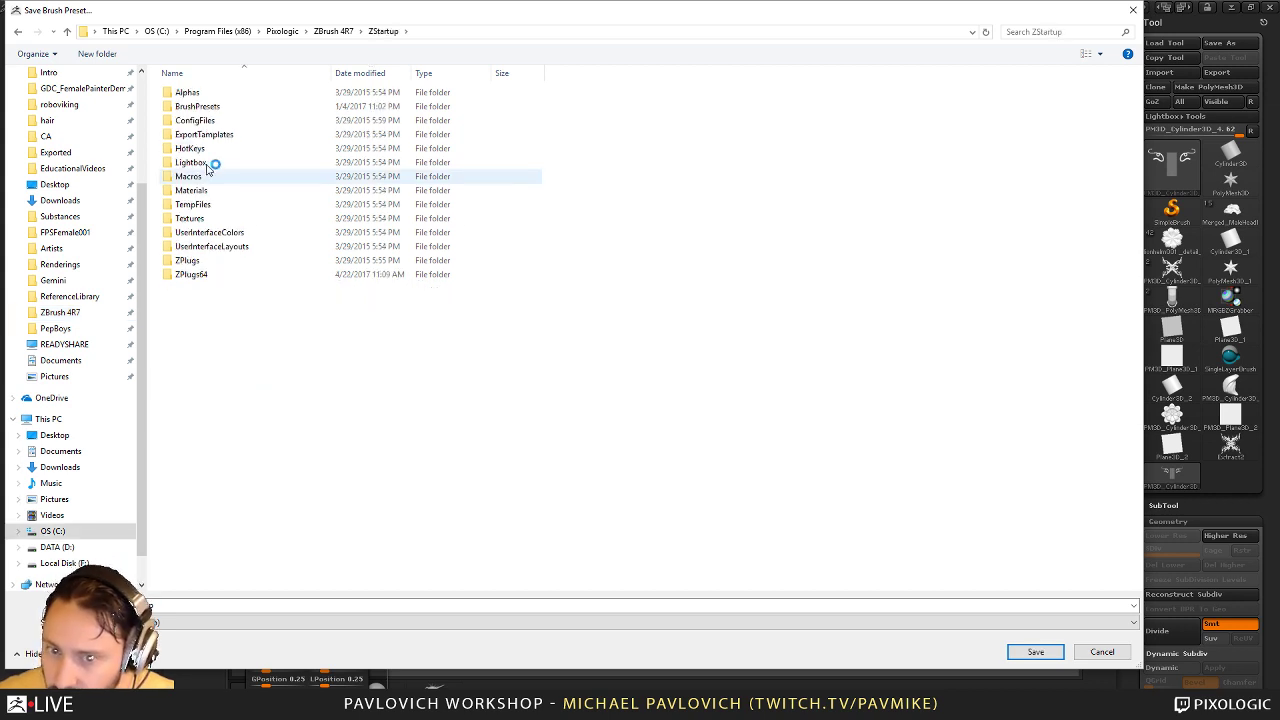
double_click(220, 106)
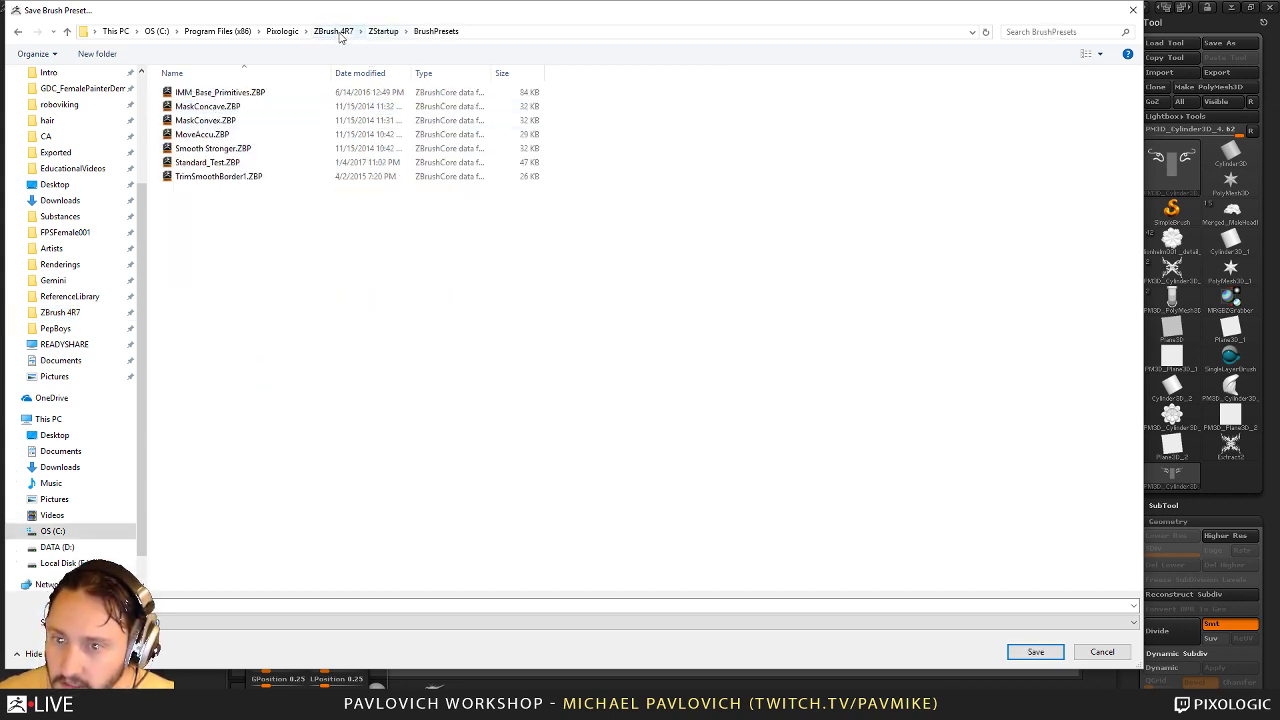
Save the brush as test in the ZBrushes Deco folder and check that folder in LightBox
click(335, 31)
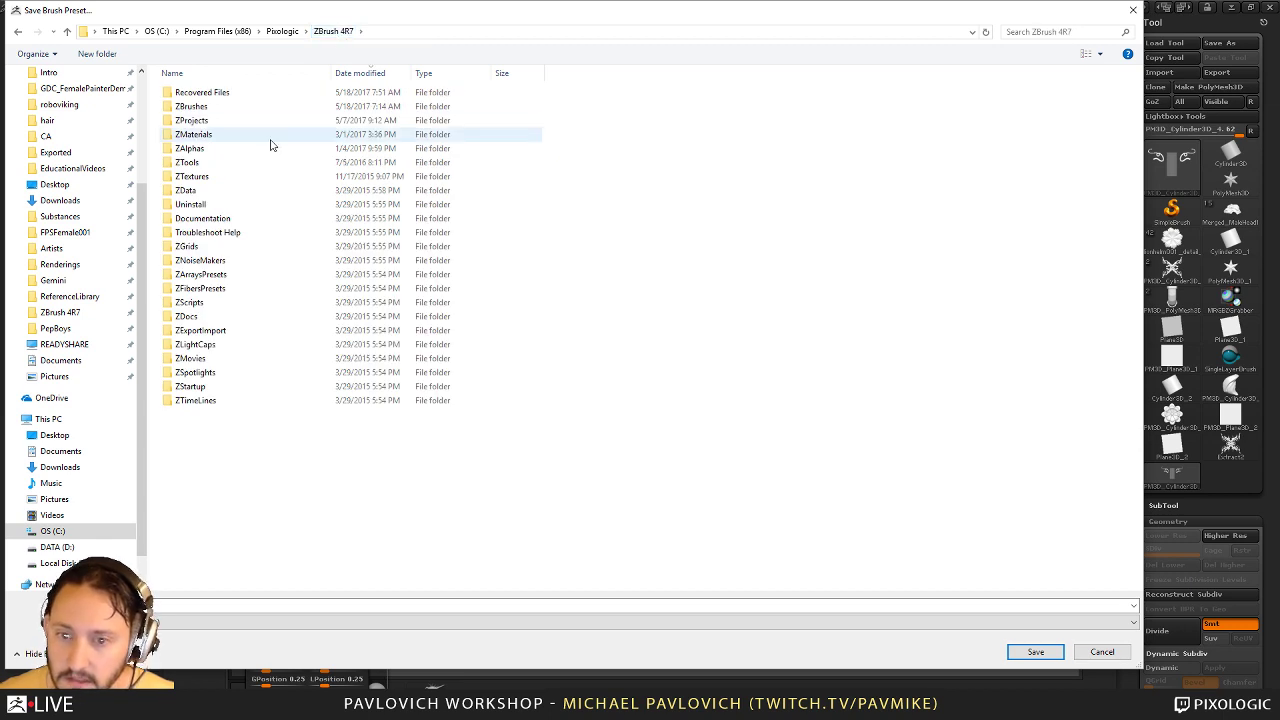
click(212, 108)
double_click(213, 107)
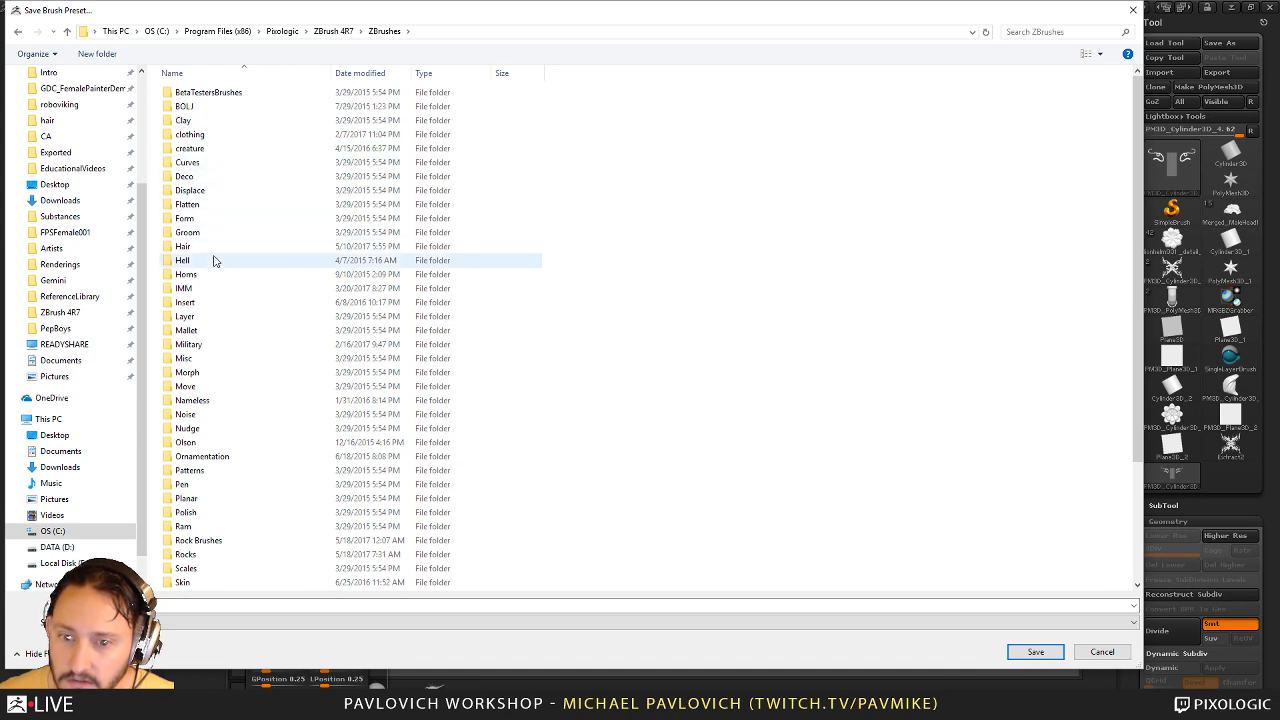
scroll(213, 261, down, 4)
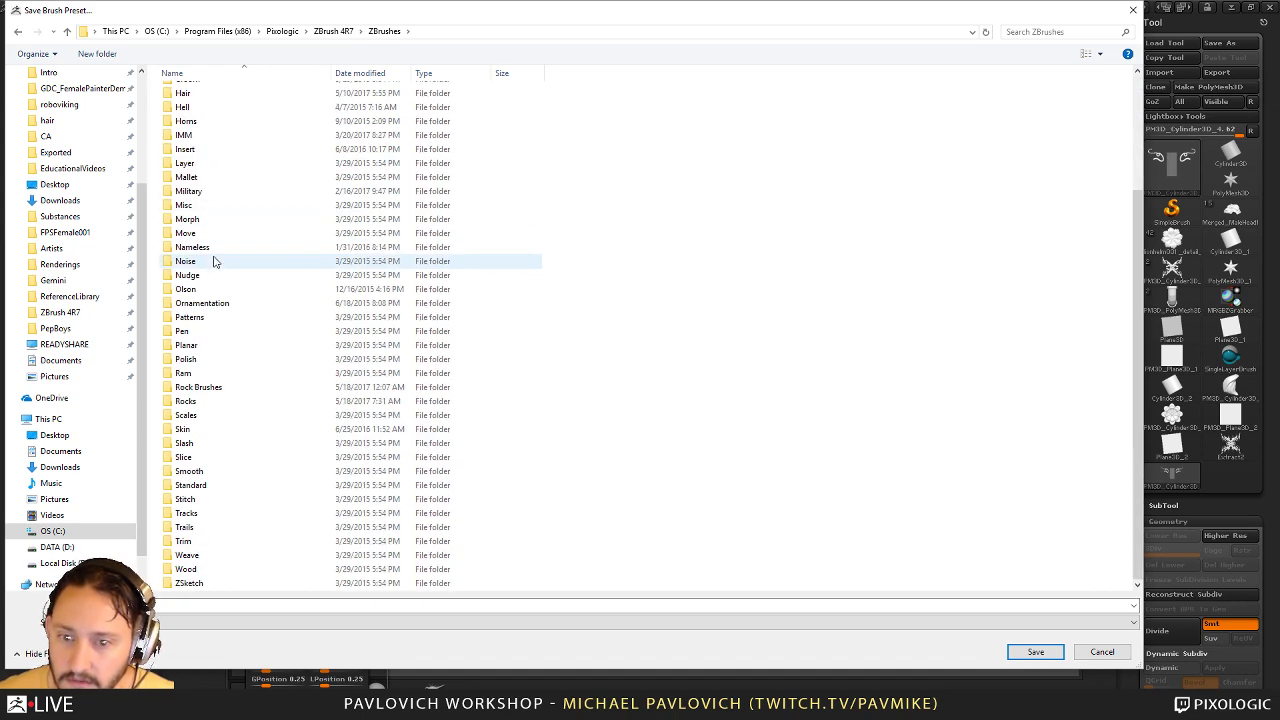
scroll(314, 250, up, 4)
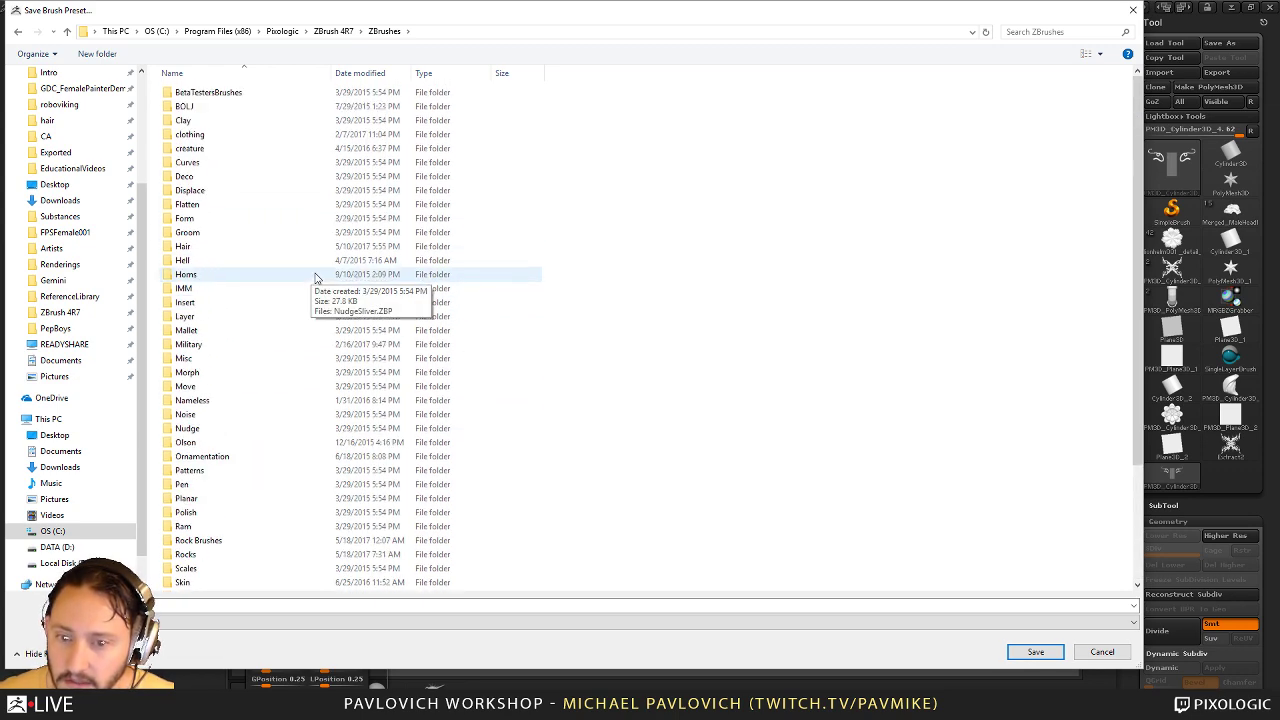
double_click(242, 177)
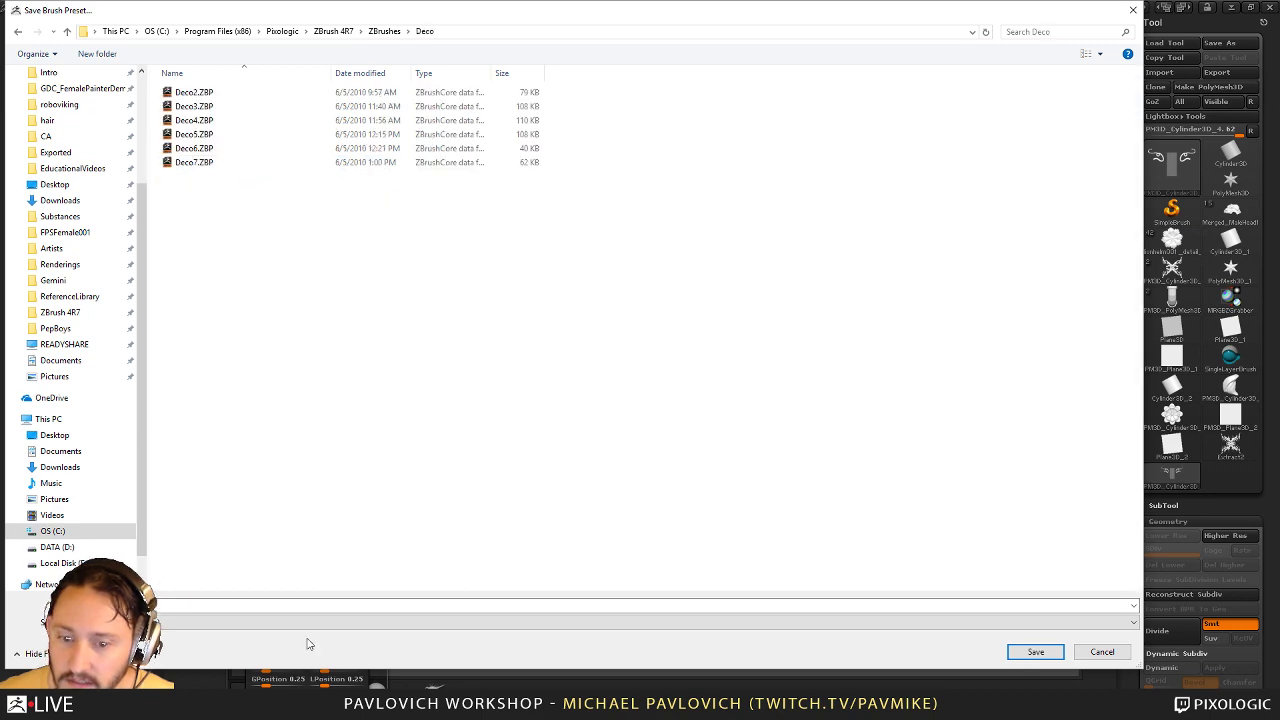
click(309, 604)
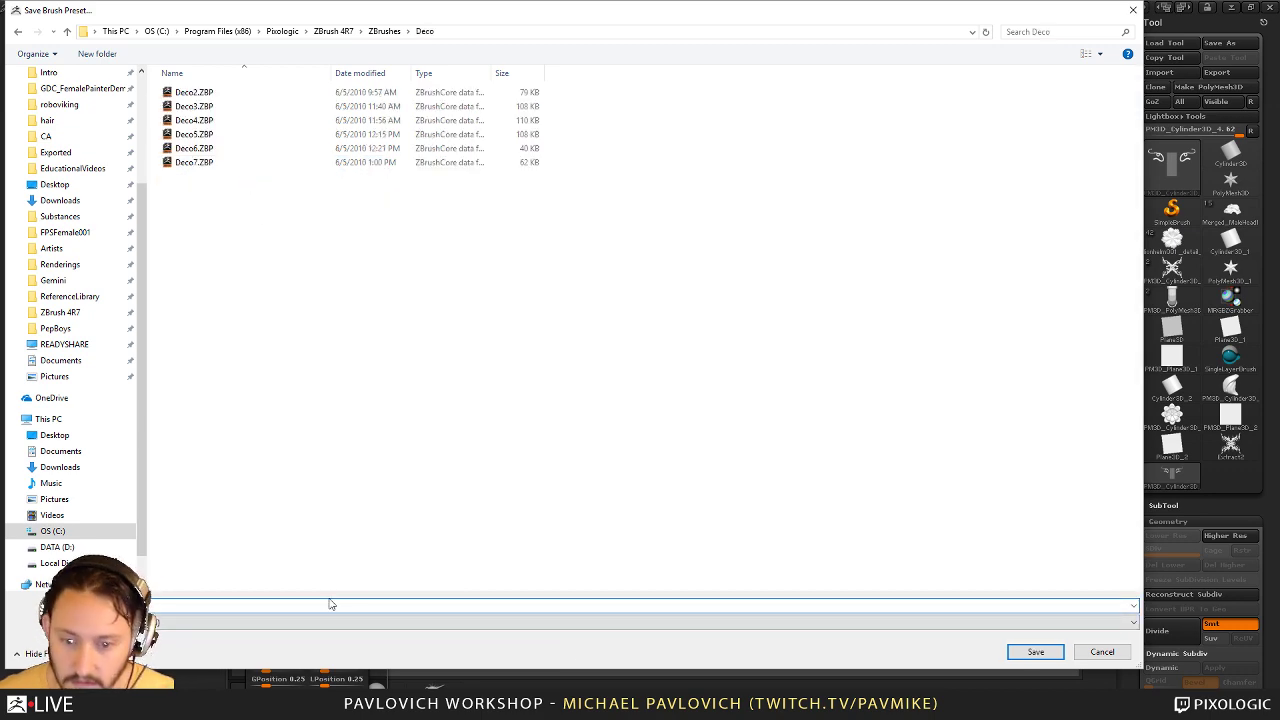
click(1035, 652)
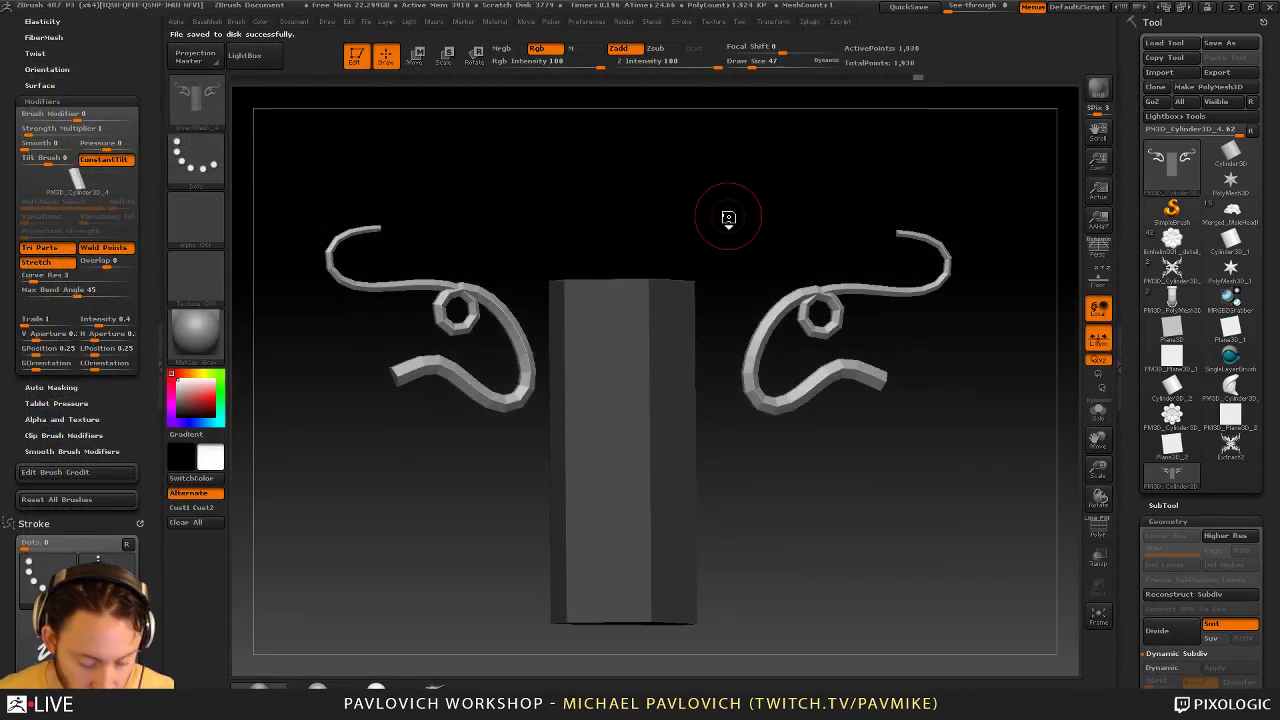
key(comma)
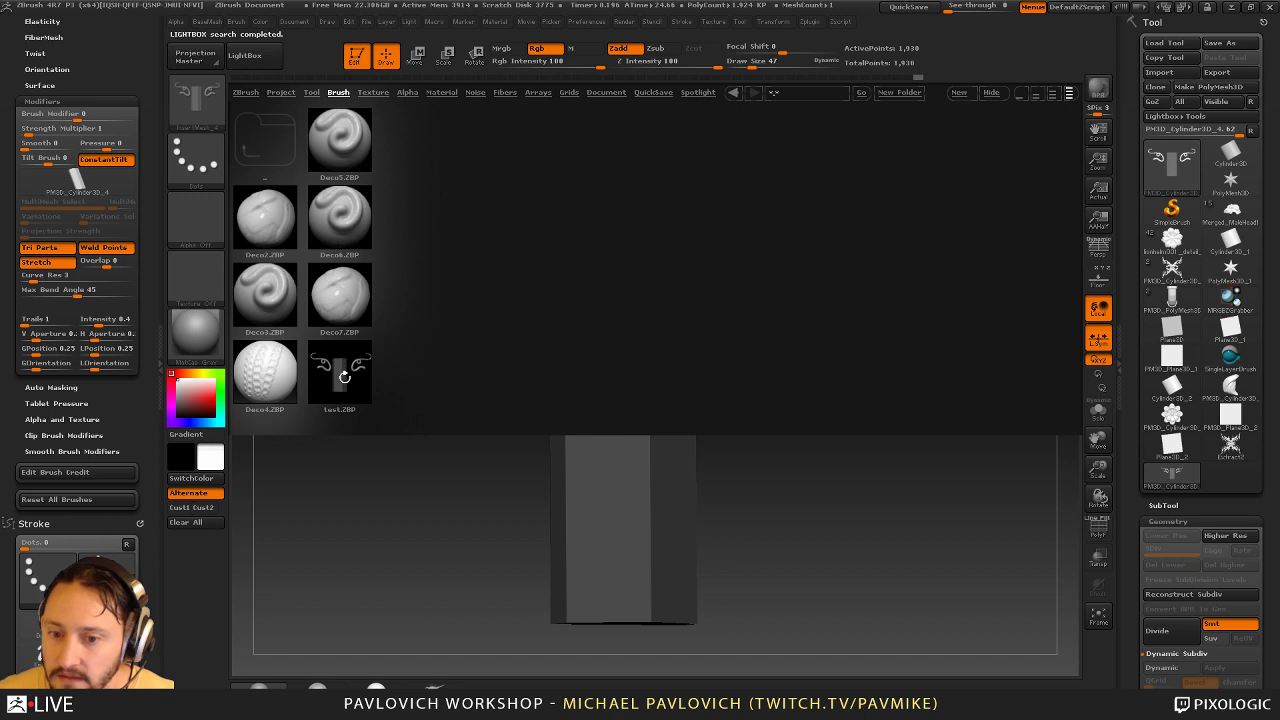
click(991, 93)
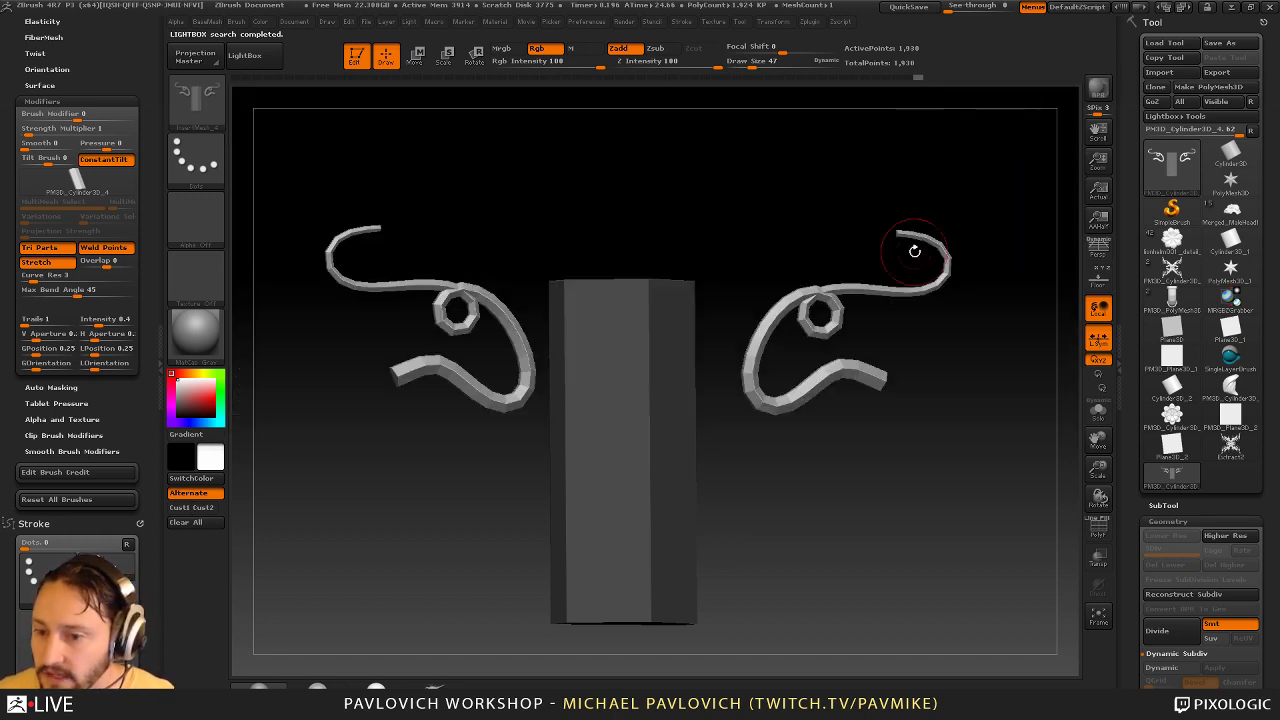
Clear the canvas and draw the existing PM3D_Plane3D_1 plane on it in Edit mode
click(358, 55)
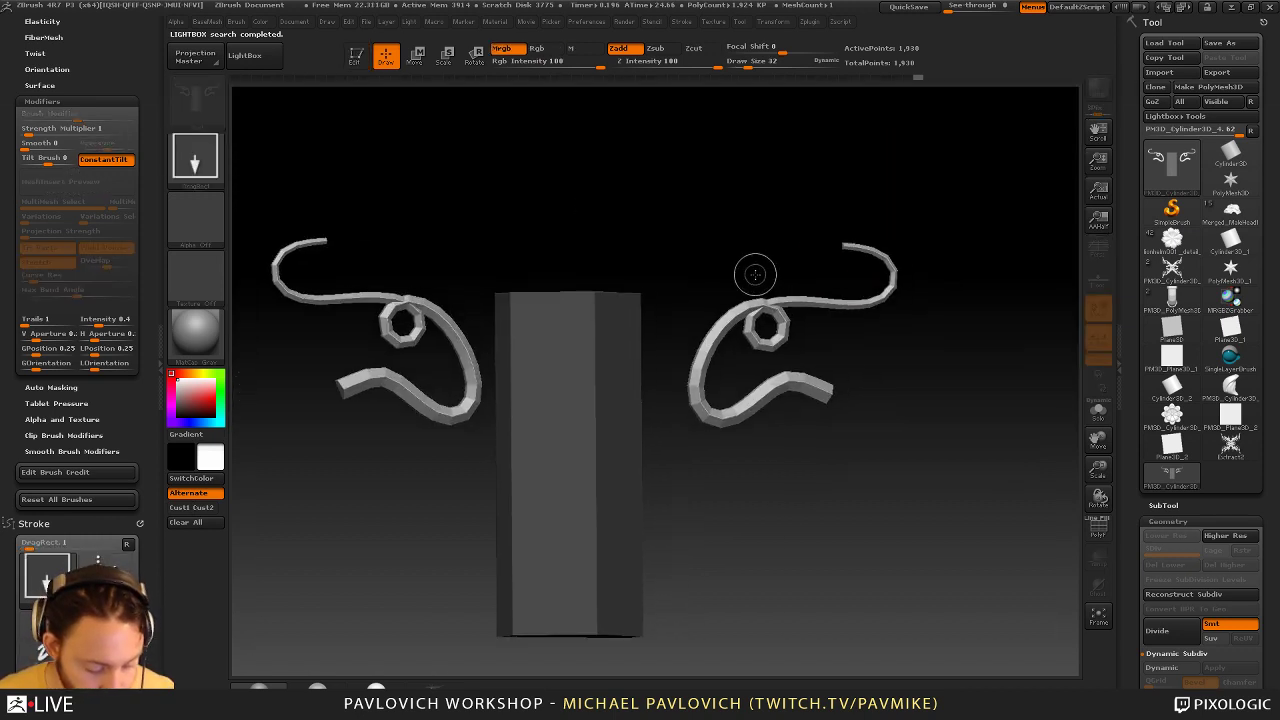
key(ctrl+n)
click(1172, 210)
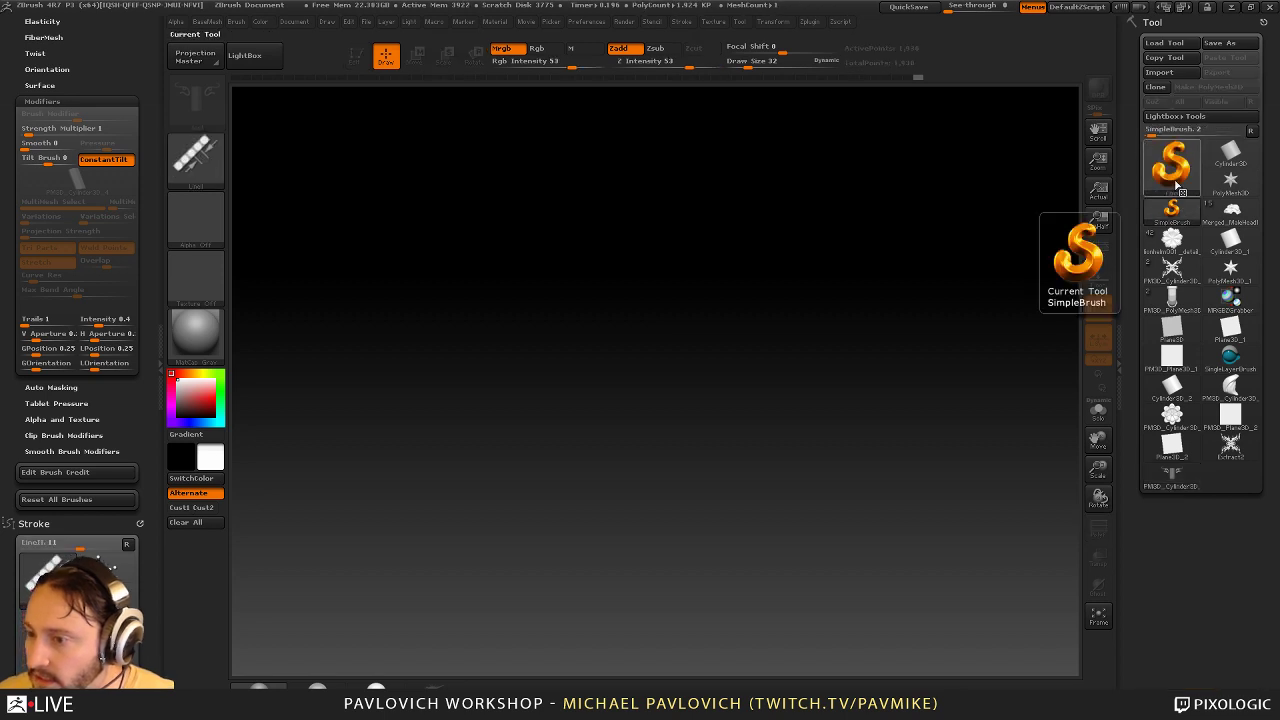
drag(489, 497, 403, 151)
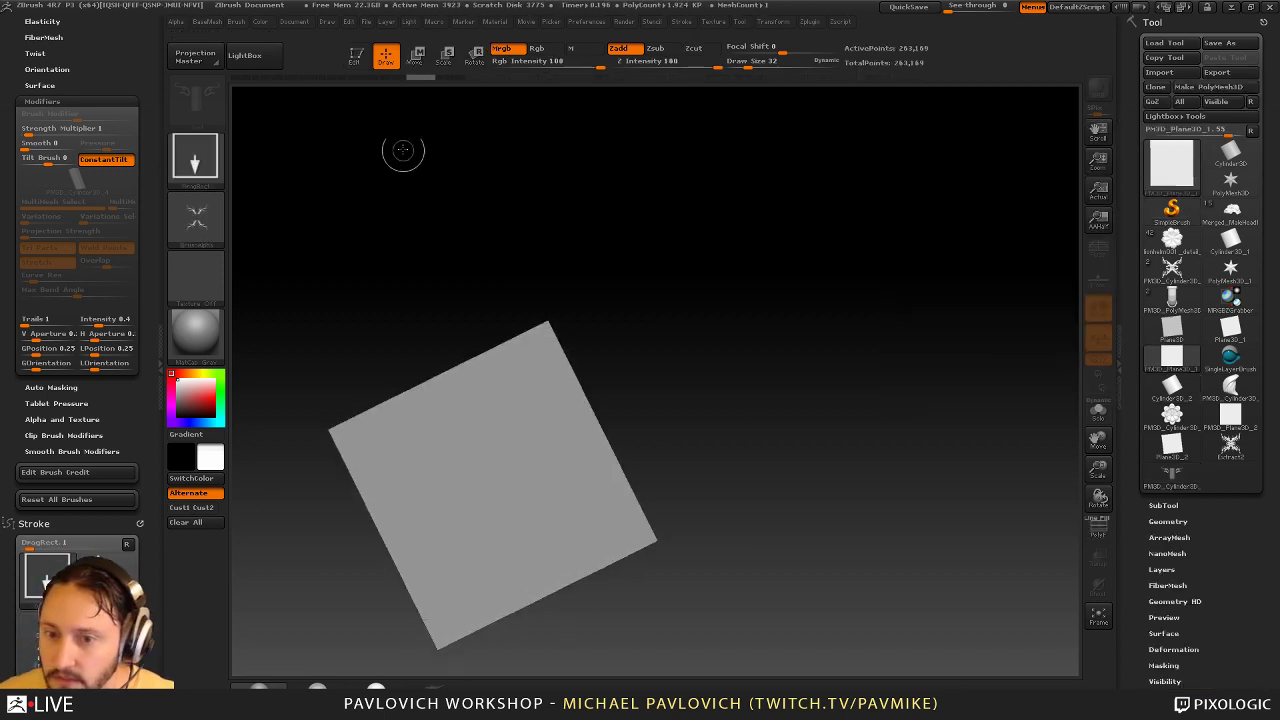
click(355, 55)
Square the plane to the view, switch it to its lowest subdivision level and delete the higher levels
click(1168, 521)
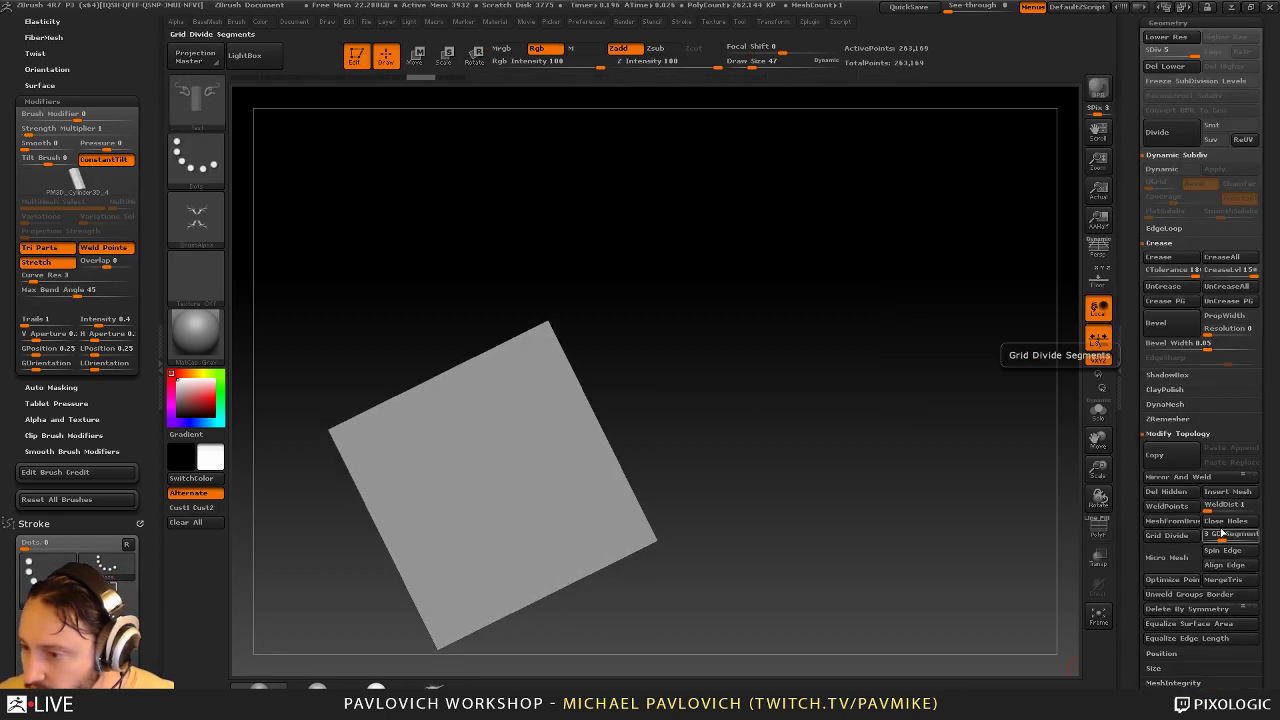
shift+drag(777, 285, 774, 345)
alt+drag(846, 287, 995, 278)
alt+drag(916, 194, 1002, 336)
click(1098, 528)
click(1098, 528)
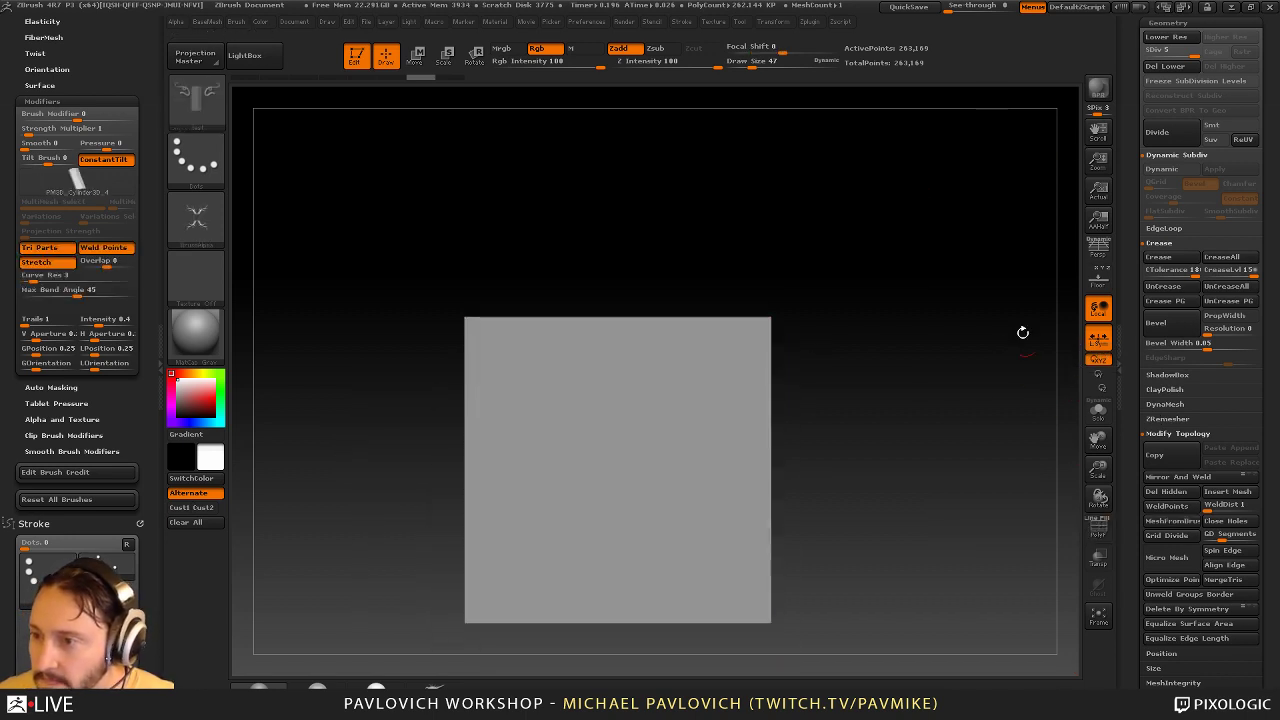
click(1150, 65)
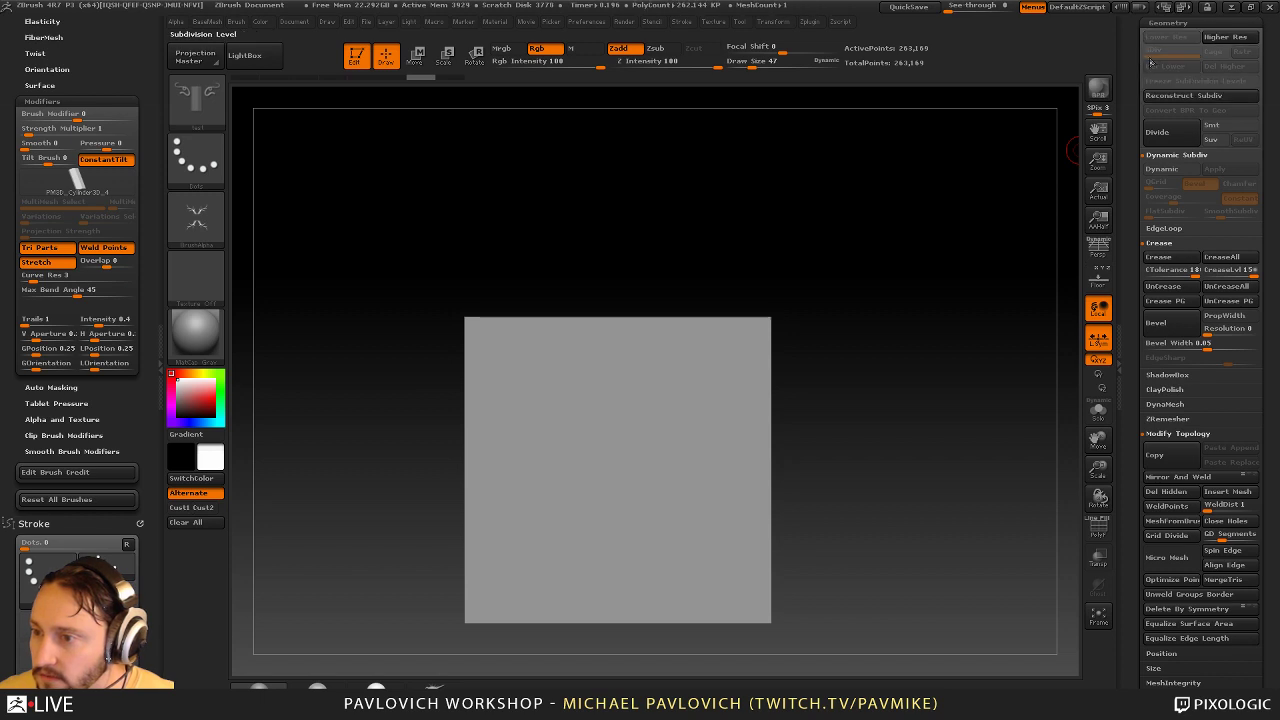
drag(1136, 56, 1135, 56)
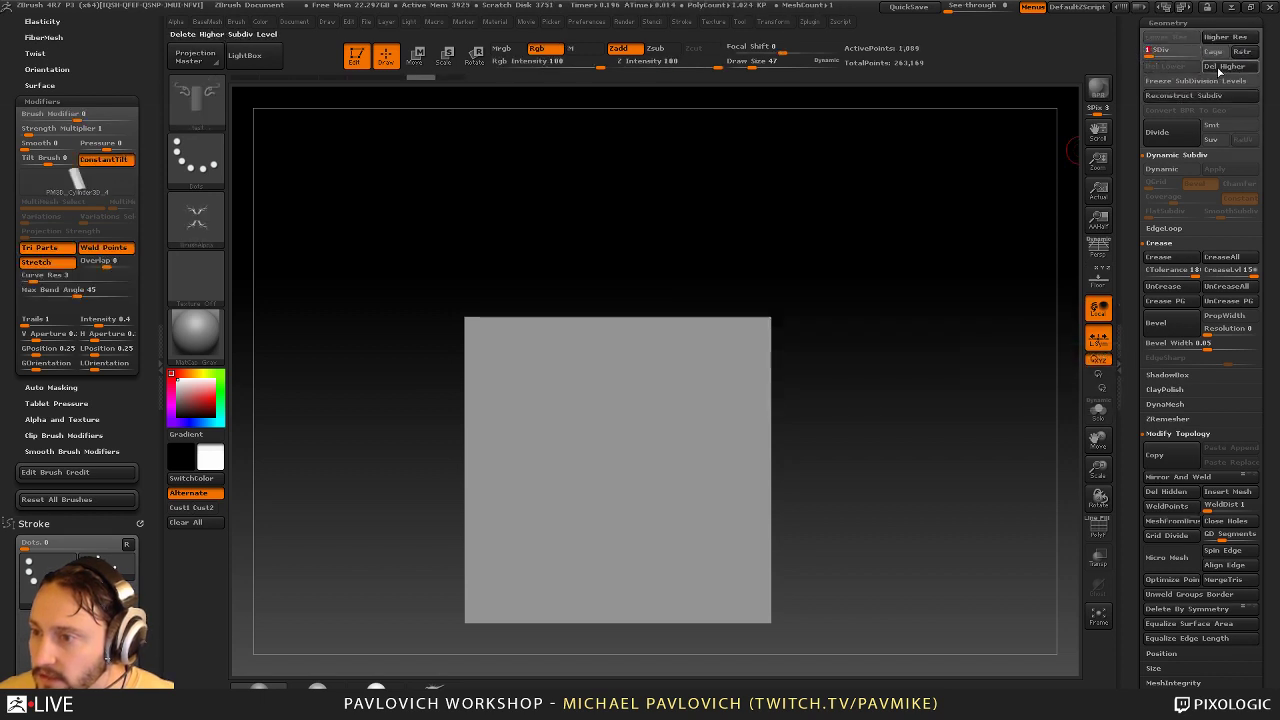
click(1221, 68)
Turn the brush alpha off and draw an S-shaped tapered tube curve across the upper half of the plane
alt+drag(887, 241, 885, 209)
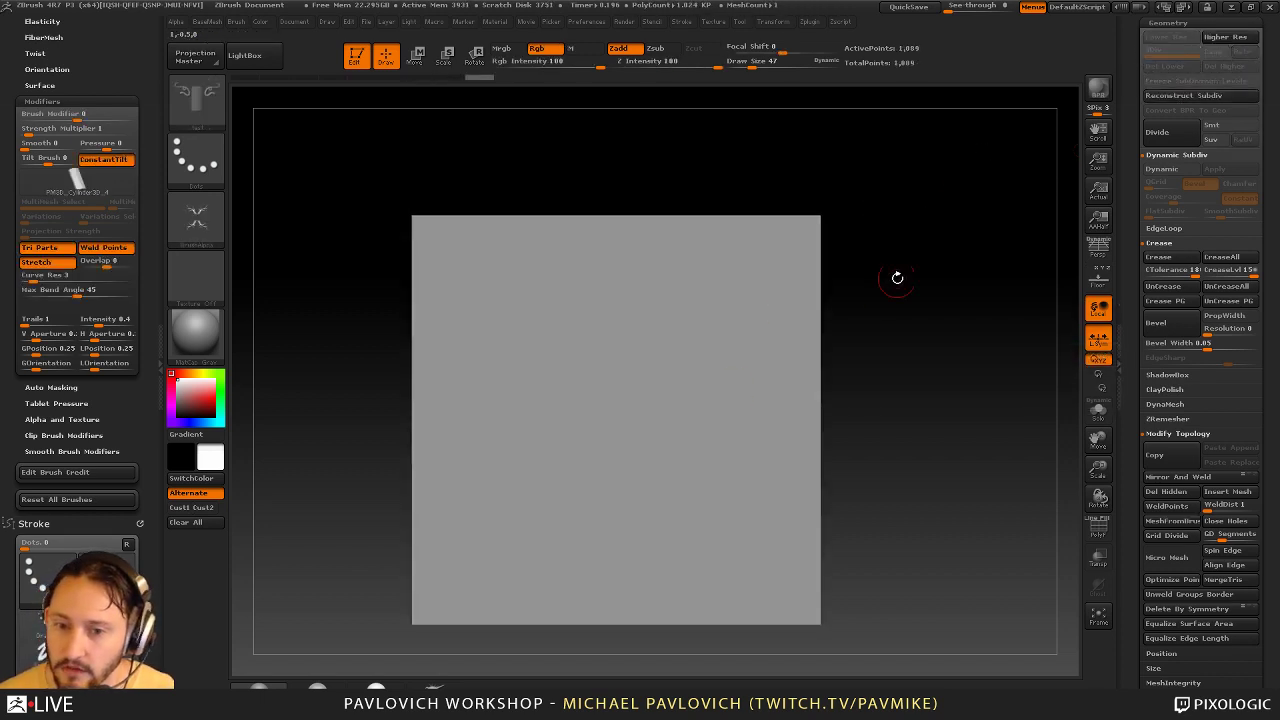
alt+drag(896, 280, 830, 236)
click(205, 216)
click(260, 220)
drag(625, 353, 627, 350)
alt+drag(913, 271, 1027, 241)
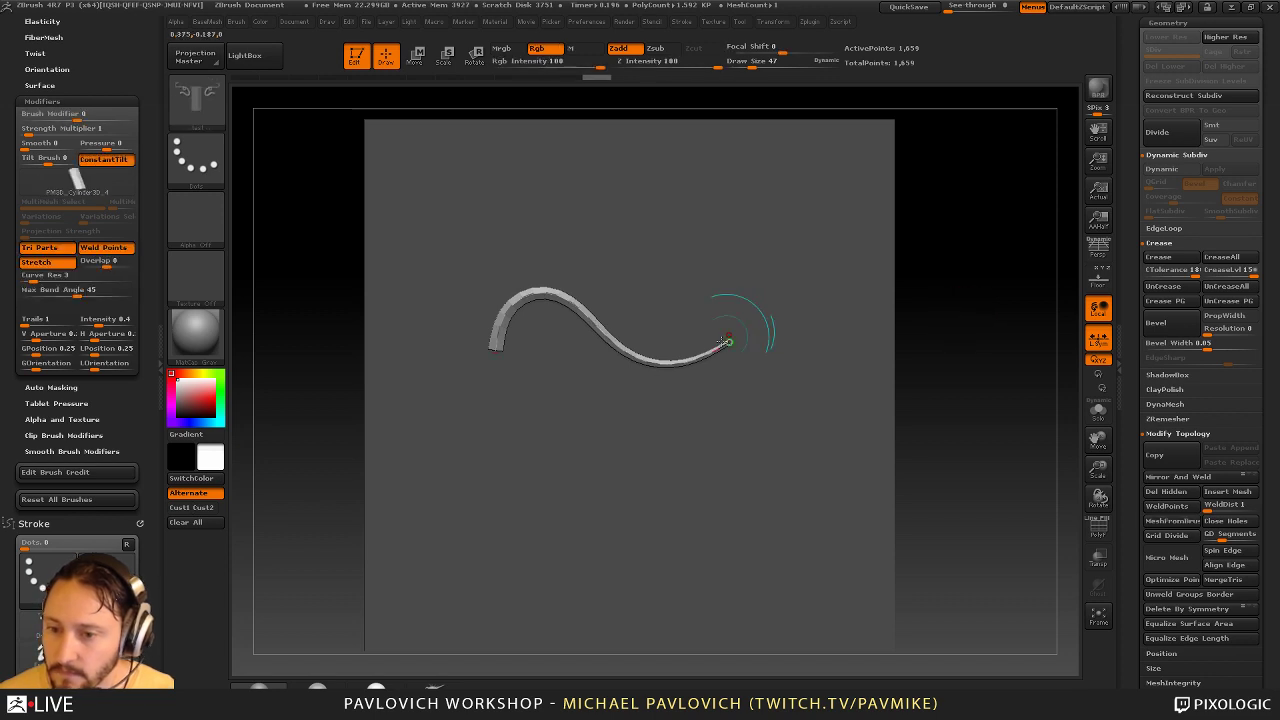
Pull the middle of the tube's curve to bend it into tight curls
click(630, 354)
mouse_move(626, 354)
mouse_down()
mouse_move(646, 402)
mouse_move(606, 268)
mouse_move(570, 323)
mouse_move(583, 336)
mouse_move(561, 299)
mouse_move(562, 317)
mouse_up()
key(s)
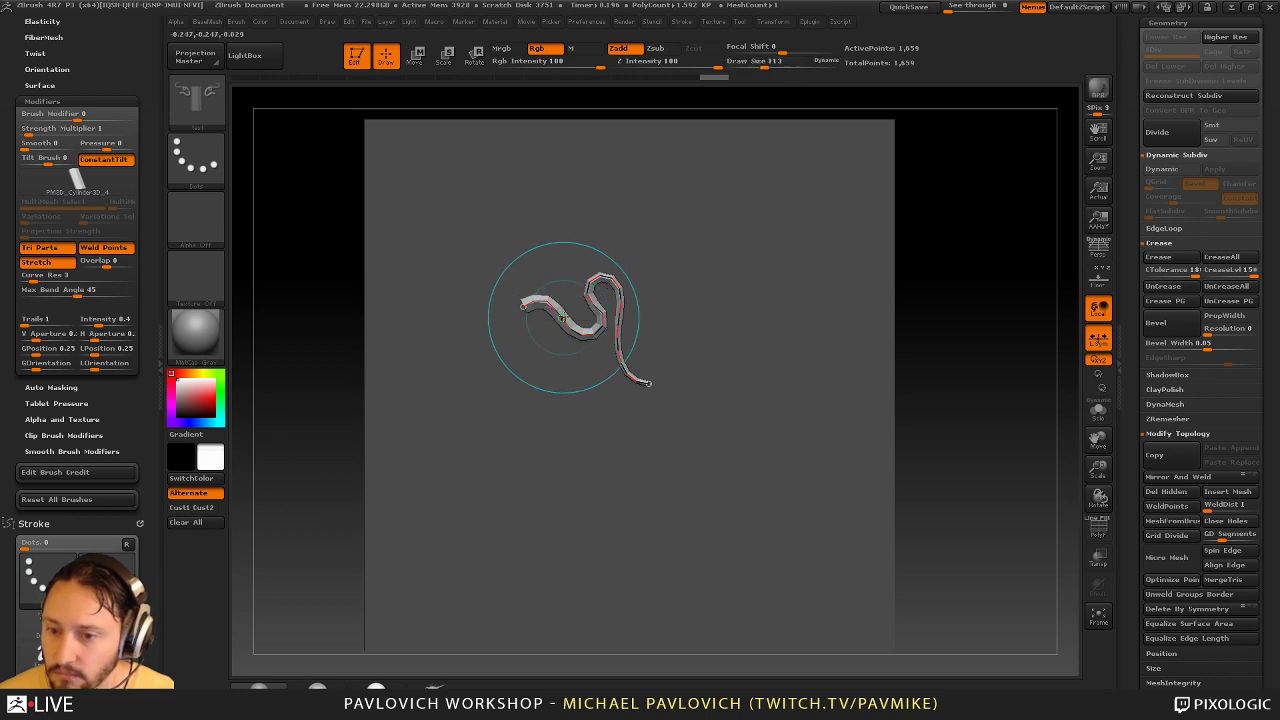
click(657, 296)
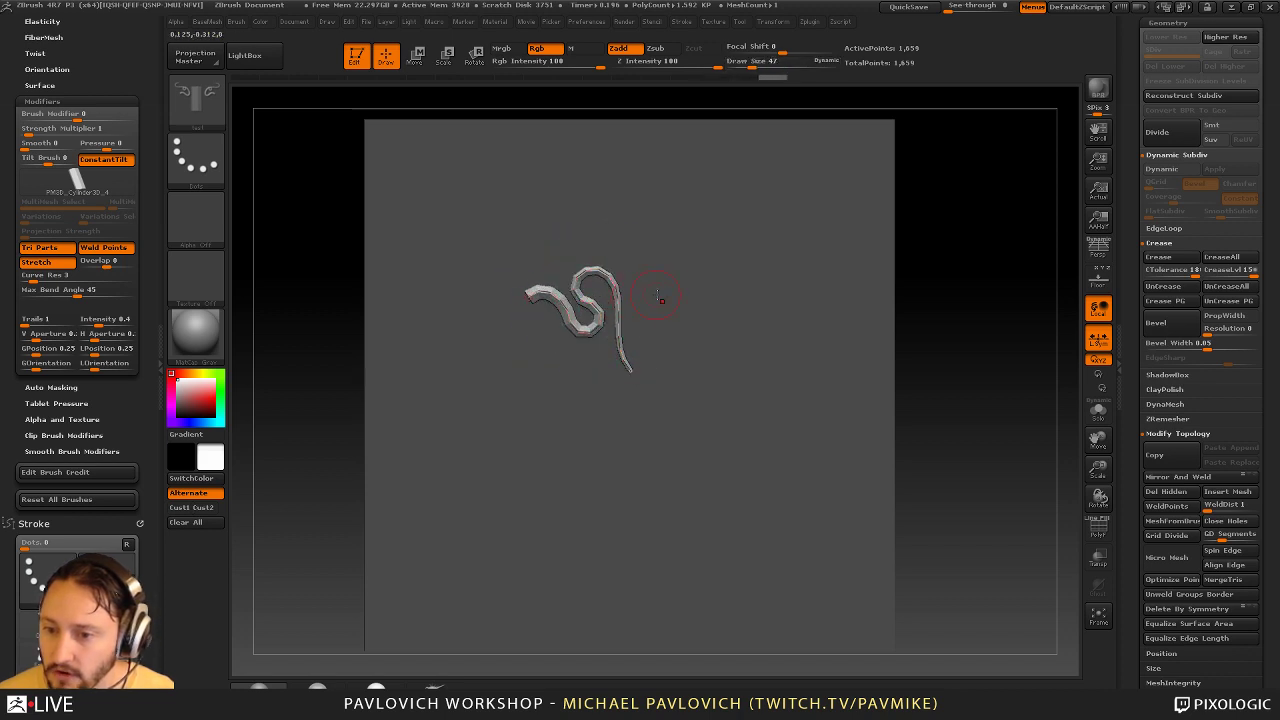
Set Draw Size to 86 and update the curled tube to the new thickness
key(s)
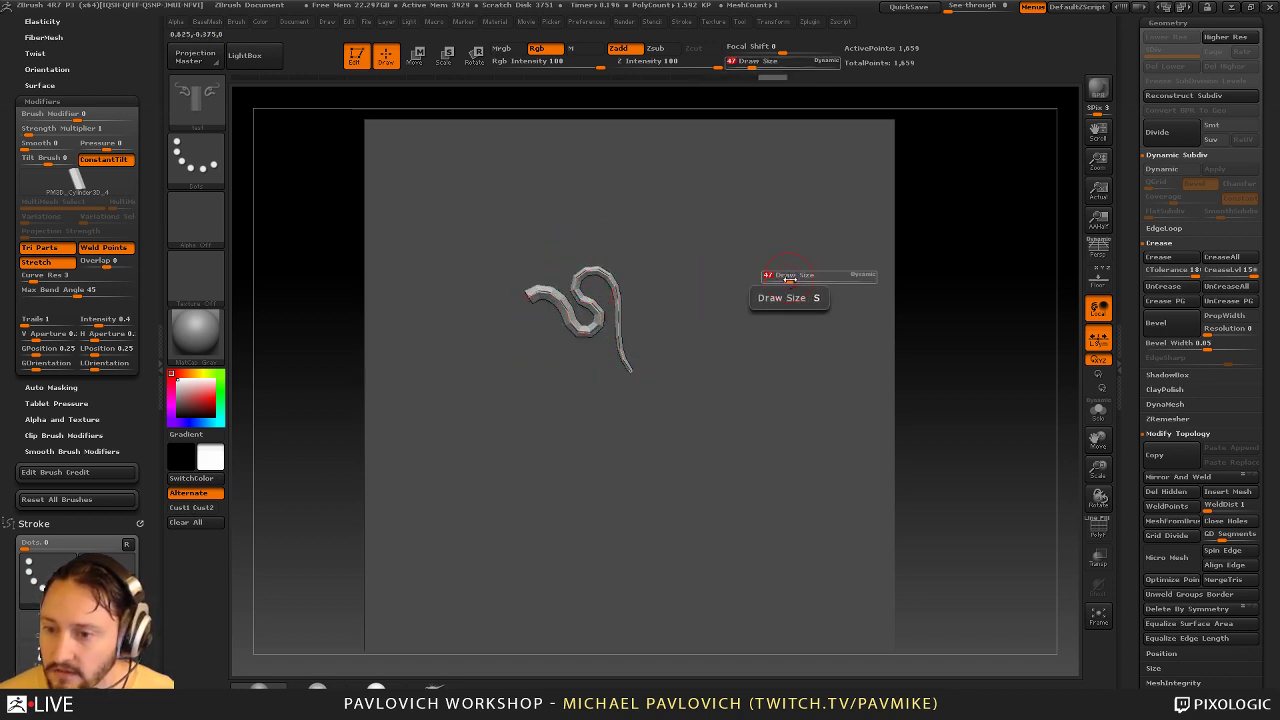
drag(789, 278, 797, 279)
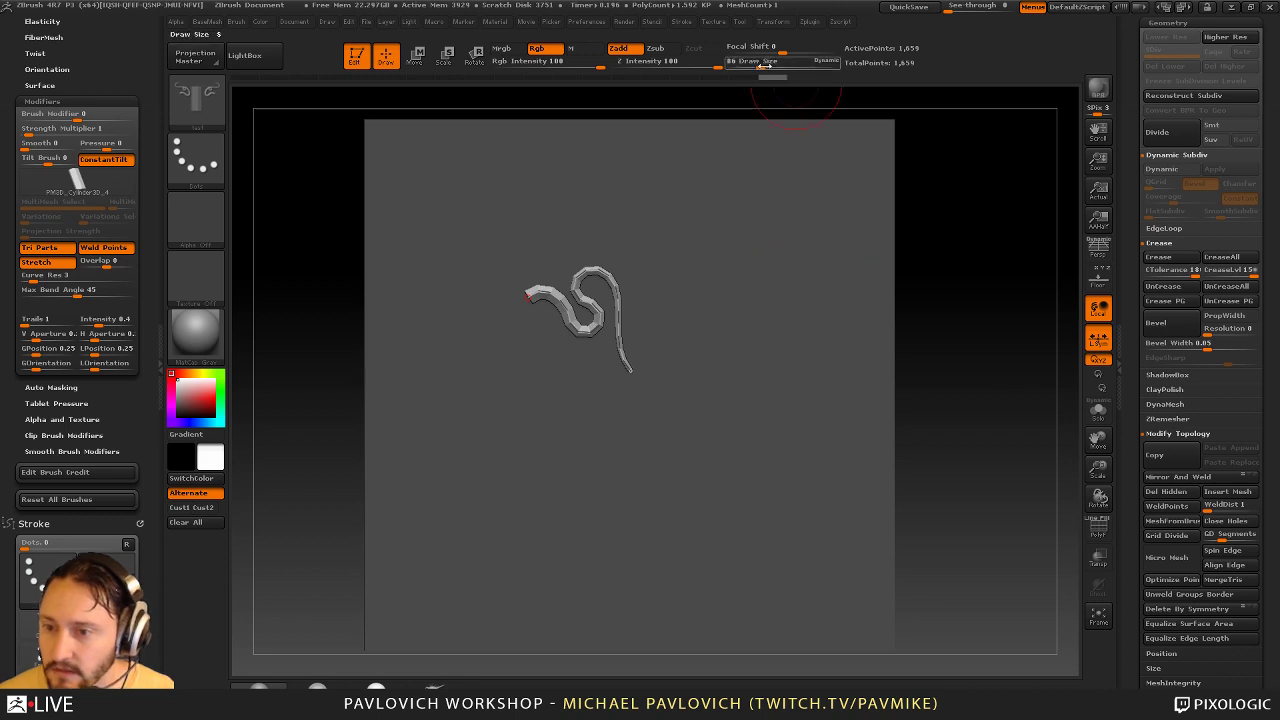
key(space)
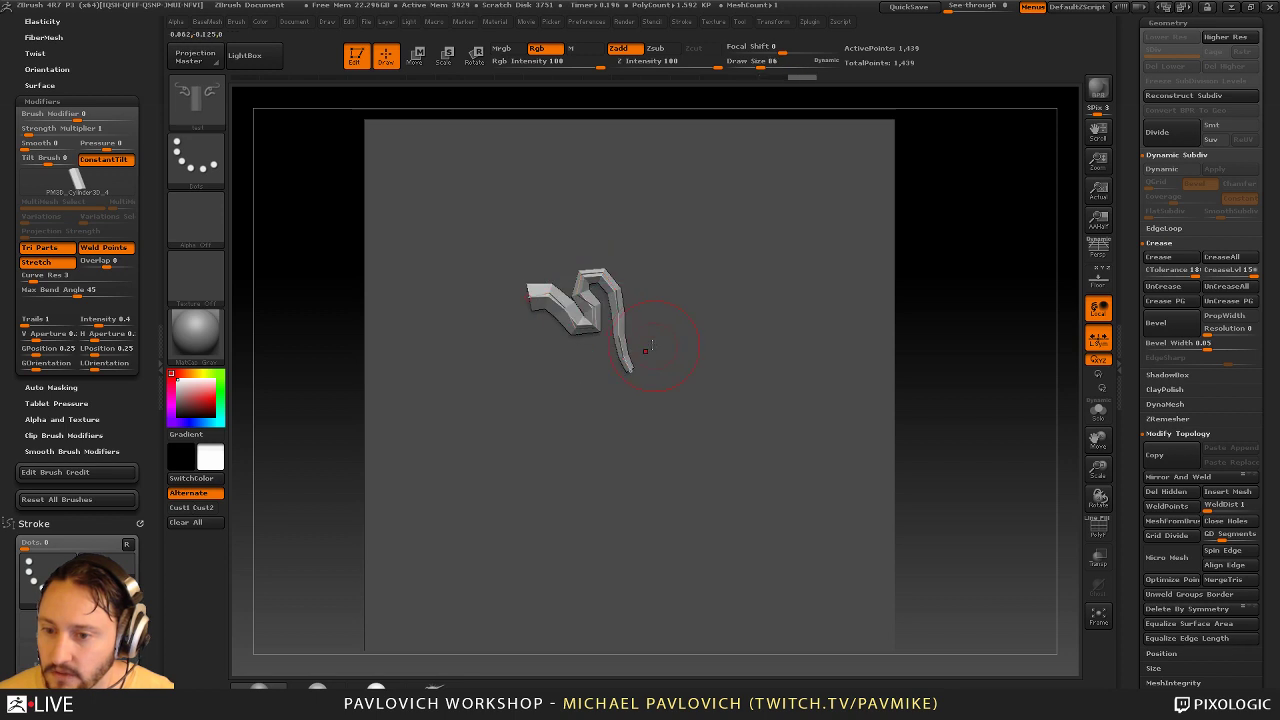
Form a wave-shaped tube at Draw Size 37 and extend its curve from both the thick end and the thin end
mouse_move(532, 298)
mouse_down()
mouse_move(492, 303)
mouse_move(535, 262)
mouse_move(569, 290)
mouse_move(515, 343)
mouse_up()
mouse_move(991, 308)
mouse_down()
mouse_move(1010, 279)
mouse_move(974, 309)
mouse_move(979, 281)
mouse_up()
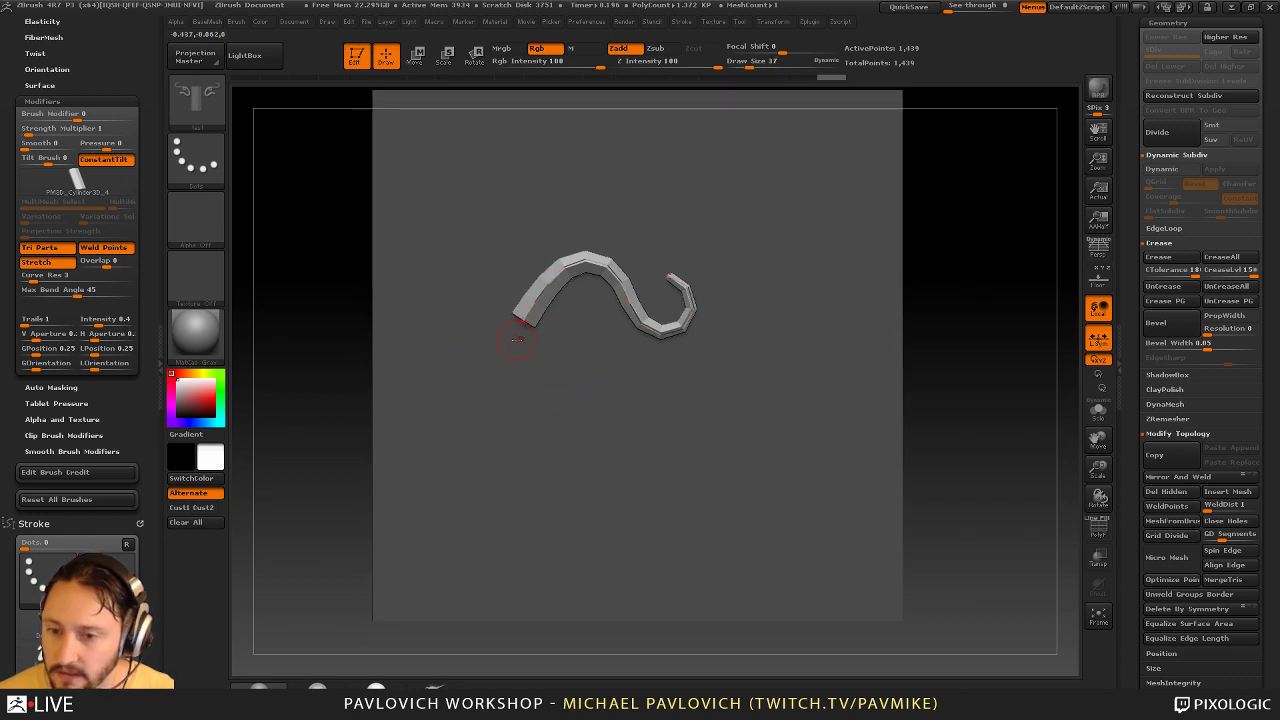
mouse_move(519, 338)
mouse_down()
mouse_move(510, 366)
mouse_move(574, 497)
mouse_up()
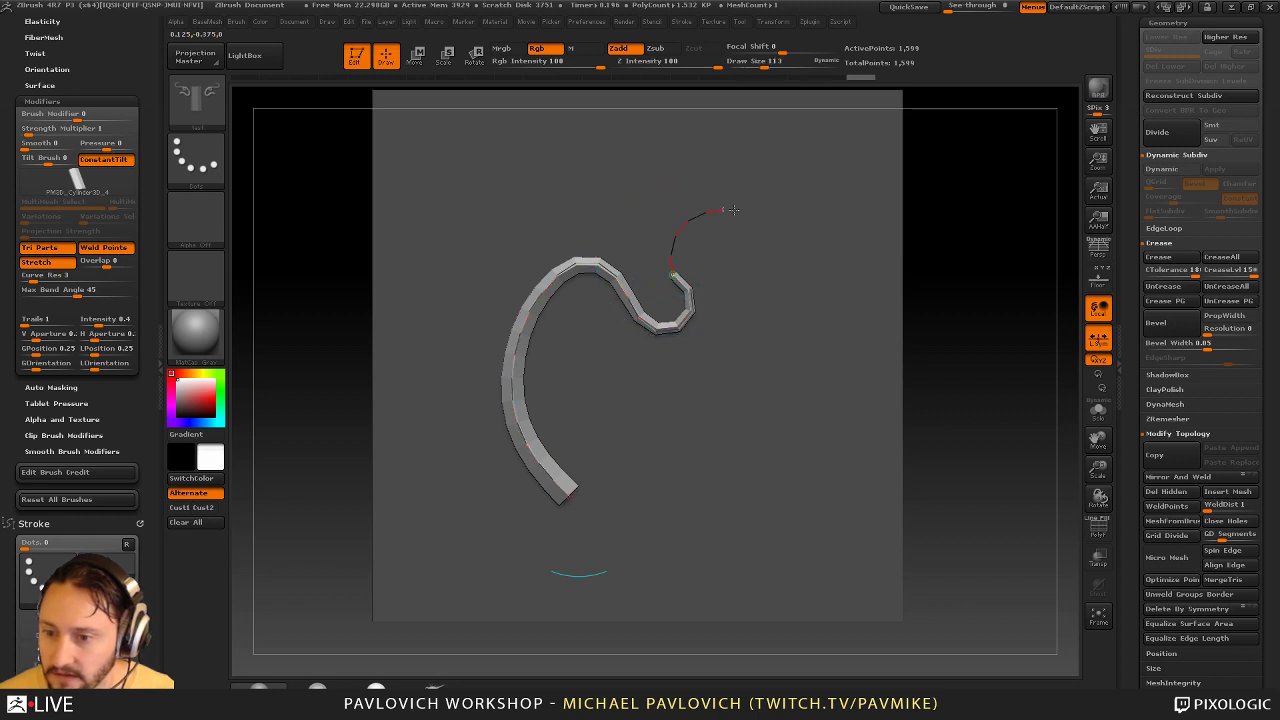
drag(733, 209, 782, 289)
key(bracketright)
key(bracketright)
key(bracketright)
key(bracketright)
key(bracketright)
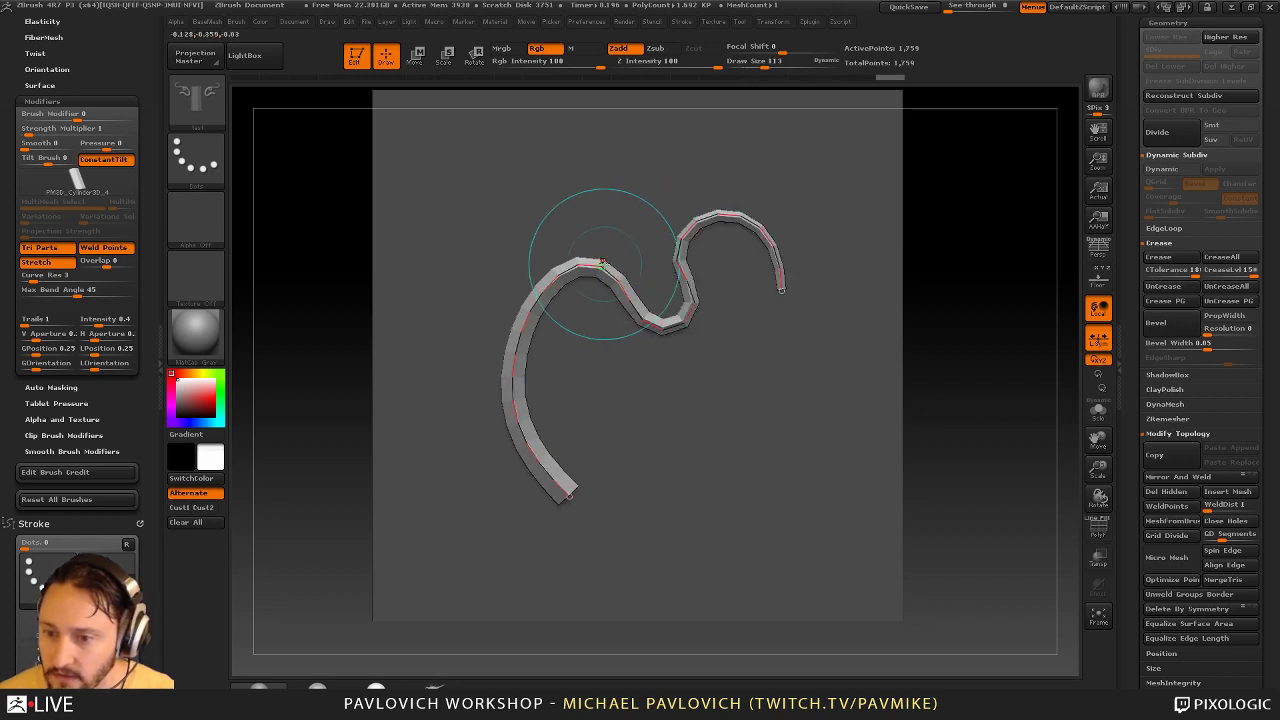
Try to replace the tube's first arch by drawing wider loops that start and end on the existing curve, and undo them
drag(606, 250, 465, 241)
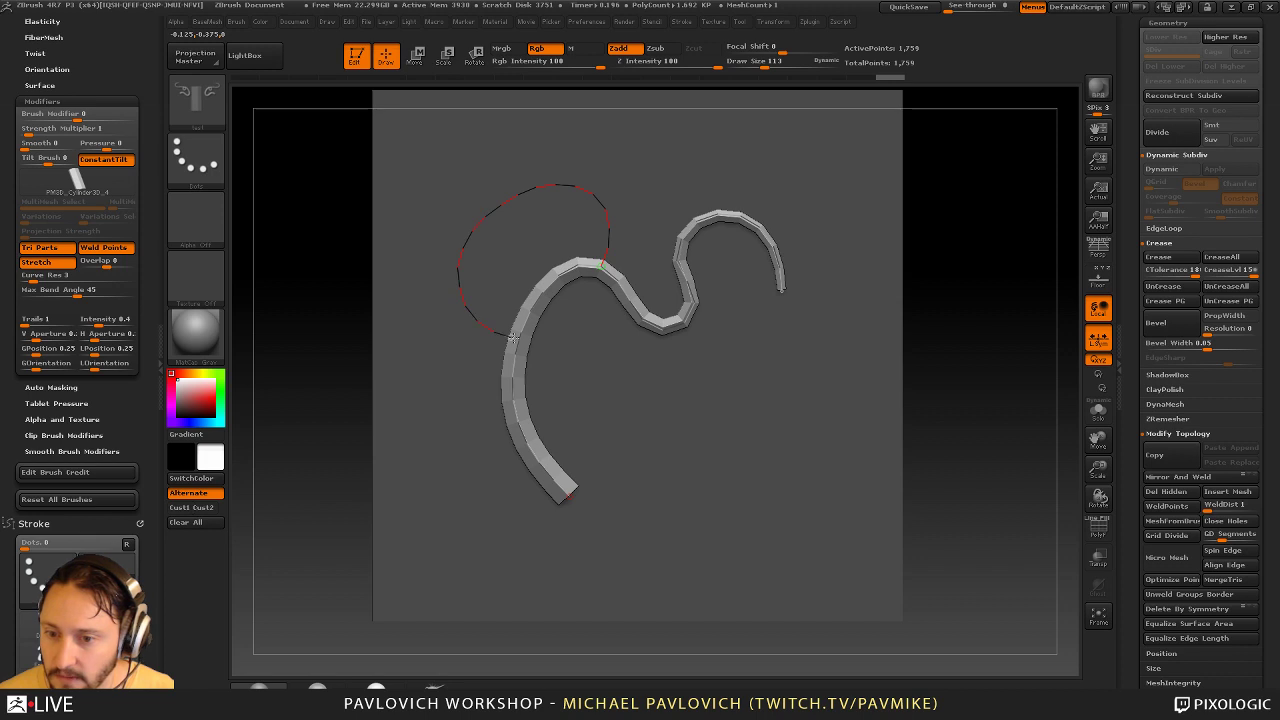
drag(525, 340, 530, 341)
key(ctrl+z)
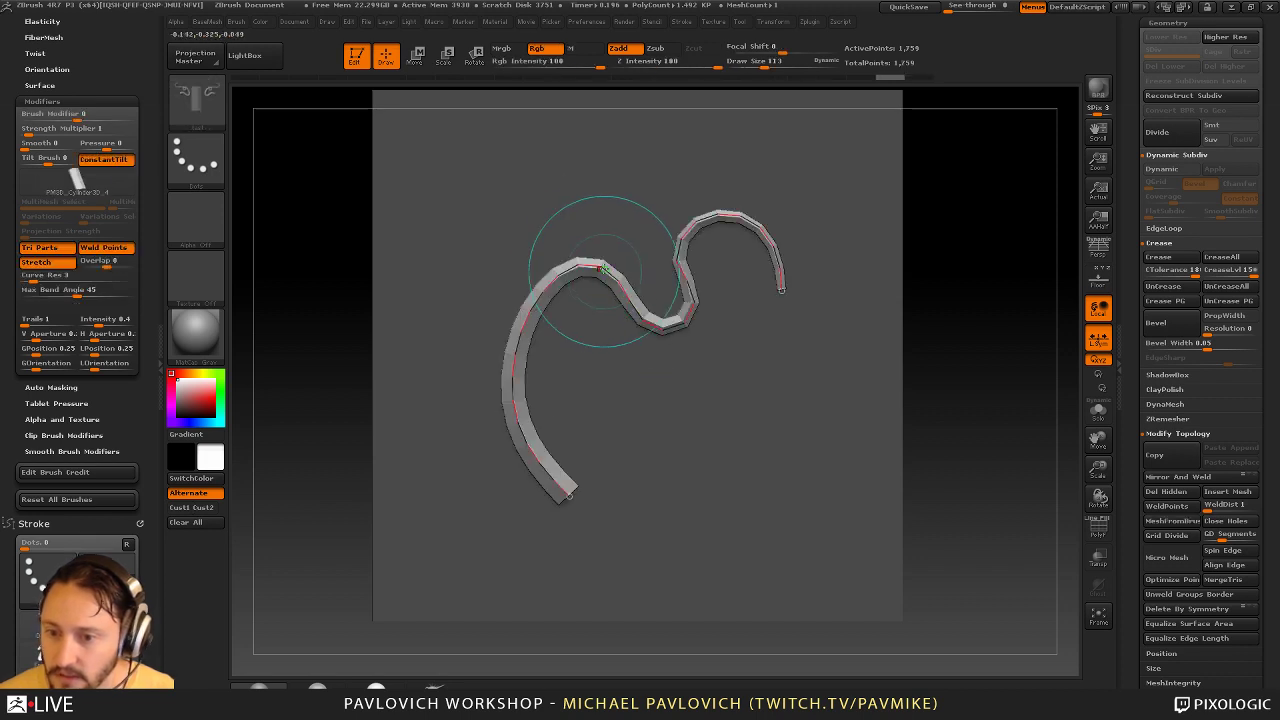
drag(591, 252, 591, 246)
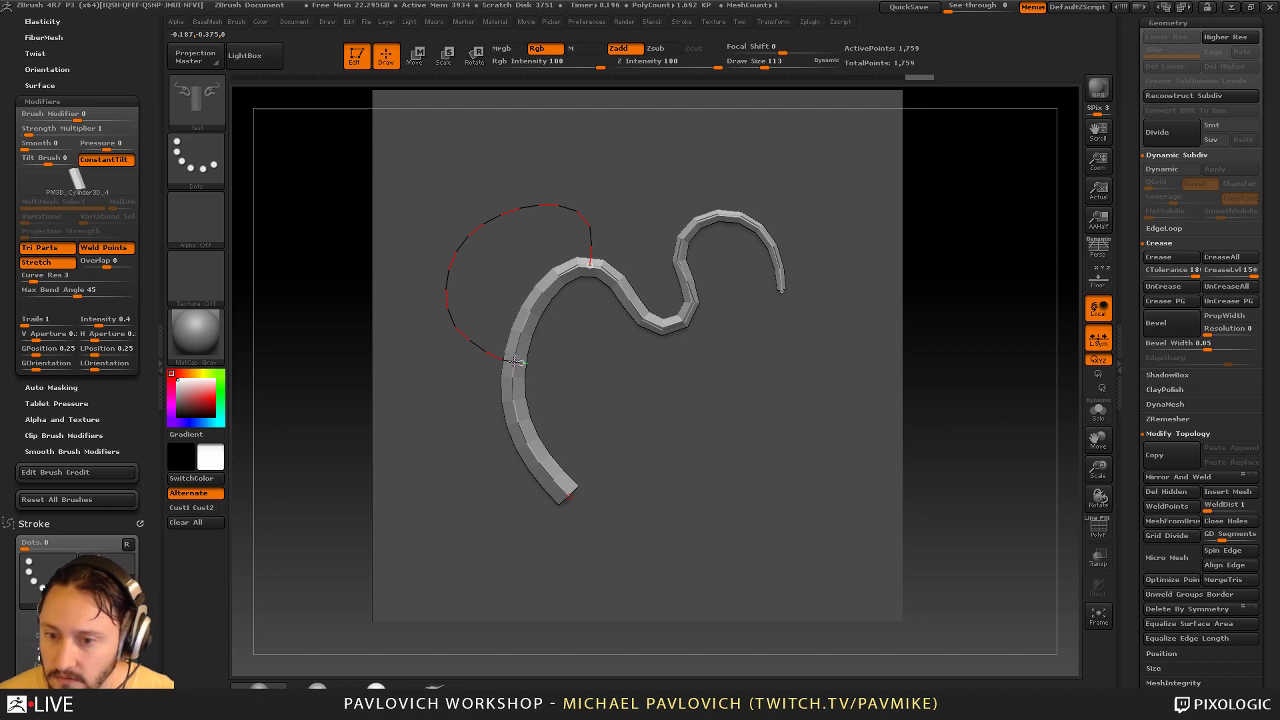
drag(520, 363, 527, 344)
key(ctrl+z)
key(ctrl+z)
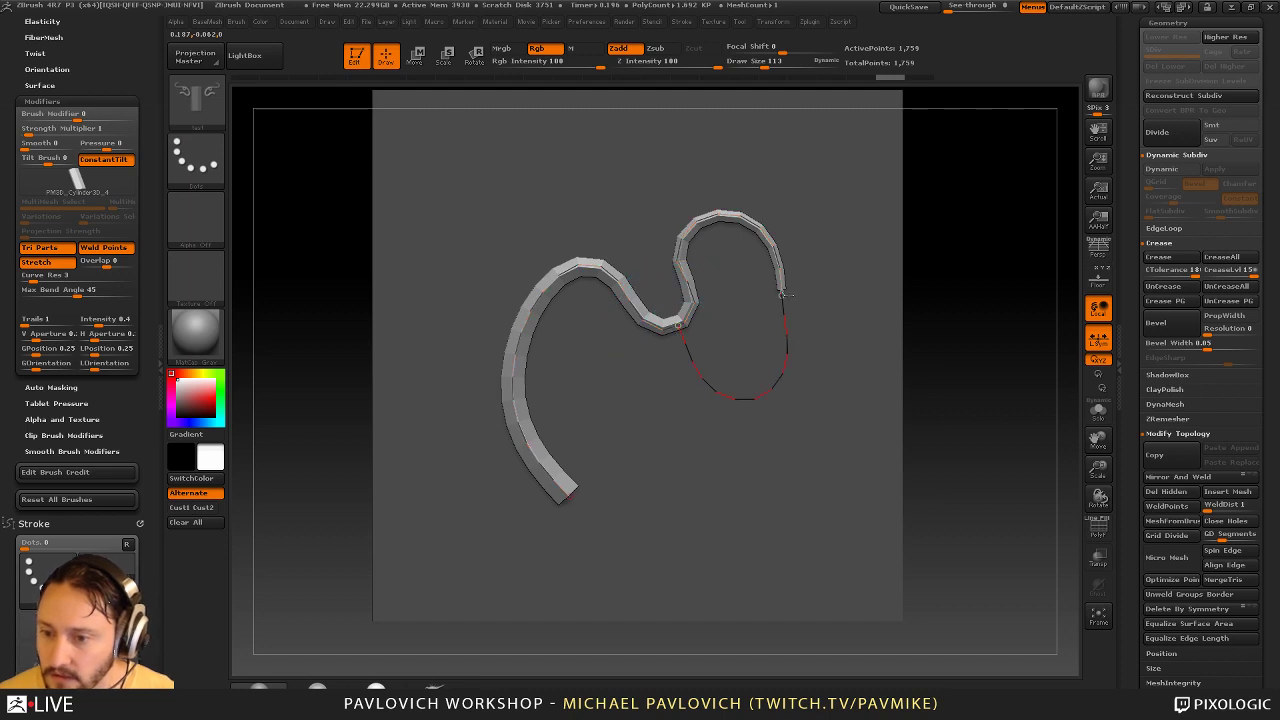
Undo the last loop and pull the dip in the tube's middle at Draw Size 181, undoing the final thickness update
drag(678, 325, 680, 322)
key(ctrl+z)
mouse_move(967, 264)
mouse_down()
mouse_move(994, 303)
mouse_move(967, 223)
mouse_up()
click(677, 306)
key(s)
drag(717, 354, 735, 354)
click(666, 305)
key(s)
drag(664, 319, 673, 319)
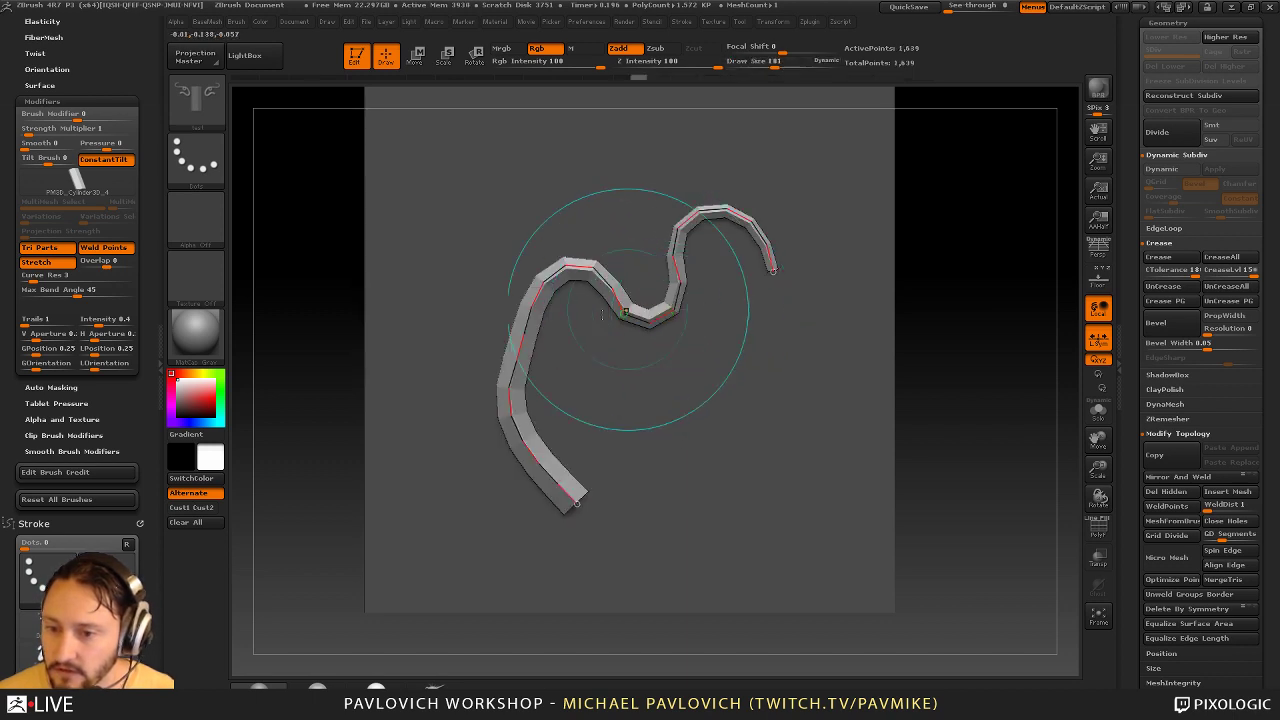
click(566, 313)
key(ctrl+z)
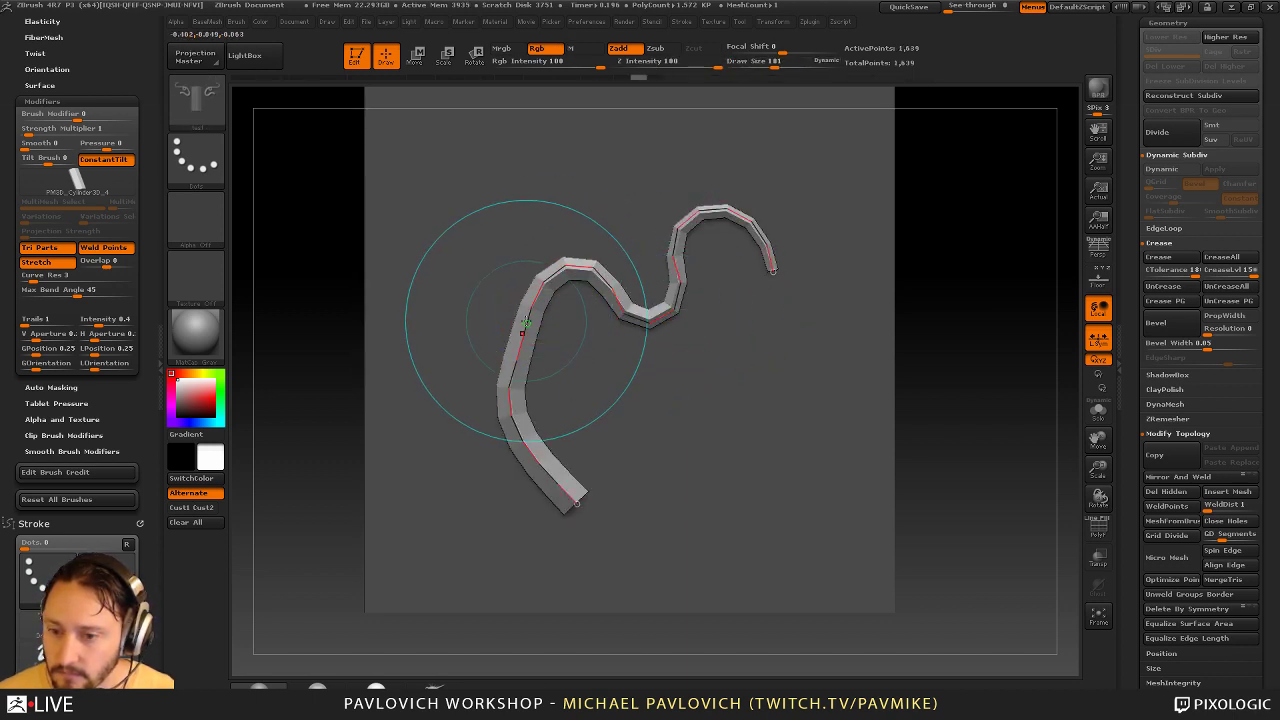
Bend the tube into a winding S shape by pulling its curve at Draw Size 68 and 105
click(535, 320)
key(s)
drag(538, 330, 520, 330)
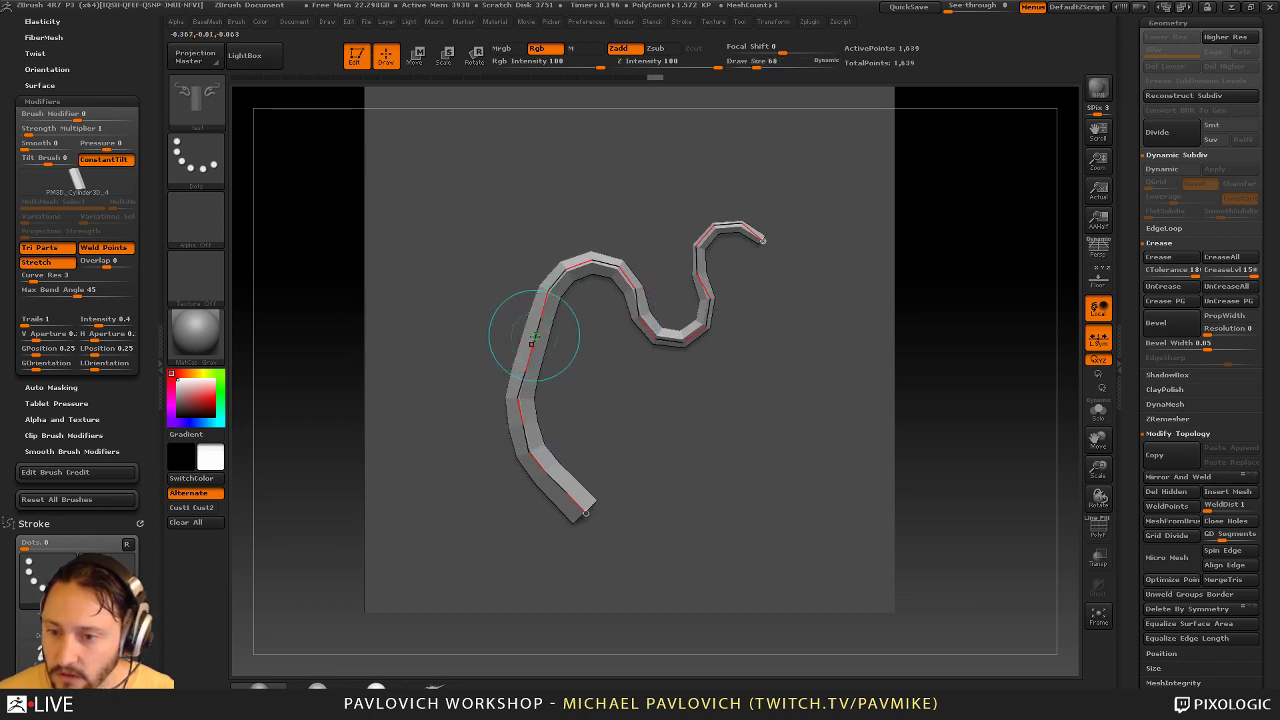
click(541, 336)
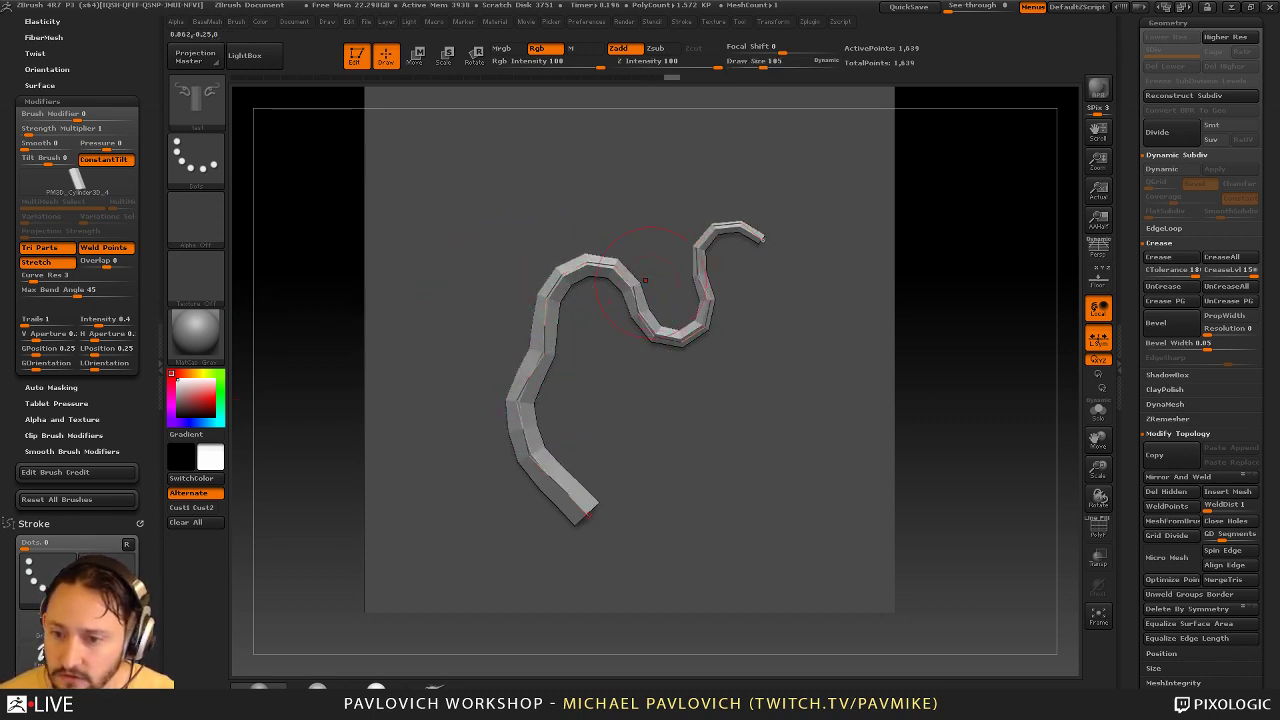
mouse_move(635, 284)
mouse_down()
mouse_move(664, 309)
mouse_move(643, 354)
mouse_move(672, 478)
mouse_move(577, 266)
mouse_move(580, 206)
mouse_move(584, 242)
mouse_move(567, 257)
mouse_up()
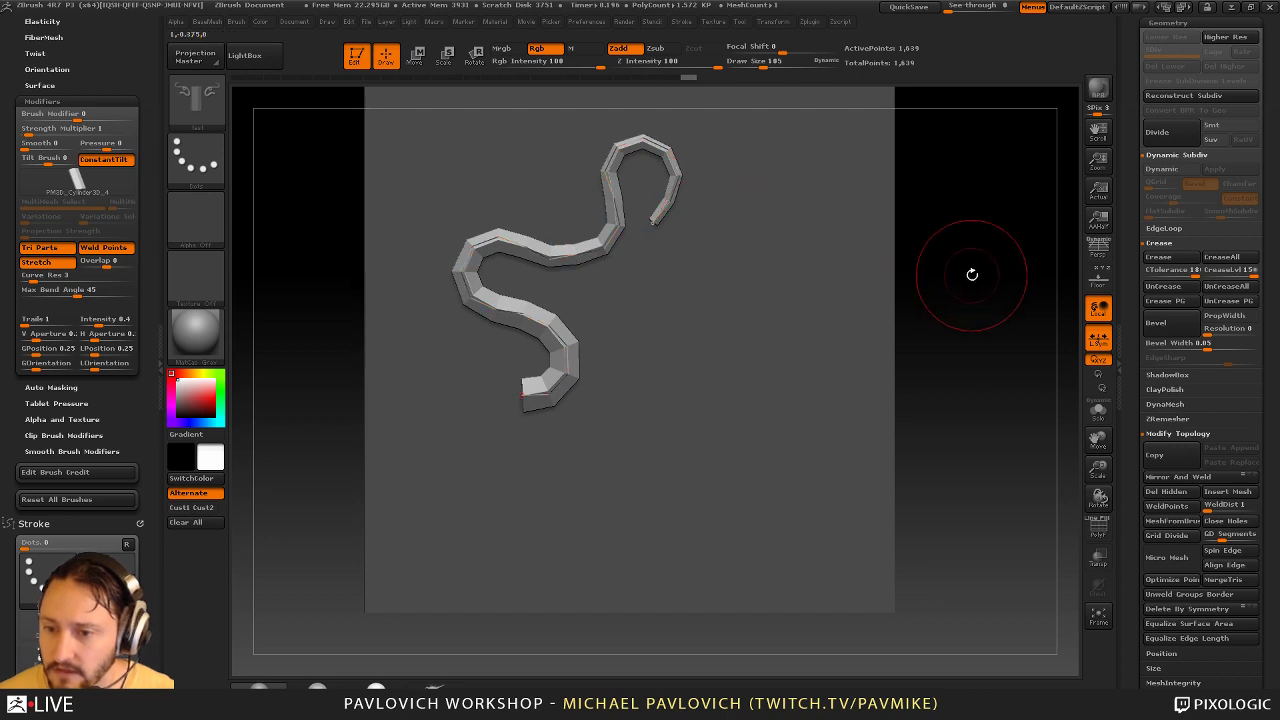
Check the tube from the side and set the brush's depth Imbed to 0
drag(972, 274, 900, 292)
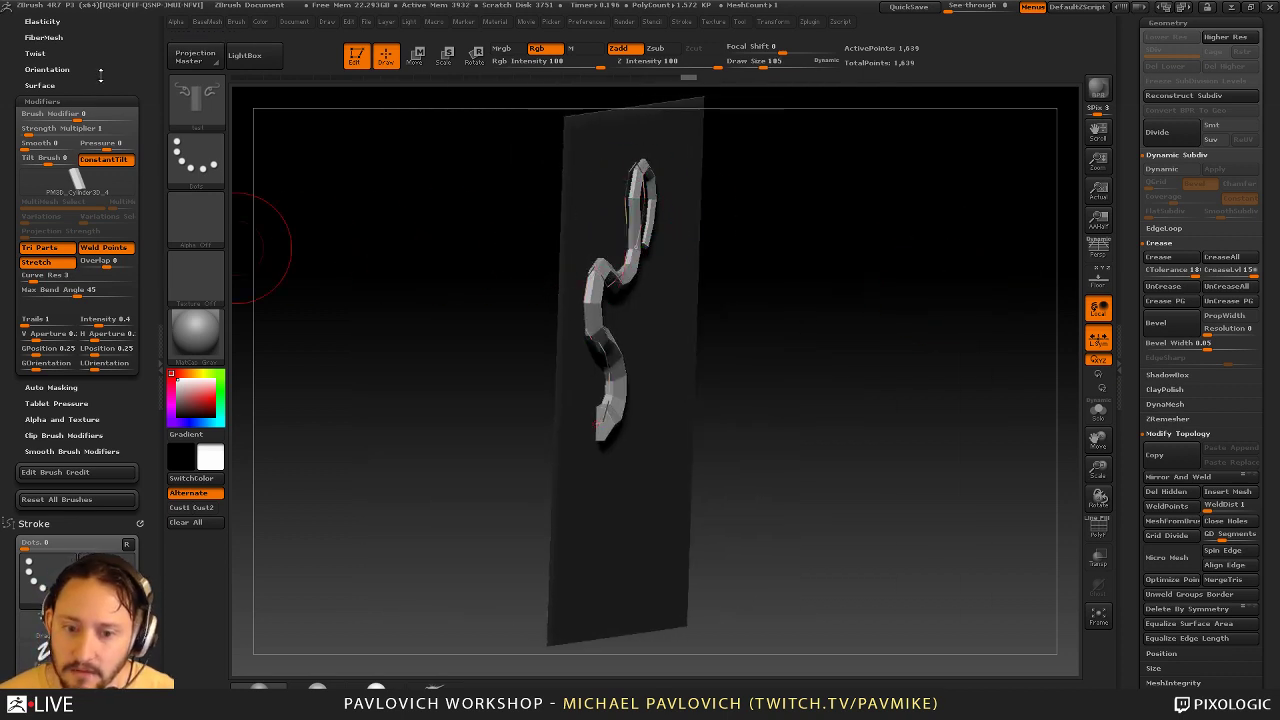
drag(109, 67, 106, 163)
click(55, 210)
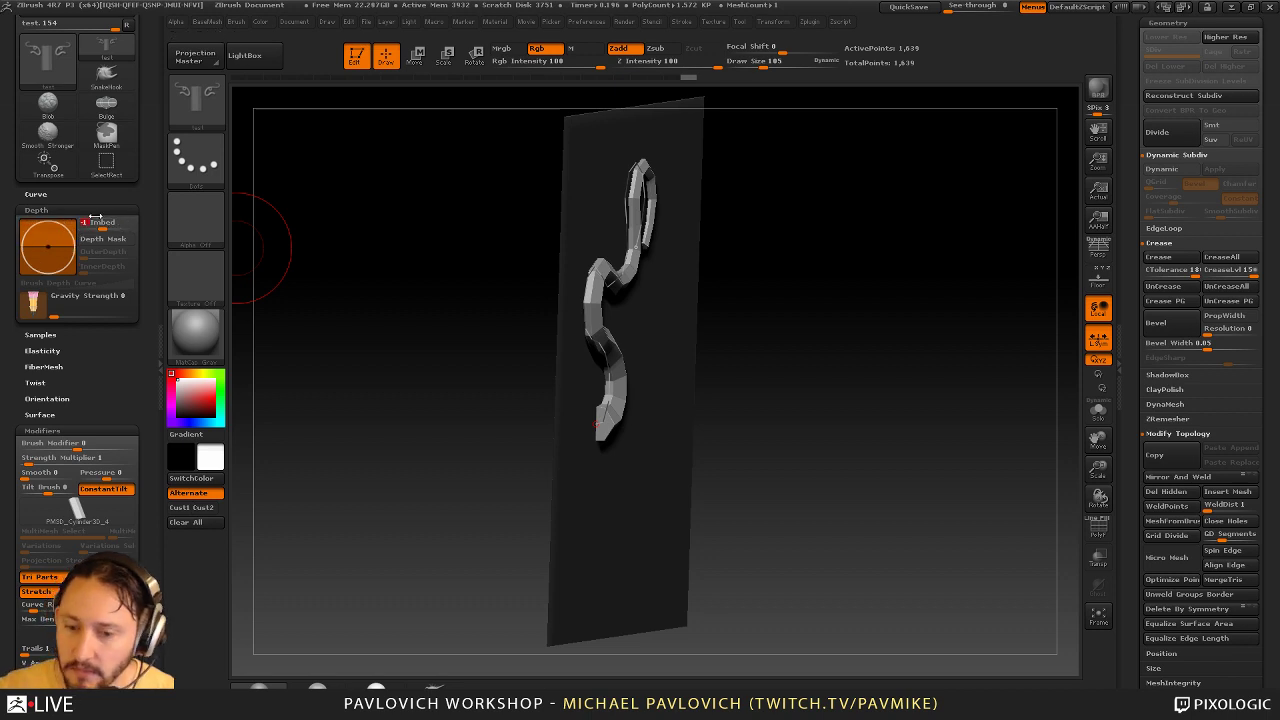
mouse_move(1004, 315)
mouse_down()
mouse_move(1002, 342)
mouse_move(942, 319)
mouse_move(963, 285)
mouse_move(940, 263)
mouse_move(997, 288)
mouse_move(1014, 325)
mouse_move(1000, 322)
mouse_move(977, 290)
mouse_move(1022, 316)
mouse_up()
click(600, 277)
key(ctrl+z)
alt+drag(955, 273, 970, 273)
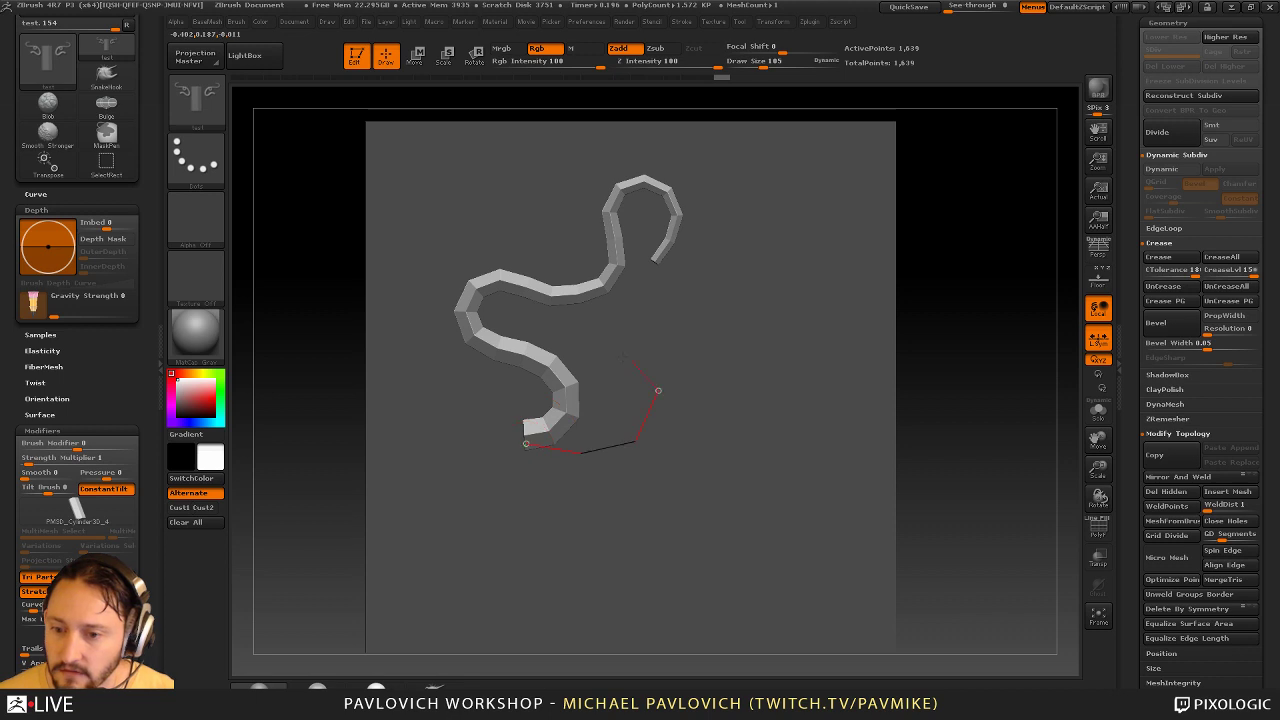
Draw a short second tube from the first tube's thick end and a wave-shaped third tube below it at Draw Size 56
drag(658, 391, 697, 334)
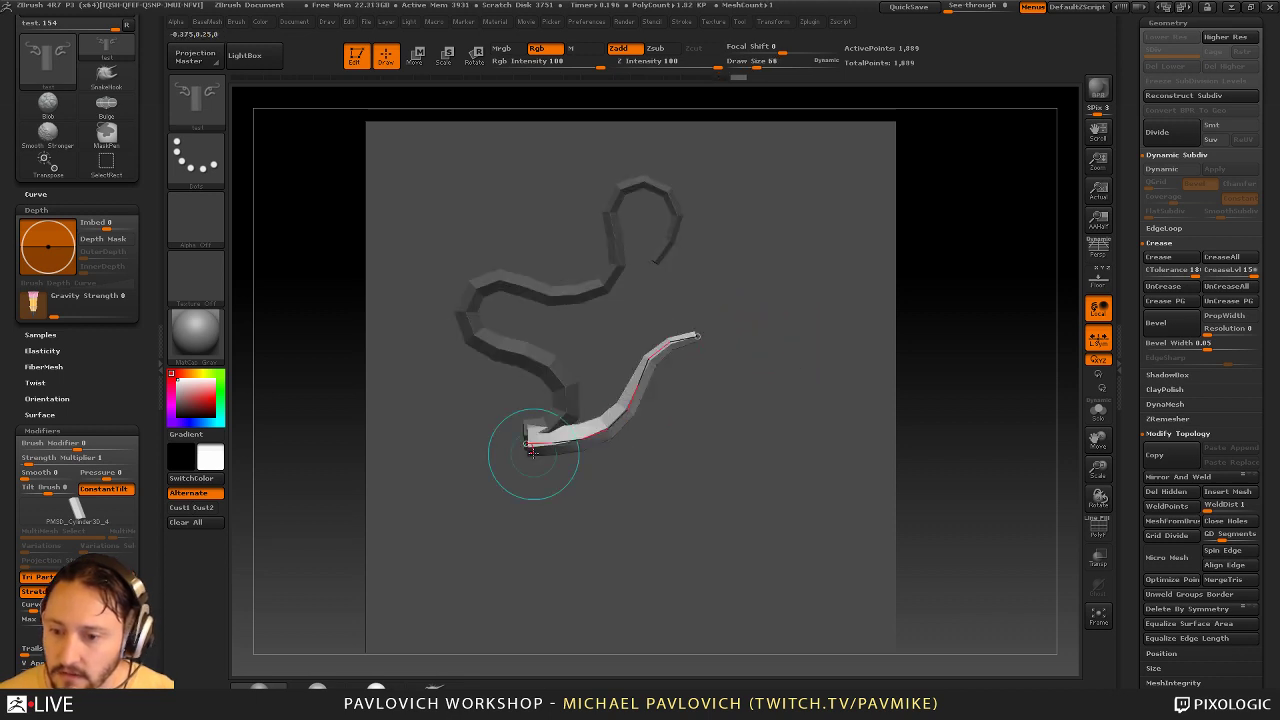
drag(734, 409, 768, 394)
key(ctrl+z)
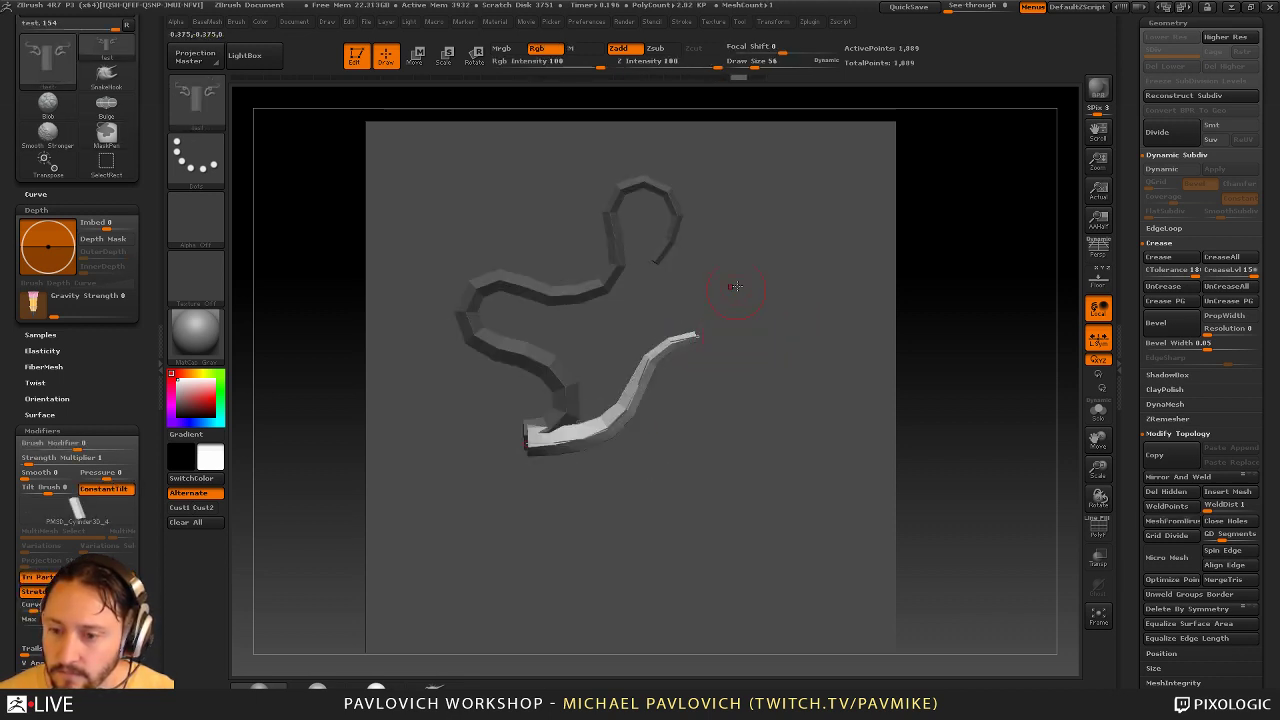
drag(590, 486, 765, 437)
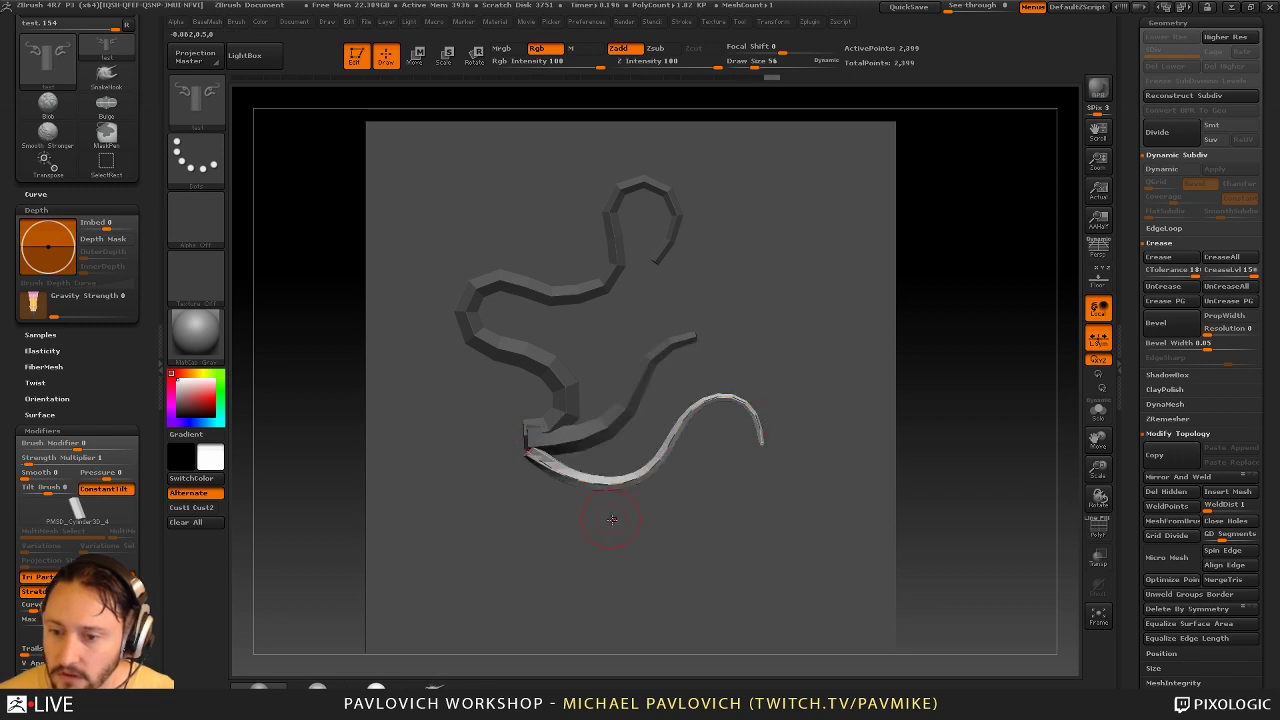
alt+drag(913, 439, 917, 388)
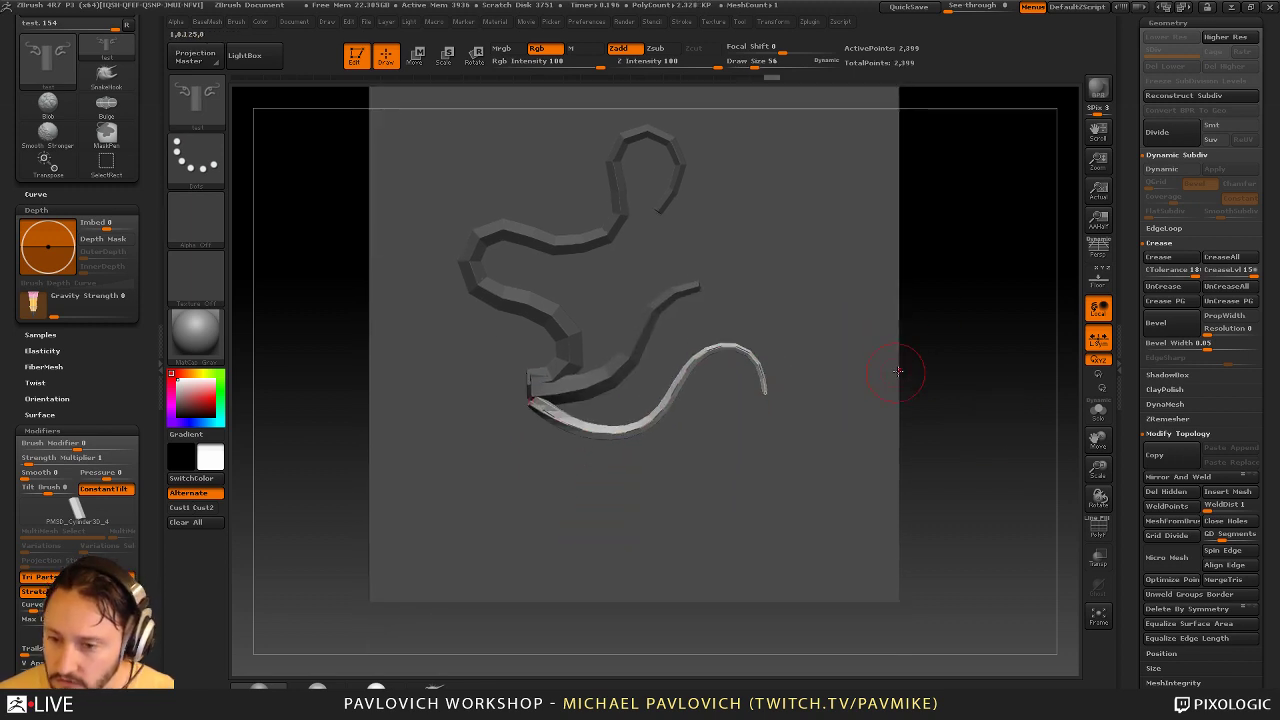
Pull the wave tube's start outward, then snapshot its curve and pull the copy downward at Draw Size 181
drag(530, 402, 505, 388)
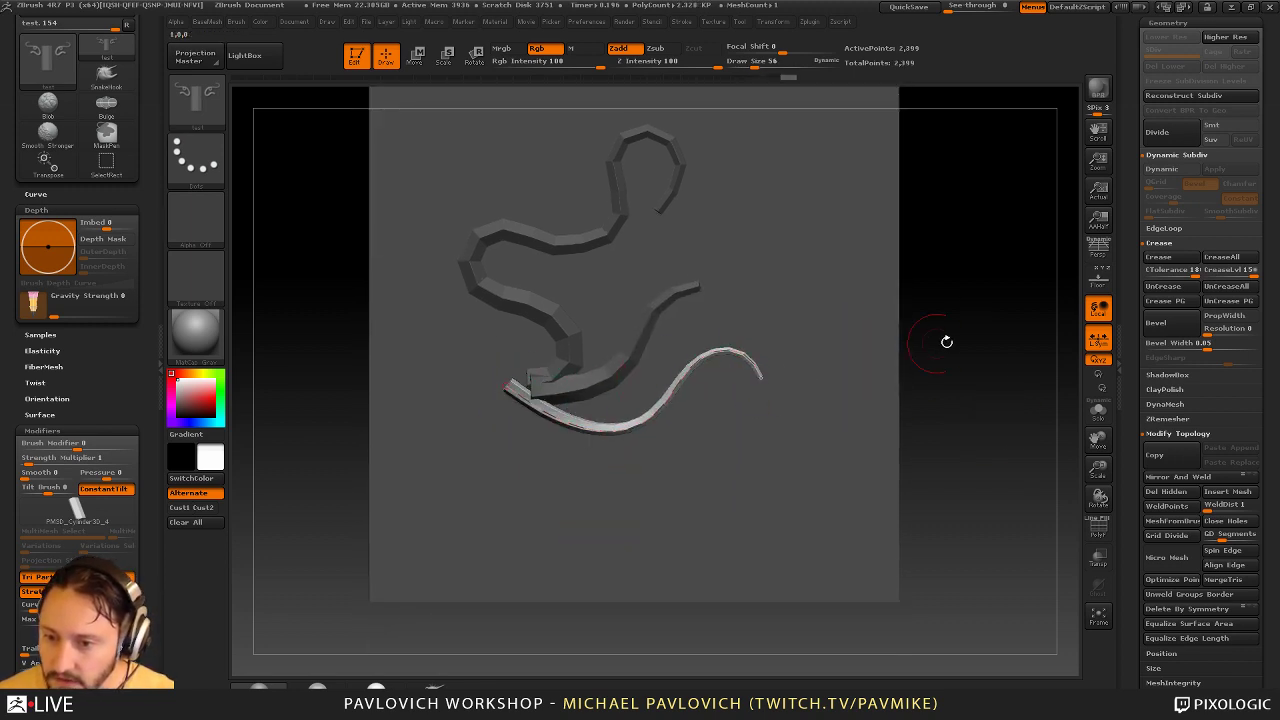
alt+drag(994, 303, 994, 313)
alt+drag(967, 354, 966, 326)
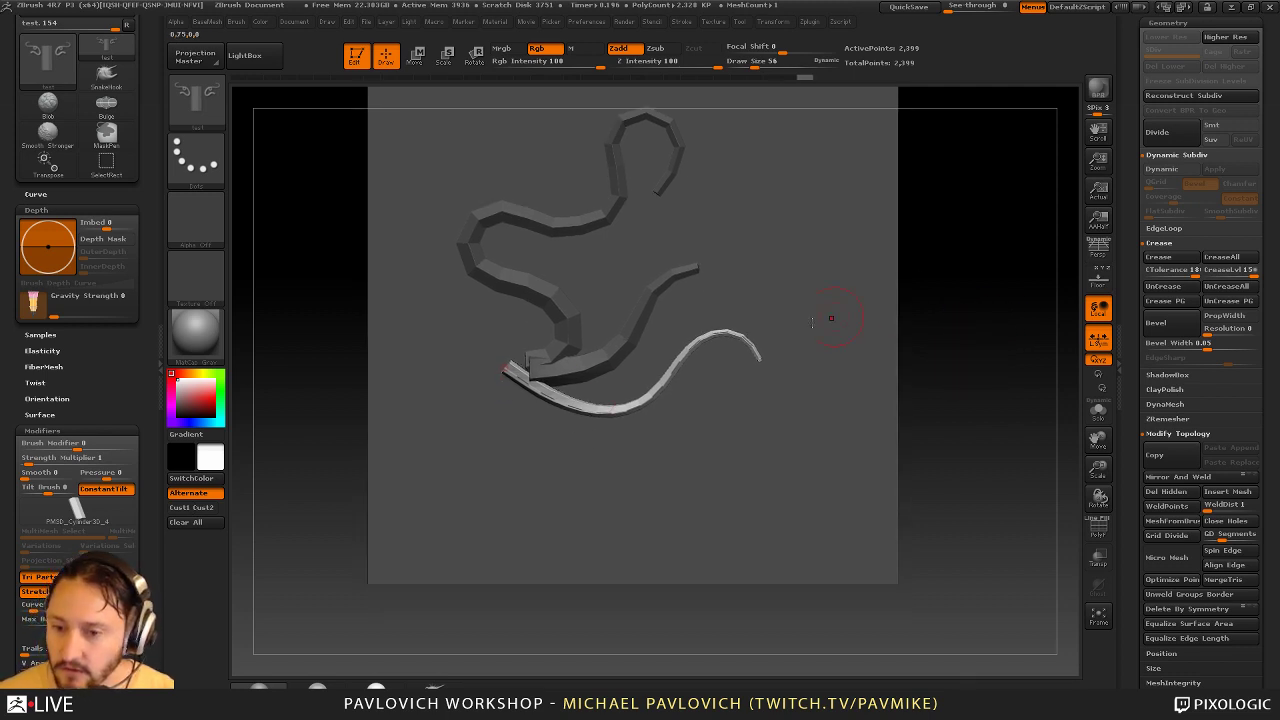
key(s)
drag(591, 418, 608, 411)
drag(608, 410, 608, 438)
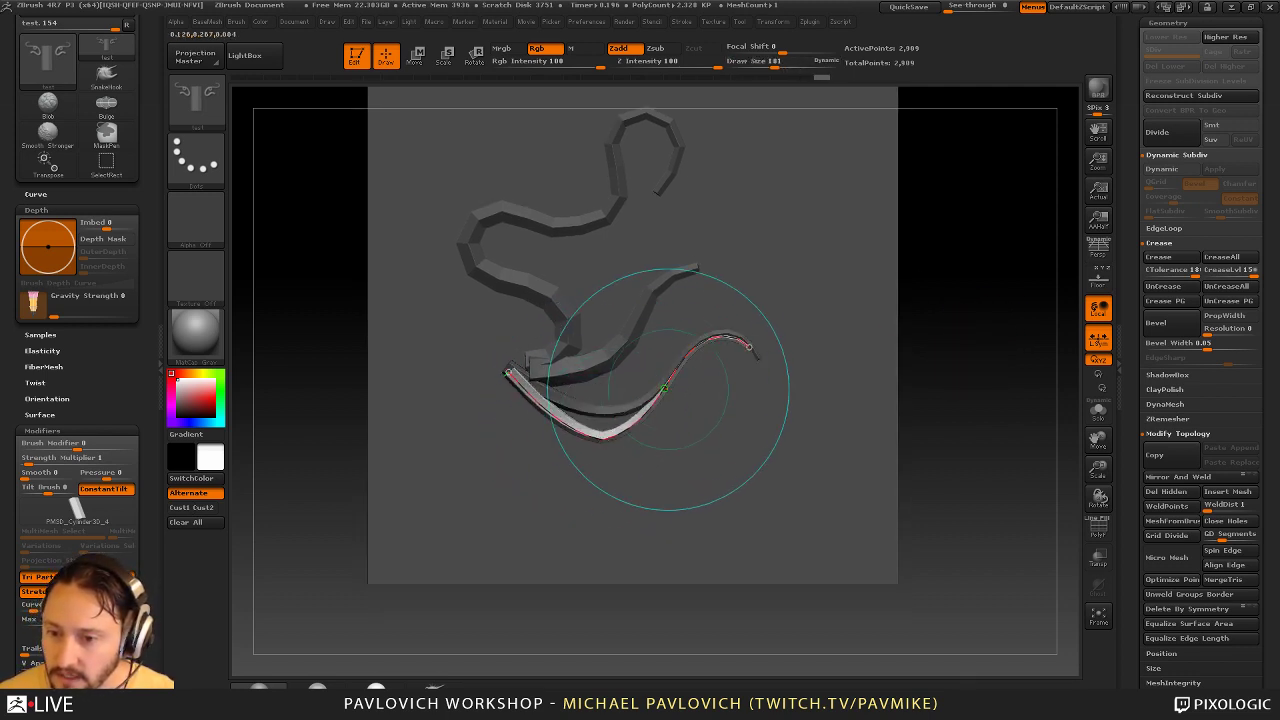
Undo the sharp bend in the copied wave tube and try its curve at Draw Size 126
mouse_move(677, 364)
mouse_down()
mouse_move(689, 382)
mouse_move(609, 428)
mouse_move(610, 461)
mouse_move(643, 435)
mouse_move(628, 437)
mouse_up()
key(s)
key(ctrl+z)
key(s)
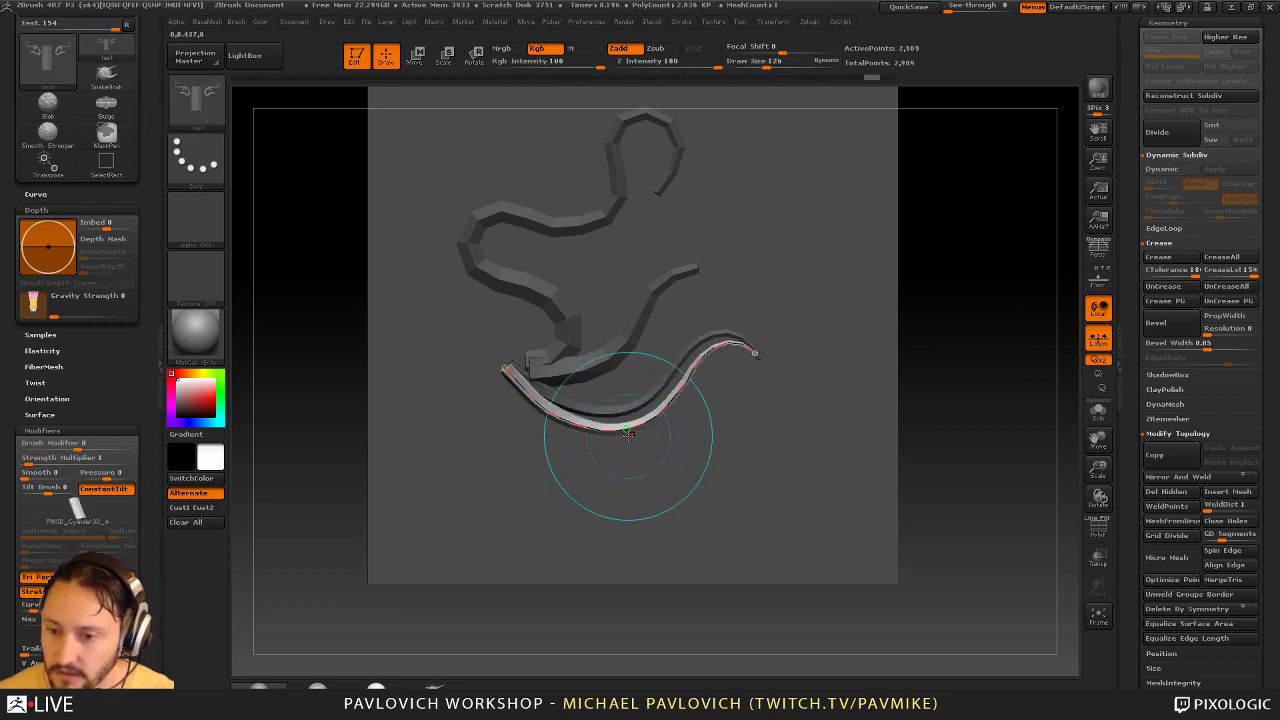
click(627, 439)
key(ctrl+z)
Set Draw Size to 39 and pull another, thinner copy of the wave tube into place just below the previous one
key(s)
drag(846, 401, 832, 401)
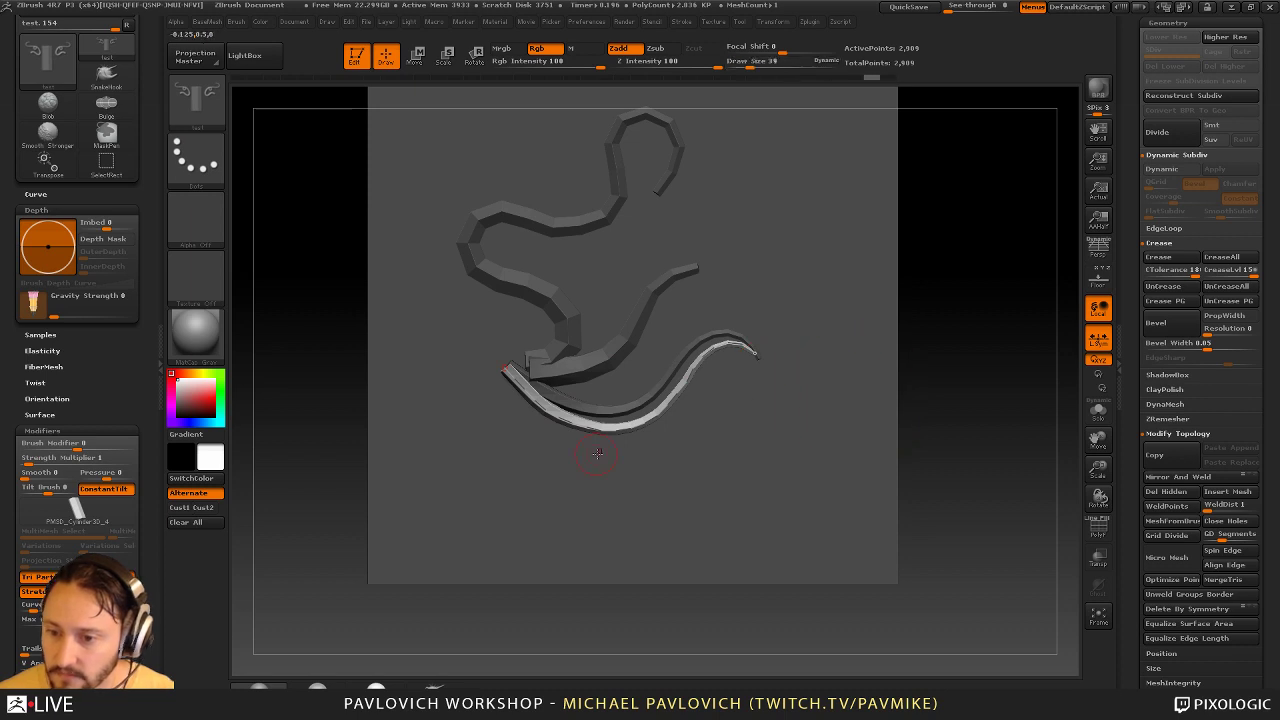
key(s)
drag(594, 430, 592, 453)
drag(667, 409, 678, 414)
drag(520, 391, 512, 397)
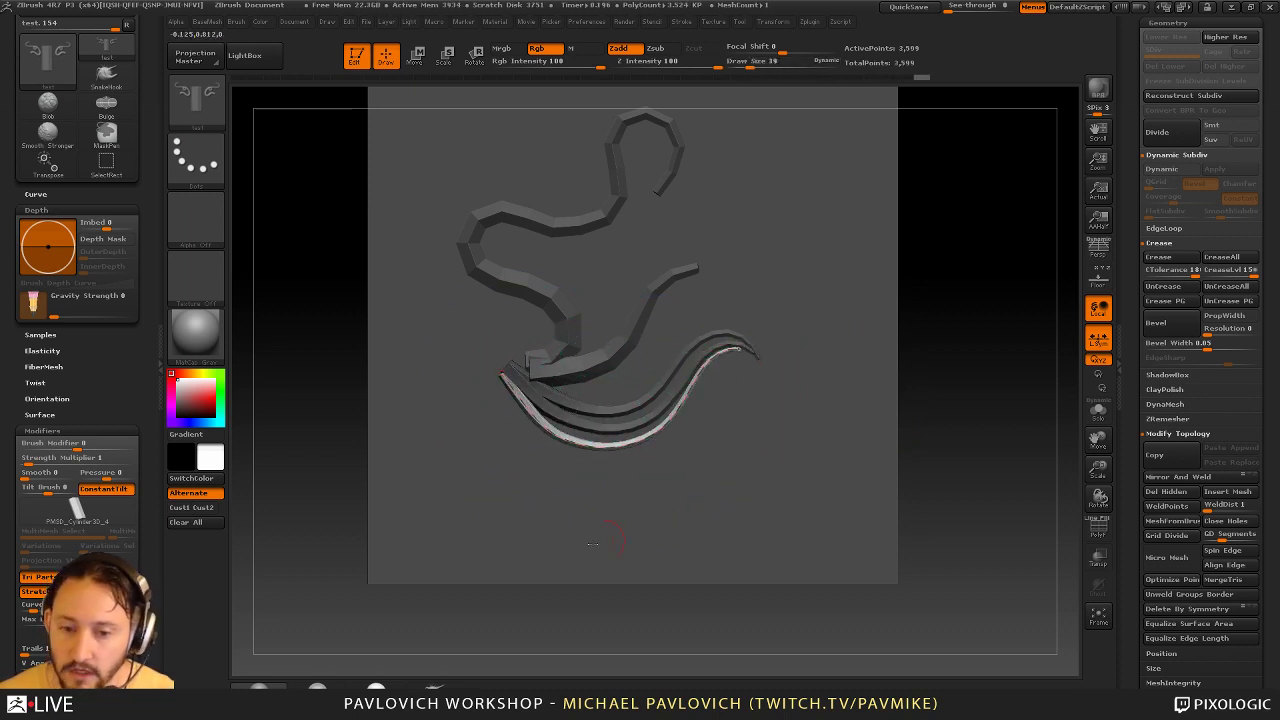
Repeatedly snapshot the lowest wave curve and pull each new copy downward to build a fan of parallel tubes
drag(116, 418, 122, 209)
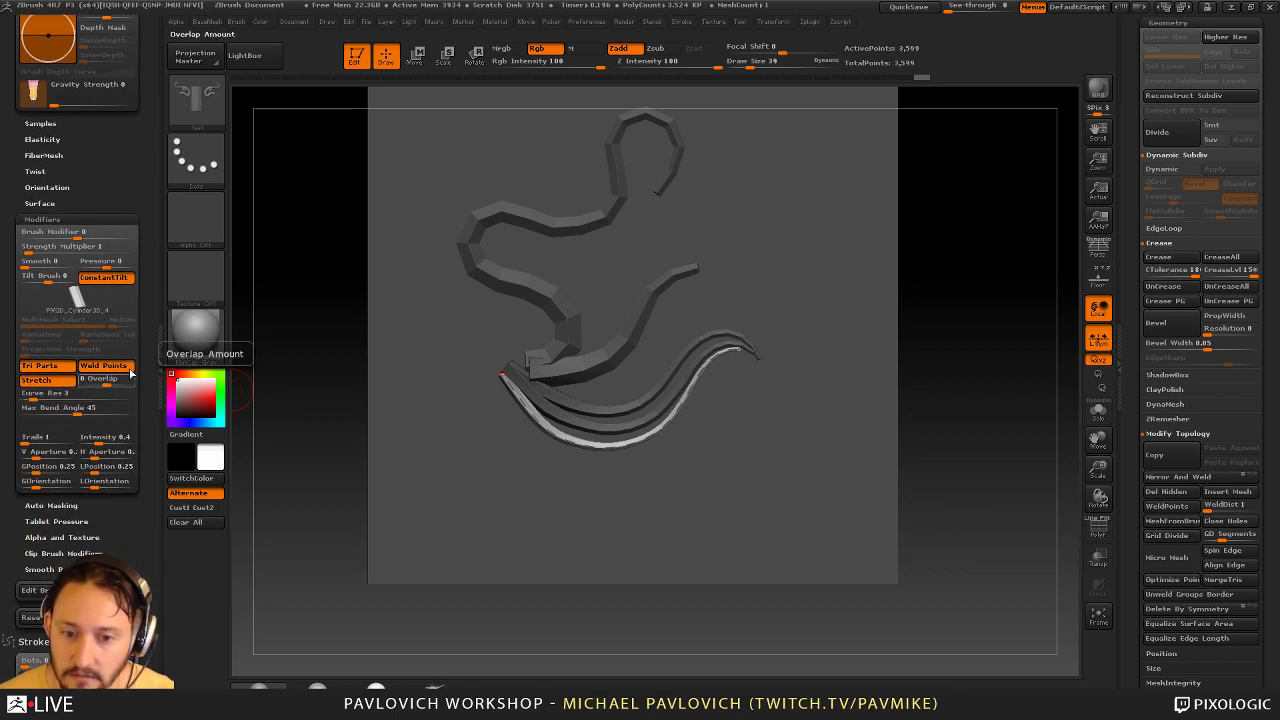
drag(147, 337, 142, 200)
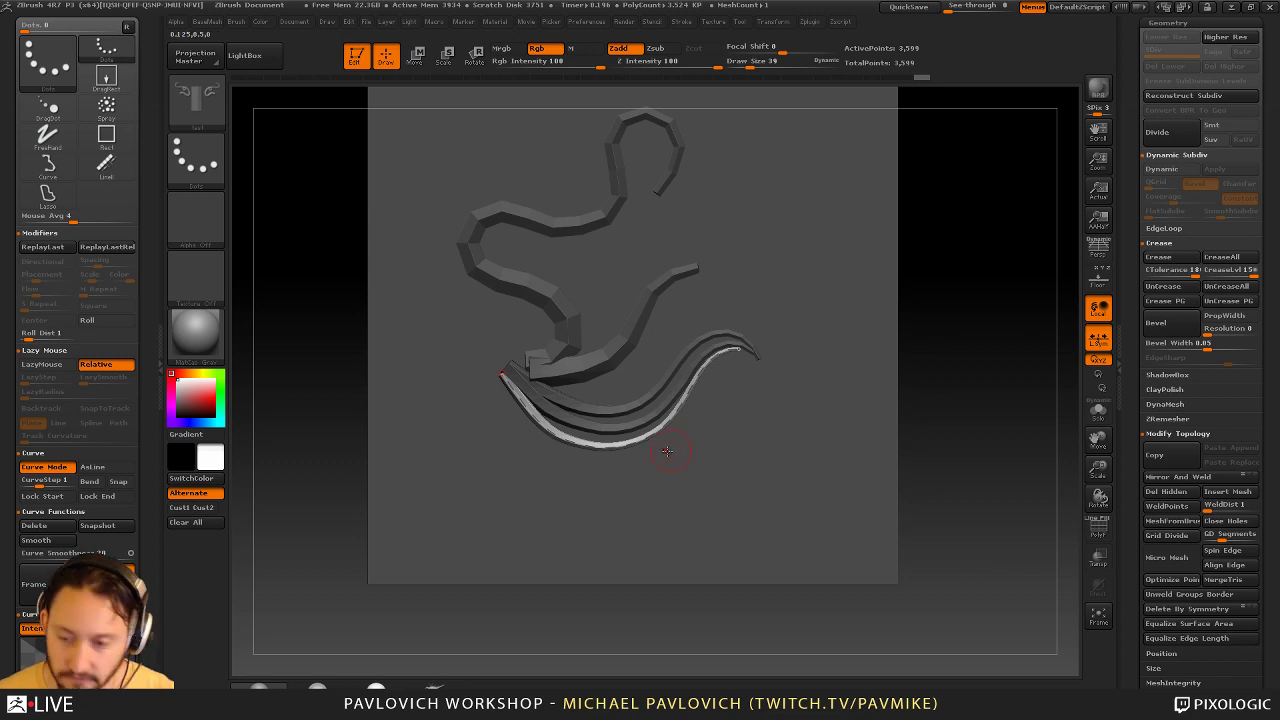
key(5)
drag(634, 443, 622, 475)
key(5)
key(5)
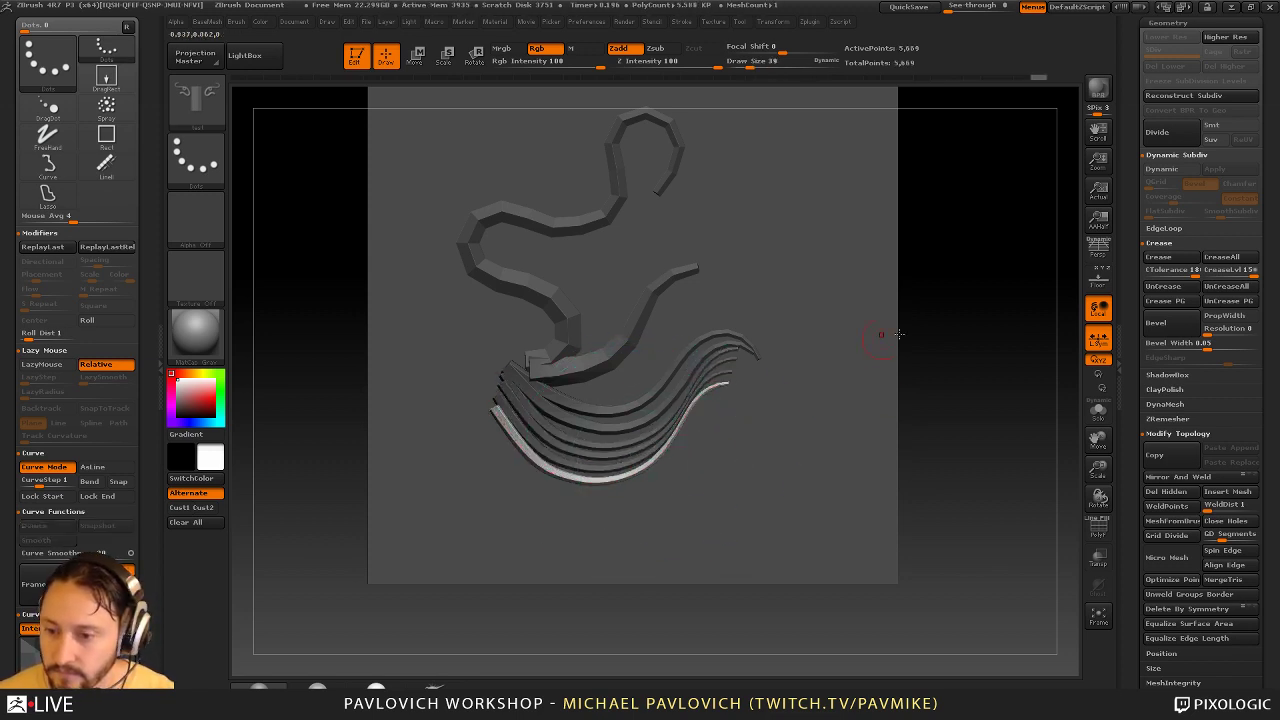
Clear the mask, turn on the polygon wireframe display and isolate the plane by hiding the tubes
drag(898, 334, 979, 376)
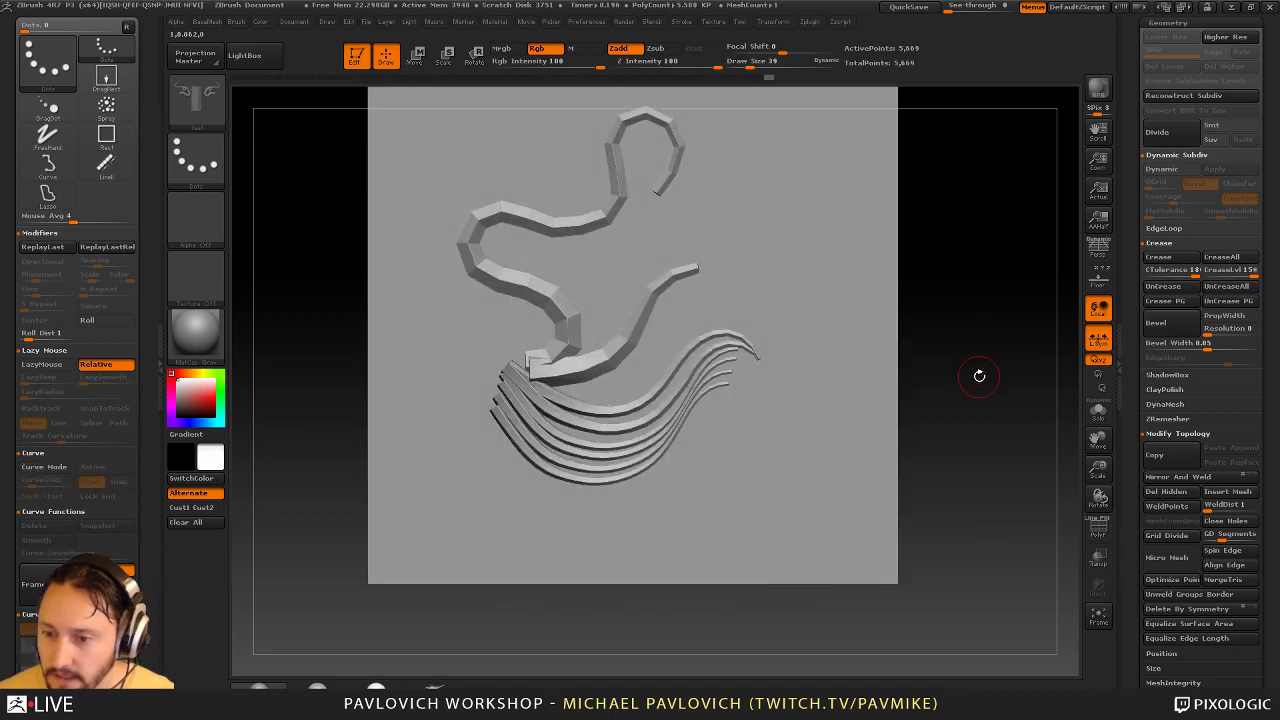
ctrl+shift+click(880, 383)
key(space)
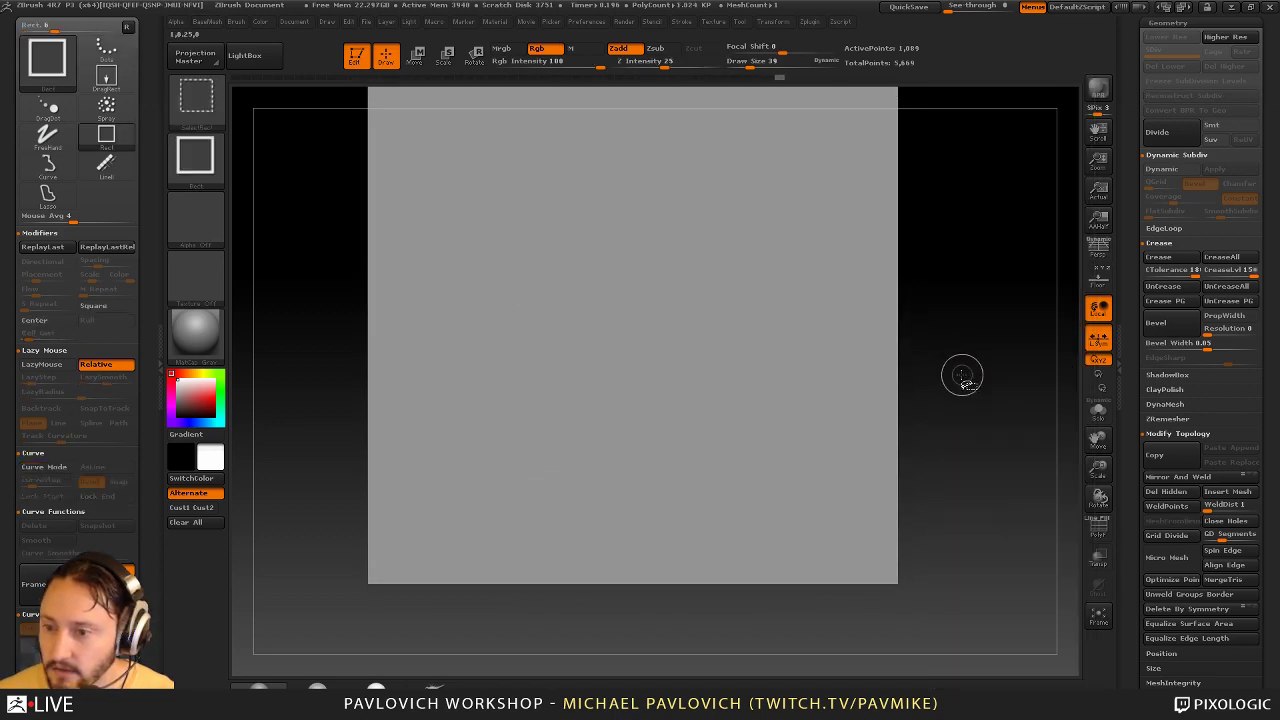
ctrl+shift+click(962, 377)
key(shift+f)
mouse_move(969, 396)
mouse_down()
mouse_move(954, 420)
mouse_move(967, 410)
mouse_up()
ctrl+shift+click(843, 309)
Split the hidden tubes into their own subtool, turn on Solo and select the tube subtool
key(space)
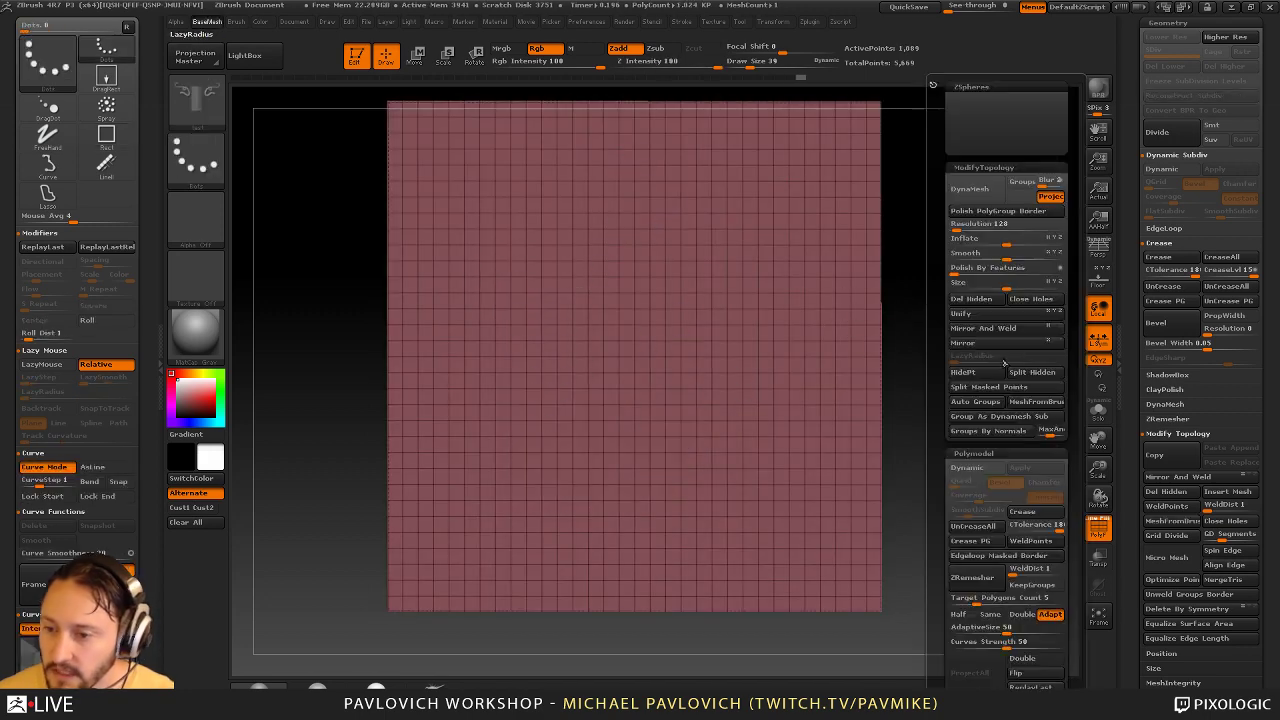
click(1020, 373)
key(s)
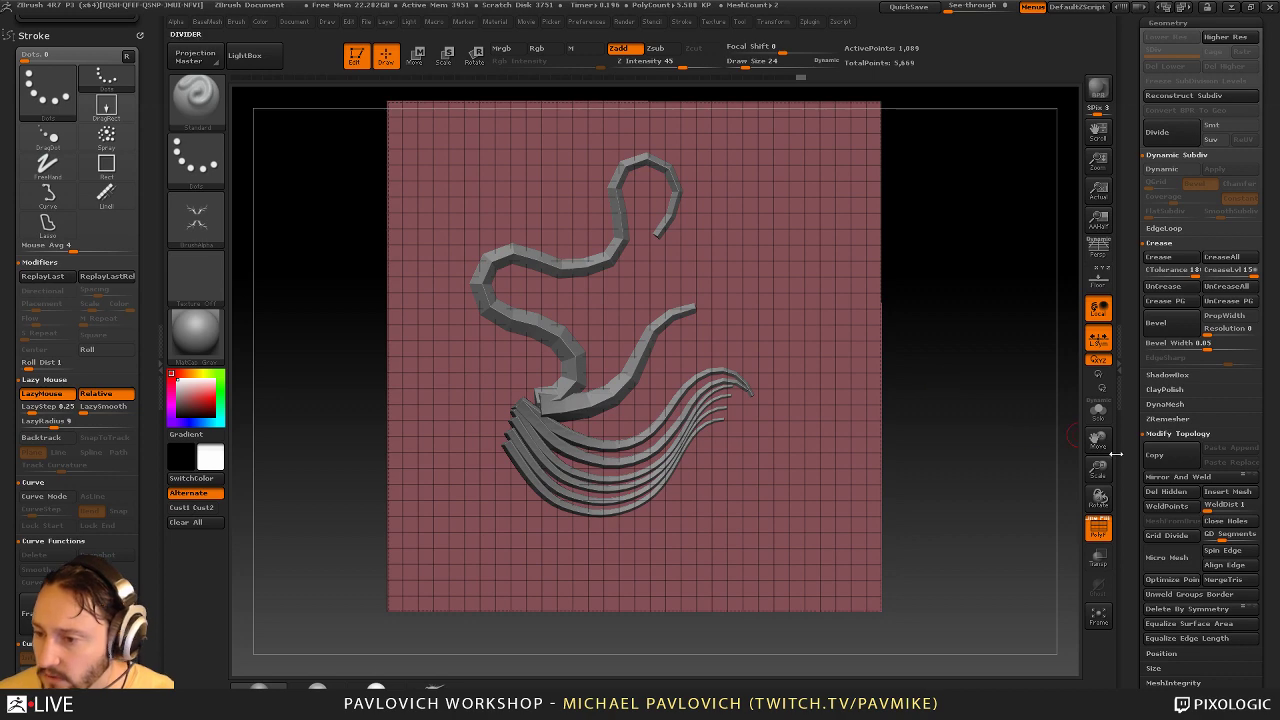
drag(1131, 402, 1131, 530)
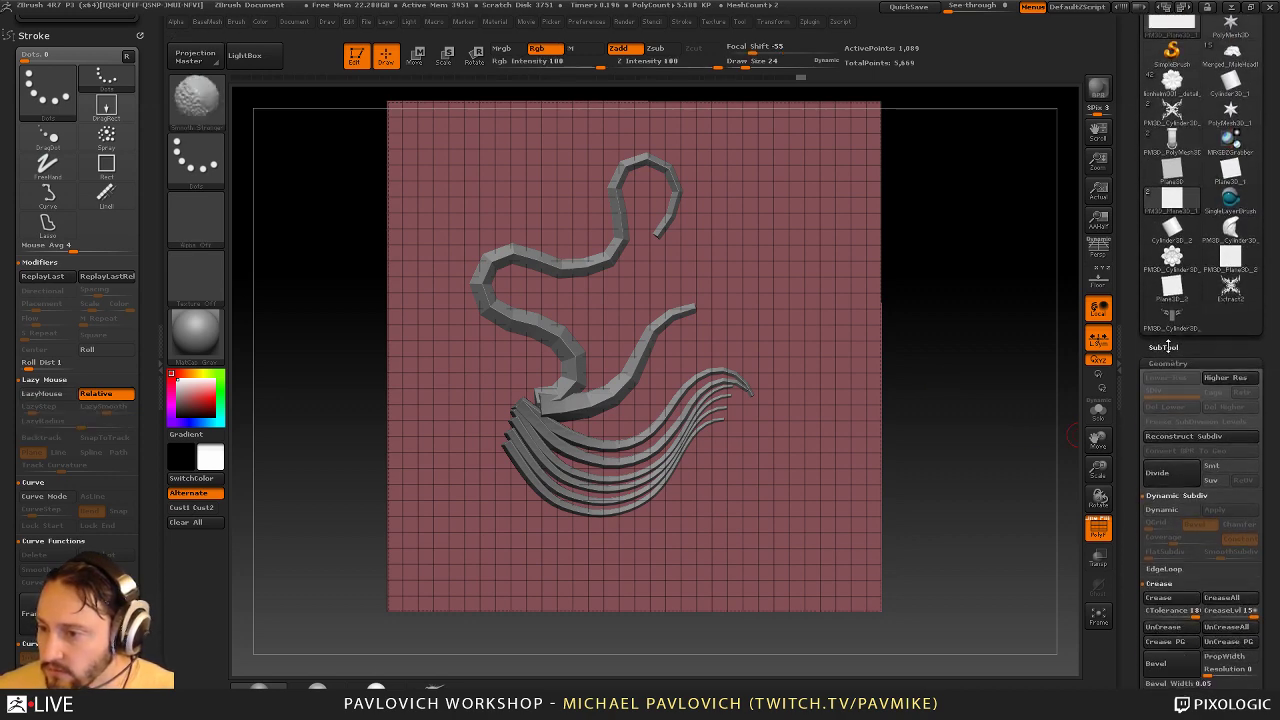
click(1098, 410)
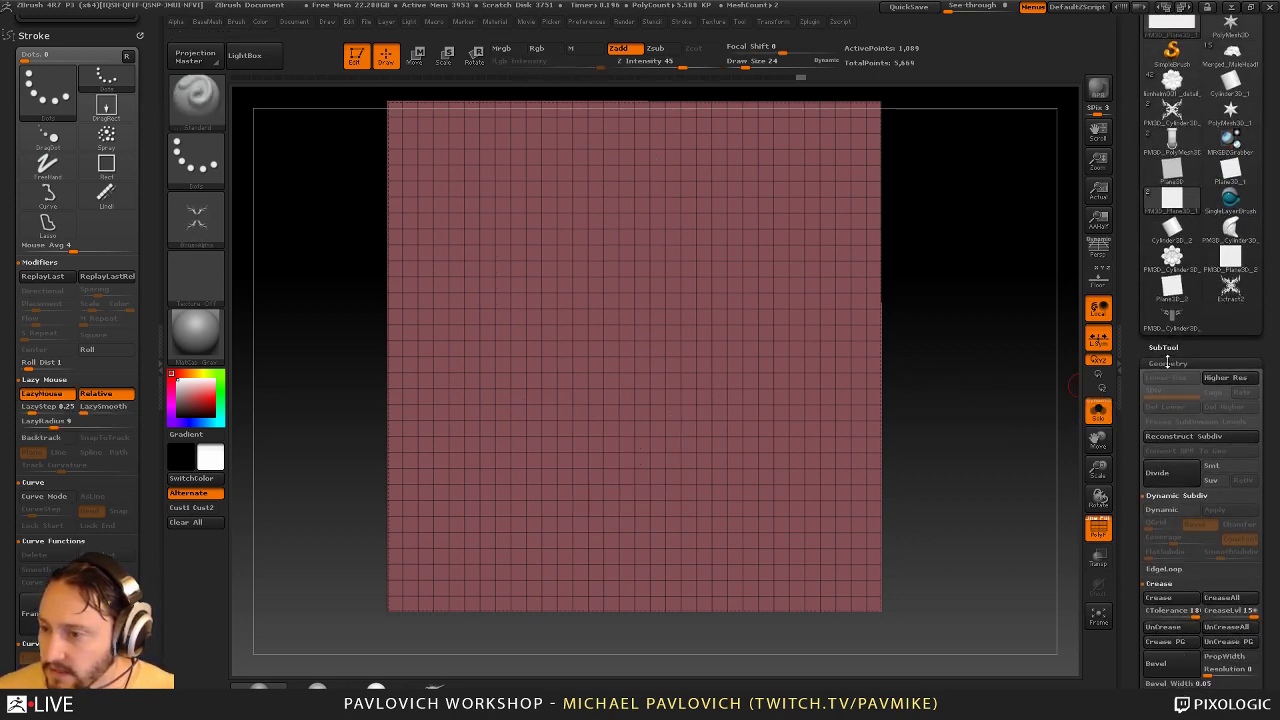
click(1166, 348)
click(1205, 165)
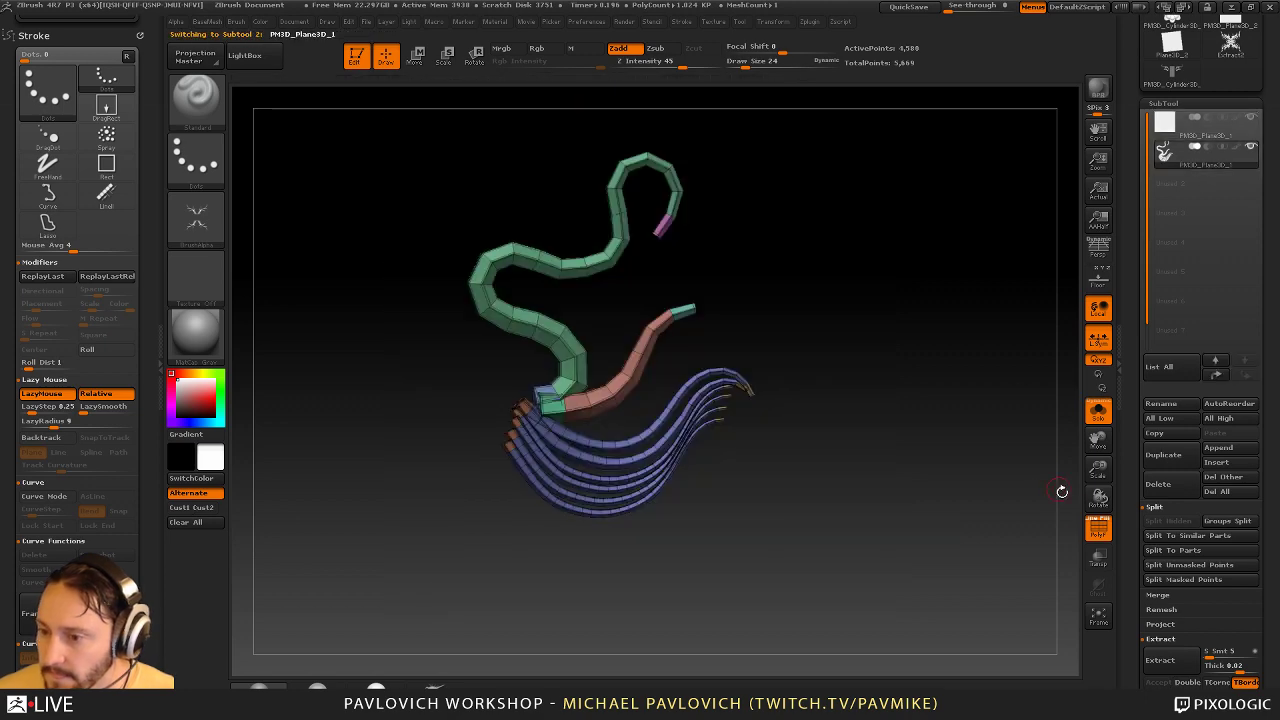
Smooth the tubes with Dynamic Subdivision and adjust the upper loop with the Move brush
key(d)
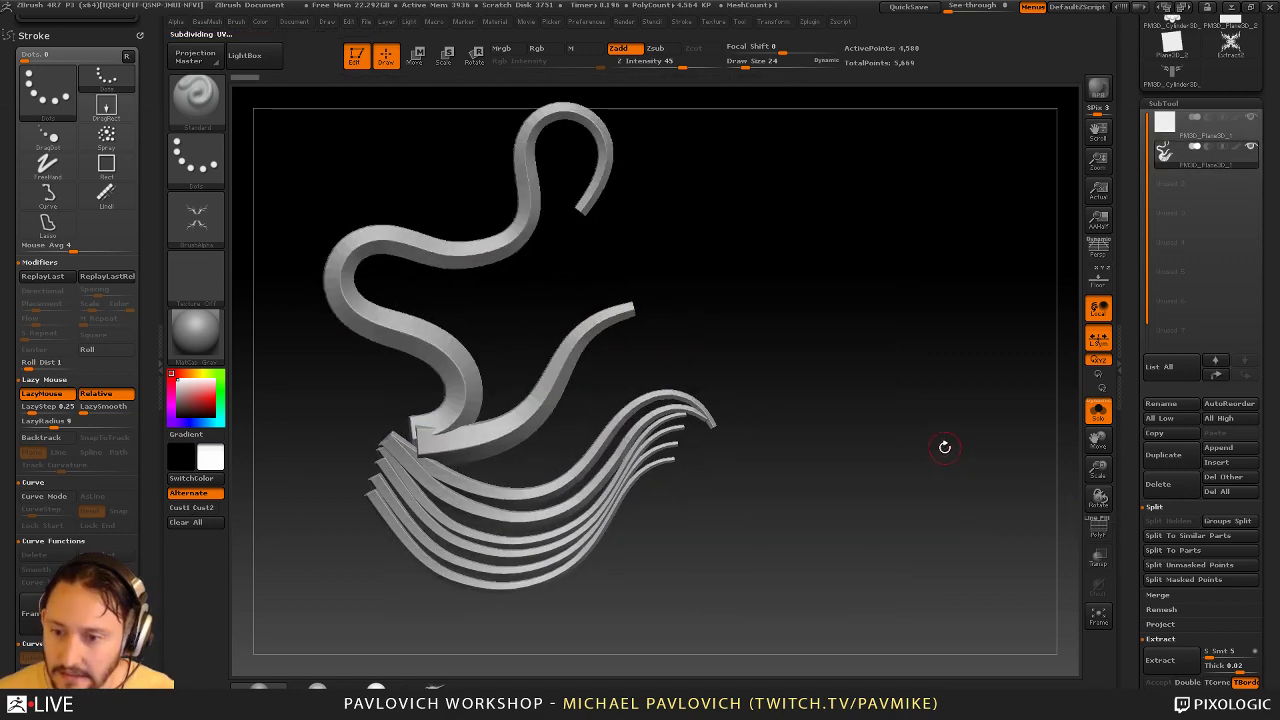
mouse_move(862, 392)
mouse_down()
mouse_move(928, 400)
mouse_move(928, 430)
mouse_up()
key(s)
drag(802, 309, 821, 309)
key(b)
key(m)
key(v)
drag(671, 317, 661, 312)
drag(670, 251, 675, 232)
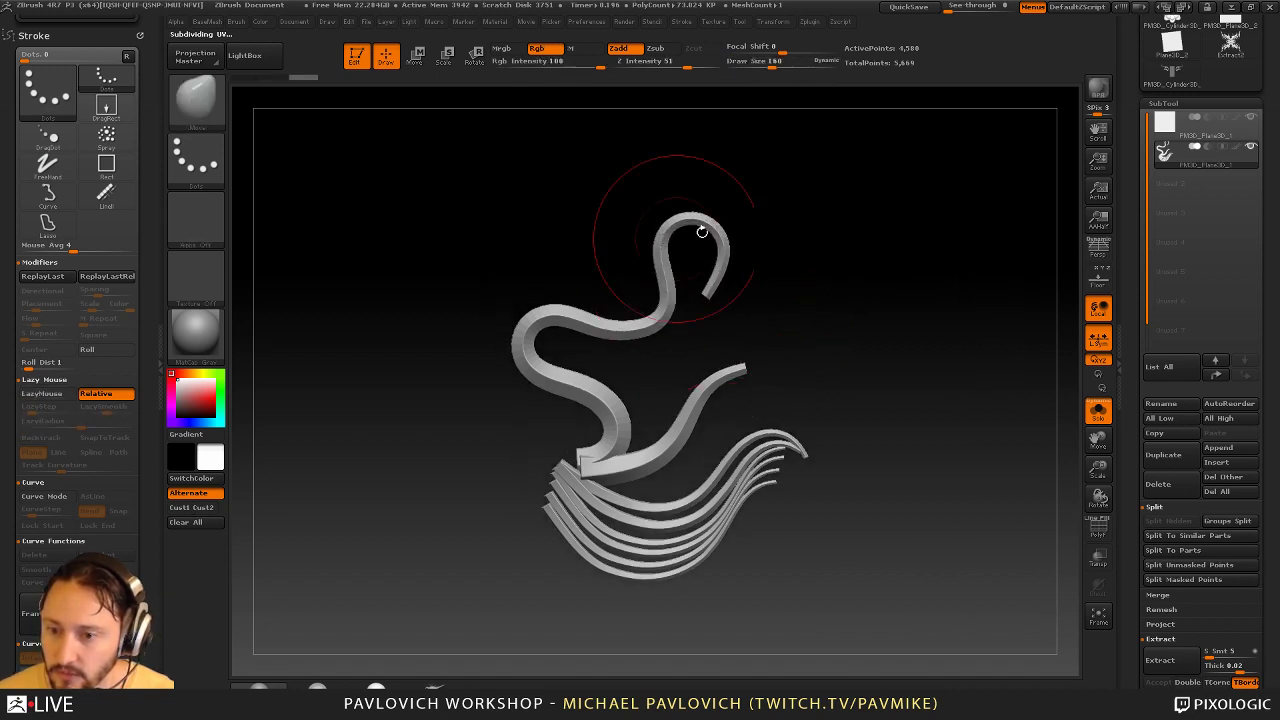
Swell the thick tube's lower bends and the roots of the thinner tubes with the Inflat brush at Draw Size 160
alt+drag(922, 308, 994, 320)
key(b)
key(i)
key(n)
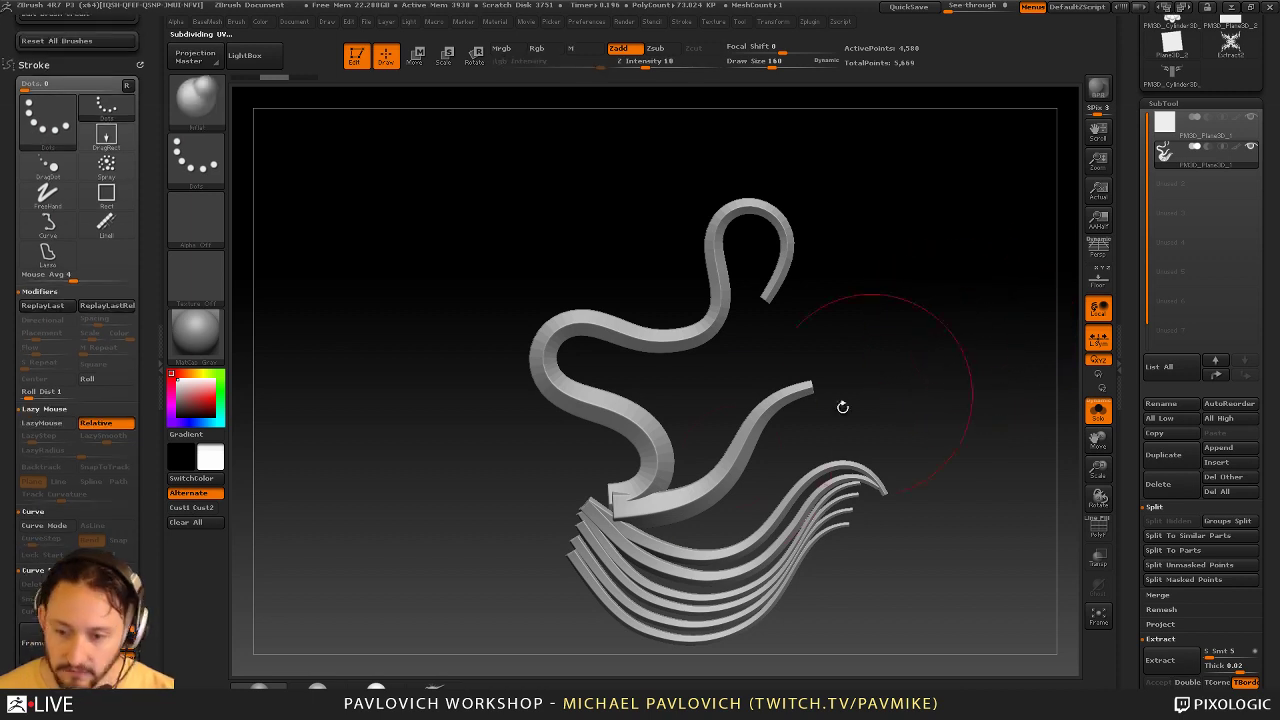
mouse_move(642, 489)
mouse_down()
mouse_move(634, 436)
mouse_move(600, 392)
mouse_move(546, 362)
mouse_up()
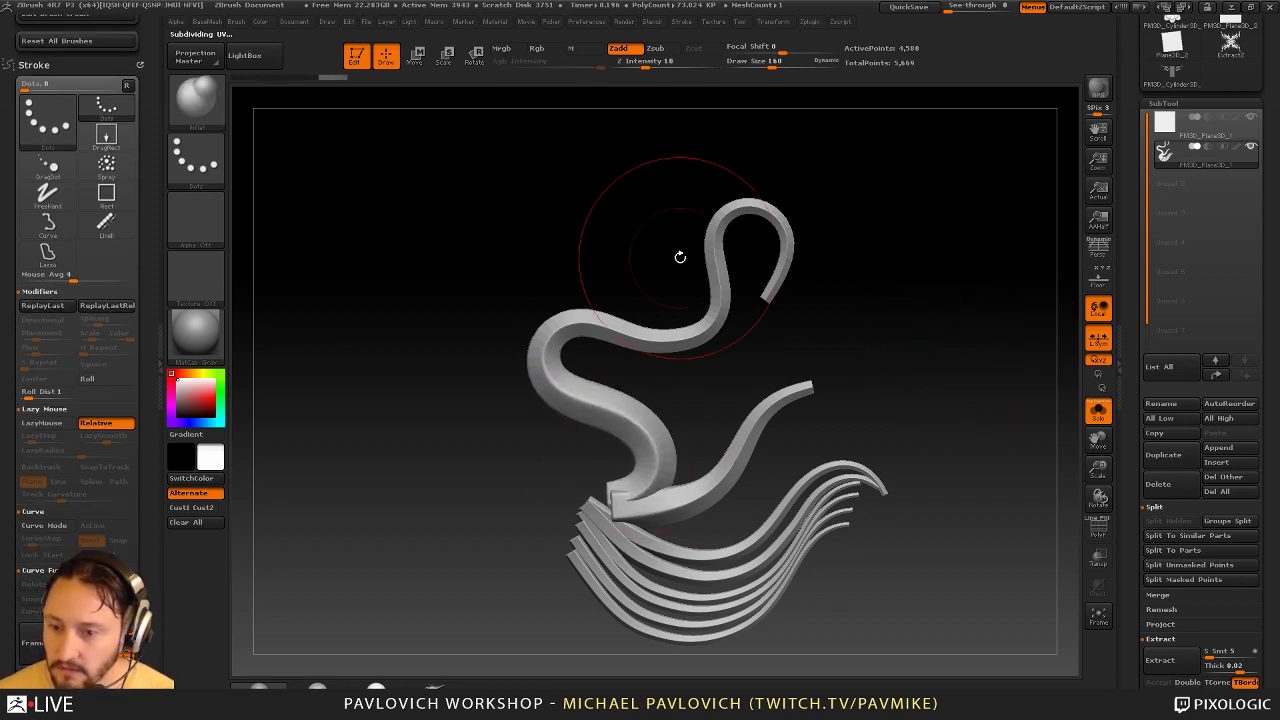
alt+drag(680, 254, 667, 176)
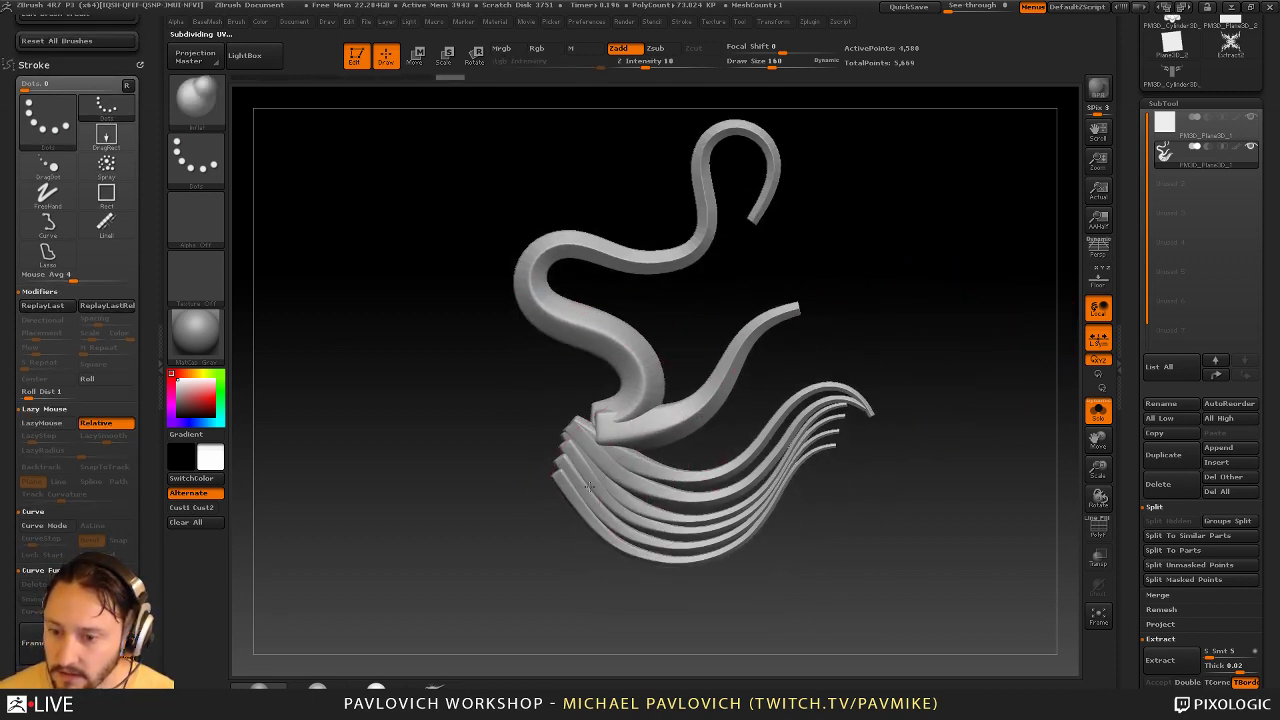
drag(603, 432, 670, 406)
drag(638, 388, 591, 300)
Switch to the Standard brush and apply Dynamic Subdivision to turn the smoothed tubes into real geometry
mouse_move(866, 196)
mouse_down()
mouse_move(911, 290)
mouse_move(961, 293)
mouse_up()
key(b)
key(s)
key(t)
key(1)
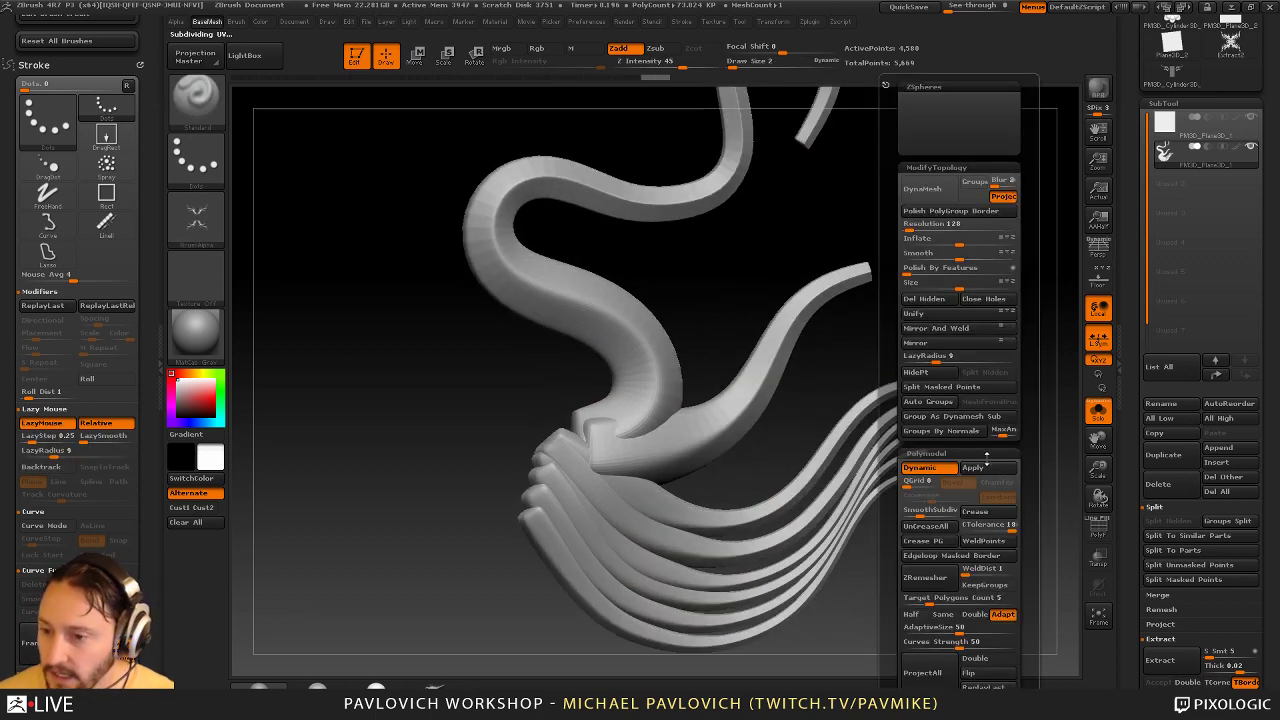
click(987, 467)
Sculpt strokes along the inner bend of the thick tube with the Standard brush at Draw Size 20, redoing the first attempt
alt+drag(683, 348, 685, 378)
key(s)
mouse_move(625, 437)
mouse_down()
mouse_move(638, 437)
mouse_move(605, 370)
mouse_move(606, 450)
mouse_move(617, 362)
mouse_up()
click(208, 226)
click(292, 237)
key(ctrl+z)
drag(633, 459, 632, 352)
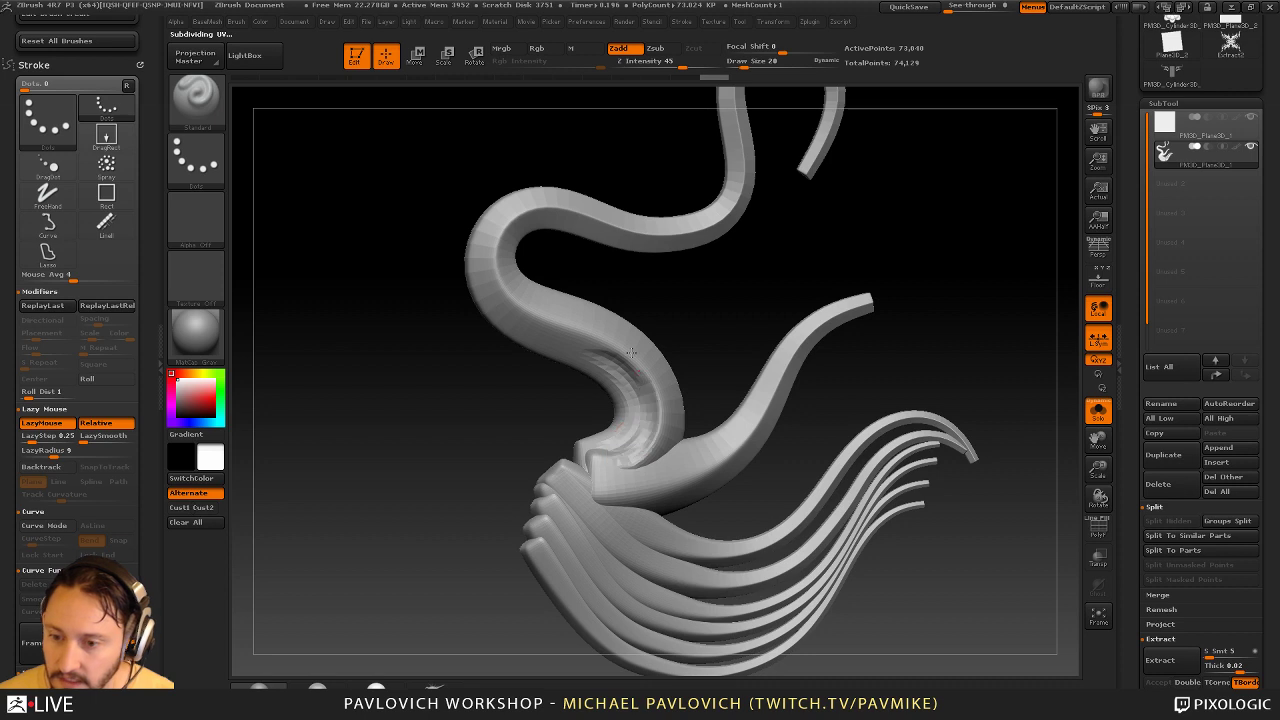
Sculpt ridges on the thick tube's lower bend and along the root of the adjoining tube with the Standard brush, smoothing between strokes
mouse_move(717, 302)
mouse_down()
mouse_move(684, 393)
mouse_move(660, 366)
mouse_up()
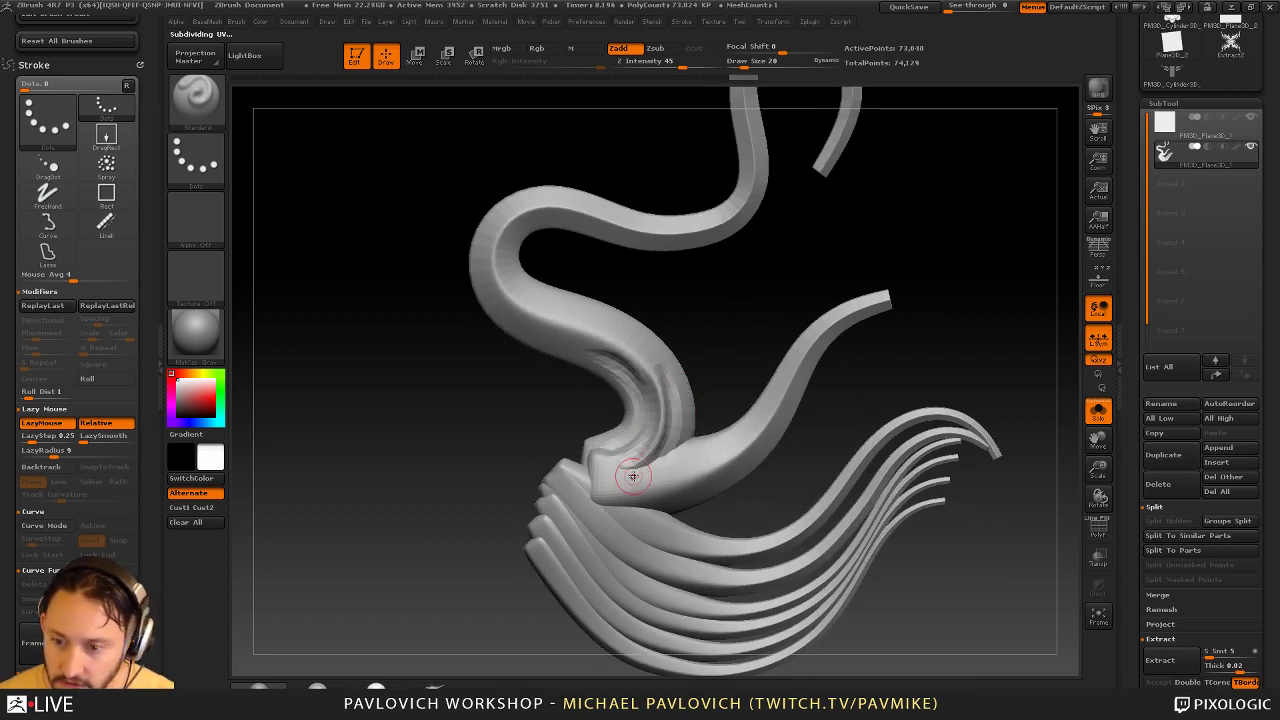
drag(606, 484, 752, 440)
mouse_move(740, 445)
shift+mouse_down()
mouse_move(671, 483)
mouse_move(620, 474)
shift+mouse_up()
mouse_move(617, 493)
mouse_down()
mouse_move(655, 494)
mouse_move(789, 378)
mouse_move(714, 477)
mouse_move(754, 446)
mouse_up()
mouse_move(614, 480)
mouse_down()
mouse_move(744, 434)
mouse_move(776, 408)
mouse_up()
mouse_move(962, 345)
alt+mouse_down()
mouse_move(980, 283)
mouse_move(987, 316)
alt+mouse_up()
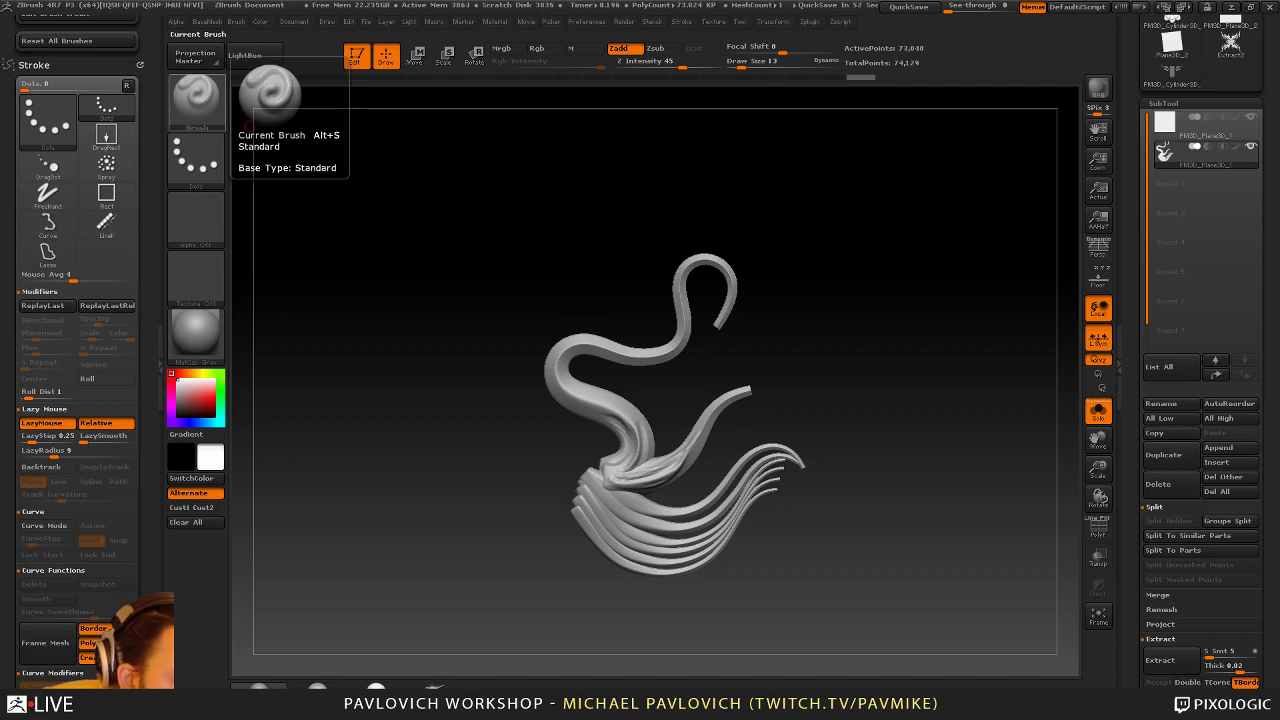
Vary the brush's Draw Size several times, ending at 20
drag(0, 131, 0, 95)
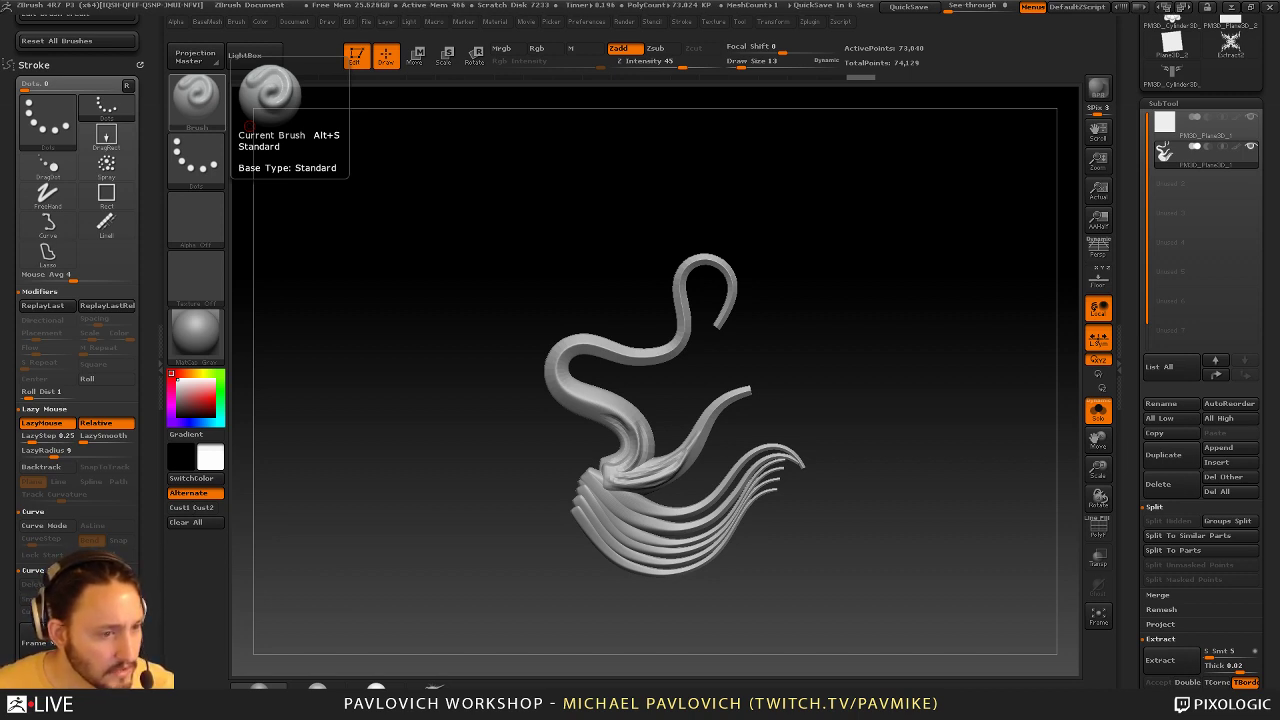
key(s)
mouse_move(849, 189)
mouse_down()
mouse_move(874, 190)
mouse_move(840, 203)
mouse_up()
key(s)
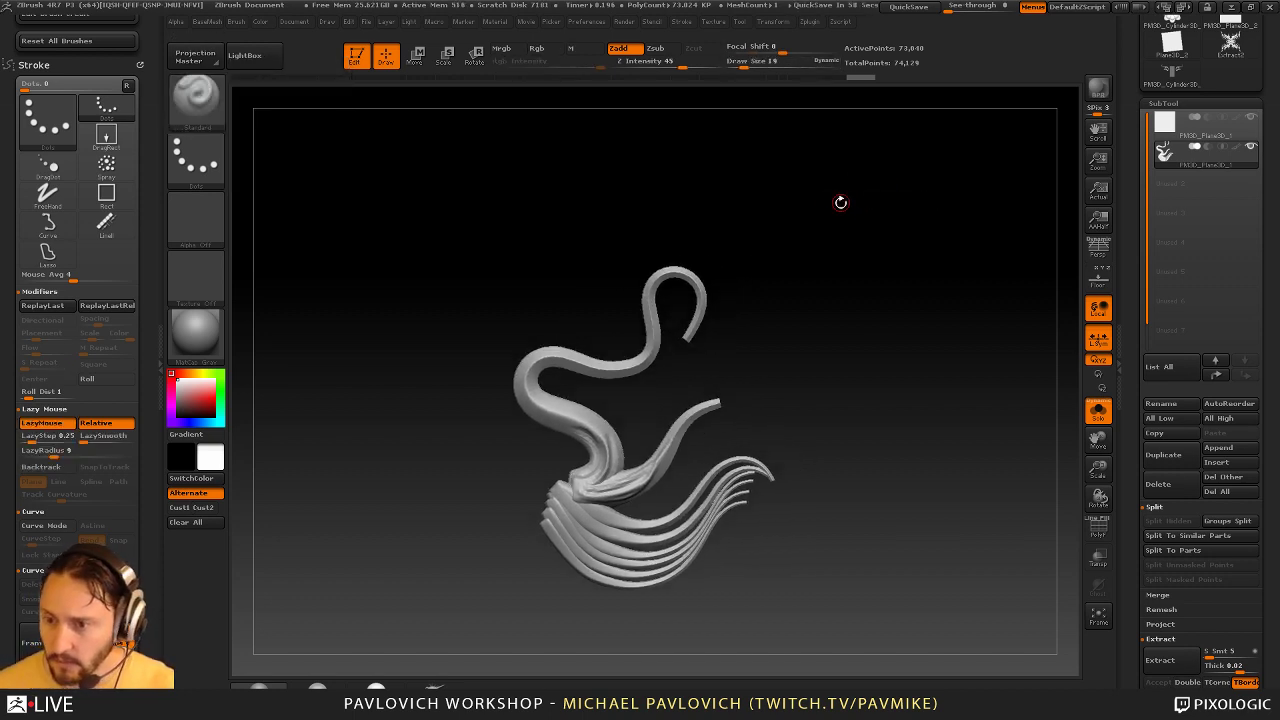
key(s)
mouse_move(890, 345)
mouse_down()
mouse_move(903, 345)
mouse_move(898, 321)
mouse_up()
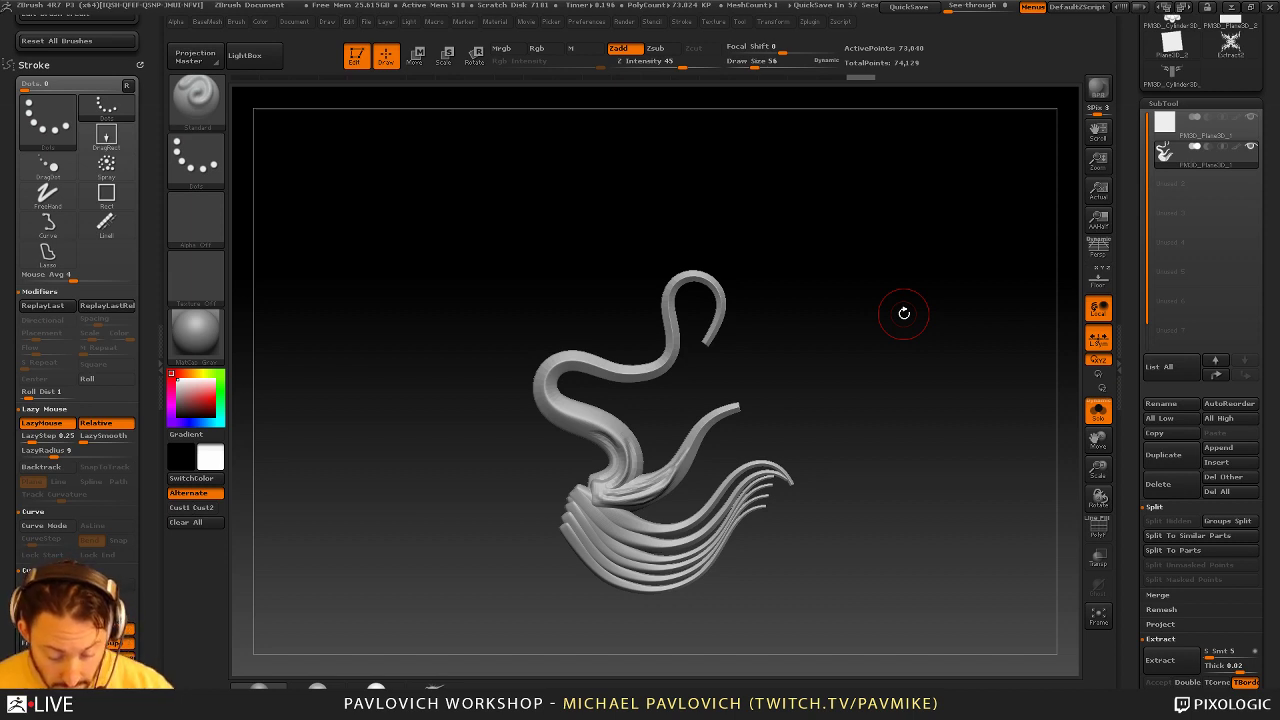
key(s)
drag(800, 241, 823, 250)
key(s)
key(s)
alt+drag(821, 242, 820, 234)
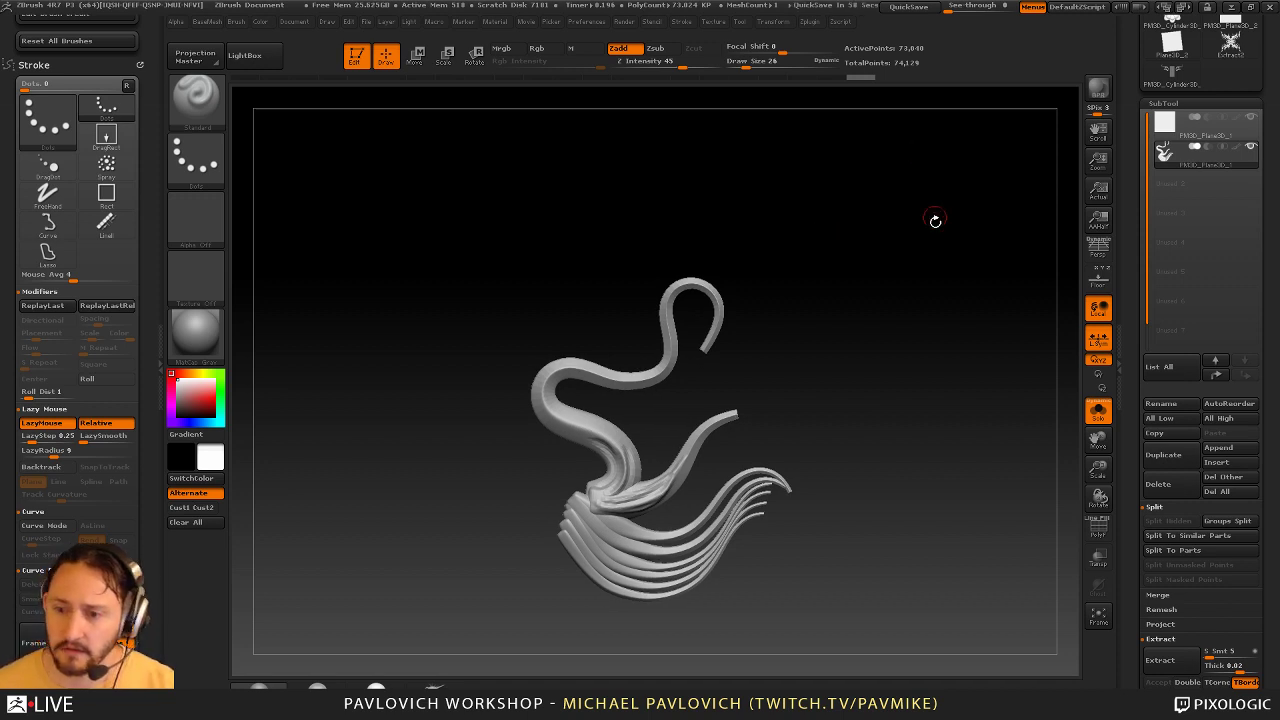
key(s)
drag(902, 253, 916, 248)
key(s)
drag(915, 247, 908, 258)
key(s)
drag(910, 257, 903, 256)
alt+drag(908, 249, 920, 240)
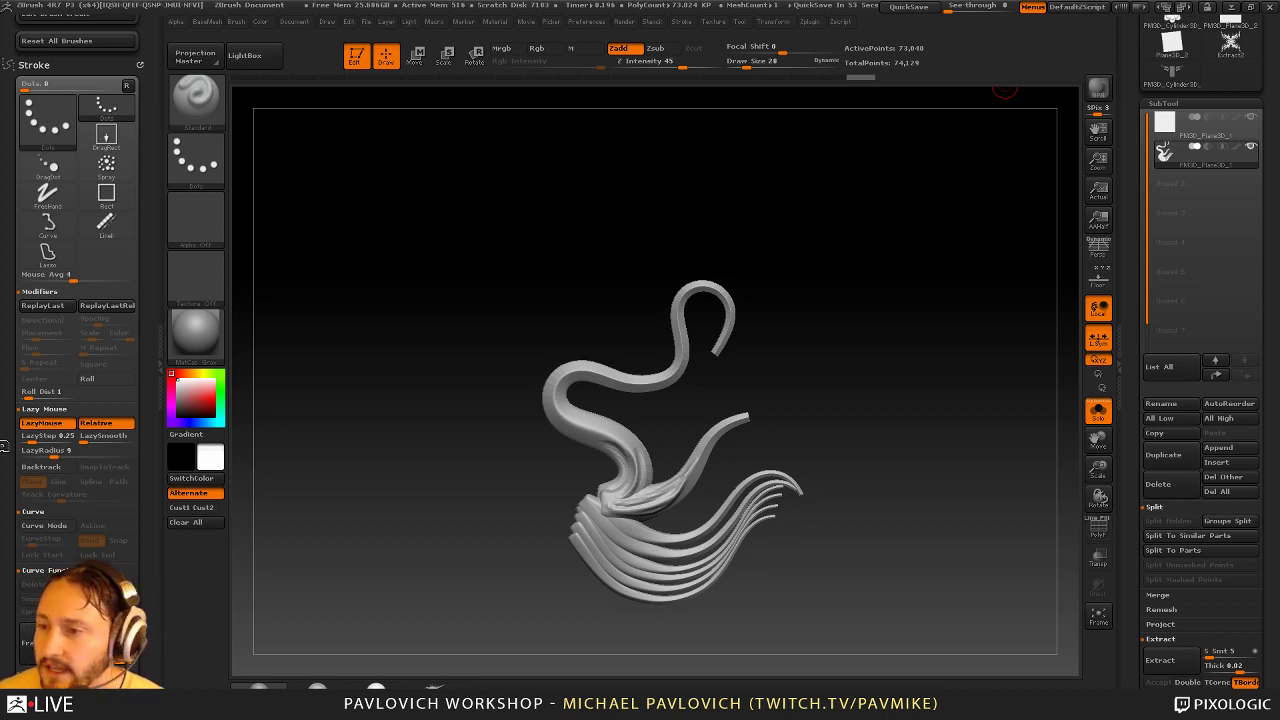
Leave Edit mode, clear the sculpture from the canvas and close ZBrush
drag(1128, 72, 1119, 351)
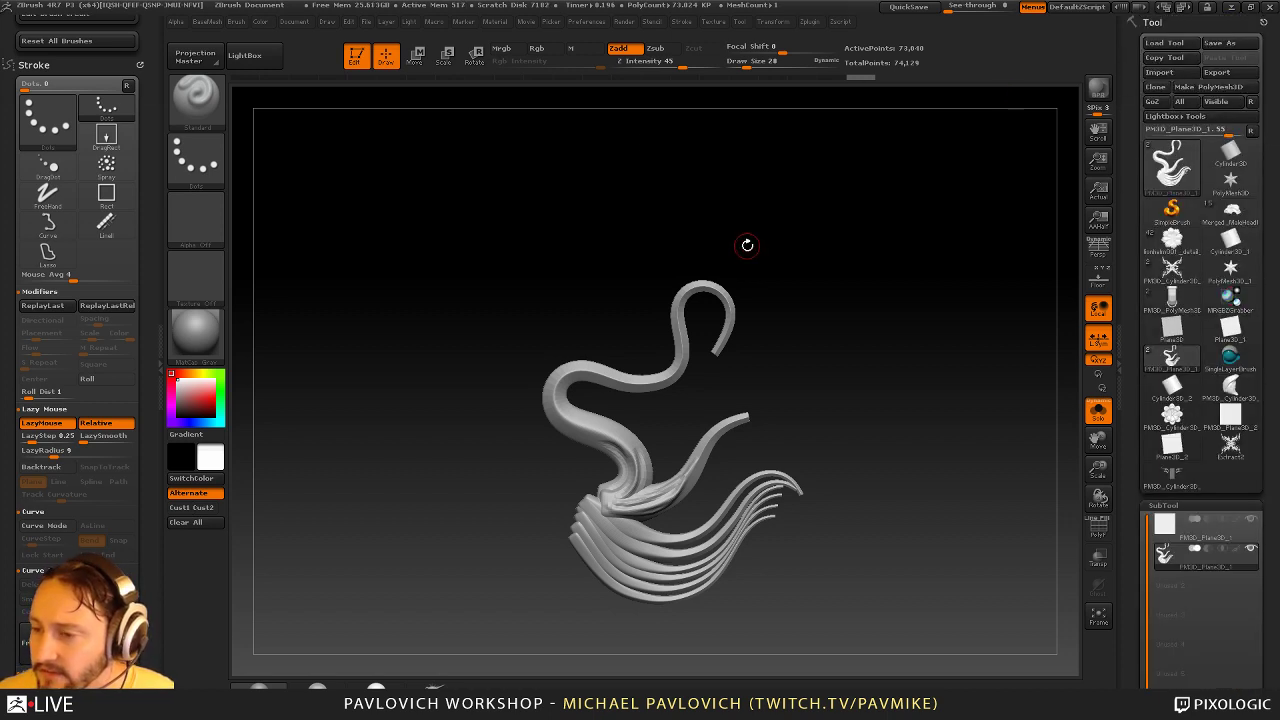
click(358, 65)
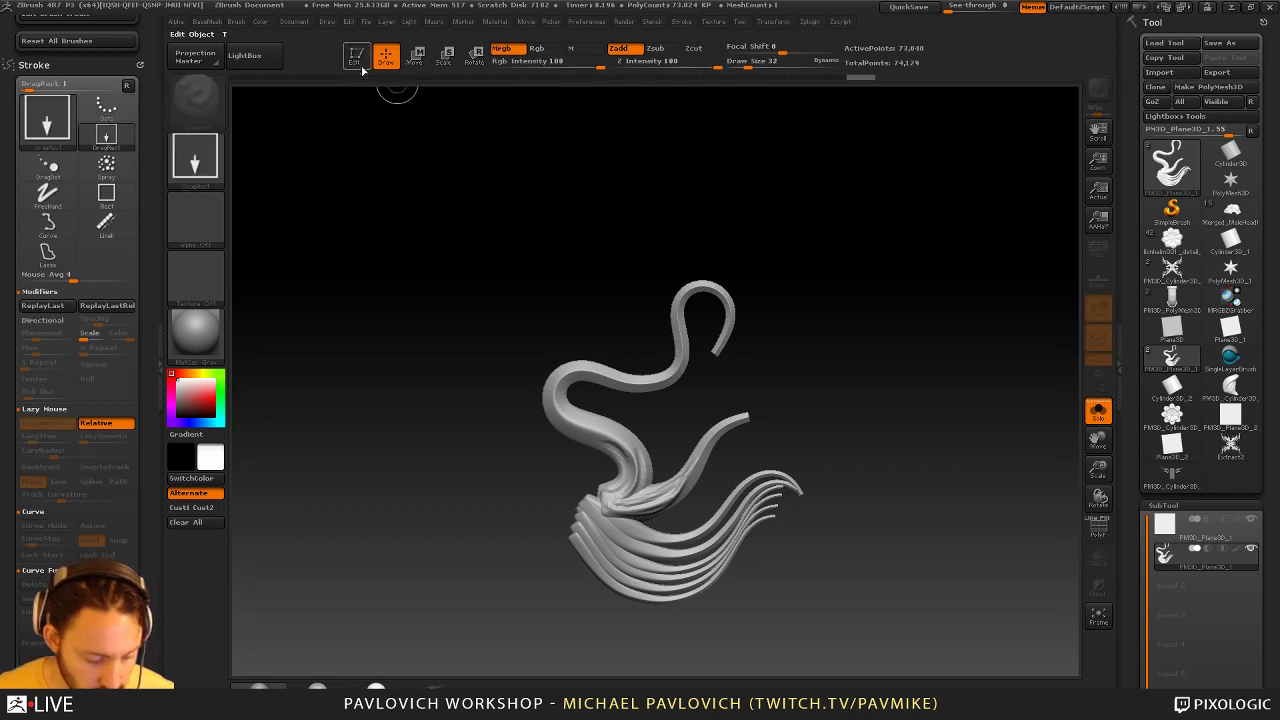
key(ctrl+n)
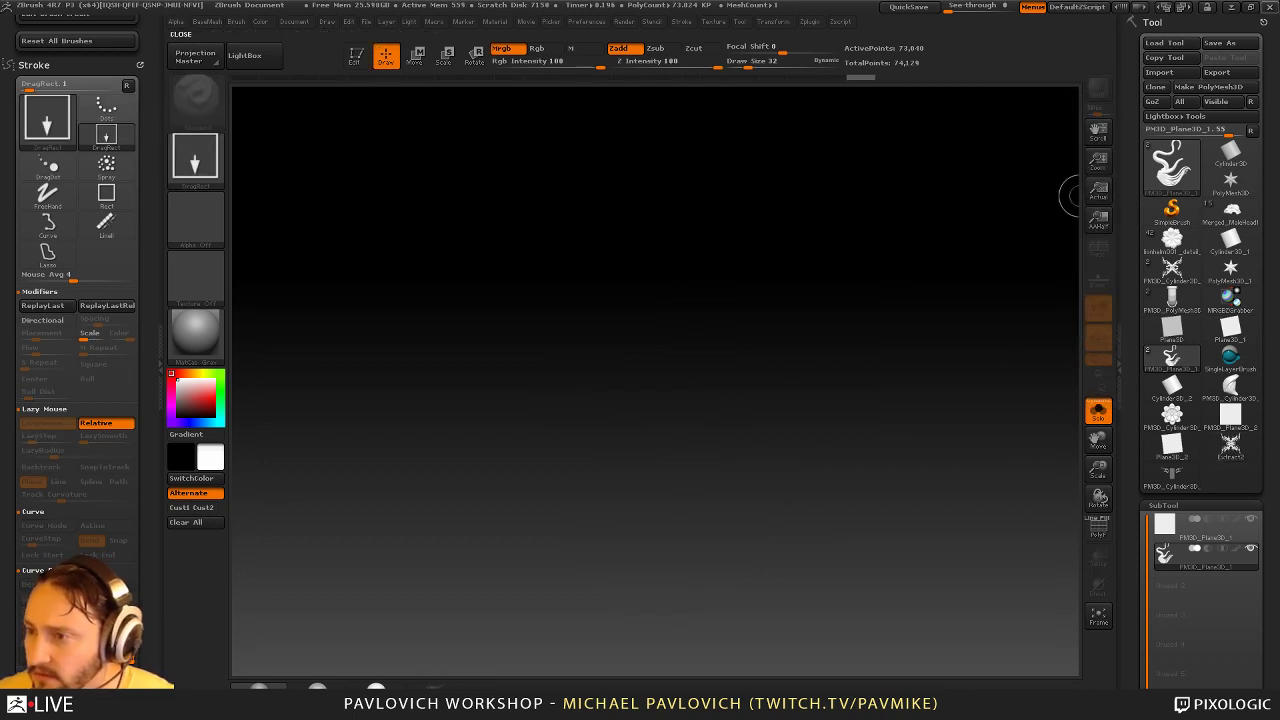
click(1273, 7)
click(650, 414)
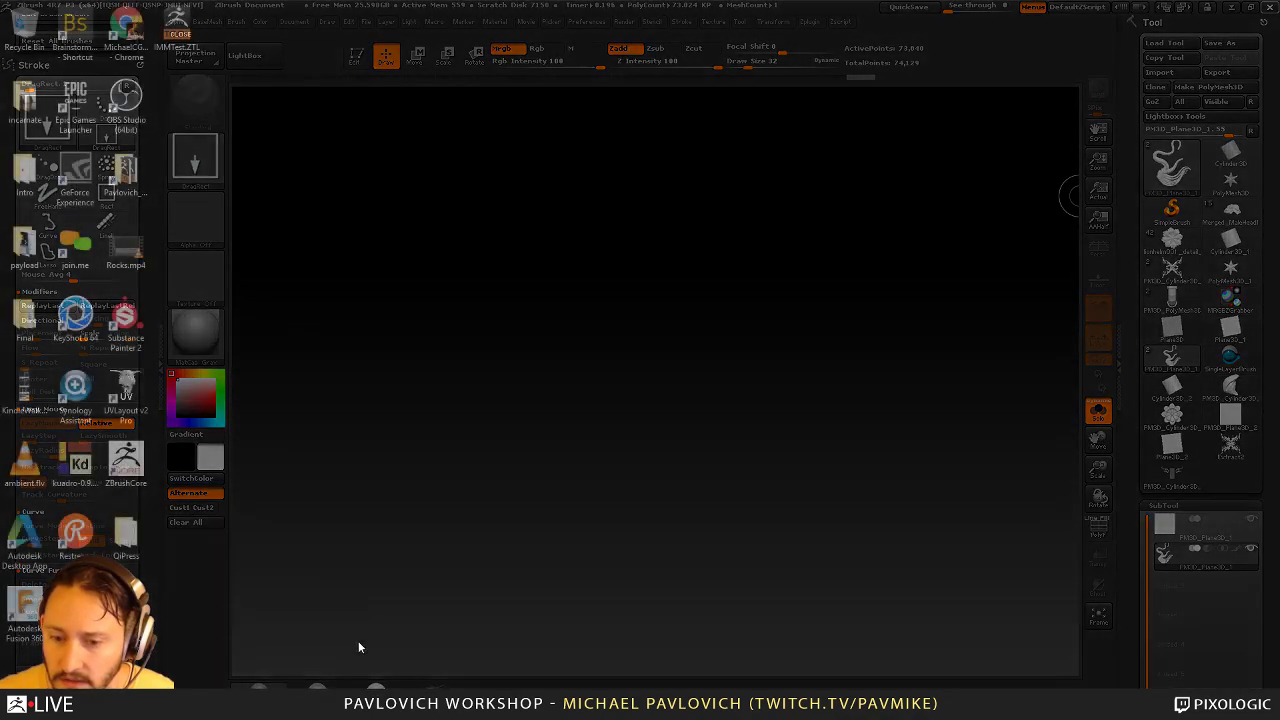
Relaunch ZBrush and hide LightBox to reveal the empty canvas
click(16, 704)
click(16, 704)
click(16, 704)
click(608, 436)
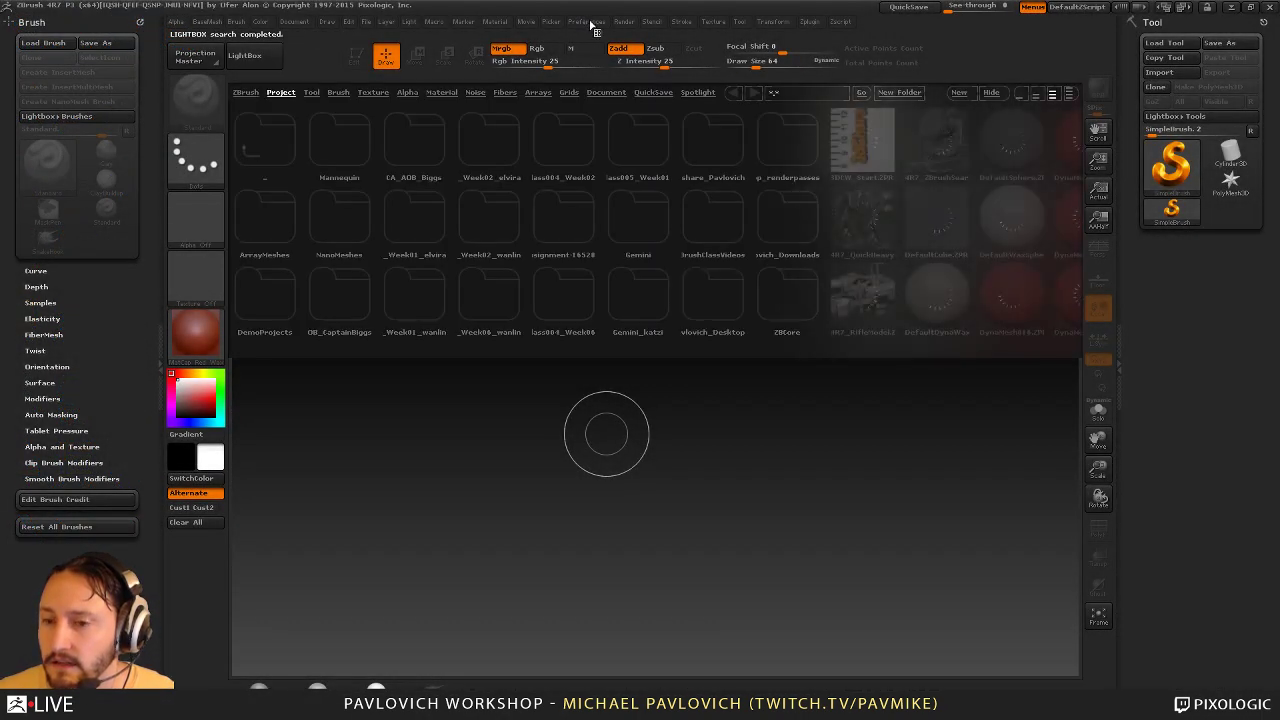
click(586, 21)
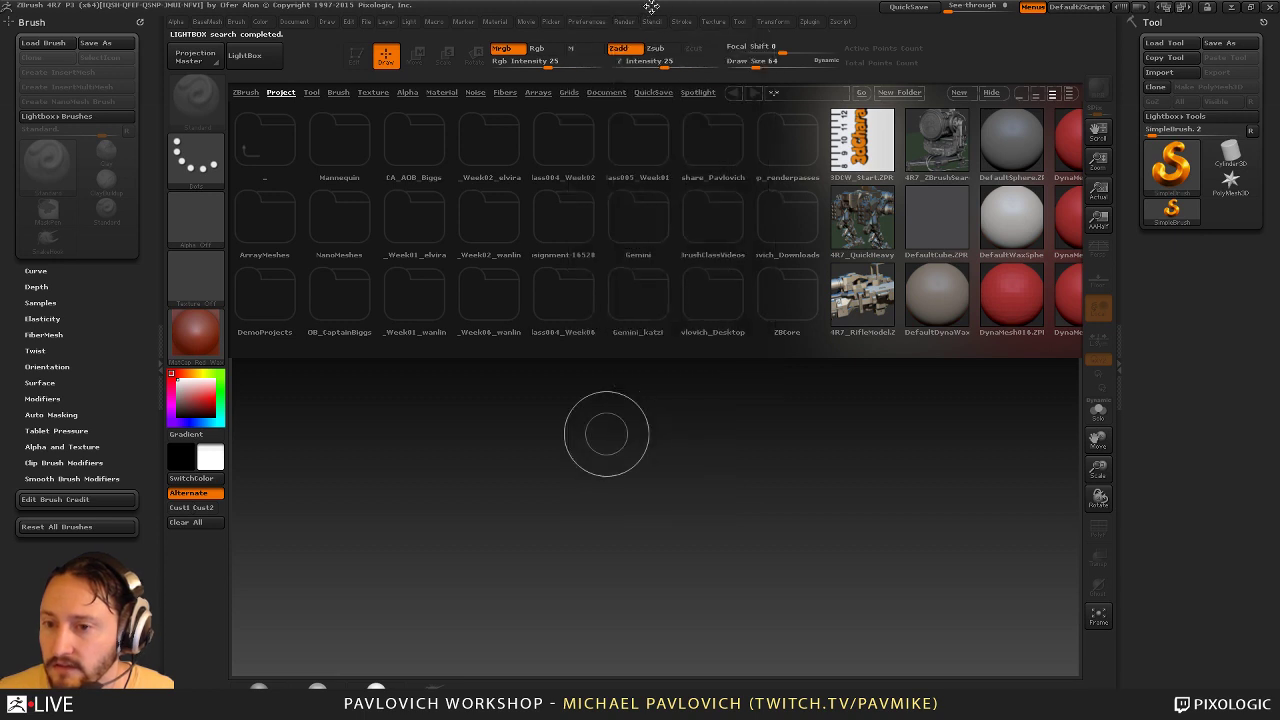
click(996, 92)
Try Draw Sizes of 20 and 59 on the empty canvas
key(s)
drag(911, 208, 900, 208)
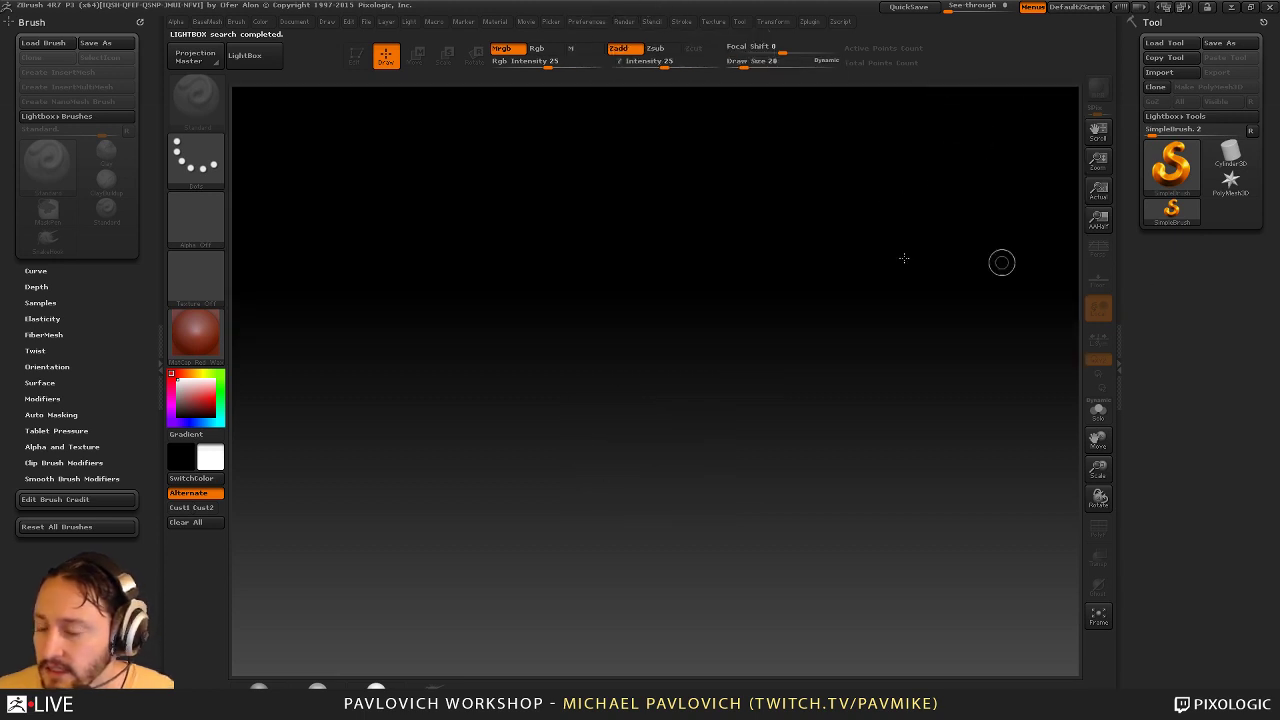
key(s)
drag(1187, 310, 1201, 310)
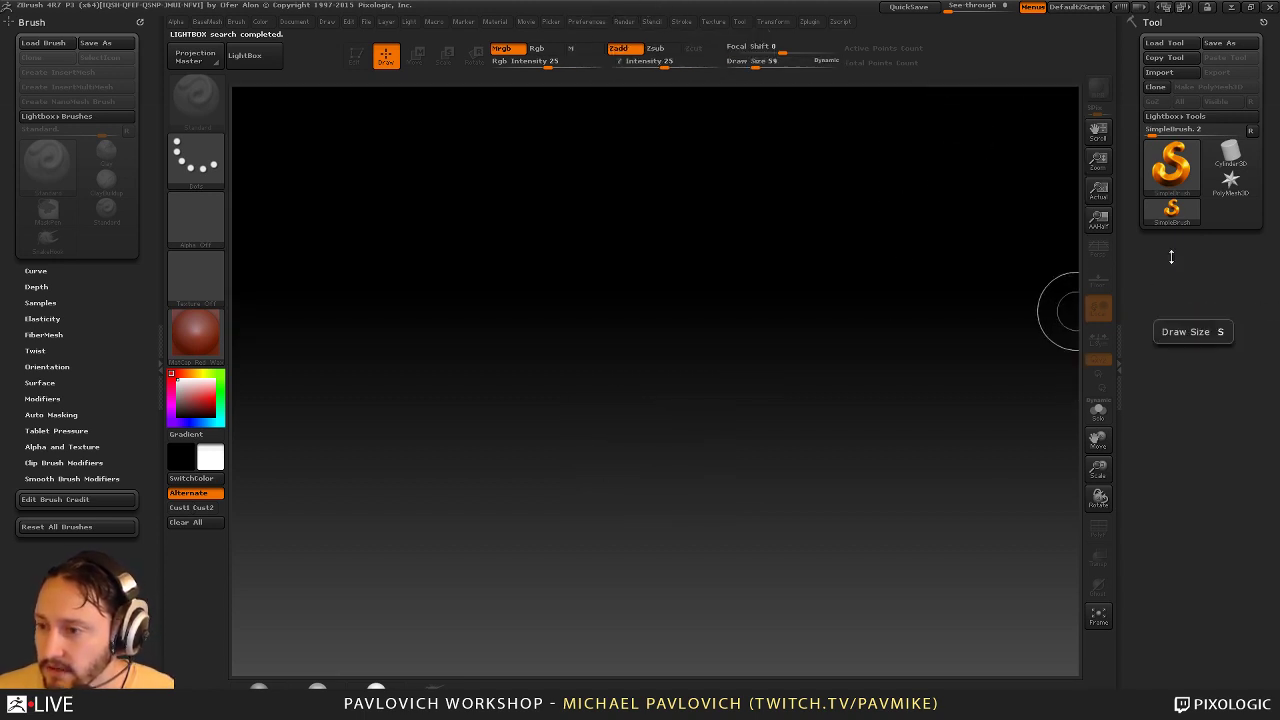
Draw a Cube3D primitive on the canvas and convert it to a PolyMesh3D
click(1173, 164)
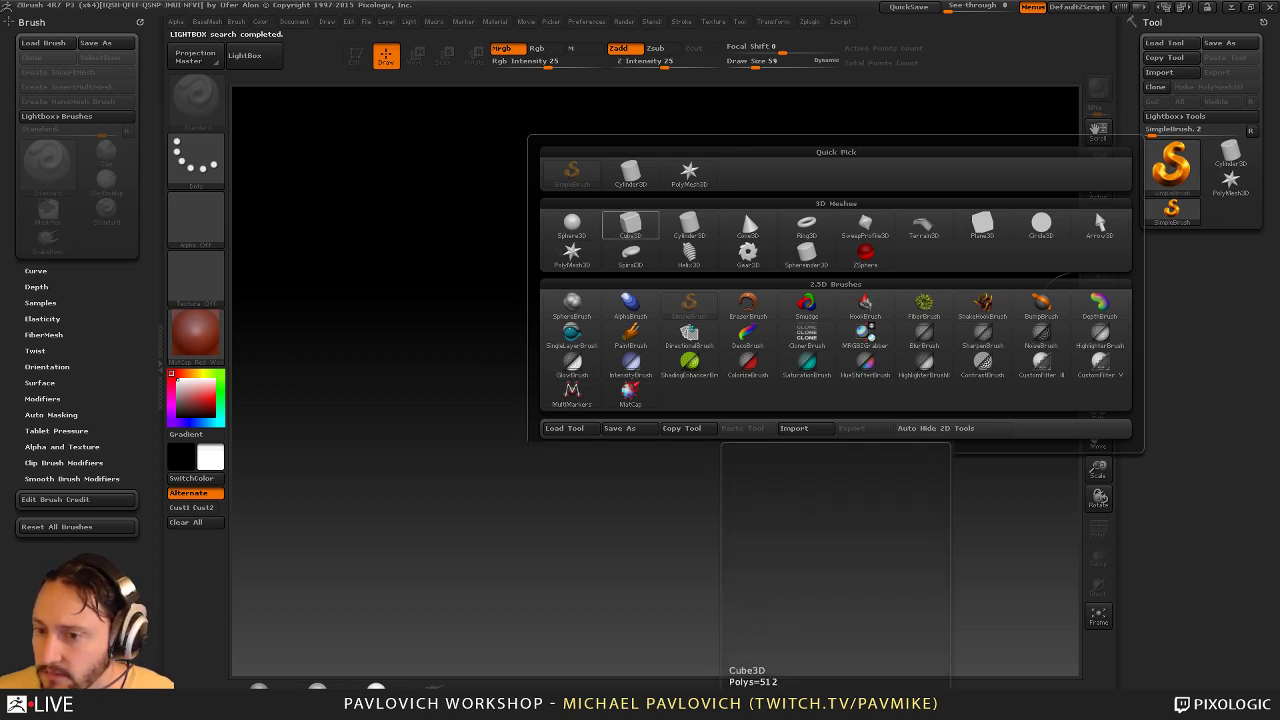
click(622, 228)
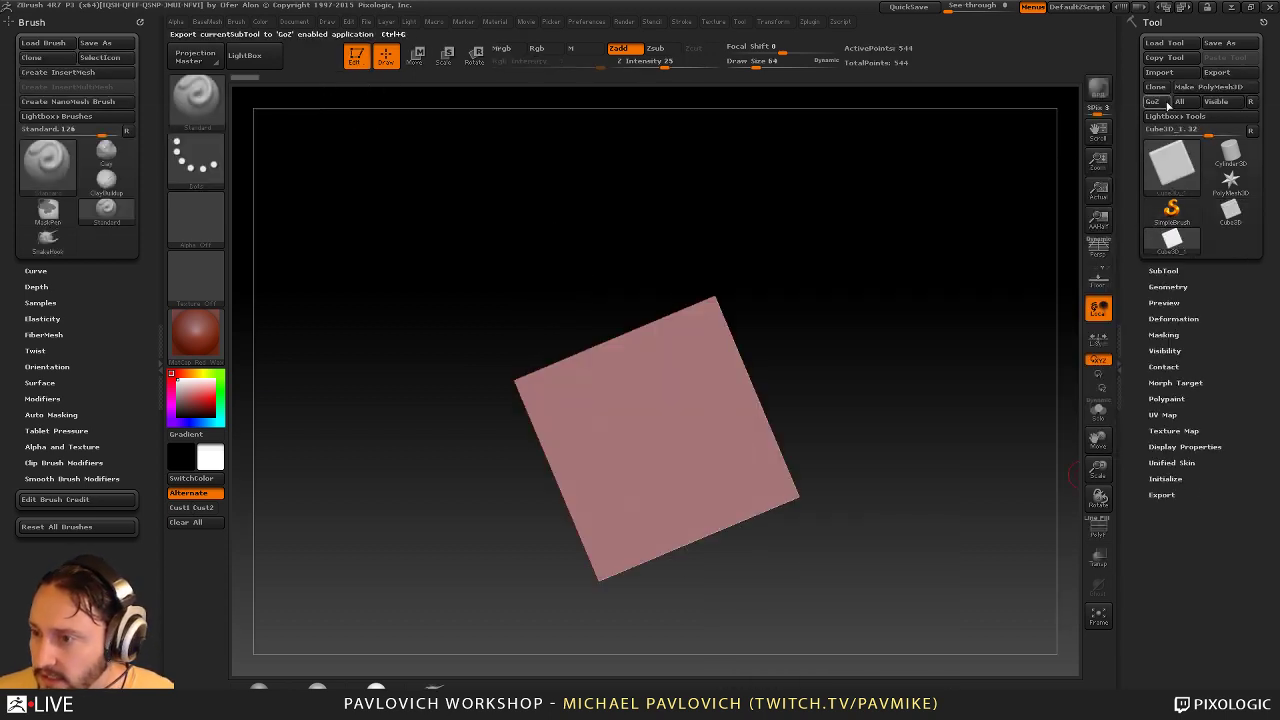
click(1204, 87)
Initialize the mesh as a QCube with resolution 2 on every axis and turn on the PolyFrame display
click(1165, 638)
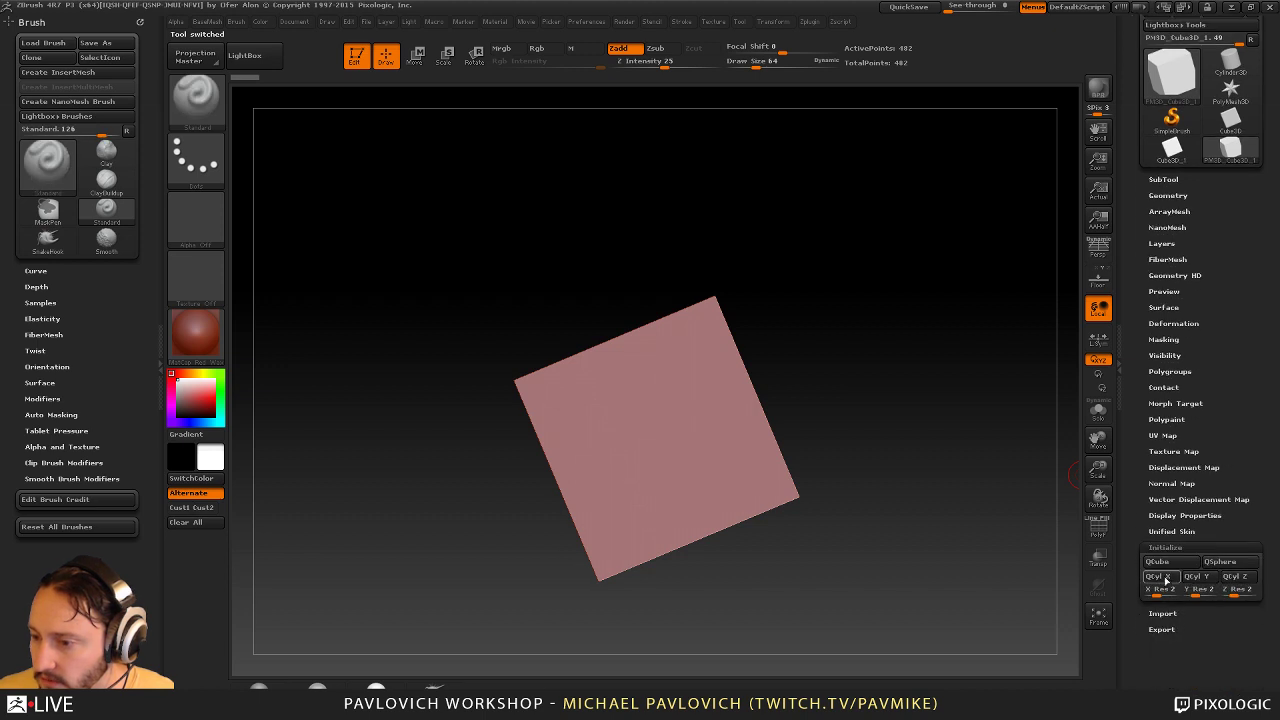
click(1157, 561)
key(f)
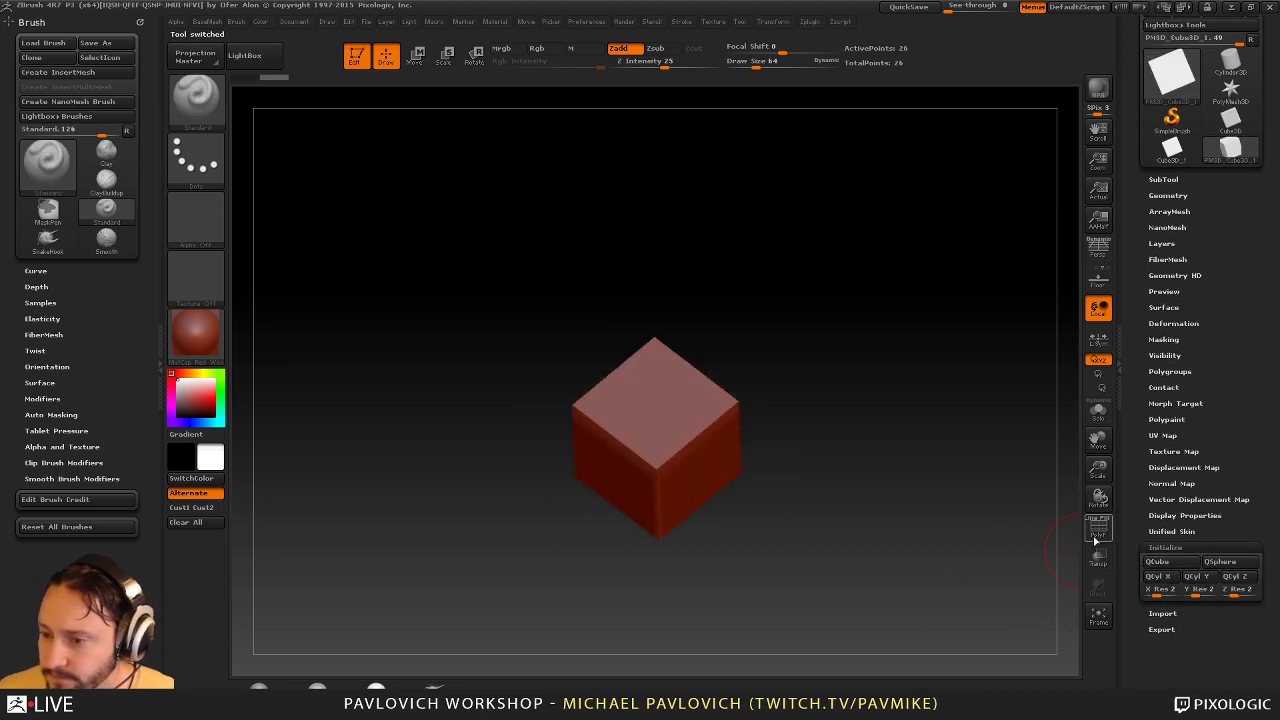
click(1098, 530)
drag(834, 221, 840, 126)
alt+drag(846, 271, 866, 283)
drag(866, 283, 837, 322)
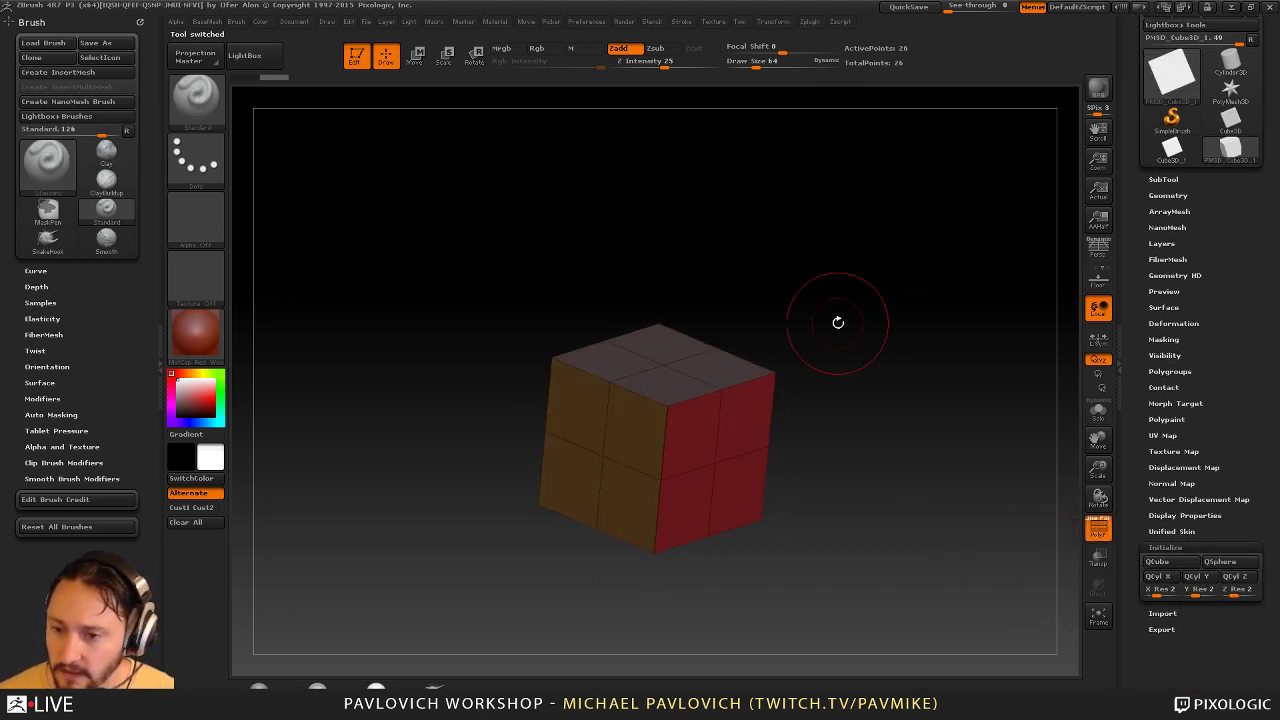
Activate the ZModeler brush and set its polygon action to Delete with the Polygroup All target
key(b)
key(z)
key(m)
mouse_move(829, 372)
mouse_down()
mouse_move(869, 398)
mouse_move(829, 369)
mouse_up()
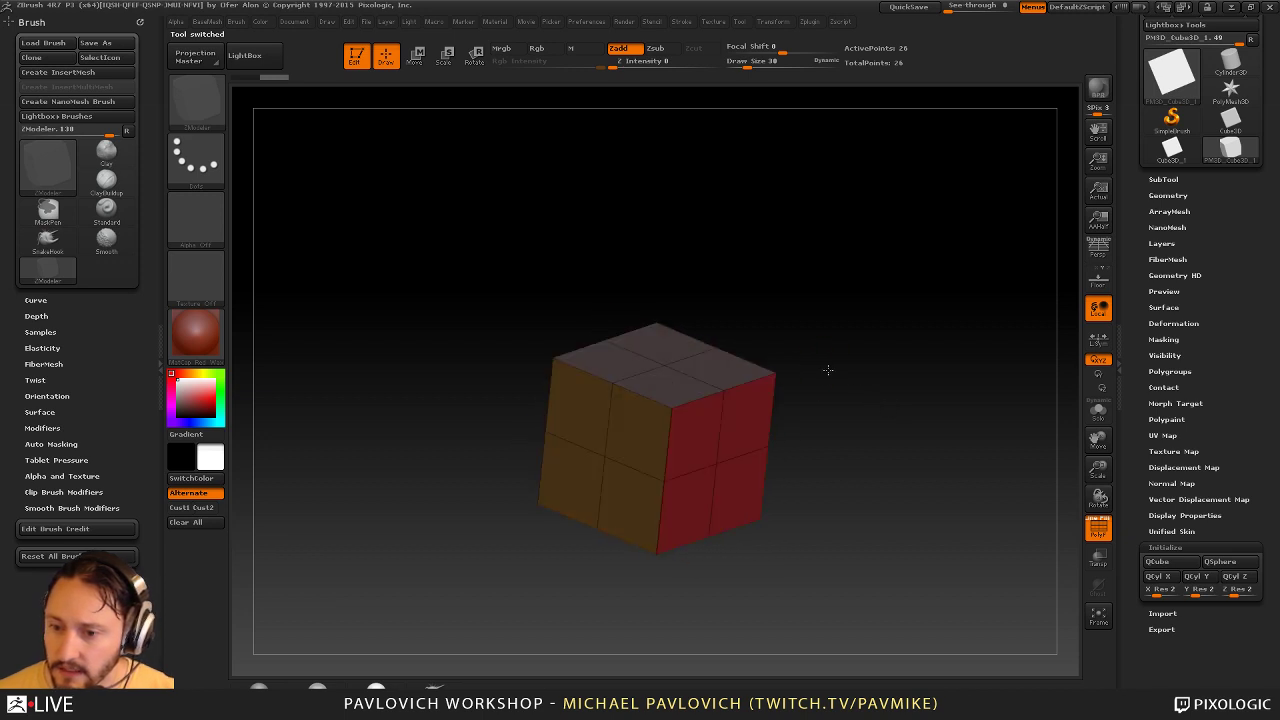
key(space)
click(575, 266)
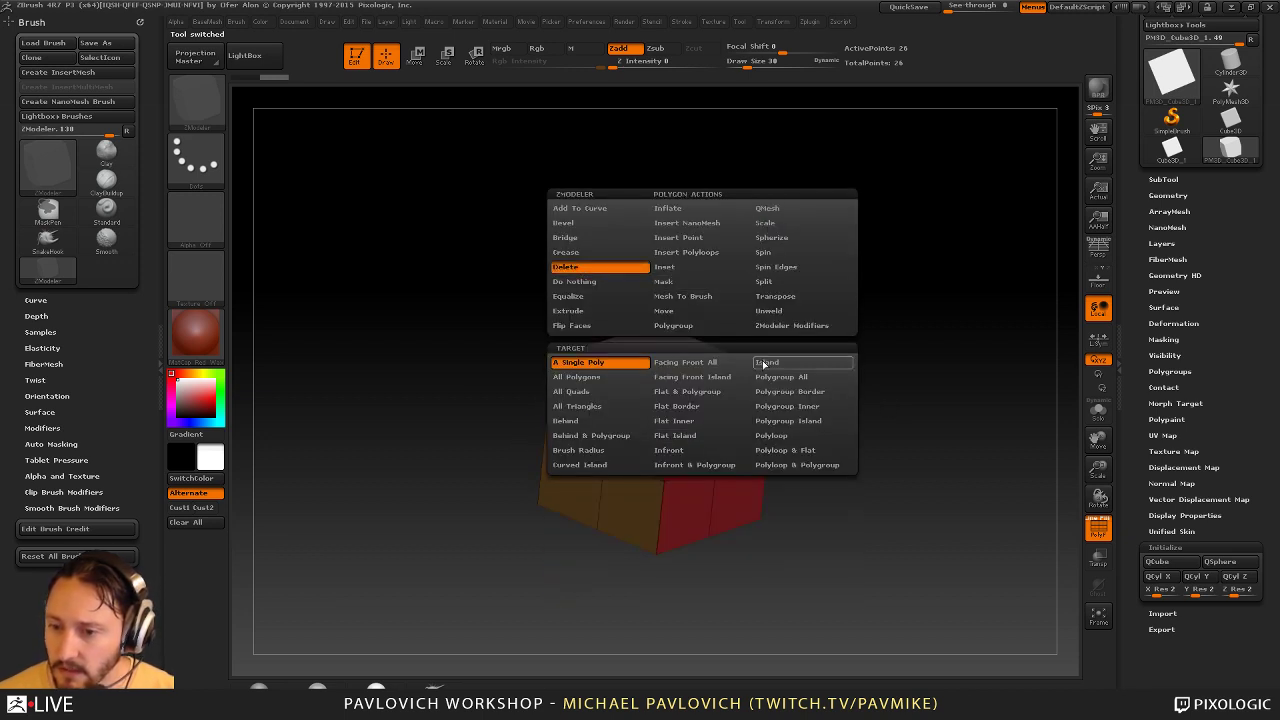
click(773, 380)
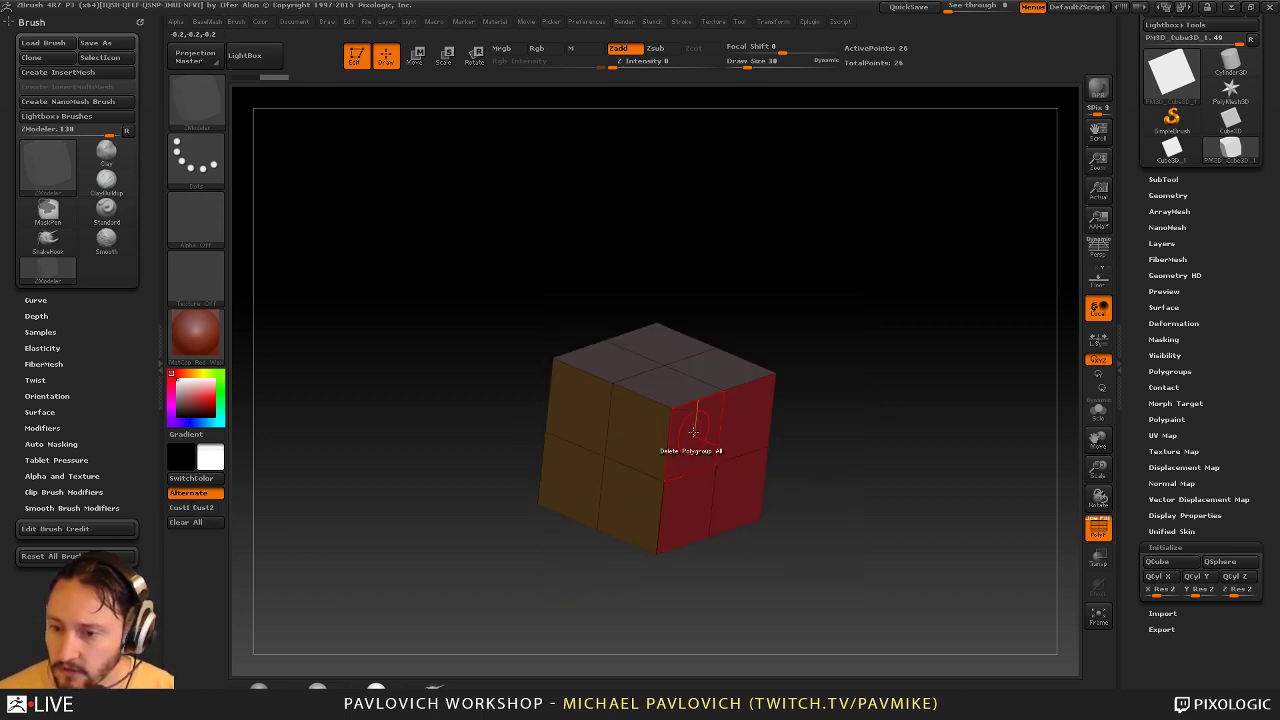
Switch the delete target to Polygroup Island and remove the cube's two visible side faces and its top face
key(space)
click(774, 421)
click(700, 440)
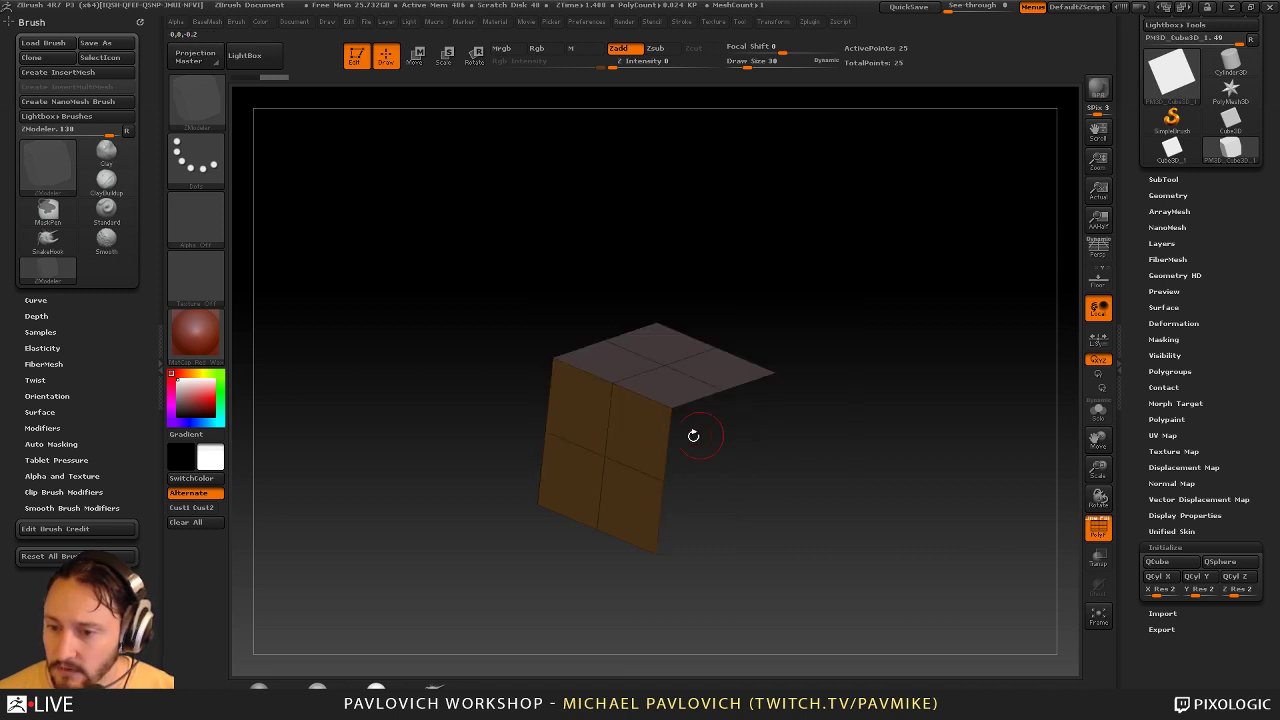
click(630, 431)
click(666, 393)
Flip the normals of the three remaining cube sides and view them from the other side
key(2)
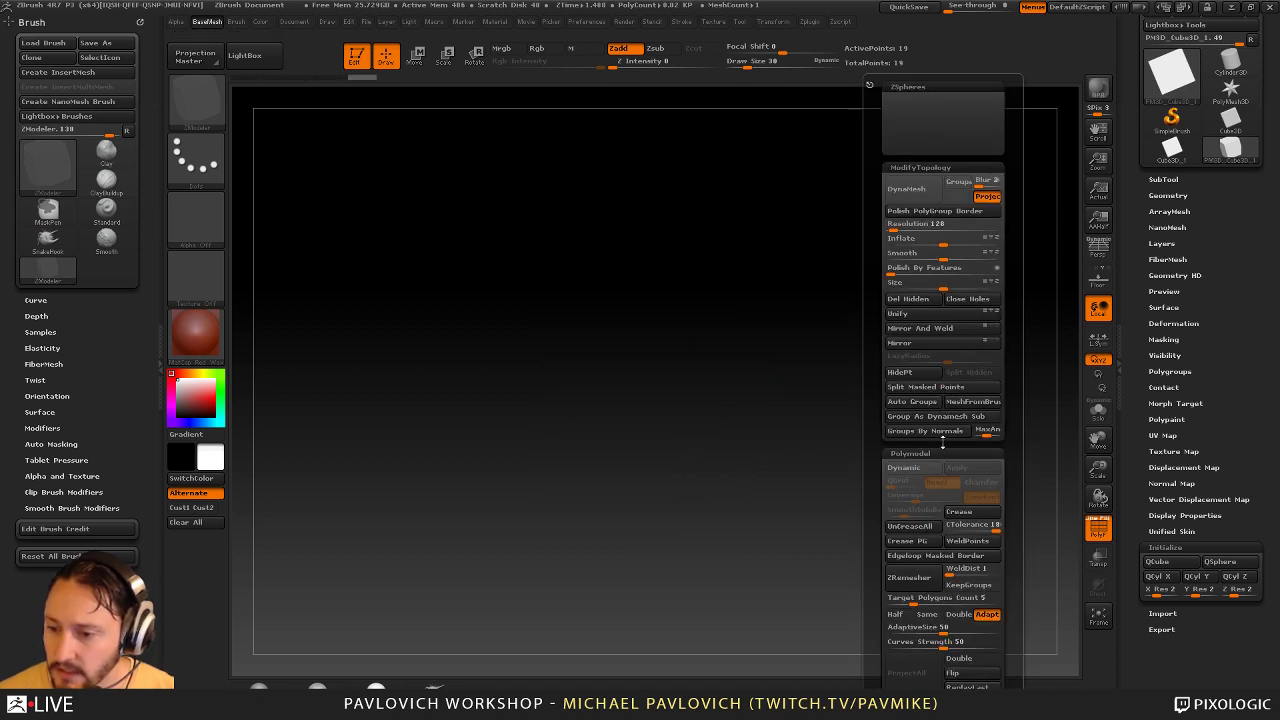
click(964, 673)
drag(832, 580, 869, 406)
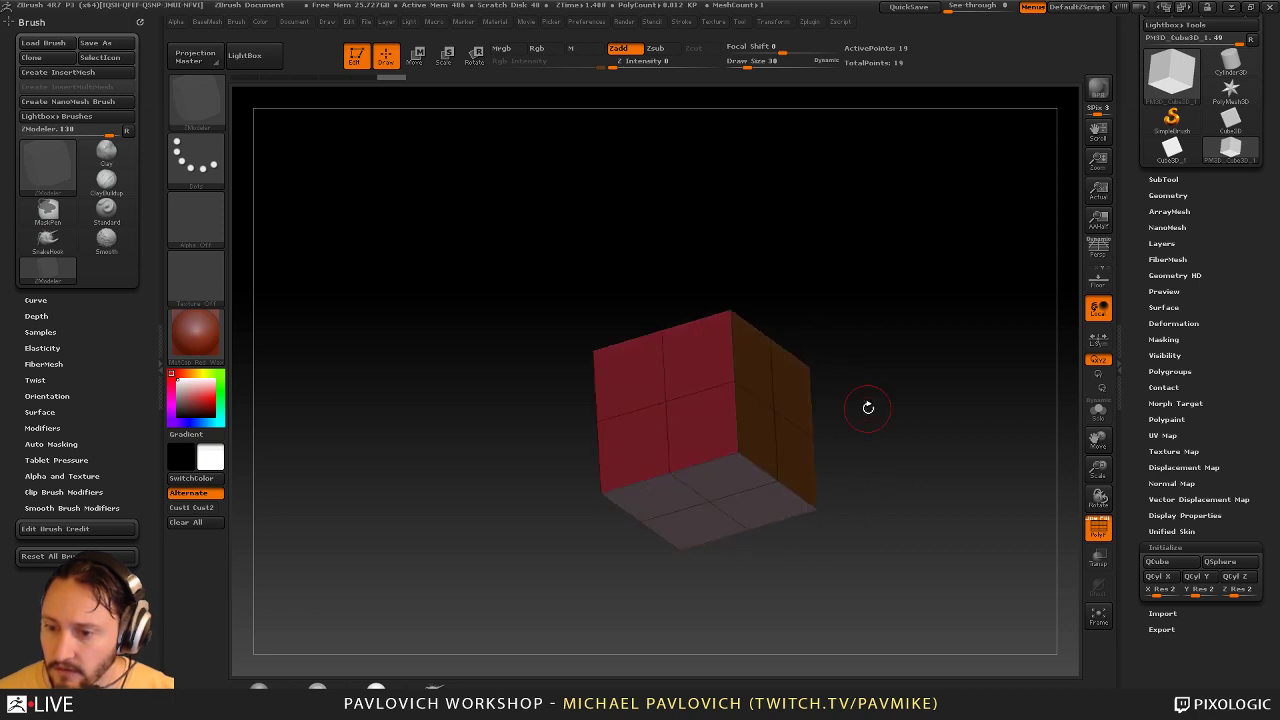
Thicken the three remaining sides into a shell with the QMesh action on All Polygons
key(space)
click(872, 209)
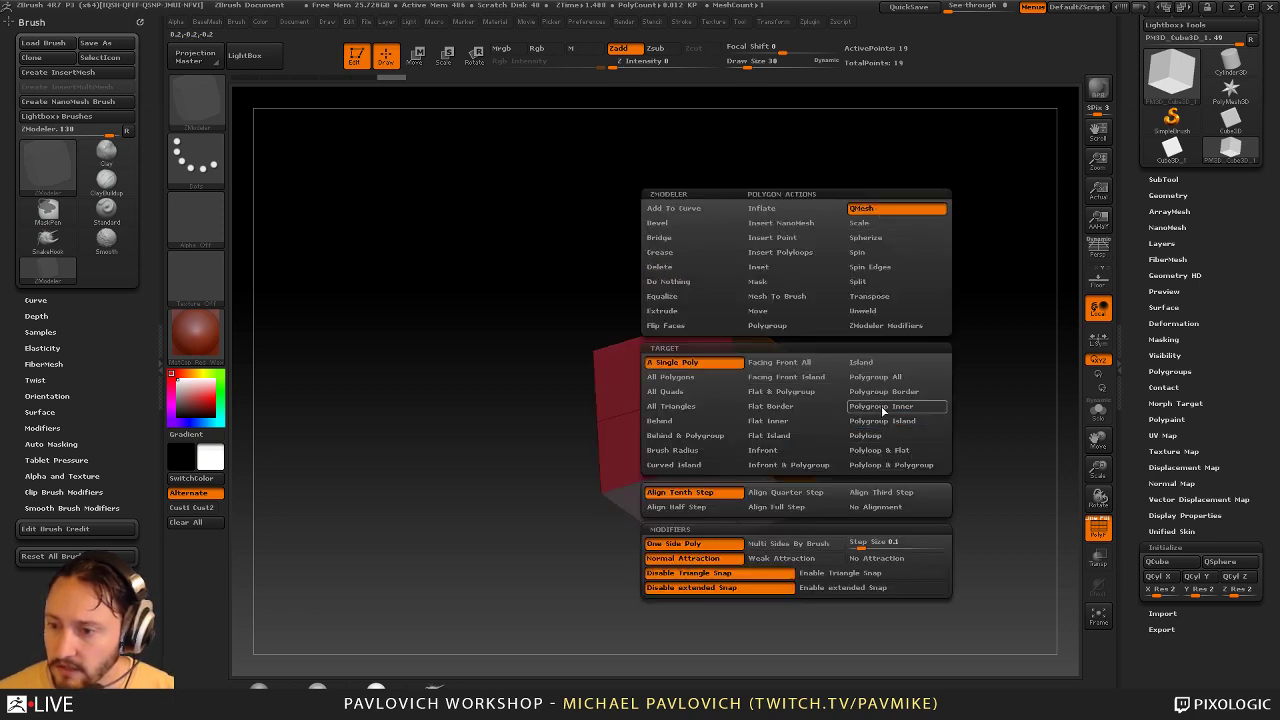
click(857, 379)
key(space)
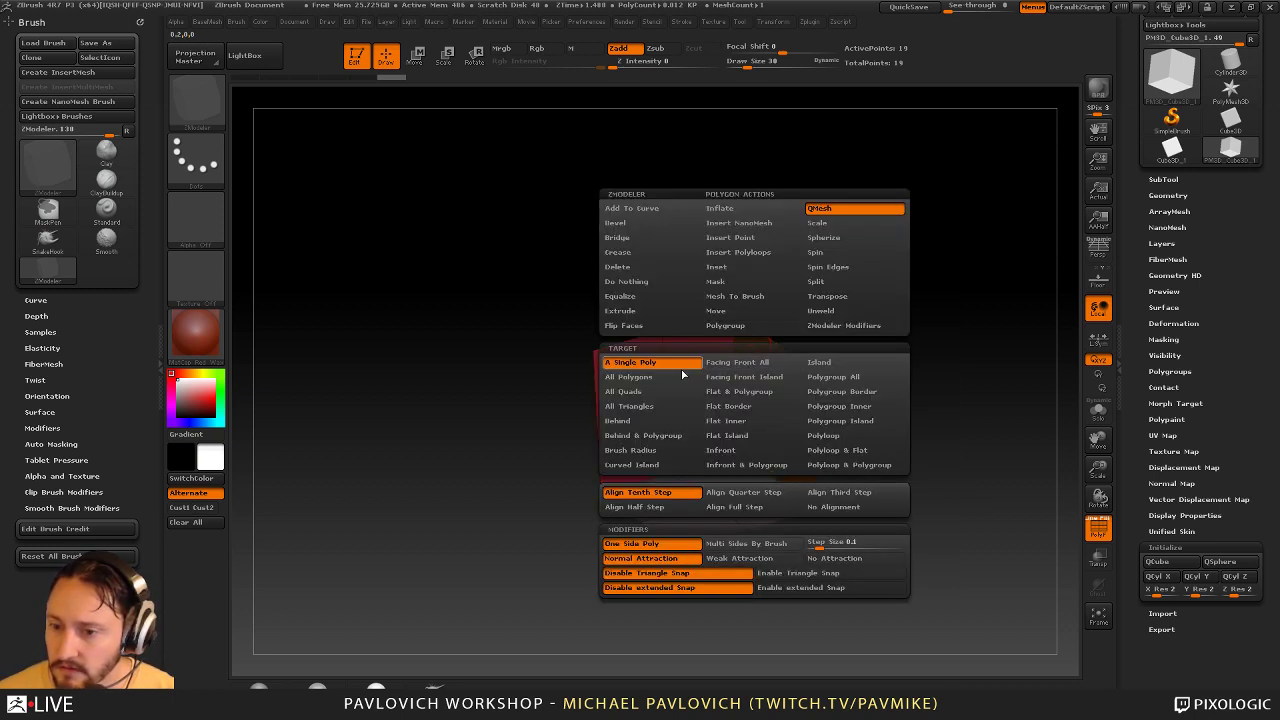
click(682, 376)
drag(757, 382, 783, 362)
Flip the thickened shell's normals to inspect it, and undo back to the thin three-sided mesh
key(2)
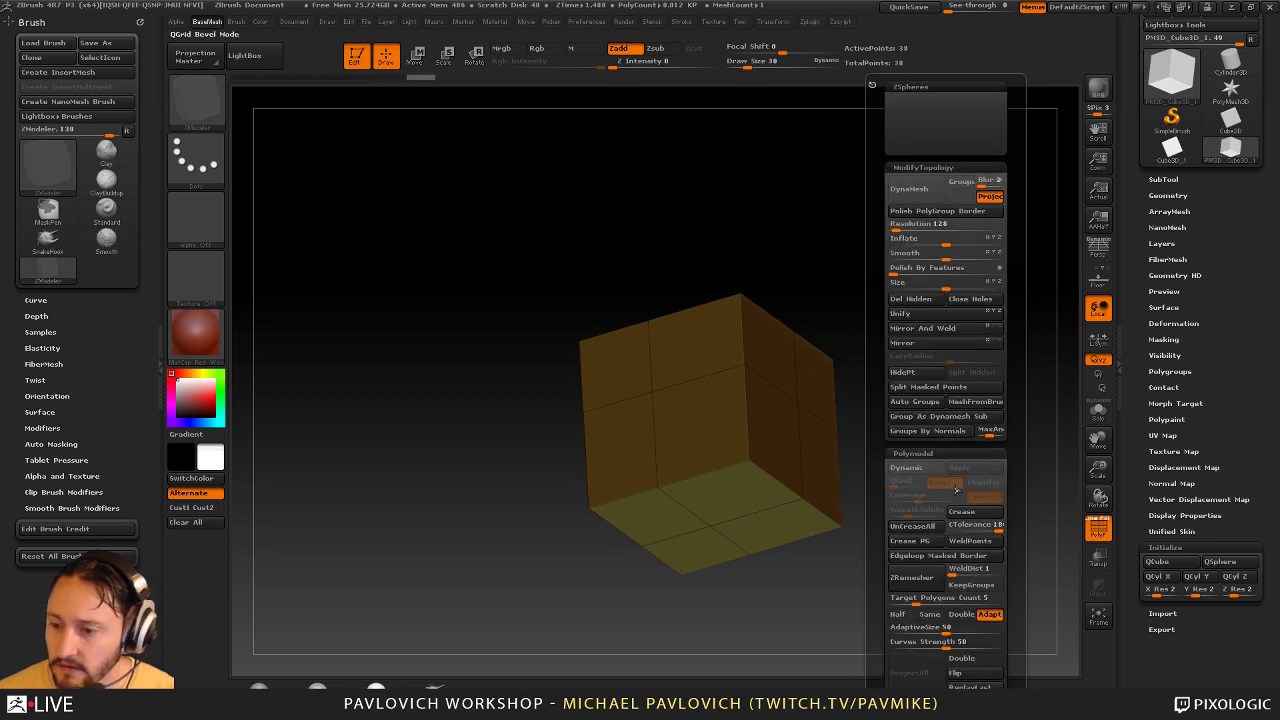
click(968, 674)
drag(839, 600, 935, 592)
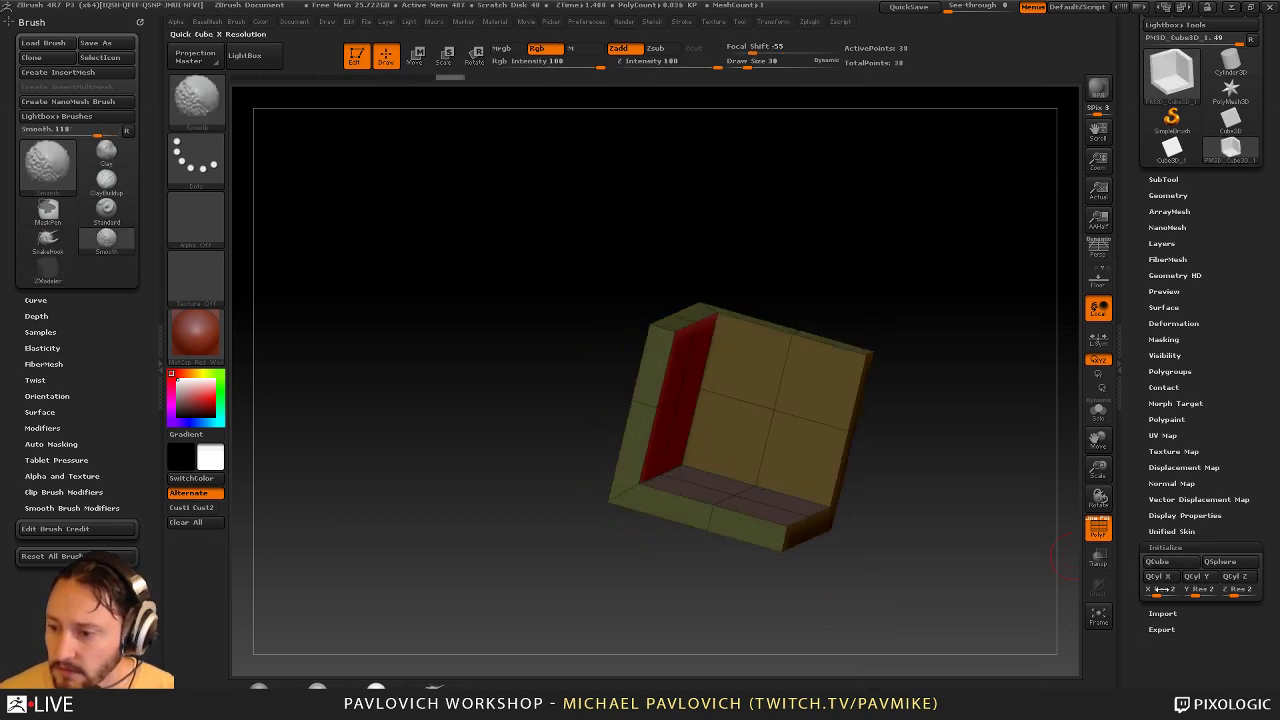
shift+click(1166, 517)
drag(997, 469, 976, 429)
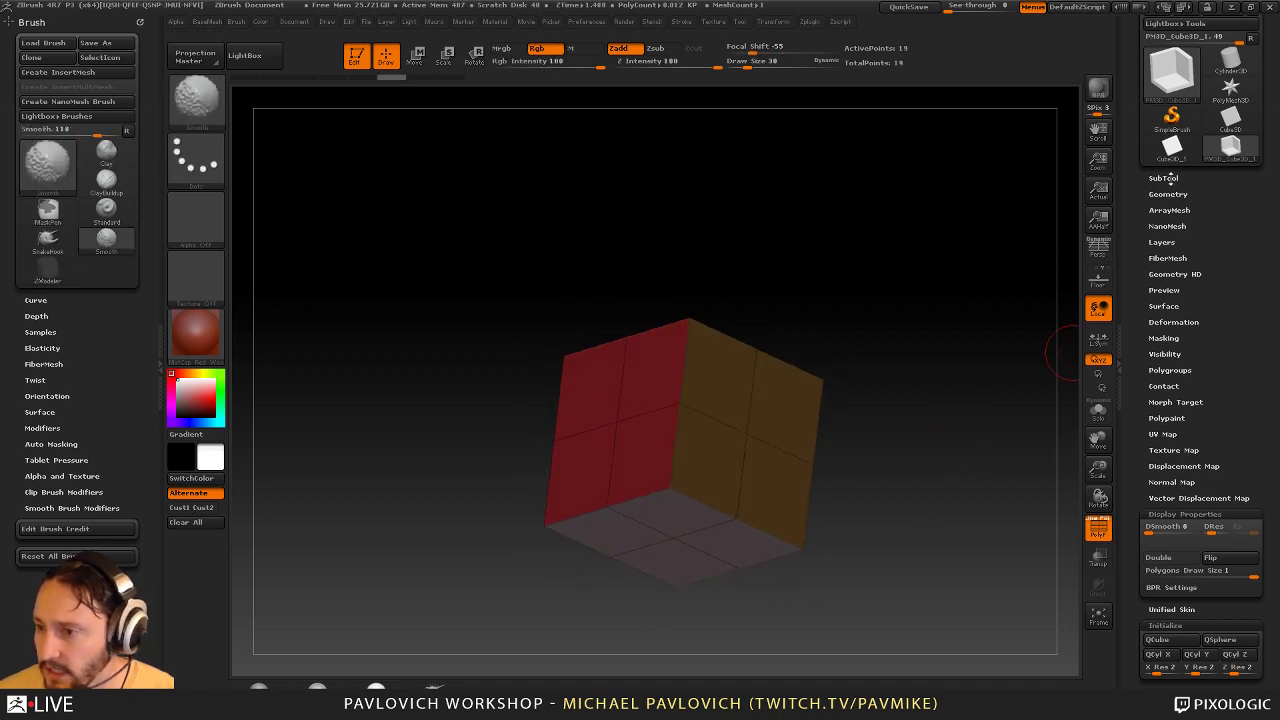
Split the three-sided mesh into separate subtools with Groups Split, choosing Always OK for the non-undoable operation
shift+click(1169, 178)
click(1155, 580)
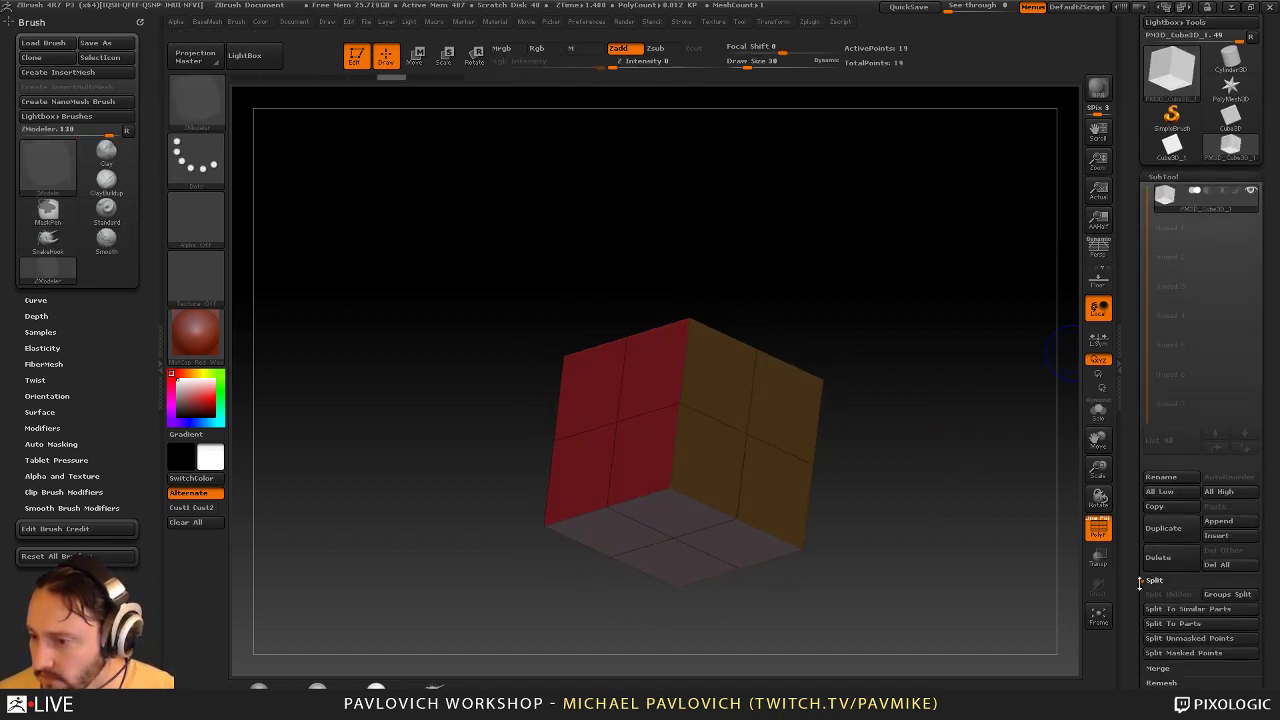
click(1226, 373)
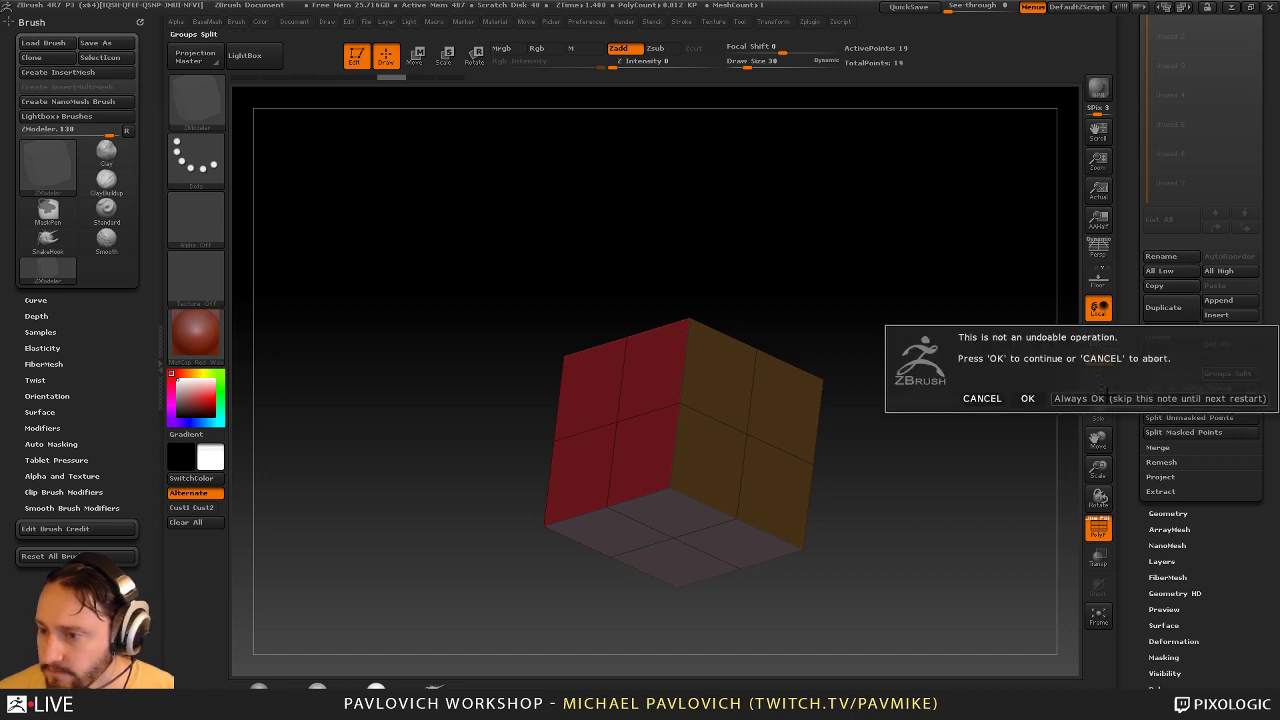
click(1222, 397)
drag(1131, 338, 1115, 452)
drag(937, 417, 962, 438)
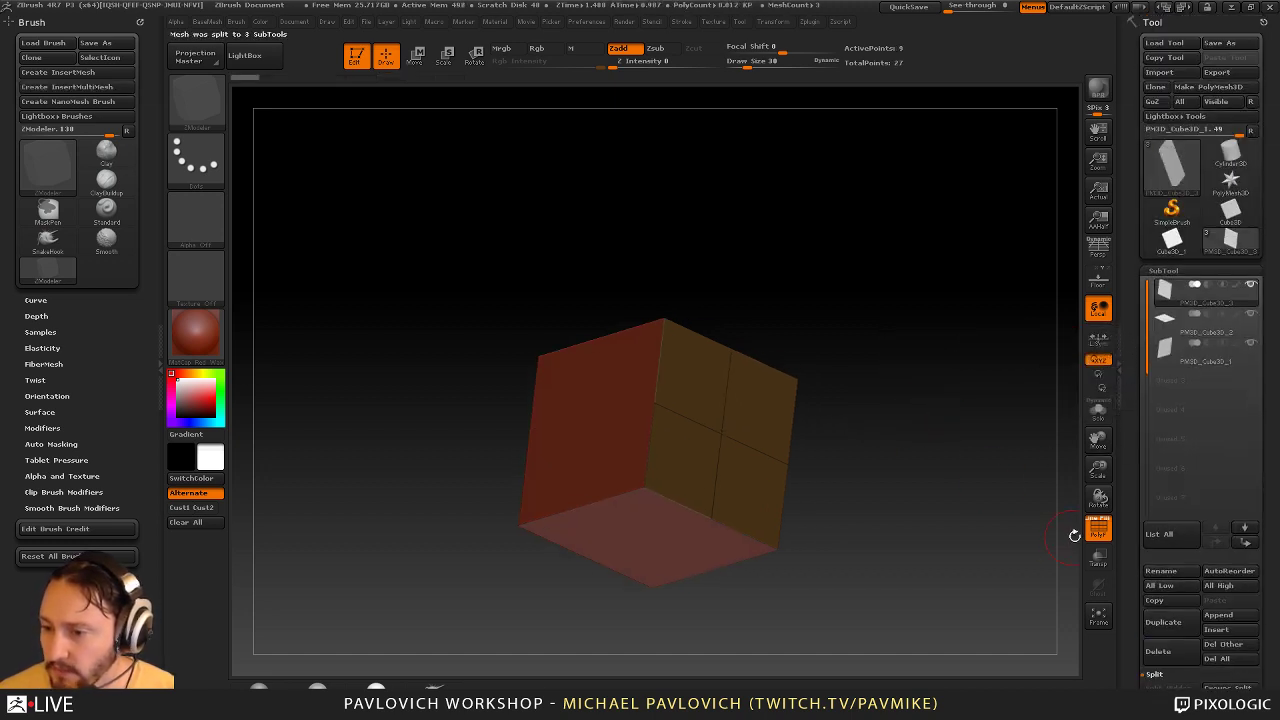
Change the model's material to MatCap Gray with the polyframe hidden, and turn the polyframe back on
click(1097, 530)
drag(1010, 480, 1064, 457)
click(270, 685)
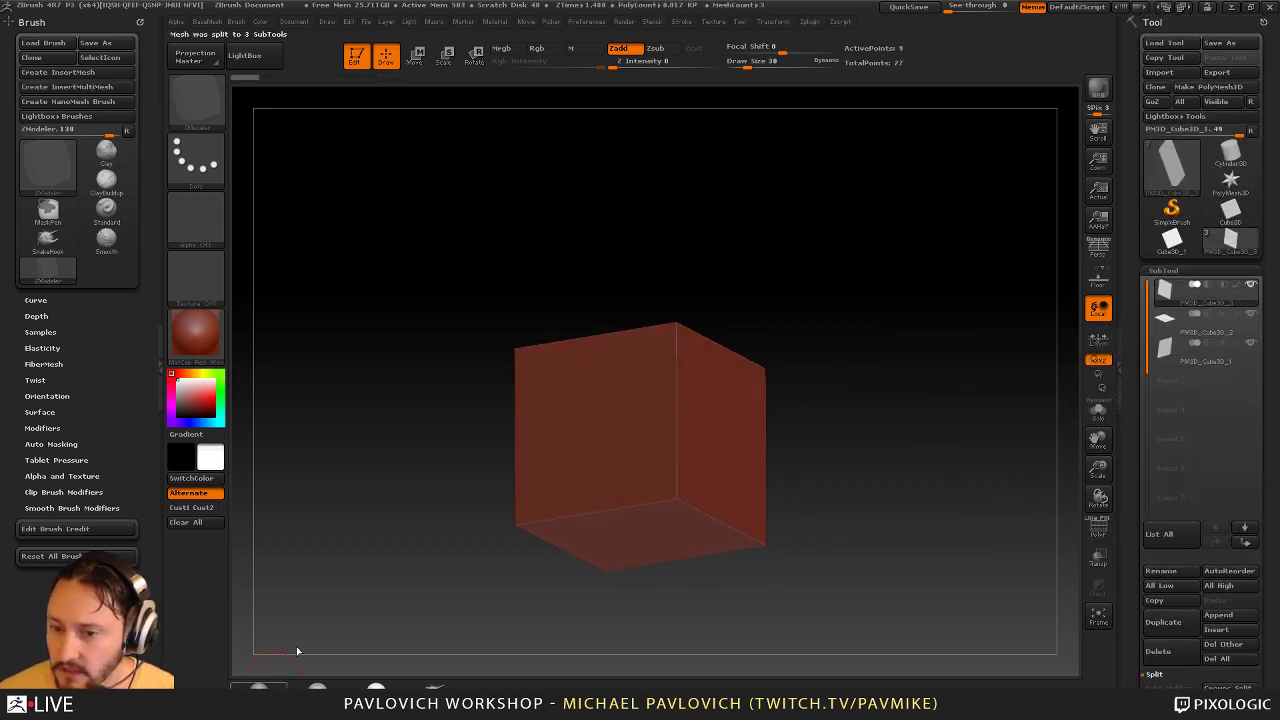
drag(922, 438, 1045, 473)
click(1098, 530)
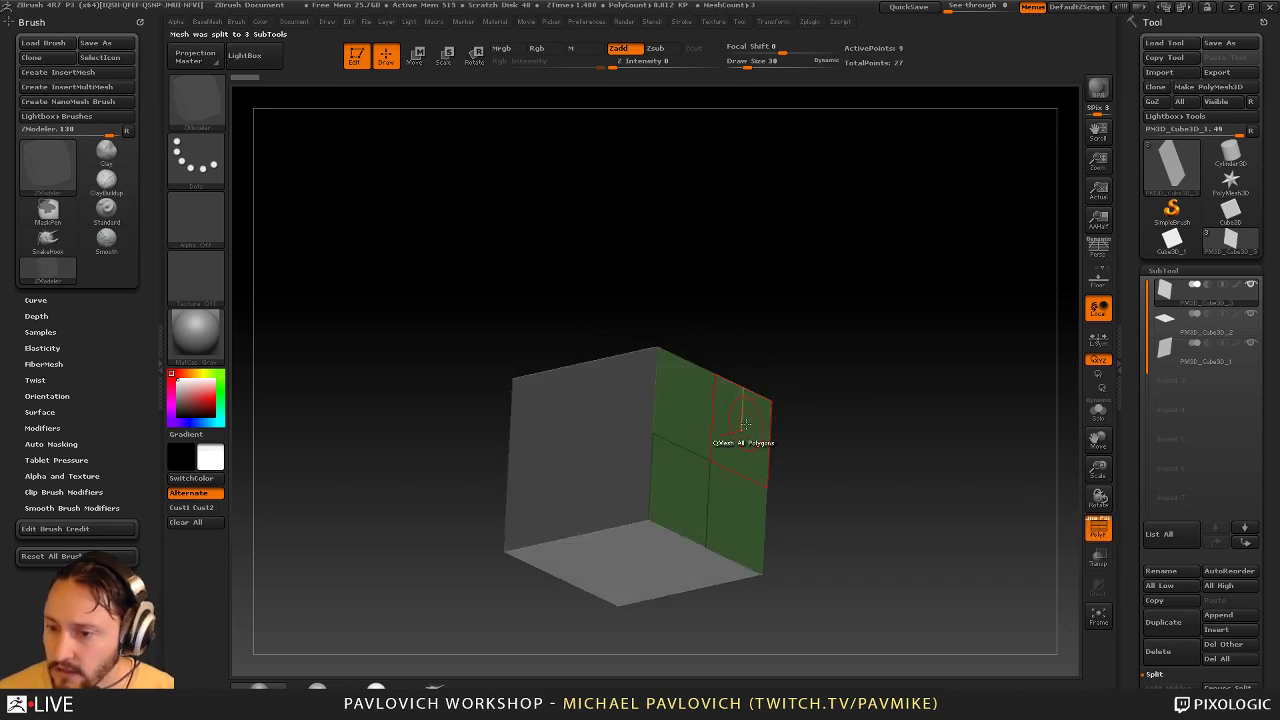
QuickSave the project and reload QS_45512.ZPR from the QuickSave folder without saving the changes
key(space)
click(909, 9)
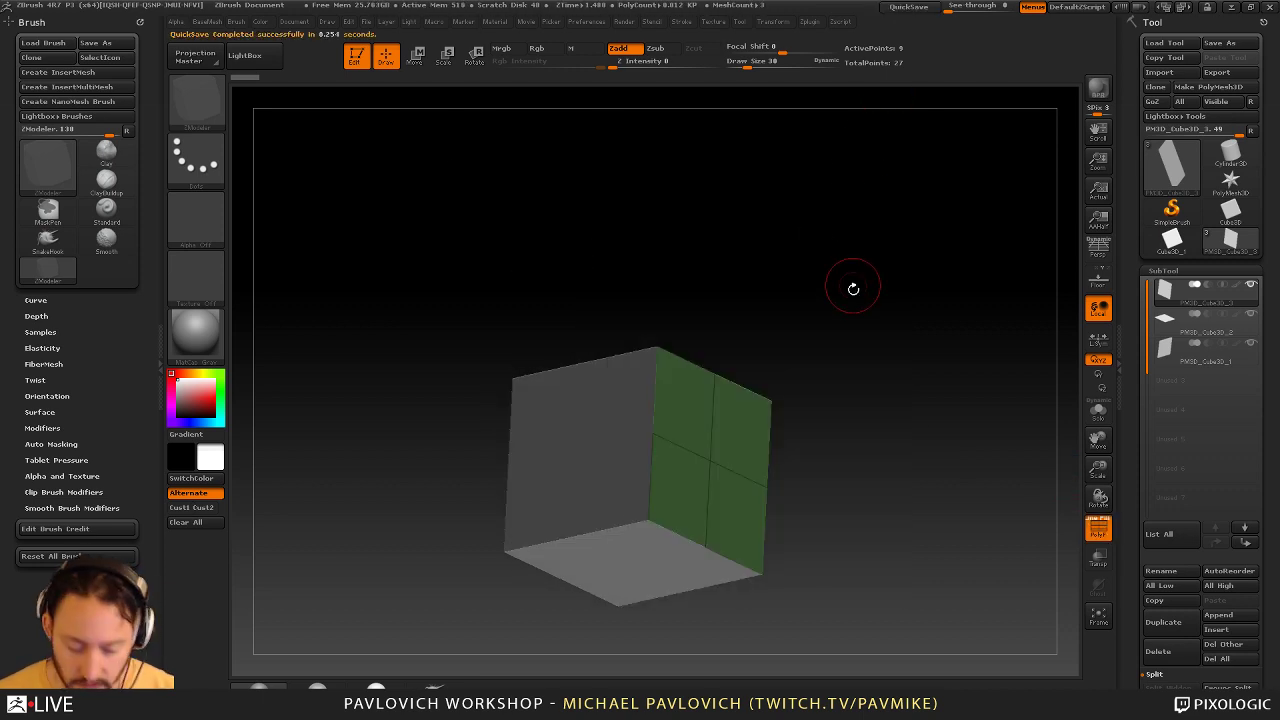
key(comma)
click(653, 92)
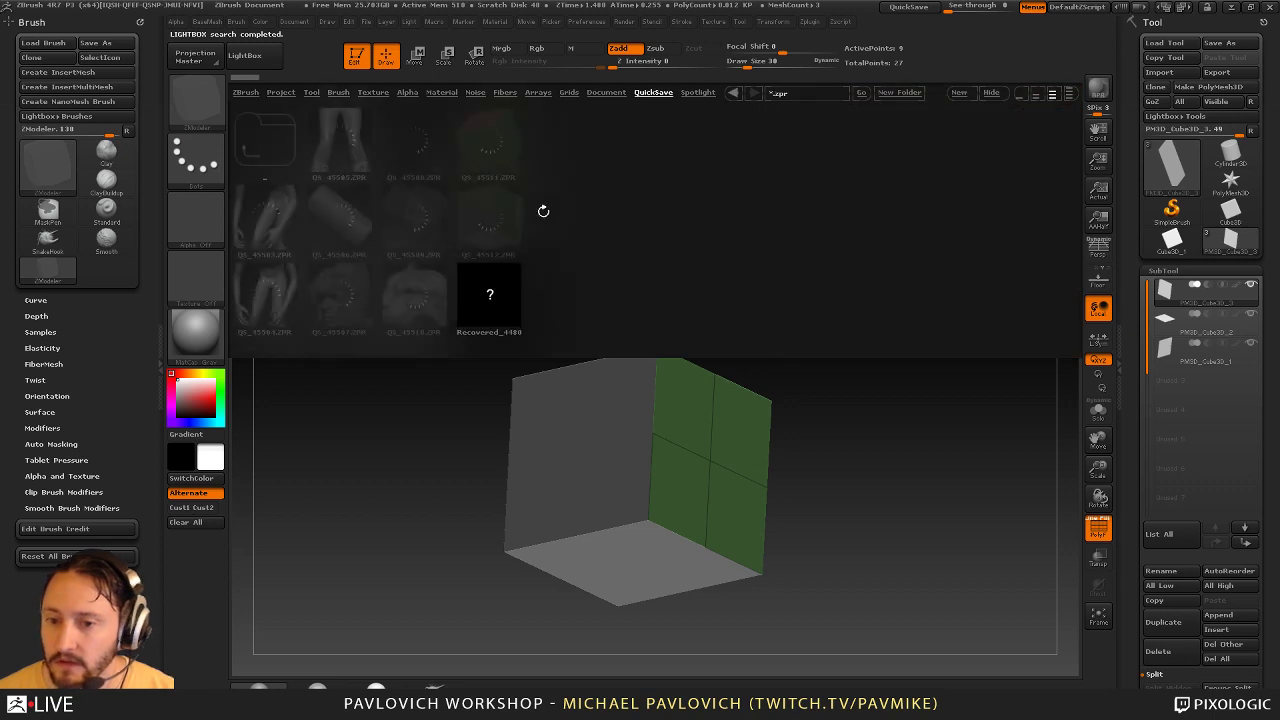
double_click(500, 212)
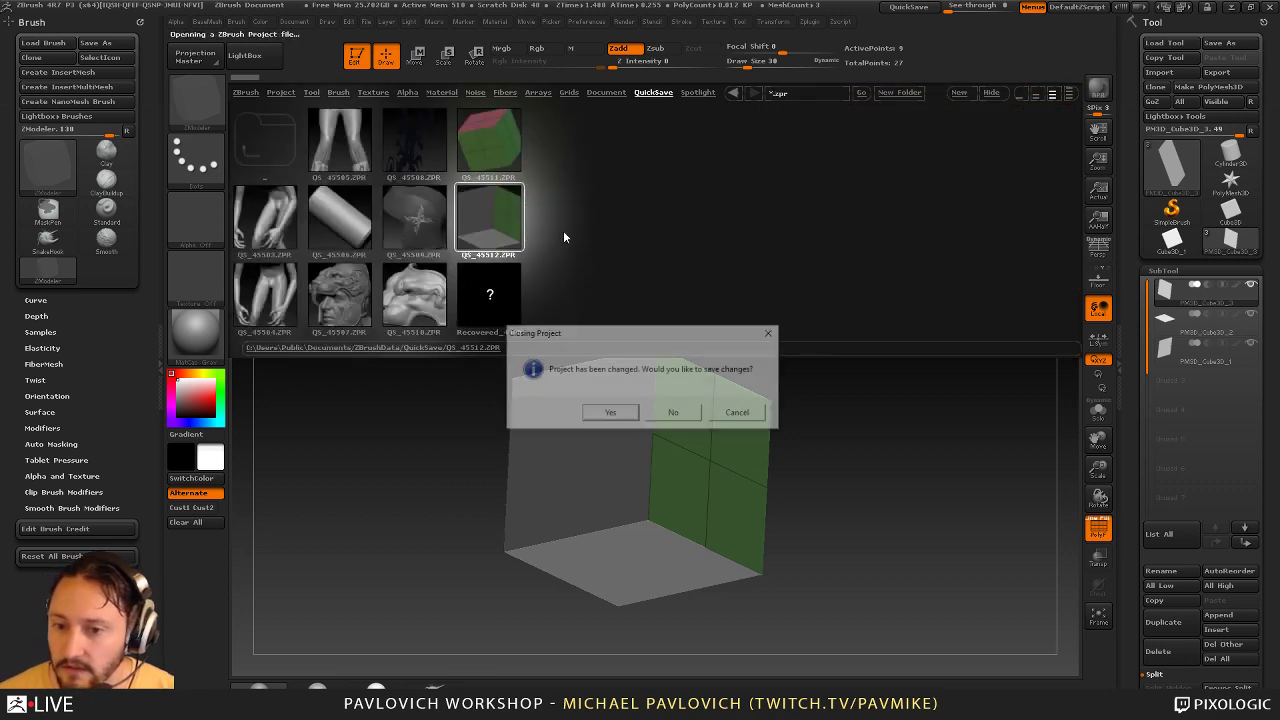
click(674, 414)
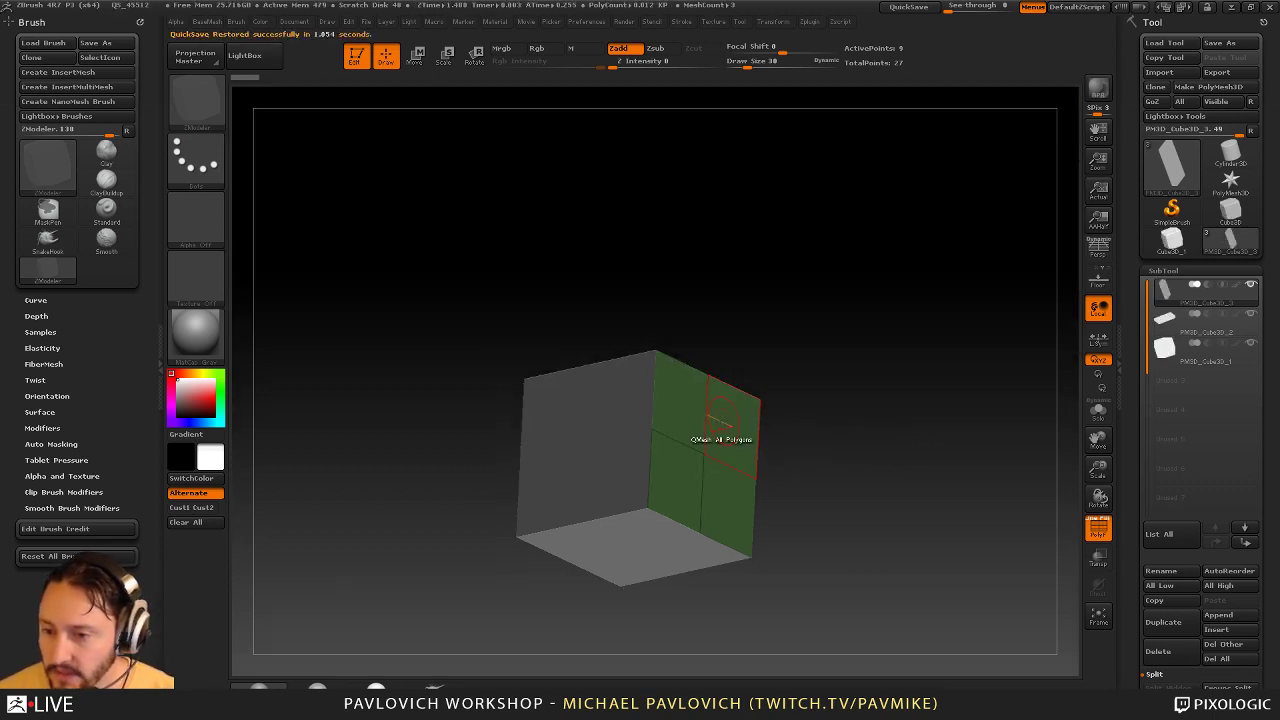
Thicken the green side of the cube into a slab with QMesh All Polygons and flip its normals
key(space)
click(786, 381)
drag(732, 425, 755, 416)
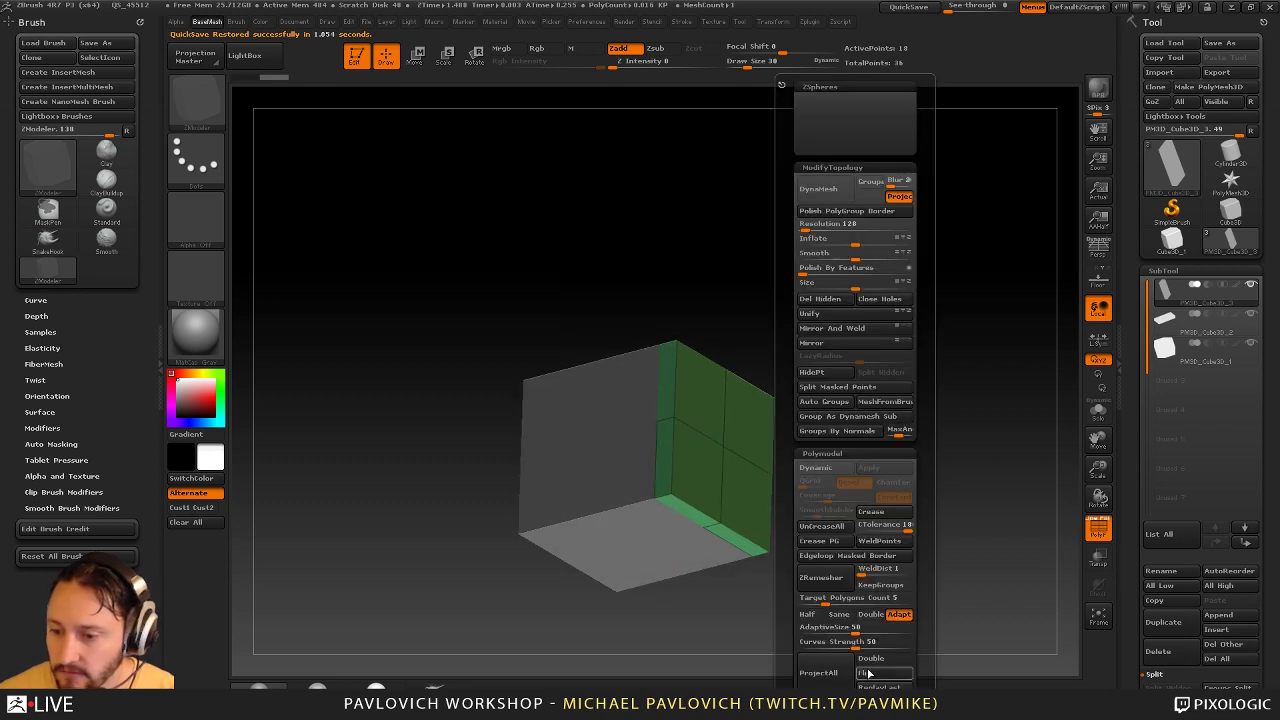
click(867, 673)
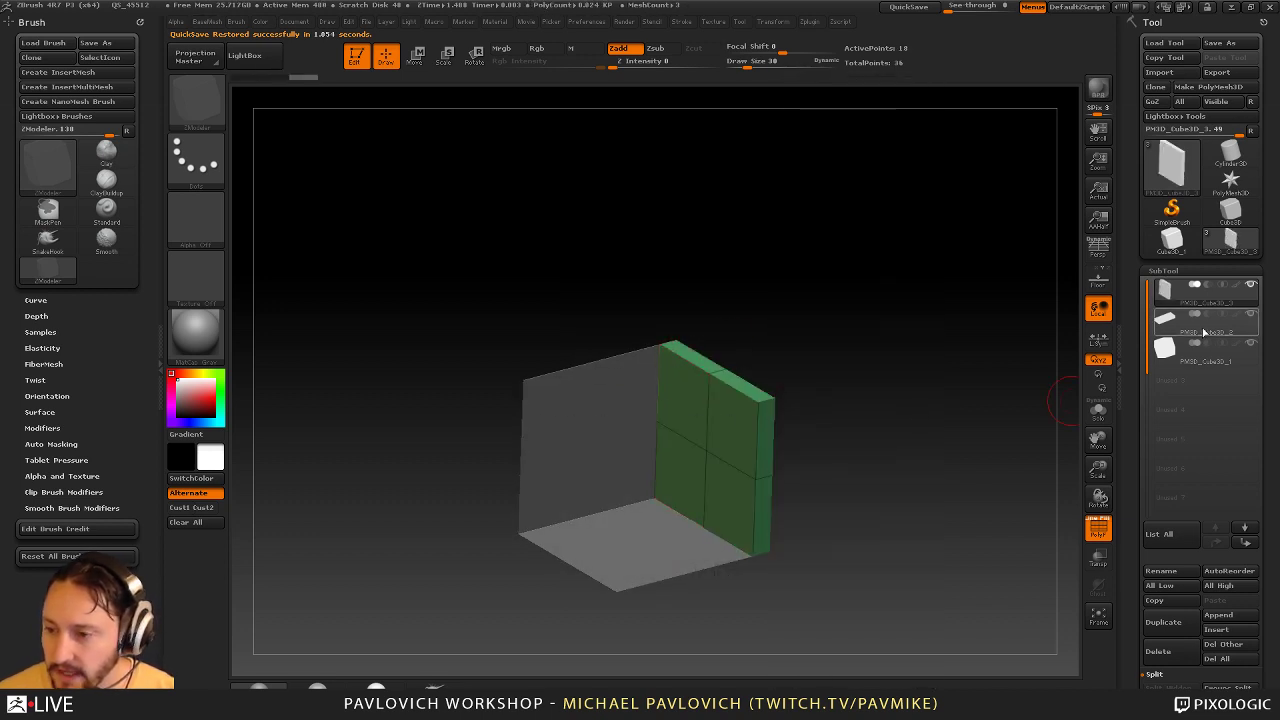
Thicken the floor subtool PM3D_Cube3D_2 and the other wall PM3D_Cube3D_1 into slabs with the same QMesh action
click(1204, 330)
click(650, 521)
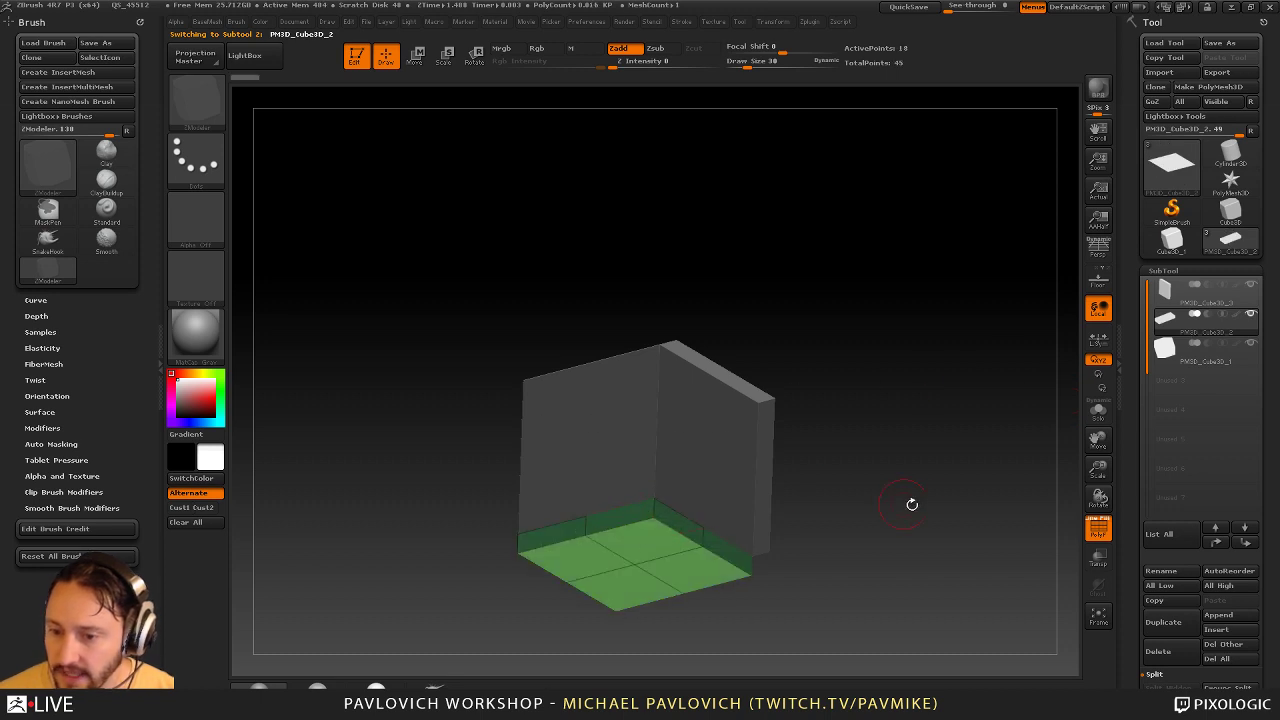
click(1226, 362)
click(614, 399)
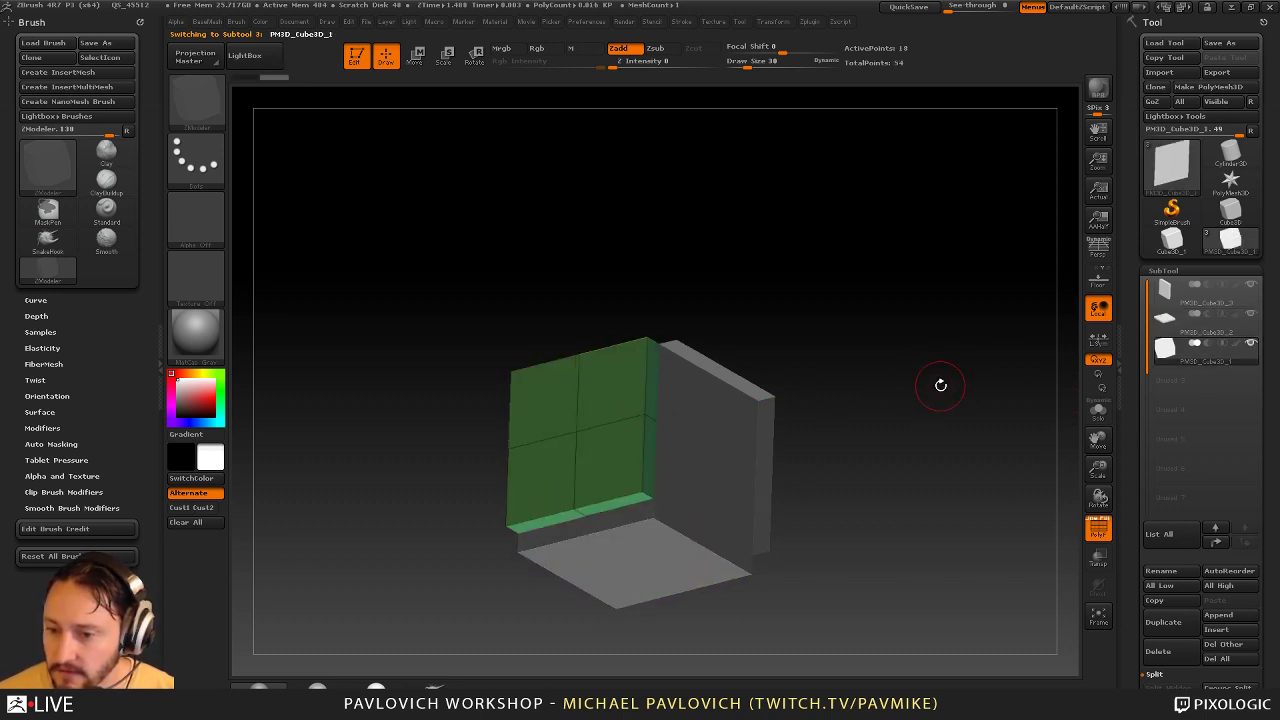
Flip the normals of the thickened PM3D_Cube3D_1 wall and of the floor slab
drag(939, 383, 945, 361)
key(2)
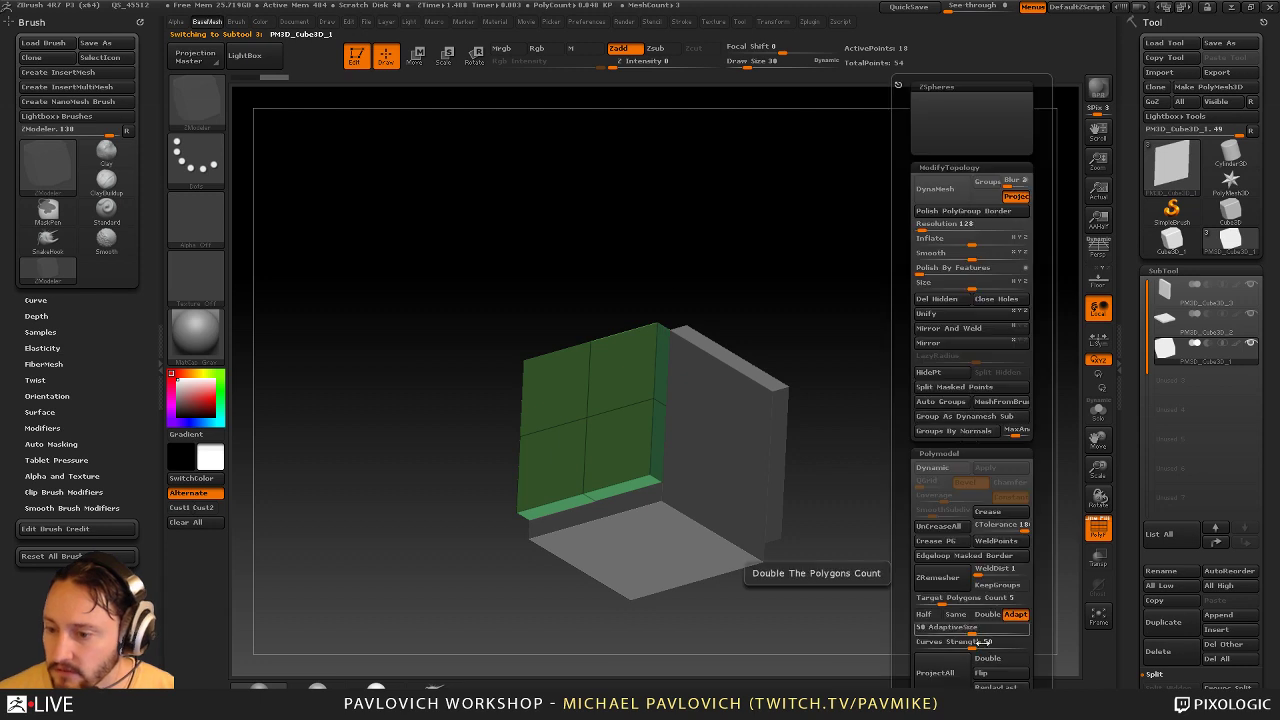
click(988, 673)
alt+click(706, 557)
key(2)
click(991, 673)
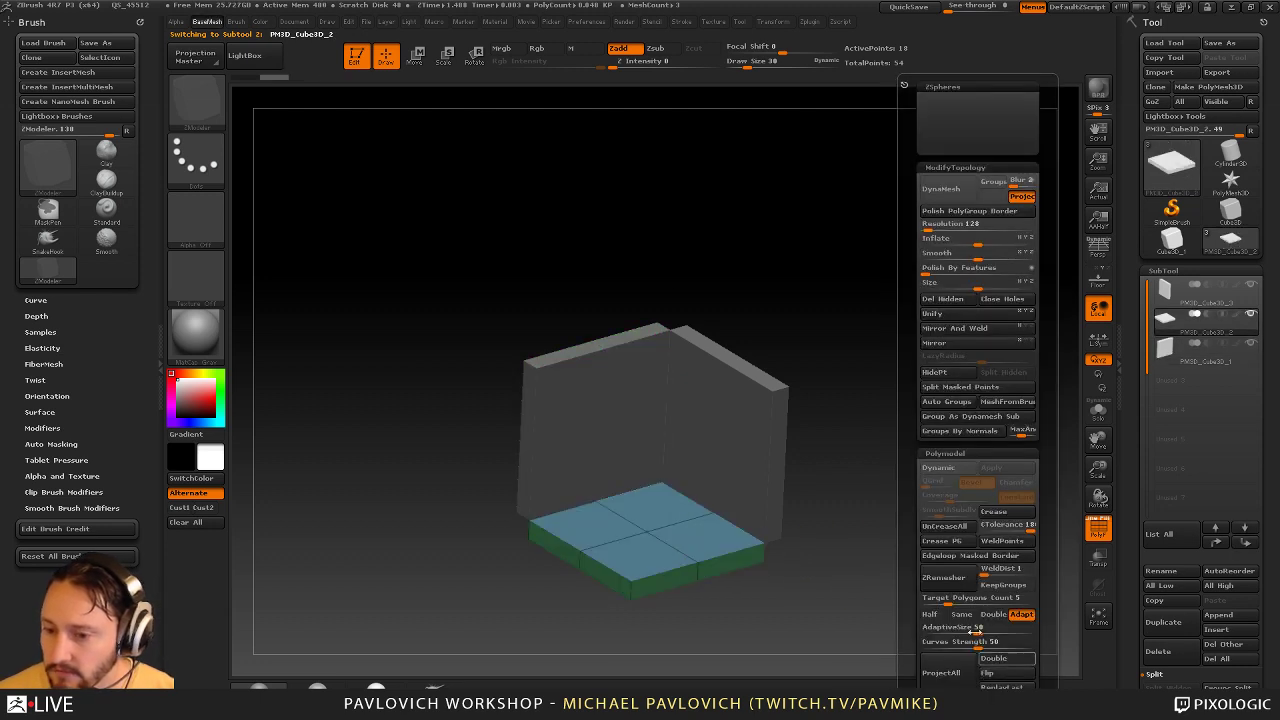
Switch to the Standard brush and make the wall PM3D_Cube3D_3 the active subtool
mouse_move(867, 471)
alt+mouse_down()
mouse_move(972, 480)
mouse_move(959, 444)
mouse_move(979, 494)
alt+mouse_up()
key(b)
key(s)
key(t)
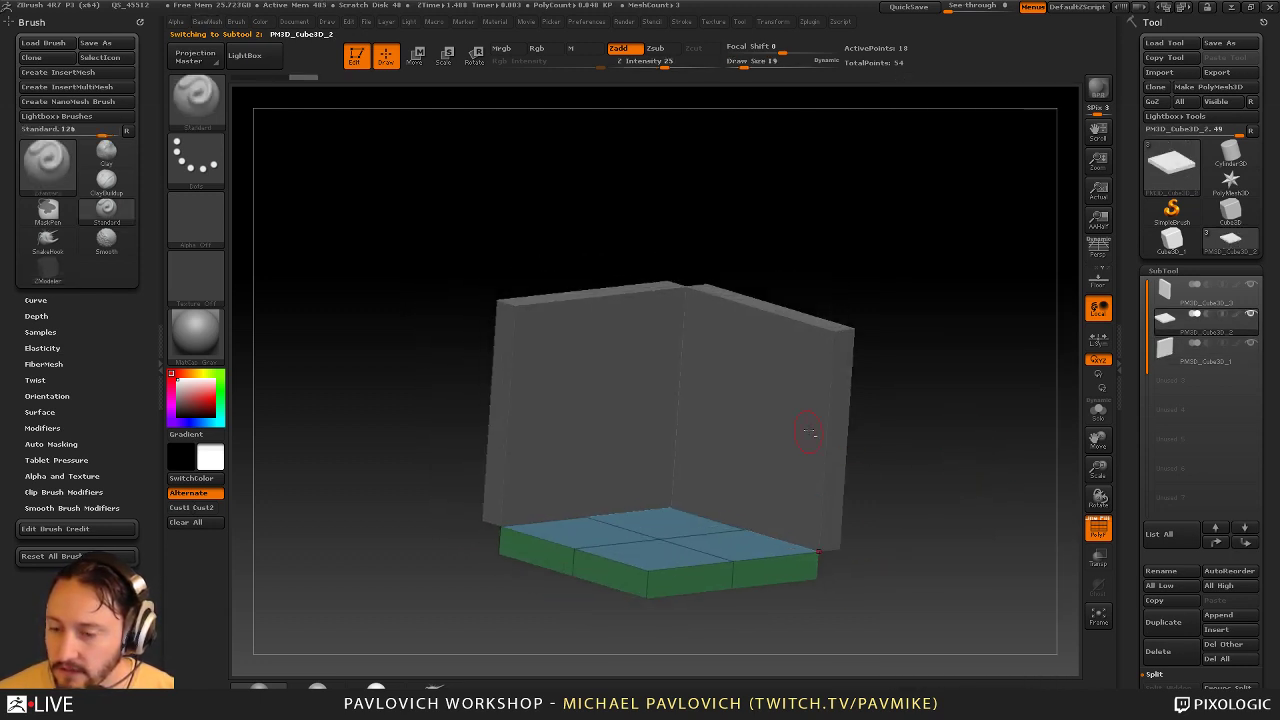
alt+click(808, 434)
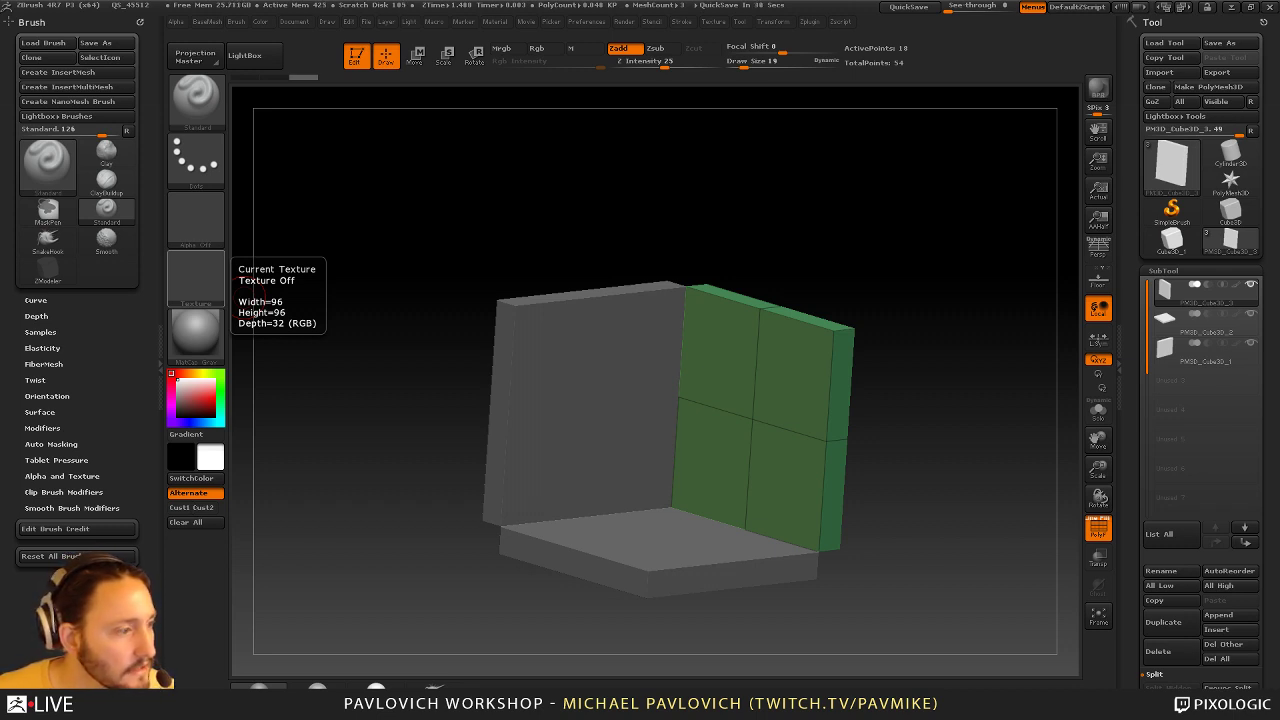
Try remeshing the active wall with DynaMesh at resolution 128 after toggling Project, and undo the remesh
mouse_move(880, 250)
mouse_down()
mouse_move(882, 262)
mouse_move(854, 254)
mouse_up()
key(])
mouse_move(887, 307)
alt+mouse_down()
mouse_move(874, 317)
mouse_move(917, 340)
mouse_move(934, 317)
mouse_move(934, 357)
alt+mouse_up()
key(3)
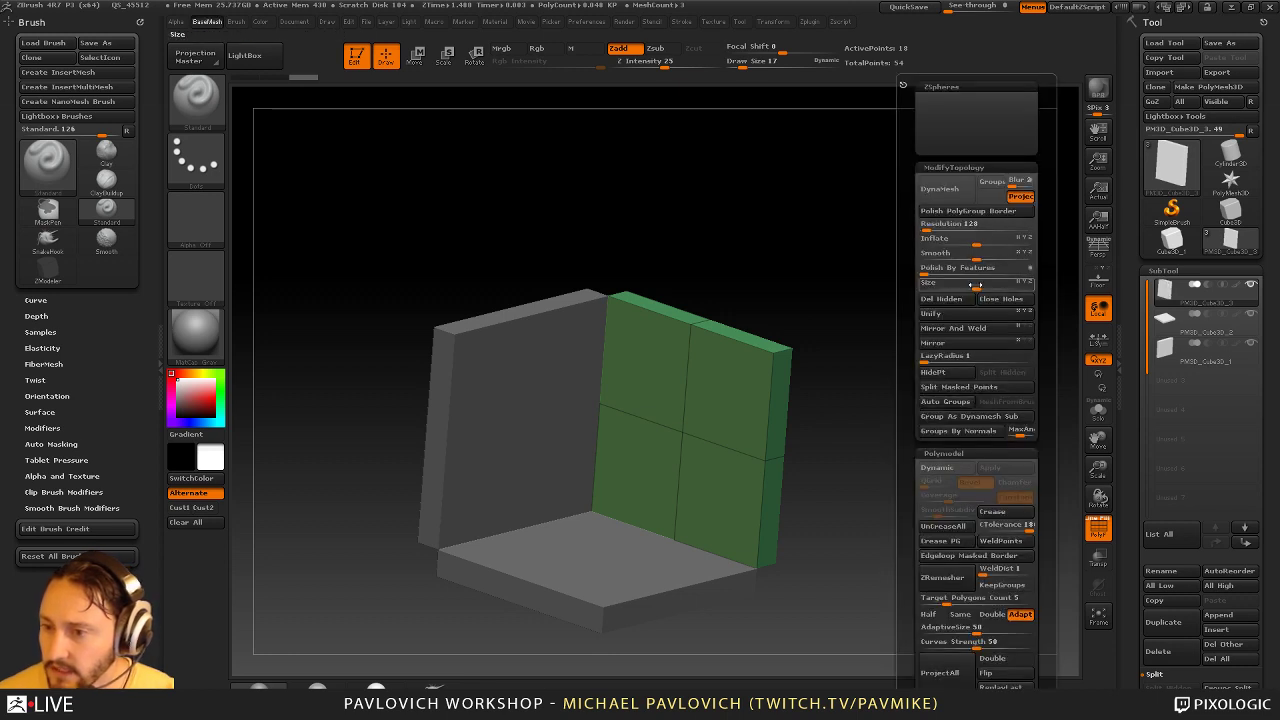
click(1020, 197)
click(943, 194)
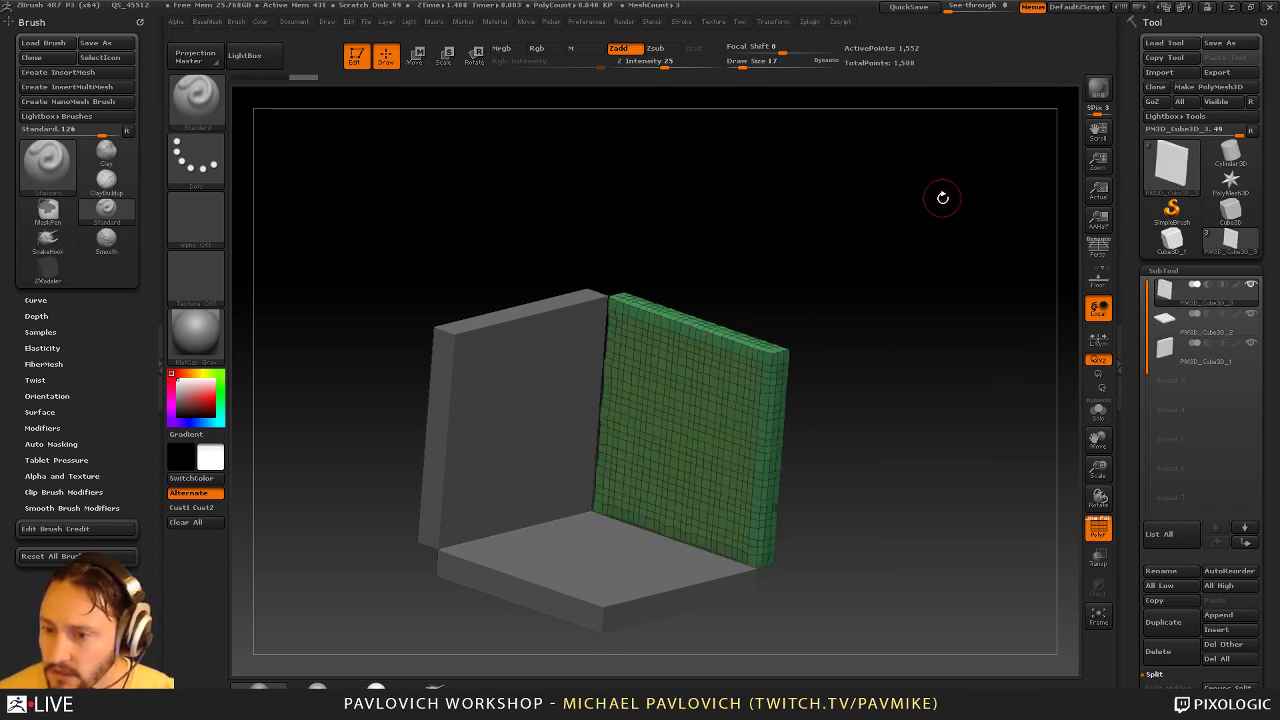
key(ctrl+z)
Remesh the active wall with DynaMesh at a much higher resolution
key(3)
drag(900, 228, 975, 282)
click(926, 194)
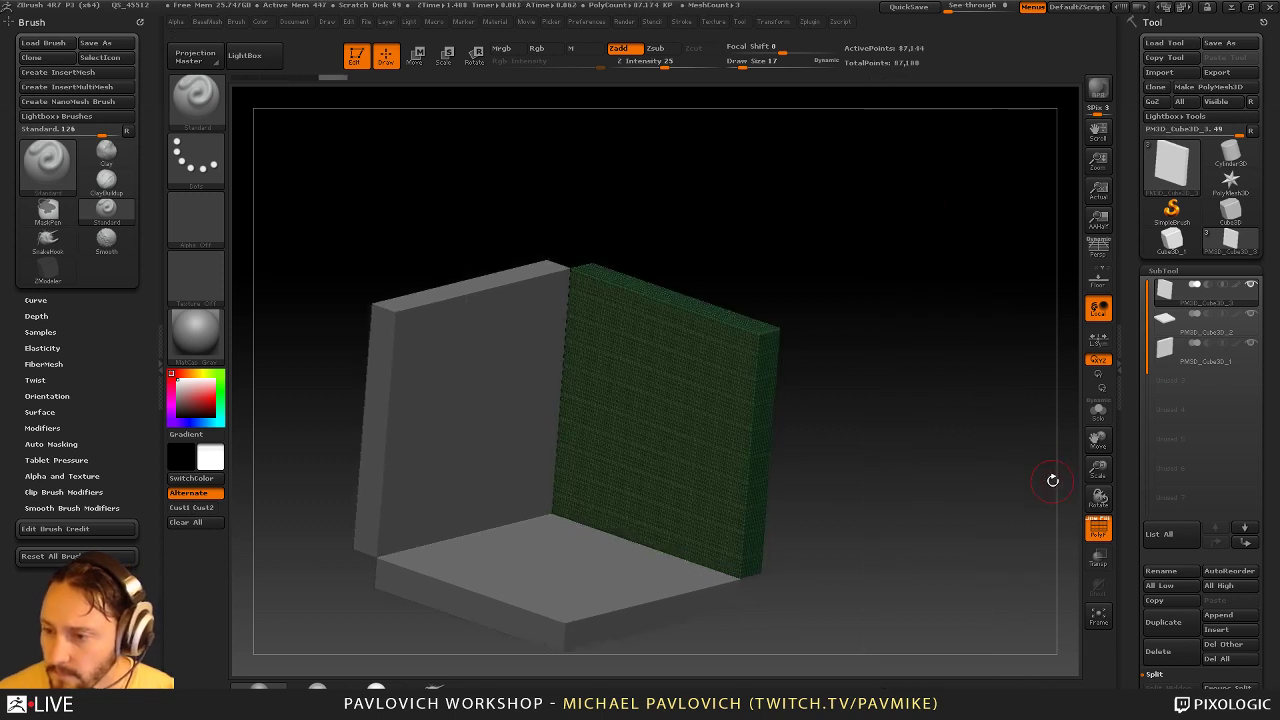
View the dense wall straight on, hide its polyframe and isolate it with Solo
alt+drag(1003, 453, 1023, 463)
click(1098, 528)
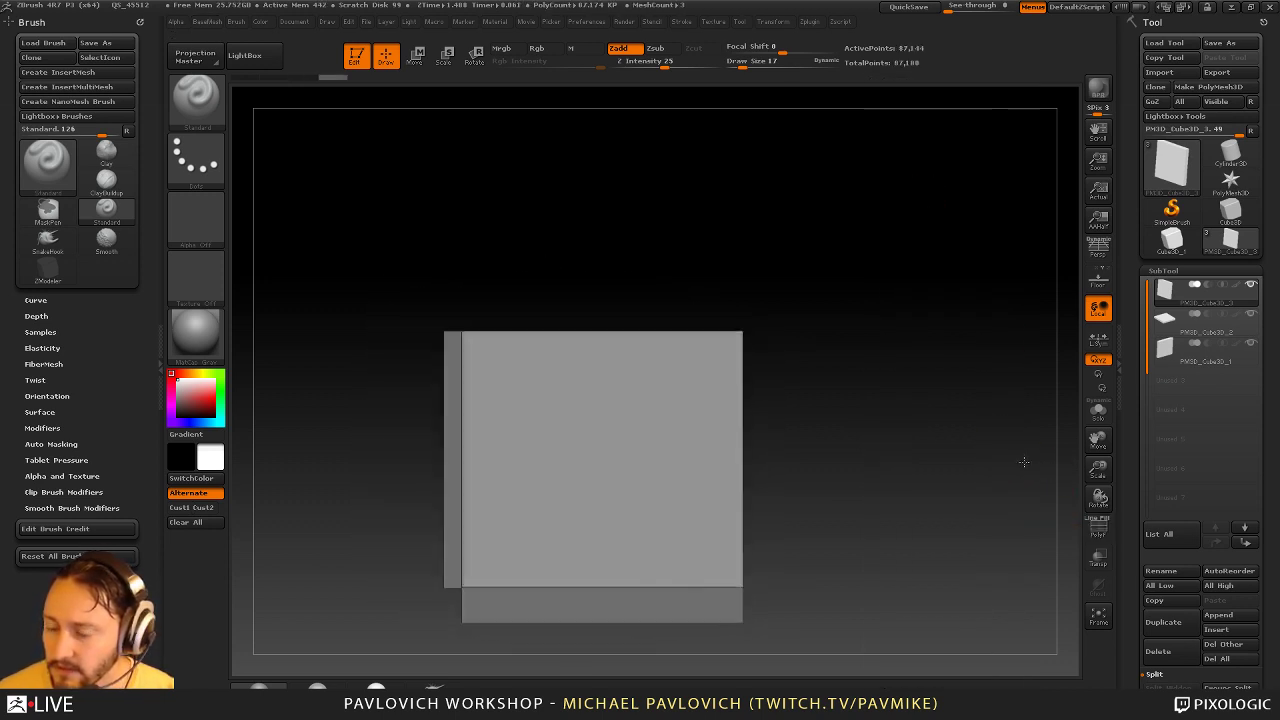
click(1100, 415)
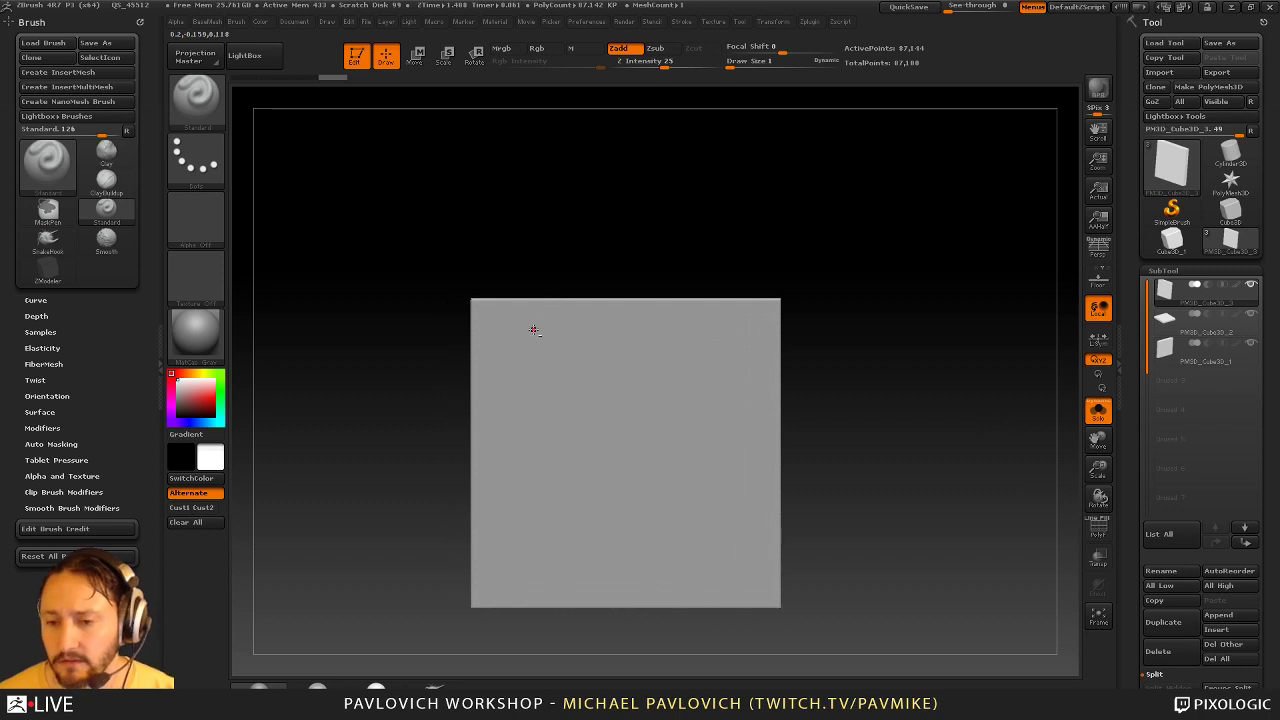
Set the Standard brush to Z Intensity 35 and Draw Size 4 for fine lines
key(])
key([)
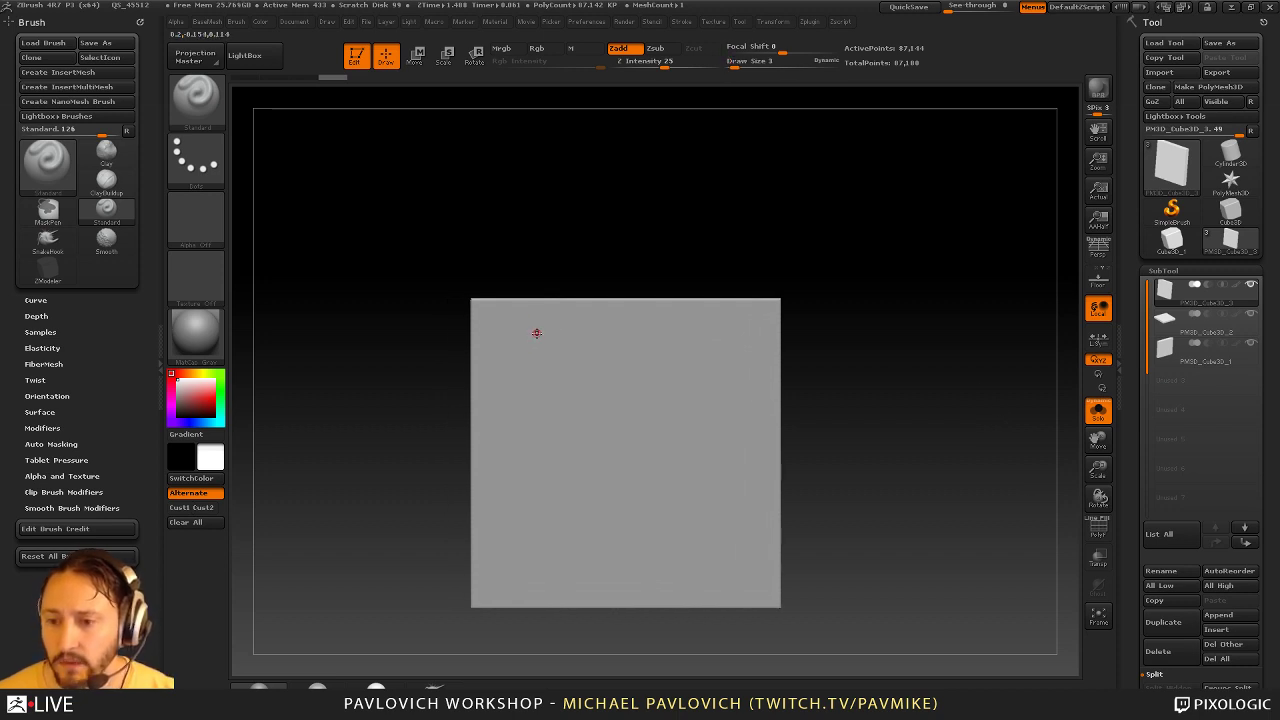
drag(928, 436, 862, 360)
click(674, 65)
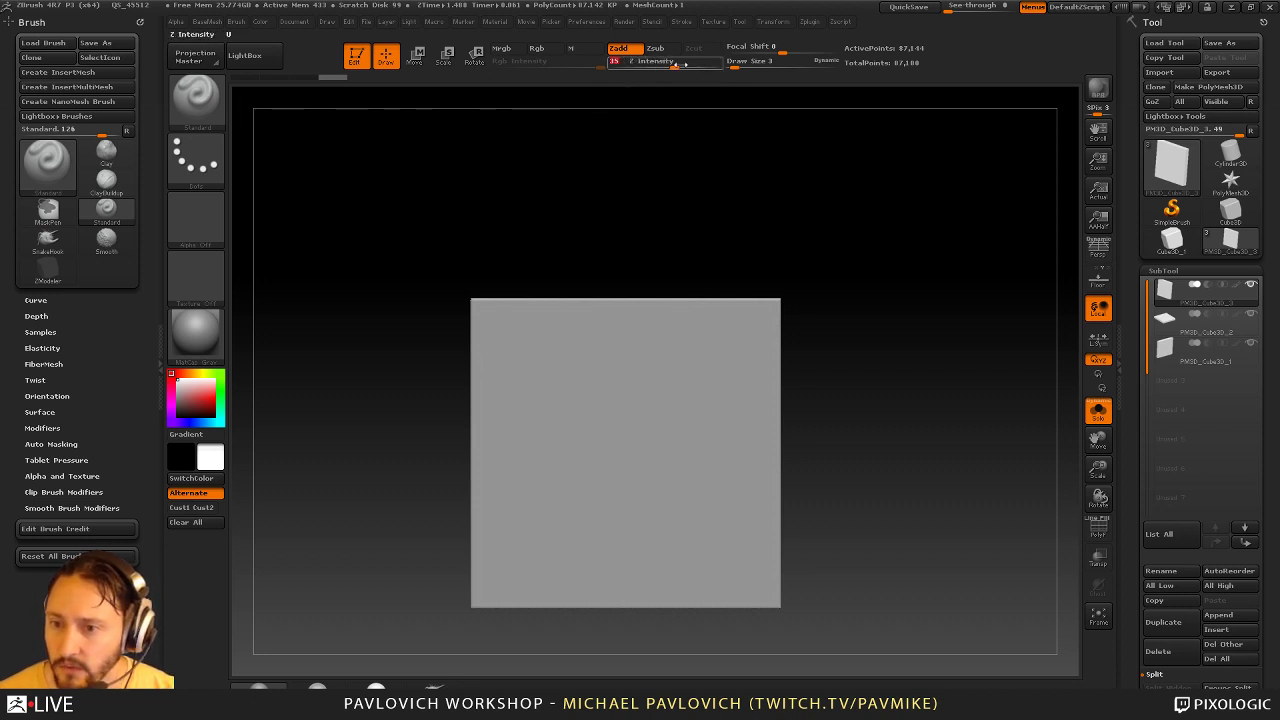
key(1)
click(738, 357)
key(Return)
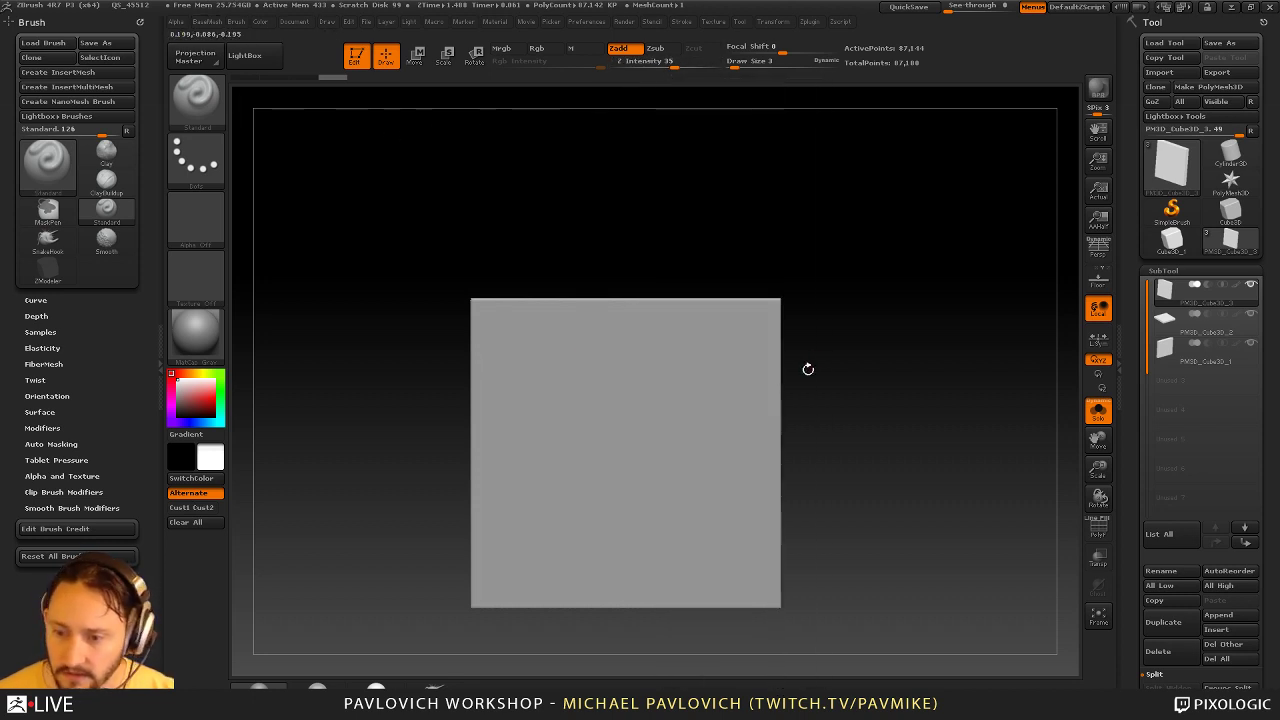
key(bracketright)
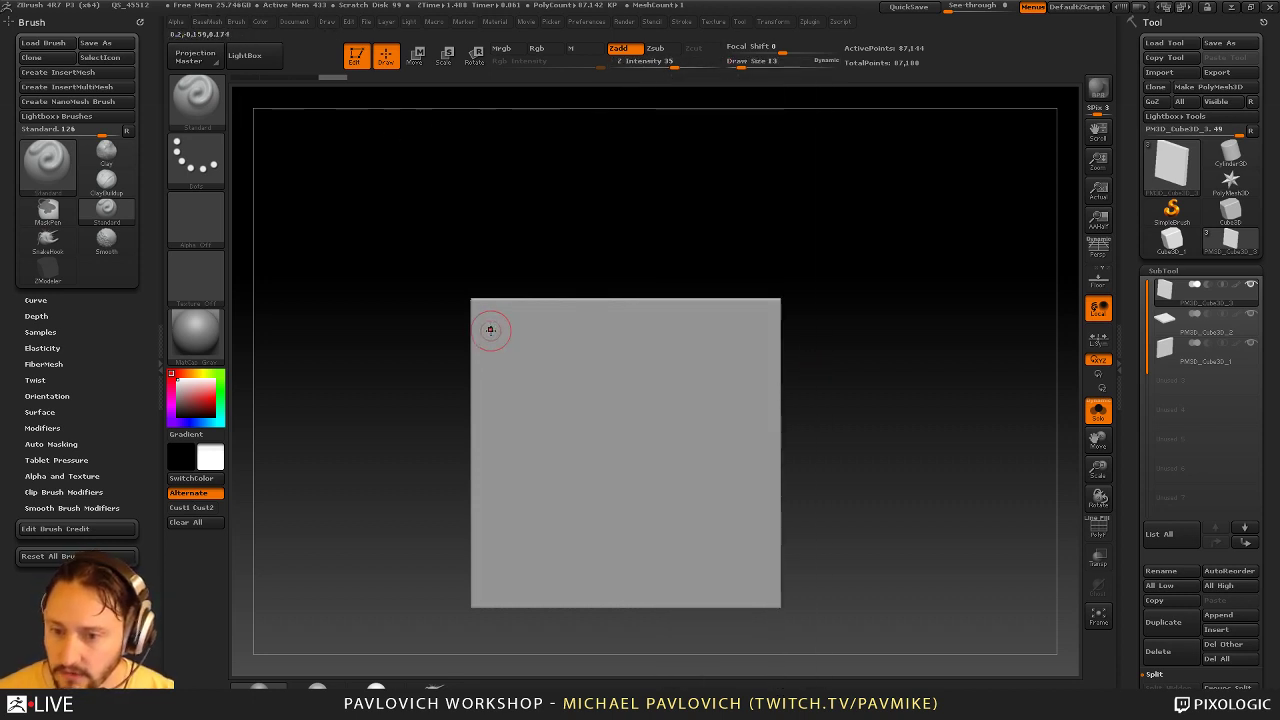
key(s)
key(bracketleft)
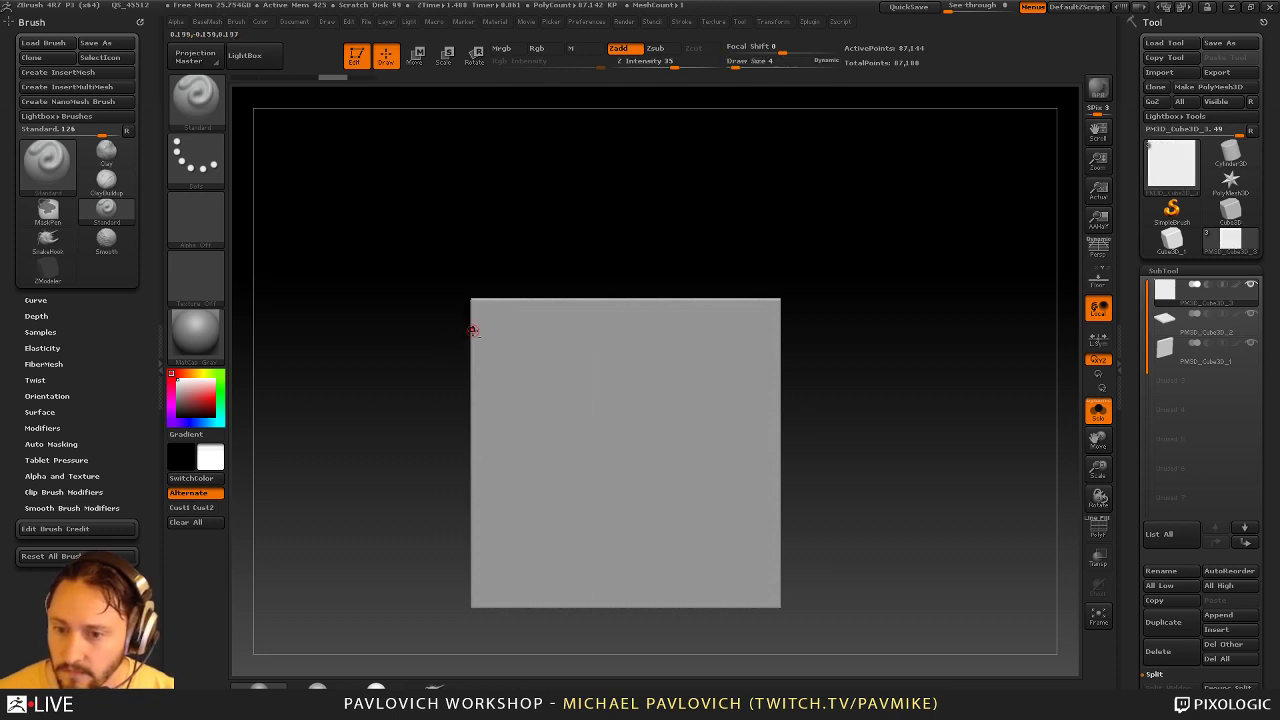
Try several straight horizontal strokes across the wall's upper part, undoing each one
shift+drag(473, 331, 792, 340)
key(ctrl+z)
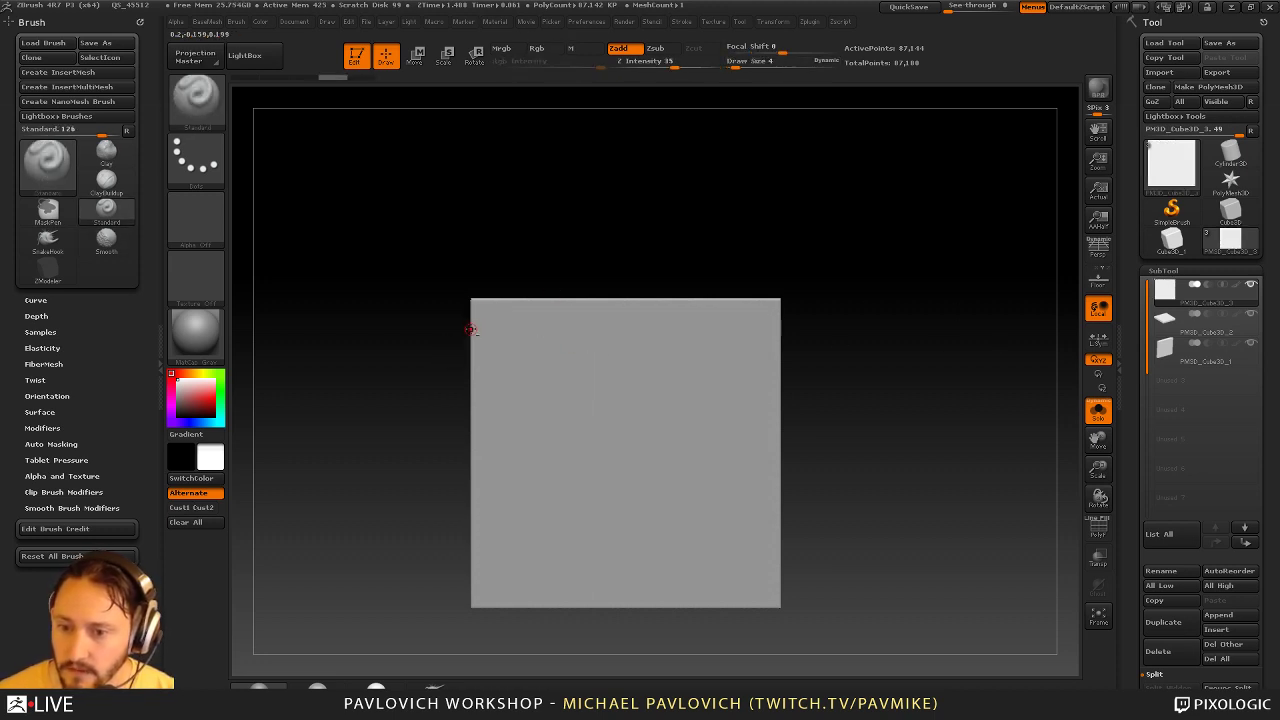
drag(472, 331, 645, 334)
key(ctrl+z)
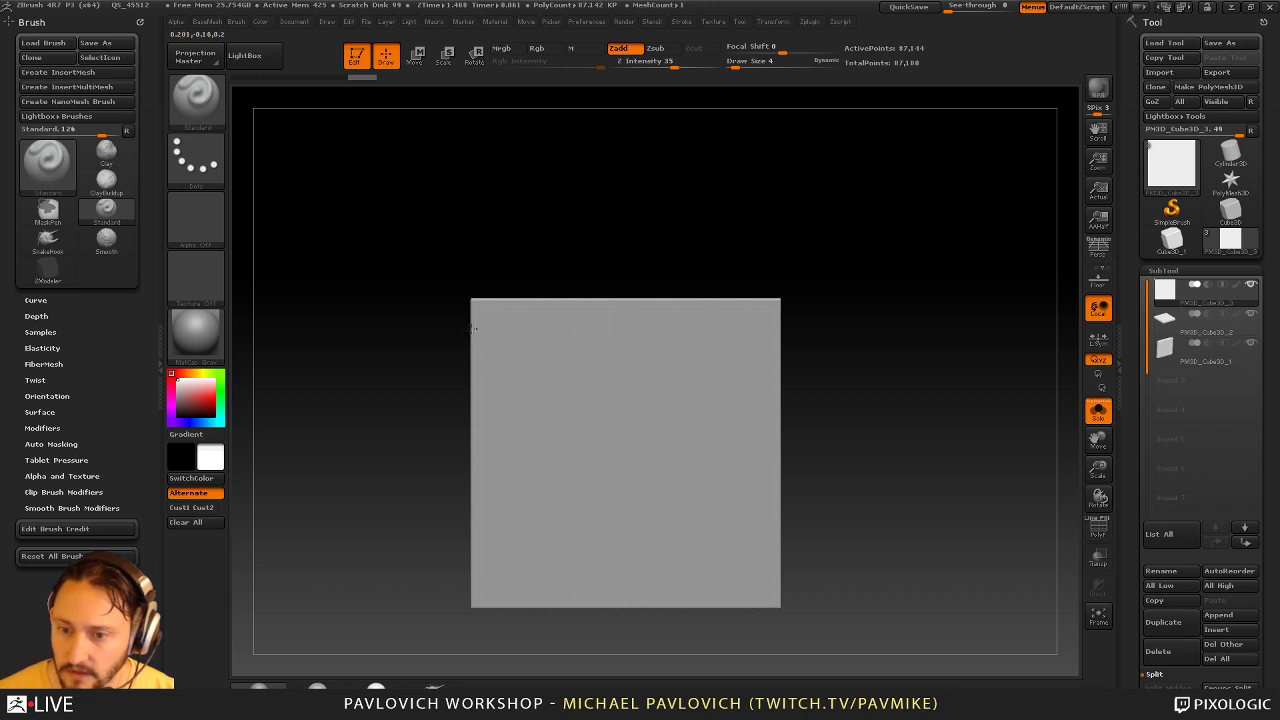
mouse_move(473, 329)
shift+mouse_down()
mouse_move(820, 354)
mouse_move(871, 343)
shift+mouse_up()
key(ctrl+z)
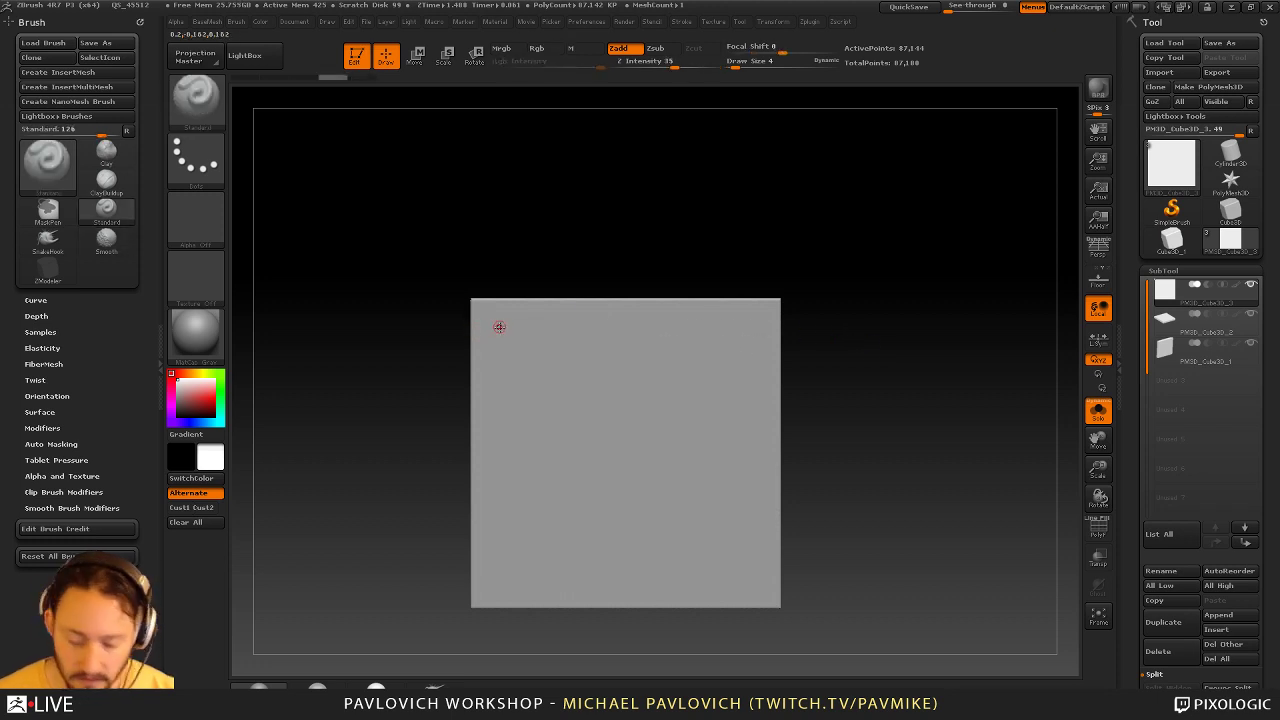
Sculpt eight straight, roughly evenly spaced horizontal lines across the full width of the wall, from top to bottom
drag(471, 330, 780, 332)
drag(471, 370, 780, 372)
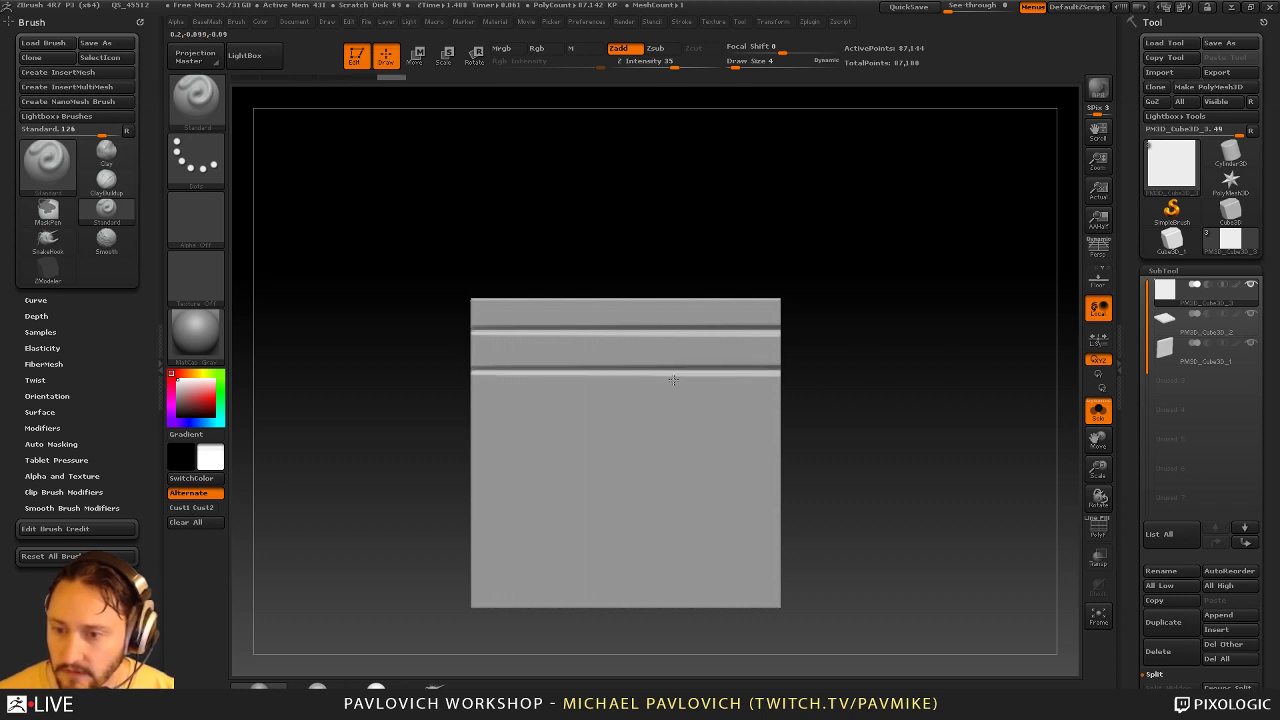
drag(469, 410, 780, 411)
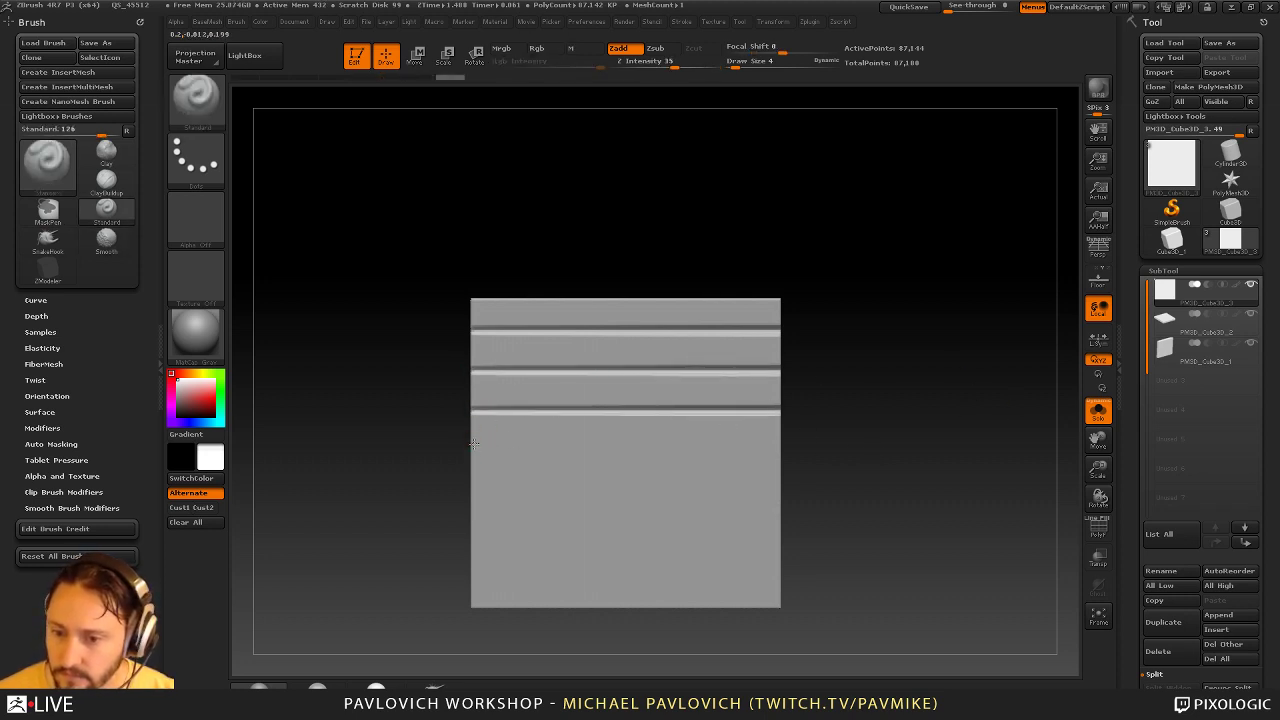
drag(473, 443, 943, 443)
drag(476, 482, 938, 496)
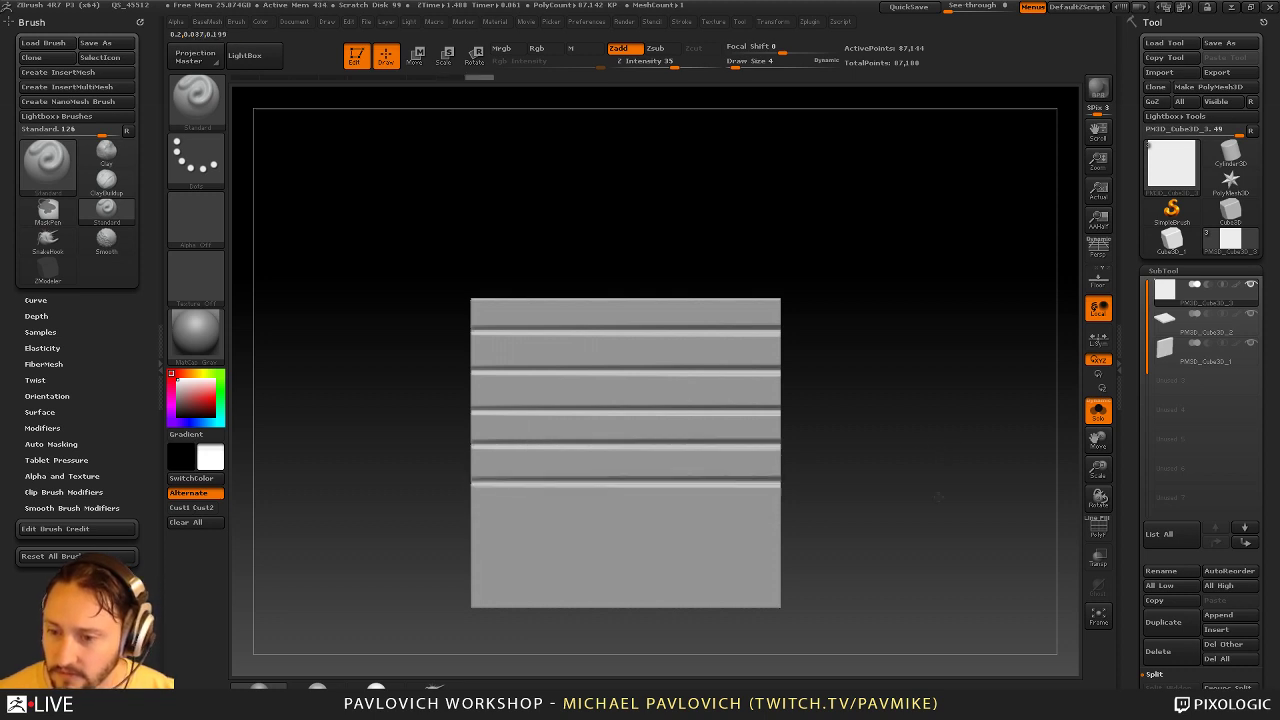
drag(480, 520, 988, 534)
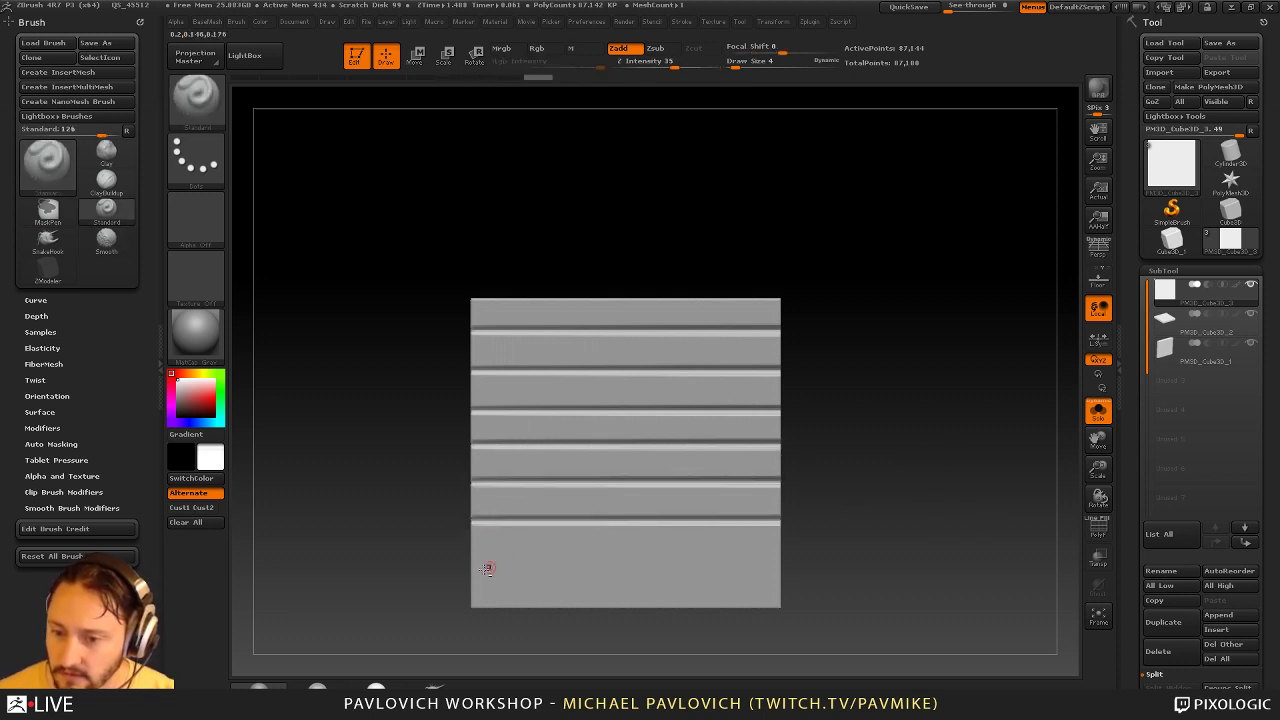
drag(471, 555, 800, 557)
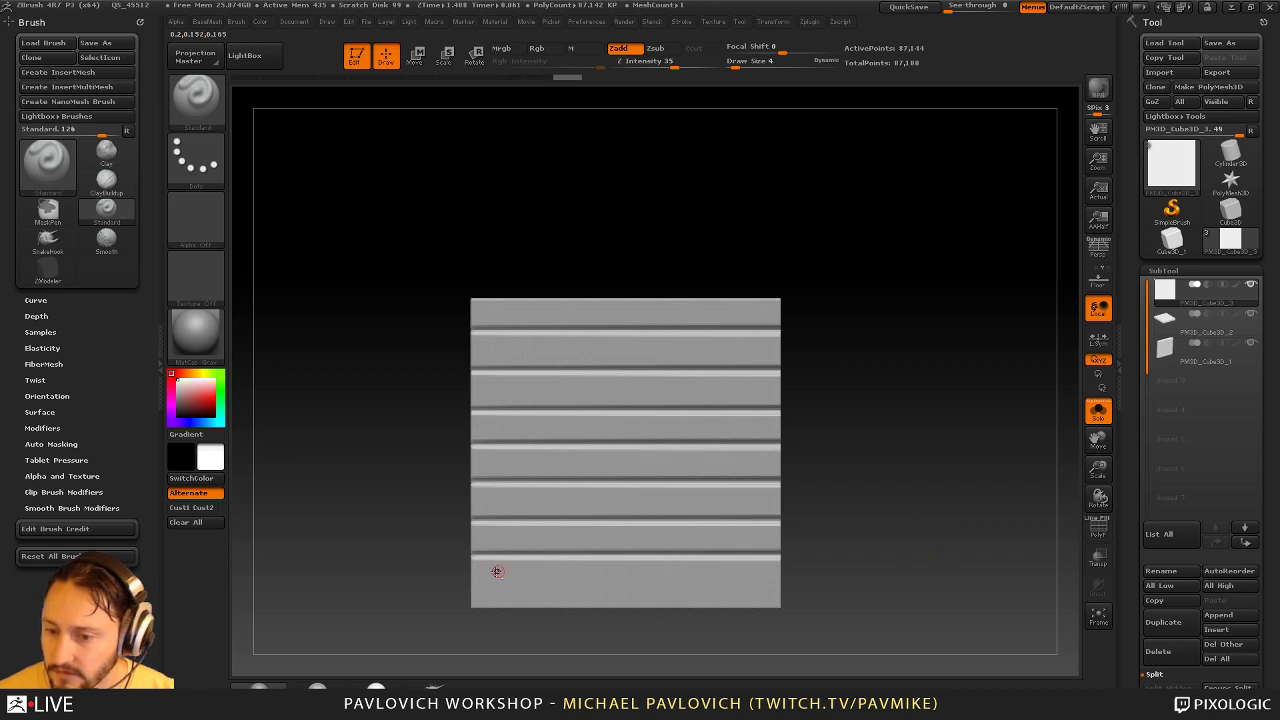
drag(471, 585, 790, 588)
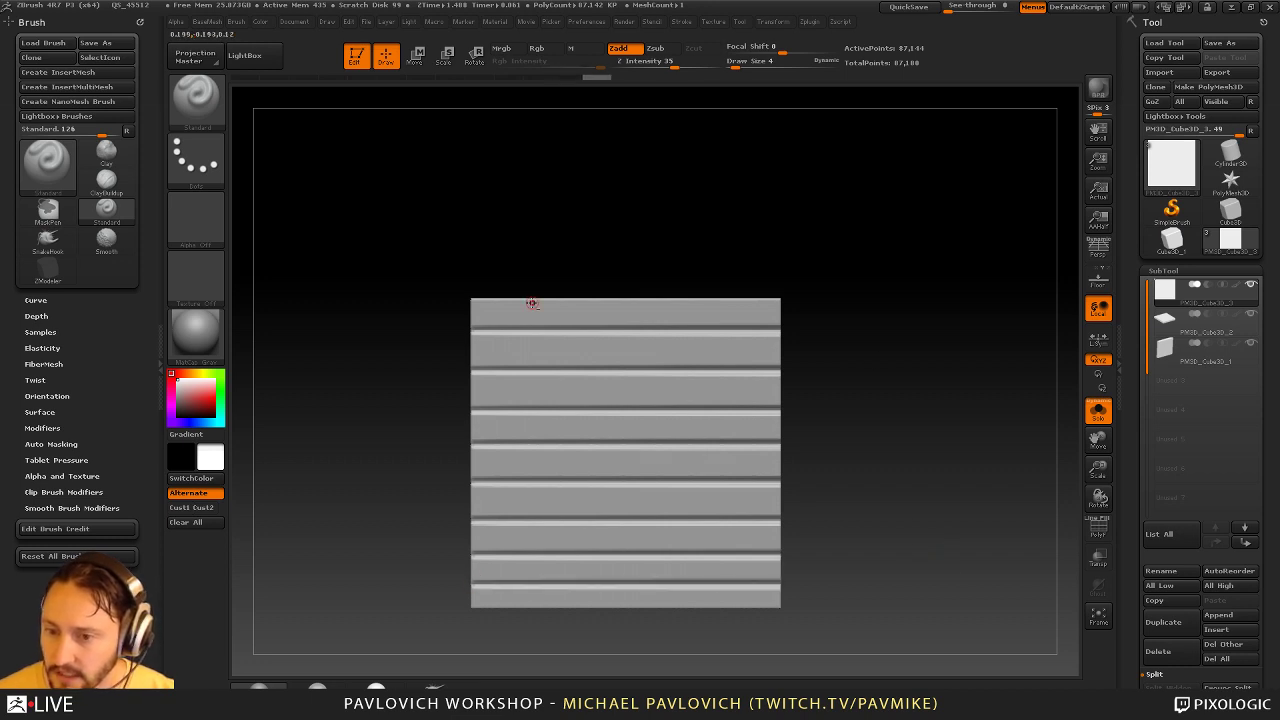
Sculpt three columns of short vertical joints in every other brick row, and start the offset joints in the rows between
drag(528, 339, 528, 343)
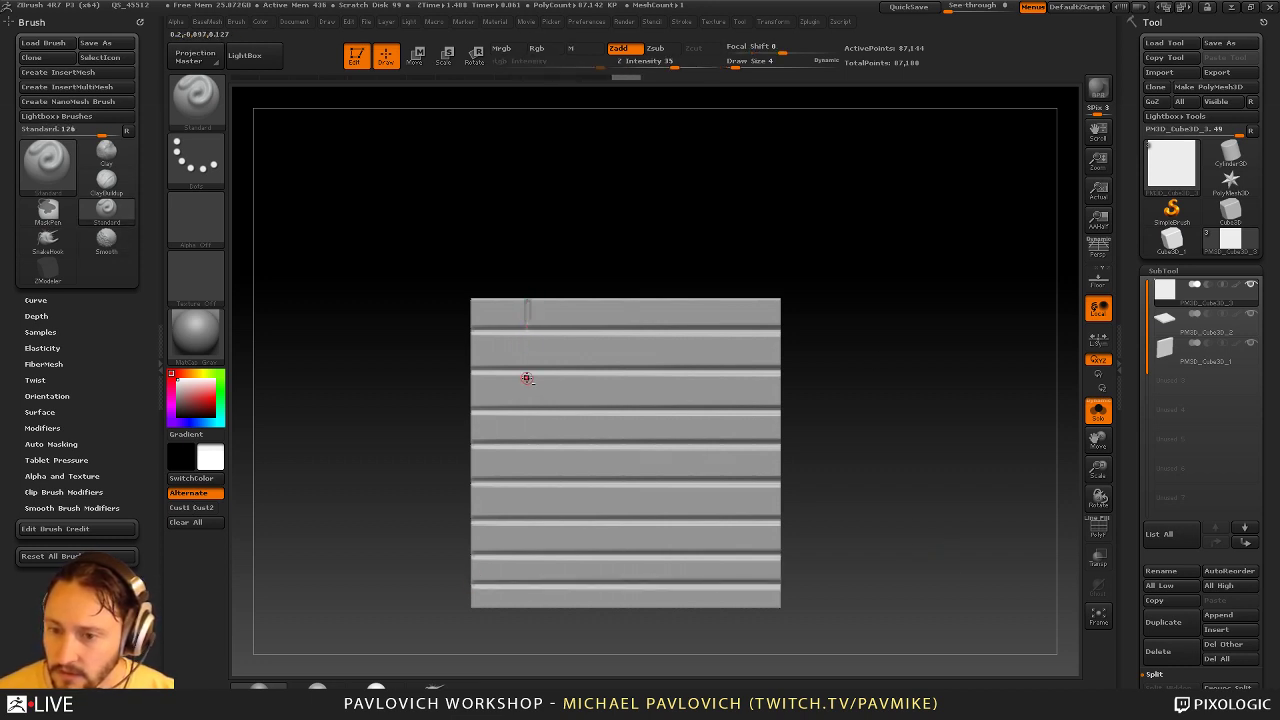
drag(527, 416, 528, 423)
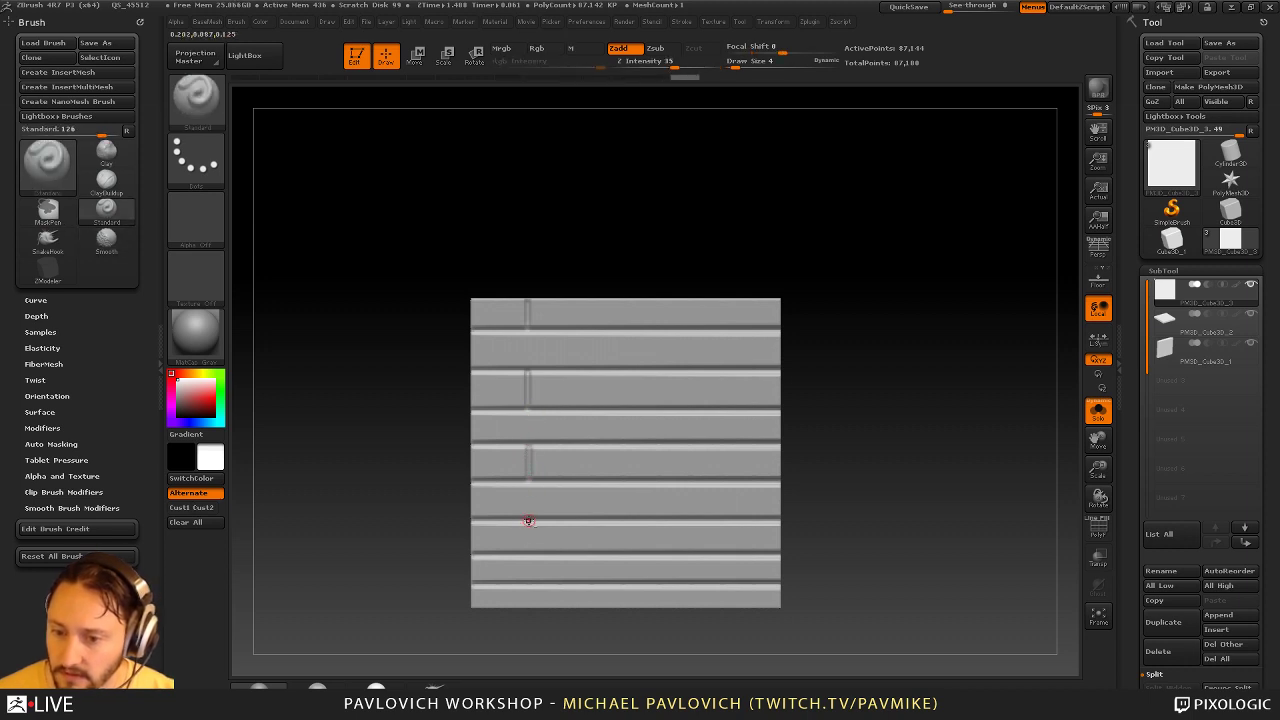
drag(529, 557, 529, 624)
drag(611, 296, 611, 299)
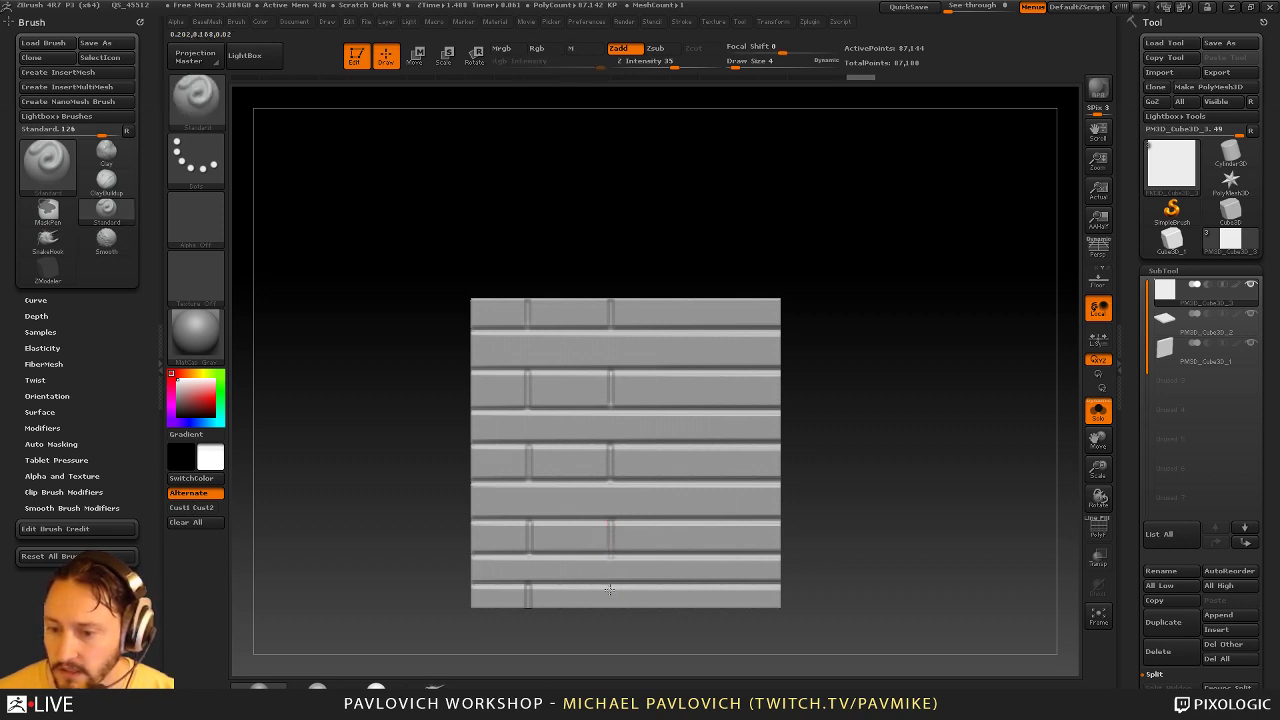
drag(610, 589, 610, 611)
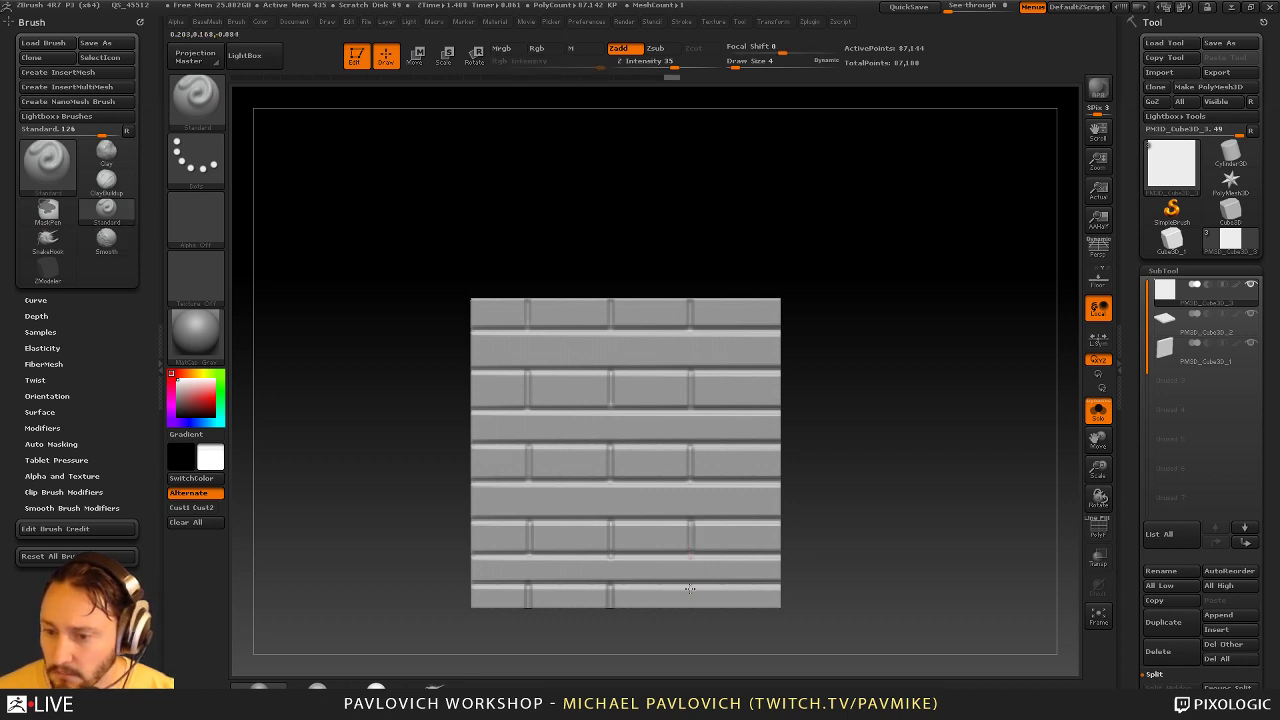
drag(806, 480, 764, 389)
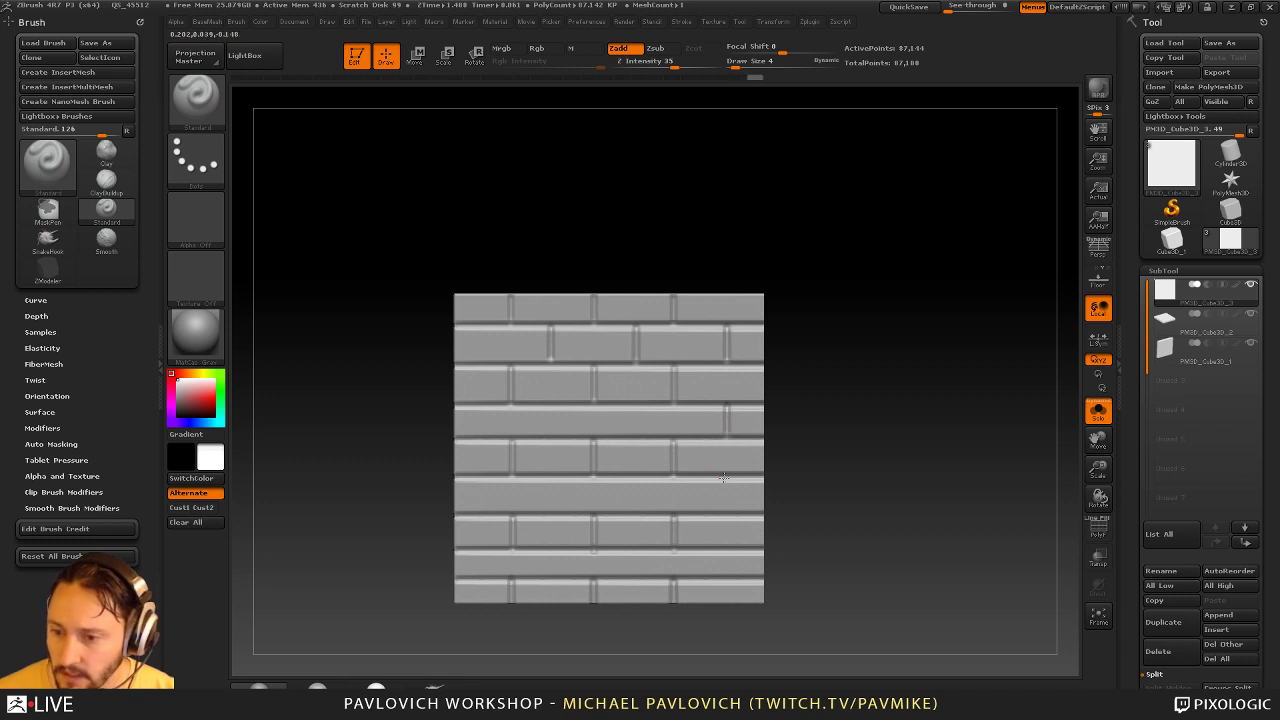
Store a morph target of the brick wall's current state
drag(1135, 484, 1135, 302)
shift+click(1174, 420)
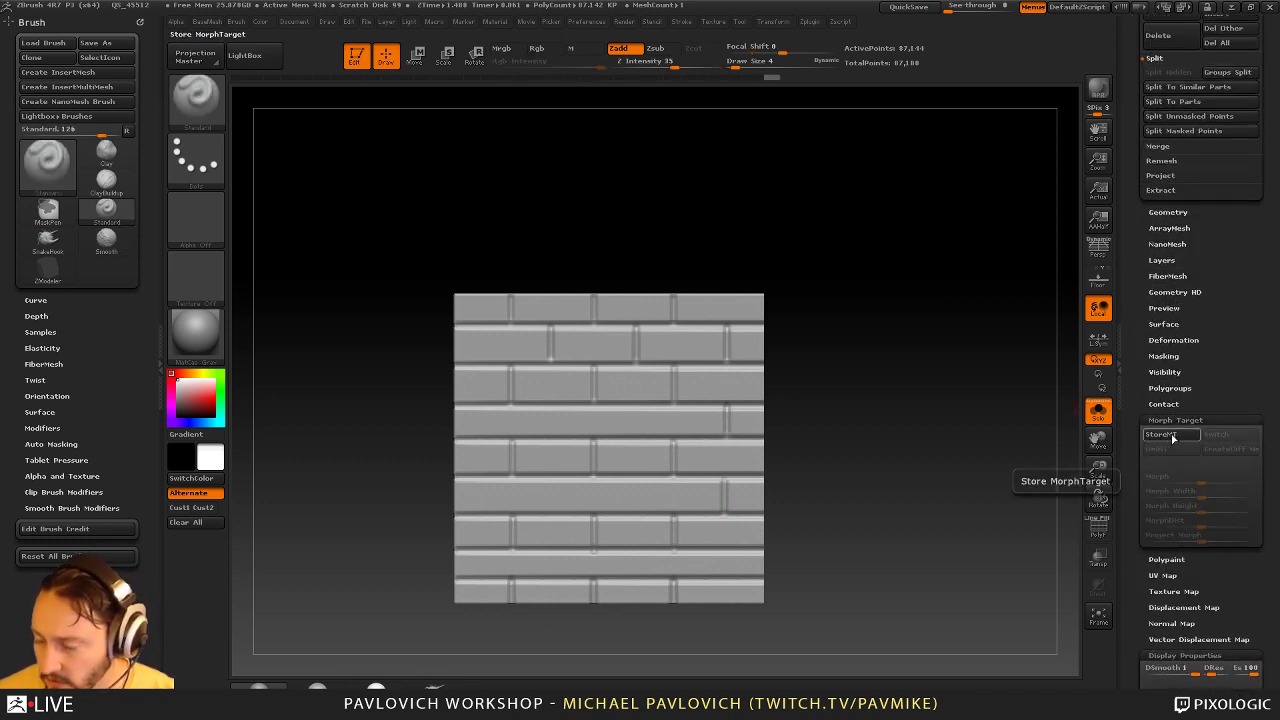
click(1172, 435)
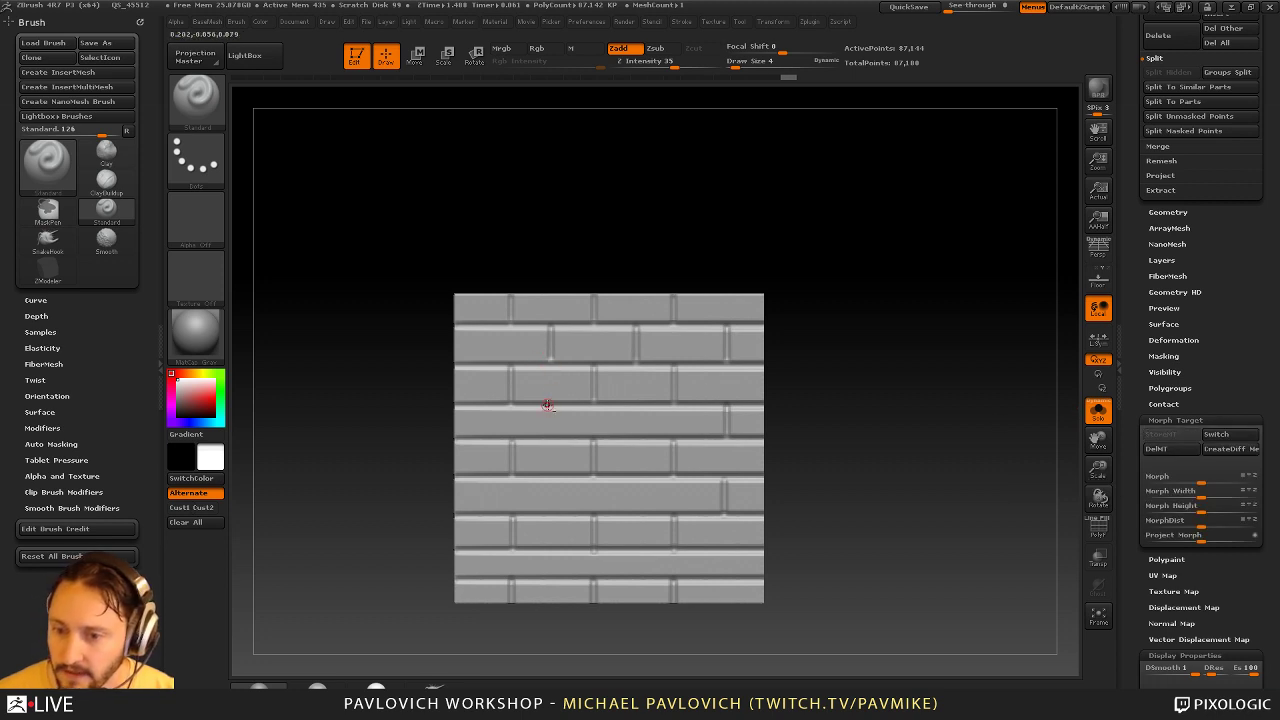
Sculpt two long vertical lines from the fourth row to the wall's bottom edge and a short one near its lower right corner
drag(548, 405, 548, 548)
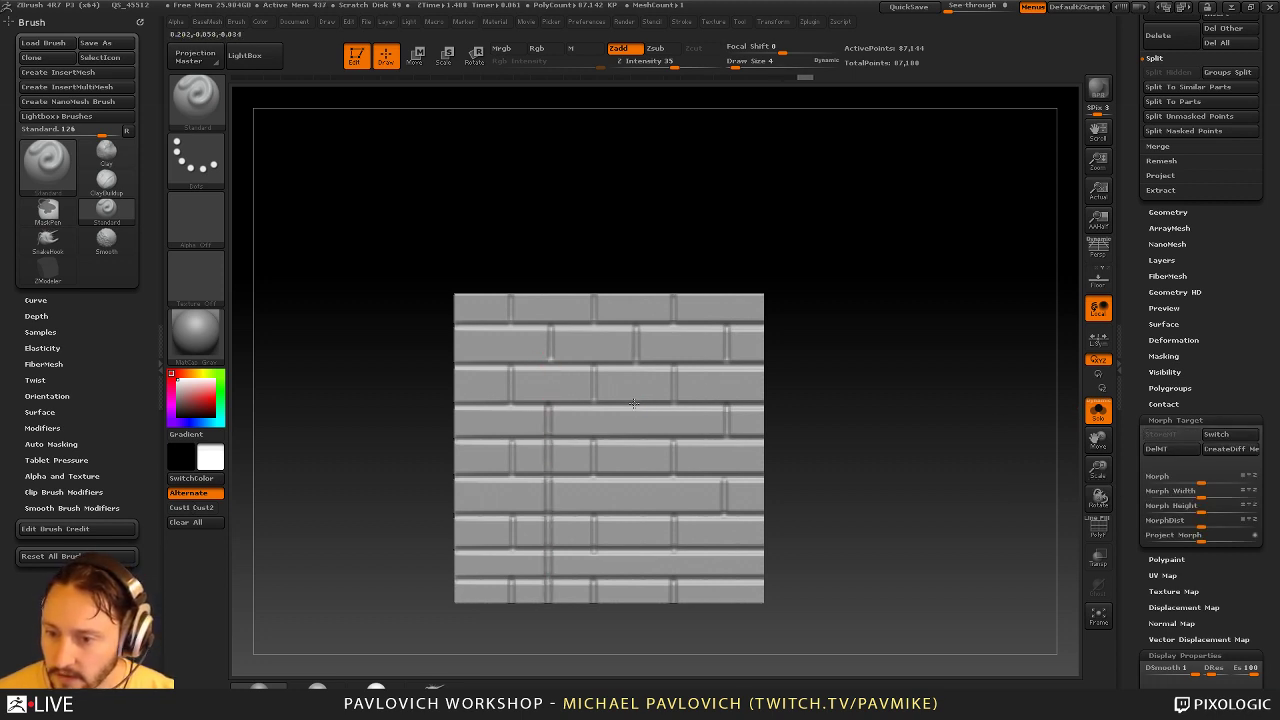
shift+drag(634, 404, 637, 606)
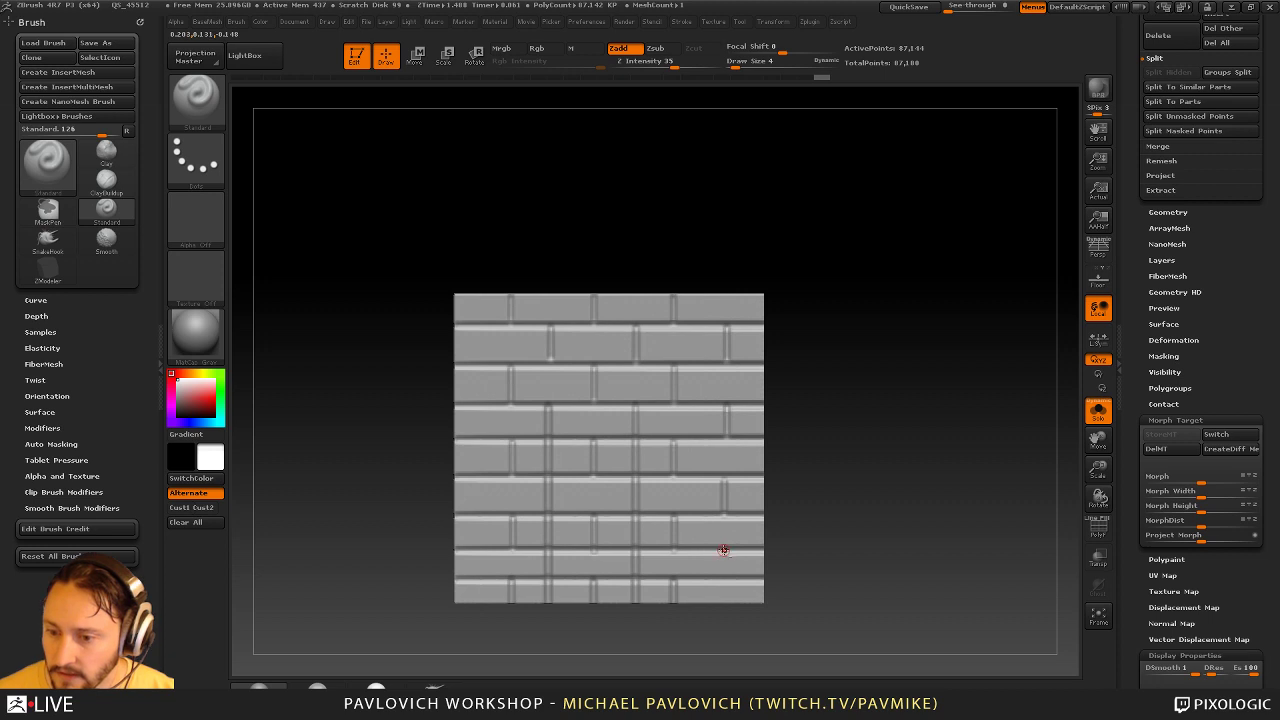
drag(724, 550, 722, 604)
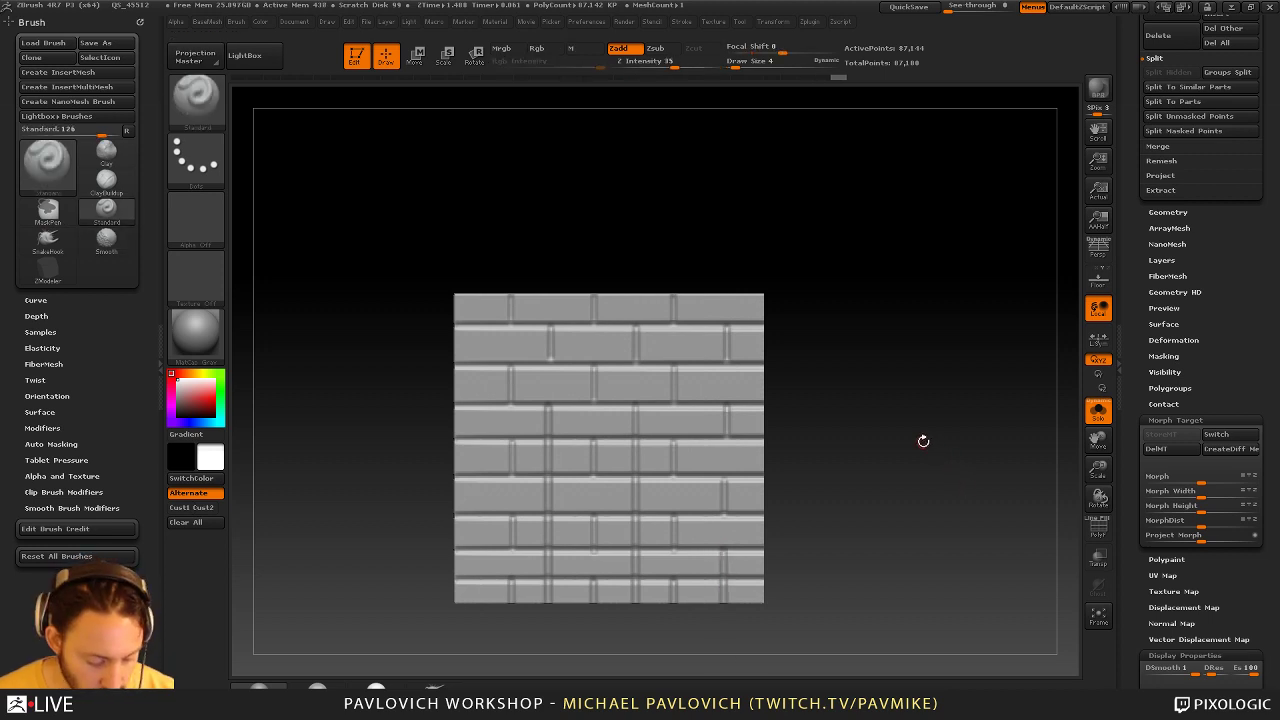
Erase the vertical lines crossing the already jointed rows with the Morph brush at Z Intensity 100, Draw Size 9 and Rgb off
key(b)
key(m)
key(o)
key(s)
drag(901, 416, 888, 414)
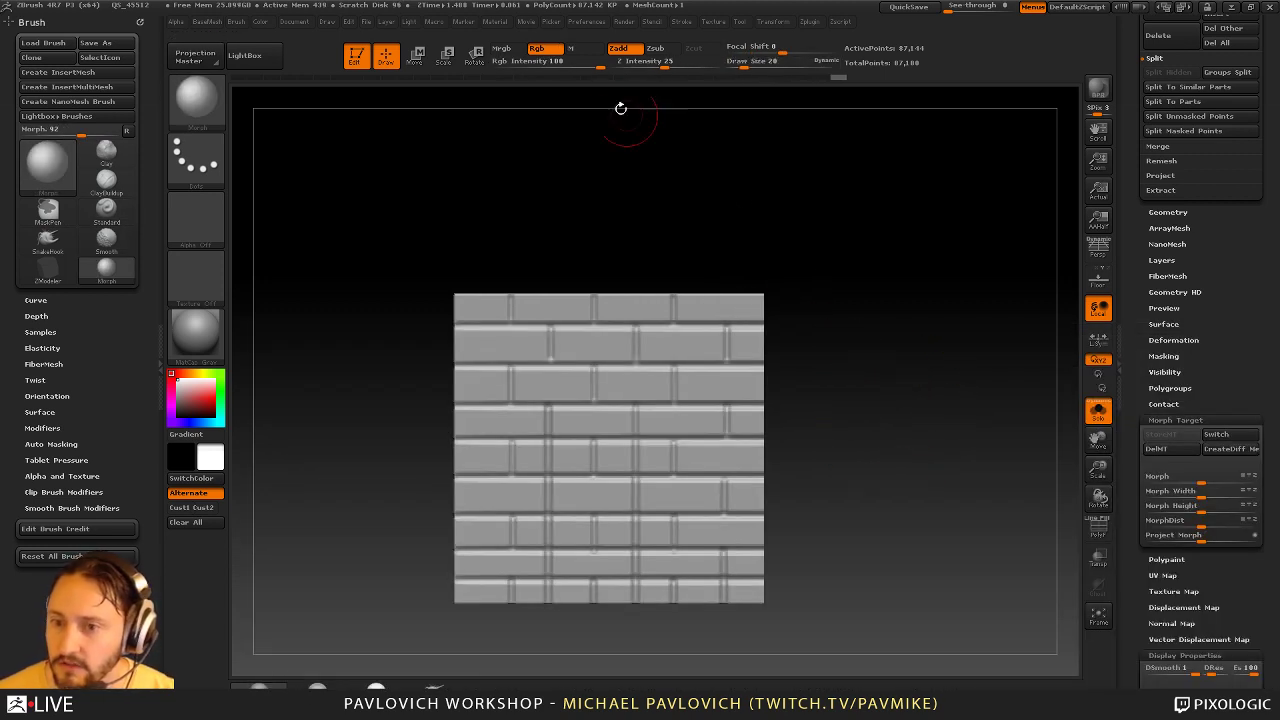
click(545, 49)
drag(668, 65, 718, 66)
key(s)
drag(574, 418, 568, 420)
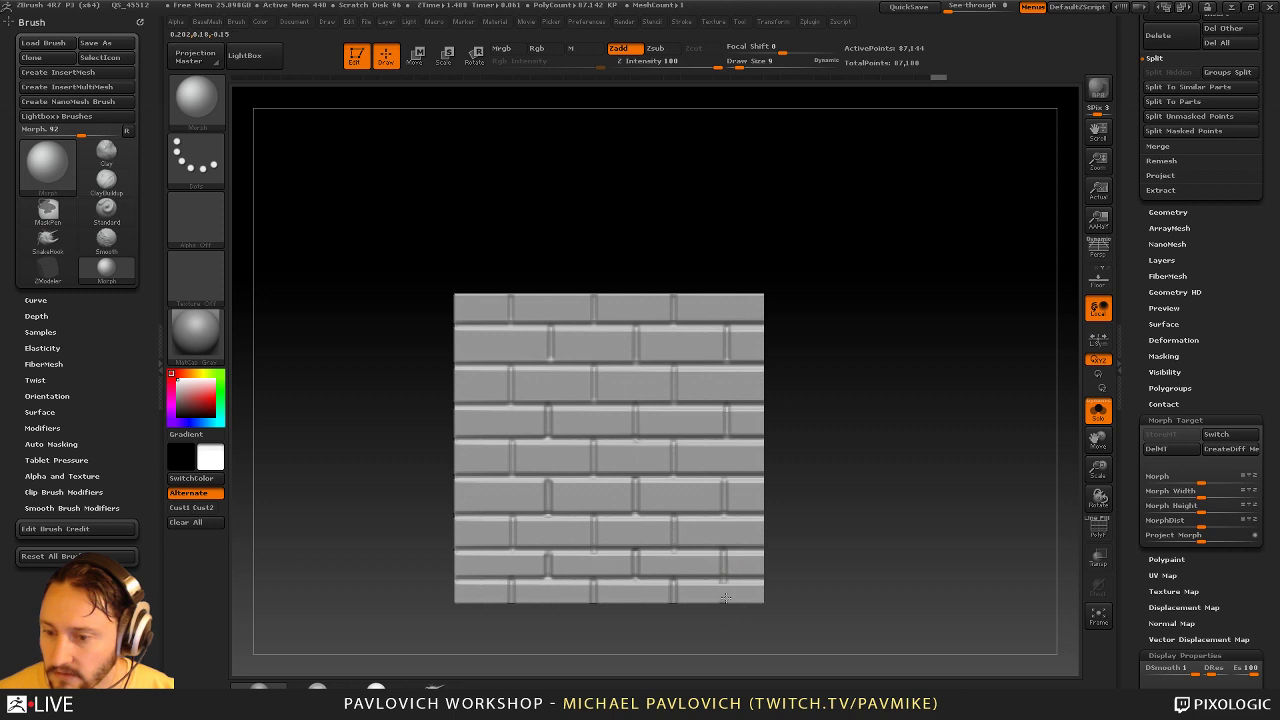
Switch back to the Standard brush and duplicate the brick wall subtool
key(b)
key(s)
key(t)
mouse_move(878, 390)
mouse_down()
mouse_move(867, 411)
mouse_move(952, 460)
mouse_move(957, 514)
mouse_move(975, 530)
mouse_up()
click(1157, 213)
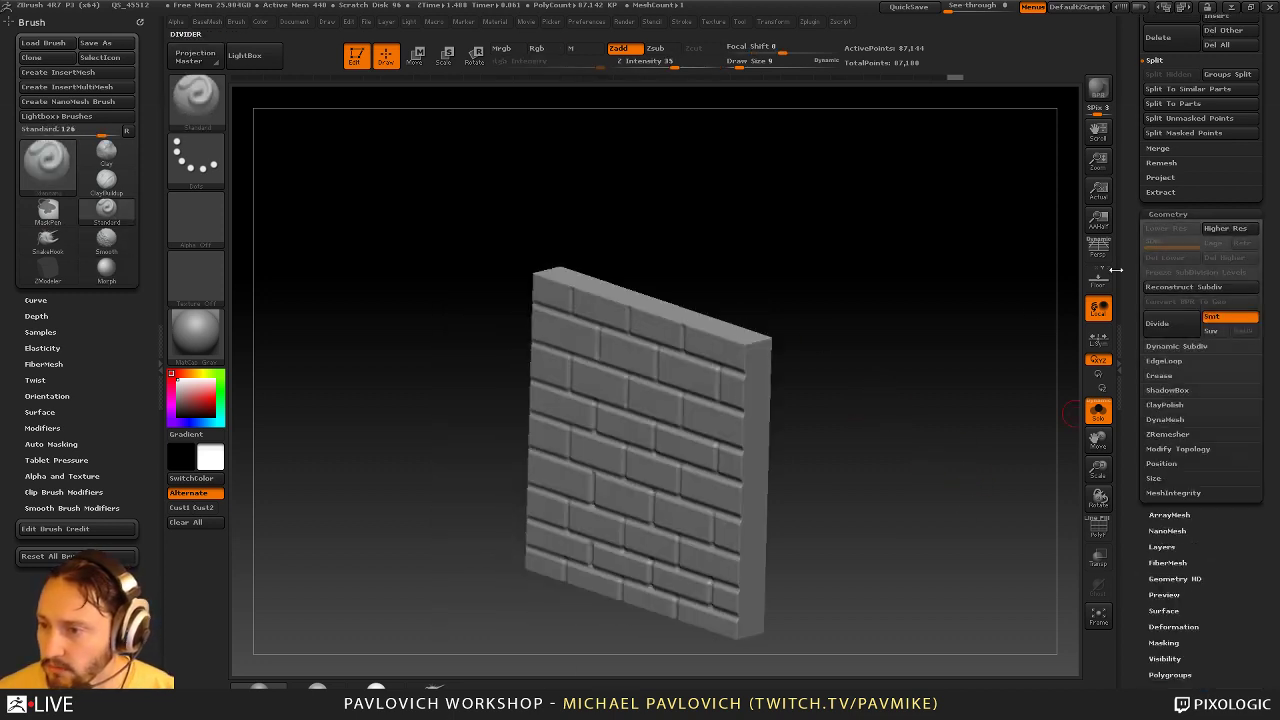
drag(1136, 264, 1138, 338)
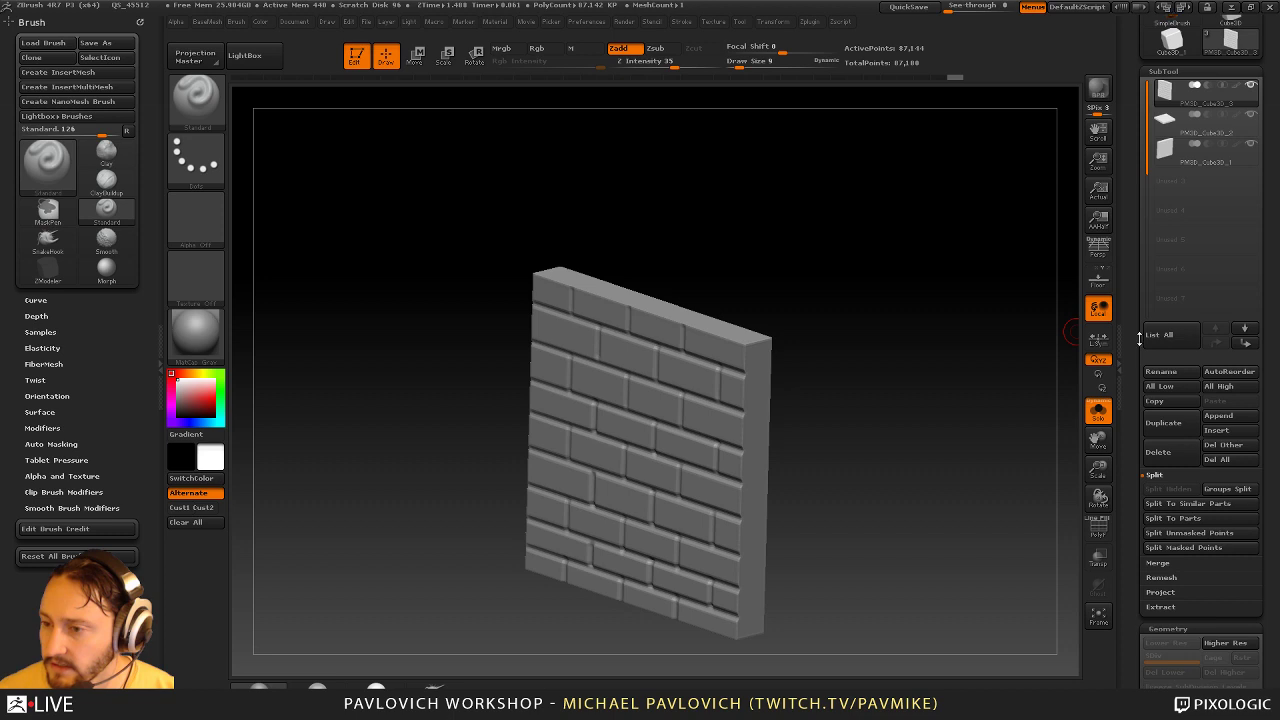
click(1199, 134)
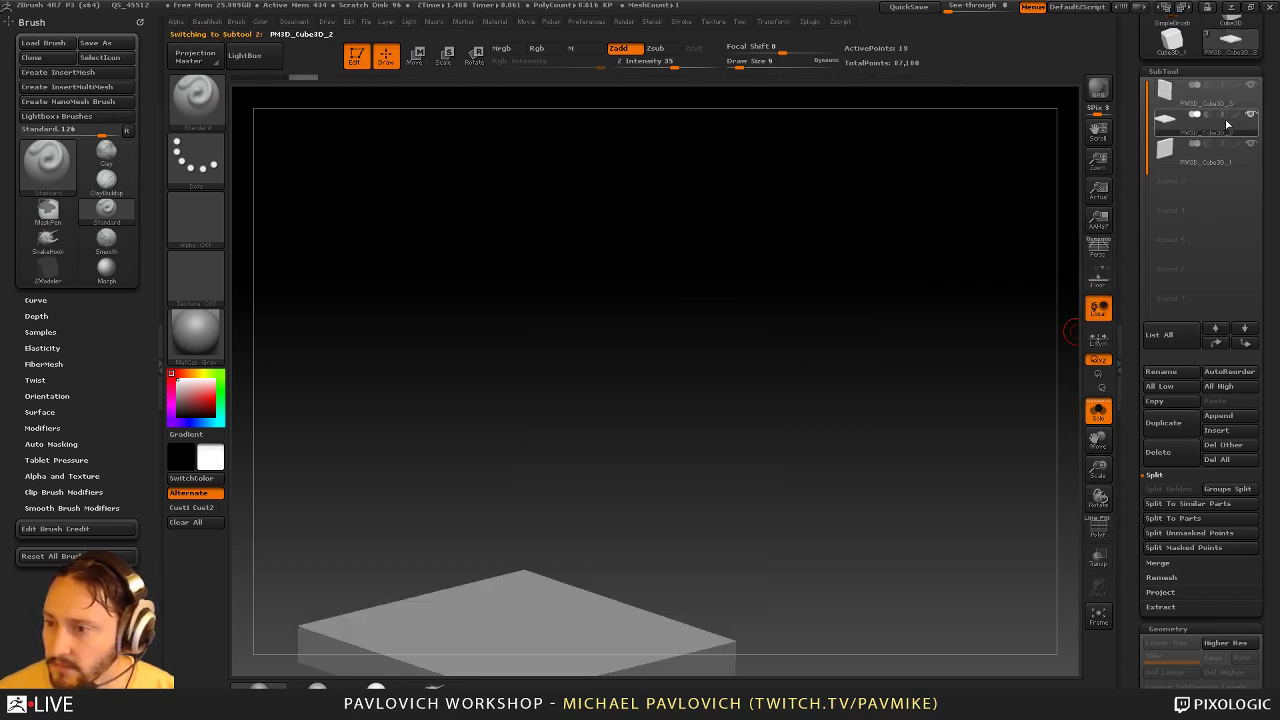
mouse_move(937, 295)
alt+mouse_down()
mouse_move(971, 253)
mouse_move(971, 320)
mouse_move(918, 284)
alt+mouse_up()
click(1203, 100)
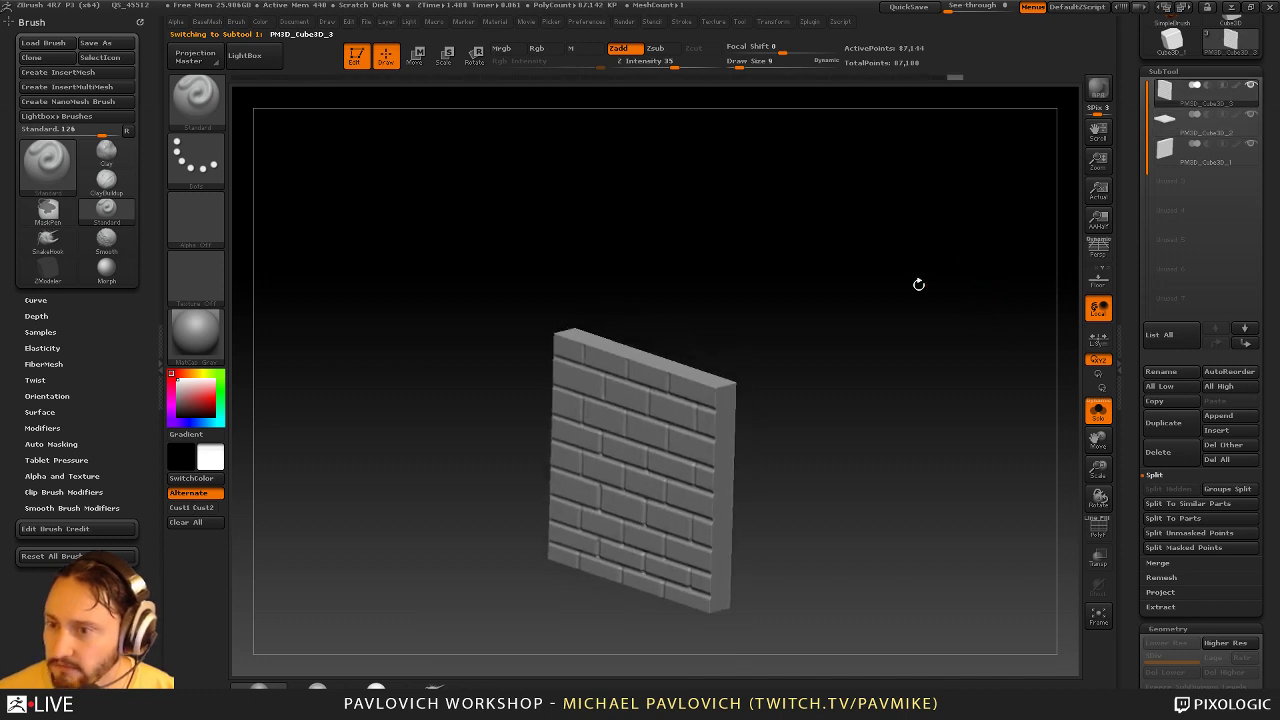
click(1170, 425)
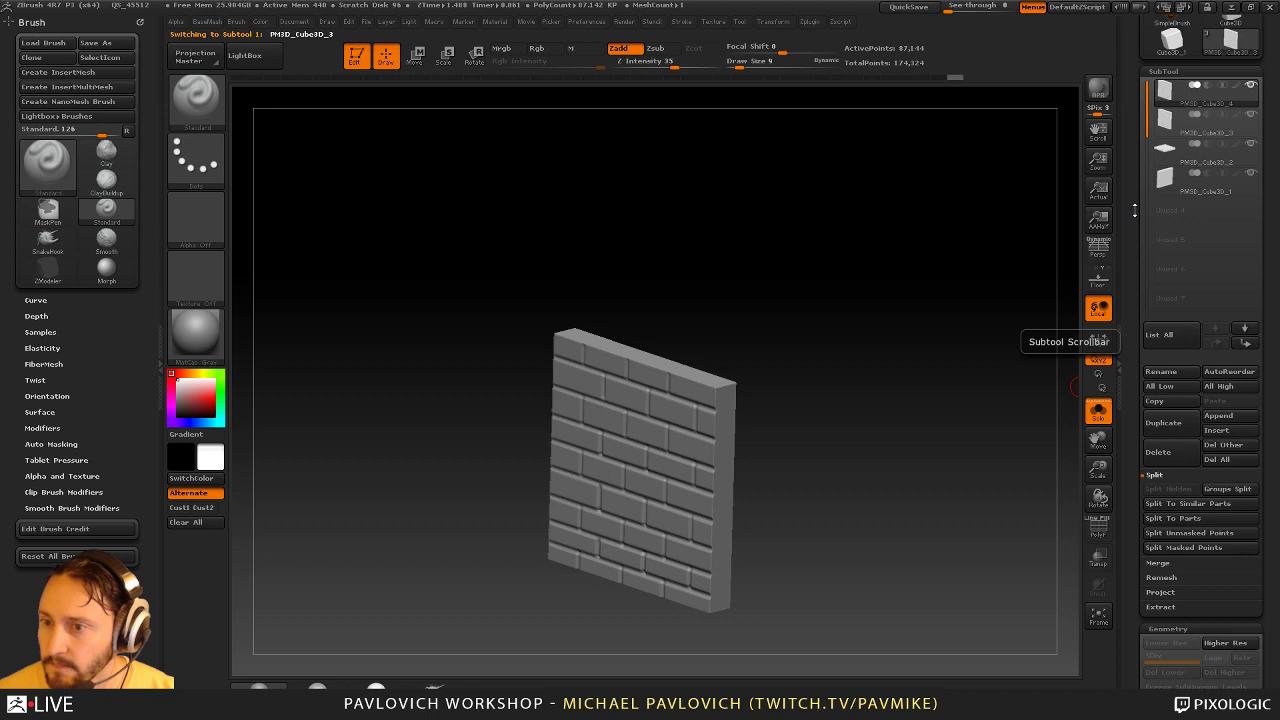
Step the duplicate wall's undo history back to its plain state and turn off Solo to show the whole room
click(1213, 115)
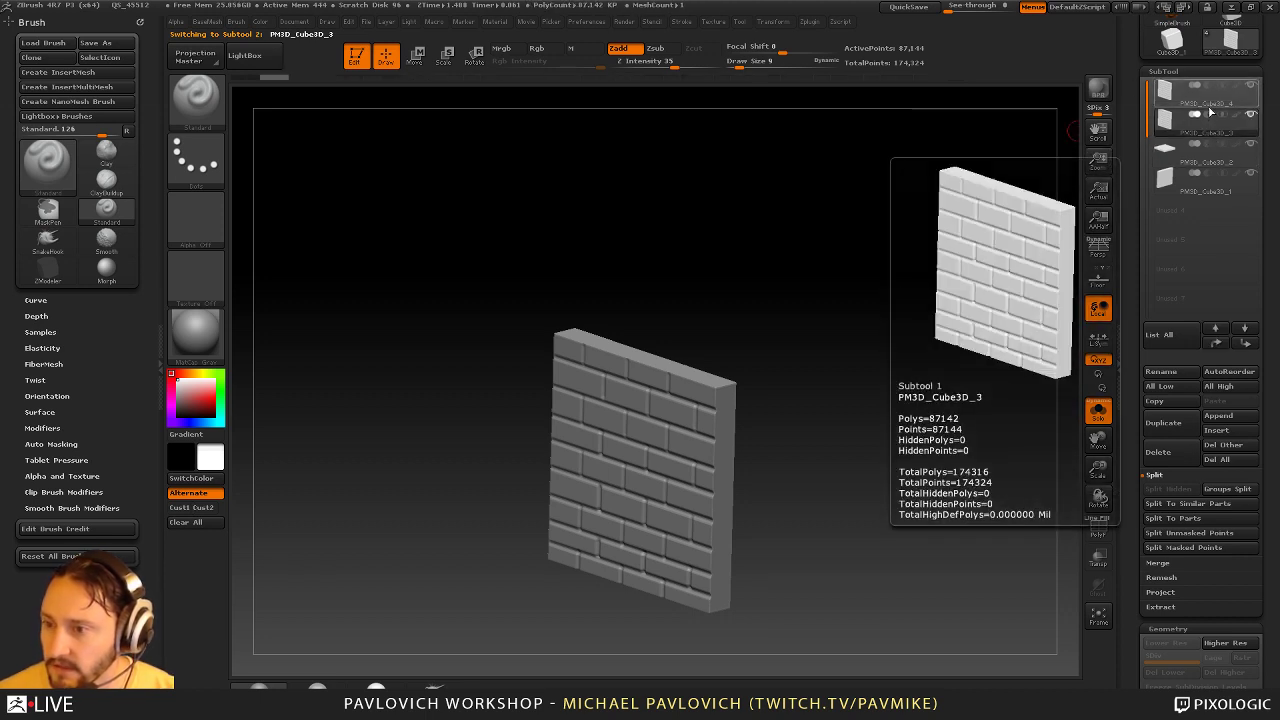
click(1209, 103)
drag(957, 76, 593, 94)
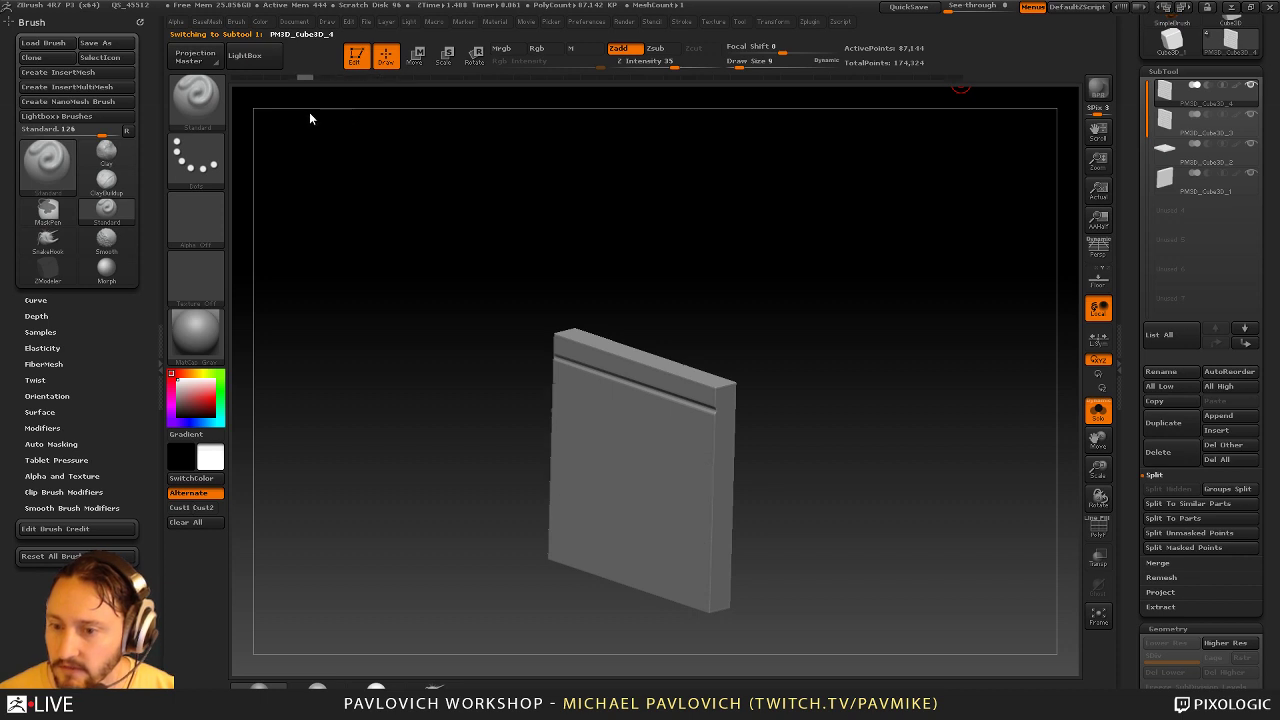
drag(299, 112, 292, 111)
mouse_move(1062, 392)
mouse_down()
mouse_move(1076, 404)
mouse_move(773, 402)
mouse_up()
click(1092, 416)
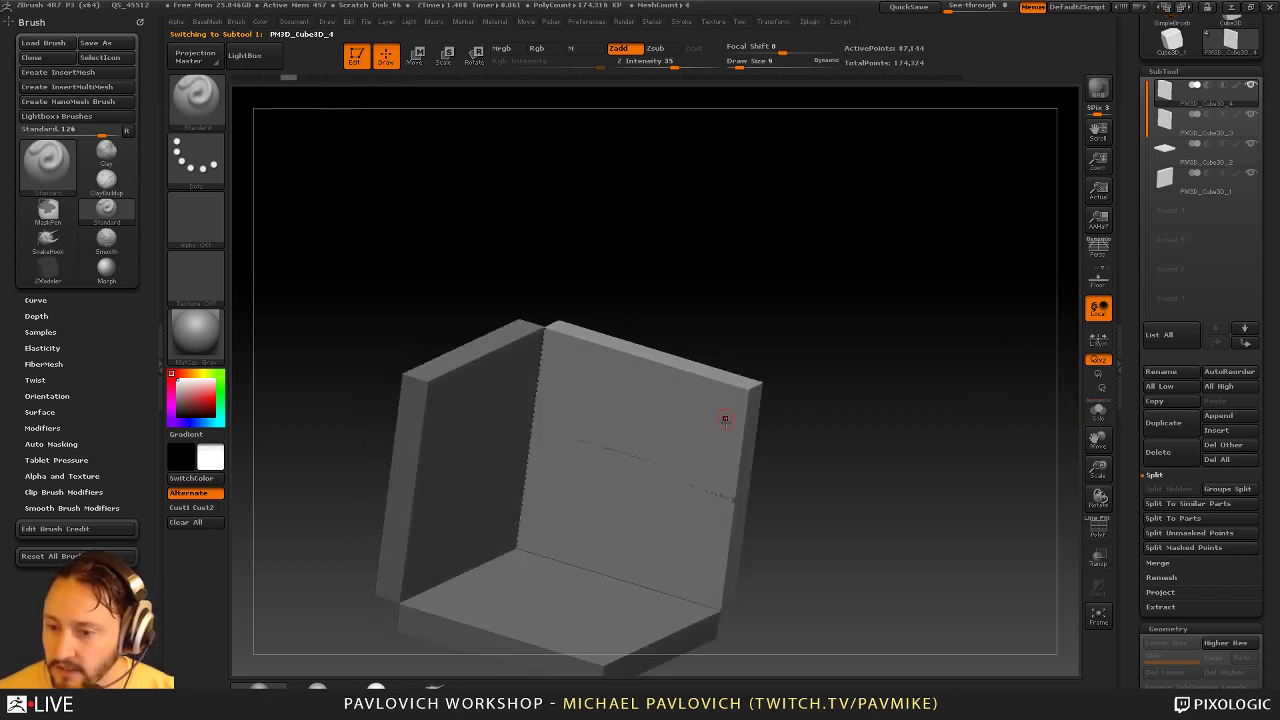
drag(896, 395, 891, 380)
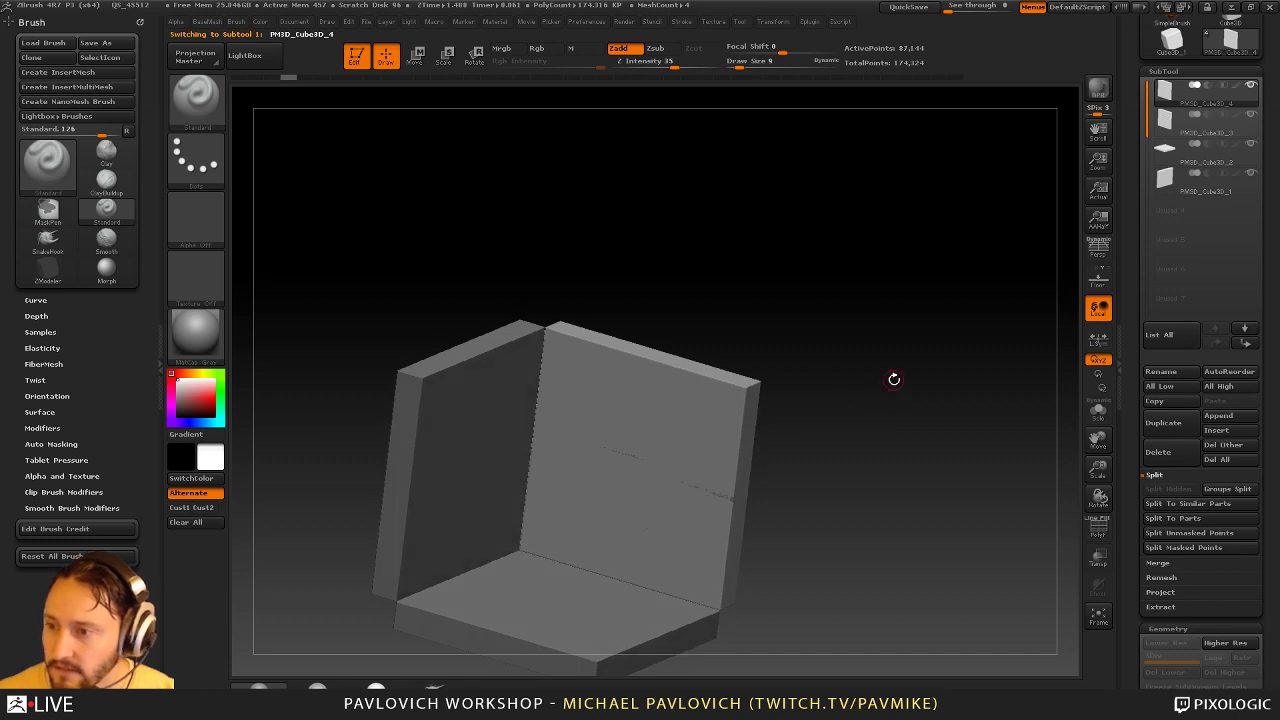
Inflate the brick wall subtool by -1 and inspect it in Solo
click(1219, 136)
key(2)
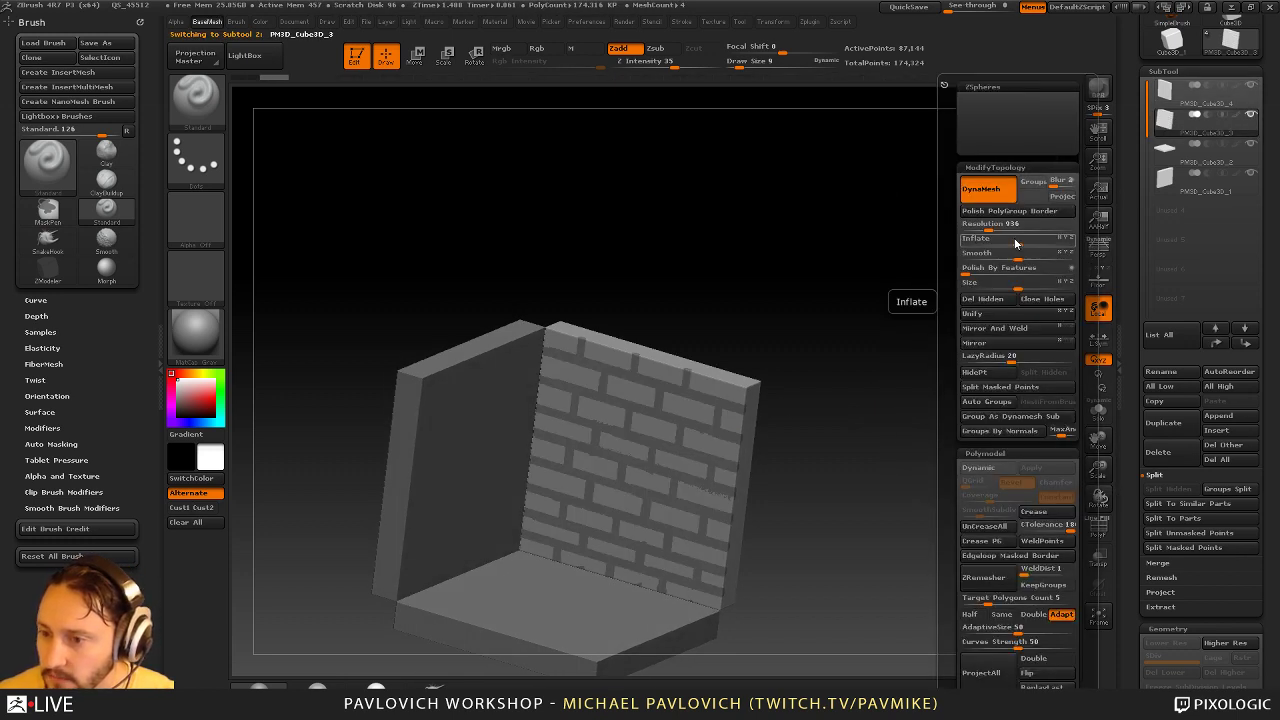
click(1015, 240)
text(-1)
key(Return)
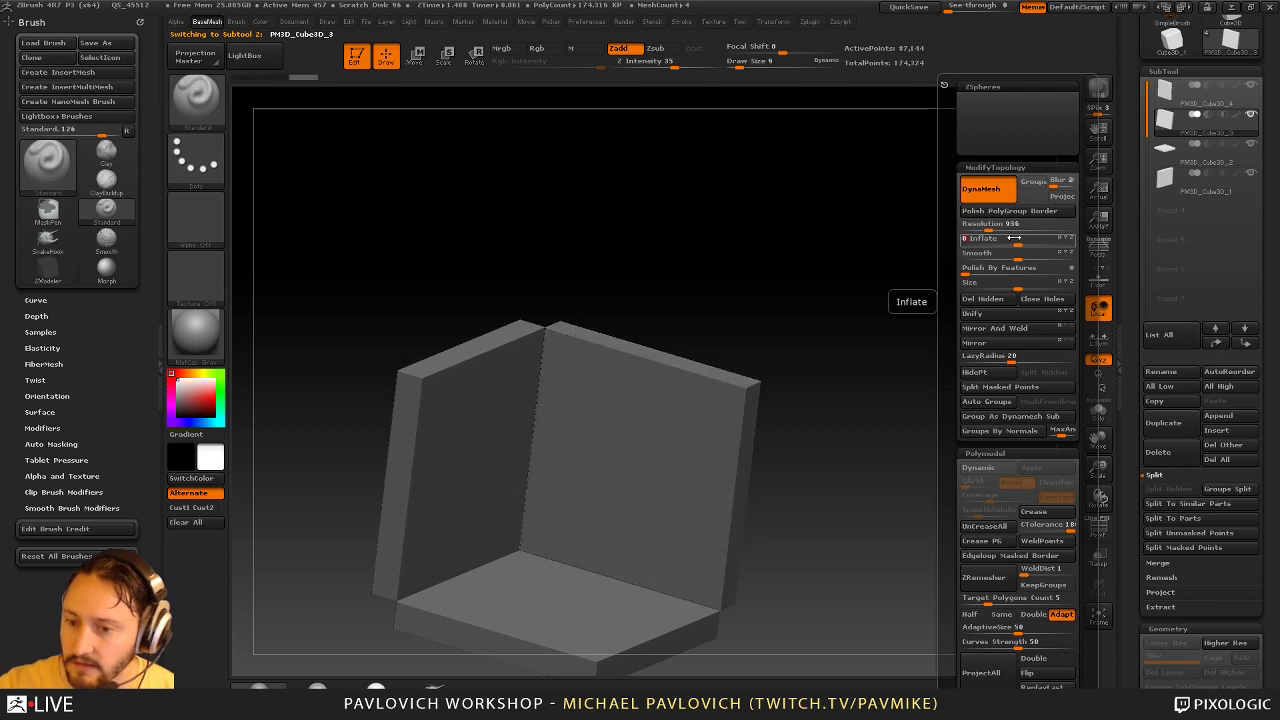
click(1098, 417)
drag(1058, 420, 1010, 420)
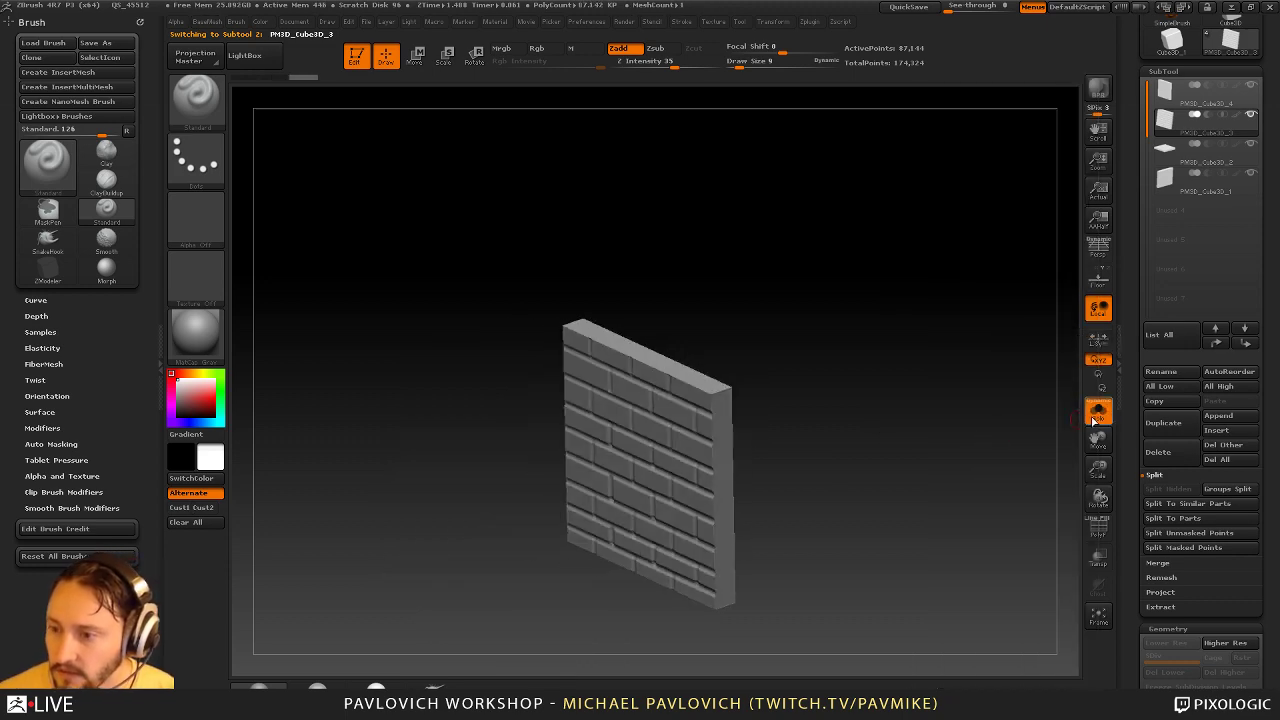
click(1096, 417)
Check the overlapping walls with transparency and make the plain wall the active subtool
click(1093, 557)
shift+drag(1012, 532, 999, 485)
click(1203, 97)
drag(900, 309, 915, 364)
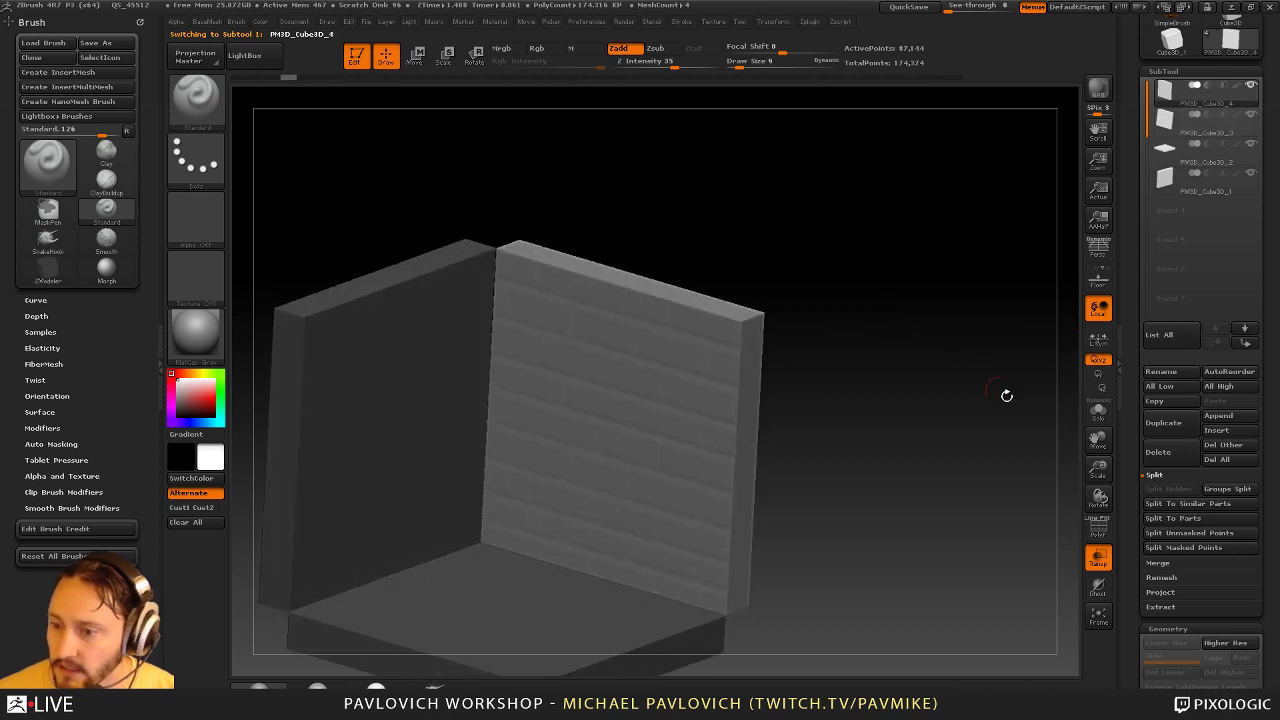
click(1095, 557)
drag(1078, 510, 811, 403)
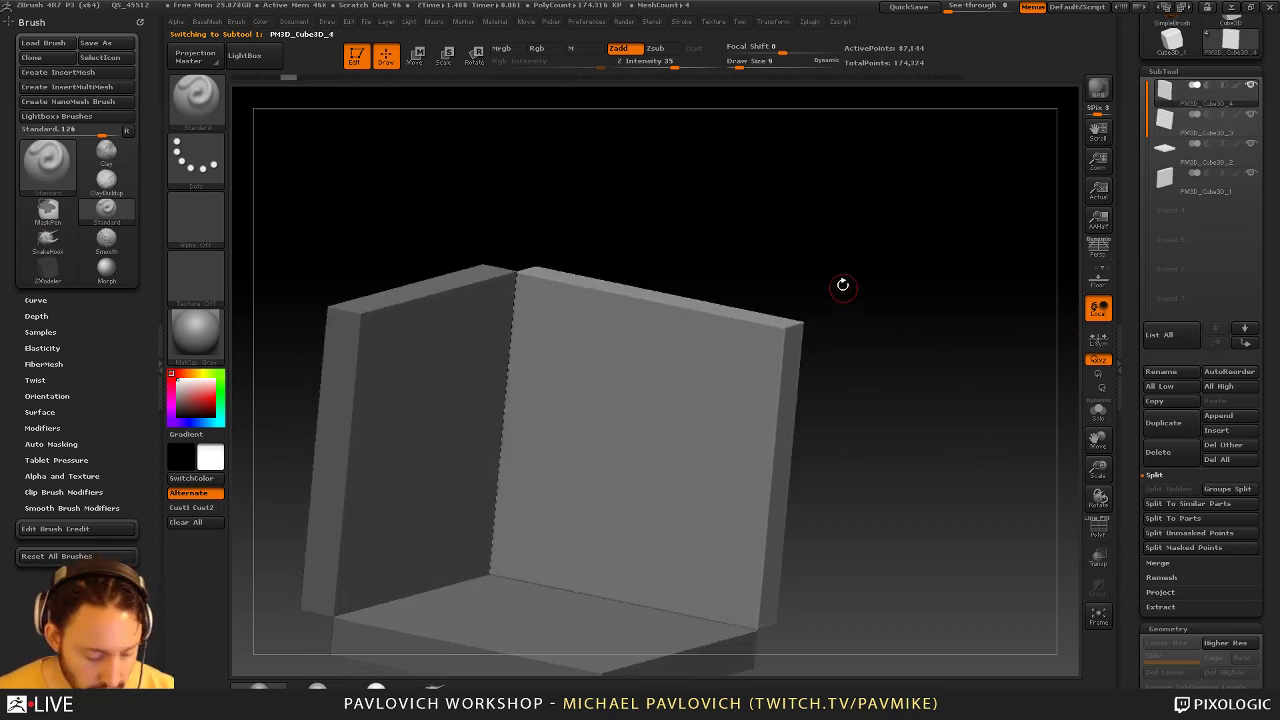
Try ClayTubes strokes on the plain wall, accepting removal of the later undo history, and undo the strokes
key(b)
key(c)
key(t)
drag(844, 281, 868, 291)
key(s)
mouse_move(631, 386)
mouse_down()
mouse_move(675, 398)
mouse_move(640, 420)
mouse_move(654, 457)
mouse_up()
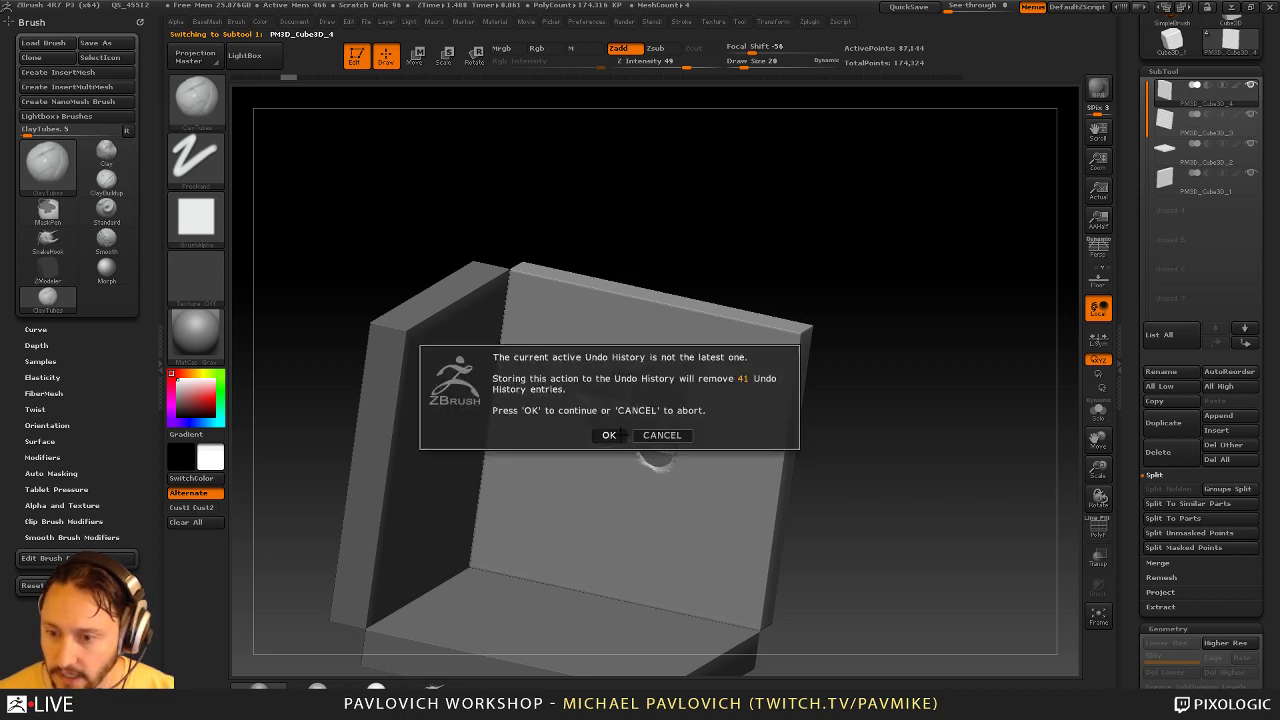
click(609, 435)
drag(622, 416, 702, 438)
key(ctrl+z)
key(ctrl+z)
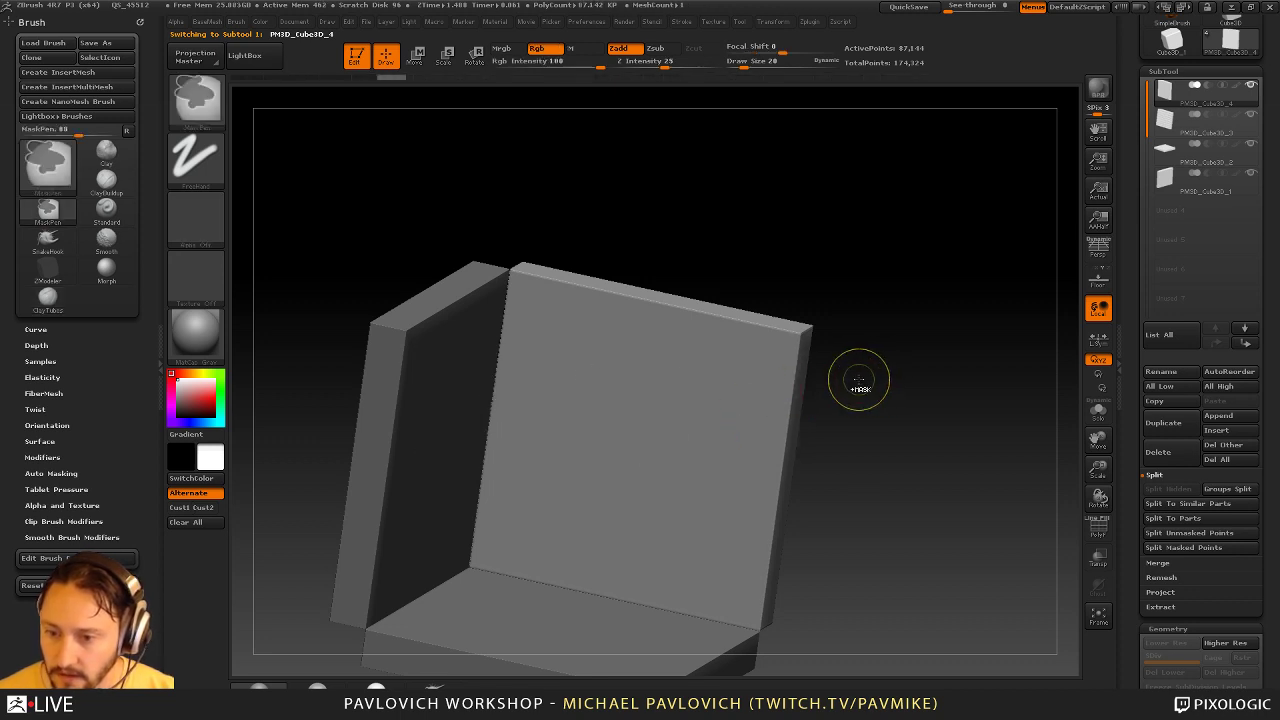
Select the Layer brush for carving into the plain wall
key(l)
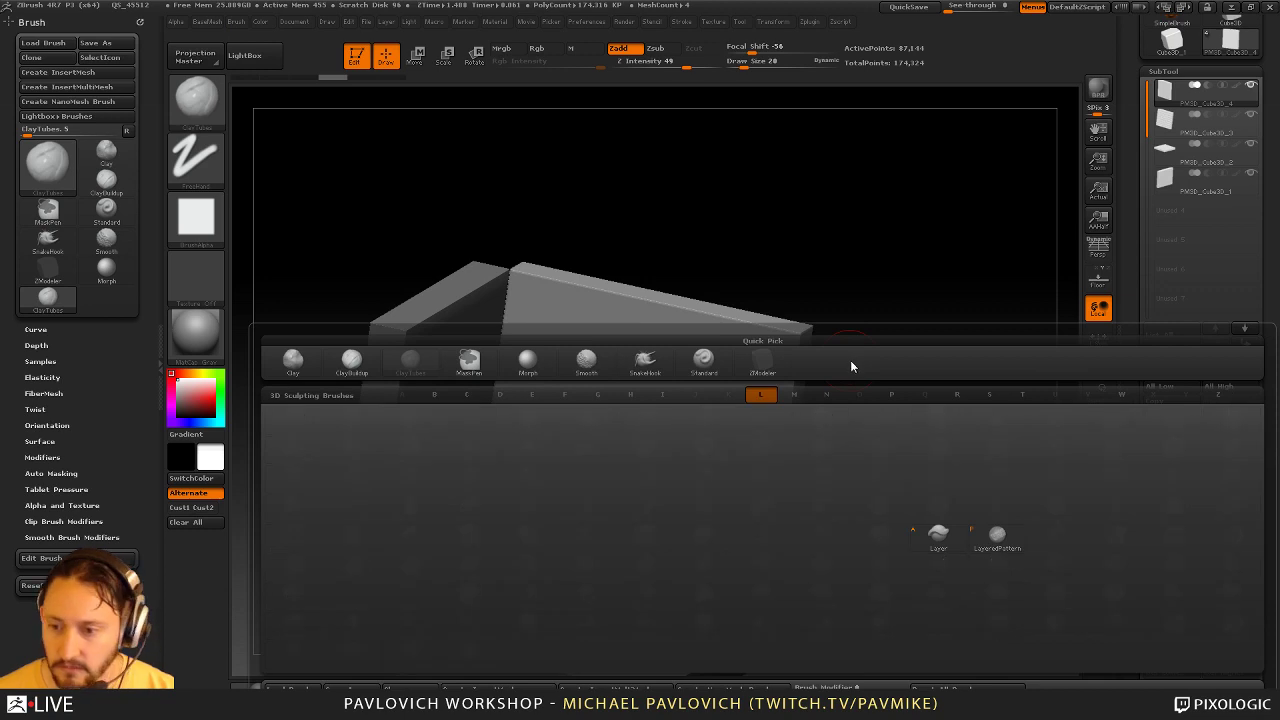
click(937, 535)
drag(1127, 300, 1142, 288)
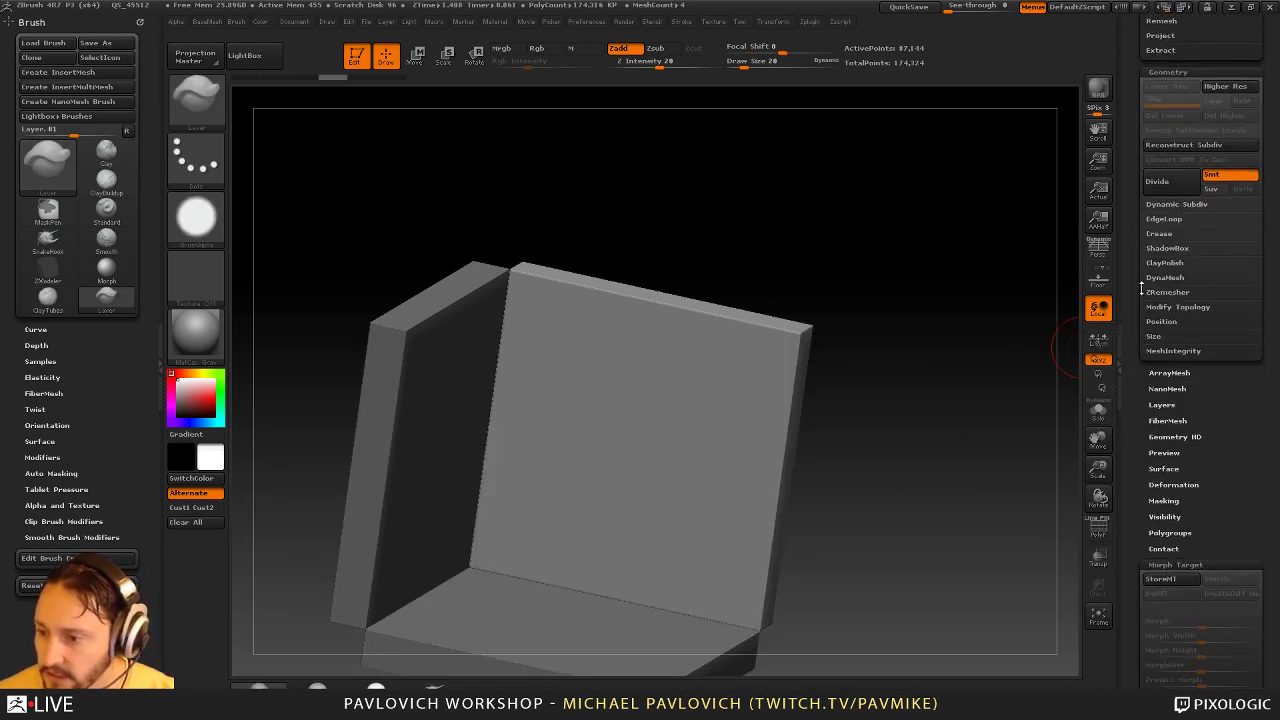
Isolate the plain wall with Solo and try Layer brush strokes near its centre, undoing them
mouse_move(628, 390)
mouse_down()
mouse_move(606, 382)
mouse_move(645, 425)
mouse_move(606, 412)
mouse_move(622, 425)
mouse_move(632, 398)
mouse_move(626, 411)
mouse_move(651, 426)
mouse_move(640, 405)
mouse_move(658, 390)
mouse_move(636, 402)
mouse_move(656, 408)
mouse_move(628, 404)
mouse_up()
key(ctrl+z)
key(ctrl+z)
click(1097, 412)
key(ctrl+z)
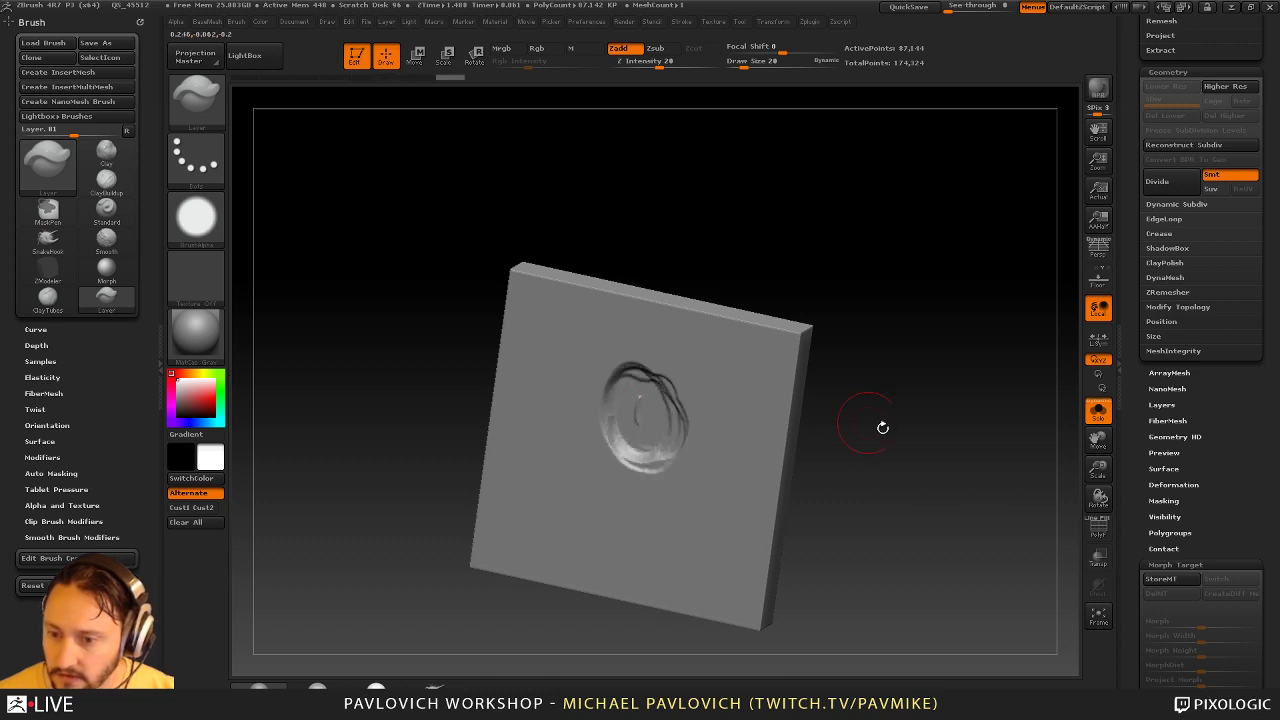
key(ctrl+z)
key(ctrl+z)
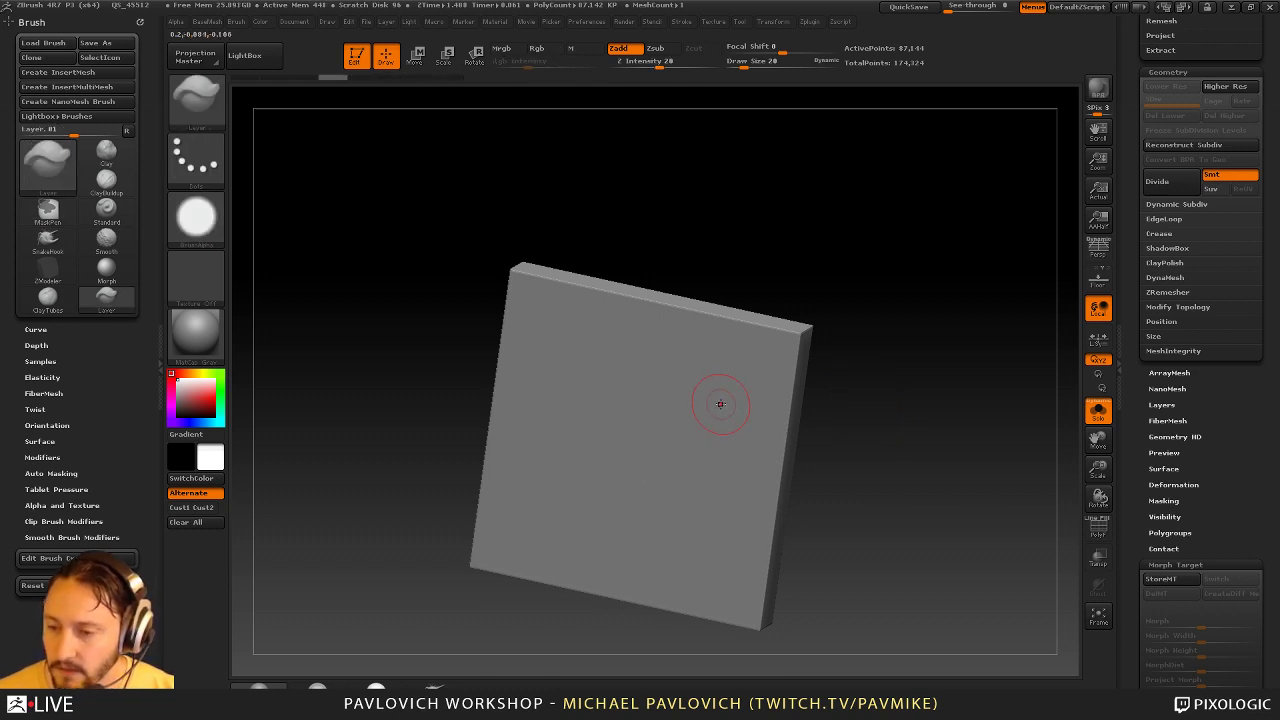
Try Layer brush strokes on the plain wall with a stored morph target, undo them and delete the morph target
click(1160, 580)
mouse_move(628, 364)
mouse_down()
mouse_move(605, 420)
mouse_move(650, 412)
mouse_move(676, 432)
mouse_move(606, 440)
mouse_move(603, 366)
mouse_move(664, 369)
mouse_move(698, 468)
mouse_move(662, 450)
mouse_up()
key(ctrl+z)
key(ctrl+z)
key(ctrl+z)
key(ctrl+z)
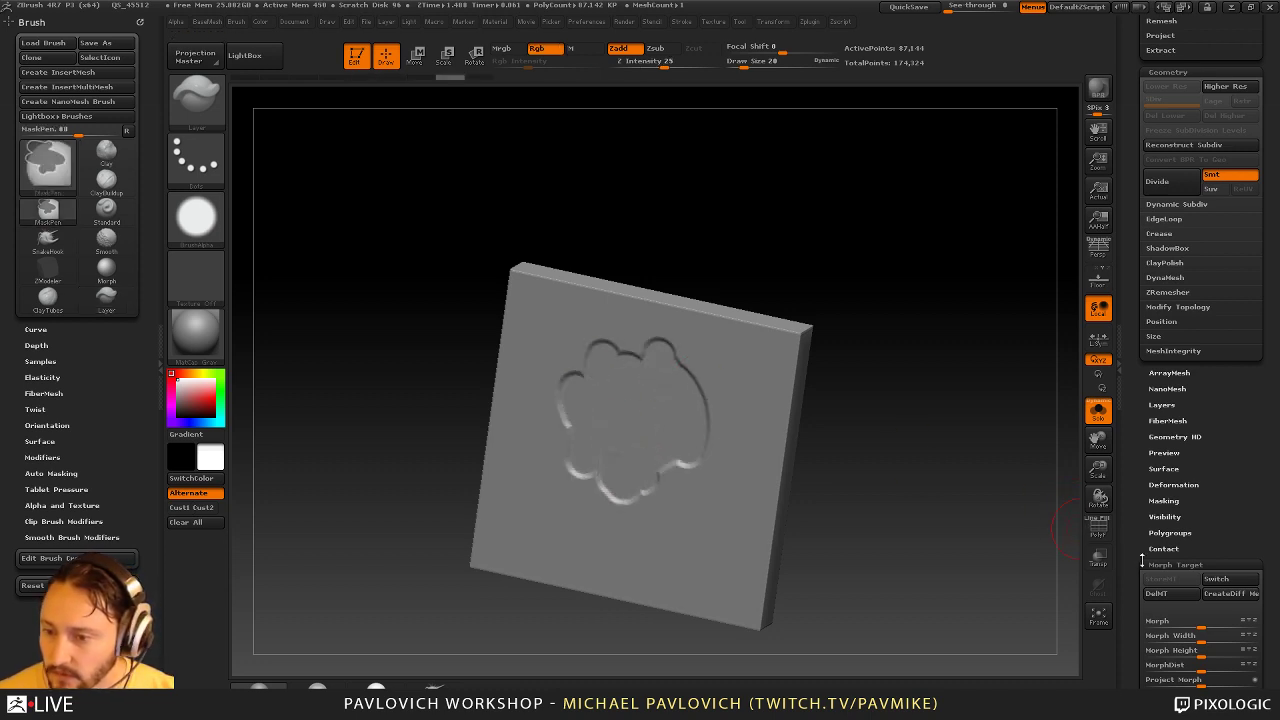
key(ctrl+z)
key(ctrl+z)
click(1171, 597)
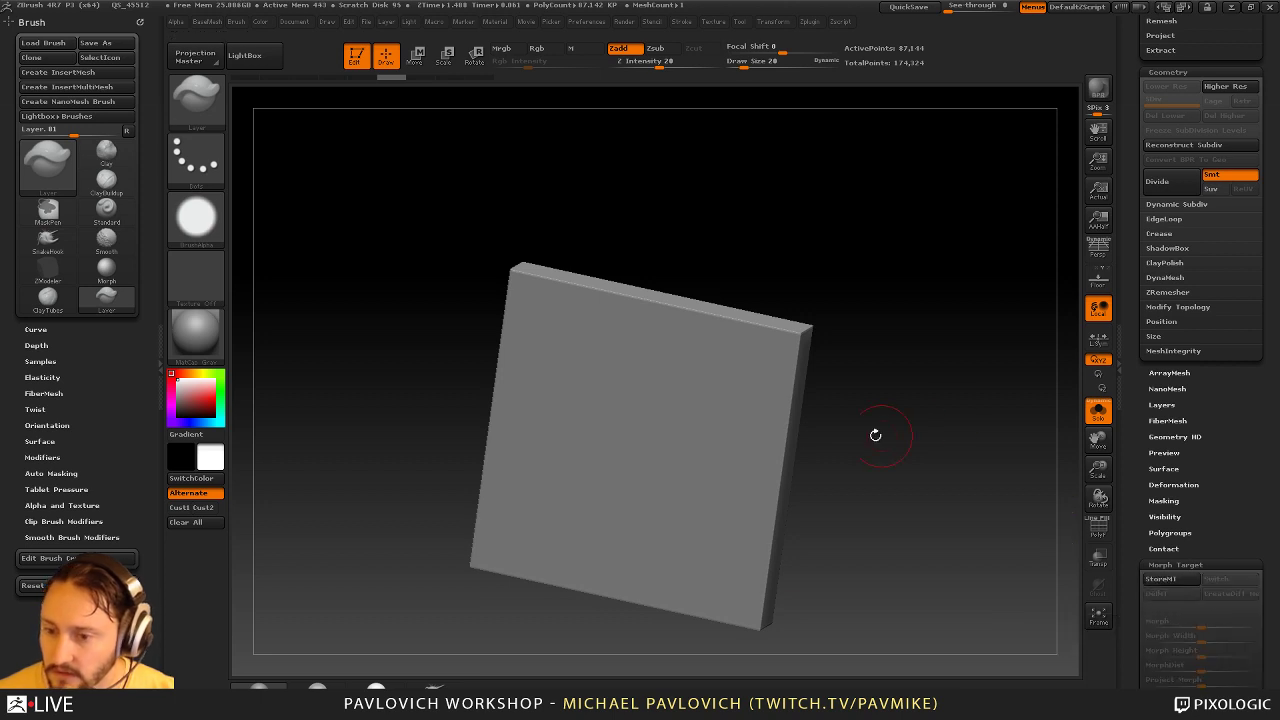
Turn off Solo, undo a test Layer stroke on the plain wall, and reduce the brush's Z Intensity to 5
click(656, 63)
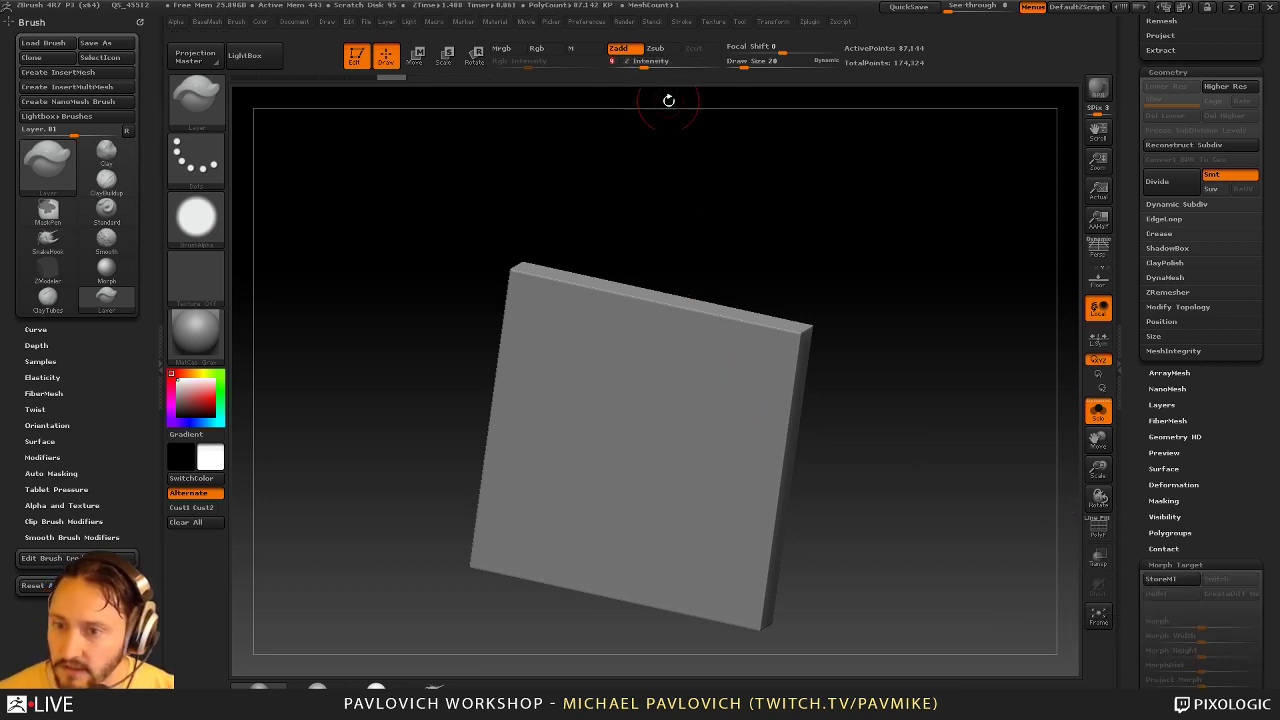
click(653, 63)
click(1101, 412)
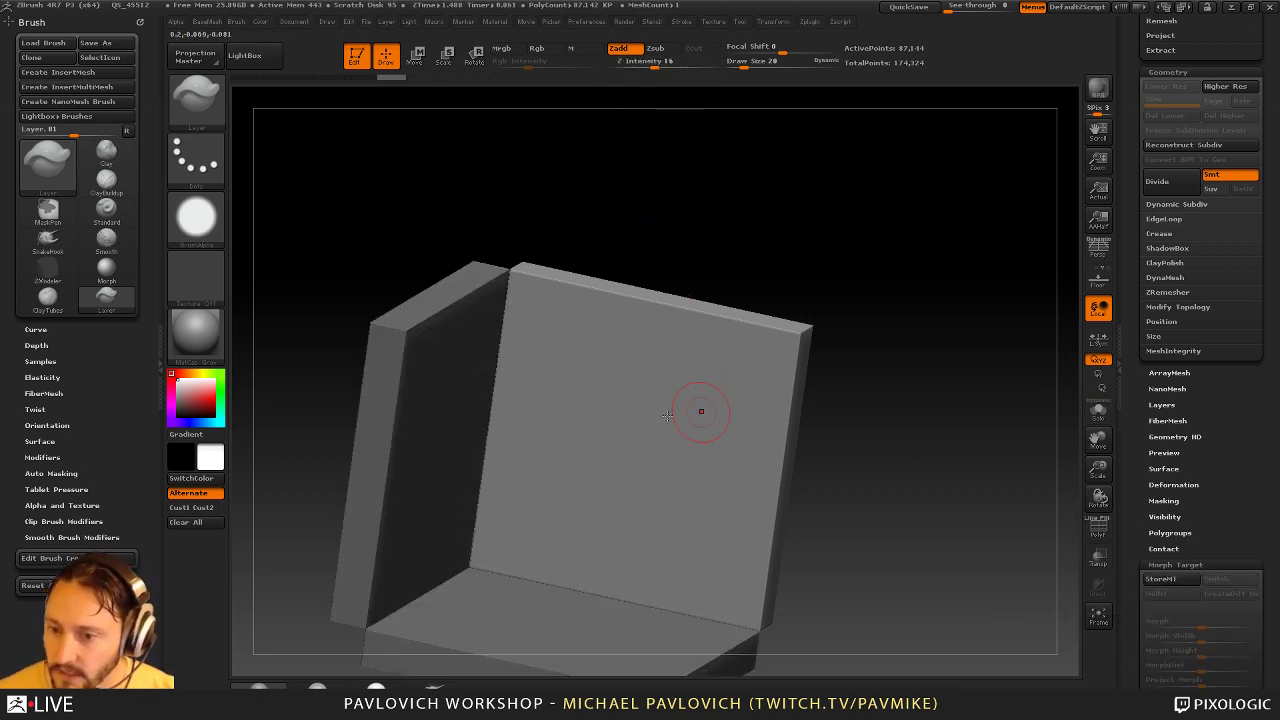
mouse_move(643, 405)
mouse_down()
mouse_move(641, 430)
mouse_move(608, 398)
mouse_up()
key(ctrl+z)
drag(661, 63, 645, 64)
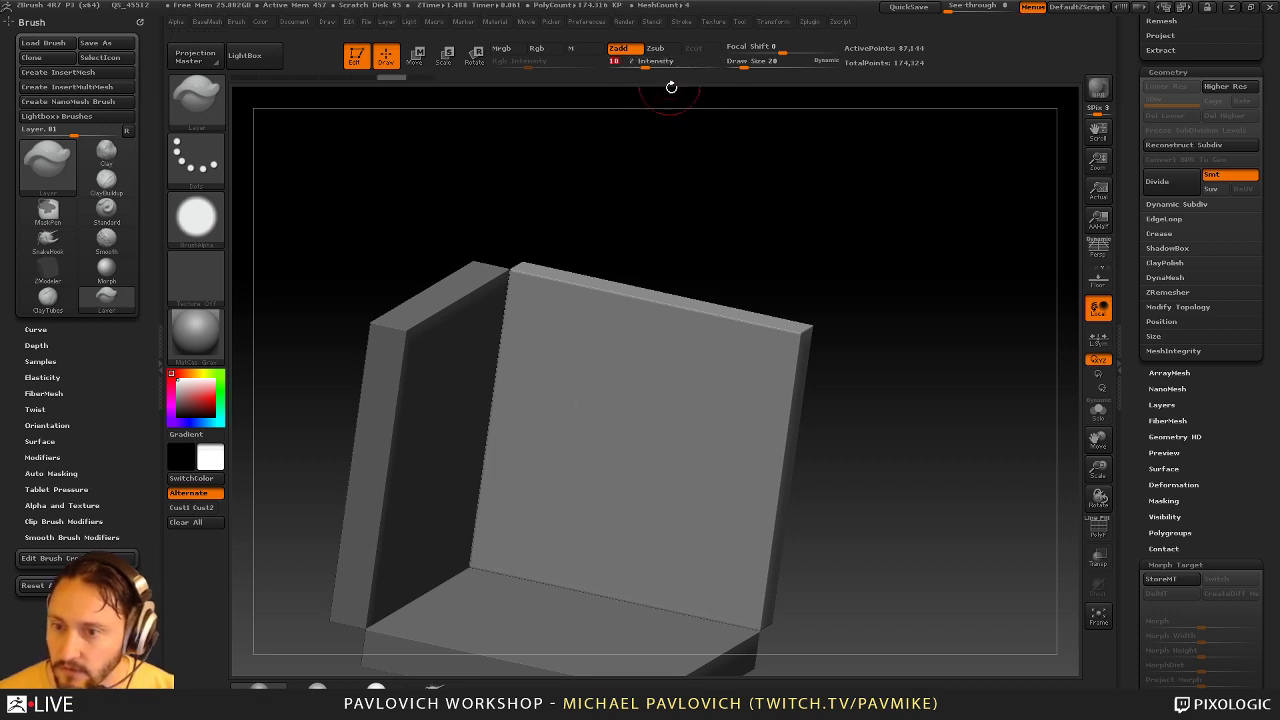
click(634, 67)
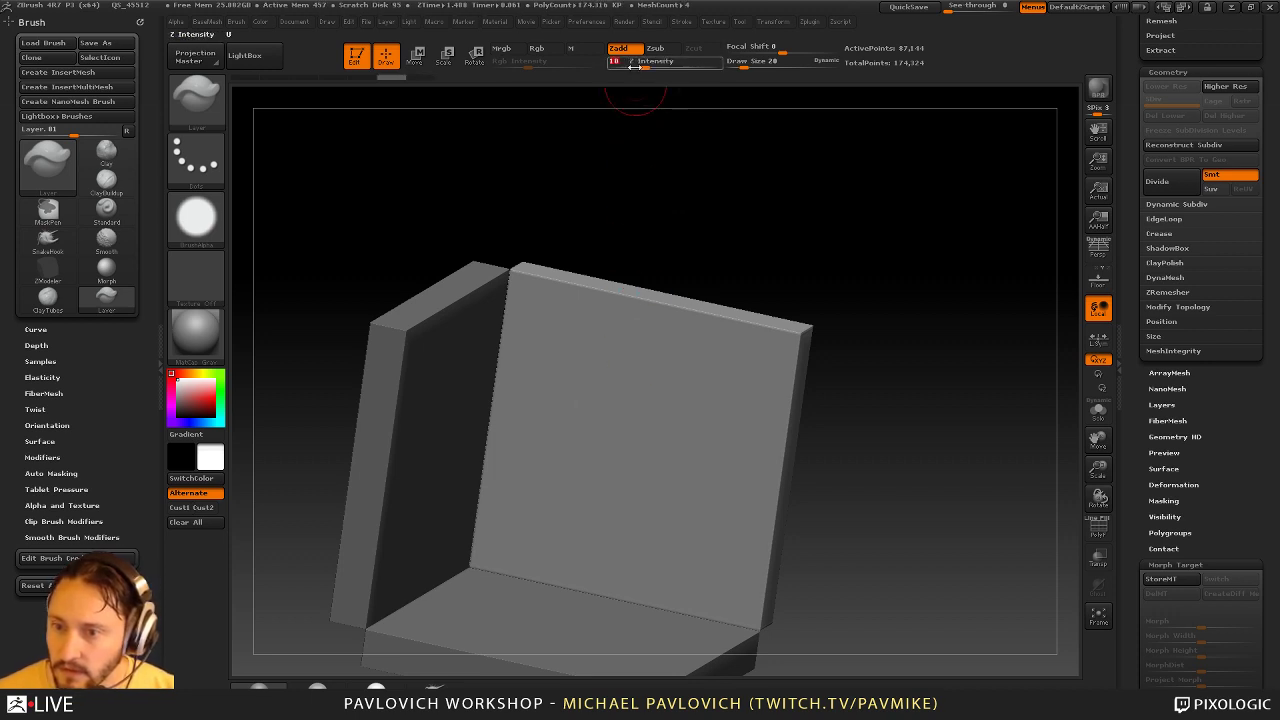
Try Layer brush strokes on the plain wall with the square Alpha 28 and undo them
click(212, 223)
click(385, 239)
mouse_move(625, 424)
mouse_down()
mouse_move(652, 410)
mouse_move(650, 443)
mouse_move(622, 436)
mouse_up()
mouse_move(622, 436)
mouse_down()
mouse_move(650, 430)
mouse_move(604, 347)
mouse_up()
key(ctrl+z)
Assign Alpha 06 to the Layer brush and carve an opening through the plain wall to expose the bricks
click(214, 216)
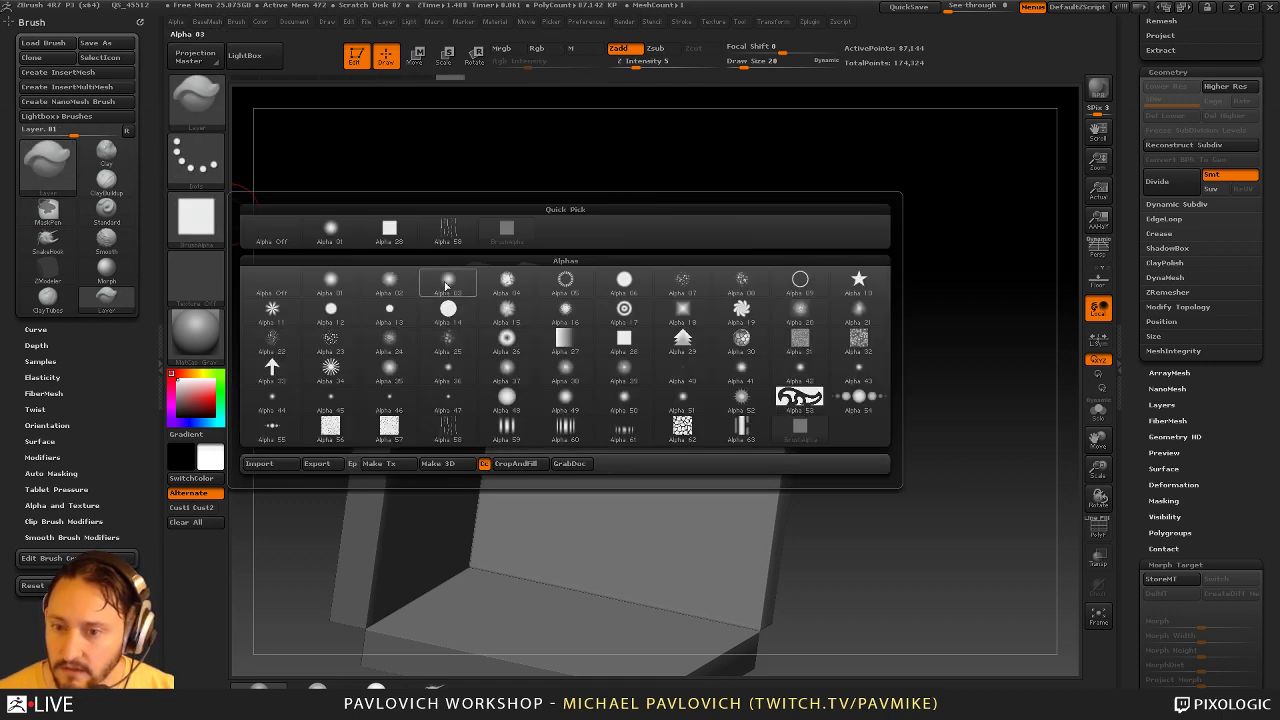
click(625, 282)
mouse_move(593, 399)
mouse_down()
mouse_move(615, 440)
mouse_move(626, 414)
mouse_move(615, 400)
mouse_move(627, 419)
mouse_move(648, 402)
mouse_move(652, 436)
mouse_move(660, 412)
mouse_move(684, 440)
mouse_move(696, 424)
mouse_move(674, 394)
mouse_up()
drag(735, 268, 702, 270)
Load the Rock_placement_details_01 brush from the Detailing Brushes folder inside Rock Brushes
key(b)
key(s)
key(t)
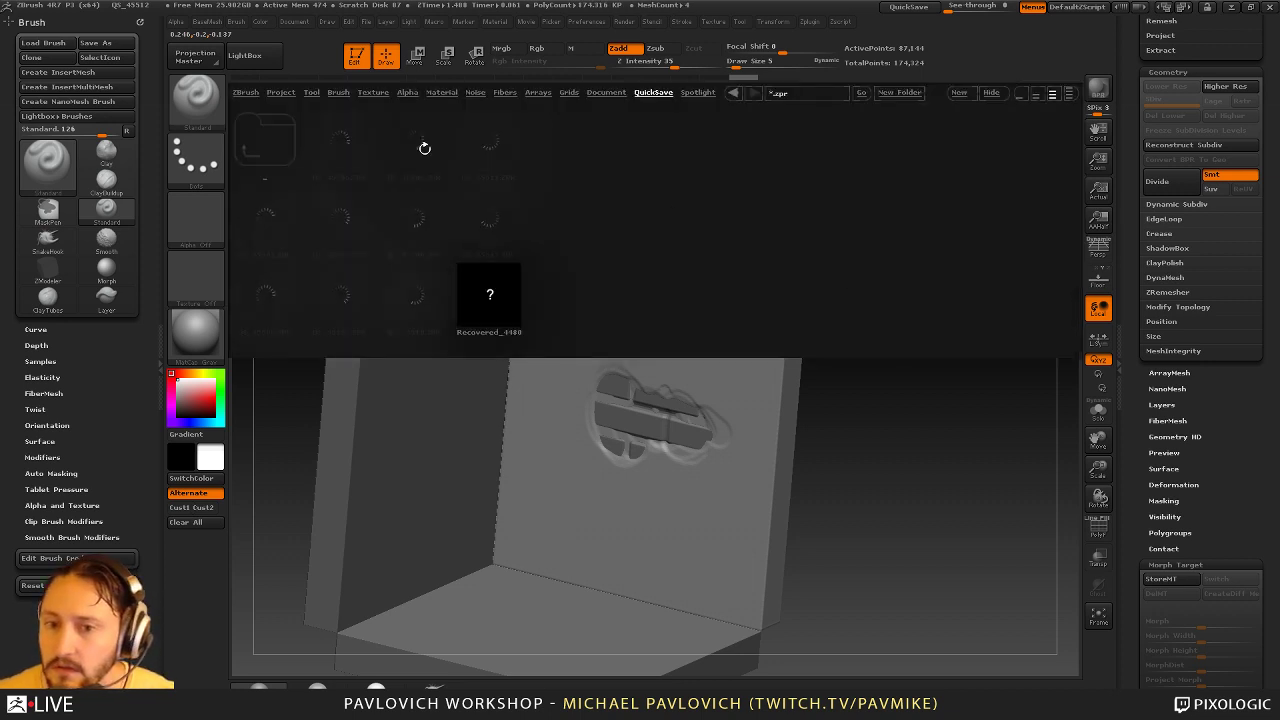
click(338, 92)
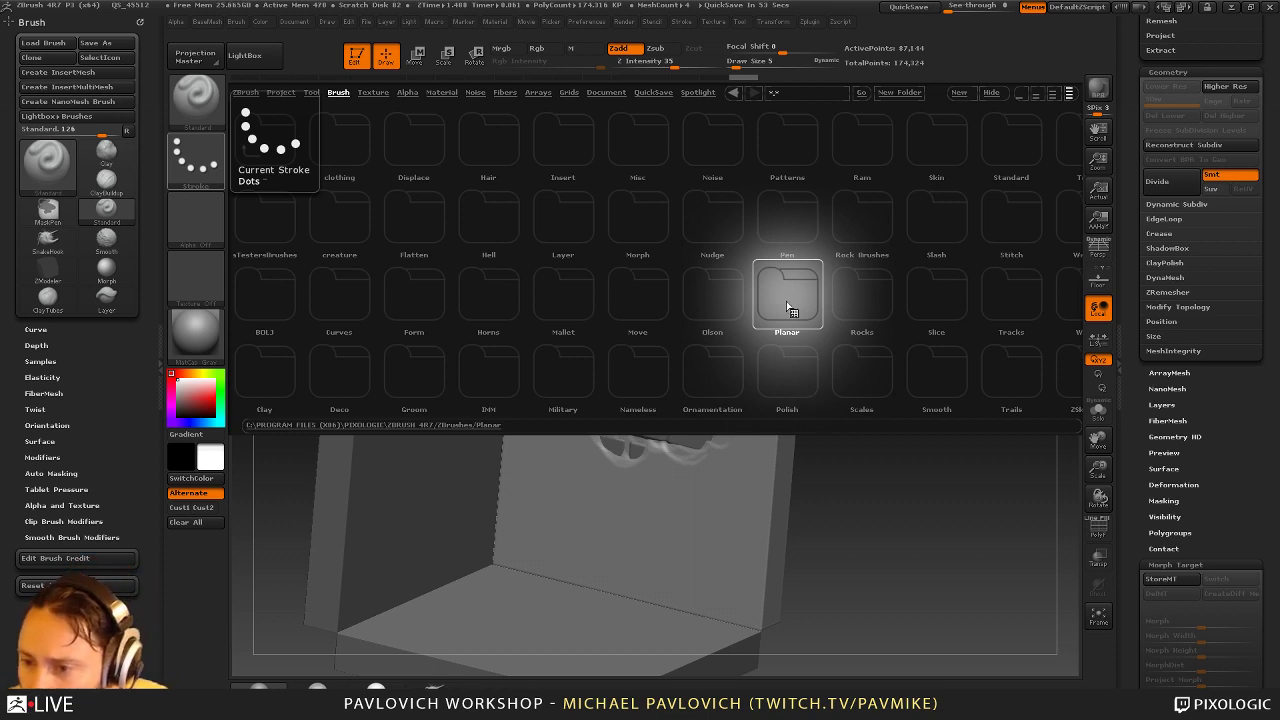
double_click(880, 219)
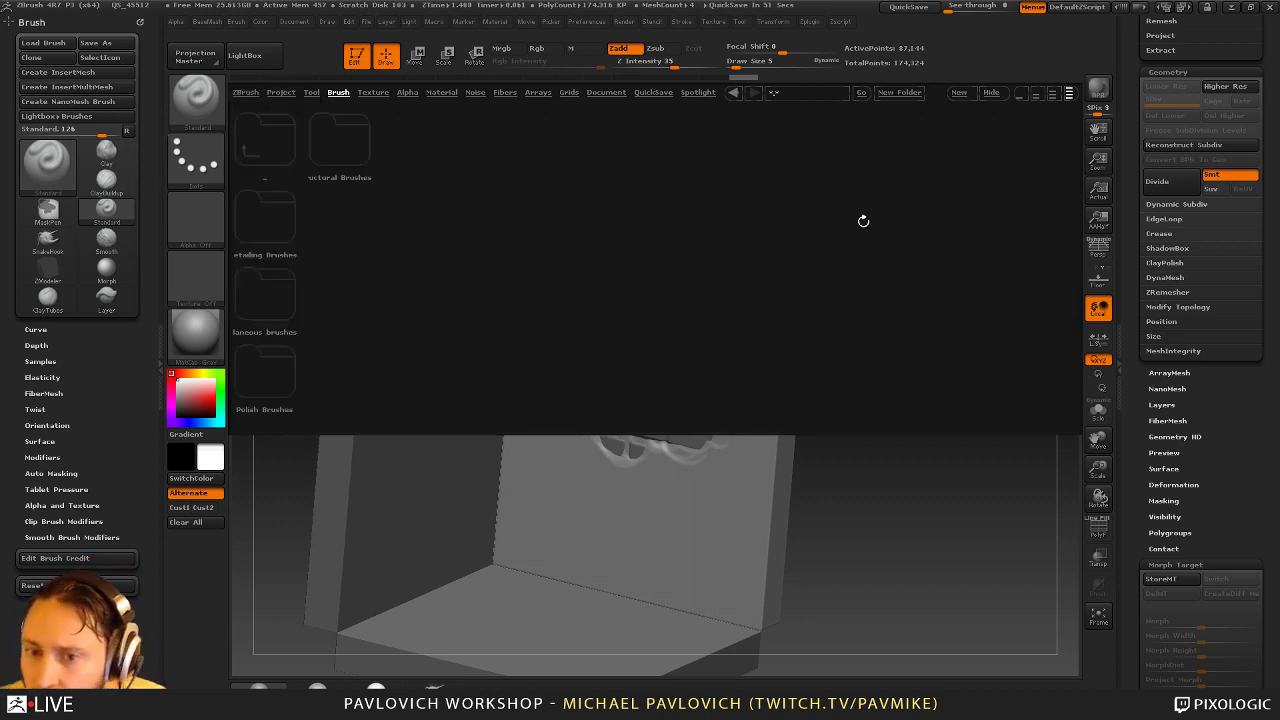
click(266, 214)
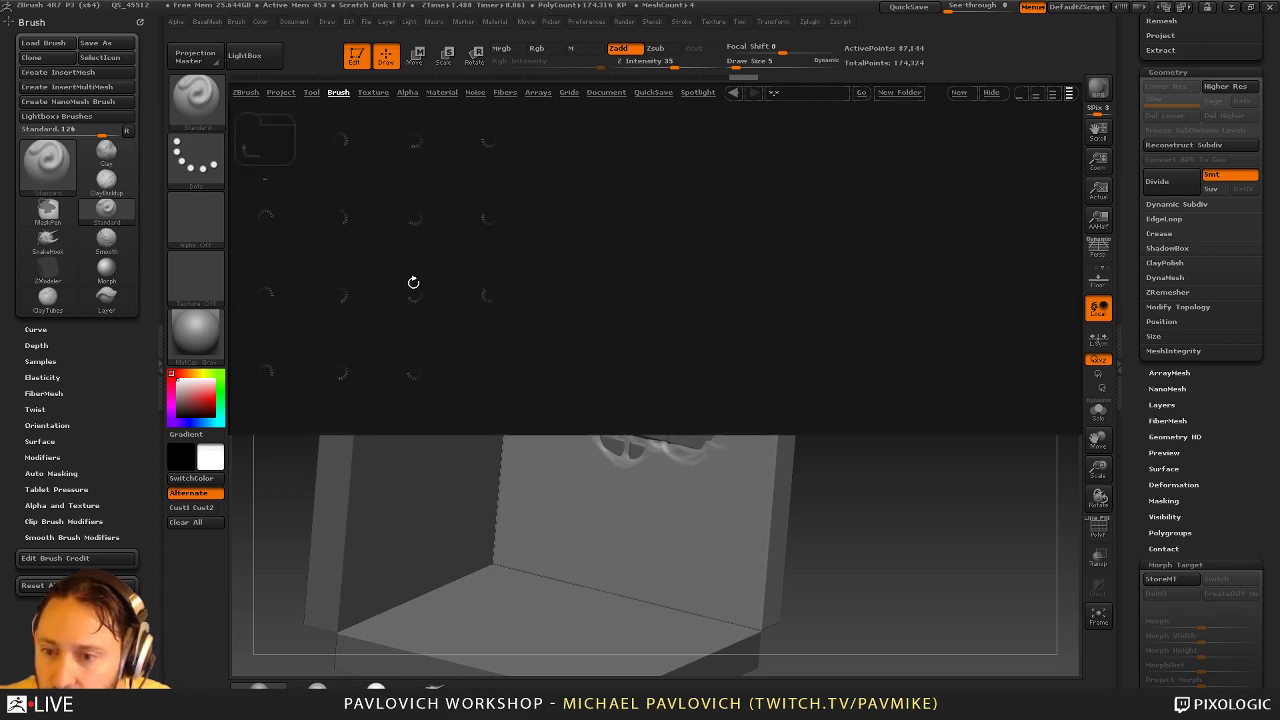
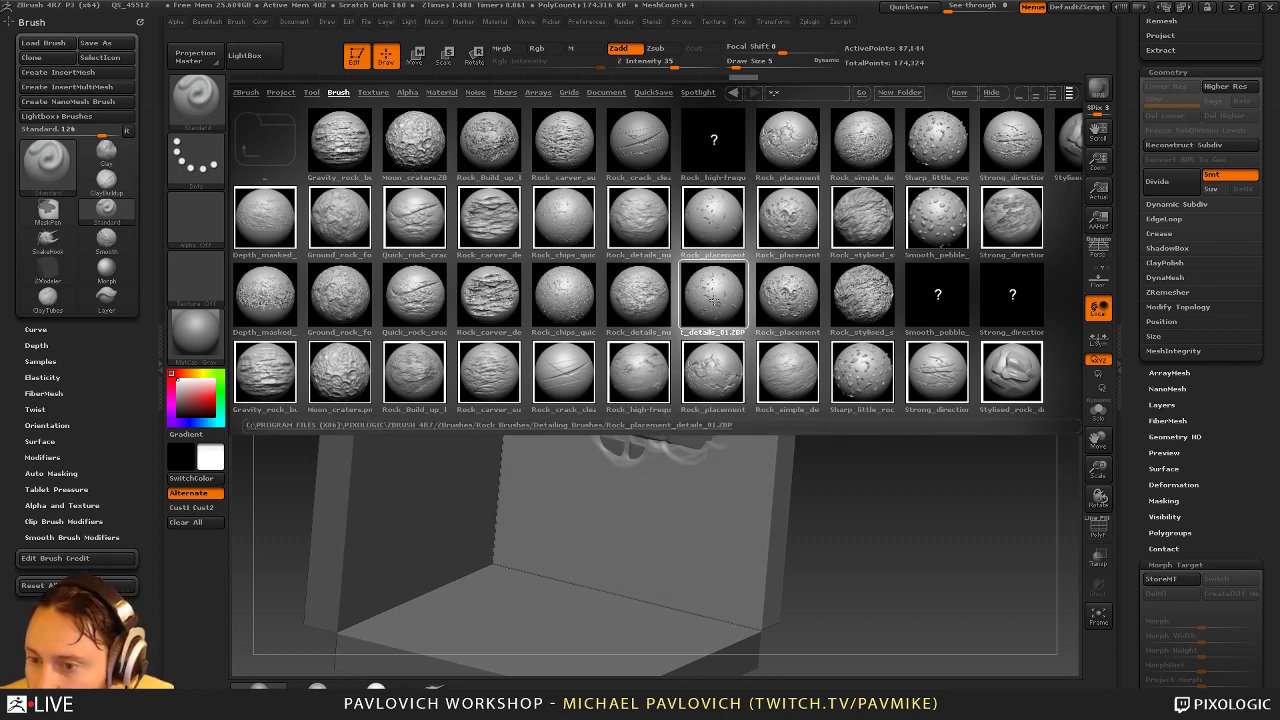
double_click(713, 297)
Stamp scattered rock chips around the opening in the plain wall, undo the extra stamp, and reselect the wall subtool
key(s)
mouse_move(625, 373)
mouse_down()
mouse_move(648, 378)
mouse_move(611, 420)
mouse_move(583, 415)
mouse_move(580, 391)
mouse_up()
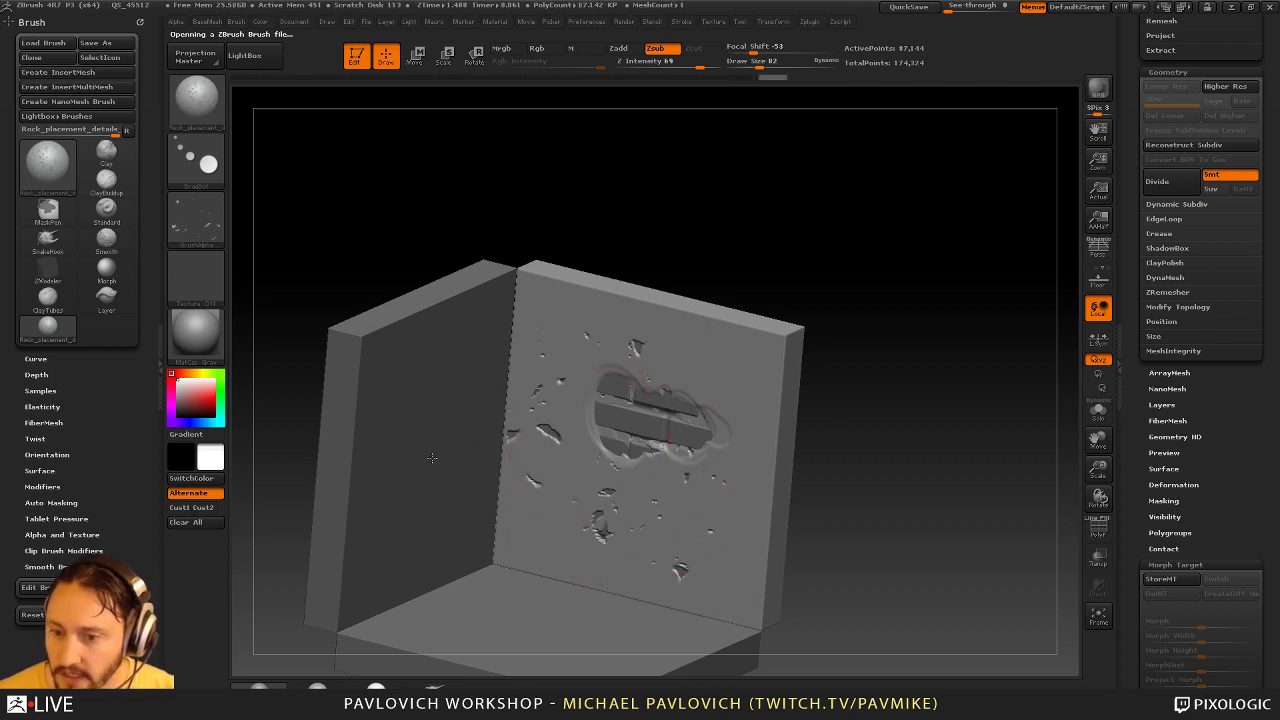
click(591, 534)
alt+drag(863, 452, 863, 315)
drag(812, 424, 812, 464)
key(ctrl+z)
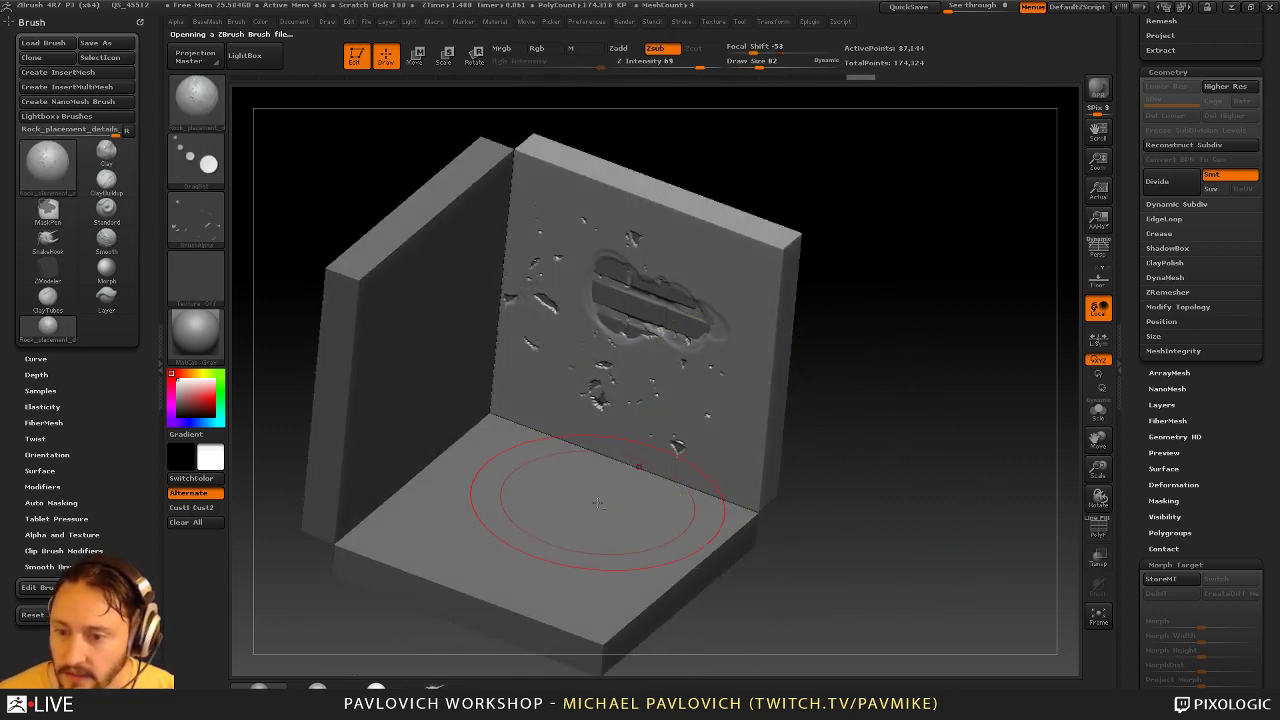
alt+click(594, 503)
alt+click(692, 380)
mouse_move(880, 274)
alt+mouse_down()
mouse_move(880, 349)
mouse_move(878, 299)
alt+mouse_up()
Load the Gravity_rock_builder brush, undo the test stroke, and set the Draw Size to 50
key(comma)
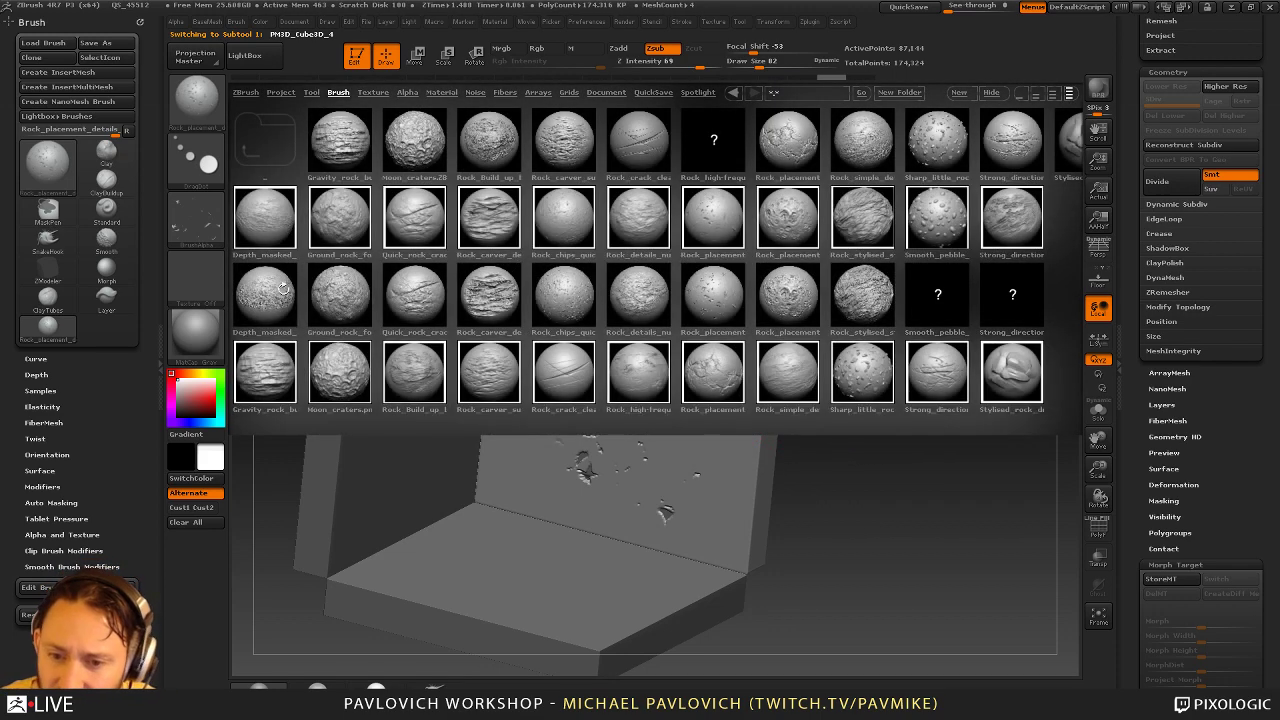
double_click(341, 135)
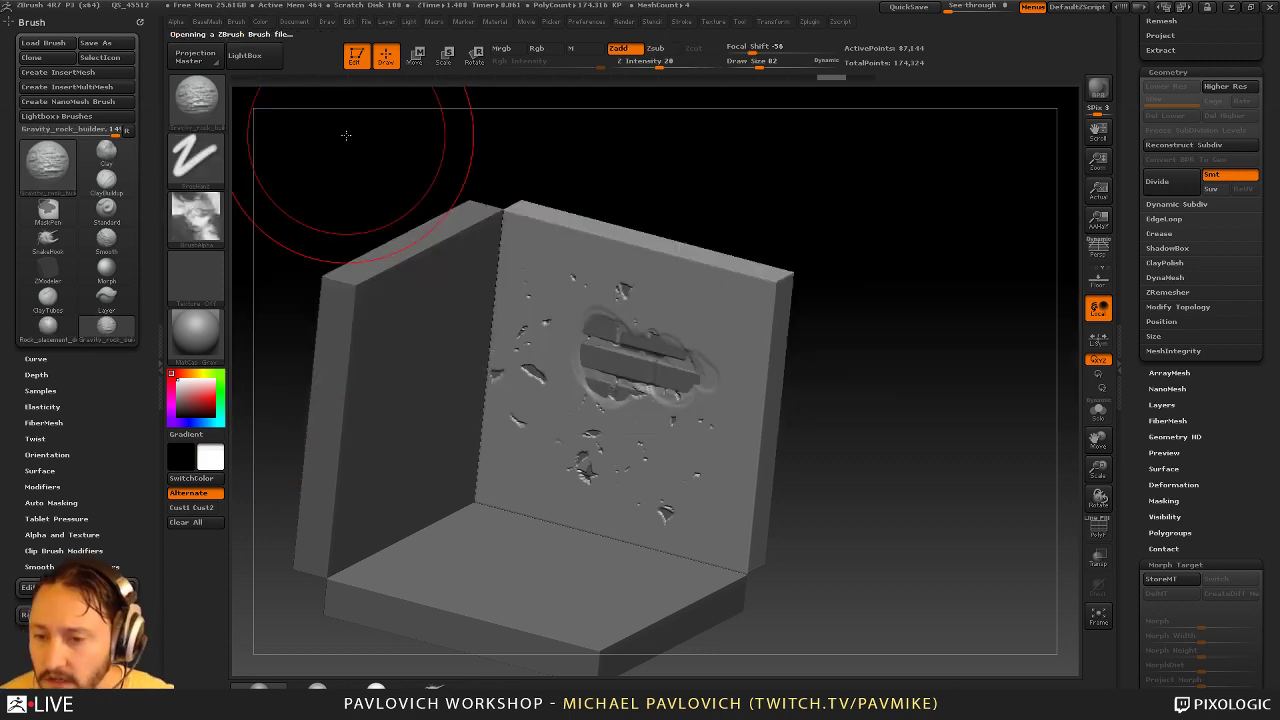
key(s)
drag(641, 365, 621, 365)
mouse_move(660, 440)
mouse_down()
mouse_move(674, 455)
mouse_move(648, 455)
mouse_move(672, 470)
mouse_up()
key(s)
key(ctrl+z)
Roughen the plain wall above and below the opening with Gravity_rock_builder strokes
drag(575, 285, 725, 316)
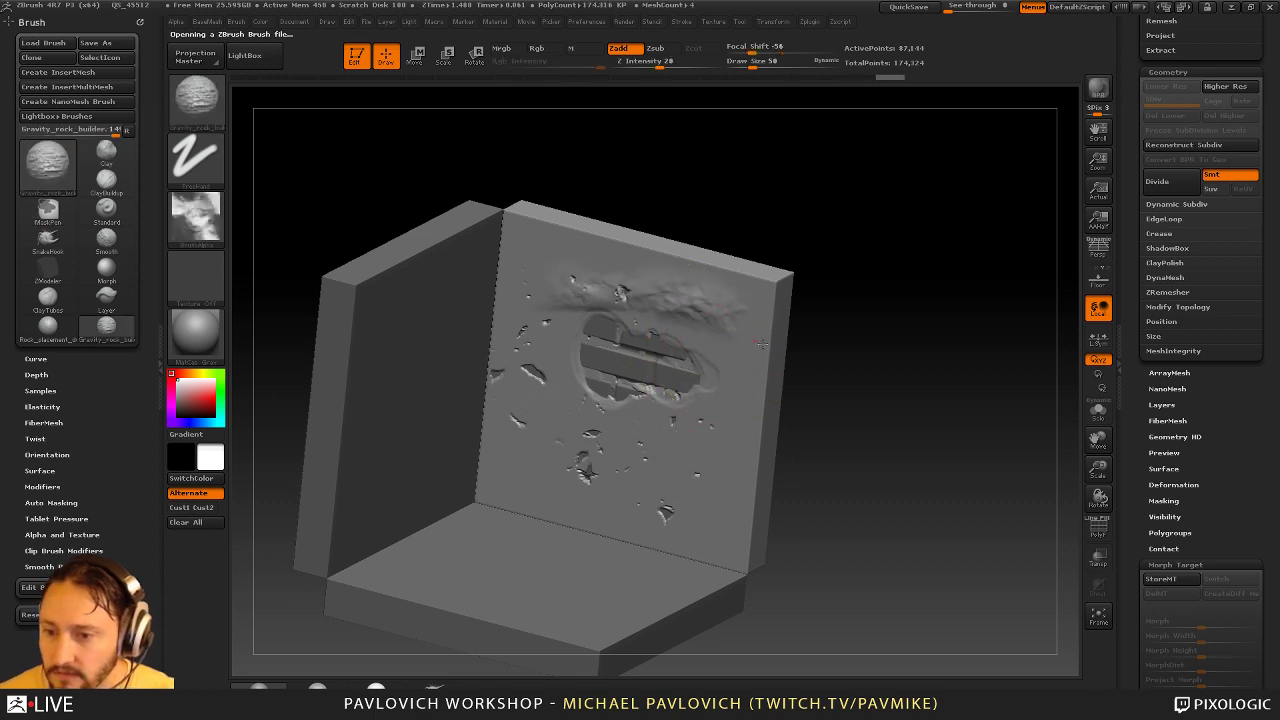
drag(588, 352, 716, 454)
mouse_move(620, 292)
mouse_down()
mouse_move(700, 338)
mouse_move(704, 324)
mouse_up()
drag(951, 404, 946, 400)
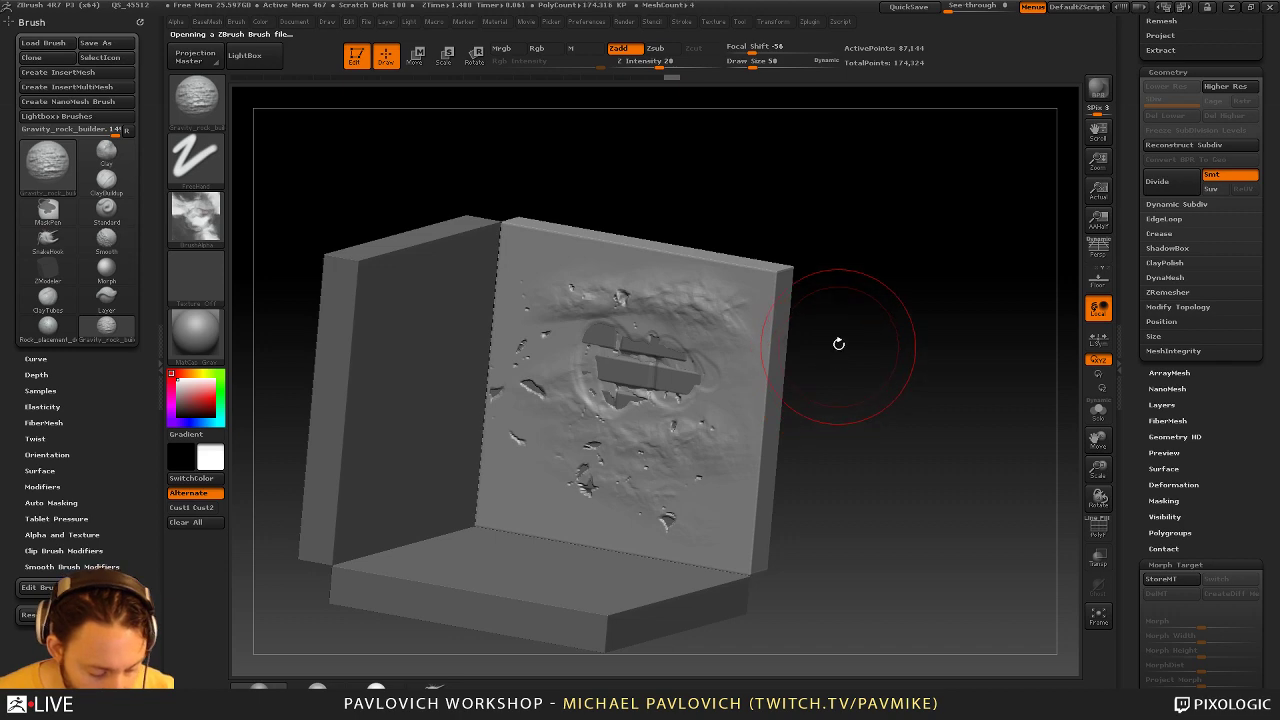
Load the MalletFast brush from the Mallet brush folder
key(comma)
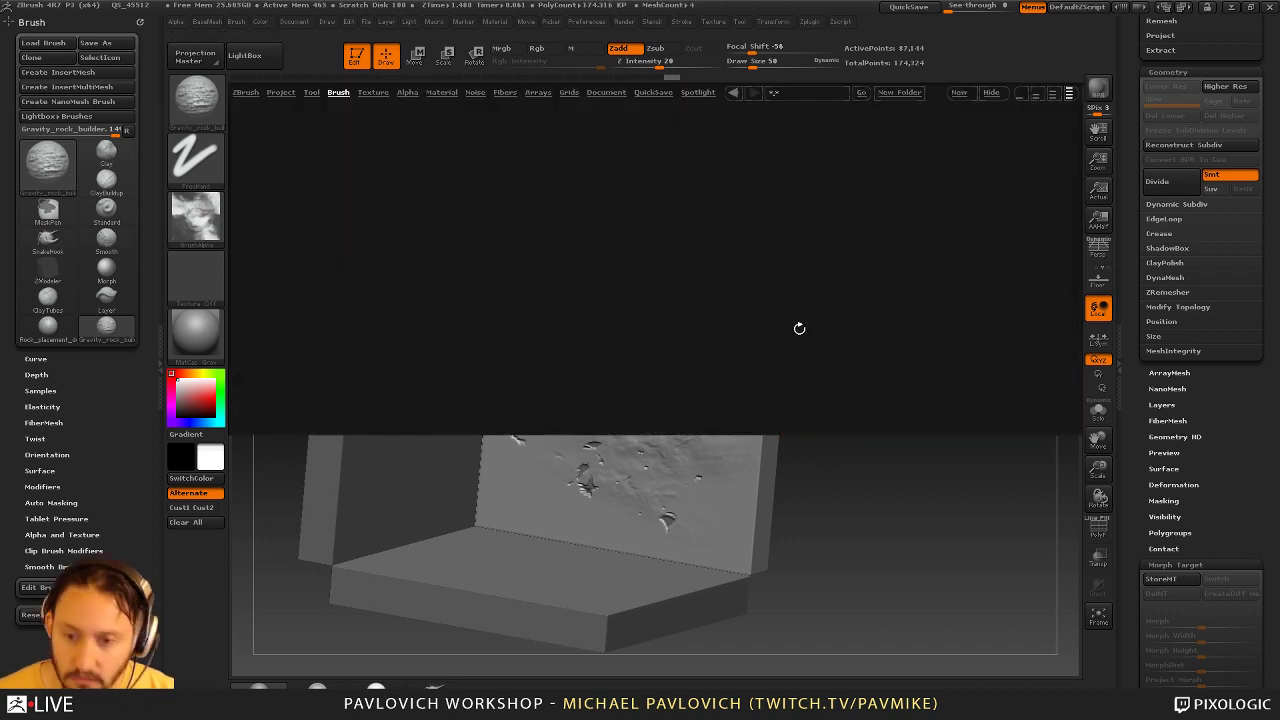
click(339, 92)
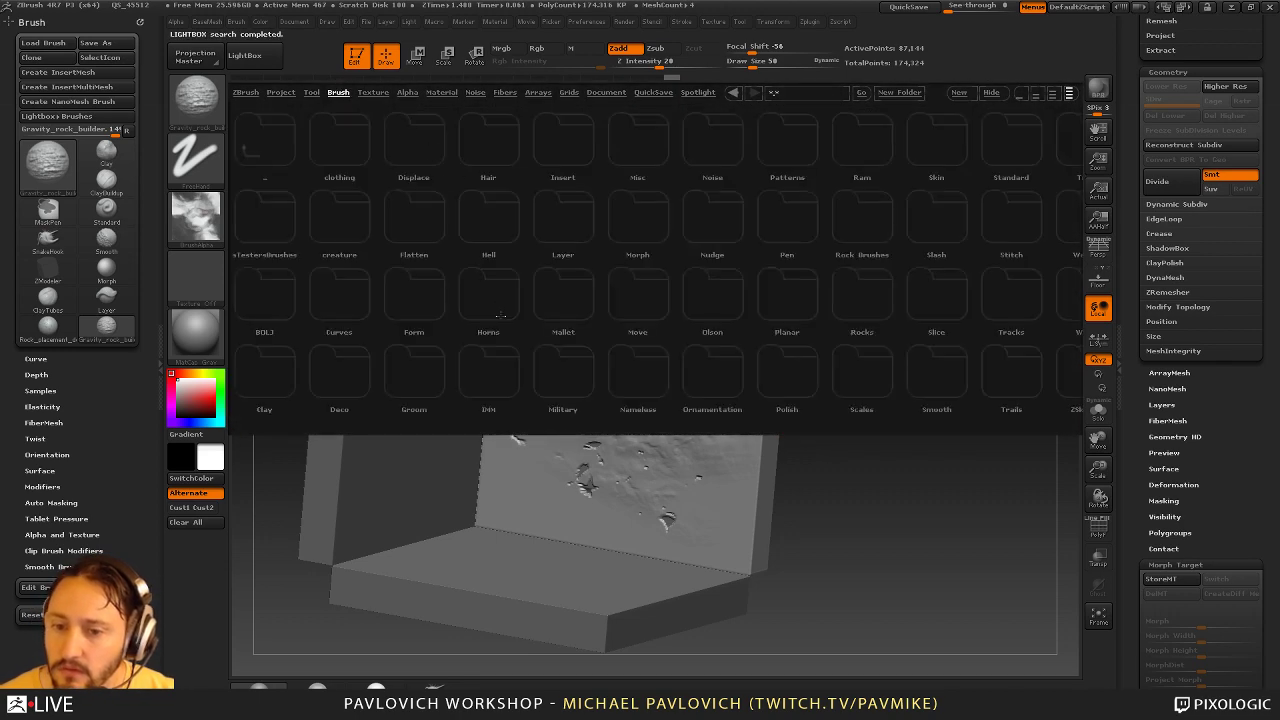
double_click(563, 298)
double_click(268, 298)
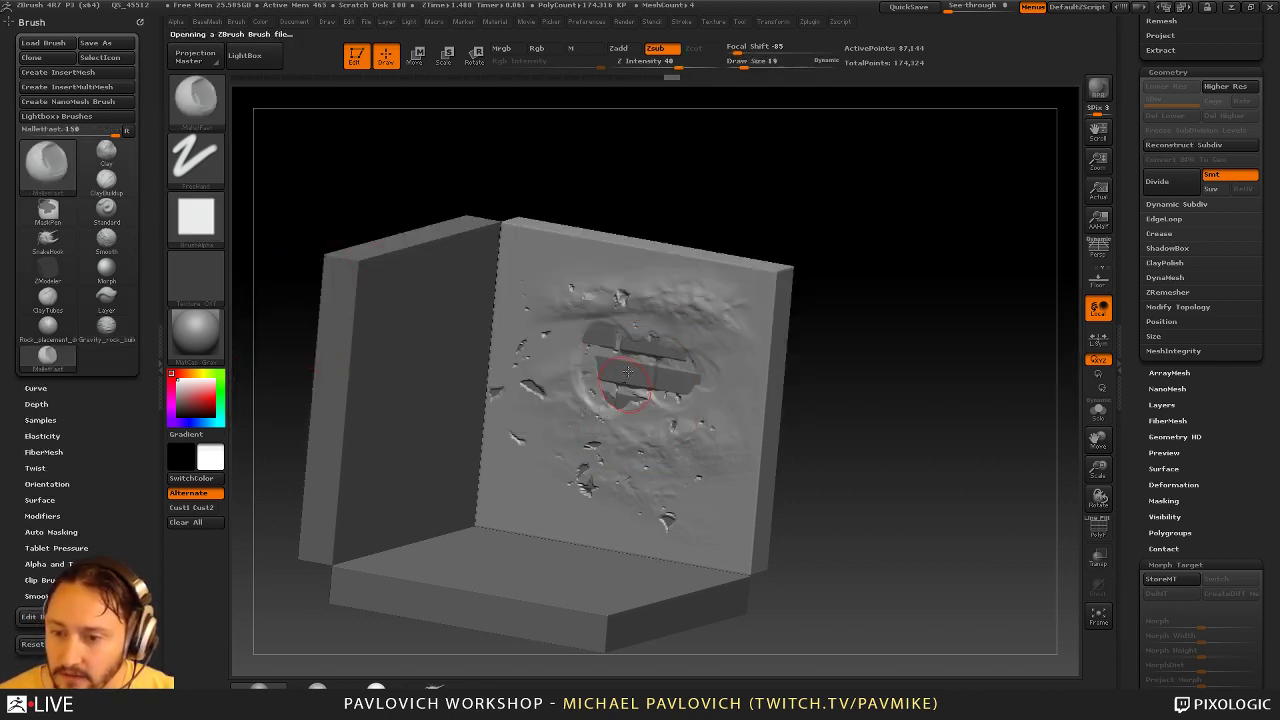
Chip away the plain wall's upper outer corner and outer edge with MalletFast, updating the DynaMesh between strokes
mouse_move(700, 310)
mouse_down()
mouse_move(670, 280)
mouse_move(625, 294)
mouse_move(695, 312)
mouse_move(677, 285)
mouse_move(770, 342)
mouse_up()
mouse_move(722, 290)
mouse_down()
mouse_move(700, 300)
mouse_move(709, 398)
mouse_up()
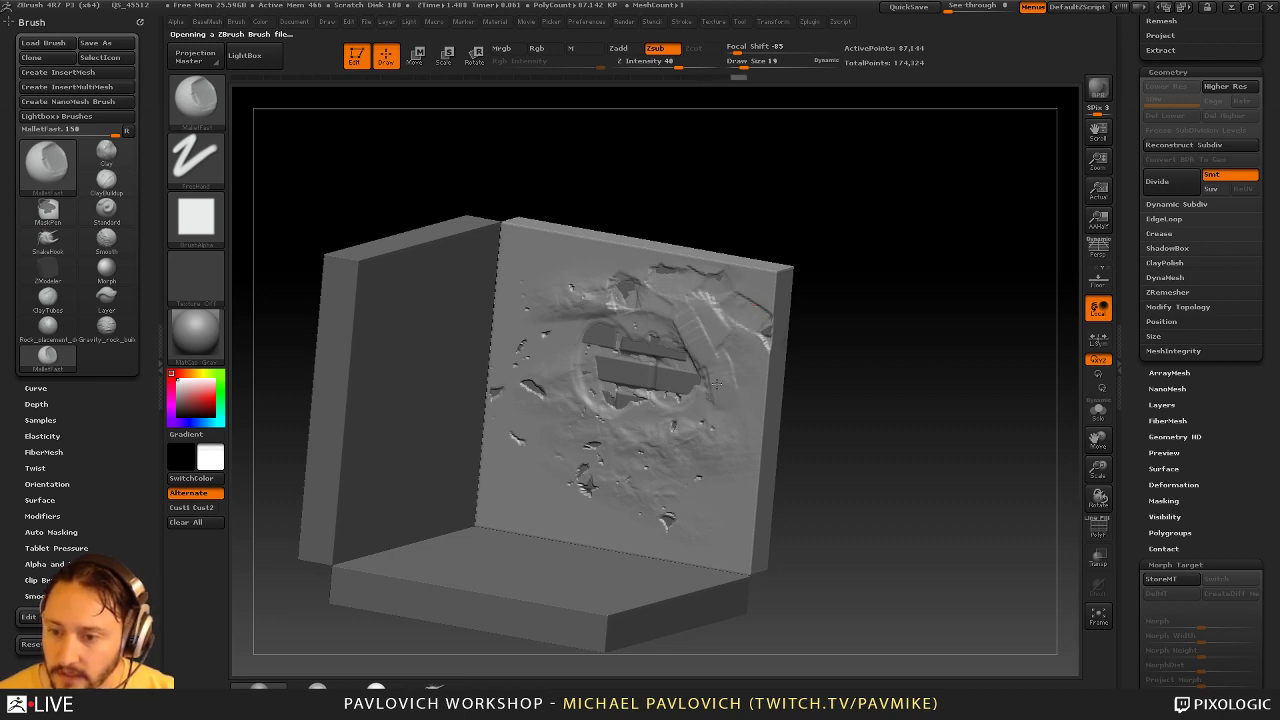
mouse_move(719, 336)
mouse_down()
mouse_move(668, 312)
mouse_move(702, 260)
mouse_up()
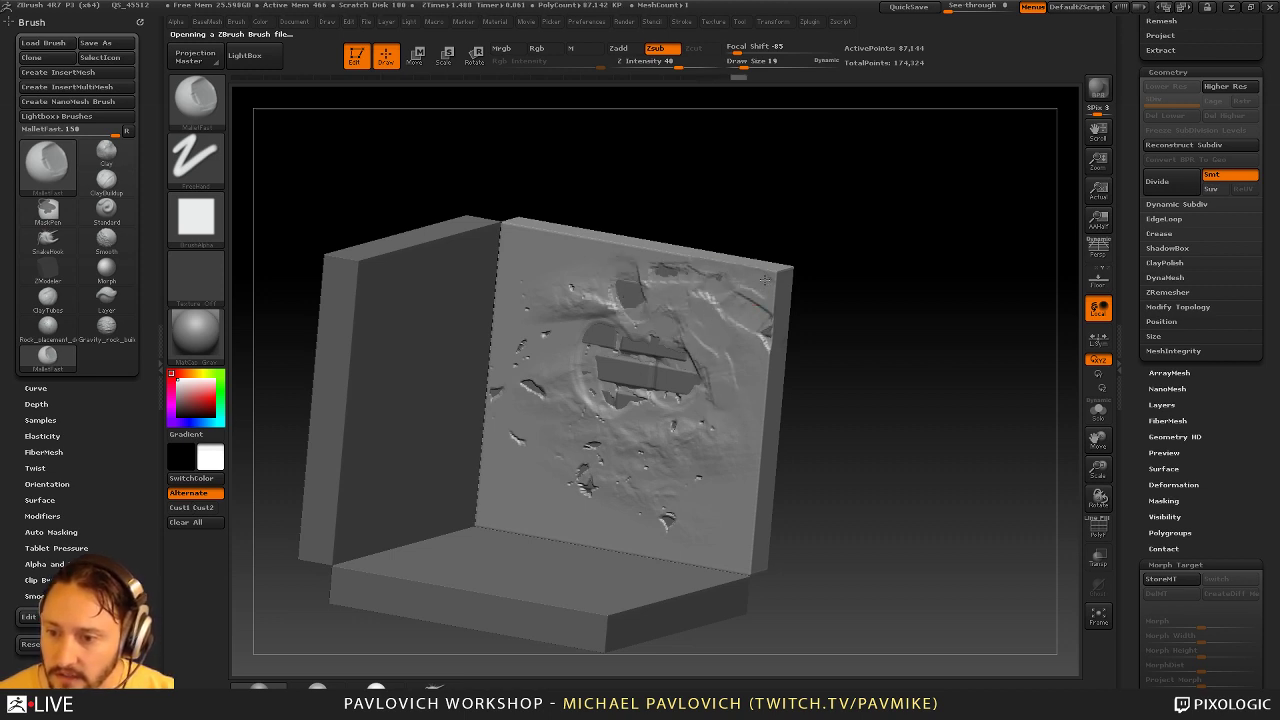
drag(775, 282, 755, 350)
ctrl+drag(883, 226, 905, 250)
mouse_move(768, 290)
mouse_down()
mouse_move(692, 262)
mouse_move(767, 328)
mouse_up()
mouse_move(762, 378)
mouse_down()
mouse_move(736, 324)
mouse_move(706, 322)
mouse_move(752, 364)
mouse_up()
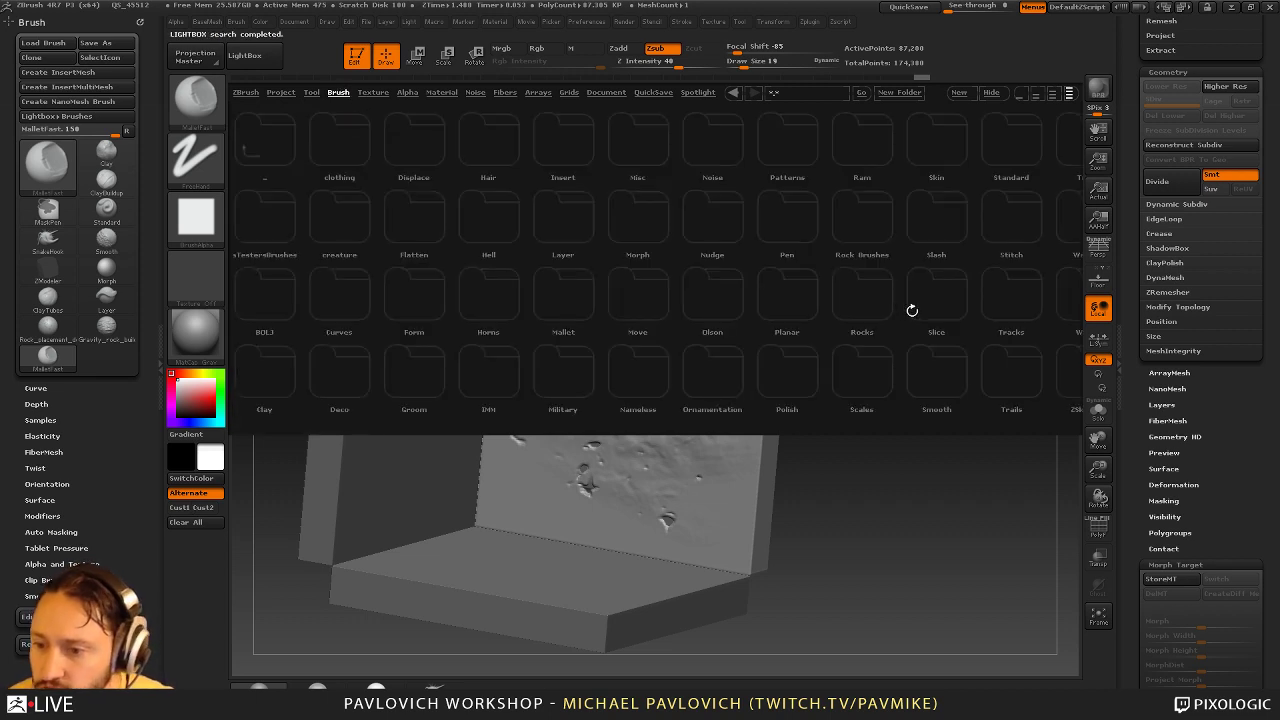
Load the TrimSmoothBorder brush from the Trim folder and assign a square alpha to it
drag(912, 310, 843, 308)
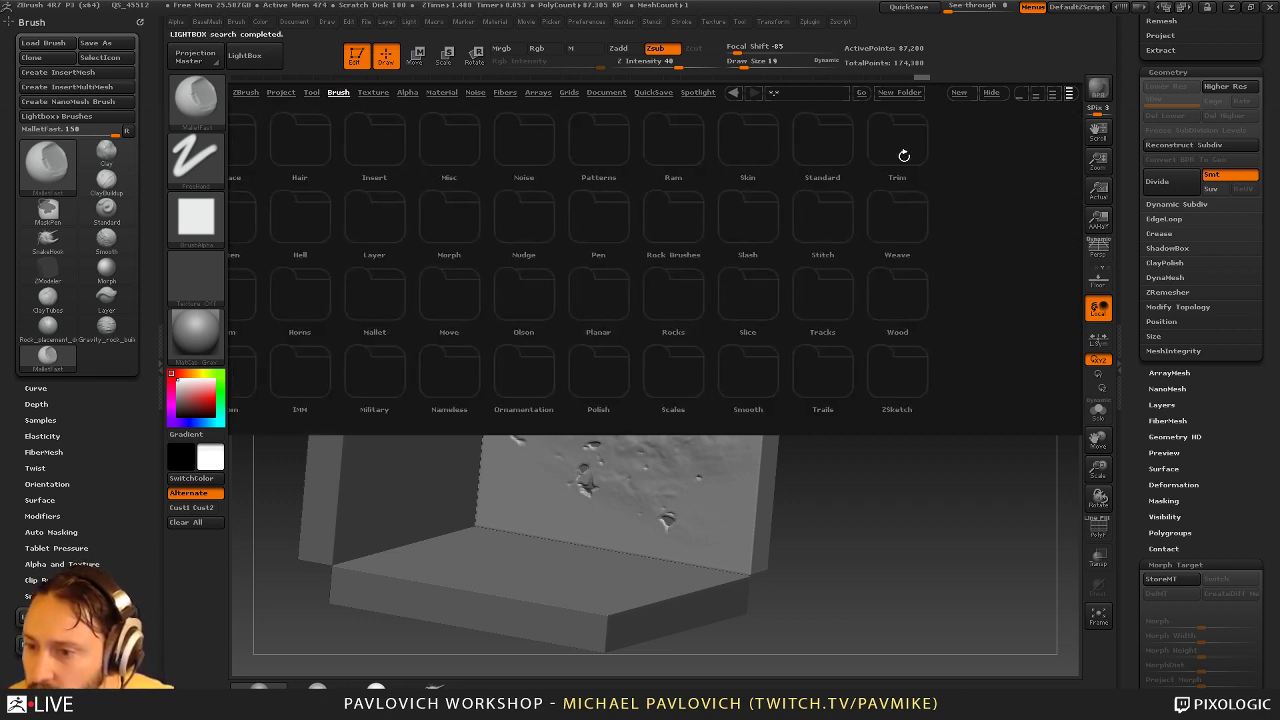
double_click(903, 155)
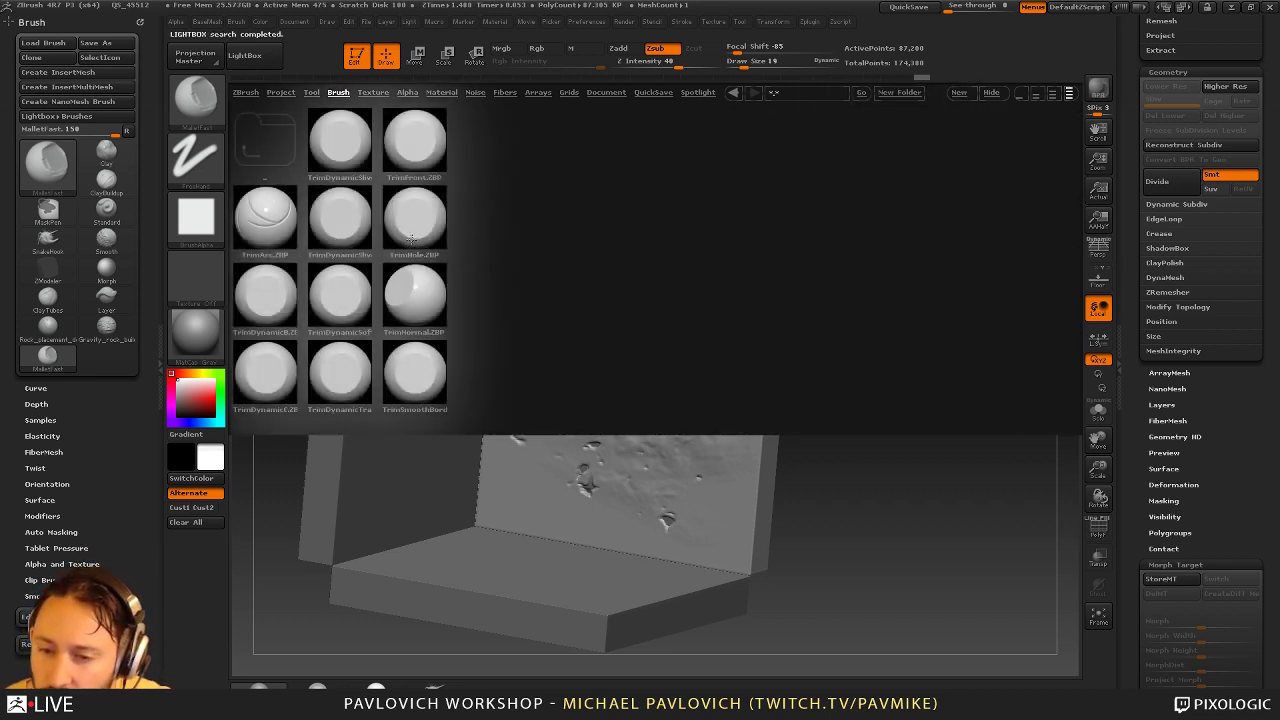
double_click(417, 368)
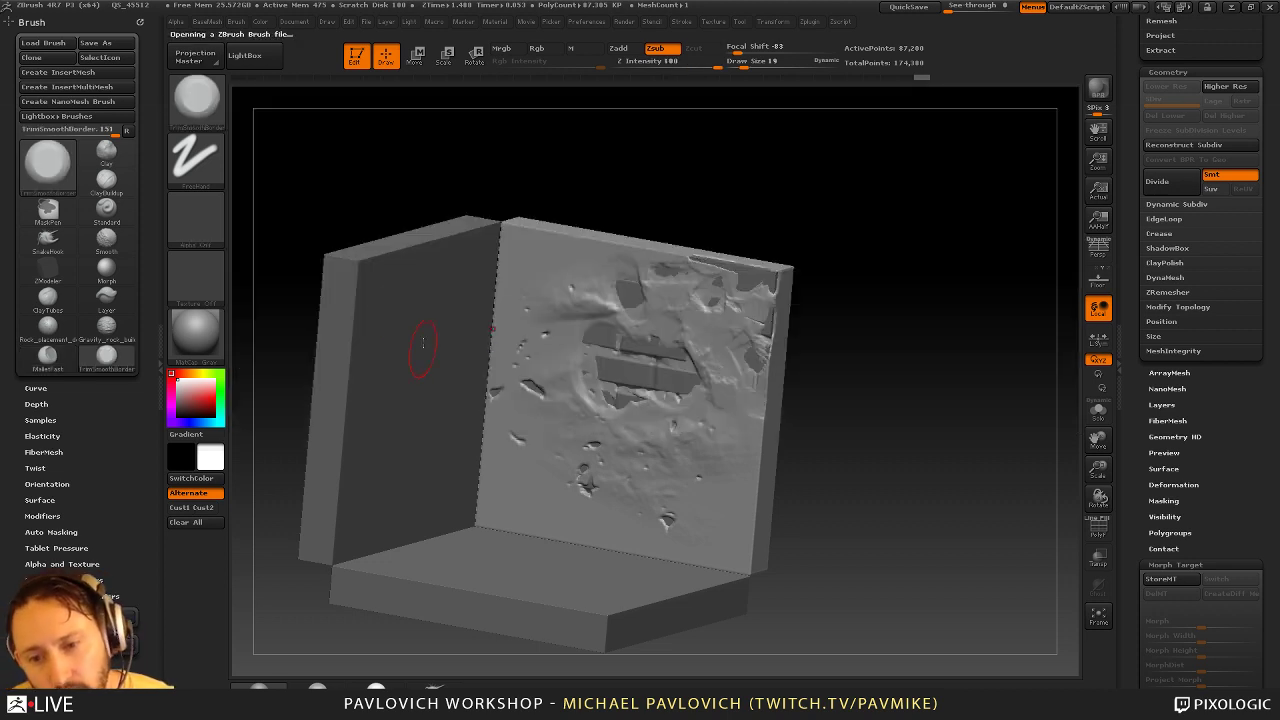
click(219, 238)
click(452, 230)
Trim the plain wall's outer edge and the area below the opening at Draw Size 15, undoing the first test stroke
key(s)
drag(637, 401, 667, 436)
key(ctrl+z)
mouse_move(746, 437)
mouse_down()
mouse_move(760, 435)
mouse_move(766, 394)
mouse_move(748, 488)
mouse_up()
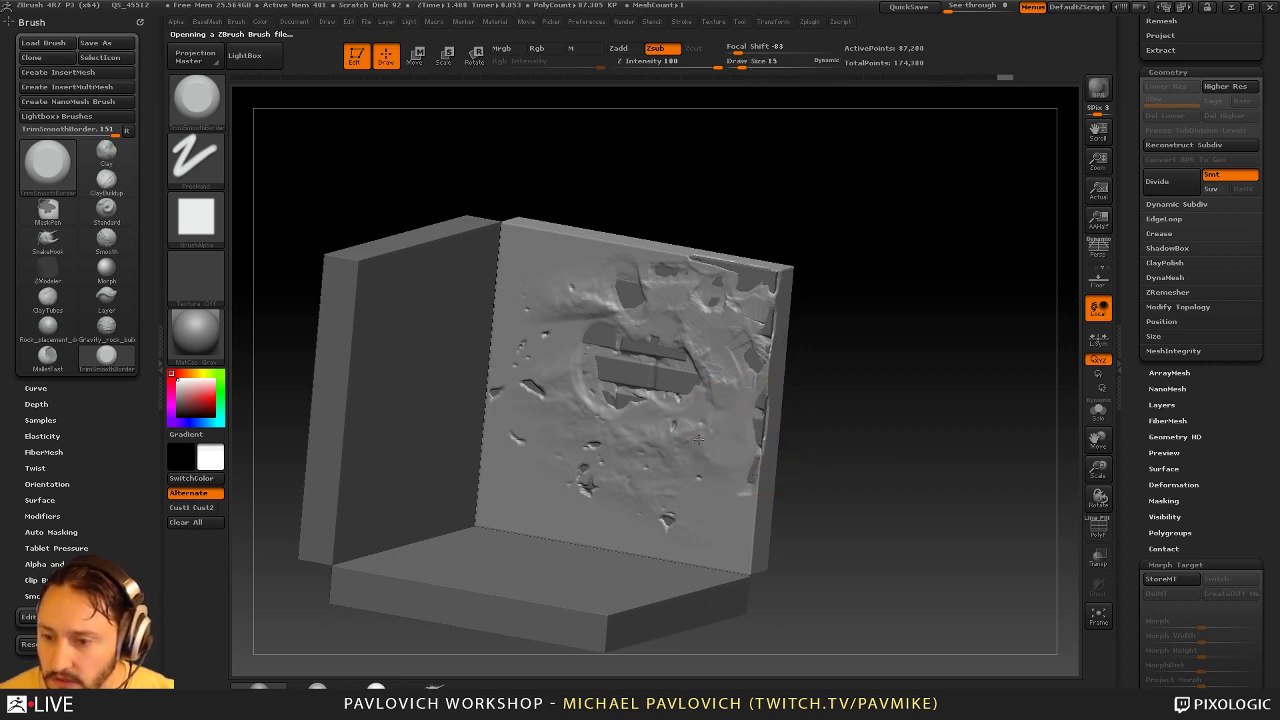
mouse_move(698, 439)
mouse_down()
mouse_move(669, 424)
mouse_move(688, 430)
mouse_move(688, 410)
mouse_up()
drag(714, 408, 700, 390)
drag(661, 432, 664, 404)
Select the Standard brush with Draw Size 1 and Z Intensity 45, and view the wall straight on
key(b)
key(s)
key(t)
key(s)
drag(838, 428, 825, 428)
click(683, 65)
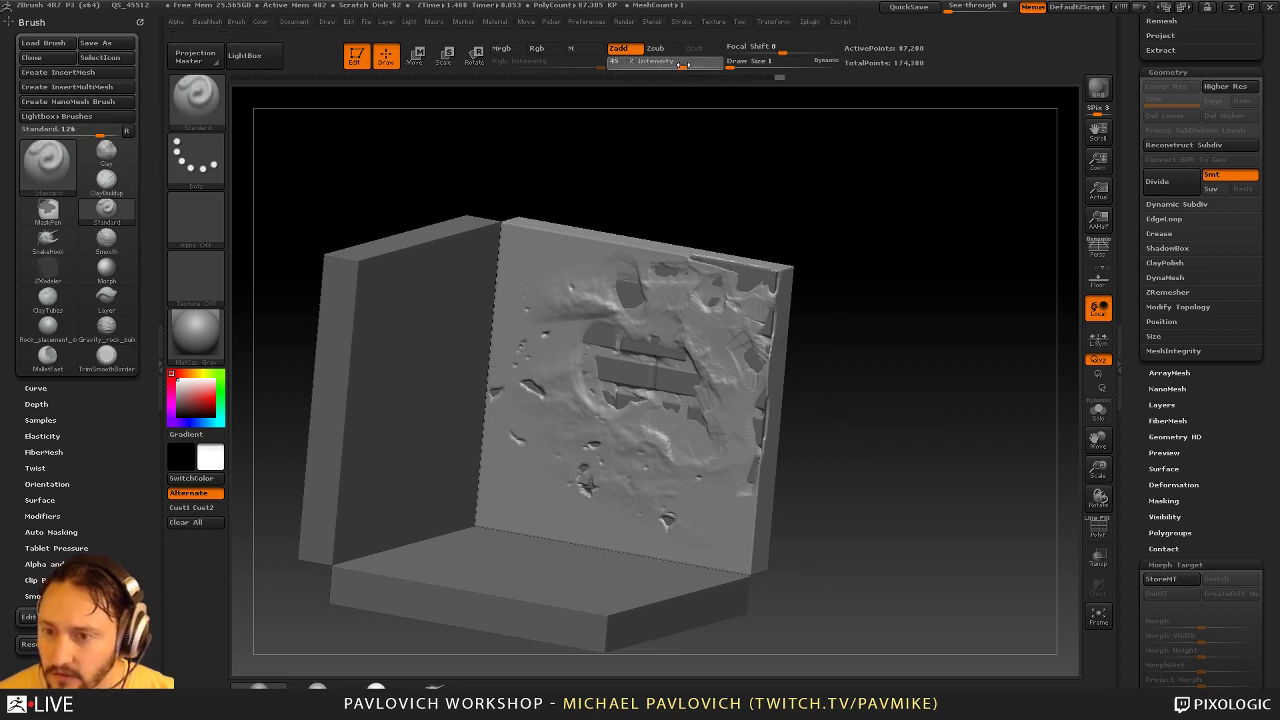
shift+drag(914, 249, 877, 280)
Set LazyRadius to 10 and Draw Size to 3, and cut a thin crack outward from the side of the opening
key(1)
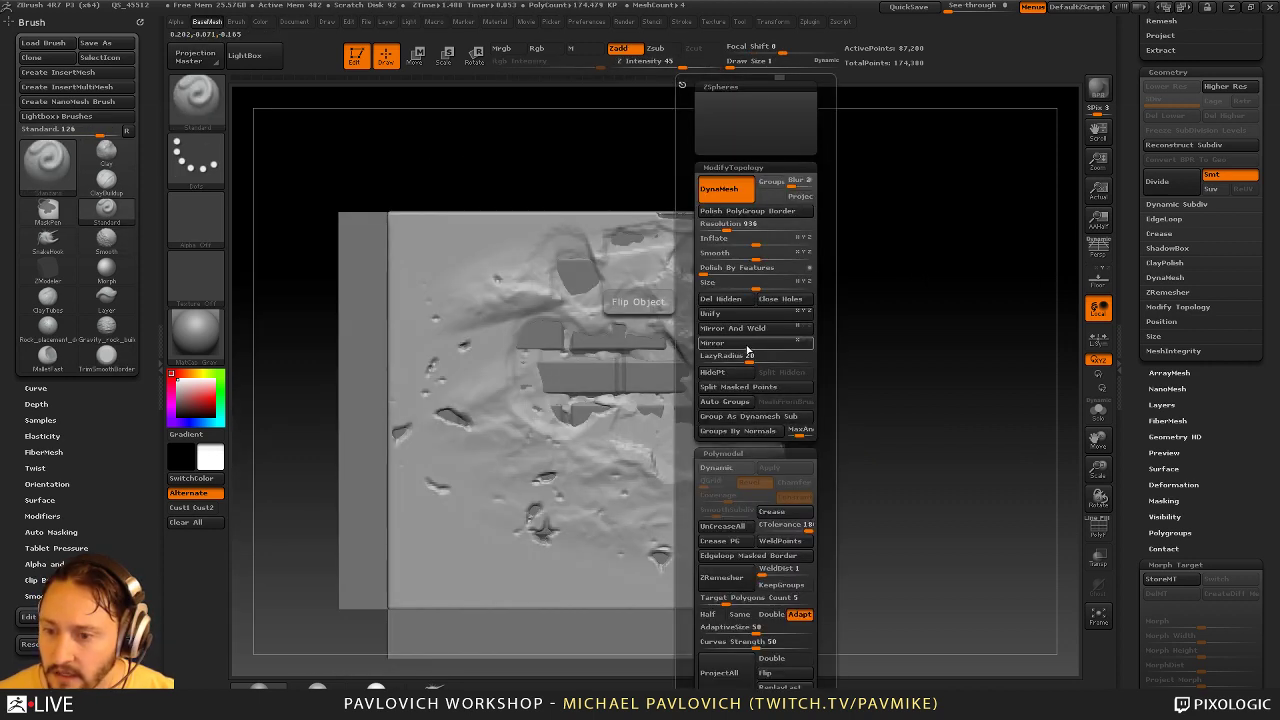
click(748, 356)
text(10)
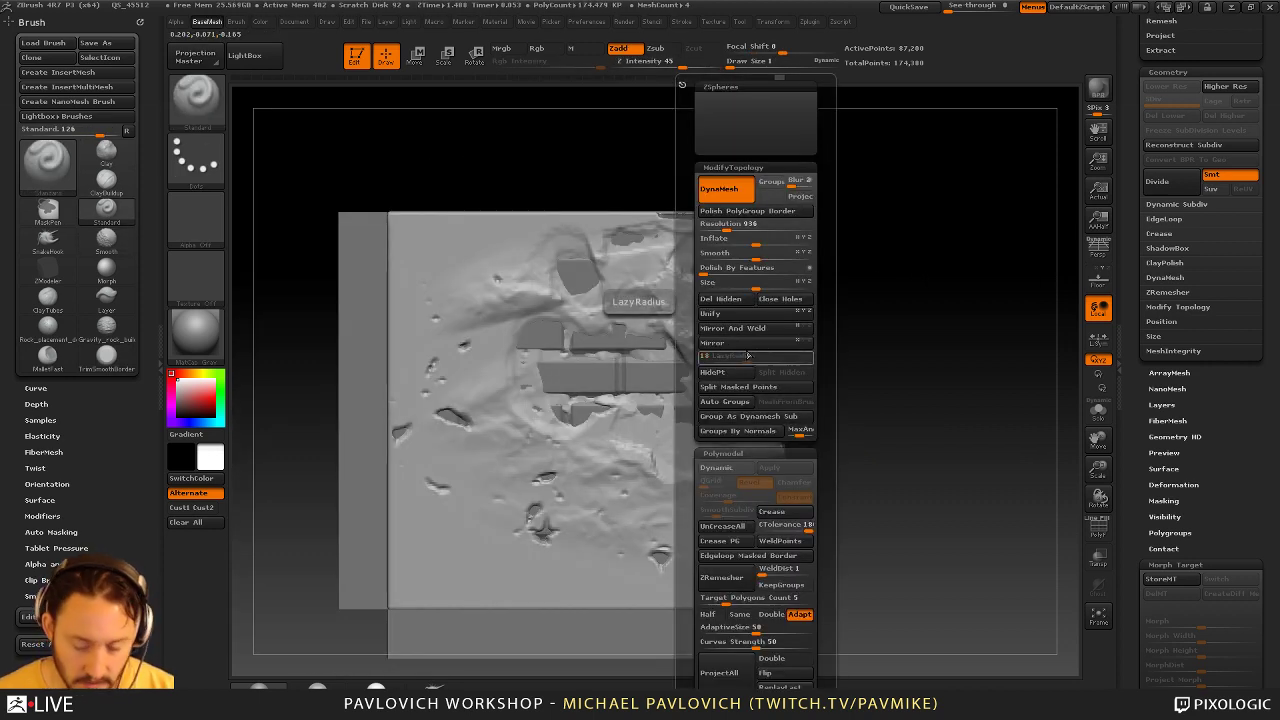
key(Return)
key(s)
key(s)
key(s)
click(704, 369)
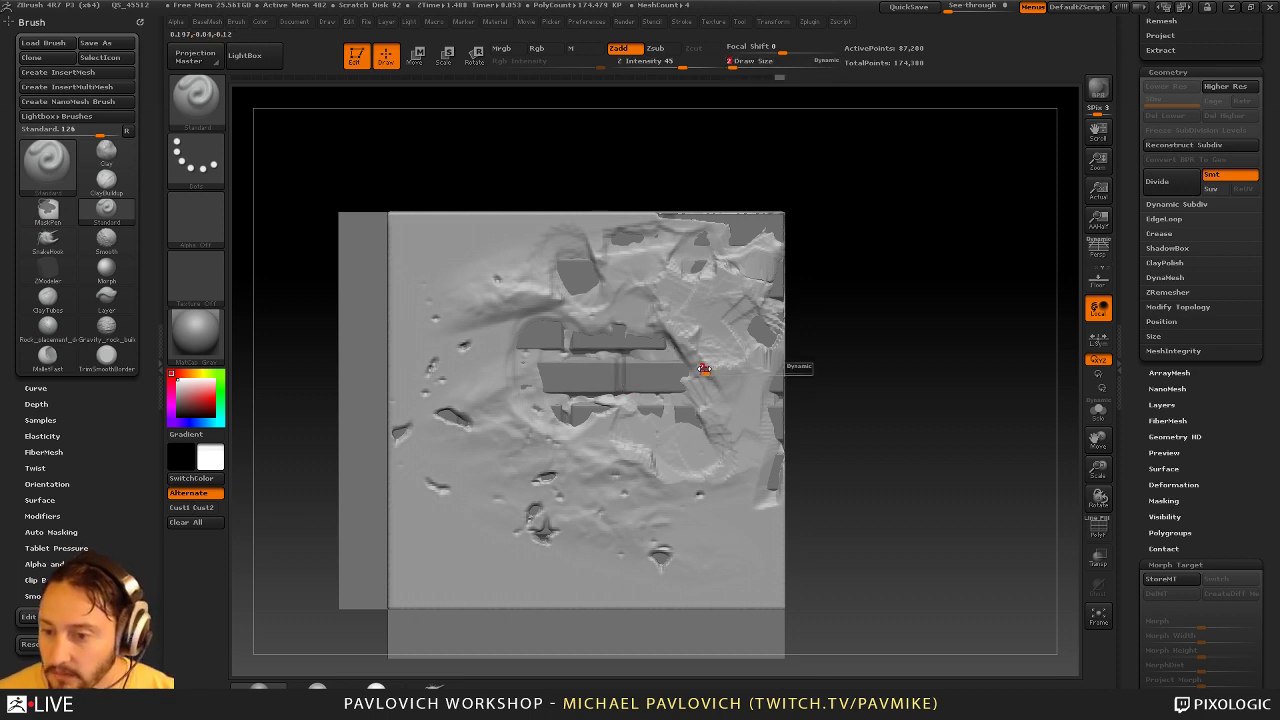
drag(704, 369, 706, 371)
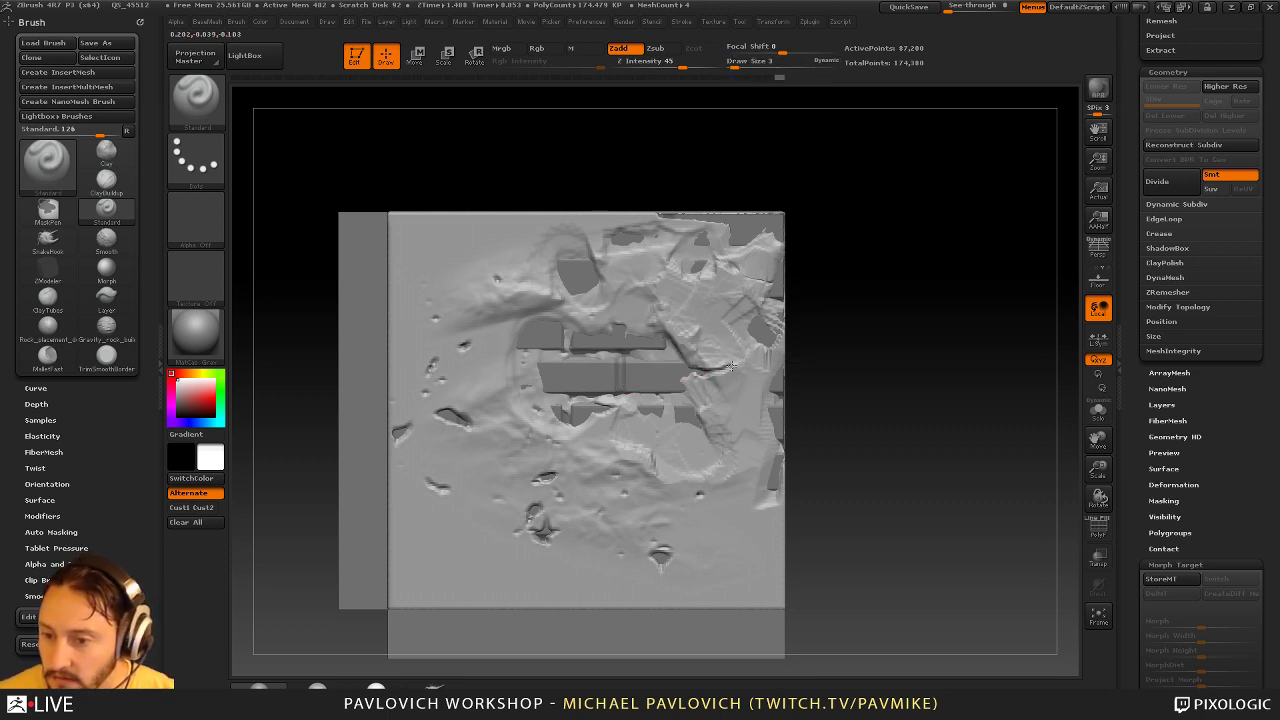
Update the plain wall's DynaMesh, raise the DynaMesh resolution, and remesh it again
ctrl+drag(894, 320, 938, 394)
key(2)
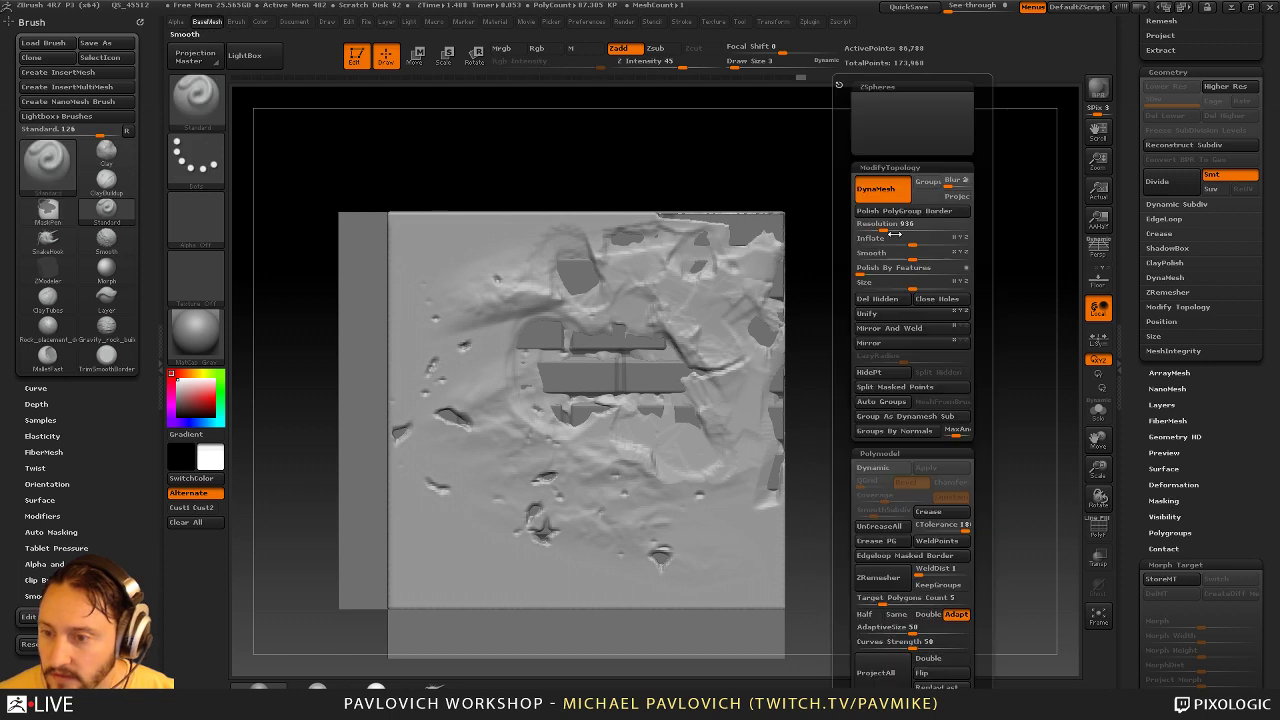
click(888, 226)
ctrl+drag(880, 335, 918, 398)
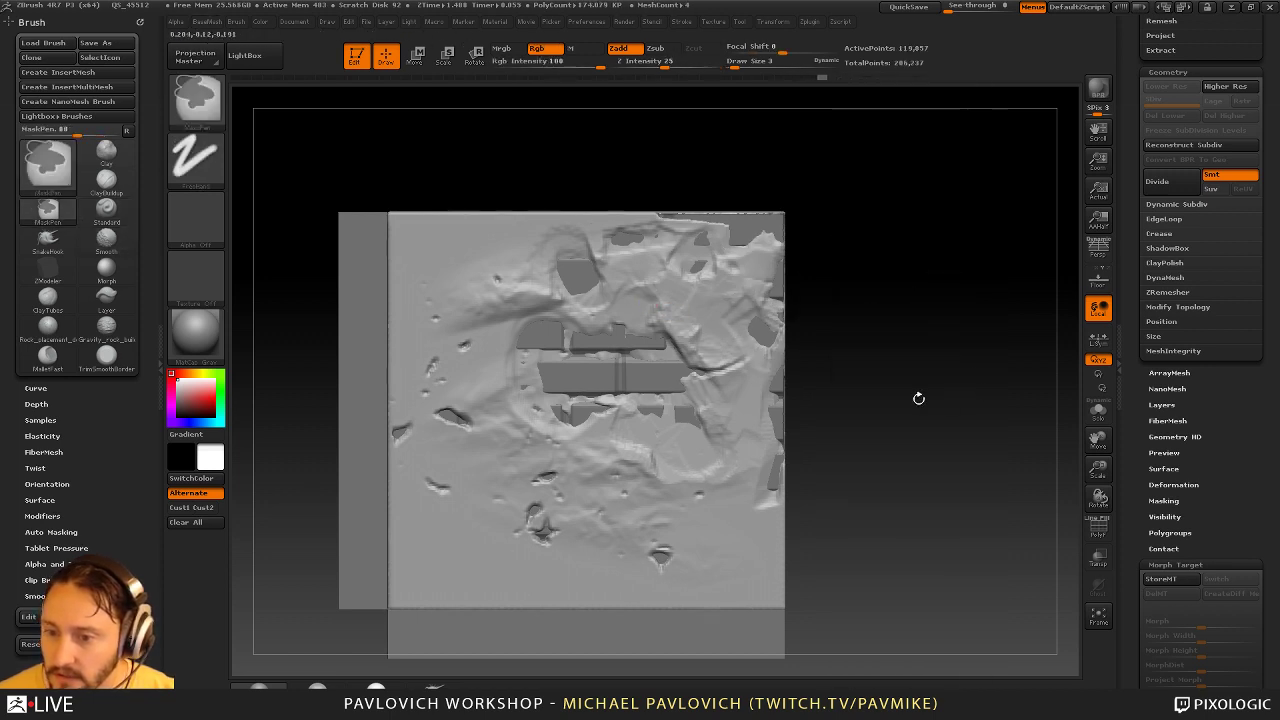
Cut thin cracks at Draw Size 2 from beneath the opening down the lower plaster, undoing one unwanted branch
alt+drag(828, 329, 832, 289)
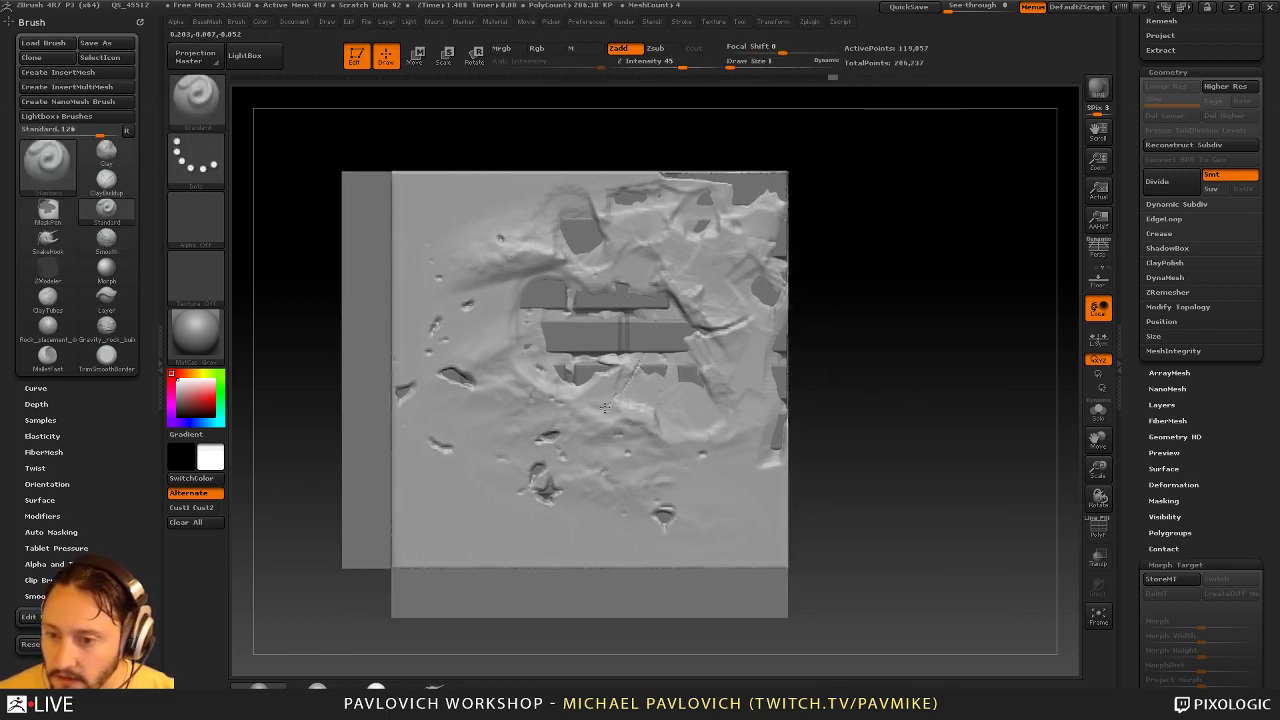
alt+drag(615, 407, 635, 366)
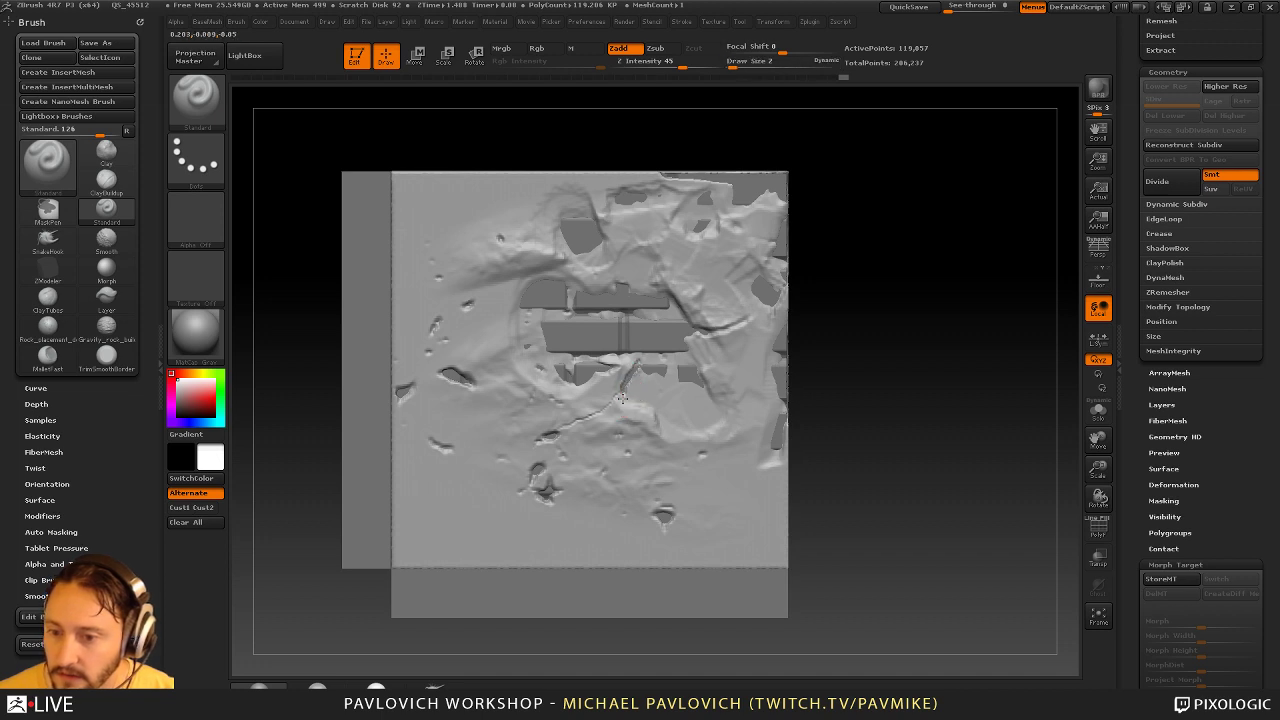
drag(608, 450, 595, 488)
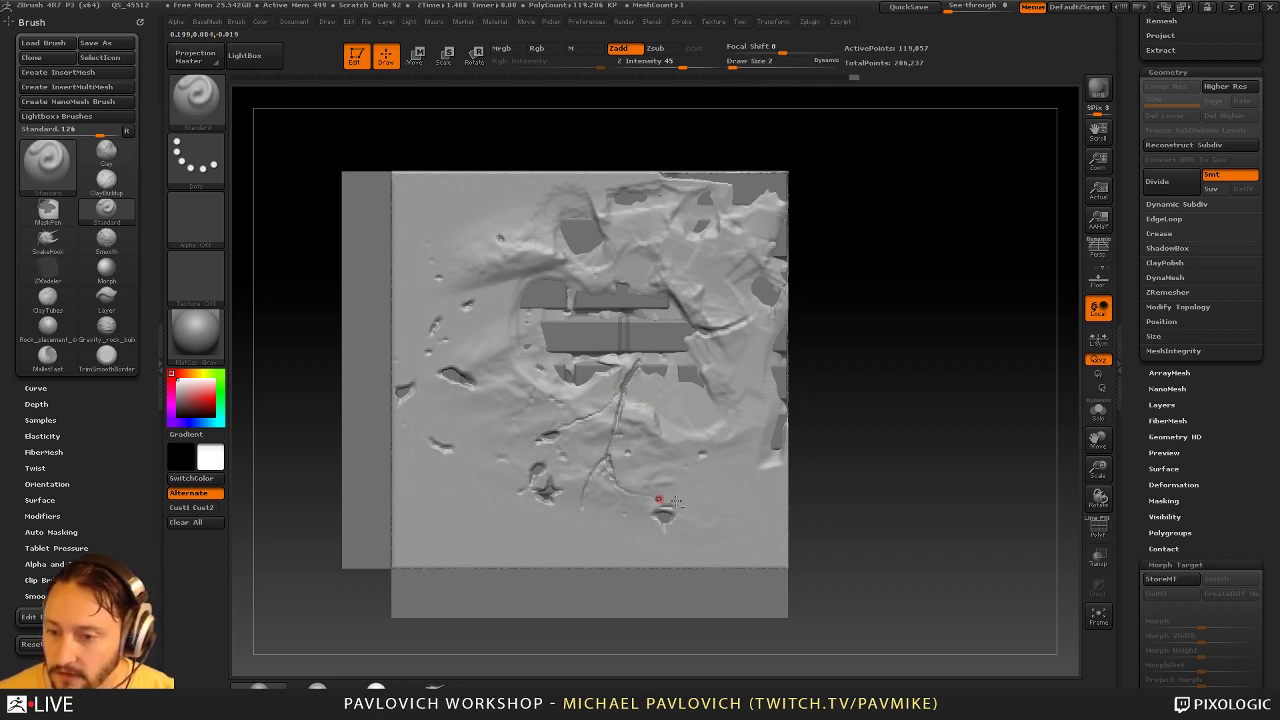
key(ctrl+z)
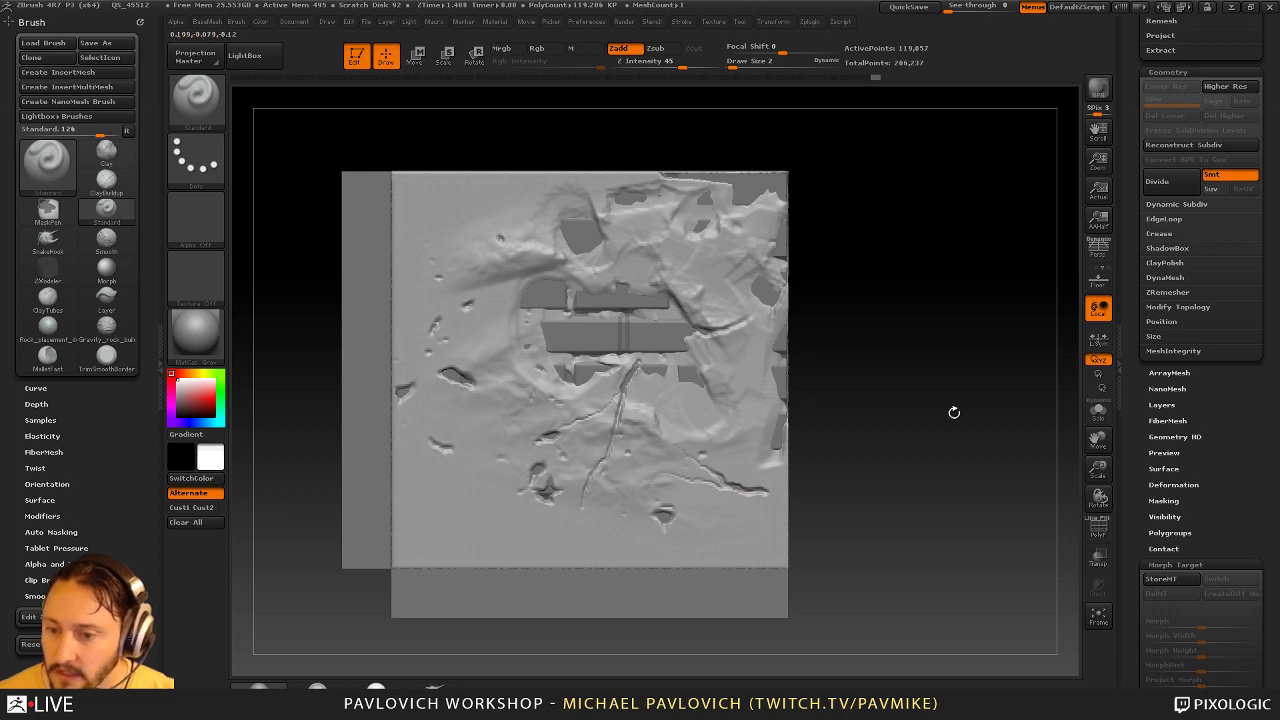
Clear the canvas, draw a Plane3D, convert it to a PolyMesh3D, and view it straight on
click(357, 56)
key(ctrl+n)
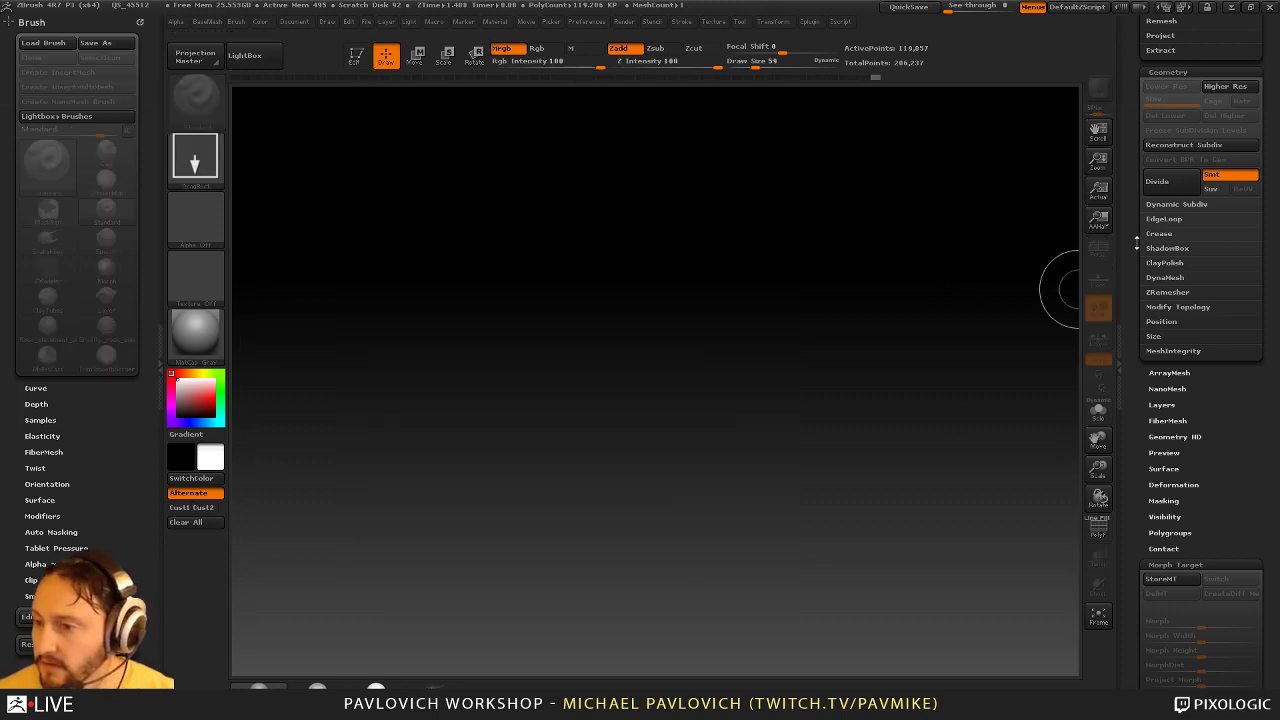
drag(1136, 243, 1137, 363)
click(1172, 209)
click(1184, 171)
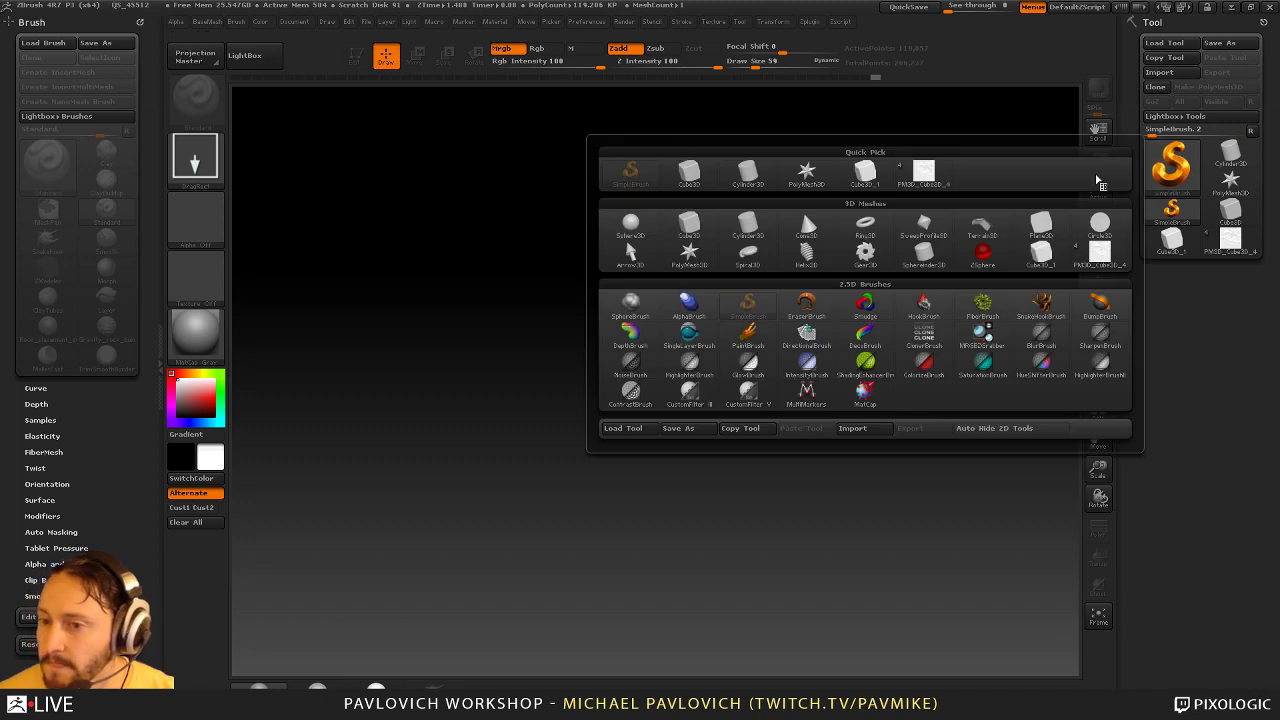
click(1041, 225)
drag(605, 402, 525, 316)
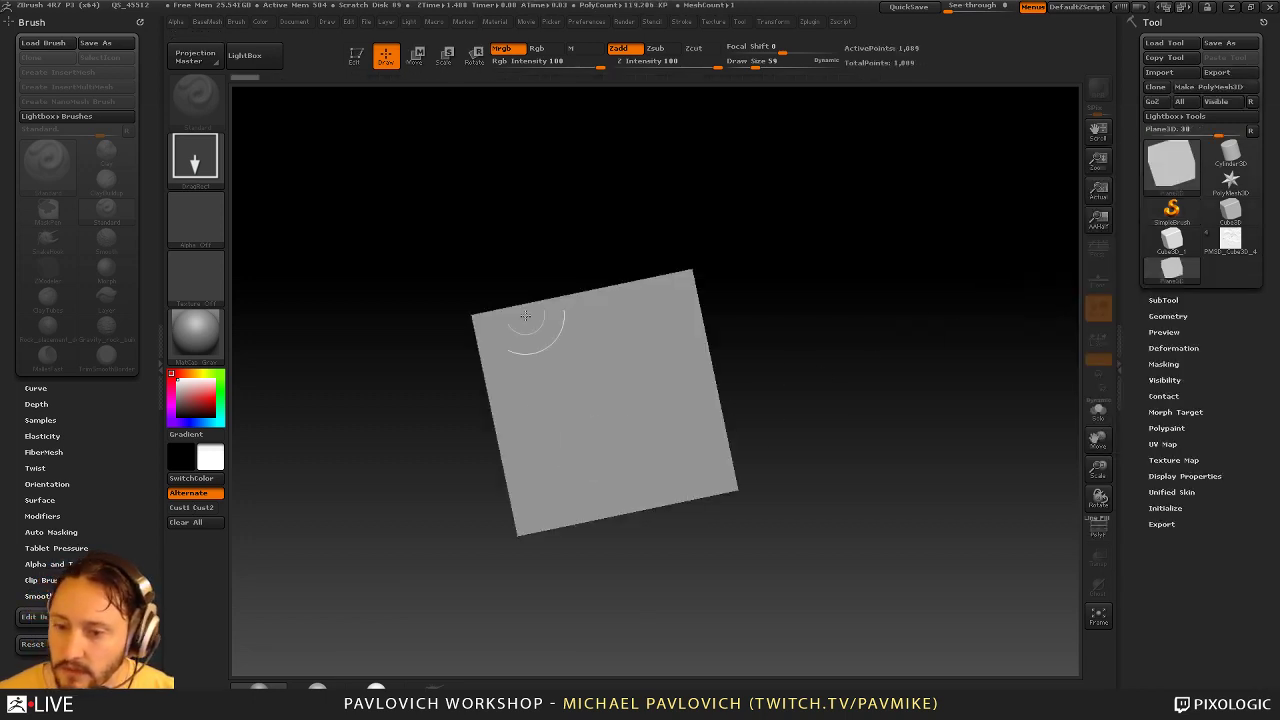
click(357, 56)
click(1208, 87)
shift+drag(1079, 163, 1124, 355)
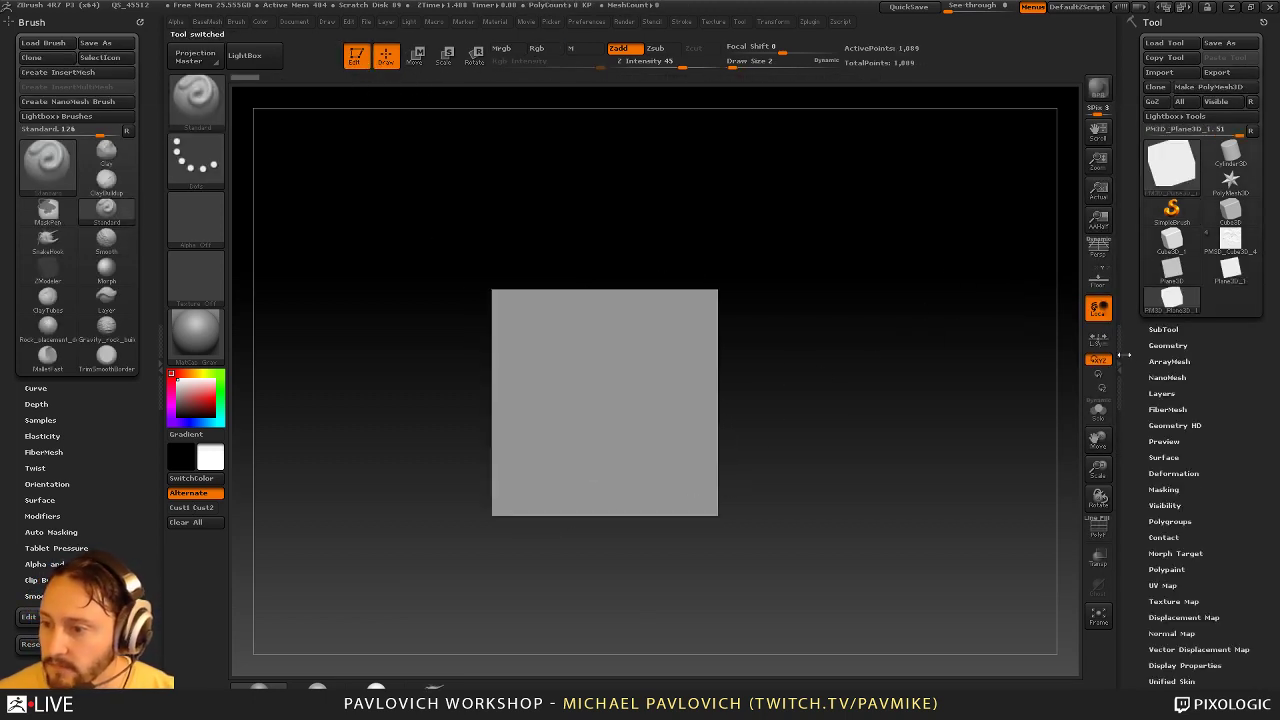
Turn off Smt and divide the plane up to subdivision level 5
click(1167, 345)
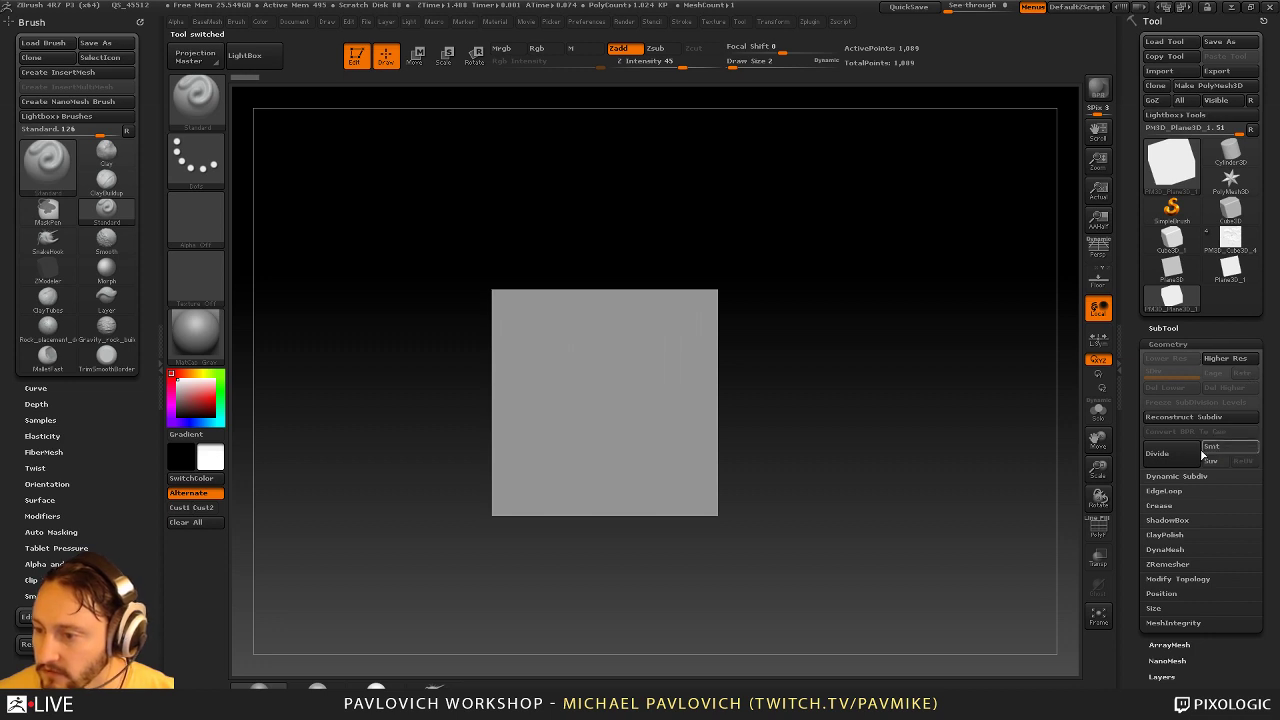
click(1171, 455)
click(1171, 455)
click(1170, 456)
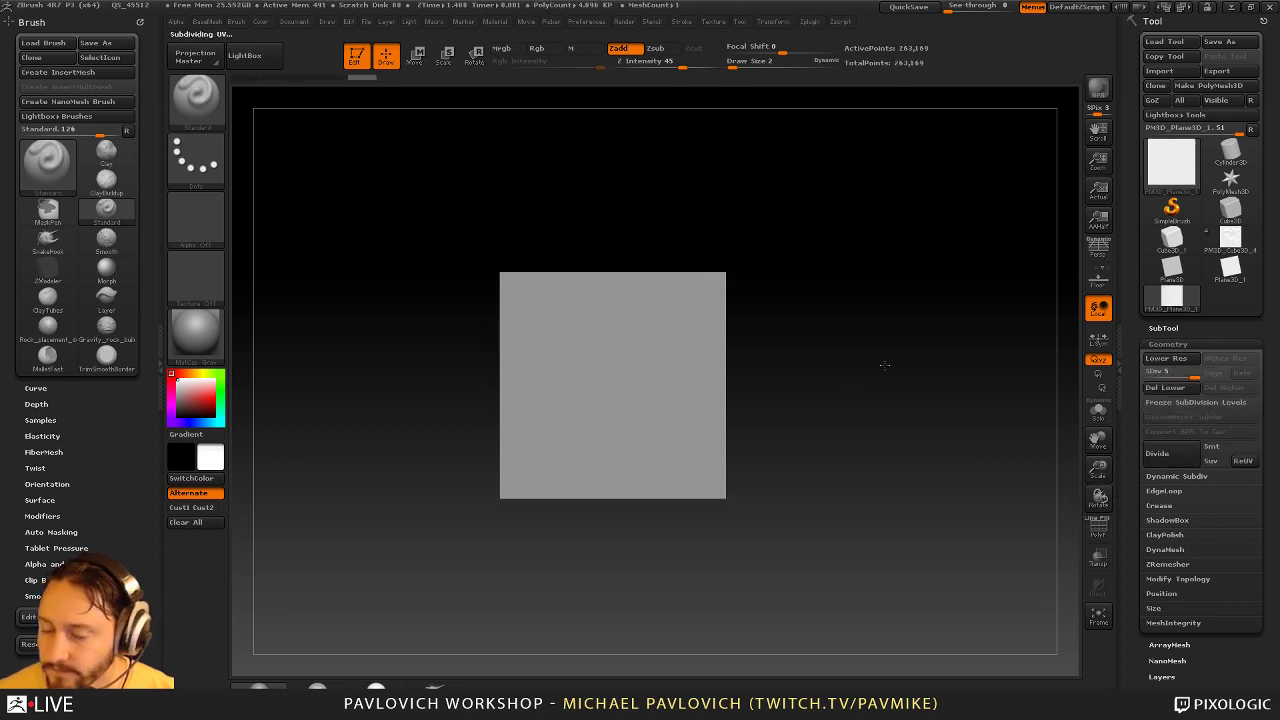
Sculpt a central impact and jagged cracks radiating outward across the plane with the Standard brush at Draw Size 22
mouse_move(617, 412)
mouse_down()
mouse_move(624, 427)
mouse_move(617, 391)
mouse_move(626, 407)
mouse_move(814, 376)
mouse_up()
key(bracketright)
key(bracketright)
key(bracketright)
key(bracketleft)
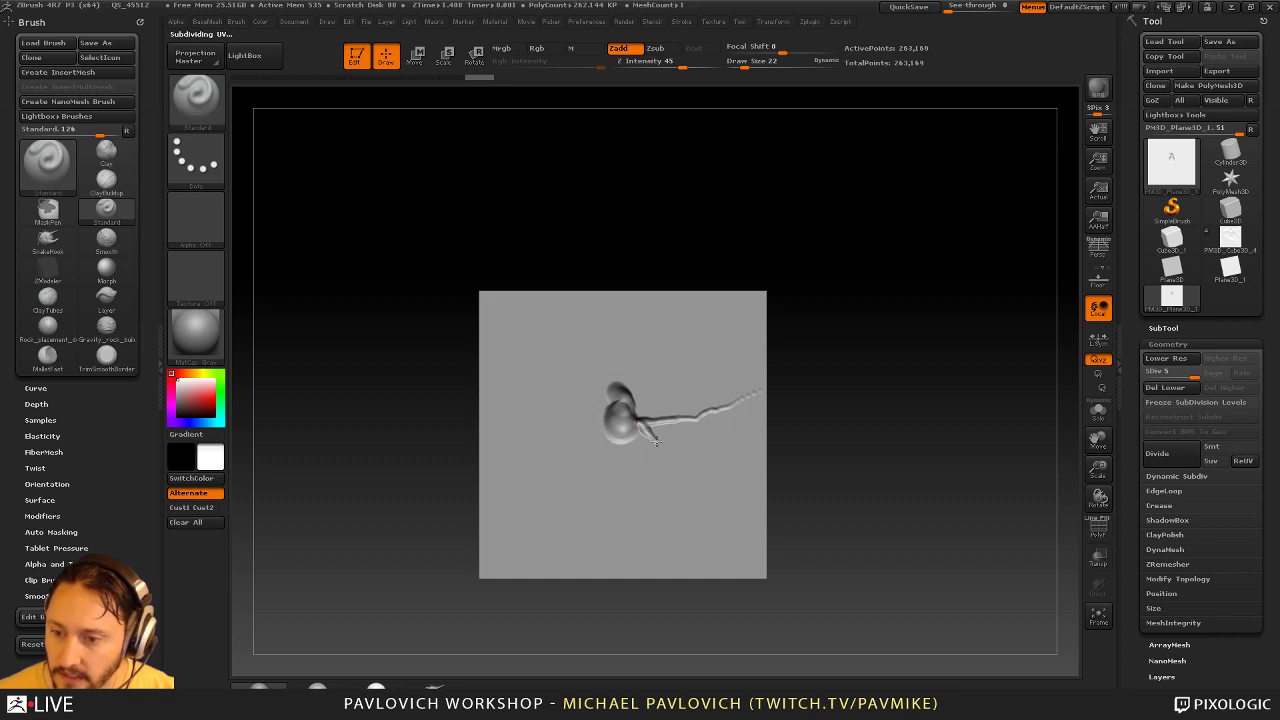
drag(655, 441, 718, 467)
drag(575, 470, 527, 505)
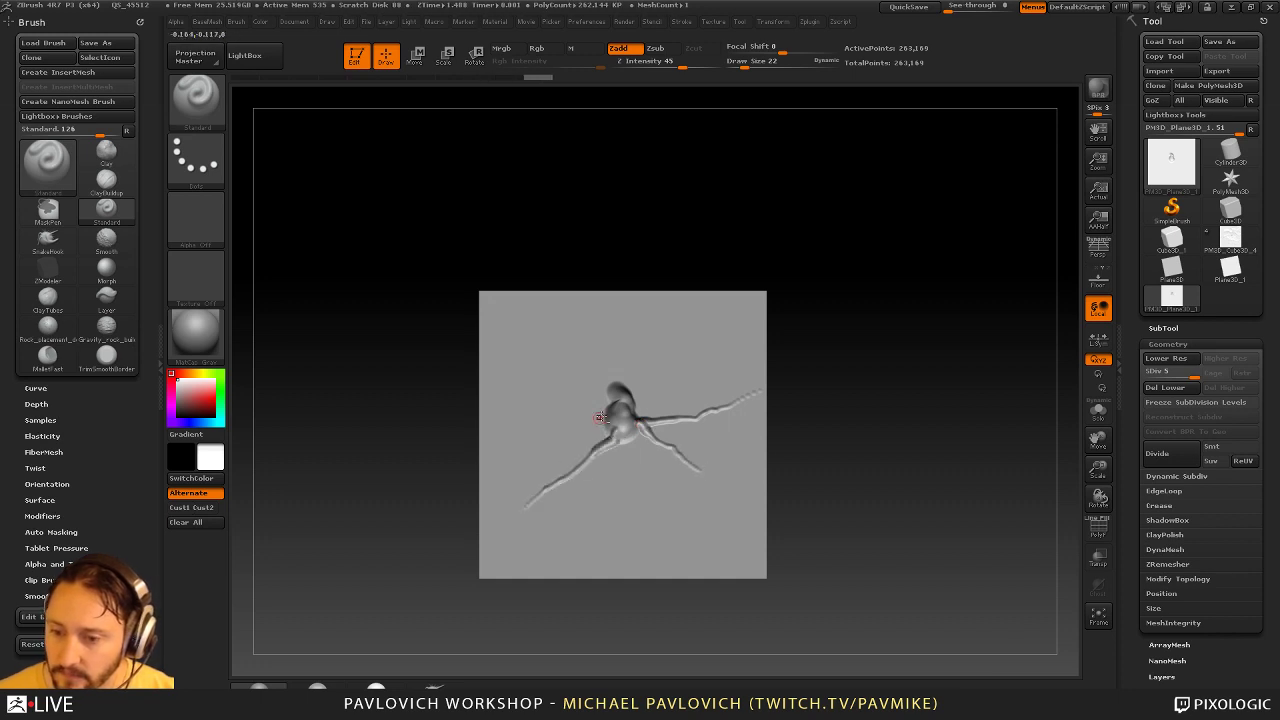
drag(547, 408, 510, 400)
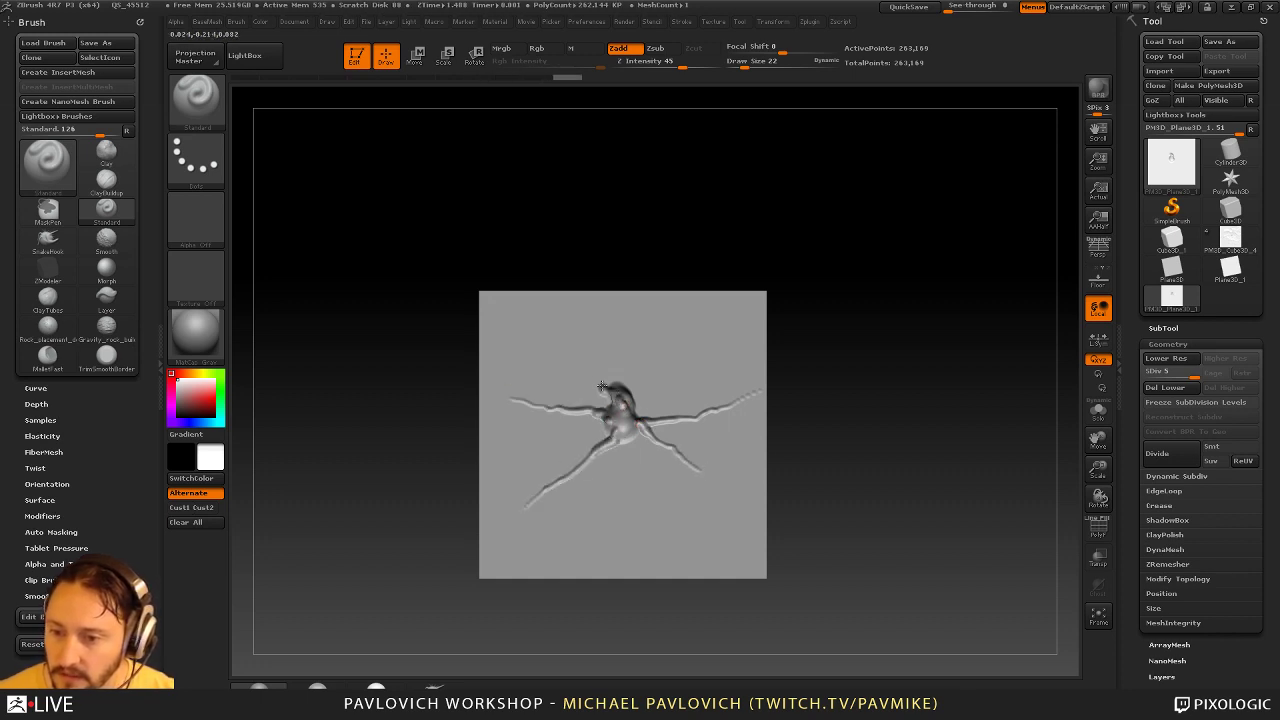
drag(602, 386, 540, 340)
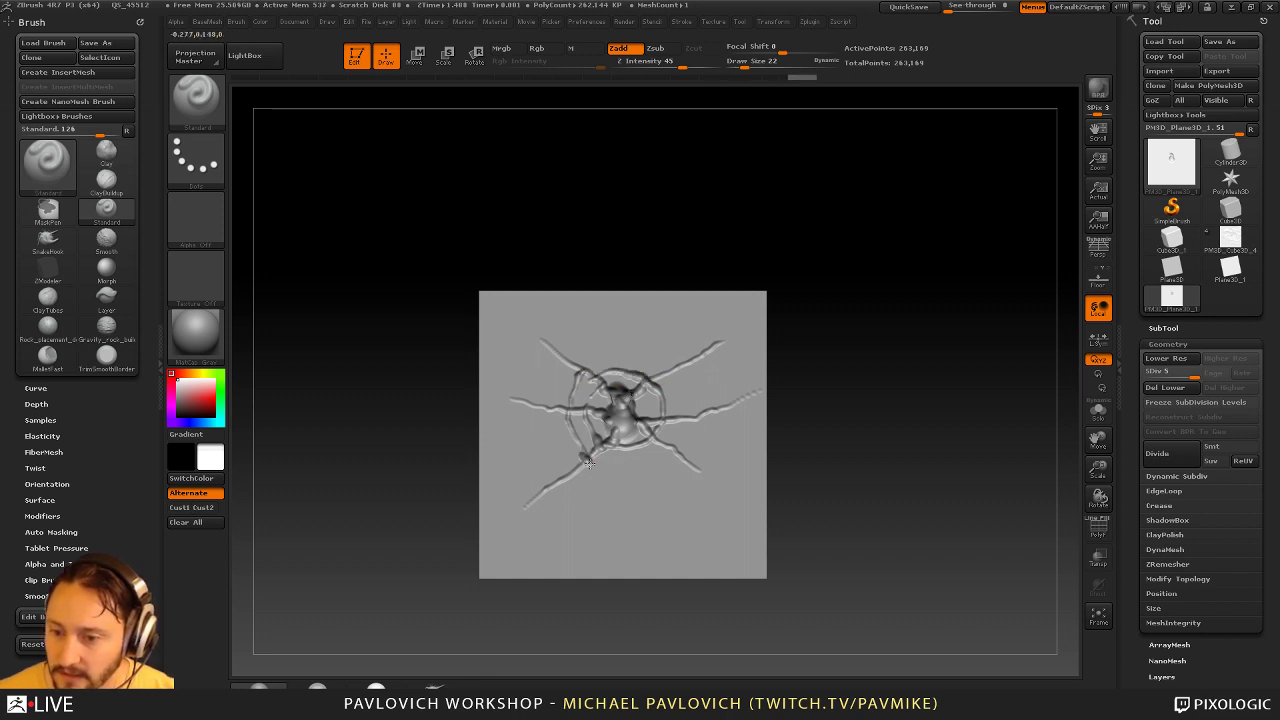
Add broken ring cracks around the impact at Draw Size 22, plus finer branches at Draw Size 11
drag(629, 473, 687, 459)
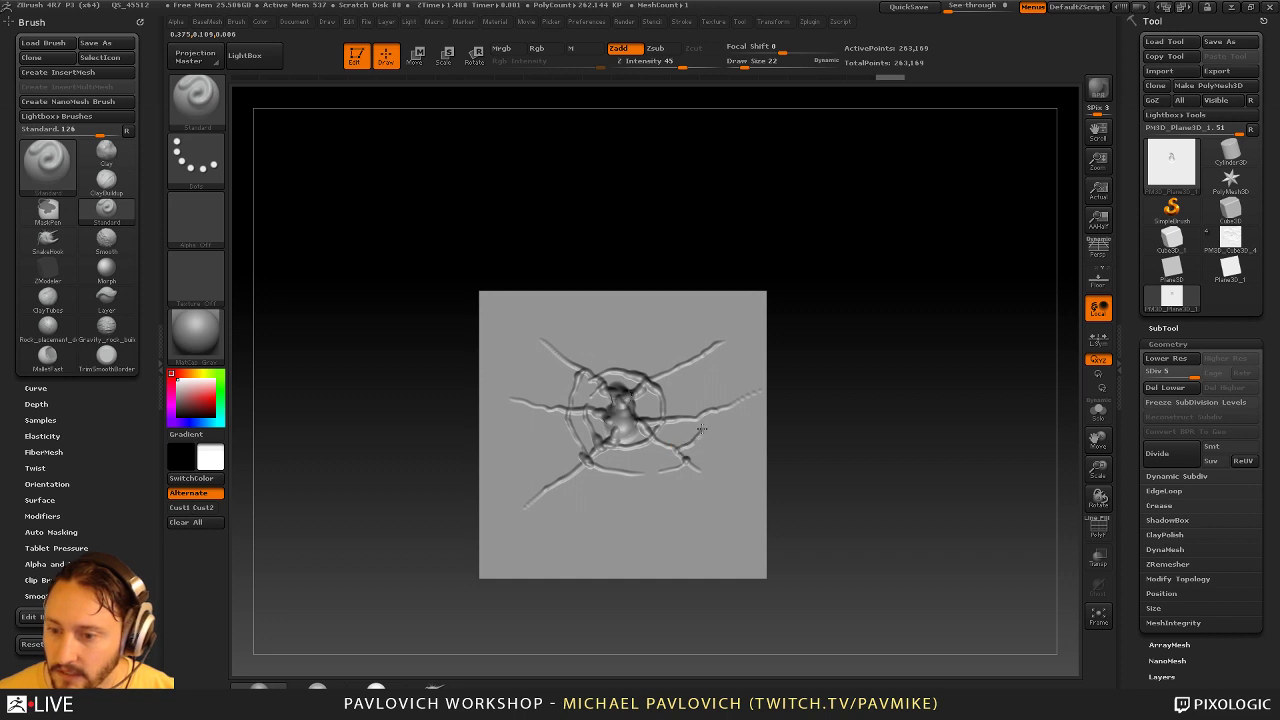
drag(647, 367, 628, 356)
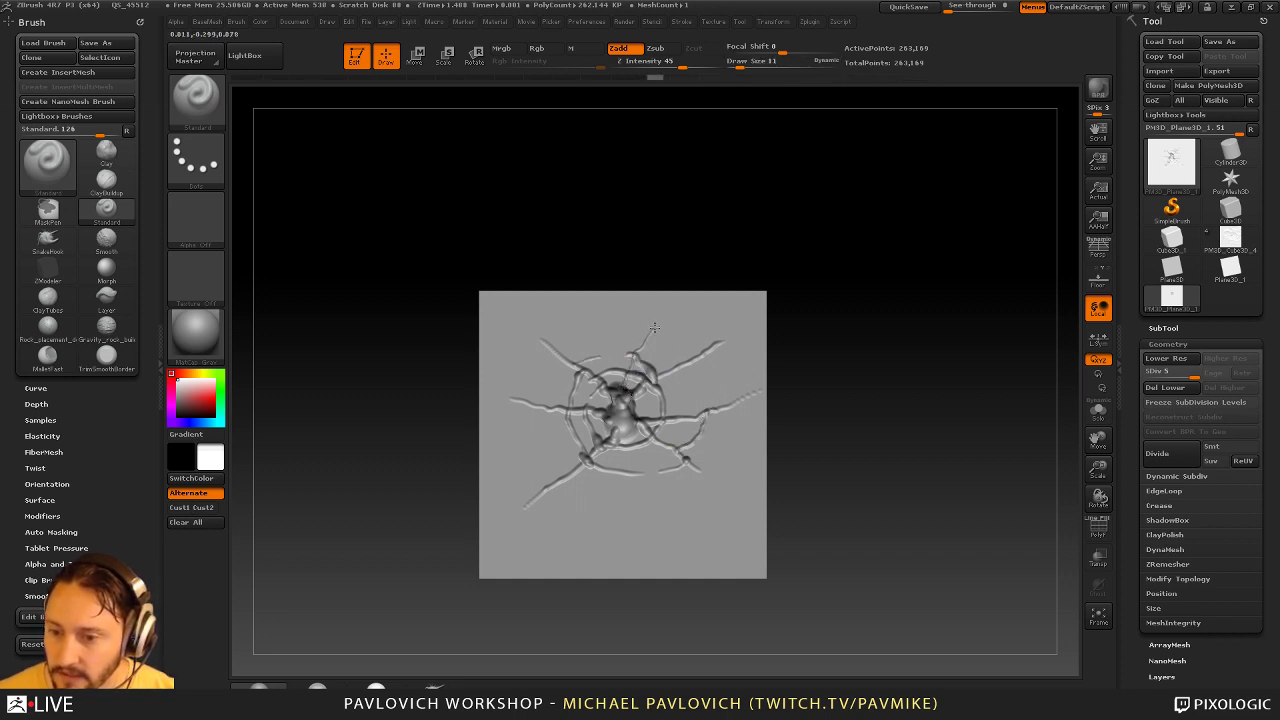
drag(662, 382, 651, 374)
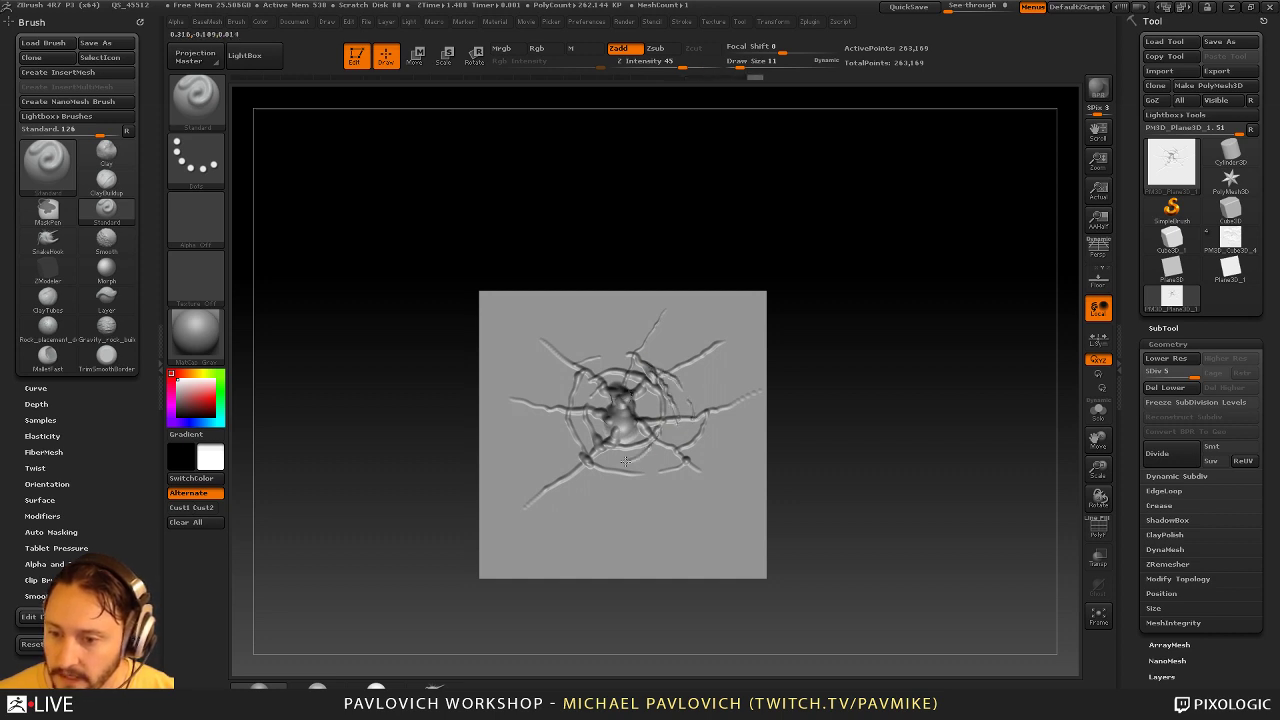
Capture the plane's crack pattern as an alpha with MRGBZGrabber, and set the grabbed texture back to off
mouse_move(831, 387)
mouse_down()
mouse_move(923, 406)
mouse_move(896, 413)
mouse_move(924, 362)
mouse_move(980, 411)
mouse_move(995, 403)
mouse_up()
click(761, 66)
click(359, 58)
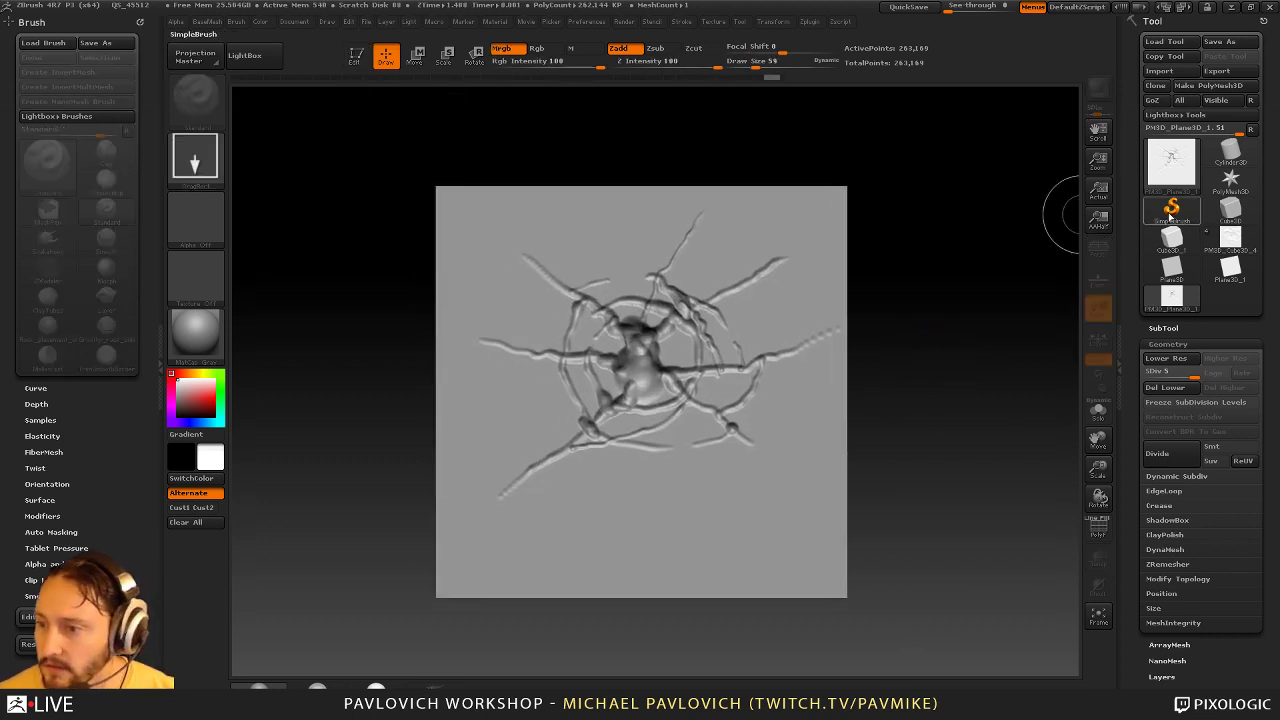
click(1172, 208)
click(1172, 165)
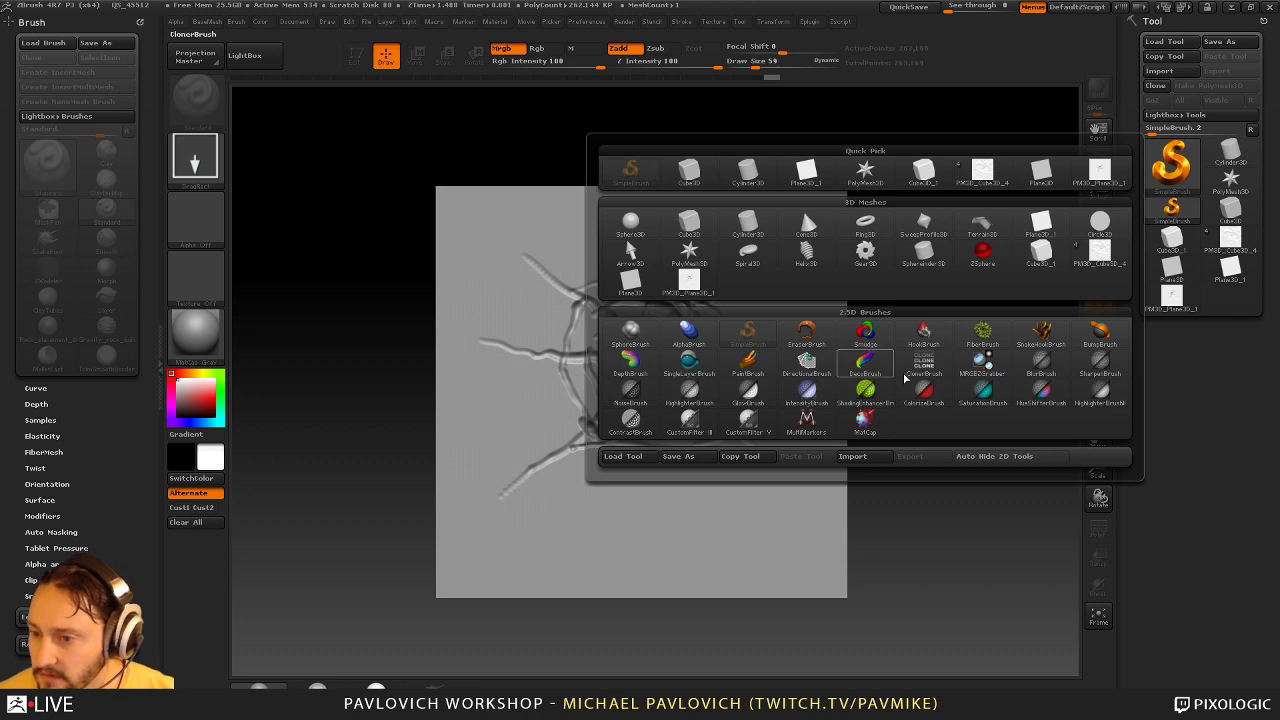
click(973, 355)
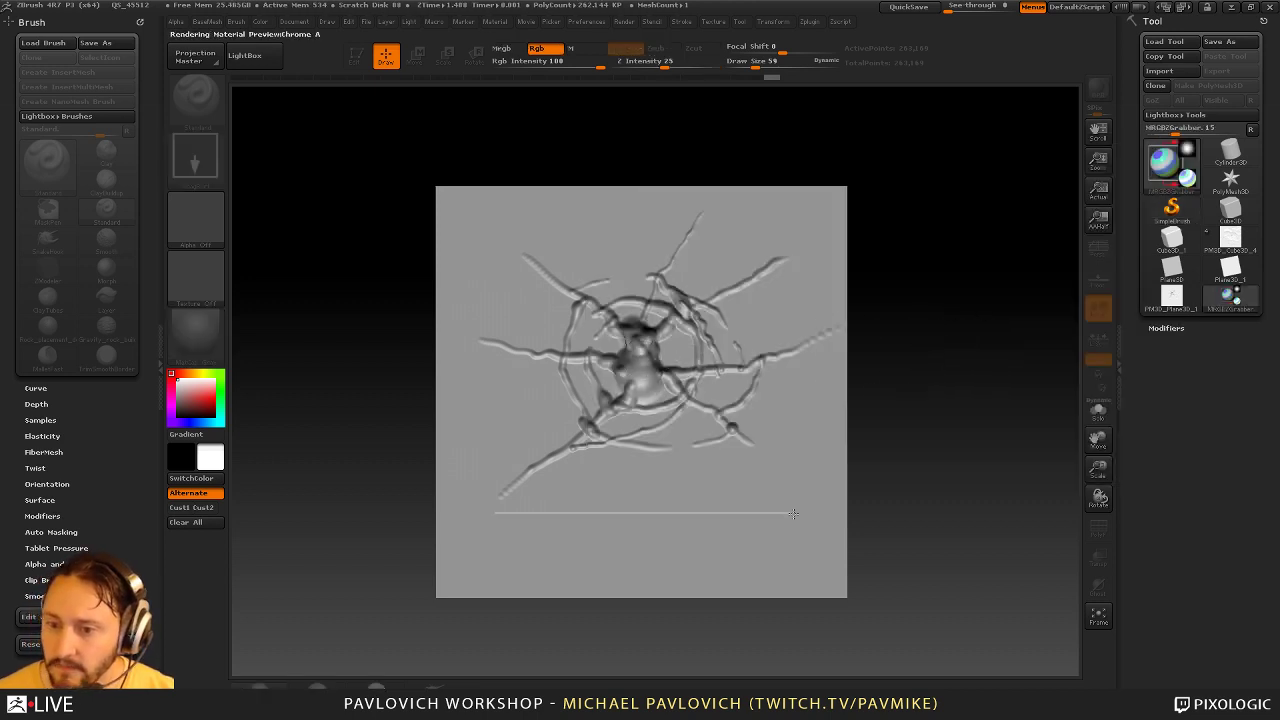
drag(793, 513, 840, 530)
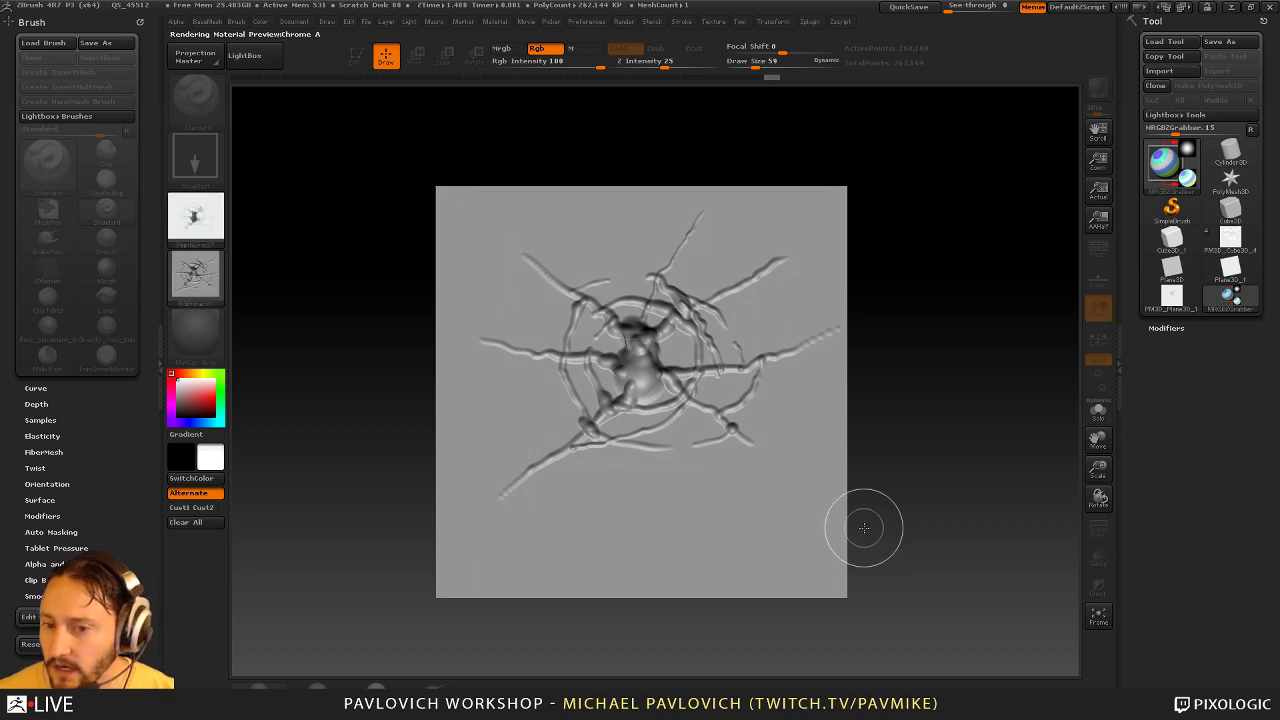
click(222, 282)
click(271, 288)
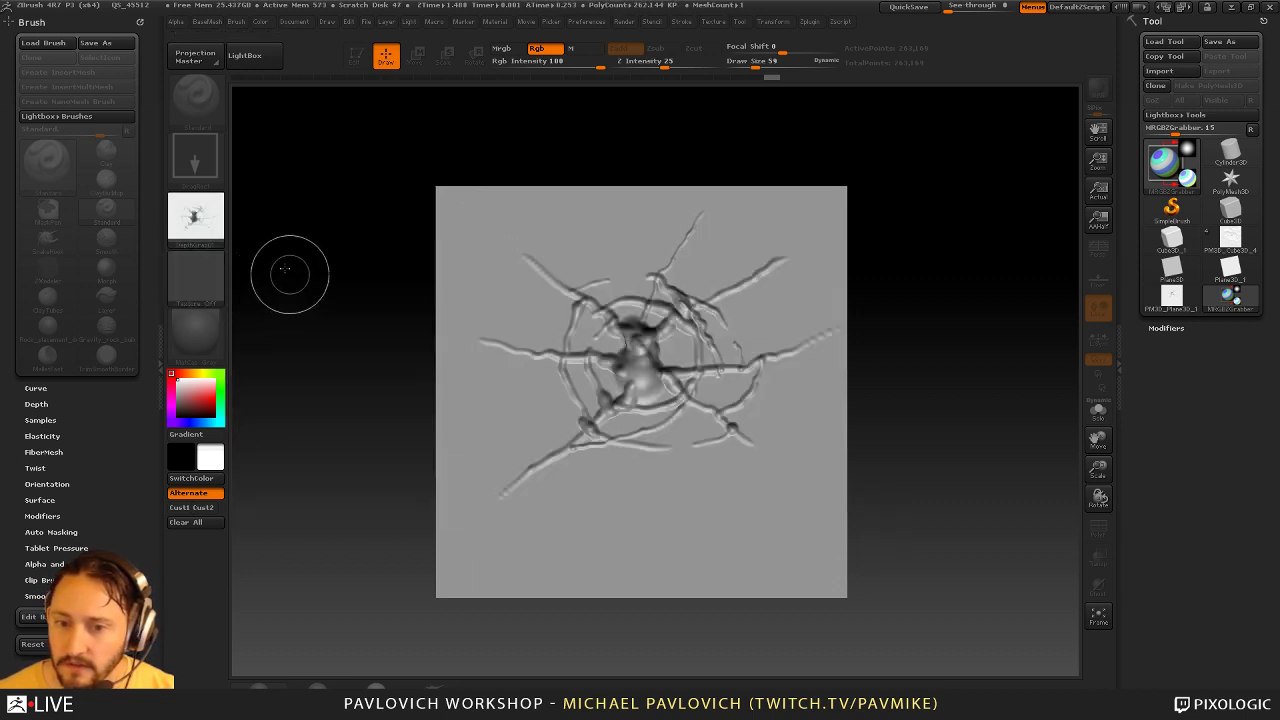
Clear the canvas, bring back the PM3D_Cube3D_4 wall model in Edit mode, and frame it at an angle
click(1231, 240)
key(ctrl+n)
drag(682, 386, 694, 398)
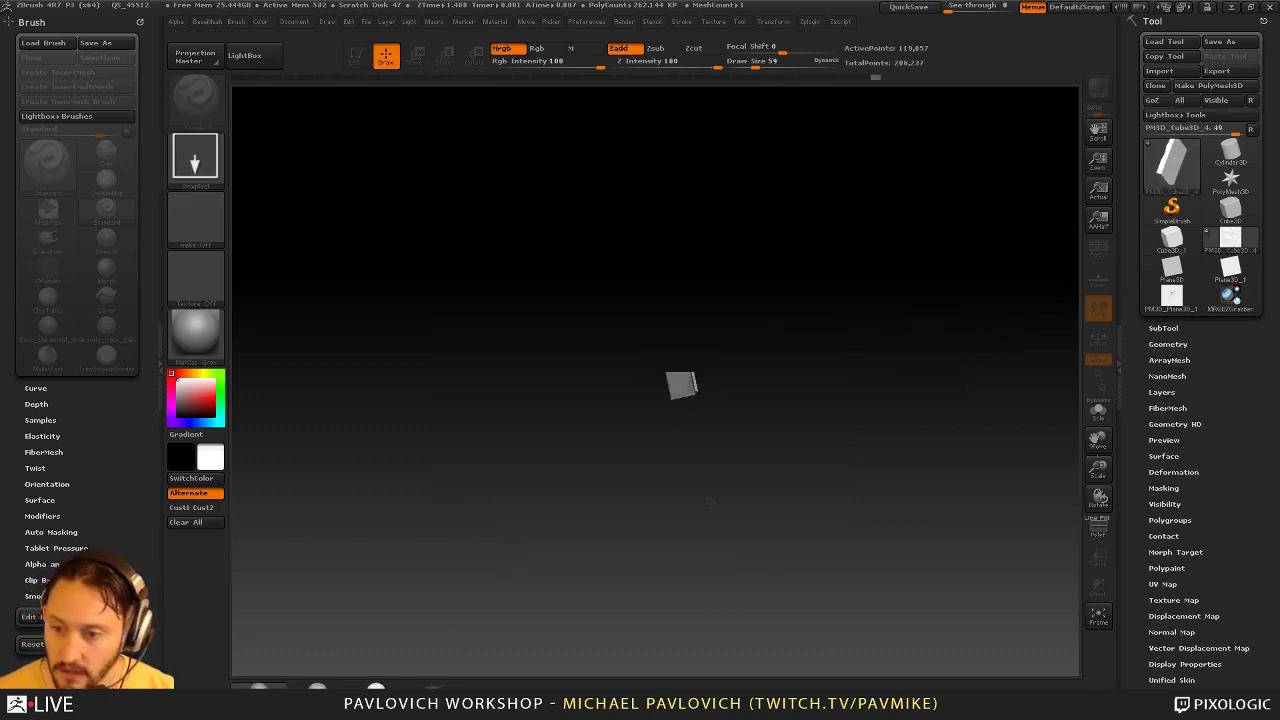
drag(711, 503, 710, 500)
click(356, 56)
key(f)
mouse_move(934, 374)
shift+mouse_down()
mouse_move(897, 378)
mouse_move(1060, 289)
mouse_move(946, 394)
mouse_move(946, 431)
mouse_move(896, 339)
shift+mouse_up()
Clone the Standard brush and give the copy the DragRect stroke and the captured crack alpha
click(221, 116)
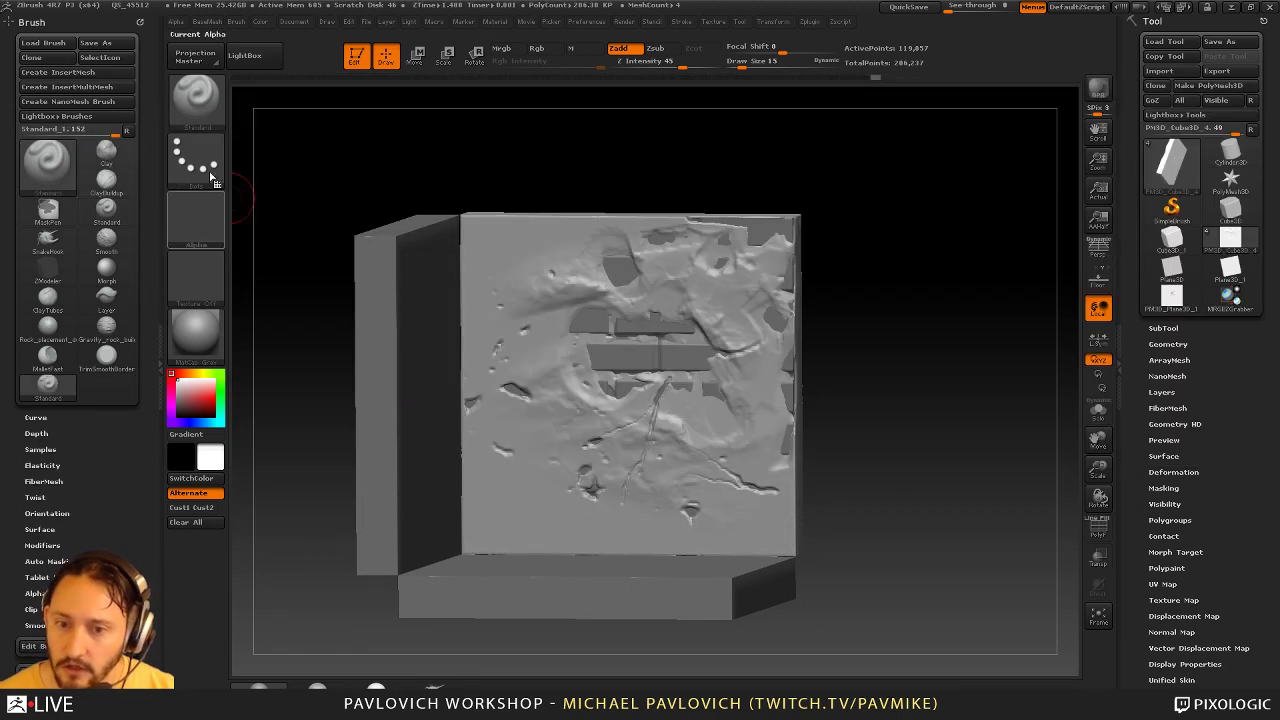
click(195, 155)
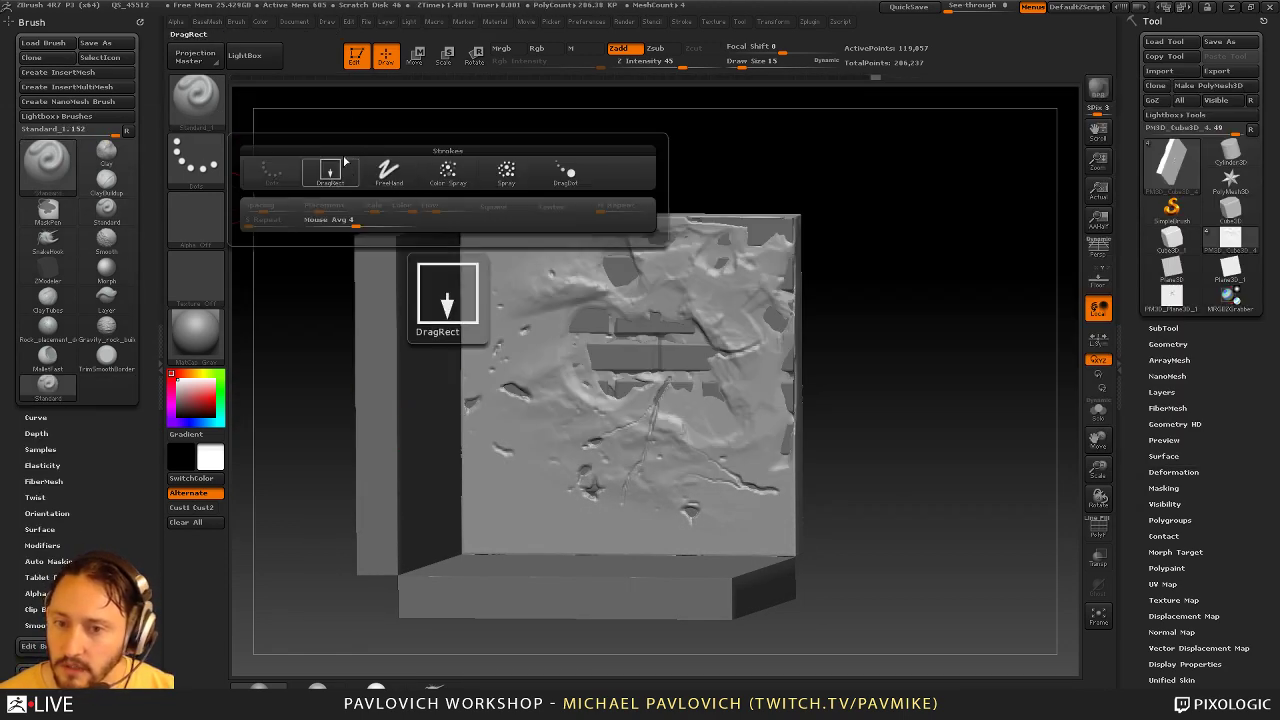
click(197, 162)
click(329, 174)
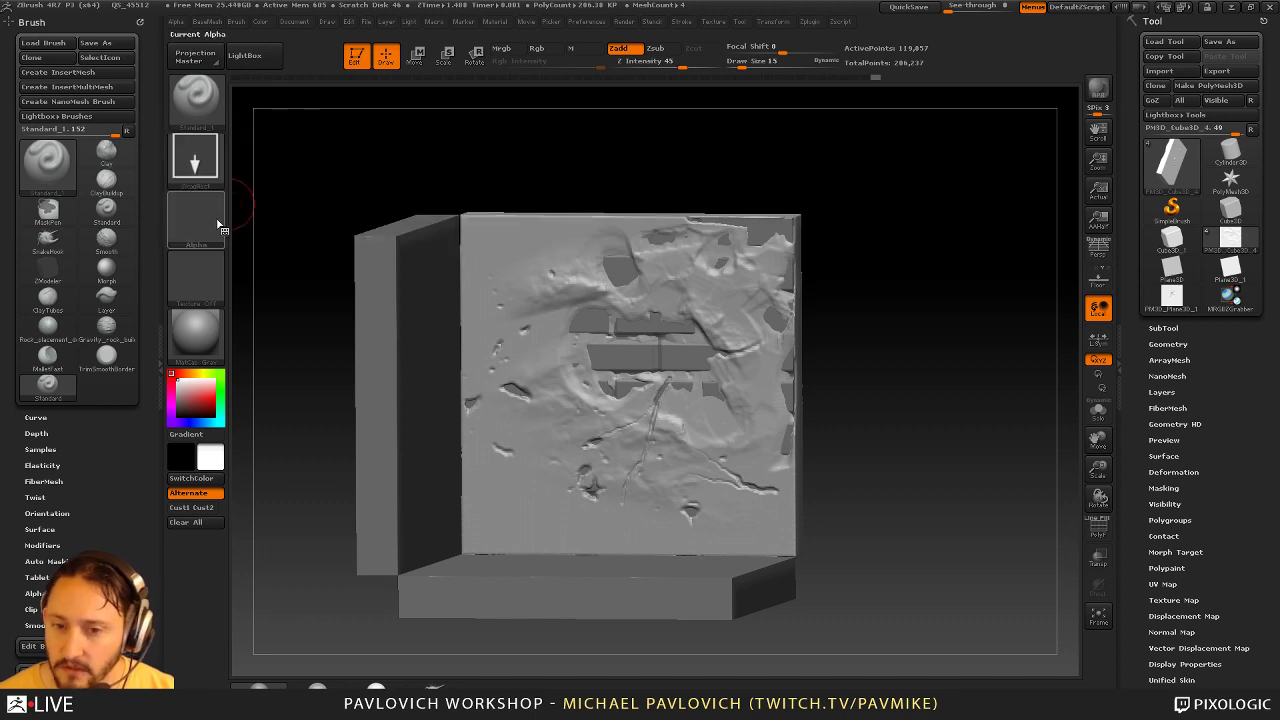
click(215, 218)
click(663, 262)
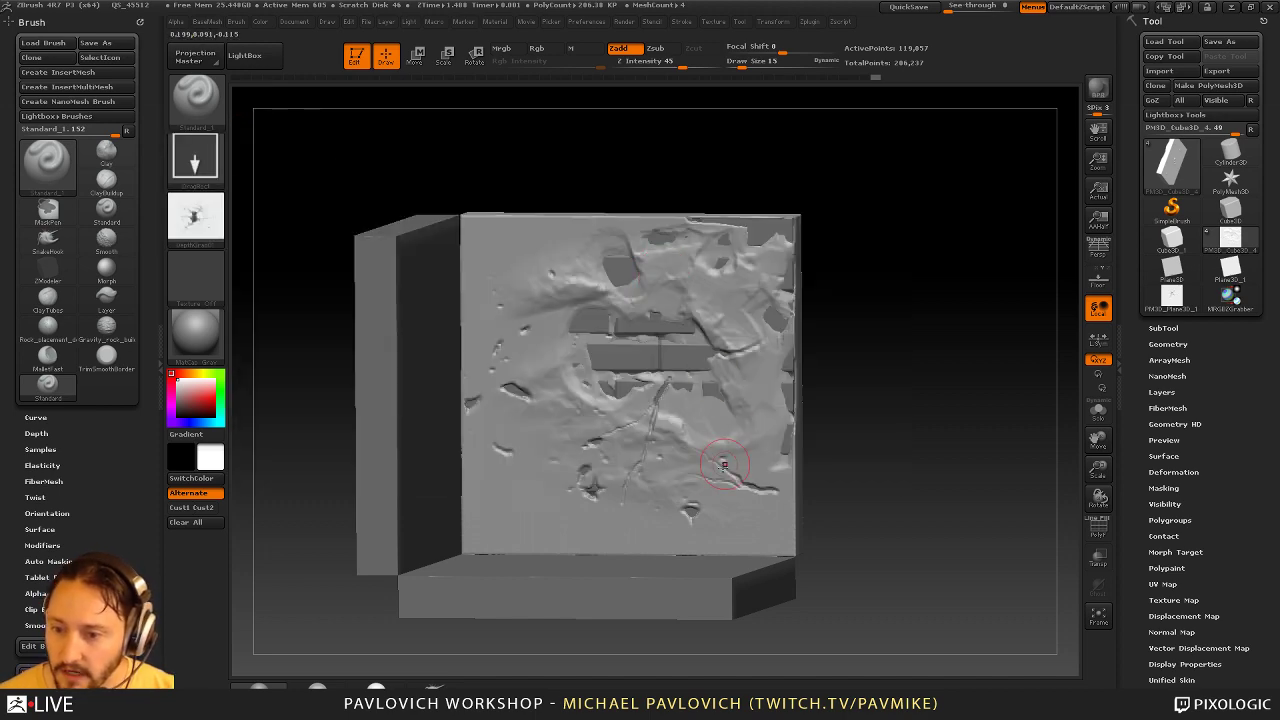
Try stamping the crack alpha onto the lower part of the plaster wall, and undo the stamp
drag(904, 318, 902, 356)
drag(545, 416, 673, 439)
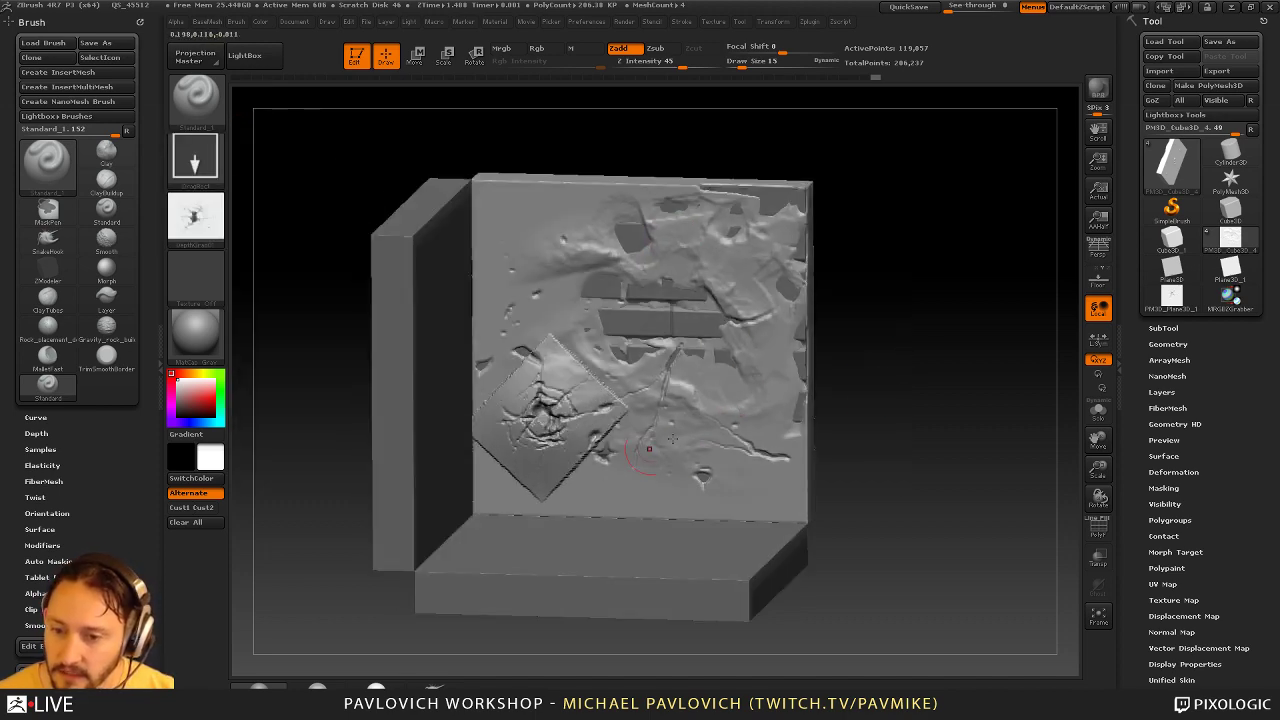
drag(921, 425, 934, 387)
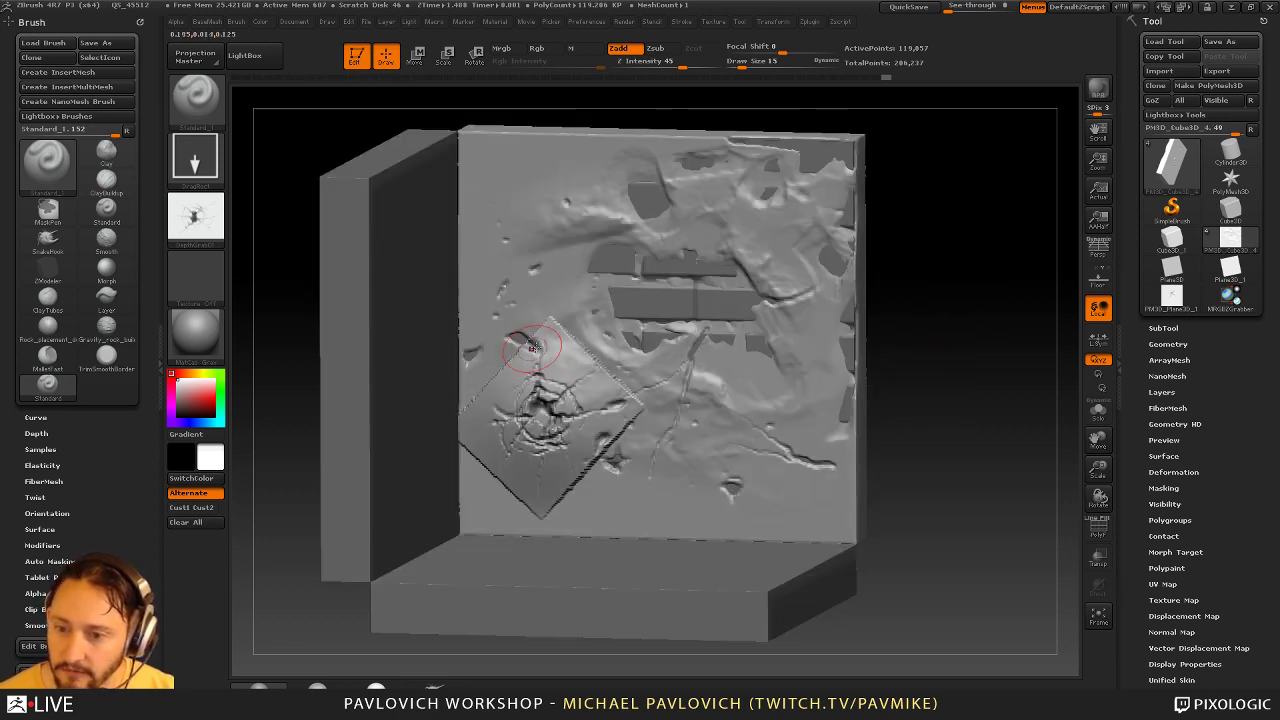
key(ctrl+z)
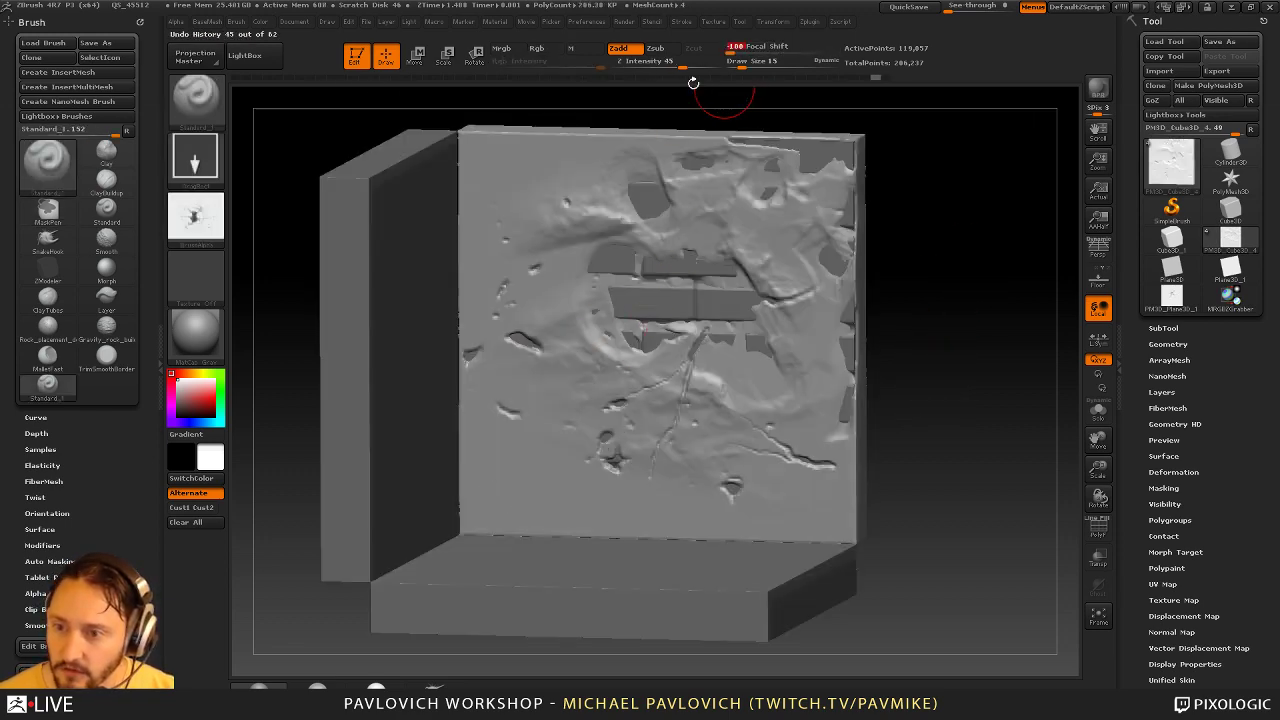
Set Focal Shift to -100, test the crack stamp on the lower plaster again, and undo the test stamps
drag(523, 447, 578, 472)
key(ctrl+z)
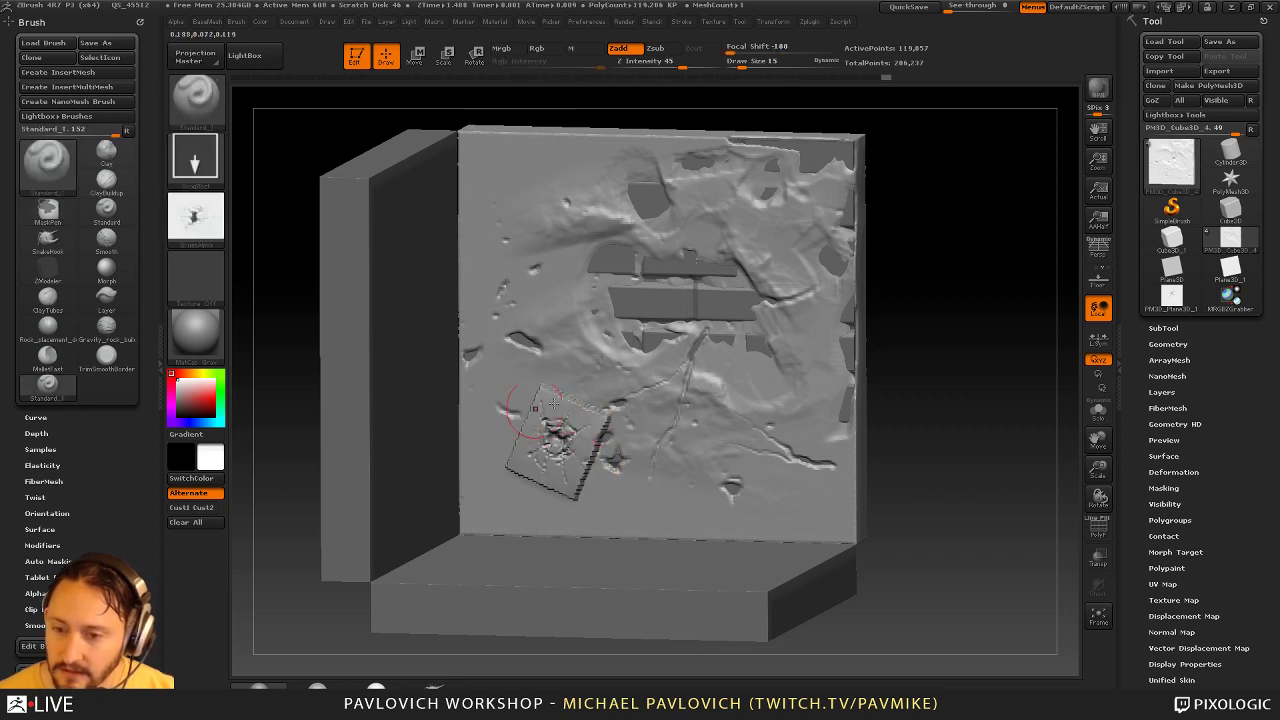
key(ctrl+z)
Dock the Alpha palette beside the canvas and set the crack alpha's MidValue to 54
click(140, 22)
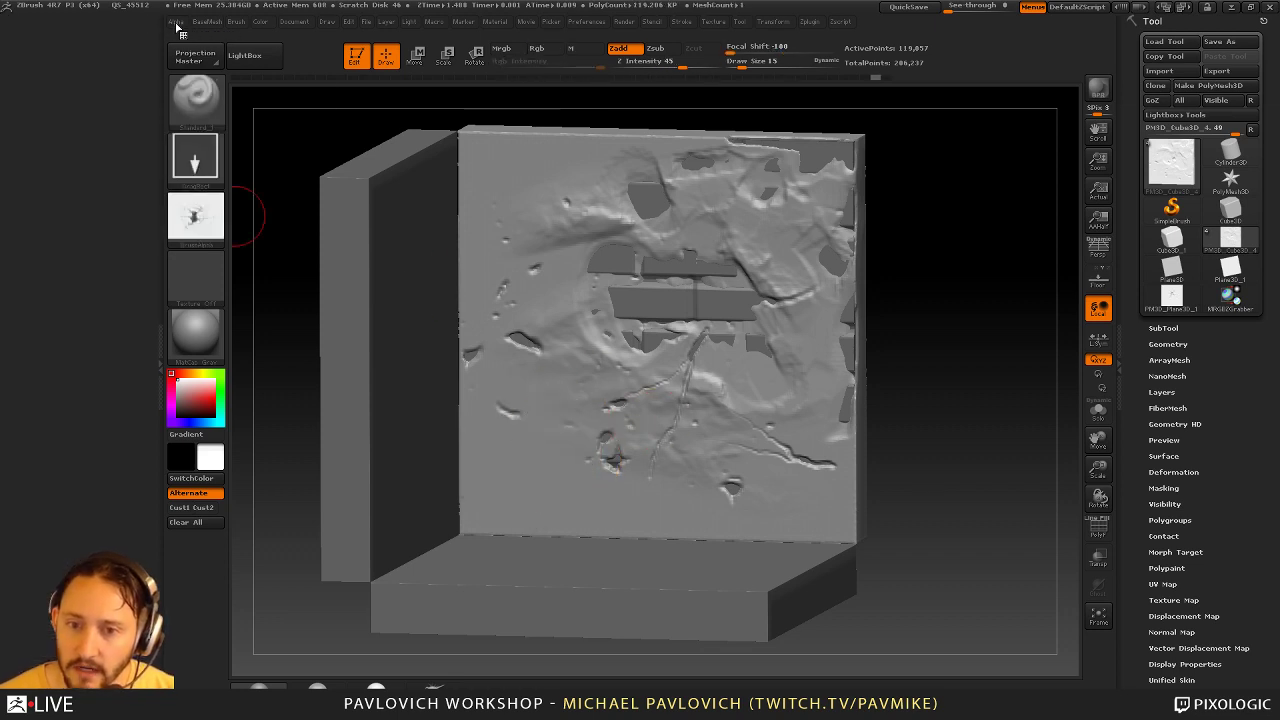
click(176, 25)
drag(174, 36, 110, 70)
shift+click(43, 317)
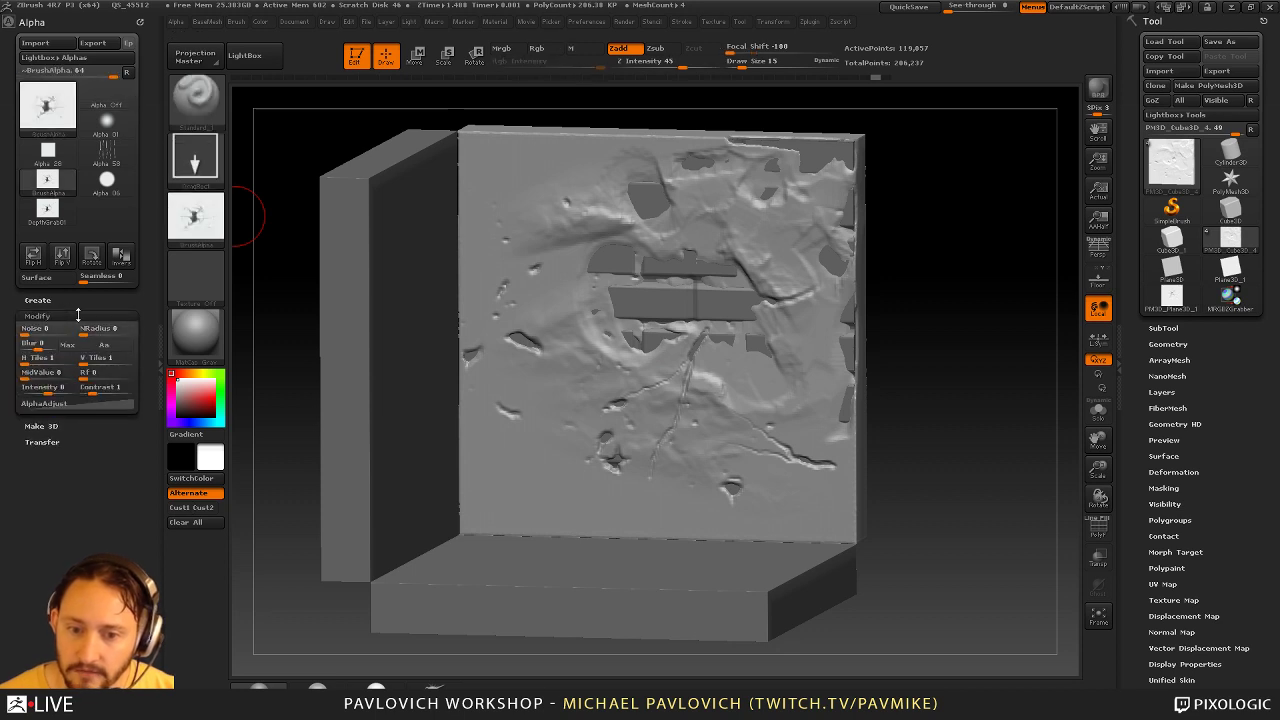
drag(32, 372, 45, 375)
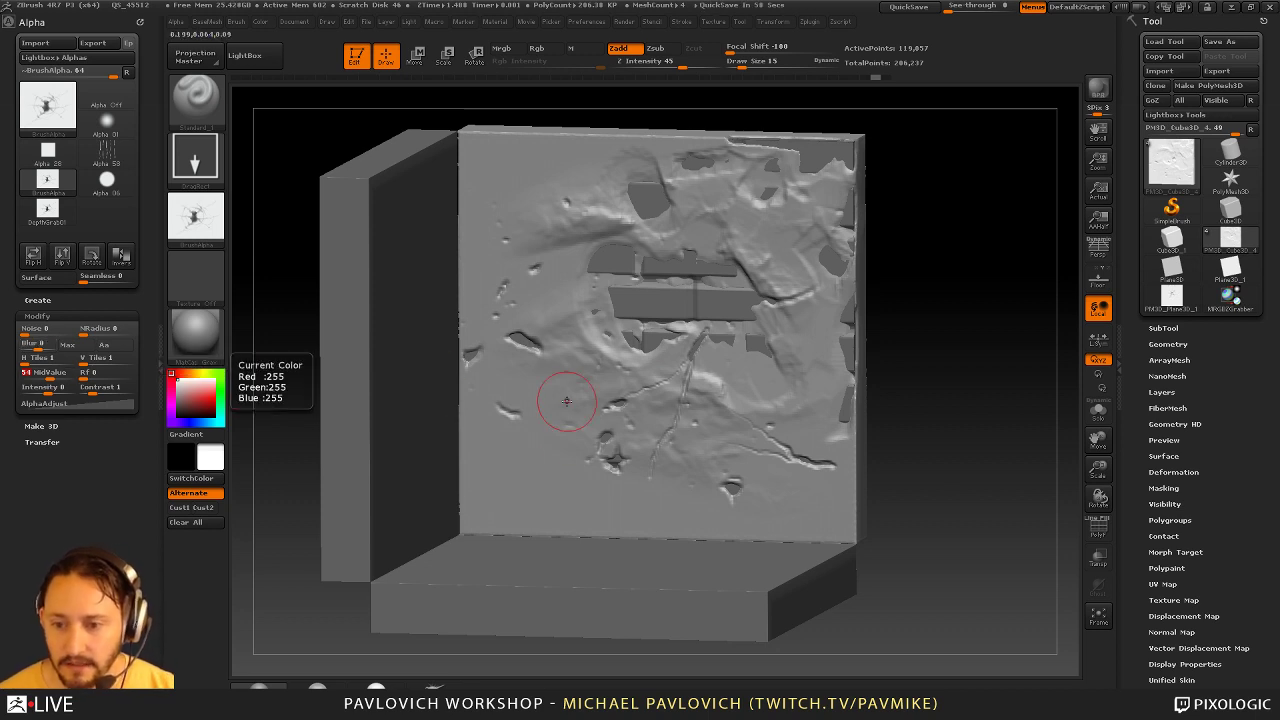
Test the crack stamp on the lower plaster, undo it, and raise the alpha's MidValue to 86
drag(551, 429, 585, 463)
key(ctrl+z)
drag(46, 375, 63, 375)
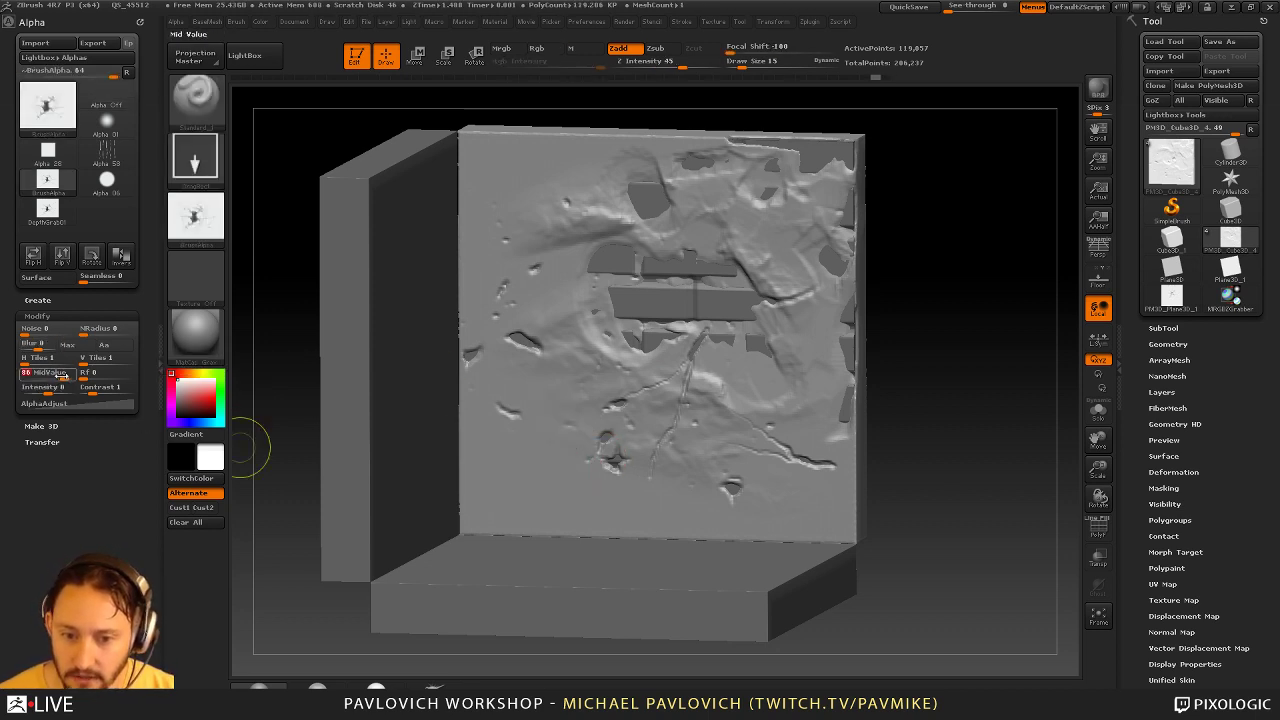
Test the crack stamp on the lower plaster, undo it, and set the alpha's MidValue to 100
drag(503, 440, 547, 465)
key(ctrl+z)
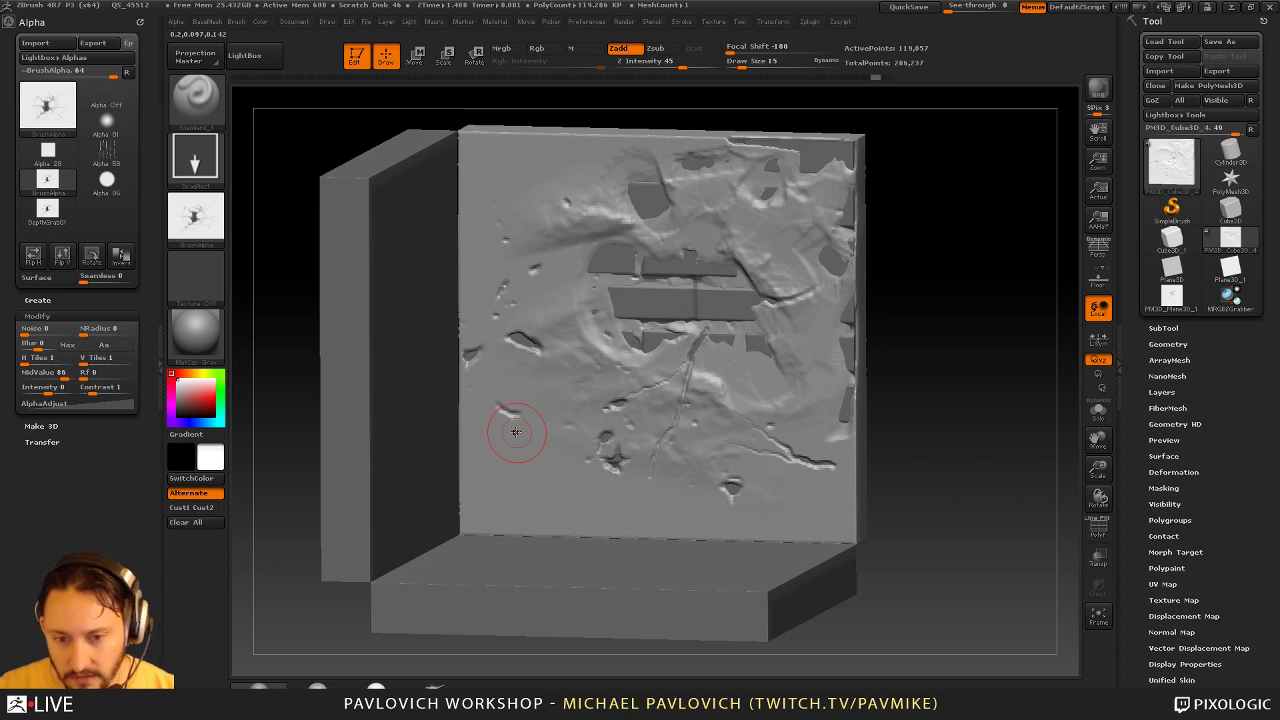
drag(64, 375, 76, 375)
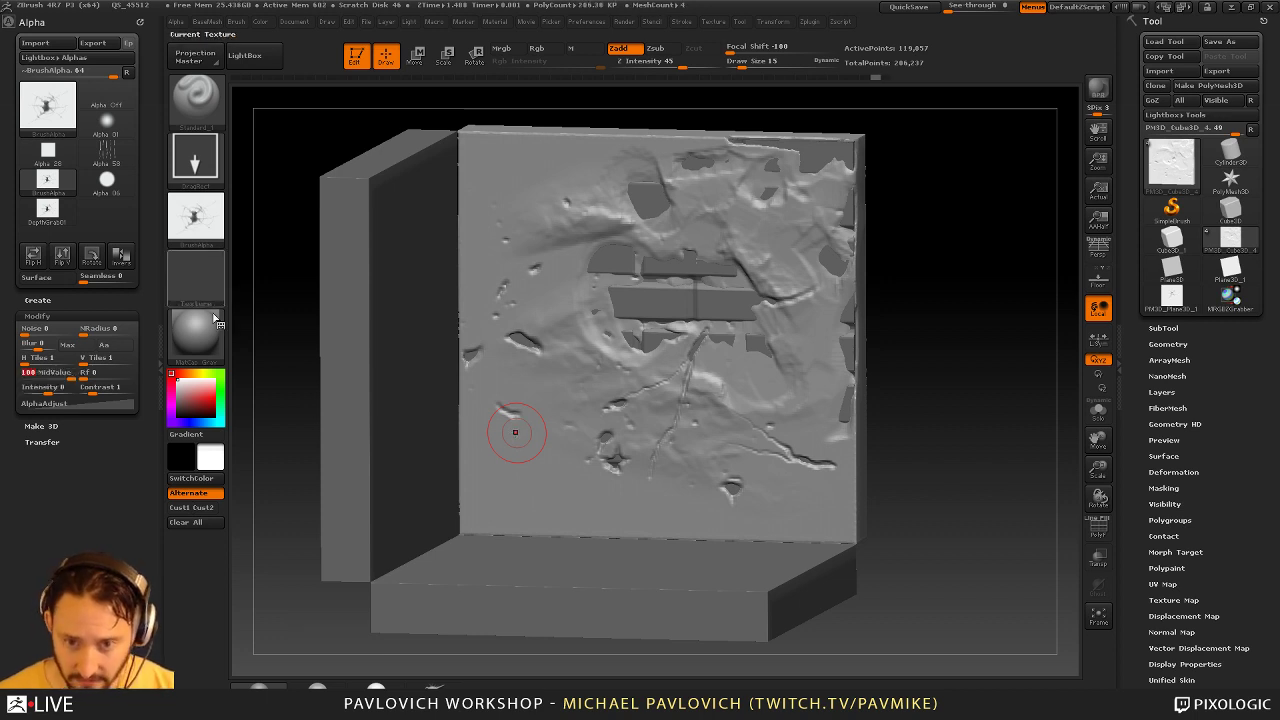
Try out the crack alpha with DragRect stamps of various sizes across the plaster around the exposed bricks
drag(565, 461, 624, 483)
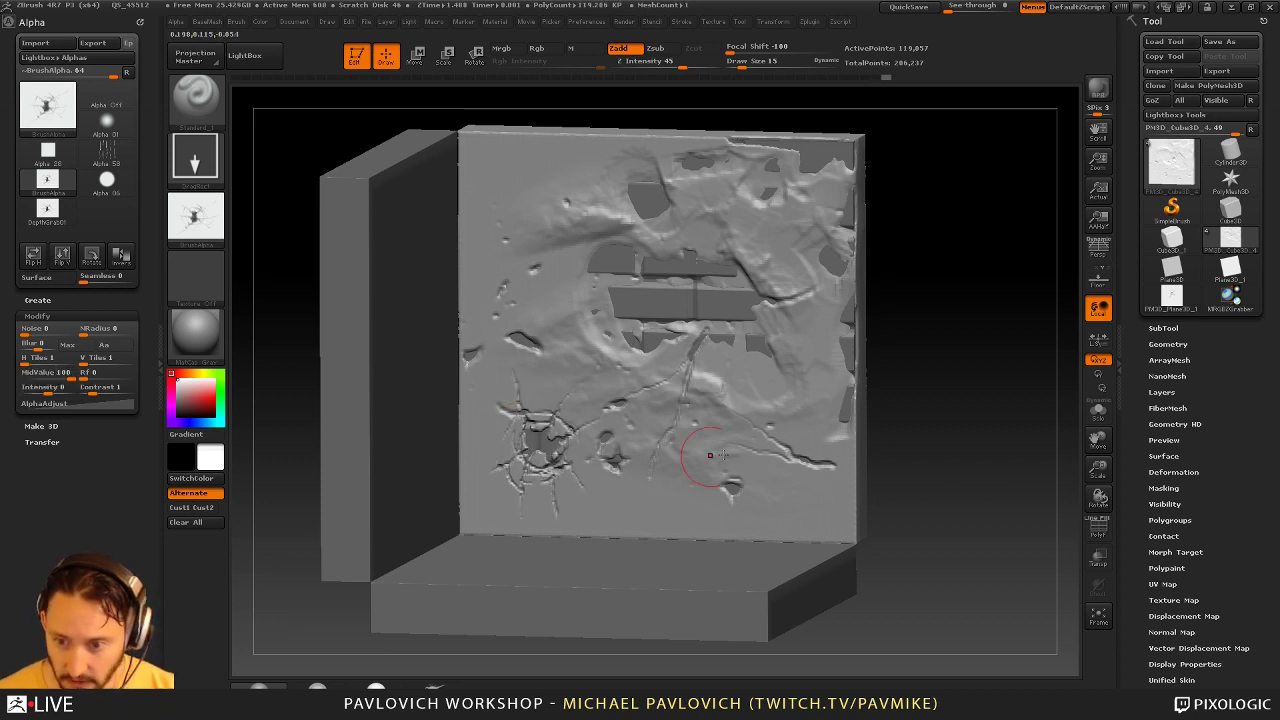
alt+drag(957, 398, 948, 373)
key(ctrl+z)
mouse_move(550, 250)
mouse_down()
mouse_move(572, 272)
mouse_move(576, 331)
mouse_up()
drag(571, 399, 602, 427)
mouse_move(820, 452)
mouse_down()
mouse_move(697, 449)
mouse_move(748, 450)
mouse_up()
drag(711, 402, 757, 400)
drag(704, 302, 722, 318)
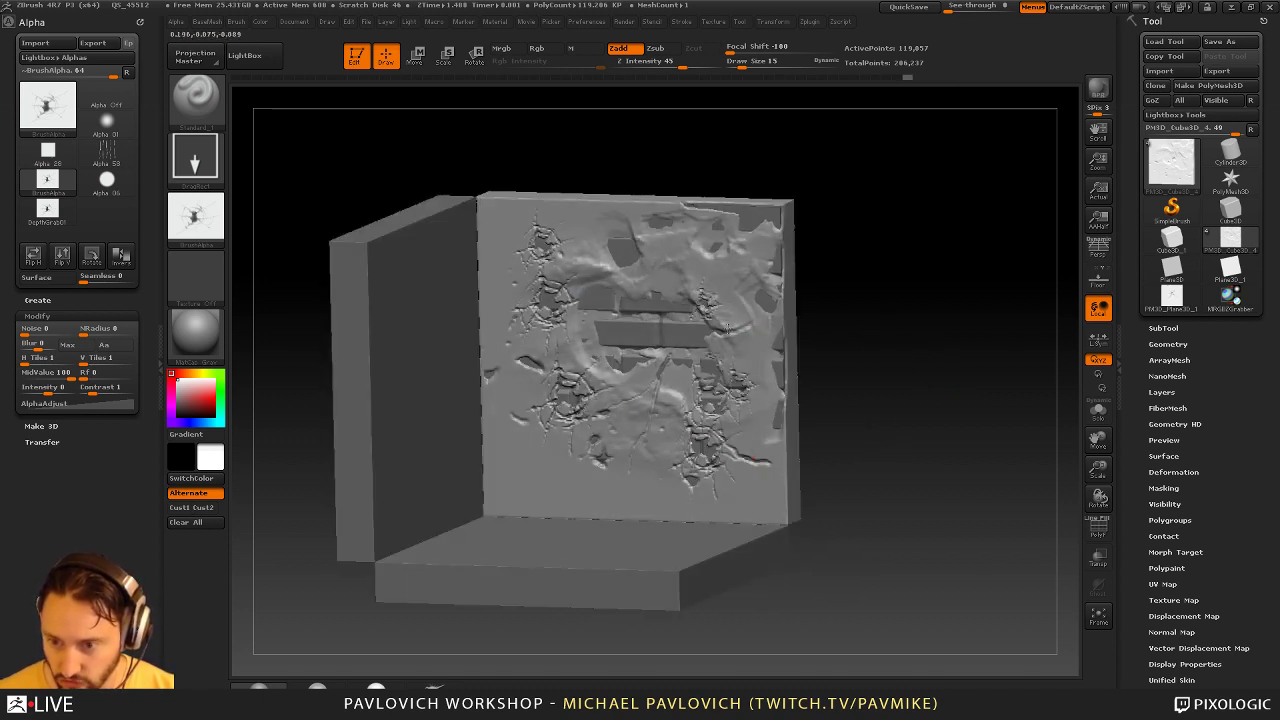
drag(662, 263, 680, 280)
drag(703, 446, 745, 457)
Undo the crack stamps of various sizes on the plaster wall
key(ctrl+z)
key(ctrl+z)
key(ctrl+z)
key(ctrl+z)
key(ctrl+z)
key(ctrl+z)
key(ctrl+z)
key(ctrl+z)
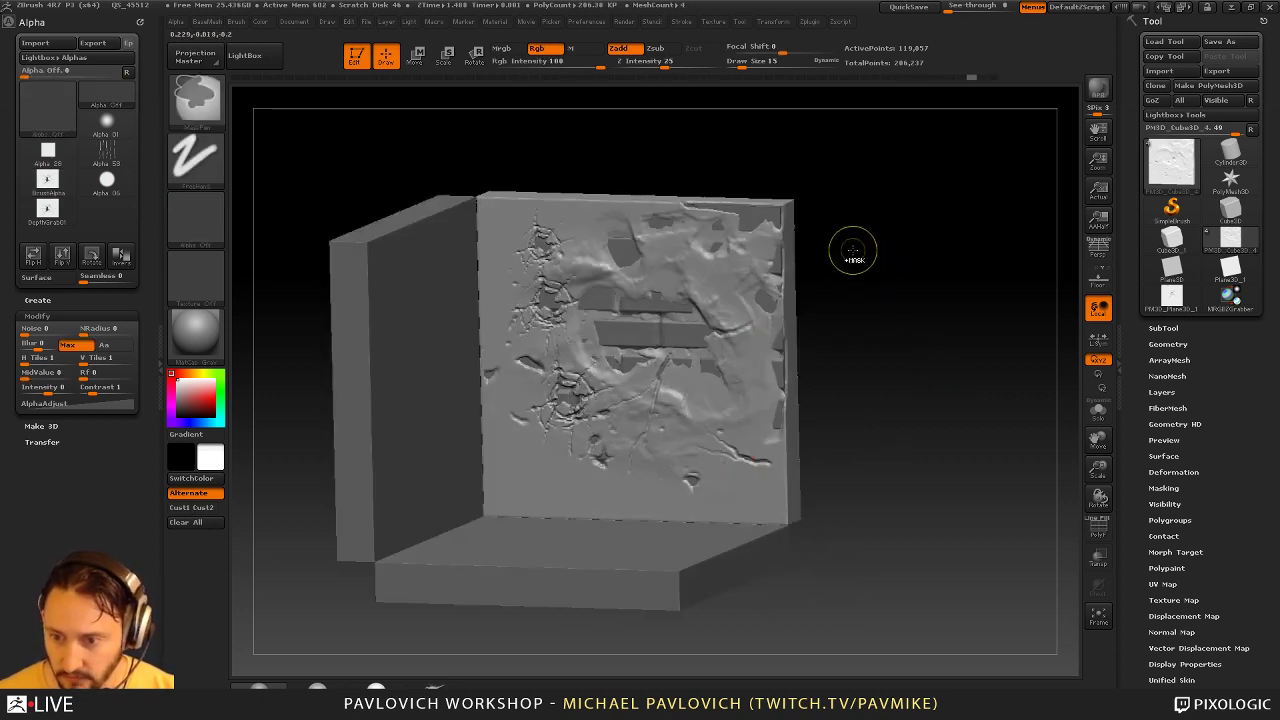
Test one large crack stamp and a few small ones on the lower plaster, and undo them
click(212, 214)
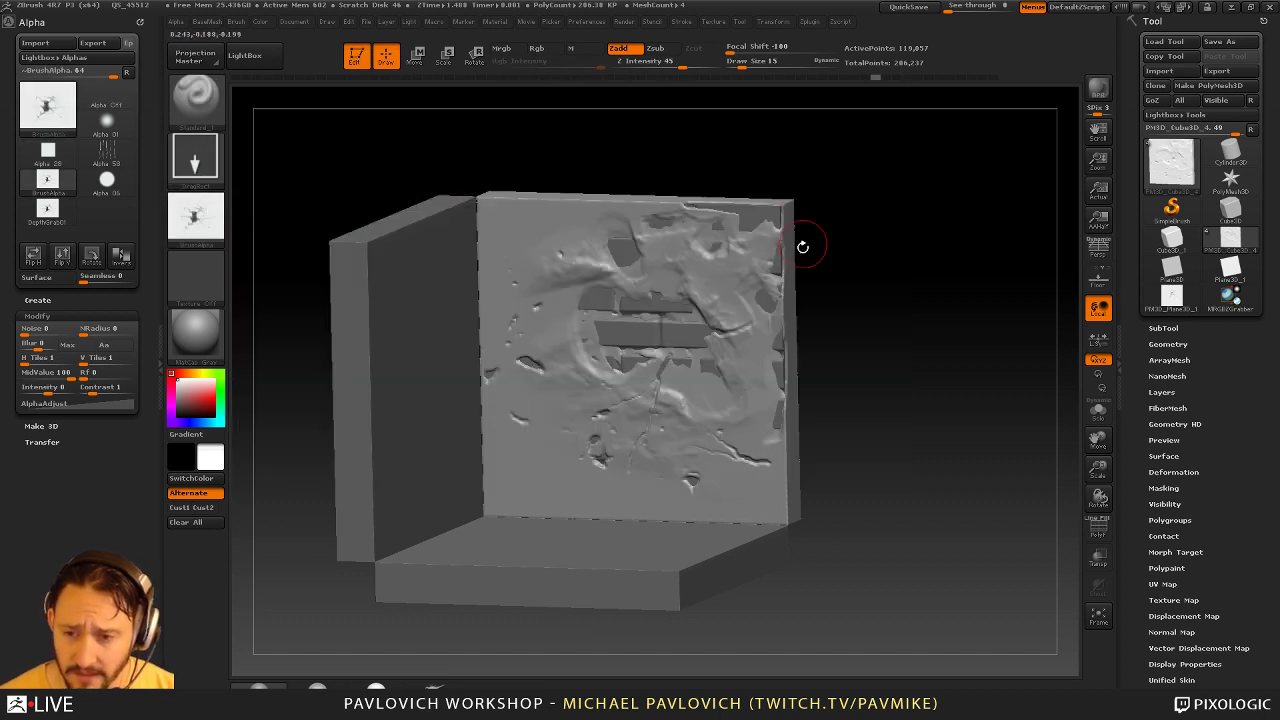
drag(560, 318, 674, 433)
key(ctrl+z)
key(ctrl+z)
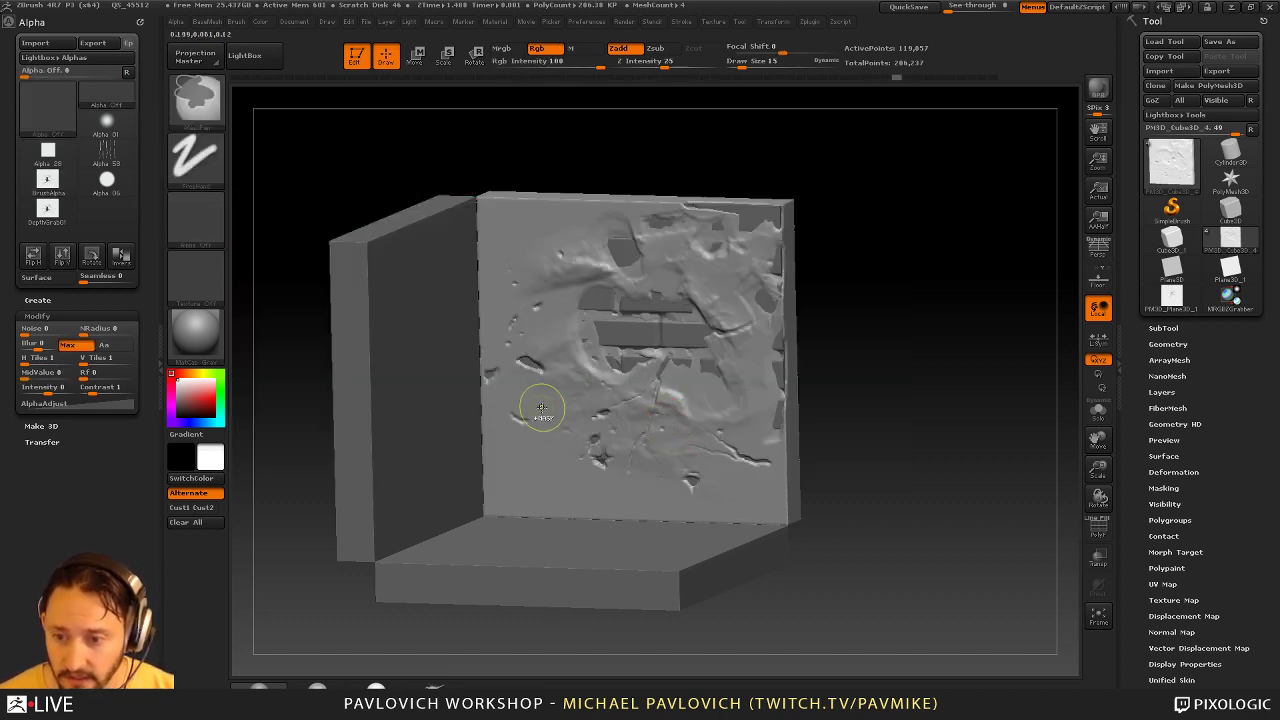
drag(535, 404, 556, 411)
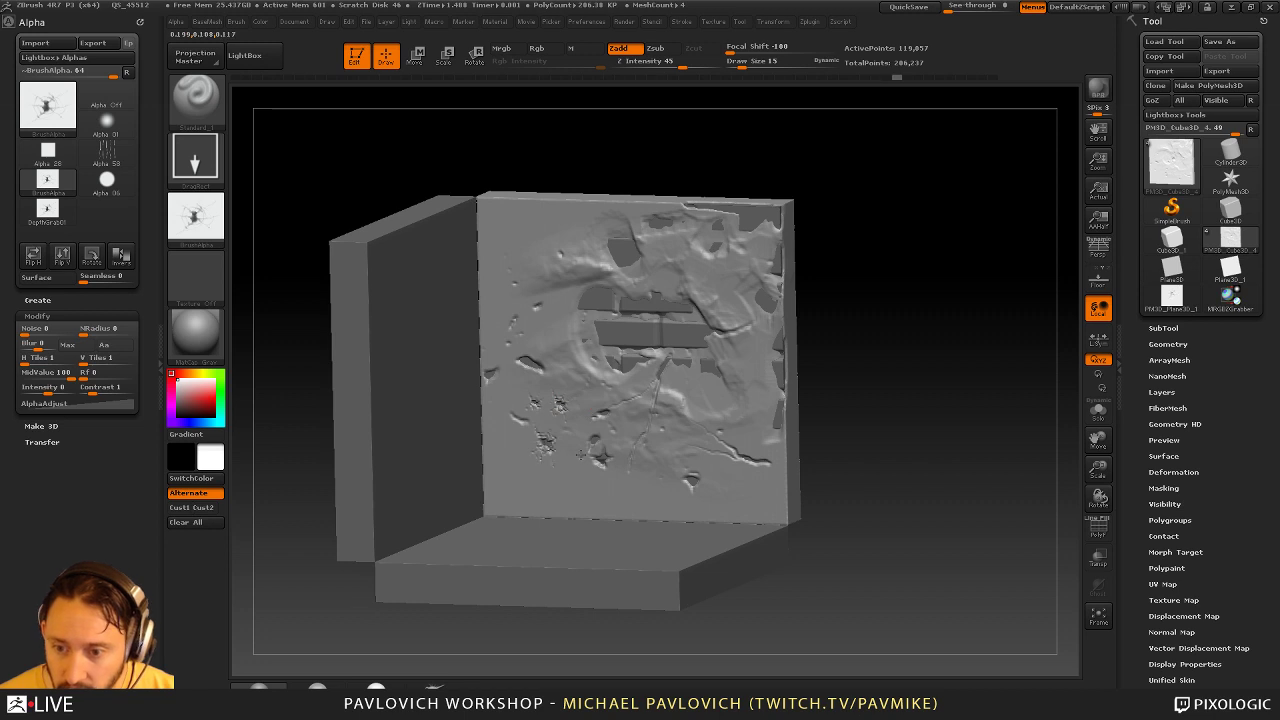
drag(580, 455, 577, 458)
key(ctrl+z)
key(ctrl+z)
key(ctrl+z)
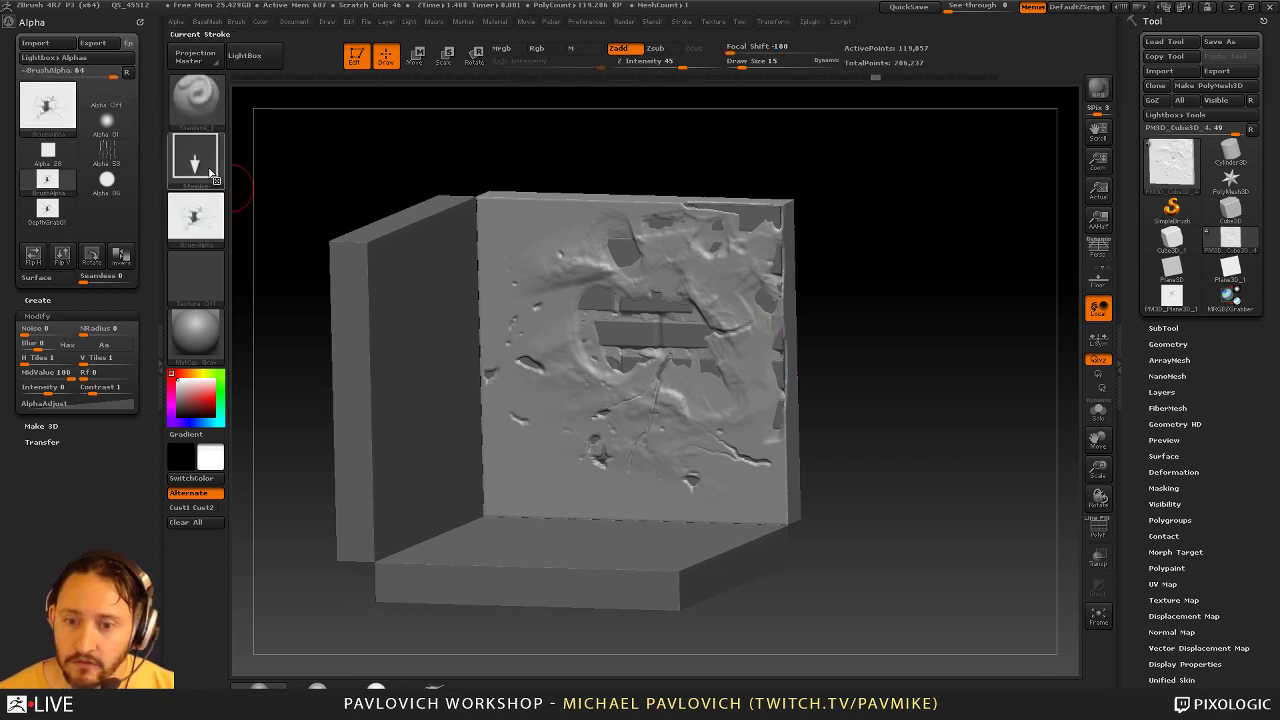
Switch the stroke to DragDot and place small crack stamps one by one around the exposed brick opening
click(212, 175)
click(570, 173)
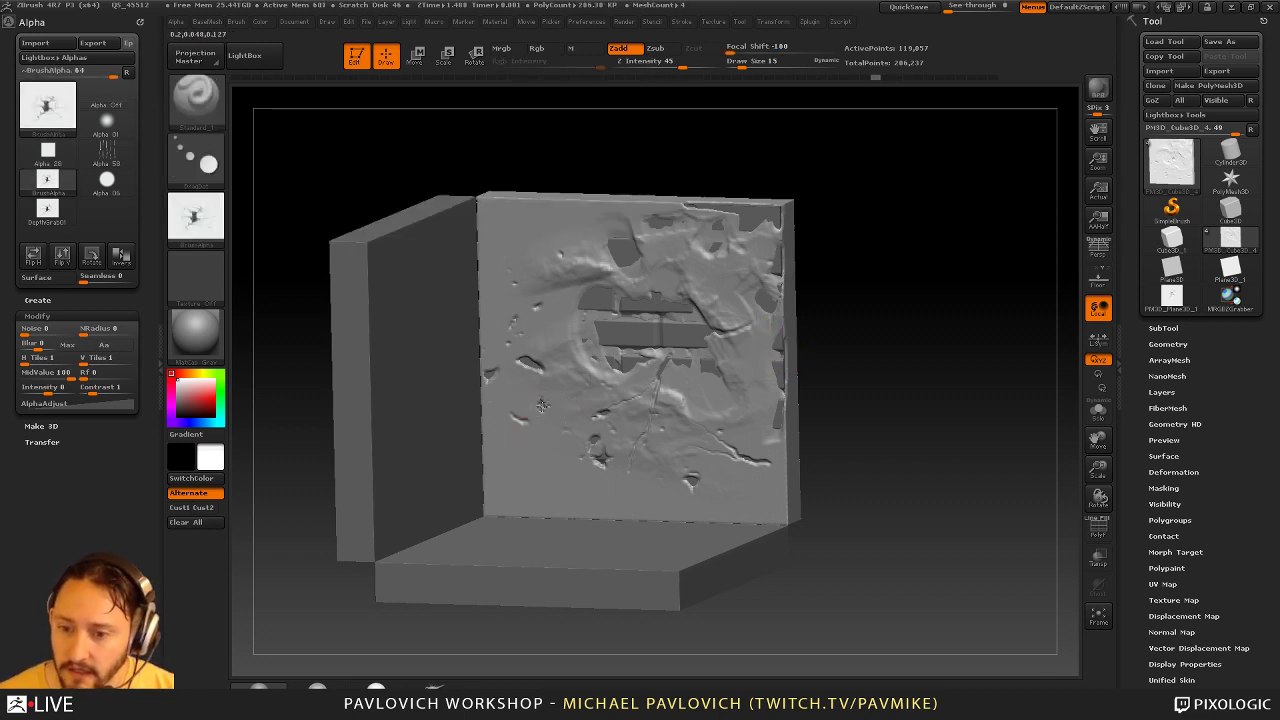
drag(542, 406, 547, 412)
click(555, 445)
click(583, 476)
click(618, 486)
click(653, 475)
click(658, 450)
click(628, 428)
click(581, 408)
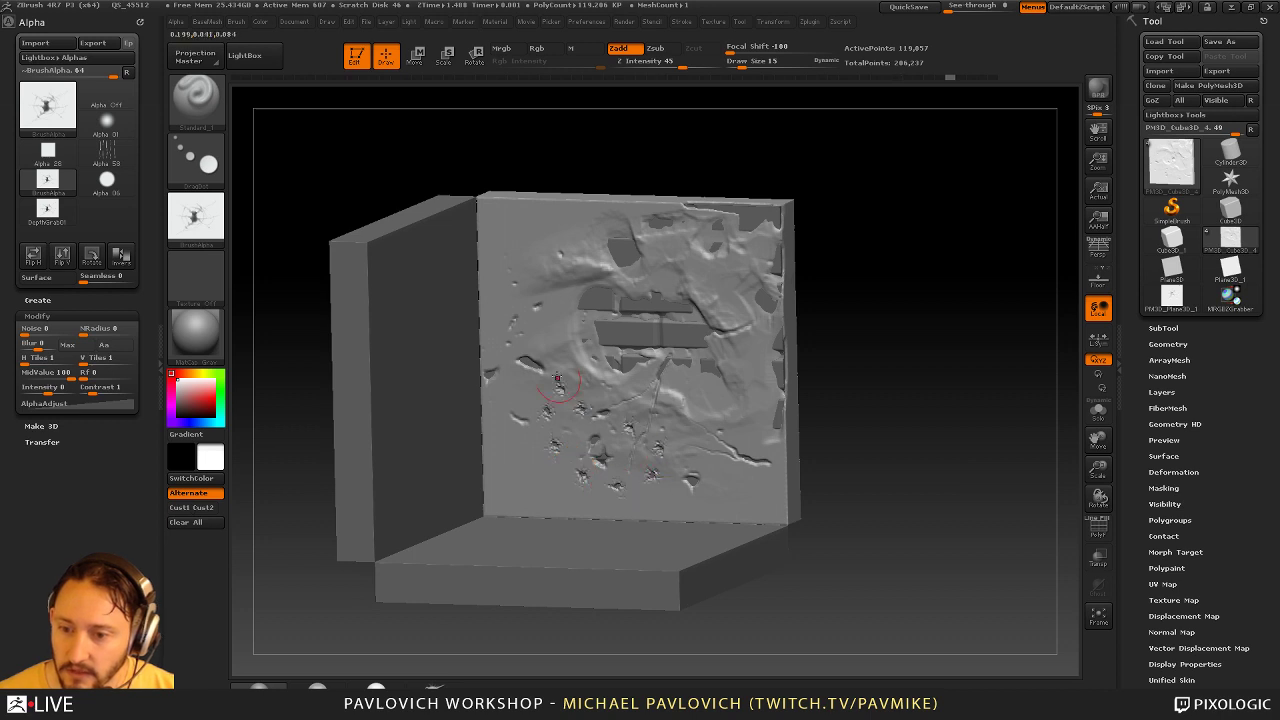
click(522, 344)
click(516, 276)
click(530, 259)
click(545, 249)
click(603, 244)
click(651, 267)
click(679, 294)
Undo all the DragDot crack stamps and subdivide the plaster wall by one more level
shift+drag(998, 391, 1054, 408)
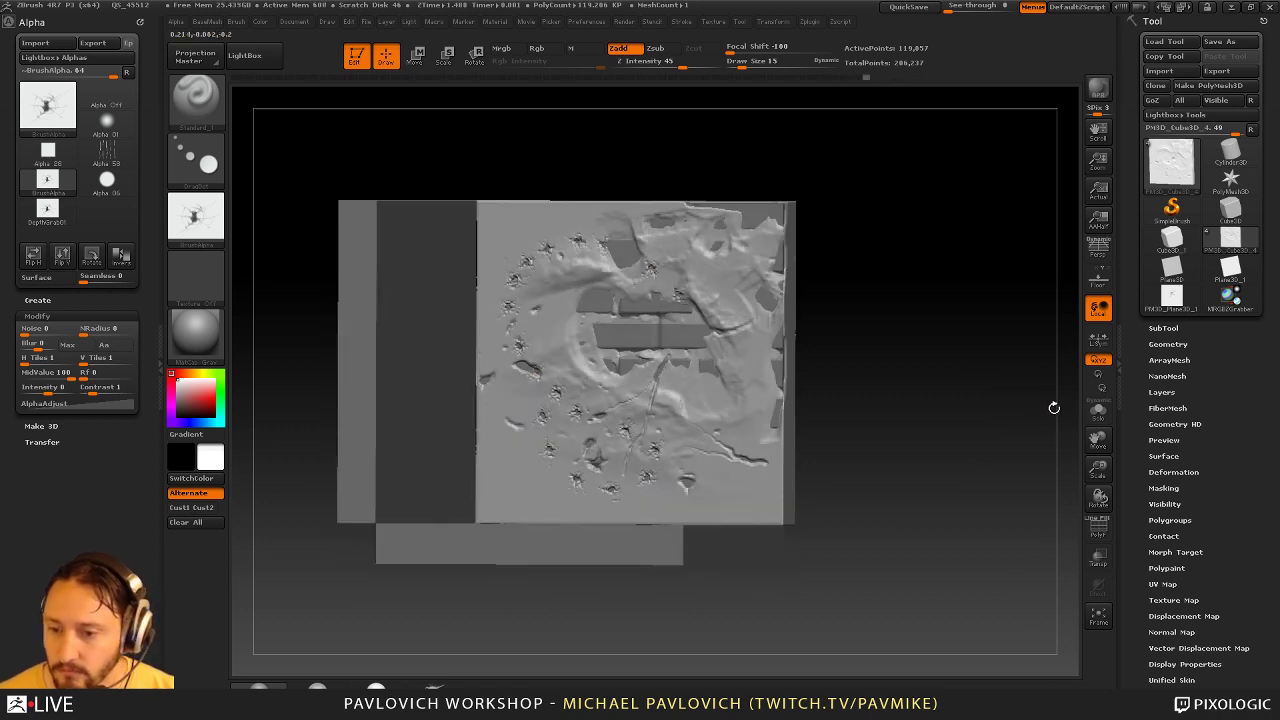
key(ctrl+z)
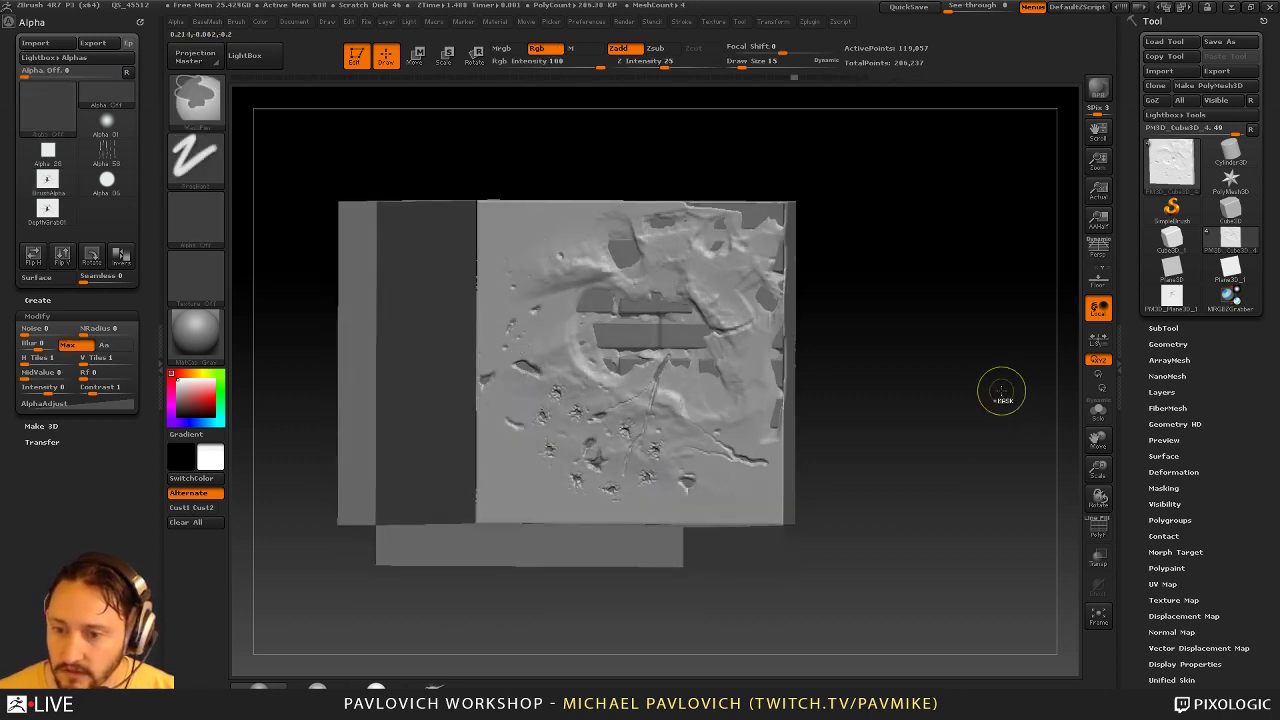
key(ctrl+z)
key(ctrl+z)
key(ctrl+z)
key(ctrl+z)
key(ctrl+z)
key(ctrl+z)
key(ctrl+z)
key(ctrl+z)
key(ctrl+z)
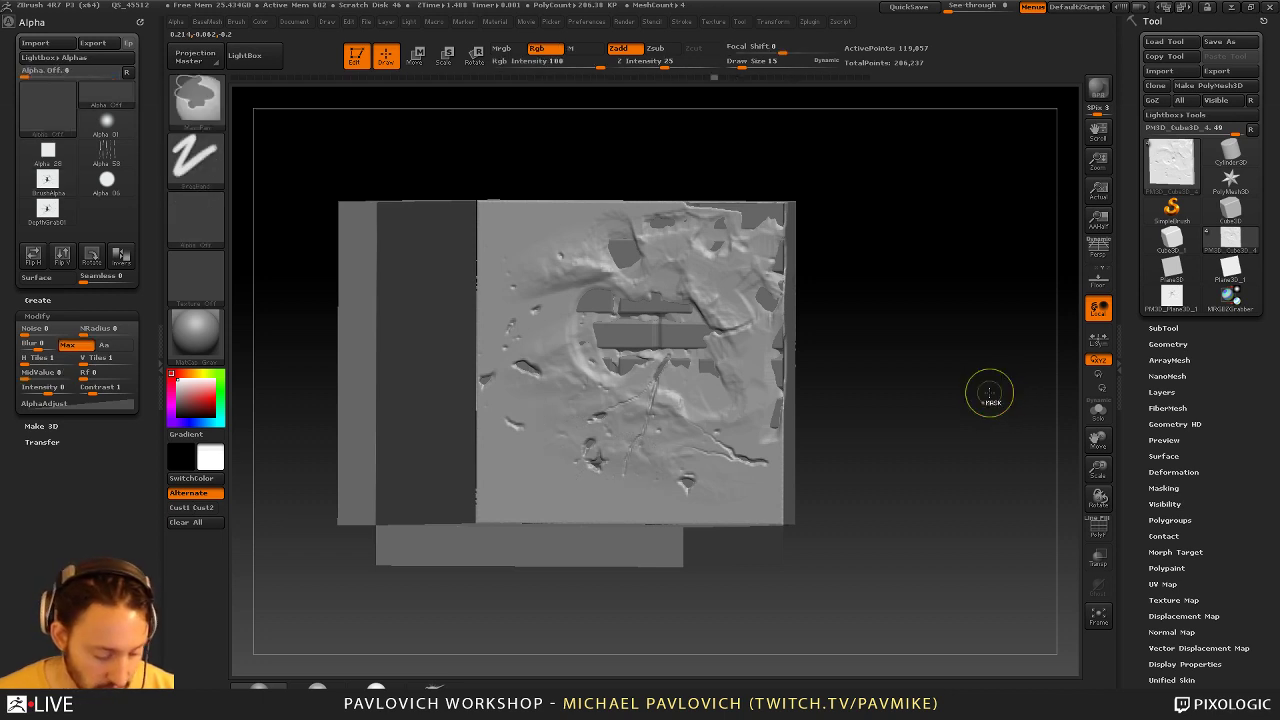
key(ctrl+d)
alt+drag(974, 344, 985, 388)
Place a curved chain of DragDot crack stamps across the lower part of the subdivided plaster
click(490, 443)
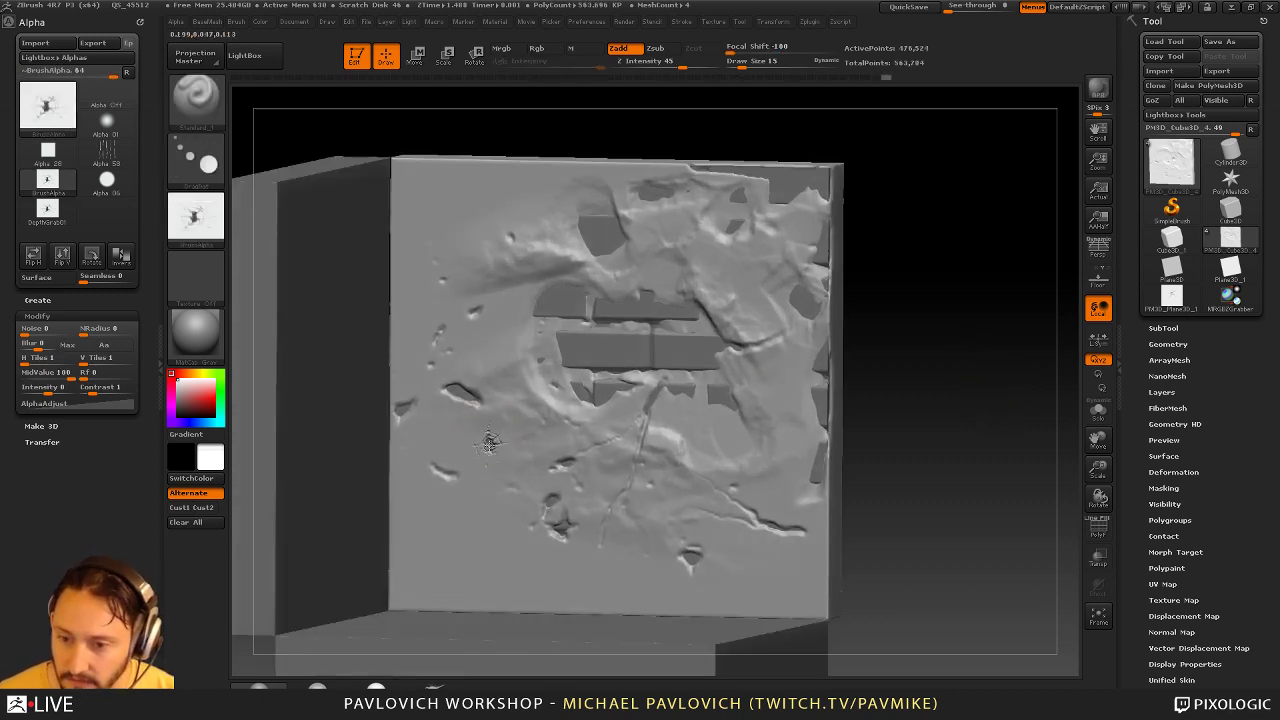
click(496, 480)
click(508, 506)
click(525, 533)
click(557, 546)
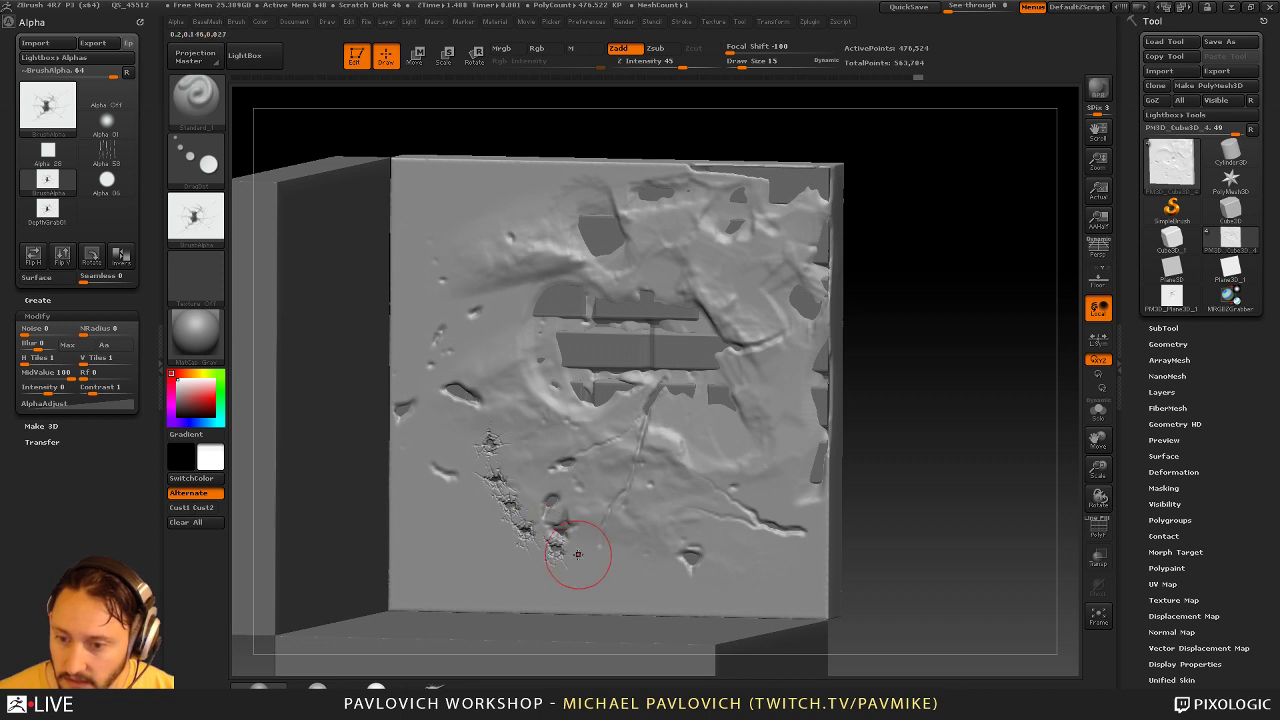
mouse_move(578, 553)
mouse_down()
mouse_move(692, 516)
mouse_move(782, 509)
mouse_up()
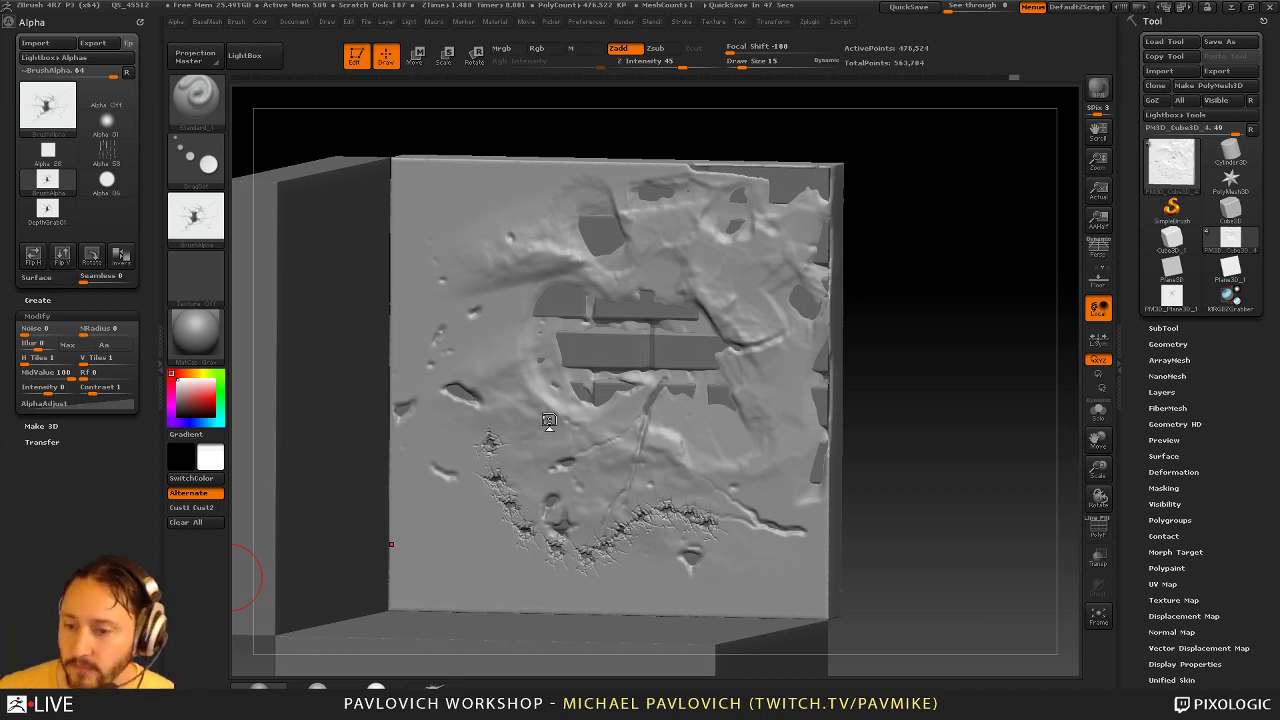
Undo the chain of crack stamps along the lower plaster
drag(1011, 434, 975, 388)
key(ctrl+z)
key(ctrl+z)
key(ctrl+z)
key(ctrl+z)
key(ctrl+z)
key(ctrl+z)
key(ctrl+z)
key(ctrl+z)
key(ctrl+z)
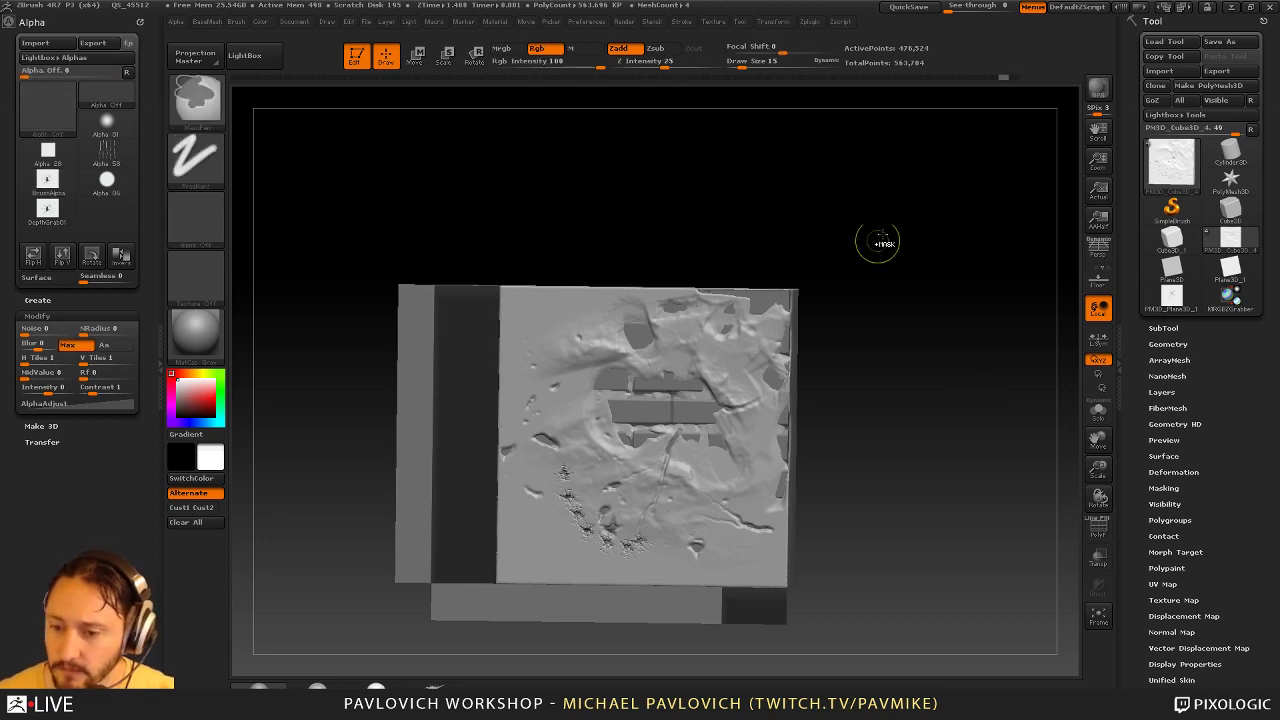
key(ctrl+z)
drag(929, 226, 930, 260)
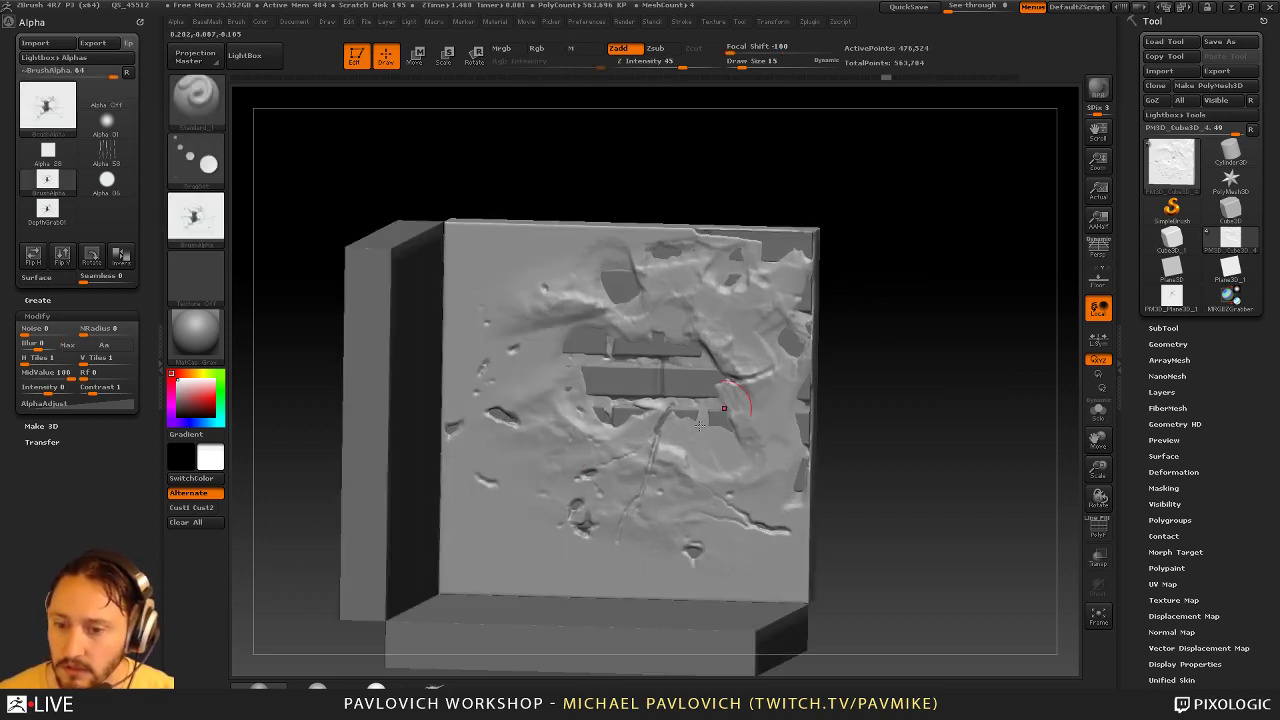
Switch the brush stroke to Dots, test it with the crack alpha on the lower plaster, and undo the test
click(196, 160)
click(279, 176)
mouse_move(506, 460)
mouse_down()
mouse_move(608, 588)
mouse_move(635, 592)
mouse_up()
key(ctrl+z)
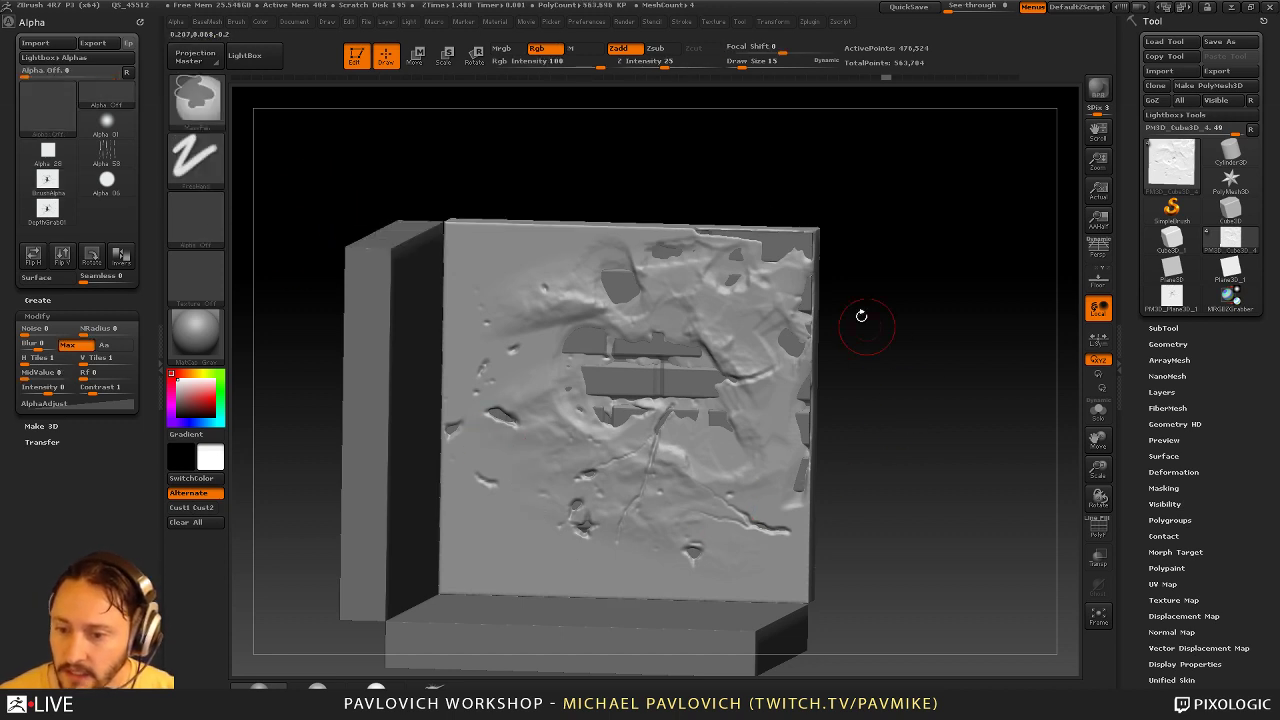
Enable LazyMouse with a LazyStep of 1, test a curved crack stroke on the lower plaster, and undo it
click(686, 22)
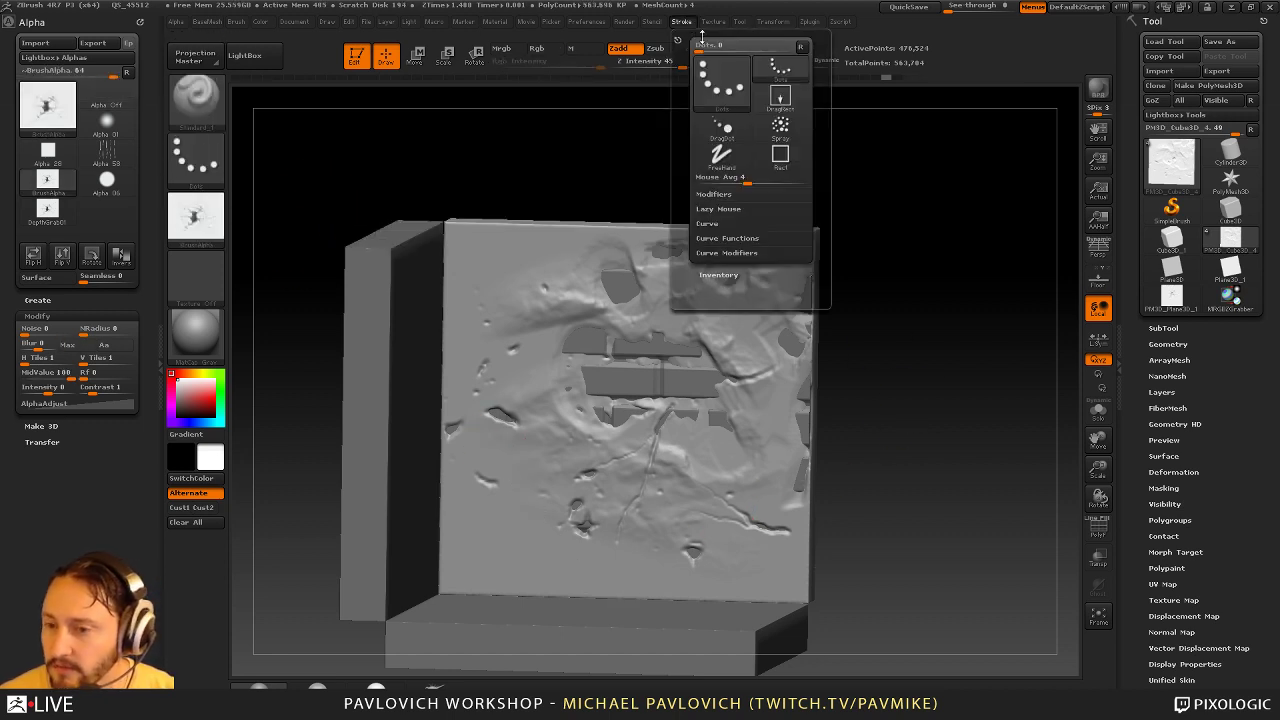
click(725, 210)
click(729, 224)
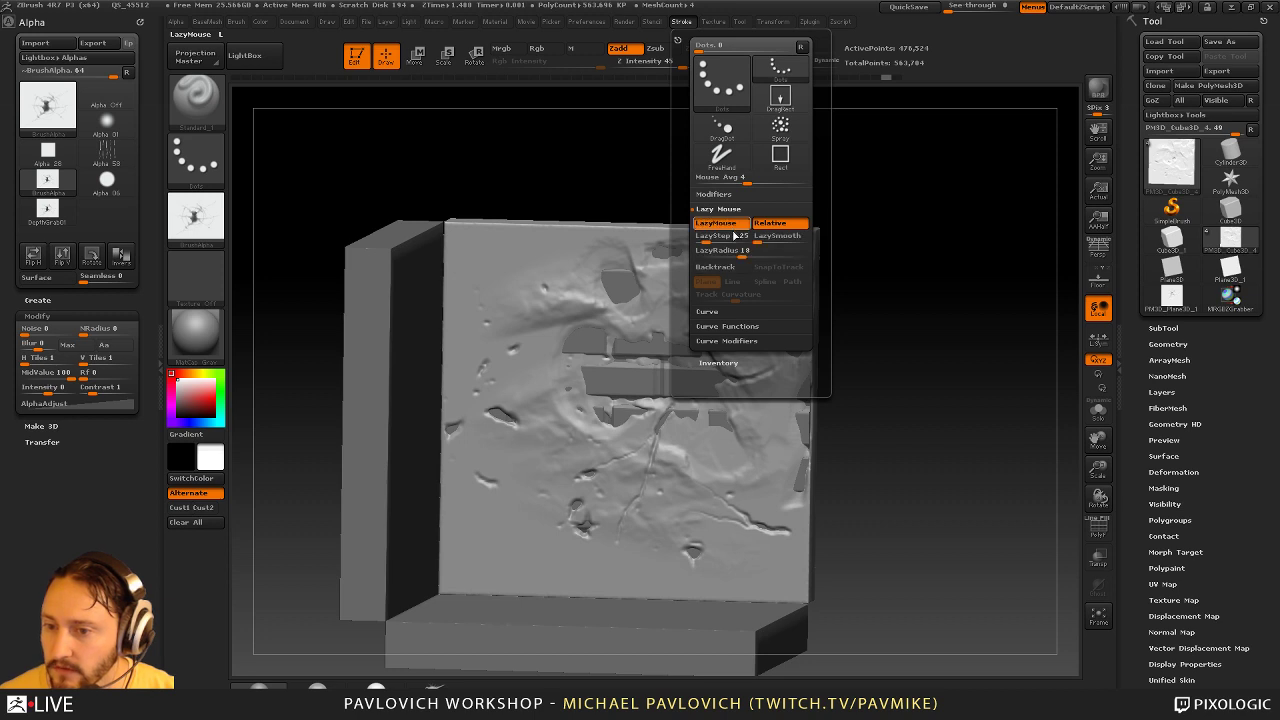
click(710, 240)
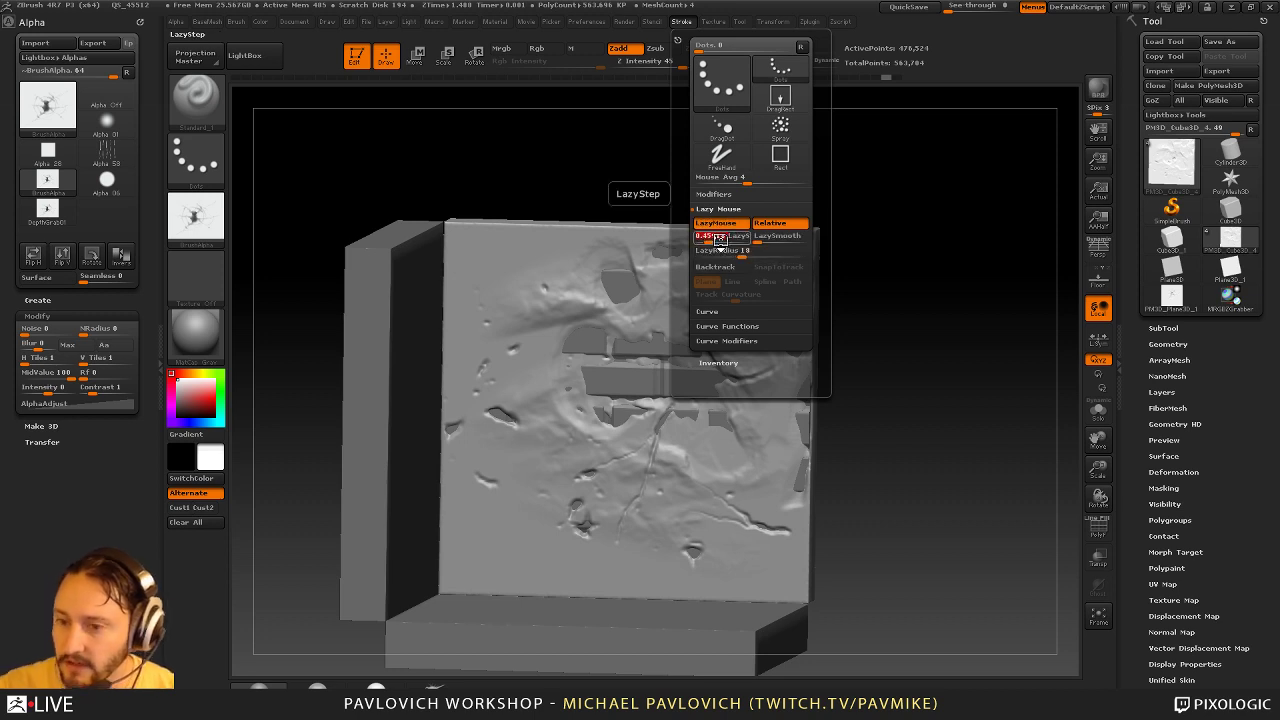
key(Return)
drag(486, 460, 515, 484)
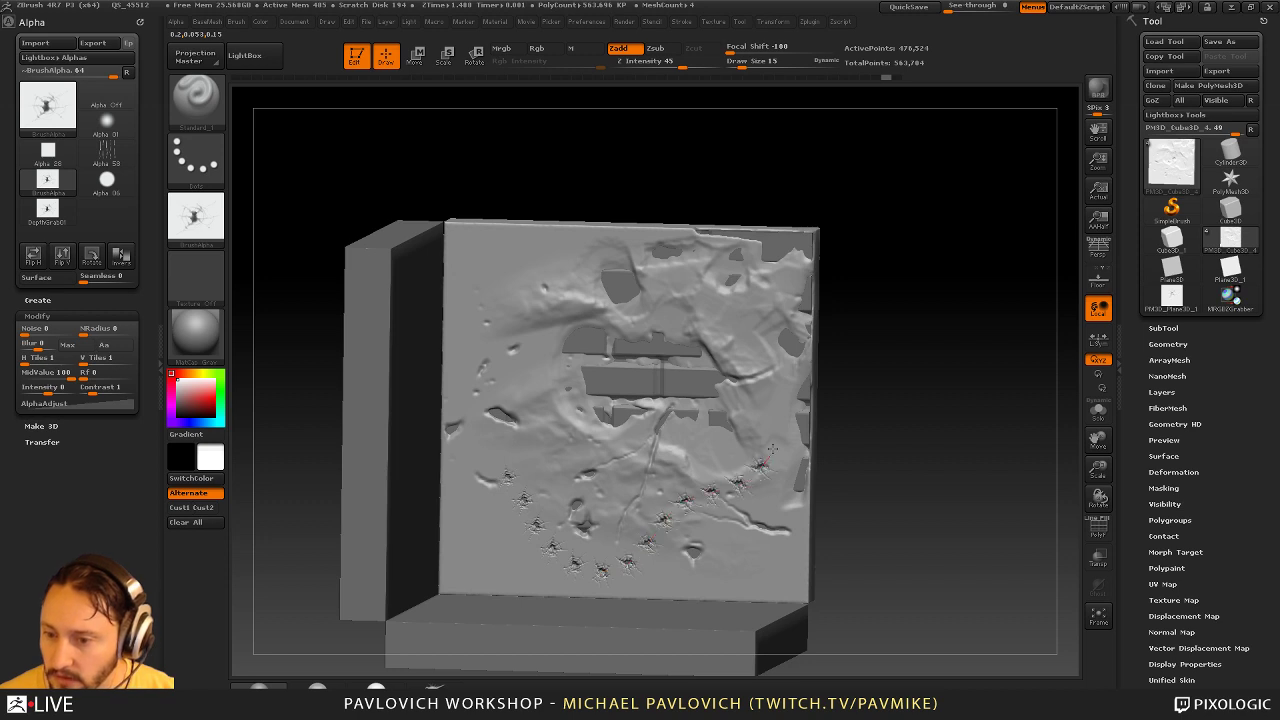
key(ctrl+z)
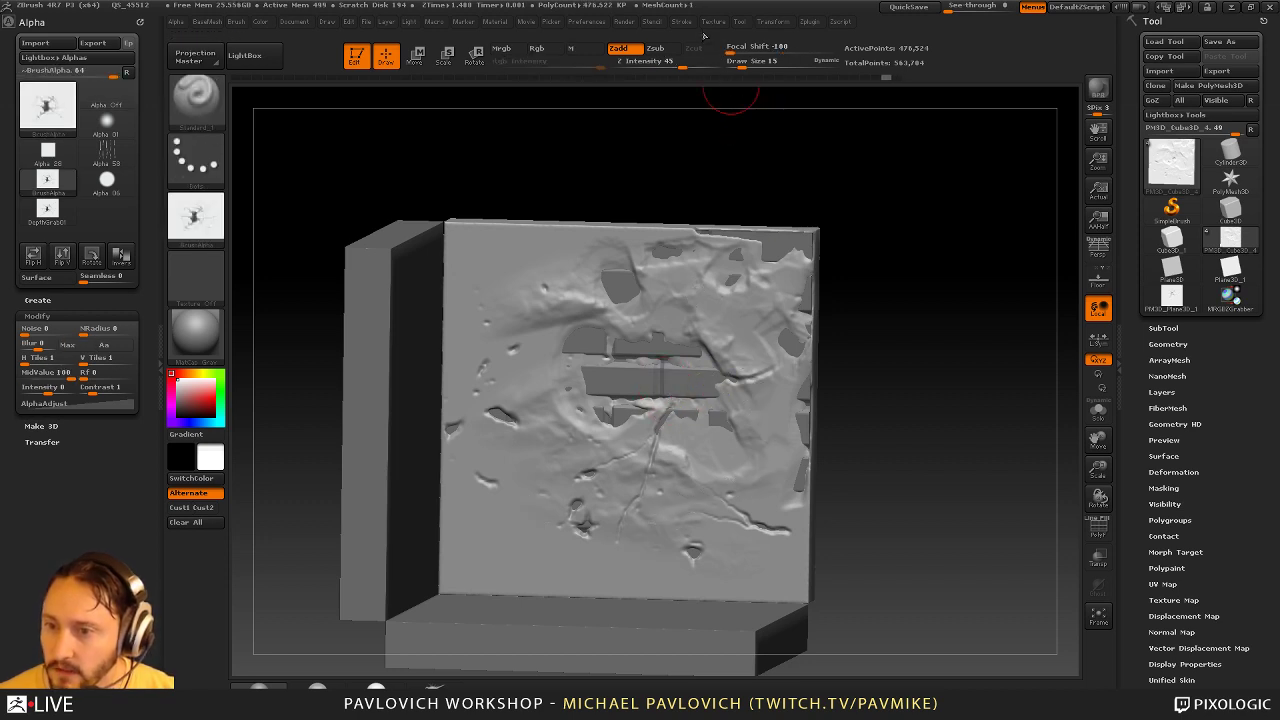
Turn on the stroke's Roll modifier, test a long looping crack stroke over the plaster, and undo it
click(713, 22)
click(681, 21)
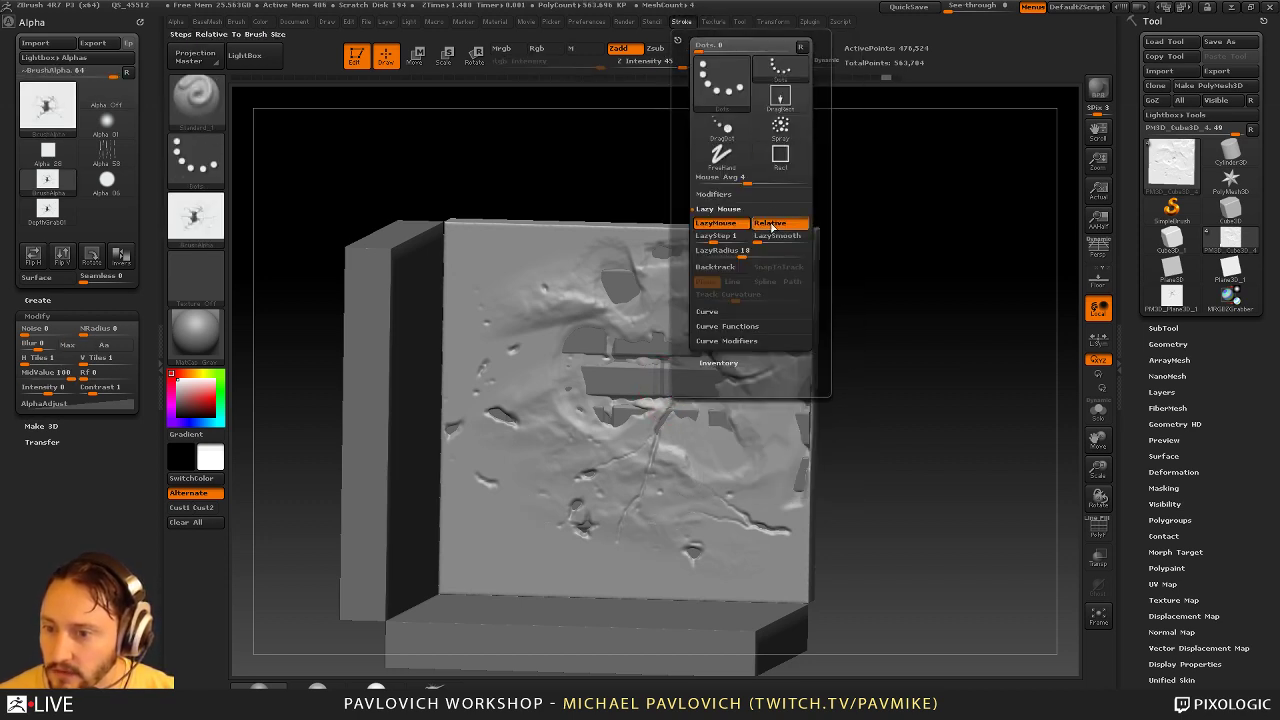
click(718, 196)
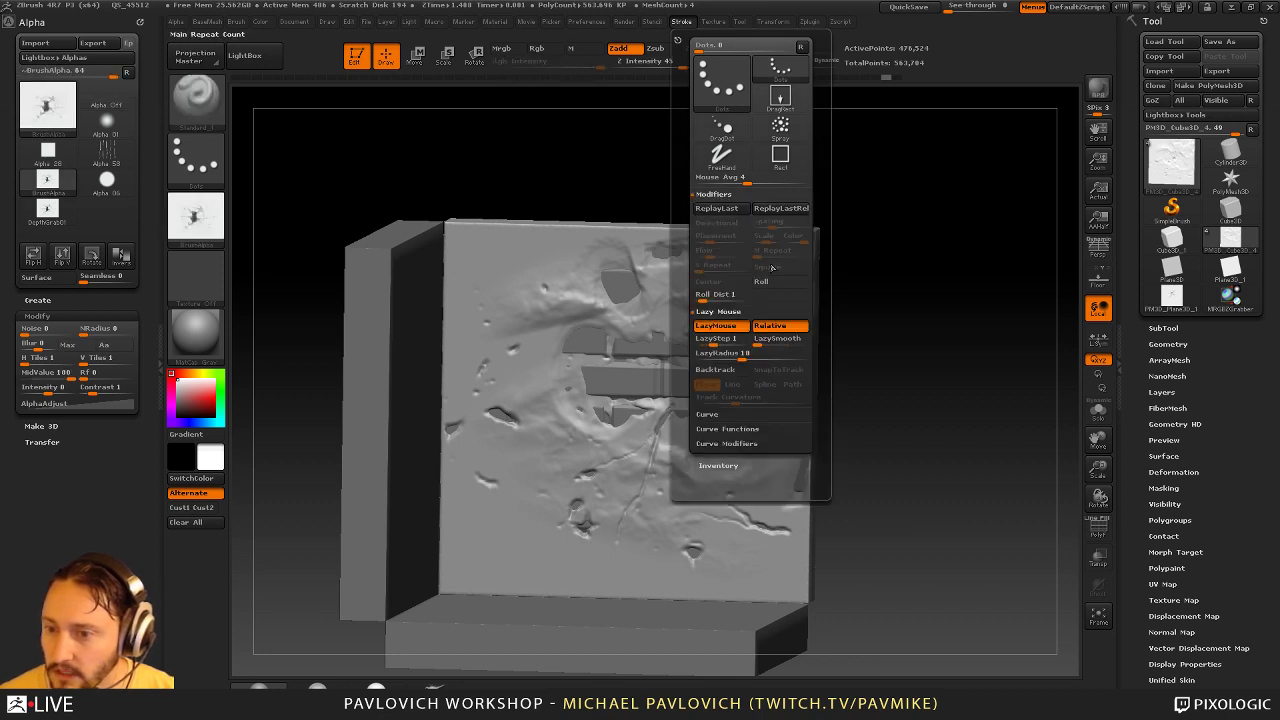
click(776, 281)
drag(498, 316, 528, 348)
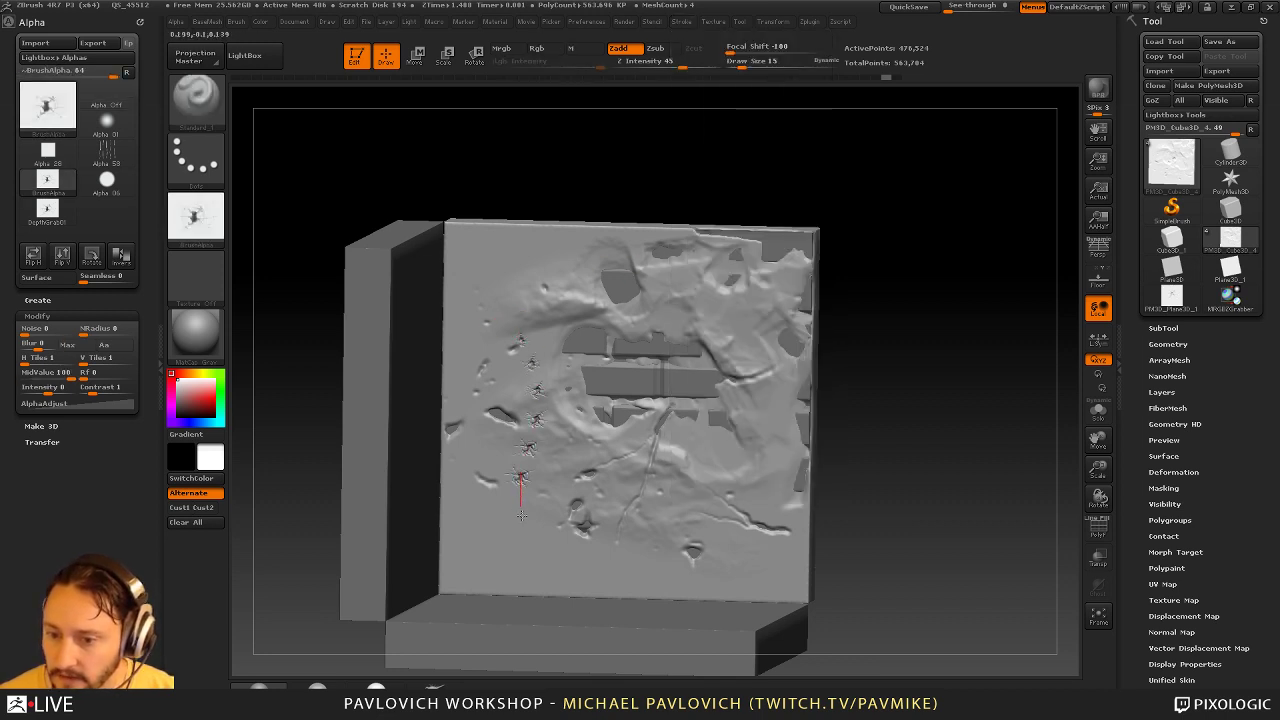
mouse_move(621, 535)
mouse_down()
mouse_move(705, 470)
mouse_move(688, 573)
mouse_up()
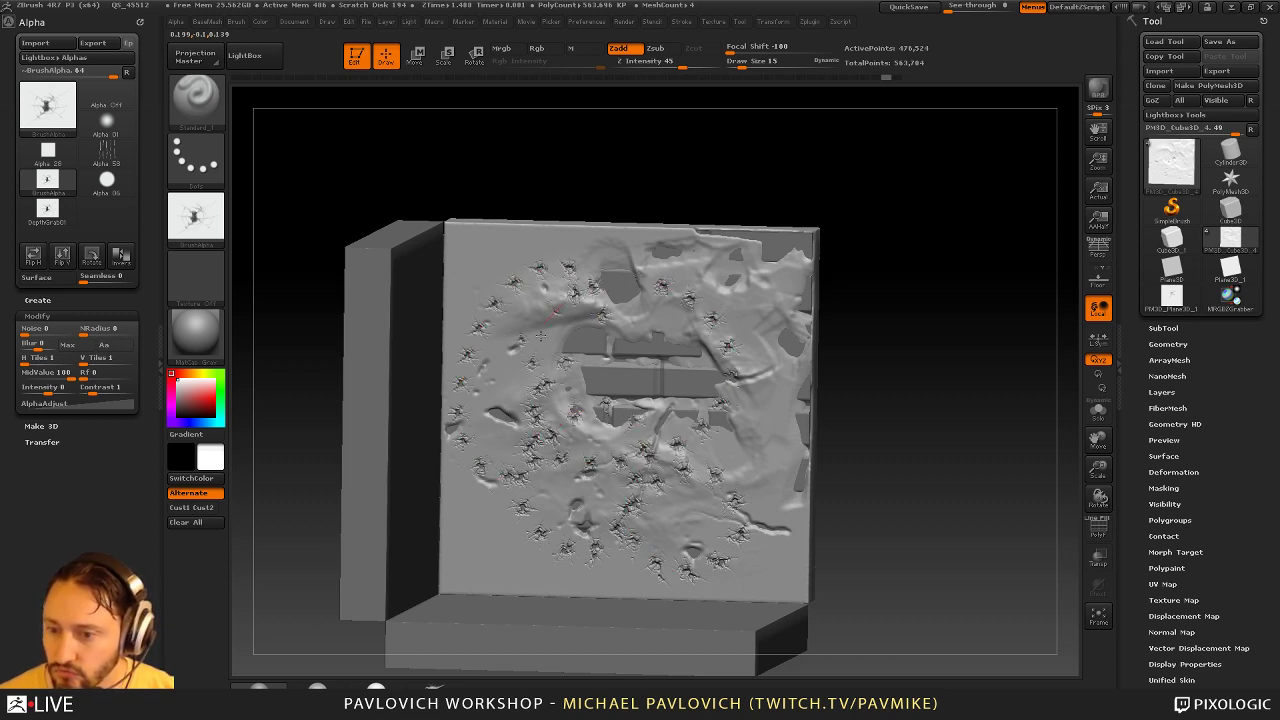
key(ctrl+z)
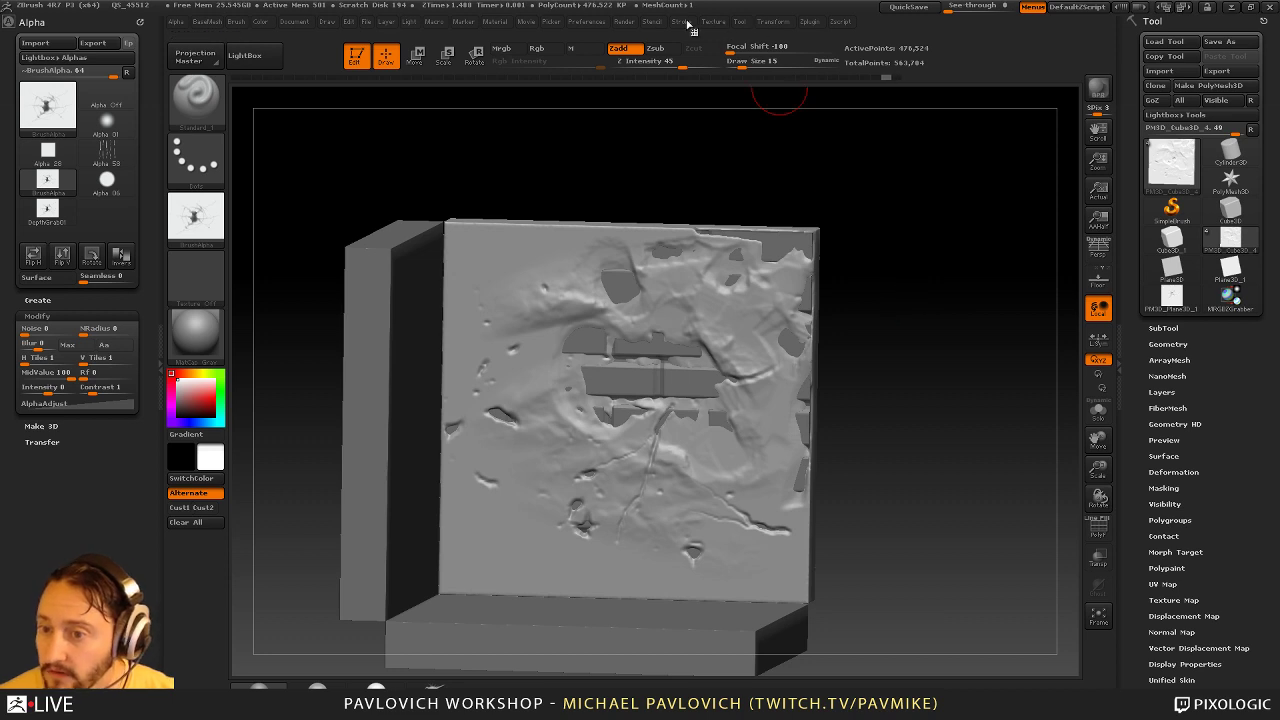
Increase the LazyStep spacing, test a winding crack stroke across the plaster, and undo it
click(686, 22)
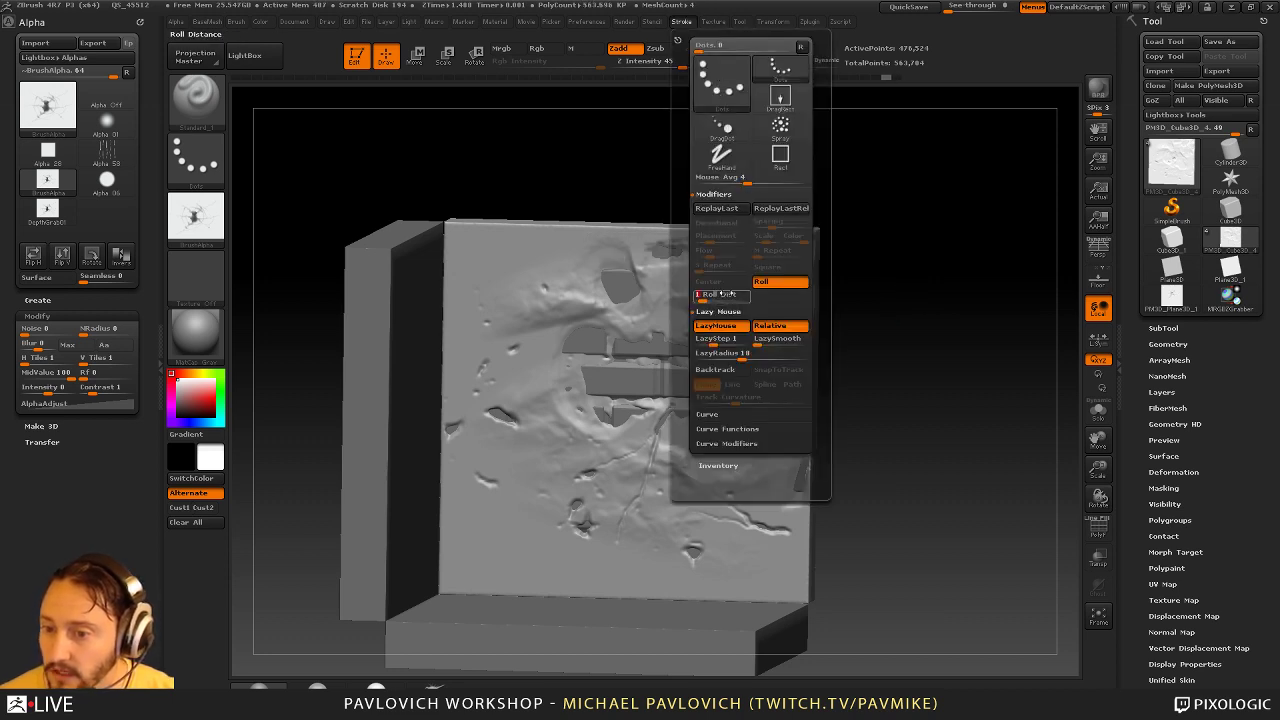
click(729, 339)
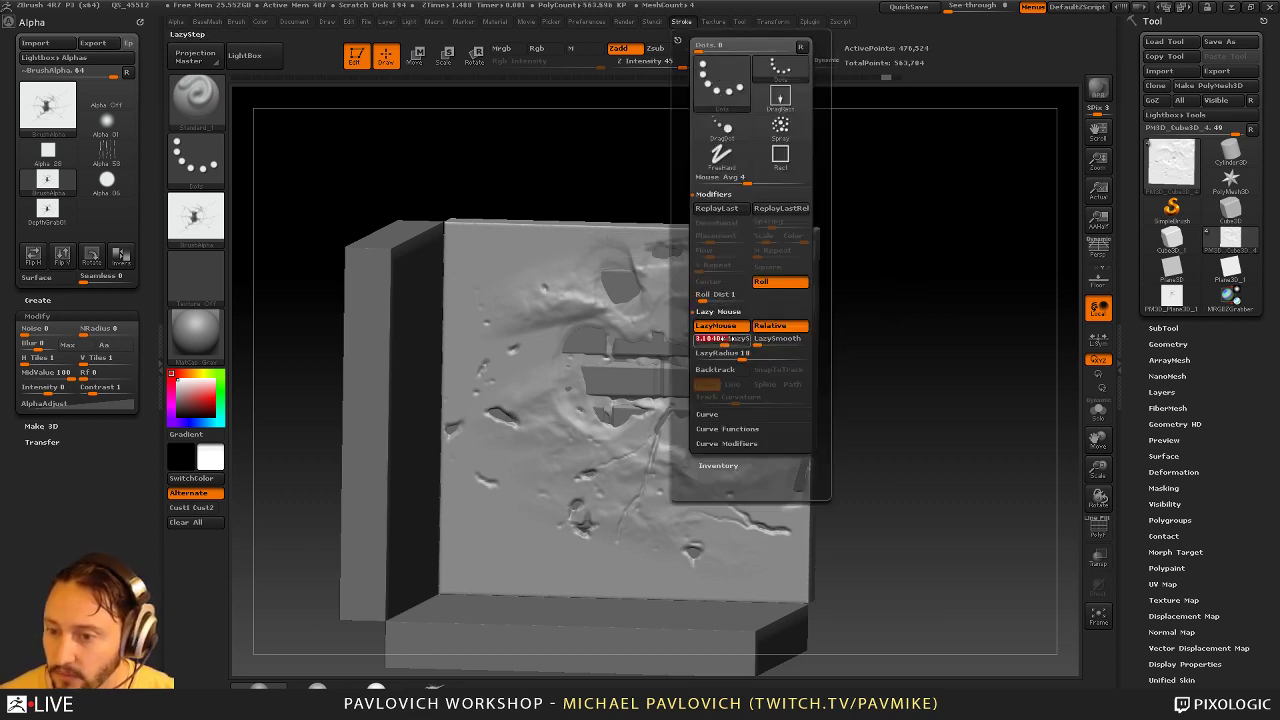
key(Return)
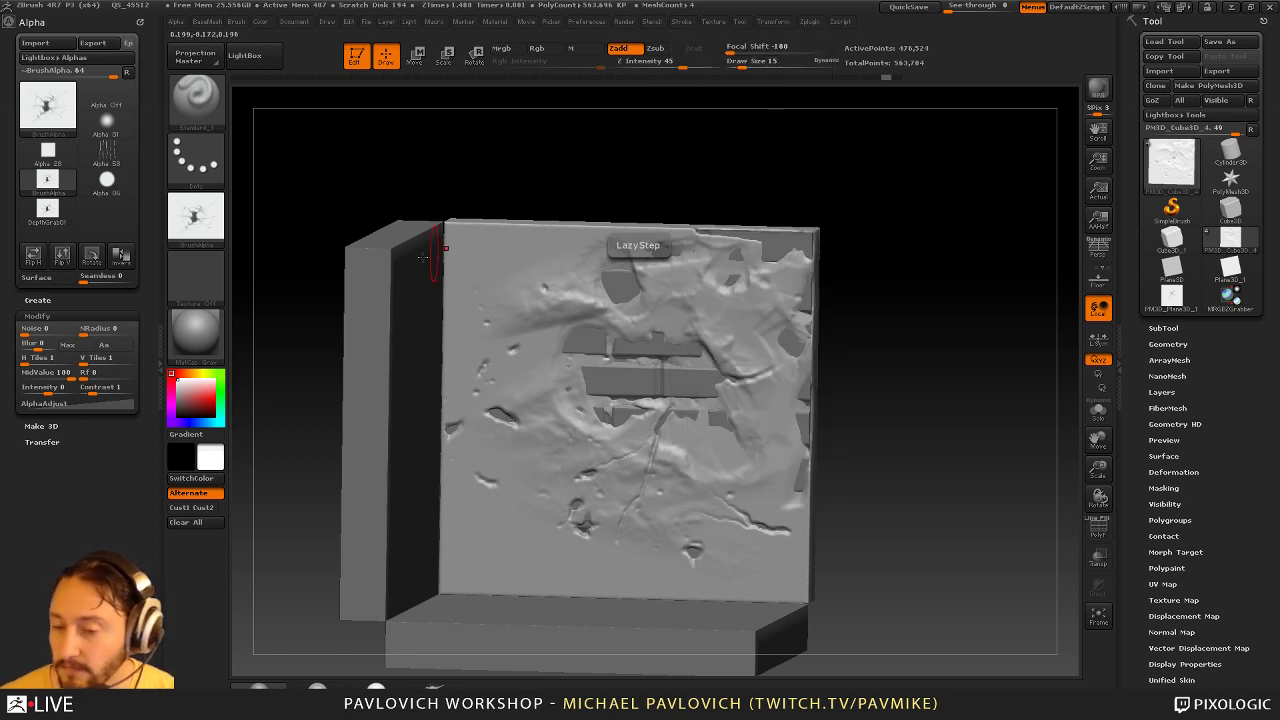
mouse_move(486, 299)
mouse_down()
mouse_move(522, 440)
mouse_move(704, 490)
mouse_up()
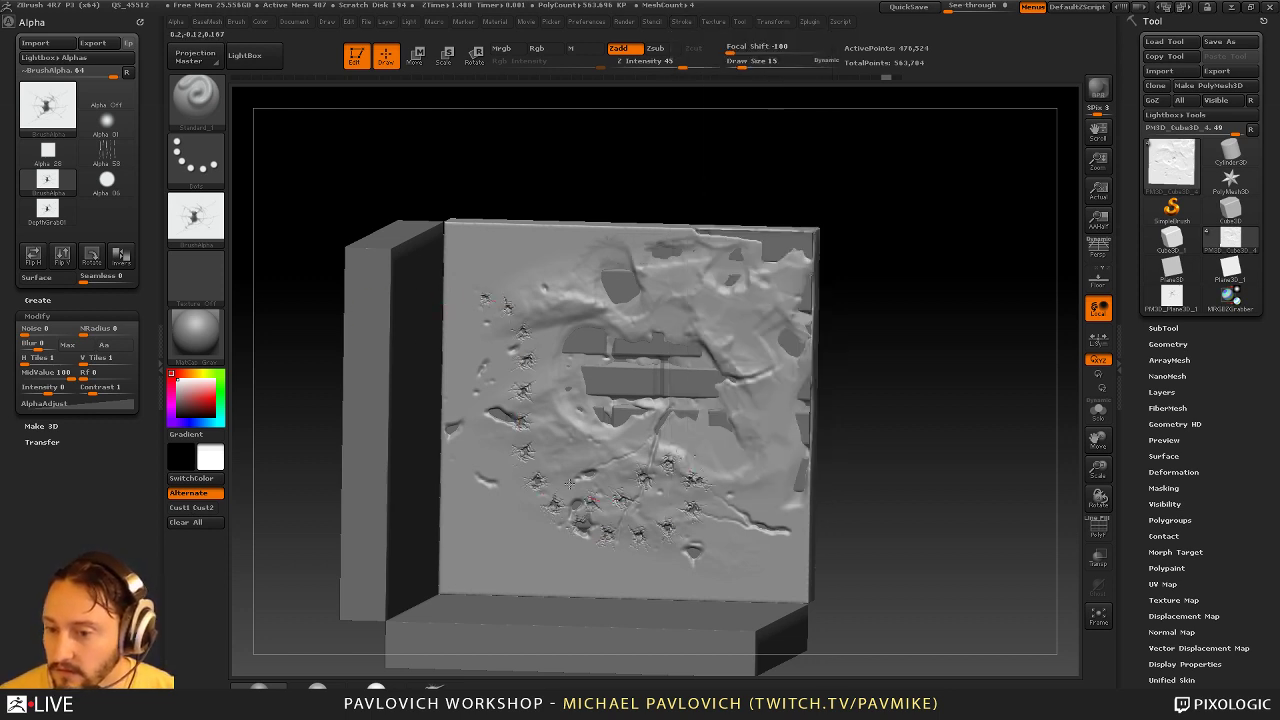
key(ctrl+z)
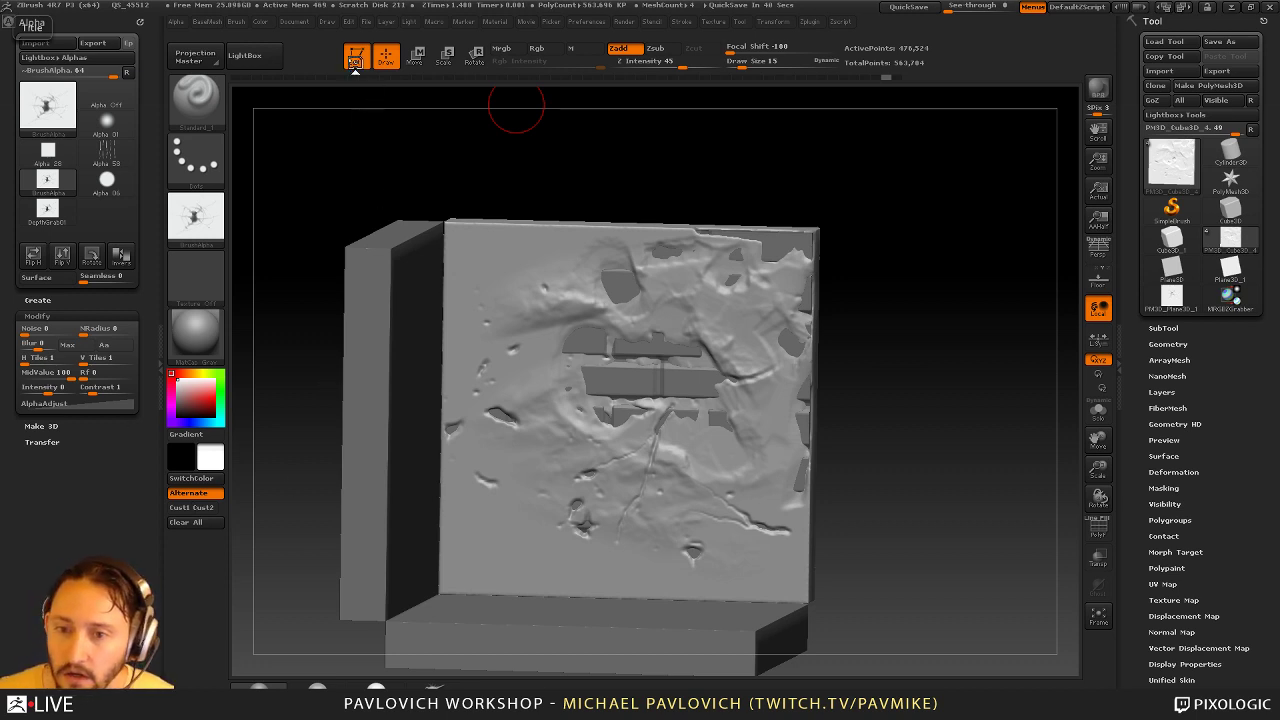
Leave Edit mode, clear the room from the canvas, and switch to the SimpleBrush tool
click(355, 62)
key(ctrl+n)
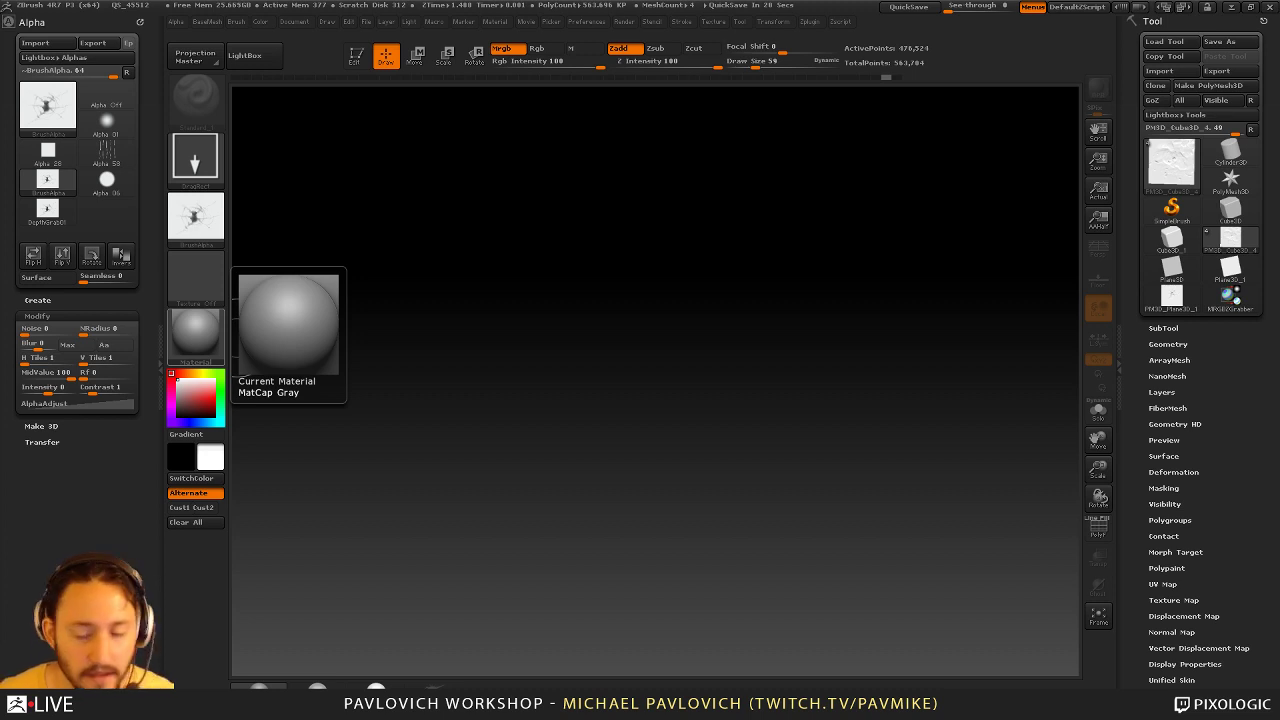
click(1172, 208)
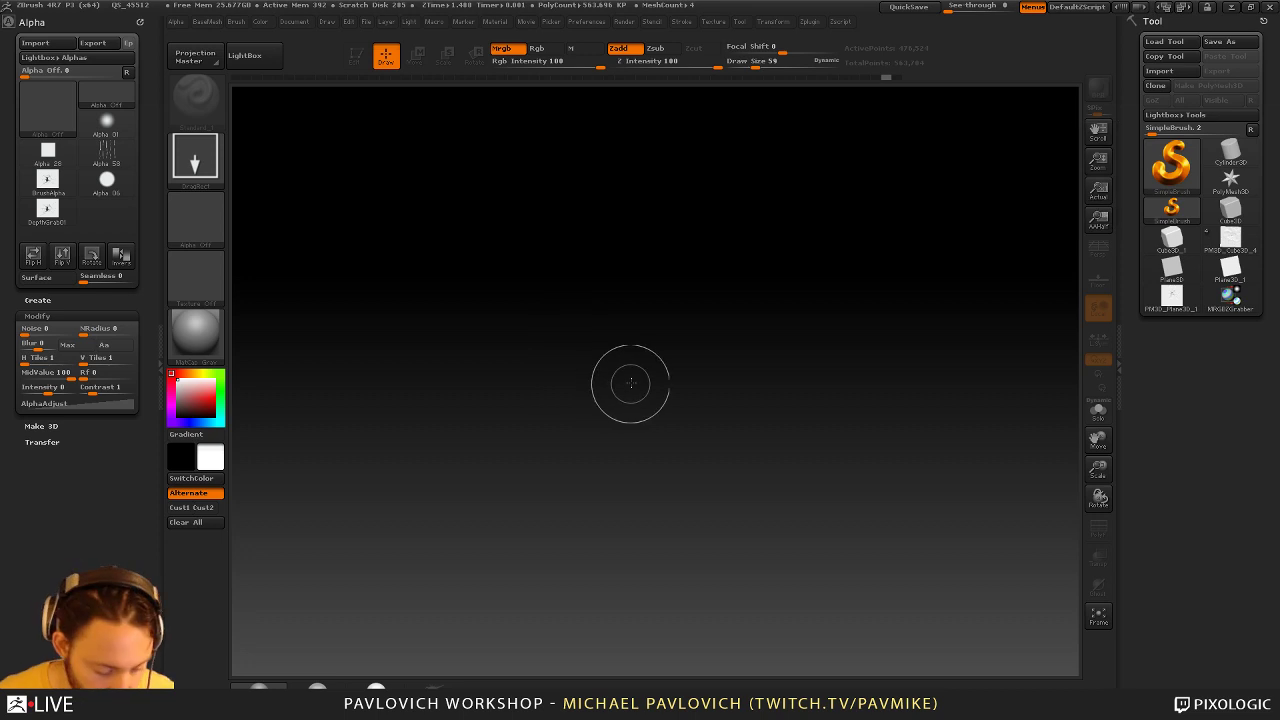
Load the DemoHead.ZTL and Dog.ZTL models from the LightBox tool library
key(comma)
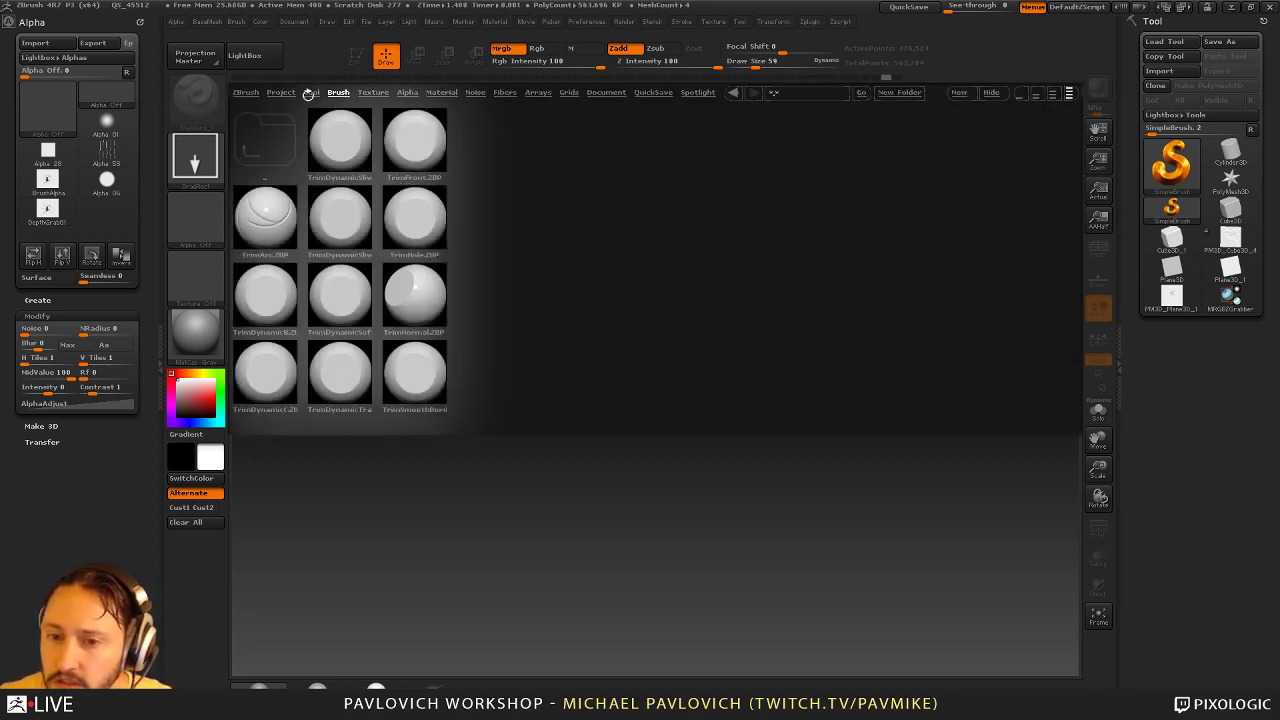
click(310, 92)
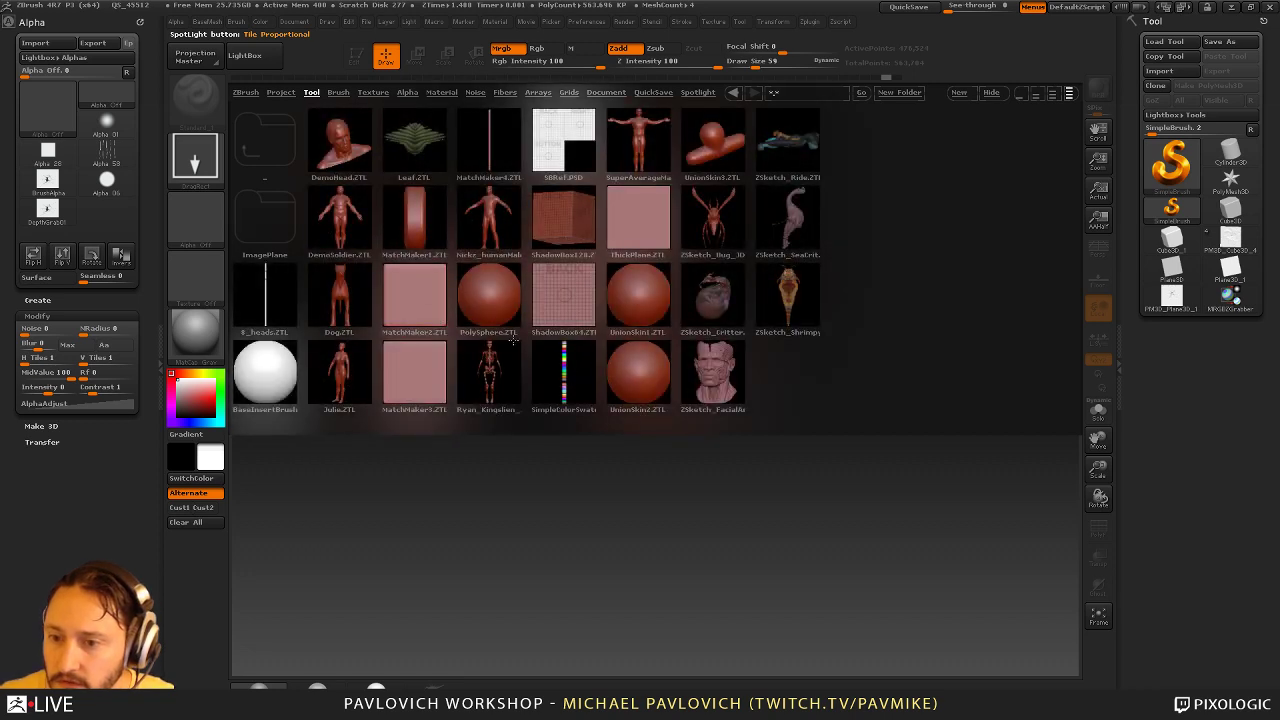
double_click(340, 145)
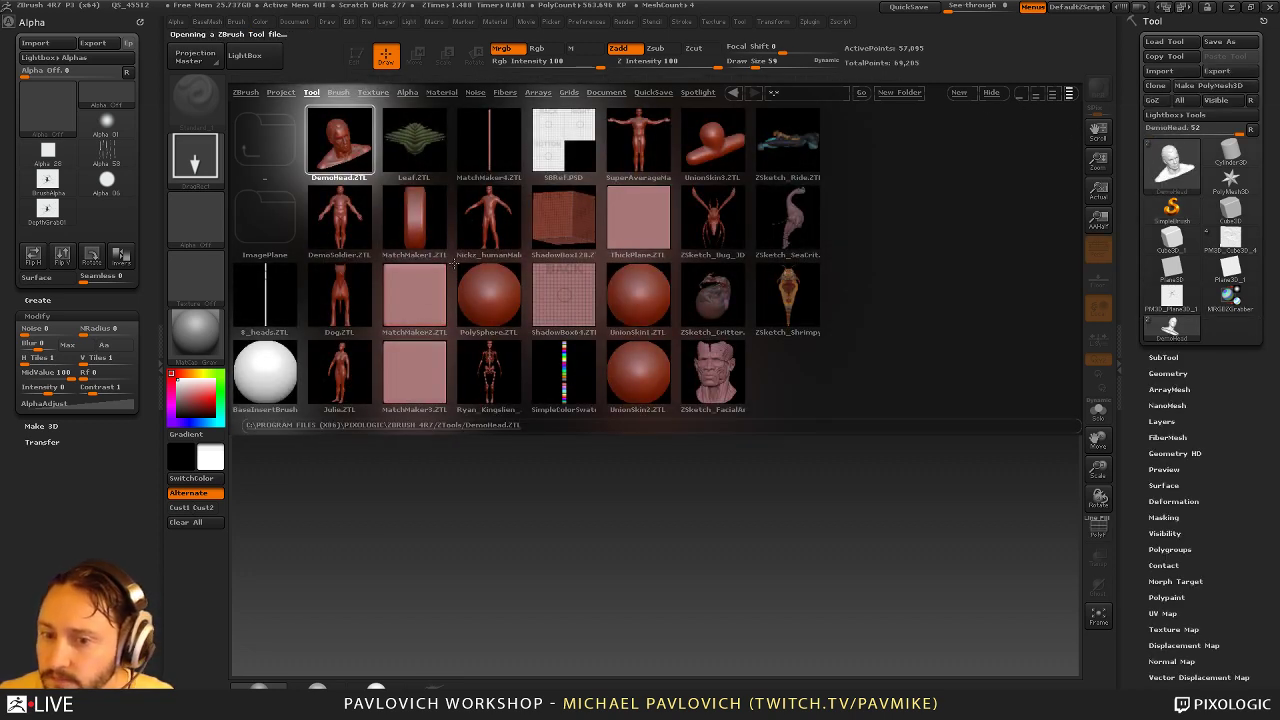
double_click(340, 295)
click(988, 94)
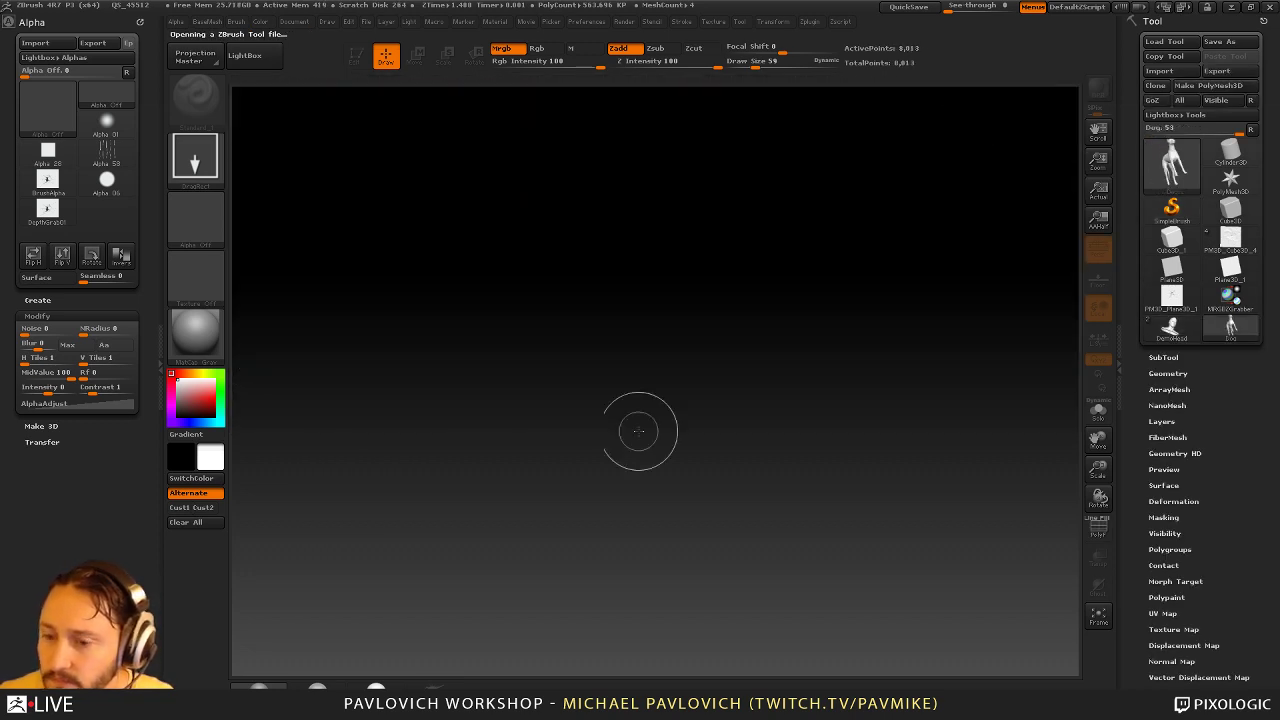
Draw the dog on the canvas in Edit mode, frame it in side view, and subdivide it twice
drag(637, 431, 694, 610)
click(358, 56)
shift+drag(480, 160, 742, 258)
key(f)
shift+drag(862, 343, 800, 348)
key(ctrl+d)
key(ctrl+d)
key(ctrl+d)
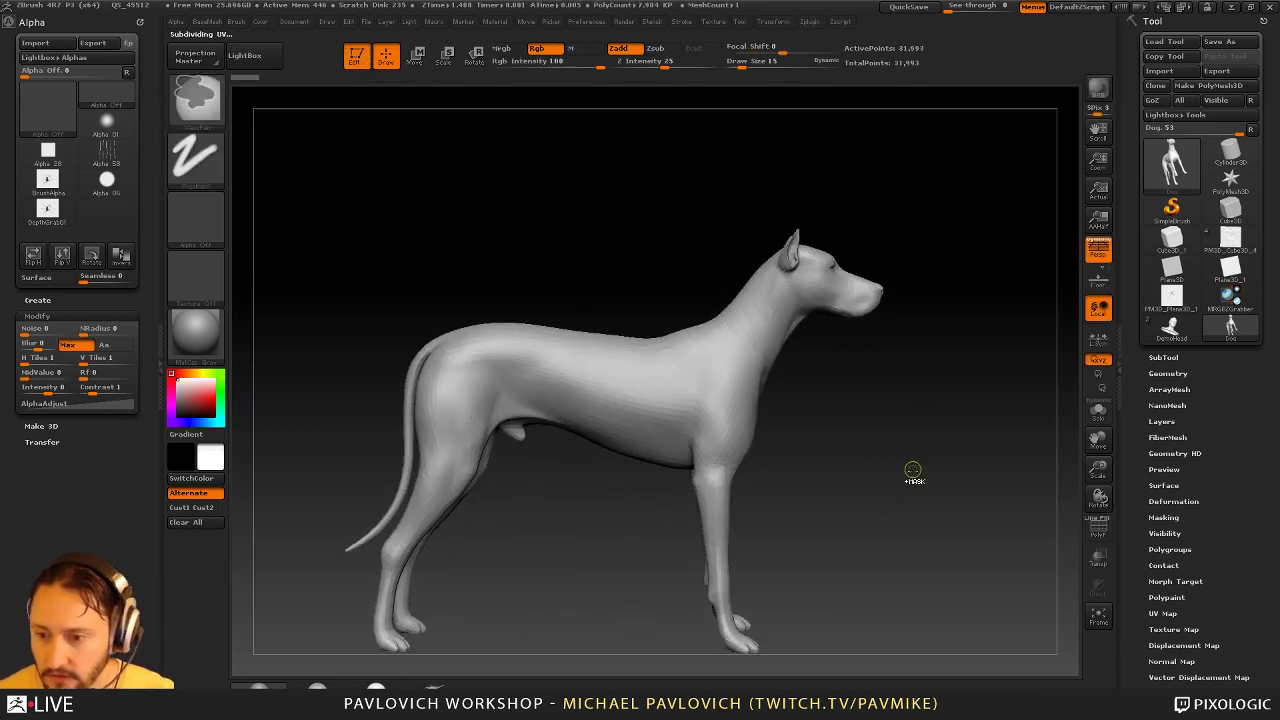
alt+drag(905, 411, 940, 472)
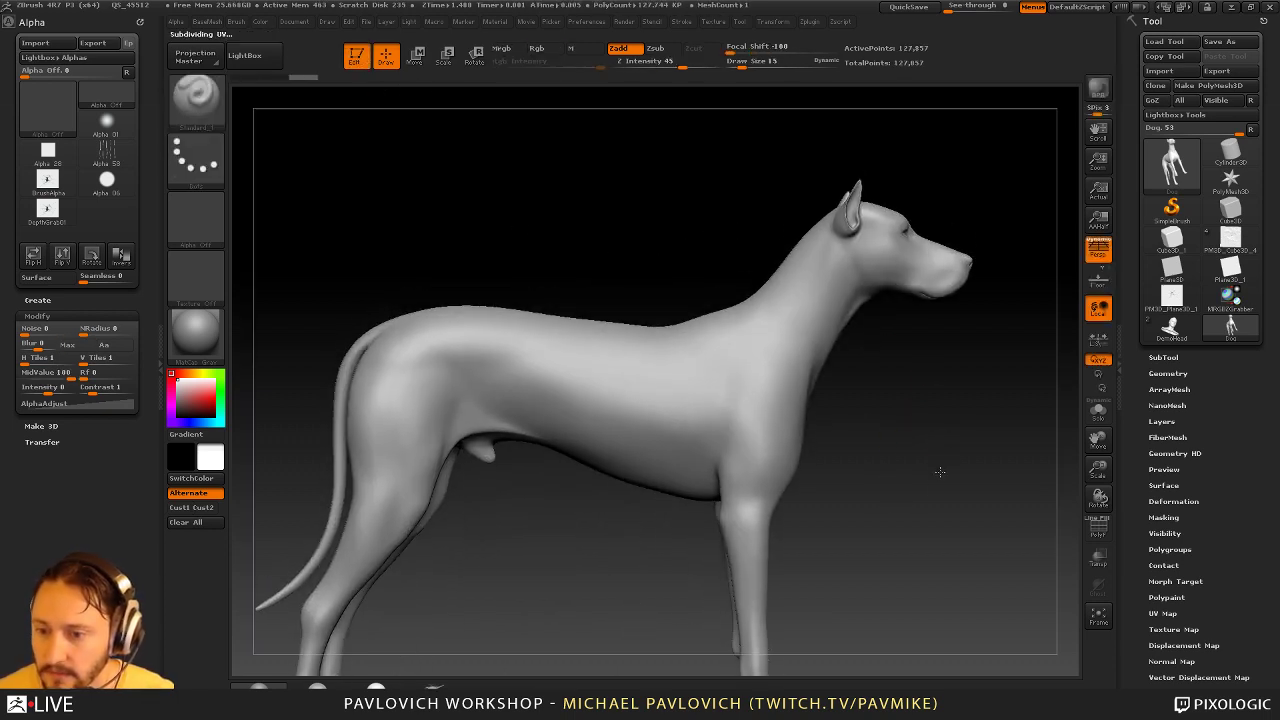
Set the masking brush's stroke to DragRect and load the mm_tatoo14.psd alpha from the Stencils folder
ctrl+click(196, 162)
ctrl+click(330, 175)
ctrl+click(197, 219)
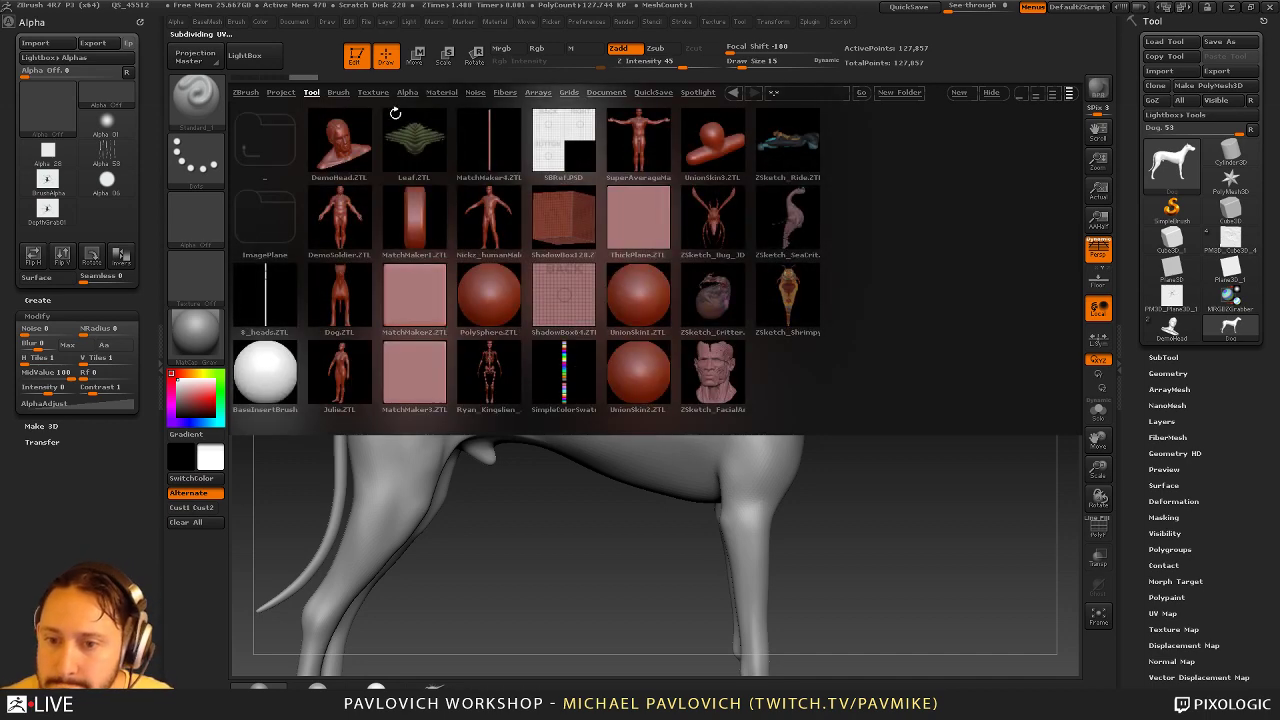
click(407, 92)
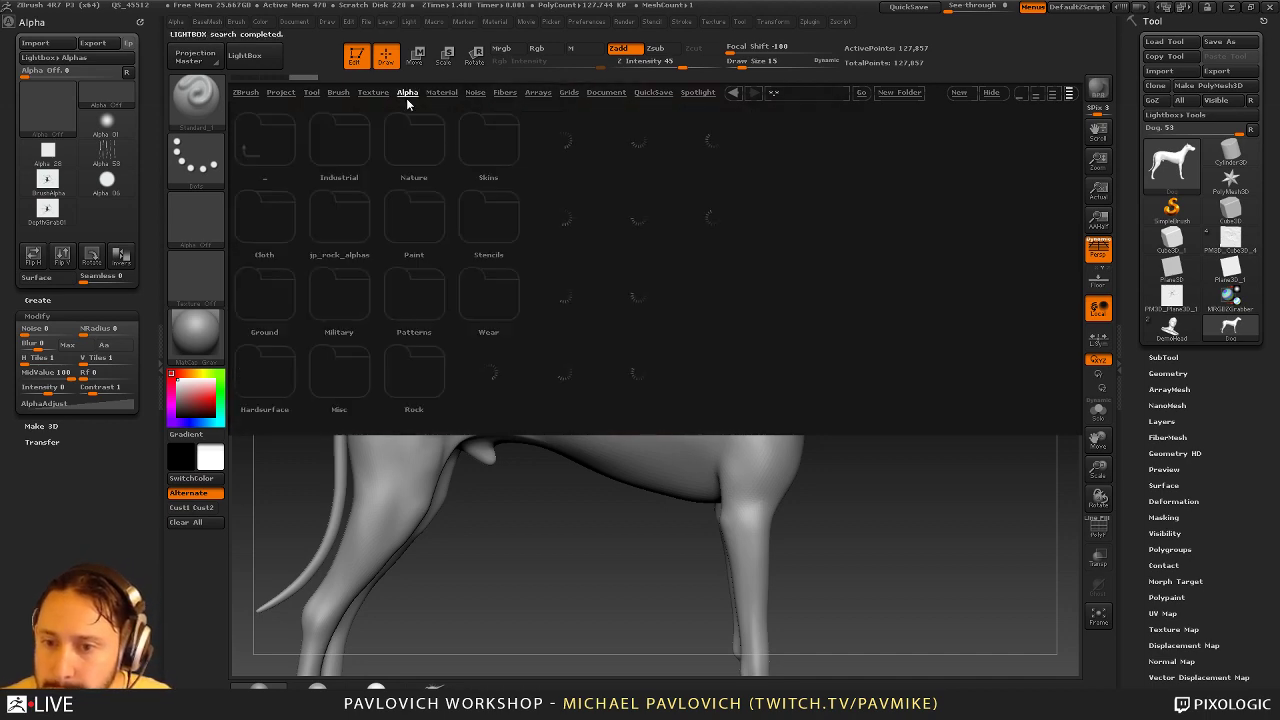
click(475, 207)
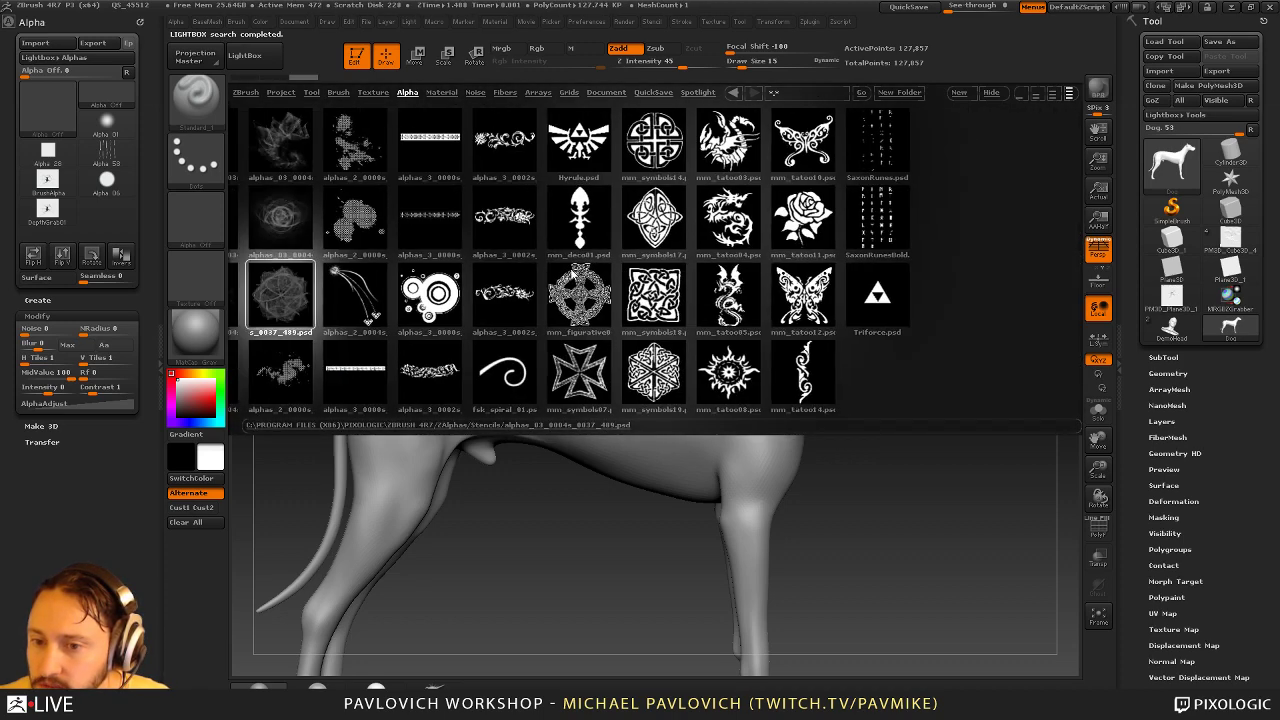
drag(586, 248, 531, 246)
double_click(766, 348)
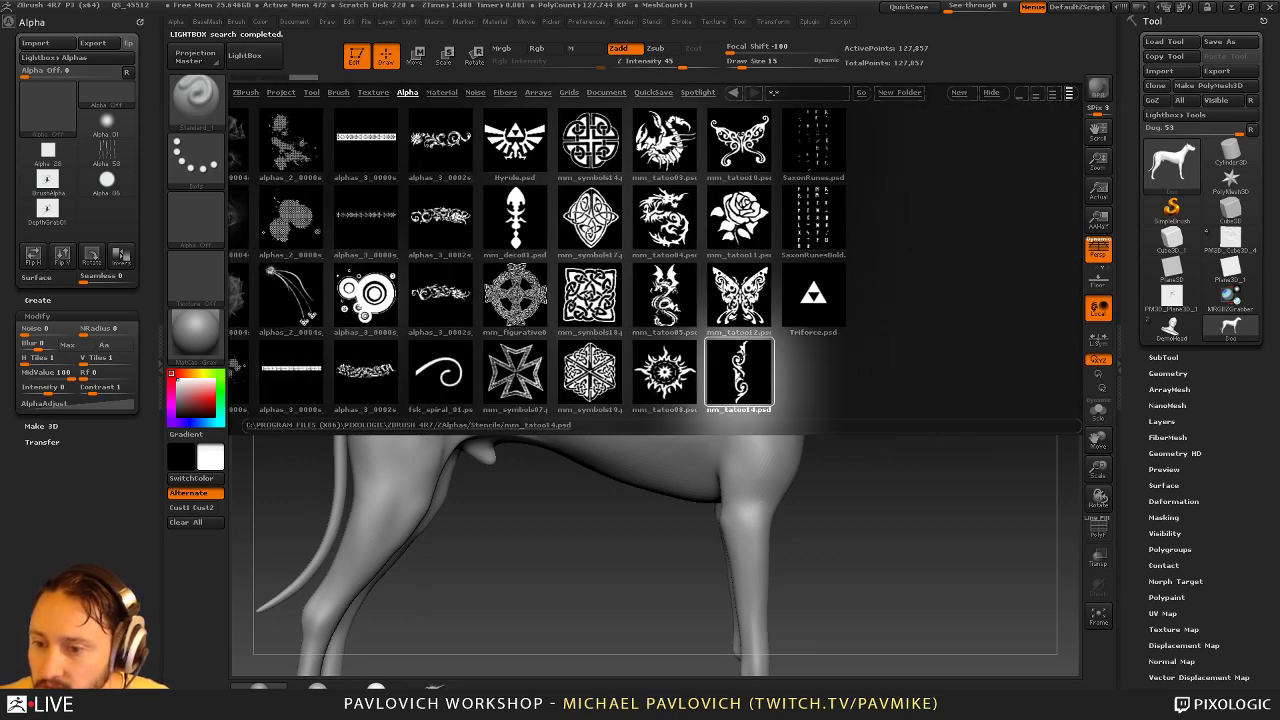
click(995, 96)
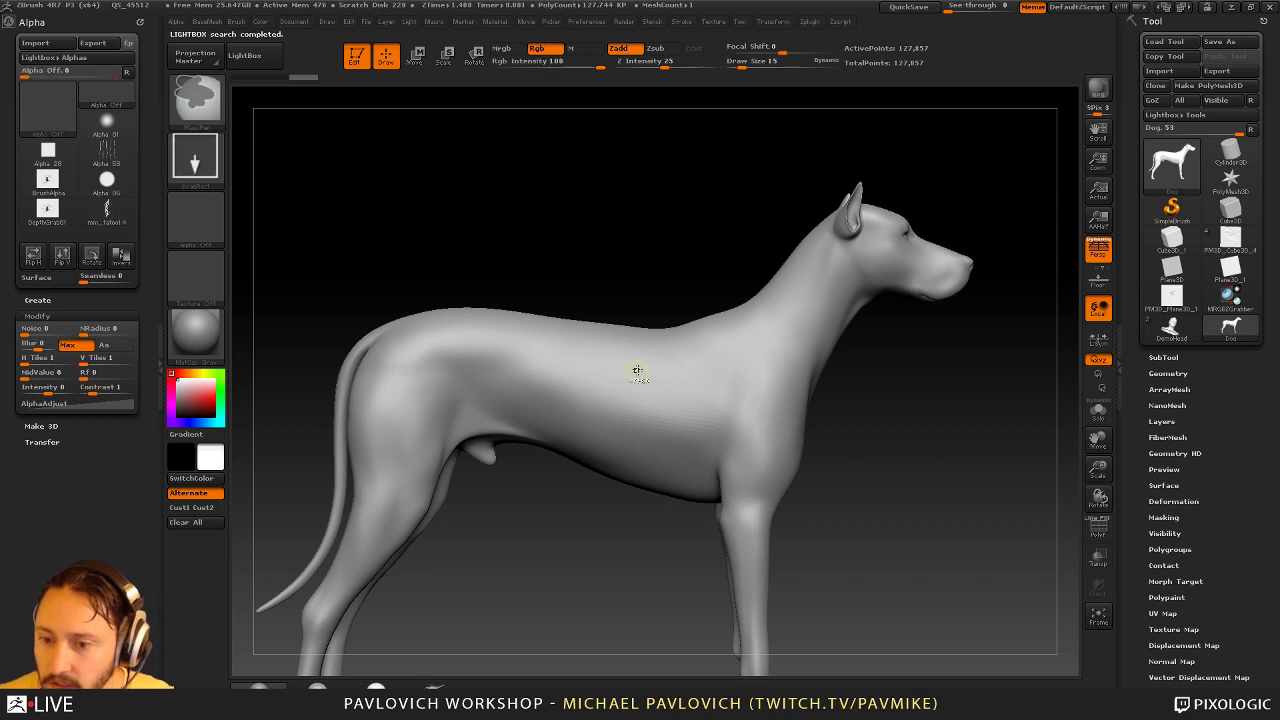
Assign the scroll tattoo alpha to the masking brush and mask its pattern onto the dog's flank
ctrl+drag(637, 371, 712, 427)
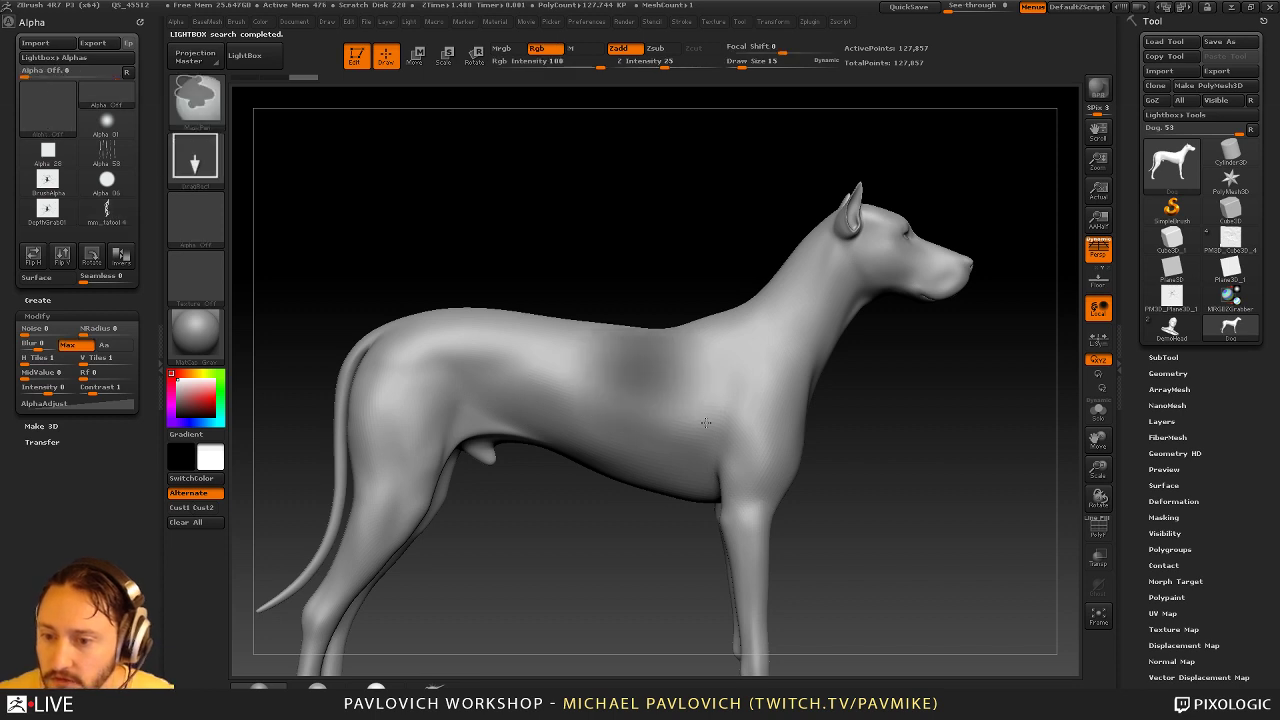
click(195, 215)
click(459, 229)
click(195, 217)
click(271, 234)
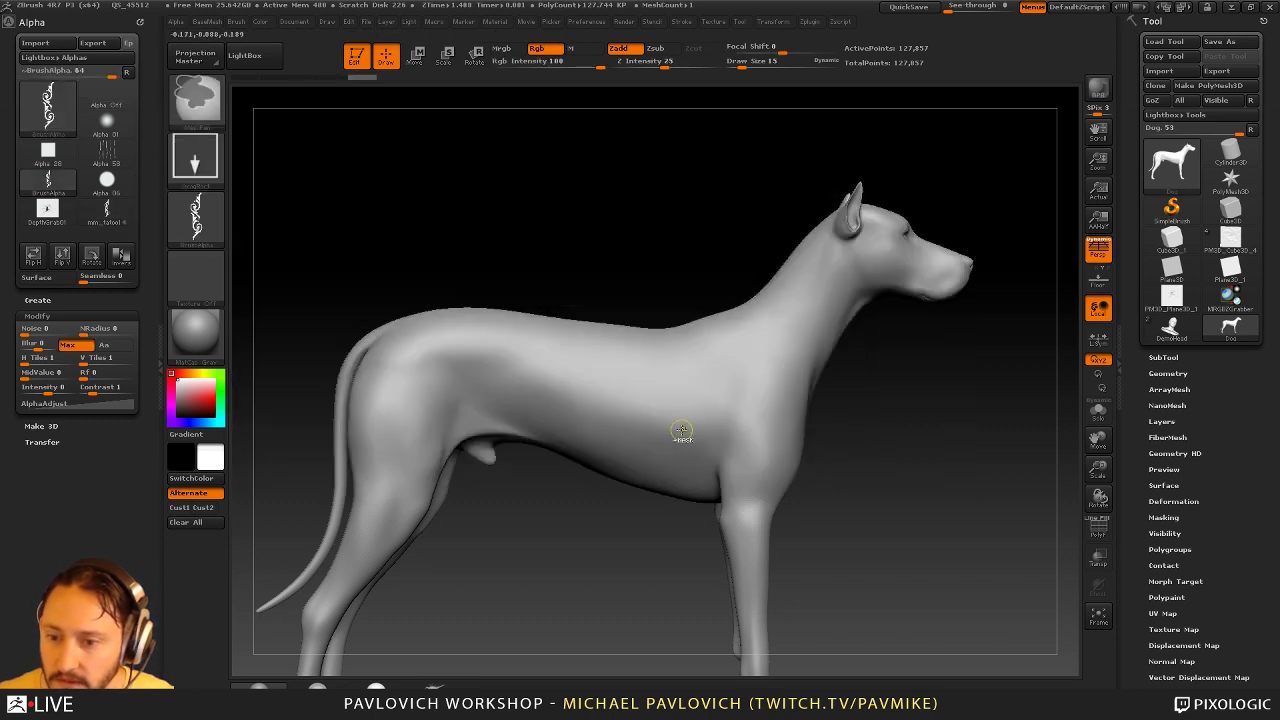
ctrl+drag(645, 392, 716, 436)
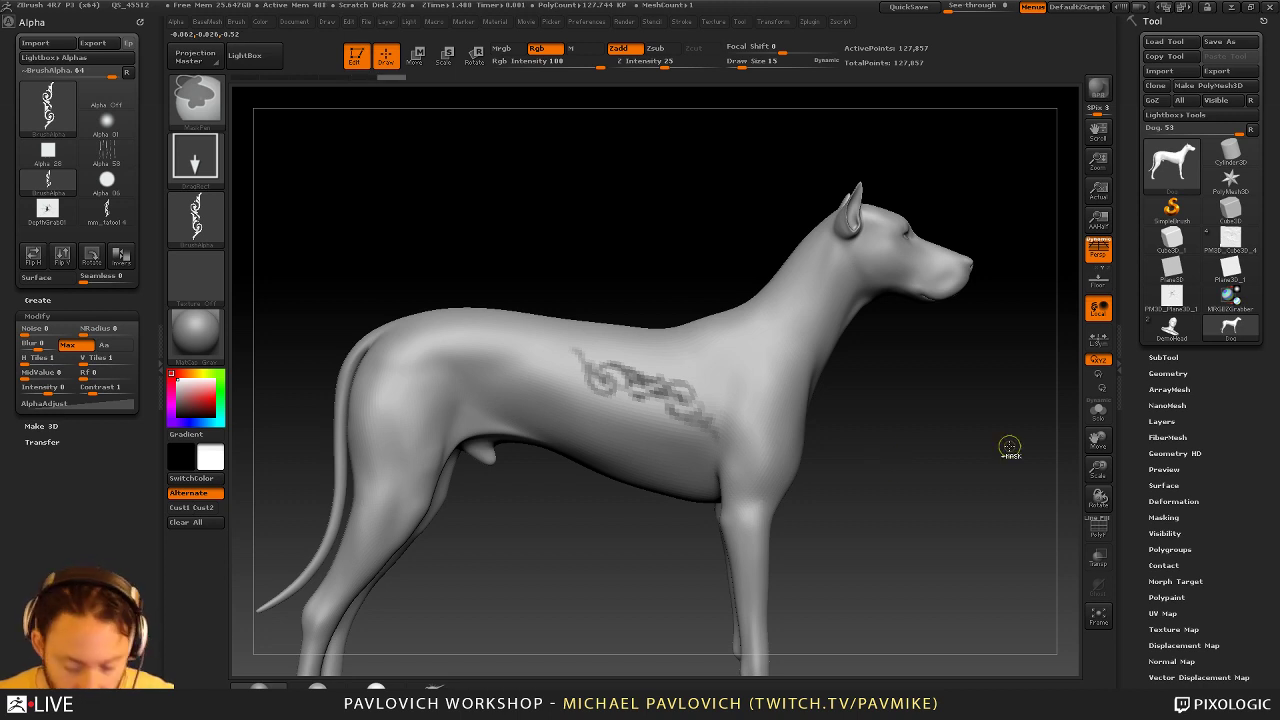
Clear the mask, subdivide the dog once, and test the tattoo mask on the flank again
ctrl+drag(990, 411, 1020, 457)
key(ctrl+d)
ctrl+drag(656, 386, 792, 436)
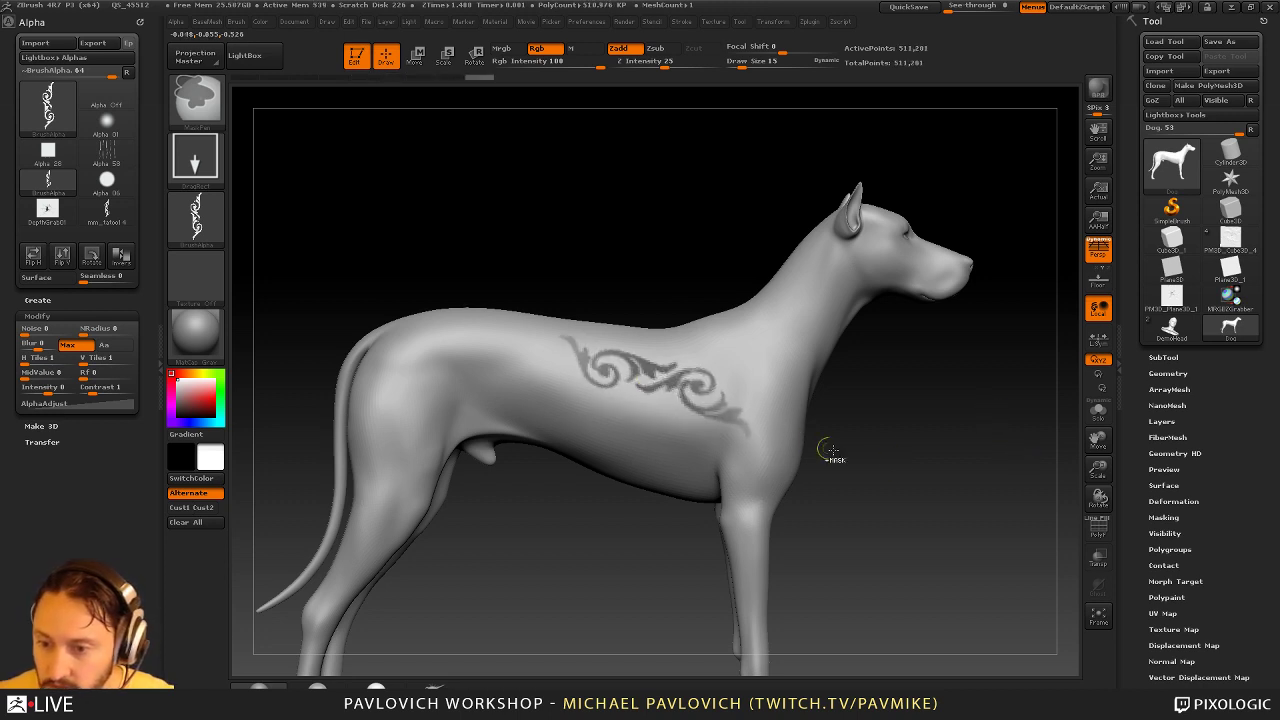
ctrl+drag(893, 459, 886, 443)
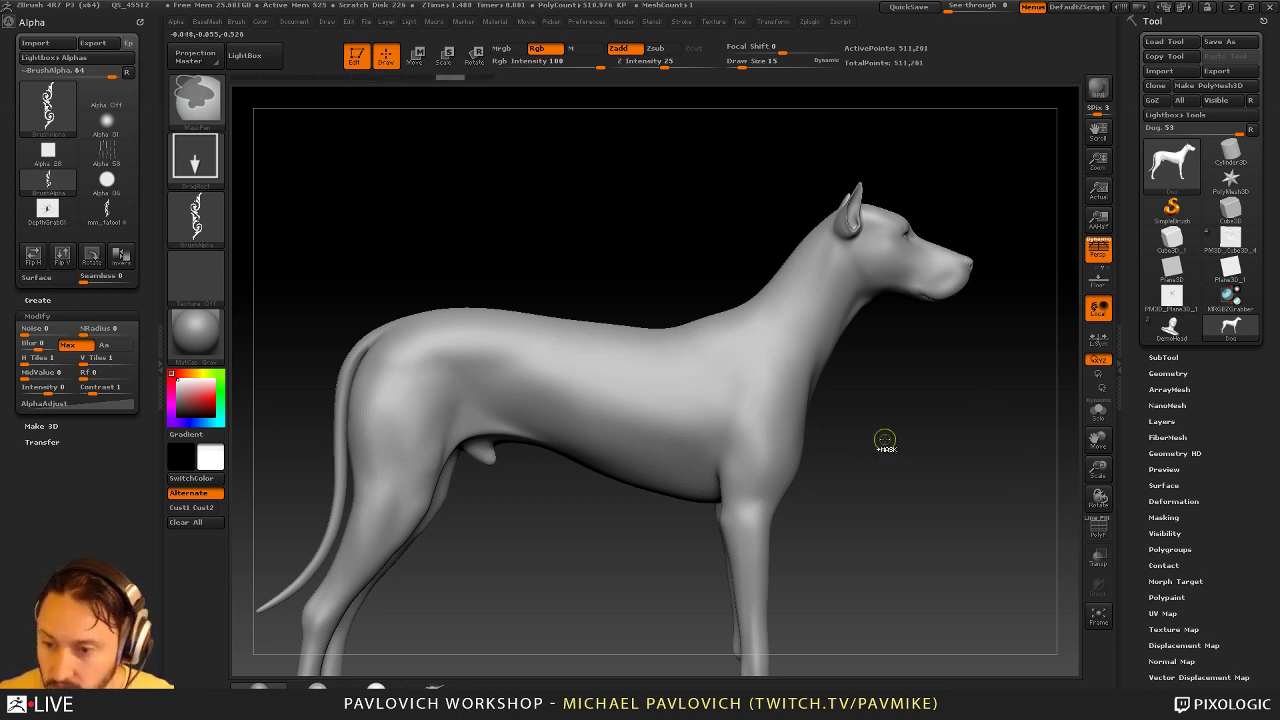
Subdivide the dog another level and set the masking brush's Focal Shift to -100, clearing the test mask
key(ctrl+d)
ctrl+drag(674, 400, 788, 449)
ctrl+drag(782, 50, 718, 90)
ctrl+drag(906, 370, 930, 426)
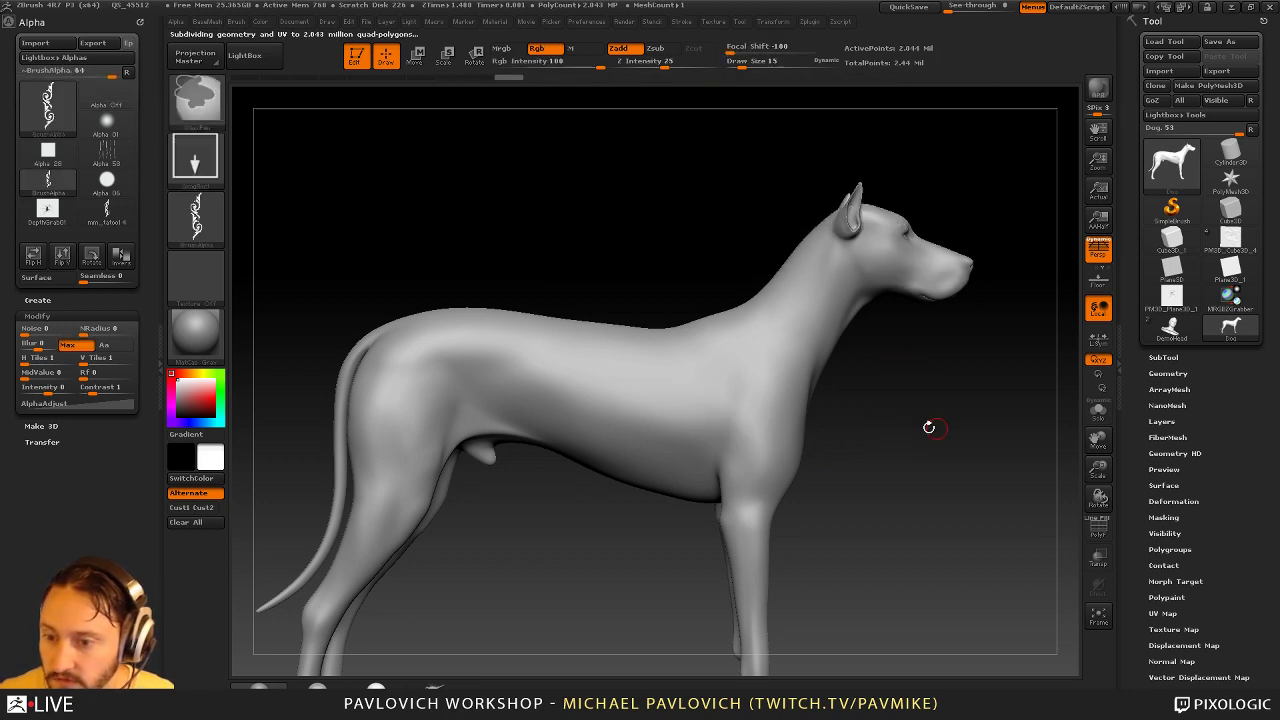
Test the tattoo mask on the dog's side at the new density, check it from other angles, and undo it
ctrl+drag(626, 380, 771, 422)
drag(884, 408, 690, 395)
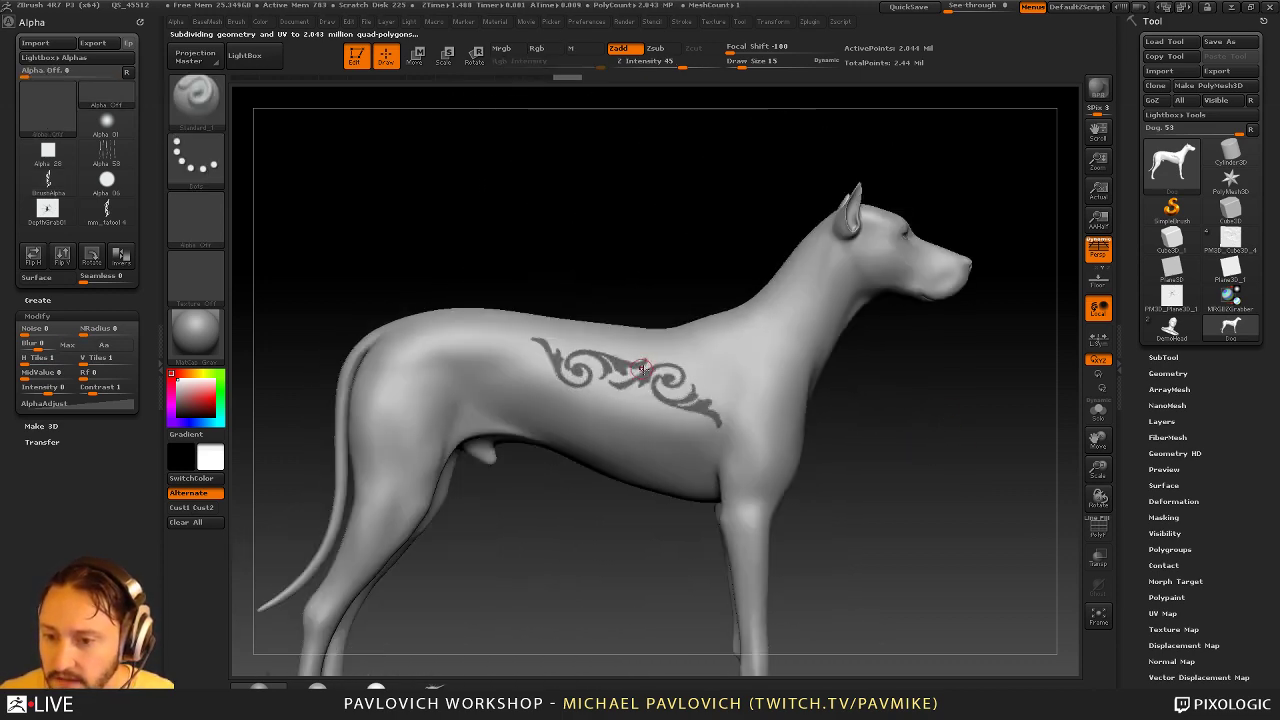
drag(888, 362, 706, 402)
key(ctrl+z)
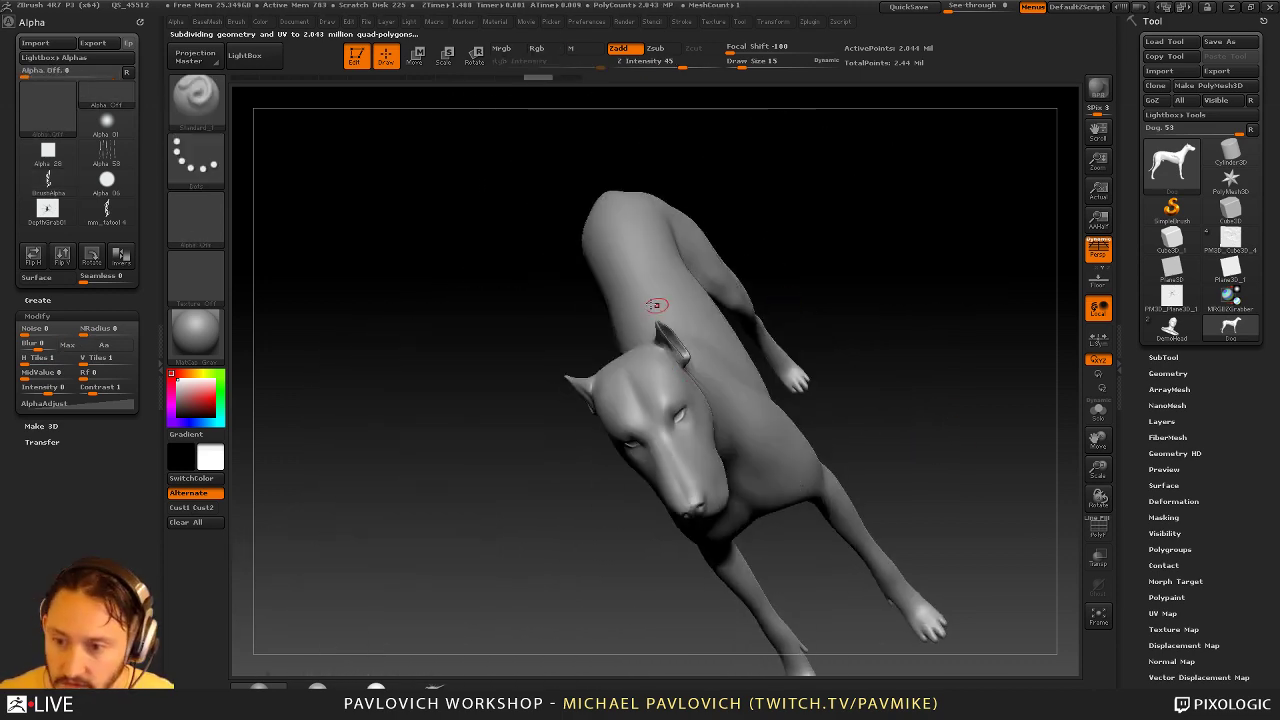
mouse_move(562, 345)
shift+mouse_down()
mouse_move(688, 360)
mouse_move(772, 430)
mouse_move(736, 398)
mouse_move(749, 403)
shift+mouse_up()
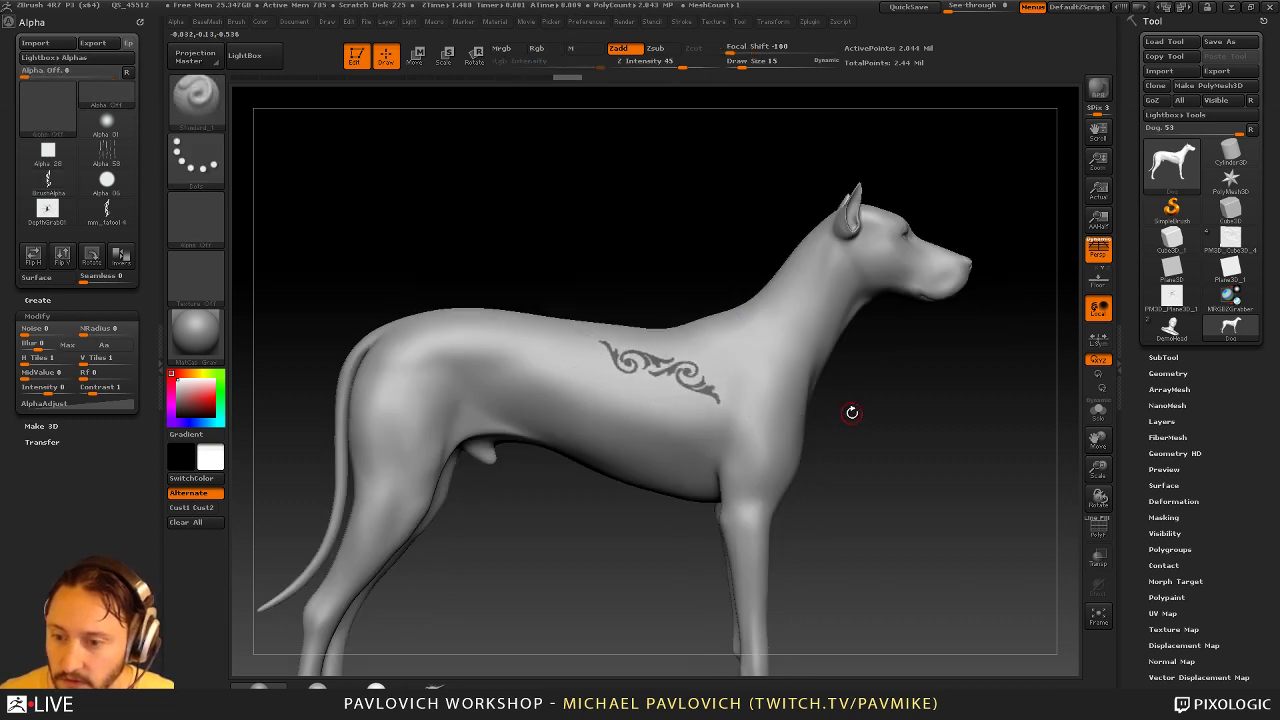
key(ctrl+z)
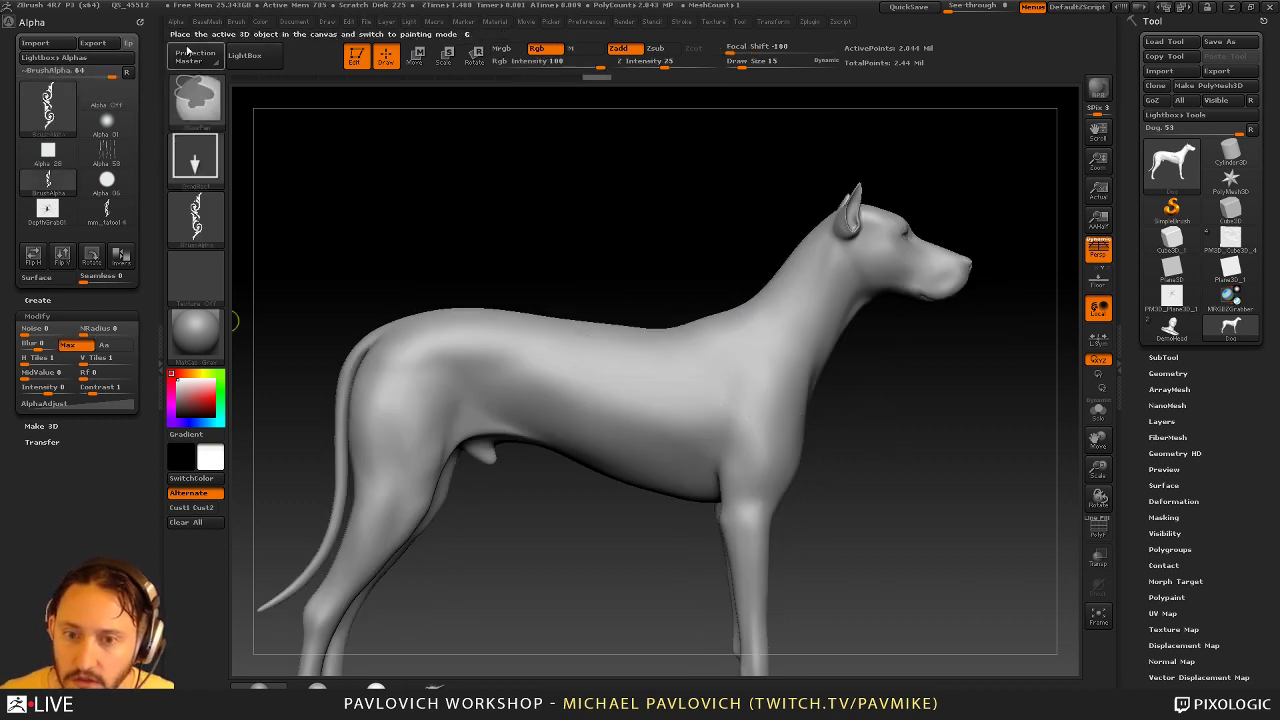
Dock the Brush palette and enable BackfaceMask in the masking brush's Auto Masking settings
click(235, 22)
drag(234, 41, 58, 385)
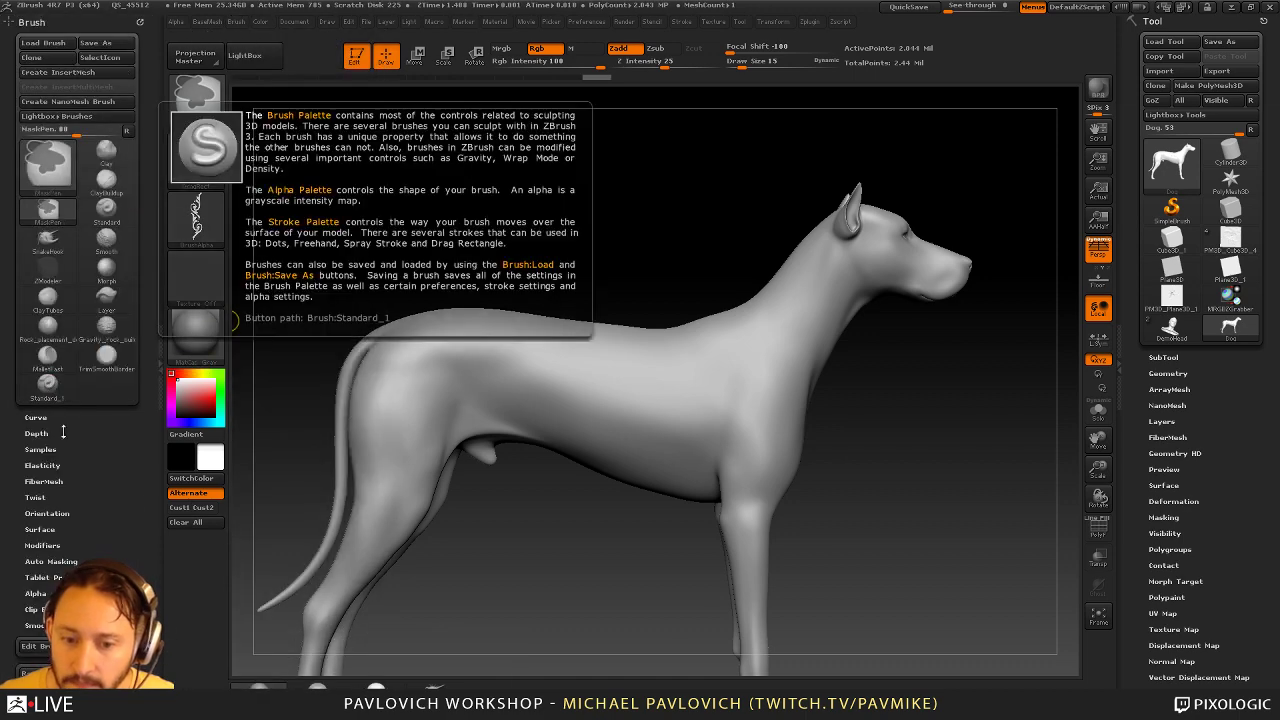
click(73, 562)
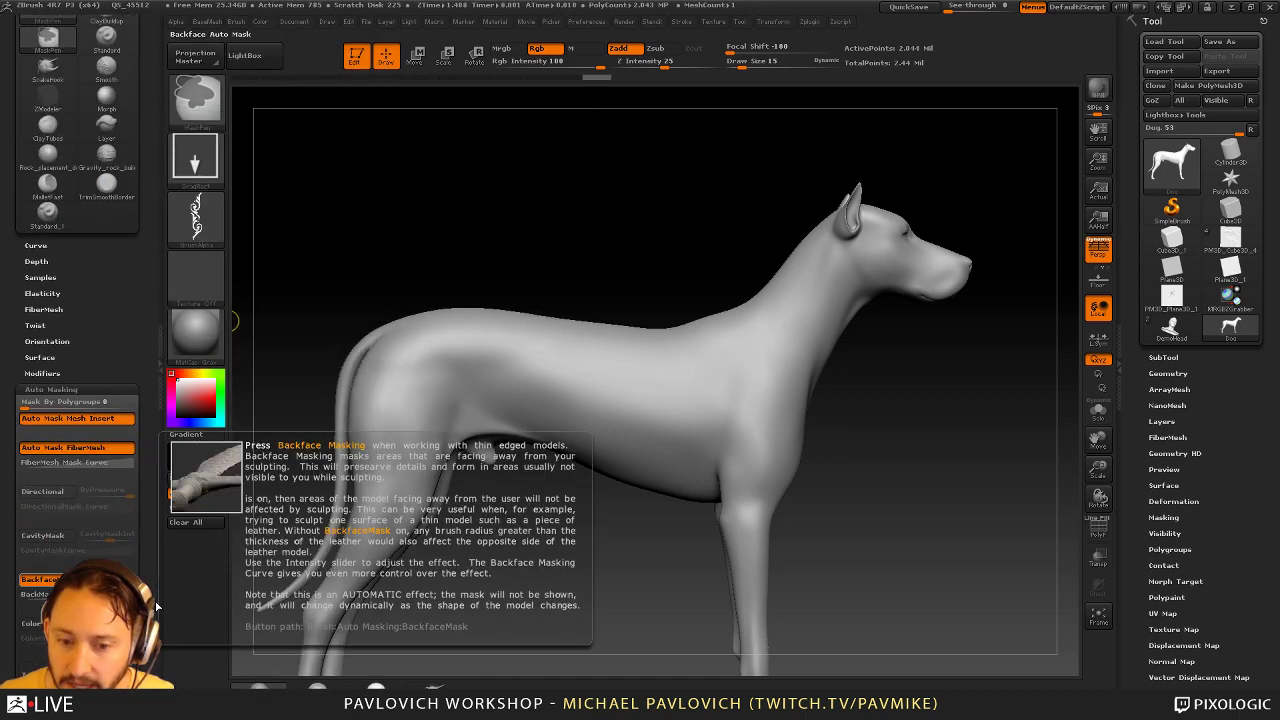
Mask a large tattoo pattern diagonally across the dog's flank and check the model from other angles
drag(650, 393, 832, 448)
drag(952, 446, 838, 448)
mouse_move(851, 181)
mouse_down()
mouse_move(797, 200)
mouse_move(951, 212)
mouse_up()
mouse_move(886, 356)
mouse_down()
mouse_move(910, 357)
mouse_move(914, 406)
mouse_move(932, 419)
mouse_up()
alt+drag(932, 419, 977, 487)
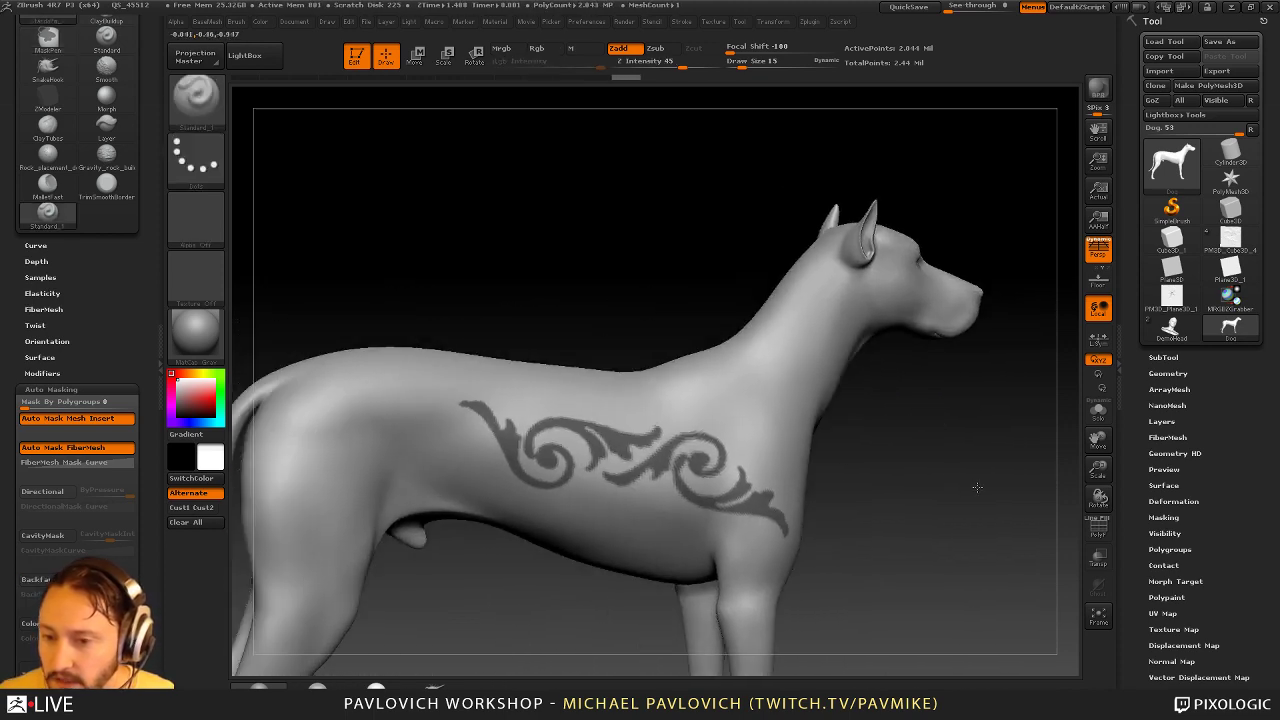
Convert the masked tattoo pattern into its own polygroup and turn on PolyFrame
mouse_move(900, 490)
mouse_down()
mouse_move(939, 442)
mouse_move(970, 456)
mouse_up()
mouse_move(958, 430)
alt+mouse_down()
mouse_move(963, 449)
mouse_move(1072, 497)
alt+mouse_up()
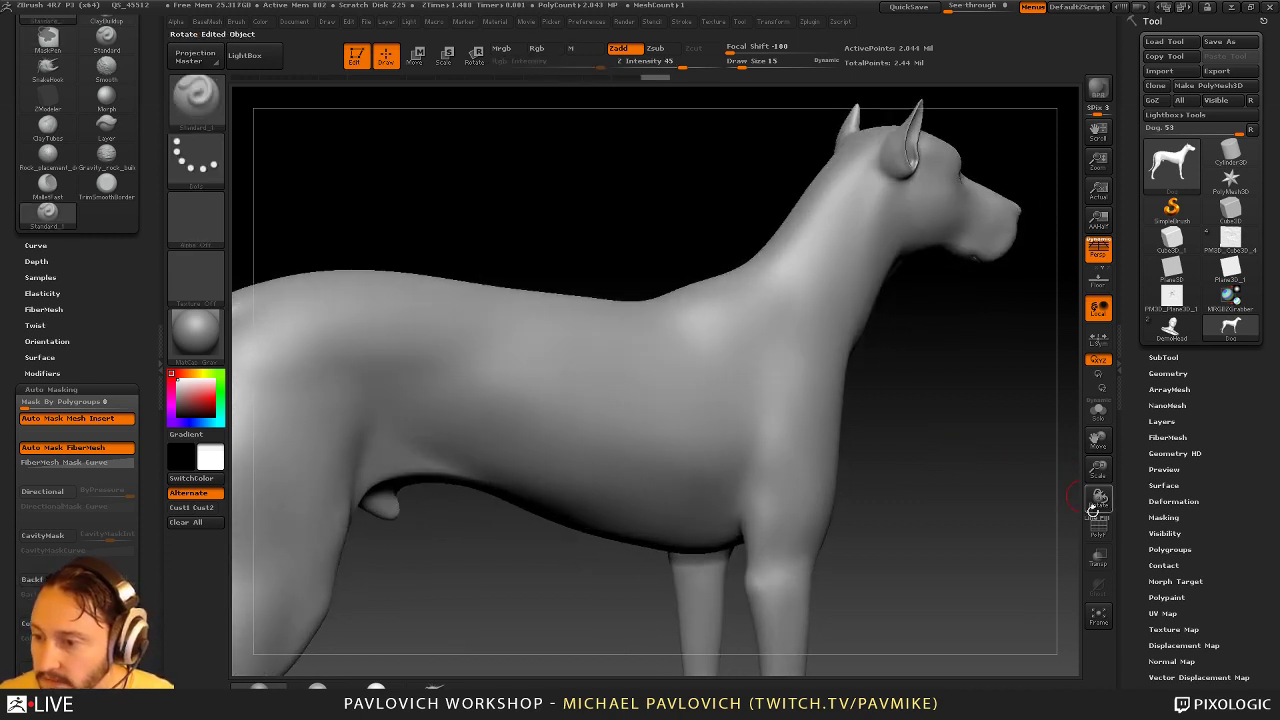
click(1099, 528)
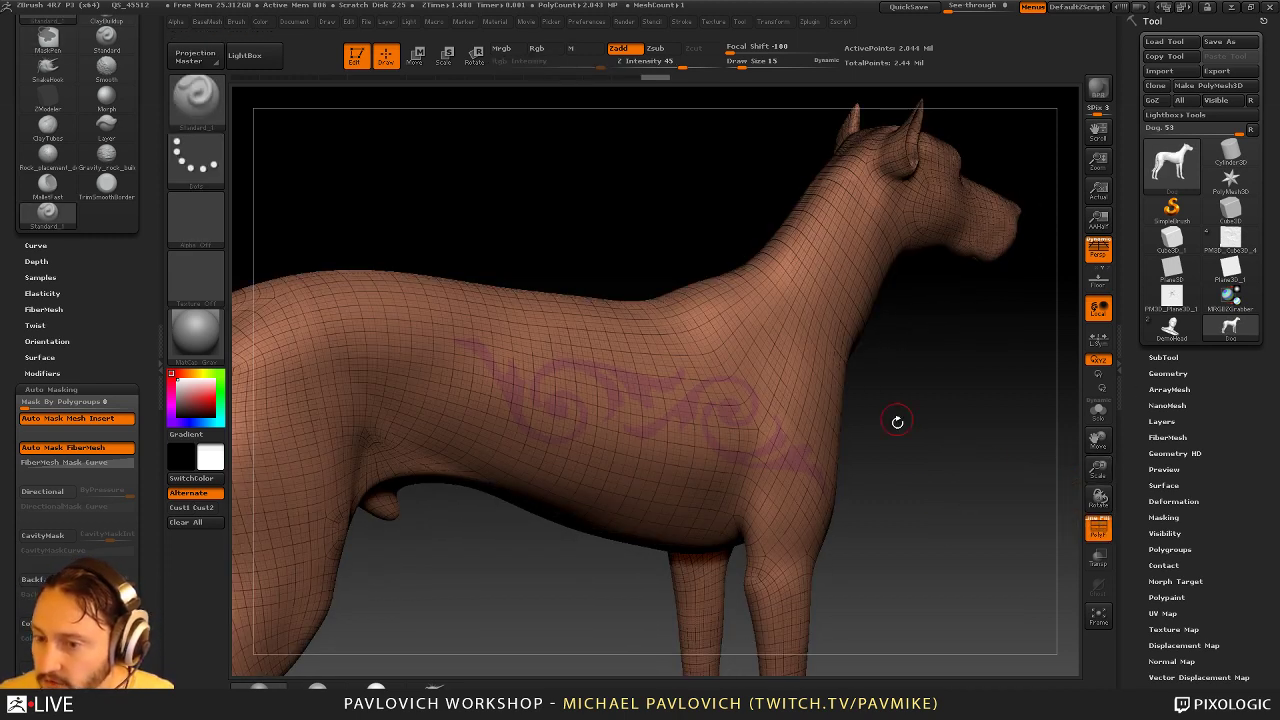
Isolate the tattoo polygroup, mask it completely, and unhide the rest of the dog
key(ctrl+shift)
ctrl+shift+click(717, 447)
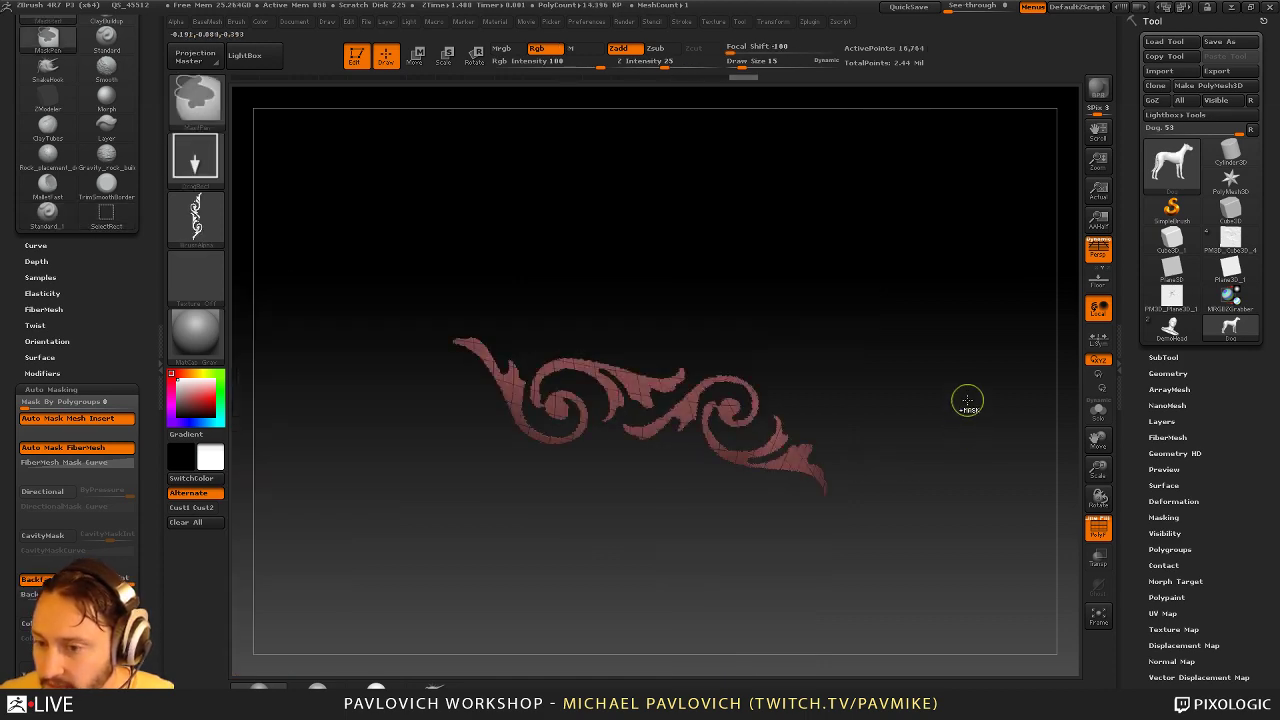
key(ctrl+a)
ctrl+shift+click(968, 400)
key(shift)
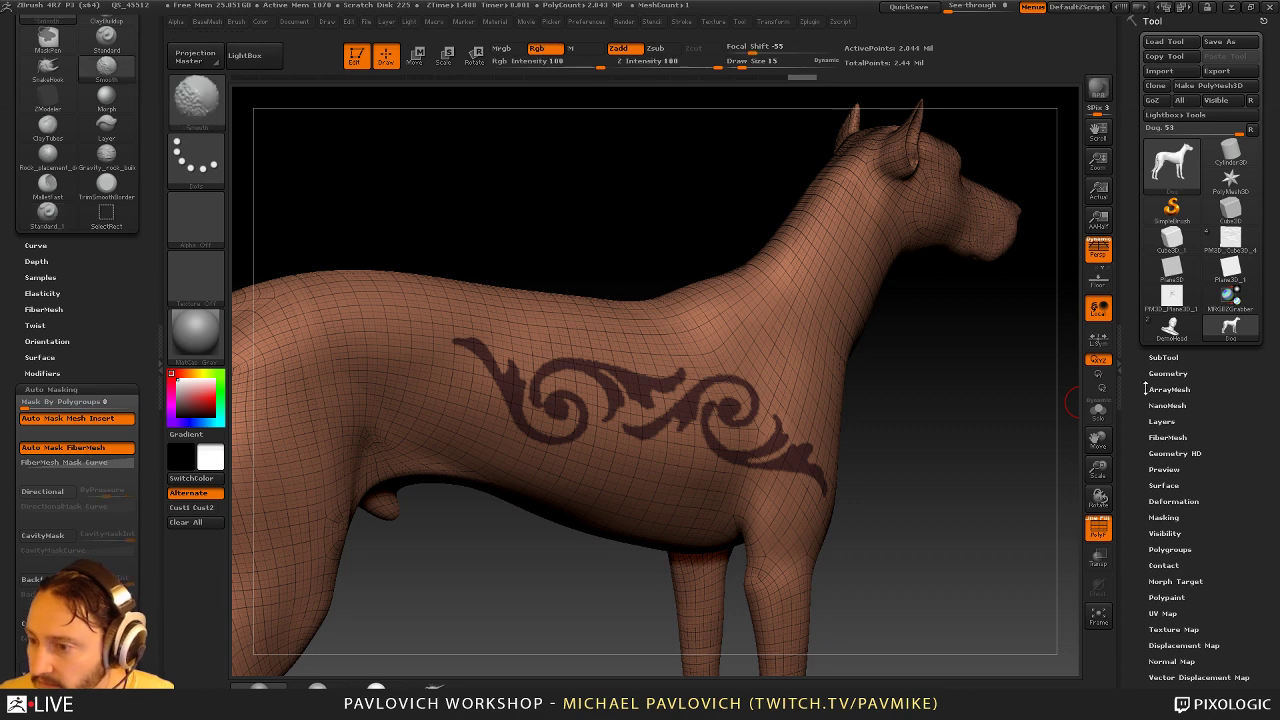
Preview an extraction of the masked tattoo pattern, and discard it along with the mask
click(1163, 357)
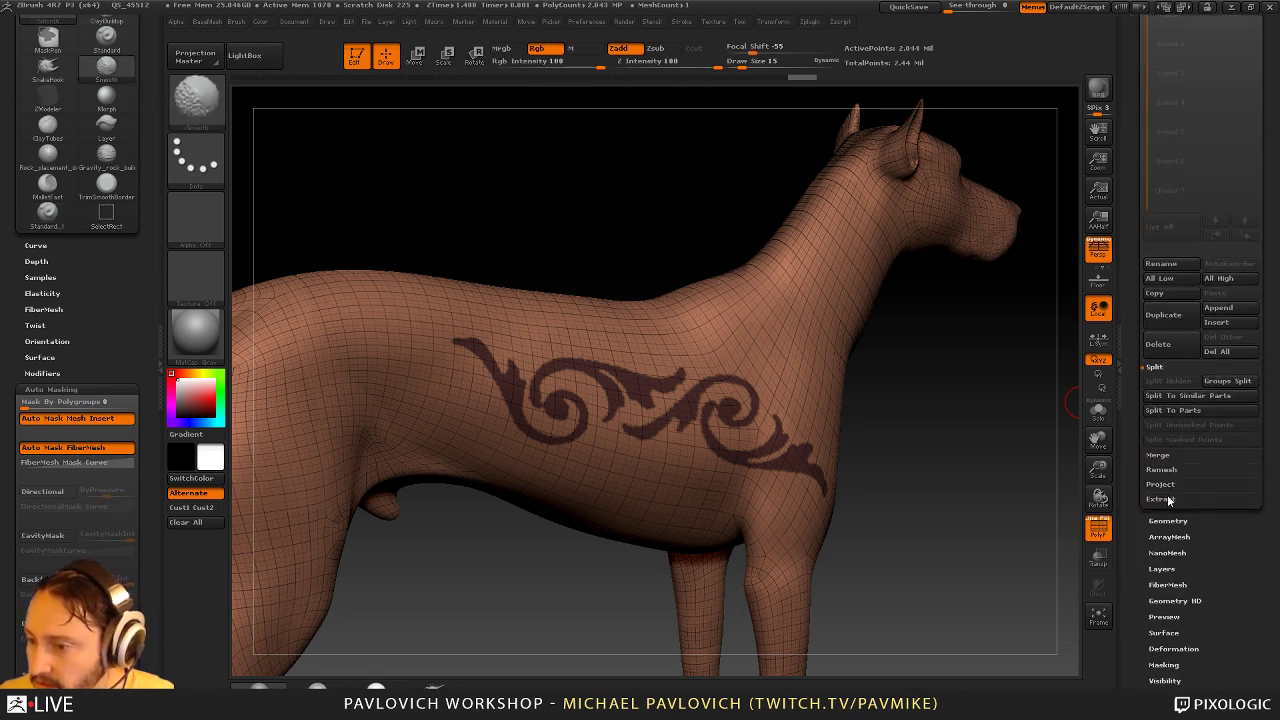
click(1160, 520)
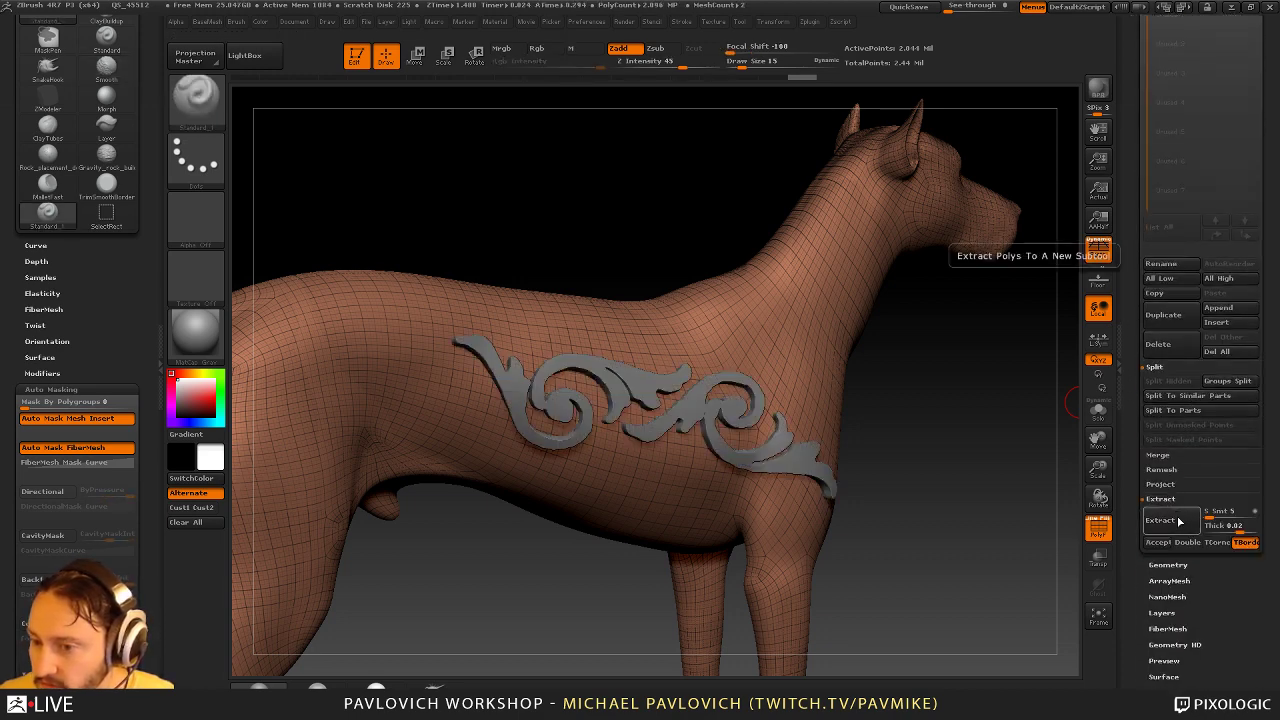
key(ctrl+w)
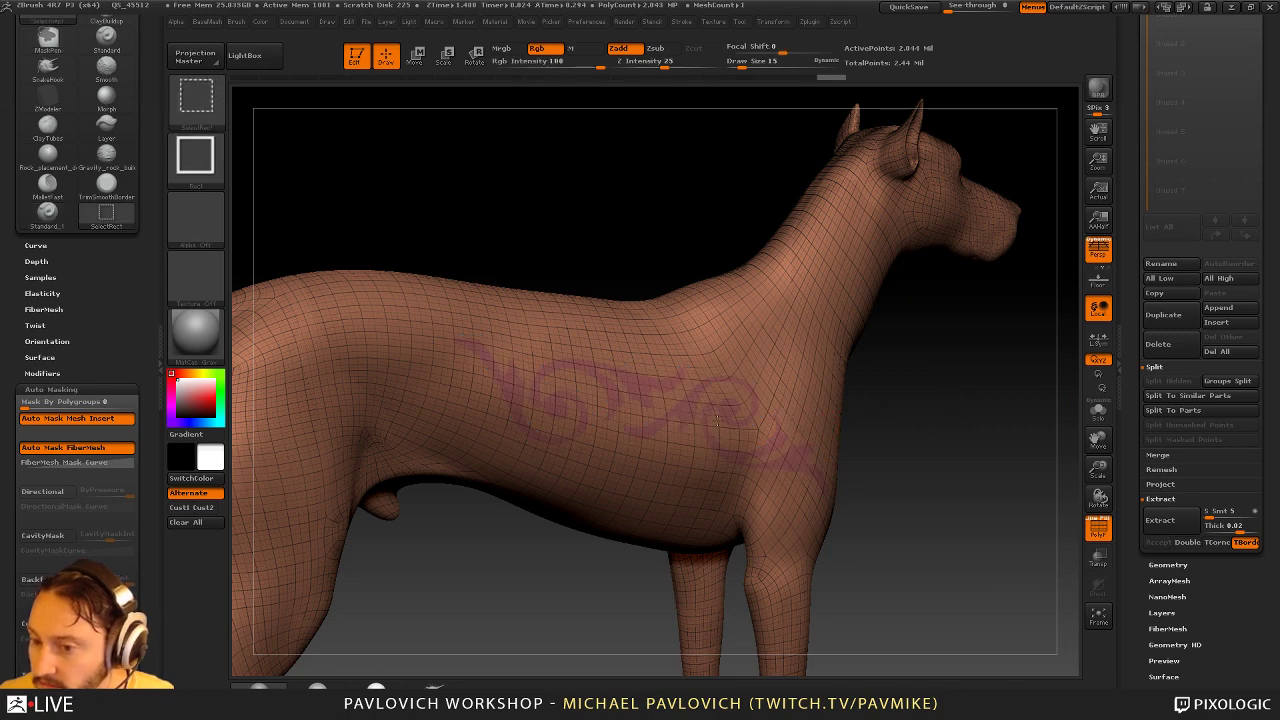
Isolate the tattoo polygroup, extract it with a thickness of 0.02, and accept it as a new subtool
ctrl+shift+click(718, 424)
click(1175, 526)
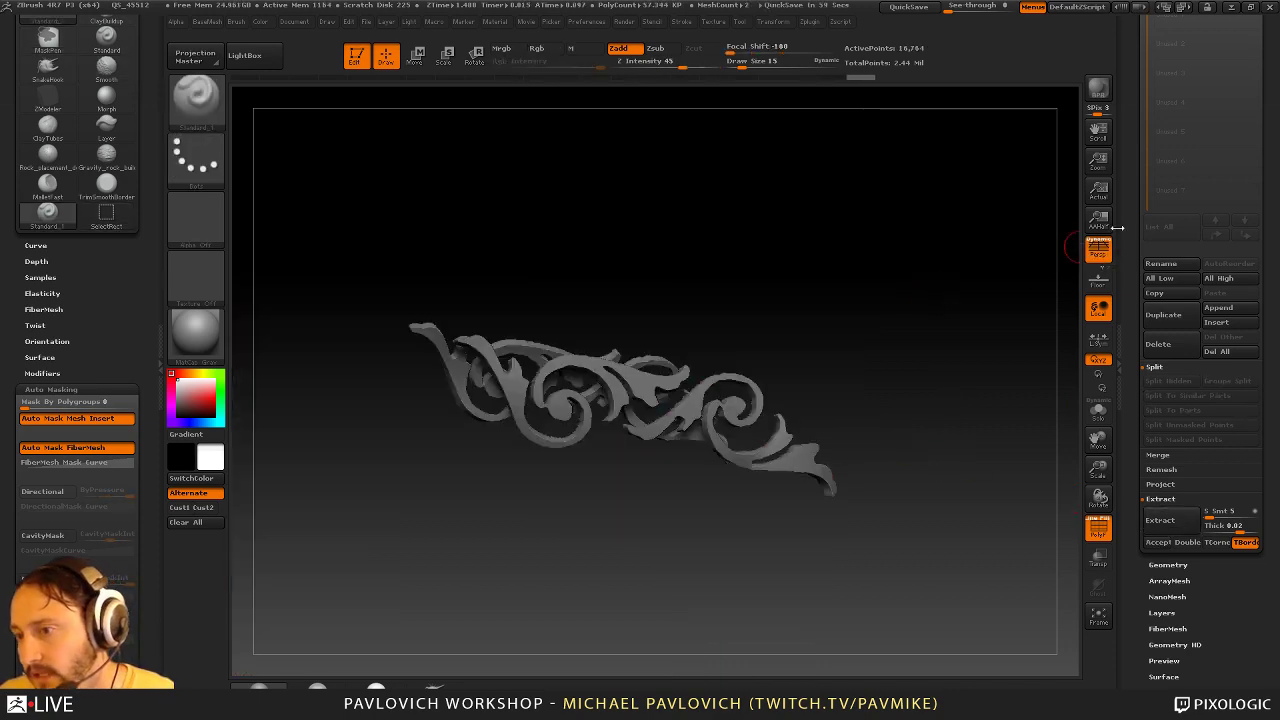
click(1162, 543)
drag(1134, 401, 1131, 521)
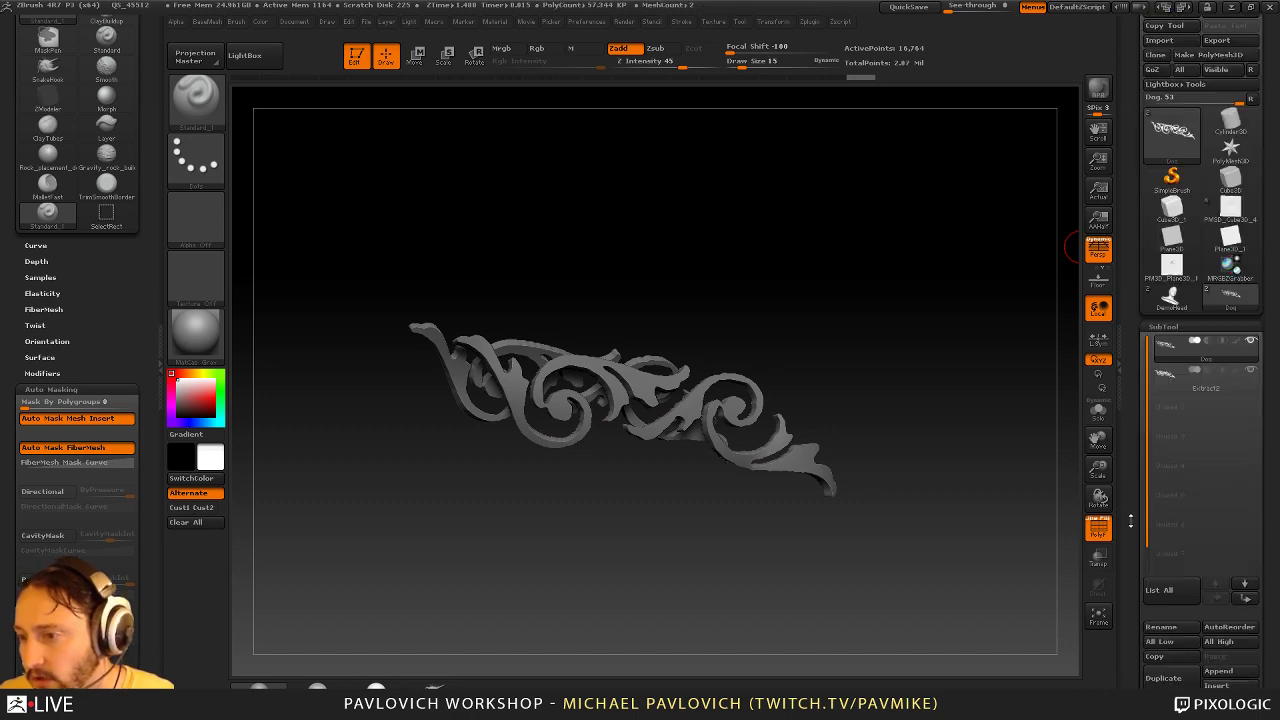
Select the extracted tattoo subtool, turn off PolyFrame, and smooth its geometry with Polish By Features
click(1201, 394)
drag(935, 388, 910, 380)
click(1098, 530)
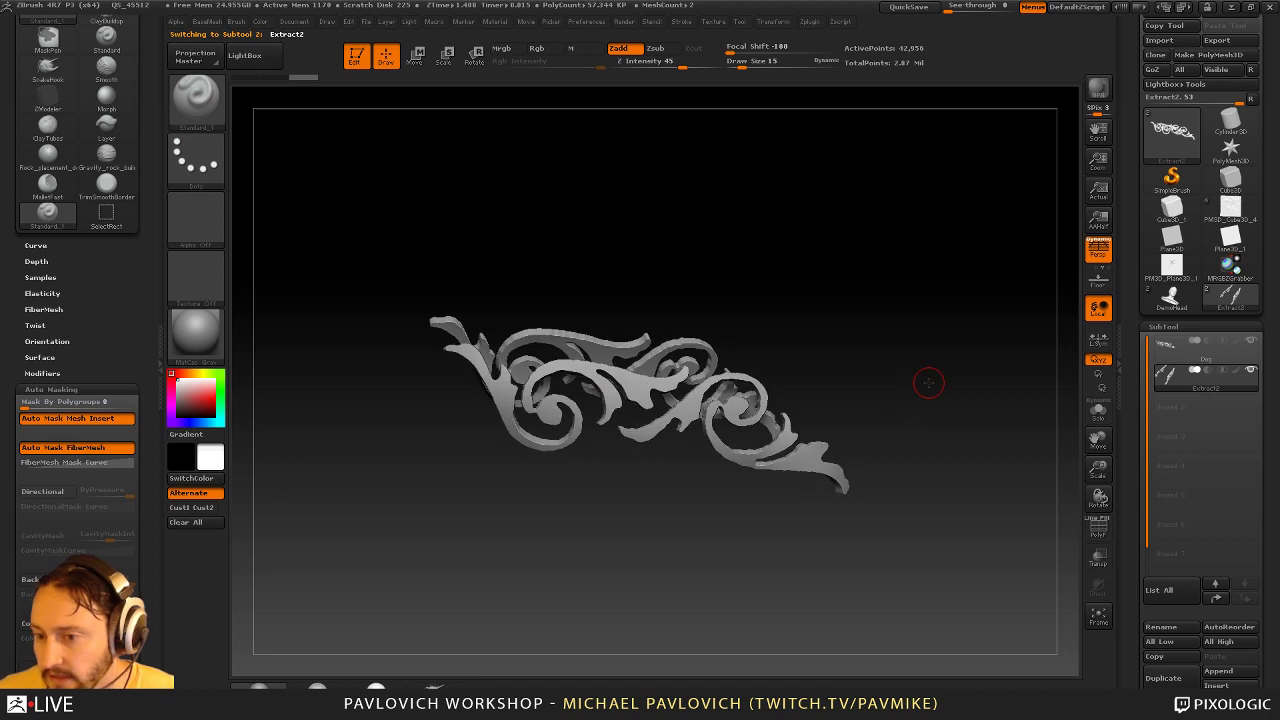
key(alt+b)
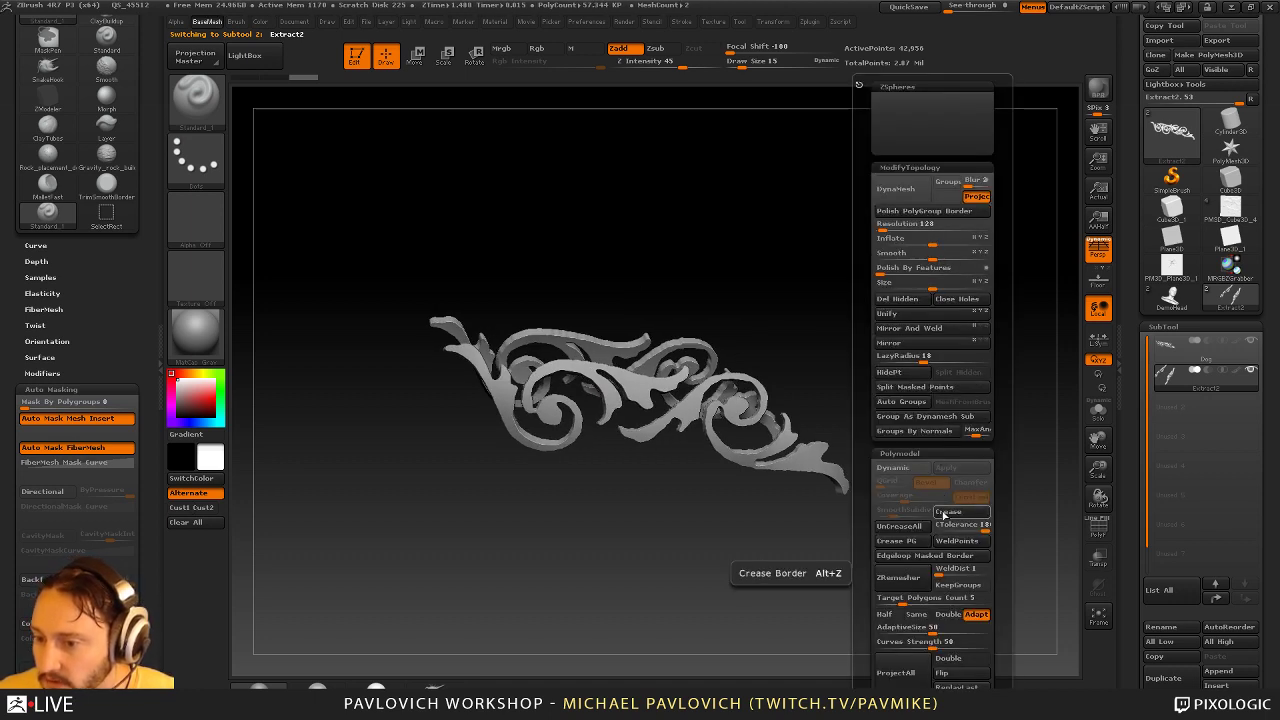
click(987, 269)
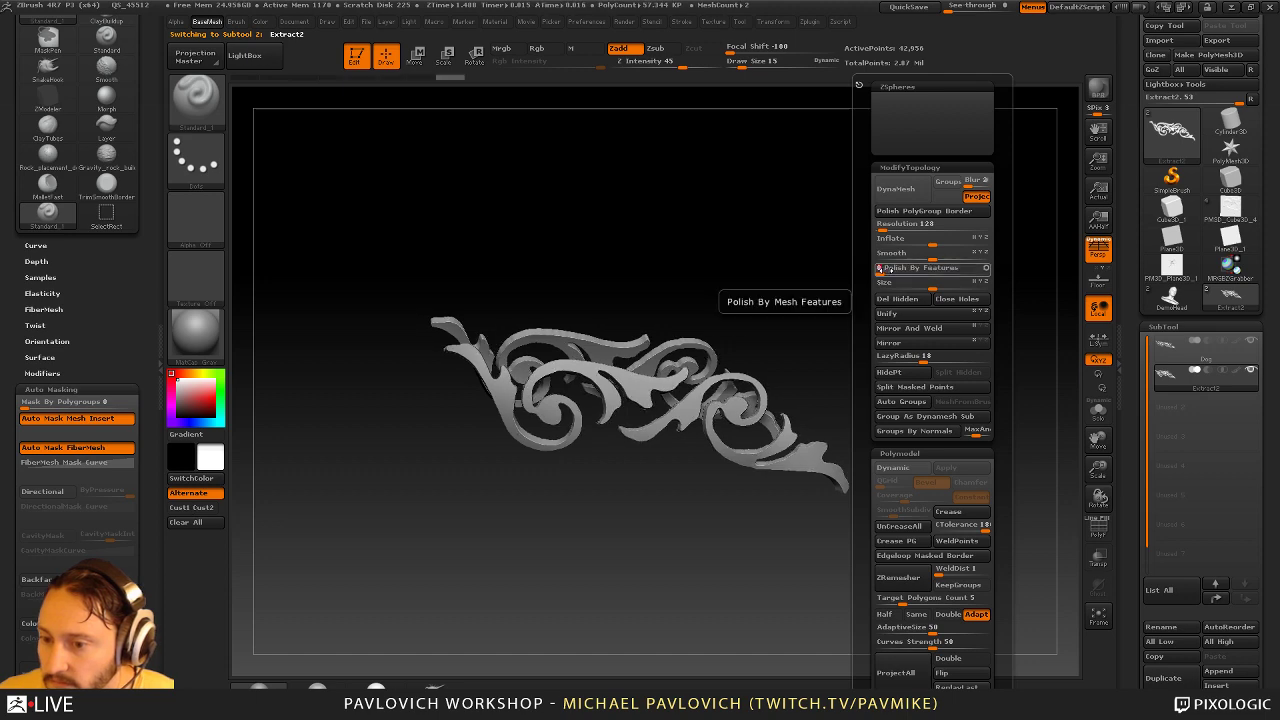
drag(1022, 508, 1020, 443)
Switch back to the dog subtool, unhide its whole mesh, and leave PolyFrame off
click(1217, 358)
click(1098, 526)
ctrl+shift+click(990, 360)
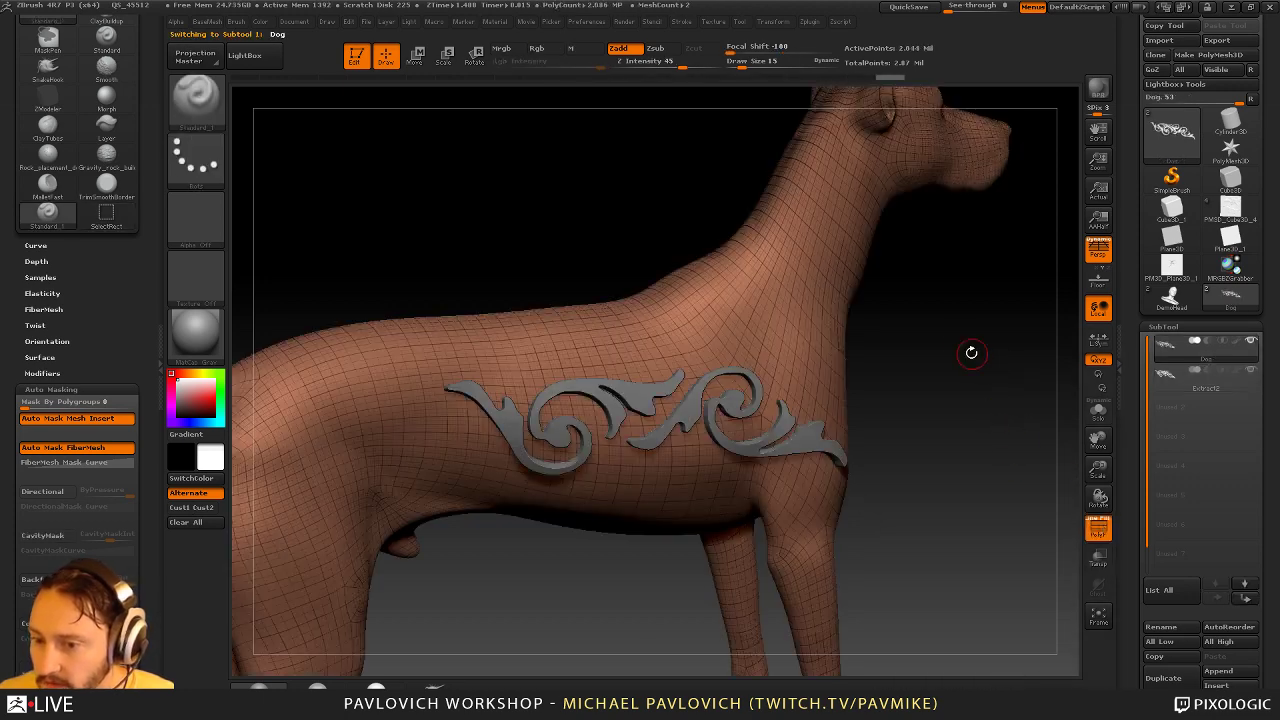
click(1098, 528)
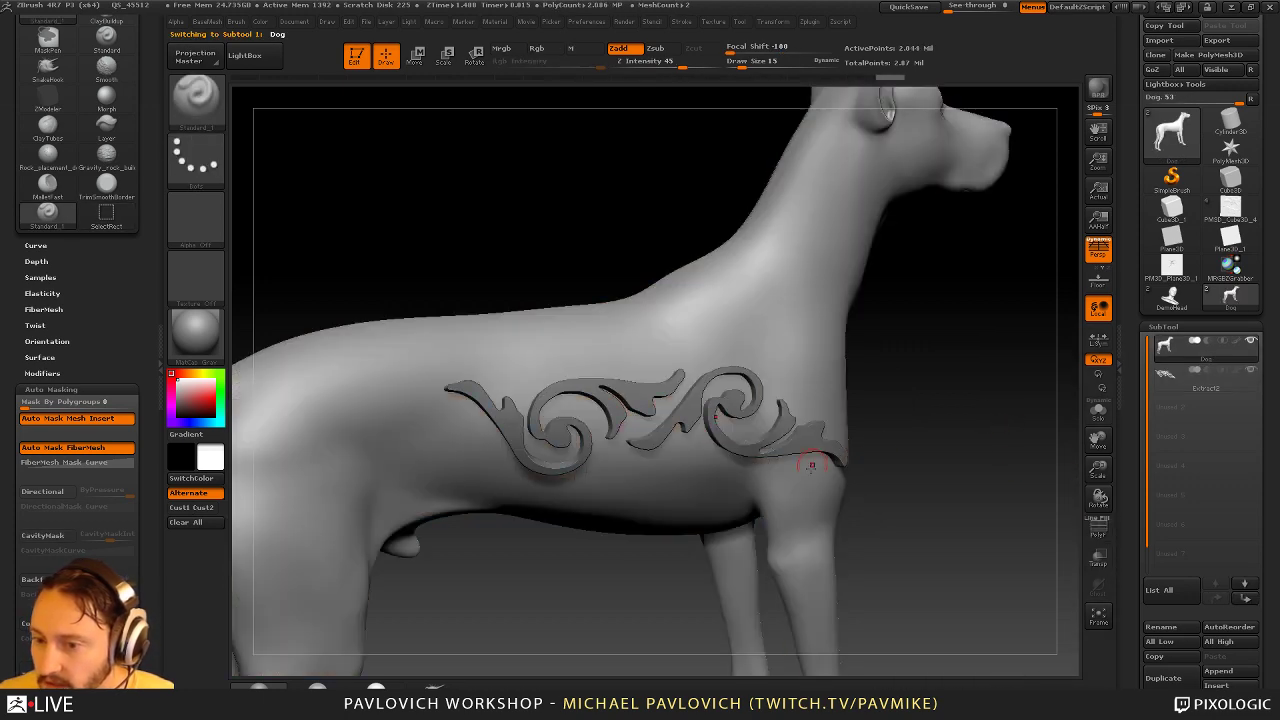
Solo the dog subtool and check the tattoo polygroup by hiding and unhiding it
click(1101, 417)
drag(1010, 402, 974, 395)
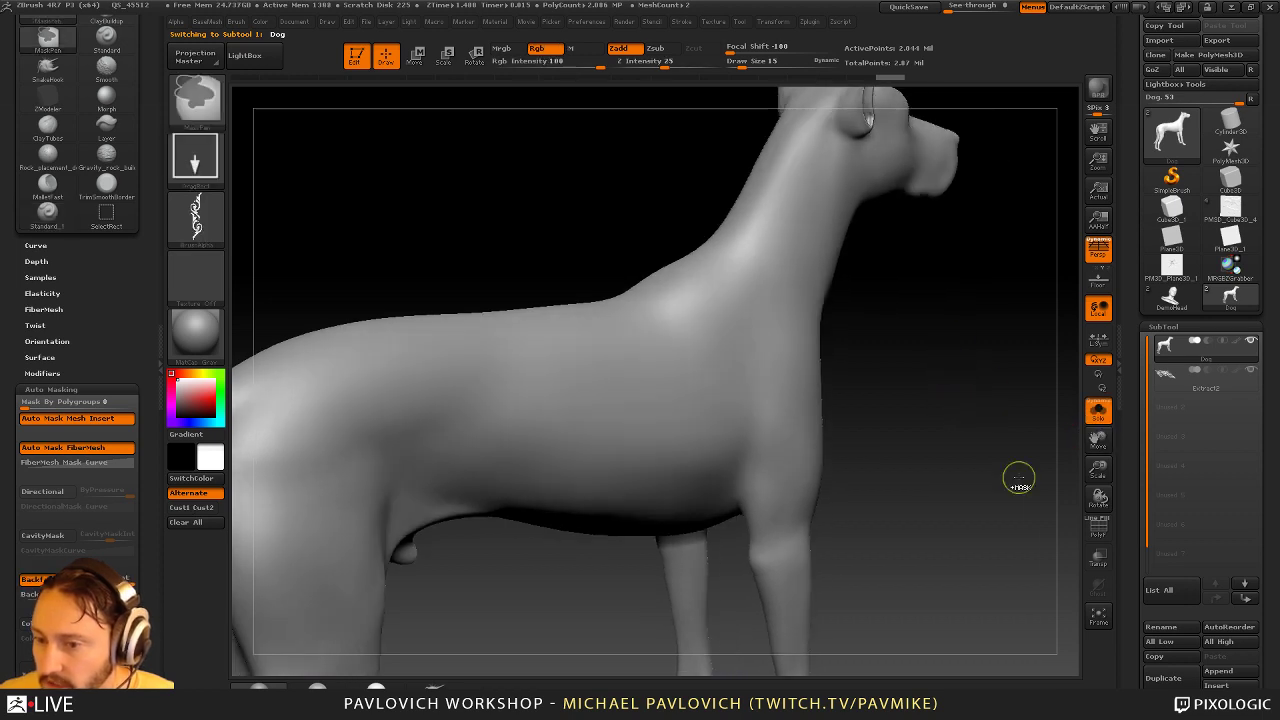
ctrl+shift+click(724, 427)
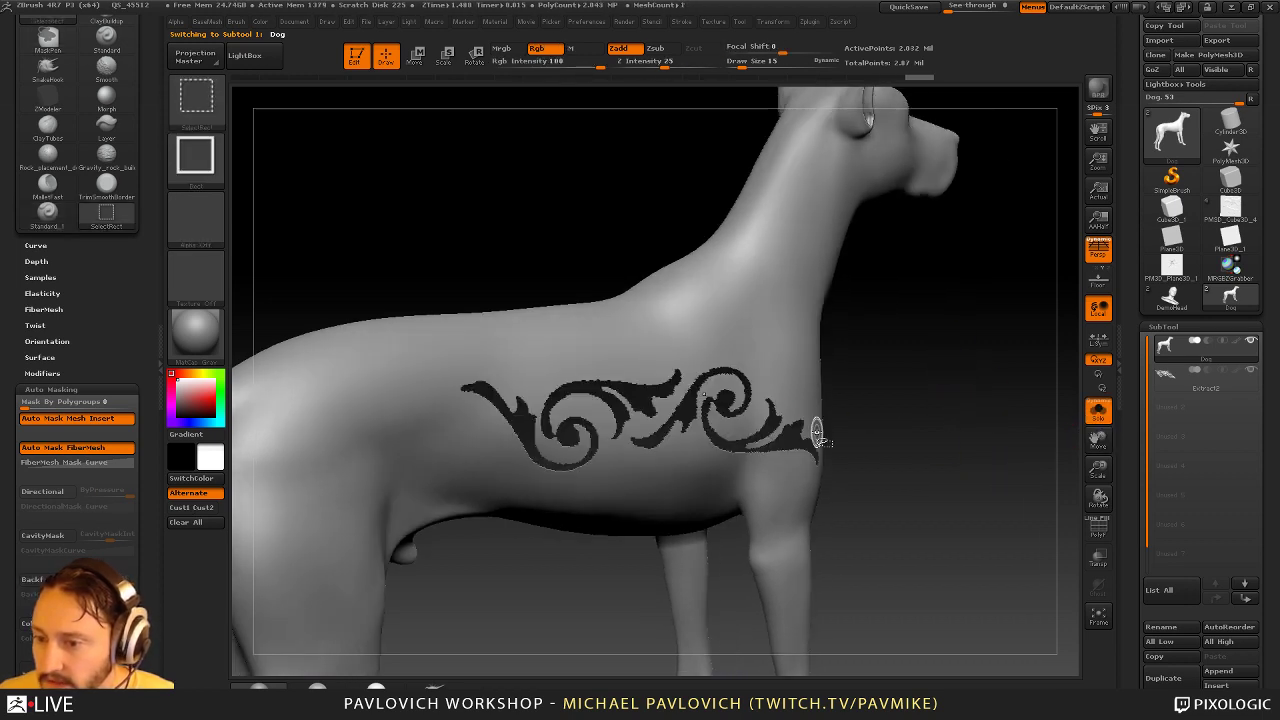
ctrl+shift+click(920, 422)
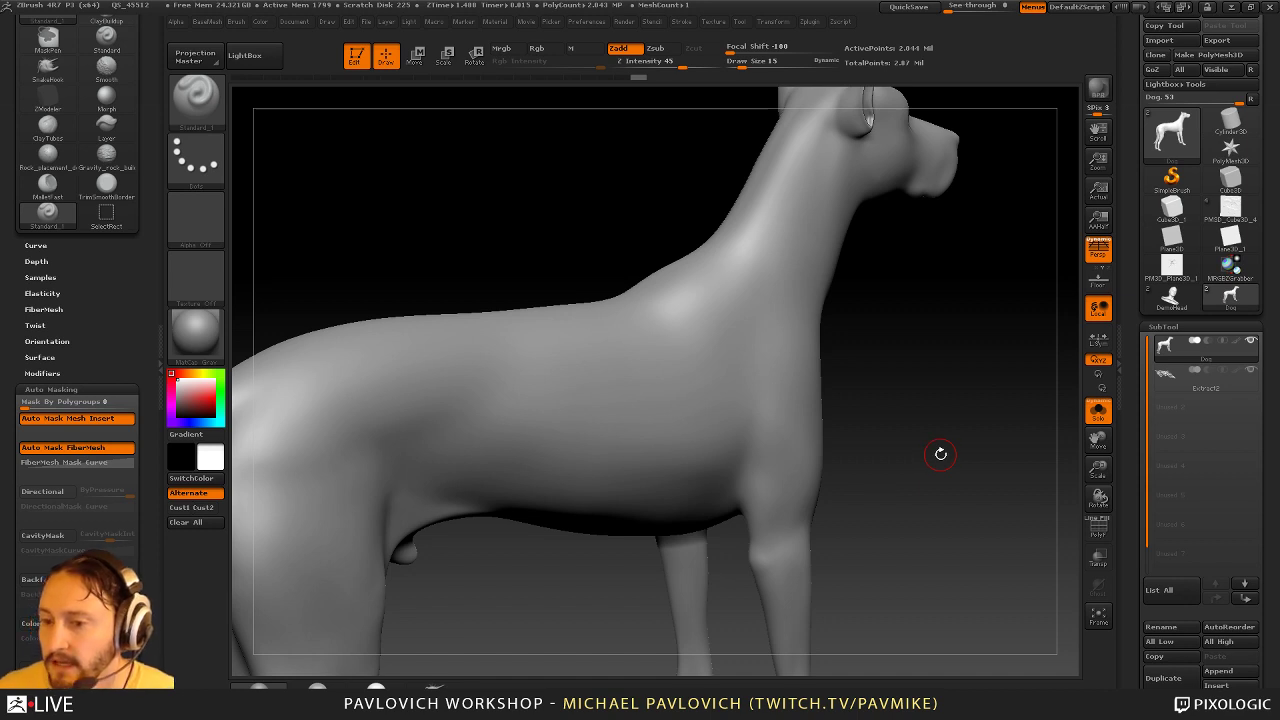
drag(922, 404, 933, 425)
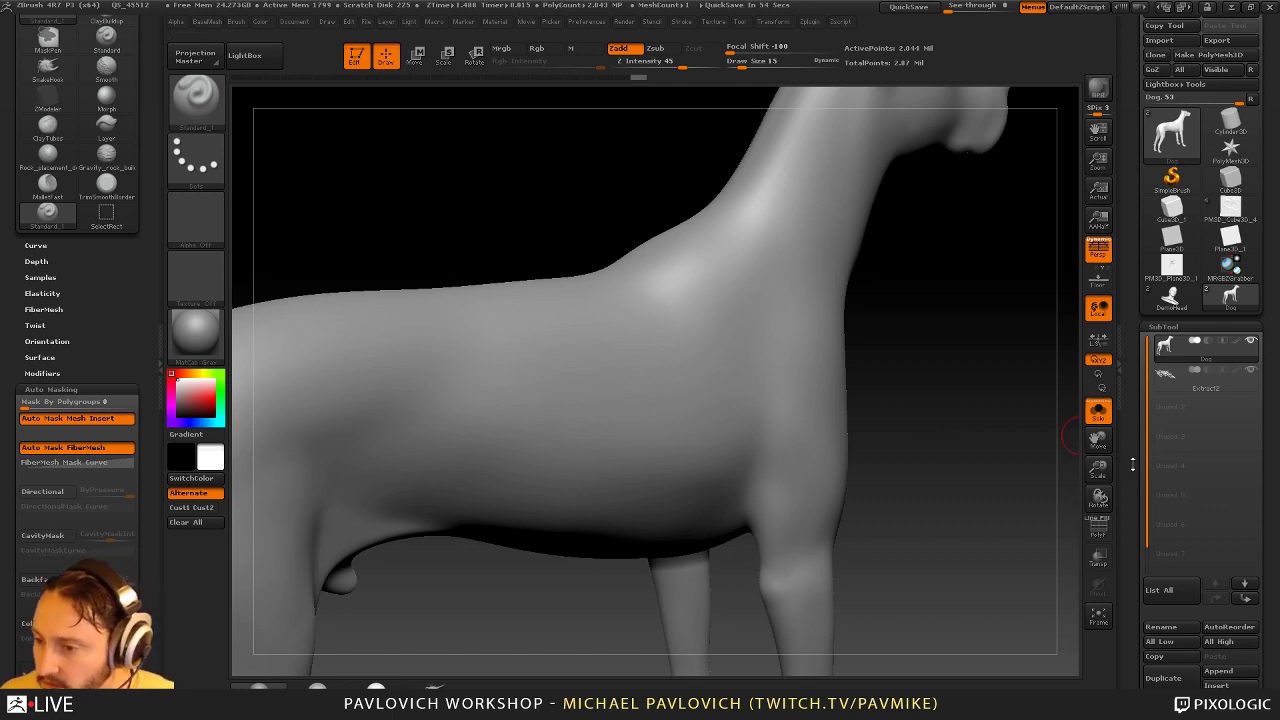
Delete the dog's lower subdivision levels and isolate the tattoo polygroup with PolyFrame on
drag(1133, 464, 1133, 340)
click(1165, 533)
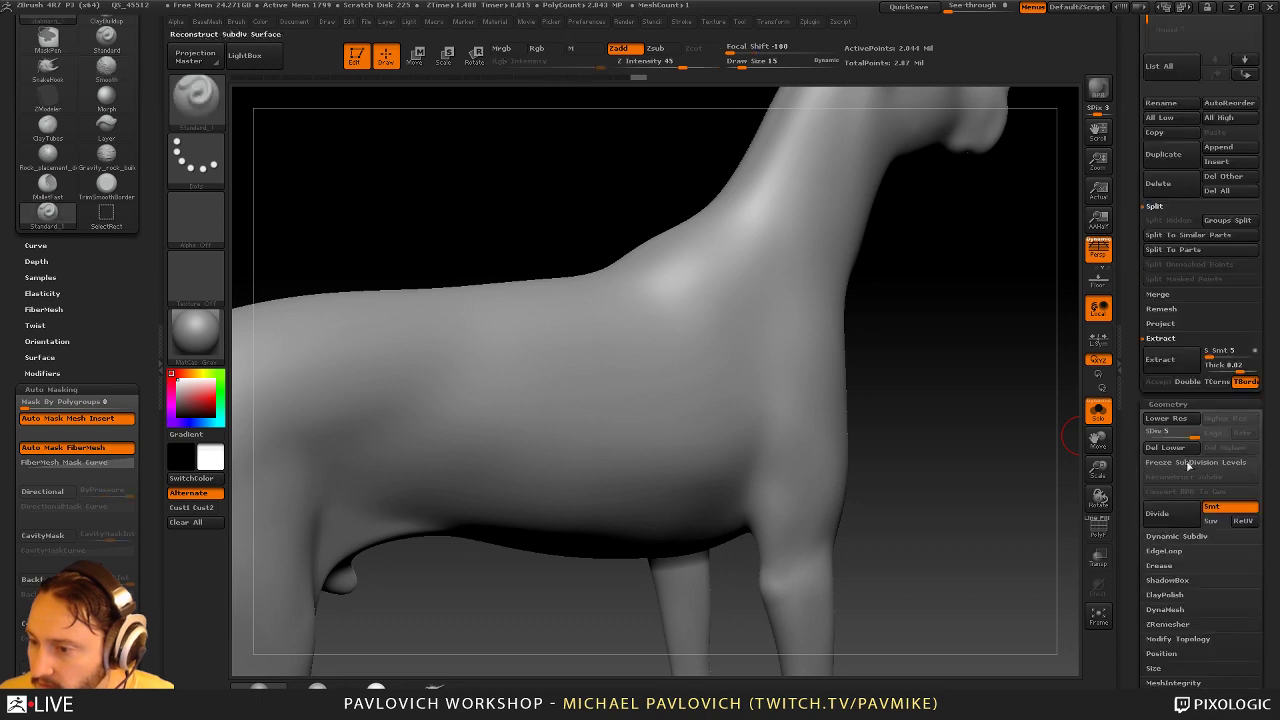
drag(1001, 377, 968, 469)
click(1078, 527)
drag(800, 468, 760, 462)
ctrl+shift+click(686, 409)
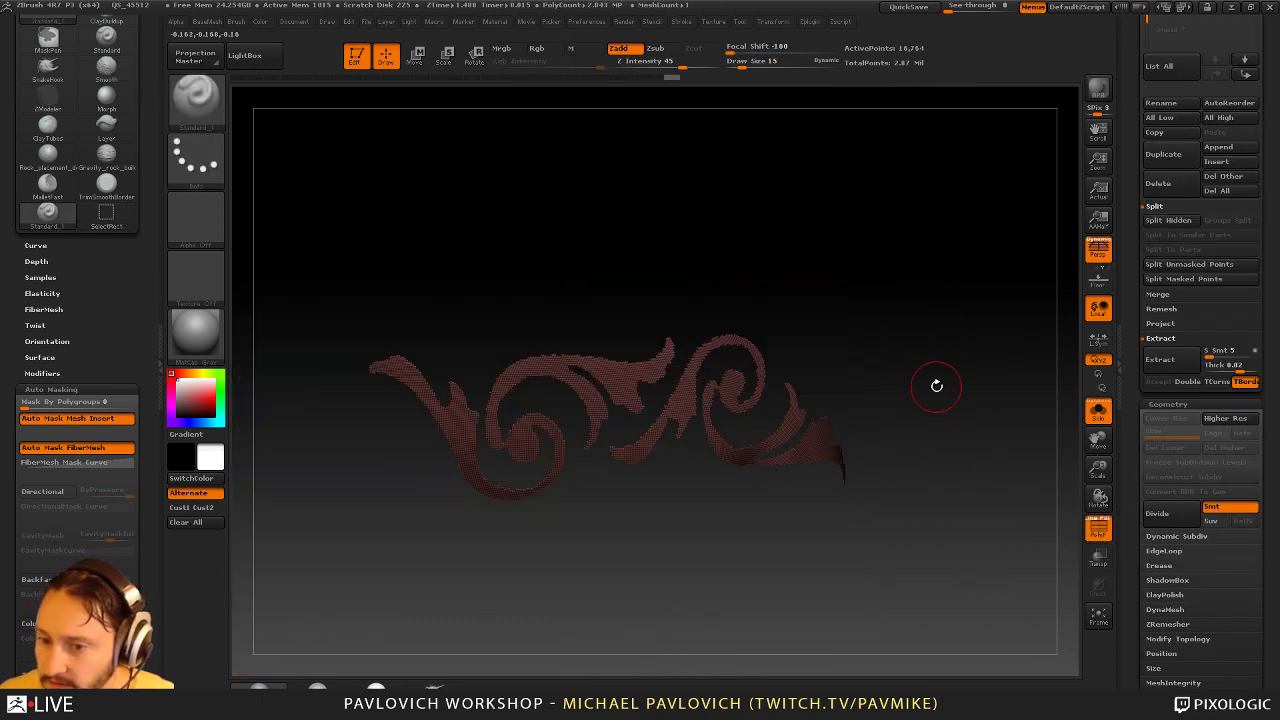
Mask the isolated tattoo except for its border, using only the Border feature, and polish that edge by features
key(2)
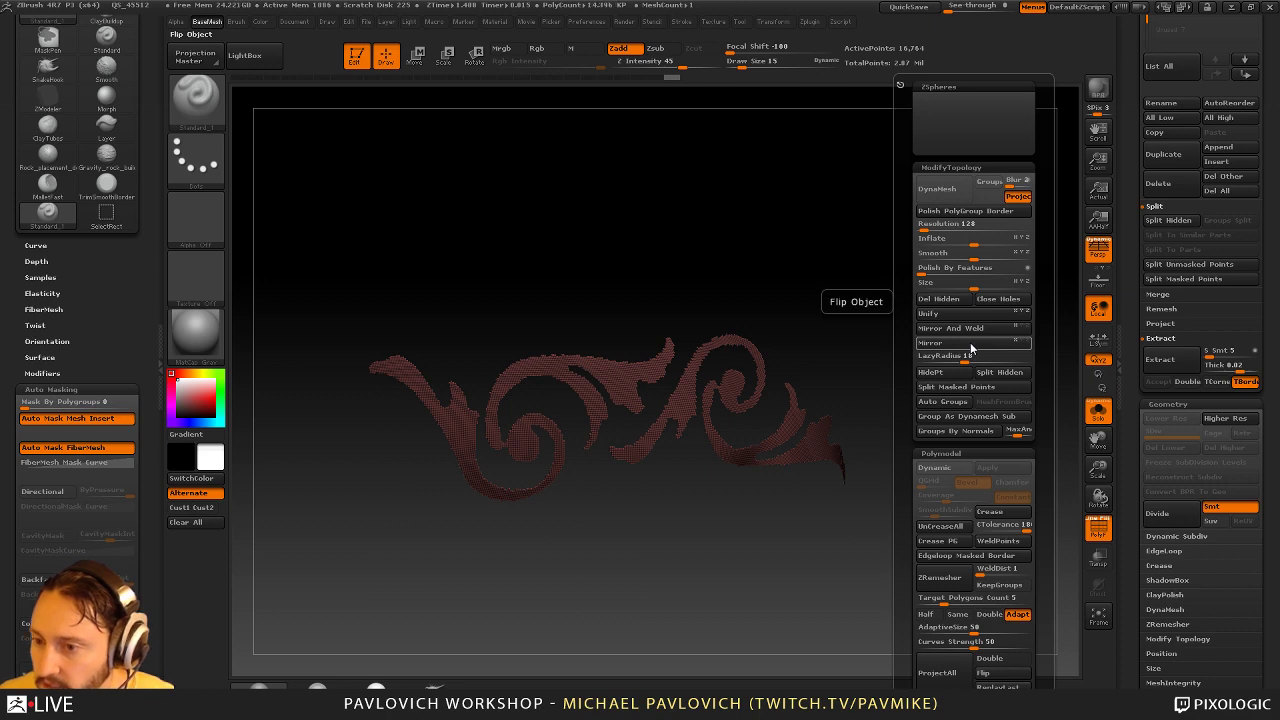
drag(1131, 452, 1134, 306)
click(1164, 290)
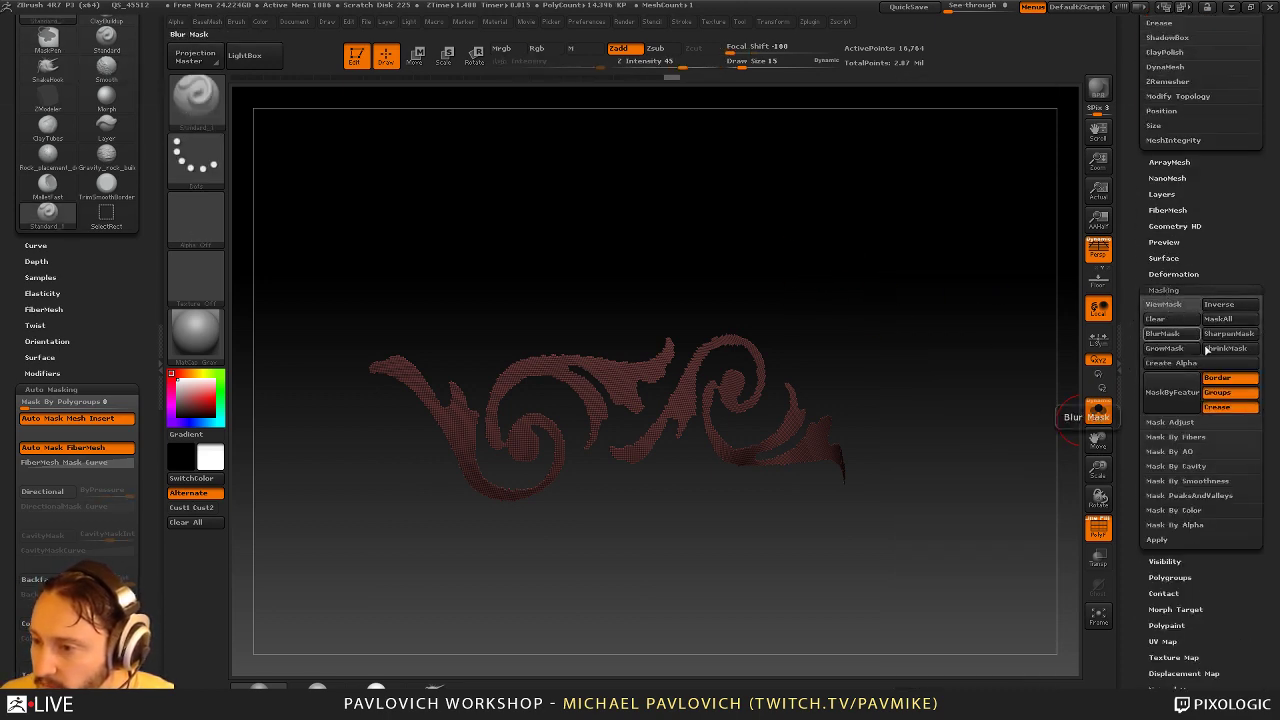
key(ctrl)
ctrl+click(993, 309)
key(2)
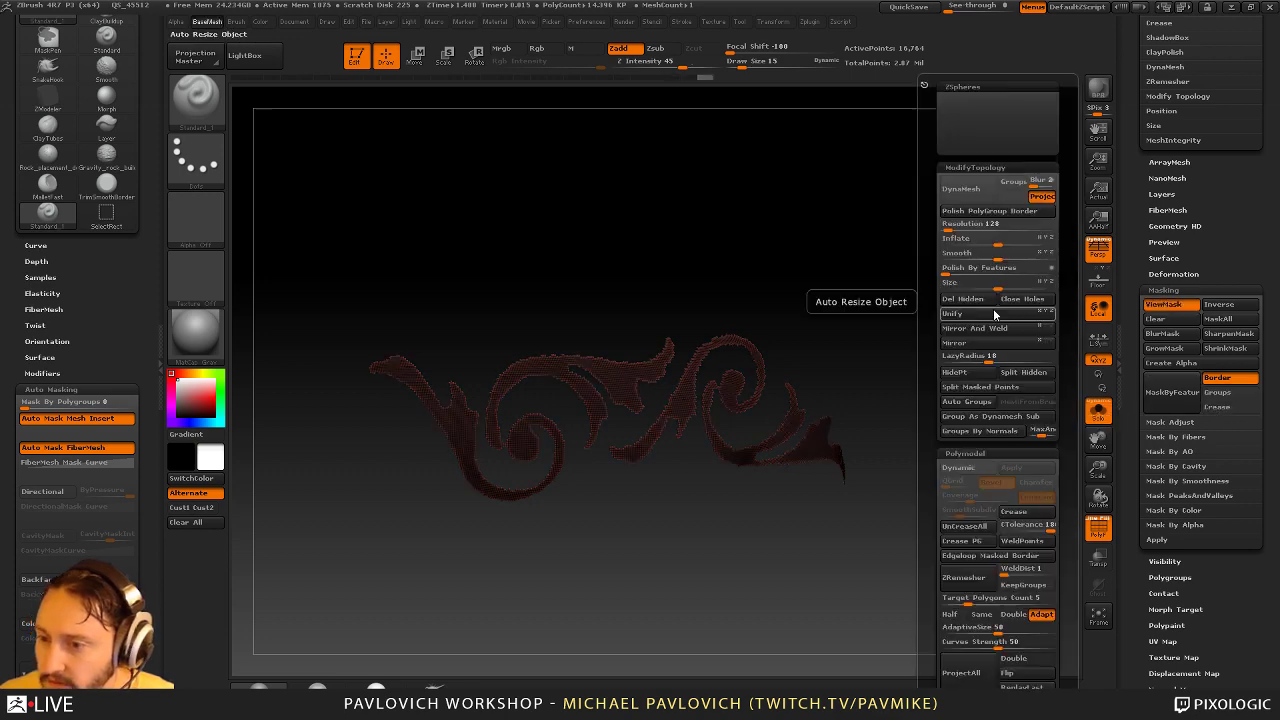
click(990, 270)
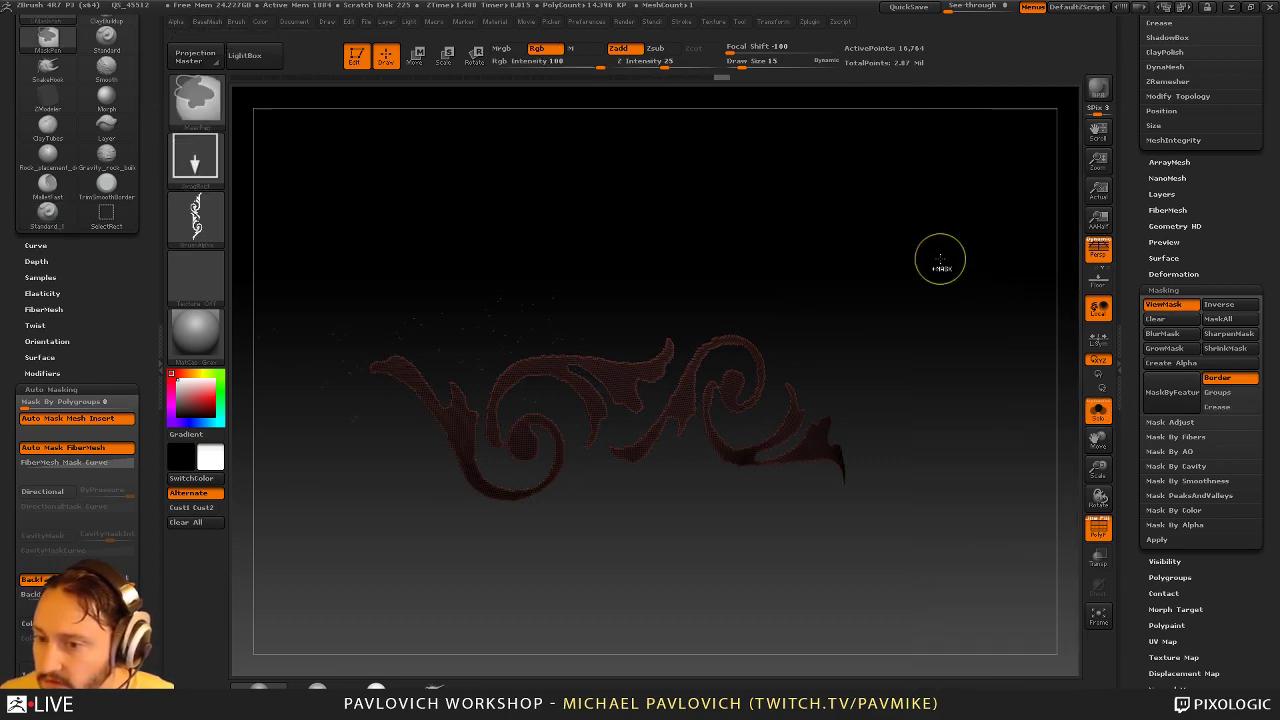
Clear the old mask and mask the whole dog except the tattoo polygroup
ctrl+shift+click(943, 258)
drag(943, 260, 885, 290)
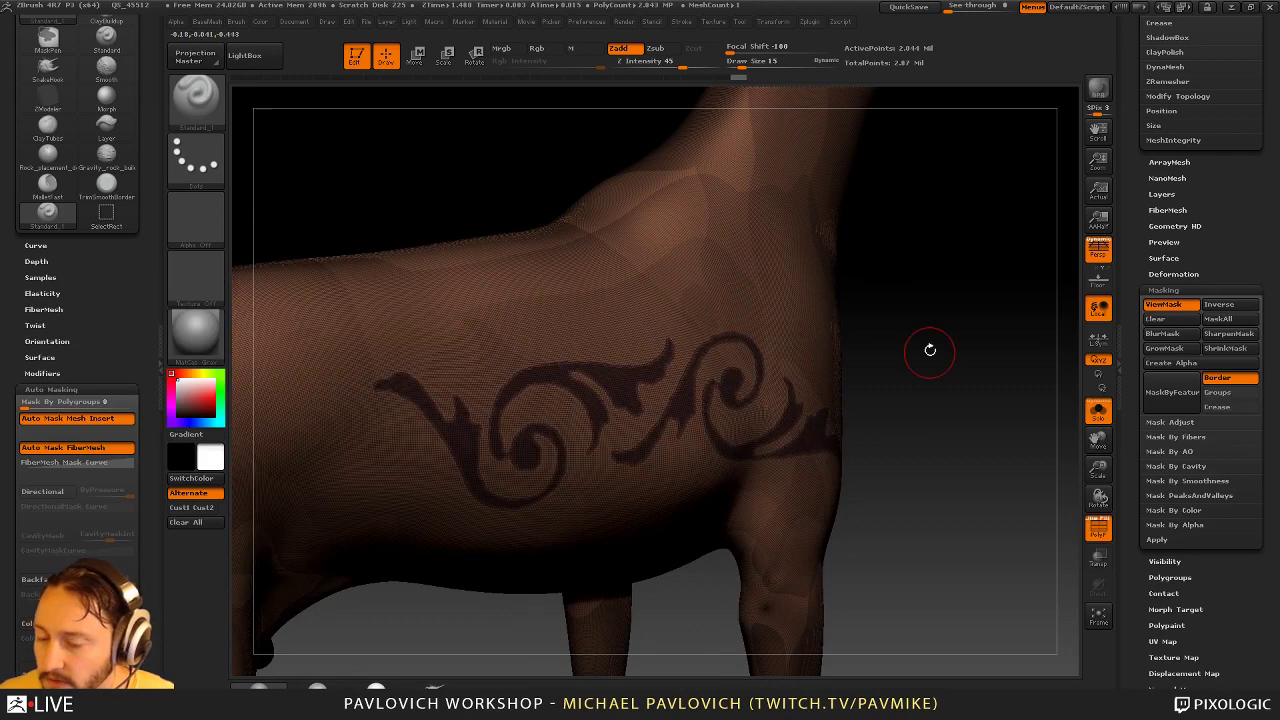
ctrl+drag(936, 339, 967, 393)
ctrl+shift+click(803, 411)
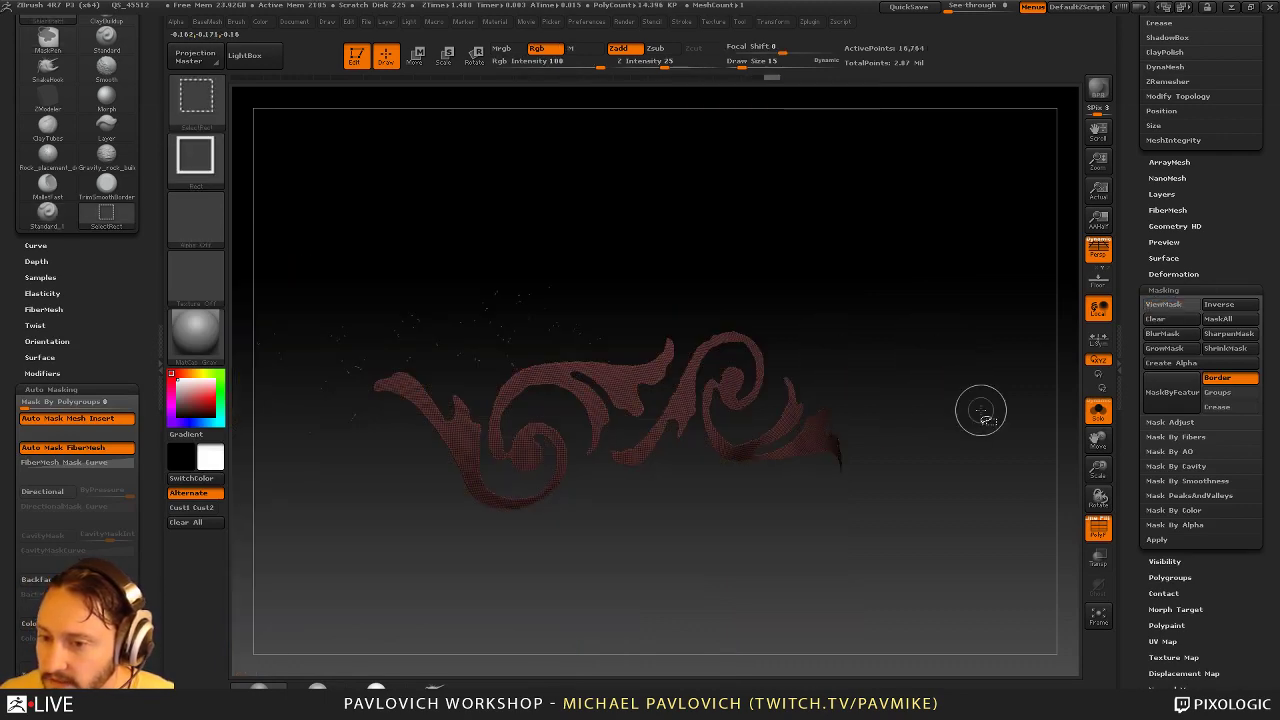
ctrl+click(981, 395)
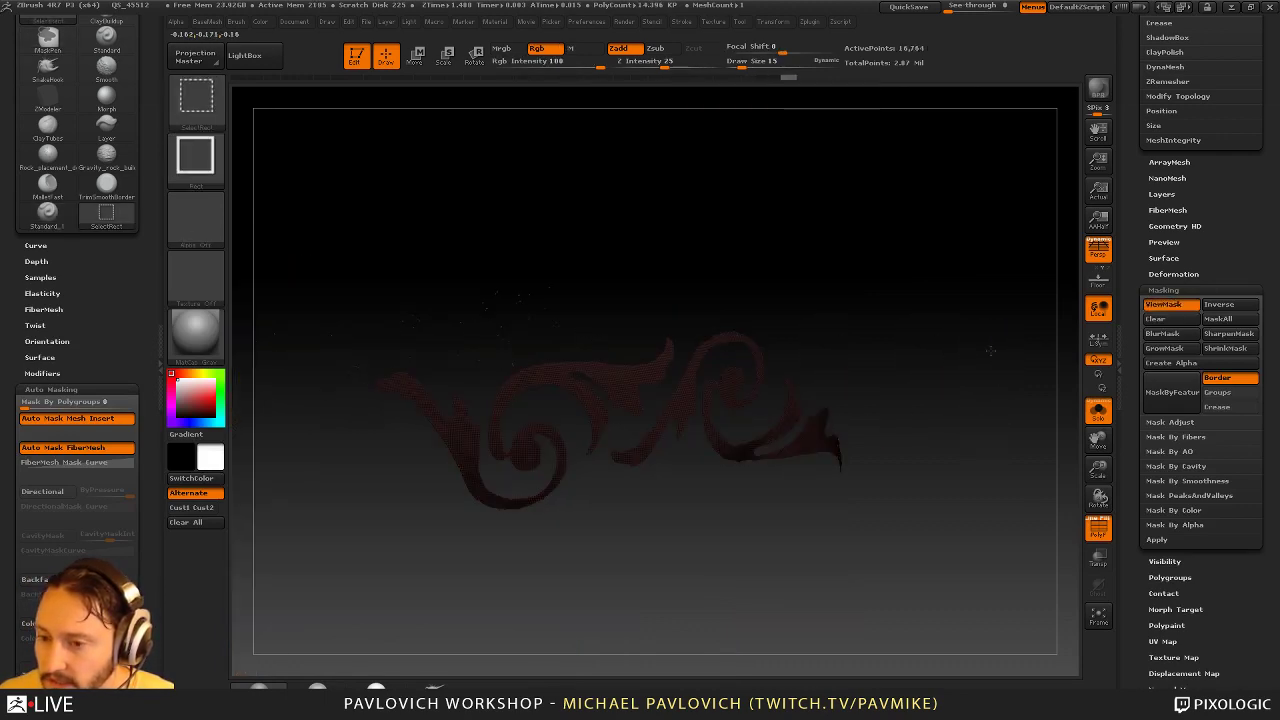
ctrl+shift+click(990, 346)
ctrl+click(987, 338)
drag(971, 361, 986, 363)
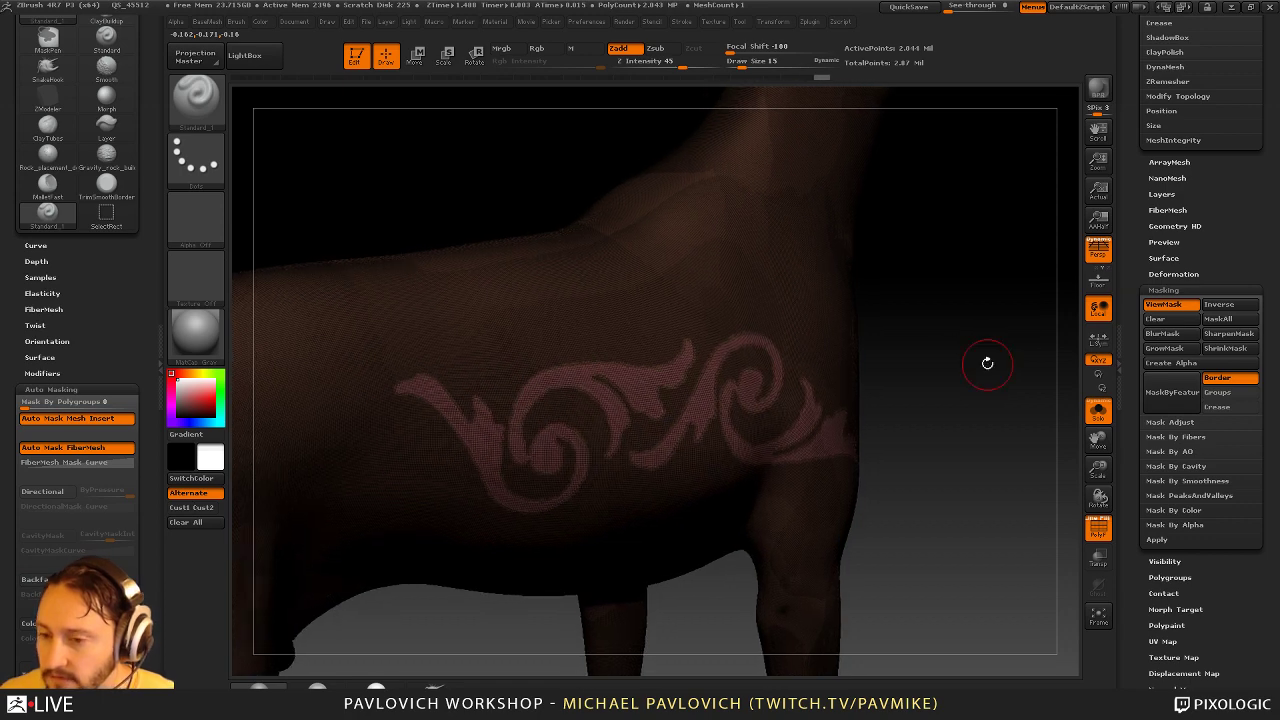
Turn off PolyFrame and extrude the unmasked tattoo slightly with a Transpose Move line placed on it
key(w)
ctrl+click(647, 393)
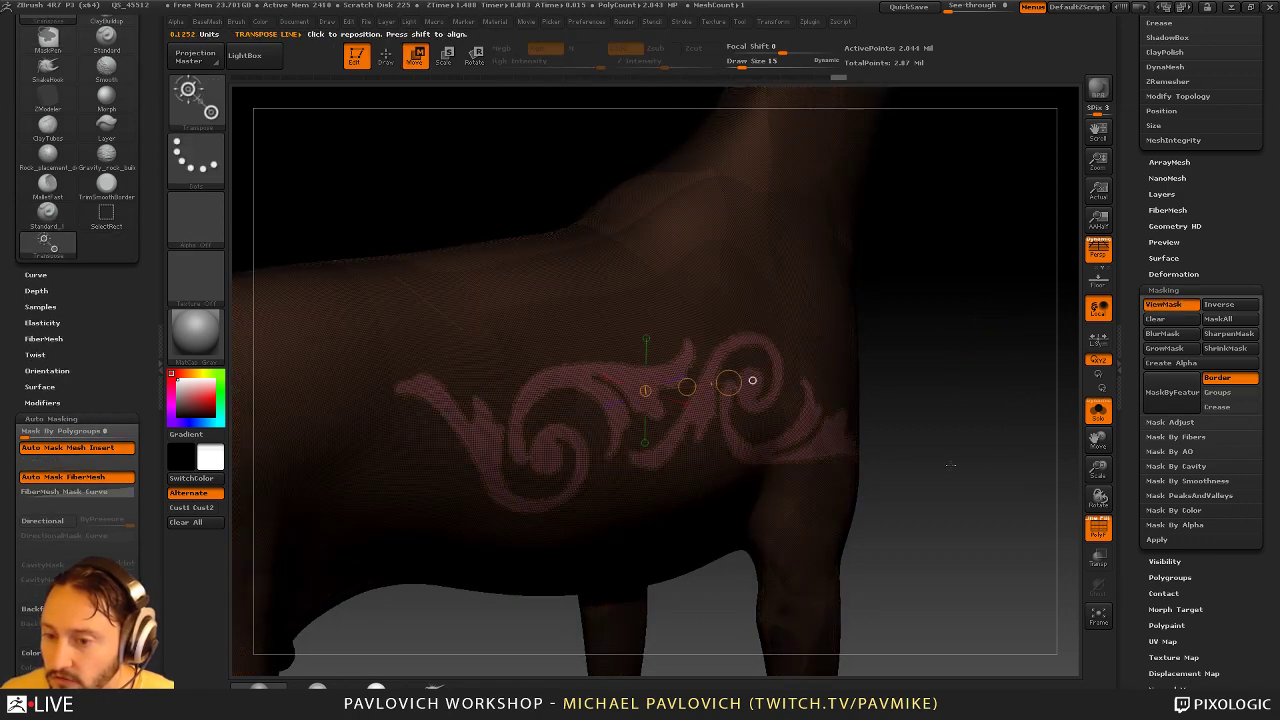
key(shift+f)
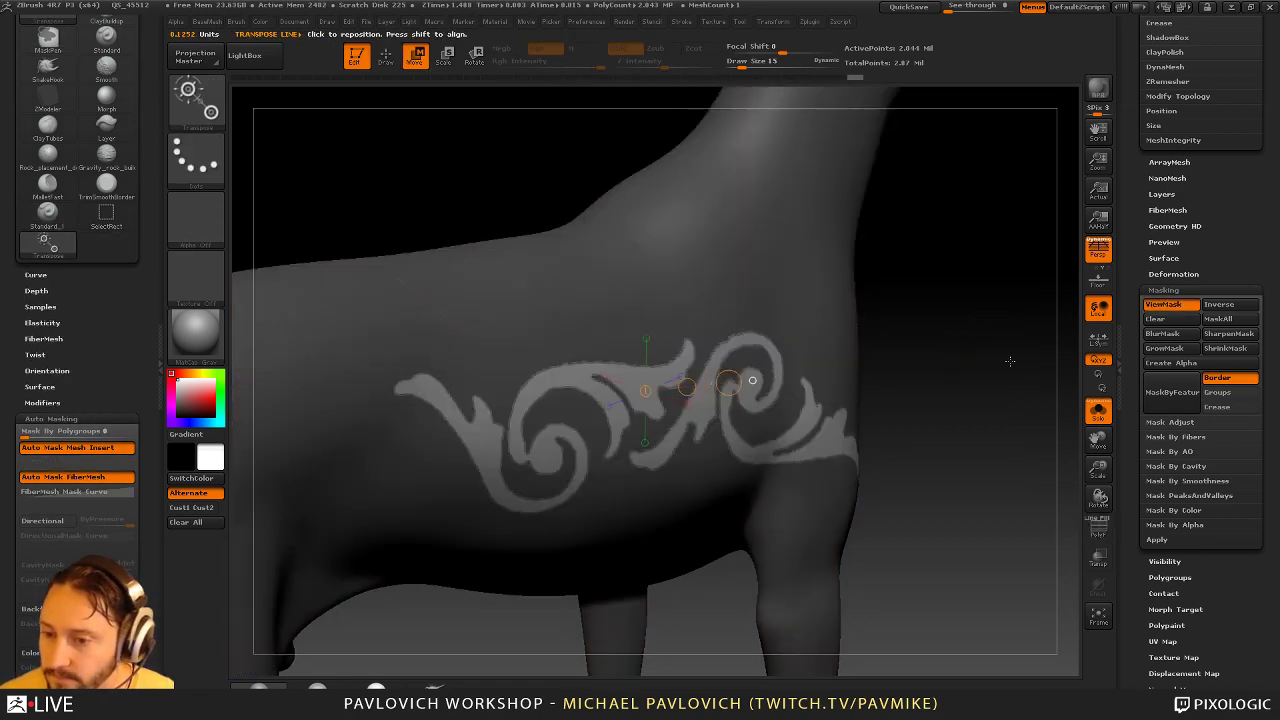
right_drag(711, 384, 795, 384)
ctrl+drag(707, 387, 700, 388)
Return to Draw mode, check the extruded tattoo's topology with PolyFrame, and clear the mask
key(q)
click(1101, 534)
right_drag(1050, 516, 920, 455)
click(1098, 538)
ctrl+drag(986, 440, 1003, 462)
right_drag(1002, 455, 966, 389)
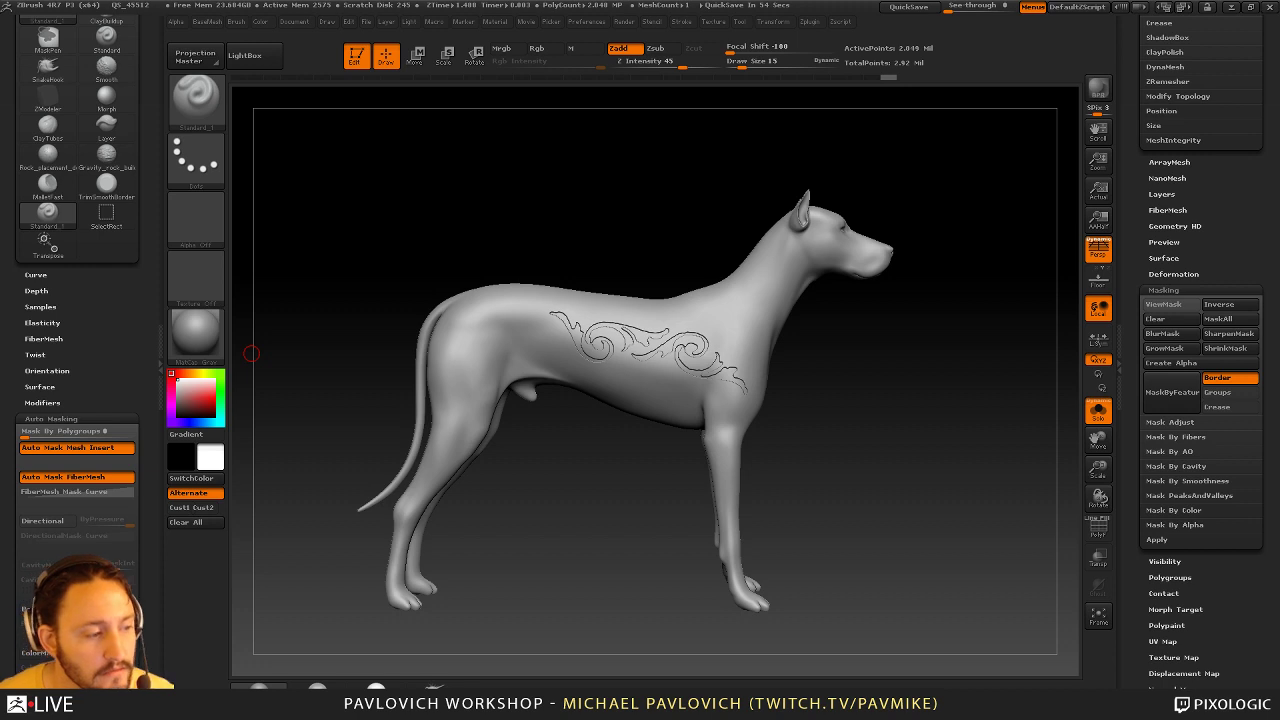
Select the tattoo alpha and export it to the Desktop as mm_tatoo14.PSD
click(1165, 290)
drag(969, 311, 981, 318)
click(206, 226)
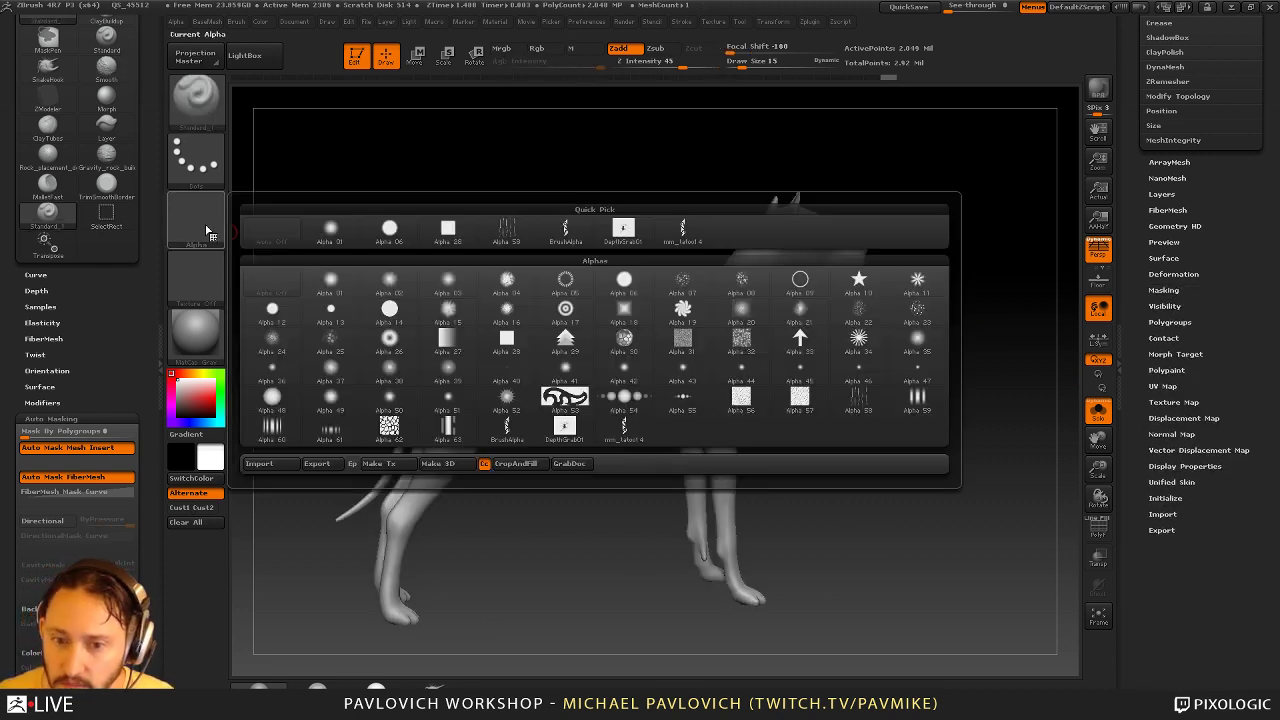
click(688, 233)
click(194, 220)
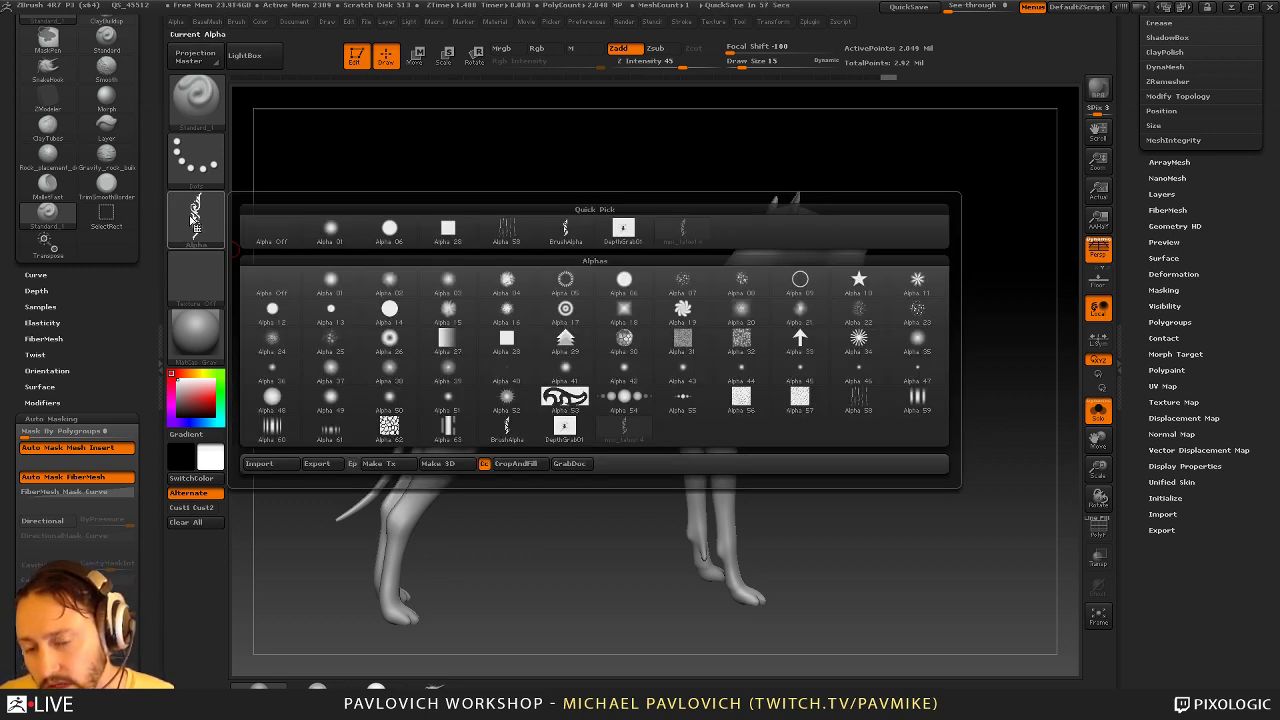
click(317, 463)
click(72, 188)
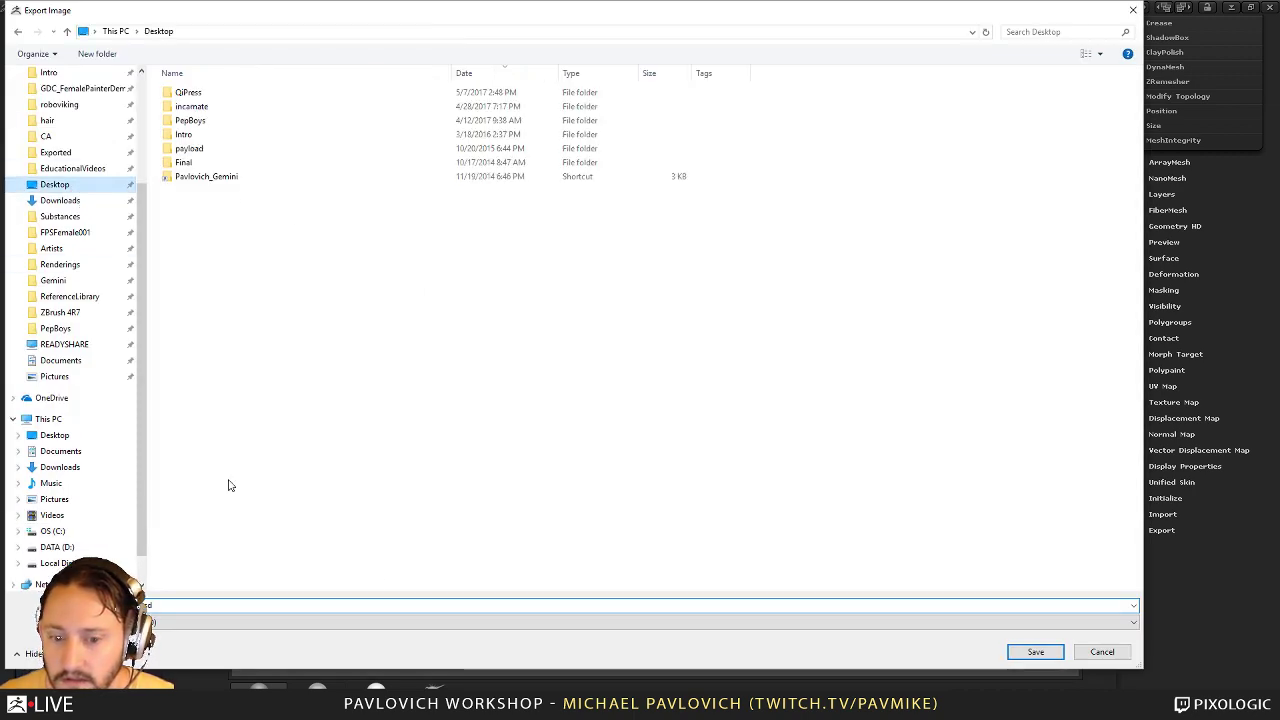
click(1030, 655)
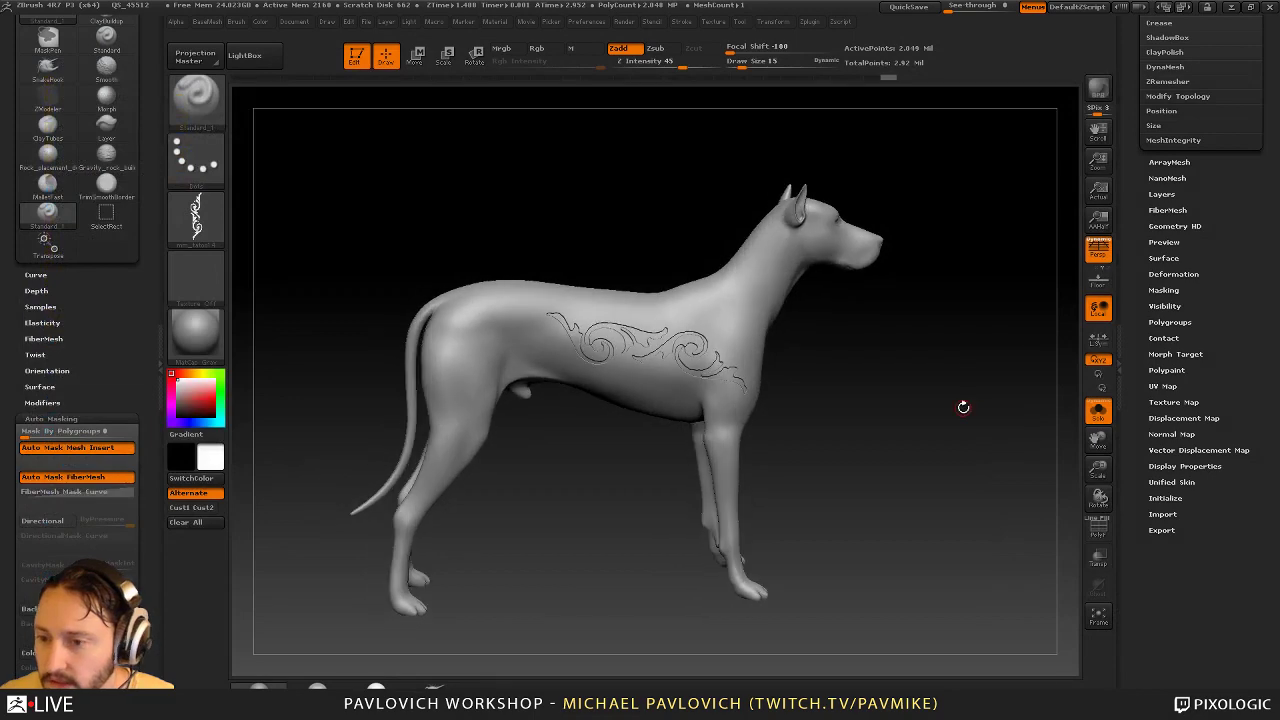
Add surface noise to the dog with mm_tatoo14.PSD as its alpha, and frame the tattooed flank in the preview
click(1163, 258)
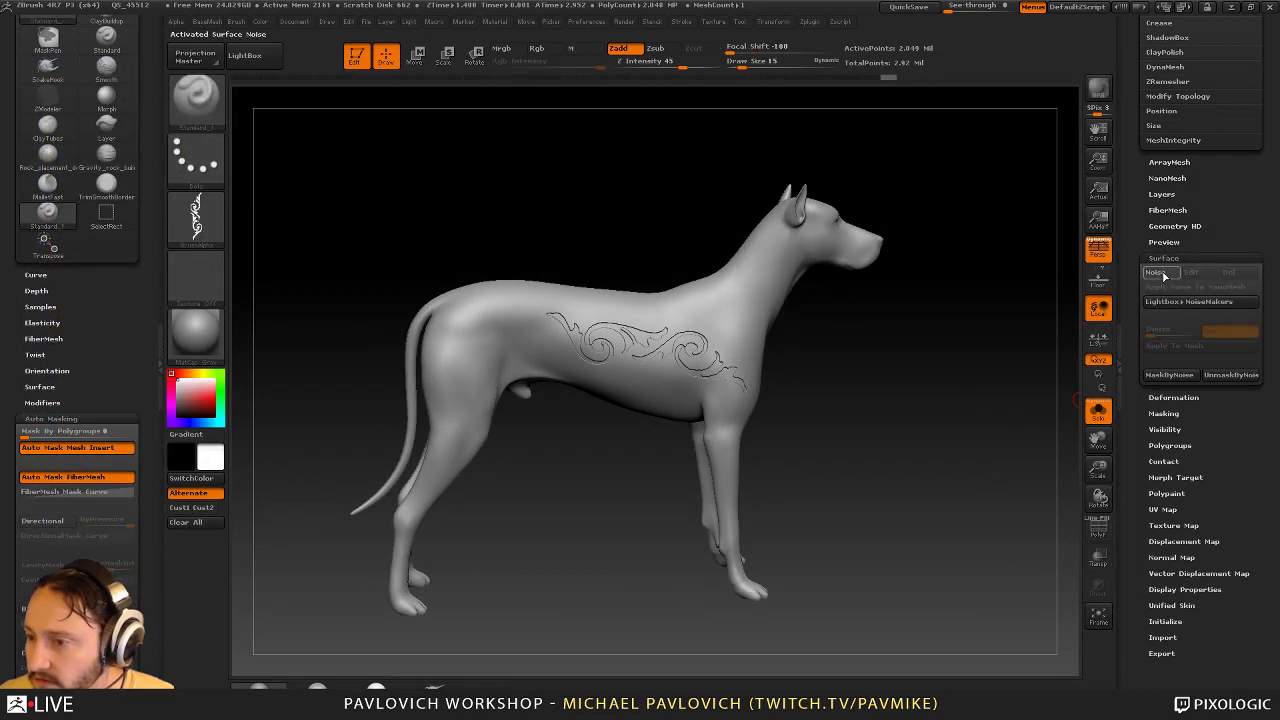
click(1164, 276)
click(758, 612)
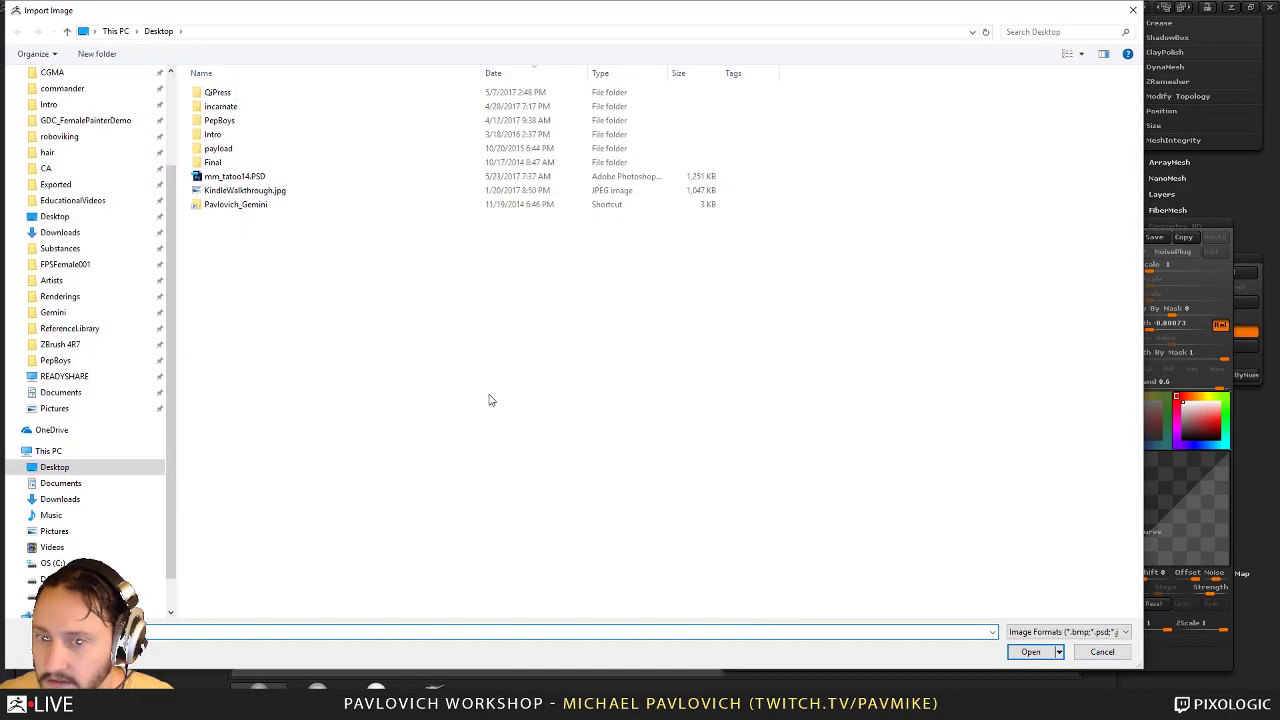
double_click(235, 176)
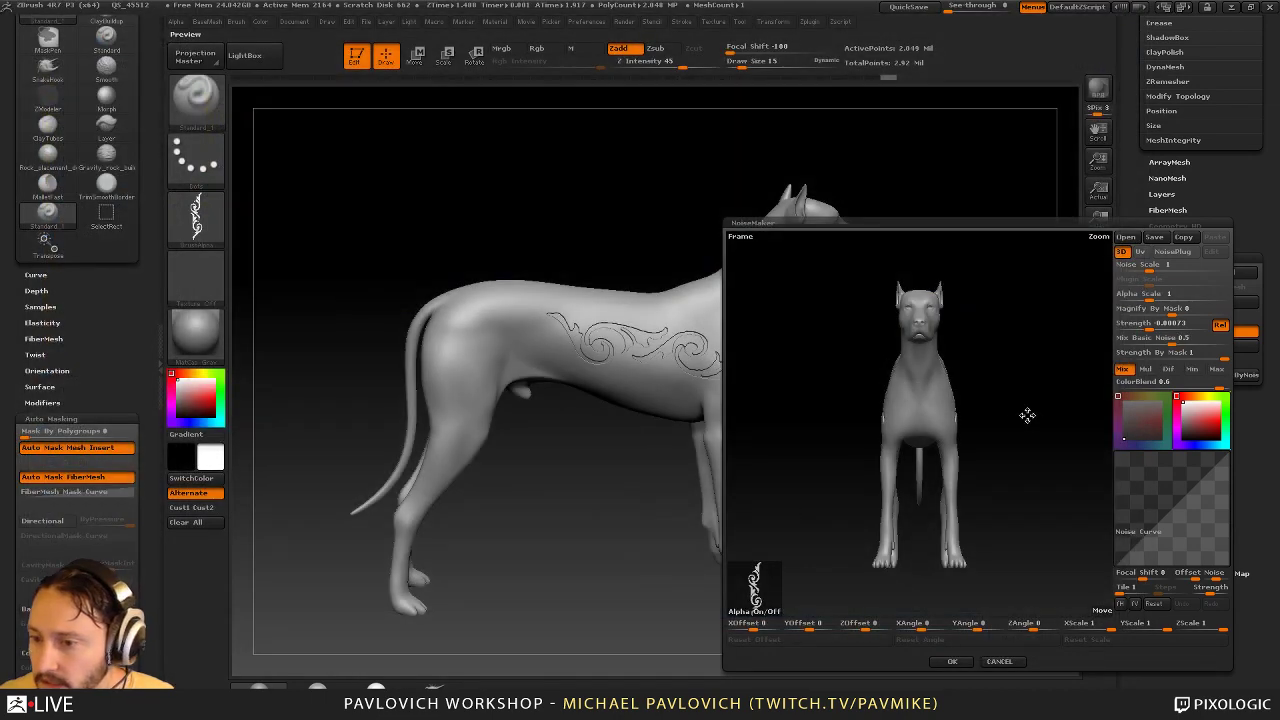
drag(1027, 414, 917, 443)
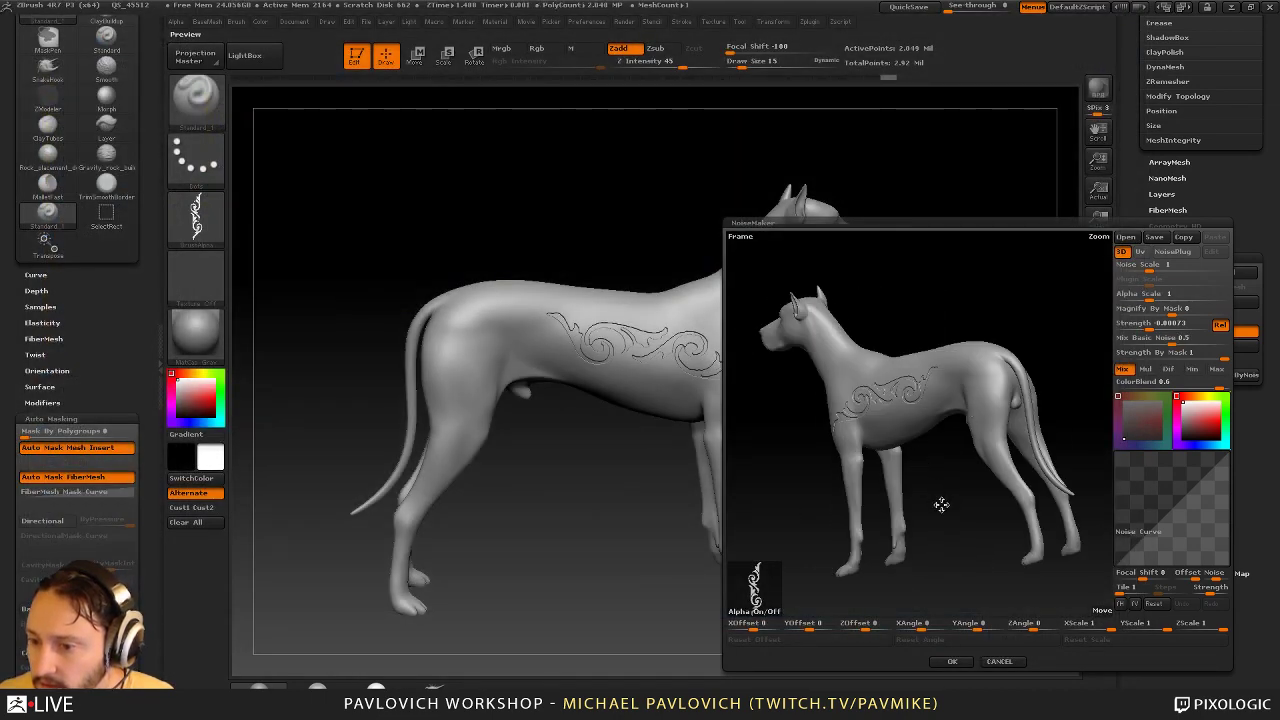
alt+drag(941, 505, 1002, 556)
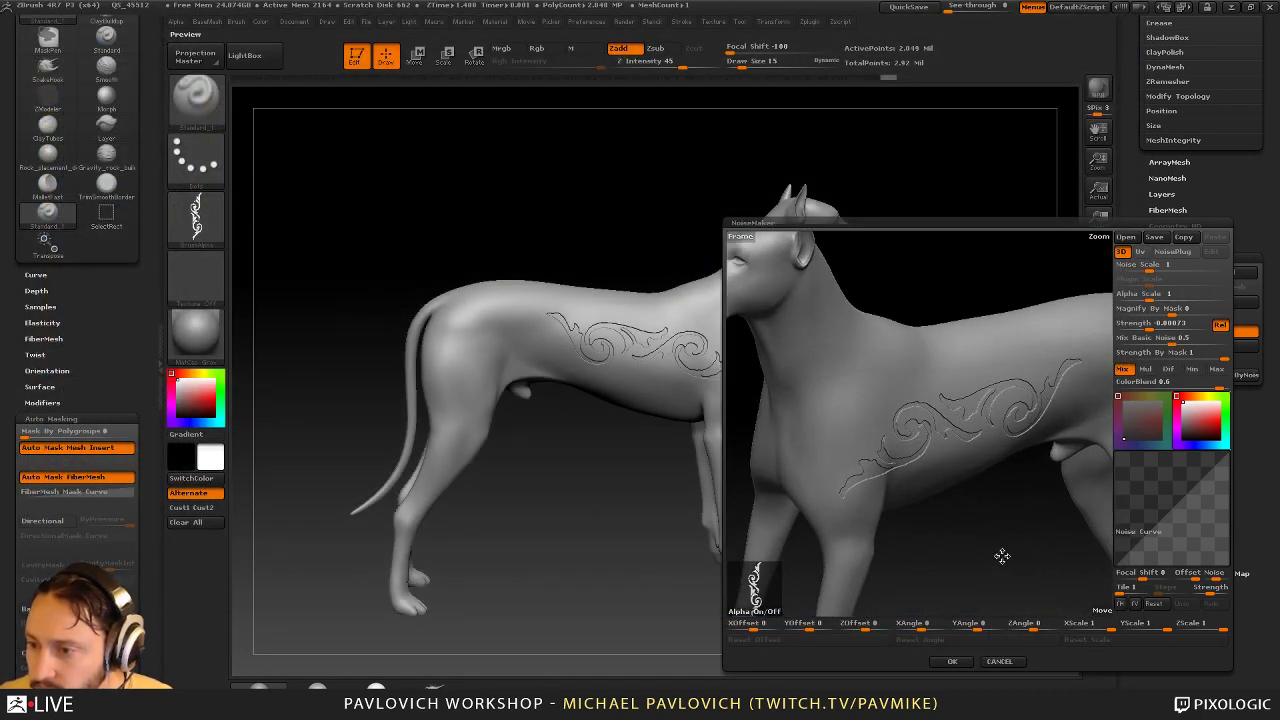
Set the noise's Alpha Scale to about 10.06, Noise Scale to about 7.56, and Mix Basic Noise to 0
drag(1150, 297, 1167, 297)
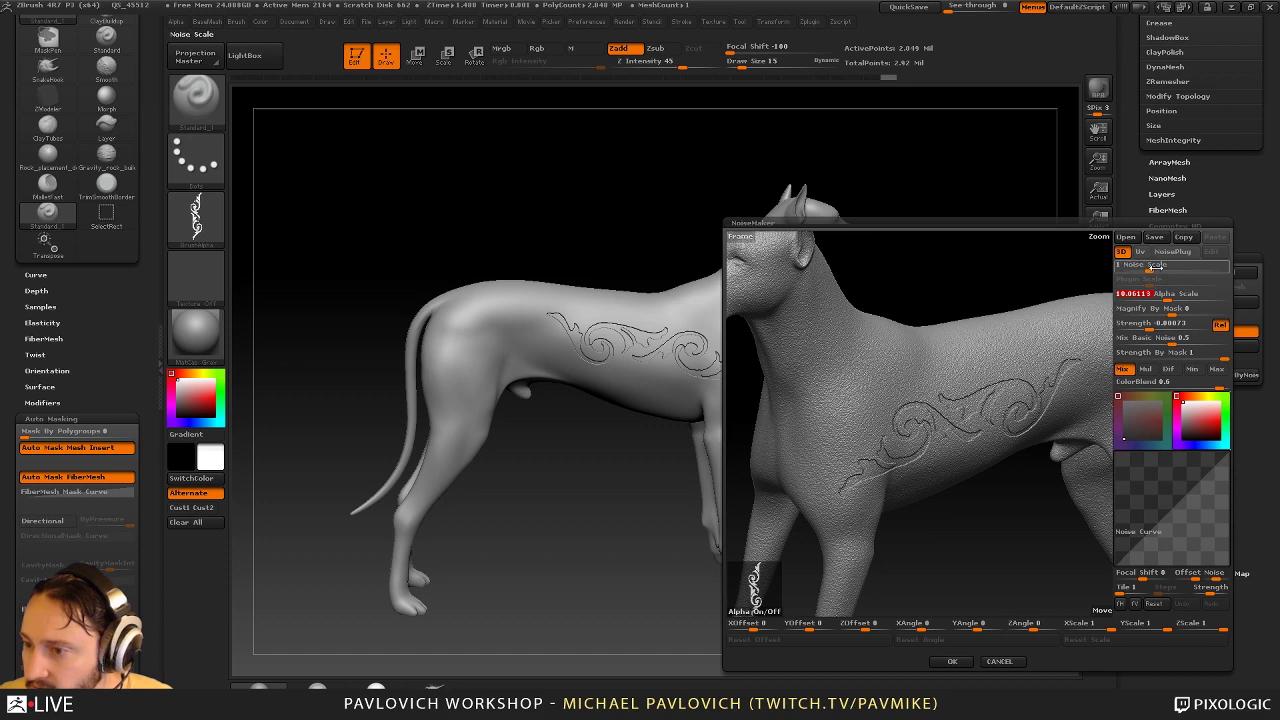
mouse_move(1152, 269)
mouse_down()
mouse_move(1182, 268)
mouse_move(1164, 268)
mouse_up()
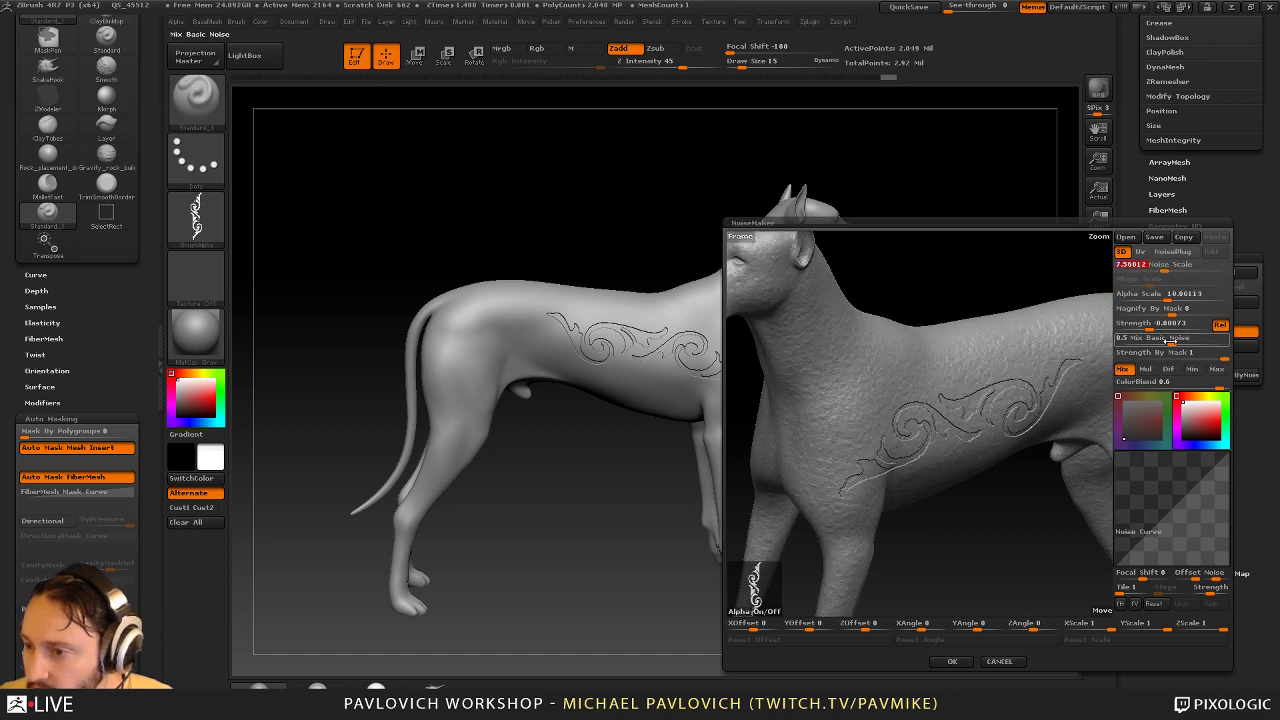
drag(1170, 342, 1118, 341)
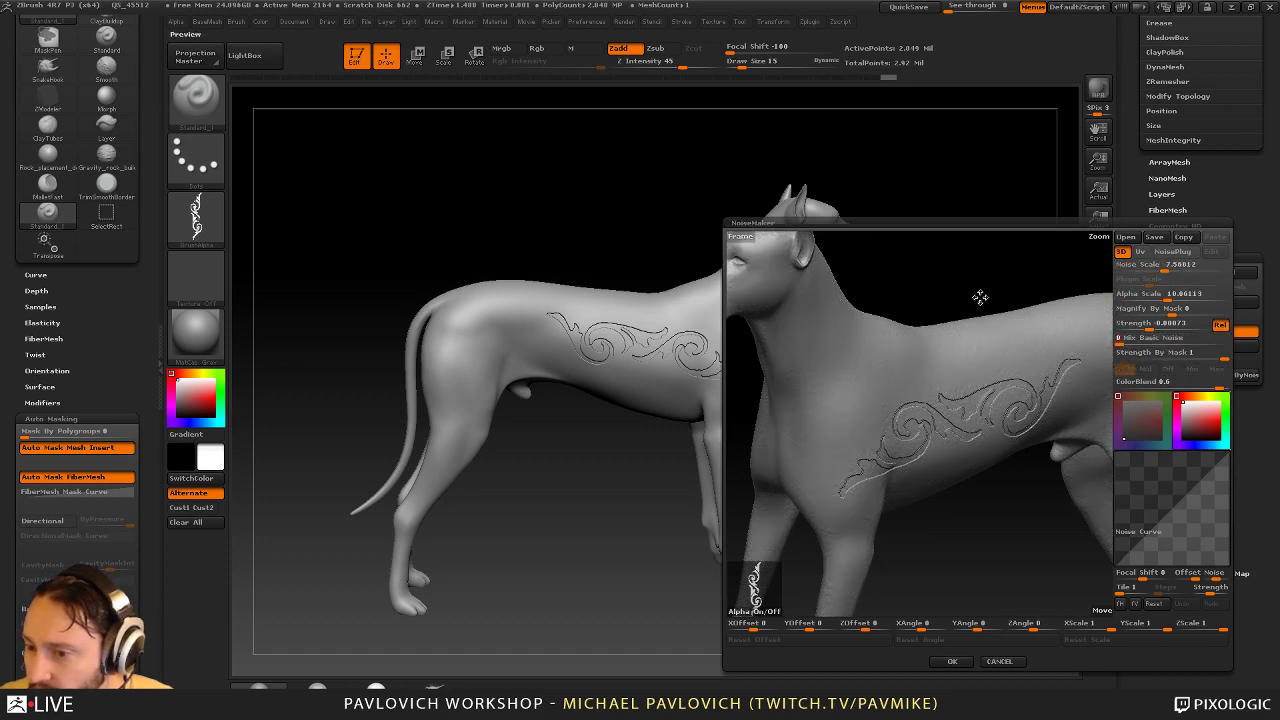
mouse_move(980, 297)
mouse_down()
mouse_move(963, 286)
mouse_move(971, 295)
mouse_up()
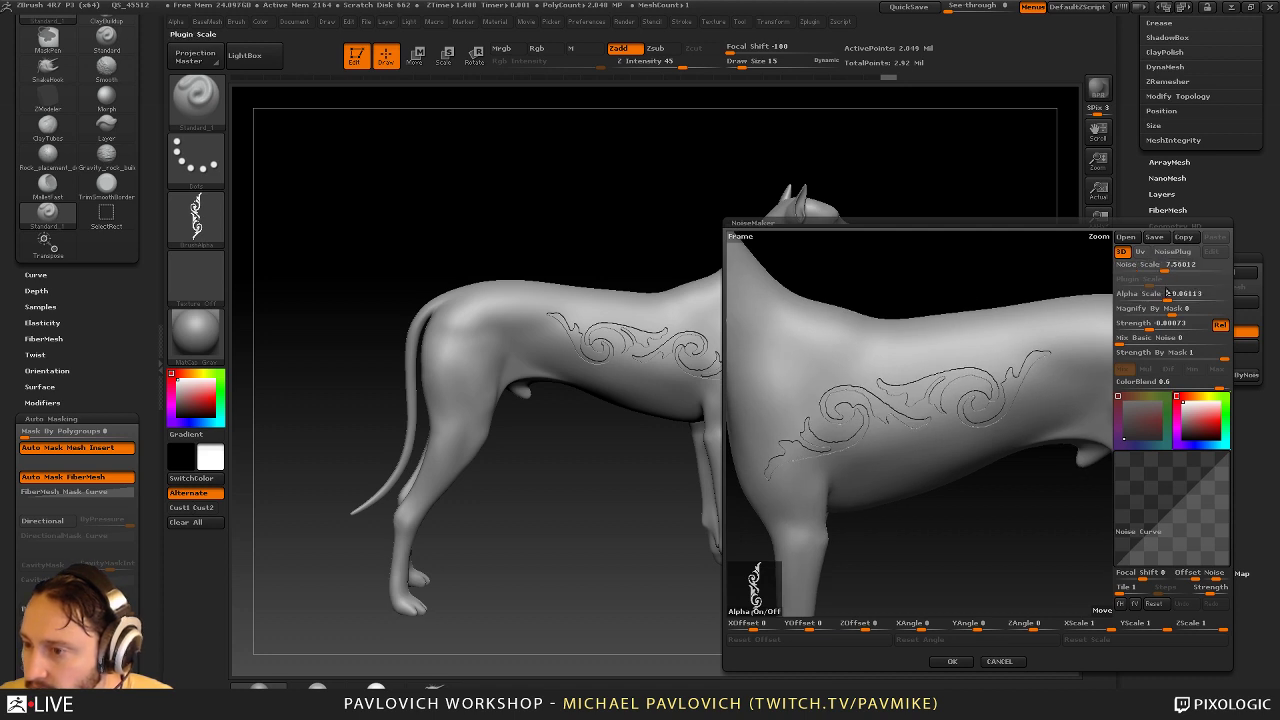
Set the noise's Alpha Scale to about 0.20 and Strength to about 0.0035, and frame the dog's chest in the preview
drag(1168, 298, 1183, 325)
drag(948, 263, 970, 264)
alt+drag(1055, 293, 1024, 273)
drag(1154, 297, 1141, 298)
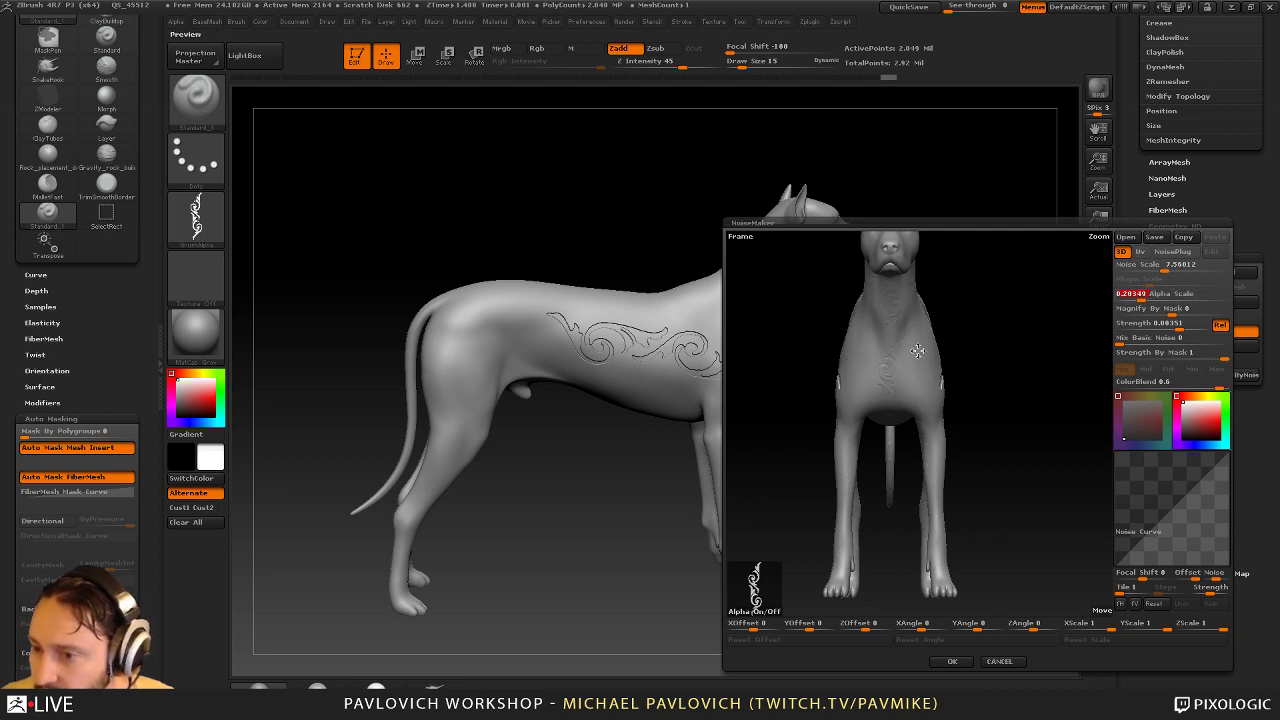
drag(1031, 345, 1060, 395)
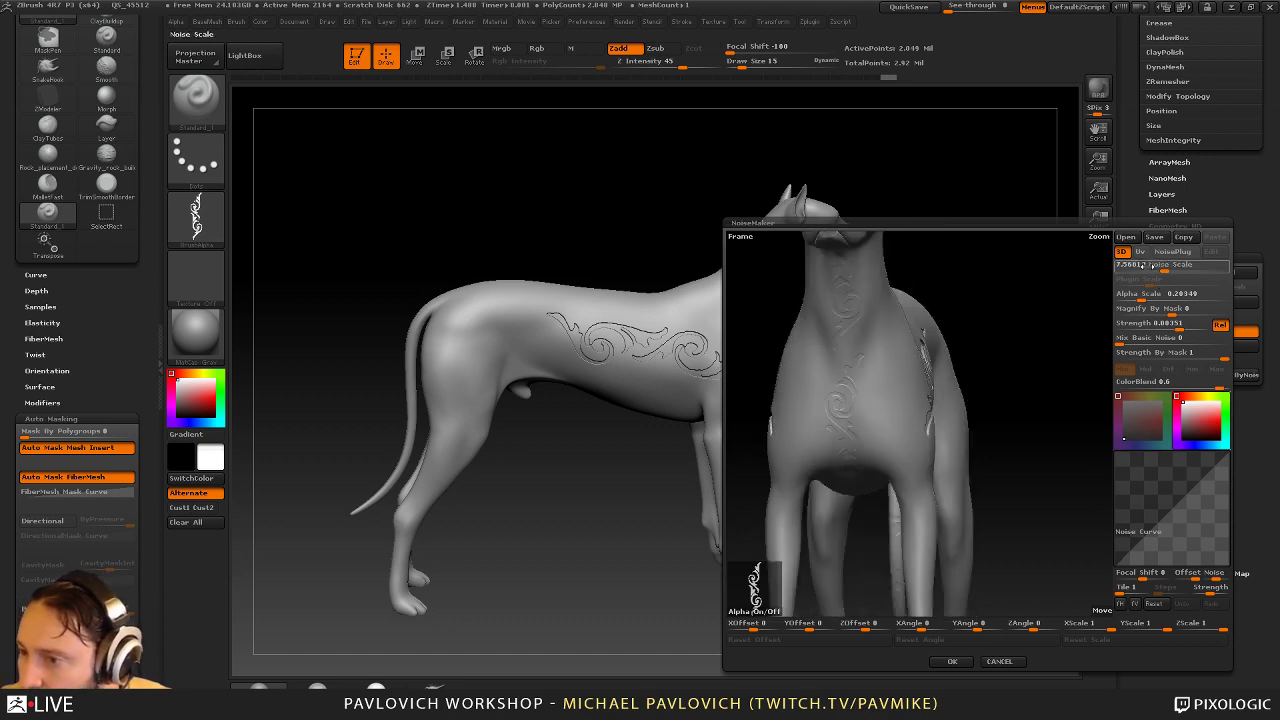
Try the Checkerboard NoisePlug pattern on the dog, and switch the noise back to the tattoo alpha
click(1172, 251)
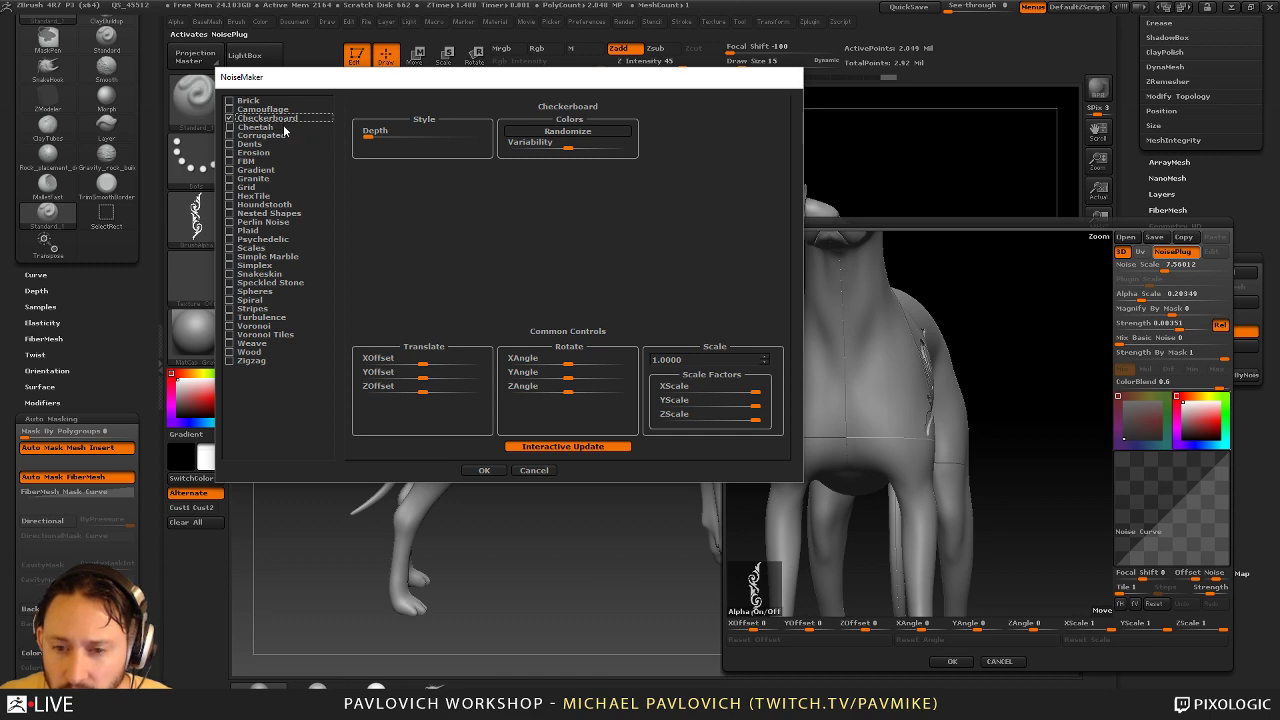
click(485, 470)
drag(1013, 340, 1155, 312)
drag(995, 327, 1028, 503)
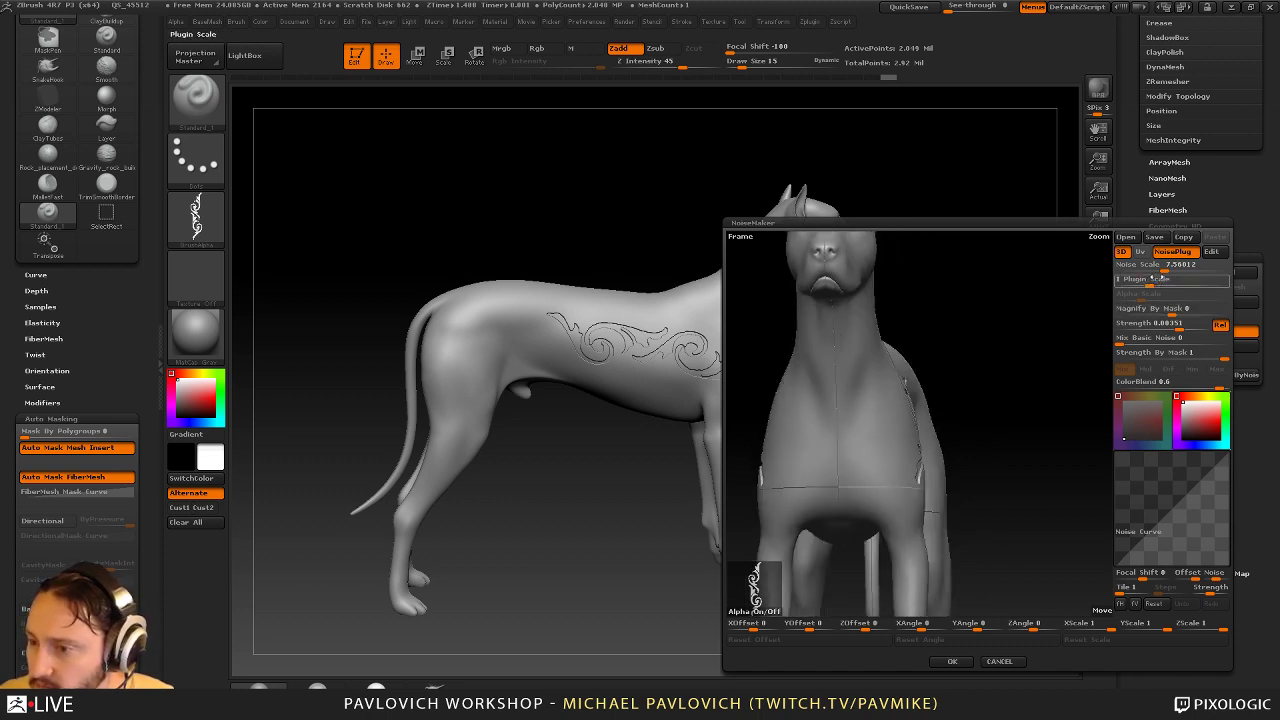
click(1173, 251)
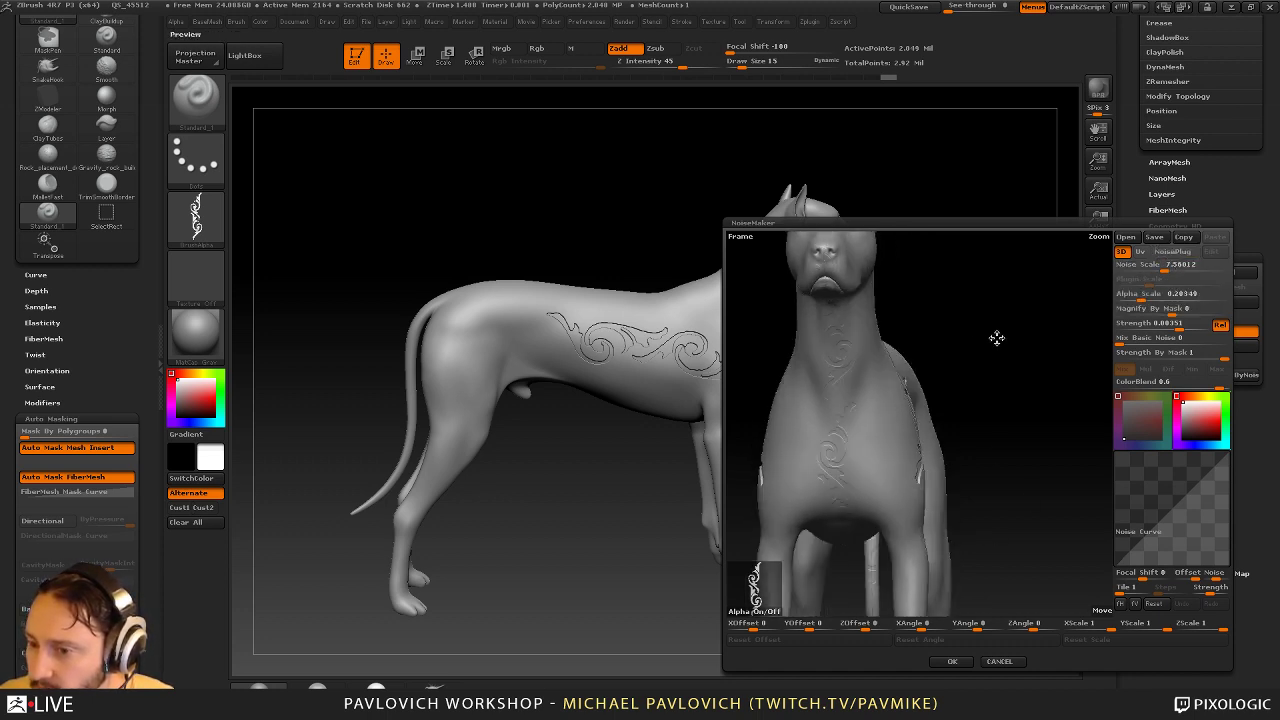
Accept the tattoo noise, reopen it for editing, and raise its Strength to about 0.04
click(964, 665)
drag(973, 261, 822, 312)
mouse_move(822, 312)
alt+mouse_down()
mouse_move(871, 320)
mouse_move(857, 311)
mouse_move(848, 342)
mouse_move(868, 307)
mouse_move(823, 319)
alt+mouse_up()
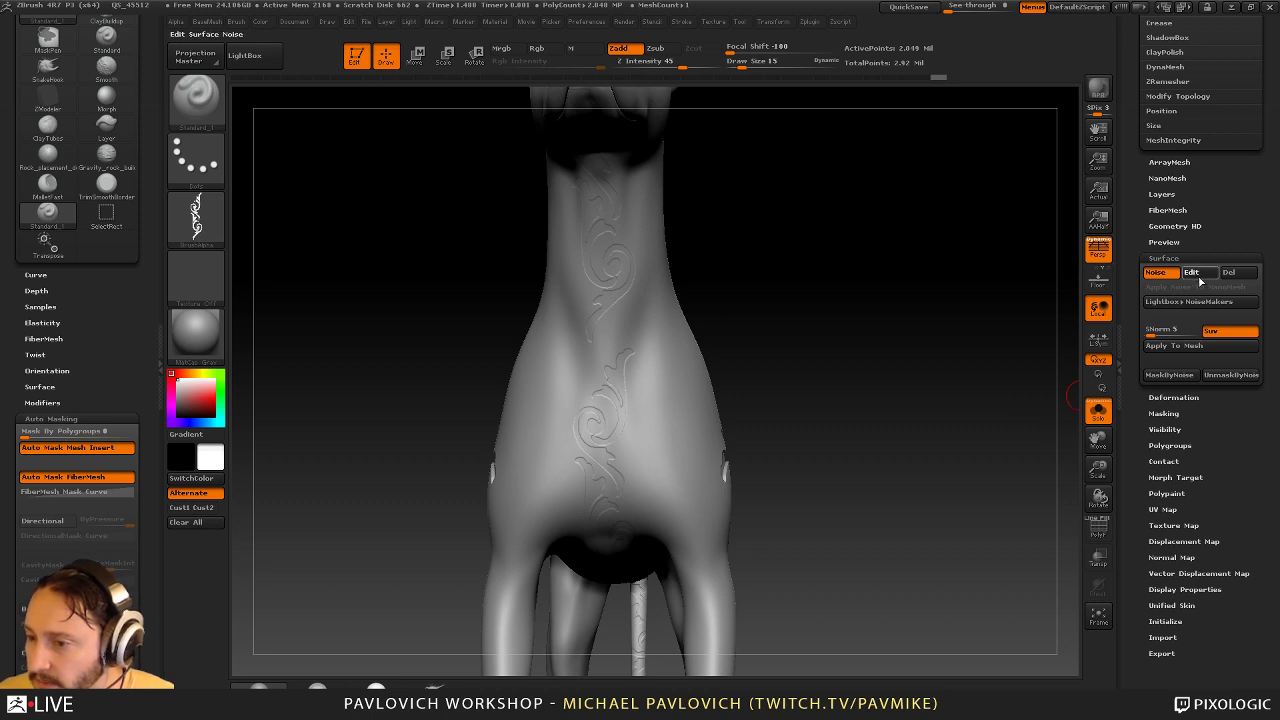
click(1191, 272)
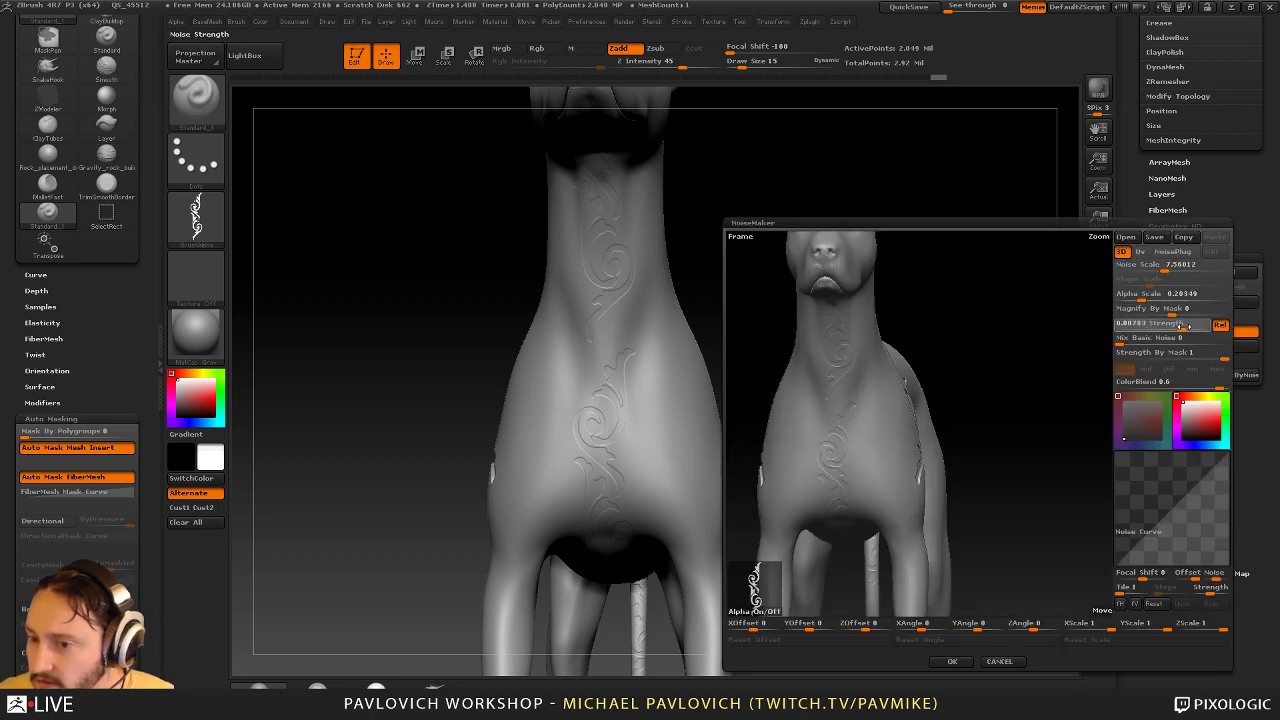
drag(1180, 328, 1189, 329)
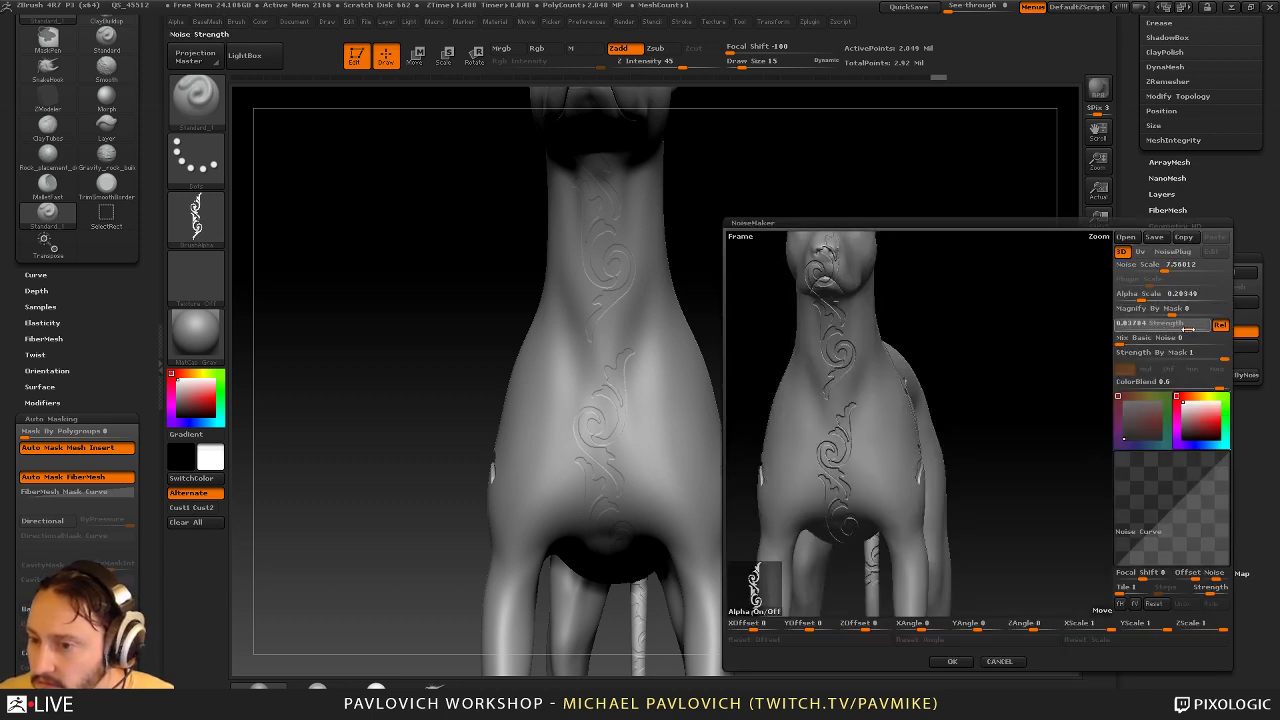
click(953, 663)
Paint a freehand mask with no alpha over the dog's head and the upper throat at Draw Size 53
mouse_move(852, 256)
alt+mouse_down()
mouse_move(836, 232)
mouse_move(783, 317)
mouse_move(838, 312)
alt+mouse_up()
key(s)
drag(673, 304, 719, 284)
key(ctrl+z)
ctrl+click(209, 220)
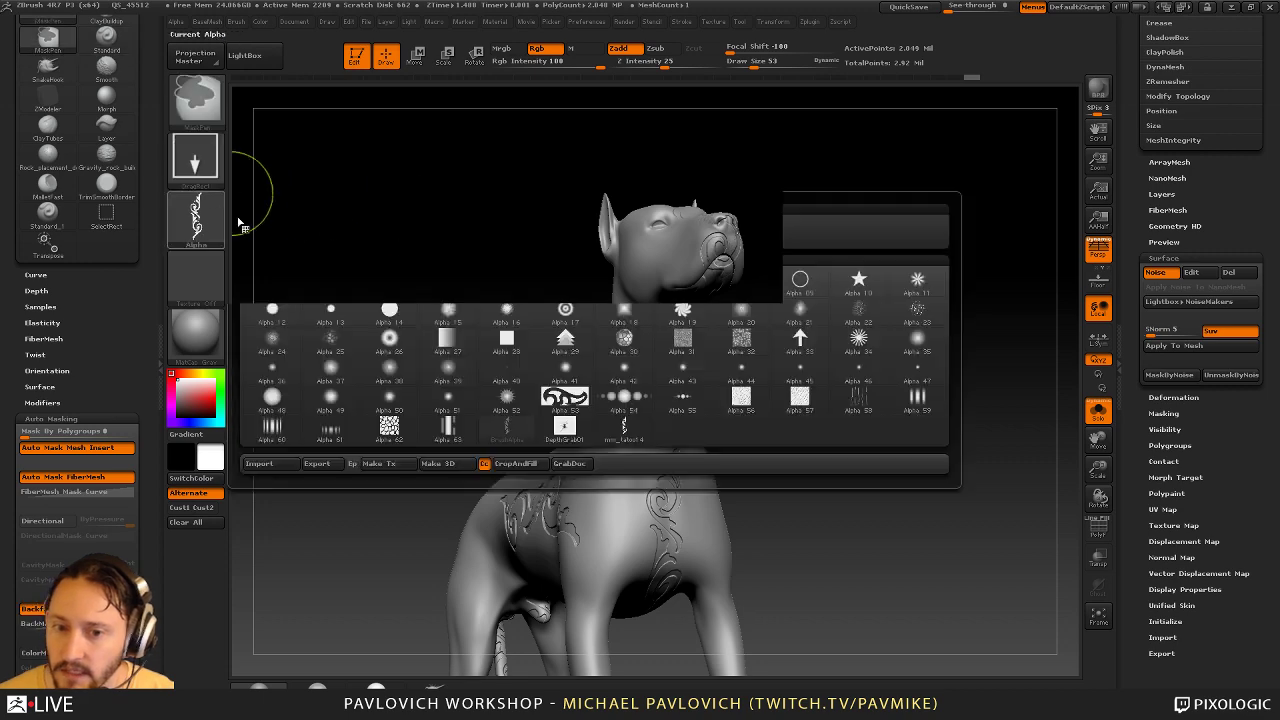
ctrl+click(268, 222)
ctrl+click(207, 152)
ctrl+click(271, 174)
mouse_move(727, 224)
ctrl+mouse_down()
mouse_move(706, 252)
mouse_move(677, 253)
ctrl+mouse_up()
drag(860, 284, 788, 268)
ctrl+drag(731, 303, 758, 335)
mouse_move(977, 346)
mouse_down()
mouse_move(903, 269)
mouse_move(954, 309)
mouse_move(902, 300)
mouse_up()
Try applying the tattoo noise to the mesh of the masked dog, and undo it
click(1163, 277)
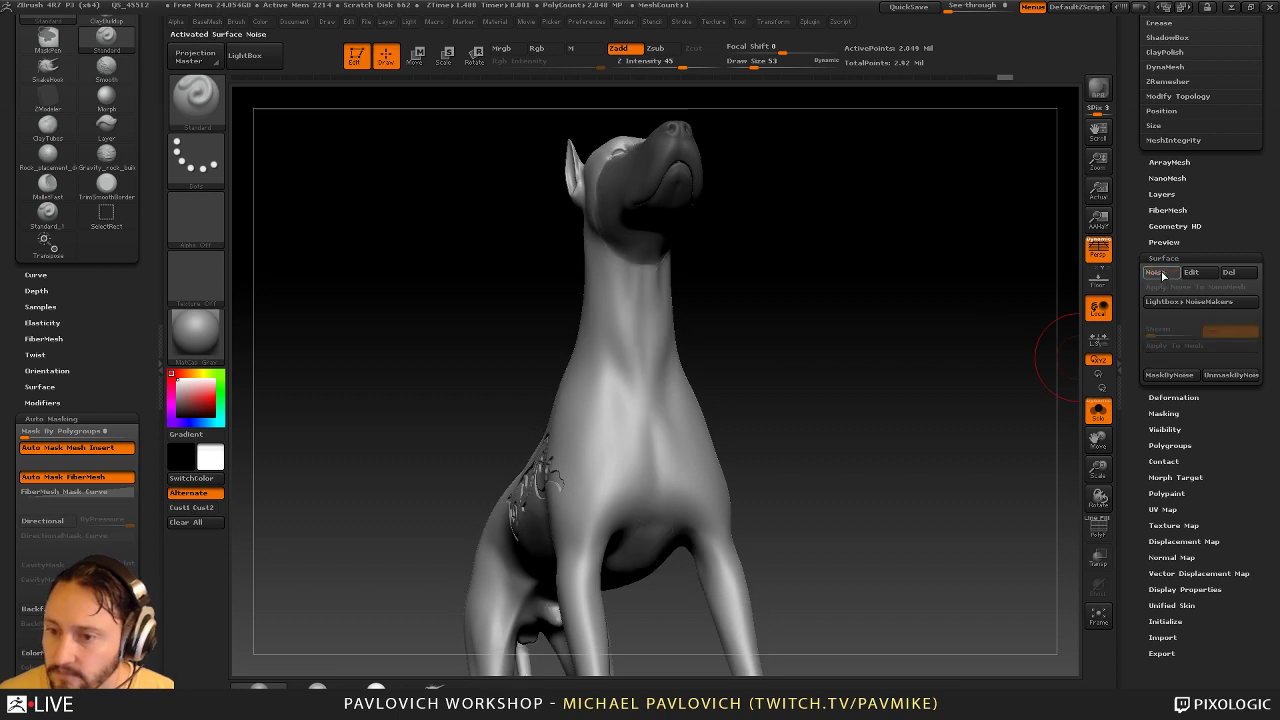
click(1163, 277)
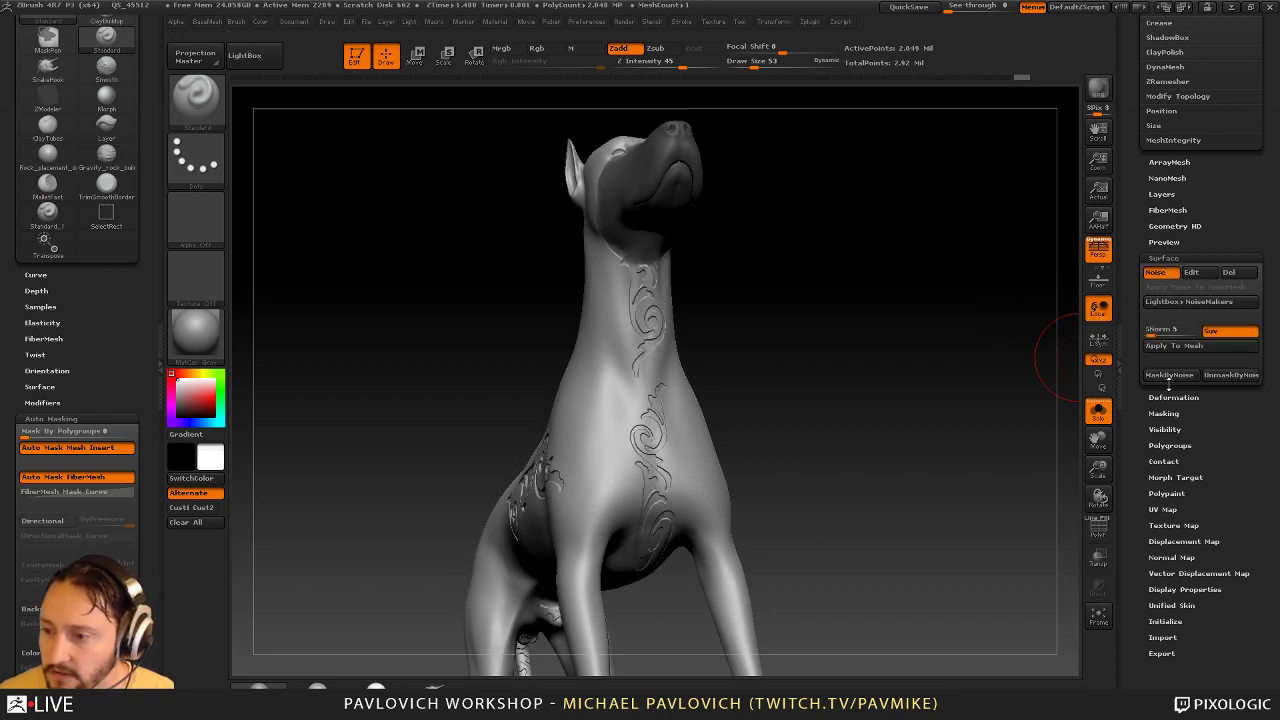
drag(946, 457, 982, 405)
key(ctrl+z)
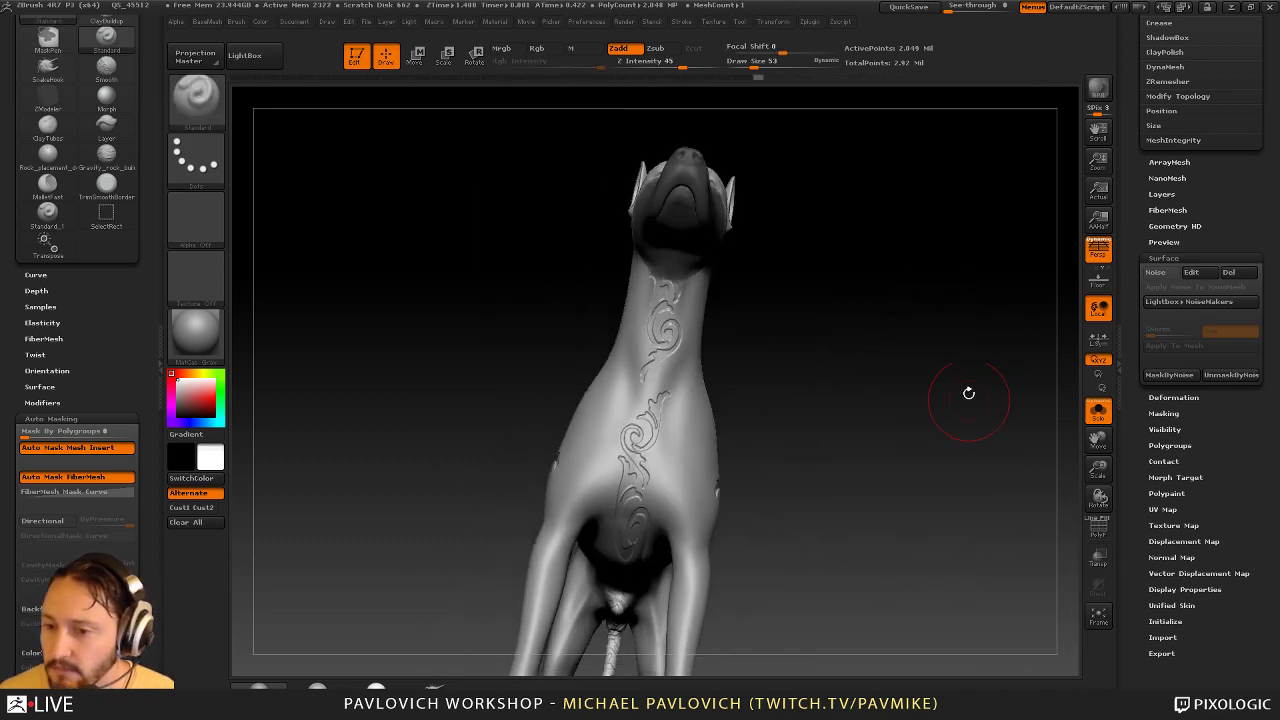
key(ctrl+z)
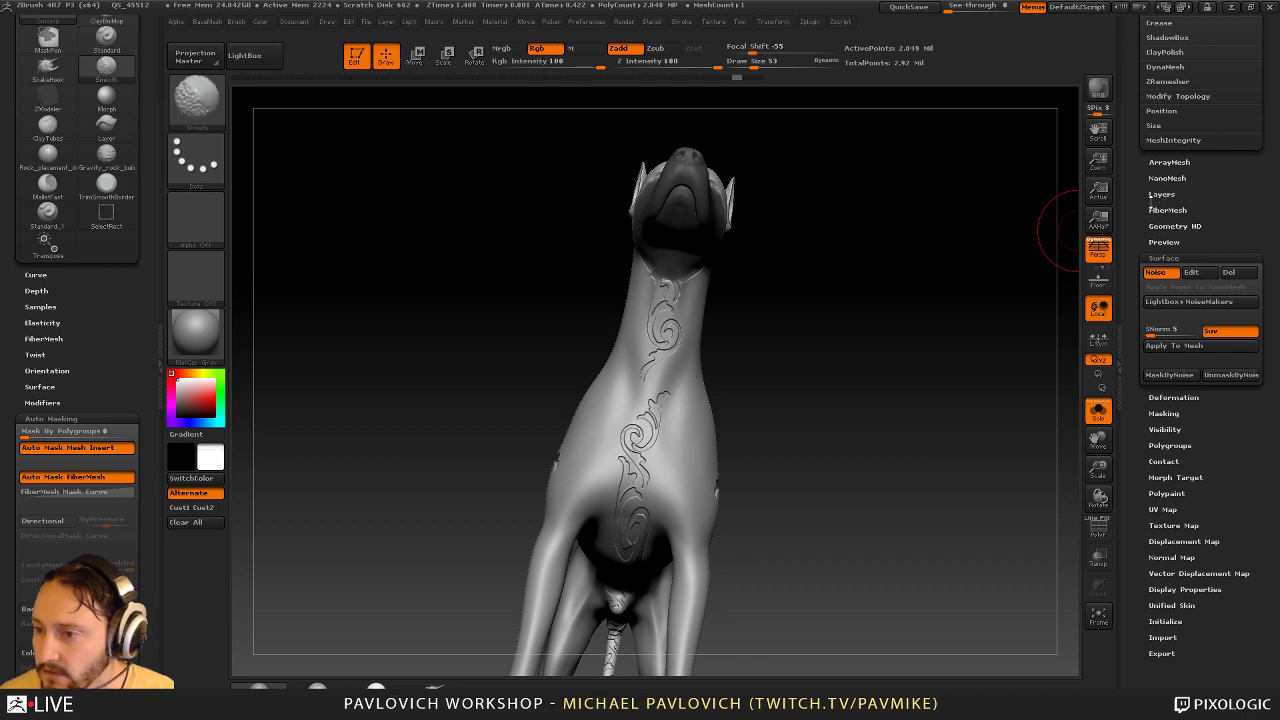
Add a new layer to the dog and store a morph target of the mesh
click(1162, 194)
click(1153, 371)
drag(1134, 383, 1145, 323)
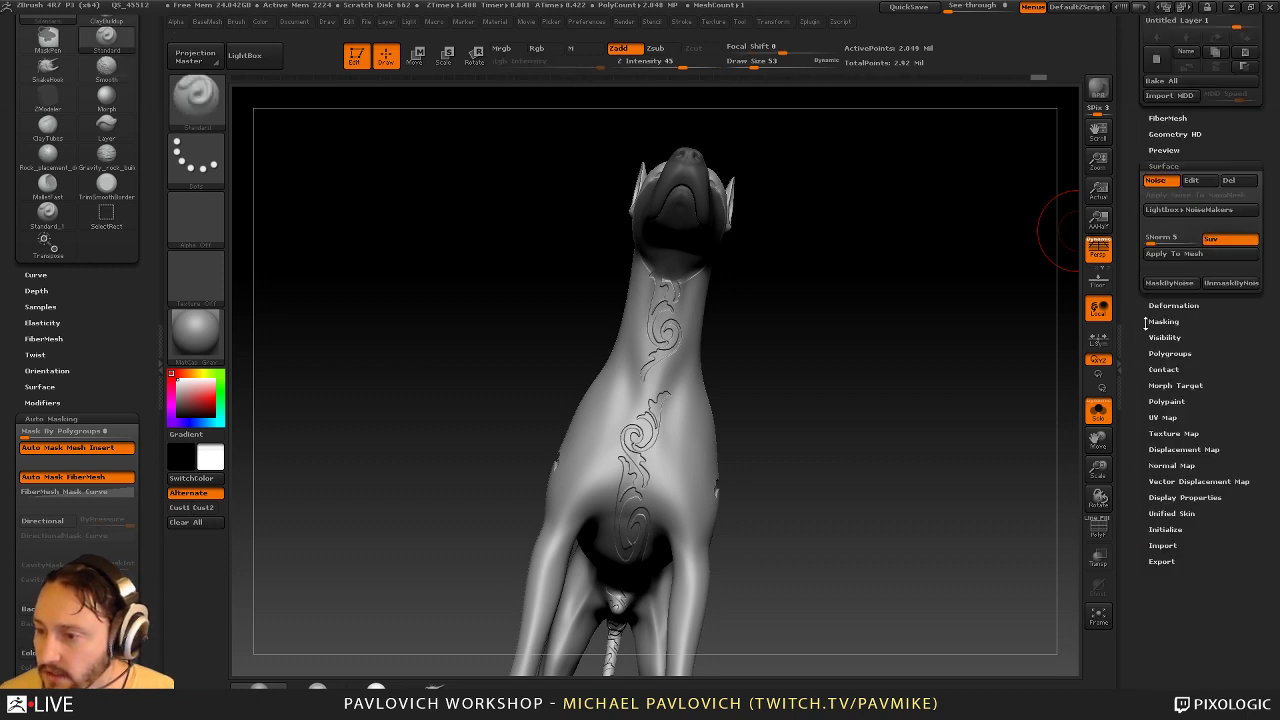
click(1170, 386)
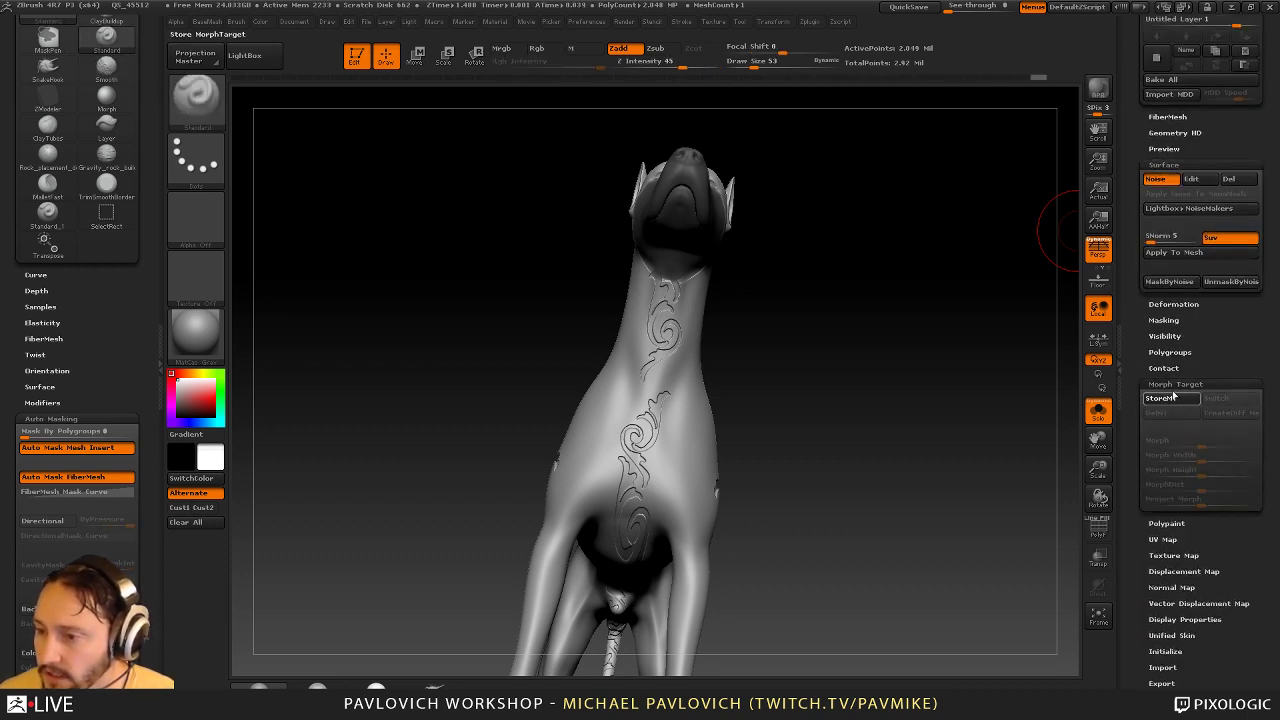
Apply the tattoo noise to the mesh on the recording layer, and bring the layer list into view
scroll(1137, 397, up, 1)
scroll(1137, 397, up, 1)
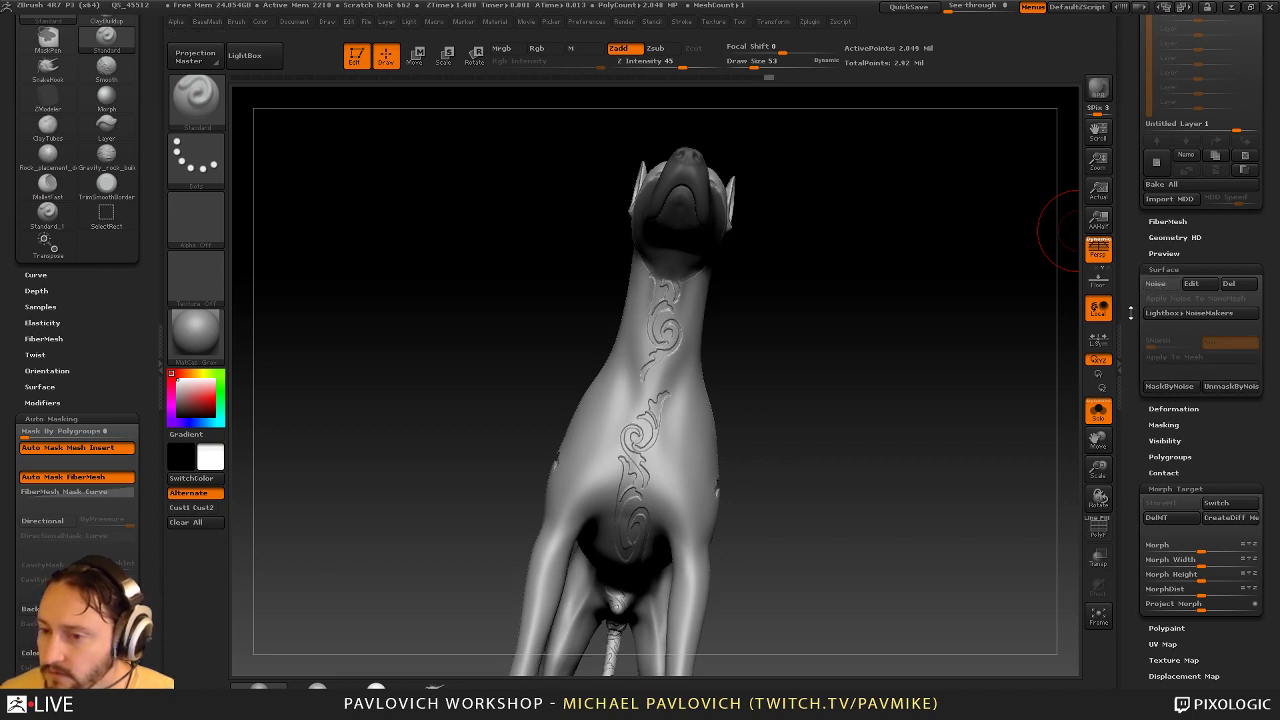
drag(1131, 310, 1123, 449)
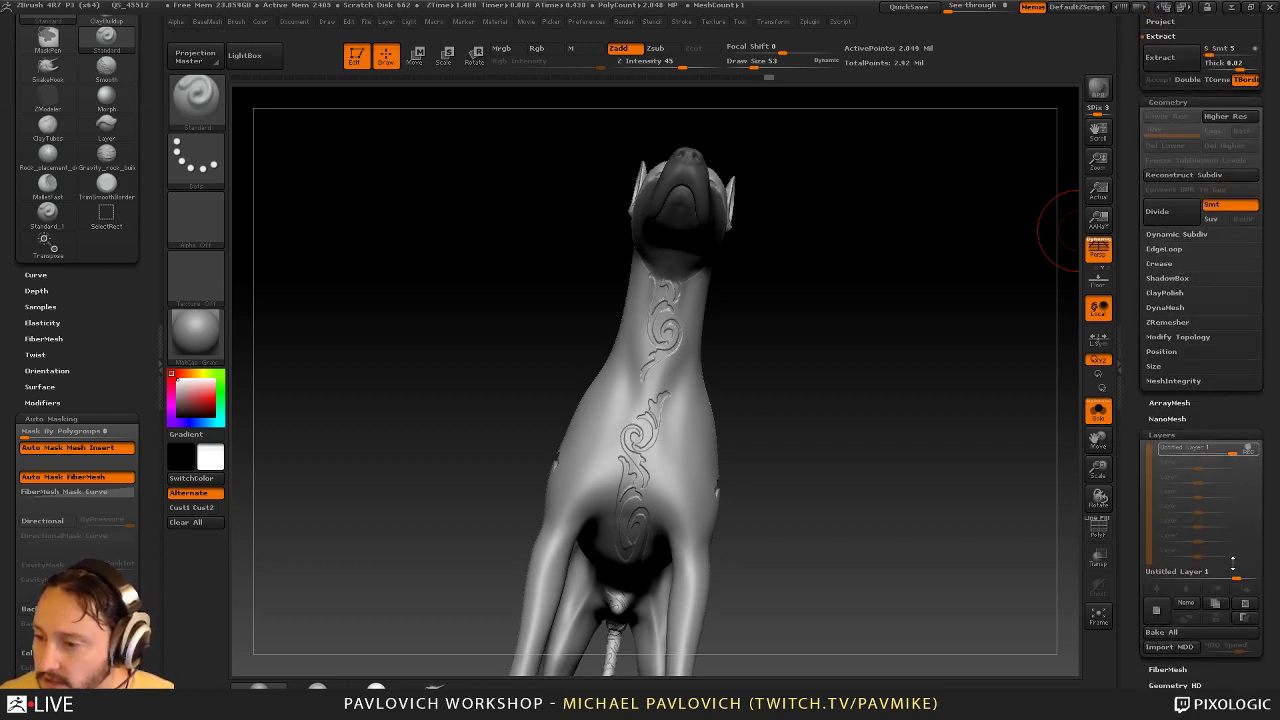
Raise the ornament layer's intensity to about 1.03 and bake all layers into the dog mesh
mouse_move(1237, 575)
mouse_down()
mouse_move(1215, 575)
mouse_move(1257, 574)
mouse_move(1148, 586)
mouse_move(1237, 581)
mouse_up()
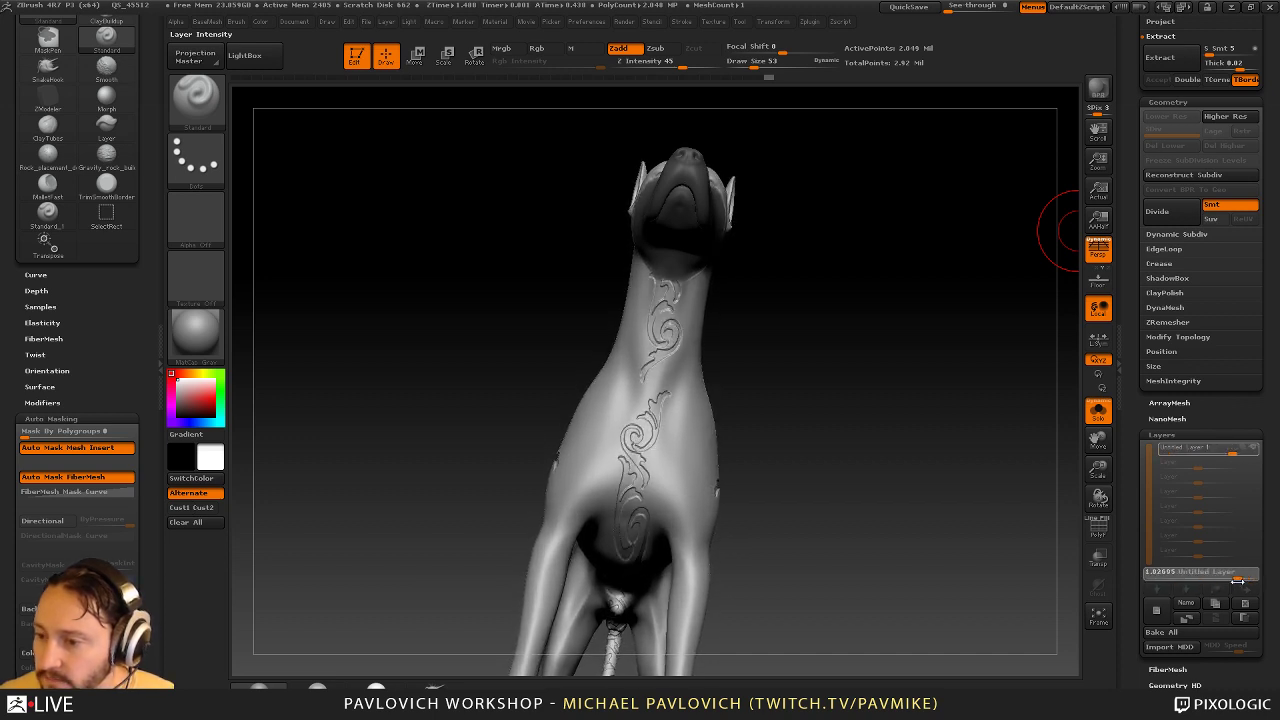
click(1168, 632)
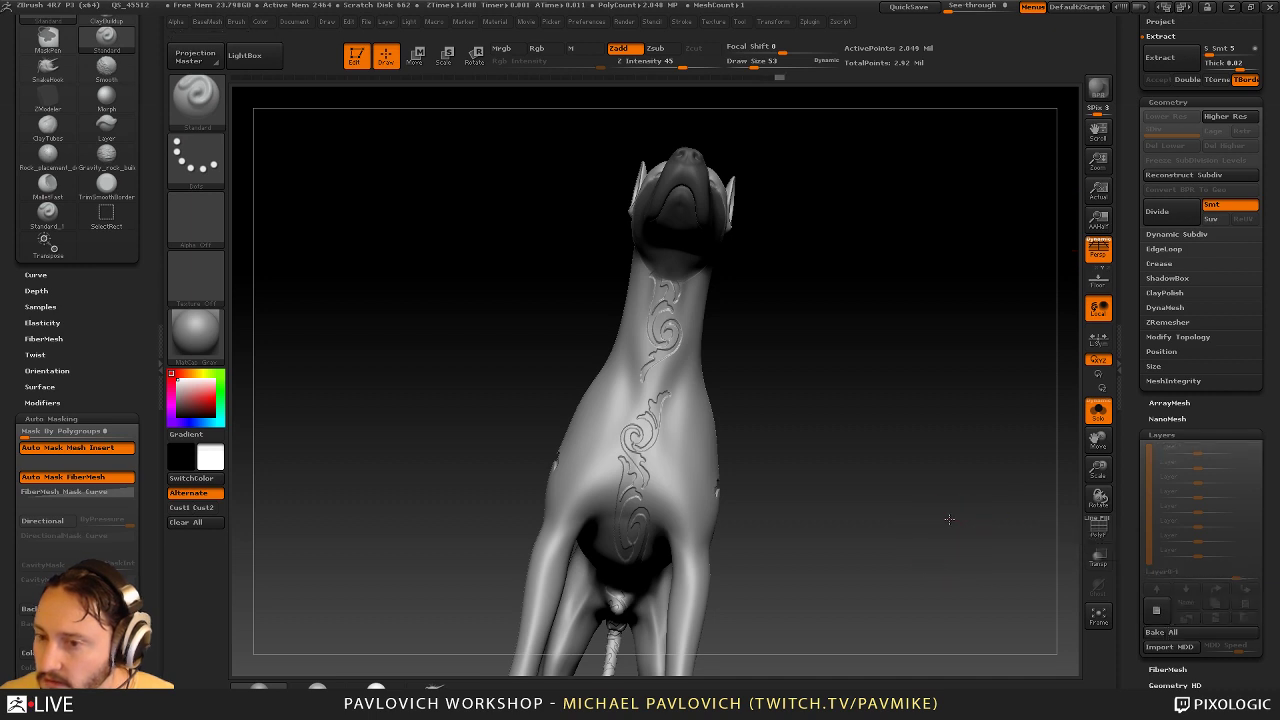
Select the Morph brush and switch the dog to its stored morph target
alt+drag(946, 520, 957, 491)
drag(1132, 568, 1132, 136)
click(1176, 503)
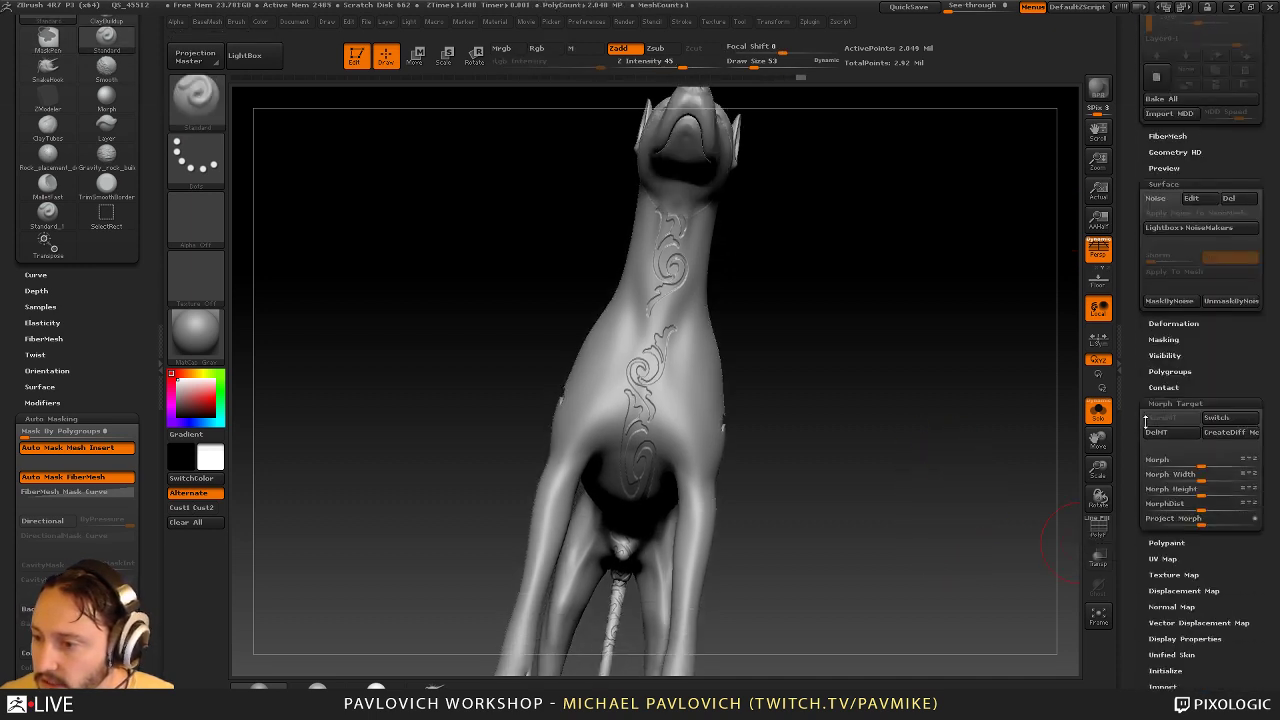
click(1182, 400)
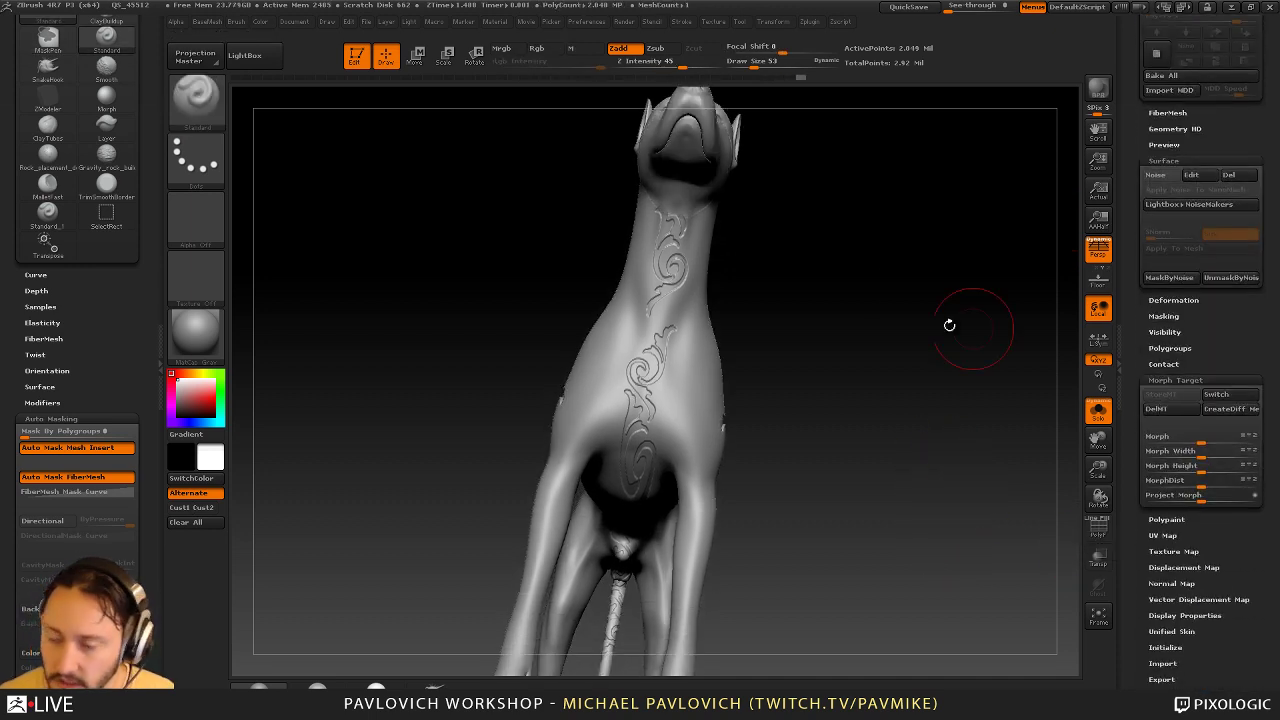
drag(949, 325, 894, 300)
key(b)
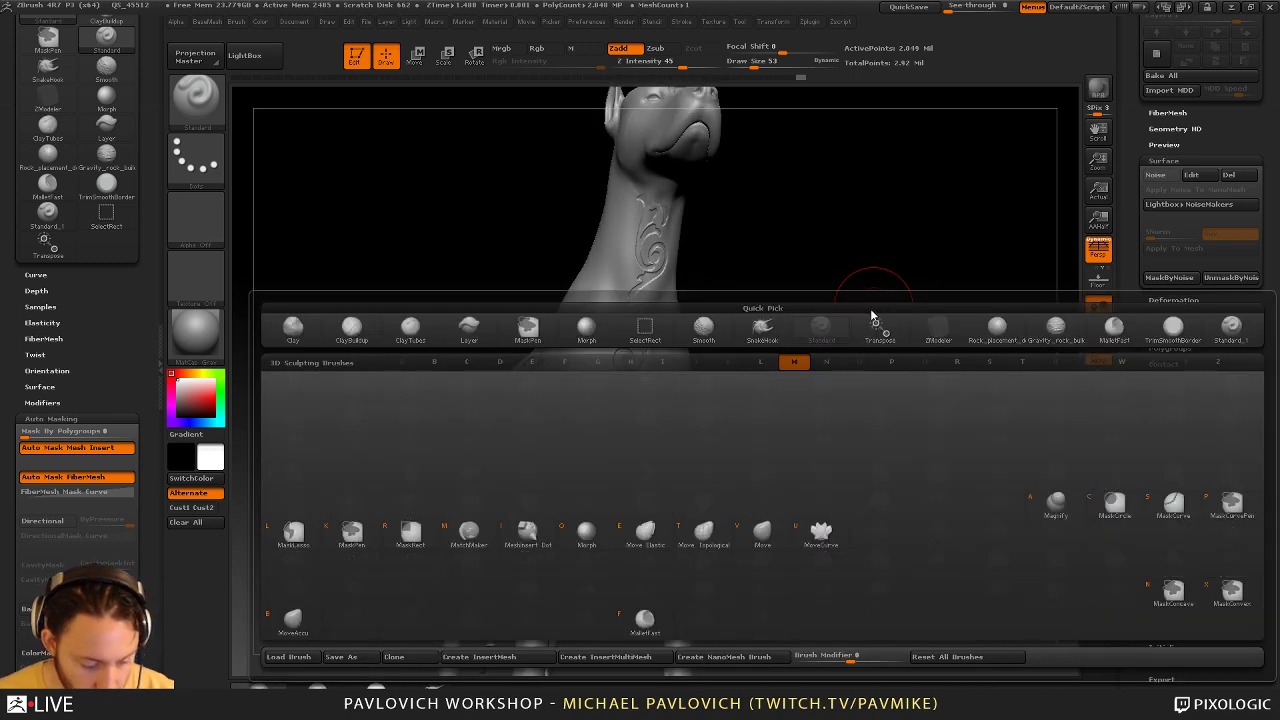
key(o)
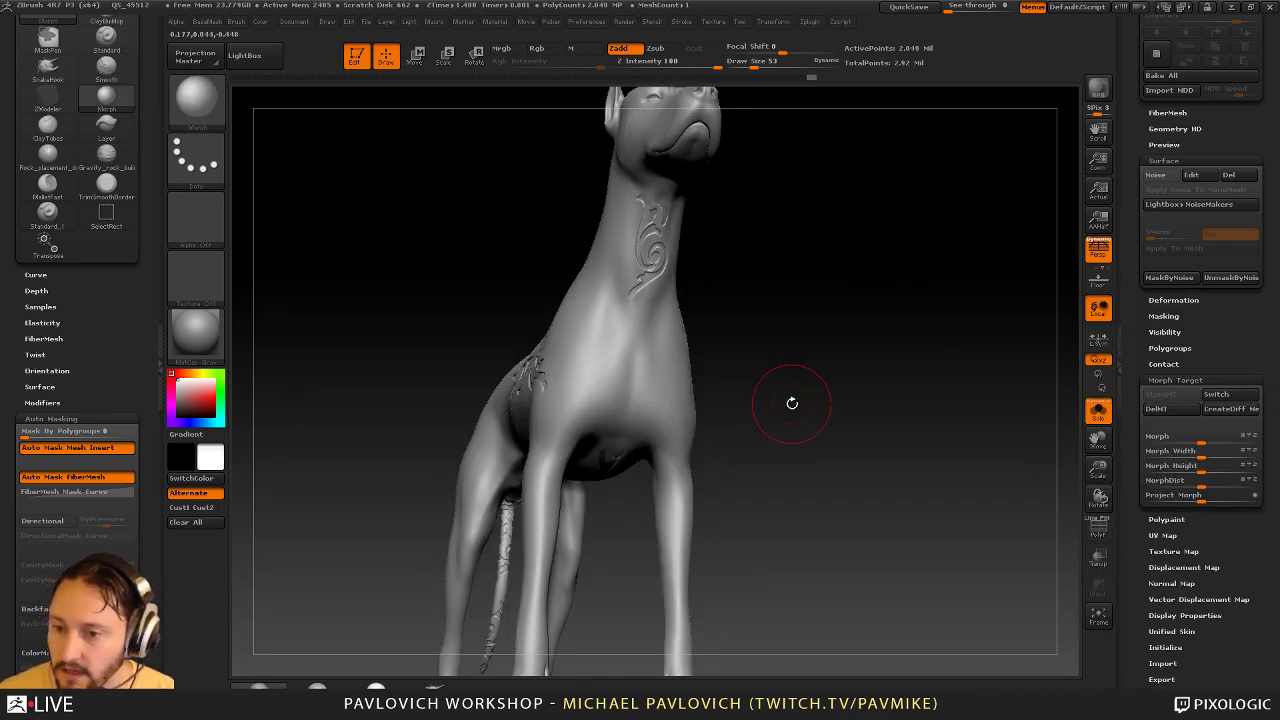
click(1217, 395)
Paint the scroll ornament back along the dog's neck and chest with the Morph brush, redoing the last strokes at draw size 35
alt+drag(812, 314, 838, 417)
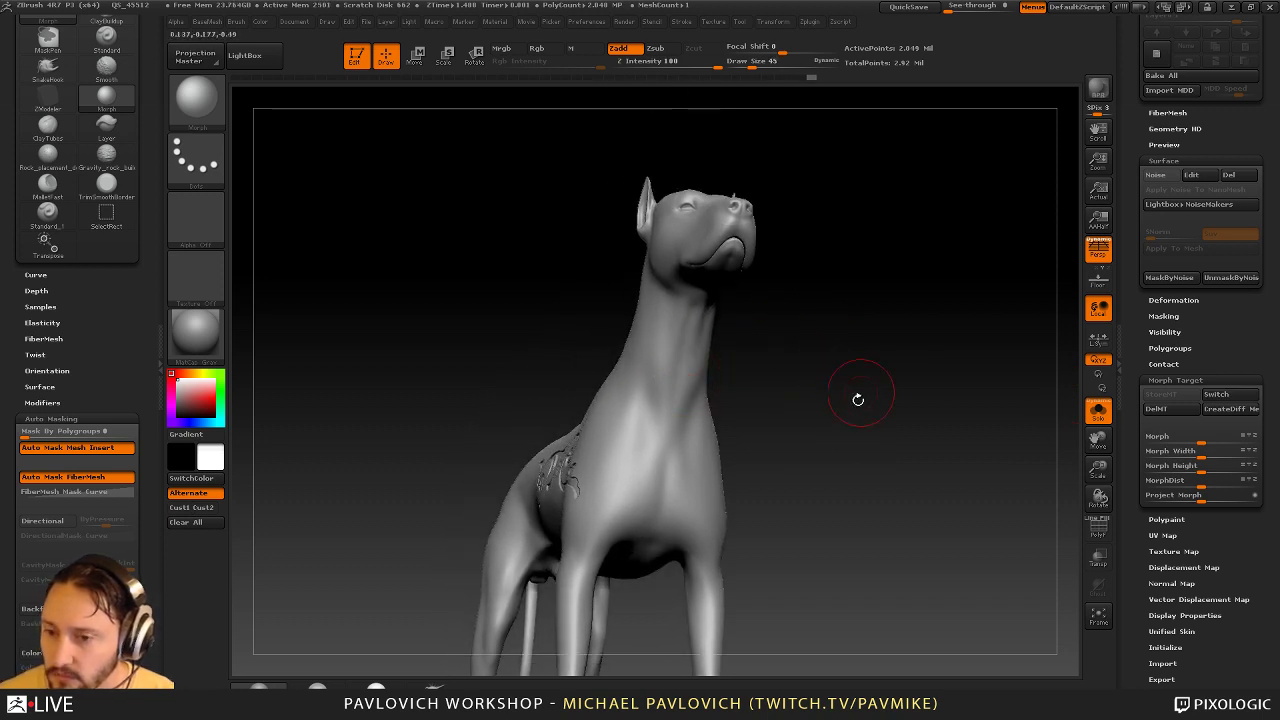
drag(686, 336, 682, 371)
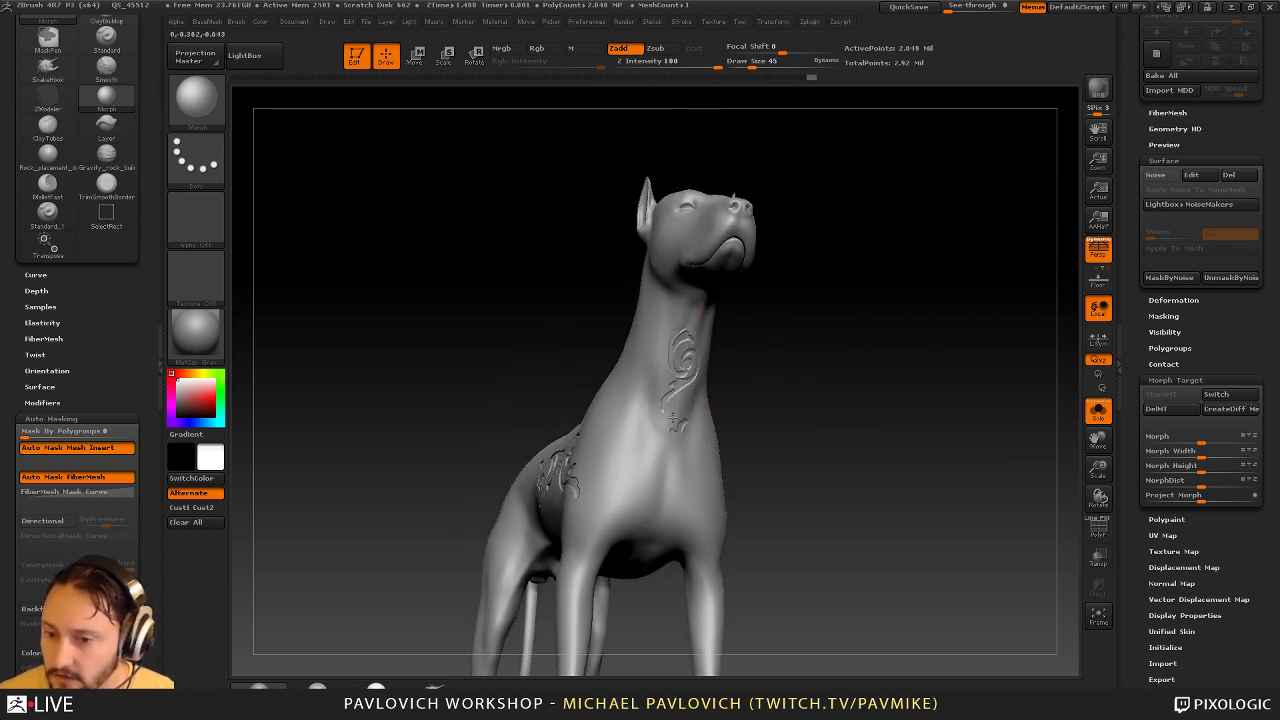
drag(673, 418, 656, 524)
mouse_move(678, 358)
mouse_down()
mouse_move(700, 268)
mouse_move(682, 378)
mouse_up()
key(ctrl+z)
key(ctrl+z)
key(s)
drag(673, 425, 653, 469)
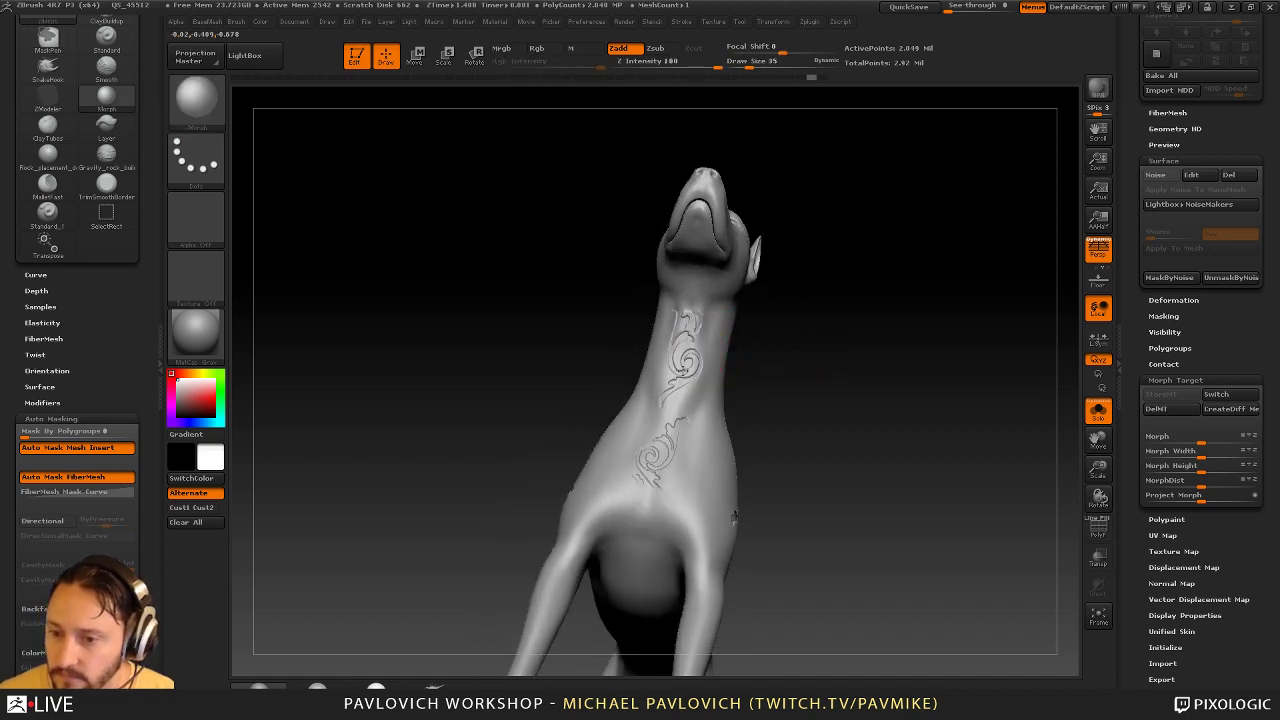
drag(752, 368, 698, 334)
alt+drag(858, 389, 895, 392)
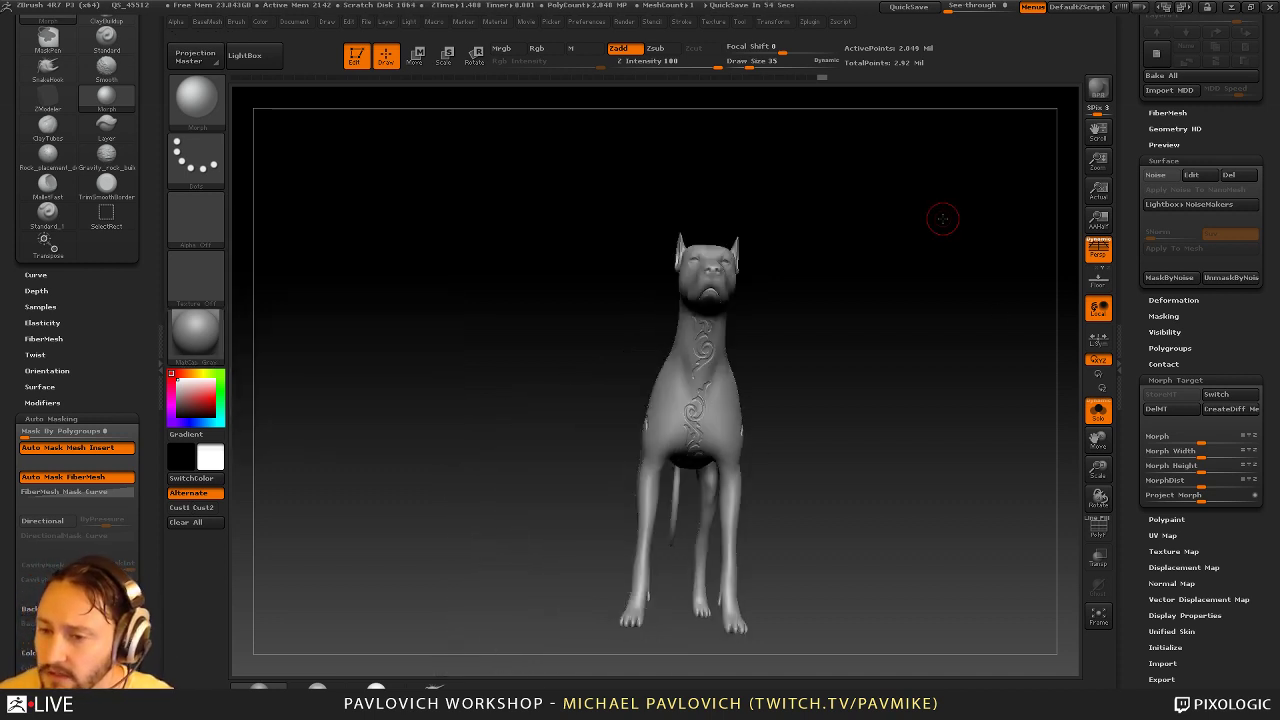
Set the Standard brush's draw size to 30 and turn off perspective distortion in a side view of the dog
key(s)
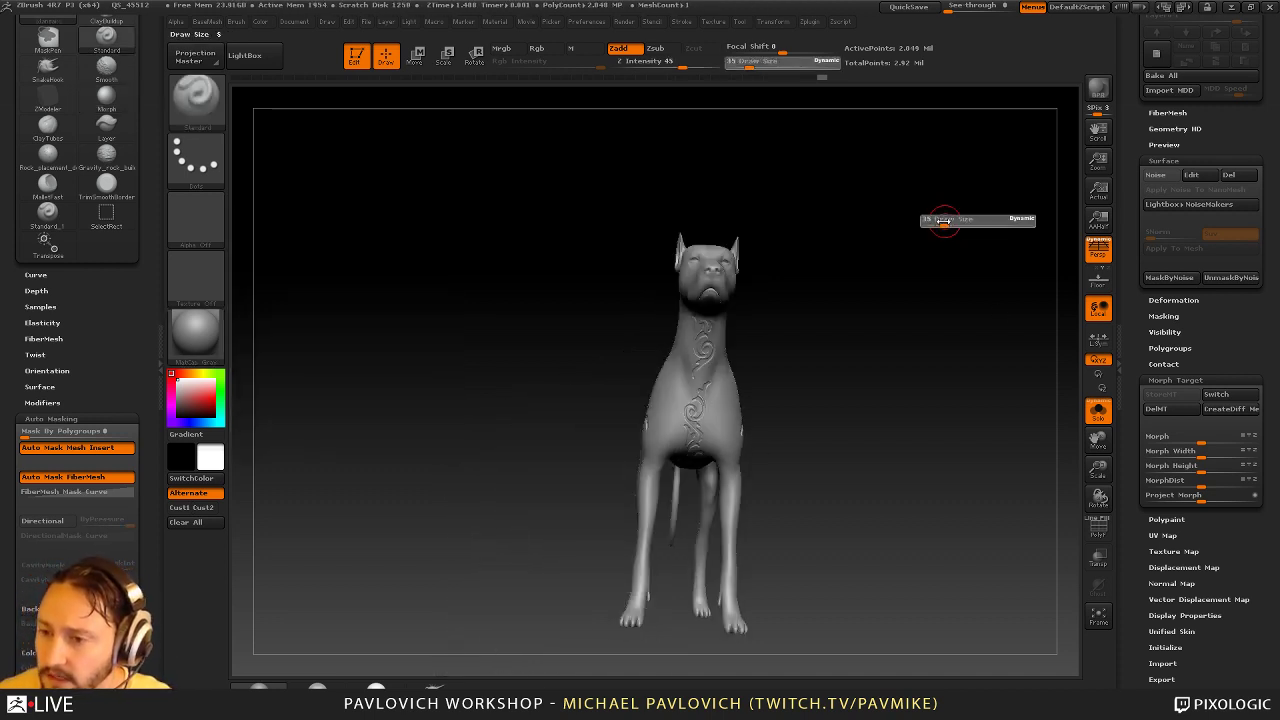
click(943, 222)
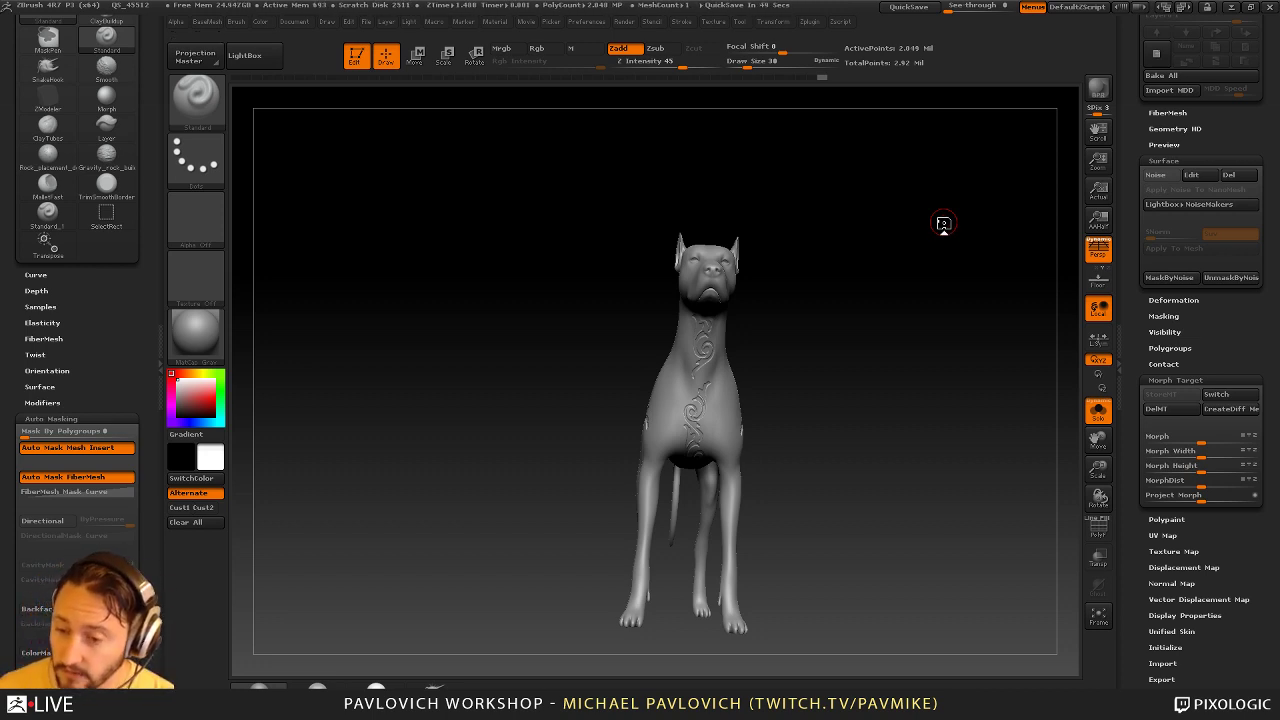
drag(943, 222, 996, 256)
click(1105, 256)
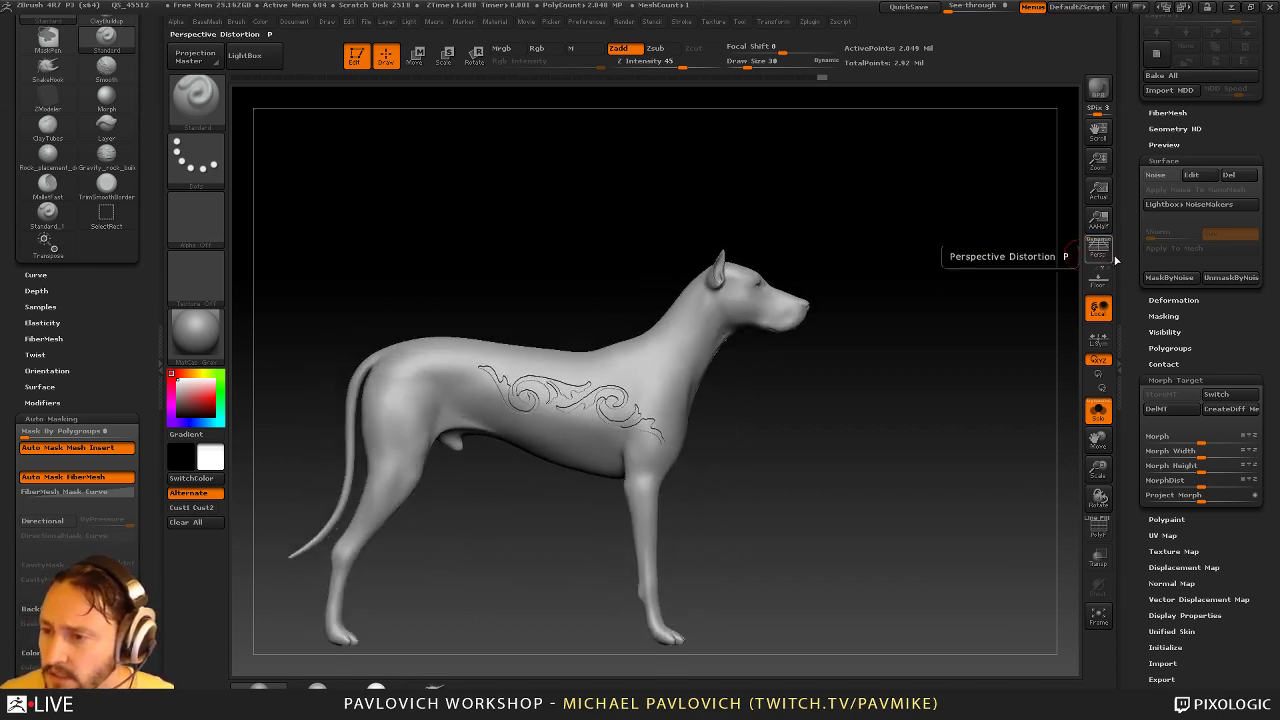
Fully initialize the program, clearing all customized tools, materials, lights and document data
key(super)
key(super)
drag(1128, 144, 1180, 477)
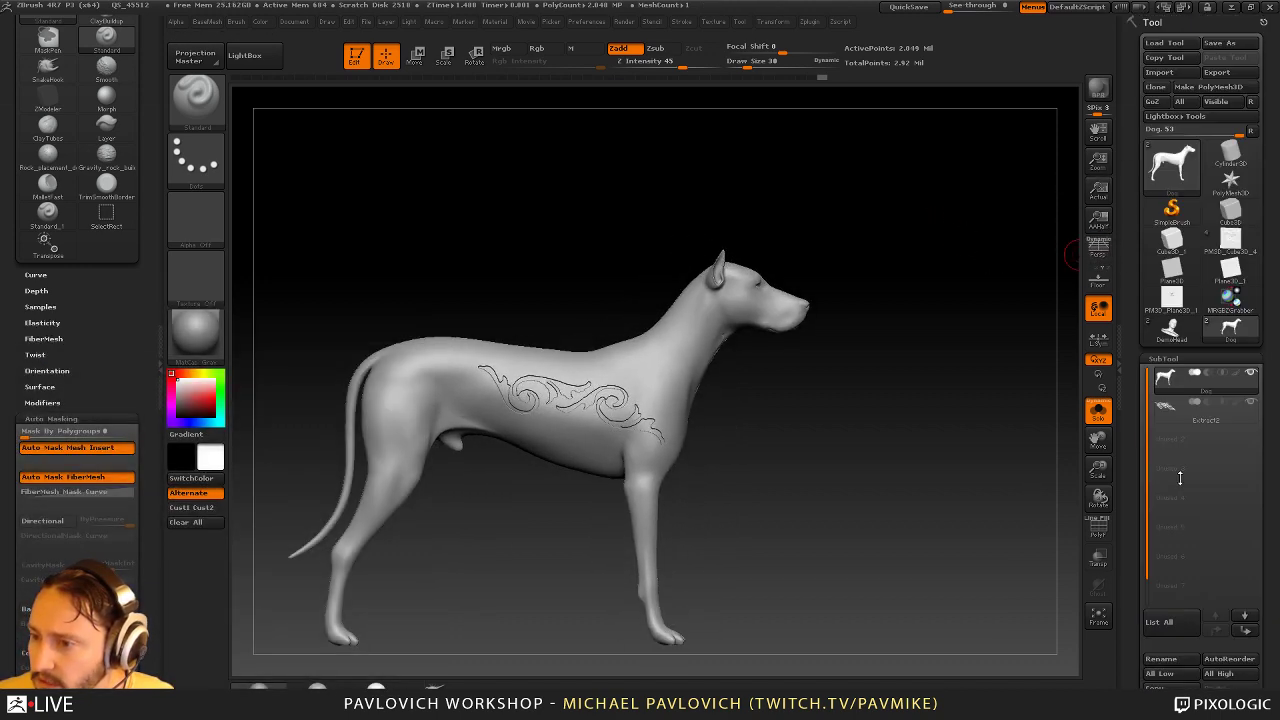
drag(970, 264, 877, 268)
drag(956, 224, 862, 216)
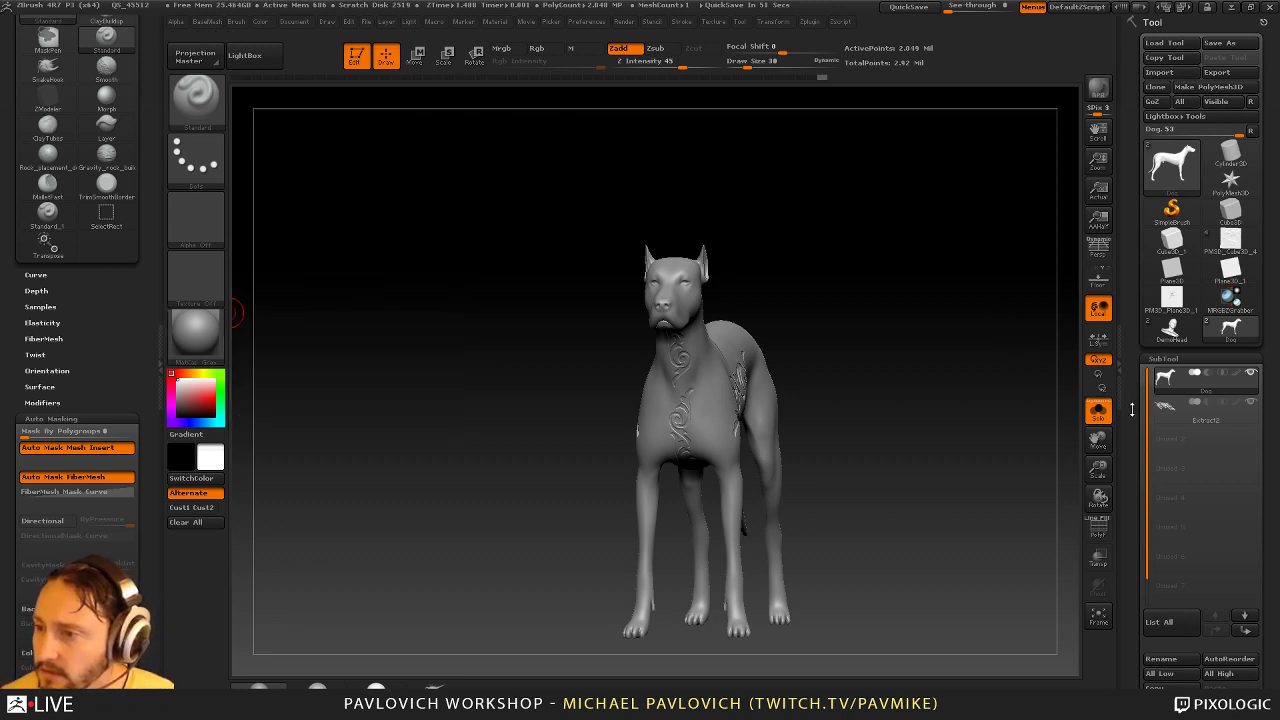
click(588, 21)
click(614, 47)
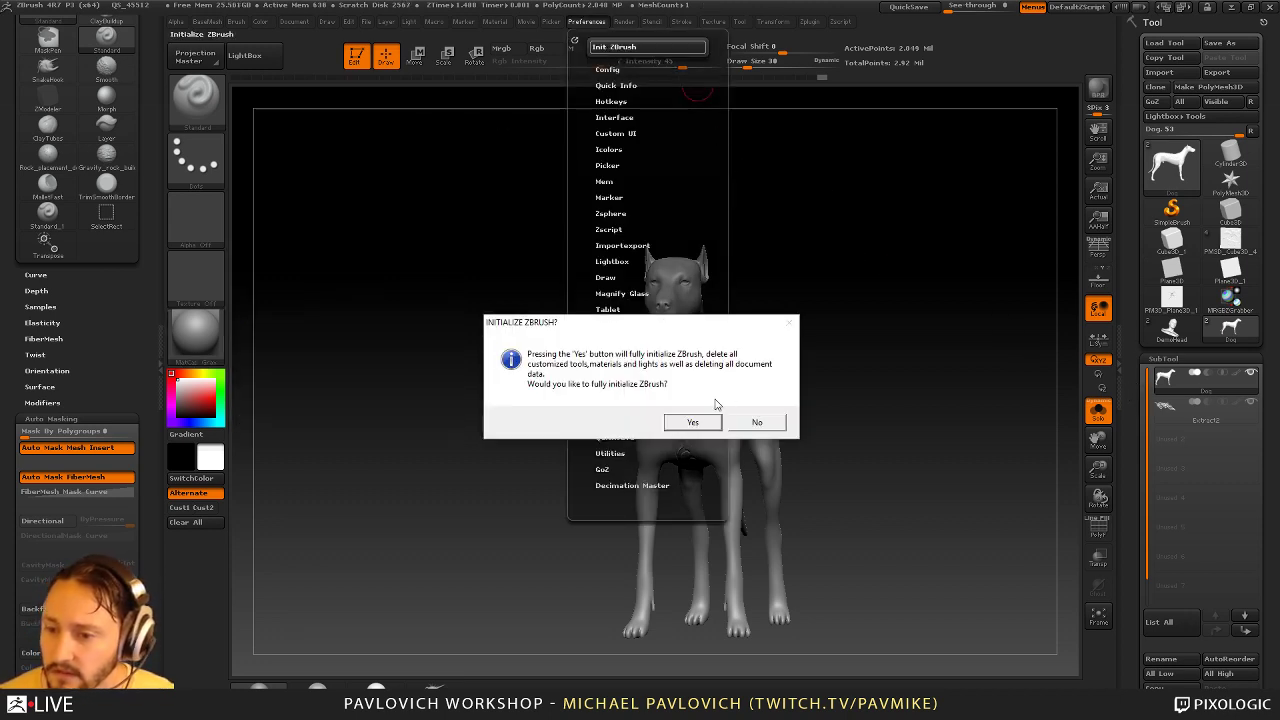
click(701, 424)
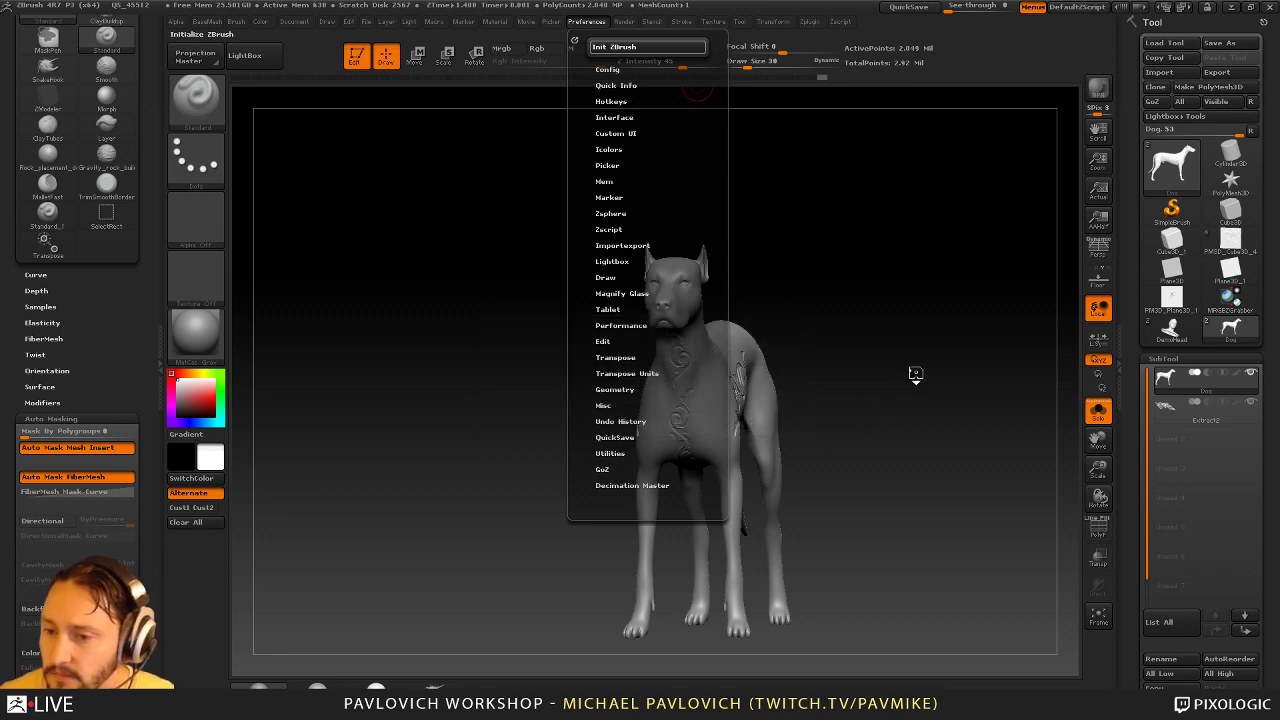
Load the first listed ZTool from the HighRes folder in F:\streaming\ZBFemale
click(1164, 43)
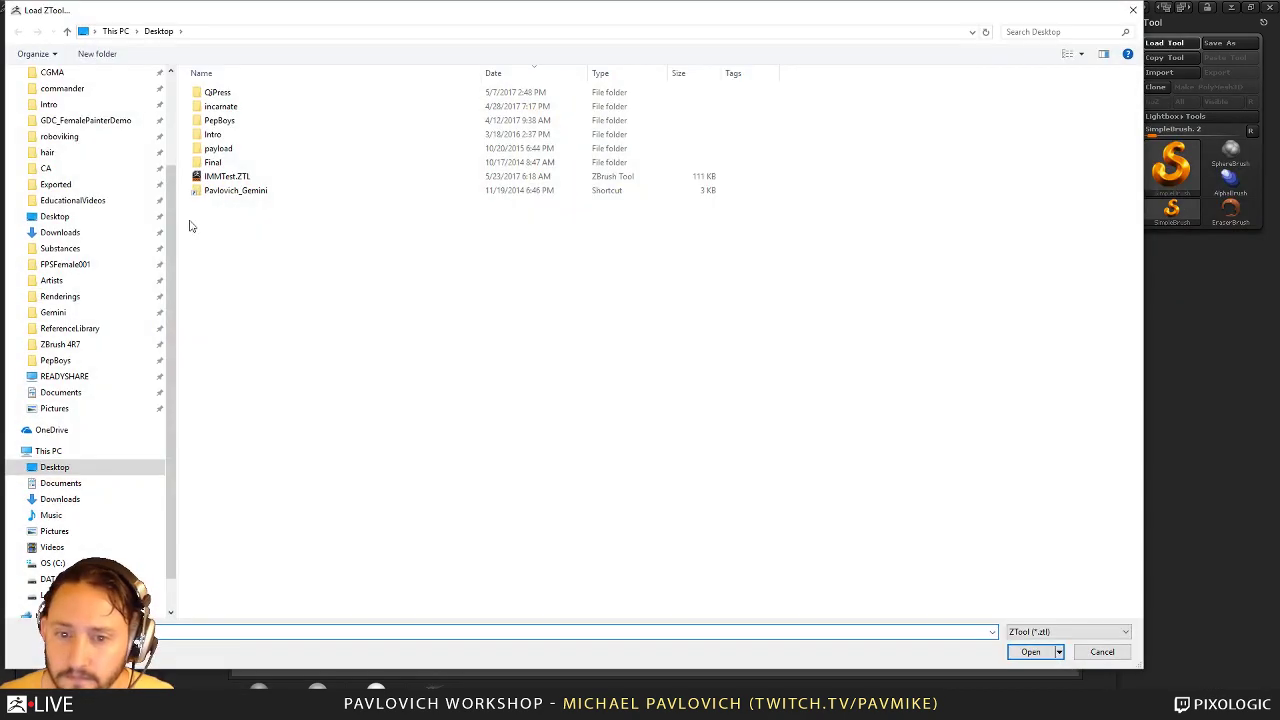
click(80, 132)
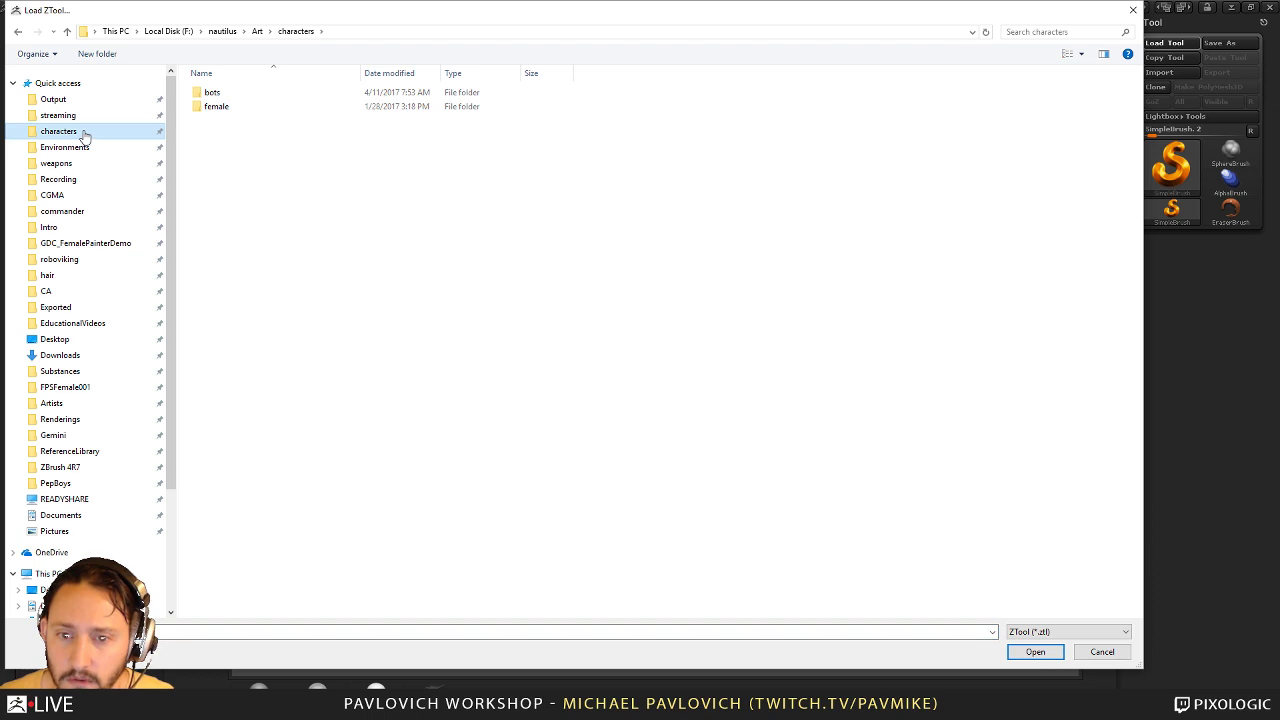
click(58, 115)
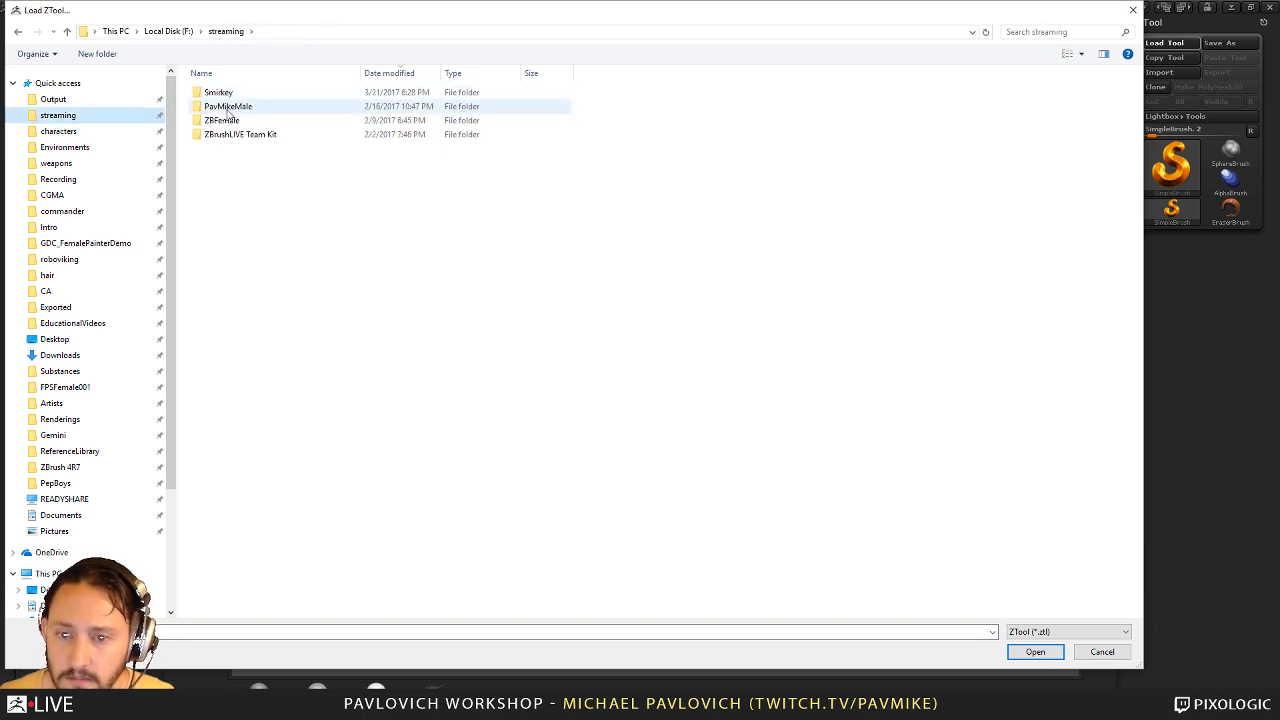
double_click(238, 122)
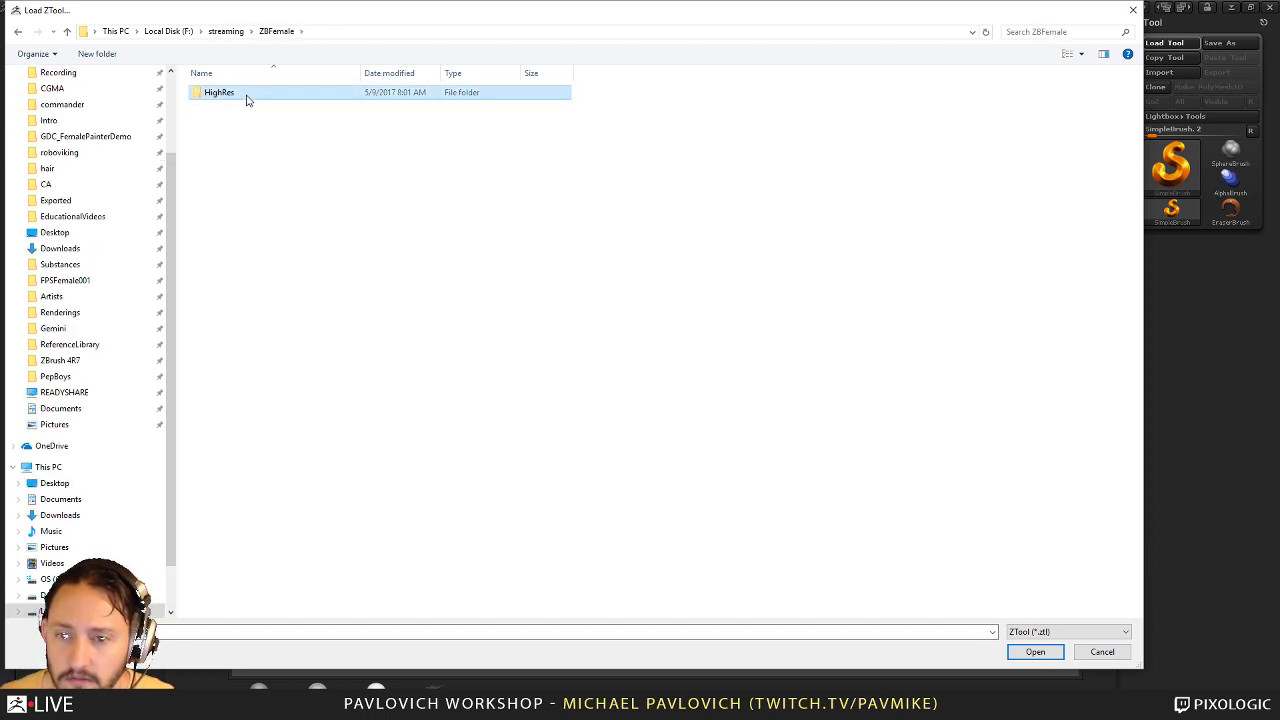
double_click(247, 95)
double_click(262, 93)
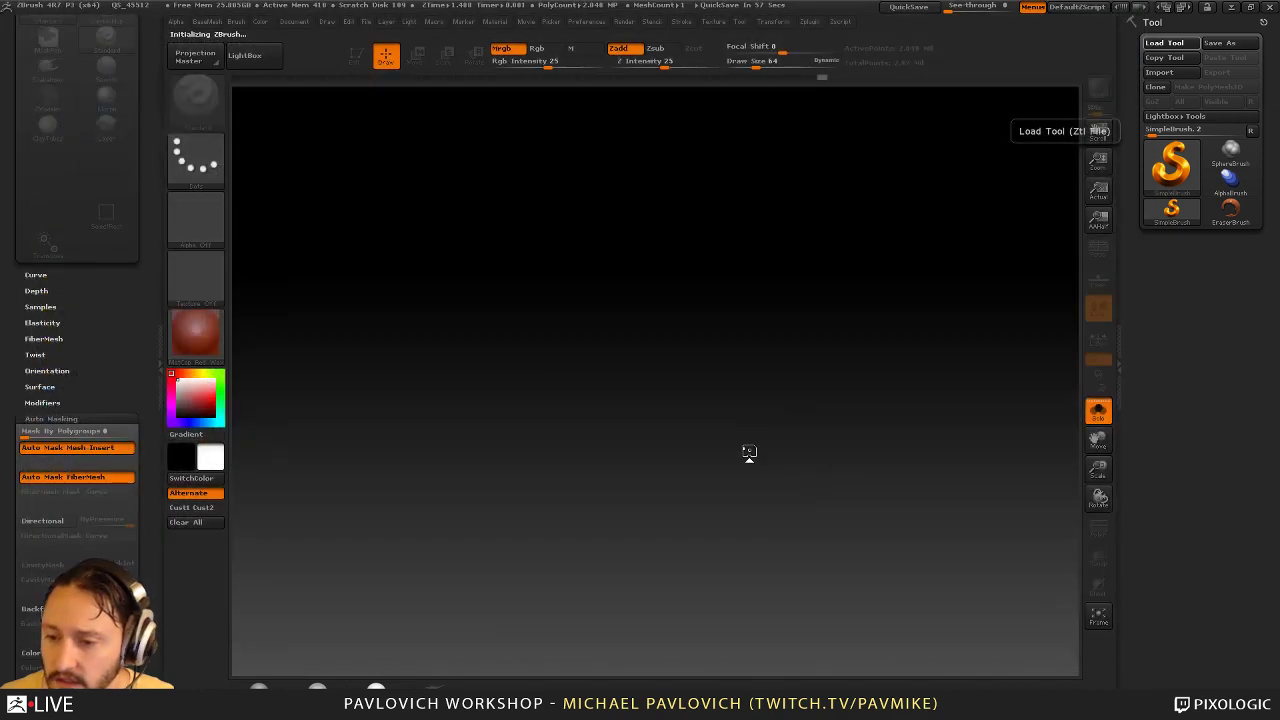
Draw the loaded tool on the canvas, enter Edit mode and give it the gray material
drag(632, 464, 540, 300)
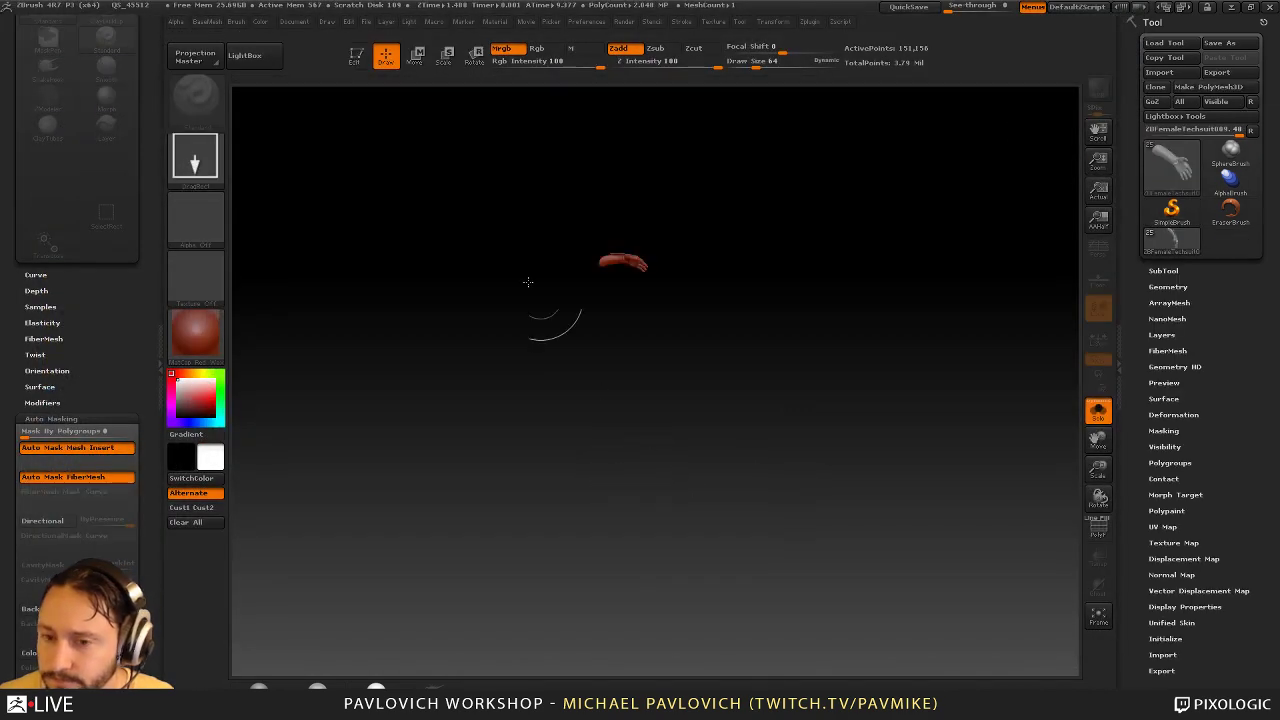
click(357, 56)
click(322, 686)
drag(761, 430, 897, 444)
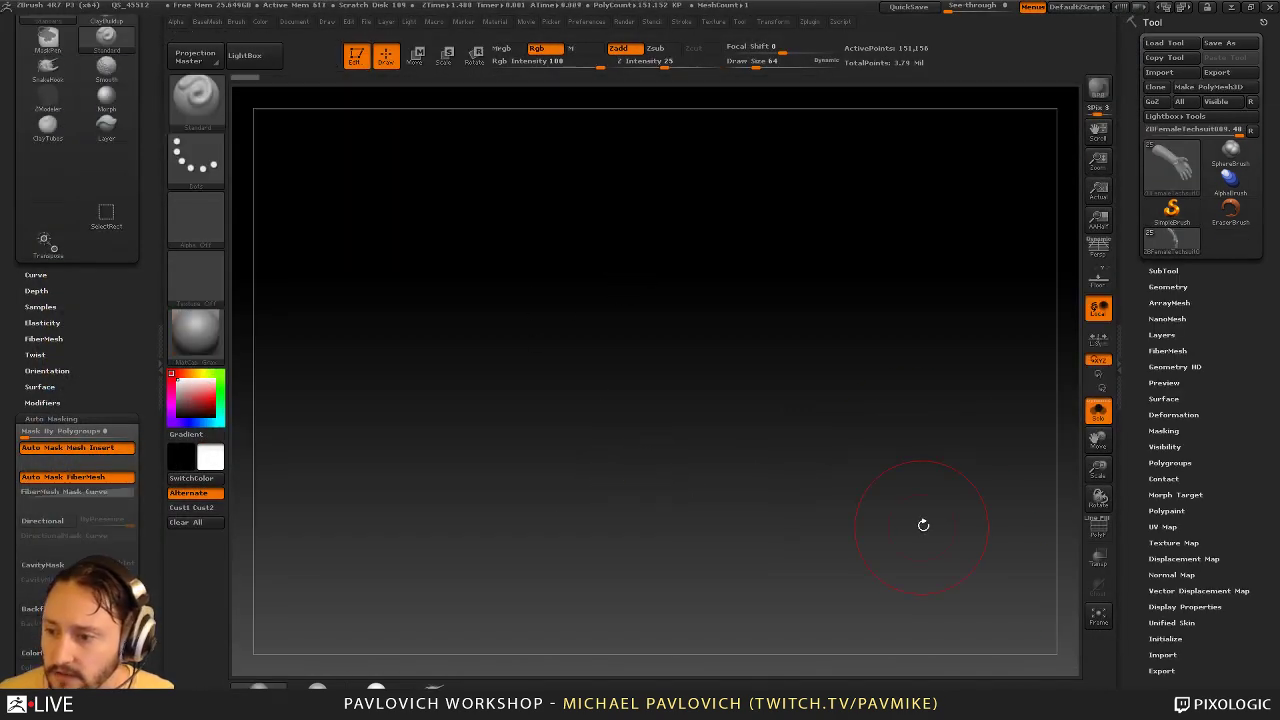
Turn off Solo, expand the subtool list, frame the glove and set the draw size to 8
click(1104, 408)
click(1165, 270)
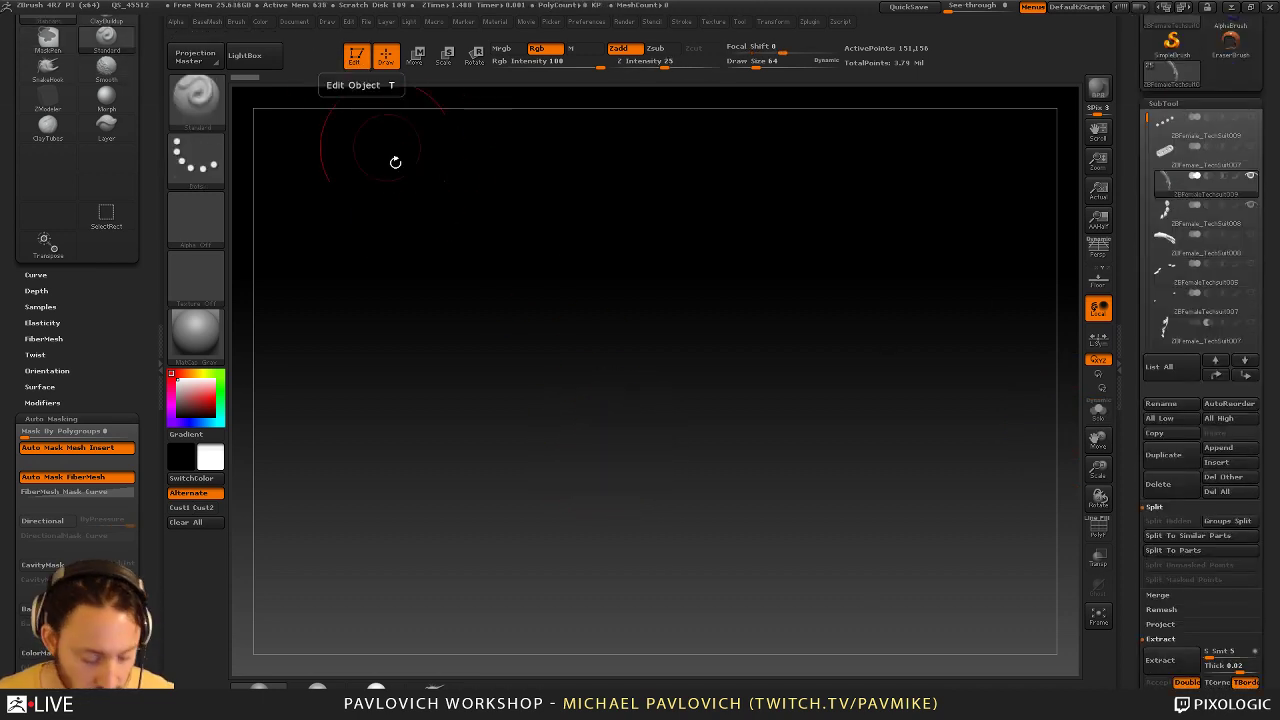
key(f)
key(s)
drag(877, 340, 857, 338)
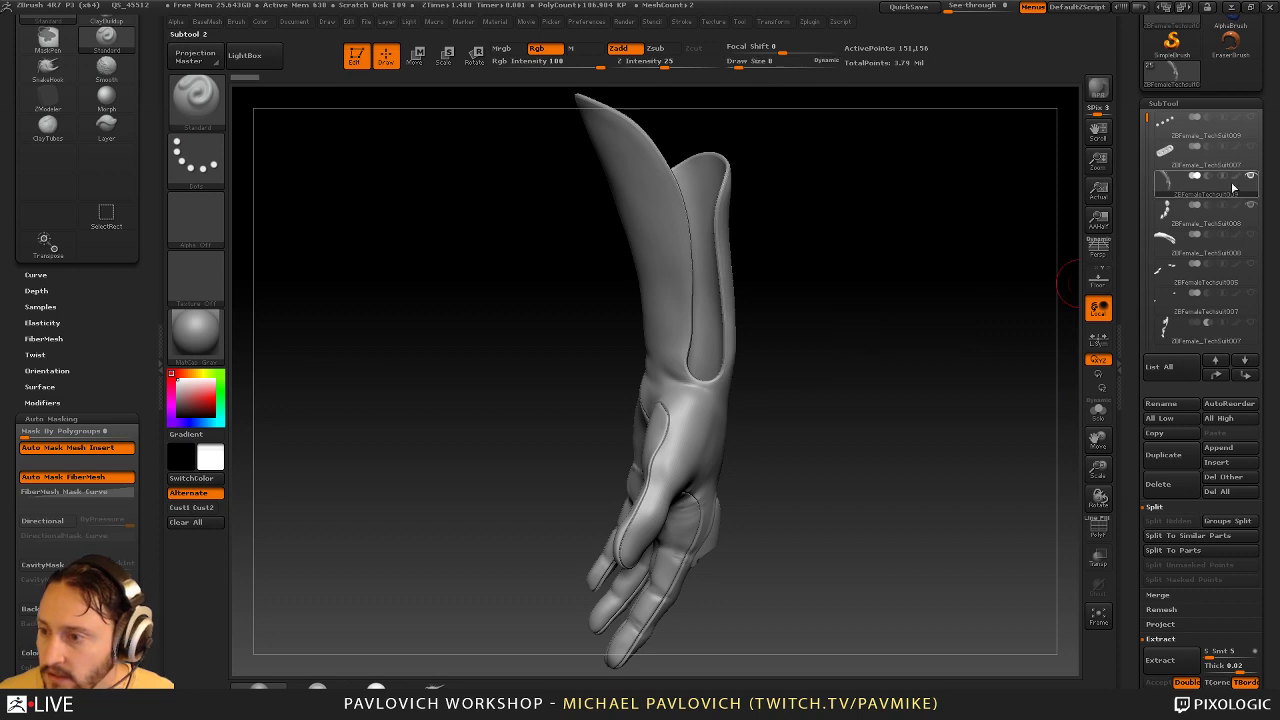
Make all subtools visible, frame the whole female character and set the draw size to 20
click(1252, 179)
key(f)
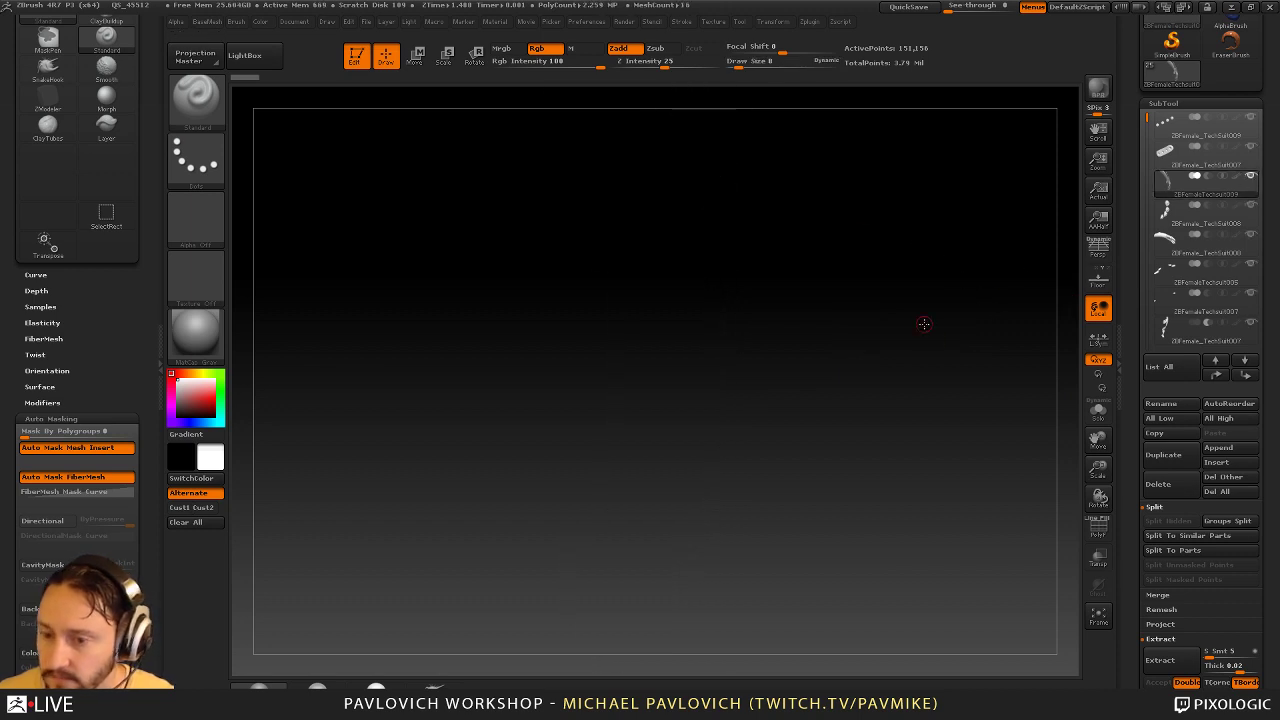
key(f)
drag(914, 314, 952, 280)
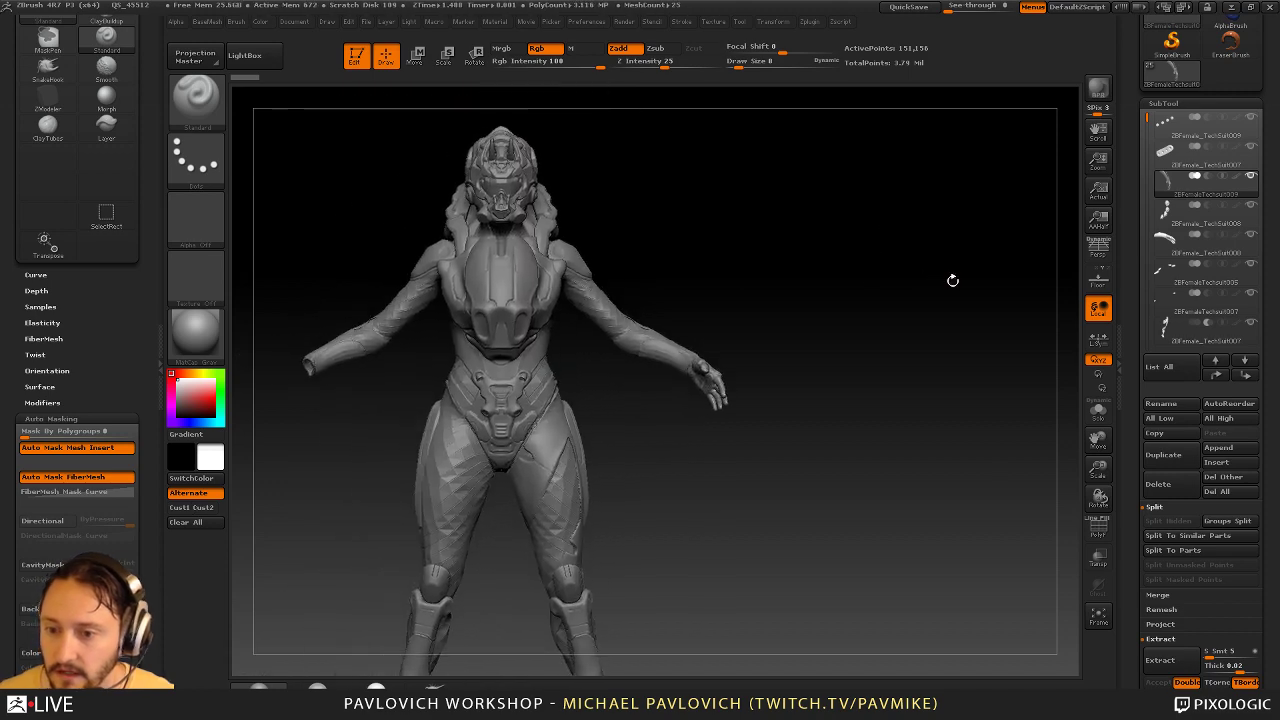
key(s)
mouse_move(867, 243)
mouse_down()
mouse_move(809, 304)
mouse_move(827, 306)
mouse_move(819, 227)
mouse_up()
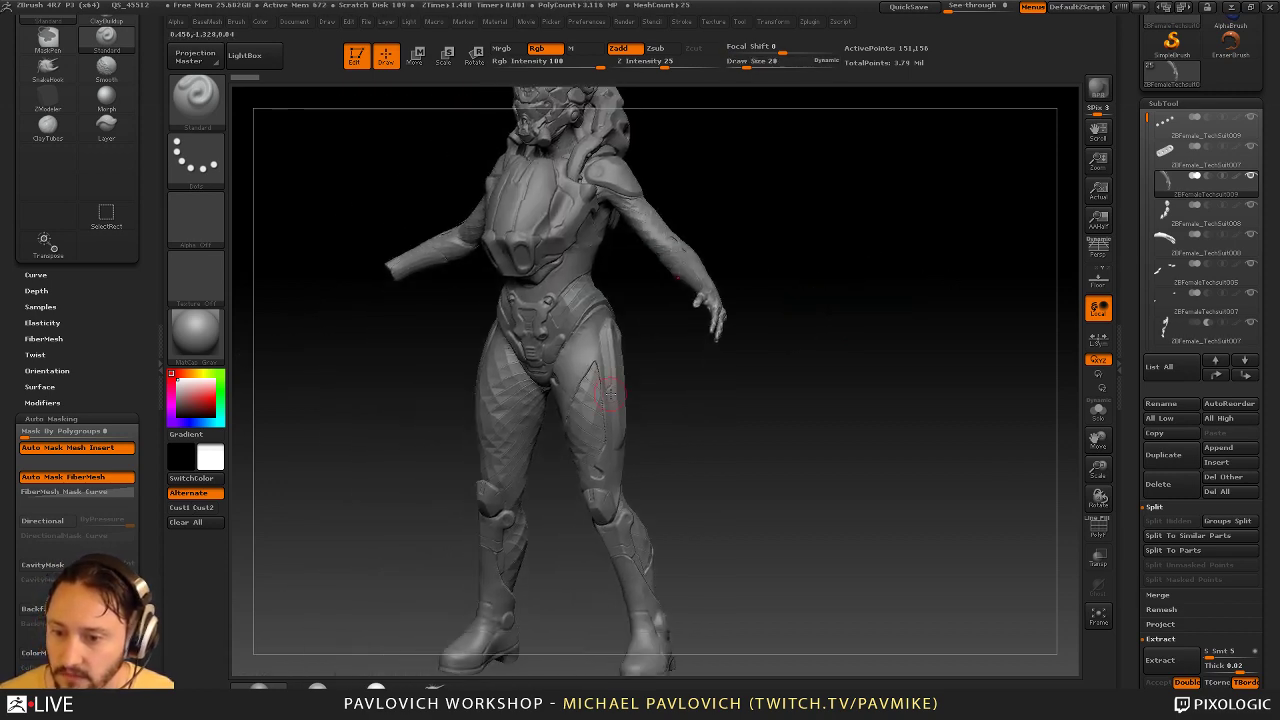
Select the tech suit body subtool from the character's thigh and turn on its Dynamic Subdiv smoothing
key(s)
drag(614, 396, 602, 396)
alt+click(598, 408)
alt+drag(779, 424, 789, 380)
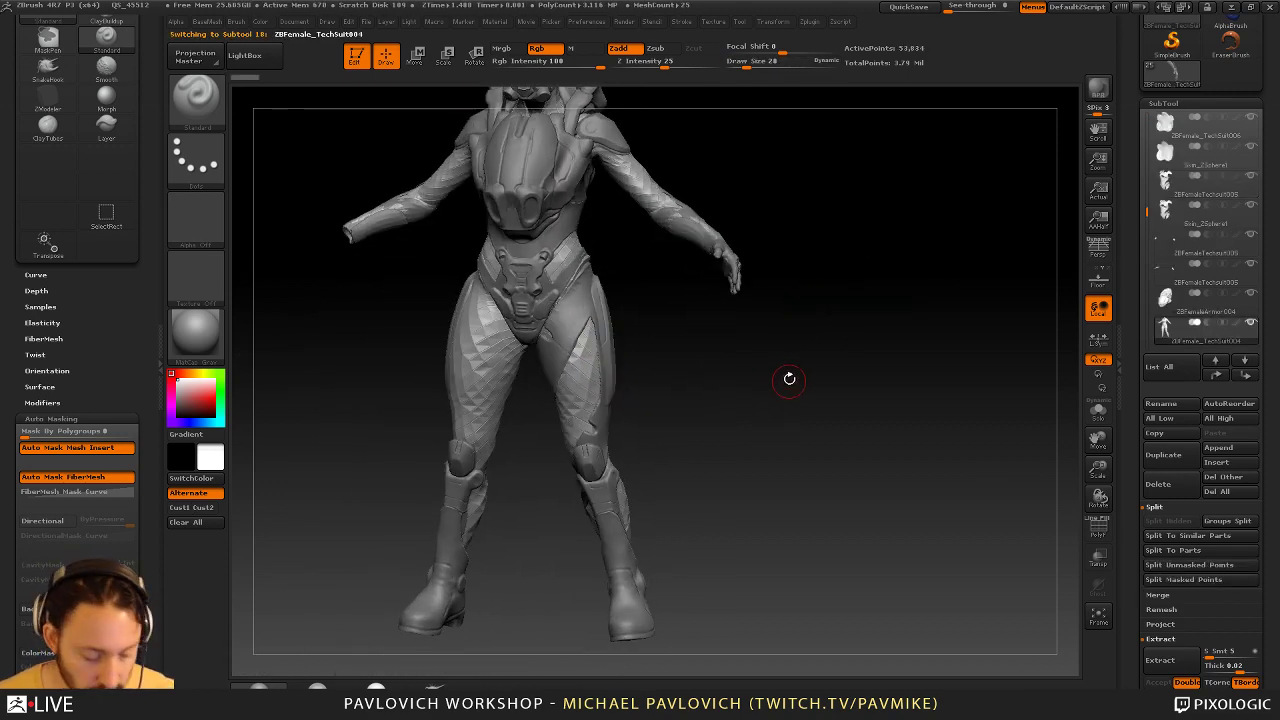
key(d)
alt+drag(730, 345, 756, 487)
drag(829, 363, 565, 368)
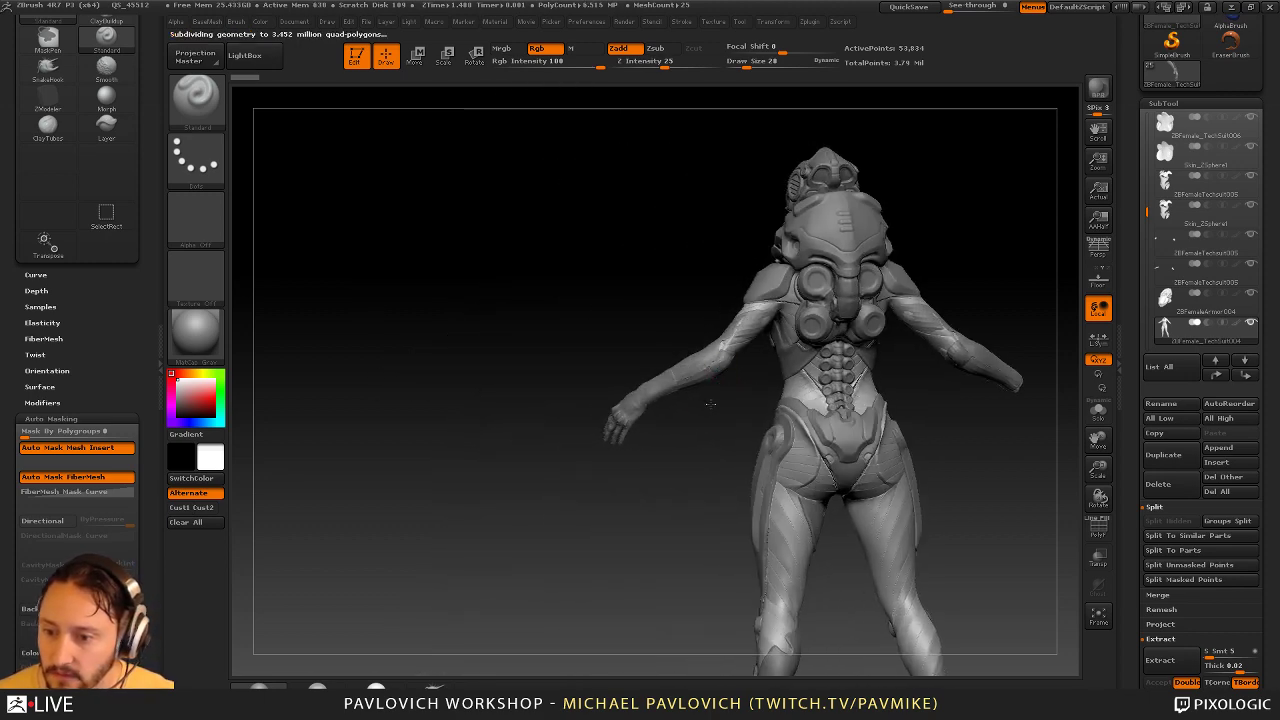
Set the draw size to 14, select the glove subtool and hide all other subtools
drag(719, 441, 760, 430)
key(s)
alt+click(707, 410)
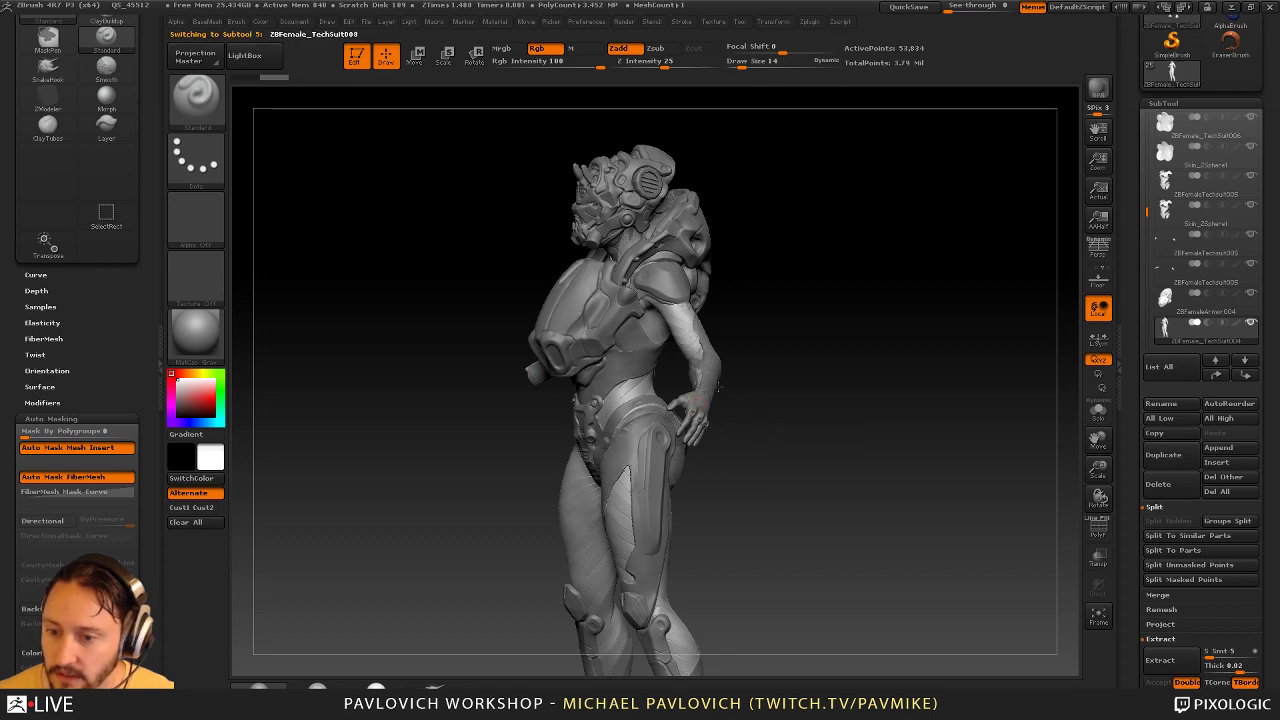
alt+drag(892, 425, 983, 450)
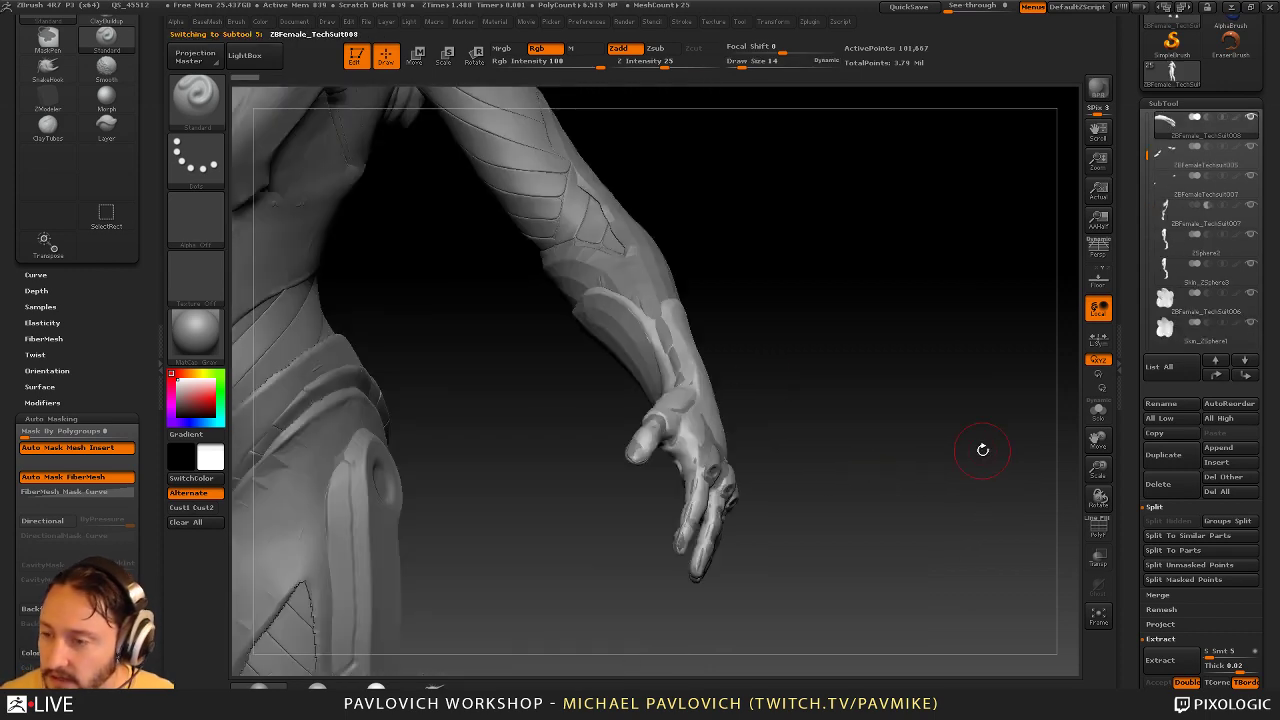
drag(1147, 156, 1147, 138)
shift+click(1252, 149)
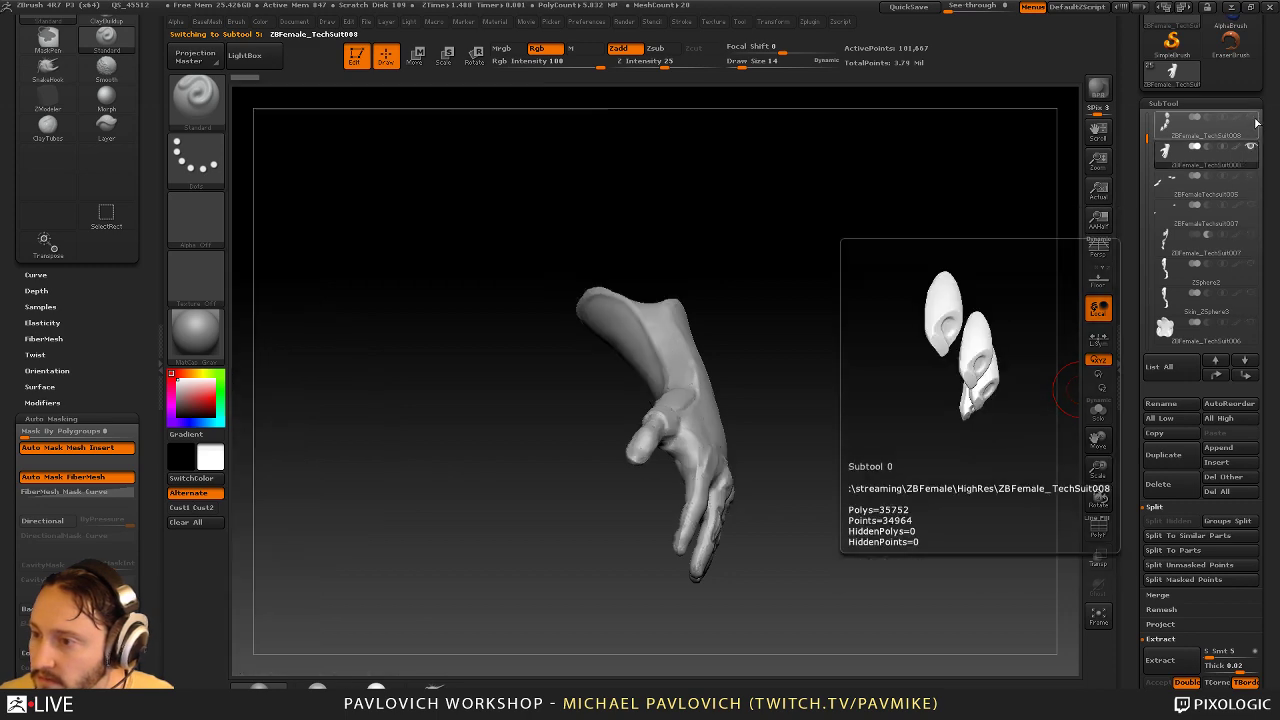
Show the finger plates subtool together with the glove and set the draw size to 1
click(1252, 119)
mouse_move(935, 217)
mouse_down()
mouse_move(930, 285)
mouse_move(931, 251)
mouse_move(830, 288)
mouse_up()
key(s)
drag(882, 329, 1074, 282)
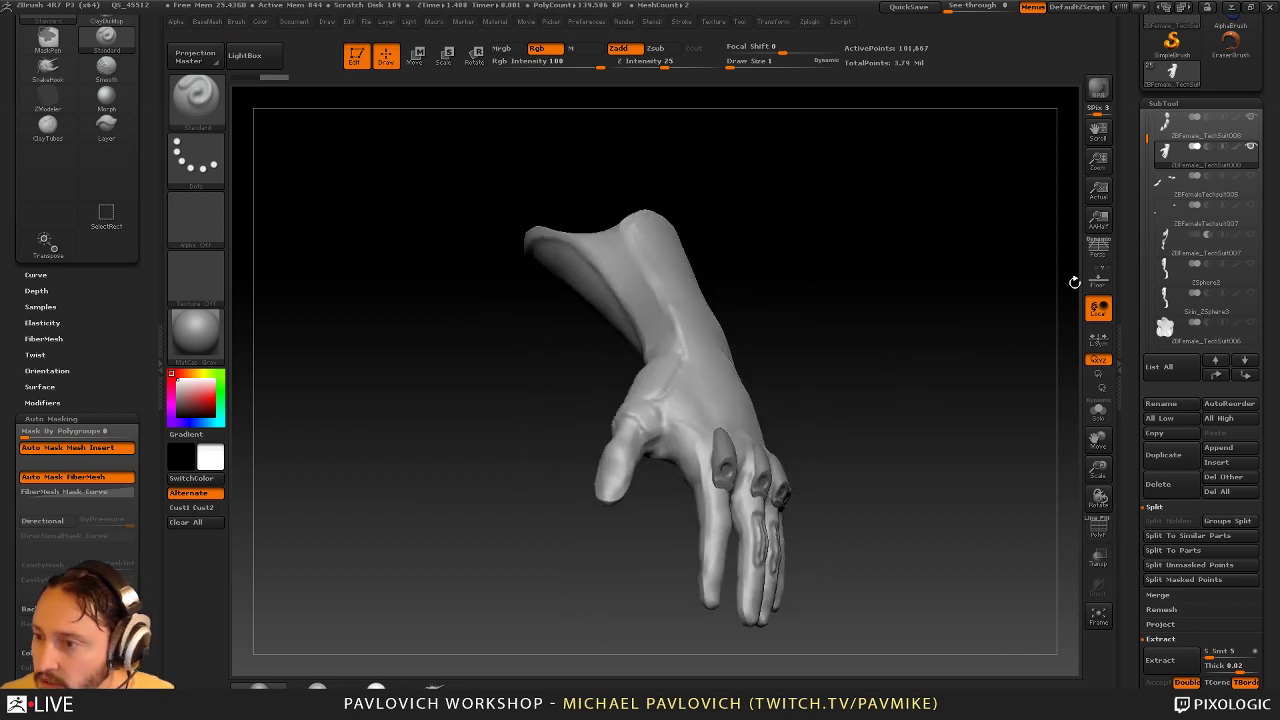
Show the forearm and wrist pieces and the hand-and-forearm suit subtool alongside the glove and finger plates
click(1252, 178)
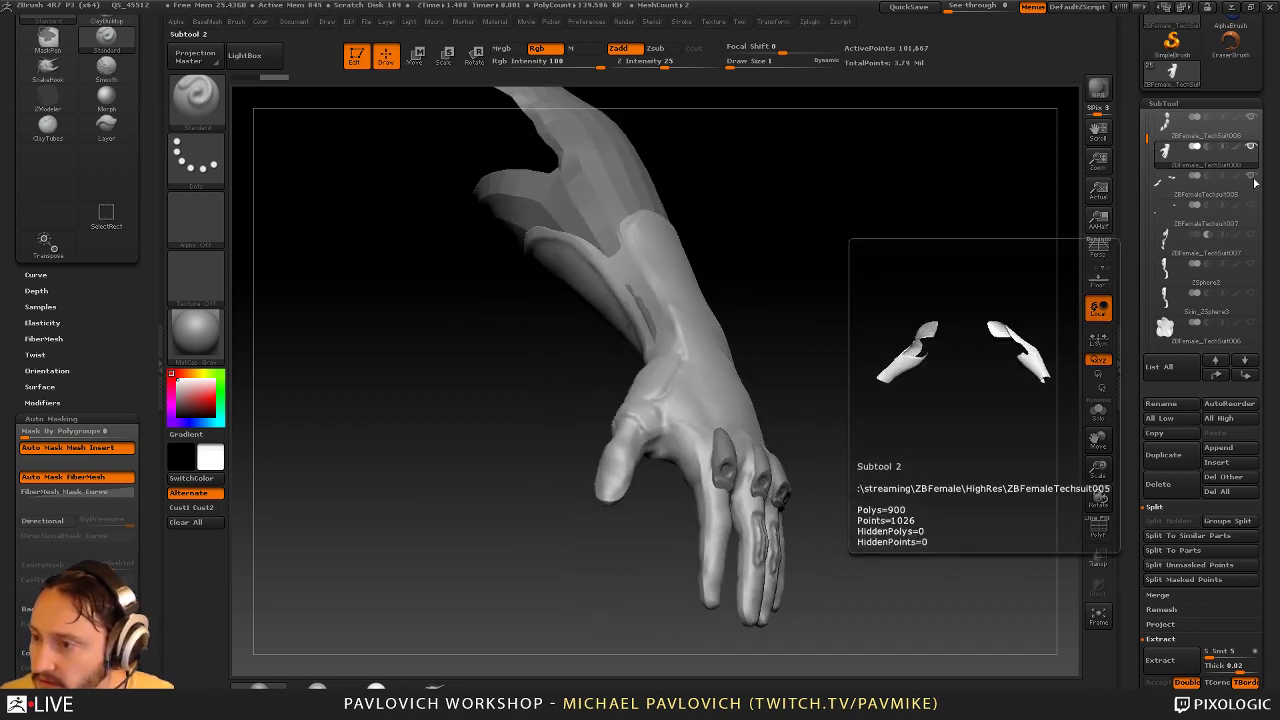
click(1250, 210)
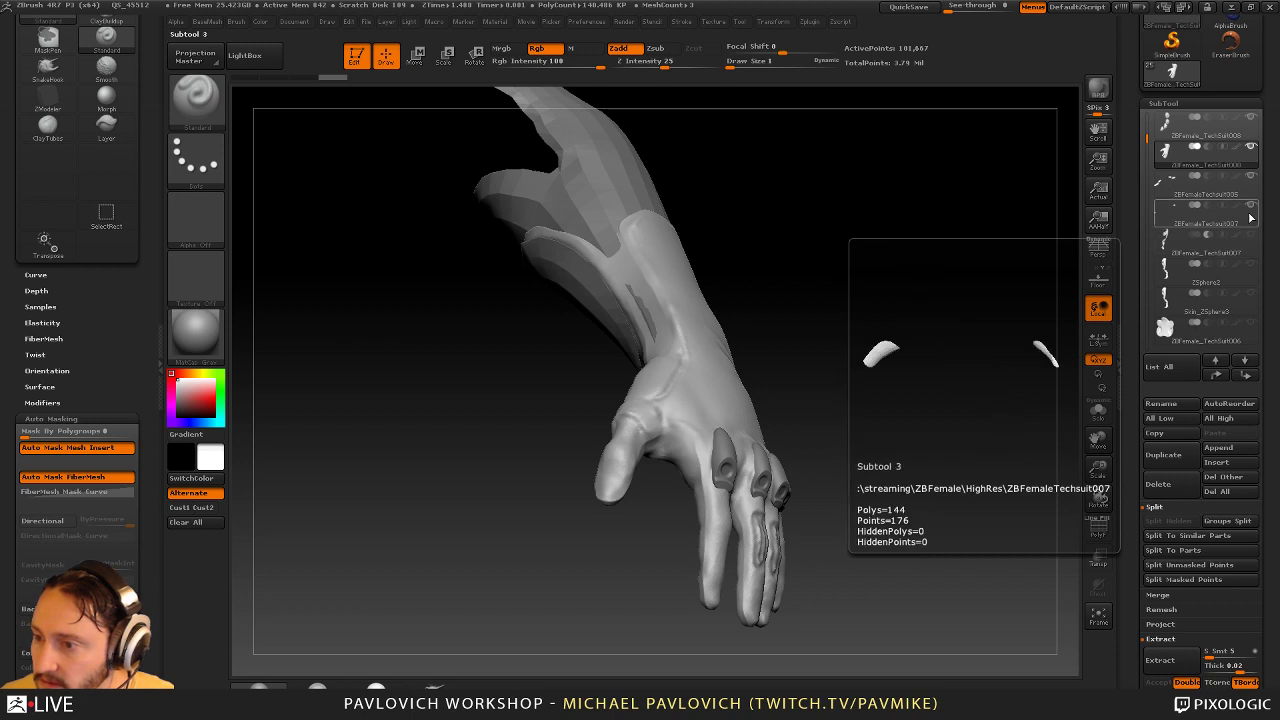
click(1254, 236)
click(1254, 236)
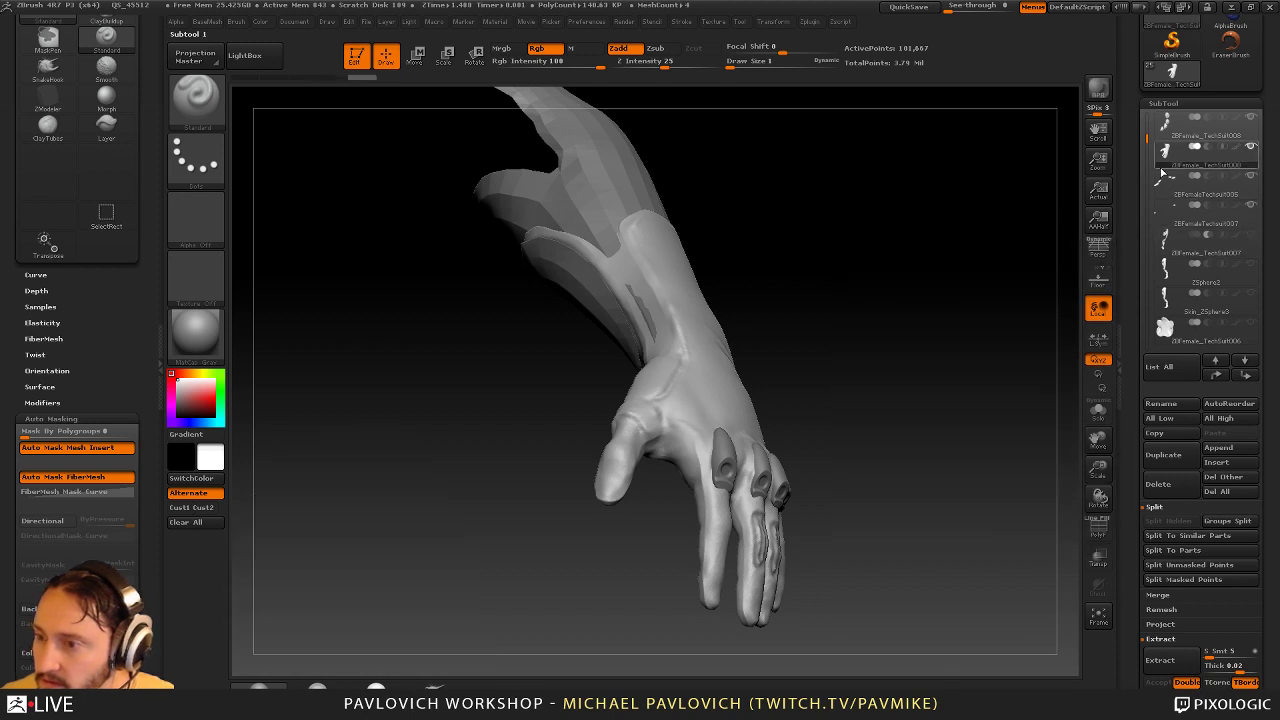
drag(1148, 140, 1148, 118)
click(1252, 150)
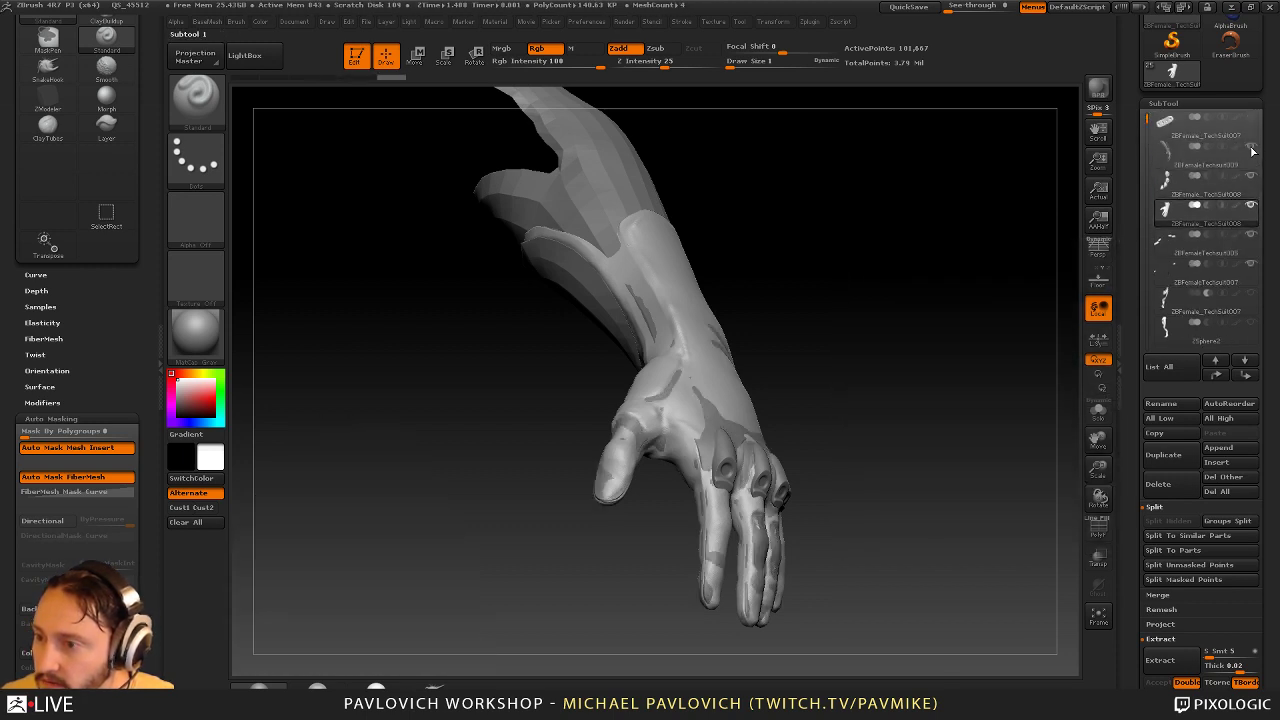
Hide the original glove and make the hand-and-forearm suit mesh the active subtool
drag(951, 211, 974, 258)
click(1208, 194)
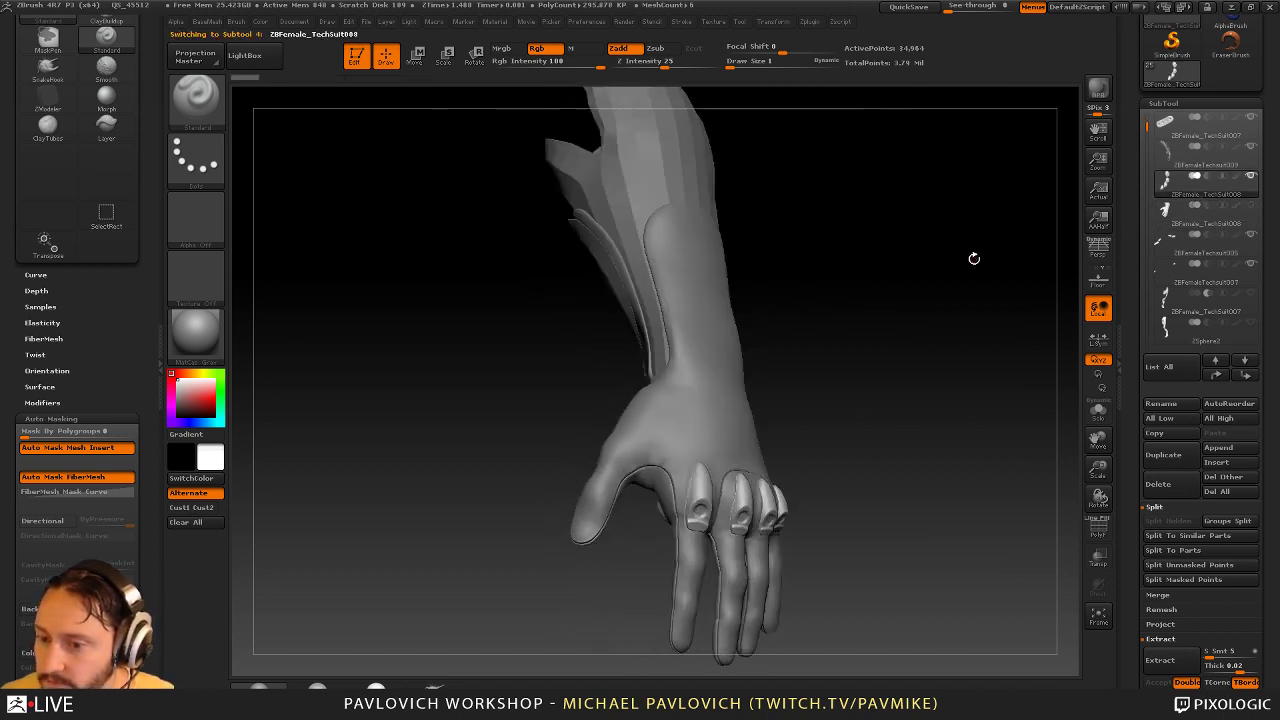
drag(863, 363, 813, 266)
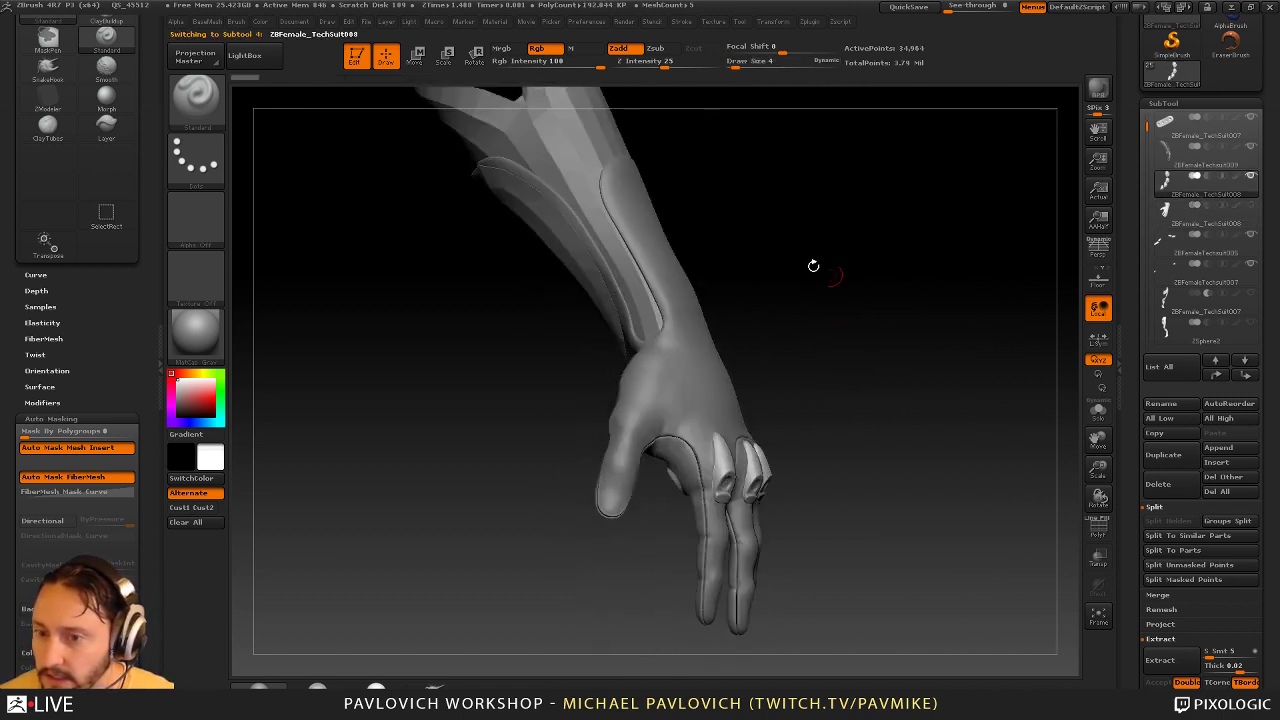
alt+click(638, 202)
Frame the hand closely and set the Standard brush draw size to 4
drag(792, 213, 909, 295)
right_drag(690, 452, 722, 392)
key(bracketright)
key(bracketright)
key(s)
drag(650, 374, 638, 374)
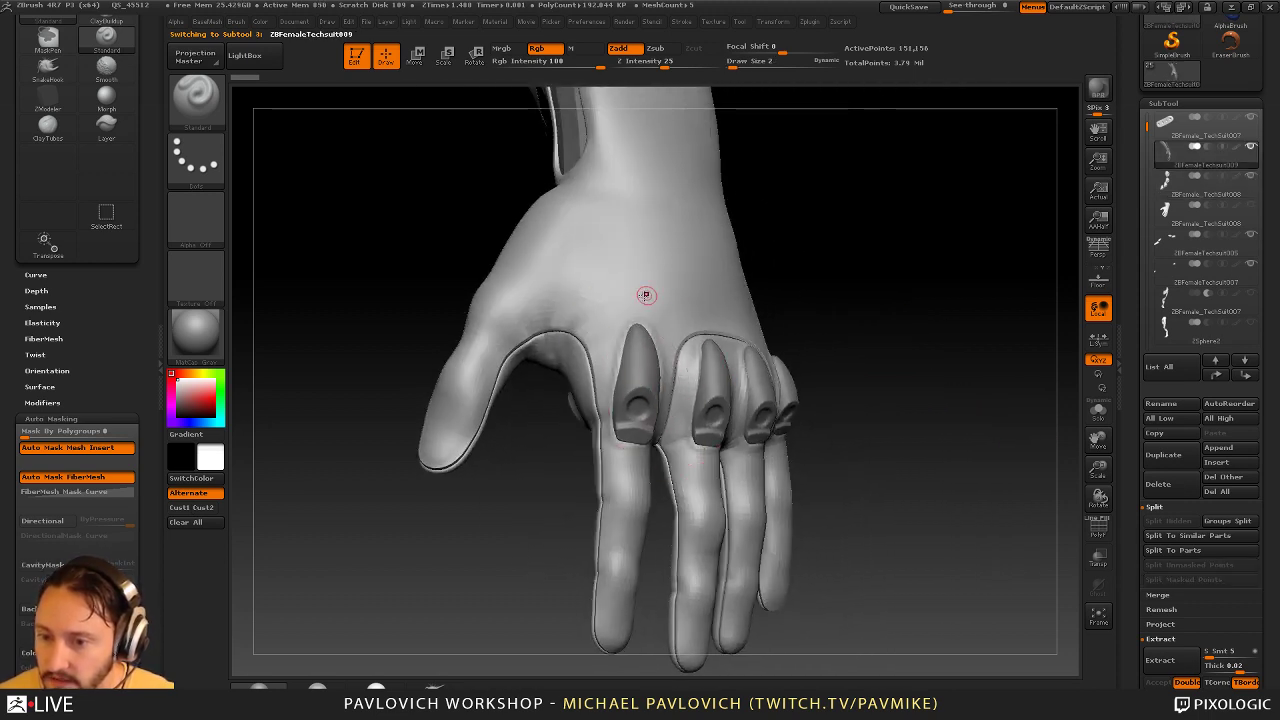
drag(796, 334, 874, 356)
key(s)
drag(623, 368, 629, 368)
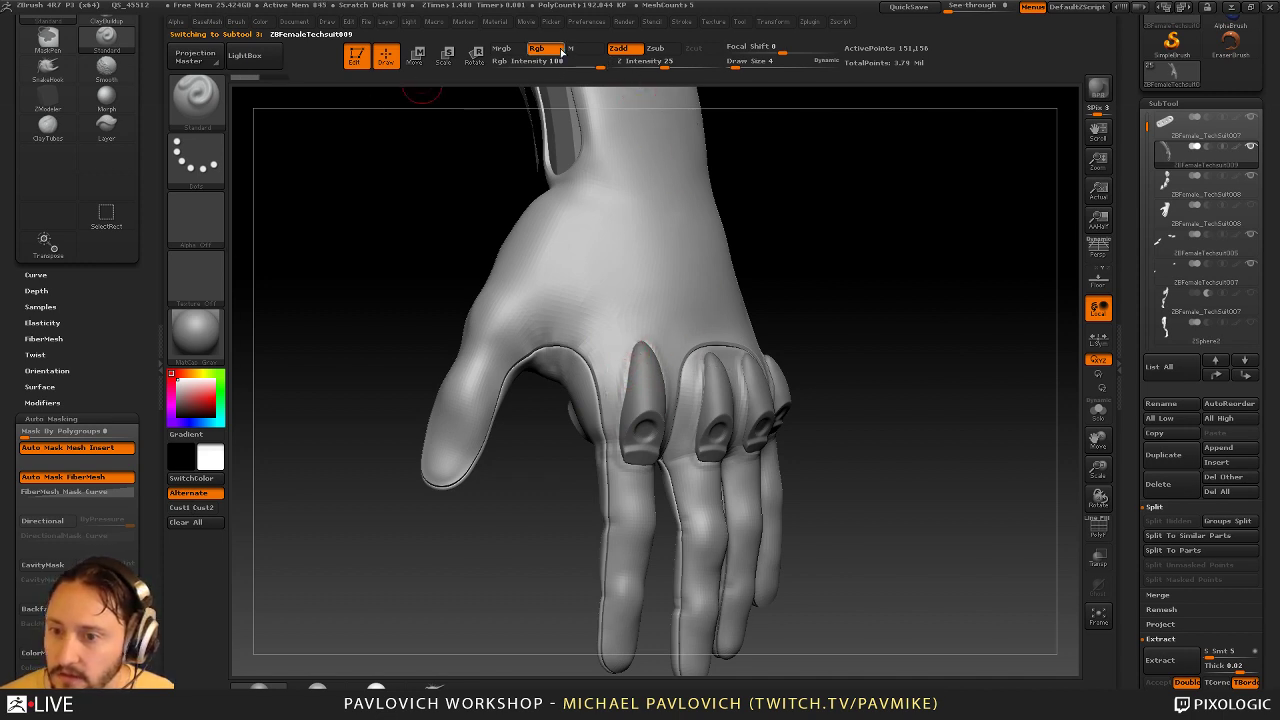
Turn off Rgb painting and try a Standard brush stroke along the index finger's panel border
click(545, 51)
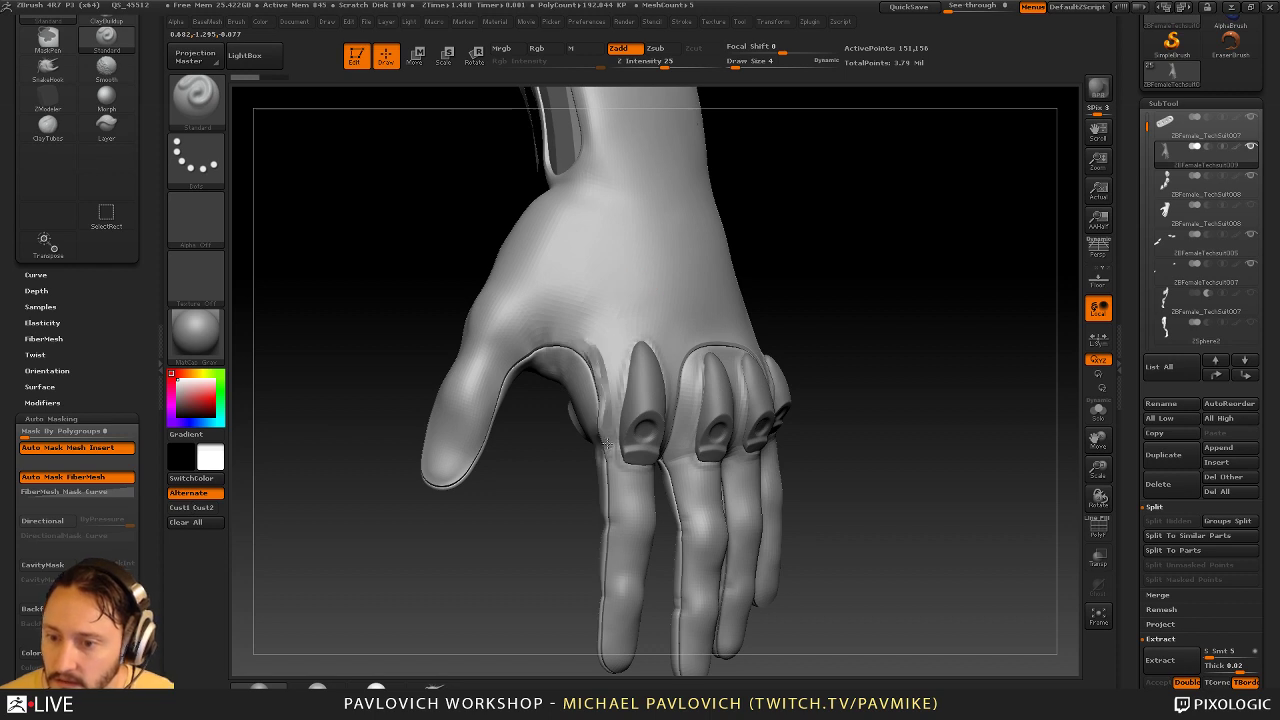
drag(607, 443, 606, 496)
key(ctrl+z)
Mask the hand suit by its Border and Groups features, leaving only the panel borders unmasked
drag(1144, 527, 1150, 357)
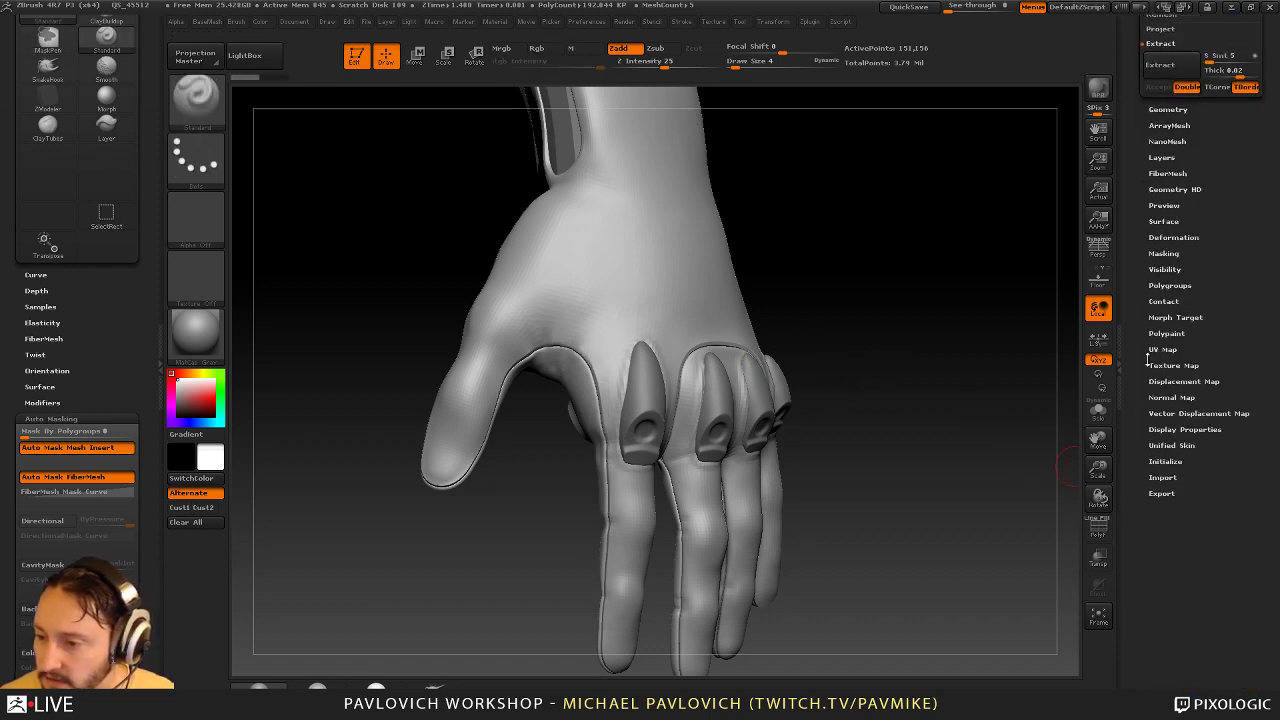
click(1164, 254)
click(1170, 264)
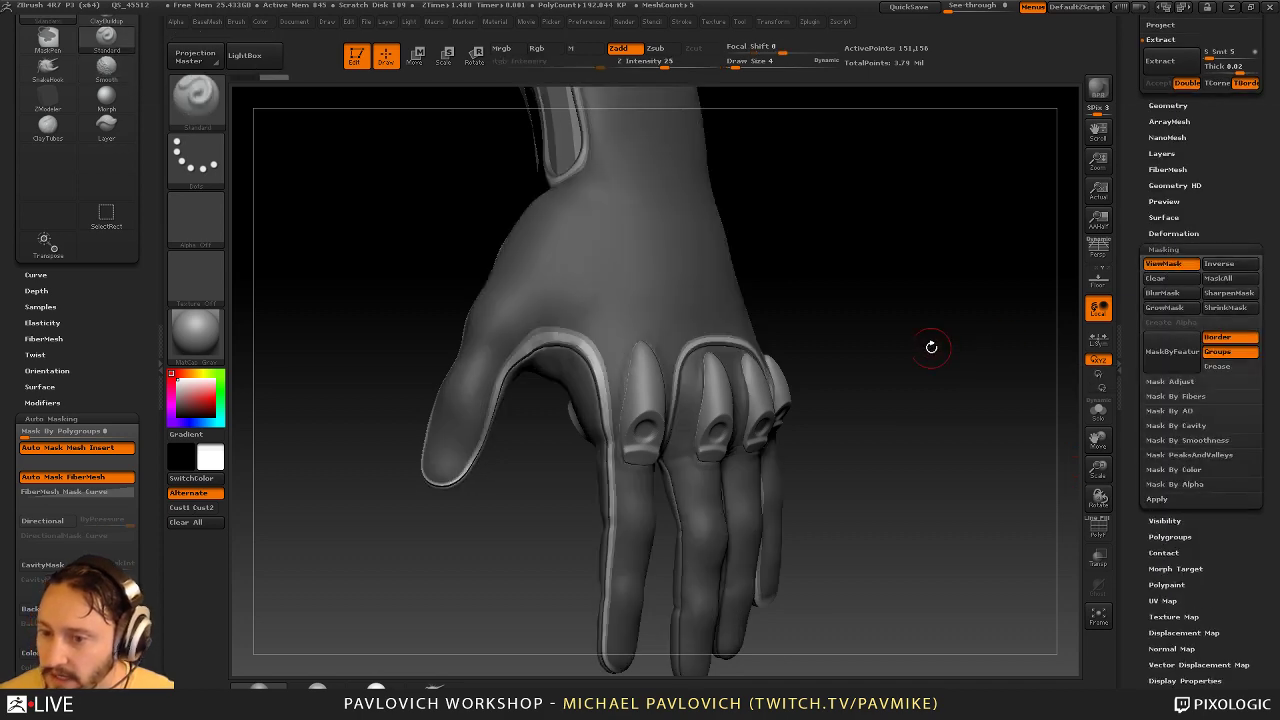
Switch to the Inflat brush and set its draw size to 6
mouse_move(931, 346)
mouse_down()
mouse_move(966, 335)
mouse_move(936, 343)
mouse_up()
key(s)
drag(584, 341, 598, 342)
mouse_move(778, 259)
mouse_down()
mouse_move(771, 268)
mouse_move(777, 215)
mouse_up()
key(s)
key(s)
drag(613, 306, 604, 304)
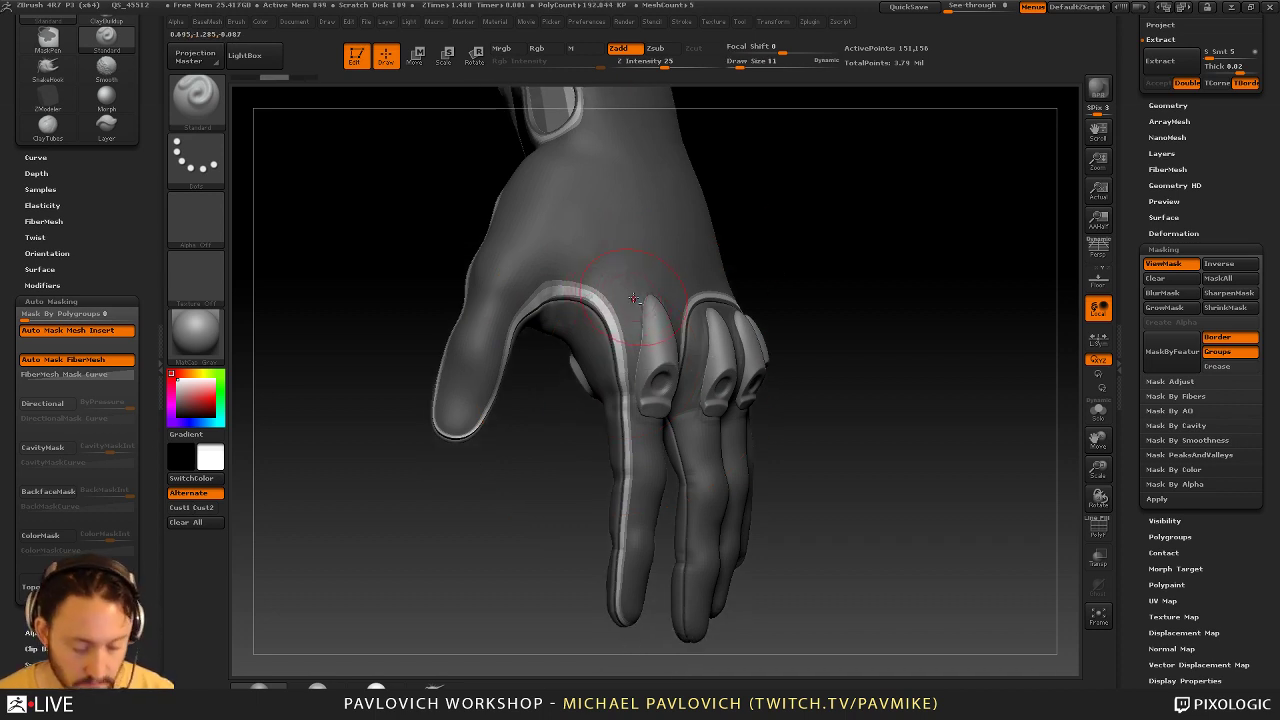
key(b)
key(i)
key(n)
drag(807, 261, 798, 271)
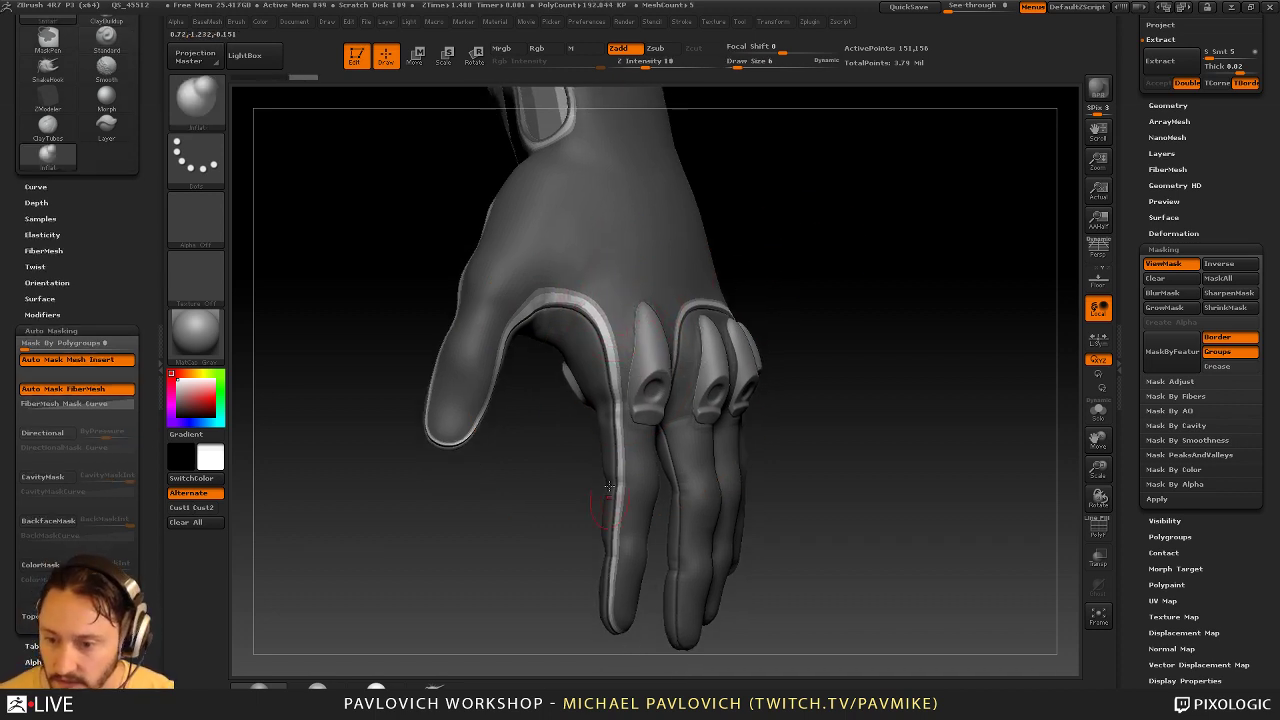
Inflate the unmasked panel border along the fingers and thumb, and hide the mask display
drag(770, 430, 845, 420)
drag(380, 393, 479, 438)
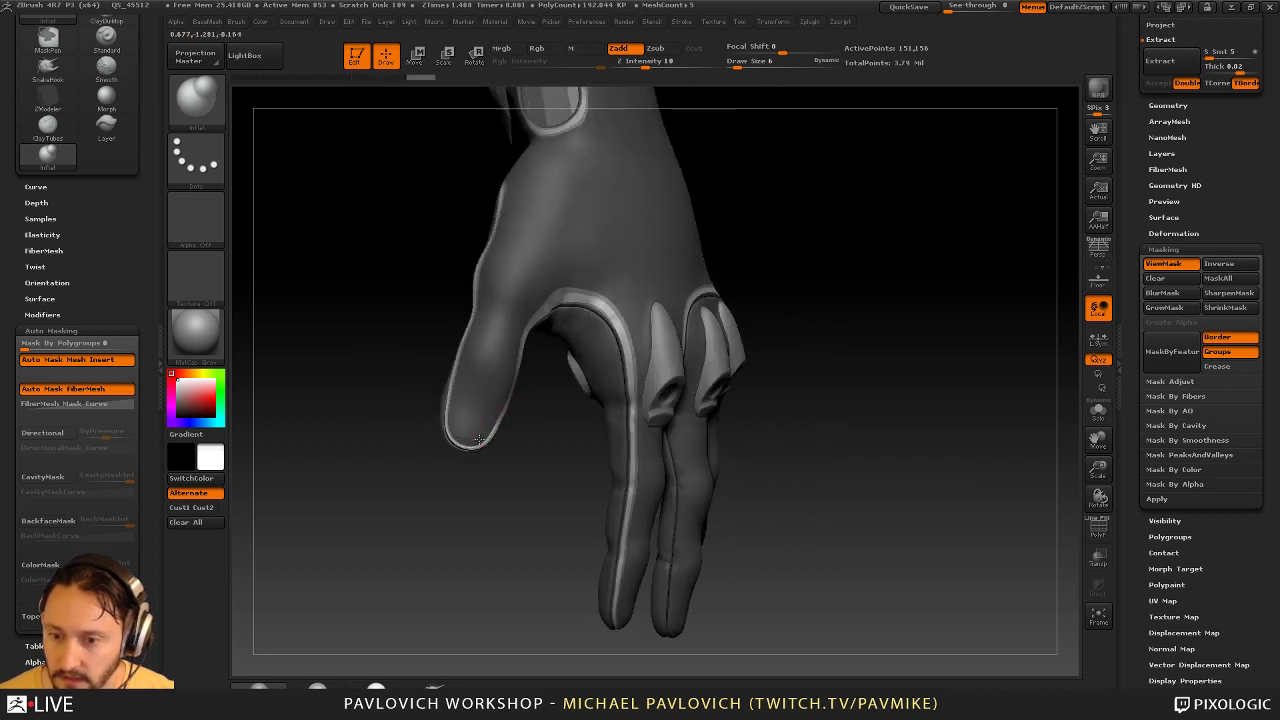
alt+drag(430, 332, 465, 418)
key(ctrl+h)
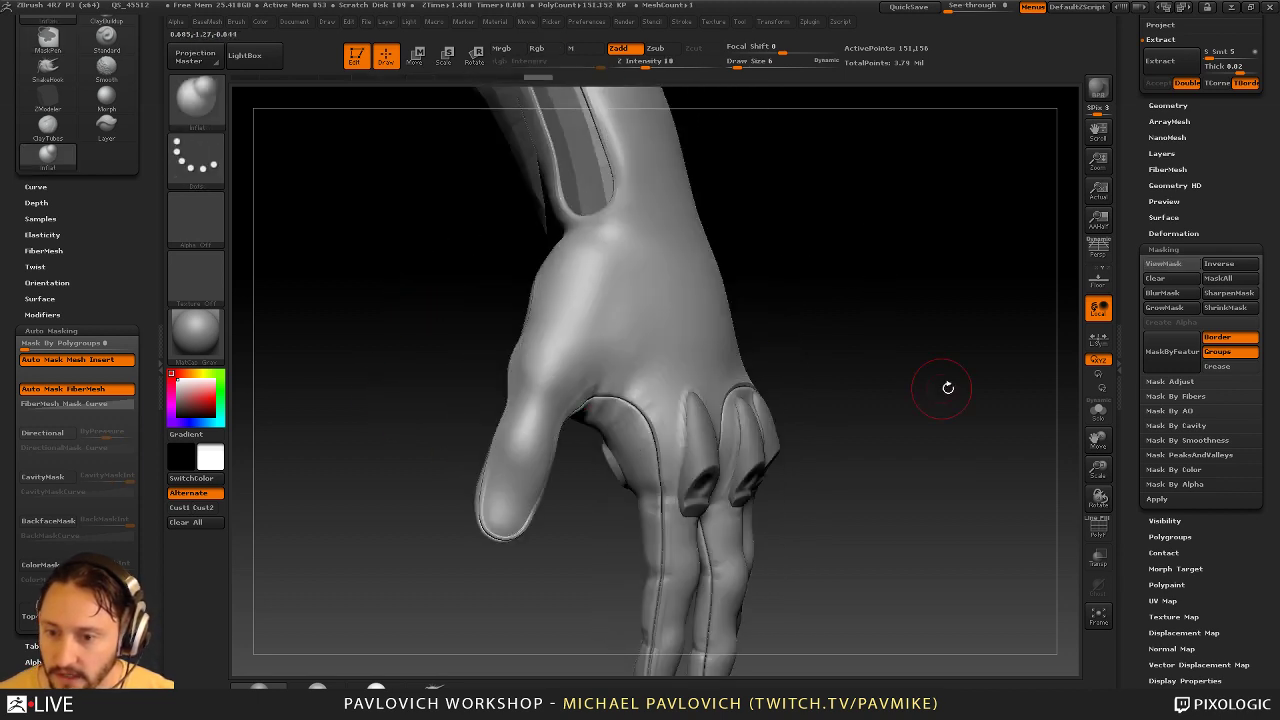
Isolate the polygroup covering the back of the hand, thumb and outer fingers
mouse_move(949, 386)
mouse_down()
mouse_move(948, 414)
mouse_move(1050, 420)
mouse_up()
alt+drag(965, 417, 951, 357)
ctrl+shift+click(708, 285)
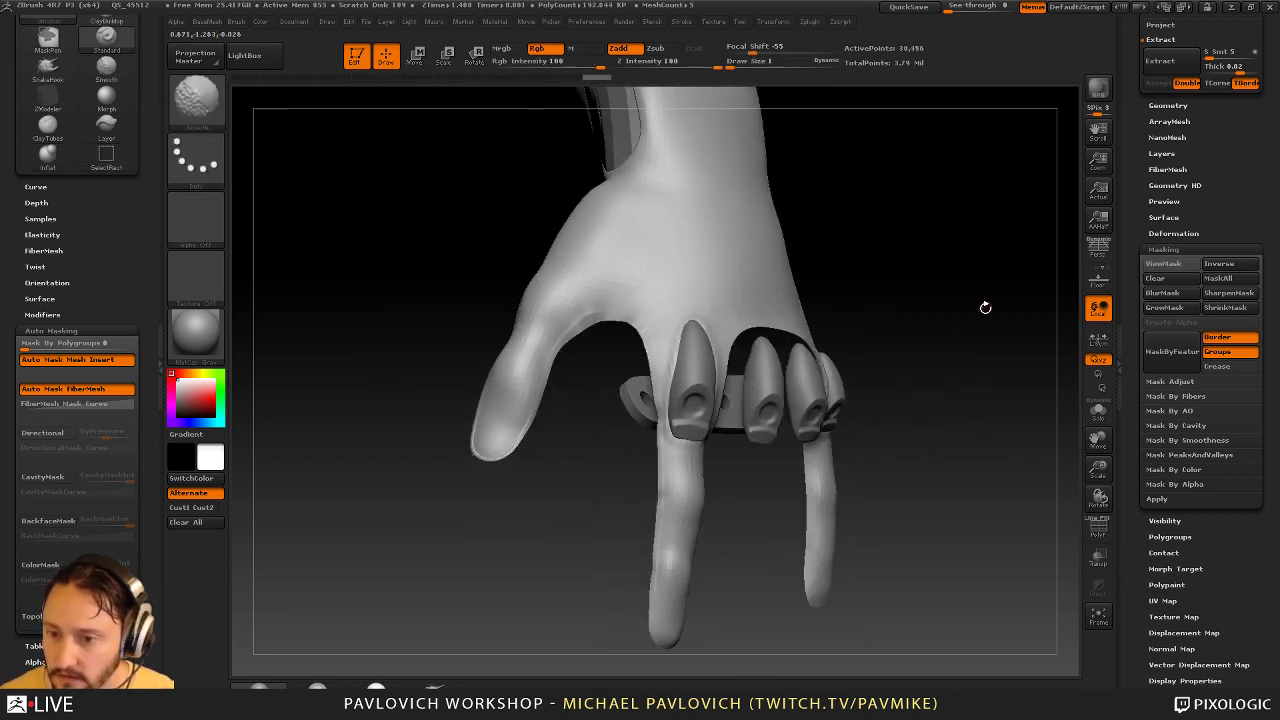
Dock the Stroke palette in the tray and delete the hand suit's lower subdivision levels
key(space)
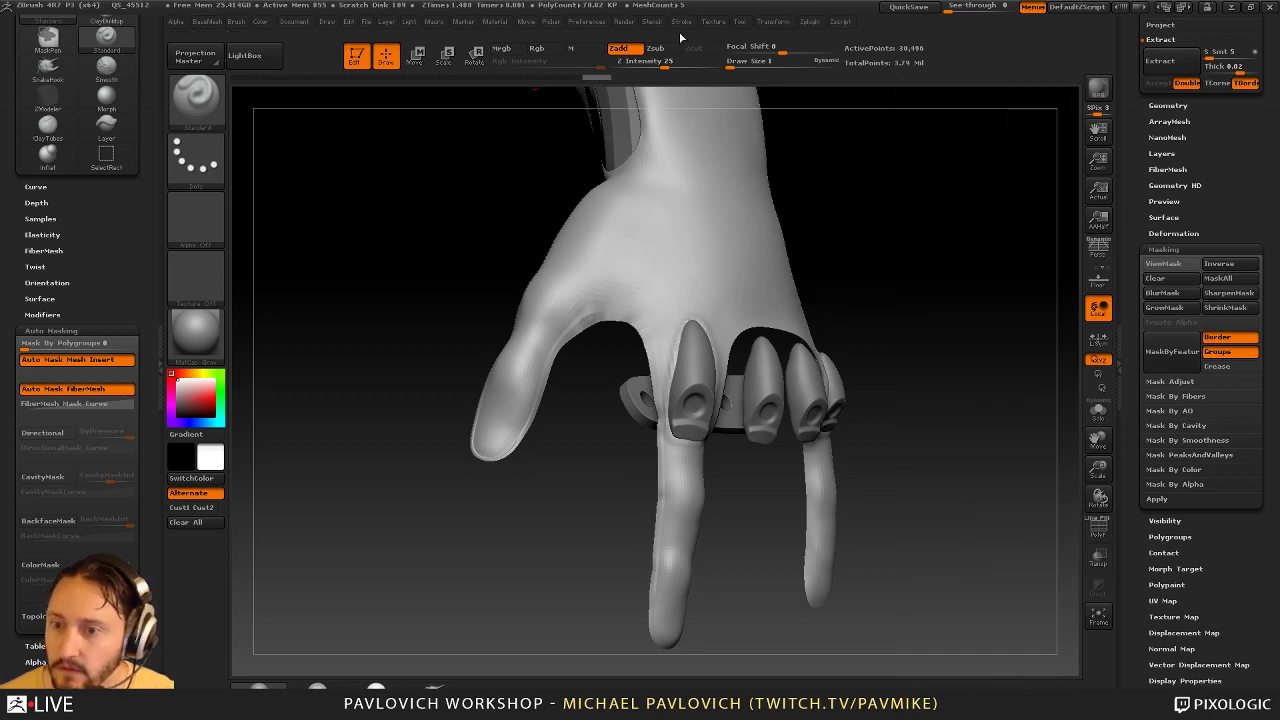
click(684, 25)
drag(676, 38, 109, 250)
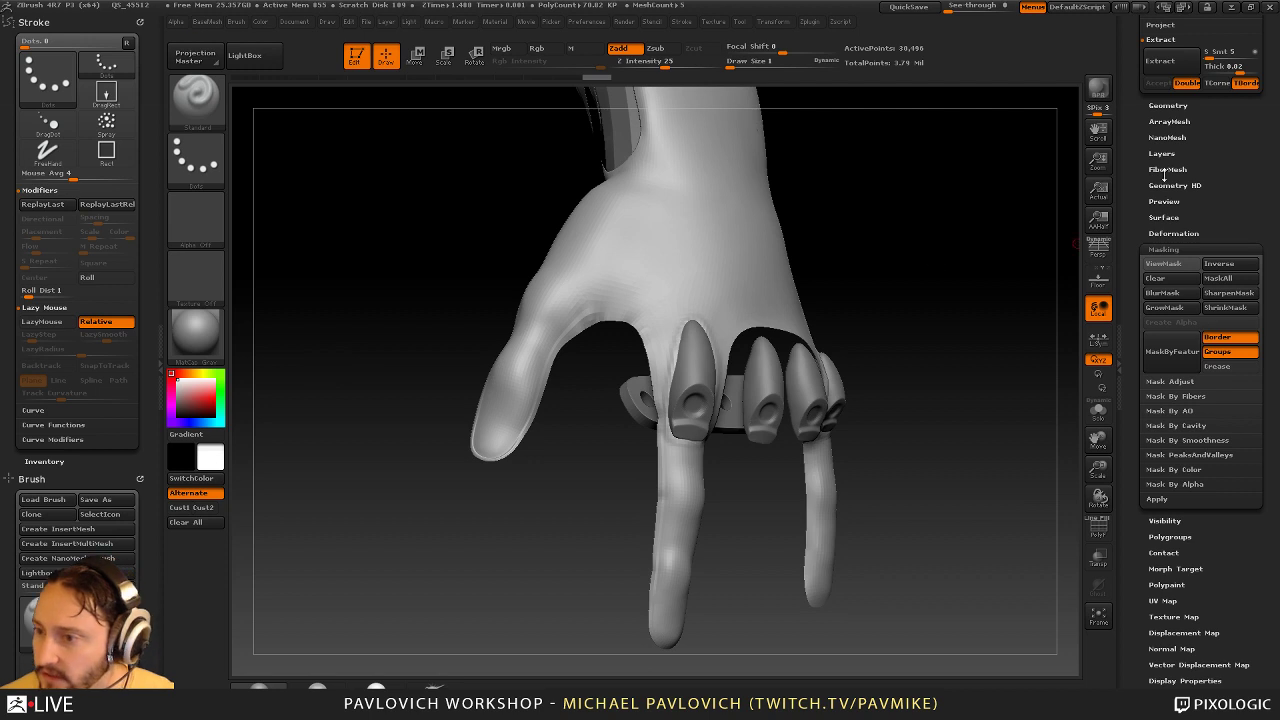
click(1167, 105)
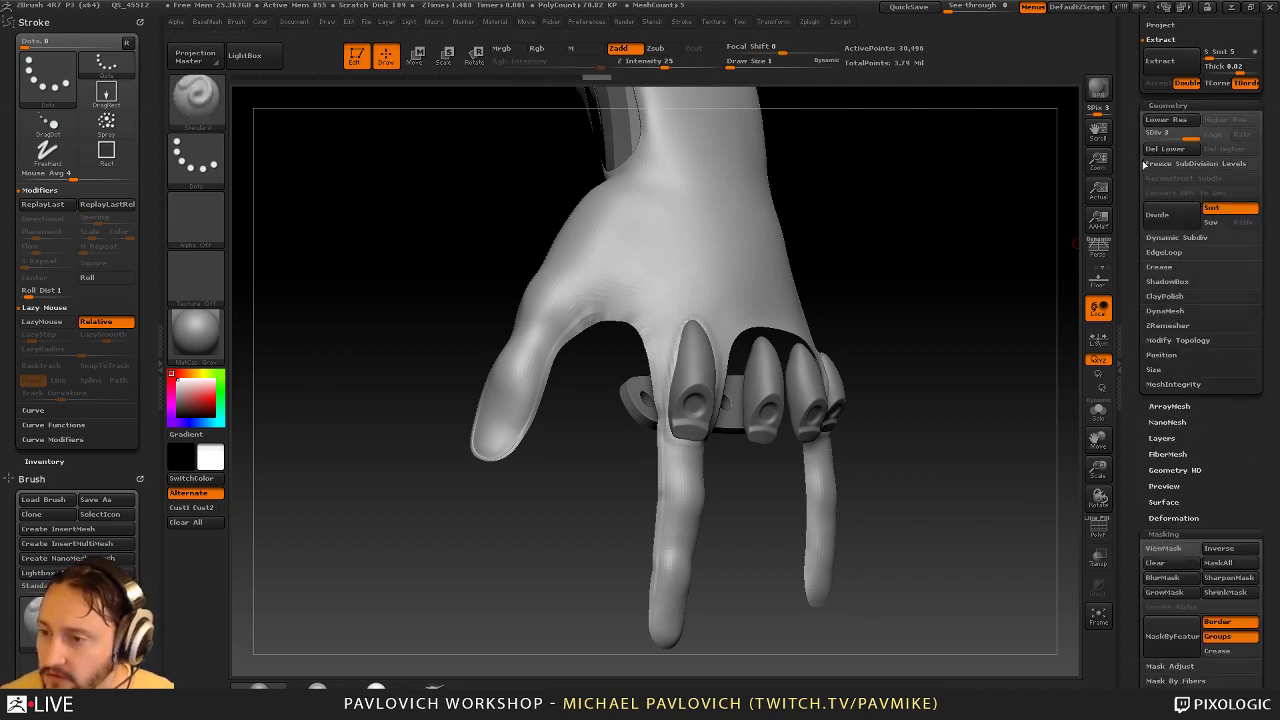
click(1188, 150)
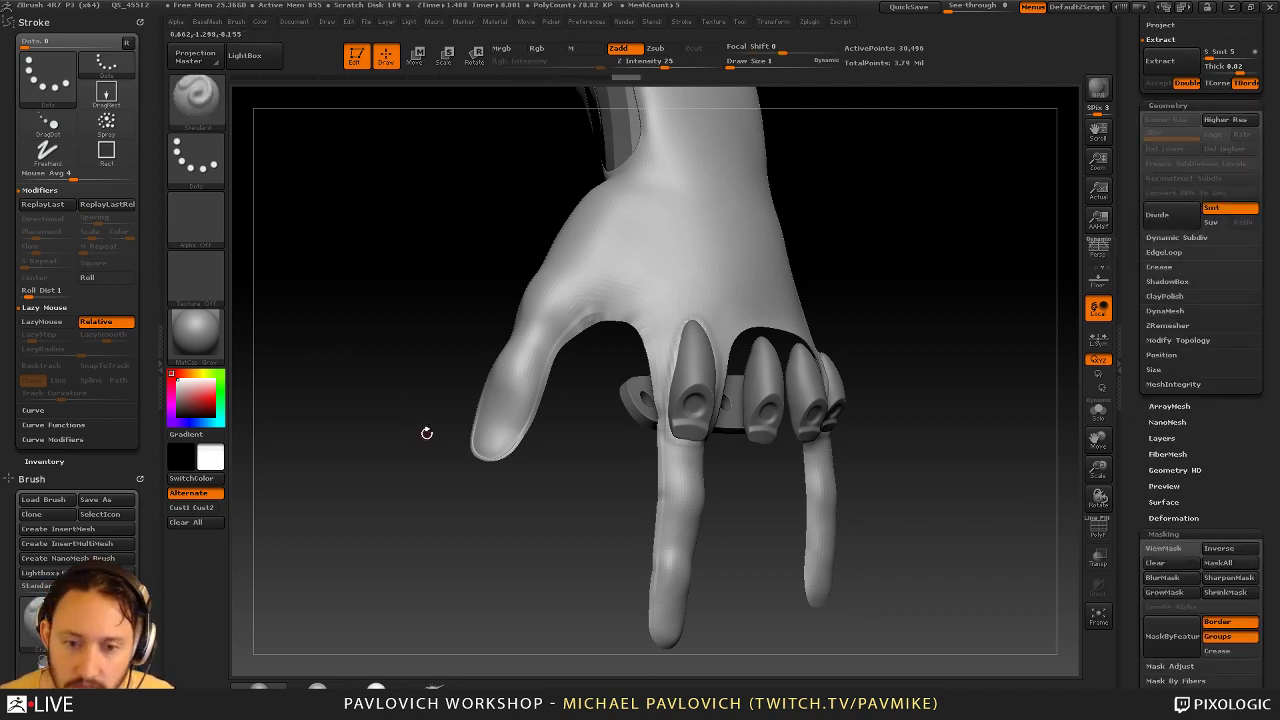
Frame the isolated hand panel with curves using only Border, with Polygroups and Creased edges off
click(54, 425)
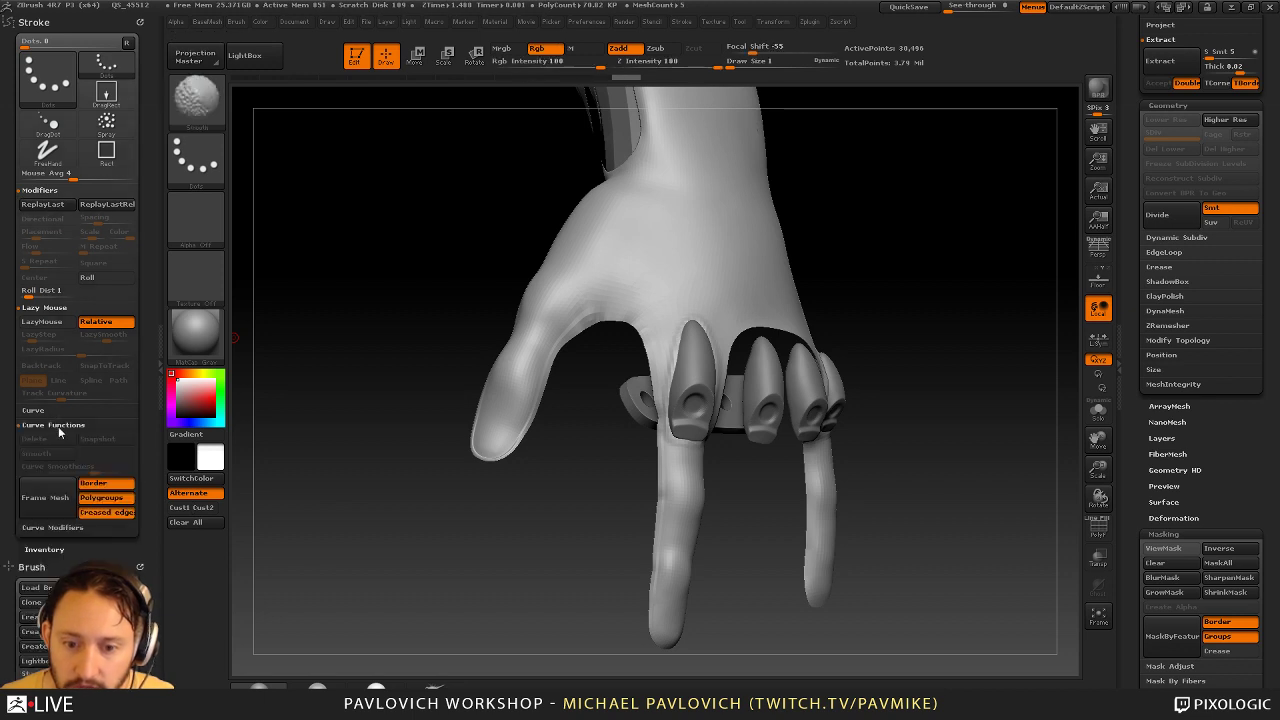
click(102, 502)
click(107, 514)
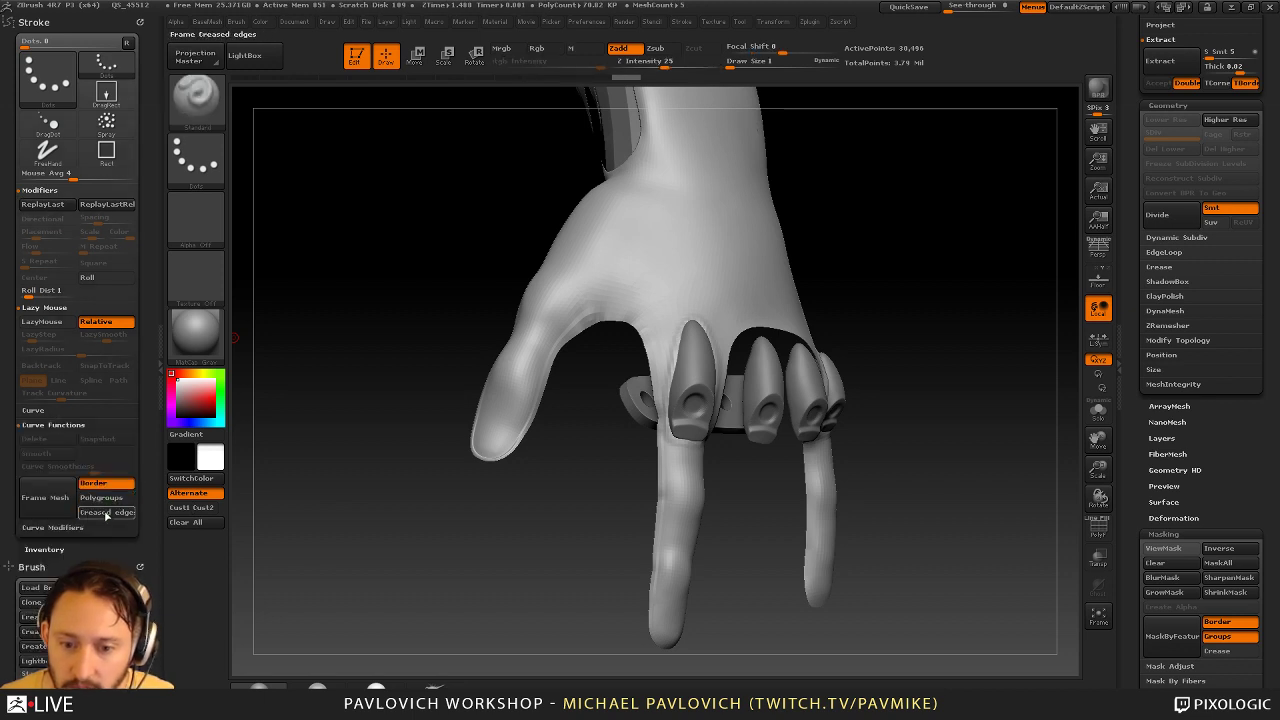
click(49, 503)
drag(965, 327, 894, 252)
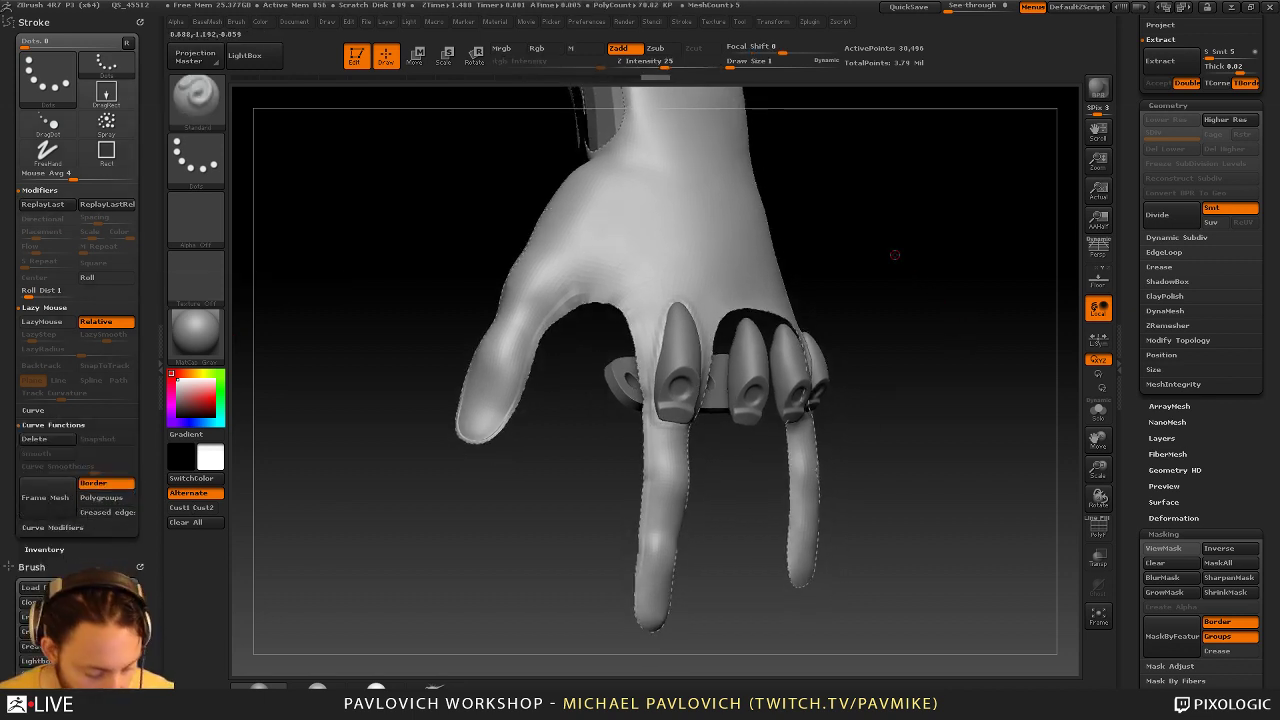
Choose the CurveTube brush and generate a tube along the framed border curve
key(b)
key(c)
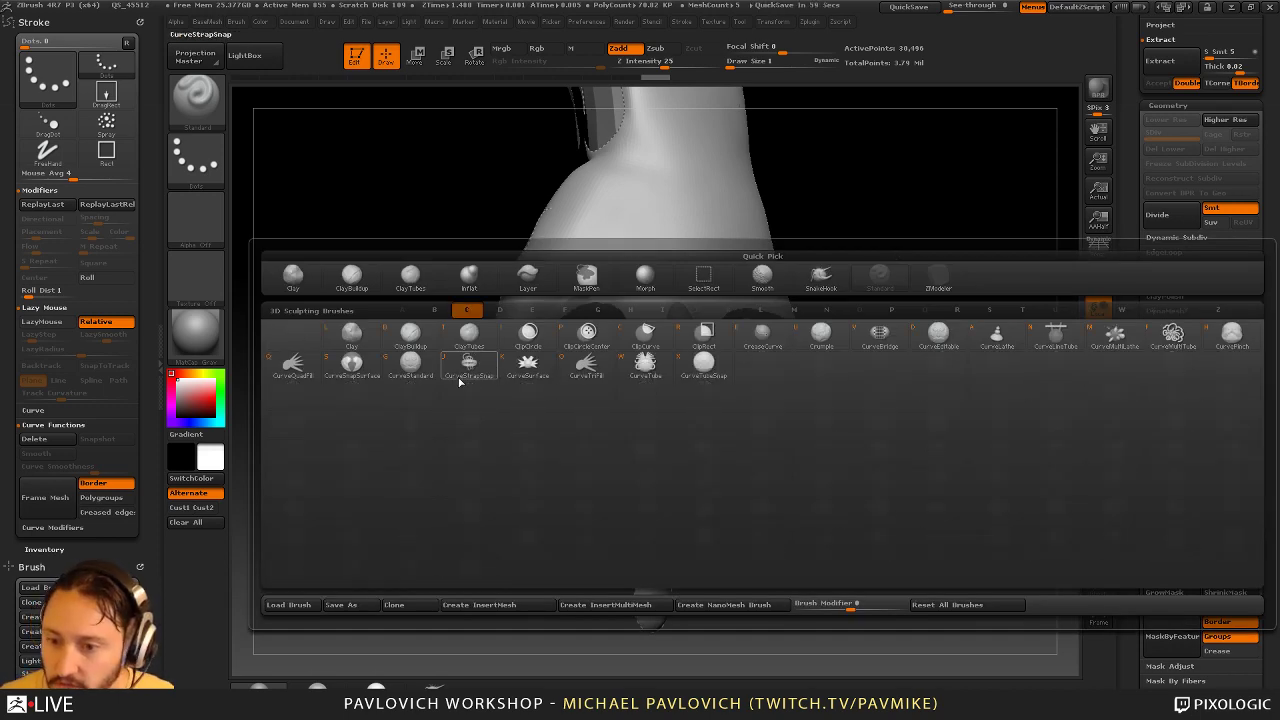
click(641, 371)
click(624, 336)
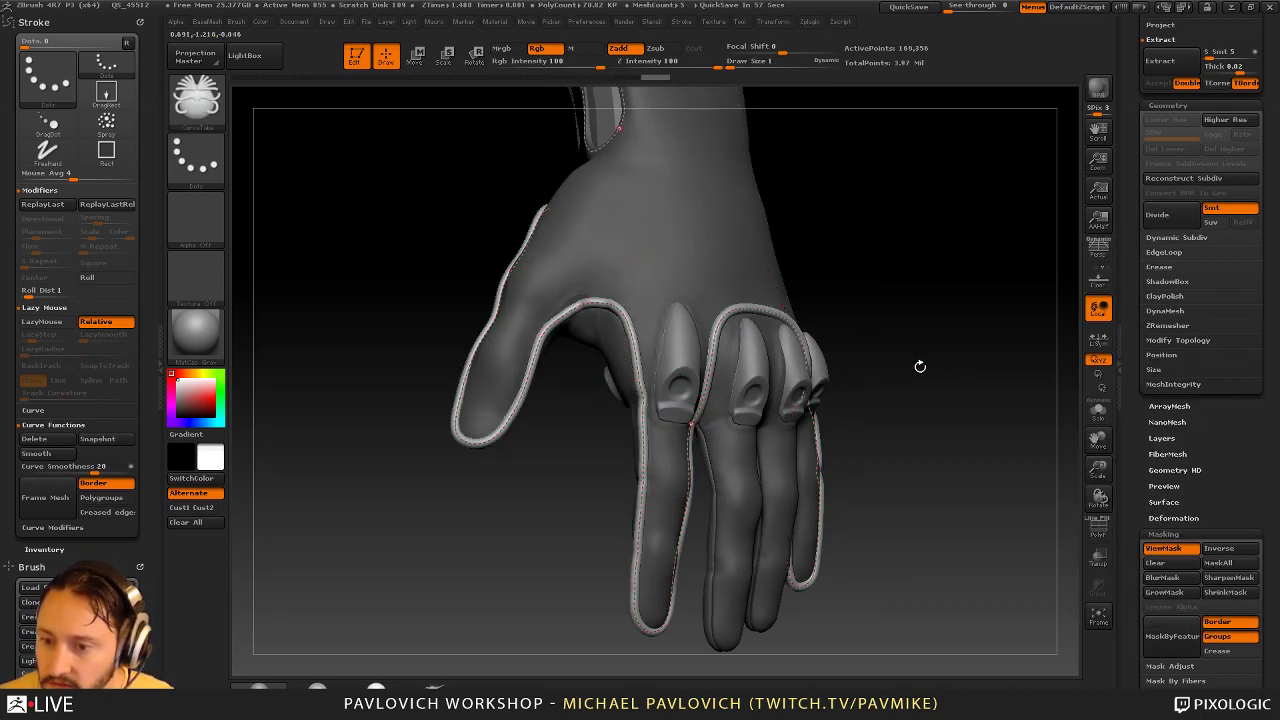
Adjust the CurveTube draw size and regenerate the border tube at the new thickness
key(s)
click(951, 343)
text(1)
key(Return)
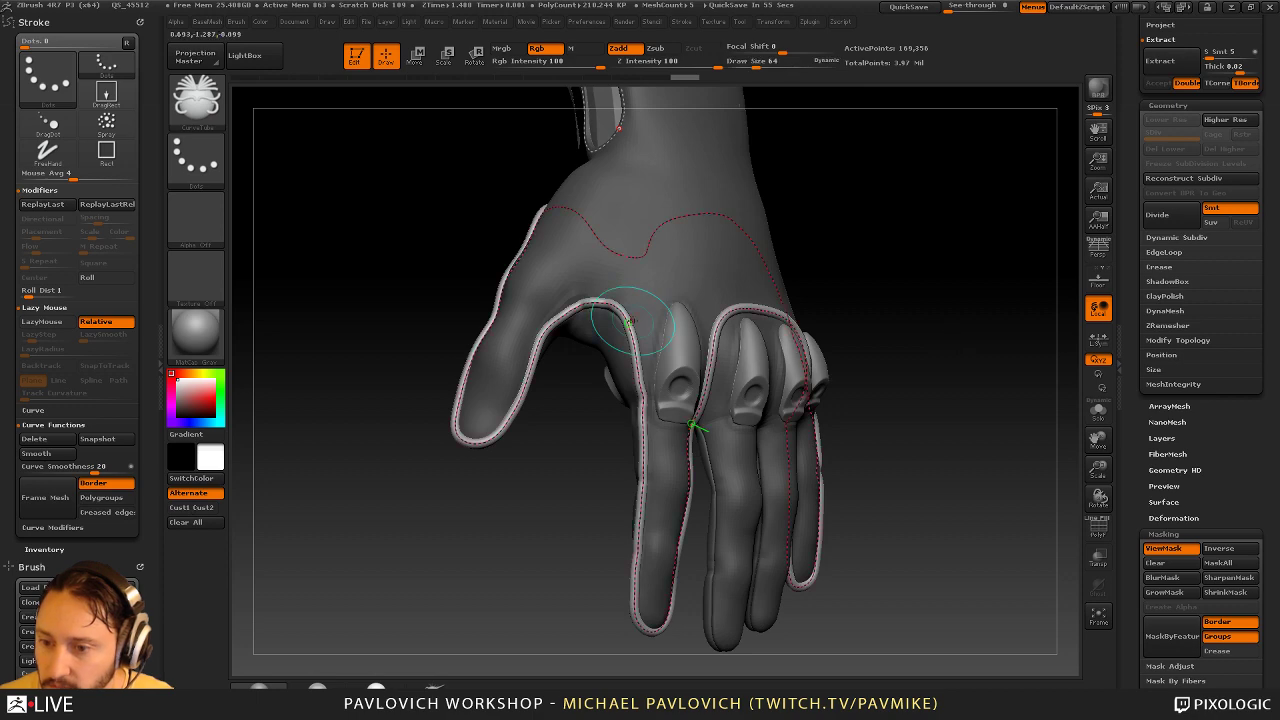
click(628, 326)
Release the border curve and split the masked hand points from the tube into separate subtools
mouse_move(981, 275)
mouse_down()
mouse_move(1023, 286)
mouse_move(906, 289)
mouse_move(955, 287)
mouse_move(917, 217)
mouse_up()
click(645, 142)
key(2)
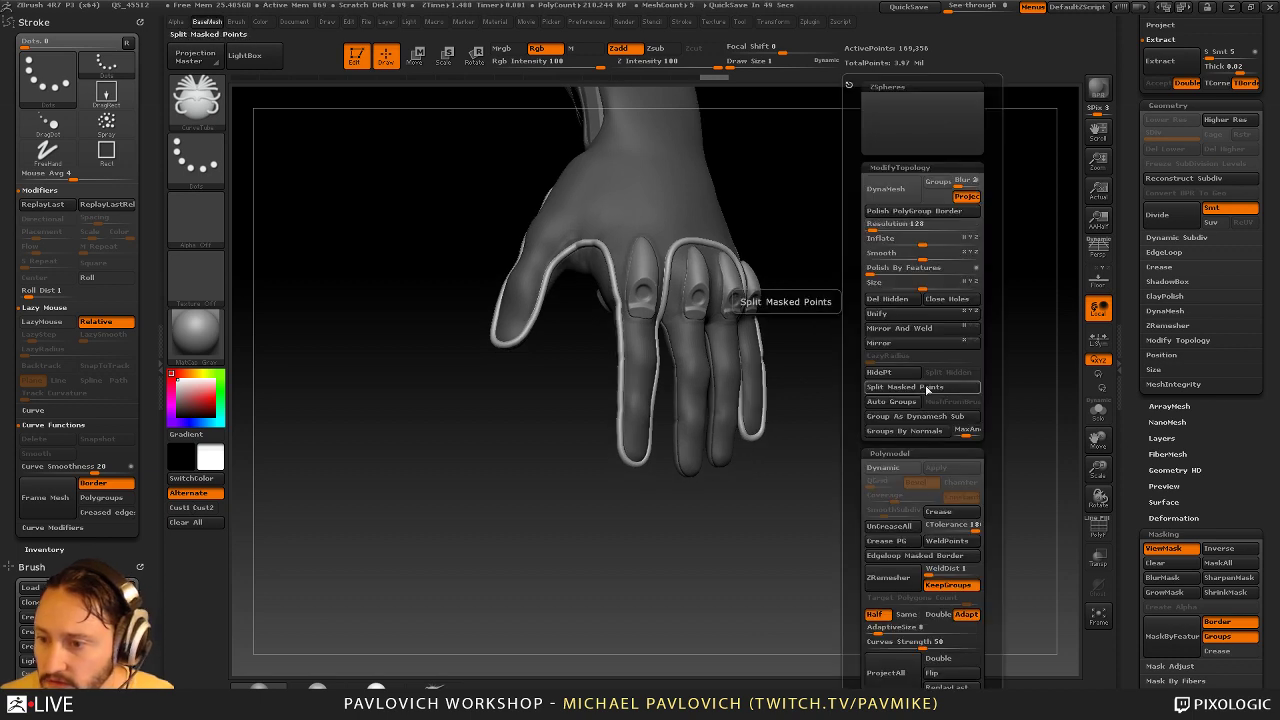
click(928, 387)
Select the hand suit subtool, reconstruct its lower subdivision levels and return it to the highest level
alt+drag(876, 326, 891, 366)
alt+click(704, 248)
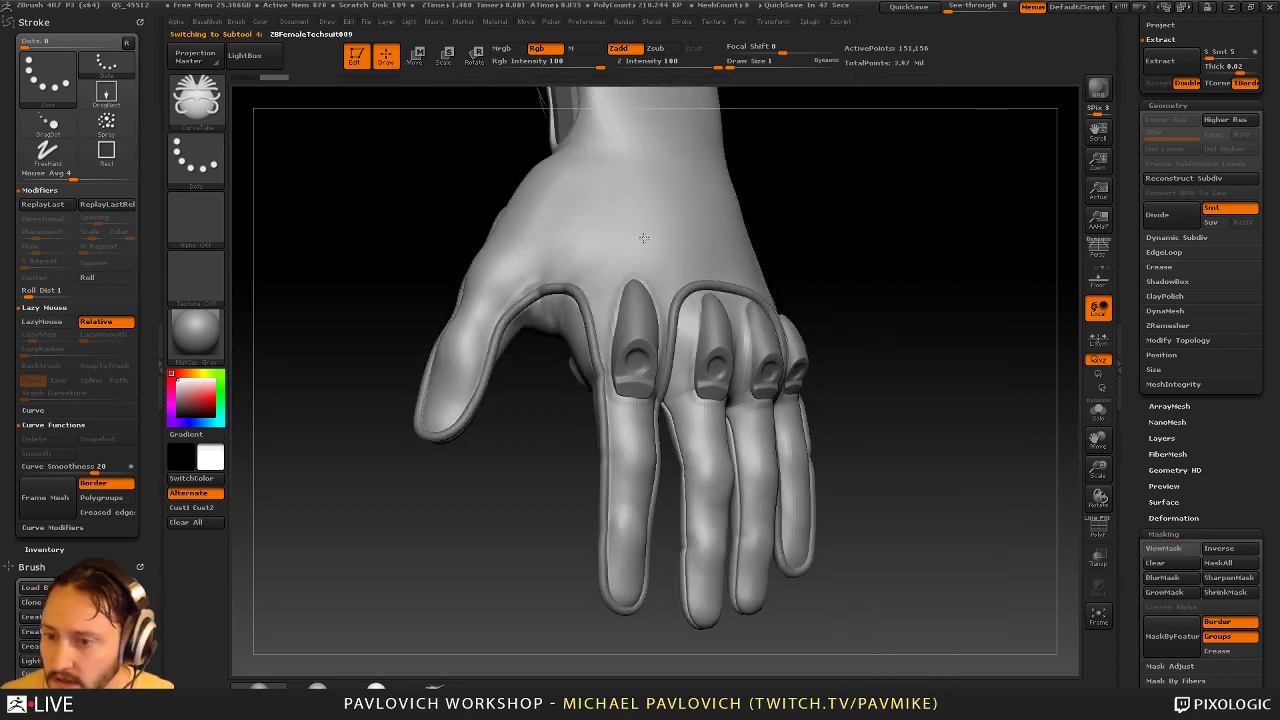
click(1179, 184)
click(1179, 184)
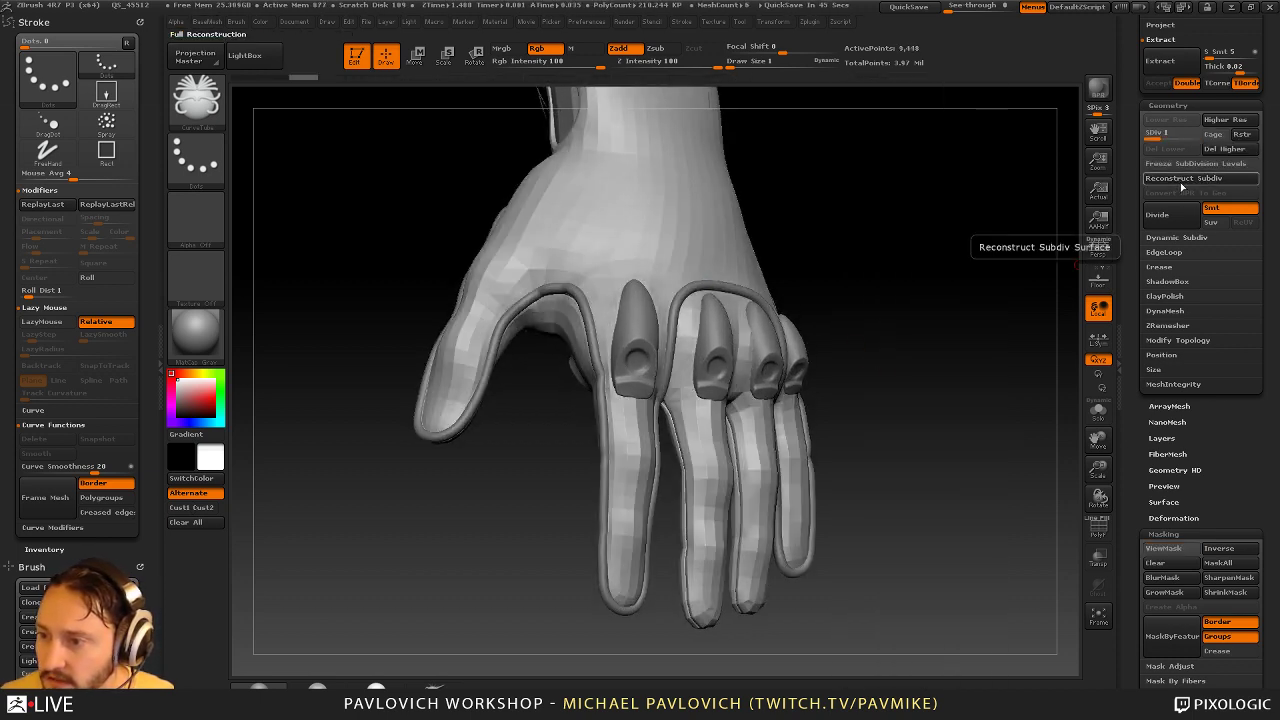
click(1179, 184)
click(1179, 135)
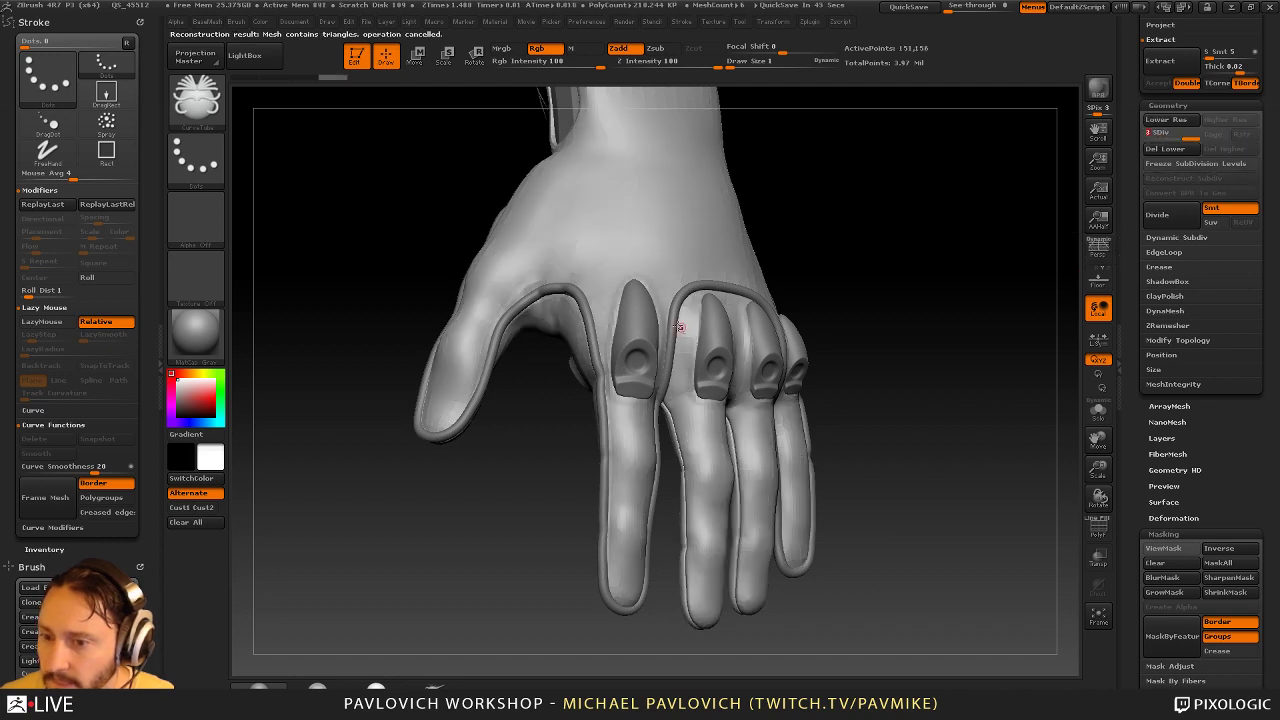
Select the border tube subtool around the hand panel
alt+click(681, 295)
drag(884, 312, 915, 279)
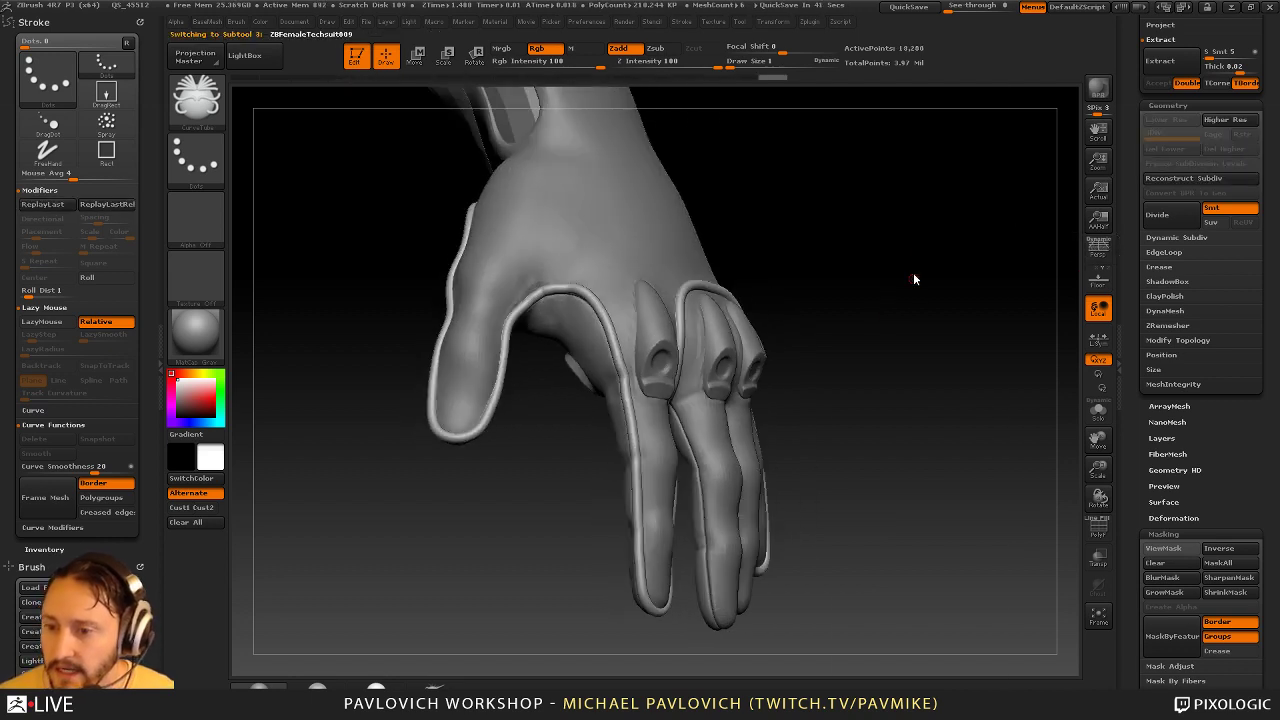
Try thinning the border tube with an Inflate value of -1, and undo it
key(2)
click(913, 242)
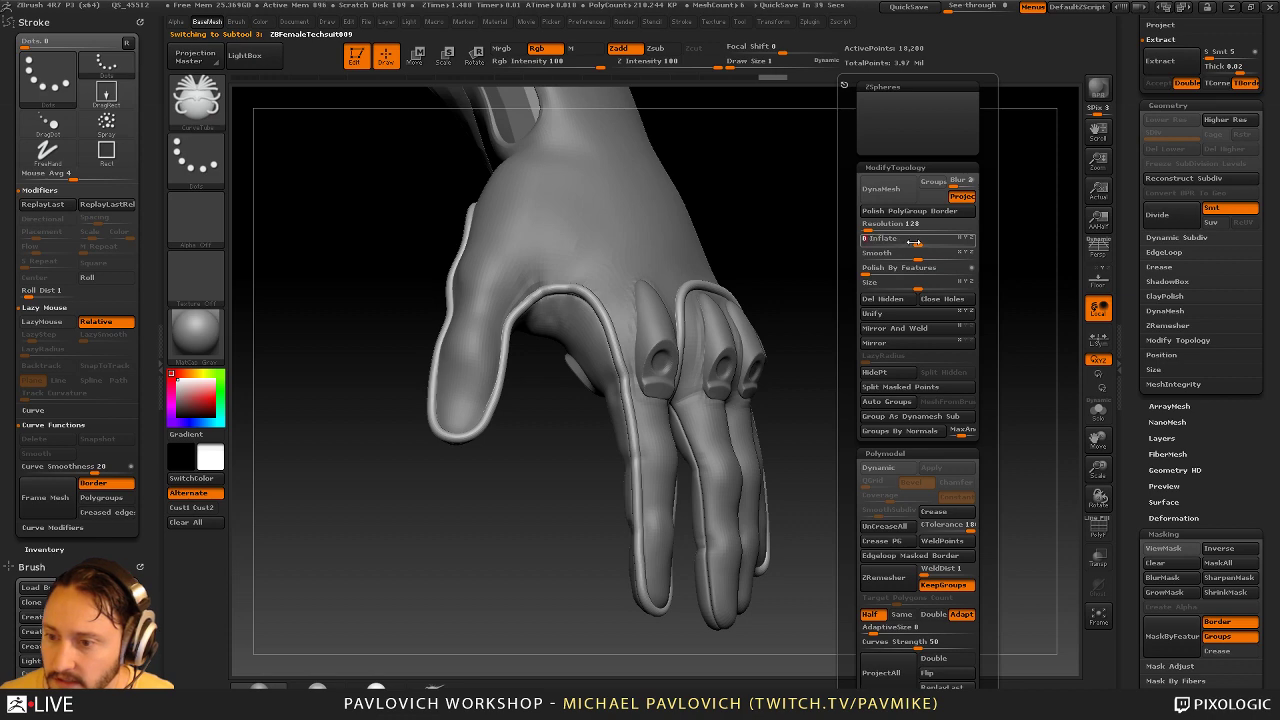
text(-1)
key(Return)
click(913, 242)
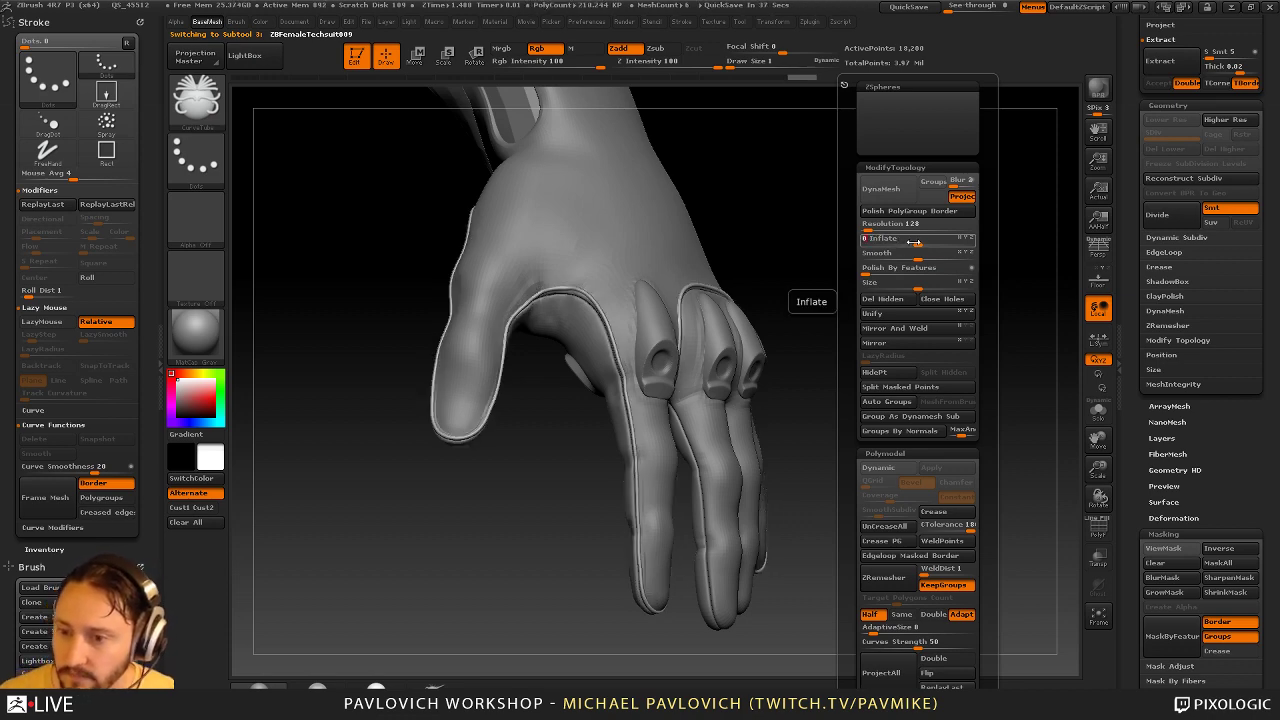
key(ctrl+z)
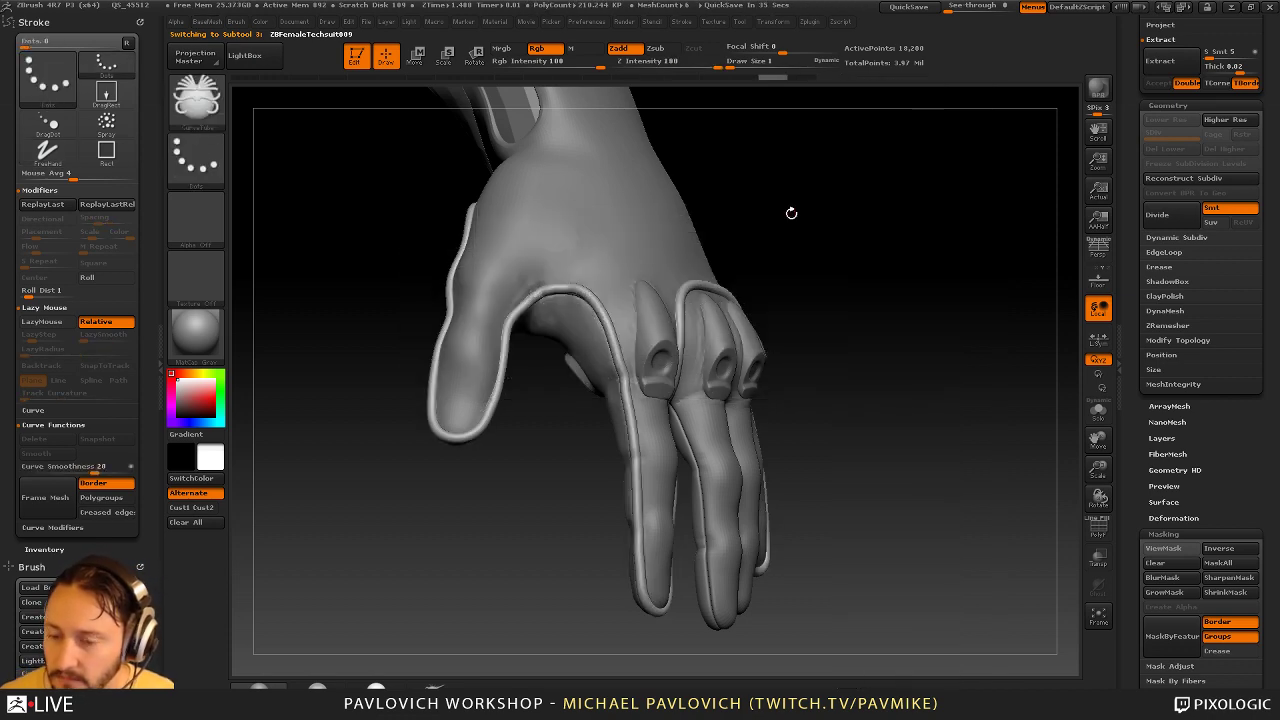
key(ctrl+z)
Smooth the border tube from the thumb web down along the side of the index finger
key(s)
click(553, 298)
shift+drag(553, 285, 598, 322)
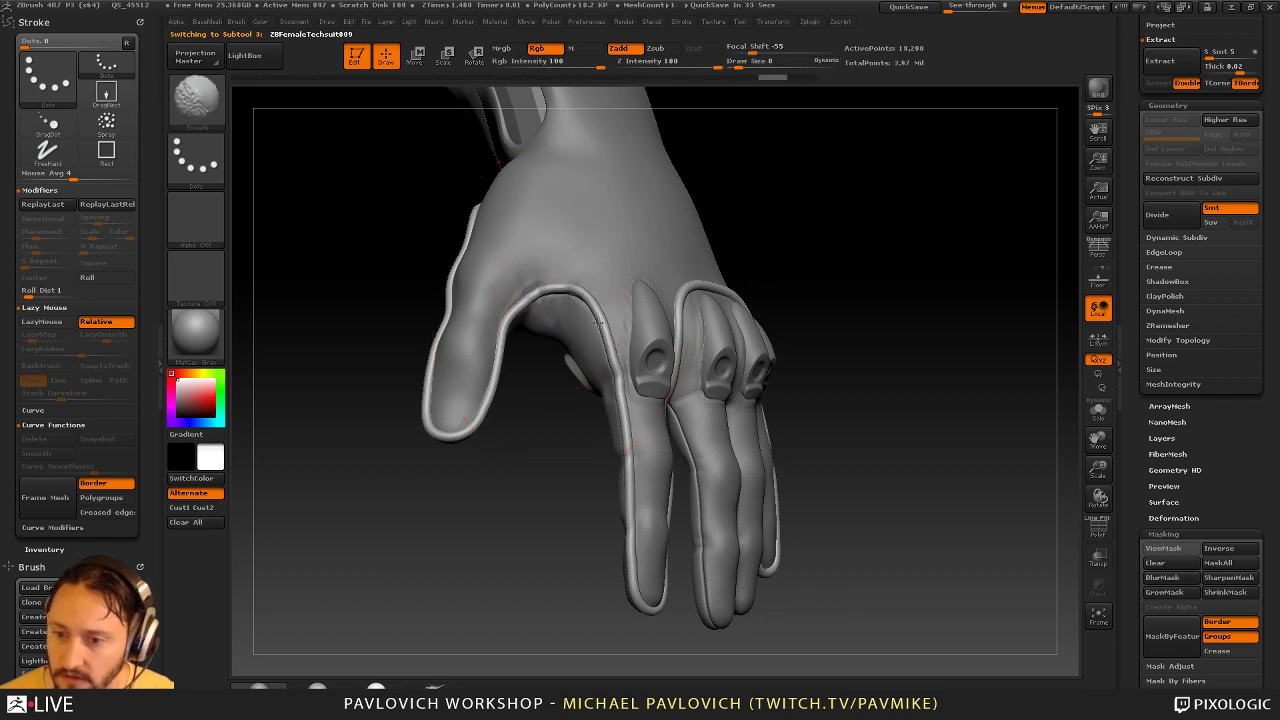
shift+drag(625, 418, 632, 465)
right_drag(648, 464, 605, 490)
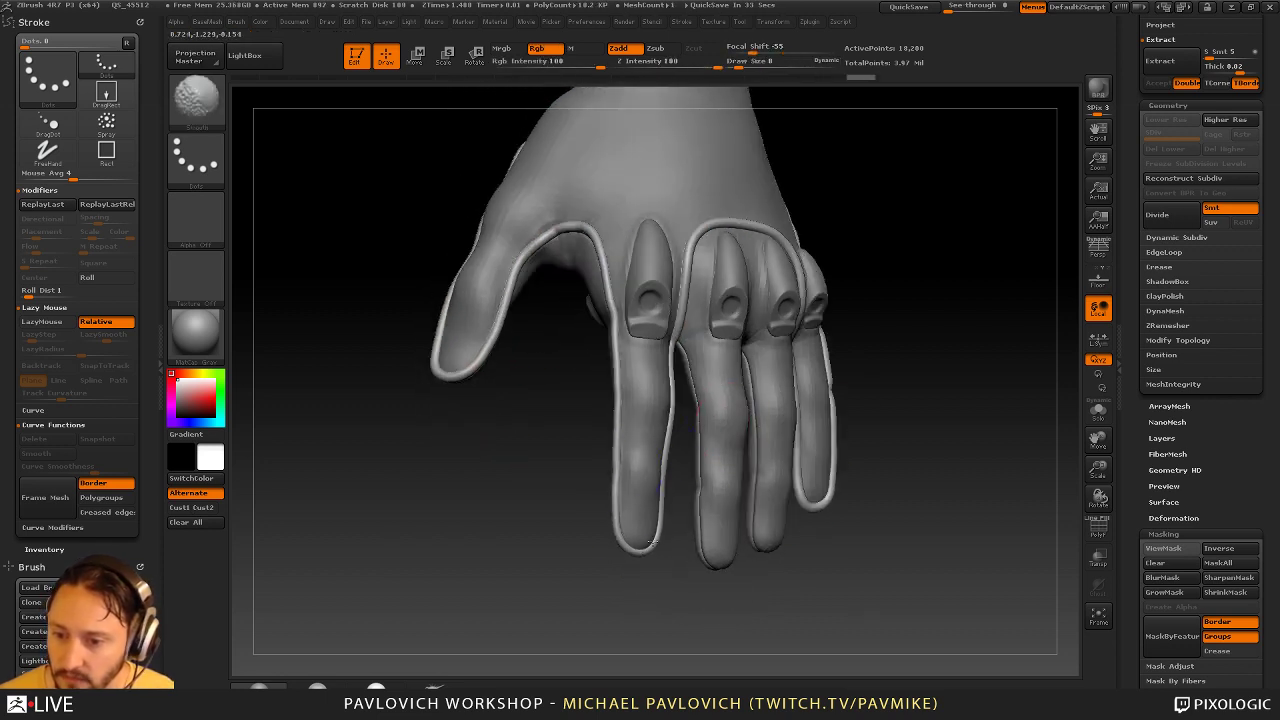
Smooth the border tube along the remaining fingers and the adjoining edges of the hand
mouse_move(922, 268)
mouse_down()
mouse_move(800, 277)
mouse_move(803, 262)
mouse_move(775, 330)
mouse_up()
drag(915, 366, 857, 371)
shift+drag(778, 392, 779, 438)
shift+drag(824, 531, 828, 500)
mouse_move(900, 385)
mouse_down()
mouse_move(857, 400)
mouse_move(820, 437)
mouse_up()
shift+drag(806, 338, 848, 256)
mouse_move(926, 243)
mouse_down()
mouse_move(1006, 306)
mouse_move(1060, 300)
mouse_up()
Smooth the wavy section of the border tube across the palm near the wrist and thumb base
shift+drag(650, 291, 632, 298)
mouse_move(482, 363)
alt+mouse_down()
mouse_move(502, 481)
mouse_move(560, 460)
alt+mouse_up()
shift+drag(598, 445, 588, 506)
drag(555, 301, 634, 303)
shift+drag(528, 252, 582, 262)
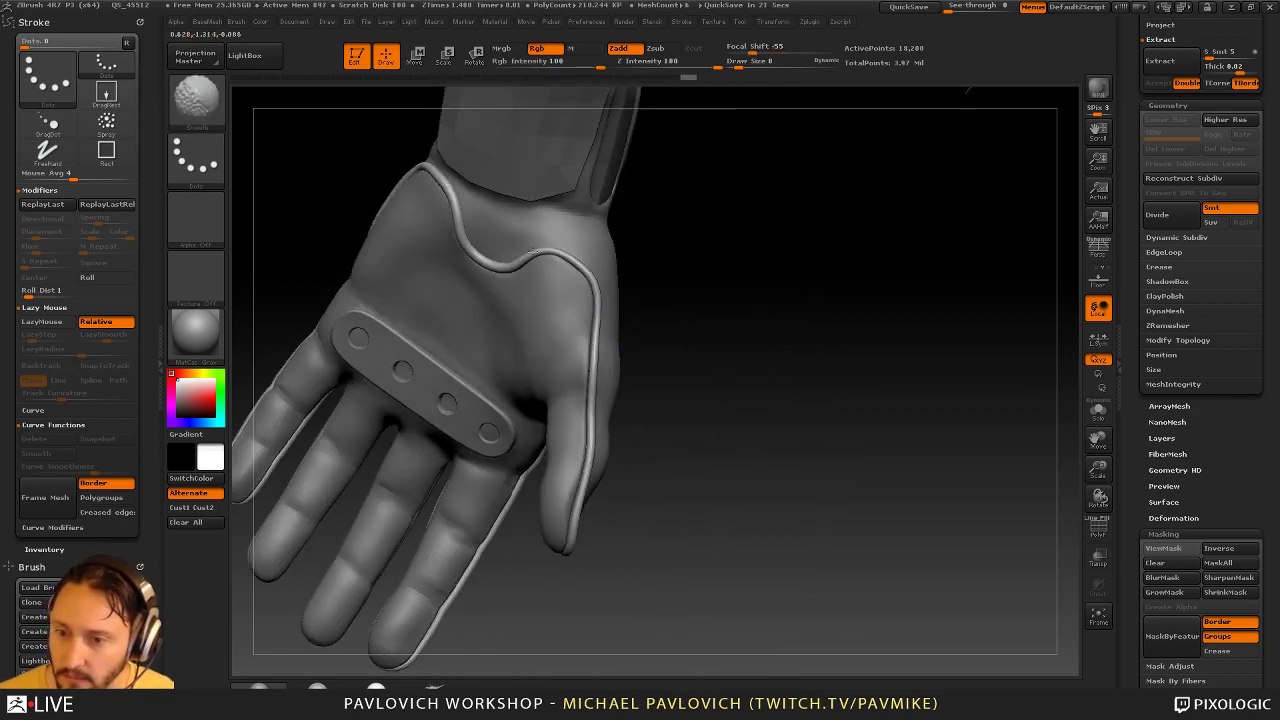
mouse_move(789, 243)
alt+mouse_down()
mouse_move(943, 357)
mouse_move(935, 345)
alt+mouse_up()
shift+drag(678, 331, 662, 294)
drag(884, 308, 996, 312)
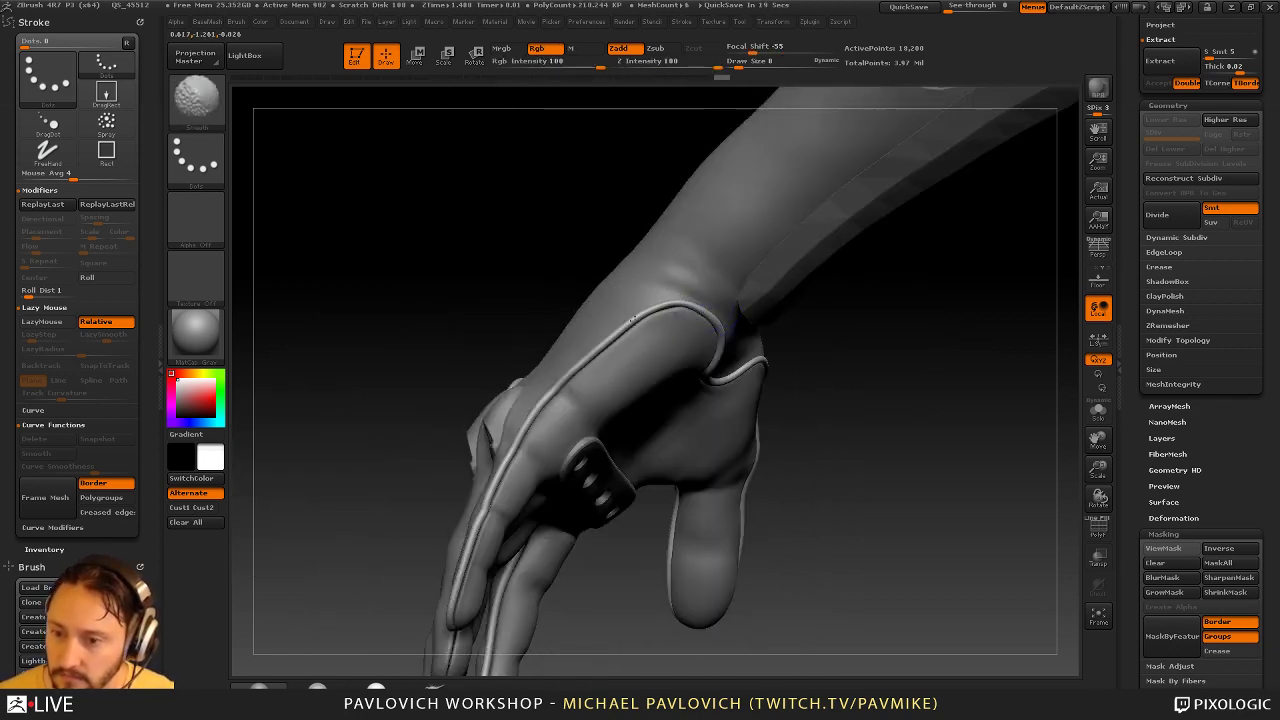
Smooth the border tube along the little-finger edge of the hand near the wrist
shift+drag(643, 316, 625, 329)
drag(790, 420, 900, 340)
shift+drag(592, 322, 600, 280)
mouse_move(660, 400)
mouse_down()
mouse_move(743, 415)
mouse_move(840, 408)
mouse_up()
shift+drag(692, 308, 596, 296)
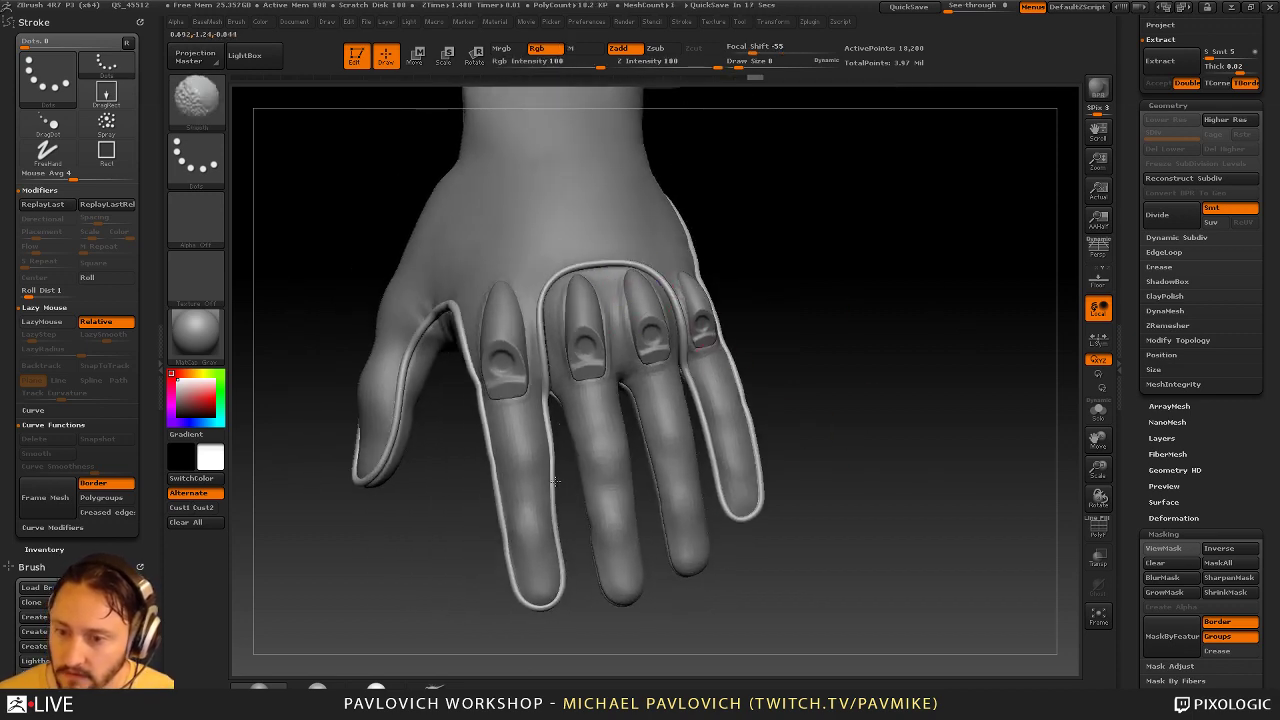
Smooth the border tube where it runs along the base of the thumb
drag(452, 552, 556, 558)
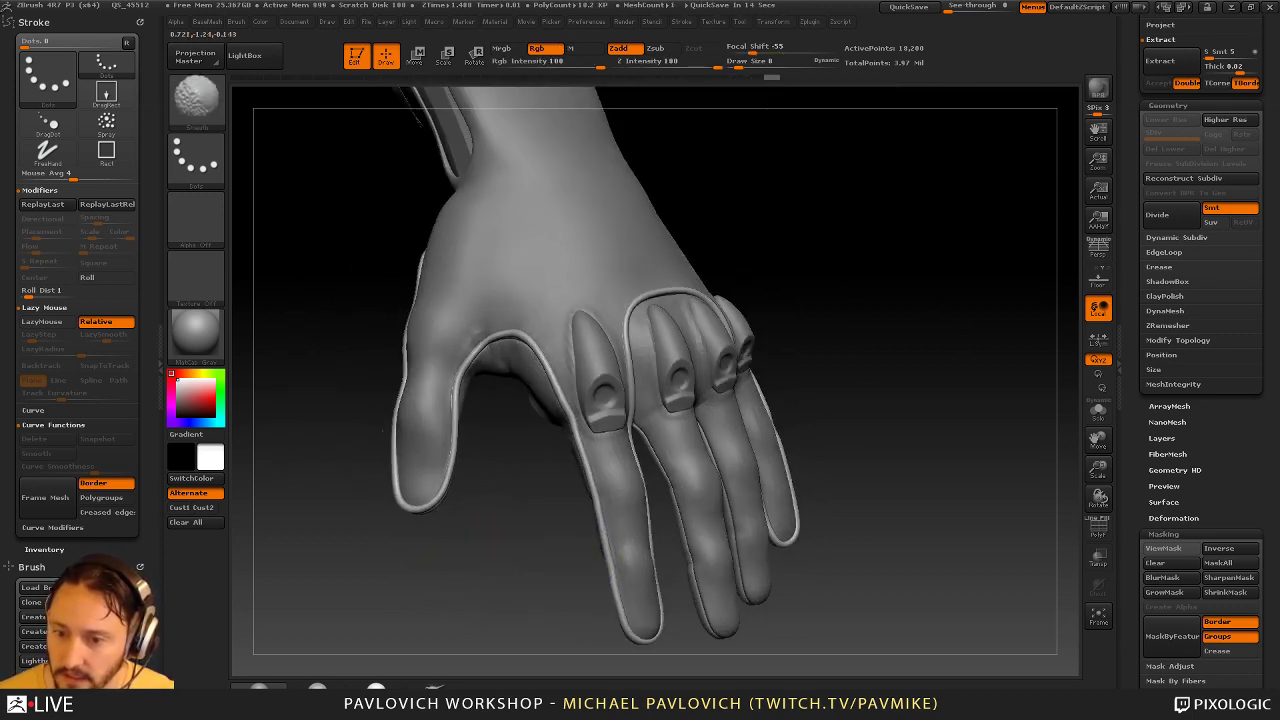
drag(384, 430, 434, 461)
drag(366, 346, 482, 452)
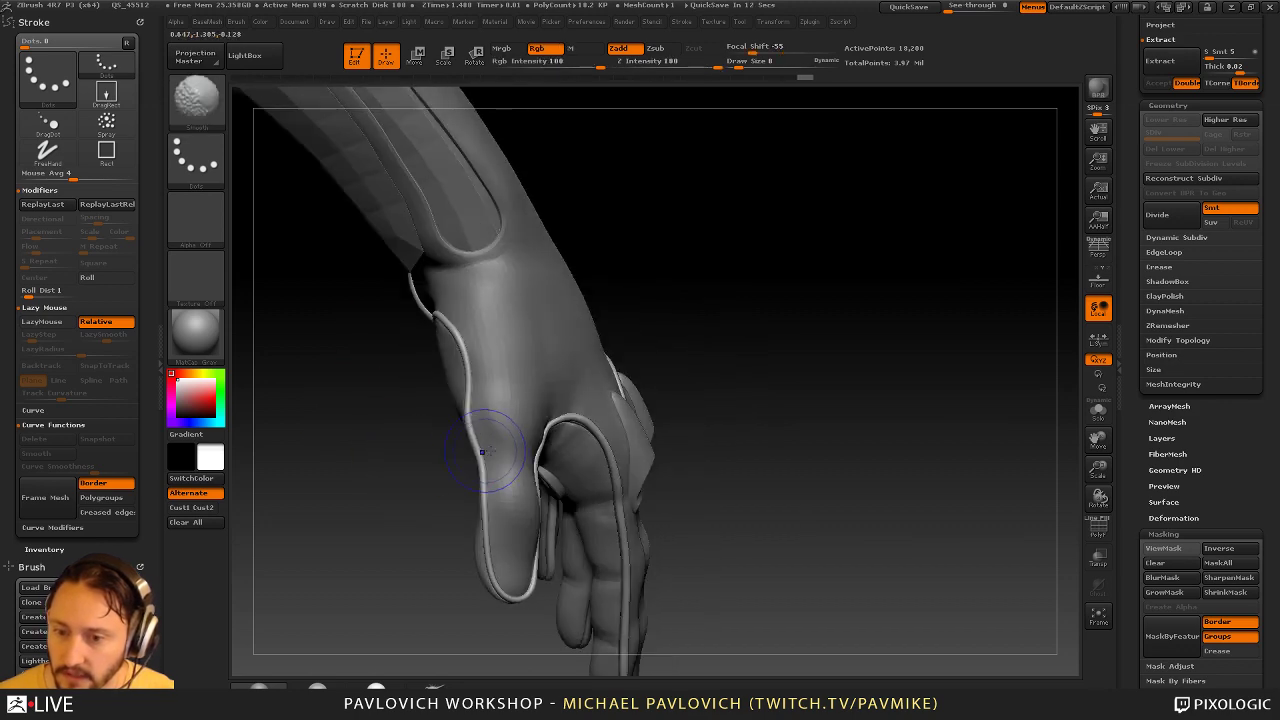
shift+drag(459, 361, 448, 338)
drag(400, 340, 728, 266)
mouse_move(520, 294)
mouse_down()
mouse_move(815, 305)
mouse_move(920, 360)
mouse_move(911, 289)
mouse_move(840, 310)
mouse_up()
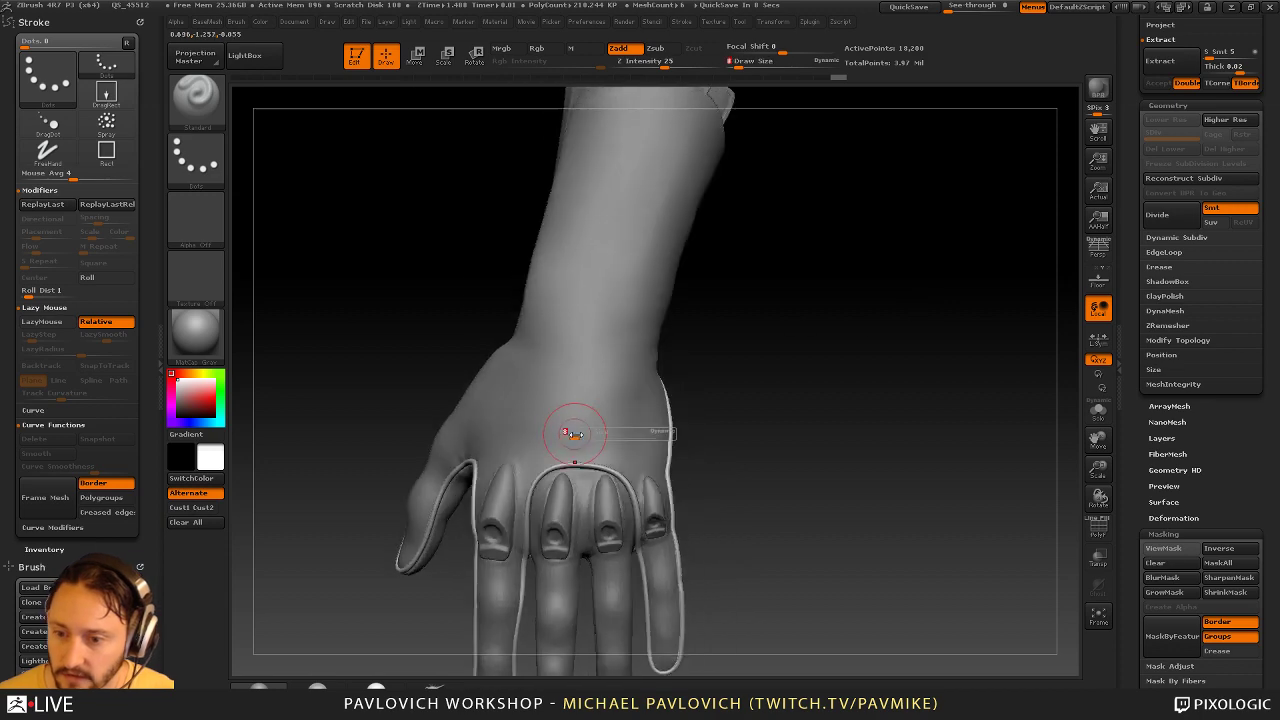
Select the hand suit subtool, carve a crease above the thumb web with Dam Standard at draw size 10, and soften it
alt+click(571, 432)
mouse_move(481, 339)
mouse_down()
mouse_move(886, 329)
mouse_move(894, 366)
mouse_move(889, 329)
mouse_move(1126, 354)
mouse_up()
key(b)
key(d)
key(s)
key(s)
mouse_move(586, 417)
mouse_down()
mouse_move(540, 431)
mouse_move(590, 401)
mouse_up()
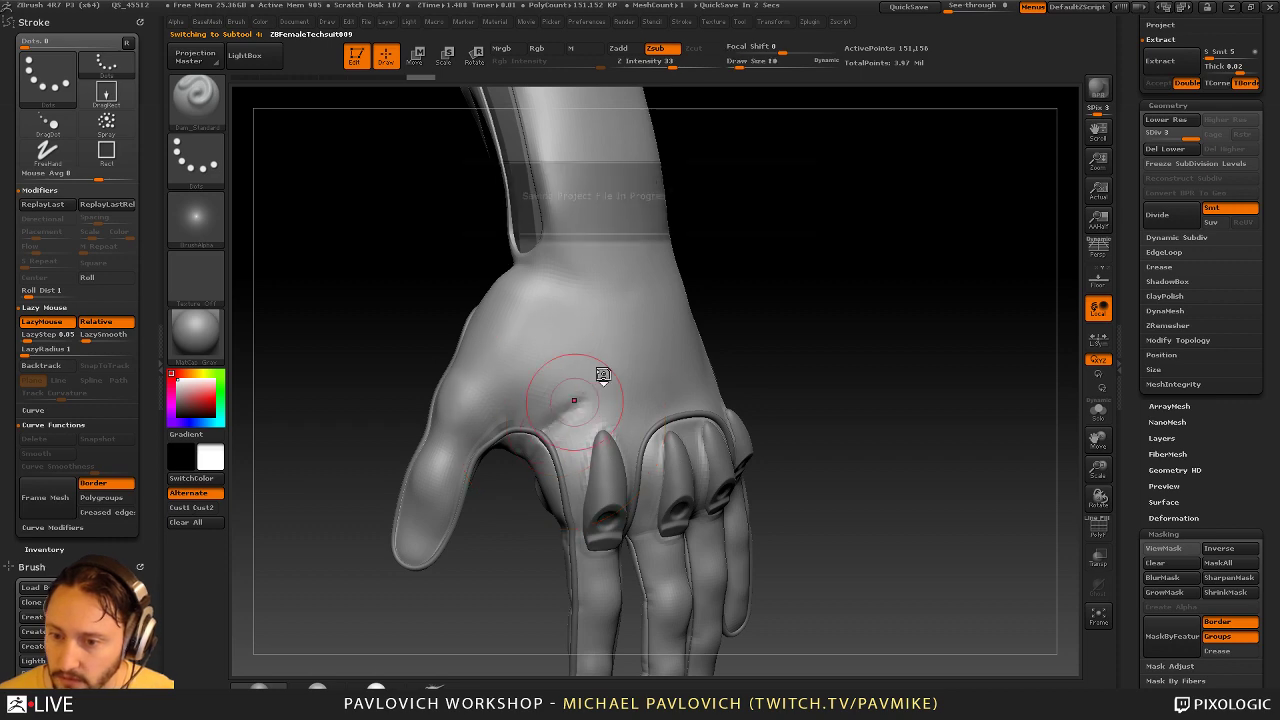
drag(761, 333, 757, 318)
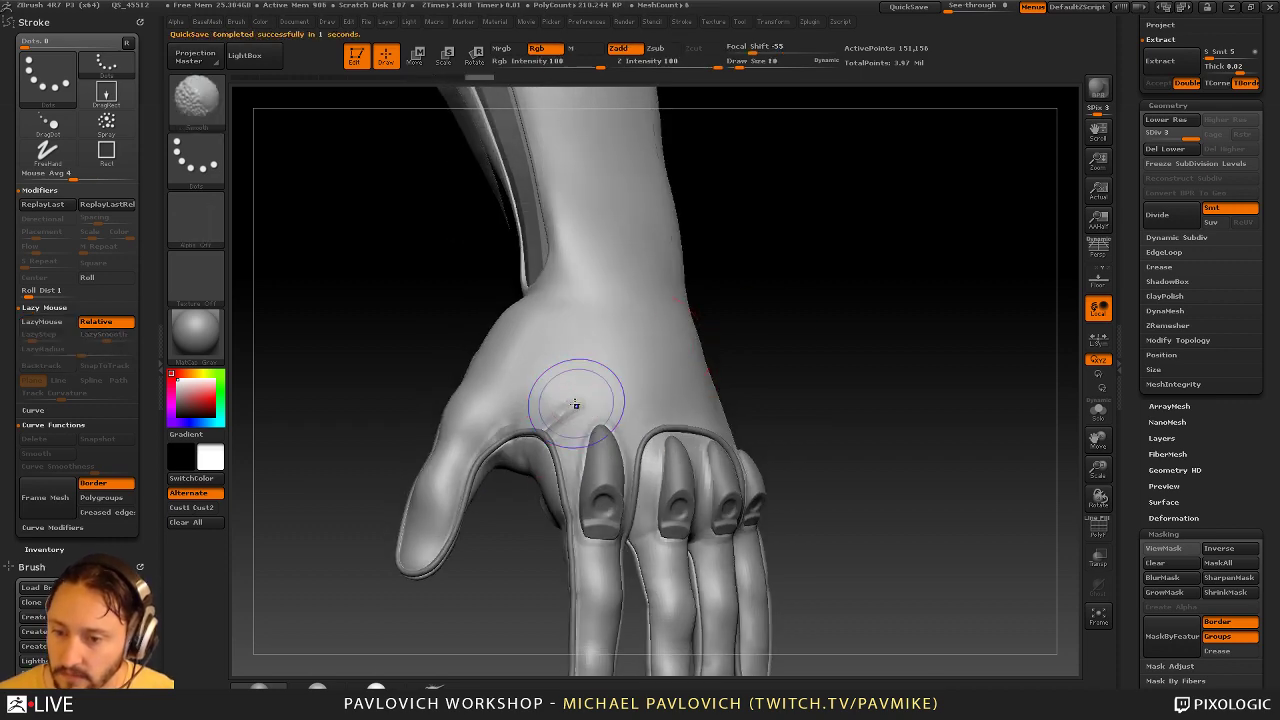
shift+drag(577, 406, 562, 412)
Switch to the Standard brush and turn on LazyMouse with a LazyRadius of 11
key(2)
mouse_move(751, 311)
mouse_down()
mouse_move(777, 335)
mouse_move(742, 310)
mouse_up()
click(754, 328)
key(b)
key(s)
key(t)
key(s)
key(2)
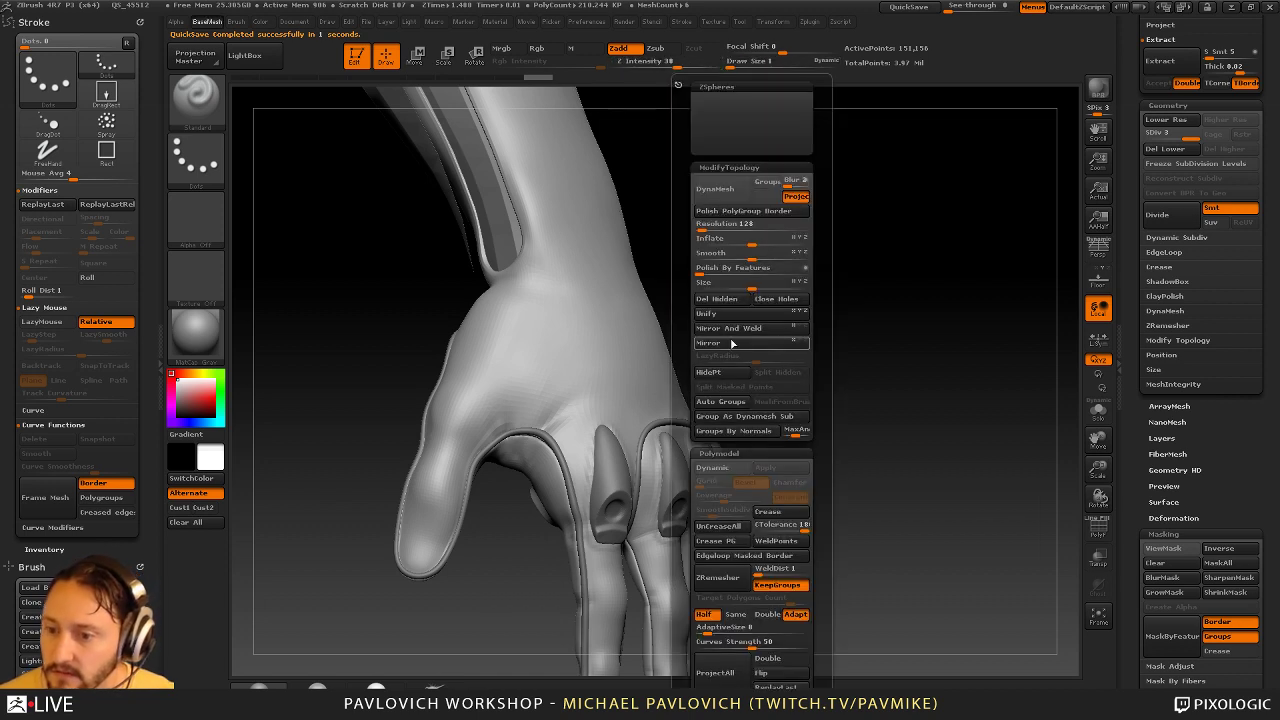
key(l)
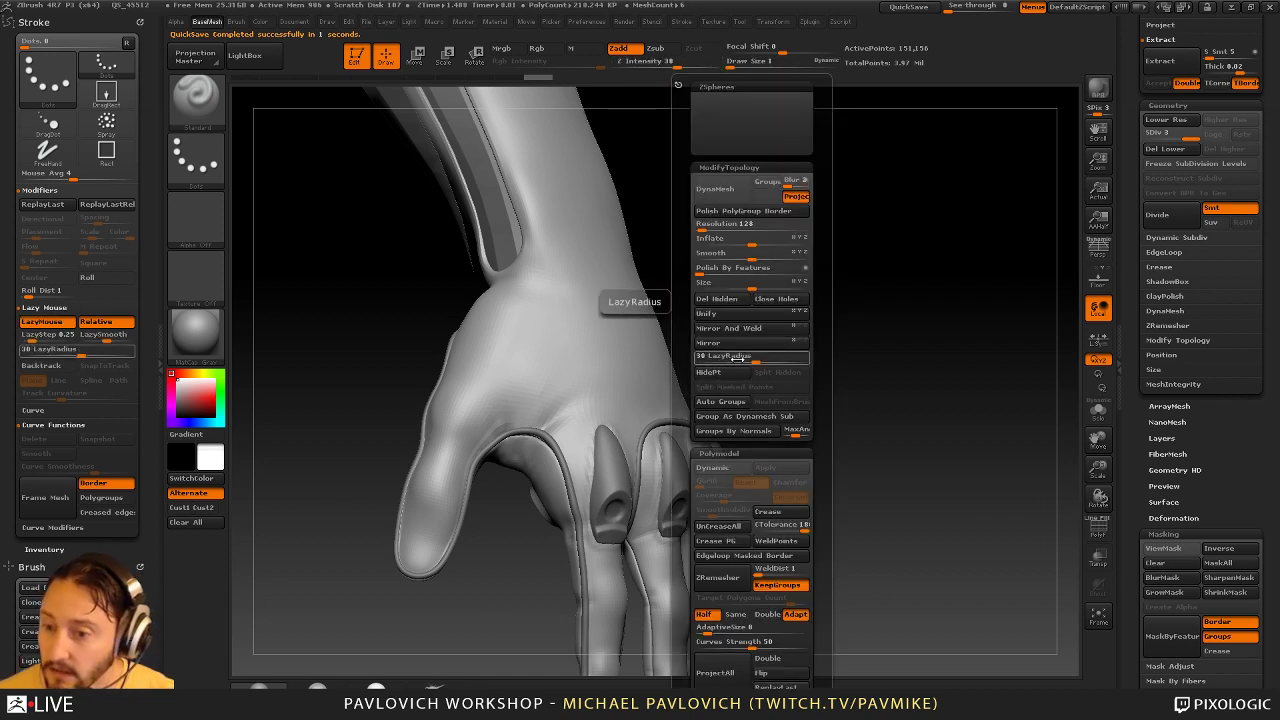
click(736, 359)
Sculpt small fabric folds radiating from the thumb web on the back of the hand using draw size 3
alt+right_drag(549, 425, 576, 399)
key(s)
key(s)
mouse_move(577, 403)
mouse_down()
mouse_move(597, 403)
mouse_move(581, 402)
mouse_up()
click(594, 22)
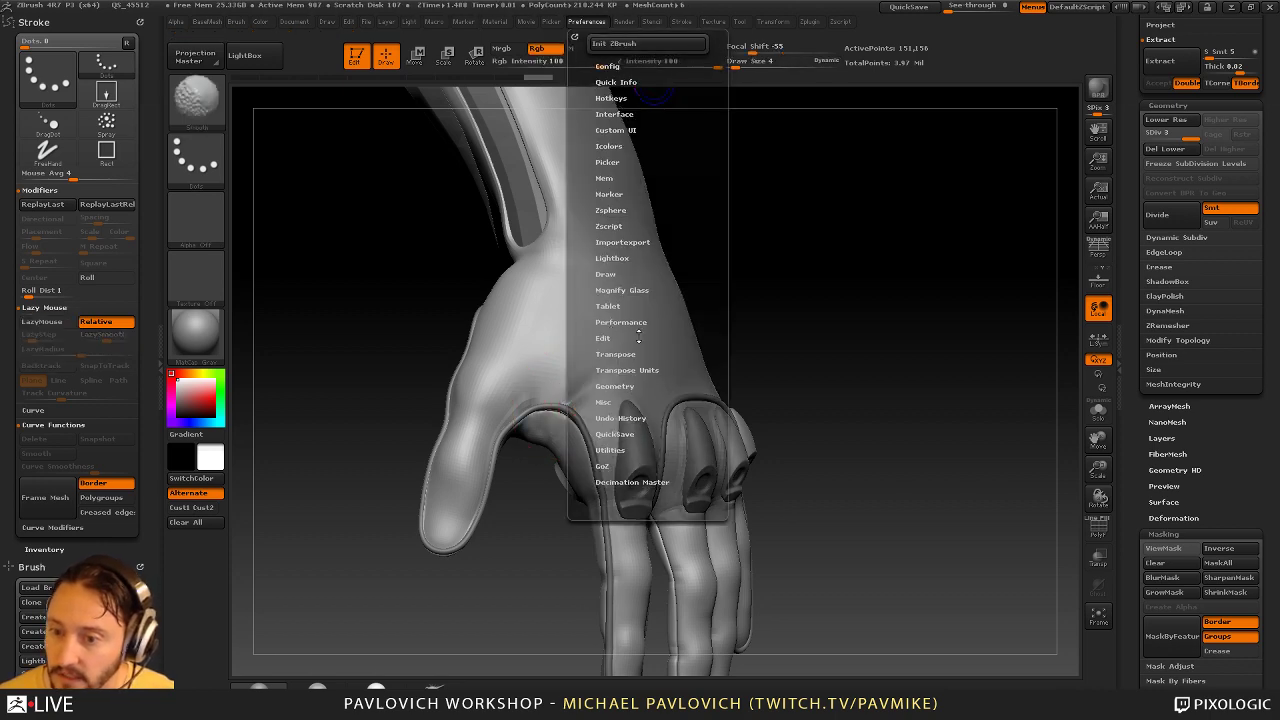
shift+click(606, 338)
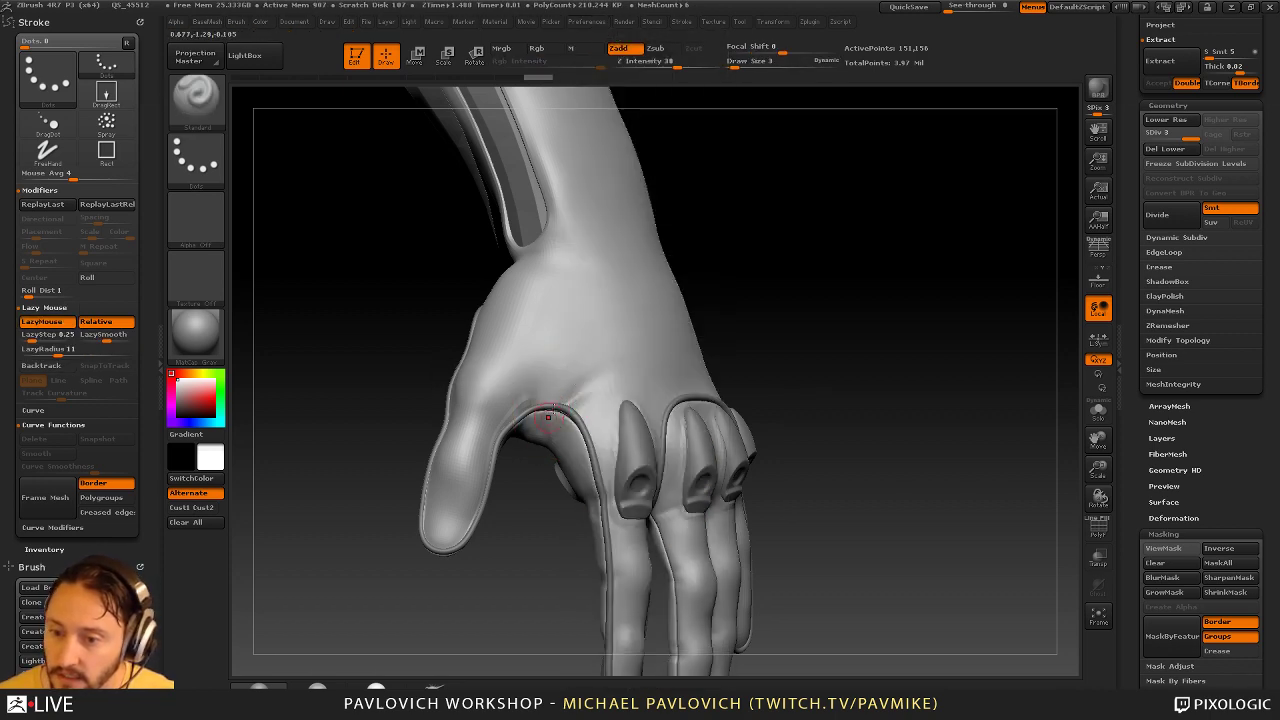
drag(545, 397, 584, 368)
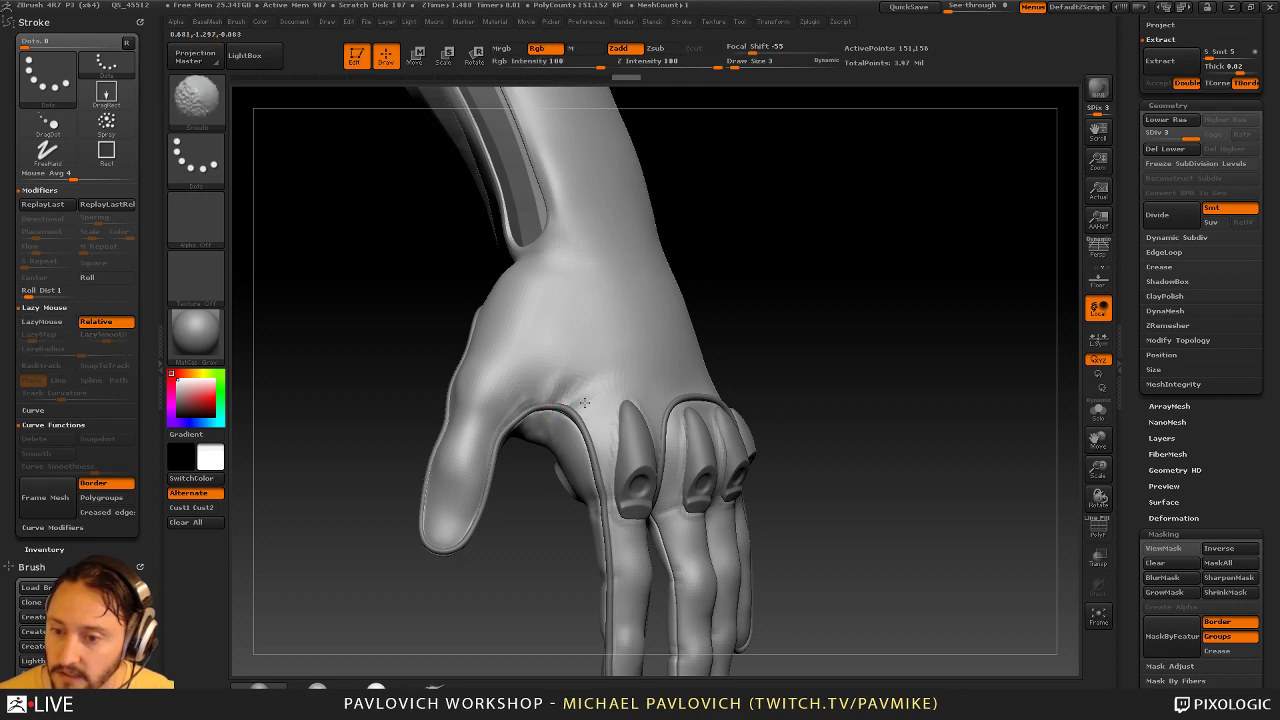
mouse_move(808, 310)
mouse_down()
mouse_move(738, 318)
mouse_move(769, 334)
mouse_move(756, 337)
mouse_up()
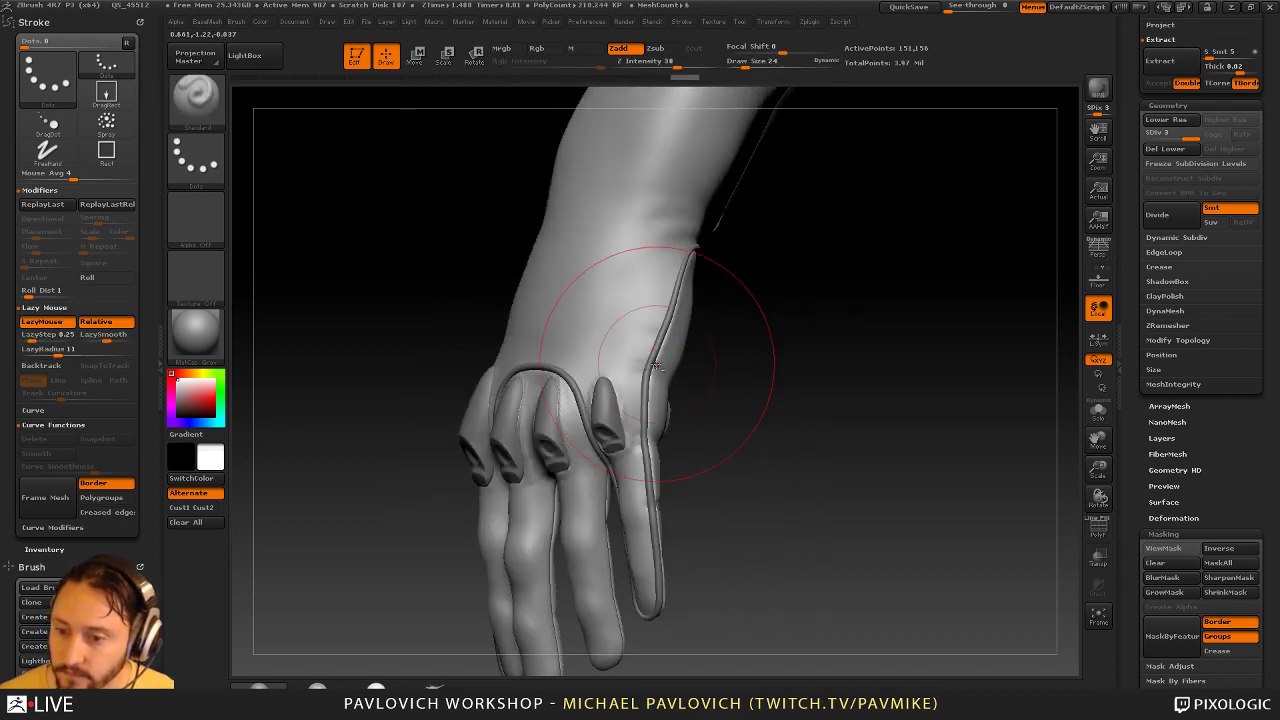
Sculpt folds beside the border tube on the little-finger side of the hand using draw size 5, and smooth them
key(s)
drag(655, 365, 638, 362)
key(shift)
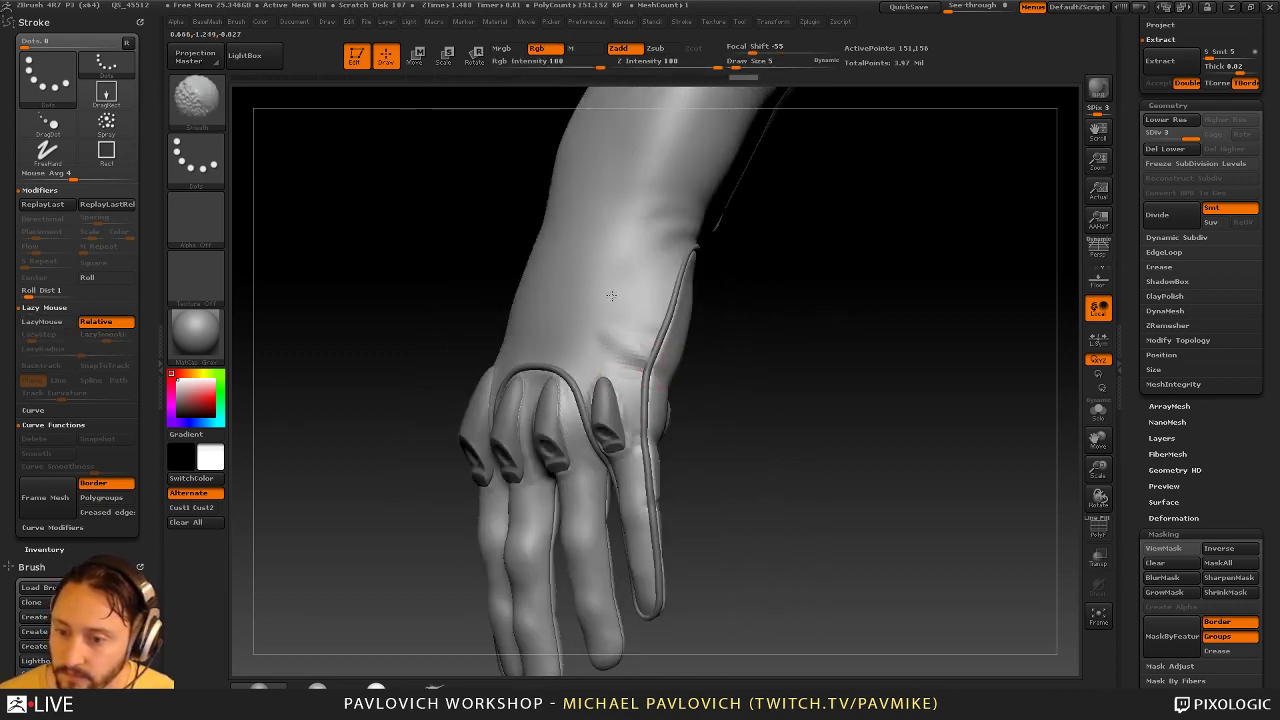
mouse_move(612, 296)
mouse_down()
mouse_move(800, 321)
mouse_move(846, 290)
mouse_up()
alt+drag(805, 366, 788, 366)
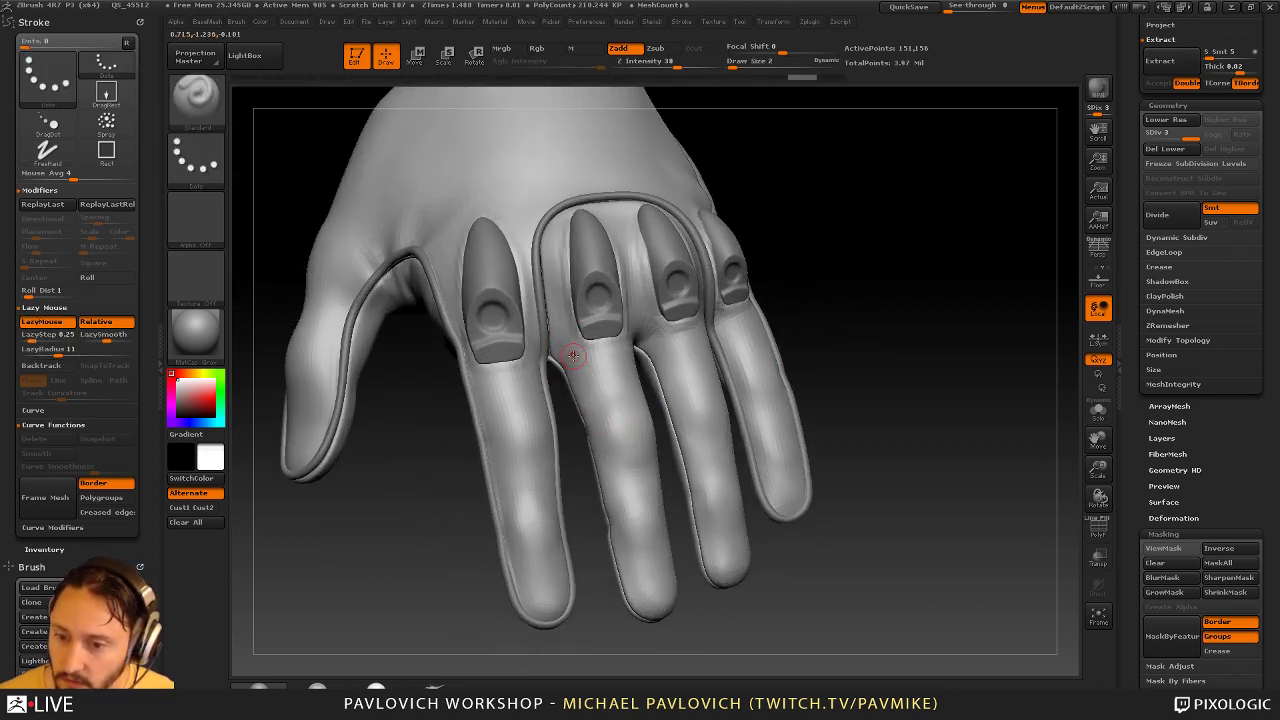
Sculpt fine folds around the knuckle pieces at draw size 2 and soften them beside the index and middle knuckles
drag(733, 251, 731, 284)
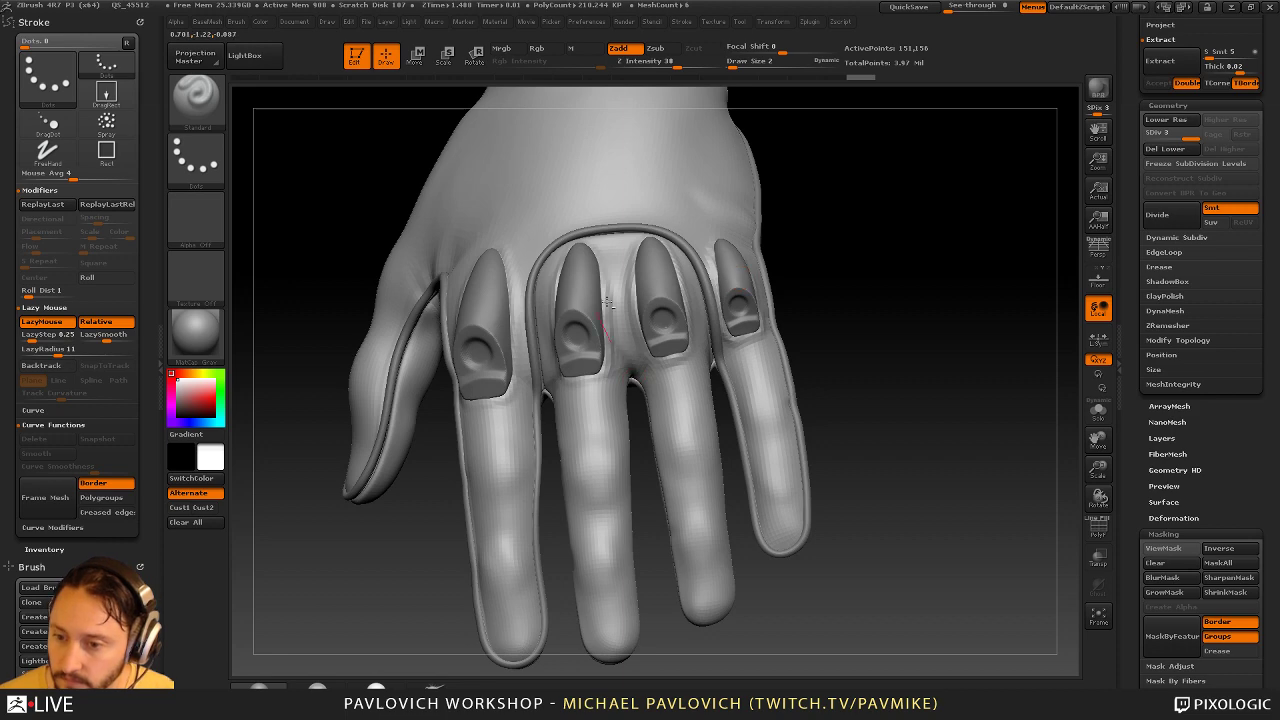
mouse_move(800, 345)
mouse_down()
mouse_move(886, 323)
mouse_move(835, 345)
mouse_up()
shift+drag(506, 294, 514, 358)
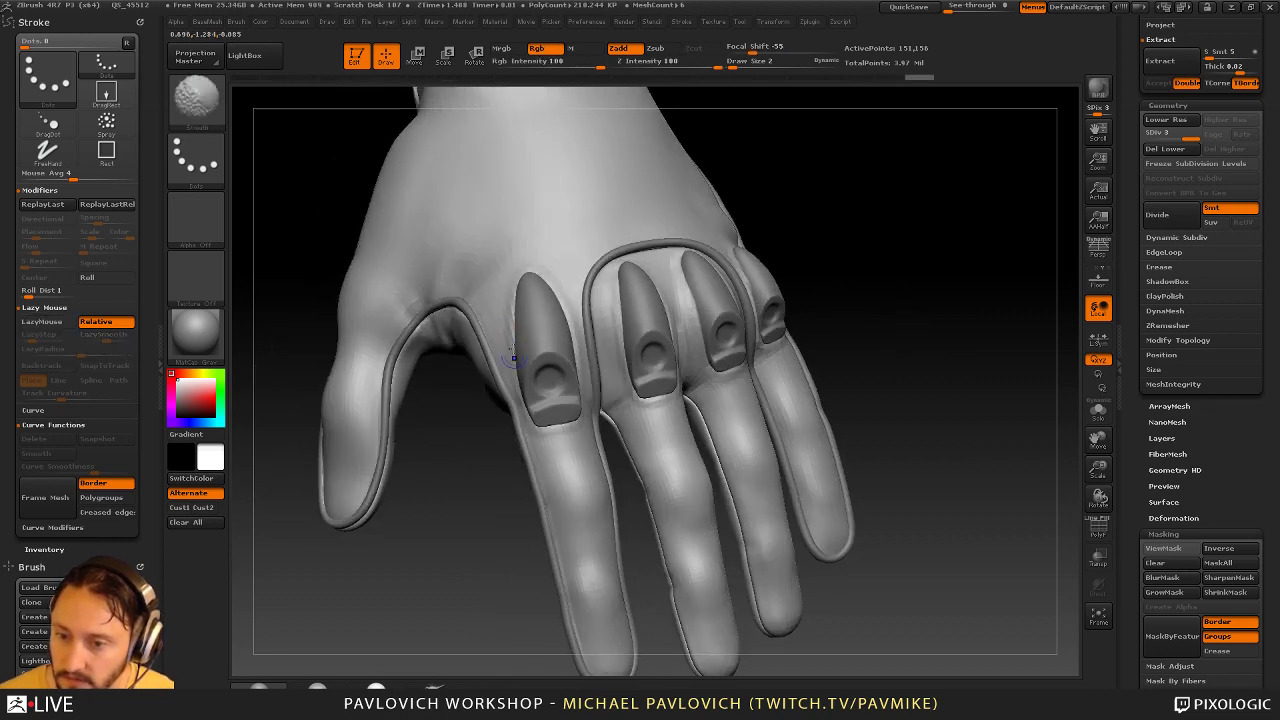
drag(805, 262, 788, 266)
shift+drag(614, 283, 616, 314)
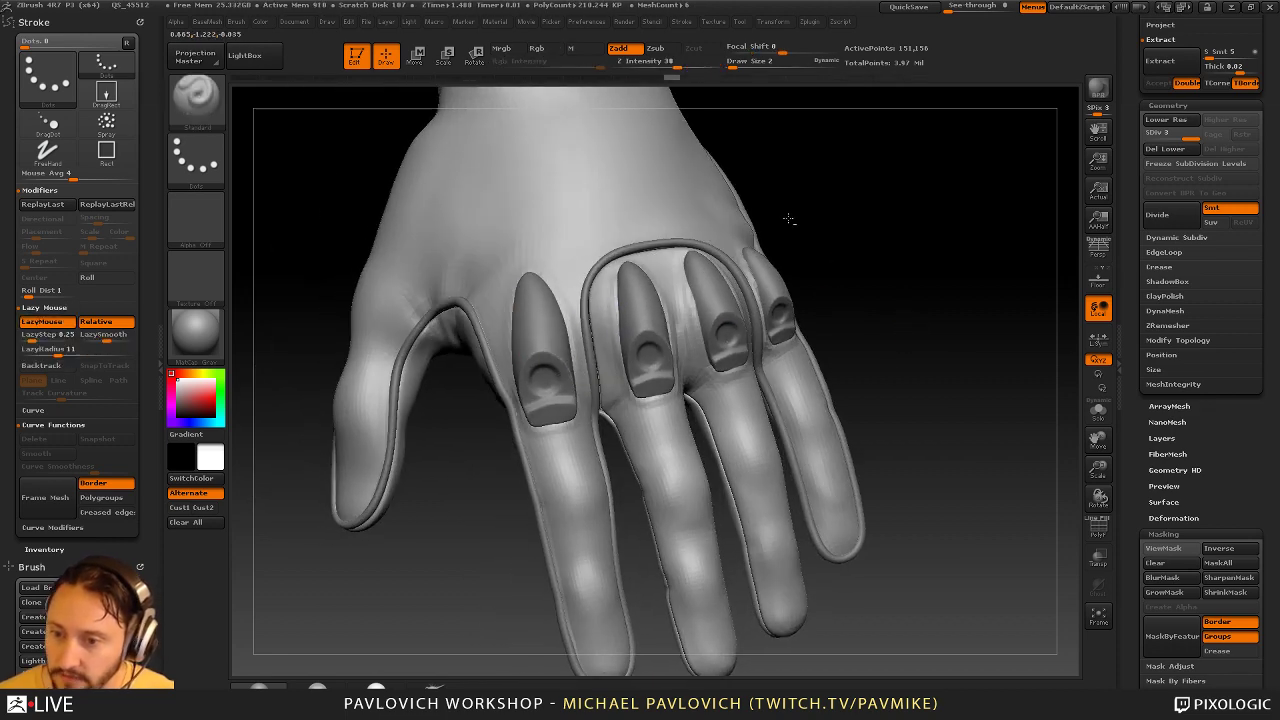
Soften the folds between the middle, ring and little finger knuckle pieces
drag(834, 228, 800, 276)
shift+drag(638, 380, 644, 430)
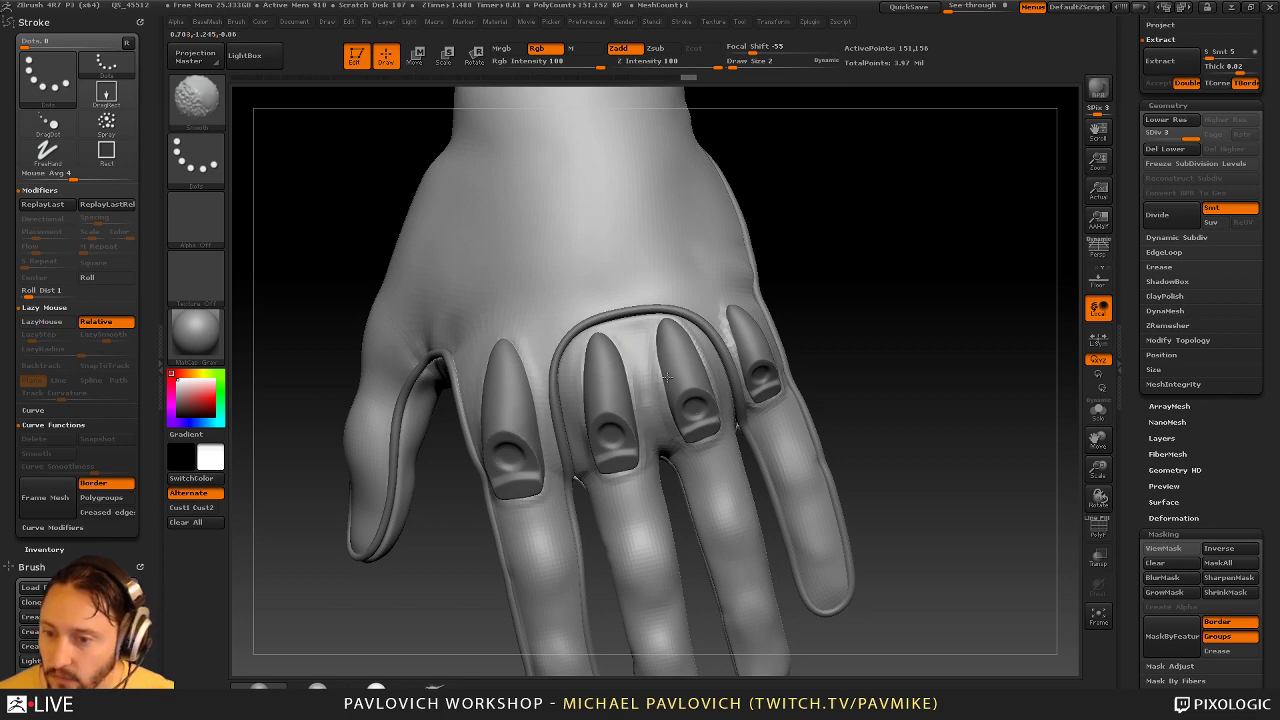
drag(845, 300, 808, 290)
shift+drag(680, 340, 648, 366)
drag(812, 300, 835, 305)
shift+drag(702, 330, 706, 342)
mouse_move(868, 325)
mouse_down()
mouse_move(888, 402)
mouse_move(892, 334)
mouse_up()
Try carving an angular panel outline on the back of the hand with the Dam Standard brush at draw size 4
key(b)
key(d)
key(s)
key(s)
mouse_move(583, 303)
mouse_down()
mouse_move(571, 294)
mouse_move(626, 373)
mouse_move(621, 260)
mouse_up()
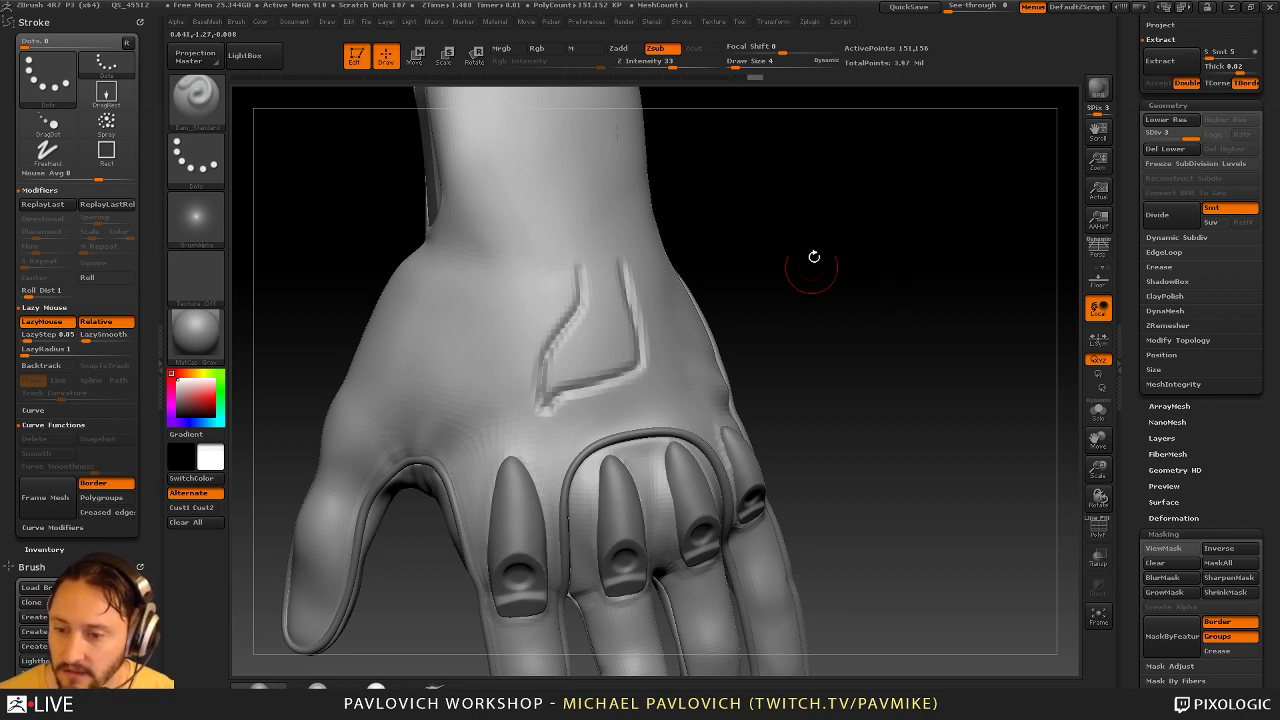
Divide the hand mesh to subdivision level 4 and refine the carved panel outline with finer strokes and smoothing
key(ctrl+d)
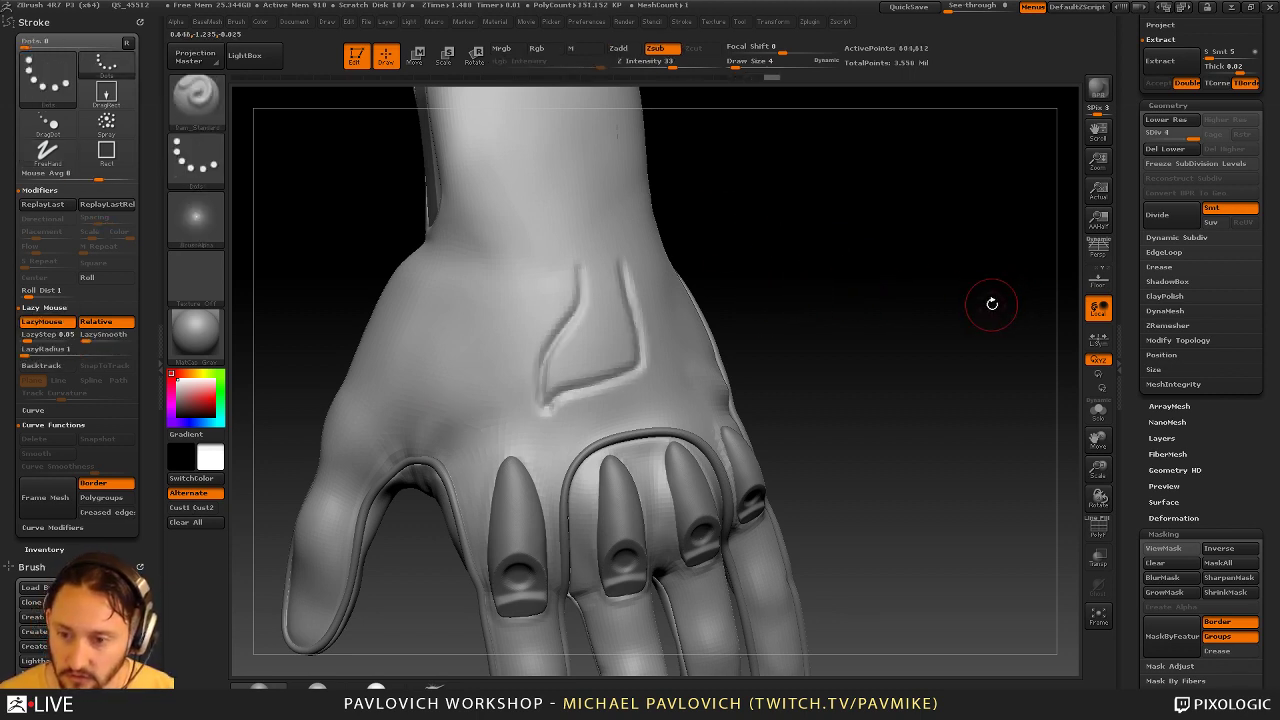
key(s)
drag(587, 313, 581, 311)
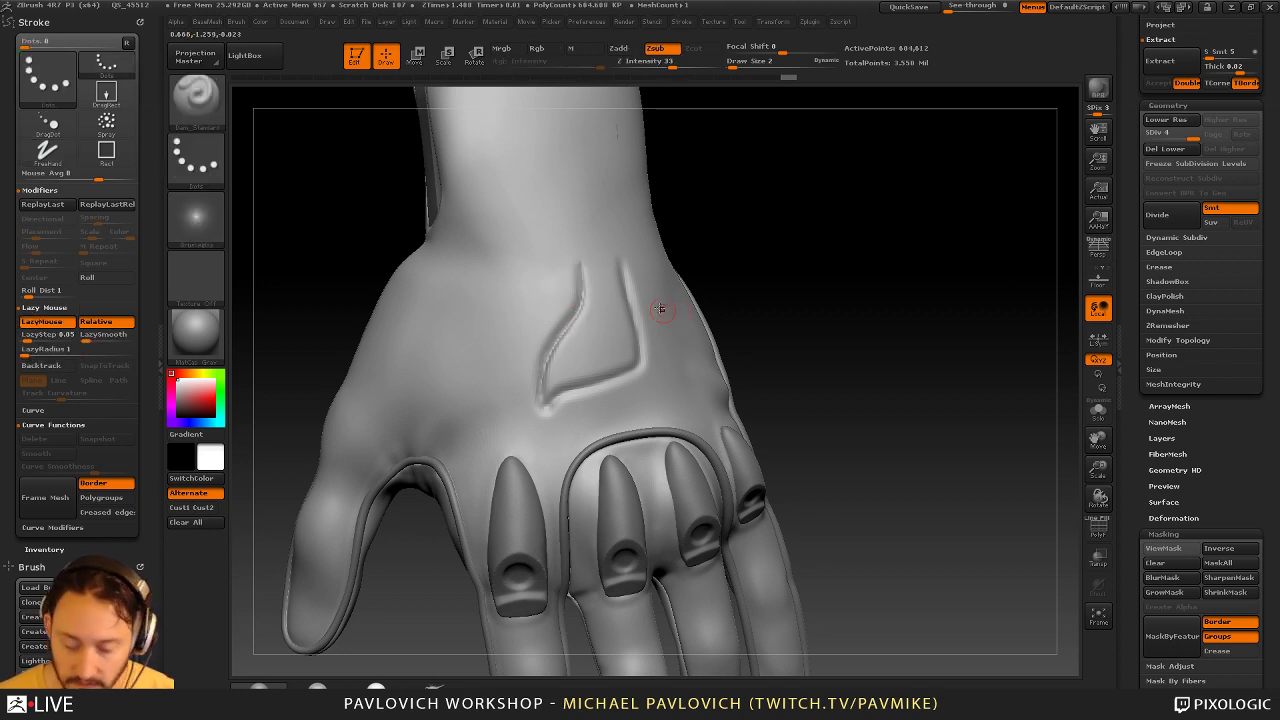
mouse_move(586, 312)
shift+mouse_down()
mouse_move(592, 382)
mouse_move(578, 329)
shift+mouse_up()
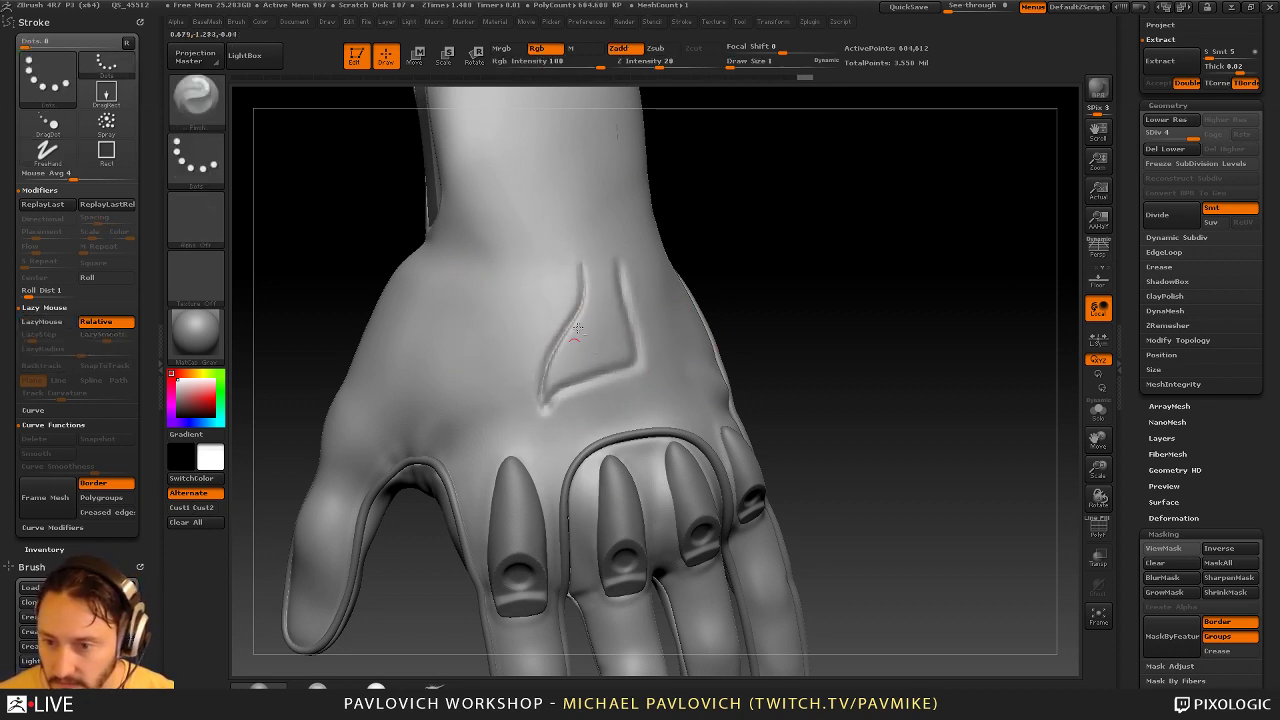
Try building up the edges of the carved panel outline with the Standard brush
key(b)
key(s)
key(t)
key(s)
click(562, 379)
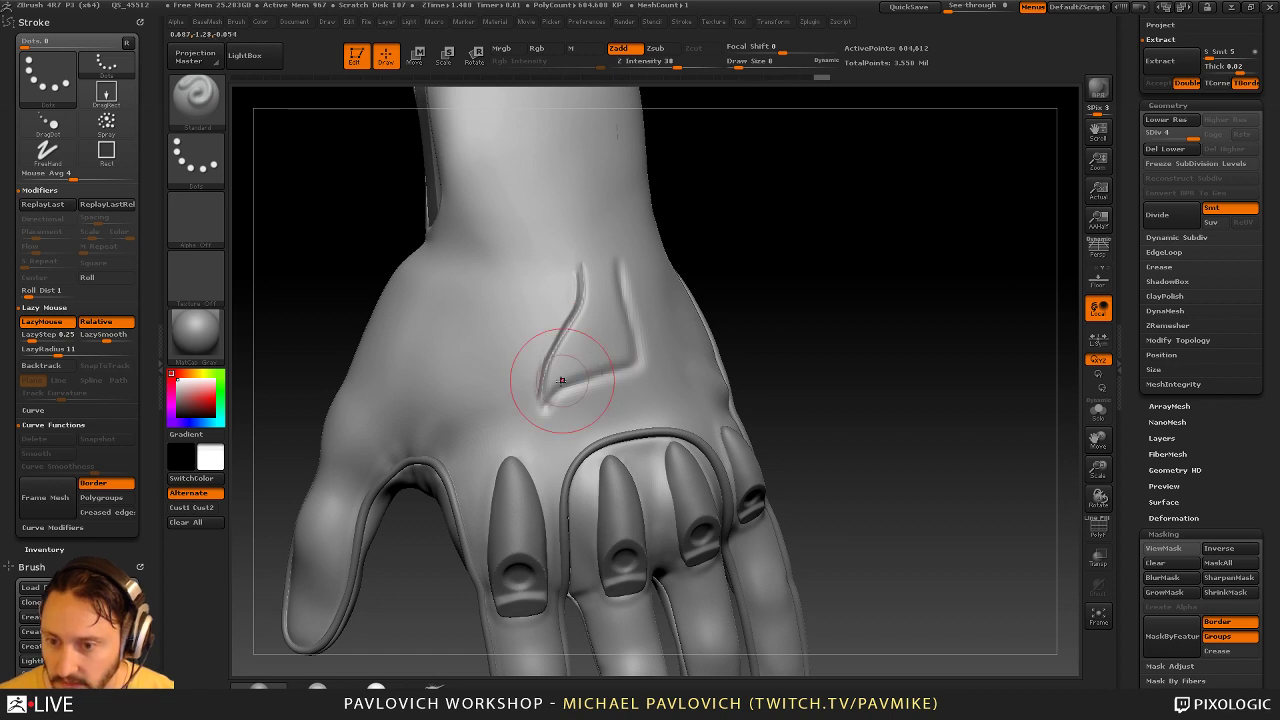
key(s)
click(541, 398)
drag(546, 398, 640, 347)
Undo the panel outline strokes and the extra subdivision on the back of the hand
key(ctrl+z)
key(ctrl+z)
key(ctrl+z)
key(ctrl+z)
key(ctrl+z)
key(ctrl+z)
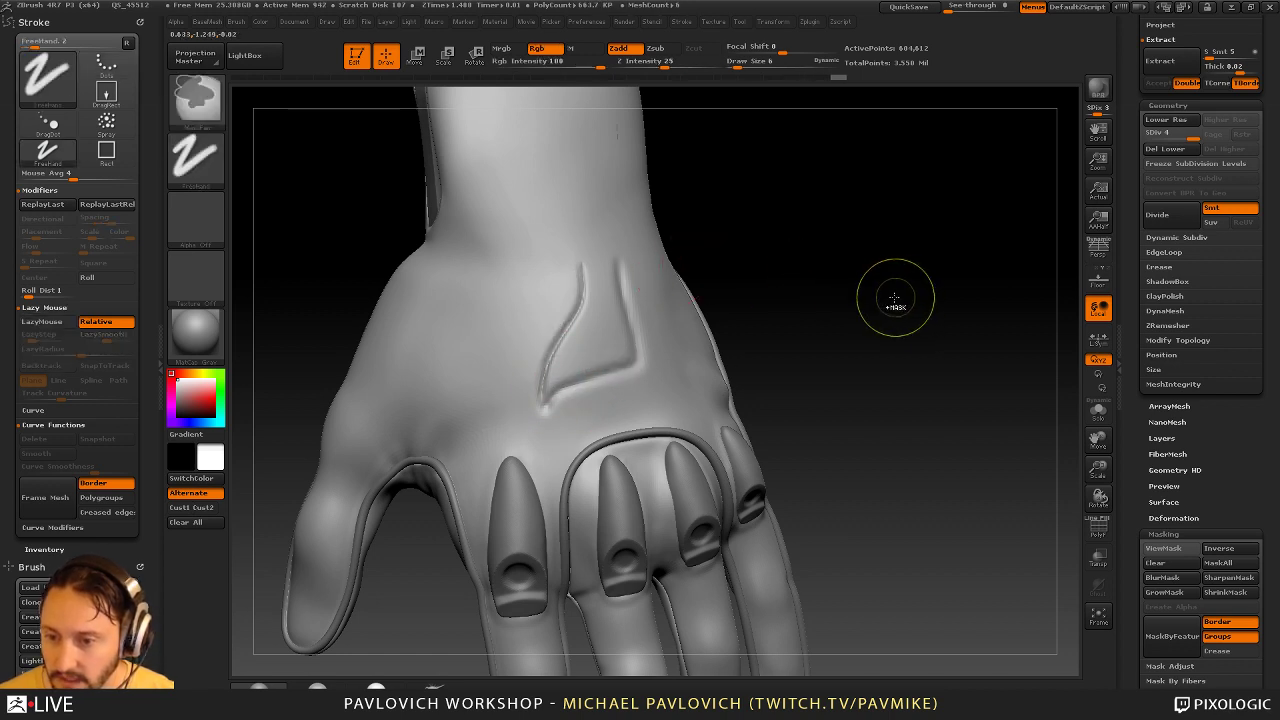
Sculpt folds around the thumb web and thumb base with the Standard brush and smooth them
drag(869, 305, 809, 301)
drag(674, 564, 589, 374)
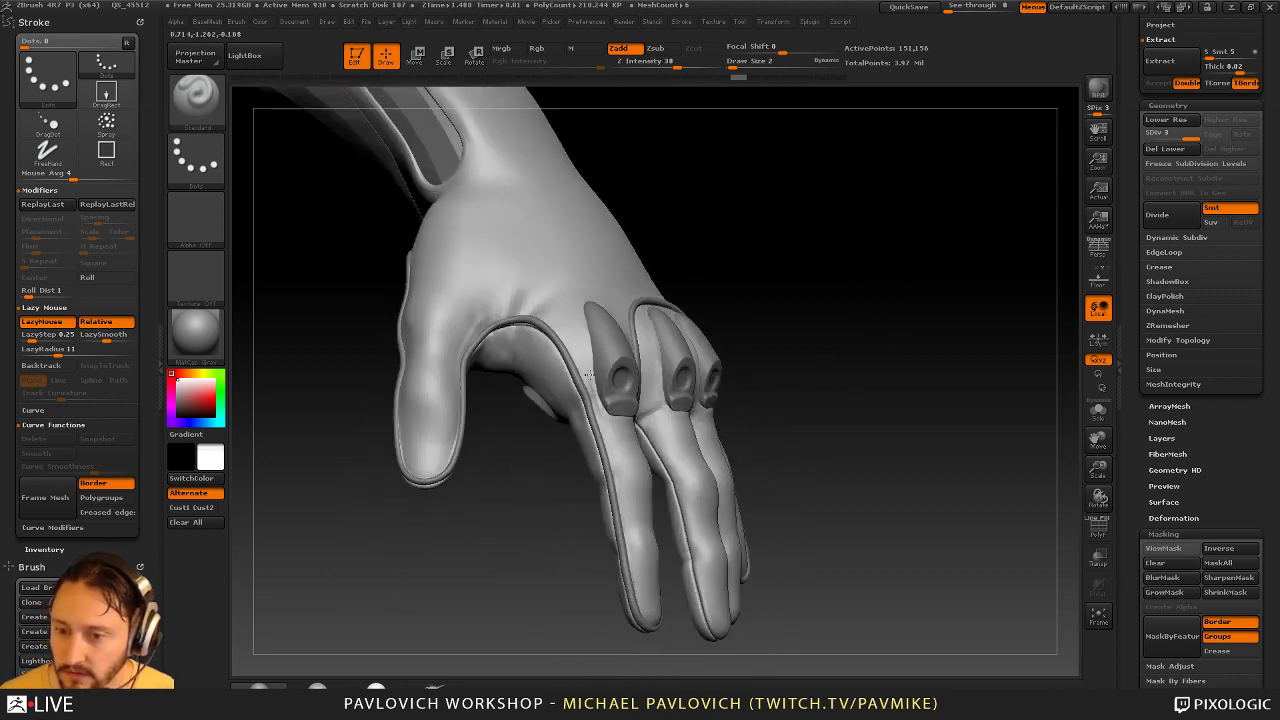
drag(824, 347, 782, 365)
key(s)
mouse_move(787, 216)
alt+mouse_down()
mouse_move(906, 286)
mouse_move(985, 262)
alt+mouse_up()
key(s)
click(625, 398)
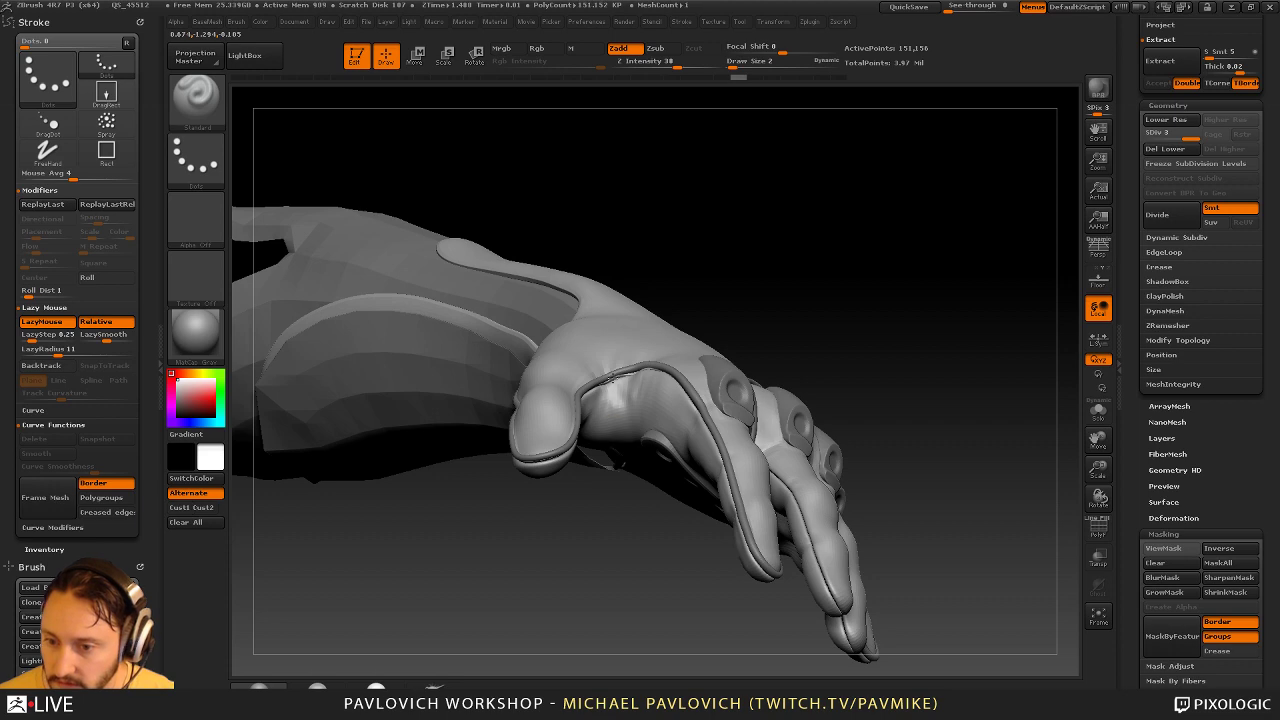
mouse_move(696, 289)
alt+mouse_down()
mouse_move(737, 300)
mouse_move(695, 323)
alt+mouse_up()
mouse_move(612, 400)
shift+mouse_down()
mouse_move(629, 374)
mouse_move(612, 386)
shift+mouse_up()
mouse_move(715, 295)
mouse_down()
mouse_move(840, 320)
mouse_move(860, 343)
mouse_move(912, 317)
mouse_move(908, 346)
mouse_up()
Select the border tube subtool and switch to the Move brush with a draw size of 26
alt+click(668, 379)
key(s)
drag(668, 380, 648, 382)
key(b)
key(m)
key(v)
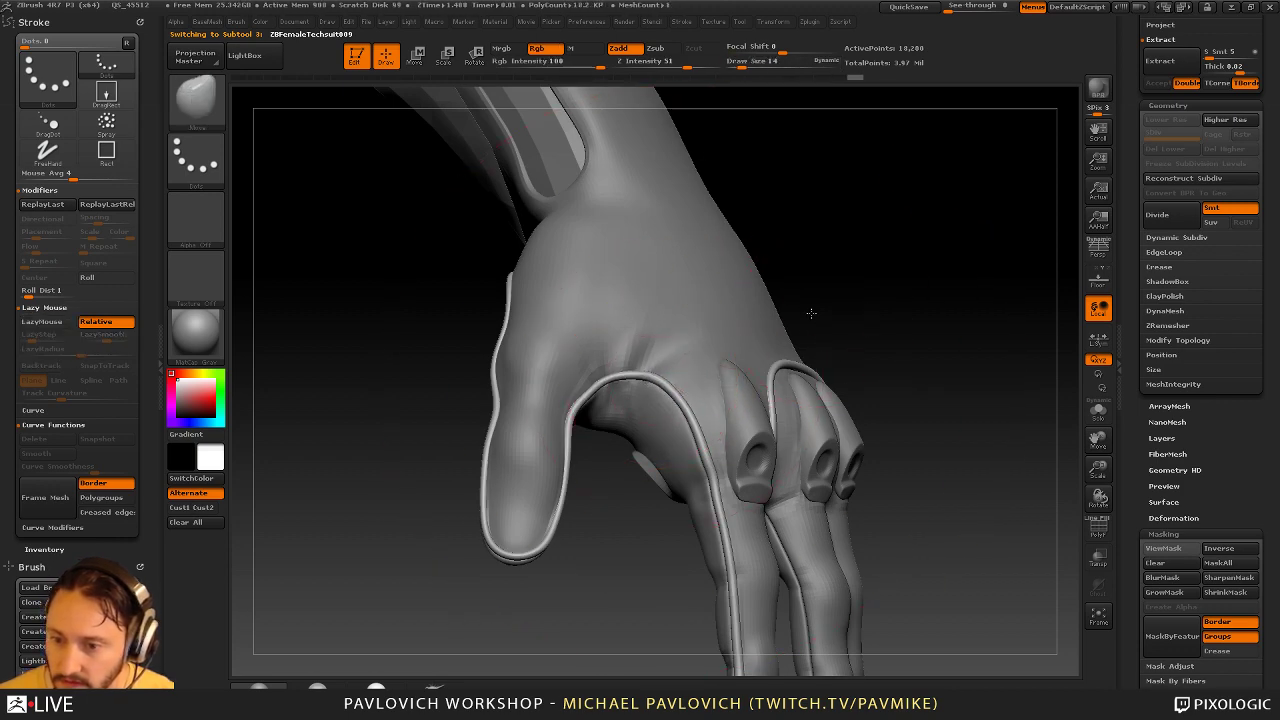
drag(811, 313, 617, 398)
mouse_move(532, 336)
mouse_down()
mouse_move(763, 314)
mouse_move(856, 186)
mouse_up()
key(s)
drag(656, 377, 664, 378)
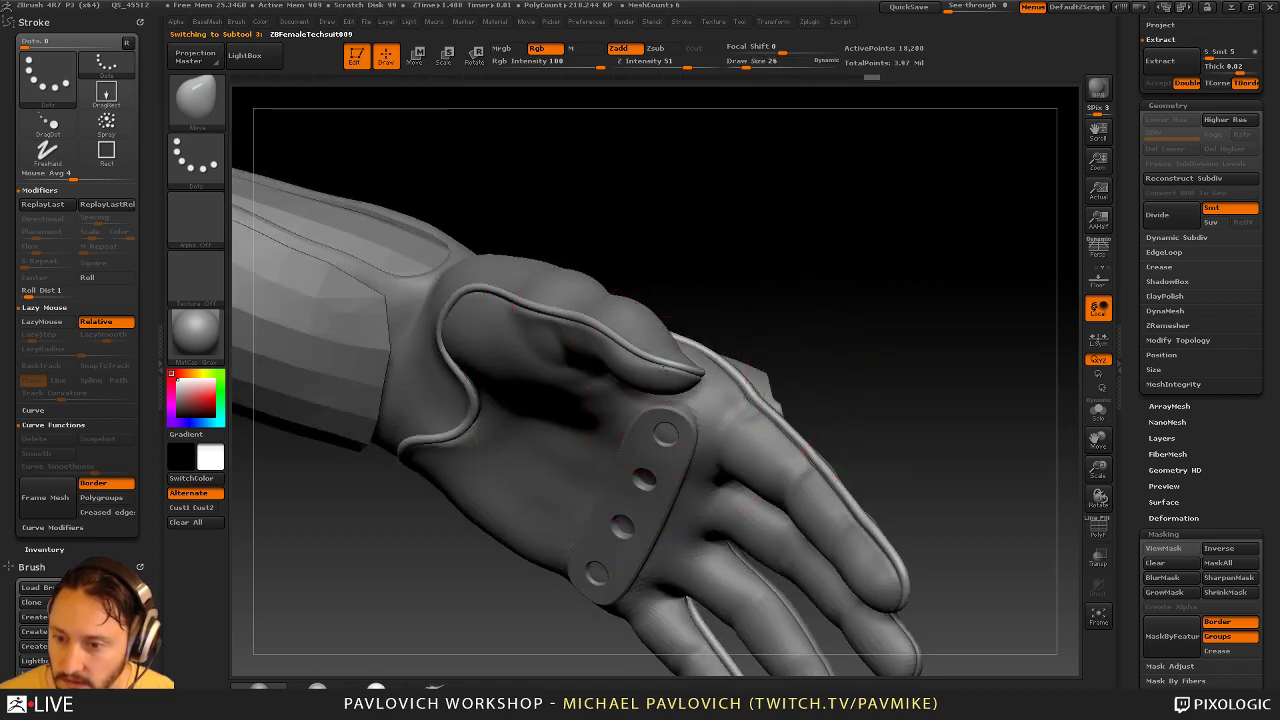
Reshape the border tube around the heel of the palm and wrist with the Move brush at draw size 17
drag(768, 292, 803, 227)
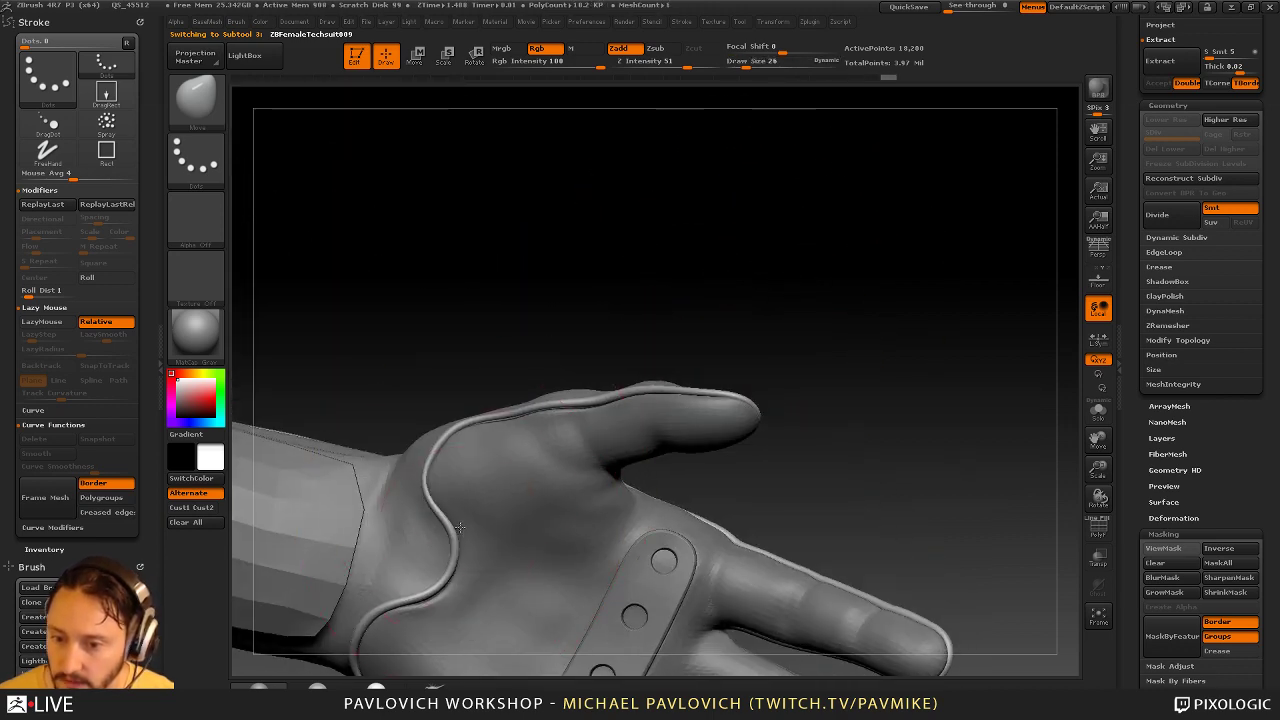
key(s)
drag(480, 527, 485, 527)
alt+drag(896, 368, 983, 158)
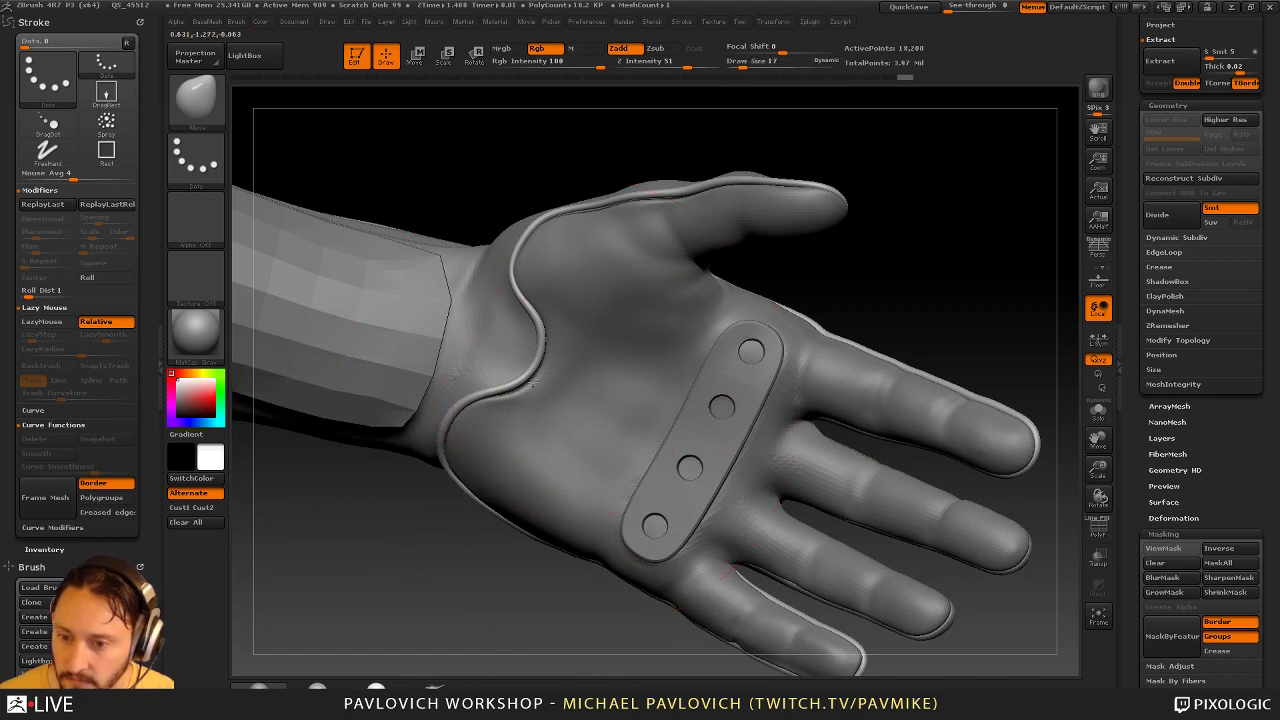
drag(460, 545, 488, 408)
drag(506, 318, 494, 336)
drag(496, 406, 508, 399)
mouse_move(562, 543)
mouse_down()
mouse_move(516, 544)
mouse_move(645, 459)
mouse_up()
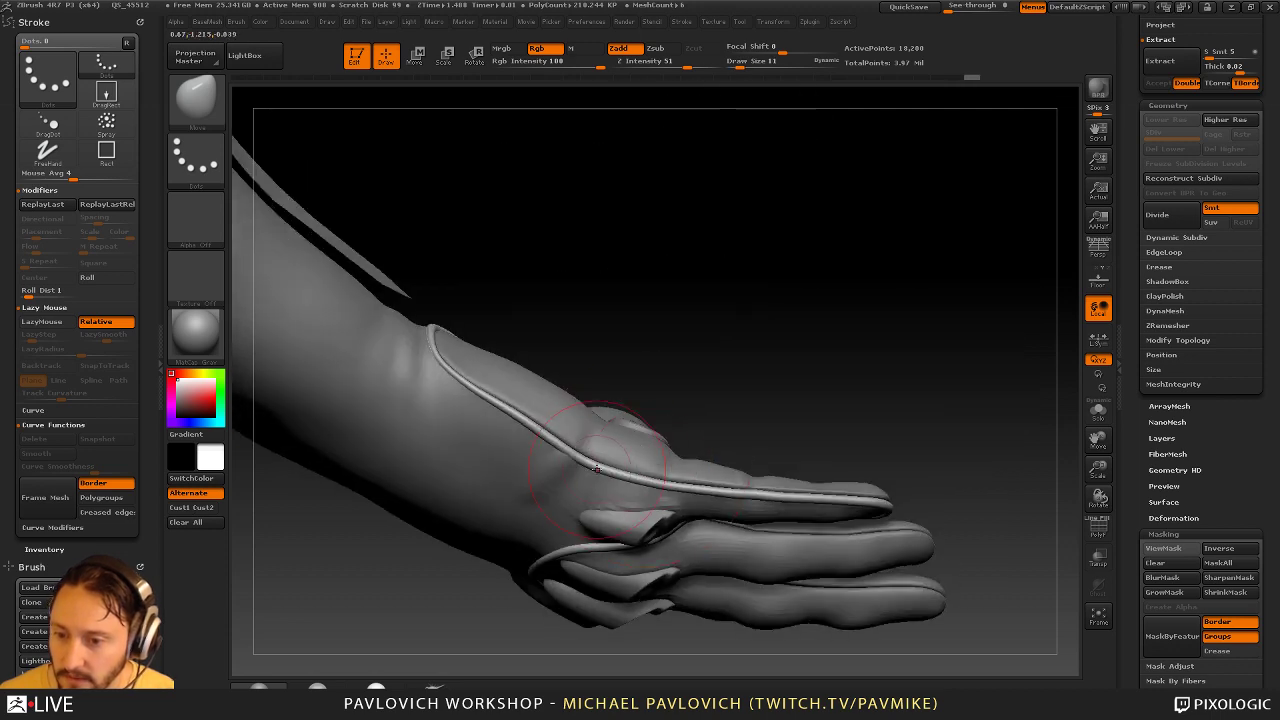
Smooth the border tube along the side of the hand and around the arch behind the knuckles
alt+drag(790, 412, 746, 406)
shift+drag(684, 483, 694, 484)
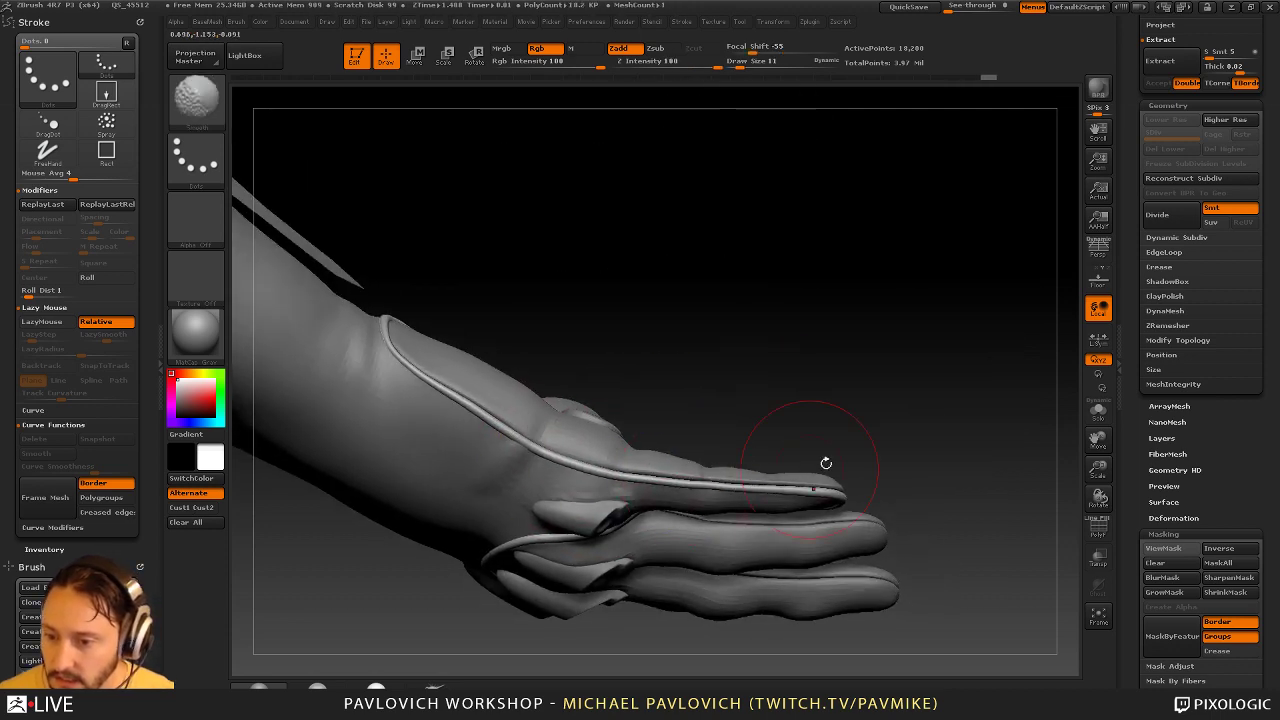
mouse_move(826, 463)
mouse_down()
mouse_move(848, 440)
mouse_move(846, 420)
mouse_move(802, 470)
mouse_up()
mouse_move(852, 426)
alt+mouse_down()
mouse_move(846, 348)
mouse_move(840, 402)
mouse_move(820, 366)
mouse_move(826, 263)
alt+mouse_up()
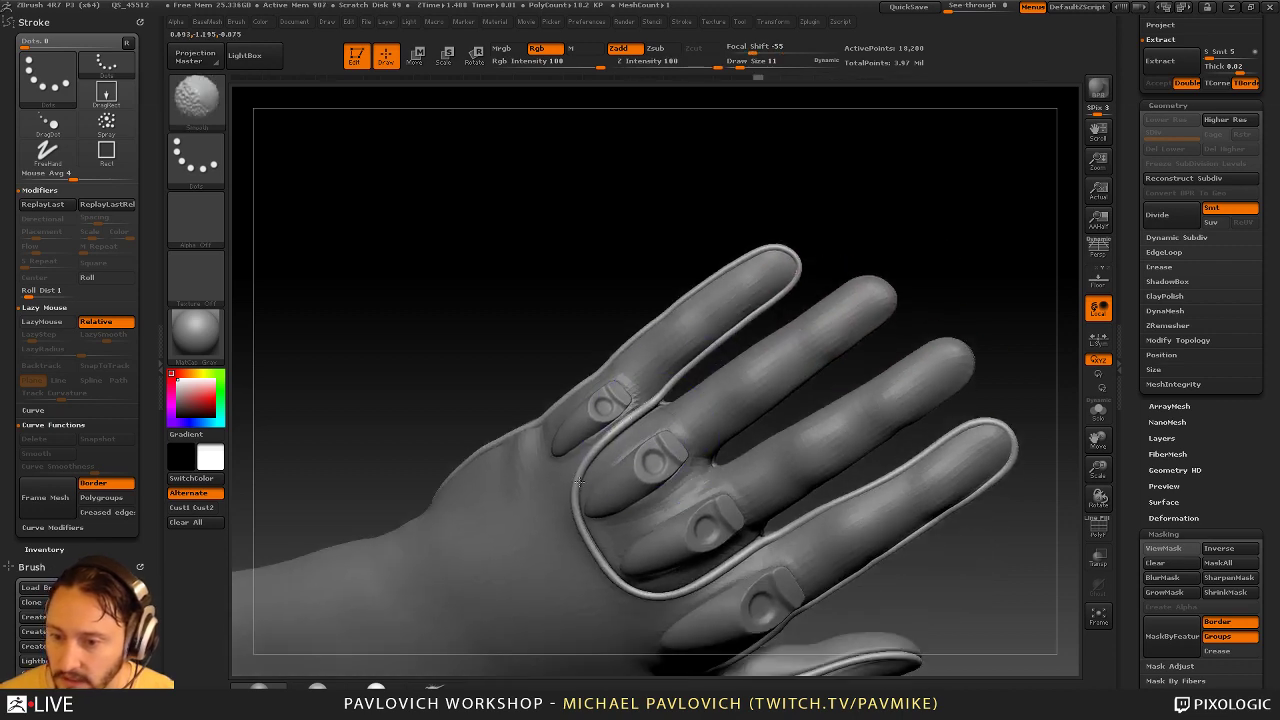
shift+drag(580, 482, 632, 406)
drag(970, 535, 990, 512)
alt+drag(990, 512, 971, 423)
shift+drag(672, 496, 718, 474)
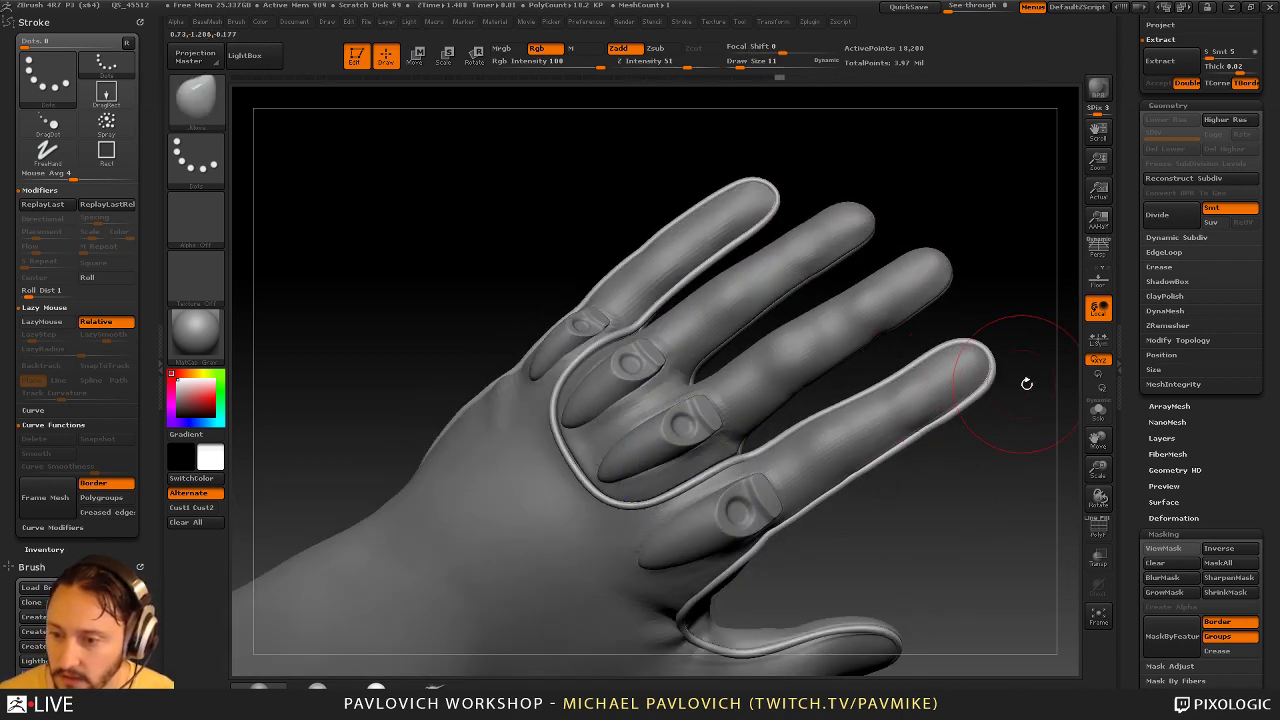
Smooth the border tube along the outer side of the index finger down to its base
drag(1027, 384, 1018, 412)
shift+drag(928, 372, 868, 384)
alt+drag(1005, 410, 1005, 322)
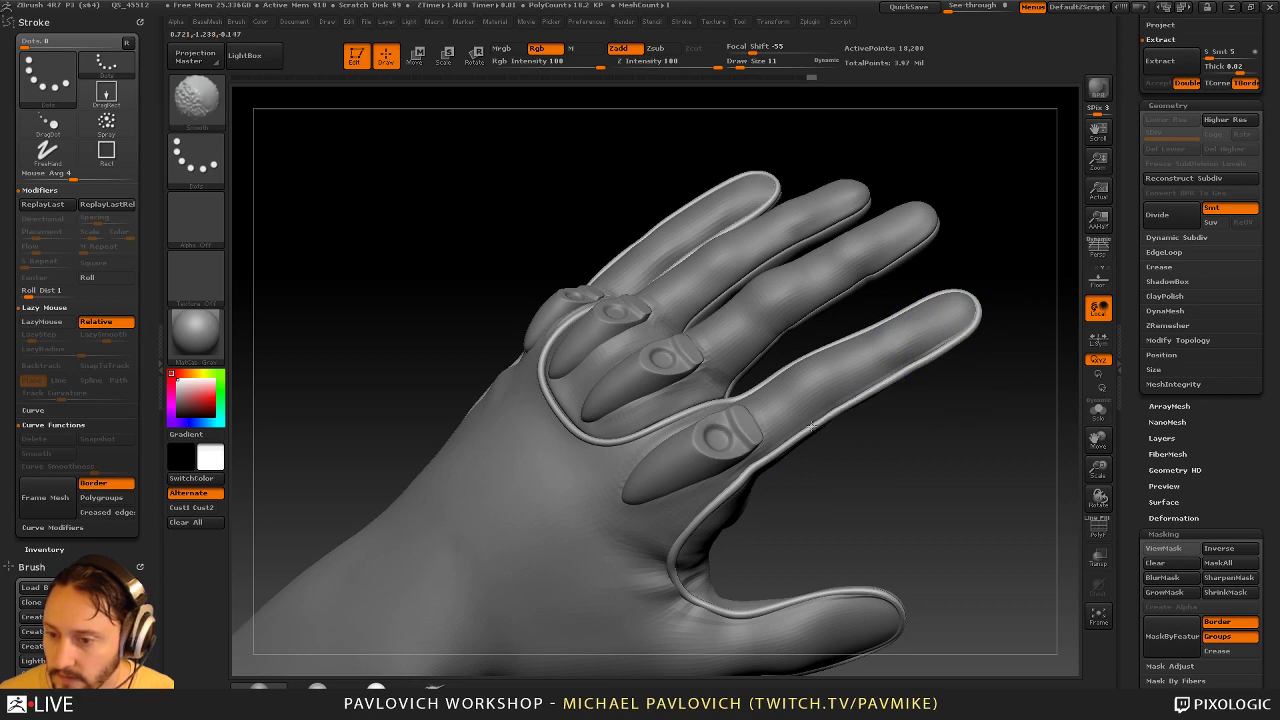
shift+drag(812, 426, 790, 440)
Nudge the border tube along the thumb with the Move brush at draw size 7 and select the hand subtool
alt+drag(870, 502, 884, 378)
key(2)
key(s)
mouse_move(891, 477)
alt+mouse_down()
mouse_move(938, 428)
mouse_move(921, 421)
alt+mouse_up()
key(s)
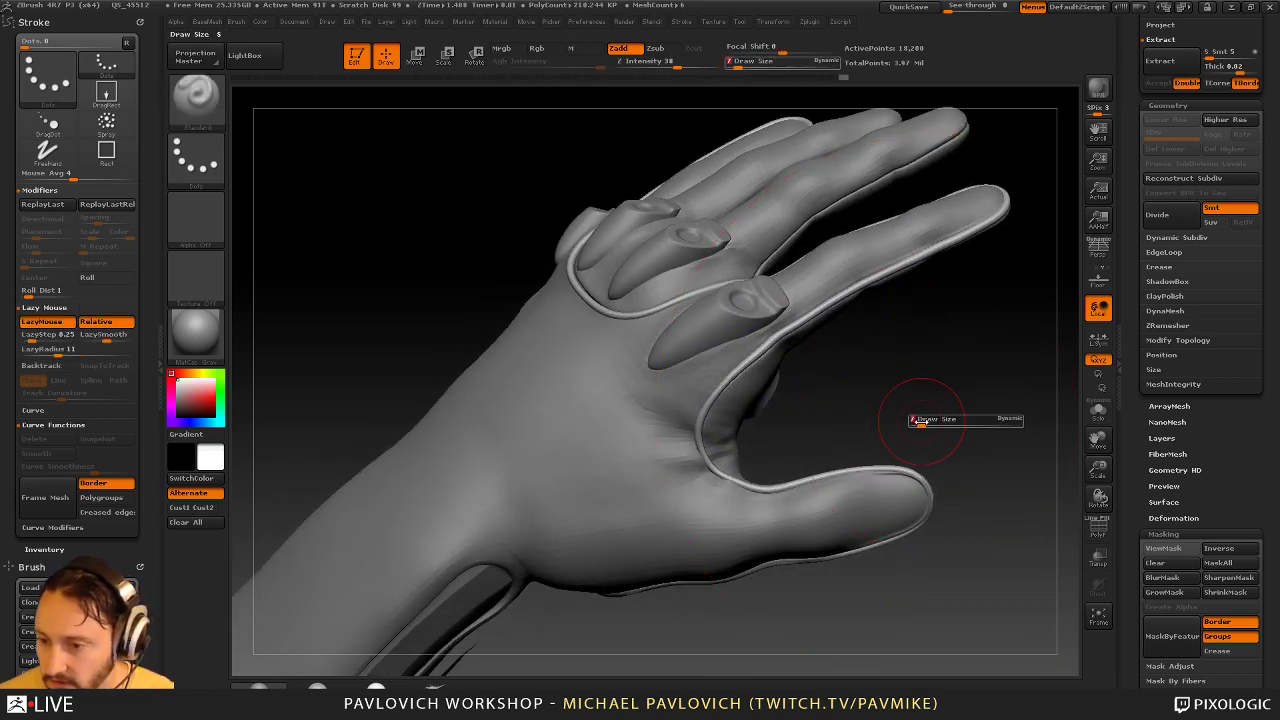
key(1)
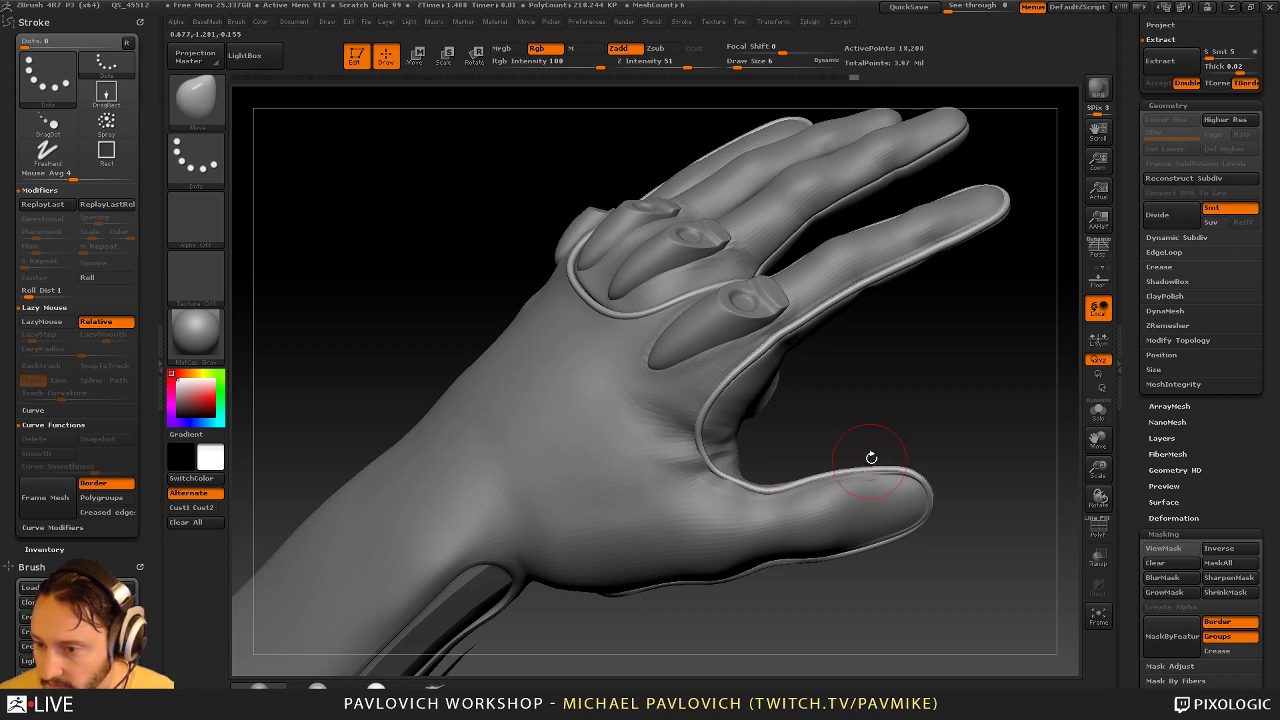
key(s)
mouse_move(871, 458)
mouse_down()
mouse_move(871, 486)
mouse_move(864, 473)
mouse_up()
key(s)
mouse_move(1005, 418)
mouse_down()
mouse_move(922, 440)
mouse_move(954, 451)
mouse_move(818, 340)
mouse_up()
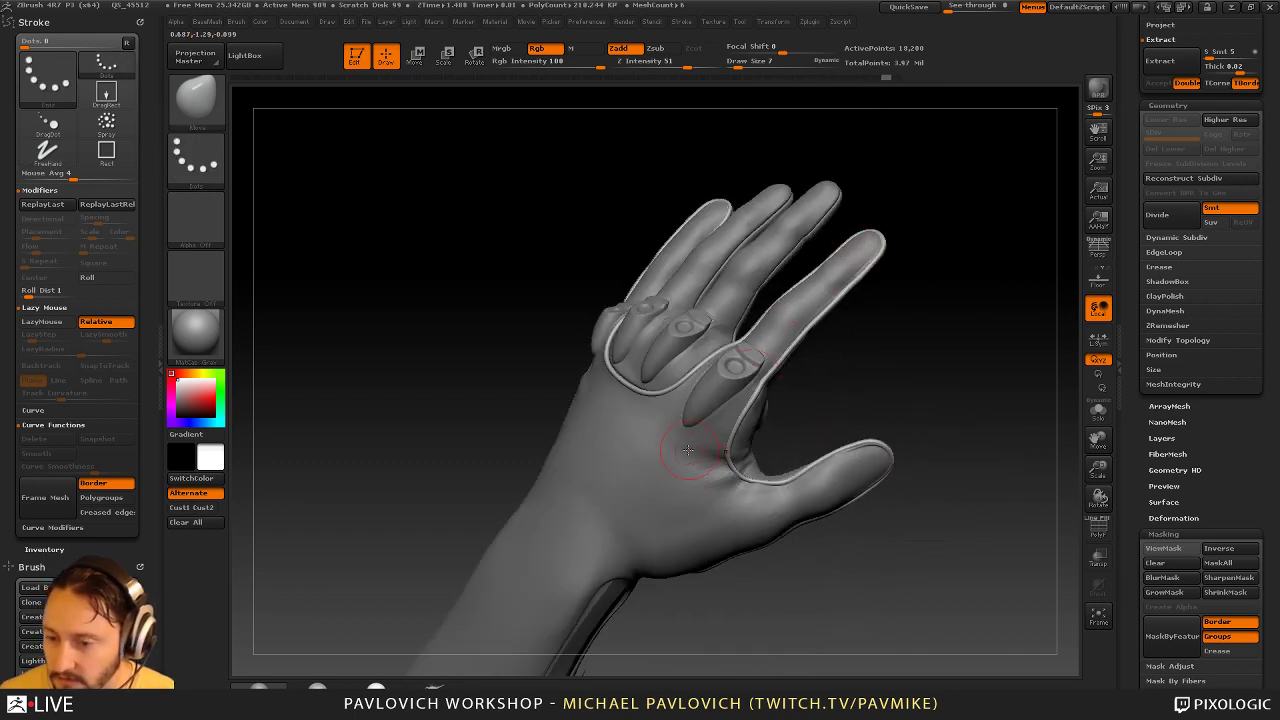
alt+click(689, 486)
Try isolating the outer glove polygroup in Solo view and shrinking its visible area
ctrl+shift+click(714, 478)
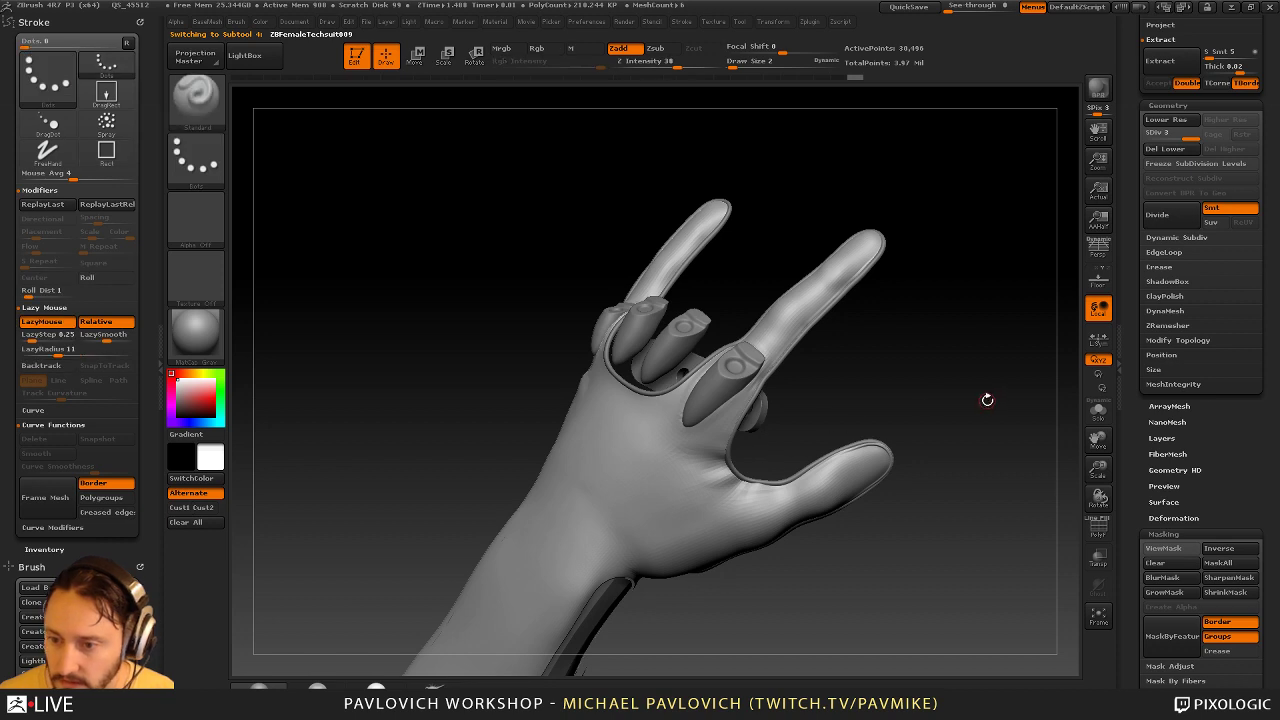
click(1097, 441)
key(ctrl+shift)
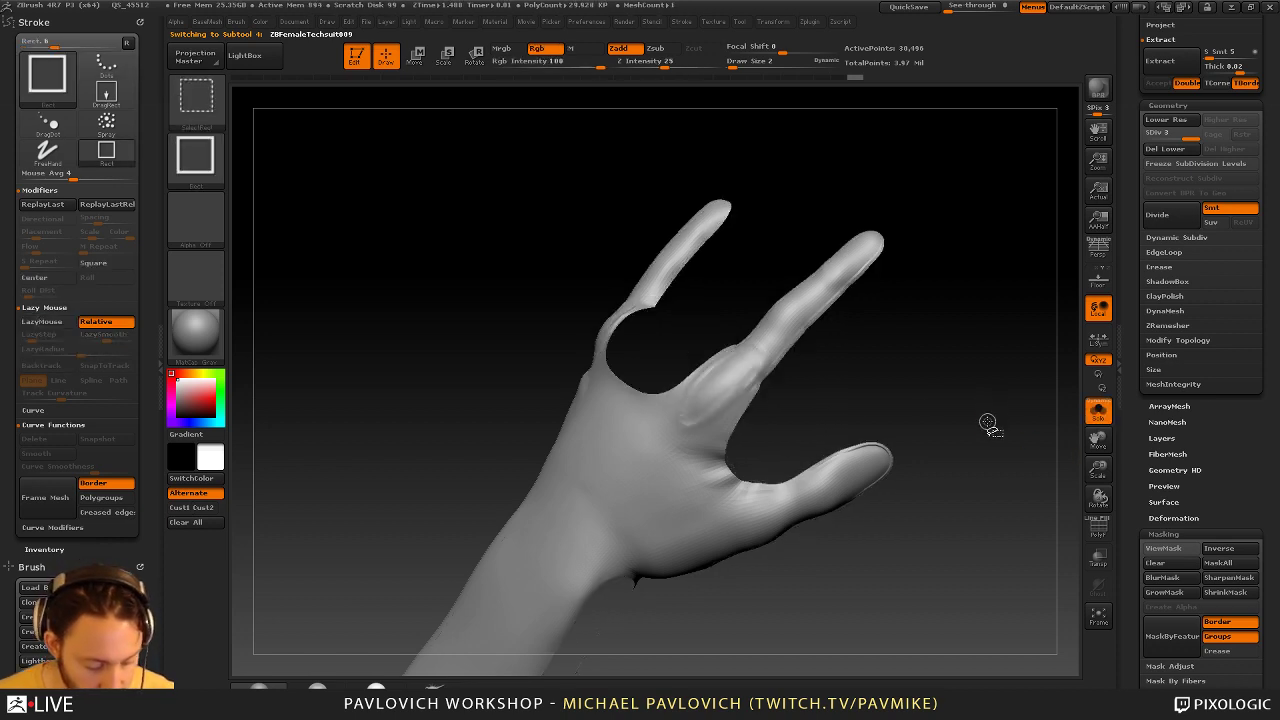
key(ctrl+shift+s)
key(ctrl+shift+s)
key(ctrl+shift+s)
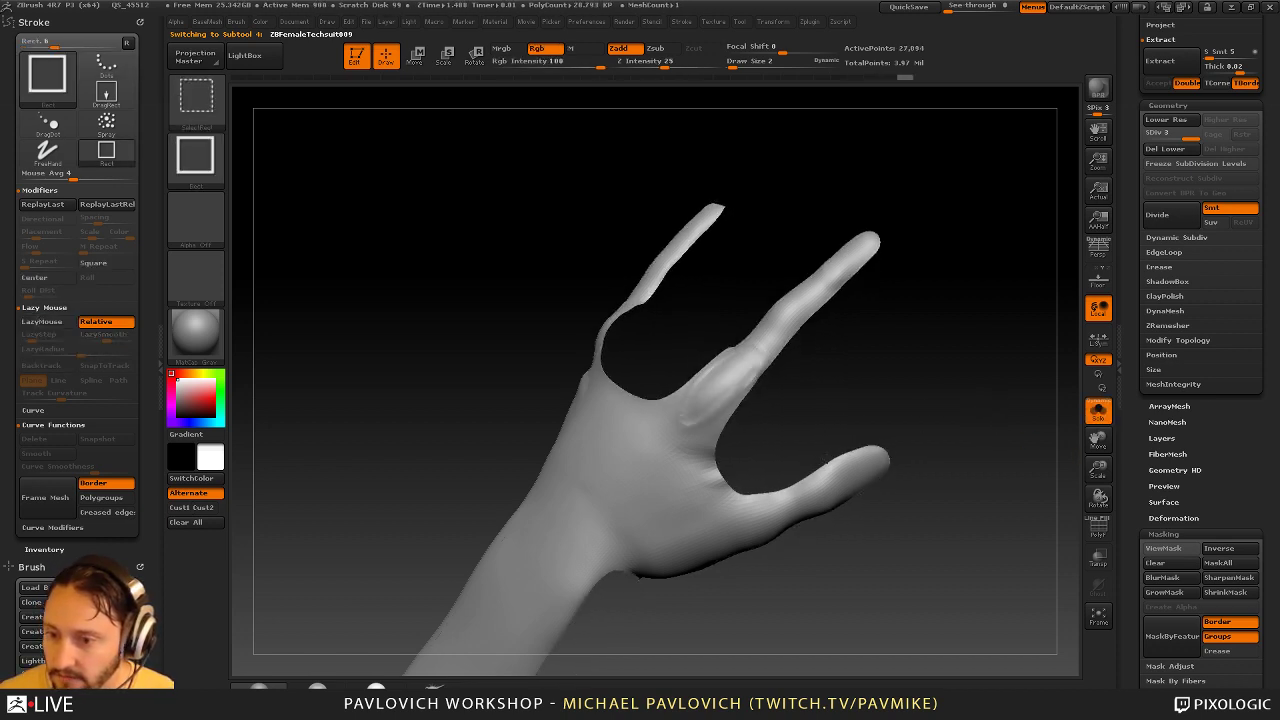
ctrl+shift+click(974, 369)
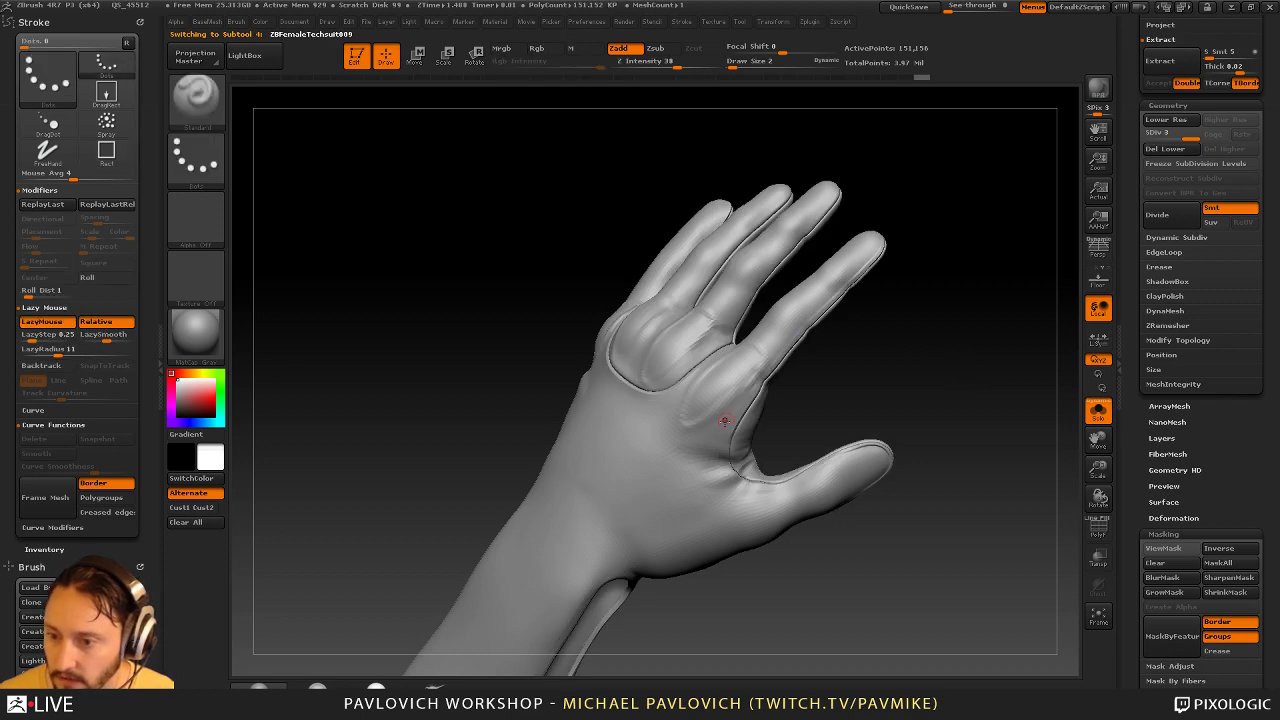
drag(871, 435, 915, 415)
click(1105, 416)
mouse_move(1008, 454)
mouse_down()
mouse_move(920, 310)
mouse_move(966, 326)
mouse_move(928, 411)
mouse_up()
key(s)
mouse_move(906, 369)
mouse_down()
mouse_move(852, 342)
mouse_move(1005, 404)
mouse_move(1003, 391)
mouse_up()
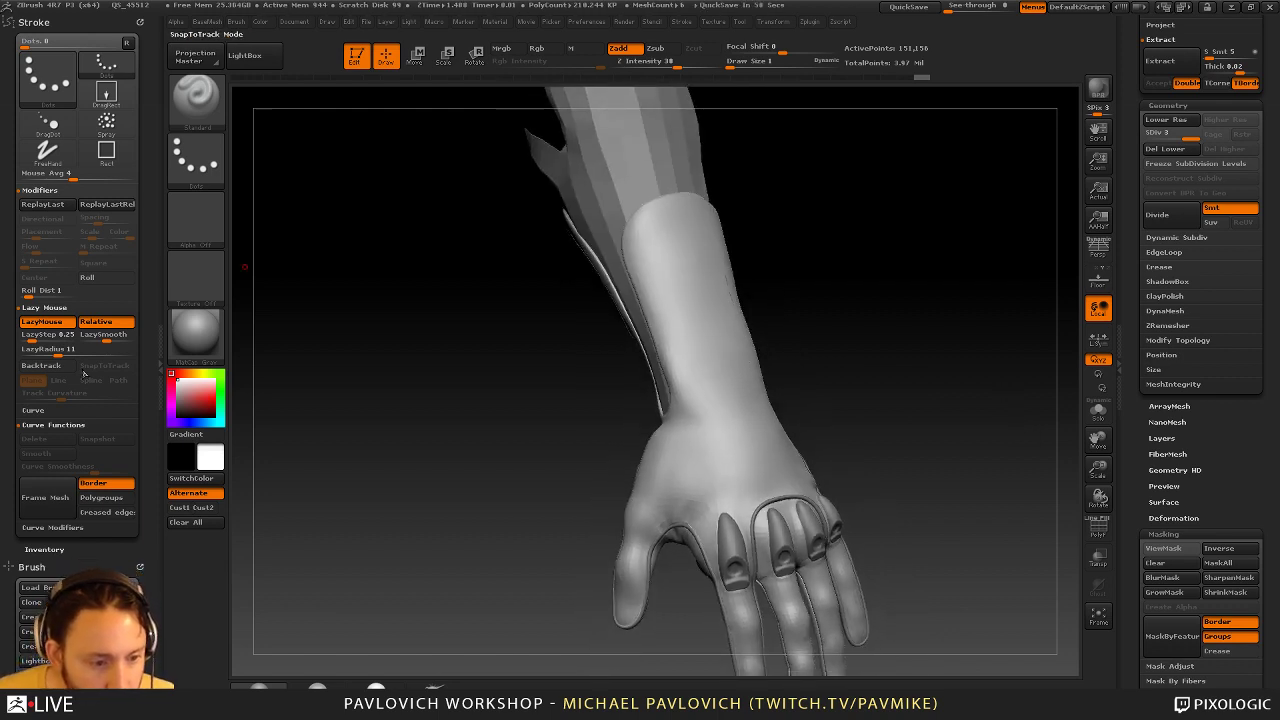
key(super)
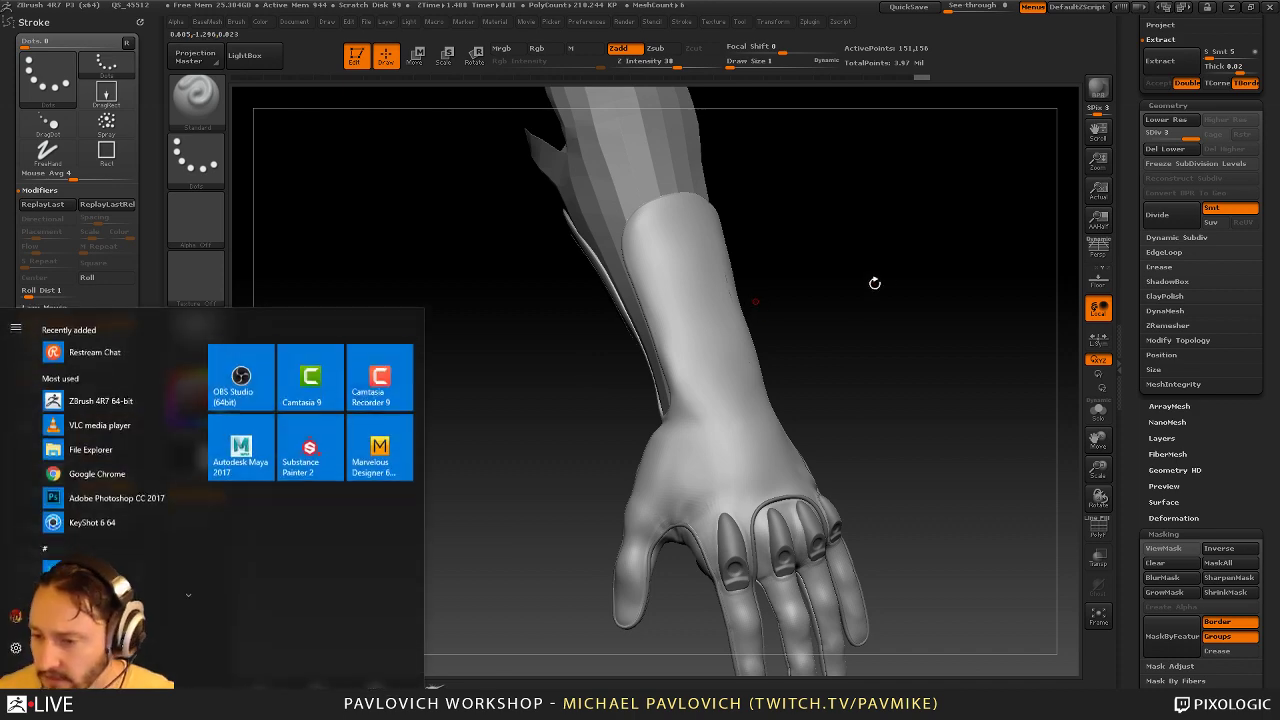
key(super)
Smooth the glove surface around the ring and little finger knuckles at draw size 5
drag(945, 256, 972, 329)
alt+drag(897, 294, 718, 423)
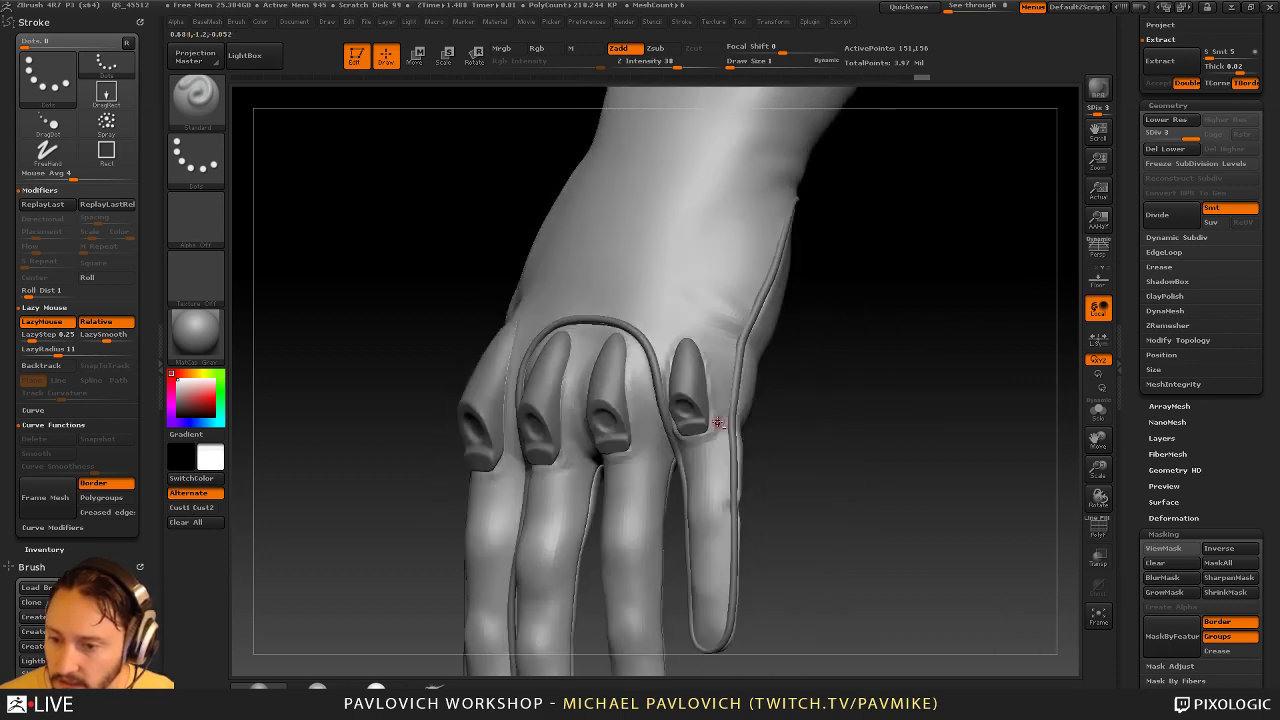
right_drag(717, 423, 783, 424)
key(s)
key(s)
shift+drag(783, 424, 795, 420)
drag(871, 391, 890, 391)
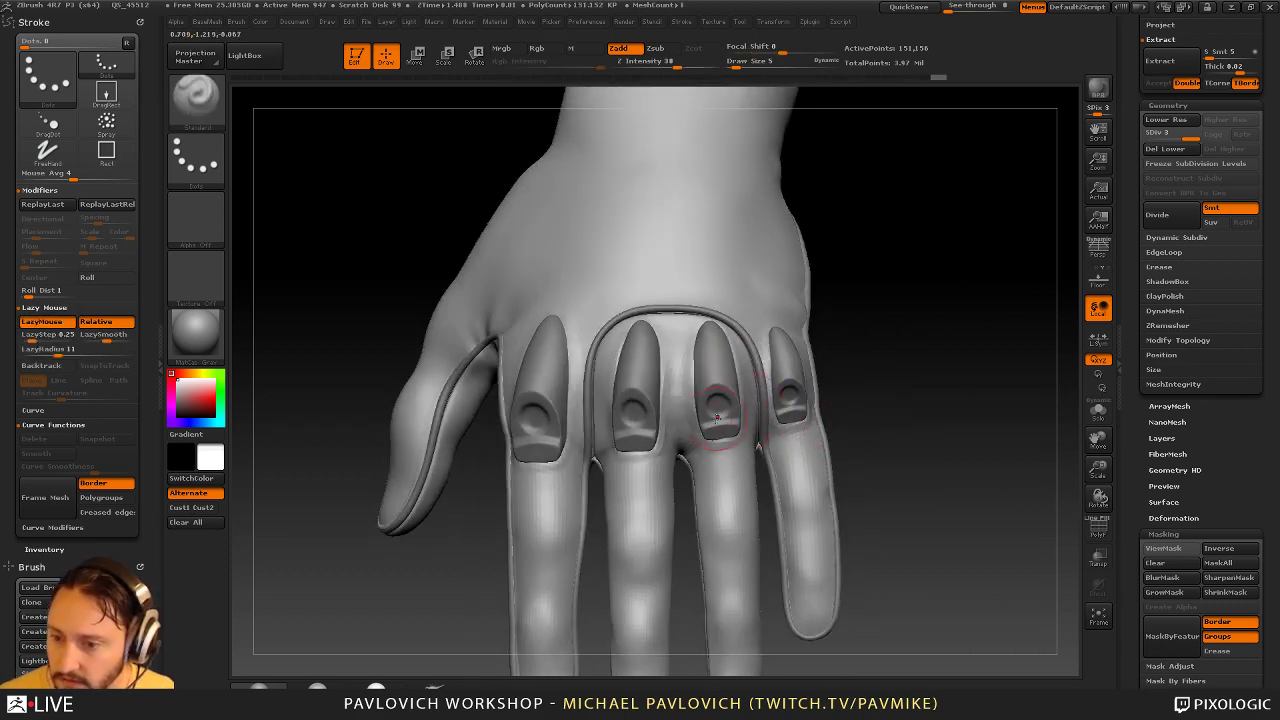
shift+drag(724, 426, 738, 424)
Select the palm plate subtool and show the subtool with its four round studs
mouse_move(900, 370)
mouse_down()
mouse_move(948, 377)
mouse_move(883, 263)
mouse_move(950, 325)
mouse_move(928, 323)
mouse_move(933, 446)
mouse_up()
key(s)
alt+click(696, 342)
drag(1138, 318, 1140, 452)
click(1122, 210)
click(1273, 164)
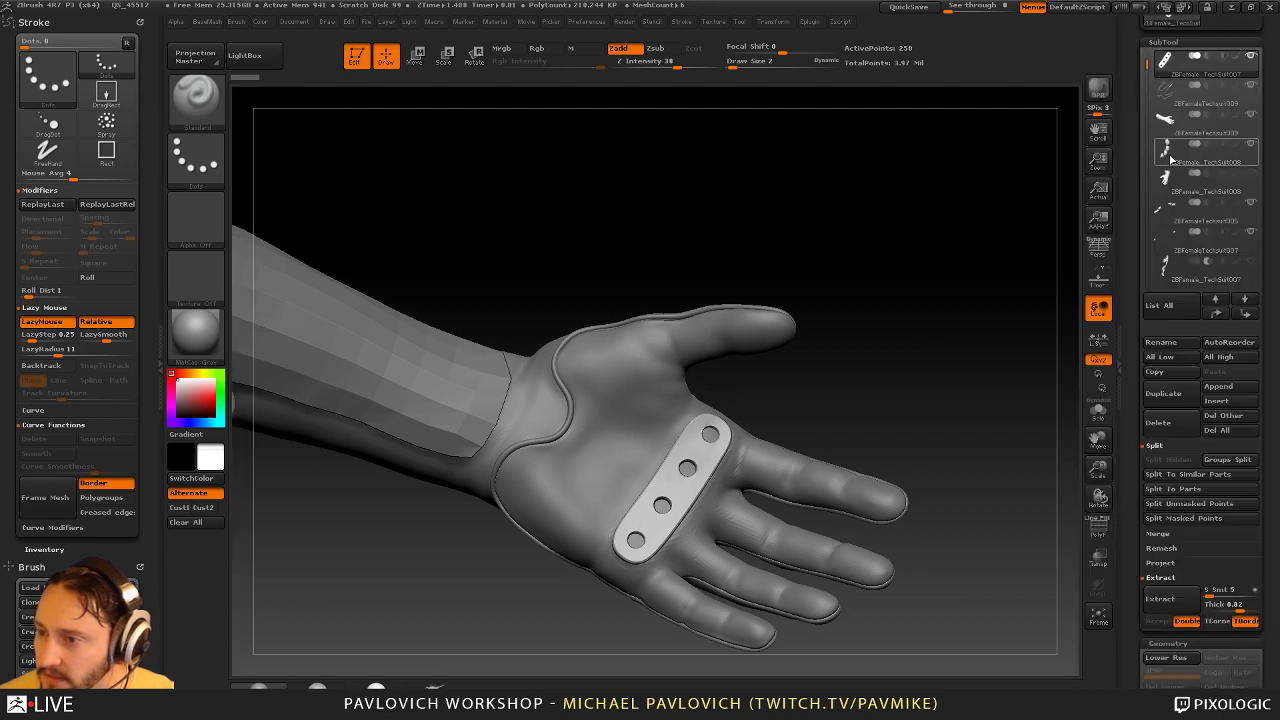
drag(1147, 172, 1145, 162)
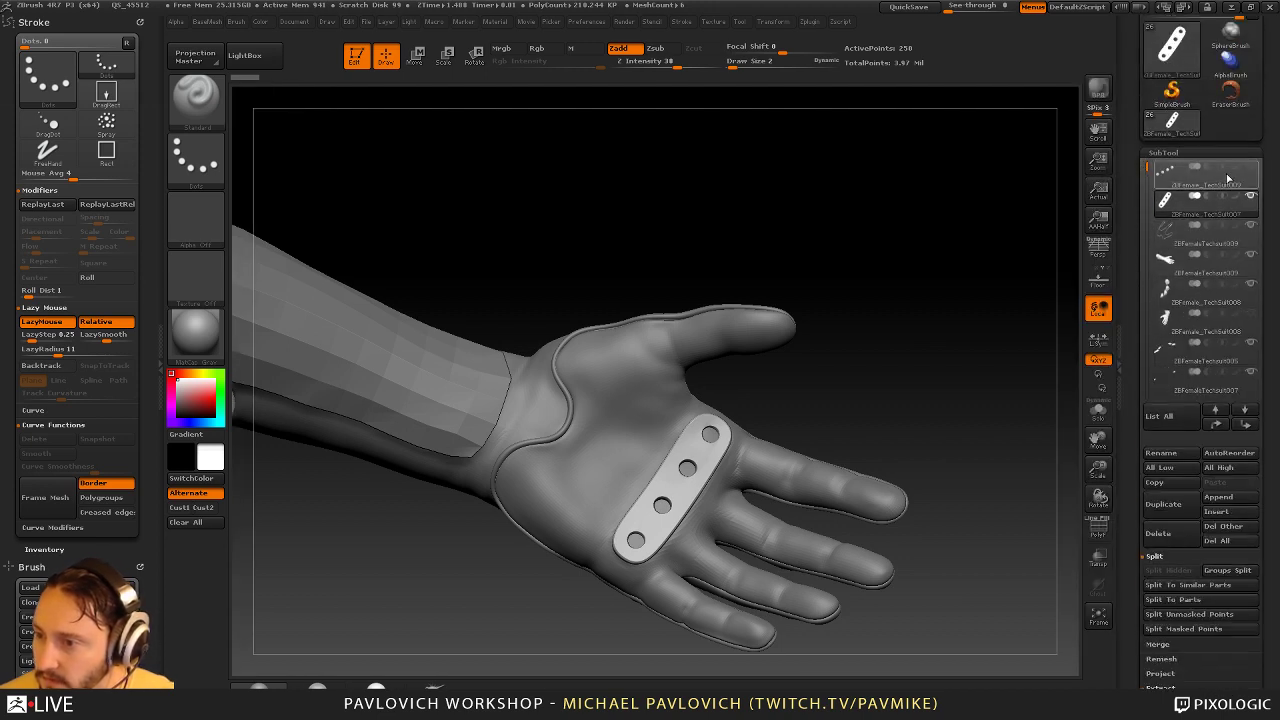
drag(921, 299, 767, 413)
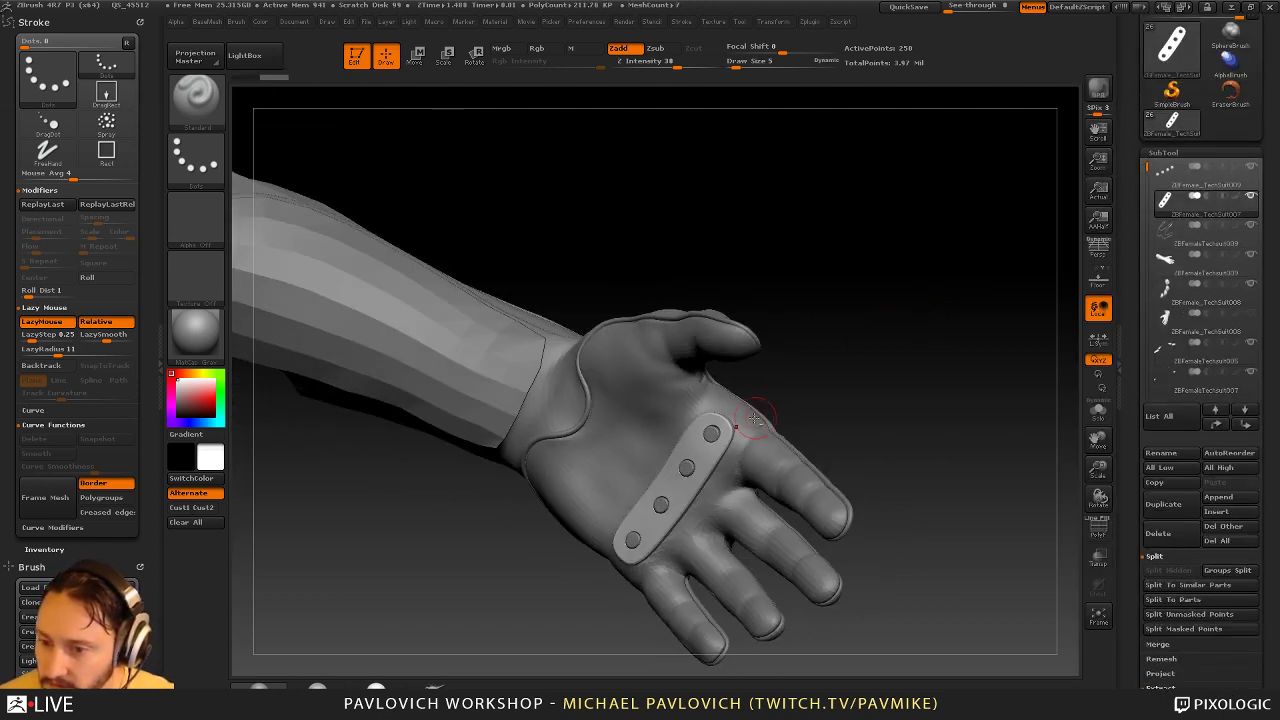
Carve creases on the palm side of the thumb web with the Dam_Standard brush at draw size 7
mouse_move(854, 349)
alt+mouse_down()
mouse_move(920, 329)
mouse_move(926, 306)
mouse_move(940, 307)
alt+mouse_up()
key(b)
key(d)
key(s)
key(s)
mouse_move(769, 384)
mouse_down()
mouse_move(814, 363)
mouse_move(774, 372)
mouse_move(754, 397)
mouse_move(731, 390)
mouse_up()
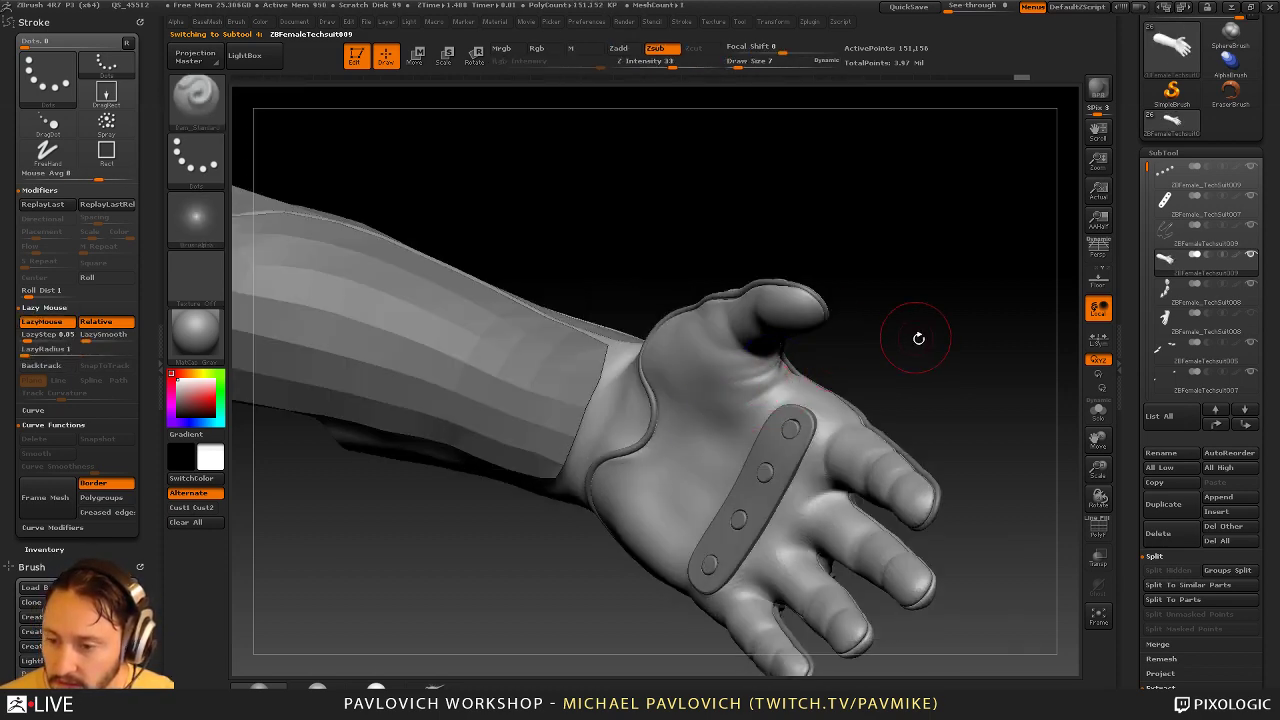
drag(917, 340, 948, 338)
mouse_move(775, 356)
mouse_down()
mouse_move(776, 370)
mouse_move(731, 378)
mouse_up()
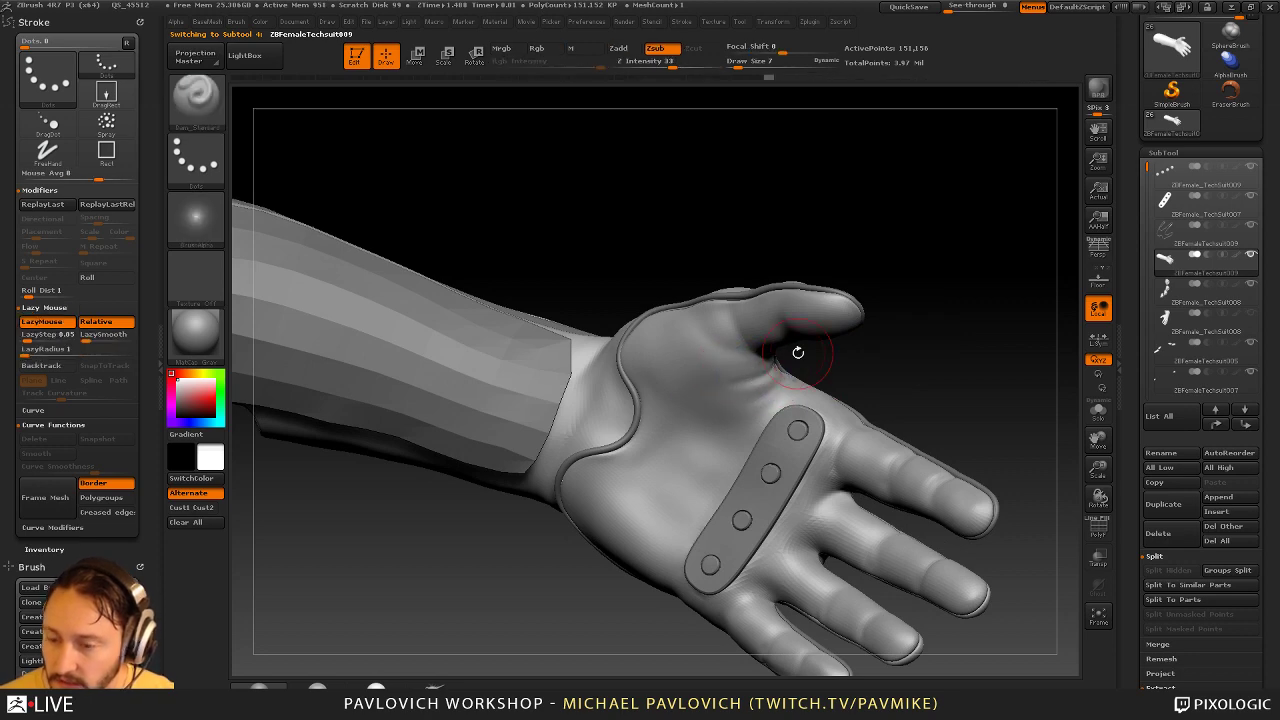
Minimize ZBrush and launch the Kuadro reference viewer from the desktop
click(1230, 8)
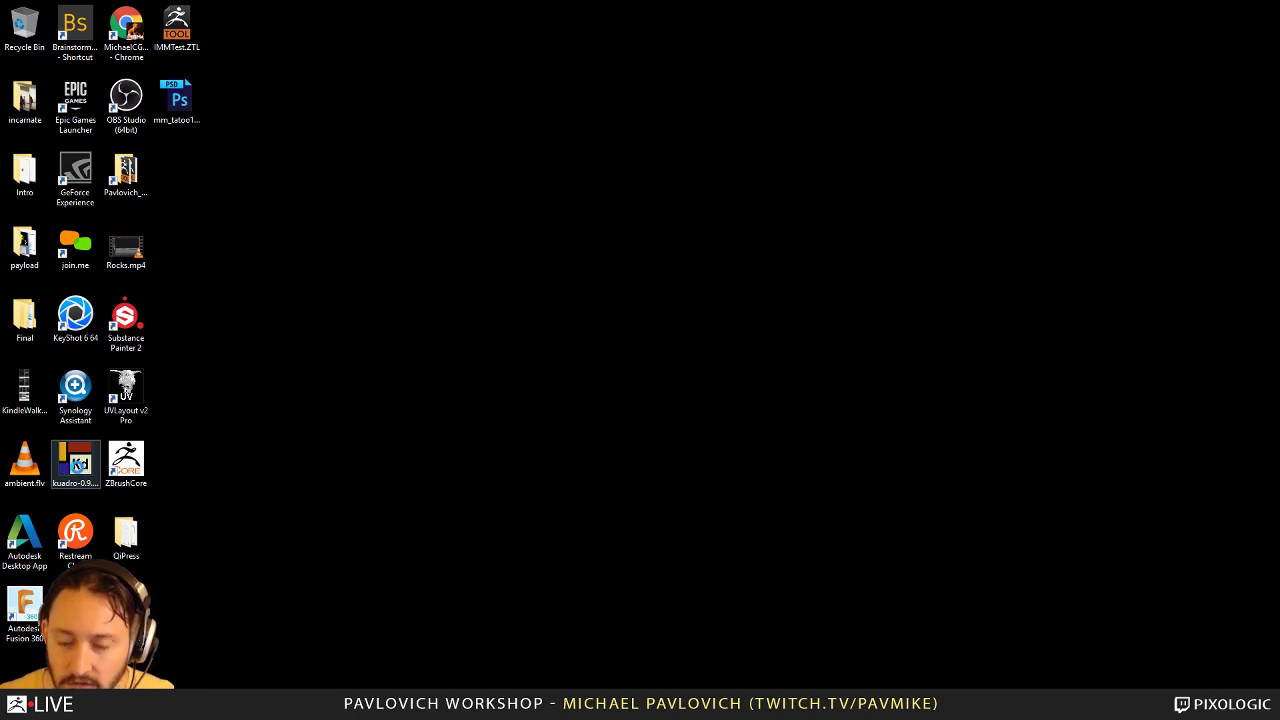
click(75, 462)
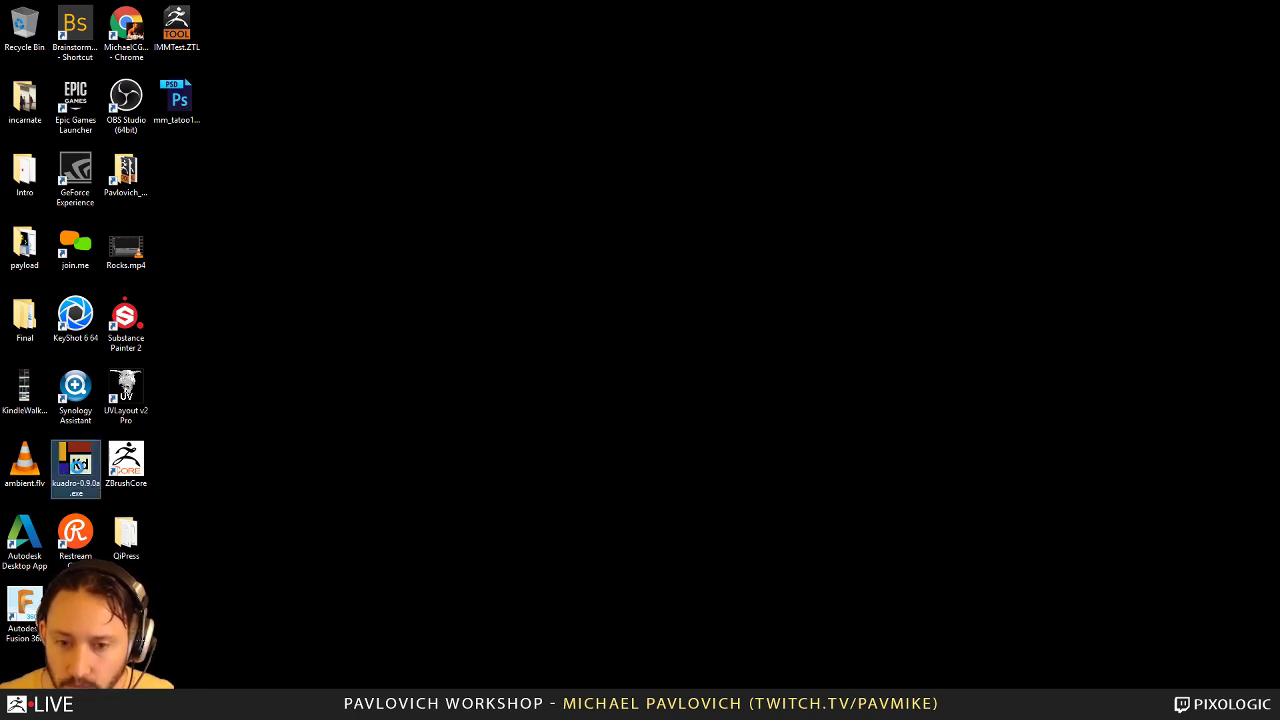
right_click(77, 466)
click(68, 187)
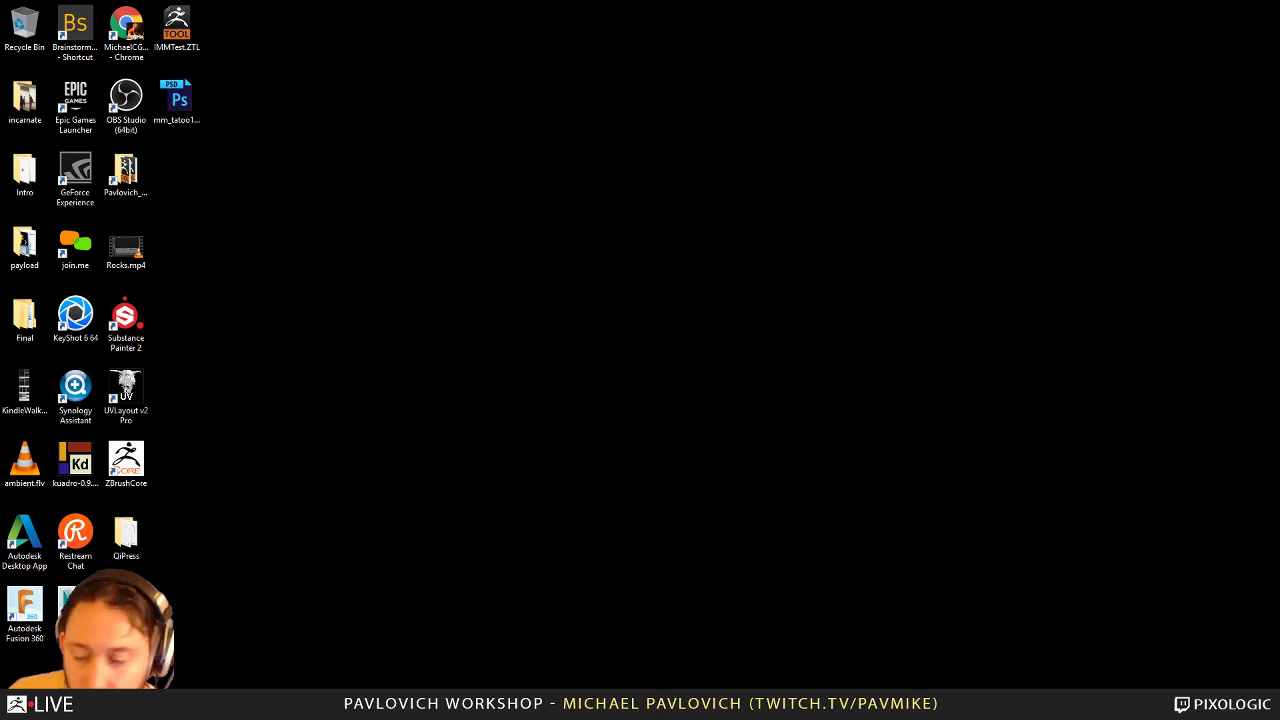
Turn off Kuadro's Auto Add From Clipboard and Auto Save options
right_click(1127, 704)
click(1153, 647)
right_click(1121, 708)
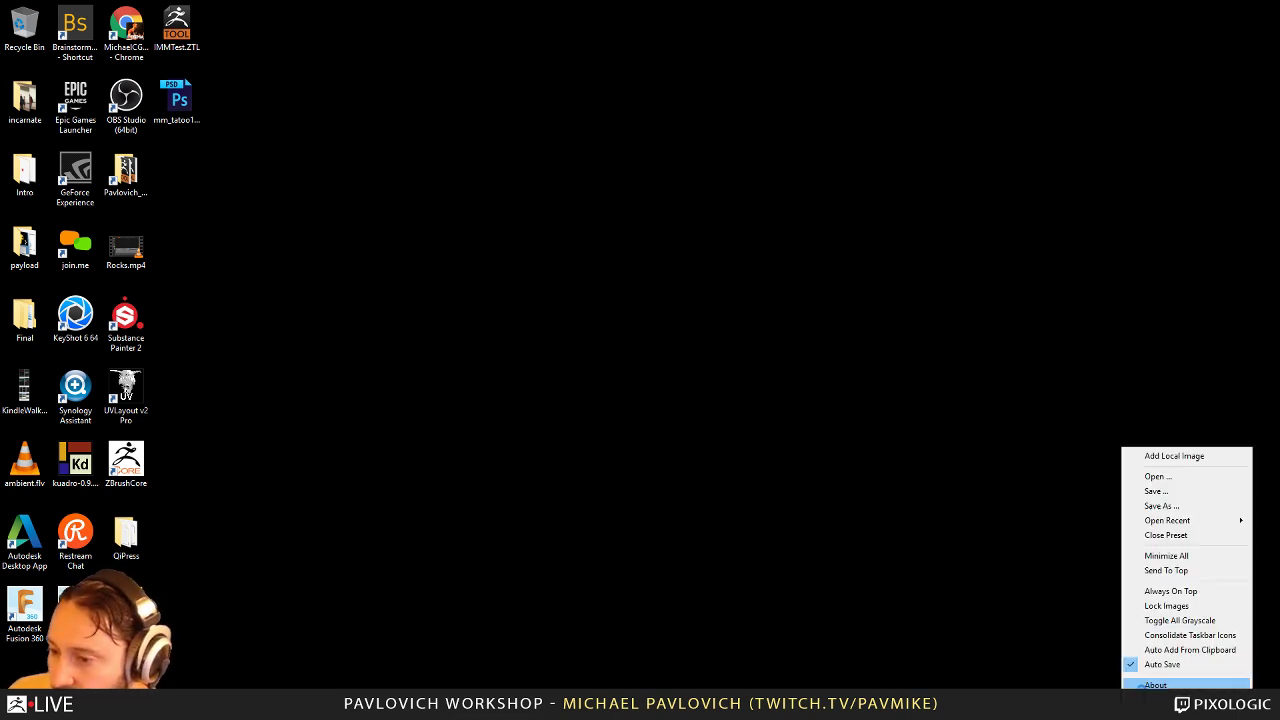
click(1139, 666)
Review the controls and shortcuts in Kuadro's About window and return to ZBrush
right_click(1121, 707)
mouse_move(1156, 519)
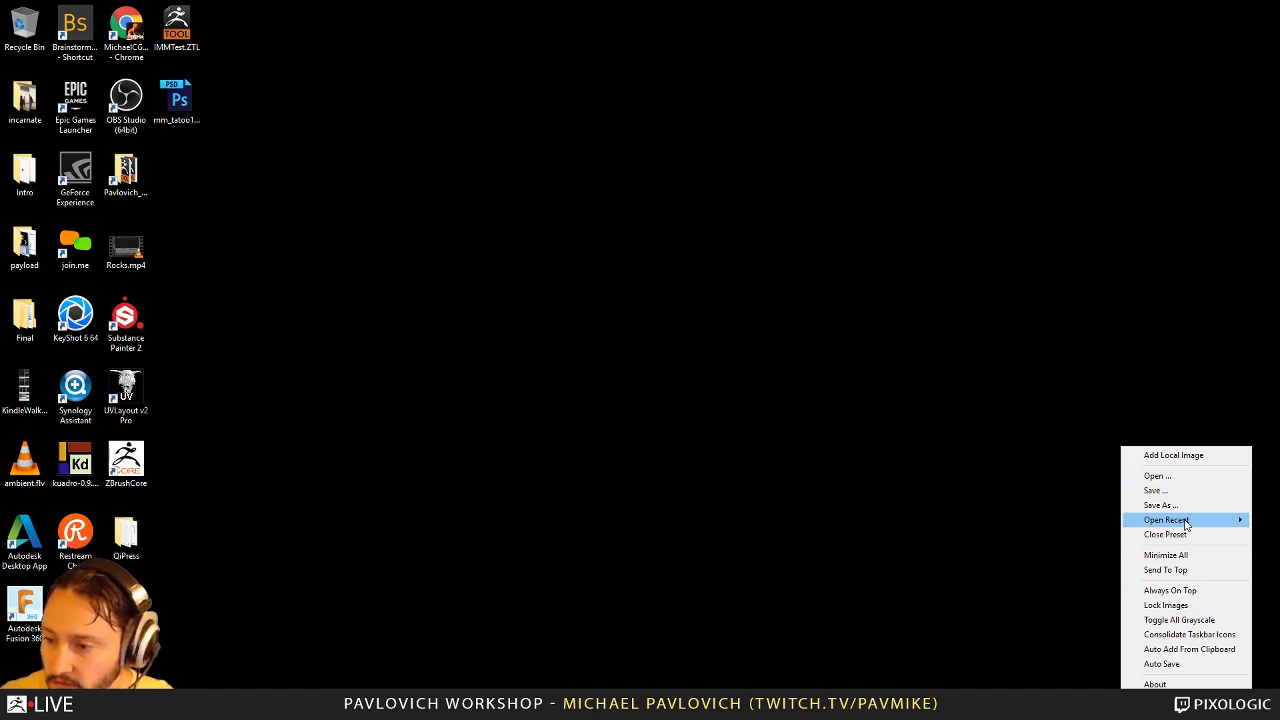
click(1155, 684)
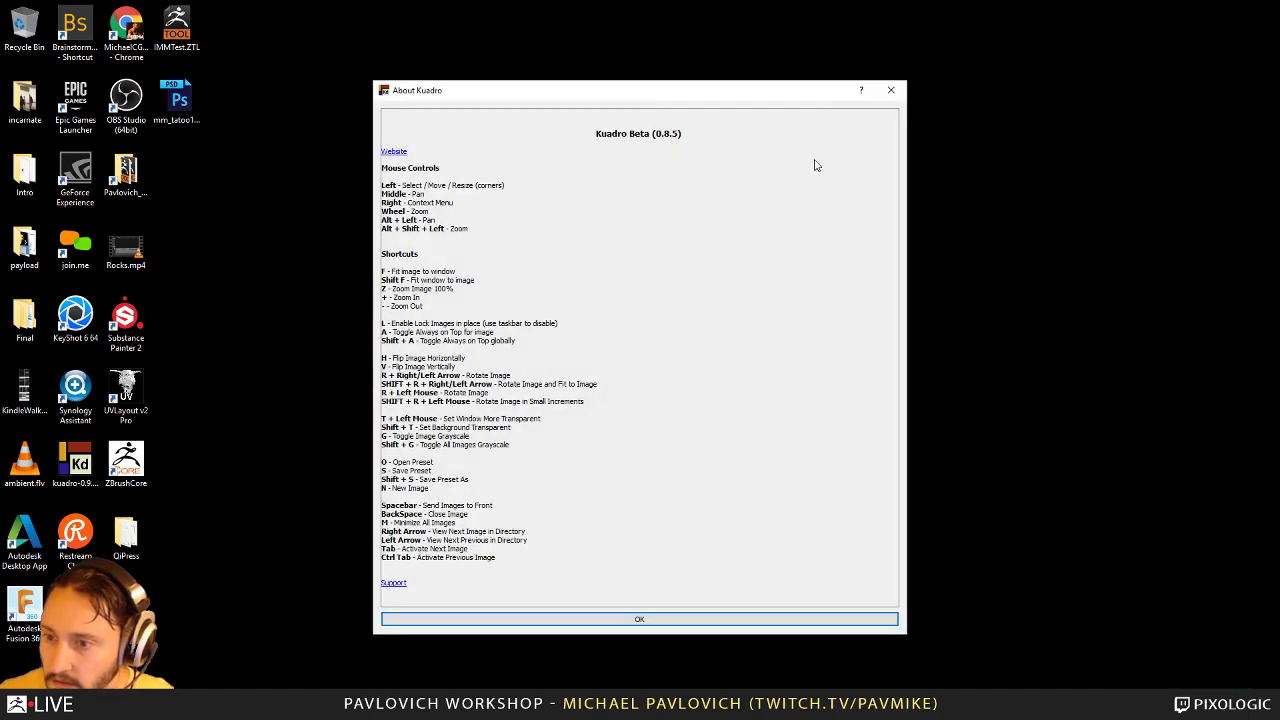
click(888, 92)
drag(516, 359, 676, 299)
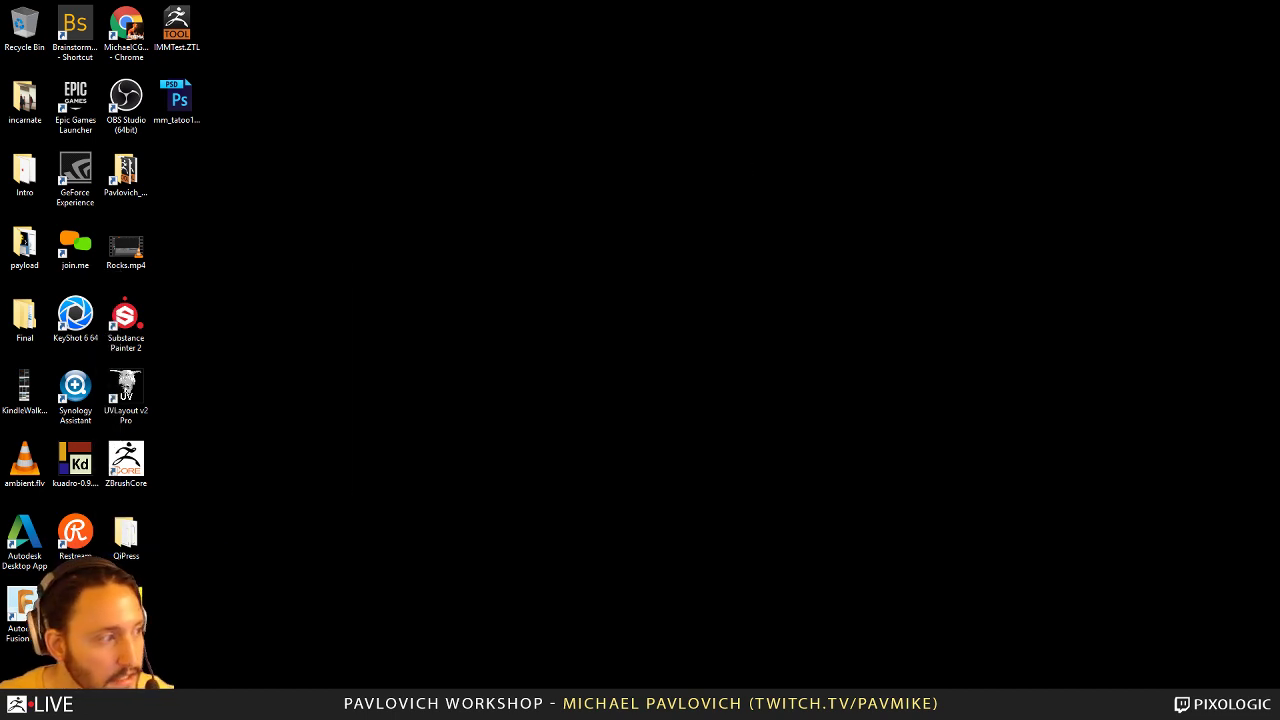
key(super)
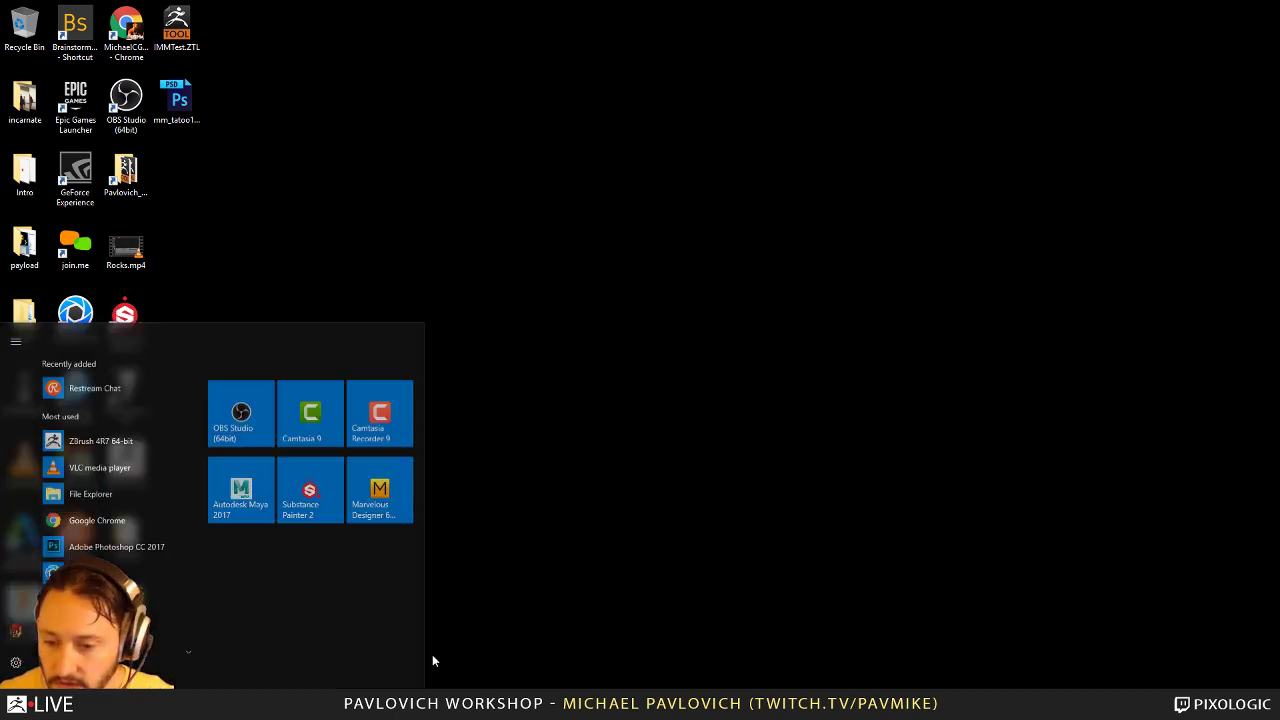
key(alt+Tab)
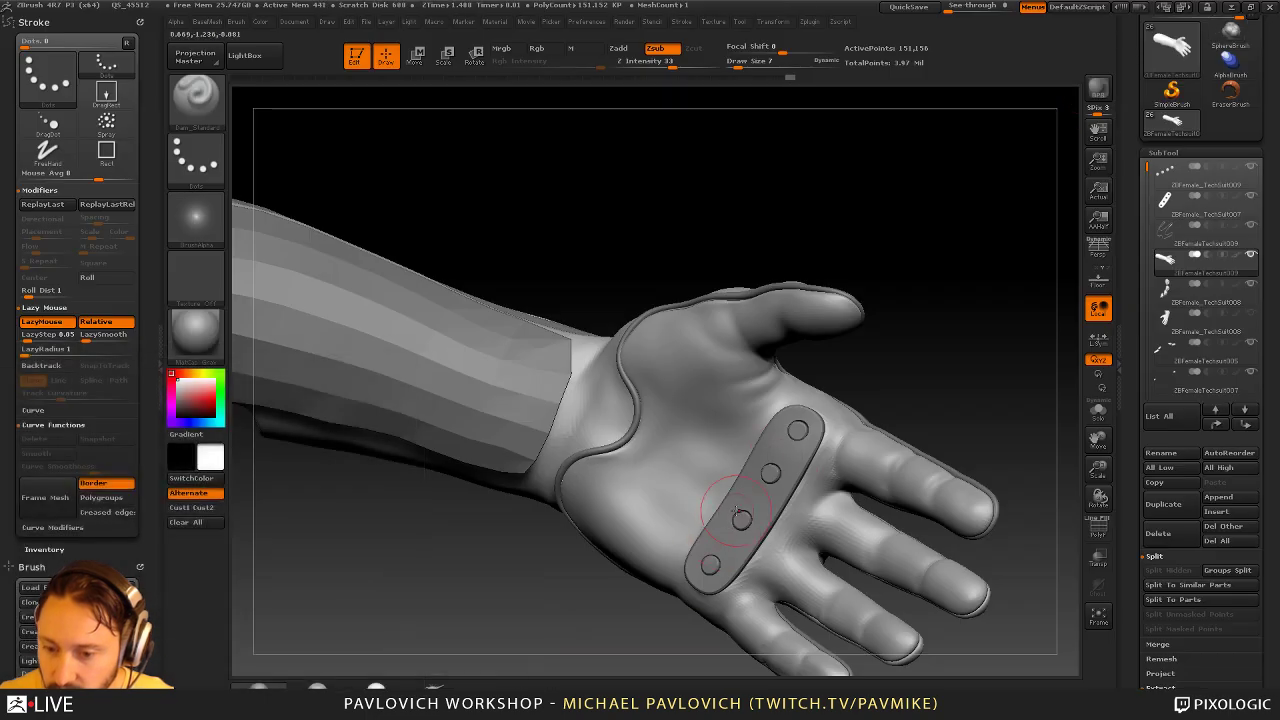
Switch back to the Standard brush on the hand subtool
mouse_move(950, 151)
mouse_down()
mouse_move(811, 297)
mouse_move(937, 200)
mouse_move(995, 217)
mouse_move(974, 229)
mouse_up()
key(b)
key(s)
key(t)
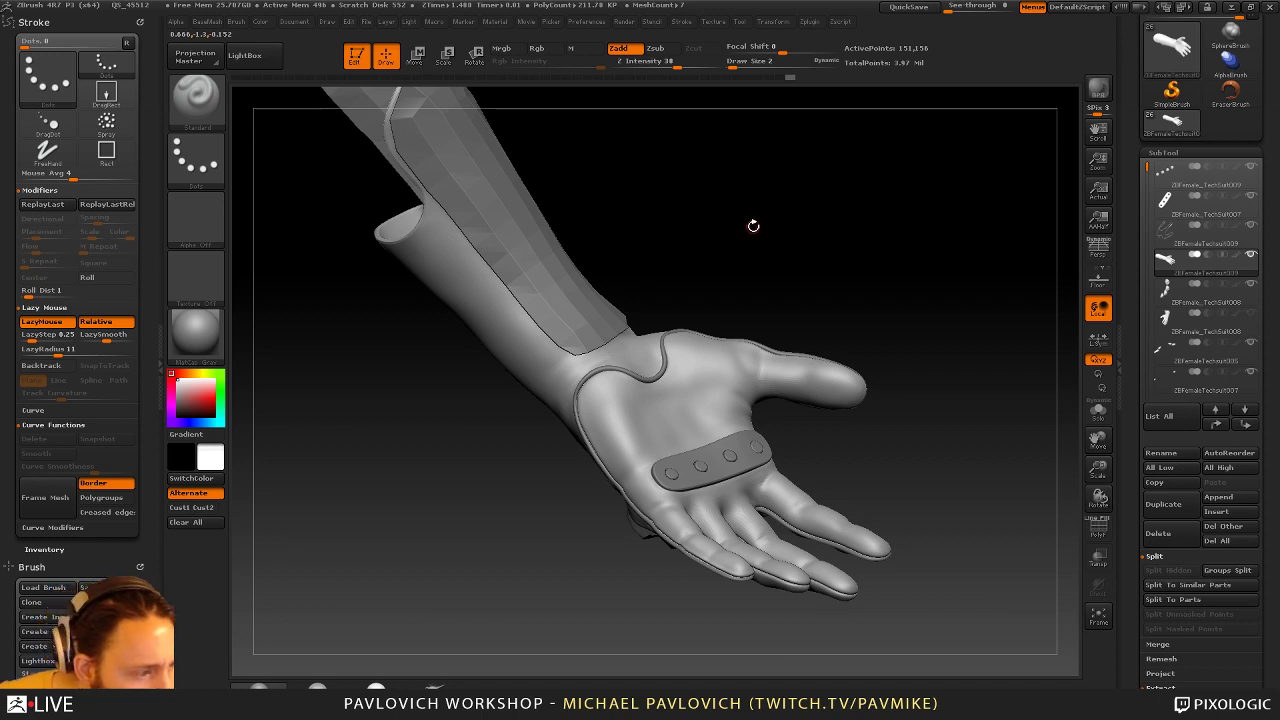
Select the raised border tube subtool on the hand and switch to the TrimDynamic brush
drag(769, 263, 895, 268)
alt+click(681, 347)
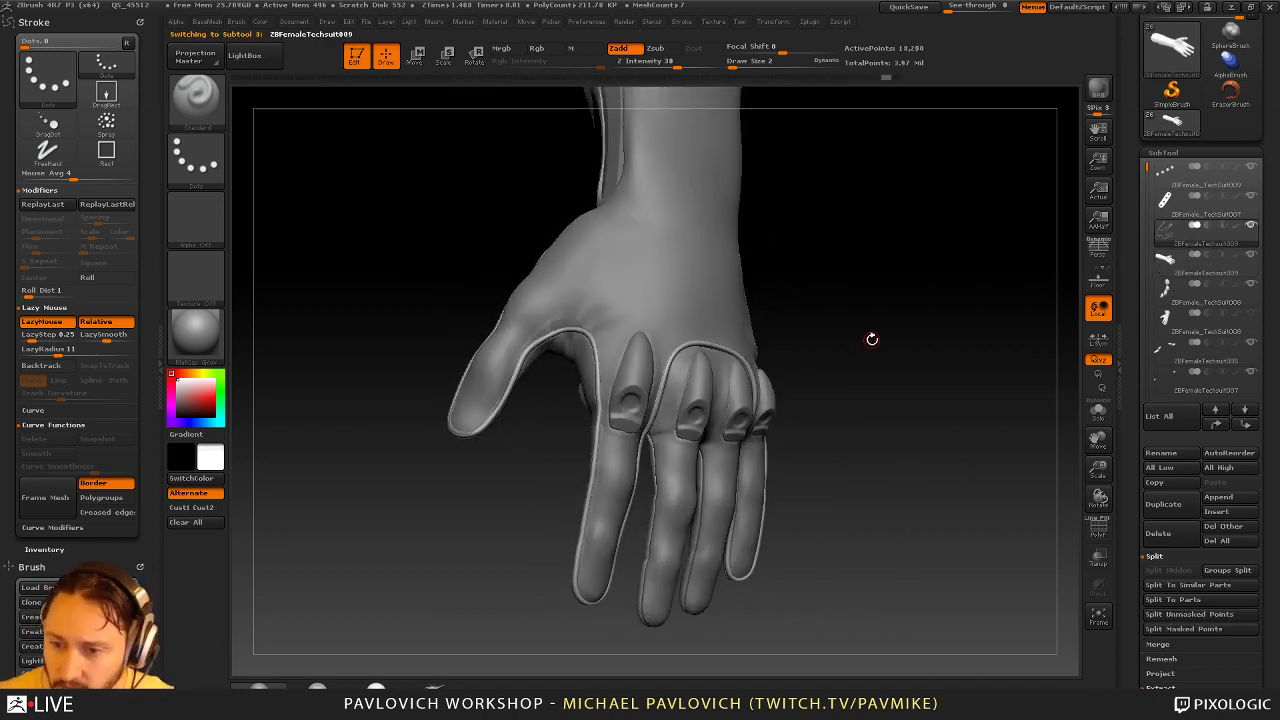
key(b)
key(t)
key(d)
mouse_move(932, 211)
alt+mouse_down()
mouse_move(957, 282)
mouse_move(884, 241)
alt+mouse_up()
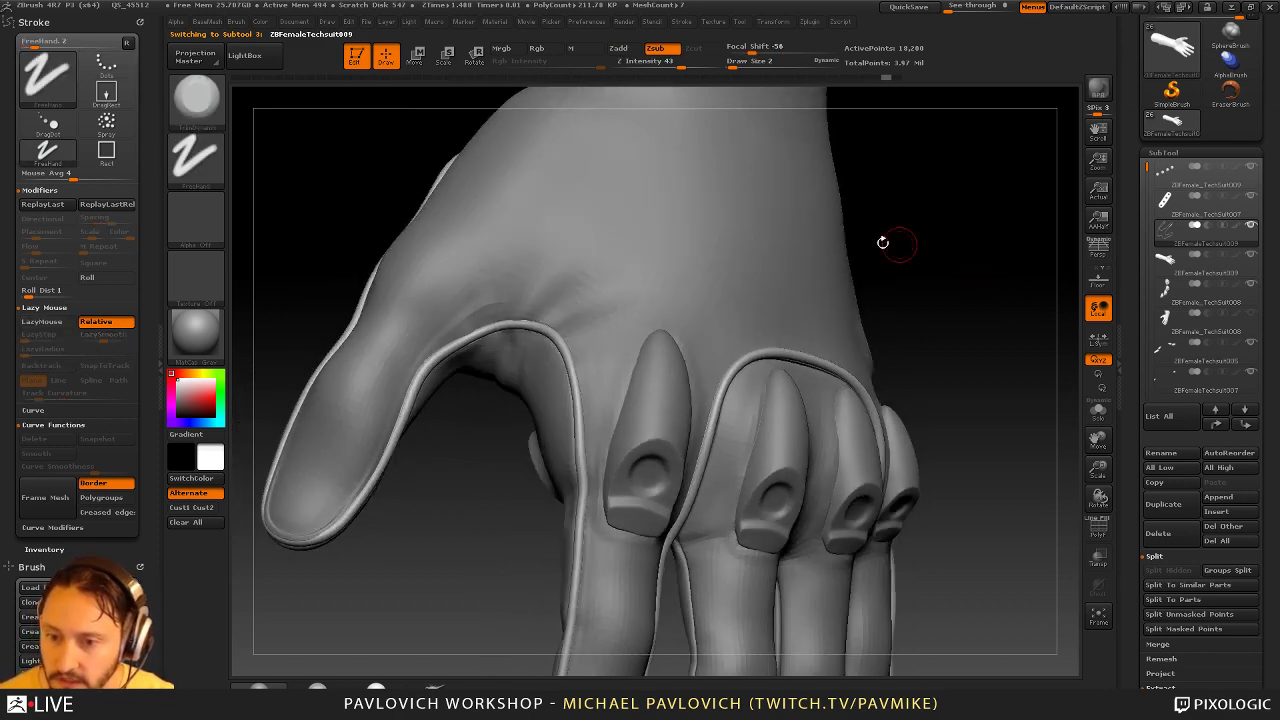
Set the draw size to 4 and flatten the border tube along the thumb's inner edge
key(s)
drag(446, 382, 437, 382)
drag(449, 431, 443, 374)
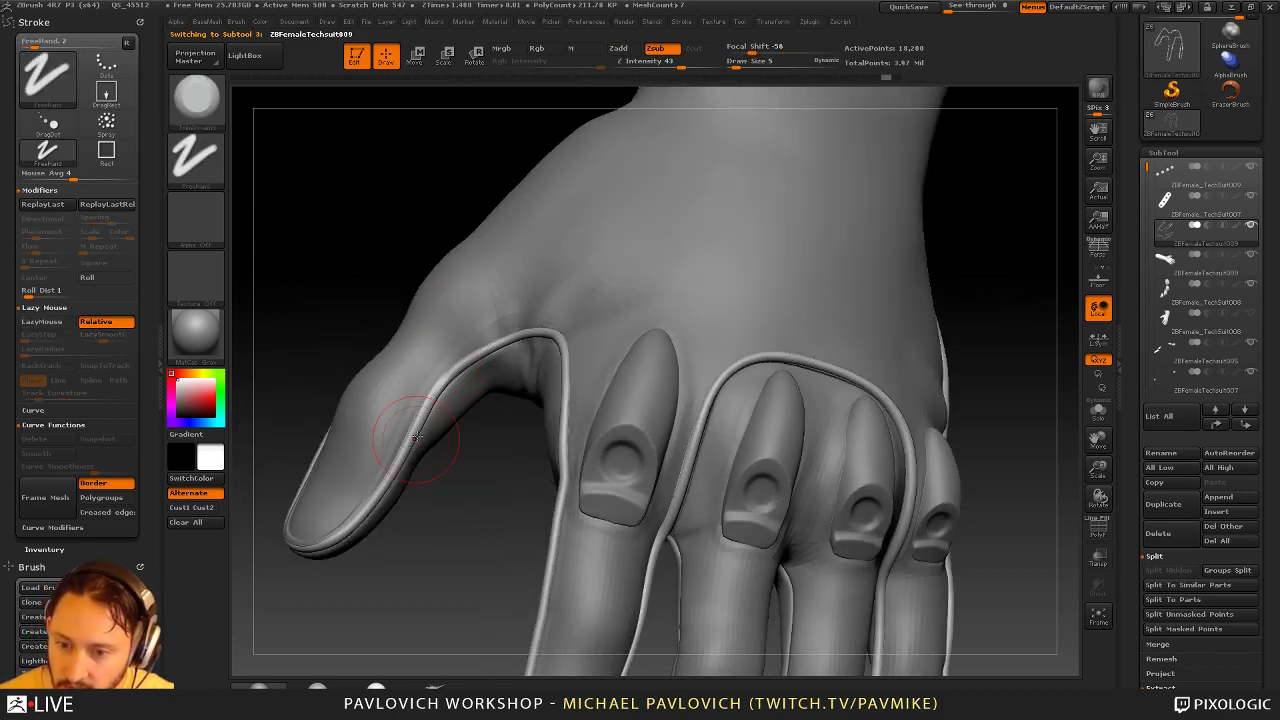
alt+drag(413, 552, 502, 521)
drag(505, 399, 503, 399)
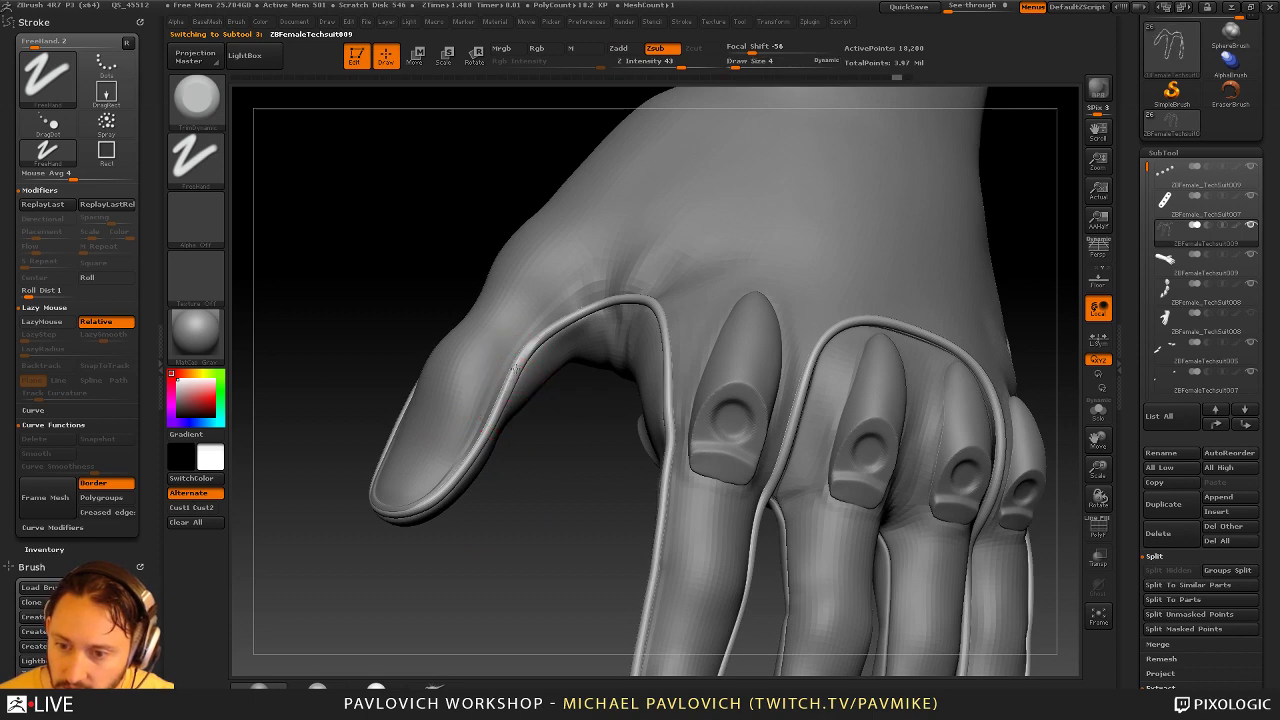
mouse_move(359, 547)
mouse_down()
mouse_move(384, 563)
mouse_move(855, 608)
mouse_up()
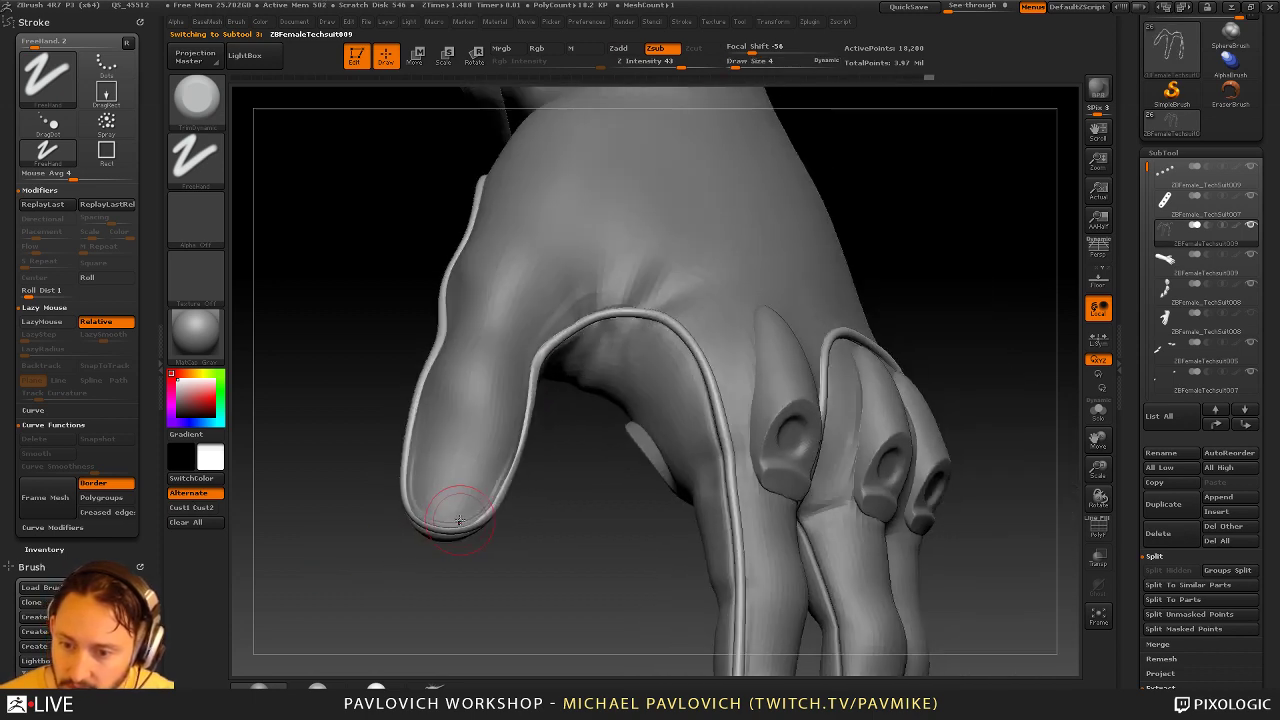
Flatten the border tube around the thumb tip and along the thumb's outer side toward the wrist
drag(361, 478, 423, 528)
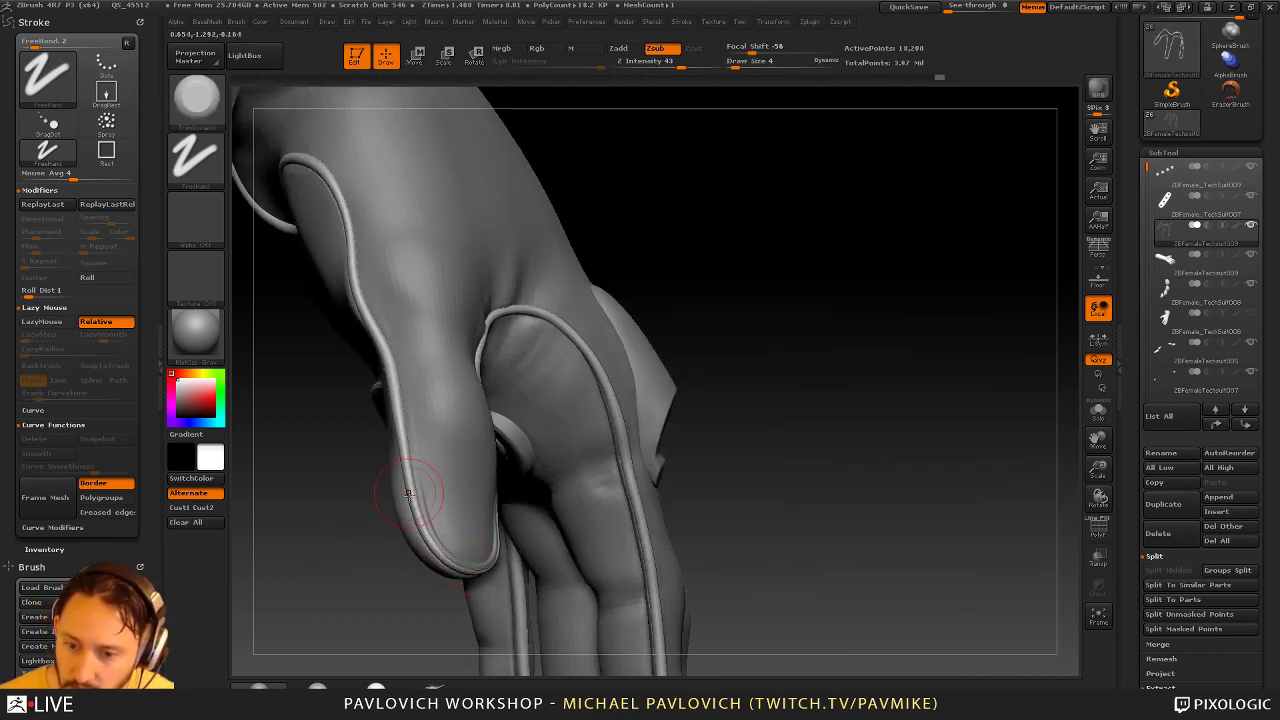
drag(341, 461, 430, 568)
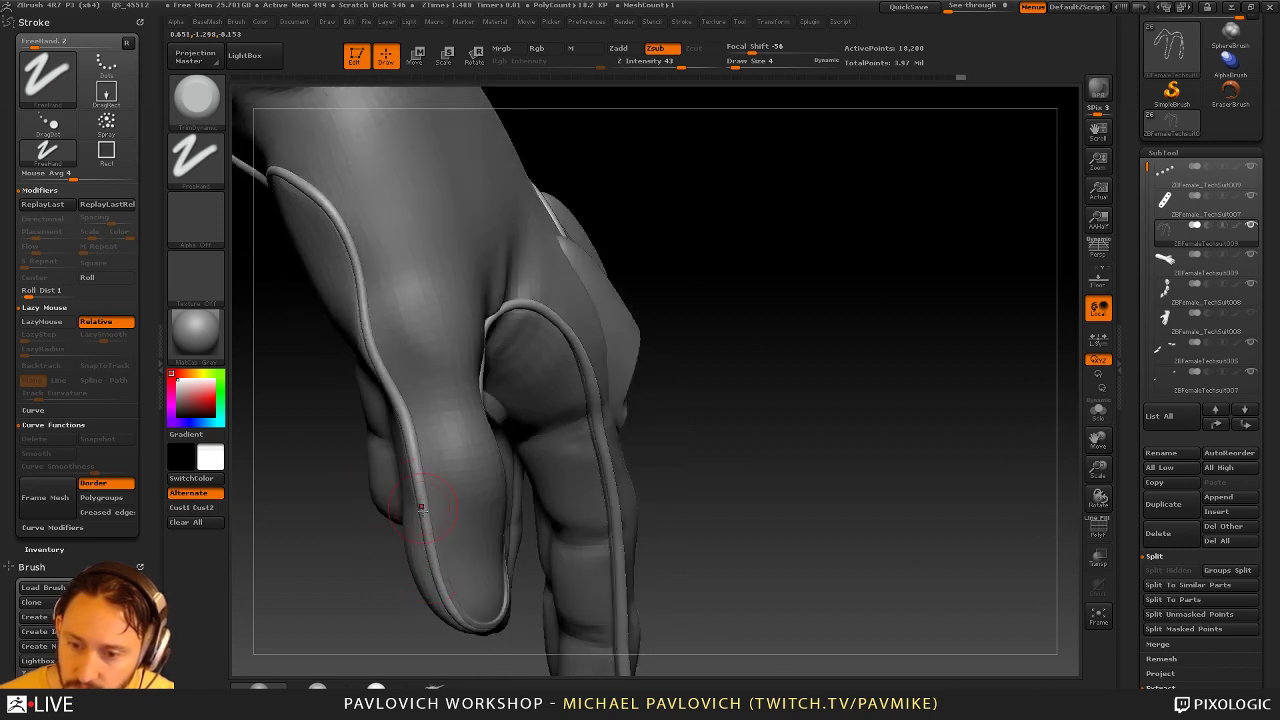
drag(284, 436, 400, 343)
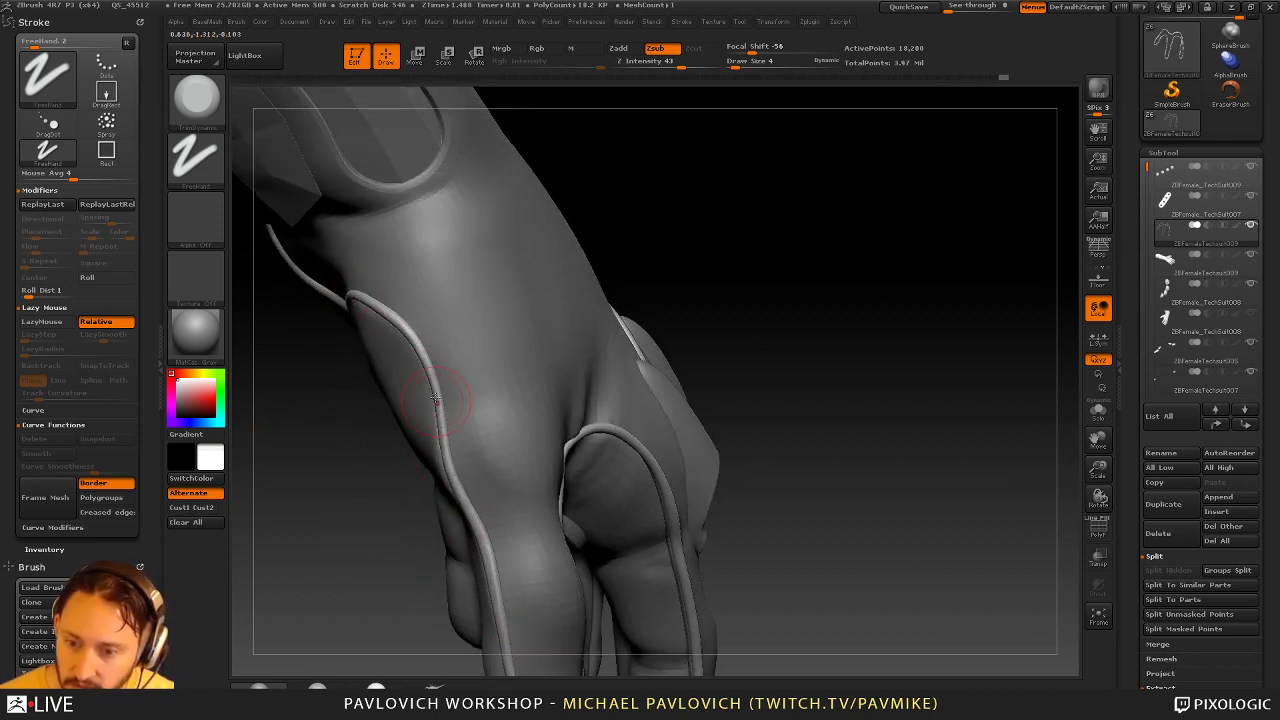
drag(380, 546, 438, 366)
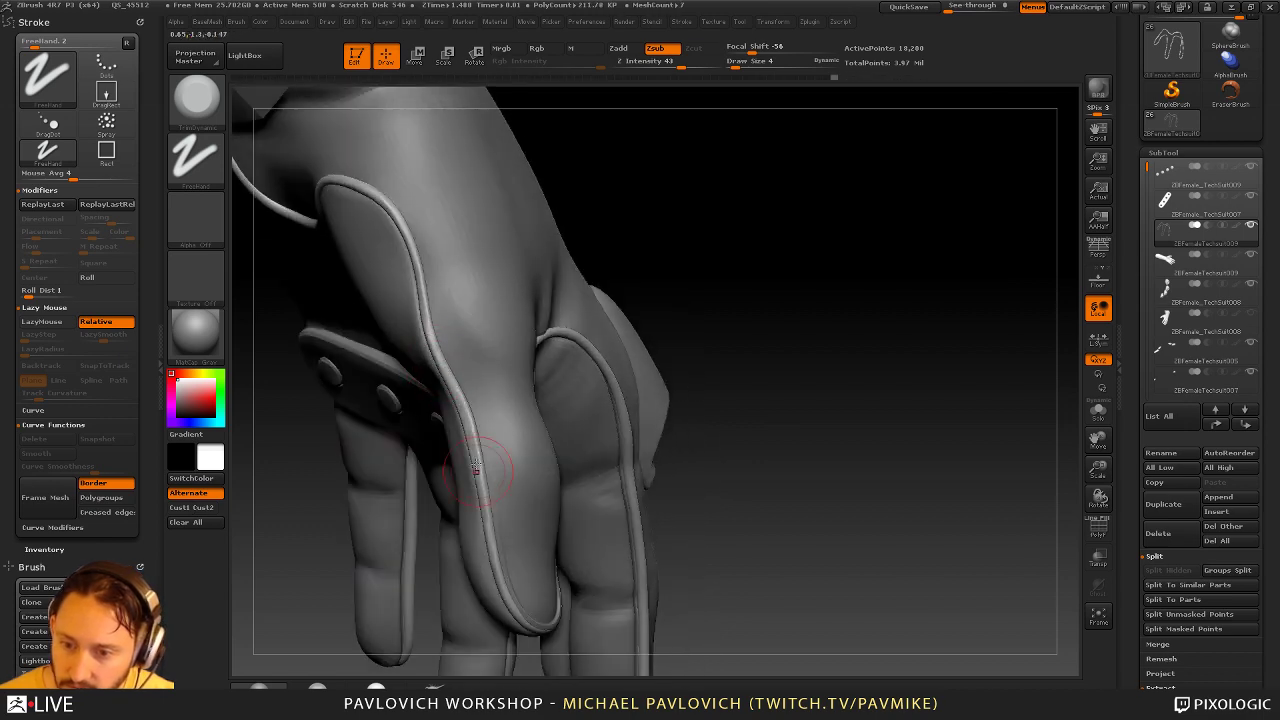
drag(868, 270, 515, 470)
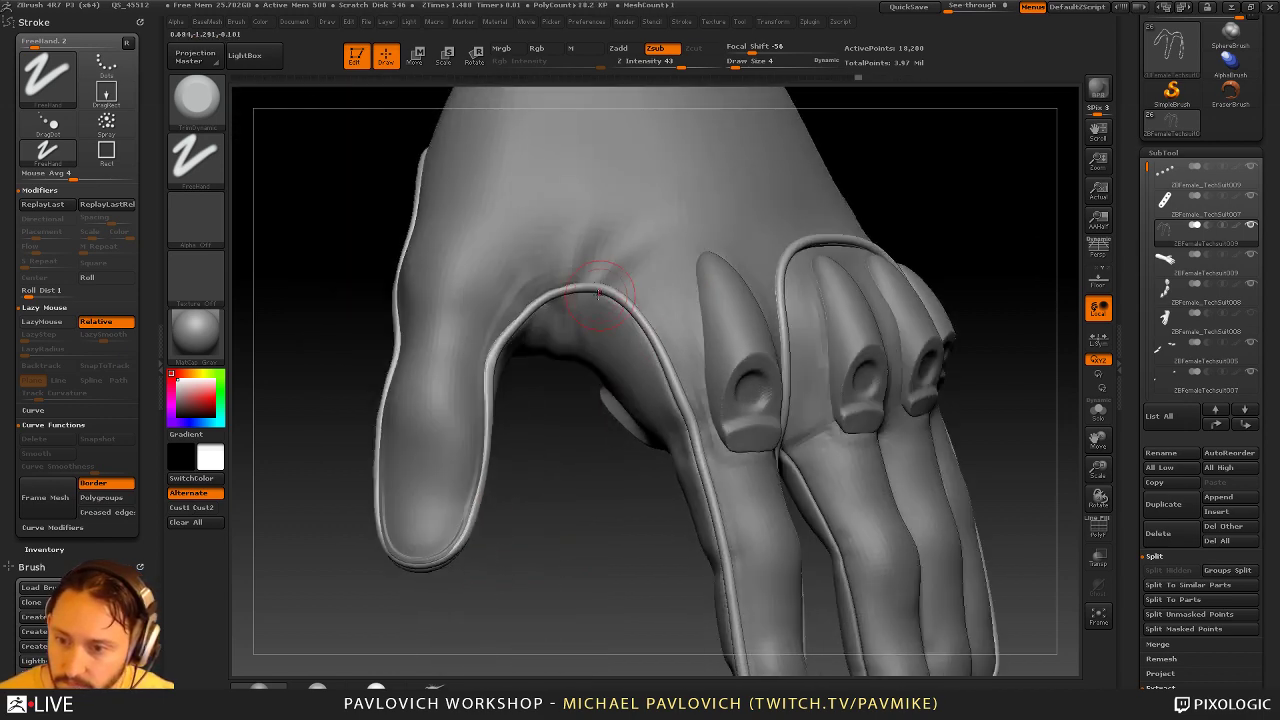
Flatten the border tube across the thumb web and down the index finger's side, undoing one stray stroke
drag(587, 288, 656, 350)
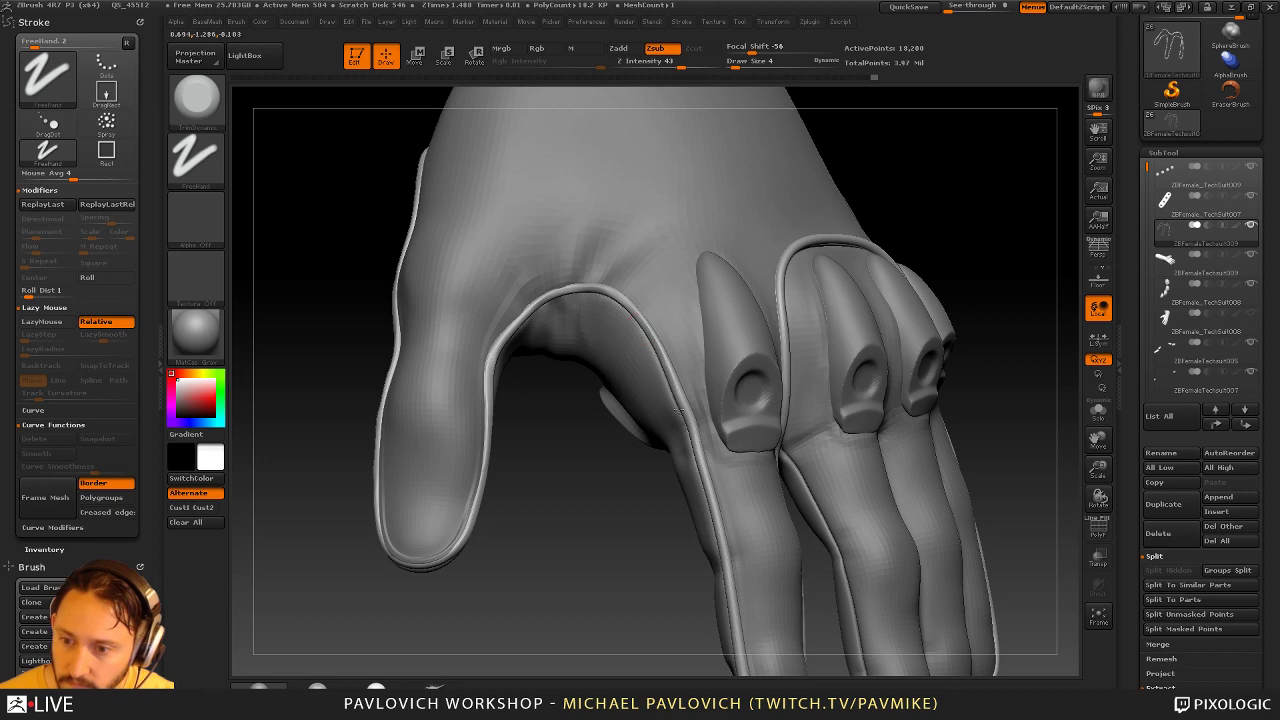
drag(678, 411, 681, 420)
alt+drag(641, 537, 555, 456)
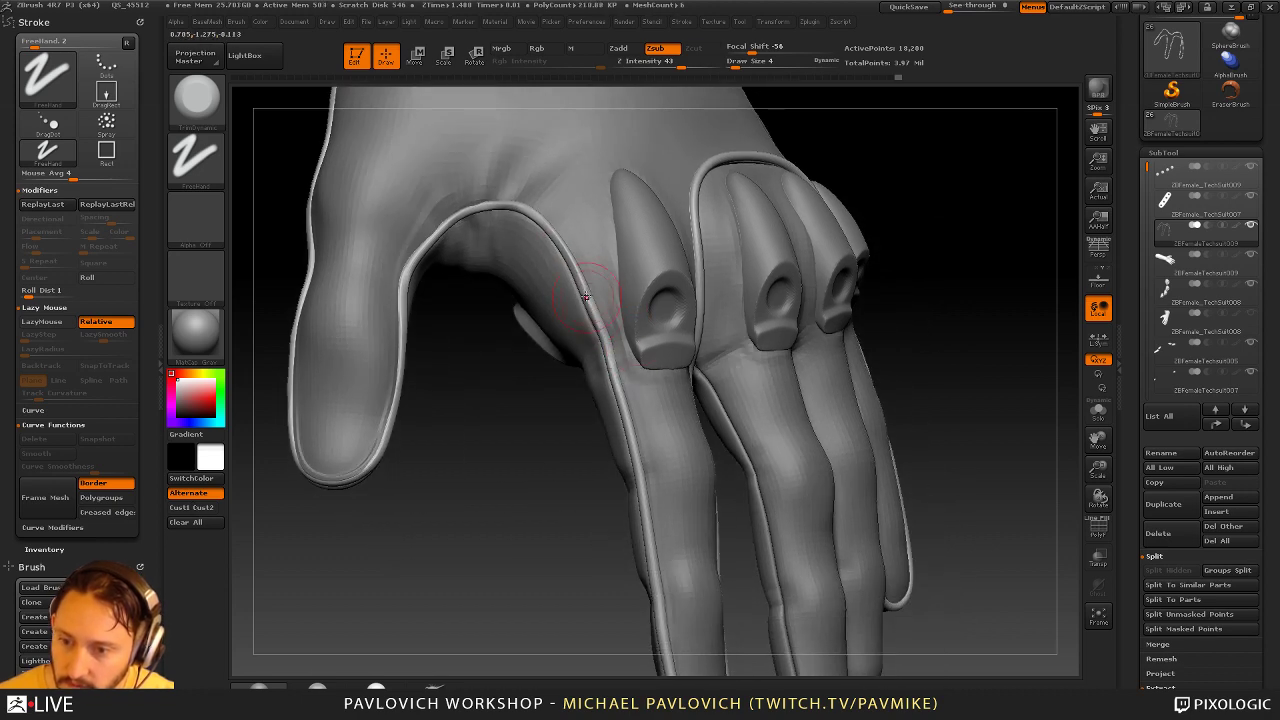
alt+drag(583, 560, 570, 368)
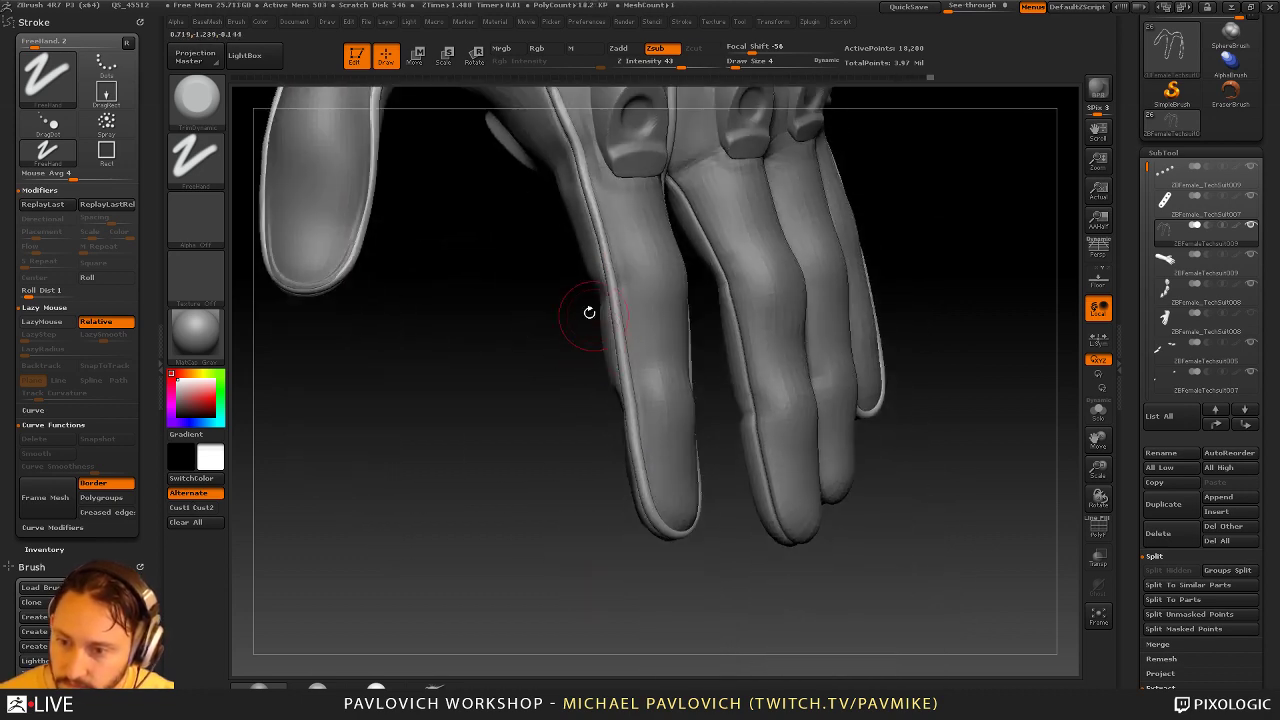
key(ctrl+z)
mouse_move(589, 311)
mouse_down()
mouse_move(620, 305)
mouse_move(623, 376)
mouse_up()
drag(611, 467, 612, 435)
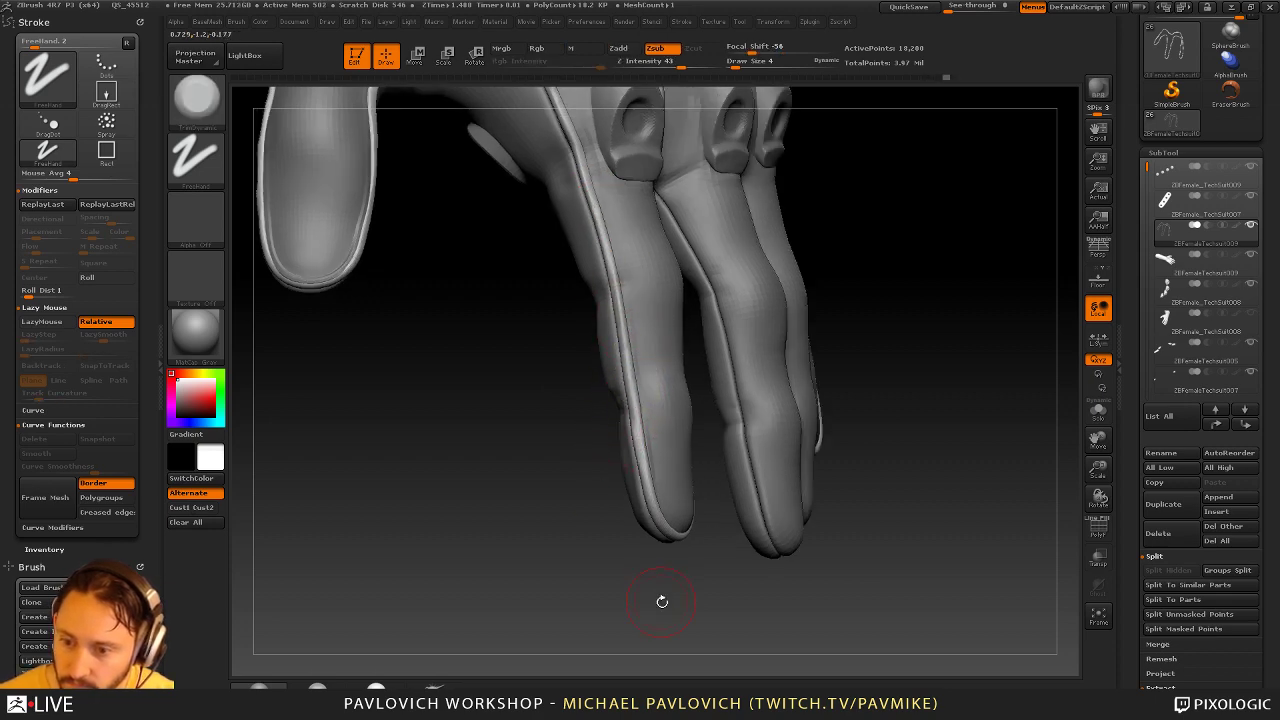
Flatten the border tube around the index fingertip
drag(662, 601, 634, 484)
drag(671, 525, 652, 508)
drag(731, 547, 606, 510)
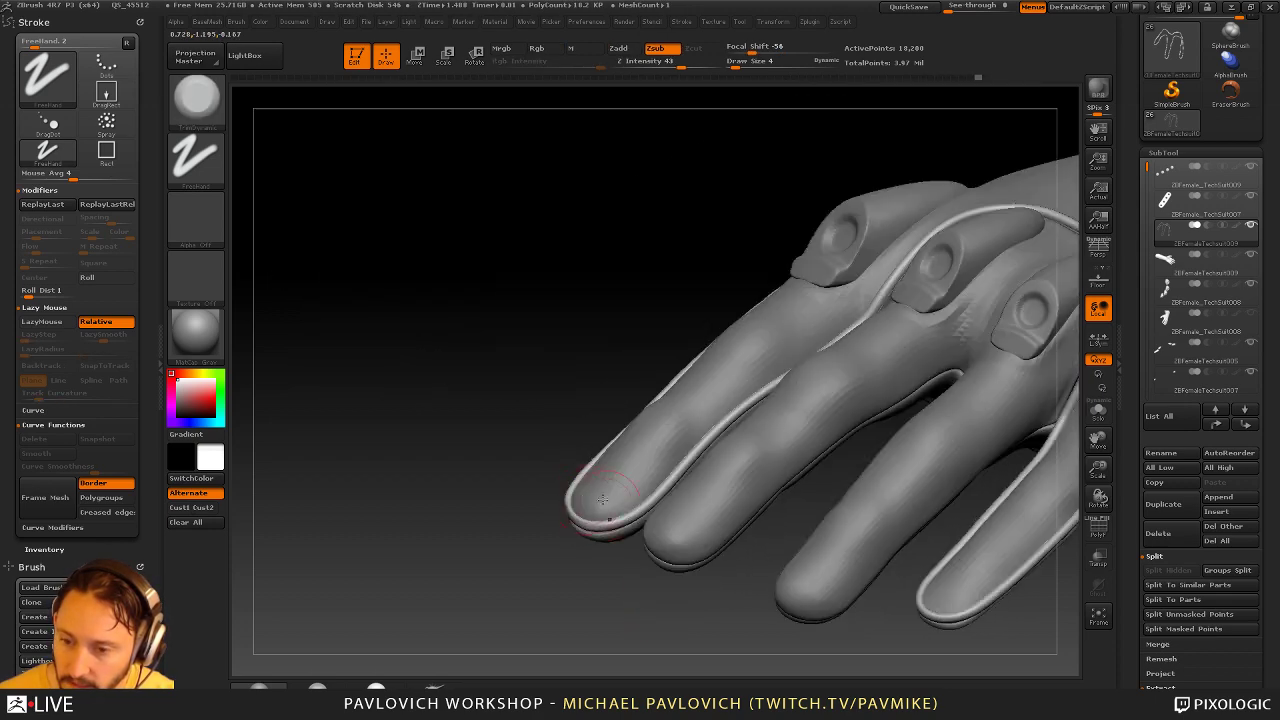
drag(566, 589, 680, 575)
Isolate the border tube, flatten its section between the index and middle fingers, and show the other subtools again
click(1098, 416)
drag(855, 465, 749, 539)
drag(638, 507, 584, 554)
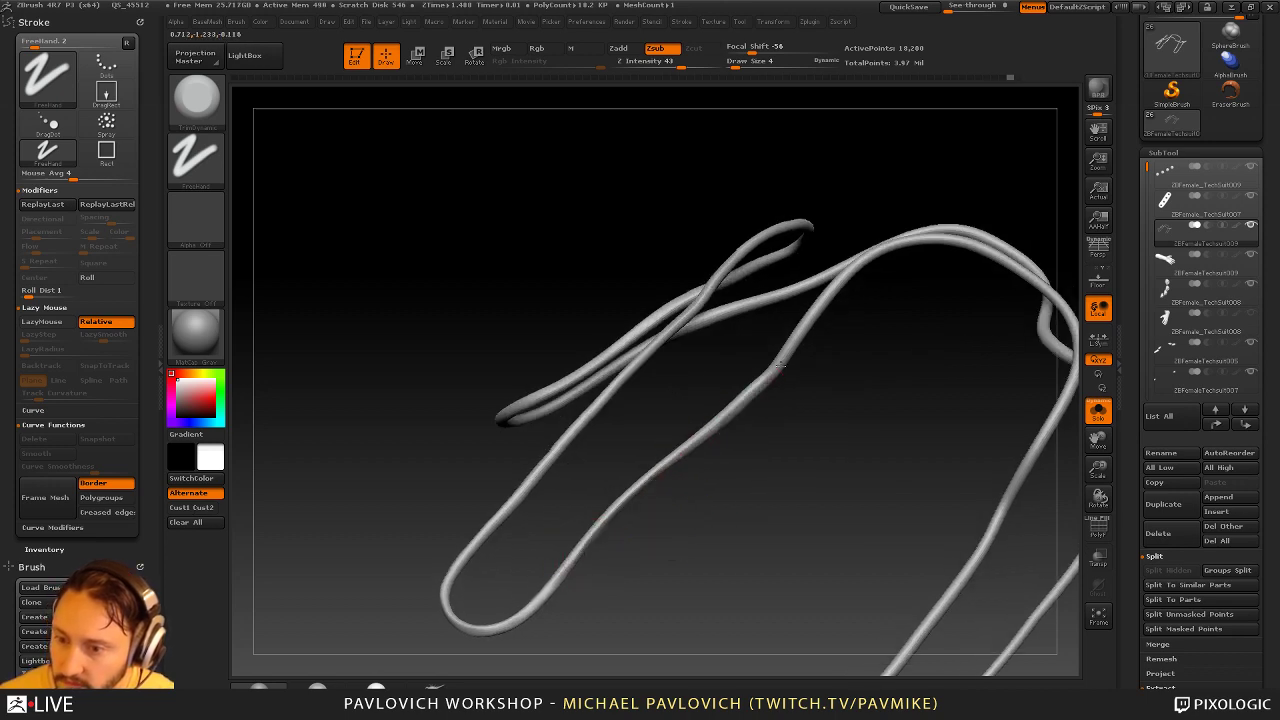
drag(779, 365, 727, 409)
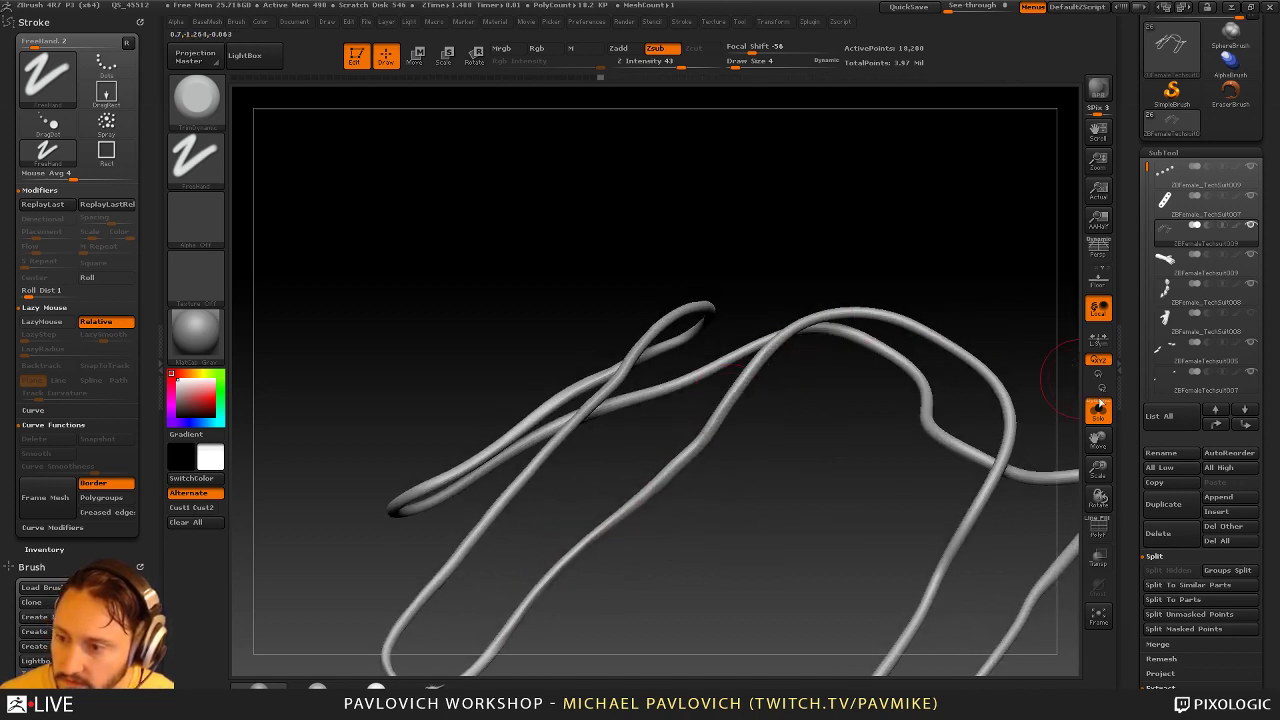
click(1099, 408)
Flatten the arch of the border tube over the middle and ring finger knuckles
drag(837, 160, 672, 232)
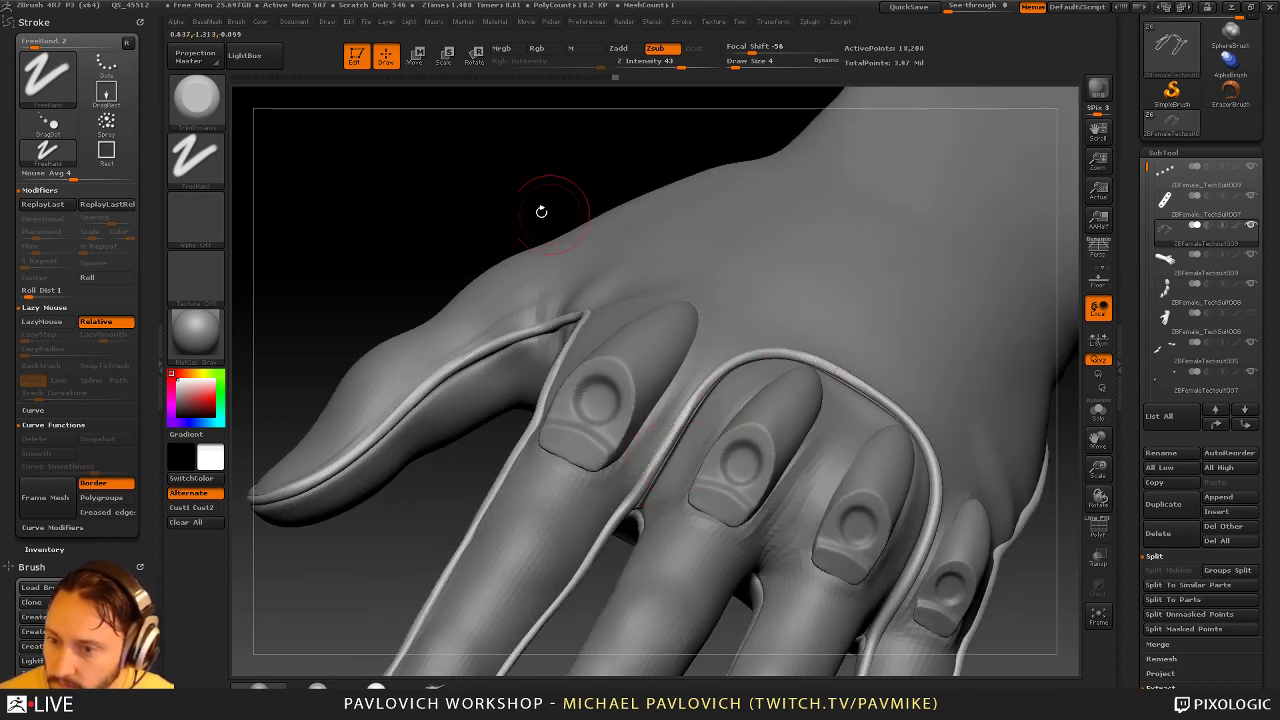
drag(541, 211, 677, 227)
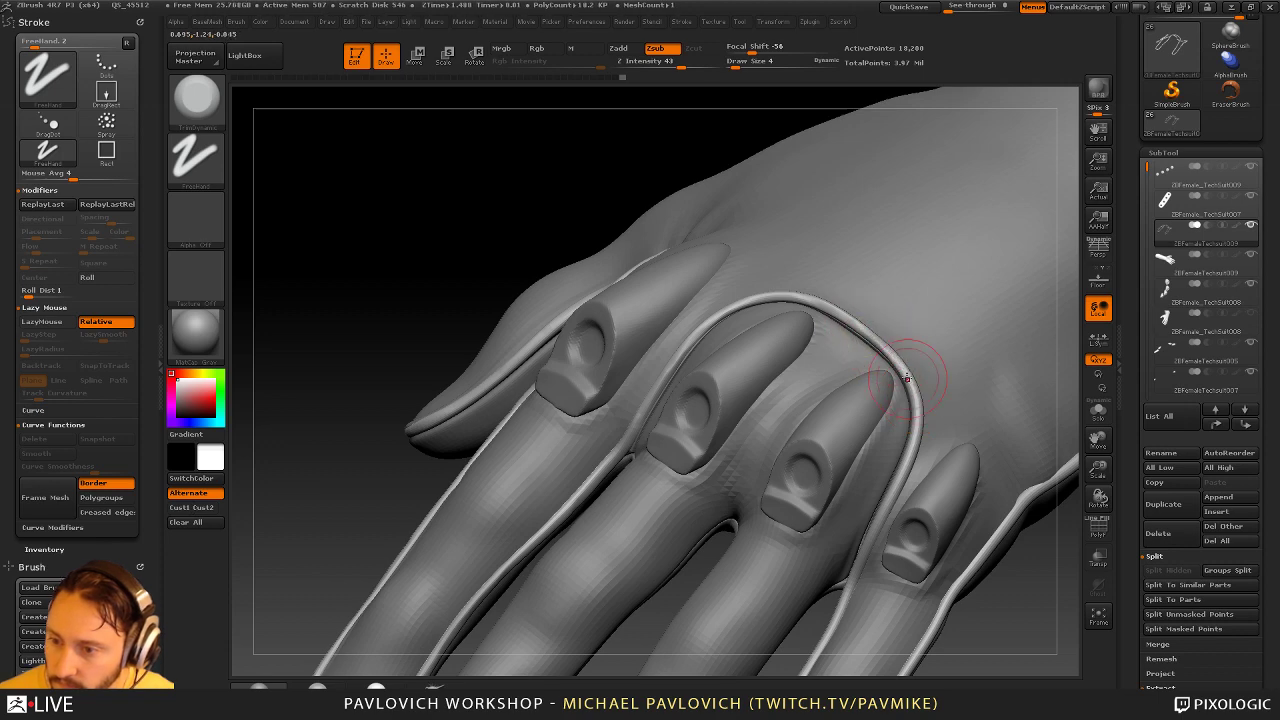
alt+drag(384, 421, 416, 194)
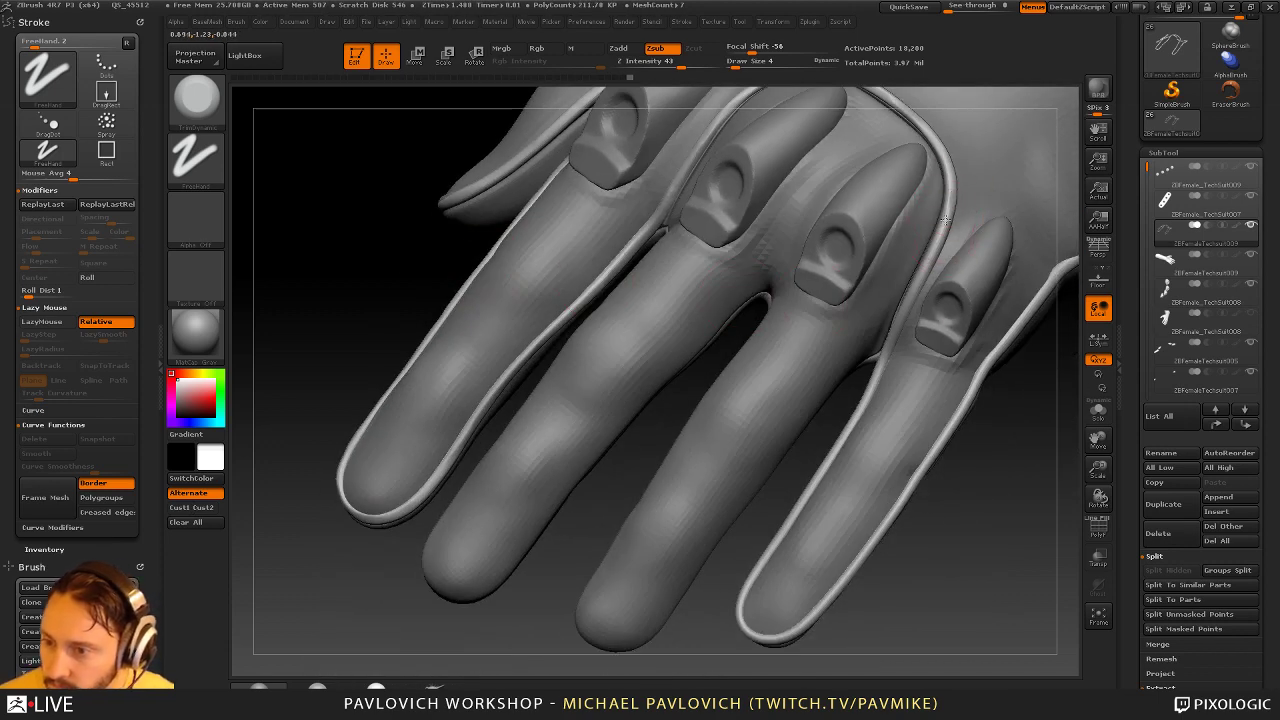
drag(990, 455, 953, 456)
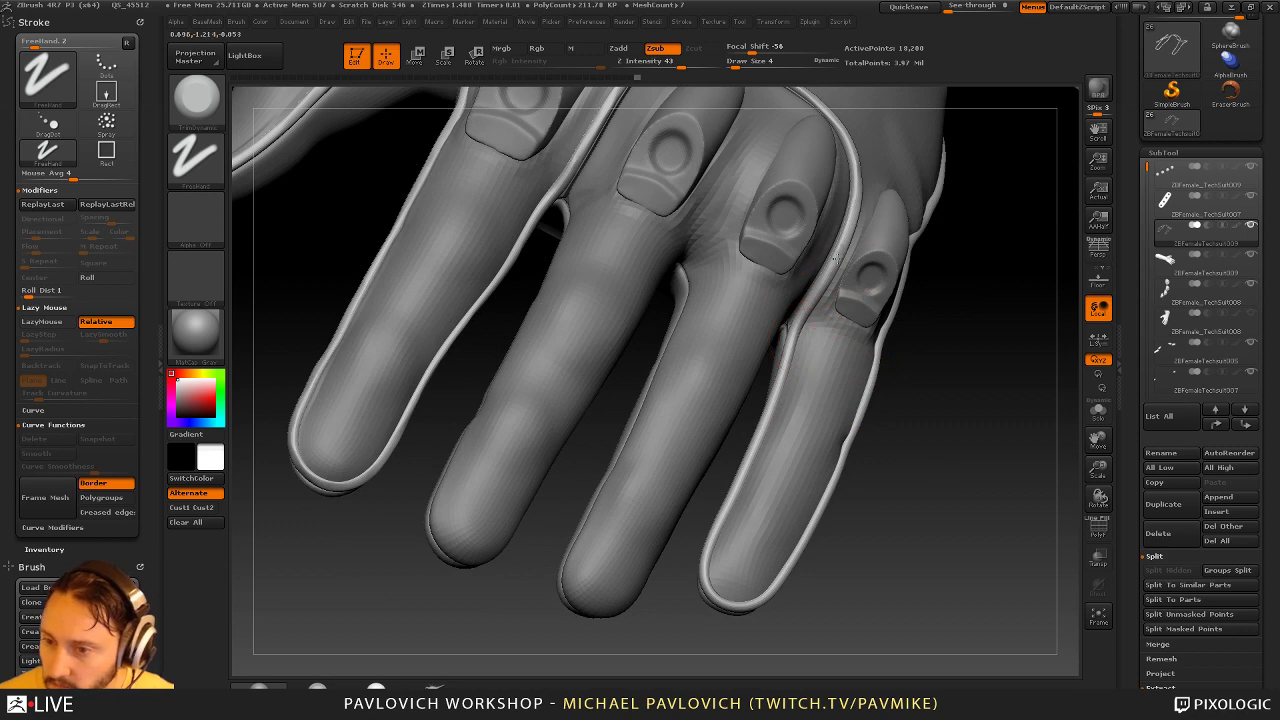
Flatten the border tube down the little finger's inner side and around its fingertip
drag(790, 330, 767, 438)
drag(875, 455, 892, 456)
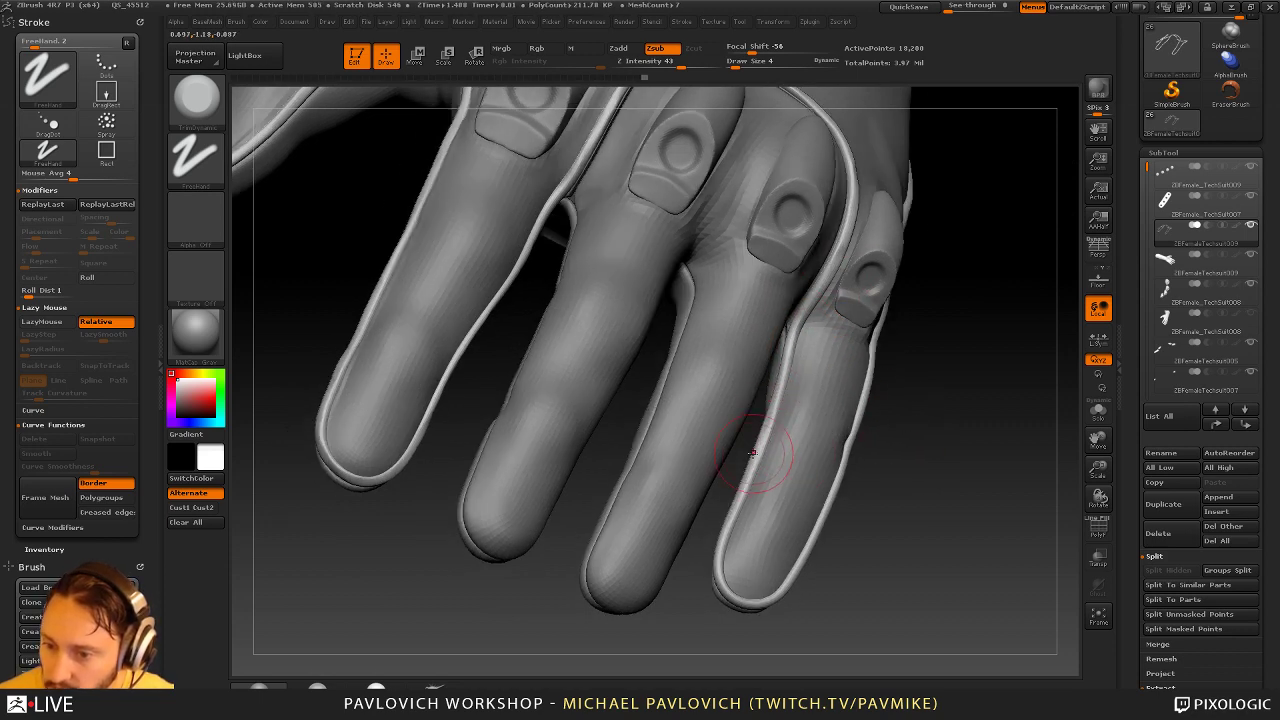
drag(757, 450, 724, 574)
drag(868, 484, 839, 435)
drag(841, 538, 807, 540)
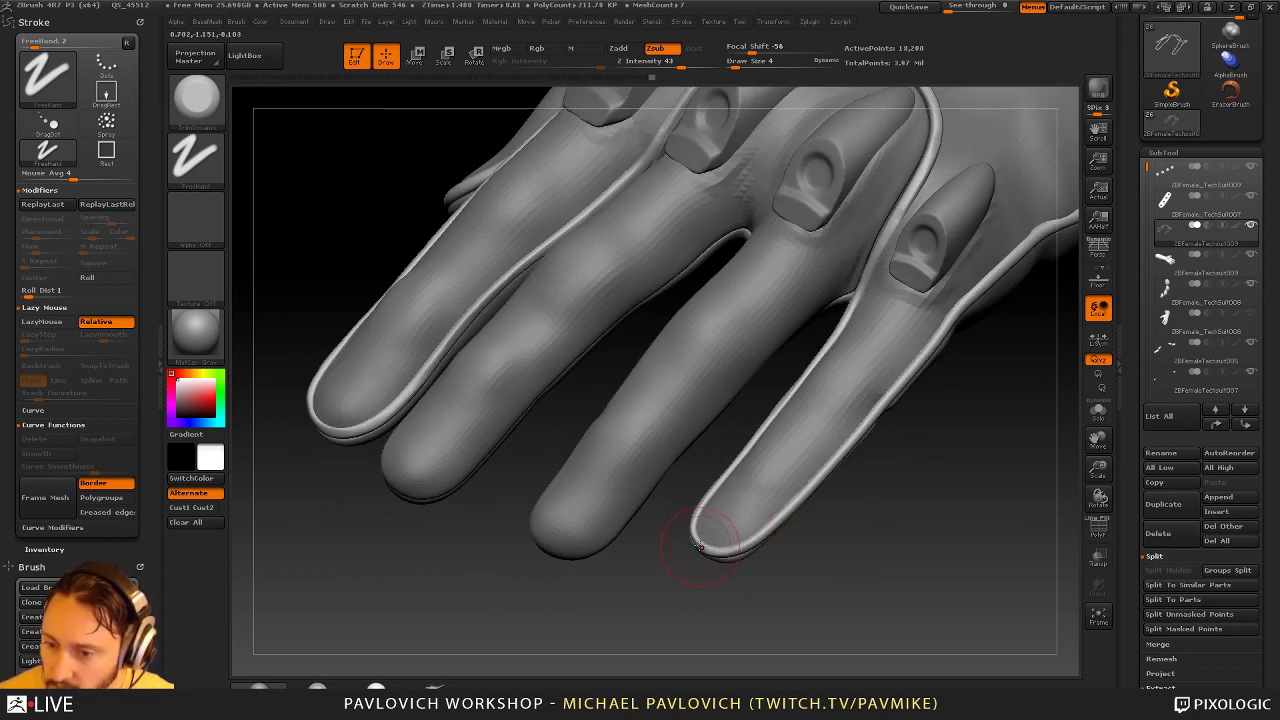
drag(704, 545, 757, 452)
drag(842, 526, 782, 550)
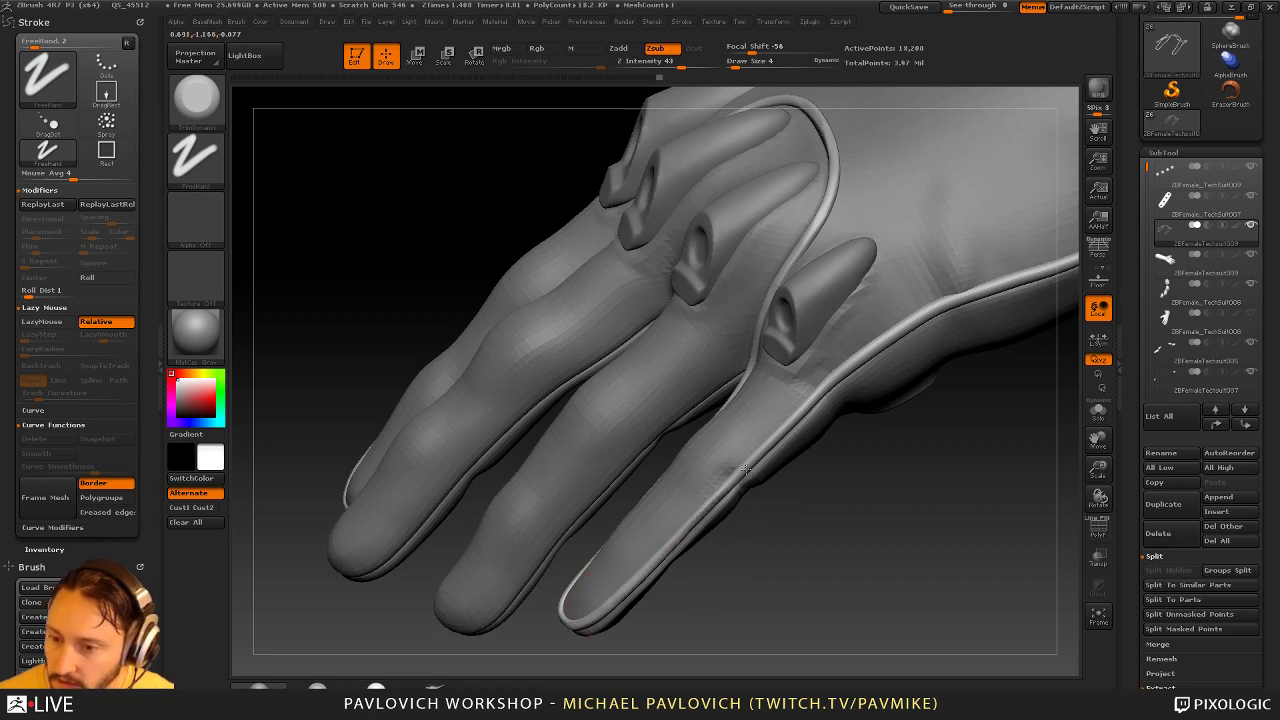
Flatten the border tube along the little finger's outer side and the outer edge of the hand toward the wrist
drag(874, 458, 828, 448)
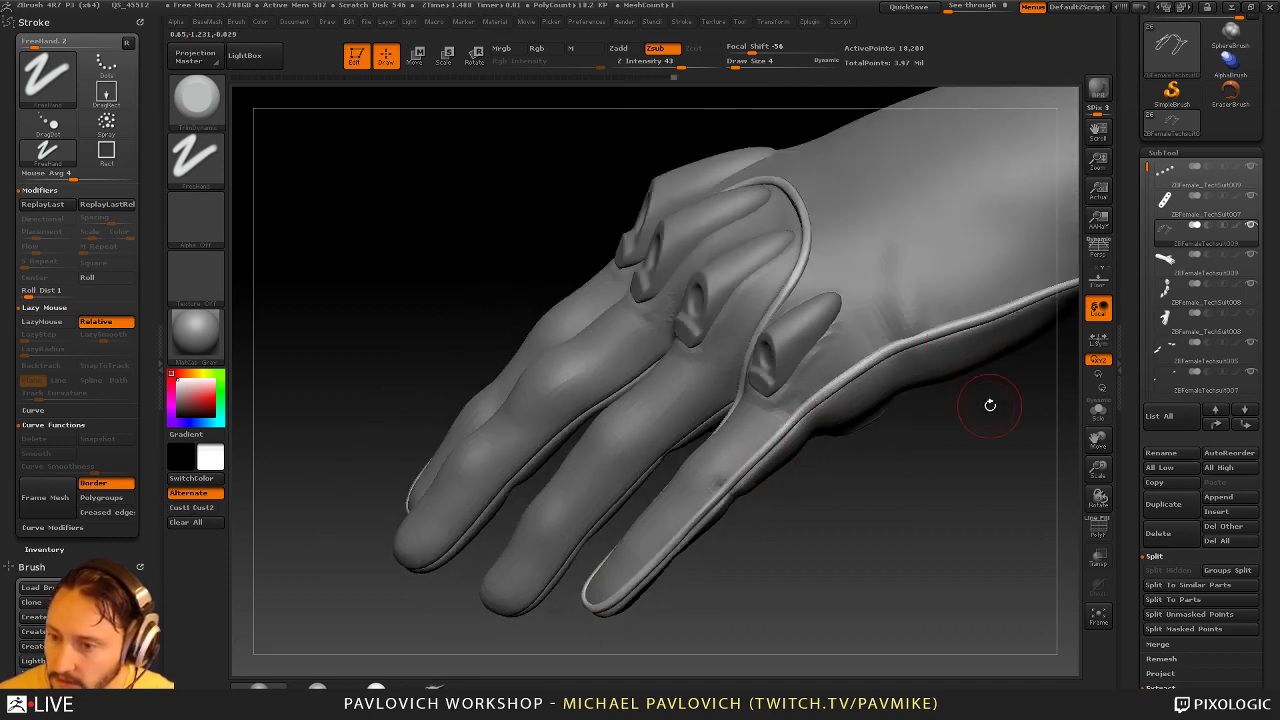
right_drag(990, 405, 724, 435)
drag(957, 417, 940, 372)
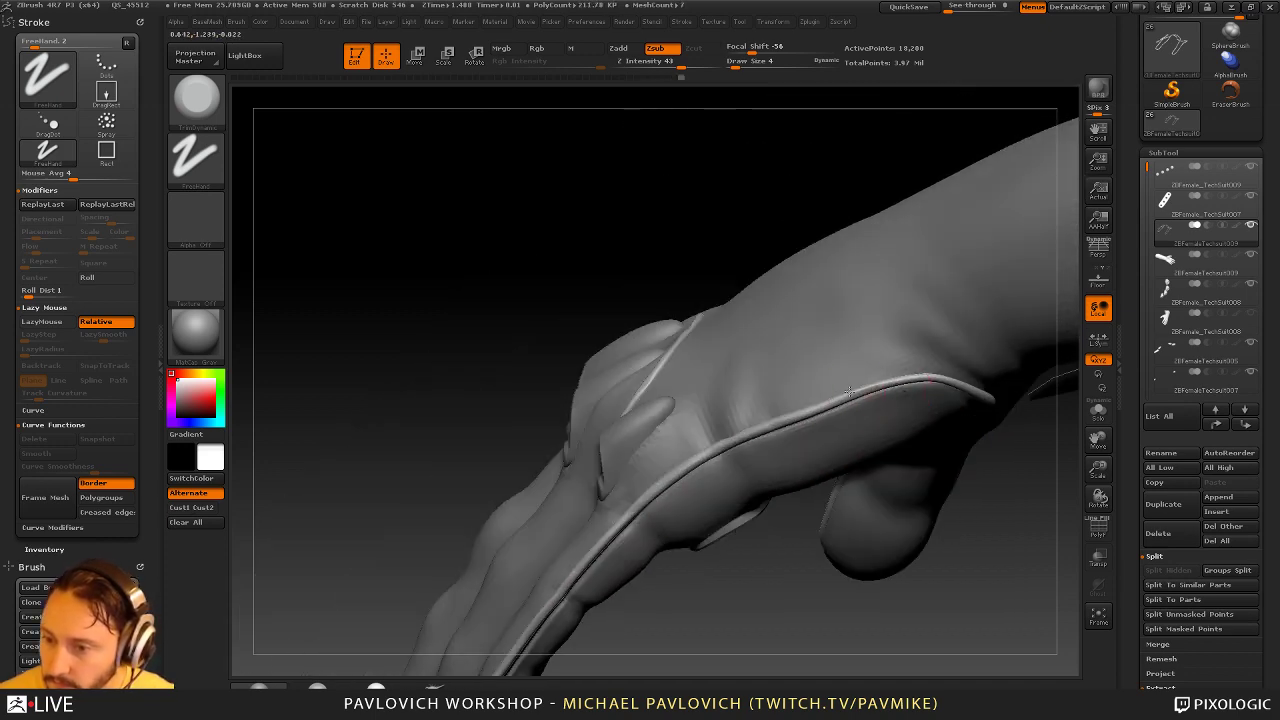
drag(844, 397, 944, 375)
Flatten the wavy stretch of the border tube across the palm heel and onto the base of the thumb
mouse_move(1031, 424)
mouse_down()
mouse_move(940, 460)
mouse_move(923, 377)
mouse_up()
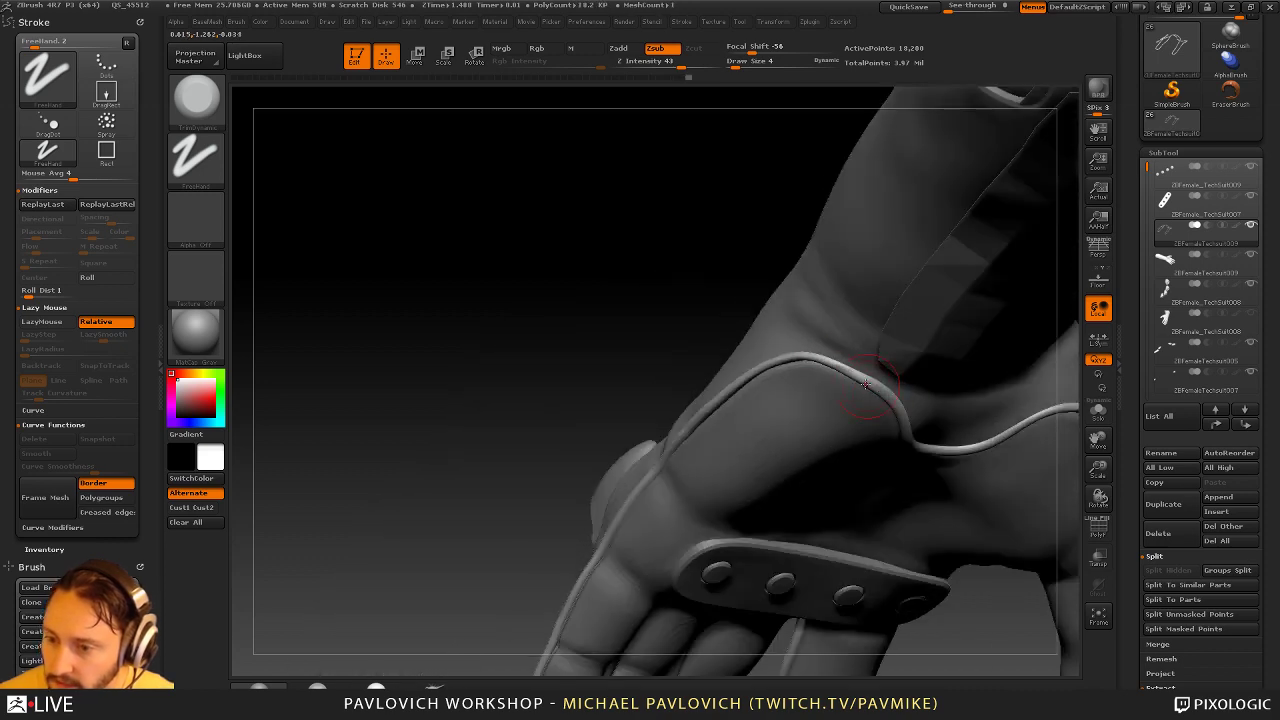
drag(673, 334, 466, 234)
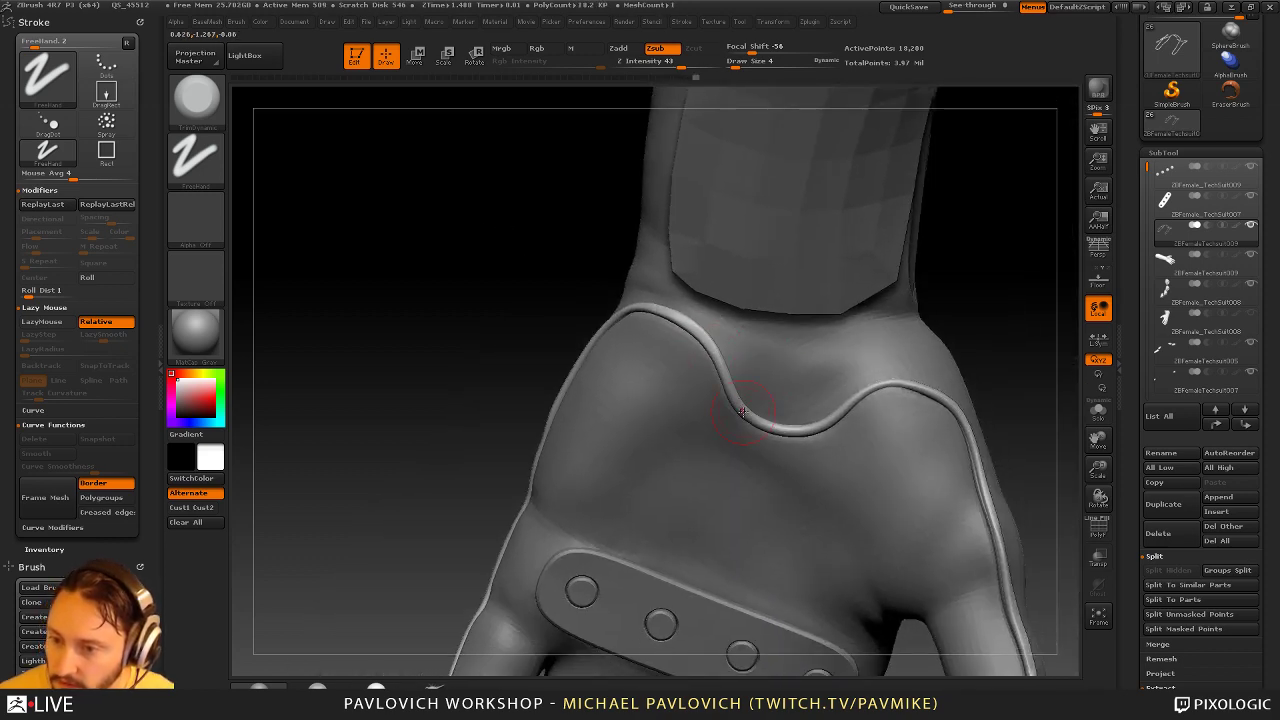
alt+right_drag(912, 332, 846, 329)
drag(702, 413, 700, 422)
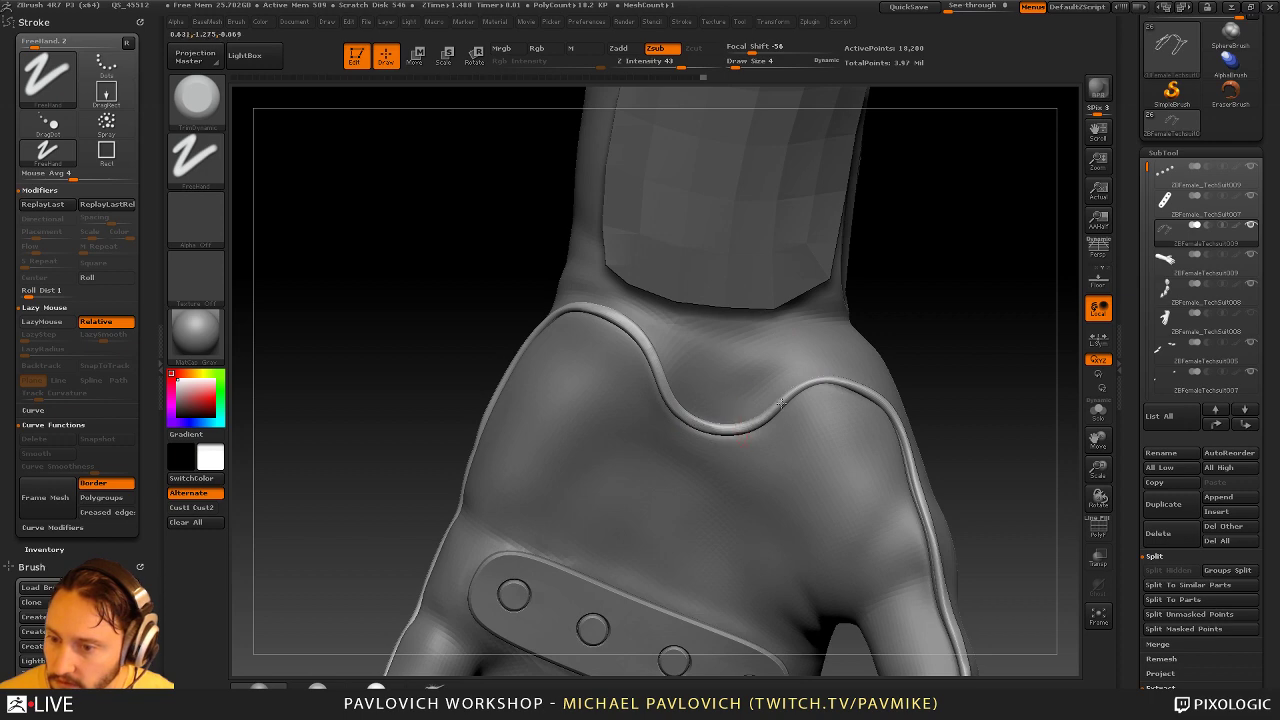
right_drag(781, 402, 716, 403)
drag(868, 434, 794, 437)
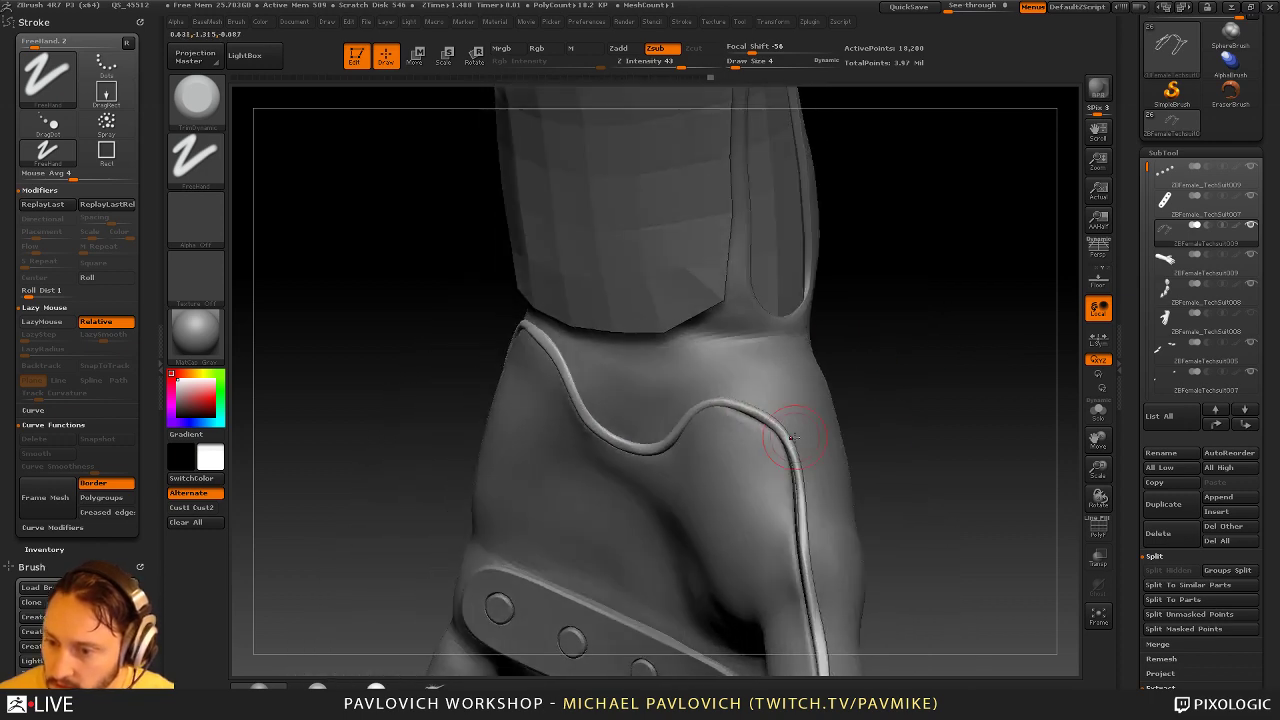
right_drag(908, 500, 791, 374)
drag(927, 386, 908, 351)
Switch to the Standard brush and bring the whole hand into view
key(b)
key(m)
key(v)
key(b)
key(s)
key(t)
key(s)
drag(908, 351, 860, 349)
drag(690, 549, 682, 392)
Leave edit mode, clear the hand from the canvas, and make SimpleBrush the current tool
click(362, 60)
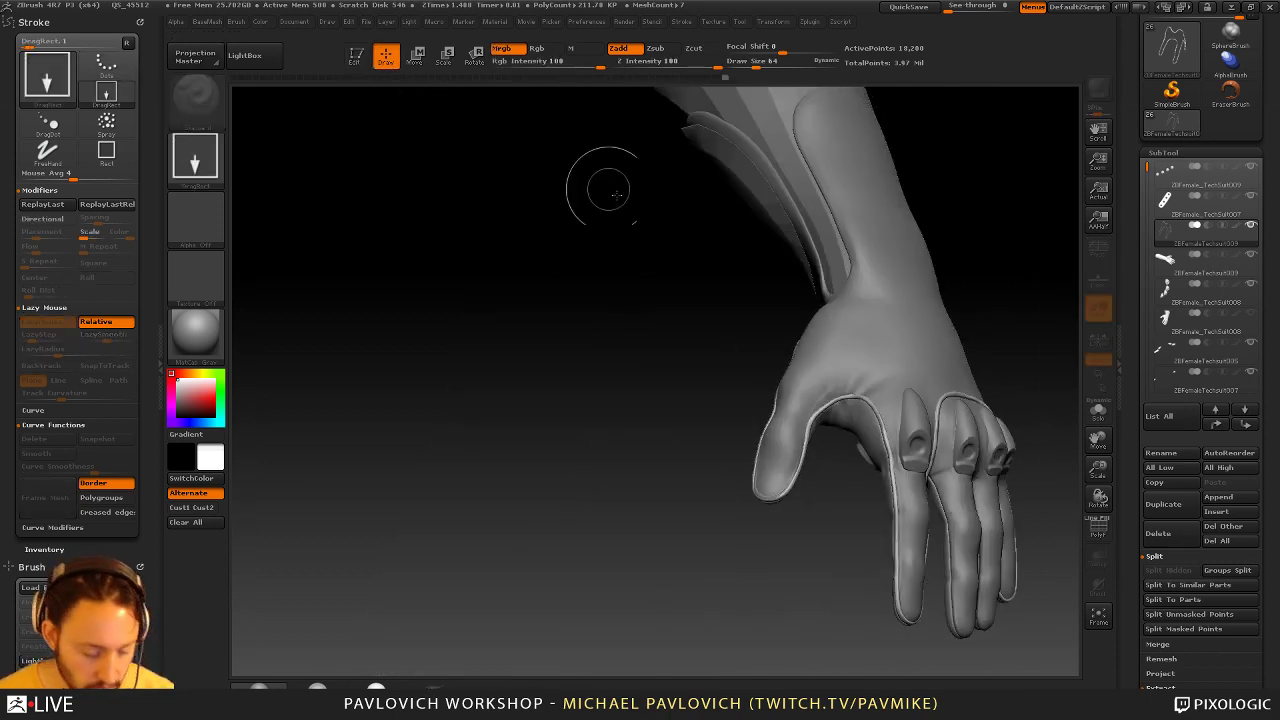
key(ctrl+n)
drag(1133, 185, 1130, 298)
click(1172, 208)
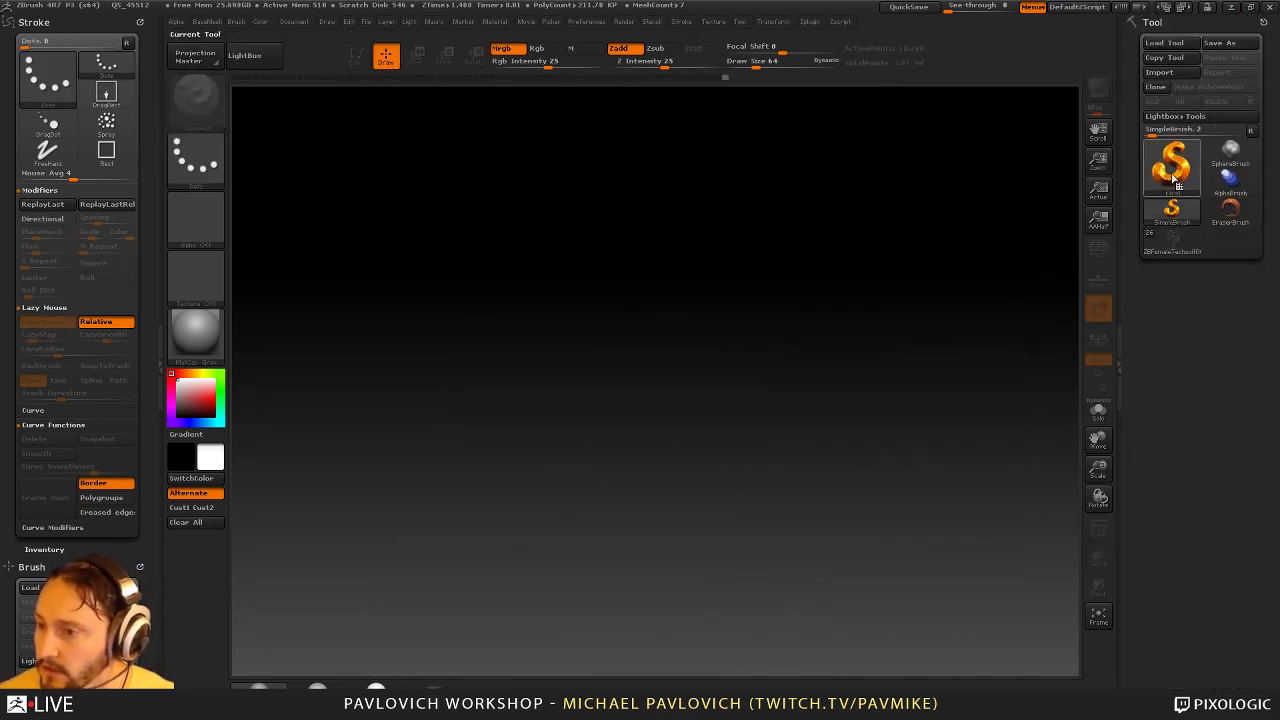
Draw a Plane3D primitive on the empty canvas, enter edit mode, and face it straight on
click(1176, 184)
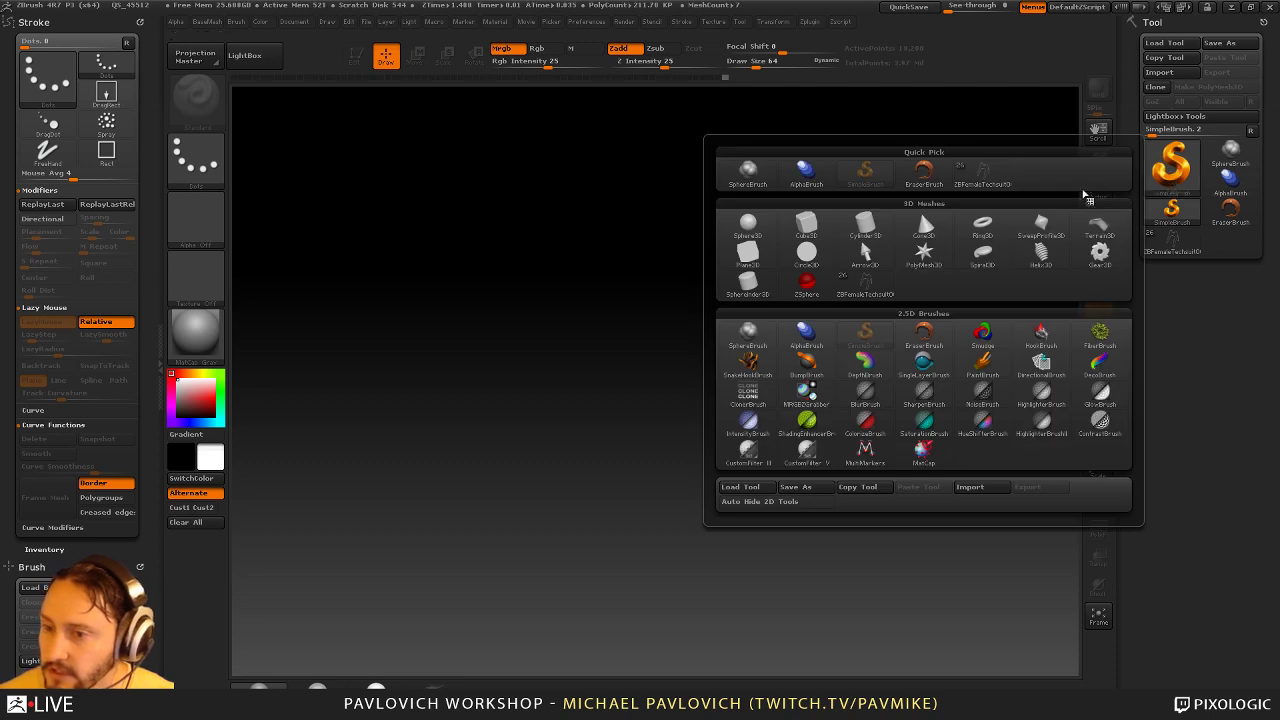
click(768, 257)
drag(651, 400, 640, 597)
click(358, 62)
shift+drag(846, 283, 862, 283)
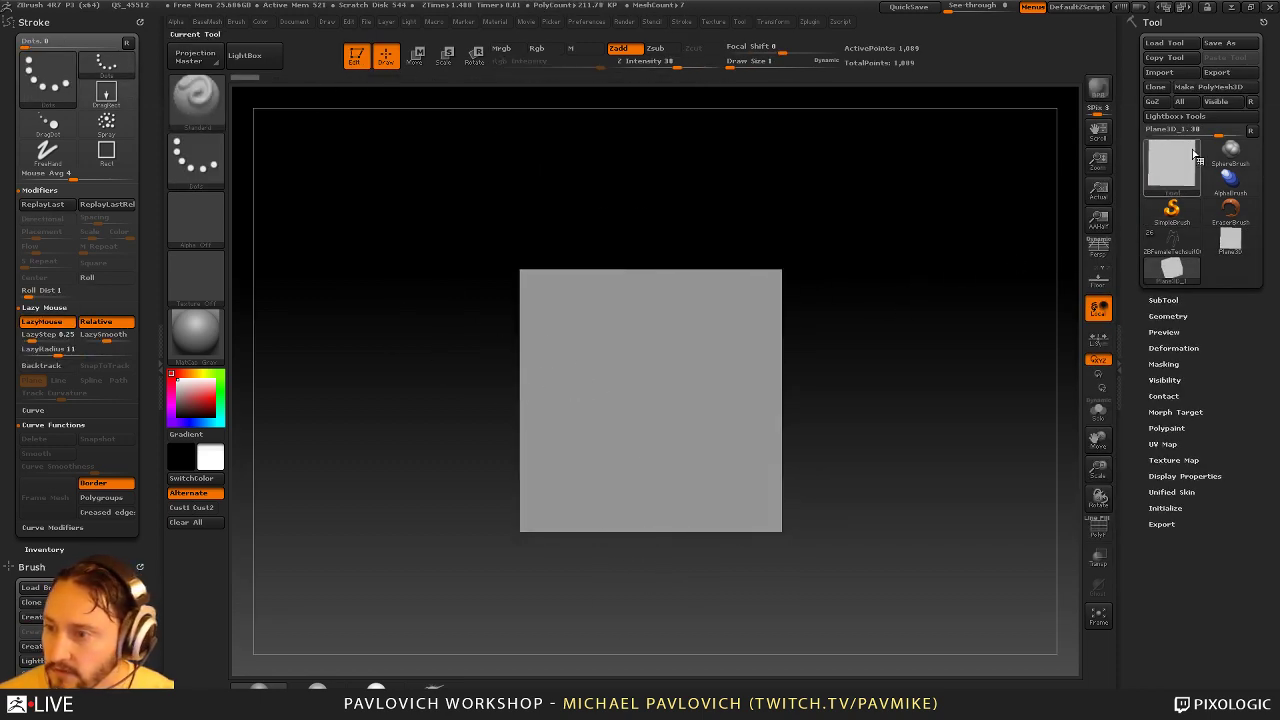
Convert the plane to a PolyMesh3D and scale it into a narrow vertical strip
click(1204, 88)
mouse_move(946, 248)
alt+mouse_down()
mouse_move(902, 265)
mouse_move(889, 292)
alt+mouse_up()
key(w)
mouse_move(593, 340)
shift+mouse_down()
mouse_move(950, 340)
mouse_move(663, 378)
mouse_move(671, 368)
shift+mouse_up()
Show the wireframe and ZRemesh the strip at half the polygon count with an adaptive size of 0
click(1098, 528)
key(q)
alt+drag(842, 328, 898, 321)
key(space)
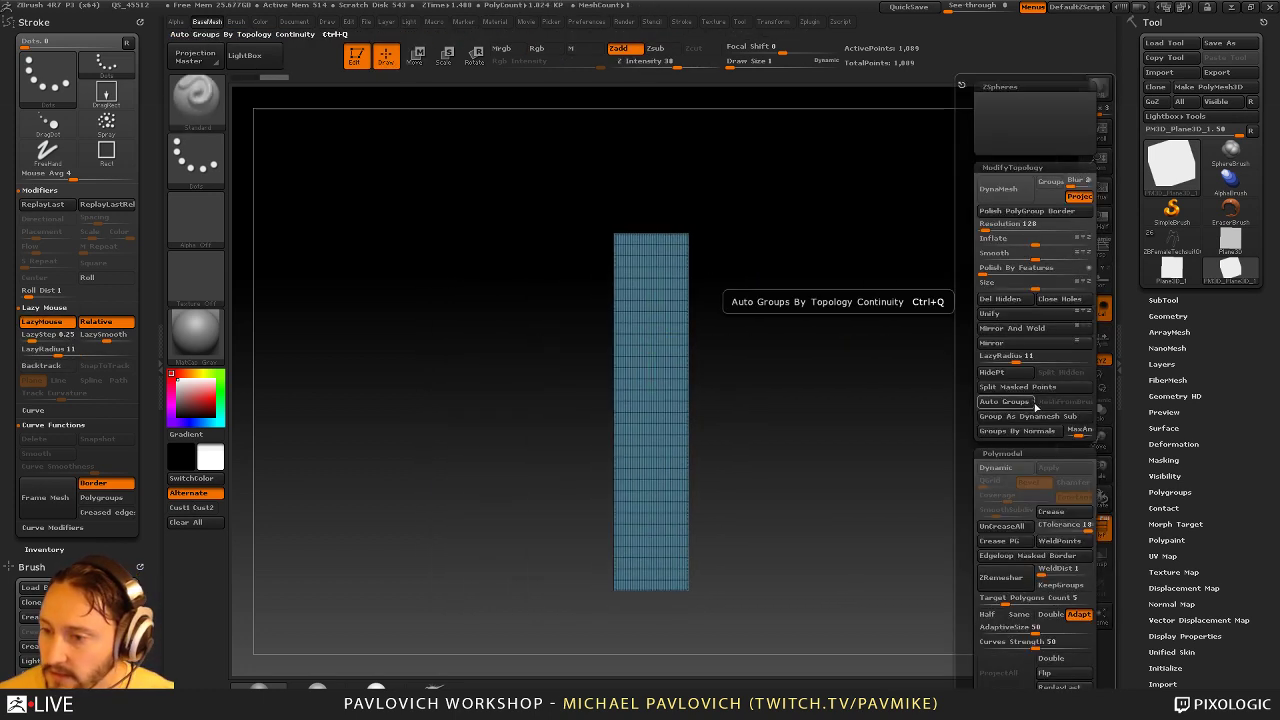
click(1173, 316)
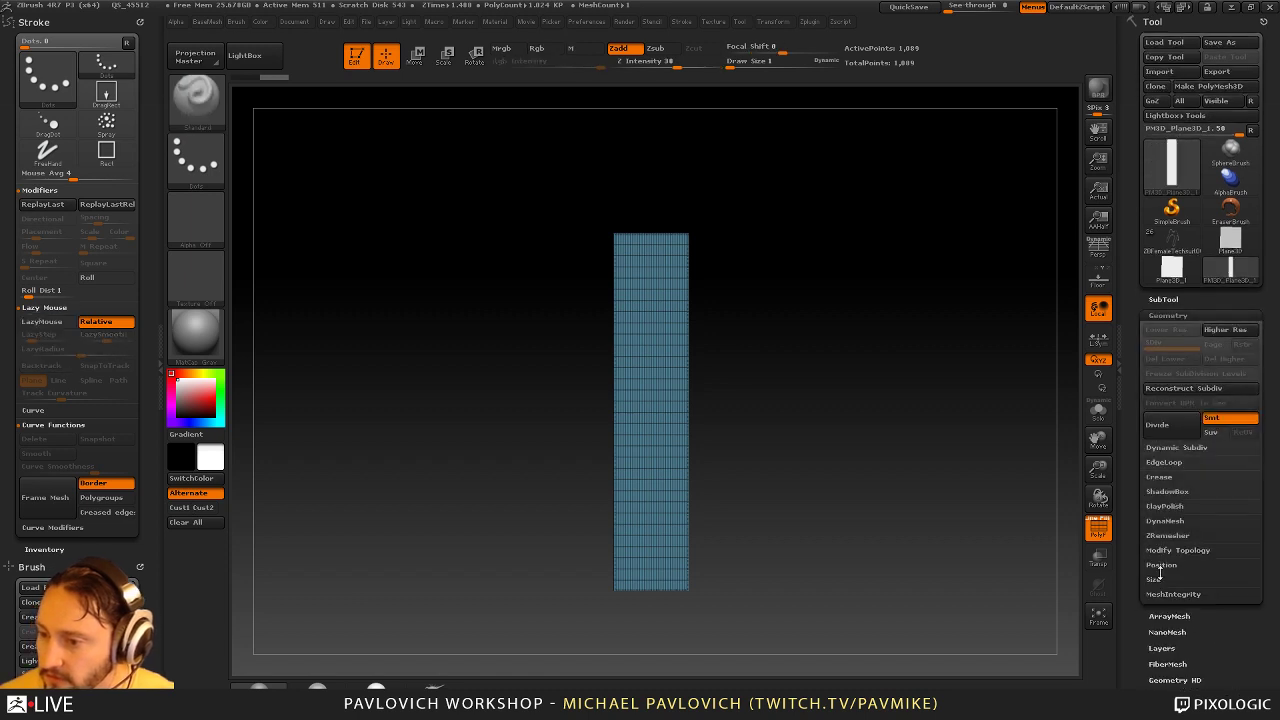
shift+click(1165, 536)
key(space)
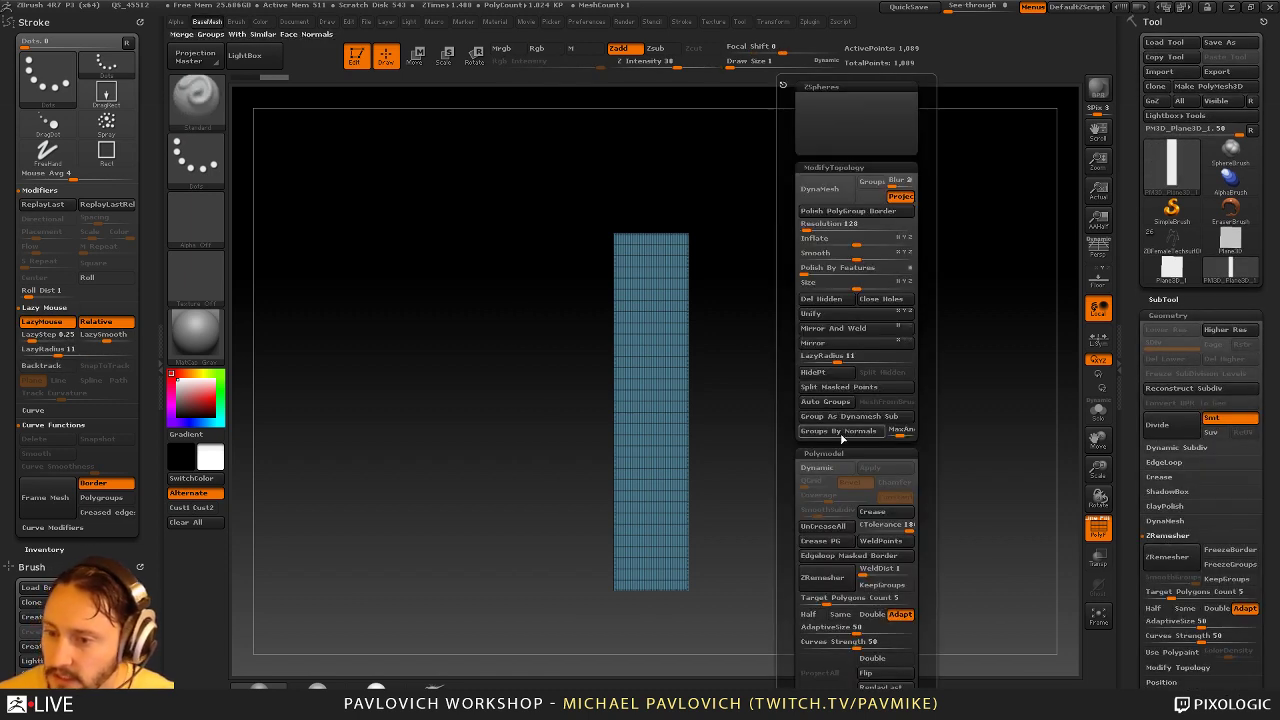
click(815, 615)
click(819, 628)
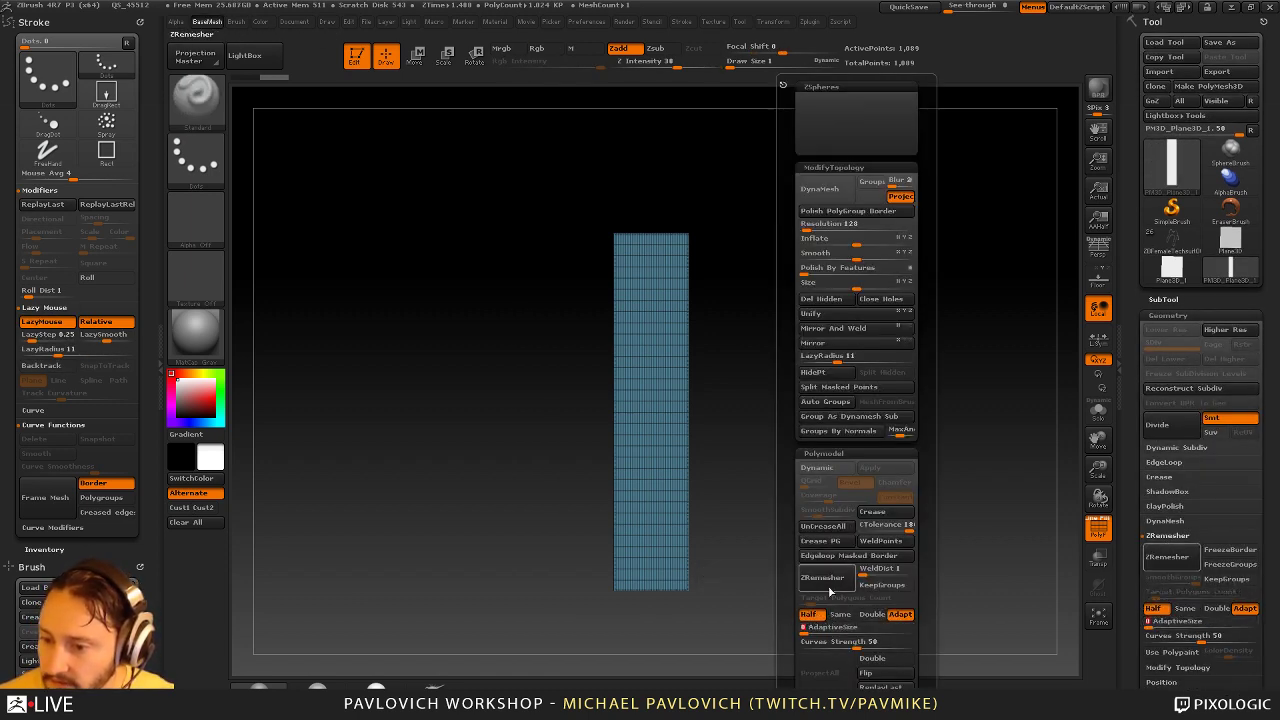
drag(818, 627, 801, 627)
click(838, 577)
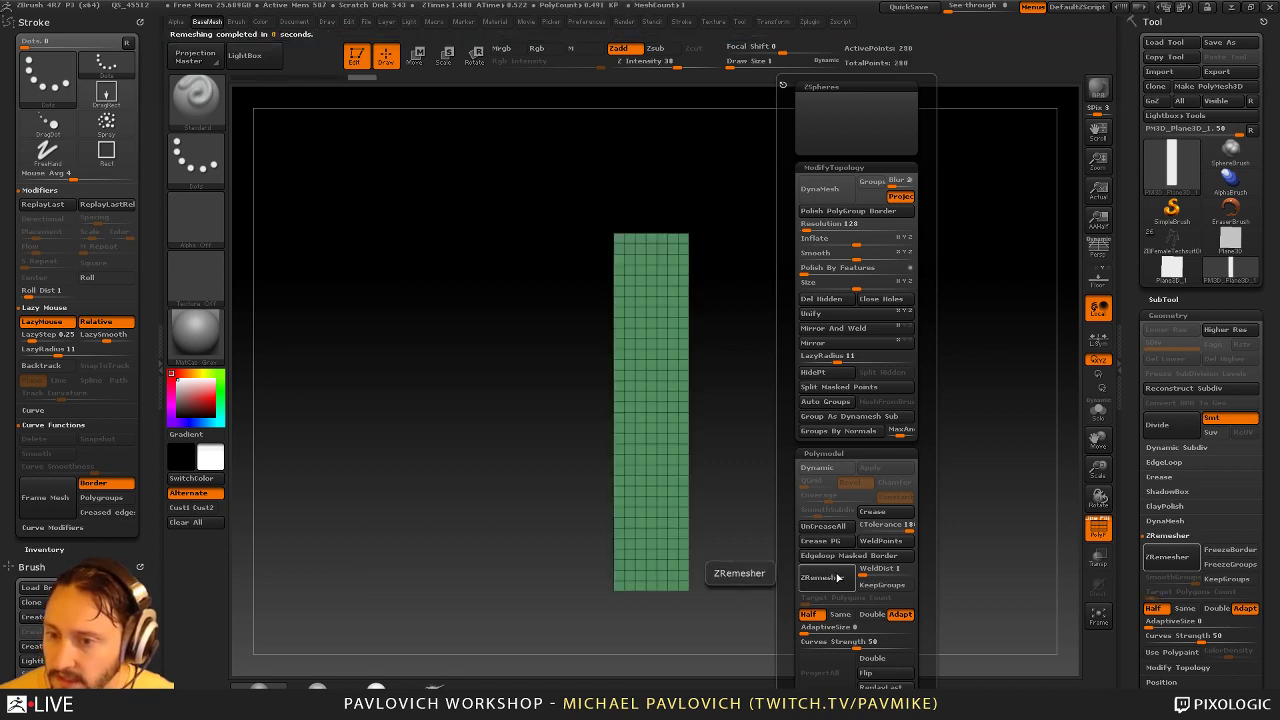
key(ctrl+z)
key(ctrl+shift+z)
Subdivide the strip up to level 5 without smoothing and hide its wireframe
mouse_move(840, 341)
ctrl+right_down()
mouse_move(854, 380)
mouse_move(855, 359)
ctrl+right_up()
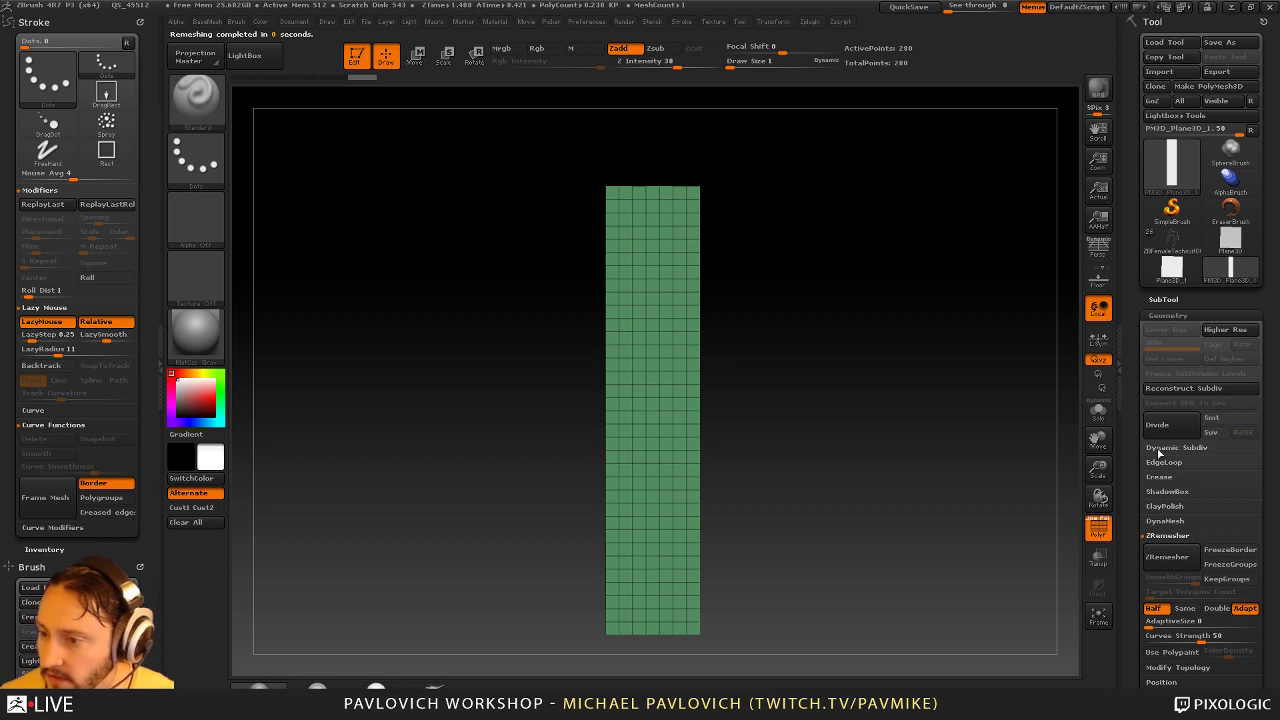
key(ctrl+d)
key(ctrl+d)
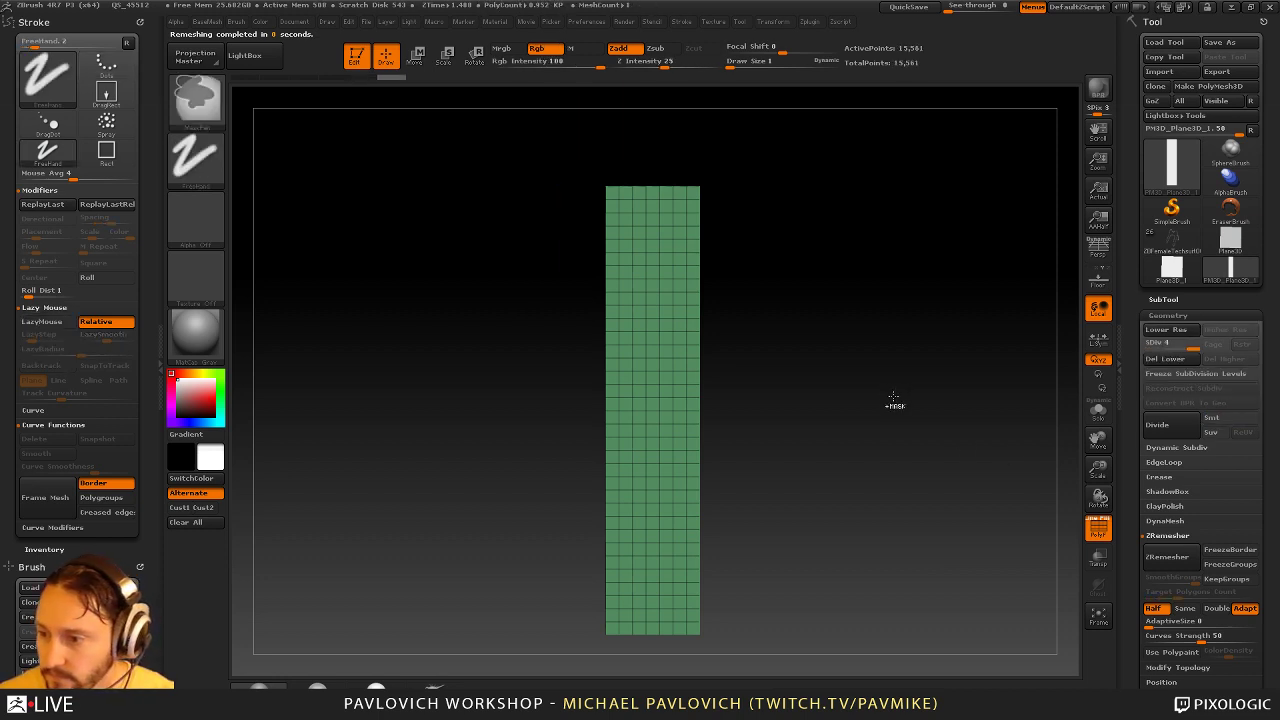
key(ctrl+d)
key(s)
click(903, 417)
click(1098, 530)
ctrl+right_drag(992, 446, 985, 424)
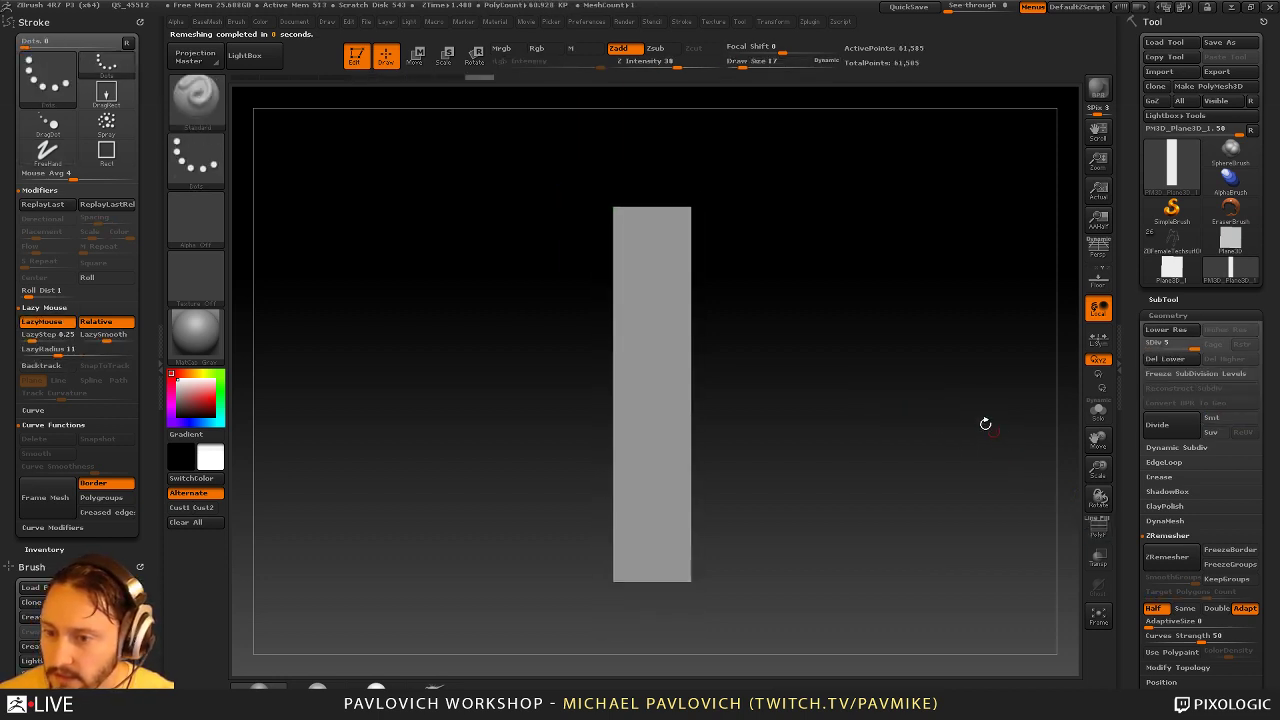
Sculpt two slanted wrinkle strokes across the upper end of the strip with the Standard brush
key(s)
click(823, 320)
key(g)
key(m)
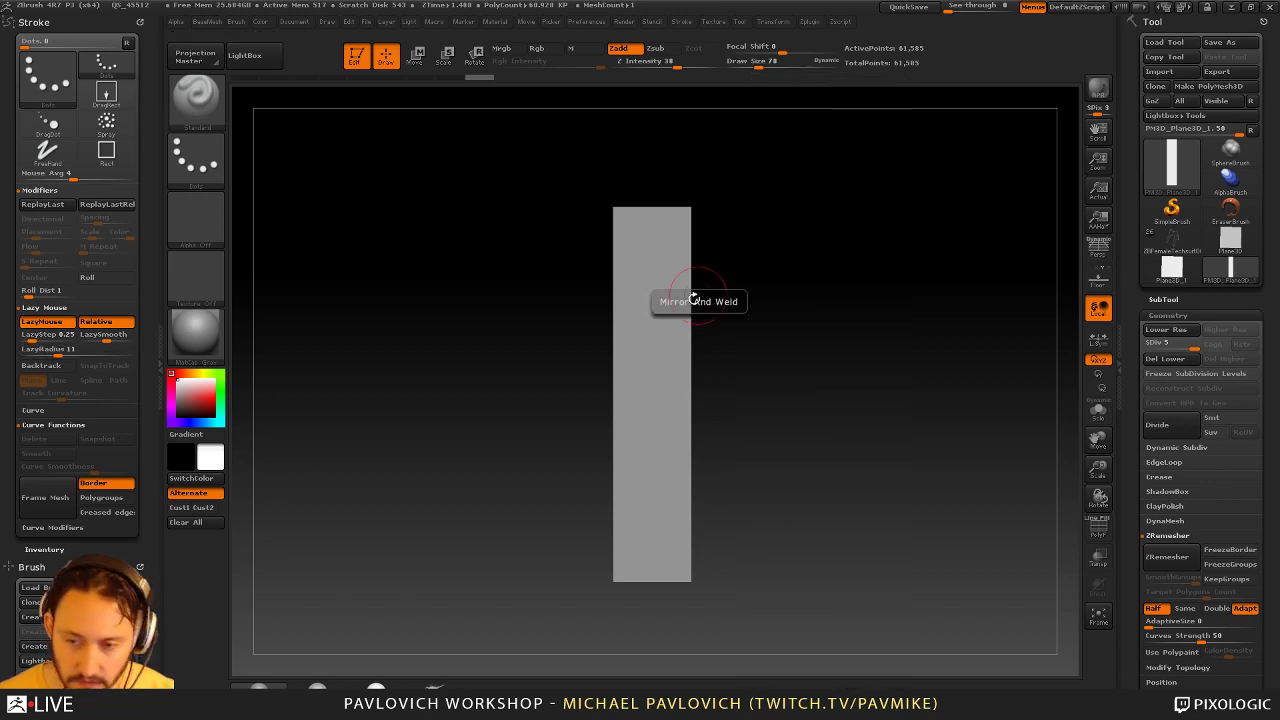
alt+right_drag(694, 299, 690, 328)
key(s)
click(654, 286)
drag(616, 268, 771, 277)
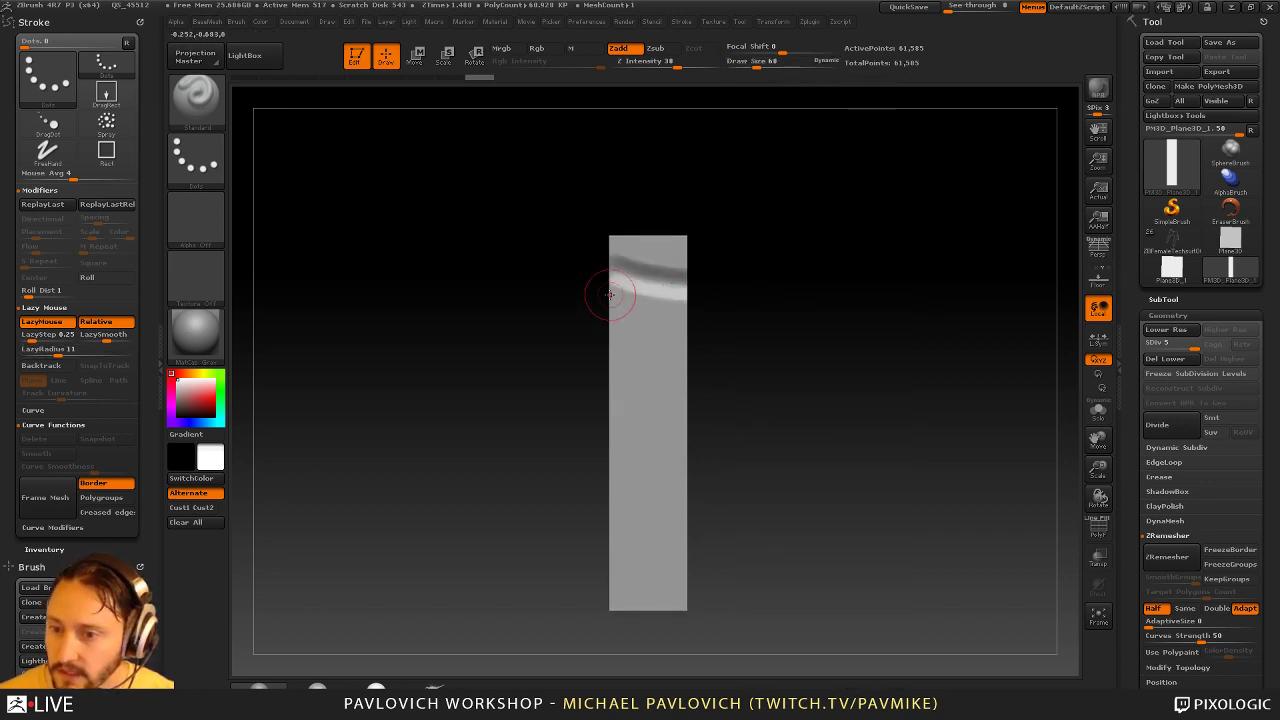
drag(610, 294, 876, 328)
Lower the strip to subdivision level 4 and add broader wrinkles beneath the first ones with a draw size of 126
click(1185, 343)
key(s)
click(625, 321)
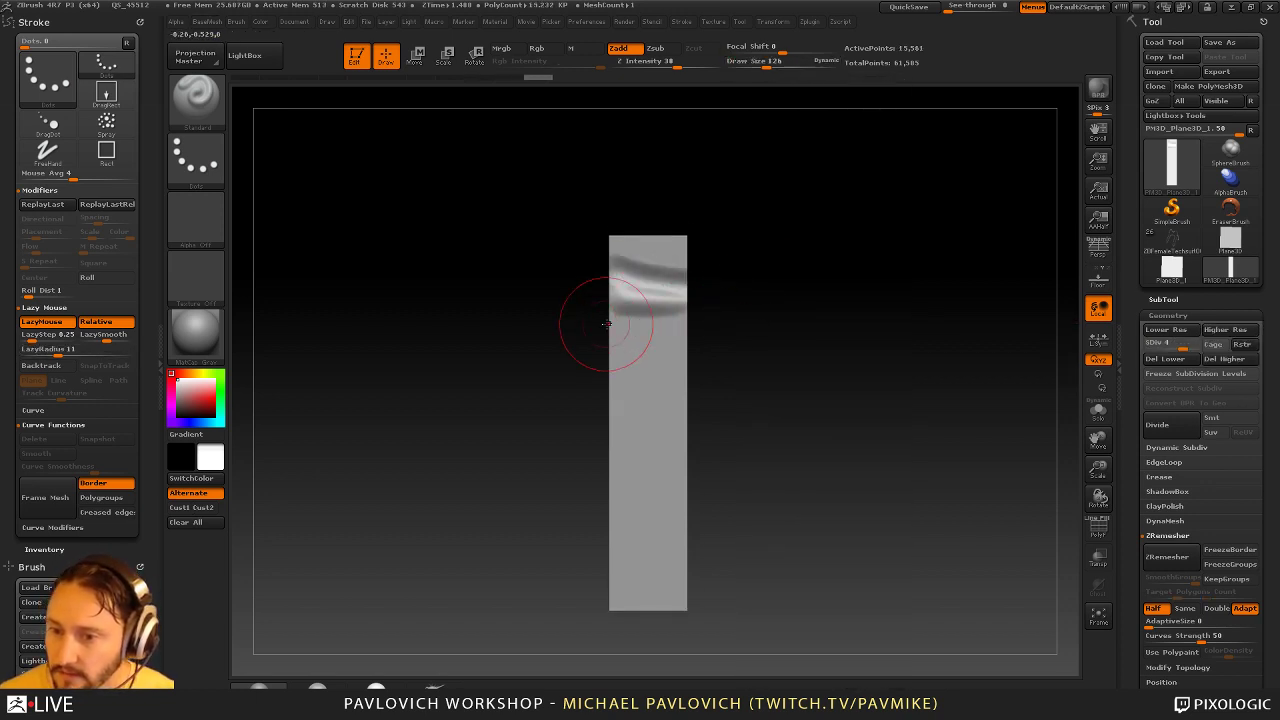
drag(616, 315, 738, 334)
drag(621, 345, 715, 363)
Continue the wrinkles down to the strip's lower end at subdivision level 3, starting with a draw size of 101
key(s)
click(667, 389)
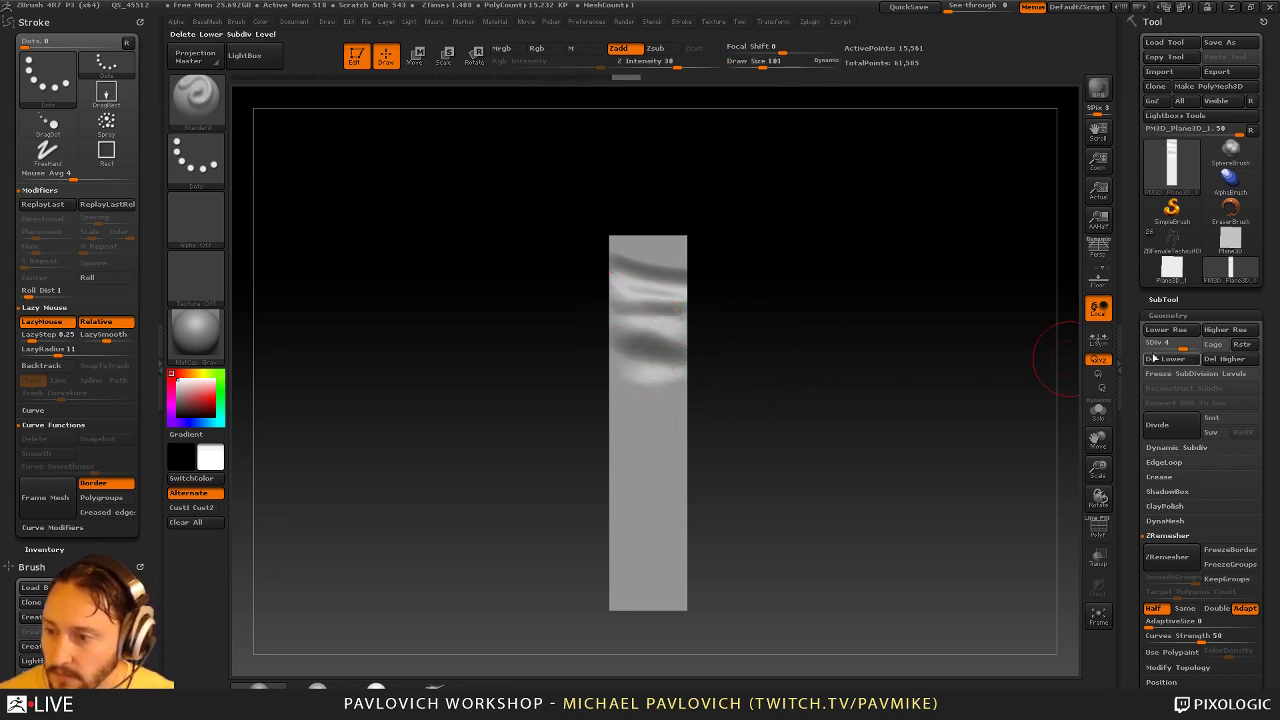
mouse_move(614, 370)
mouse_down()
mouse_move(684, 392)
mouse_move(612, 404)
mouse_up()
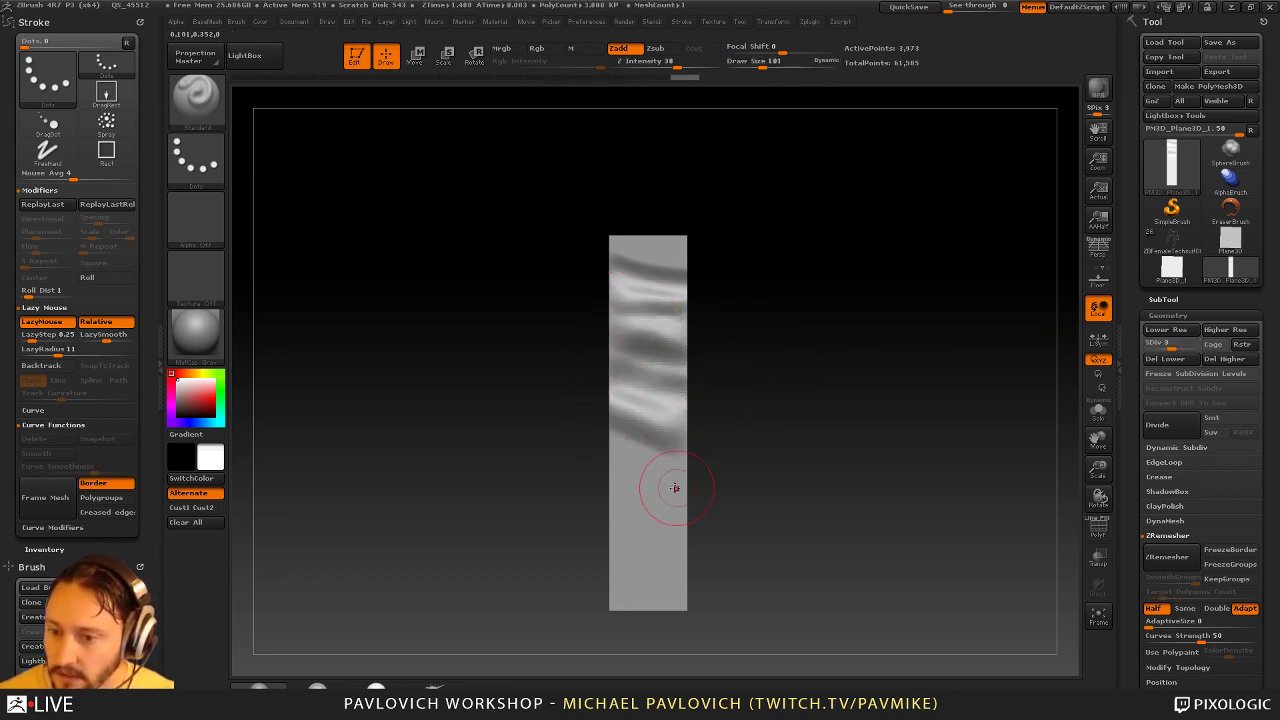
mouse_move(614, 468)
mouse_down()
mouse_move(684, 457)
mouse_move(615, 512)
mouse_move(724, 551)
mouse_up()
drag(612, 556, 692, 572)
key(s)
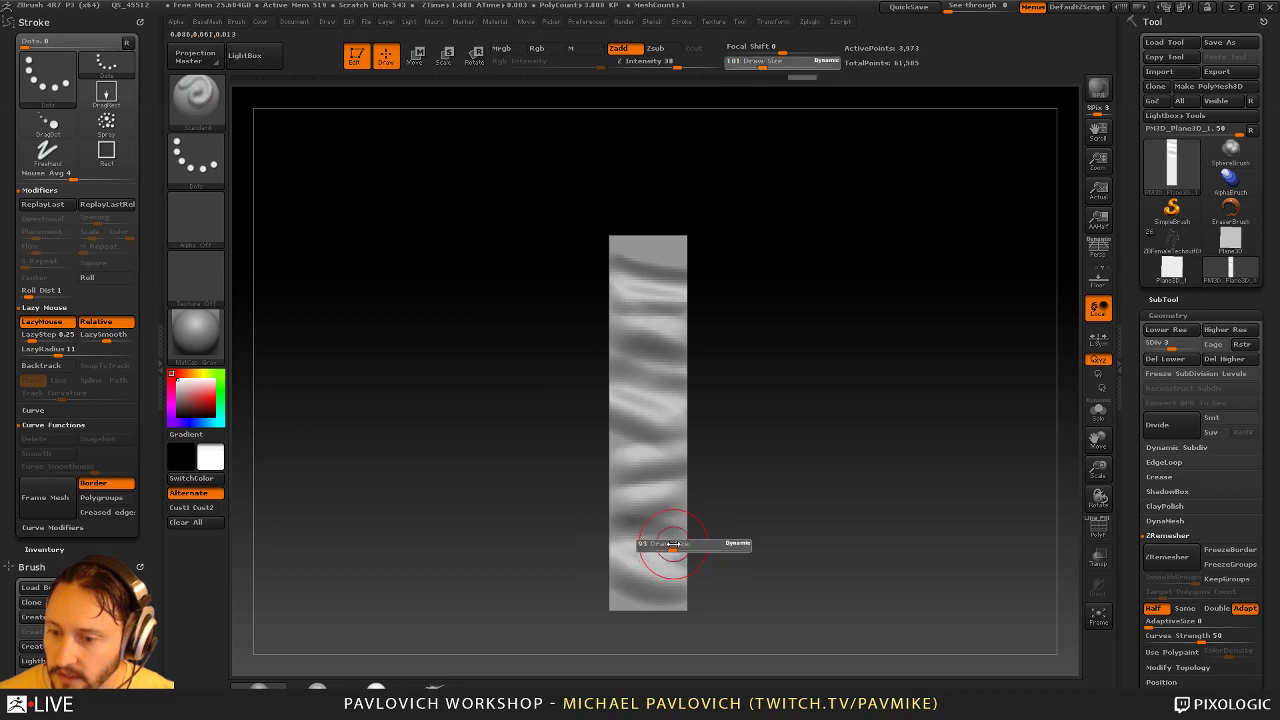
click(662, 546)
drag(622, 508, 712, 486)
Smooth the sculpted wrinkles and assign Smooth Stronger as the smoothing brush
mouse_move(650, 298)
shift+mouse_down()
mouse_move(645, 312)
mouse_move(664, 310)
shift+mouse_up()
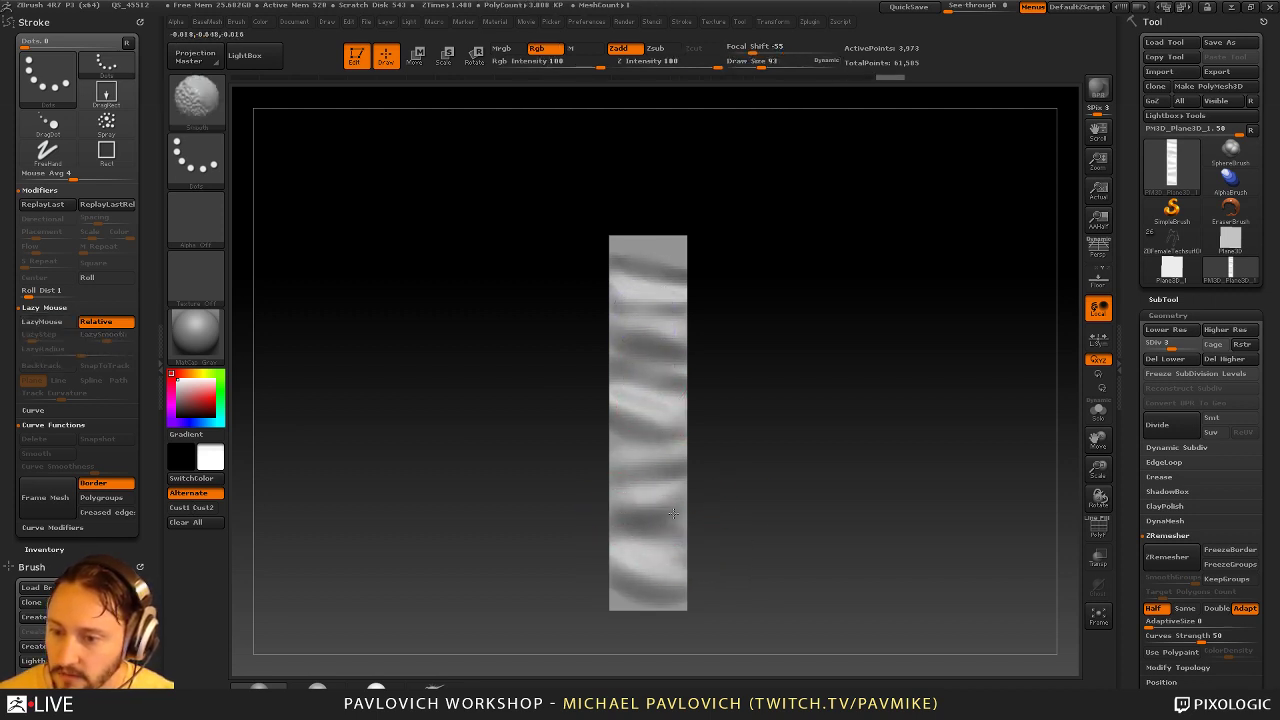
shift+click(206, 101)
shift+click(449, 436)
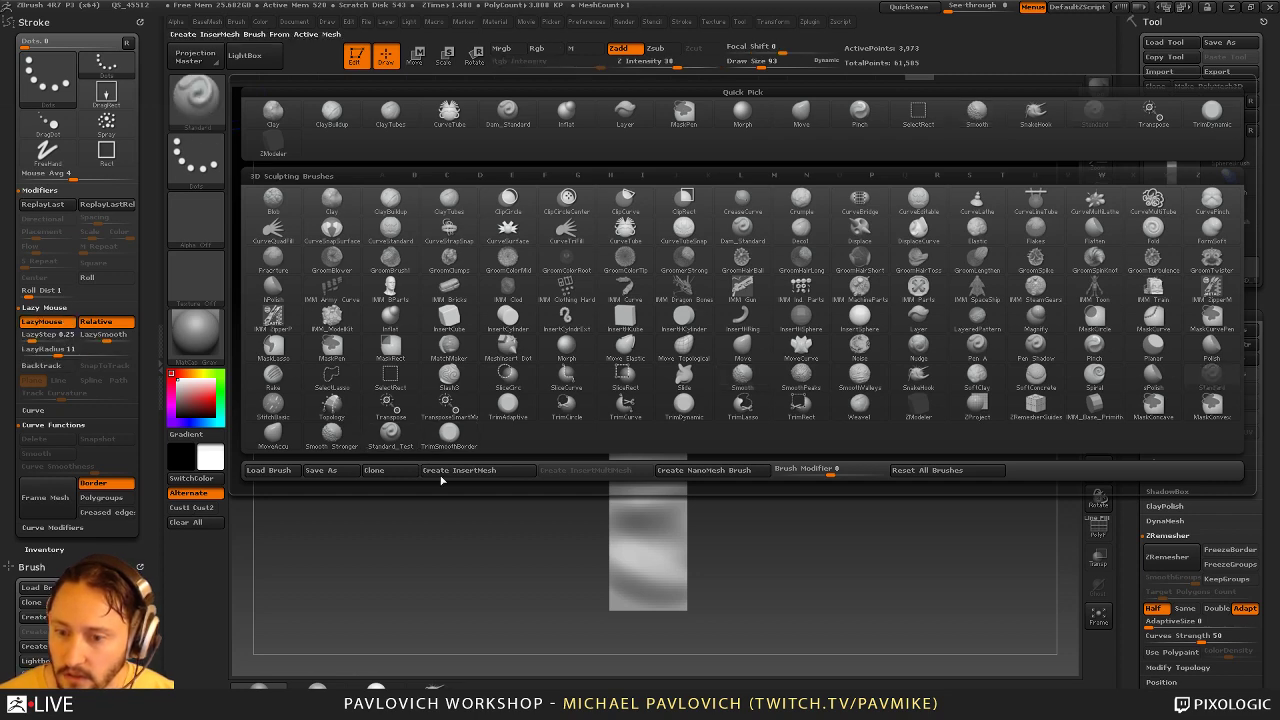
shift+click(212, 116)
shift+click(212, 116)
key(b)
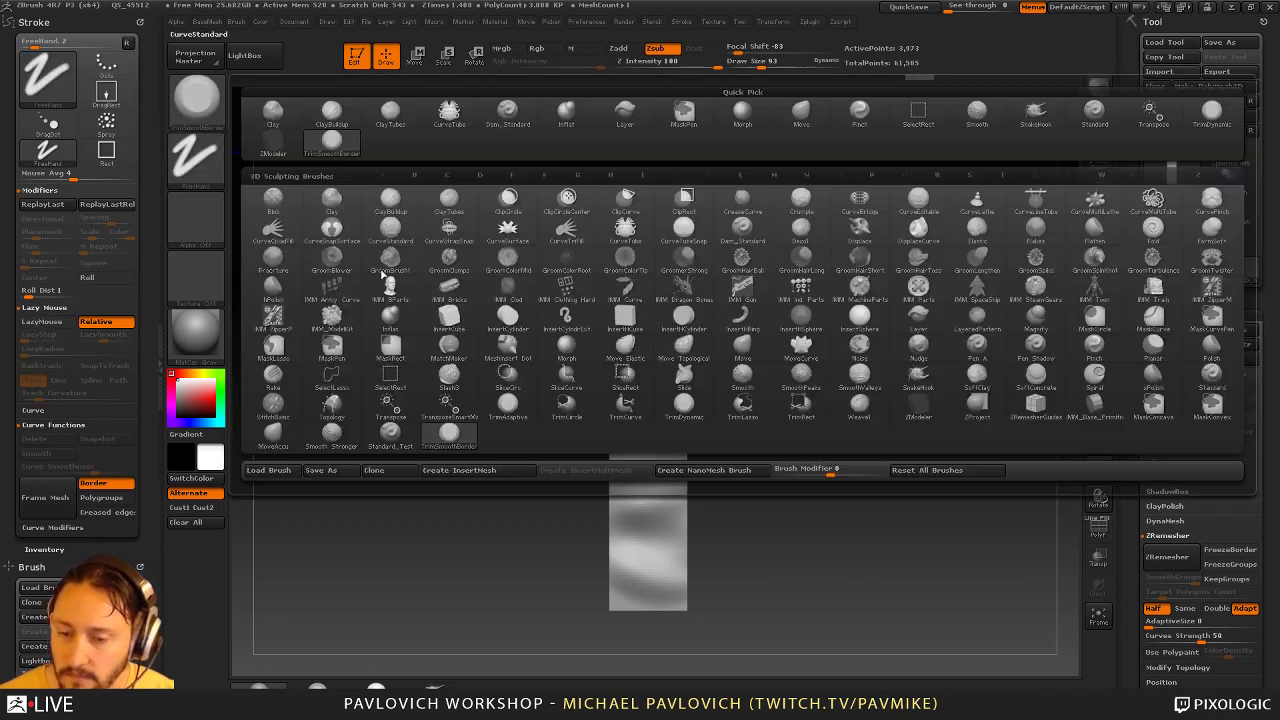
click(349, 430)
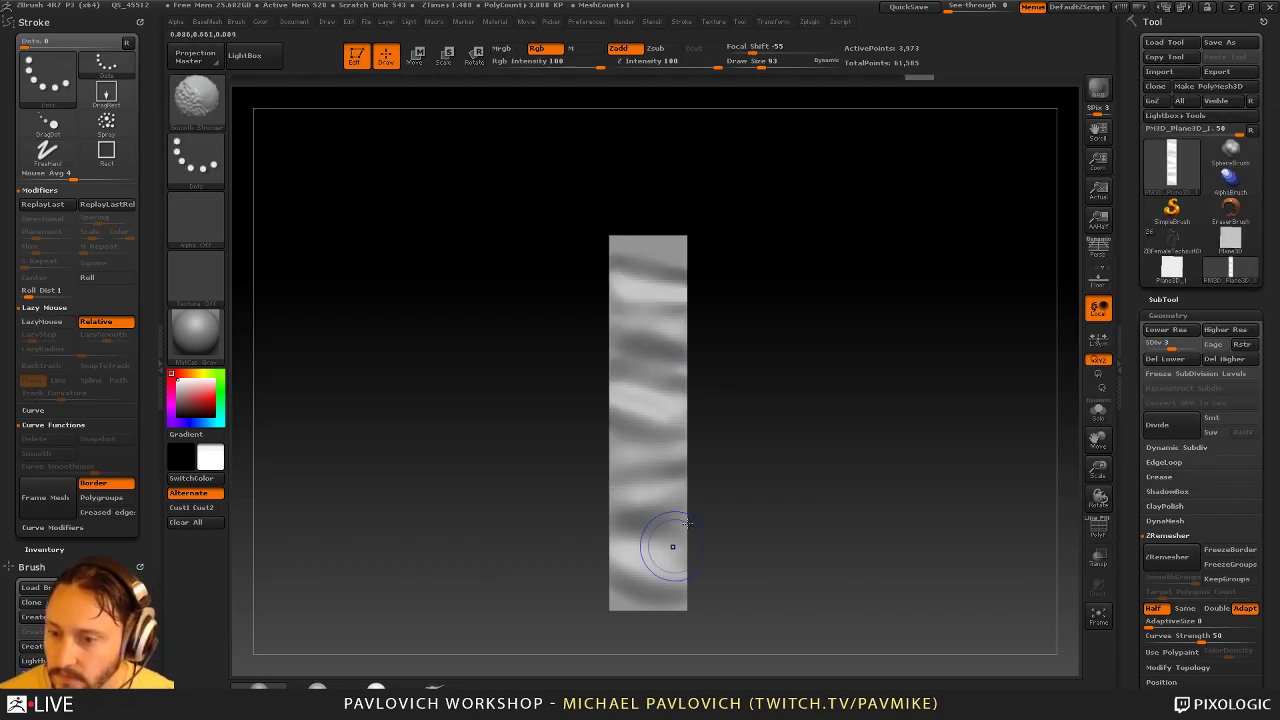
Add smaller wrinkles to the upper and middle strip at subdivision level 4 and blend them with Smooth Stronger
click(1170, 358)
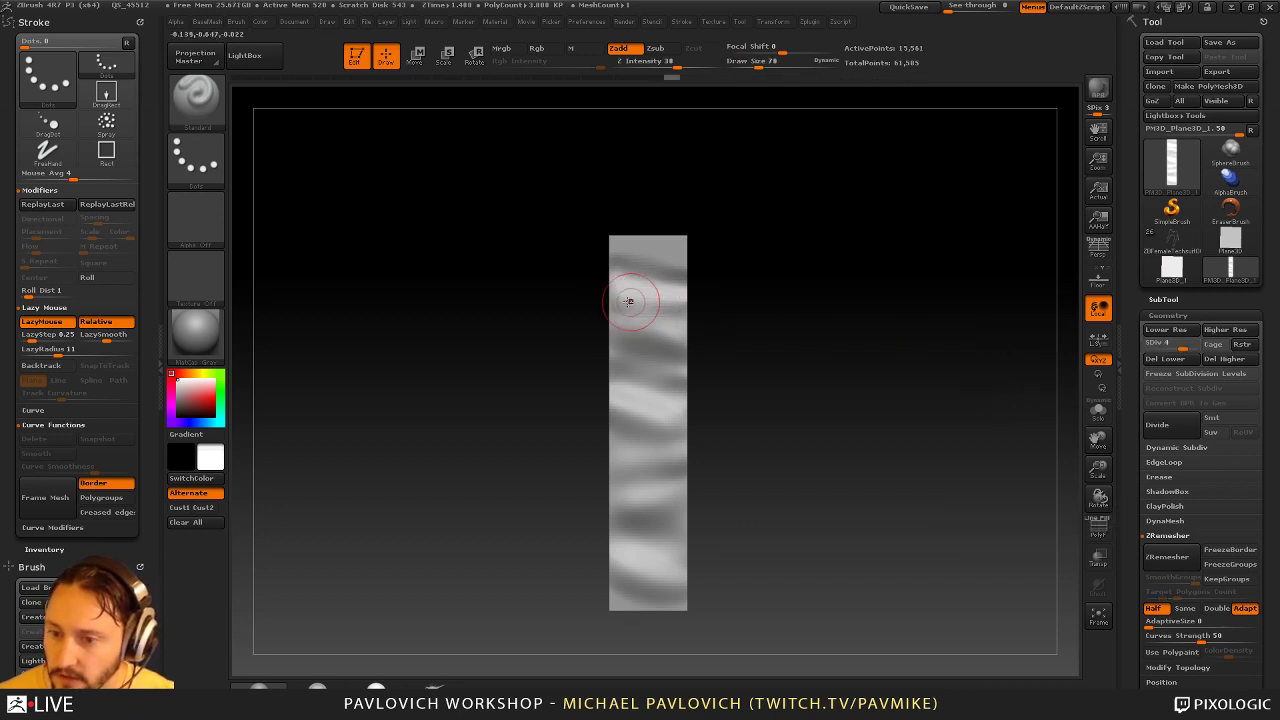
drag(629, 302, 698, 355)
key(s)
drag(622, 347, 691, 388)
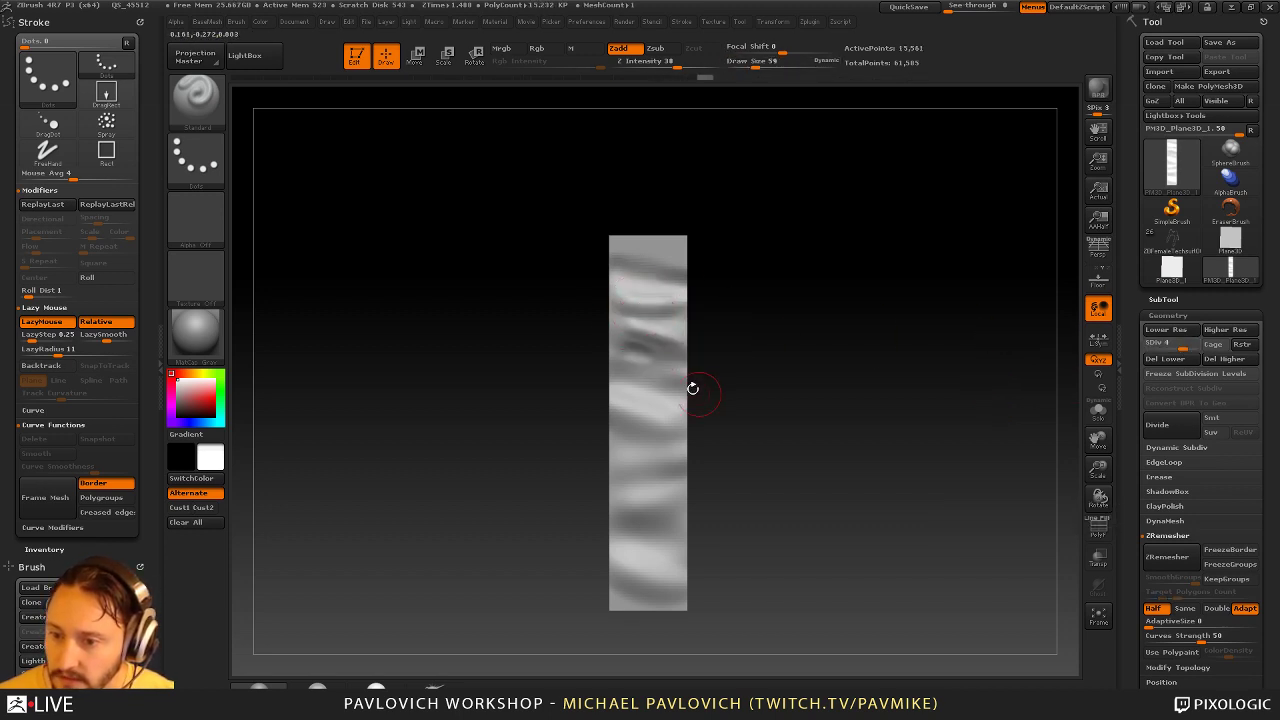
key(s)
shift+drag(617, 329, 643, 301)
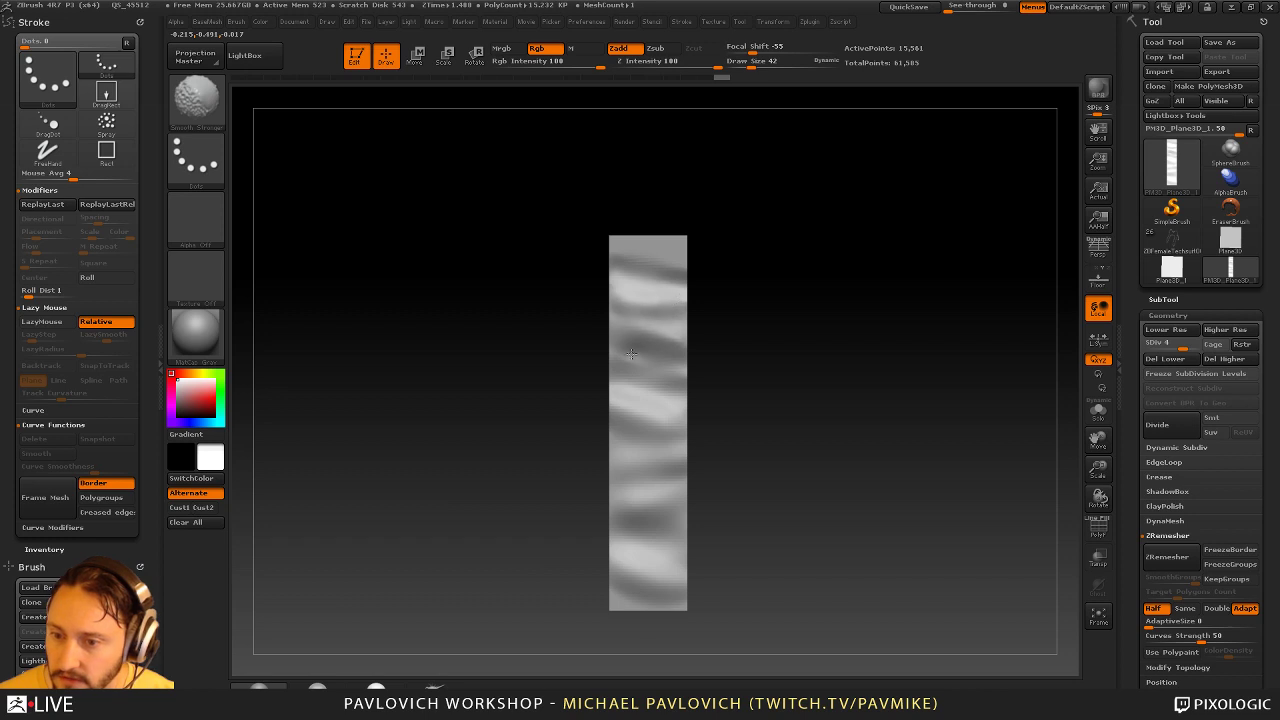
key(l)
drag(645, 418, 685, 448)
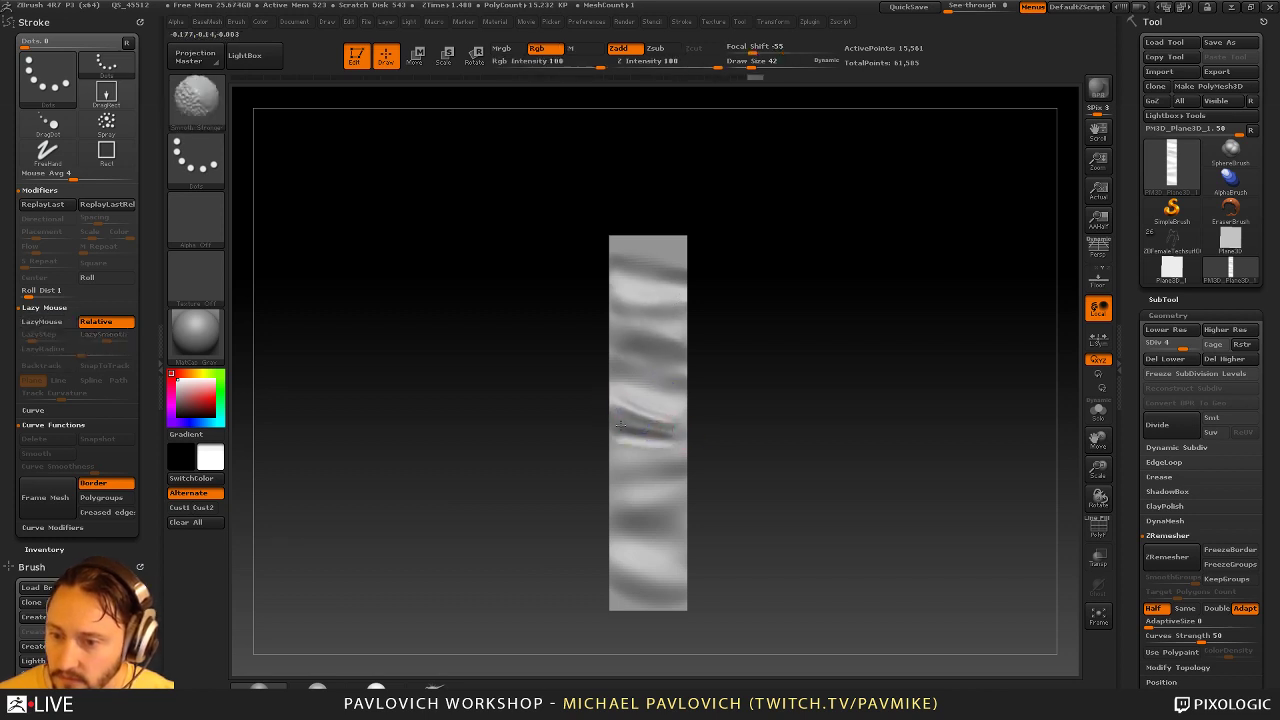
Raise the strip to subdivision level 5, capture it as an alpha with MRGBZGrabber, and turn the grabbed texture off
click(1195, 344)
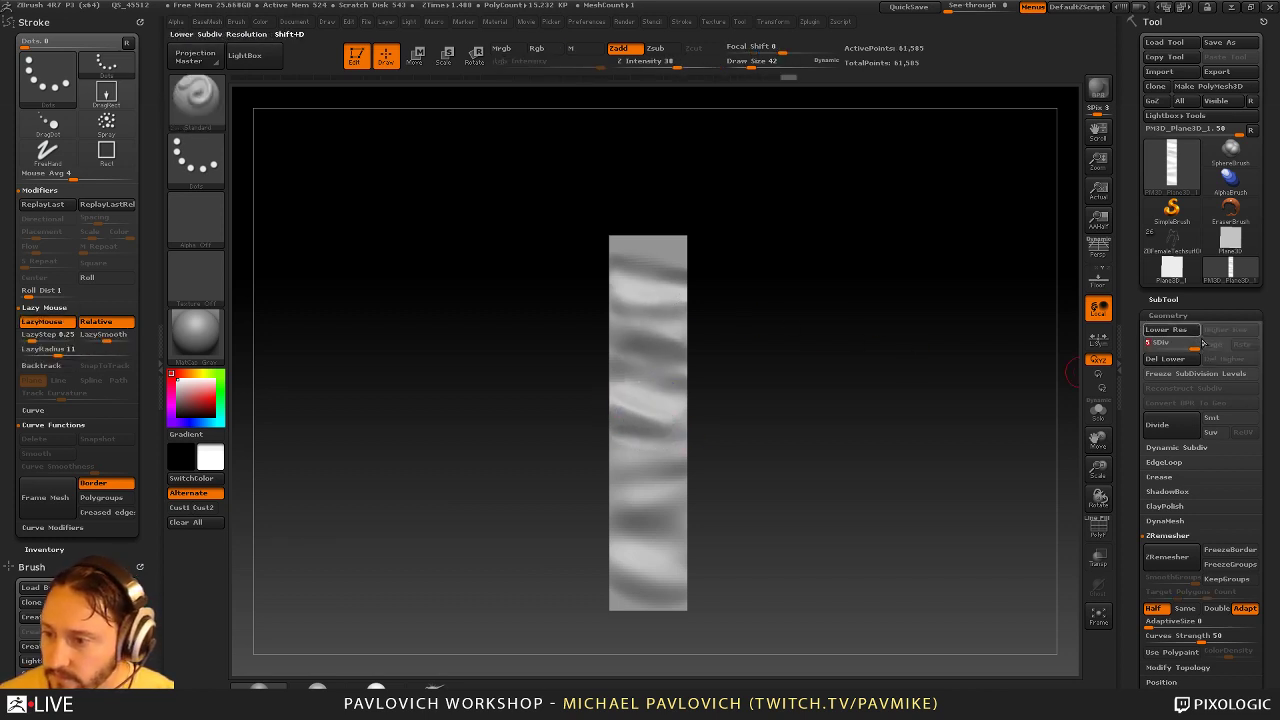
mouse_move(925, 390)
alt+mouse_down()
mouse_move(917, 377)
mouse_move(940, 395)
alt+mouse_up()
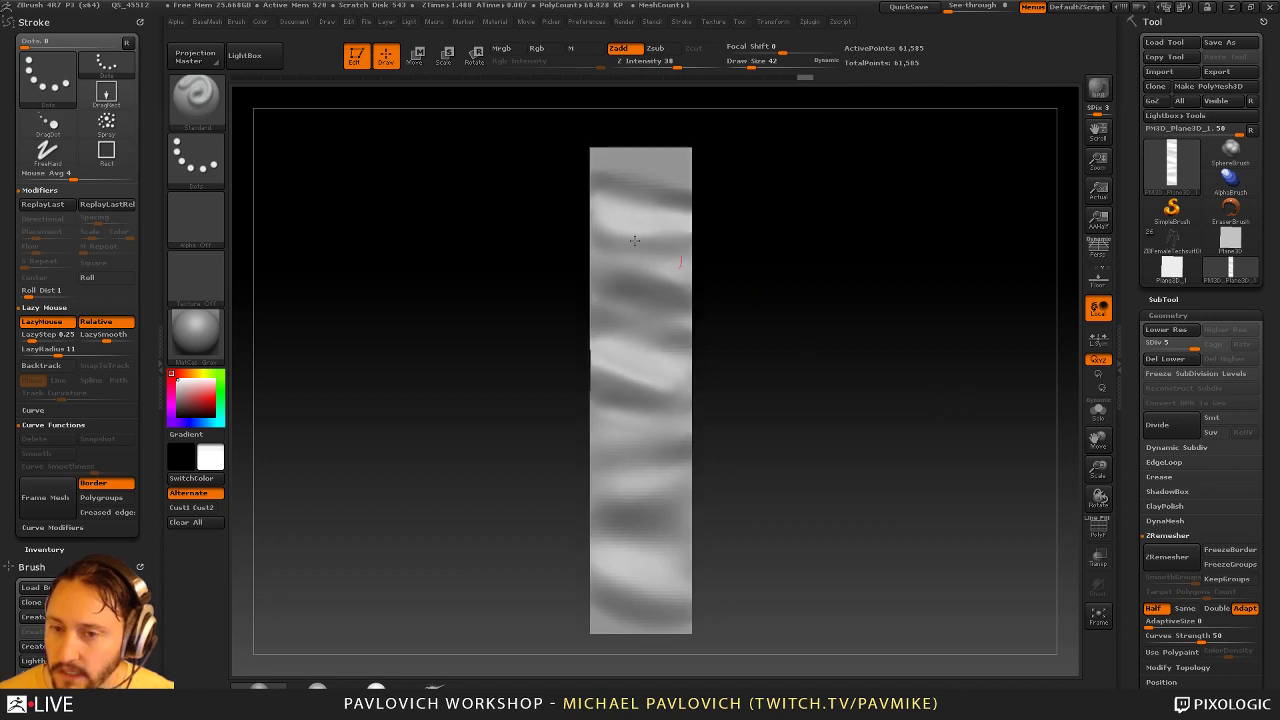
click(362, 64)
click(1171, 210)
click(1175, 181)
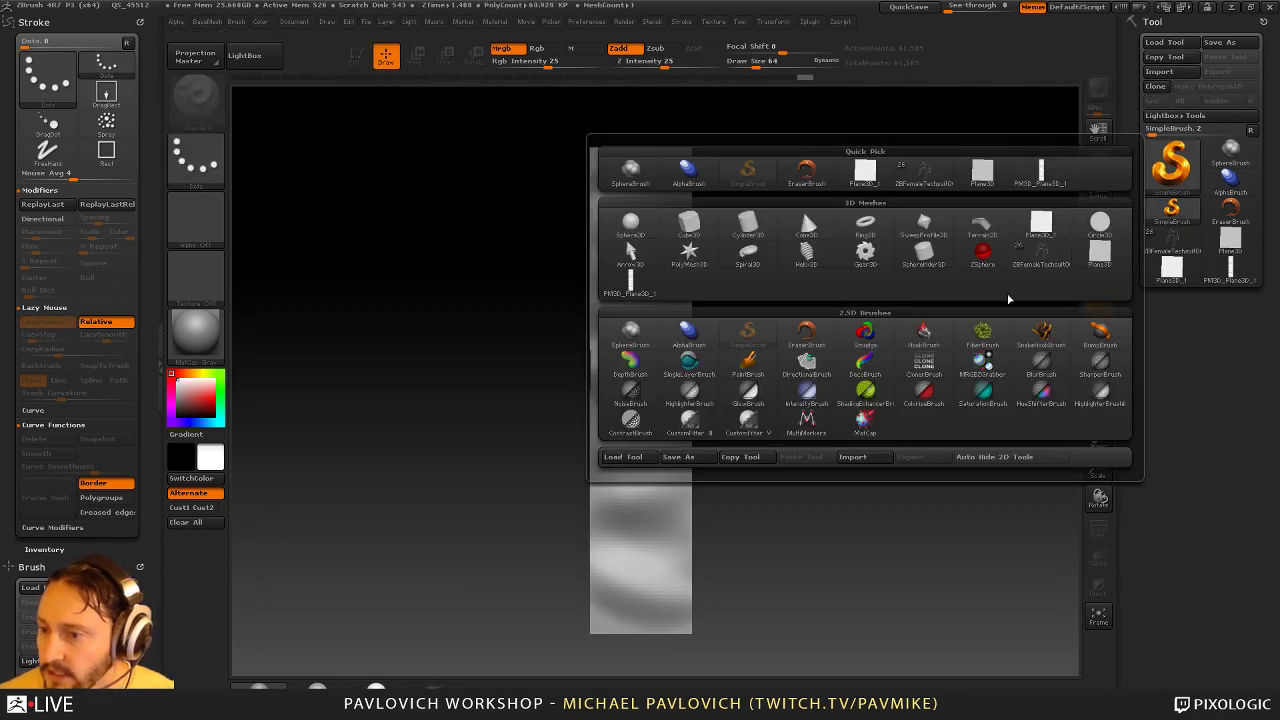
click(983, 362)
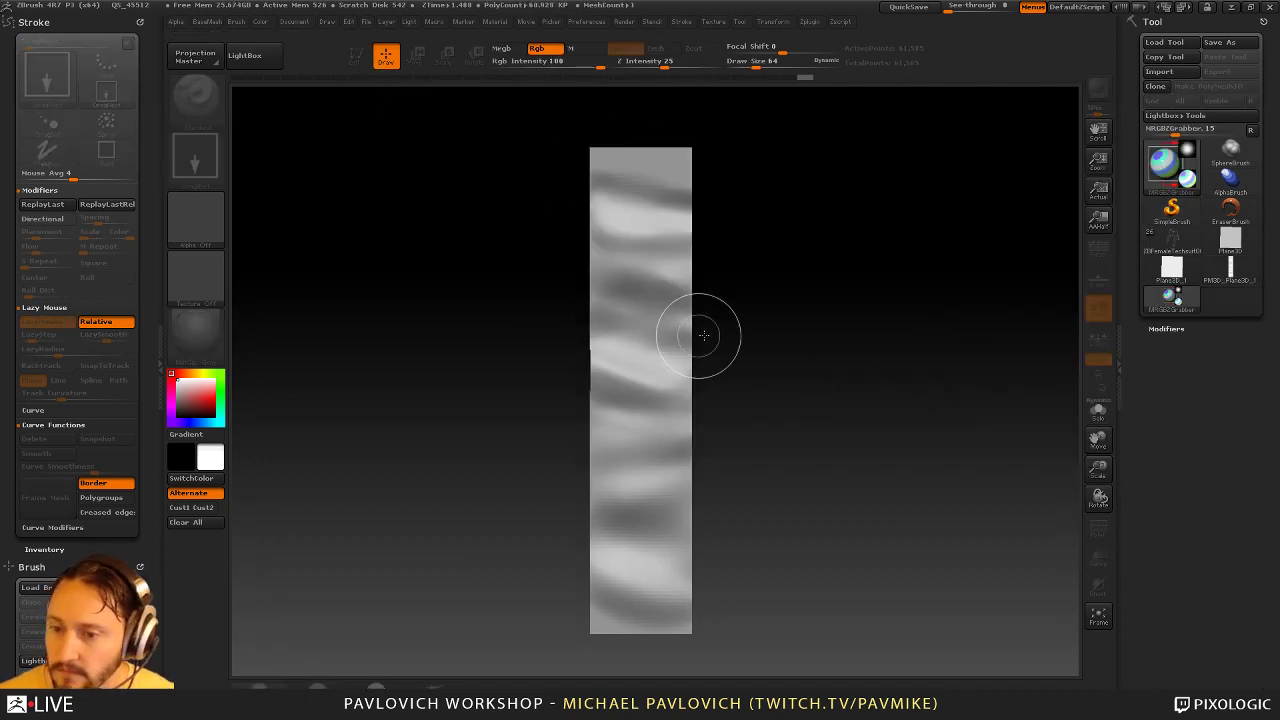
drag(799, 454, 688, 629)
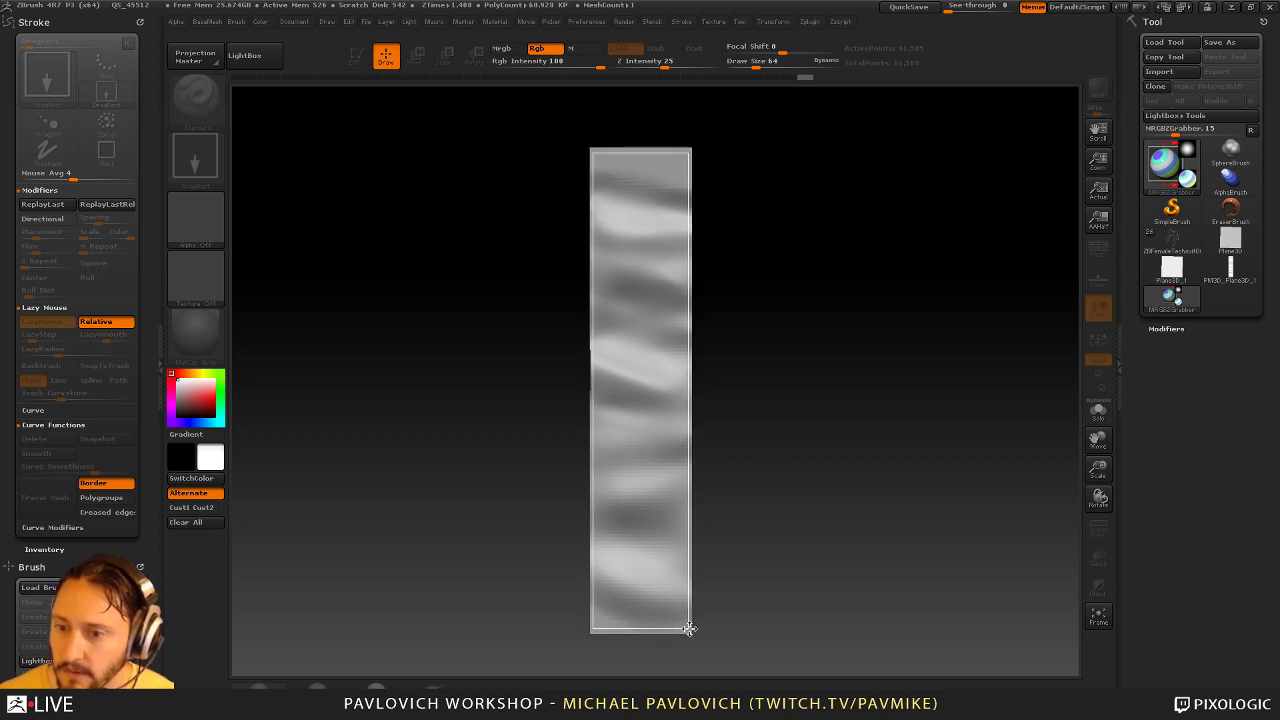
click(202, 270)
click(268, 287)
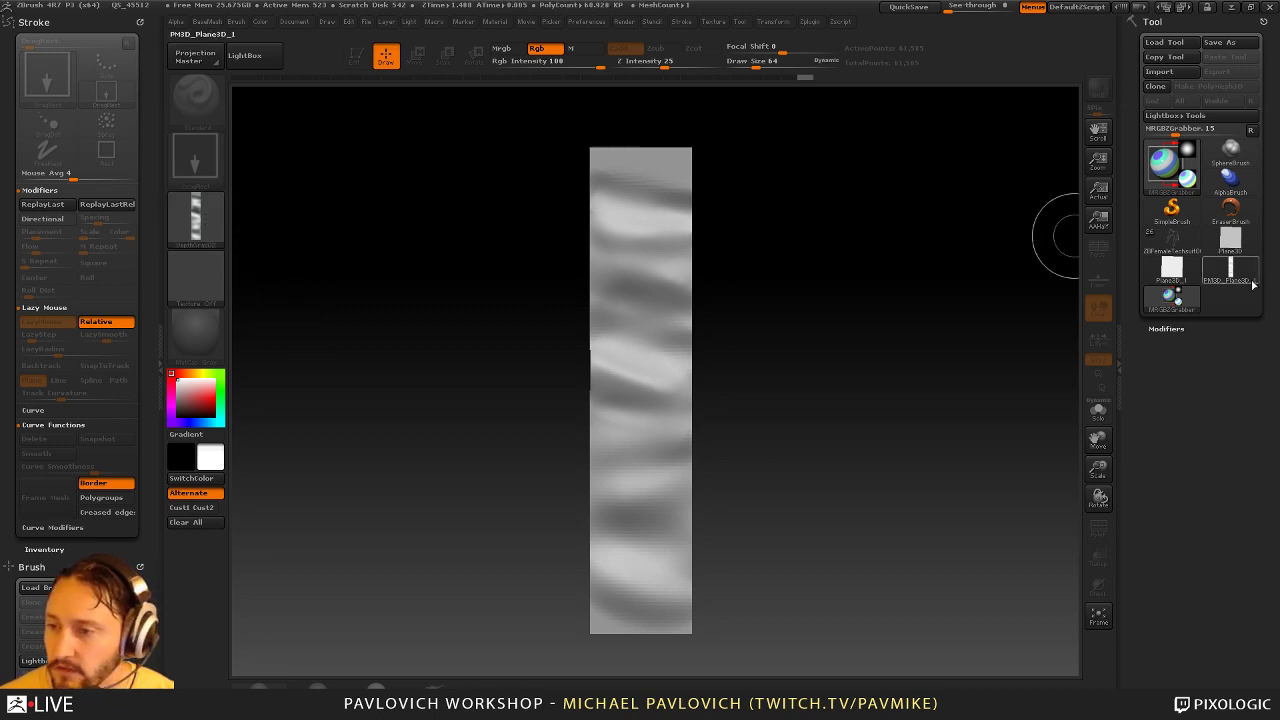
Clear the canvas, draw the female tech suit tool on it, enter edit mode, and face it straight on
click(1185, 233)
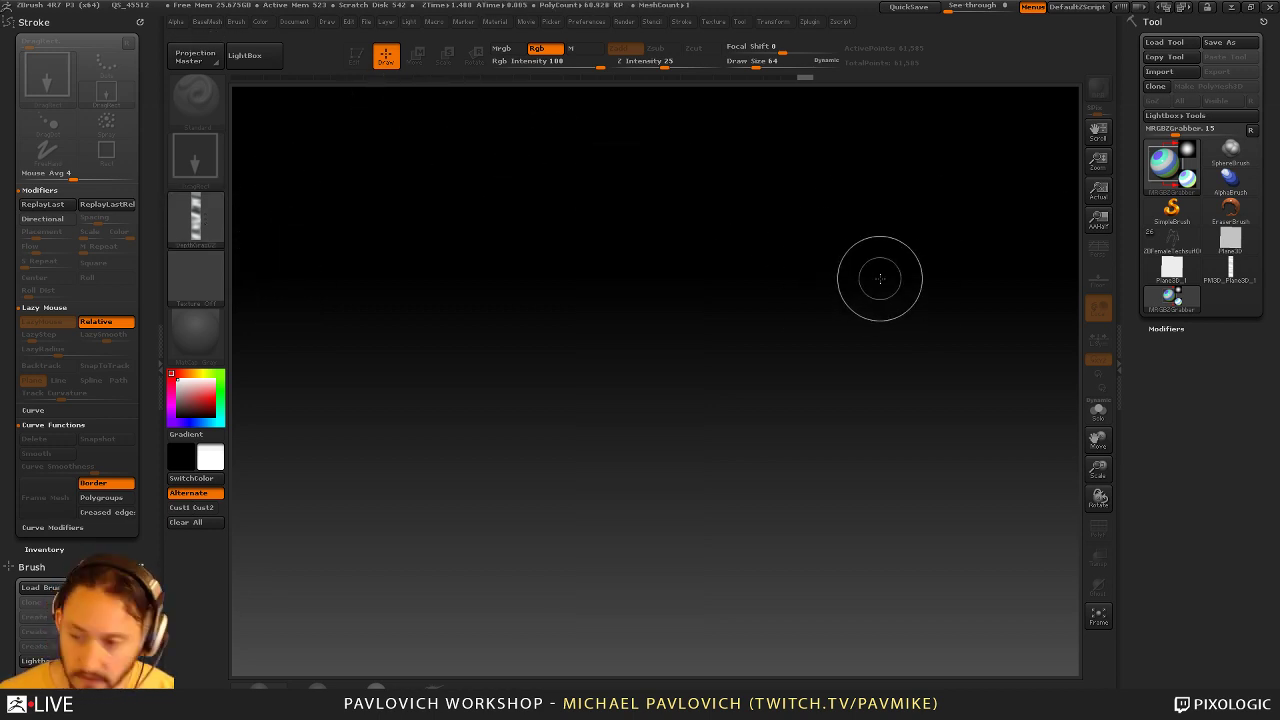
click(1185, 245)
drag(740, 443, 620, 355)
click(357, 57)
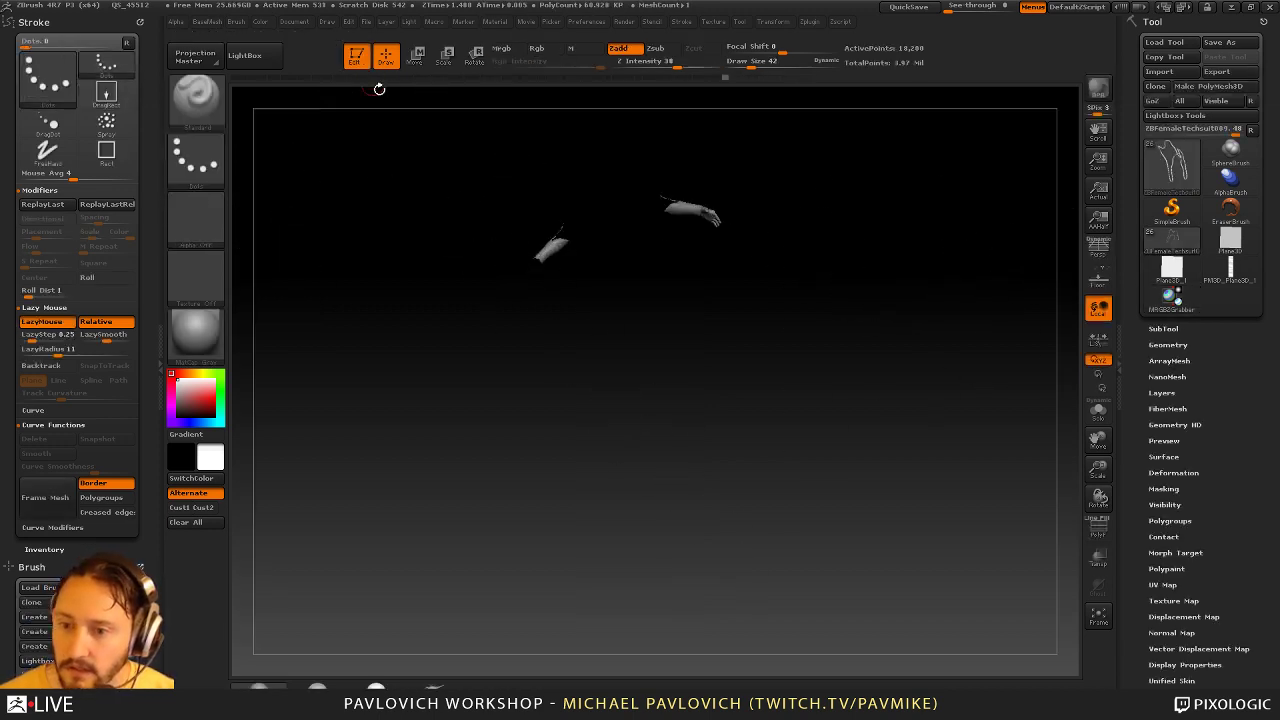
shift+drag(944, 231, 775, 510)
Make the hand the active subtool and raise it to subdivision level 4
alt+click(671, 443)
drag(734, 417, 955, 341)
key(ctrl+d)
drag(1178, 370, 1178, 366)
click(1177, 343)
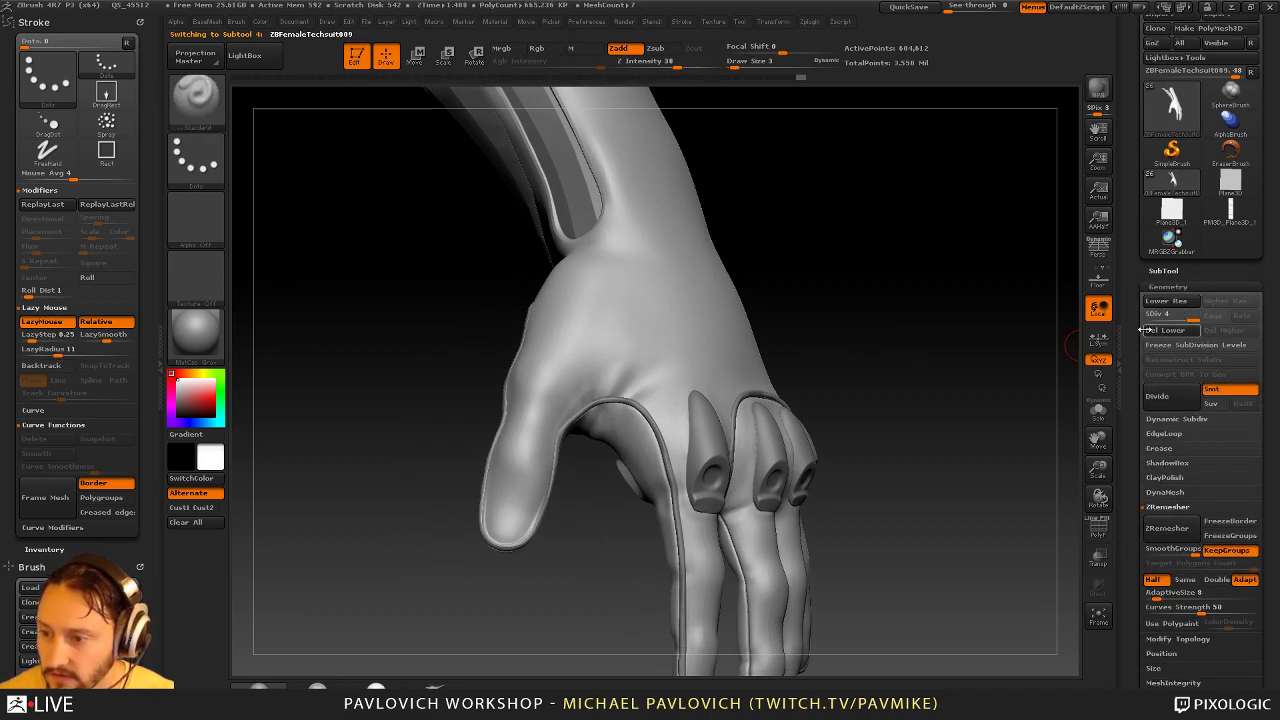
drag(921, 365, 908, 326)
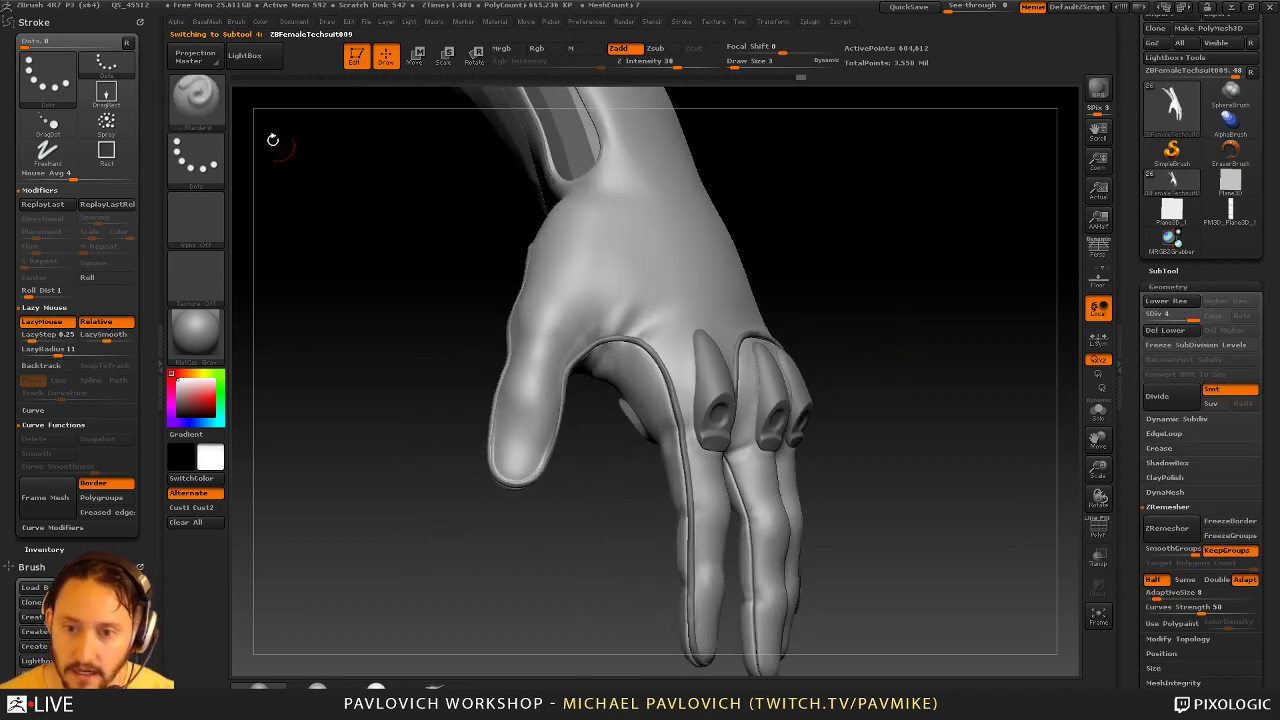
Activate the Standard_1 brush and assign the DepthGrab02 wrinkle alpha to it
click(198, 97)
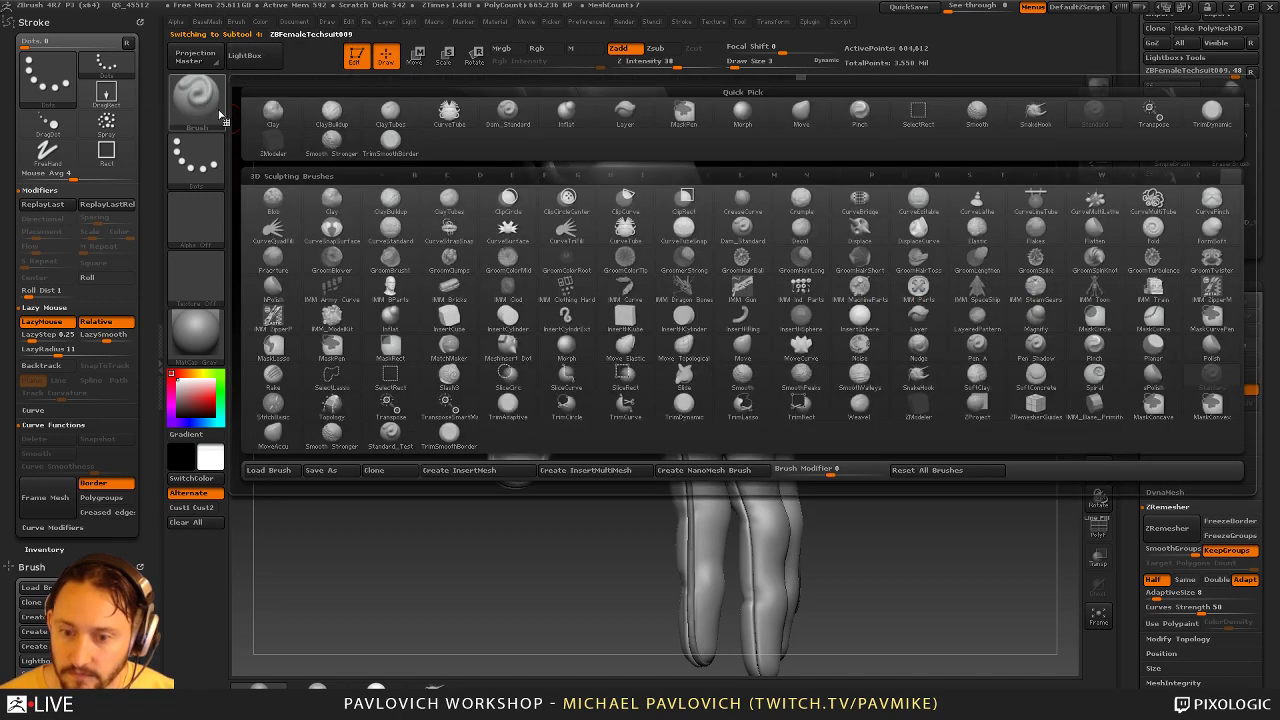
click(388, 436)
click(206, 163)
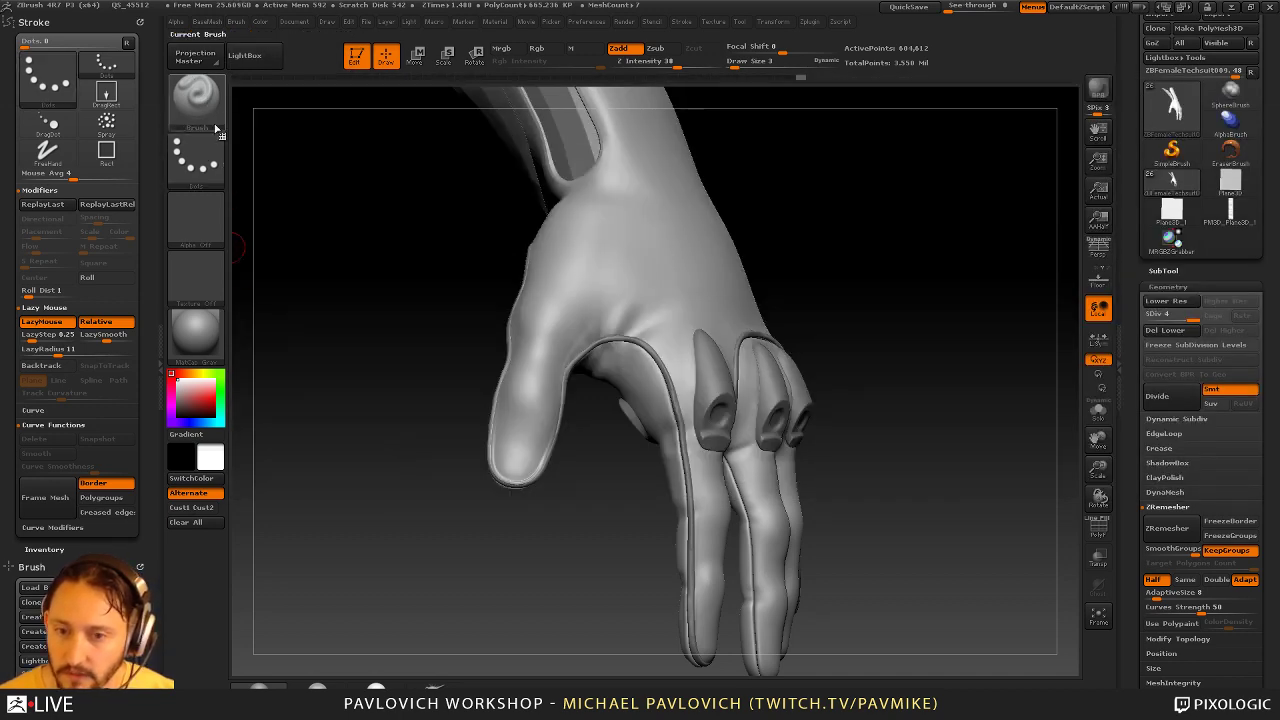
click(205, 165)
click(206, 222)
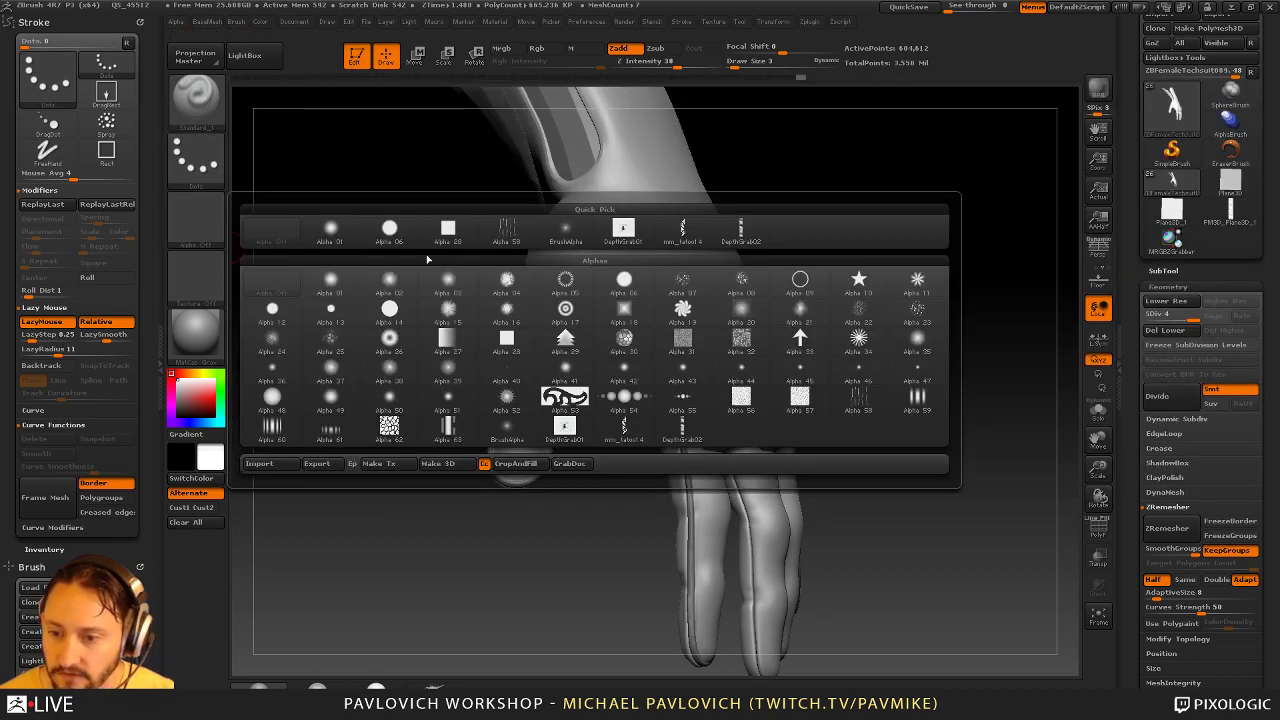
click(682, 428)
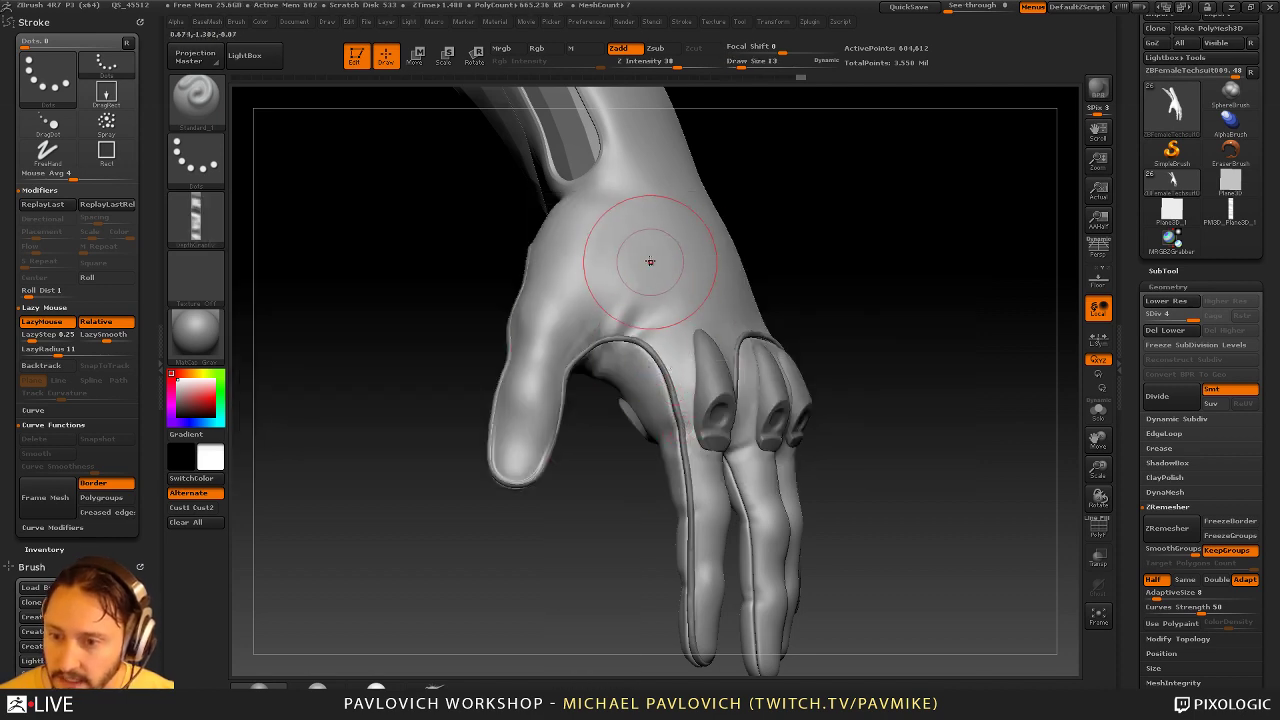
Turn on Roll for the brush stroke and test the wrinkle alpha on the back of the hand
drag(640, 217, 667, 342)
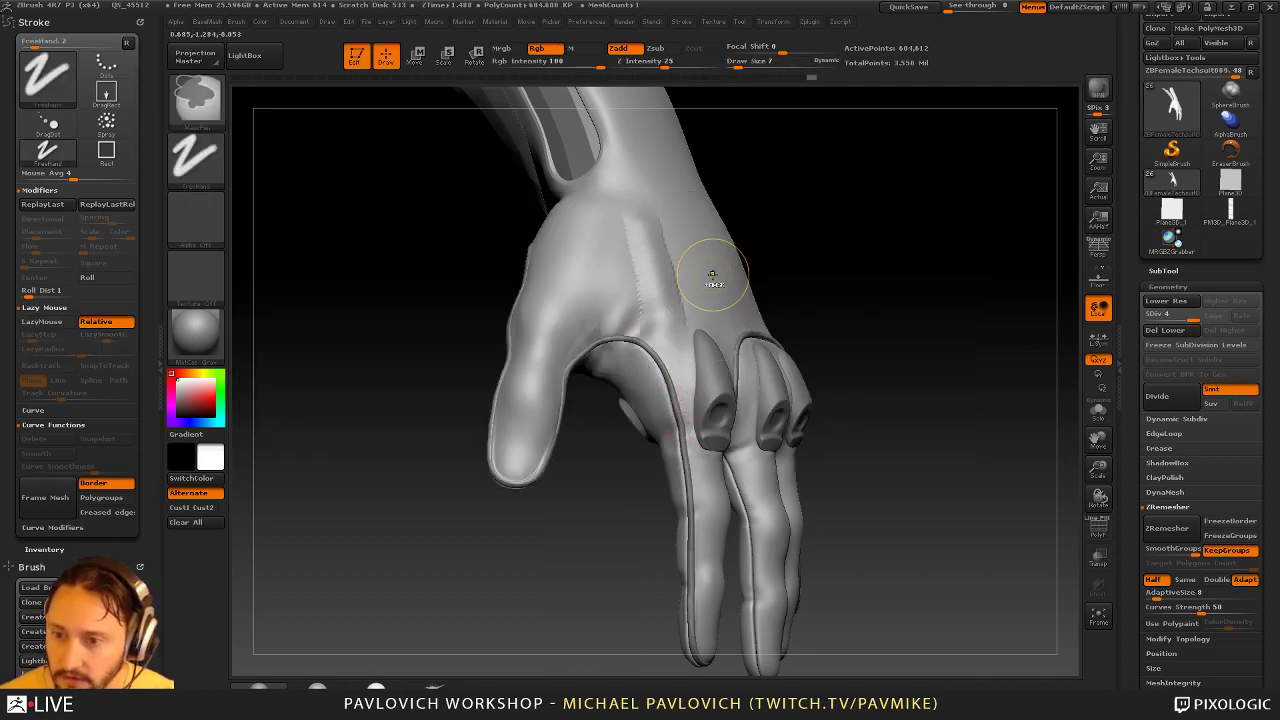
key(ctrl+z)
click(684, 22)
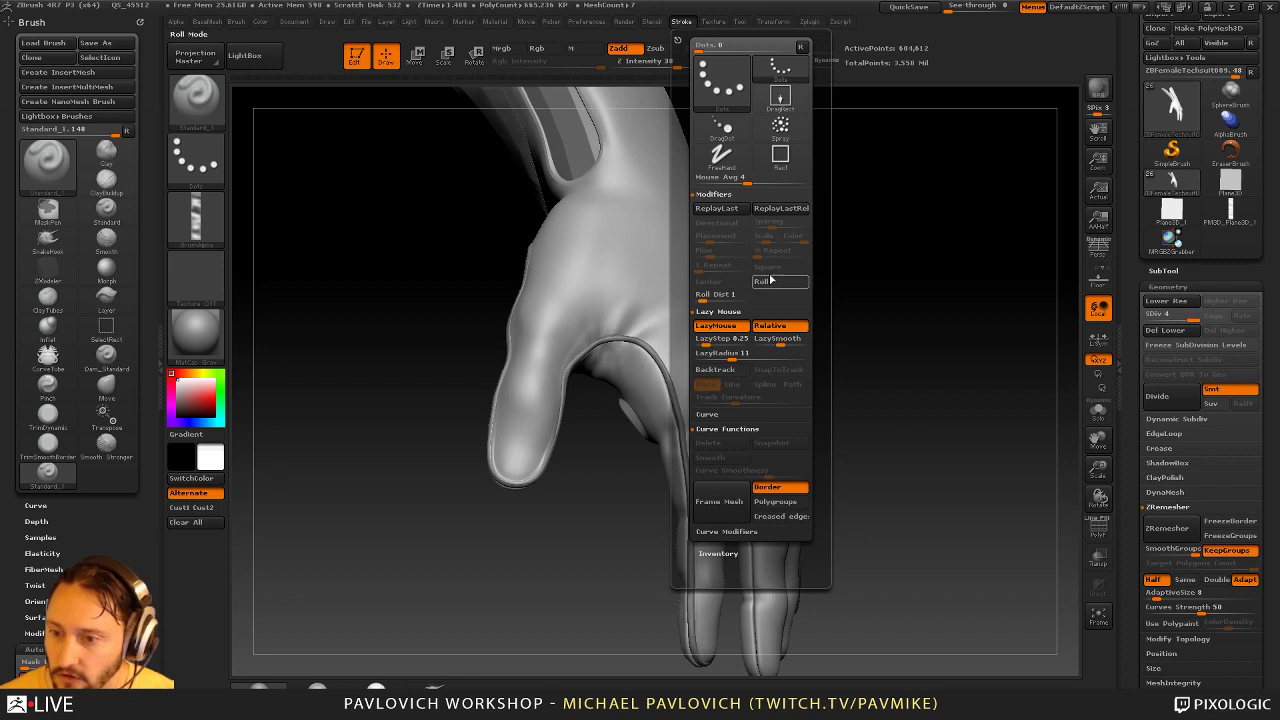
click(771, 281)
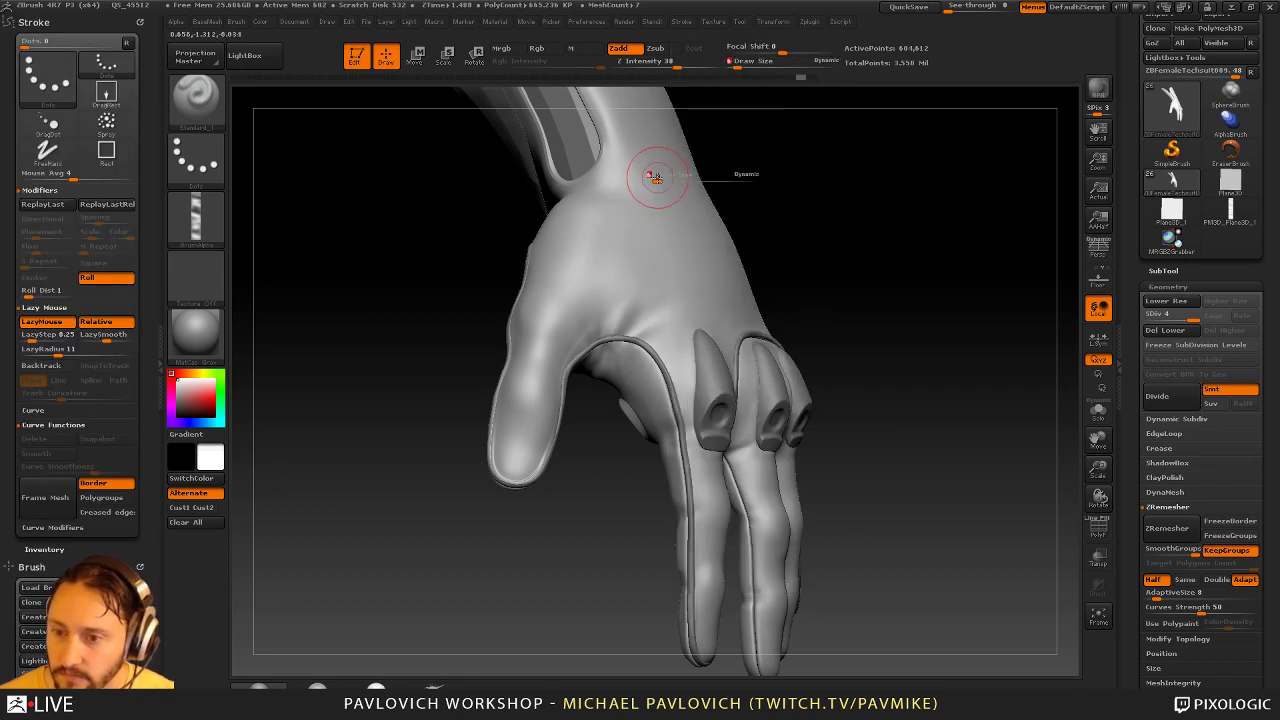
drag(664, 300, 686, 392)
key(ctrl+z)
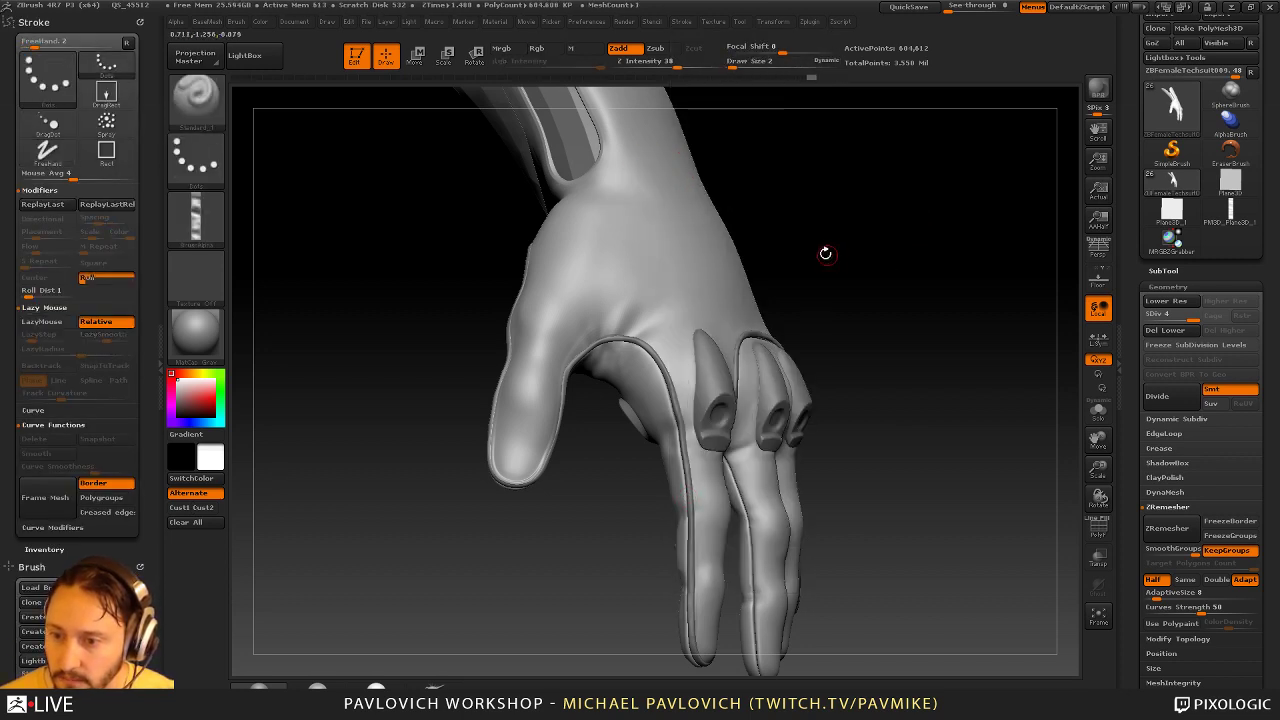
Try wrinkle strokes between the thumb and index finger at Z Intensity 29 with different draw sizes
drag(678, 63, 669, 62)
alt+drag(829, 229, 819, 196)
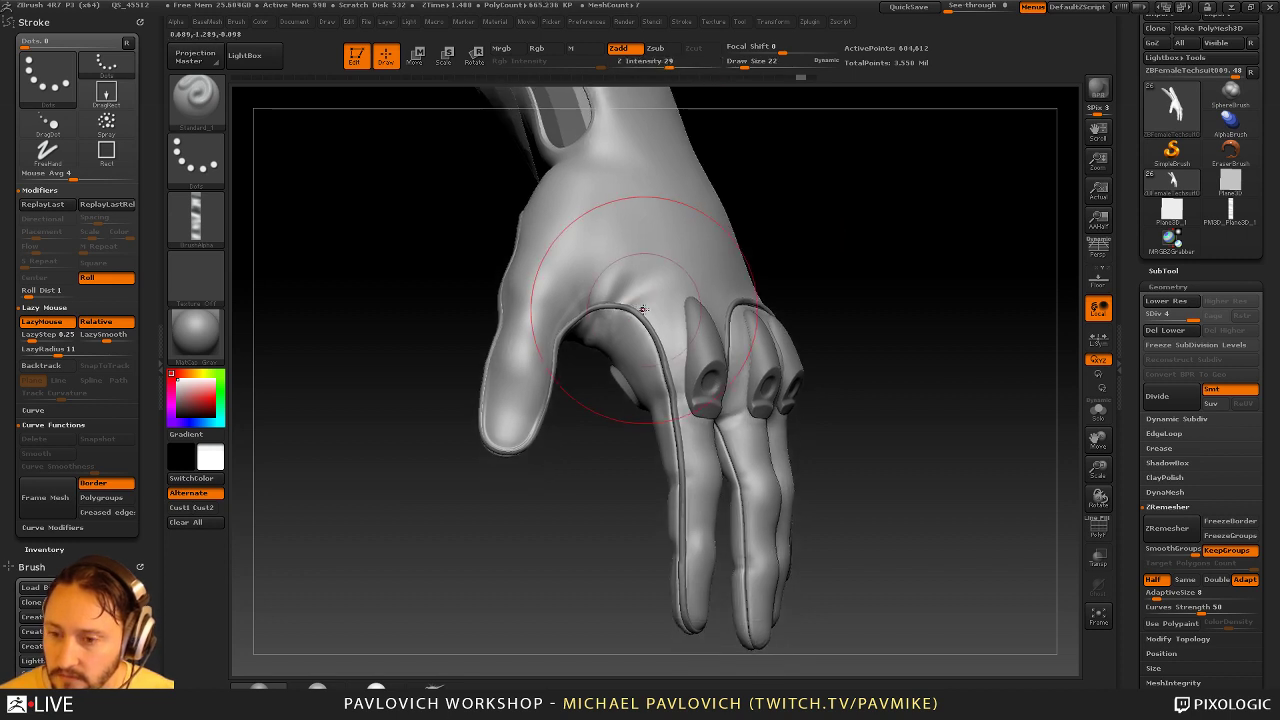
key(s)
drag(626, 308, 630, 308)
mouse_move(665, 350)
mouse_down()
mouse_move(683, 410)
mouse_move(654, 344)
mouse_up()
key(ctrl+z)
key(s)
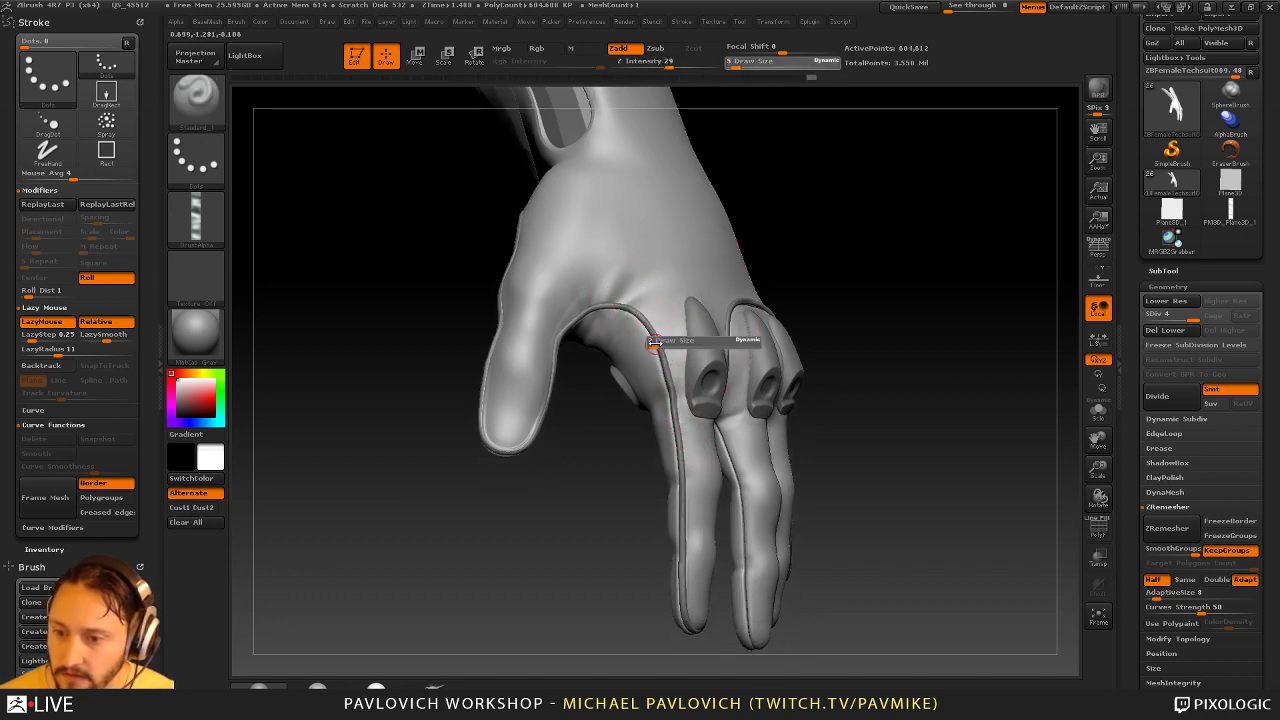
drag(622, 251, 654, 314)
key(ctrl+z)
Resize the brush and try a long wrinkle stroke from the wrist toward the index knuckle
key(s)
drag(674, 272, 683, 272)
key(s)
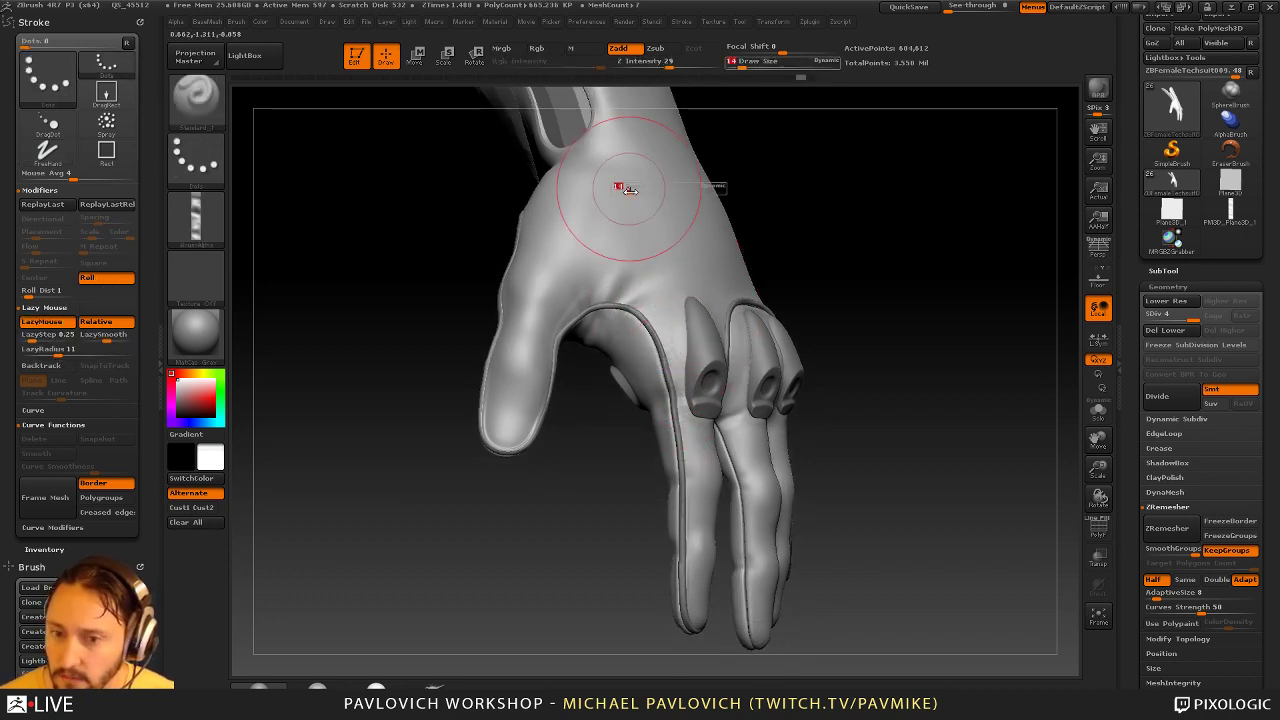
drag(625, 187, 620, 187)
drag(625, 166, 665, 317)
key(ctrl+z)
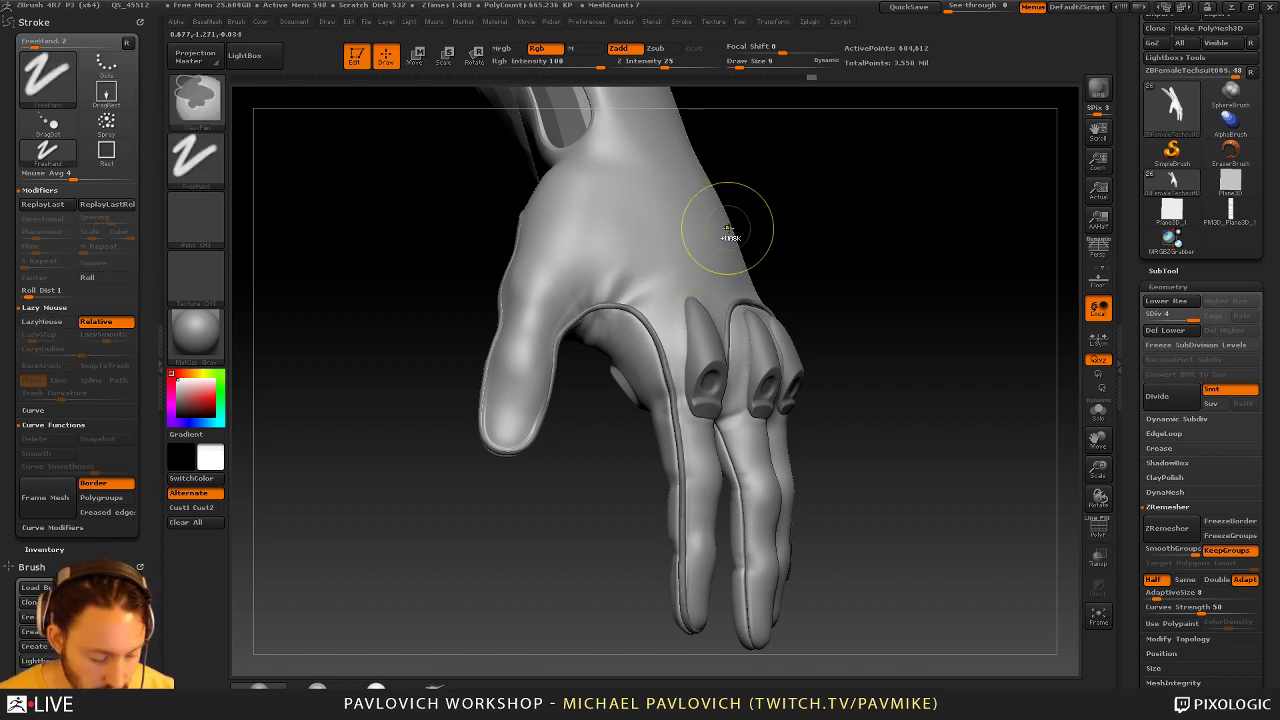
Subdivide the hand to level 5 and test a wrinkle stroke on its back at Draw Size 4
key(ctrl+d)
alt+drag(804, 190, 786, 299)
key(s)
drag(643, 293, 655, 400)
drag(829, 277, 811, 275)
key(ctrl+z)
Lower Z Intensity to 14 and try wrinkle strokes from the forearm down the back of the hand
click(661, 66)
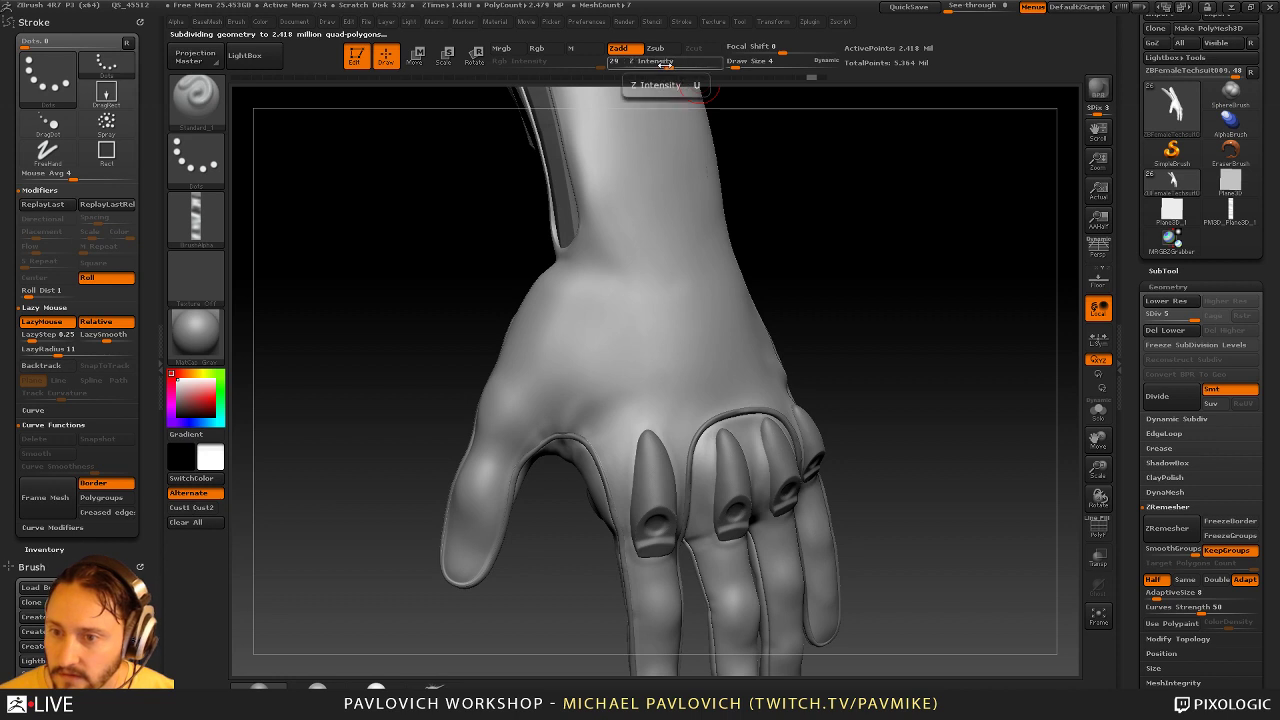
drag(629, 177, 636, 370)
key(ctrl+z)
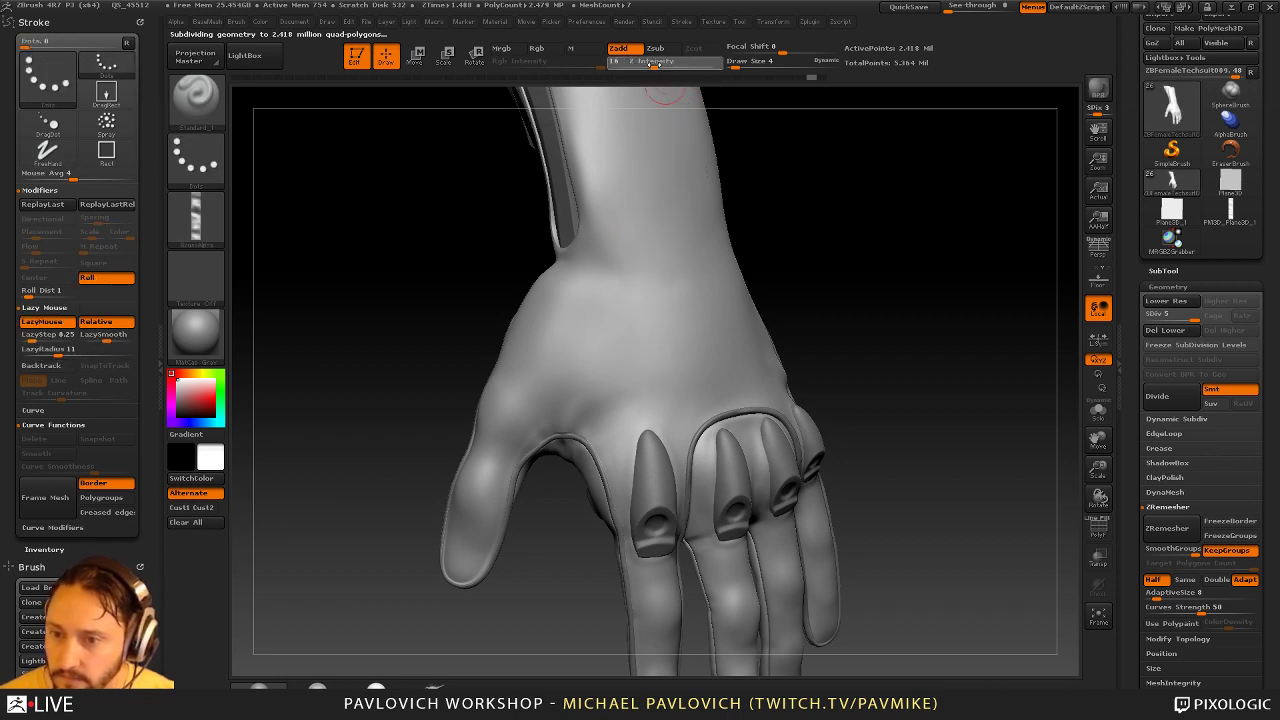
click(652, 66)
drag(614, 142, 615, 176)
key(ctrl+z)
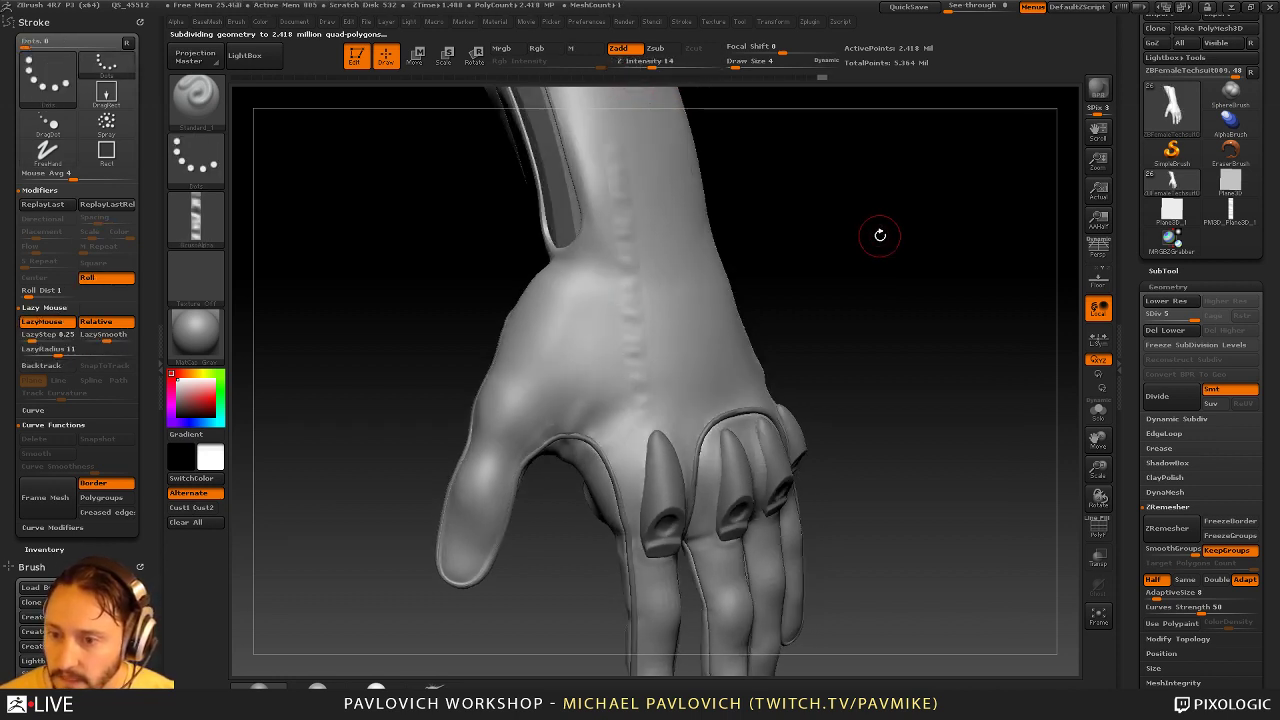
Set LazyStep to 1 and try wrinkle strokes down the wrist at Z Intensity 24 and 35
click(681, 21)
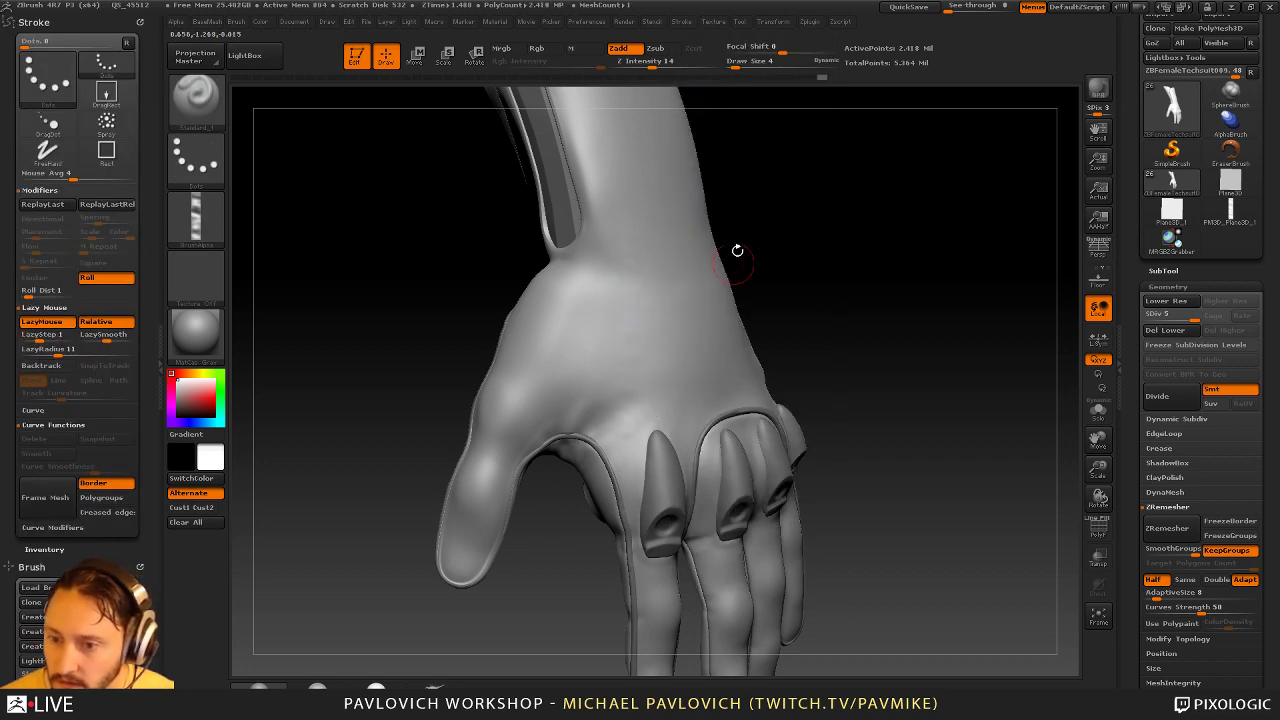
key(ctrl+z)
click(665, 63)
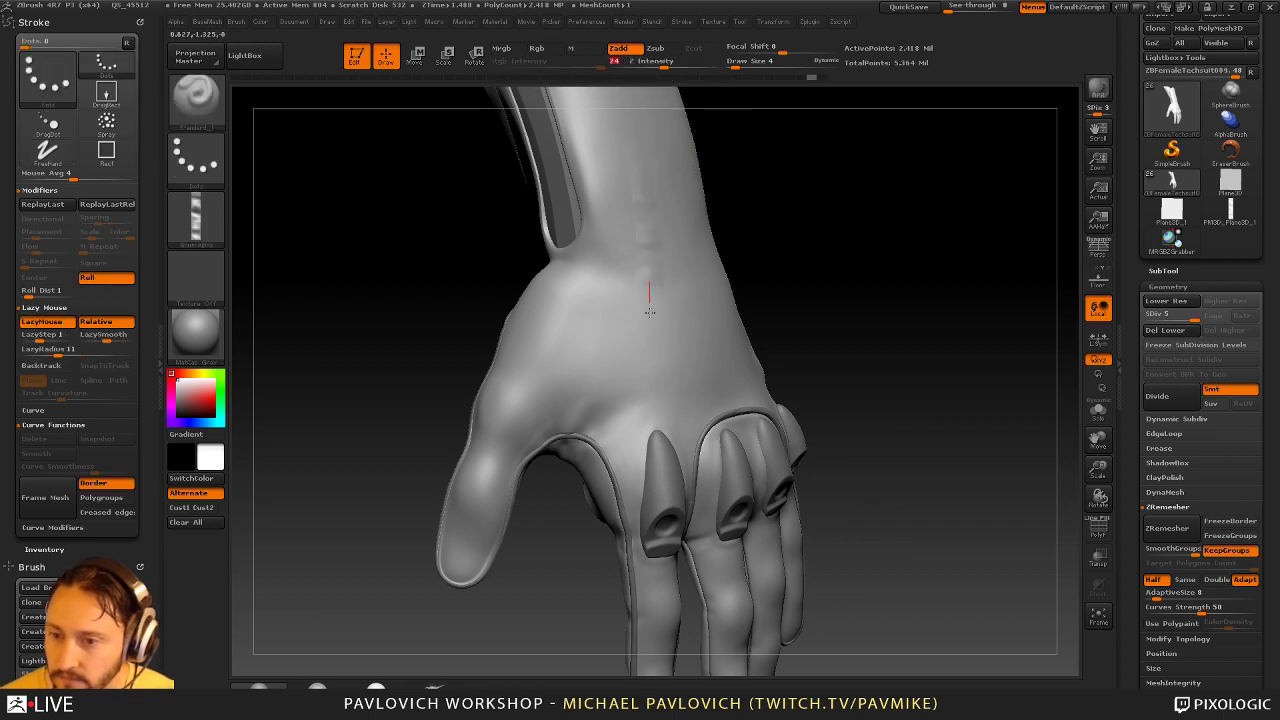
drag(650, 312, 653, 372)
key(ctrl+z)
click(675, 63)
drag(624, 148, 635, 390)
key(ctrl+z)
Try wrinkle strokes along the index finger, including on the seam trim subtool
mouse_move(897, 330)
alt+mouse_down()
mouse_move(889, 231)
mouse_move(940, 215)
alt+mouse_up()
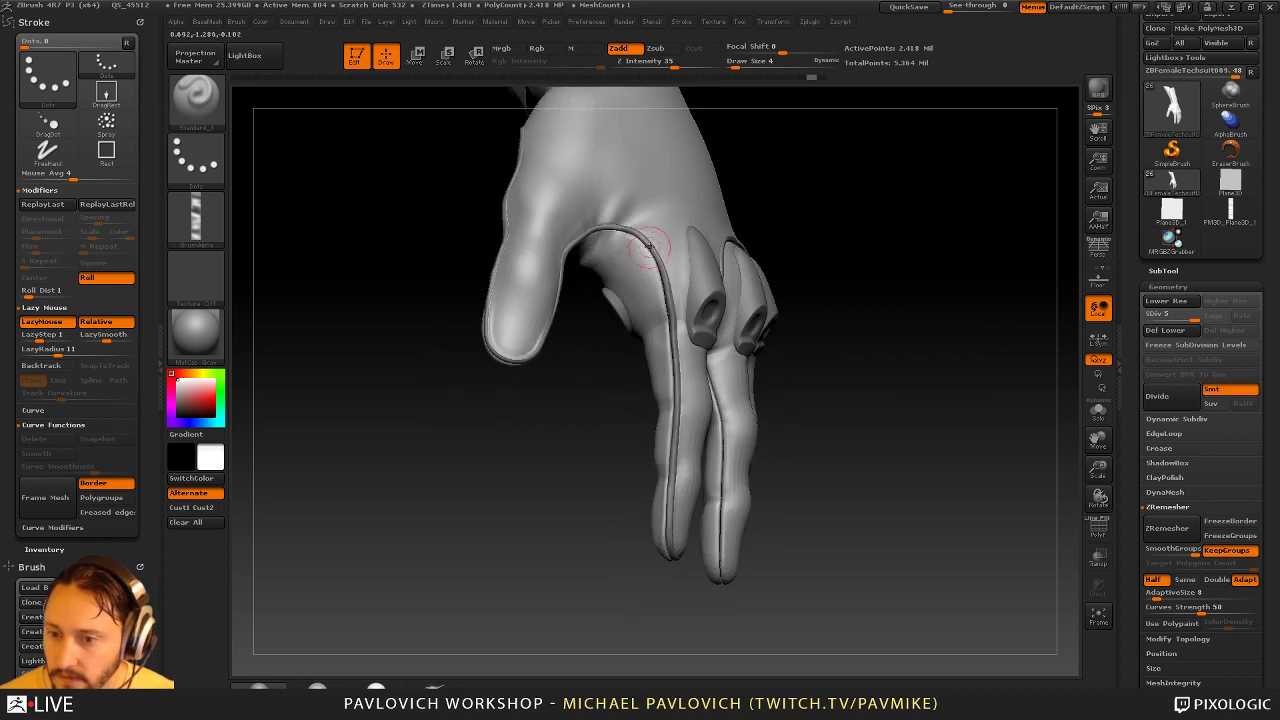
drag(837, 356, 811, 351)
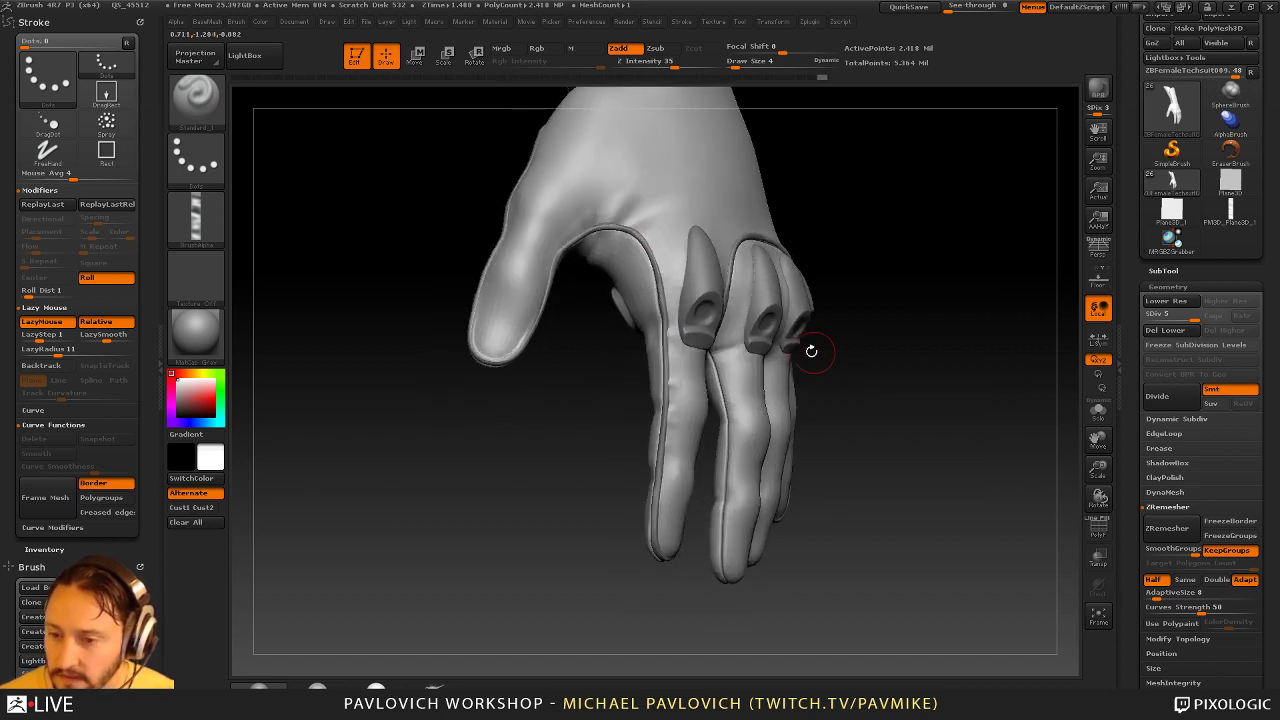
key(ctrl+z)
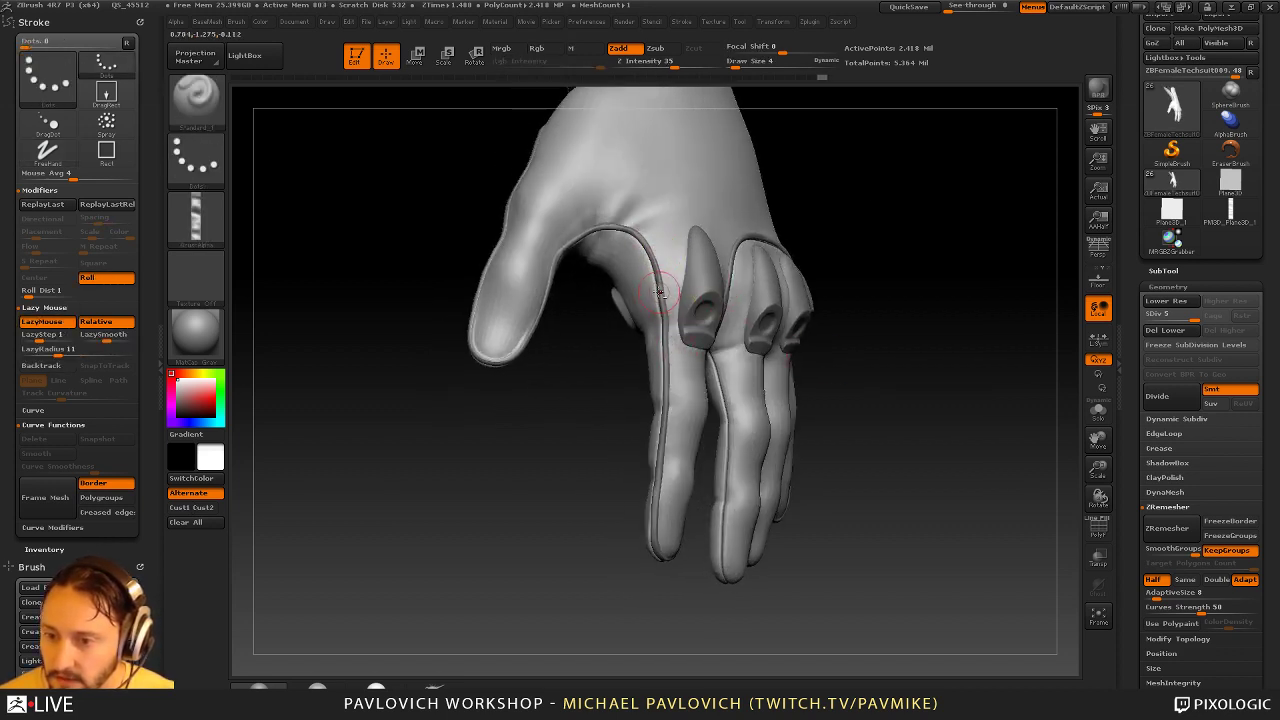
alt+click(660, 300)
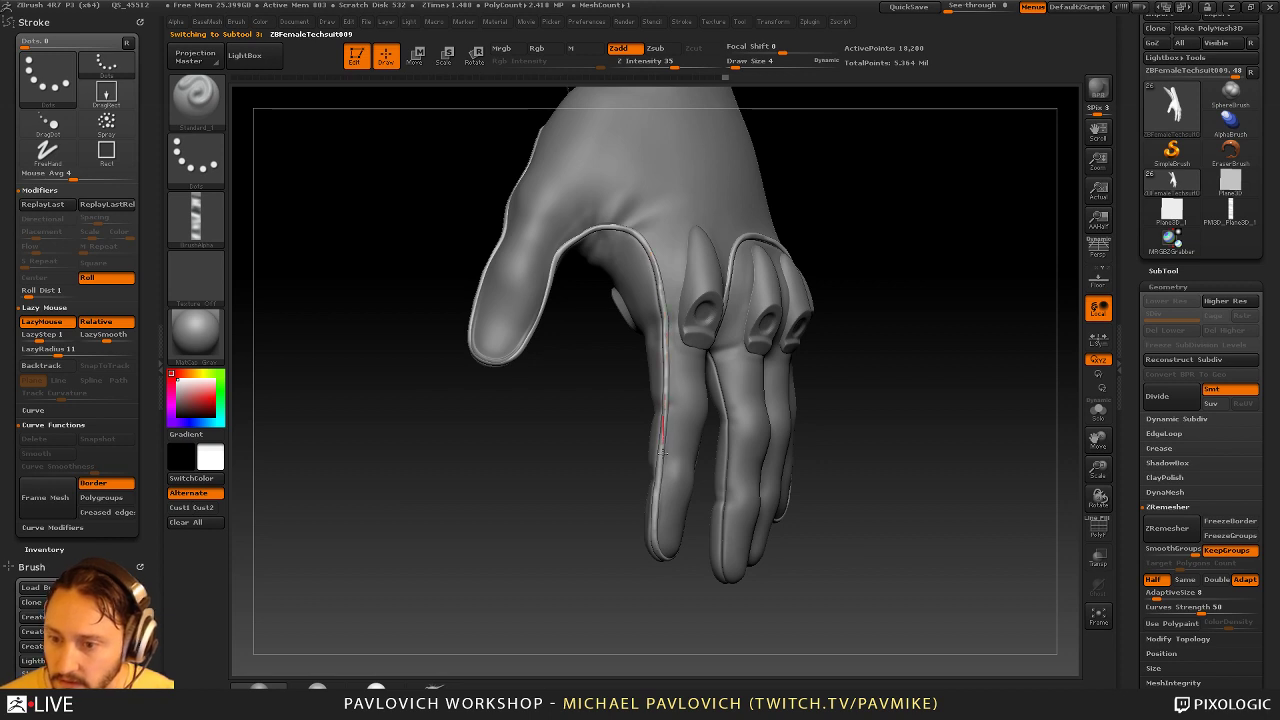
drag(662, 452, 663, 541)
drag(880, 386, 886, 362)
key(ctrl+z)
drag(668, 346, 670, 427)
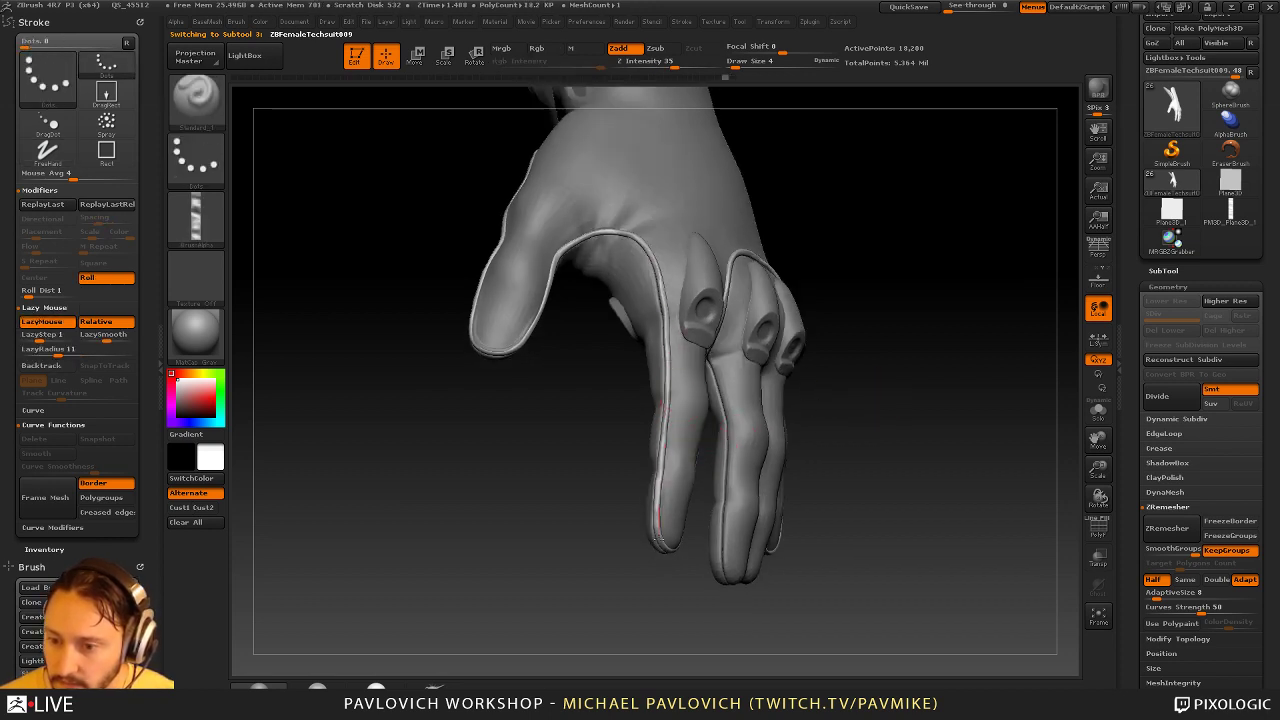
Make the hand the active subtool again and try wrinkle strokes beside the index knuckle guard
alt+click(603, 217)
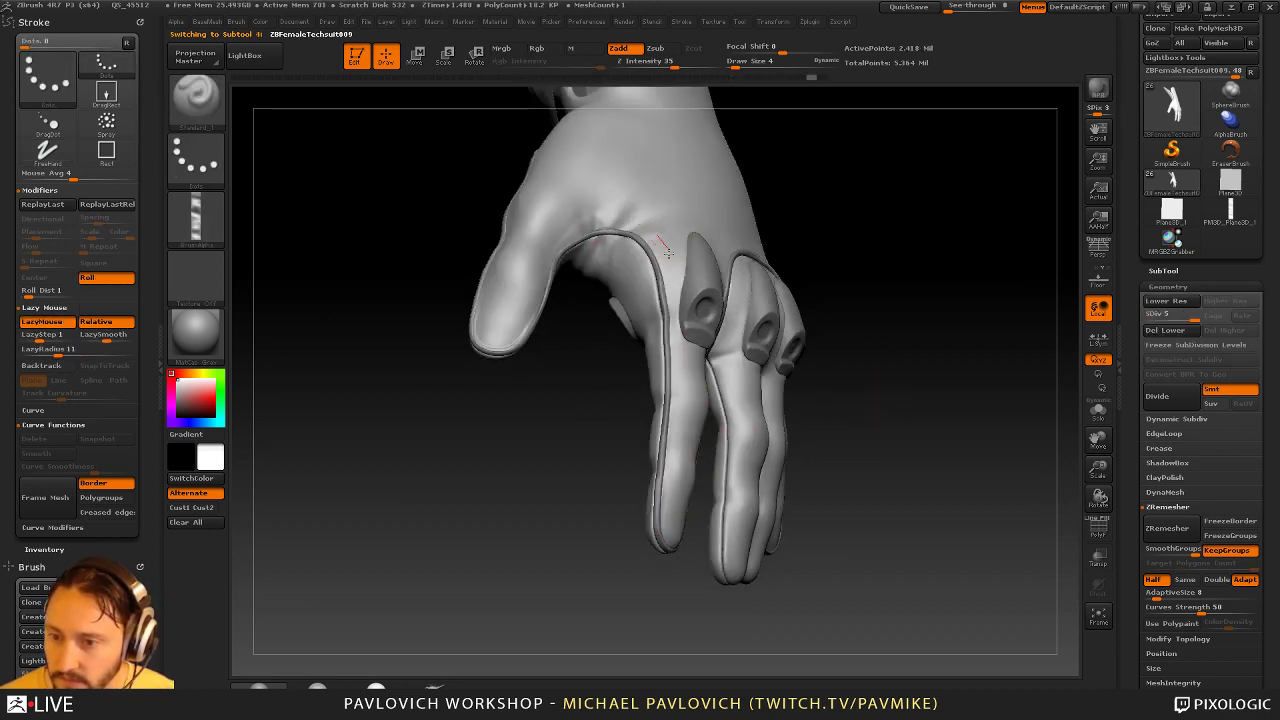
drag(668, 253, 677, 371)
key(ctrl+z)
drag(654, 246, 674, 366)
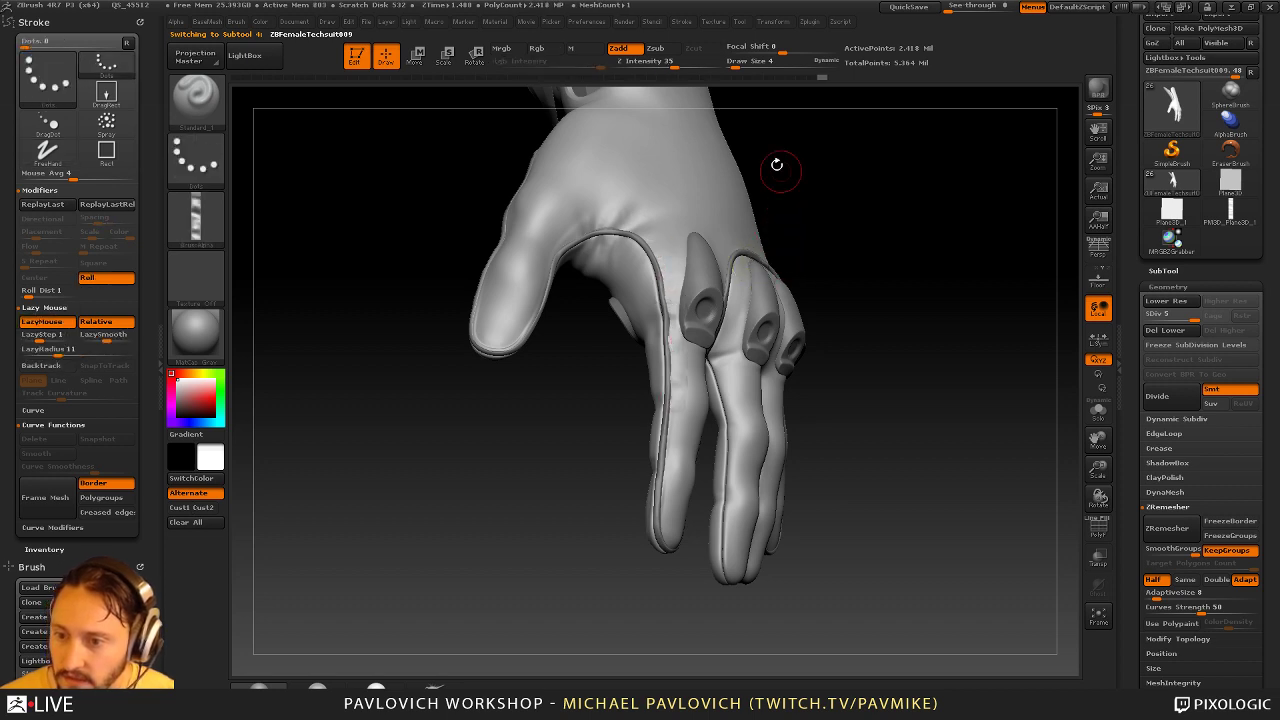
Set LazyStep to about 0.45 and Z Intensity to 17, testing a wrinkle stroke beside the index finger seam
click(681, 21)
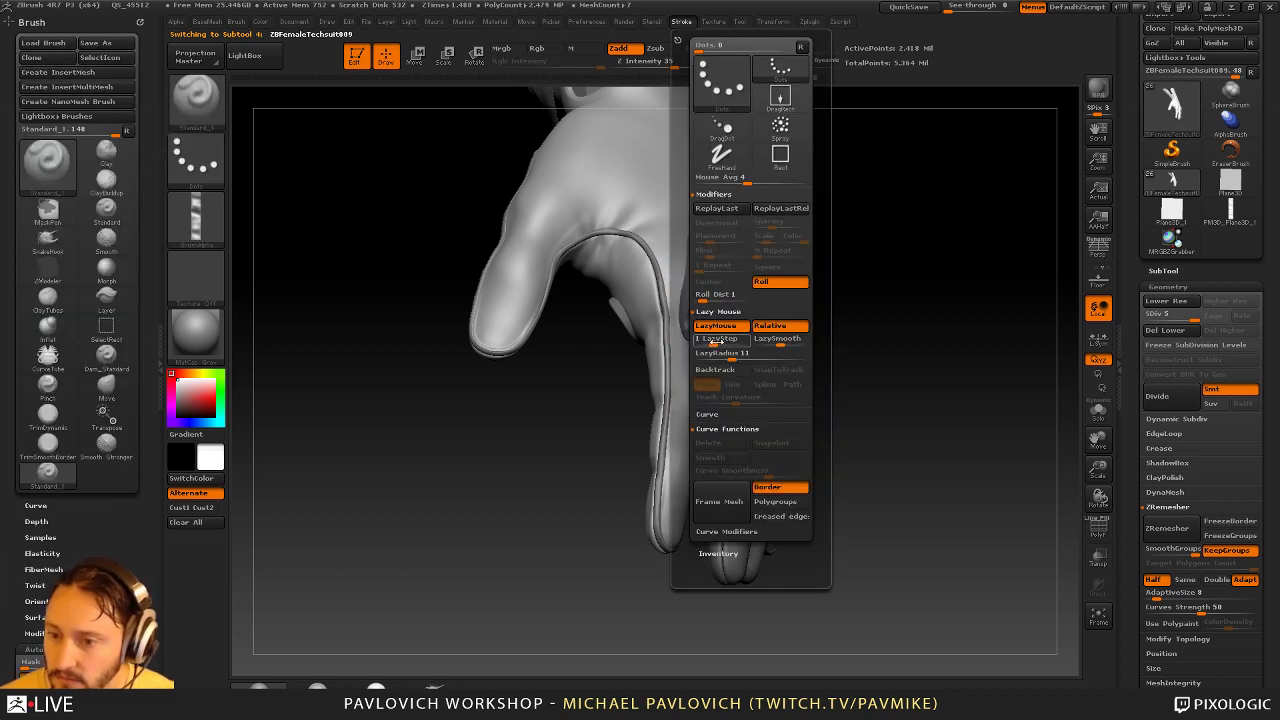
drag(716, 341, 713, 341)
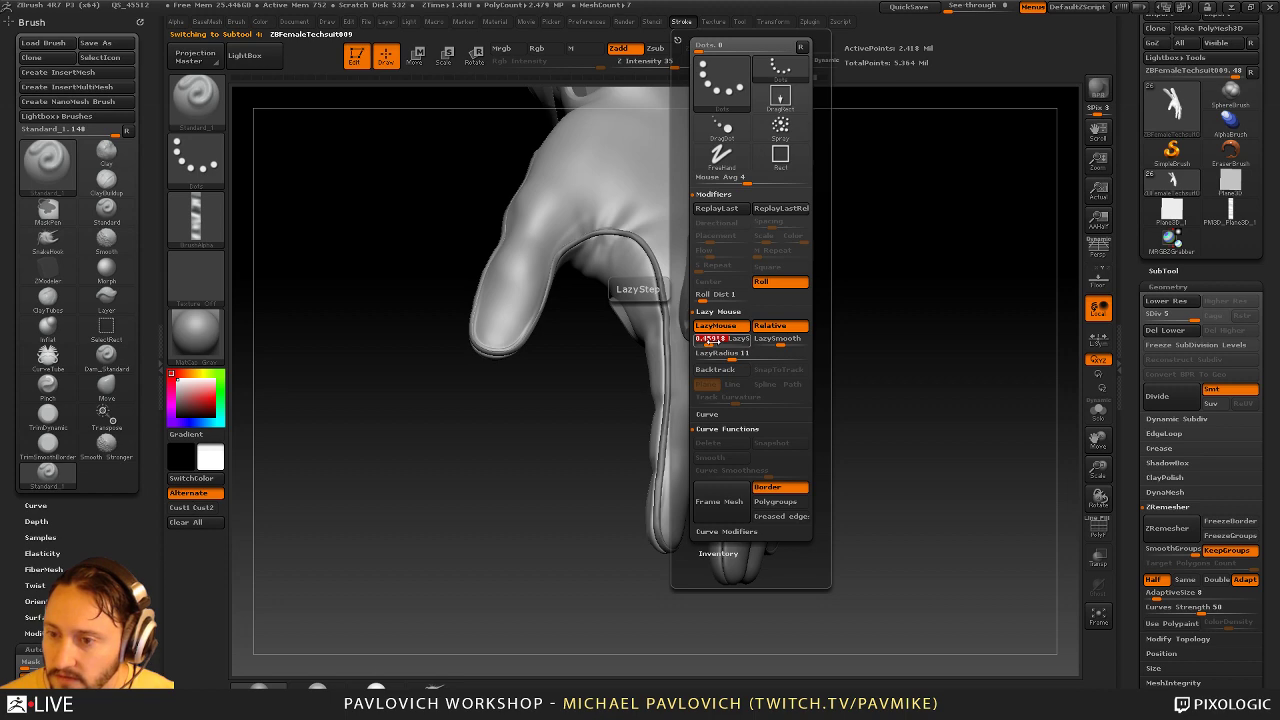
drag(675, 62, 669, 63)
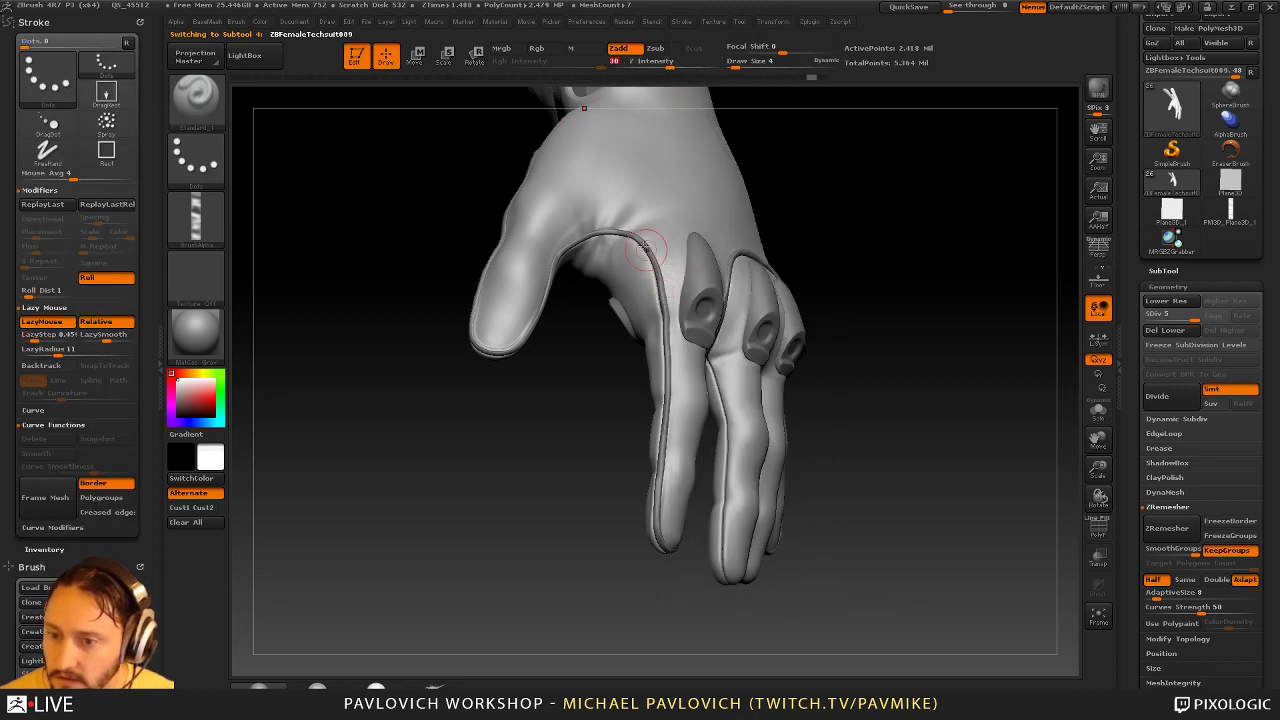
drag(667, 320, 670, 346)
key(ctrl+z)
drag(669, 63, 656, 63)
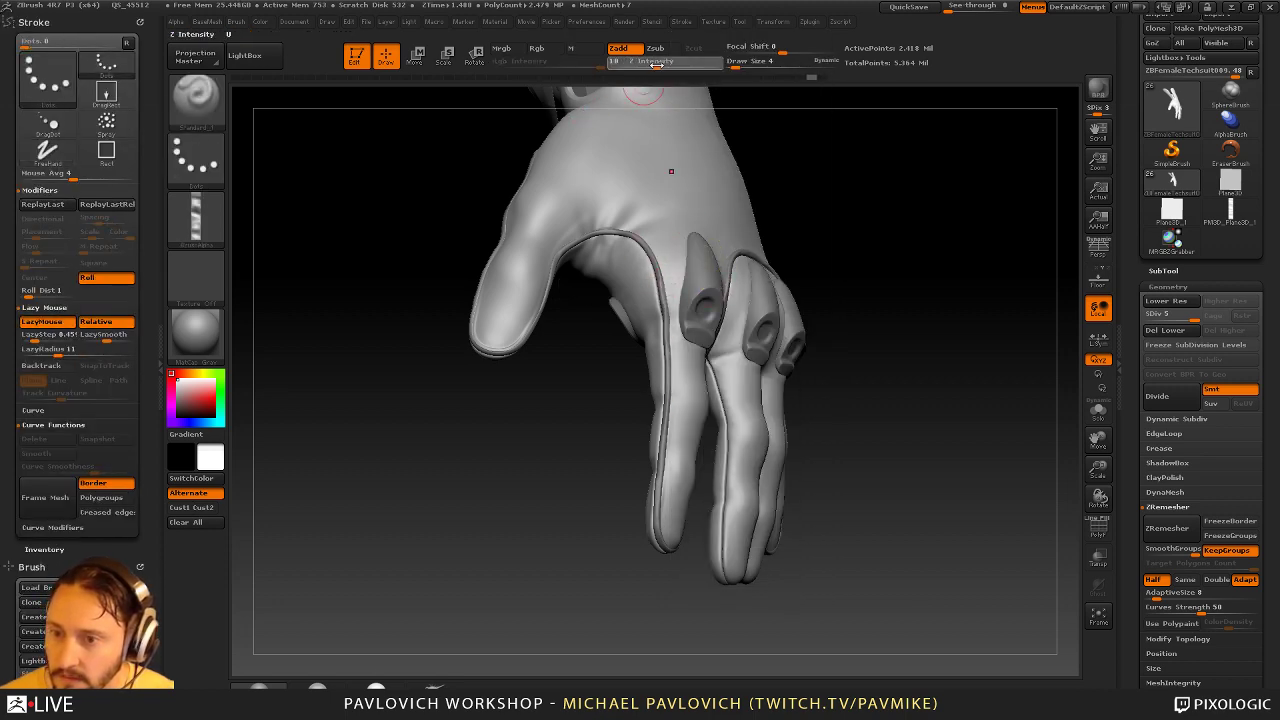
Add wrinkle strokes along the index finger seam and down the wrist onto the back of the hand
right_drag(690, 150, 694, 187)
drag(674, 315, 675, 340)
mouse_move(893, 131)
alt+mouse_down()
mouse_move(897, 334)
mouse_move(830, 330)
alt+mouse_up()
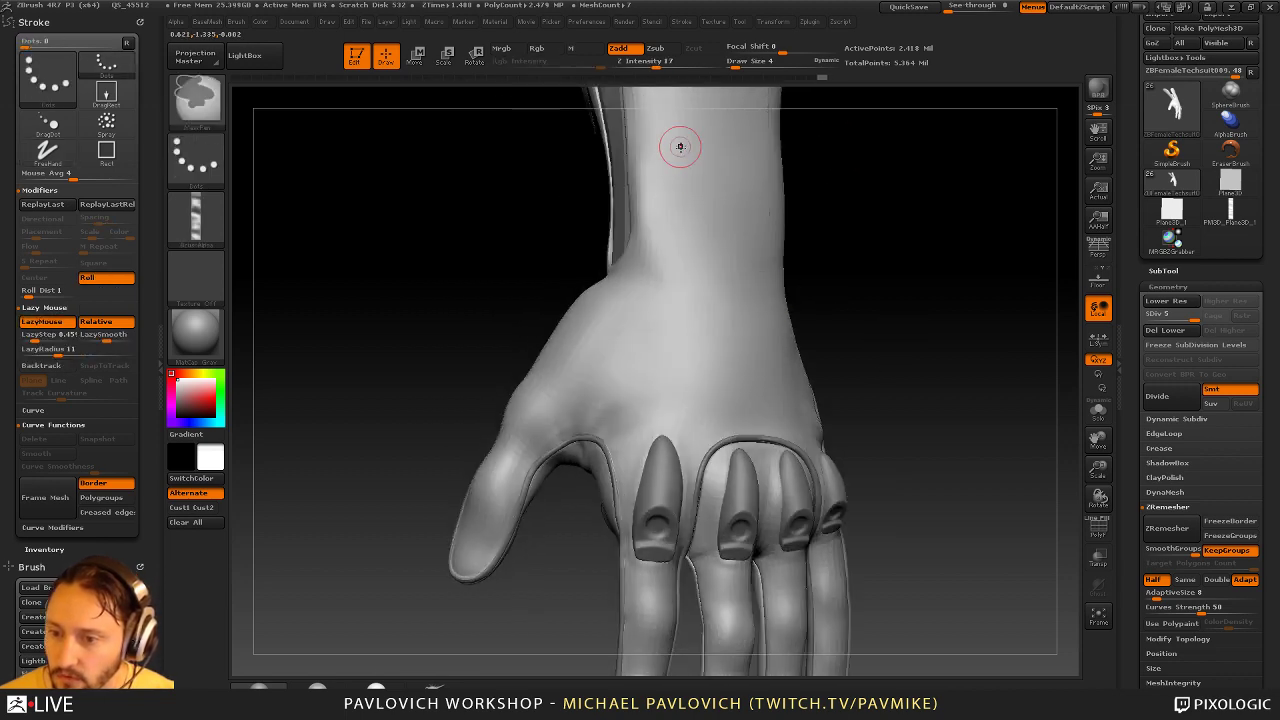
drag(680, 146, 660, 351)
right_drag(943, 366, 855, 220)
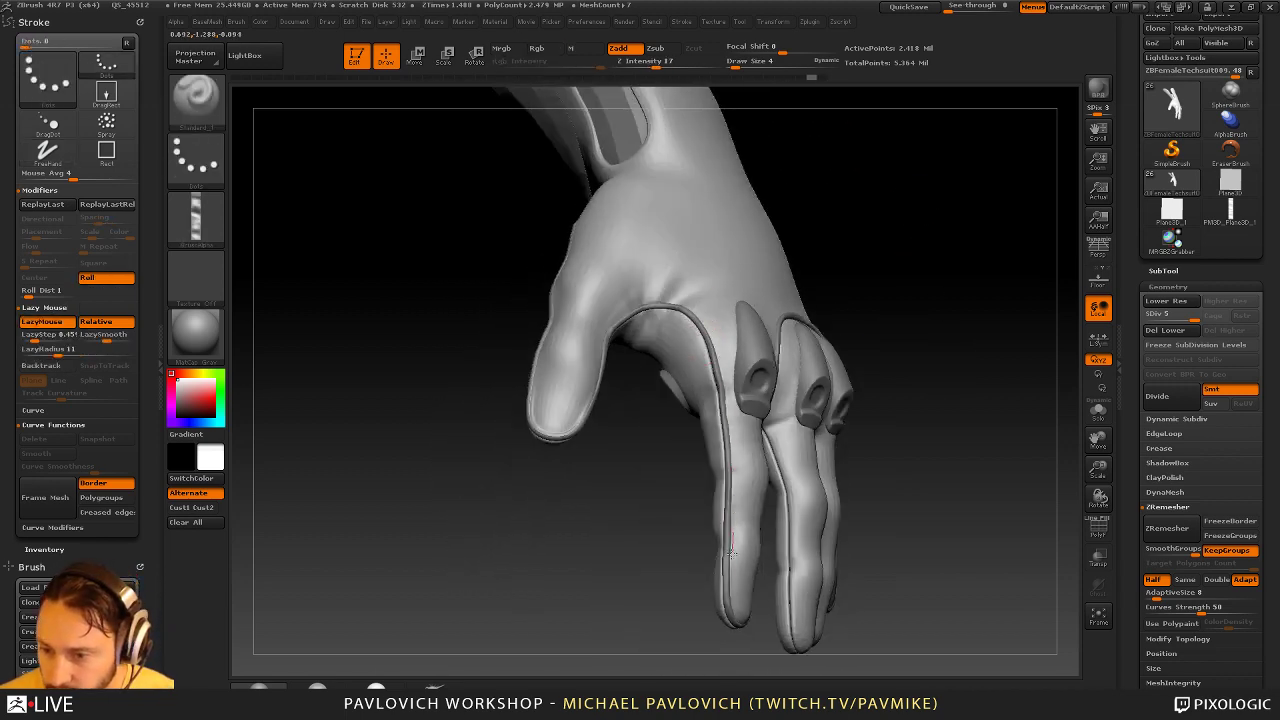
Add wrinkle strokes along the sides of the fingers with Draw Size 3 and Z Intensity 26
drag(976, 438, 724, 445)
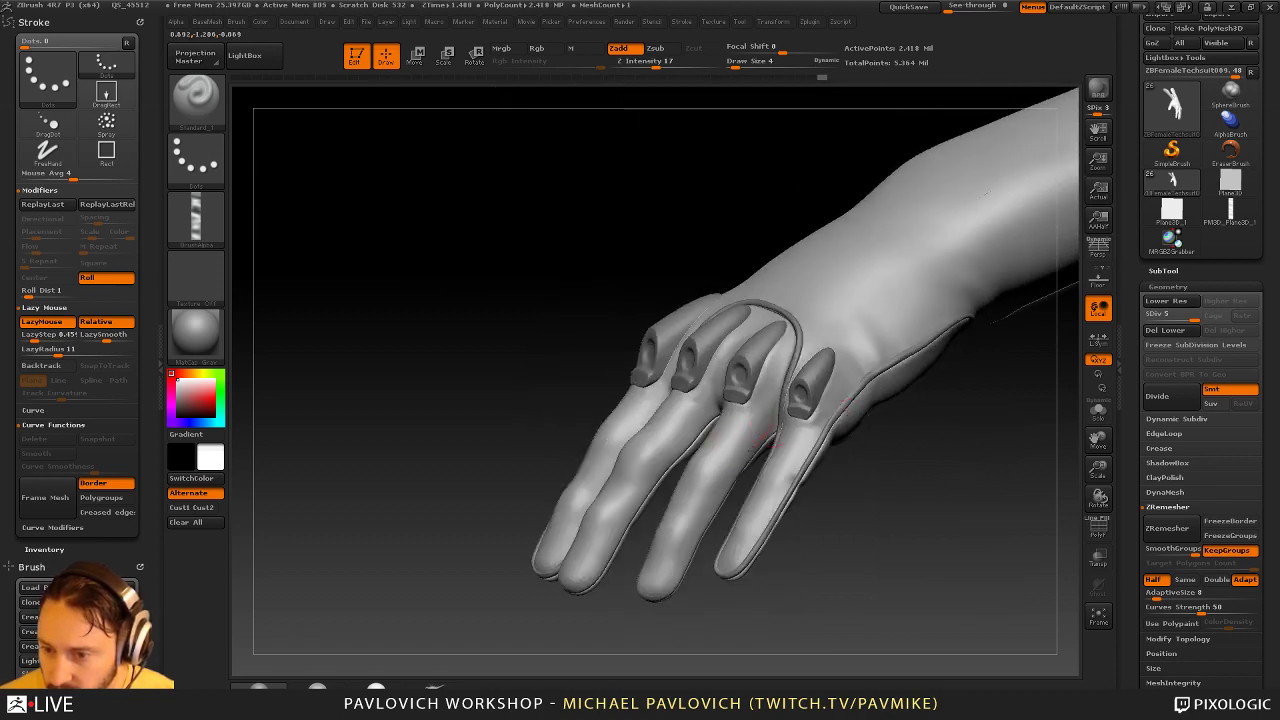
mouse_move(664, 608)
mouse_down()
mouse_move(700, 510)
mouse_move(642, 508)
mouse_up()
key([)
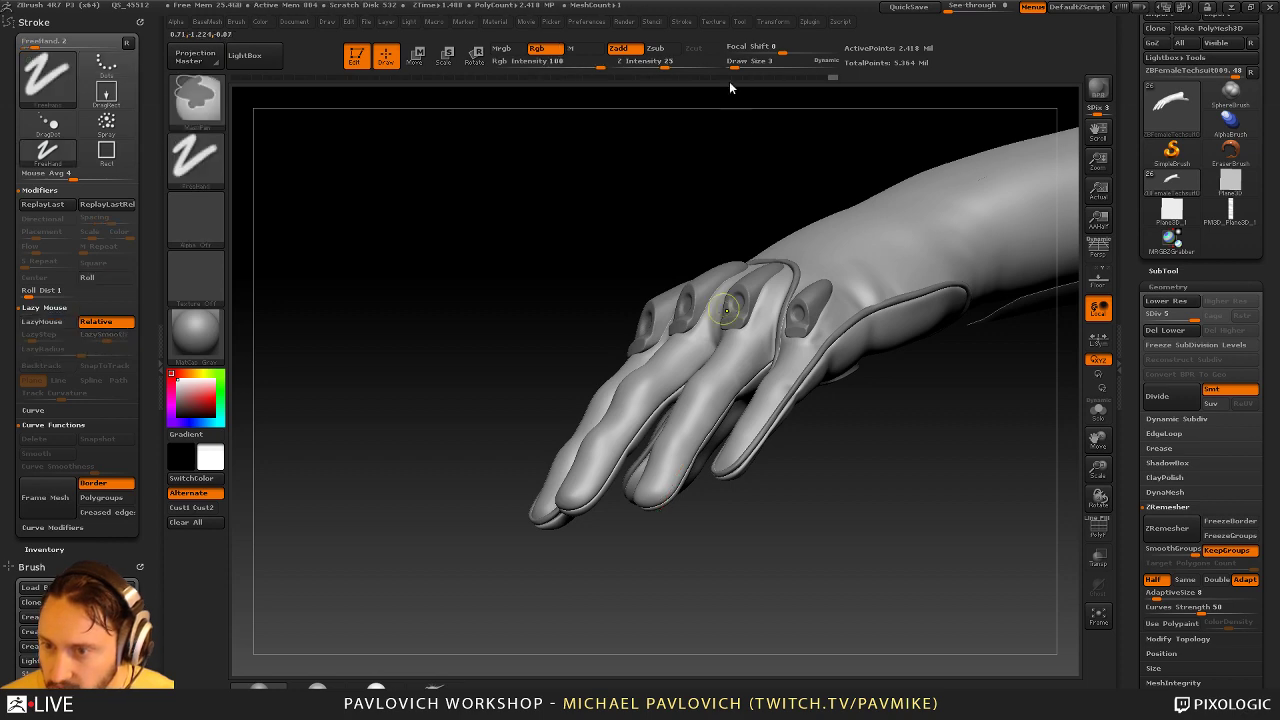
click(667, 64)
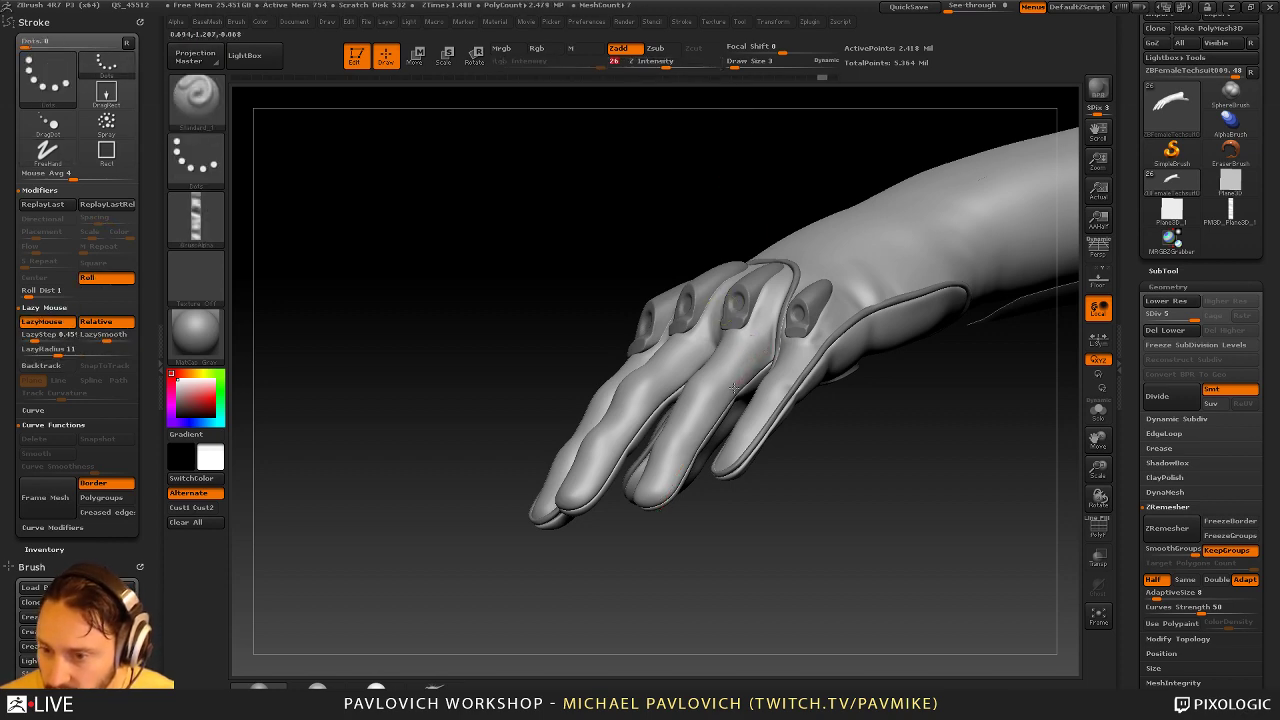
drag(581, 579, 673, 513)
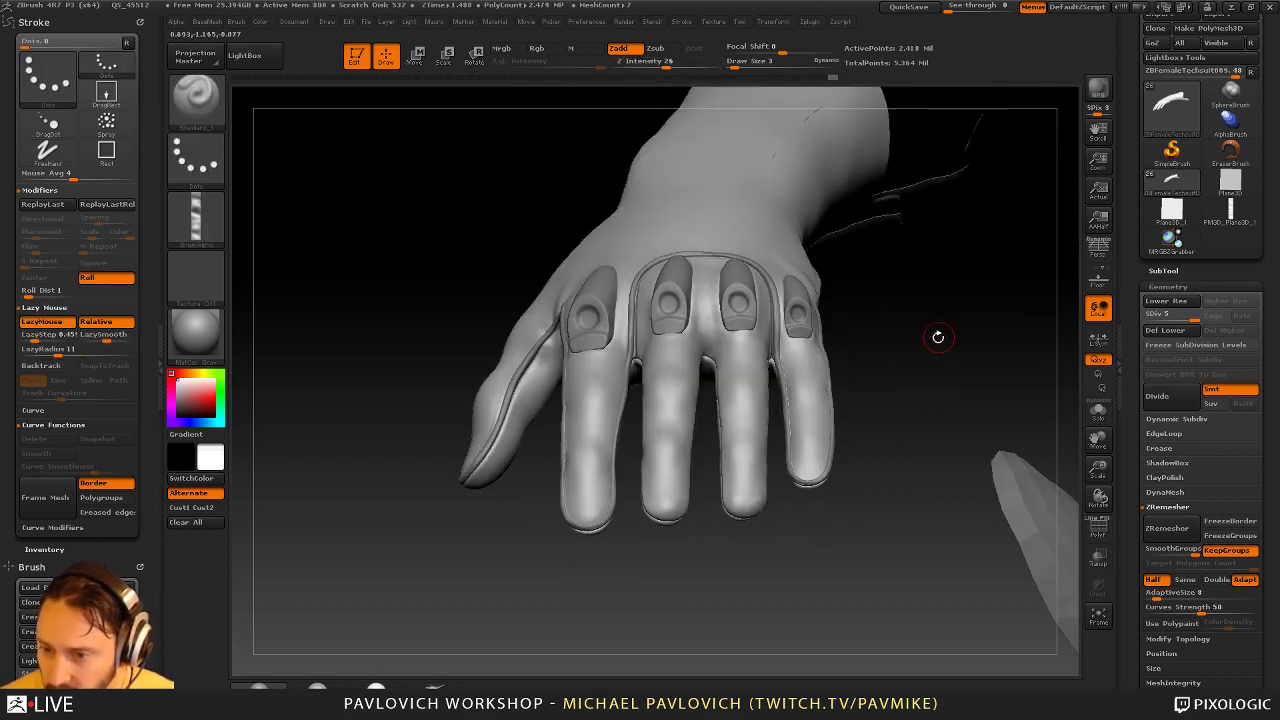
mouse_move(932, 335)
mouse_down()
mouse_move(978, 348)
mouse_move(912, 218)
mouse_move(851, 203)
mouse_move(946, 277)
mouse_move(838, 298)
mouse_up()
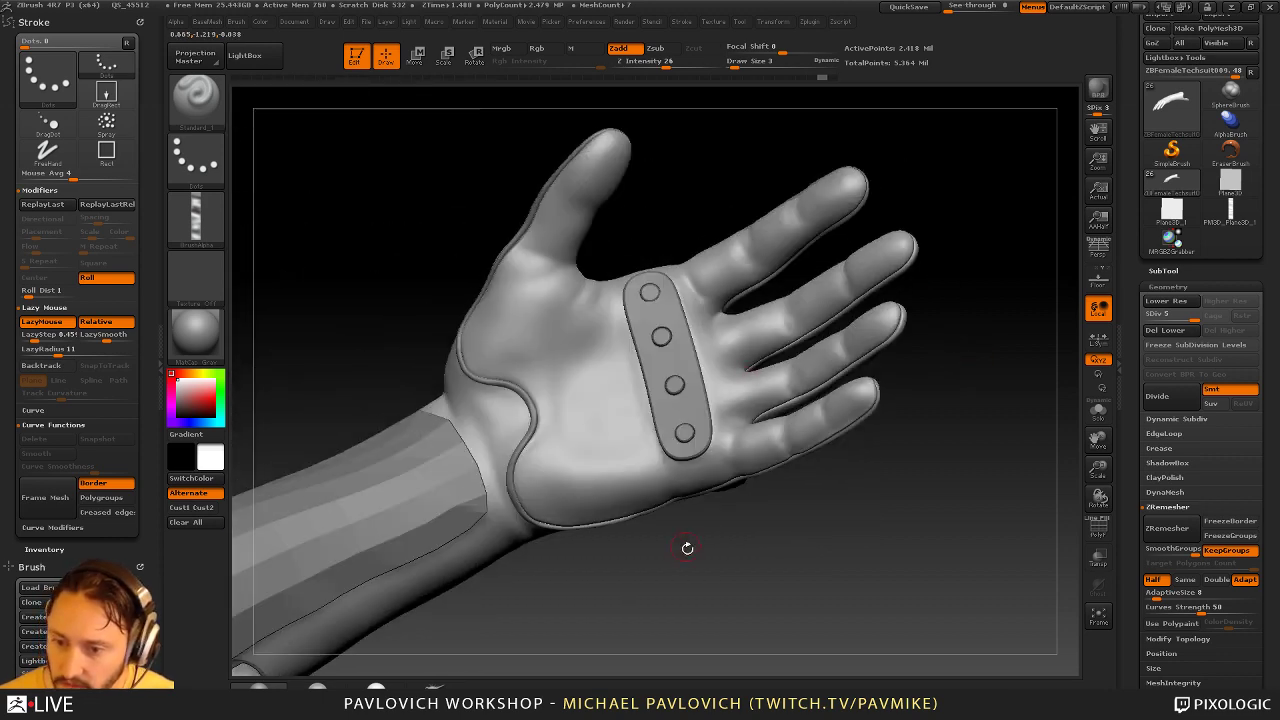
Carve Dam_Standard creases at Draw Size 4 into the palm's outer edge below the little finger, softening them with smoothing
key(b)
key(s)
key(t)
mouse_move(686, 546)
mouse_down()
mouse_move(681, 467)
mouse_move(718, 545)
mouse_move(695, 468)
mouse_up()
key(b)
key(d)
key(s)
key(s)
click(676, 482)
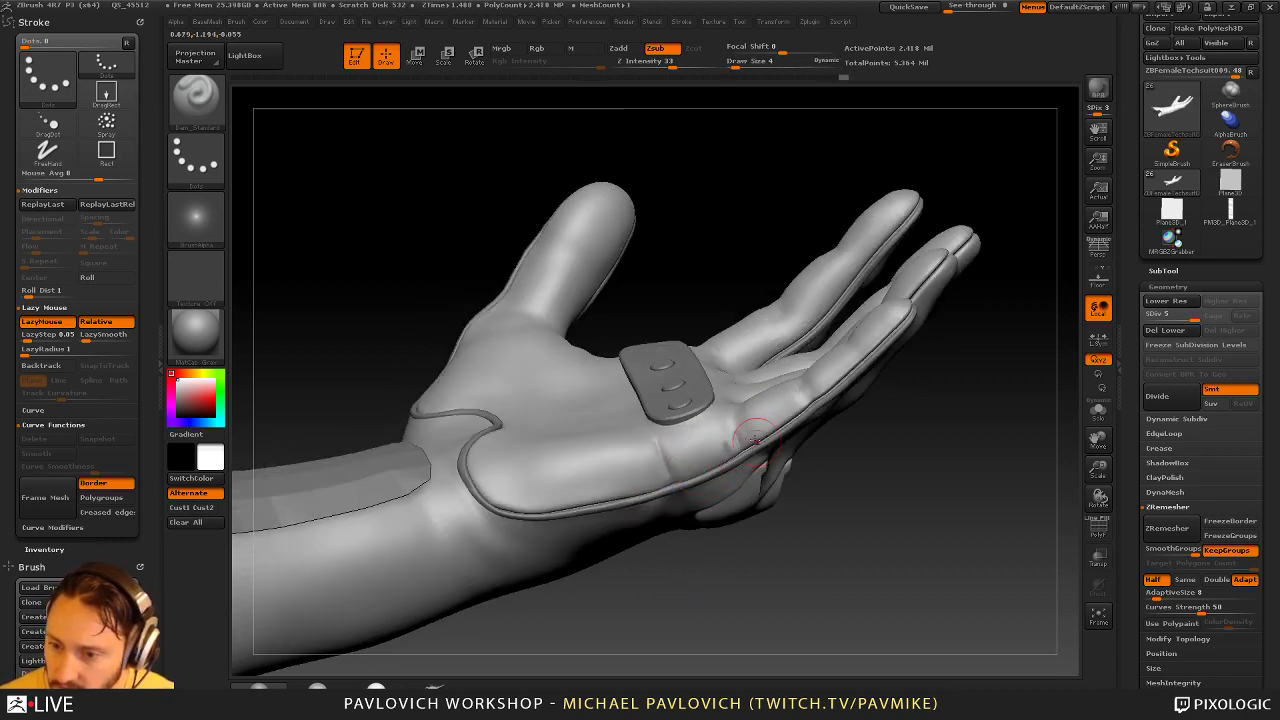
drag(863, 416, 806, 431)
shift+drag(646, 460, 651, 441)
Carve short creases beside the seam at the heel of the palm and smooth their ends
drag(765, 545, 803, 550)
alt+drag(803, 550, 903, 506)
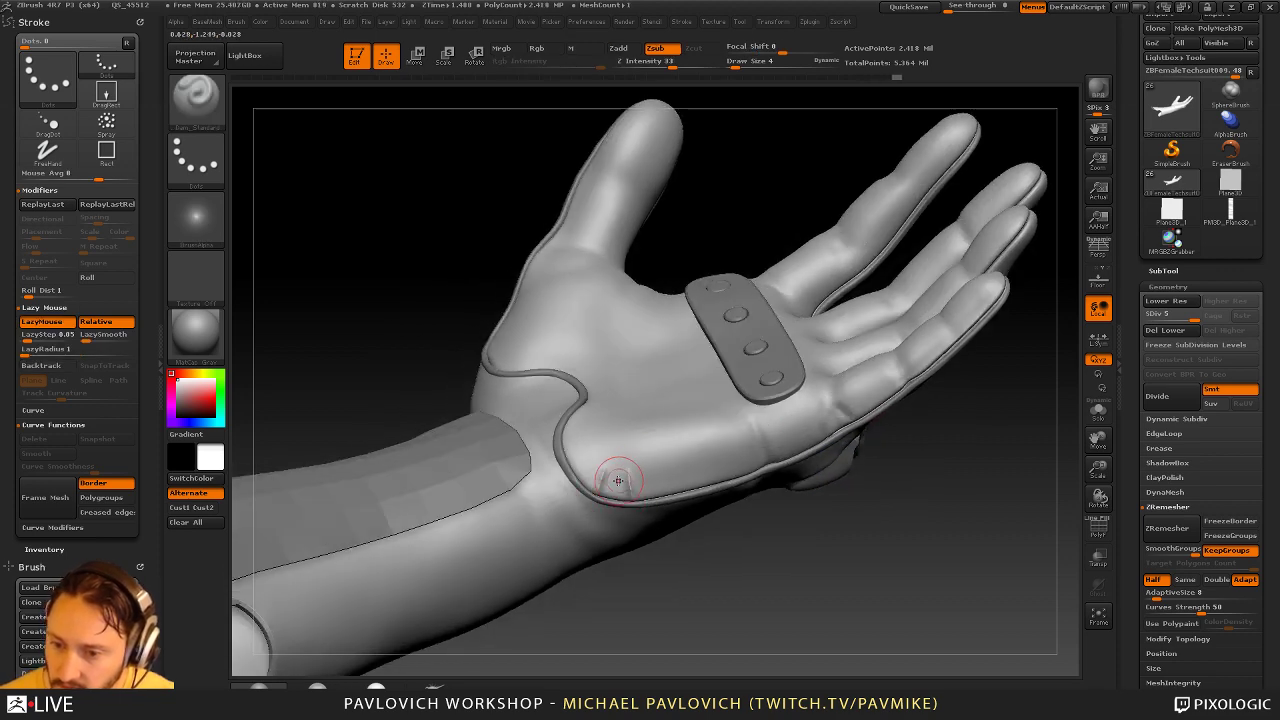
shift+drag(618, 481, 628, 492)
drag(676, 550, 645, 556)
shift+drag(611, 480, 622, 488)
drag(691, 546, 694, 470)
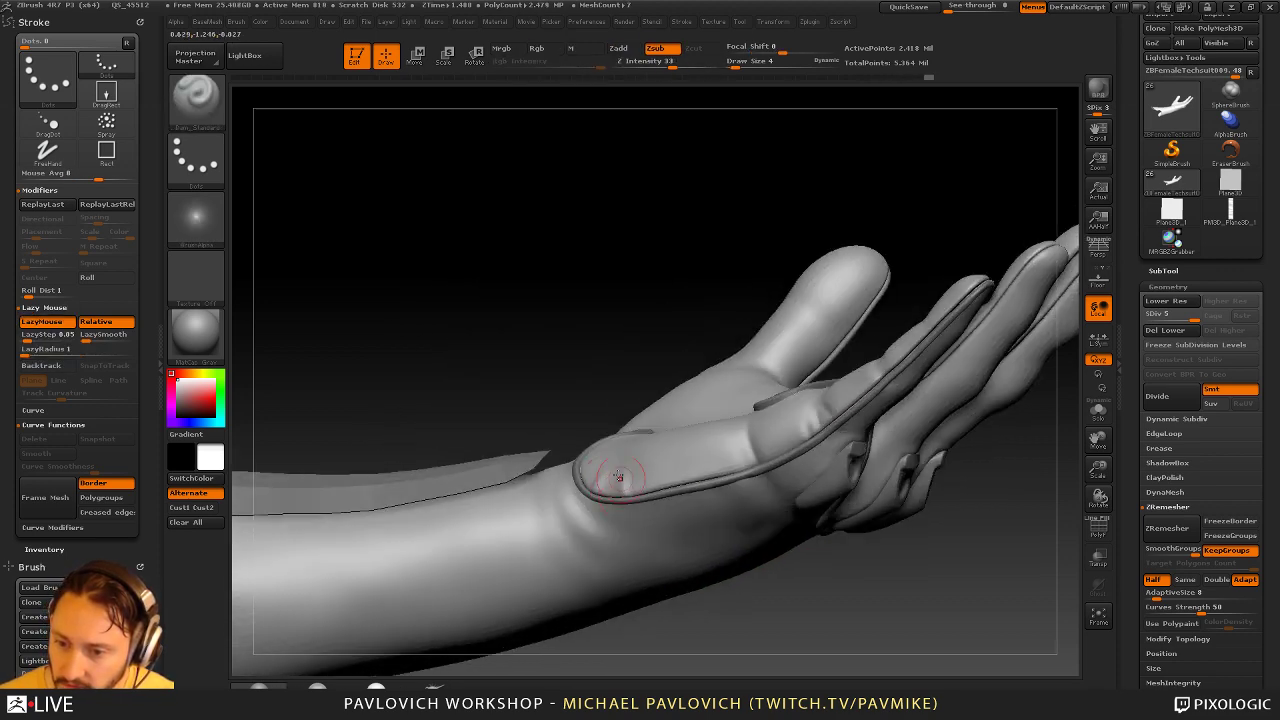
drag(602, 330, 617, 407)
mouse_move(606, 477)
mouse_down()
mouse_move(617, 483)
mouse_move(607, 461)
mouse_move(628, 445)
mouse_move(608, 484)
mouse_up()
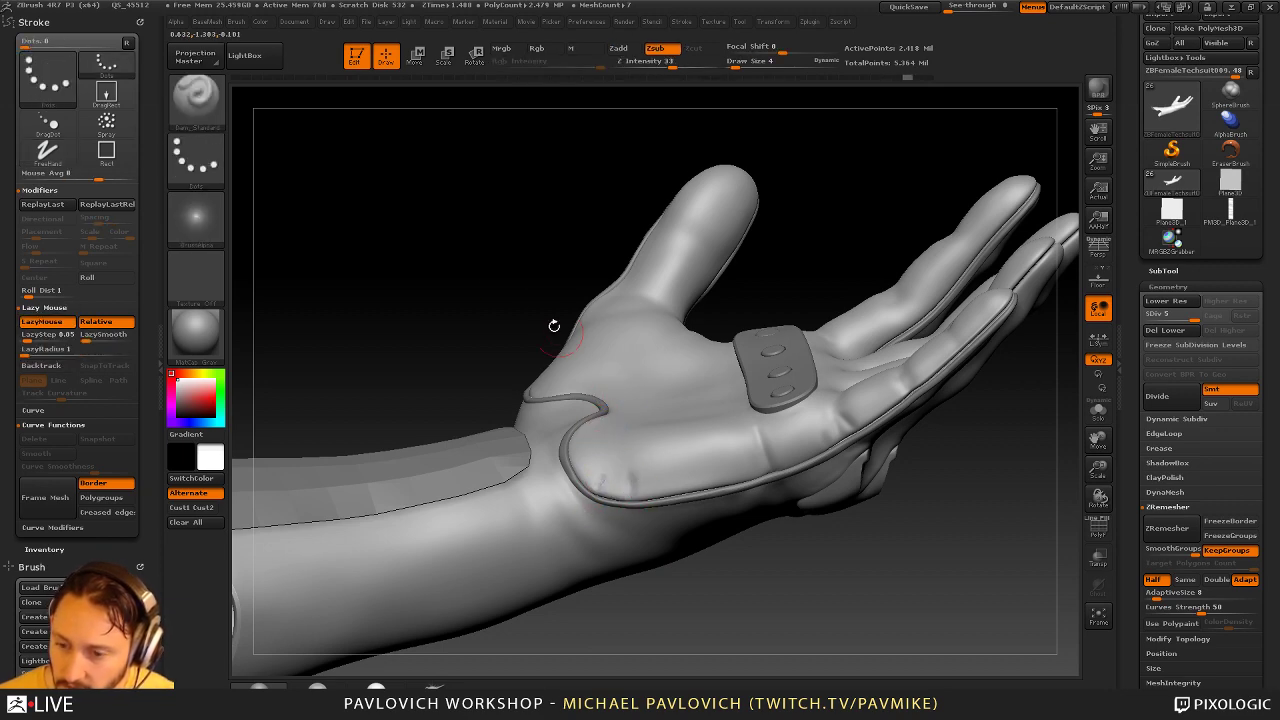
drag(554, 326, 580, 410)
Soften the folds at the heel of the palm with the Standard brush and smoothing
key(b)
key(s)
key(t)
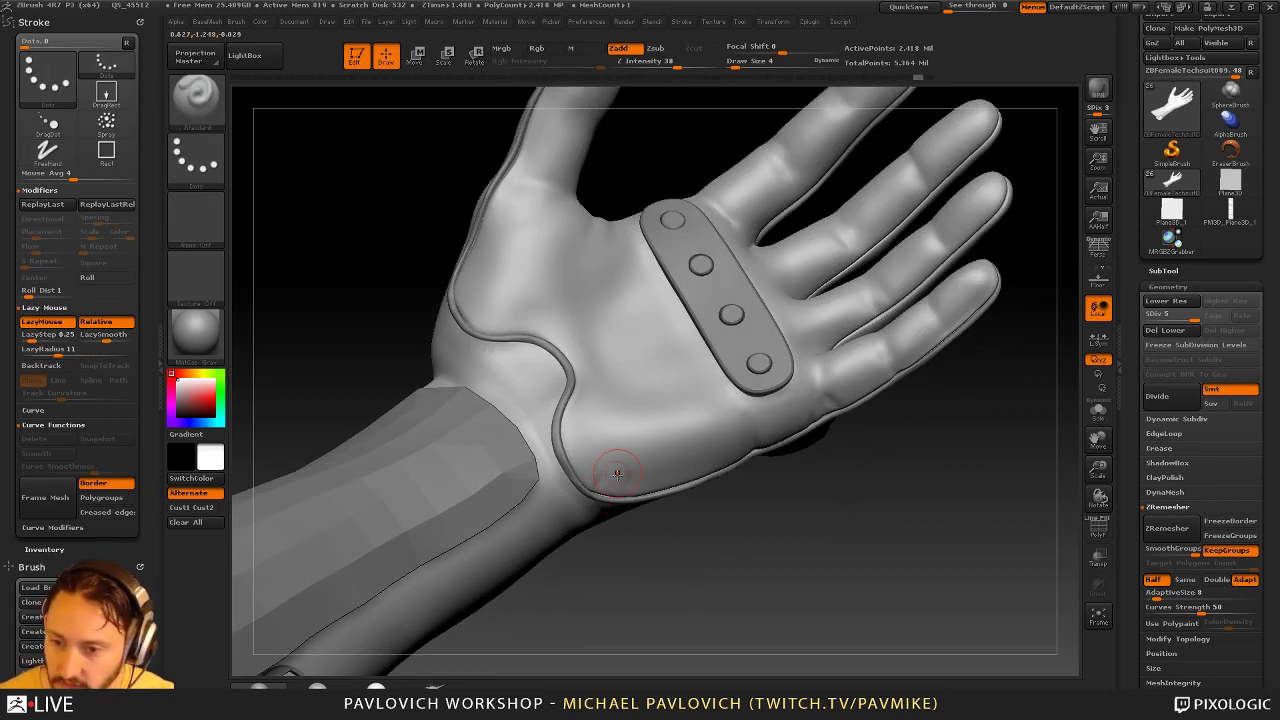
shift+drag(630, 480, 608, 470)
drag(383, 297, 430, 421)
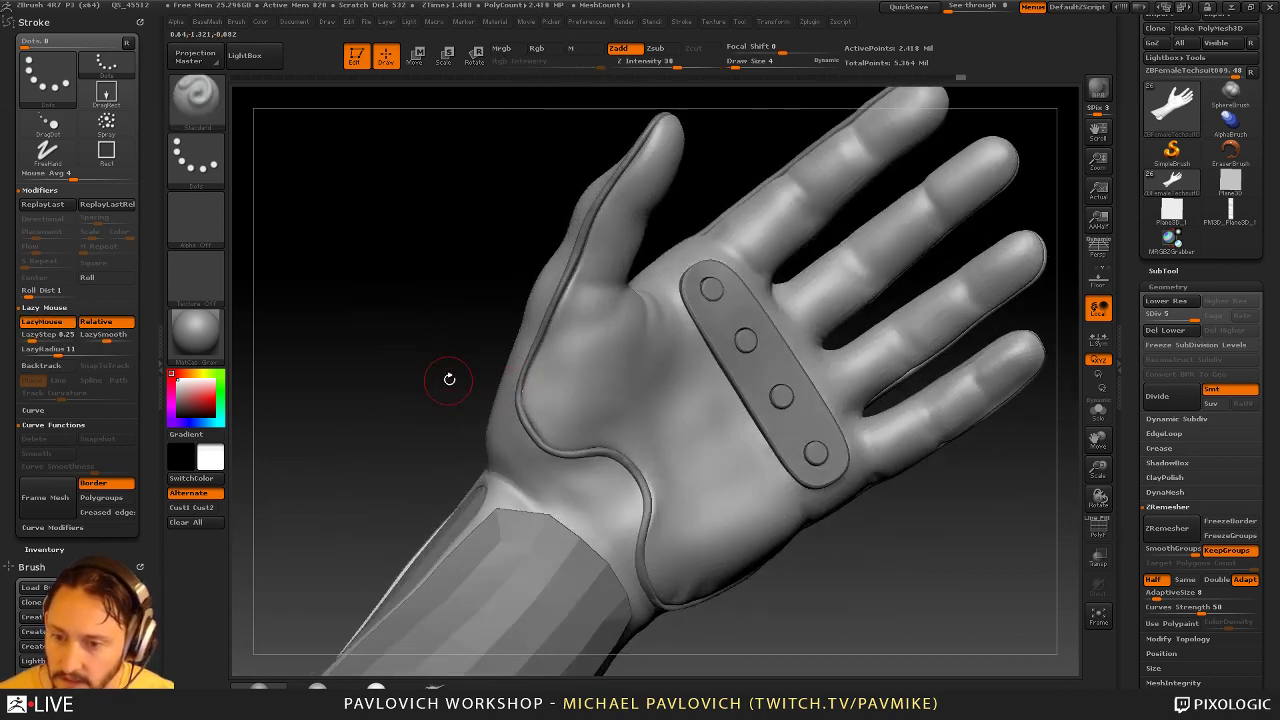
Carve Dam_Standard creases along the curved seam at the base of the thumb and smooth them
alt+drag(449, 378, 456, 412)
key(b)
key(d)
key(s)
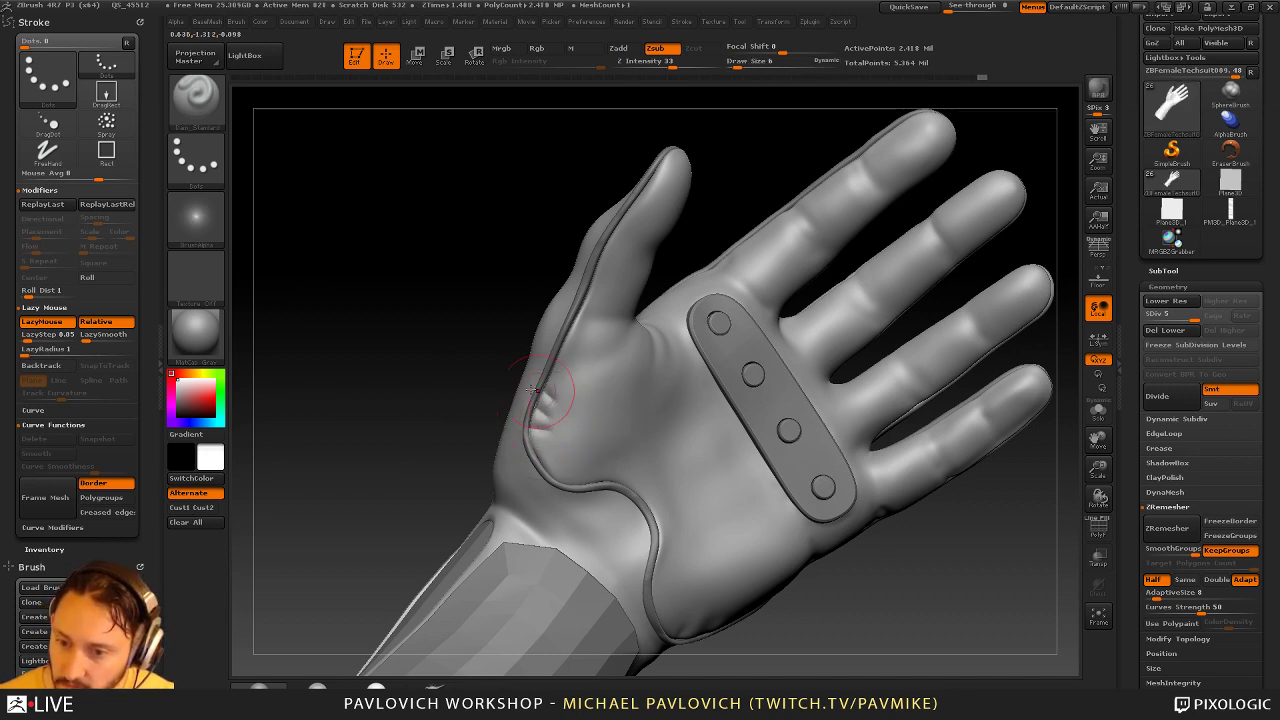
drag(503, 390, 557, 380)
shift+drag(561, 455, 566, 458)
drag(923, 389, 860, 392)
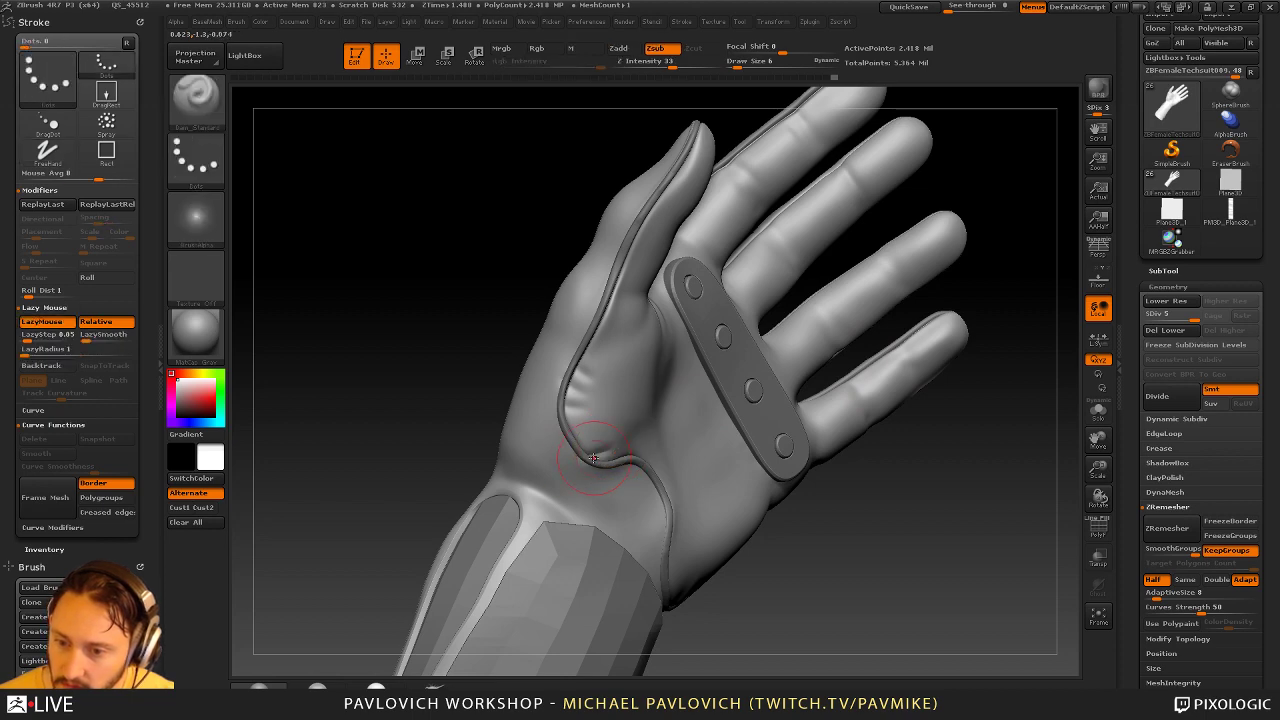
shift+drag(593, 458, 567, 412)
Carve creases at the thumb base and fanning from the web between thumb and index finger, blending them with smoothing
drag(436, 402, 603, 430)
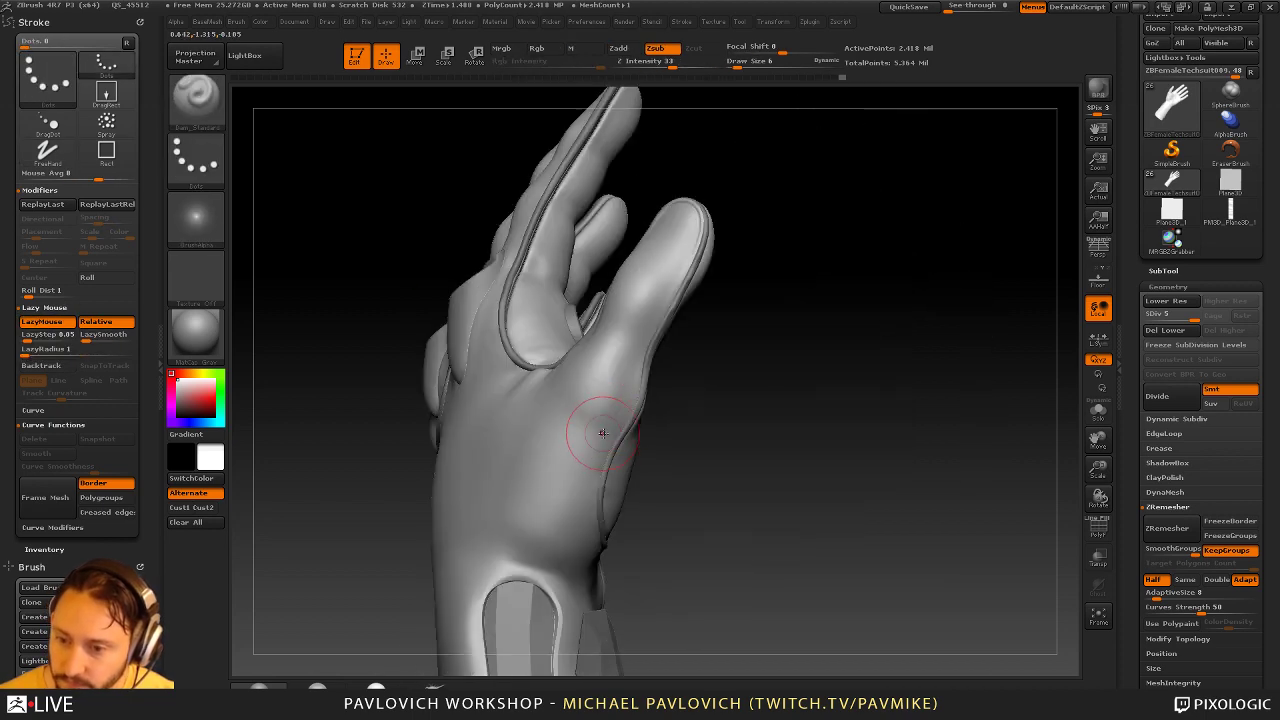
key(shift)
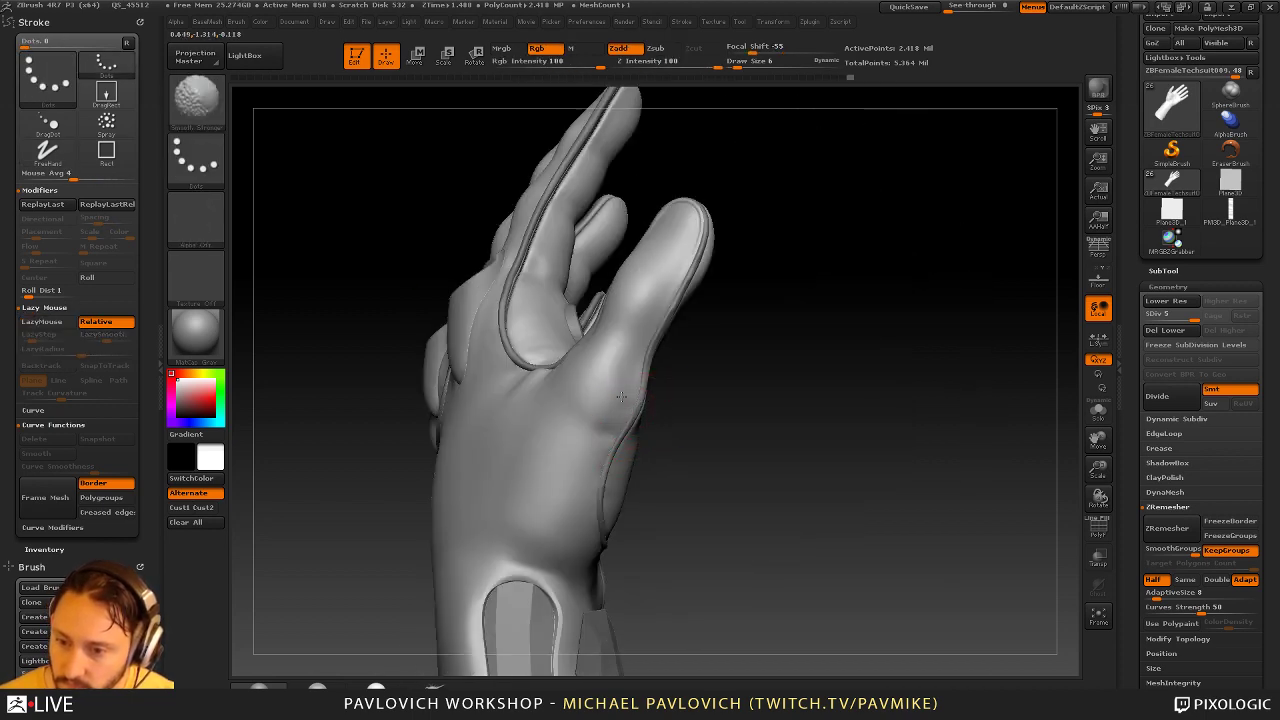
mouse_move(621, 397)
right_down()
mouse_move(749, 374)
mouse_move(723, 380)
mouse_move(671, 357)
right_up()
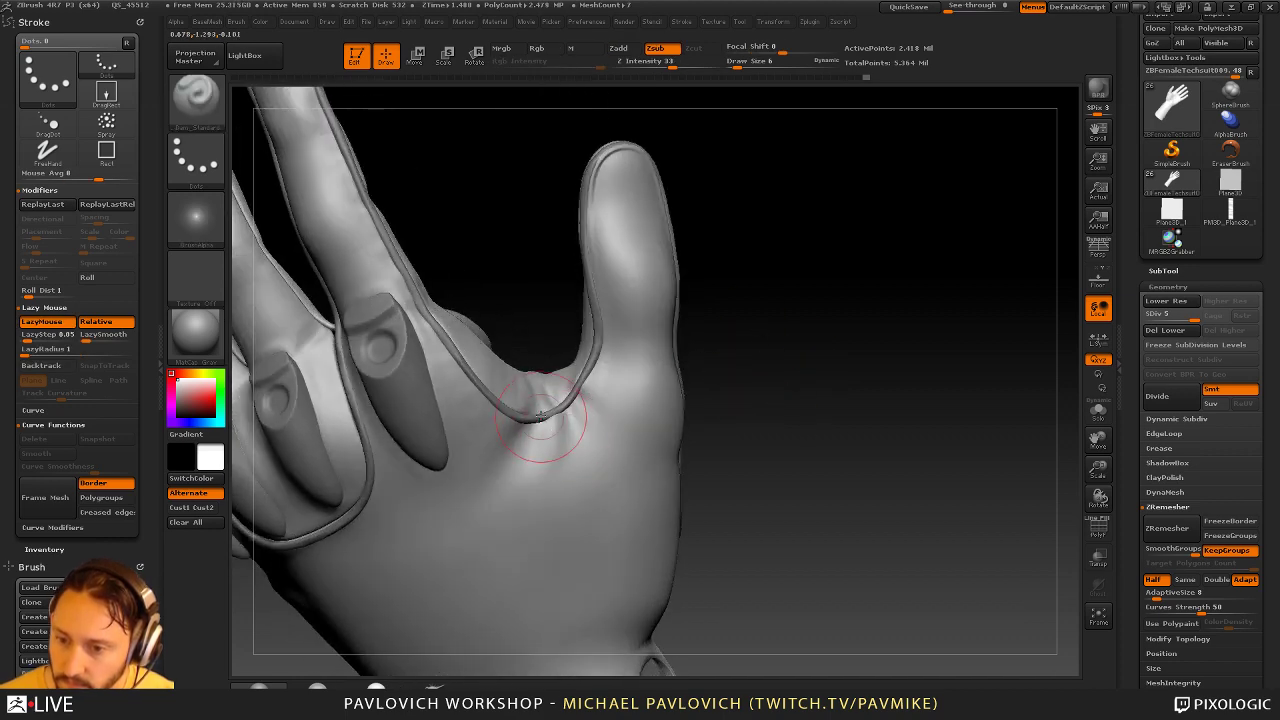
drag(551, 425, 544, 424)
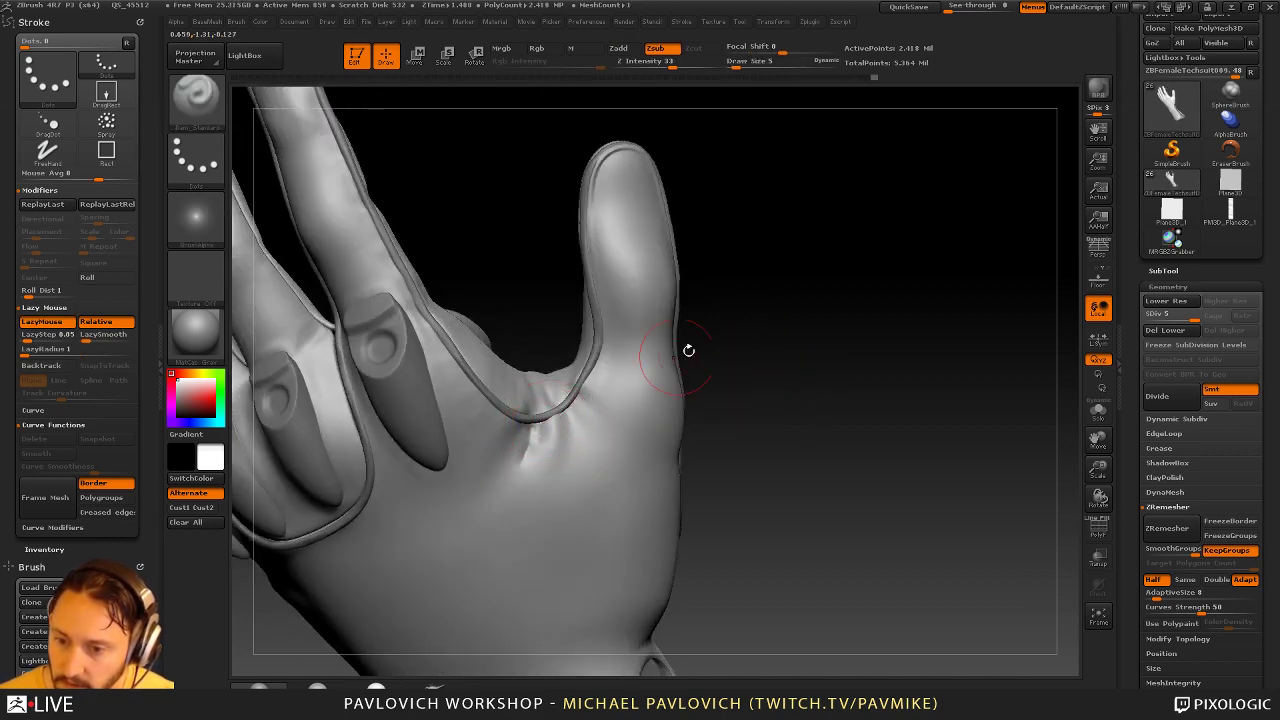
drag(688, 350, 715, 352)
shift+drag(557, 431, 574, 440)
Switch to the Standard brush and permanently delete the separate piping subtool that follows the hand's seams
mouse_move(700, 375)
mouse_down()
mouse_move(806, 203)
mouse_move(977, 350)
mouse_move(974, 374)
mouse_move(848, 392)
mouse_move(866, 386)
mouse_up()
key(b)
key(s)
key(t)
alt+click(748, 341)
click(1163, 271)
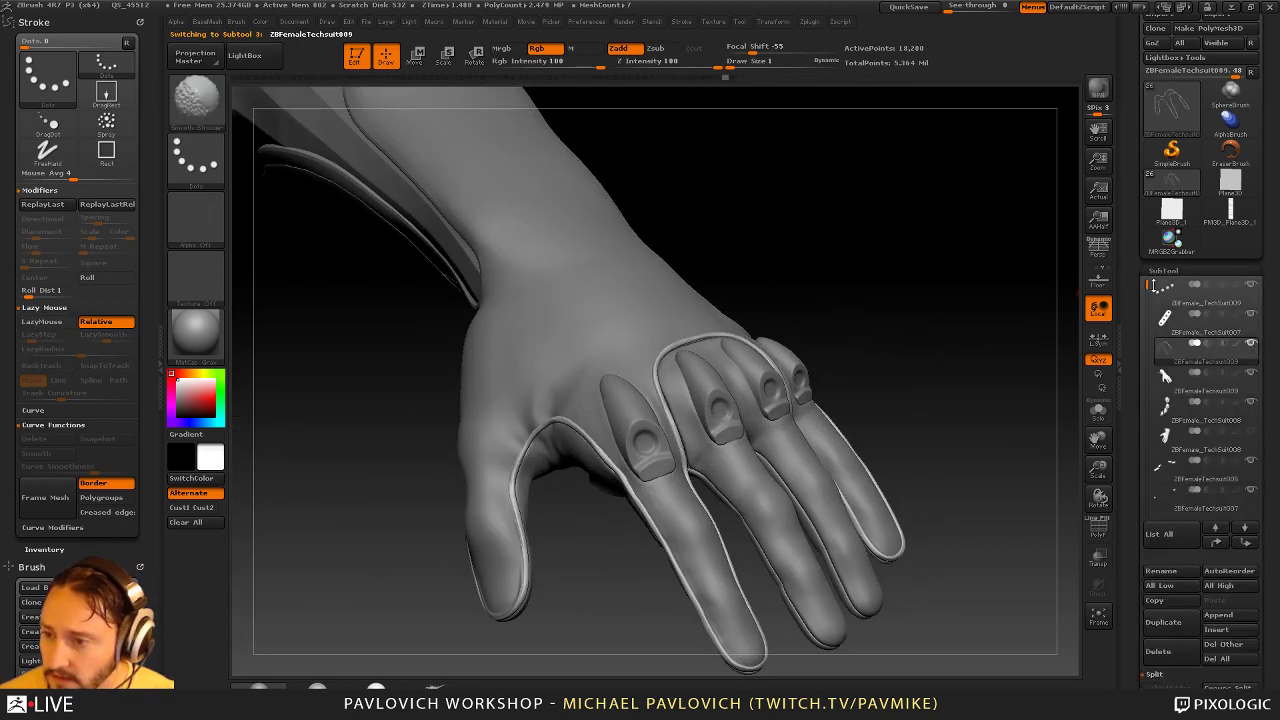
click(1216, 165)
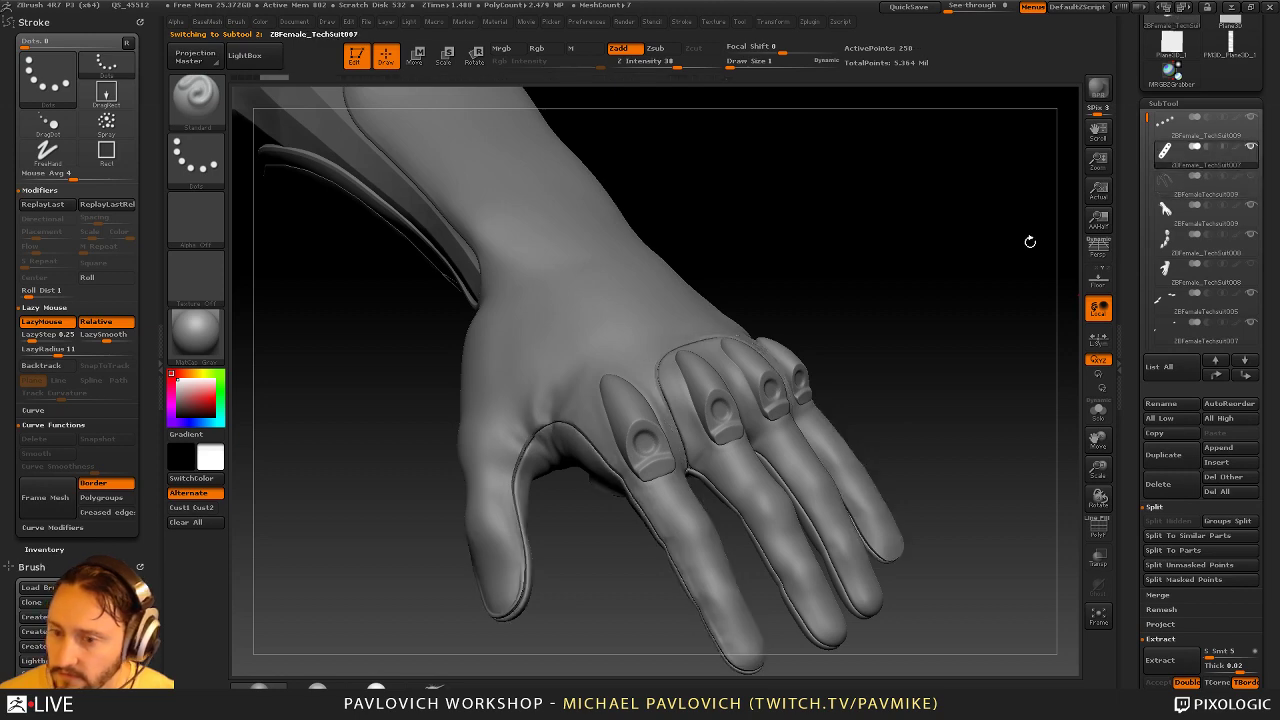
drag(1029, 240, 900, 300)
click(1213, 199)
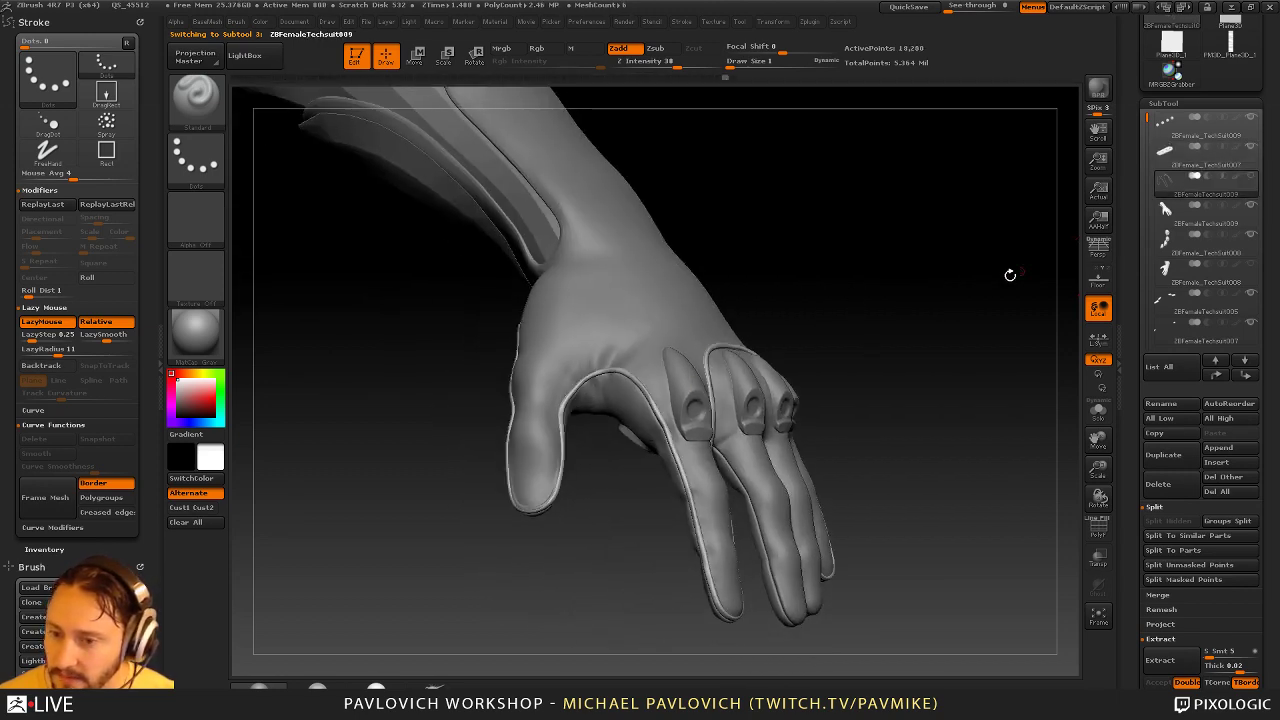
mouse_move(1009, 274)
mouse_down()
mouse_move(1006, 286)
mouse_move(946, 289)
mouse_move(960, 295)
mouse_up()
key(s)
mouse_move(960, 295)
mouse_down()
mouse_move(866, 318)
mouse_move(926, 414)
mouse_move(829, 317)
mouse_move(946, 378)
mouse_move(1006, 295)
mouse_move(1011, 383)
mouse_move(997, 263)
mouse_move(949, 357)
mouse_move(986, 354)
mouse_move(975, 357)
mouse_up()
drag(889, 379, 958, 450)
click(1166, 482)
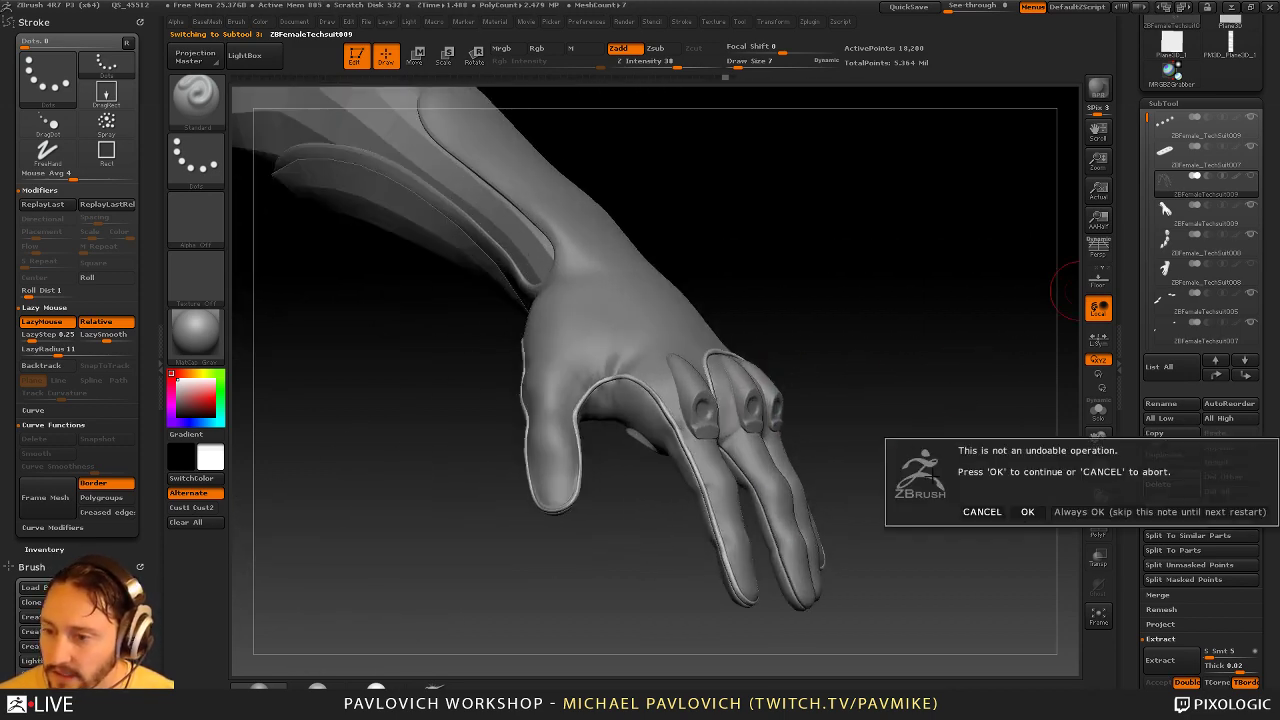
click(1023, 514)
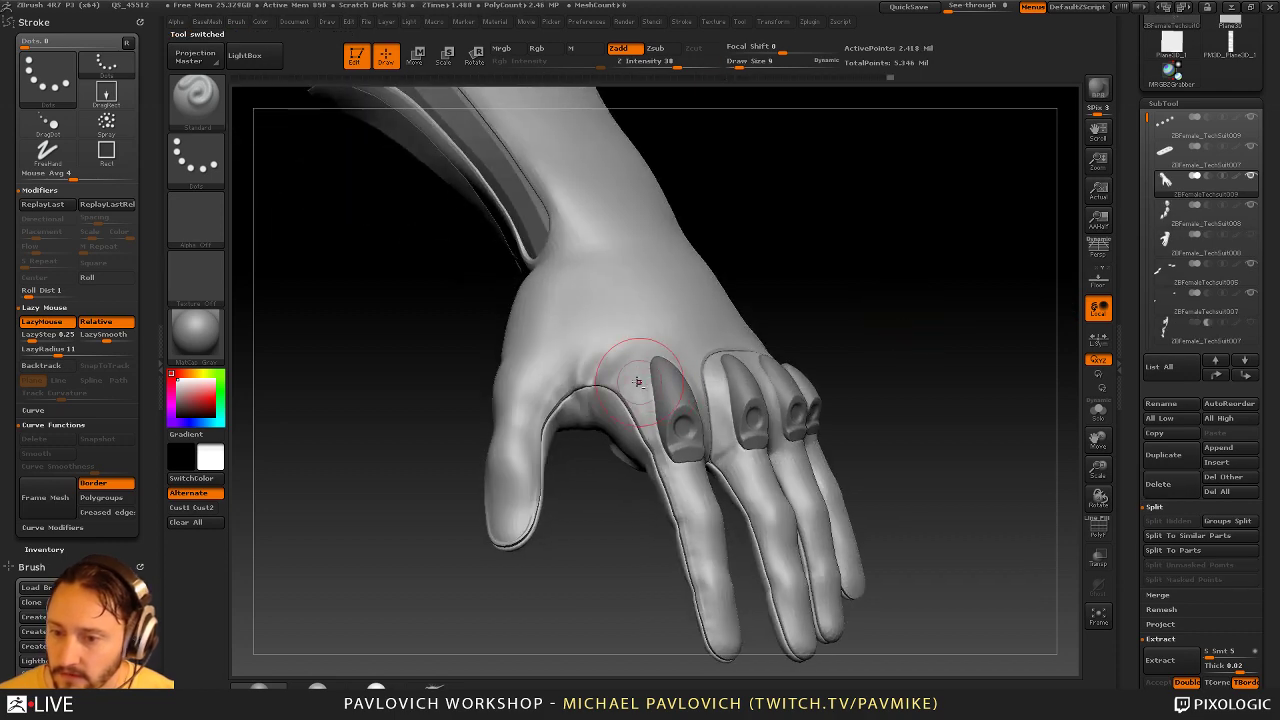
Build up and smooth the hand's surface around the index knuckle guard with the Standard brush at Draw Size 3
mouse_move(888, 303)
mouse_down()
mouse_move(909, 303)
mouse_move(817, 371)
mouse_up()
key(s)
drag(922, 338, 1007, 335)
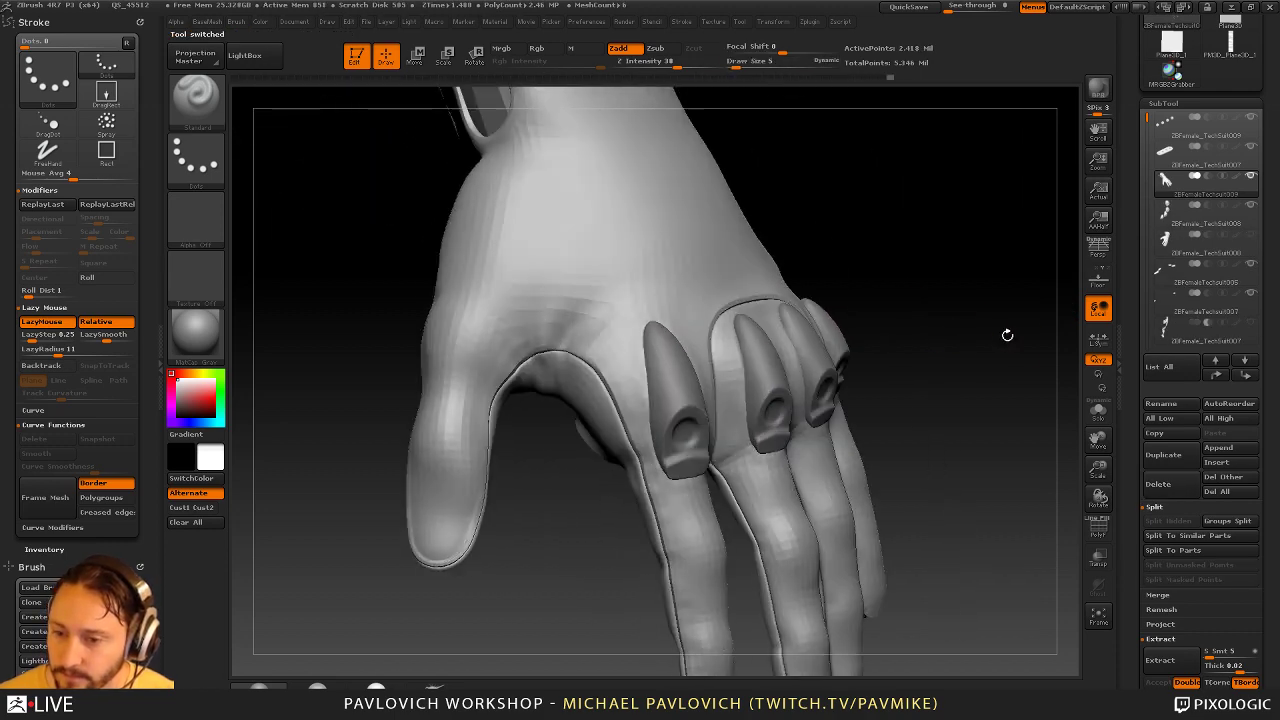
drag(959, 282, 898, 270)
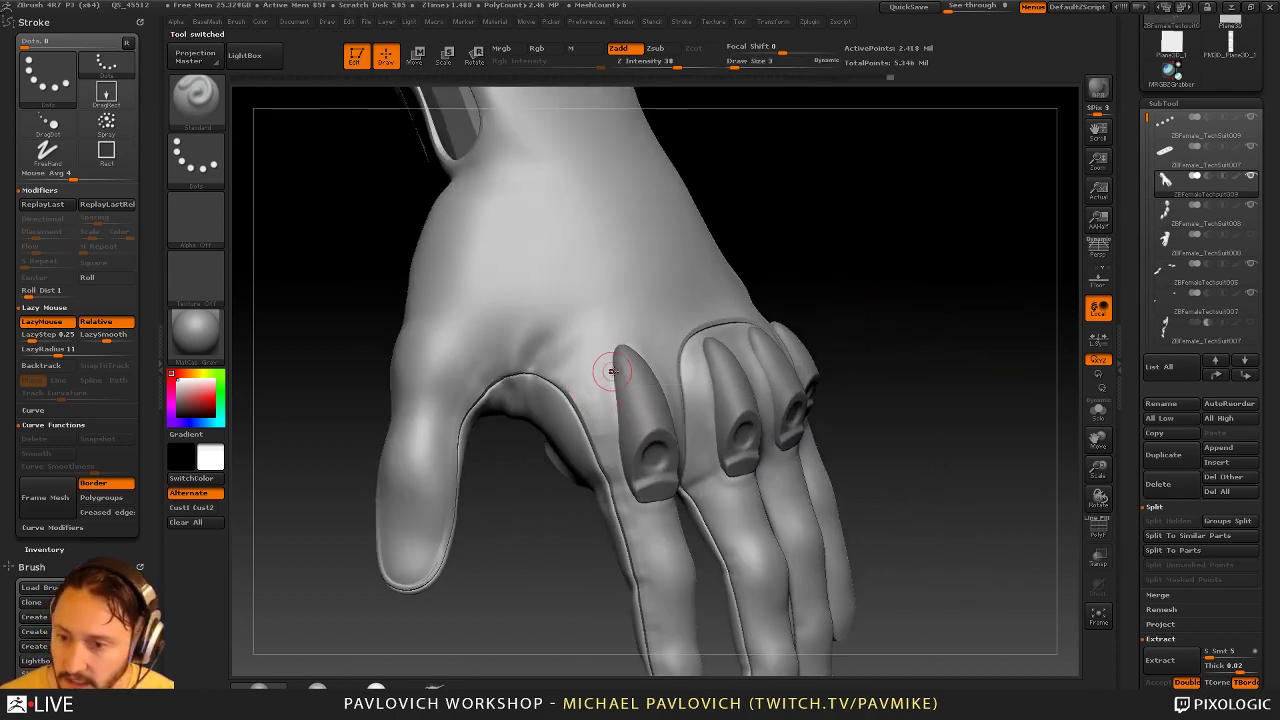
mouse_move(840, 303)
mouse_down()
mouse_move(620, 365)
mouse_move(663, 386)
mouse_up()
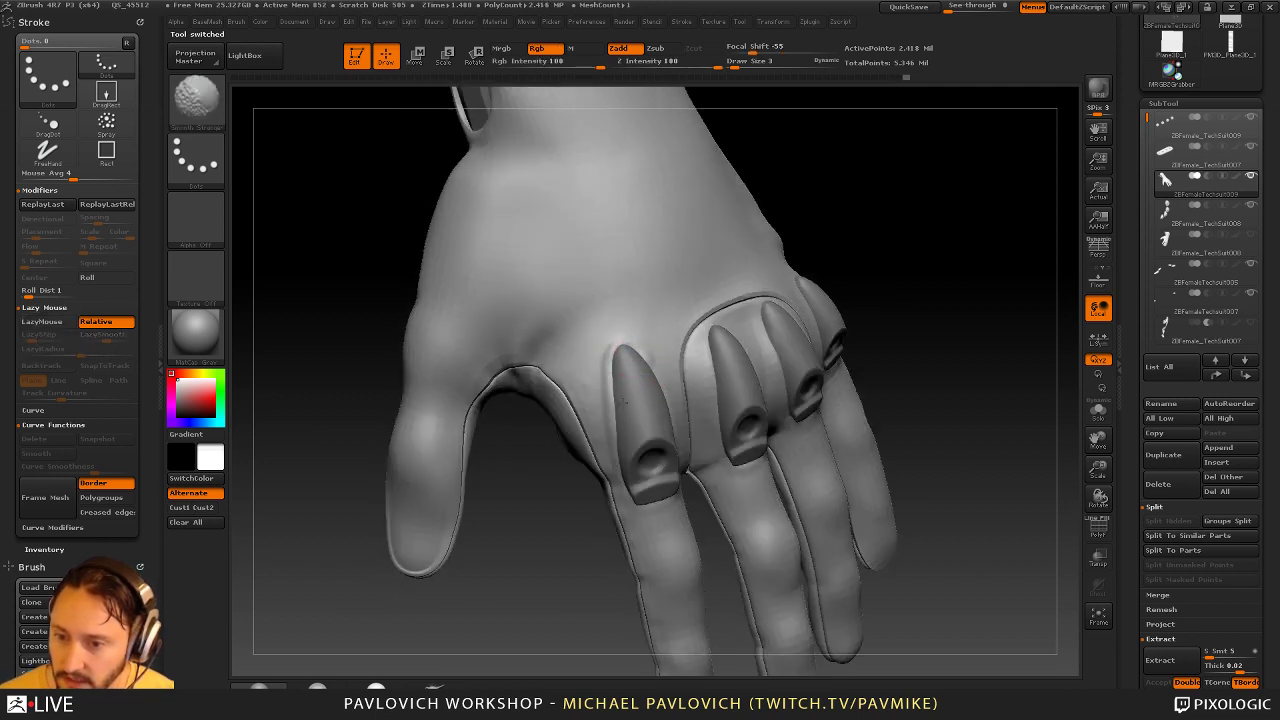
drag(908, 300, 765, 335)
shift+drag(600, 369, 578, 352)
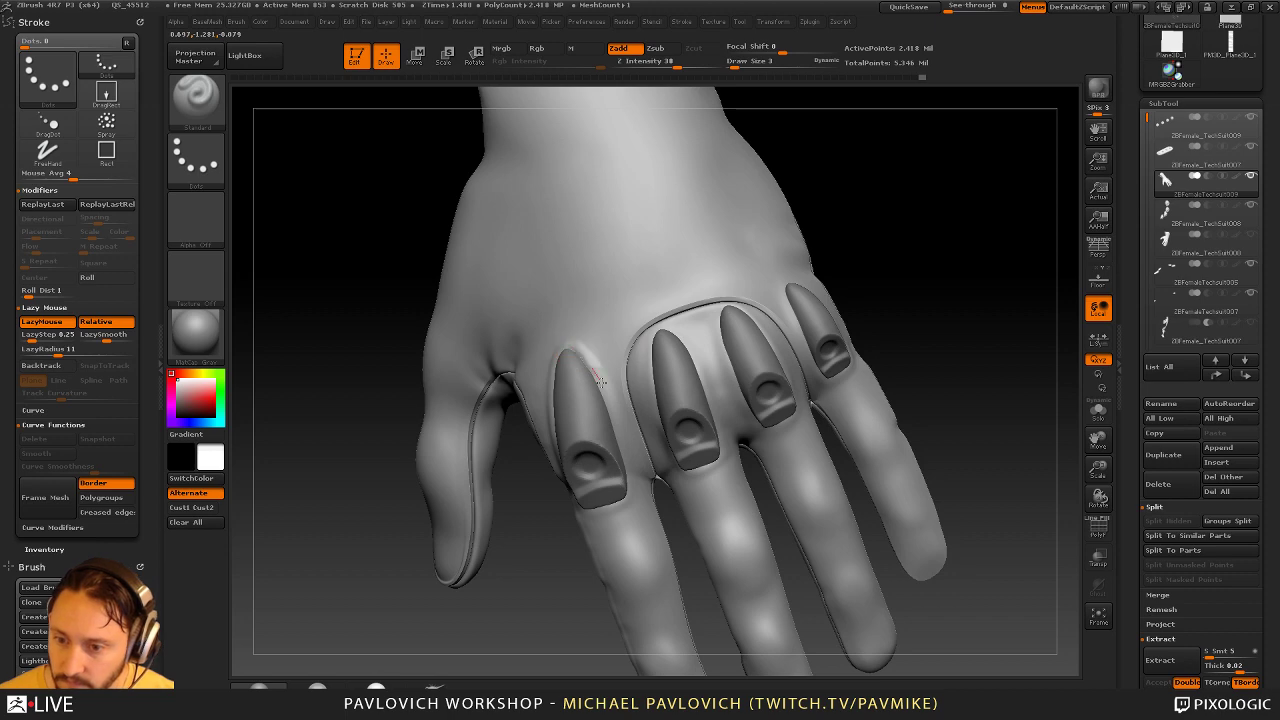
key(shift)
mouse_move(900, 290)
mouse_down()
mouse_move(993, 262)
mouse_move(930, 300)
mouse_up()
Try Standard strokes around the index knuckle guard with transparency and ghosting toggled, undoing each stroke
click(1099, 558)
click(1098, 584)
mouse_move(988, 403)
mouse_down()
mouse_move(1067, 536)
mouse_move(910, 460)
mouse_up()
click(1088, 578)
click(1088, 580)
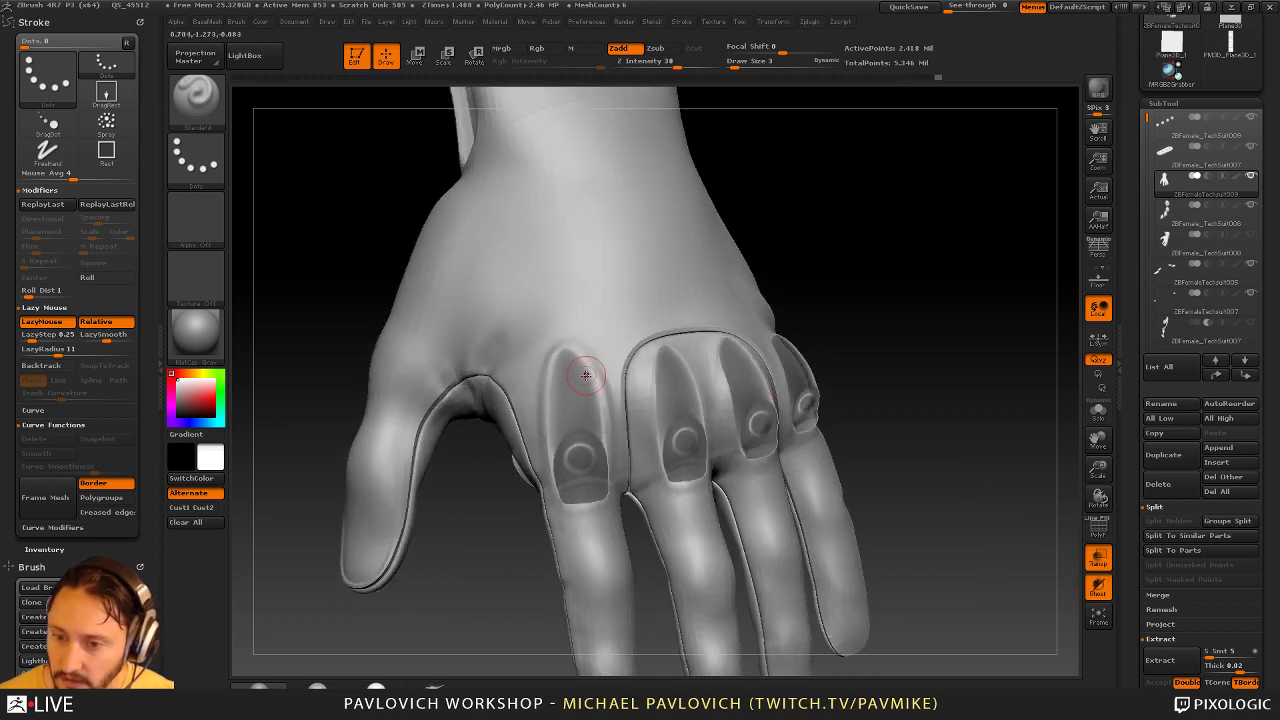
mouse_move(542, 468)
mouse_down()
mouse_move(614, 286)
mouse_move(585, 388)
mouse_up()
key(ctrl+z)
click(1096, 585)
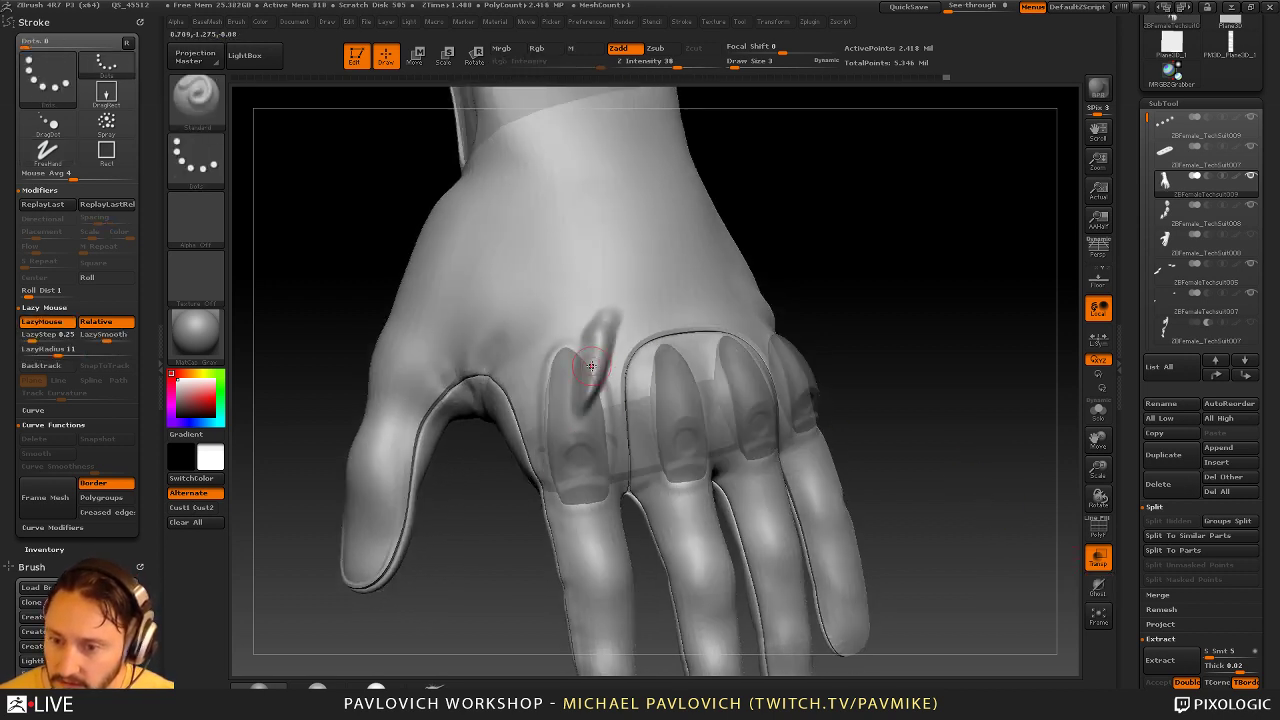
key(ctrl+z)
click(1096, 557)
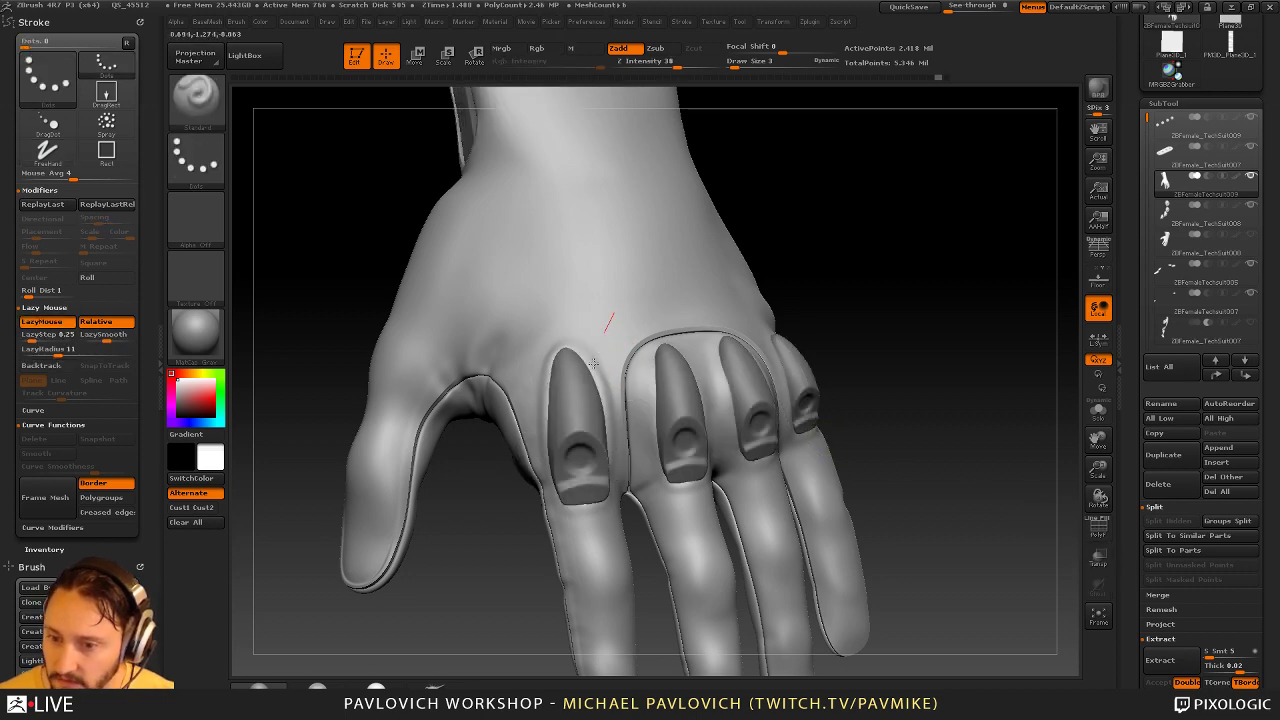
key(ctrl+z)
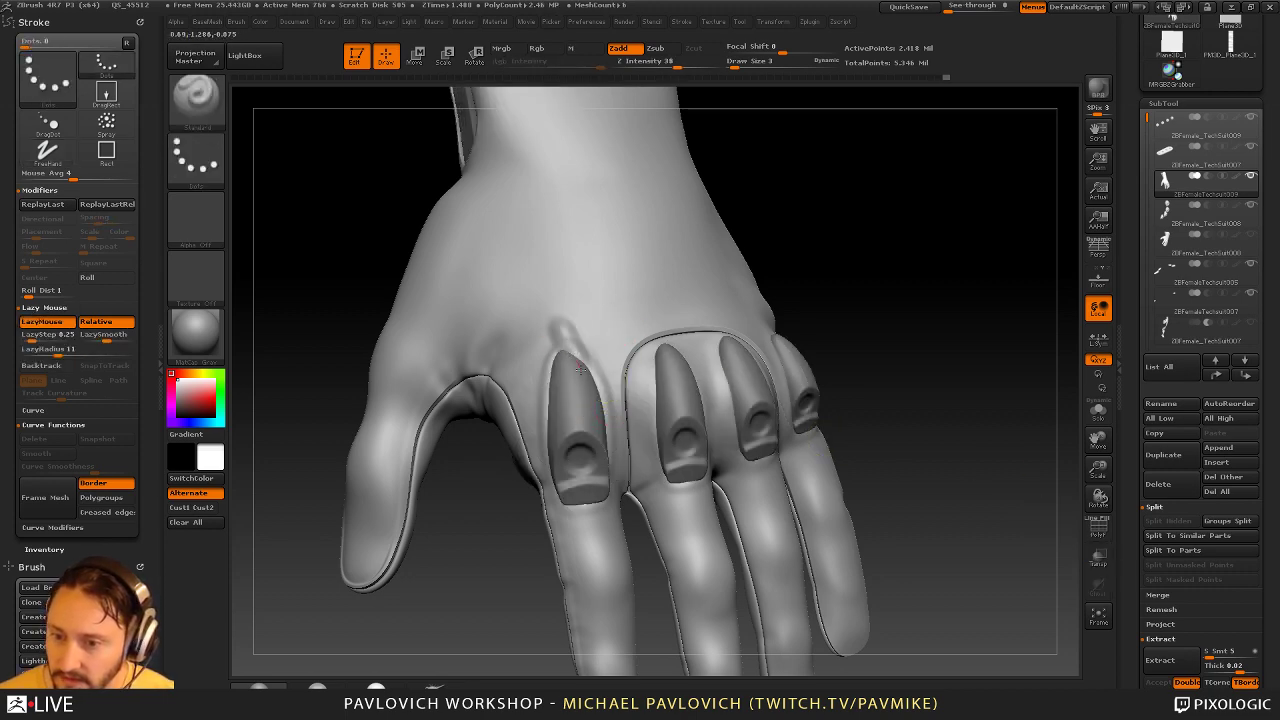
key(ctrl+z)
Lower the hand to subdivision level 4 and test Standard strokes around the middle knuckle guard, undoing the last one
drag(931, 337, 938, 336)
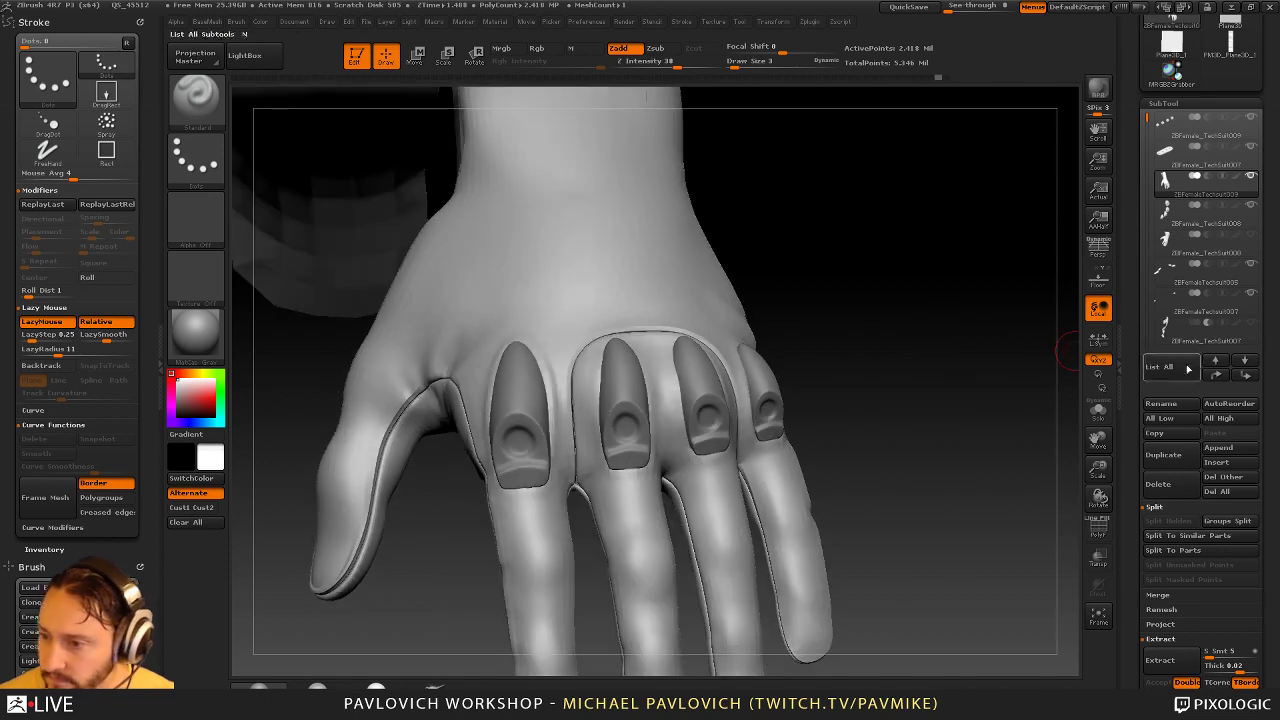
drag(1129, 425, 1129, 88)
click(1179, 397)
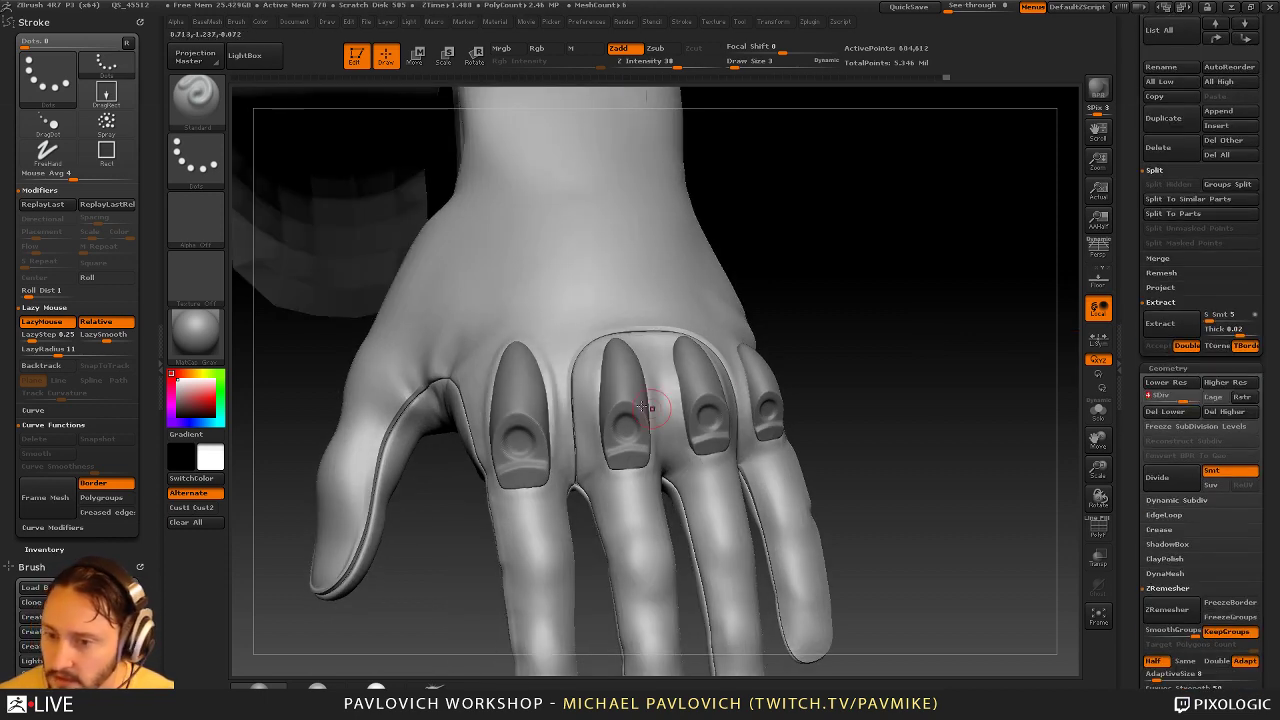
drag(619, 486, 601, 446)
drag(915, 370, 864, 356)
drag(636, 336, 649, 422)
mouse_move(895, 347)
mouse_down()
mouse_move(838, 355)
mouse_move(1092, 418)
mouse_up()
key(ctrl+z)
Display the knuckle guards with ghosted transparency, and test and clear a Draw Size 6 mask over the middle guard's footprint
click(1096, 558)
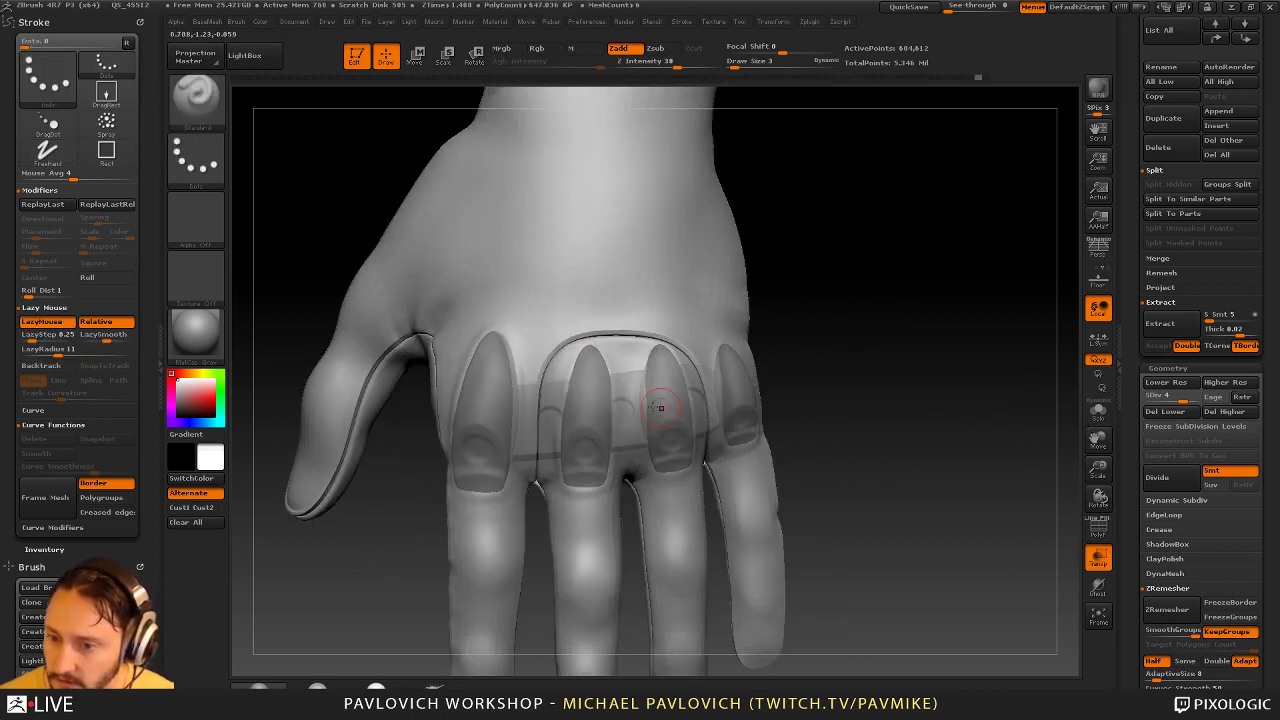
key(s)
mouse_move(620, 405)
mouse_down()
mouse_move(574, 366)
mouse_move(583, 472)
mouse_up()
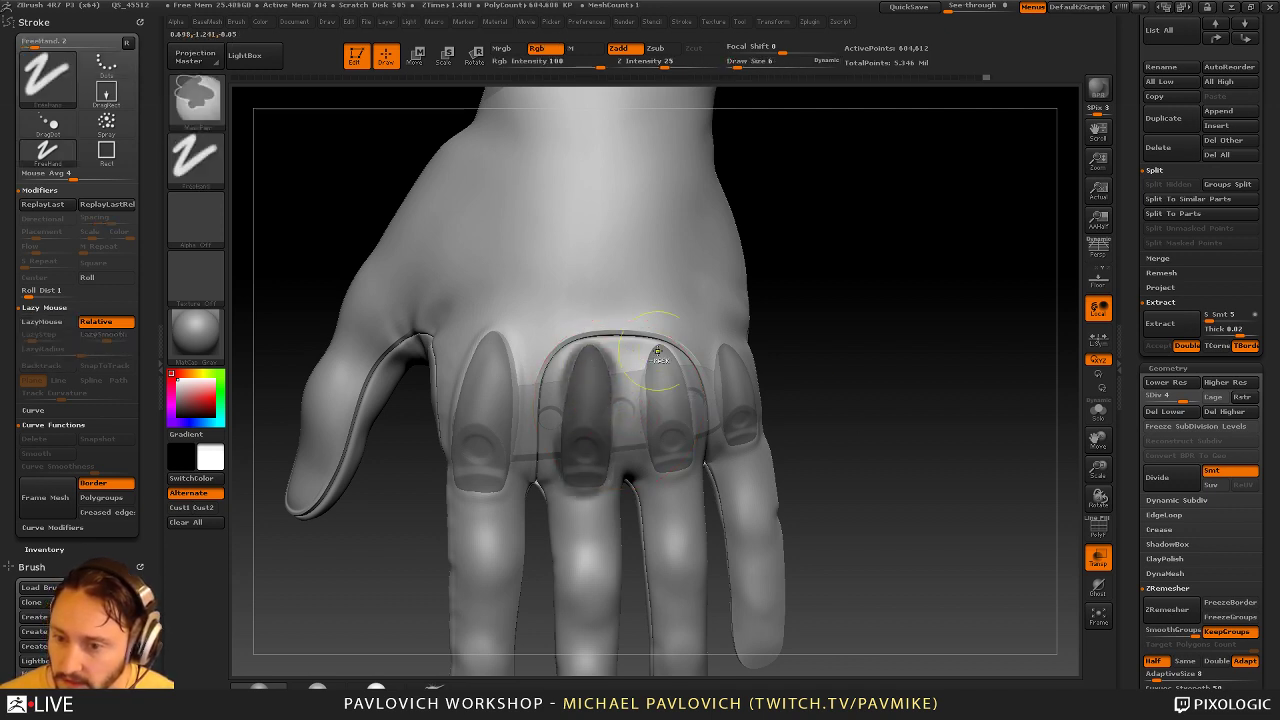
click(1098, 587)
drag(920, 417, 908, 380)
mouse_move(912, 378)
ctrl+mouse_down()
mouse_move(886, 397)
mouse_move(912, 397)
ctrl+mouse_up()
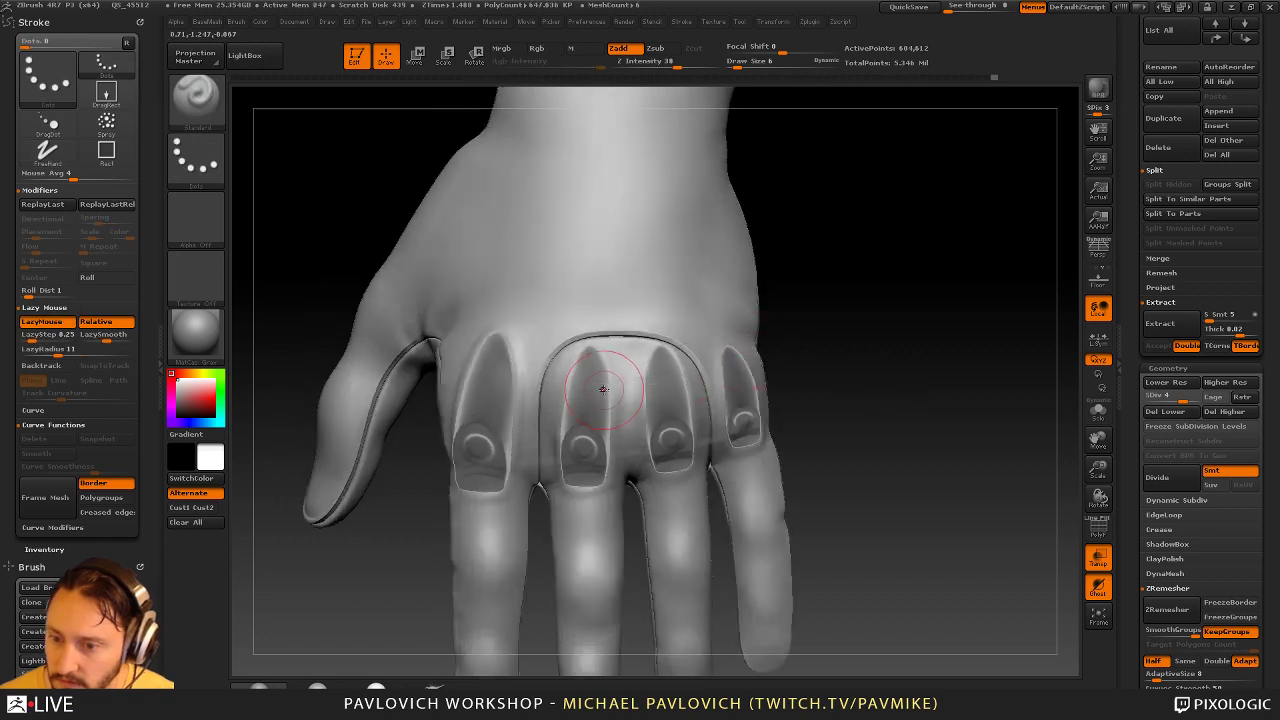
Mask the hand's surface under the middle knuckle guard at Draw Size 4 and invert the mask
drag(772, 338, 808, 336)
key(s)
mouse_move(592, 379)
mouse_down()
mouse_move(594, 361)
mouse_move(572, 455)
mouse_move(582, 485)
mouse_move(604, 426)
mouse_up()
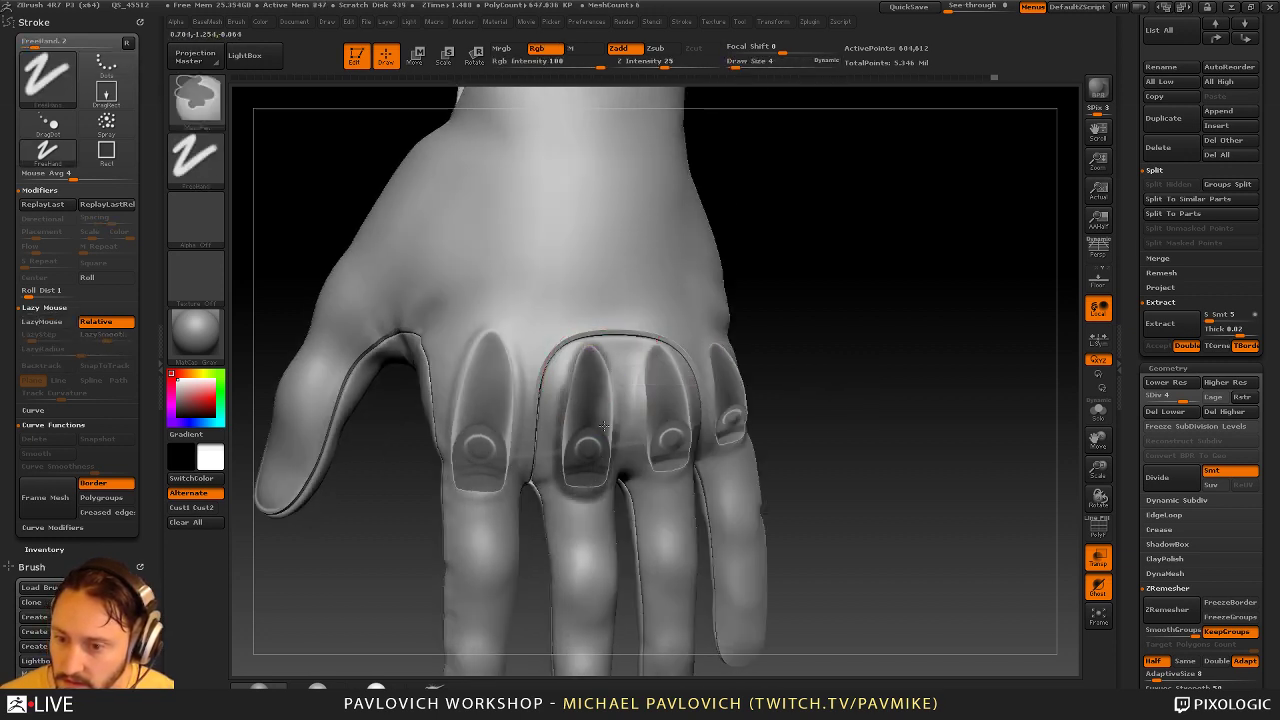
ctrl+drag(594, 357, 588, 352)
drag(755, 321, 766, 320)
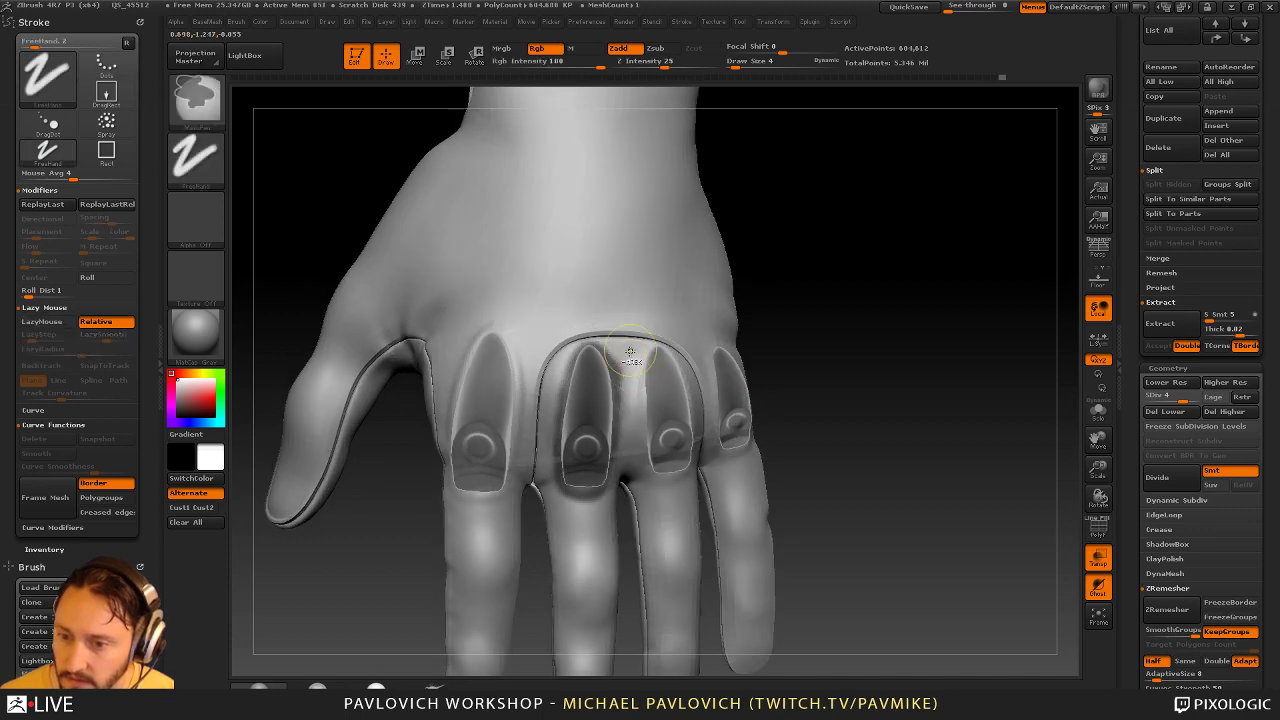
ctrl+click(937, 354)
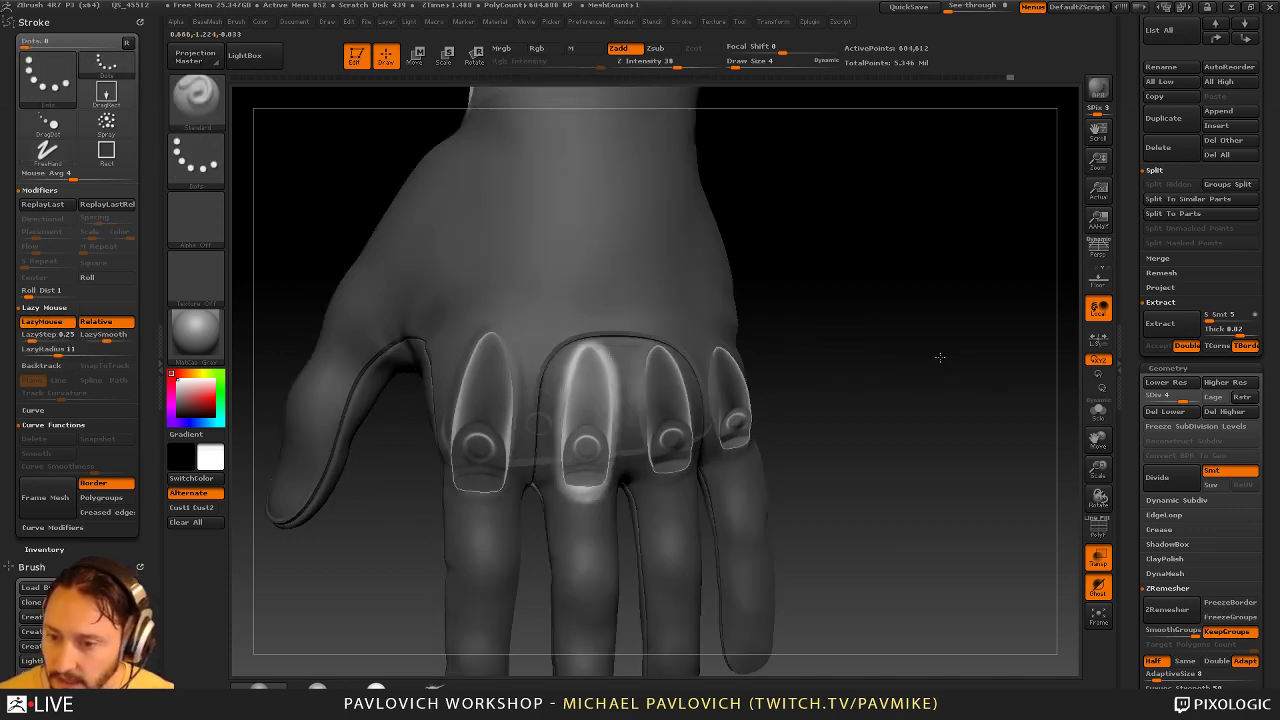
Isolate the hand in Solo mode and view the unmasked patch on the middle knuckle
drag(938, 357, 1024, 424)
click(1098, 412)
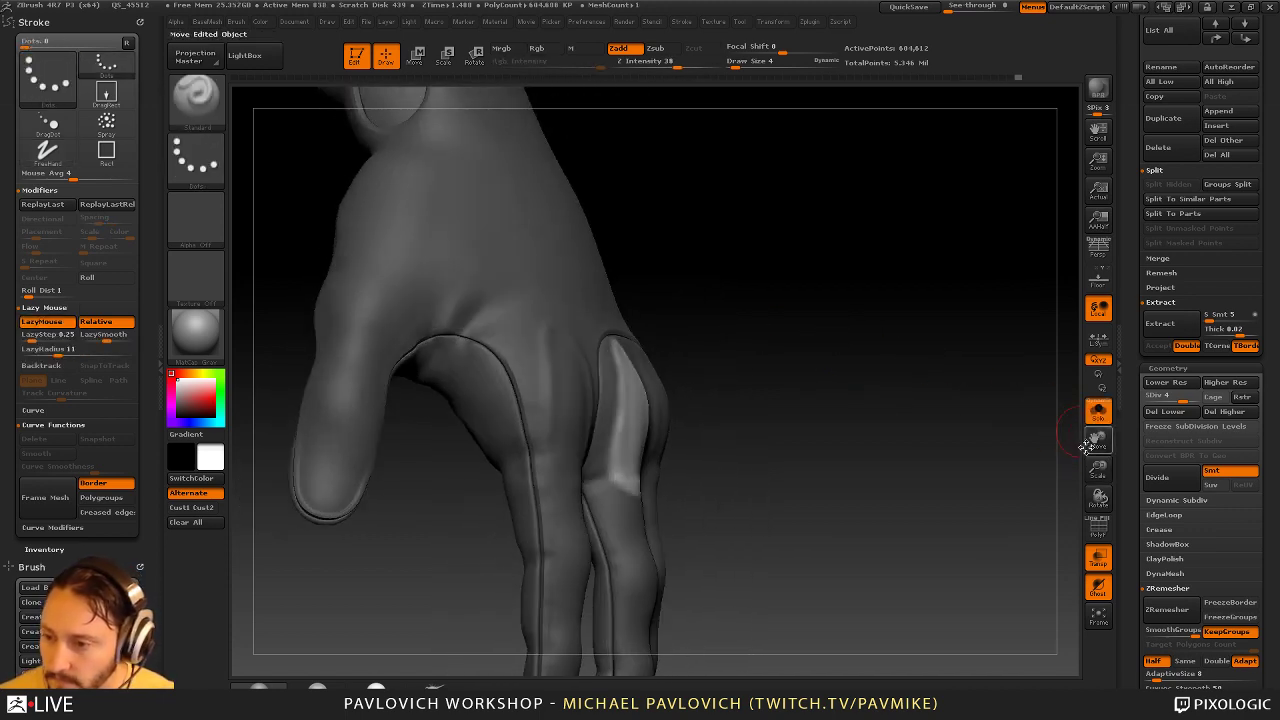
drag(1068, 538, 951, 429)
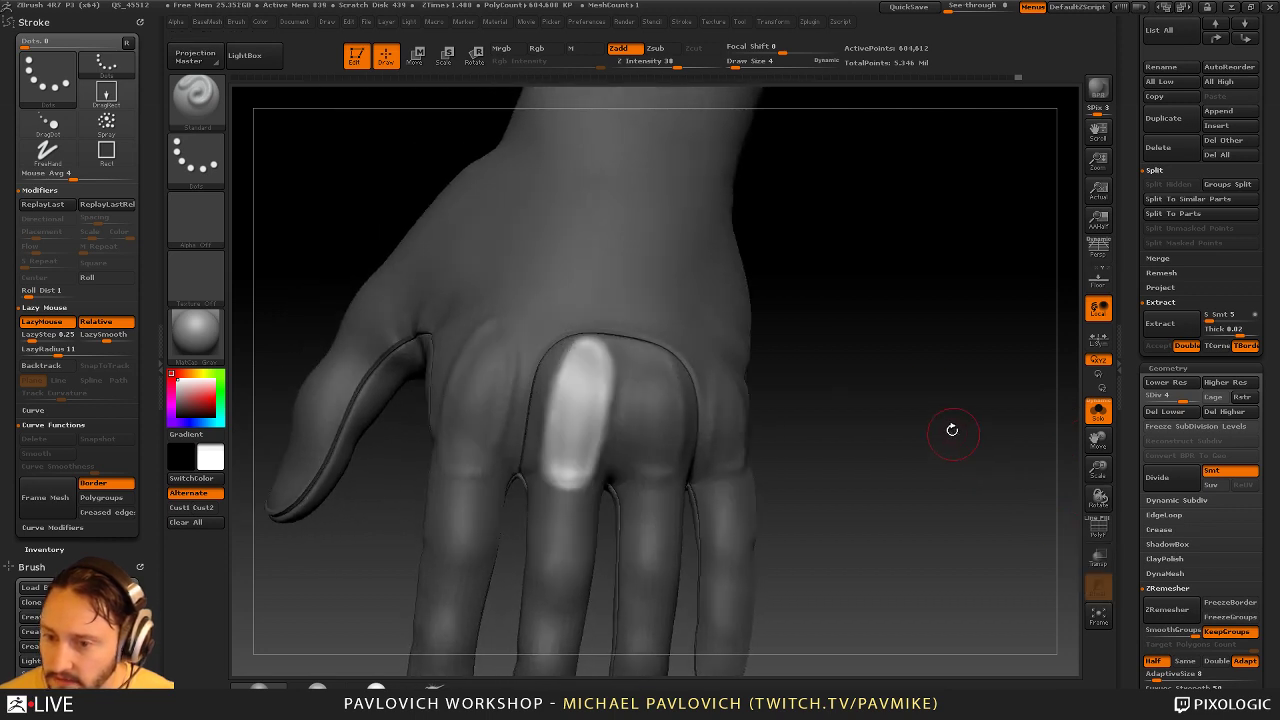
Isolate the polygroup of the two middle fingers and clear its mask
ctrl+shift+click(656, 387)
mouse_move(855, 323)
mouse_down()
mouse_move(959, 380)
mouse_move(880, 349)
mouse_move(931, 358)
mouse_up()
mouse_move(818, 365)
mouse_down()
mouse_move(829, 374)
mouse_move(814, 374)
mouse_move(835, 357)
mouse_up()
drag(836, 357, 834, 324)
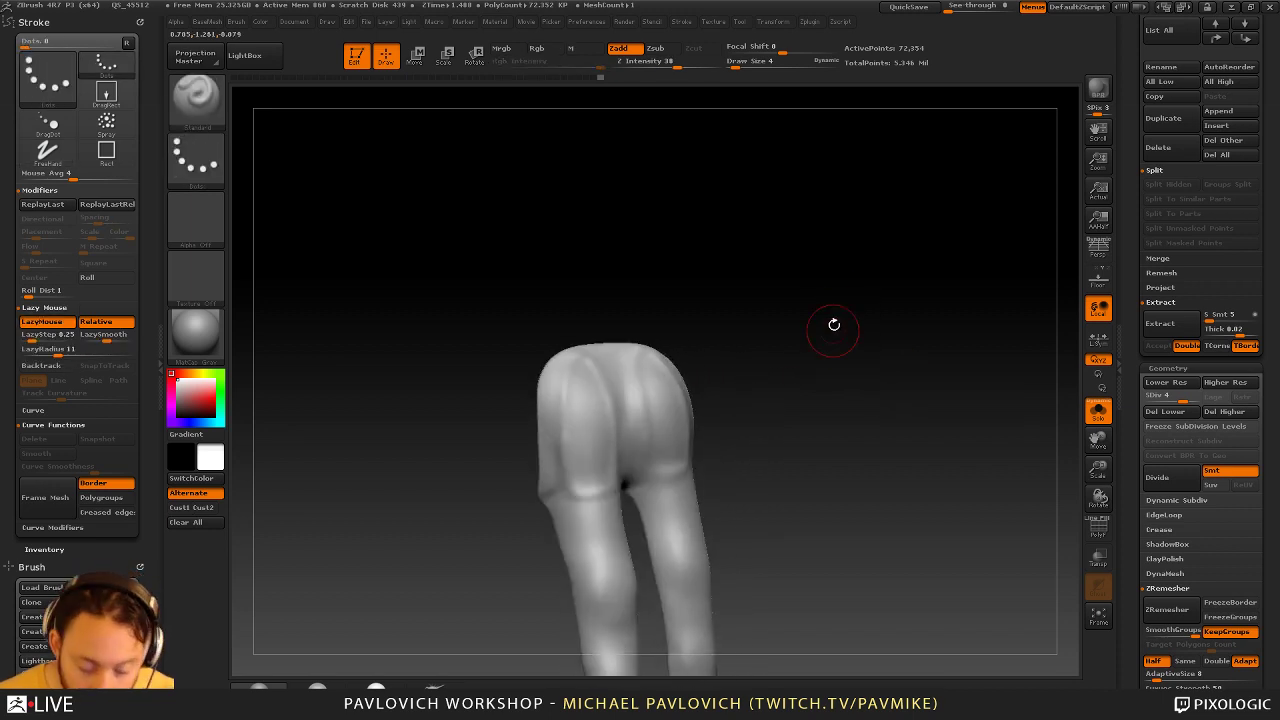
Try ClayTubes strokes on the middle knuckle, undo them, and check the shell's inner side
key(b)
key(c)
key(t)
key(s)
click(594, 417)
drag(591, 414, 590, 428)
mouse_move(740, 371)
mouse_down()
mouse_move(834, 374)
mouse_move(757, 392)
mouse_up()
key(ctrl+z)
drag(839, 370, 761, 355)
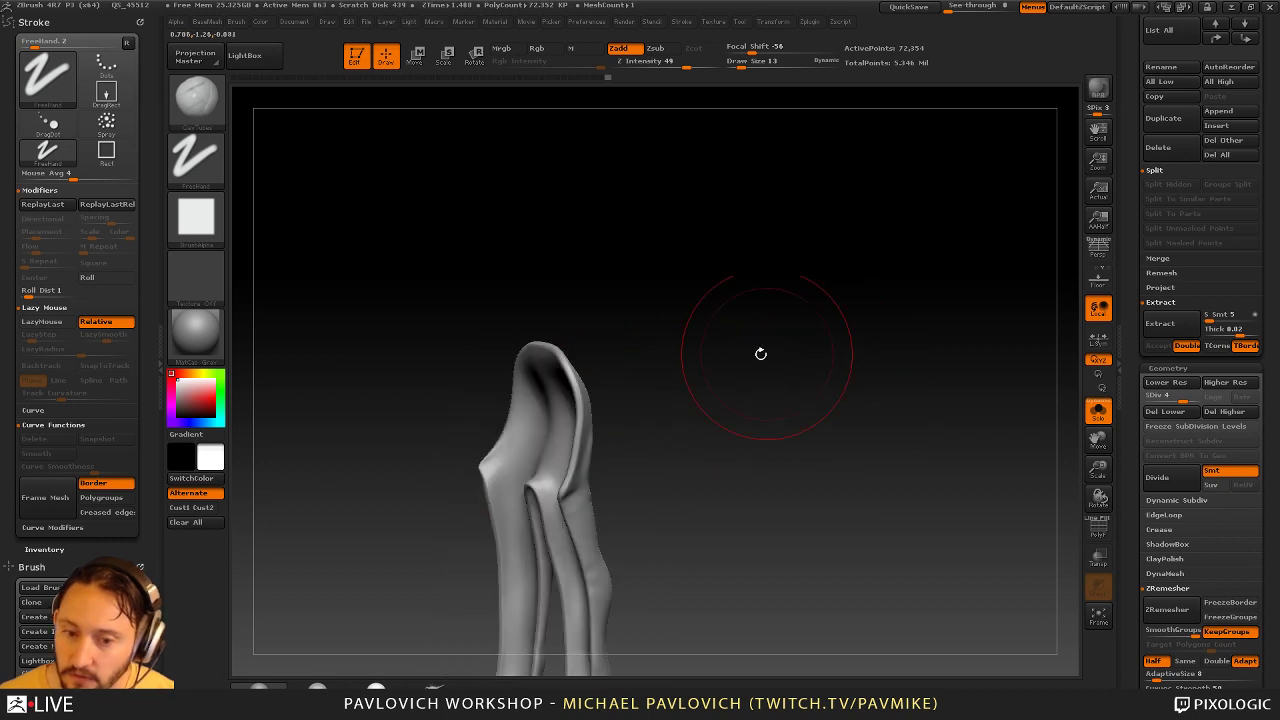
Expose the brush's Auto Masking settings and toggle BackfaceMask for the ClayTubes brush
drag(135, 558, 134, 114)
drag(84, 690, 87, 311)
click(58, 530)
drag(712, 428, 785, 392)
Test the Clay brush on the middle knuckle with BackfaceMask at Draw Size 8, and undo the strokes
key(b)
key(c)
key(l)
key(bracketleft)
mouse_move(603, 434)
mouse_down()
mouse_move(606, 387)
mouse_move(599, 419)
mouse_up()
click(62, 532)
drag(764, 340, 630, 352)
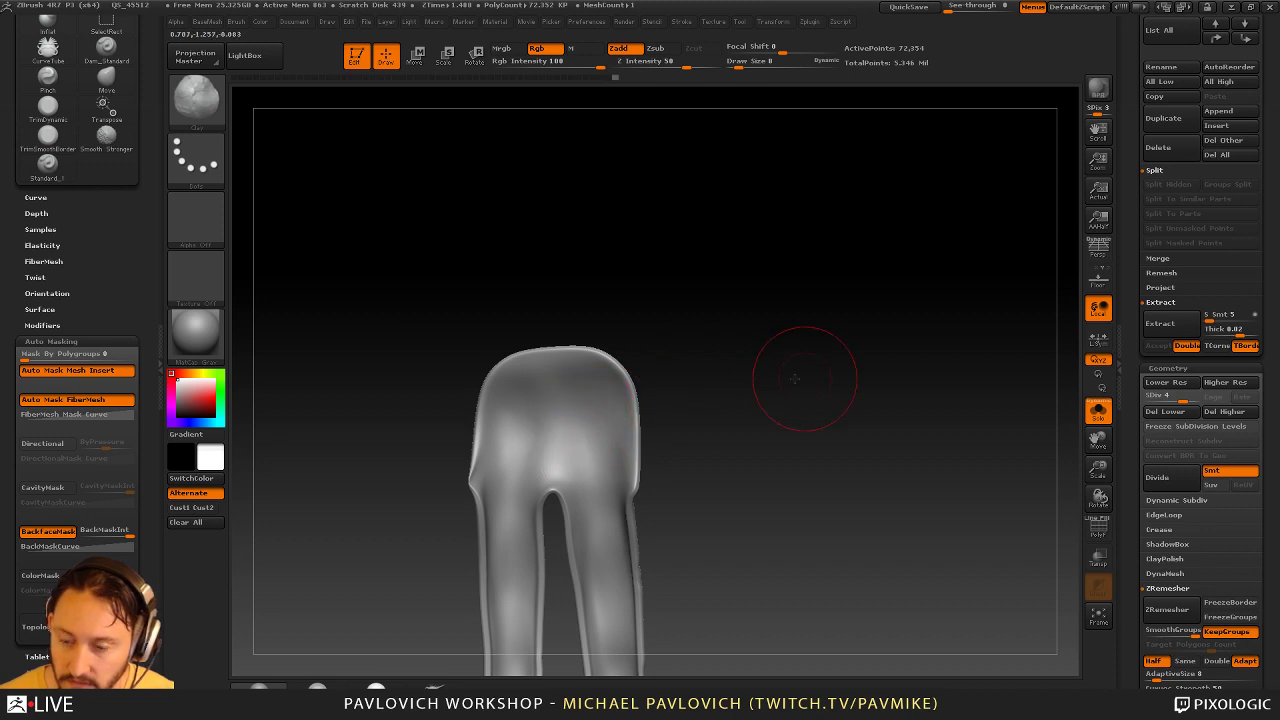
drag(795, 378, 798, 368)
key(ctrl+z)
key(ctrl+z)
key(ctrl+z)
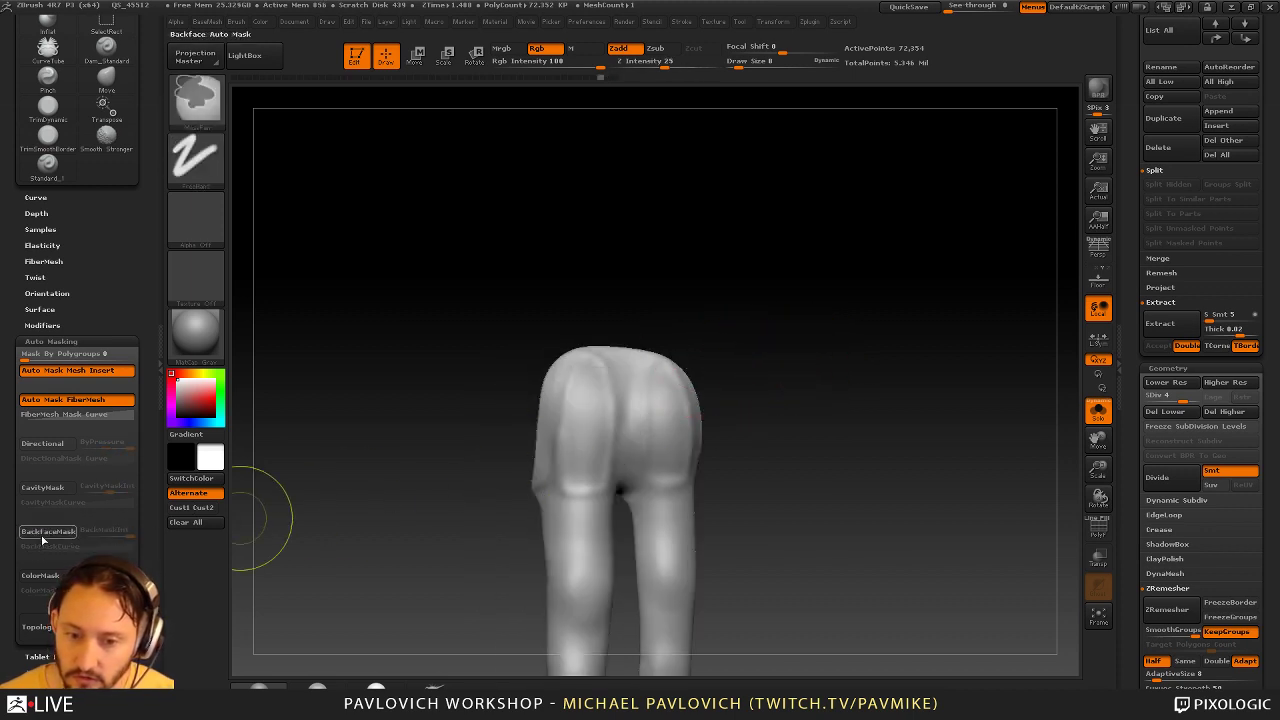
Enable BackfaceMask for the MaskPen, mask the middle knuckle's footprint at Draw Size 4, and invert the mask
click(44, 533)
key(b)
key(c)
key(l)
mouse_move(586, 374)
ctrl+mouse_down()
mouse_move(576, 485)
mouse_move(597, 441)
mouse_move(595, 382)
ctrl+mouse_up()
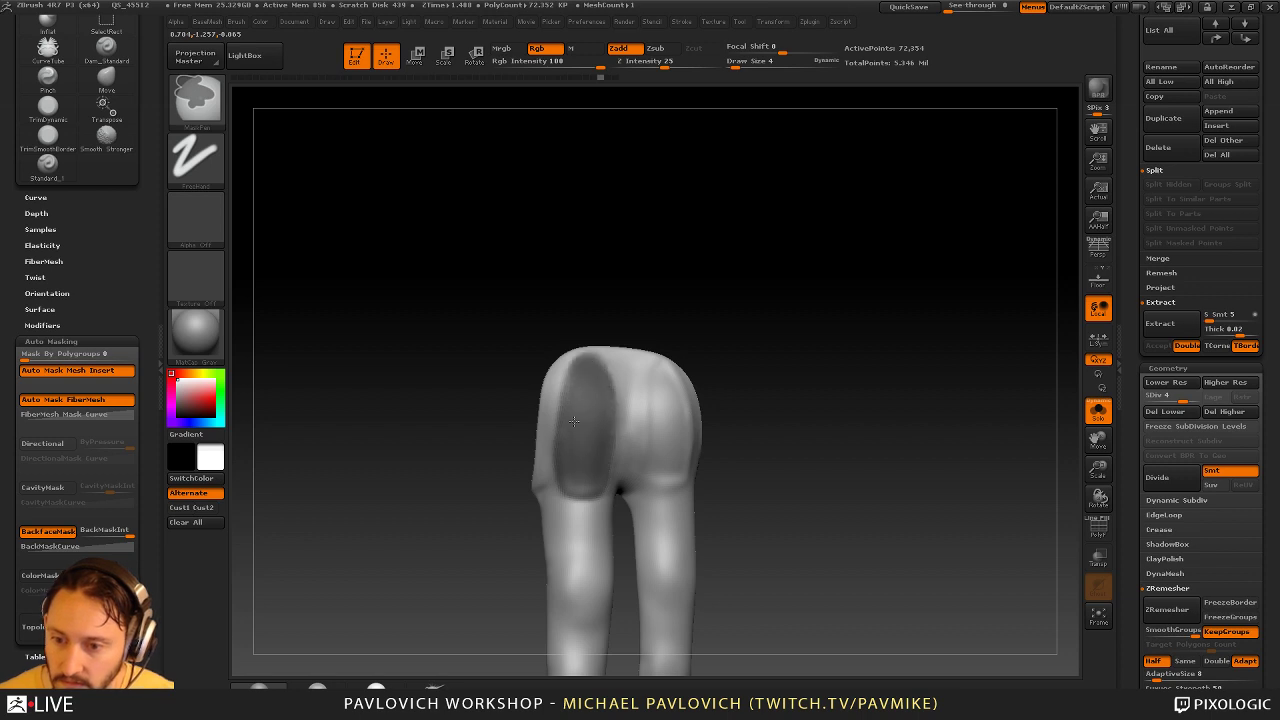
mouse_move(700, 318)
mouse_down()
mouse_move(843, 329)
mouse_move(706, 329)
mouse_move(755, 318)
mouse_up()
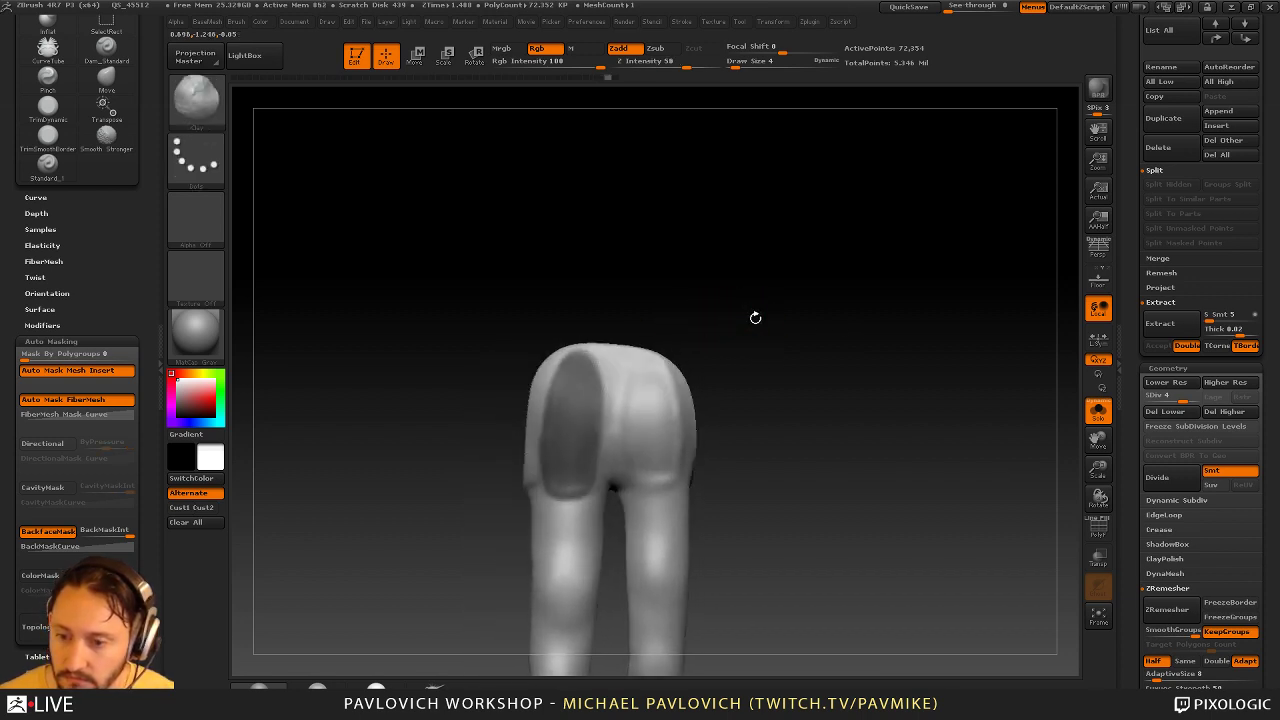
ctrl+click(885, 415)
Exit Solo mode and inflate the unmasked patch beneath the middle knuckle guard
click(1116, 409)
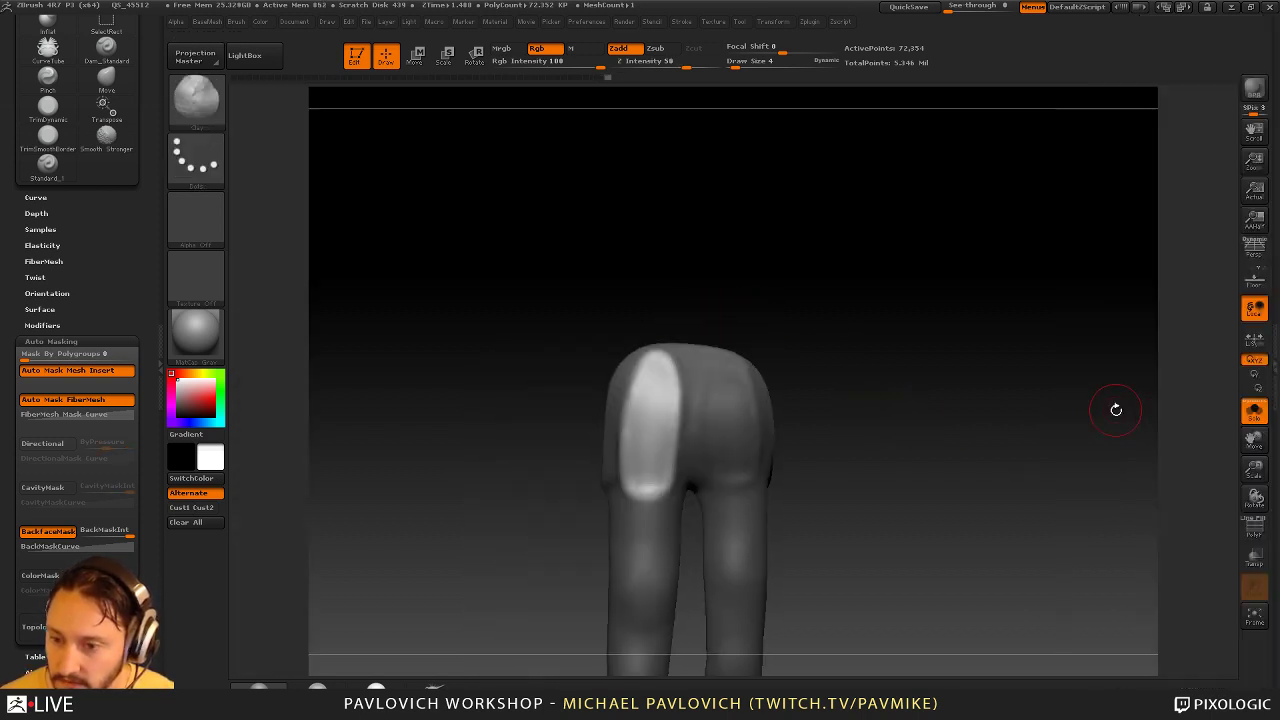
click(1275, 400)
click(1098, 411)
drag(974, 386, 984, 386)
key(1)
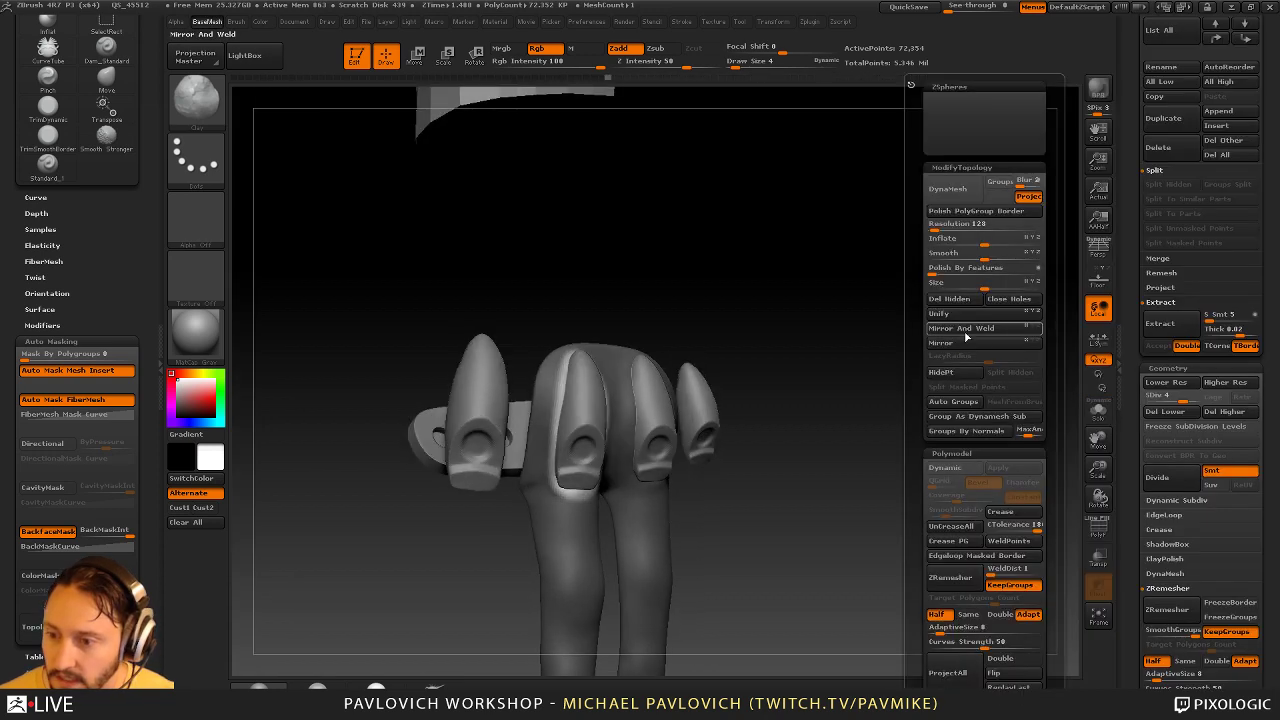
drag(984, 244, 988, 245)
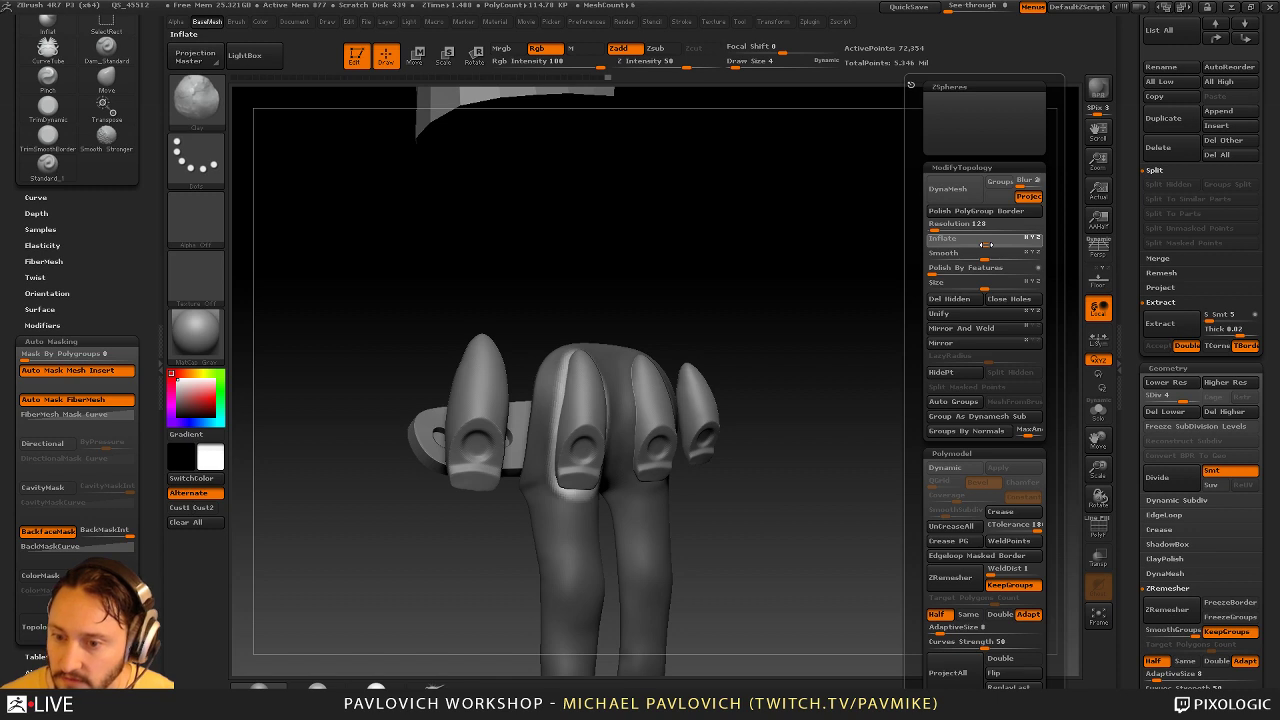
drag(986, 244, 988, 244)
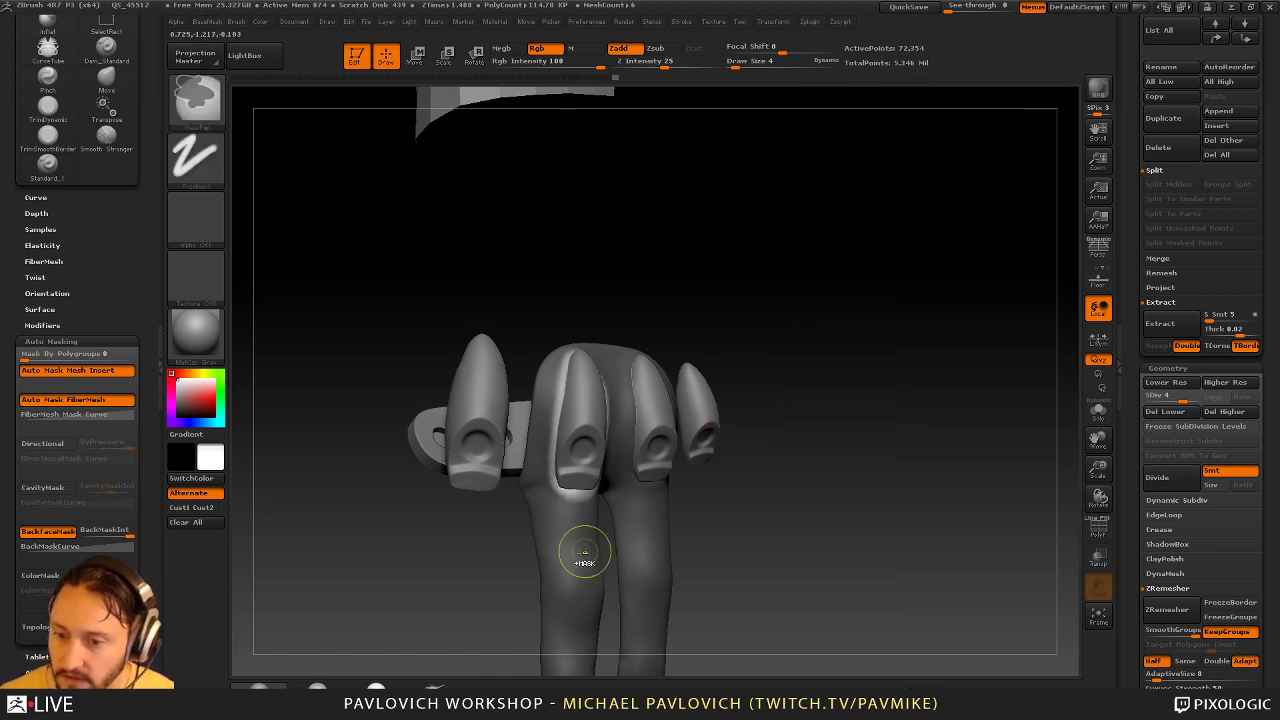
Blur the mask around the middle knuckle guard and clear it
ctrl+click(575, 561)
key(2)
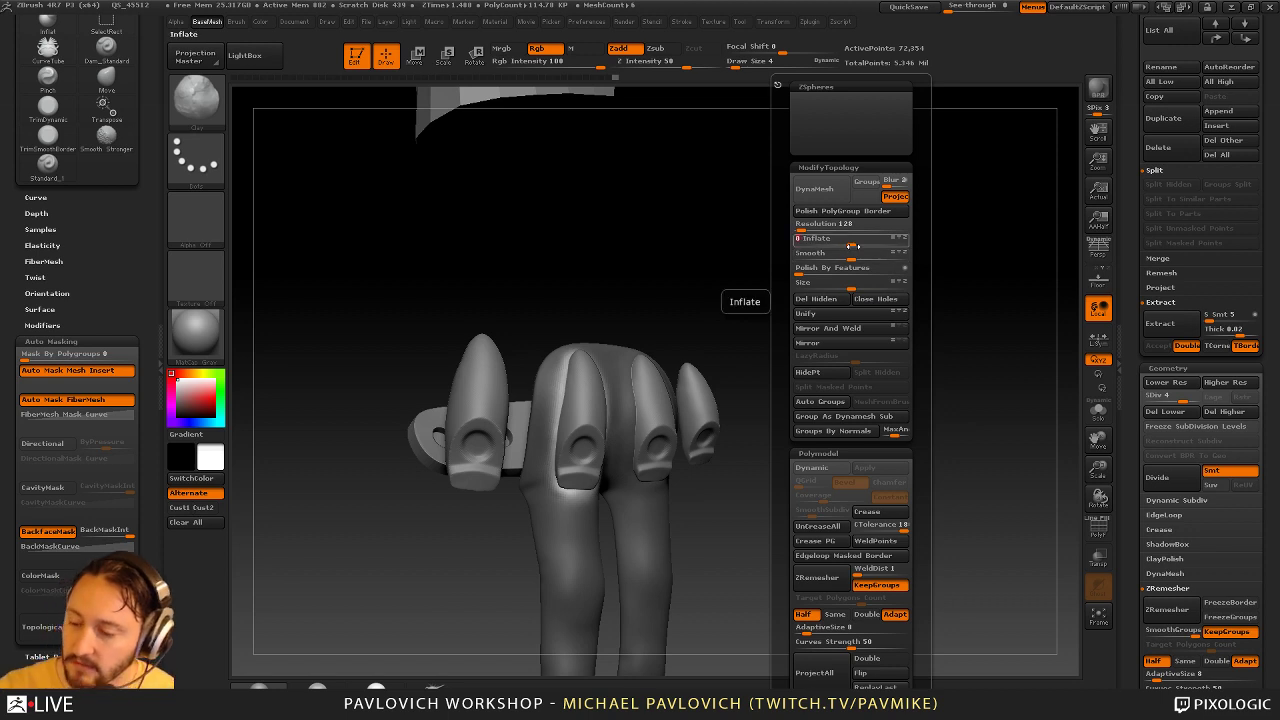
ctrl+drag(803, 253, 852, 292)
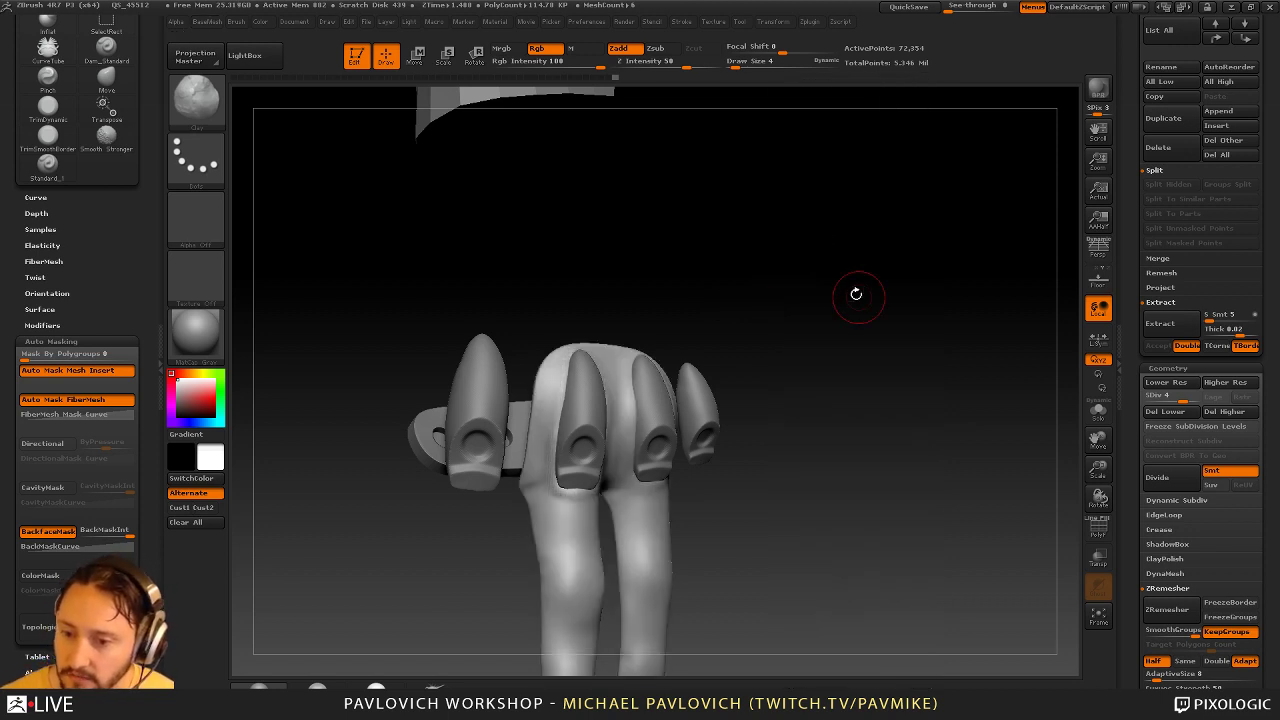
Sculpt the surface around the ring finger's knuckle guard with the Standard brush at Draw Sizes 2 to 4
mouse_move(886, 332)
mouse_down()
mouse_move(837, 320)
mouse_move(806, 338)
mouse_up()
key(1)
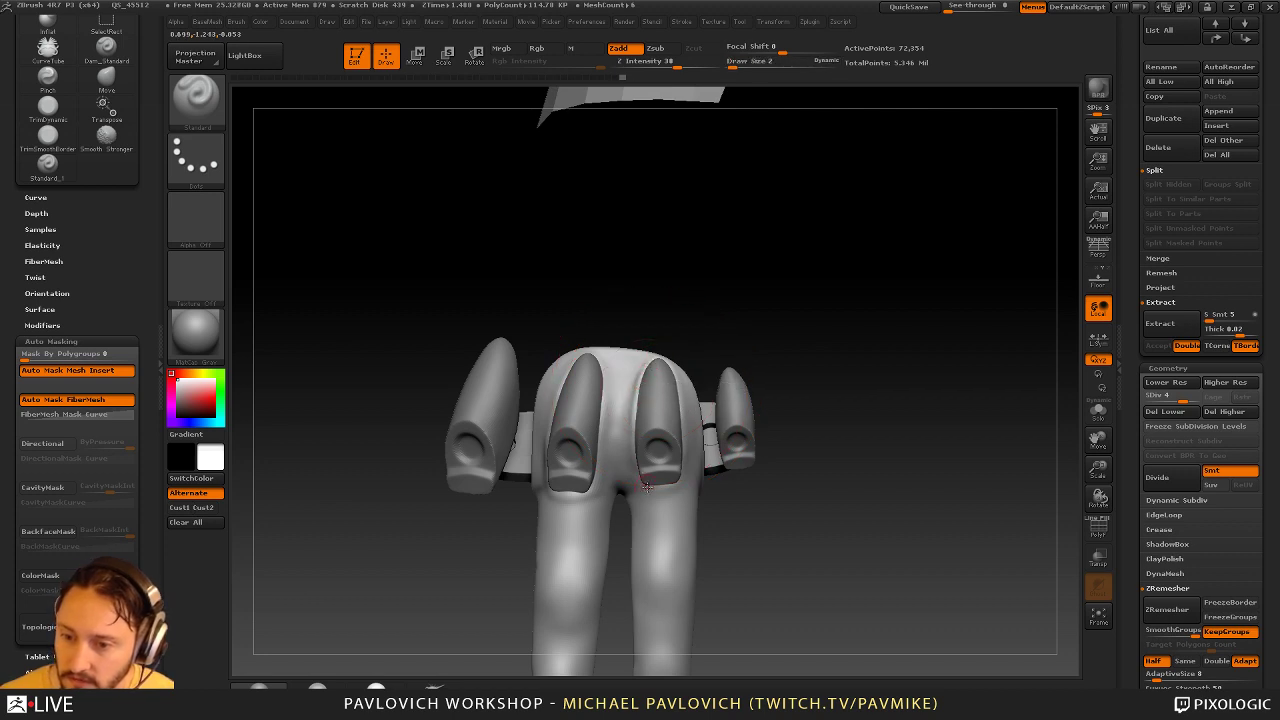
drag(766, 338, 766, 320)
key(s)
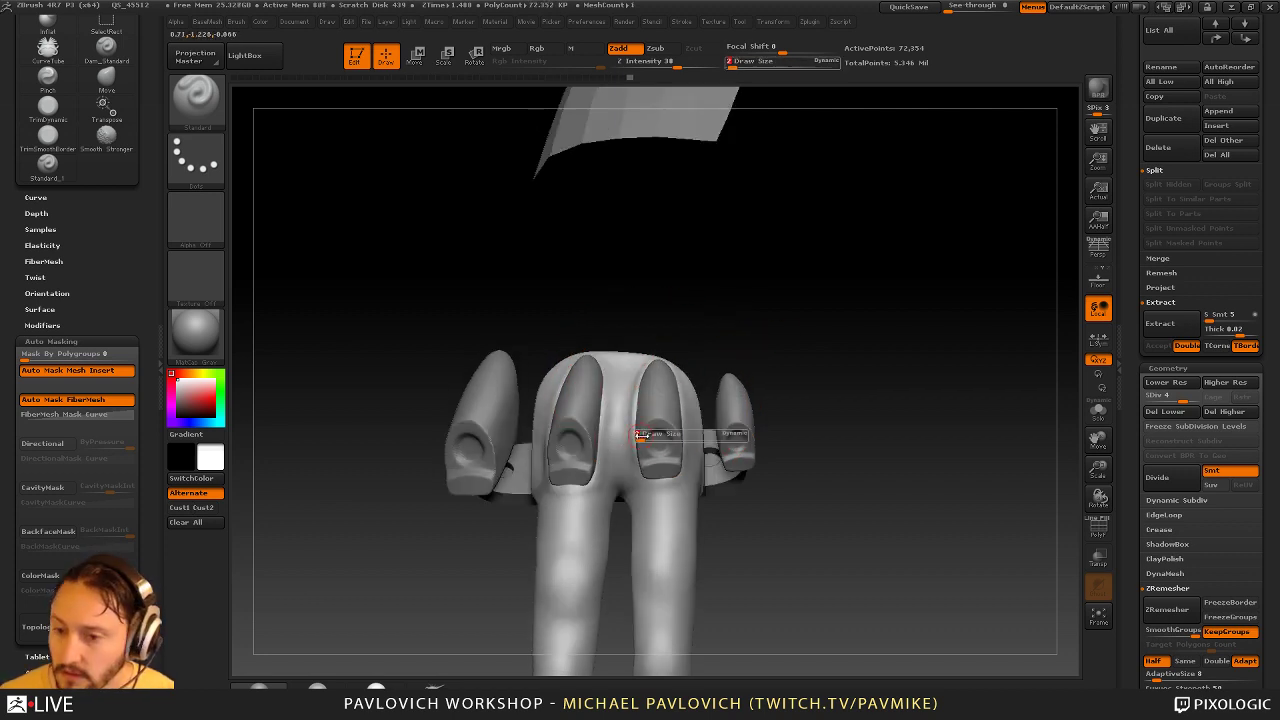
drag(642, 437, 648, 437)
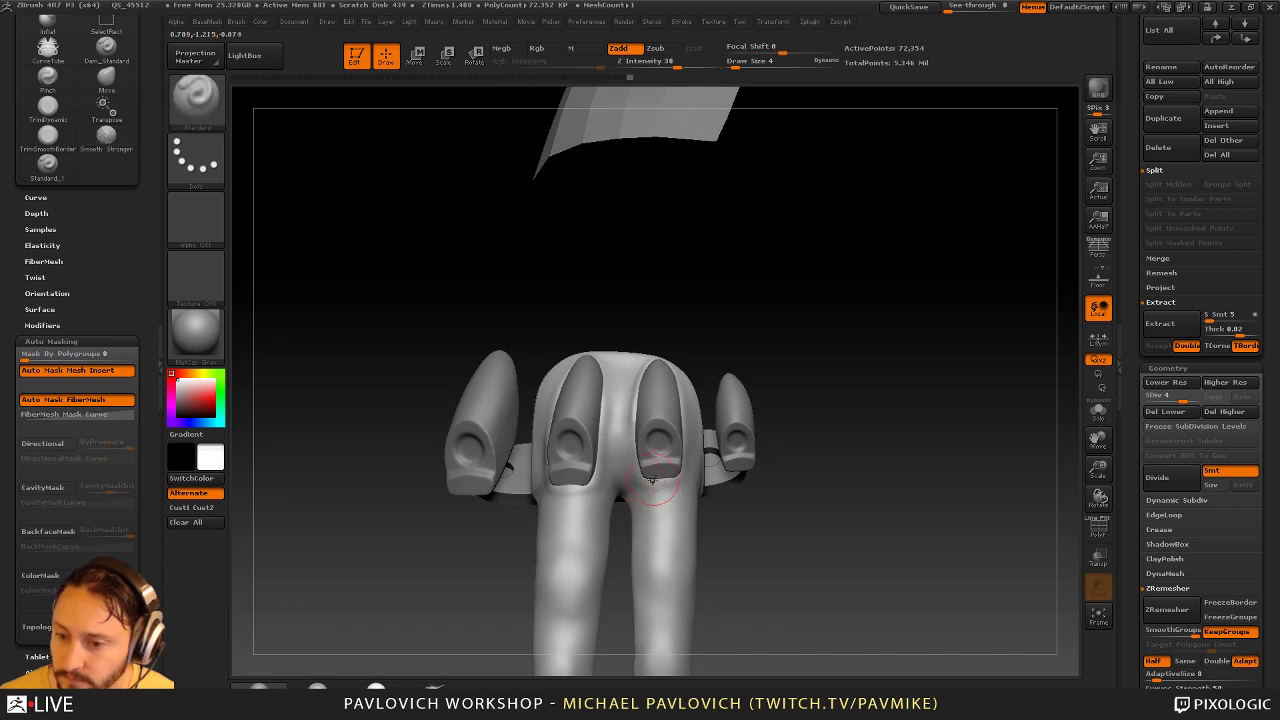
drag(788, 409, 752, 424)
key(s)
drag(674, 475, 668, 475)
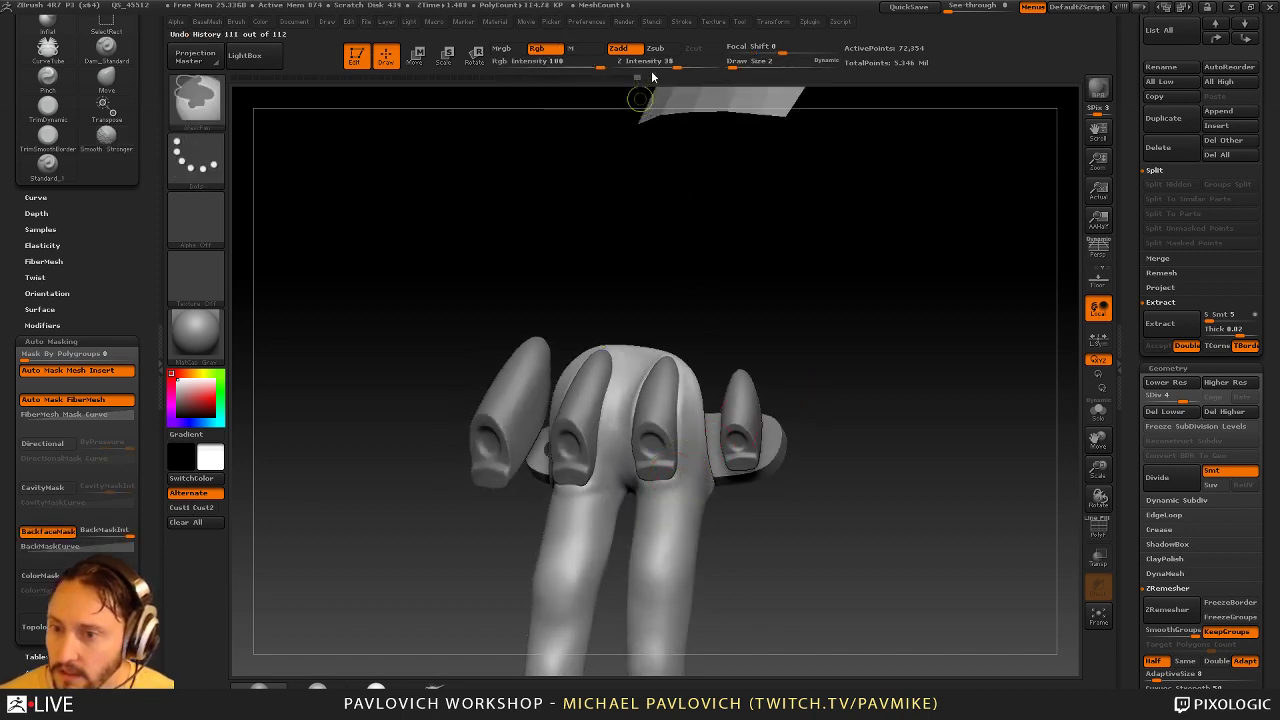
Lower the Z Intensity to 35 and refine and smooth around the ring finger's guard at Draw Size 3
click(676, 62)
drag(676, 62, 674, 62)
drag(829, 284, 850, 281)
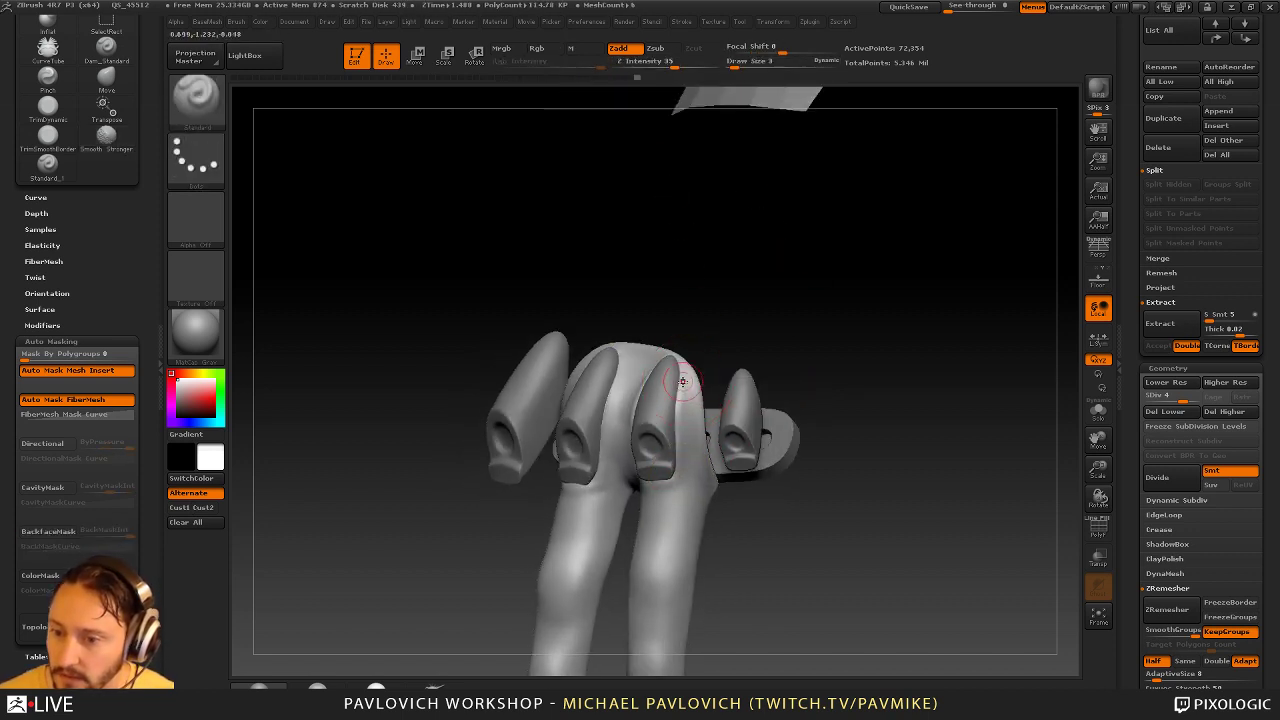
drag(725, 490, 654, 494)
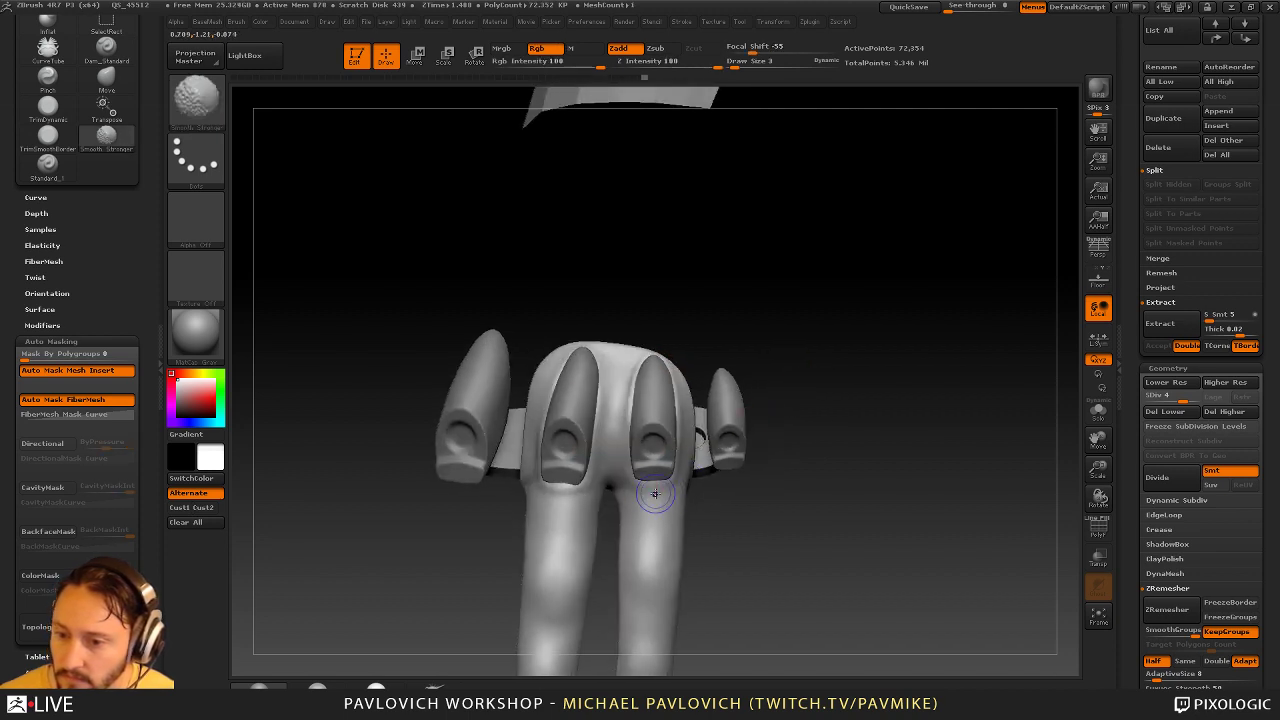
Display the ZBFemale_TechSuit008 hand for comparison and unhide the rest of the current hand mesh
drag(1132, 264, 1134, 400)
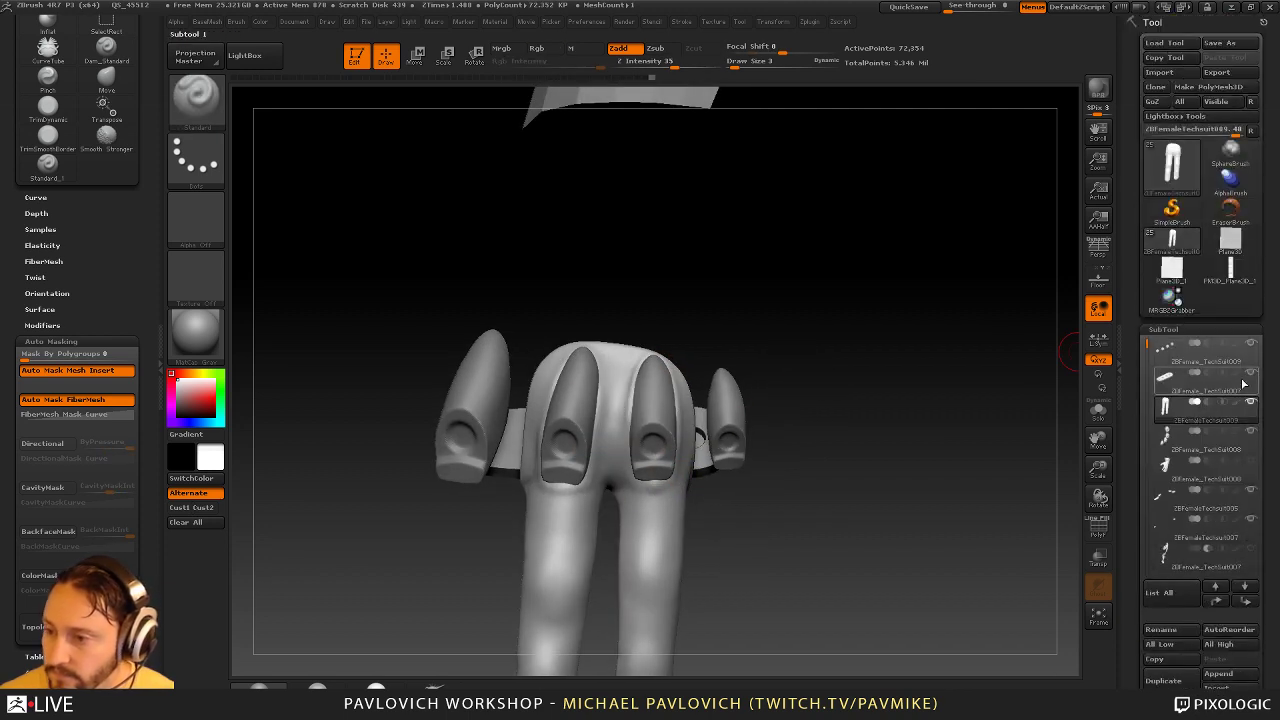
click(1252, 460)
alt+drag(882, 414, 917, 411)
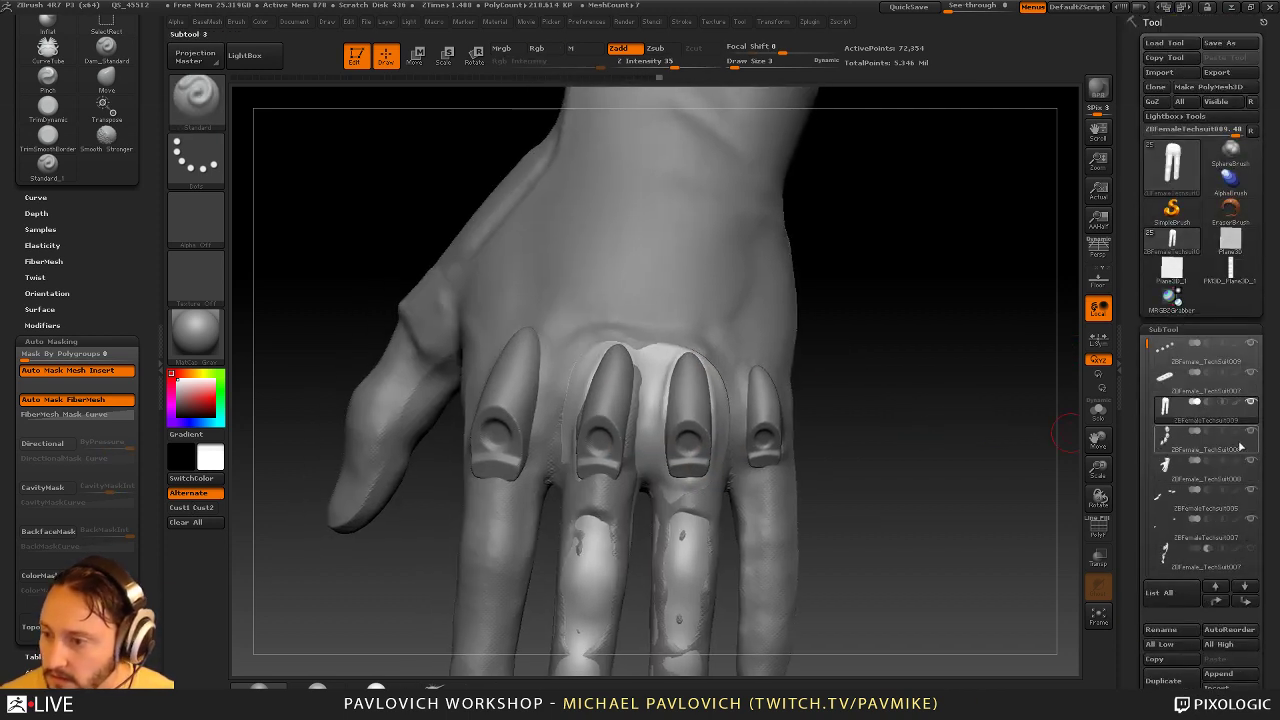
mouse_move(1237, 422)
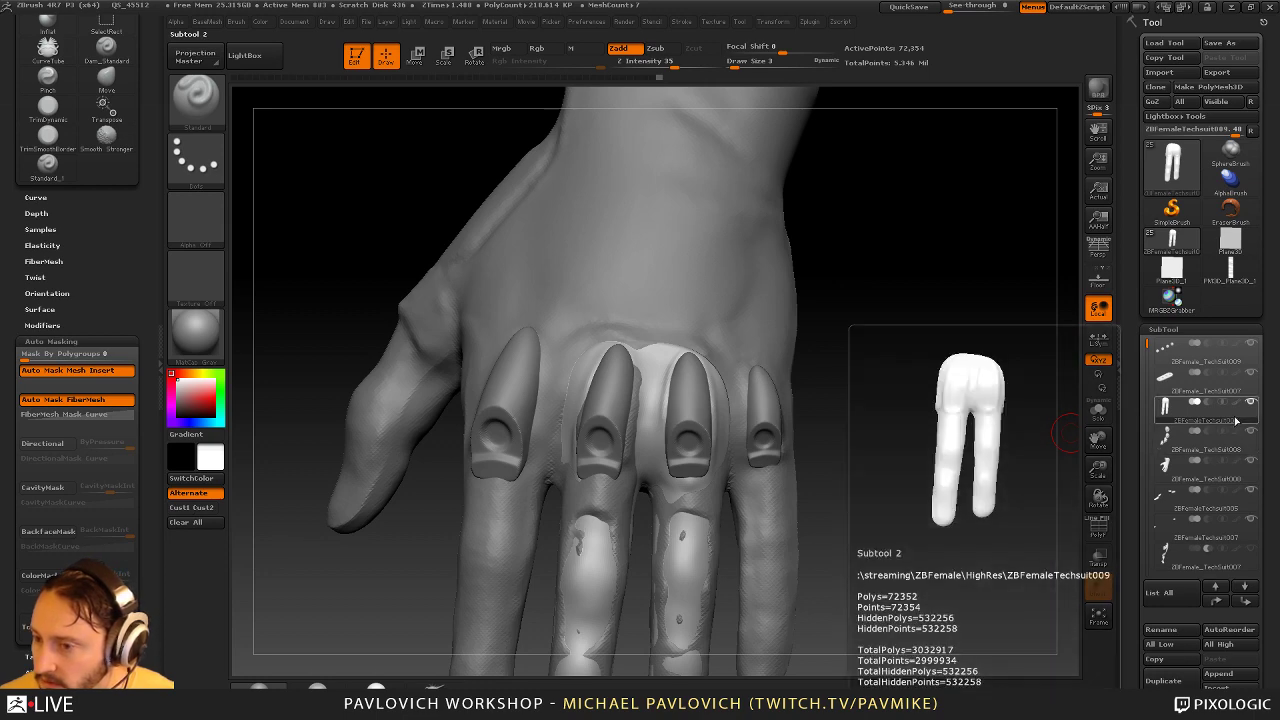
ctrl+shift+click(960, 396)
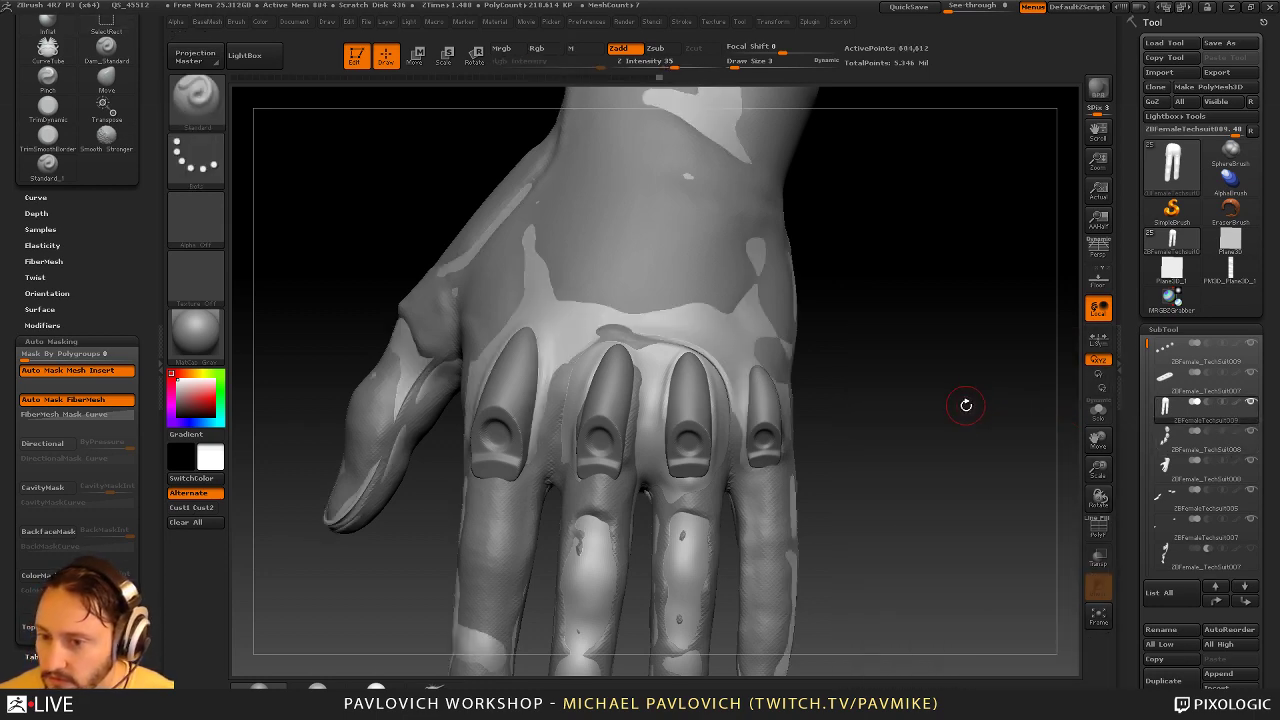
Examine the hand and its polygroups in Solo mode, then restore the full mesh and the other subtools
drag(966, 406, 770, 350)
click(1097, 422)
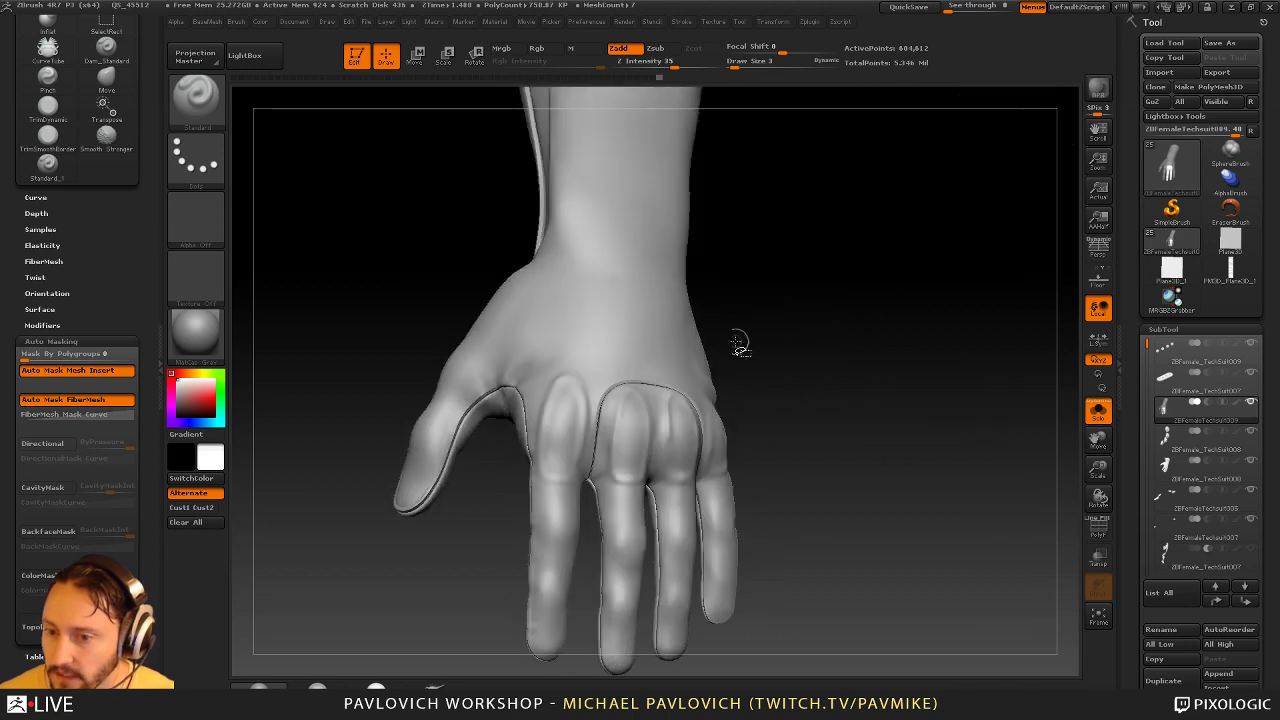
ctrl+shift+click(684, 335)
key(ctrl+shift+a)
drag(899, 420, 925, 468)
ctrl+shift+click(872, 345)
click(1097, 415)
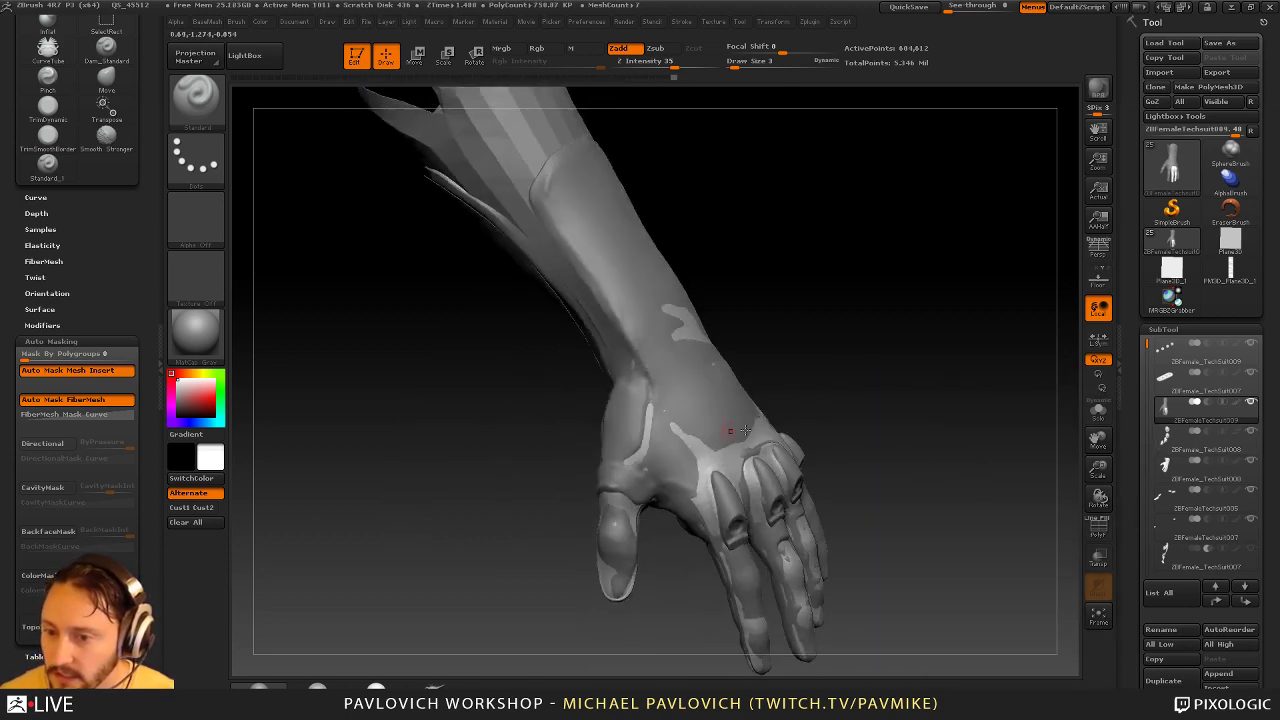
Isolate the ZBFemale_TechSuit008 hand in Solo mode and place canvas snapshots of its back, palm and thumb side as reference
key([)
key([)
alt+click(714, 406)
key(f)
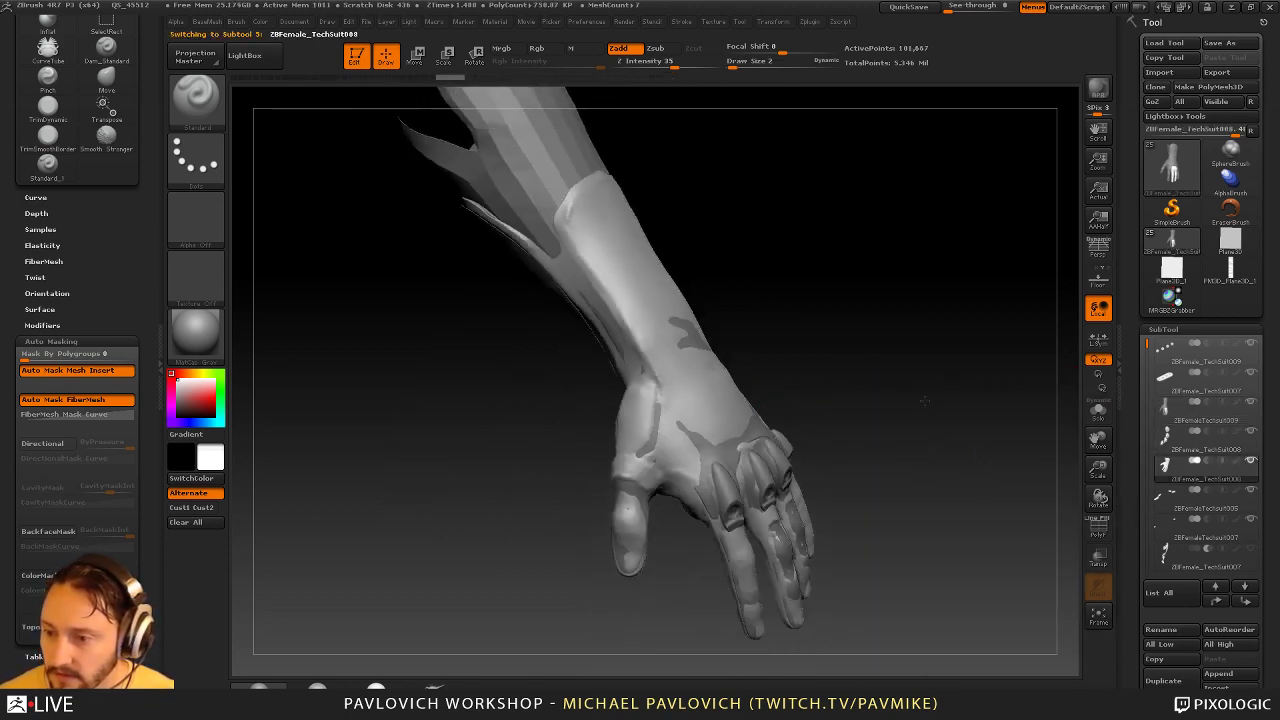
click(1098, 412)
mouse_move(1037, 480)
alt+mouse_down()
mouse_move(781, 388)
mouse_move(743, 349)
mouse_move(857, 420)
mouse_move(826, 345)
mouse_move(824, 368)
mouse_move(1060, 368)
alt+mouse_up()
key(shift+s)
drag(1060, 368, 852, 466)
key(shift+s)
alt+drag(713, 389, 821, 417)
alt+drag(821, 417, 651, 677)
key(shift+s)
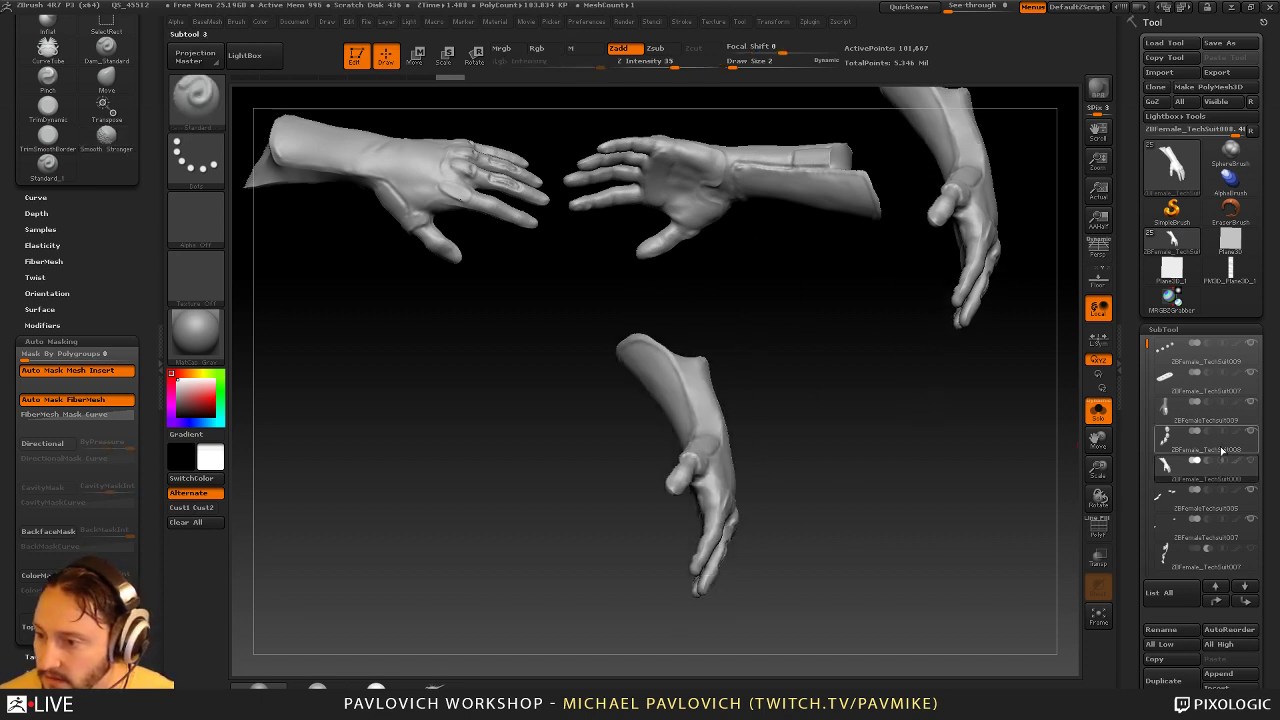
Leave Solo mode, bring the suit's hand into view below the reference snapshots, and reselect the knuckle guards
click(1221, 451)
alt+drag(829, 406, 850, 383)
click(1096, 415)
mouse_move(939, 545)
mouse_down()
mouse_move(1017, 460)
mouse_move(977, 469)
mouse_move(959, 504)
mouse_move(851, 426)
mouse_up()
key(s)
drag(547, 321, 554, 320)
alt+click(563, 300)
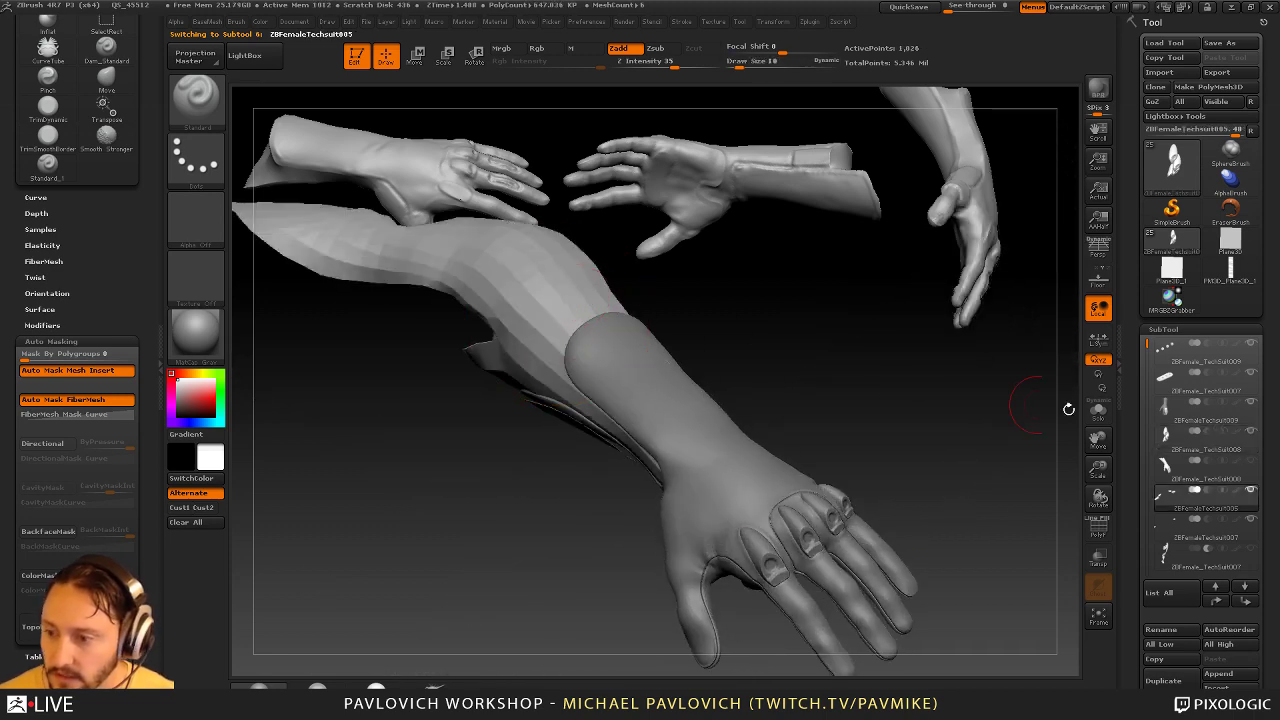
click(1165, 466)
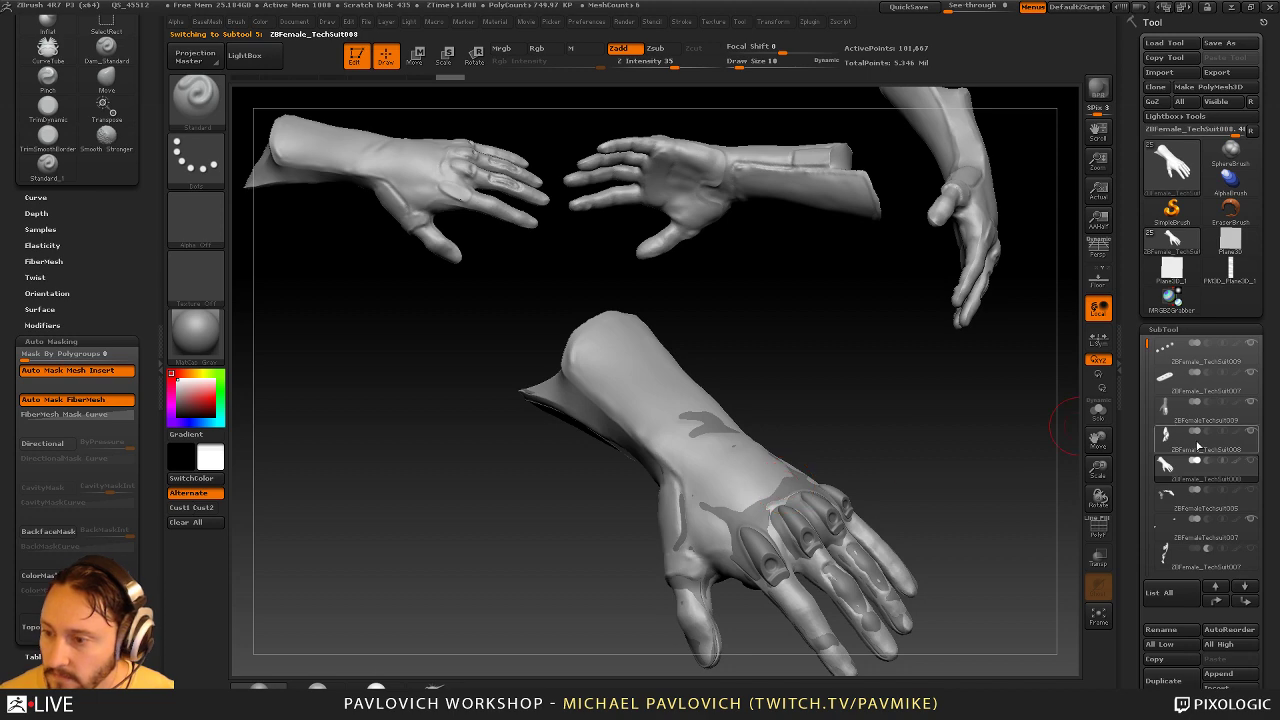
click(1198, 446)
Turn the hand to its palm side, set the Draw Size to 2, and select the hand mesh
key(s)
drag(831, 488, 827, 488)
alt+click(802, 466)
mouse_move(890, 425)
mouse_down()
mouse_move(1002, 389)
mouse_move(920, 432)
mouse_move(929, 420)
mouse_up()
mouse_move(738, 478)
alt+right_down()
mouse_move(683, 502)
mouse_move(674, 481)
alt+right_up()
key(s)
drag(674, 482, 671, 482)
alt+click(685, 428)
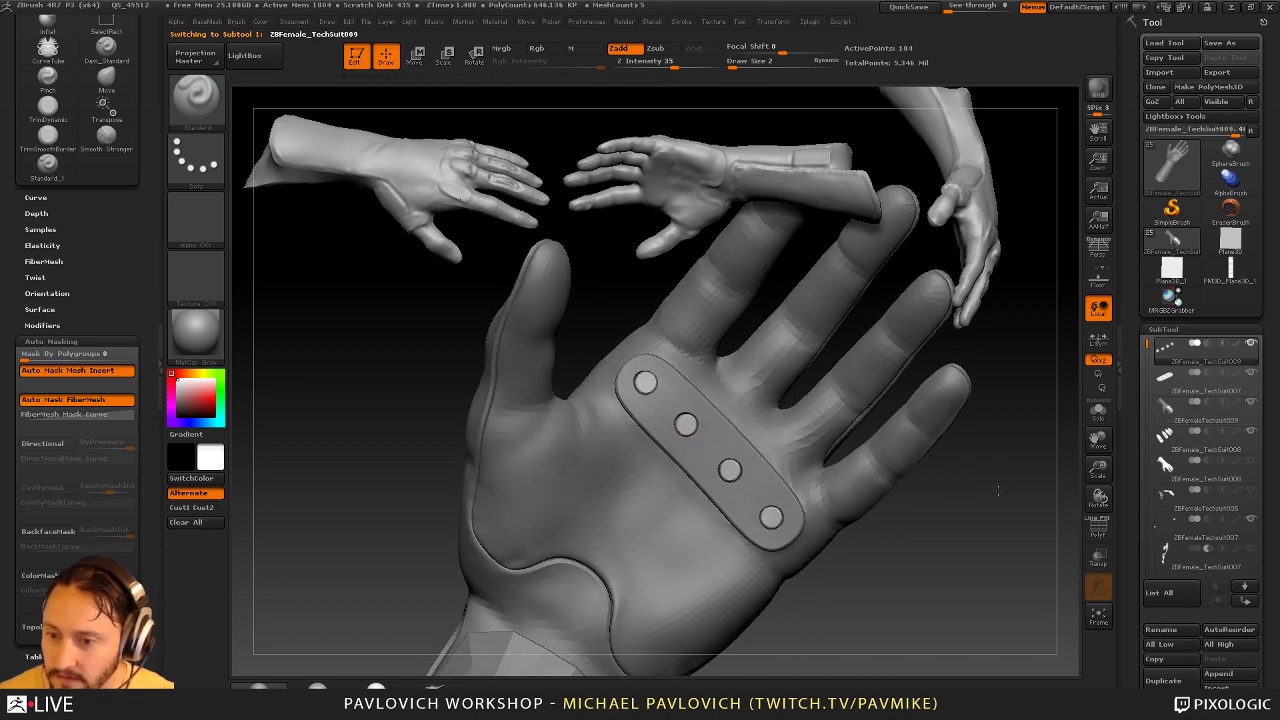
drag(880, 540, 902, 488)
alt+click(816, 494)
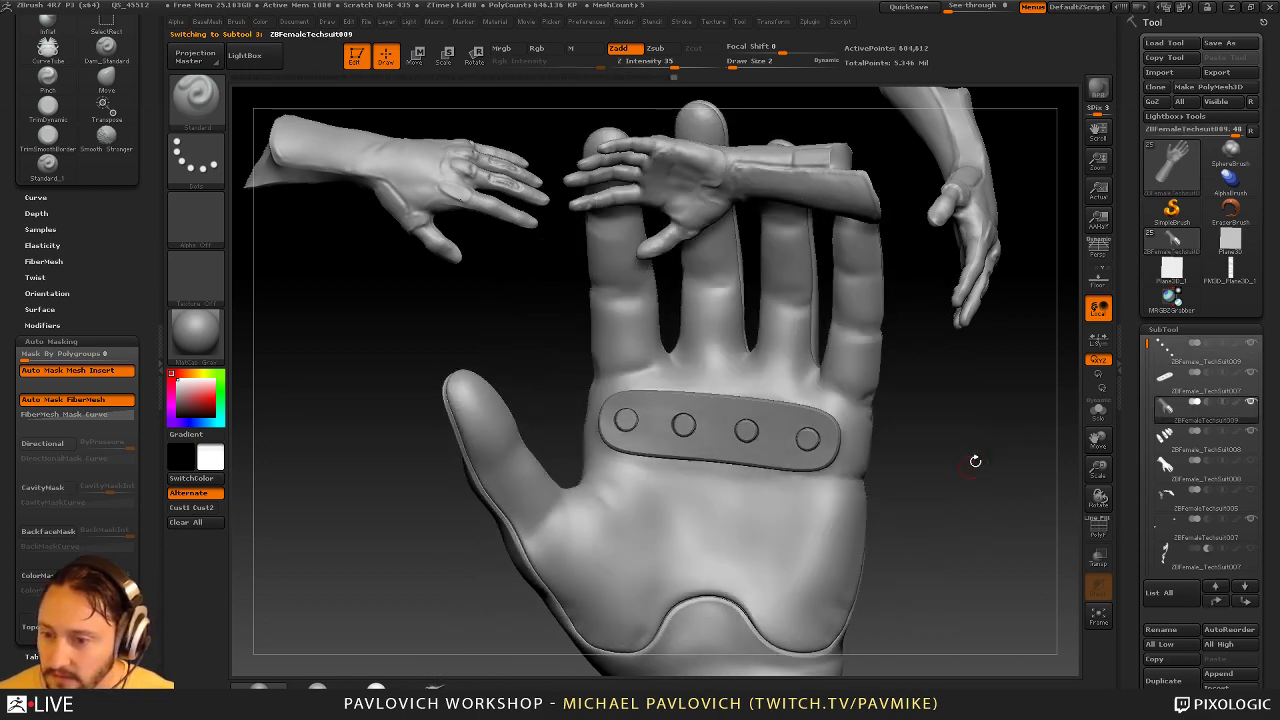
Fit the palm strap and its index-side rivet to the hand with the Move brush at Draw Size 10
drag(974, 460, 813, 477)
mouse_move(936, 486)
mouse_down()
mouse_move(1090, 526)
mouse_move(1013, 471)
mouse_up()
alt+click(815, 502)
key(s)
mouse_move(818, 506)
mouse_down()
mouse_move(833, 506)
mouse_move(816, 504)
mouse_up()
key(s)
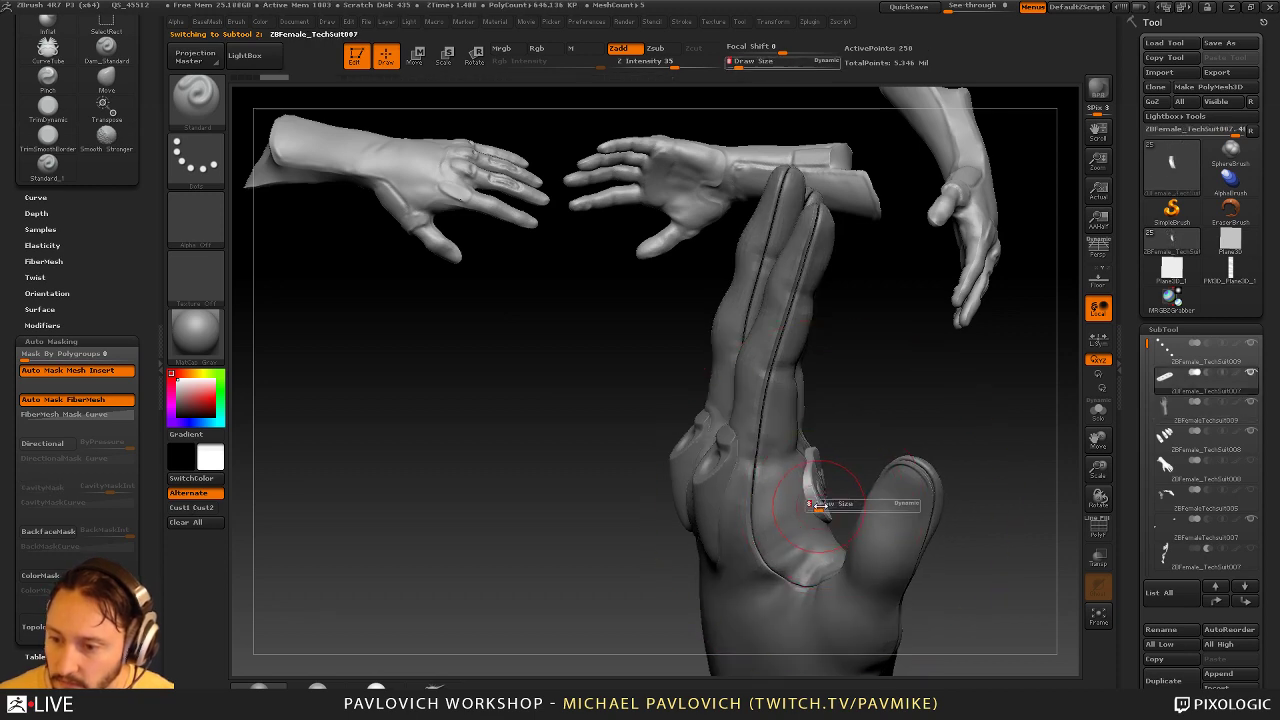
key(b)
key(m)
key(v)
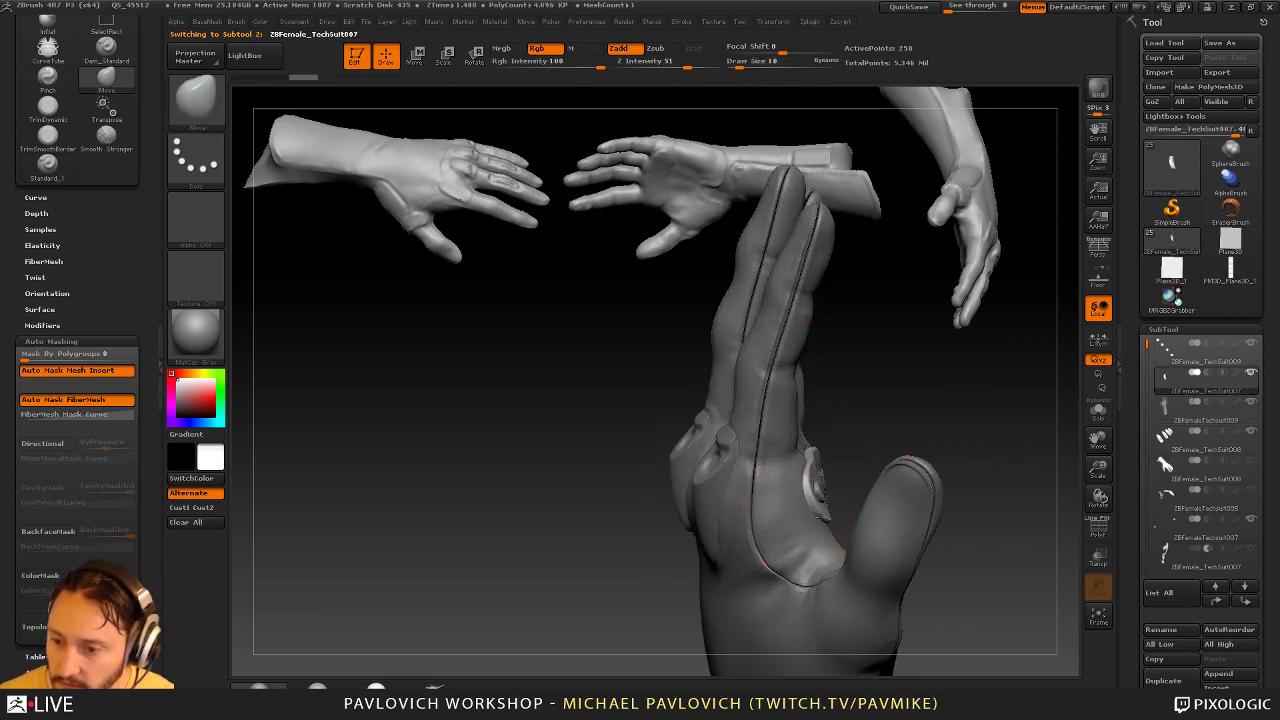
key(Up)
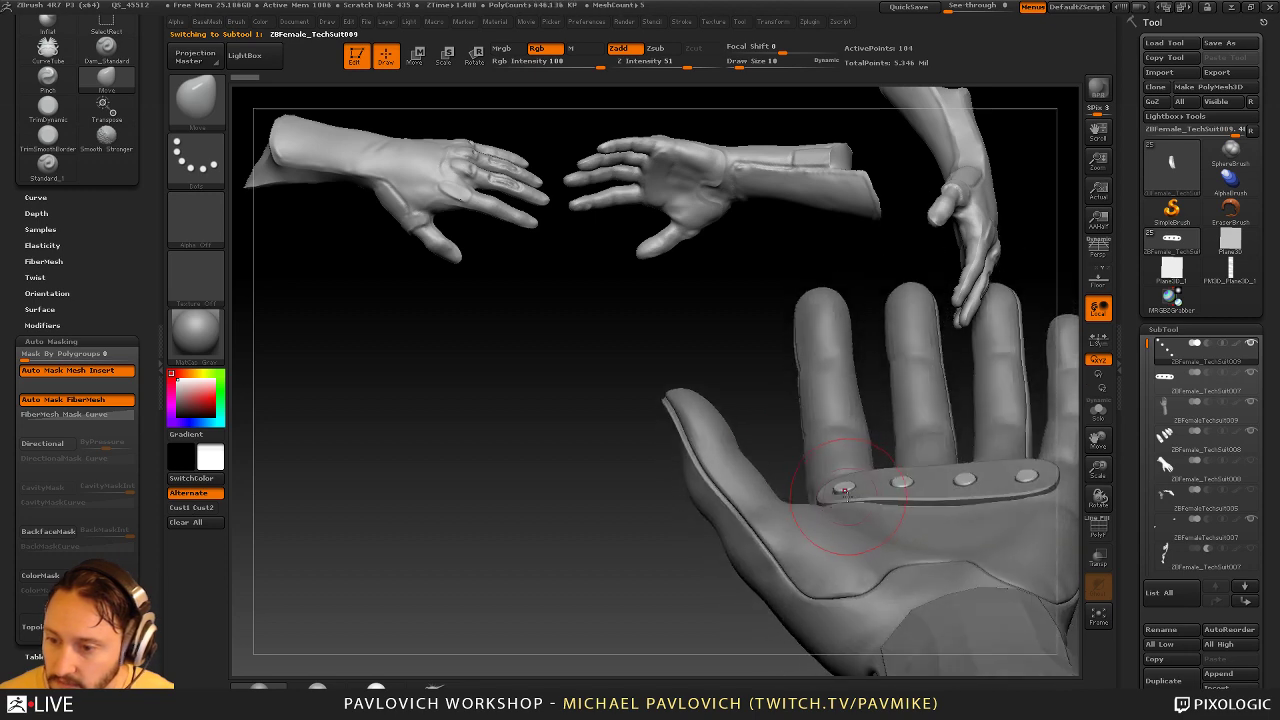
drag(836, 495, 839, 493)
Select the hand mesh beneath the palm strap and set up the Standard brush at Draw Size 4
drag(766, 440, 842, 540)
key(b)
key(s)
key(t)
key(s)
drag(842, 532, 836, 532)
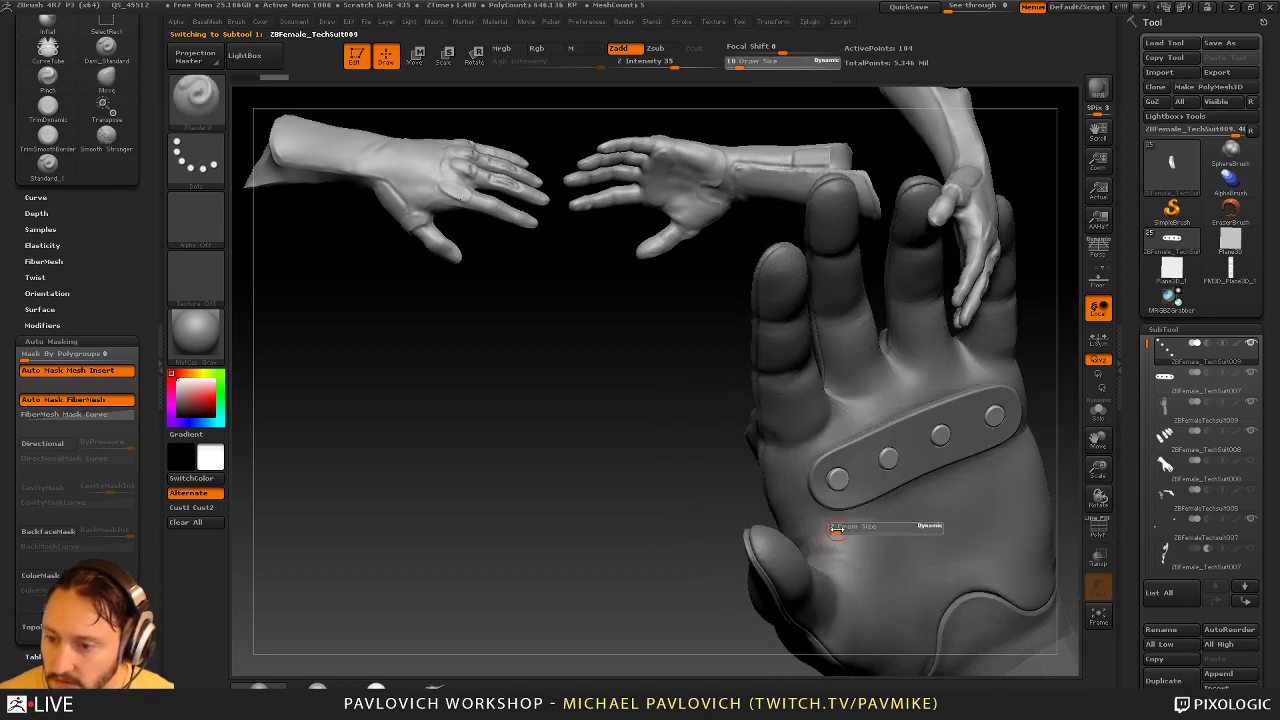
alt+click(840, 529)
alt+drag(1021, 426, 940, 432)
key(s)
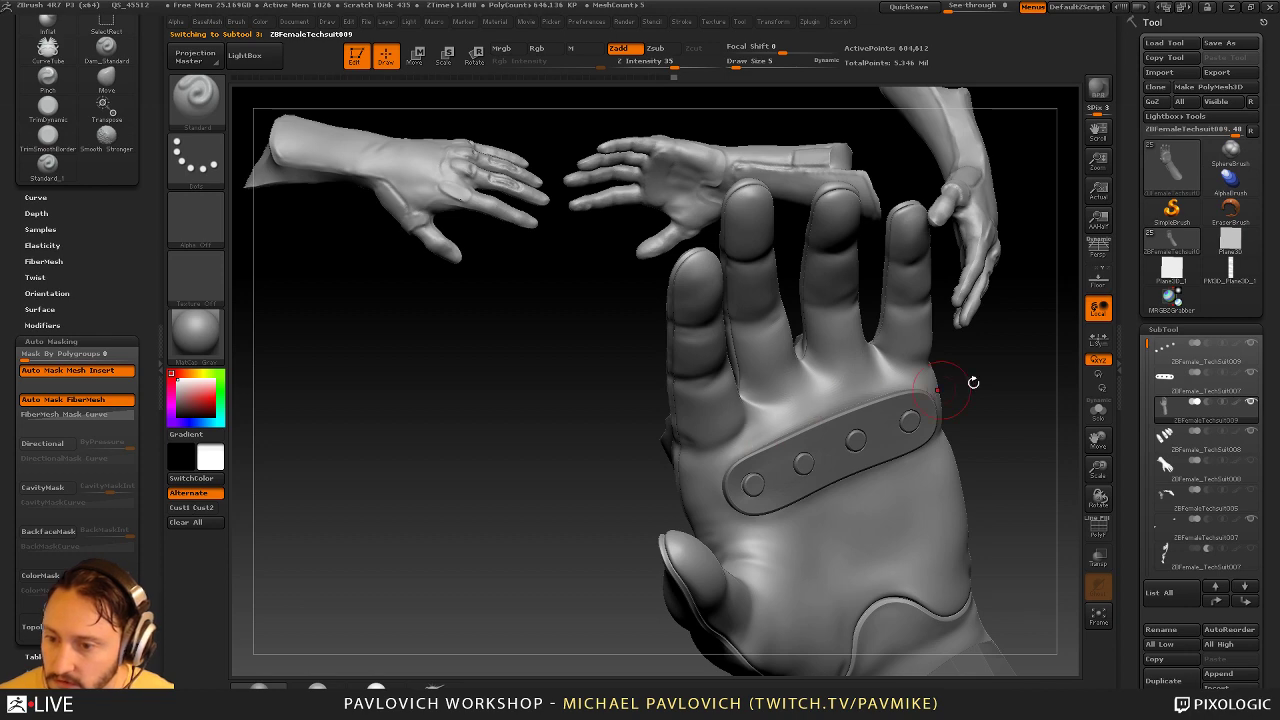
drag(973, 382, 834, 403)
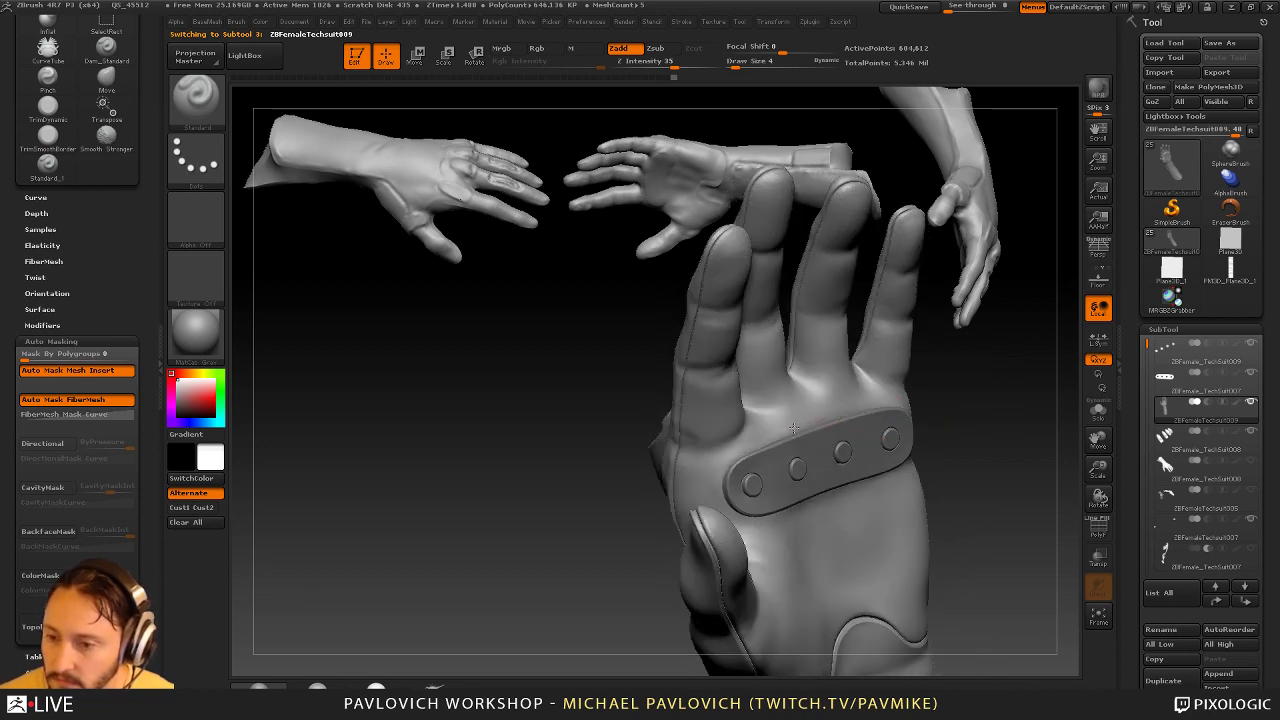
alt+drag(1024, 393, 966, 403)
Build up the glove surface around the palm strap's edge and ends with the Standard brush at Z Intensity 25
drag(762, 430, 648, 482)
key(ctrl+z)
key(ctrl+shift+z)
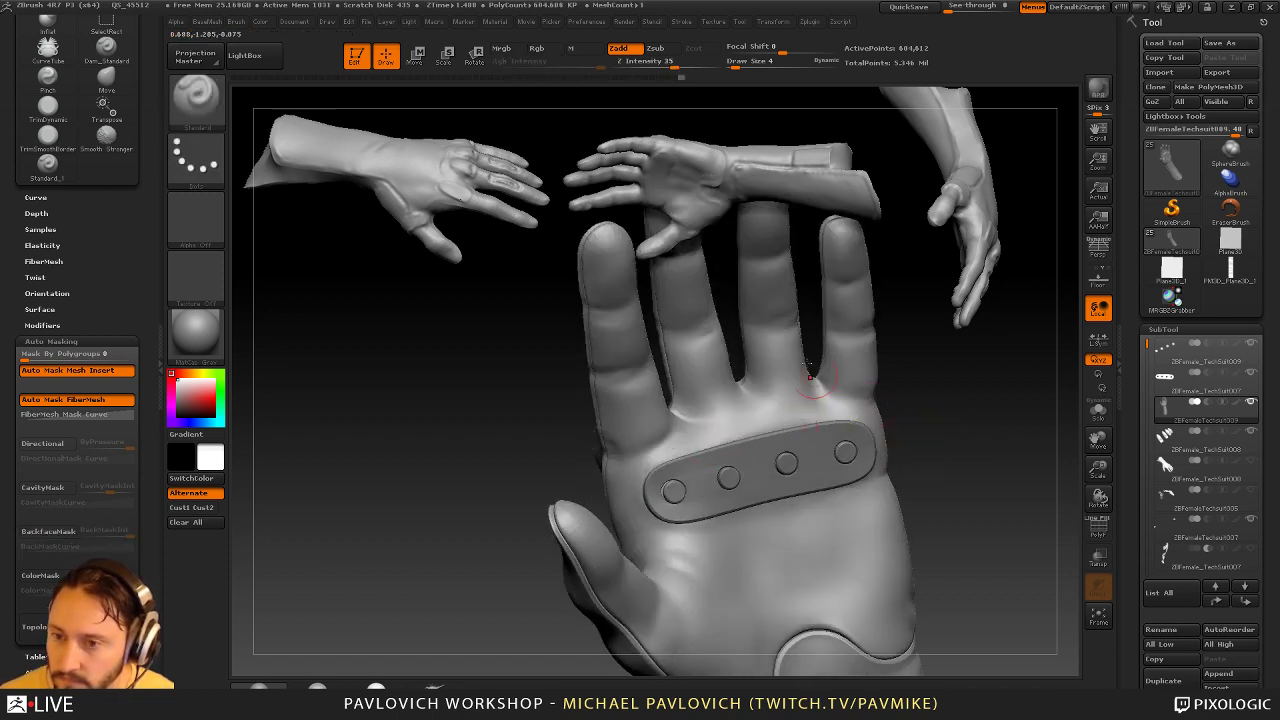
click(666, 66)
key(space)
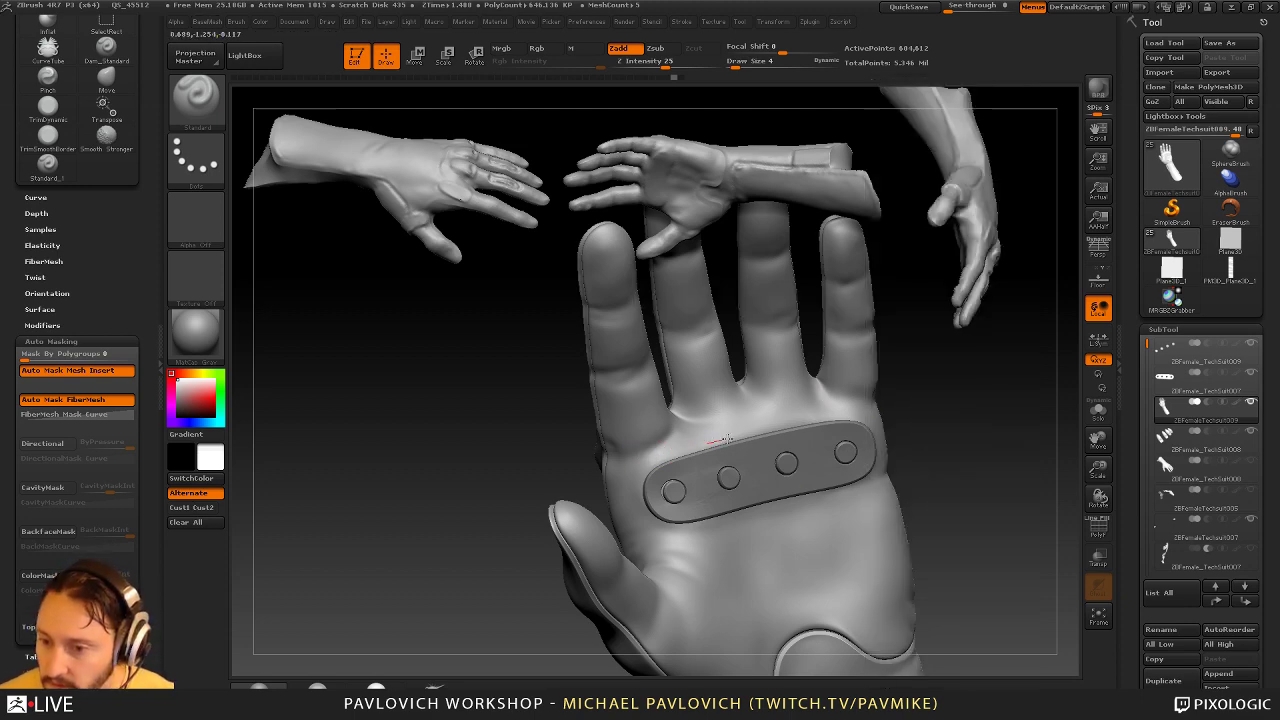
drag(678, 447, 636, 495)
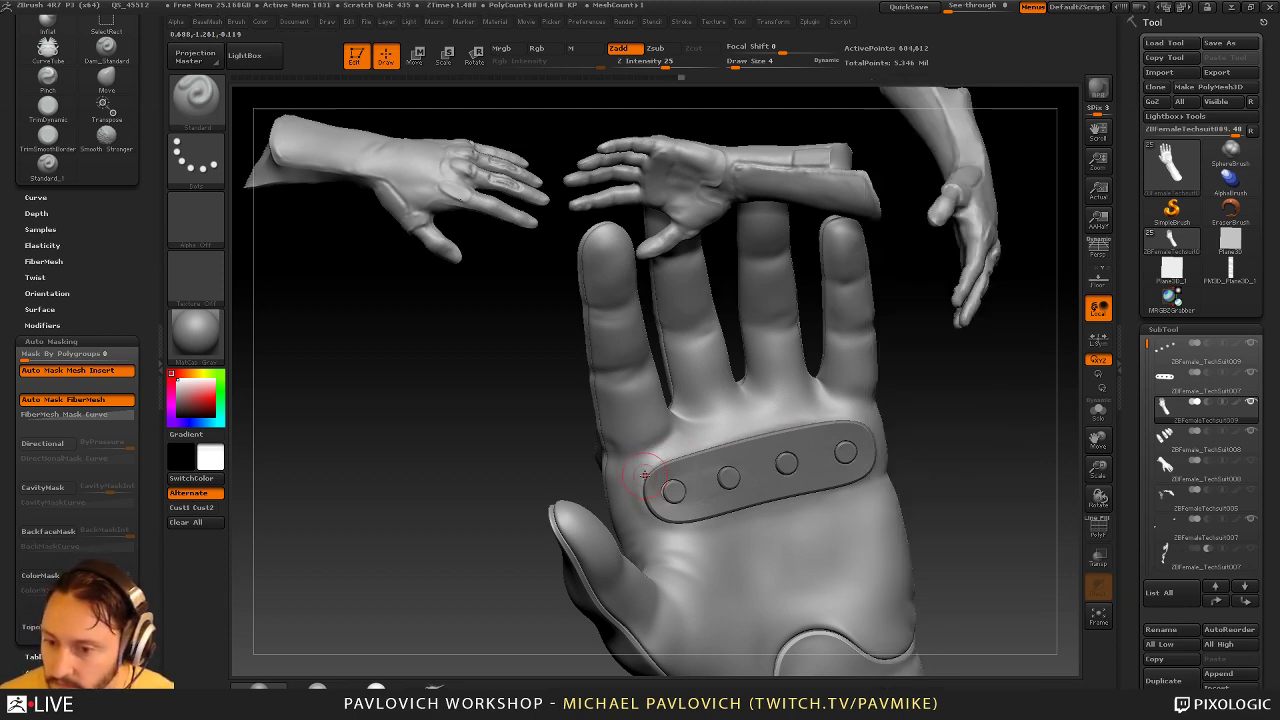
drag(957, 436, 685, 531)
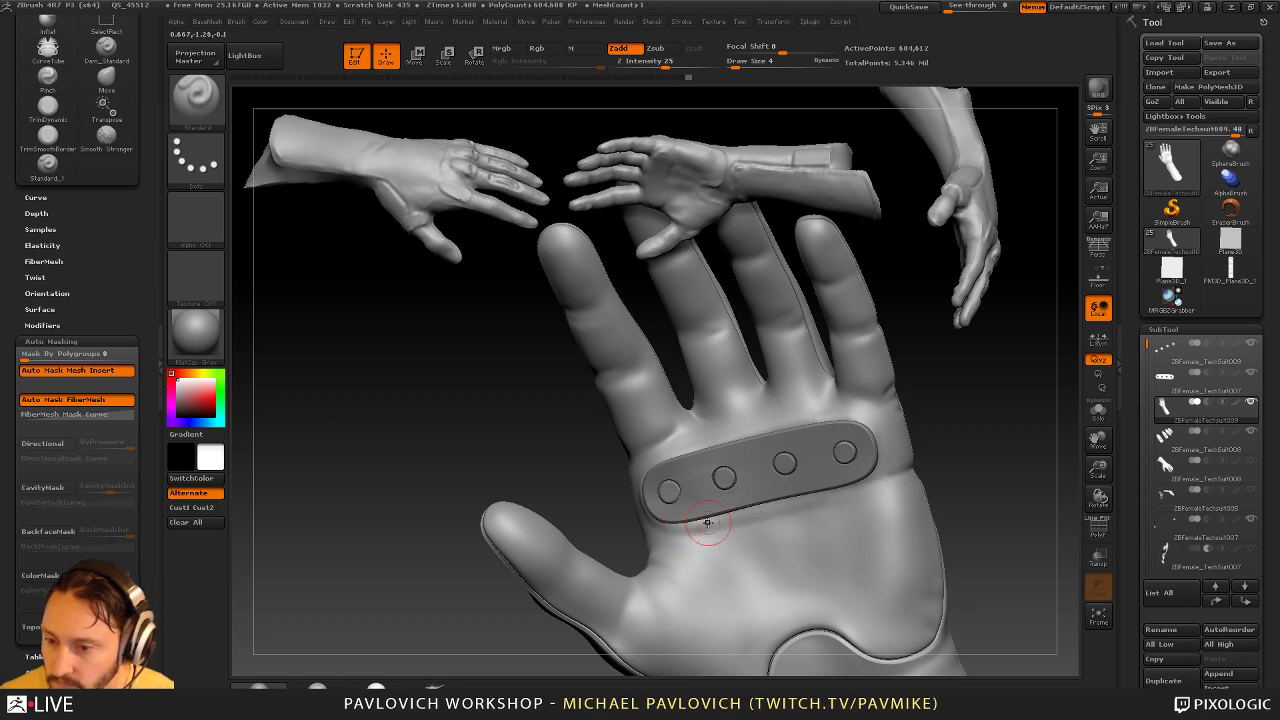
drag(950, 418, 866, 436)
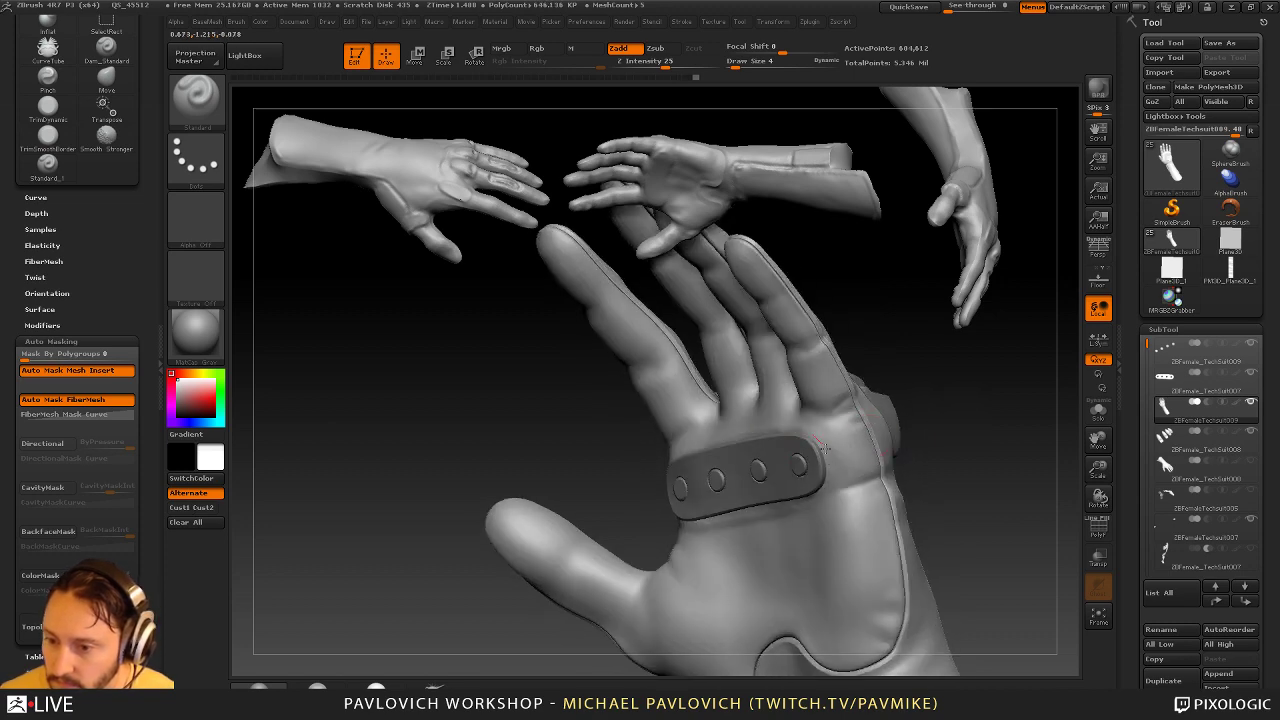
drag(953, 425, 866, 456)
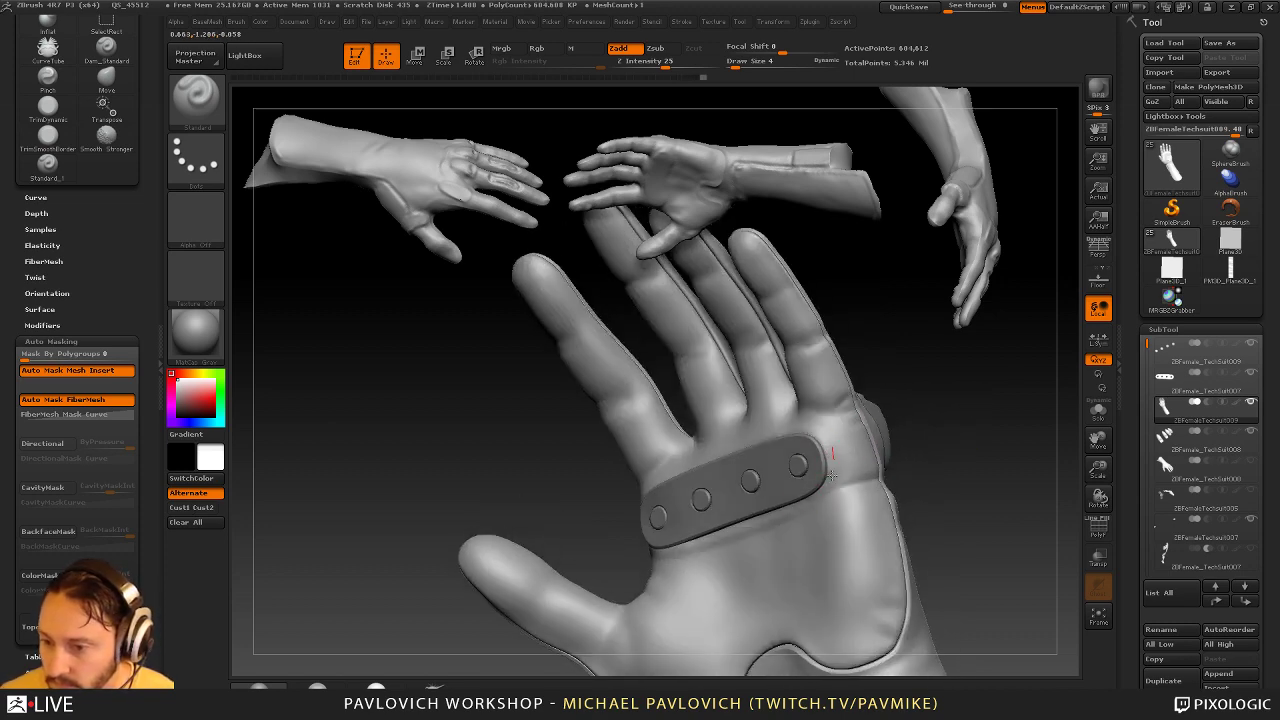
Smooth the sculpted glove surface around the palm strap's little-finger end and along its upper edge
drag(940, 440, 1005, 410)
shift+drag(888, 426, 866, 435)
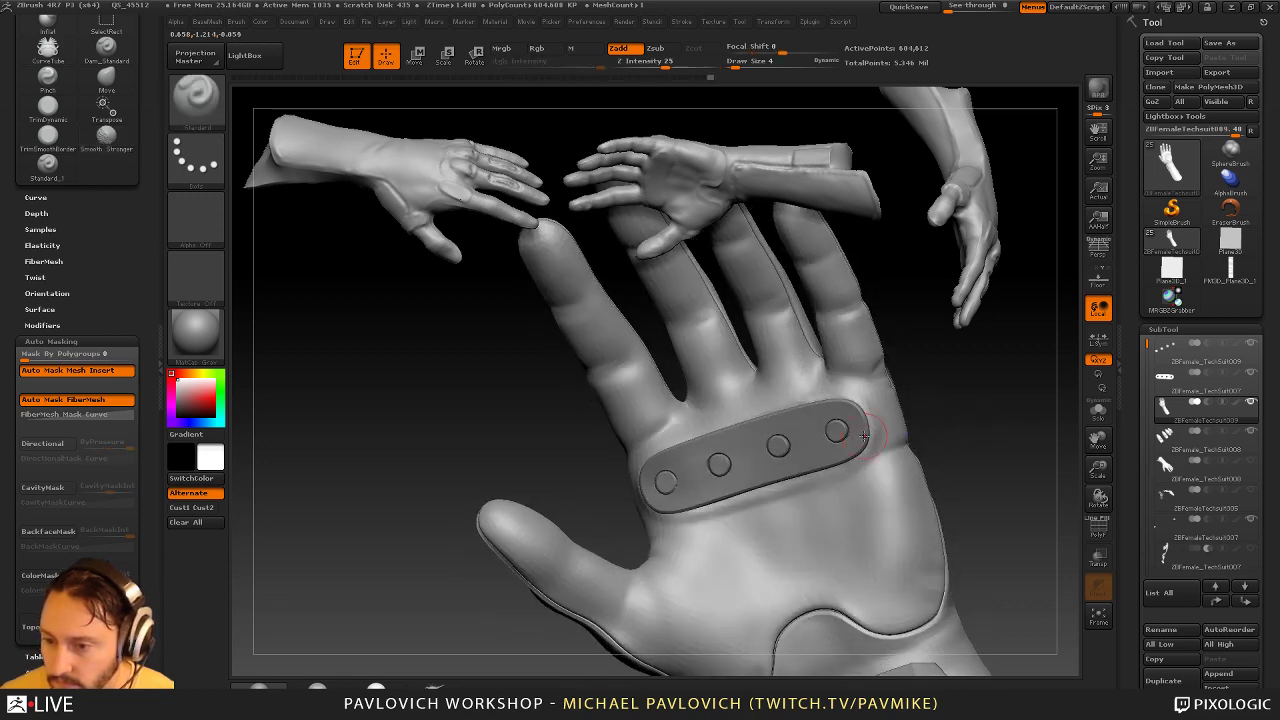
drag(550, 440, 625, 450)
shift+drag(664, 478, 678, 470)
drag(965, 460, 905, 452)
shift+drag(746, 438, 734, 422)
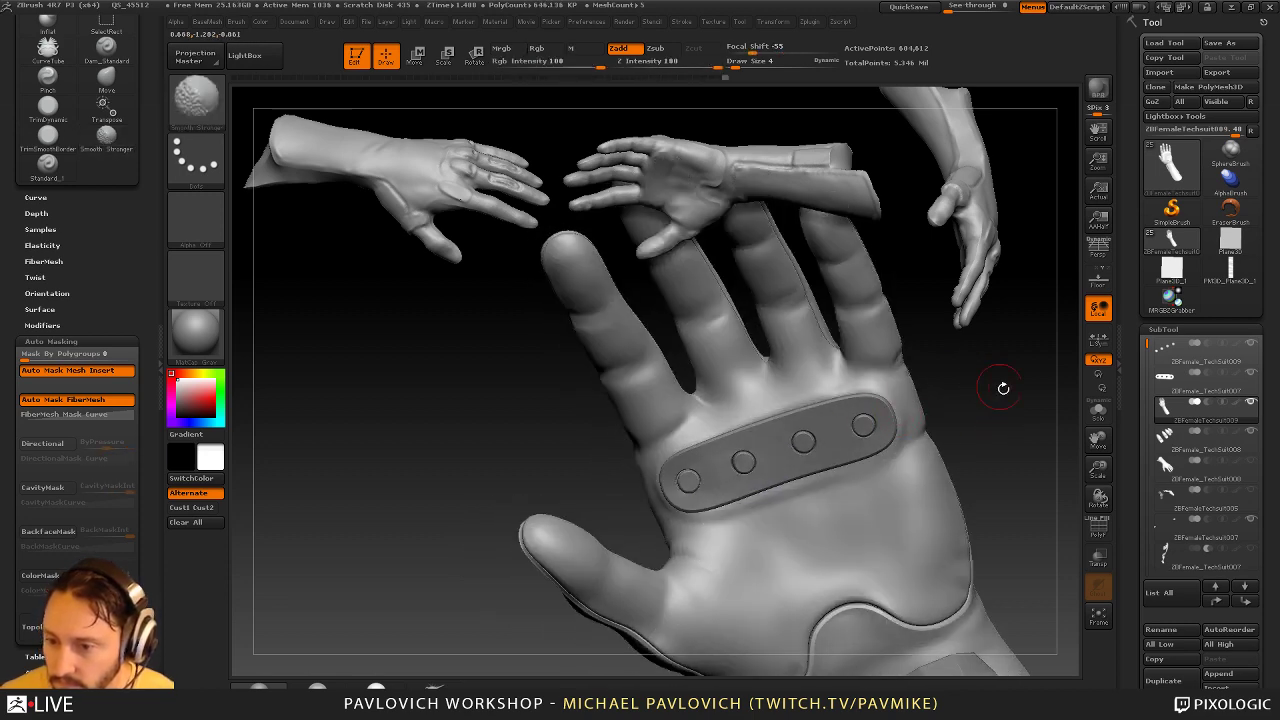
Select the palm strap's rivets and switch to the Topology brush at Draw Size 2
mouse_move(1003, 387)
mouse_down()
mouse_move(1045, 346)
mouse_move(986, 419)
mouse_up()
mouse_move(1063, 420)
alt+mouse_down()
mouse_move(1068, 430)
mouse_move(965, 445)
mouse_move(995, 462)
alt+mouse_up()
alt+click(846, 500)
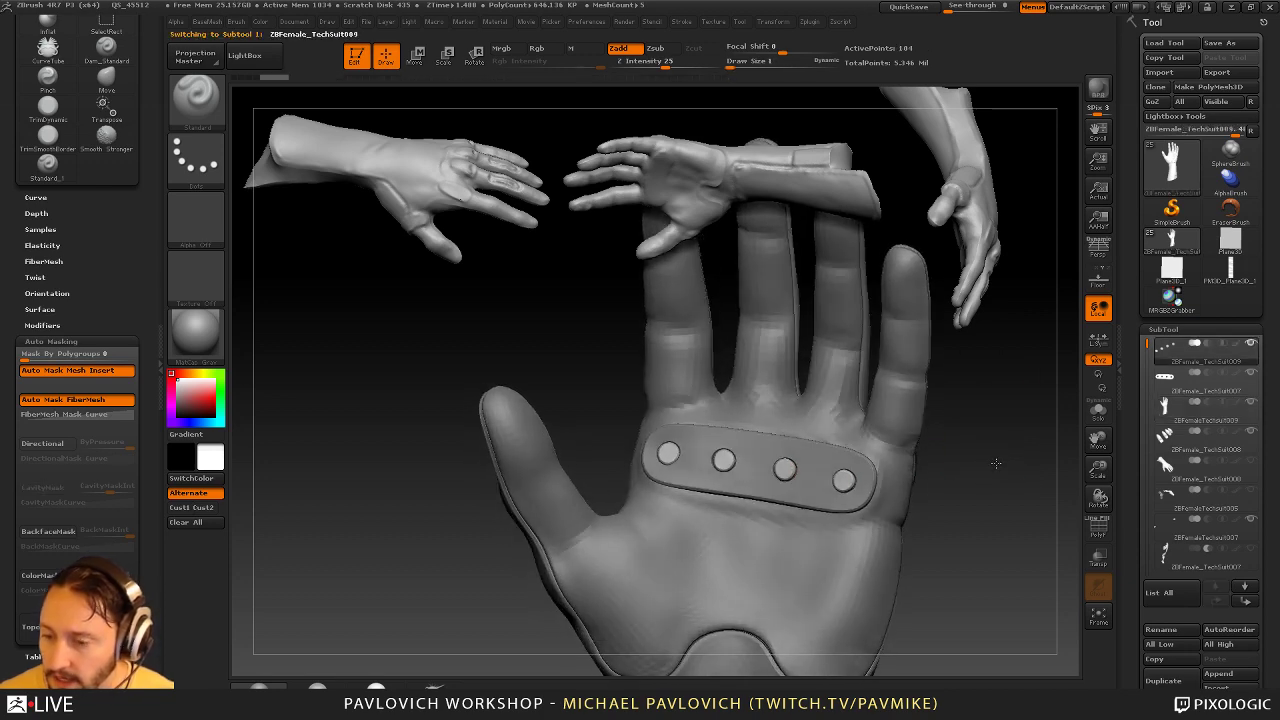
click(1101, 531)
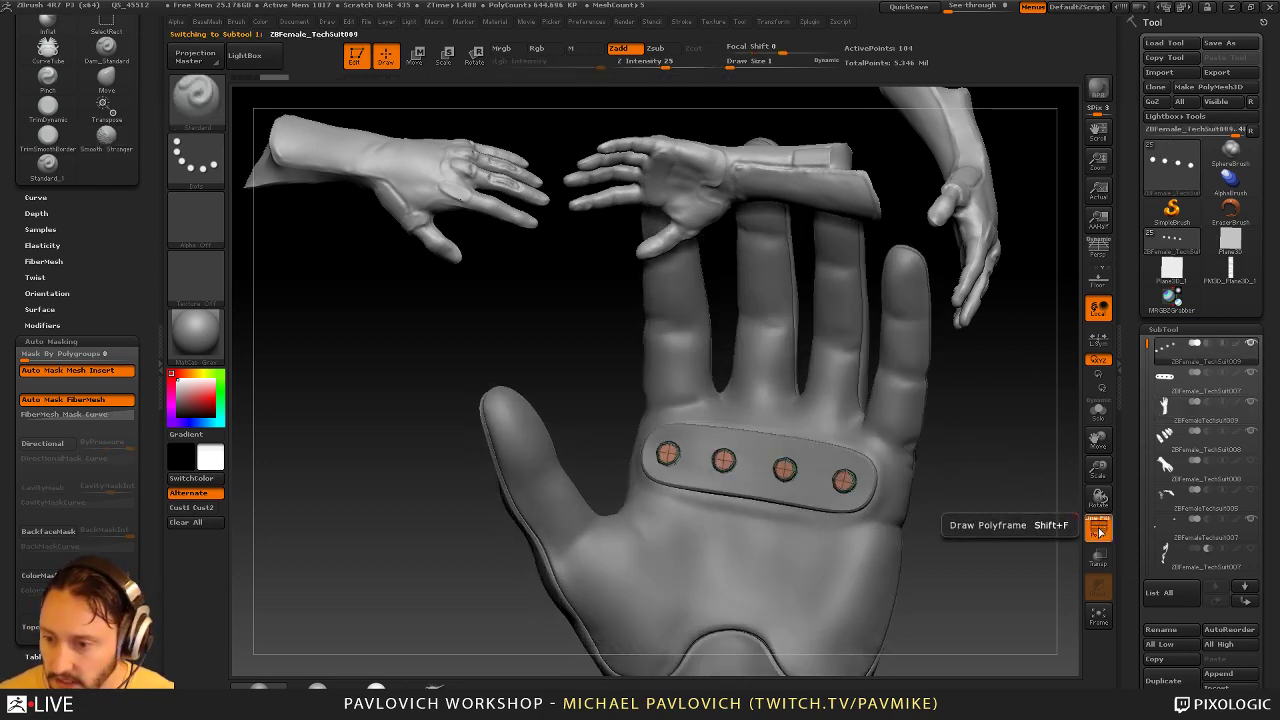
click(1098, 530)
scroll(1160, 470, down, 10)
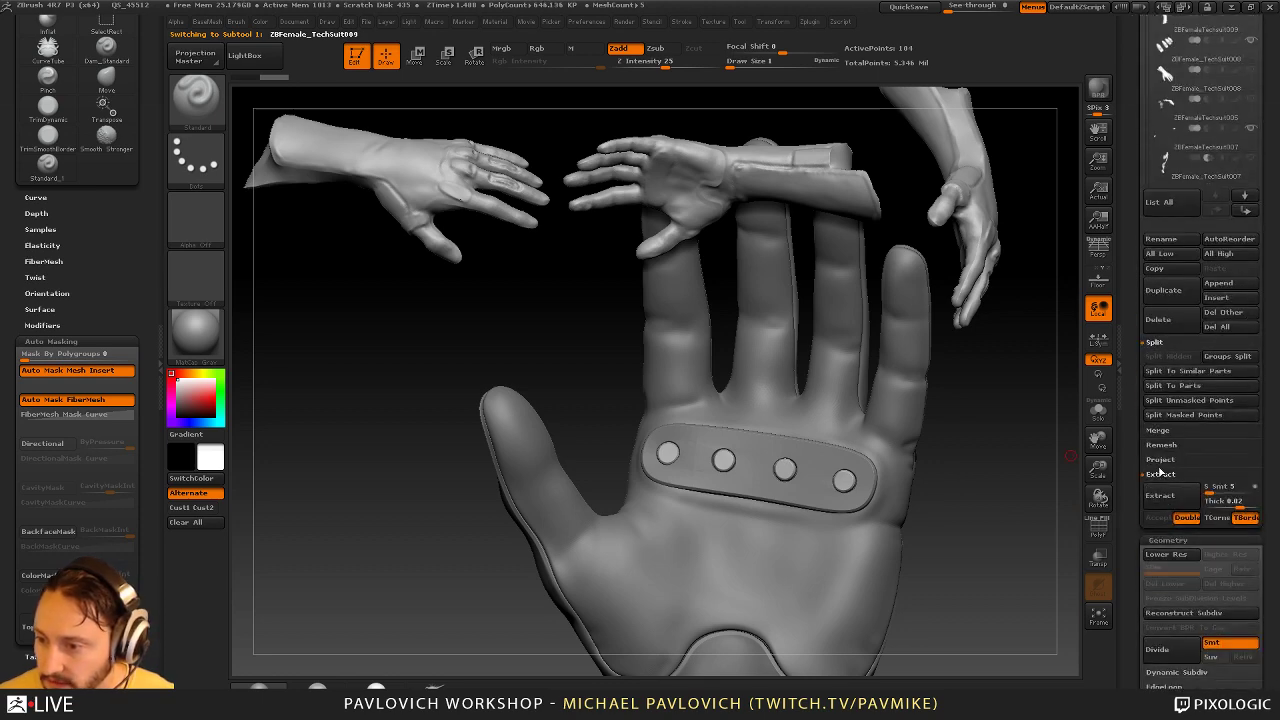
key(s)
mouse_move(1015, 419)
alt+mouse_down()
mouse_move(1018, 464)
mouse_move(980, 502)
alt+mouse_up()
click(1018, 465)
mouse_move(988, 453)
mouse_down()
mouse_move(1001, 451)
mouse_move(985, 480)
mouse_up()
key(b)
key(t)
key(o)
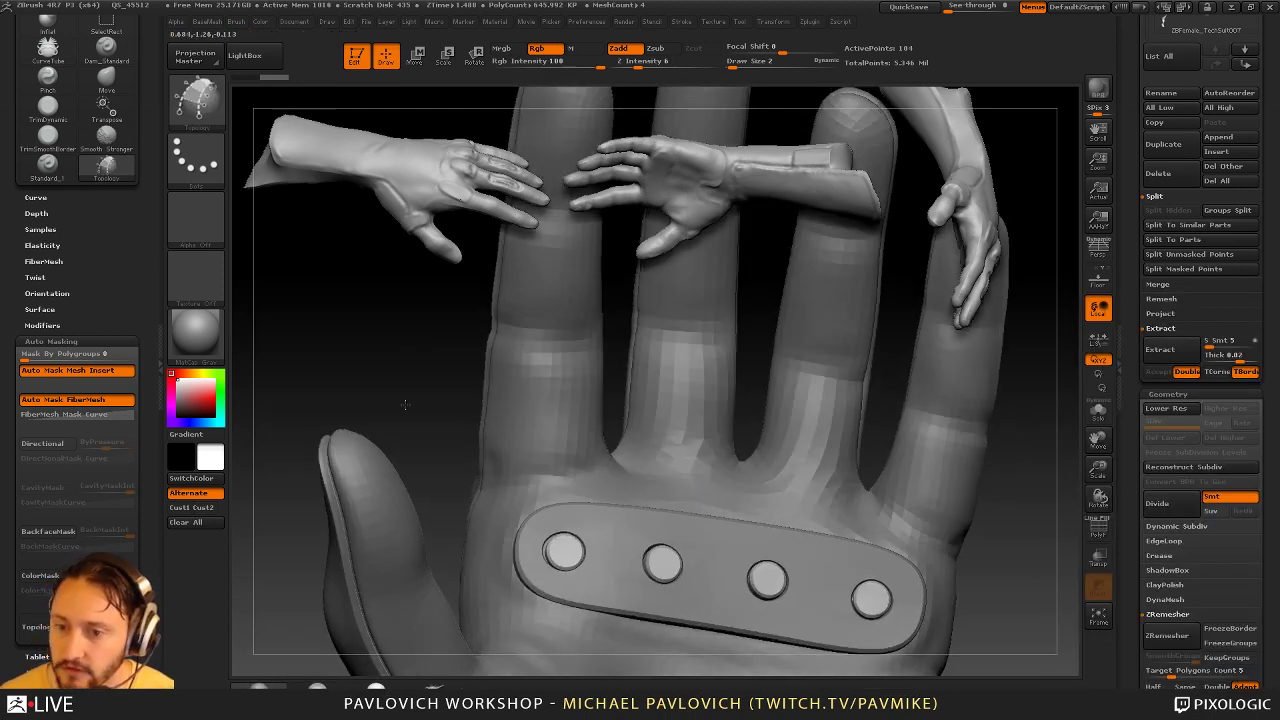
Frame the palm side of the index fingertip and reset the Topology brush's Draw Size to 2
alt+drag(446, 205, 463, 529)
key(s)
click(604, 394)
key(ctrl+z)
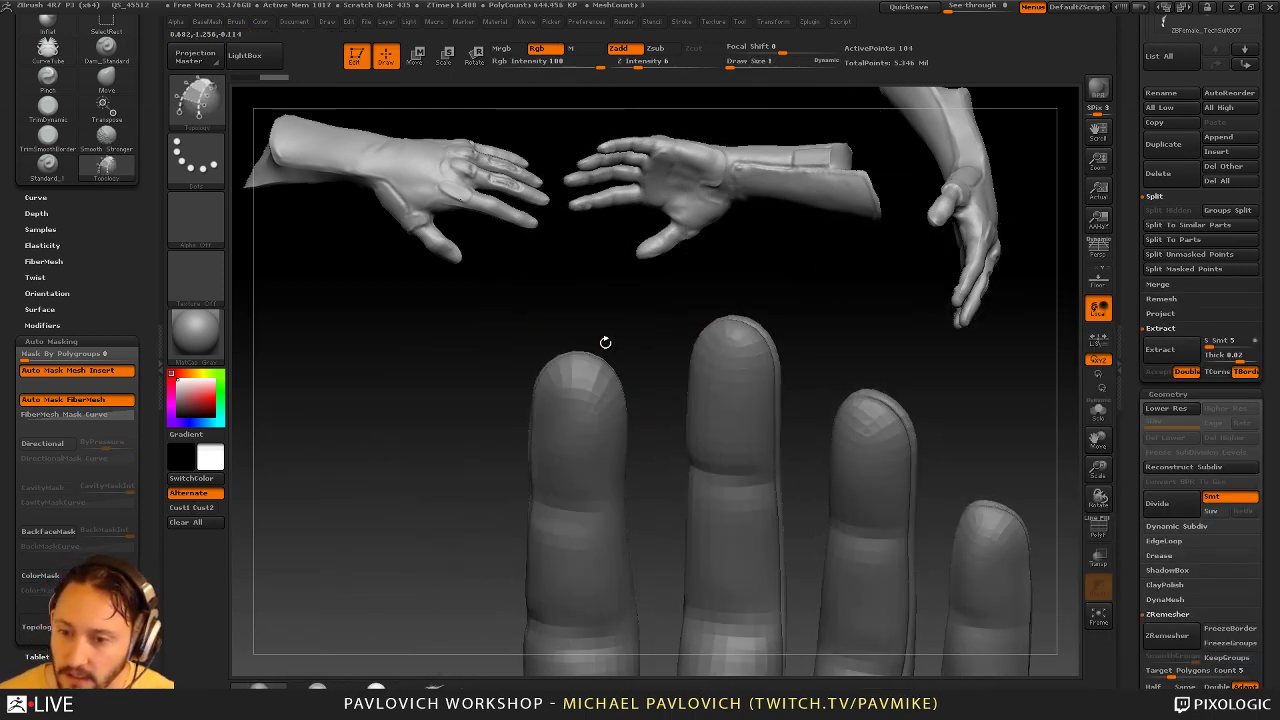
key(s)
key(s)
mouse_move(503, 455)
mouse_down()
mouse_move(528, 440)
mouse_move(457, 443)
mouse_move(511, 489)
mouse_move(675, 226)
mouse_up()
click(526, 440)
alt+drag(891, 383, 949, 480)
mouse_move(423, 501)
mouse_down()
mouse_move(397, 434)
mouse_move(435, 530)
mouse_move(411, 520)
mouse_move(415, 486)
mouse_up()
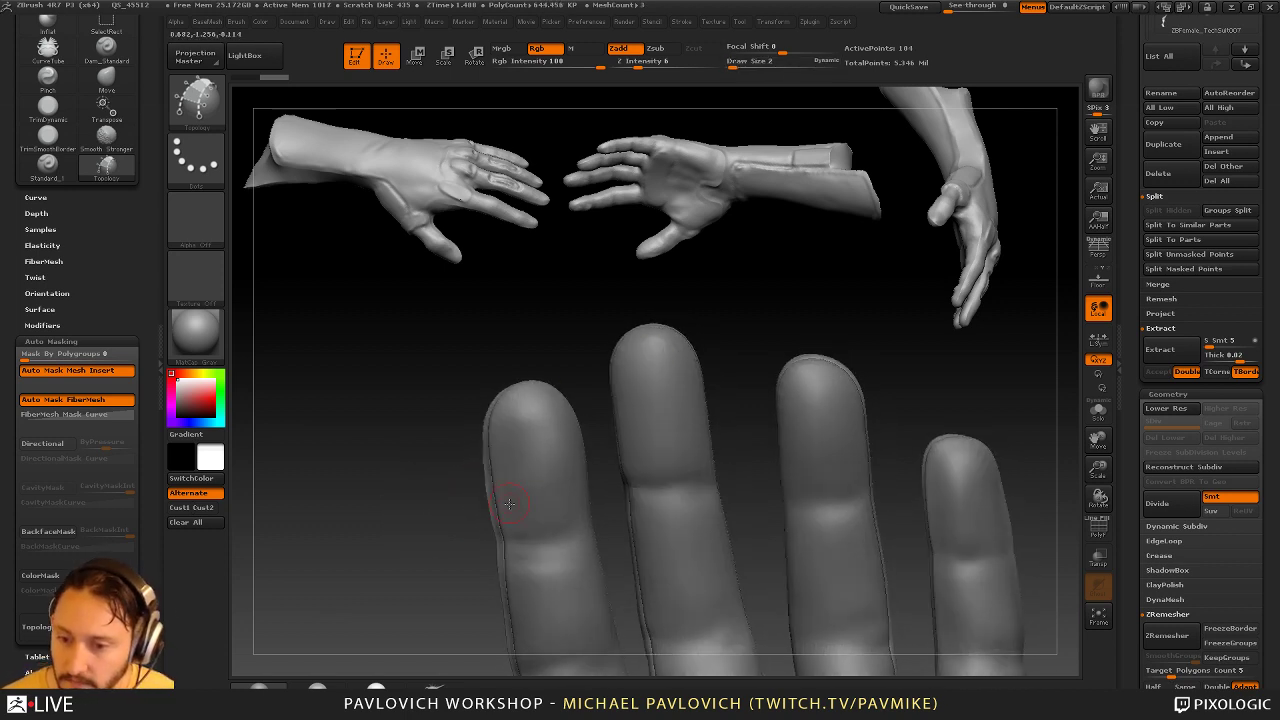
Draw a three-by-four grid of Topology curves over the index fingertip's pad
mouse_move(514, 380)
mouse_down()
mouse_move(563, 384)
mouse_move(563, 418)
mouse_up()
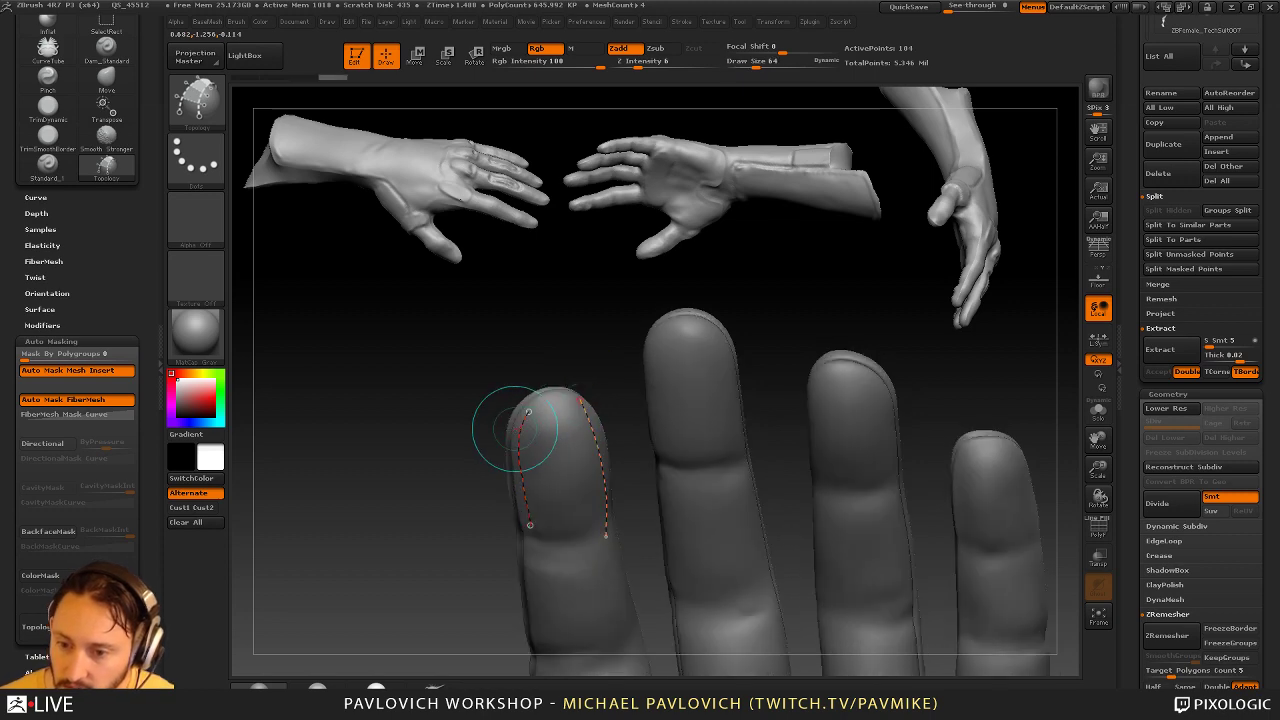
key(ctrl+z)
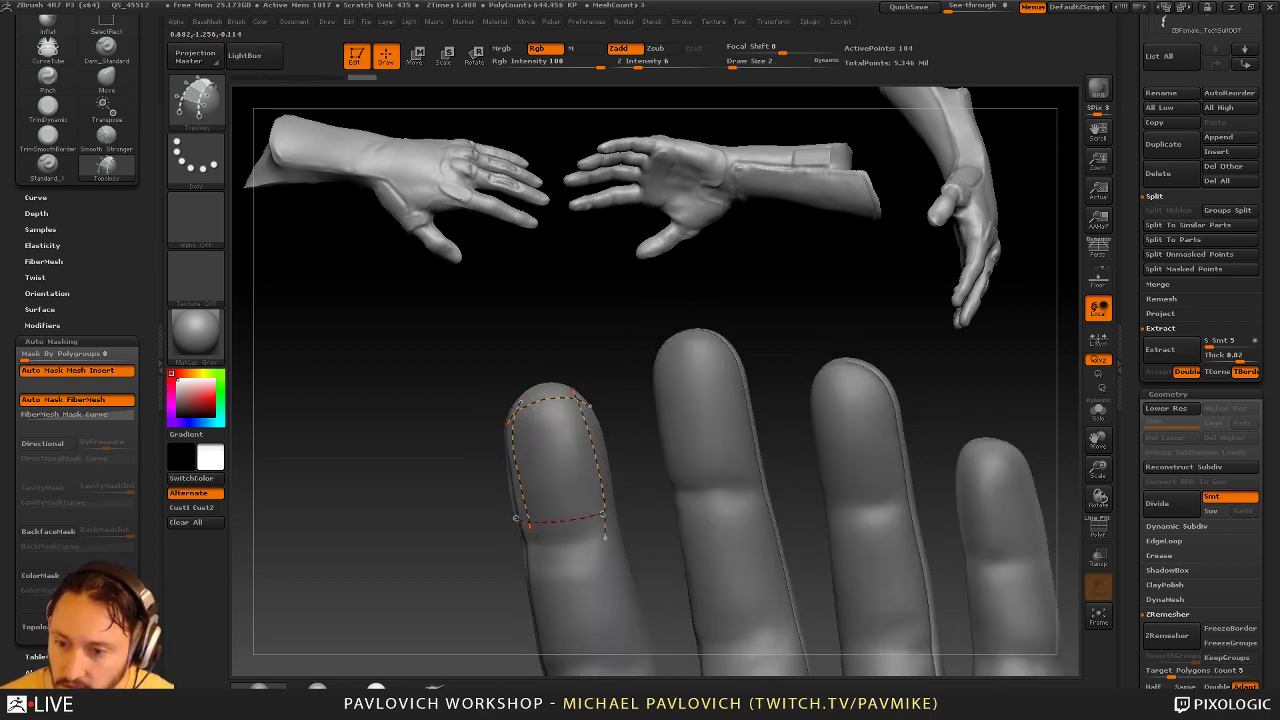
mouse_move(603, 514)
mouse_down()
mouse_move(618, 506)
mouse_move(611, 486)
mouse_up()
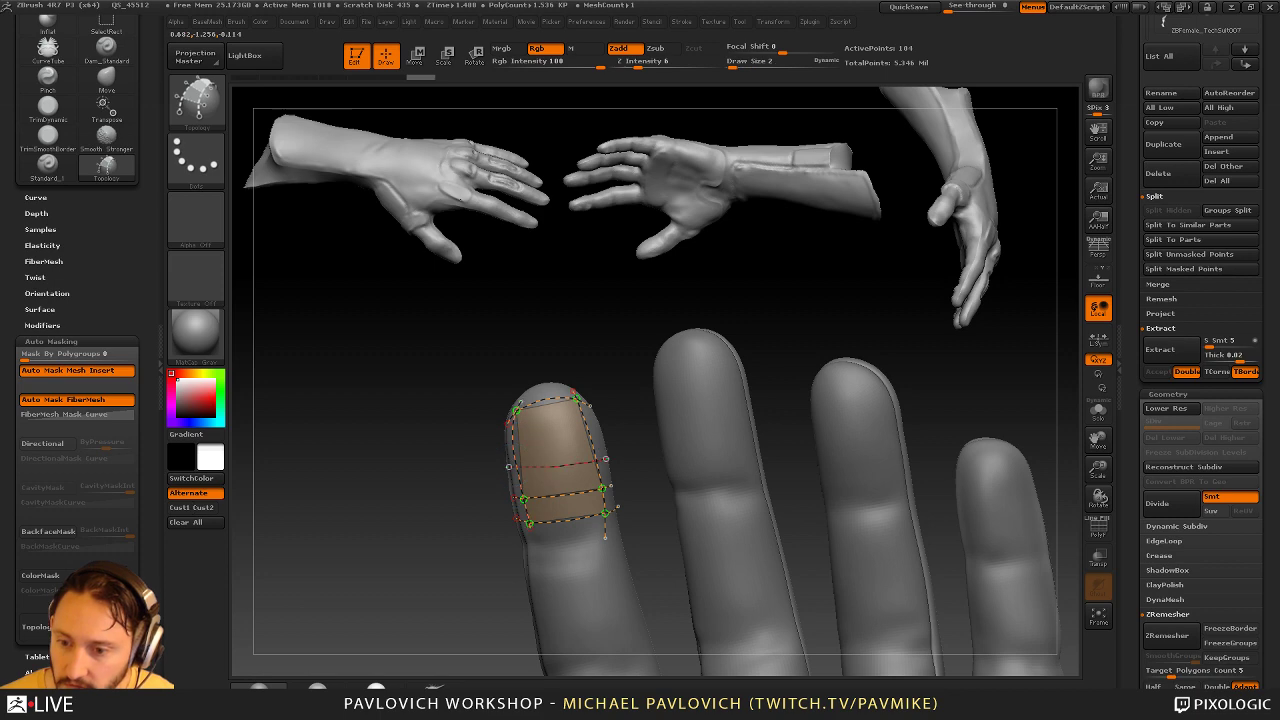
drag(520, 404, 533, 388)
mouse_move(564, 390)
right_down()
mouse_move(557, 463)
mouse_move(704, 338)
right_up()
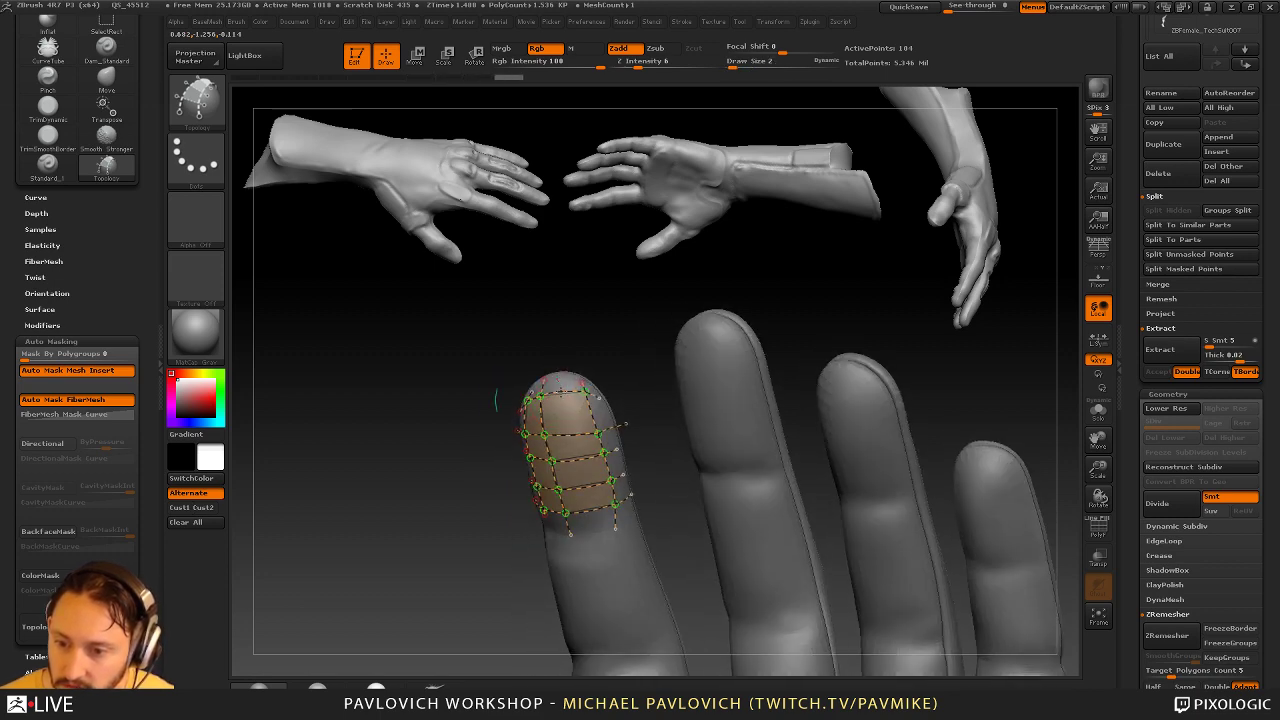
drag(560, 390, 588, 532)
mouse_move(592, 390)
right_down()
mouse_move(674, 312)
mouse_move(684, 318)
right_up()
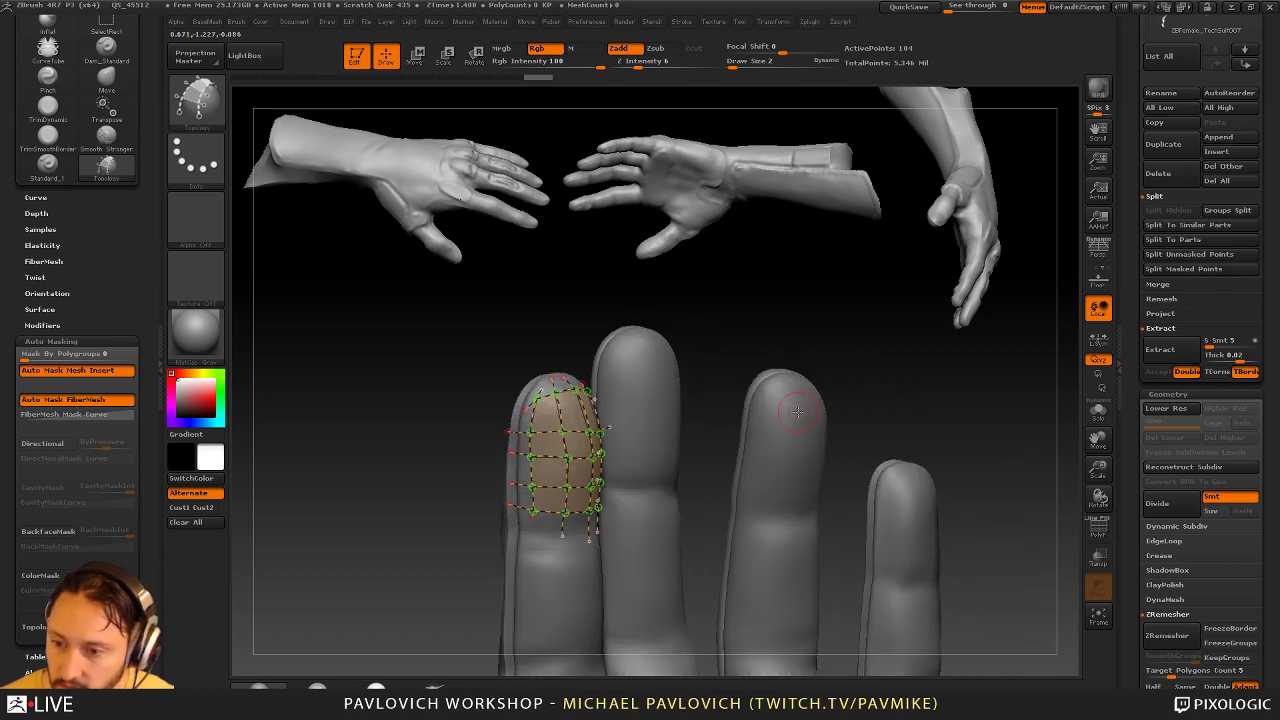
Try generating the fingertip patch from the topology curves, first at Draw Size 2 and again at Draw Size 17
click(797, 410)
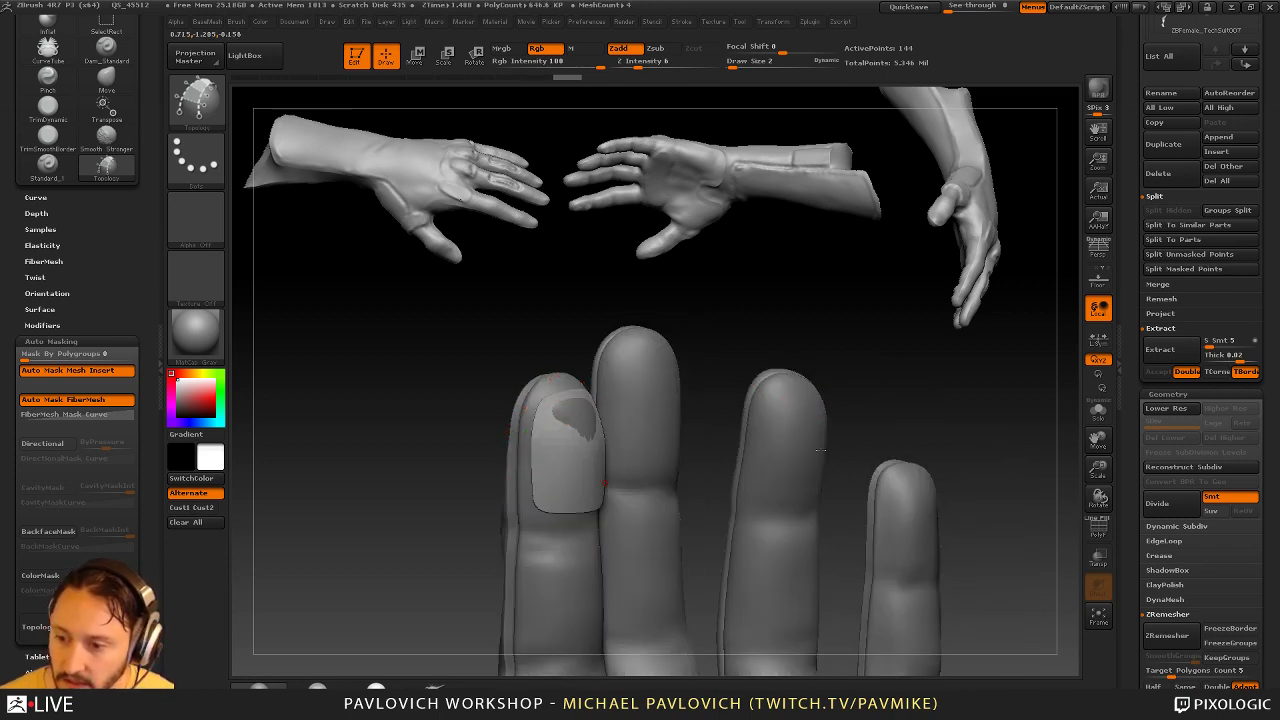
click(1118, 524)
click(1275, 481)
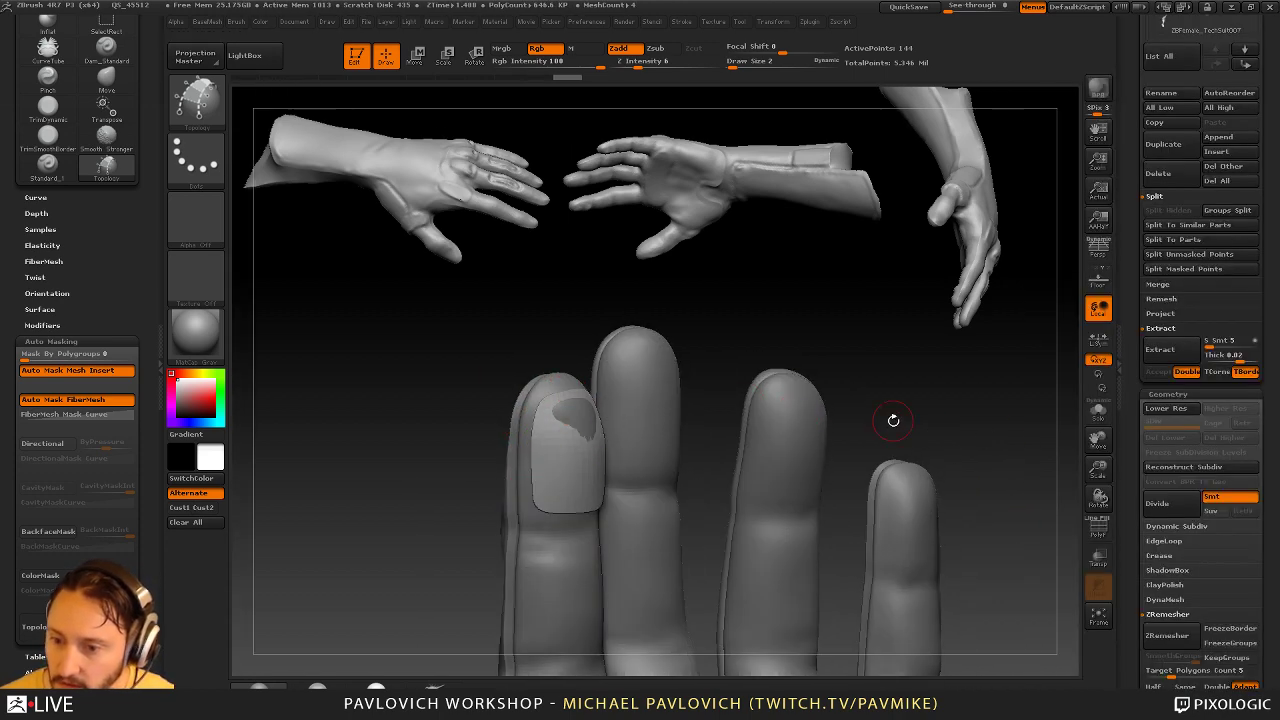
key(space)
key(ctrl+z)
key(s)
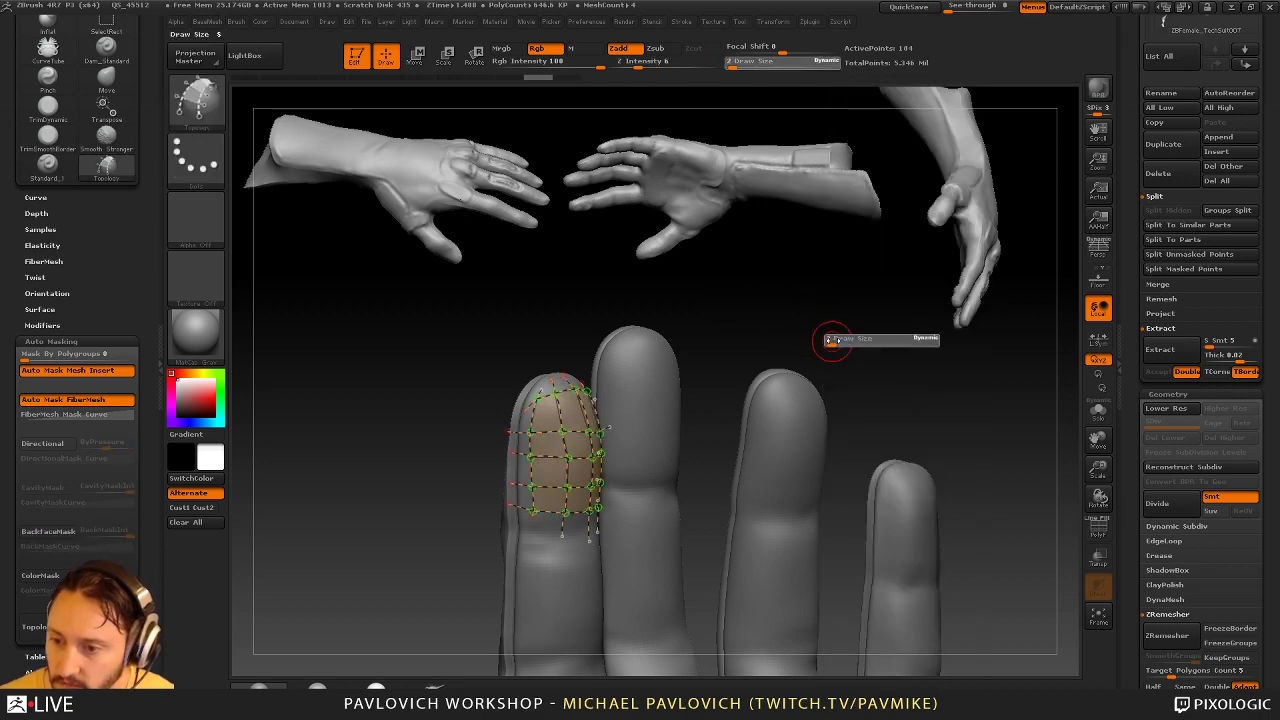
drag(831, 340, 838, 335)
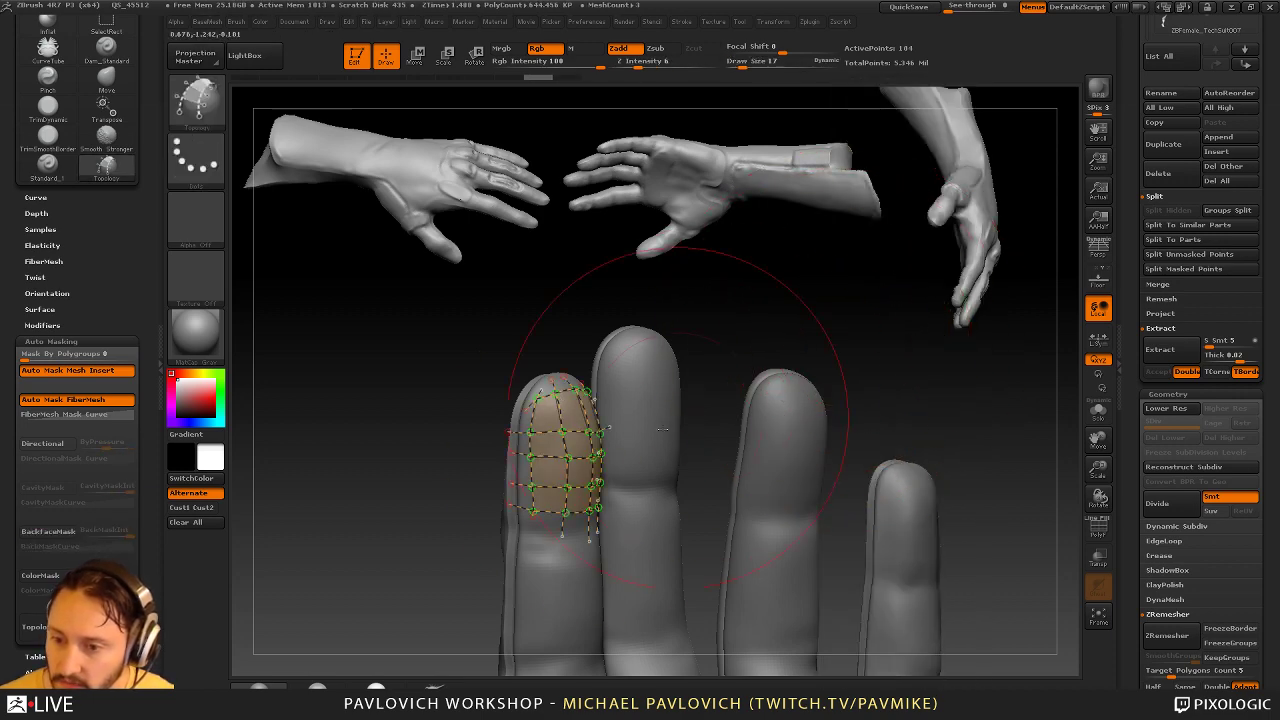
click(793, 453)
mouse_move(968, 415)
mouse_down()
mouse_move(986, 414)
mouse_move(919, 405)
mouse_move(929, 402)
mouse_up()
key(ctrl+z)
Generate the index fingertip patch at Draw Size 2 and split it off with Split Masked Points
key(s)
key(s)
key(s)
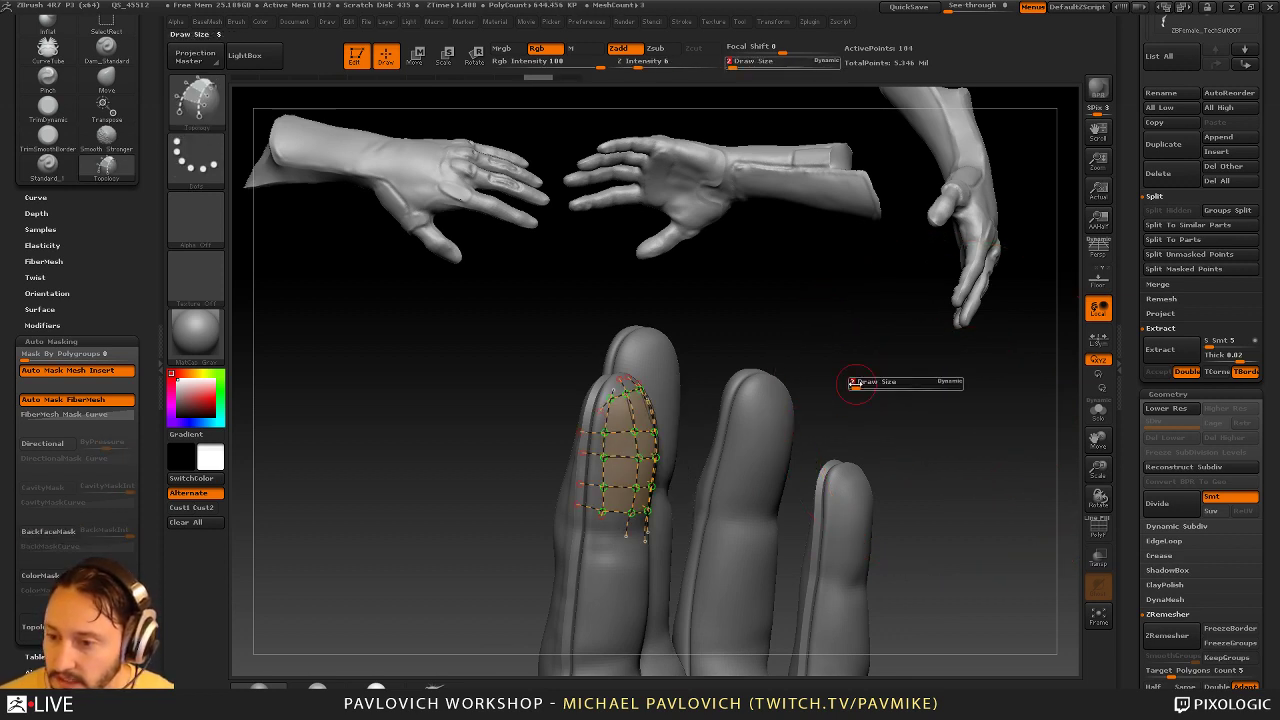
click(758, 432)
key(2)
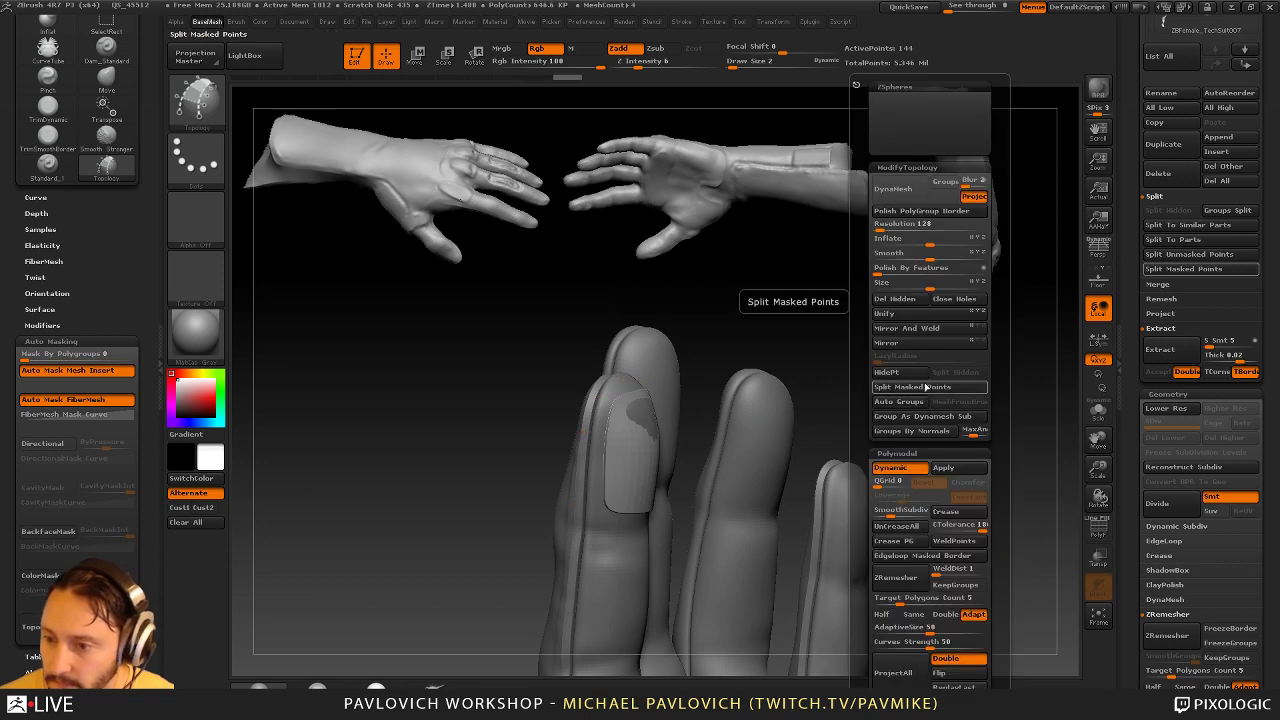
click(920, 388)
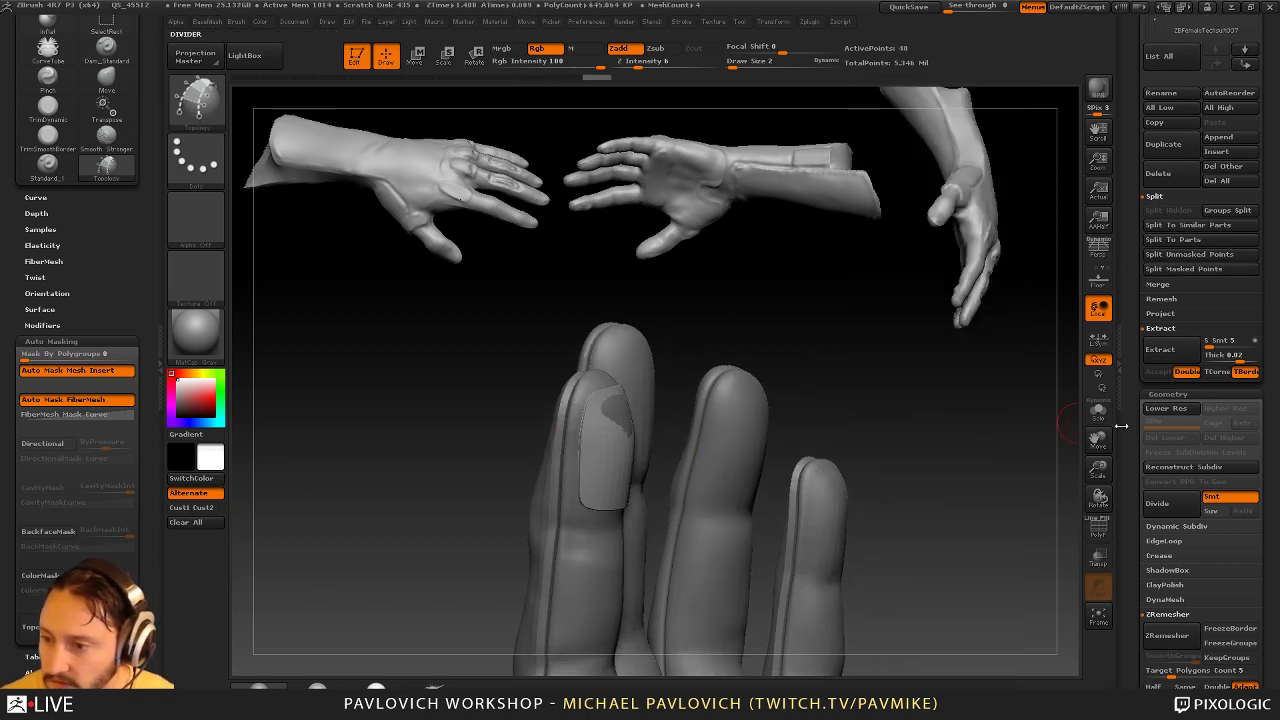
Show the fingertip patch's polyframe and compare its shape with subdivision smoothing off and on
click(1095, 532)
key(shift+d)
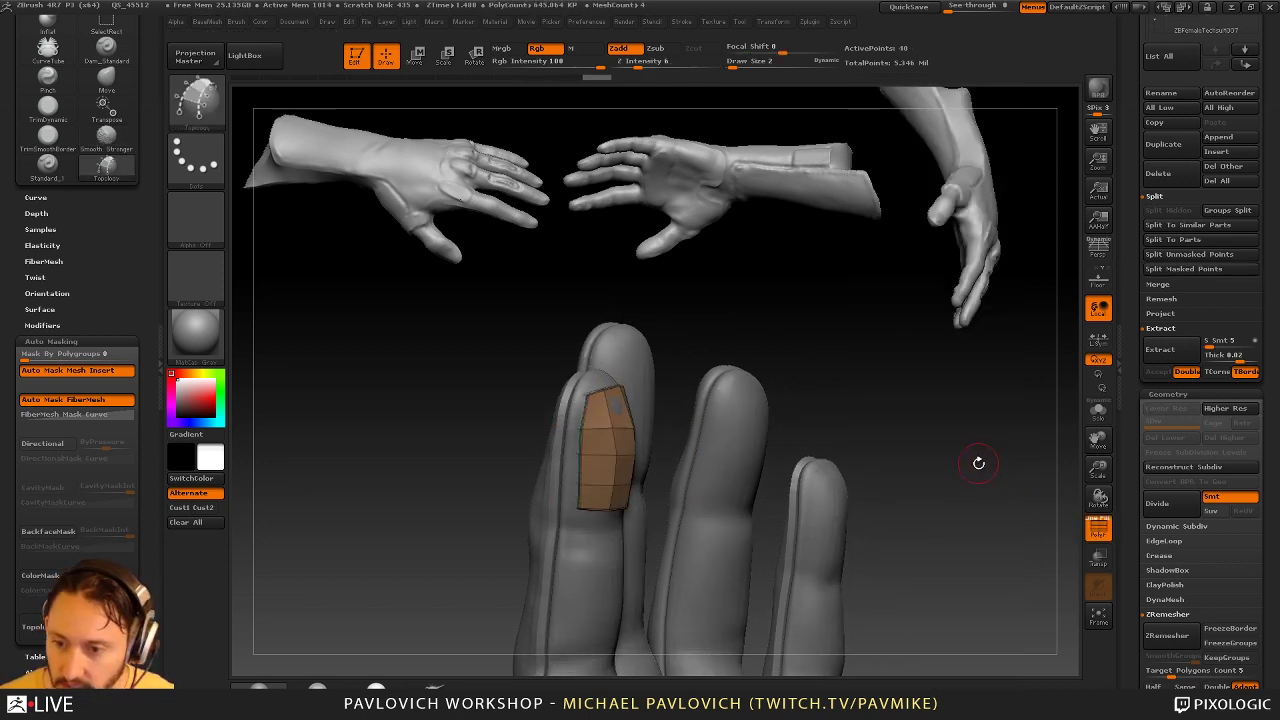
mouse_move(978, 463)
mouse_down()
mouse_move(908, 464)
mouse_move(970, 450)
mouse_up()
key(d)
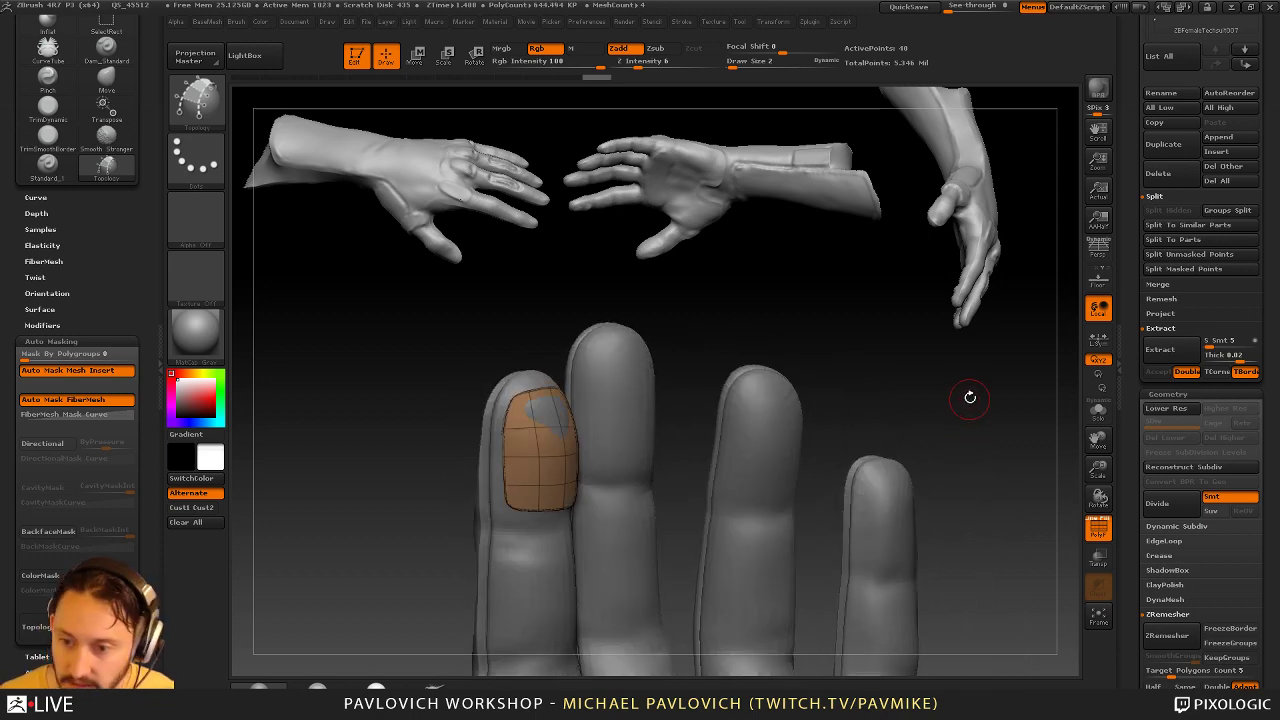
Fit the patch over the index fingertip with the Move brush at Draw Size 8
mouse_move(971, 397)
mouse_down()
mouse_move(977, 424)
mouse_move(1036, 462)
mouse_up()
key(s)
drag(667, 431, 637, 434)
key(b)
key(m)
key(v)
key(s)
right_drag(700, 436, 642, 438)
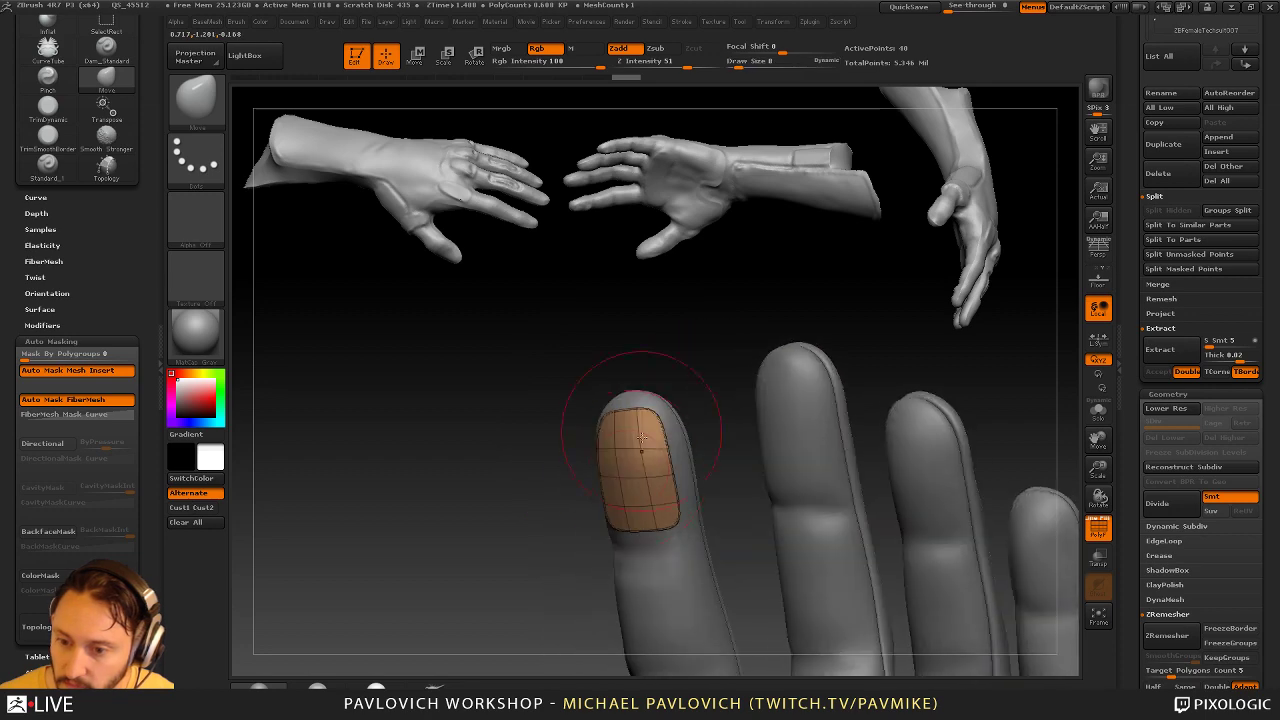
key(shift+f)
mouse_move(1000, 416)
ctrl+right_down()
mouse_move(971, 394)
mouse_move(997, 408)
ctrl+right_up()
key(b)
key(s)
key(t)
key(s)
drag(975, 414, 969, 414)
ctrl+right_drag(1010, 400, 1036, 420)
click(1104, 531)
Turn off the fingertip patch's subdivision smoothing and set up the Move brush at Draw Size 2
right_drag(790, 322, 681, 371)
key(shift+d)
key(b)
key(m)
key(v)
key(s)
drag(617, 482, 603, 484)
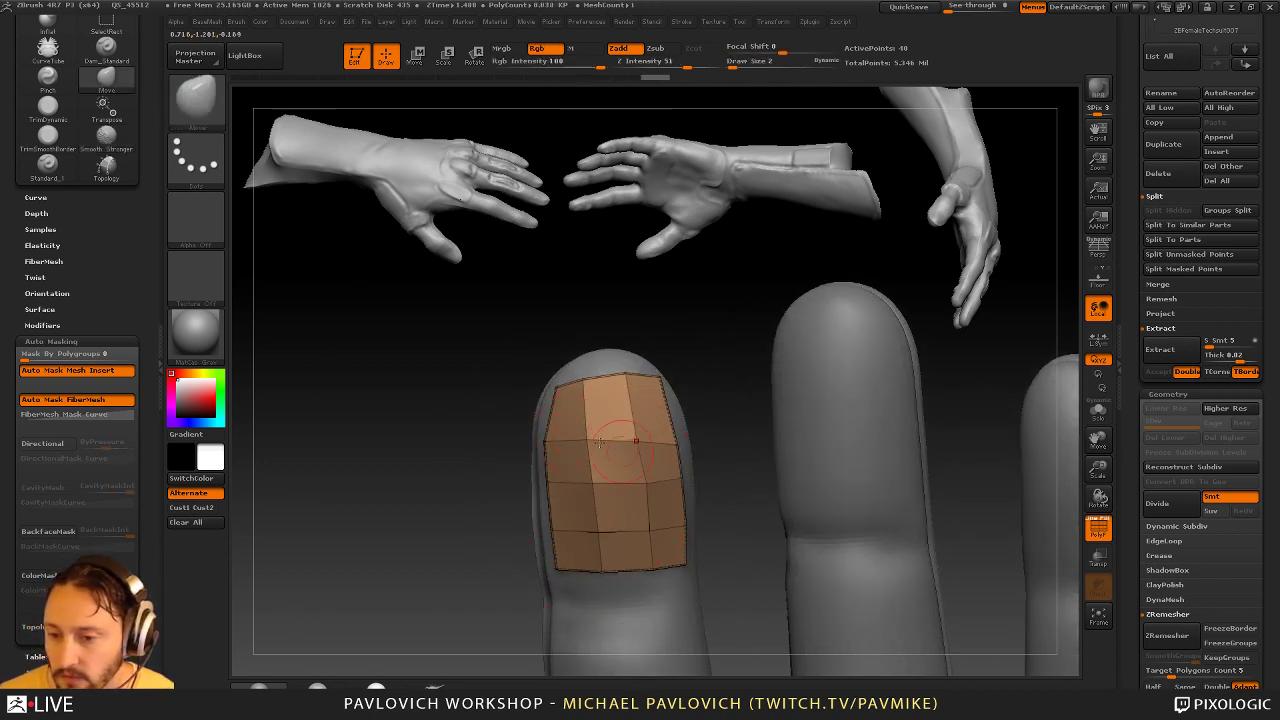
Split two interior points of the fingertip patch into round polygroups with ZModeler's Split point action
key(b)
key(z)
key(m)
key(space)
click(655, 438)
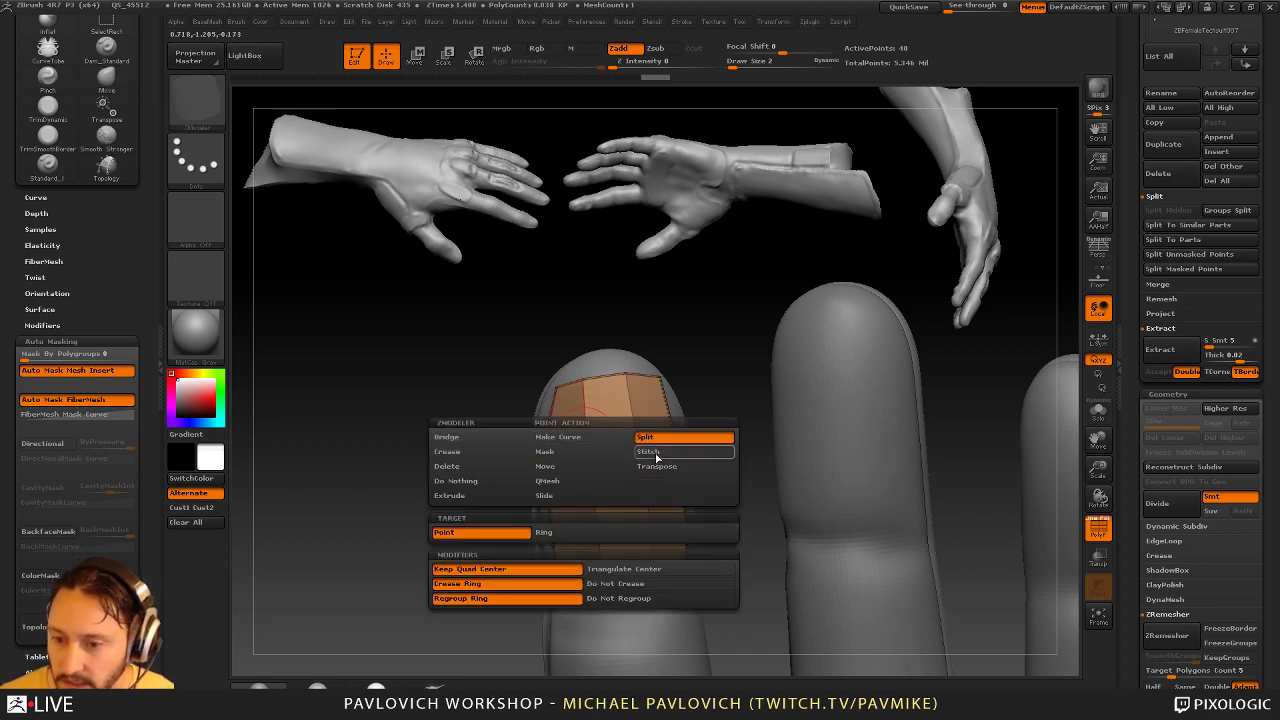
drag(588, 440, 603, 446)
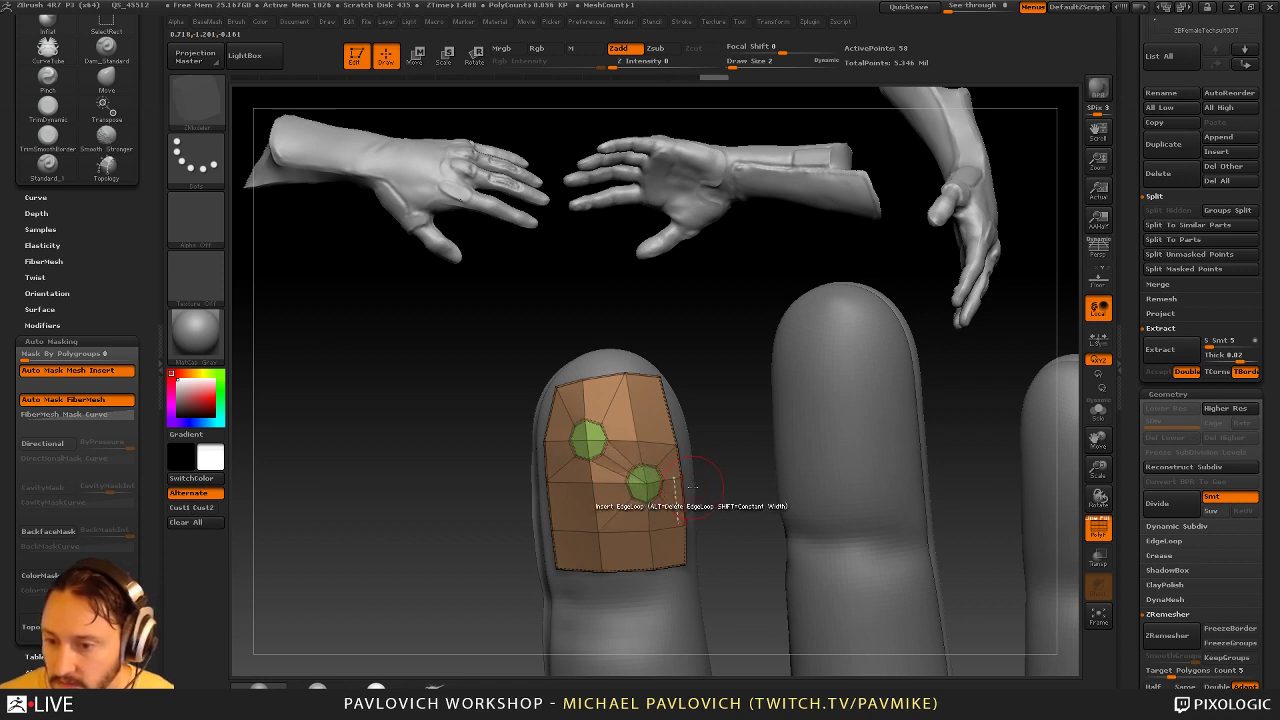
Redo the point splits on the isolated fingertip patch so two round polygroups sit one above the other along its centre line
key(ctrl+z)
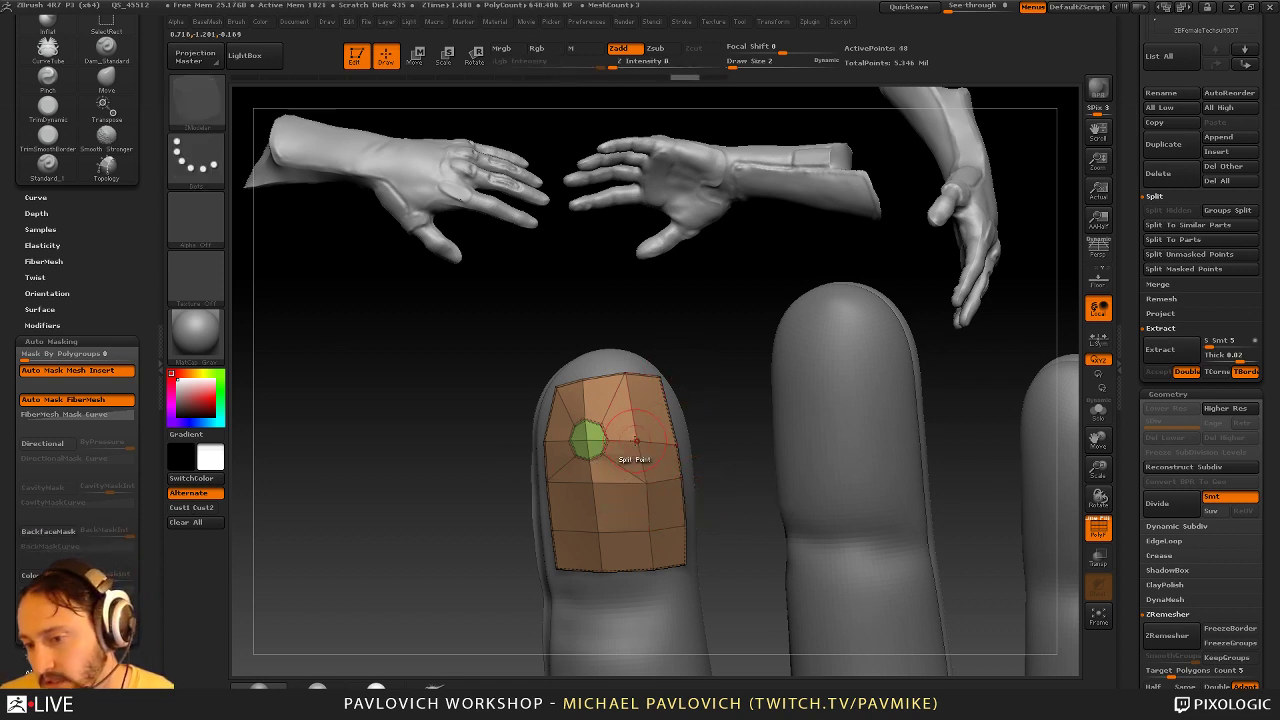
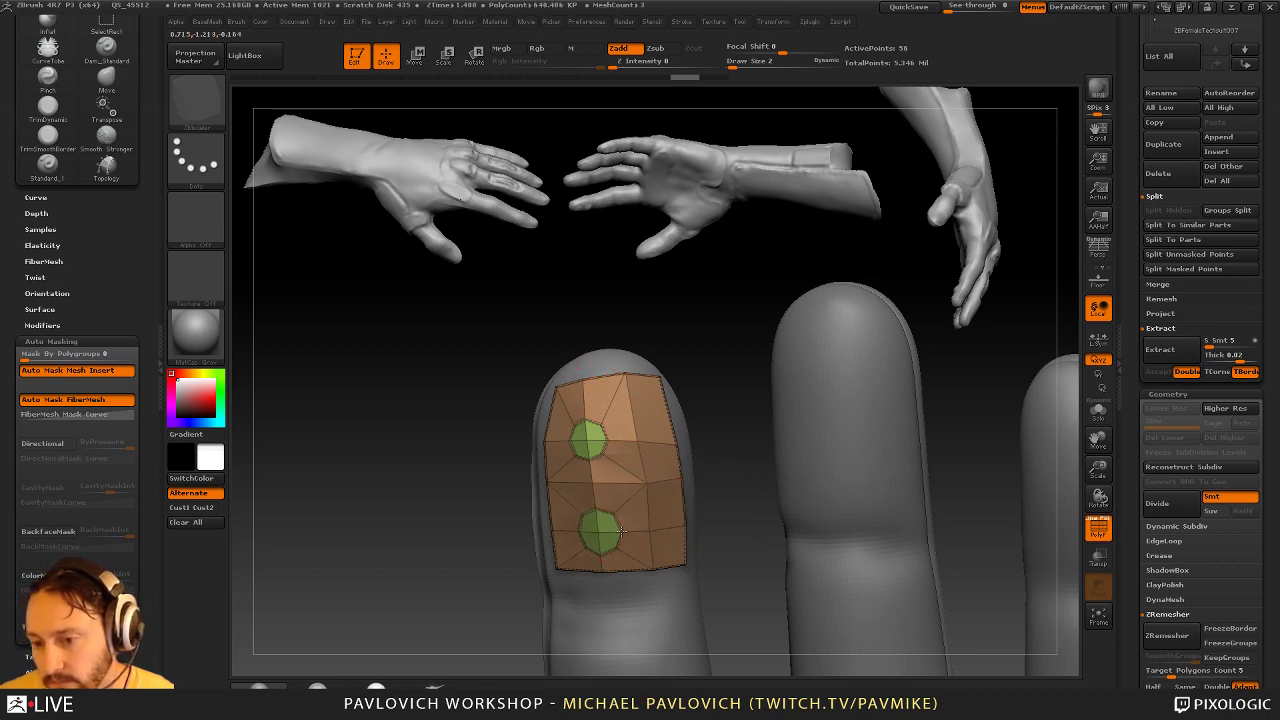
key(ctrl+z)
drag(698, 453, 842, 402)
click(1097, 414)
click(583, 437)
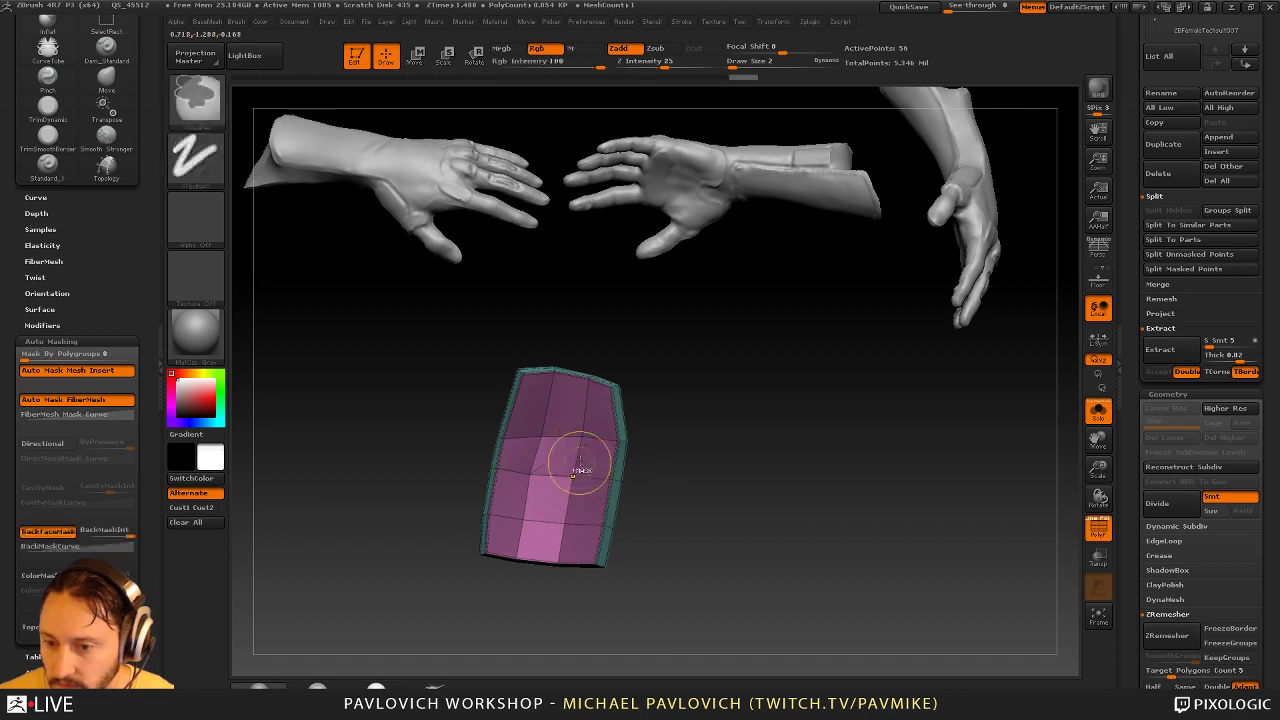
click(564, 524)
drag(728, 448, 630, 454)
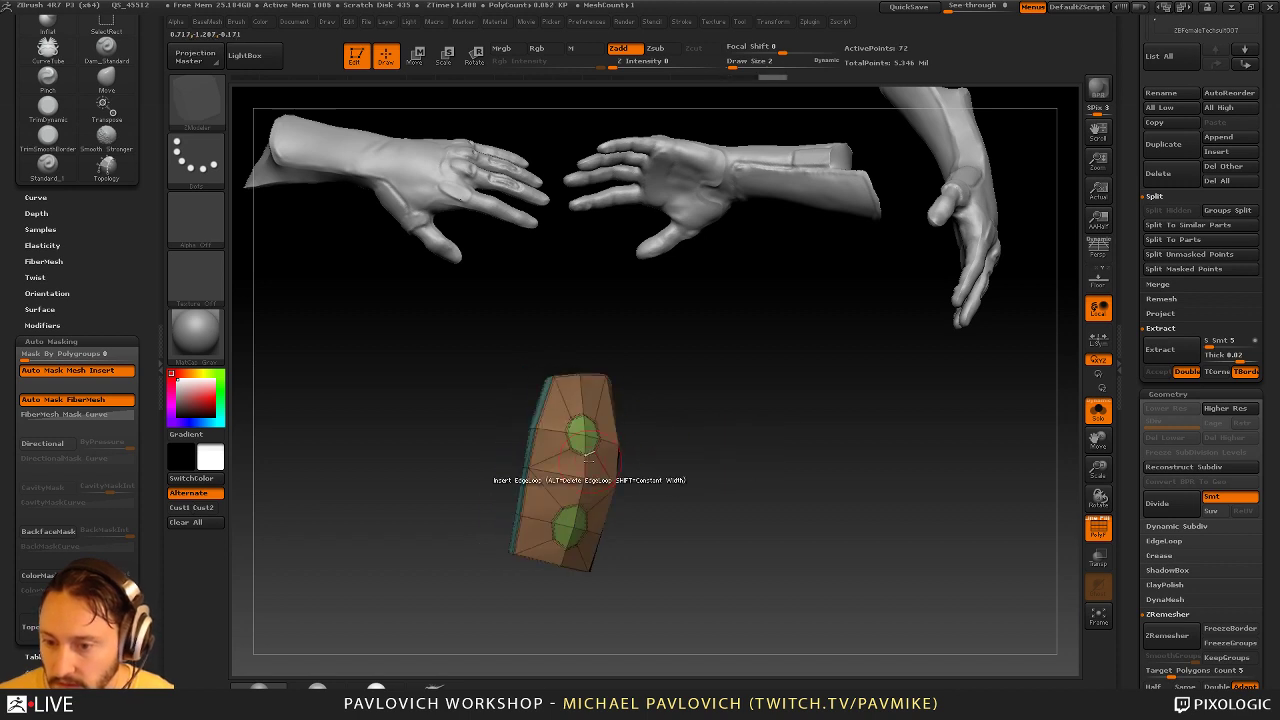
Try to pull the round polygroups with ZModeler's polygon action targeting Polygroup All
key(space)
click(664, 376)
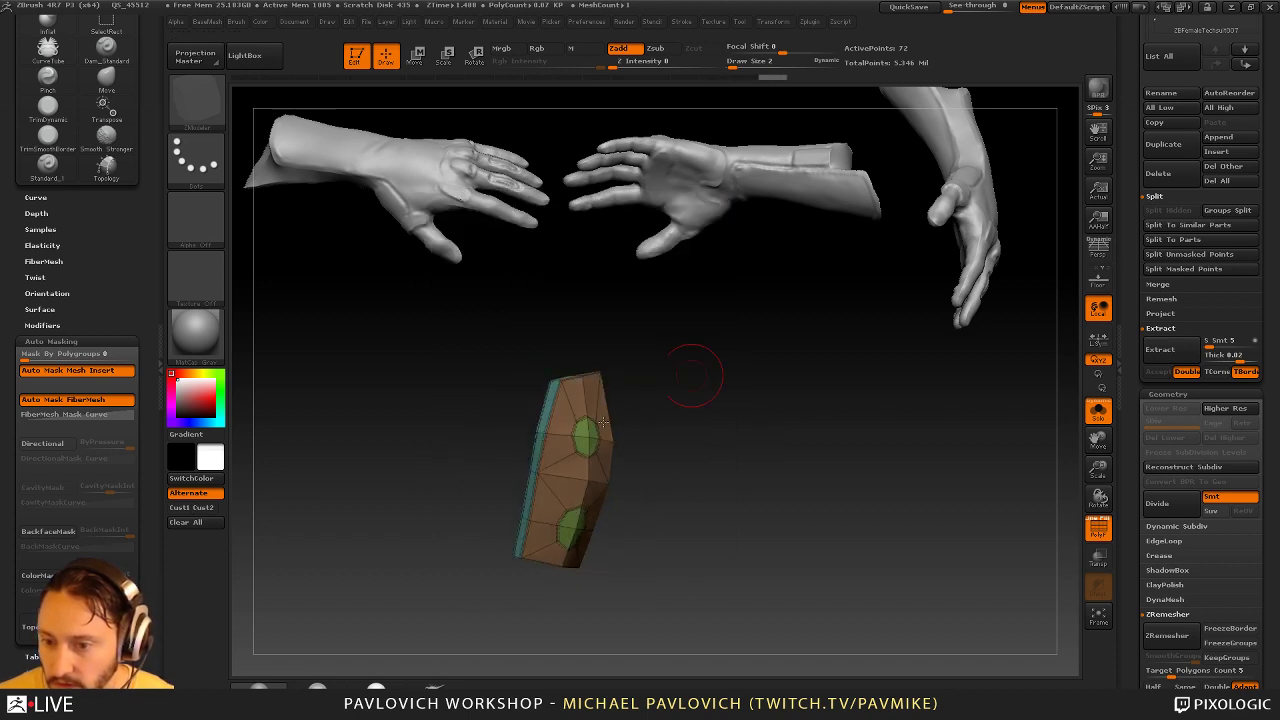
key(ctrl+z)
alt+drag(700, 371, 727, 475)
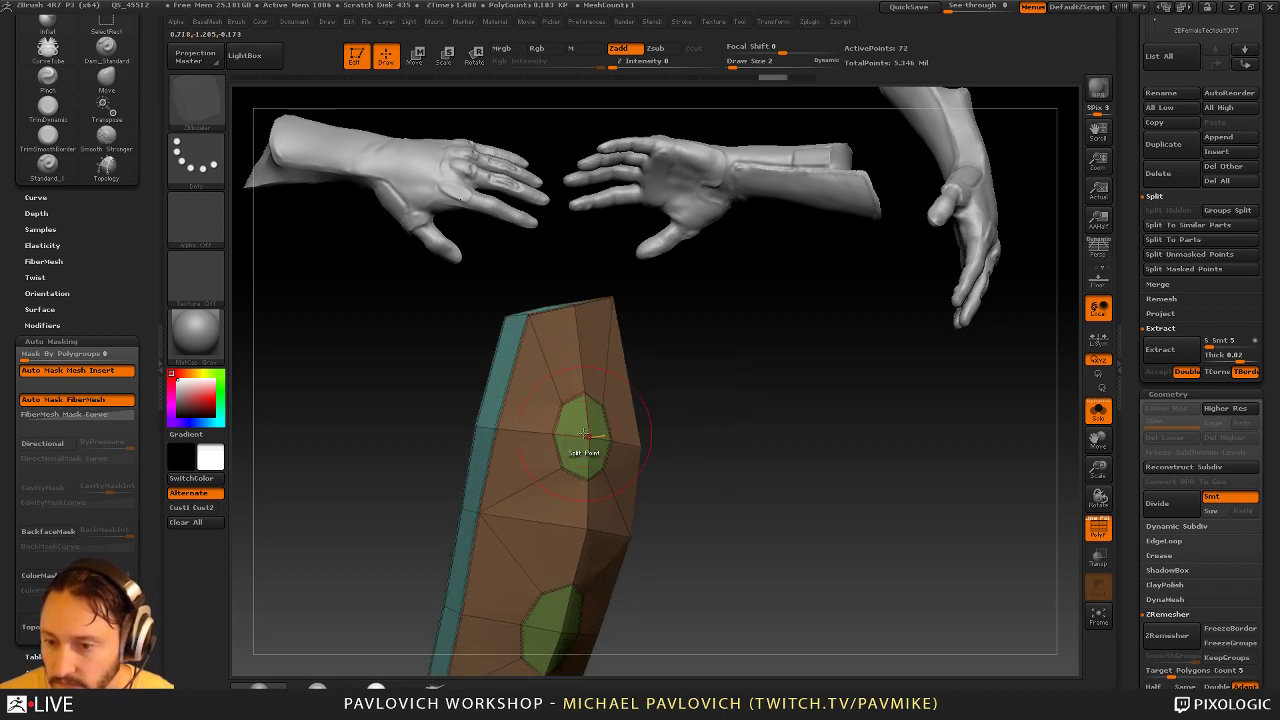
drag(583, 448, 550, 440)
key(ctrl+z)
alt+drag(738, 457, 728, 412)
Set the QMesh target to Polygroup Island and push both round polygroups through the patch to cut two holes
key(space)
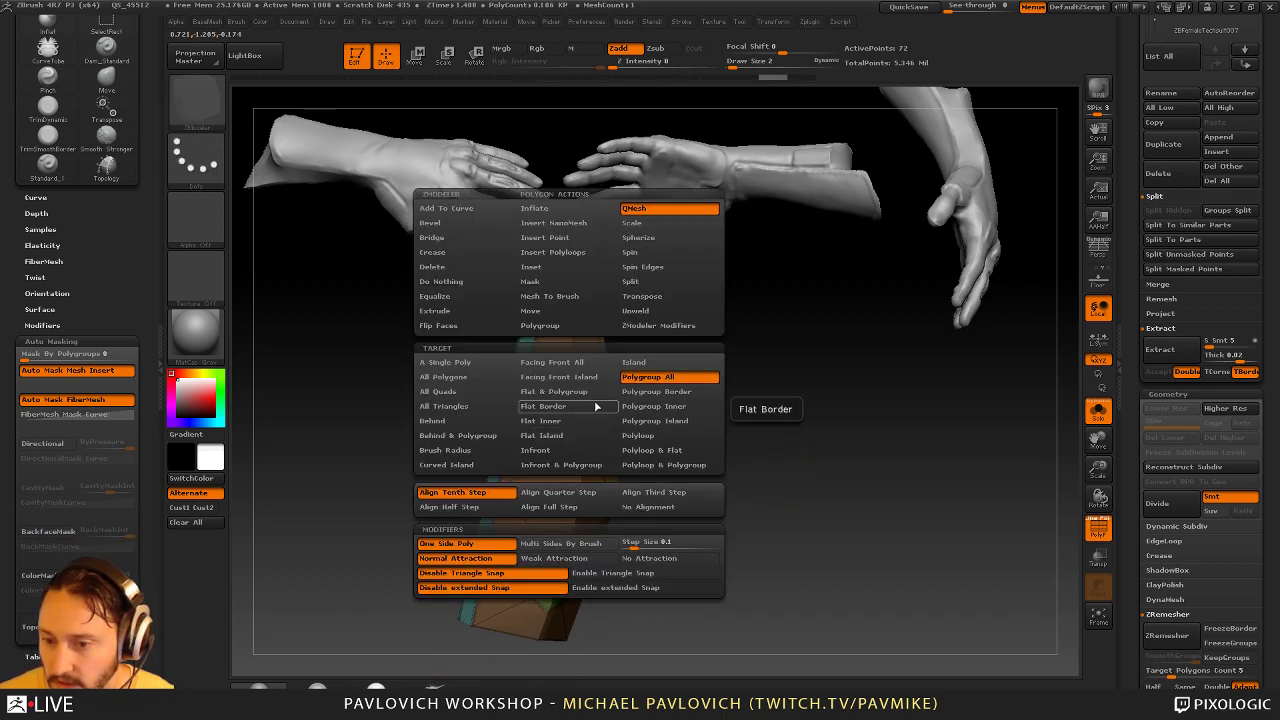
click(678, 424)
drag(576, 418, 540, 402)
alt+drag(694, 442, 702, 374)
drag(562, 480, 534, 468)
drag(880, 456, 686, 465)
key(ctrl+z)
drag(516, 485, 548, 470)
drag(796, 446, 677, 472)
key(ctrl+z)
drag(596, 492, 571, 482)
Examine the holed patch with subdivision smoothing on and polyframe off, alone and in place on the finger
drag(655, 487, 899, 398)
key(d)
click(1089, 529)
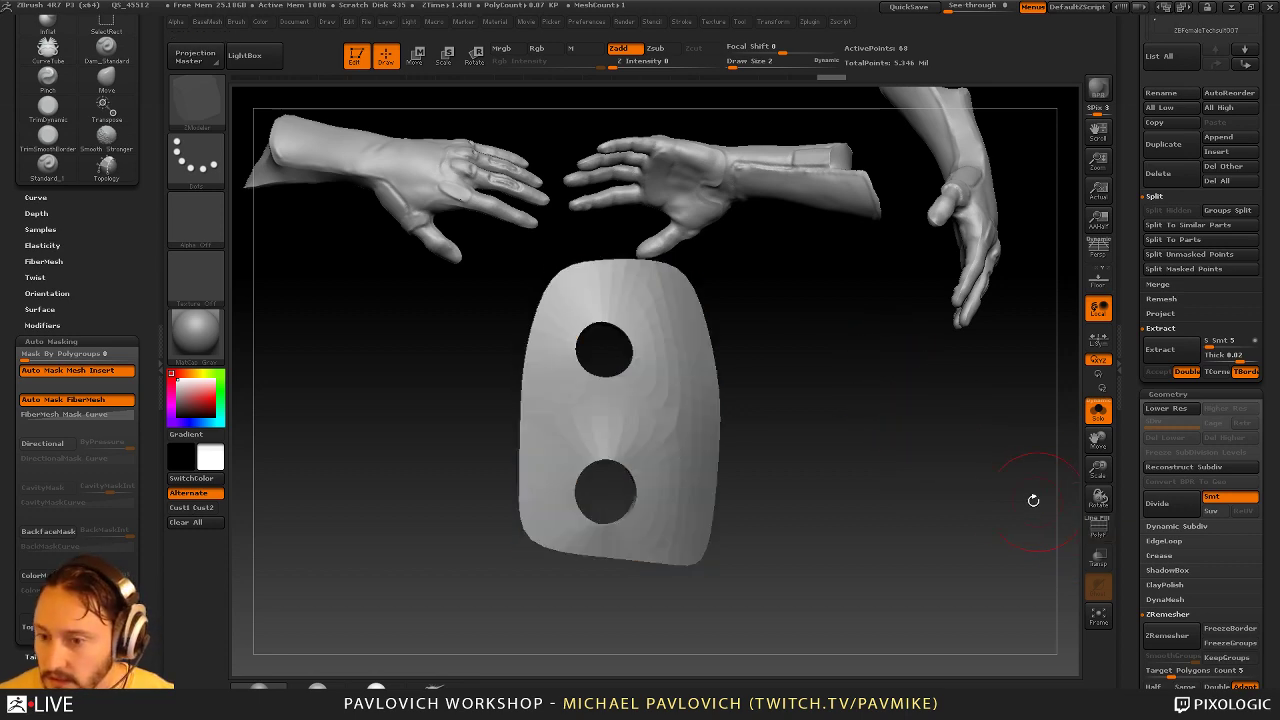
alt+drag(1034, 500, 1040, 452)
click(1093, 414)
alt+drag(856, 362, 880, 394)
Undo both QMesh holes and show the patch unsmoothed with its polyframe on
key(ctrl+z)
key(shift+d)
click(1107, 530)
key(ctrl+z)
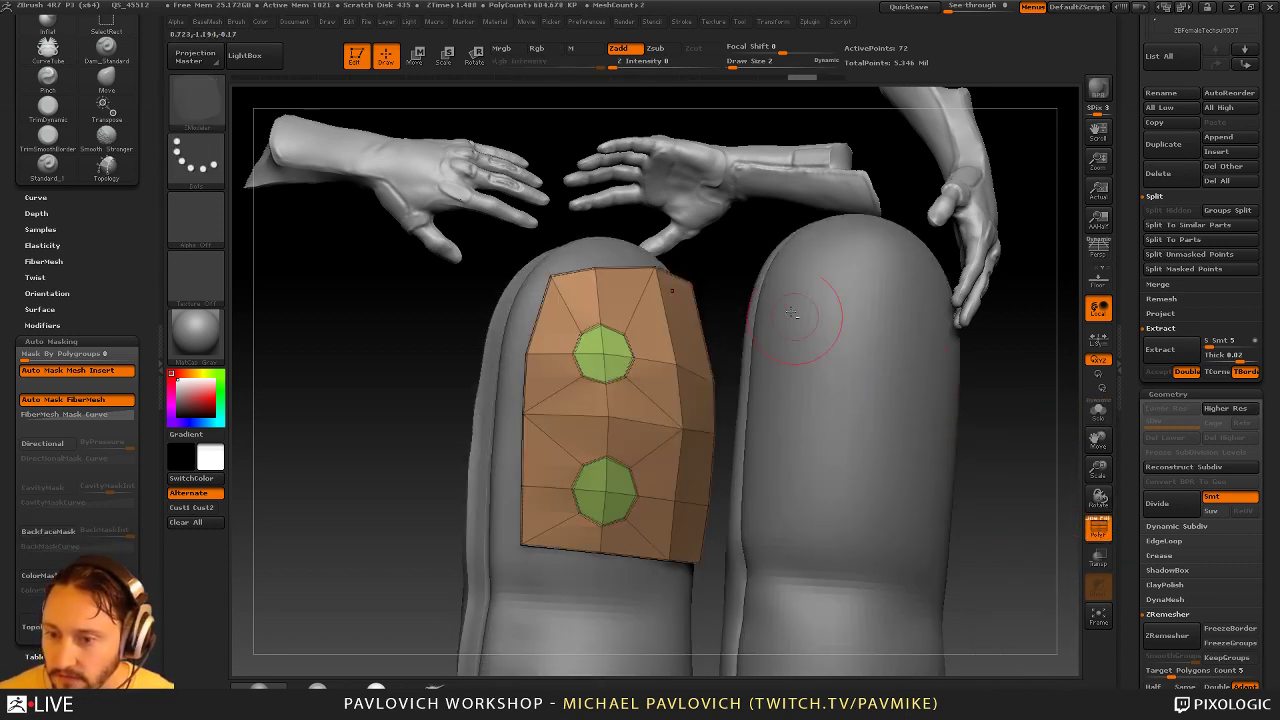
Pull both round polygroups outward as detached buttons with ZModeler's QMesh action on Polygroup Island
alt+drag(739, 257, 755, 281)
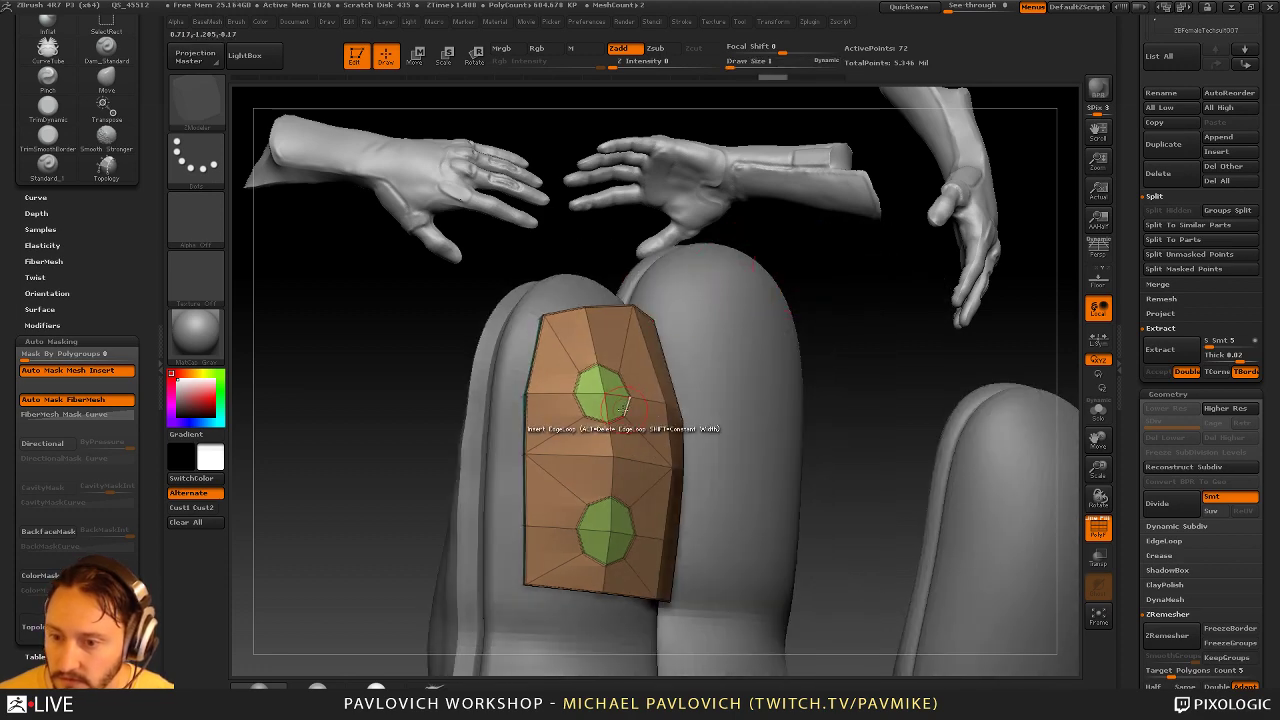
key(space)
drag(831, 366, 820, 371)
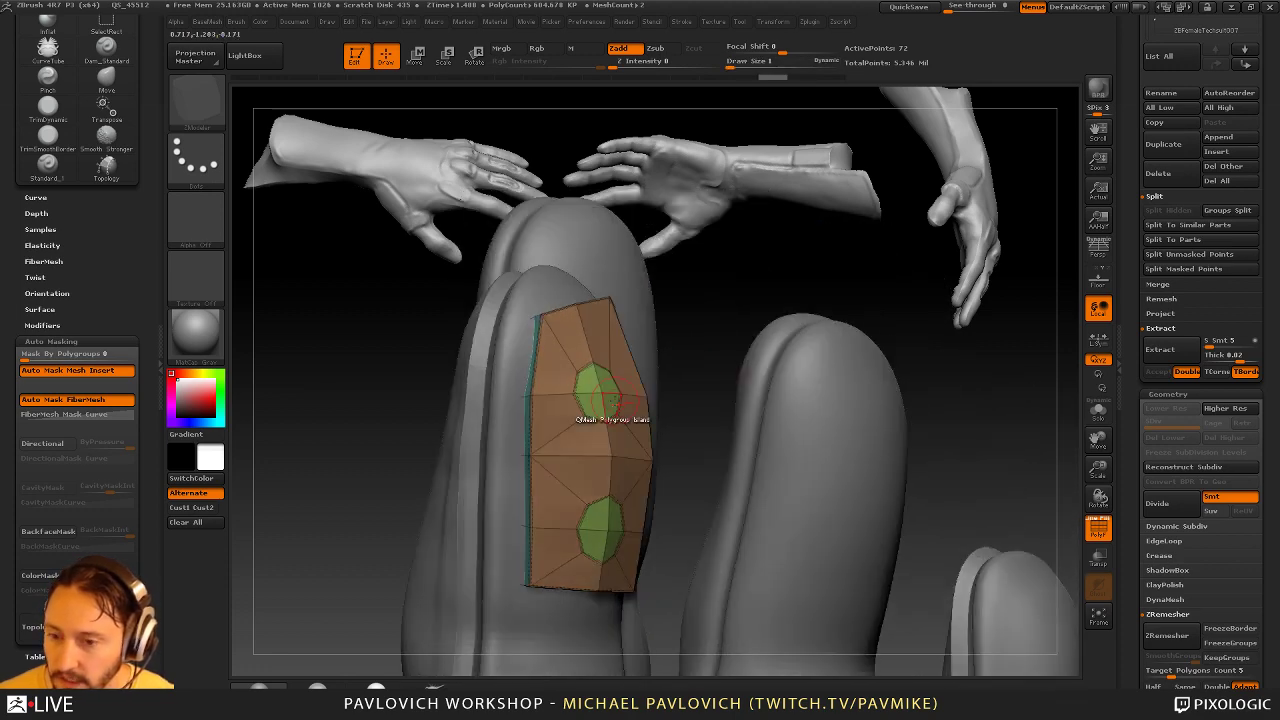
drag(610, 400, 660, 393)
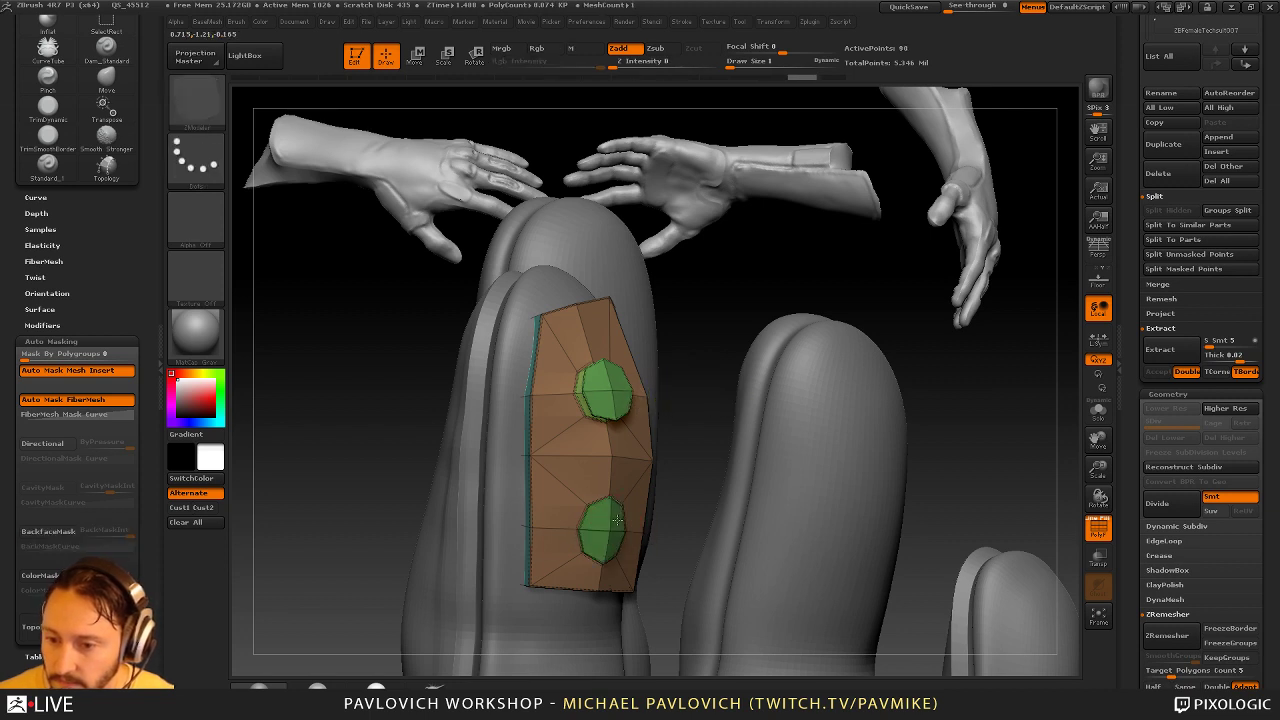
click(627, 372)
click(617, 529)
drag(688, 344, 678, 389)
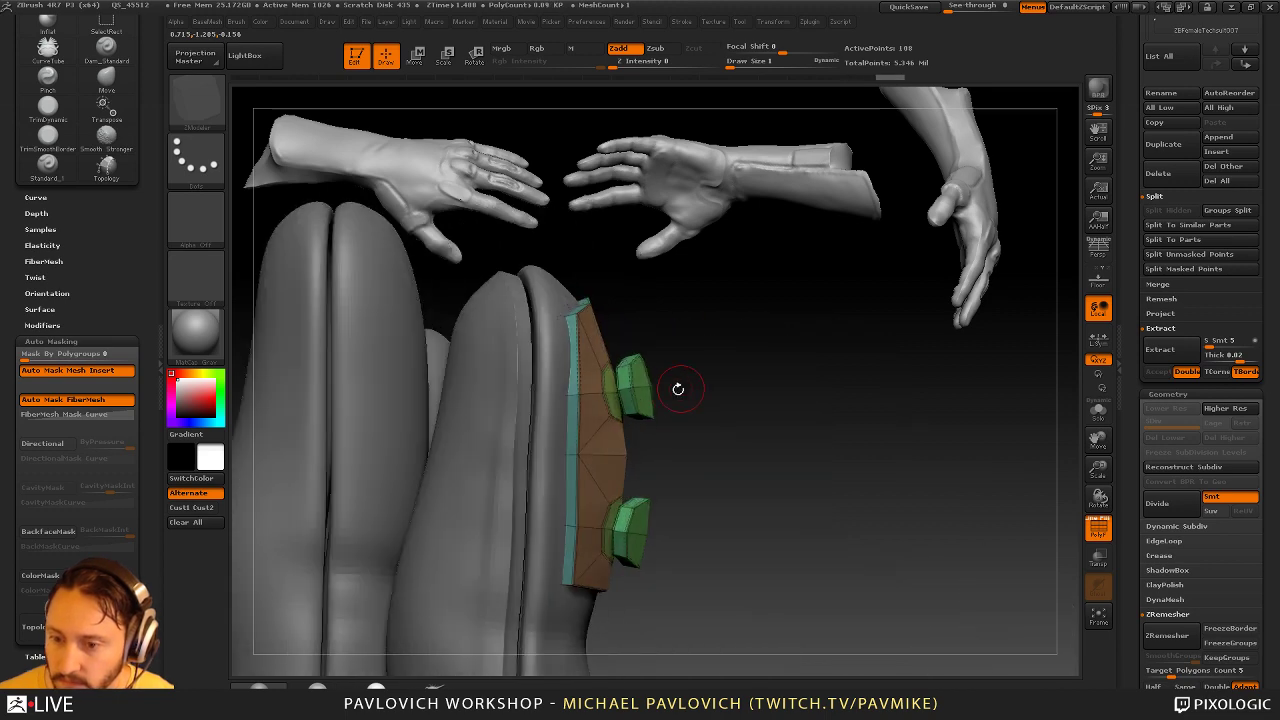
Isolate the two detached buttons with SelectLasso and separate them from the patch with Split Hidden
ctrl+shift+click(646, 391)
ctrl+shift+click(718, 399)
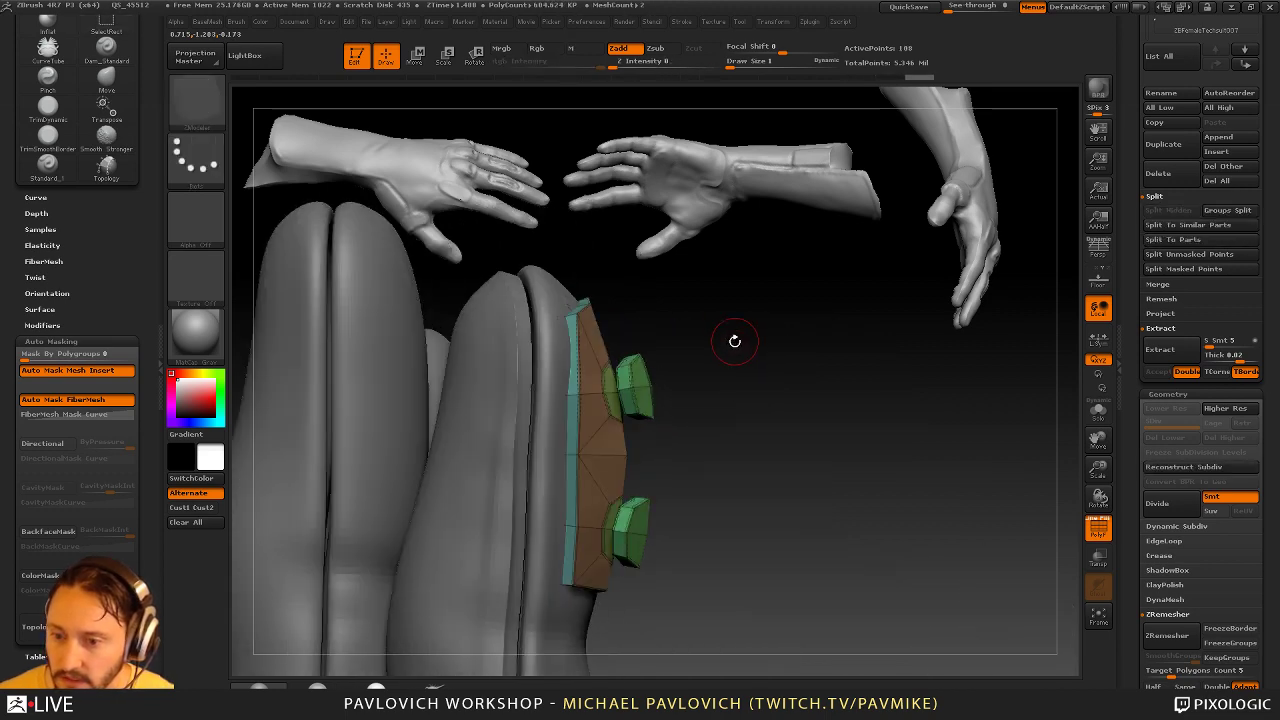
drag(742, 360, 704, 338)
ctrl+shift+click(204, 106)
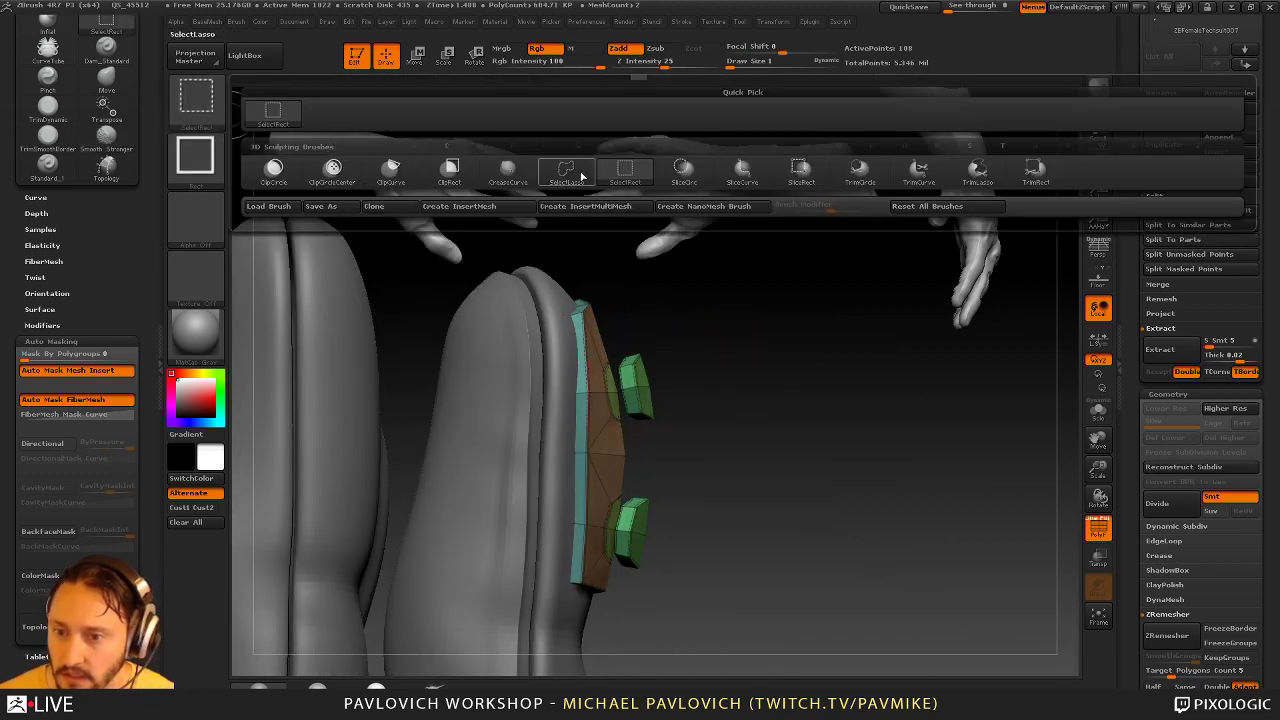
ctrl+shift+click(581, 176)
mouse_move(727, 488)
ctrl+shift+mouse_down()
mouse_move(646, 386)
mouse_move(642, 583)
ctrl+shift+mouse_up()
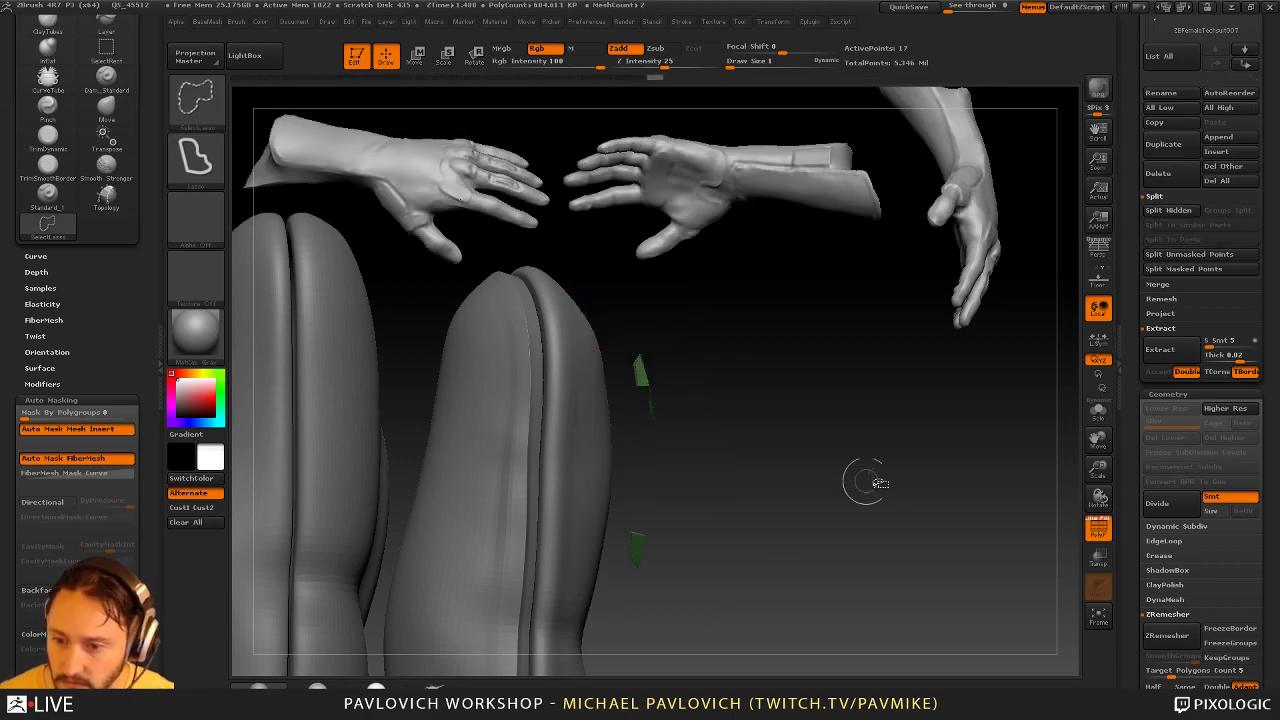
key(ctrl+shift+a)
key(2)
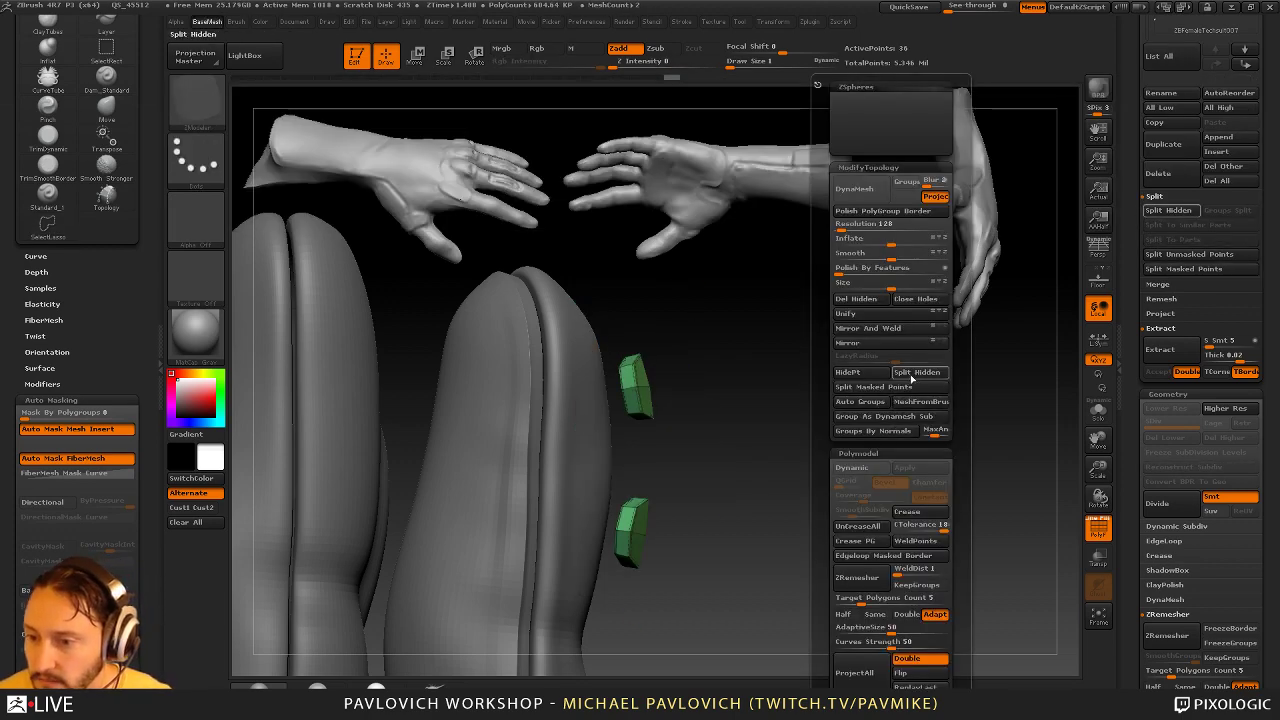
click(912, 374)
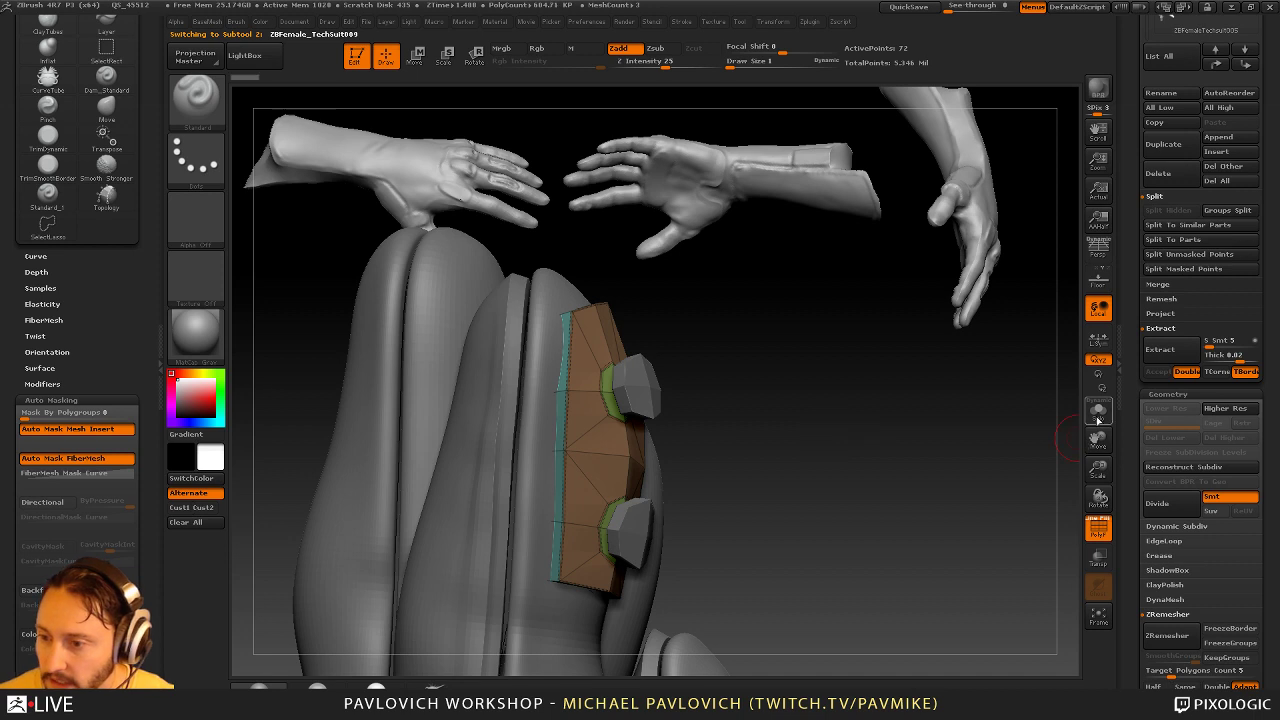
Solo the patch and push both round polygroups through it with QMesh to cut two holes
click(1098, 413)
drag(605, 375, 618, 352)
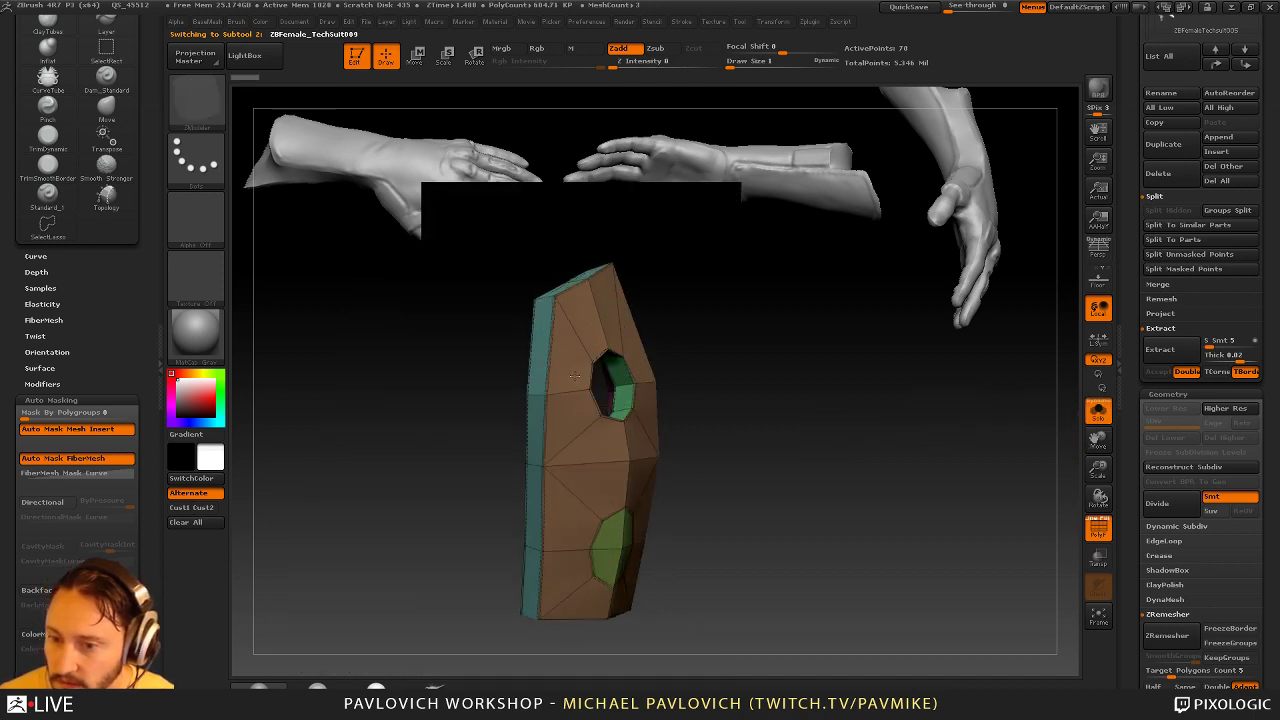
drag(618, 530, 631, 503)
right_drag(631, 503, 712, 511)
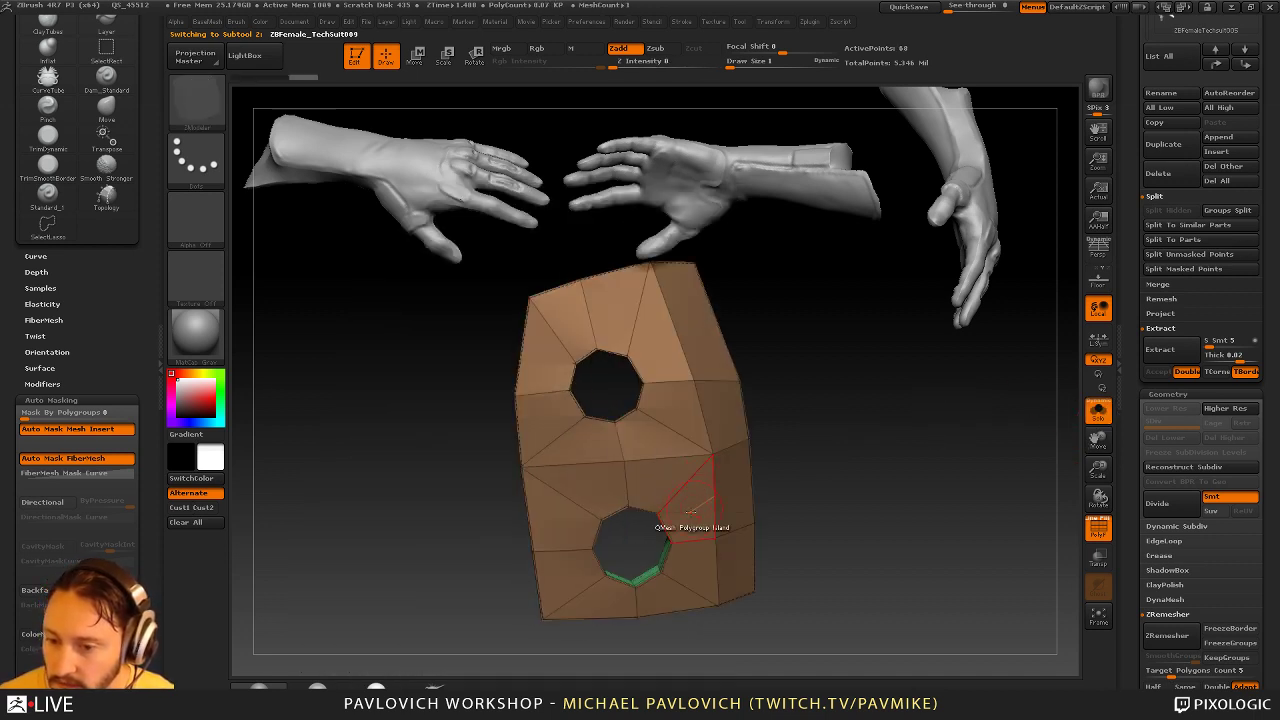
Turn on subdivision smoothing for the patch and the buttons, showing them on the finger without polyframe
key(d)
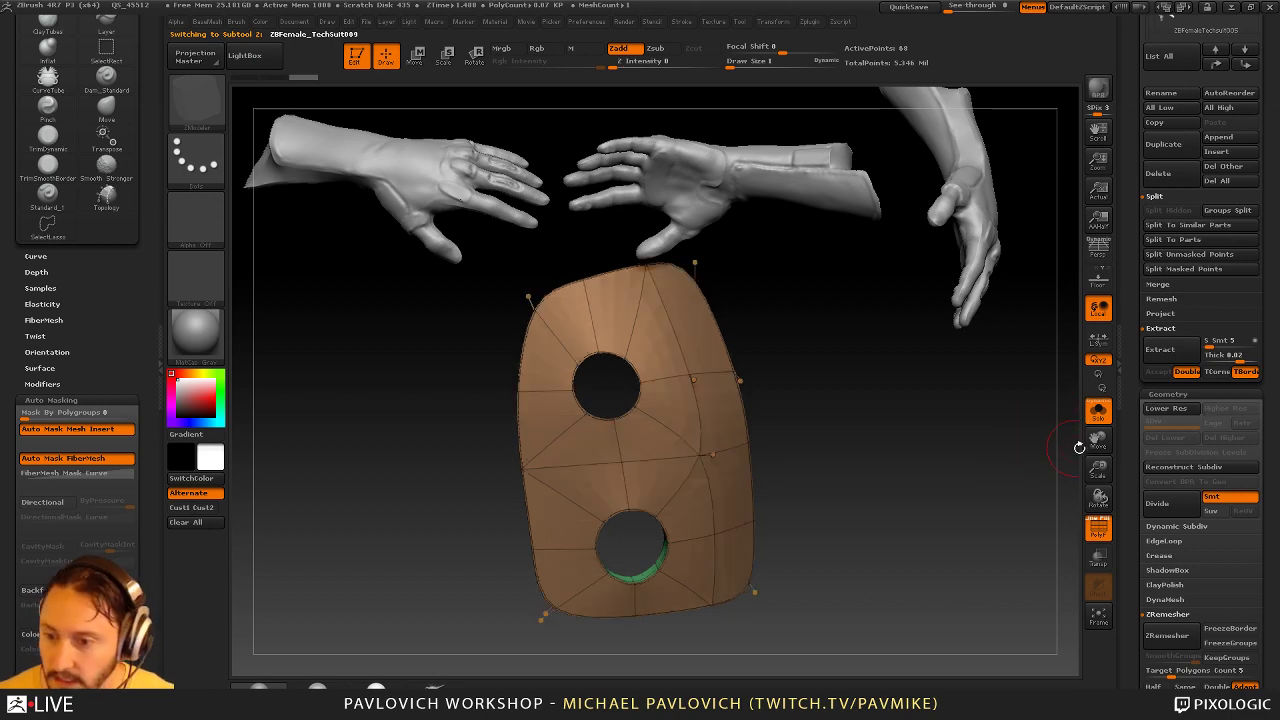
click(1101, 416)
click(1101, 525)
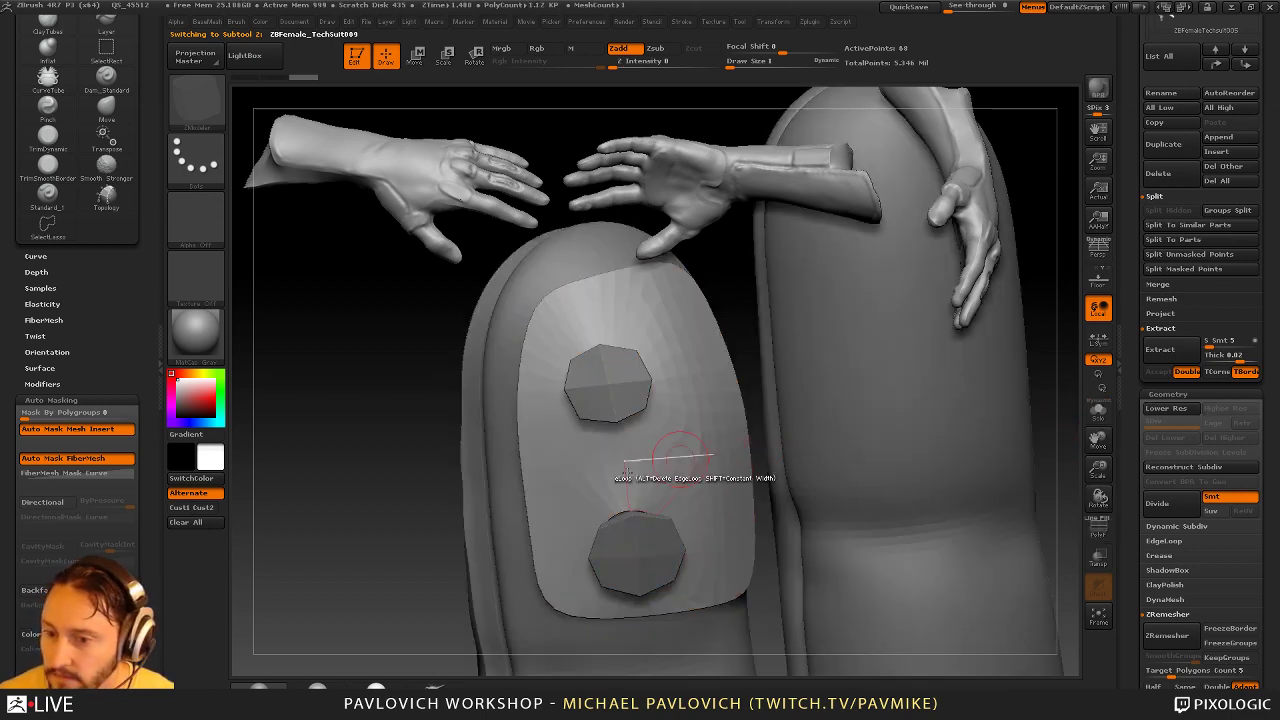
alt+click(607, 415)
right_drag(405, 452, 470, 455)
key(ctrl+d)
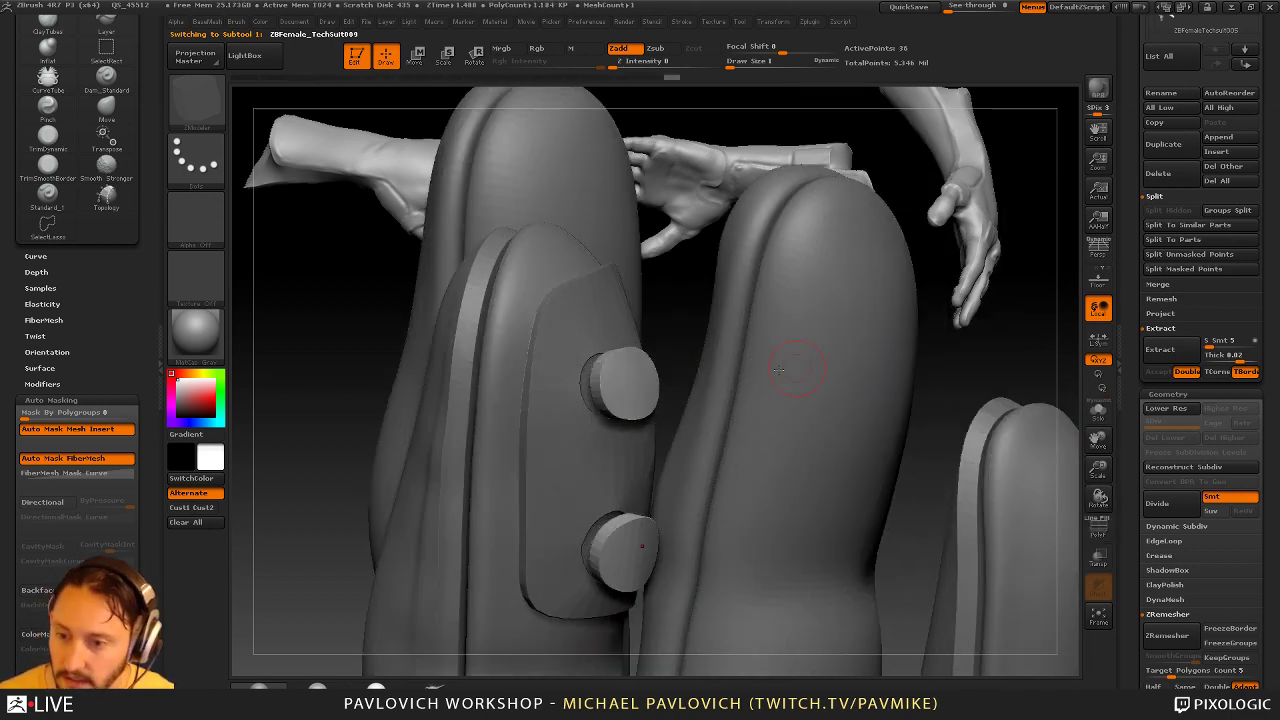
Move the two buttons inward toward the patch's holes with Transpose Move
key(w)
click(631, 393)
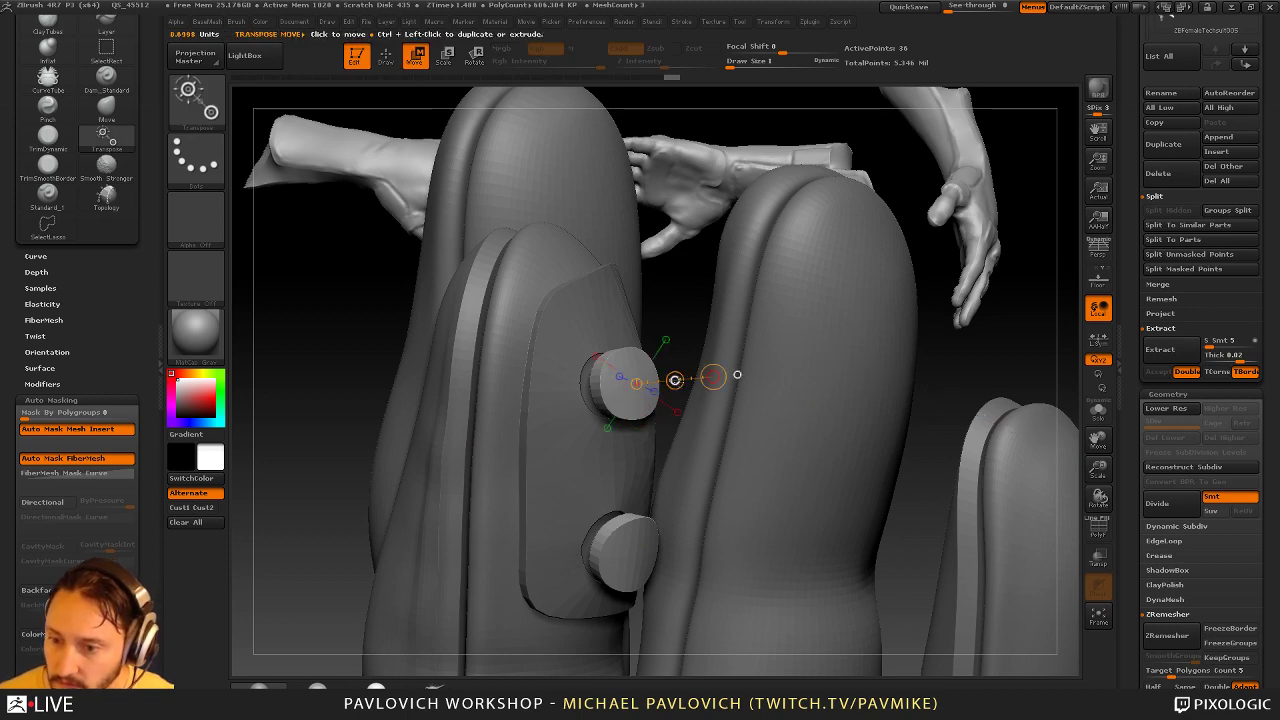
drag(674, 381, 647, 388)
key(q)
drag(996, 332, 871, 335)
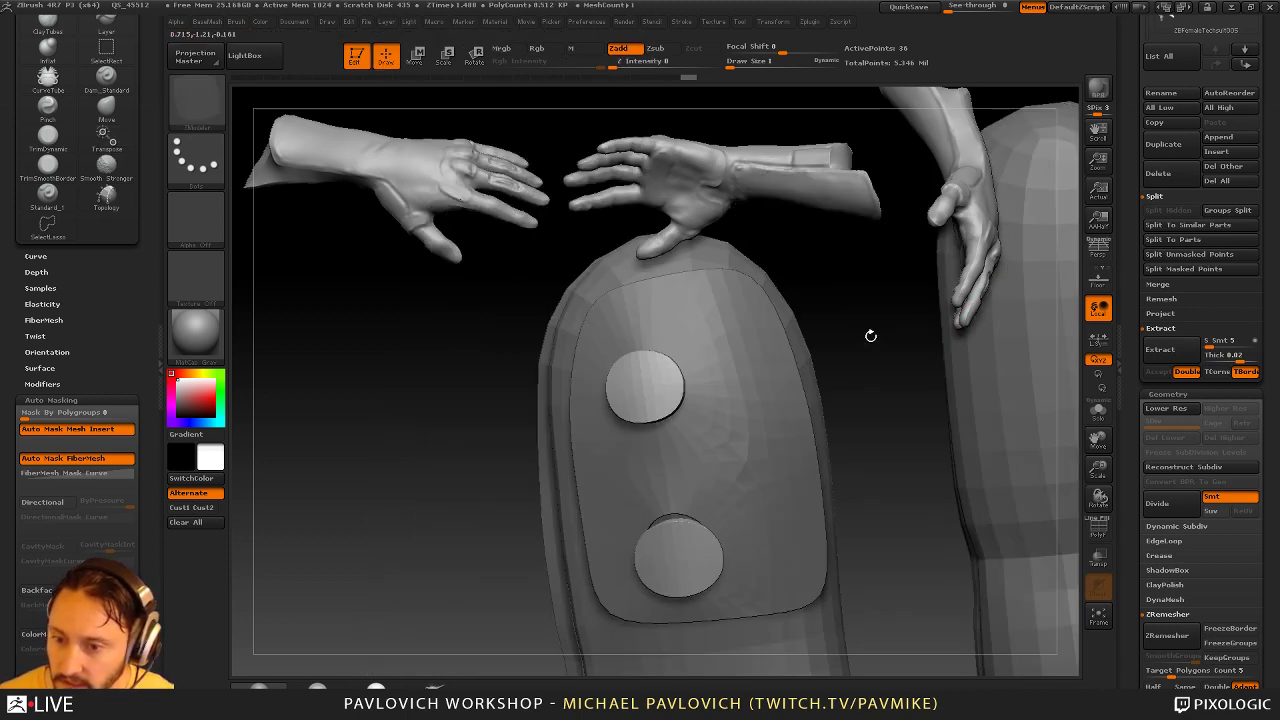
mouse_move(491, 474)
mouse_down()
mouse_move(479, 473)
mouse_move(604, 437)
mouse_up()
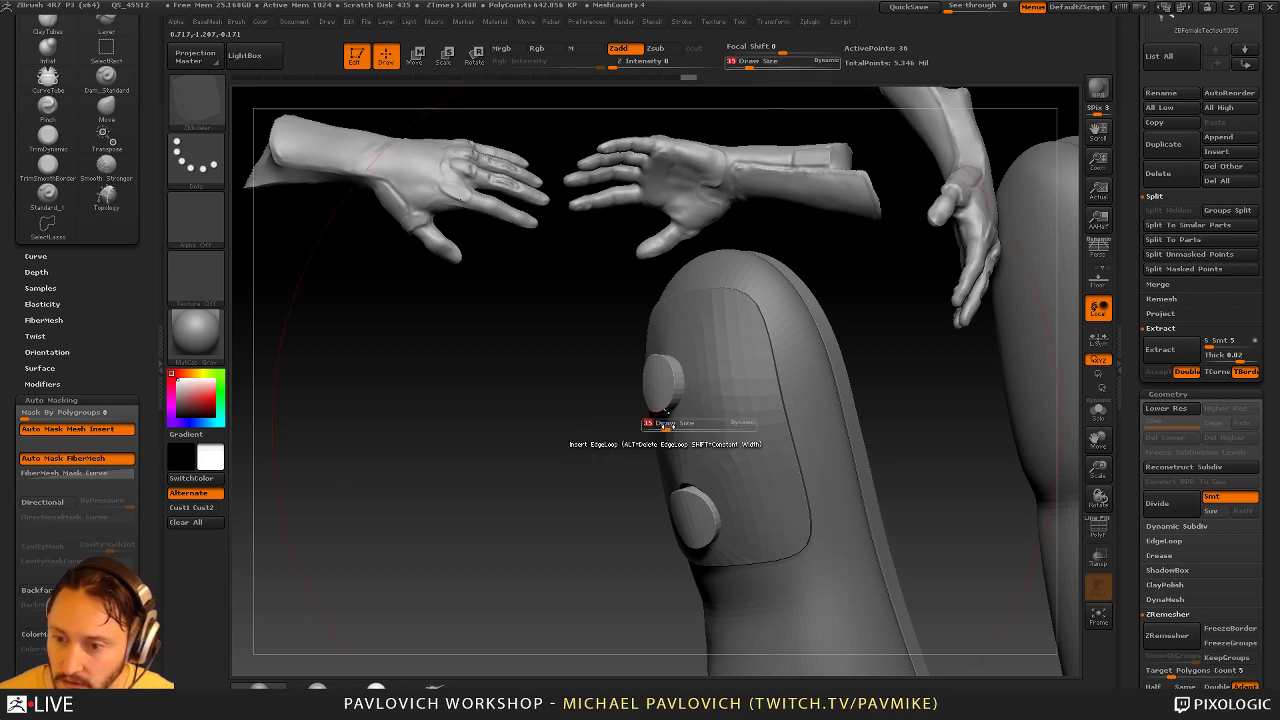
Seat both buttons in the fingertip patch's holes with the Move brush
key(b)
key(m)
key(v)
drag(657, 405, 675, 397)
key(s)
drag(702, 521, 690, 518)
drag(575, 525, 687, 527)
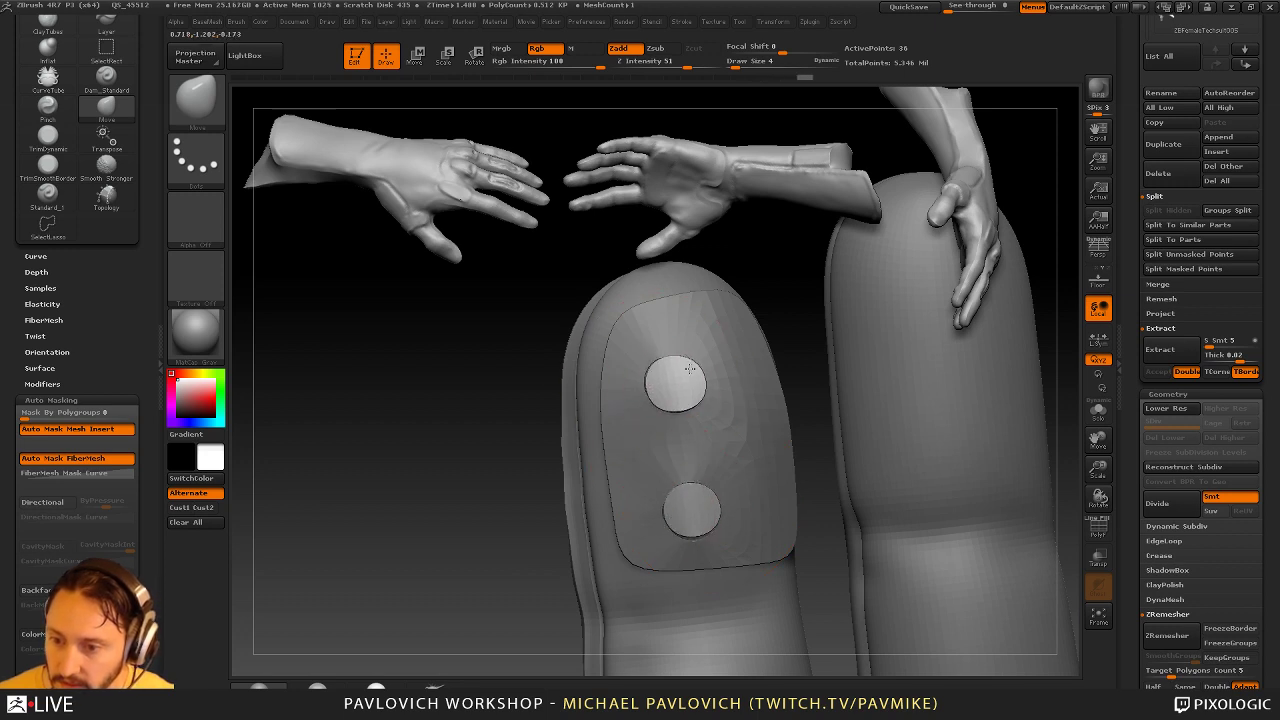
Adjust the upper button's outline with the Move brush and set the Draw Size to 2
key(s)
mouse_move(696, 374)
mouse_down()
mouse_move(700, 404)
mouse_move(698, 385)
mouse_up()
key(s)
key(s)
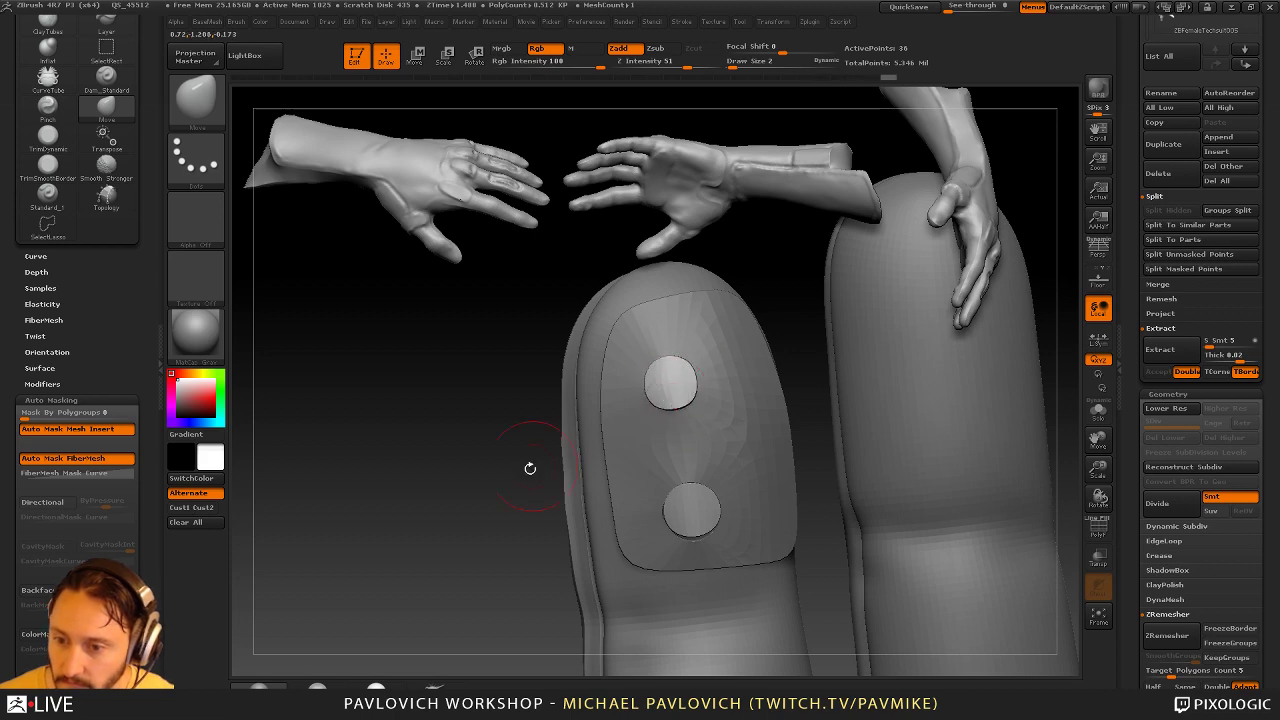
mouse_move(530, 468)
mouse_down()
mouse_move(826, 391)
mouse_move(983, 446)
mouse_move(720, 392)
mouse_up()
Show the buttons in Solo with polyframe on and smoothing off, and switch to the ZModeler brush
key(shift+d)
click(1098, 528)
click(1098, 411)
key(s)
click(767, 394)
key(b)
key(z)
key(m)
Try to bevel the upper button's rim edge loop with ZModeler's Bevel edge action and preview it smoothed
key(space)
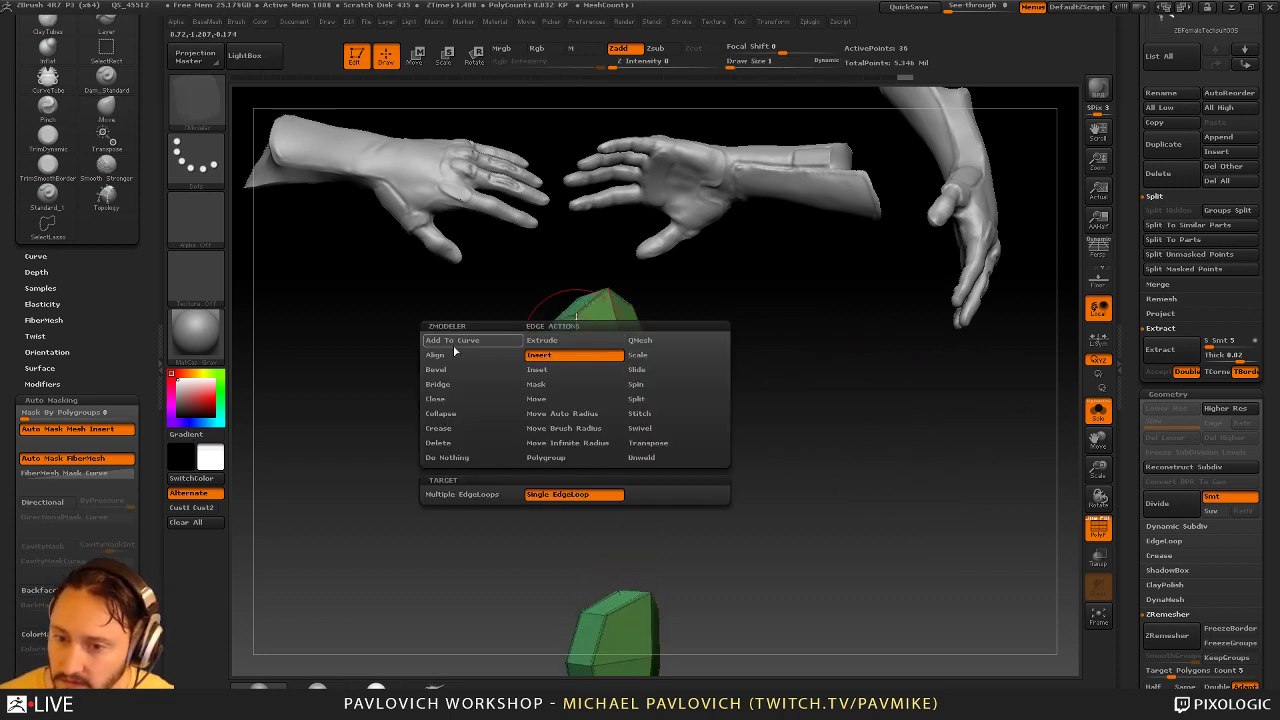
click(452, 369)
drag(577, 333, 577, 347)
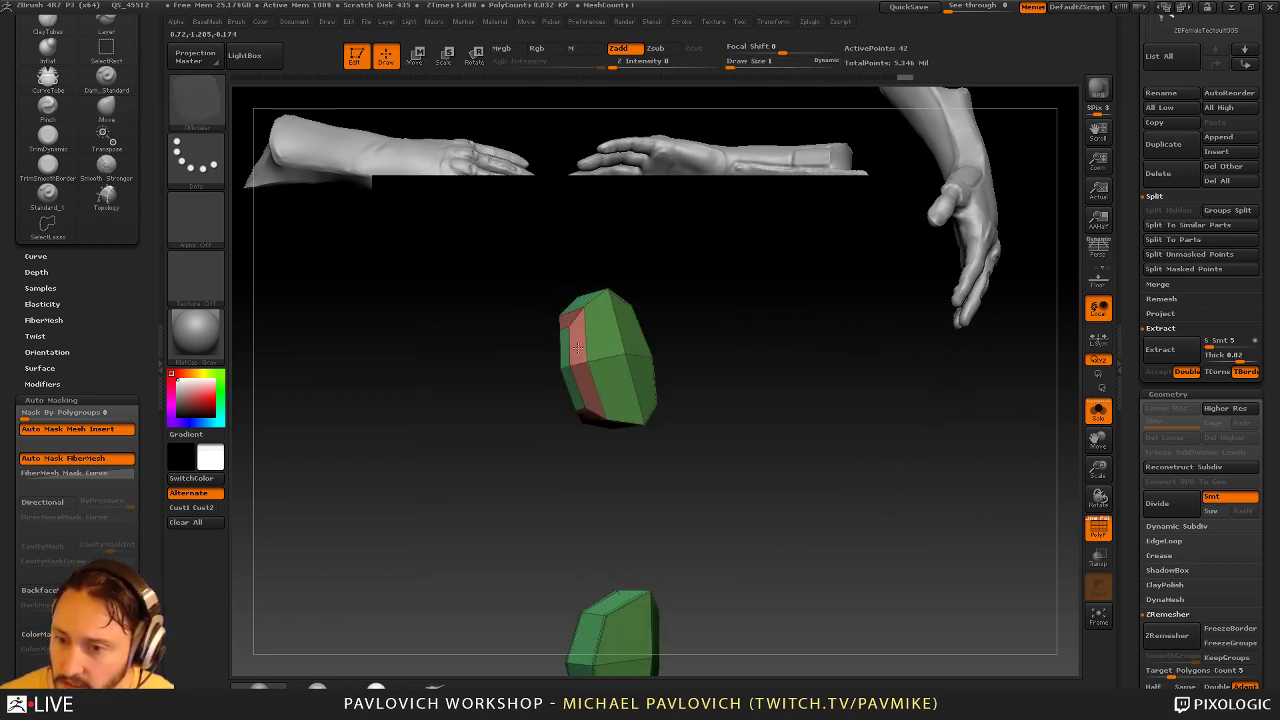
key(d)
key(shift+d)
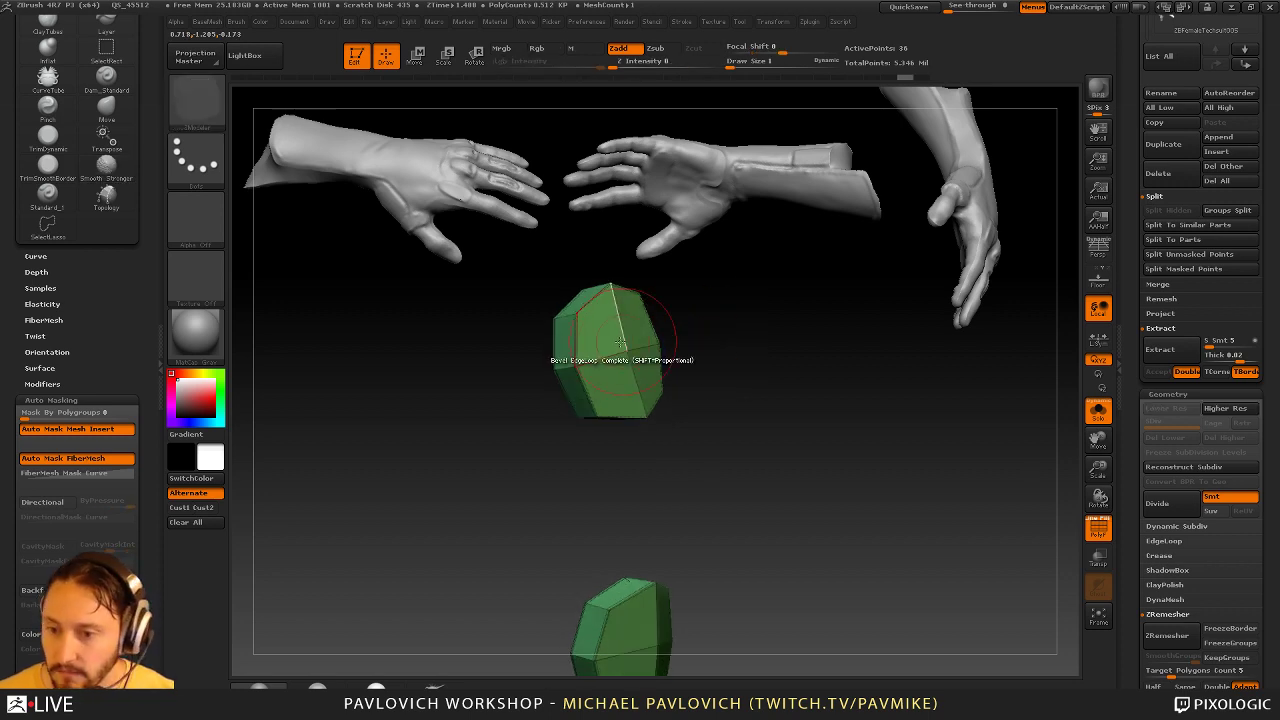
Inset the front faces of both buttons with ZModeler's Inset action set to Polygroup All and Inset Region
key(space)
click(591, 269)
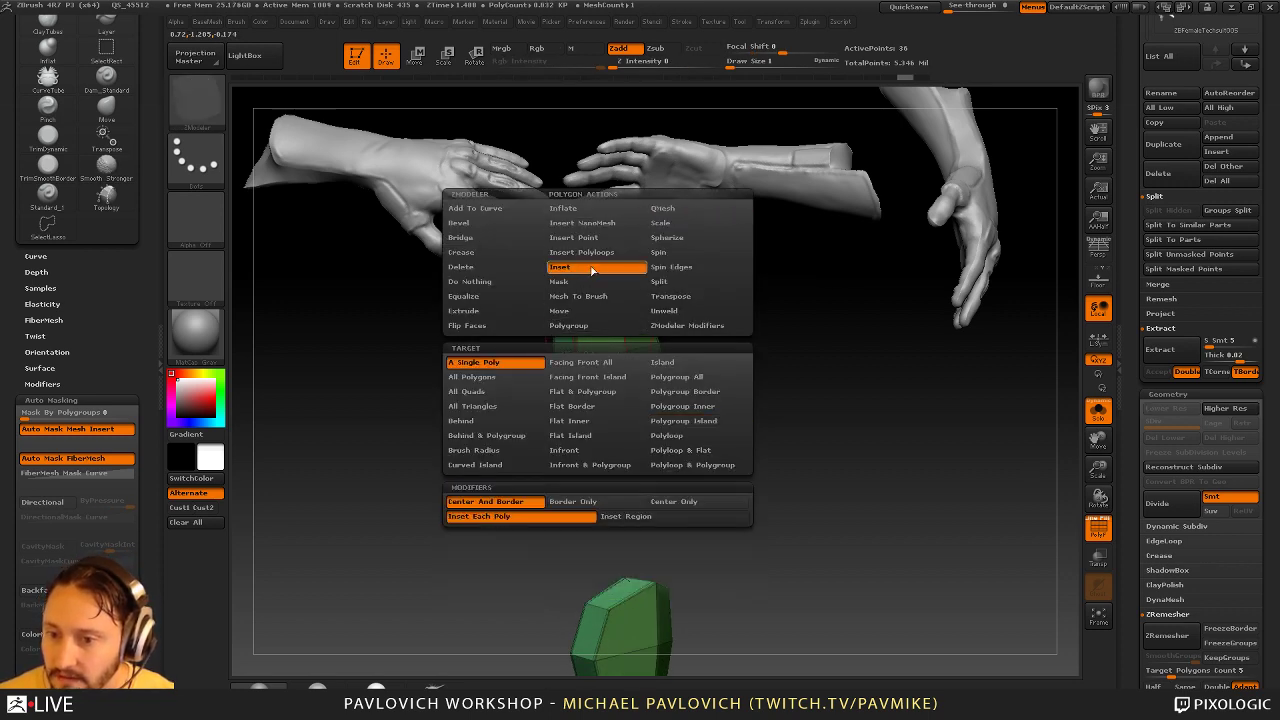
click(678, 377)
click(629, 518)
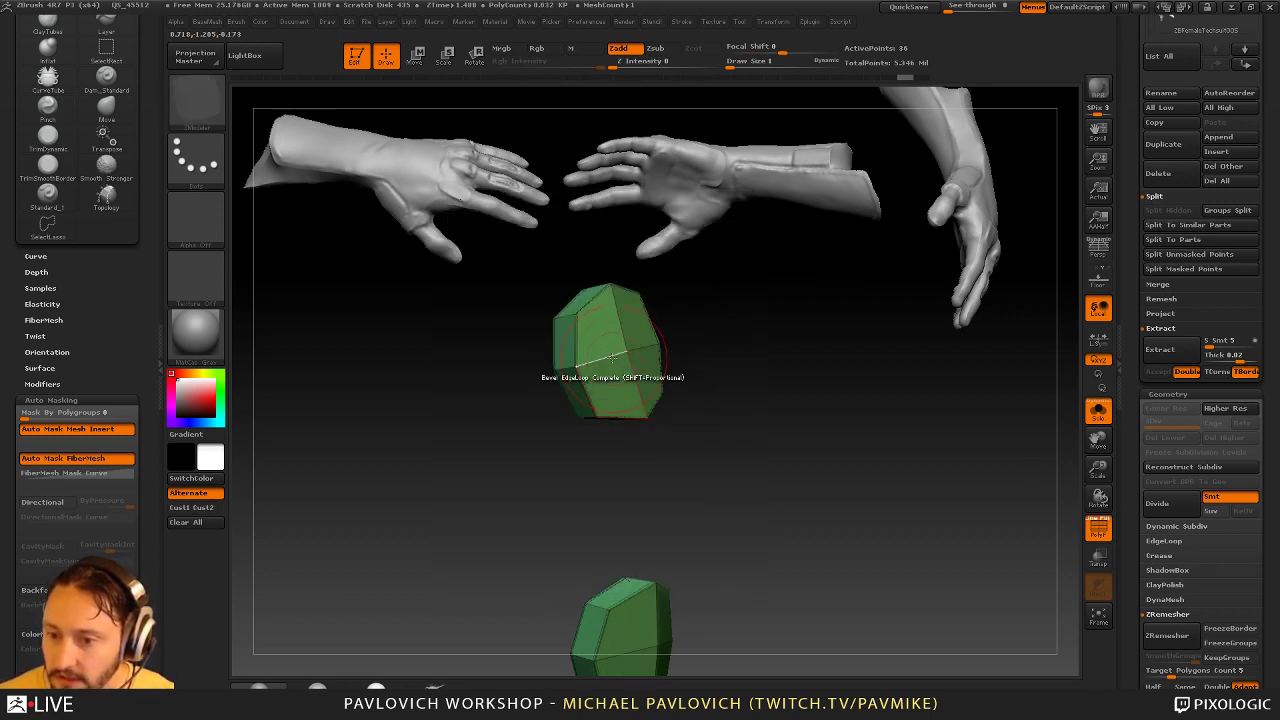
drag(608, 345, 610, 344)
Adjust the front faces of both buttons with ZModeler's QMesh polygon action targeting Polygroup All
key(space)
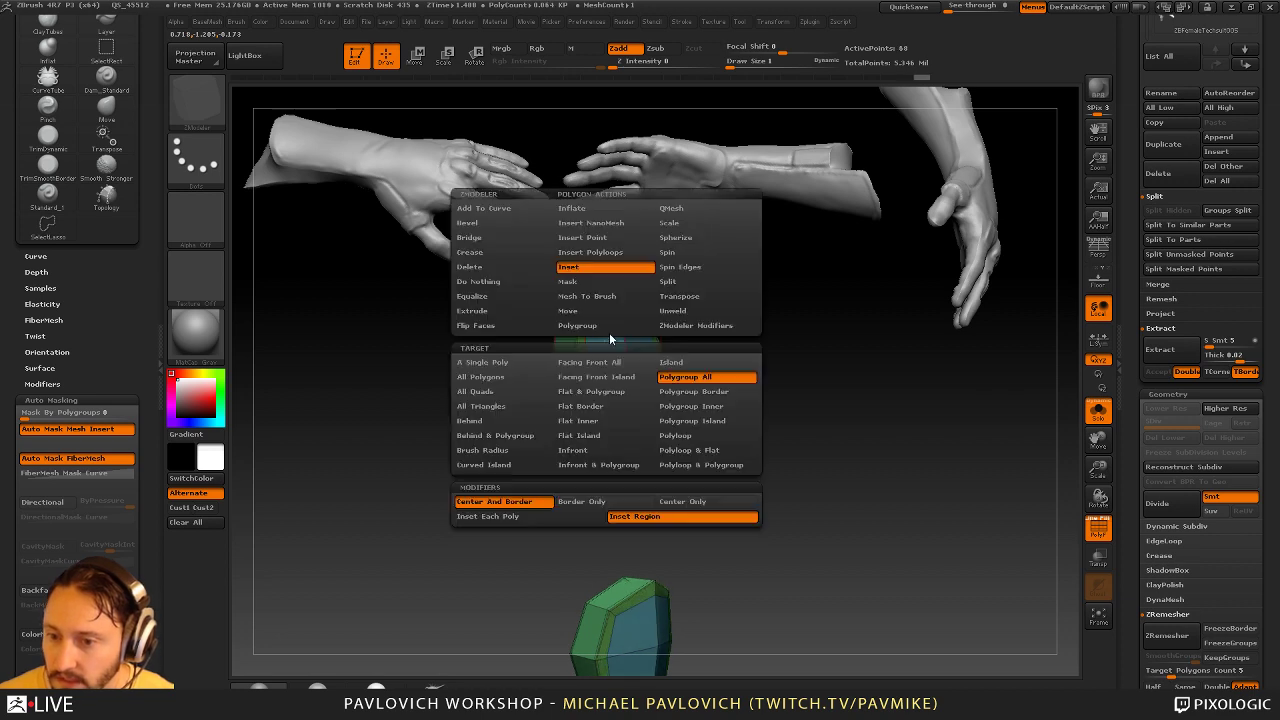
click(679, 209)
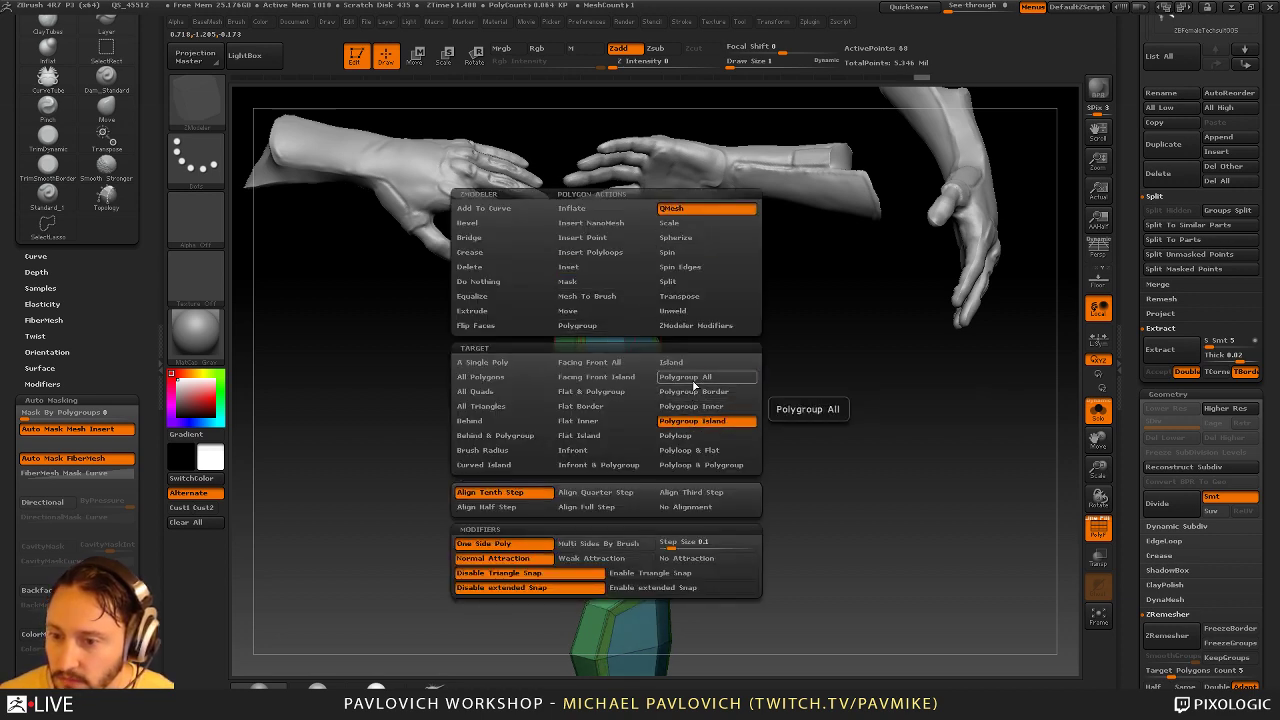
click(693, 380)
mouse_move(610, 336)
mouse_down()
mouse_move(637, 340)
mouse_move(625, 338)
mouse_up()
Crease both buttons by polygroup, preview them smoothed, and bring back the rest of the hand without polyframe
ctrl+right_drag(650, 341, 853, 353)
key(2)
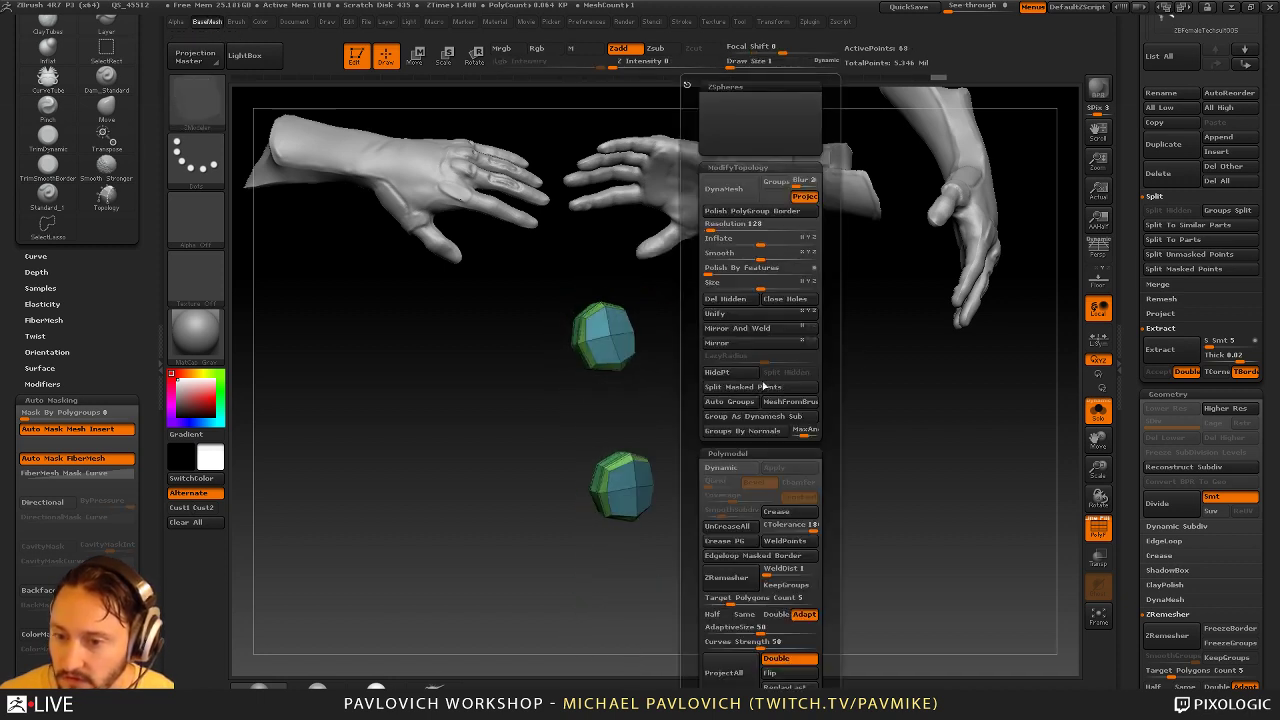
click(743, 556)
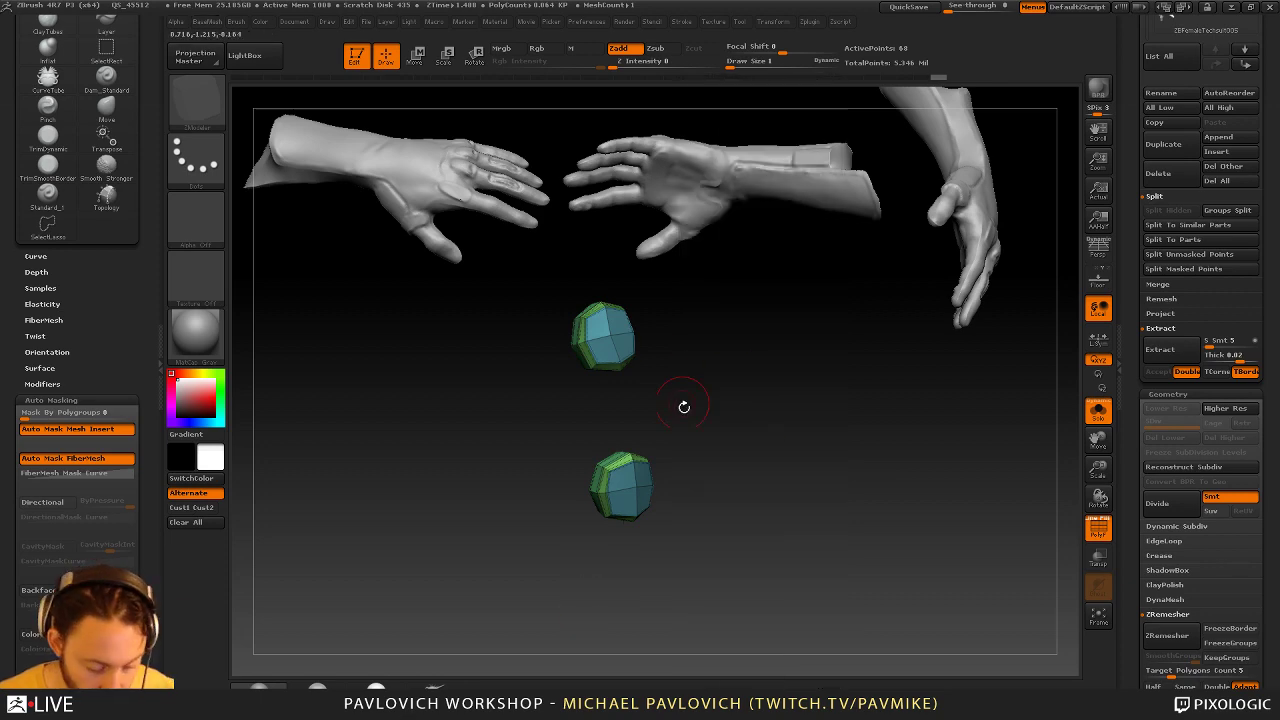
key(d)
click(1098, 528)
click(1098, 412)
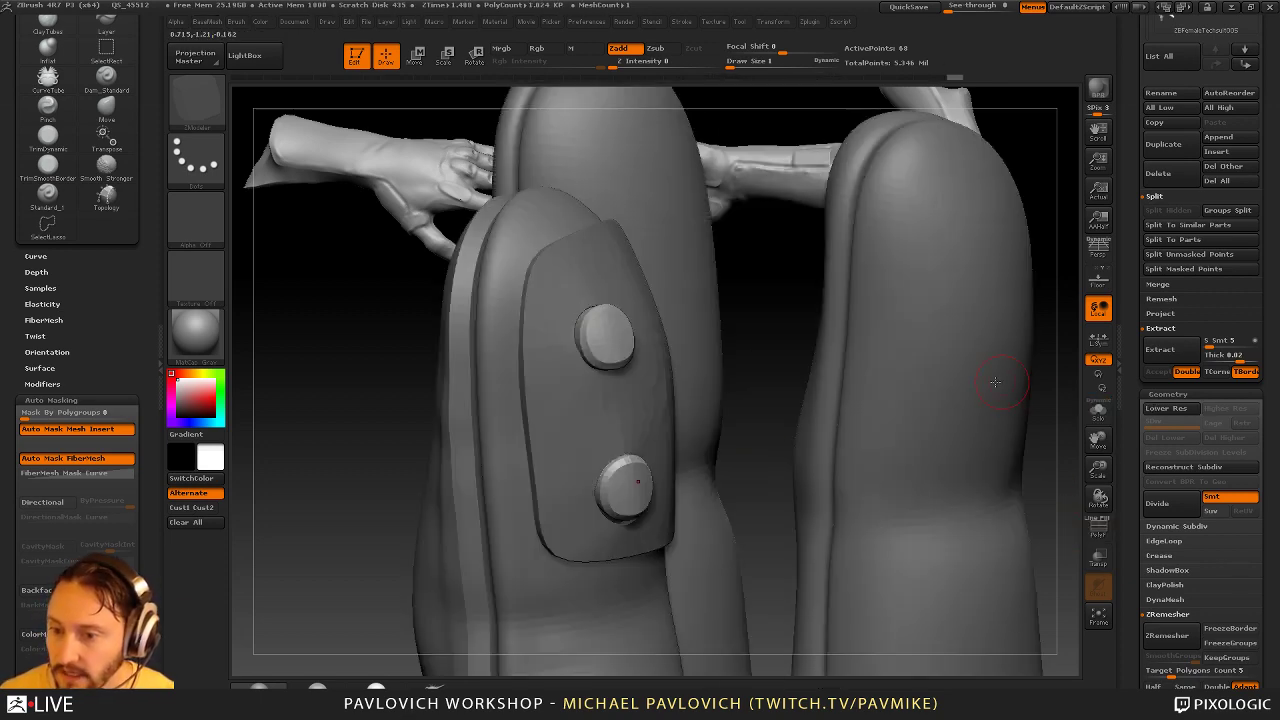
Nudge the lower and upper buttons into place on the fingertip pad with the Move brush at Draw Size 4
ctrl+right_drag(387, 487, 840, 440)
ctrl+right_drag(840, 440, 633, 380)
ctrl+right_drag(866, 301, 833, 347)
right_drag(715, 386, 749, 409)
key(b)
key(m)
key(v)
key(s)
click(740, 411)
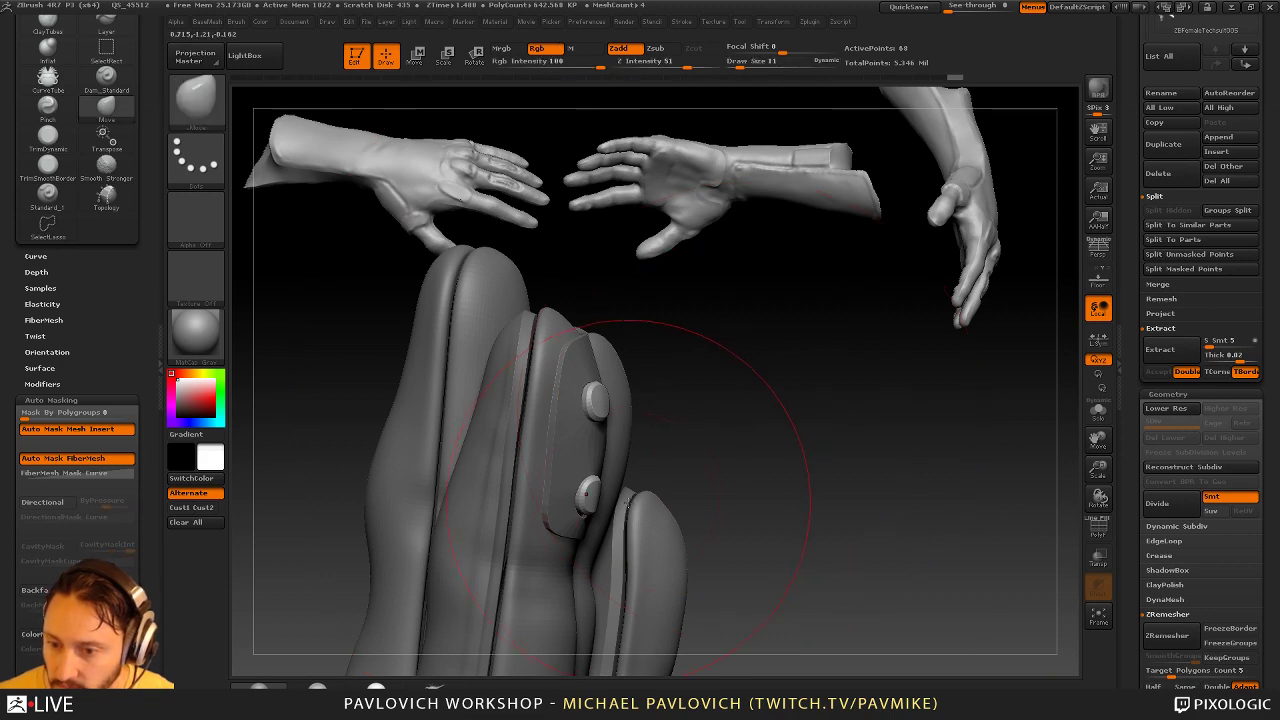
key(s)
click(622, 503)
drag(587, 506, 594, 503)
right_drag(594, 503, 405, 470)
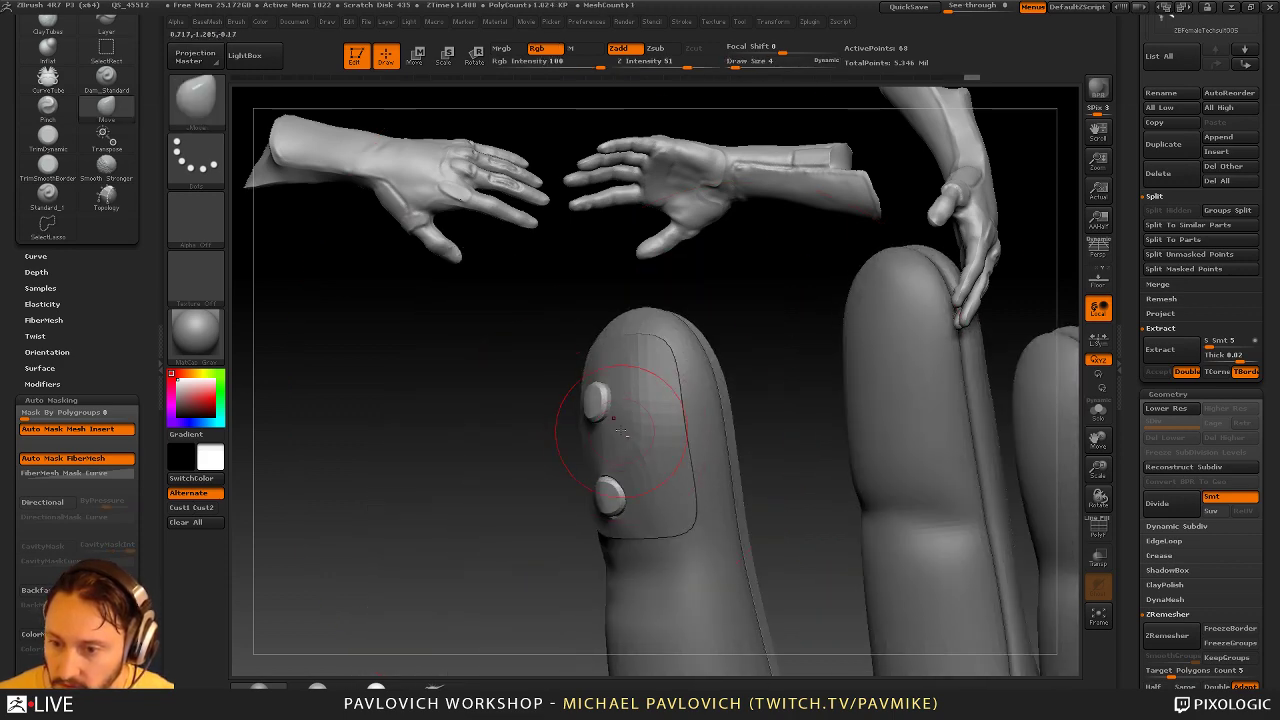
drag(598, 403, 590, 401)
right_drag(552, 369, 680, 405)
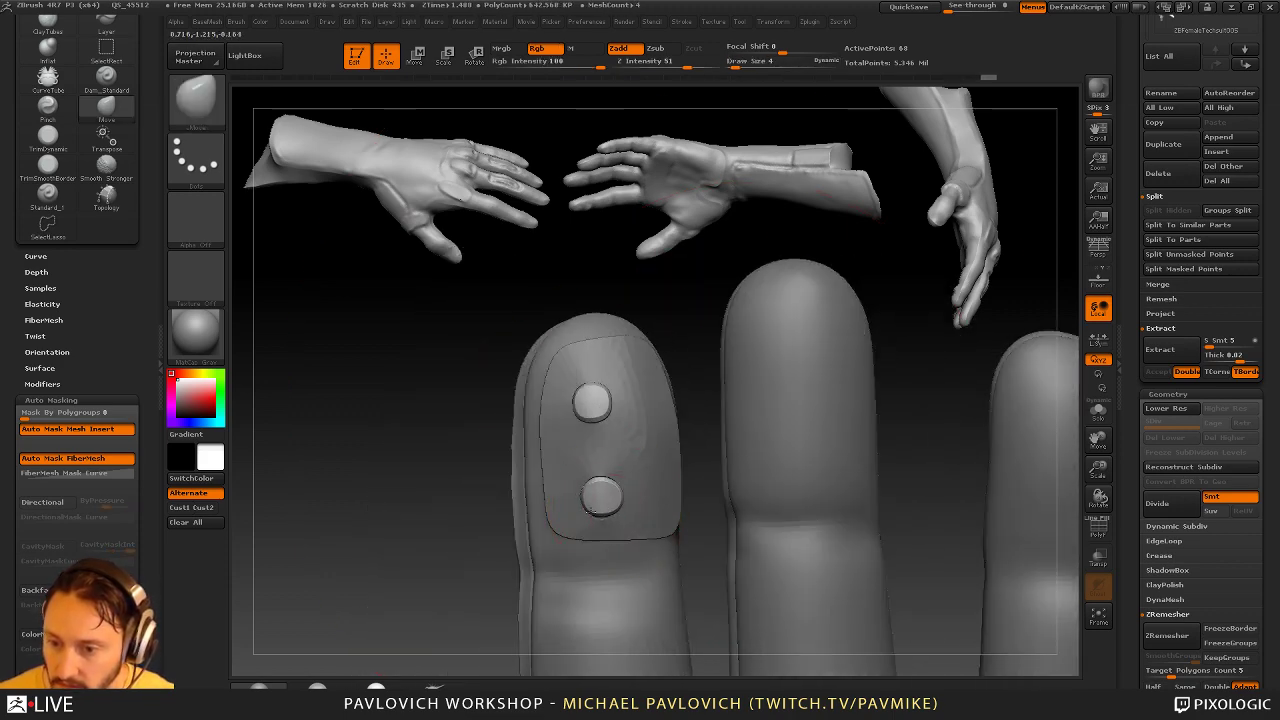
Select the fingertip pad, set the Draw Size to 3, and isolate it in Solo with polyframe on and smoothing off
alt+click(645, 457)
key(s)
click(642, 475)
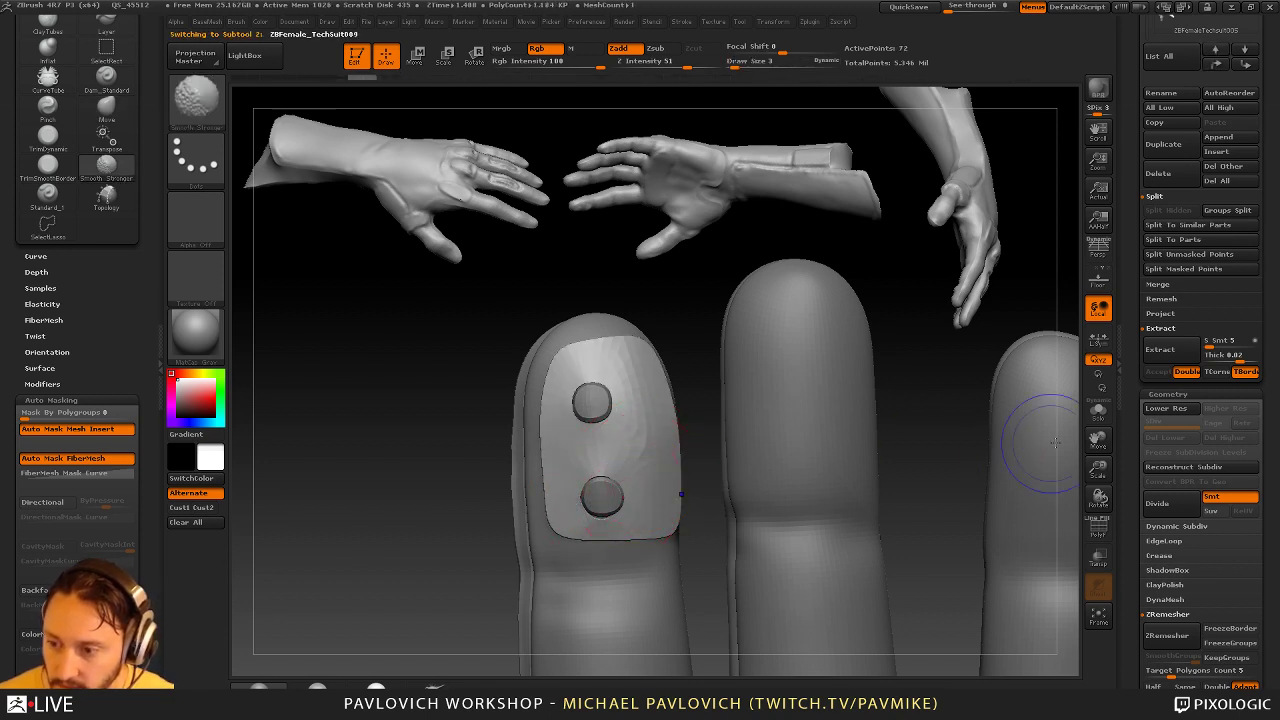
click(1098, 527)
click(1096, 417)
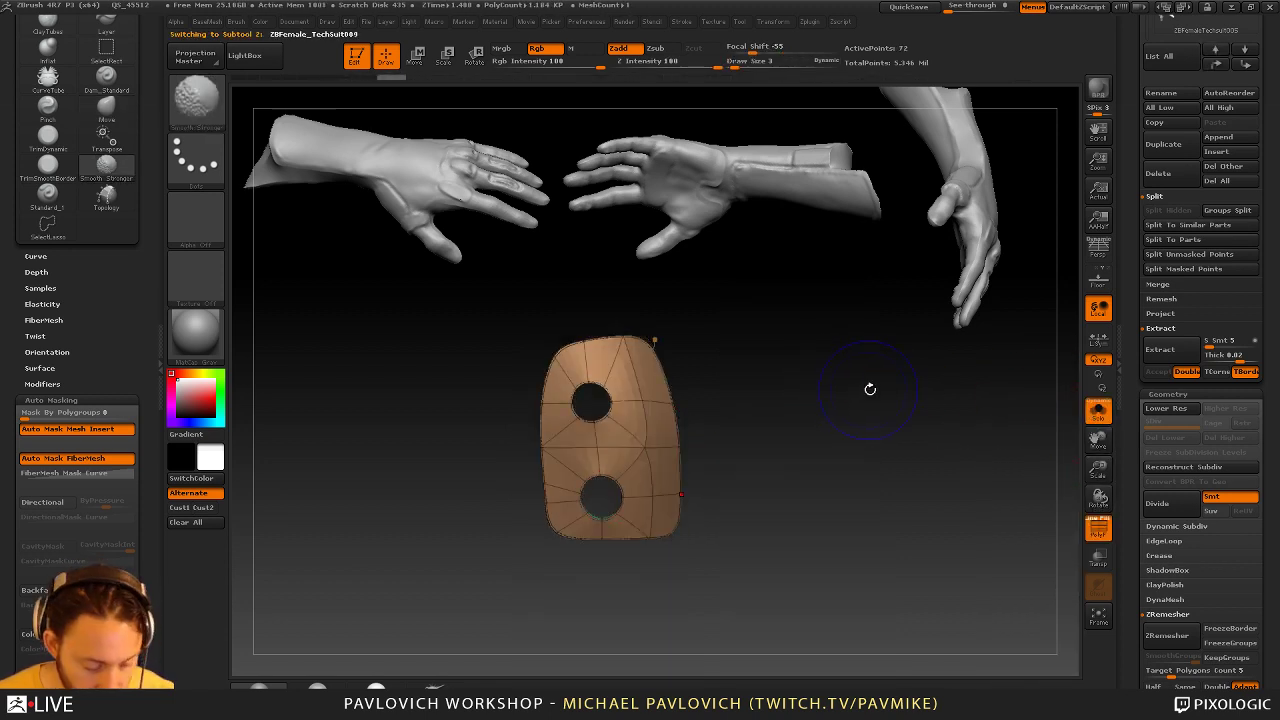
mouse_move(886, 391)
alt+right_down()
mouse_move(963, 483)
mouse_move(943, 471)
mouse_move(955, 469)
mouse_move(939, 453)
mouse_move(980, 458)
alt+right_up()
key(shift+d)
key(shift+d)
Delete the edge loop running into the pad's lower hole with ZModeler's Insert edge action
key(b)
key(z)
key(m)
key(space)
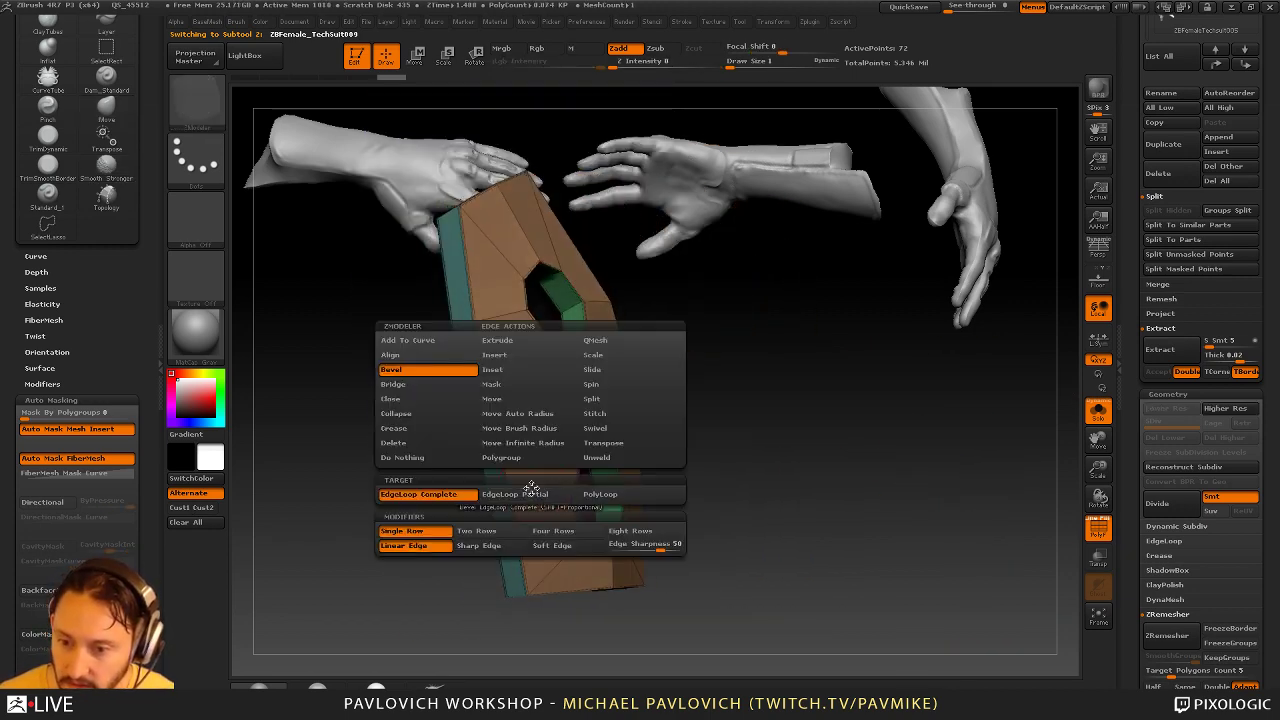
click(508, 374)
click(514, 358)
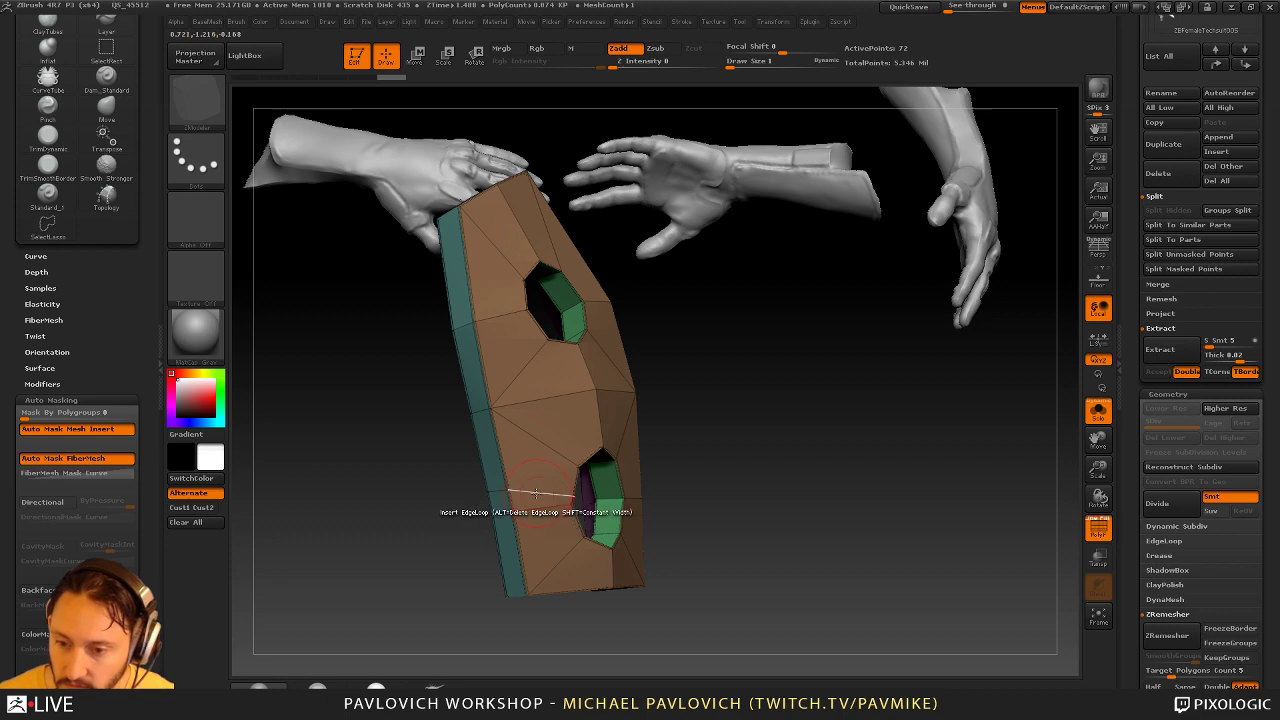
alt+click(540, 494)
ctrl+right_drag(858, 450, 827, 413)
drag(826, 413, 845, 438)
Preview the fingertip pad smoothed and show the whole hand again with polyframe off
key(d)
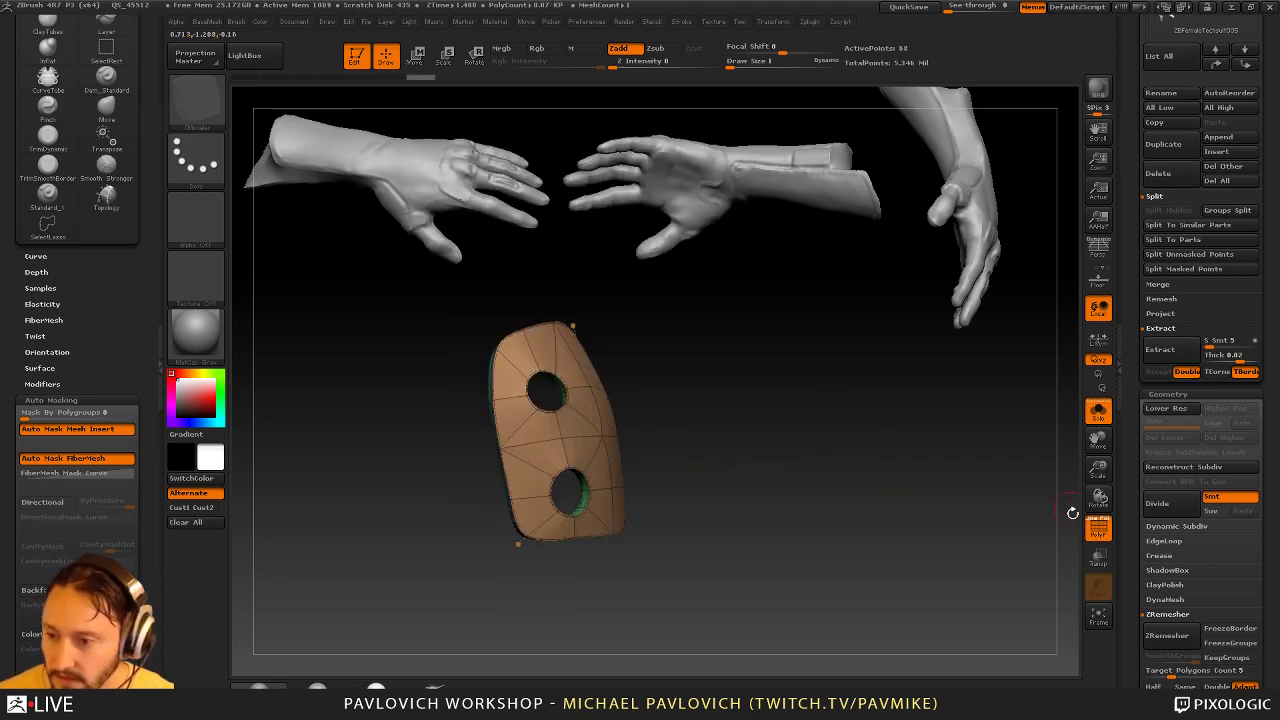
click(1098, 527)
click(1098, 413)
ctrl+right_drag(780, 322, 690, 275)
mouse_move(690, 274)
mouse_down()
mouse_move(817, 349)
mouse_move(929, 389)
mouse_move(893, 416)
mouse_move(903, 395)
mouse_up()
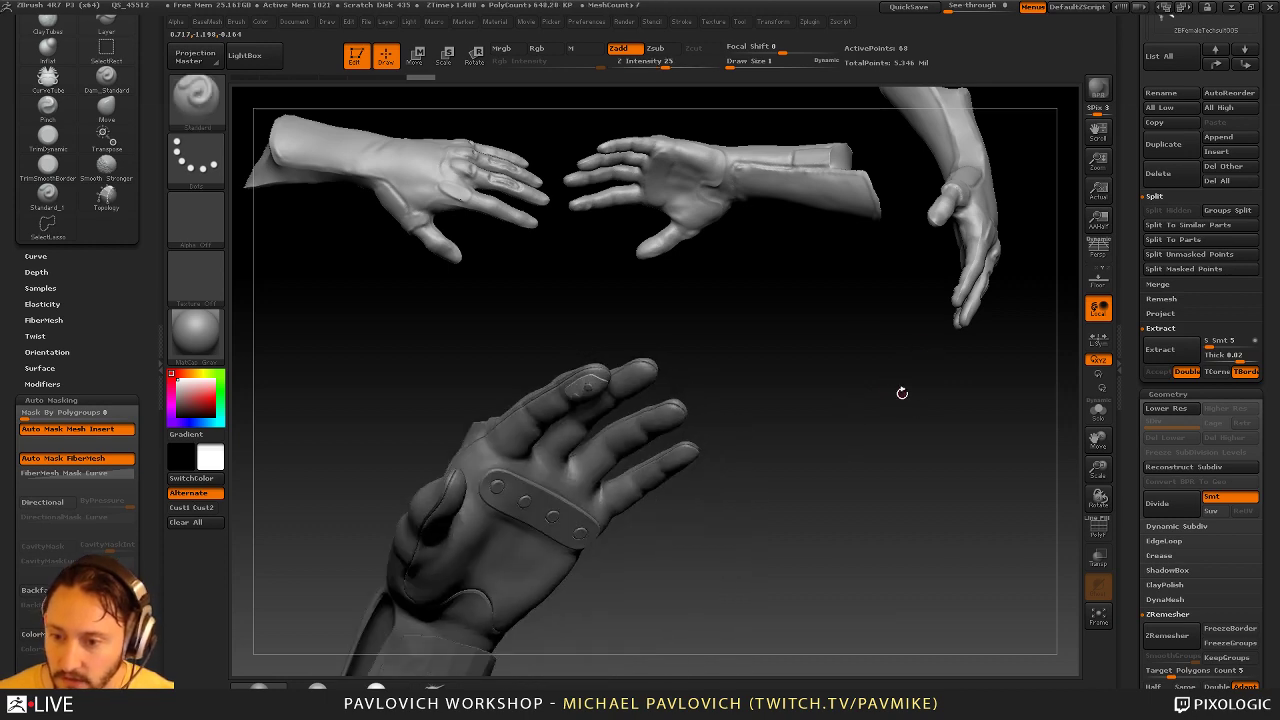
Switch to the Standard brush and set the Draw Size to 3
key(b)
key(s)
key(t)
key(s)
ctrl+right_drag(903, 395, 914, 401)
mouse_move(914, 401)
mouse_down()
mouse_move(887, 401)
mouse_move(911, 375)
mouse_up()
key(s)
drag(753, 309, 760, 368)
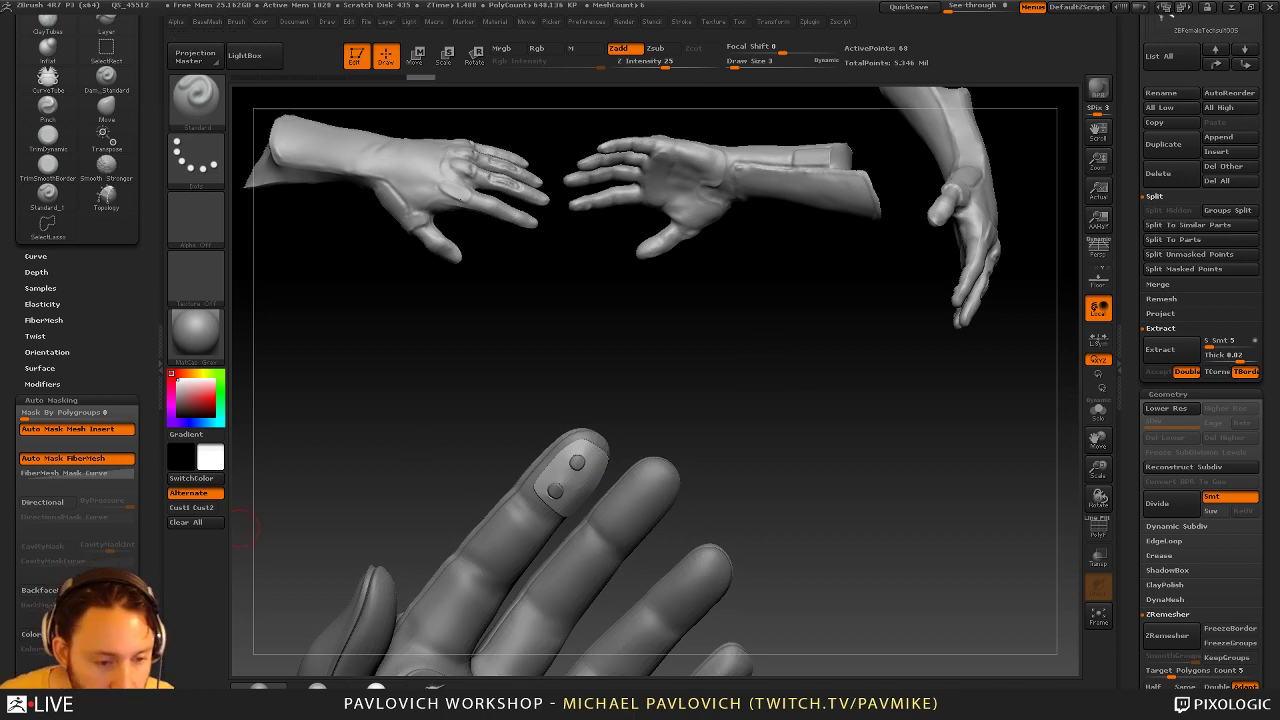
key(super)
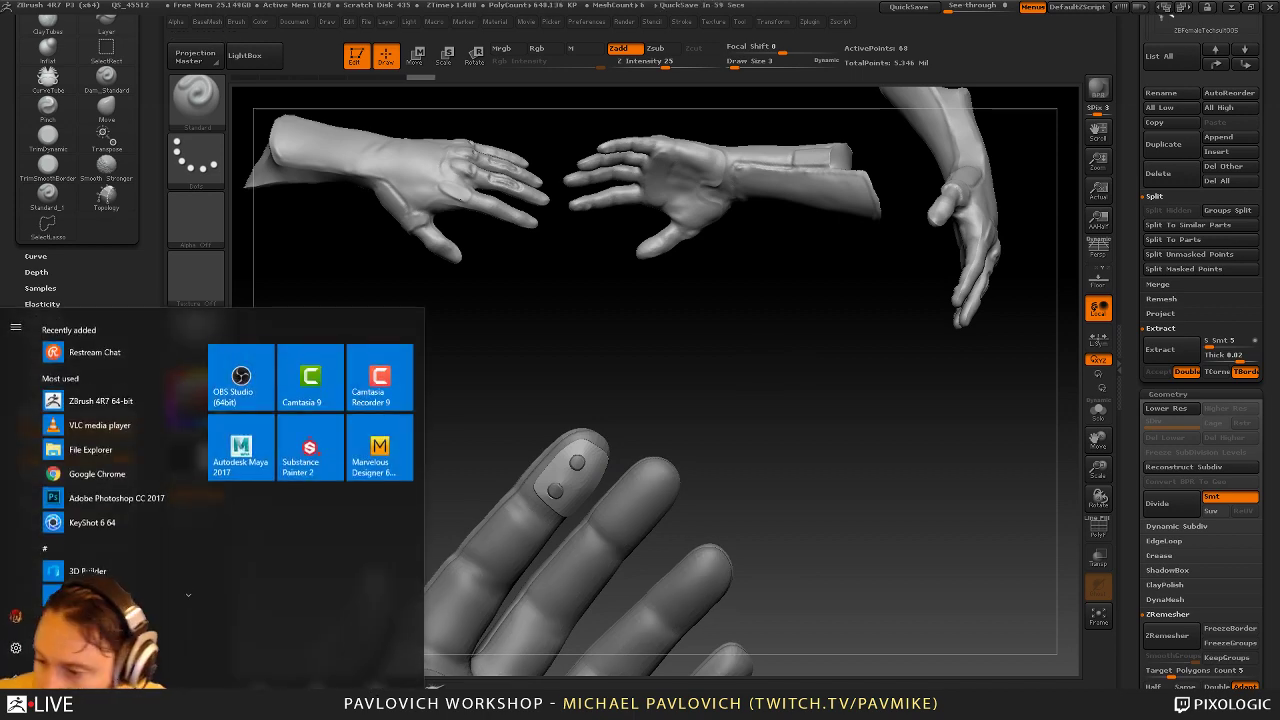
key(super)
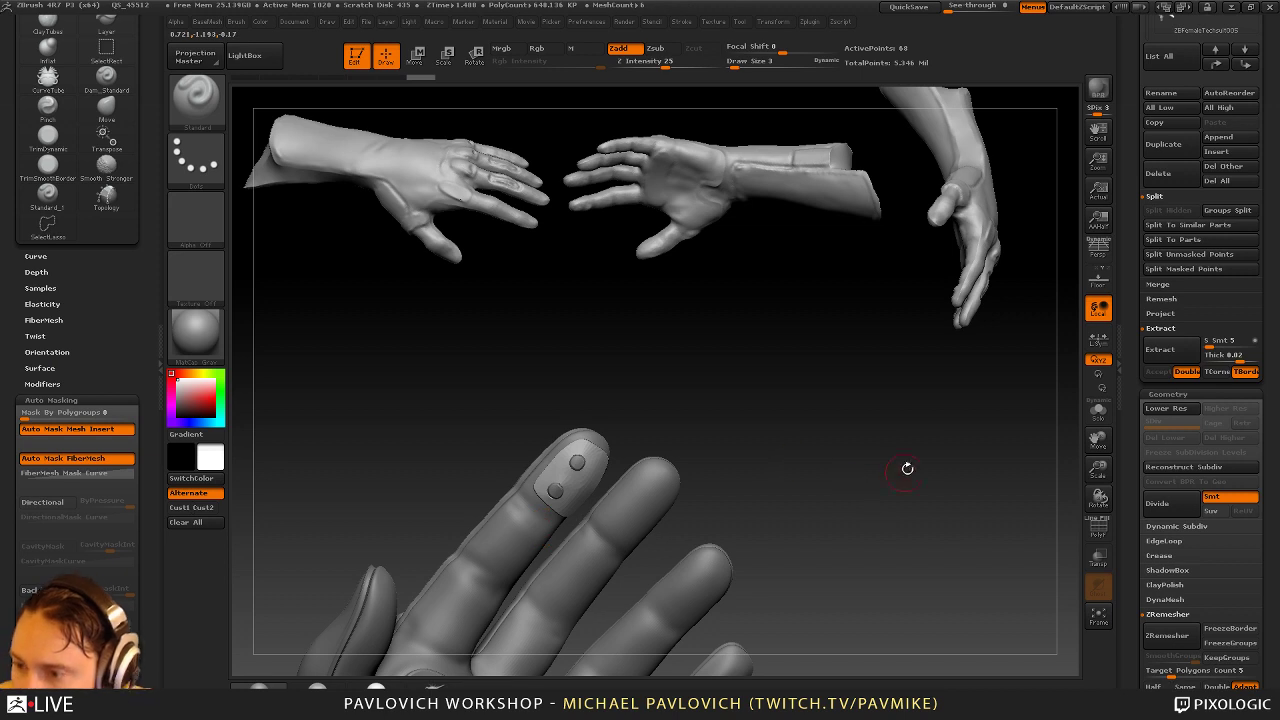
Bring the SubTool list into view and set the Draw Size to 2
drag(907, 468, 926, 462)
drag(1132, 266, 1163, 622)
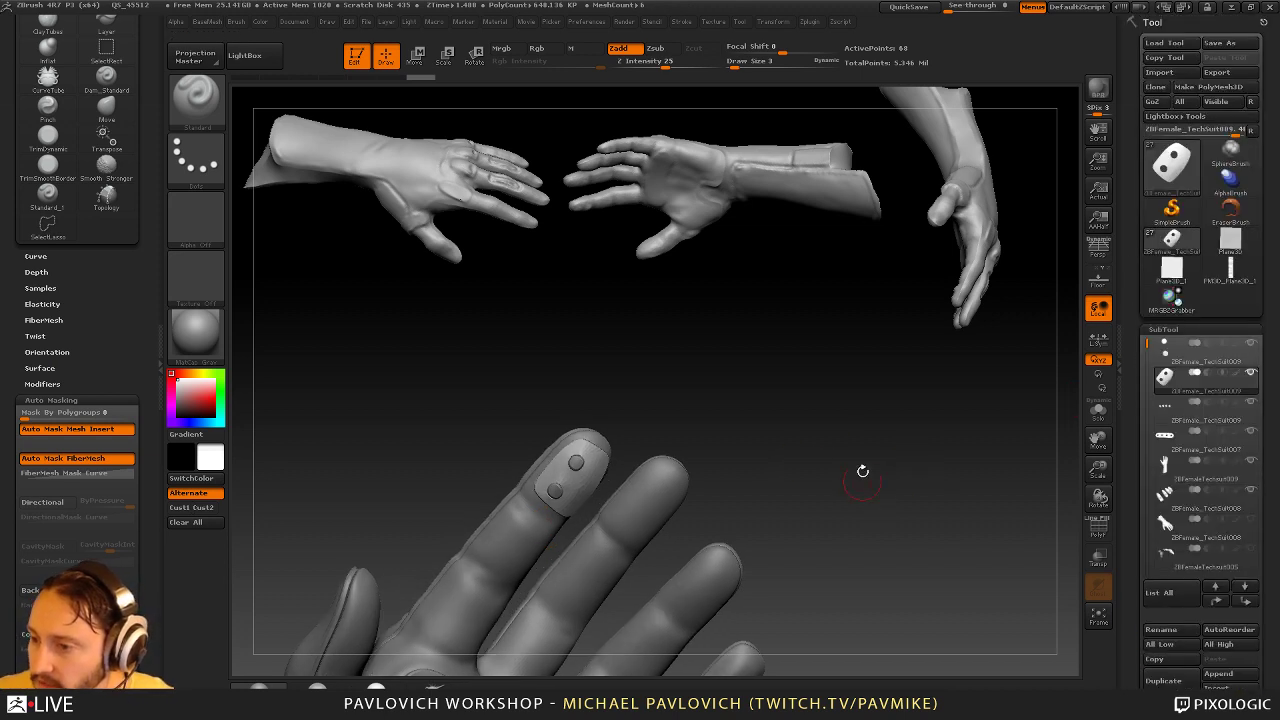
key(s)
drag(829, 421, 869, 425)
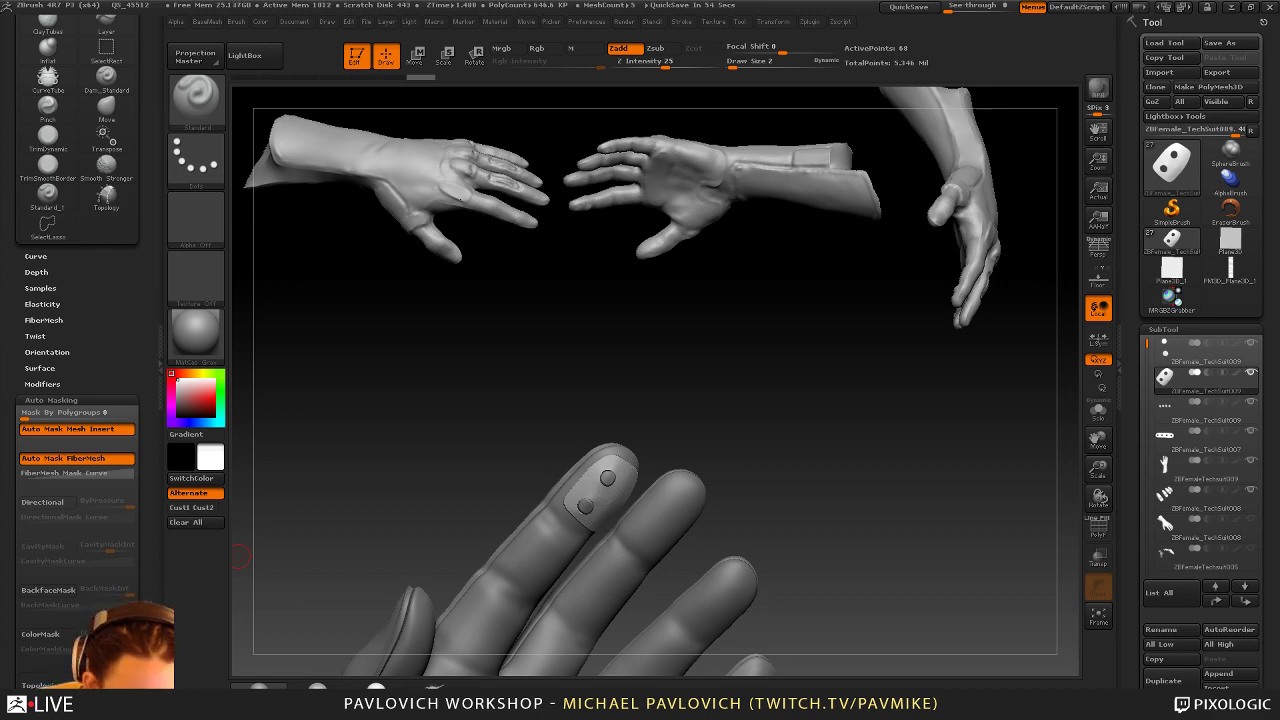
Check the current time and date on the system clock and return to the sculpt
key(super)
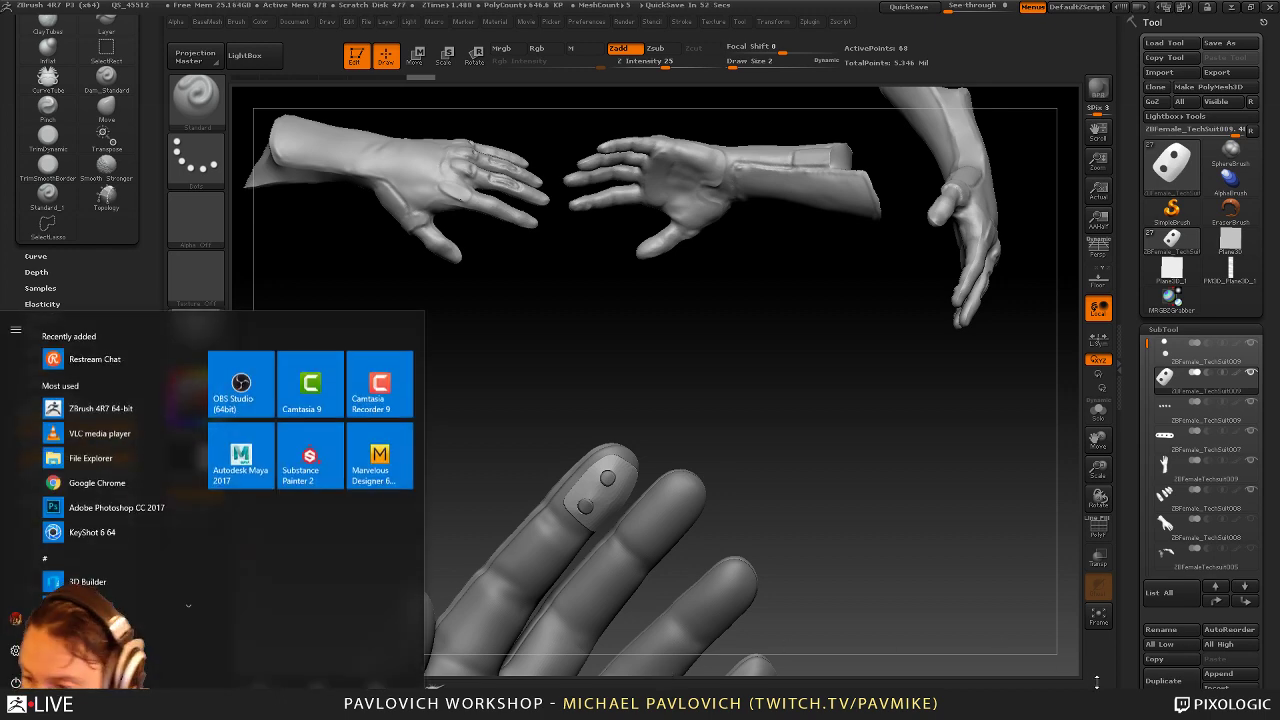
click(1217, 705)
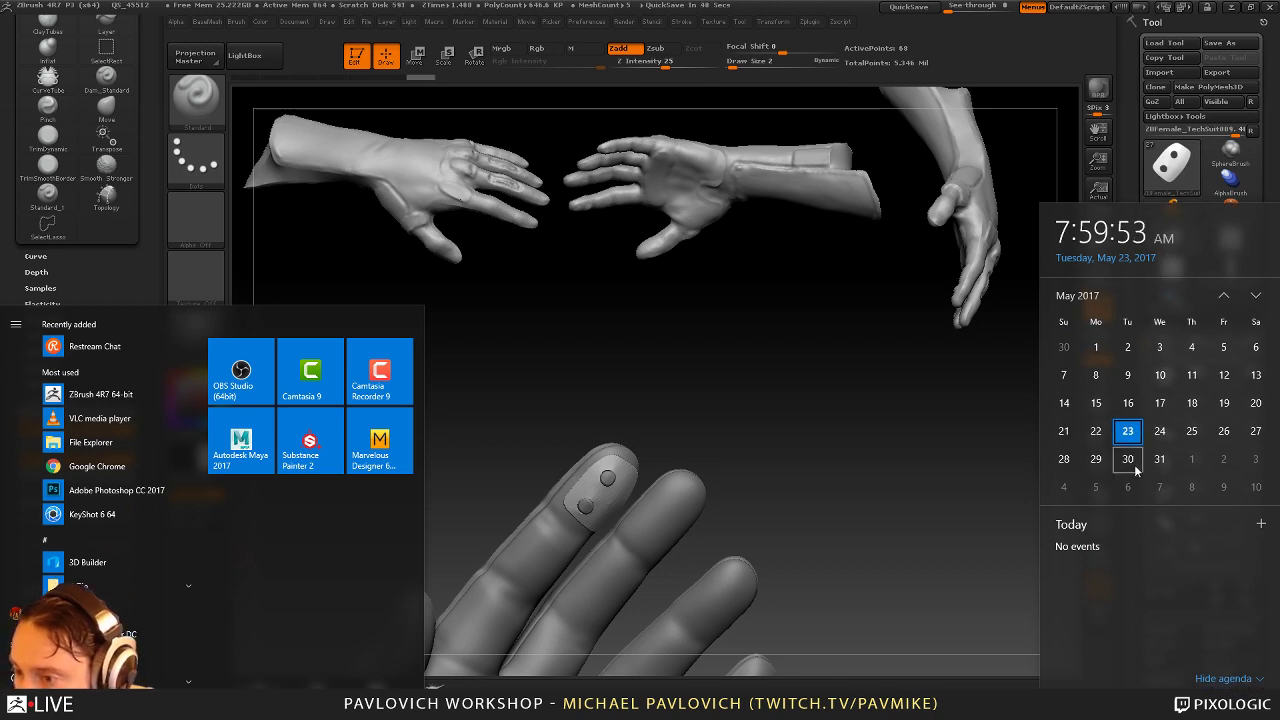
click(789, 399)
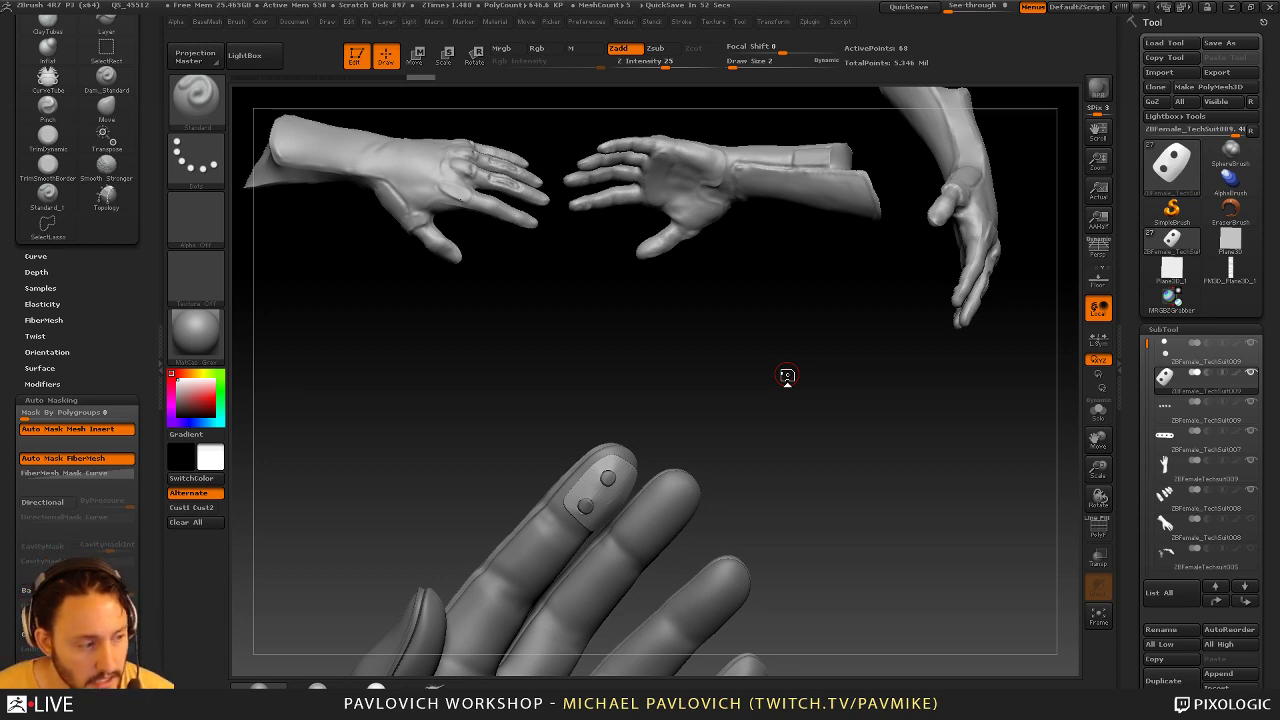
key(super)
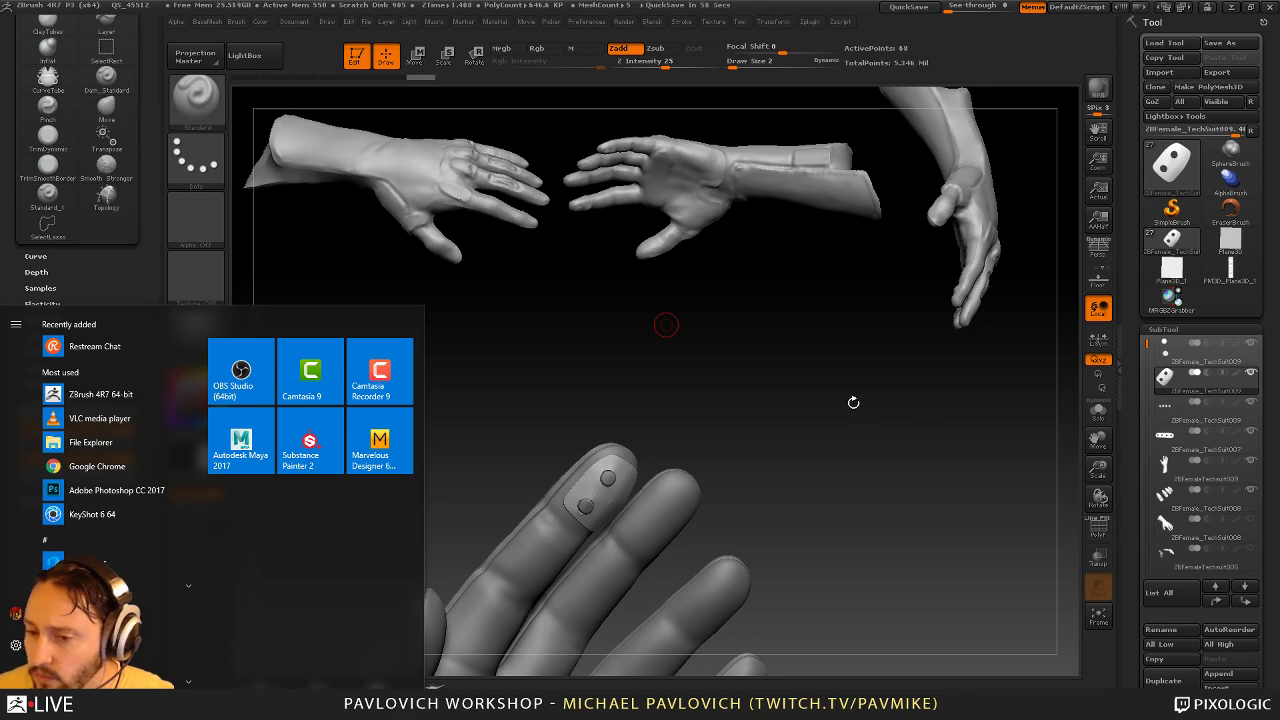
Clear the leftover hand copies from the canvas, keeping the editable hand
mouse_move(853, 402)
alt+mouse_down()
mouse_move(834, 388)
mouse_move(837, 403)
alt+mouse_up()
key(ctrl+n)
drag(871, 443, 856, 404)
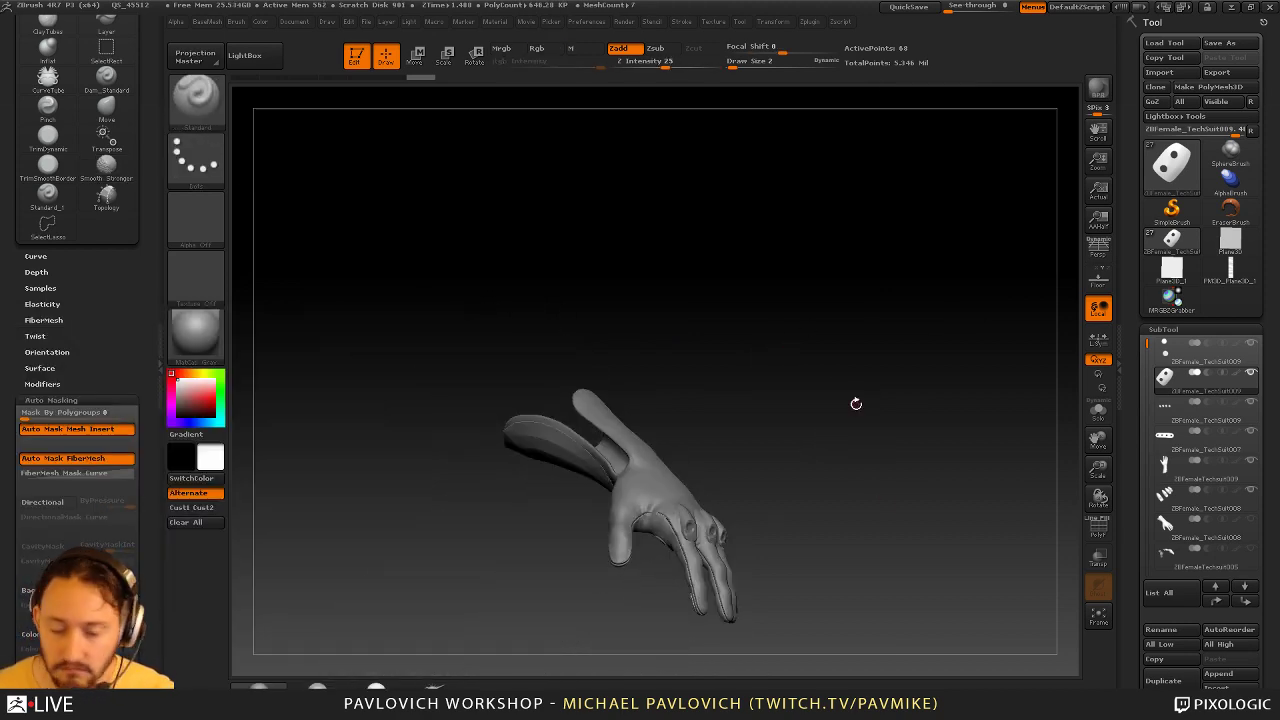